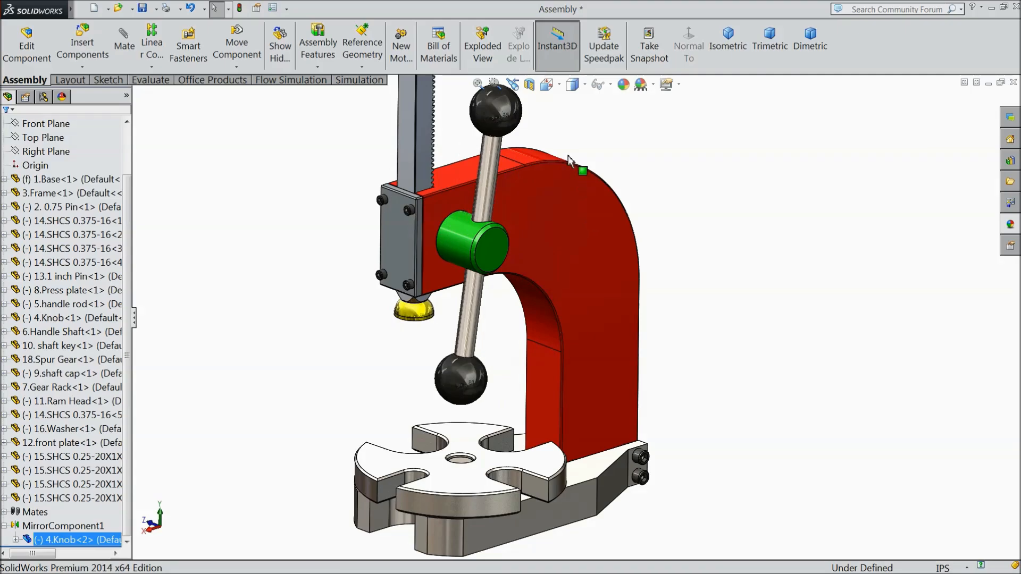
{"action": "left_click_drag", "start_coordinate": [569, 160], "coordinate": [548, 299]}
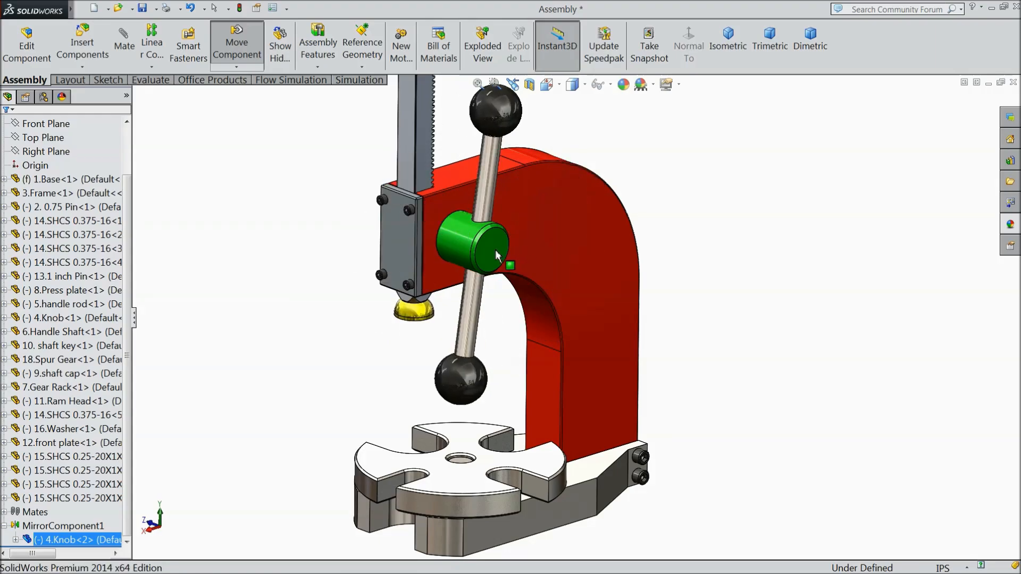
{"action": "left_click_drag", "start_coordinate": [497, 256], "coordinate": [524, 163]}
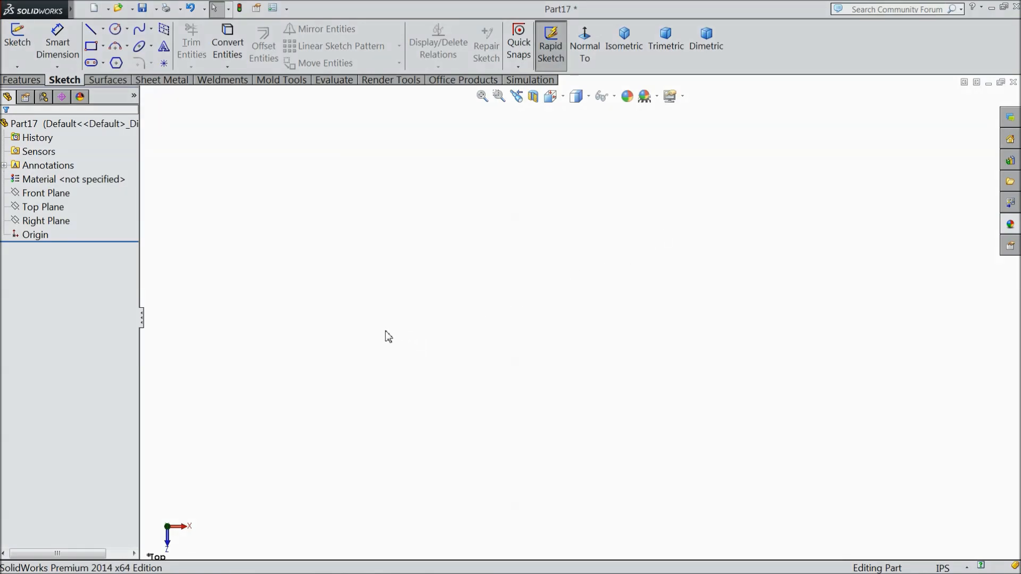
Start a sketch on the Top Plane and draw a horizontal centerline about 8.29 in long passing through the origin.
{"action": "left_click", "coordinate": [58, 207]}
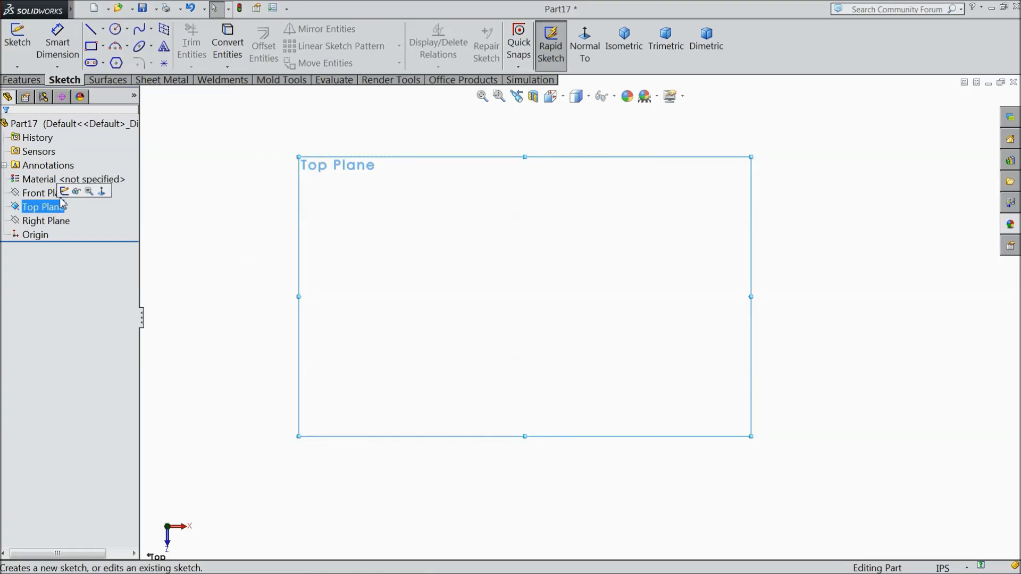
{"action": "left_click", "coordinate": [64, 192]}
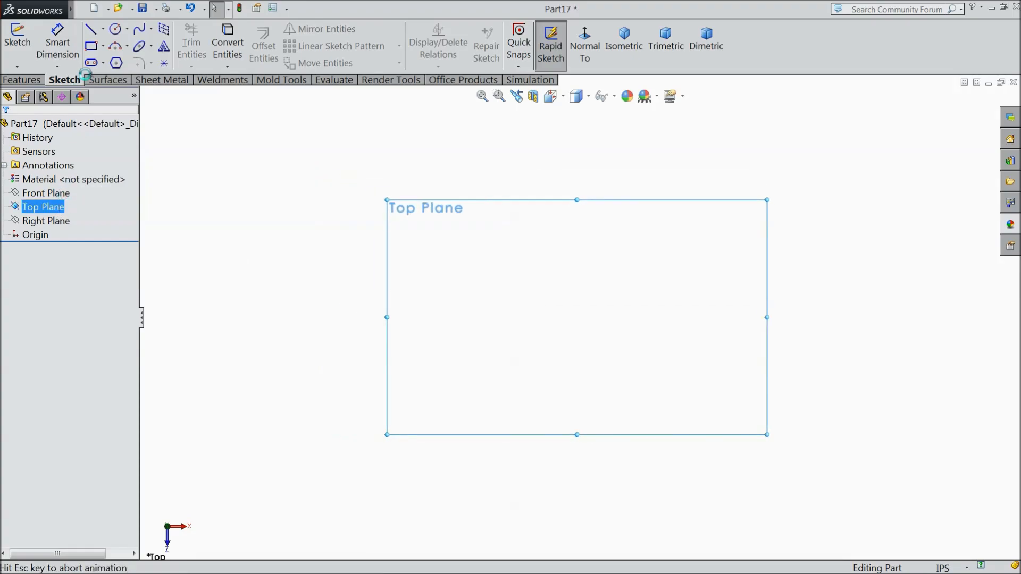
{"action": "left_click", "coordinate": [103, 30]}
{"action": "left_click", "coordinate": [116, 59]}
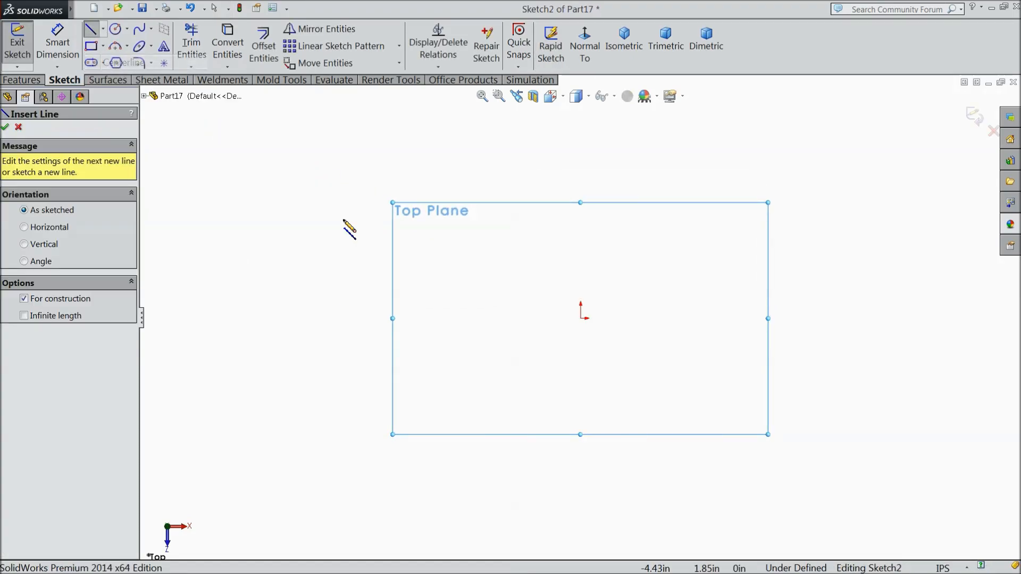
{"action": "left_click", "coordinate": [465, 319]}
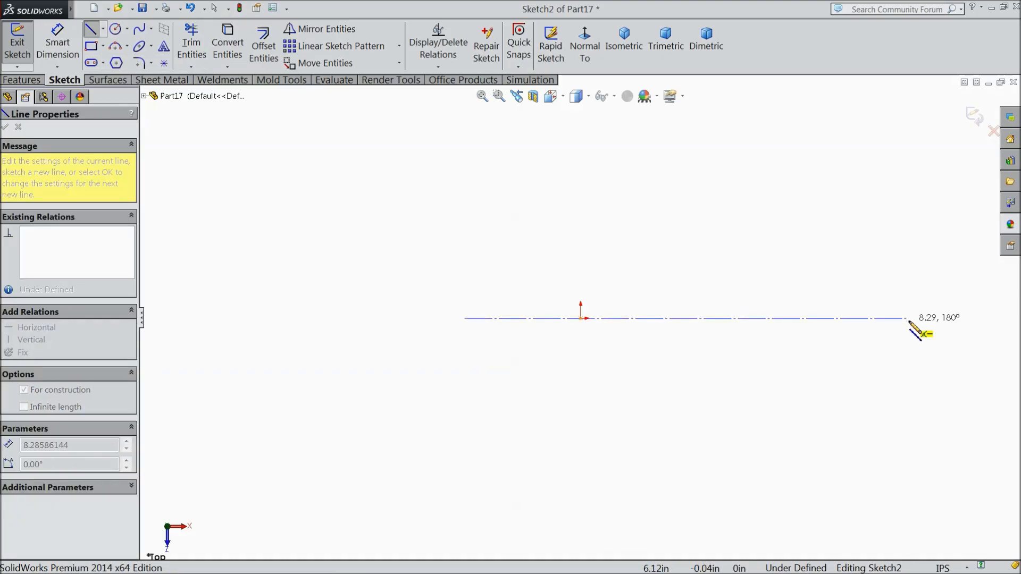
{"action": "left_click", "coordinate": [908, 319]}
{"action": "right_click", "coordinate": [893, 269]}
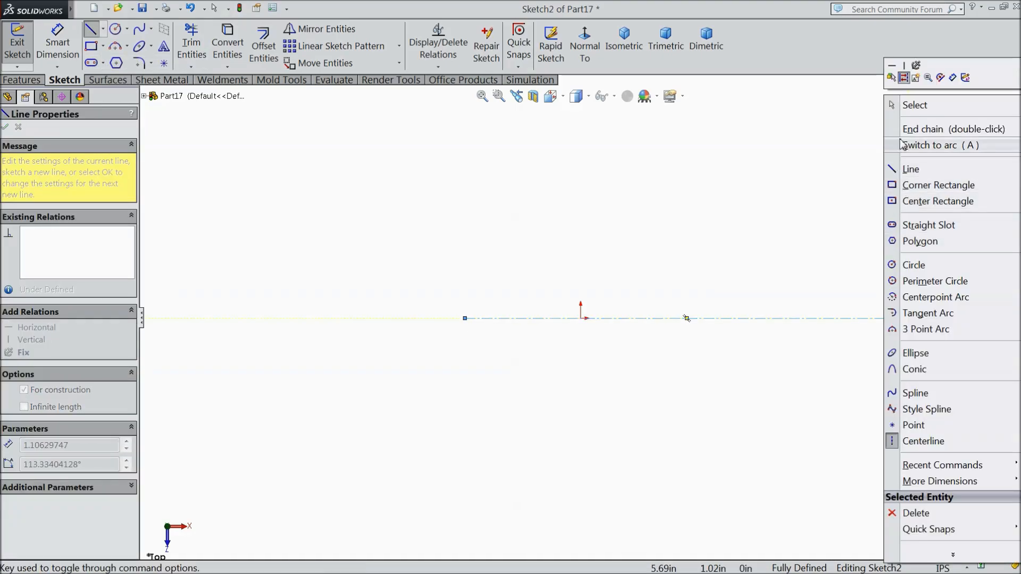
{"action": "left_click", "coordinate": [912, 104]}
Sketch a stepped line profile above the centerline, from the origin back around a short step, a slope and a long horizontal, ending vertically on the centerline.
{"action": "left_click", "coordinate": [90, 29]}
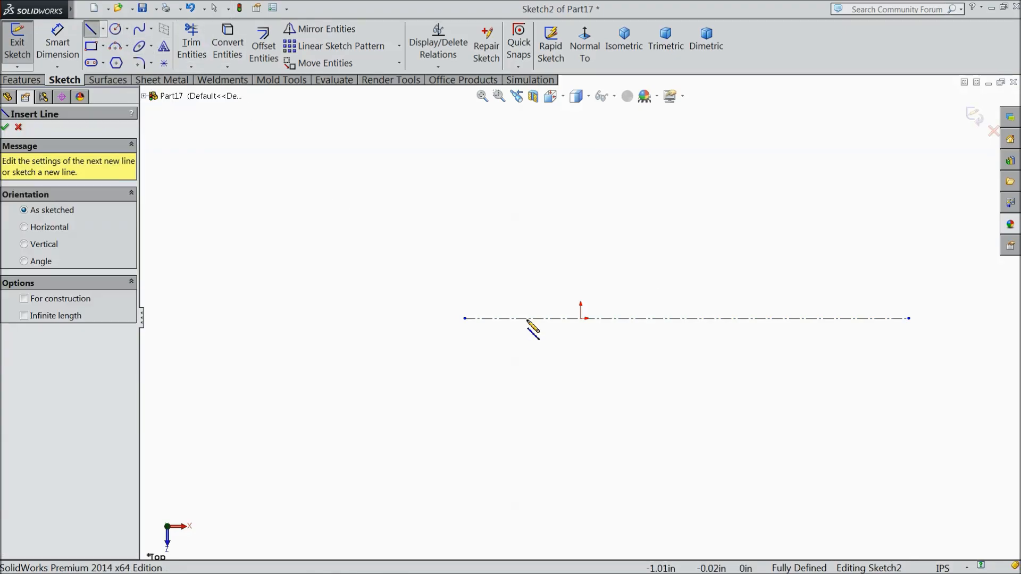
{"action": "left_click", "coordinate": [581, 319]}
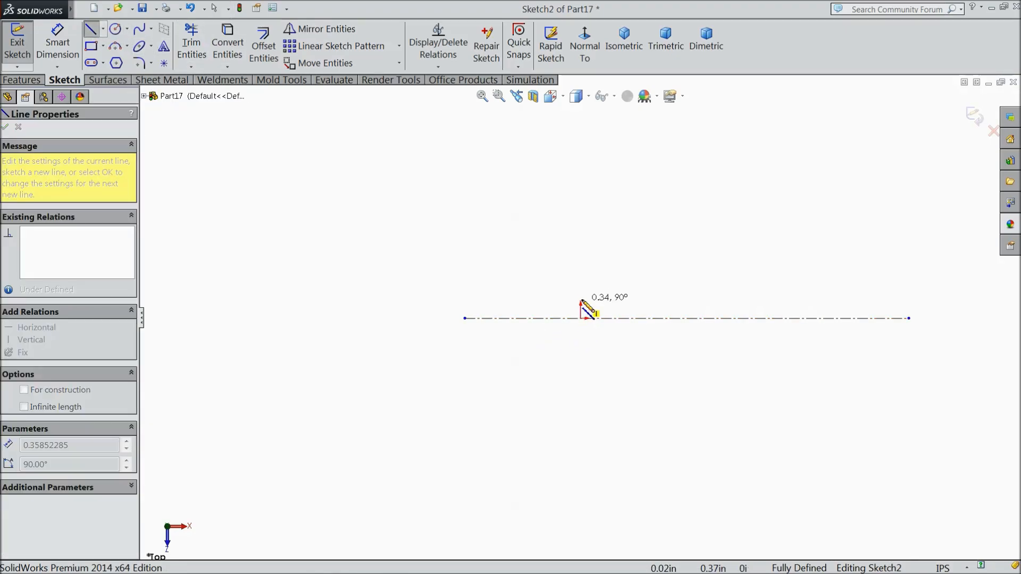
{"action": "left_click", "coordinate": [581, 288]}
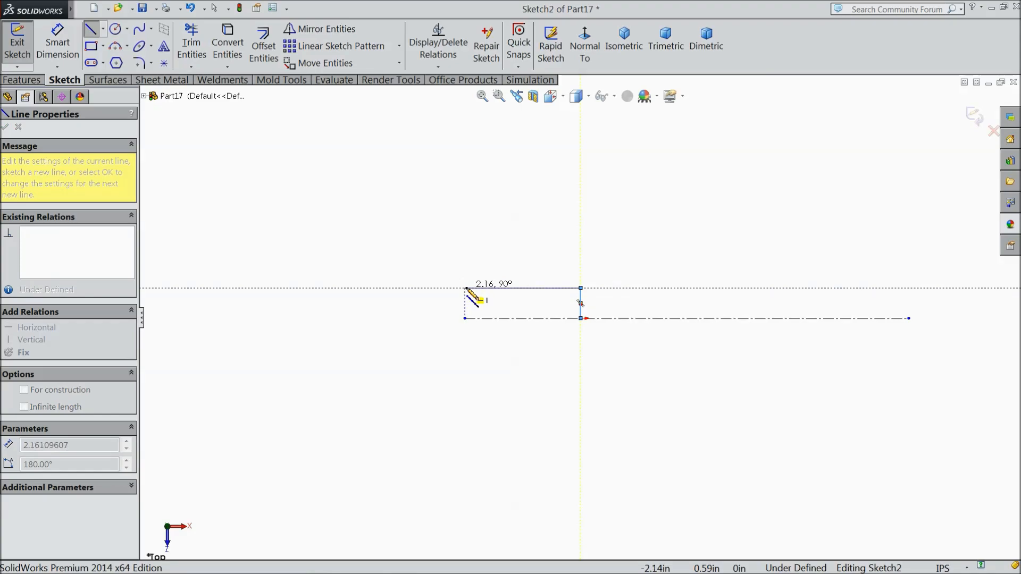
{"action": "left_click", "coordinate": [476, 288]}
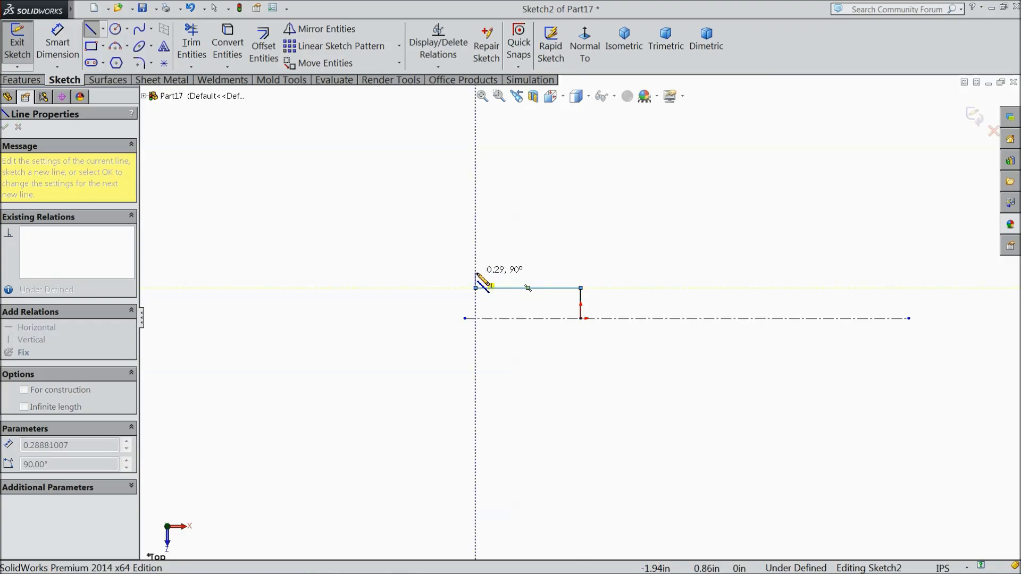
{"action": "left_click", "coordinate": [475, 272]}
{"action": "left_click", "coordinate": [507, 273]}
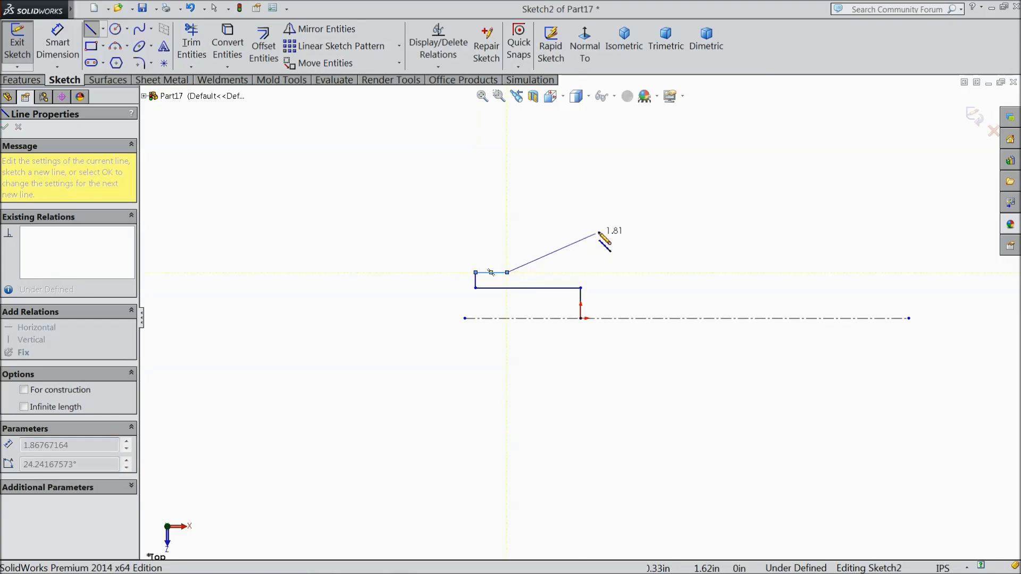
{"action": "left_click", "coordinate": [604, 217]}
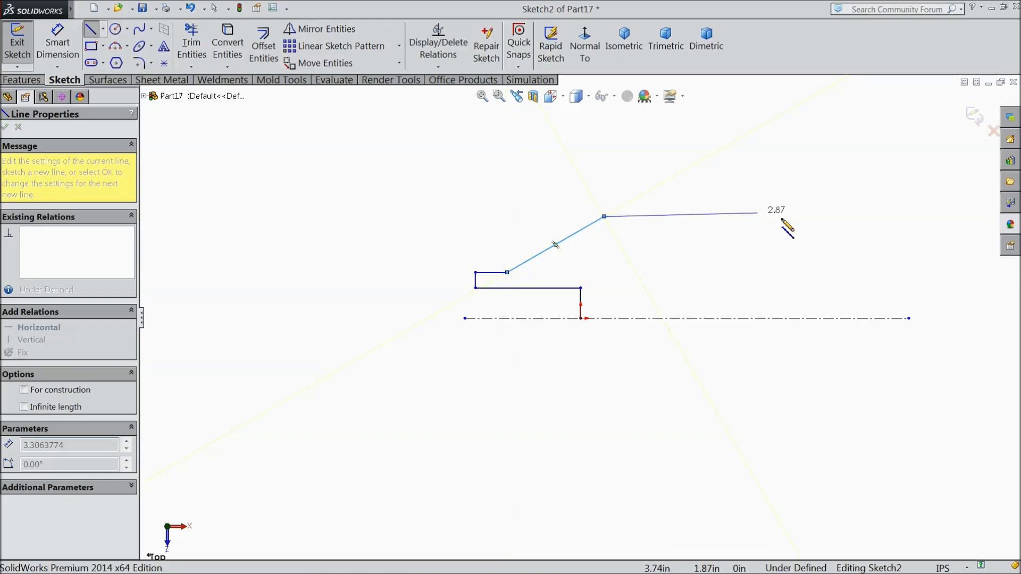
{"action": "left_click", "coordinate": [841, 216]}
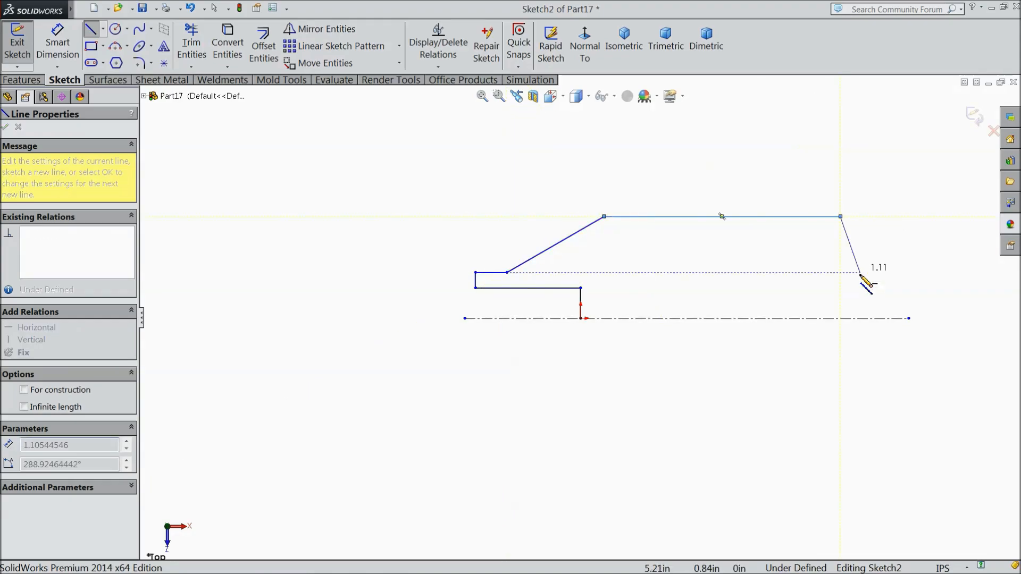
{"action": "left_click", "coordinate": [840, 318]}
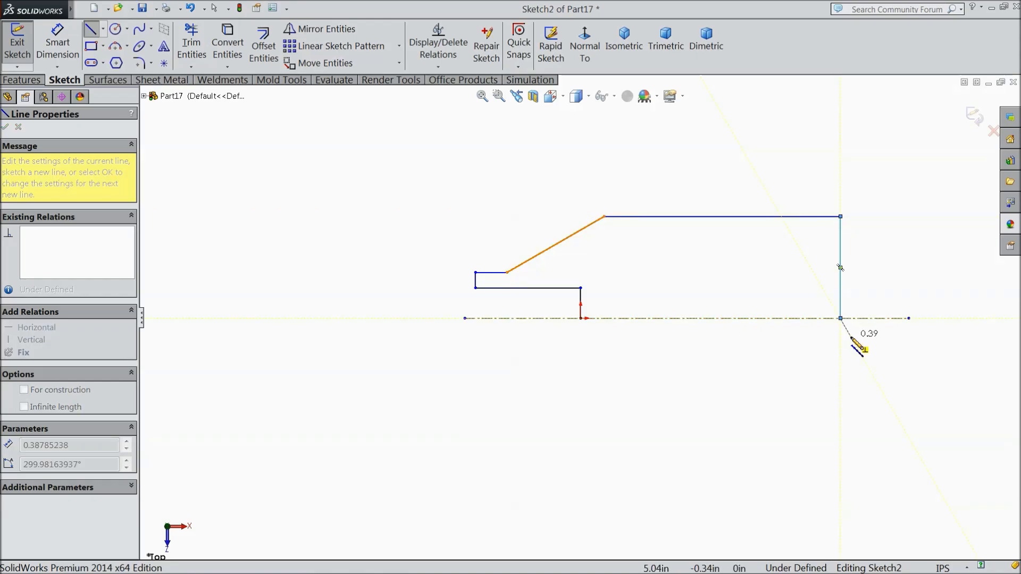
{"action": "right_click", "coordinate": [842, 319]}
{"action": "left_click", "coordinate": [867, 97]}
Dimension the short horizontal line at the foot of the slope to 1 in.
{"action": "scroll", "coordinate": [844, 300], "scroll_direction": "down", "scroll_amount": 2}
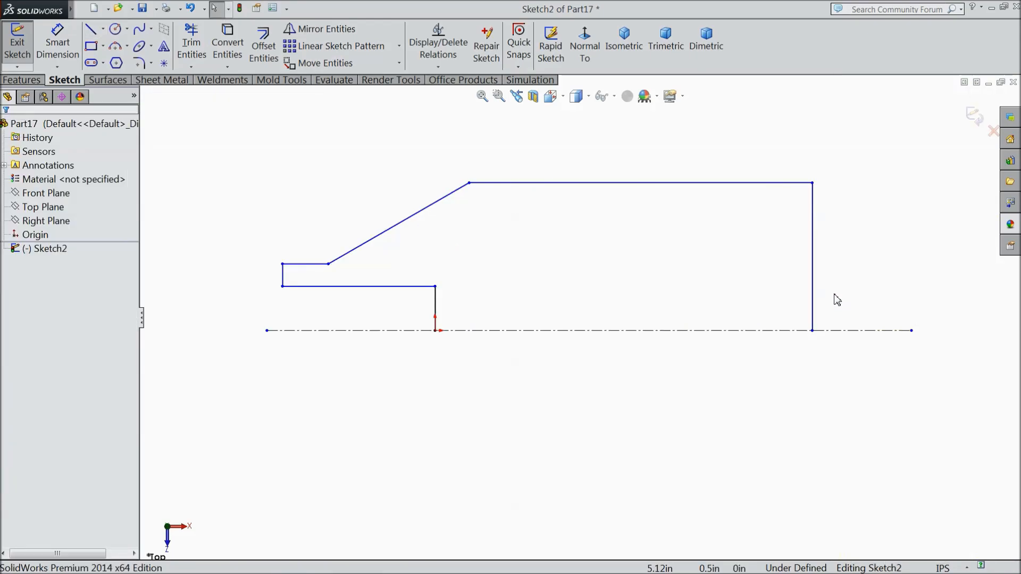
{"action": "left_click", "coordinate": [57, 45]}
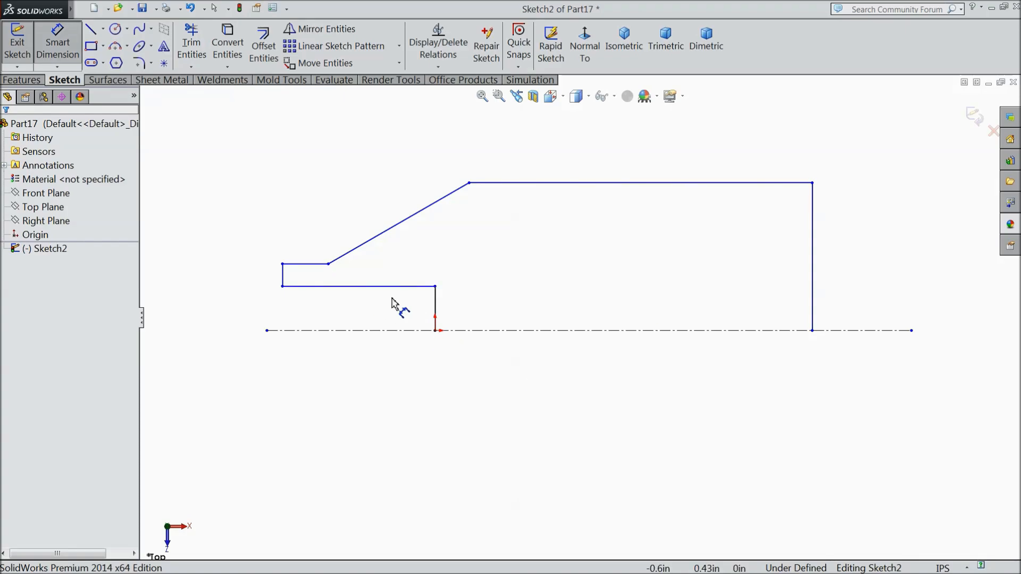
{"action": "left_click", "coordinate": [307, 266]}
{"action": "left_click", "coordinate": [321, 235]}
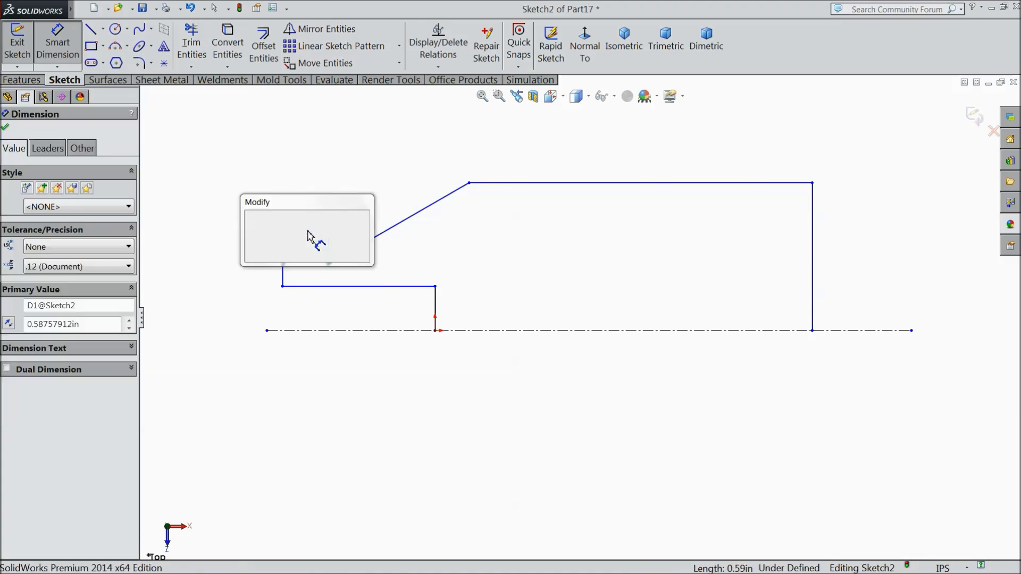
{"action": "type", "text": "1"}
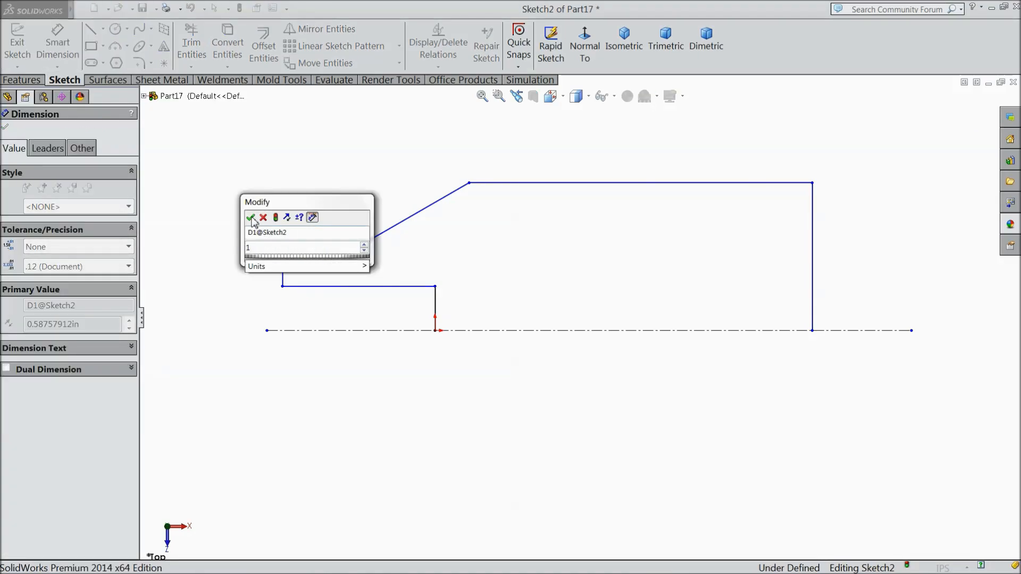
{"action": "left_click", "coordinate": [251, 218]}
Dimension the profile's lower horizontal line to 4 in.
{"action": "left_click", "coordinate": [396, 292]}
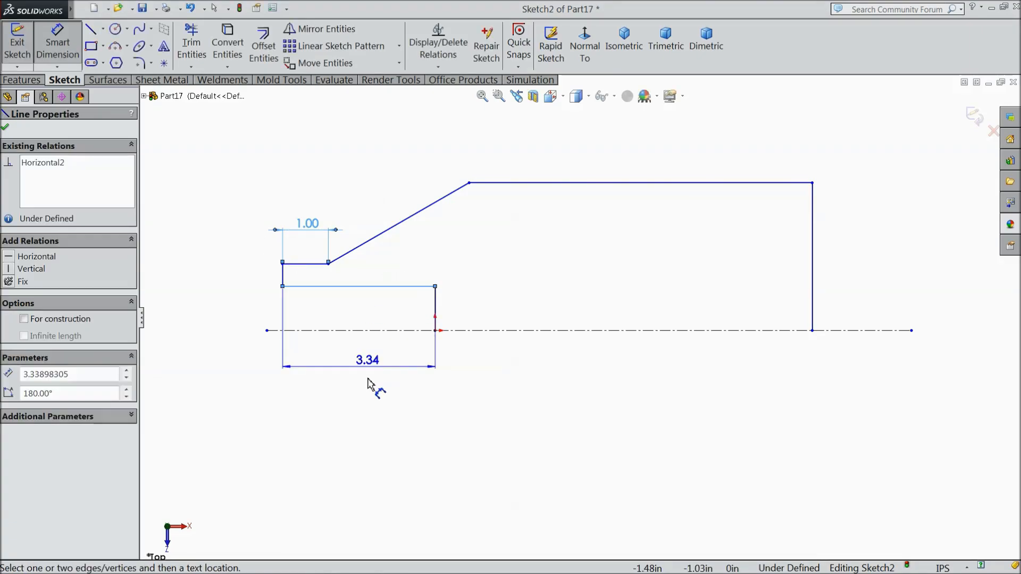
{"action": "left_click", "coordinate": [366, 394]}
{"action": "type", "text": "4"}
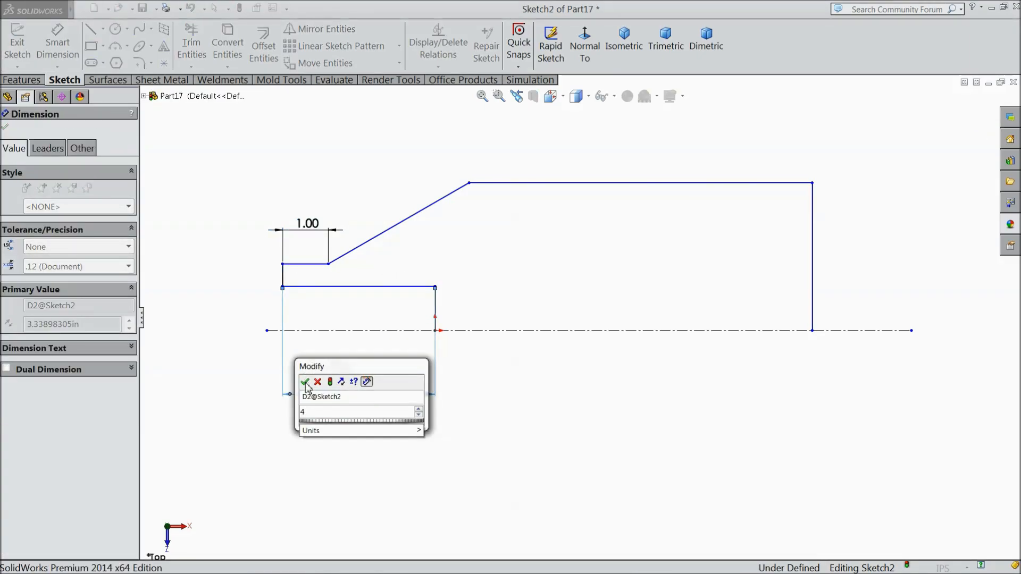
{"action": "left_click", "coordinate": [305, 383]}
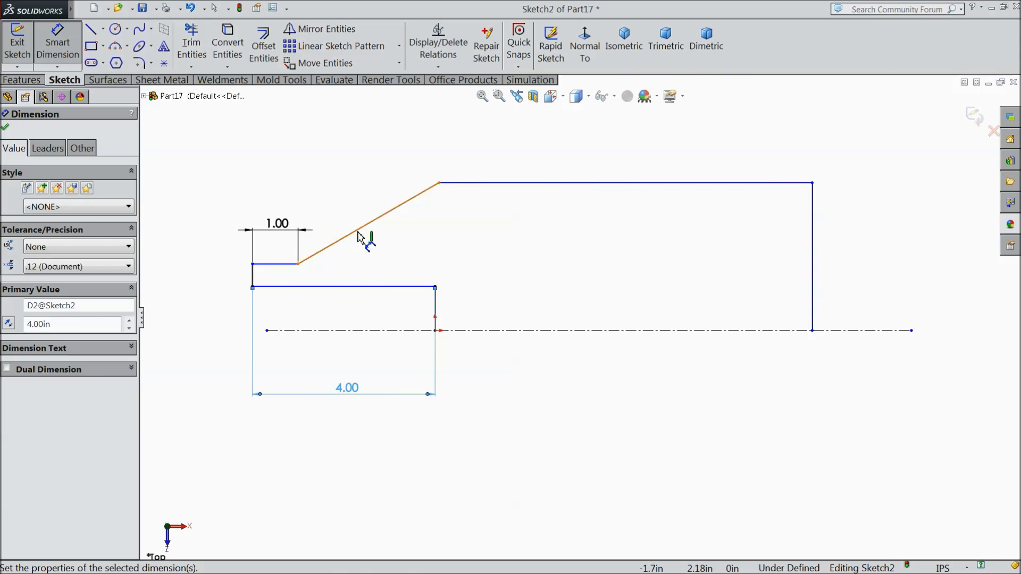
Dimension the sloped line's aligned length to 3.35 in.
{"action": "left_click", "coordinate": [359, 233]}
{"action": "left_click", "coordinate": [352, 233]}
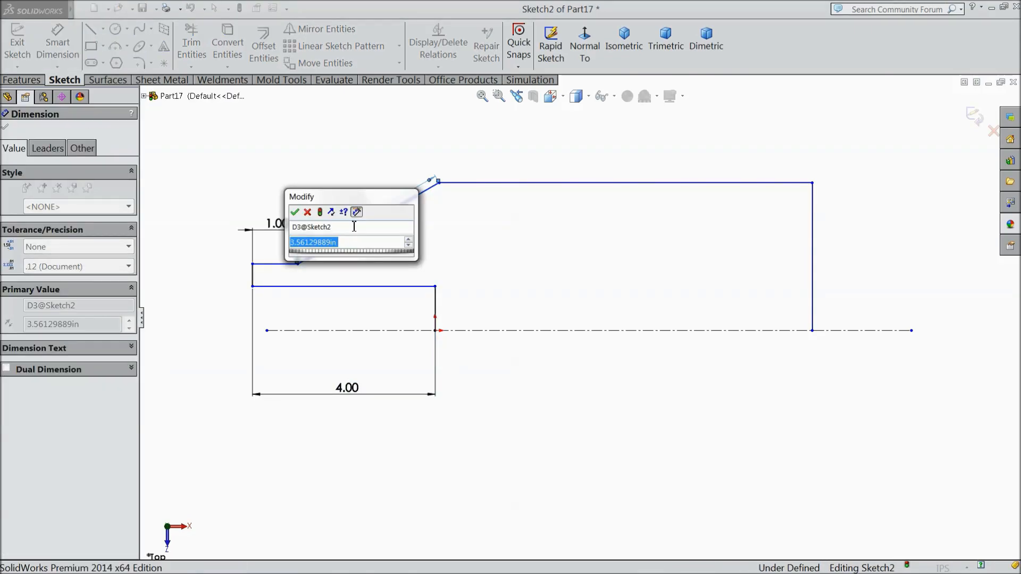
{"action": "type", "text": "3.35"}
{"action": "key", "text": "Return"}
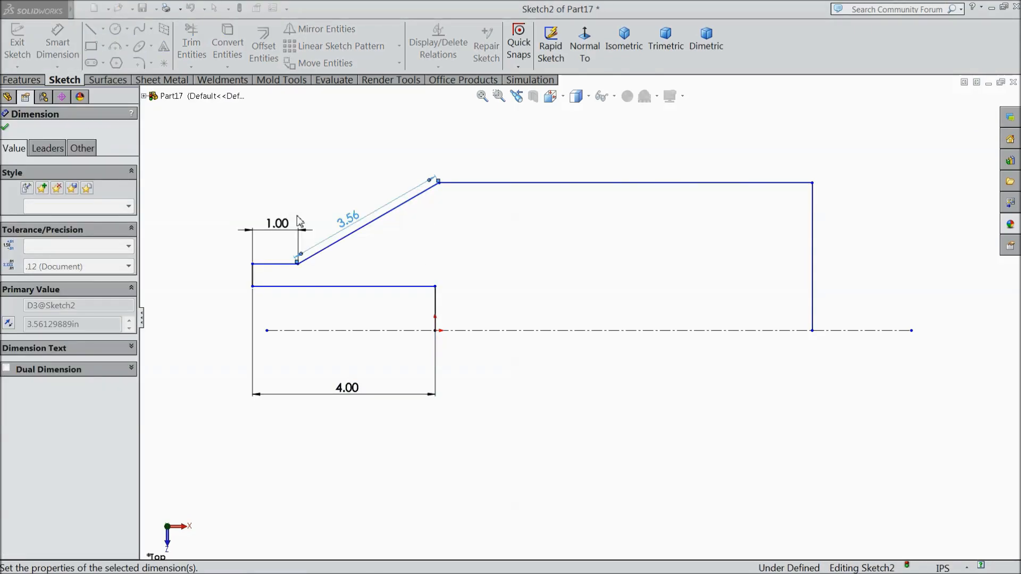
Dimension the overall horizontal distance between the profile's two vertical end lines to 11.75 in.
{"action": "left_click", "coordinate": [812, 278]}
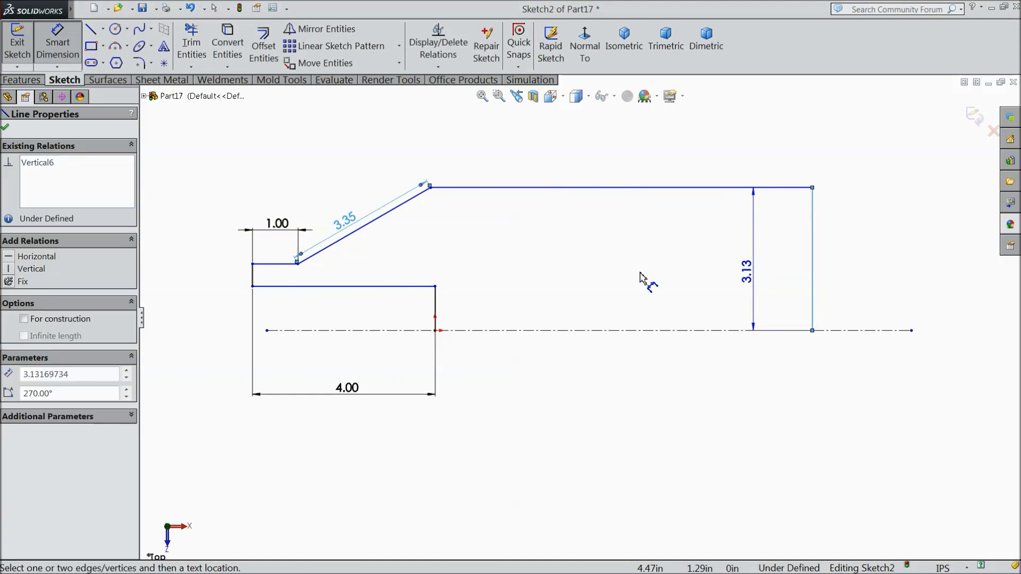
{"action": "left_click", "coordinate": [254, 277]}
{"action": "left_click", "coordinate": [507, 141]}
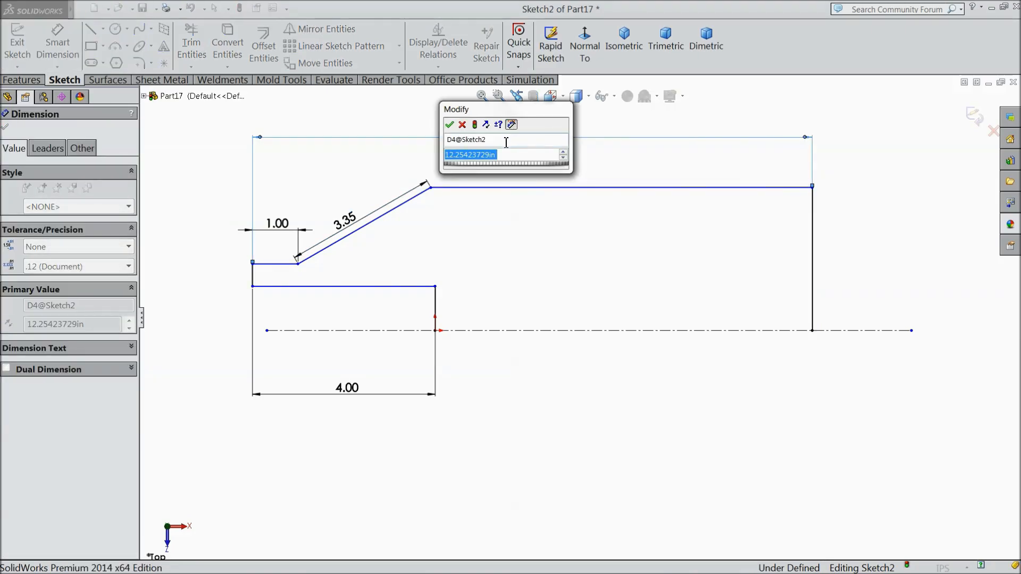
{"action": "type", "text": "11.75"}
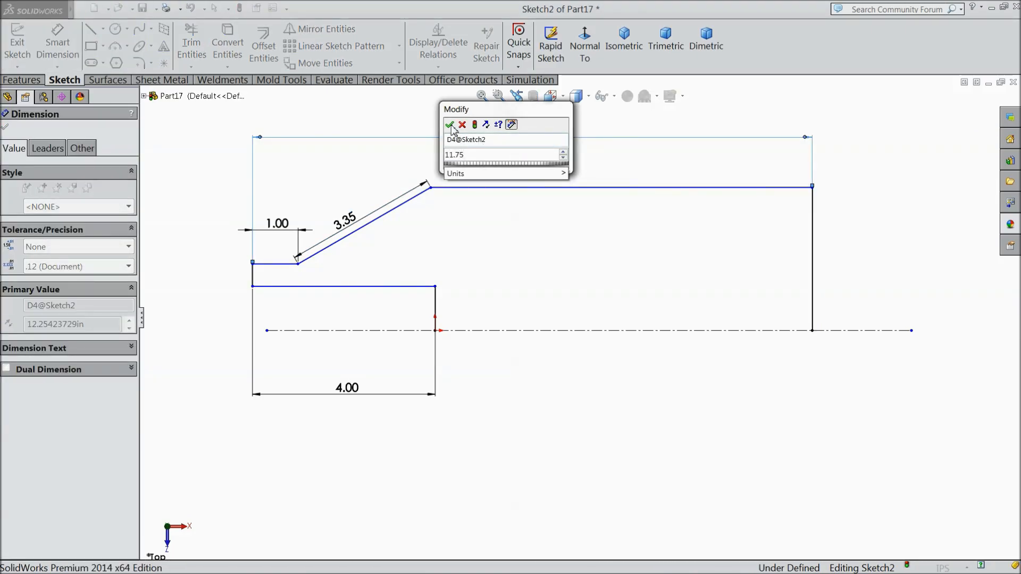
{"action": "left_click", "coordinate": [450, 126]}
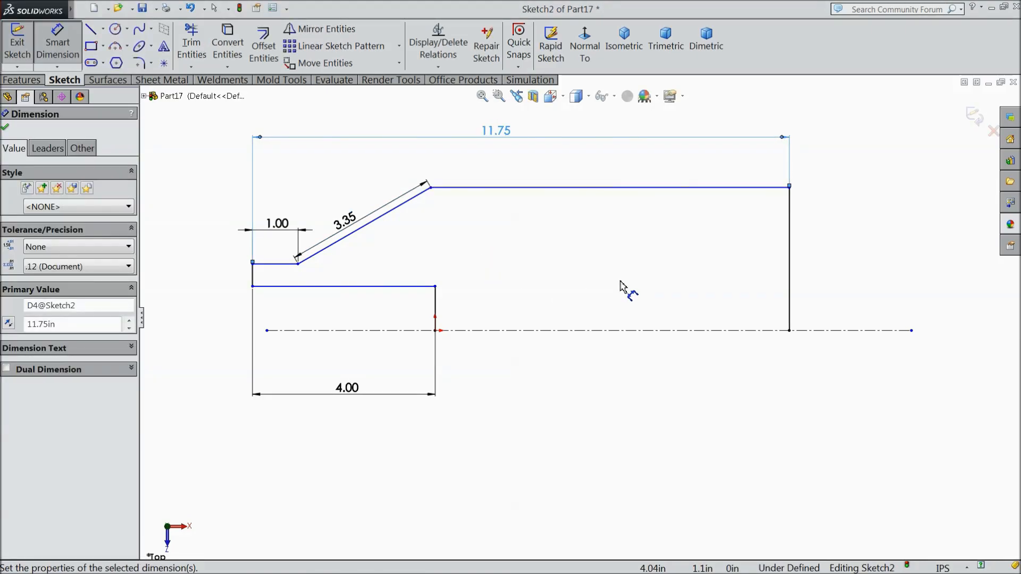
Dimension the distance from the long upper horizontal line to the centerline as 3 in.
{"action": "left_click", "coordinate": [713, 193]}
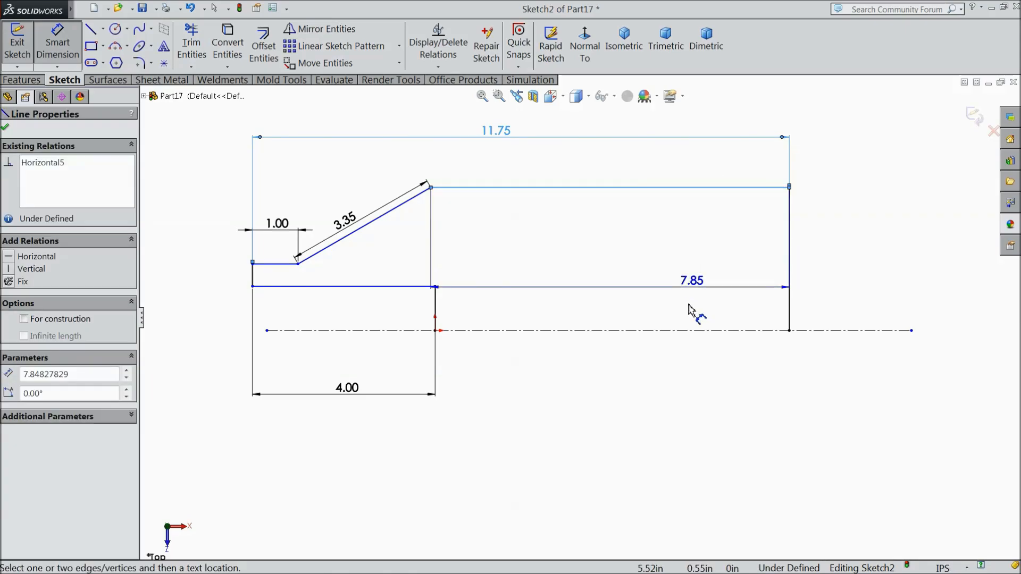
{"action": "left_click", "coordinate": [687, 331]}
{"action": "left_click", "coordinate": [892, 254]}
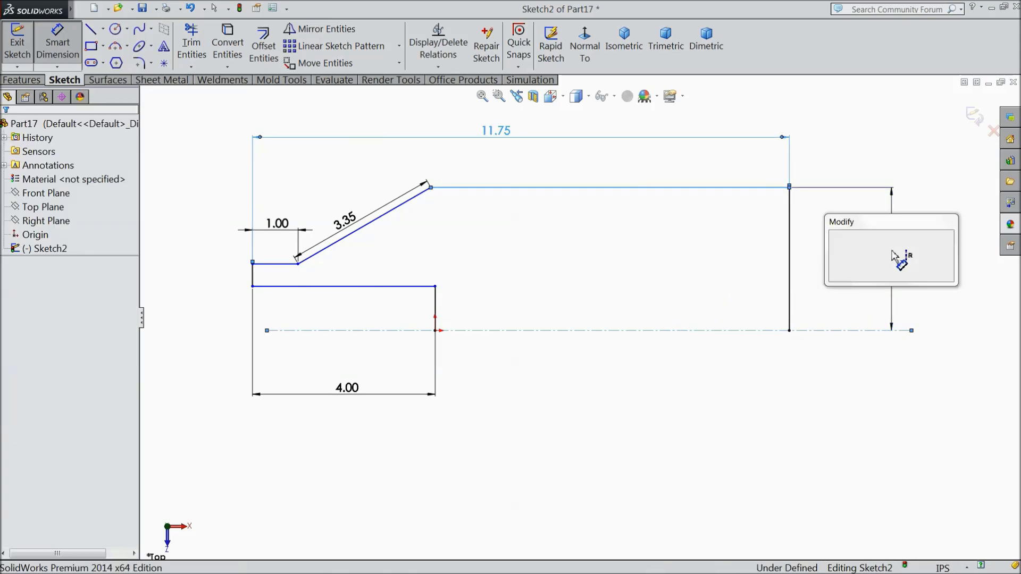
{"action": "left_click", "coordinate": [838, 236]}
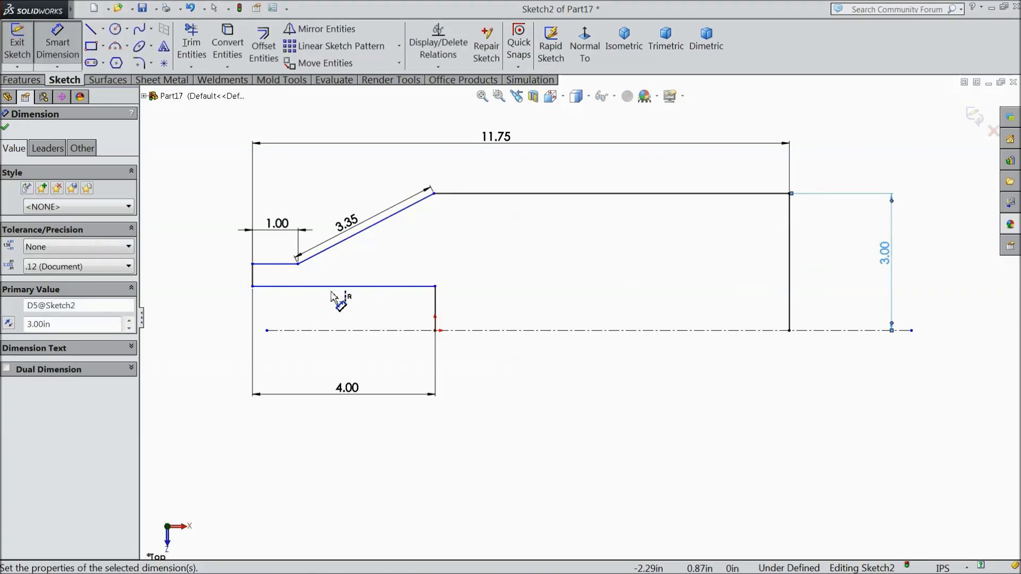
Dimension the distance from the 4 in horizontal line to the centerline as 1 in.
{"action": "left_click", "coordinate": [337, 287]}
{"action": "left_click", "coordinate": [330, 330]}
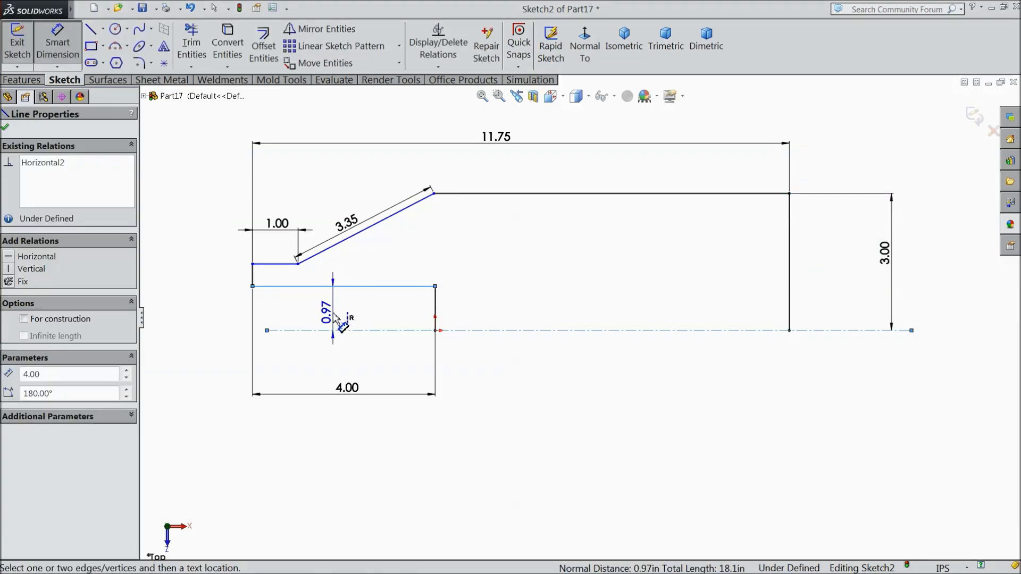
{"action": "left_click", "coordinate": [207, 311]}
{"action": "type", "text": "1"}
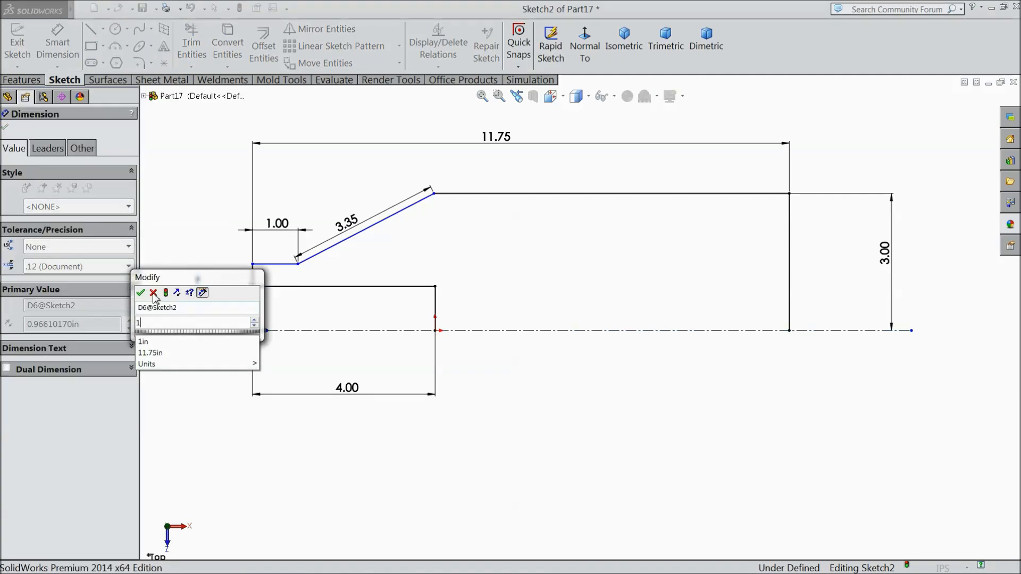
{"action": "left_click", "coordinate": [141, 293]}
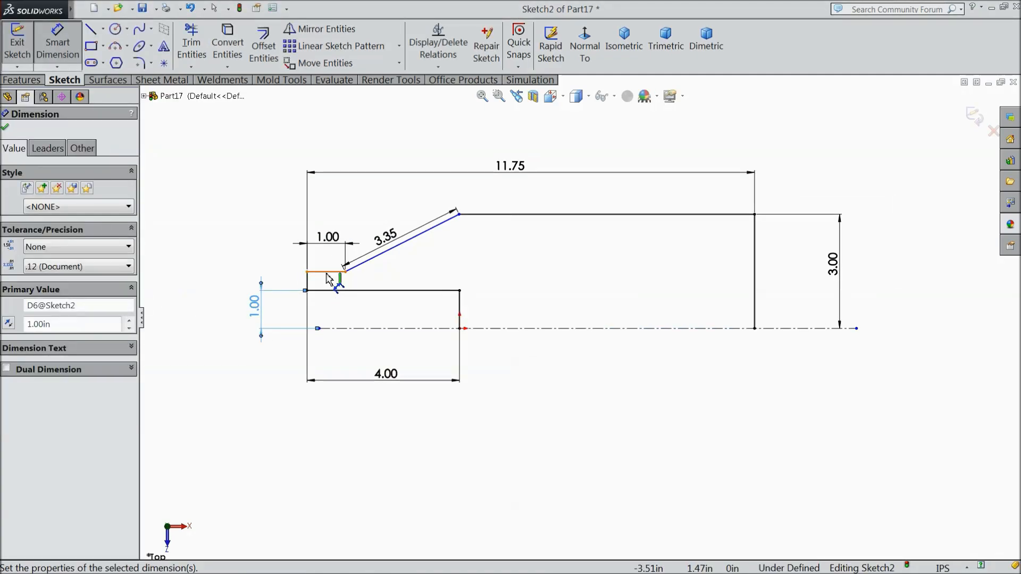
Dimension the distance from the short 1 in horizontal line to the centerline as 1.5 in.
{"action": "left_click", "coordinate": [330, 277]}
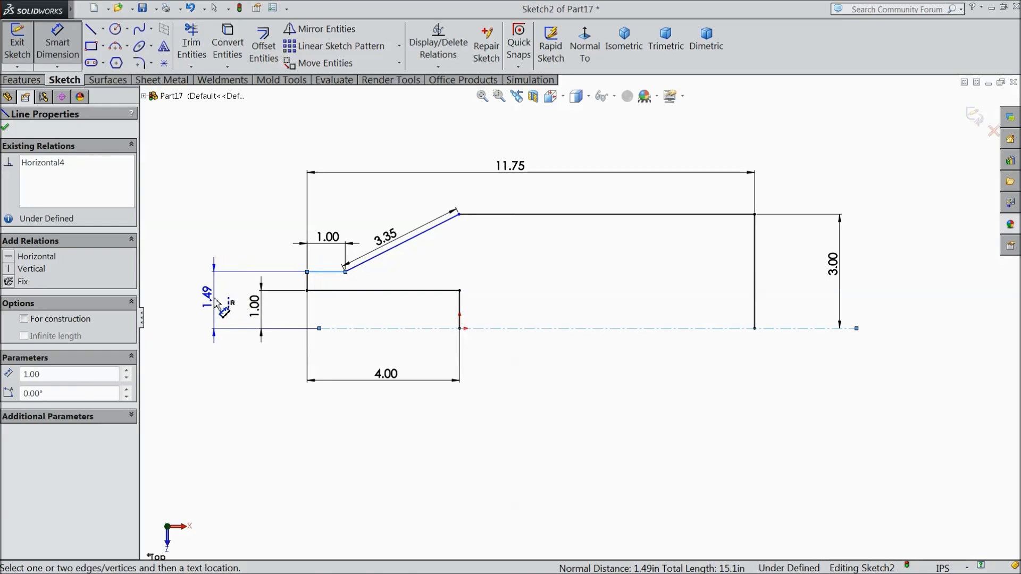
{"action": "left_click", "coordinate": [212, 297]}
{"action": "type", "text": "1.5"}
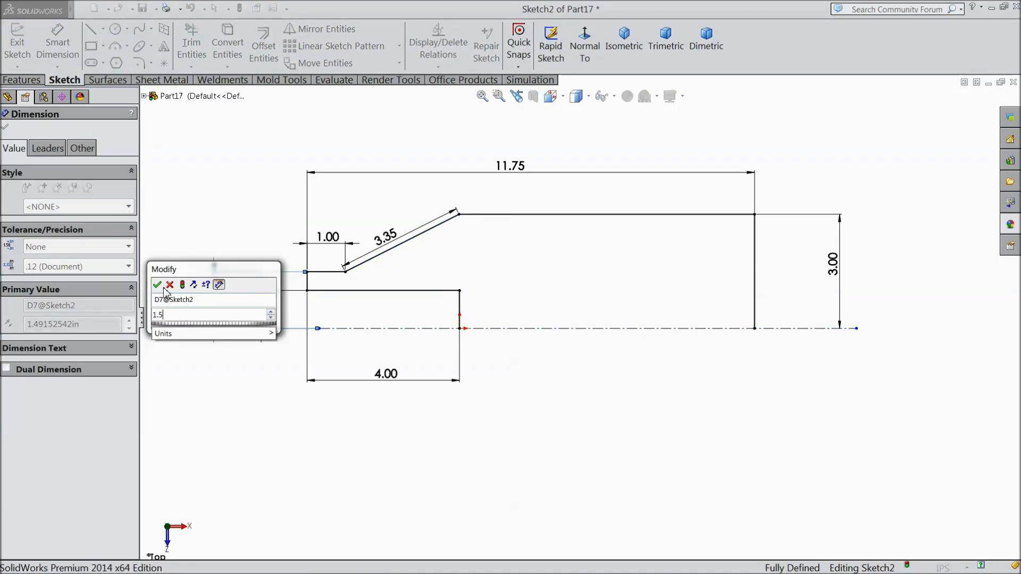
{"action": "left_click", "coordinate": [157, 285]}
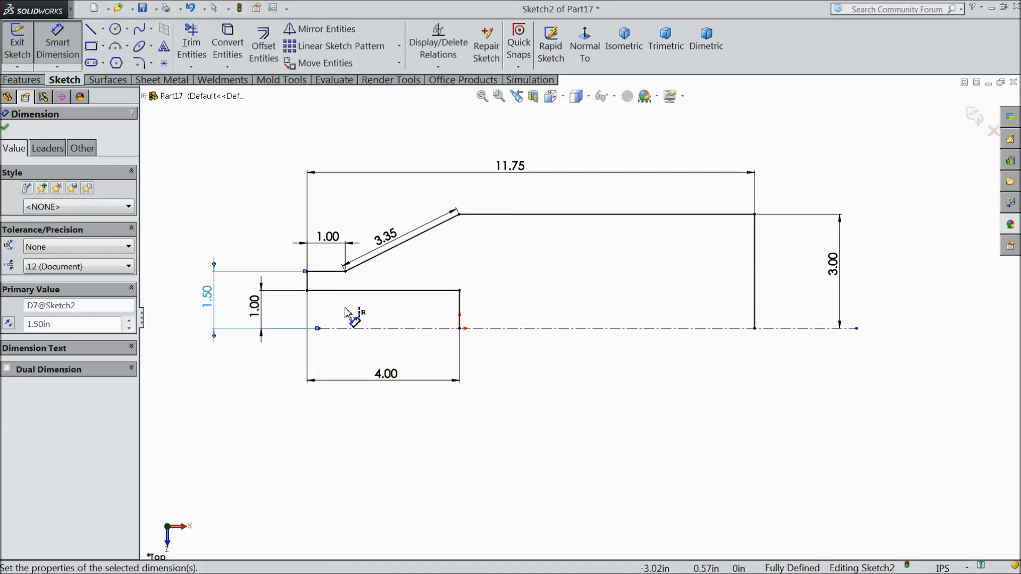
{"action": "left_click", "coordinate": [6, 128]}
Sketch a circle of about 1.33 in radius centered on the centerline, inside the profile near the vertical line opposite the 4 in slot.
{"action": "left_click", "coordinate": [116, 30]}
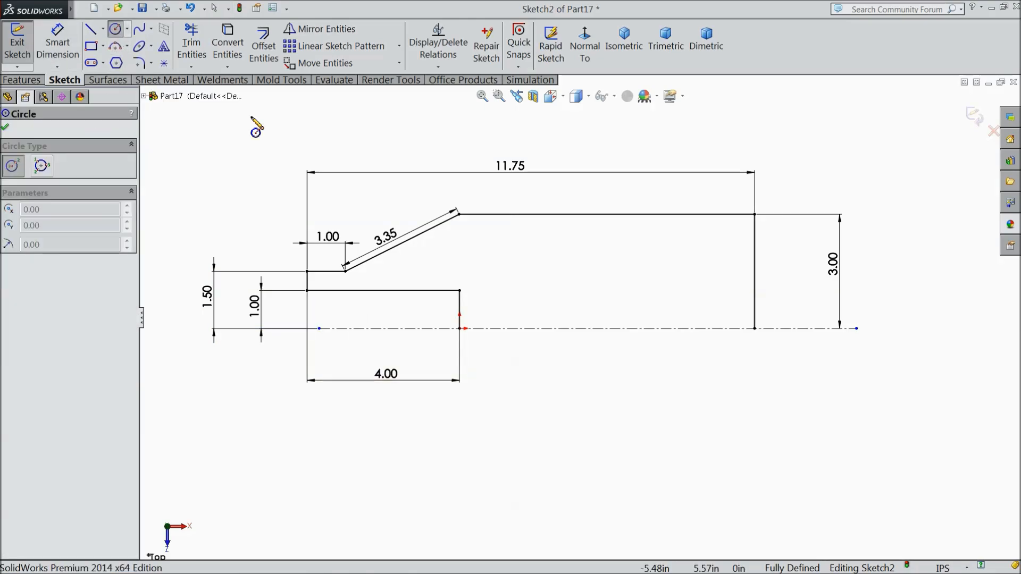
{"action": "left_click", "coordinate": [666, 329]}
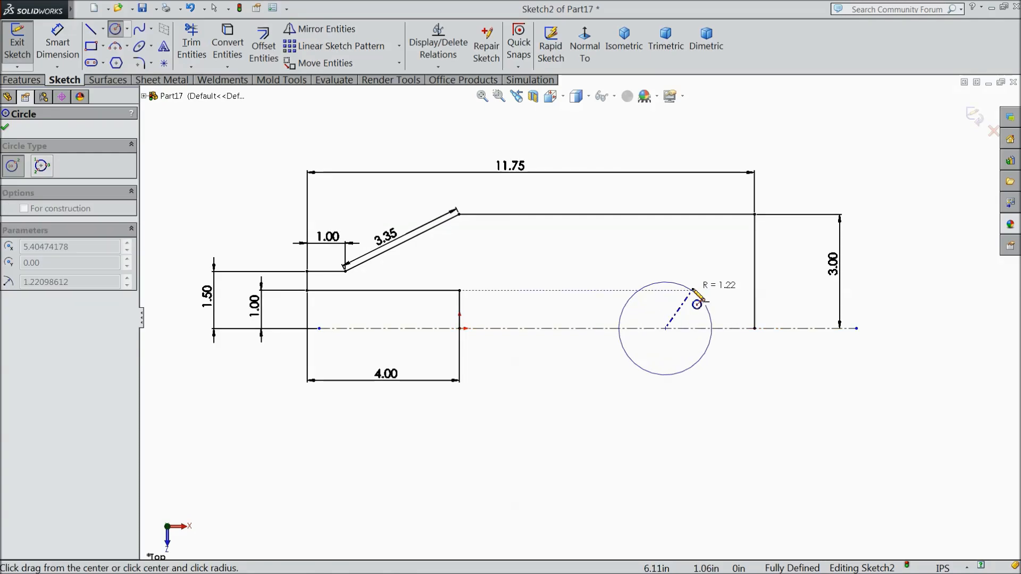
{"action": "left_click", "coordinate": [696, 301]}
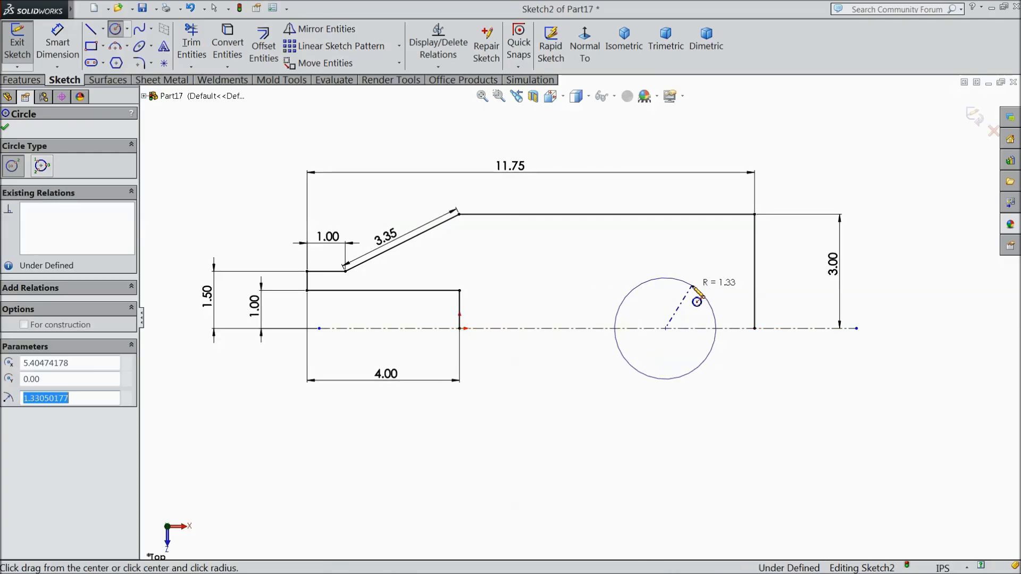
{"action": "left_click", "coordinate": [6, 128]}
Draw a horizontal line about 2.35 in long from the circle's top point to the nearby vertical end line.
{"action": "left_click", "coordinate": [91, 29]}
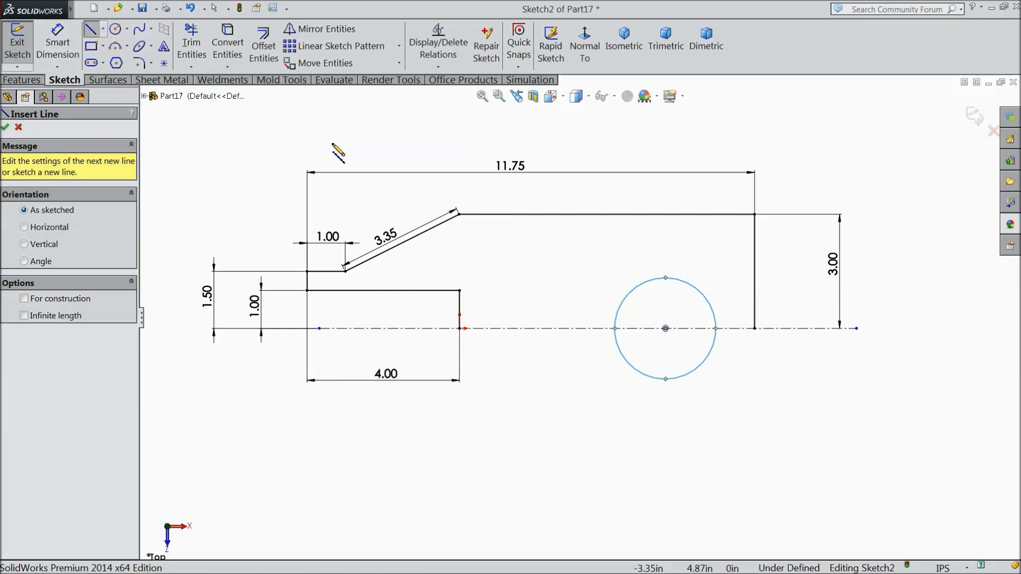
{"action": "left_click", "coordinate": [666, 278]}
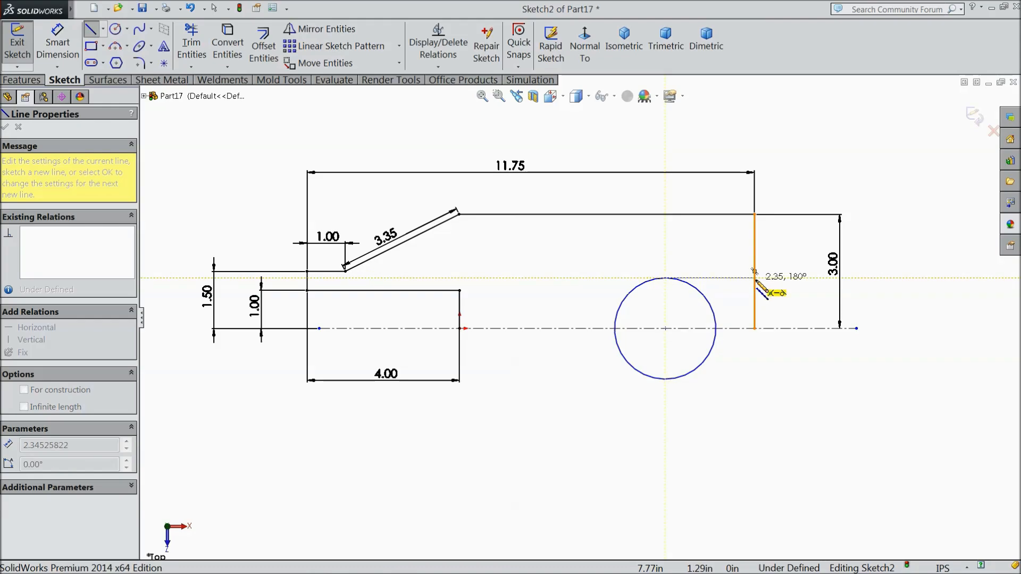
{"action": "left_click", "coordinate": [755, 278]}
{"action": "right_click", "coordinate": [778, 255]}
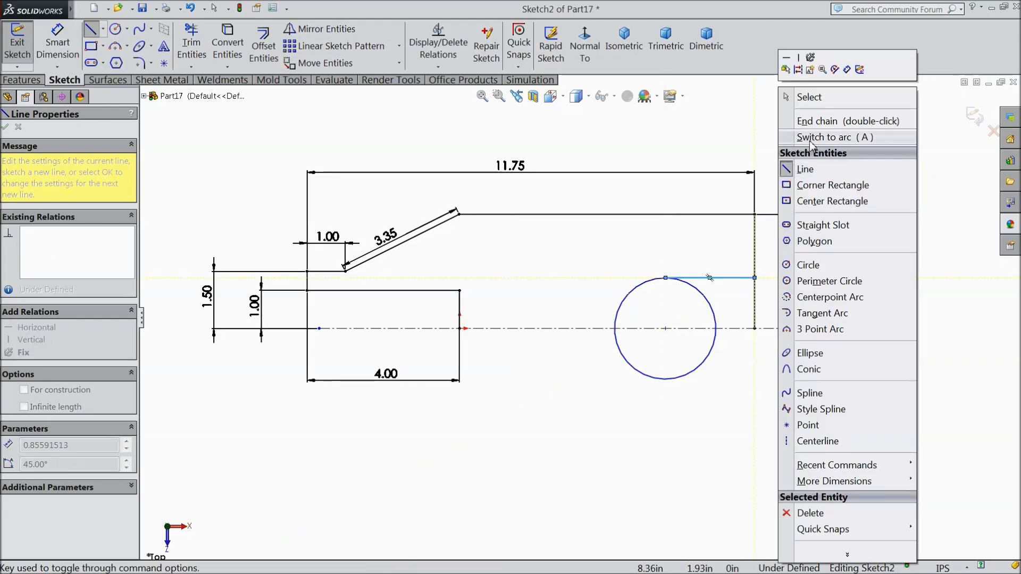
{"action": "left_click", "coordinate": [809, 98]}
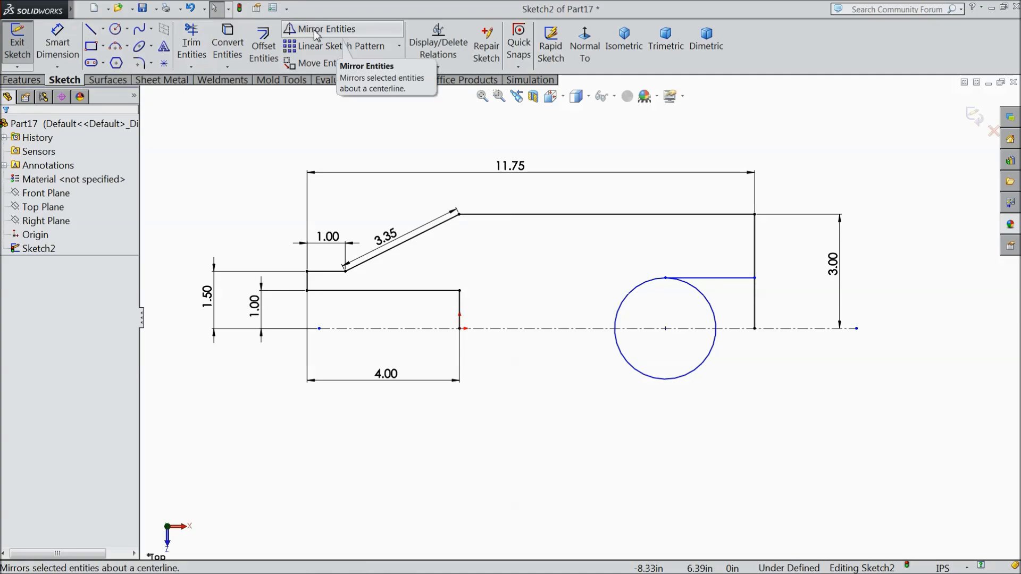
Trim the circle to the quarter arc between the new horizontal line and the centerline.
{"action": "left_click", "coordinate": [192, 43]}
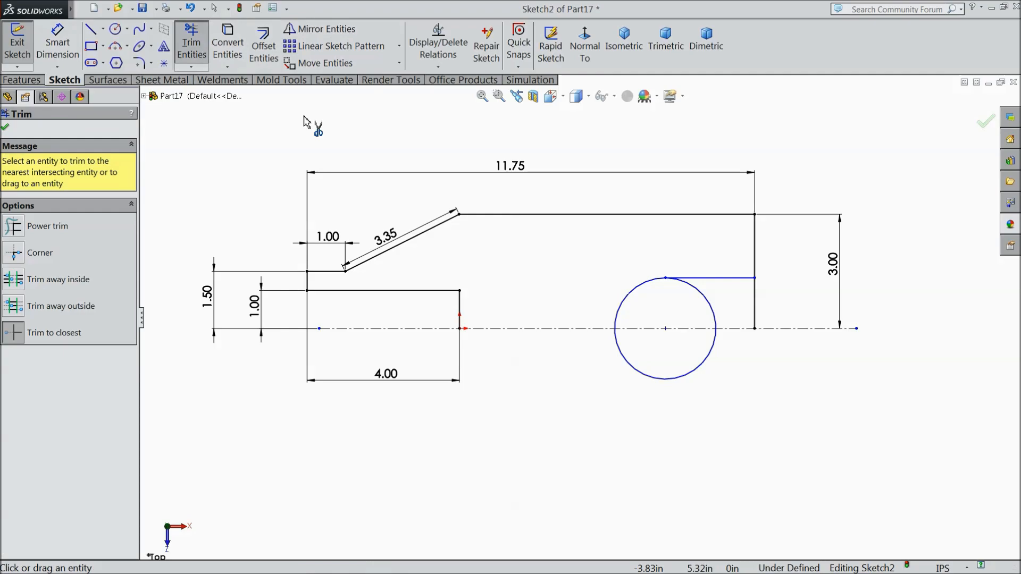
{"action": "left_click", "coordinate": [711, 311]}
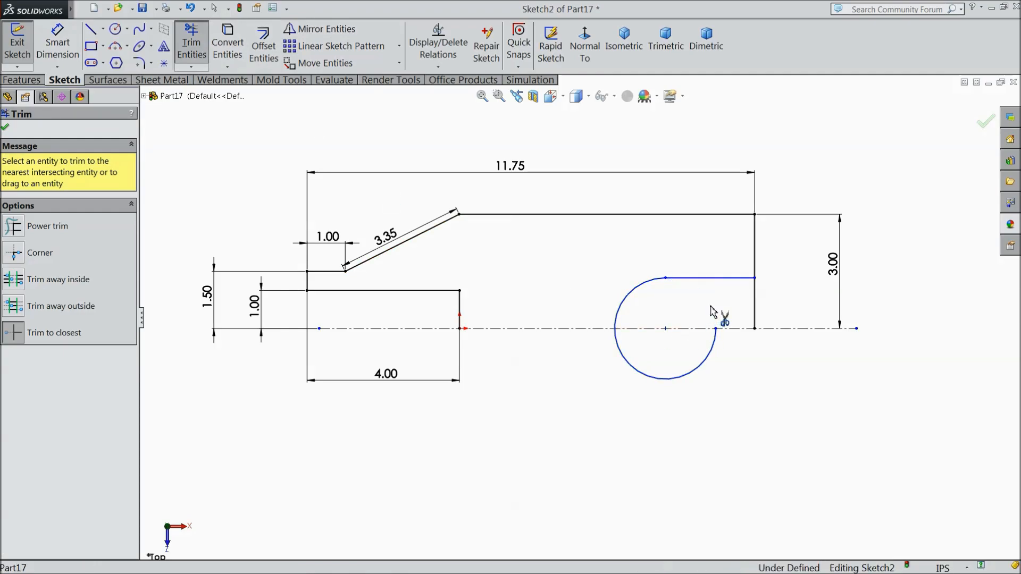
{"action": "left_click", "coordinate": [705, 363]}
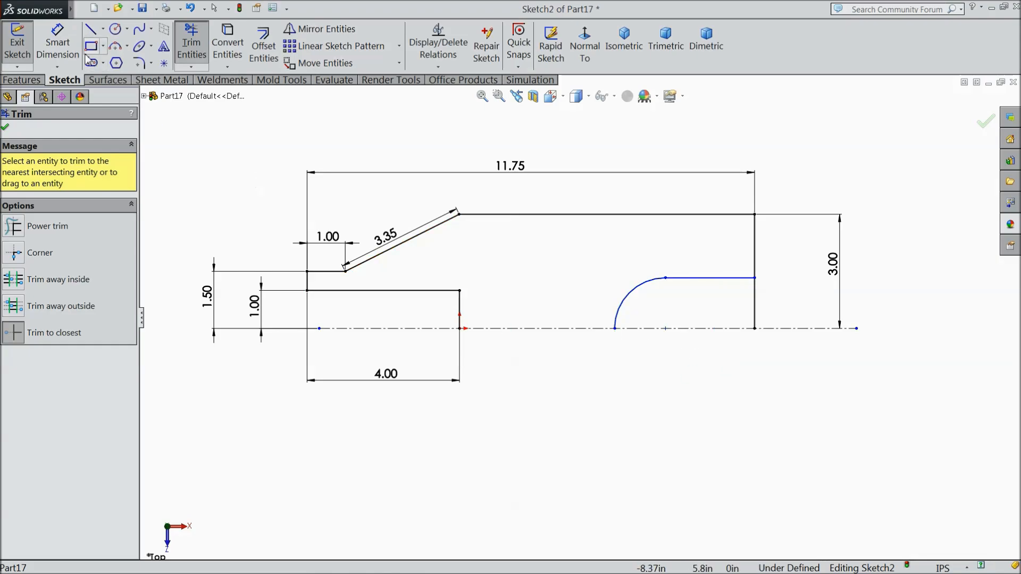
{"action": "left_click", "coordinate": [6, 128]}
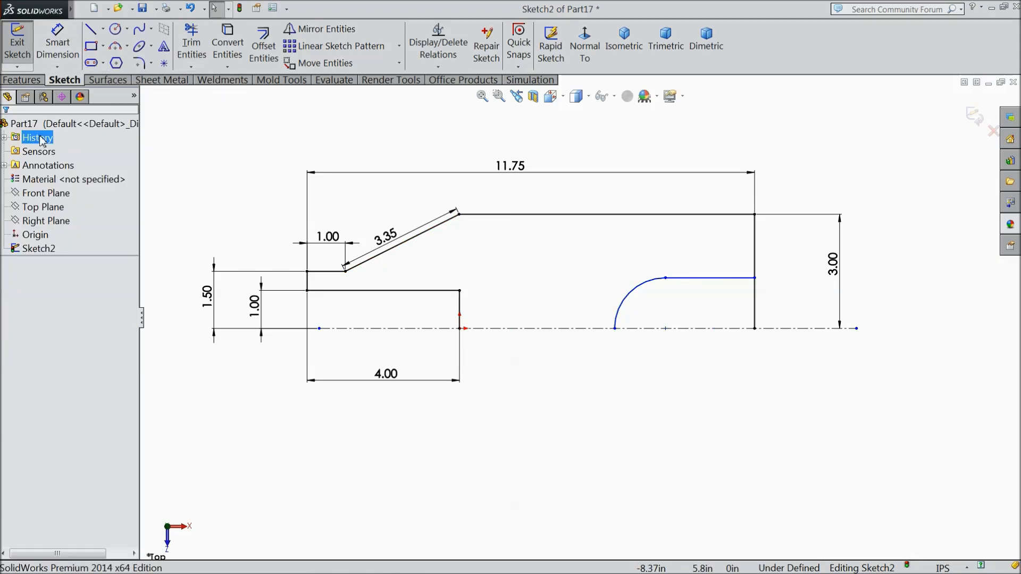
Dimension the horizontal distance from the quarter arc's center to the vertical end line's lower endpoint as 1 in.
{"action": "left_click", "coordinate": [57, 43]}
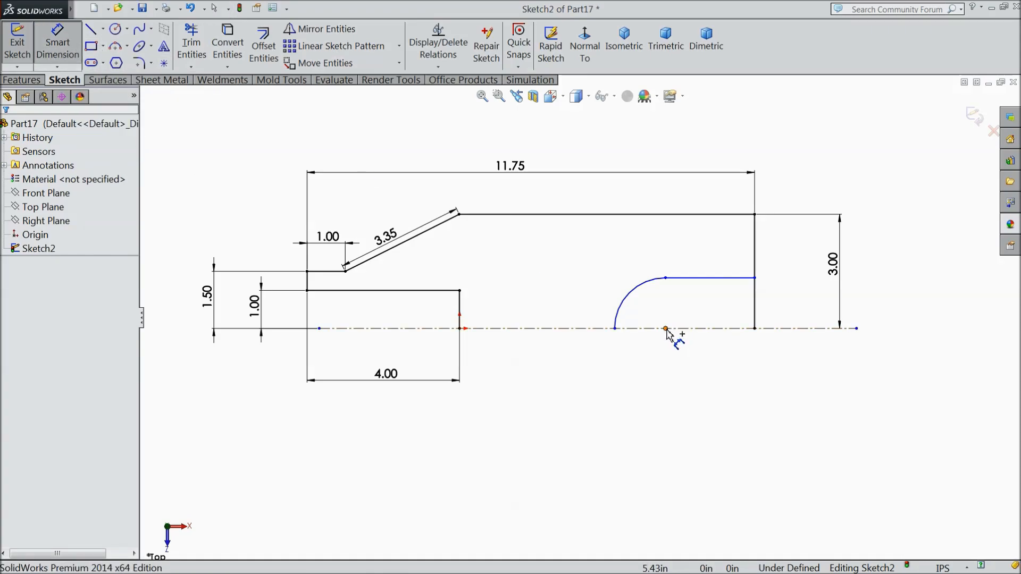
{"action": "left_click", "coordinate": [666, 329]}
{"action": "left_click", "coordinate": [754, 330]}
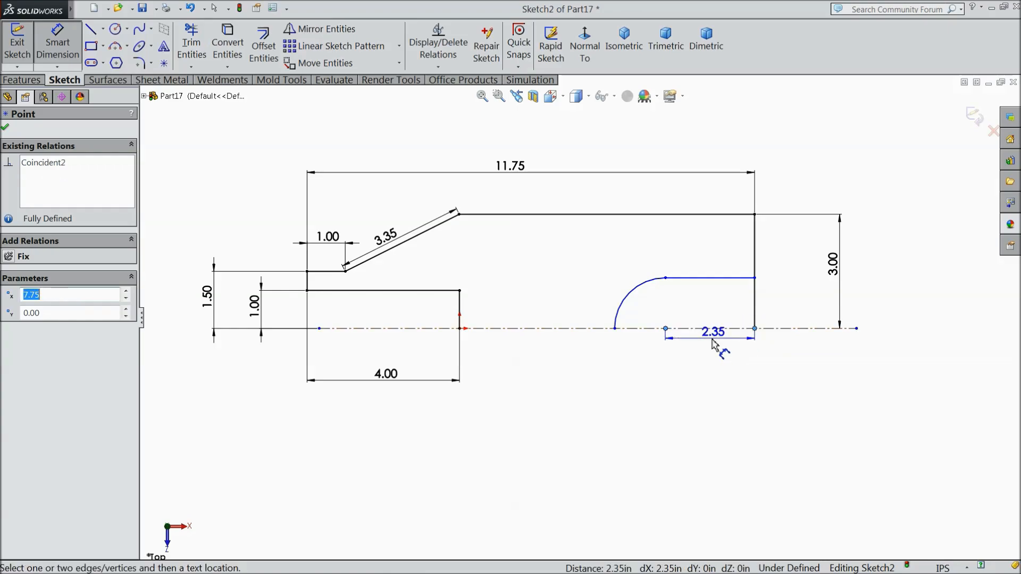
{"action": "left_click", "coordinate": [716, 358]}
{"action": "type", "text": "1"}
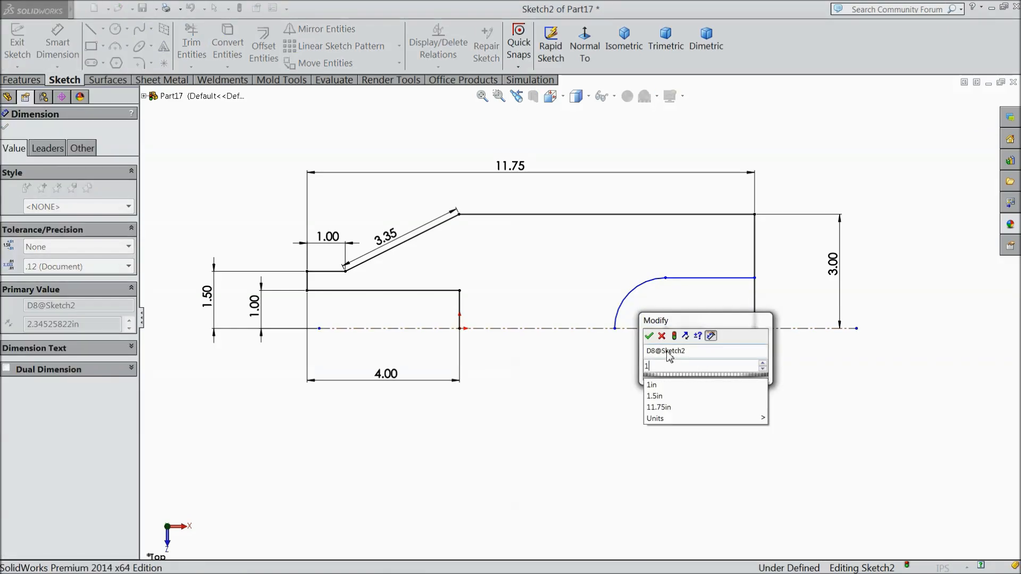
{"action": "left_click", "coordinate": [649, 336]}
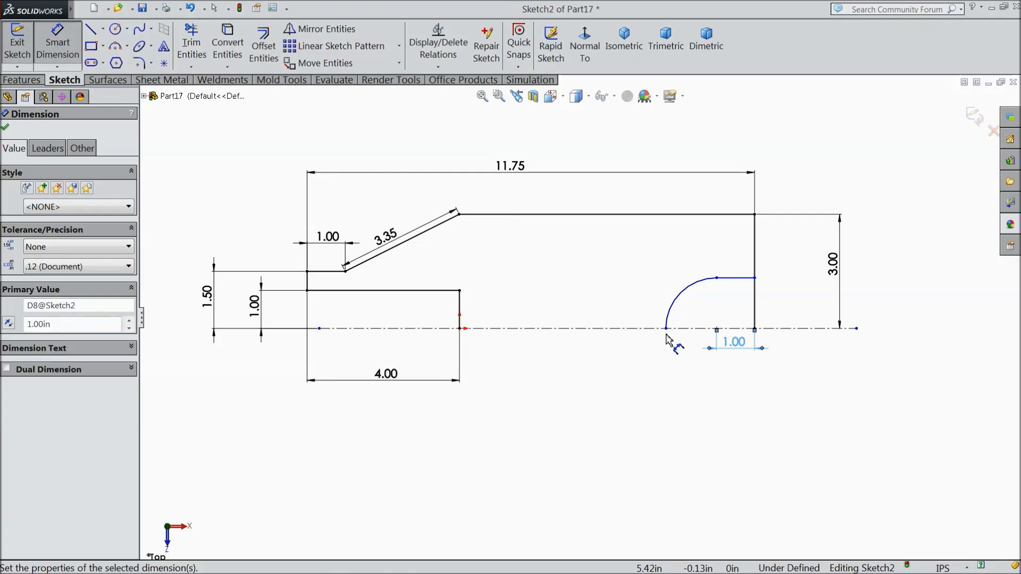
Dimension the quarter arc's radius to 1.25 in.
{"action": "left_click", "coordinate": [682, 297]}
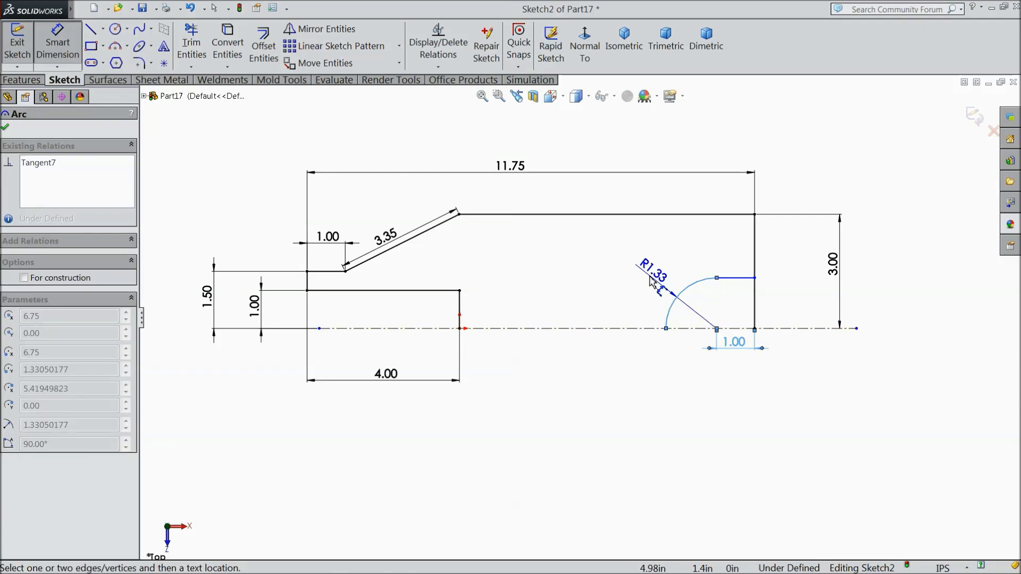
{"action": "left_click", "coordinate": [649, 282]}
{"action": "type", "text": "1.2"}
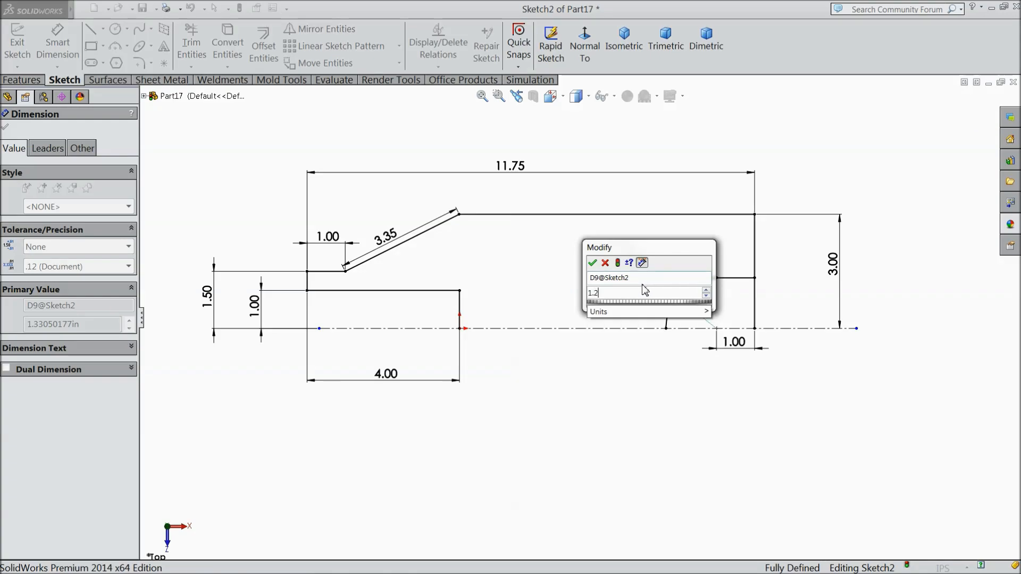
{"action": "type", "text": "5"}
{"action": "left_click", "coordinate": [594, 263]}
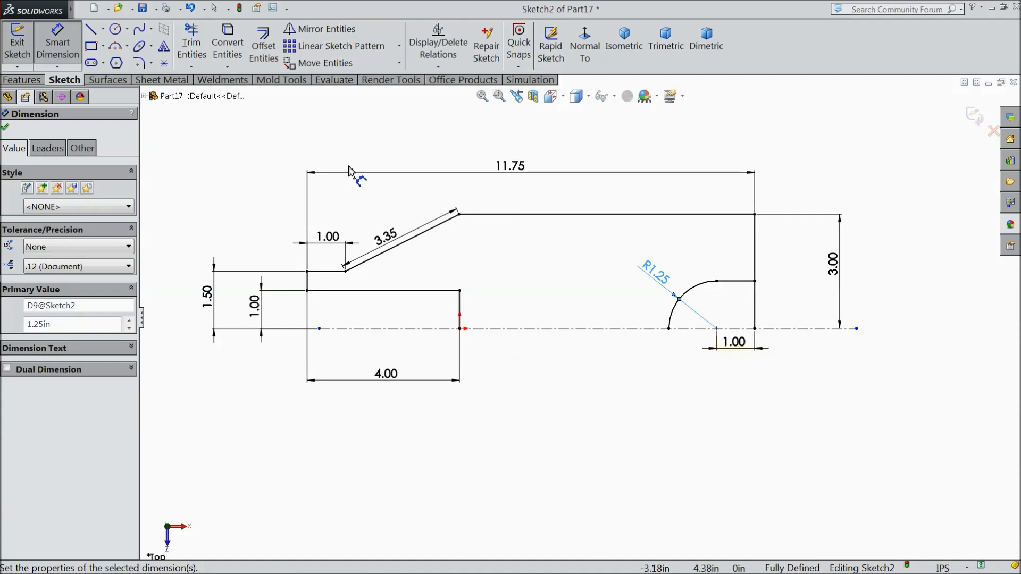
Trim away the vertical end line's portion between the short horizontal line of the arc recess and the centerline.
{"action": "left_click", "coordinate": [191, 42]}
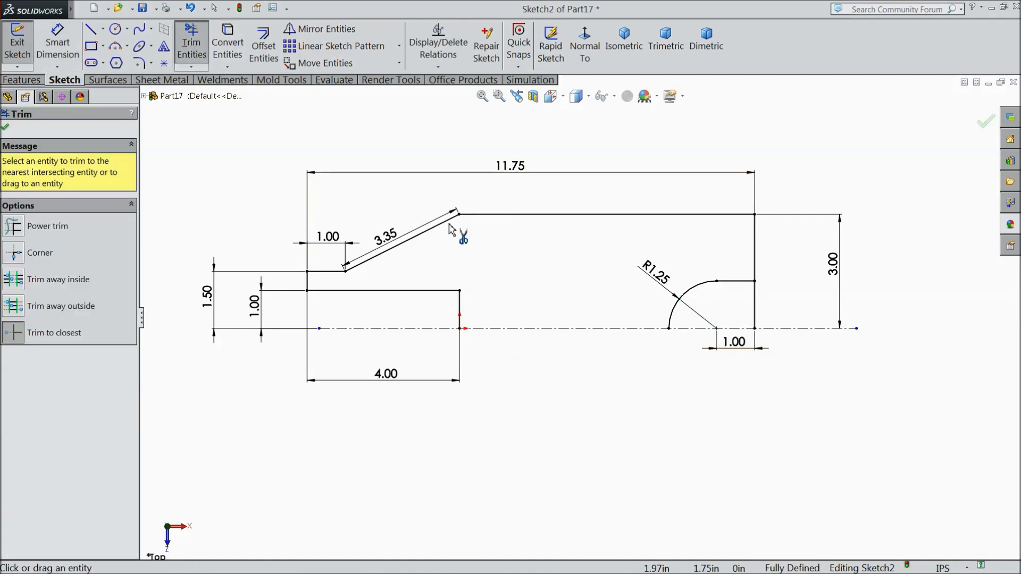
{"action": "left_click", "coordinate": [756, 314]}
{"action": "left_click", "coordinate": [557, 304]}
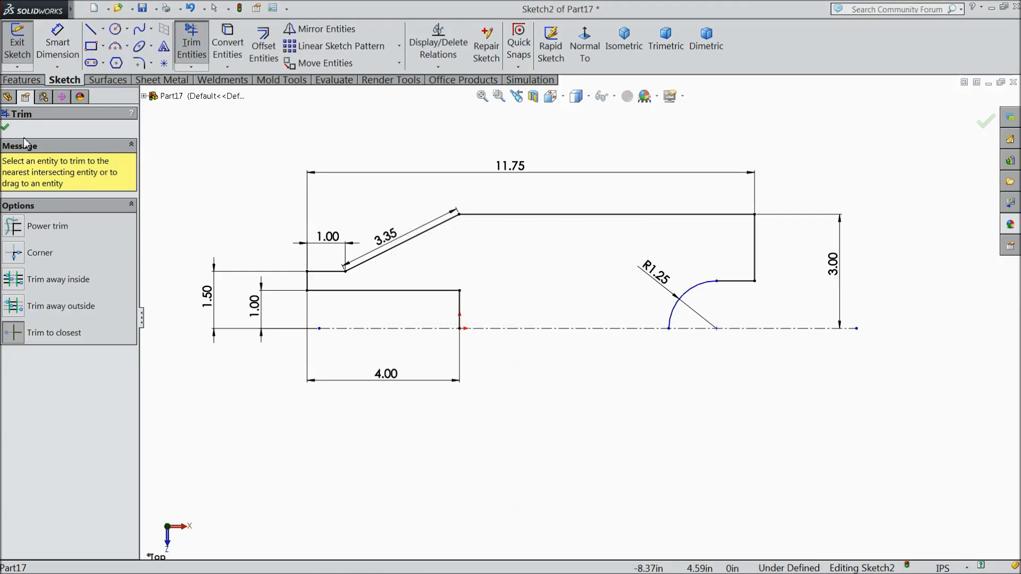
{"action": "left_click", "coordinate": [5, 128]}
{"action": "left_click", "coordinate": [115, 29]}
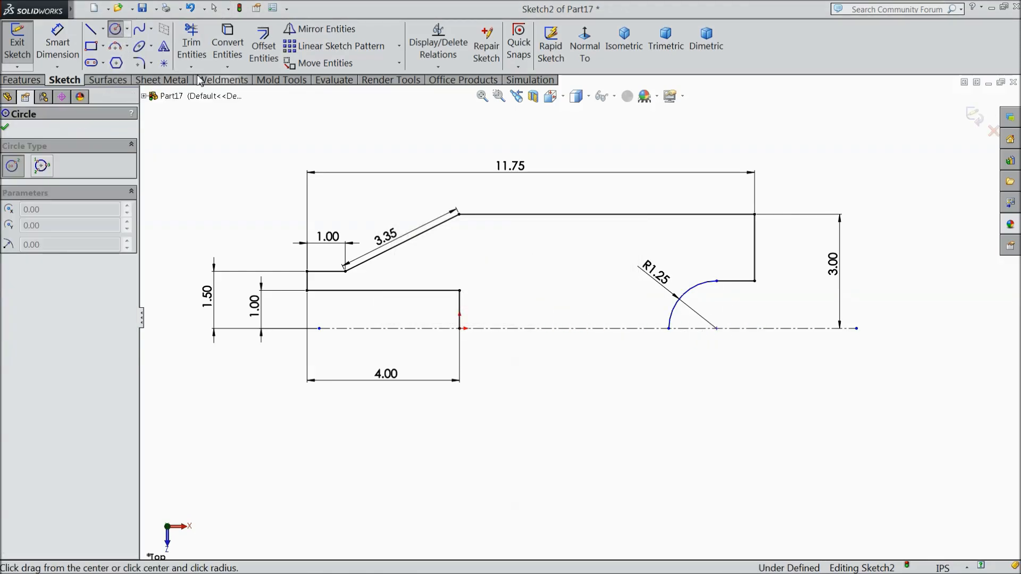
{"action": "left_click", "coordinate": [604, 328]}
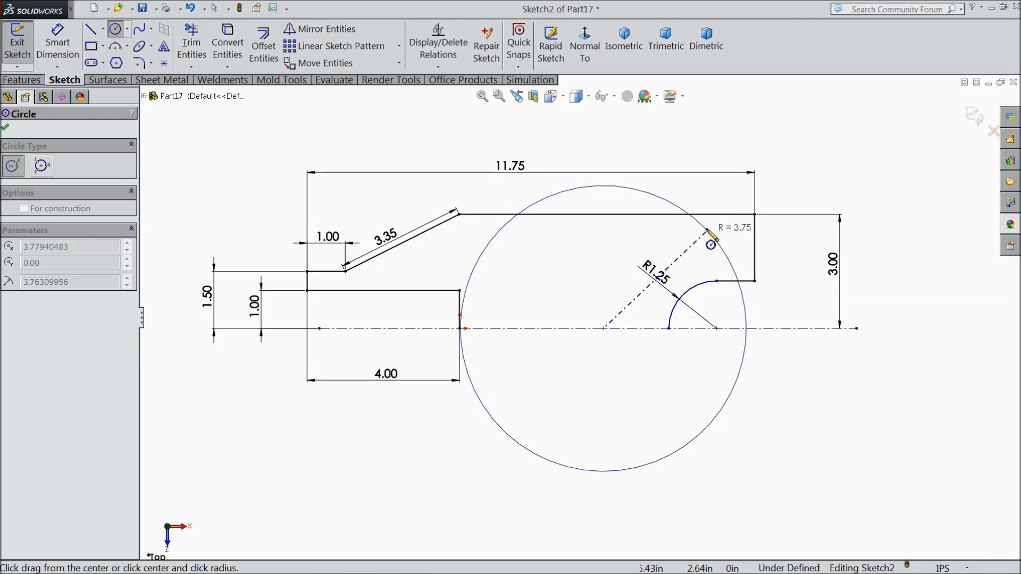
{"action": "key", "text": "Escape"}
Sketch a centerpoint arc of about 3.92 in radius centered on the centerline, crossing the long upper line and extending below the centerline.
{"action": "left_click", "coordinate": [127, 46]}
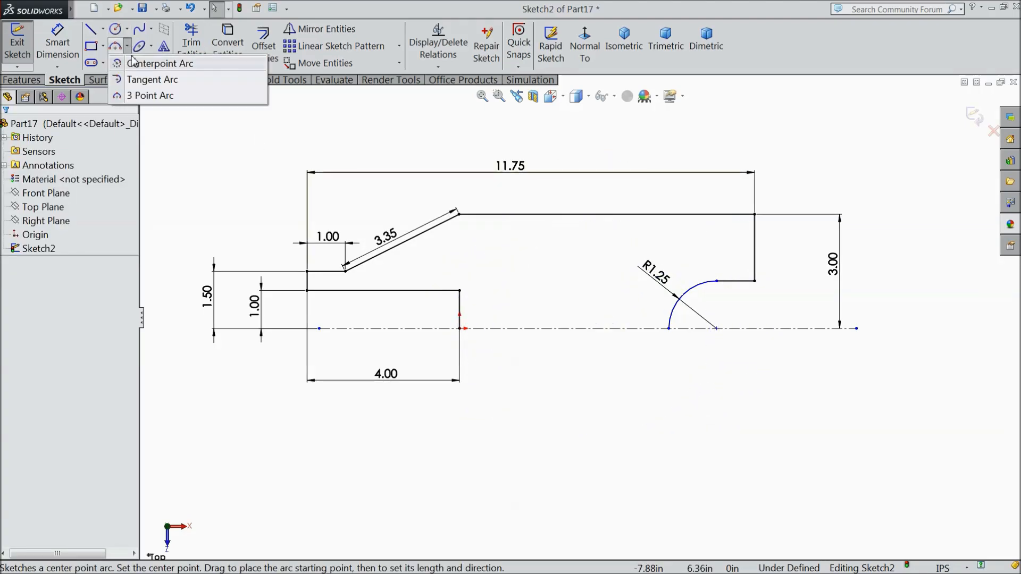
{"action": "left_click", "coordinate": [147, 65]}
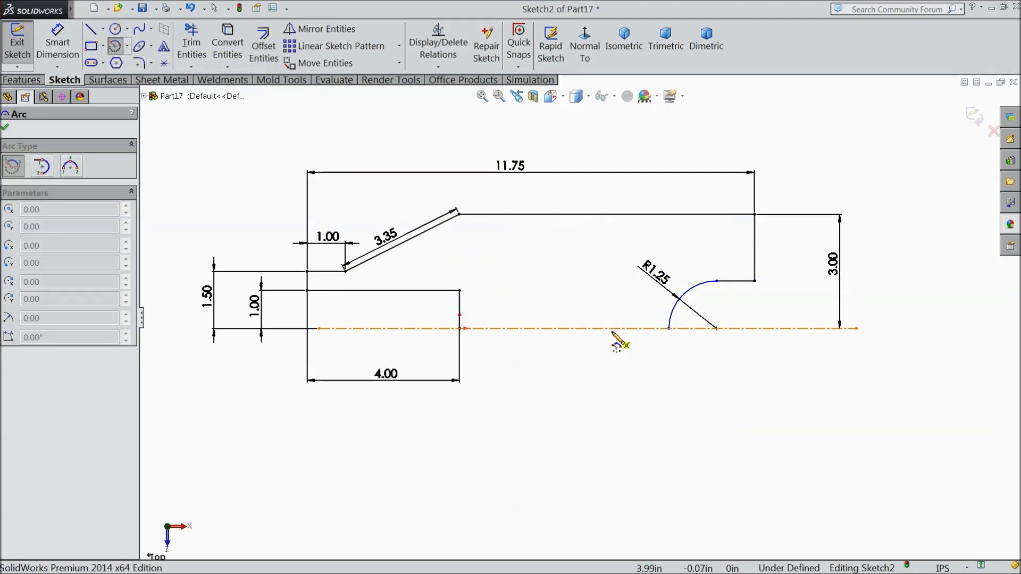
{"action": "left_click", "coordinate": [587, 328]}
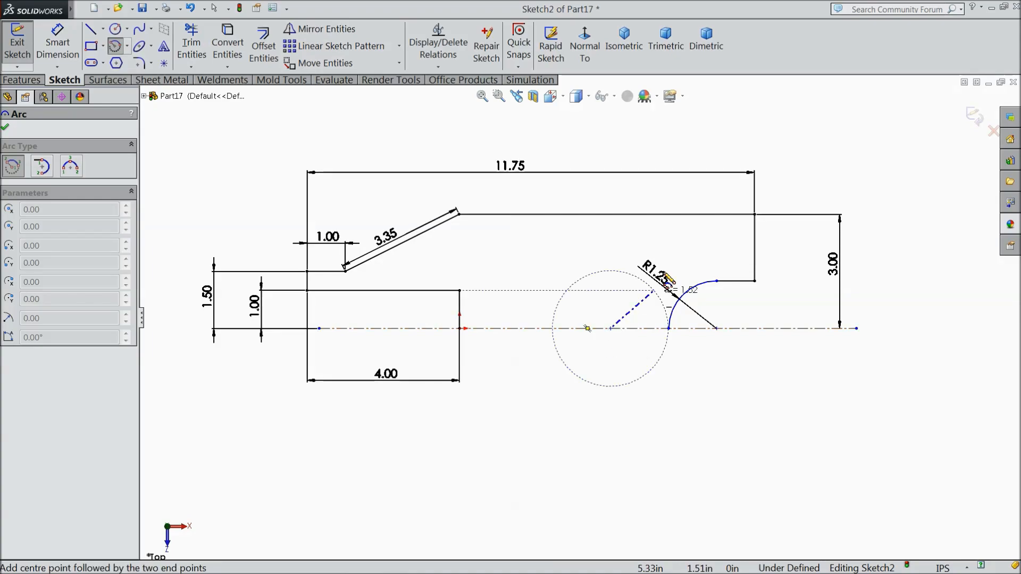
{"action": "left_click", "coordinate": [665, 189]}
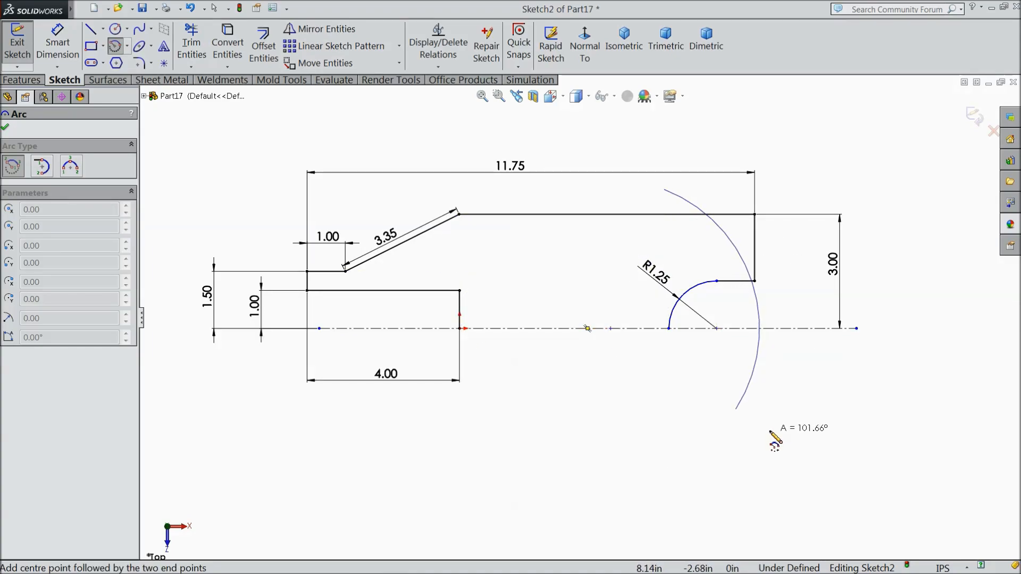
{"action": "left_click", "coordinate": [744, 437]}
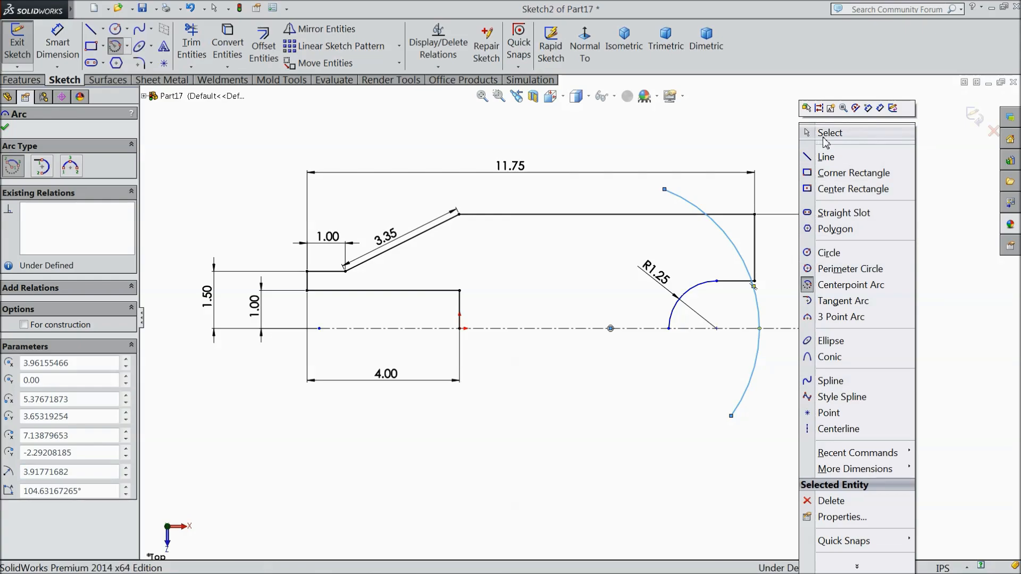
{"action": "left_click", "coordinate": [819, 134]}
Dimension the distance between the large arc's center and the 1.25 in arc's center as 2.5 in.
{"action": "left_click", "coordinate": [64, 48]}
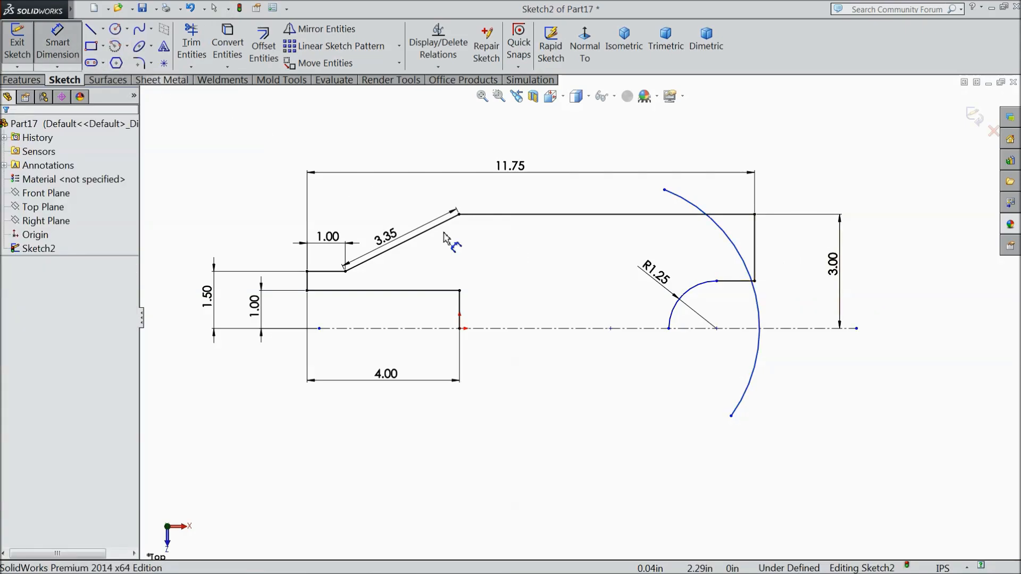
{"action": "left_click", "coordinate": [610, 329]}
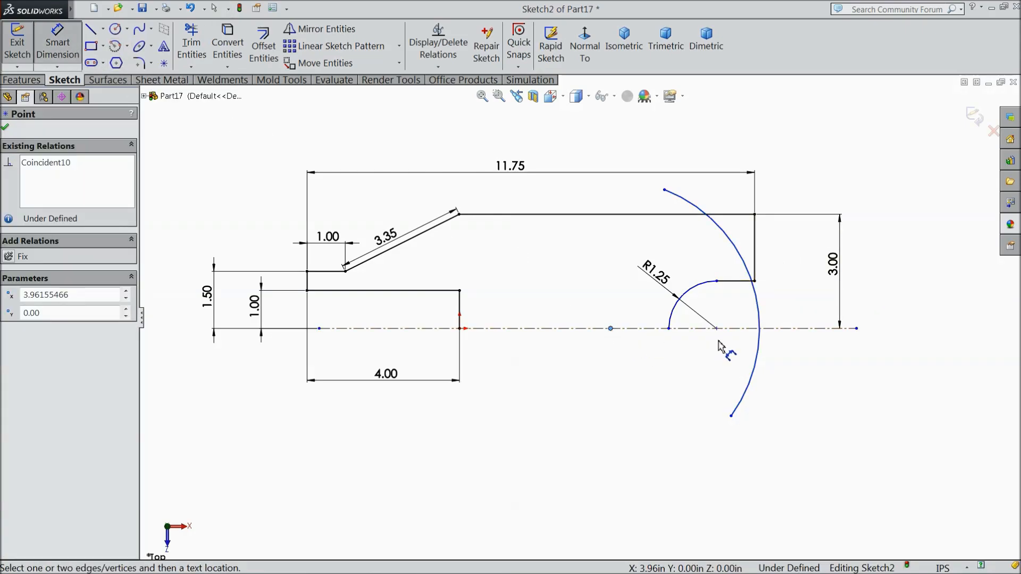
{"action": "left_click", "coordinate": [718, 330]}
{"action": "left_click", "coordinate": [723, 373]}
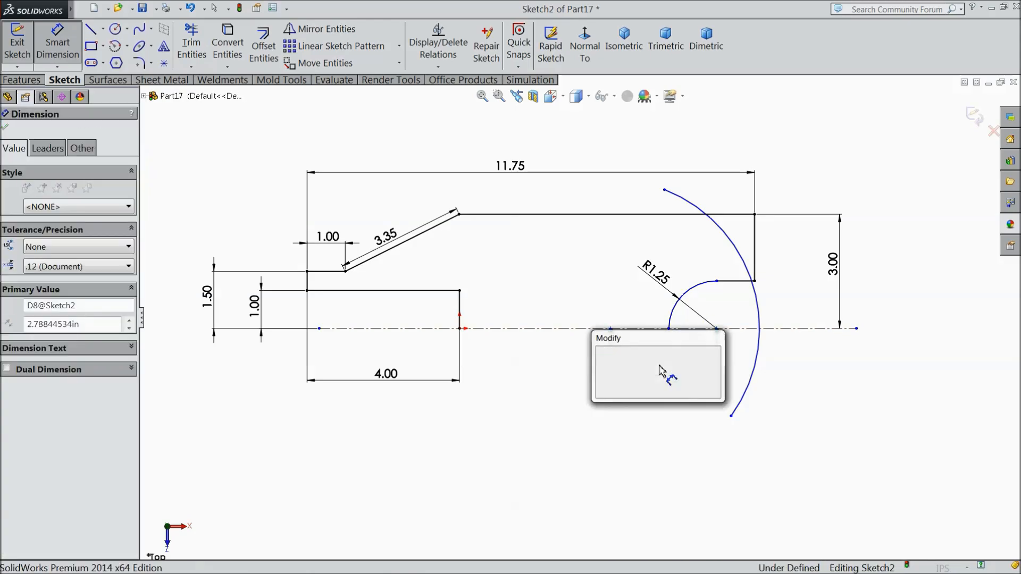
{"action": "type", "text": "2.5"}
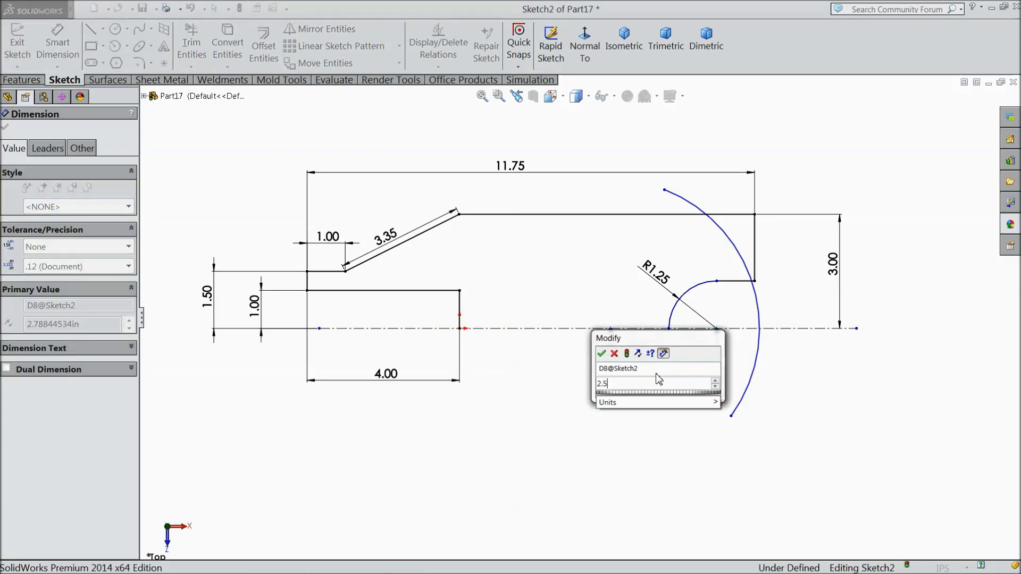
{"action": "left_click", "coordinate": [601, 354]}
Dimension the large end arc's radius to 4 in.
{"action": "left_click", "coordinate": [745, 244]}
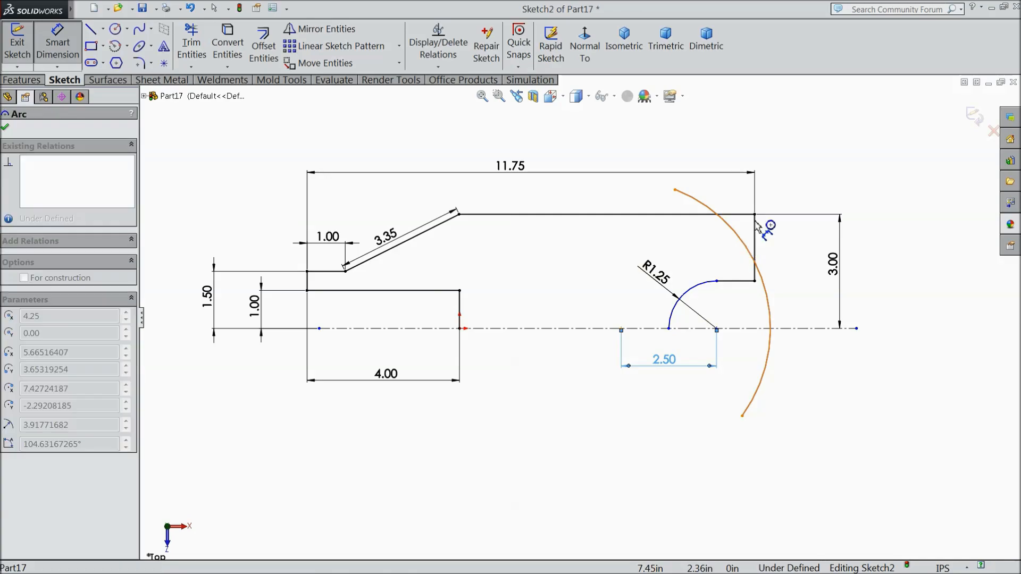
{"action": "left_click", "coordinate": [808, 164]}
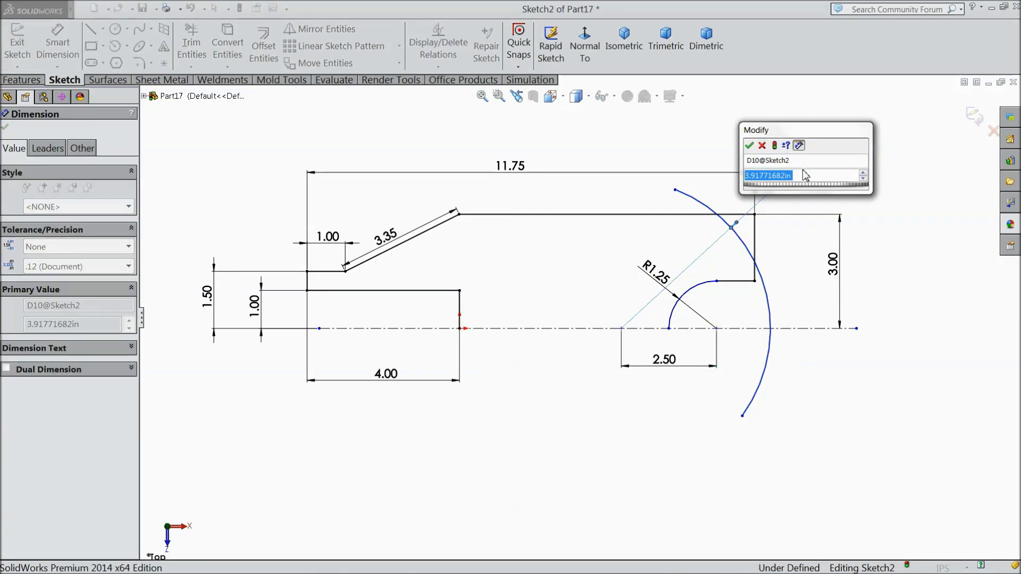
{"action": "type", "text": "4"}
{"action": "left_click", "coordinate": [749, 146]}
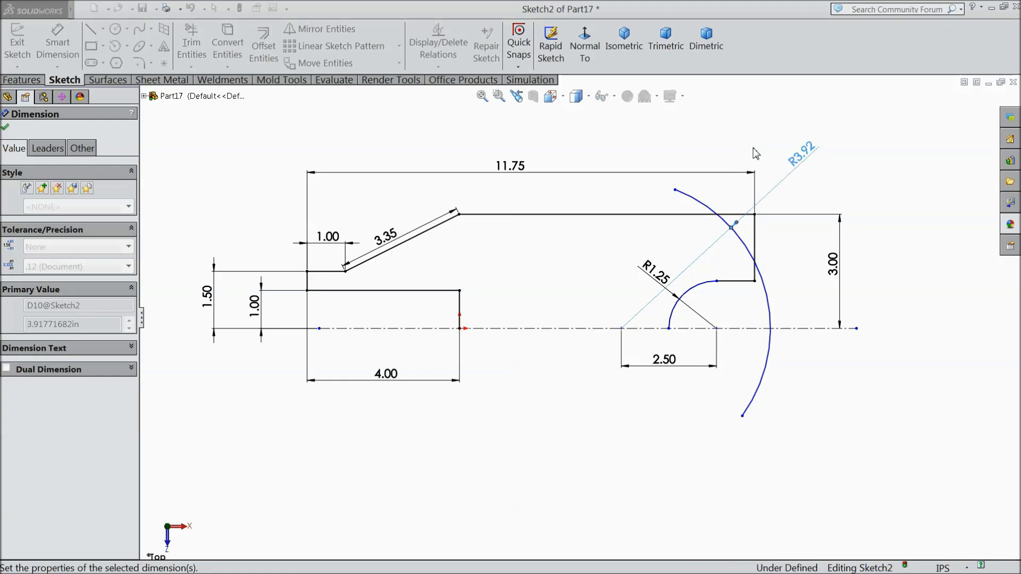
{"action": "left_click", "coordinate": [6, 128]}
Trim the large arc's ends beyond the profile and the outer corner portions of the long upper line and vertical end line.
{"action": "left_click", "coordinate": [191, 46]}
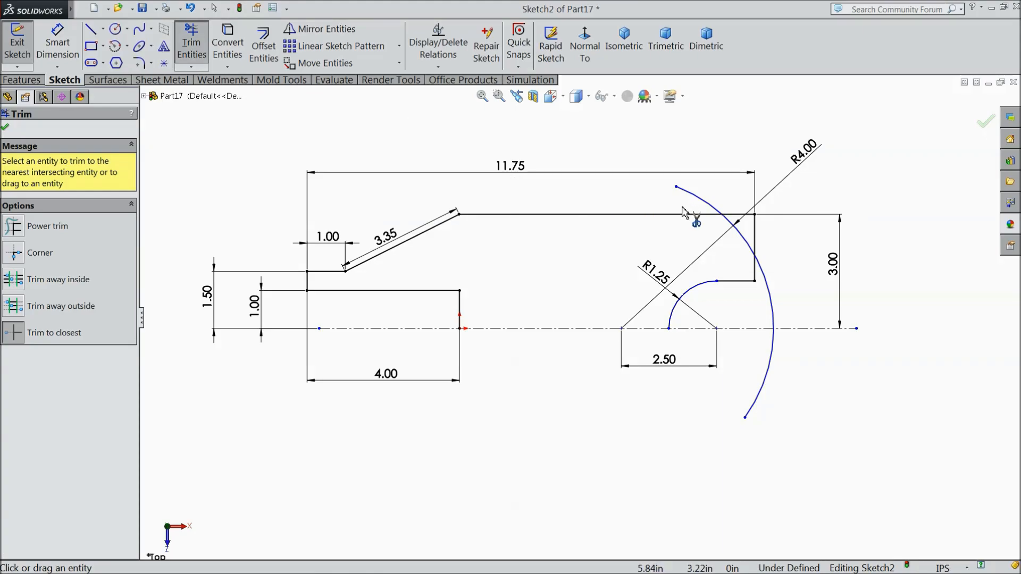
{"action": "mouse_move", "coordinate": [704, 204]}
{"action": "left_mouse_down"}
{"action": "mouse_move", "coordinate": [739, 231]}
{"action": "mouse_move", "coordinate": [777, 320]}
{"action": "mouse_move", "coordinate": [771, 363]}
{"action": "mouse_move", "coordinate": [750, 219]}
{"action": "left_mouse_up"}
{"action": "scroll", "coordinate": [732, 221], "scroll_direction": "down", "scroll_amount": 5}
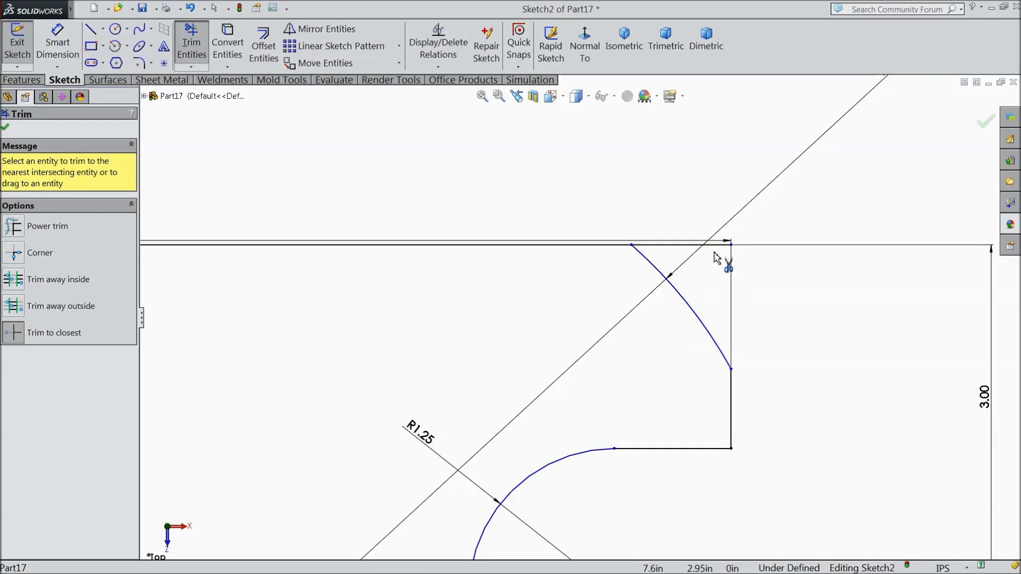
{"action": "left_click", "coordinate": [716, 247]}
{"action": "scroll", "coordinate": [720, 254], "scroll_direction": "up", "scroll_amount": 10}
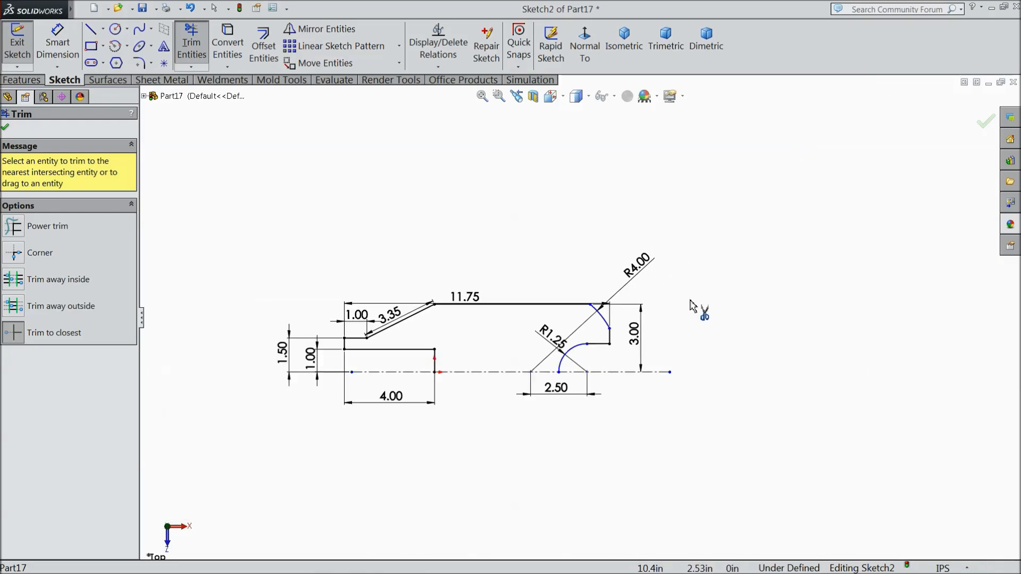
{"action": "scroll", "coordinate": [524, 391], "scroll_direction": "down", "scroll_amount": 2}
{"action": "scroll", "coordinate": [475, 399], "scroll_direction": "up", "scroll_amount": 2}
{"action": "scroll", "coordinate": [478, 379], "scroll_direction": "down", "scroll_amount": 4}
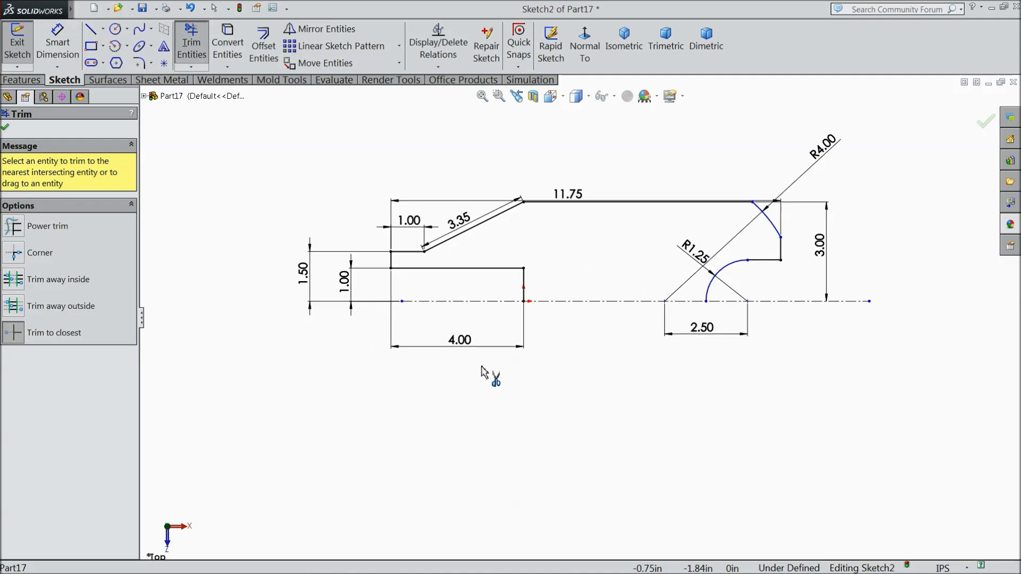
{"action": "scroll", "coordinate": [651, 307], "scroll_direction": "down", "scroll_amount": 1}
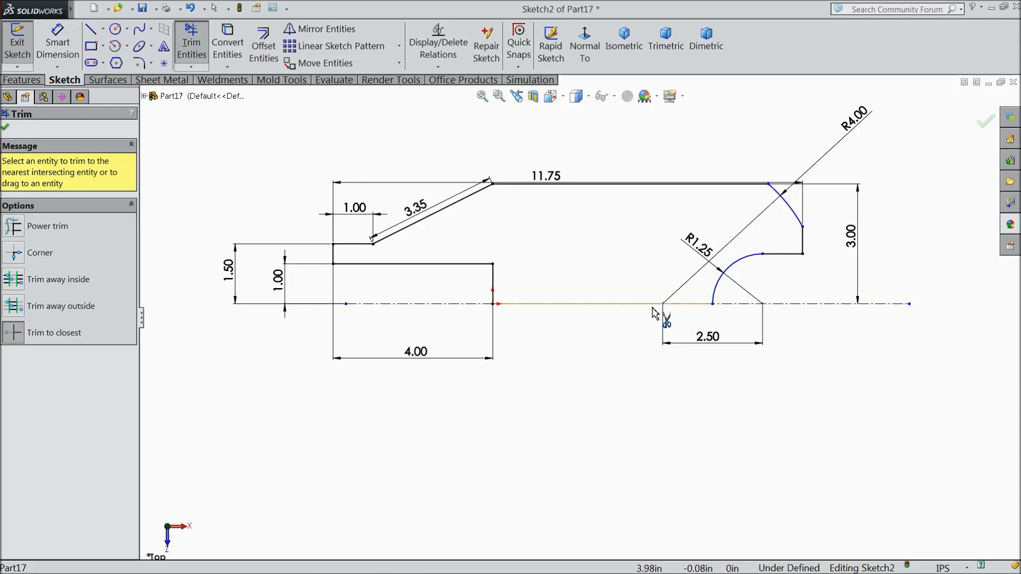
{"action": "scroll", "coordinate": [585, 309], "scroll_direction": "up", "scroll_amount": 1}
{"action": "left_click", "coordinate": [6, 128]}
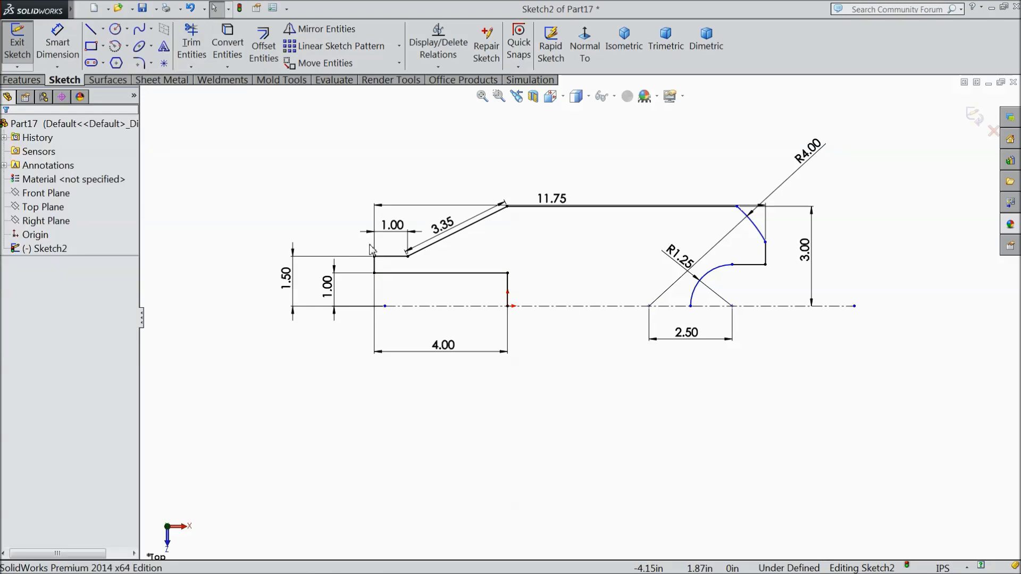
Move the 11.75 in overall length dimension higher above the profile.
{"action": "scroll", "coordinate": [374, 221], "scroll_direction": "down", "scroll_amount": 1}
{"action": "left_click_drag", "start_coordinate": [587, 201], "coordinate": [590, 148]}
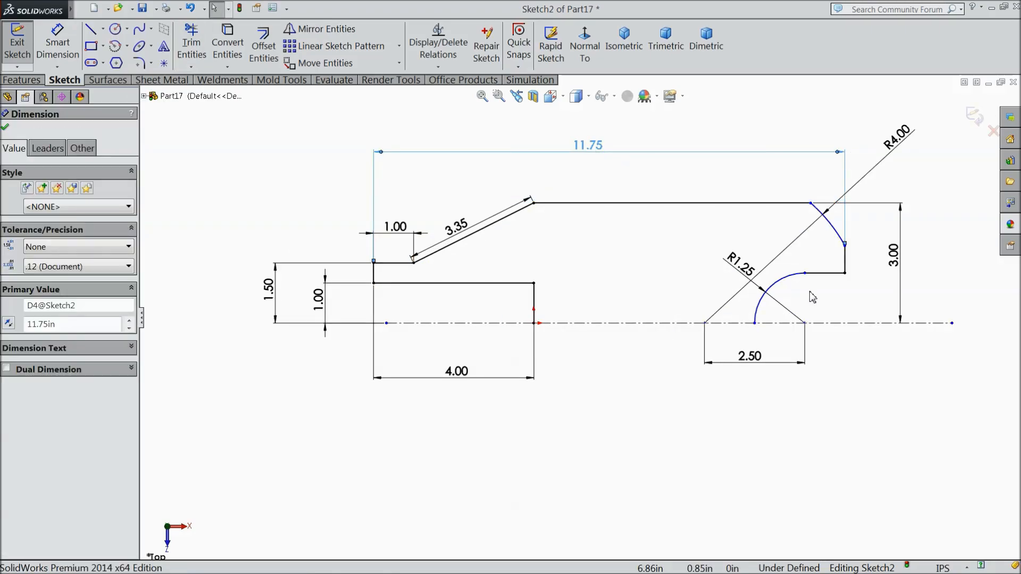
{"action": "scroll", "coordinate": [843, 305], "scroll_direction": "down", "scroll_amount": 1}
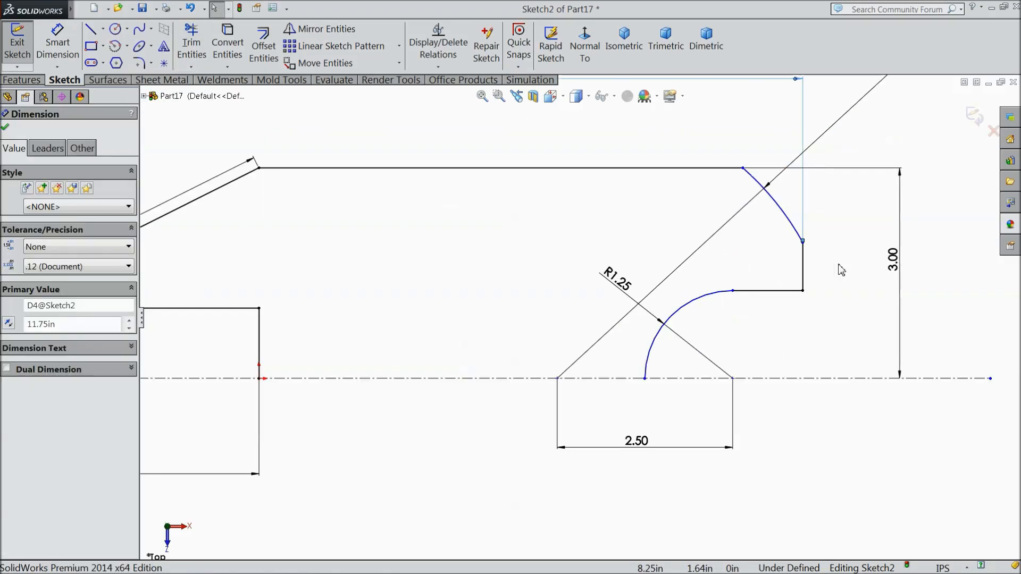
{"action": "scroll", "coordinate": [839, 269], "scroll_direction": "up", "scroll_amount": 3}
{"action": "scroll", "coordinate": [551, 362], "scroll_direction": "down", "scroll_amount": 2}
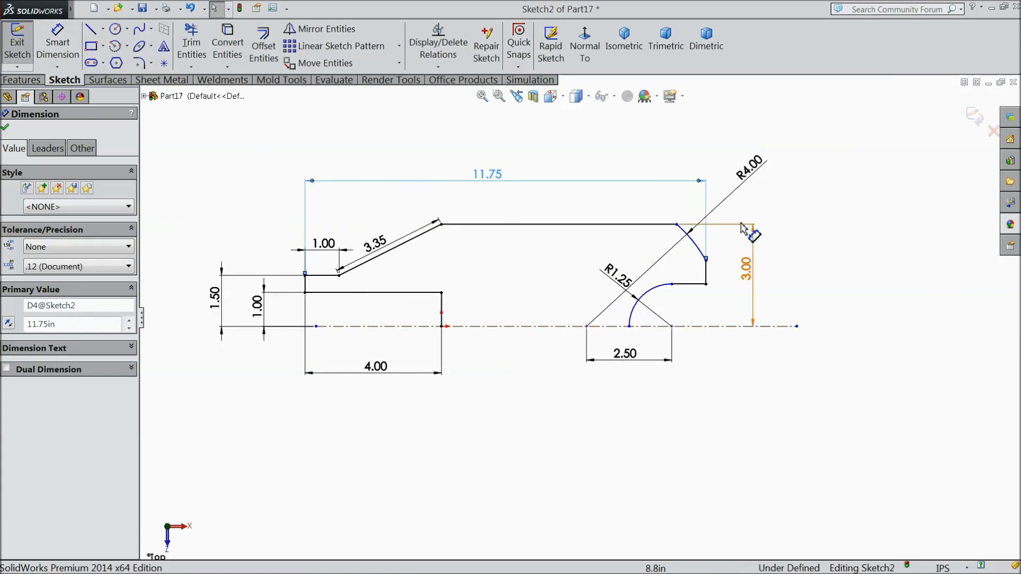
Mirror all the half-profile's lines and arcs about the horizontal centerline, keeping the originals.
{"action": "mouse_move", "coordinate": [794, 174]}
{"action": "left_mouse_down"}
{"action": "mouse_move", "coordinate": [400, 324]}
{"action": "mouse_move", "coordinate": [266, 310]}
{"action": "left_mouse_up"}
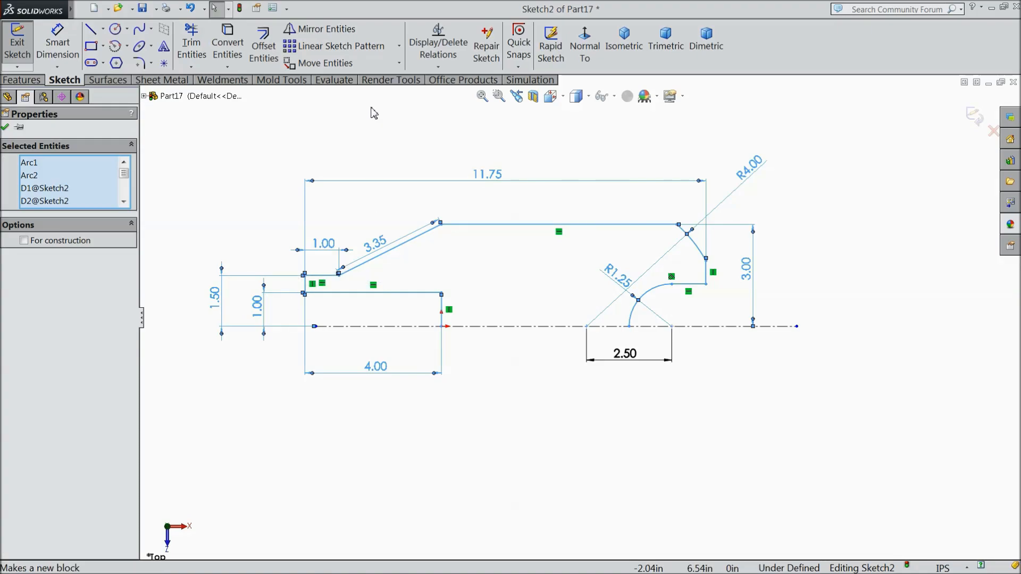
{"action": "left_click", "coordinate": [337, 32]}
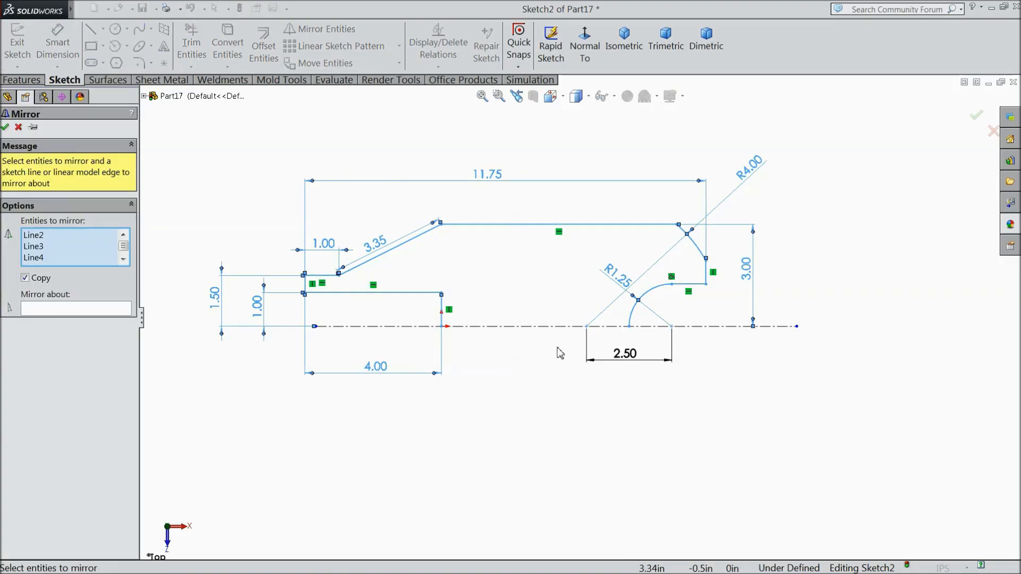
{"action": "left_click", "coordinate": [118, 312]}
{"action": "left_click", "coordinate": [488, 327]}
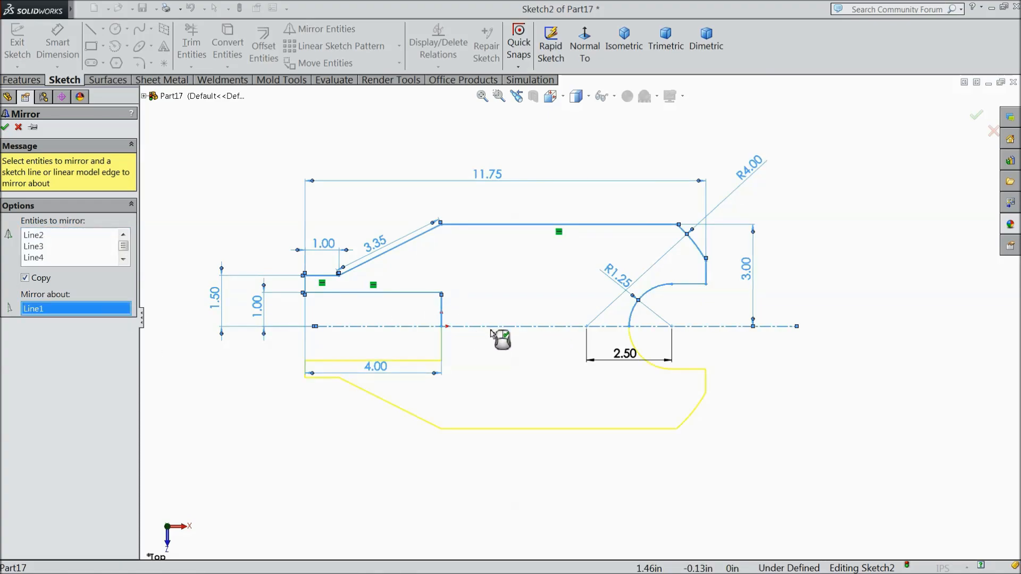
{"action": "scroll", "coordinate": [537, 413], "scroll_direction": "up", "scroll_amount": 1}
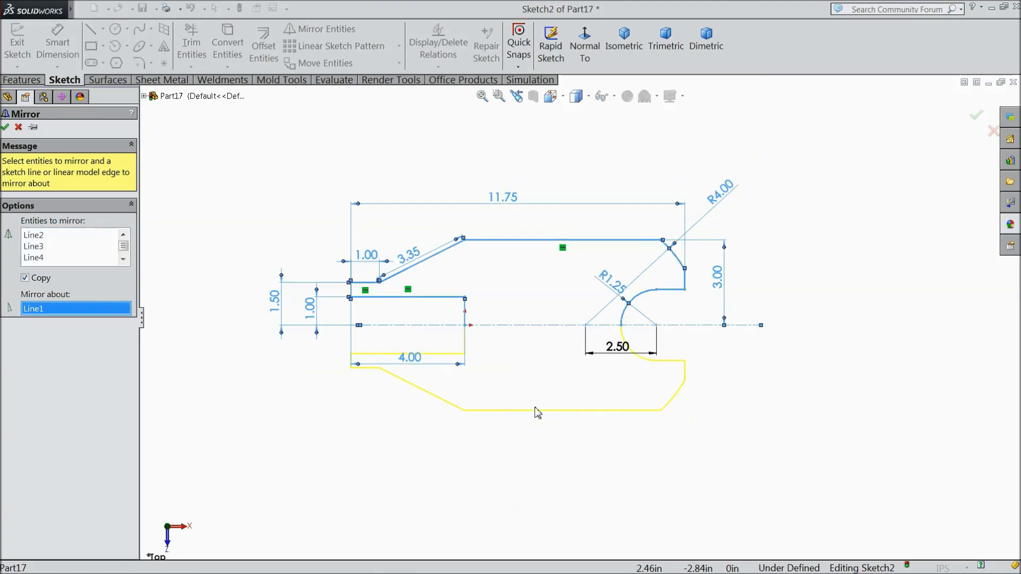
{"action": "left_click", "coordinate": [5, 128]}
Move the 2.50 in arc-center distance dimension below the mirrored profile.
{"action": "scroll", "coordinate": [485, 360], "scroll_direction": "up", "scroll_amount": 2}
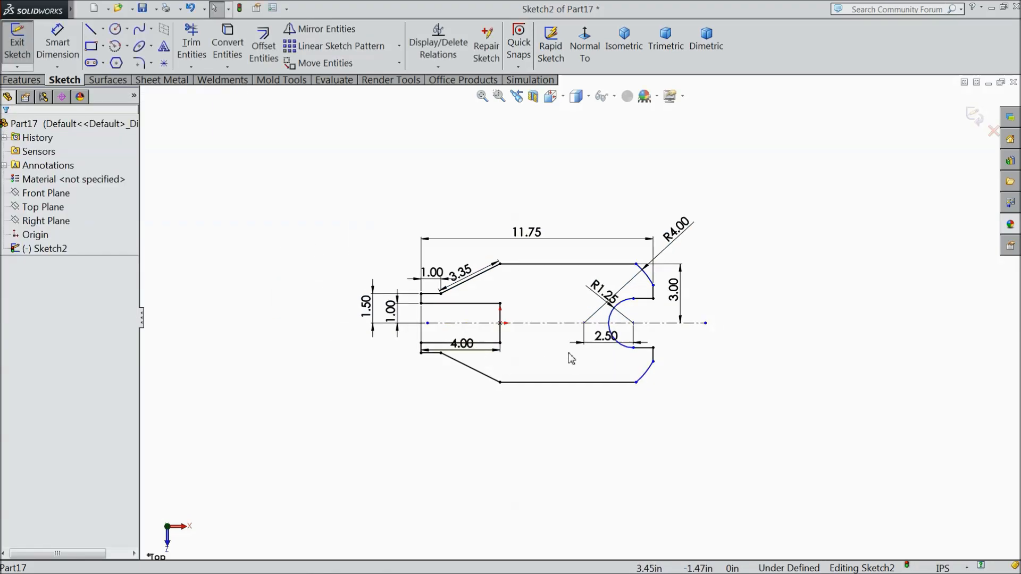
{"action": "scroll", "coordinate": [571, 358], "scroll_direction": "down", "scroll_amount": 4}
{"action": "left_click_drag", "start_coordinate": [623, 318], "coordinate": [617, 462]}
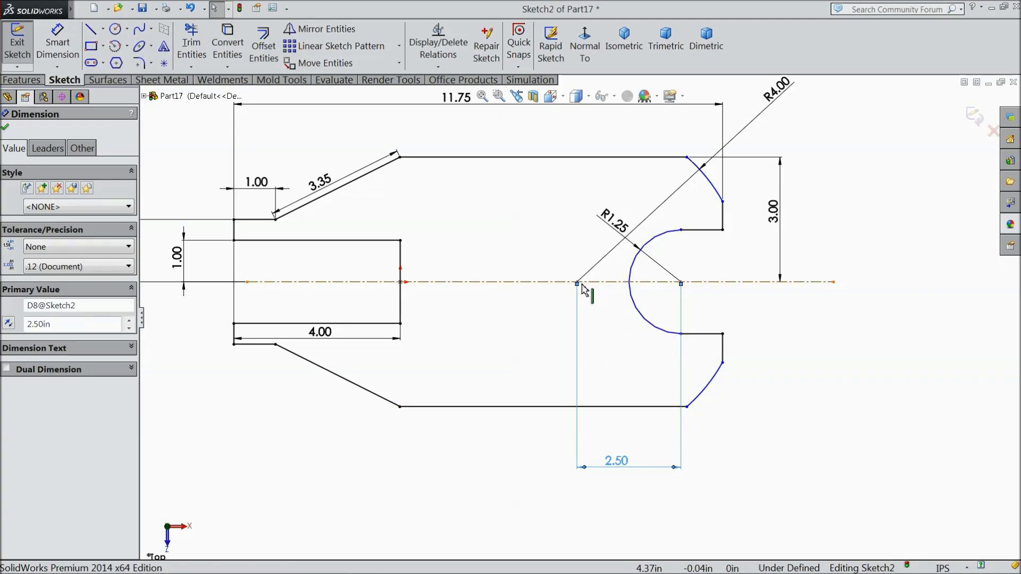
Sketch a circle of about 1.04 in radius centered on the large arc's center point.
{"action": "left_click", "coordinate": [116, 29]}
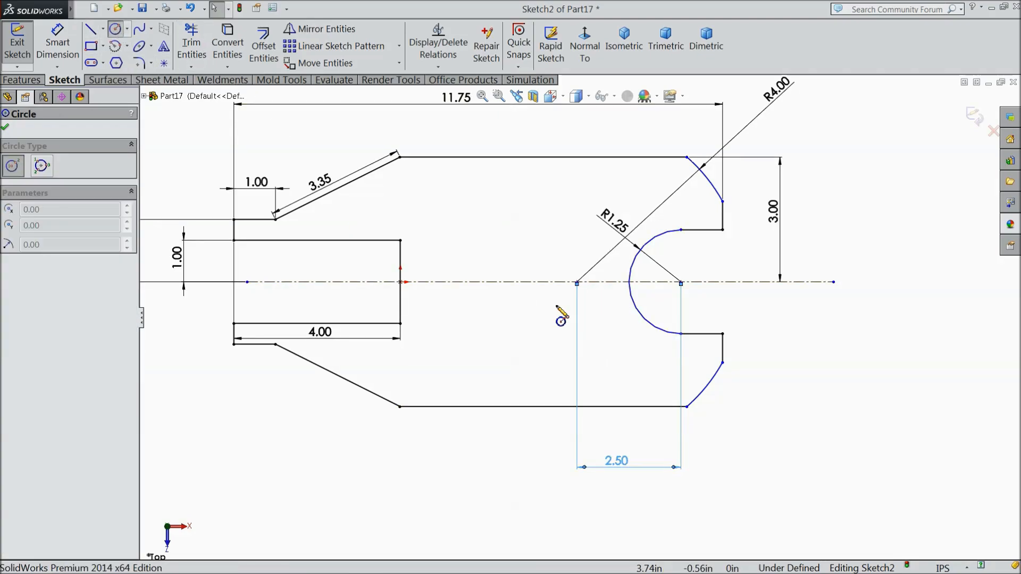
{"action": "left_click", "coordinate": [577, 283]}
{"action": "left_click", "coordinate": [552, 247]}
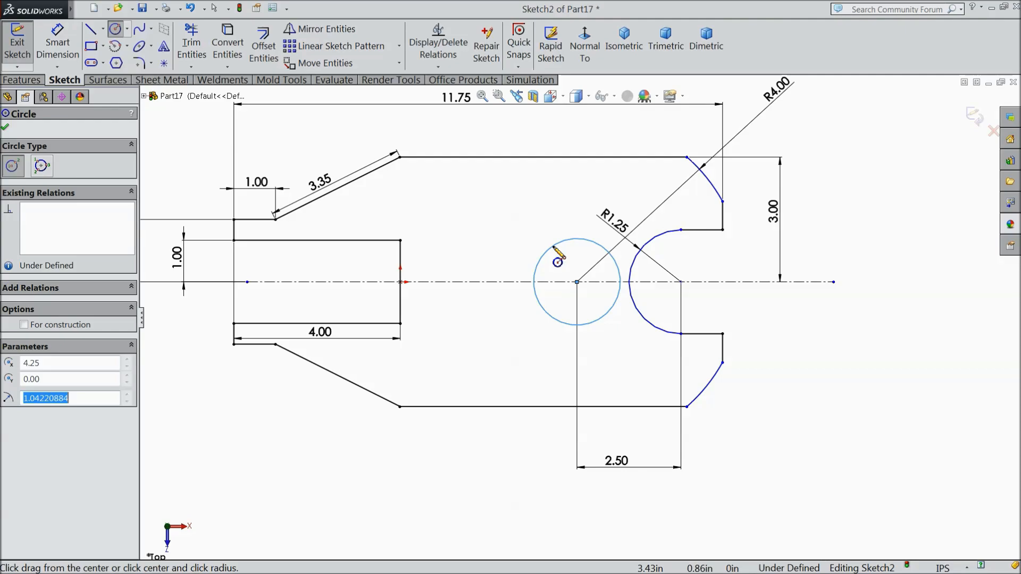
Dimension the circle's diameter to 1 in.
{"action": "left_click", "coordinate": [58, 48]}
{"action": "left_click", "coordinate": [540, 278]}
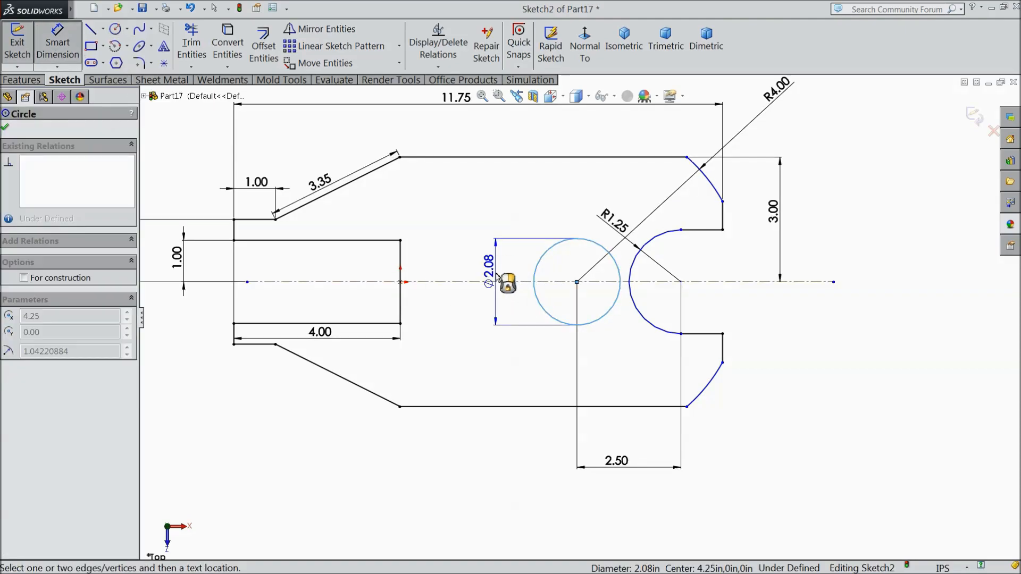
{"action": "left_click", "coordinate": [497, 275]}
{"action": "type", "text": "1"}
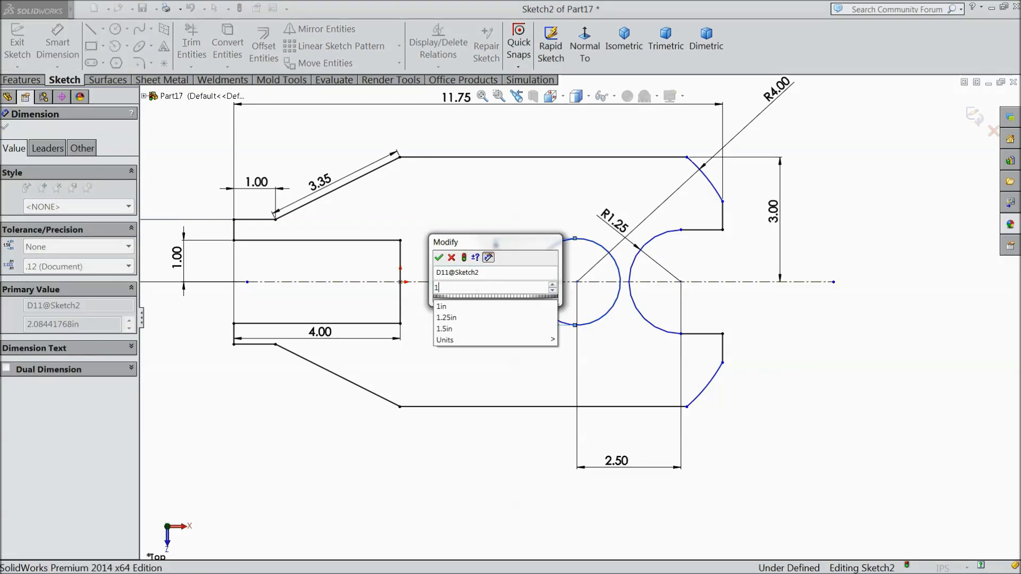
{"action": "key", "text": "Return"}
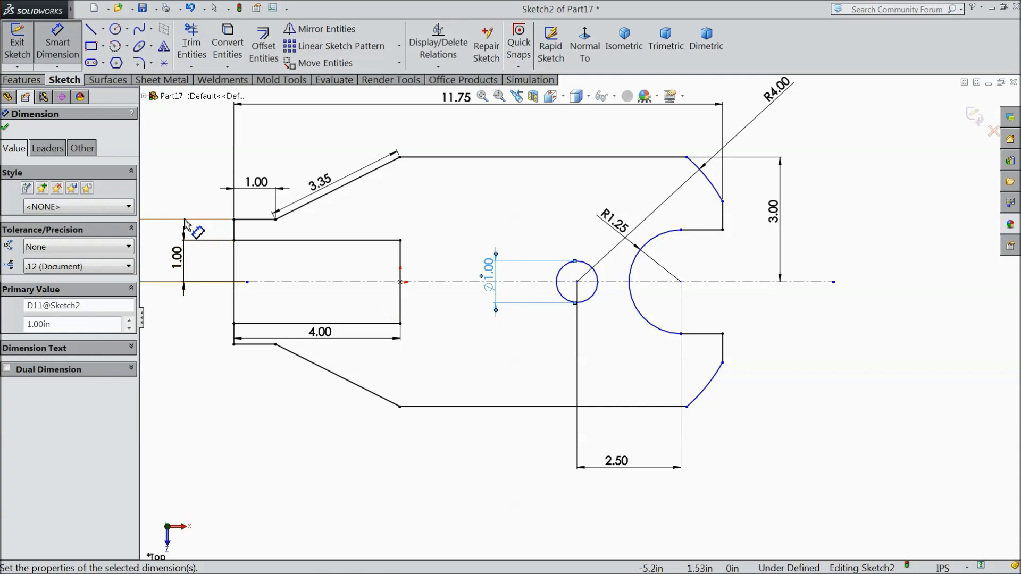
{"action": "left_click", "coordinate": [7, 129]}
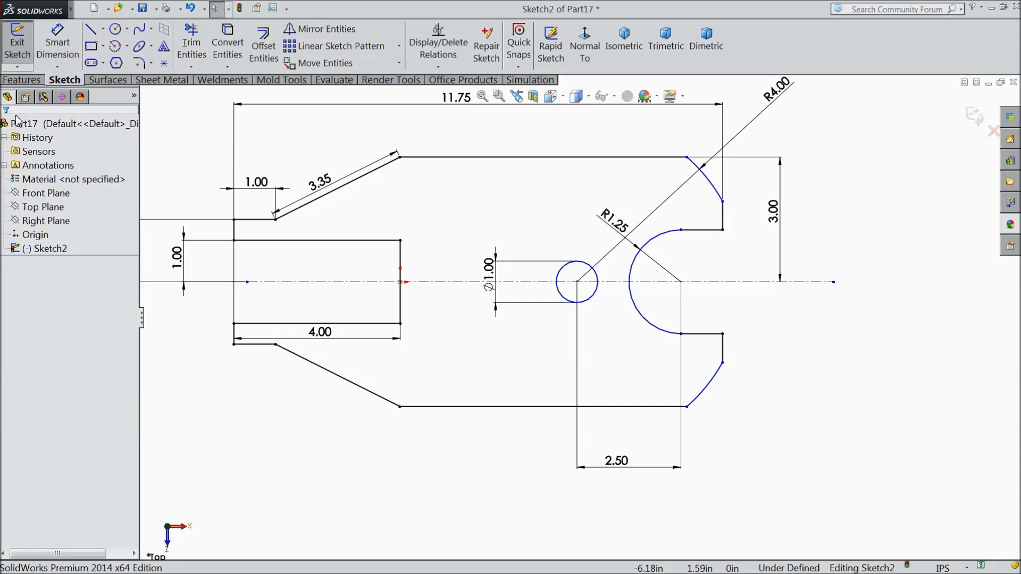
Dimension the horizontal distance from the 1.25 in arc's center to the outer end of the recess's upper short line as 1 in.
{"action": "key", "text": "f"}
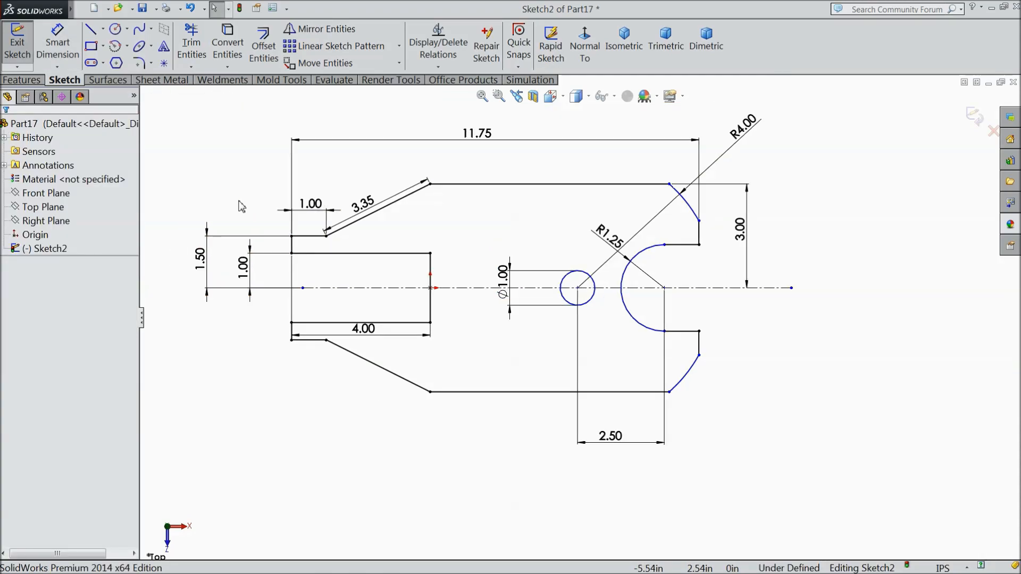
{"action": "key", "text": "z"}
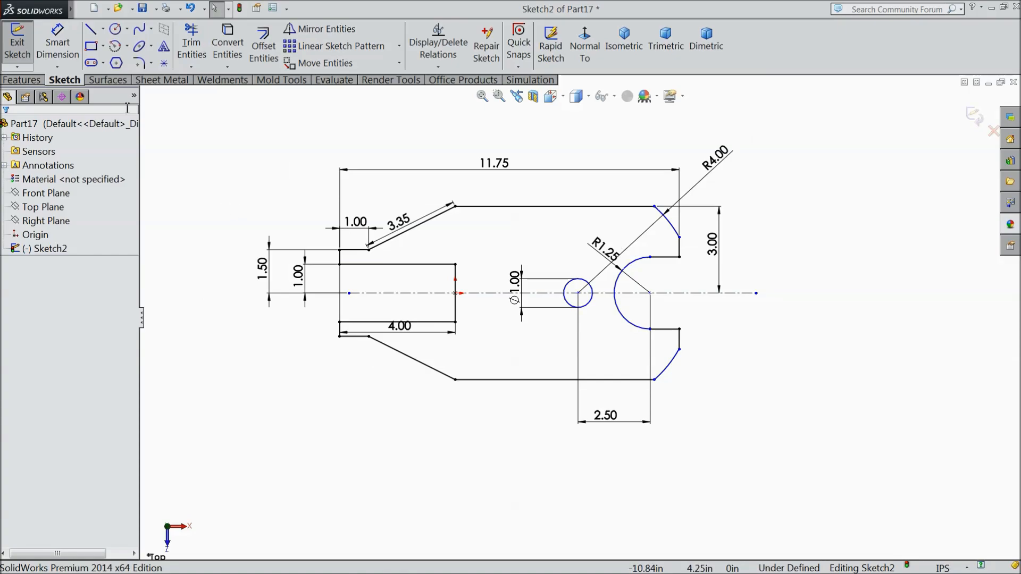
{"action": "left_click", "coordinate": [58, 42]}
{"action": "scroll", "coordinate": [660, 330], "scroll_direction": "down", "scroll_amount": 3}
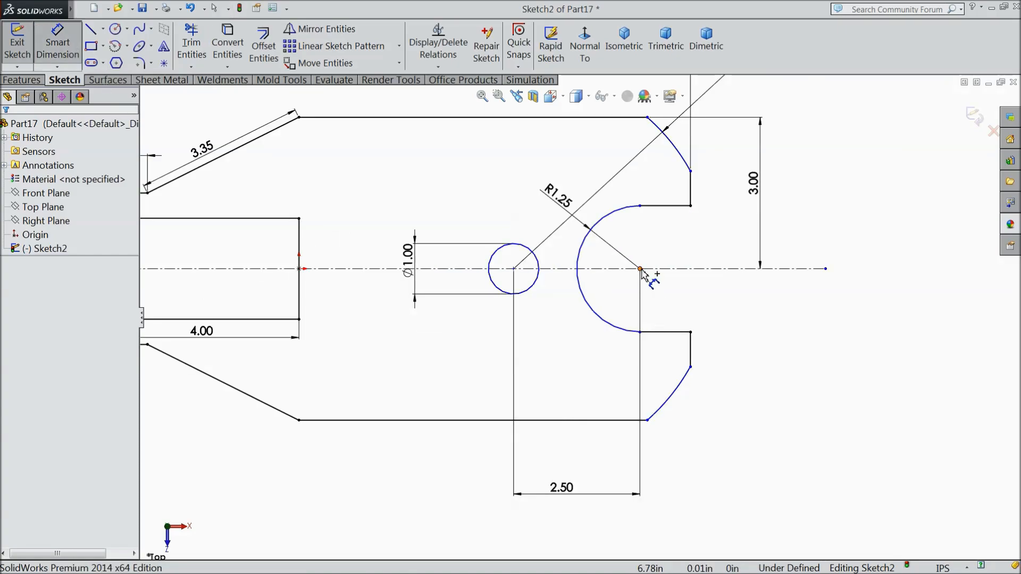
{"action": "left_click", "coordinate": [640, 269]}
{"action": "left_click", "coordinate": [691, 206]}
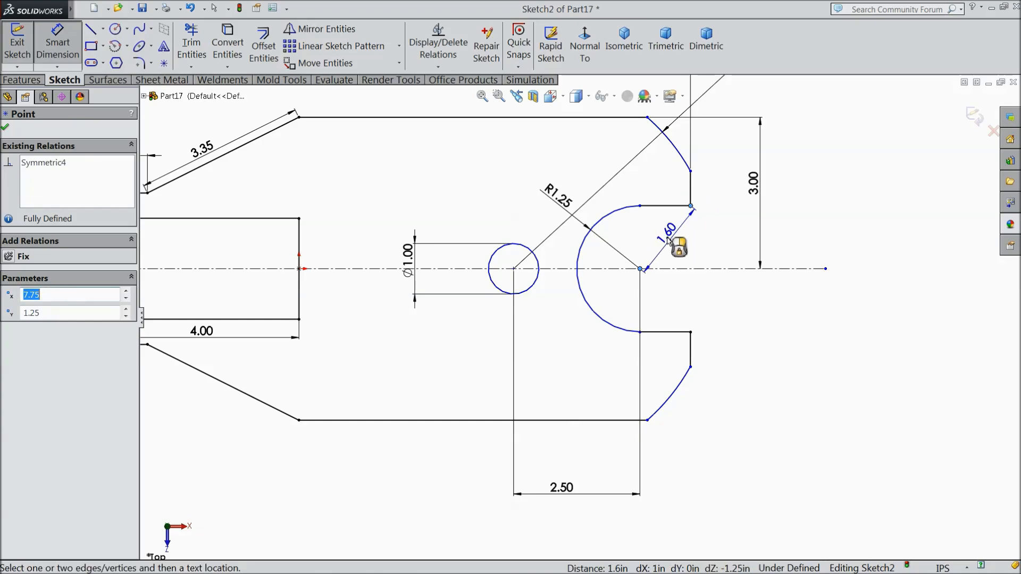
{"action": "left_click", "coordinate": [668, 184]}
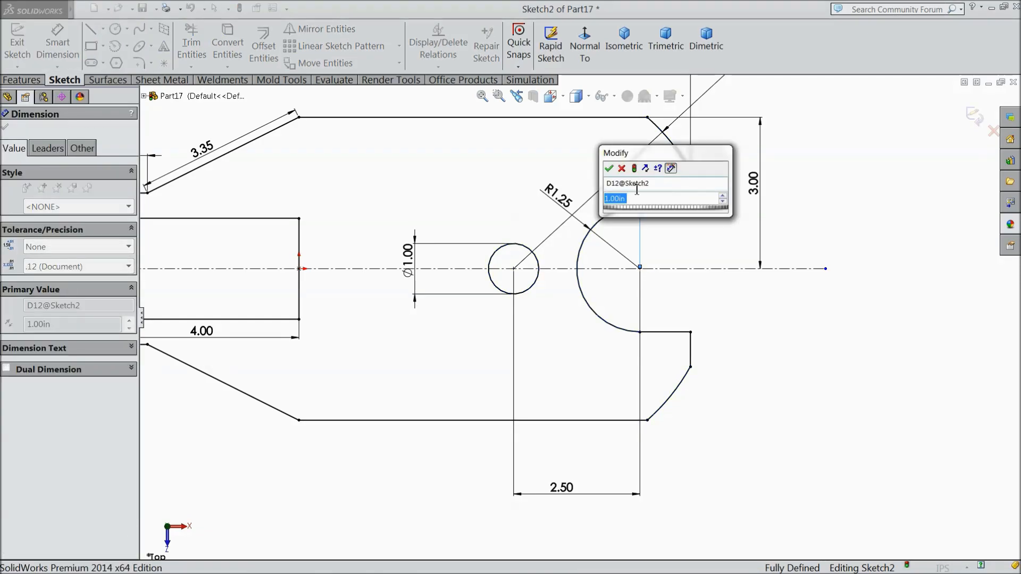
{"action": "left_click", "coordinate": [609, 168]}
{"action": "key", "text": "f"}
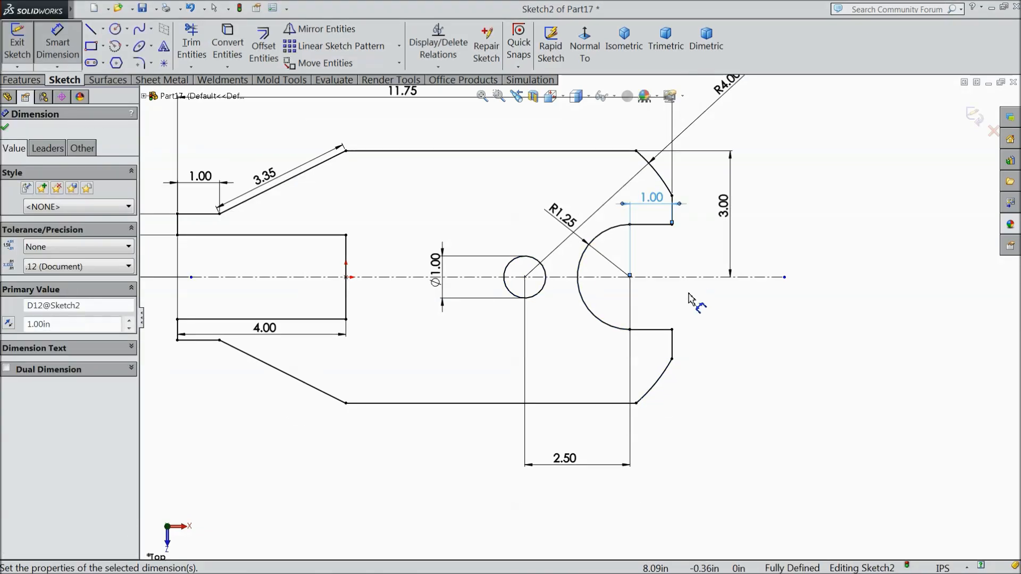
{"action": "left_click", "coordinate": [6, 128]}
Extrude the closed profile with its circular hole as a blind boss 1.5 in deep.
{"action": "left_click", "coordinate": [19, 81]}
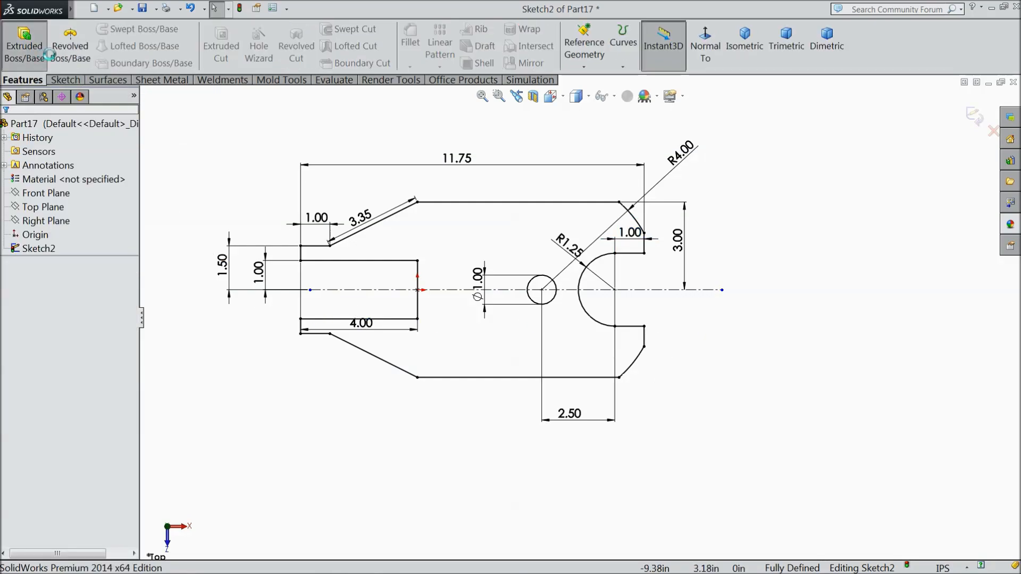
{"action": "left_click", "coordinate": [24, 45]}
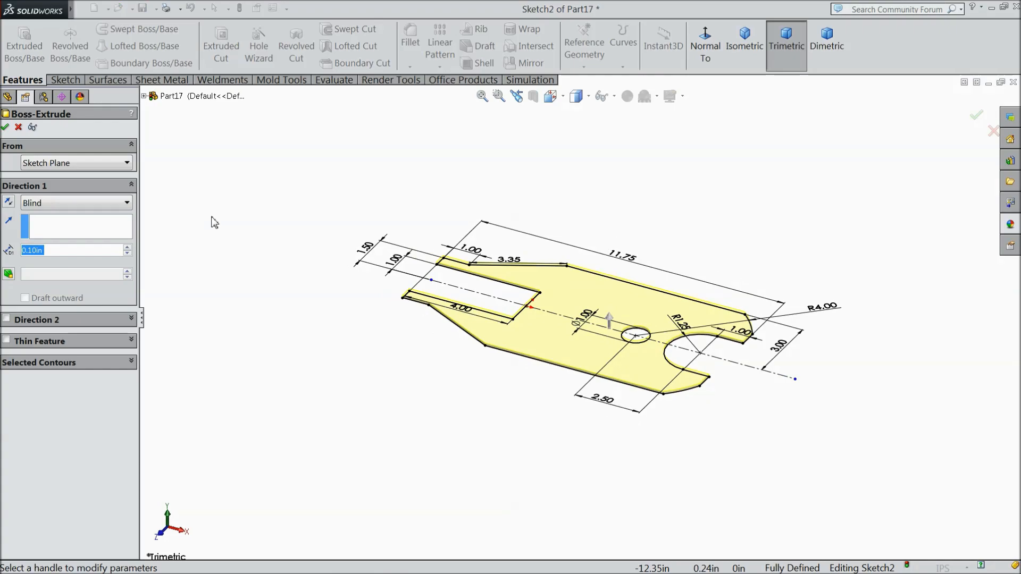
{"action": "type", "text": "1.5"}
{"action": "key", "text": "Return"}
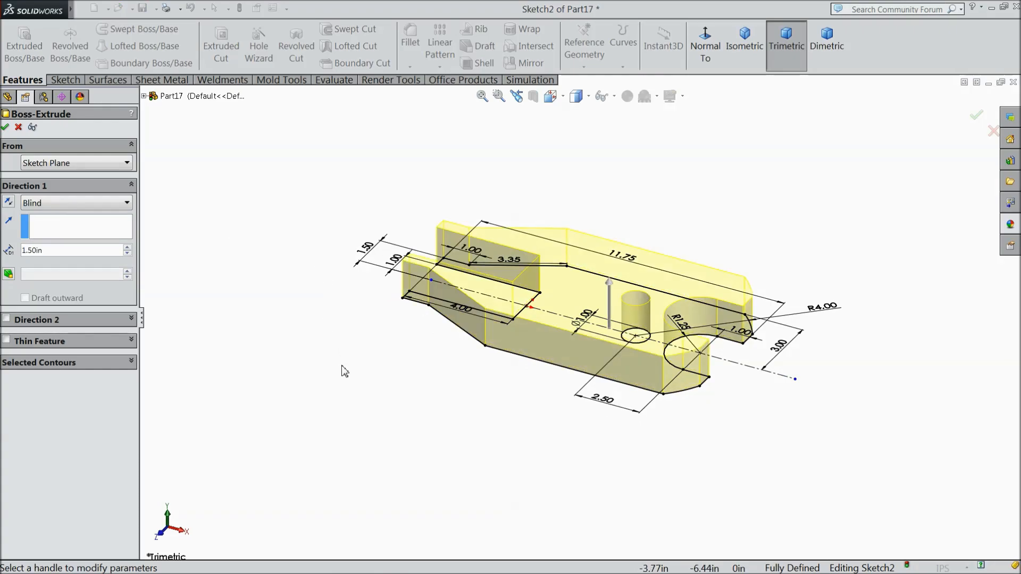
{"action": "left_click", "coordinate": [6, 126]}
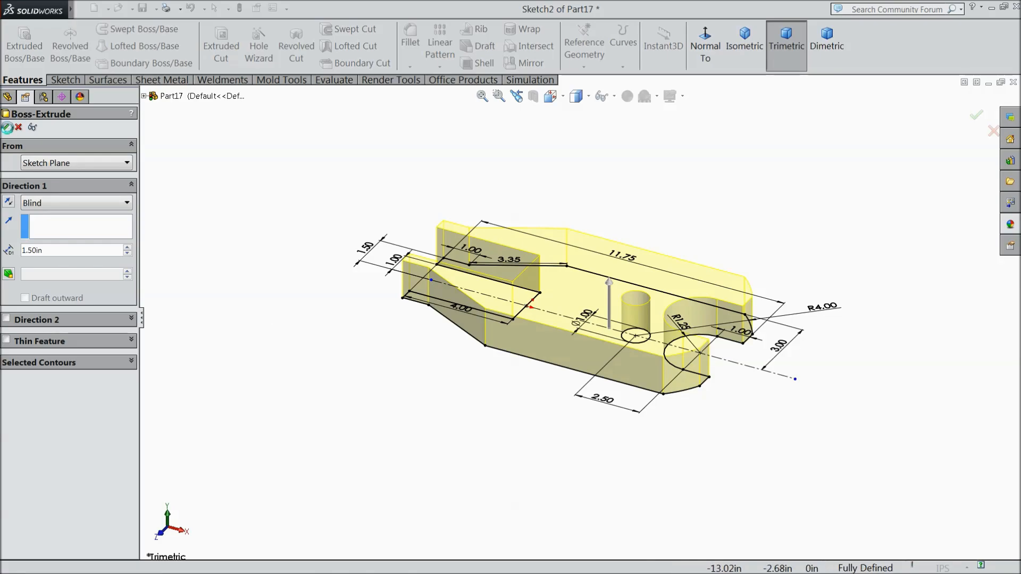
{"action": "left_click", "coordinate": [422, 344]}
{"action": "mouse_move", "coordinate": [401, 346]}
{"action": "middle_mouse_down"}
{"action": "mouse_move", "coordinate": [554, 417]}
{"action": "mouse_move", "coordinate": [536, 389]}
{"action": "mouse_move", "coordinate": [589, 313]}
{"action": "middle_mouse_up"}
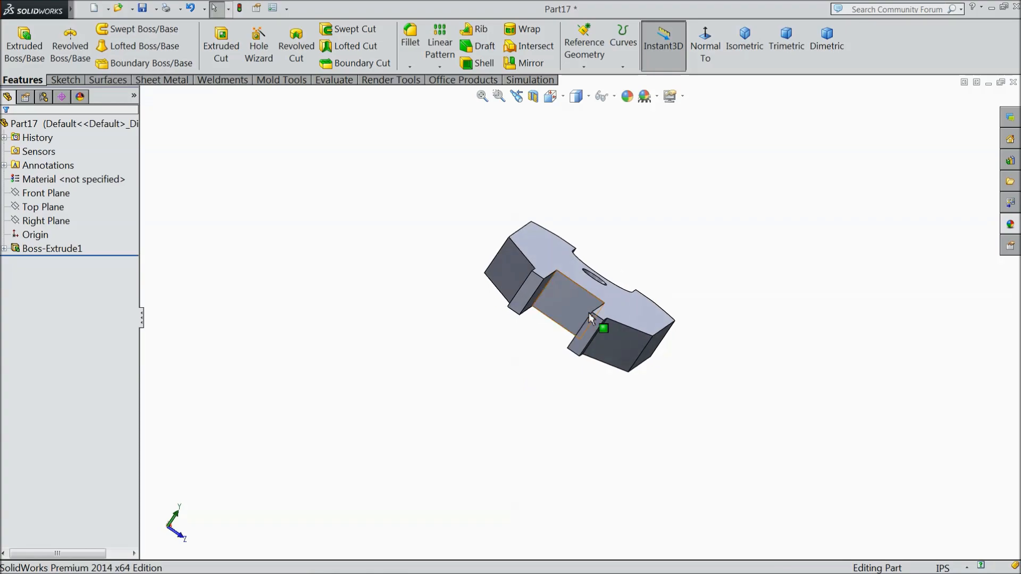
Sketch a circle of about 0.41 in radius directly above the origin on the inner end face of the rectangular recess.
{"action": "left_click", "coordinate": [580, 317]}
{"action": "left_click", "coordinate": [608, 275]}
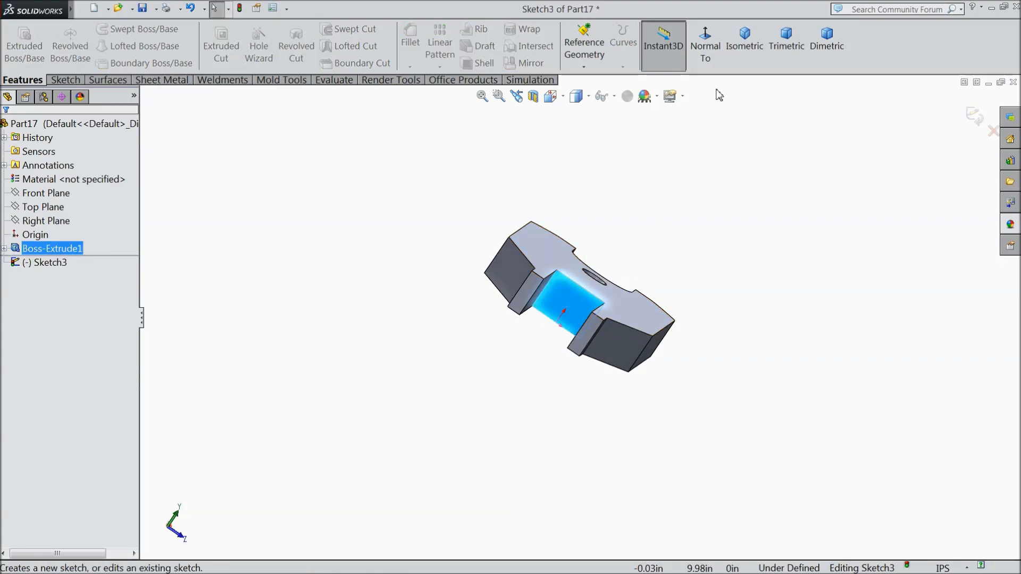
{"action": "left_click", "coordinate": [706, 46]}
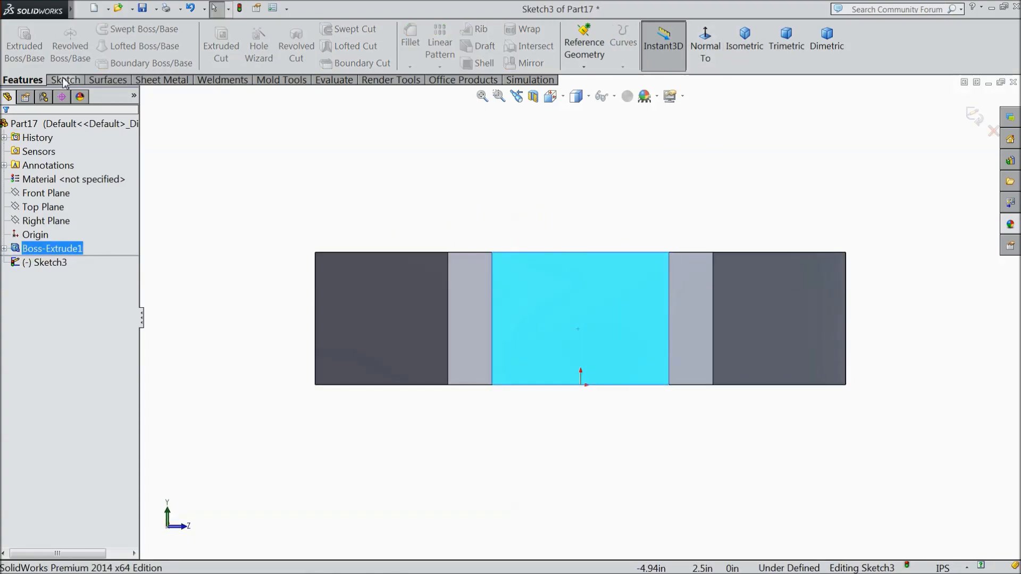
{"action": "left_click", "coordinate": [65, 80]}
{"action": "left_click", "coordinate": [115, 29]}
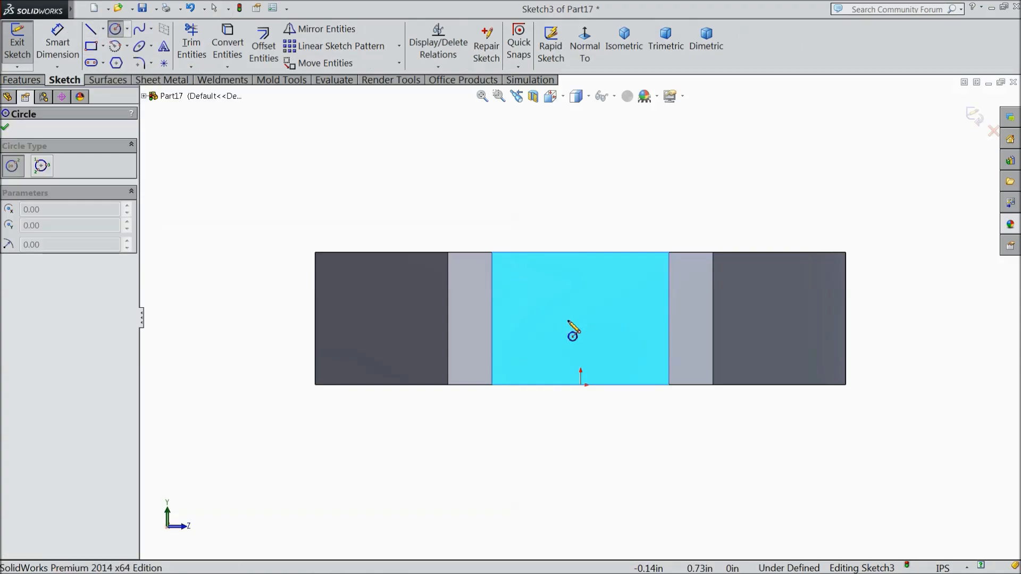
{"action": "left_click", "coordinate": [581, 315]}
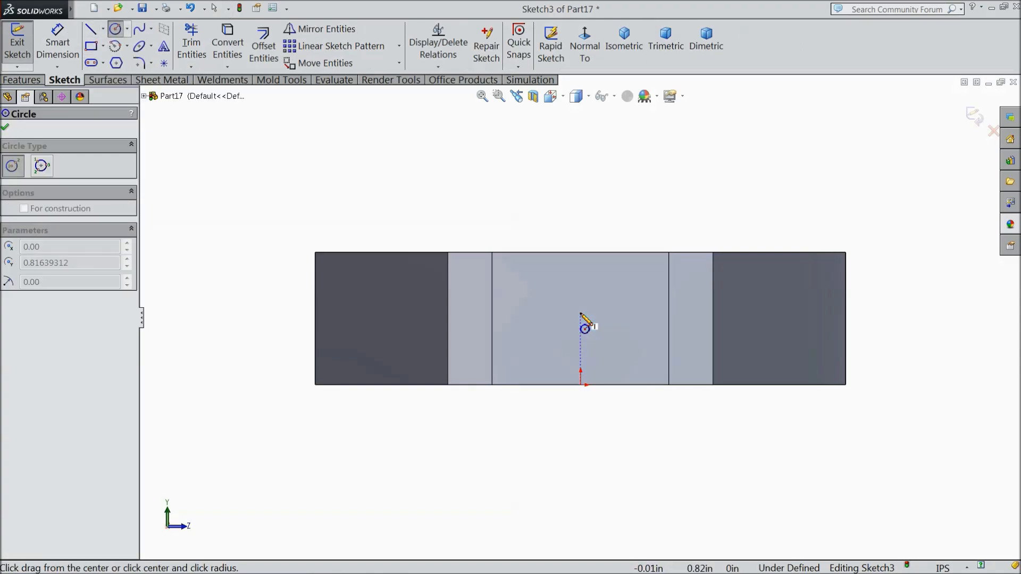
{"action": "left_click", "coordinate": [556, 339]}
Dimension the diameter of the circle on the recess face to 0.75 in.
{"action": "left_click", "coordinate": [58, 56]}
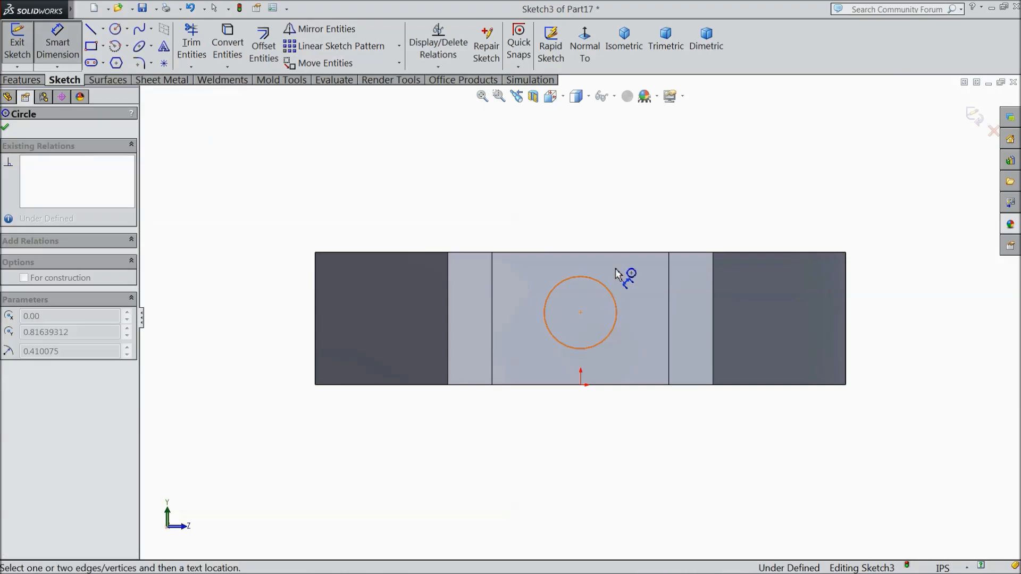
{"action": "left_click", "coordinate": [606, 291]}
{"action": "left_click", "coordinate": [629, 213]}
{"action": "type", "text": "0.75"}
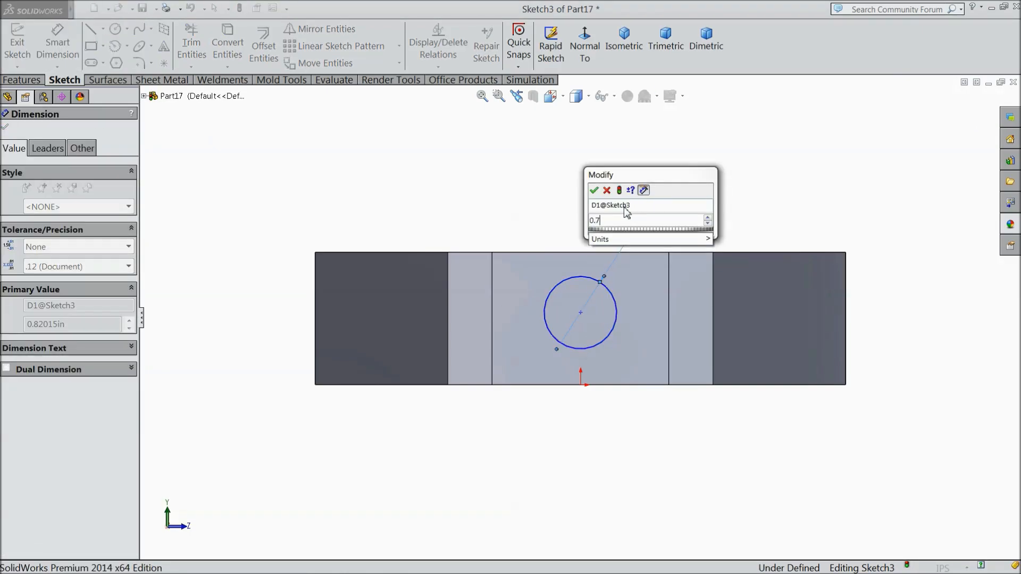
{"action": "left_click", "coordinate": [594, 190]}
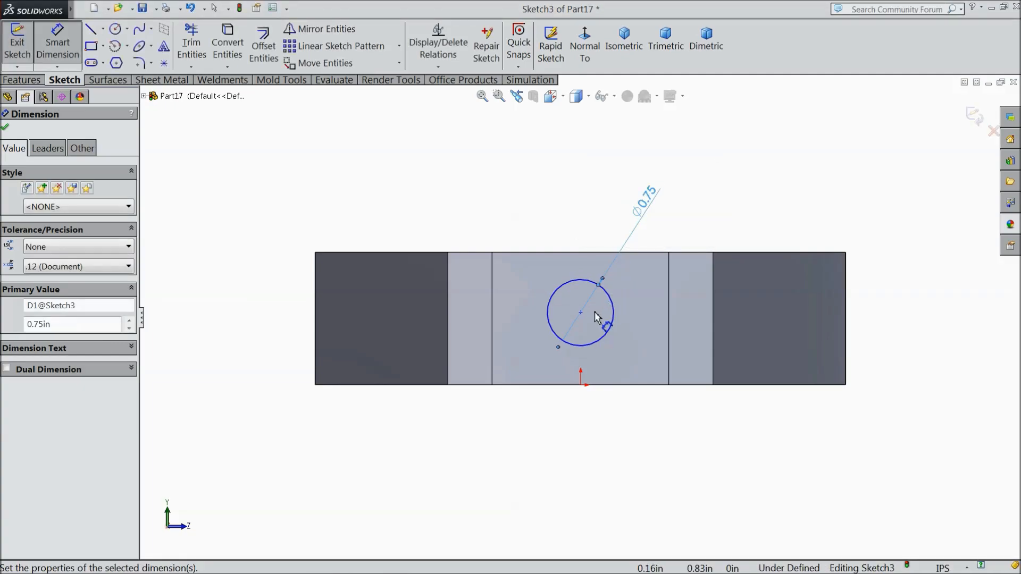
Dimension the vertical distance between the circle's center and the origin as 0.75 in.
{"action": "left_click", "coordinate": [580, 312]}
{"action": "left_click", "coordinate": [581, 386]}
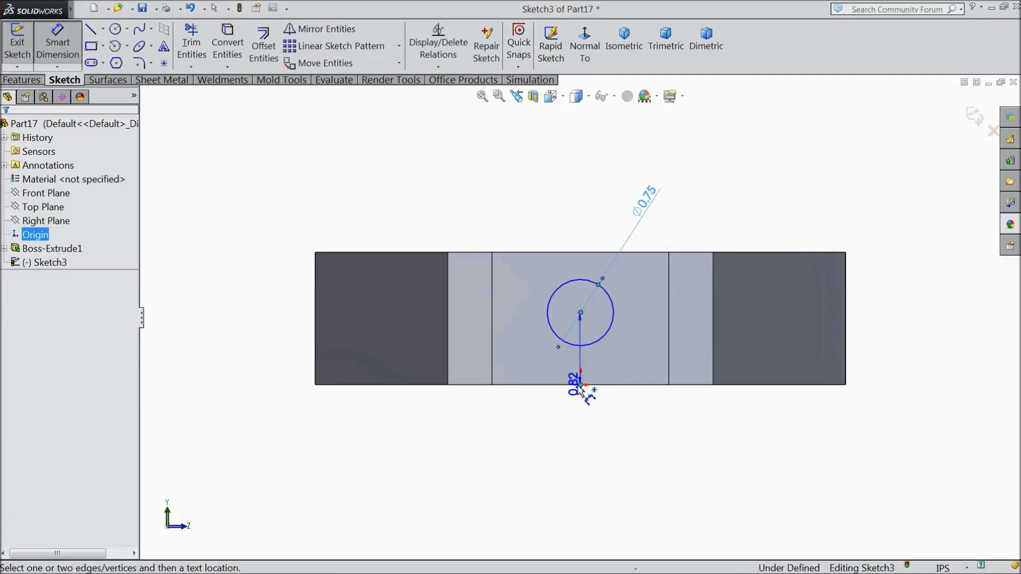
{"action": "left_click", "coordinate": [520, 365]}
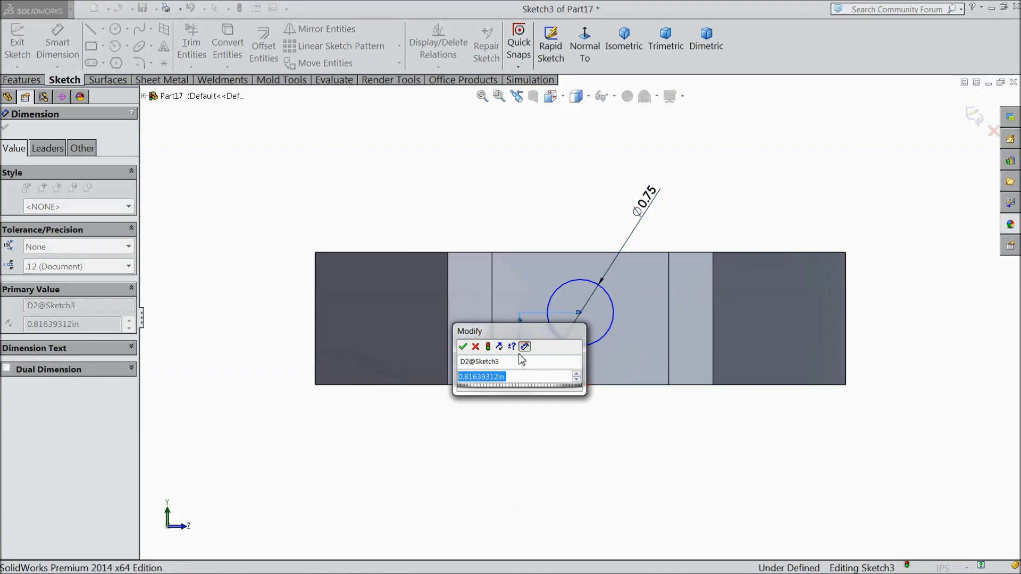
{"action": "type", "text": "0.75"}
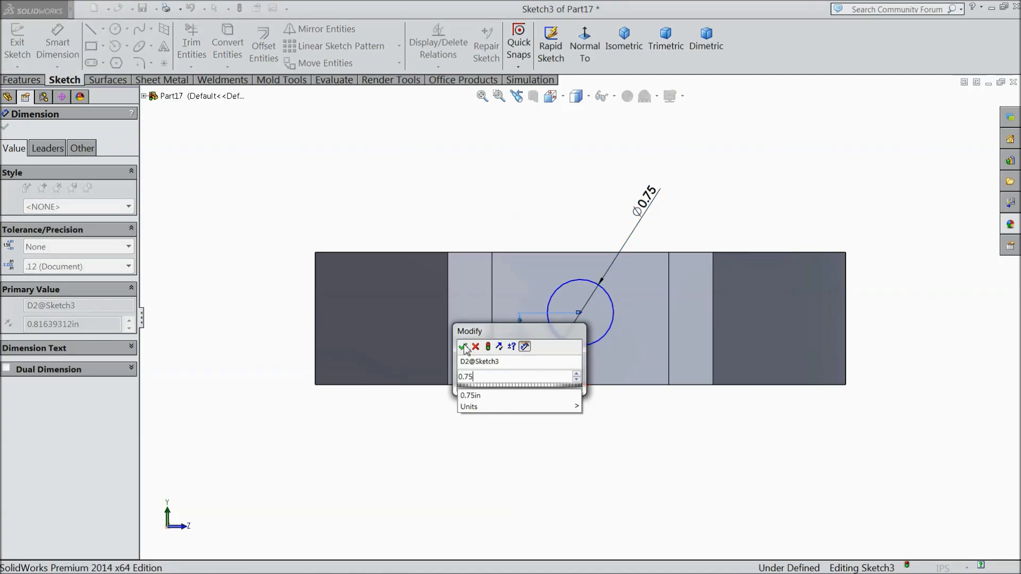
{"action": "left_click", "coordinate": [464, 348]}
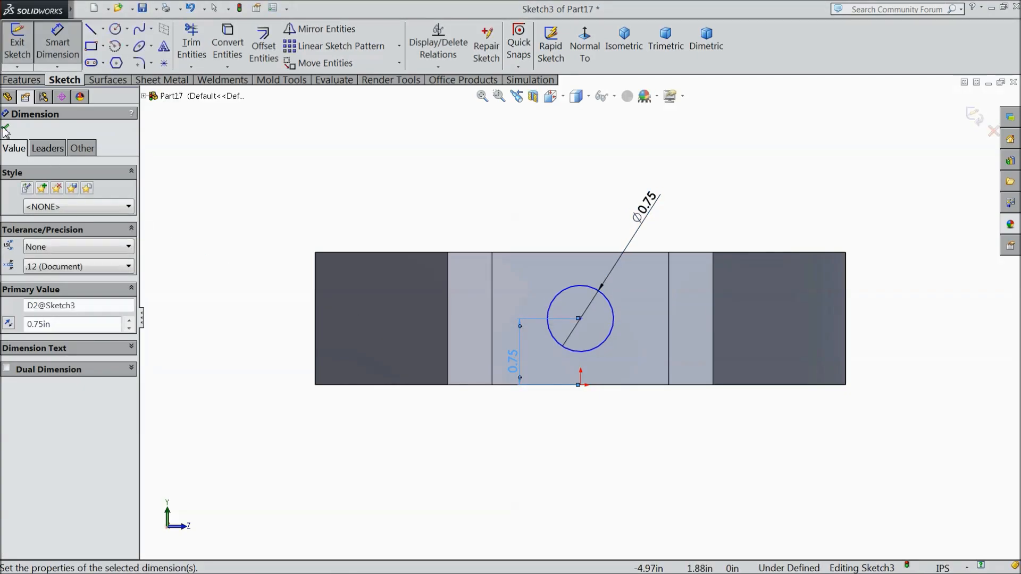
{"action": "left_click", "coordinate": [5, 129]}
Add a vertical relation between the circle's center point and the origin.
{"action": "left_click", "coordinate": [580, 319]}
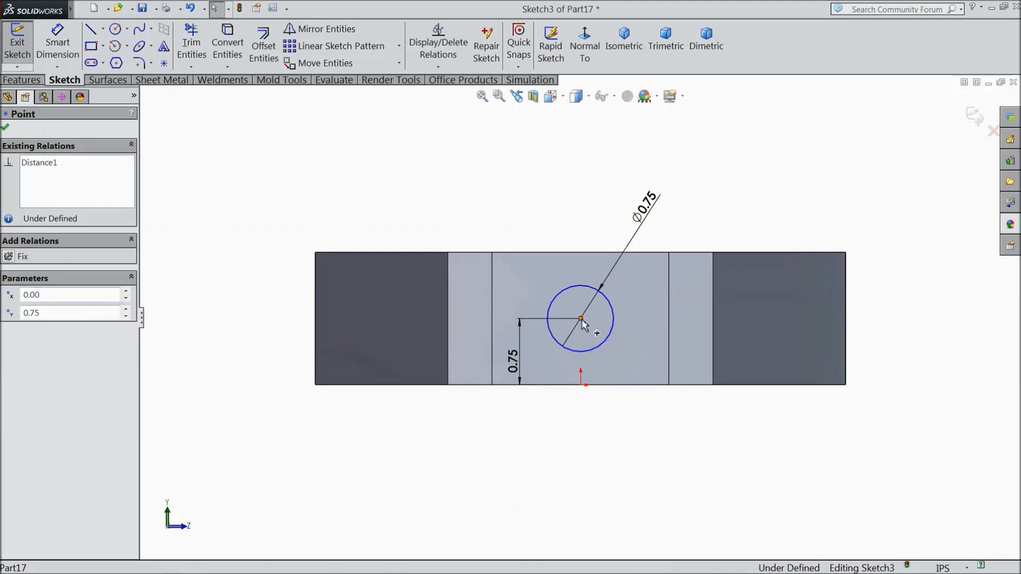
{"action": "left_click", "coordinate": [581, 383], "text": "ctrl"}
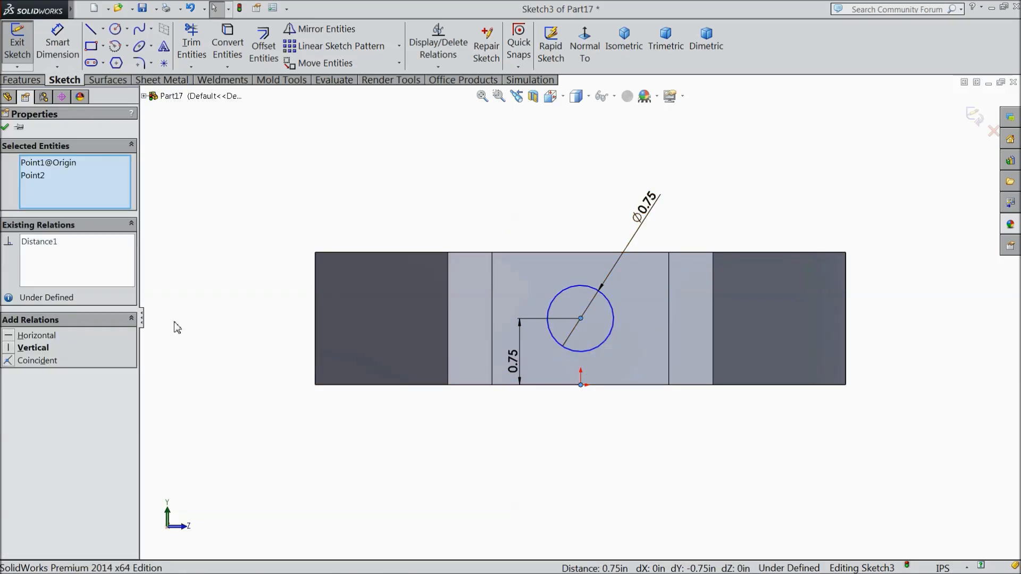
{"action": "left_click", "coordinate": [27, 348]}
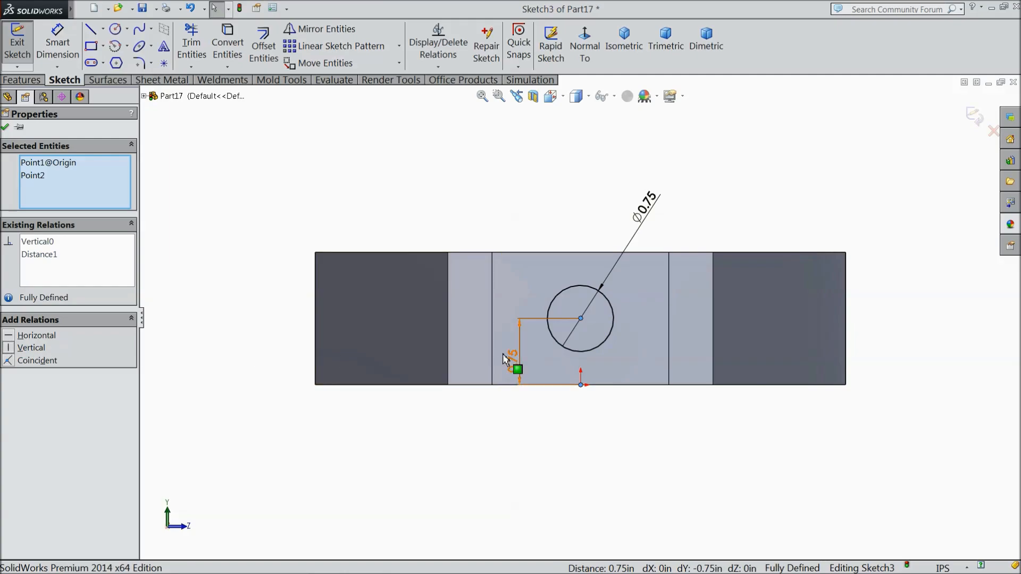
{"action": "left_click", "coordinate": [5, 128]}
Cut the circle into the recess face as a blind extruded cut 0.75 in deep.
{"action": "left_click", "coordinate": [21, 80]}
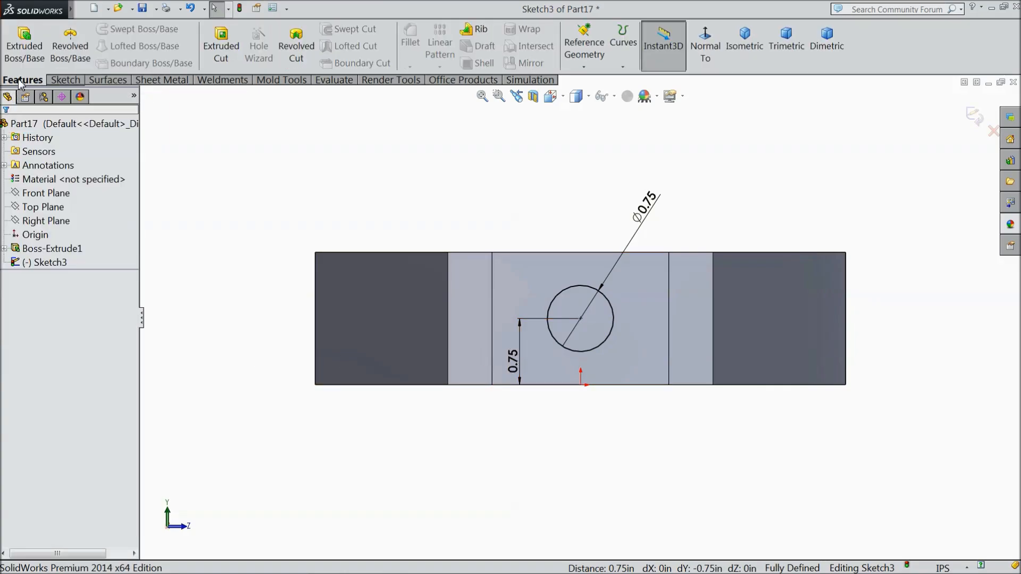
{"action": "left_click", "coordinate": [214, 56]}
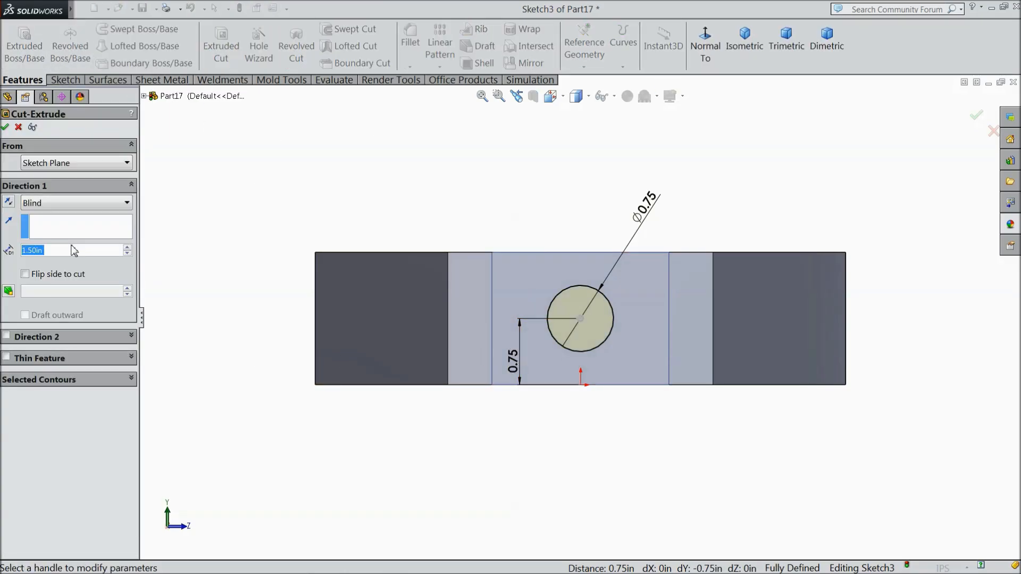
{"action": "type", "text": "0.7"}
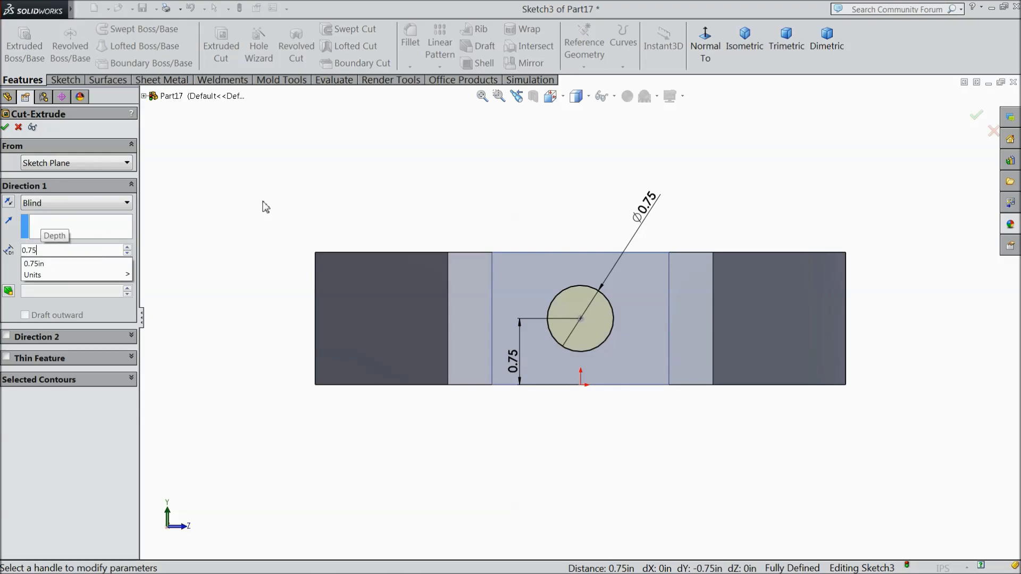
{"action": "type", "text": "5"}
{"action": "key", "text": "Return"}
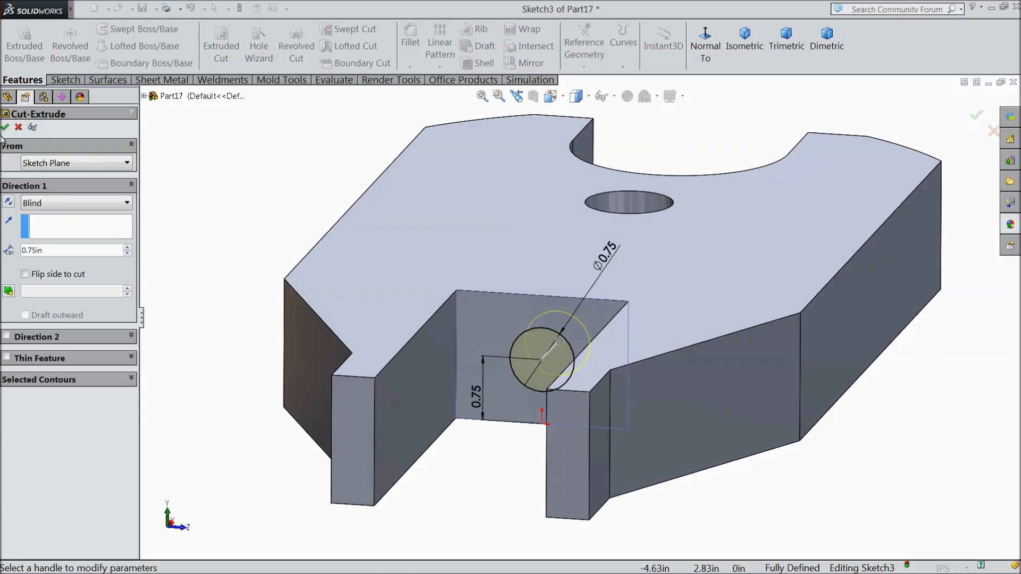
{"action": "left_click", "coordinate": [6, 127]}
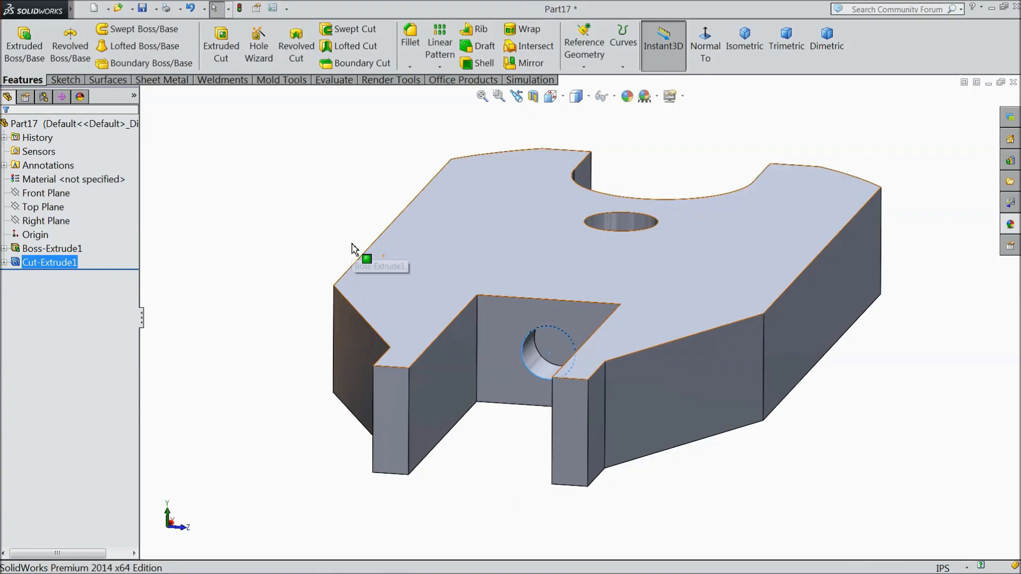
Sketch a circle of about 0.18 in radius in the upper half of the prong's outer side face.
{"action": "middle_click_drag", "start_coordinate": [348, 252], "coordinate": [405, 346]}
{"action": "left_click", "coordinate": [409, 347]}
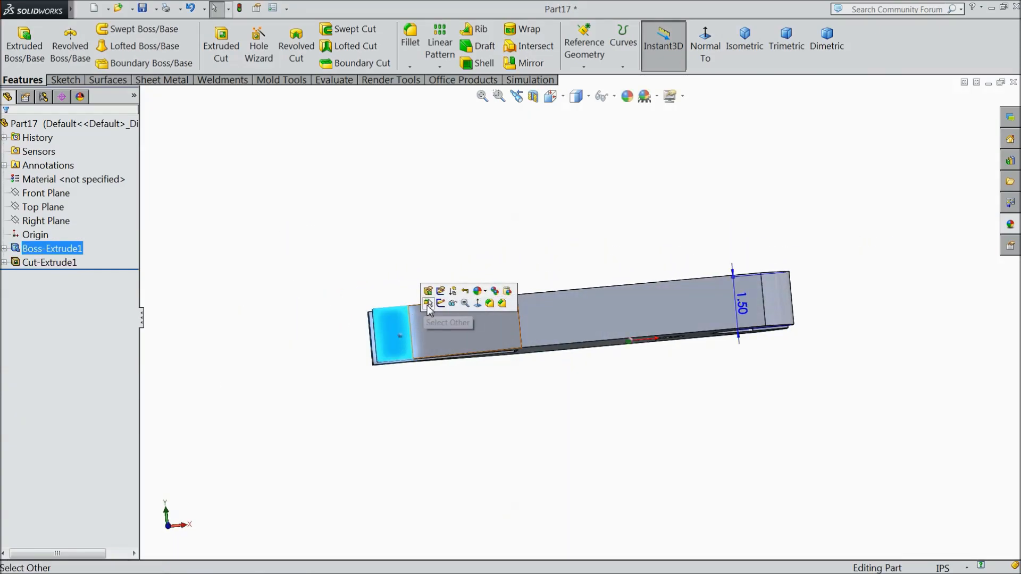
{"action": "left_click", "coordinate": [441, 308]}
{"action": "left_click", "coordinate": [704, 54]}
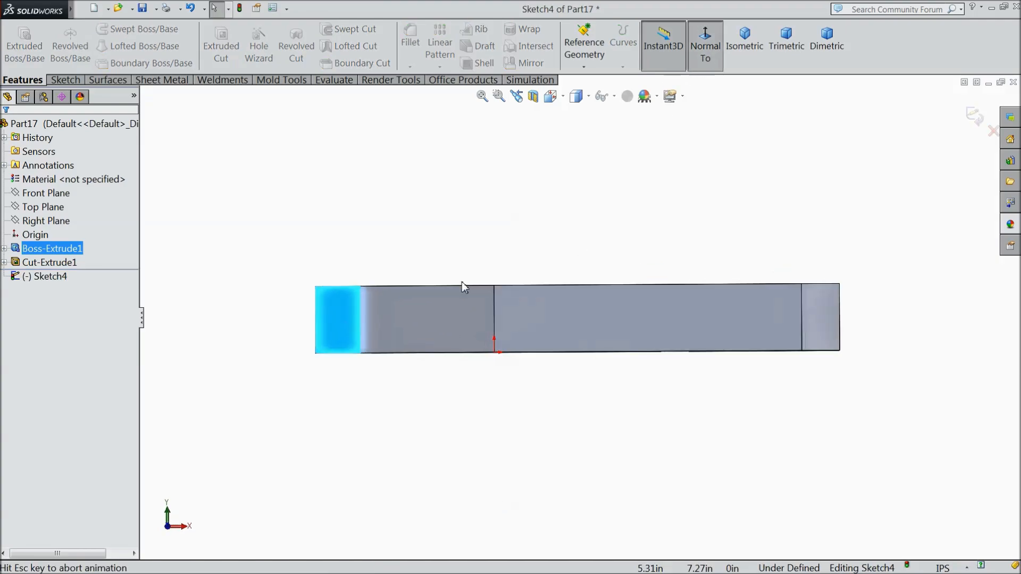
{"action": "scroll", "coordinate": [397, 317], "scroll_direction": "down", "scroll_amount": 3}
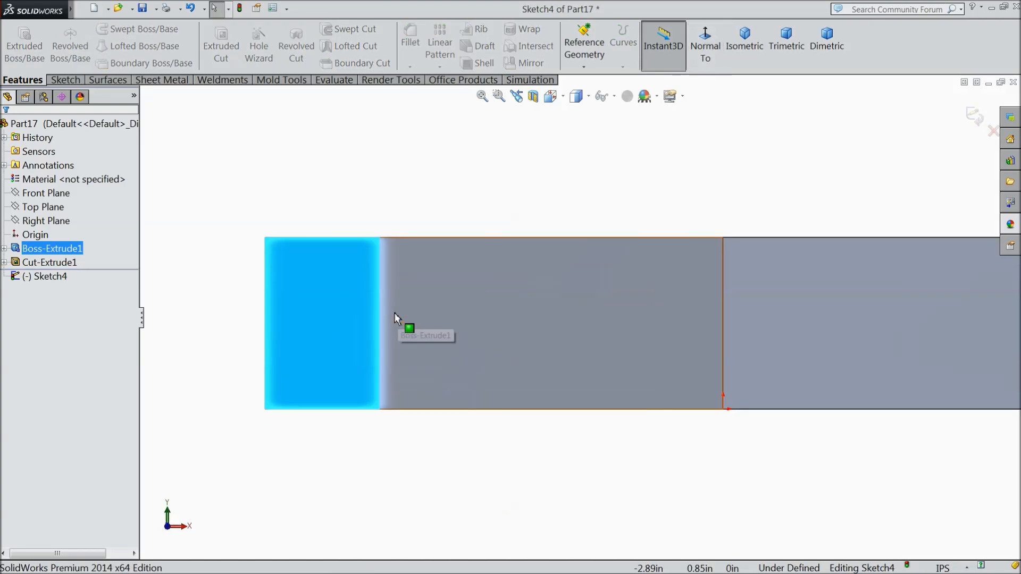
{"action": "left_click", "coordinate": [65, 82]}
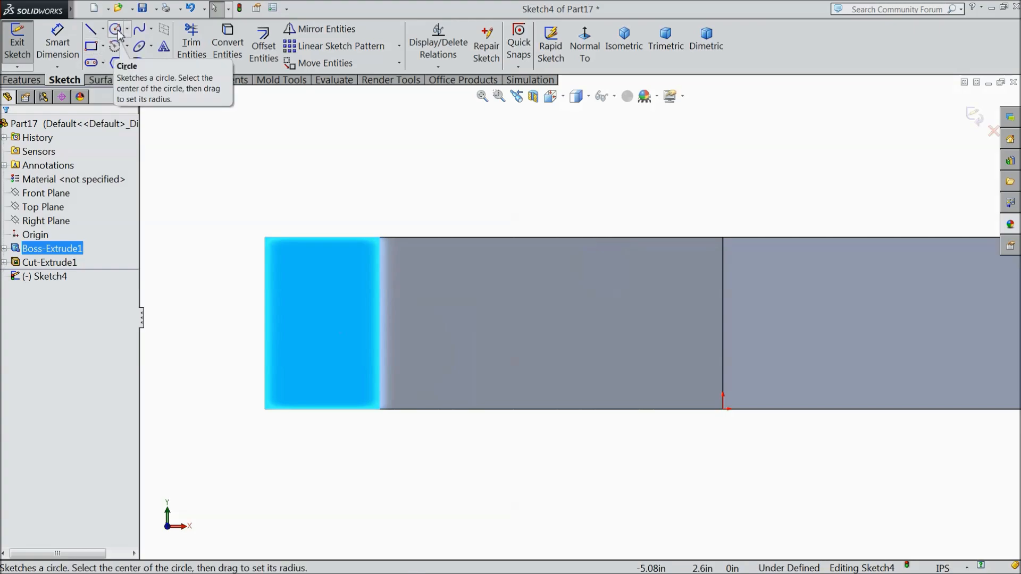
{"action": "left_click", "coordinate": [116, 29]}
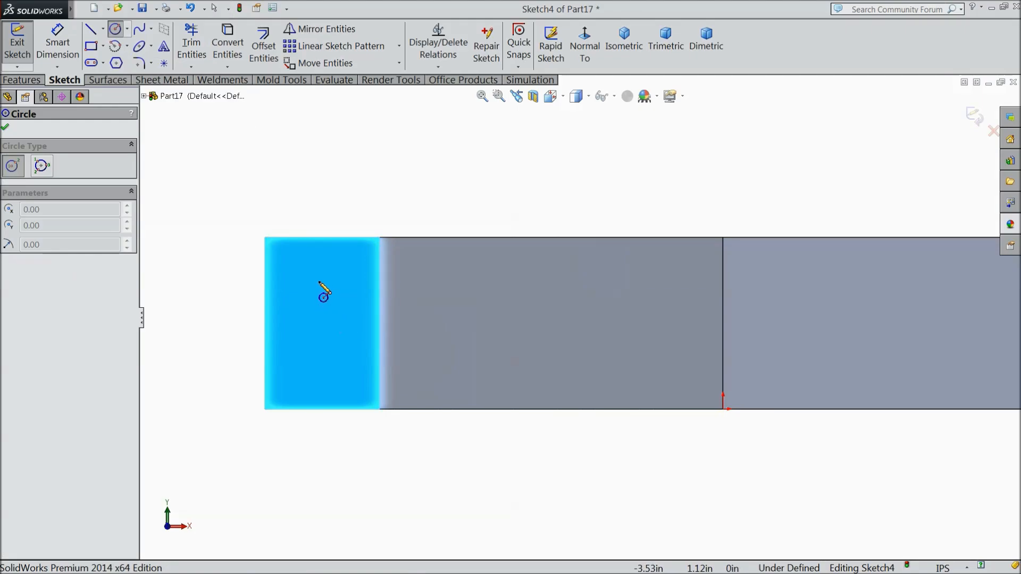
{"action": "left_click", "coordinate": [318, 281]}
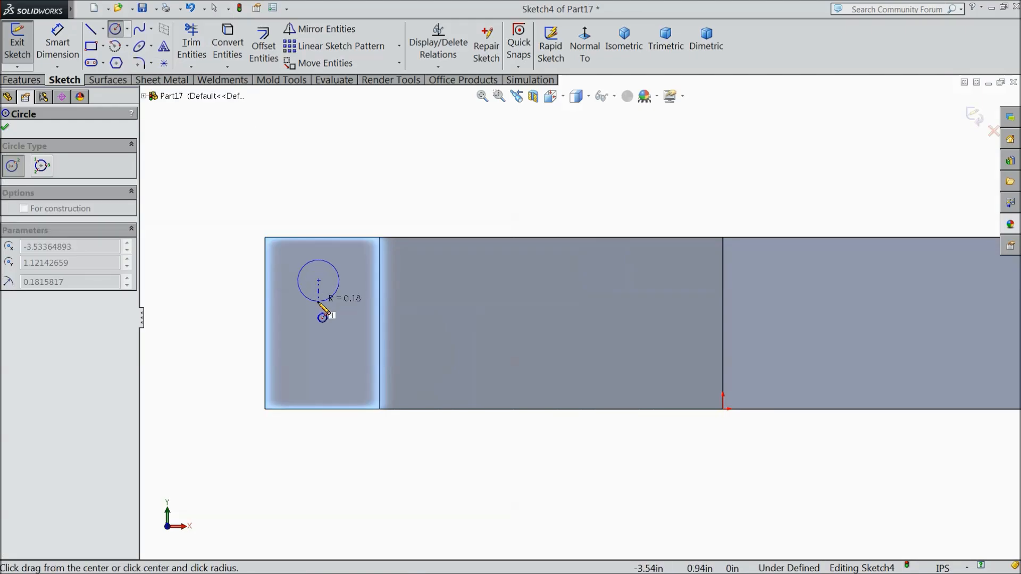
{"action": "left_click", "coordinate": [319, 302]}
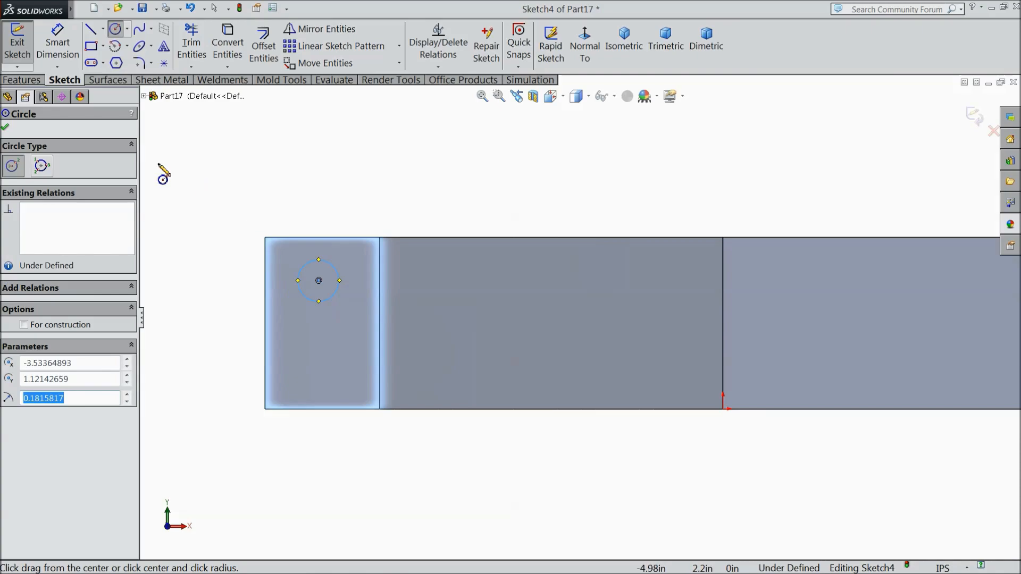
Sketch a horizontal centerline inward from the midpoint of the prong side face's outer vertical edge, below the circle.
{"action": "left_click", "coordinate": [102, 30]}
{"action": "left_click", "coordinate": [109, 63]}
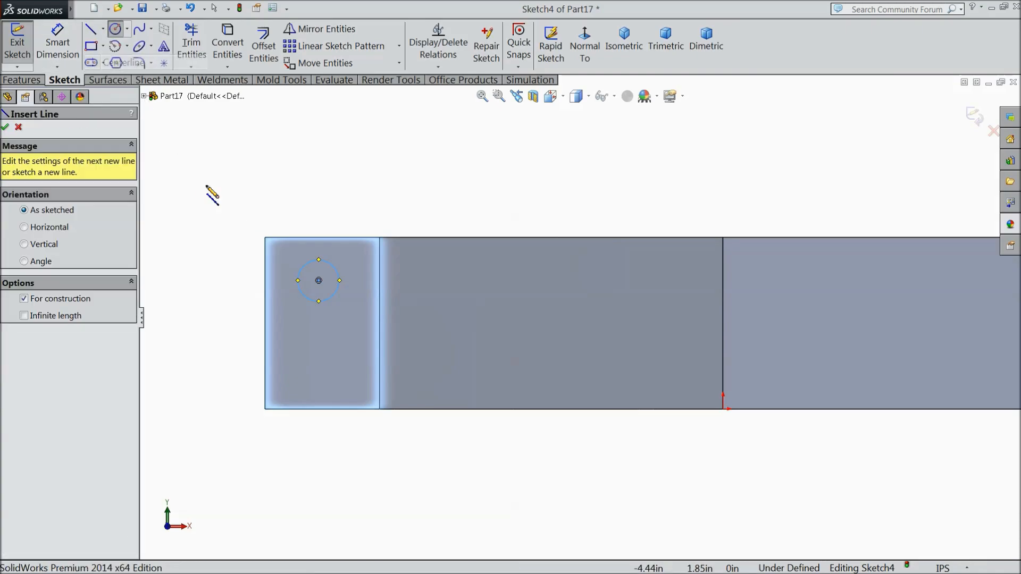
{"action": "left_click", "coordinate": [265, 323]}
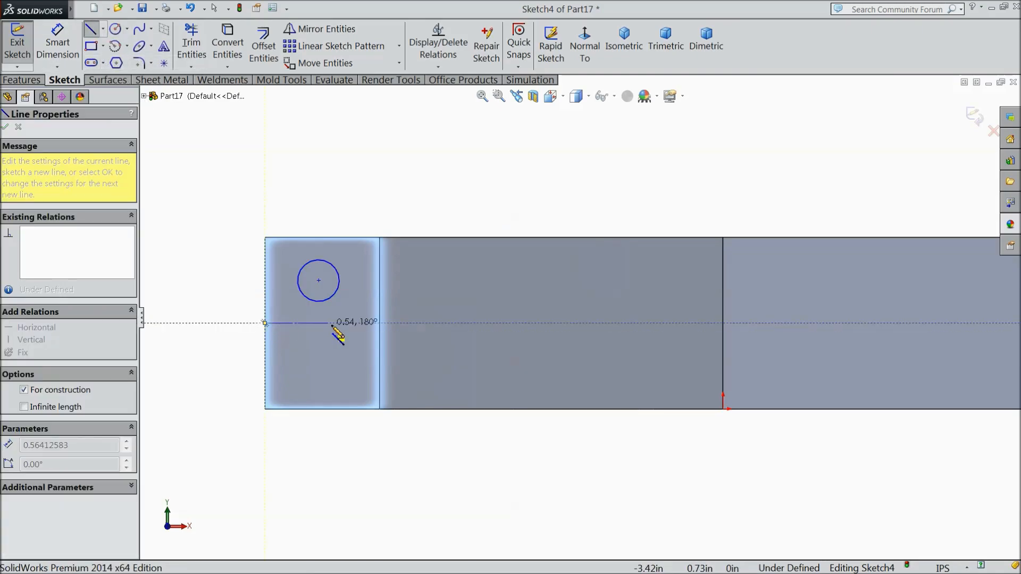
{"action": "left_click", "coordinate": [363, 323]}
{"action": "right_click", "coordinate": [362, 323]}
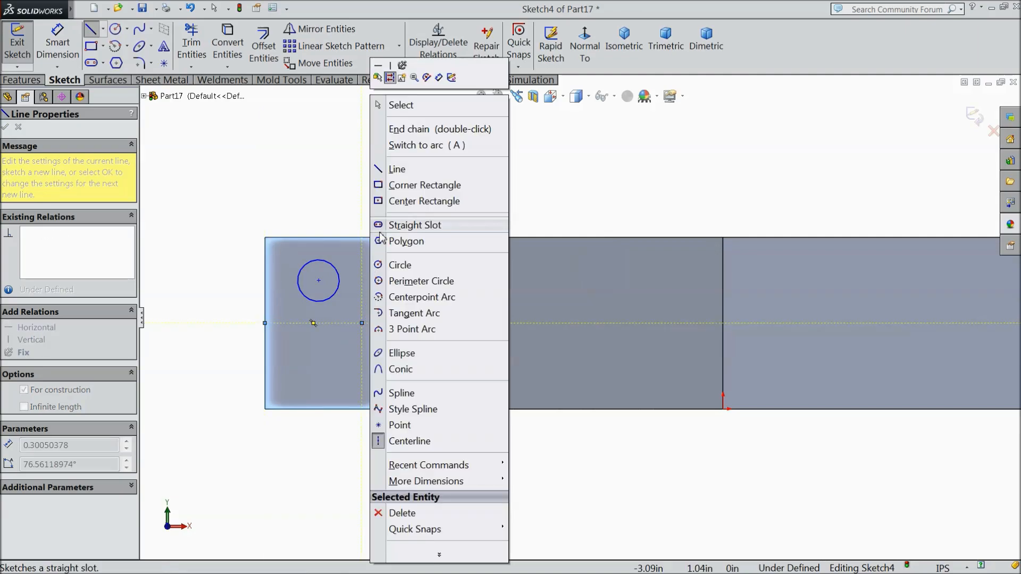
{"action": "left_click", "coordinate": [397, 104]}
Dimension the vertical distance from the small circle's center to the face's upper edge as 0.35 in.
{"action": "left_click", "coordinate": [76, 65]}
{"action": "scroll", "coordinate": [236, 180], "scroll_direction": "down", "scroll_amount": 3}
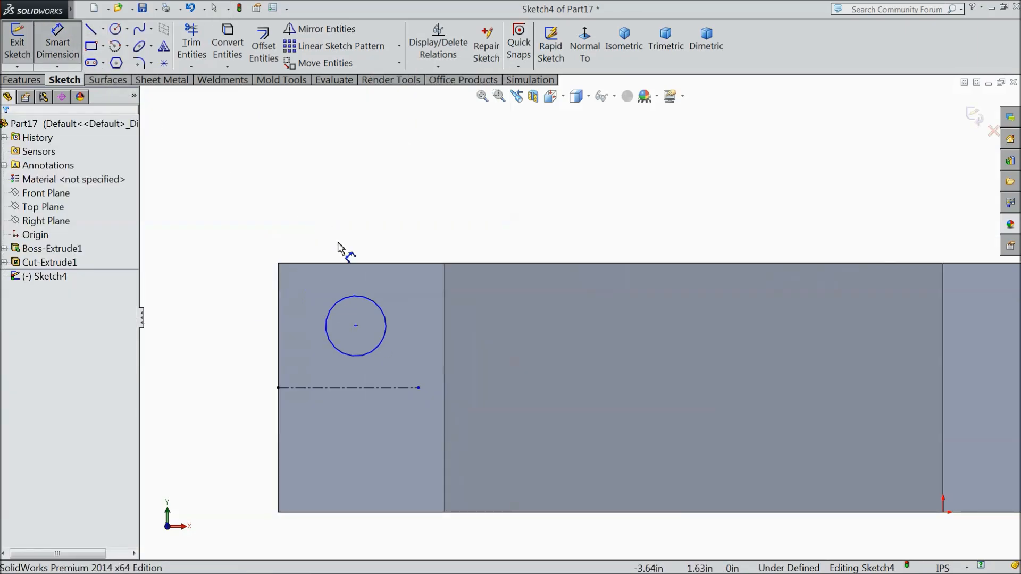
{"action": "left_click", "coordinate": [356, 304]}
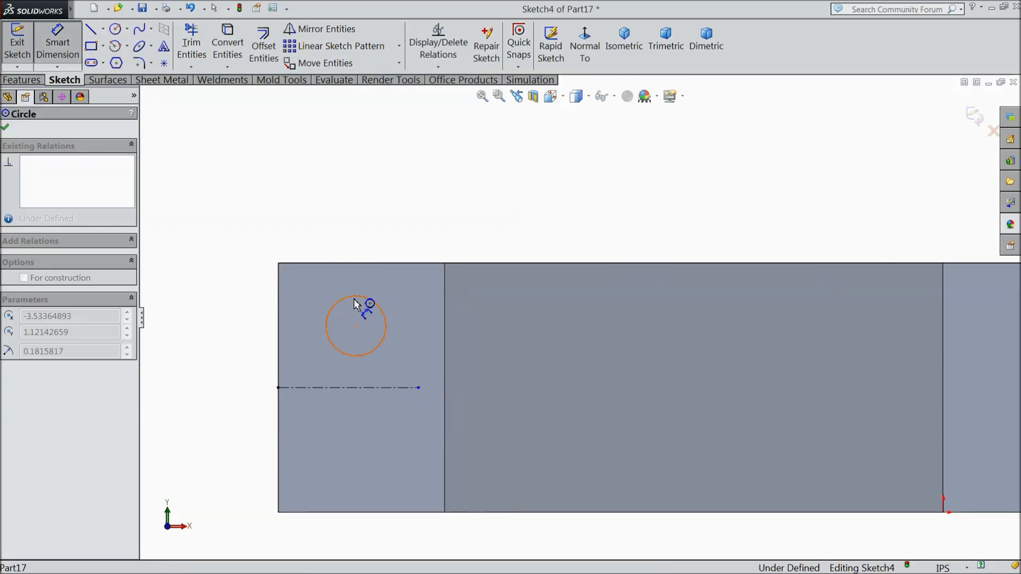
{"action": "left_click", "coordinate": [338, 263]}
{"action": "left_click", "coordinate": [219, 297]}
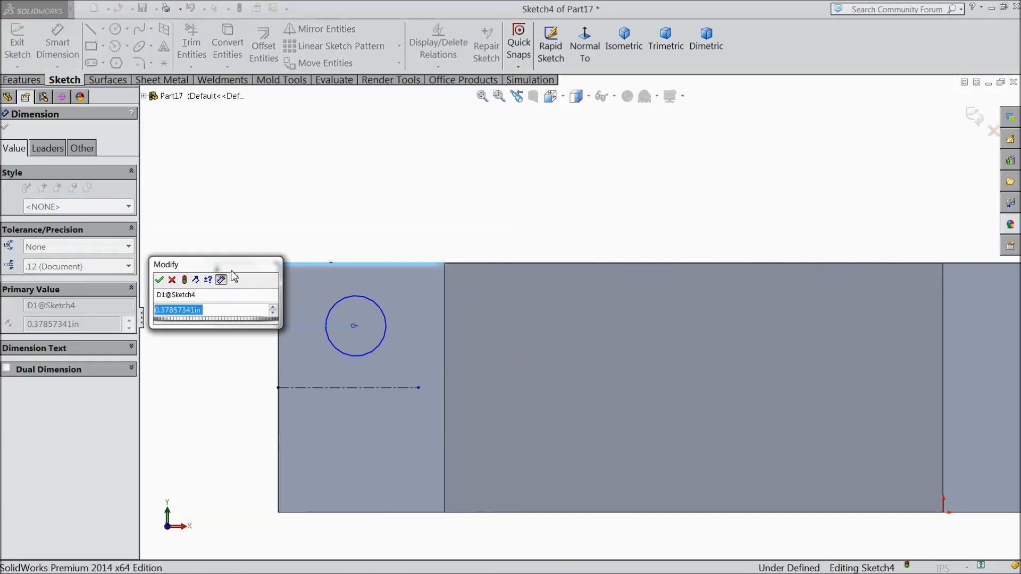
{"action": "type", "text": "0.3"}
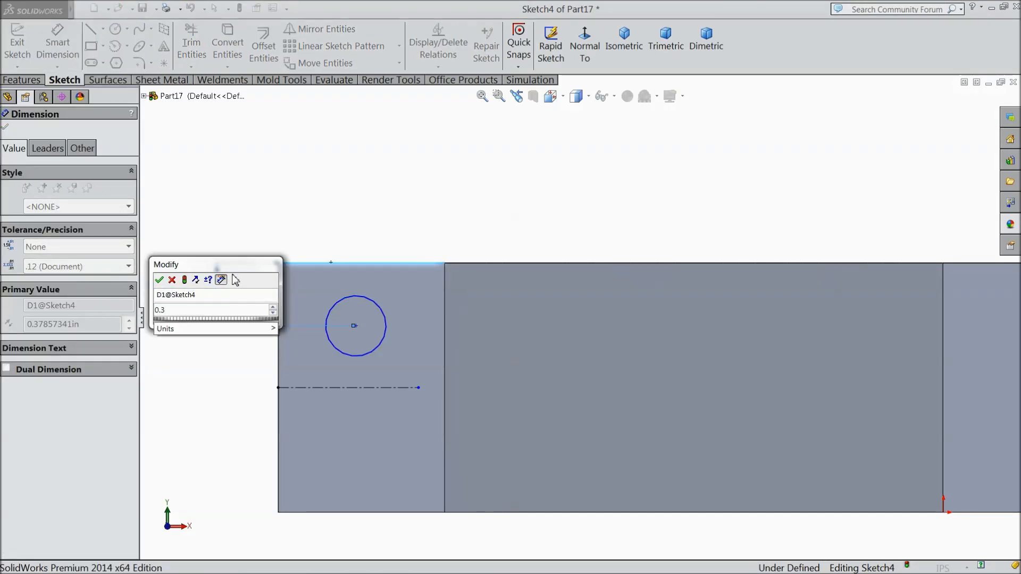
{"action": "type", "text": "5"}
{"action": "key", "text": "Return"}
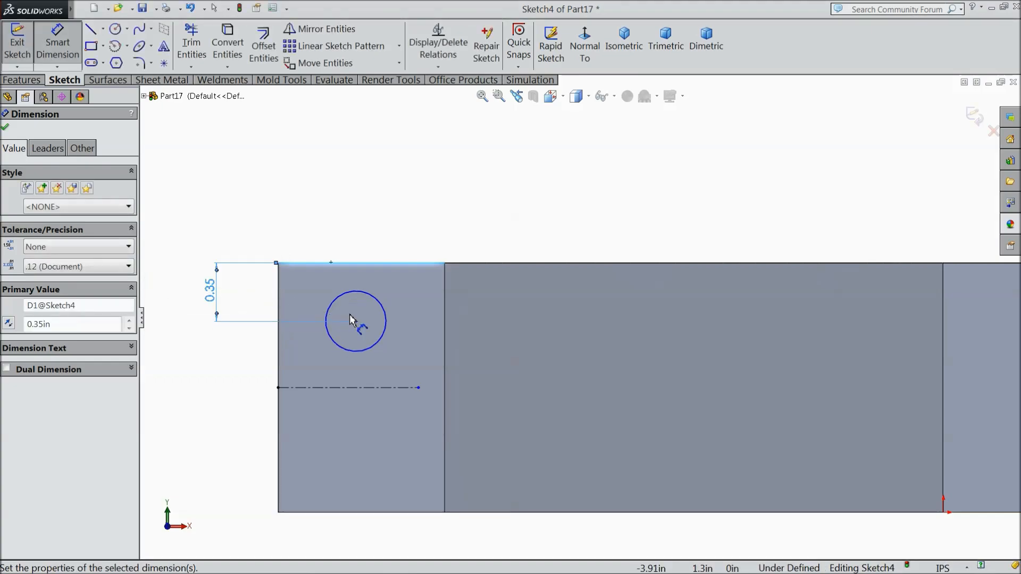
Dimension the horizontal distance from the circle's center to the prong face's outer vertical edge as 0.5 in.
{"action": "left_click", "coordinate": [376, 302]}
{"action": "left_click", "coordinate": [277, 284]}
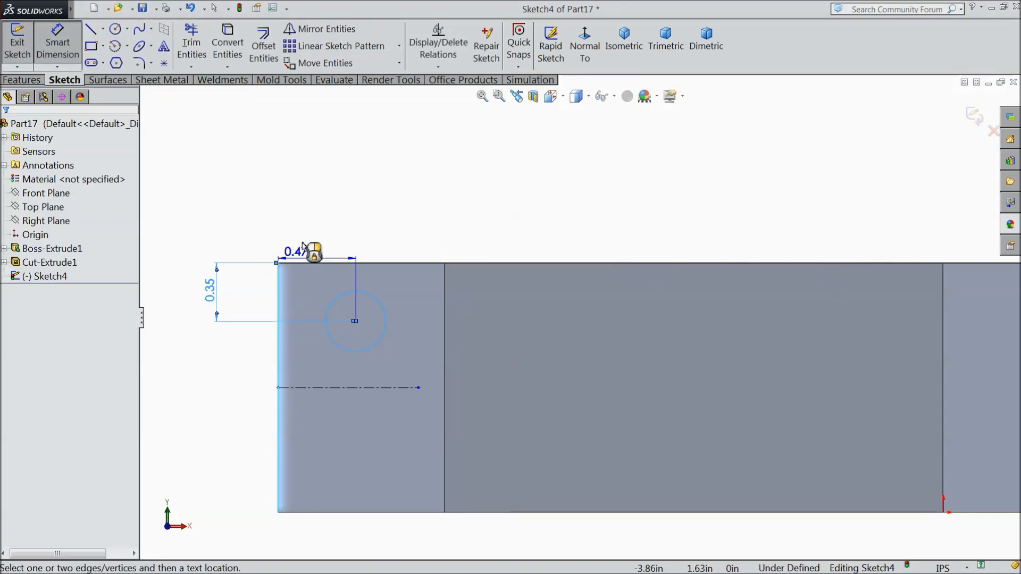
{"action": "left_click", "coordinate": [313, 224]}
{"action": "type", "text": "0.5"}
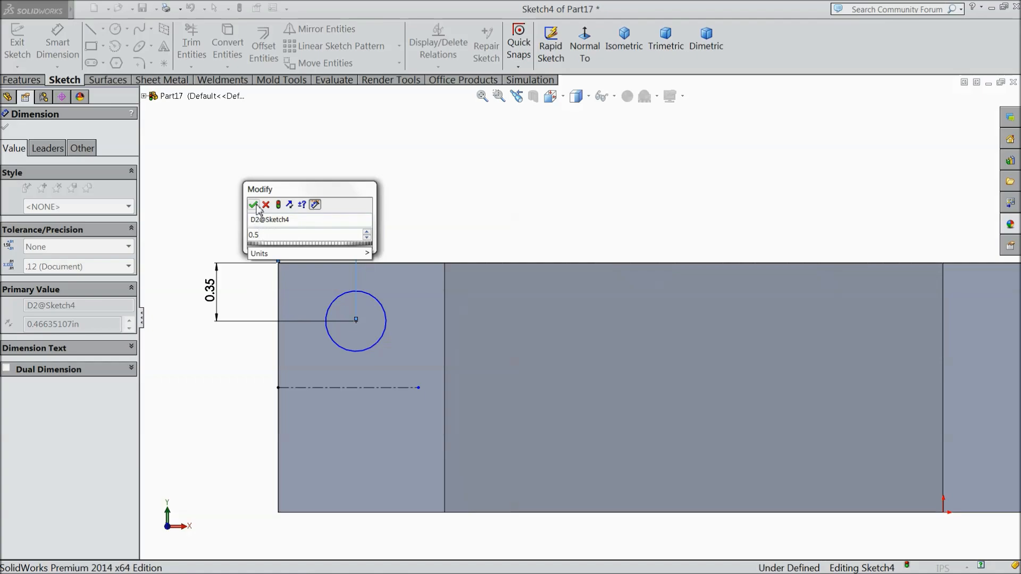
{"action": "left_click", "coordinate": [254, 206]}
Dimension the circle's diameter as 3/8 in and place the dimension above the prong face.
{"action": "left_click", "coordinate": [386, 301]}
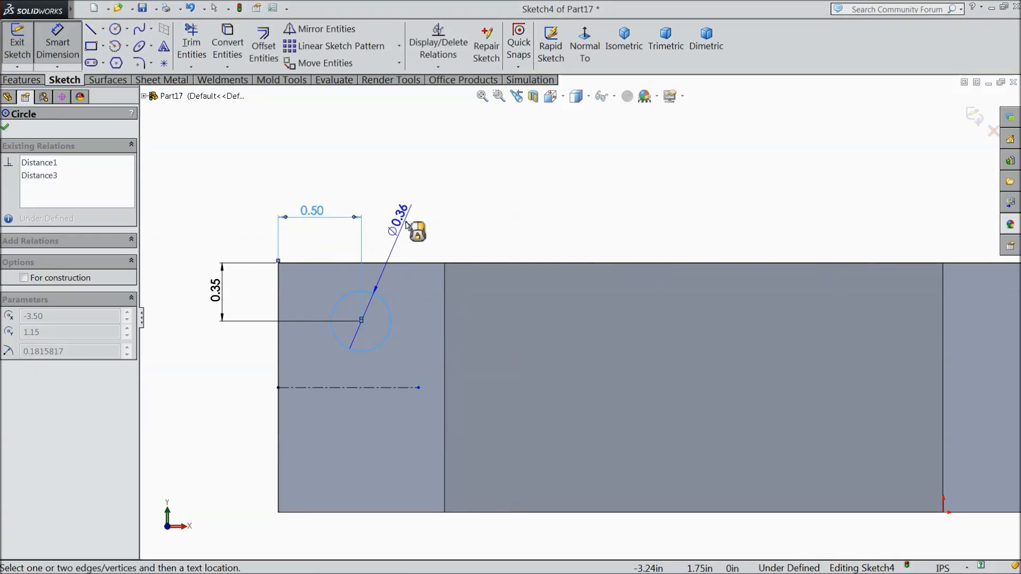
{"action": "left_click", "coordinate": [407, 225]}
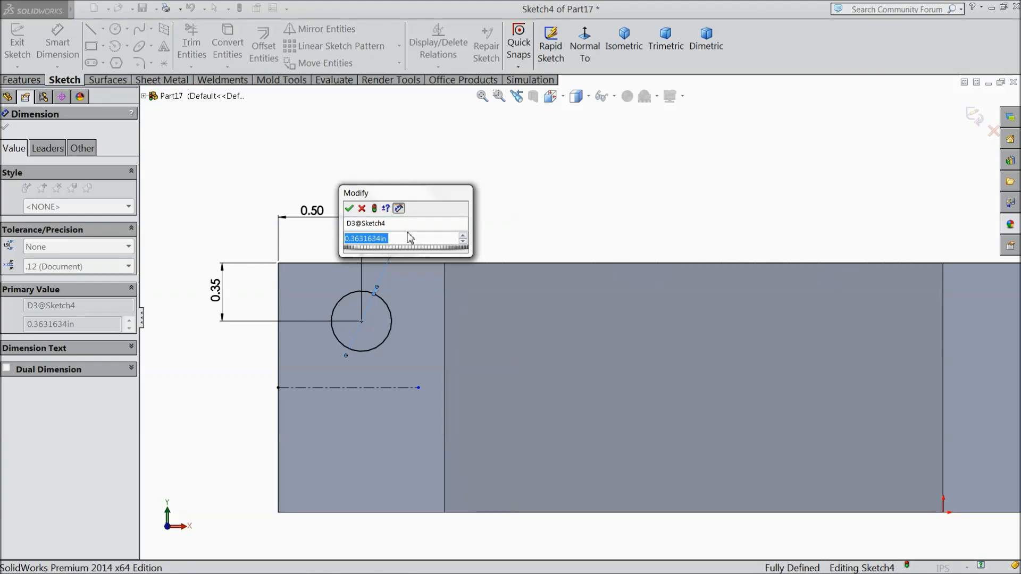
{"action": "type", "text": "3/8"}
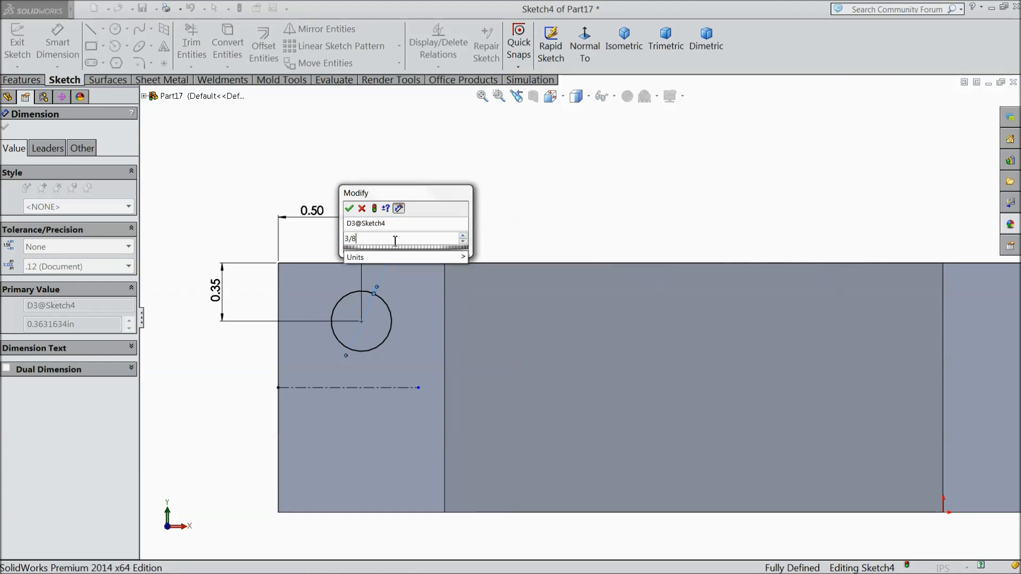
{"action": "left_click", "coordinate": [350, 209]}
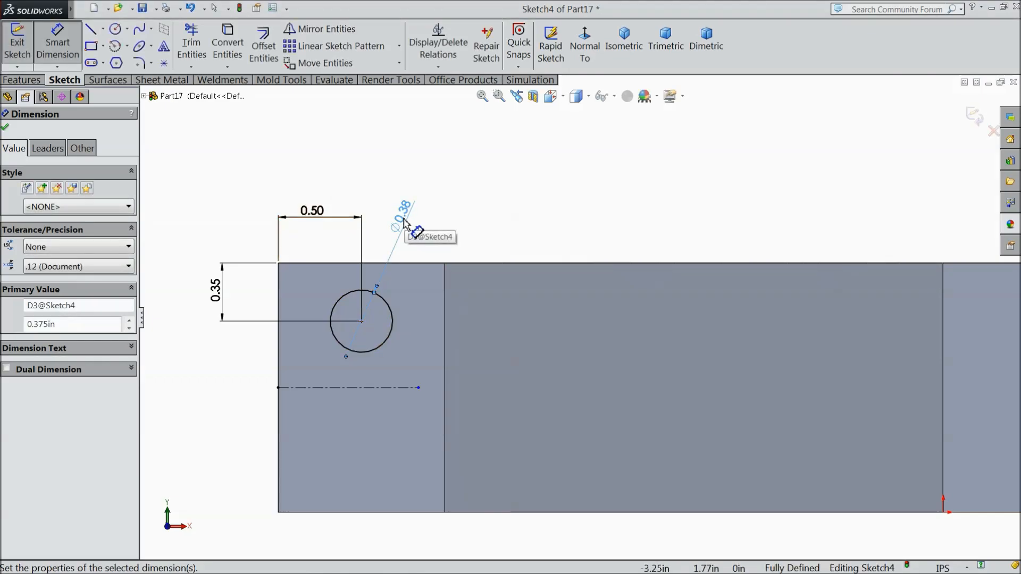
{"action": "left_click_drag", "start_coordinate": [404, 222], "coordinate": [416, 213]}
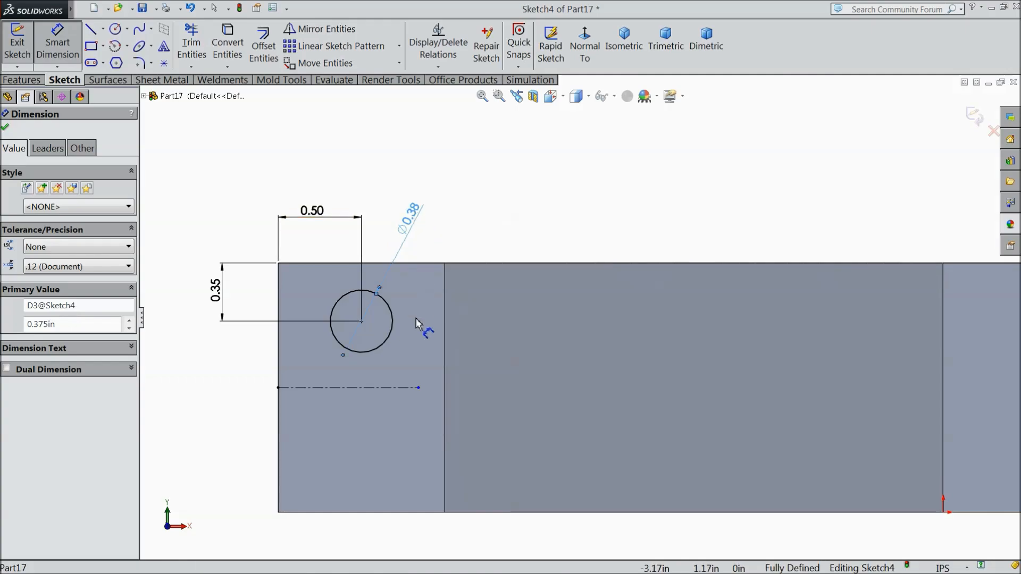
{"action": "left_click", "coordinate": [4, 128]}
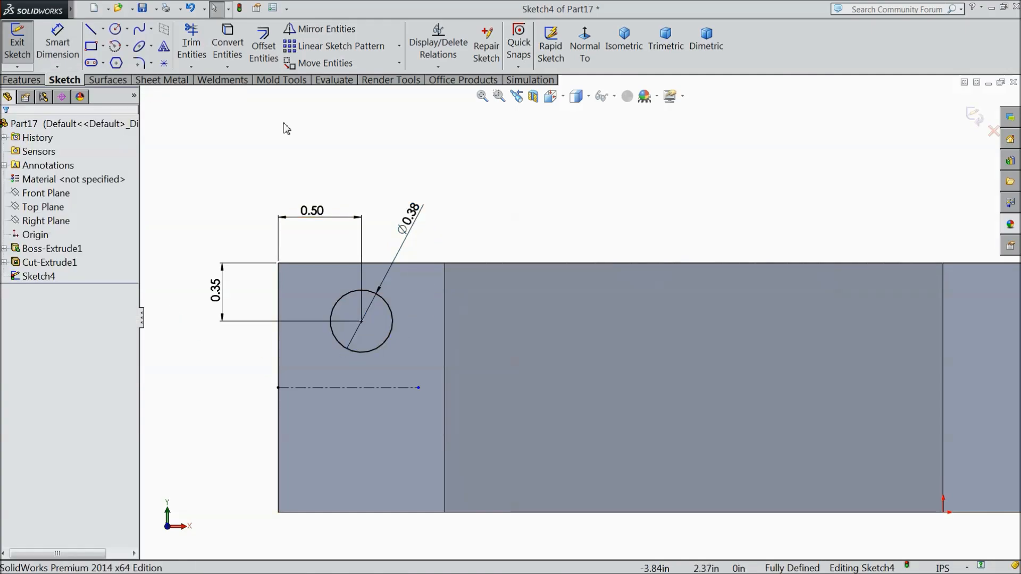
Mirror the circle about the horizontal centerline to copy it into the lower half of the prong face.
{"action": "left_click", "coordinate": [322, 29]}
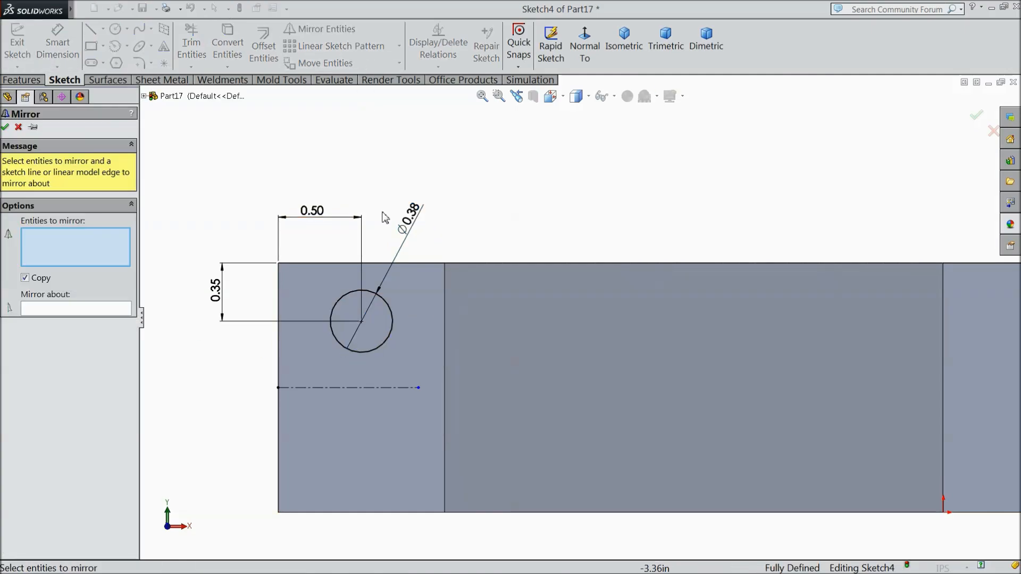
{"action": "left_click", "coordinate": [382, 348]}
{"action": "left_click", "coordinate": [378, 388]}
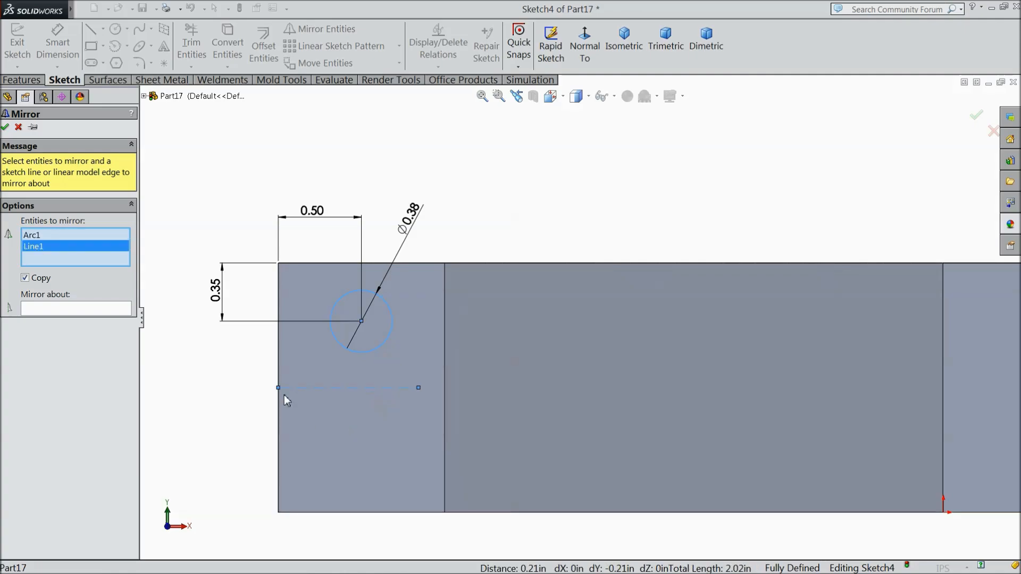
{"action": "left_click", "coordinate": [111, 311]}
{"action": "left_click", "coordinate": [327, 388]}
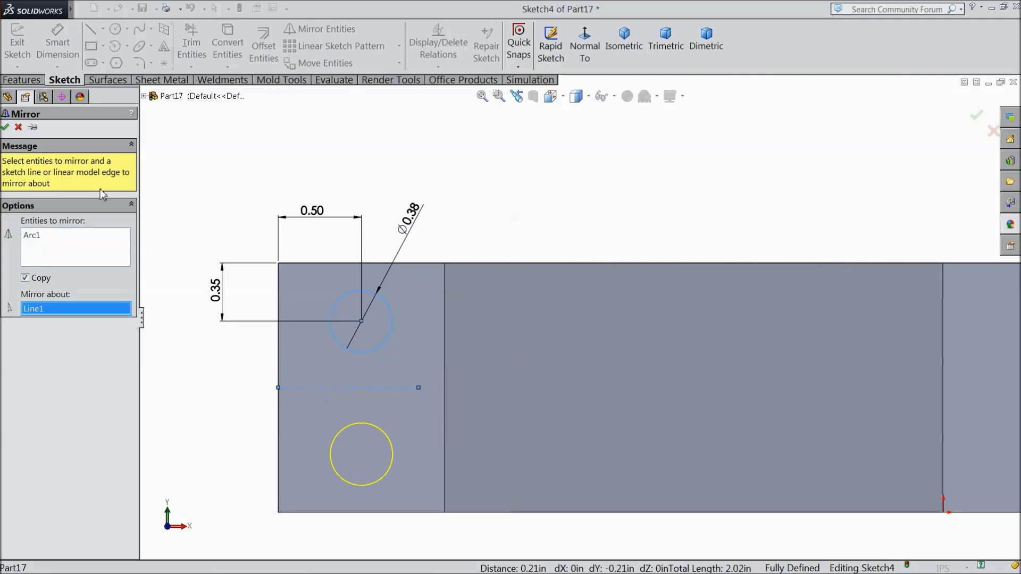
{"action": "left_click", "coordinate": [5, 126]}
Cut both circles through both prongs with a Through All extruded cut.
{"action": "left_click", "coordinate": [21, 79]}
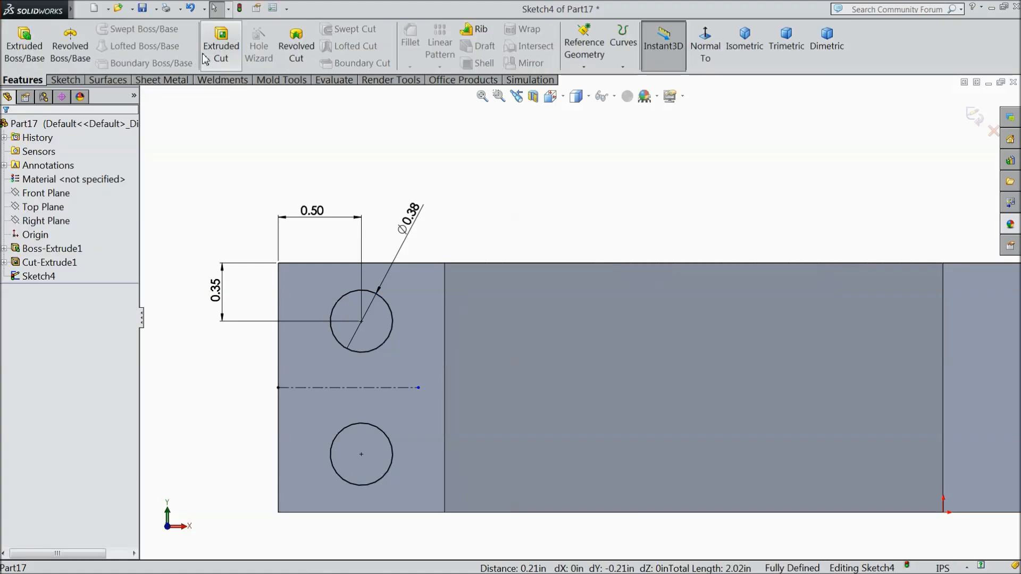
{"action": "left_click", "coordinate": [220, 48]}
{"action": "left_click", "coordinate": [87, 204]}
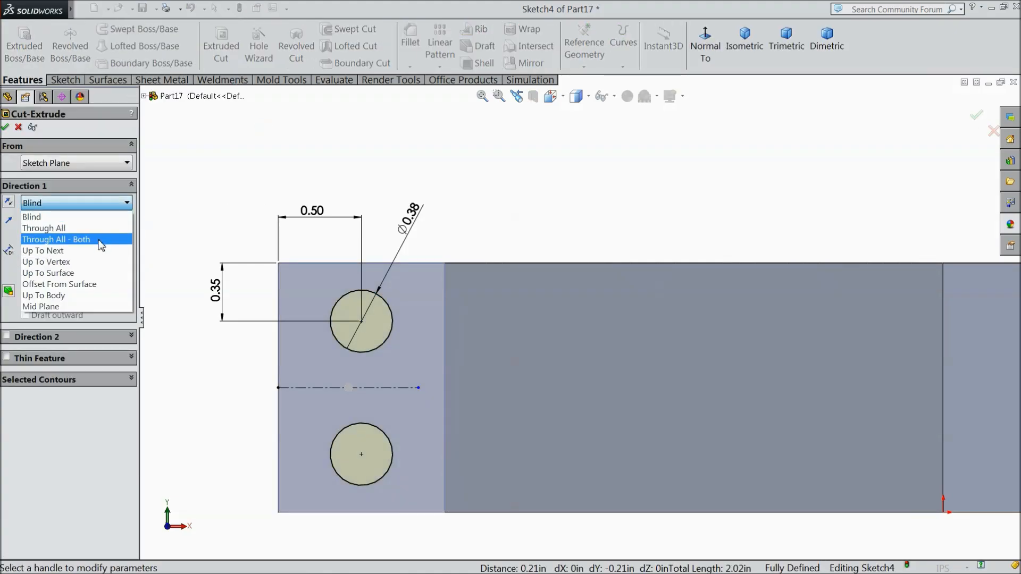
{"action": "left_click", "coordinate": [94, 228]}
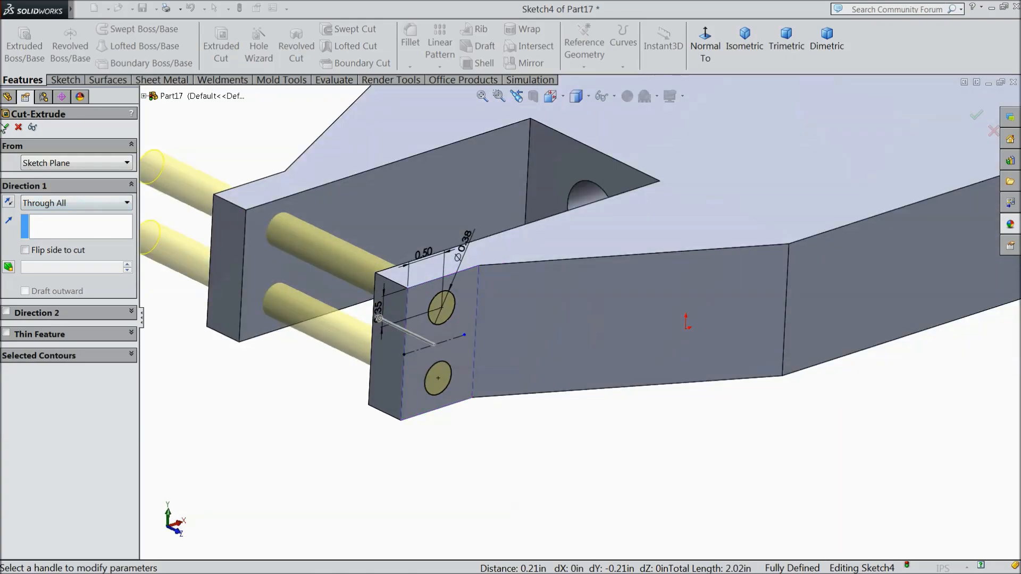
{"action": "left_click", "coordinate": [5, 128]}
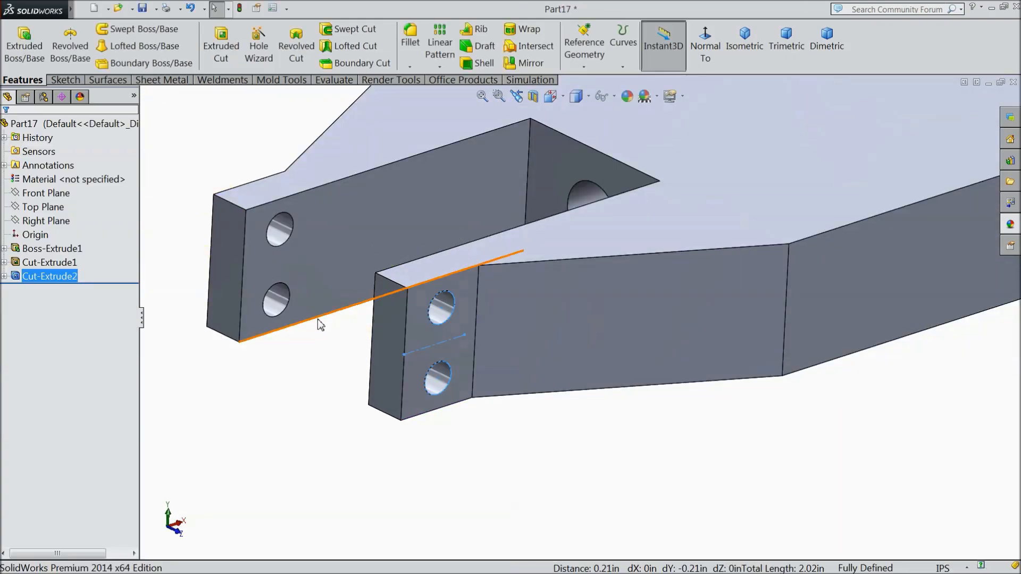
{"action": "left_click", "coordinate": [347, 200]}
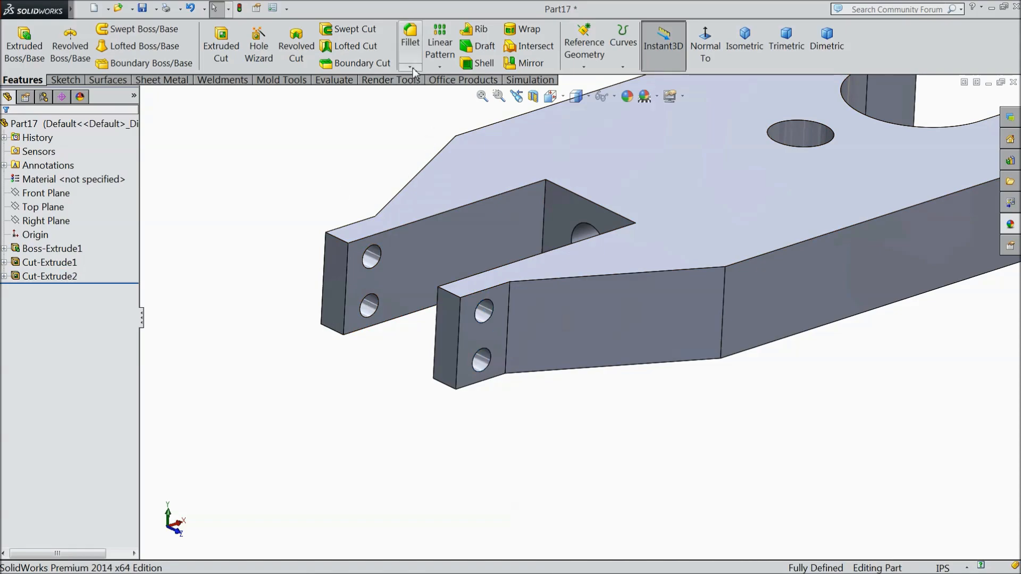
Set up an angle-distance chamfer of 0.01 in at 45° on the outer edge of the near prong's upper hole.
{"action": "left_click", "coordinate": [410, 67]}
{"action": "left_click", "coordinate": [424, 97]}
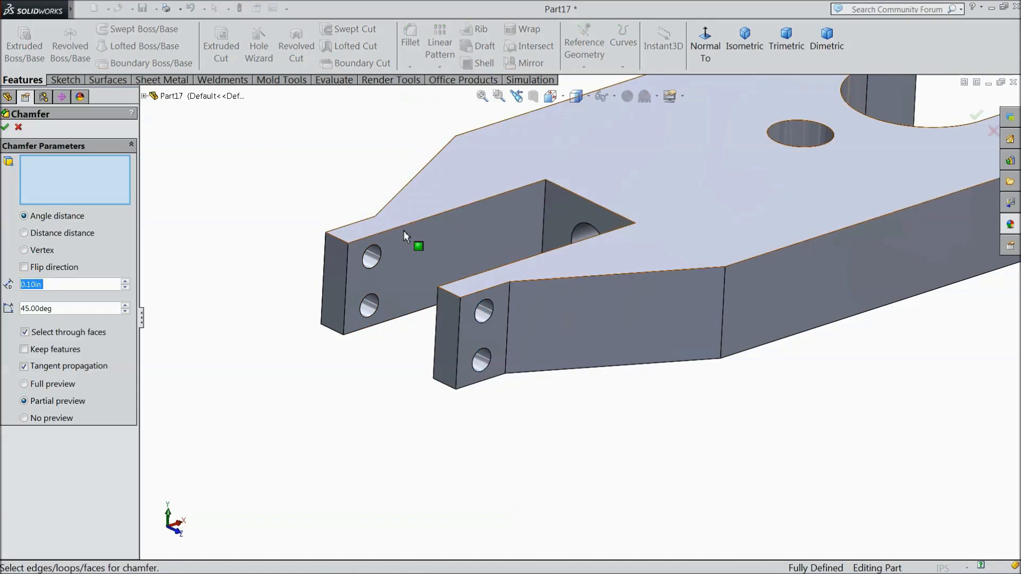
{"action": "scroll", "coordinate": [496, 348], "scroll_direction": "down", "scroll_amount": 3}
{"action": "left_click", "coordinate": [485, 298]}
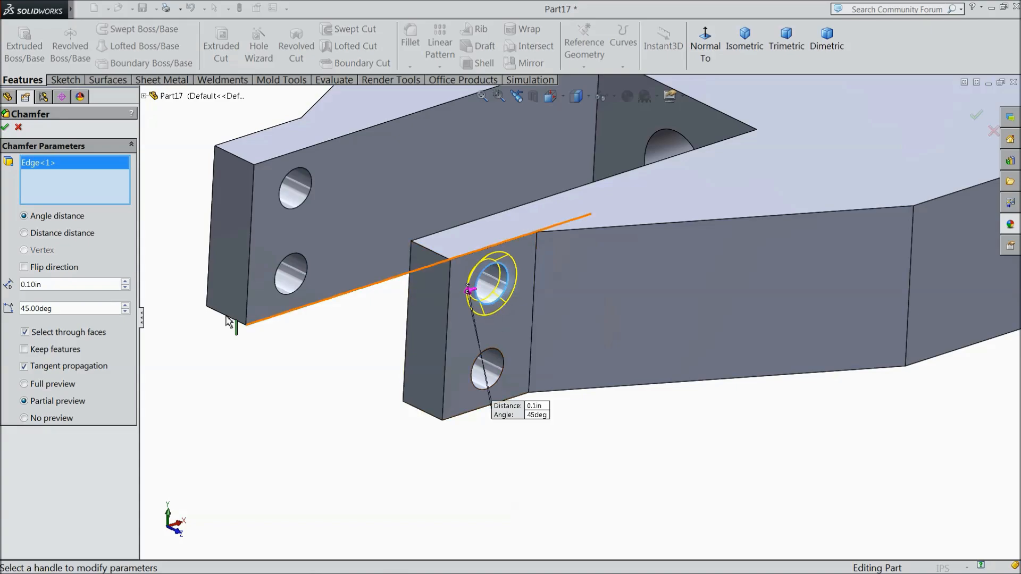
{"action": "type", "text": "0.01"}
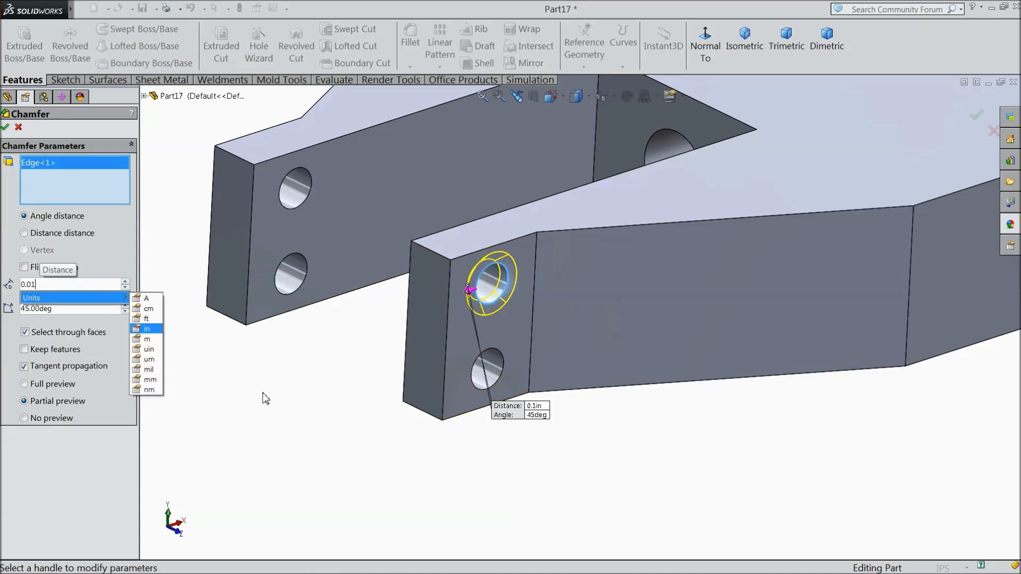
{"action": "key", "text": "Return"}
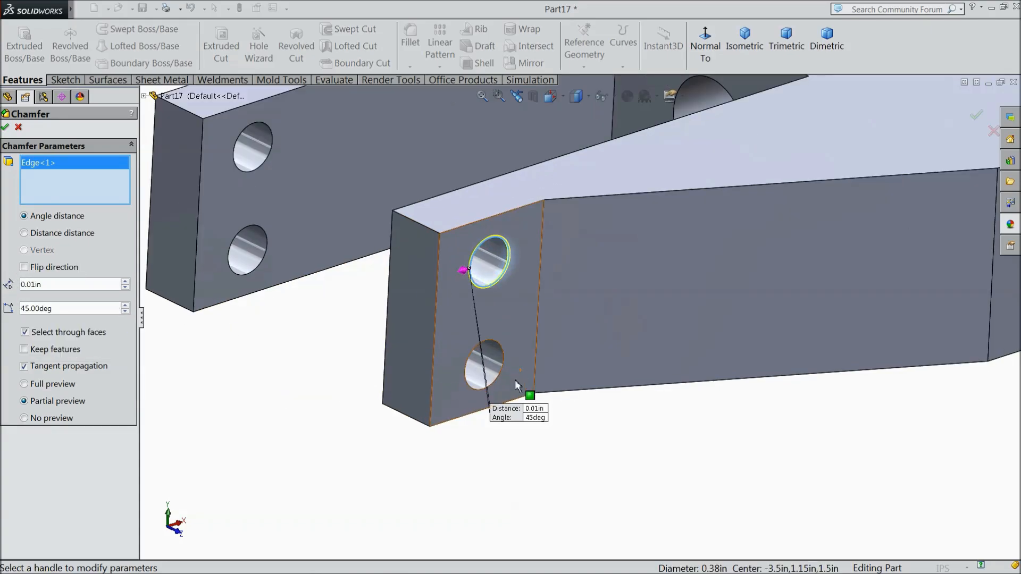
Add the cylindrical faces of all four prong holes to the chamfer selection, removing the wrongly picked edge.
{"action": "scroll", "coordinate": [514, 378], "scroll_direction": "down", "scroll_amount": 1}
{"action": "left_click", "coordinate": [483, 367]}
{"action": "left_click", "coordinate": [491, 269]}
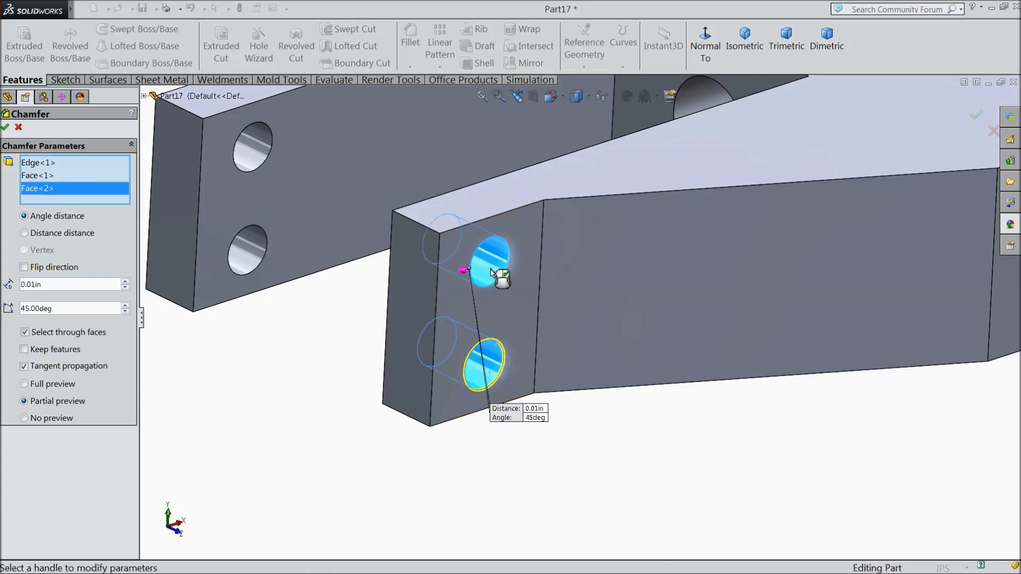
{"action": "left_click", "coordinate": [259, 156]}
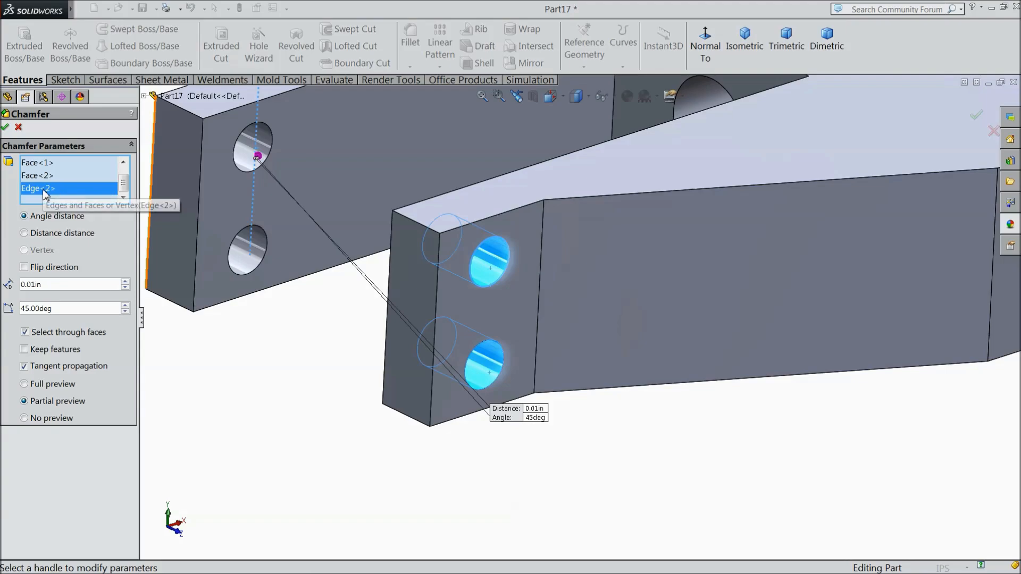
{"action": "right_click", "coordinate": [63, 189]}
{"action": "left_click", "coordinate": [80, 216]}
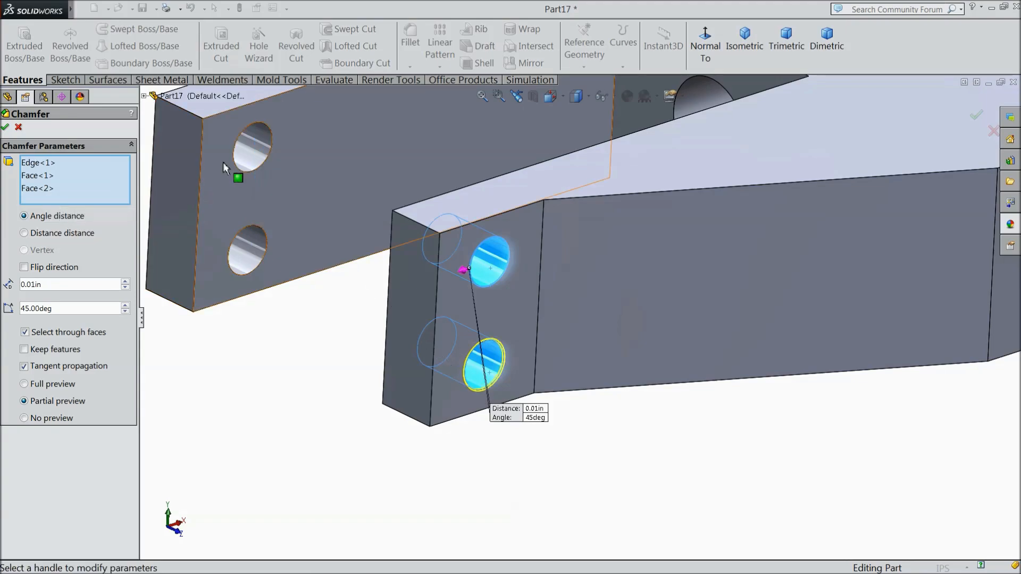
{"action": "left_click", "coordinate": [261, 160]}
{"action": "left_click", "coordinate": [244, 257]}
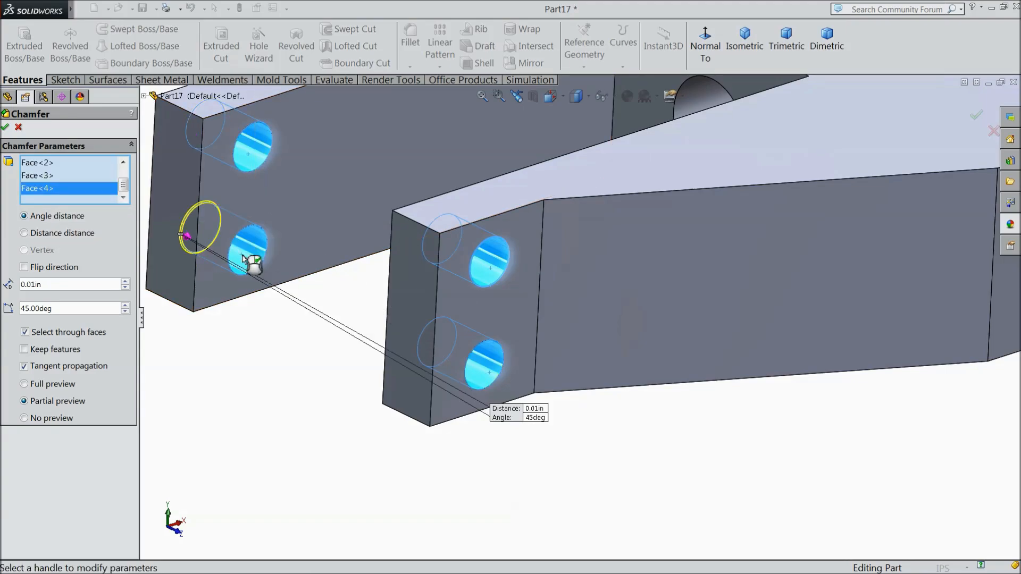
Add the recess hole's edge and the large vertical hole's inner face to the selection, and apply the chamfer.
{"action": "scroll", "coordinate": [283, 313], "scroll_direction": "up", "scroll_amount": 3}
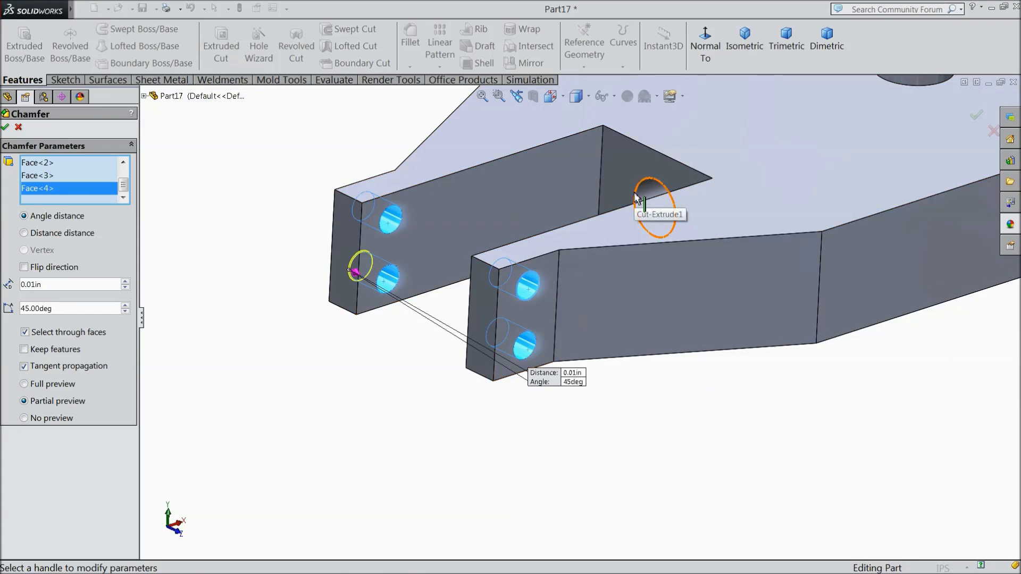
{"action": "left_click", "coordinate": [660, 210]}
{"action": "scroll", "coordinate": [585, 319], "scroll_direction": "up", "scroll_amount": 2}
{"action": "scroll", "coordinate": [825, 153], "scroll_direction": "down", "scroll_amount": 3}
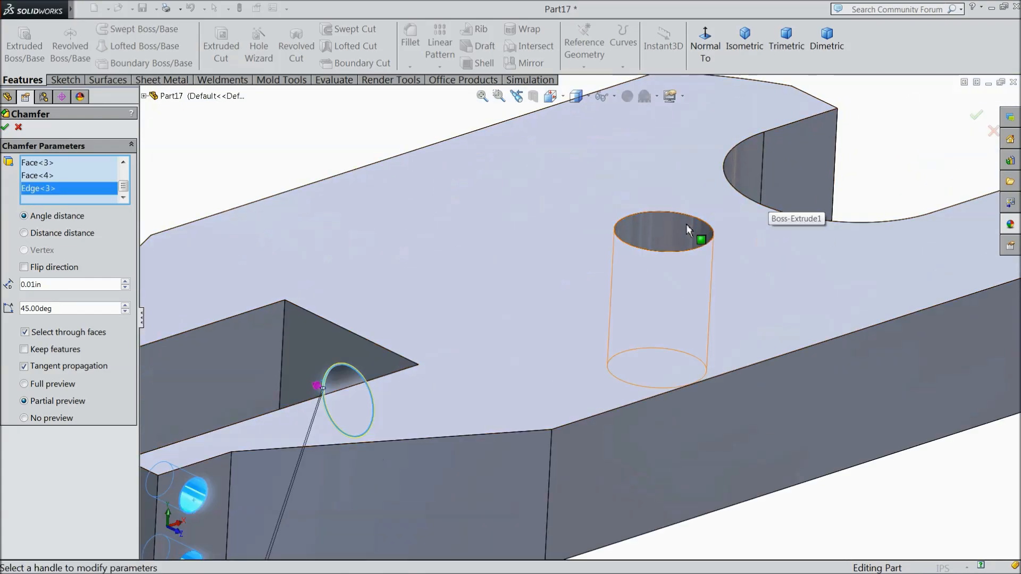
{"action": "left_click", "coordinate": [686, 225]}
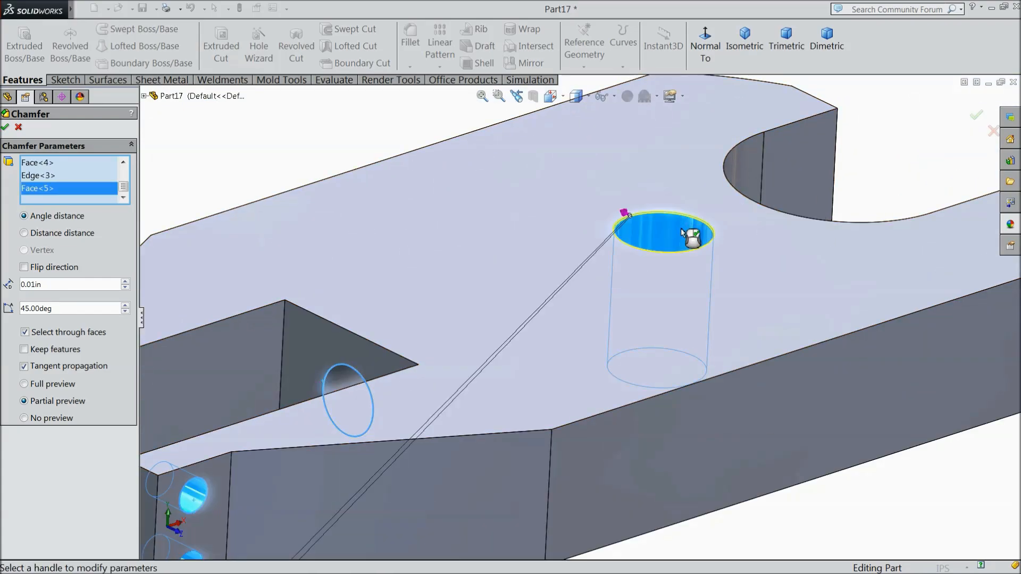
{"action": "left_click", "coordinate": [5, 127]}
Switch the model display to perspective view with the whole part in sight.
{"action": "scroll", "coordinate": [383, 237], "scroll_direction": "up", "scroll_amount": 3}
{"action": "mouse_move", "coordinate": [382, 237]}
{"action": "middle_mouse_down"}
{"action": "mouse_move", "coordinate": [408, 267]}
{"action": "mouse_move", "coordinate": [396, 242]}
{"action": "middle_mouse_up"}
{"action": "left_click", "coordinate": [671, 95]}
{"action": "left_click", "coordinate": [701, 163]}
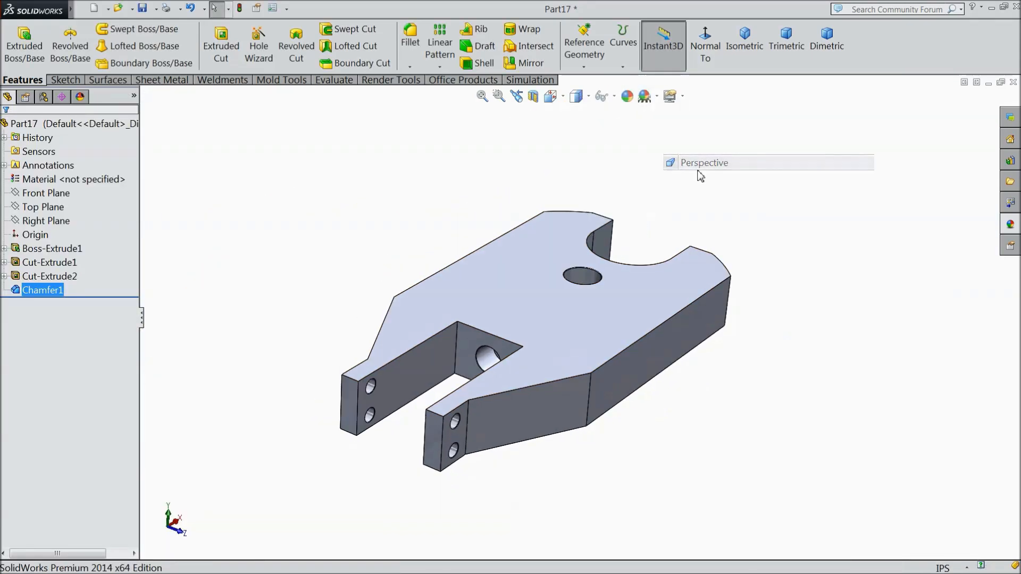
{"action": "middle_click_drag", "start_coordinate": [701, 176], "coordinate": [667, 257]}
{"action": "scroll", "coordinate": [612, 326], "scroll_direction": "down", "scroll_amount": 2}
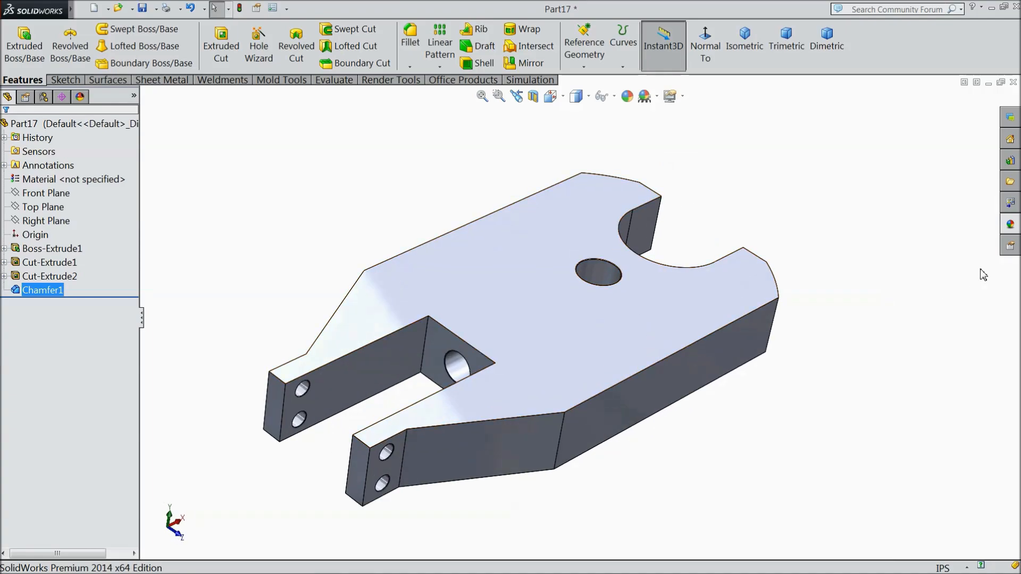
Apply the brushed steel appearance to the whole part.
{"action": "left_click", "coordinate": [1010, 224]}
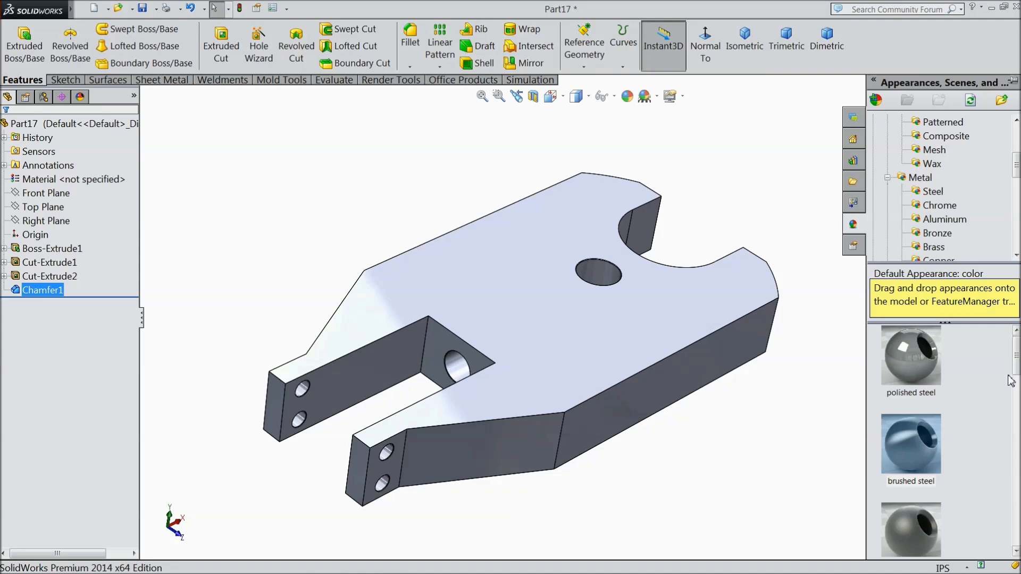
{"action": "scroll", "coordinate": [1016, 354], "scroll_direction": "down", "scroll_amount": 1}
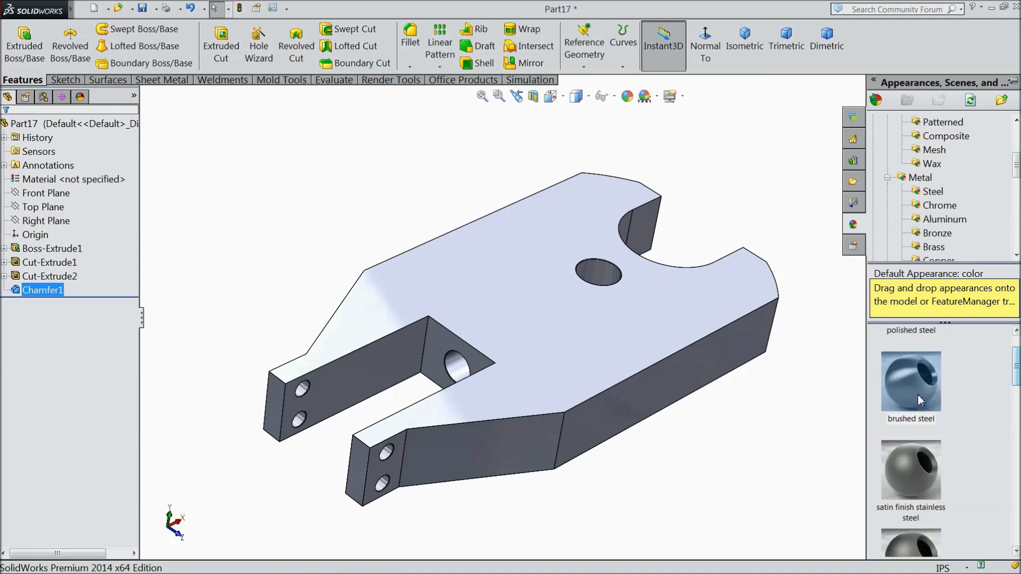
{"action": "double_click", "coordinate": [919, 398]}
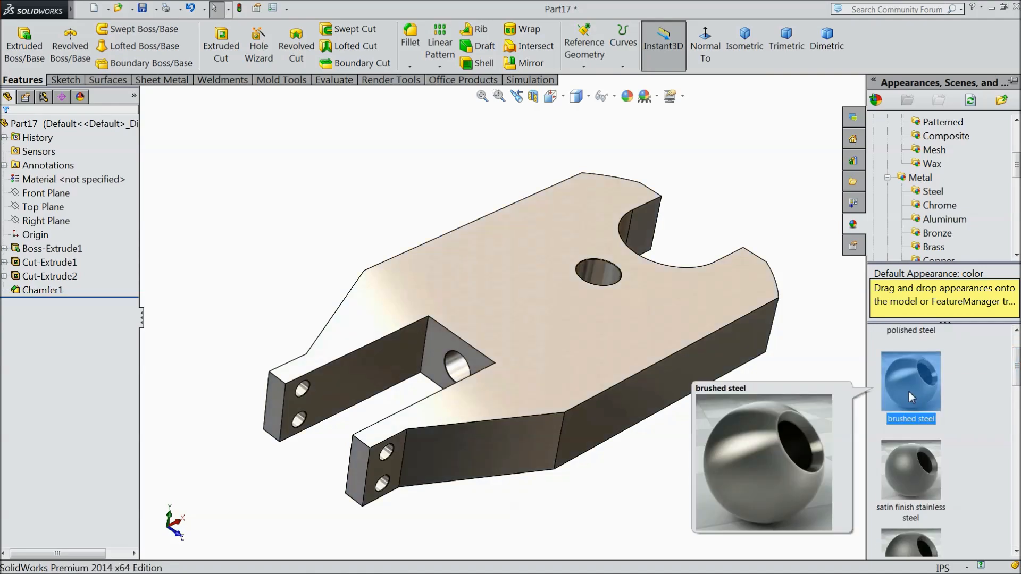
{"action": "mouse_move", "coordinate": [830, 410]}
{"action": "middle_mouse_down"}
{"action": "mouse_move", "coordinate": [843, 383]}
{"action": "mouse_move", "coordinate": [805, 391]}
{"action": "mouse_move", "coordinate": [819, 212]}
{"action": "mouse_move", "coordinate": [848, 364]}
{"action": "mouse_move", "coordinate": [846, 293]}
{"action": "mouse_move", "coordinate": [804, 372]}
{"action": "middle_mouse_up"}
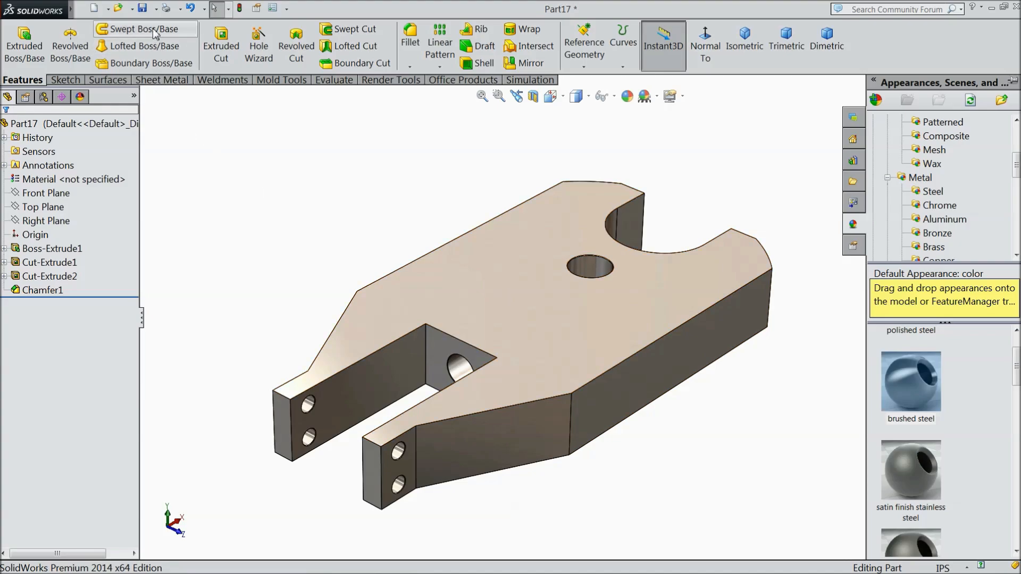
Save the part as 1.Base in a new desktop folder named Arbor Press machine.
{"action": "left_click", "coordinate": [143, 8]}
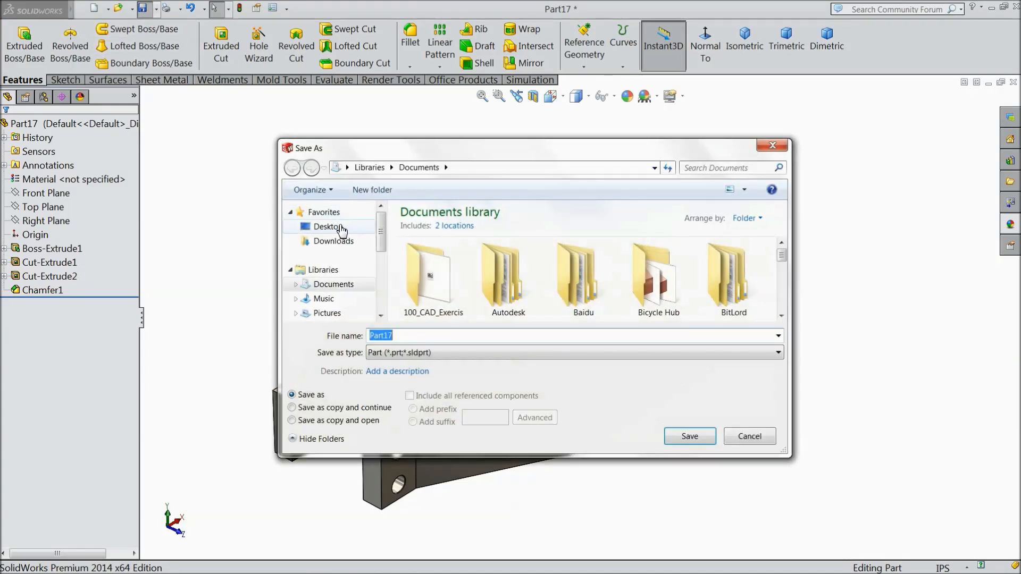
{"action": "left_click", "coordinate": [324, 227]}
{"action": "left_click", "coordinate": [379, 192]}
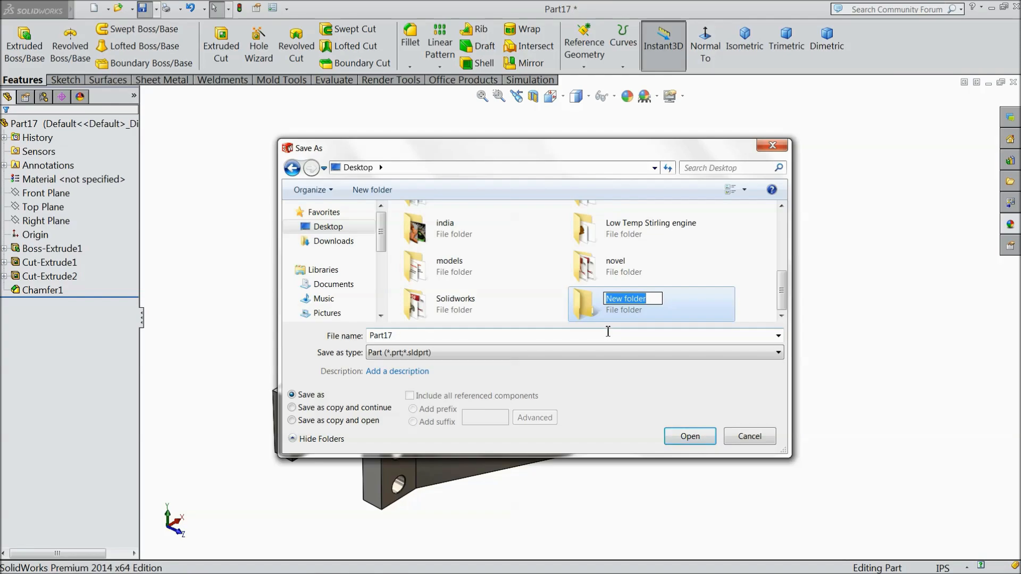
{"action": "type", "text": "Arbor"}
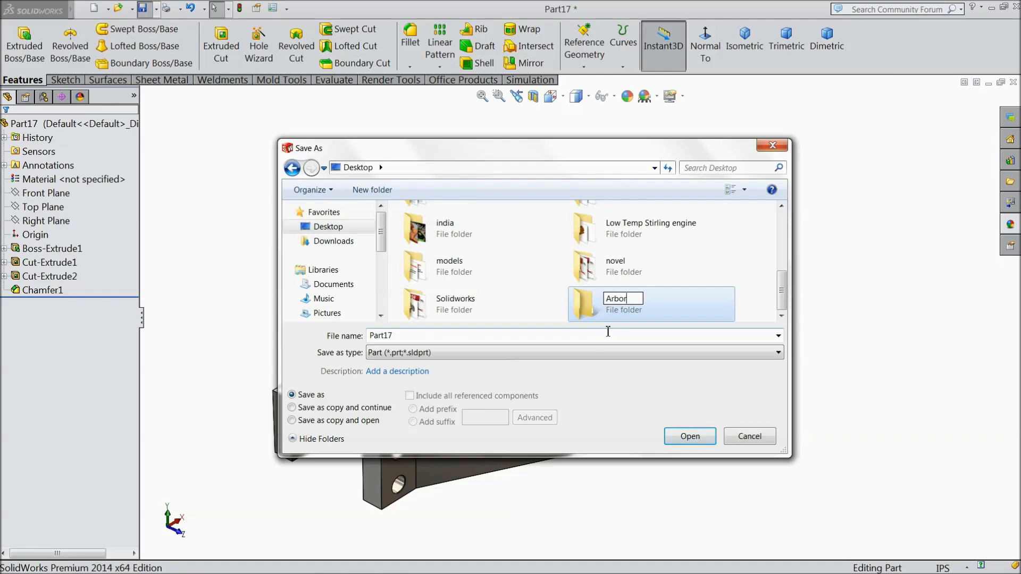
{"action": "type", "text": " Pre"}
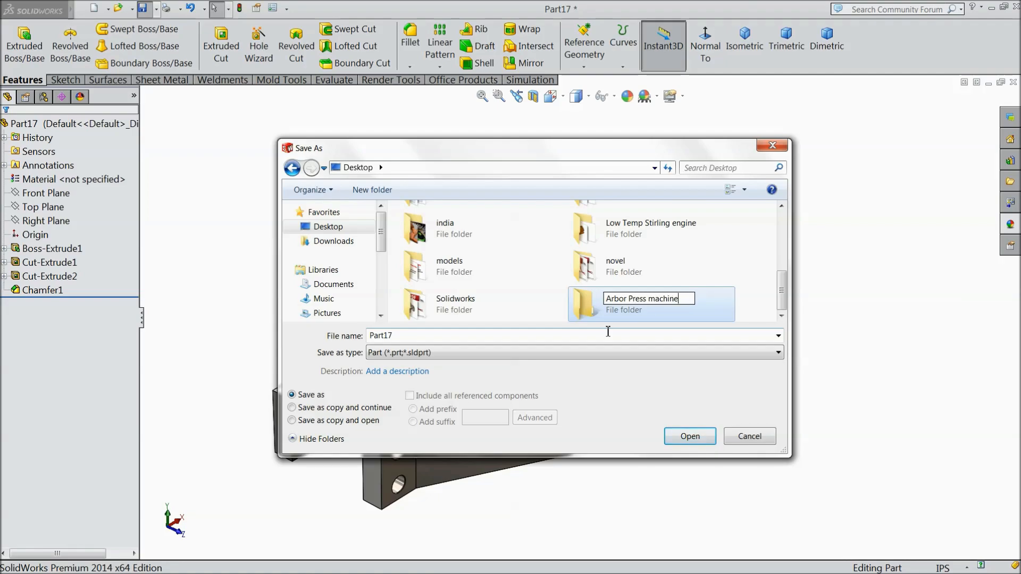
{"action": "type", "text": "ss machine"}
{"action": "key", "text": "Return"}
{"action": "double_click", "coordinate": [610, 314]}
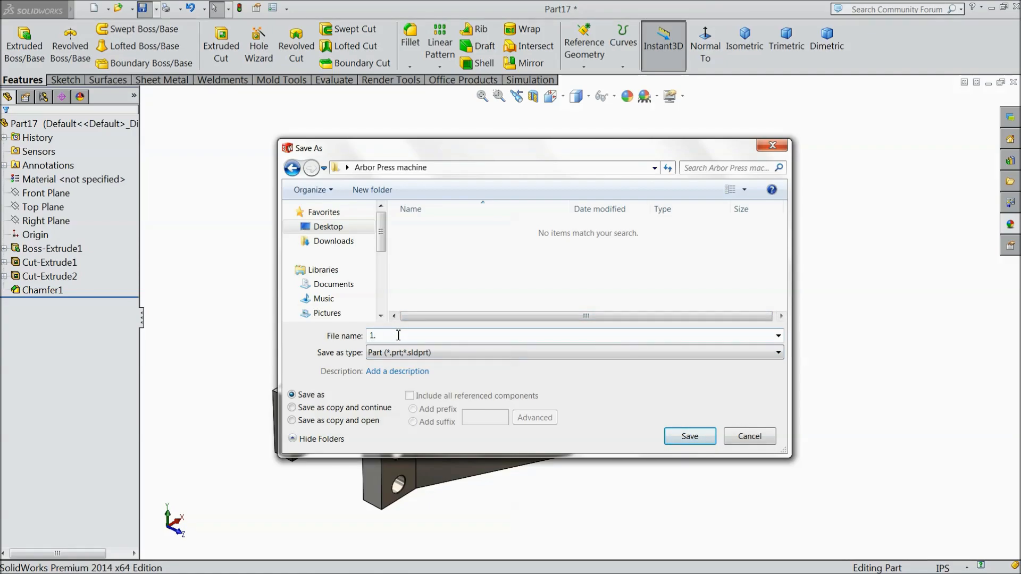
{"action": "left_click", "coordinate": [691, 437]}
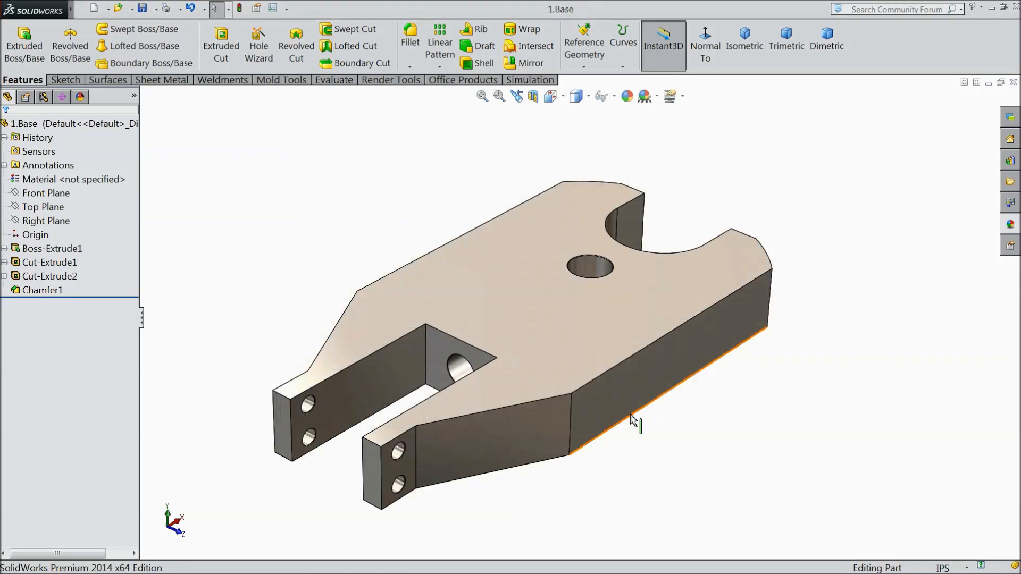
{"action": "mouse_move", "coordinate": [702, 463]}
{"action": "middle_mouse_down"}
{"action": "mouse_move", "coordinate": [698, 399]}
{"action": "mouse_move", "coordinate": [700, 456]}
{"action": "mouse_move", "coordinate": [691, 456]}
{"action": "middle_mouse_up"}
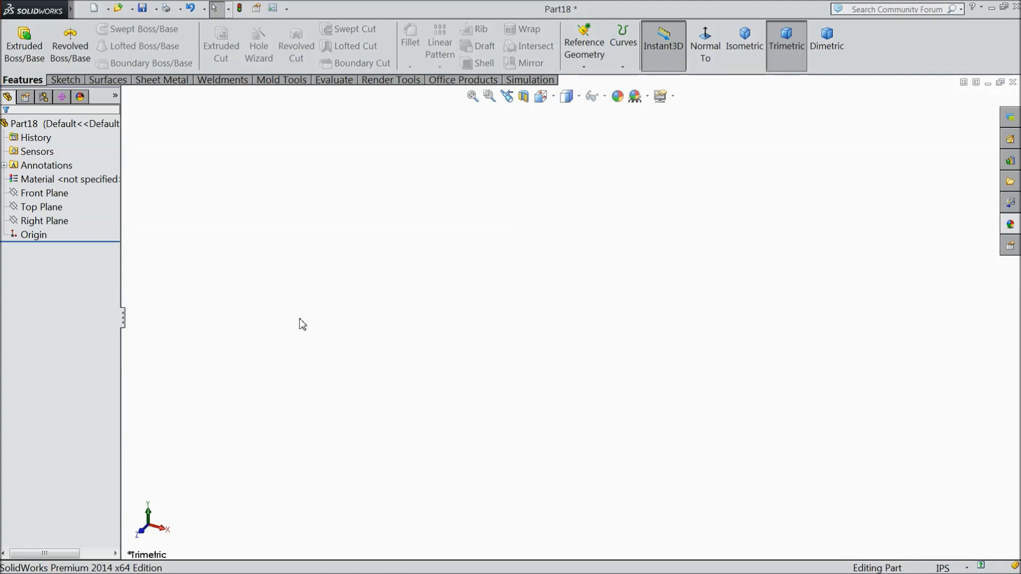
In the new part, sketch a circle about 3.11 in in diameter on the Front Plane, centred on the origin.
{"action": "left_click", "coordinate": [56, 196]}
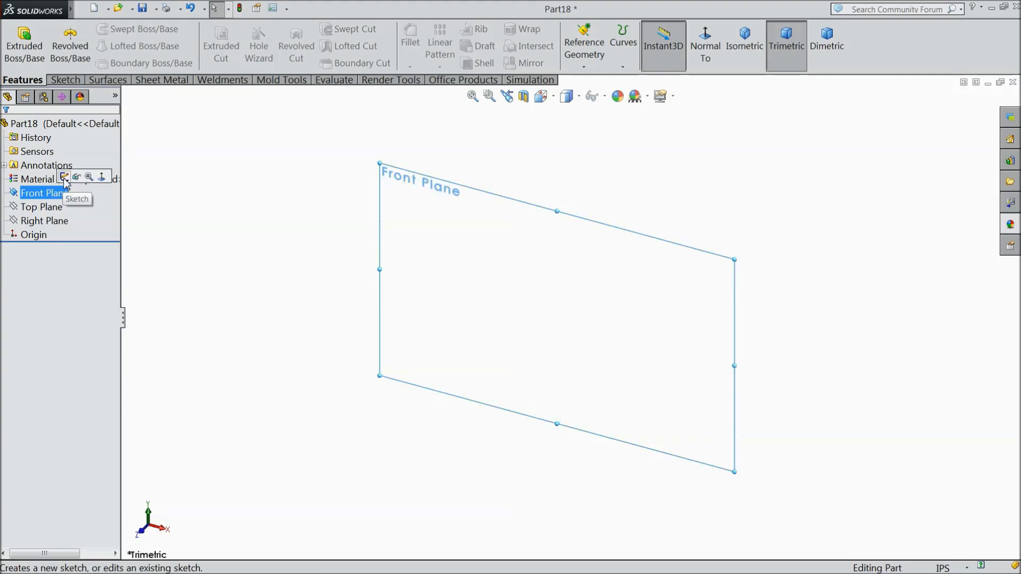
{"action": "left_click", "coordinate": [65, 176]}
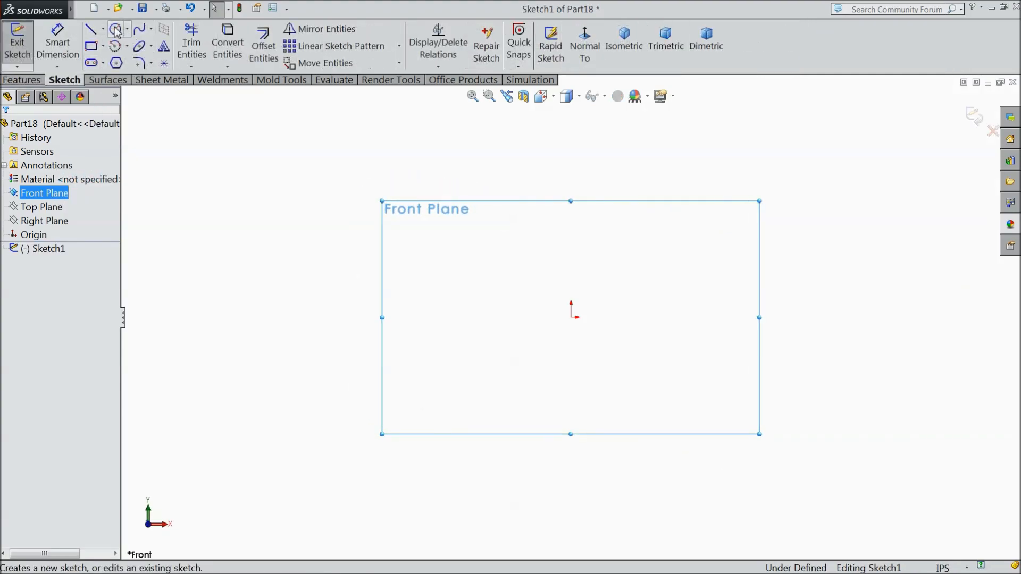
{"action": "left_click", "coordinate": [115, 29]}
{"action": "mouse_move", "coordinate": [571, 317]}
{"action": "left_mouse_down"}
{"action": "mouse_move", "coordinate": [499, 303]}
{"action": "mouse_move", "coordinate": [485, 287]}
{"action": "left_mouse_up"}
Dimension the circle's diameter and set it to 0.75 in.
{"action": "left_click", "coordinate": [57, 58]}
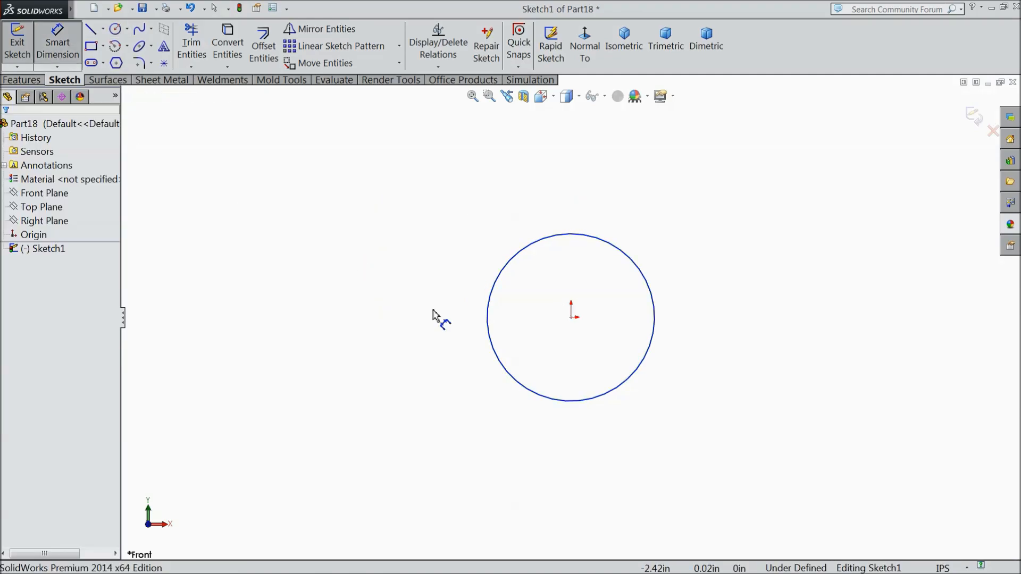
{"action": "left_click", "coordinate": [489, 328]}
{"action": "left_click", "coordinate": [415, 311]}
{"action": "type", "text": "0.75"}
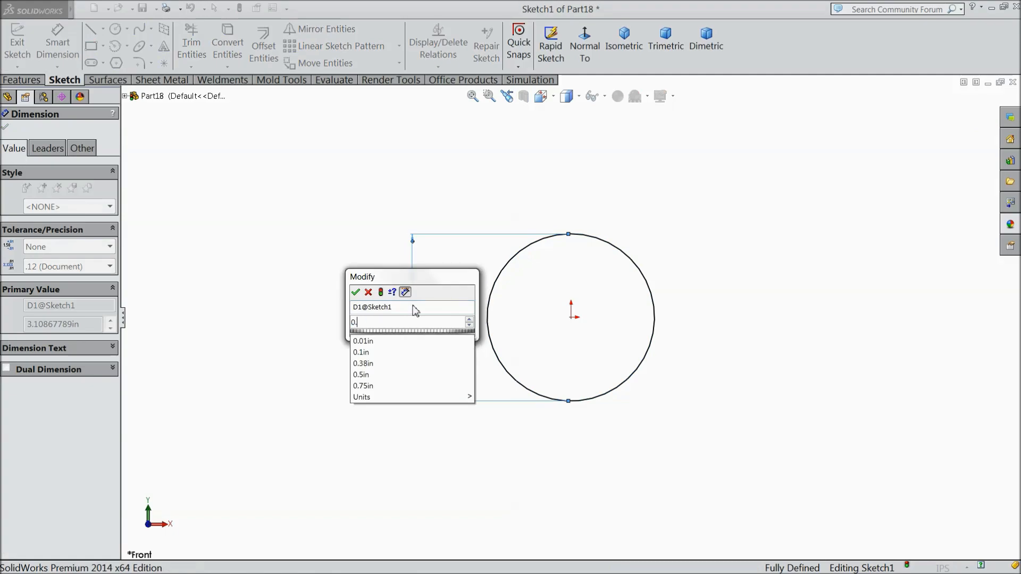
{"action": "left_click", "coordinate": [356, 293]}
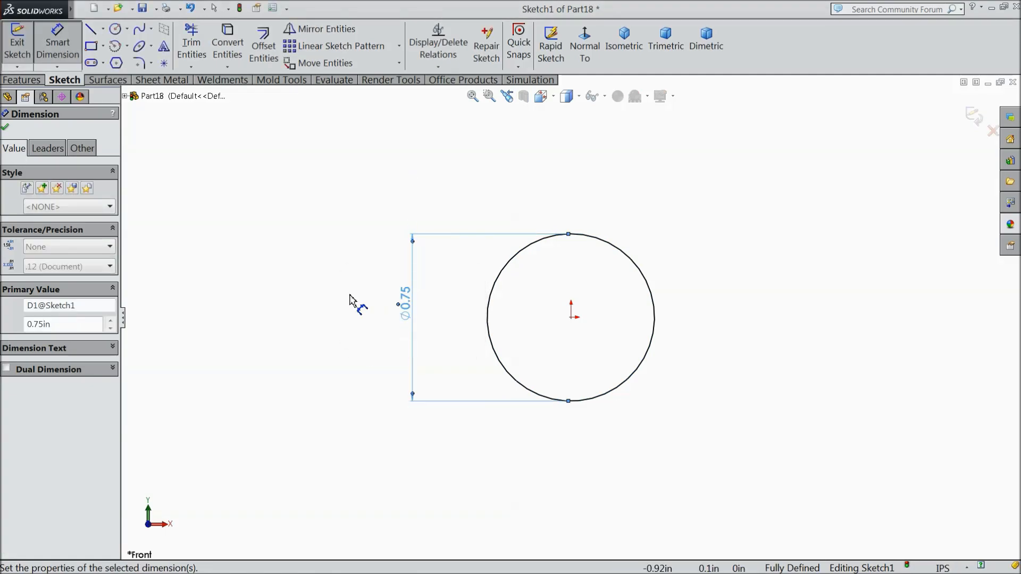
{"action": "left_click", "coordinate": [7, 127]}
Extrude the circle as a blind boss 1.5 in deep.
{"action": "left_click", "coordinate": [21, 80]}
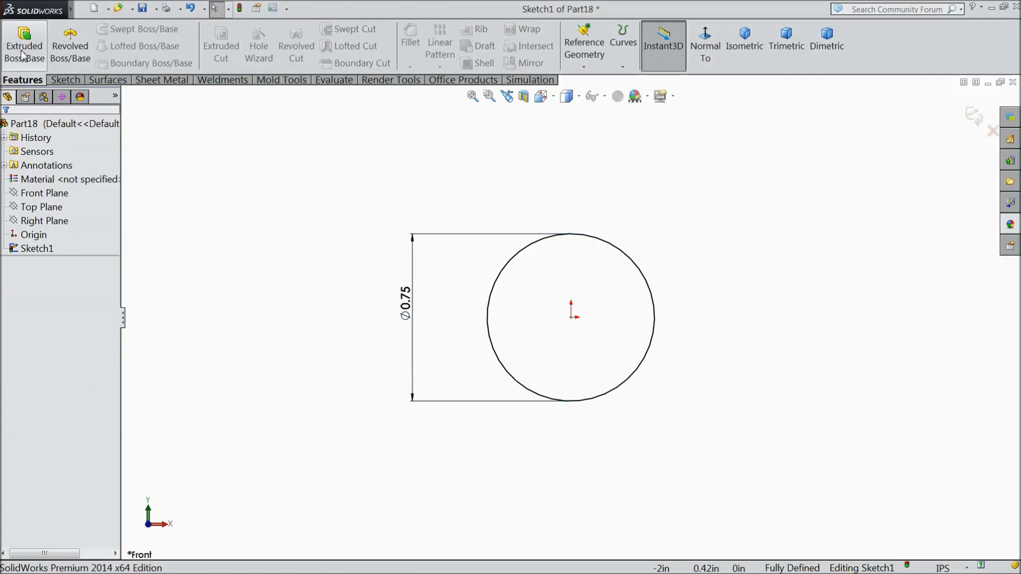
{"action": "left_click", "coordinate": [24, 45]}
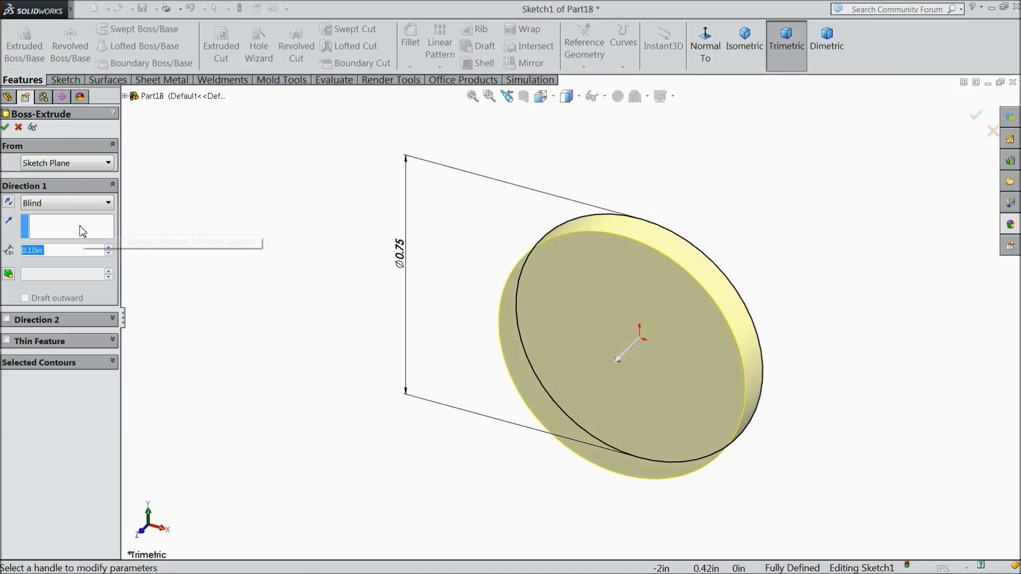
{"action": "type", "text": "0.5"}
{"action": "key", "text": "BackSpace"}
{"action": "key", "text": "BackSpace"}
{"action": "key", "text": "BackSpace"}
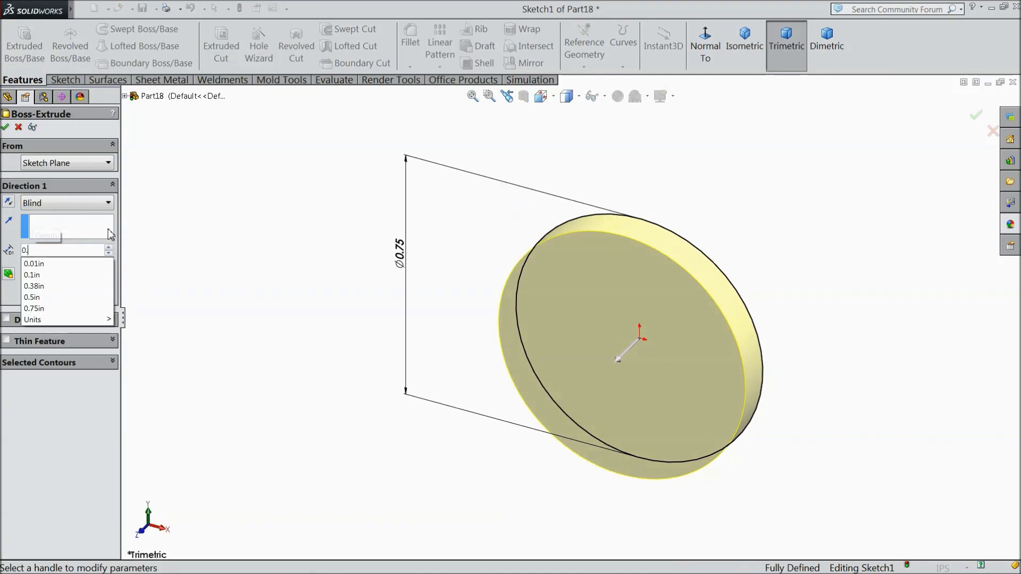
{"action": "left_click", "coordinate": [64, 224]}
{"action": "left_click", "coordinate": [40, 248]}
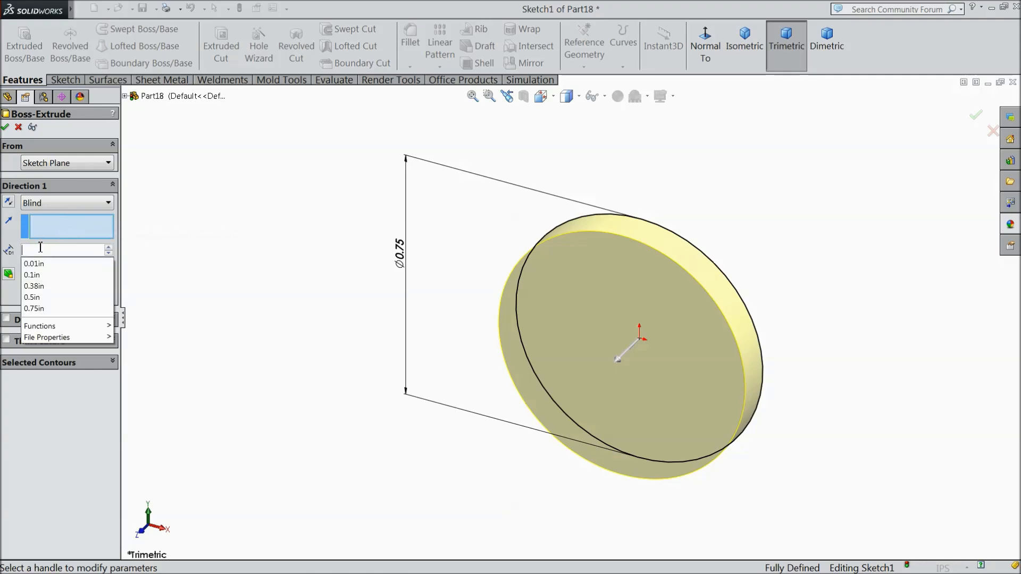
{"action": "type", "text": "1.5"}
{"action": "key", "text": "Return"}
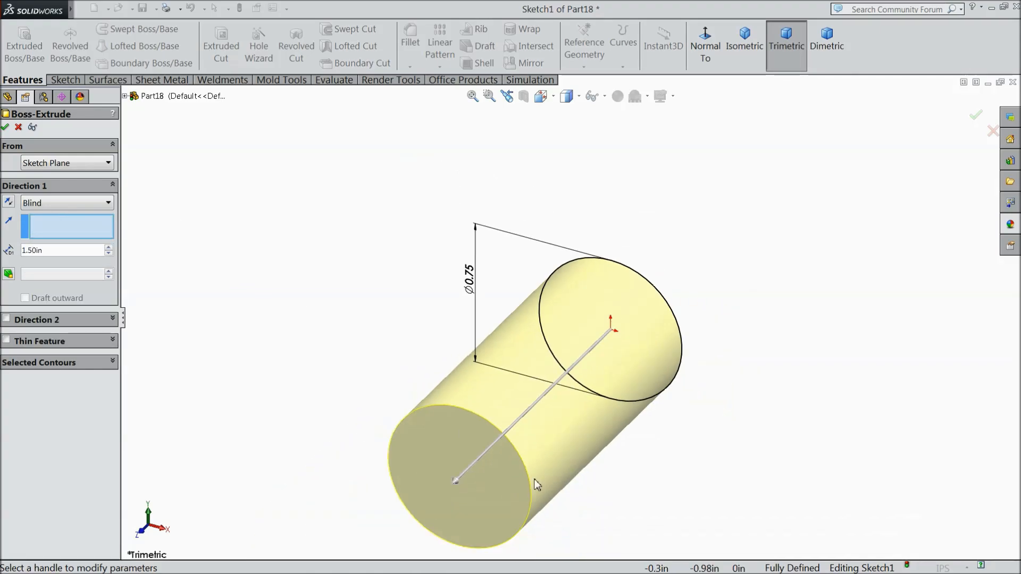
{"action": "left_click", "coordinate": [5, 127]}
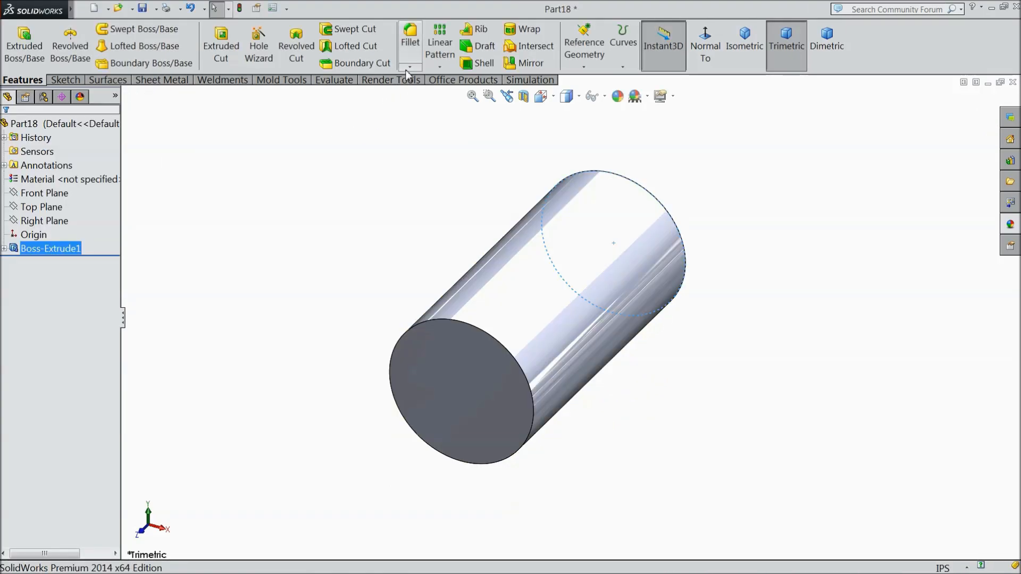
Chamfer the edges at both ends of the cylinder with a 0.05 in distance and a 45-degree angle.
{"action": "left_click", "coordinate": [409, 67]}
{"action": "left_click", "coordinate": [435, 96]}
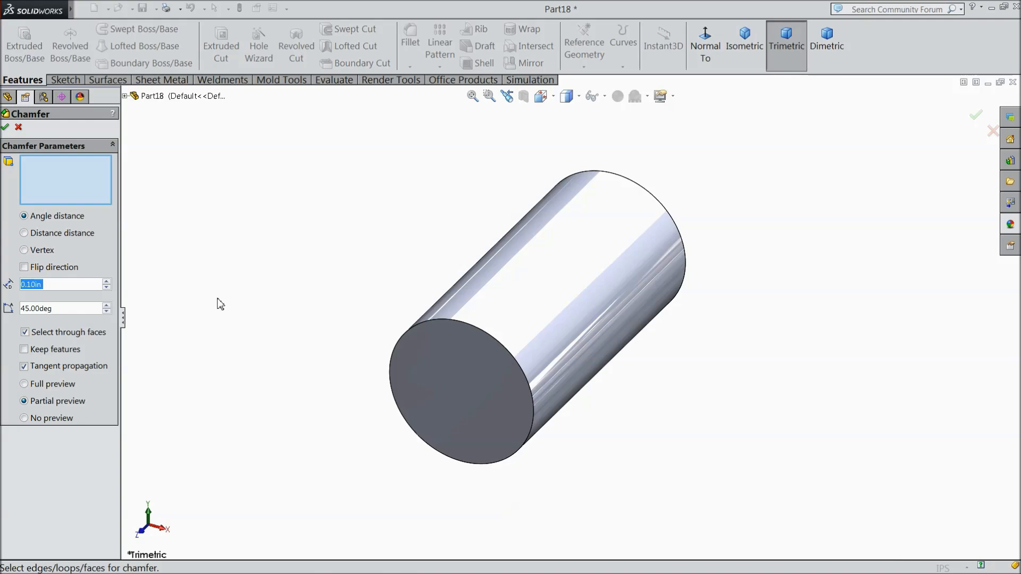
{"action": "type", "text": "0.05"}
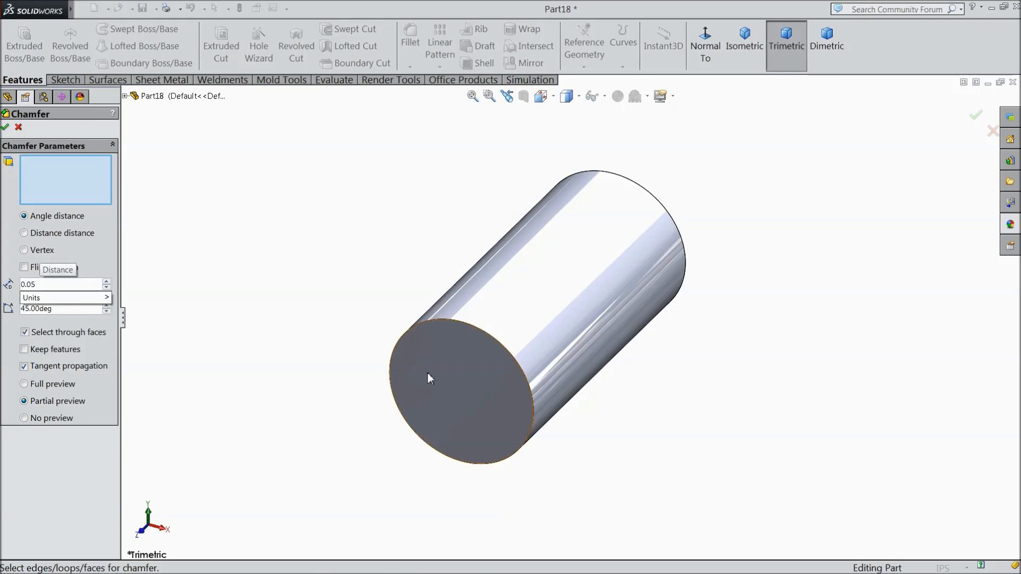
{"action": "left_click", "coordinate": [428, 374]}
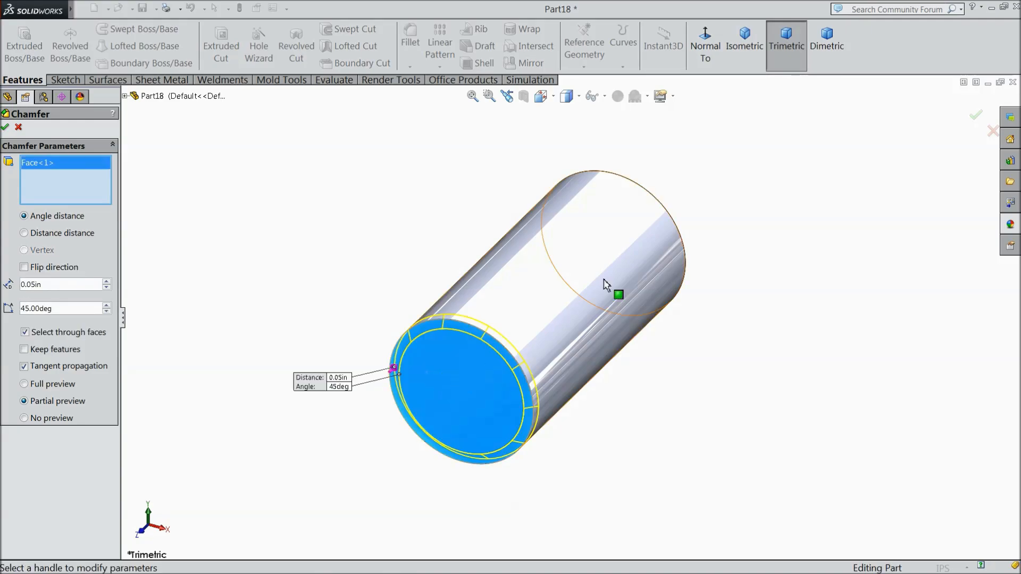
{"action": "left_click", "coordinate": [662, 209]}
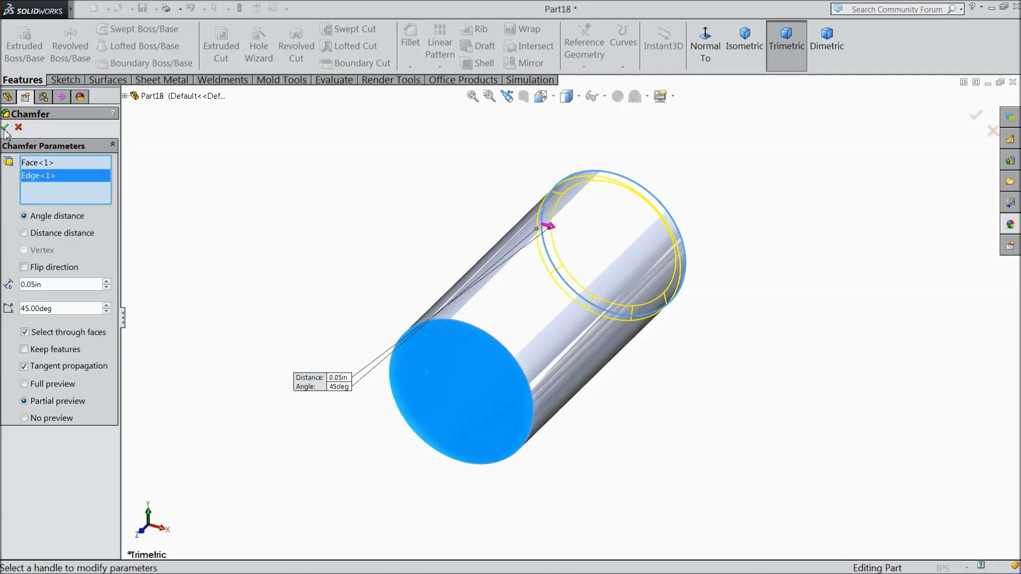
{"action": "left_click", "coordinate": [6, 127]}
Apply the polished steel appearance to the whole pin.
{"action": "left_click", "coordinate": [1011, 224]}
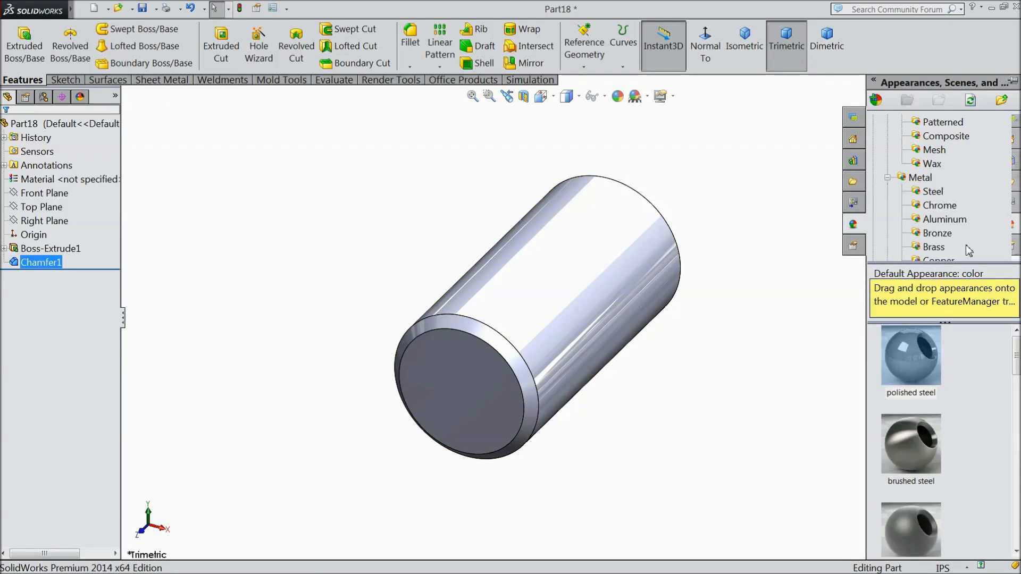
{"action": "double_click", "coordinate": [913, 378]}
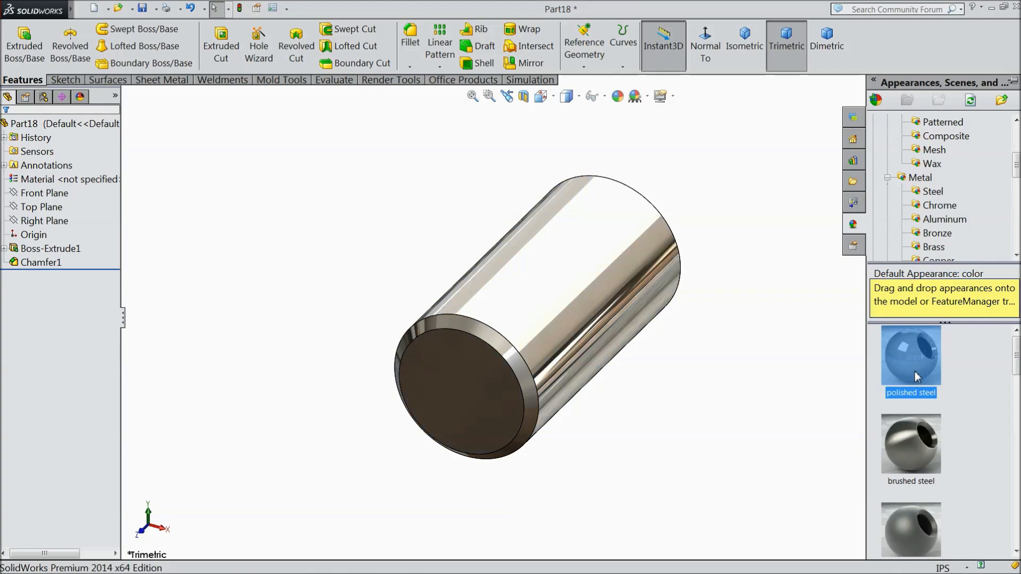
{"action": "middle_click_drag", "start_coordinate": [574, 383], "coordinate": [611, 324]}
{"action": "scroll", "coordinate": [551, 276], "scroll_direction": "down", "scroll_amount": 2}
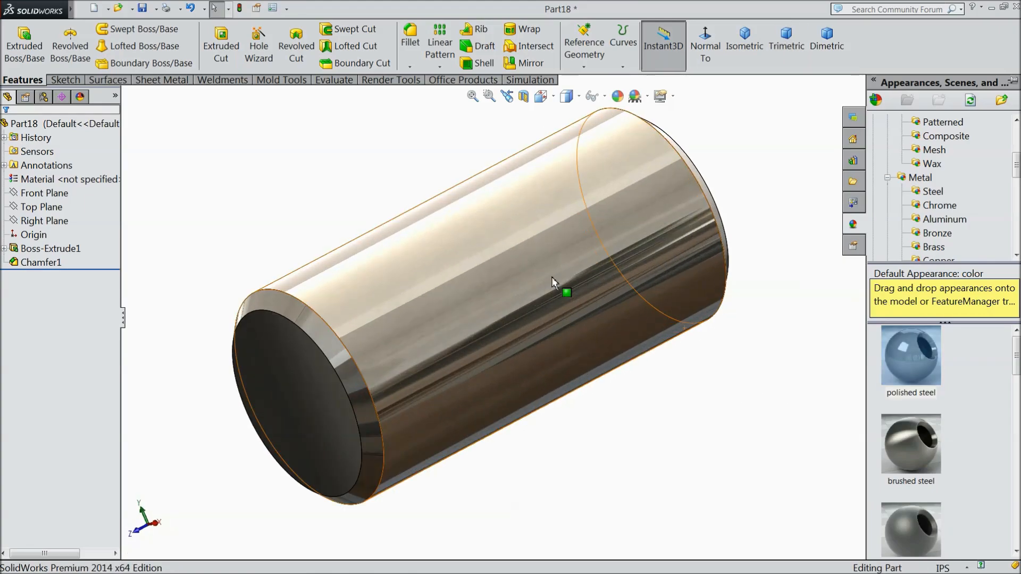
Save the pin as 2. 0.75 Pin in the Arbor Press machine folder.
{"action": "left_click", "coordinate": [144, 15]}
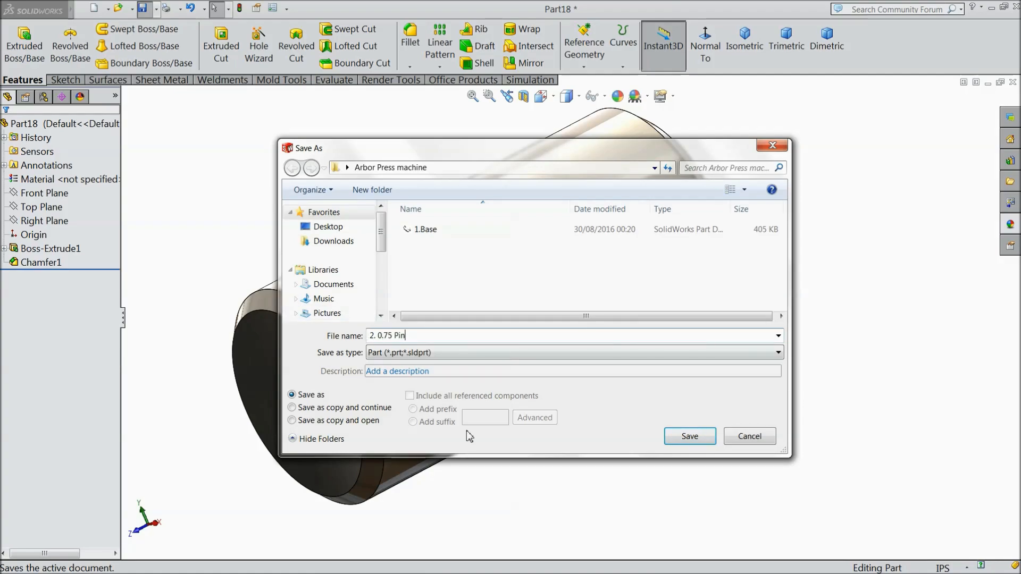
{"action": "left_click", "coordinate": [686, 437]}
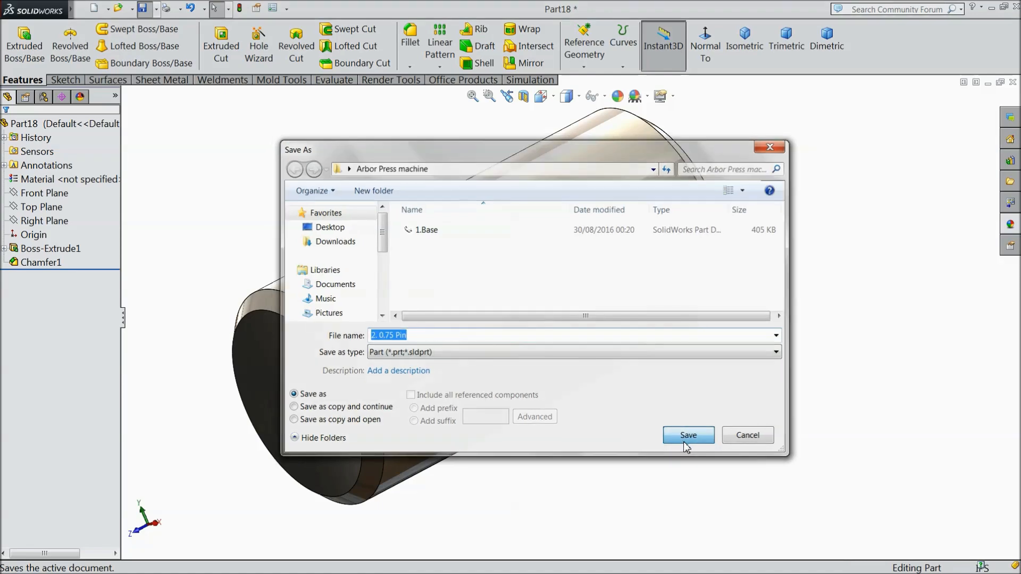
{"action": "middle_click_drag", "start_coordinate": [618, 449], "coordinate": [631, 408]}
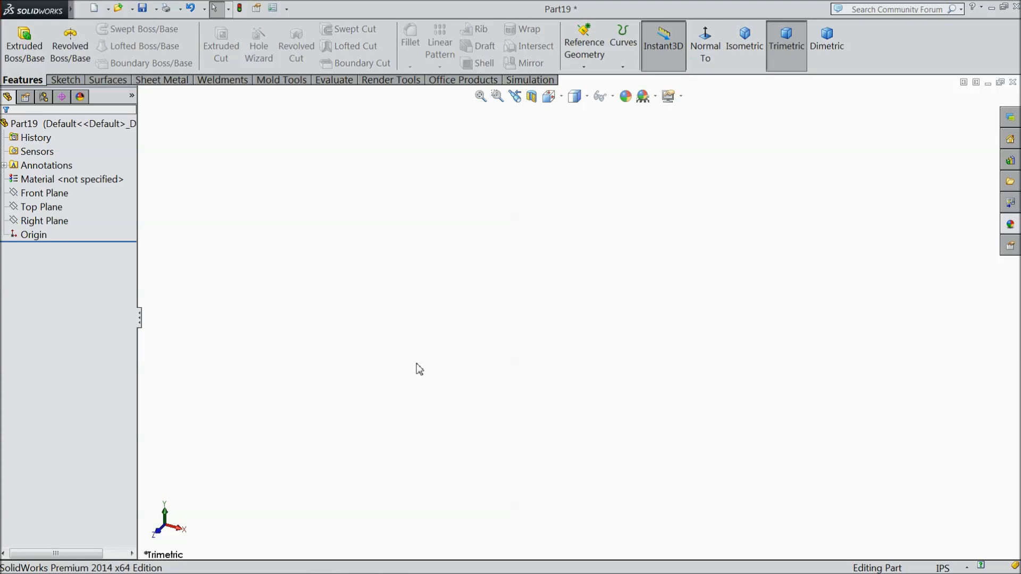
Sketch a closed inverted-L profile on the Front Plane from the origin, about 3.3 in high, with its arm extending right at the top.
{"action": "left_click", "coordinate": [41, 210]}
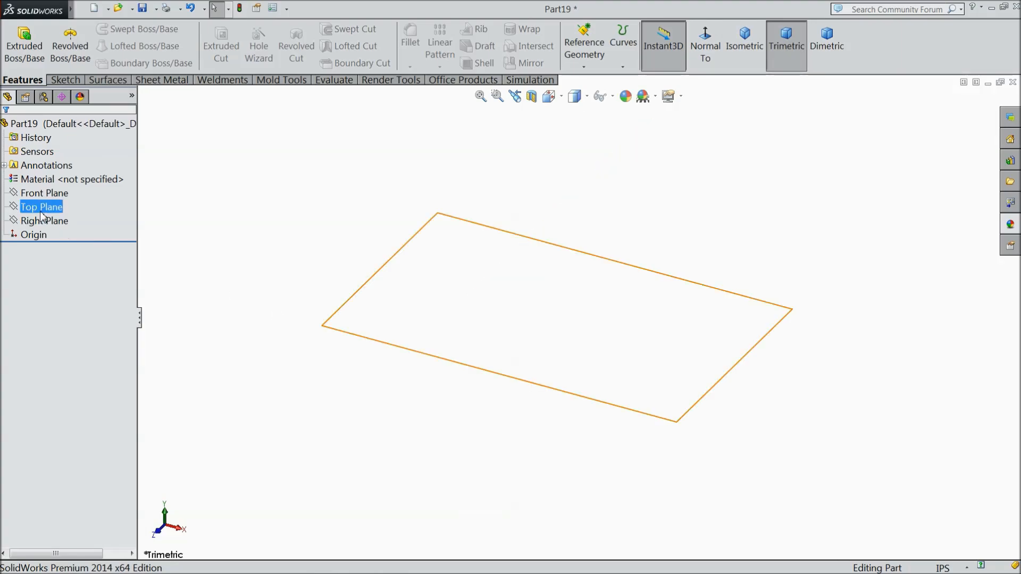
{"action": "left_click", "coordinate": [44, 193]}
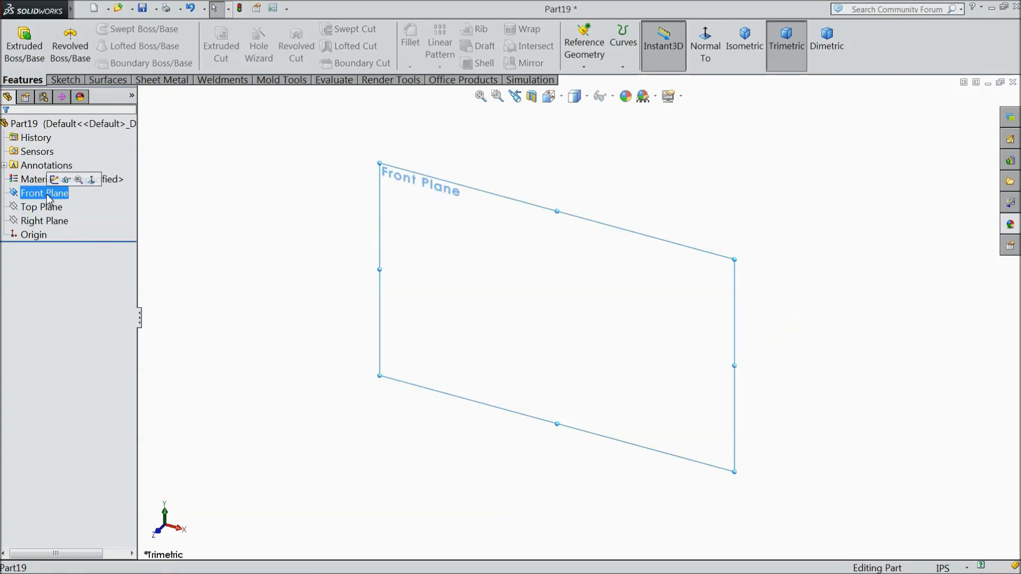
{"action": "left_click", "coordinate": [52, 179]}
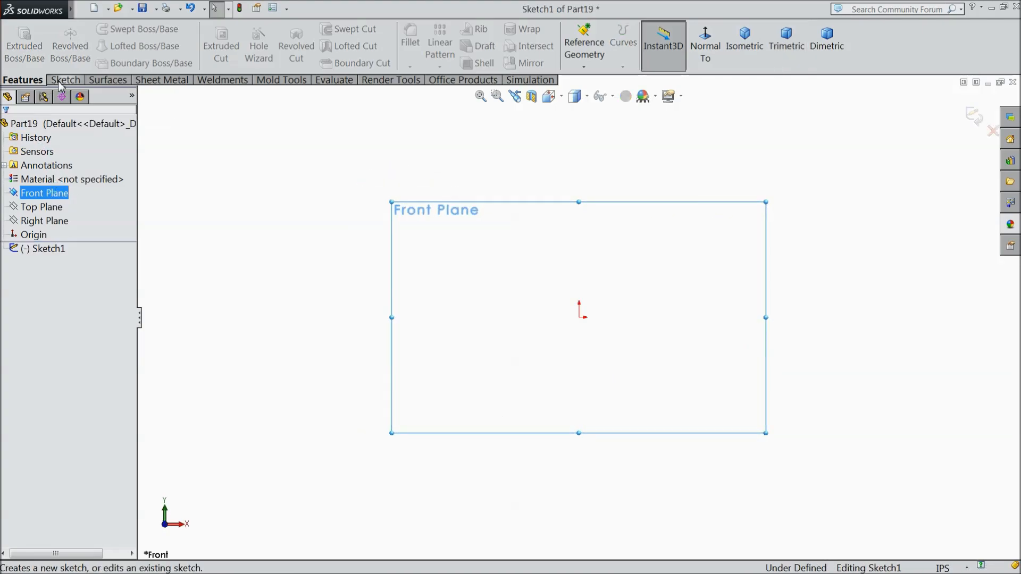
{"action": "left_click", "coordinate": [91, 31]}
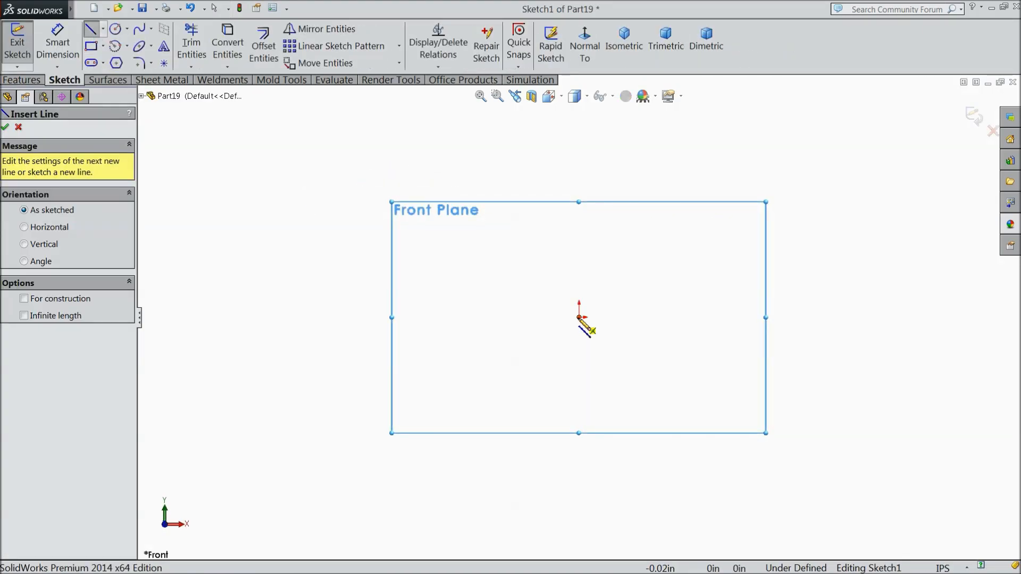
{"action": "left_click", "coordinate": [579, 318]}
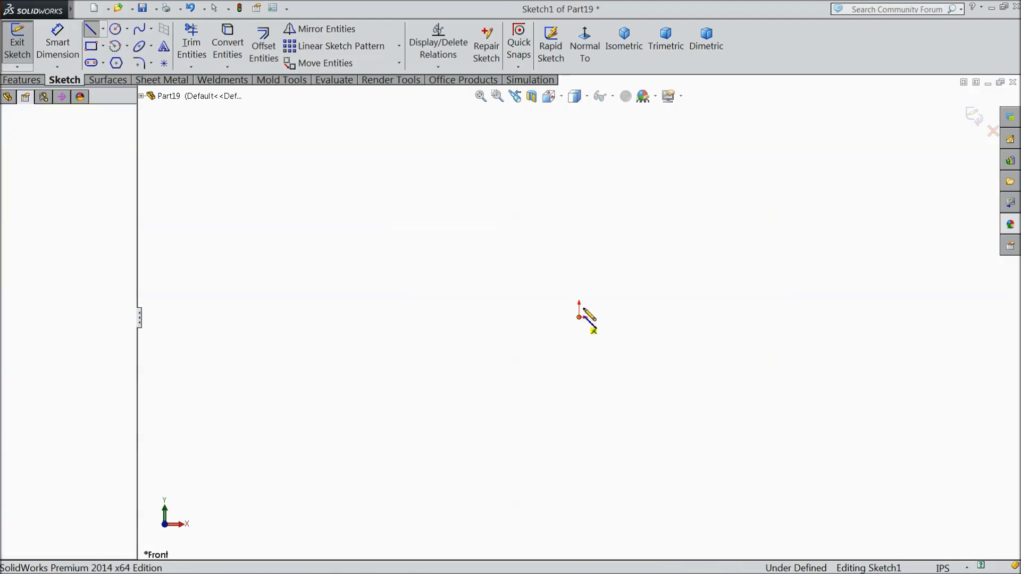
{"action": "left_click", "coordinate": [579, 142]}
{"action": "left_click", "coordinate": [697, 142]}
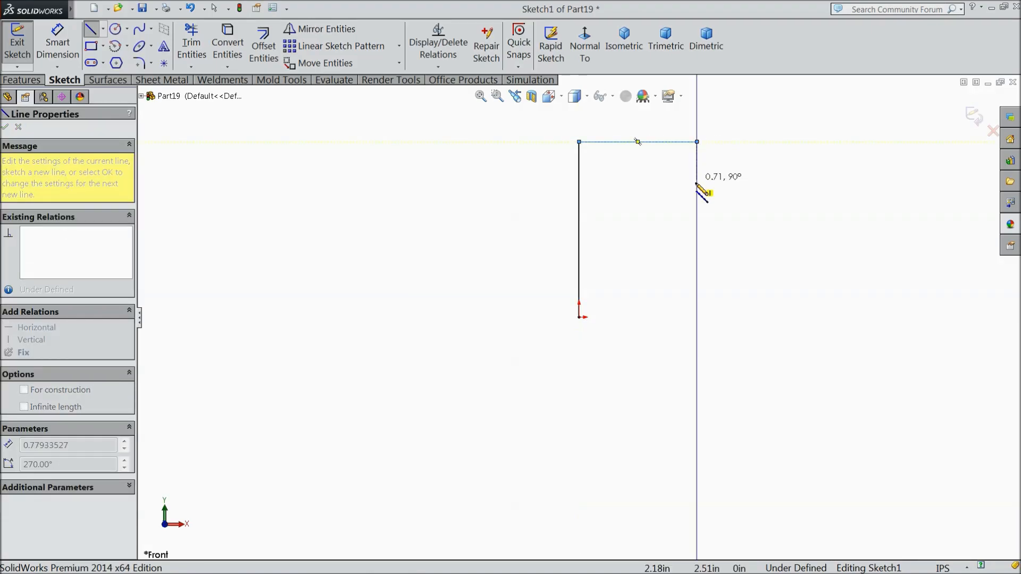
{"action": "left_click", "coordinate": [697, 186]}
{"action": "left_click", "coordinate": [631, 186]}
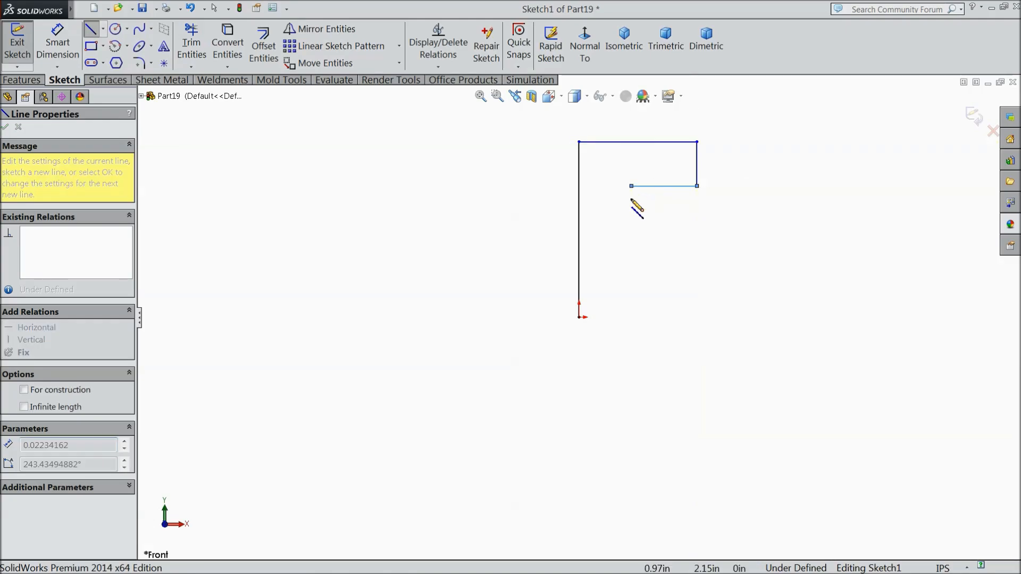
{"action": "left_click", "coordinate": [632, 317]}
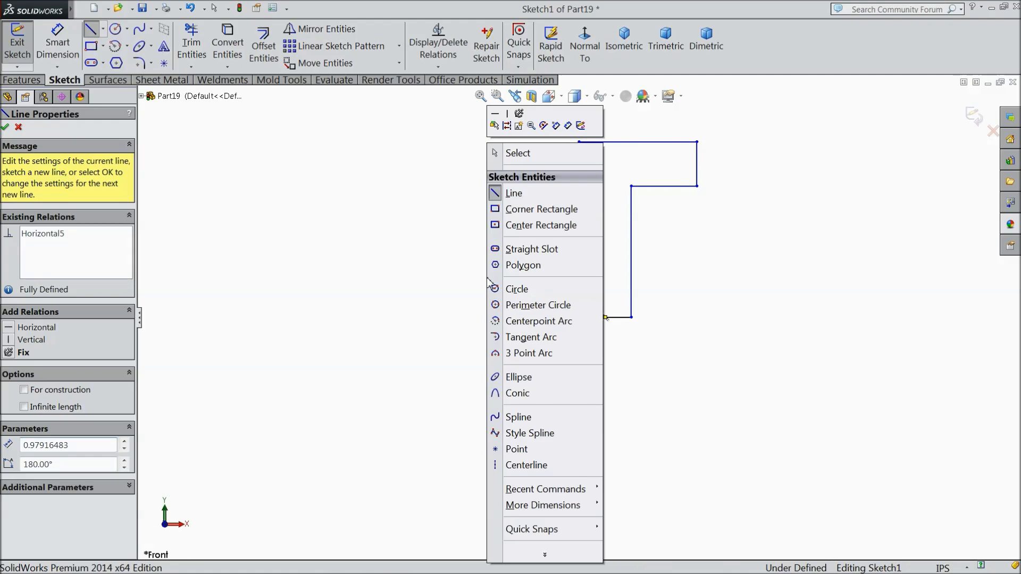
{"action": "left_click", "coordinate": [519, 153]}
Dimension the profile's left vertical side to 14 in and its top edge to 11.25 in.
{"action": "scroll", "coordinate": [711, 153], "scroll_direction": "down", "scroll_amount": 4}
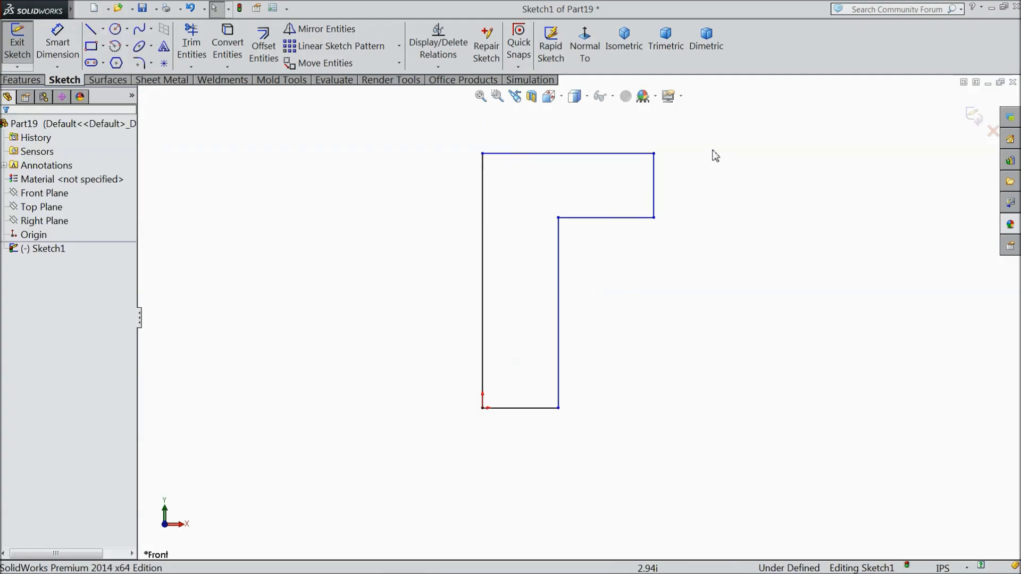
{"action": "left_click", "coordinate": [57, 42]}
{"action": "left_click", "coordinate": [435, 311]}
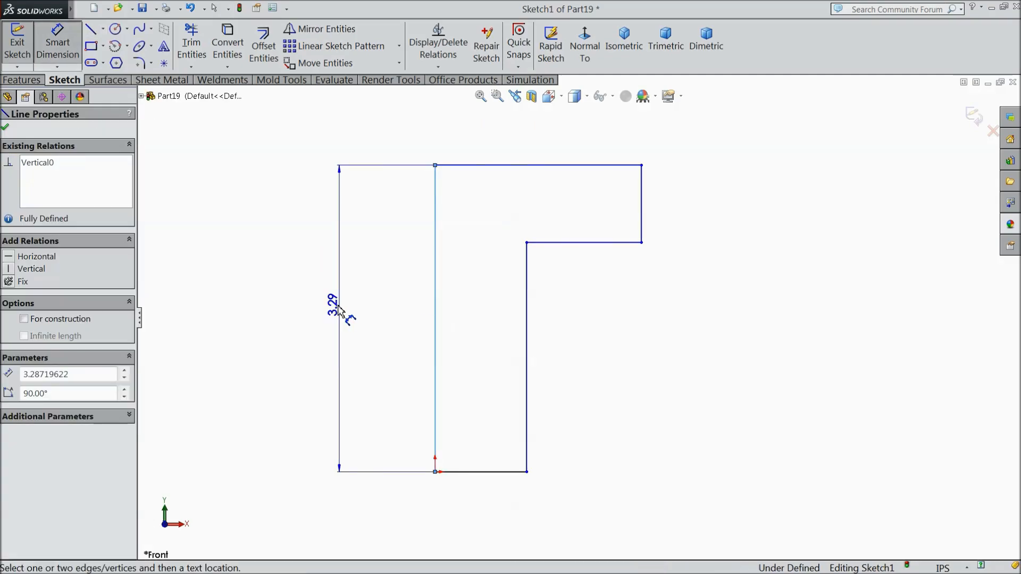
{"action": "left_click", "coordinate": [301, 307]}
{"action": "type", "text": "14"}
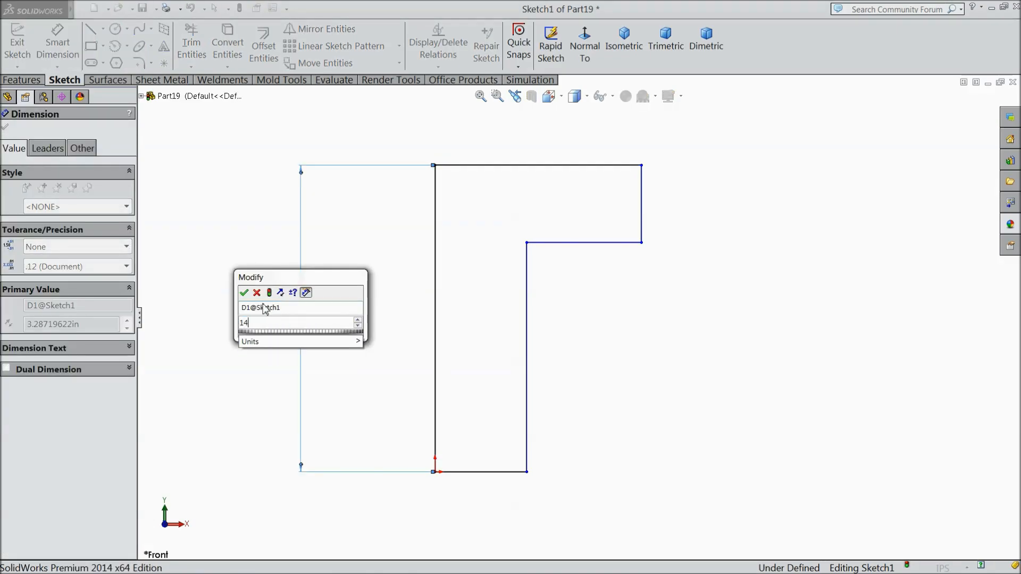
{"action": "left_click", "coordinate": [244, 292]}
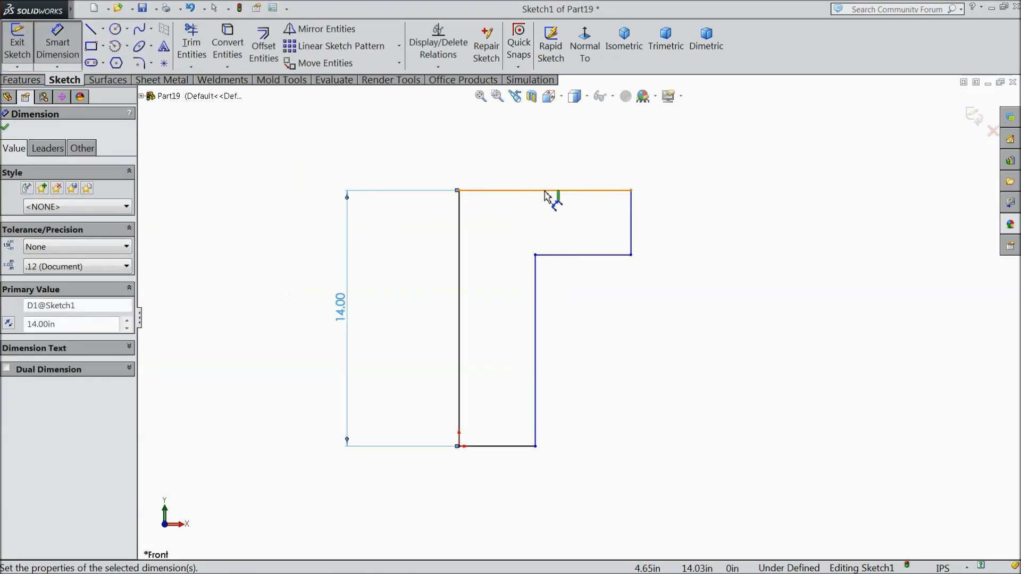
{"action": "left_click", "coordinate": [551, 191]}
{"action": "left_click", "coordinate": [541, 155]}
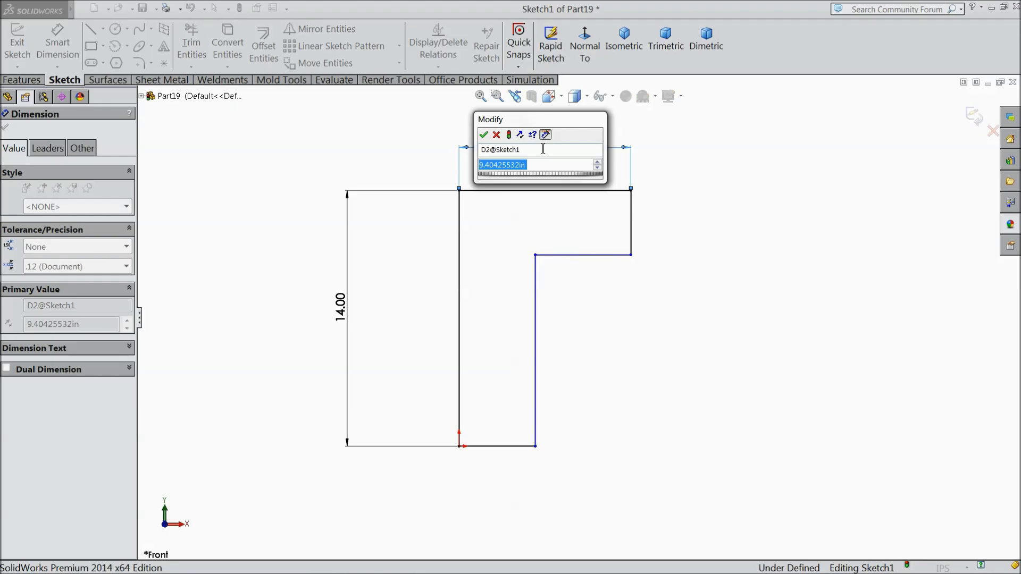
{"action": "type", "text": "11.25"}
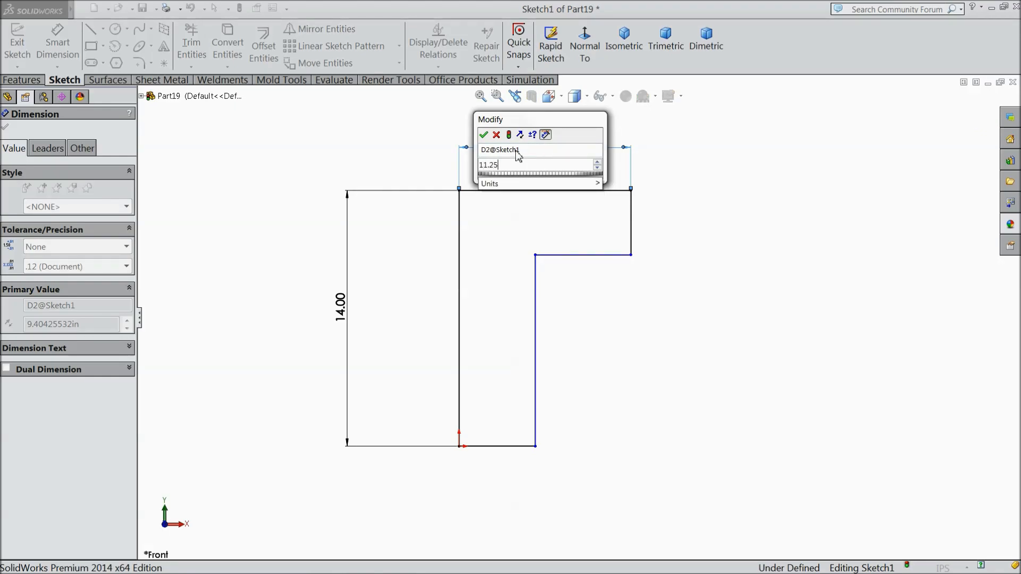
{"action": "left_click", "coordinate": [483, 134]}
Dimension the arm's right end to 4 in and the column's bottom edge to 4 in.
{"action": "left_click", "coordinate": [664, 233]}
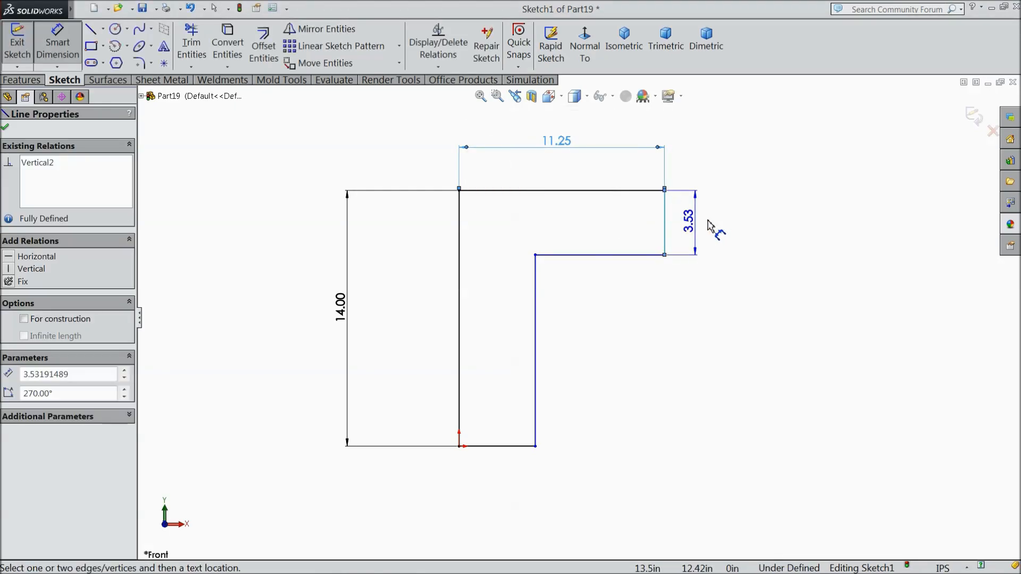
{"action": "left_click", "coordinate": [711, 230]}
{"action": "type", "text": "4"}
{"action": "left_click", "coordinate": [652, 207]}
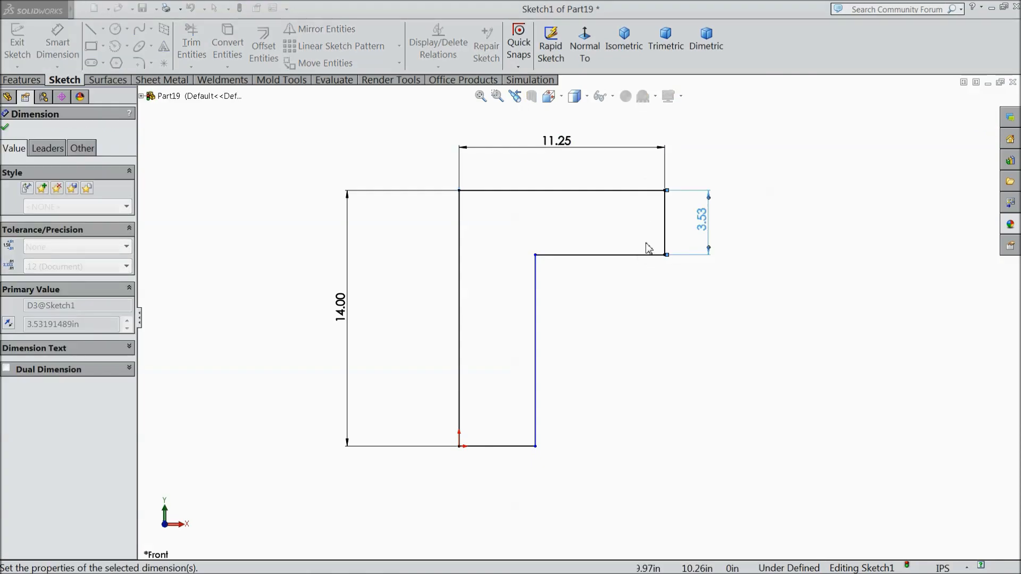
{"action": "left_click", "coordinate": [500, 447]}
{"action": "left_click", "coordinate": [495, 481]}
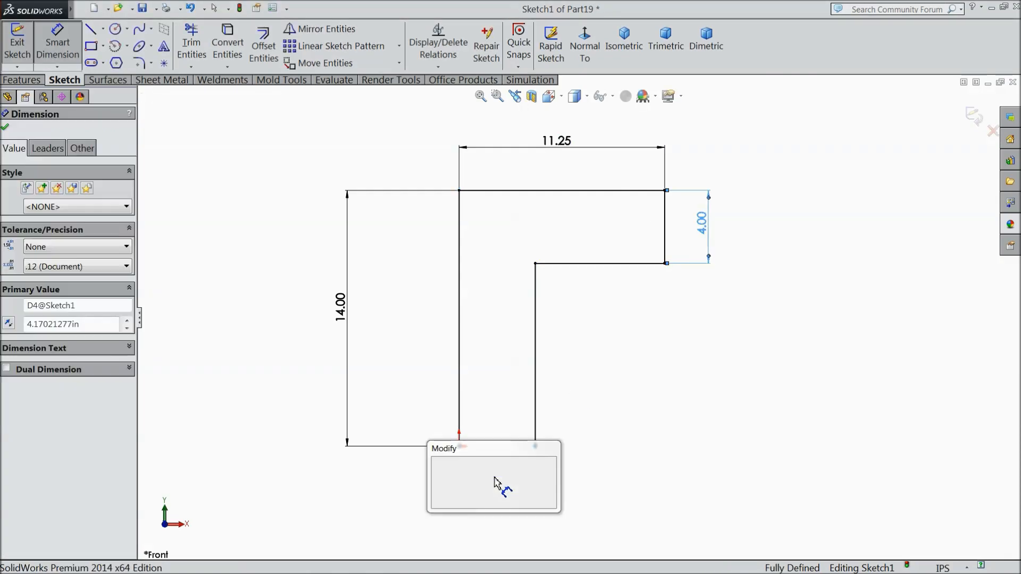
{"action": "type", "text": "4"}
{"action": "left_click", "coordinate": [438, 465]}
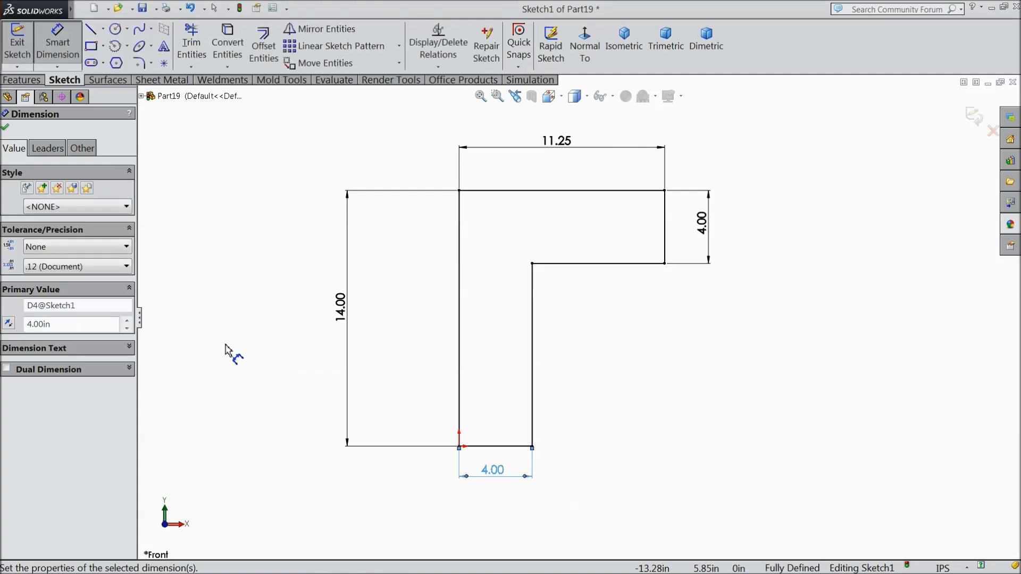
{"action": "left_click", "coordinate": [6, 128]}
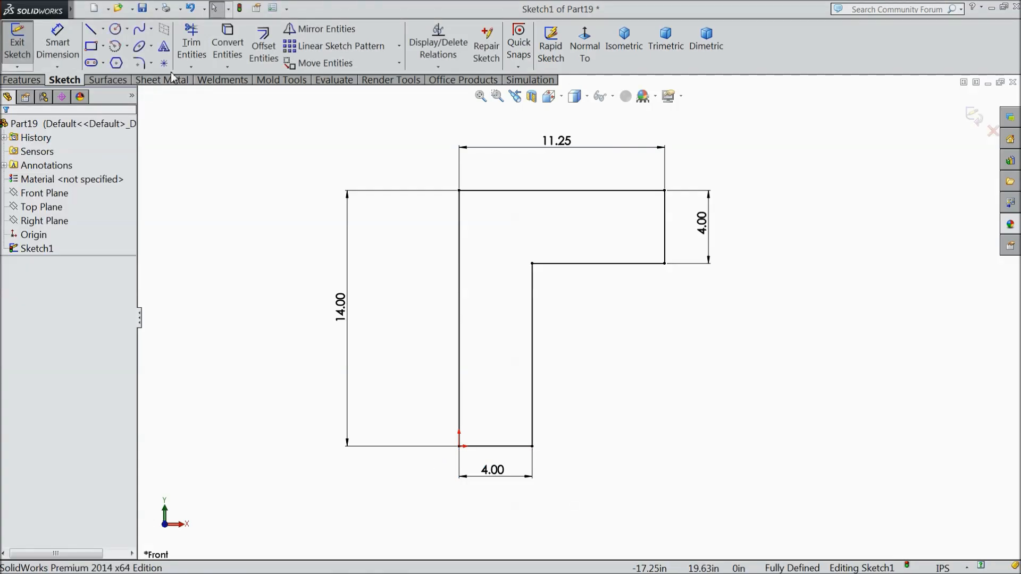
Round the profile's outer corner with a 6 in sketch fillet and its inner corner with a 4 in one.
{"action": "left_click", "coordinate": [142, 63]}
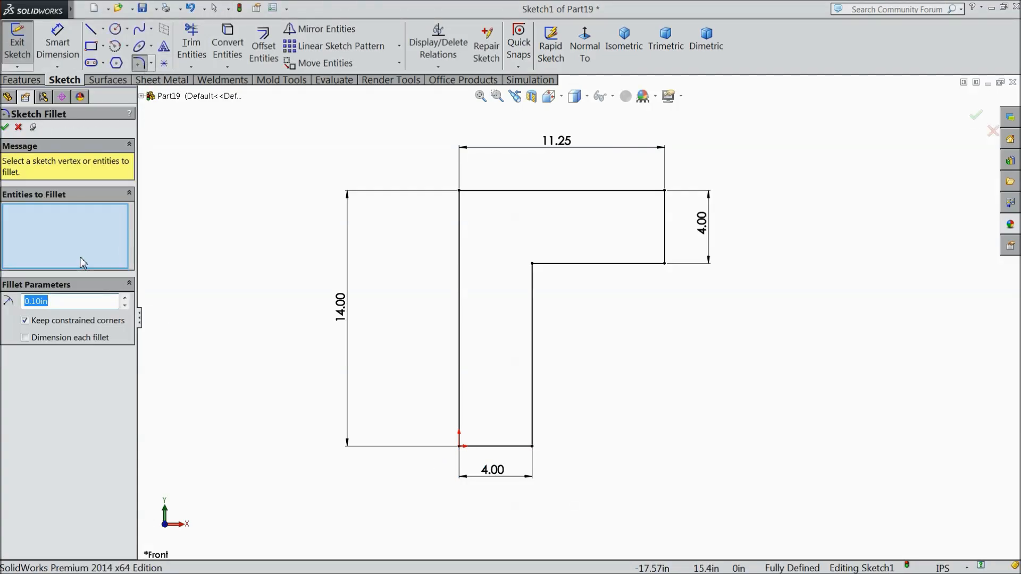
{"action": "type", "text": "6"}
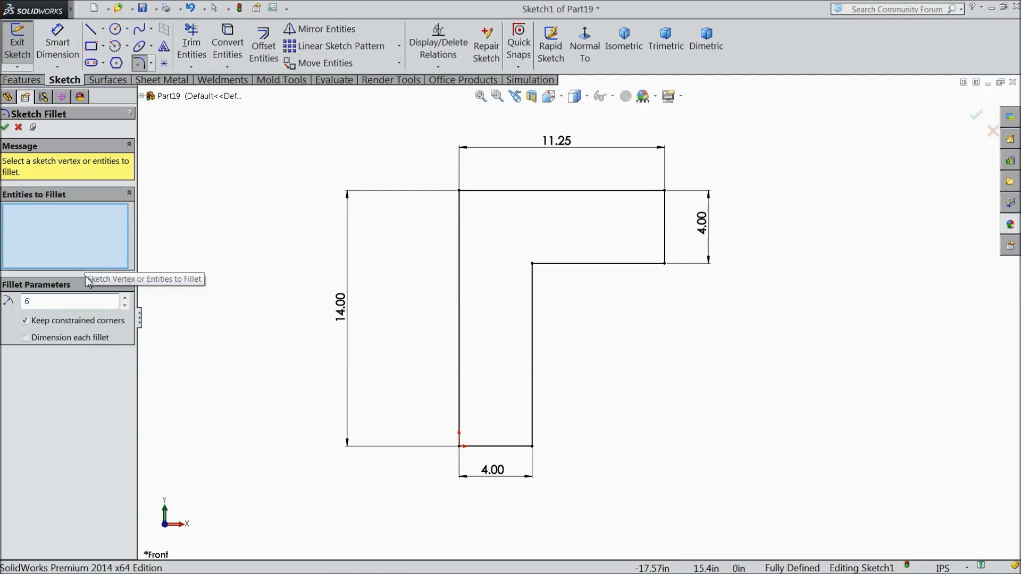
{"action": "left_click", "coordinate": [459, 192]}
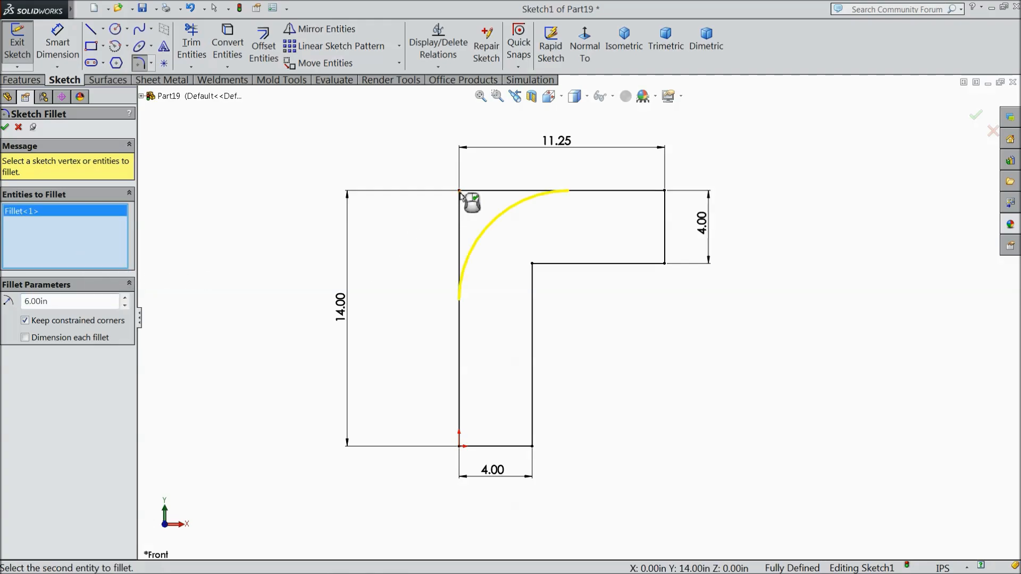
{"action": "left_click", "coordinate": [5, 128]}
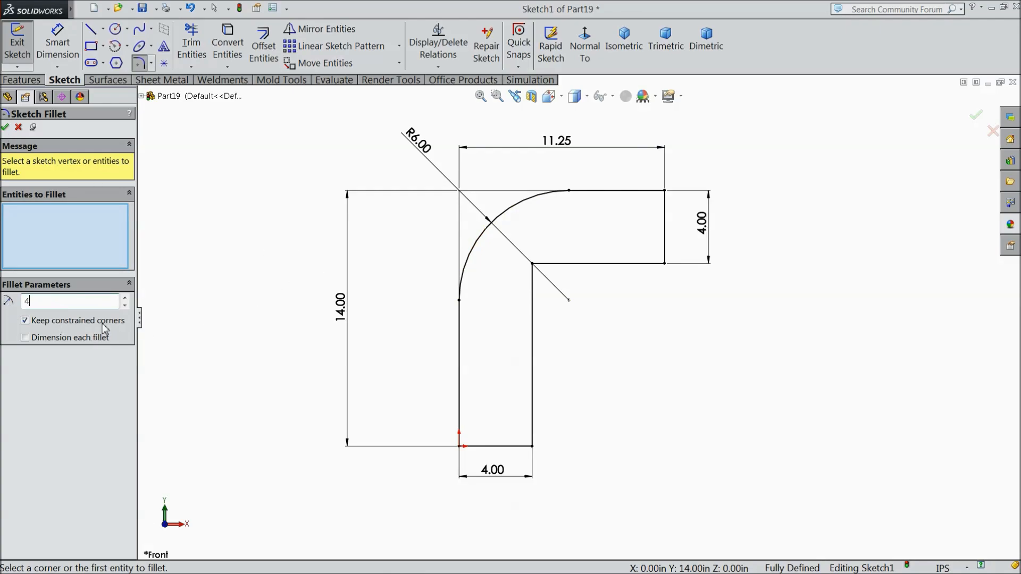
{"action": "left_click", "coordinate": [538, 273]}
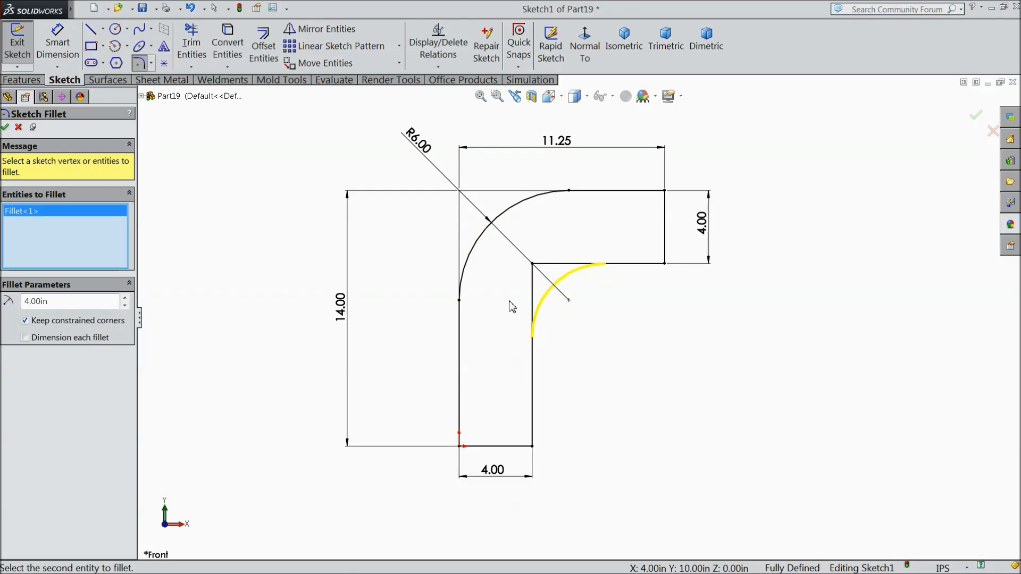
{"action": "left_click", "coordinate": [5, 128]}
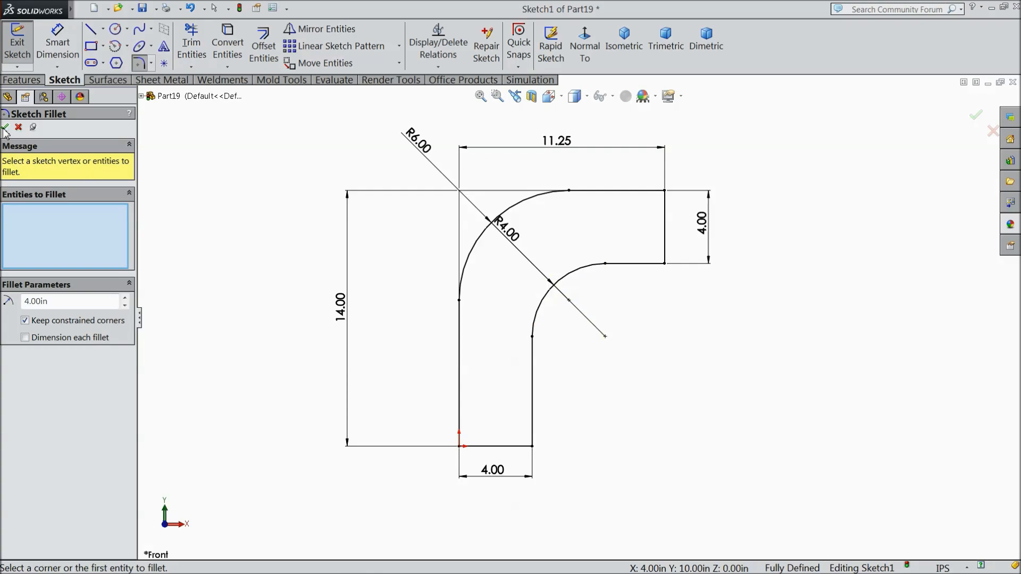
{"action": "left_click", "coordinate": [5, 128]}
Sketch a circle of about 1.02 in radius inside the horizontal arm near its free end.
{"action": "left_click", "coordinate": [115, 30]}
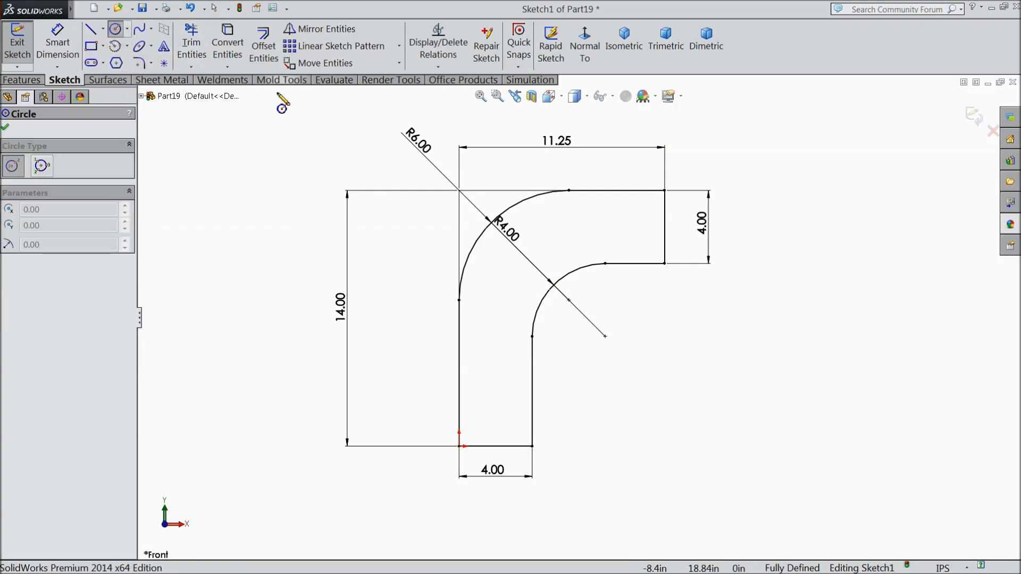
{"action": "left_click", "coordinate": [626, 224]}
{"action": "left_click", "coordinate": [632, 242]}
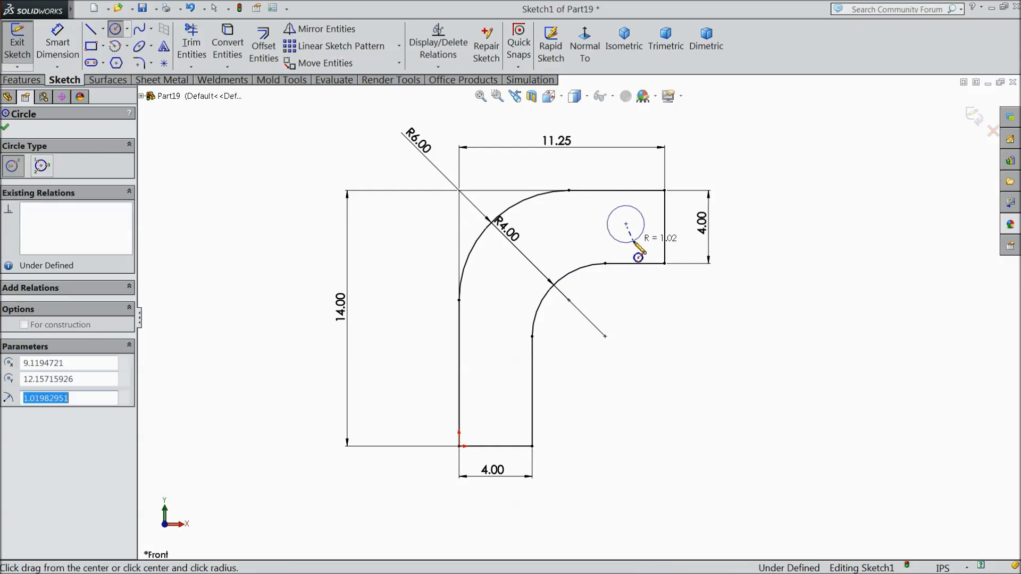
Draw a centerline from the circle's centre to the midpoint of the arm's end edge and make it horizontal.
{"action": "left_click", "coordinate": [102, 29]}
{"action": "left_click", "coordinate": [106, 62]}
{"action": "scroll", "coordinate": [603, 229], "scroll_direction": "down", "scroll_amount": 4}
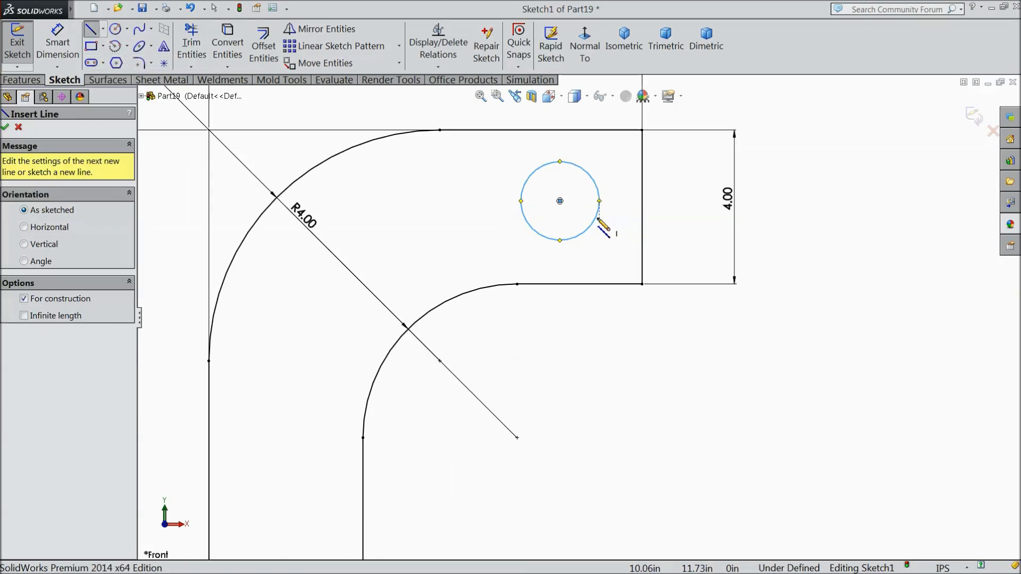
{"action": "left_click", "coordinate": [560, 201]}
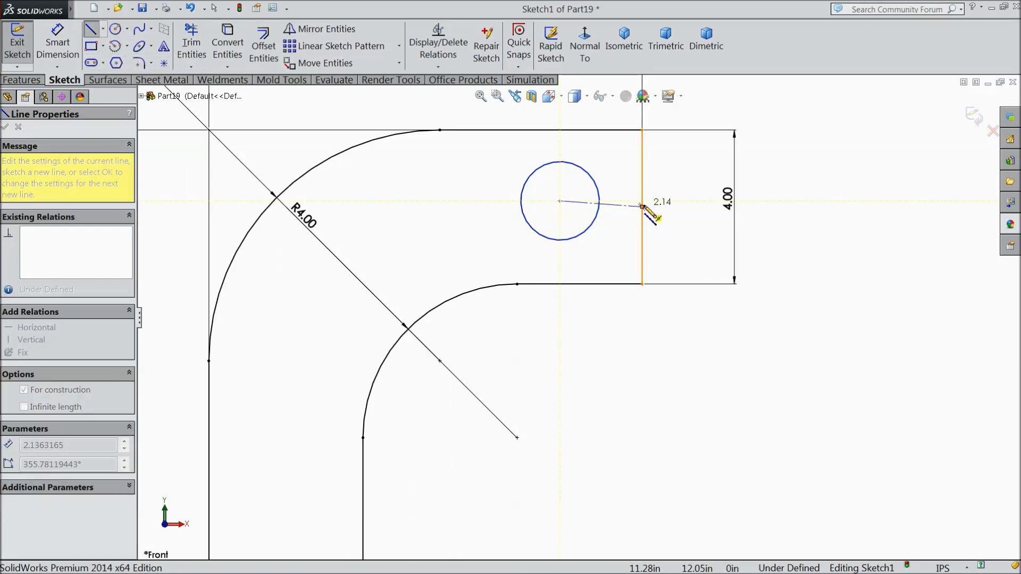
{"action": "left_click", "coordinate": [642, 206]}
{"action": "right_click", "coordinate": [673, 131]}
{"action": "left_click", "coordinate": [697, 104]}
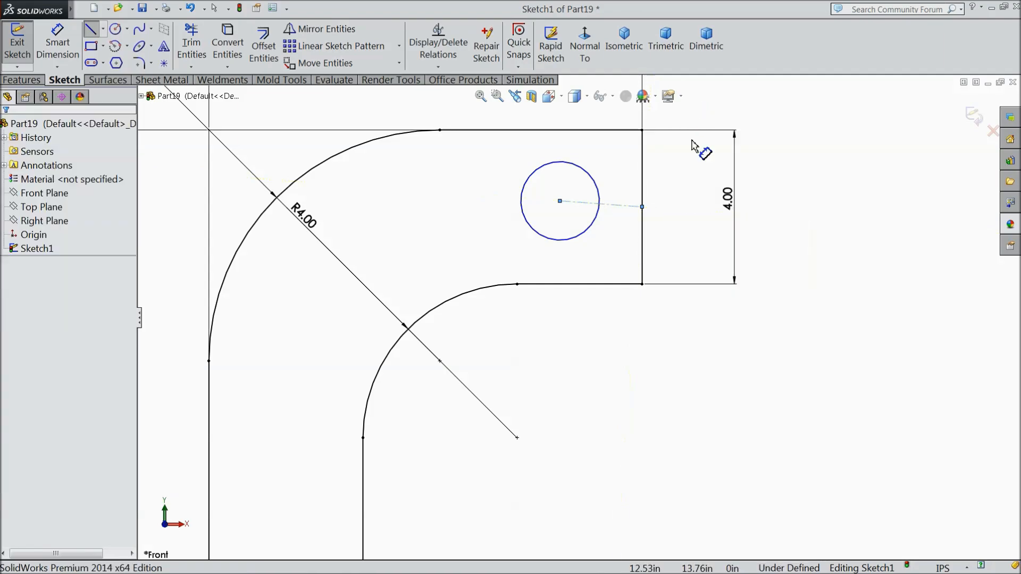
{"action": "left_click", "coordinate": [628, 205]}
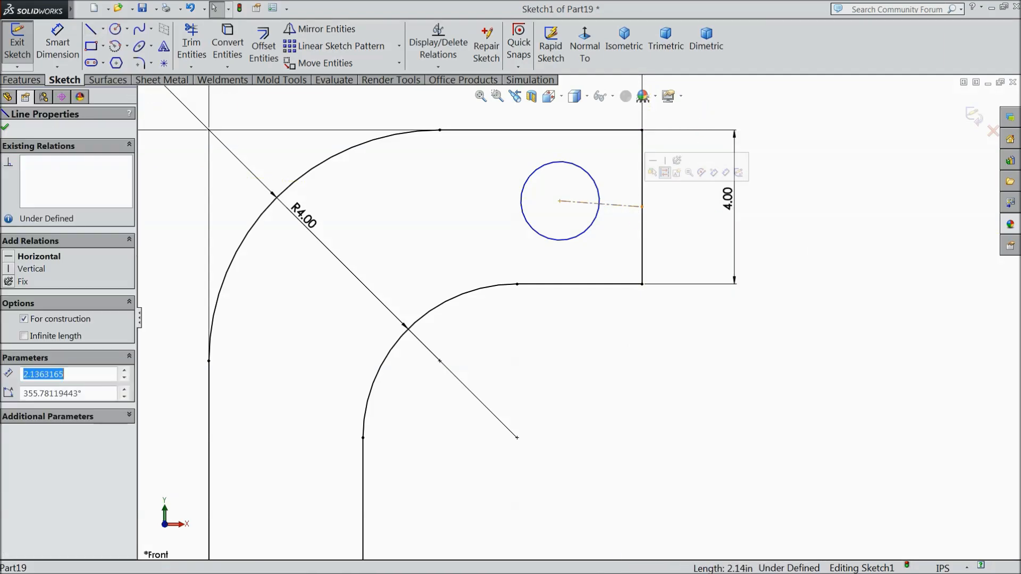
{"action": "left_click", "coordinate": [653, 161]}
Dimension the circle's diameter to 1.63 in.
{"action": "left_click", "coordinate": [57, 43]}
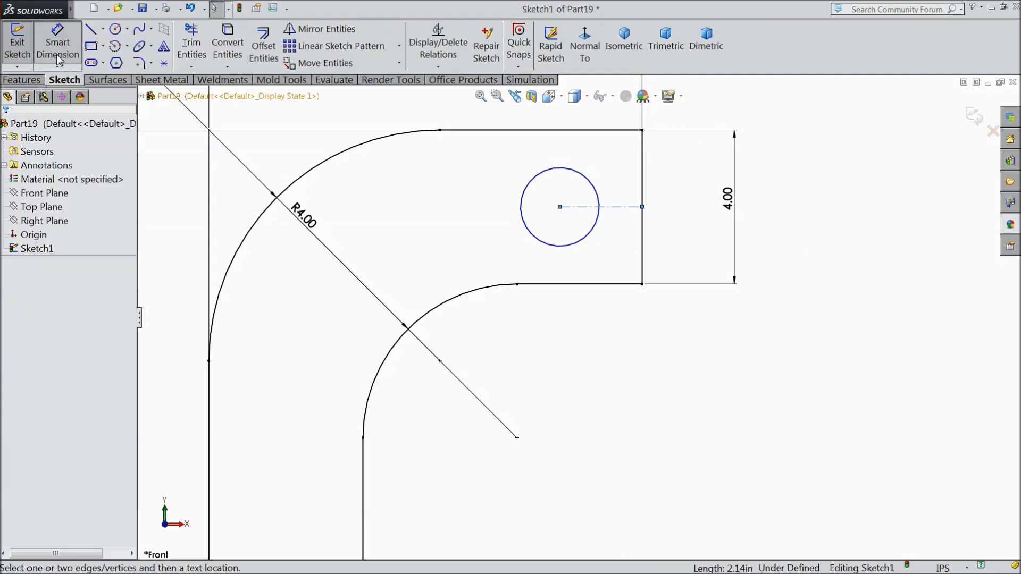
{"action": "left_click", "coordinate": [577, 245]}
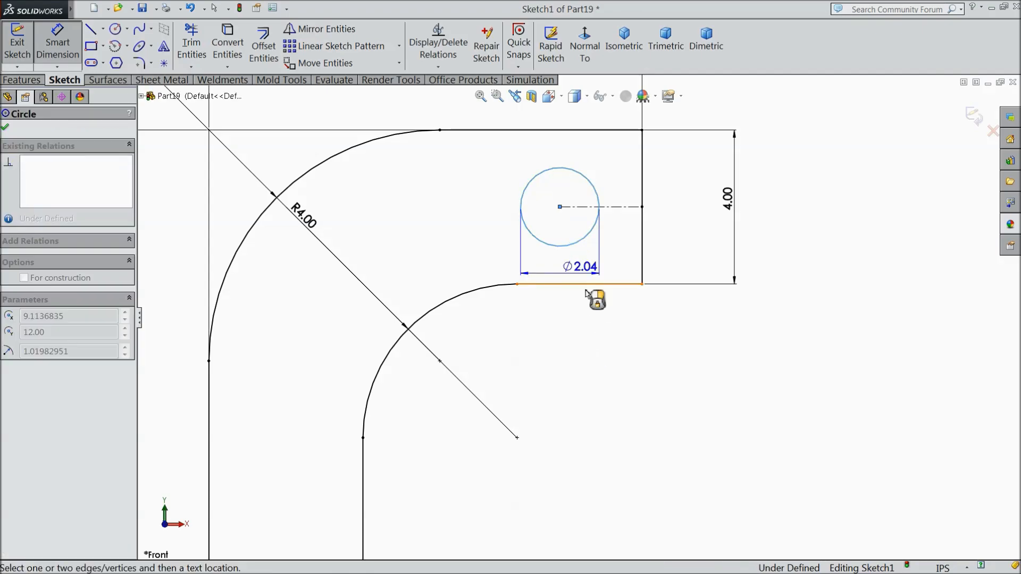
{"action": "left_click", "coordinate": [599, 338]}
{"action": "type", "text": "1."}
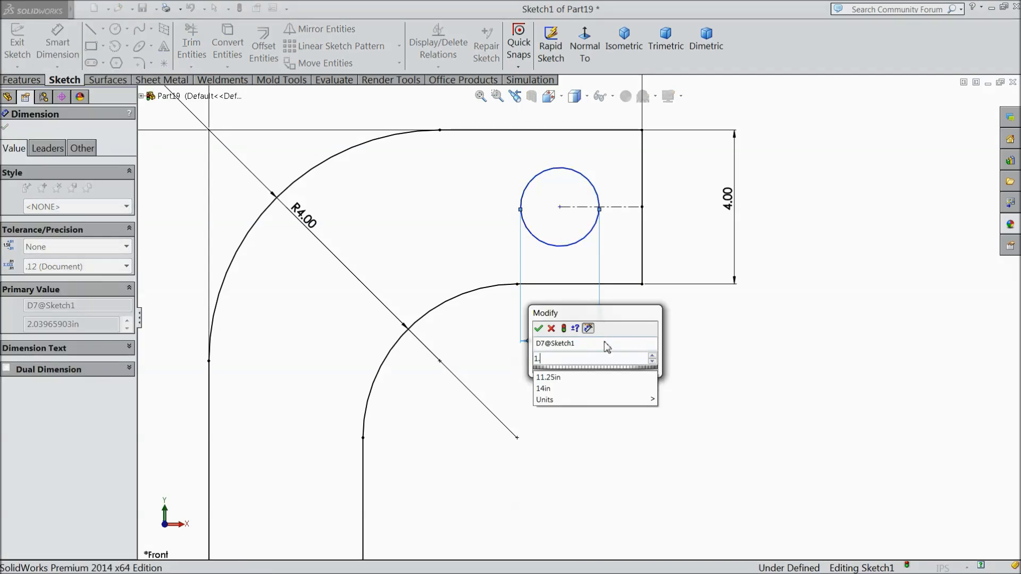
{"action": "type", "text": "63"}
{"action": "left_click", "coordinate": [539, 328]}
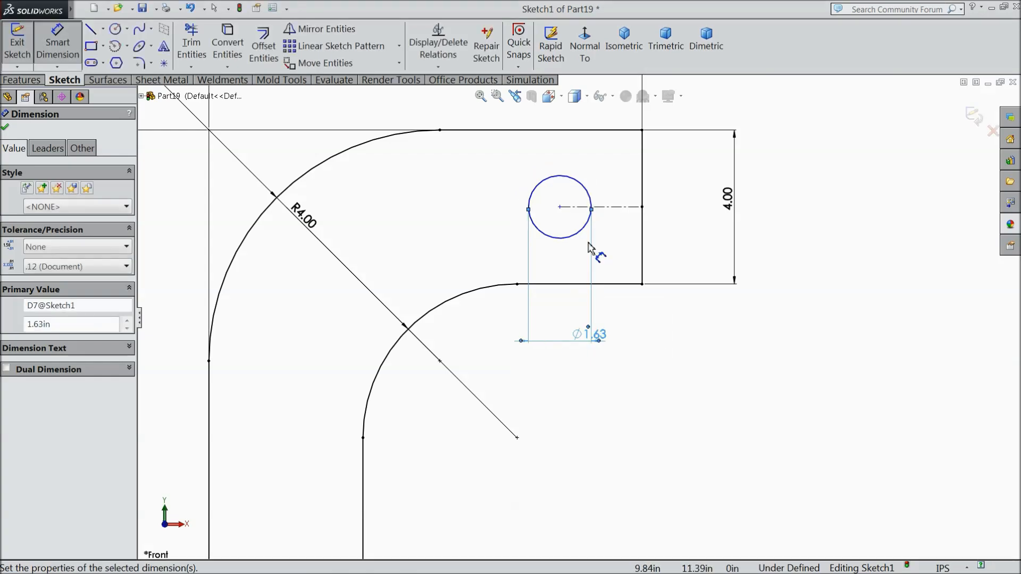
Dimension the distance from the circle's centre to the arm's end edge as 1.686 in.
{"action": "left_click", "coordinate": [560, 206]}
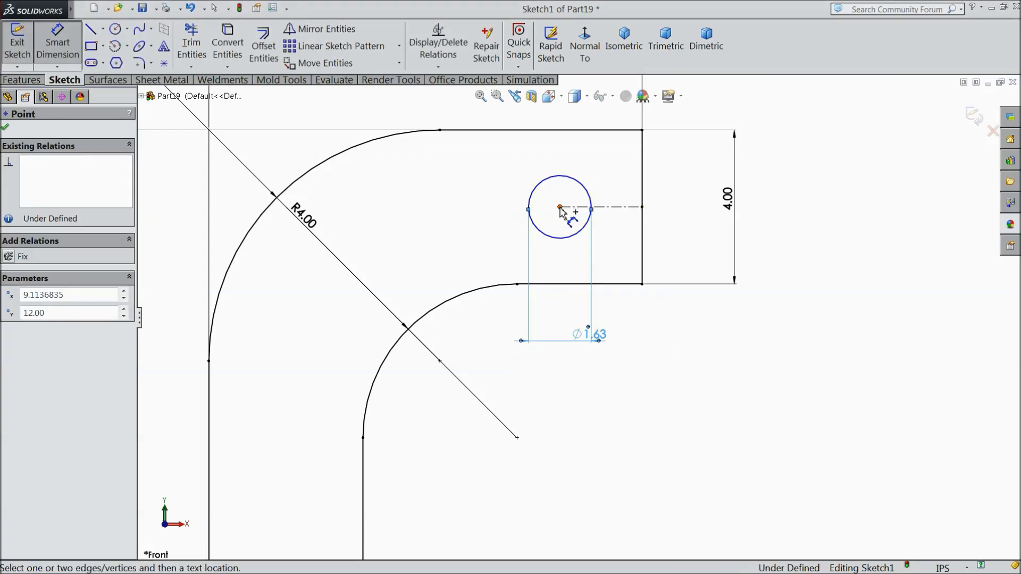
{"action": "left_click", "coordinate": [643, 242]}
{"action": "left_click", "coordinate": [604, 414]}
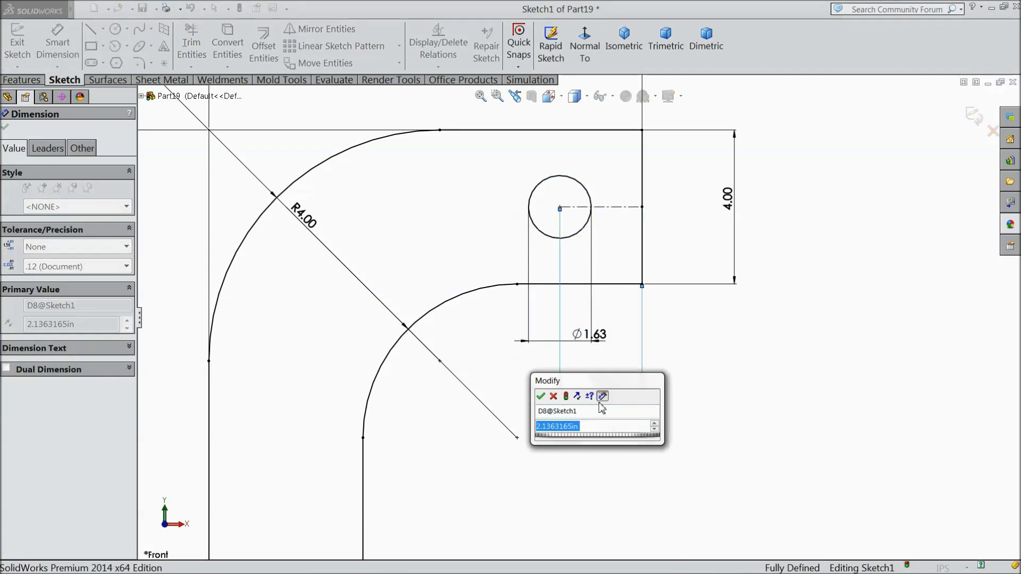
{"action": "type", "text": "1."}
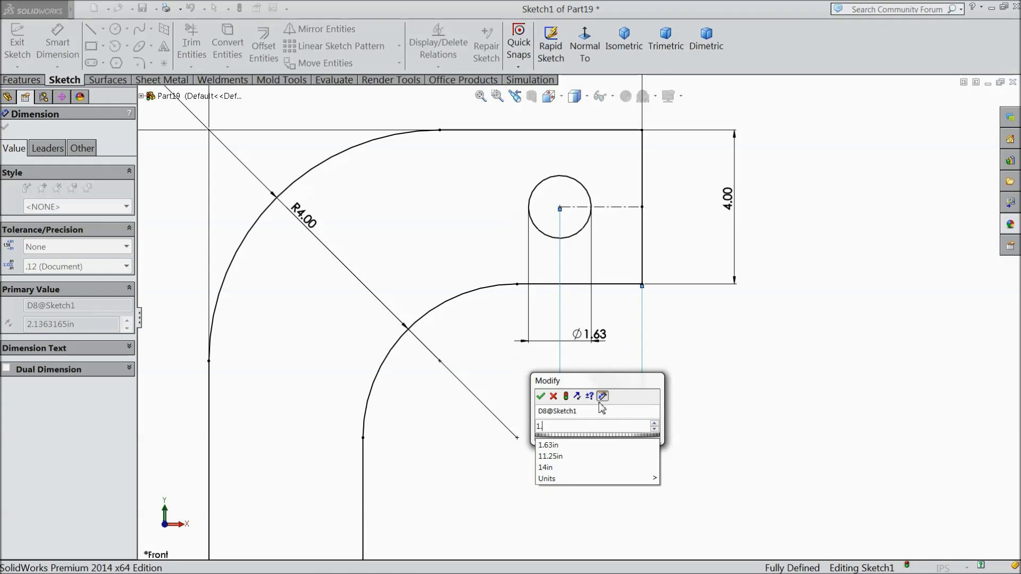
{"action": "type", "text": "686"}
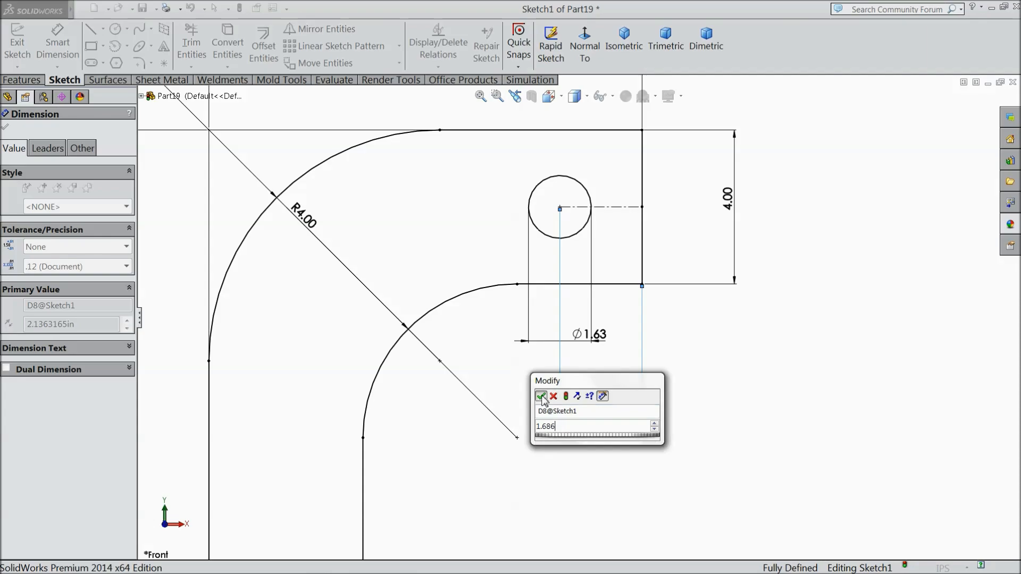
{"action": "key", "text": "Return"}
{"action": "scroll", "coordinate": [566, 382], "scroll_direction": "up", "scroll_amount": 2}
{"action": "scroll", "coordinate": [553, 382], "scroll_direction": "up", "scroll_amount": 3}
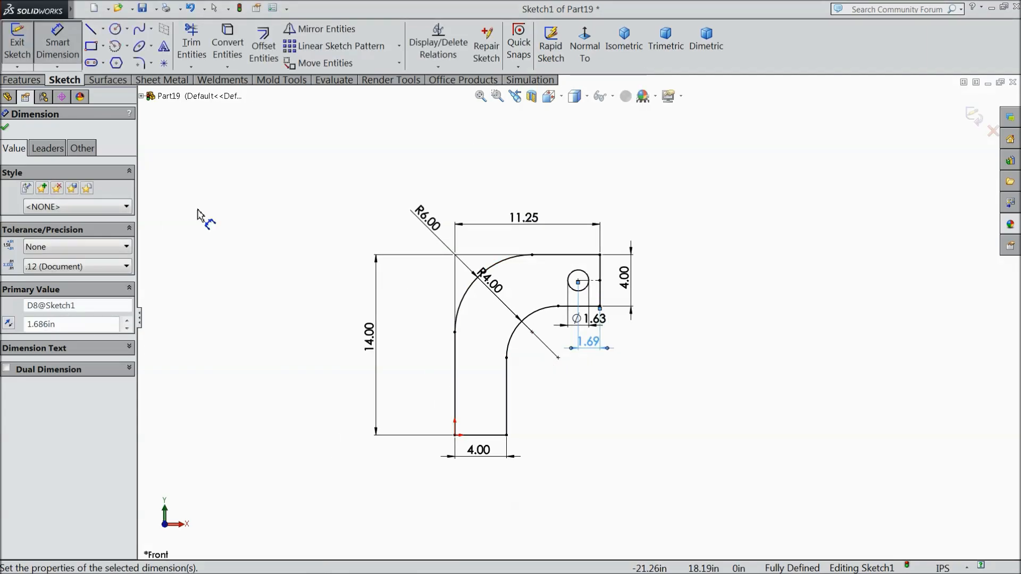
{"action": "left_click", "coordinate": [6, 127]}
Extrude the L-shaped profile 2 in with the Mid Plane end condition.
{"action": "left_click", "coordinate": [21, 80]}
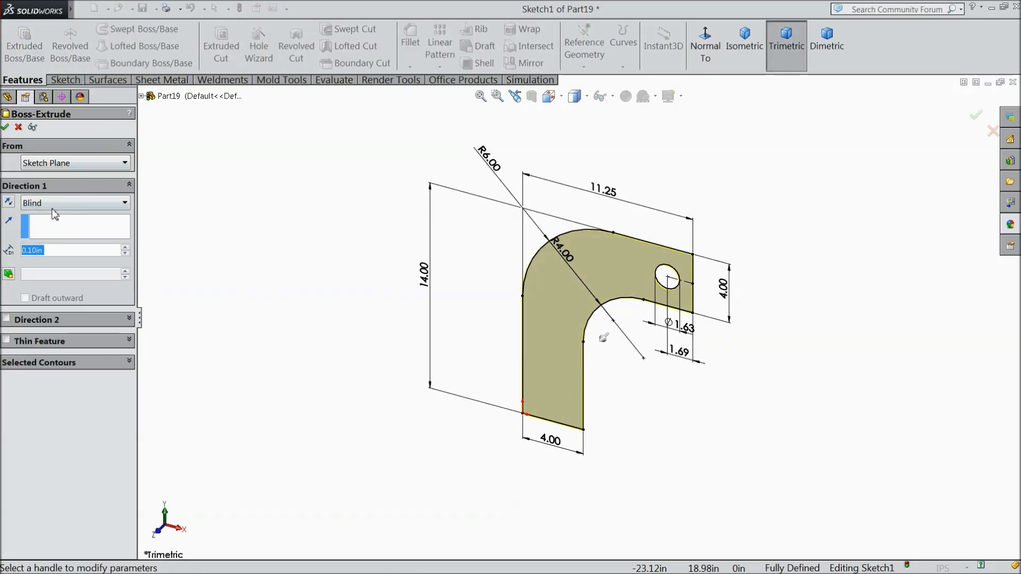
{"action": "left_click", "coordinate": [54, 204]}
{"action": "left_click", "coordinate": [55, 272]}
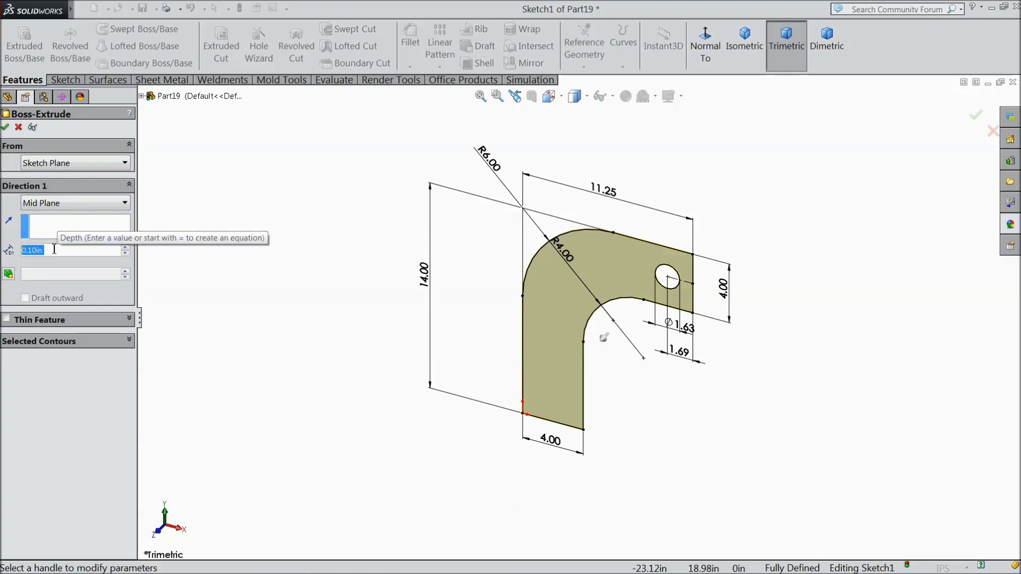
{"action": "type", "text": "2"}
{"action": "key", "text": "Return"}
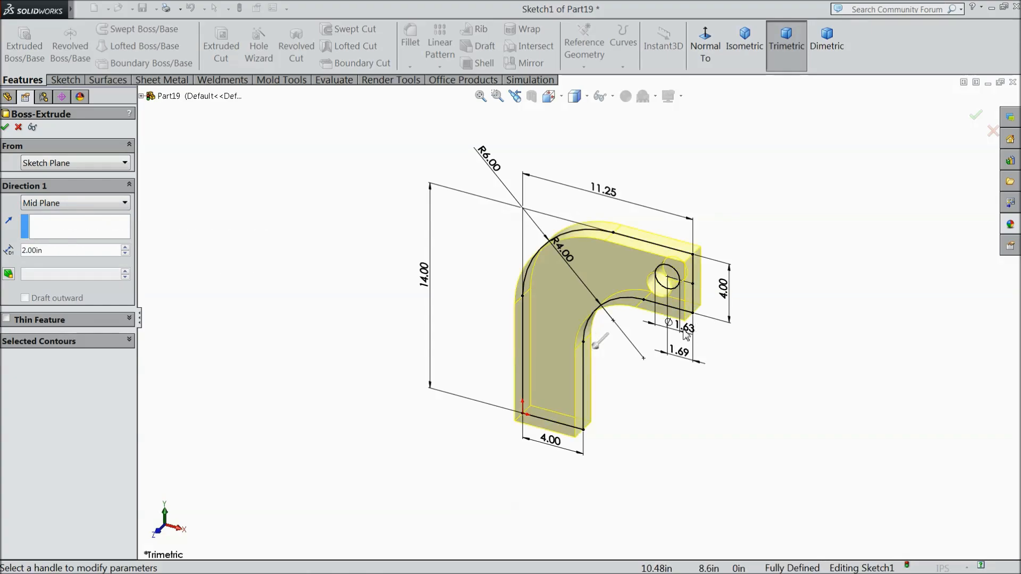
{"action": "scroll", "coordinate": [686, 333], "scroll_direction": "down", "scroll_amount": 3}
{"action": "left_click", "coordinate": [5, 128]}
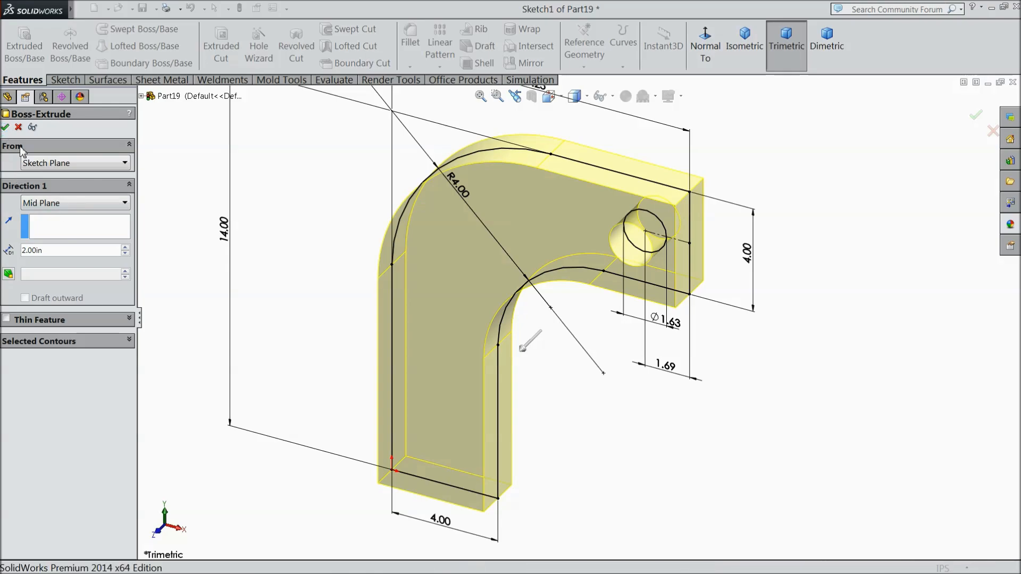
{"action": "left_click", "coordinate": [351, 226]}
Start a sketch on the arm's end face and draw a vertical centerline between the midpoints of its upper and lower edges.
{"action": "middle_click_drag", "start_coordinate": [330, 249], "coordinate": [278, 244]}
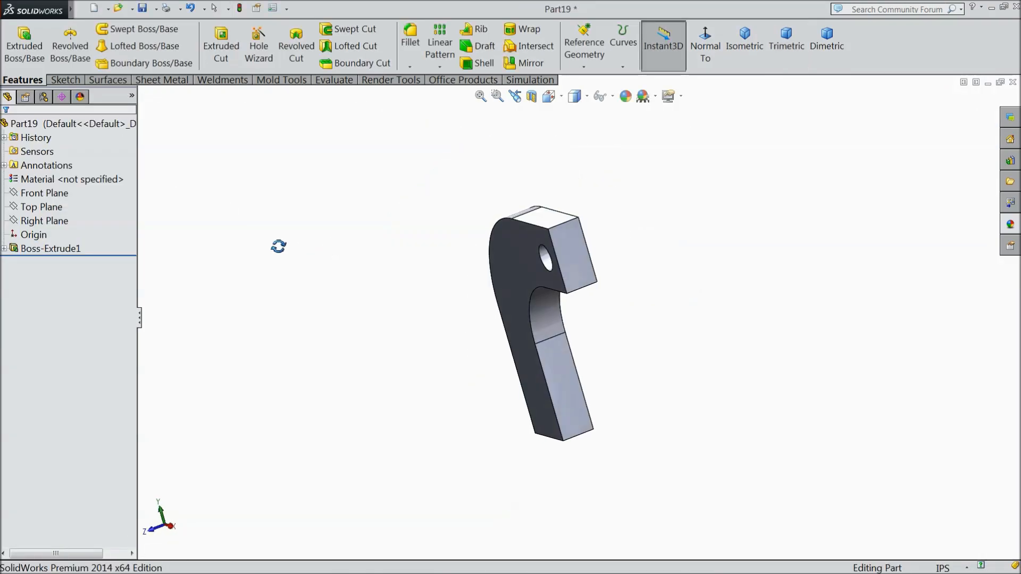
{"action": "left_click", "coordinate": [571, 275]}
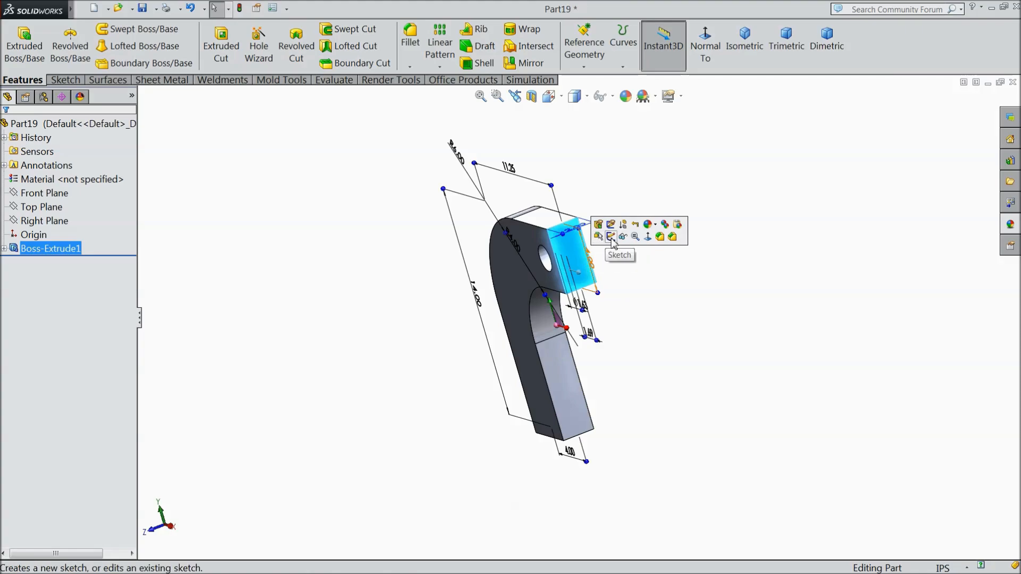
{"action": "left_click", "coordinate": [611, 234]}
{"action": "left_click", "coordinate": [698, 56]}
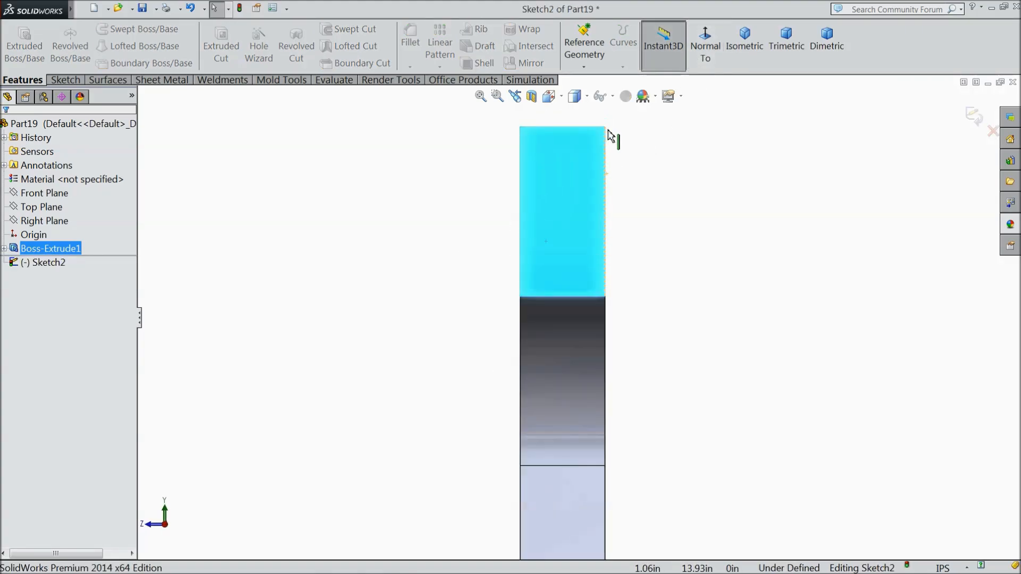
{"action": "left_click", "coordinate": [60, 83]}
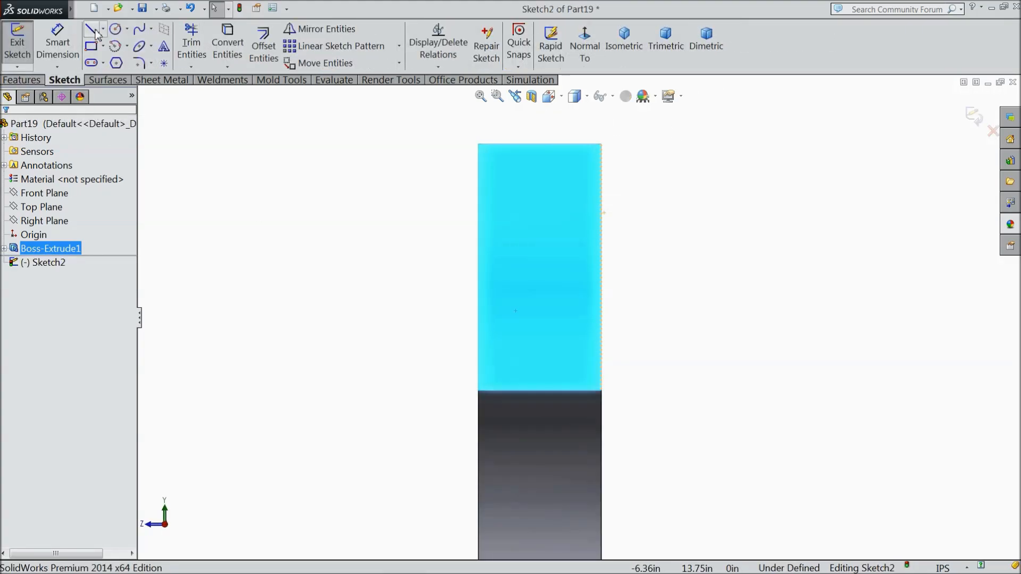
{"action": "left_click", "coordinate": [103, 29]}
{"action": "left_click", "coordinate": [113, 63]}
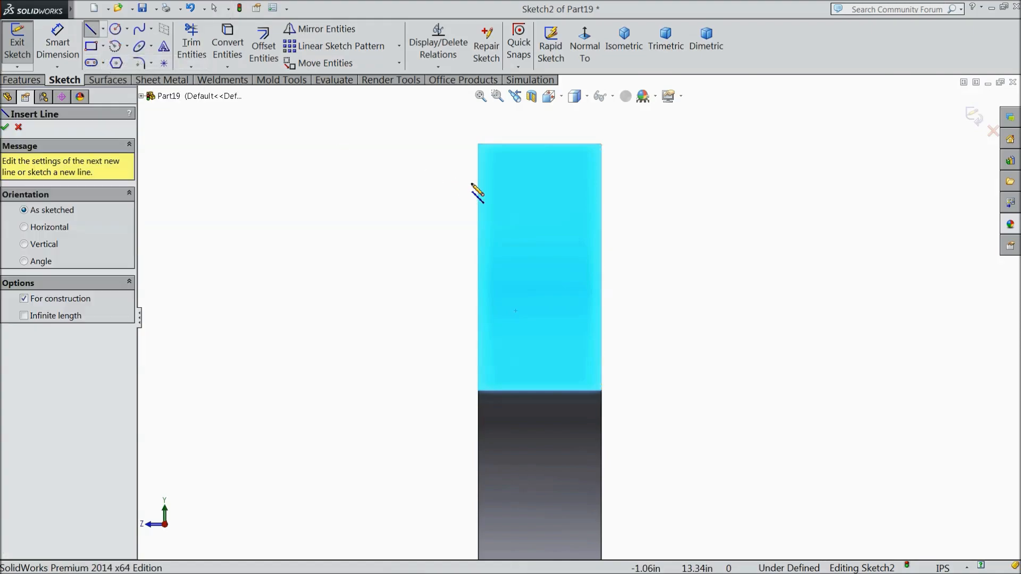
{"action": "left_click", "coordinate": [540, 143]}
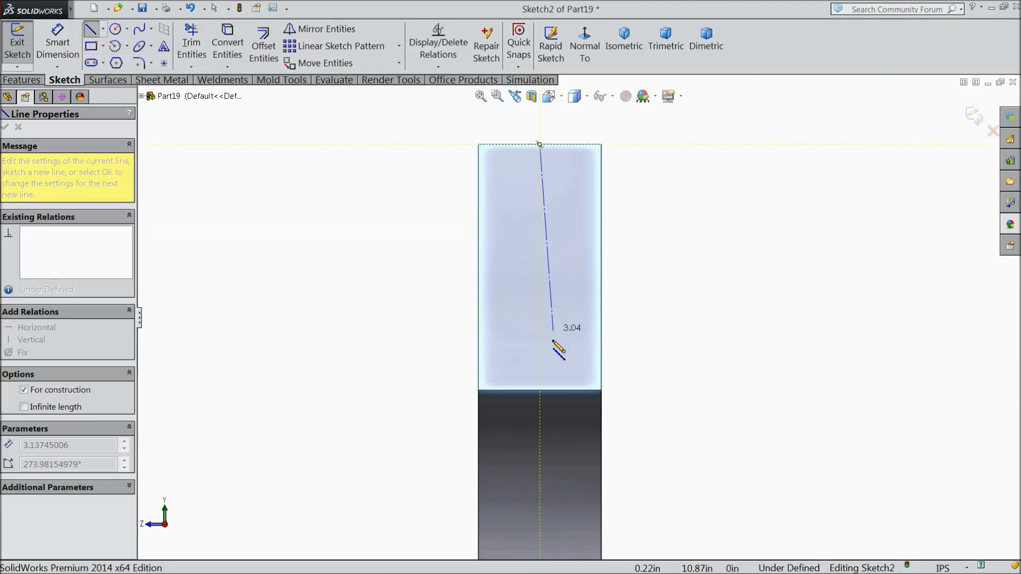
{"action": "left_click", "coordinate": [540, 391]}
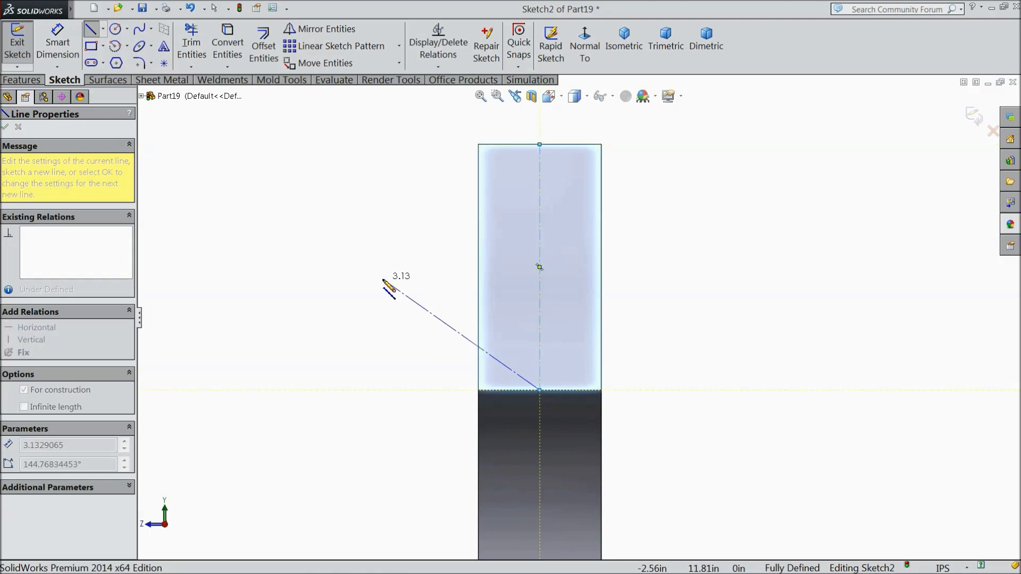
{"action": "right_click", "coordinate": [383, 93]}
{"action": "left_click", "coordinate": [413, 103]}
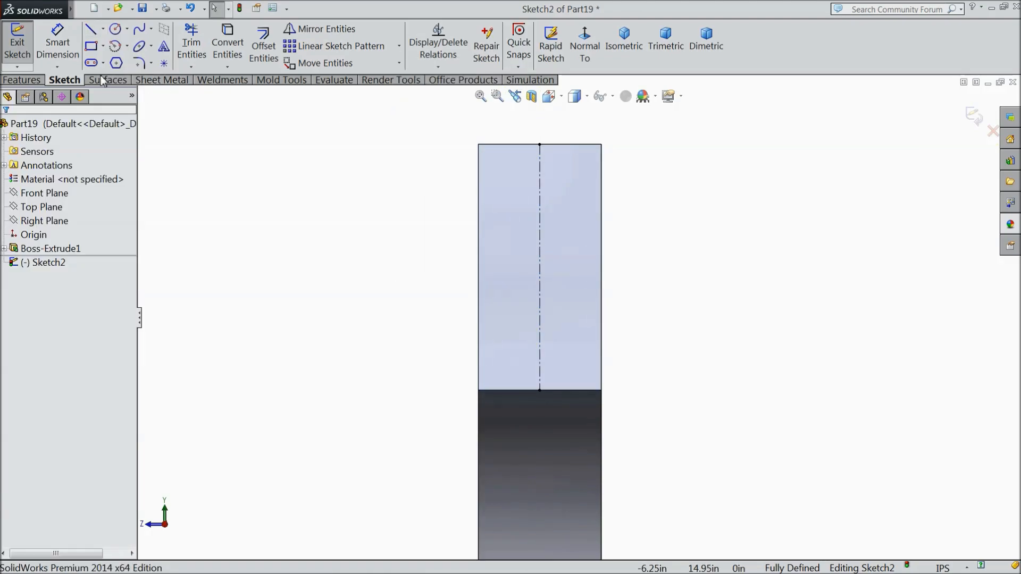
Sketch a corner rectangle about 0.86 in wide around the centerline, spanning the full 4 in height of the end face.
{"action": "left_click", "coordinate": [91, 47]}
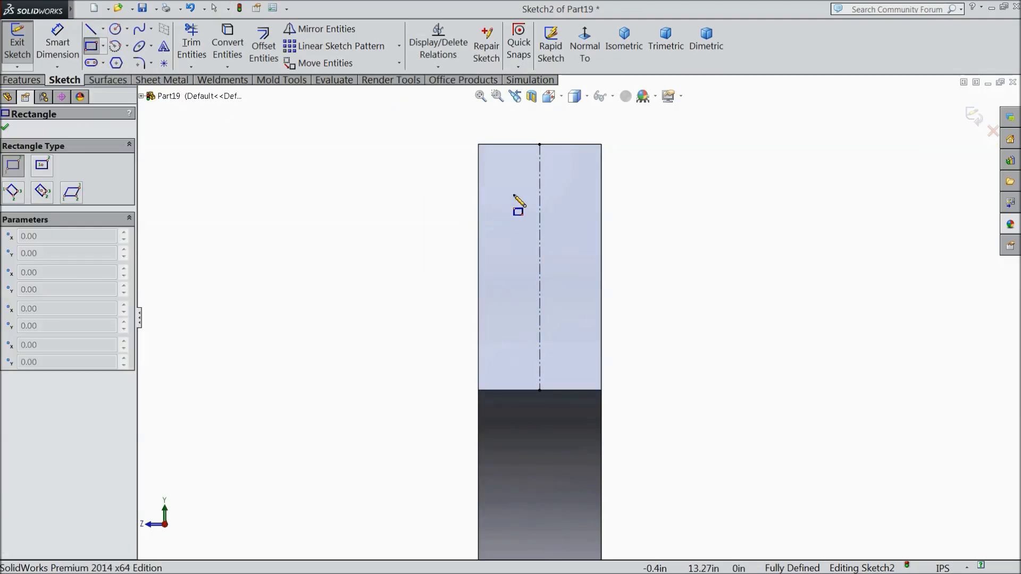
{"action": "left_click", "coordinate": [519, 144]}
{"action": "left_click", "coordinate": [571, 391]}
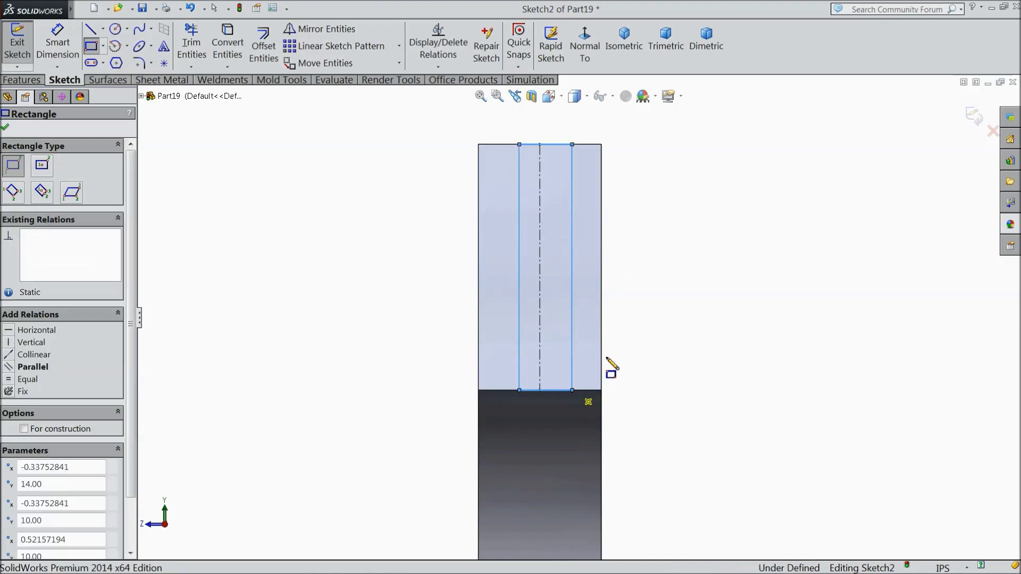
{"action": "right_click", "coordinate": [673, 112]}
{"action": "left_click", "coordinate": [694, 130]}
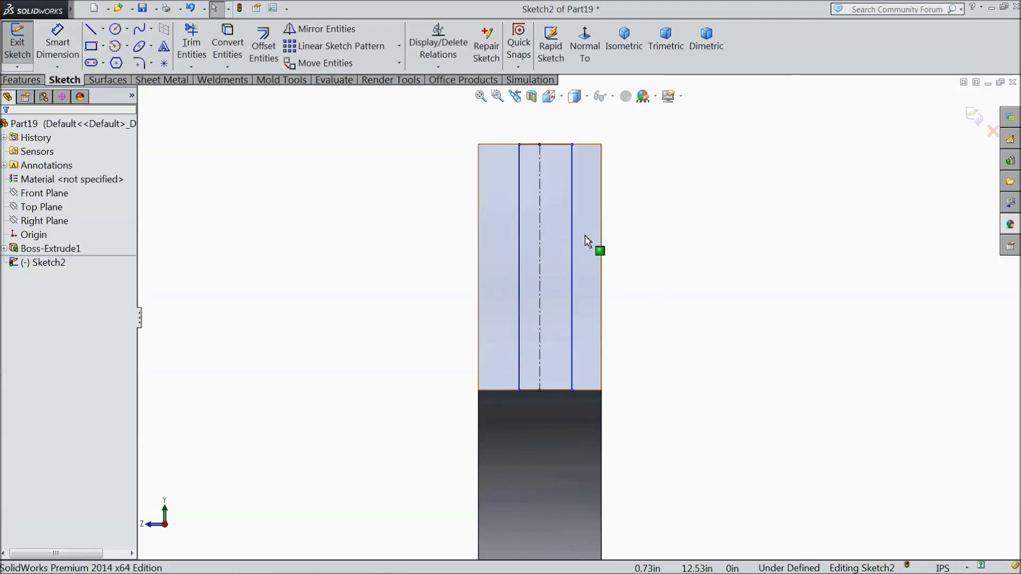
Make the rectangle's two vertical sides symmetric about the centerline.
{"action": "left_click_drag", "start_coordinate": [588, 234], "coordinate": [507, 268]}
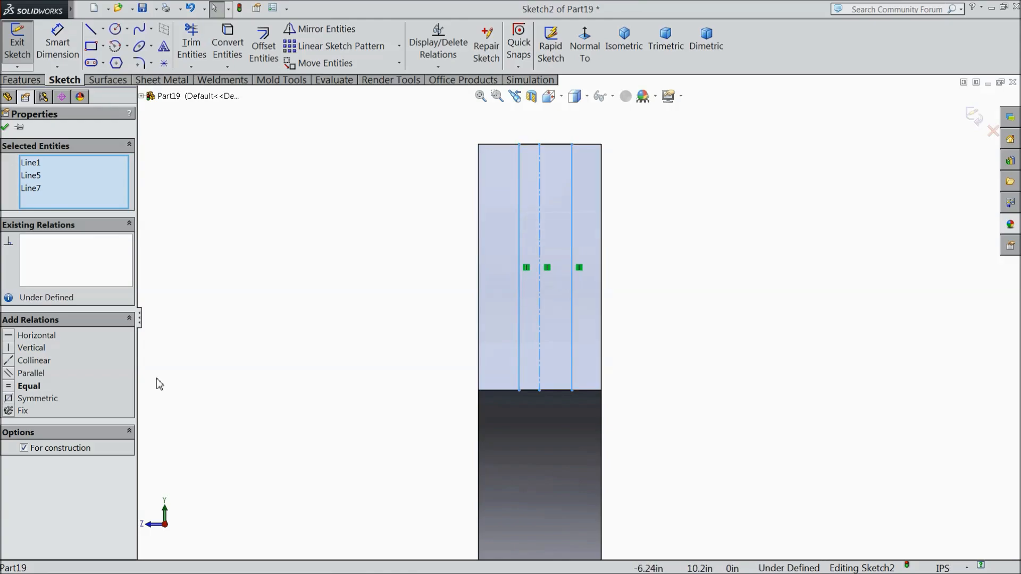
{"action": "left_click", "coordinate": [32, 398]}
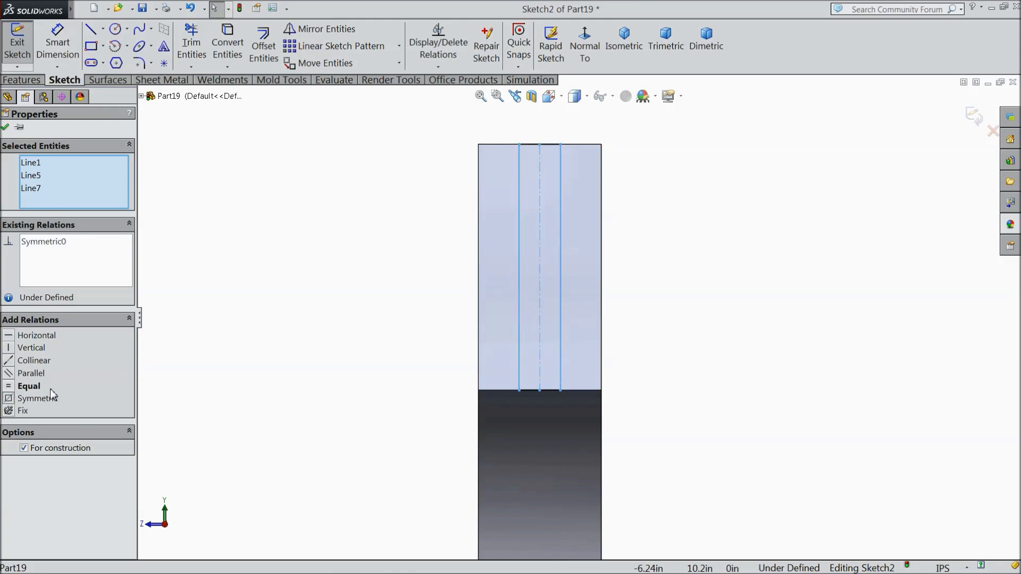
{"action": "left_click", "coordinate": [5, 127]}
Dimension the rectangle's width to 1.01 in.
{"action": "left_click", "coordinate": [56, 49]}
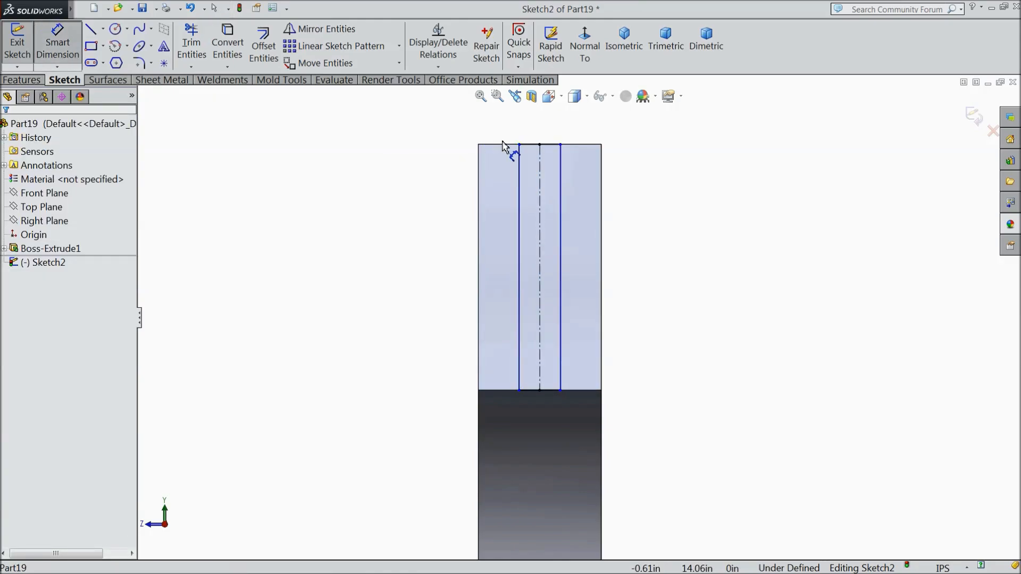
{"action": "left_click", "coordinate": [532, 145]}
{"action": "left_click", "coordinate": [541, 123]}
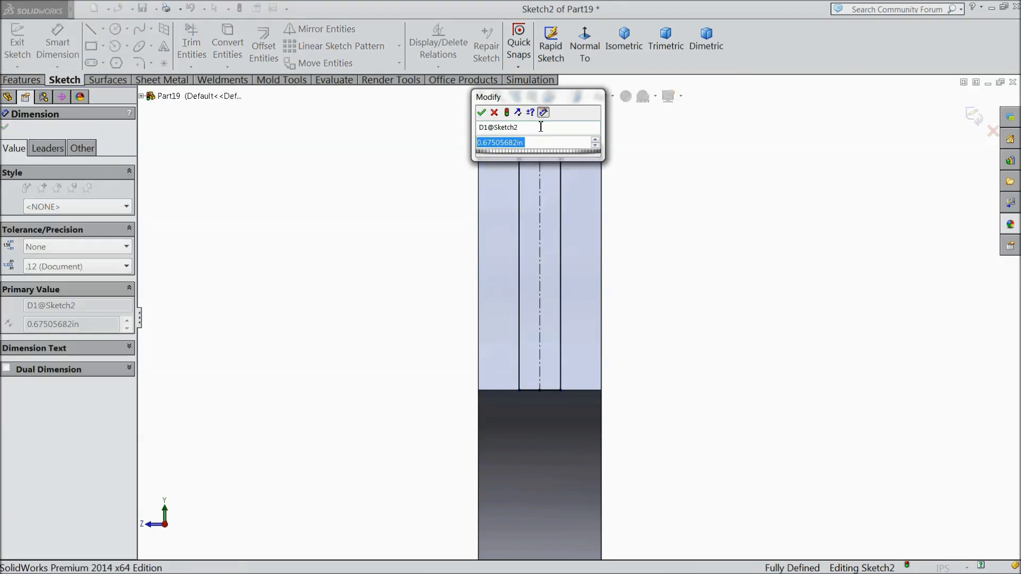
{"action": "type", "text": "1.01"}
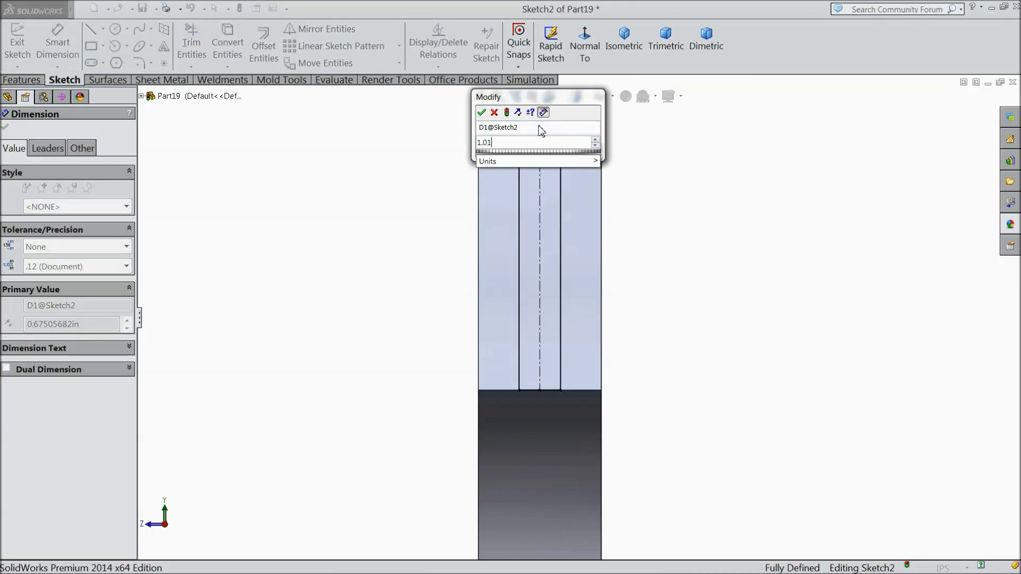
{"action": "left_click", "coordinate": [481, 113]}
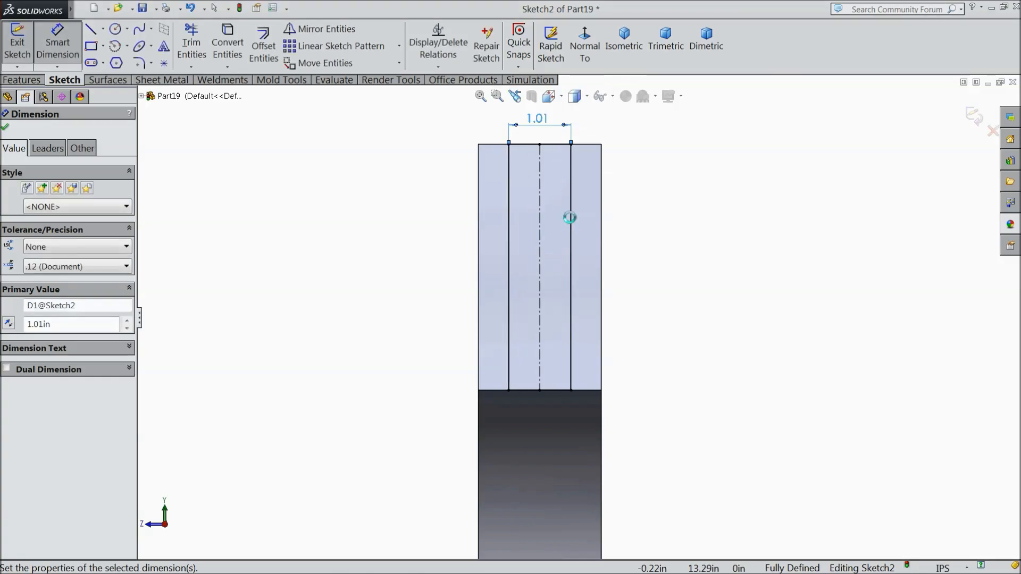
Add a driven dimension between the rectangle's vertical side and the adjacent edge of the end face.
{"action": "left_click", "coordinate": [571, 223]}
{"action": "left_click", "coordinate": [601, 222]}
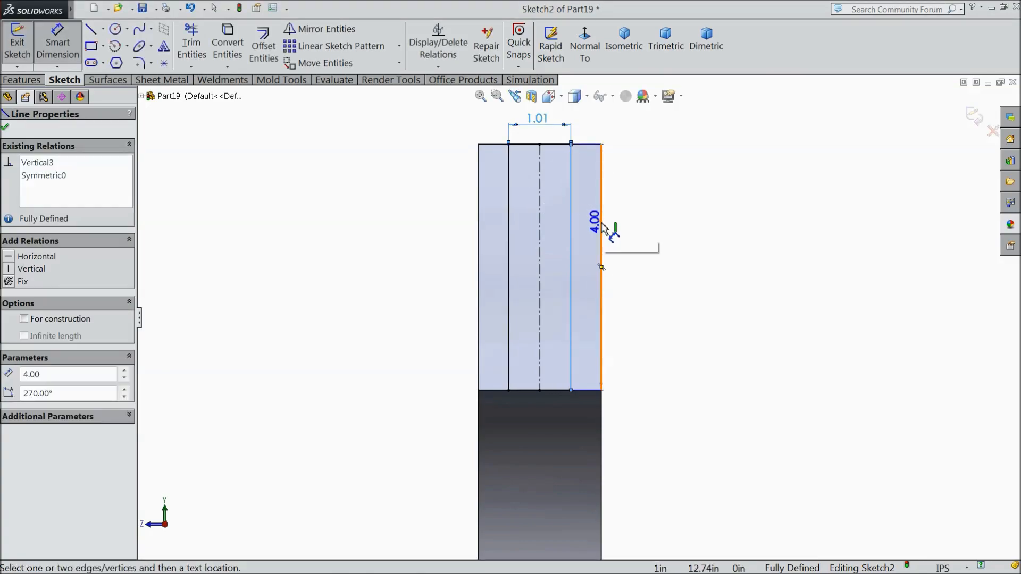
{"action": "left_click", "coordinate": [649, 226]}
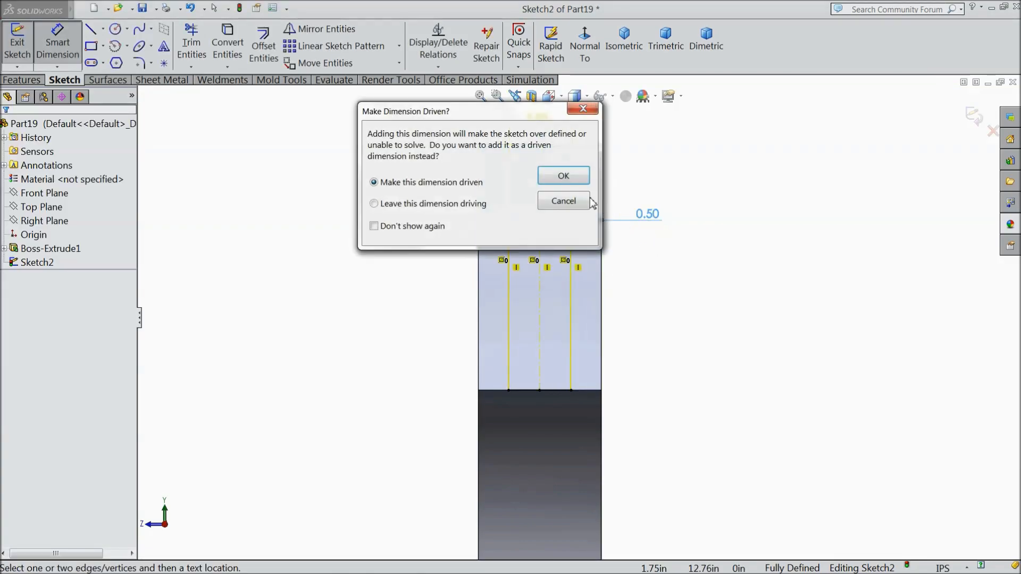
{"action": "left_click", "coordinate": [572, 178]}
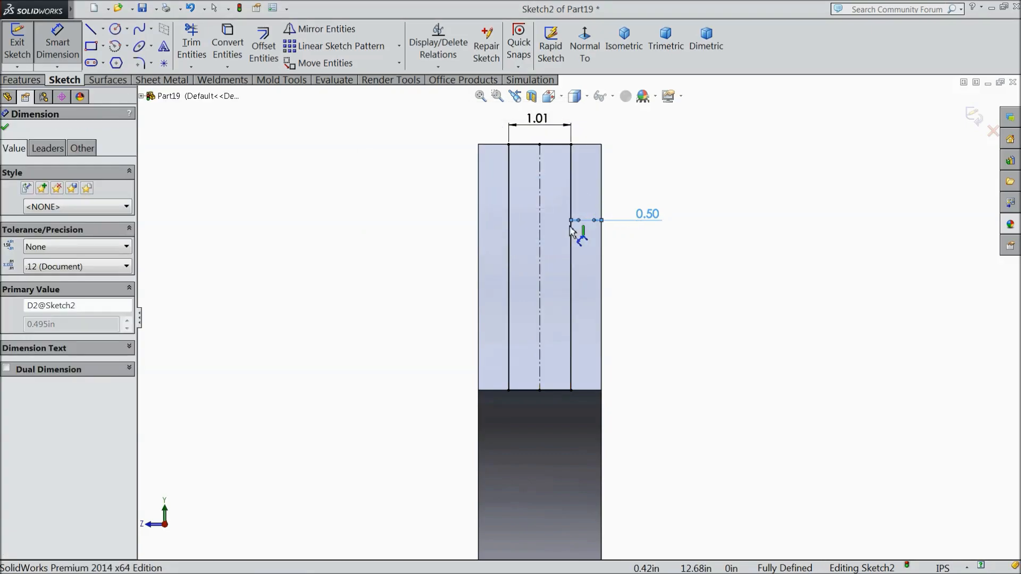
{"action": "left_click", "coordinate": [4, 129]}
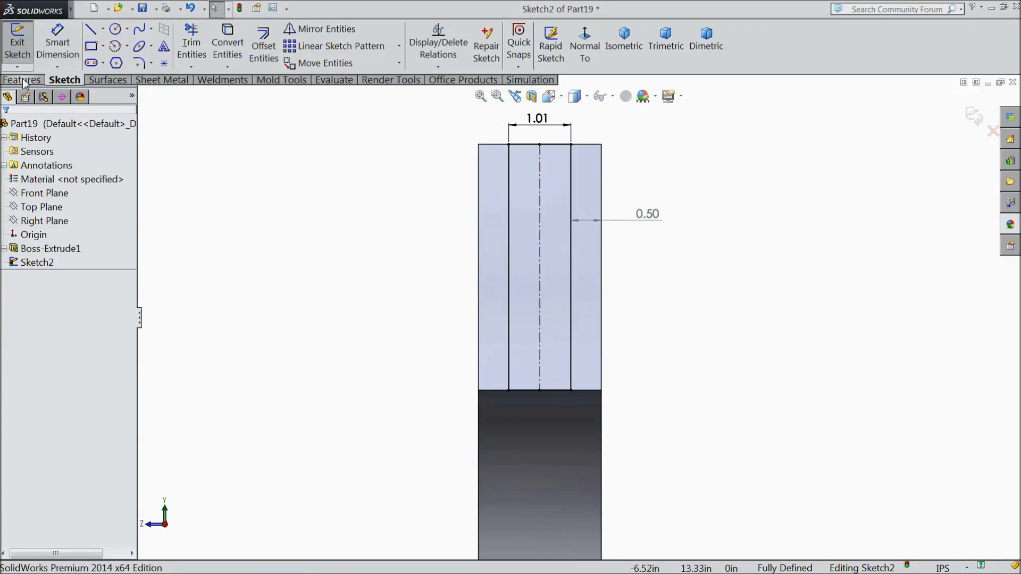
Cut the rectangle 1.01 in deep into the arm's end with a blind Extruded Cut.
{"action": "left_click", "coordinate": [22, 80]}
{"action": "left_click", "coordinate": [221, 47]}
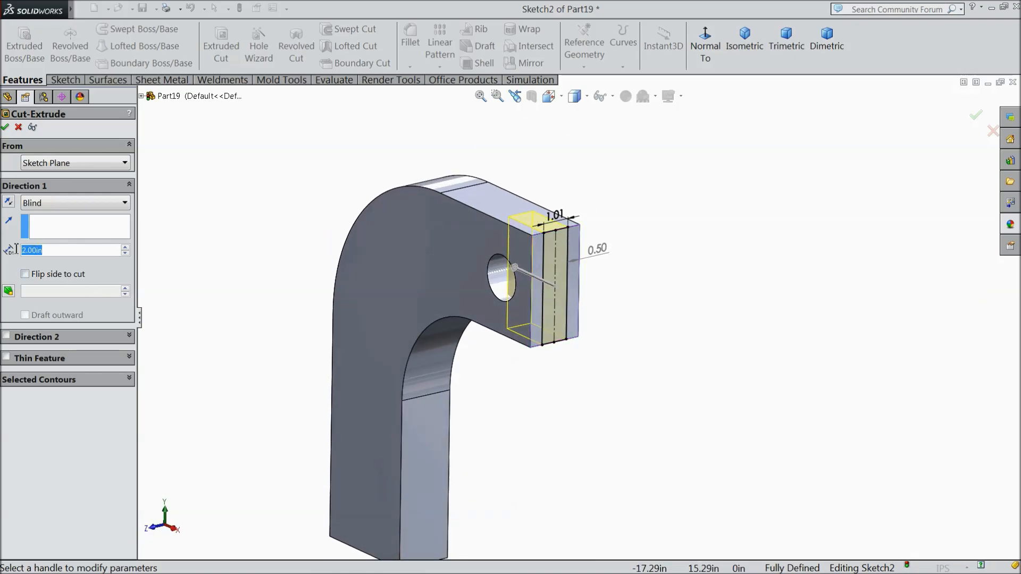
{"action": "type", "text": "1.01"}
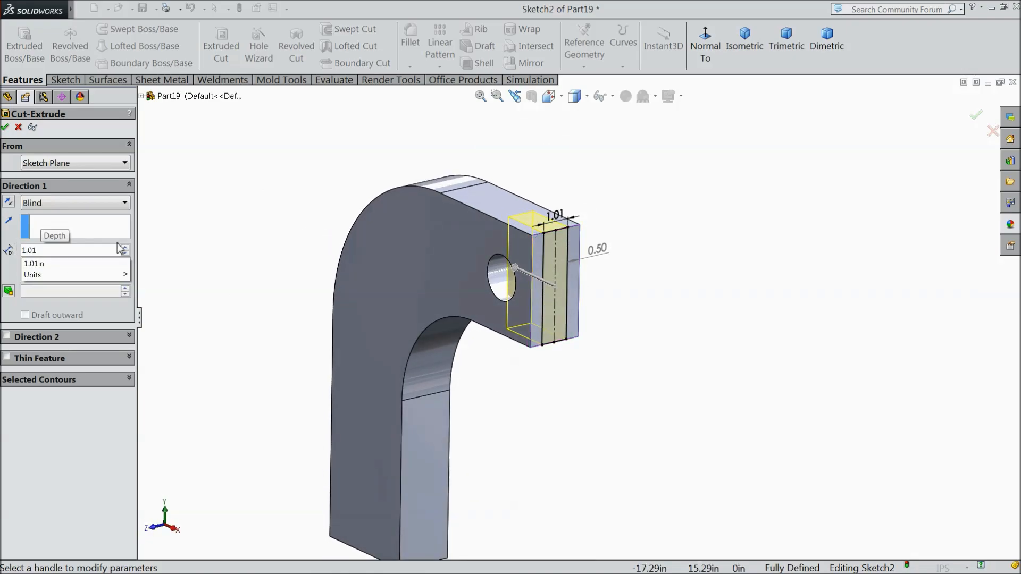
{"action": "key", "text": "Return"}
{"action": "left_click", "coordinate": [5, 127]}
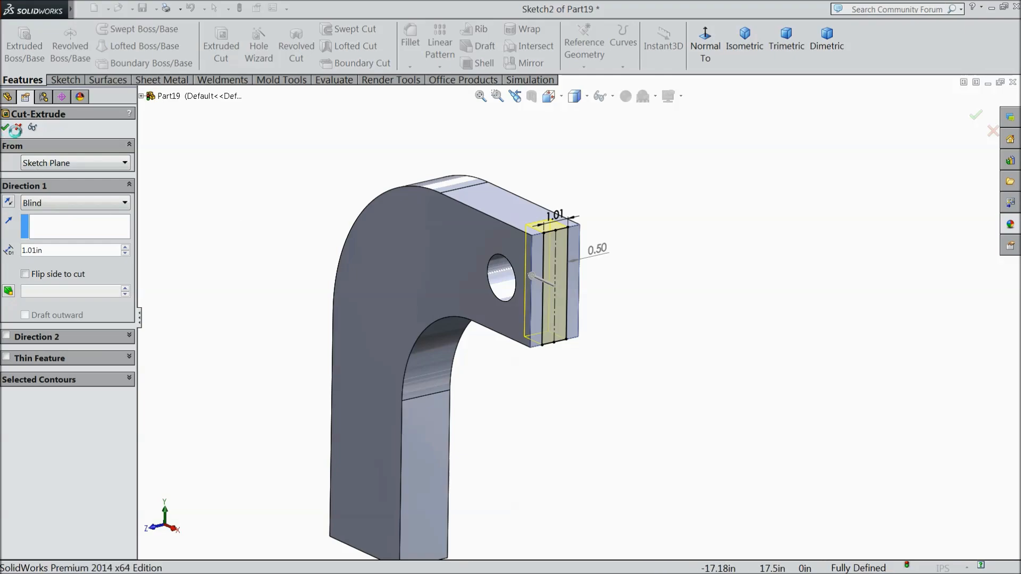
Examine the frame from several angles, including the slot cut into the arm's end.
{"action": "middle_click_drag", "start_coordinate": [292, 251], "coordinate": [328, 234]}
{"action": "scroll", "coordinate": [358, 300], "scroll_direction": "up", "scroll_amount": 3}
{"action": "middle_click_drag", "start_coordinate": [358, 301], "coordinate": [393, 290]}
{"action": "scroll", "coordinate": [462, 372], "scroll_direction": "down", "scroll_amount": 2}
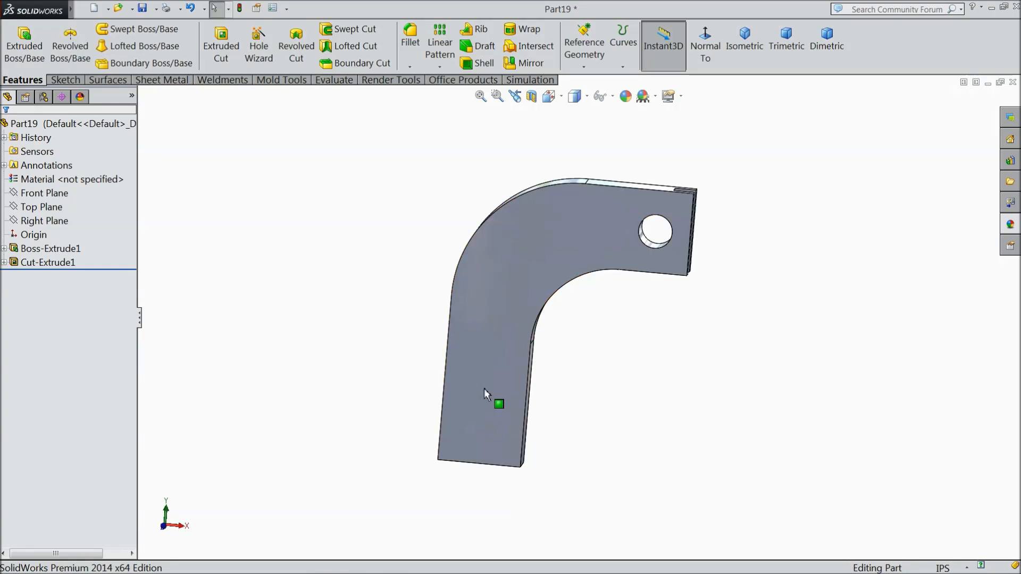
{"action": "middle_click_drag", "start_coordinate": [486, 415], "coordinate": [388, 391]}
{"action": "key", "text": "Escape"}
{"action": "scroll", "coordinate": [588, 269], "scroll_direction": "down", "scroll_amount": 2}
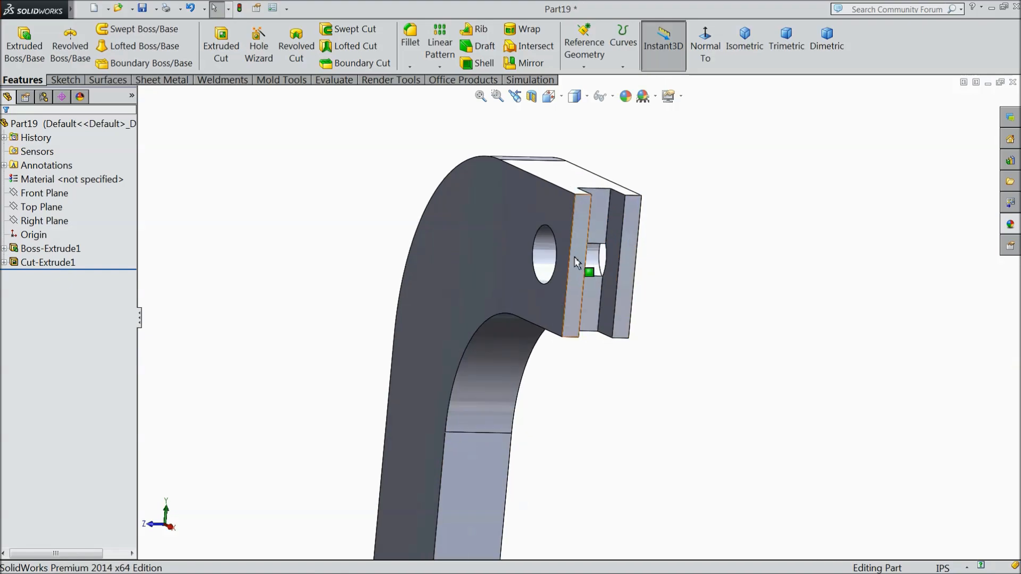
Start a Hole Wizard tapped hole on the slotted arm's end face, ANSI Inch standard, size 1/4-20.
{"action": "left_click", "coordinate": [580, 258]}
{"action": "left_click", "coordinate": [705, 45]}
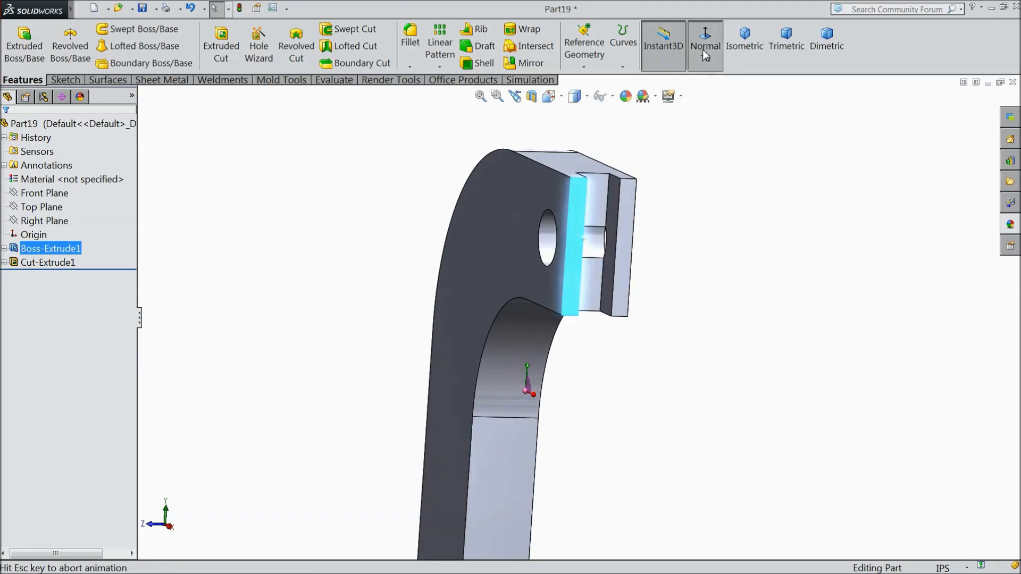
{"action": "left_click", "coordinate": [262, 60]}
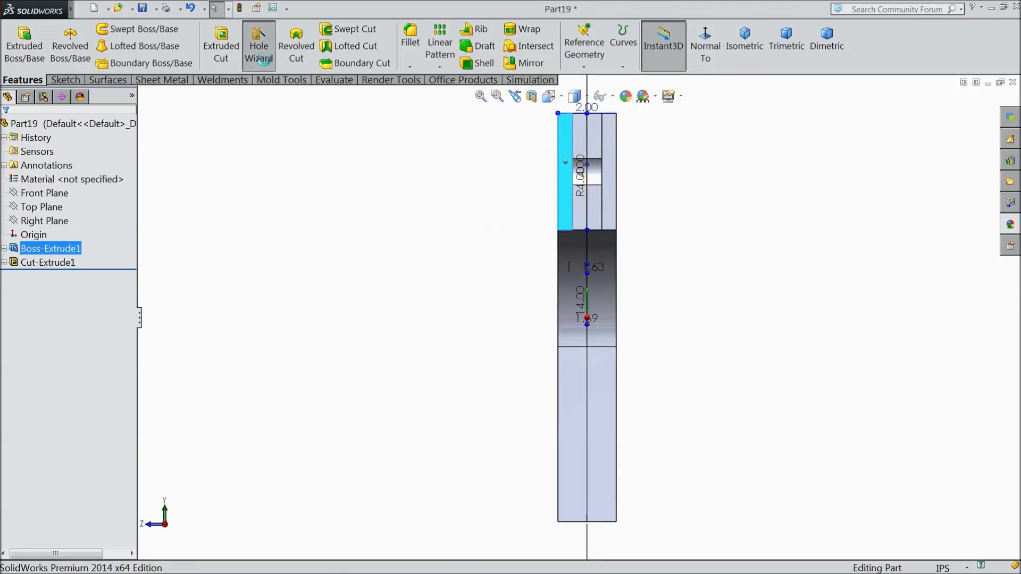
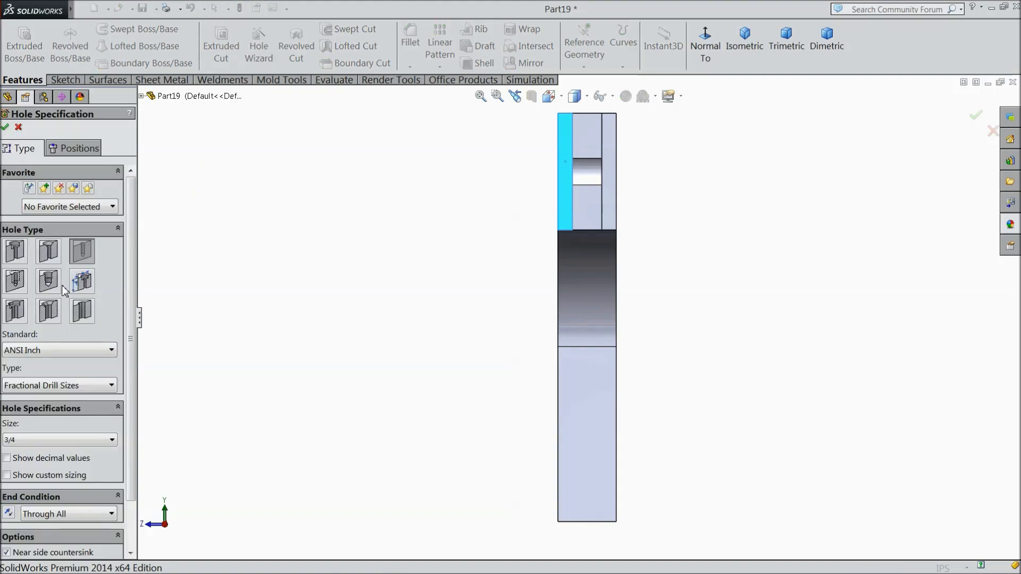
{"action": "left_click", "coordinate": [16, 280]}
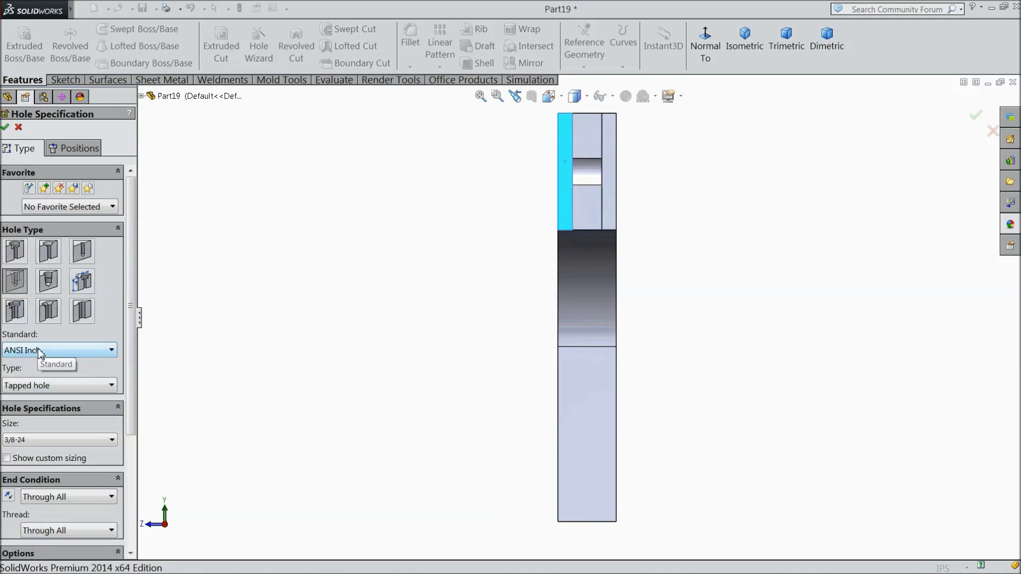
{"action": "left_click", "coordinate": [32, 441]}
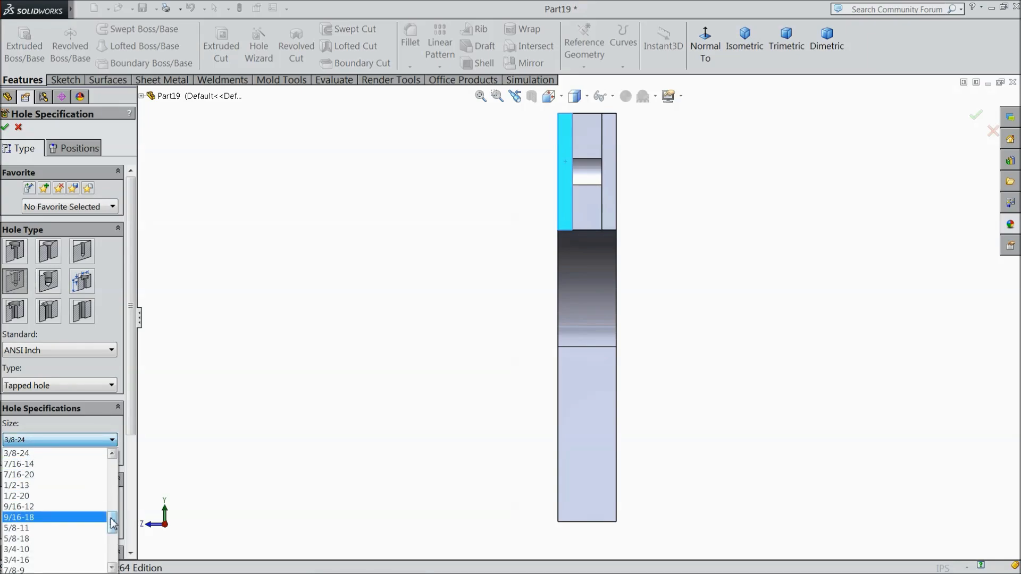
{"action": "left_click_drag", "start_coordinate": [113, 524], "coordinate": [116, 495]}
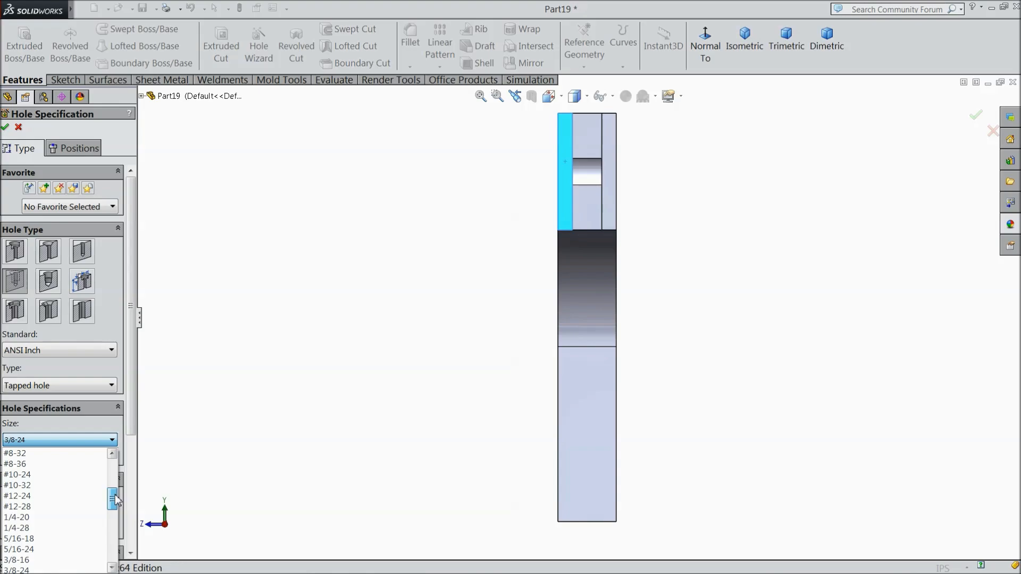
{"action": "left_click", "coordinate": [22, 518]}
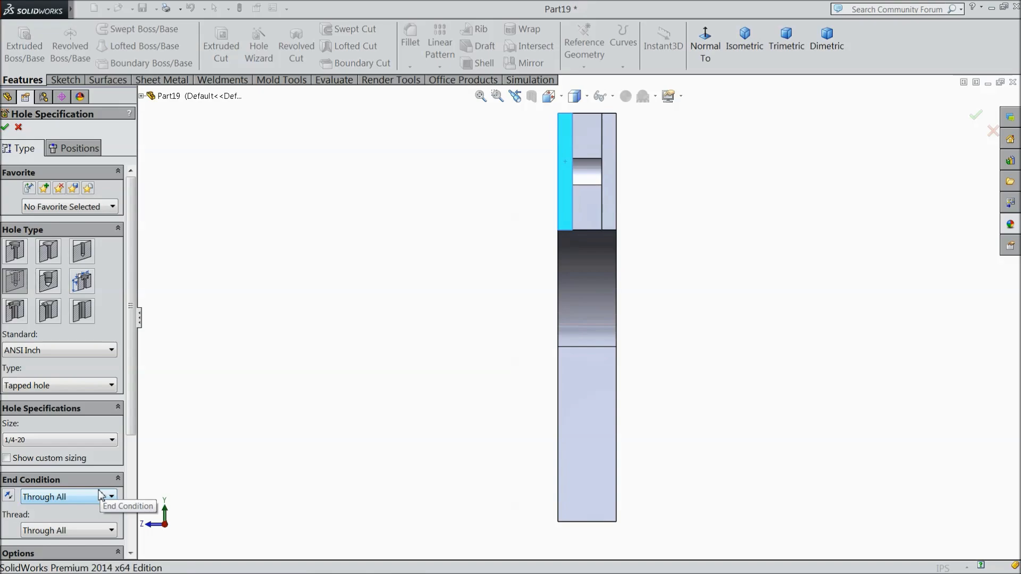
Make the tapped hole blind with a 1.00 in hole depth and a 0.75 in thread depth.
{"action": "left_click", "coordinate": [84, 498]}
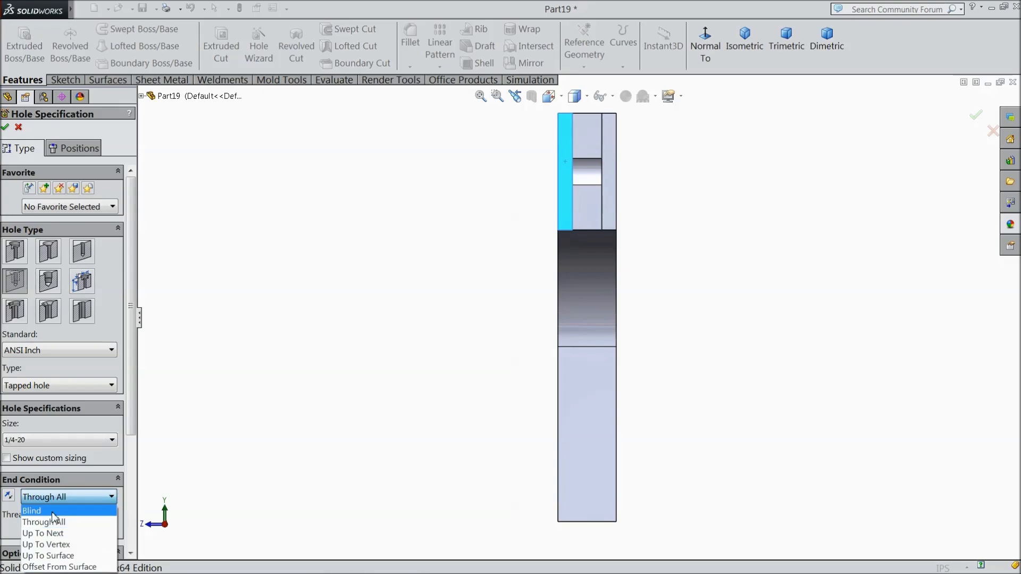
{"action": "left_click", "coordinate": [51, 509]}
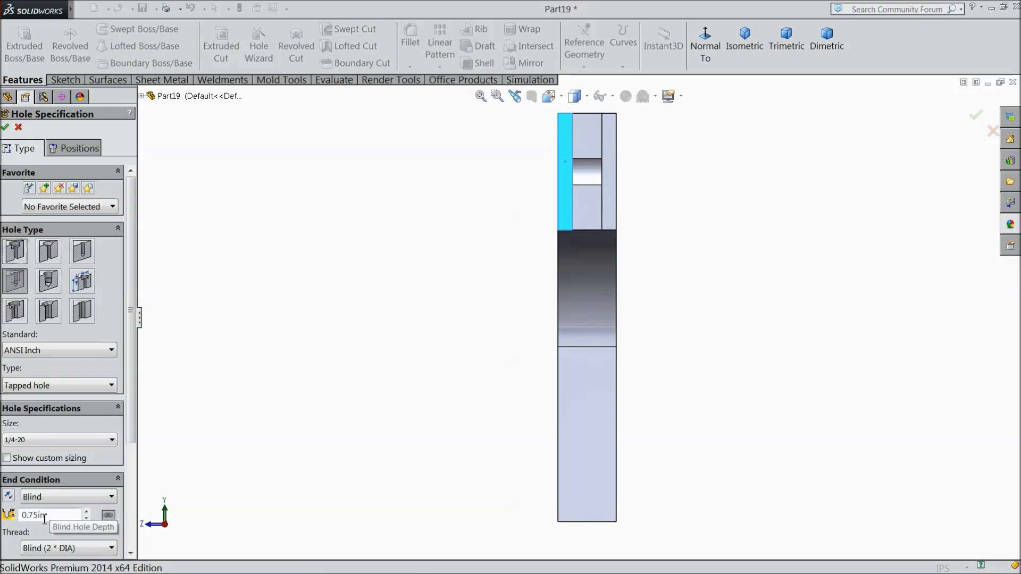
{"action": "left_click_drag", "start_coordinate": [130, 436], "coordinate": [130, 486]}
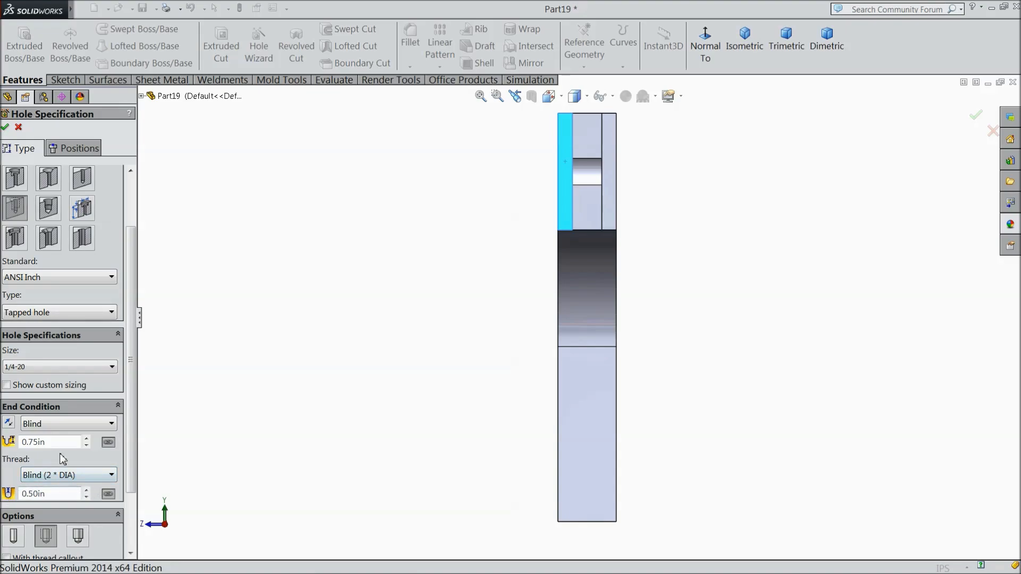
{"action": "scroll", "coordinate": [123, 440], "scroll_direction": "down", "scroll_amount": 3}
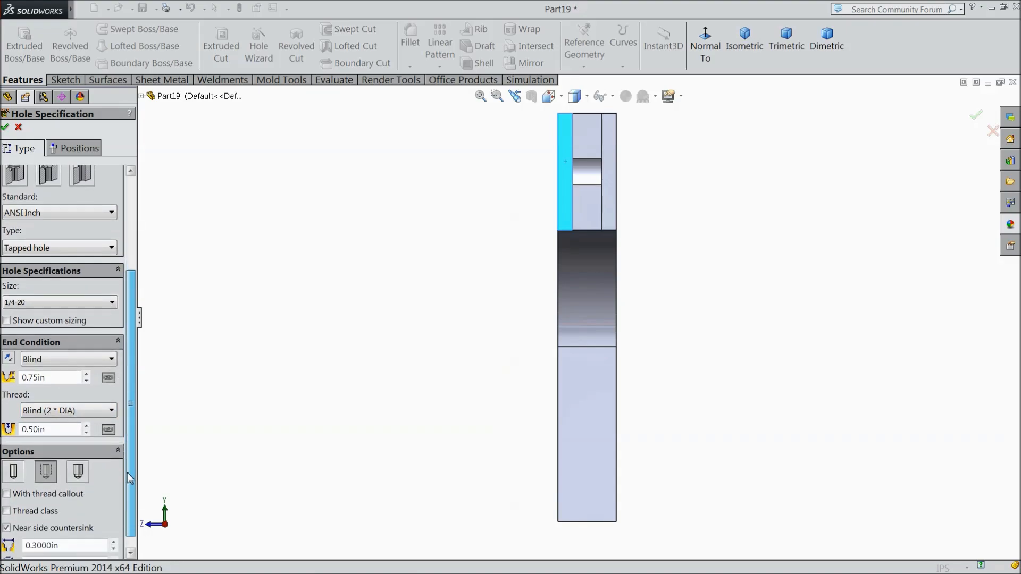
{"action": "left_click_drag", "start_coordinate": [49, 378], "coordinate": [34, 378]}
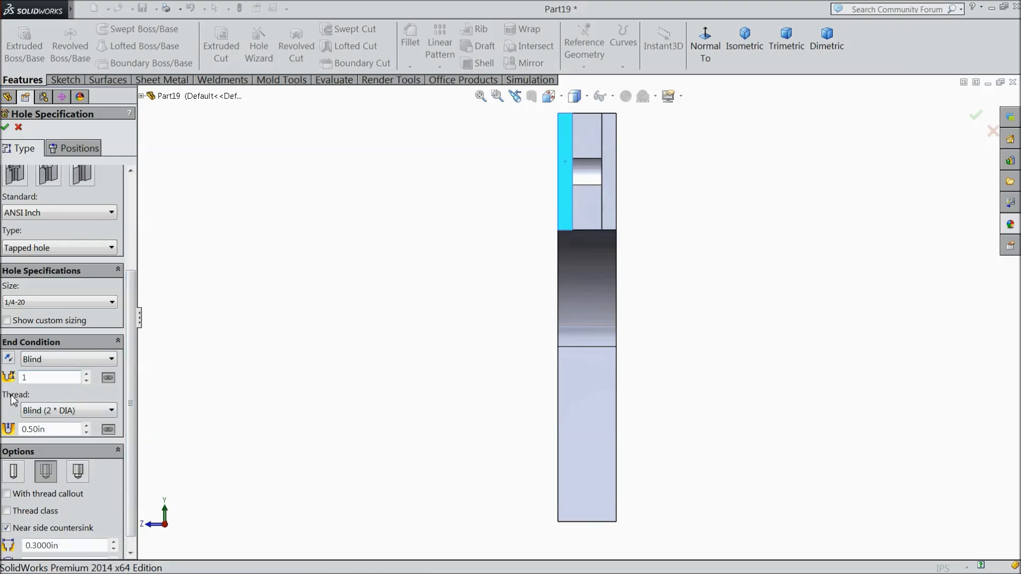
{"action": "type", "text": "1"}
{"action": "key", "text": "Return"}
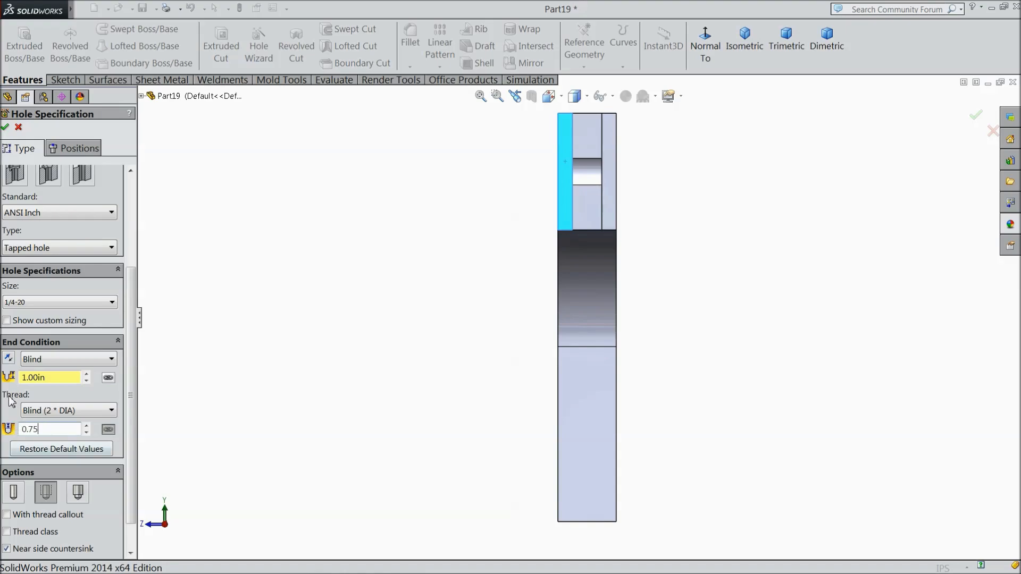
{"action": "key", "text": "Return"}
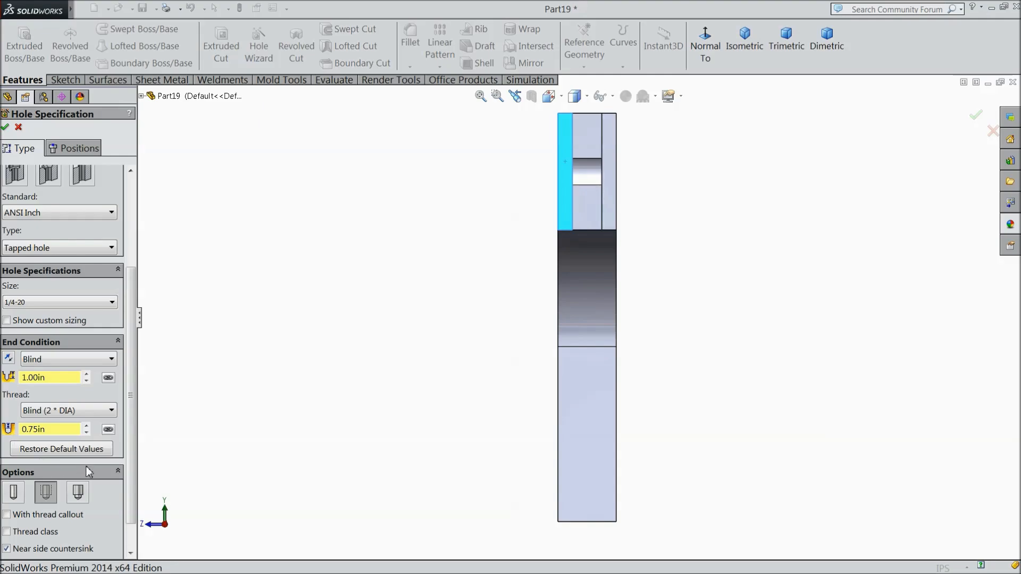
Place two hole points at the same height near the upper edge of the end face, one on each side of the slot.
{"action": "left_click", "coordinate": [68, 153]}
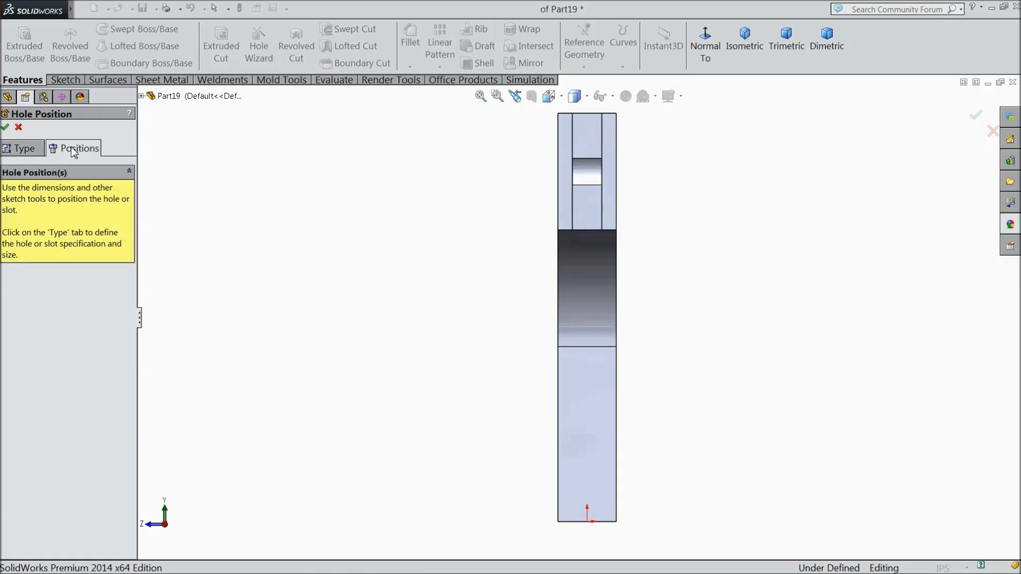
{"action": "scroll", "coordinate": [654, 159], "scroll_direction": "down", "scroll_amount": 4}
{"action": "scroll", "coordinate": [612, 171], "scroll_direction": "down", "scroll_amount": 2}
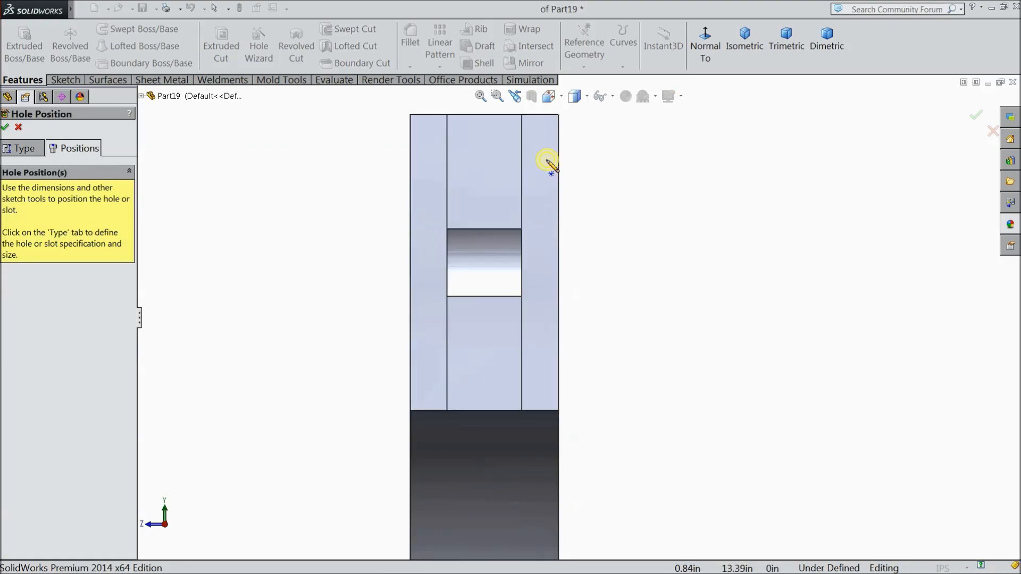
{"action": "left_click", "coordinate": [541, 155]}
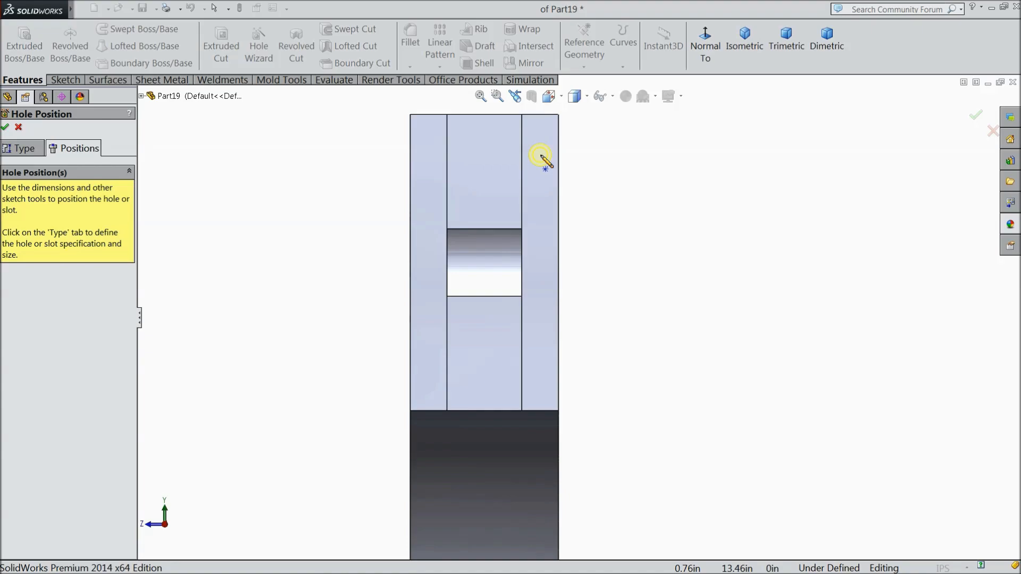
{"action": "left_click", "coordinate": [540, 155]}
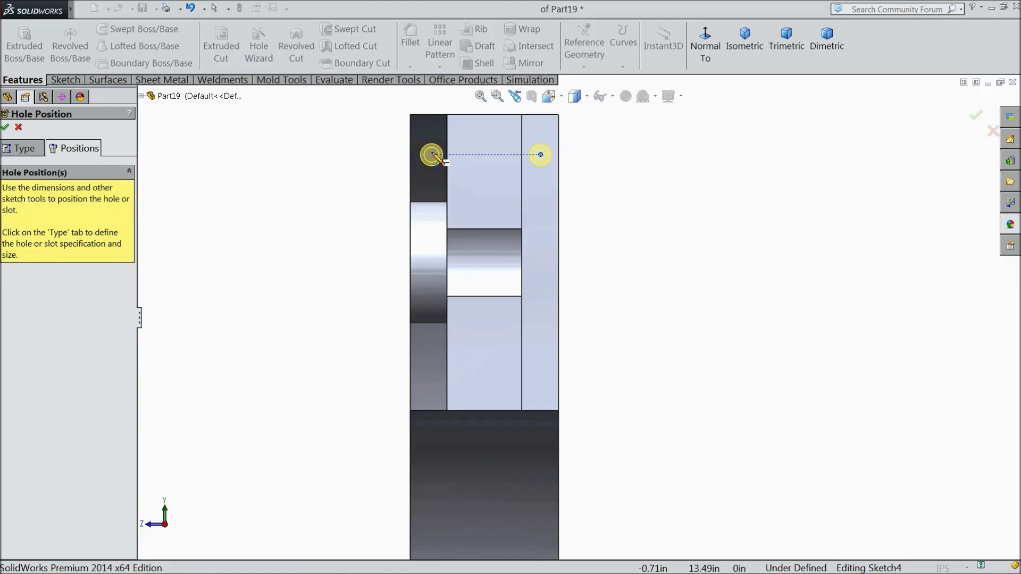
{"action": "left_click", "coordinate": [431, 155]}
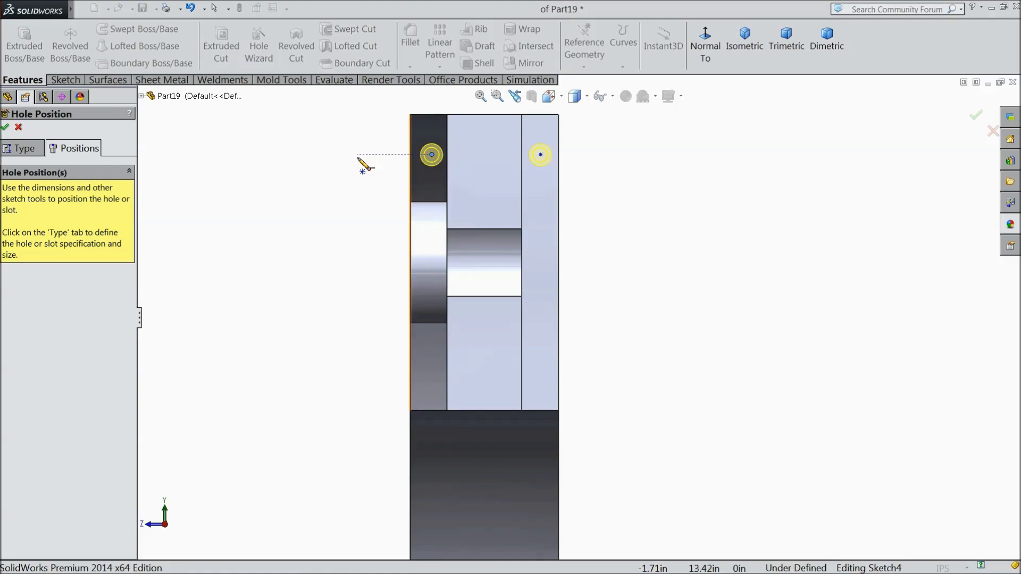
{"action": "key", "text": "Escape"}
Dimension the right-hand hole point 0.25 in from the end face's adjacent outer vertical edge.
{"action": "left_click", "coordinate": [72, 80]}
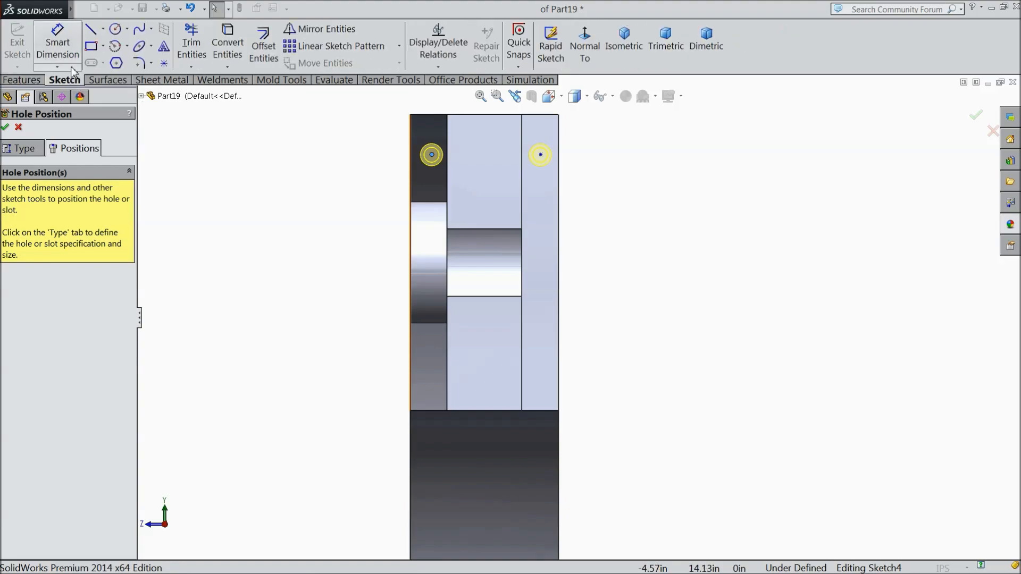
{"action": "left_click", "coordinate": [63, 48]}
{"action": "scroll", "coordinate": [486, 141], "scroll_direction": "down", "scroll_amount": 2}
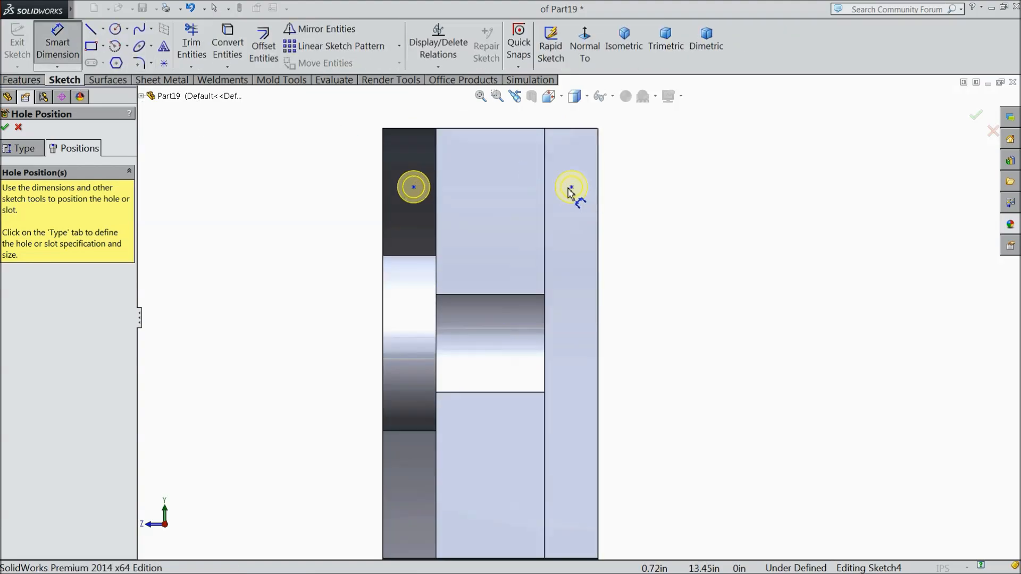
{"action": "left_click", "coordinate": [572, 188]}
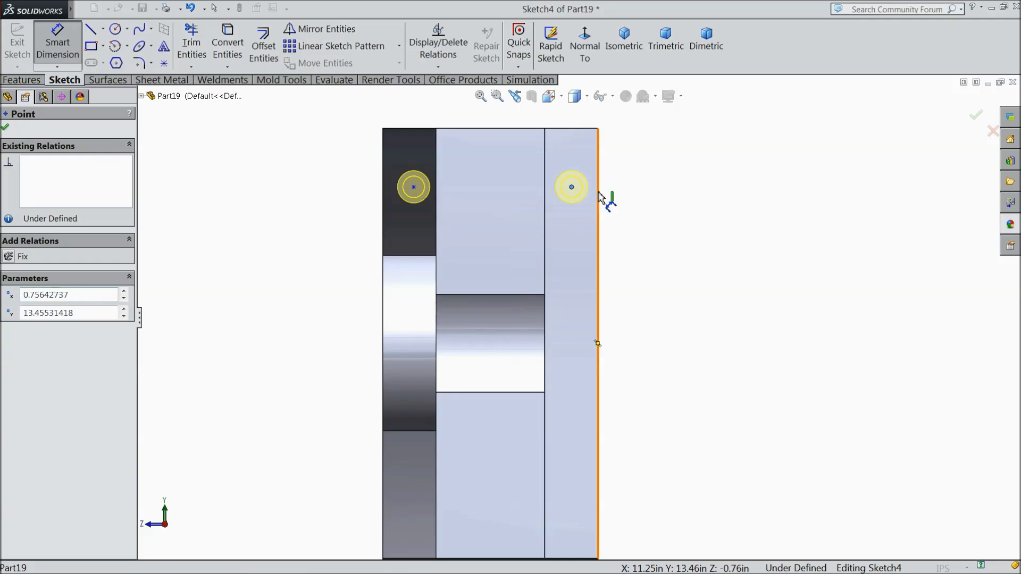
{"action": "left_click", "coordinate": [598, 198]}
{"action": "scroll", "coordinate": [579, 134], "scroll_direction": "up", "scroll_amount": 2}
{"action": "left_click", "coordinate": [586, 155]}
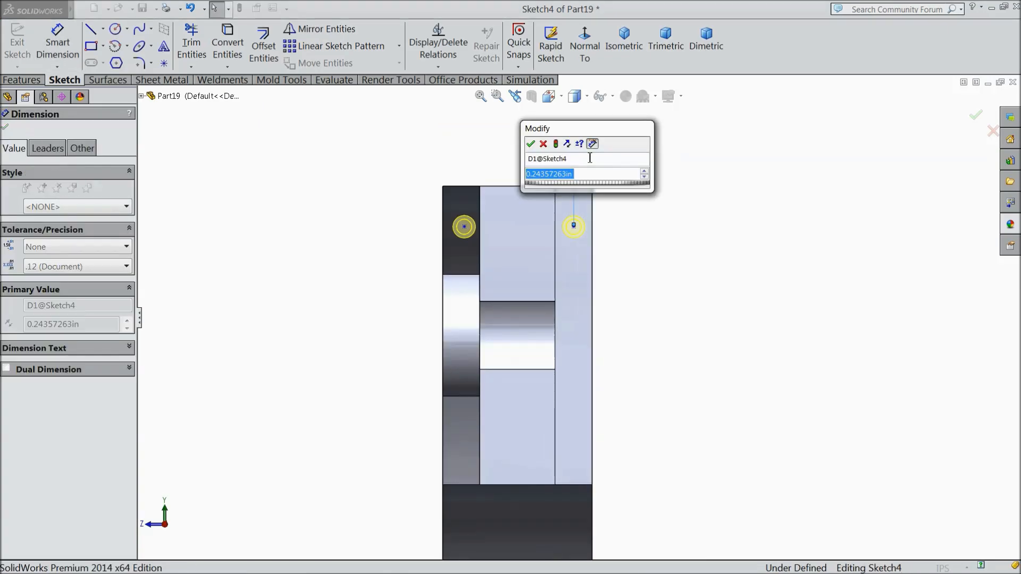
{"action": "type", "text": "0.25"}
{"action": "left_click", "coordinate": [531, 144]}
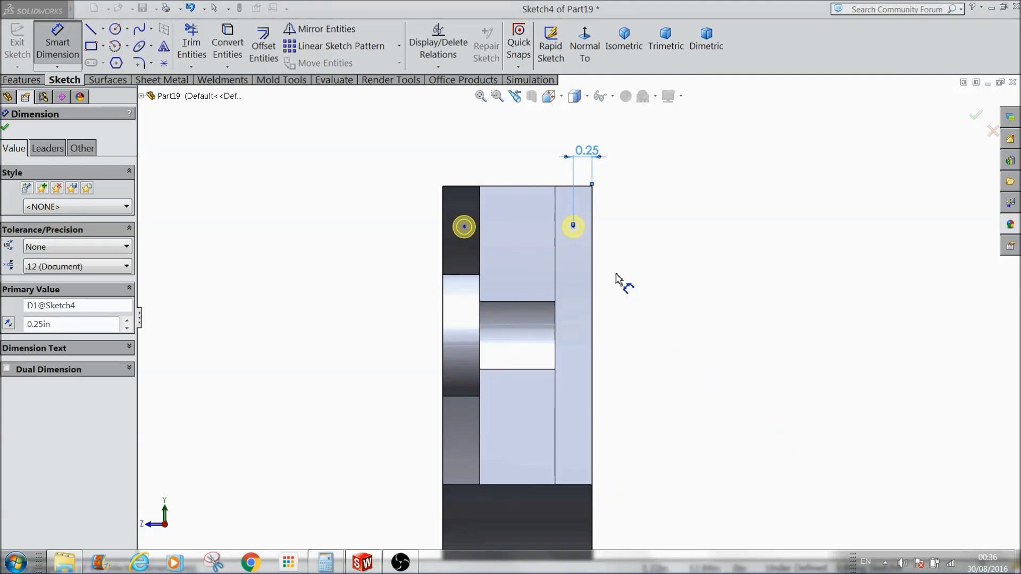
{"action": "left_click", "coordinate": [671, 321]}
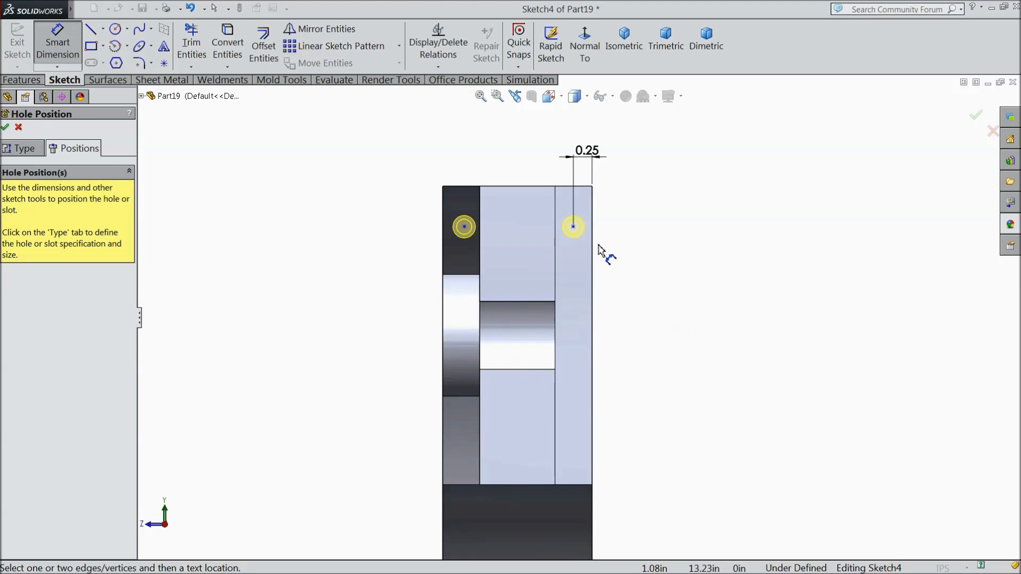
Dimension the right-hand hole point 0.5 in below the end face's top edge.
{"action": "scroll", "coordinate": [573, 190], "scroll_direction": "down", "scroll_amount": 2}
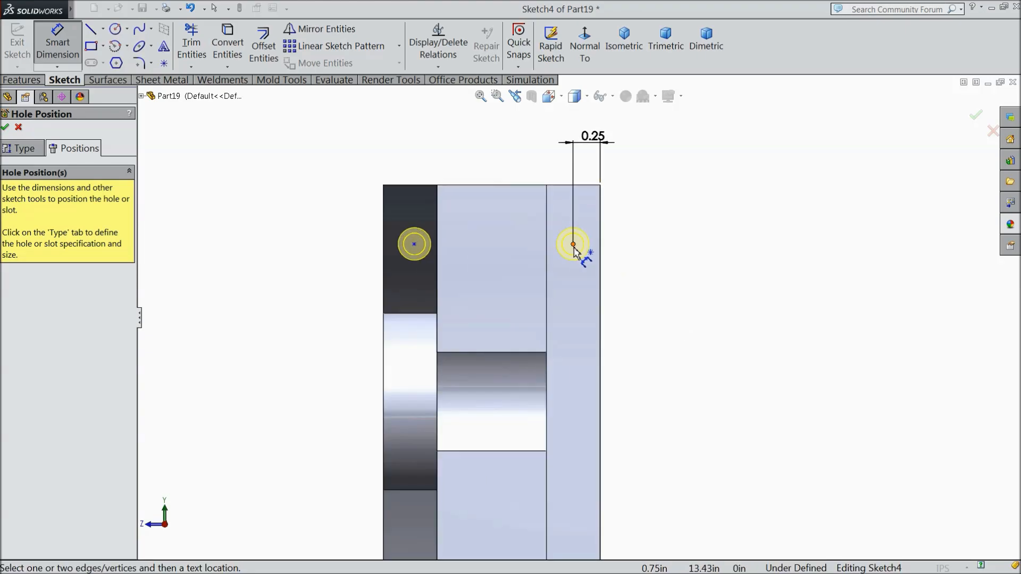
{"action": "left_click", "coordinate": [573, 244]}
{"action": "left_click", "coordinate": [566, 186]}
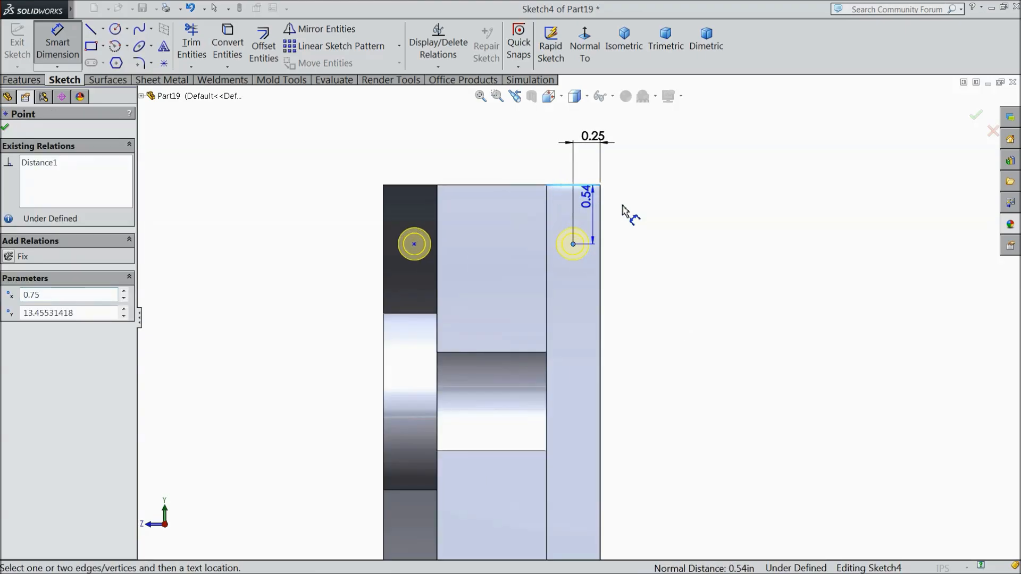
{"action": "left_click", "coordinate": [662, 213]}
{"action": "type", "text": "0.5"}
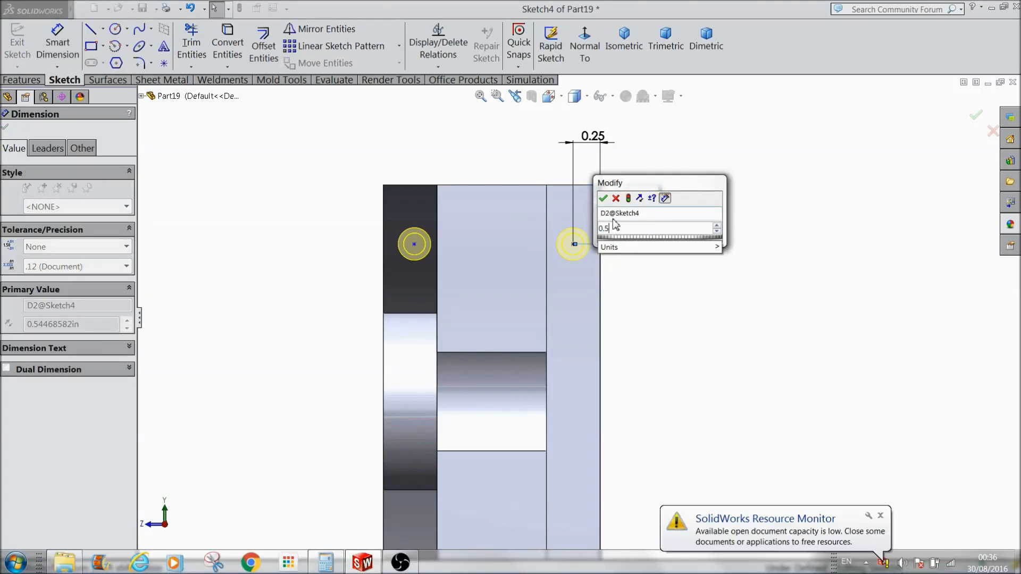
{"action": "mouse_move", "coordinate": [625, 252]}
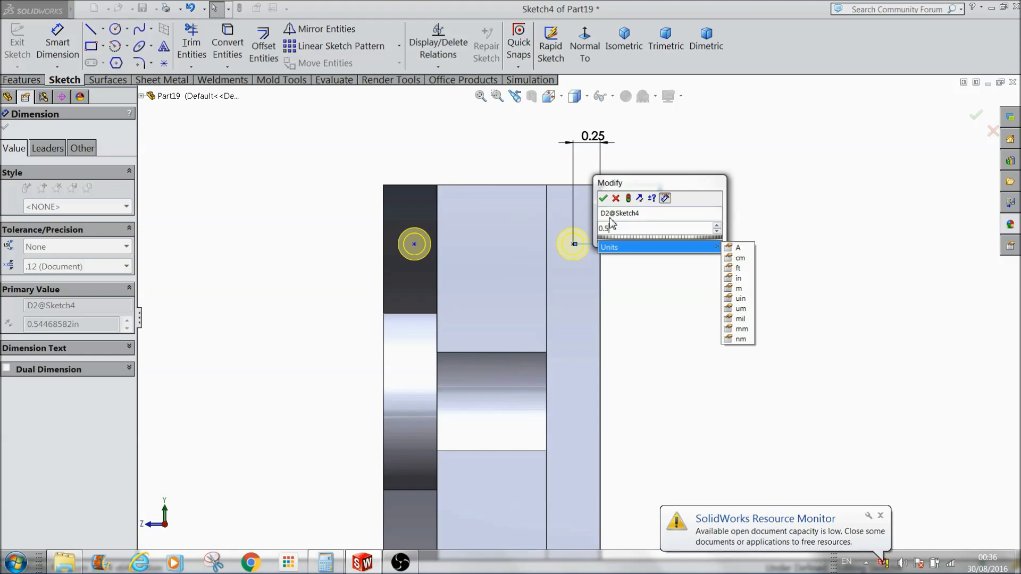
{"action": "left_click", "coordinate": [603, 198]}
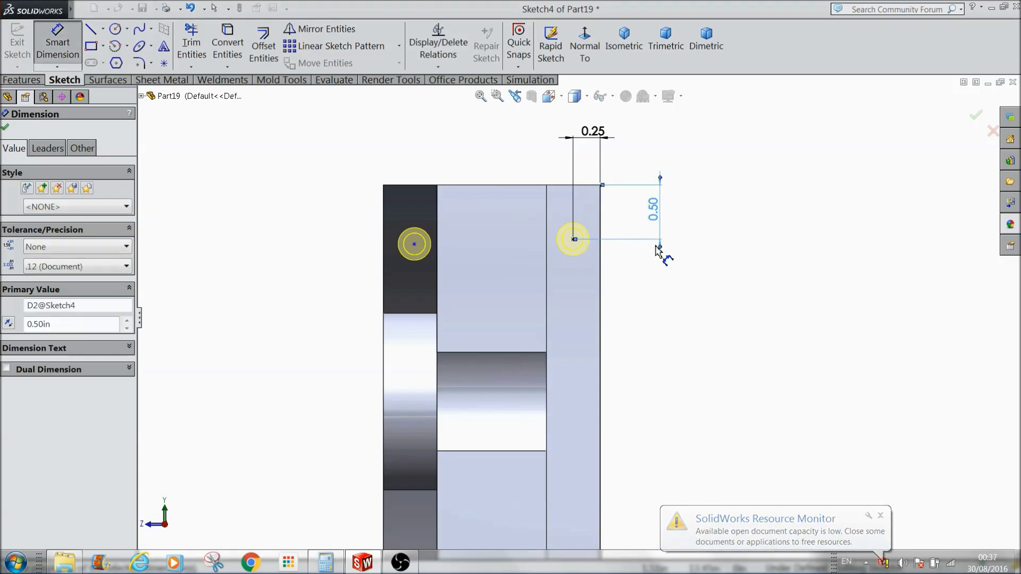
{"action": "left_click", "coordinate": [881, 517]}
{"action": "left_click", "coordinate": [784, 390]}
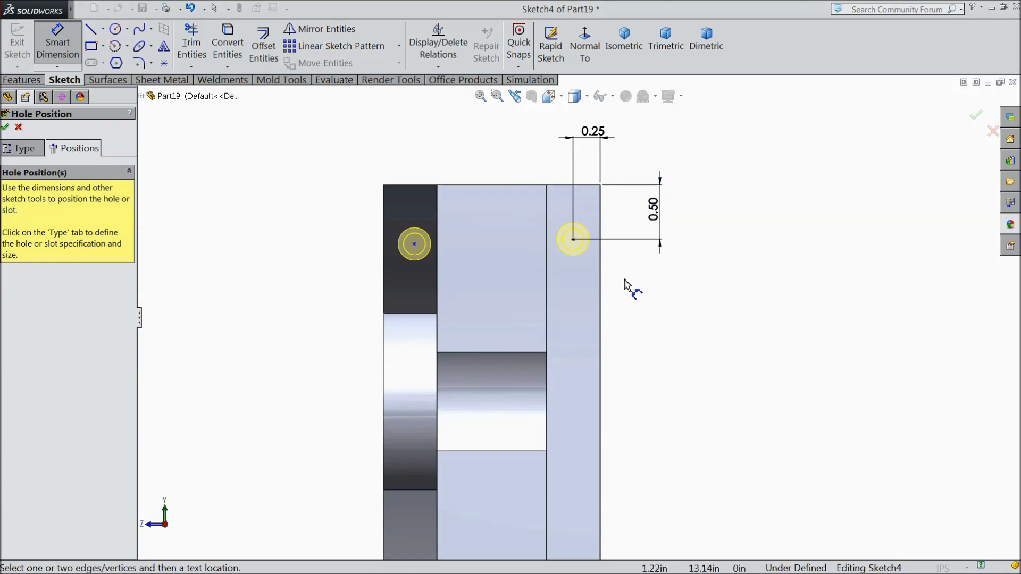
Dimension the left-hand hole point 0.25 in from the end face's adjacent outer vertical edge.
{"action": "left_click", "coordinate": [414, 244]}
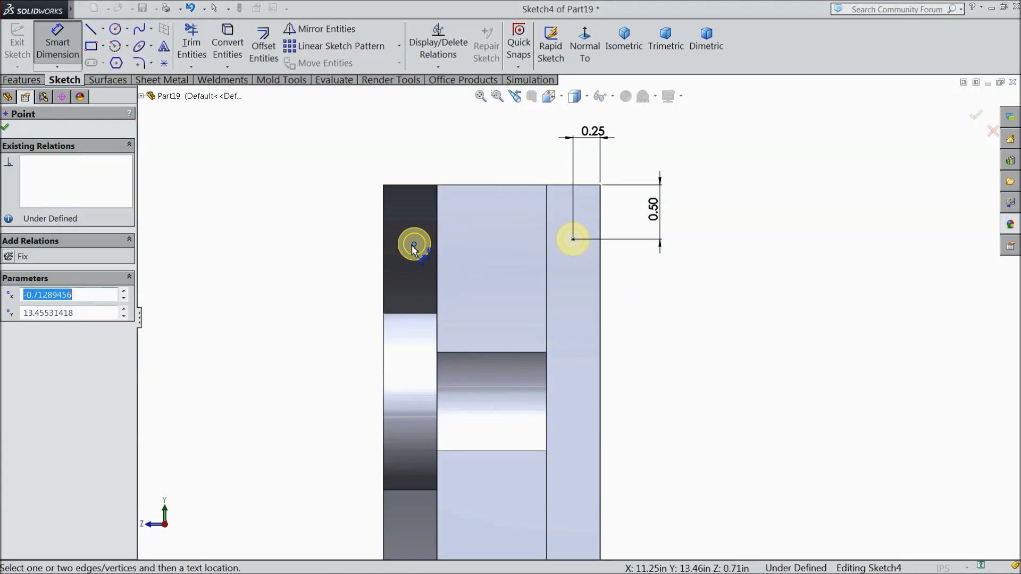
{"action": "left_click", "coordinate": [384, 248]}
{"action": "left_click", "coordinate": [404, 133]}
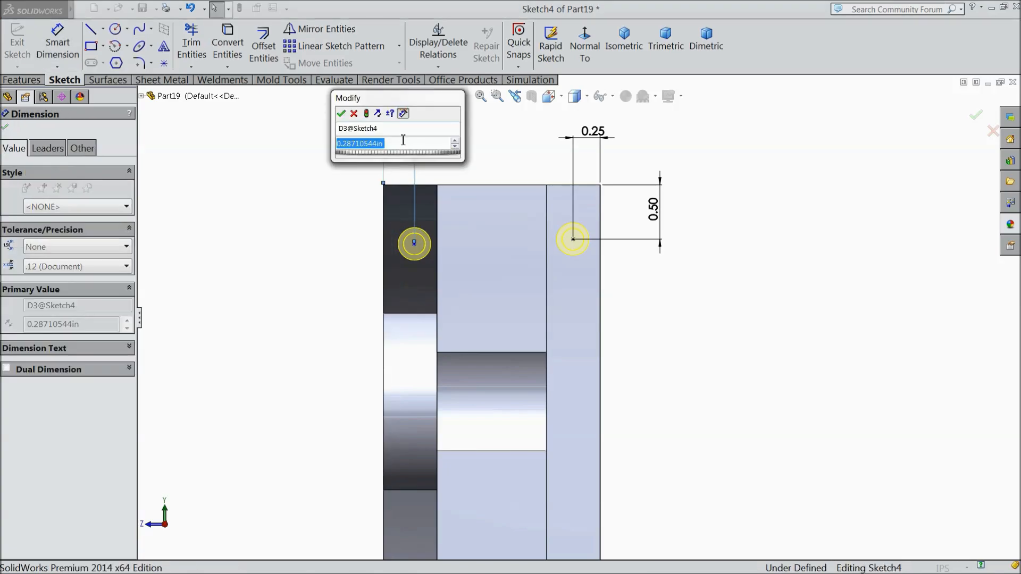
{"action": "type", "text": "0.25"}
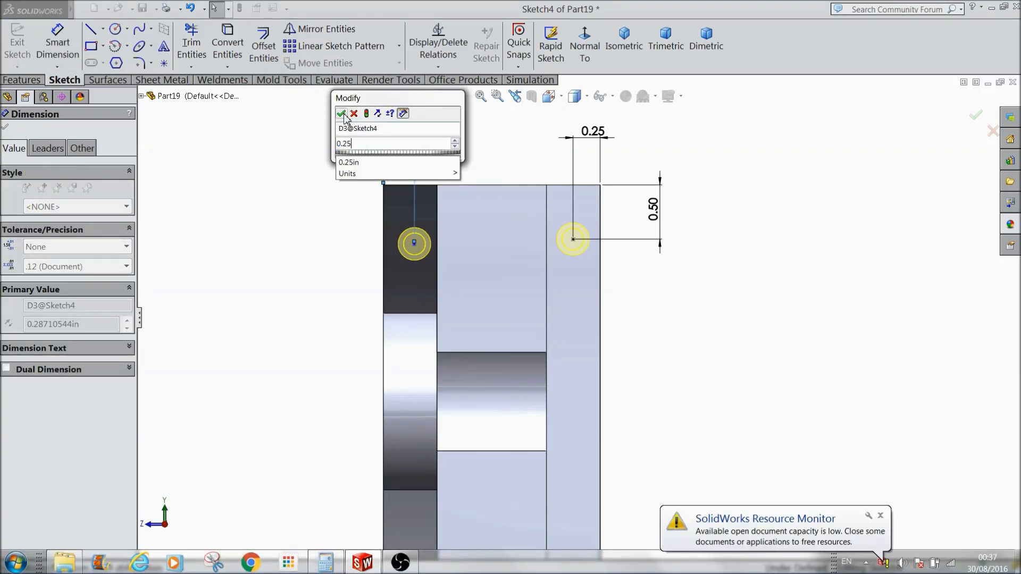
{"action": "left_click", "coordinate": [342, 114]}
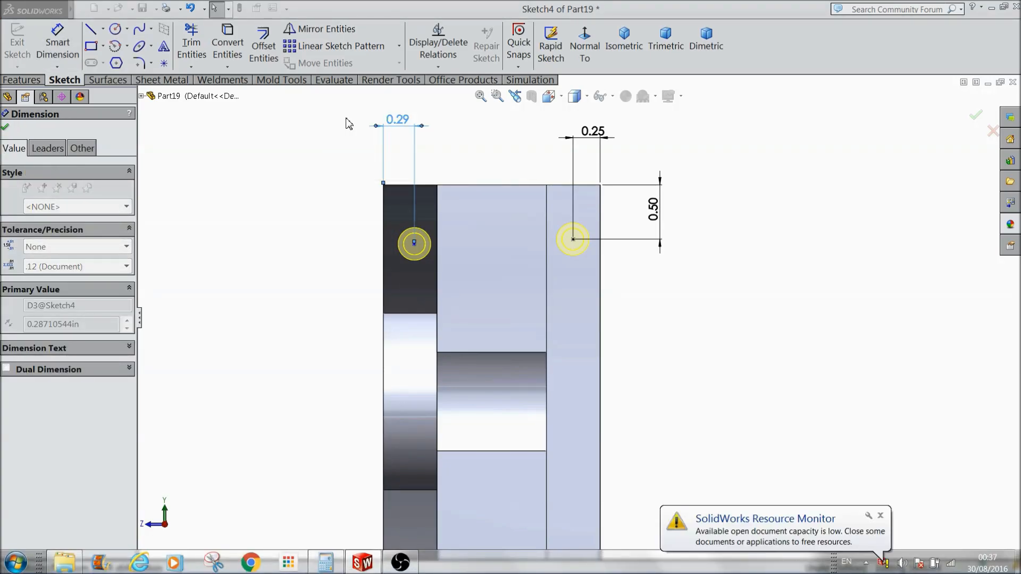
Dimension the left-hand hole point 0.5 in below the end face's top edge and finish the tapped hole feature.
{"action": "left_click", "coordinate": [881, 516]}
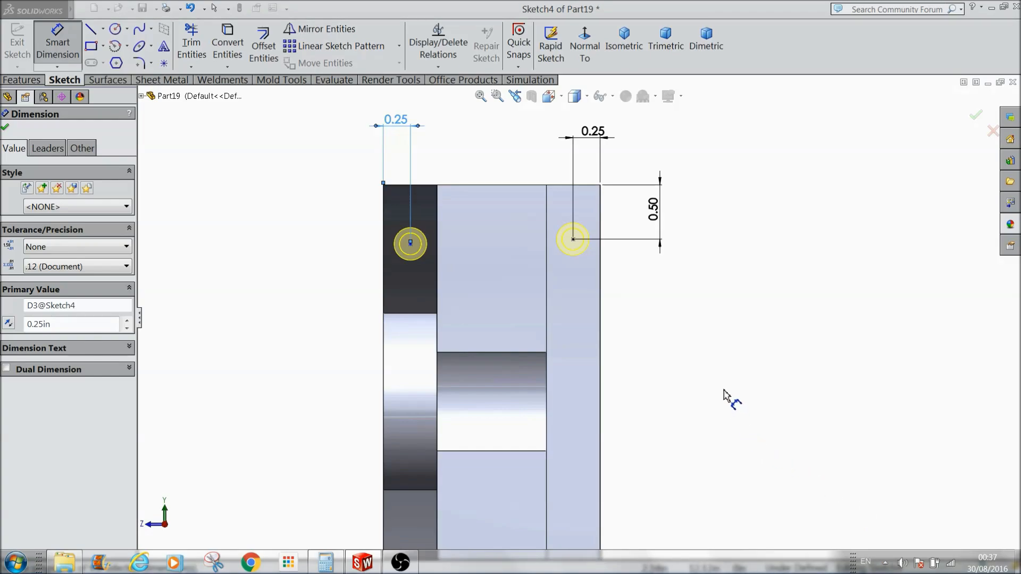
{"action": "left_click", "coordinate": [411, 244]}
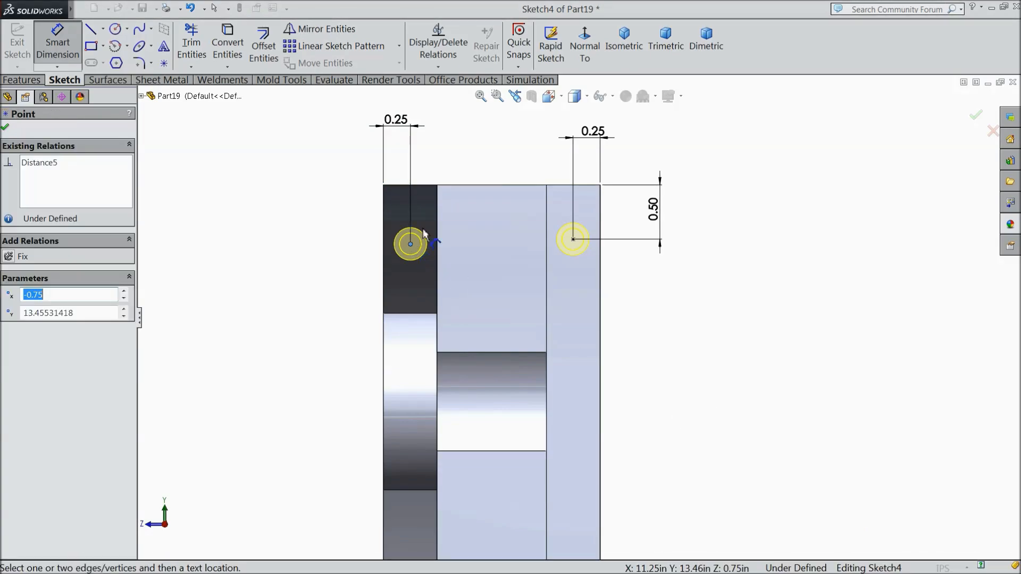
{"action": "left_click", "coordinate": [417, 185]}
{"action": "left_click", "coordinate": [363, 220]}
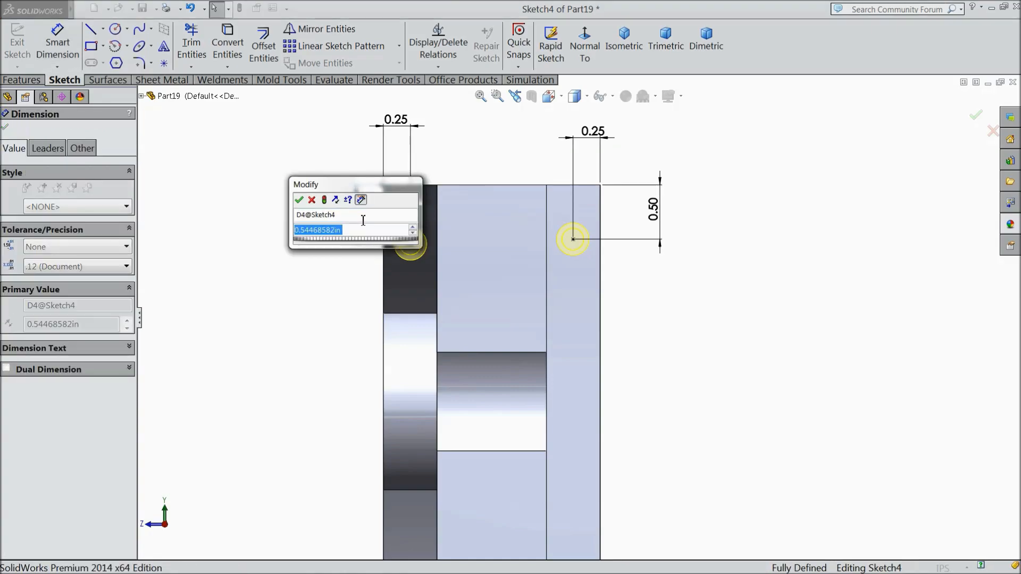
{"action": "type", "text": "0.5"}
{"action": "key", "text": "Return"}
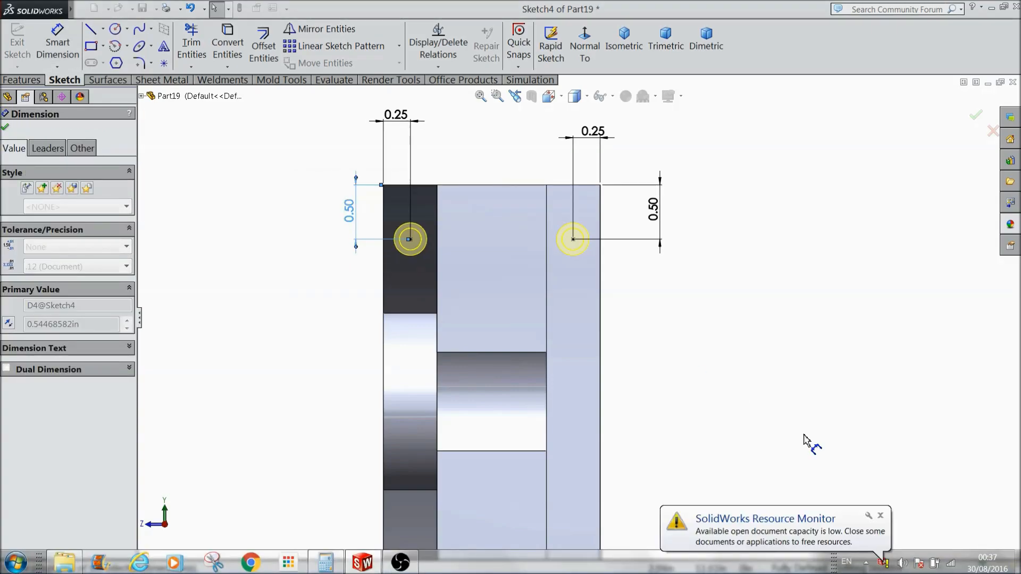
{"action": "left_click", "coordinate": [709, 395]}
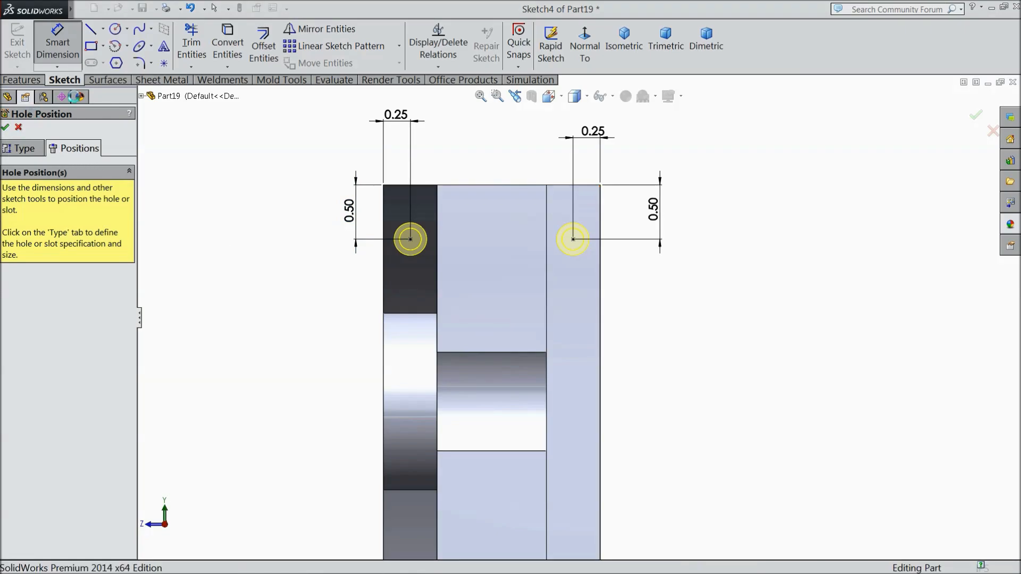
{"action": "scroll", "coordinate": [331, 239], "scroll_direction": "up", "scroll_amount": 2}
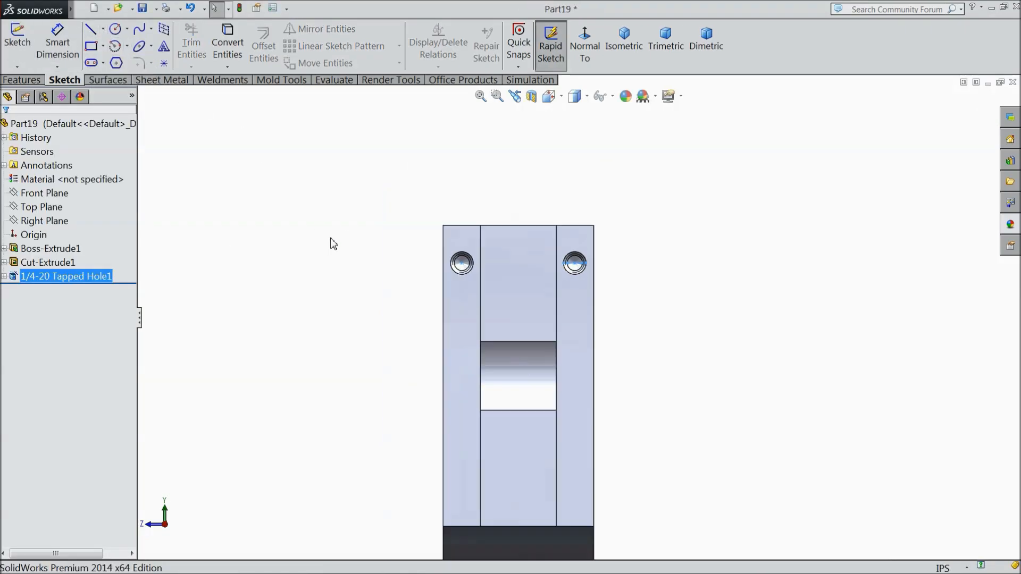
Sketch a horizontal centerline on the end face, from the midpoint of the left outer edge to beyond the right edge, and exit the sketch.
{"action": "scroll", "coordinate": [334, 244], "scroll_direction": "up", "scroll_amount": 3}
{"action": "scroll", "coordinate": [617, 349], "scroll_direction": "down", "scroll_amount": 2}
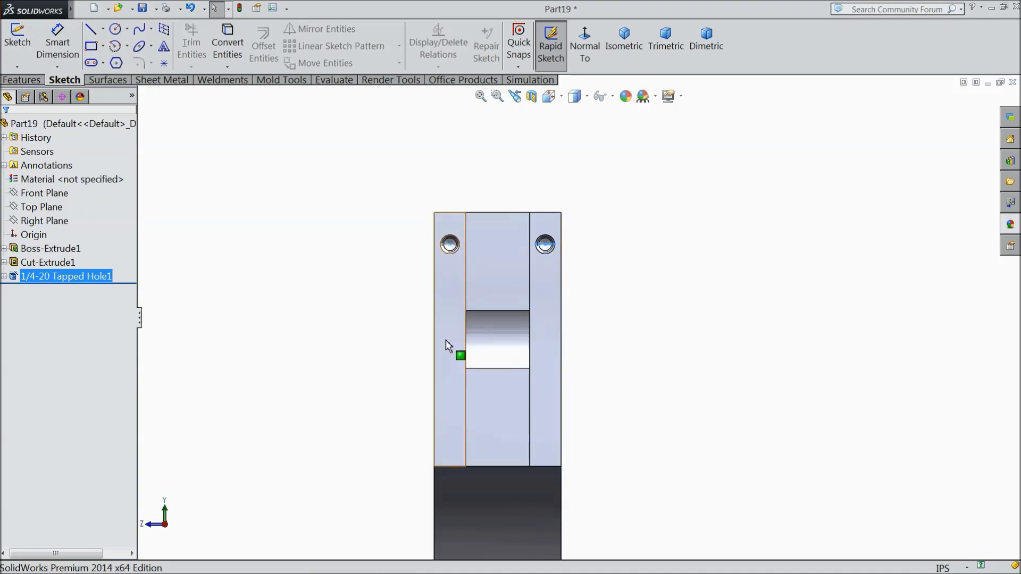
{"action": "left_click", "coordinate": [449, 329]}
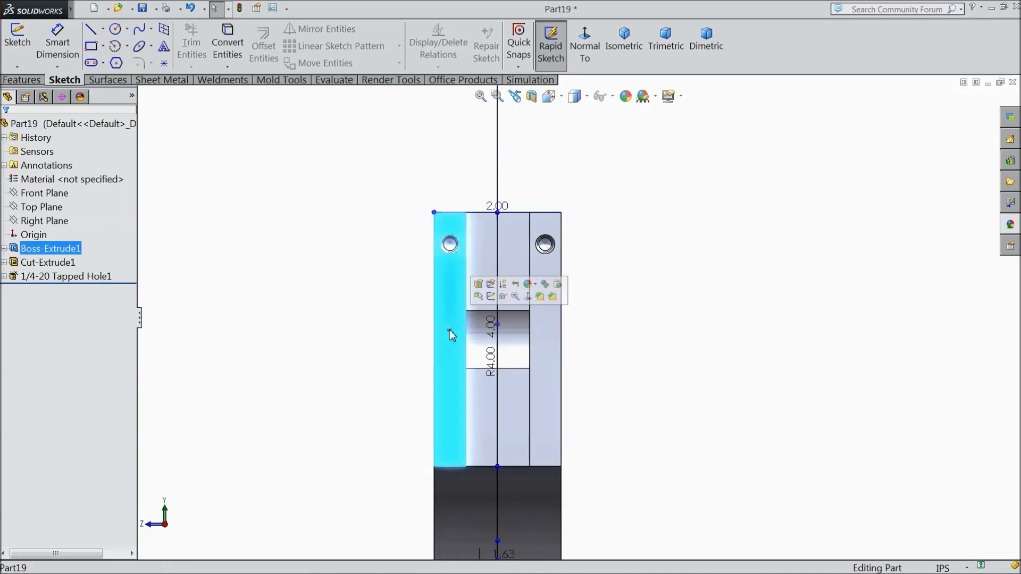
{"action": "left_click", "coordinate": [491, 297]}
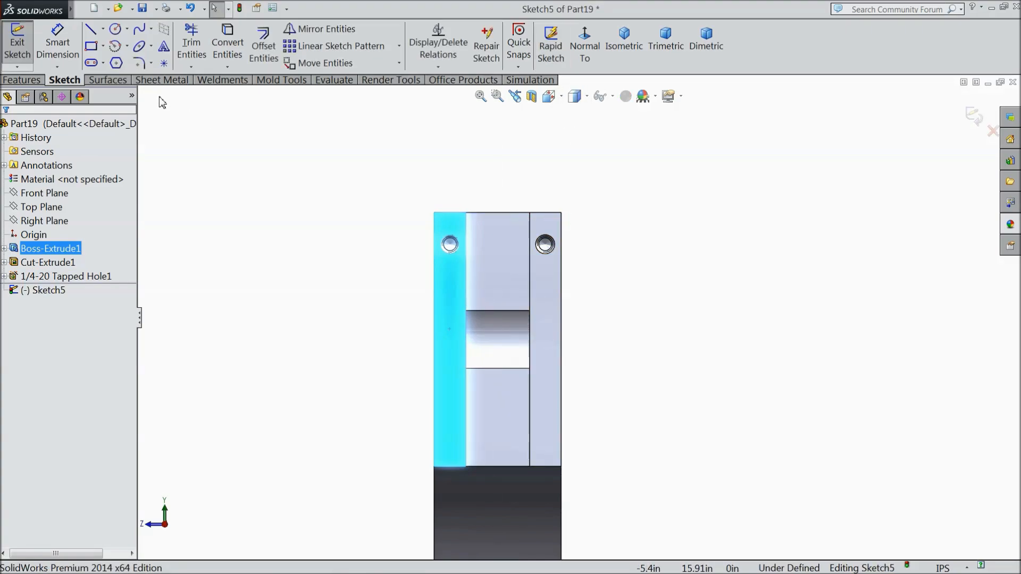
{"action": "left_click", "coordinate": [102, 29]}
{"action": "left_click", "coordinate": [109, 62]}
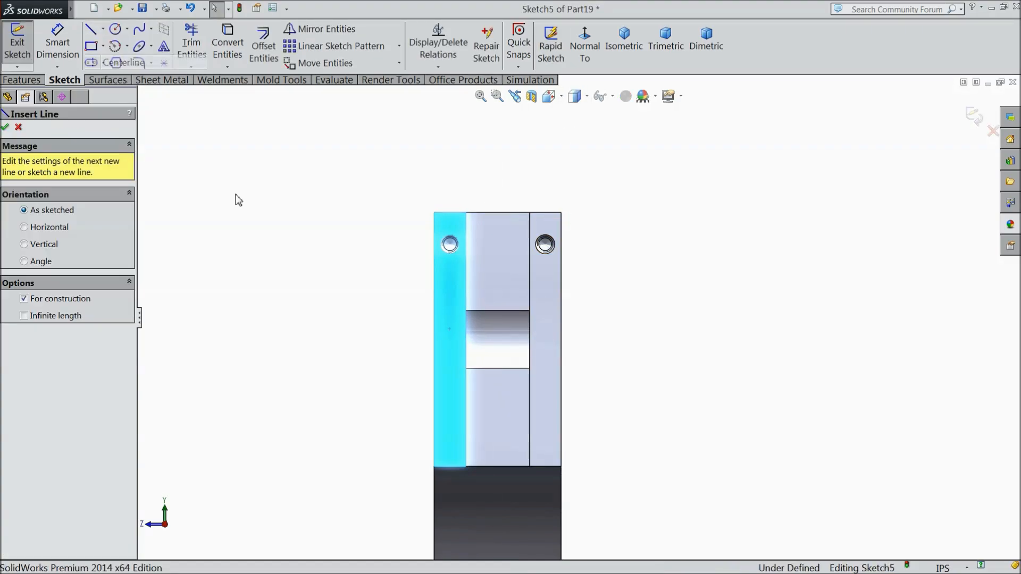
{"action": "left_click", "coordinate": [434, 340]}
{"action": "left_click", "coordinate": [598, 340]}
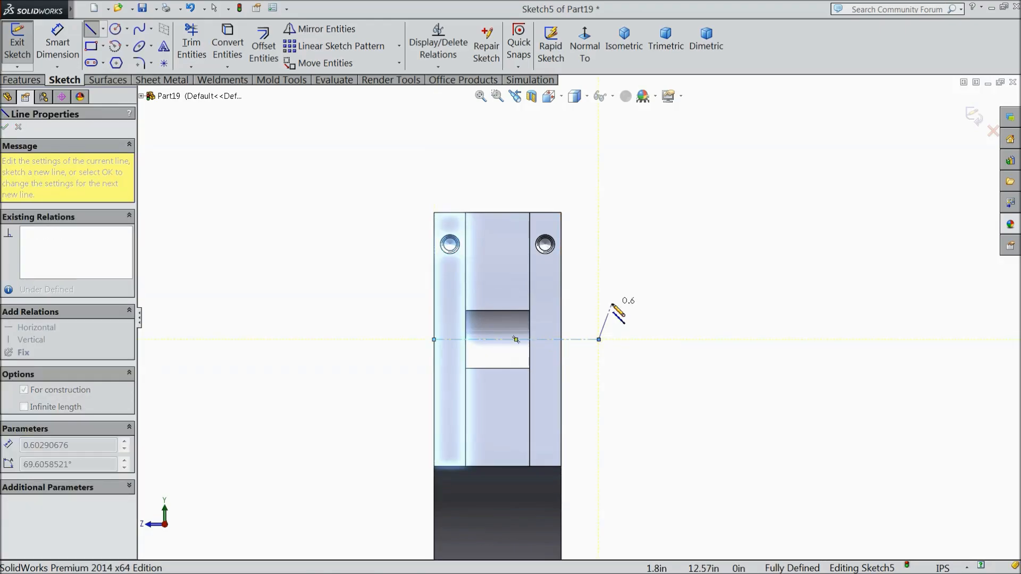
{"action": "right_click", "coordinate": [611, 319]}
{"action": "left_click", "coordinate": [663, 106]}
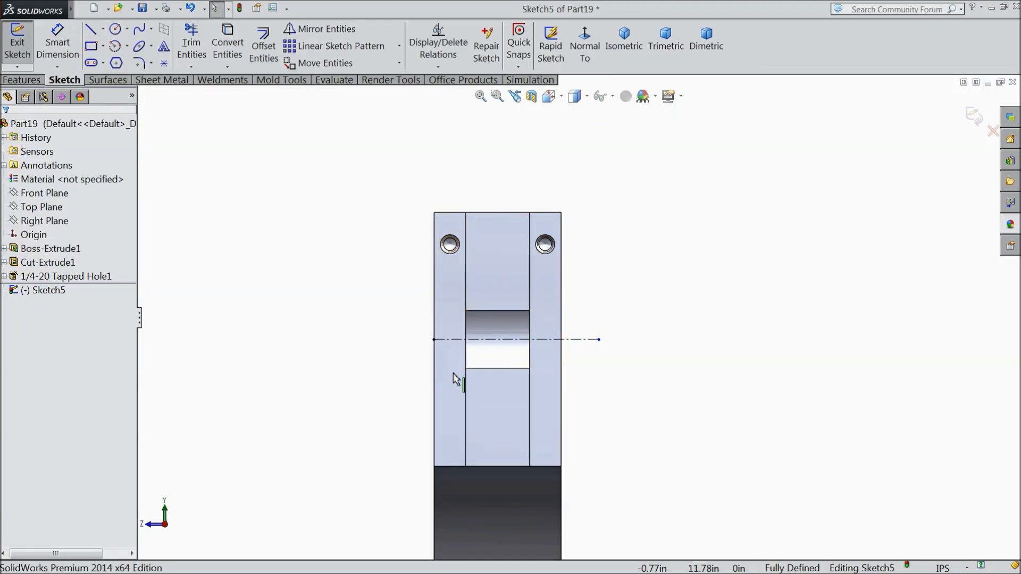
{"action": "left_click", "coordinate": [34, 81]}
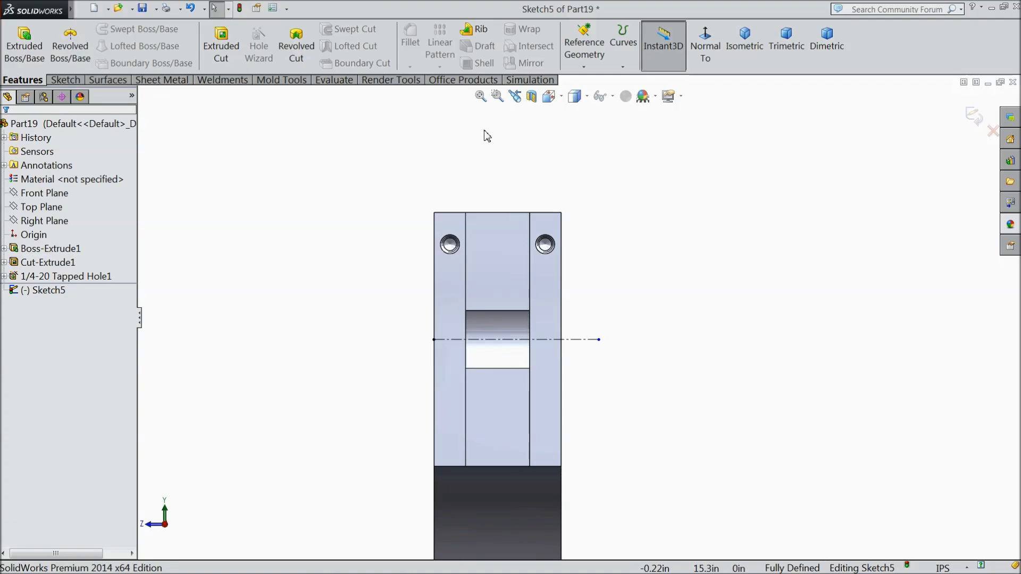
{"action": "left_click", "coordinate": [973, 116]}
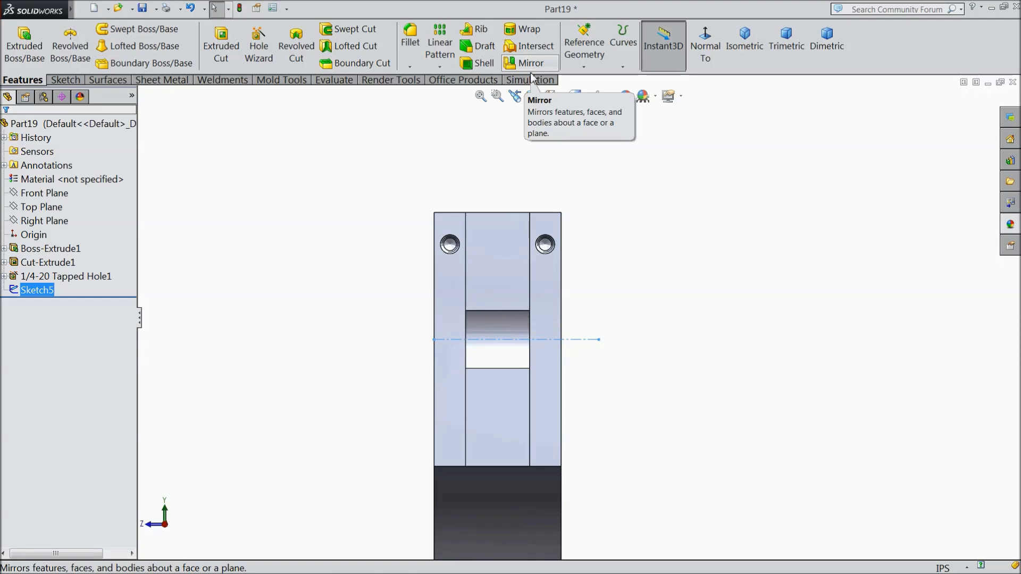
{"action": "right_click", "coordinate": [44, 296]}
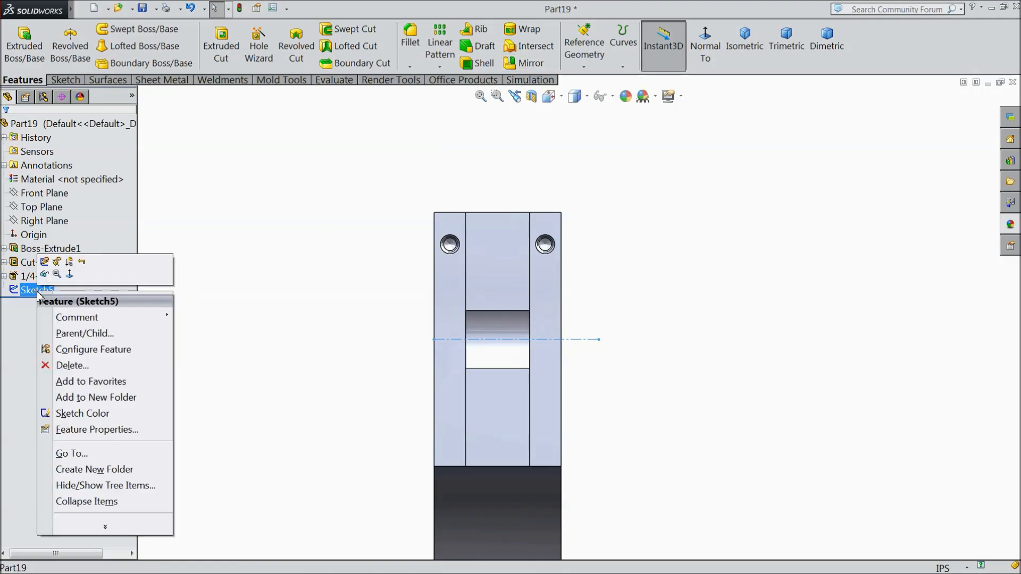
{"action": "left_click", "coordinate": [230, 232]}
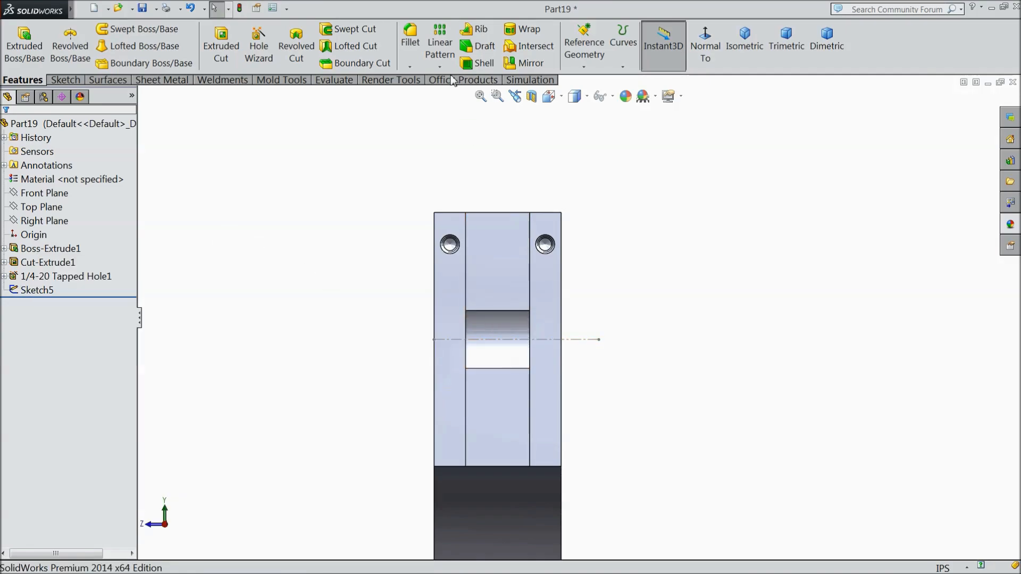
{"action": "left_click", "coordinate": [439, 68]}
{"action": "left_click", "coordinate": [456, 113]}
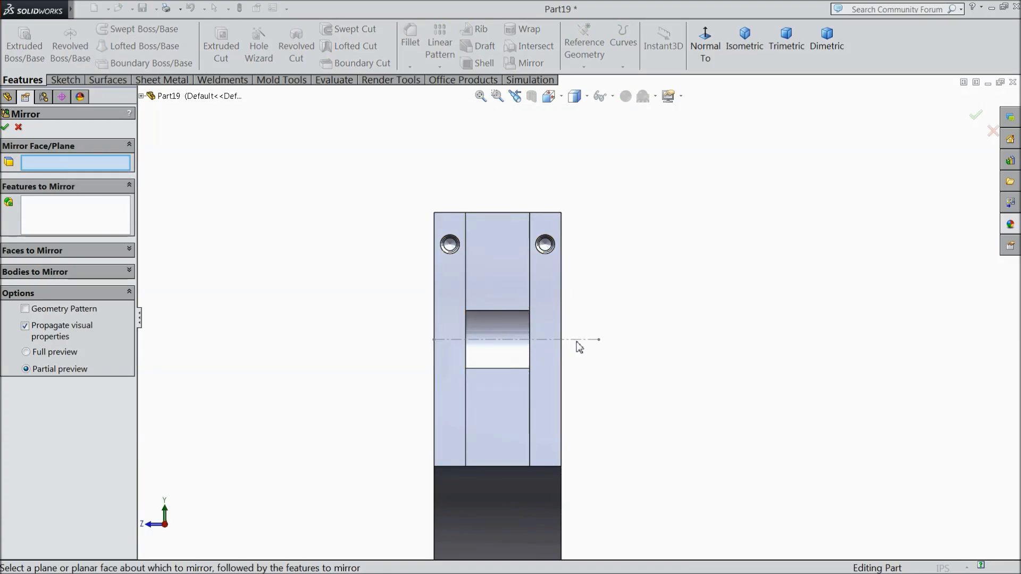
{"action": "left_click", "coordinate": [142, 97]}
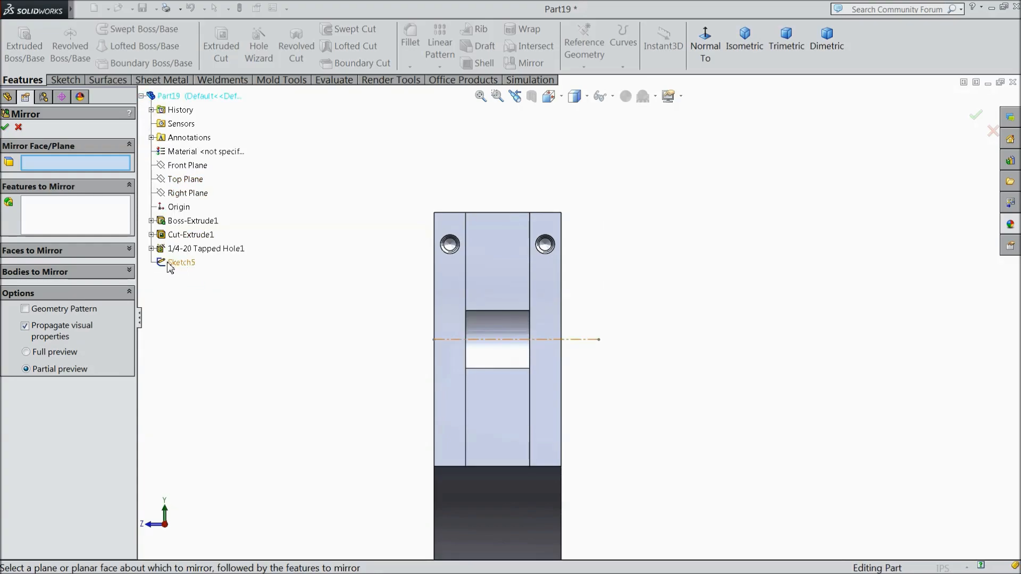
{"action": "left_click", "coordinate": [19, 129]}
Delete the centerline sketch from the part.
{"action": "right_click", "coordinate": [37, 291]}
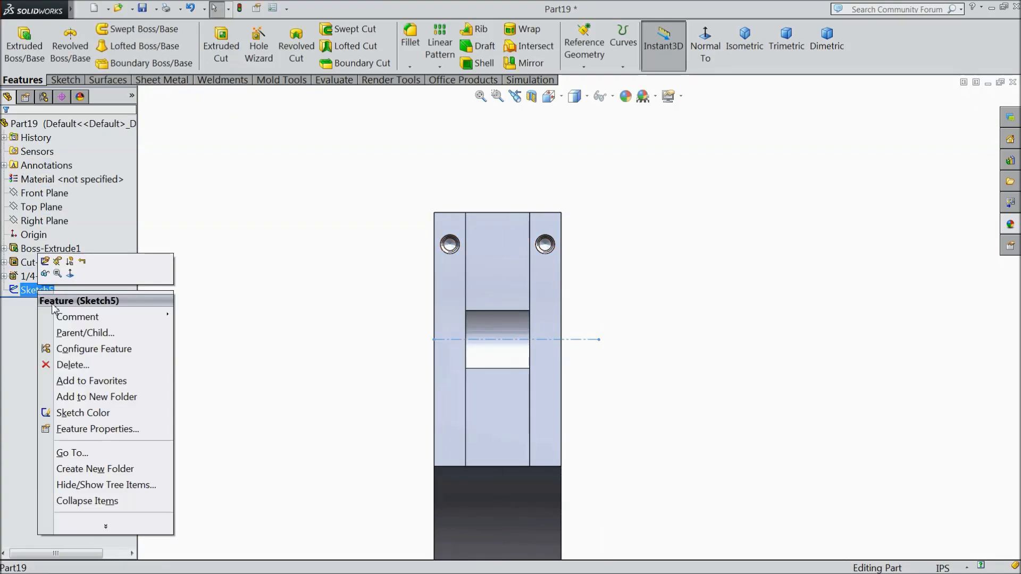
{"action": "left_click", "coordinate": [73, 366]}
{"action": "left_click", "coordinate": [596, 208]}
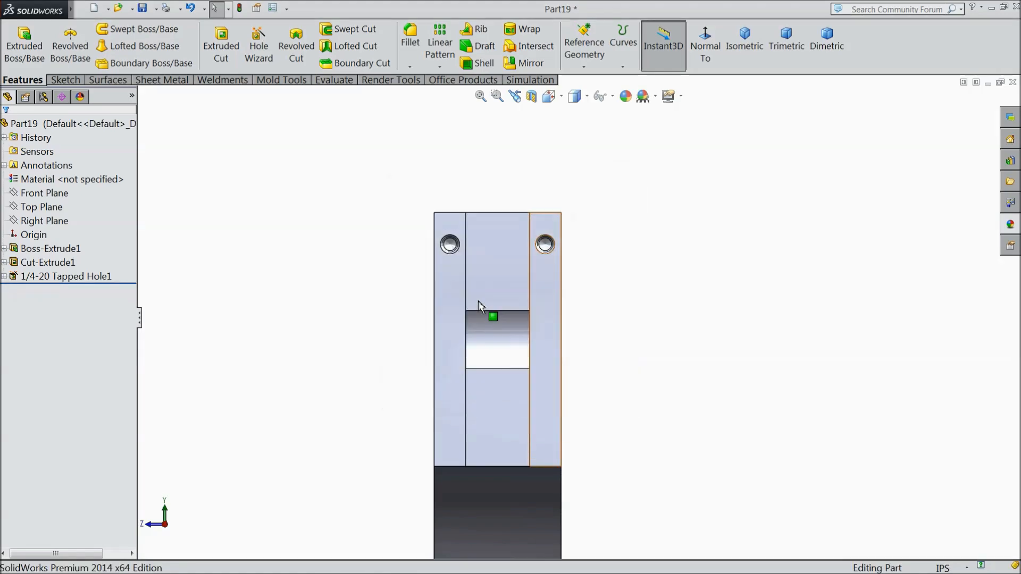
Edit the 1/4-20 tapped hole feature and add two hole points near the end face's lower edge, directly below the existing ones.
{"action": "left_click", "coordinate": [44, 277]}
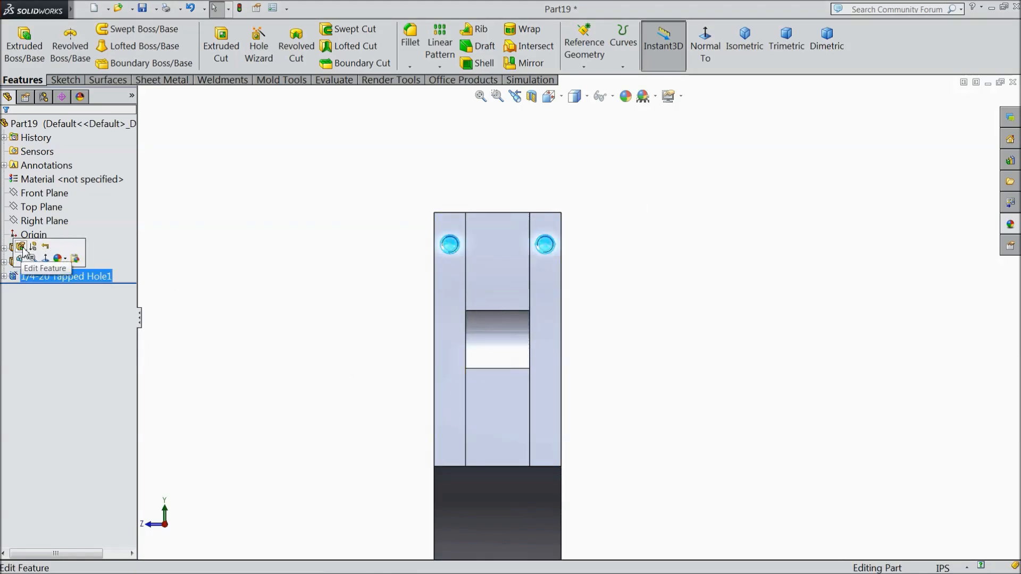
{"action": "left_click", "coordinate": [22, 247]}
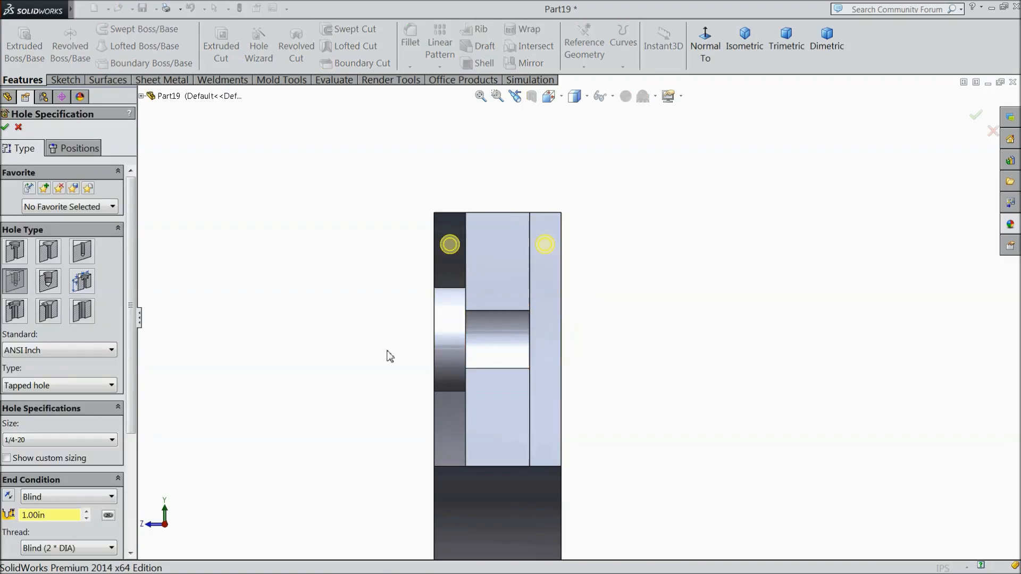
{"action": "left_click", "coordinate": [80, 149]}
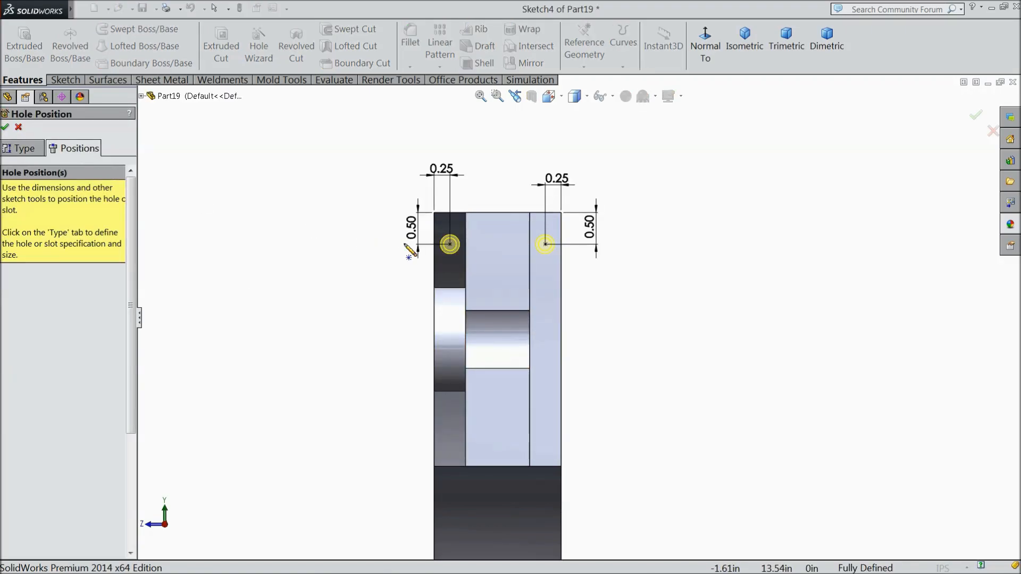
{"action": "left_click", "coordinate": [450, 431]}
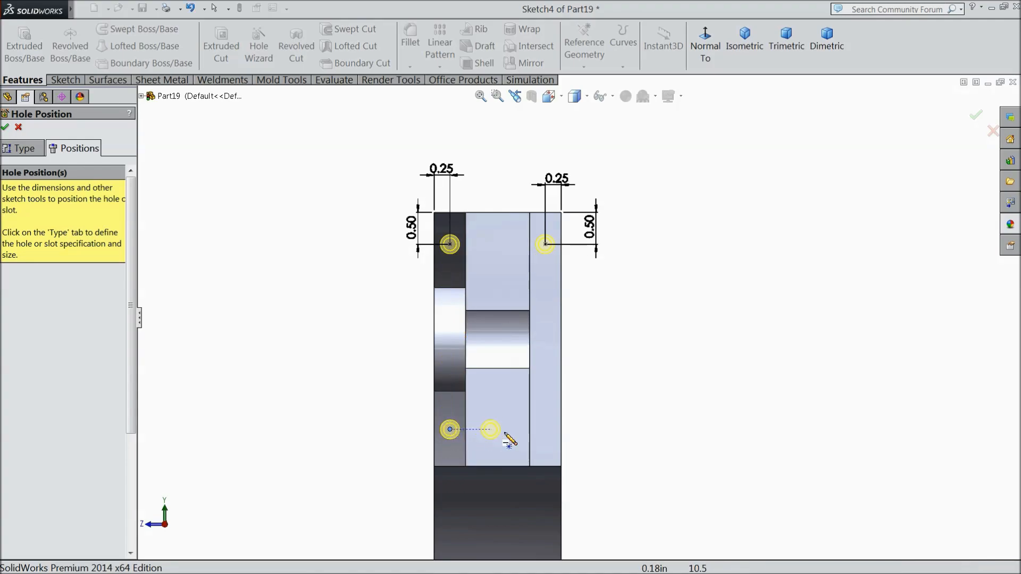
{"action": "left_click", "coordinate": [545, 429]}
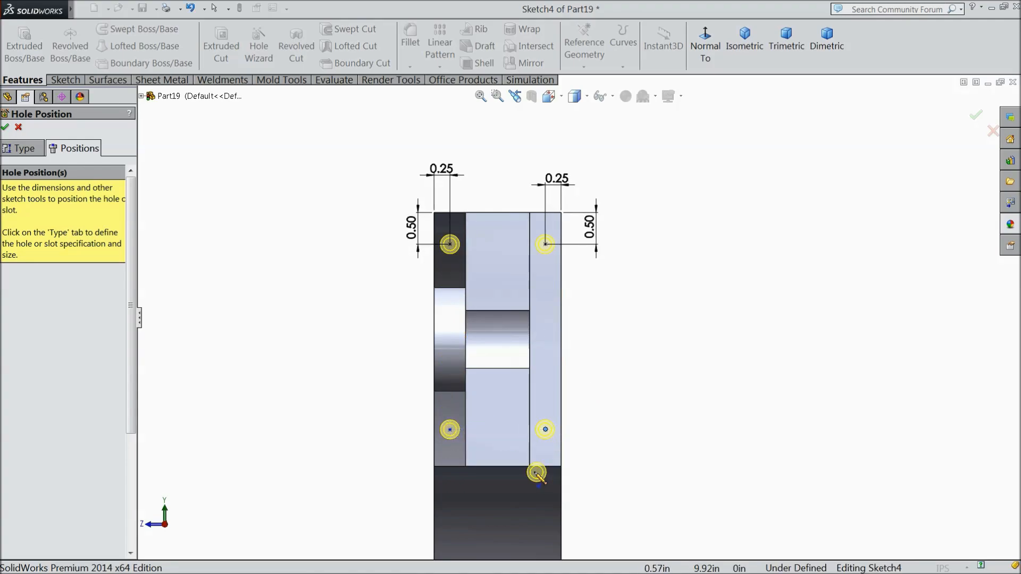
{"action": "key", "text": "Escape"}
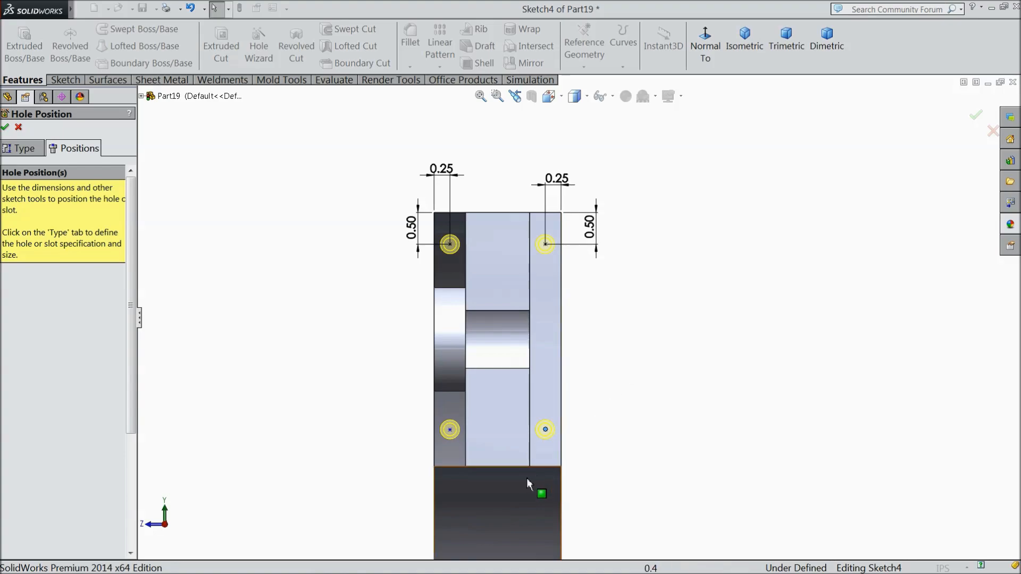
Dimension the lower left-hand hole point 0.25 in from the end face's adjacent outer vertical edge.
{"action": "scroll", "coordinate": [527, 477], "scroll_direction": "down", "scroll_amount": 5}
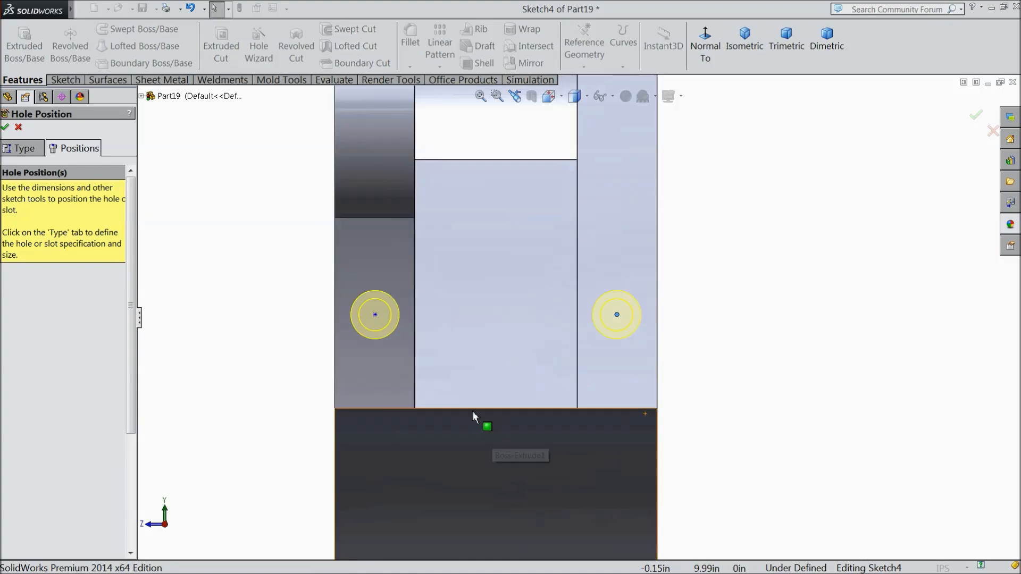
{"action": "left_click", "coordinate": [64, 79]}
{"action": "left_click", "coordinate": [58, 43]}
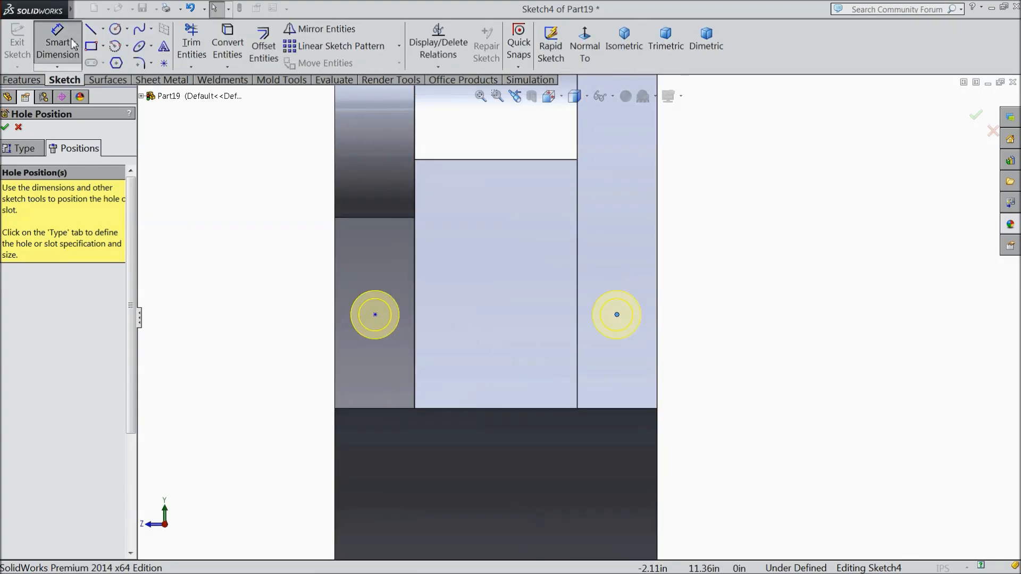
{"action": "left_click", "coordinate": [375, 316]}
{"action": "left_click", "coordinate": [336, 346]}
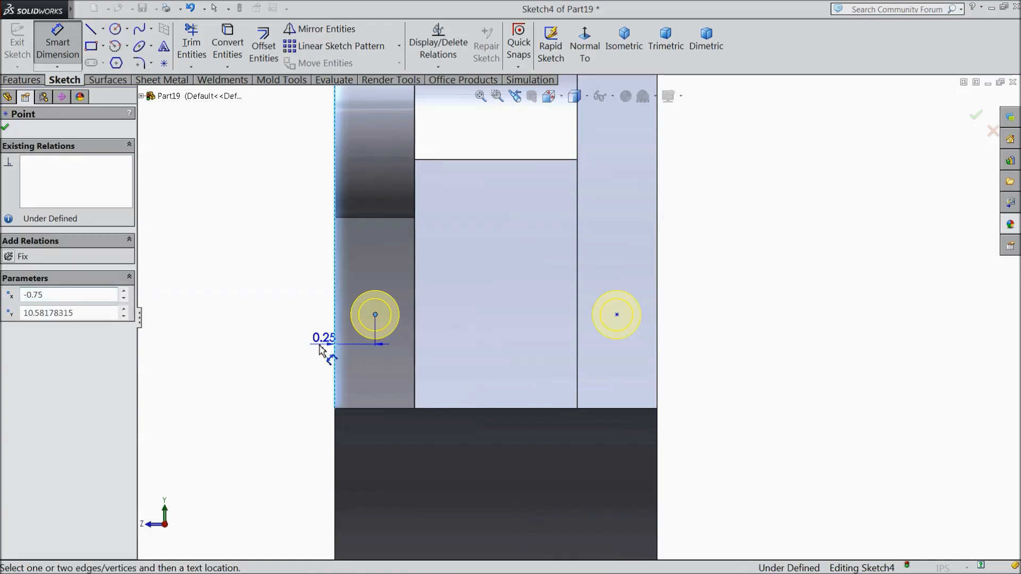
{"action": "left_click", "coordinate": [288, 335]}
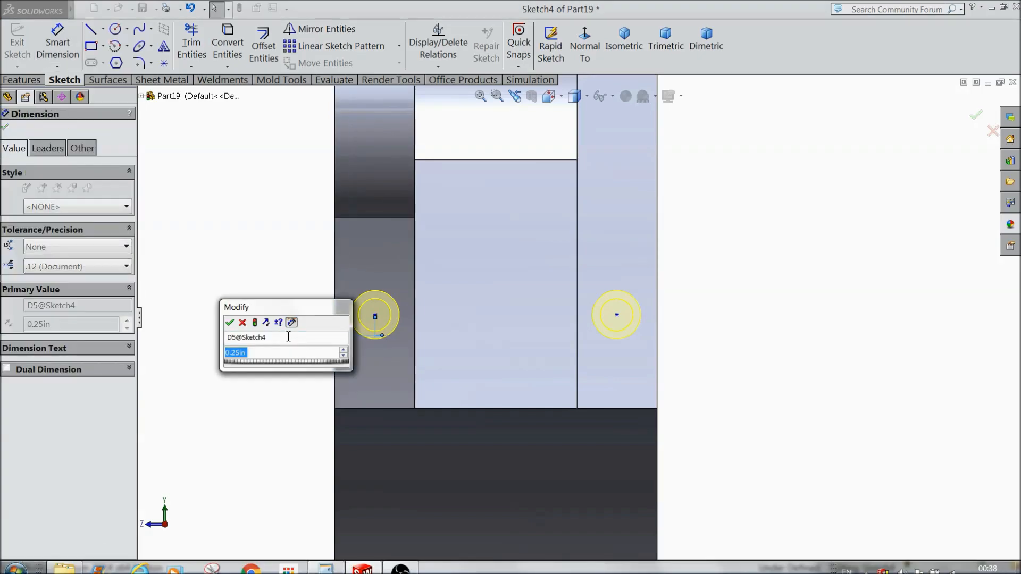
{"action": "left_click", "coordinate": [230, 322]}
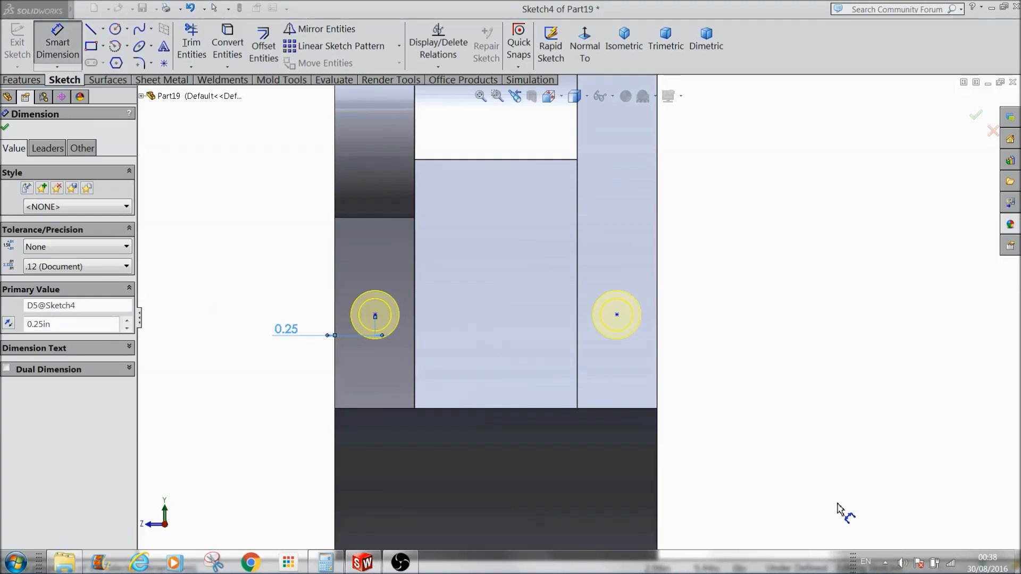
Dimension the lower right-hand hole point 0.25 in from the end face's adjacent outer vertical edge.
{"action": "left_click", "coordinate": [619, 315]}
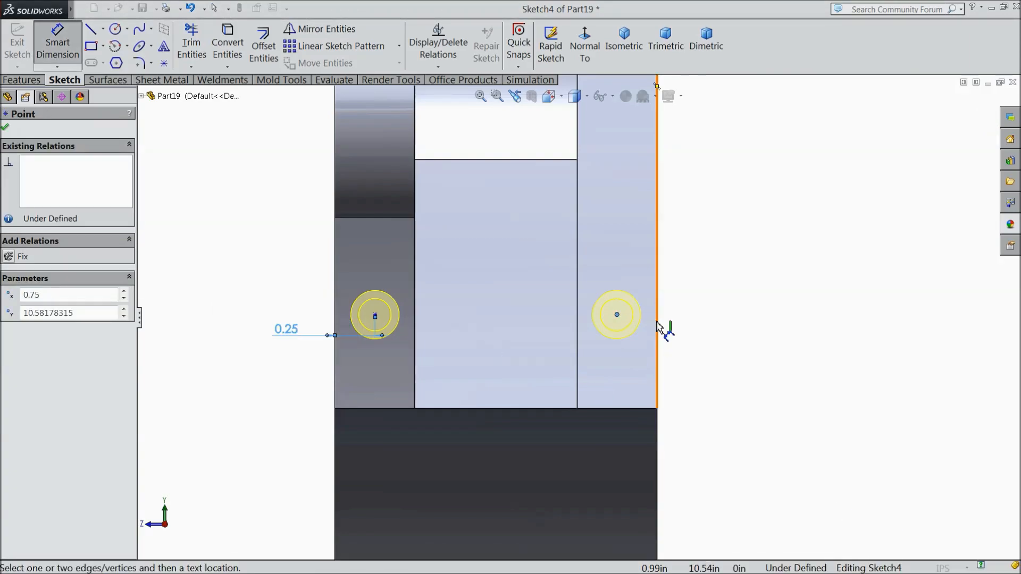
{"action": "left_click", "coordinate": [659, 326]}
{"action": "left_click", "coordinate": [686, 297]}
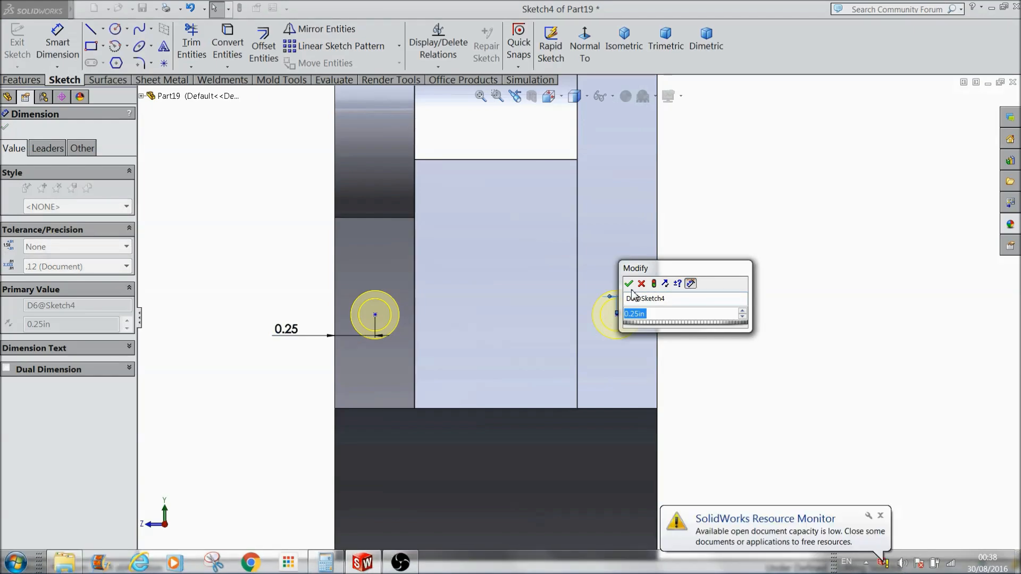
{"action": "left_click", "coordinate": [628, 282]}
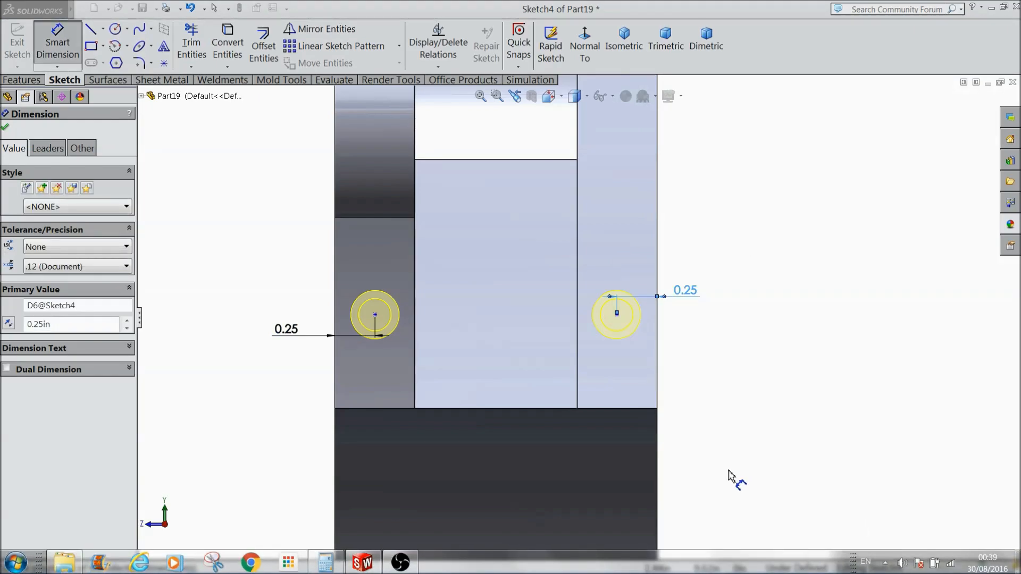
Dimension the lower right-hand hole point 0.5 in above the end face's lower edge.
{"action": "left_click", "coordinate": [616, 314]}
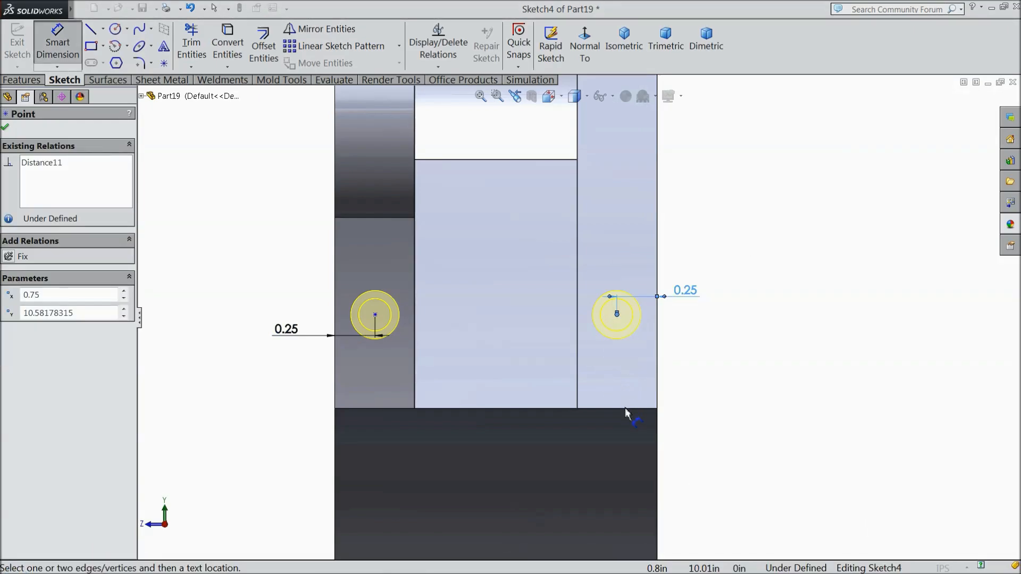
{"action": "left_click", "coordinate": [625, 409]}
{"action": "left_click", "coordinate": [707, 367]}
{"action": "type", "text": "0.5"}
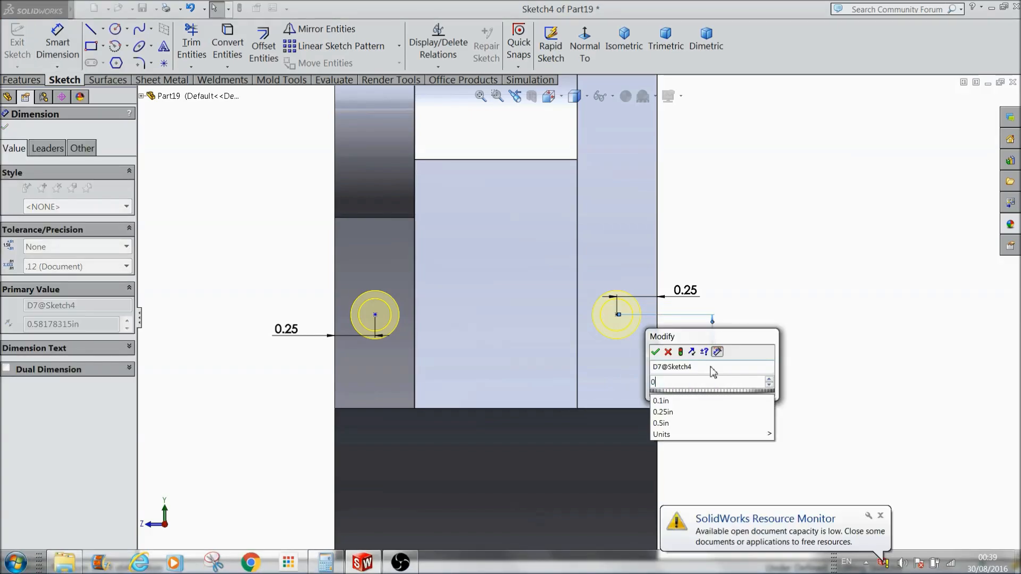
{"action": "left_click", "coordinate": [656, 352]}
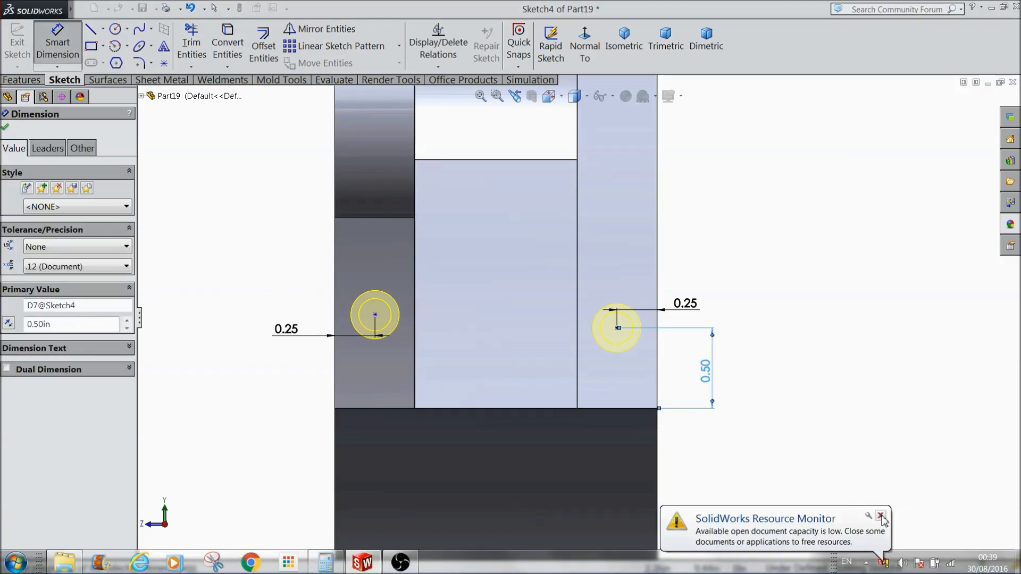
{"action": "left_click", "coordinate": [805, 379]}
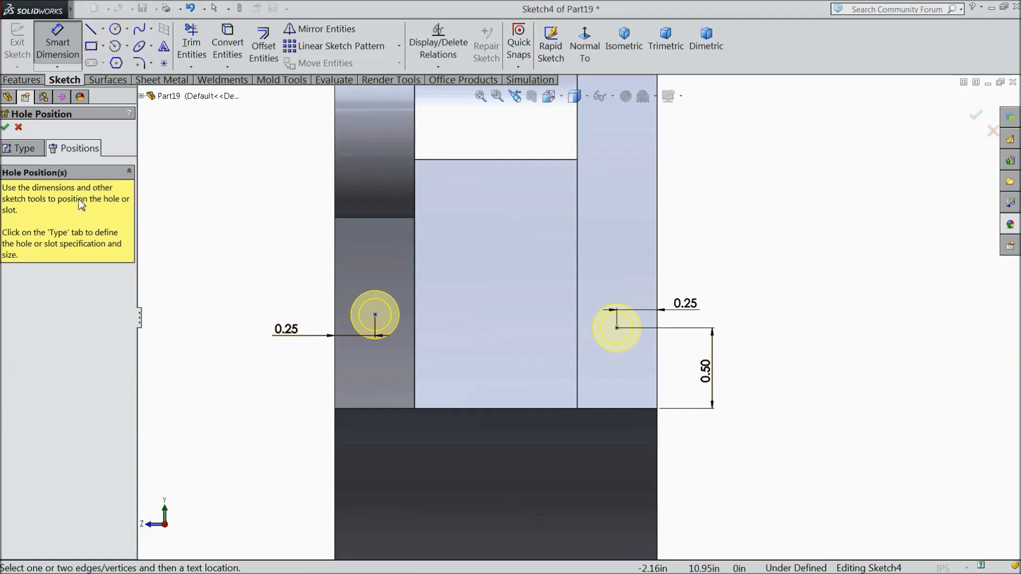
Dimension the lower left-hand hole point 0.5 in above the end face's lower edge and finish the 1/4-20 tapped hole feature.
{"action": "left_click", "coordinate": [375, 315]}
{"action": "left_click", "coordinate": [396, 413]}
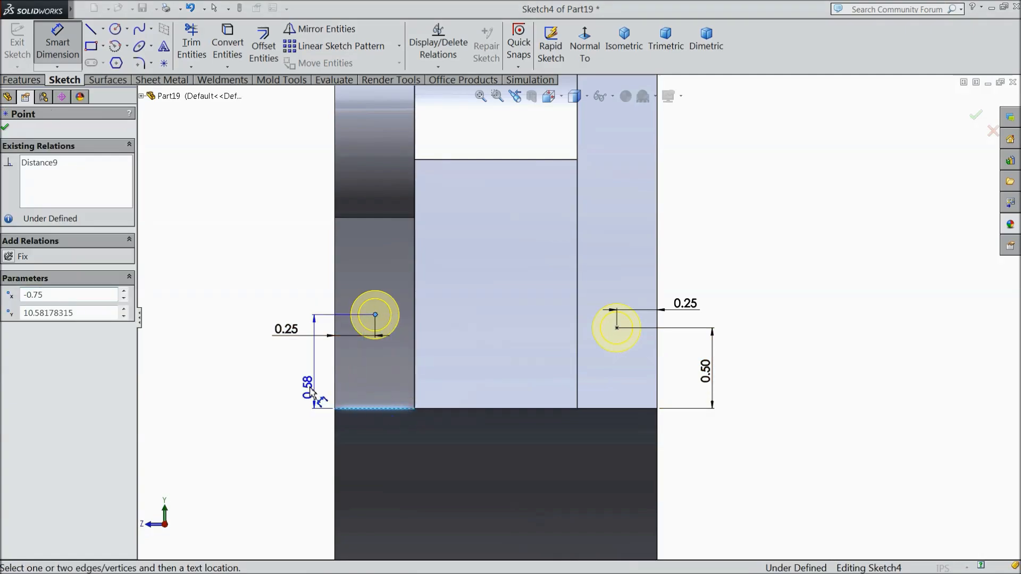
{"action": "left_click", "coordinate": [278, 375]}
{"action": "type", "text": "0.5"}
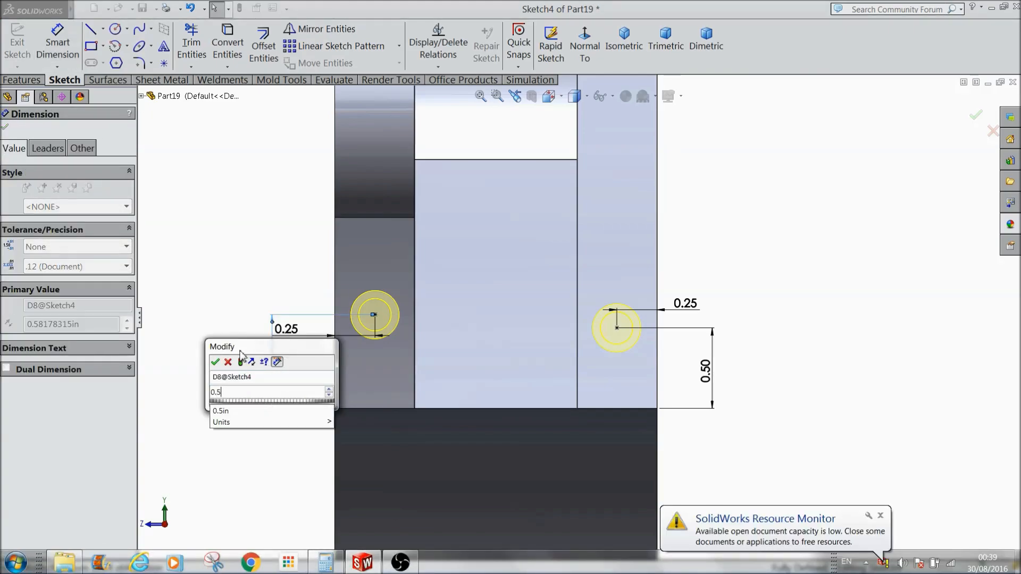
{"action": "left_click", "coordinate": [215, 361]}
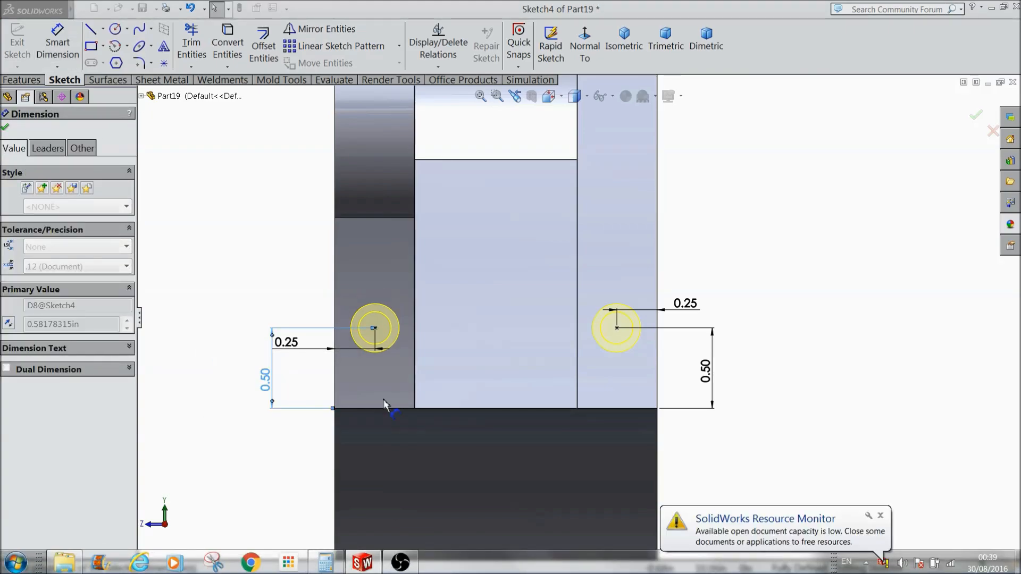
{"action": "left_click", "coordinate": [880, 515]}
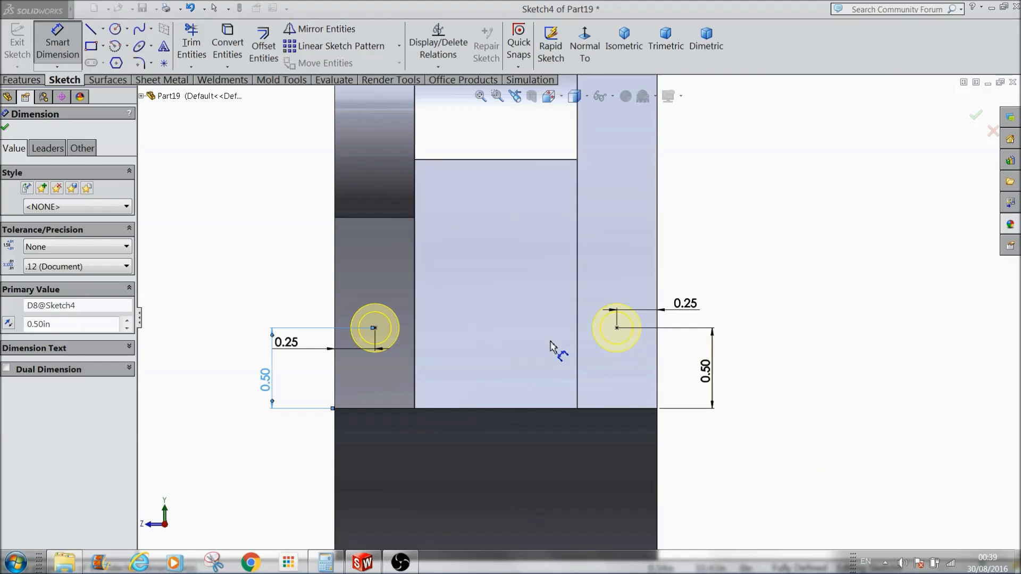
{"action": "left_click", "coordinate": [5, 129]}
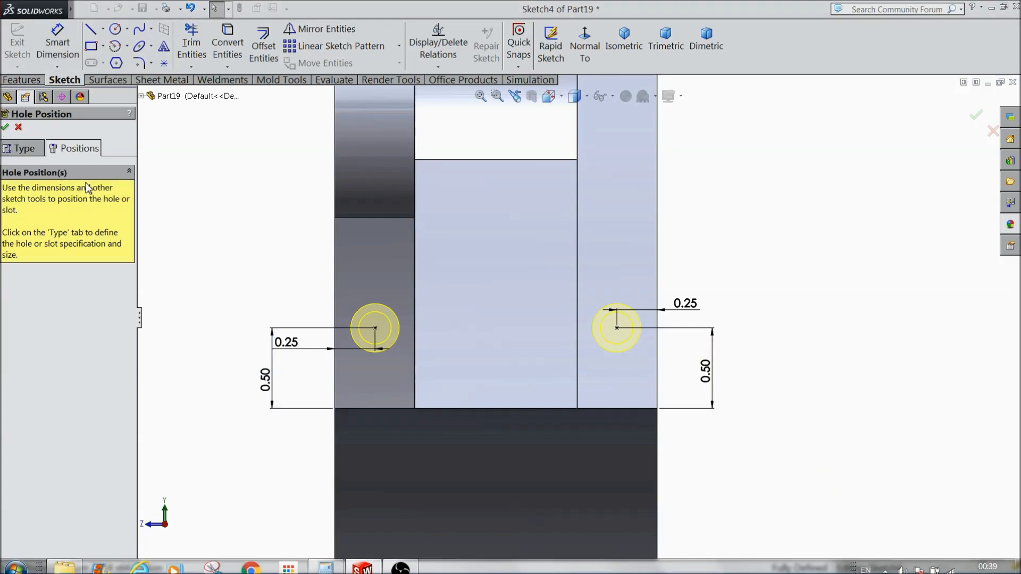
{"action": "left_click", "coordinate": [5, 128]}
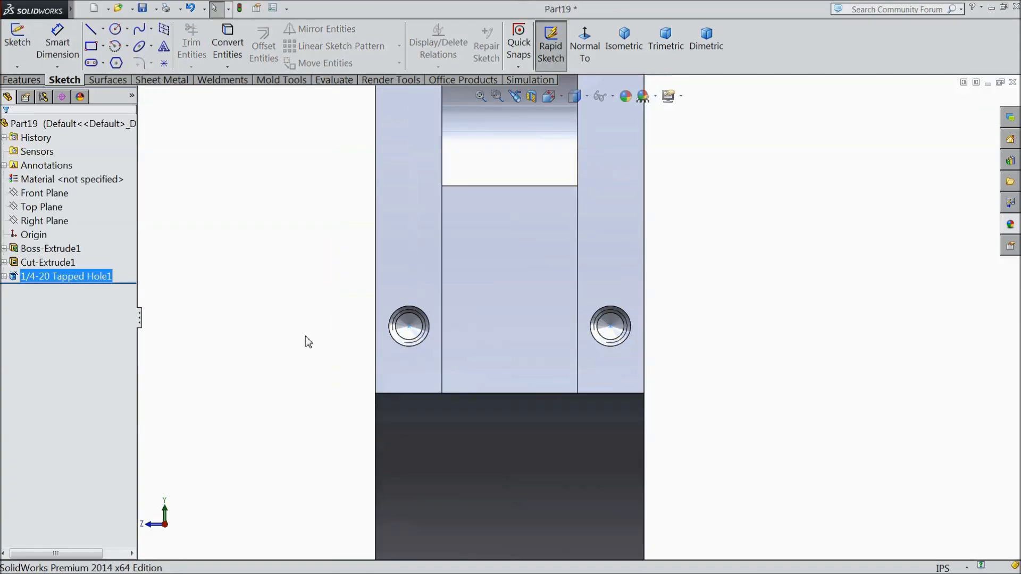
Inspect the four tapped holes in the frame's slotted end face and the frame's flat side face.
{"action": "middle_click_drag", "start_coordinate": [312, 343], "coordinate": [366, 346]}
{"action": "left_click", "coordinate": [302, 264]}
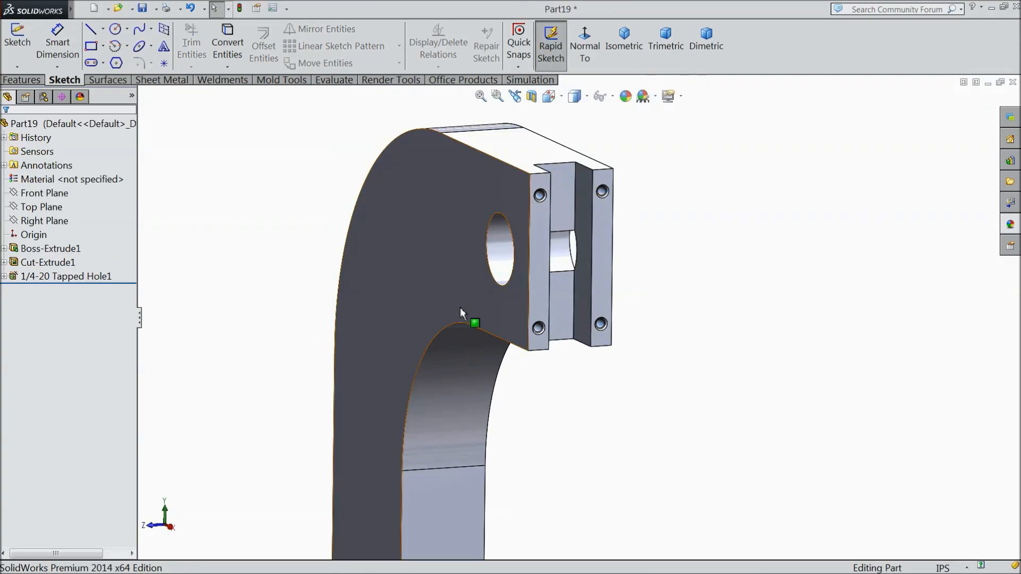
{"action": "scroll", "coordinate": [553, 268], "scroll_direction": "down", "scroll_amount": 4}
{"action": "middle_click_drag", "start_coordinate": [537, 268], "coordinate": [520, 259]}
{"action": "middle_click_drag", "start_coordinate": [515, 271], "coordinate": [539, 274]}
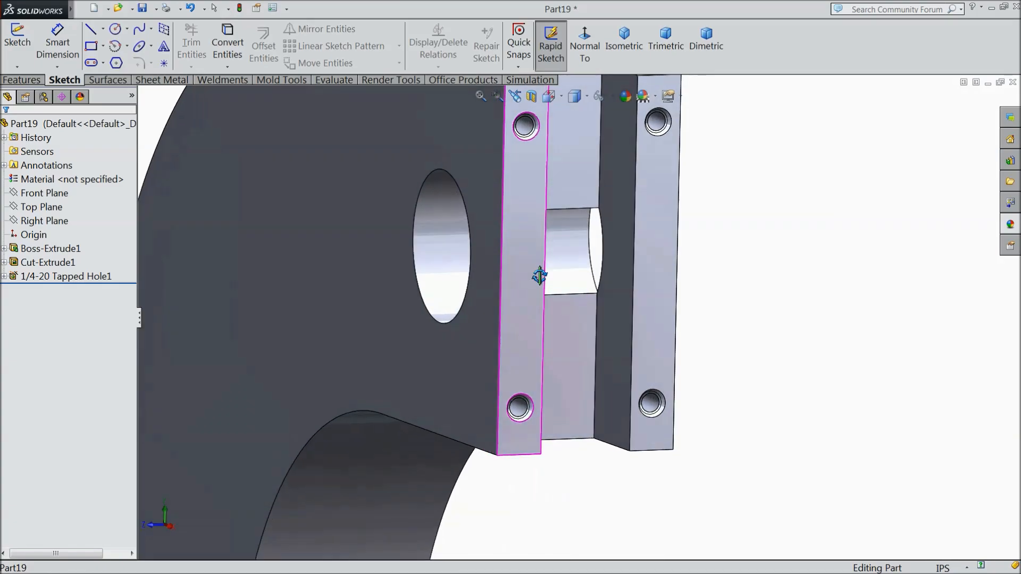
{"action": "scroll", "coordinate": [531, 305], "scroll_direction": "down", "scroll_amount": 5}
{"action": "middle_click_drag", "start_coordinate": [475, 346], "coordinate": [544, 375]}
{"action": "scroll", "coordinate": [533, 440], "scroll_direction": "down", "scroll_amount": 4}
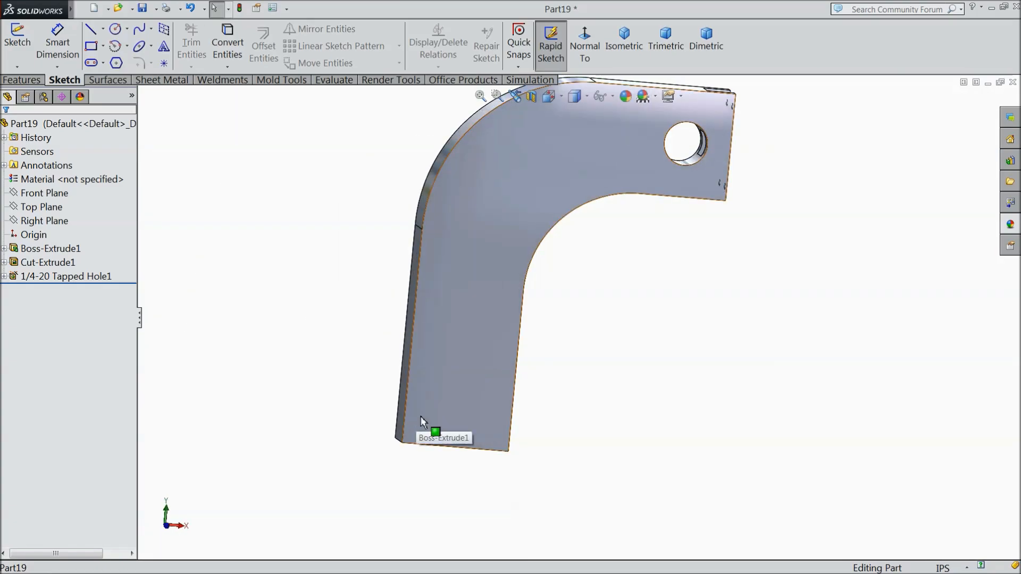
{"action": "left_click", "coordinate": [420, 415]}
{"action": "left_click", "coordinate": [464, 385]}
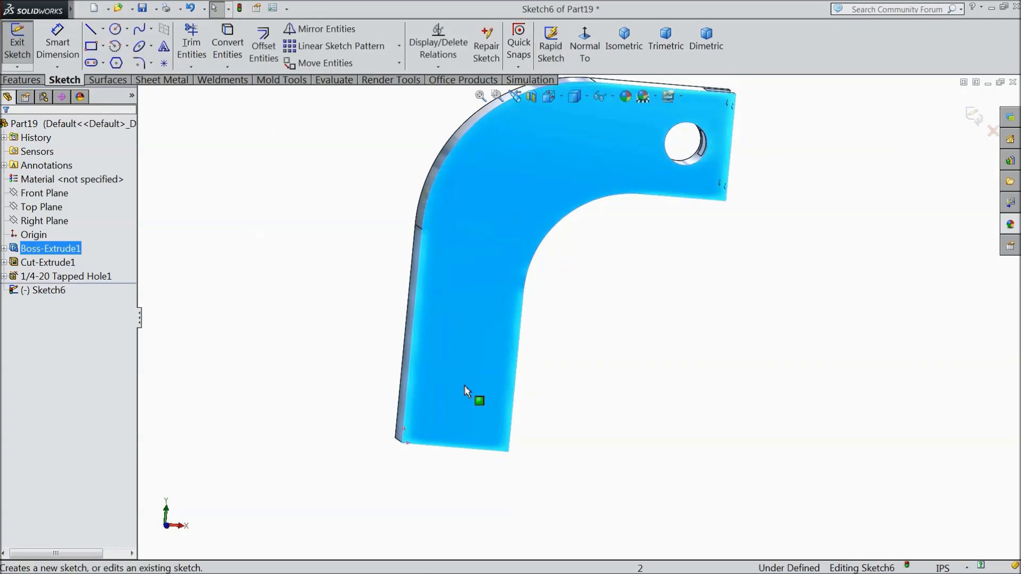
{"action": "left_click", "coordinate": [583, 52]}
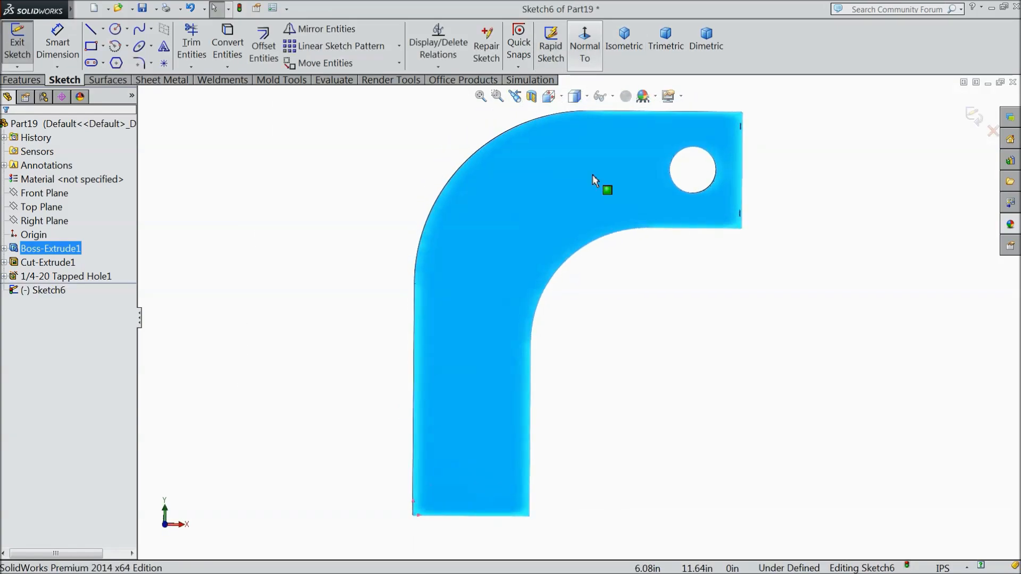
{"action": "scroll", "coordinate": [417, 530], "scroll_direction": "down", "scroll_amount": 4}
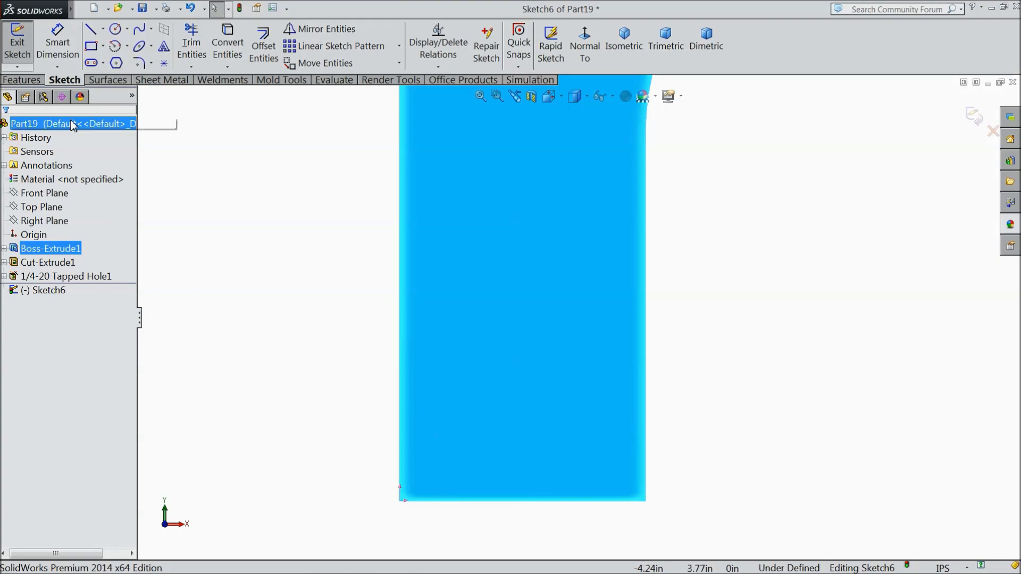
{"action": "left_click", "coordinate": [37, 80]}
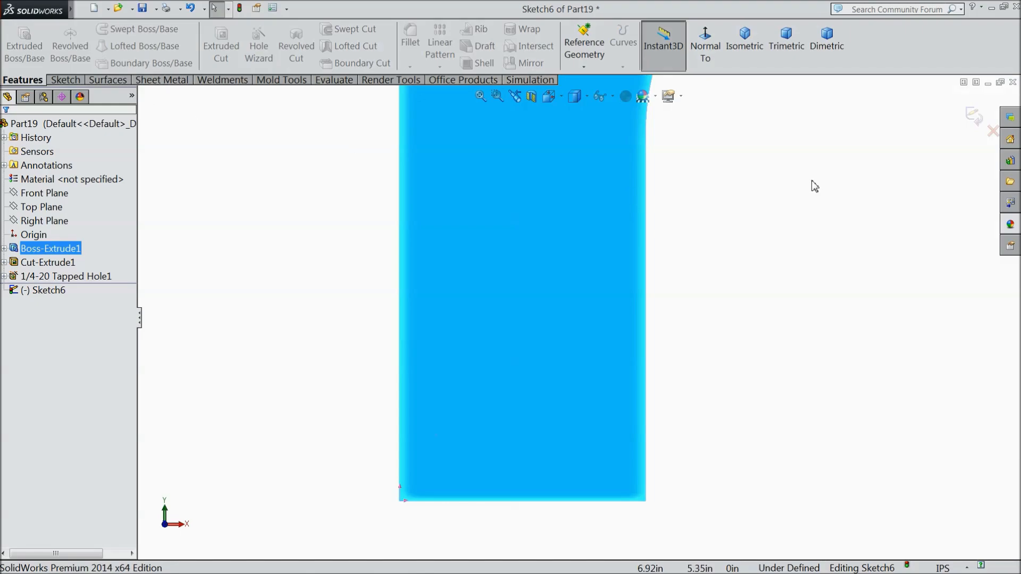
{"action": "left_click", "coordinate": [976, 117]}
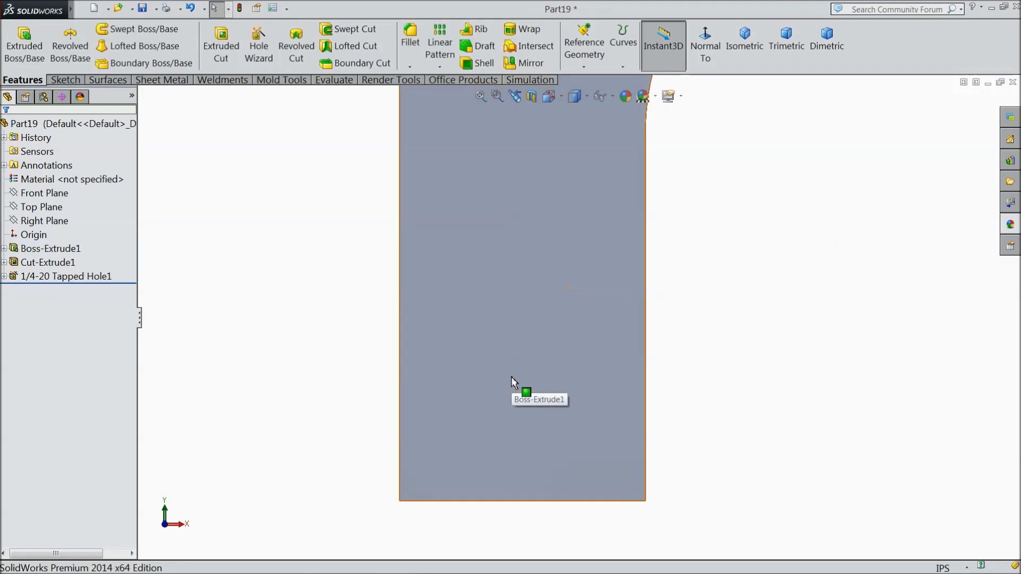
Set up a Hole Wizard tapped hole on the frame's flat side face with size 3/8-24 and a Through All end condition.
{"action": "left_click", "coordinate": [463, 191]}
{"action": "left_click", "coordinate": [258, 46]}
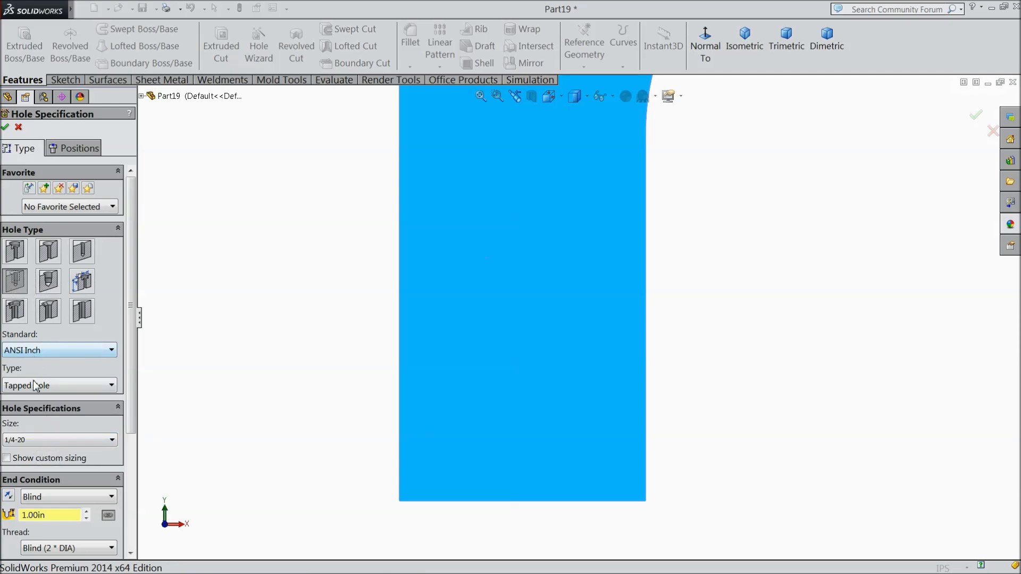
{"action": "left_click", "coordinate": [46, 443]}
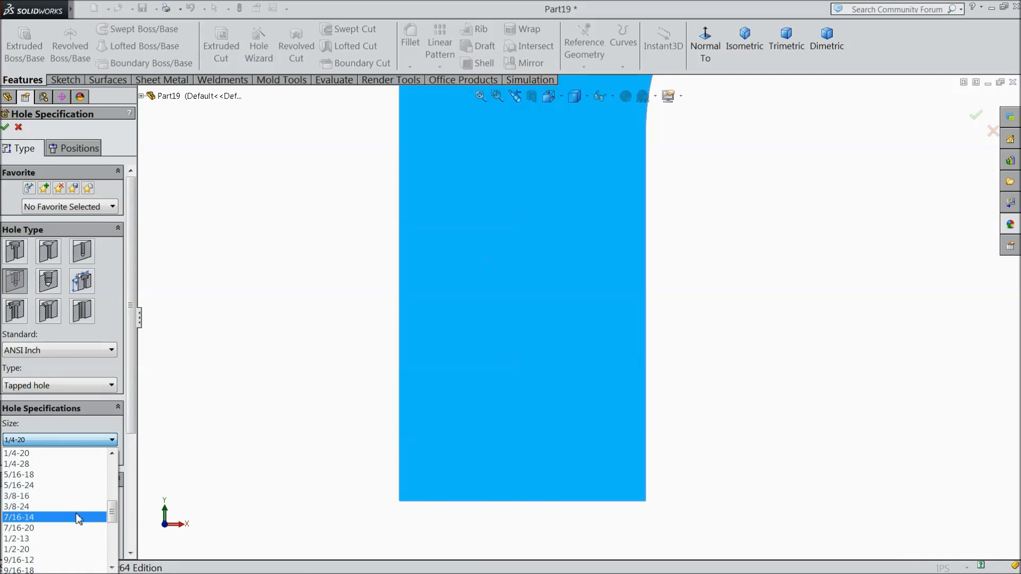
{"action": "left_click_drag", "start_coordinate": [112, 516], "coordinate": [116, 507]}
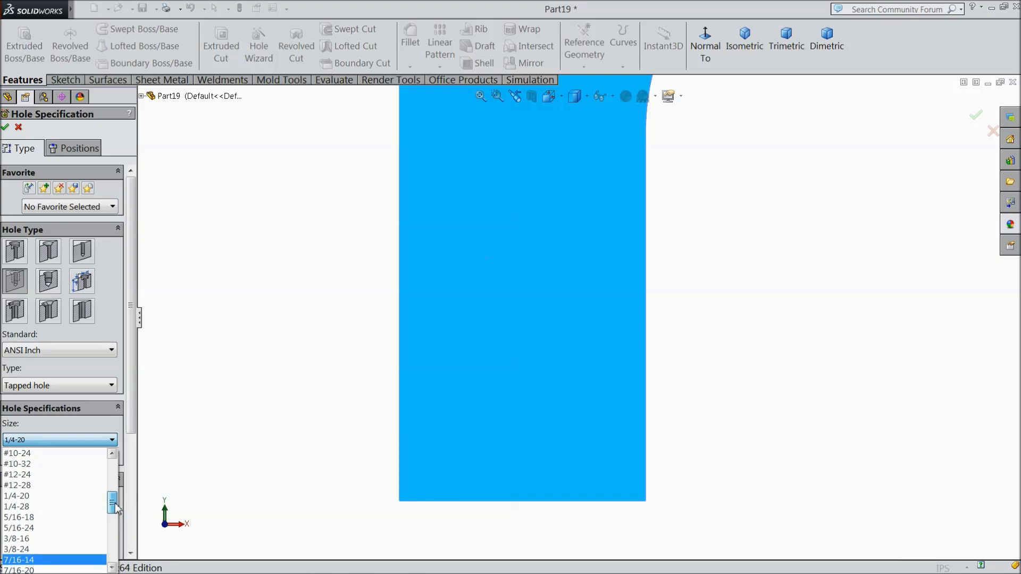
{"action": "left_click_drag", "start_coordinate": [116, 508], "coordinate": [116, 510]}
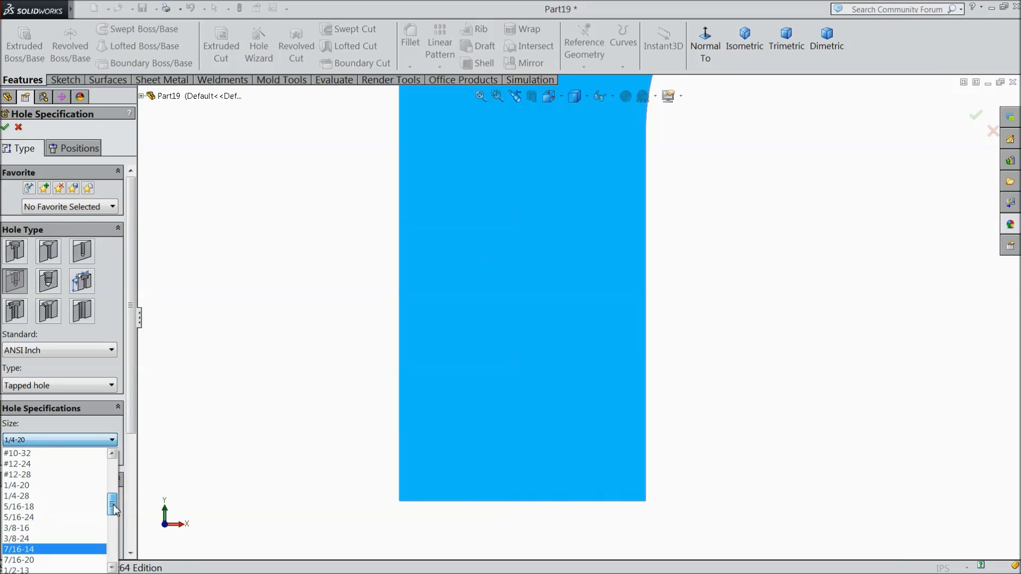
{"action": "left_click", "coordinate": [18, 539]}
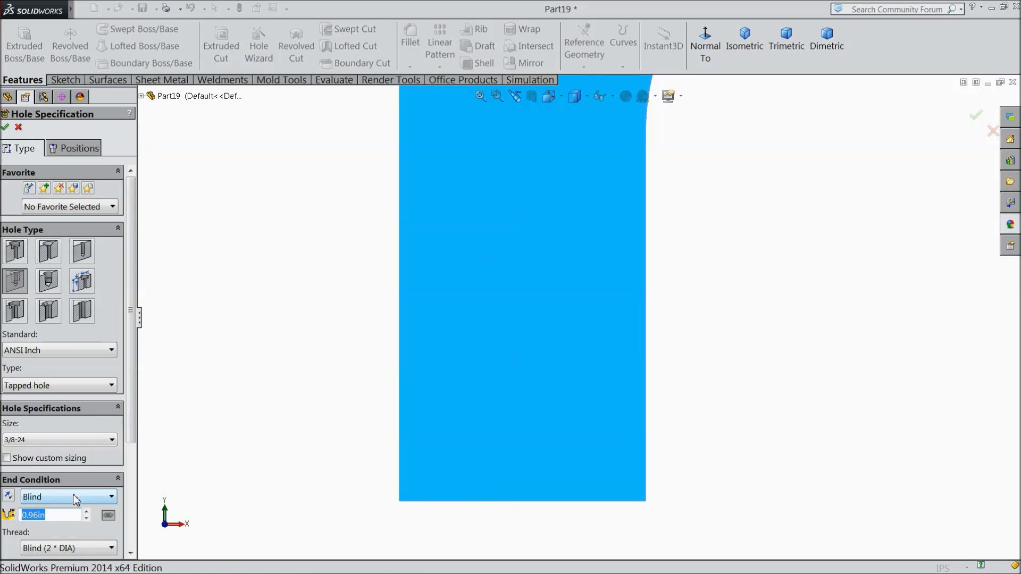
{"action": "left_click", "coordinate": [56, 498]}
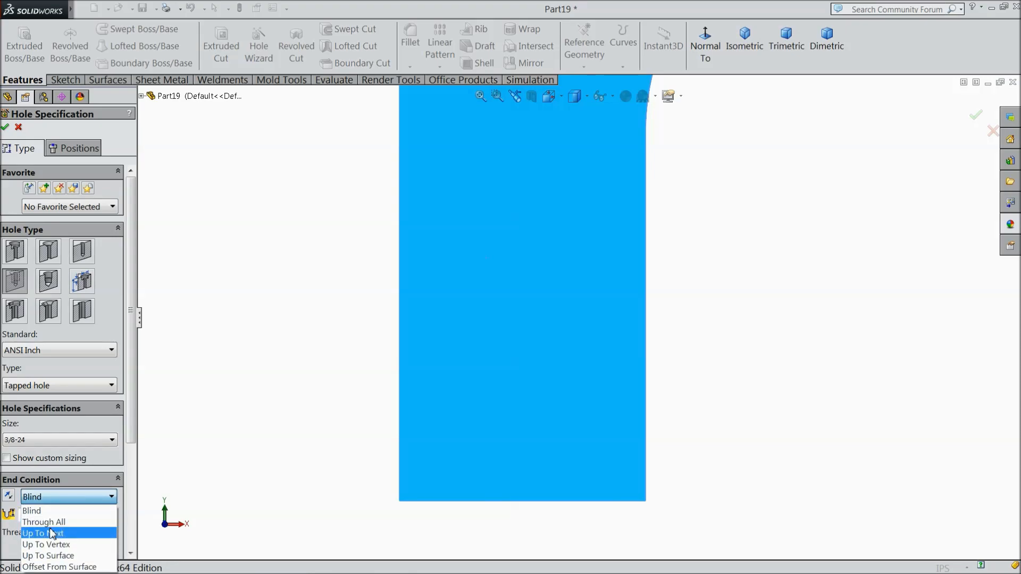
{"action": "left_click", "coordinate": [50, 524]}
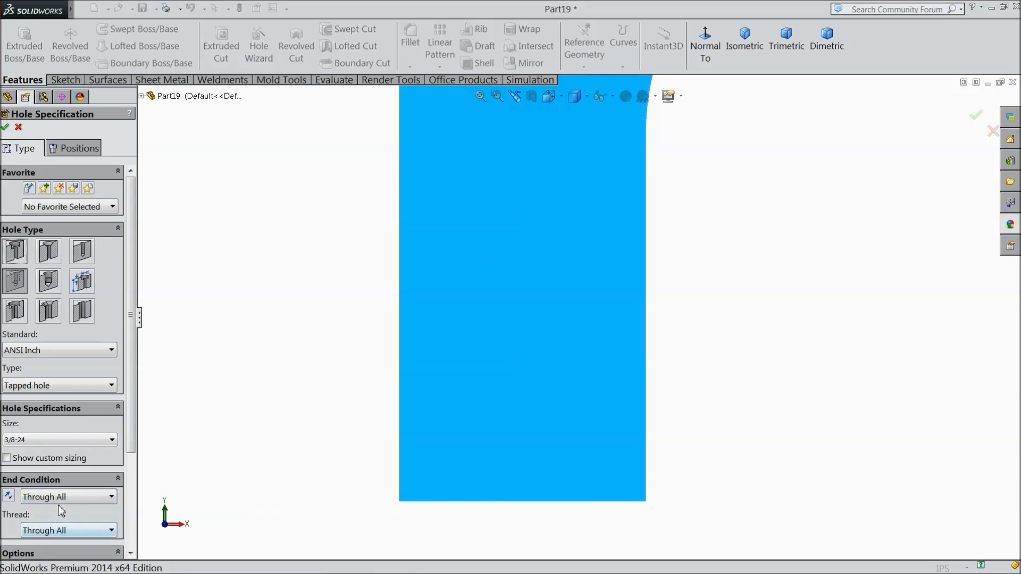
Place two hole points, one above the other, near the lower outer corner of the frame leg's side face.
{"action": "left_click", "coordinate": [68, 154]}
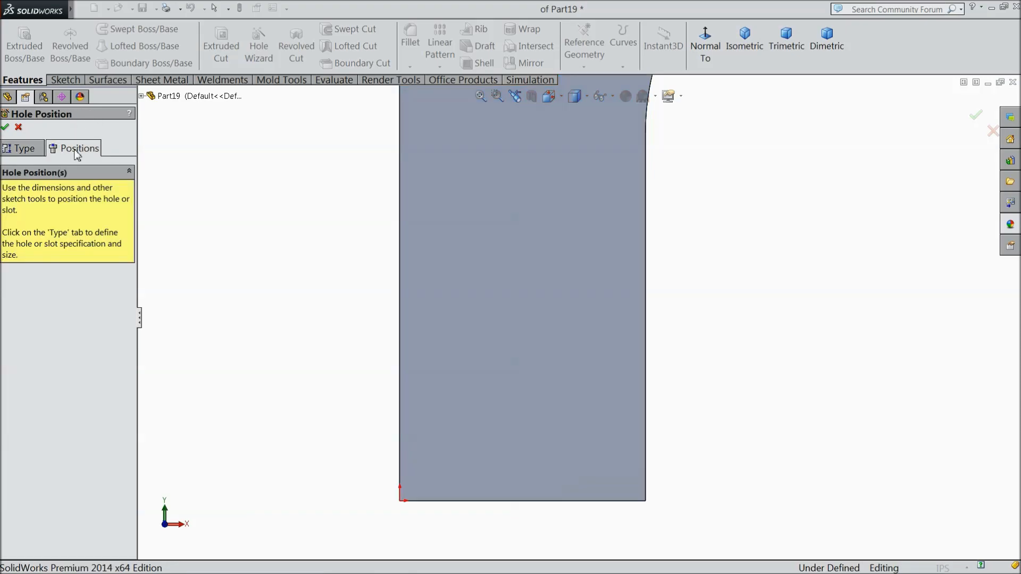
{"action": "left_click", "coordinate": [447, 412]}
{"action": "left_click", "coordinate": [448, 459]}
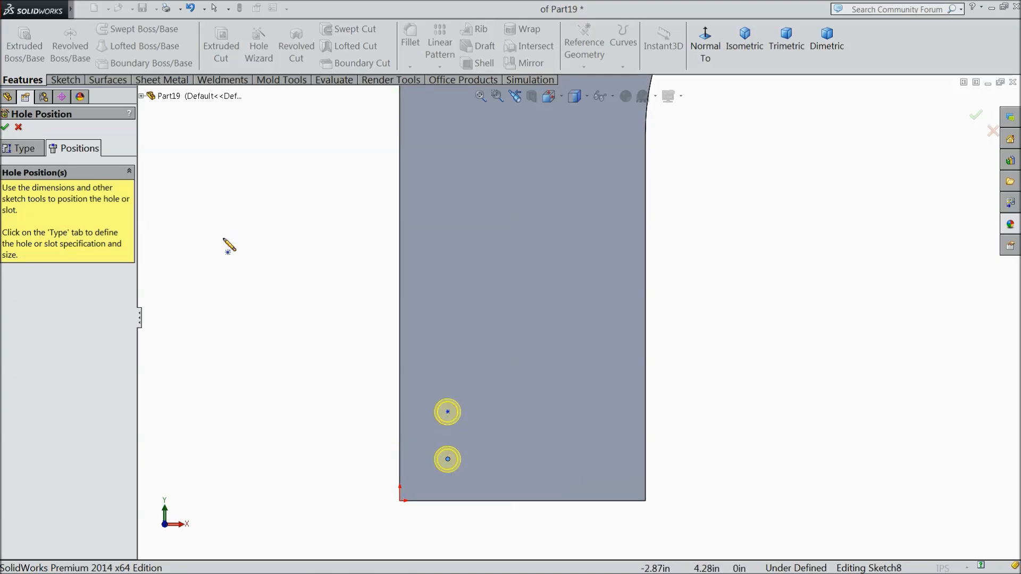
{"action": "key", "text": "Escape"}
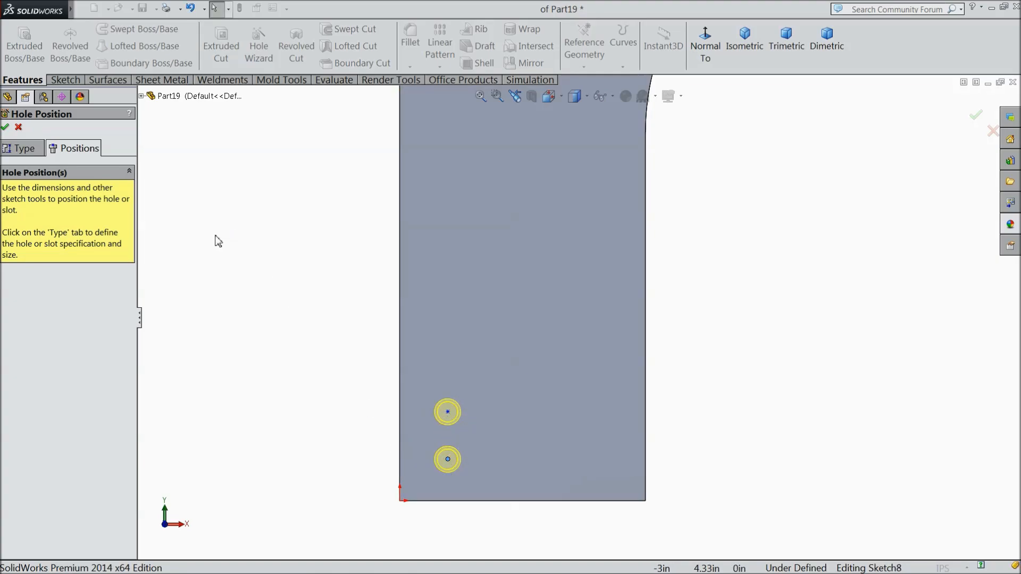
Add a vertical relation between the two hole points on the frame leg.
{"action": "left_click", "coordinate": [65, 80]}
{"action": "left_click", "coordinate": [58, 44]}
{"action": "scroll", "coordinate": [449, 449], "scroll_direction": "down", "scroll_amount": 3}
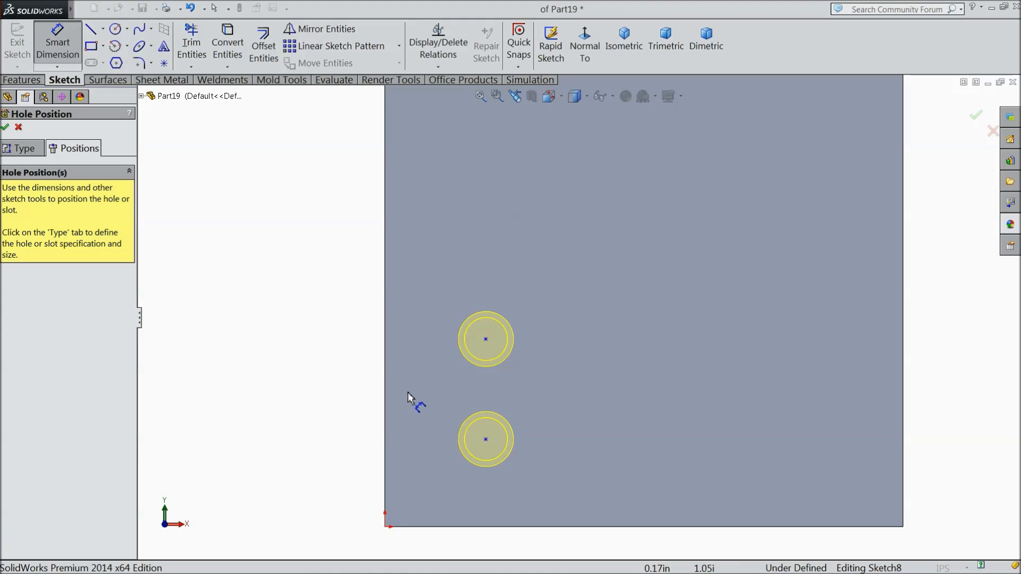
{"action": "key", "text": "Escape"}
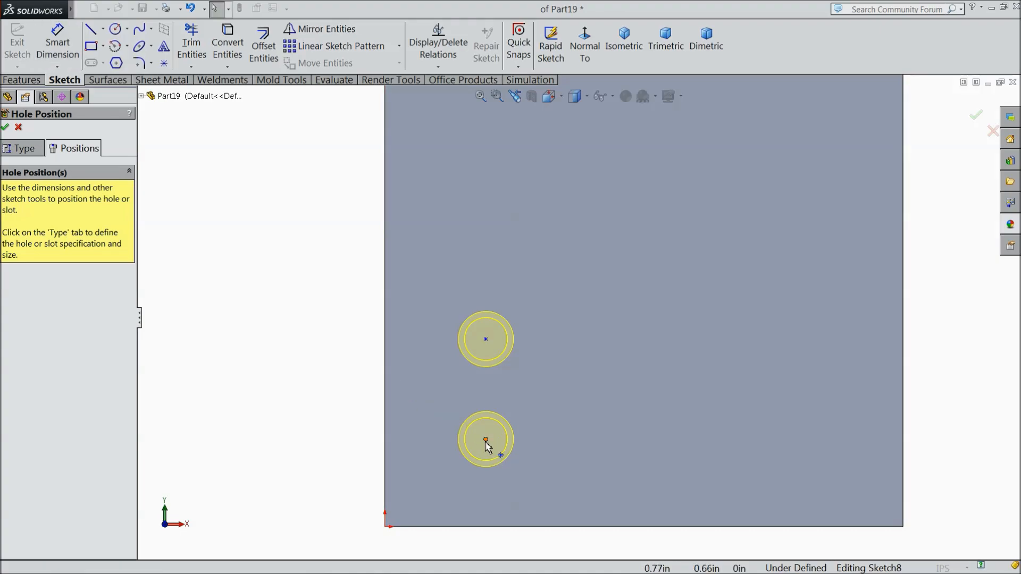
{"action": "left_click", "coordinate": [486, 441]}
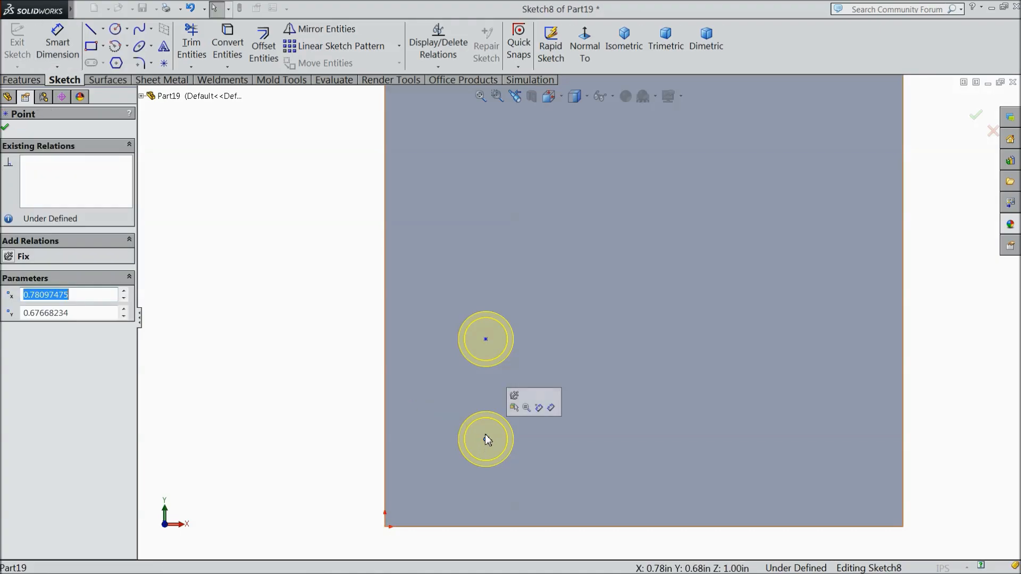
{"action": "left_click", "coordinate": [485, 339], "text": "ctrl"}
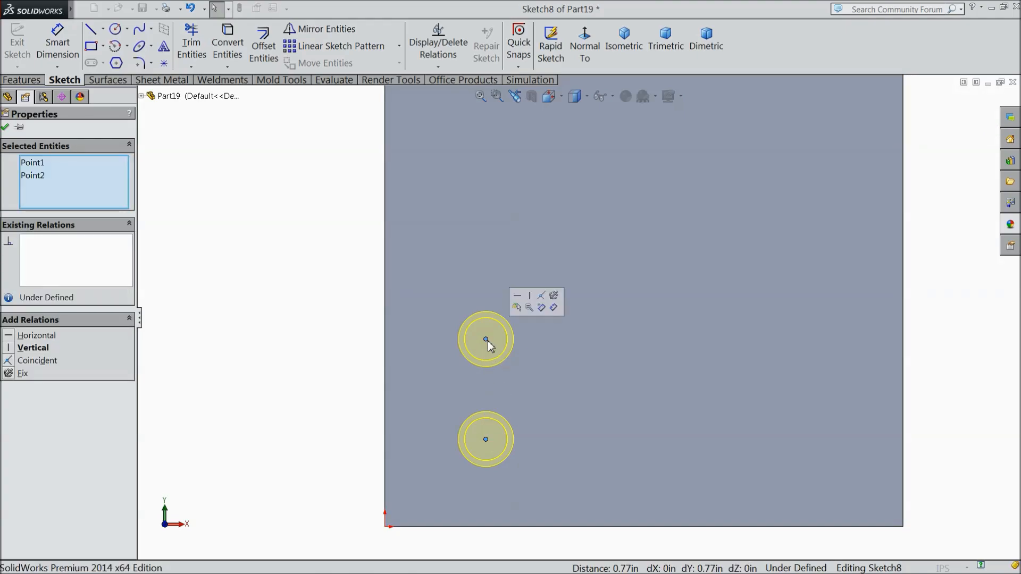
{"action": "left_click", "coordinate": [522, 305]}
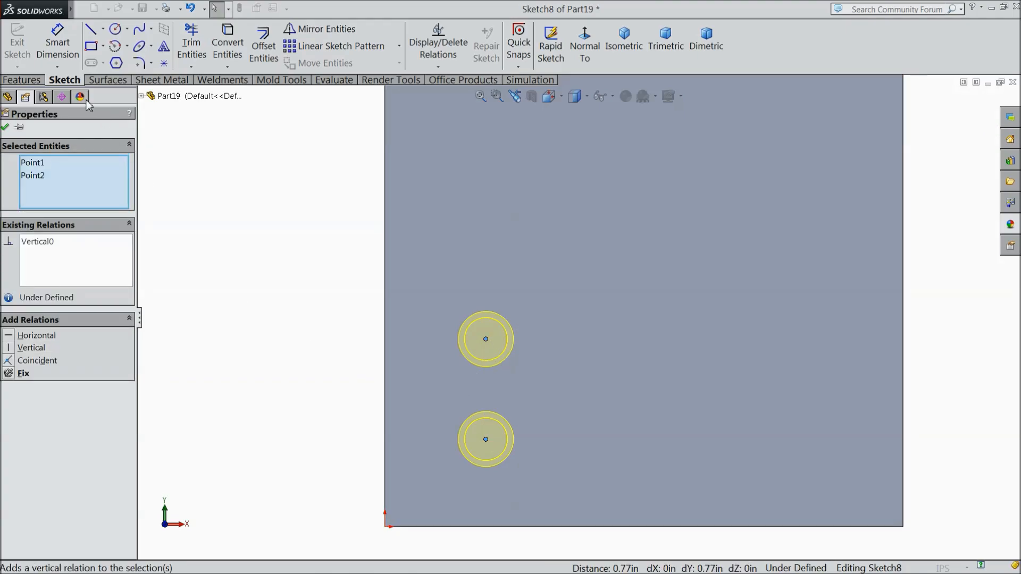
{"action": "left_click", "coordinate": [5, 128]}
Dimension the lower hole point 3.5 in horizontally from the frame leg's far vertical edge.
{"action": "left_click", "coordinate": [57, 43]}
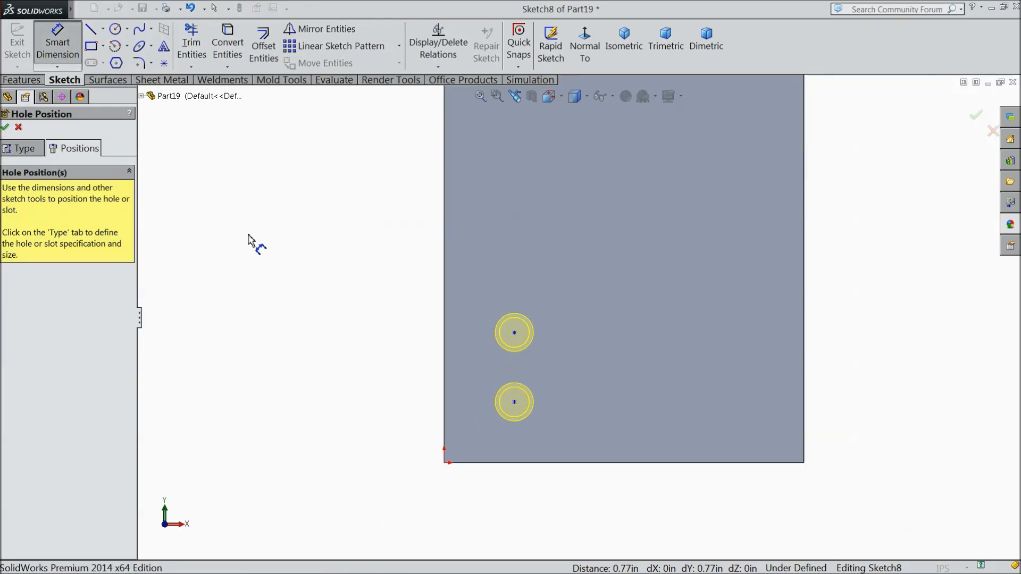
{"action": "scroll", "coordinate": [248, 235], "scroll_direction": "up", "scroll_amount": 2}
{"action": "scroll", "coordinate": [551, 403], "scroll_direction": "down", "scroll_amount": 2}
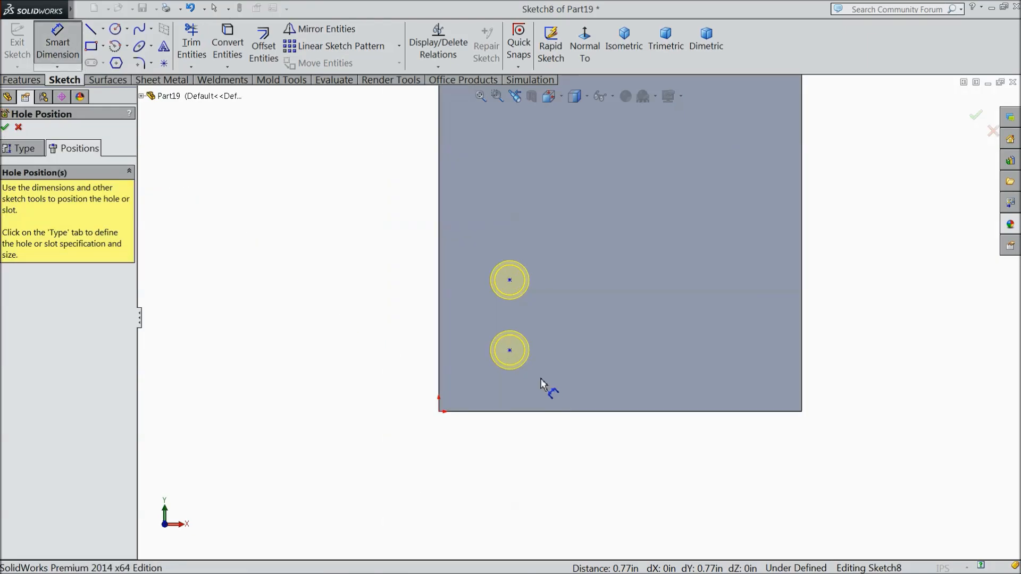
{"action": "left_click", "coordinate": [509, 352]}
{"action": "left_click", "coordinate": [802, 354]}
{"action": "left_click", "coordinate": [643, 453]}
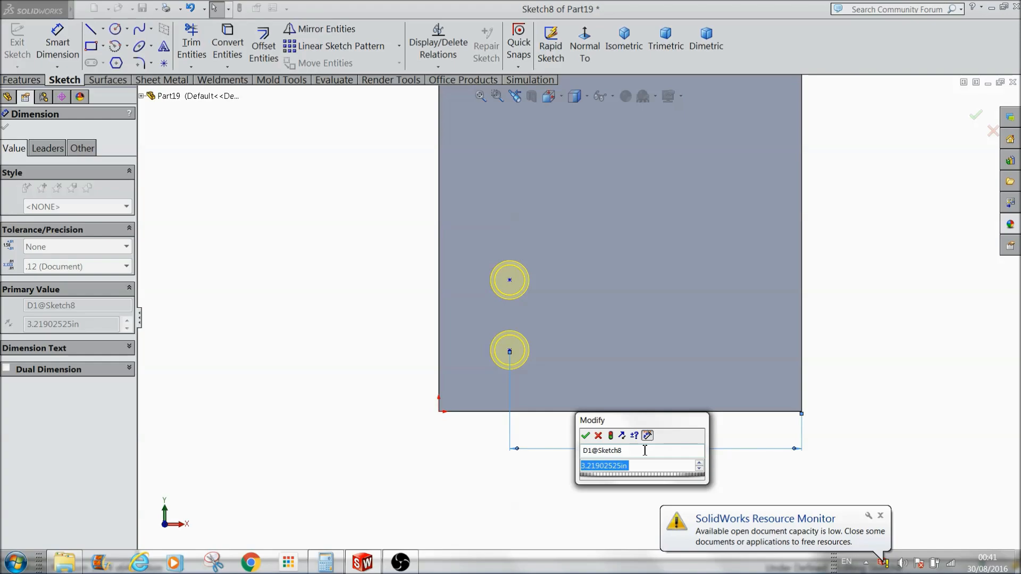
{"action": "type", "text": "3.5"}
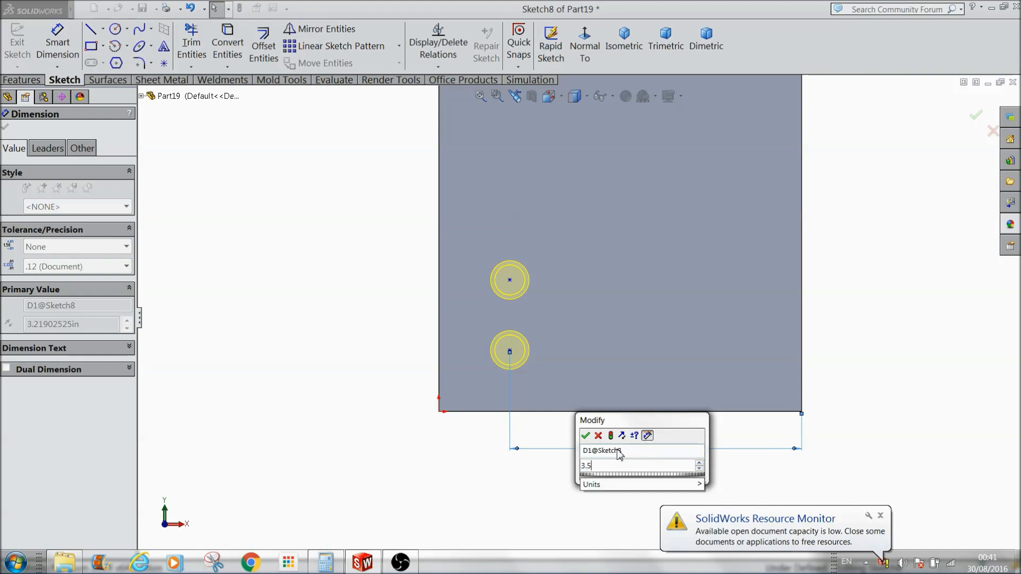
{"action": "left_click", "coordinate": [586, 436]}
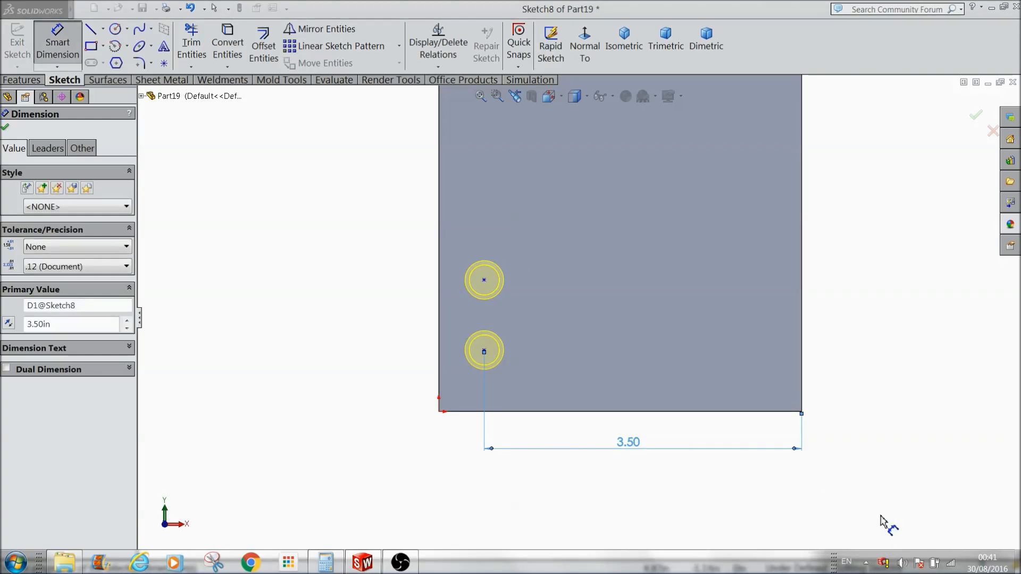
Dimension the lower hole point 0.35 in above the frame leg's bottom edge.
{"action": "left_click", "coordinate": [484, 351]}
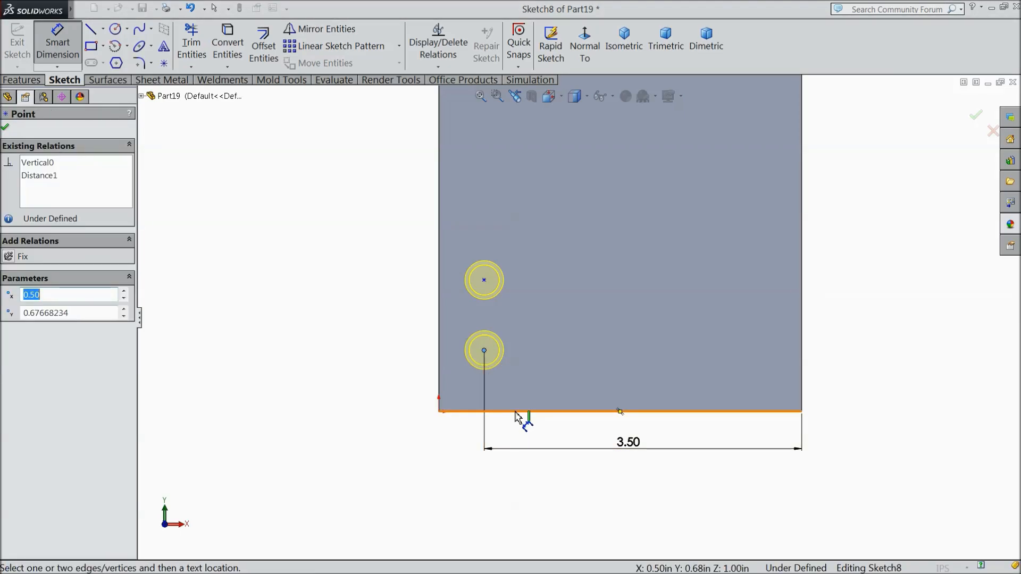
{"action": "left_click", "coordinate": [517, 412]}
{"action": "left_click", "coordinate": [393, 380]}
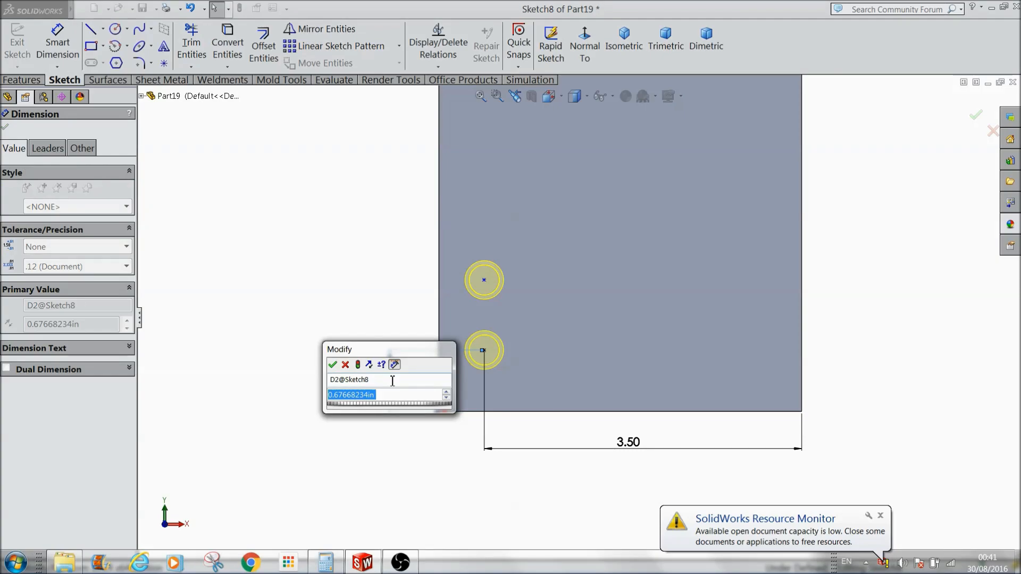
{"action": "type", "text": "0.35"}
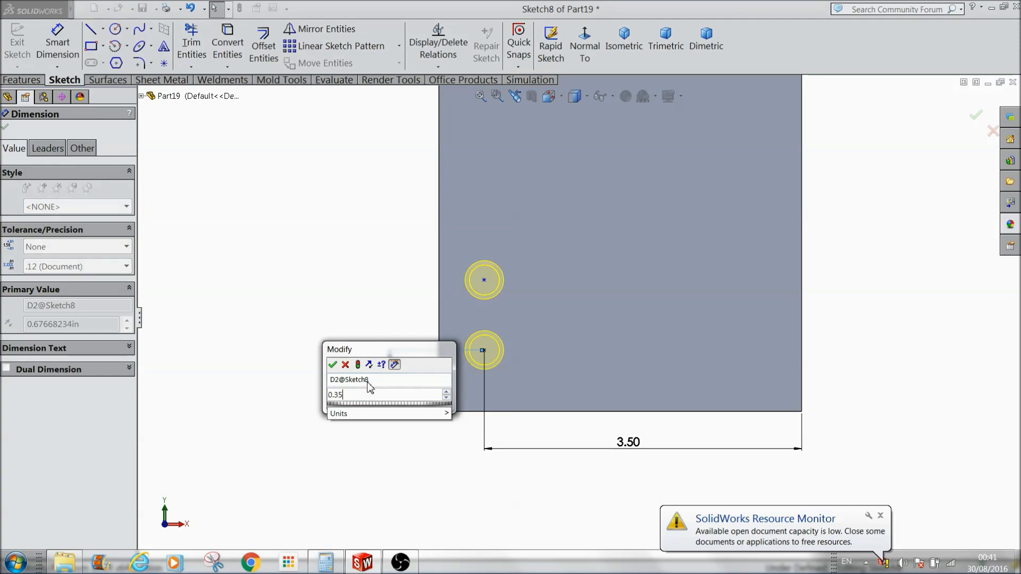
{"action": "left_click", "coordinate": [333, 365]}
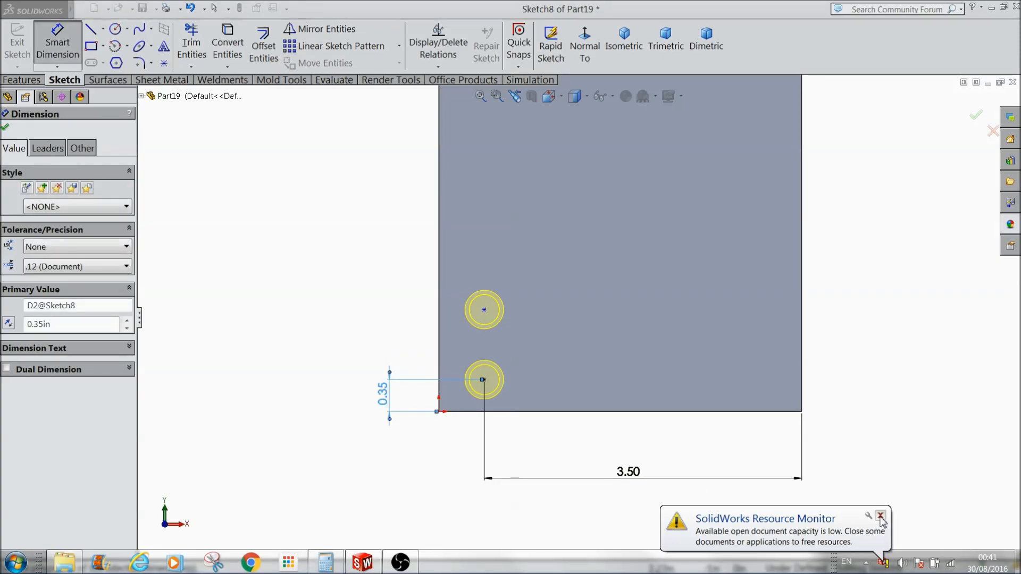
Set the vertical spacing between the two hole points to 0.8 in and complete the 3/8-24 tapped holes in the frame leg.
{"action": "left_click", "coordinate": [485, 380]}
{"action": "left_click", "coordinate": [484, 310]}
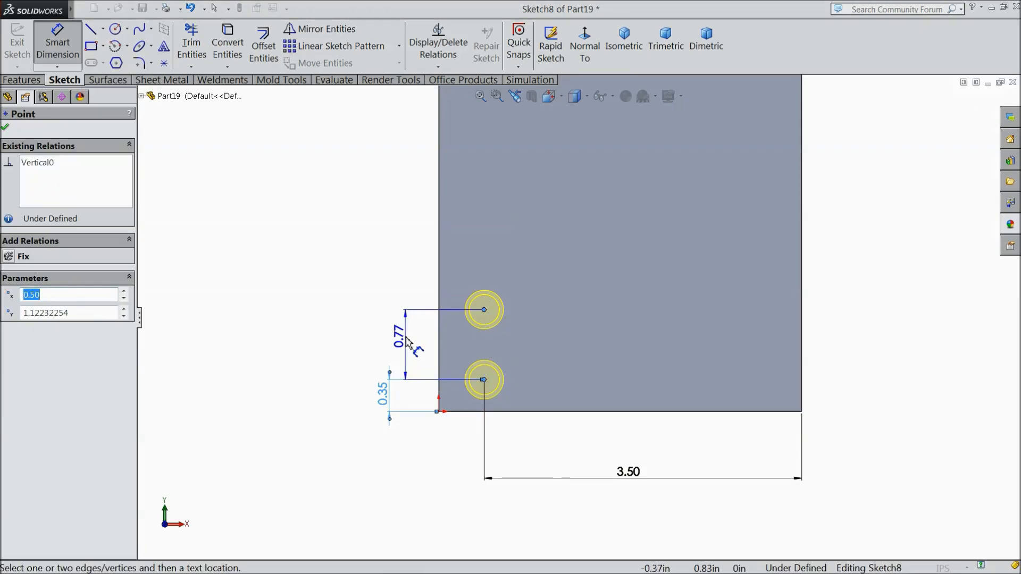
{"action": "left_click", "coordinate": [408, 343]}
{"action": "type", "text": "0.8"}
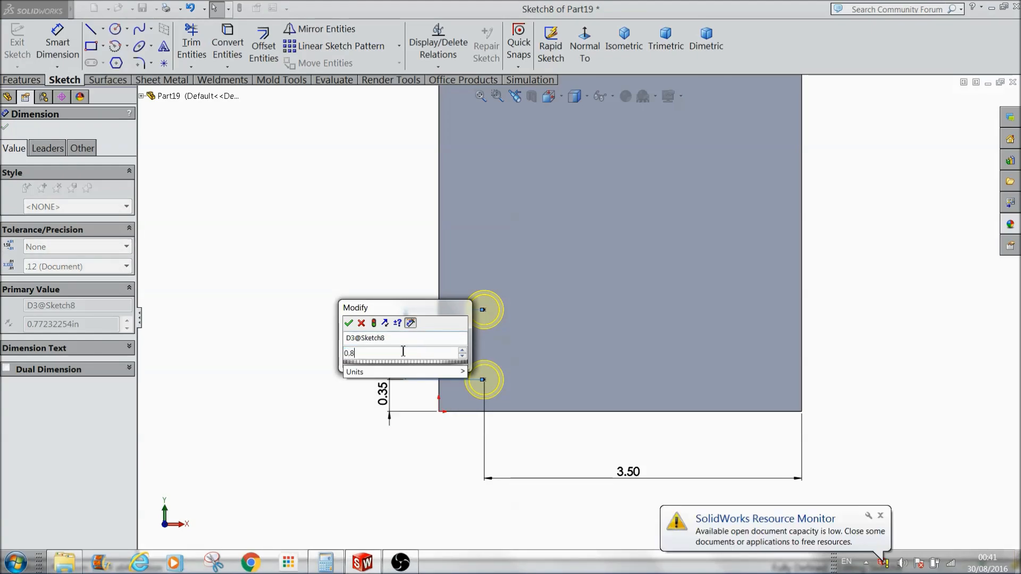
{"action": "left_click", "coordinate": [349, 322]}
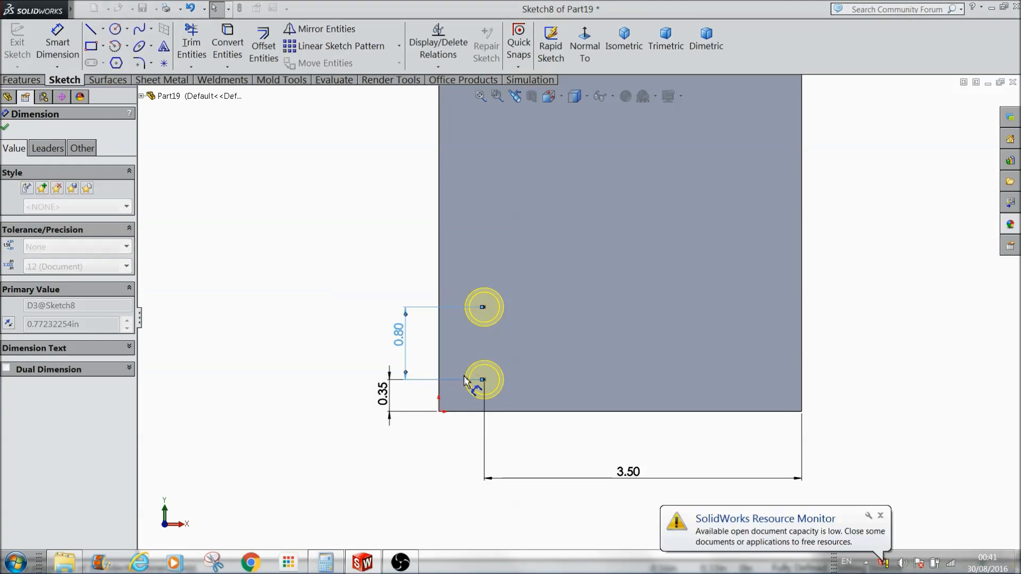
{"action": "left_click", "coordinate": [880, 516]}
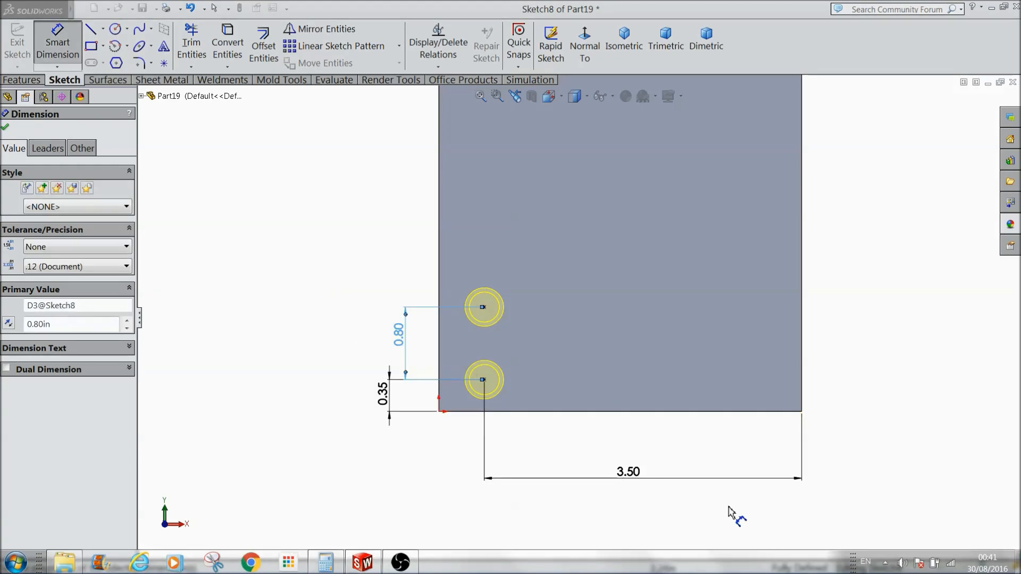
{"action": "left_click", "coordinate": [285, 343]}
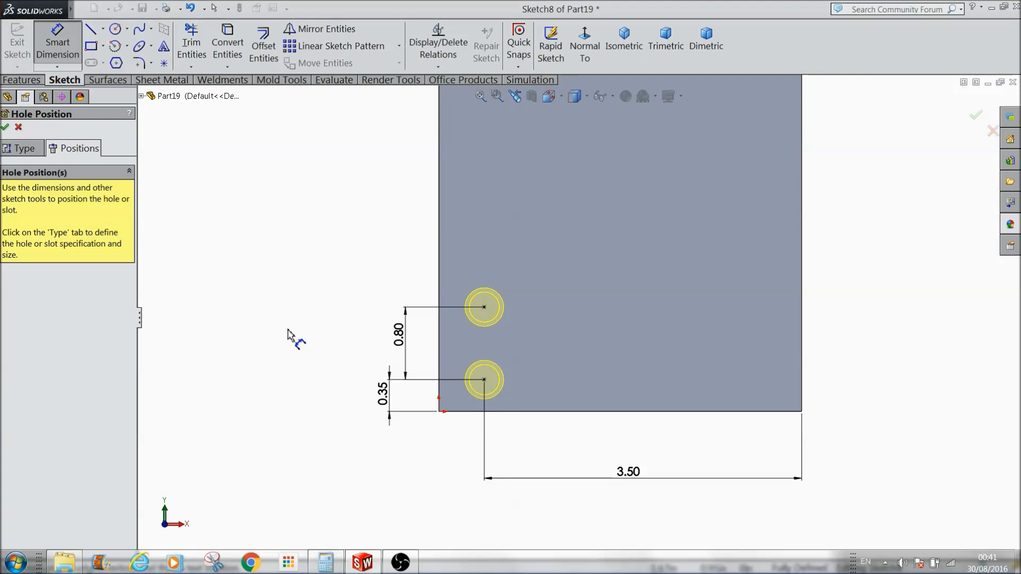
{"action": "left_click", "coordinate": [6, 128]}
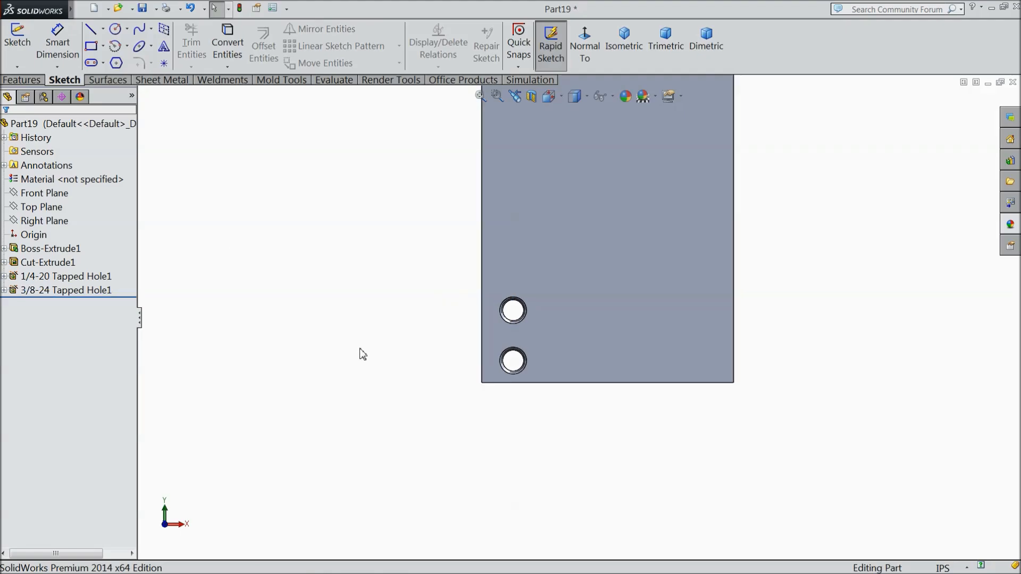
{"action": "middle_click_drag", "start_coordinate": [362, 354], "coordinate": [383, 367]}
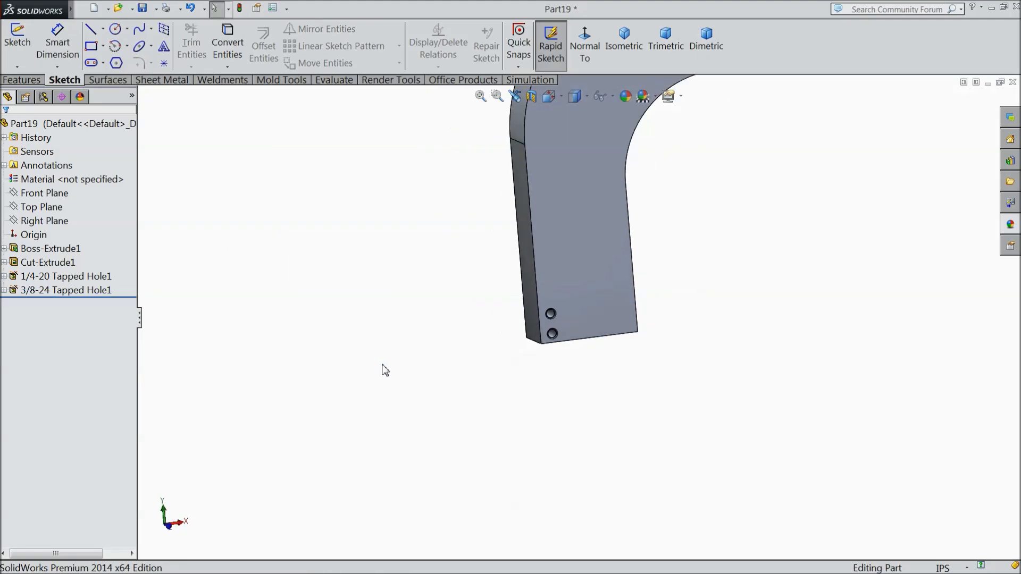
Start a sketch on the narrow inner face of the bracket's lower leg and view it face-on.
{"action": "scroll", "coordinate": [394, 365], "scroll_direction": "up", "scroll_amount": 3}
{"action": "scroll", "coordinate": [619, 172], "scroll_direction": "down", "scroll_amount": 3}
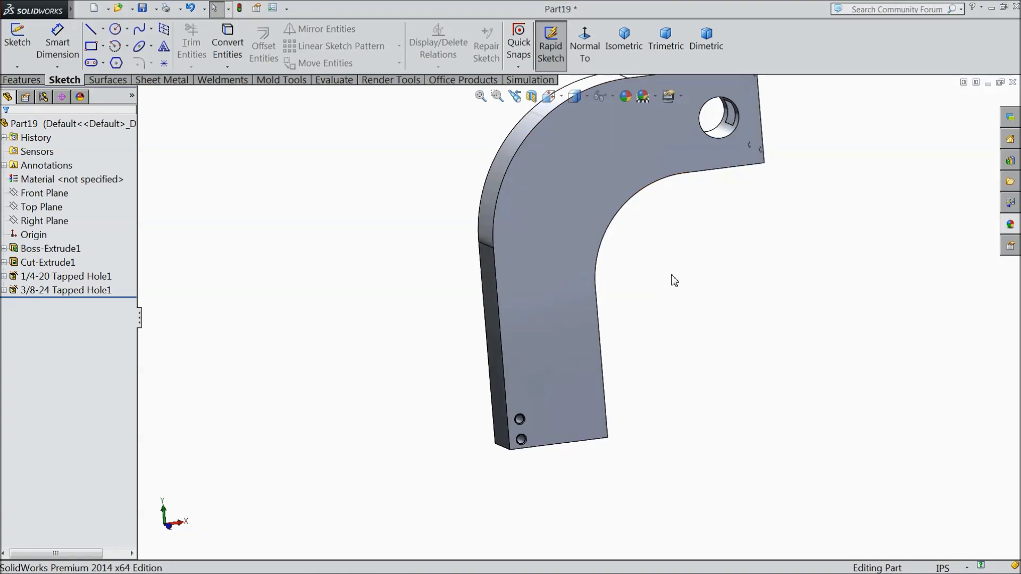
{"action": "middle_click_drag", "start_coordinate": [667, 355], "coordinate": [532, 370]}
{"action": "scroll", "coordinate": [654, 409], "scroll_direction": "down", "scroll_amount": 3}
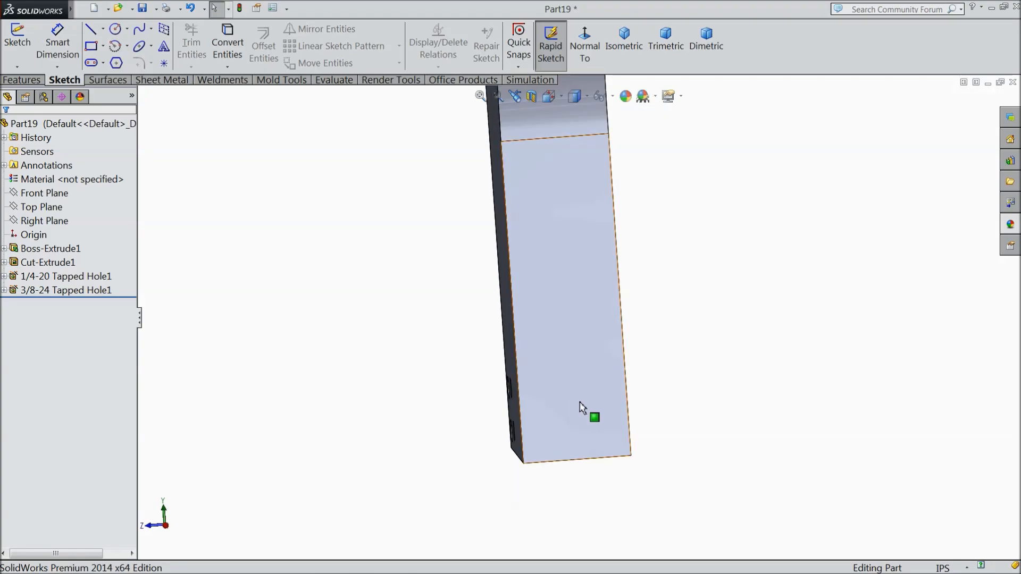
{"action": "left_click", "coordinate": [590, 410]}
{"action": "left_click", "coordinate": [607, 371]}
{"action": "left_click", "coordinate": [587, 50]}
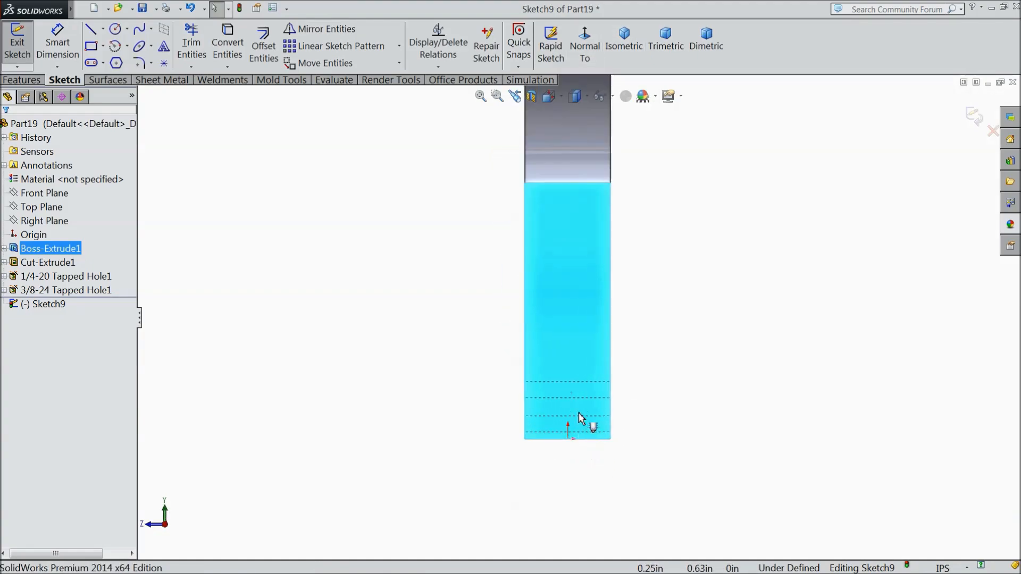
Sketch a circle of about 0.46 in radius on the leg face, centred directly above the origin.
{"action": "left_click", "coordinate": [115, 29]}
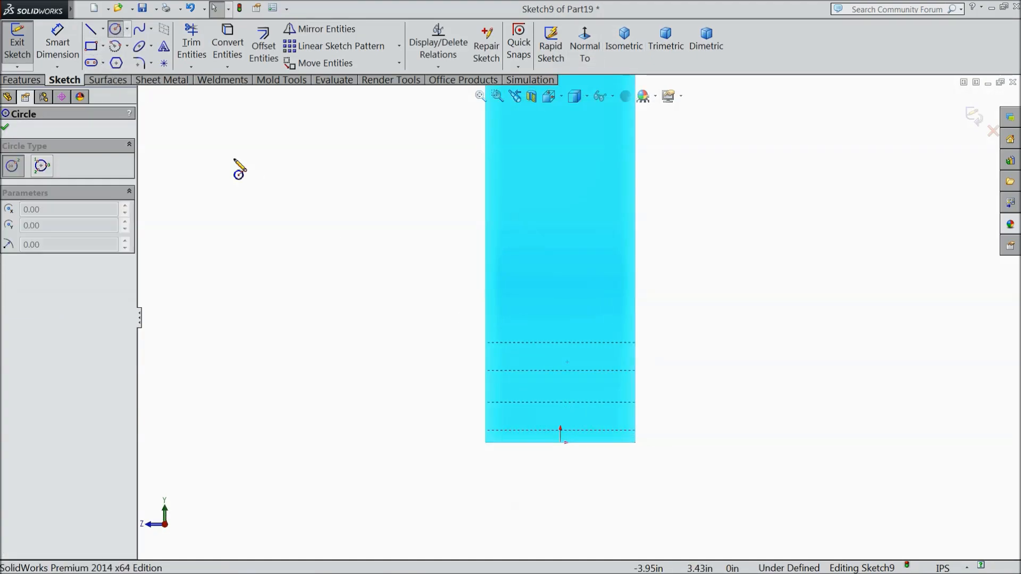
{"action": "scroll", "coordinate": [548, 391], "scroll_direction": "down", "scroll_amount": 3}
{"action": "left_click", "coordinate": [586, 277]}
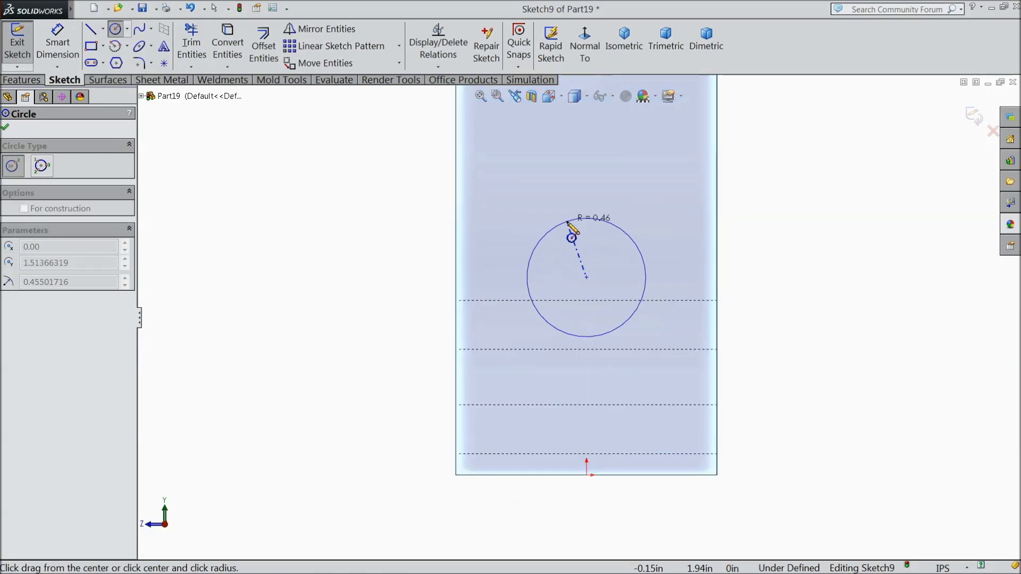
{"action": "left_click", "coordinate": [568, 222]}
Draw a vertical centerline from the circle's centre down to the origin.
{"action": "left_click", "coordinate": [103, 28]}
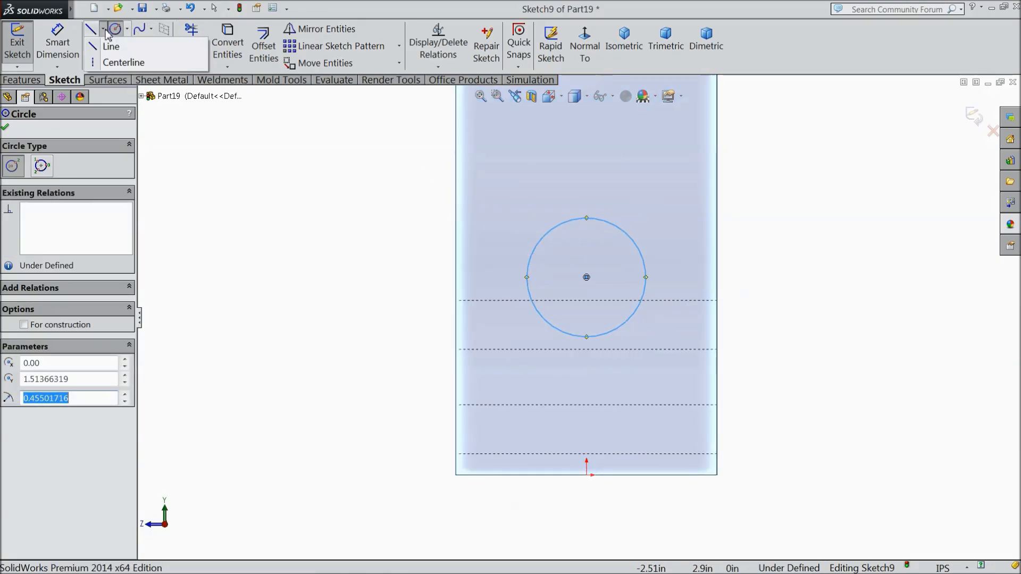
{"action": "left_click", "coordinate": [122, 63]}
{"action": "left_click", "coordinate": [587, 277]}
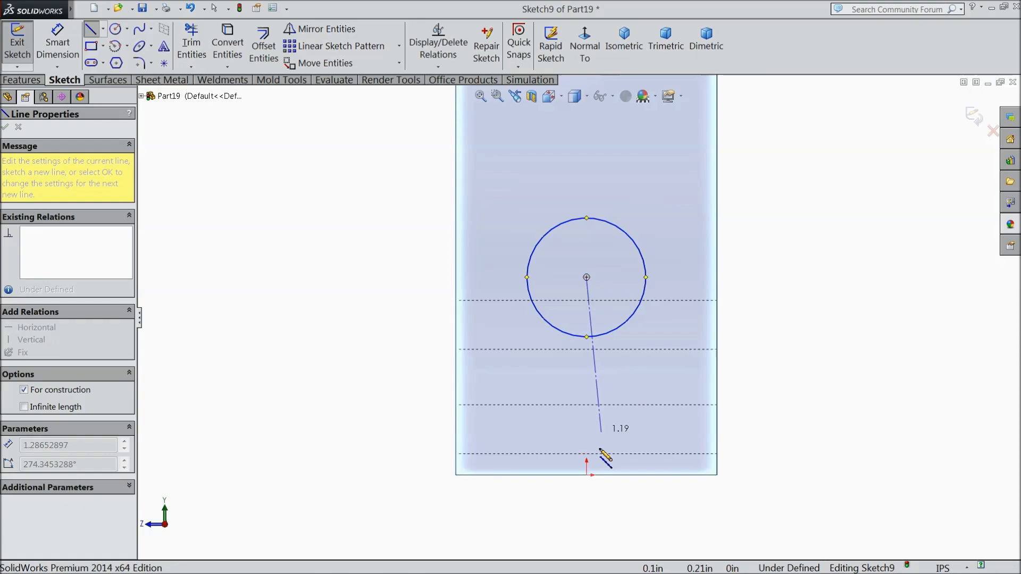
{"action": "left_click", "coordinate": [587, 475]}
{"action": "right_click", "coordinate": [766, 362]}
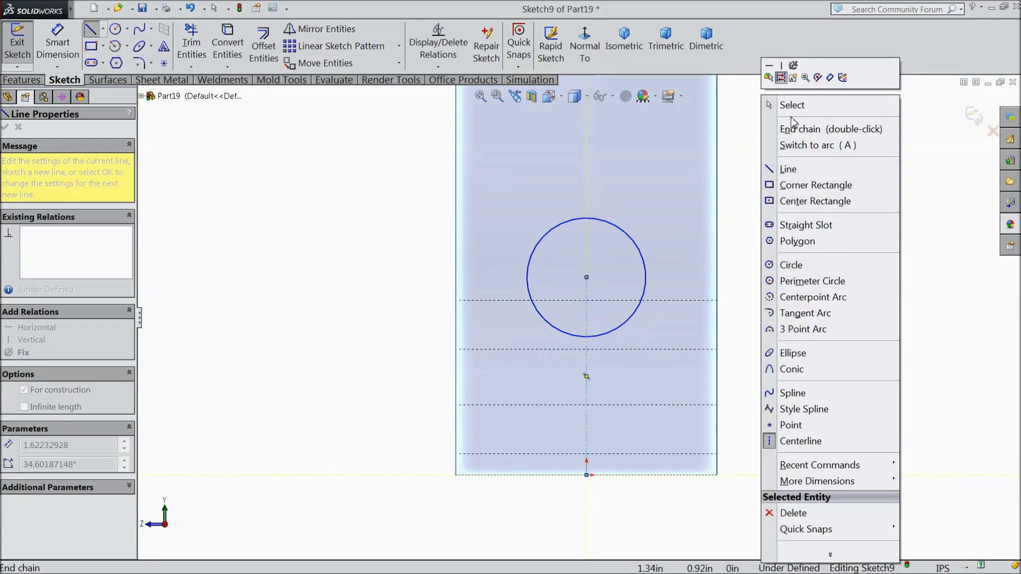
{"action": "left_click", "coordinate": [782, 102]}
{"action": "left_click", "coordinate": [589, 378]}
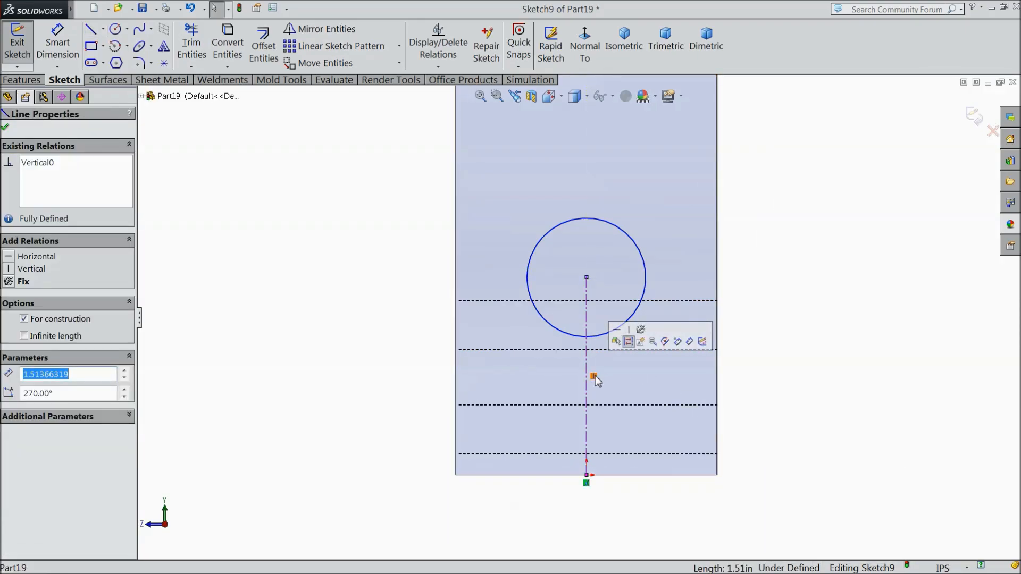
Dimension the circle's diameter as 0.75 in and dismiss the resource monitor notification.
{"action": "left_click", "coordinate": [57, 43]}
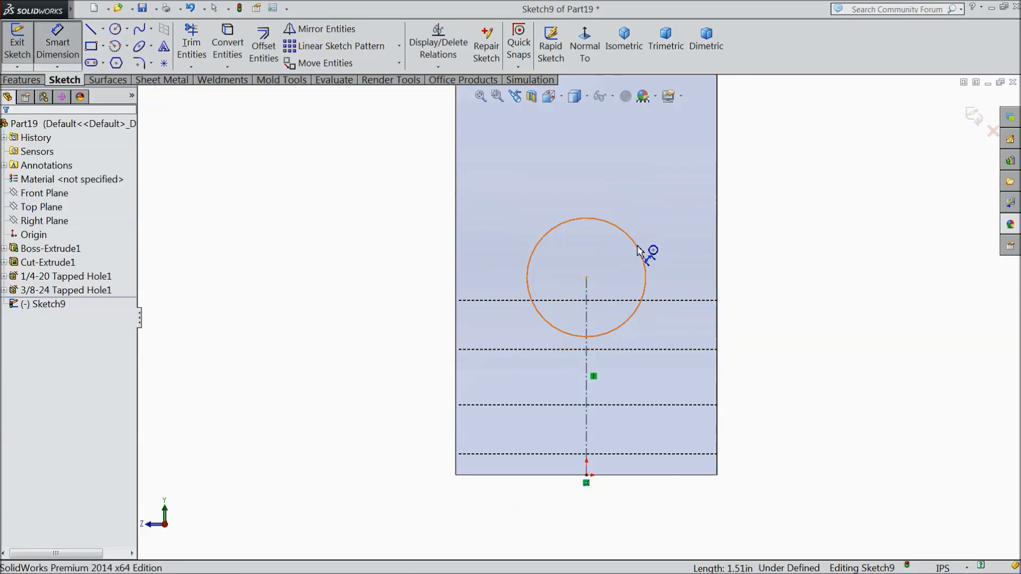
{"action": "left_click", "coordinate": [644, 250]}
{"action": "left_click", "coordinate": [795, 223]}
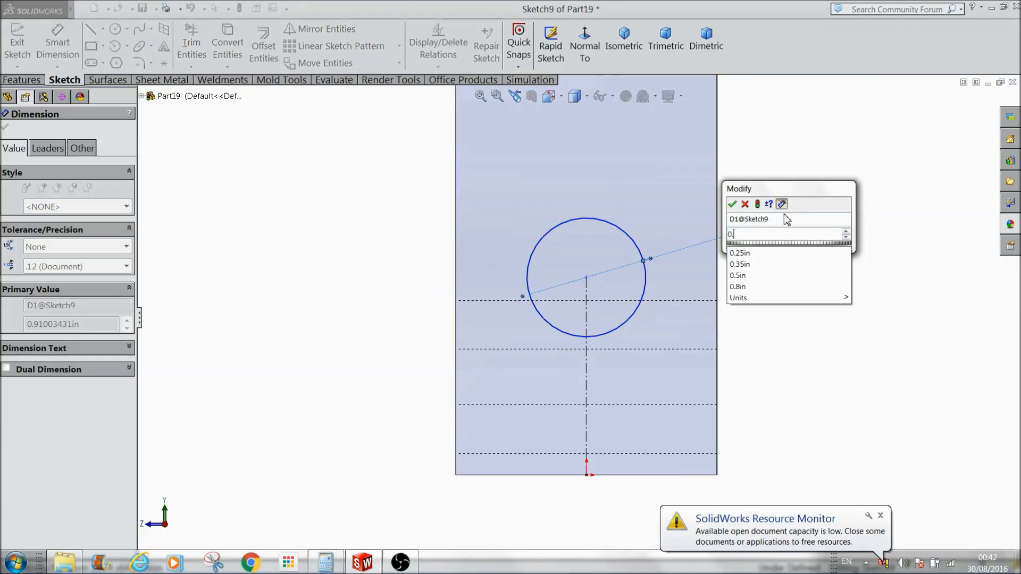
{"action": "type", "text": "0.75"}
{"action": "left_click", "coordinate": [733, 204]}
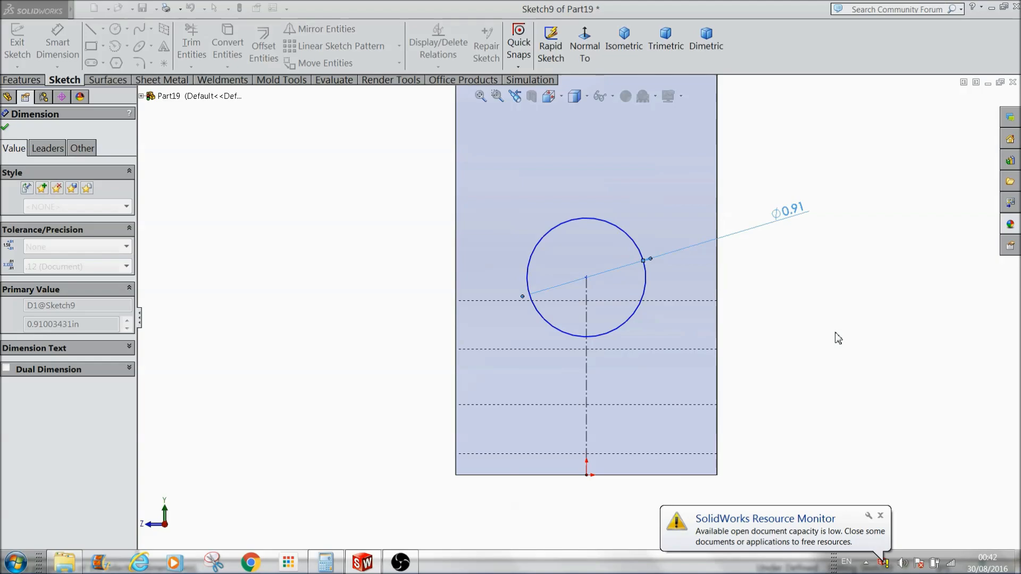
{"action": "left_click", "coordinate": [881, 515]}
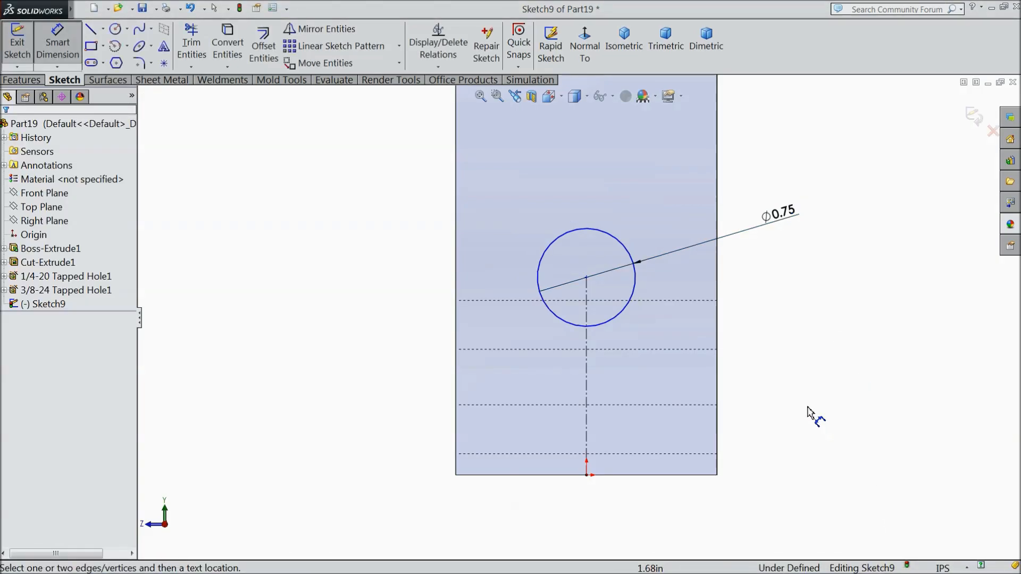
Dimension the circle's centre 0.75 in above the leg's bottom edge.
{"action": "left_click", "coordinate": [586, 277]}
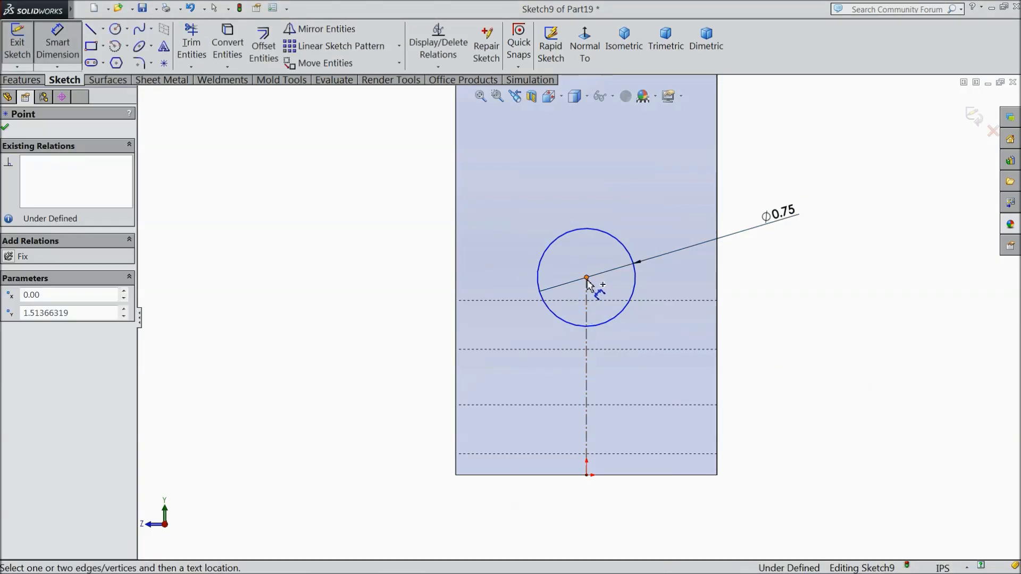
{"action": "left_click", "coordinate": [660, 479]}
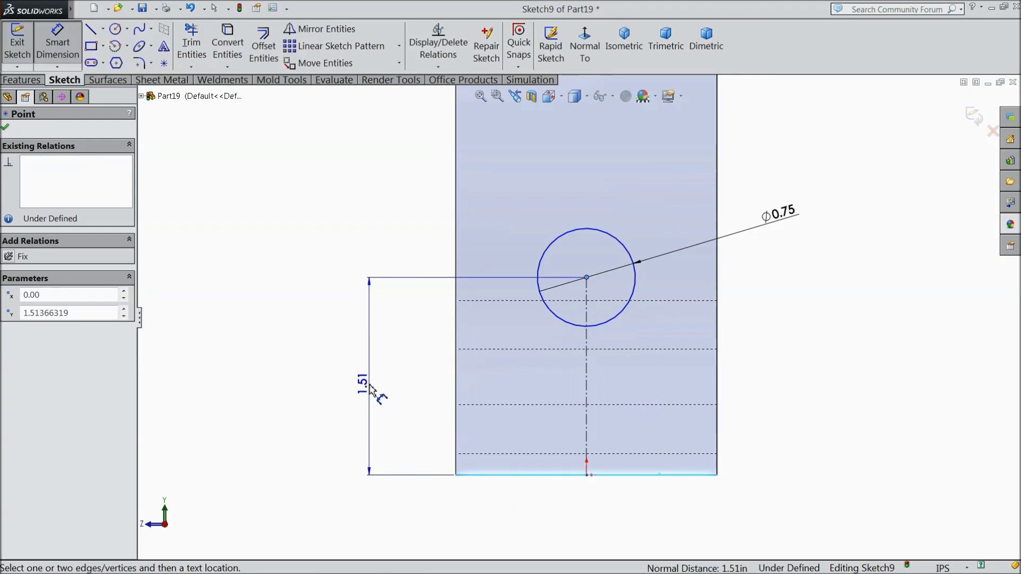
{"action": "left_click", "coordinate": [369, 375]}
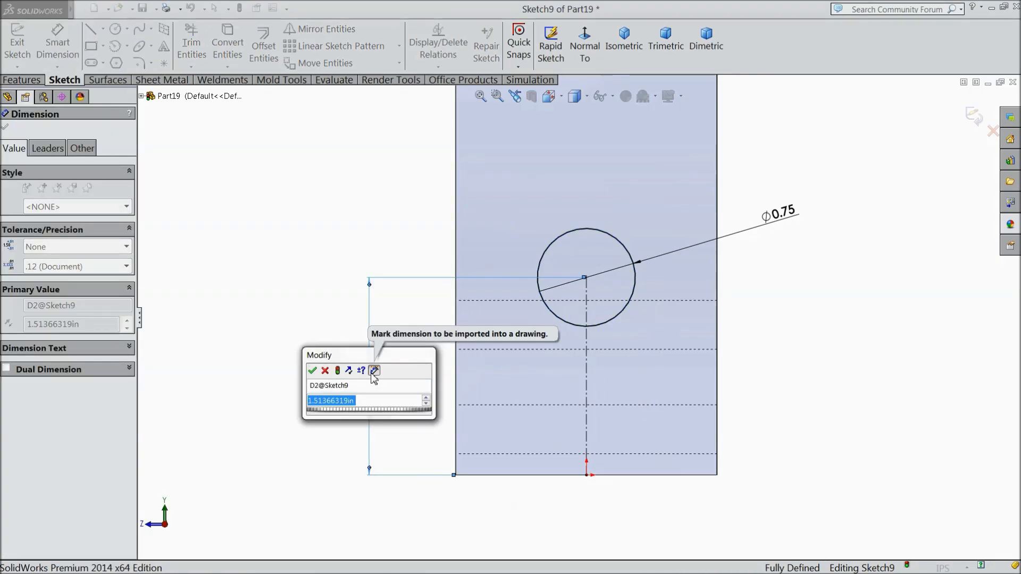
{"action": "type", "text": "0.75"}
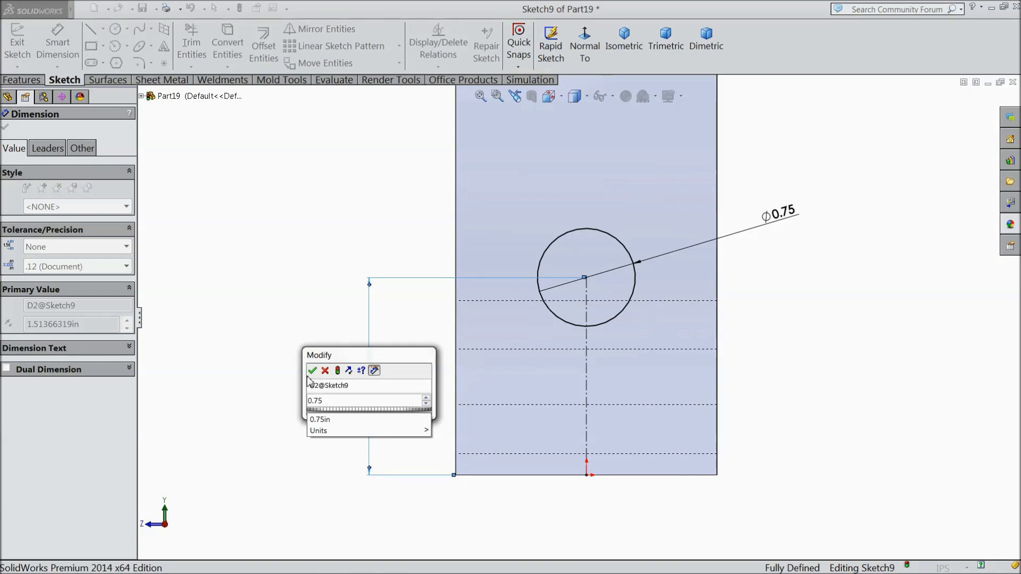
{"action": "left_click", "coordinate": [312, 371]}
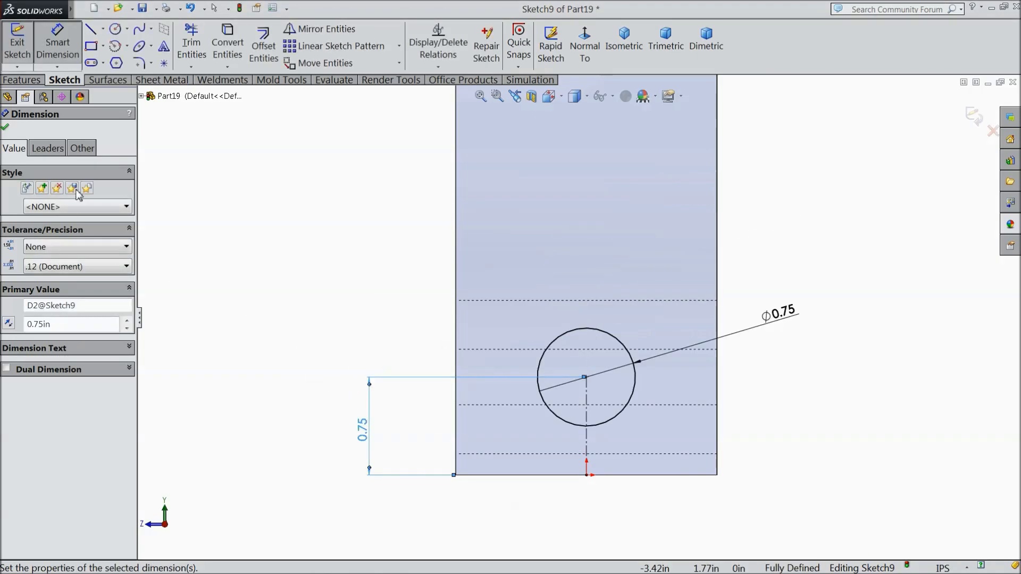
Cut the circle into the leg as a blind extruded cut 0.75 in deep.
{"action": "left_click", "coordinate": [21, 81]}
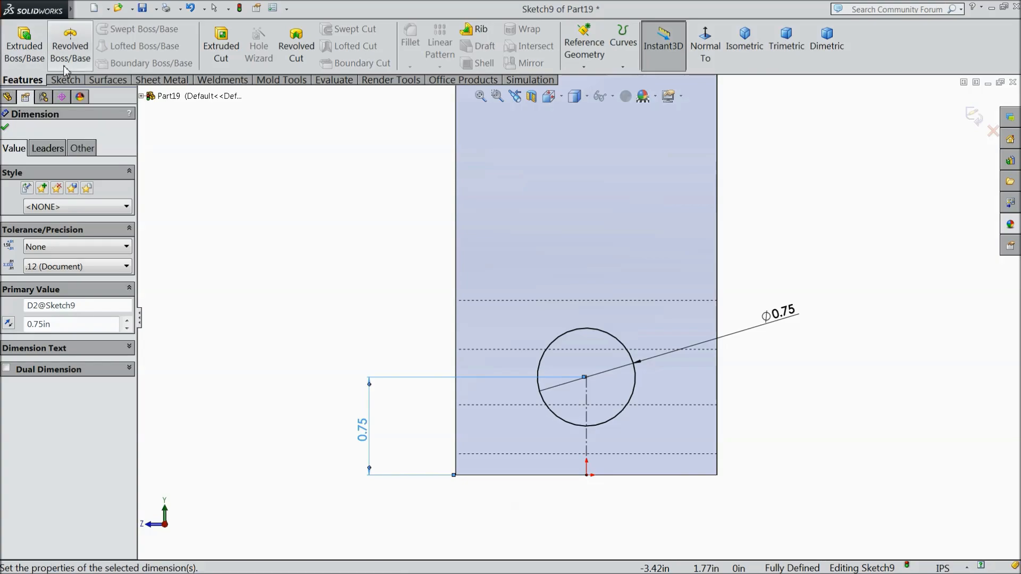
{"action": "left_click", "coordinate": [220, 54]}
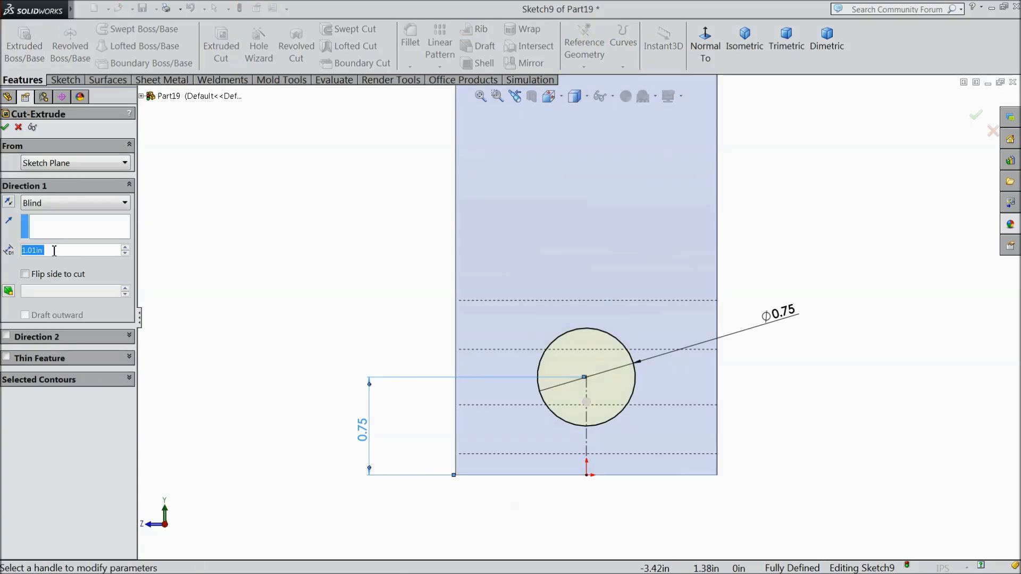
{"action": "type", "text": "0.75"}
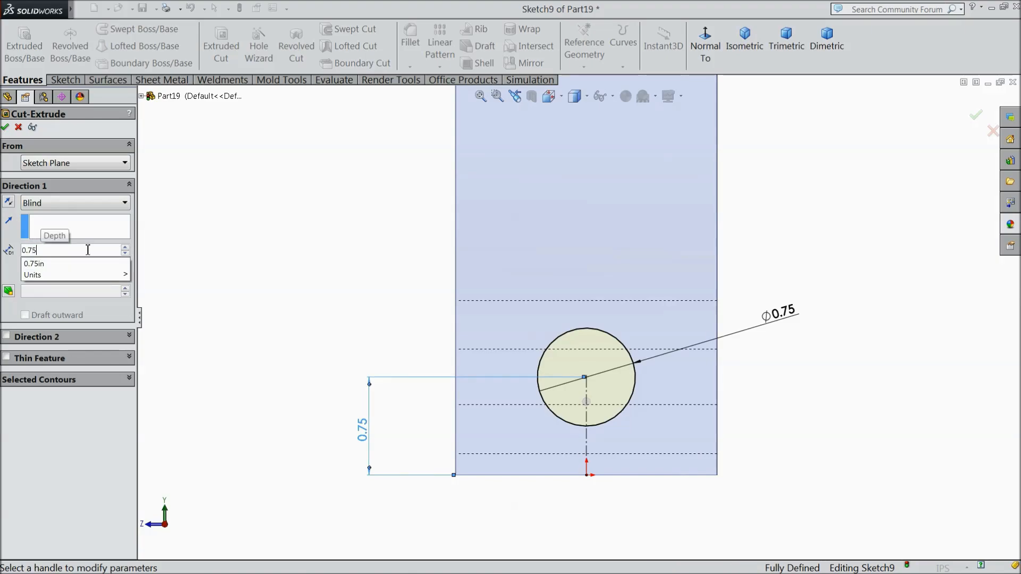
{"action": "key", "text": "Return"}
{"action": "middle_click_drag", "start_coordinate": [303, 260], "coordinate": [417, 312]}
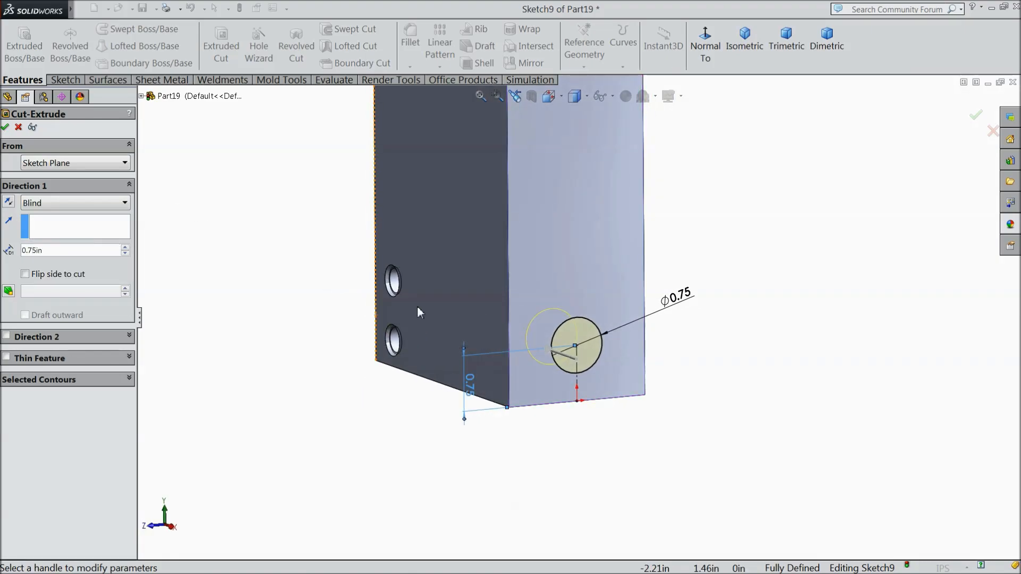
{"action": "left_click", "coordinate": [5, 126]}
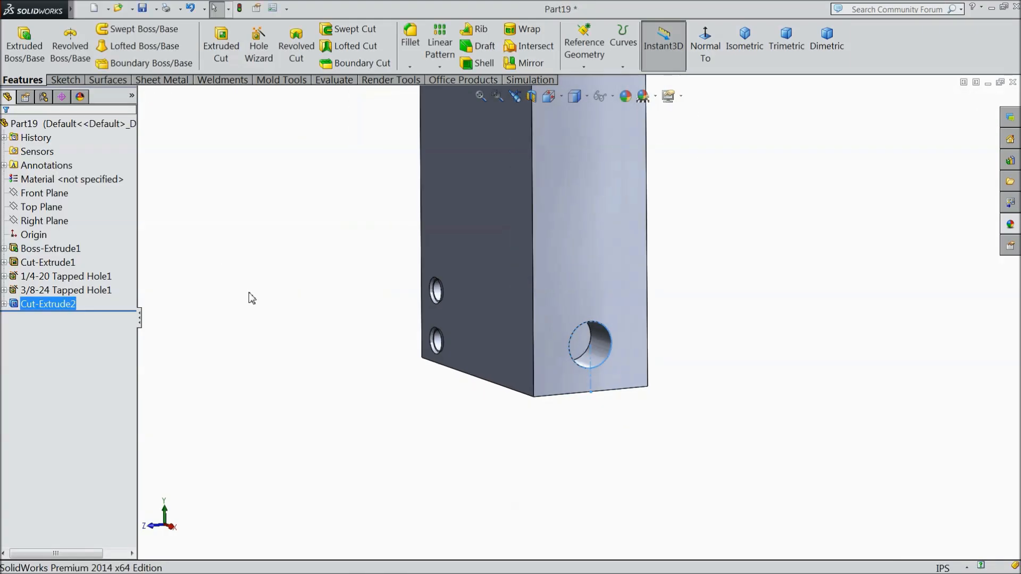
Set up a 0.05 in, 45° chamfer and select both long vertical edges of the leg's inner face.
{"action": "left_click", "coordinate": [410, 67]}
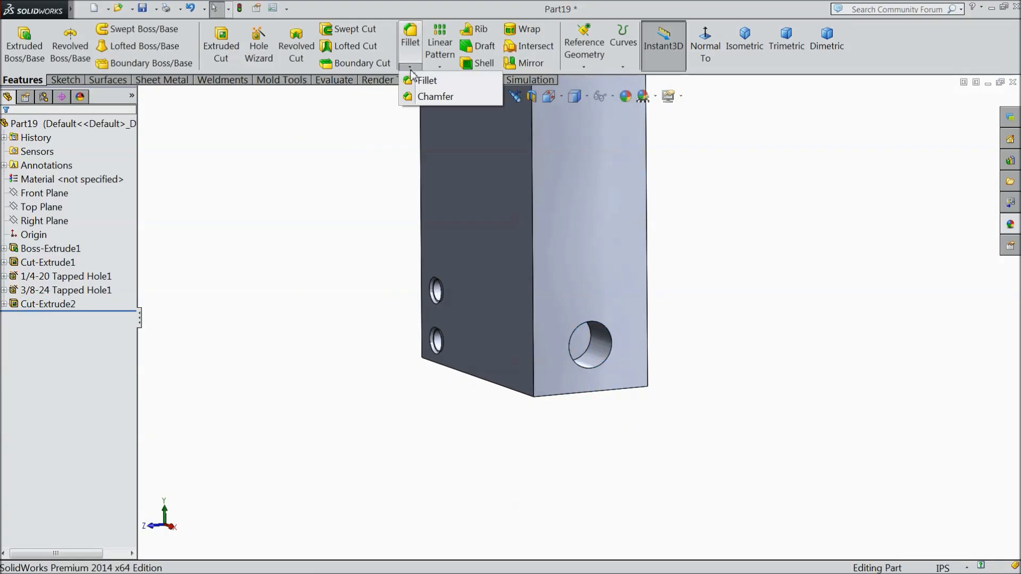
{"action": "left_click", "coordinate": [435, 96]}
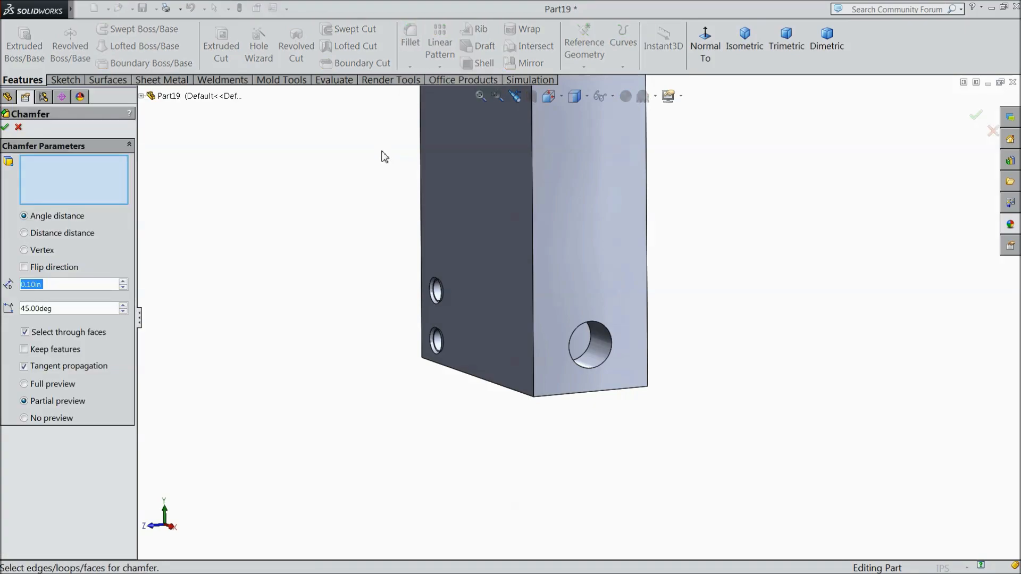
{"action": "type", "text": "0.05"}
{"action": "key", "text": "Return"}
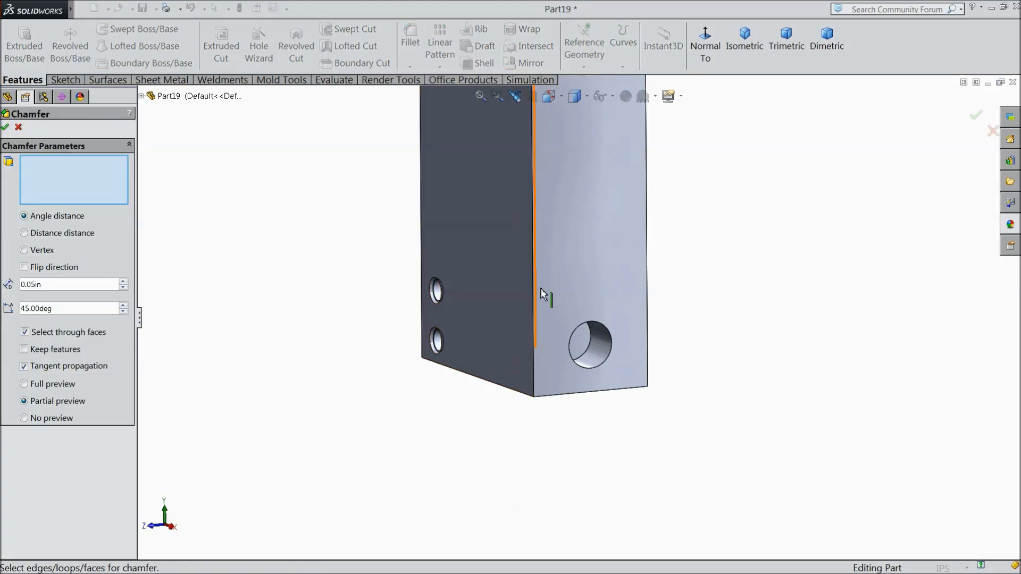
{"action": "left_click", "coordinate": [534, 287]}
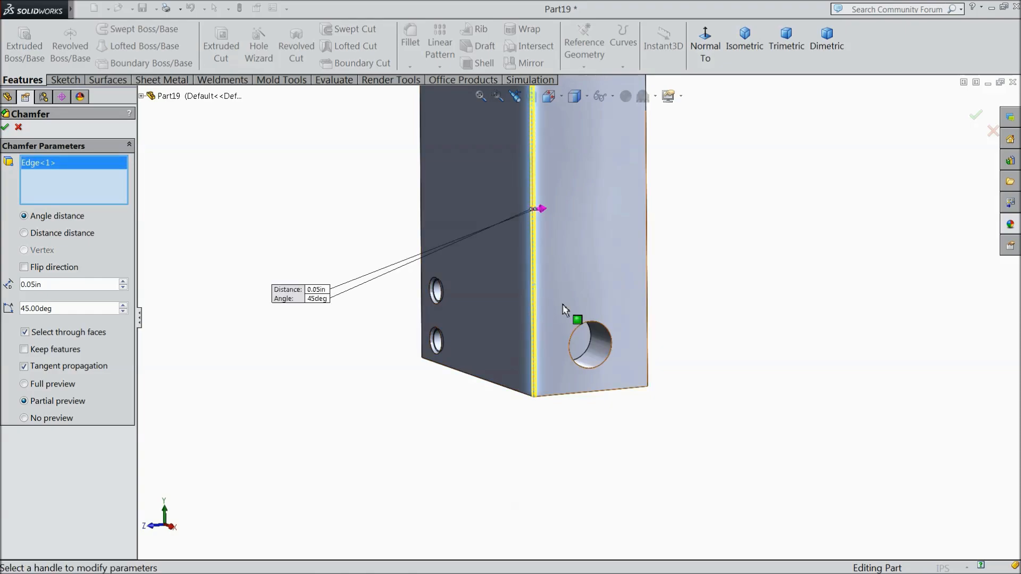
{"action": "left_click", "coordinate": [654, 313]}
{"action": "scroll", "coordinate": [713, 349], "scroll_direction": "up", "scroll_amount": 1}
{"action": "scroll", "coordinate": [712, 349], "scroll_direction": "up", "scroll_amount": 3}
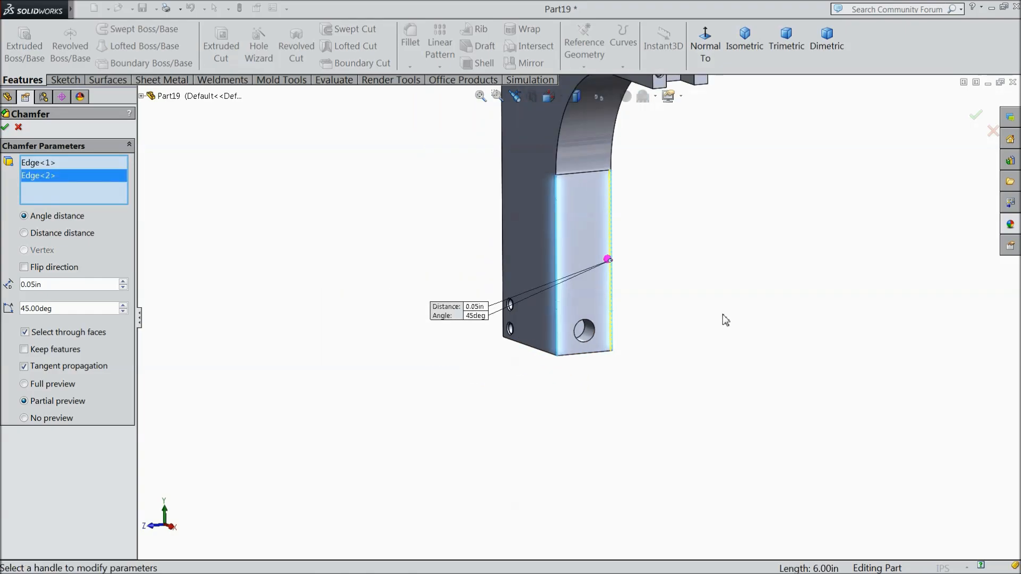
Add the near side's inner curve, arm underside, arm top, outer curve and outer leg edges to the chamfer.
{"action": "scroll", "coordinate": [602, 162], "scroll_direction": "down", "scroll_amount": 2}
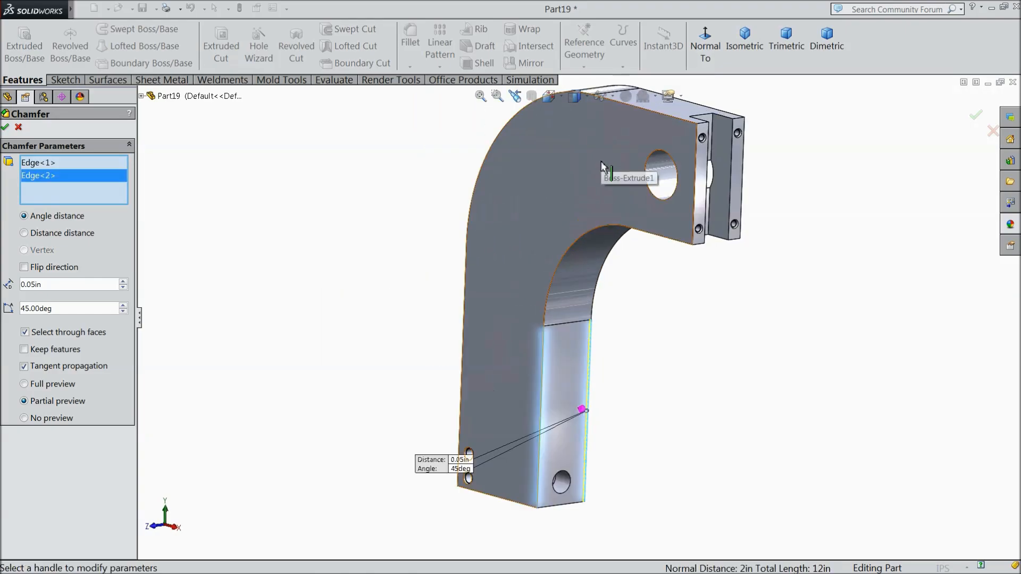
{"action": "left_click", "coordinate": [590, 236]}
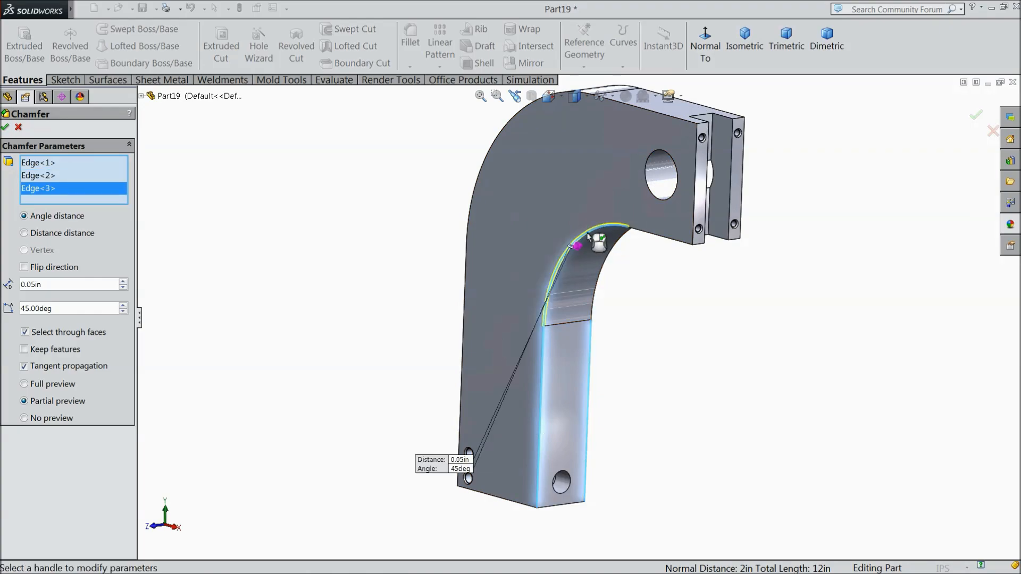
{"action": "left_click", "coordinate": [659, 236]}
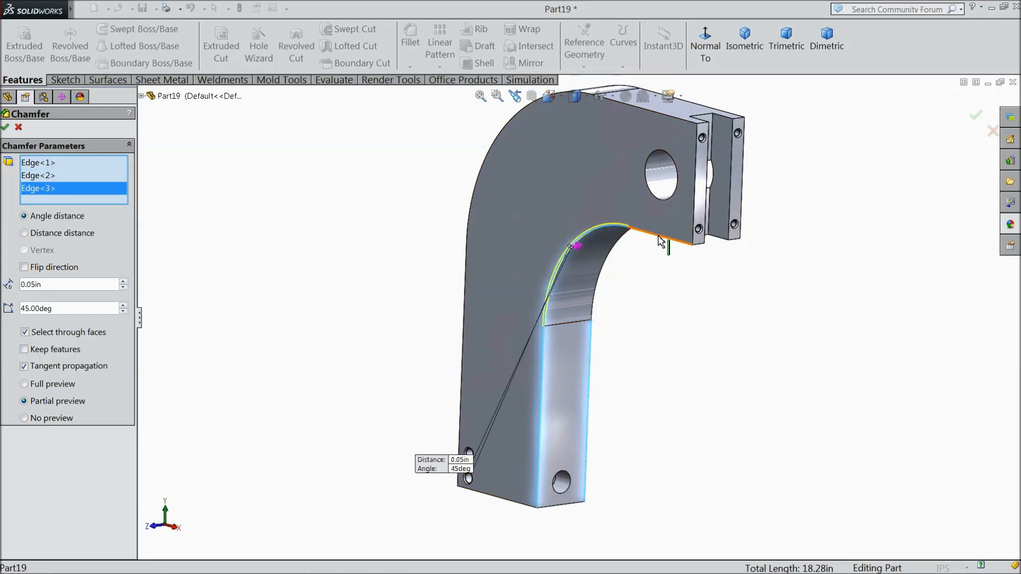
{"action": "left_click", "coordinate": [648, 110]}
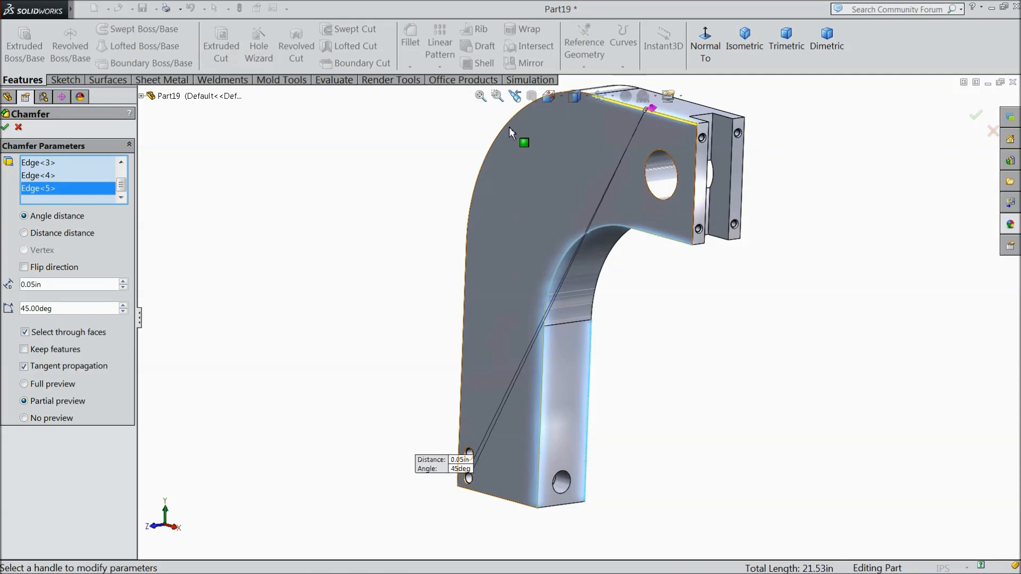
{"action": "left_click", "coordinate": [471, 227]}
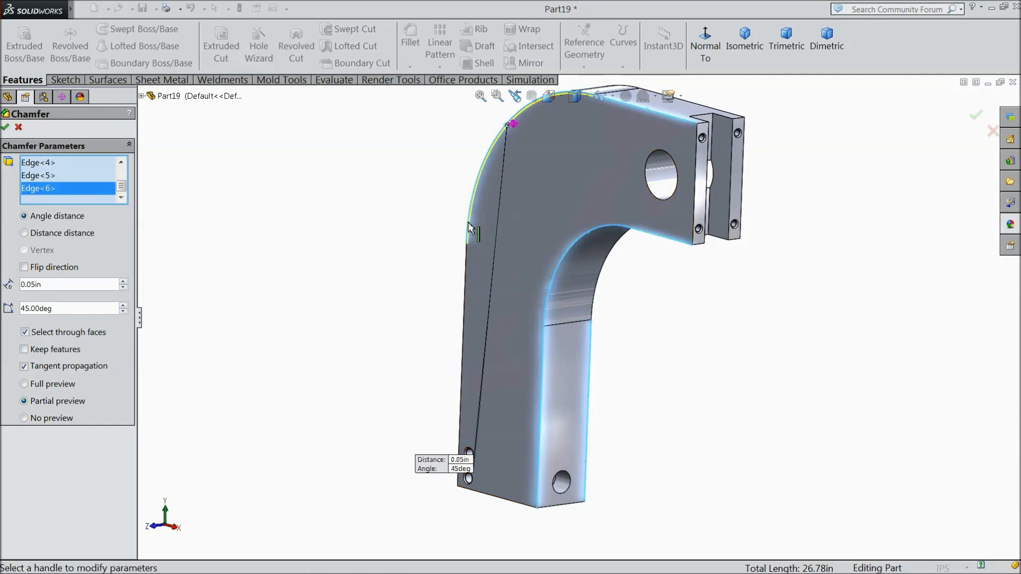
{"action": "left_click", "coordinate": [464, 273]}
Add the opposite side's inner curve, arm underside, arm top, outer curve and outer leg edges, and apply the 0.05 in chamfer.
{"action": "mouse_move", "coordinate": [672, 342]}
{"action": "middle_mouse_down"}
{"action": "mouse_move", "coordinate": [691, 328]}
{"action": "mouse_move", "coordinate": [531, 336]}
{"action": "mouse_move", "coordinate": [532, 367]}
{"action": "mouse_move", "coordinate": [483, 392]}
{"action": "mouse_move", "coordinate": [516, 394]}
{"action": "middle_mouse_up"}
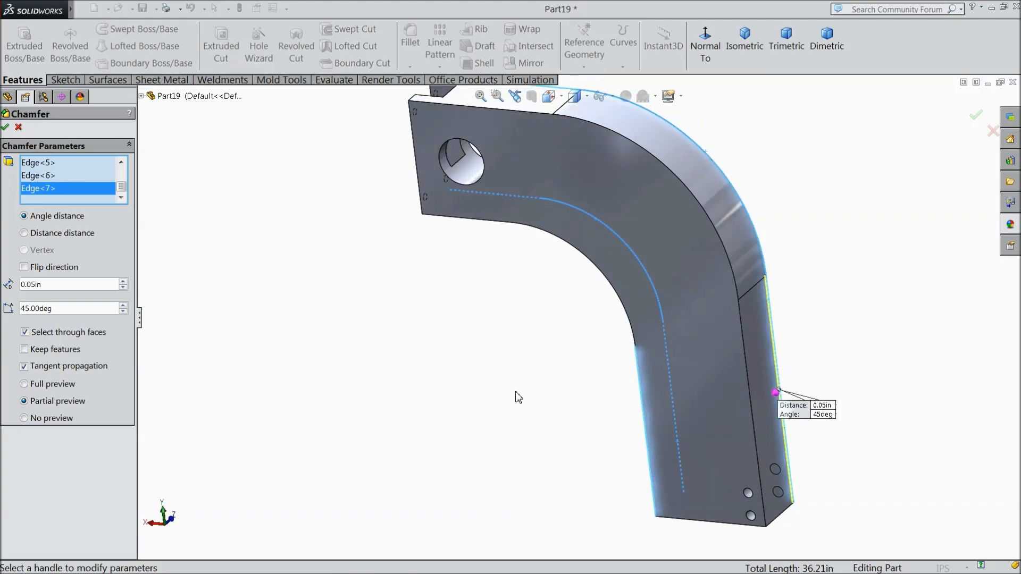
{"action": "left_click", "coordinate": [597, 278]}
{"action": "left_click", "coordinate": [495, 228]}
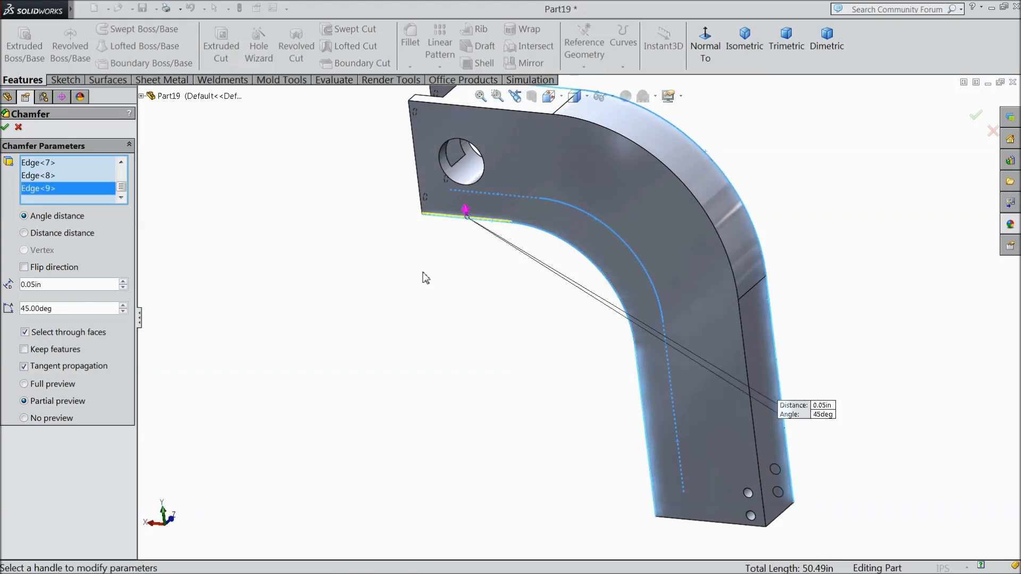
{"action": "left_click", "coordinate": [682, 186]}
{"action": "left_click", "coordinate": [543, 116]}
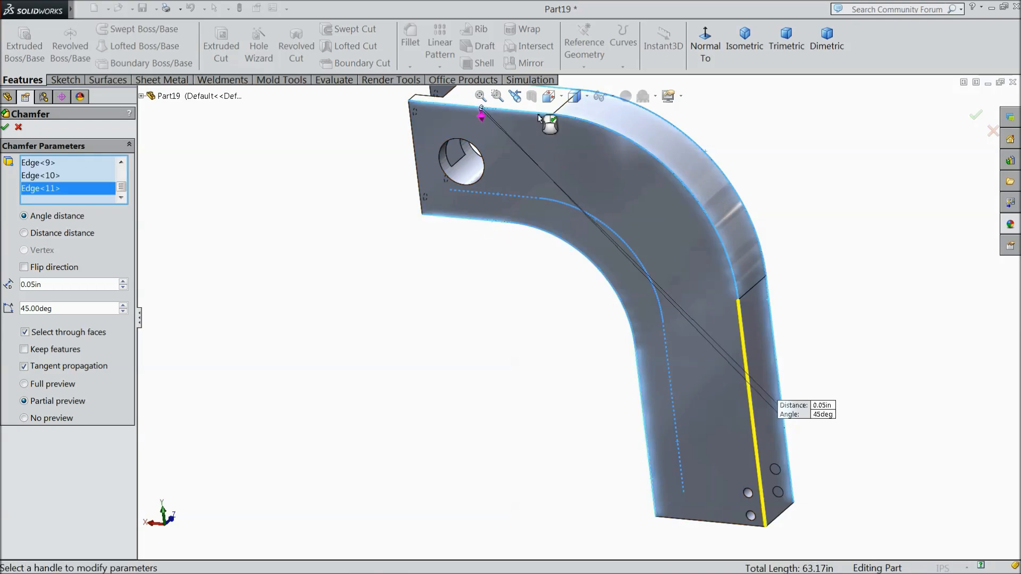
{"action": "left_click", "coordinate": [7, 128]}
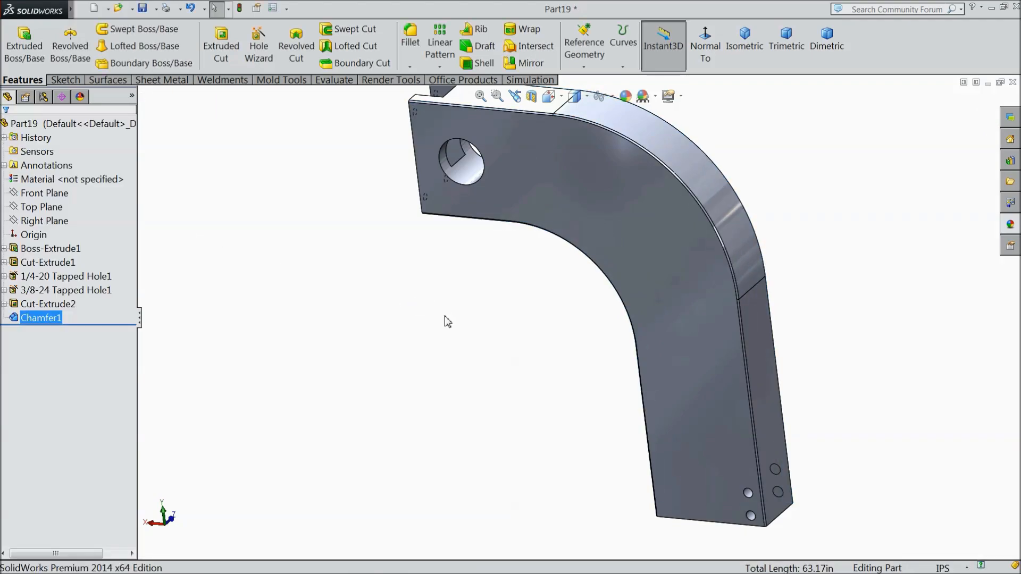
Apply a standard red appearance (RGB 255, 0, 0) to the chamfer and the whole solid body.
{"action": "middle_click_drag", "start_coordinate": [445, 316], "coordinate": [689, 360]}
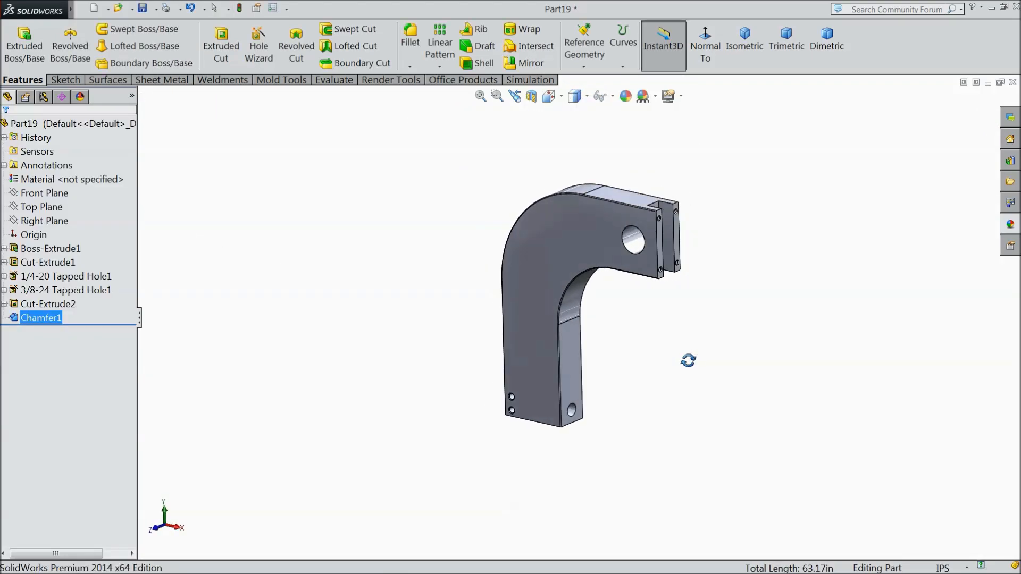
{"action": "scroll", "coordinate": [692, 267], "scroll_direction": "down", "scroll_amount": 3}
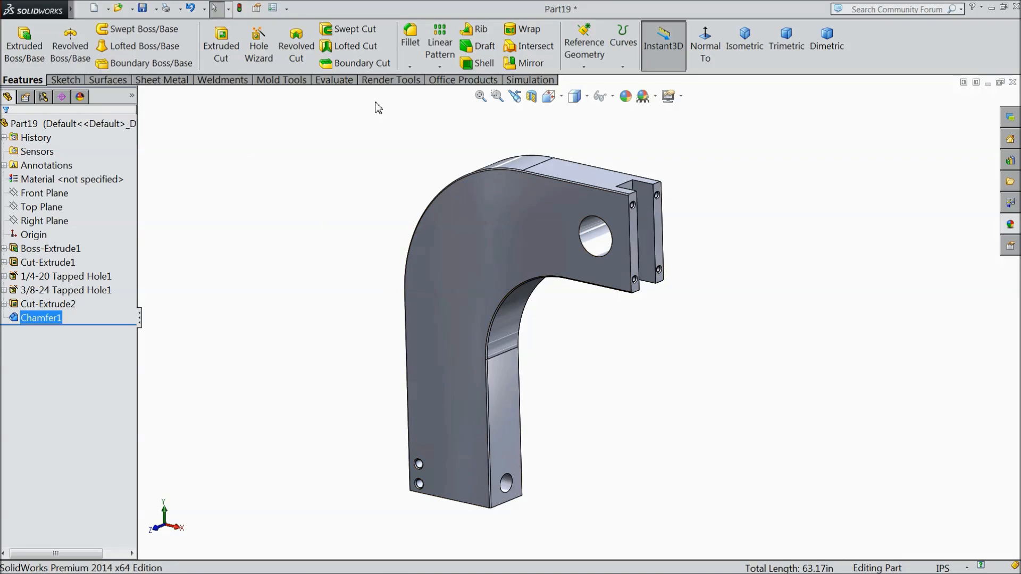
{"action": "left_click", "coordinate": [625, 96]}
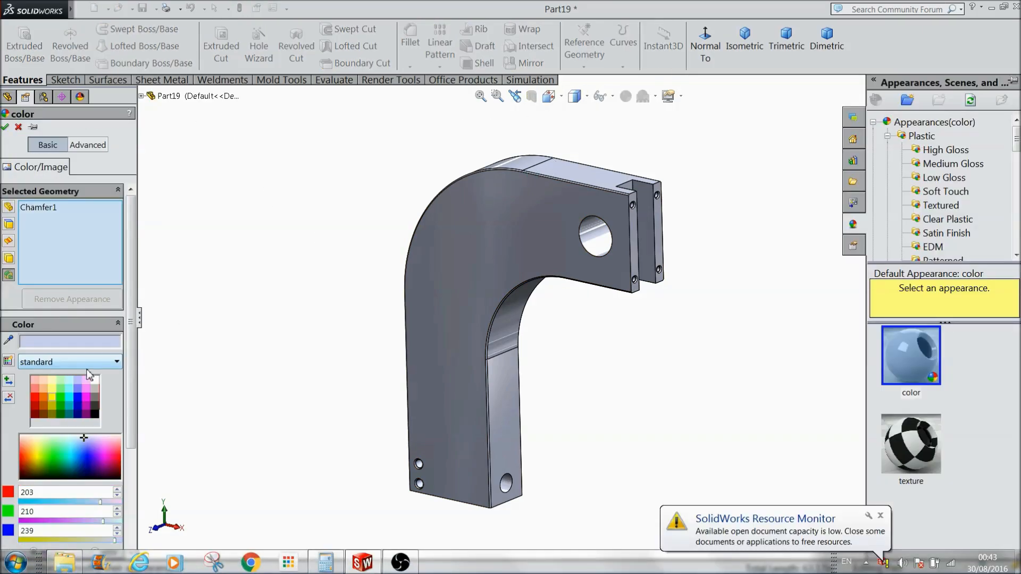
{"action": "left_click", "coordinate": [35, 398]}
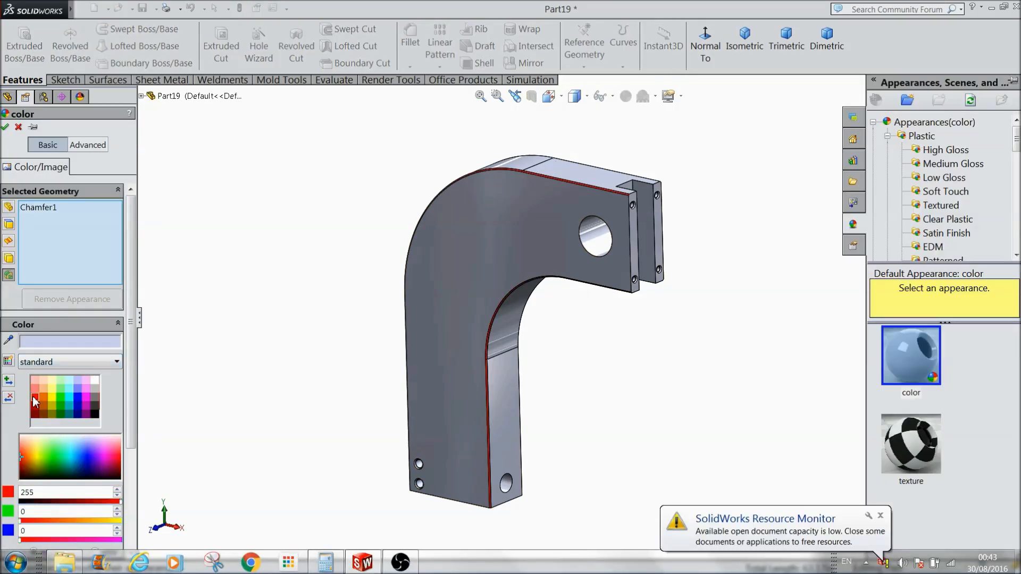
{"action": "left_click", "coordinate": [880, 516]}
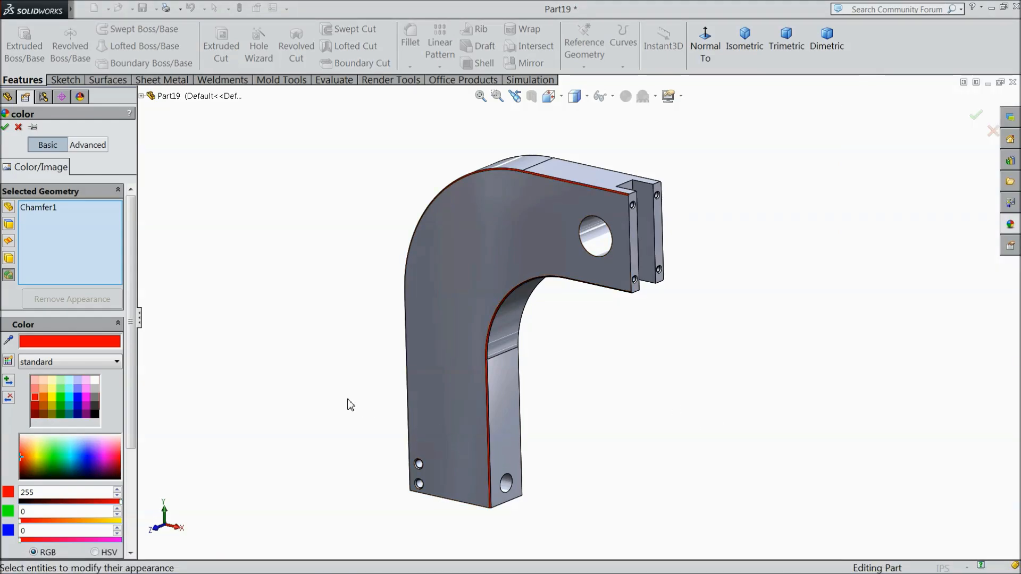
{"action": "left_click", "coordinate": [9, 258]}
{"action": "left_click", "coordinate": [461, 318]}
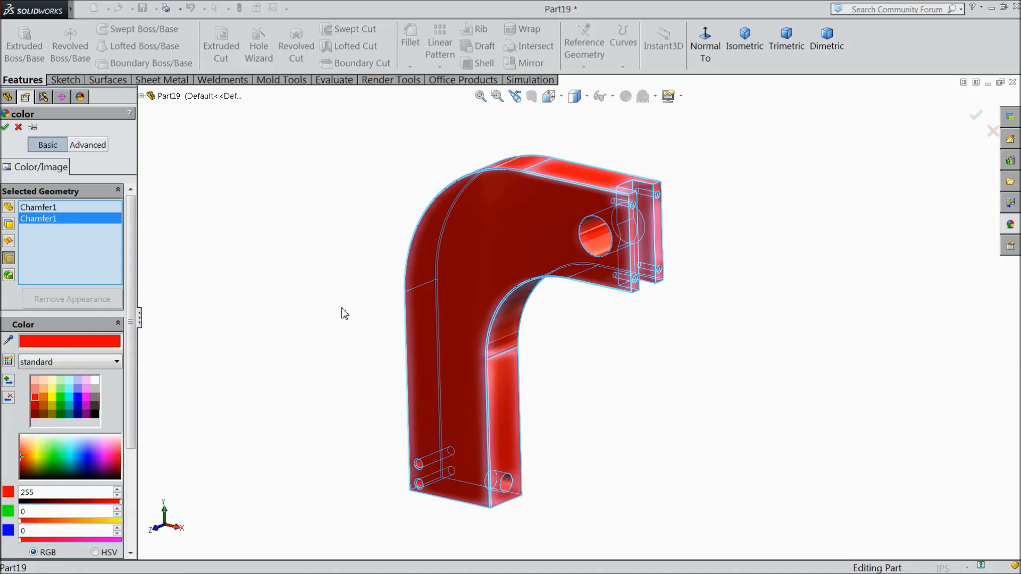
{"action": "left_click", "coordinate": [5, 127]}
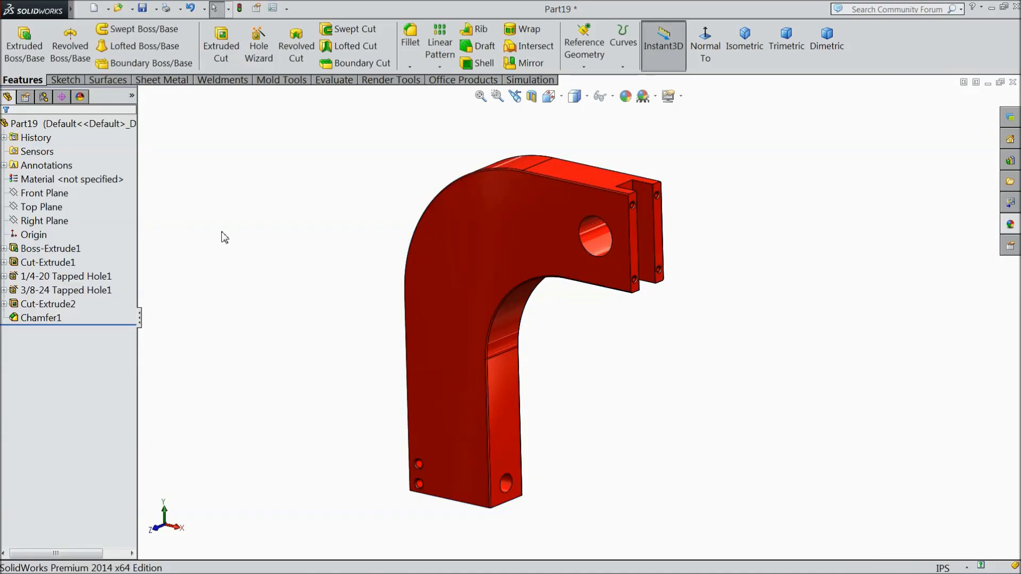
Save the part as 3.Frame in the Arbor Press machine folder.
{"action": "middle_click_drag", "start_coordinate": [288, 272], "coordinate": [305, 346]}
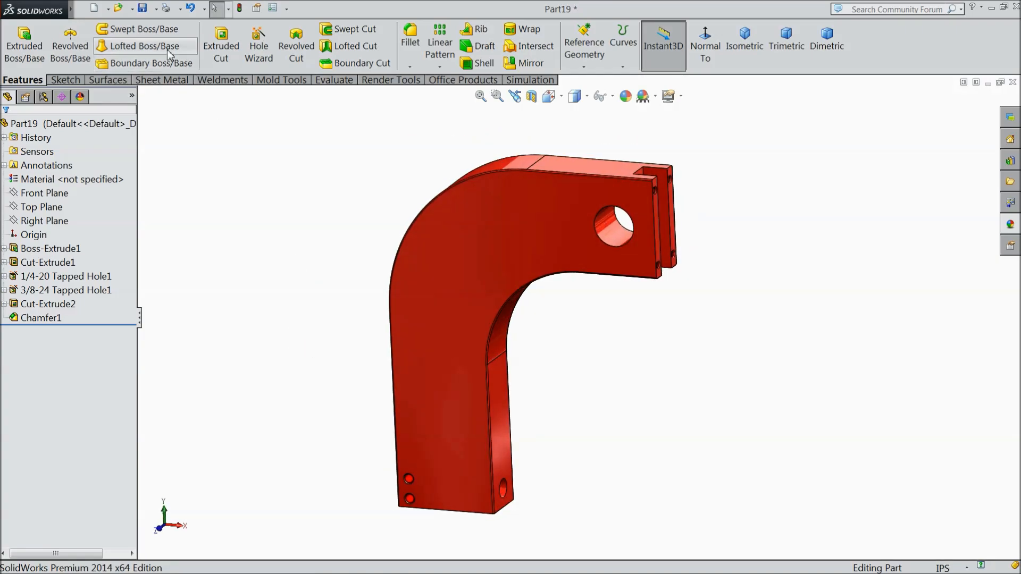
{"action": "key", "text": "ctrl+s"}
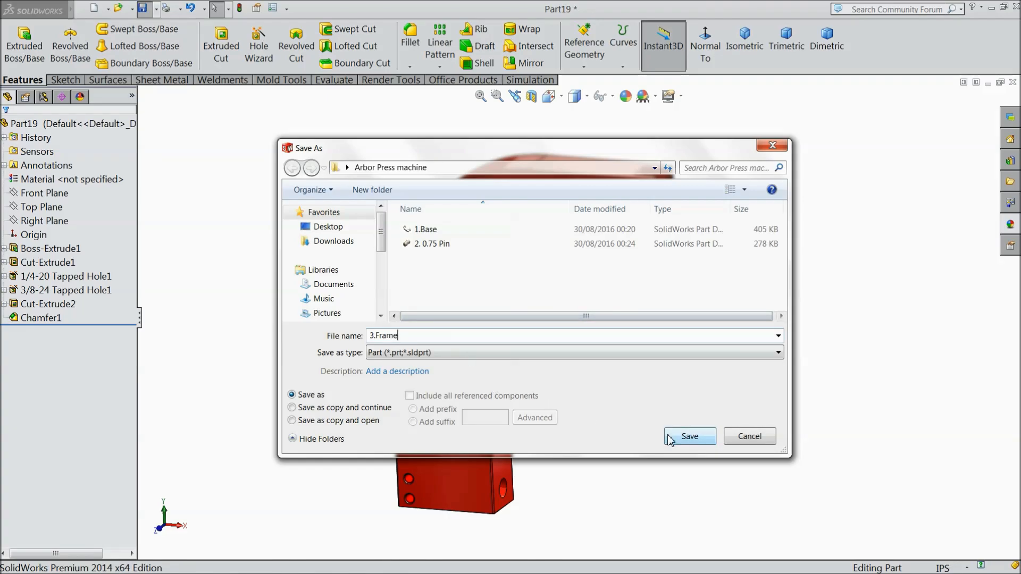
{"action": "left_click", "coordinate": [690, 436]}
{"action": "mouse_move", "coordinate": [615, 399]}
{"action": "middle_mouse_down"}
{"action": "mouse_move", "coordinate": [592, 347]}
{"action": "mouse_move", "coordinate": [575, 381]}
{"action": "mouse_move", "coordinate": [627, 392]}
{"action": "mouse_move", "coordinate": [603, 402]}
{"action": "middle_mouse_up"}
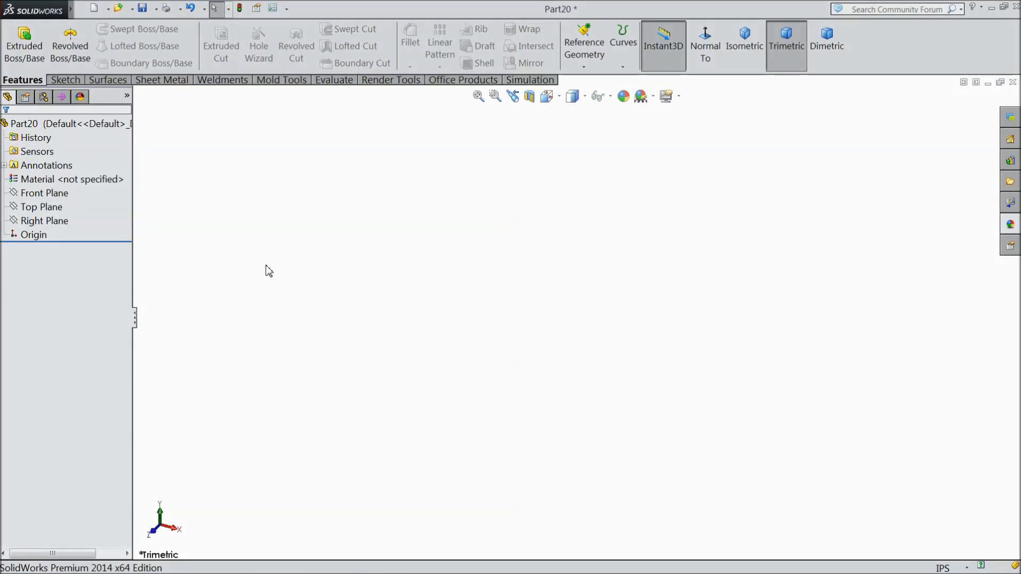
Sketch a 180° centrepoint arc of about 2.38 in radius on the new part's Front Plane, centred on the origin and bulging right.
{"action": "left_click", "coordinate": [54, 196]}
{"action": "left_click", "coordinate": [91, 181]}
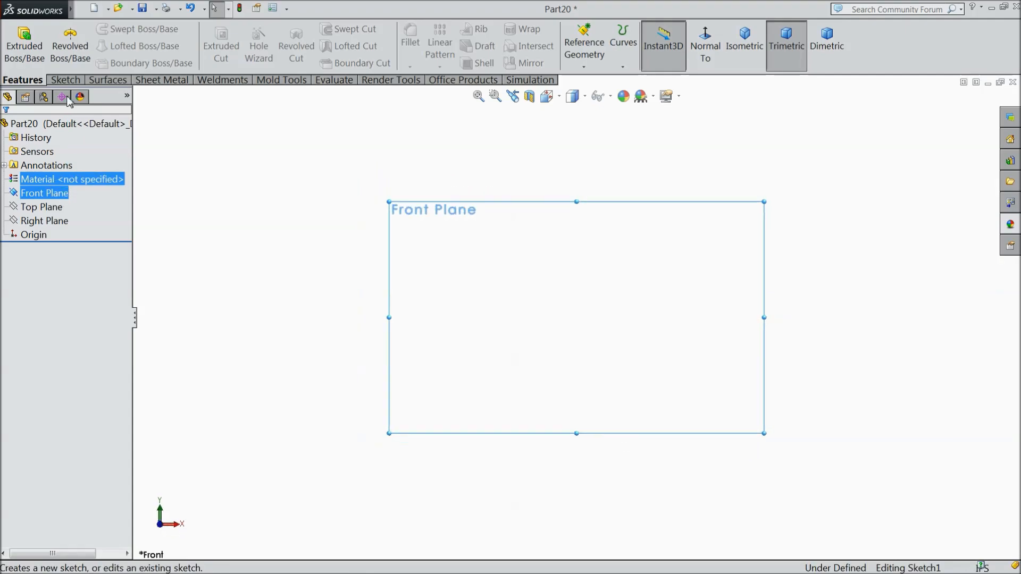
{"action": "left_click", "coordinate": [115, 29]}
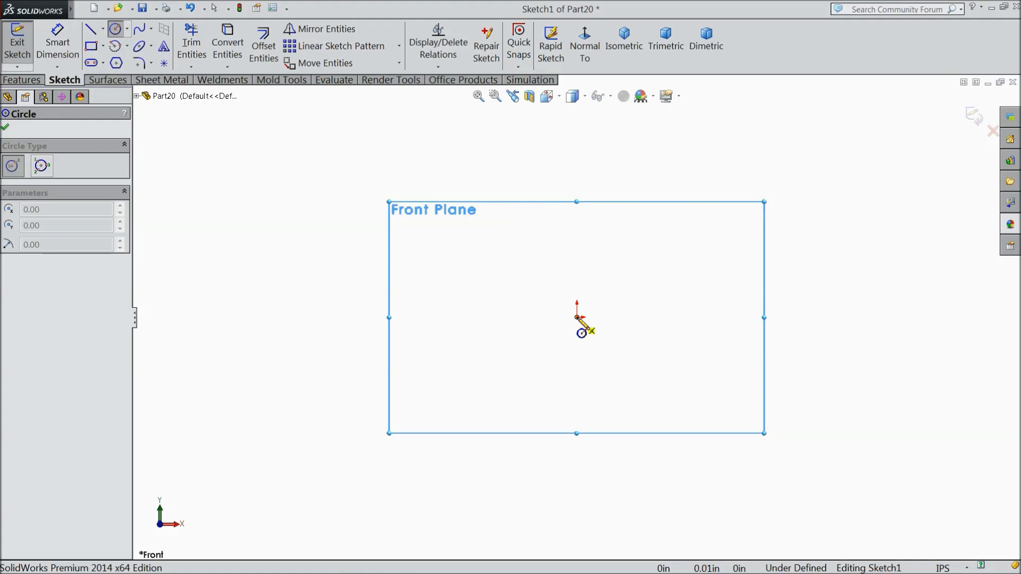
{"action": "left_click", "coordinate": [127, 46]}
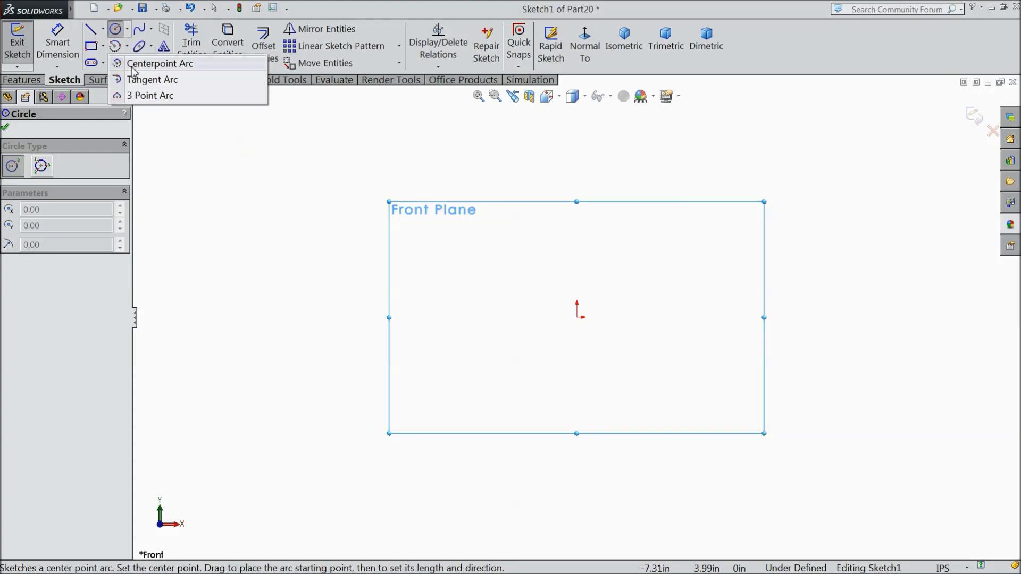
{"action": "left_click", "coordinate": [133, 65]}
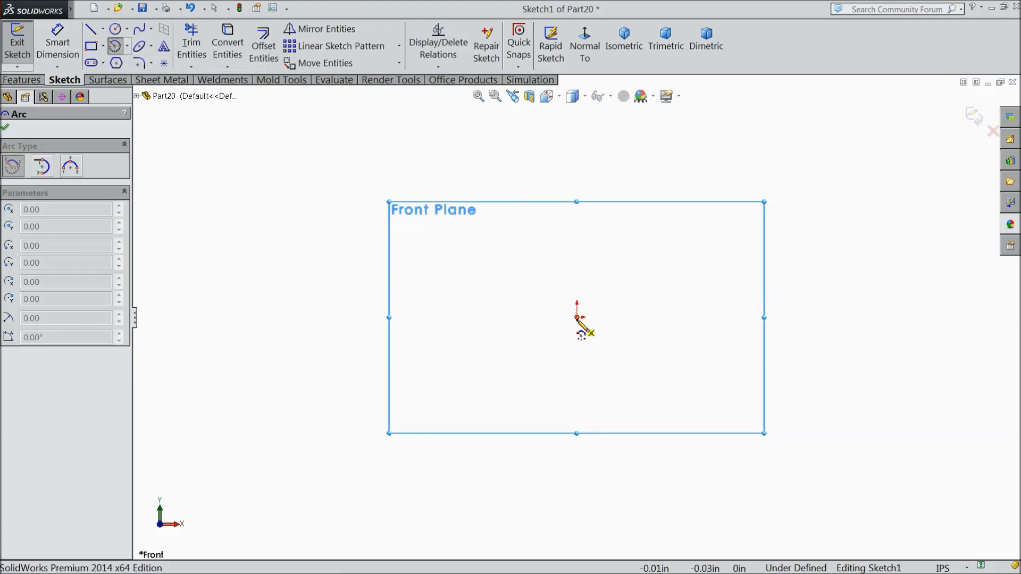
{"action": "left_click", "coordinate": [577, 318]}
{"action": "left_click", "coordinate": [577, 190]}
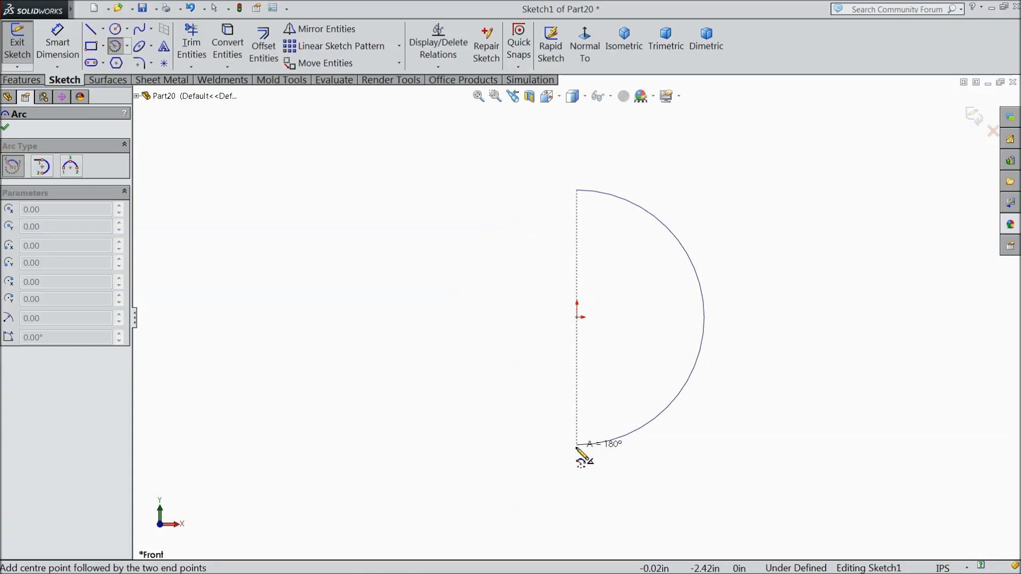
{"action": "left_click", "coordinate": [577, 446]}
{"action": "right_click", "coordinate": [579, 453]}
{"action": "left_click", "coordinate": [470, 138]}
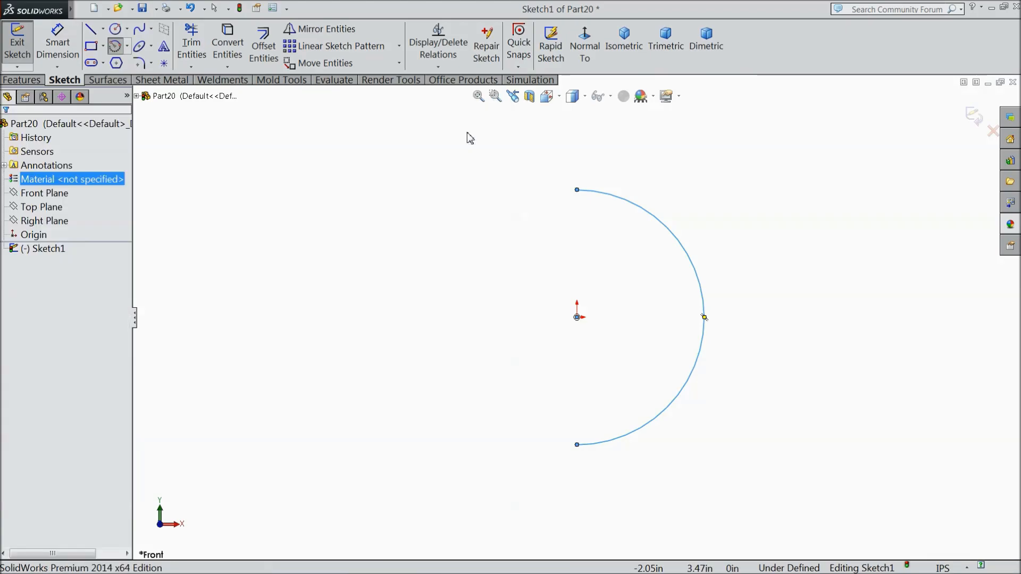
Close the semicircle with a vertical line about 4.77 in long between the arc's endpoints.
{"action": "left_click", "coordinate": [91, 29]}
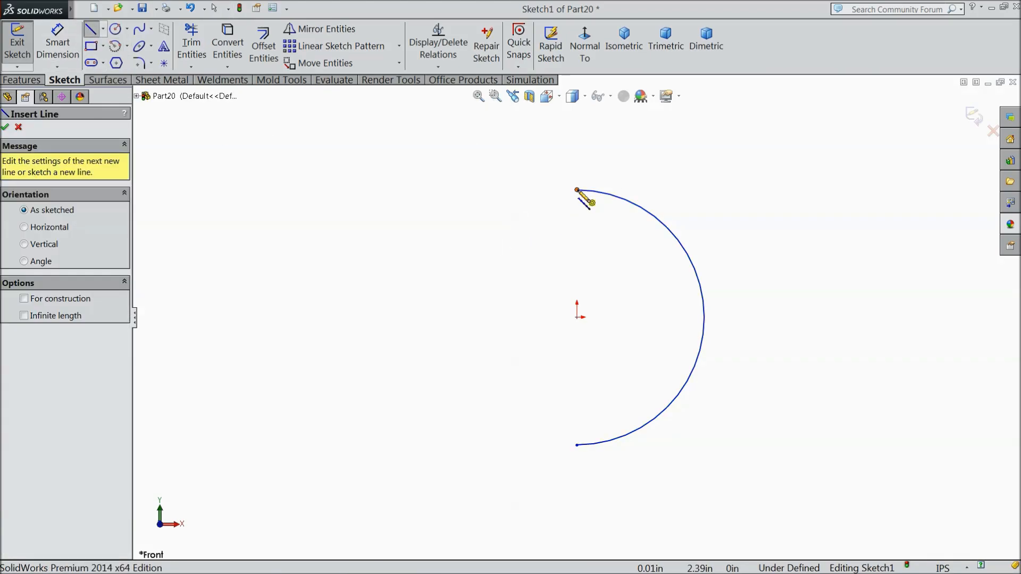
{"action": "left_click", "coordinate": [578, 191]}
{"action": "left_click", "coordinate": [578, 446]}
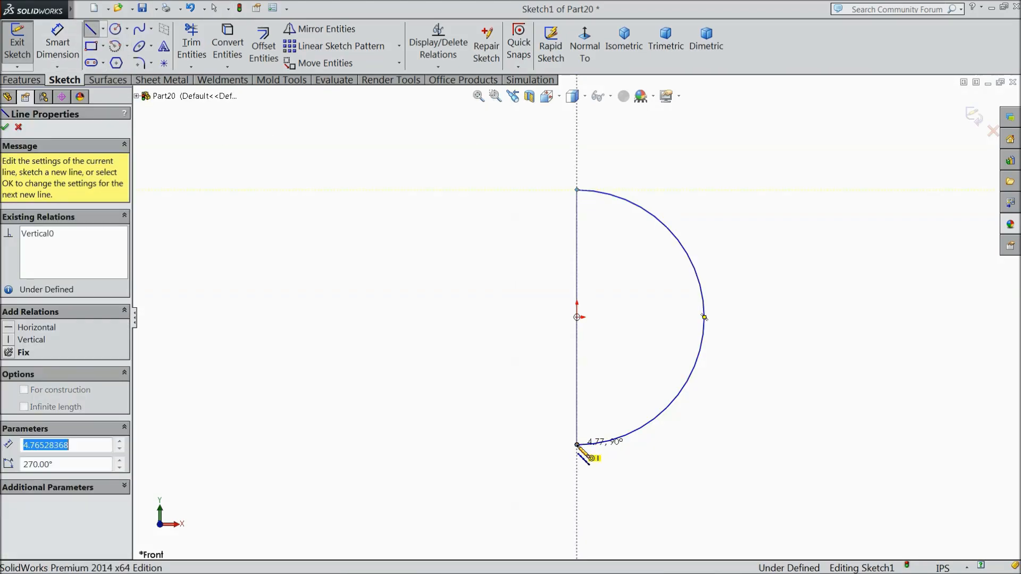
{"action": "right_click", "coordinate": [478, 140]}
{"action": "left_click", "coordinate": [502, 151]}
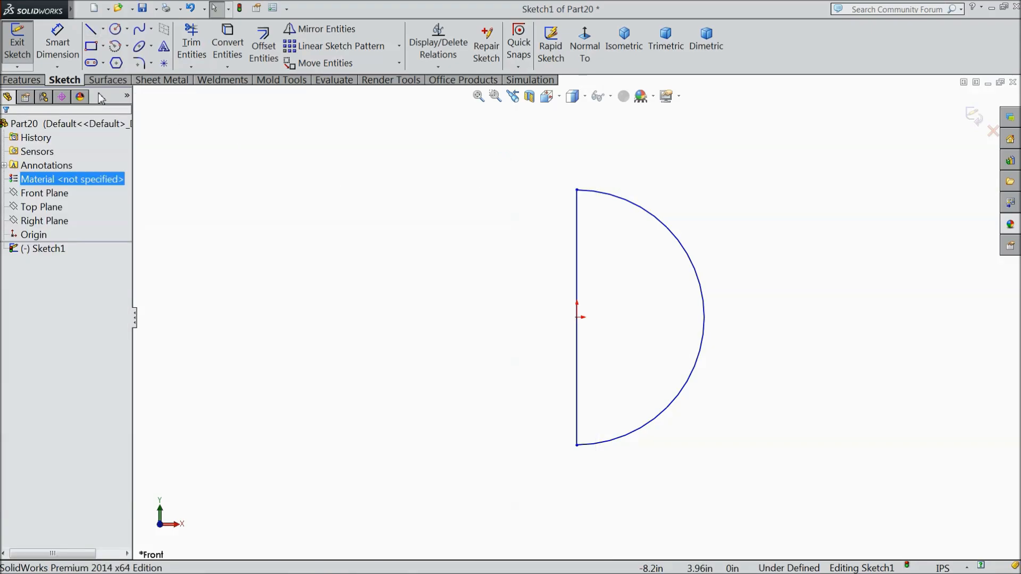
Dimension the arc's radius as 1 in.
{"action": "left_click", "coordinate": [56, 47]}
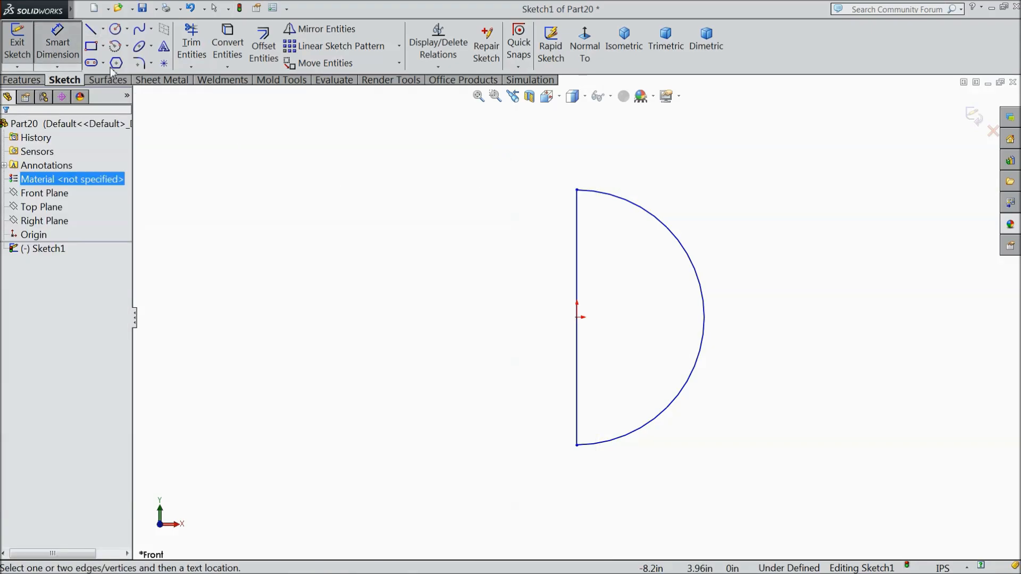
{"action": "left_click", "coordinate": [655, 222]}
{"action": "left_click", "coordinate": [685, 191]}
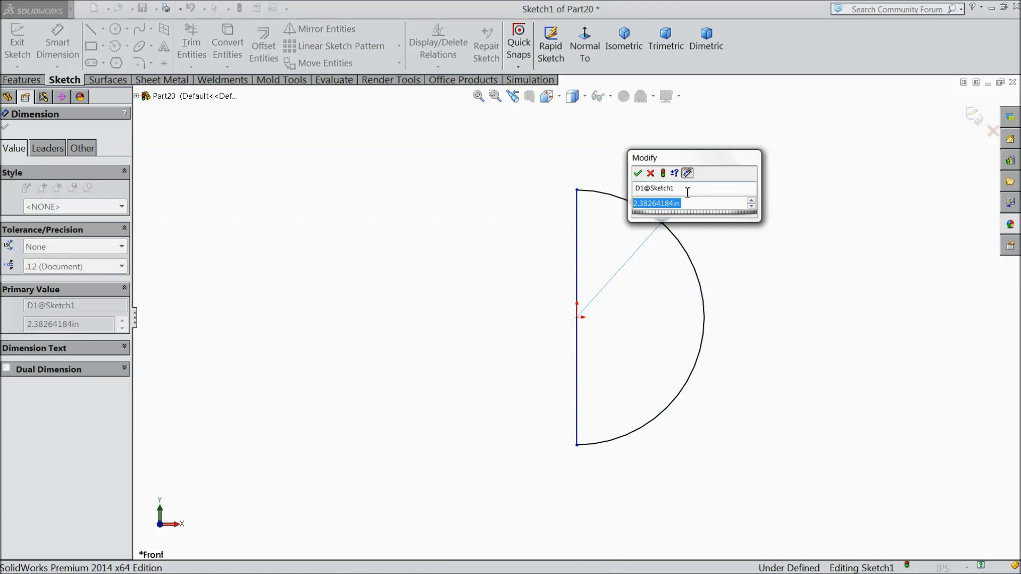
{"action": "type", "text": "1"}
{"action": "left_click", "coordinate": [638, 174]}
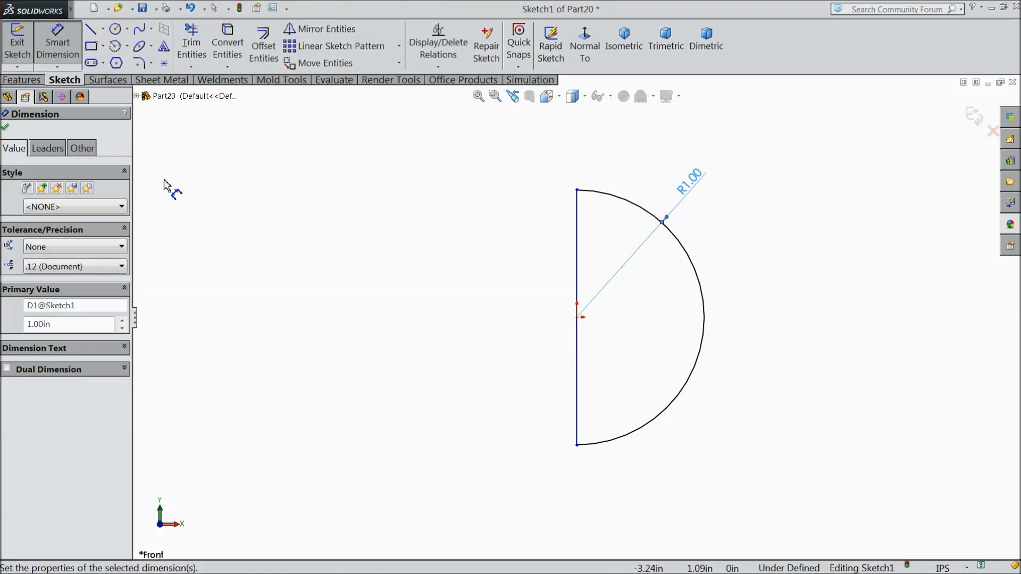
Revolve the semicircle 360° about its vertical line into a solid sphere.
{"action": "left_click", "coordinate": [21, 80]}
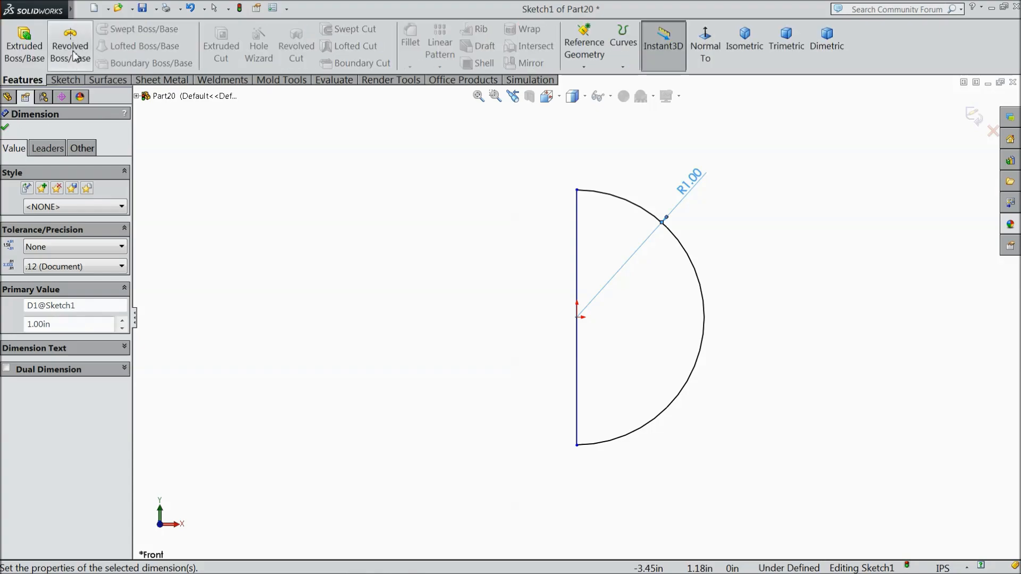
{"action": "left_click", "coordinate": [70, 45]}
{"action": "left_click", "coordinate": [488, 241]}
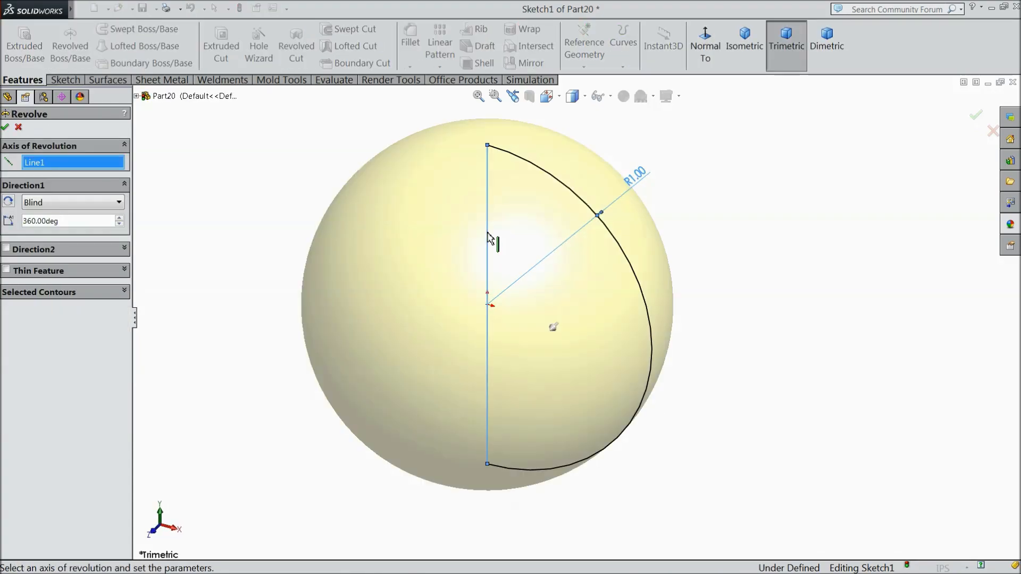
{"action": "left_click", "coordinate": [6, 128]}
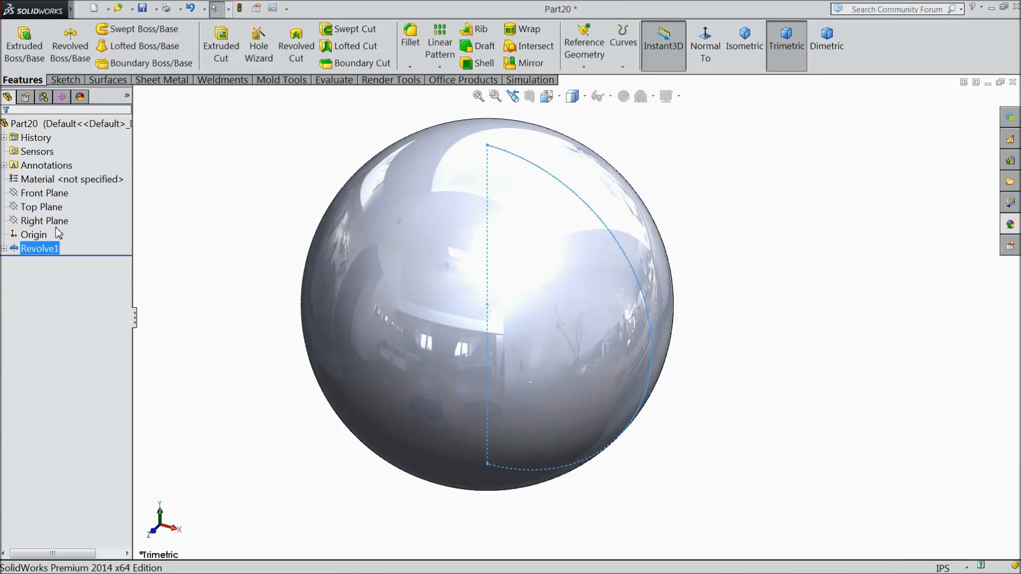
Create a reference plane parallel to the Front Plane and tangent to the sphere's front surface.
{"action": "left_click", "coordinate": [50, 194]}
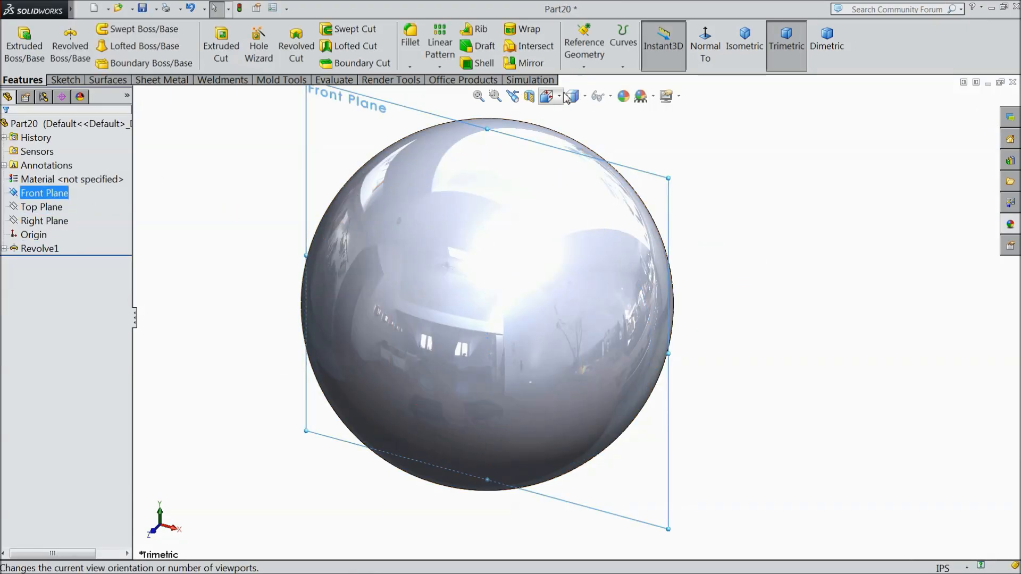
{"action": "left_click", "coordinate": [584, 48]}
{"action": "left_click", "coordinate": [592, 82]}
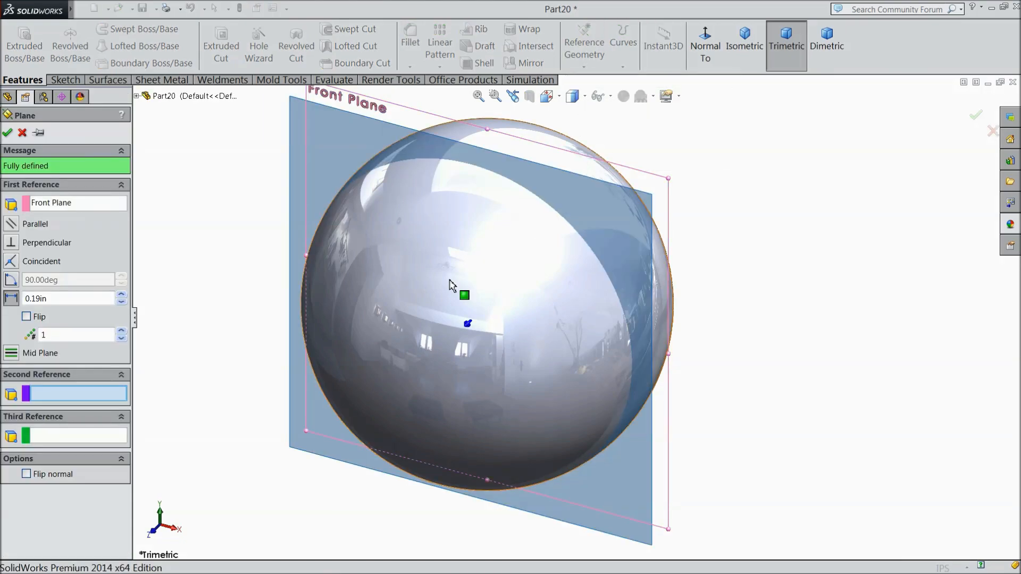
{"action": "left_click", "coordinate": [508, 348]}
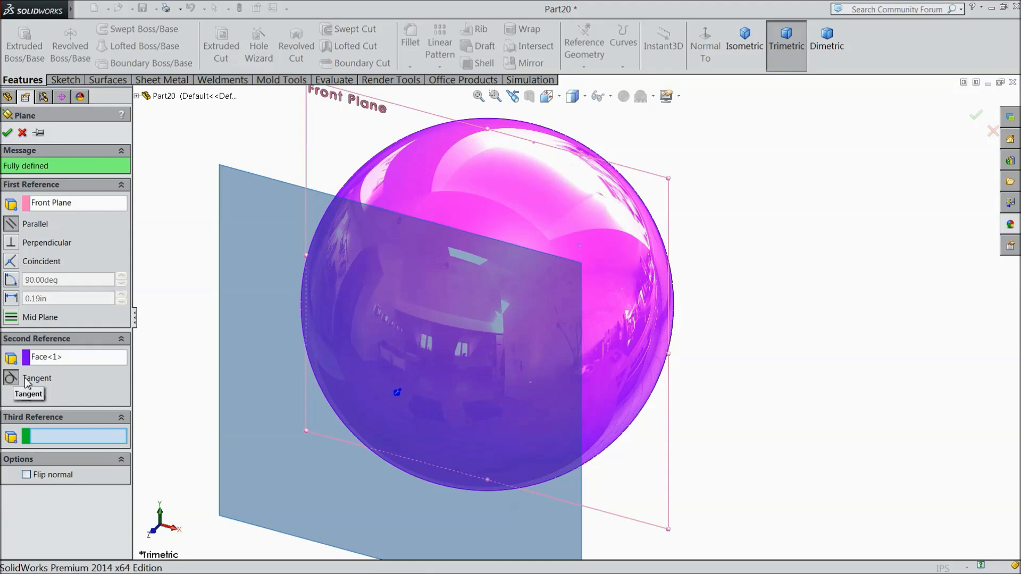
{"action": "key", "text": "z"}
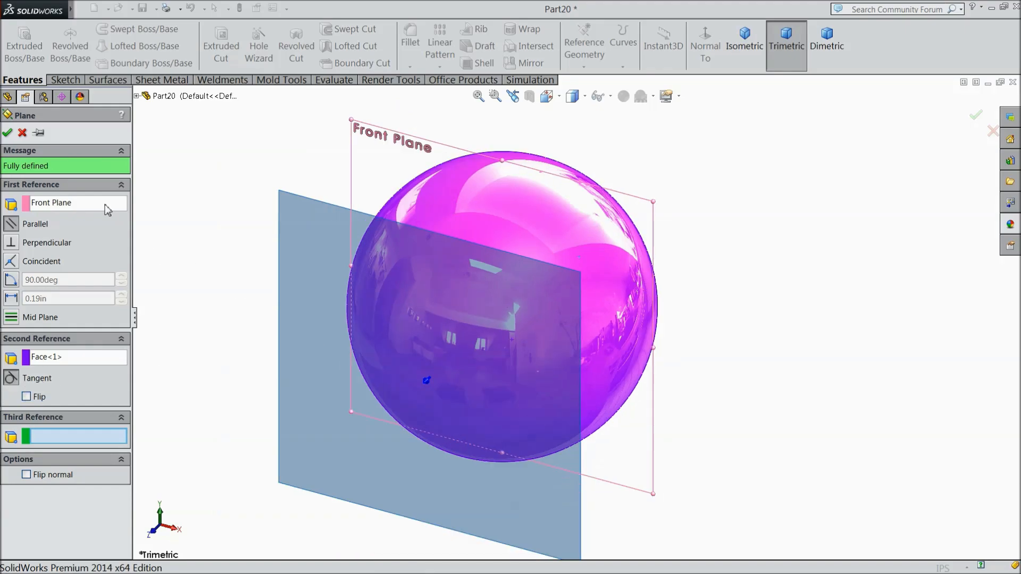
{"action": "left_click", "coordinate": [7, 133]}
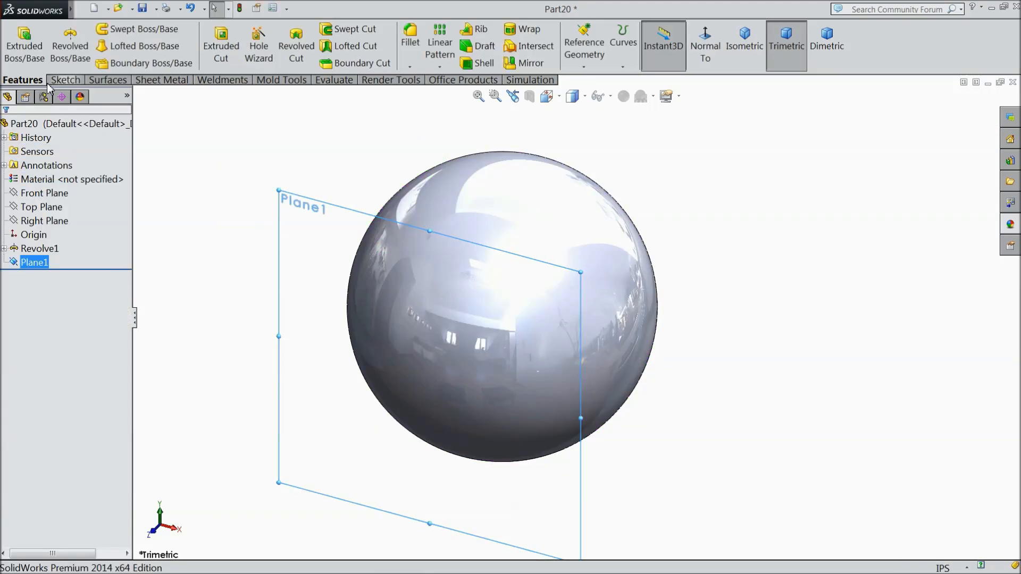
Sketch a circle of about 0.47 in radius centred on the origin, on the plane tangent to the sphere.
{"action": "left_click", "coordinate": [65, 80]}
{"action": "left_click", "coordinate": [17, 43]}
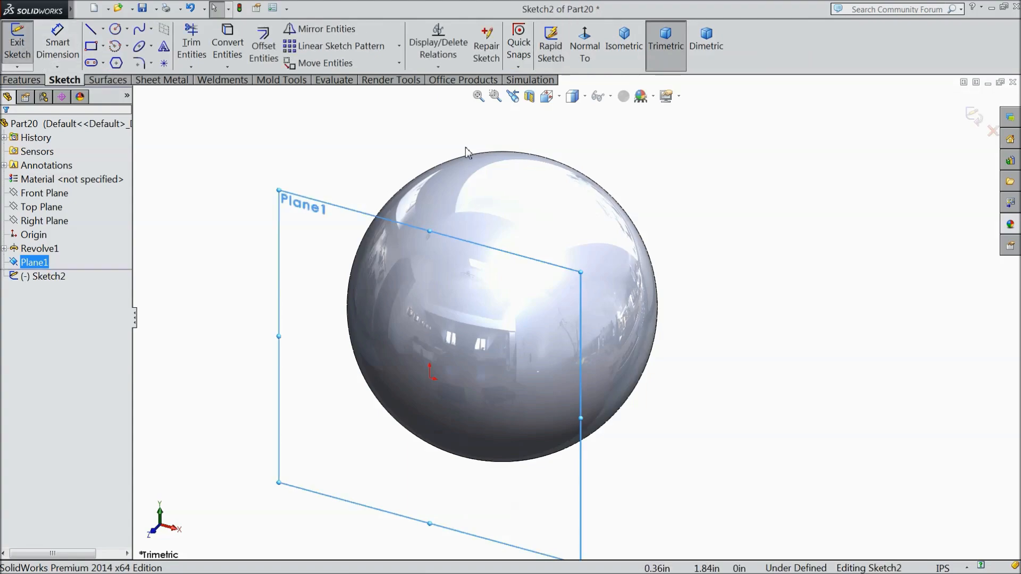
{"action": "left_click", "coordinate": [595, 49]}
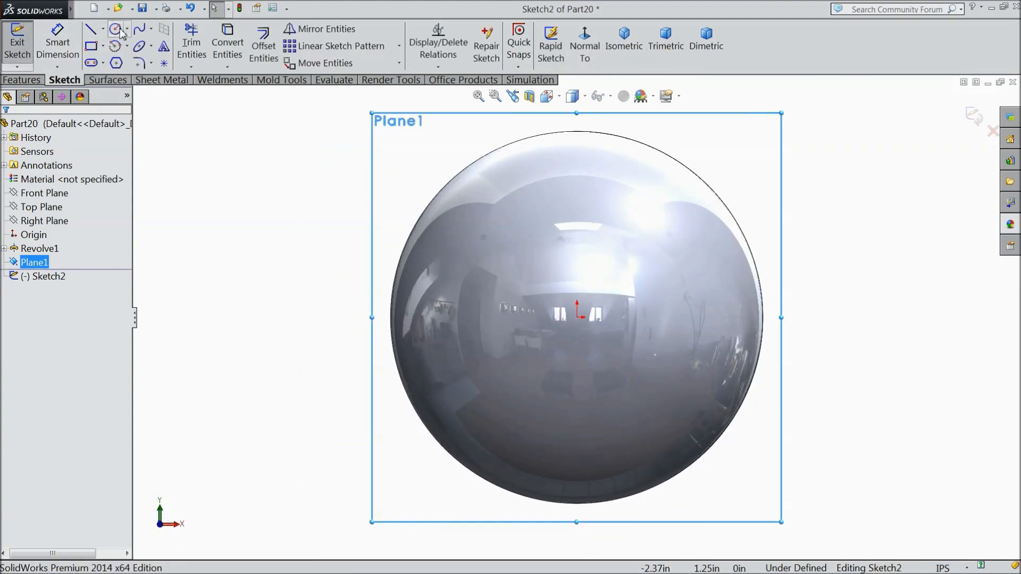
{"action": "left_click", "coordinate": [115, 29]}
{"action": "left_click", "coordinate": [577, 317]}
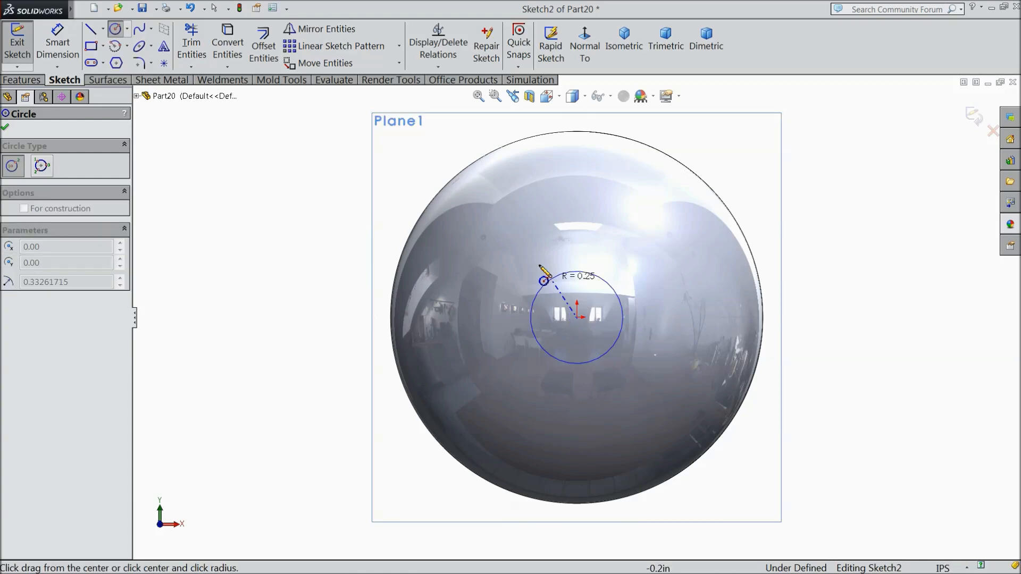
{"action": "left_click", "coordinate": [527, 249]}
Dimension the circle's diameter as 0.75 in.
{"action": "left_click", "coordinate": [58, 41]}
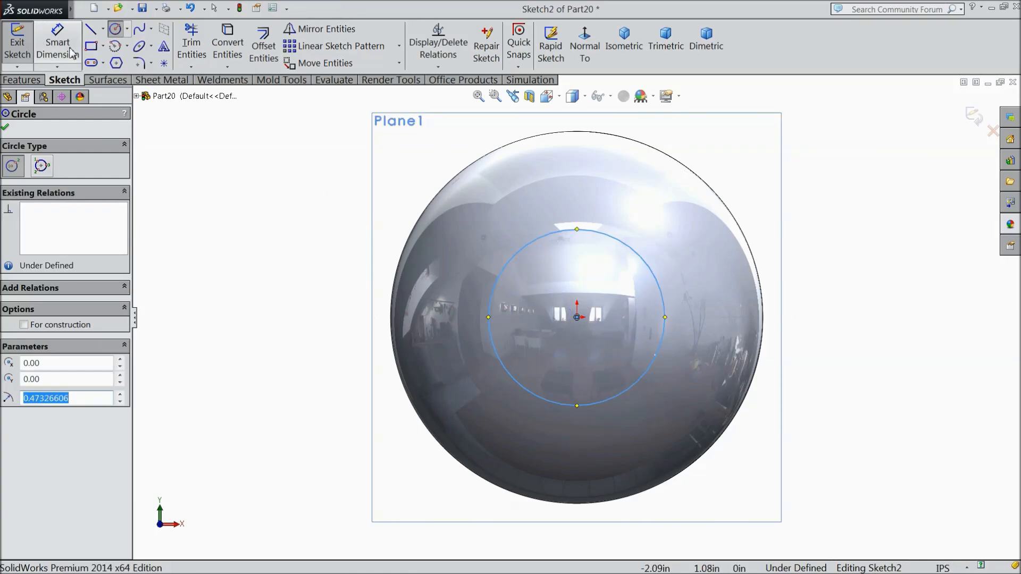
{"action": "left_click", "coordinate": [664, 319]}
{"action": "left_click", "coordinate": [819, 322]}
{"action": "type", "text": "0."}
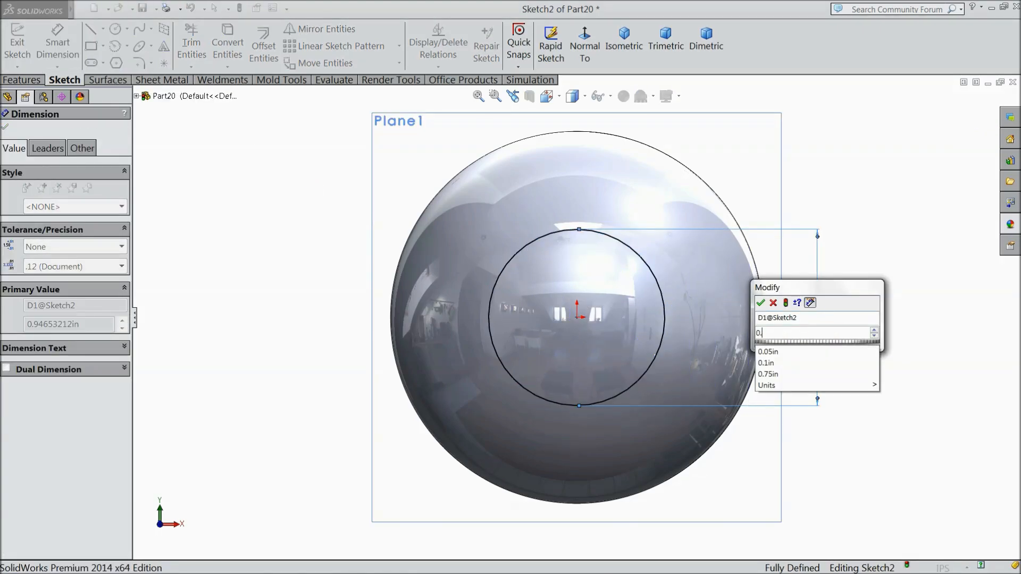
{"action": "type", "text": "75"}
{"action": "left_click", "coordinate": [760, 303]}
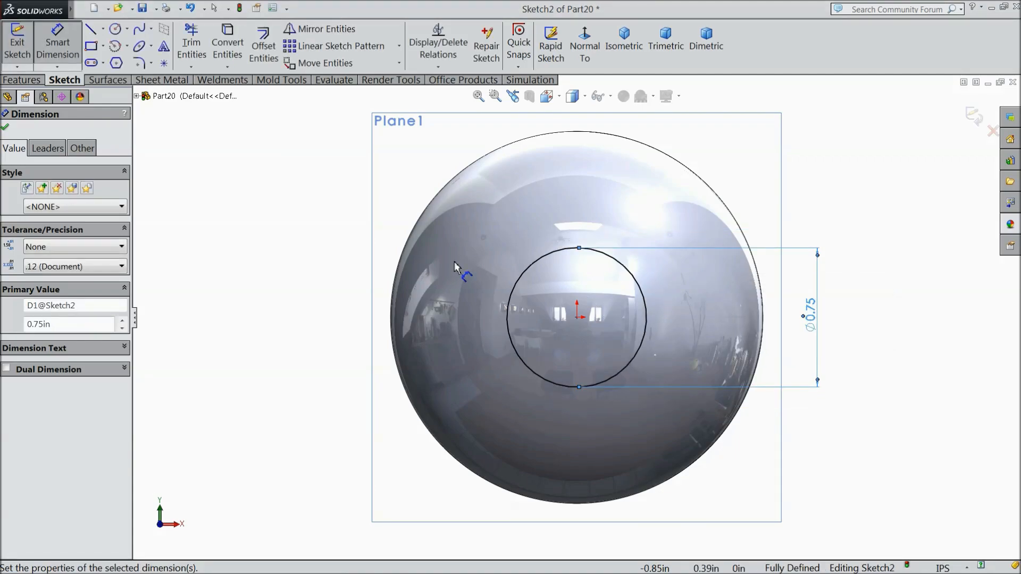
{"action": "left_click", "coordinate": [8, 128]}
Cut-extrude the circle blind to a depth of 0.75 in into the sphere.
{"action": "left_click", "coordinate": [22, 80]}
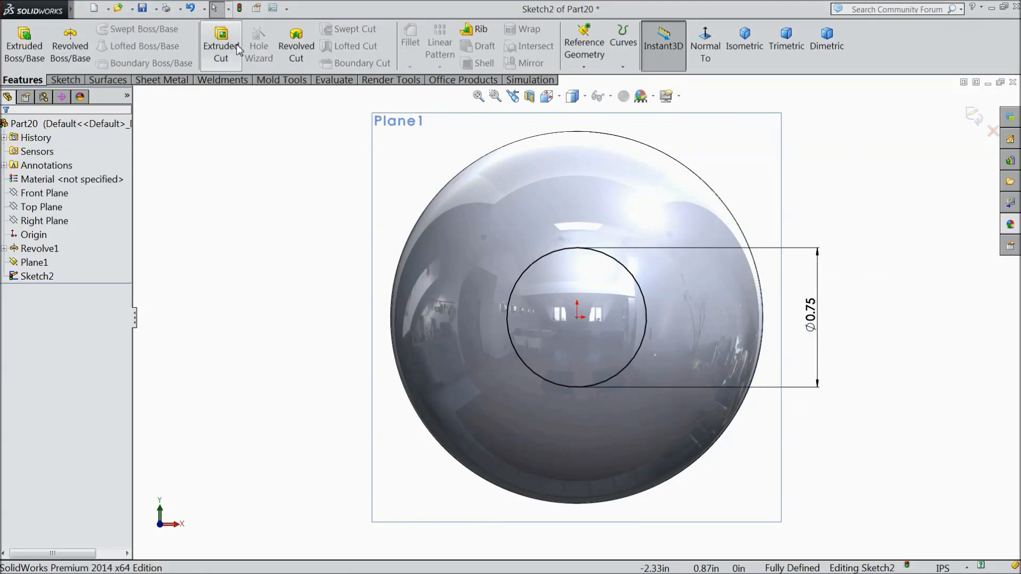
{"action": "left_click", "coordinate": [234, 53]}
{"action": "type", "text": "0.75"}
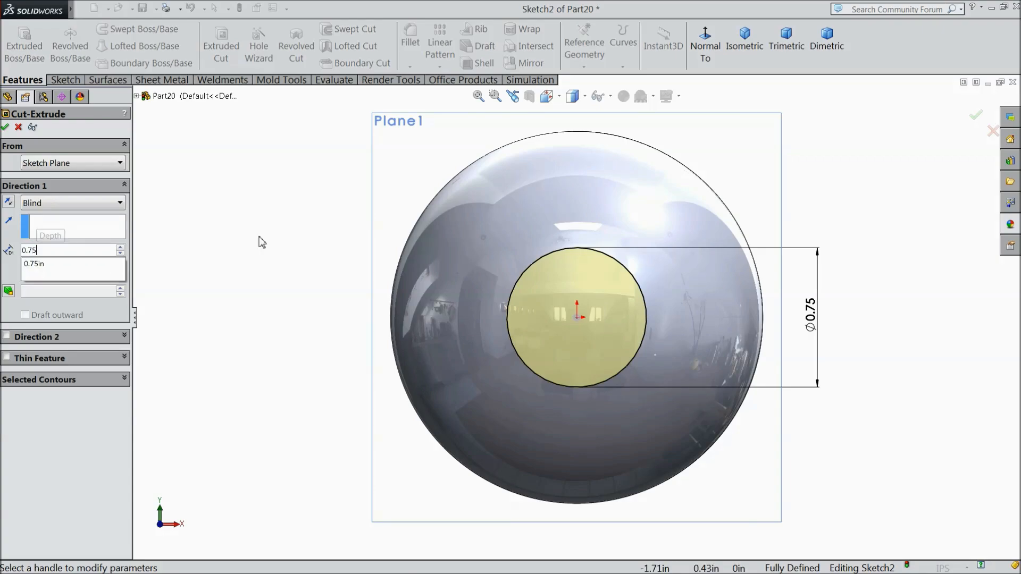
{"action": "key", "text": "Return"}
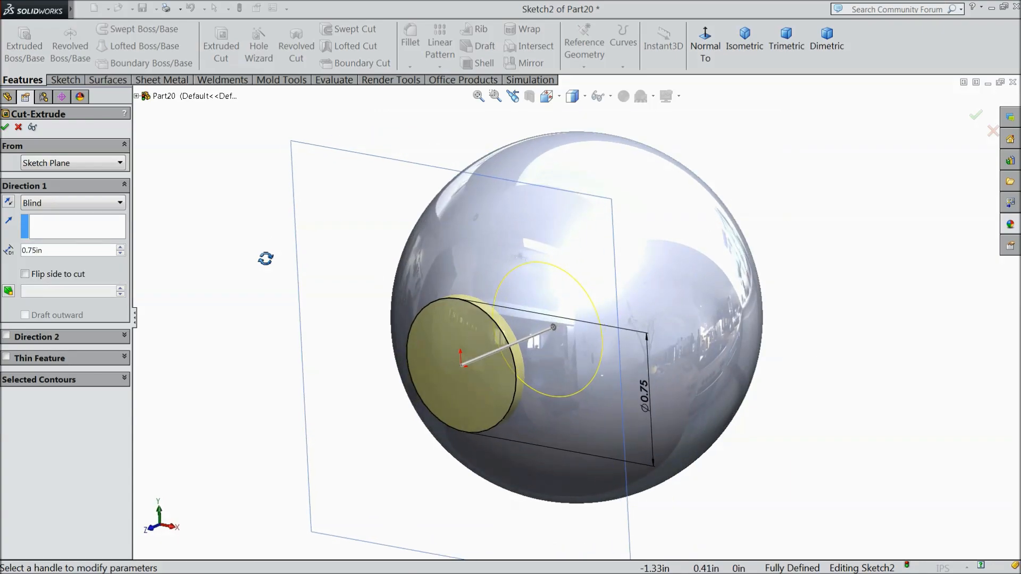
{"action": "left_click", "coordinate": [7, 127]}
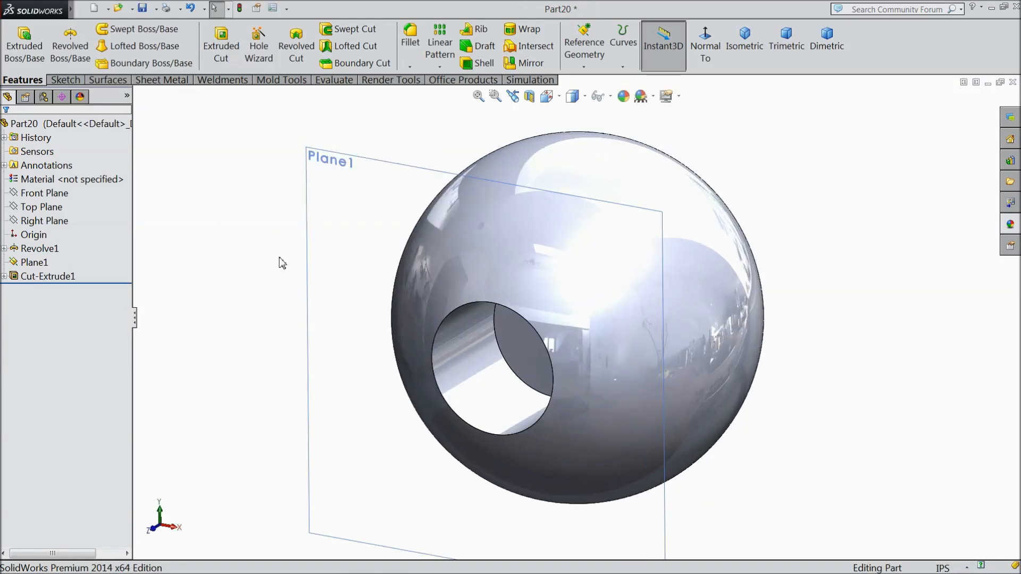
Hide the tangent reference plane and fit the ball in view.
{"action": "left_click", "coordinate": [318, 160]}
{"action": "left_click", "coordinate": [378, 126]}
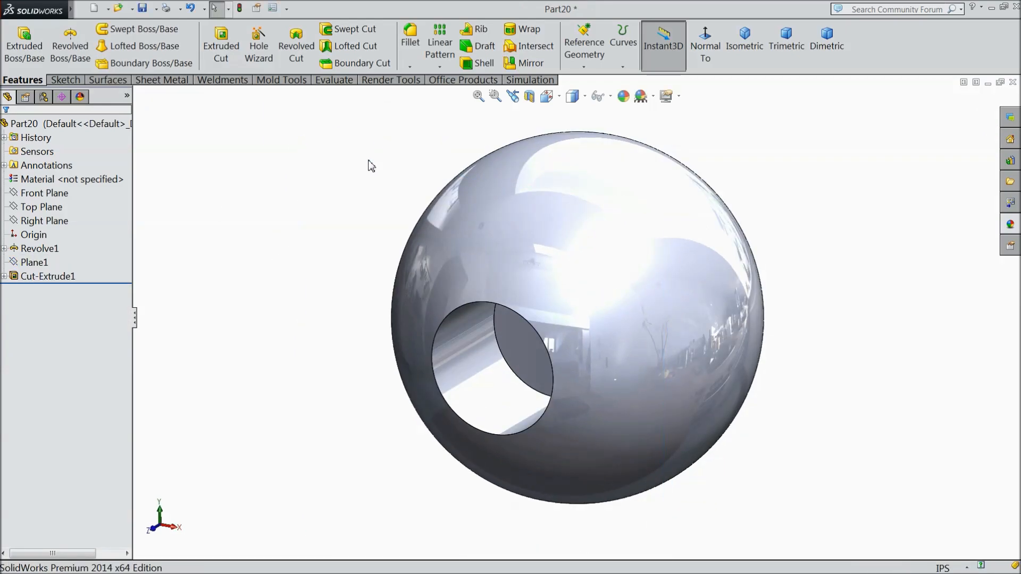
{"action": "key", "text": "f"}
Apply the black high gloss plastic appearance to the whole ball part.
{"action": "left_click", "coordinate": [31, 123]}
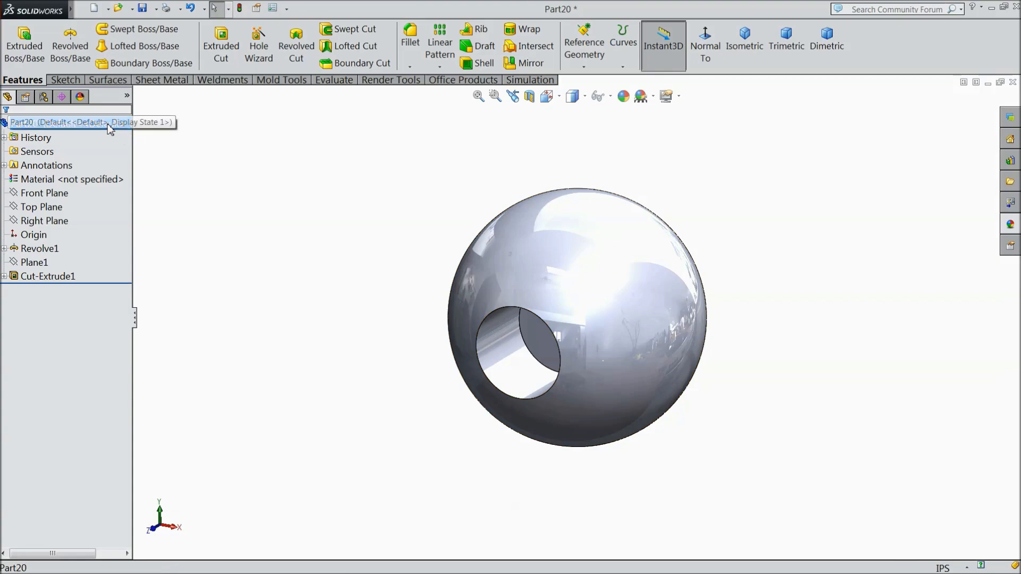
{"action": "left_click", "coordinate": [1011, 223]}
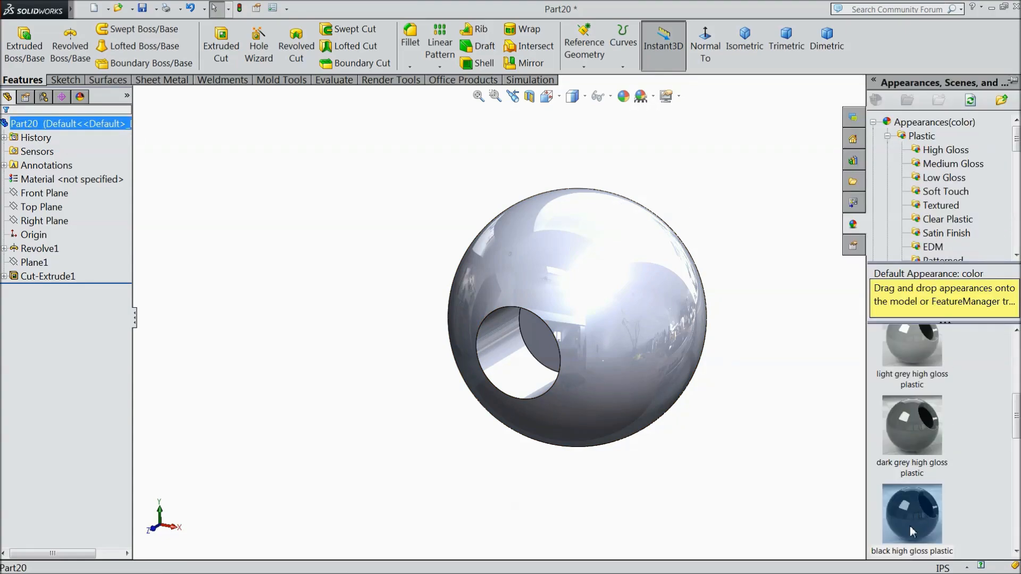
{"action": "double_click", "coordinate": [910, 526]}
{"action": "middle_click_drag", "start_coordinate": [774, 442], "coordinate": [766, 324]}
{"action": "key", "text": "f"}
Save the part as 4.Knob in the Arbor Press machine folder.
{"action": "left_click", "coordinate": [147, 11]}
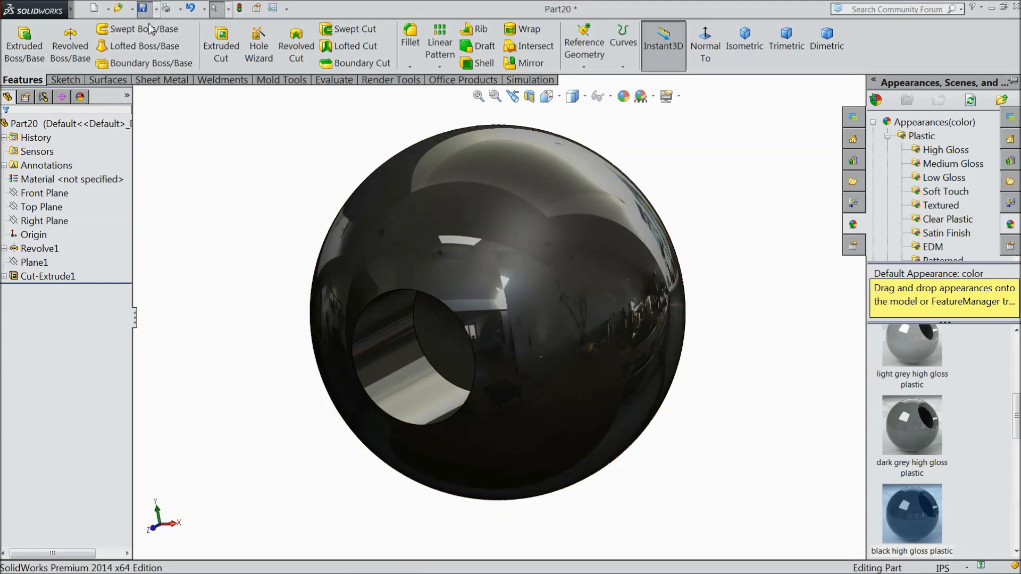
{"action": "type", "text": "4"}
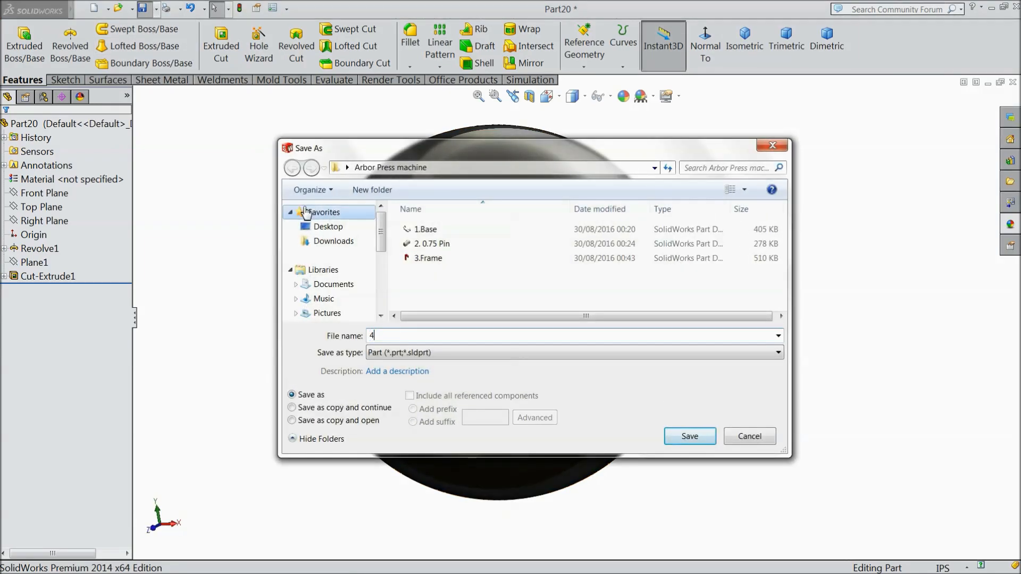
{"action": "type", "text": ".Knob"}
{"action": "left_click", "coordinate": [672, 443]}
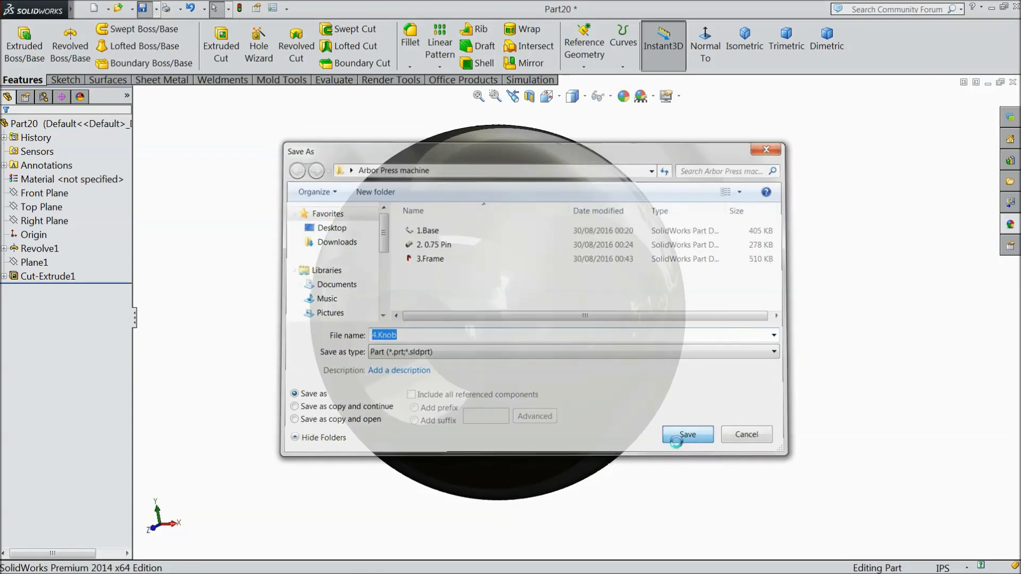
{"action": "middle_click_drag", "start_coordinate": [685, 398], "coordinate": [679, 455]}
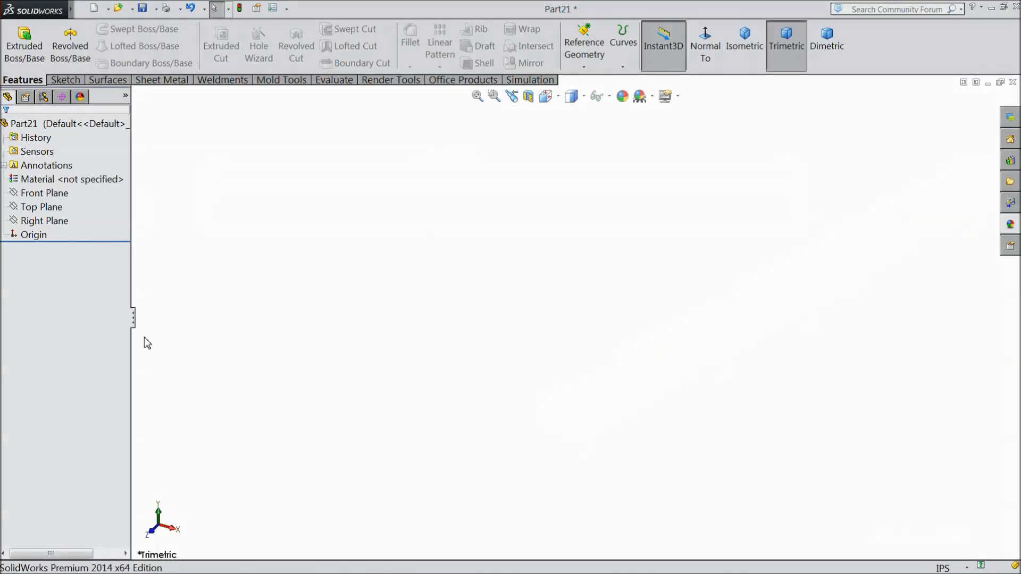
Sketch a circle of about 1.82 in radius centred on the origin, on the Front Plane of the new part.
{"action": "left_click", "coordinate": [48, 194]}
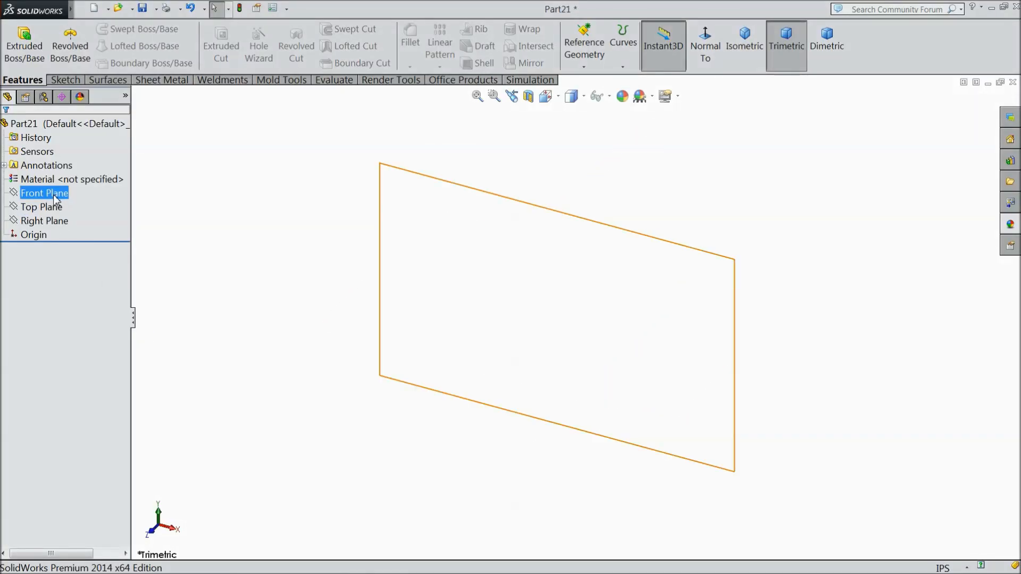
{"action": "left_click", "coordinate": [59, 179]}
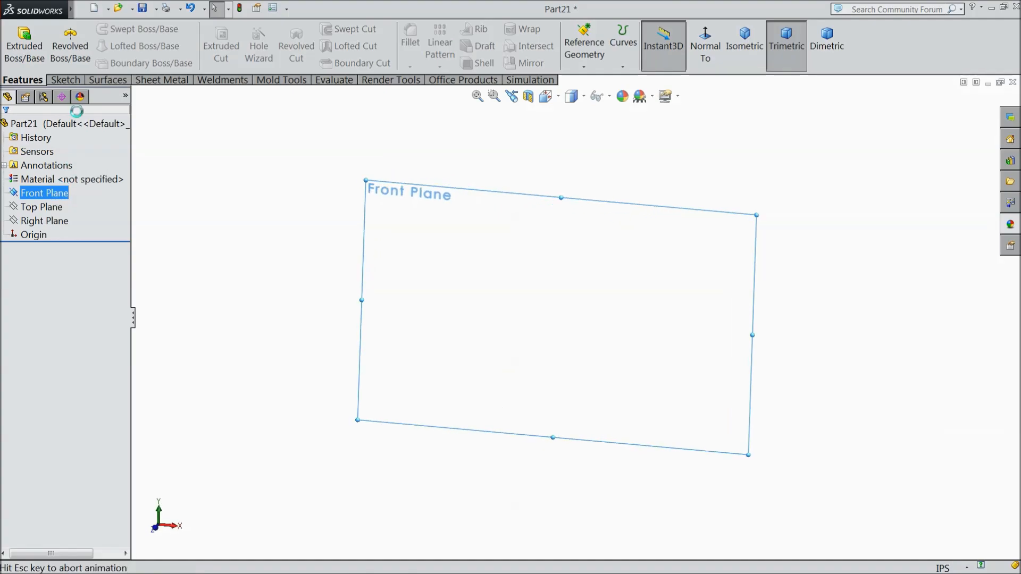
{"action": "left_click", "coordinate": [72, 82]}
{"action": "left_click", "coordinate": [117, 30]}
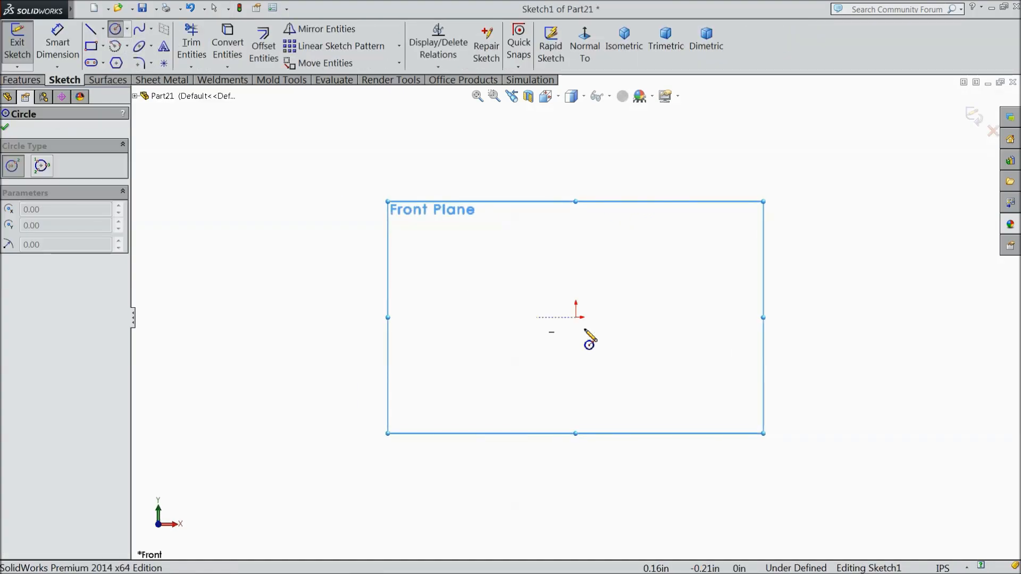
{"action": "left_click", "coordinate": [484, 284]}
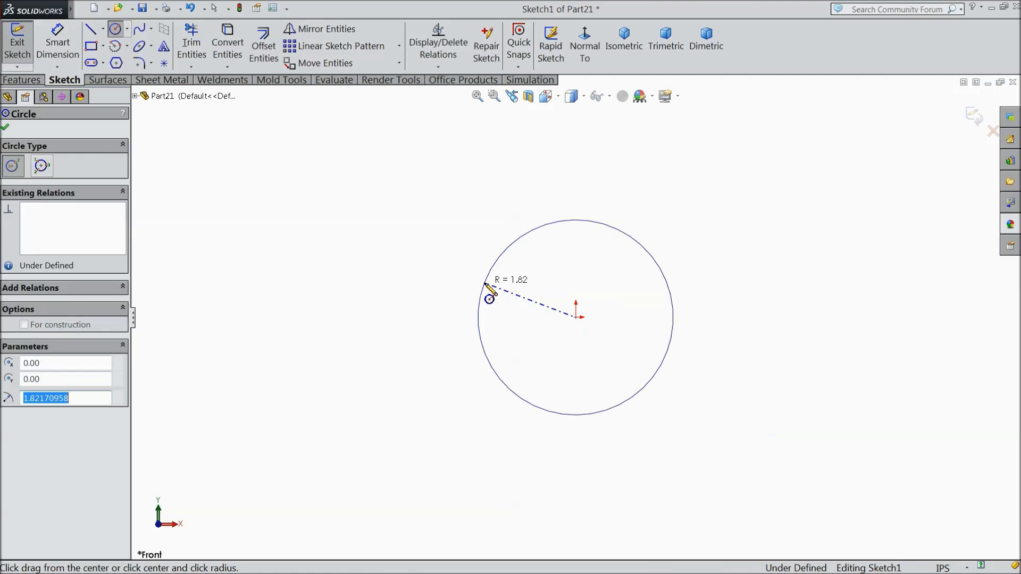
Dimension the Front Plane circle's diameter as 0.75 in.
{"action": "left_click", "coordinate": [48, 45]}
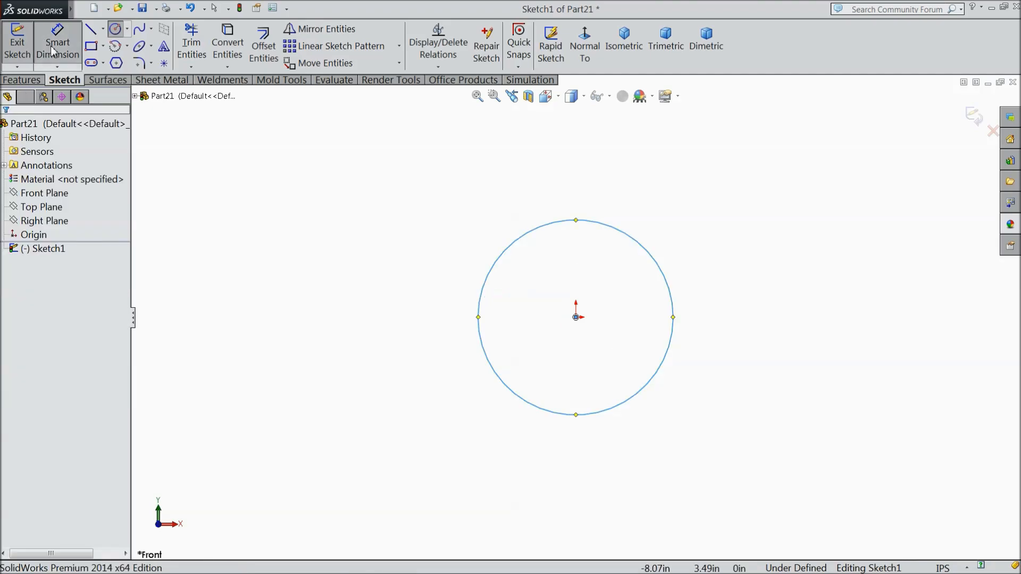
{"action": "left_click", "coordinate": [480, 315]}
{"action": "left_click", "coordinate": [374, 315]}
{"action": "type", "text": "0.75"}
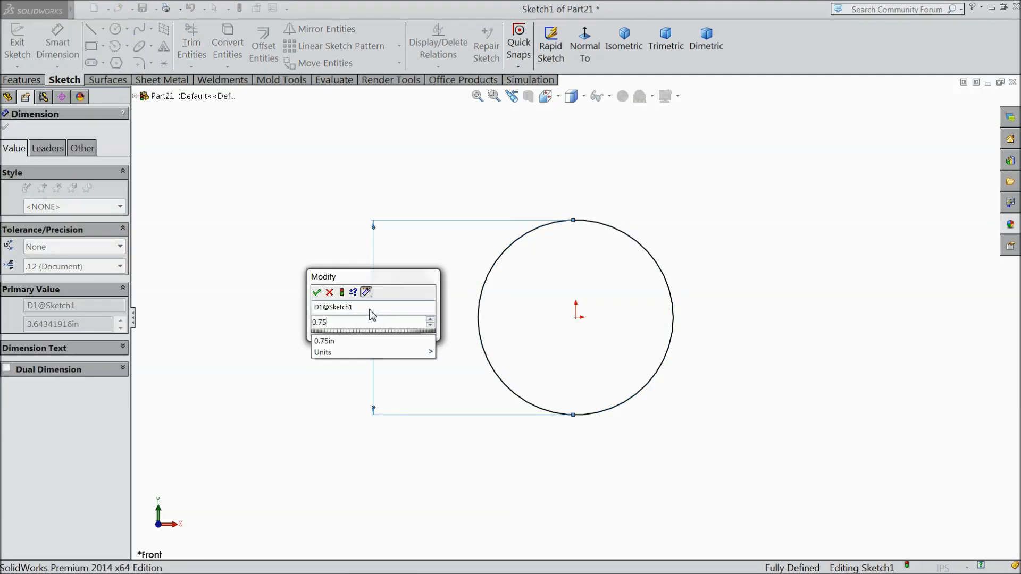
{"action": "left_click", "coordinate": [316, 292]}
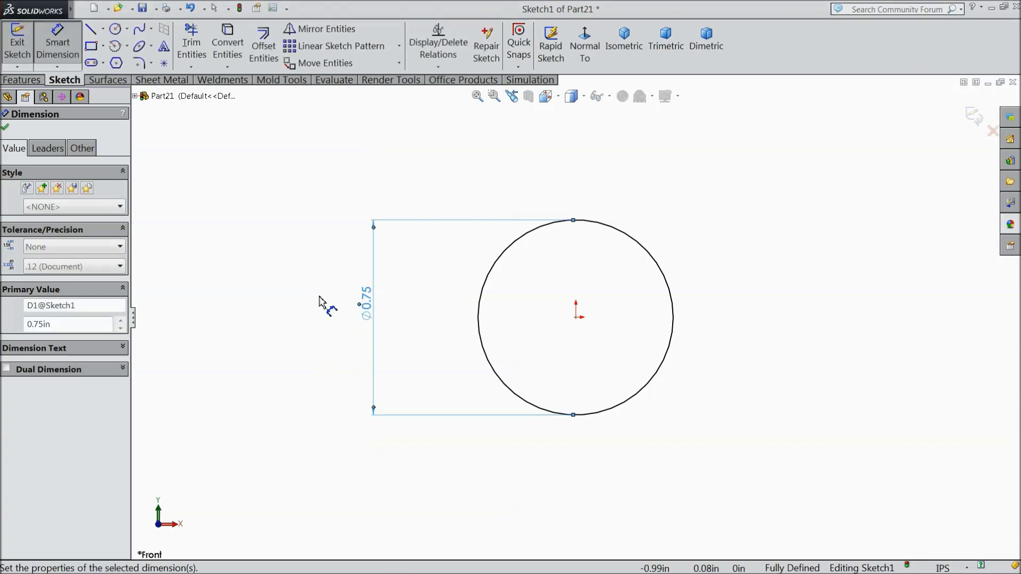
{"action": "left_click", "coordinate": [5, 128]}
Extrude the circle 10 in with the Mid Plane end condition to form a solid rod.
{"action": "left_click", "coordinate": [22, 80]}
{"action": "left_click", "coordinate": [24, 46]}
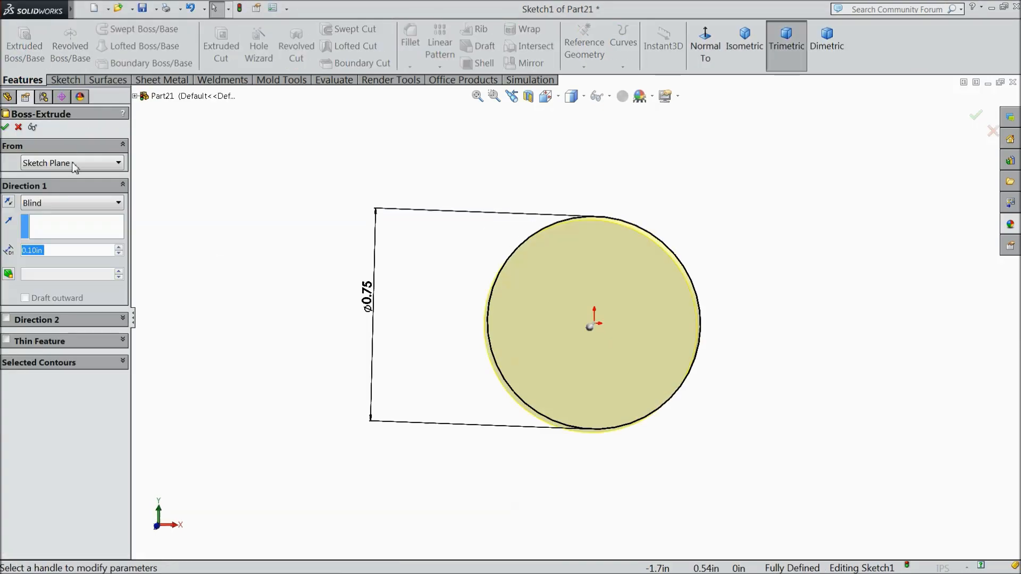
{"action": "left_click", "coordinate": [71, 203]}
{"action": "left_click", "coordinate": [74, 272]}
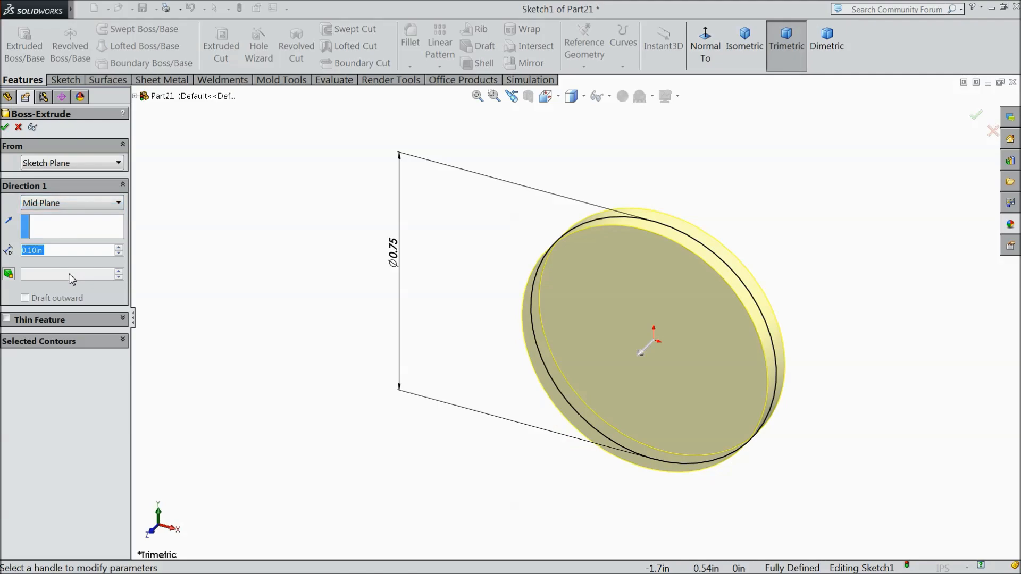
{"action": "type", "text": "10"}
{"action": "key", "text": "Return"}
{"action": "key", "text": "f"}
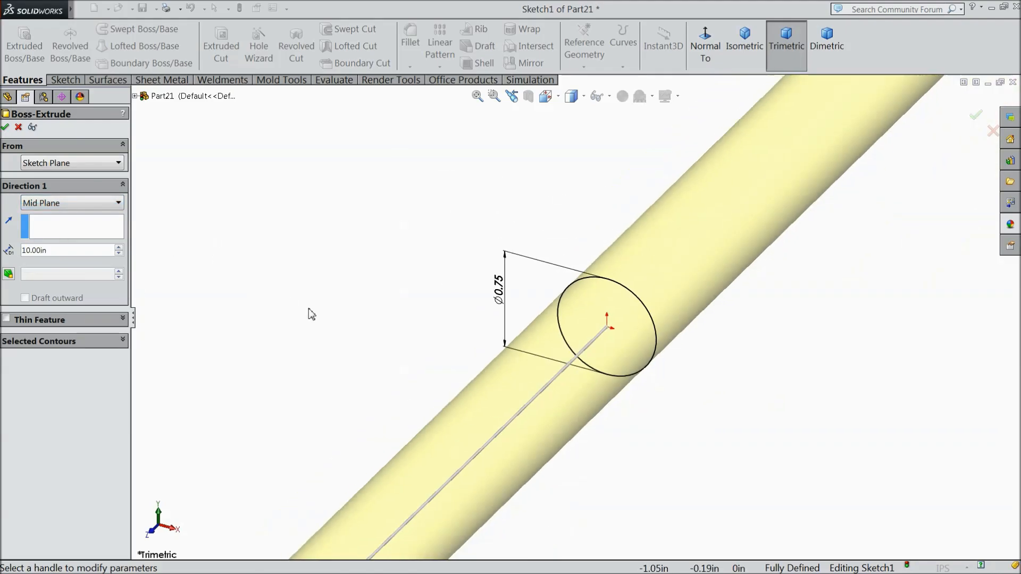
{"action": "scroll", "coordinate": [716, 344], "scroll_direction": "down", "scroll_amount": 2}
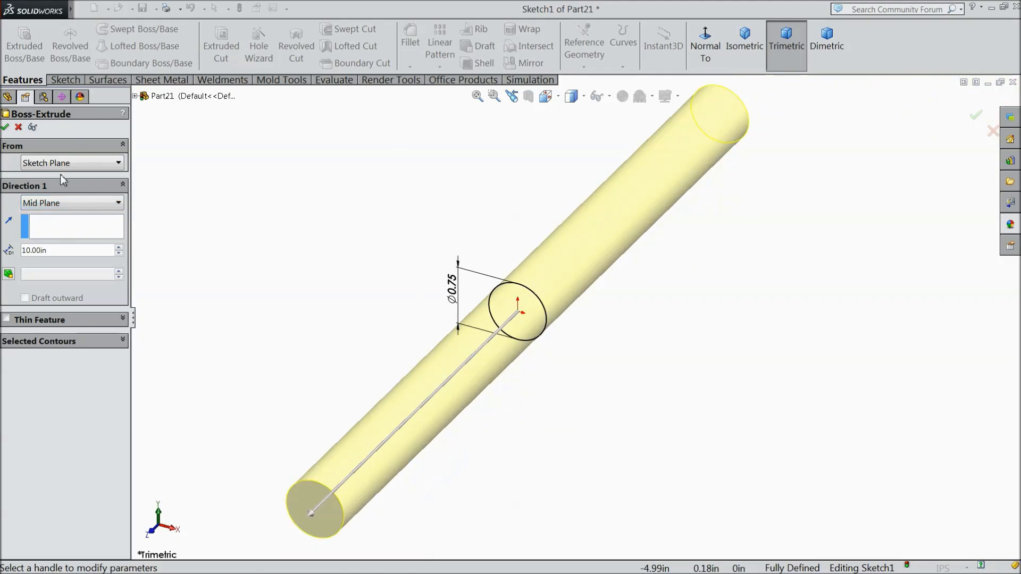
{"action": "left_click", "coordinate": [5, 127]}
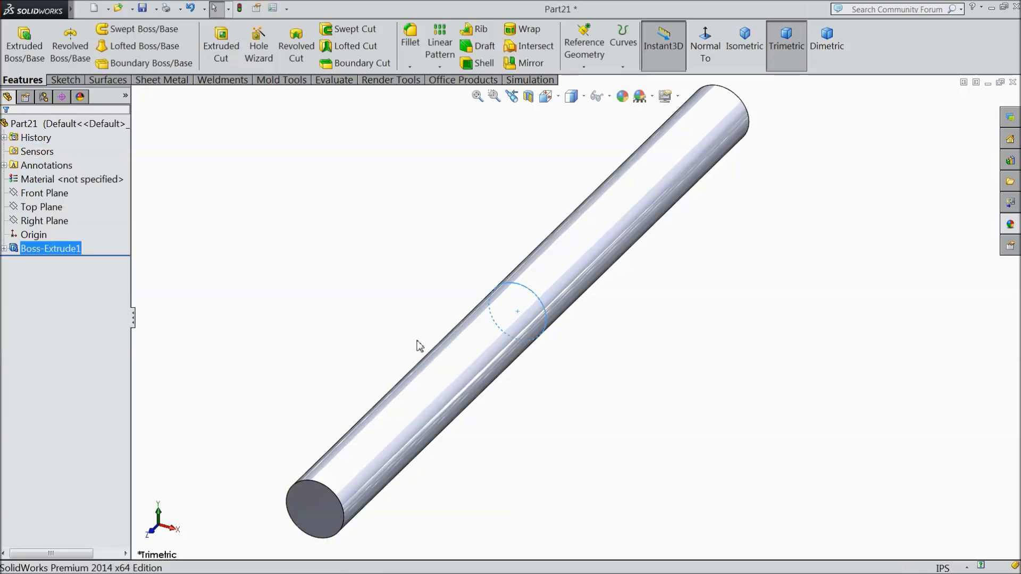
Apply the polished steel metal appearance to the whole rod part.
{"action": "left_click", "coordinate": [32, 123]}
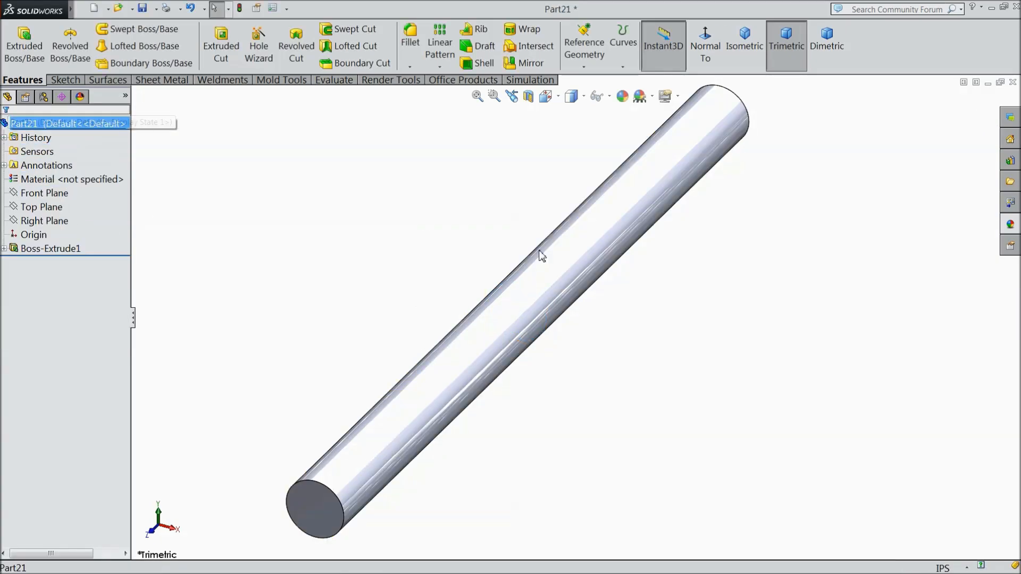
{"action": "left_click", "coordinate": [1010, 224]}
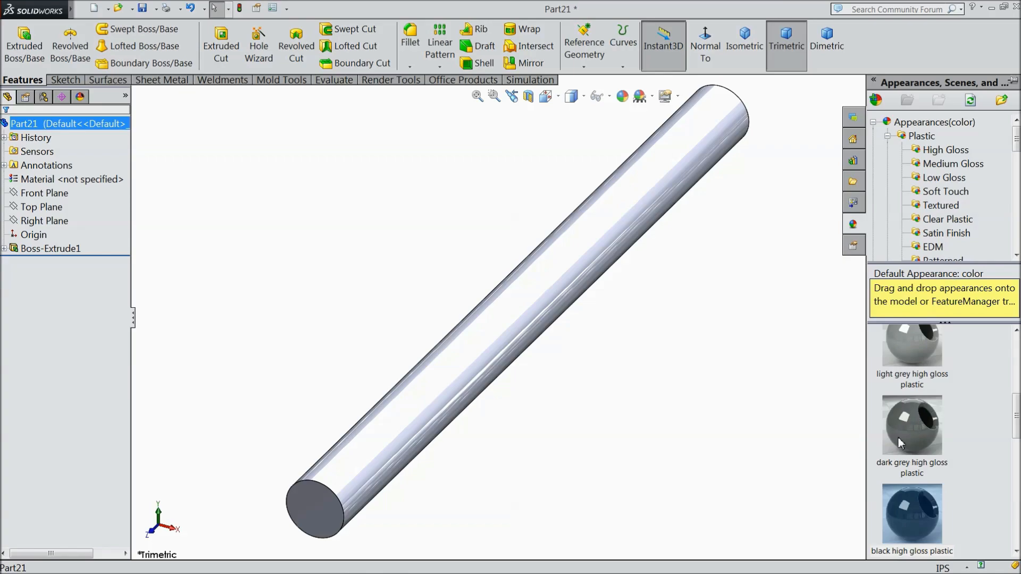
{"action": "scroll", "coordinate": [939, 184], "scroll_direction": "down", "scroll_amount": 3}
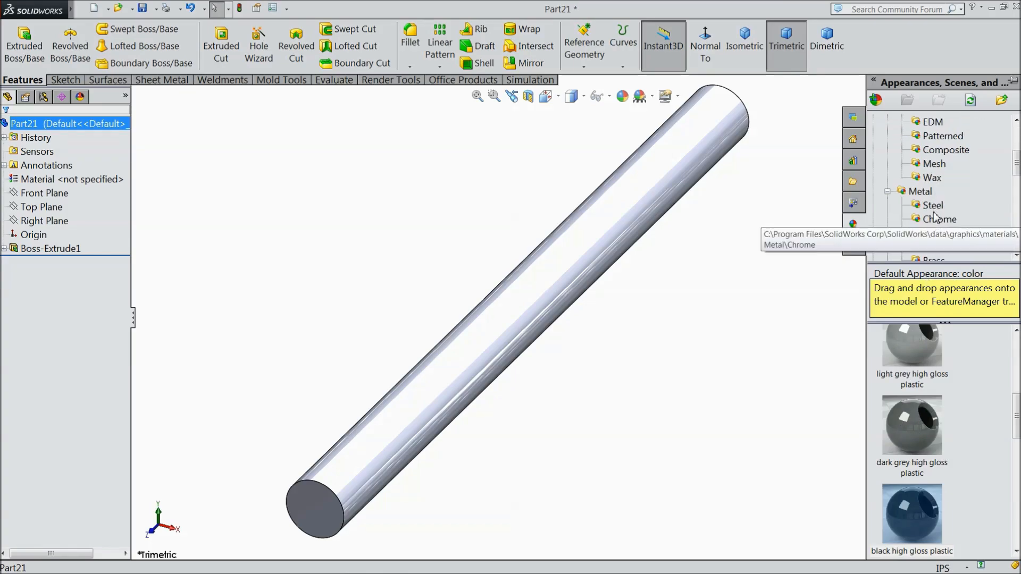
{"action": "left_click", "coordinate": [934, 211]}
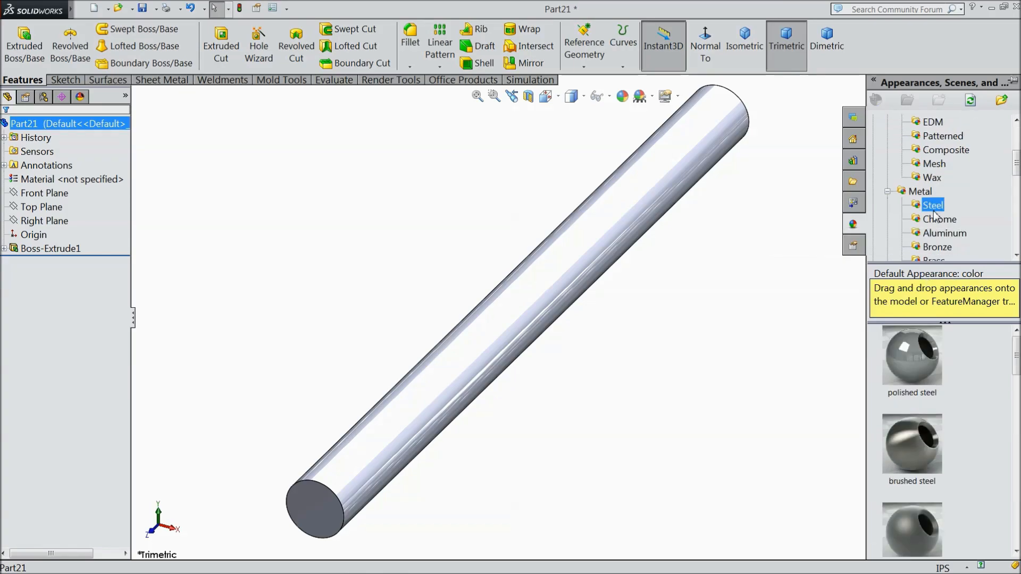
{"action": "double_click", "coordinate": [906, 448]}
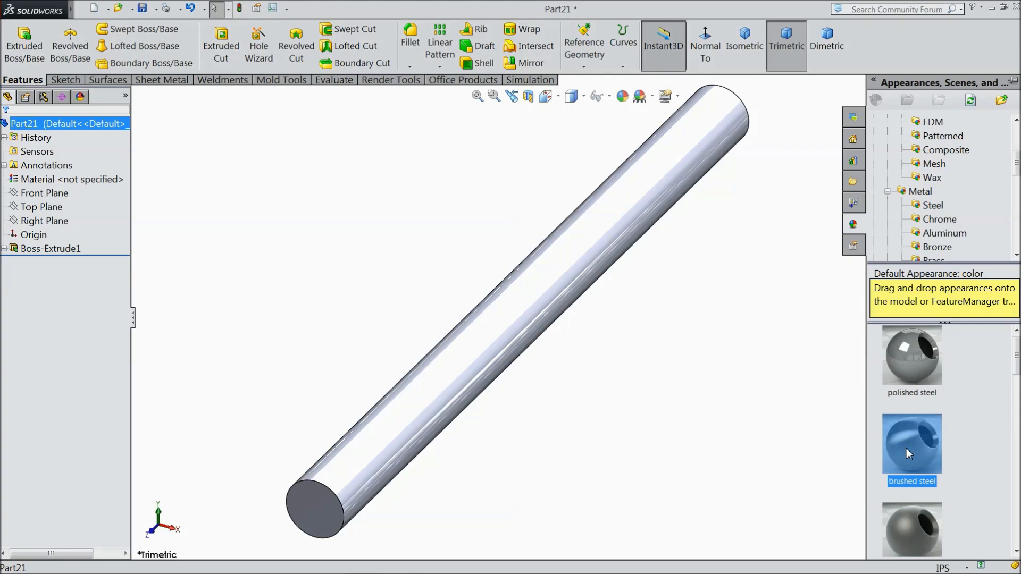
{"action": "double_click", "coordinate": [929, 371]}
{"action": "middle_click_drag", "start_coordinate": [850, 426], "coordinate": [747, 366]}
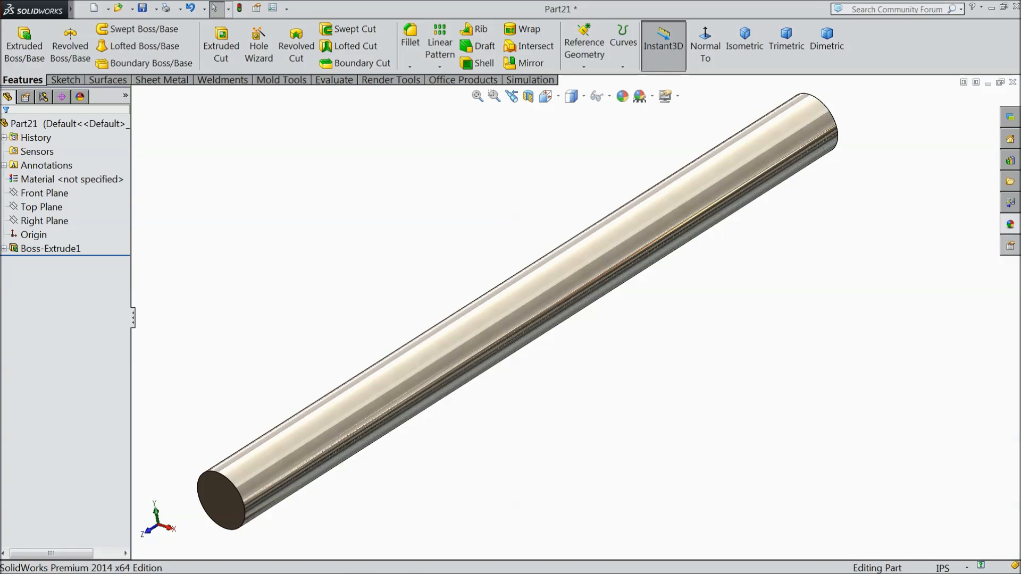
Change the rod's appearance to brushed steel and save the part in the Arbor Press machine folder under a name beginning with 5.handle.
{"action": "left_click", "coordinate": [1005, 225]}
{"action": "double_click", "coordinate": [918, 451]}
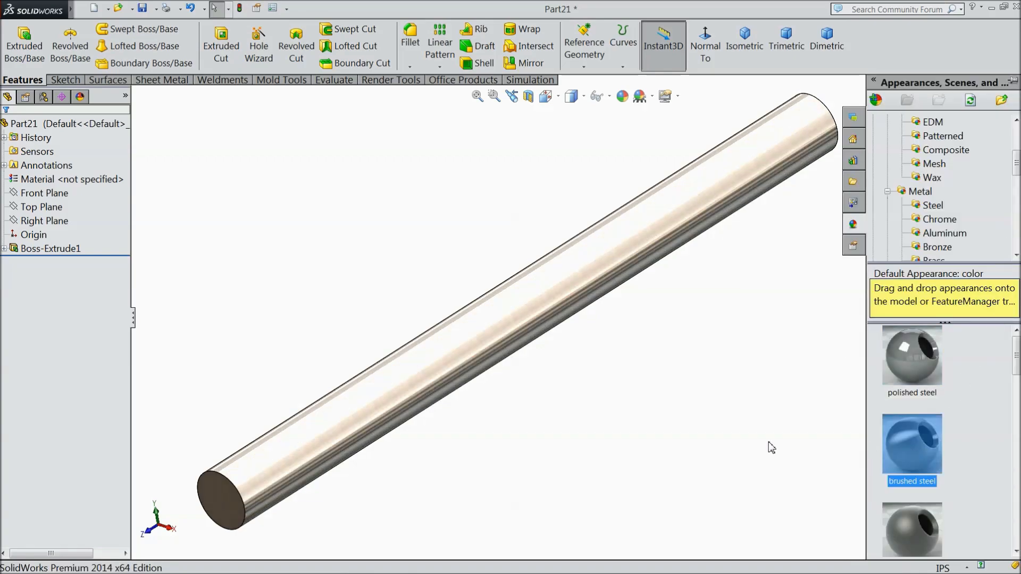
{"action": "mouse_move", "coordinate": [772, 447]}
{"action": "middle_mouse_down"}
{"action": "mouse_move", "coordinate": [691, 277]}
{"action": "mouse_move", "coordinate": [718, 391]}
{"action": "mouse_move", "coordinate": [718, 383]}
{"action": "middle_mouse_up"}
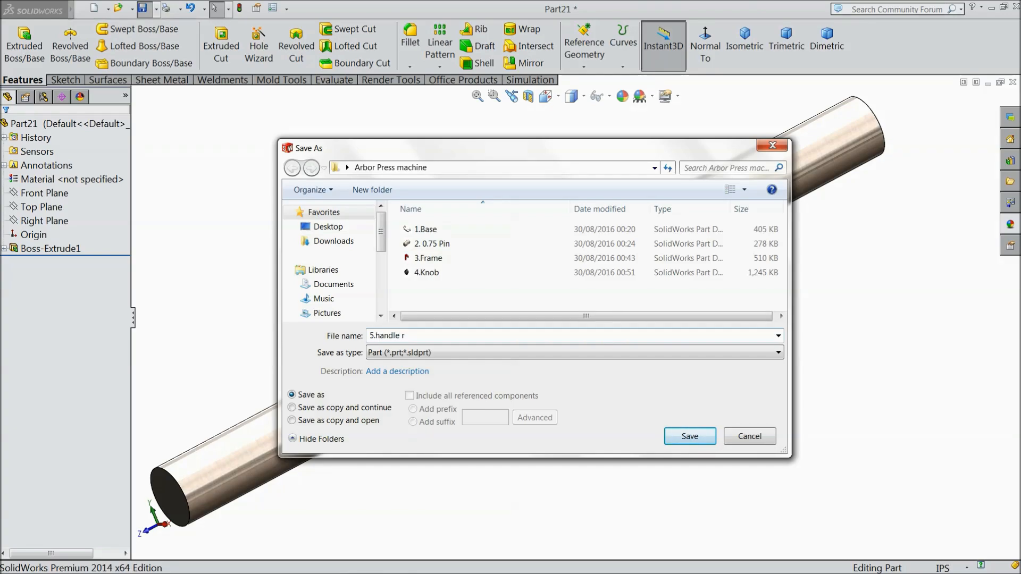
{"action": "left_click", "coordinate": [690, 436]}
{"action": "middle_click_drag", "start_coordinate": [588, 413], "coordinate": [485, 448]}
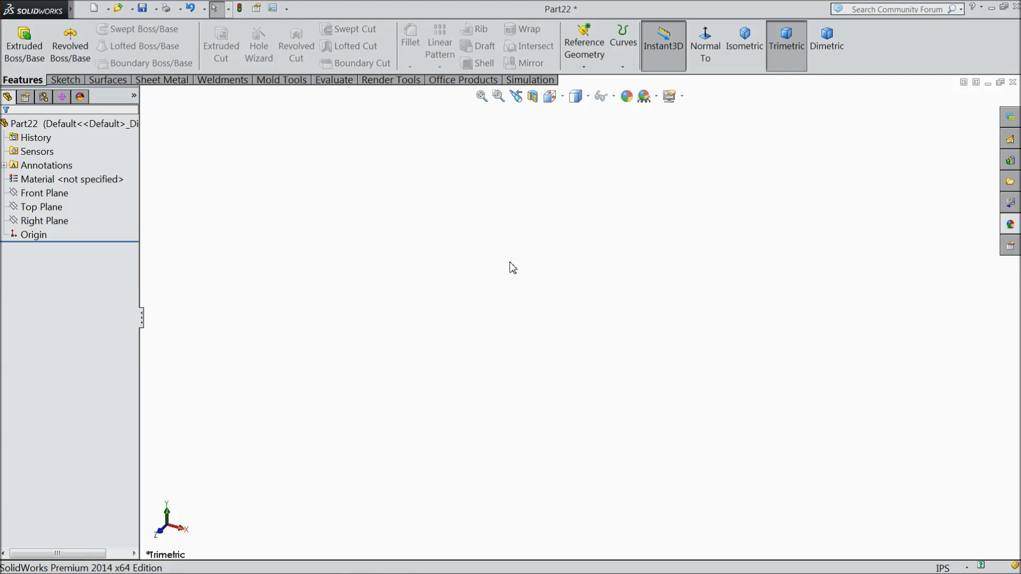
On the new part's Front Plane, sketch a staircase of lines rising from the origin toward negative X, starting about 0.61 in up and 2.24 in across.
{"action": "left_click", "coordinate": [54, 194]}
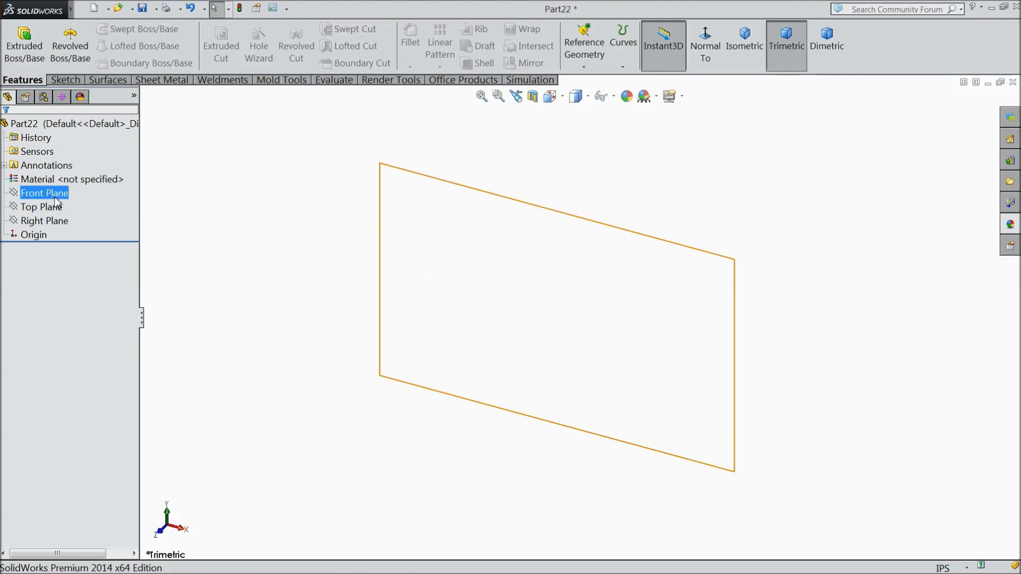
{"action": "left_click", "coordinate": [68, 181]}
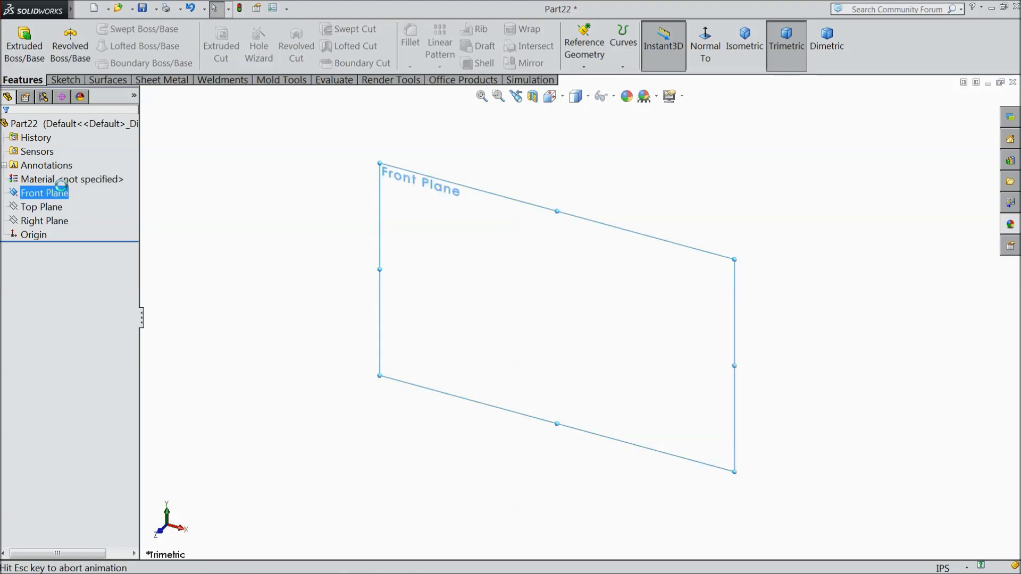
{"action": "left_click", "coordinate": [71, 81]}
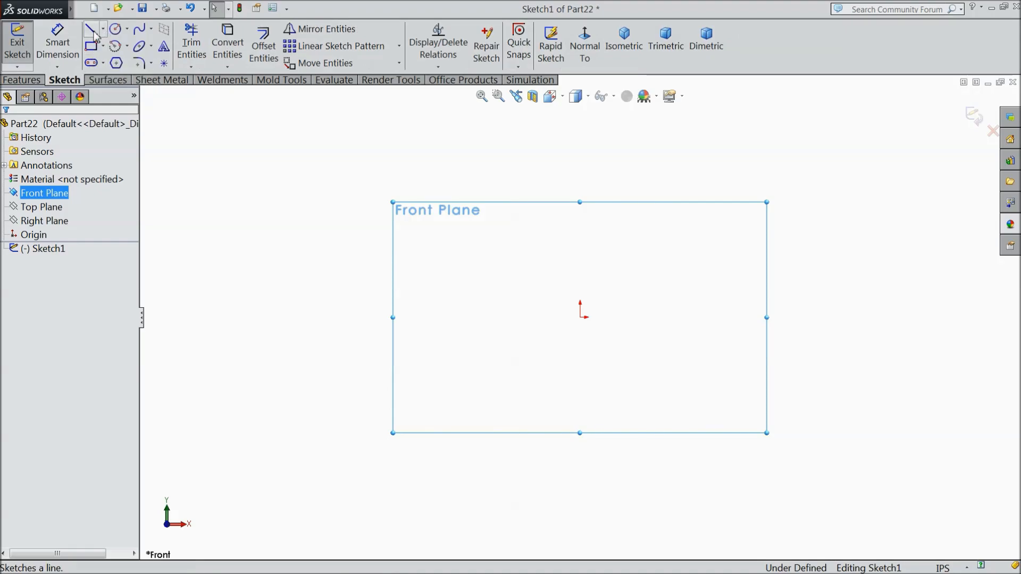
{"action": "left_click", "coordinate": [92, 30]}
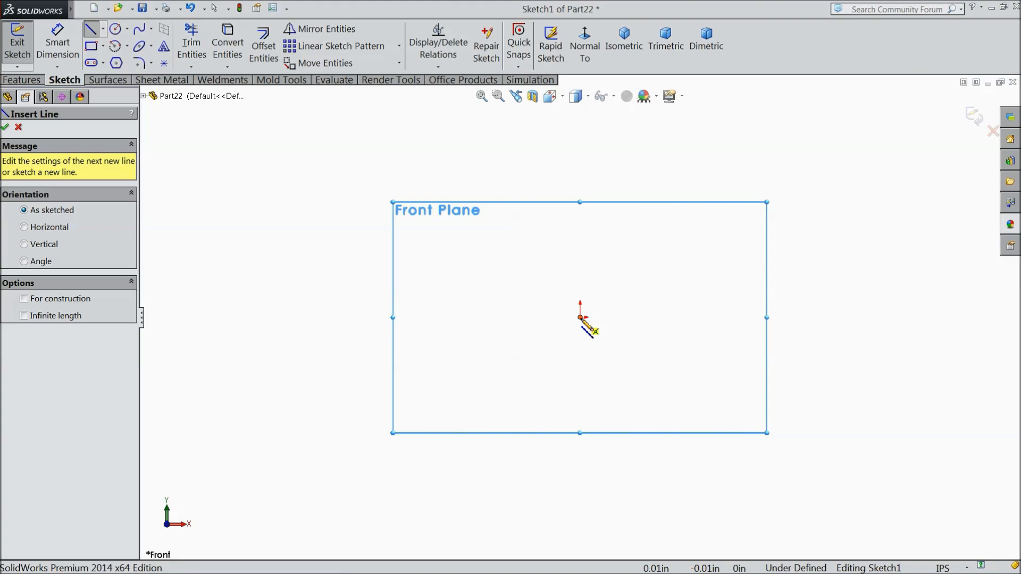
{"action": "left_click", "coordinate": [580, 317]}
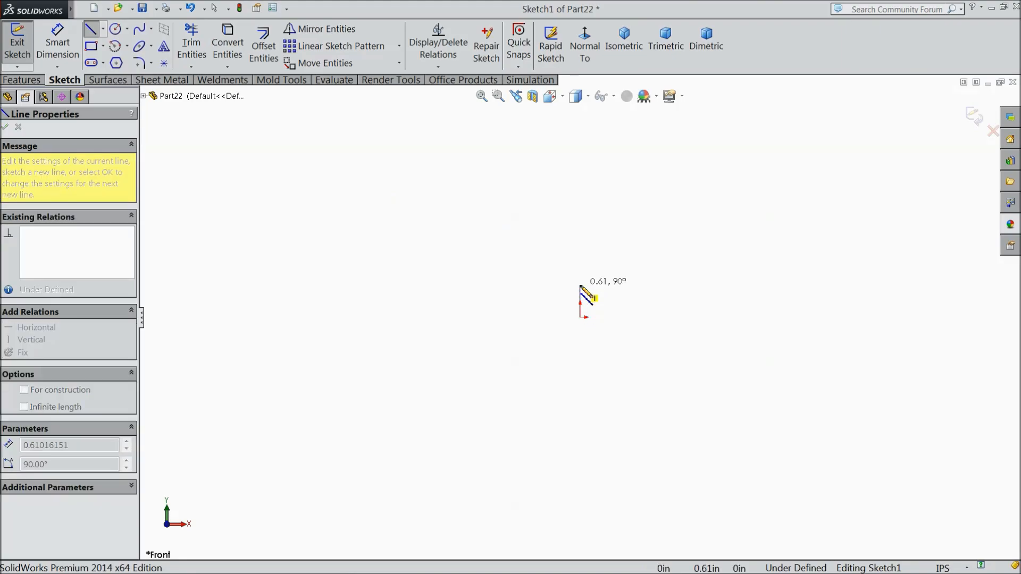
{"action": "left_click", "coordinate": [580, 285]}
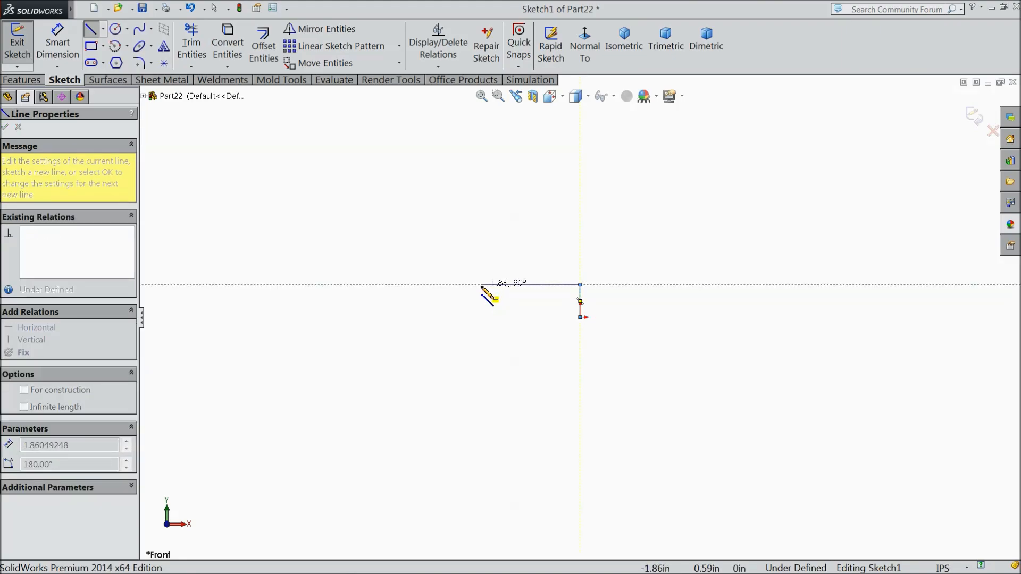
{"action": "left_click", "coordinate": [460, 285]}
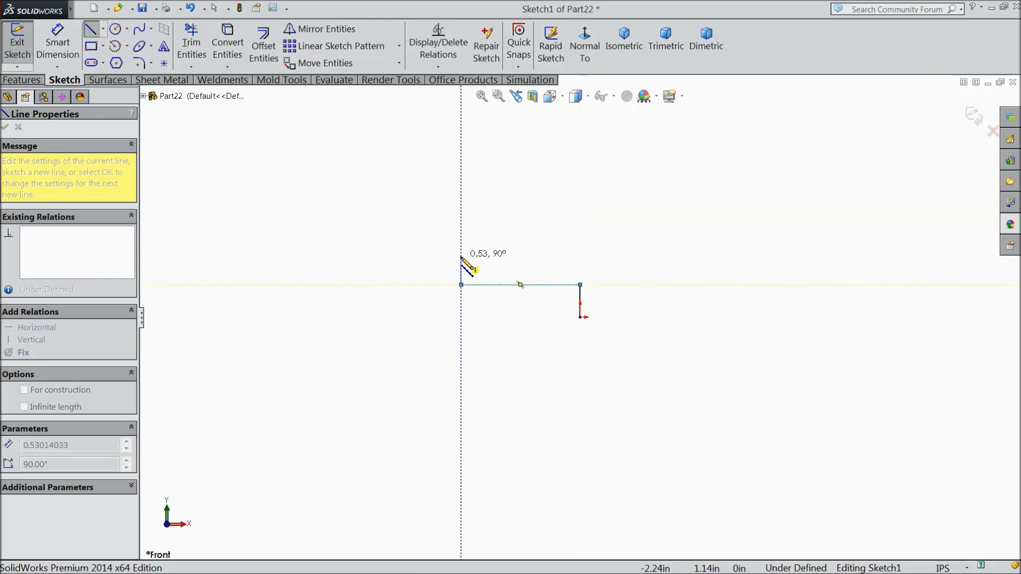
{"action": "left_click", "coordinate": [461, 256]}
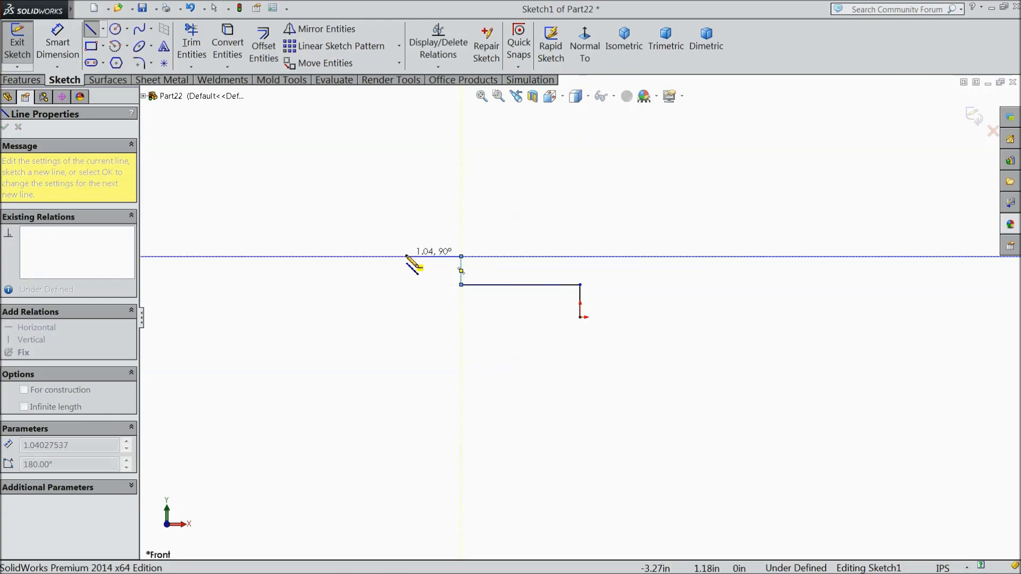
{"action": "left_click", "coordinate": [411, 256]}
{"action": "left_click", "coordinate": [412, 227]}
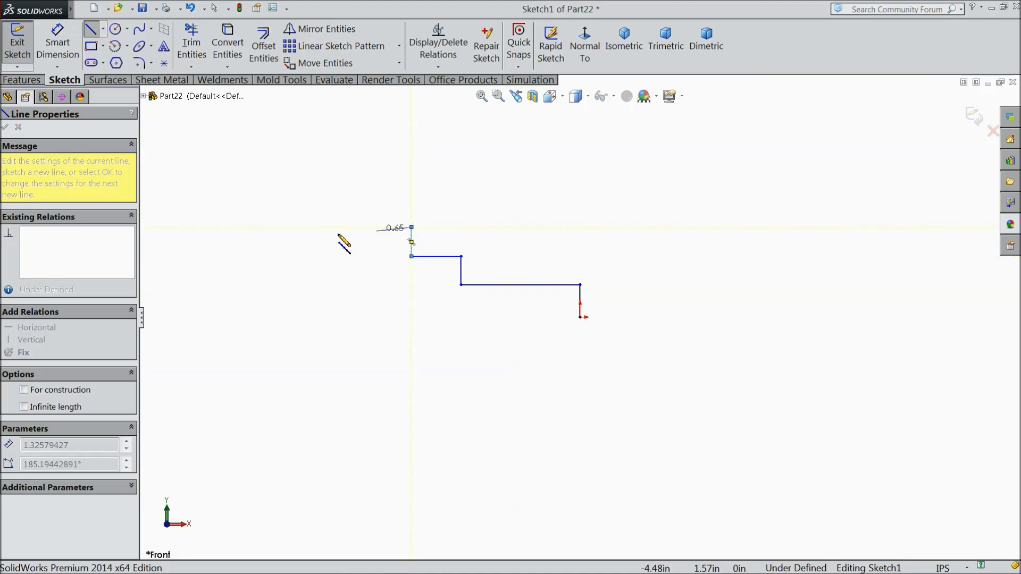
Close the stepped profile with a long top line, a vertical end about 1.69 in high and a base about 7.27 in long ending at the origin.
{"action": "left_click", "coordinate": [192, 227]}
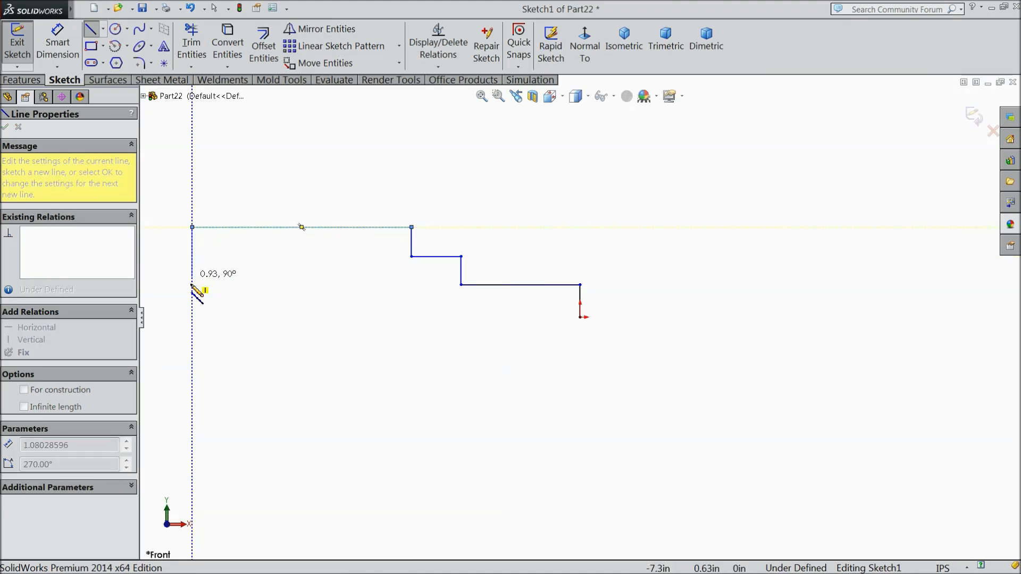
{"action": "left_click", "coordinate": [192, 317]}
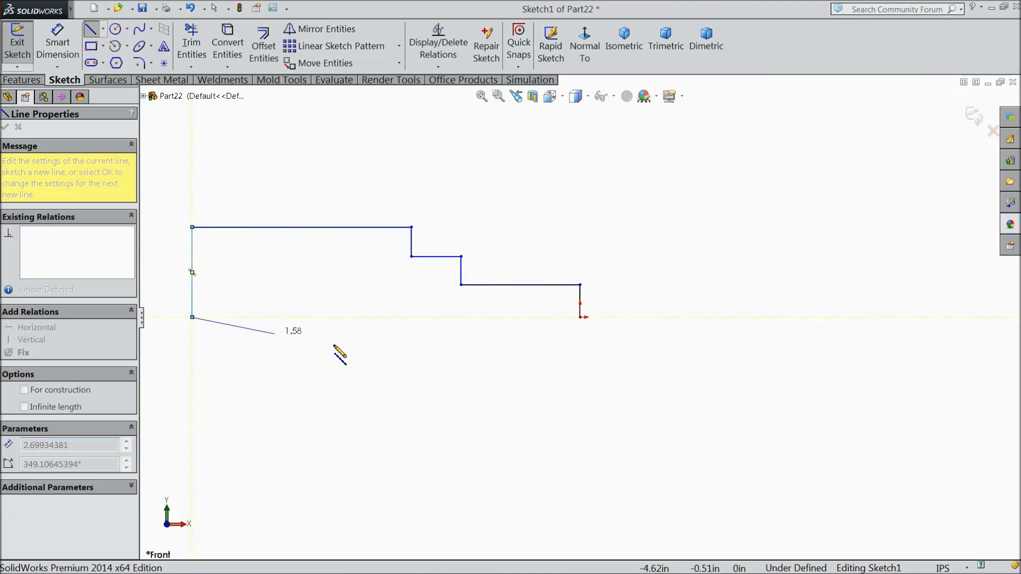
{"action": "left_click", "coordinate": [580, 317]}
{"action": "right_click", "coordinate": [637, 234]}
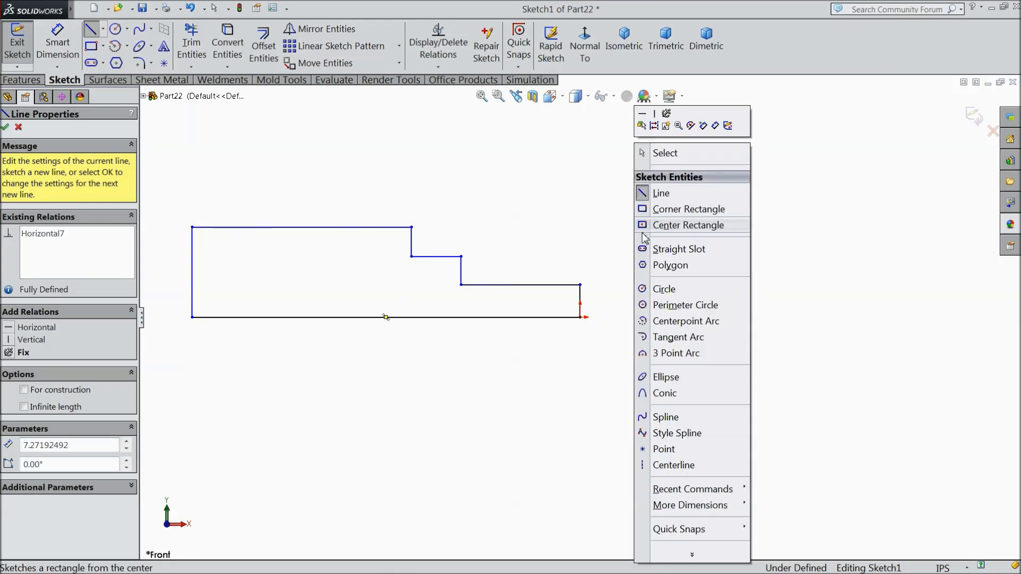
{"action": "key", "text": "Escape"}
{"action": "key", "text": "z"}
{"action": "key", "text": "z"}
{"action": "key", "text": "f"}
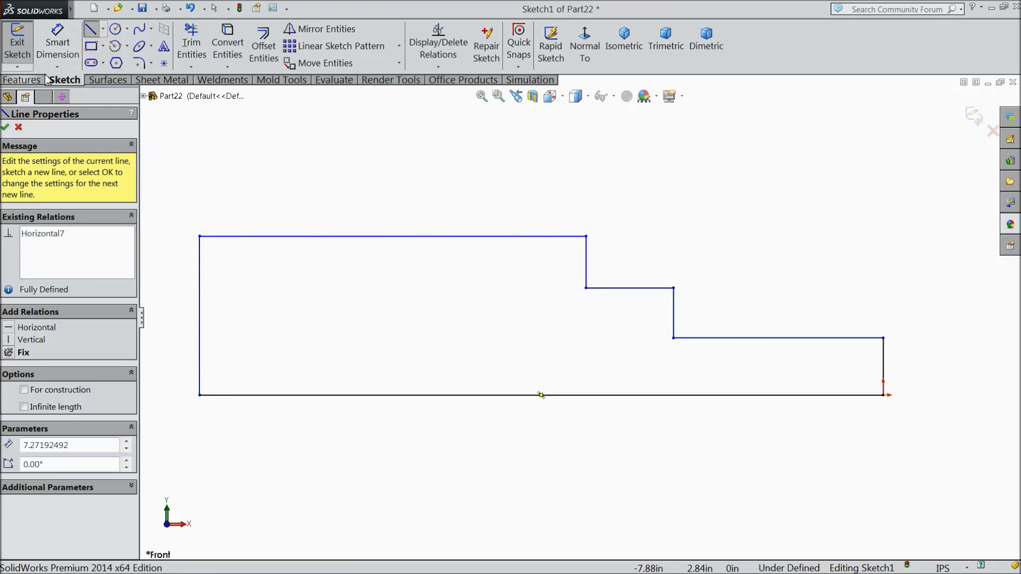
Dimension the profile's tall end as 1 in high and its top edge as 2 in long.
{"action": "left_click", "coordinate": [57, 42]}
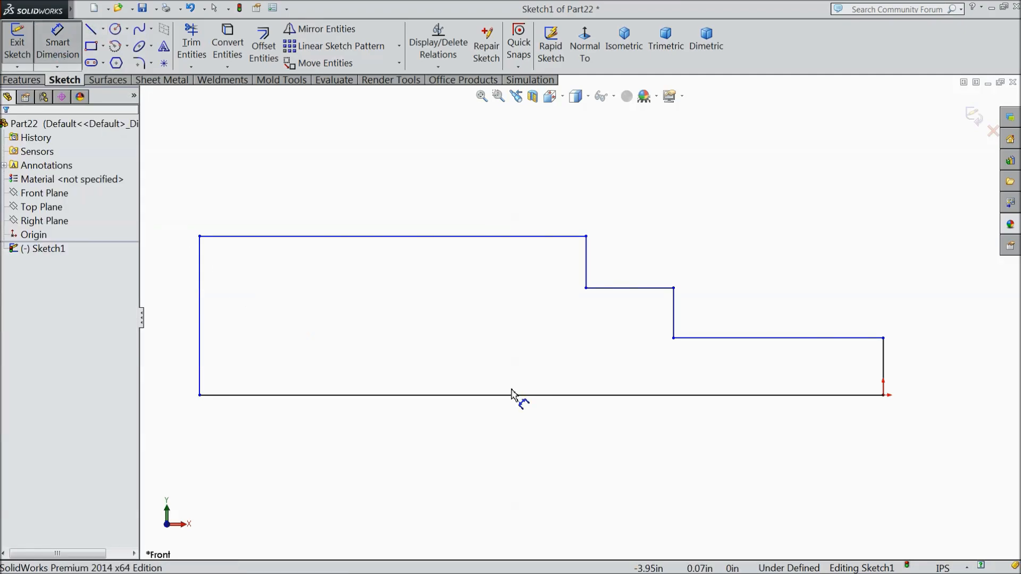
{"action": "key", "text": "z"}
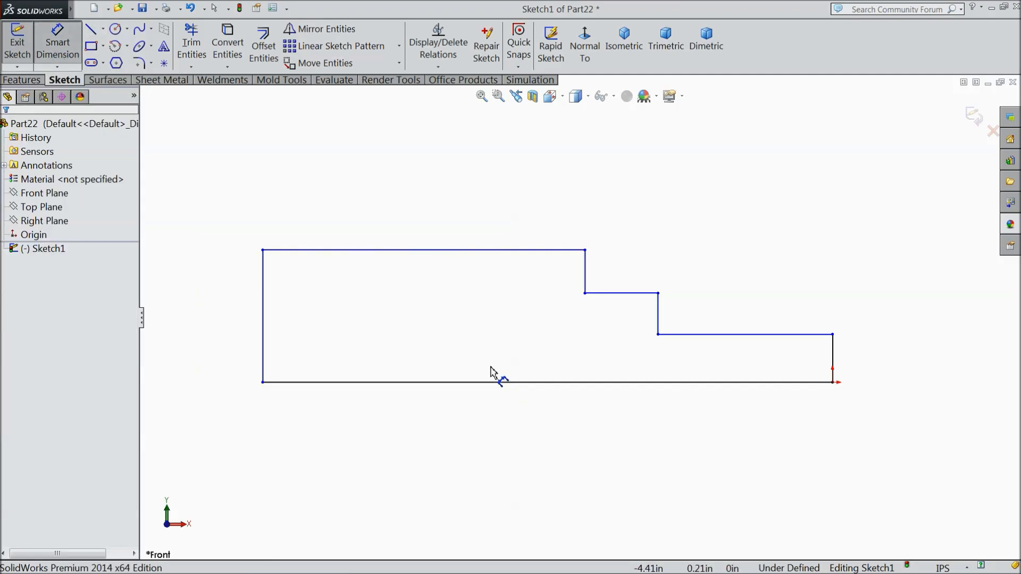
{"action": "left_click", "coordinate": [262, 315]}
{"action": "left_click", "coordinate": [227, 318]}
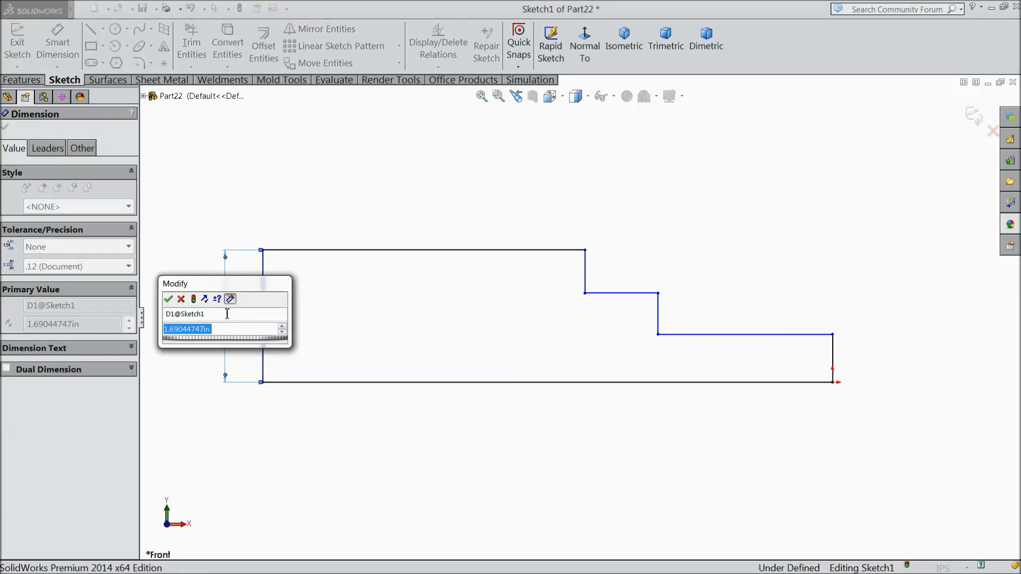
{"action": "type", "text": "1"}
{"action": "left_click", "coordinate": [170, 302]}
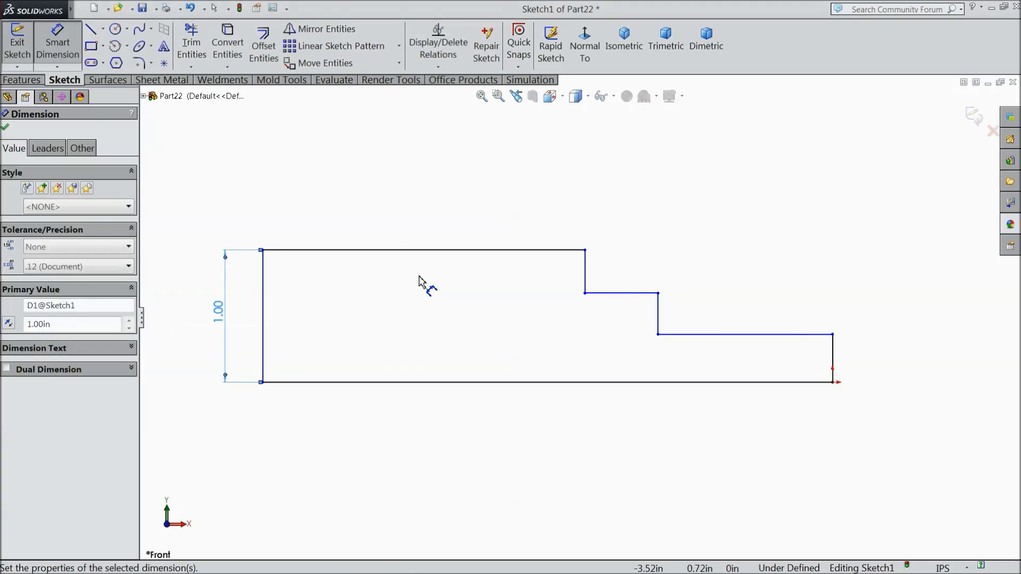
{"action": "left_click", "coordinate": [424, 250]}
{"action": "left_click", "coordinate": [417, 214]}
{"action": "type", "text": "2"}
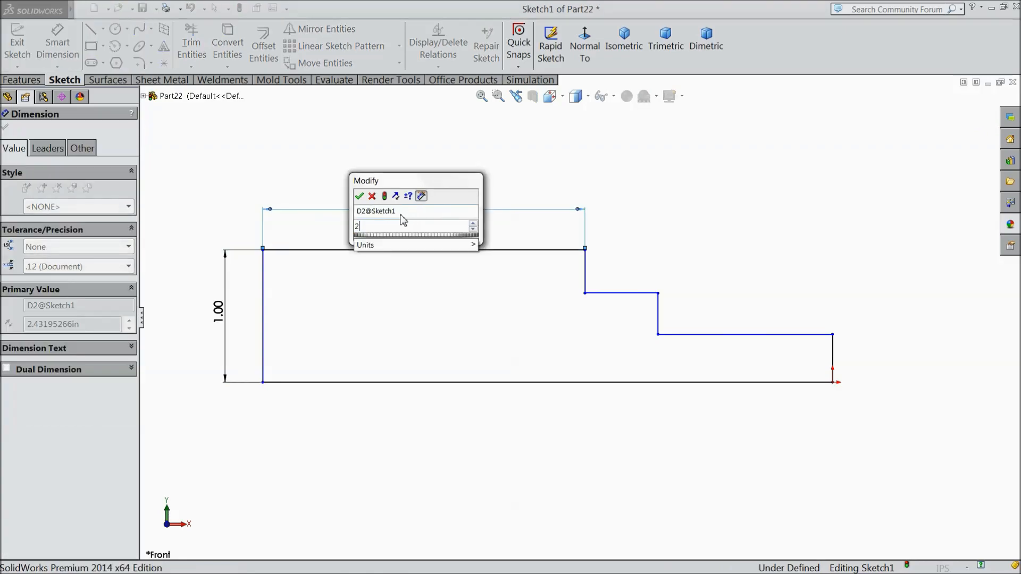
{"action": "left_click", "coordinate": [358, 197]}
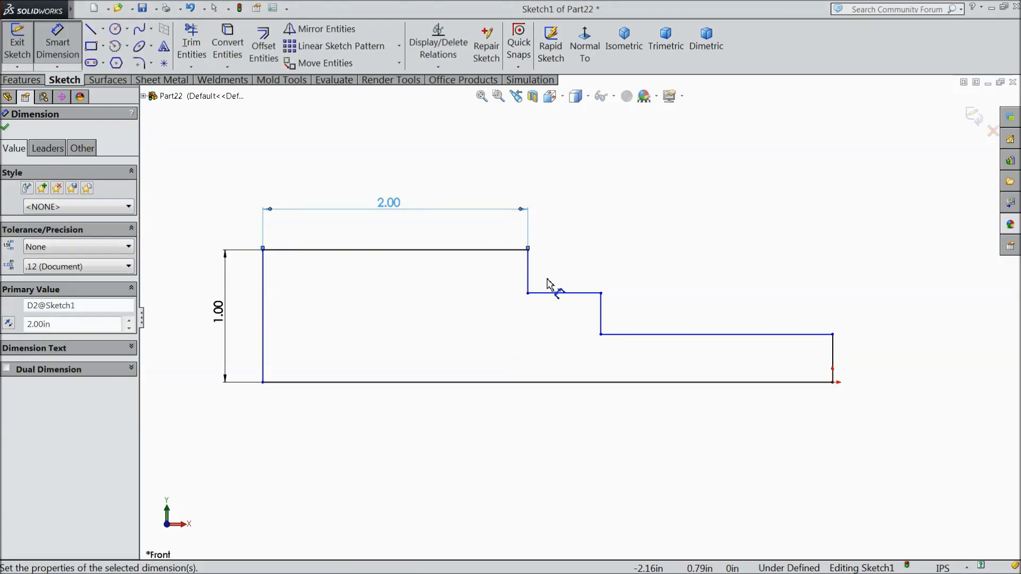
Dimension the middle step's horizontal edge as 0.51 in and the lowest step's horizontal edge as 1.52 in.
{"action": "left_click", "coordinate": [564, 294]}
{"action": "left_click", "coordinate": [564, 239]}
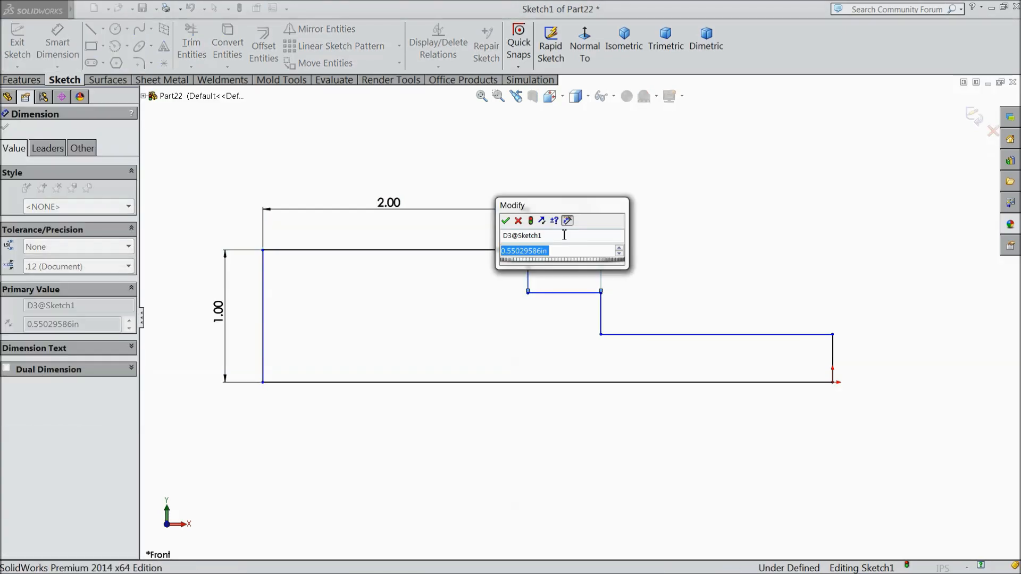
{"action": "type", "text": "0.51"}
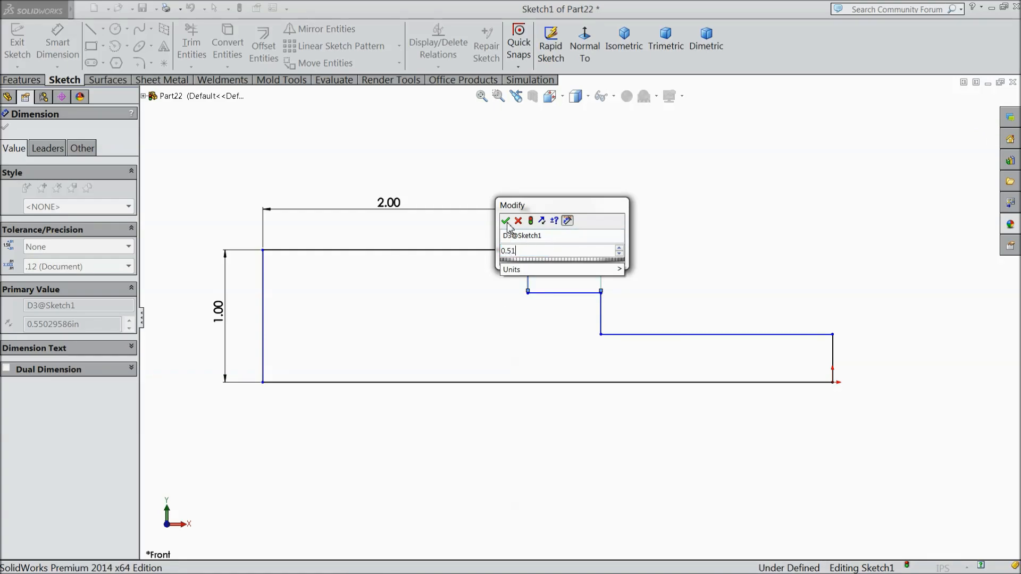
{"action": "left_click", "coordinate": [506, 220]}
{"action": "left_click", "coordinate": [679, 335]}
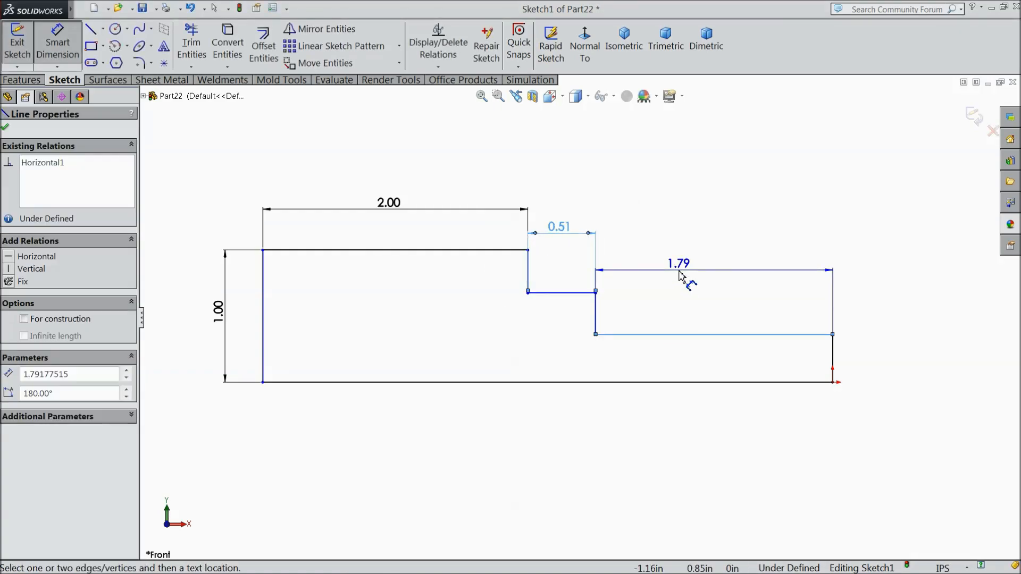
{"action": "left_click", "coordinate": [679, 274]}
{"action": "type", "text": "1.52"}
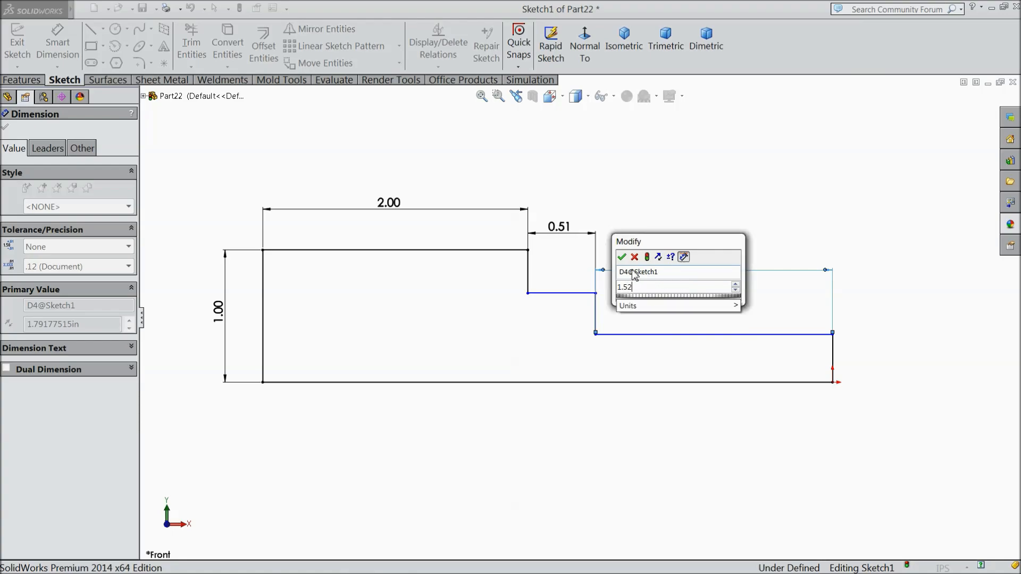
{"action": "left_click", "coordinate": [621, 258]}
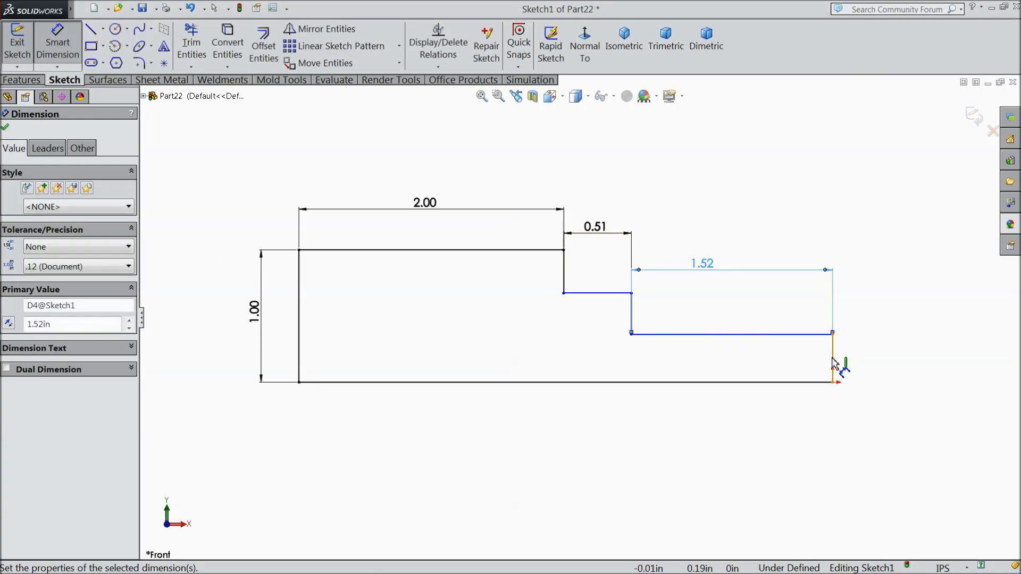
Dimension the short end at the origin as 0.375 in and the middle step's height above the base line as 0.625 in.
{"action": "left_click", "coordinate": [833, 363]}
{"action": "left_click", "coordinate": [872, 363]}
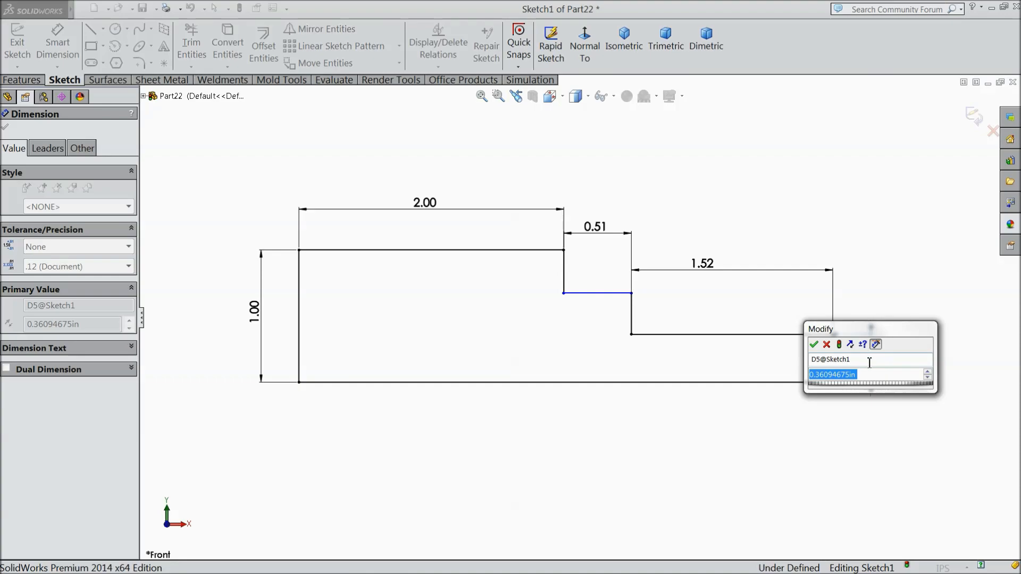
{"action": "type", "text": "0.375"}
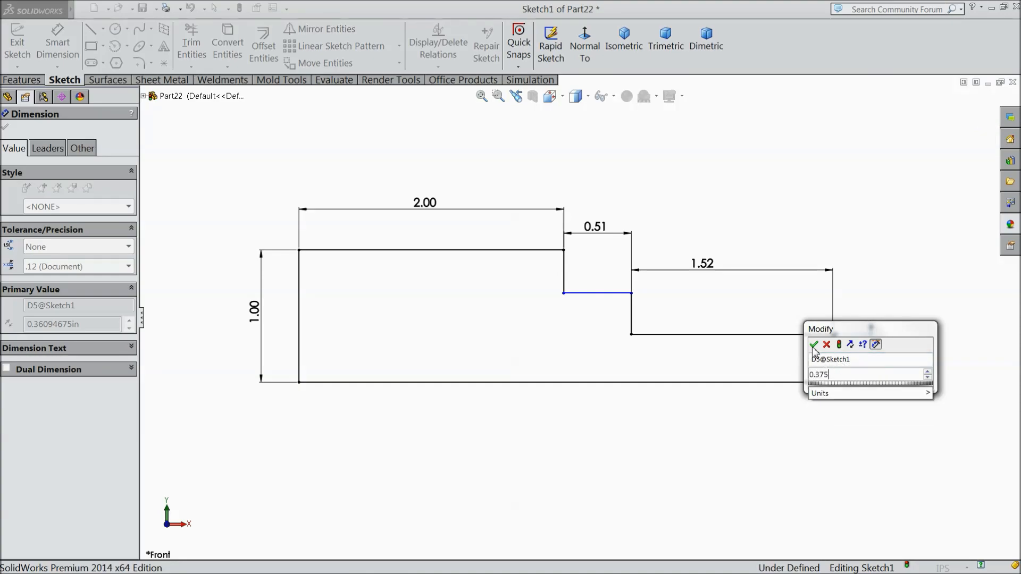
{"action": "left_click", "coordinate": [814, 345]}
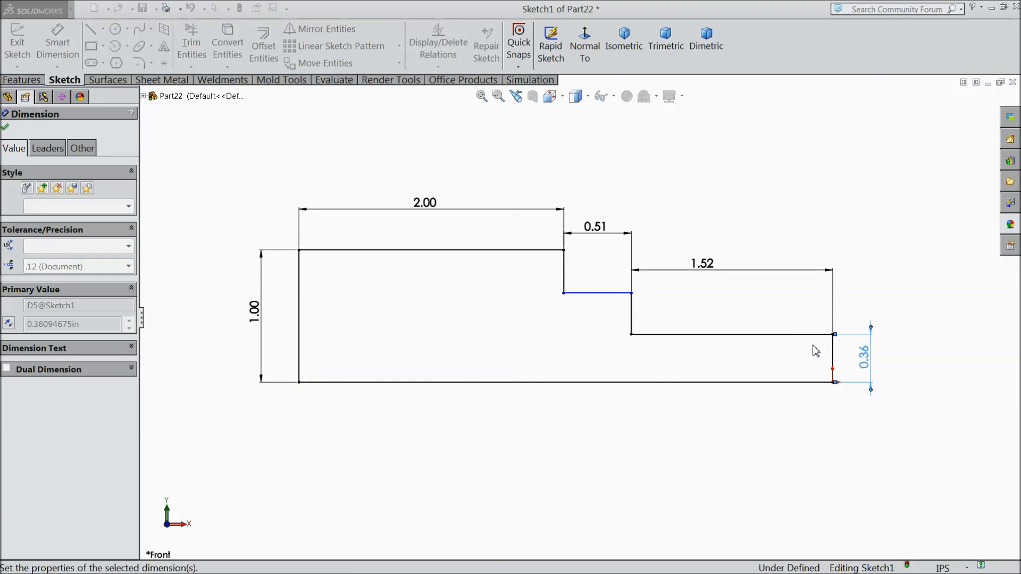
{"action": "left_click", "coordinate": [611, 293]}
{"action": "left_click", "coordinate": [611, 382]}
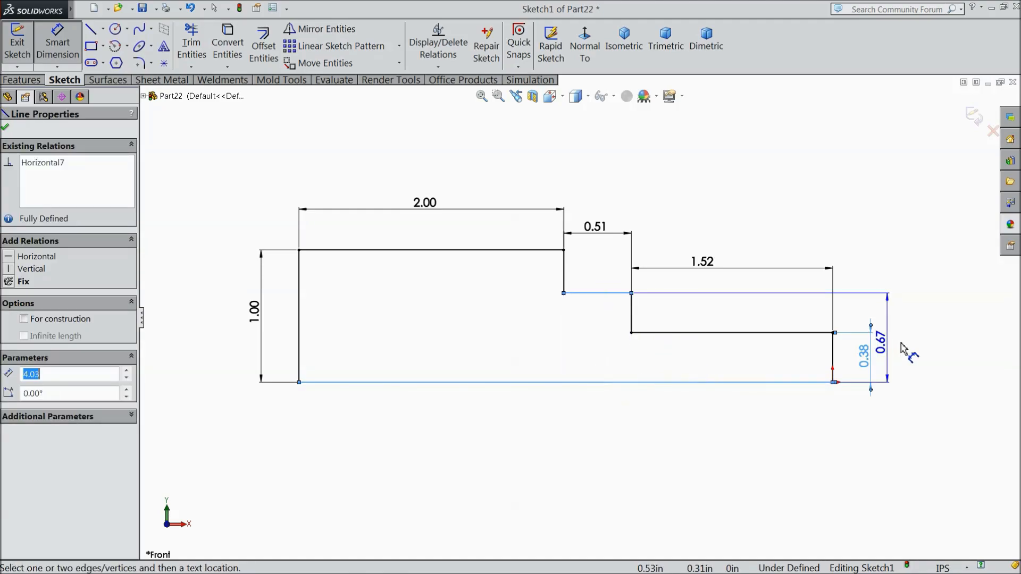
{"action": "left_click", "coordinate": [921, 343]}
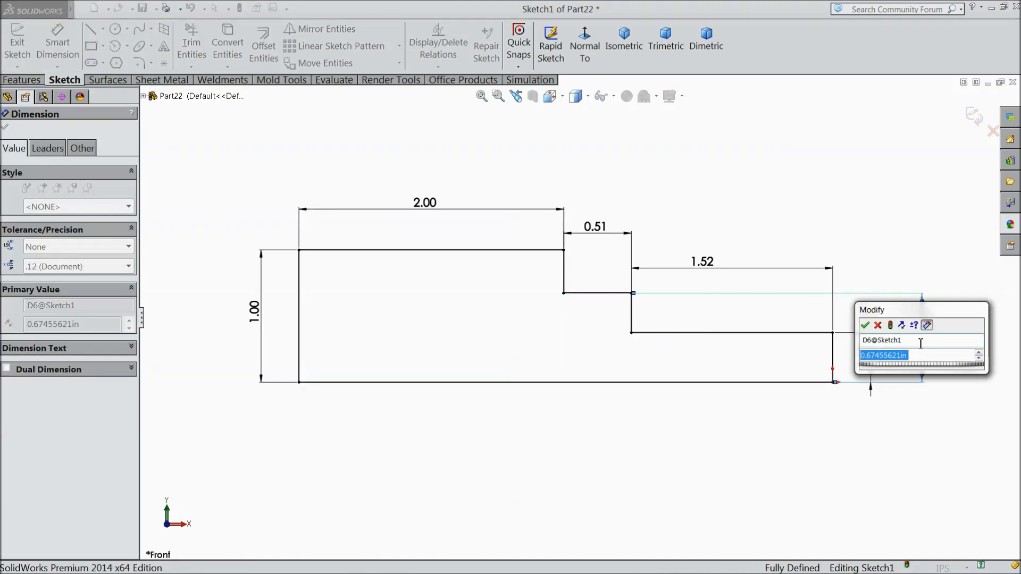
{"action": "type", "text": "0.625"}
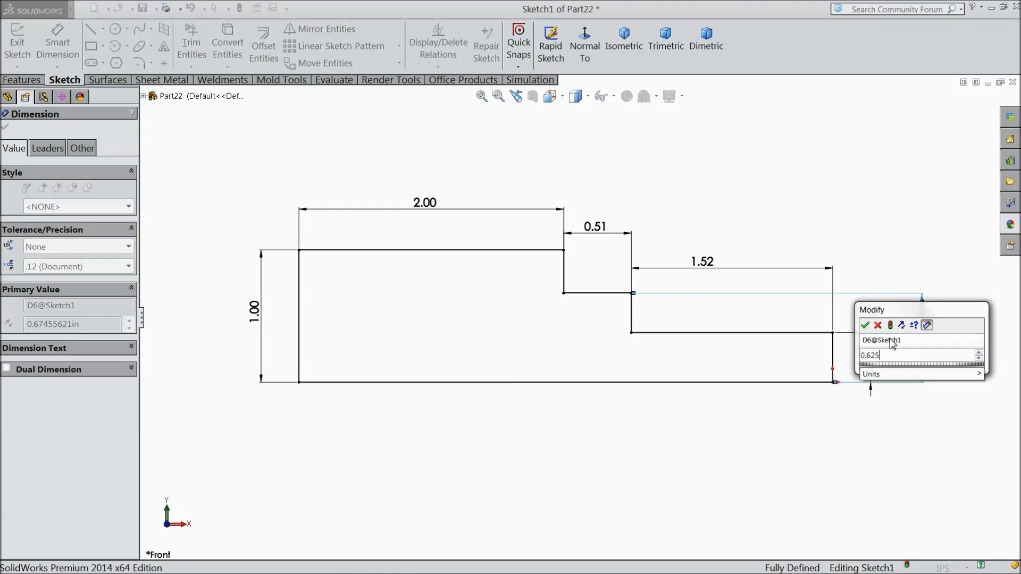
{"action": "key", "text": "Return"}
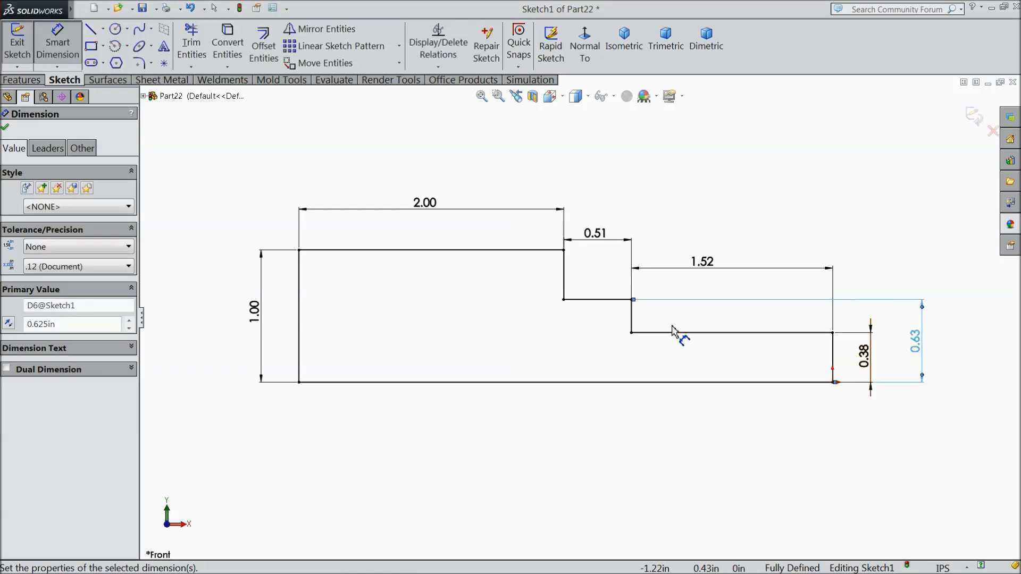
{"action": "left_click", "coordinate": [5, 130]}
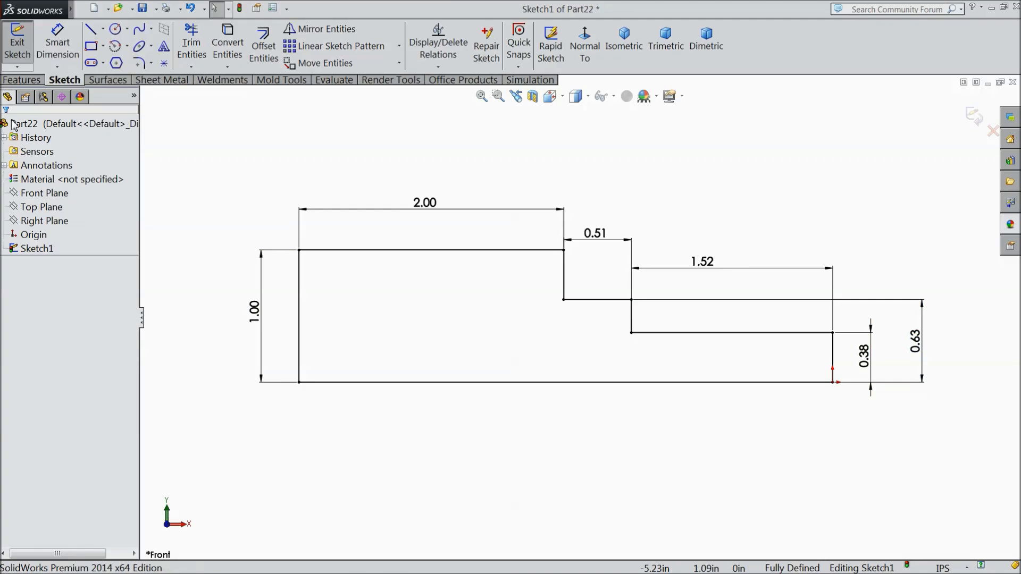
Revolve the stepped profile 360 degrees about its long base line to form the solid shaft.
{"action": "left_click", "coordinate": [22, 80]}
{"action": "left_click", "coordinate": [69, 46]}
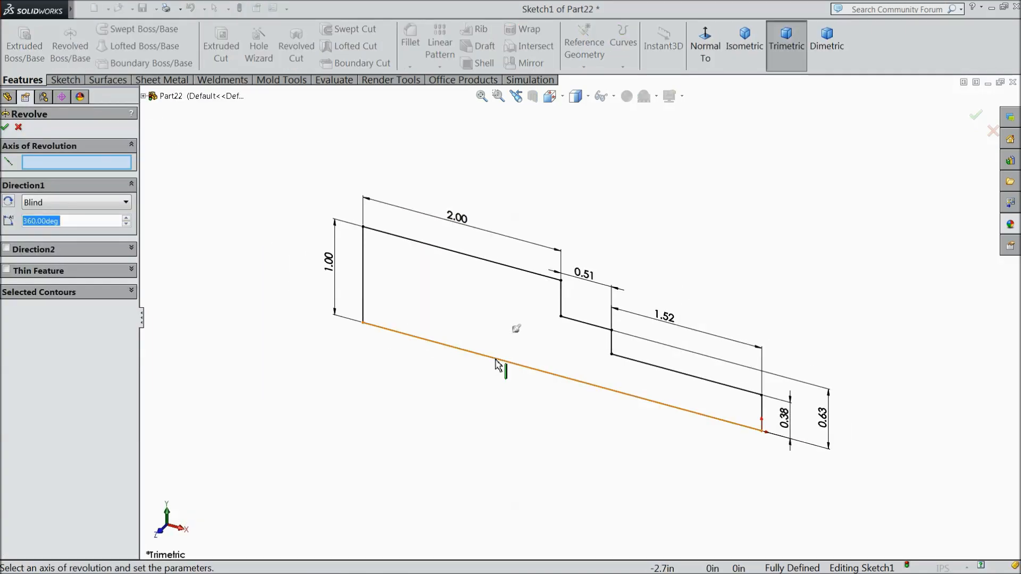
{"action": "left_click", "coordinate": [496, 362]}
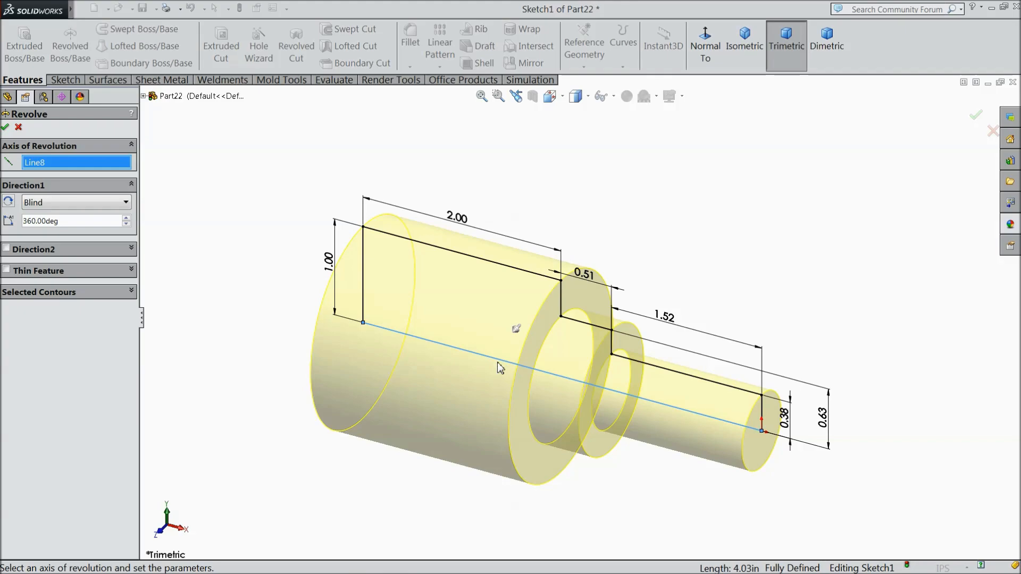
{"action": "right_click", "coordinate": [516, 329]}
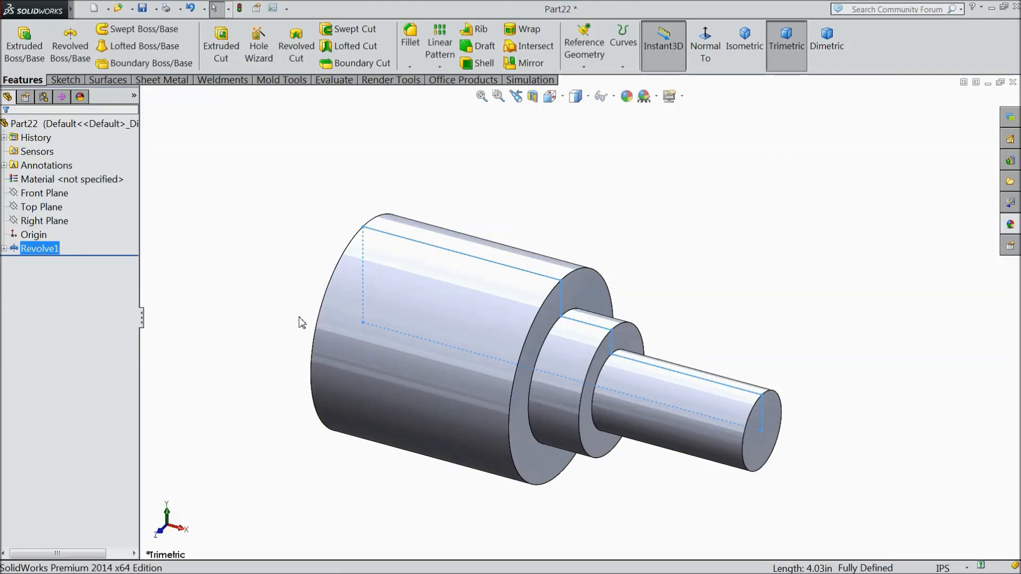
Chamfer the free end edge of the large cylinder at 0.125 in and 45 degrees.
{"action": "left_click", "coordinate": [417, 68]}
{"action": "left_click", "coordinate": [419, 96]}
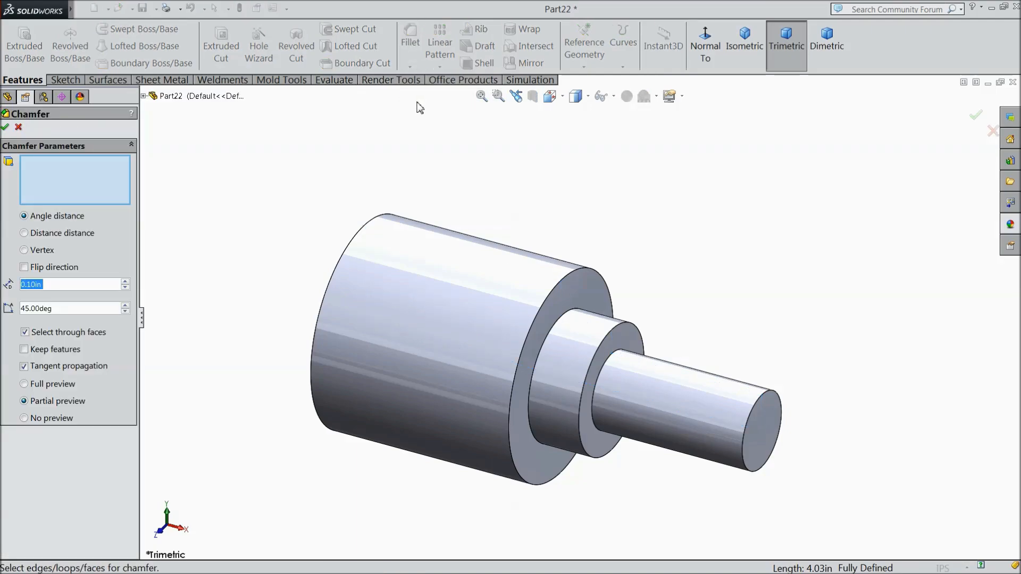
{"action": "type", "text": "0.125"}
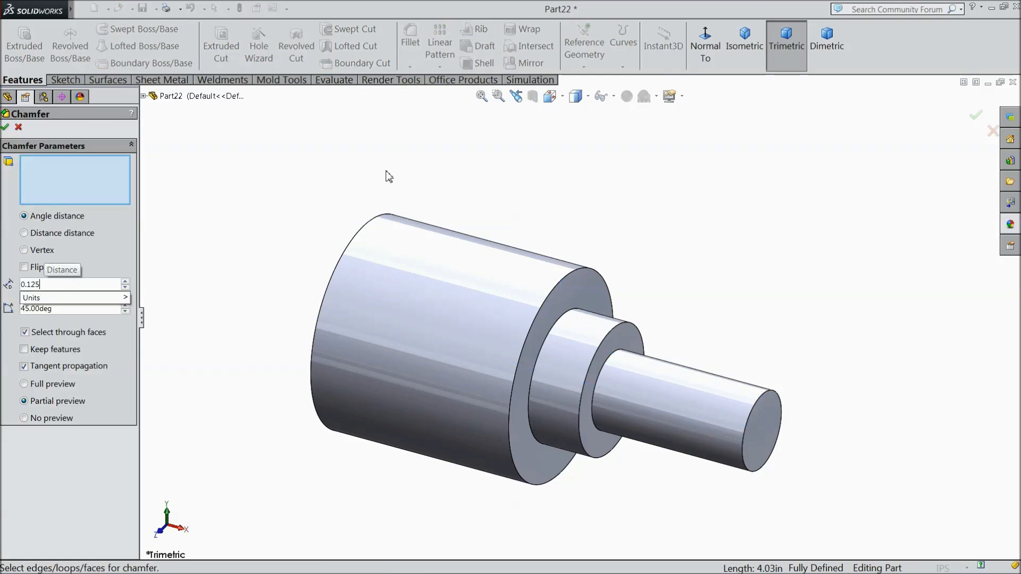
{"action": "left_click", "coordinate": [327, 311]}
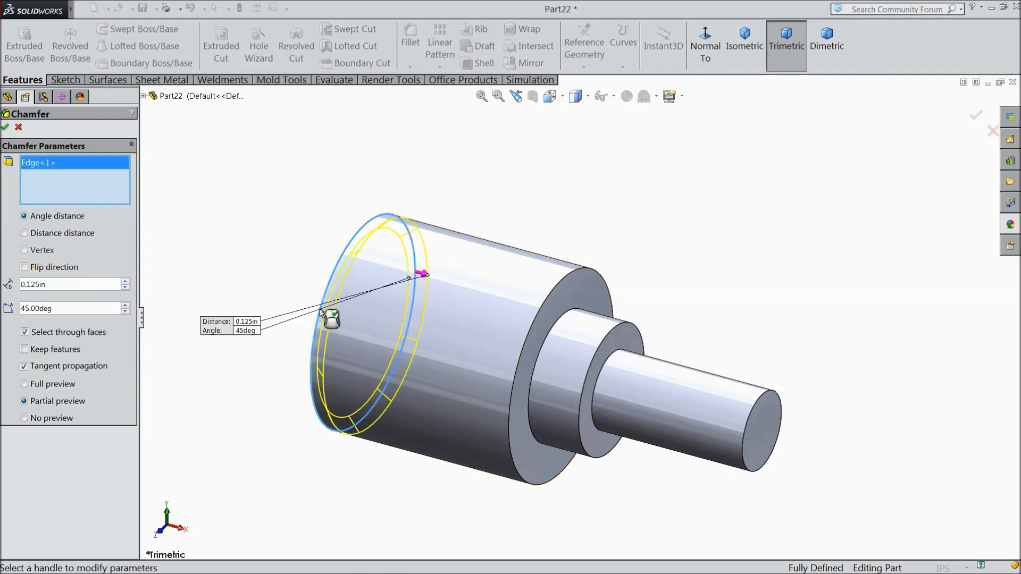
{"action": "left_click", "coordinate": [5, 128]}
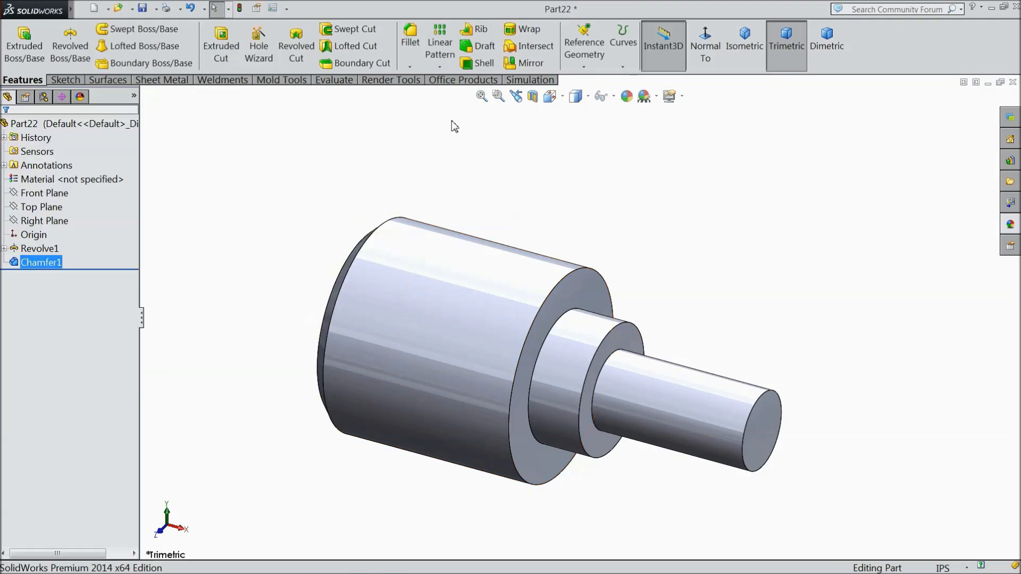
Chamfer the outer edge of the middle step, on the side facing the thin shaft, at 0.05 in and 45 degrees.
{"action": "left_click", "coordinate": [410, 67]}
{"action": "left_click", "coordinate": [433, 96]}
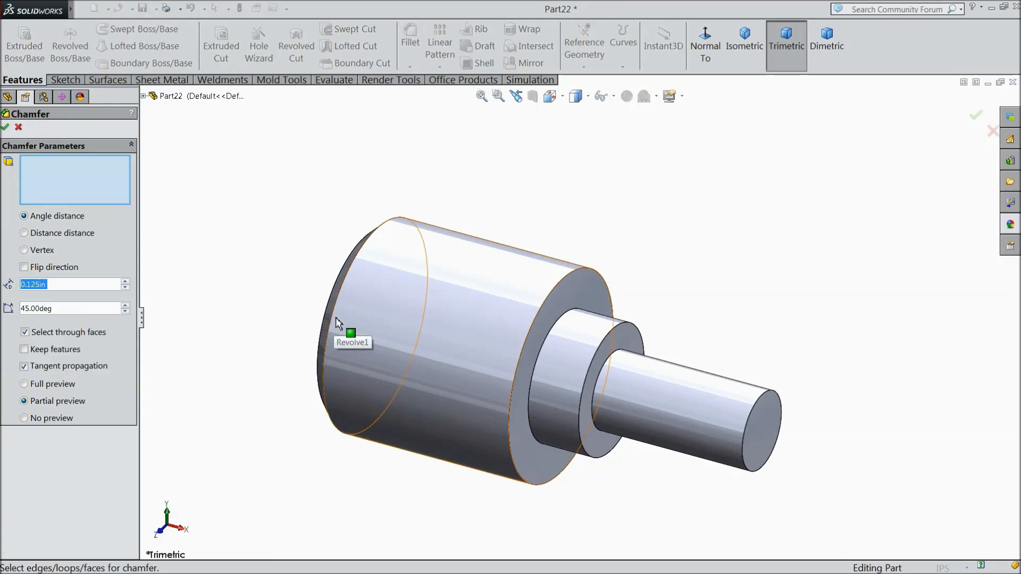
{"action": "type", "text": "0.05"}
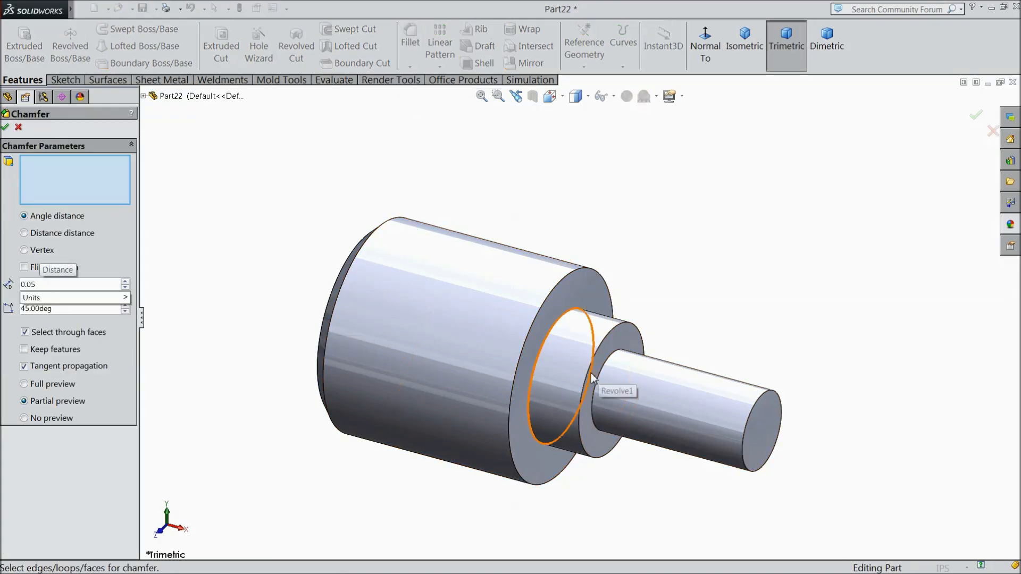
{"action": "left_click", "coordinate": [595, 379]}
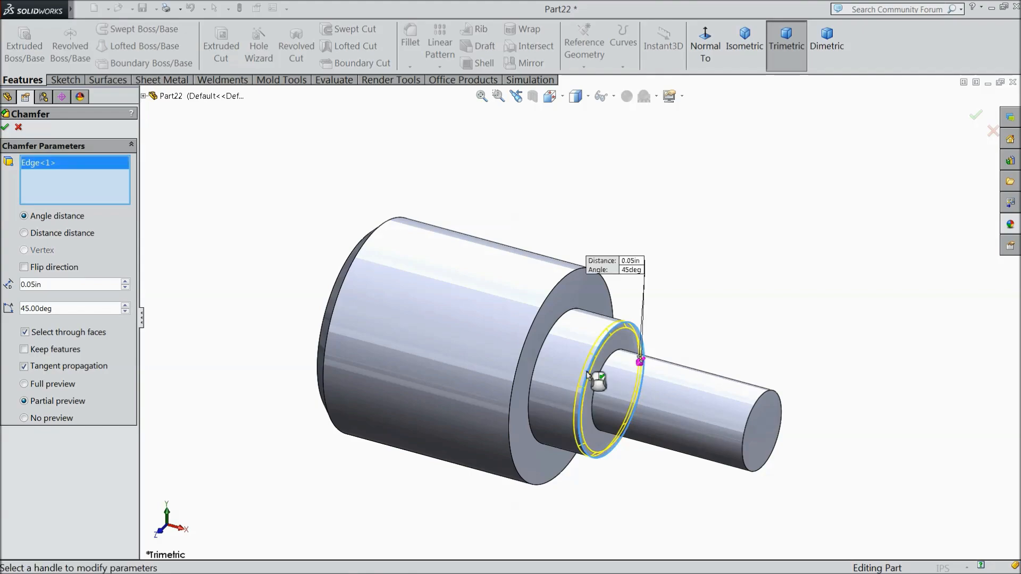
{"action": "left_click", "coordinate": [6, 128]}
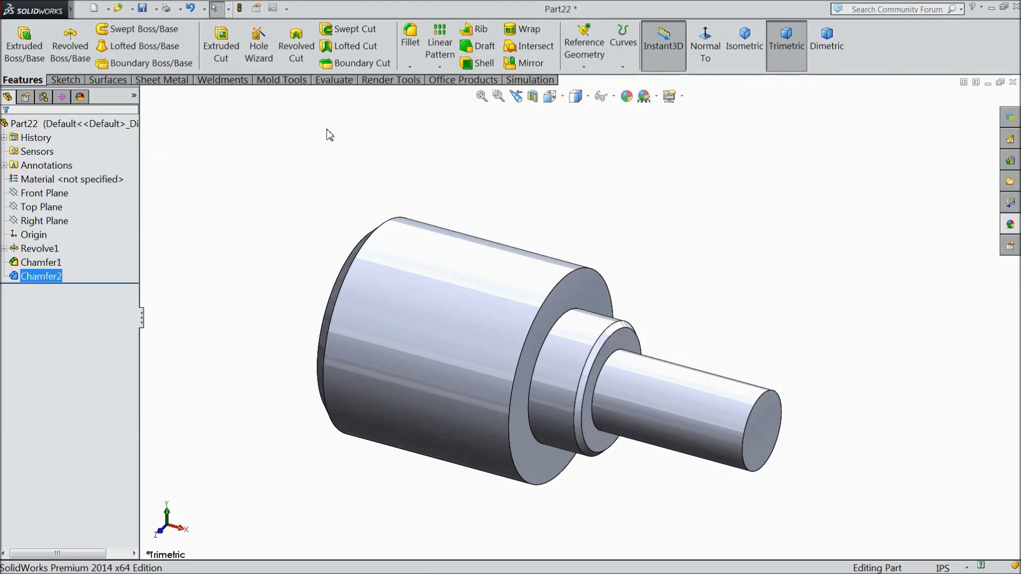
Fillet the inner edge where the middle step meets the large cylinder with a 0.015 in radius.
{"action": "left_click", "coordinate": [410, 39]}
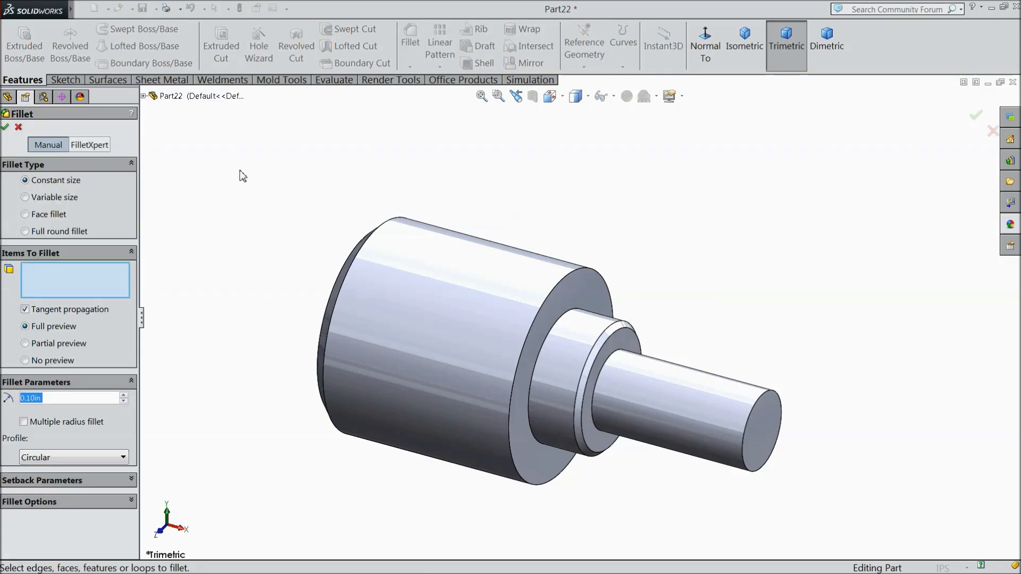
{"action": "type", "text": "0.015"}
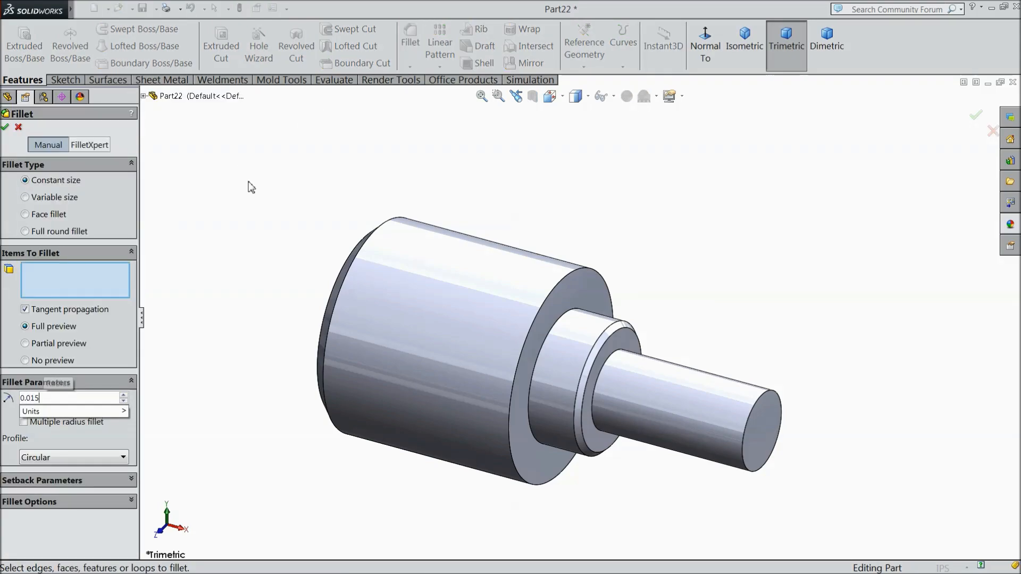
{"action": "left_click", "coordinate": [536, 369]}
{"action": "left_click", "coordinate": [538, 373]}
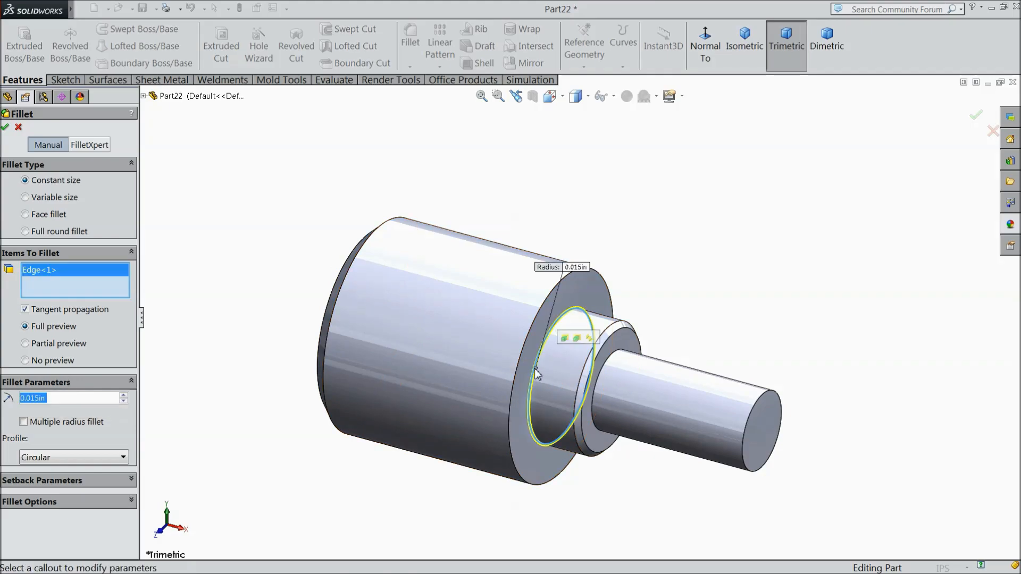
{"action": "left_click", "coordinate": [6, 128]}
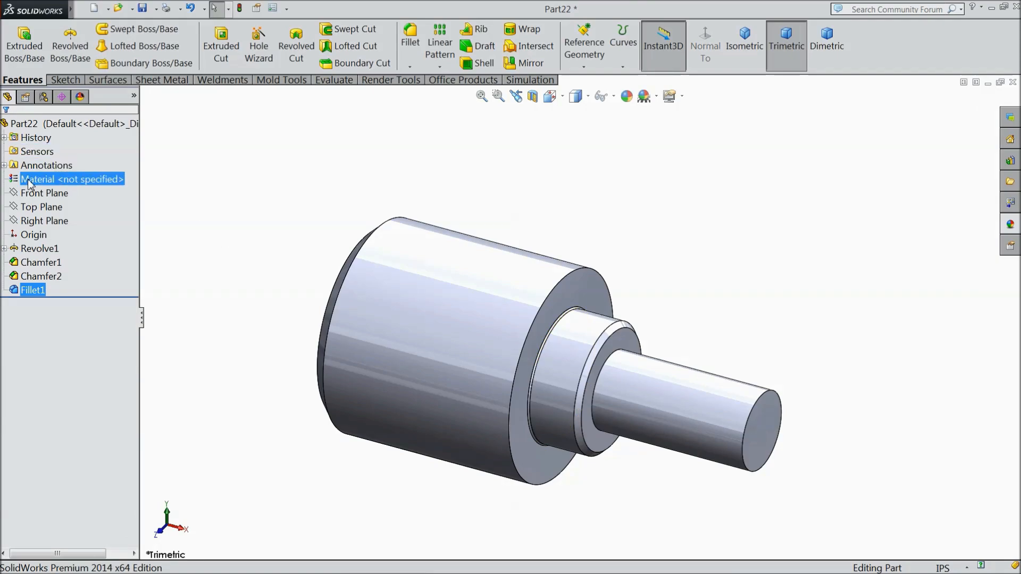
Sketch a circle about 0.49 in in diameter on the Front Plane, over the large cylinder near its chamfered end.
{"action": "left_click", "coordinate": [46, 193]}
{"action": "left_click", "coordinate": [48, 181]}
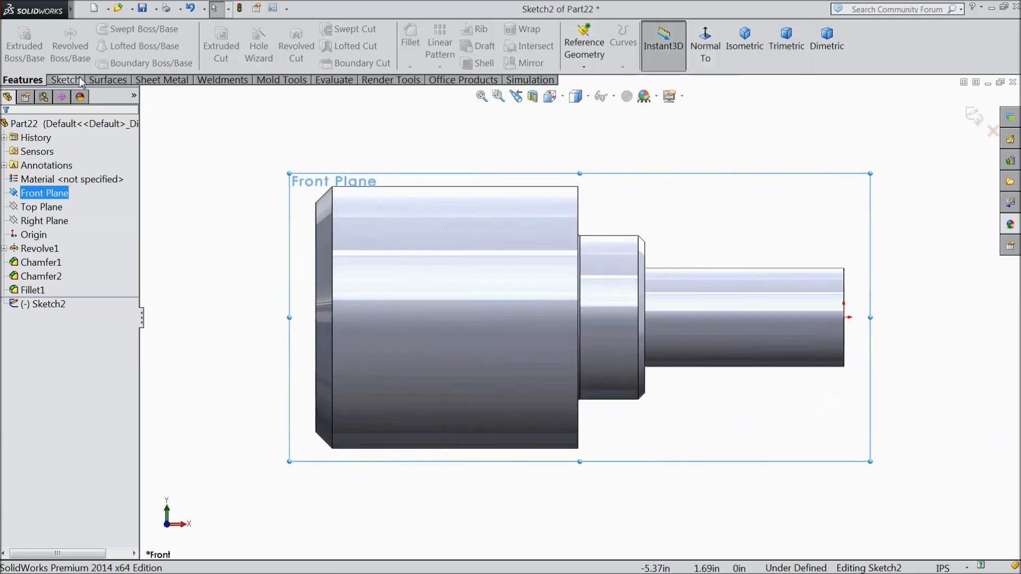
{"action": "left_click", "coordinate": [115, 30]}
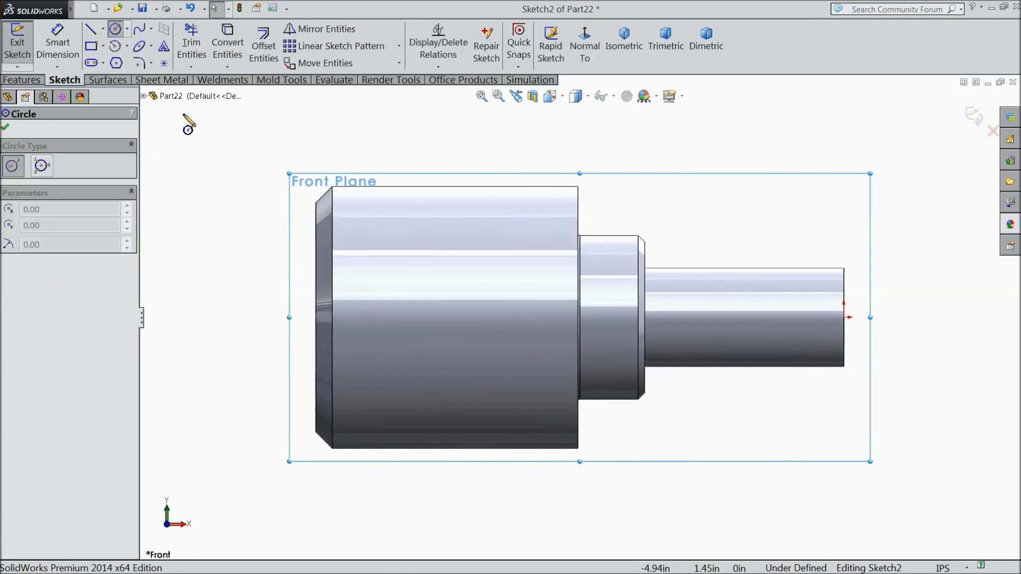
{"action": "left_click", "coordinate": [405, 307]}
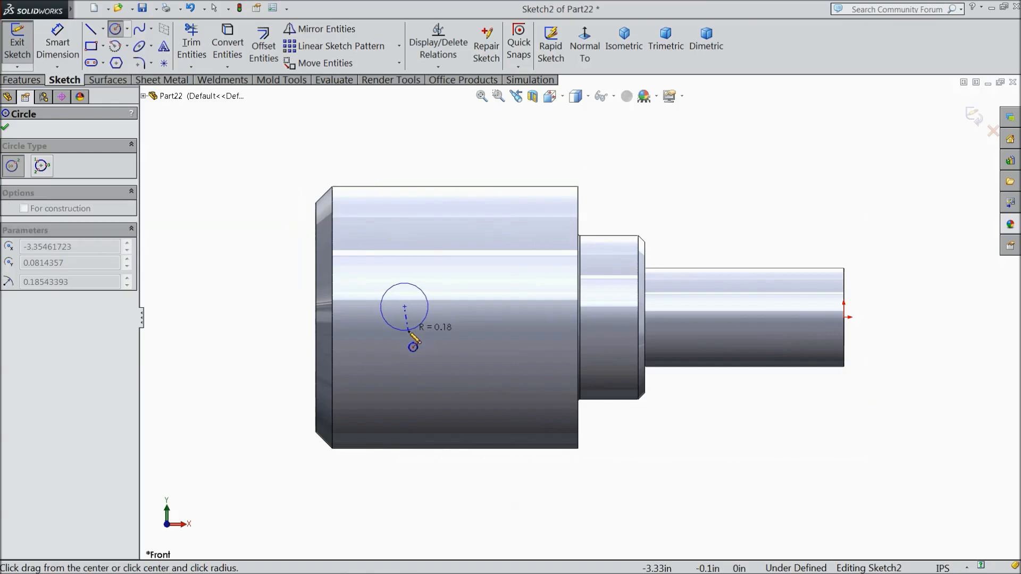
{"action": "left_click", "coordinate": [406, 339]}
Dimension the circle's diameter as 0.75 in.
{"action": "left_click", "coordinate": [57, 47]}
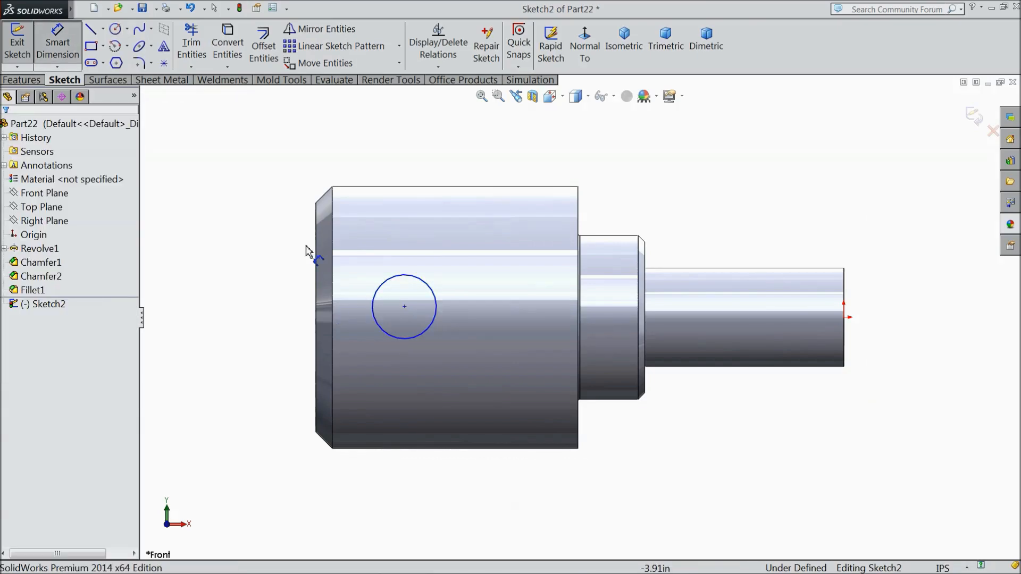
{"action": "left_click", "coordinate": [388, 282]}
{"action": "left_click", "coordinate": [295, 171]}
{"action": "type", "text": "0.75"}
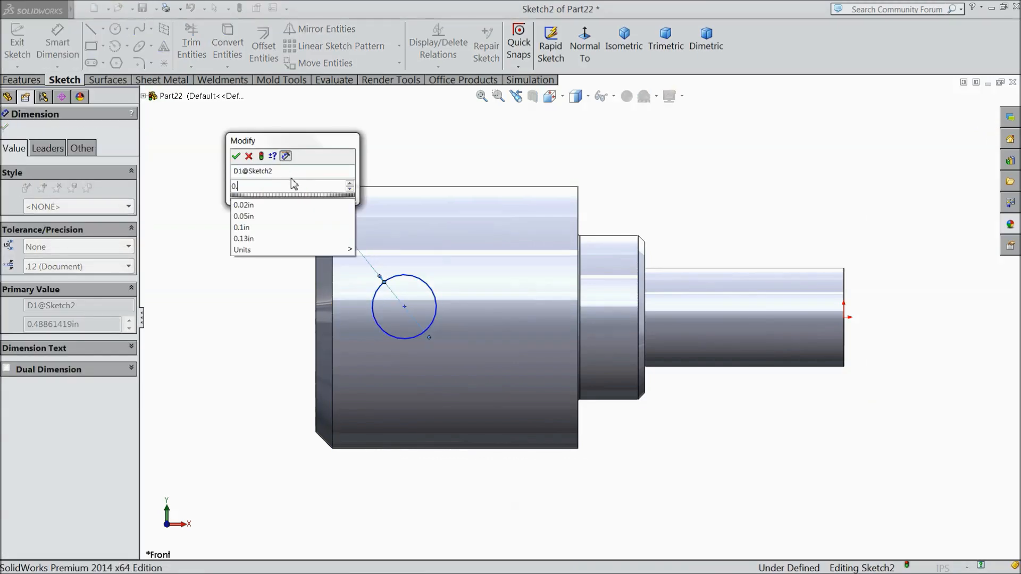
{"action": "left_click", "coordinate": [236, 156]}
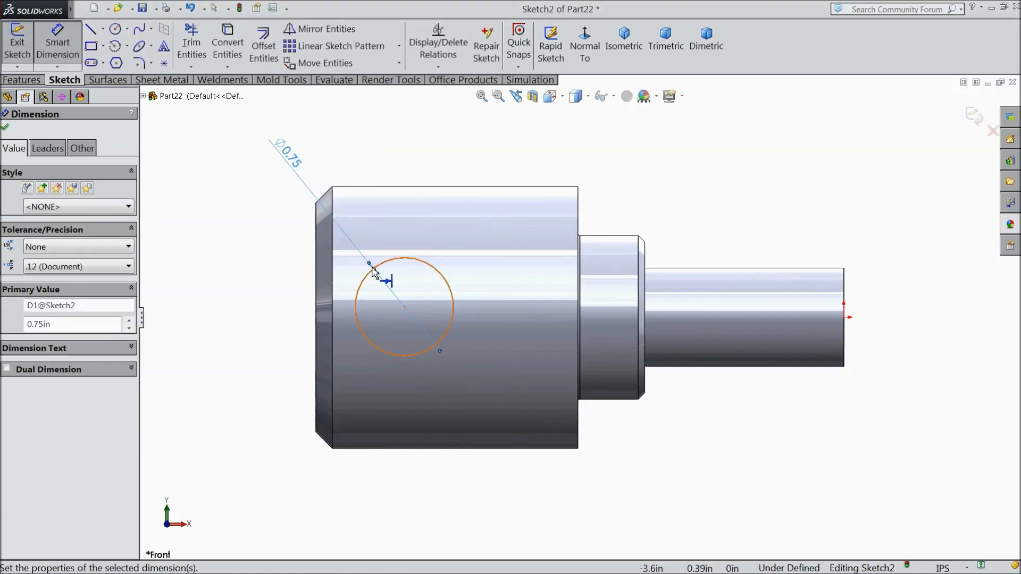
Dimension the circle's center 0.75 in horizontally from the large cylinder's chamfered end face.
{"action": "left_click", "coordinate": [377, 270]}
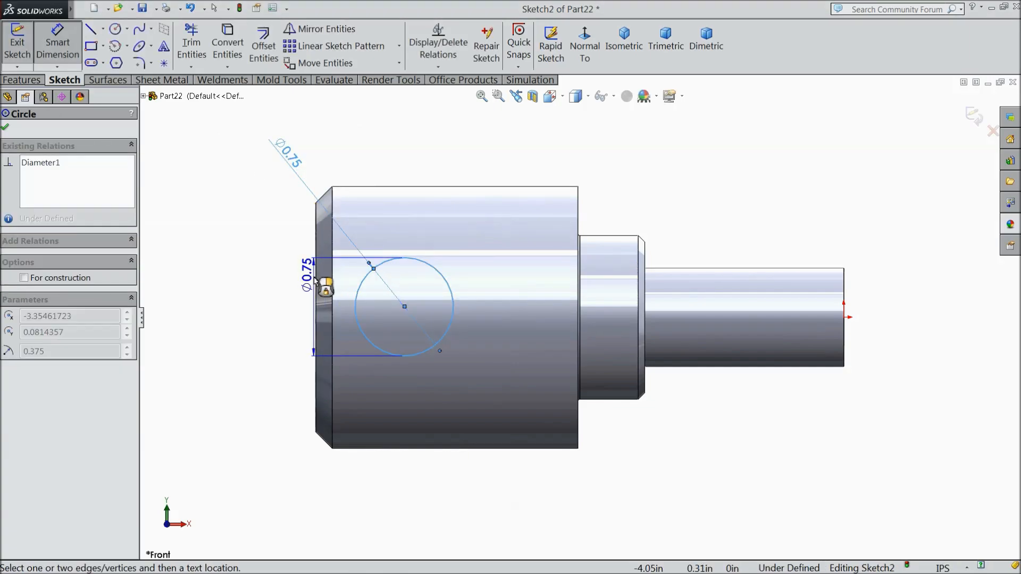
{"action": "left_click", "coordinate": [317, 281]}
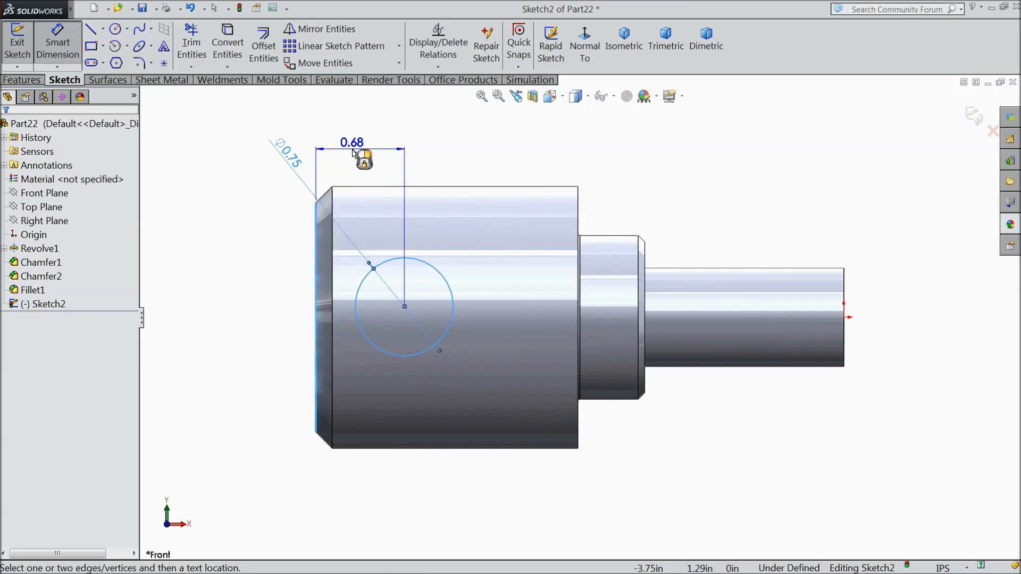
{"action": "left_click", "coordinate": [355, 155]}
{"action": "type", "text": "0.75"}
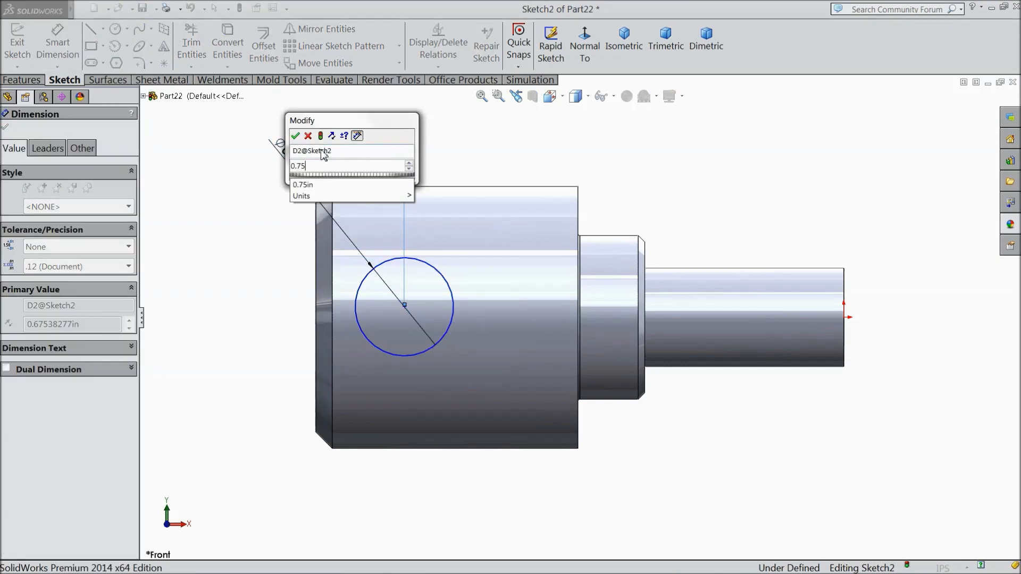
{"action": "left_click", "coordinate": [295, 136]}
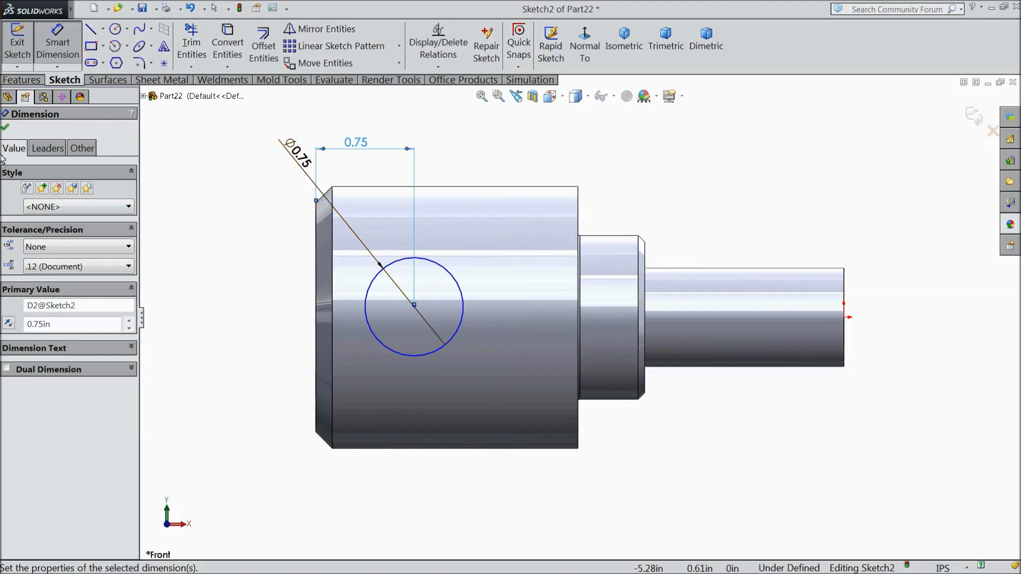
{"action": "left_click", "coordinate": [6, 130]}
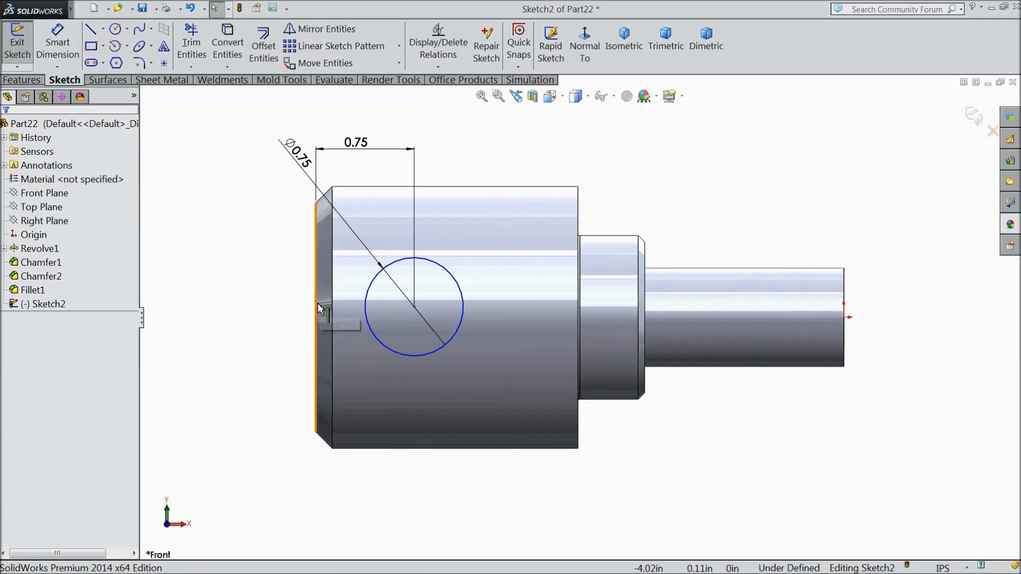
Add a Horizontal relation between the circle's center and the origin.
{"action": "left_click", "coordinate": [415, 308]}
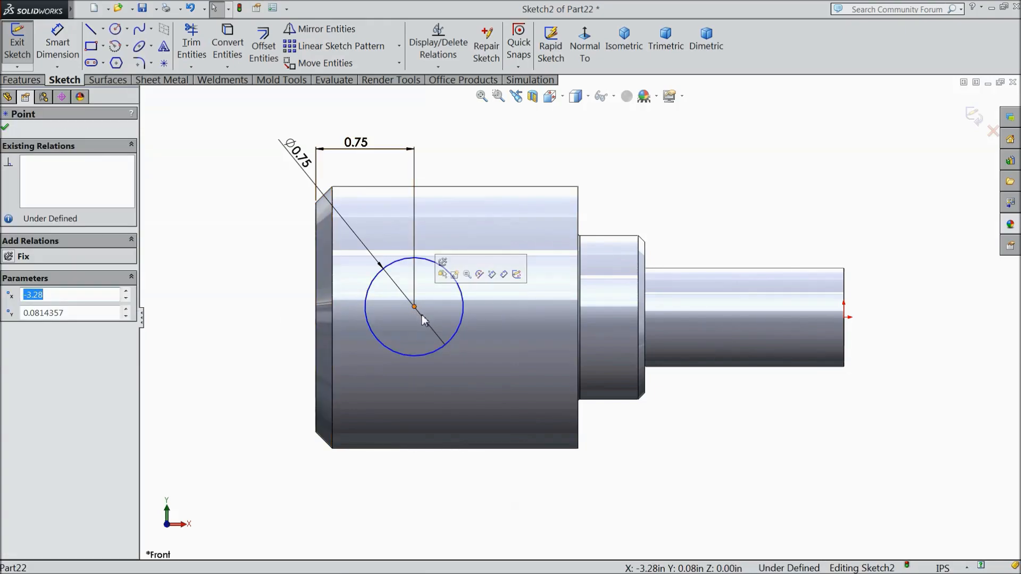
{"action": "left_click", "coordinate": [844, 317], "text": "ctrl"}
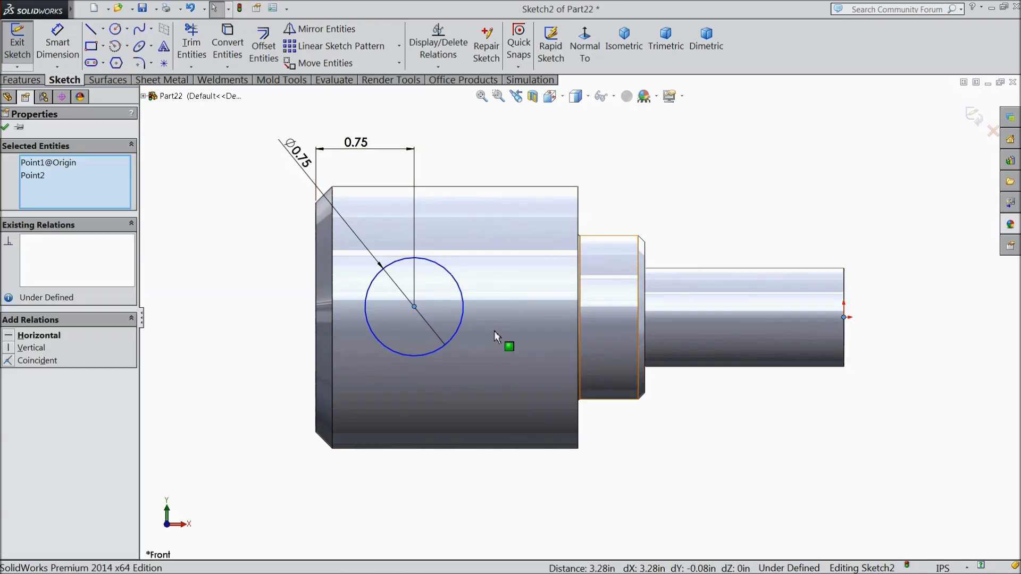
{"action": "left_click", "coordinate": [35, 336]}
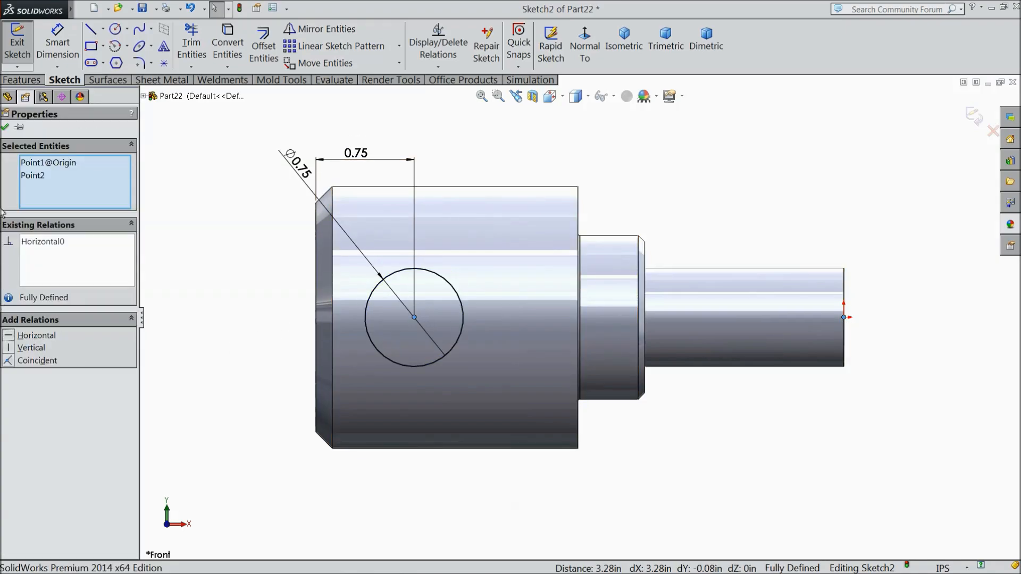
{"action": "left_click", "coordinate": [6, 128]}
Cut-extrude the circle with Through All - Both to make a cross hole through the large cylinder.
{"action": "left_click", "coordinate": [22, 80]}
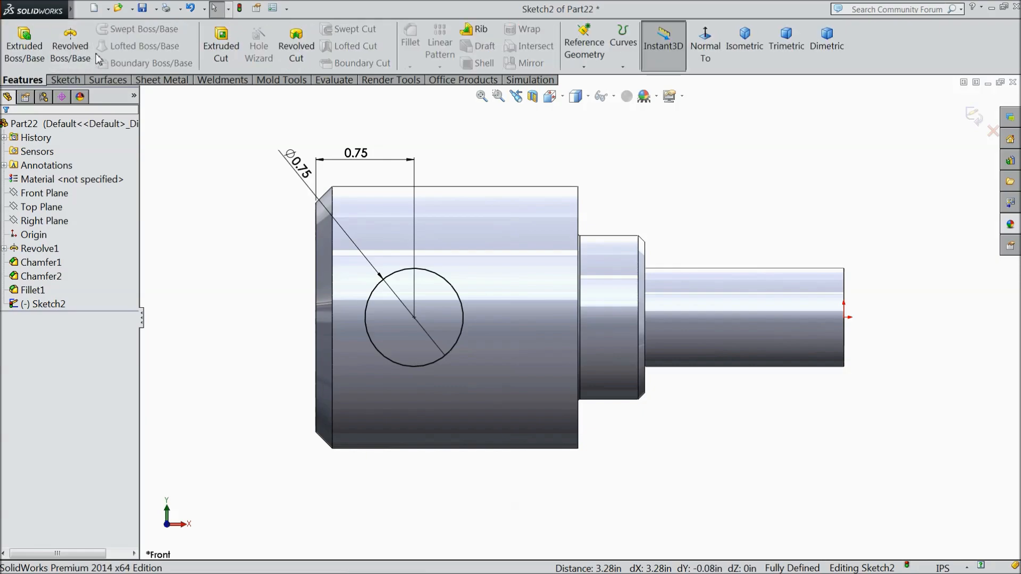
{"action": "left_click", "coordinate": [219, 51]}
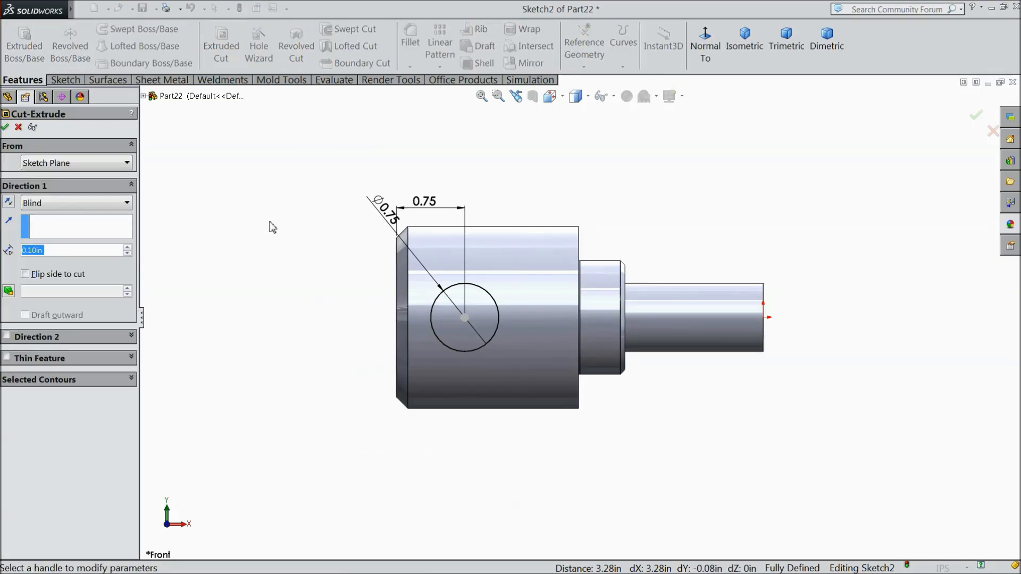
{"action": "left_click", "coordinate": [88, 207]}
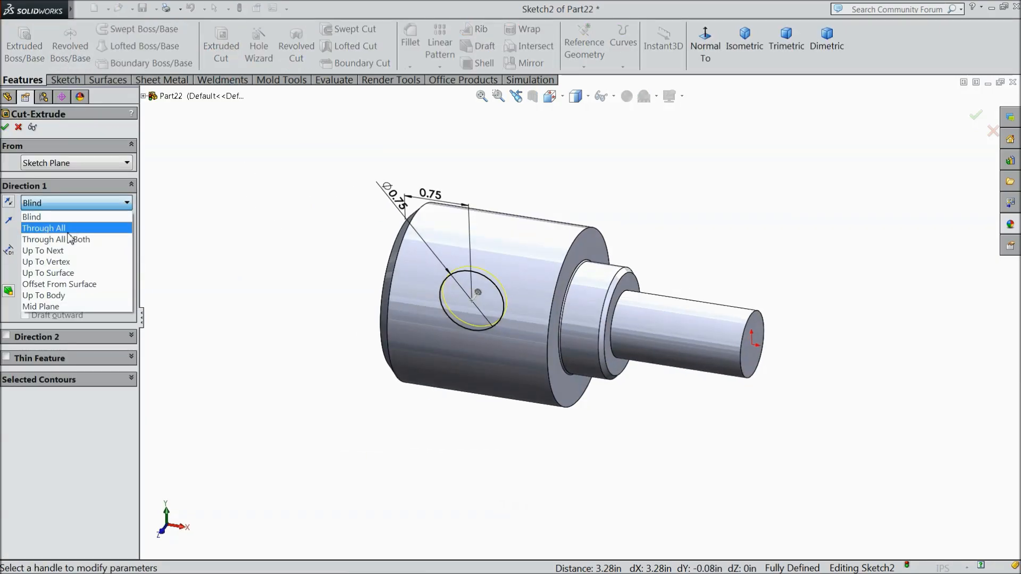
{"action": "left_click", "coordinate": [71, 244]}
{"action": "mouse_move", "coordinate": [244, 290]}
{"action": "middle_mouse_down"}
{"action": "mouse_move", "coordinate": [224, 292]}
{"action": "mouse_move", "coordinate": [207, 319]}
{"action": "mouse_move", "coordinate": [254, 281]}
{"action": "middle_mouse_up"}
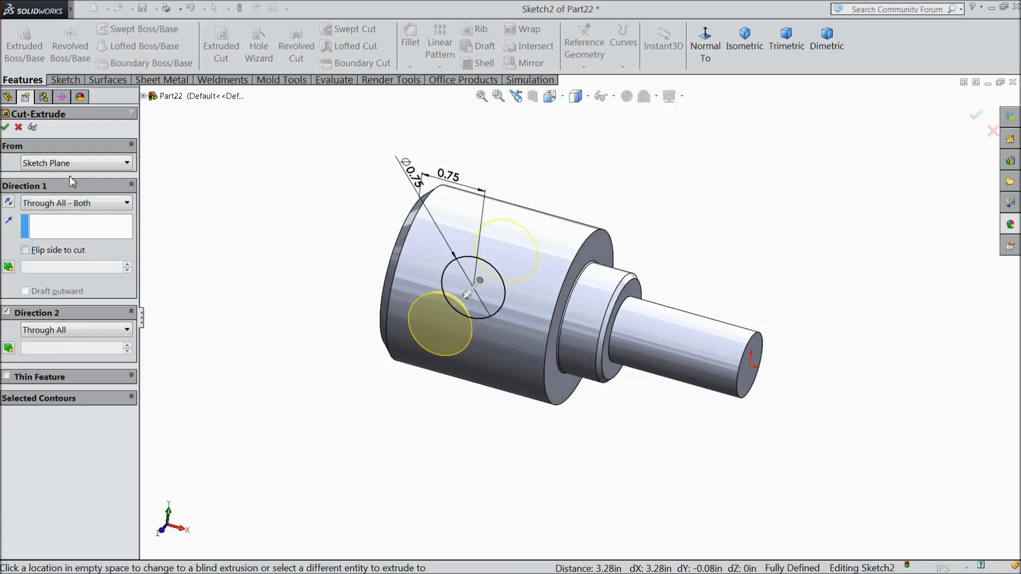
{"action": "left_click", "coordinate": [5, 127]}
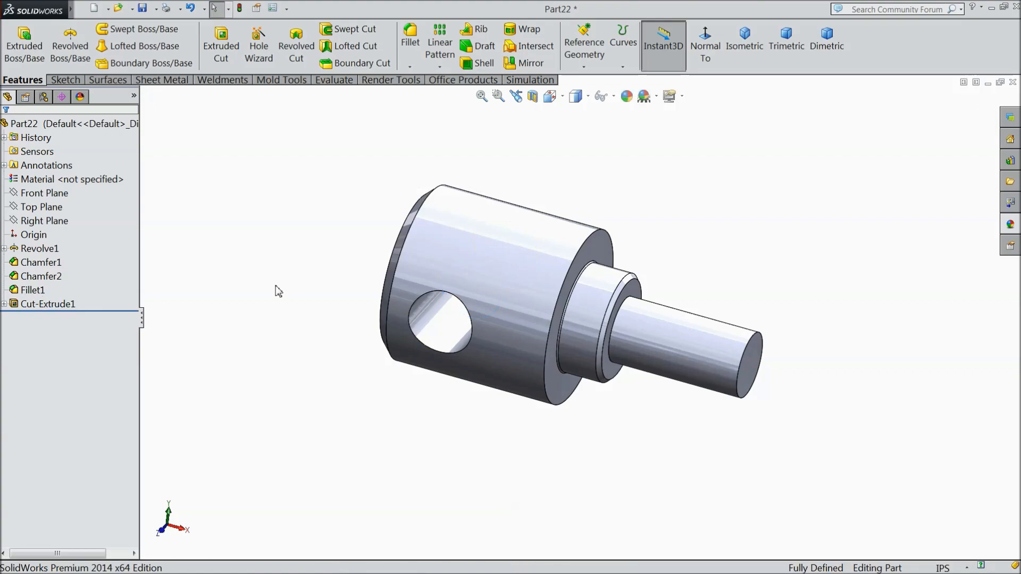
{"action": "mouse_move", "coordinate": [278, 291]}
{"action": "middle_mouse_down"}
{"action": "mouse_move", "coordinate": [294, 182]}
{"action": "mouse_move", "coordinate": [310, 215]}
{"action": "mouse_move", "coordinate": [269, 303]}
{"action": "middle_mouse_up"}
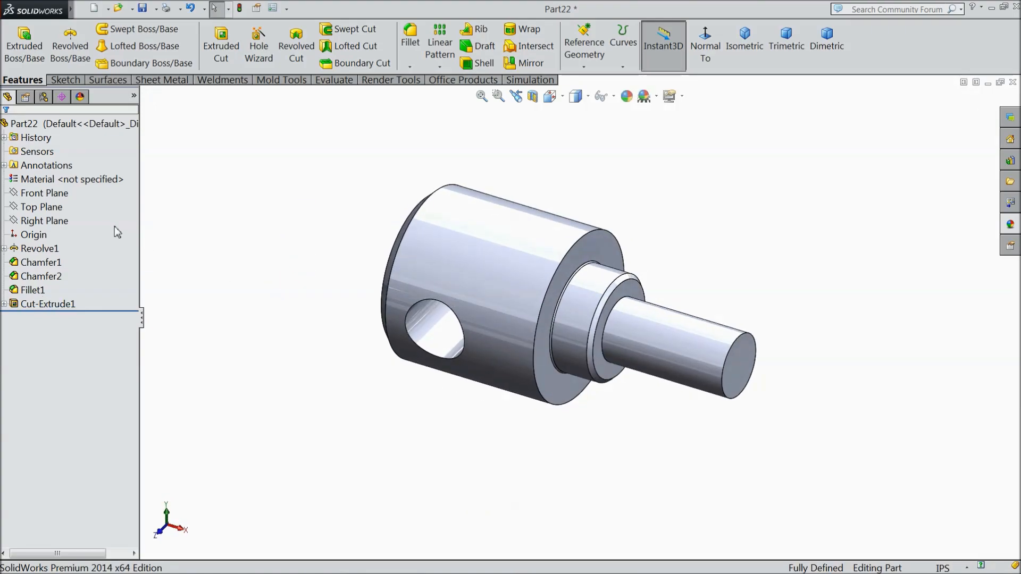
Create a reference plane parallel to the Front Plane and tangent to the smallest cylinder's surface.
{"action": "left_click", "coordinate": [57, 195]}
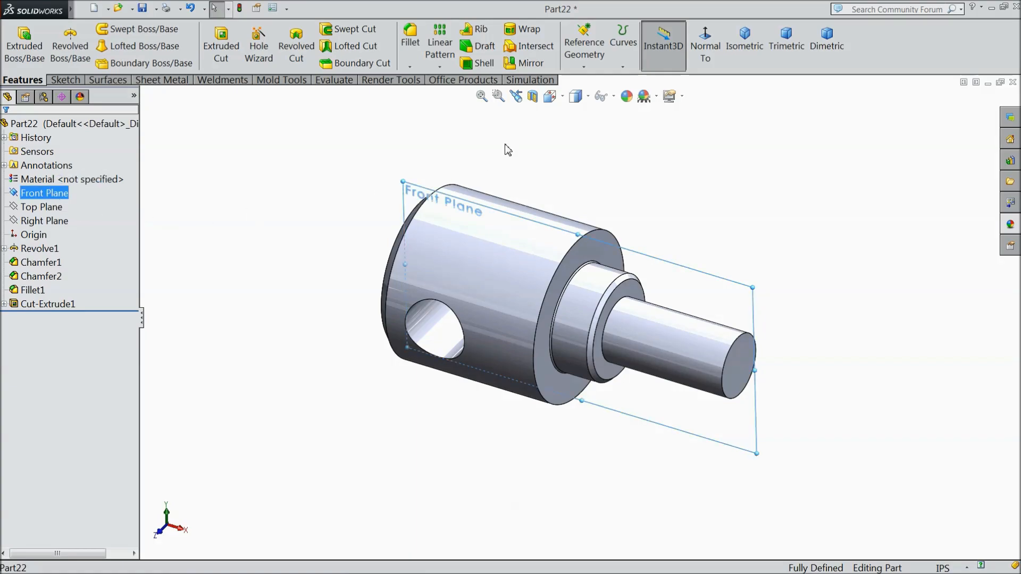
{"action": "left_click", "coordinate": [584, 68]}
{"action": "left_click", "coordinate": [592, 80]}
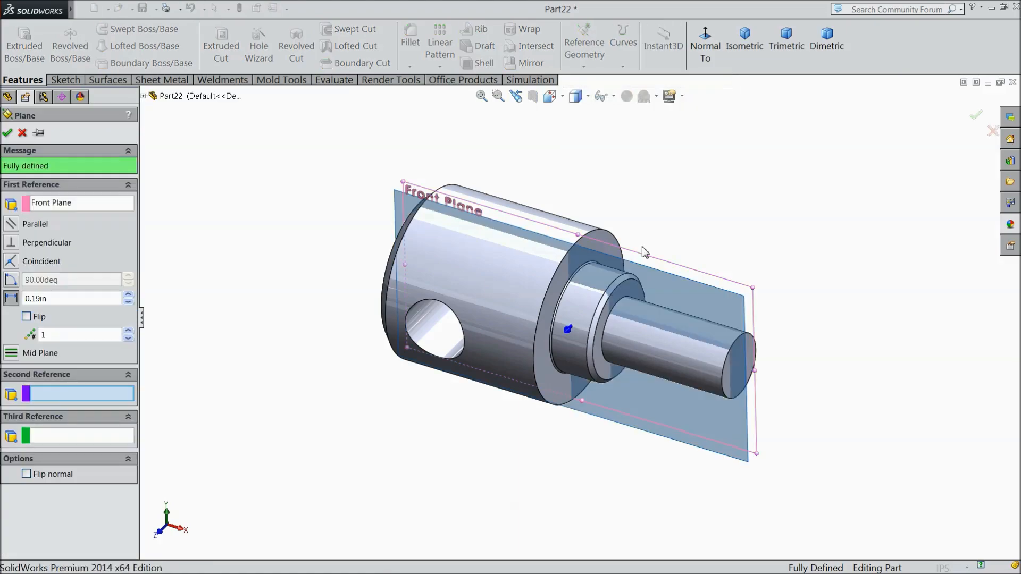
{"action": "left_click", "coordinate": [673, 361]}
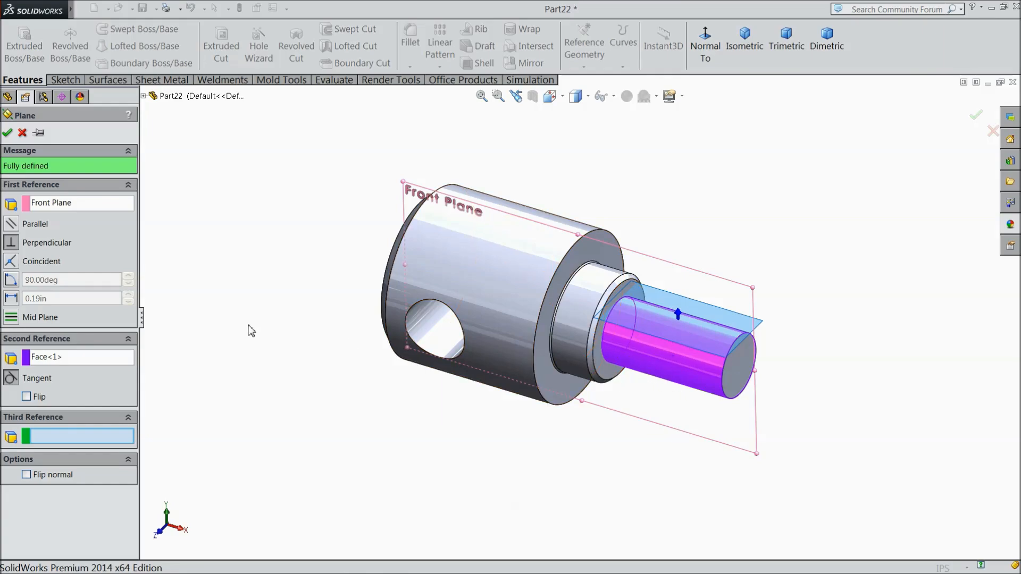
{"action": "left_click", "coordinate": [10, 227]}
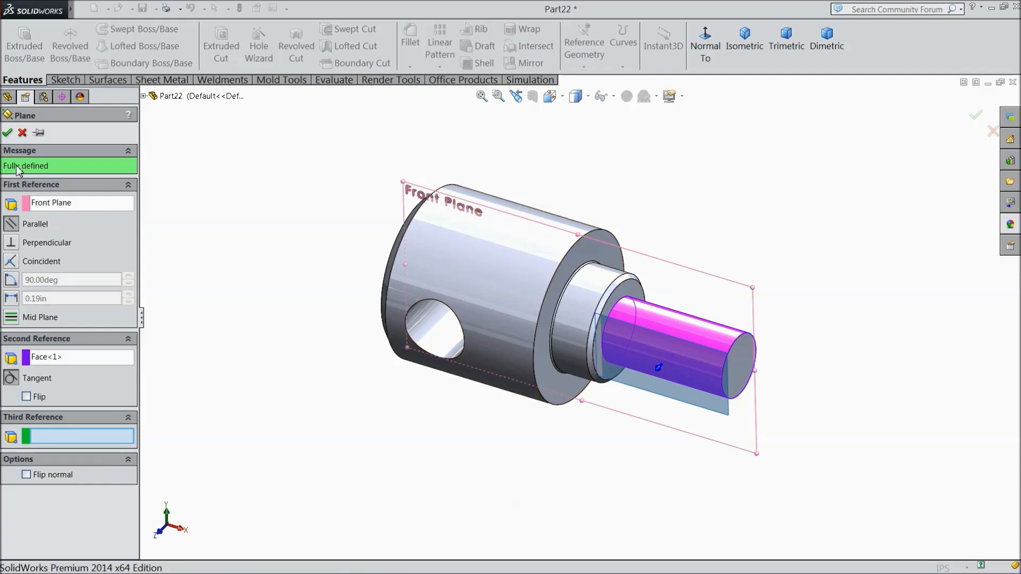
{"action": "left_click", "coordinate": [7, 133]}
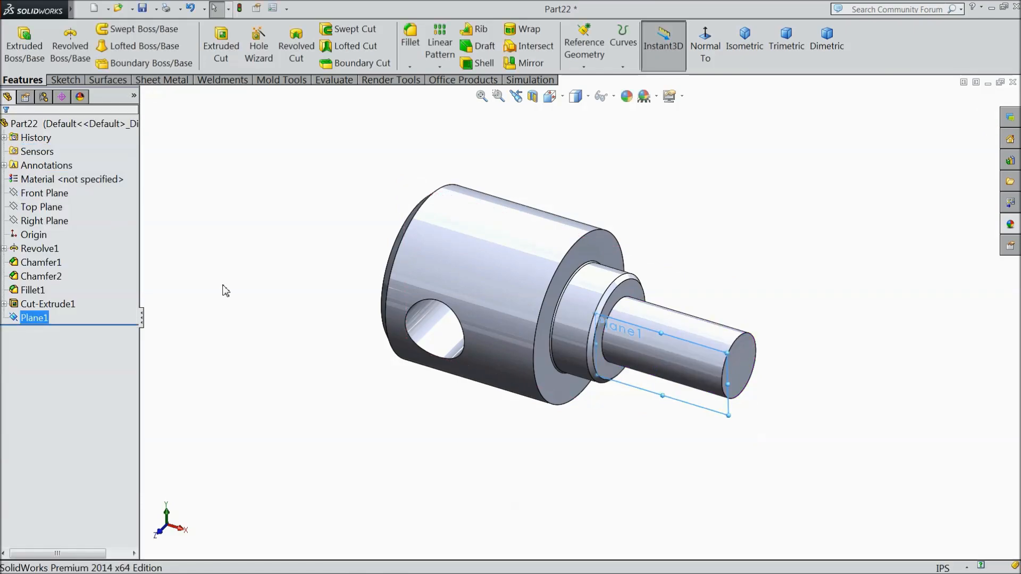
On the new tangent plane, sketch a horizontal centerline from the origin to the shoulder edge, about 1.52 in long.
{"action": "middle_click_drag", "start_coordinate": [304, 376], "coordinate": [319, 324]}
{"action": "left_click", "coordinate": [56, 80]}
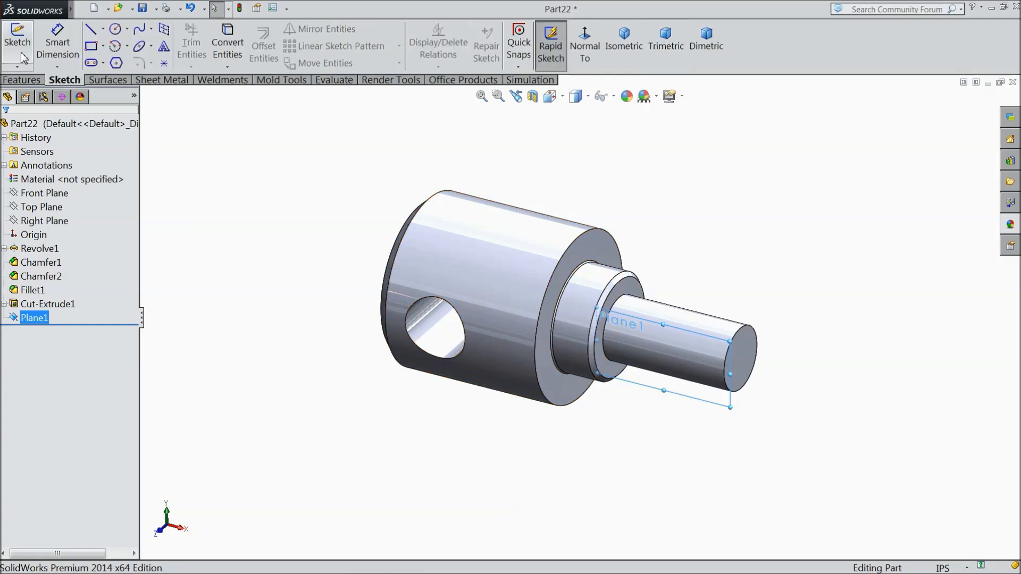
{"action": "left_click", "coordinate": [18, 42]}
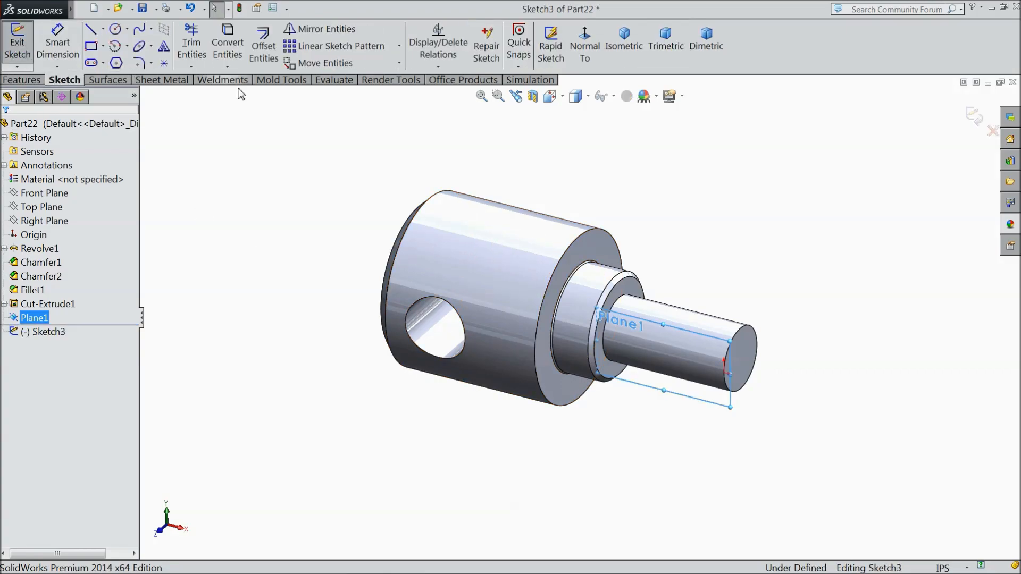
{"action": "left_click", "coordinate": [582, 54]}
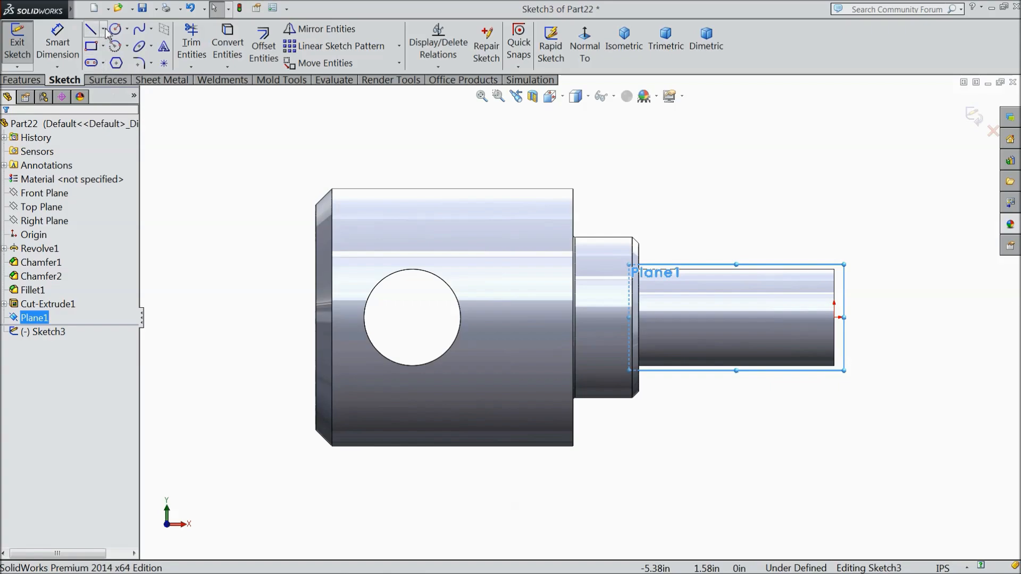
{"action": "left_click", "coordinate": [104, 29]}
{"action": "left_click", "coordinate": [112, 59]}
{"action": "scroll", "coordinate": [787, 341], "scroll_direction": "down", "scroll_amount": 5}
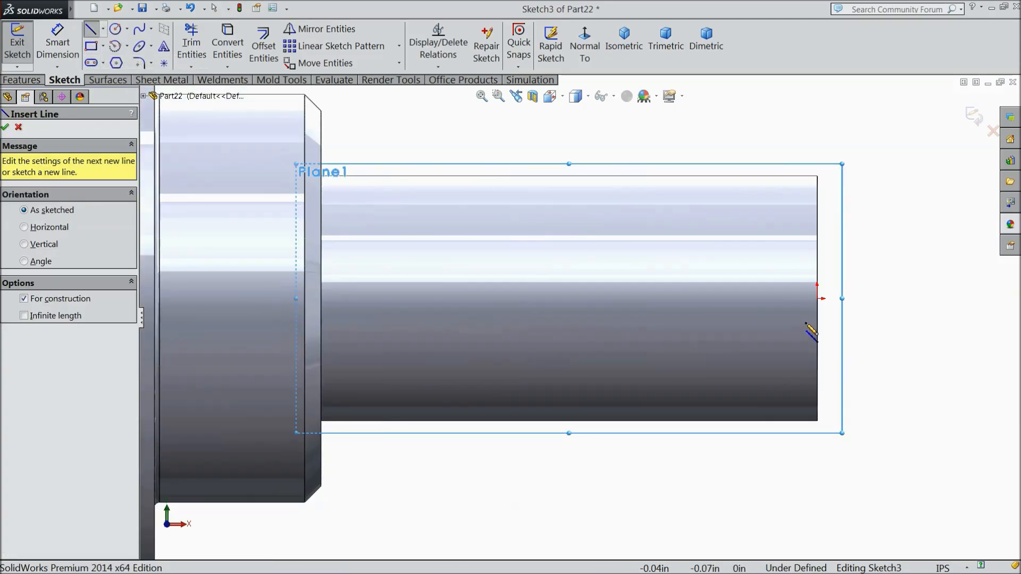
{"action": "left_click", "coordinate": [817, 298]}
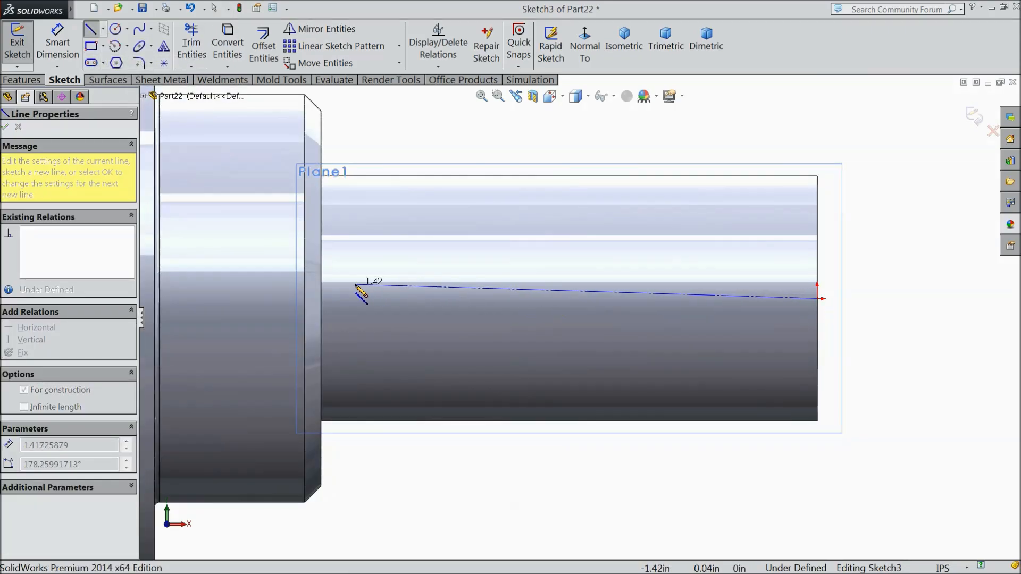
{"action": "left_click", "coordinate": [320, 298]}
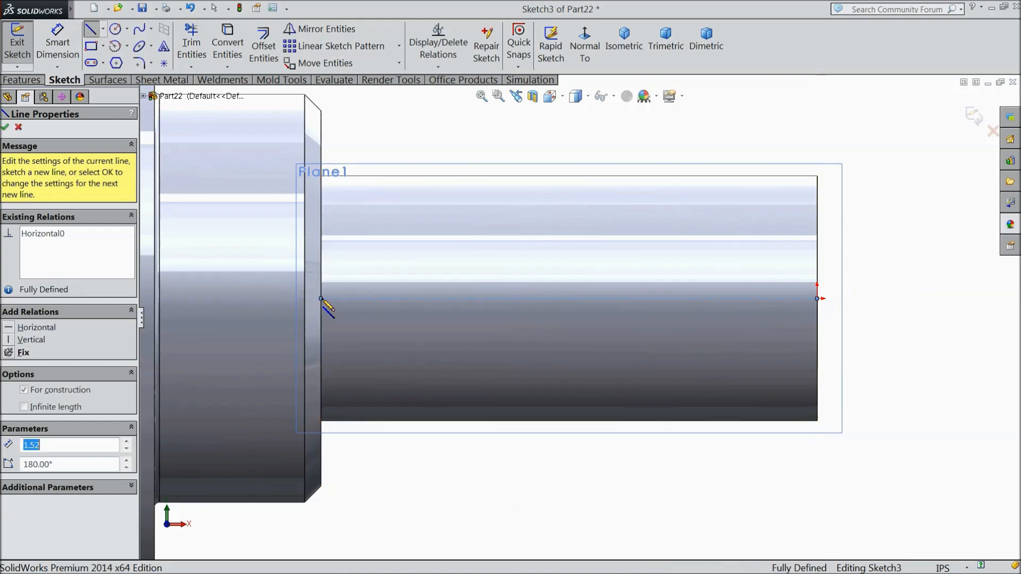
{"action": "right_click", "coordinate": [382, 155]}
{"action": "left_click", "coordinate": [413, 118]}
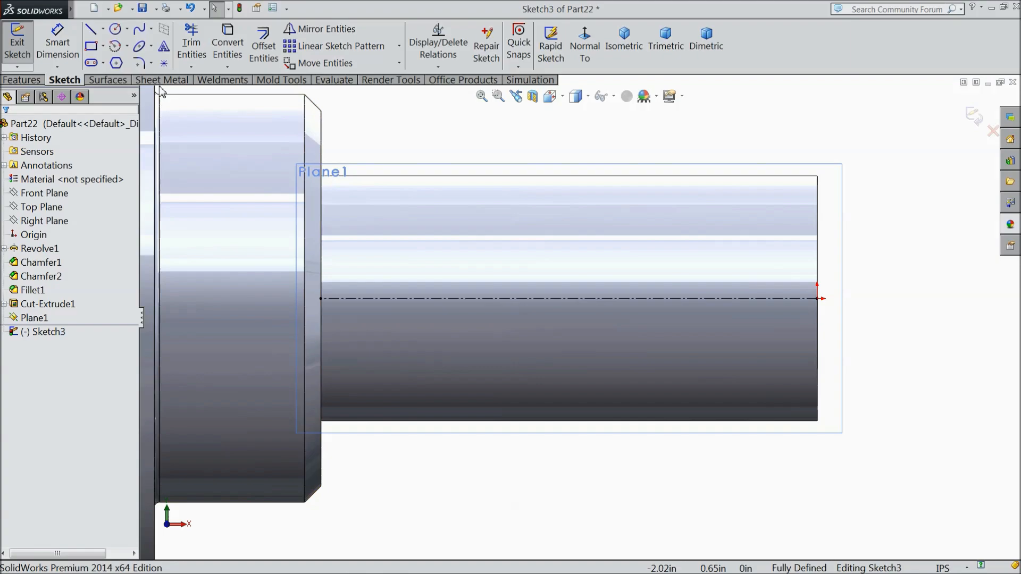
Sketch a straight slot on the centerline, about 0.83 in between arc centers and about 0.30 in wide.
{"action": "left_click", "coordinate": [104, 63]}
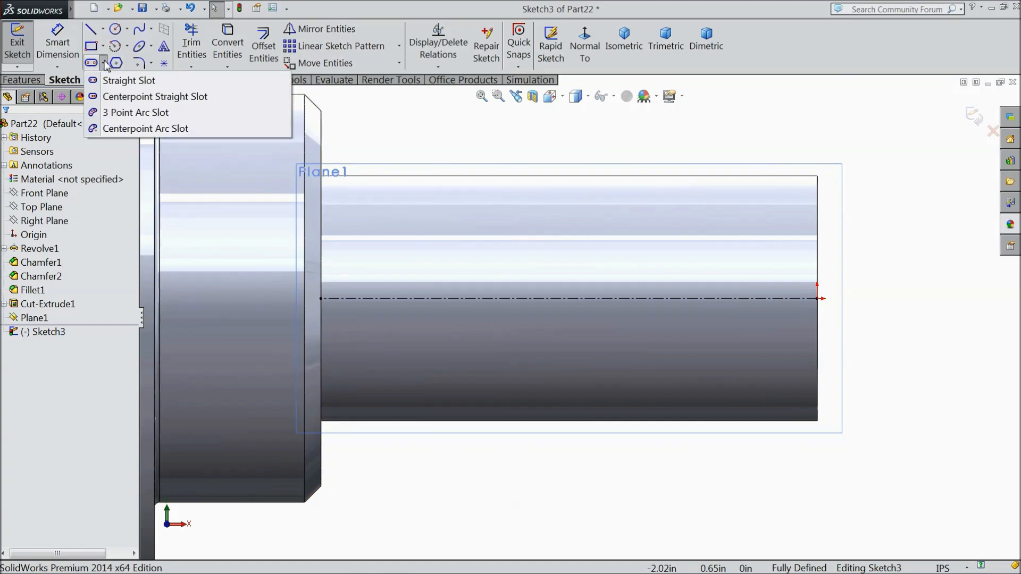
{"action": "left_click", "coordinate": [122, 81]}
{"action": "left_click", "coordinate": [424, 299]}
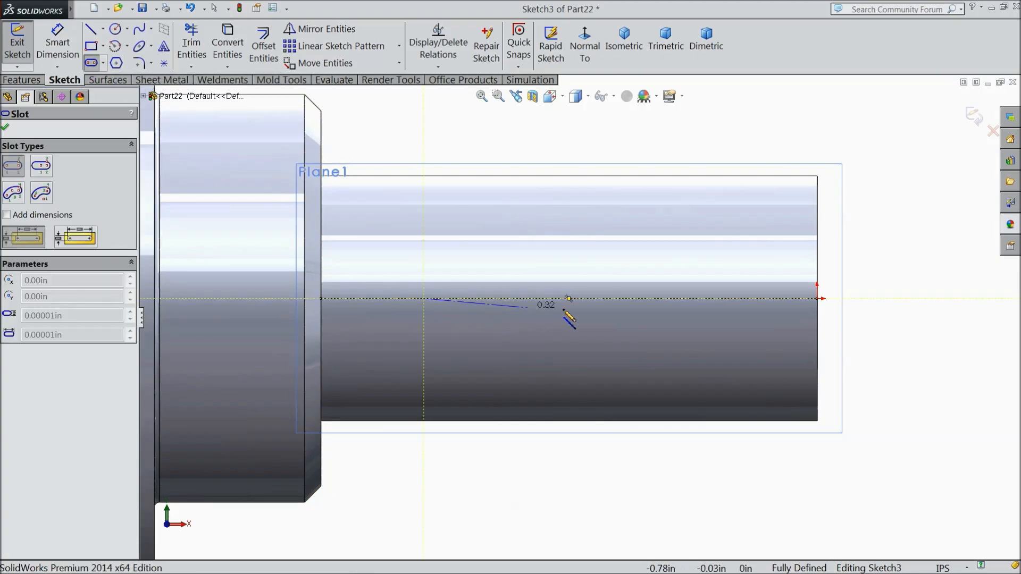
{"action": "left_click", "coordinate": [694, 298]}
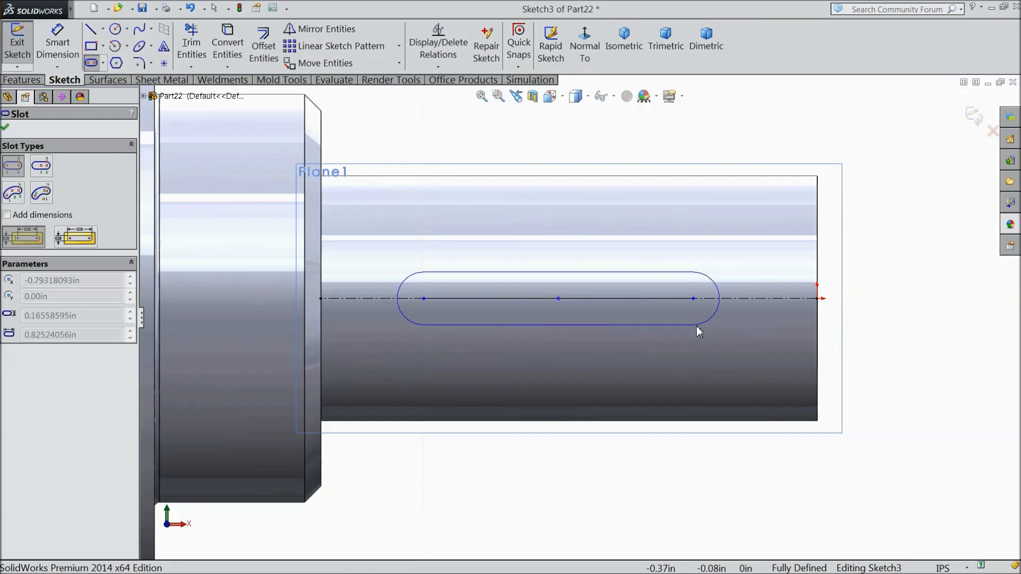
{"action": "left_click", "coordinate": [700, 349]}
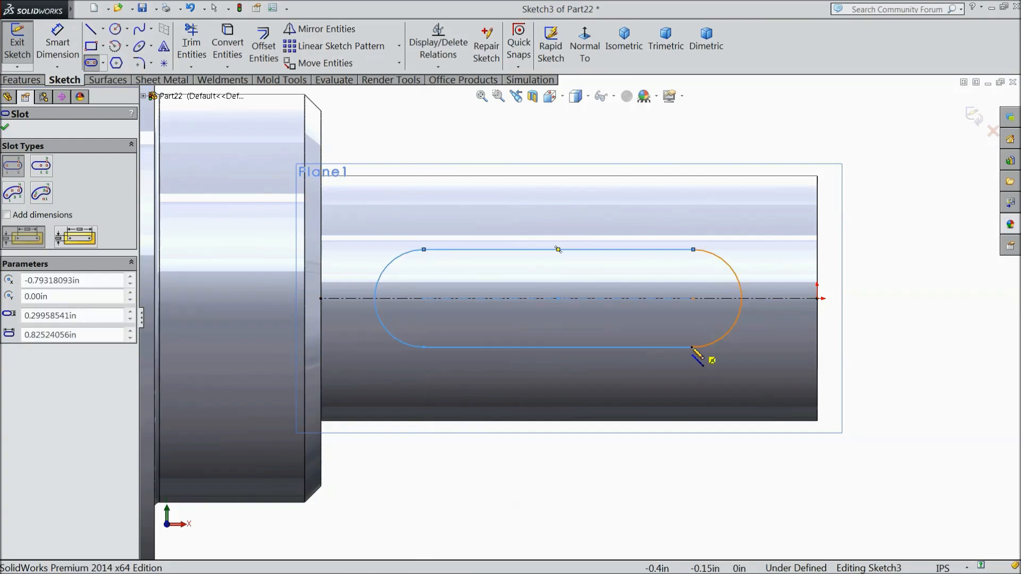
{"action": "left_click", "coordinate": [5, 129]}
Add a Tangent relation between the slot's shoulder-side arc and the shoulder edge.
{"action": "left_click", "coordinate": [322, 280]}
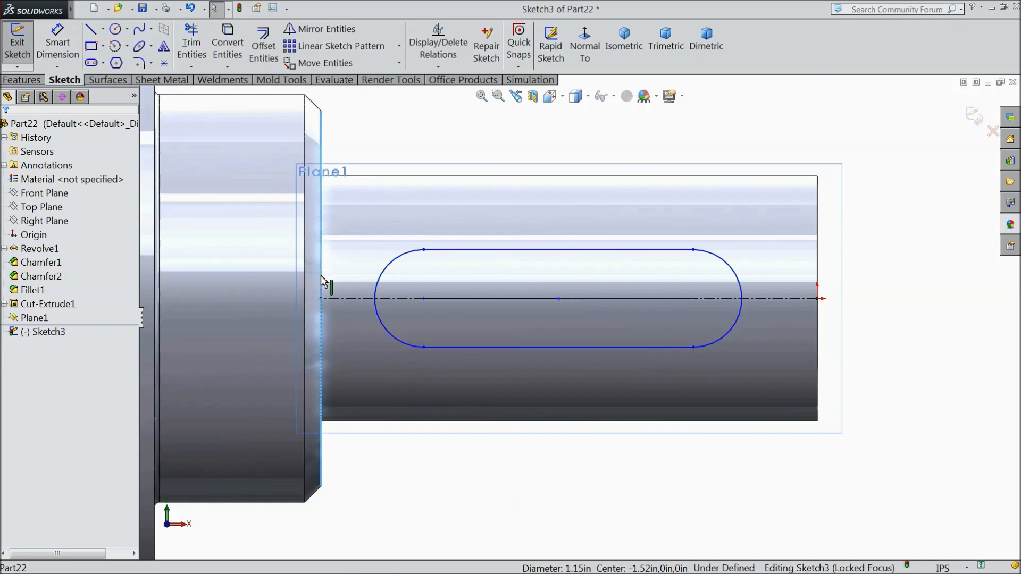
{"action": "left_click", "coordinate": [378, 294], "text": "ctrl"}
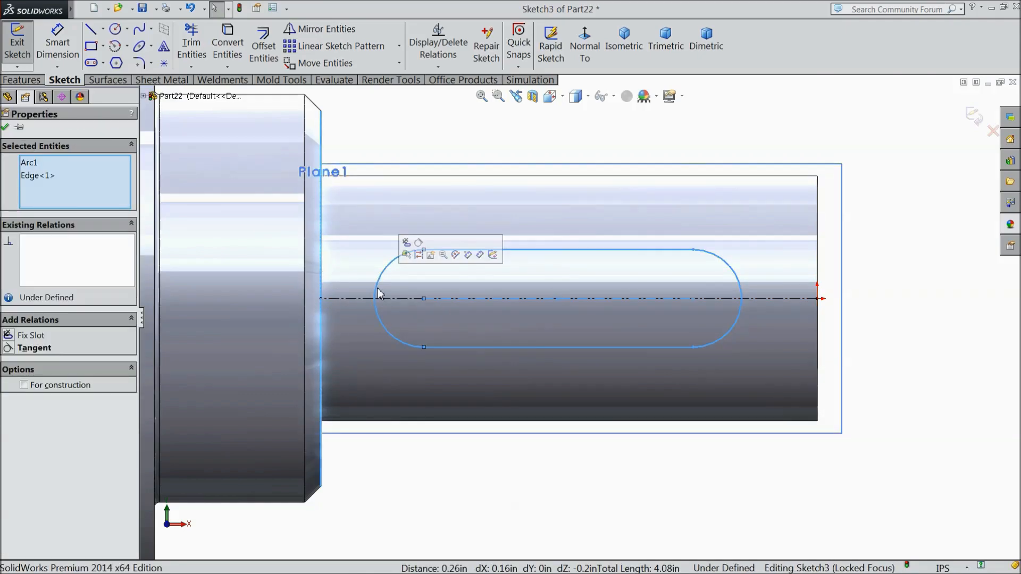
{"action": "left_click", "coordinate": [418, 243]}
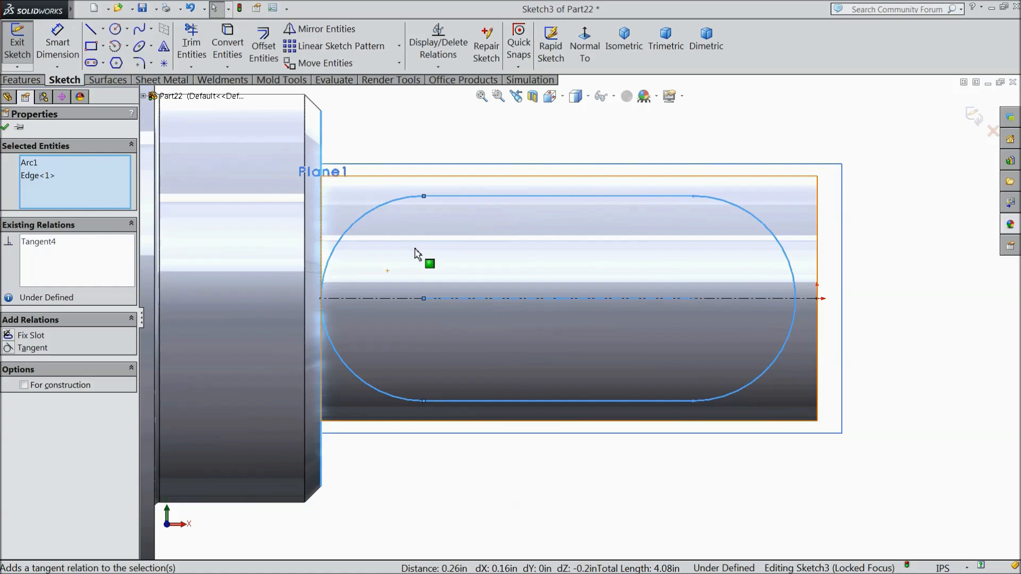
{"action": "left_click", "coordinate": [6, 127]}
Dimension the distance between the slot's arc centers as 0.8125 in.
{"action": "left_click", "coordinate": [58, 43]}
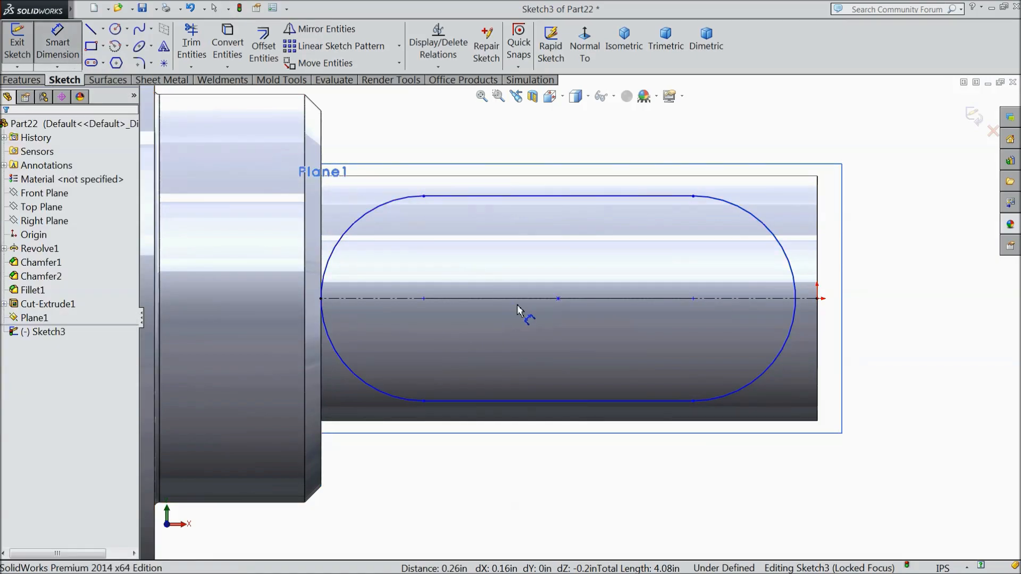
{"action": "scroll", "coordinate": [500, 313], "scroll_direction": "up", "scroll_amount": 1}
{"action": "left_click", "coordinate": [450, 302]}
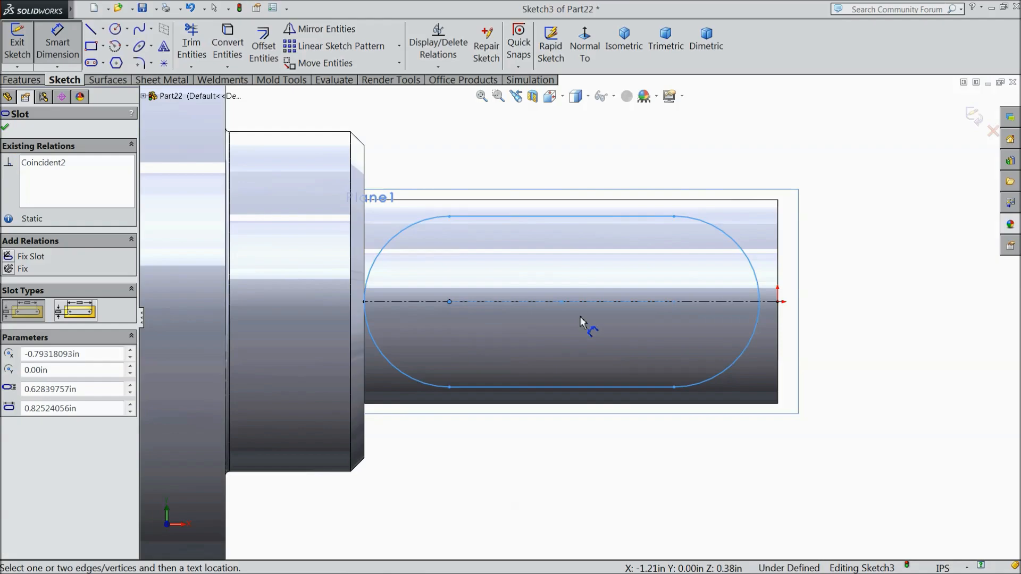
{"action": "left_click", "coordinate": [674, 302]}
{"action": "left_click", "coordinate": [546, 453]}
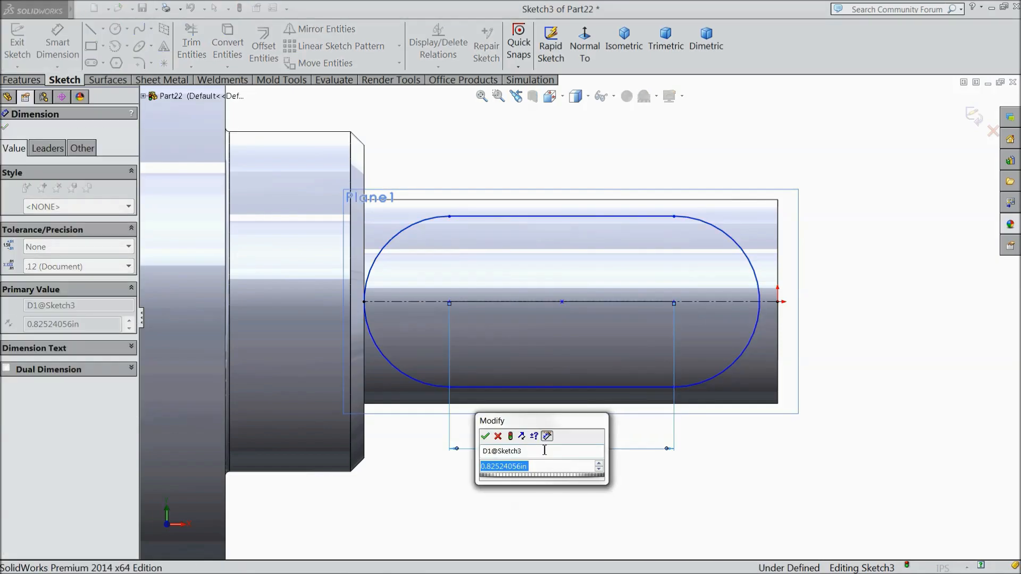
{"action": "type", "text": "0.8125"}
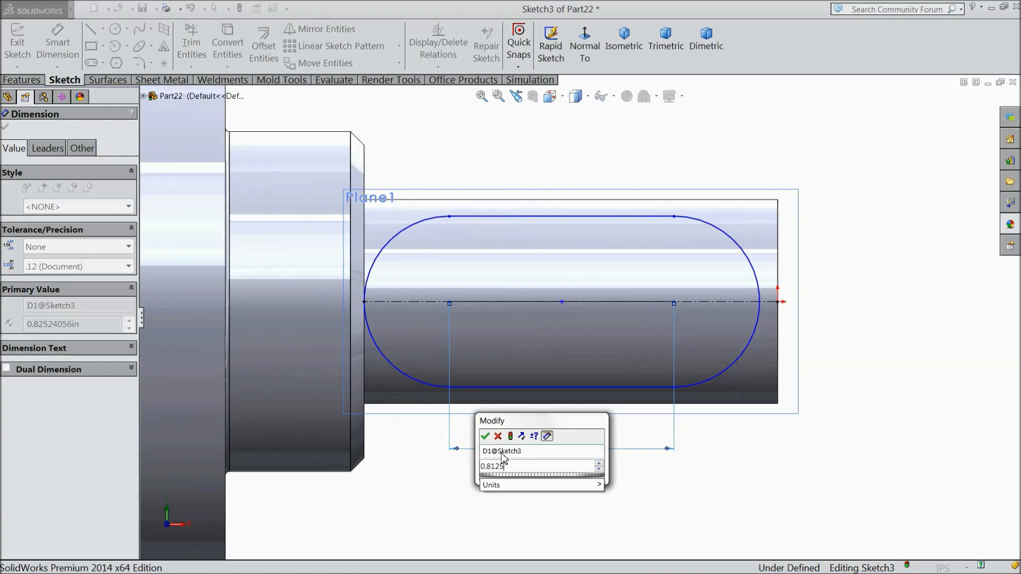
{"action": "left_click", "coordinate": [486, 437]}
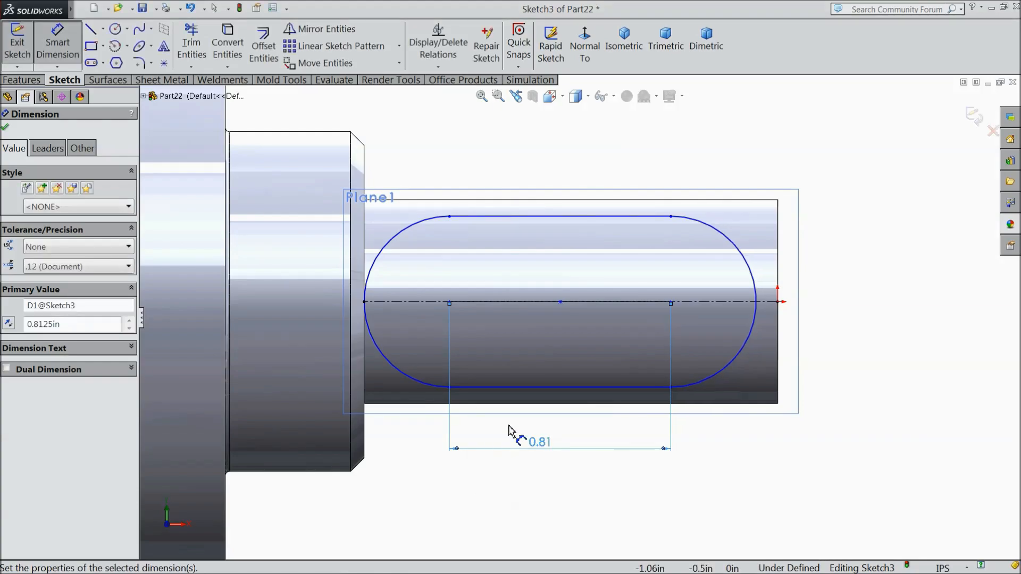
Dimension the slot's end arc radius as 3/16 in.
{"action": "left_click", "coordinate": [751, 271]}
{"action": "left_click", "coordinate": [843, 215]}
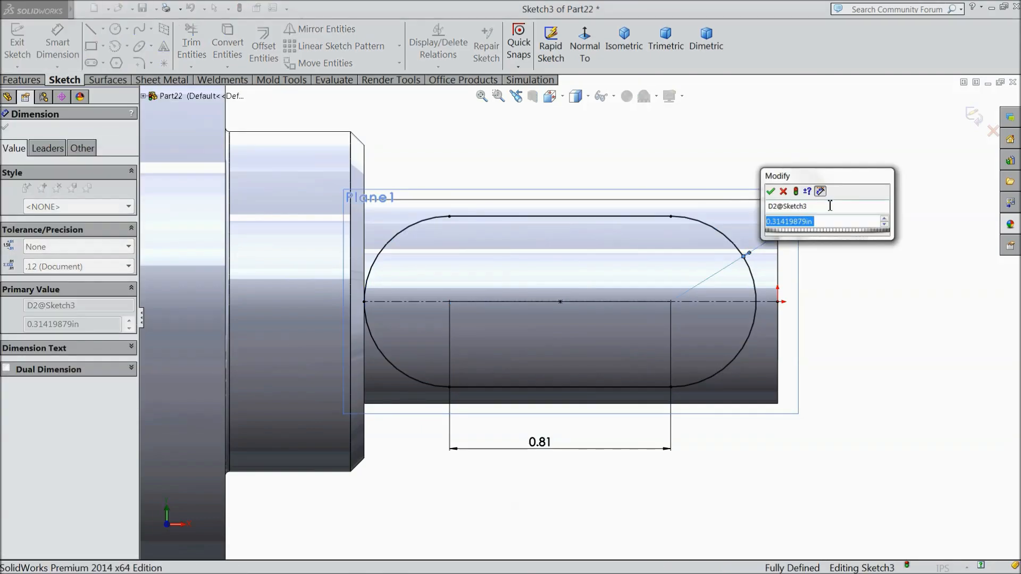
{"action": "type", "text": "3/16"}
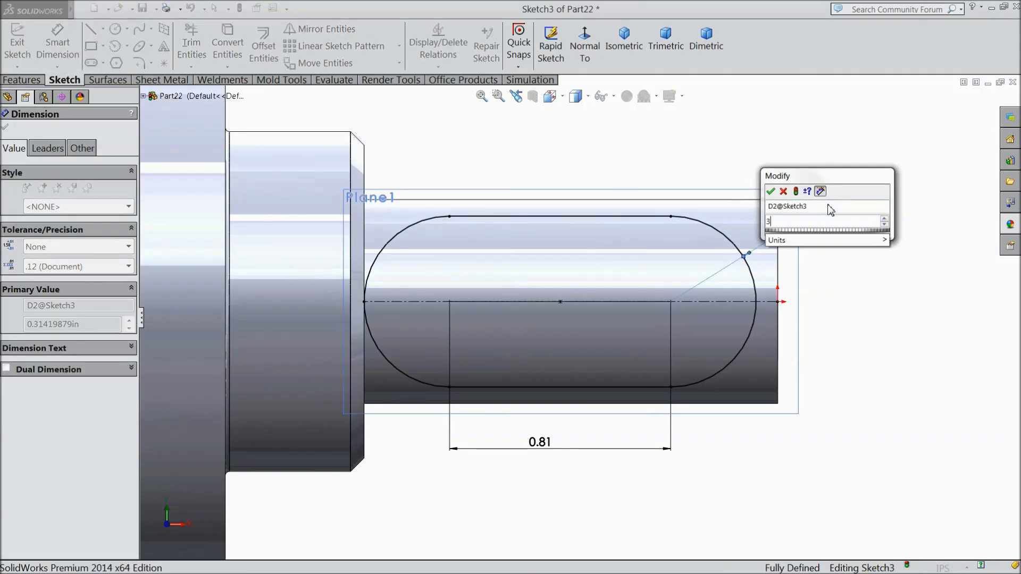
{"action": "left_click", "coordinate": [772, 192]}
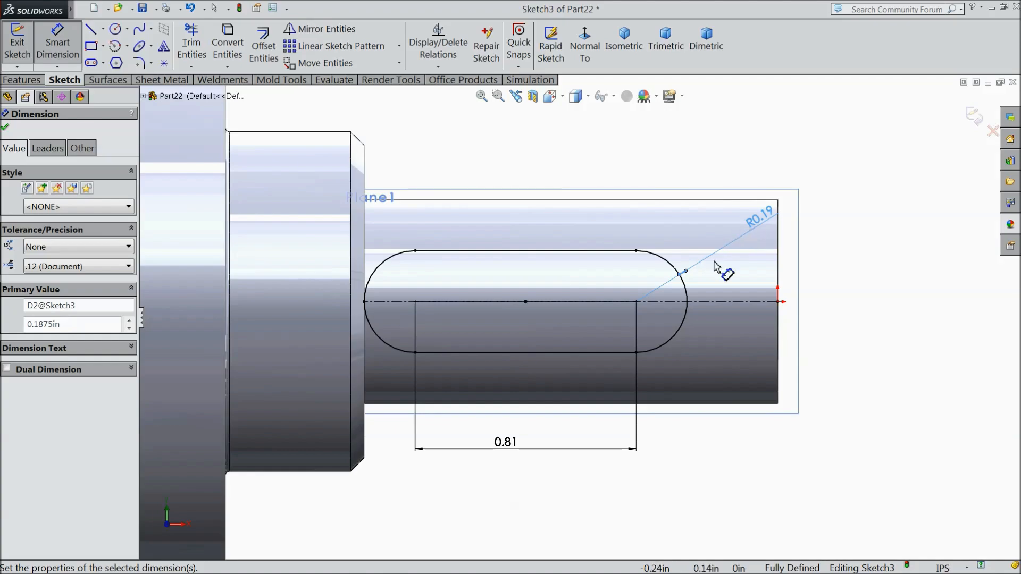
{"action": "scroll", "coordinate": [691, 305], "scroll_direction": "up", "scroll_amount": 2}
{"action": "left_click", "coordinate": [5, 127]}
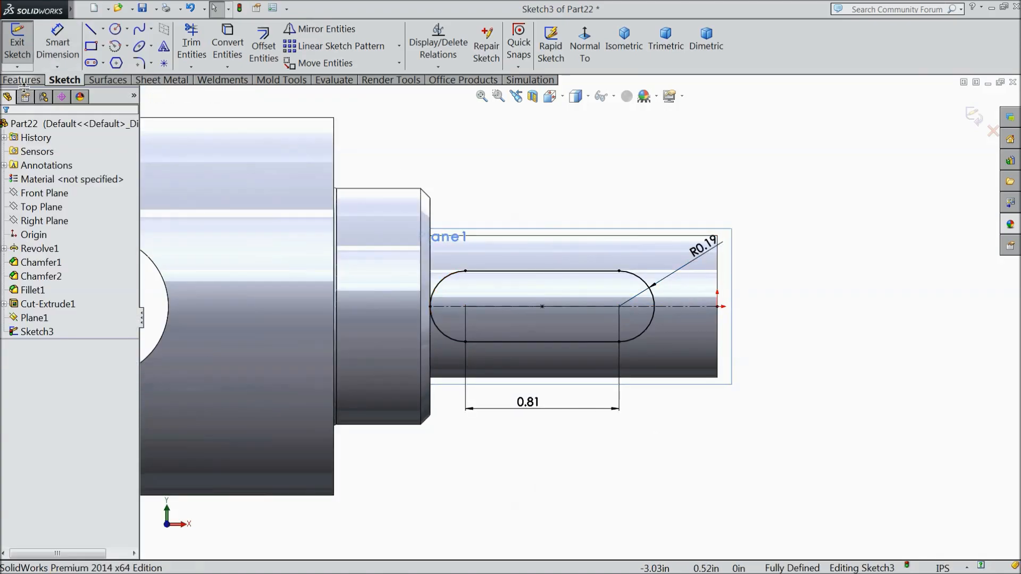
Start an extruded cut from the slot sketch with blind depths of 0.9375 in in both directions.
{"action": "left_click", "coordinate": [21, 79]}
{"action": "left_click", "coordinate": [219, 38]}
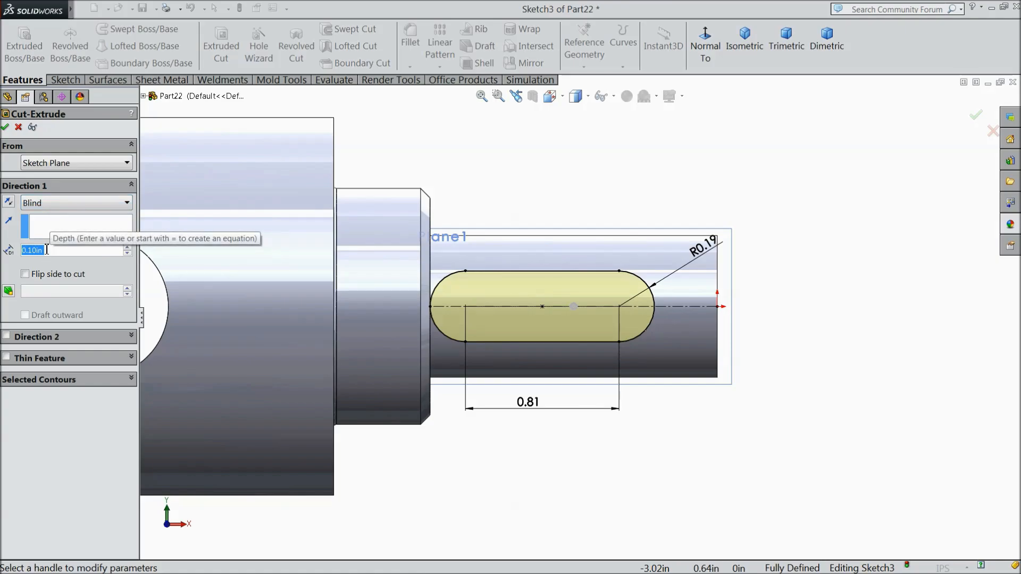
{"action": "type", "text": "0.9"}
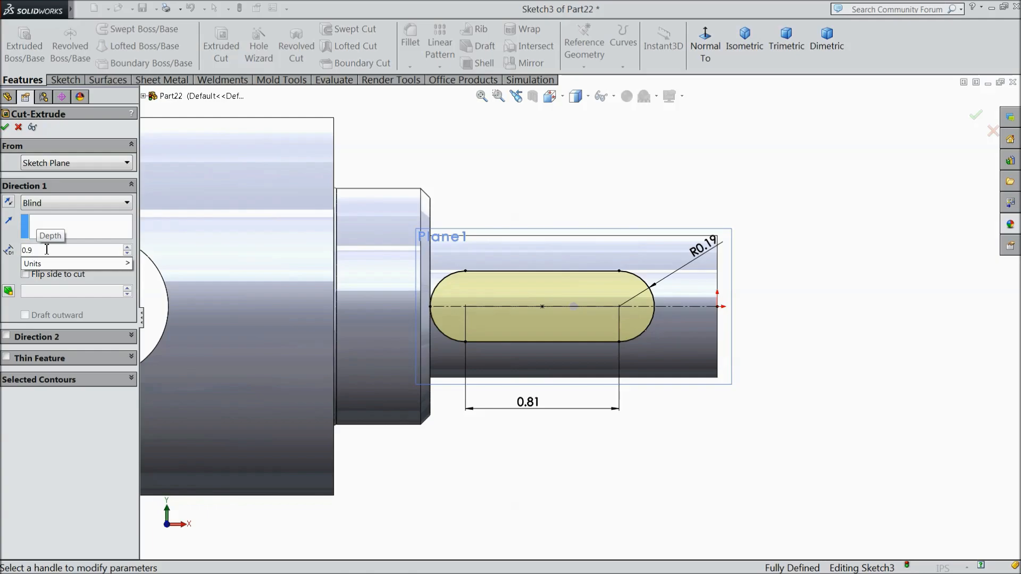
{"action": "type", "text": "375"}
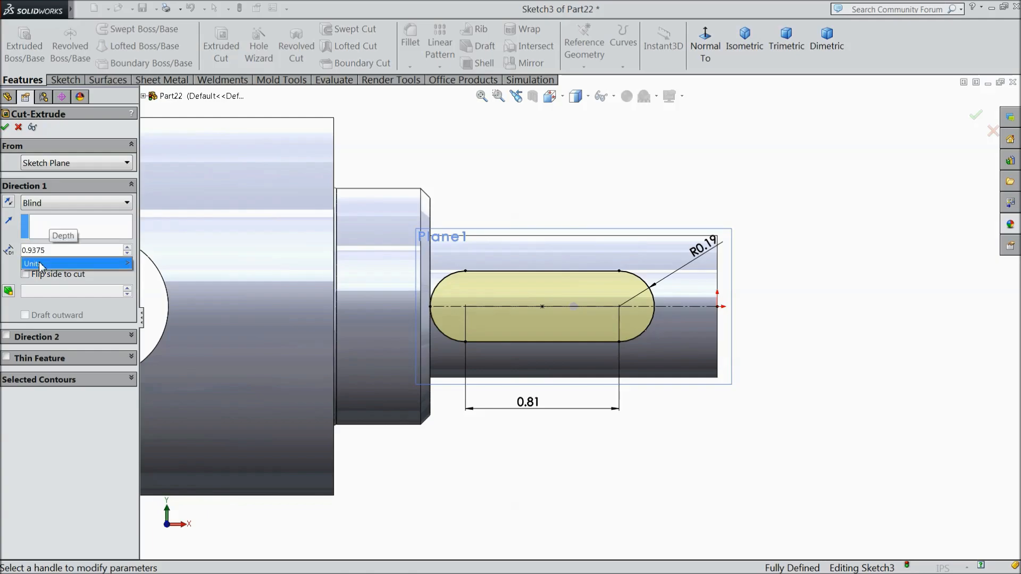
{"action": "left_click", "coordinate": [9, 300]}
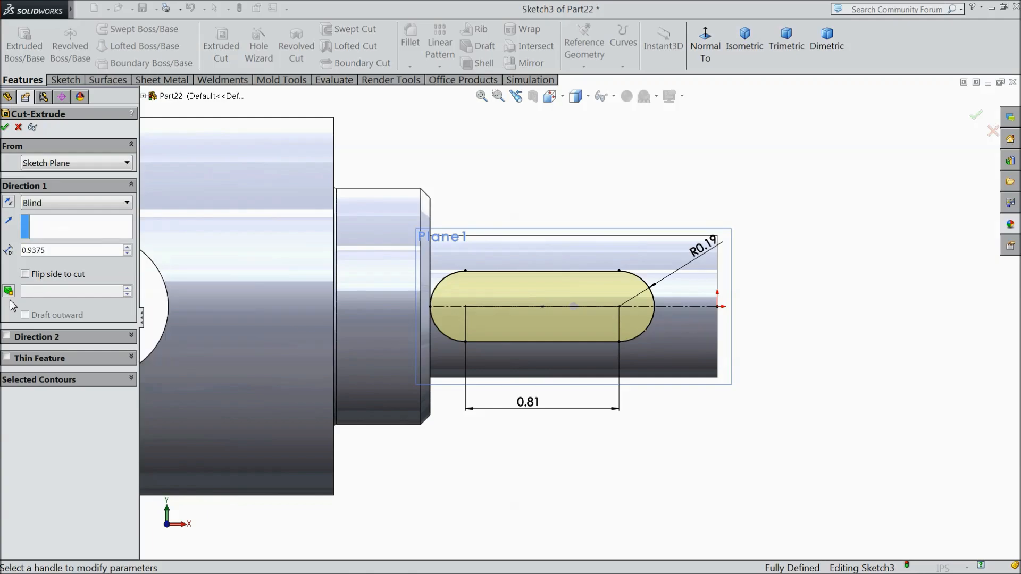
{"action": "left_click", "coordinate": [6, 337]}
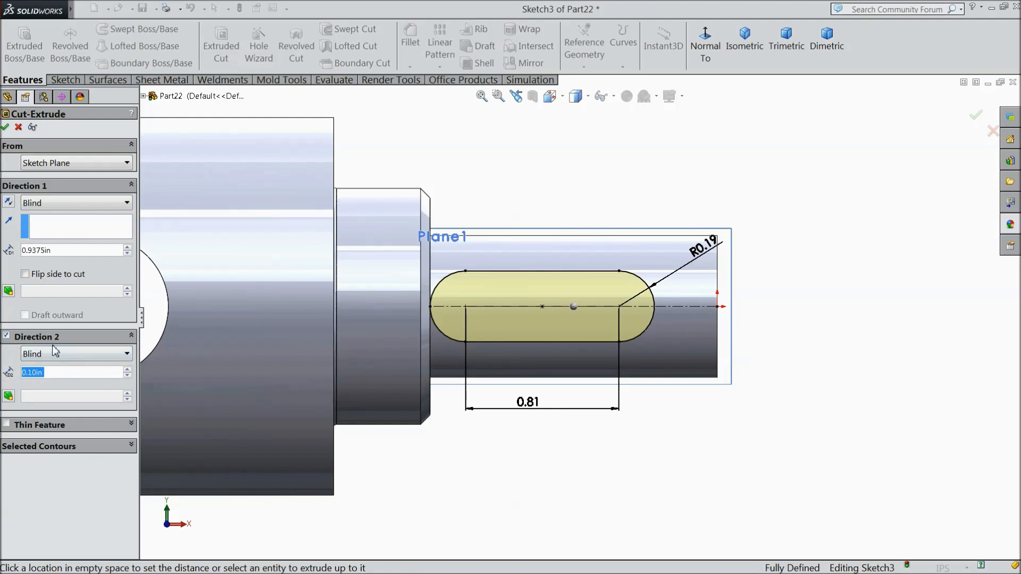
{"action": "type", "text": "0.9375"}
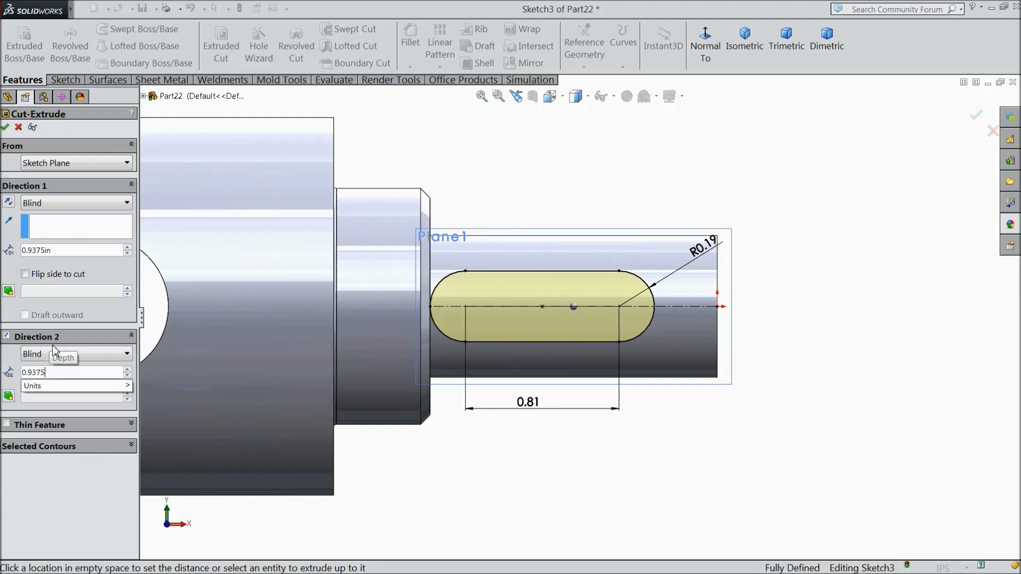
{"action": "key", "text": "Return"}
Correct the slot cut's blind depth to 0.09375 in in both directions and complete the cut.
{"action": "middle_click_drag", "start_coordinate": [668, 458], "coordinate": [644, 489]}
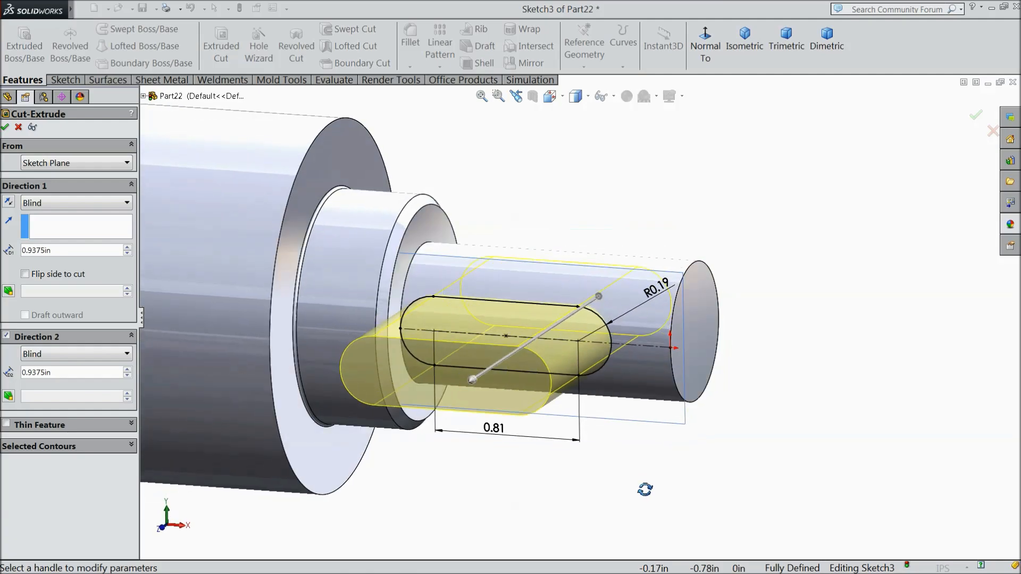
{"action": "scroll", "coordinate": [635, 470], "scroll_direction": "up", "scroll_amount": 3}
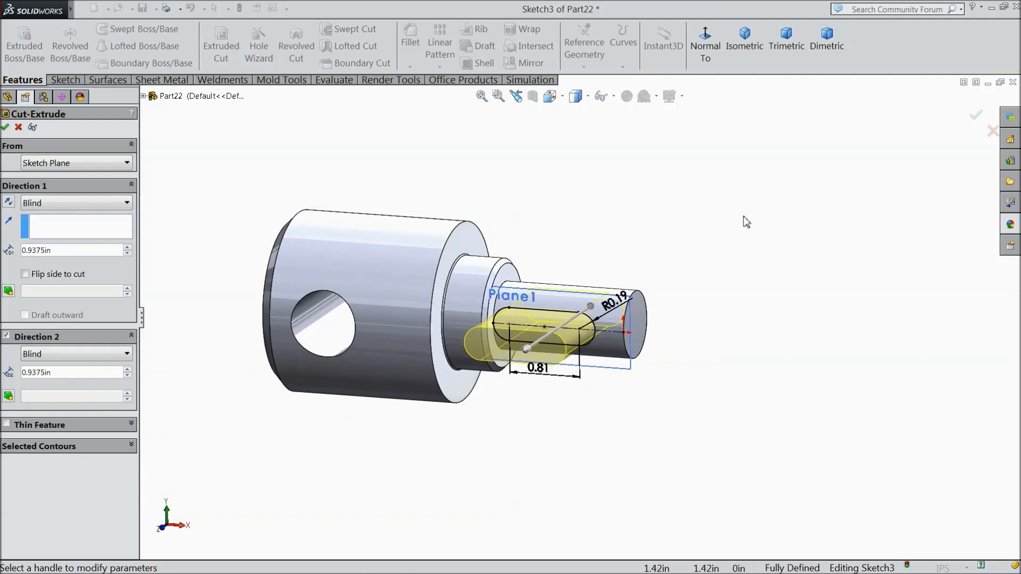
{"action": "middle_click_drag", "start_coordinate": [745, 221], "coordinate": [729, 278]}
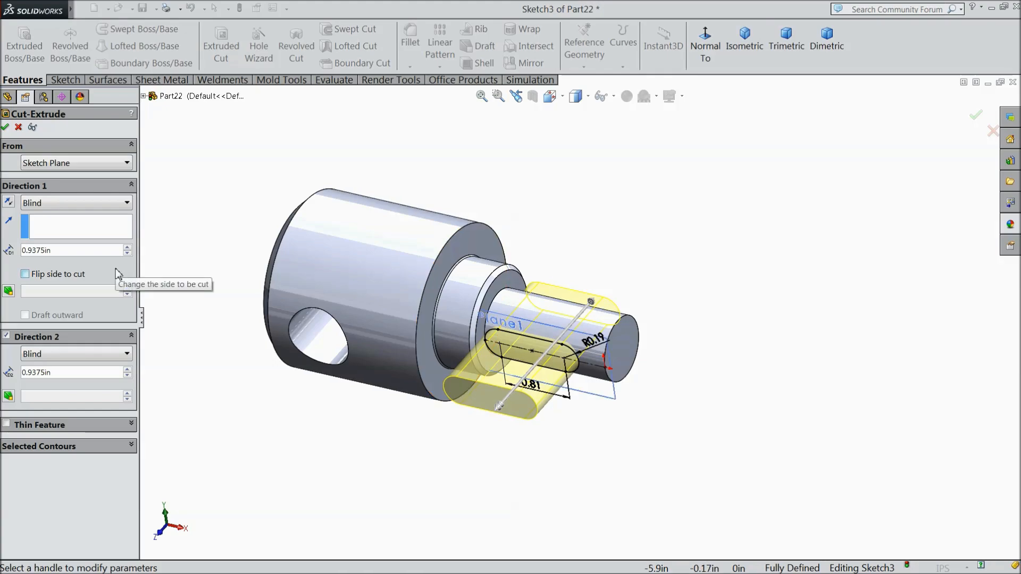
{"action": "left_click", "coordinate": [40, 251]}
{"action": "type", "text": "0"}
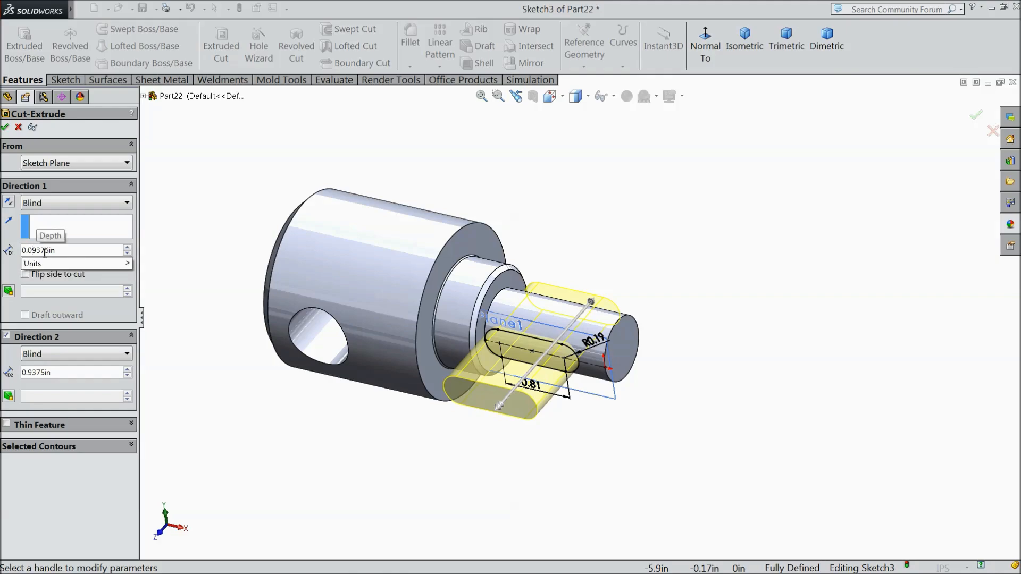
{"action": "key", "text": "Return"}
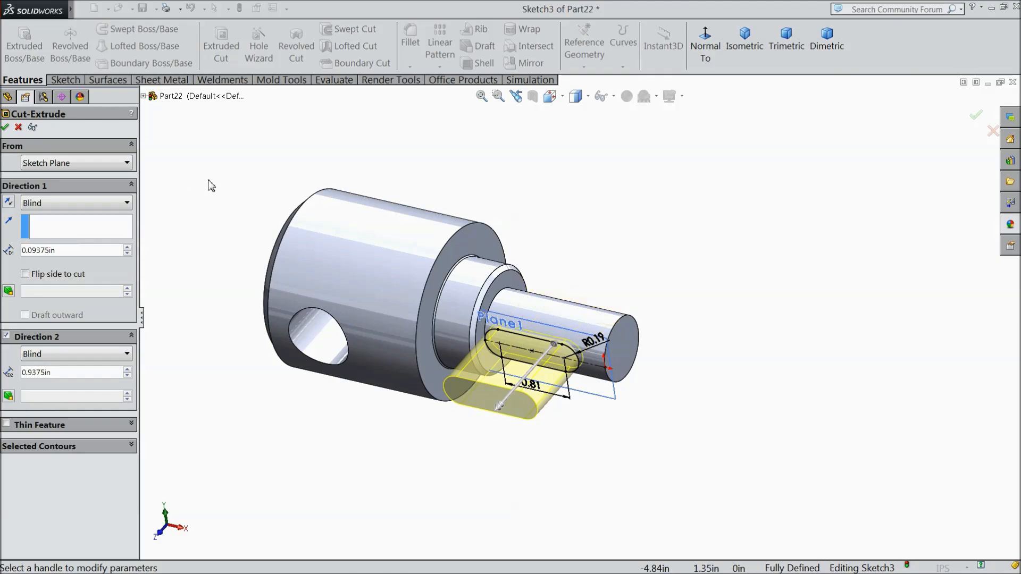
{"action": "left_click", "coordinate": [31, 372]}
{"action": "type", "text": "0"}
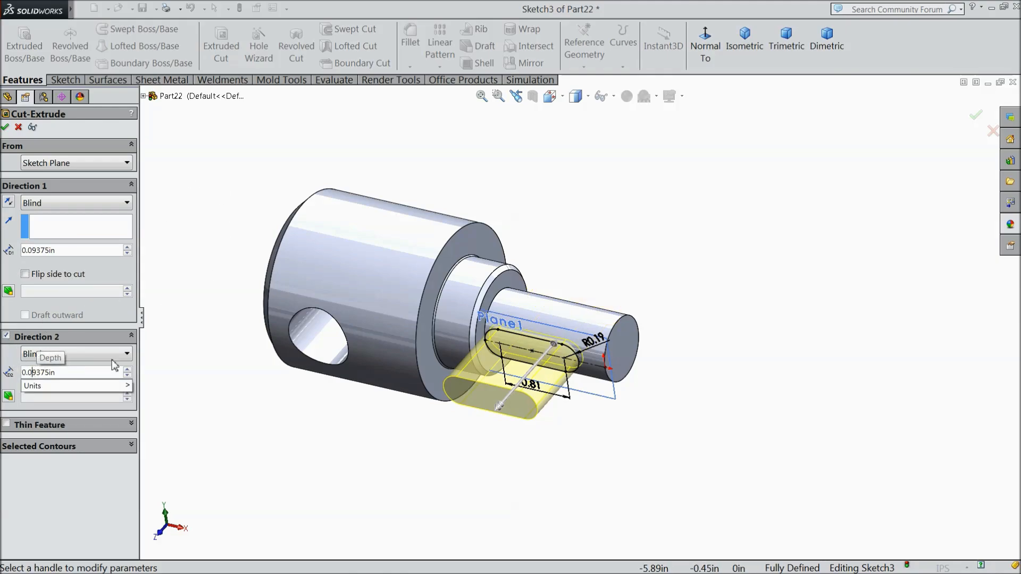
{"action": "key", "text": "Return"}
{"action": "scroll", "coordinate": [558, 375], "scroll_direction": "down", "scroll_amount": 3}
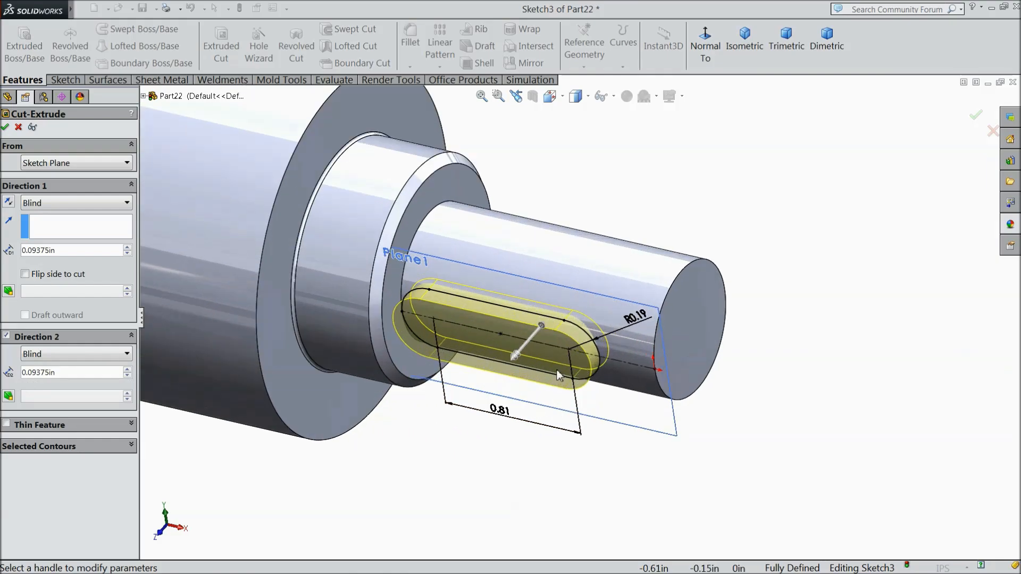
{"action": "mouse_move", "coordinate": [558, 370]}
{"action": "middle_mouse_down"}
{"action": "mouse_move", "coordinate": [536, 394]}
{"action": "mouse_move", "coordinate": [548, 376]}
{"action": "middle_mouse_up"}
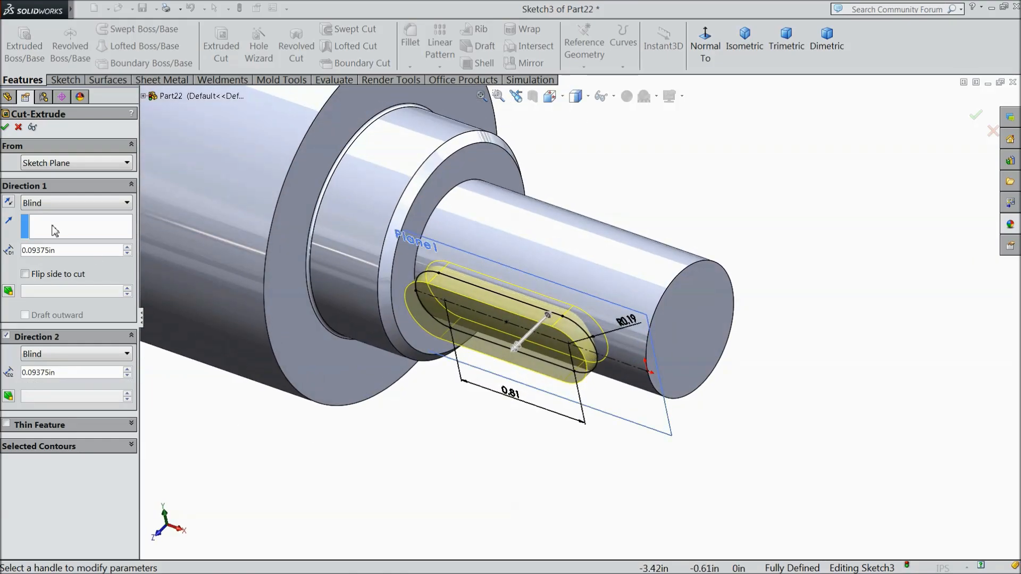
{"action": "left_click", "coordinate": [5, 127]}
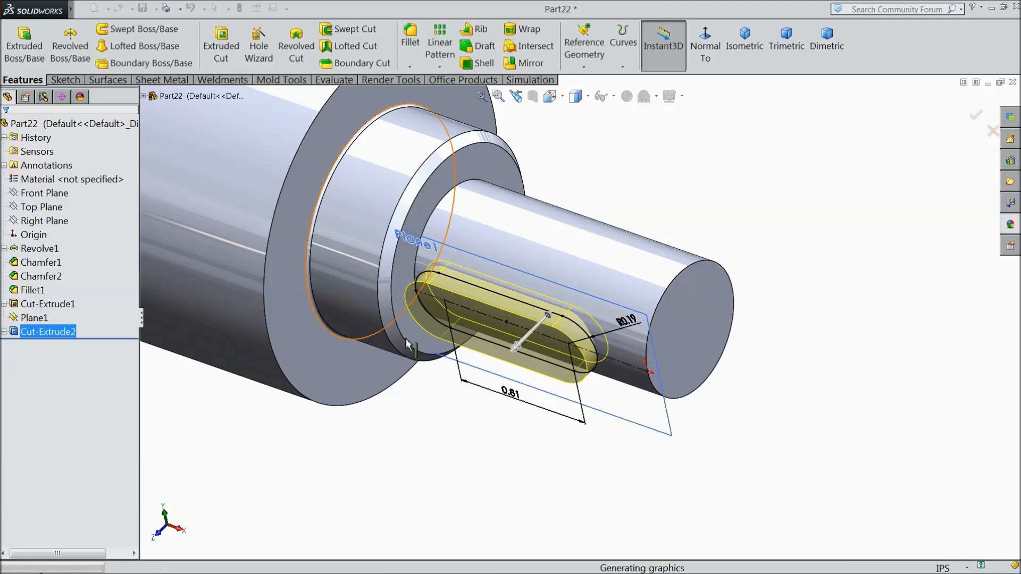
Fillet the edge where the smallest cylinder meets the chamfered shoulder with a 0.015 in radius.
{"action": "middle_click_drag", "start_coordinate": [429, 388], "coordinate": [437, 398]}
{"action": "scroll", "coordinate": [437, 398], "scroll_direction": "up", "scroll_amount": 3}
{"action": "middle_click_drag", "start_coordinate": [449, 342], "coordinate": [433, 377]}
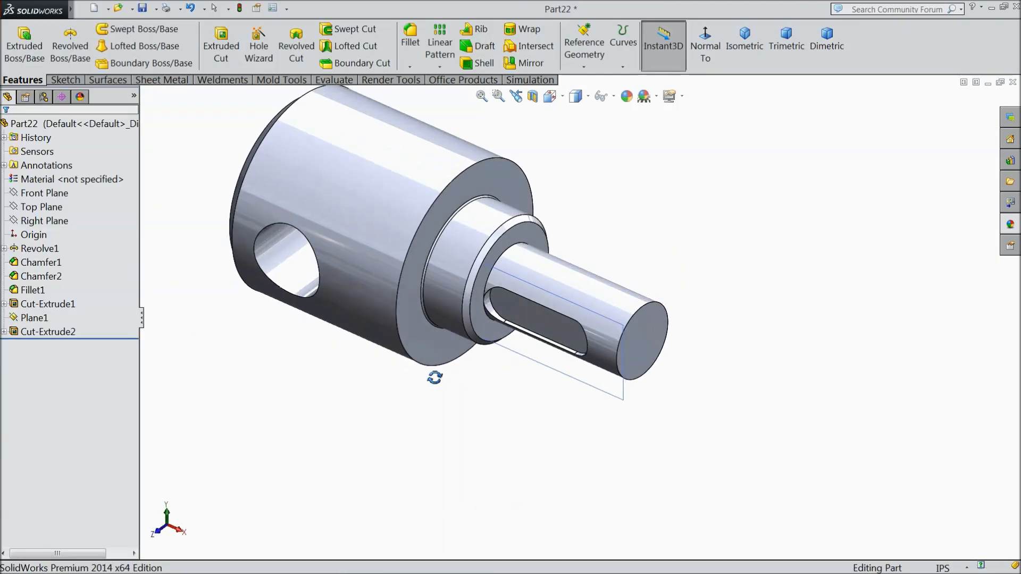
{"action": "scroll", "coordinate": [520, 338], "scroll_direction": "down", "scroll_amount": 5}
{"action": "mouse_move", "coordinate": [524, 304]}
{"action": "middle_mouse_down"}
{"action": "mouse_move", "coordinate": [531, 228]}
{"action": "mouse_move", "coordinate": [510, 297]}
{"action": "middle_mouse_up"}
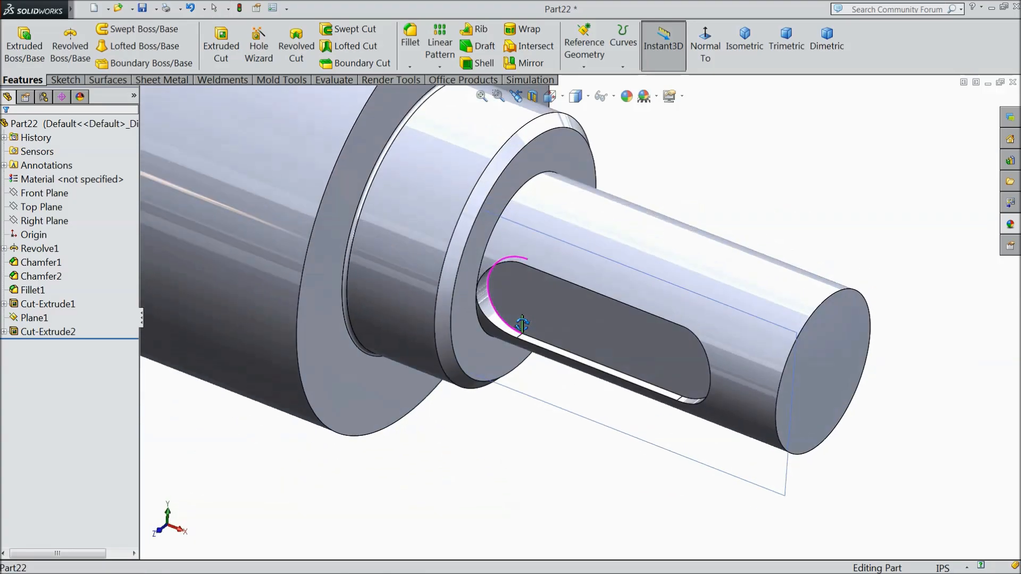
{"action": "scroll", "coordinate": [519, 338], "scroll_direction": "up", "scroll_amount": 5}
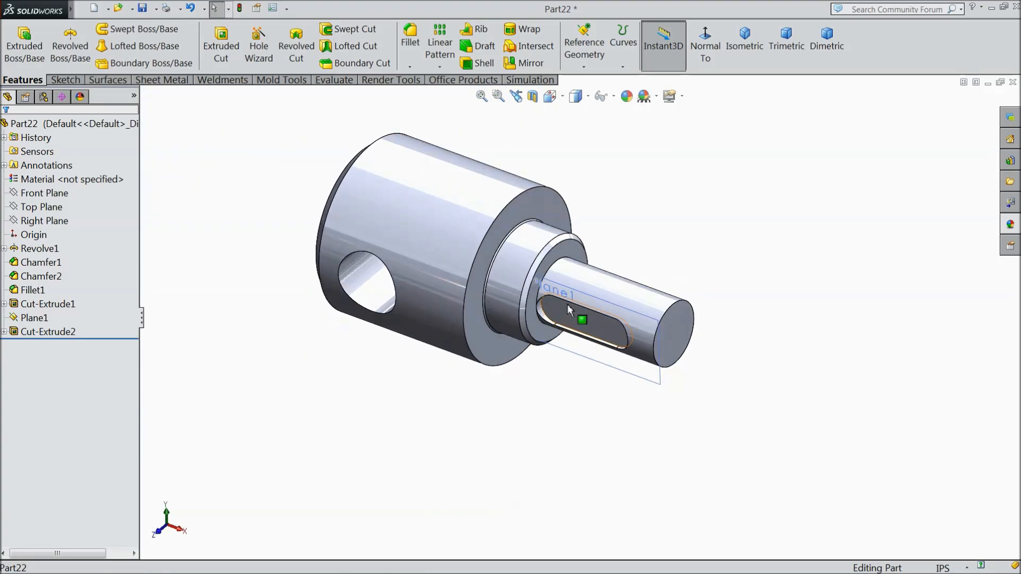
{"action": "scroll", "coordinate": [567, 304], "scroll_direction": "down", "scroll_amount": 2}
{"action": "left_click", "coordinate": [410, 38]}
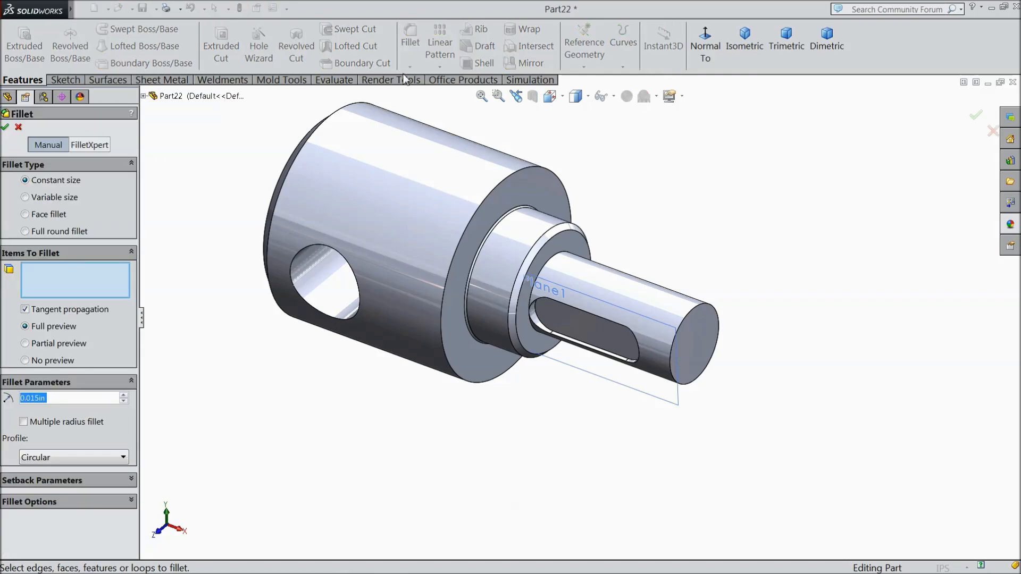
{"action": "type", "text": "0.015"}
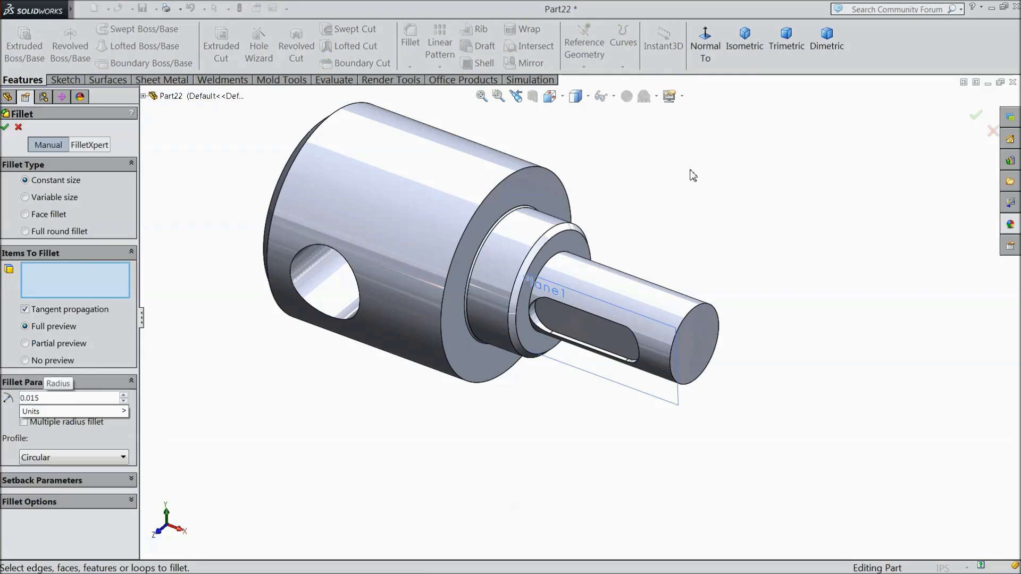
{"action": "left_click", "coordinate": [548, 267]}
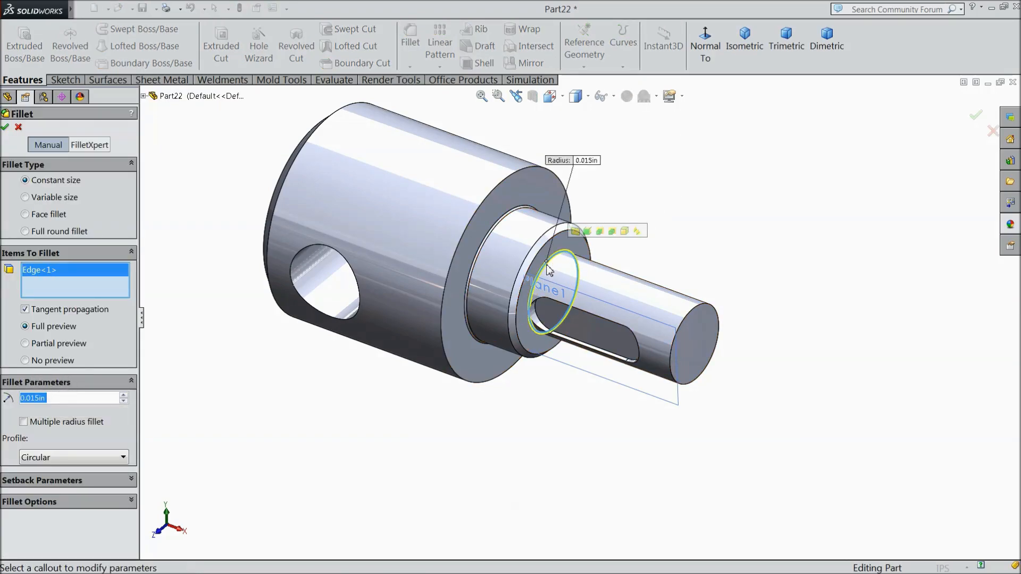
{"action": "left_click", "coordinate": [5, 129]}
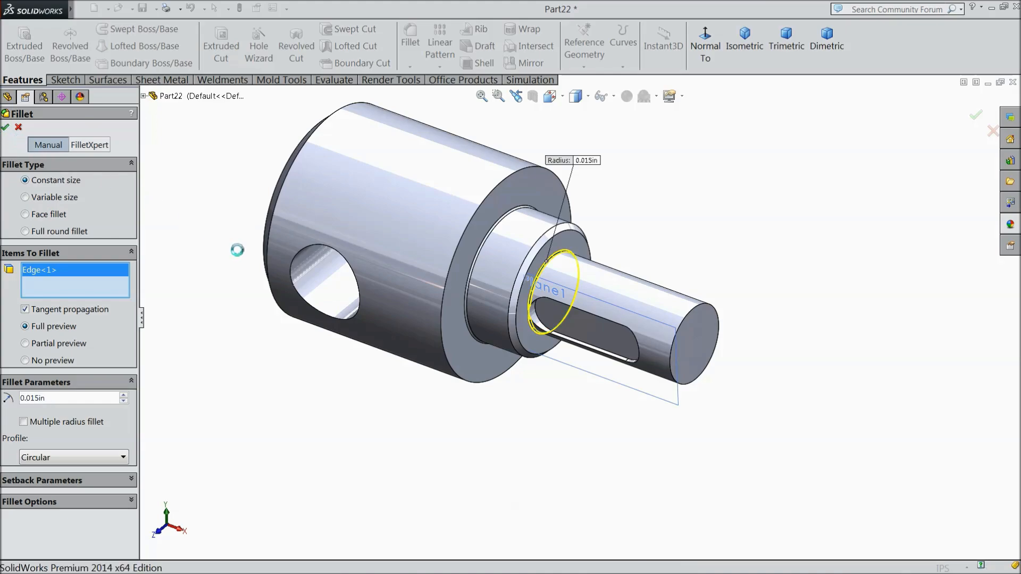
Hide the reference plane Plane1 used for the slot sketch.
{"action": "scroll", "coordinate": [324, 368], "scroll_direction": "up", "scroll_amount": 1}
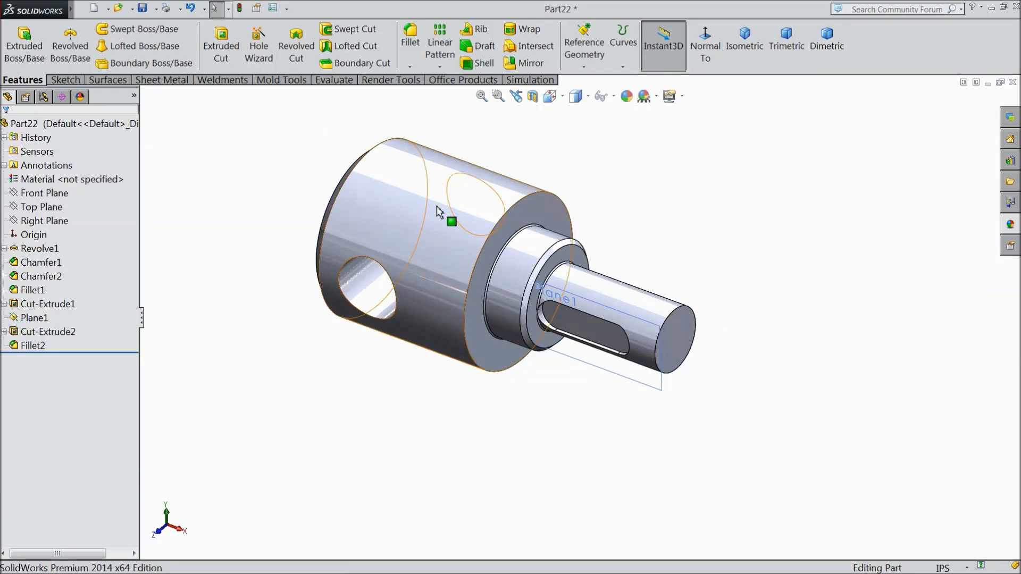
{"action": "scroll", "coordinate": [392, 178], "scroll_direction": "down", "scroll_amount": 1}
{"action": "left_click", "coordinate": [654, 420]}
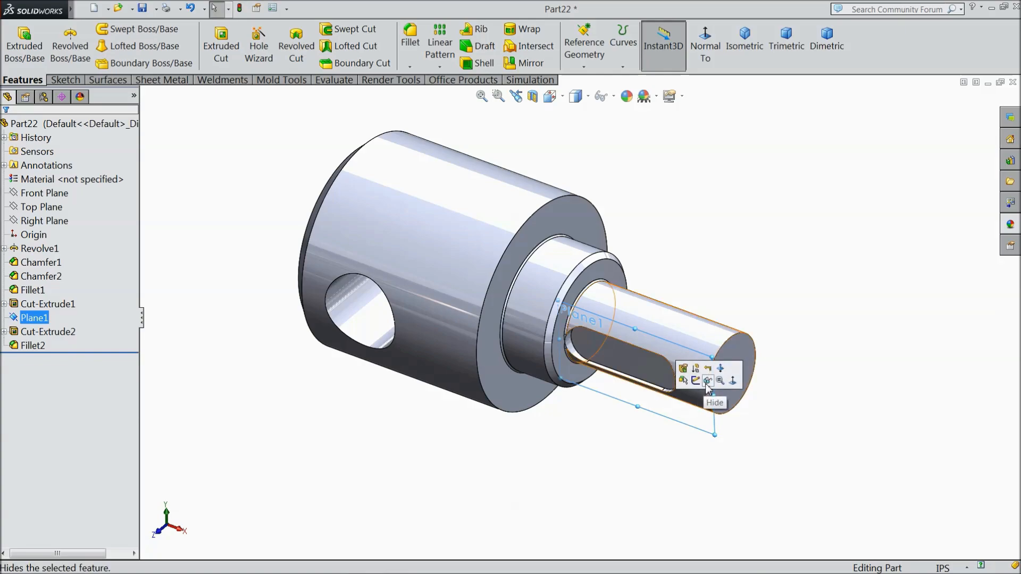
{"action": "left_click", "coordinate": [692, 396]}
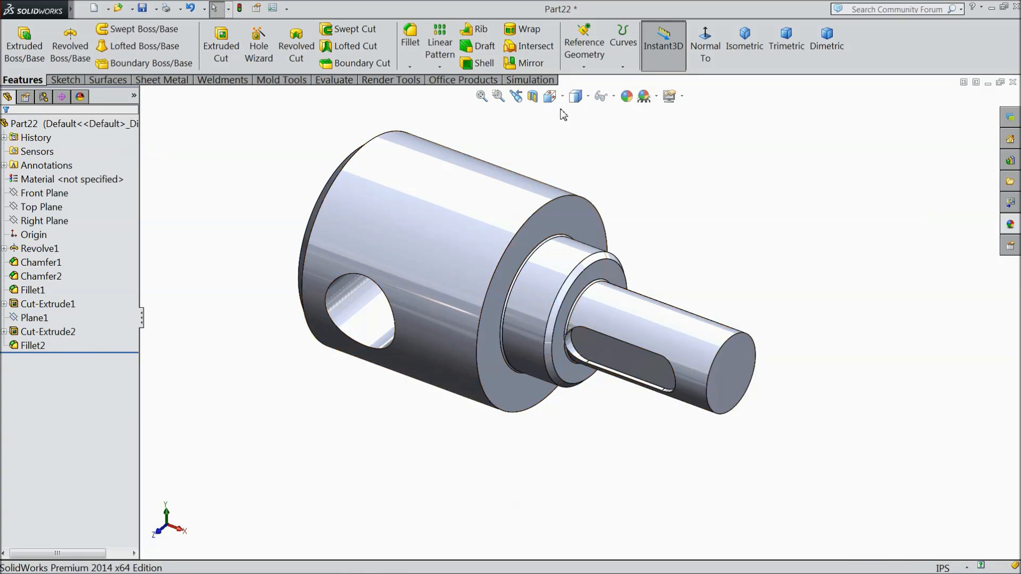
Apply a green appearance with RGB 0, 192, 0 to the whole part.
{"action": "left_click", "coordinate": [626, 97]}
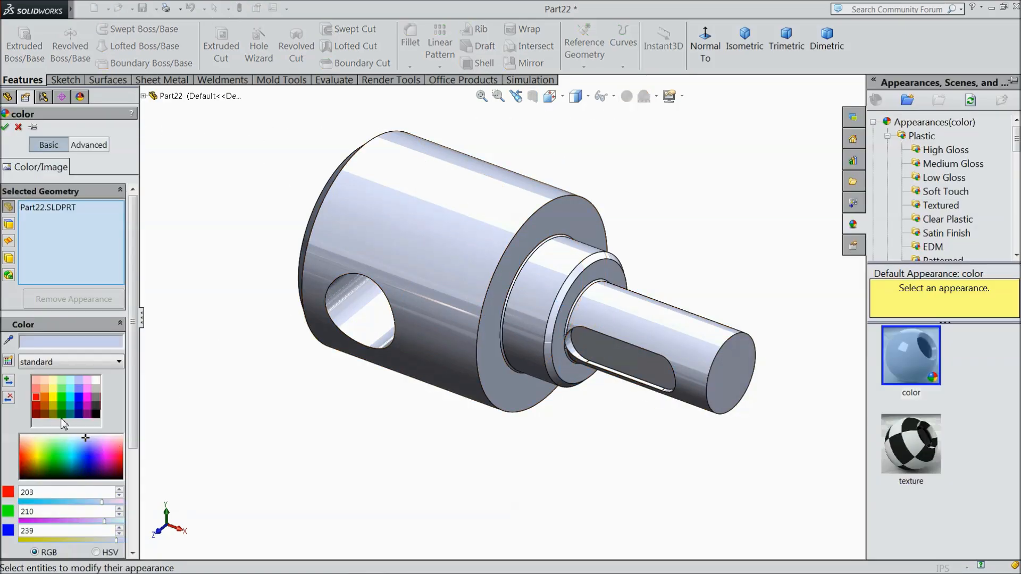
{"action": "left_click", "coordinate": [64, 413]}
{"action": "left_click", "coordinate": [63, 414]}
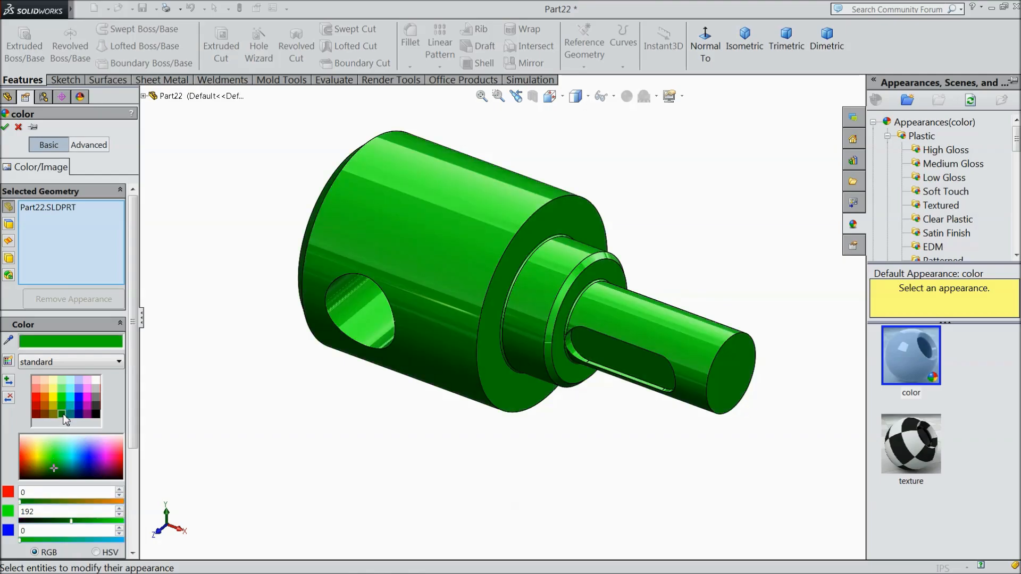
{"action": "left_click", "coordinate": [61, 406]}
{"action": "middle_click_drag", "start_coordinate": [268, 438], "coordinate": [267, 413]}
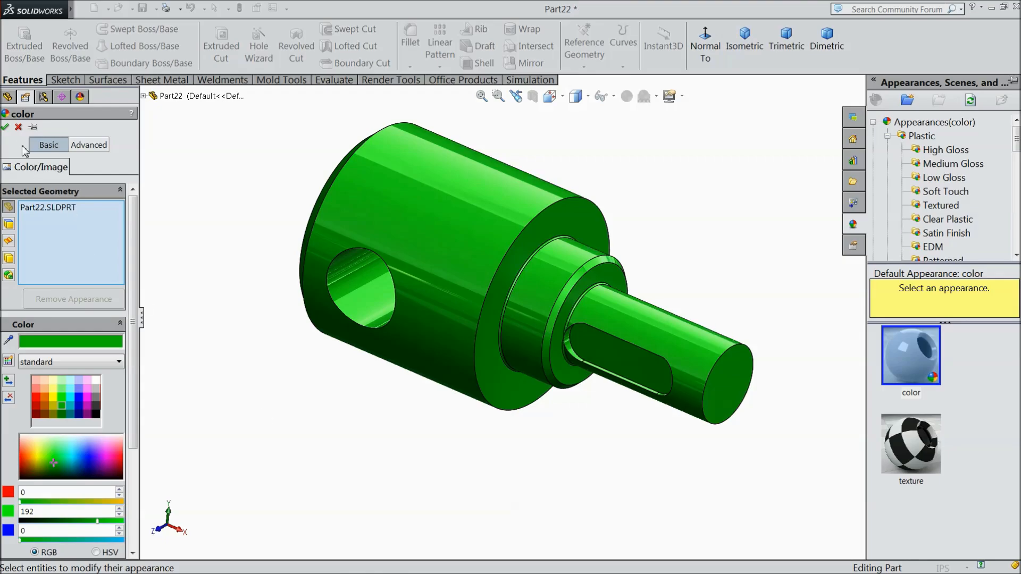
{"action": "left_click", "coordinate": [5, 127]}
Save the part as 6.Handle Shaft in the Arbor Press machine folder.
{"action": "left_click", "coordinate": [142, 8]}
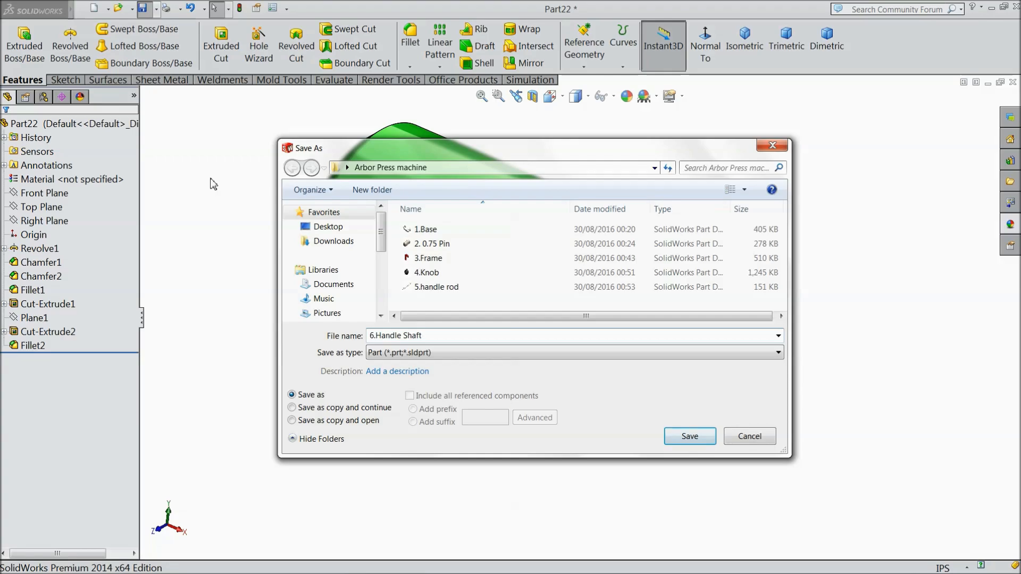
{"action": "left_click", "coordinate": [697, 443]}
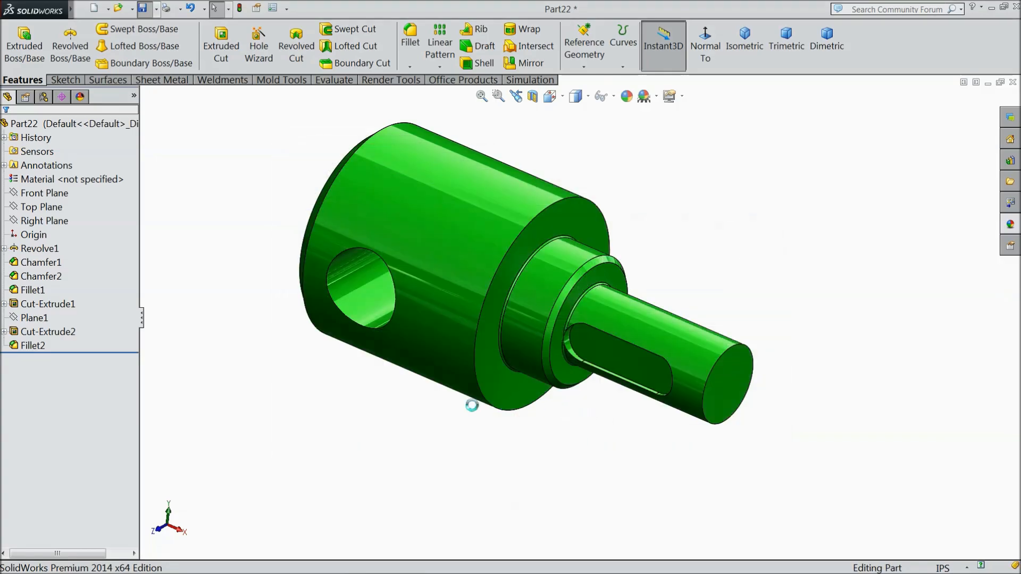
Start an ANSI Inch 3/8-24 tapped hole on the end face of the smallest cylinder with a Blind end condition.
{"action": "middle_click_drag", "start_coordinate": [367, 418], "coordinate": [383, 447]}
{"action": "middle_click_drag", "start_coordinate": [764, 295], "coordinate": [533, 346]}
{"action": "left_click", "coordinate": [478, 351]}
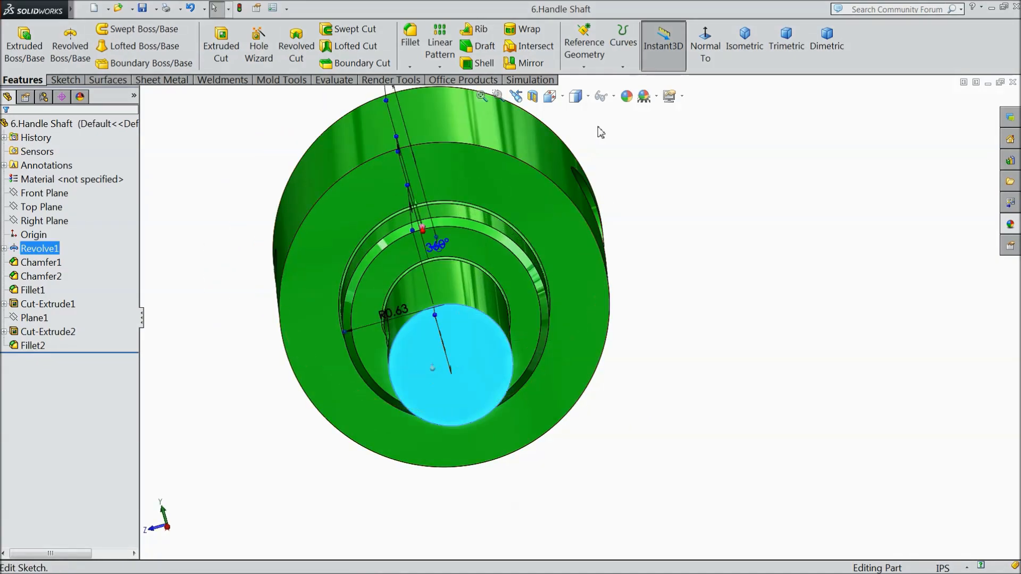
{"action": "left_click", "coordinate": [705, 51]}
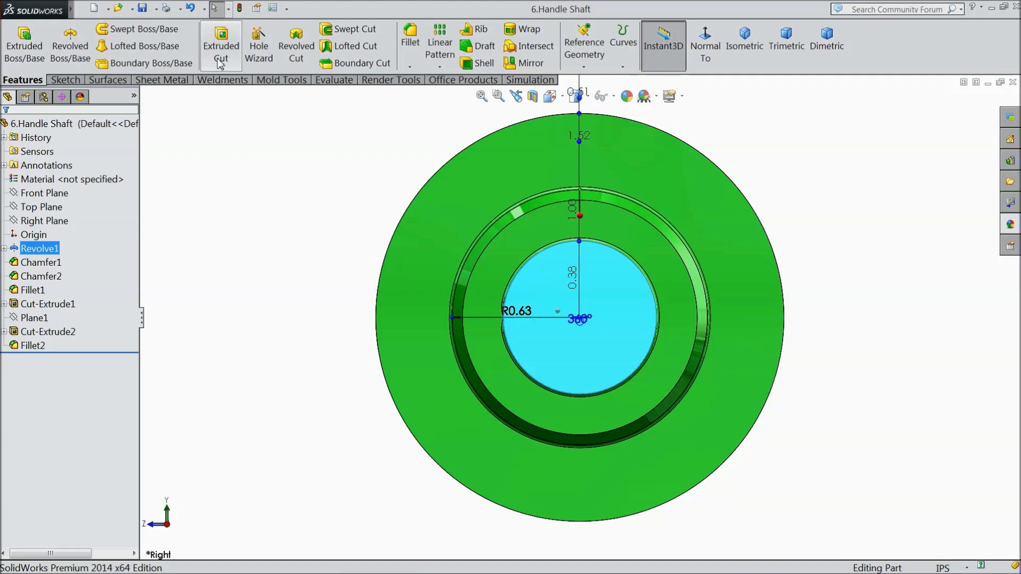
{"action": "left_click", "coordinate": [258, 47]}
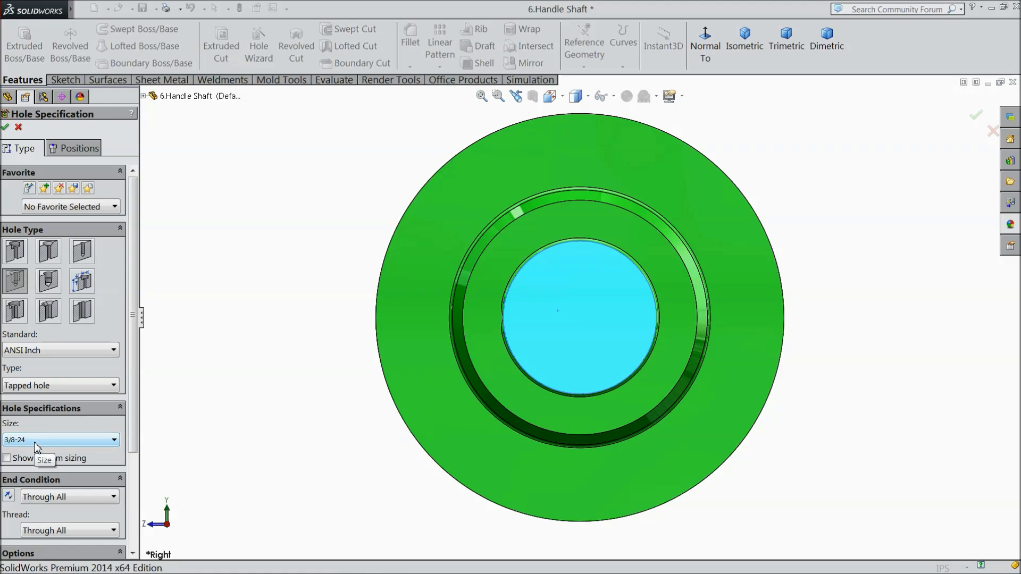
{"action": "scroll", "coordinate": [80, 463], "scroll_direction": "down", "scroll_amount": 1}
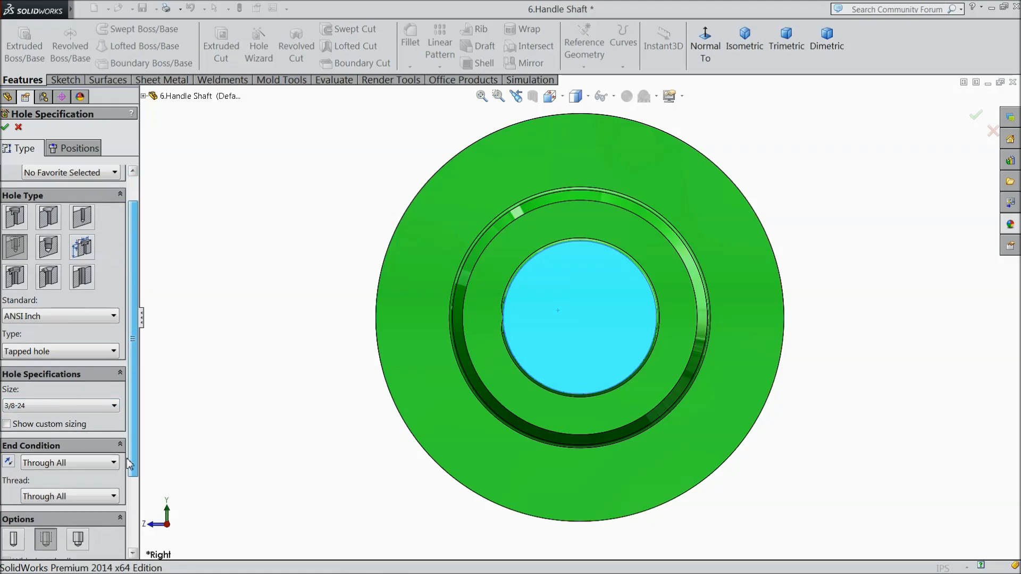
{"action": "left_click", "coordinate": [40, 463]}
{"action": "left_click", "coordinate": [47, 477]}
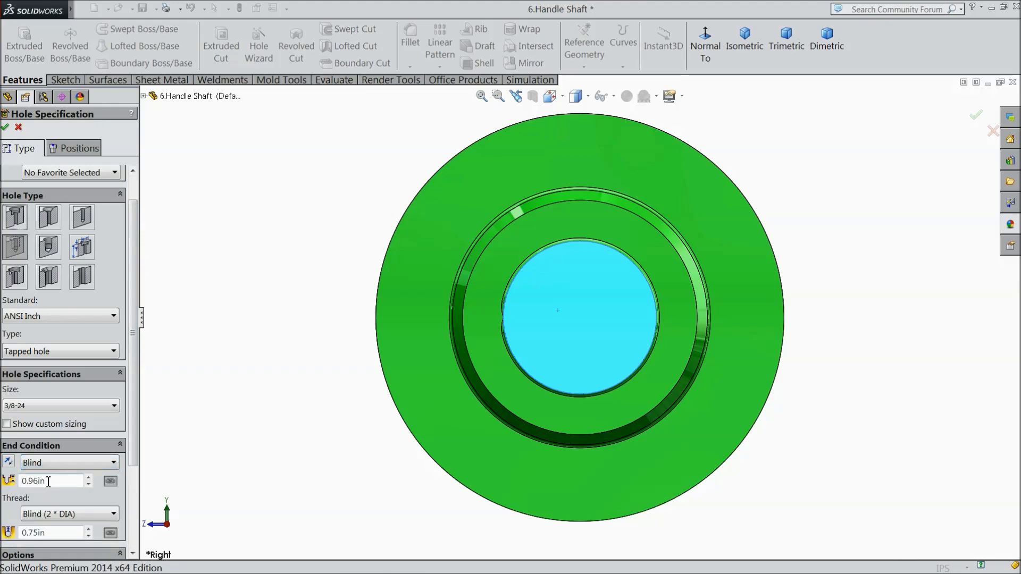
Set the tapped hole's blind drill depth to 1 in.
{"action": "type", "text": "0.75"}
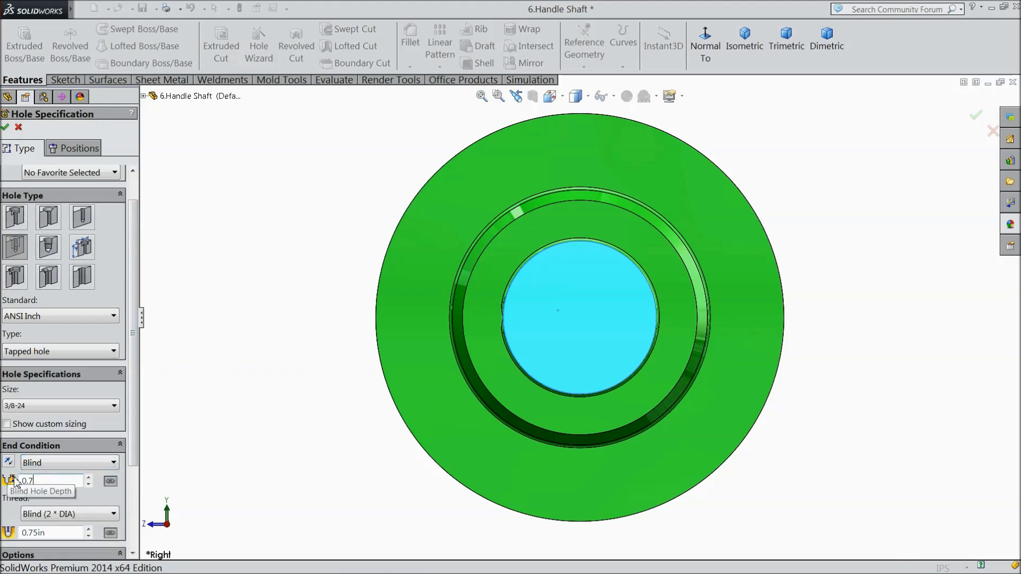
{"action": "left_click", "coordinate": [262, 451]}
{"action": "left_click_drag", "start_coordinate": [131, 436], "coordinate": [127, 495]}
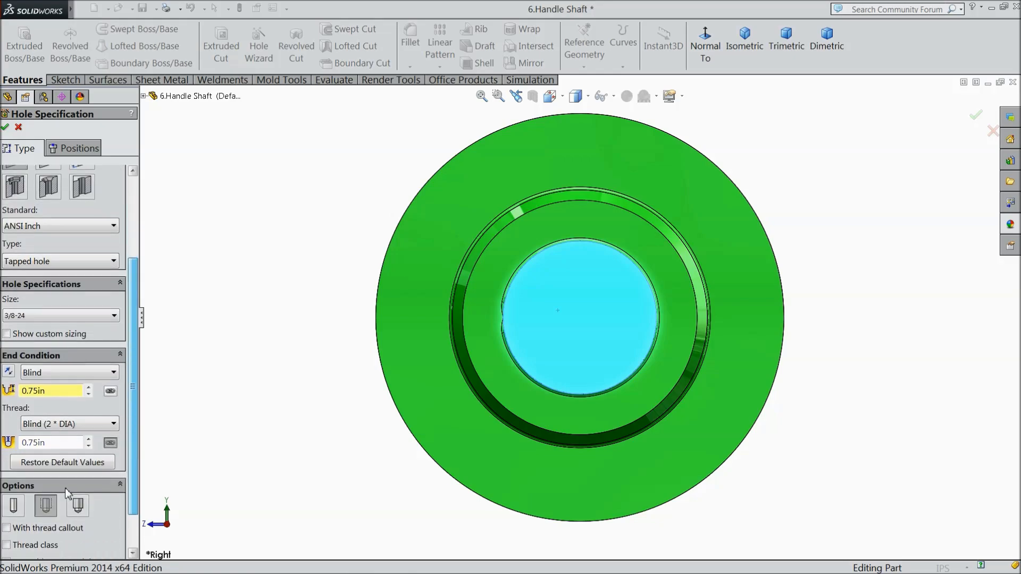
{"action": "left_click_drag", "start_coordinate": [51, 443], "coordinate": [20, 443]}
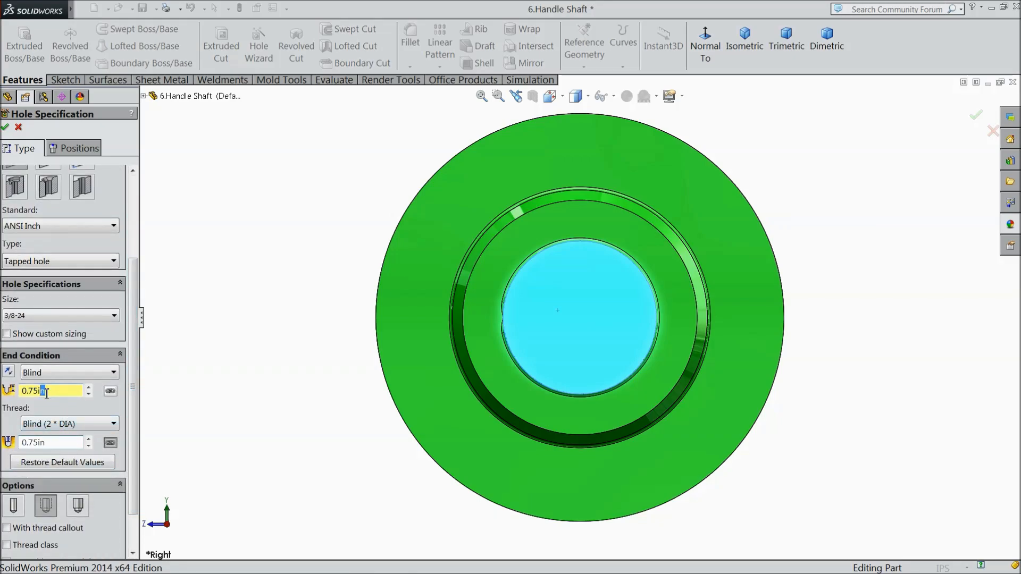
{"action": "type", "text": "1"}
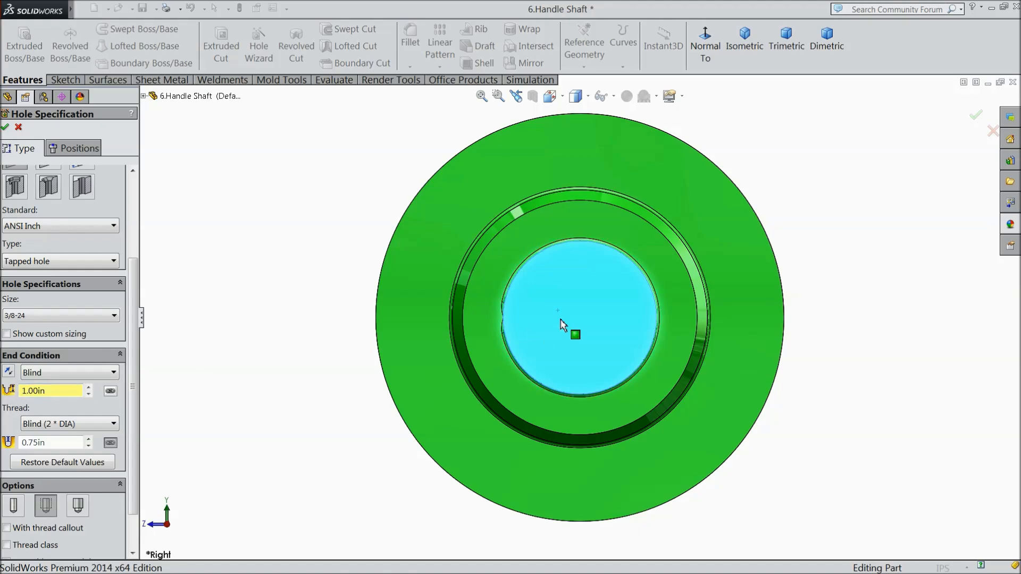
Position the tapped hole at the centre of the shaft's end face and complete the hole.
{"action": "left_click", "coordinate": [74, 148]}
{"action": "left_click_drag", "start_coordinate": [644, 351], "coordinate": [580, 318]}
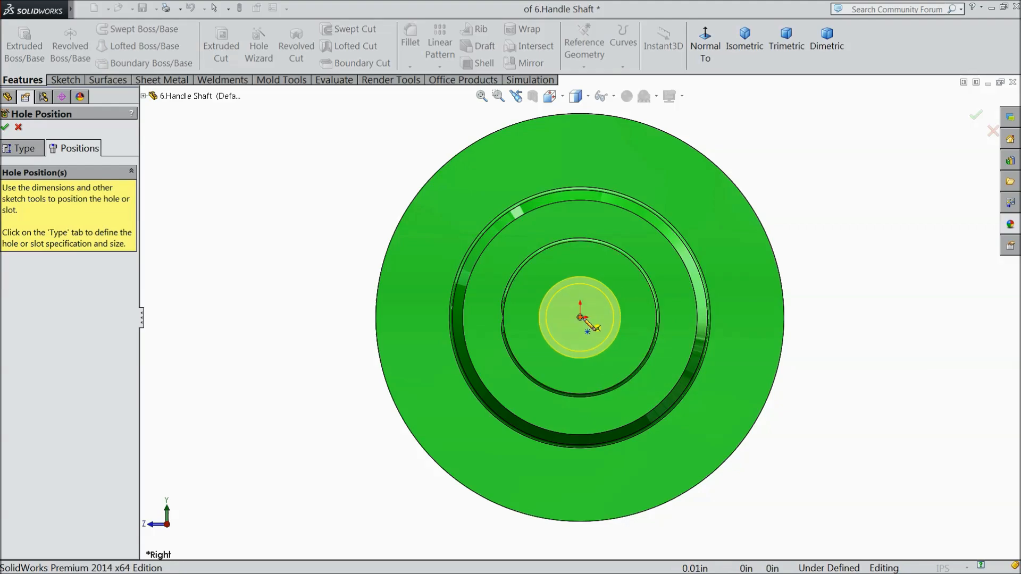
{"action": "left_click", "coordinate": [6, 127]}
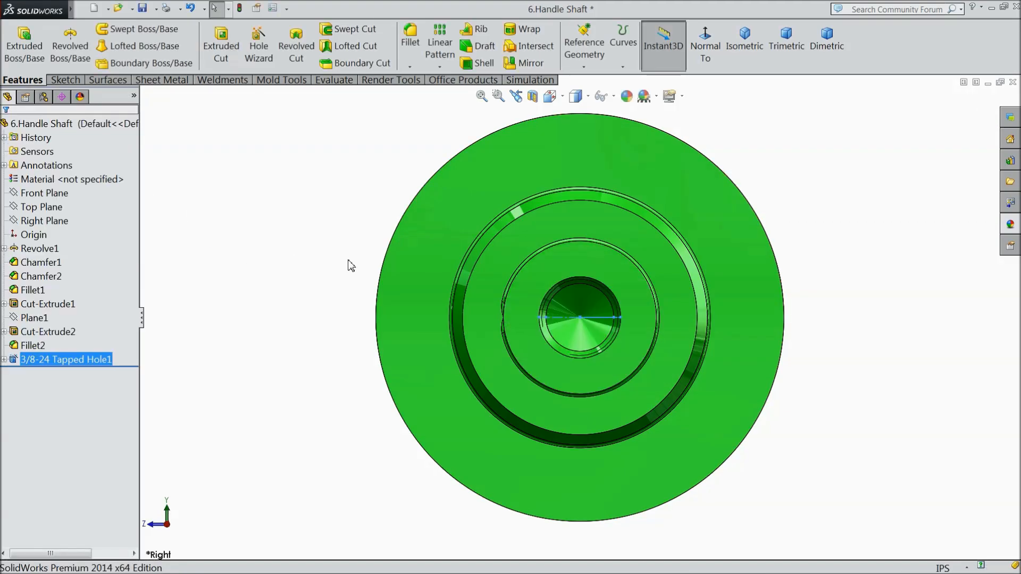
{"action": "middle_click_drag", "start_coordinate": [310, 276], "coordinate": [376, 364]}
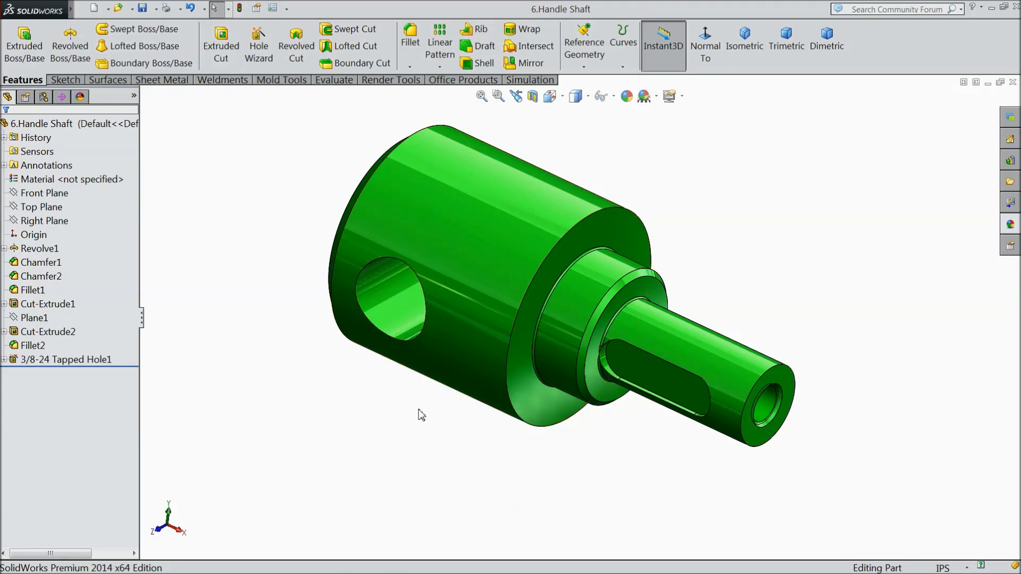
{"action": "mouse_move", "coordinate": [418, 412]}
{"action": "middle_mouse_down"}
{"action": "mouse_move", "coordinate": [445, 301]}
{"action": "mouse_move", "coordinate": [468, 305]}
{"action": "mouse_move", "coordinate": [445, 367]}
{"action": "mouse_move", "coordinate": [454, 326]}
{"action": "mouse_move", "coordinate": [413, 403]}
{"action": "mouse_move", "coordinate": [433, 413]}
{"action": "mouse_move", "coordinate": [426, 399]}
{"action": "mouse_move", "coordinate": [423, 420]}
{"action": "mouse_move", "coordinate": [433, 390]}
{"action": "mouse_move", "coordinate": [422, 404]}
{"action": "middle_mouse_up"}
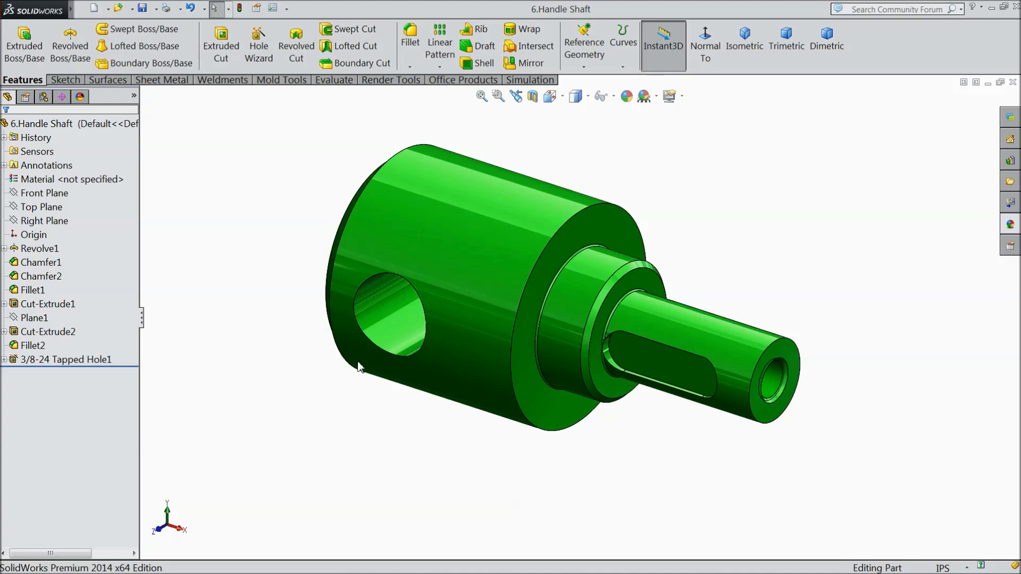
Edit the keyway slot's sketch and halve its end radius to 0.09375 in.
{"action": "scroll", "coordinate": [639, 364], "scroll_direction": "down", "scroll_amount": 3}
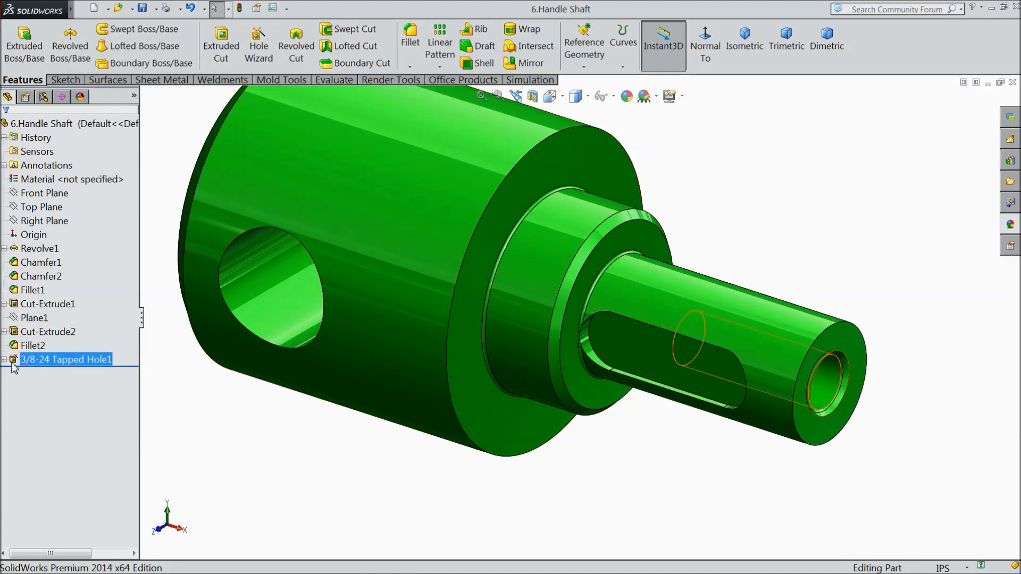
{"action": "left_click", "coordinate": [43, 331]}
{"action": "left_click", "coordinate": [43, 333]}
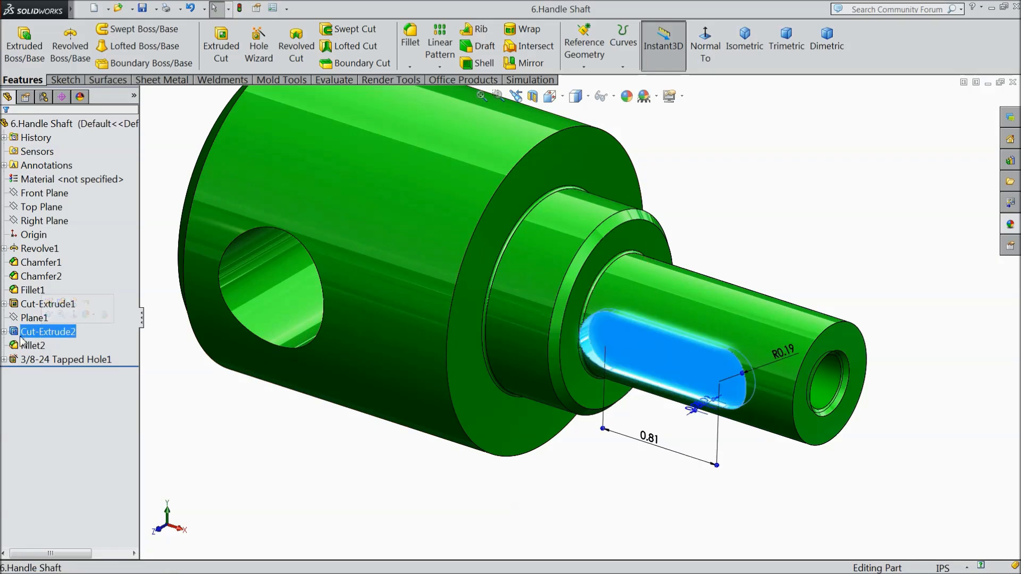
{"action": "left_click", "coordinate": [4, 331]}
{"action": "left_click", "coordinate": [45, 345]}
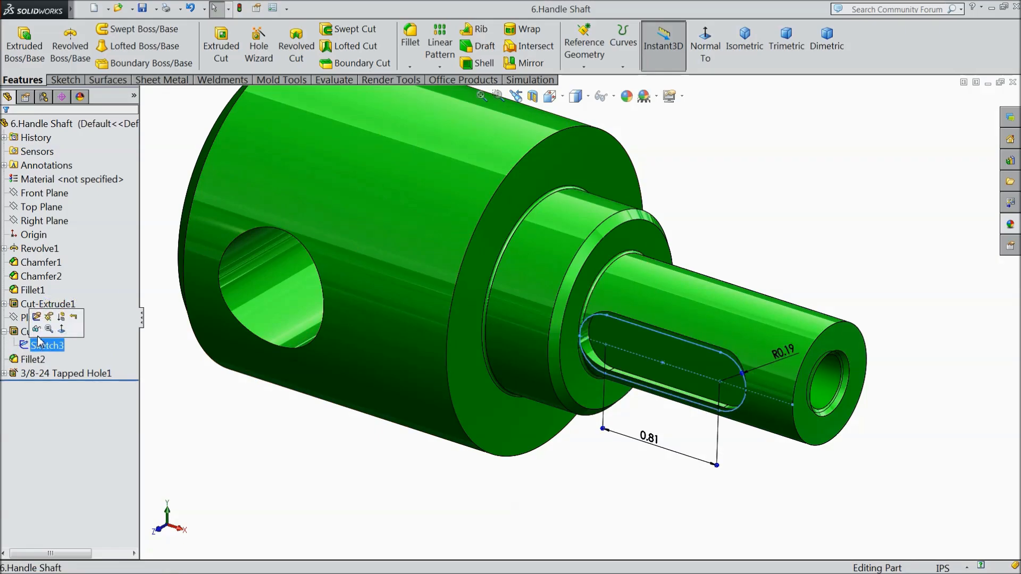
{"action": "left_click", "coordinate": [36, 317]}
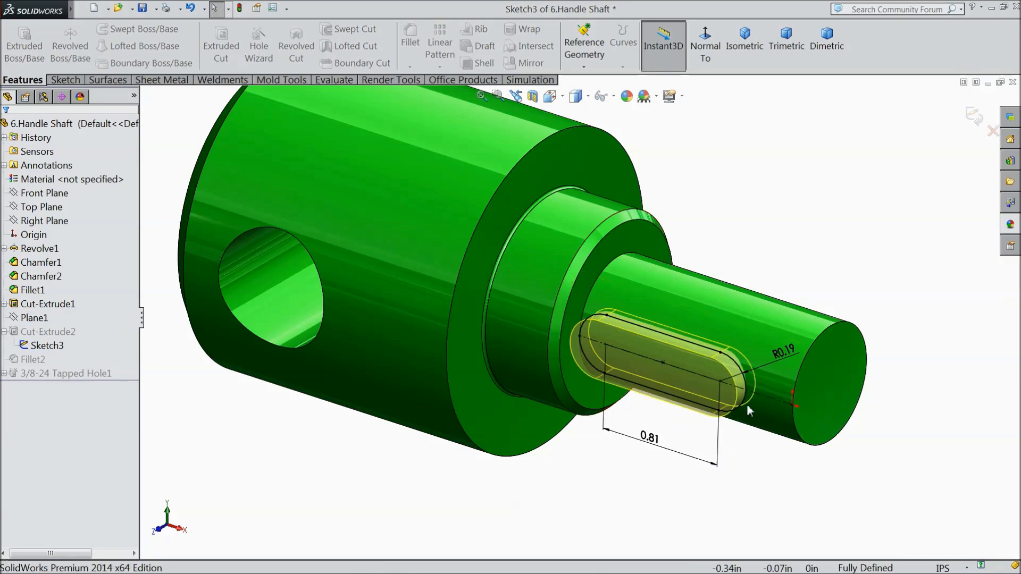
{"action": "scroll", "coordinate": [748, 410], "scroll_direction": "down", "scroll_amount": 2}
{"action": "double_click", "coordinate": [779, 348]}
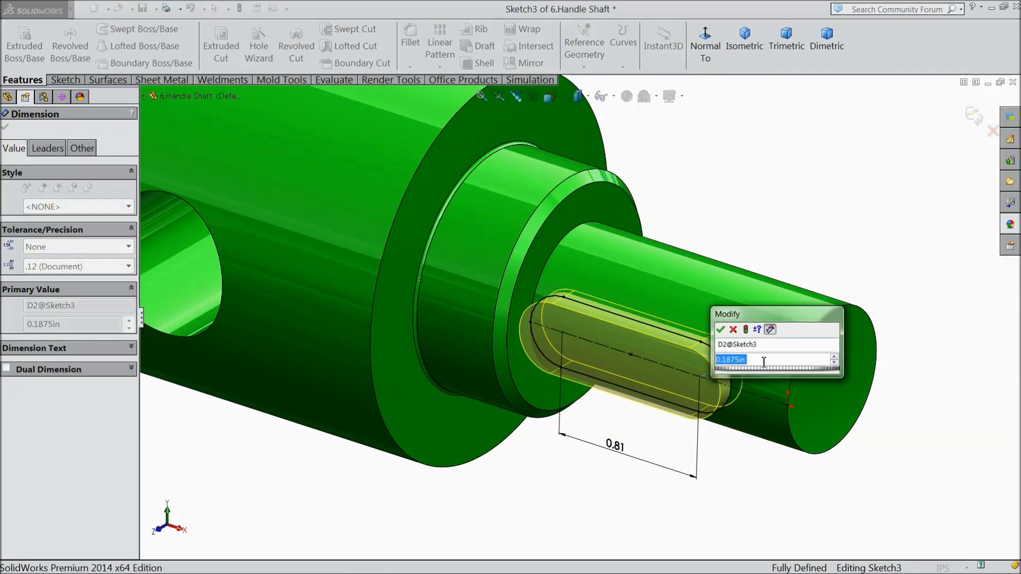
{"action": "type", "text": "/2"}
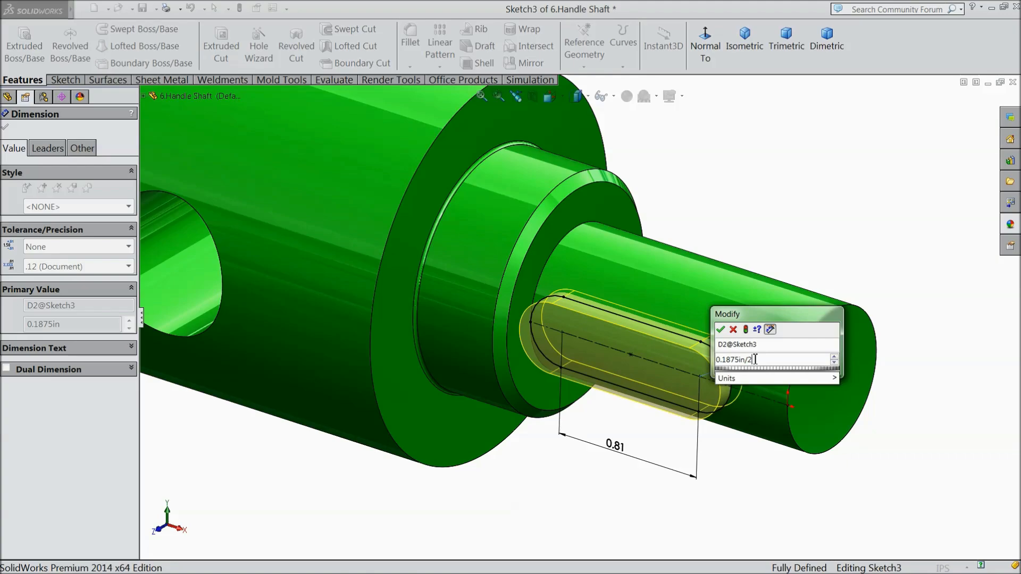
{"action": "left_click", "coordinate": [721, 330]}
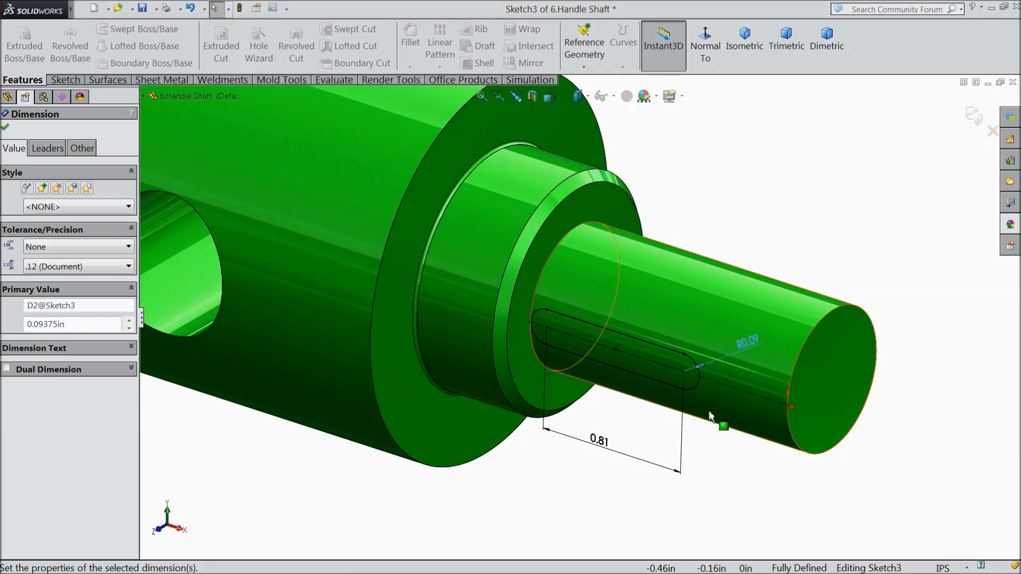
Move the slot's radius dimension away from the slot and exit the sketch to rebuild the keyway cut.
{"action": "scroll", "coordinate": [719, 367], "scroll_direction": "down", "scroll_amount": 2}
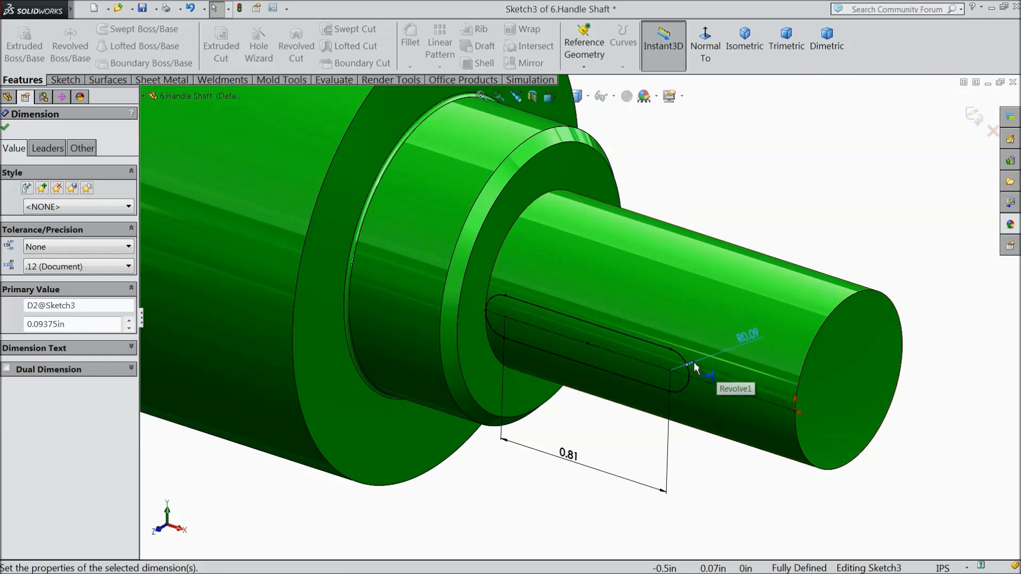
{"action": "left_click_drag", "start_coordinate": [754, 326], "coordinate": [802, 241]}
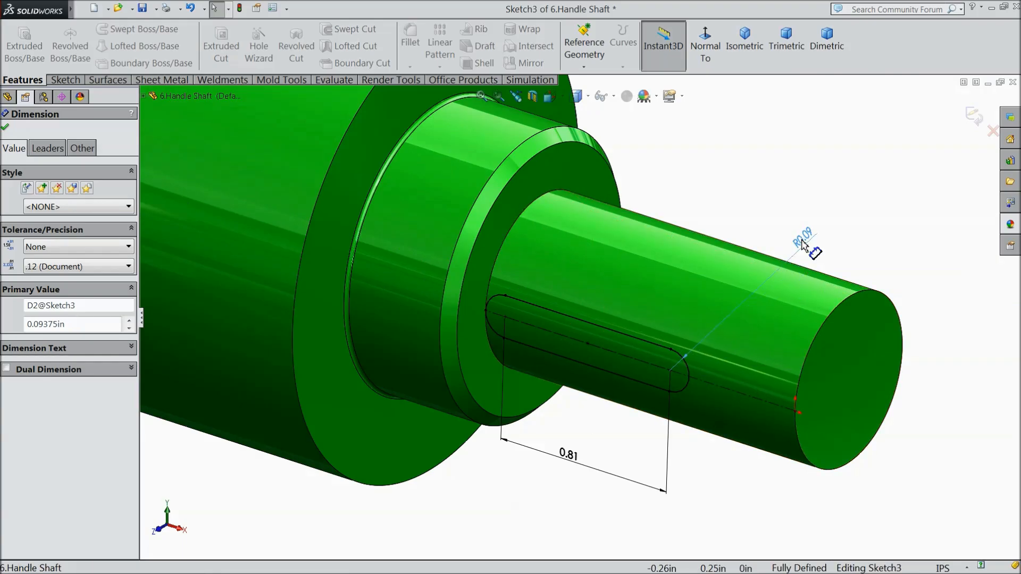
{"action": "left_click", "coordinate": [969, 122]}
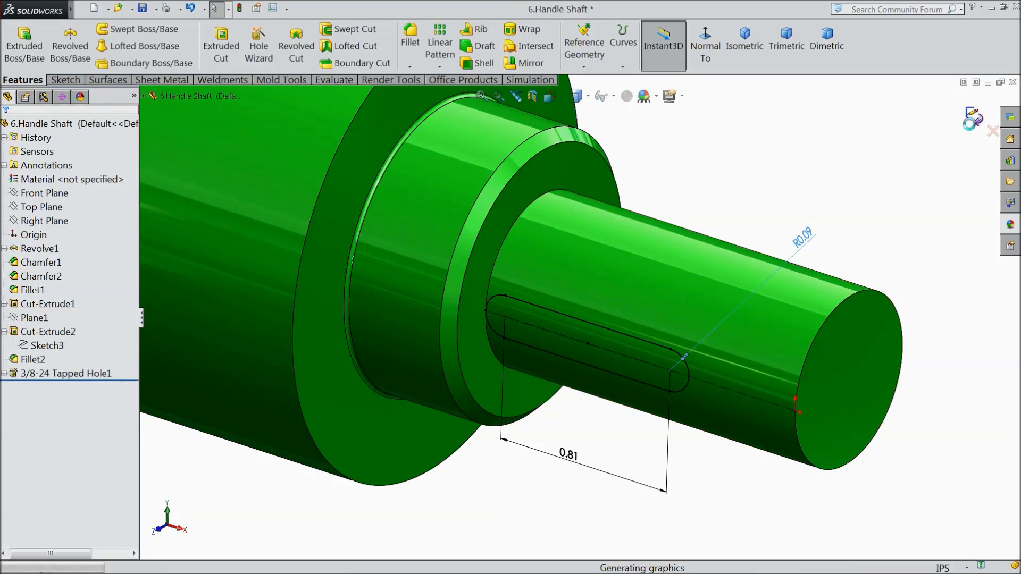
{"action": "left_click", "coordinate": [608, 342]}
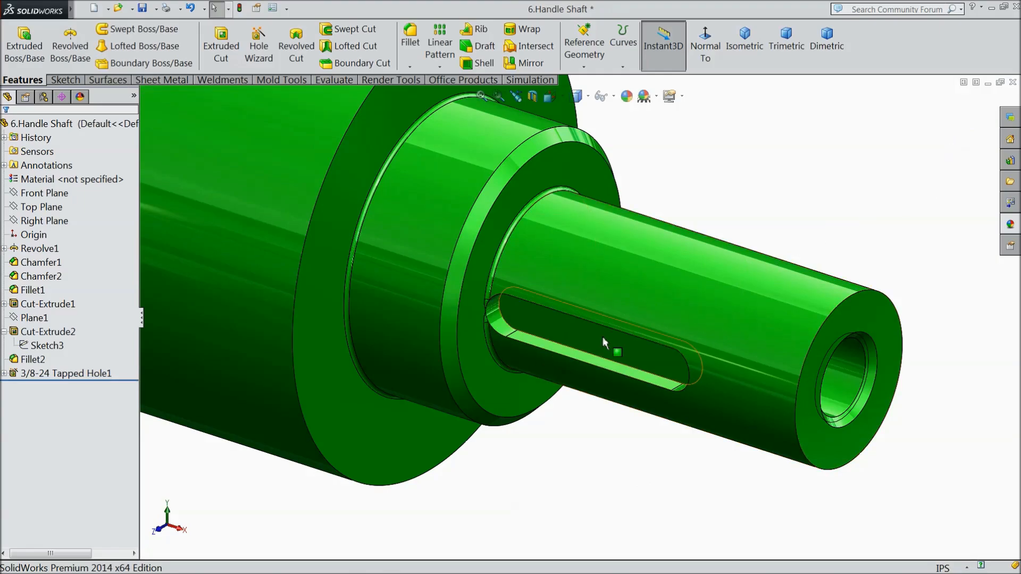
{"action": "mouse_move", "coordinate": [609, 342]}
{"action": "middle_mouse_down"}
{"action": "mouse_move", "coordinate": [645, 285]}
{"action": "mouse_move", "coordinate": [640, 259]}
{"action": "mouse_move", "coordinate": [622, 326]}
{"action": "mouse_move", "coordinate": [611, 311]}
{"action": "mouse_move", "coordinate": [612, 327]}
{"action": "middle_mouse_up"}
{"action": "scroll", "coordinate": [613, 332], "scroll_direction": "up", "scroll_amount": 4}
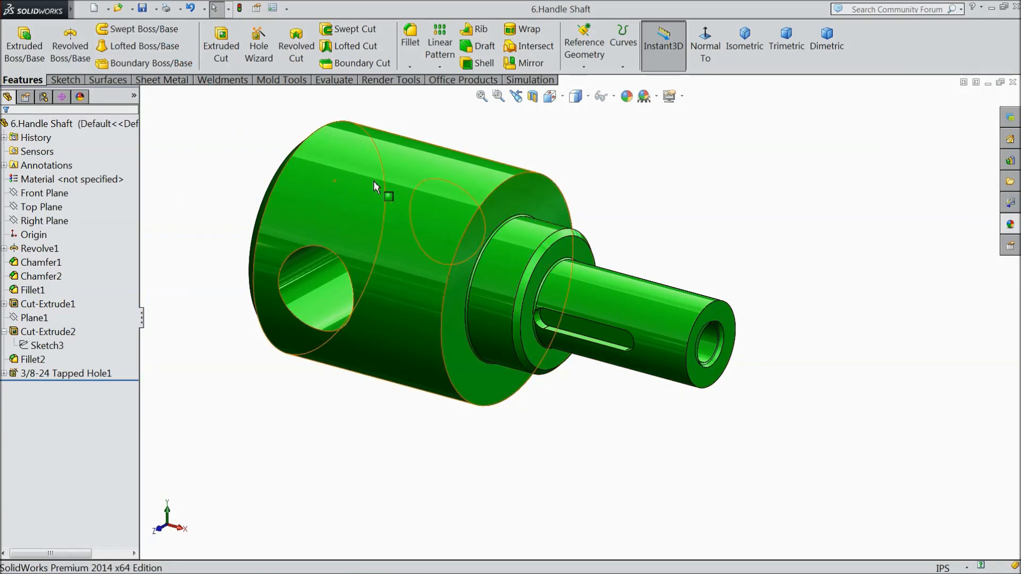
{"action": "middle_click_drag", "start_coordinate": [596, 177], "coordinate": [598, 208]}
{"action": "scroll", "coordinate": [478, 230], "scroll_direction": "down", "scroll_amount": 2}
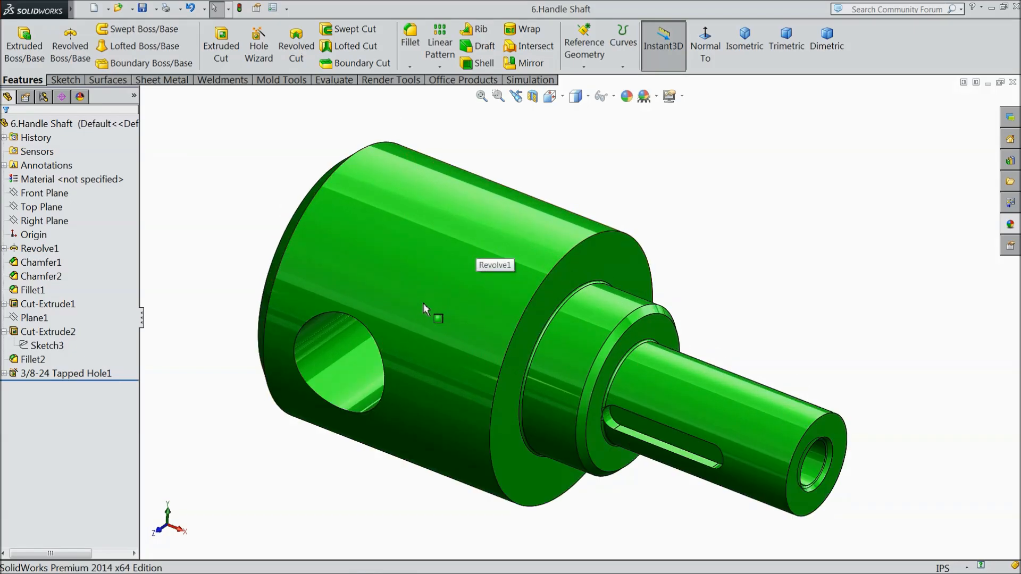
{"action": "middle_click_drag", "start_coordinate": [423, 303], "coordinate": [342, 413]}
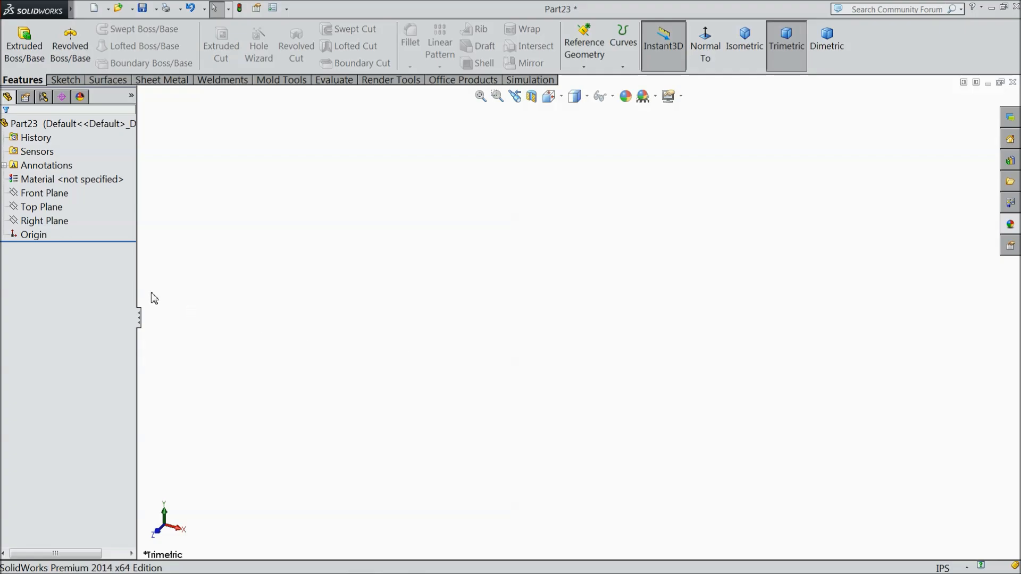
Sketch a center rectangle about 3.58 by 3.34 in on the Right Plane, centred on the origin.
{"action": "left_click", "coordinate": [49, 221]}
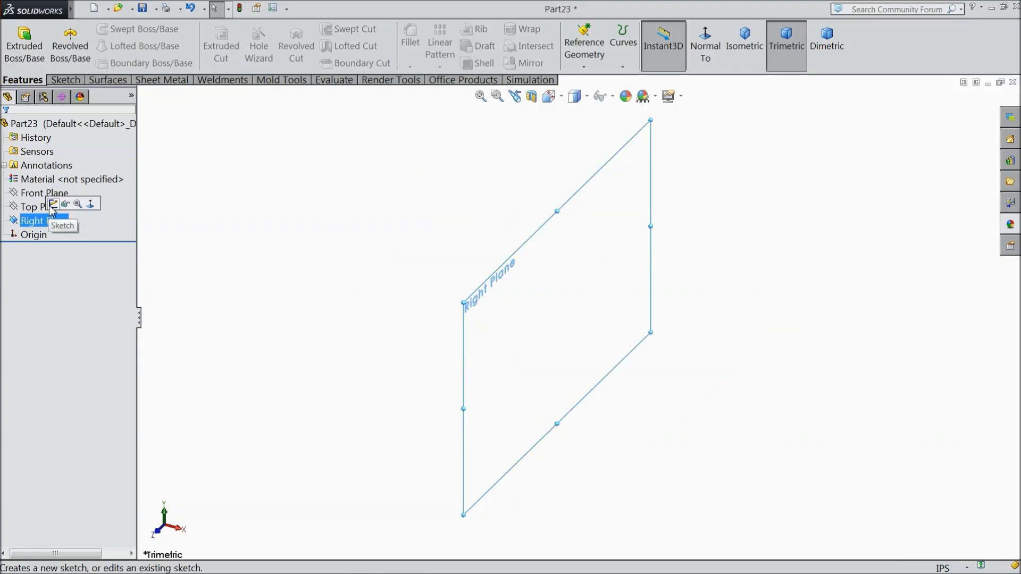
{"action": "left_click", "coordinate": [52, 204]}
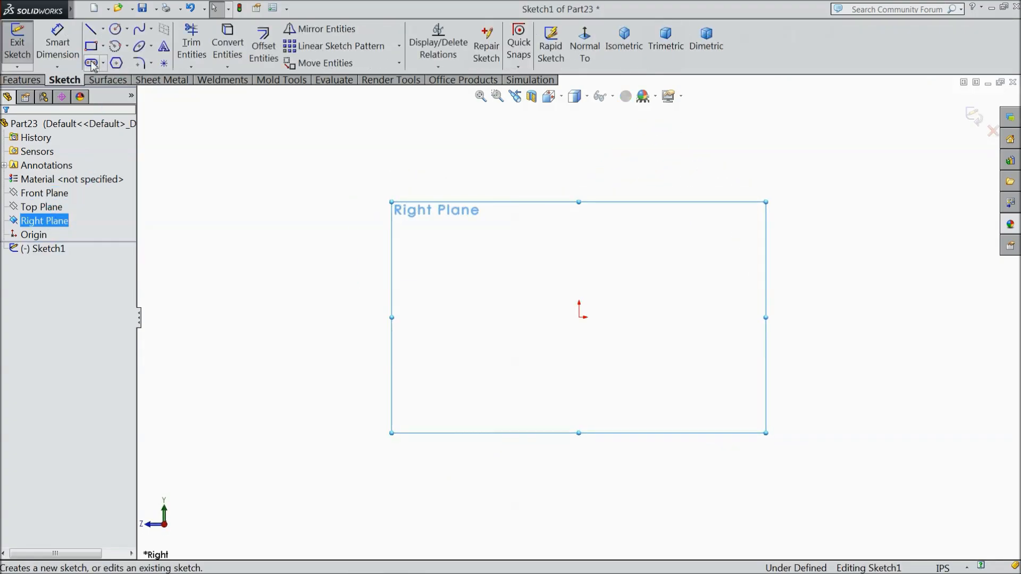
{"action": "left_click", "coordinate": [103, 46]}
{"action": "left_click", "coordinate": [109, 79]}
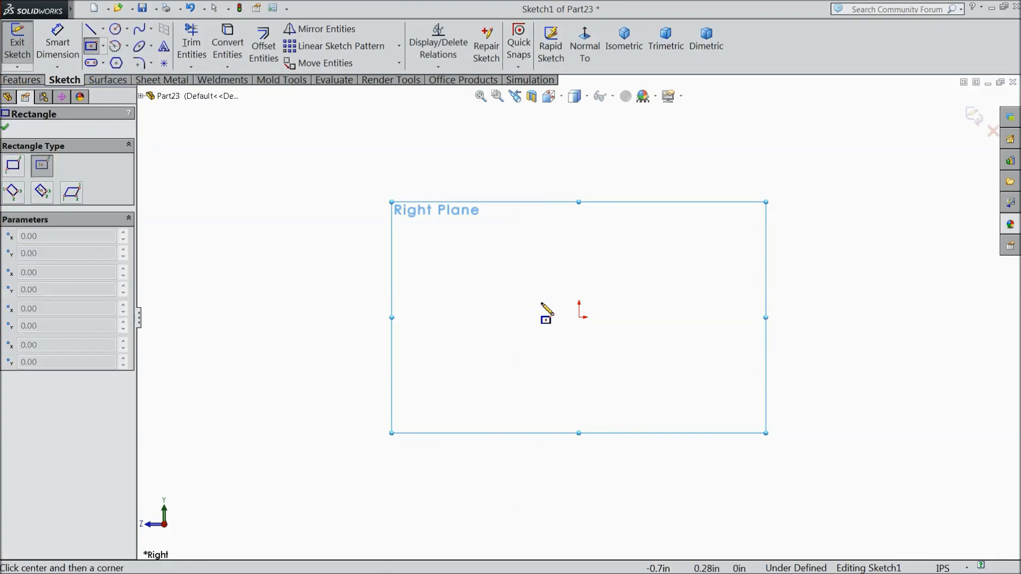
{"action": "left_click", "coordinate": [579, 317]}
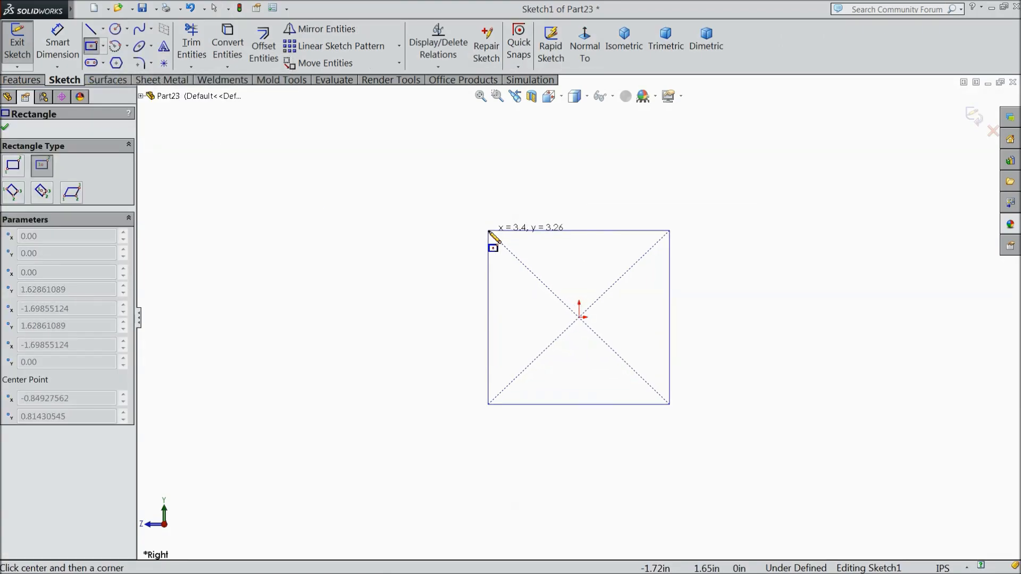
{"action": "left_click", "coordinate": [483, 228]}
{"action": "scroll", "coordinate": [651, 310], "scroll_direction": "down", "scroll_amount": 3}
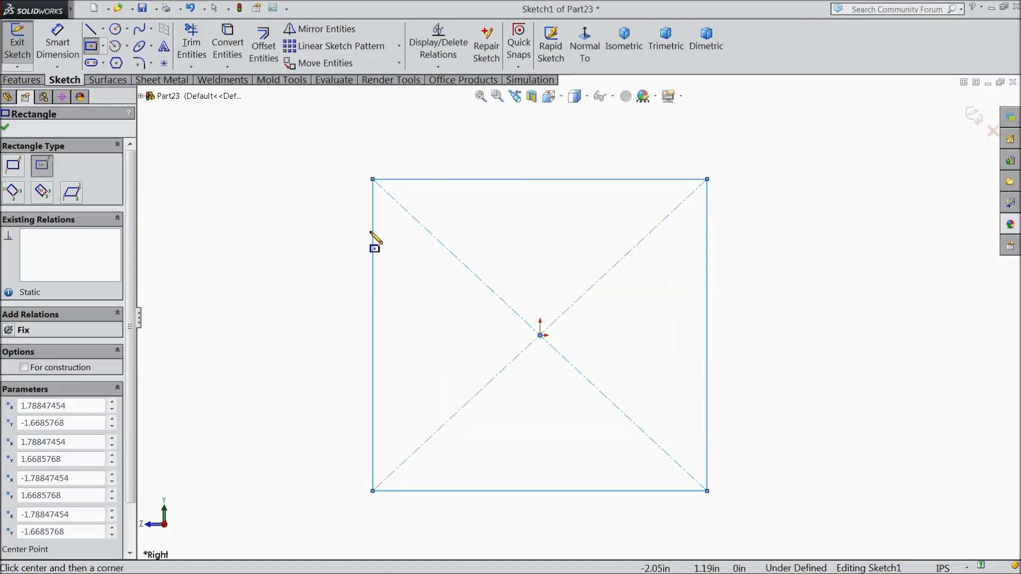
Dimension the centre rectangle's width and height to 1 in each.
{"action": "left_click", "coordinate": [61, 49]}
{"action": "left_click", "coordinate": [478, 180]}
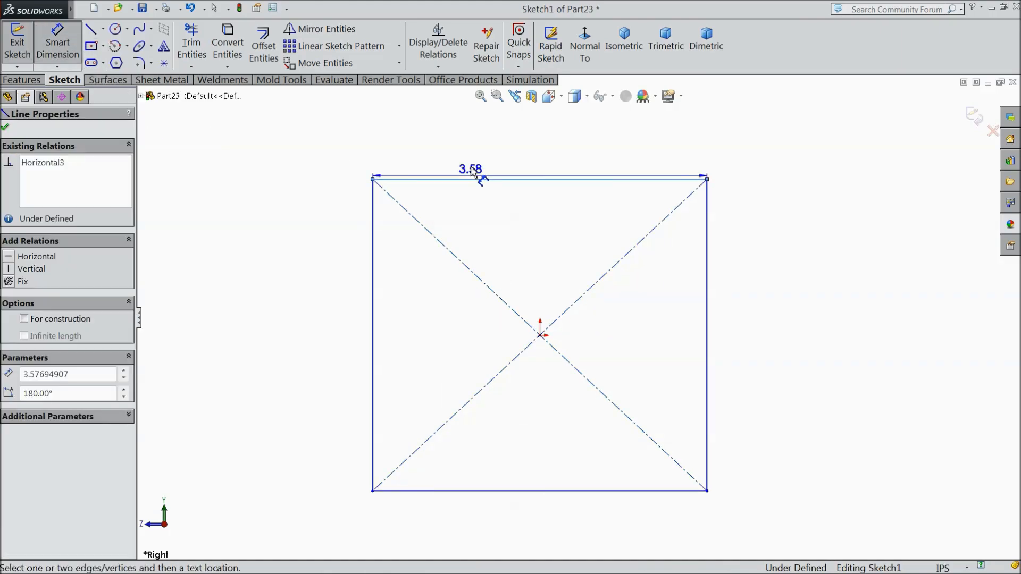
{"action": "left_click", "coordinate": [477, 159]}
{"action": "type", "text": "1"}
{"action": "left_click", "coordinate": [414, 139]}
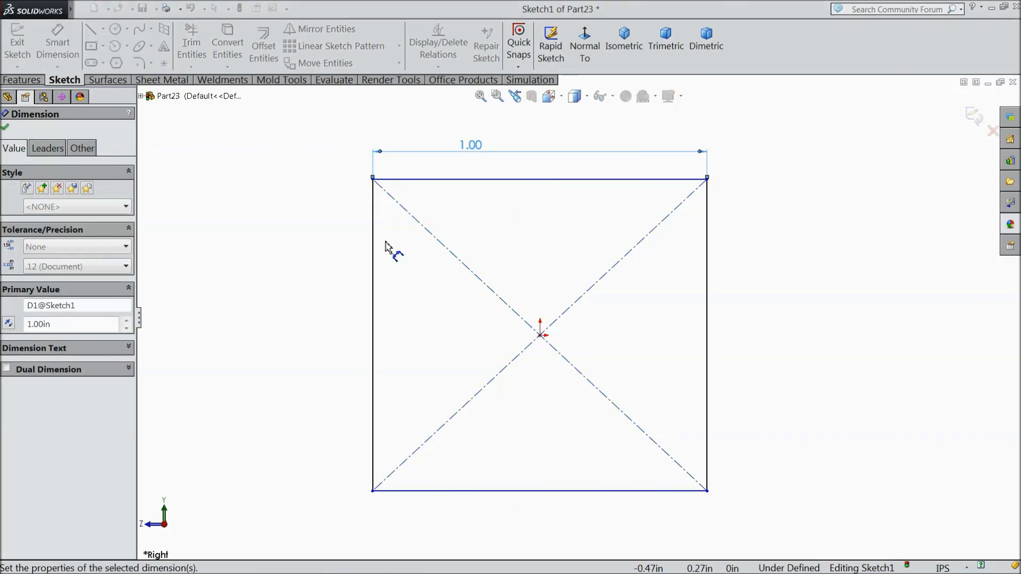
{"action": "left_click", "coordinate": [373, 276]}
{"action": "left_click", "coordinate": [314, 293]}
{"action": "type", "text": "1"}
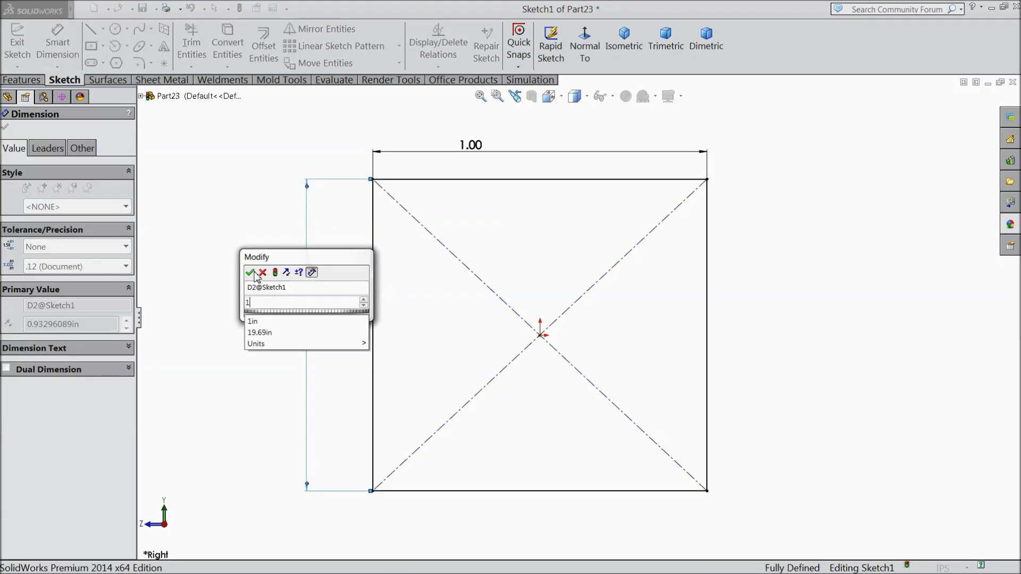
{"action": "left_click", "coordinate": [249, 272]}
{"action": "left_click", "coordinate": [5, 126]}
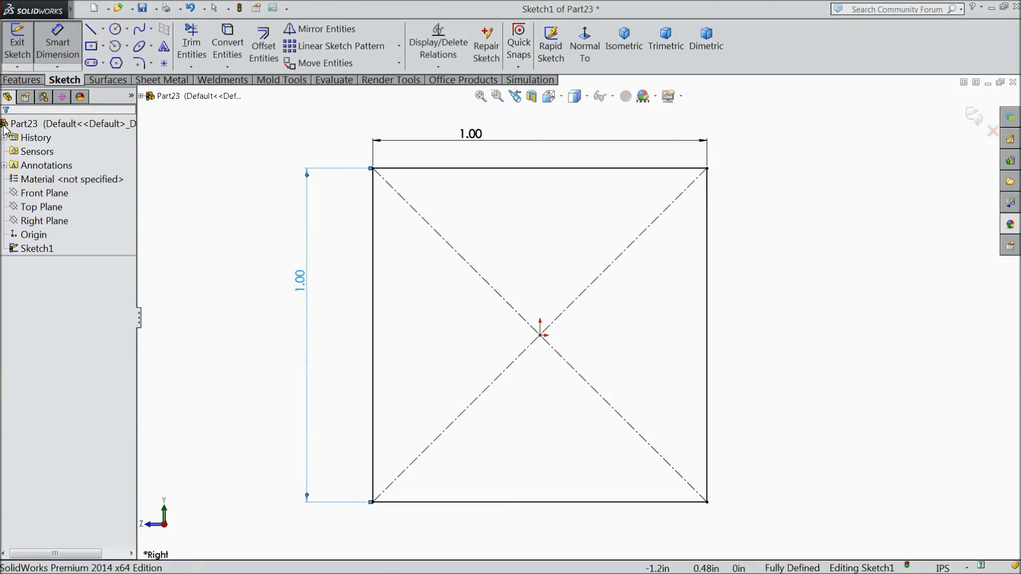
Extrude the square sketch 10 in as a blind boss to form a long bar.
{"action": "left_click", "coordinate": [21, 80]}
{"action": "left_click", "coordinate": [24, 45]}
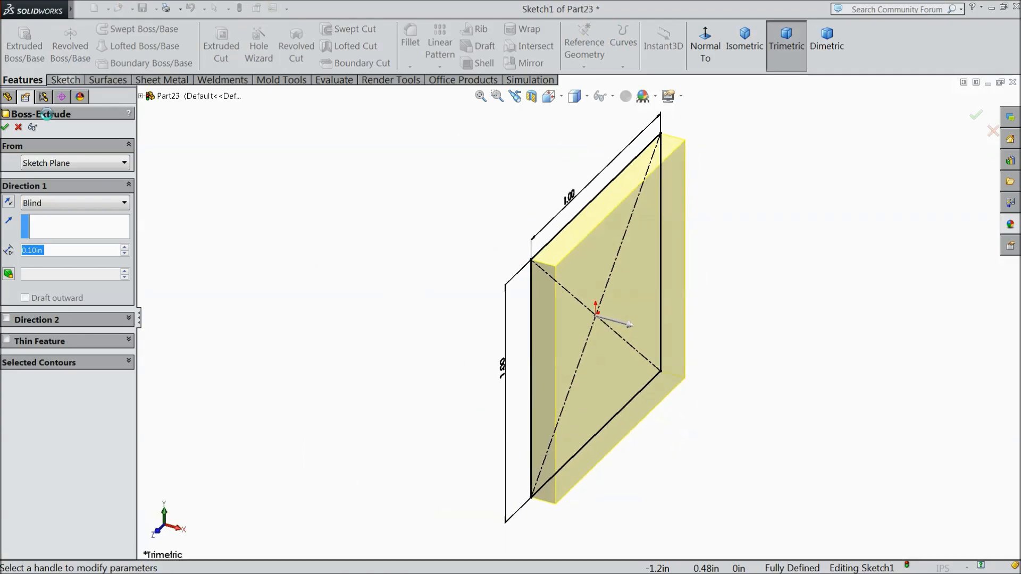
{"action": "type", "text": "10"}
{"action": "key", "text": "Return"}
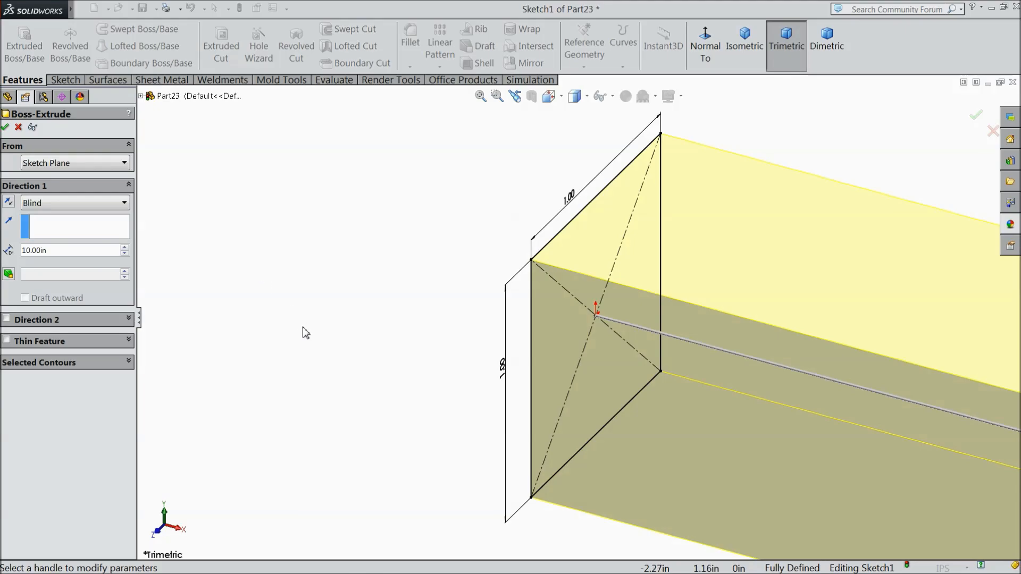
{"action": "scroll", "coordinate": [302, 327], "scroll_direction": "up", "scroll_amount": 13}
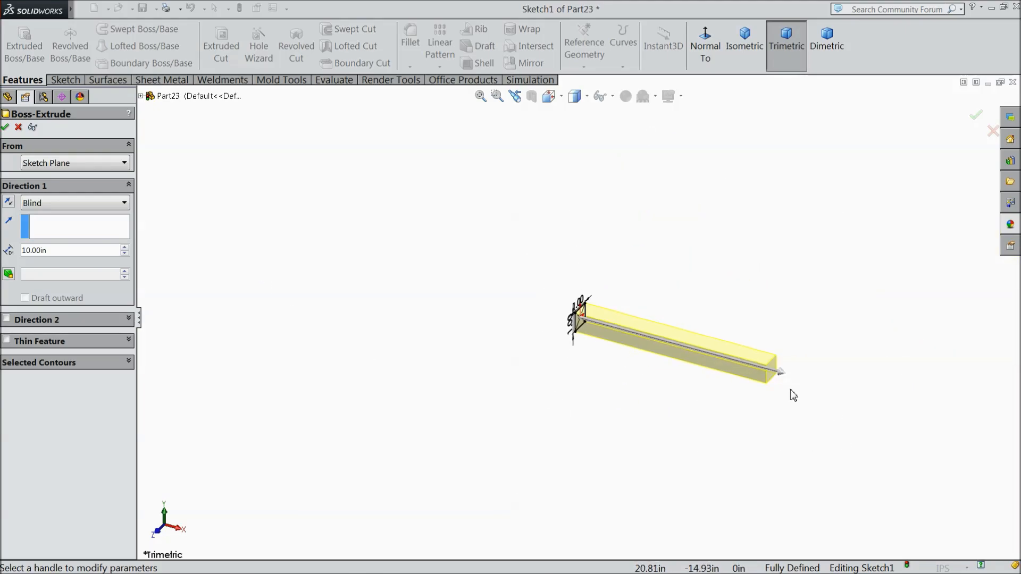
{"action": "scroll", "coordinate": [629, 305], "scroll_direction": "down", "scroll_amount": 10}
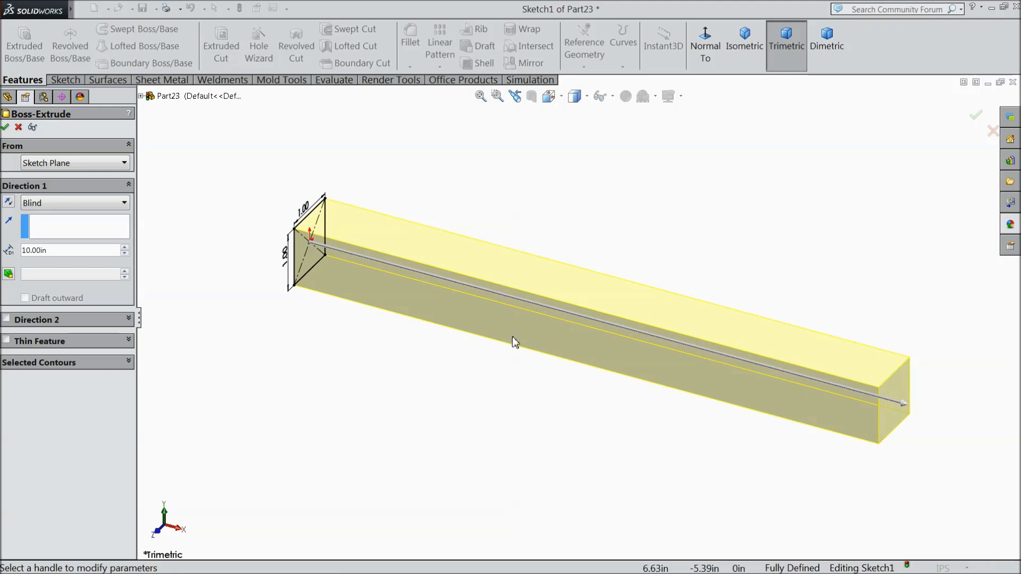
{"action": "middle_click_drag", "start_coordinate": [514, 342], "coordinate": [498, 398]}
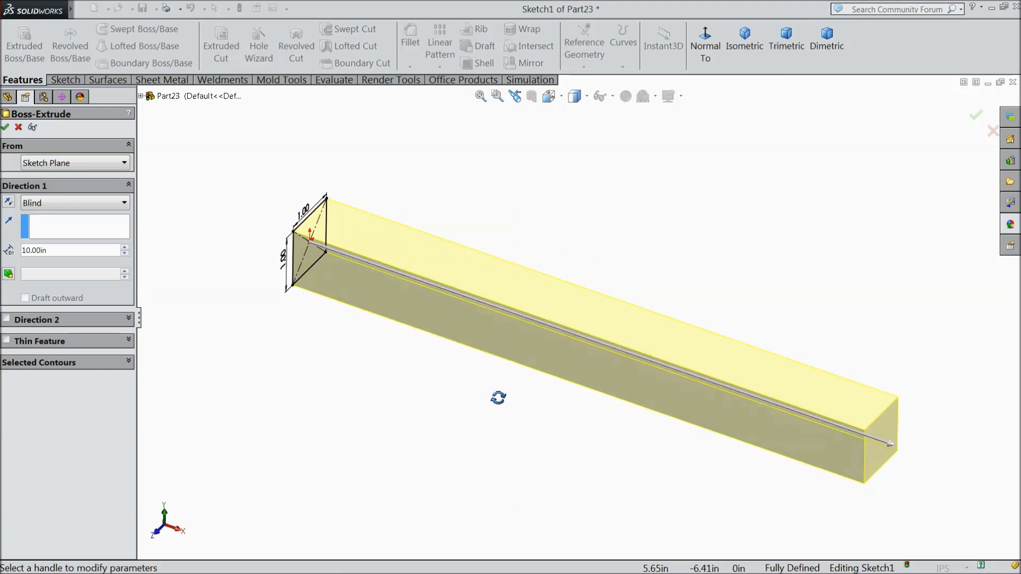
{"action": "left_click", "coordinate": [5, 127]}
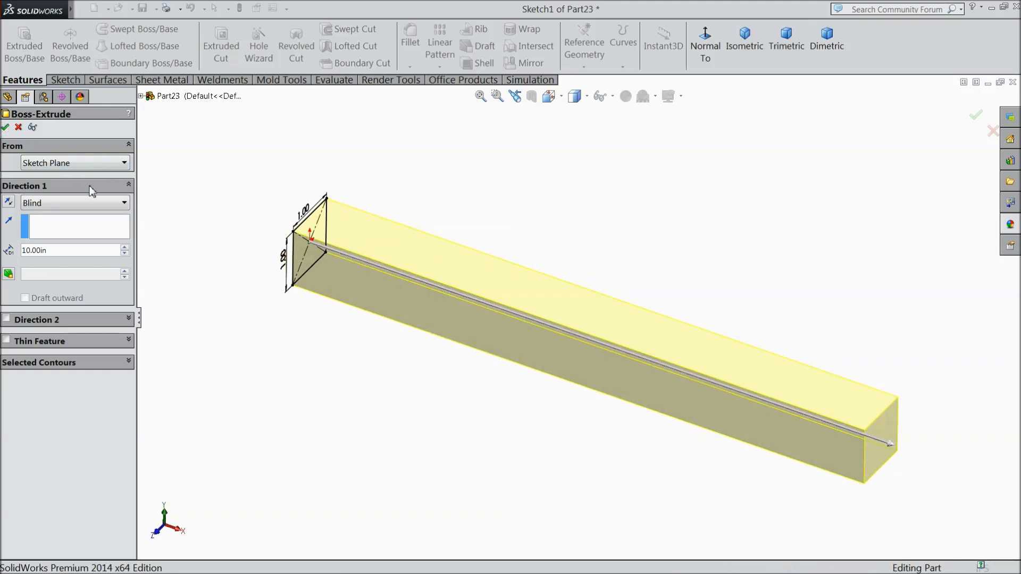
Chamfer the edges of the bar's four long faces with a 0.03 in distance at 45 degrees.
{"action": "left_click", "coordinate": [409, 67]}
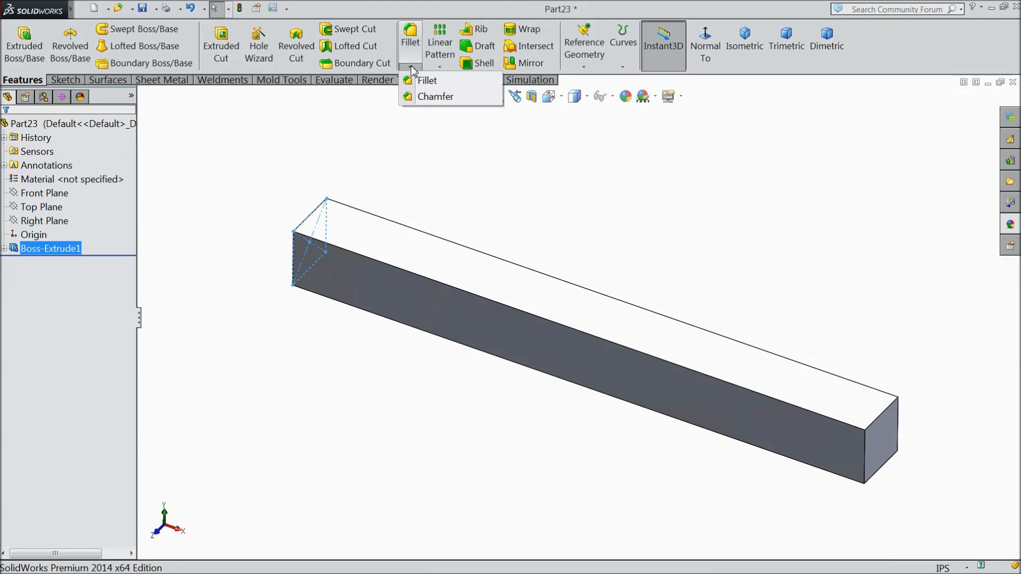
{"action": "left_click", "coordinate": [428, 95]}
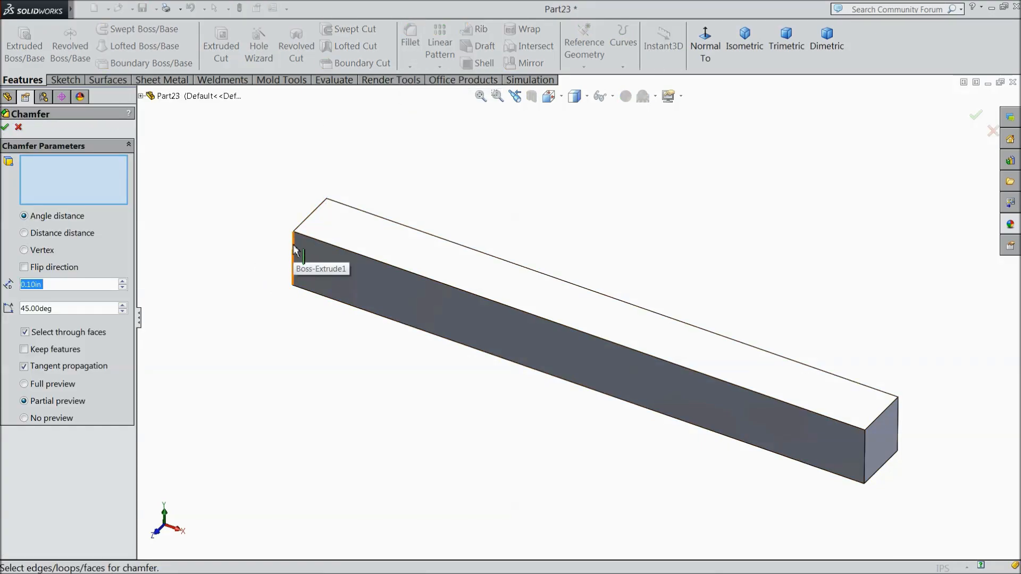
{"action": "type", "text": "0.03"}
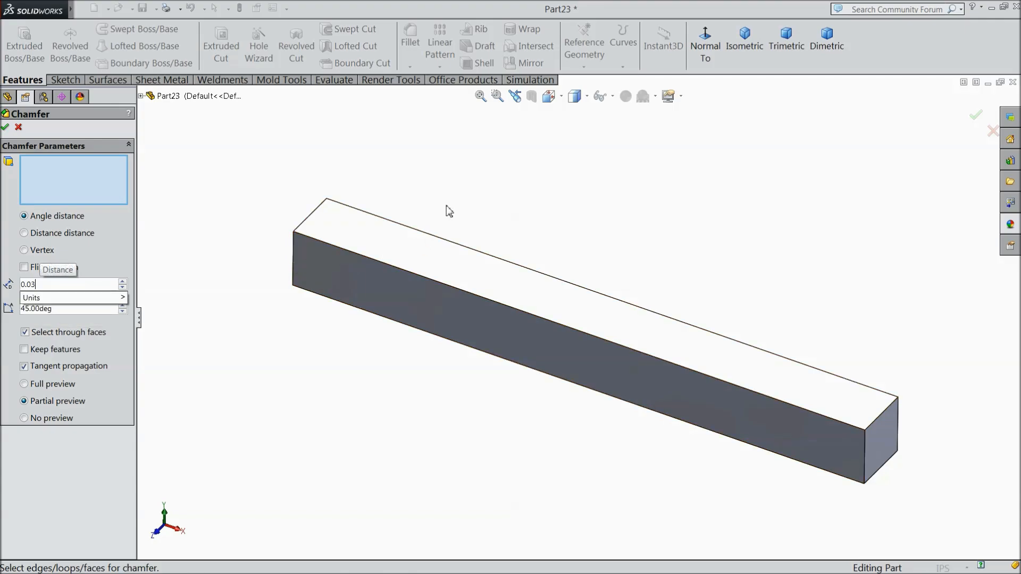
{"action": "key", "text": "Return"}
{"action": "left_click", "coordinate": [455, 264]}
{"action": "left_click", "coordinate": [463, 326]}
{"action": "middle_click_drag", "start_coordinate": [462, 326], "coordinate": [464, 273]}
{"action": "left_click", "coordinate": [479, 359]}
{"action": "middle_click_drag", "start_coordinate": [495, 358], "coordinate": [475, 129]}
{"action": "left_click", "coordinate": [493, 391]}
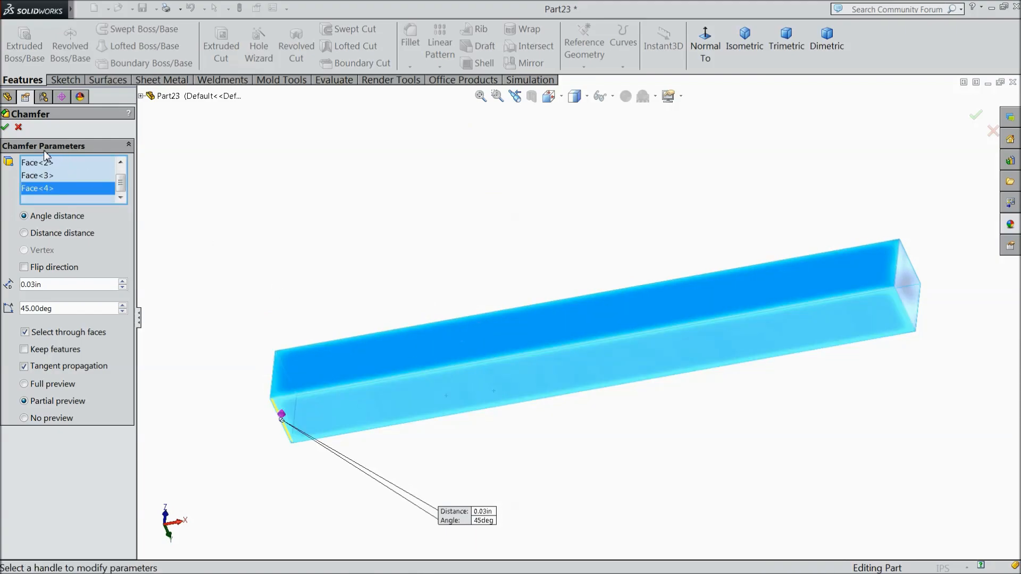
{"action": "left_click", "coordinate": [6, 128]}
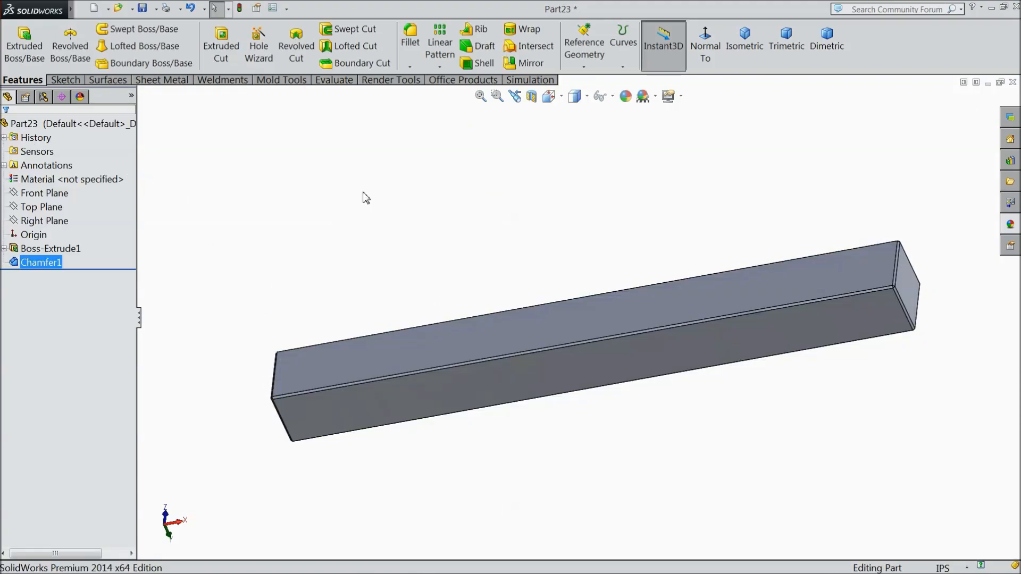
Open a sketch on the bar's long front face and view it face-on.
{"action": "middle_click_drag", "start_coordinate": [365, 196], "coordinate": [357, 358]}
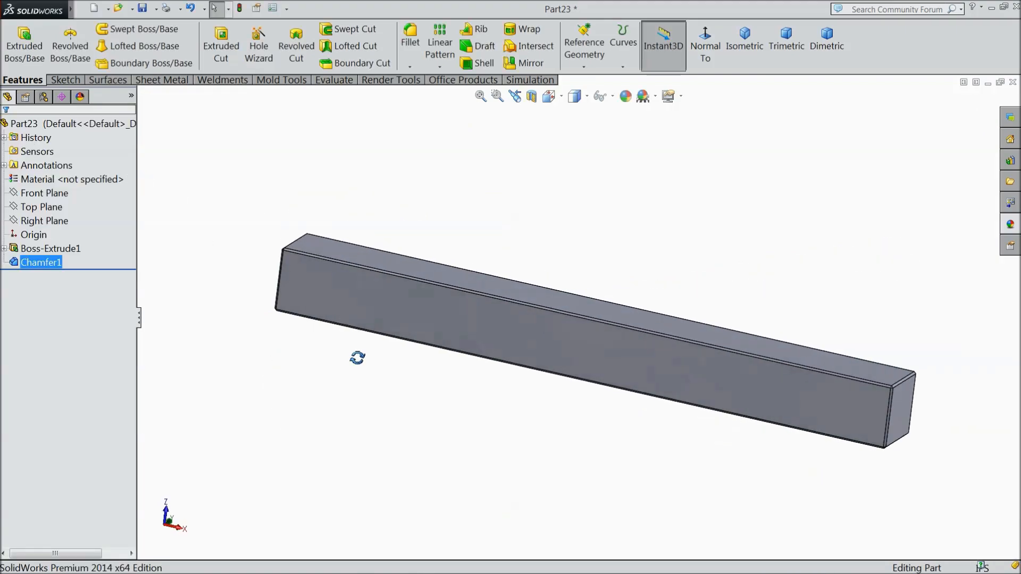
{"action": "left_click", "coordinate": [745, 49]}
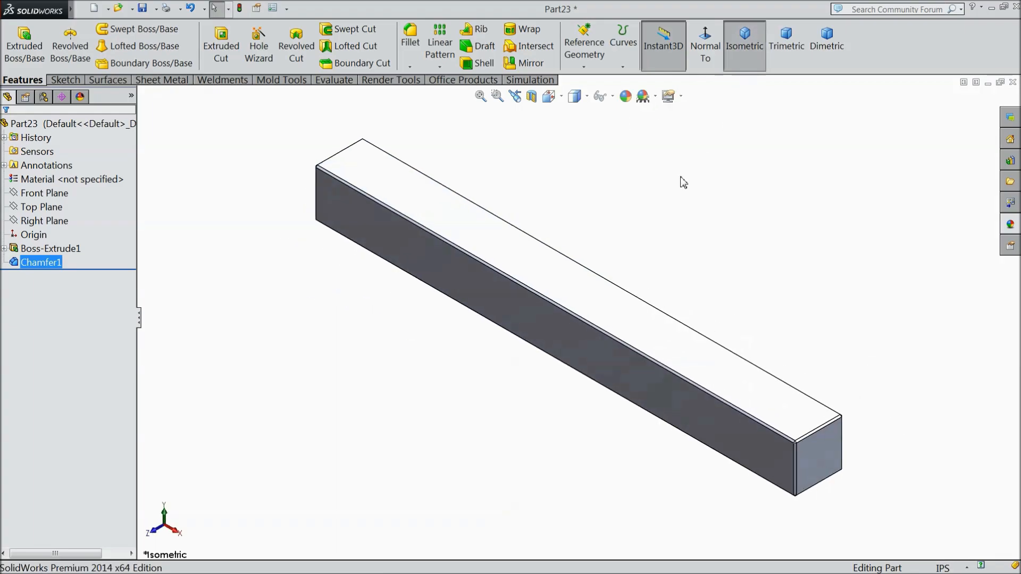
{"action": "left_click", "coordinate": [644, 375]}
{"action": "left_click", "coordinate": [688, 345]}
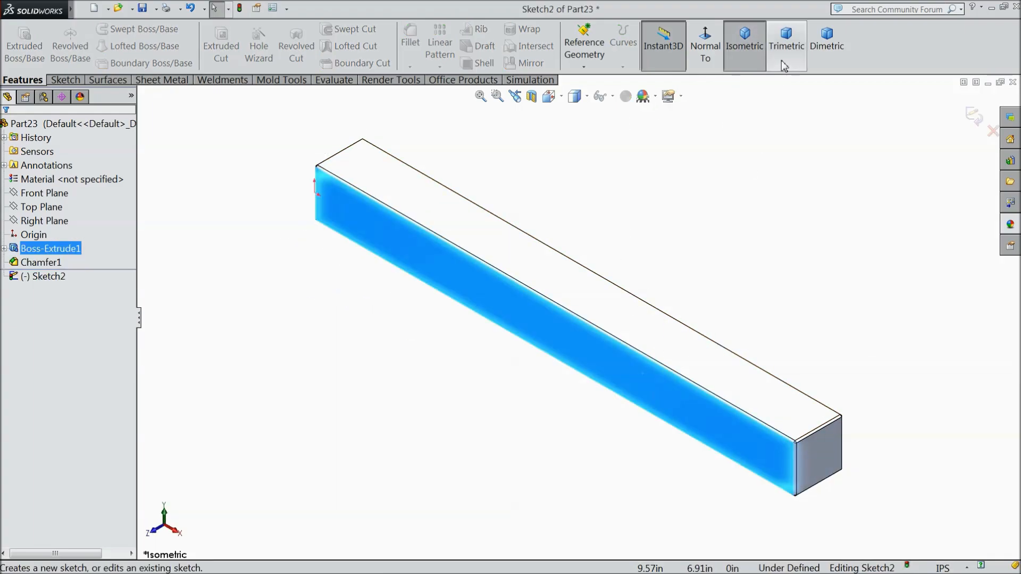
{"action": "left_click", "coordinate": [785, 44]}
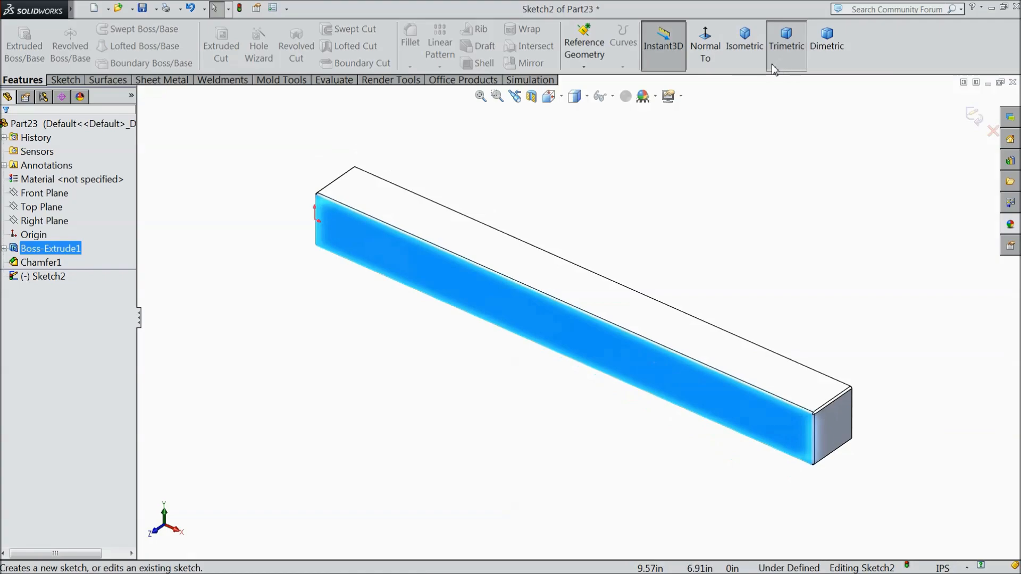
{"action": "left_click", "coordinate": [705, 48]}
{"action": "scroll", "coordinate": [754, 326], "scroll_direction": "down", "scroll_amount": 3}
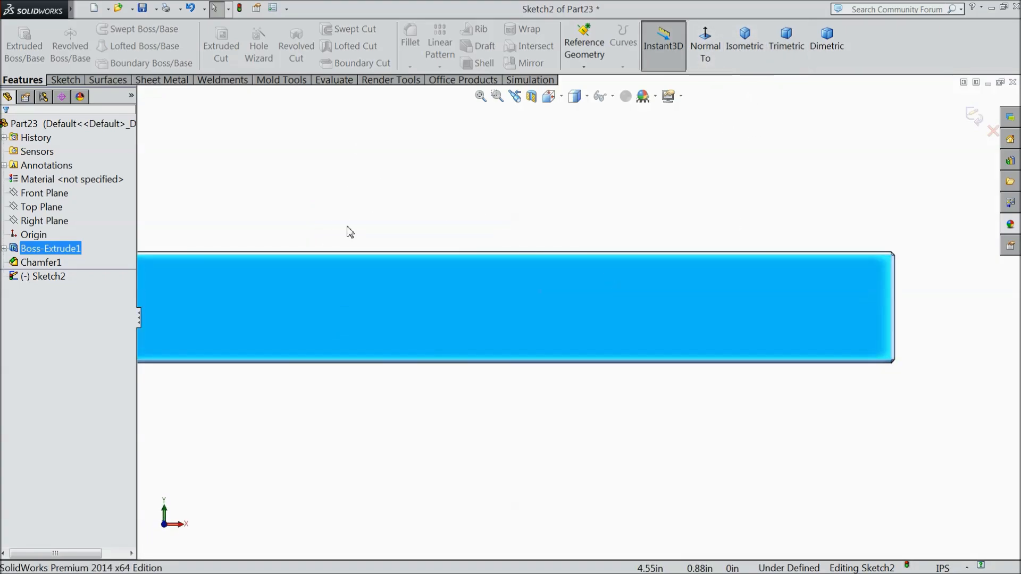
Sketch a closed trapezoid tapering down from the bar's upper edge, about 0.33 in wide at the top and 0.27 in deep.
{"action": "left_click", "coordinate": [65, 80]}
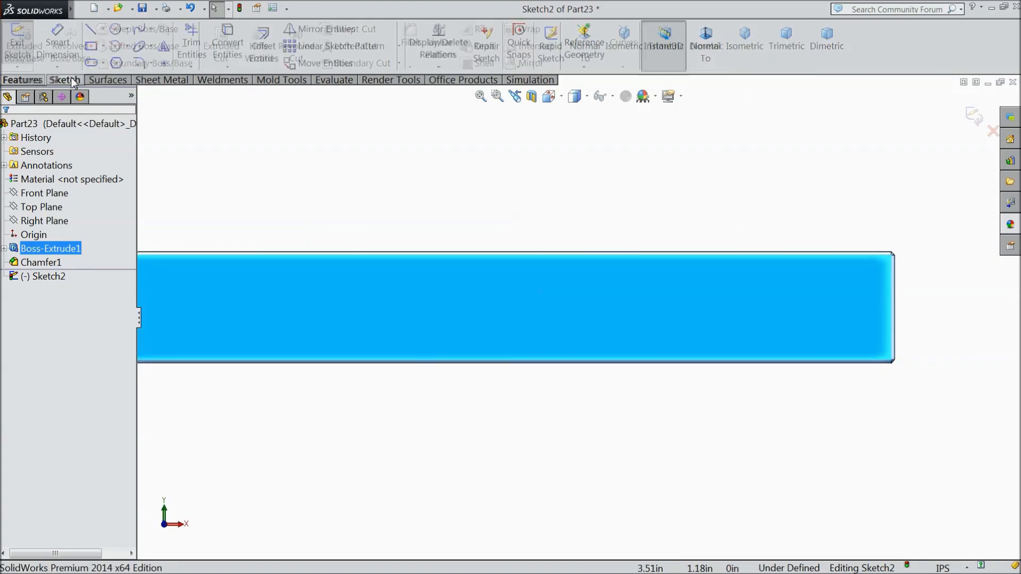
{"action": "left_click", "coordinate": [91, 32]}
{"action": "scroll", "coordinate": [669, 293], "scroll_direction": "down", "scroll_amount": 3}
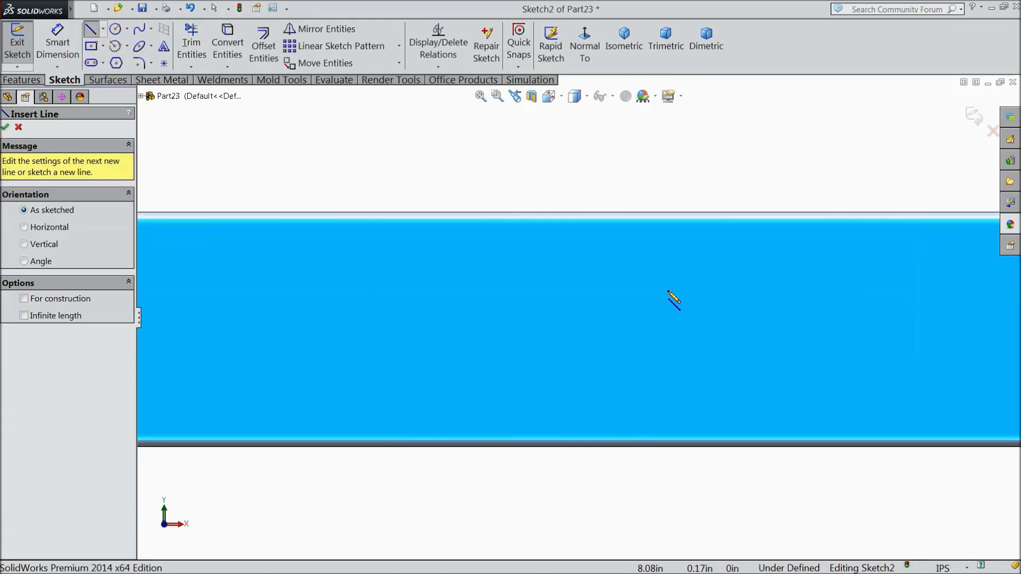
{"action": "left_click", "coordinate": [635, 212]}
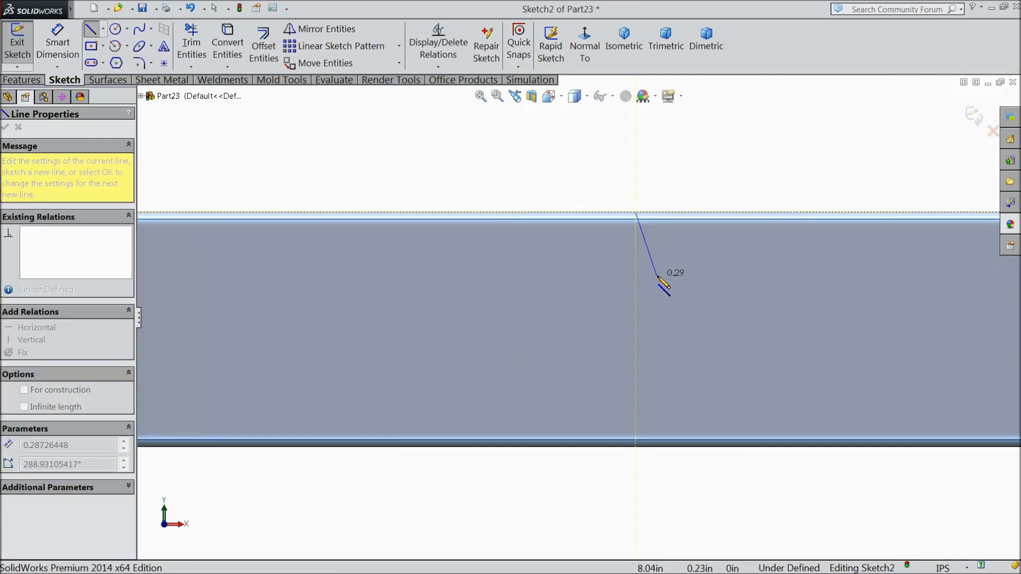
{"action": "left_click", "coordinate": [658, 275]}
{"action": "left_click", "coordinate": [685, 276]}
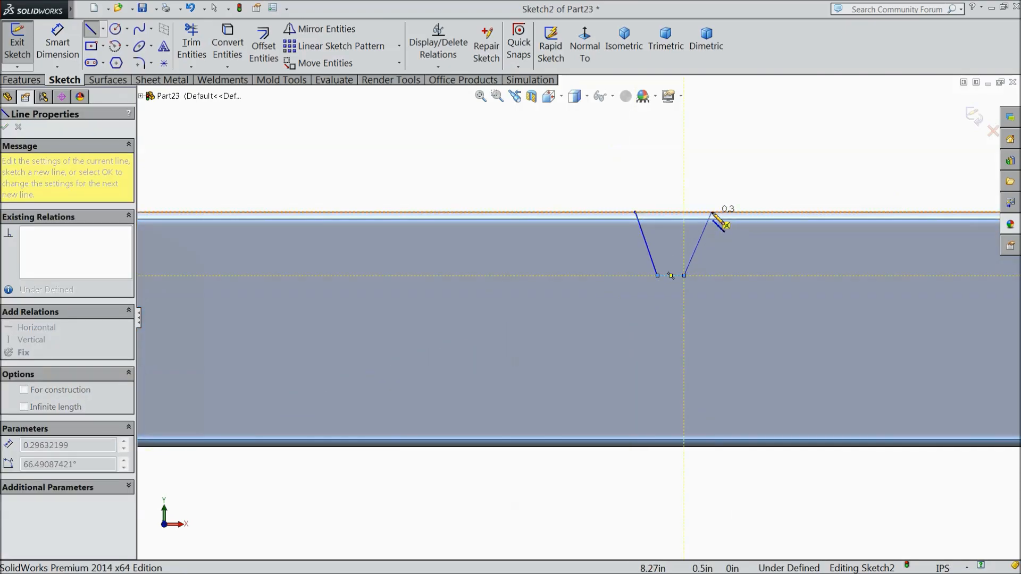
{"action": "left_click", "coordinate": [712, 212]}
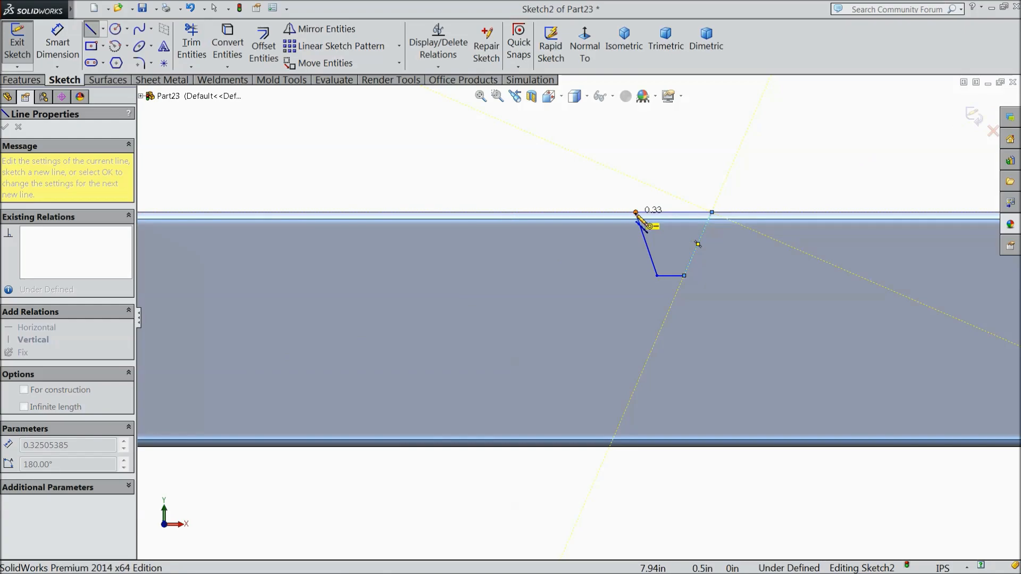
{"action": "left_click", "coordinate": [635, 213]}
{"action": "right_click", "coordinate": [635, 184]}
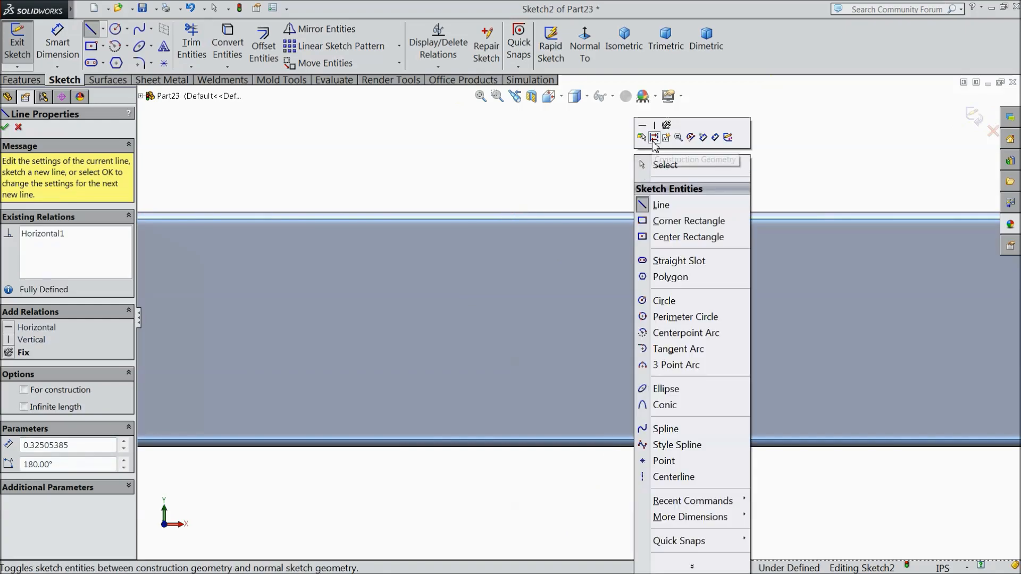
{"action": "left_click", "coordinate": [665, 170]}
Draw a vertical centerline up from the midpoint of the trapezoid's base and make the two slanted sides symmetric about it.
{"action": "scroll", "coordinate": [736, 229], "scroll_direction": "down", "scroll_amount": 3}
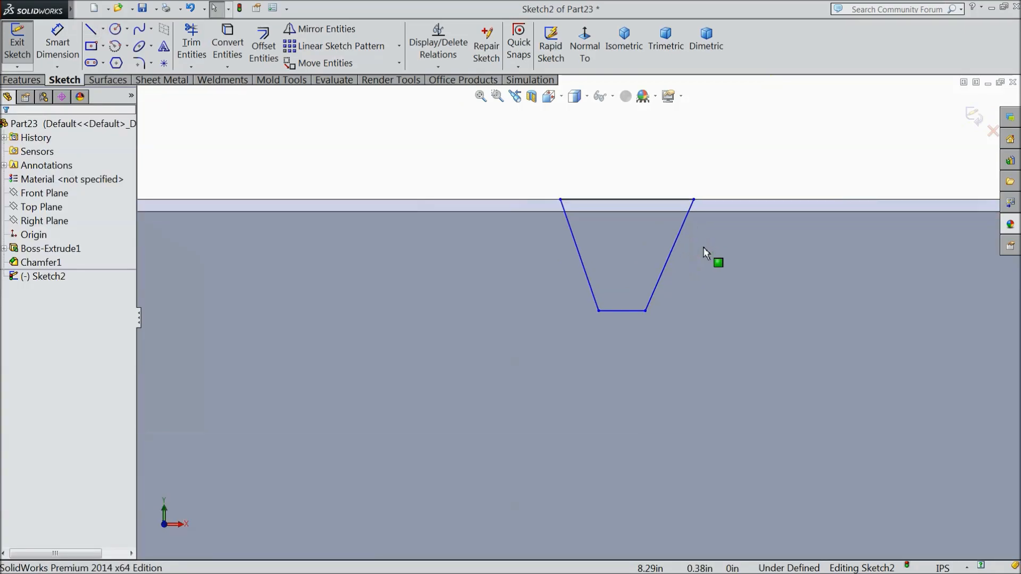
{"action": "left_click", "coordinate": [102, 29]}
{"action": "left_click", "coordinate": [120, 60]}
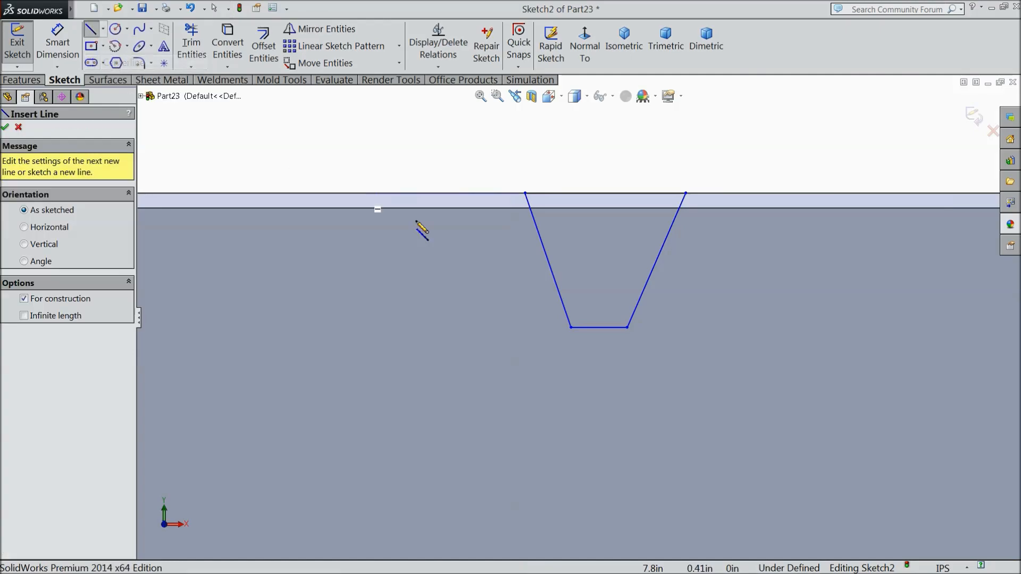
{"action": "left_click", "coordinate": [599, 328]}
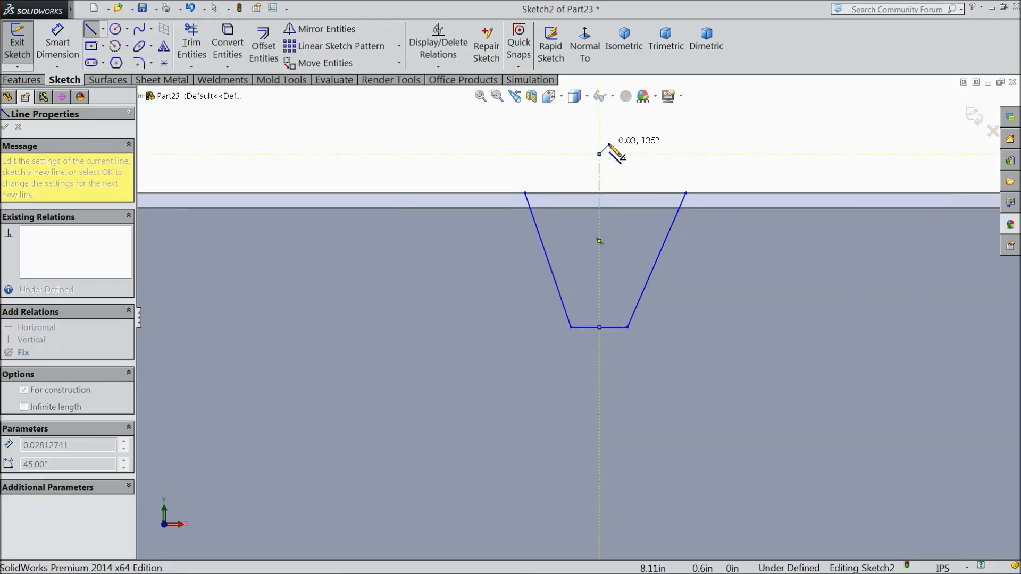
{"action": "left_click", "coordinate": [610, 144]}
{"action": "right_click", "coordinate": [610, 145]}
{"action": "left_click", "coordinate": [633, 113]}
{"action": "left_click_drag", "start_coordinate": [681, 246], "coordinate": [488, 274]}
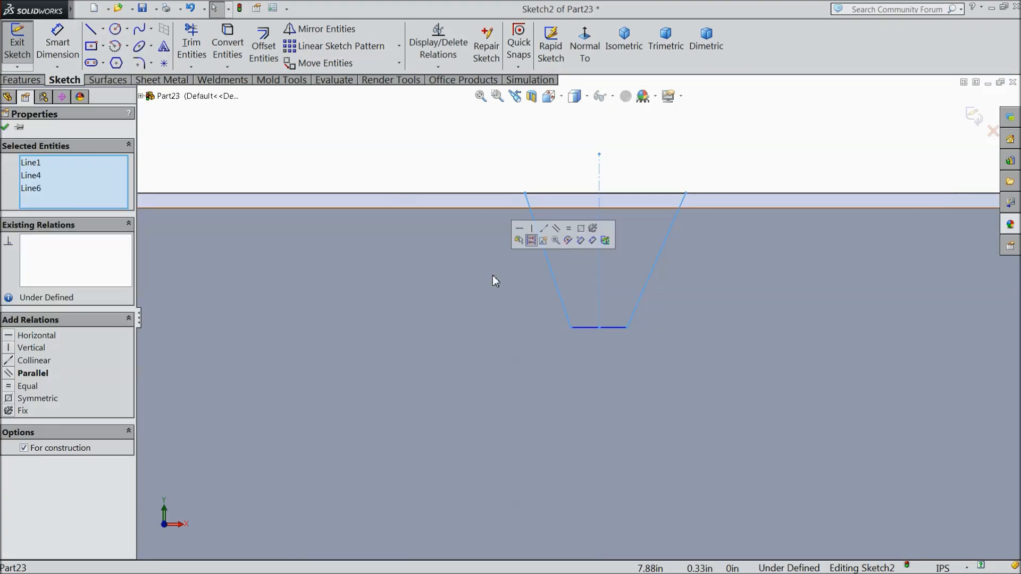
{"action": "left_click", "coordinate": [33, 399]}
{"action": "left_click", "coordinate": [5, 127]}
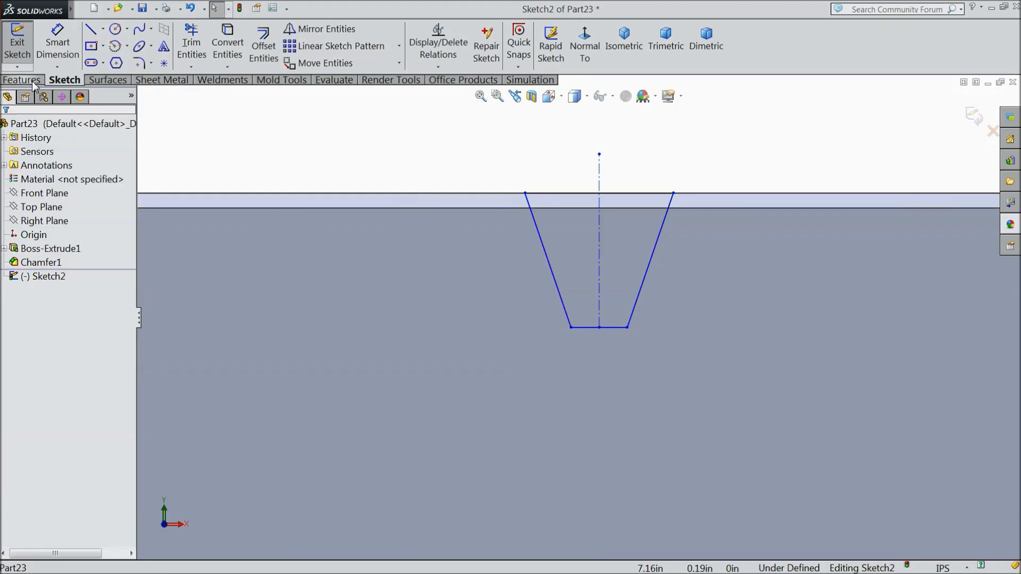
Dimension the trapezoid's depth from its upper edge to its base and set it to 0.1416 in.
{"action": "left_click", "coordinate": [58, 42]}
{"action": "scroll", "coordinate": [569, 314], "scroll_direction": "up", "scroll_amount": 2}
{"action": "scroll", "coordinate": [633, 319], "scroll_direction": "down", "scroll_amount": 2}
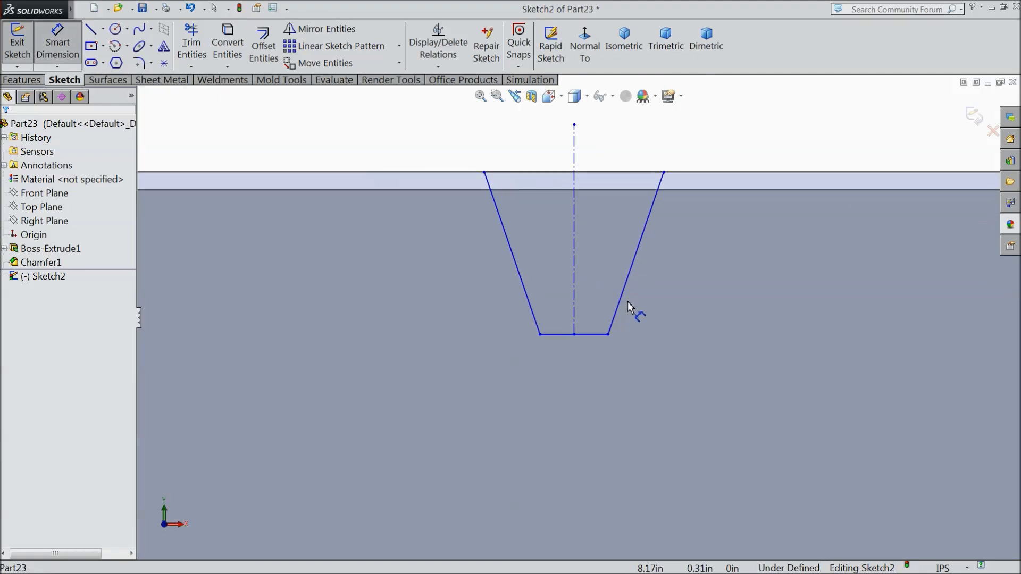
{"action": "left_click", "coordinate": [617, 175]}
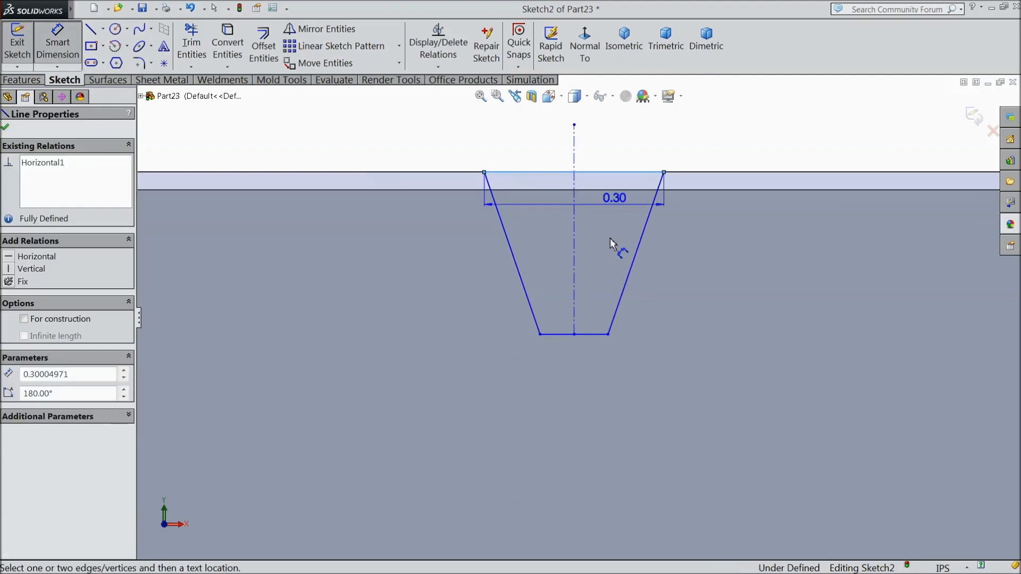
{"action": "left_click", "coordinate": [591, 334]}
{"action": "left_click", "coordinate": [749, 275]}
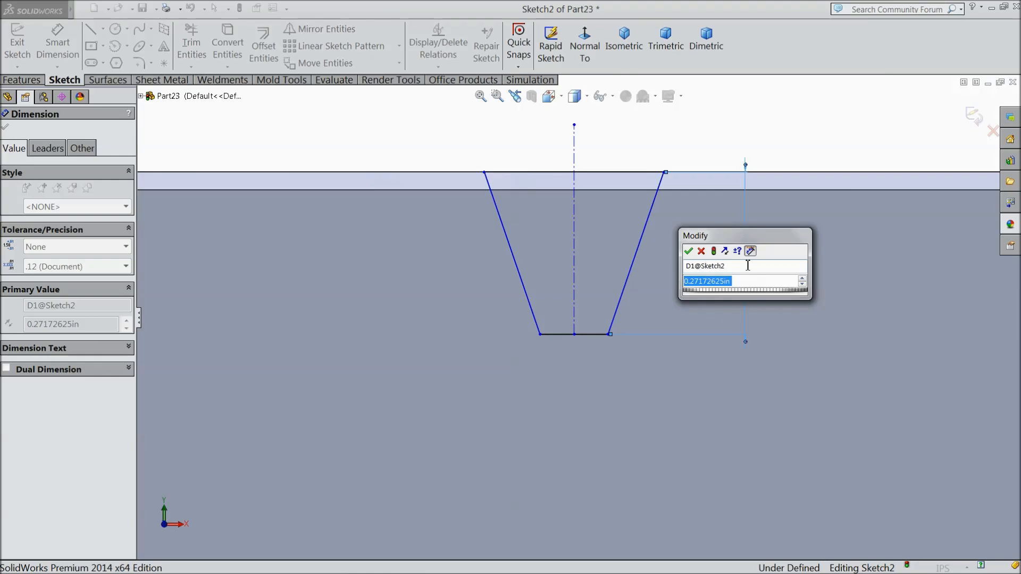
{"action": "type", "text": "0.1416"}
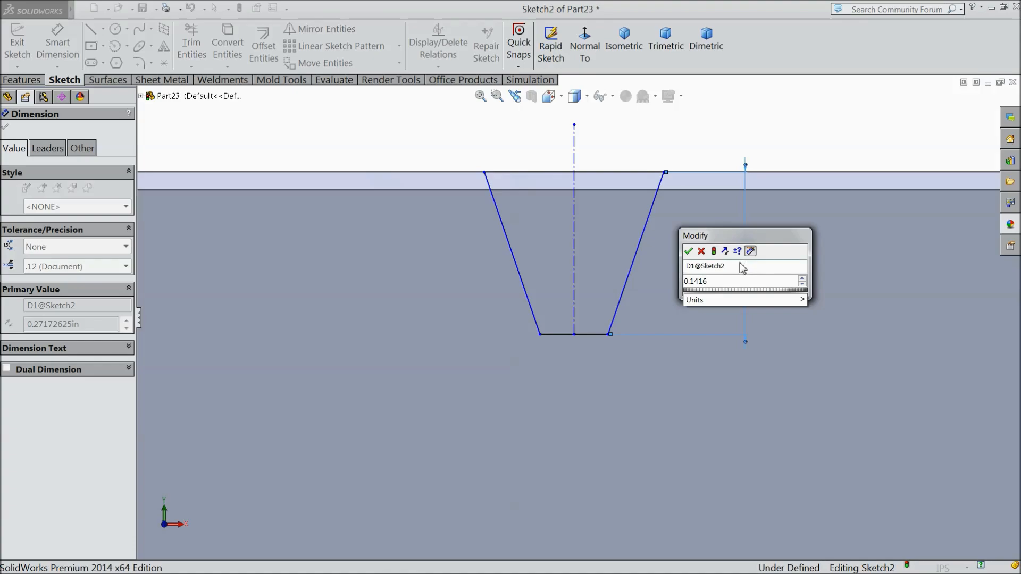
{"action": "left_click", "coordinate": [688, 250]}
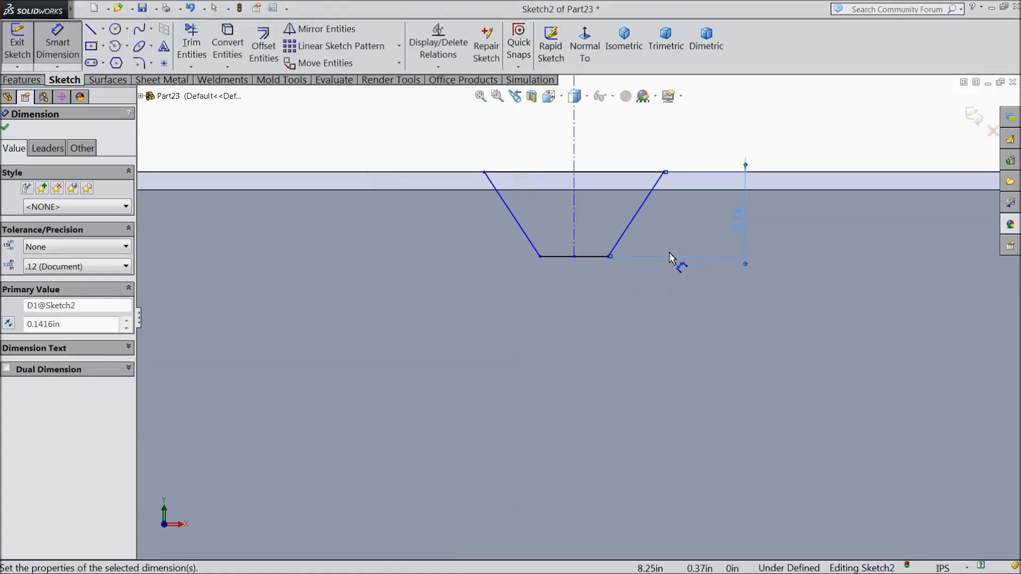
Dimension the angle between the vertical centerline and one slanted side of the trapezoid as 14.5 degrees.
{"action": "left_click", "coordinate": [574, 214]}
{"action": "left_click", "coordinate": [634, 223]}
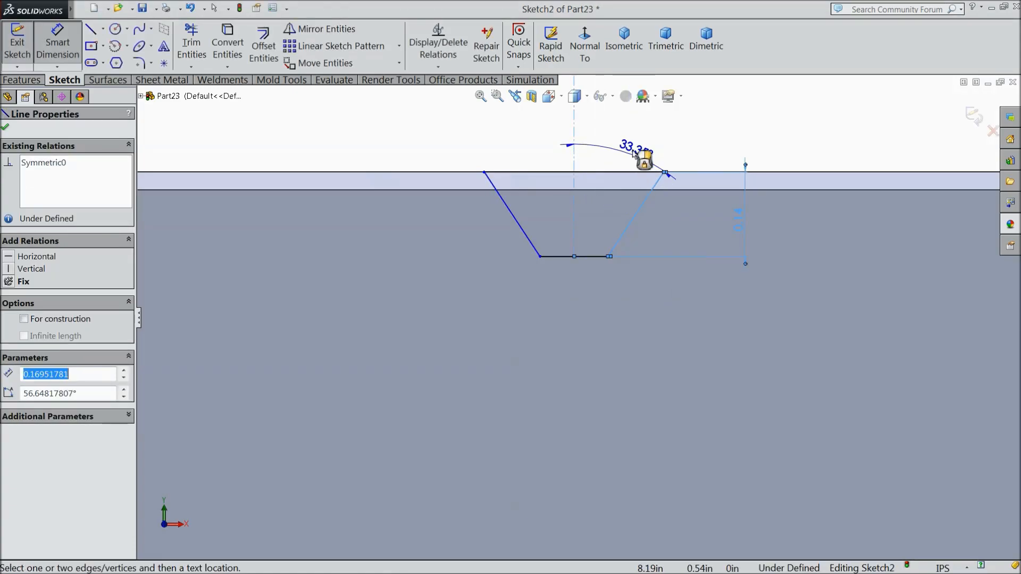
{"action": "left_click", "coordinate": [618, 134]}
{"action": "type", "text": "14."}
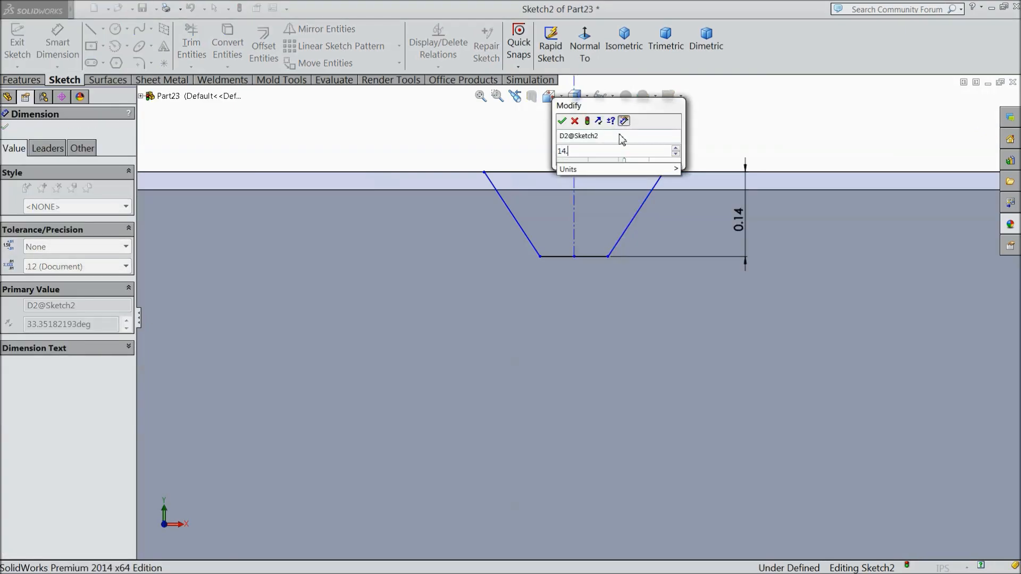
{"action": "type", "text": "5"}
{"action": "left_click", "coordinate": [562, 120]}
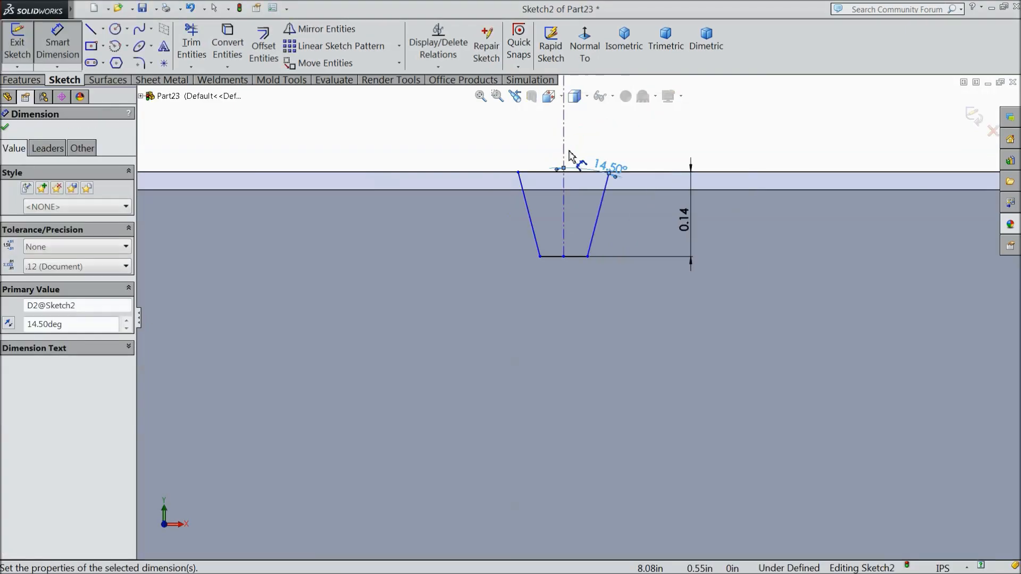
{"action": "scroll", "coordinate": [573, 206], "scroll_direction": "down", "scroll_amount": 3}
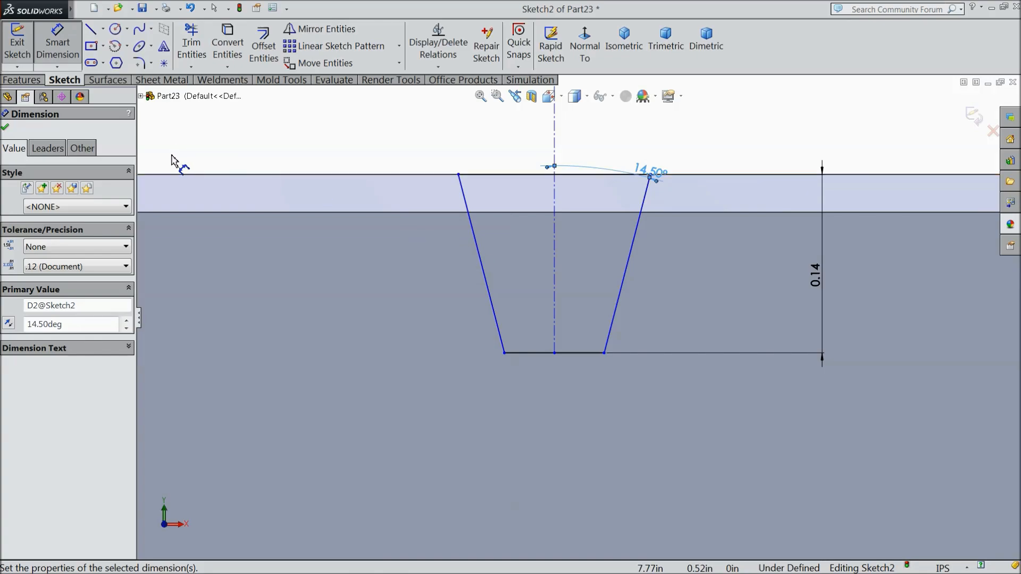
{"action": "left_click", "coordinate": [5, 128]}
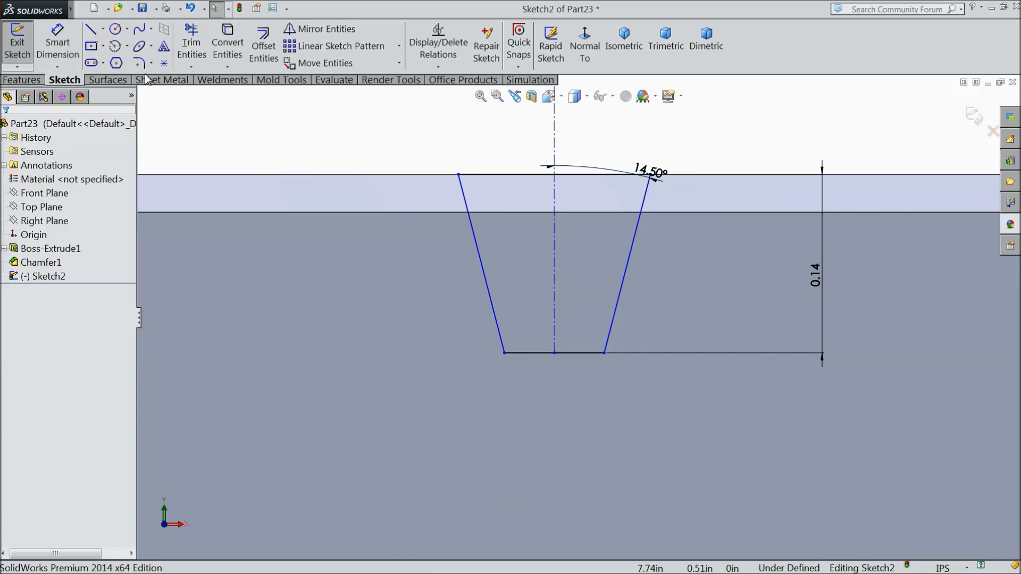
Round both bottom corners of the trapezoid with 0.02 in sketch fillets, accepting the geometry adjustment for each.
{"action": "left_click", "coordinate": [139, 63]}
{"action": "type", "text": "0.0"}
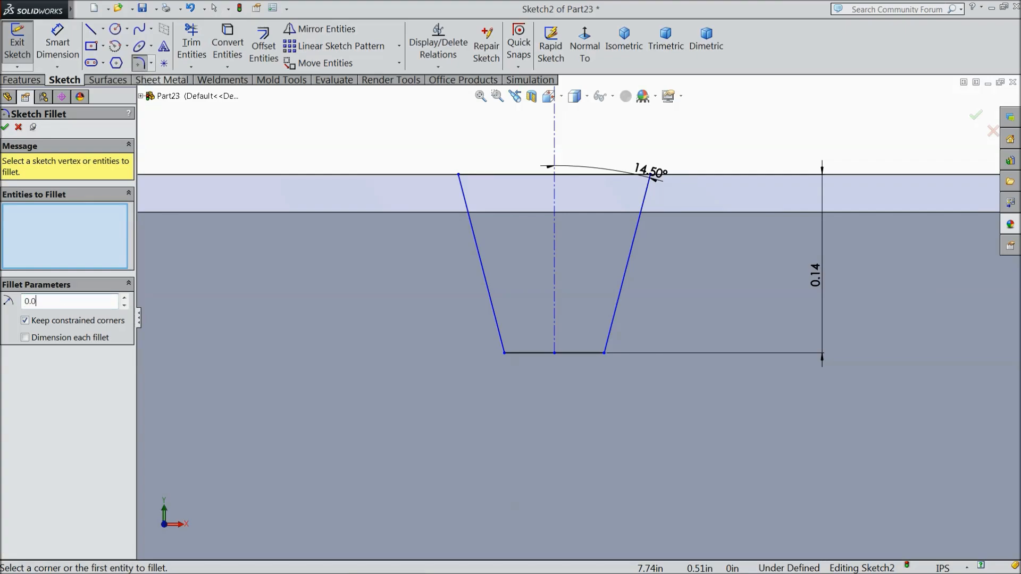
{"action": "type", "text": "2"}
{"action": "scroll", "coordinate": [514, 353], "scroll_direction": "down", "scroll_amount": 3}
{"action": "left_click", "coordinate": [511, 331]}
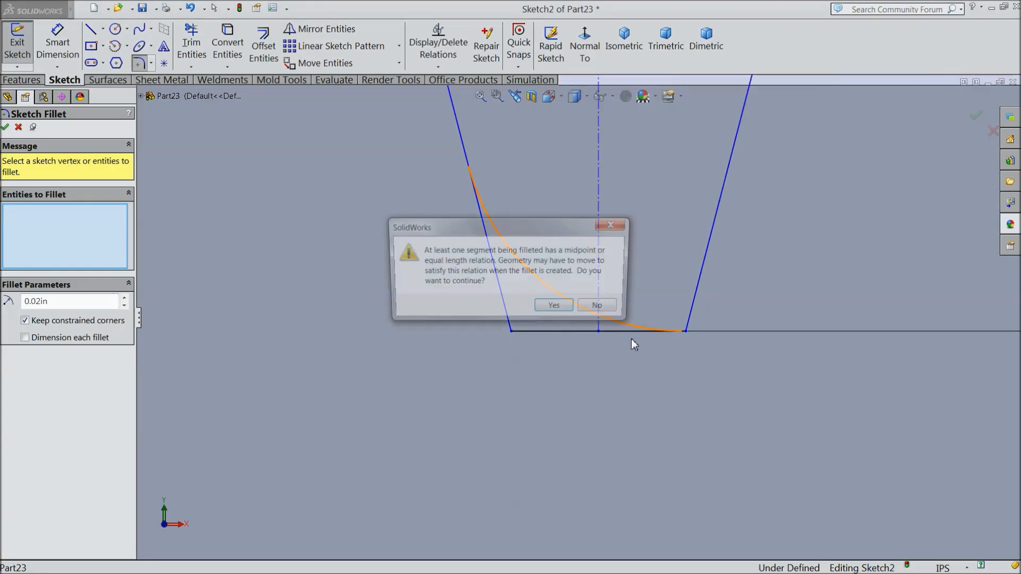
{"action": "left_click", "coordinate": [556, 308]}
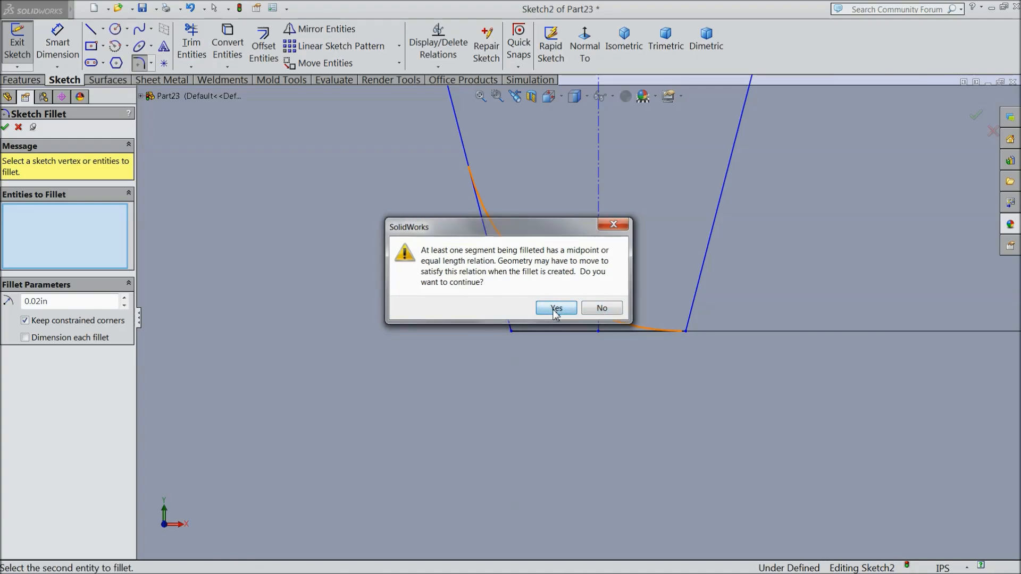
{"action": "left_click", "coordinate": [686, 331]}
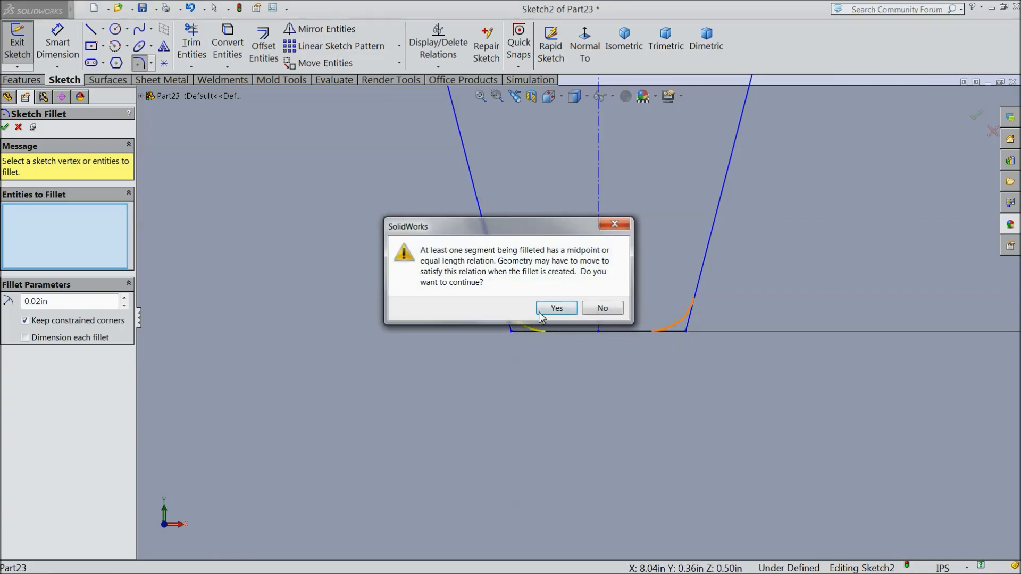
{"action": "left_click", "coordinate": [554, 308]}
{"action": "left_click", "coordinate": [4, 127]}
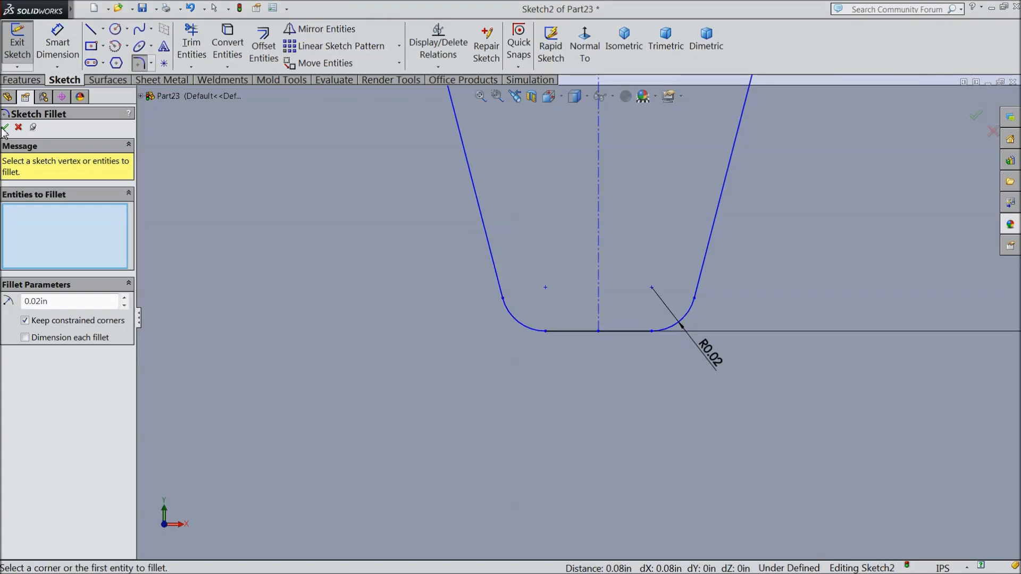
{"action": "scroll", "coordinate": [499, 303], "scroll_direction": "up", "scroll_amount": 2}
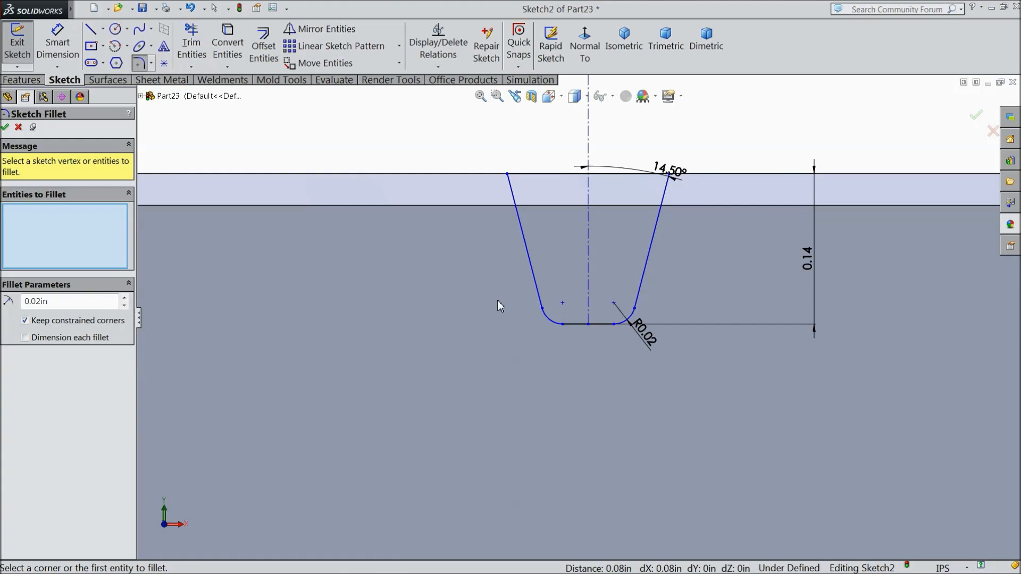
{"action": "scroll", "coordinate": [500, 306], "scroll_direction": "up", "scroll_amount": 1}
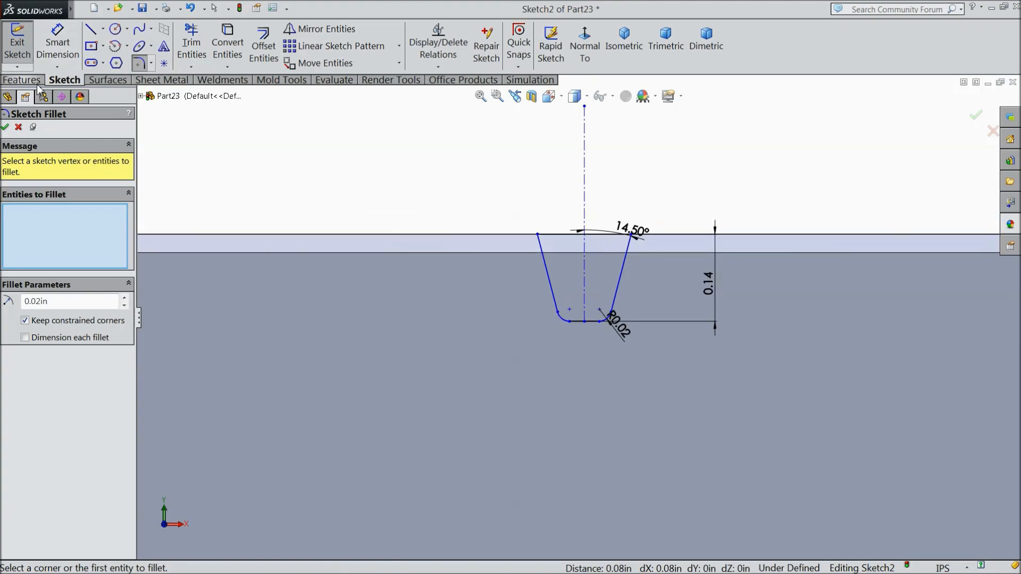
{"action": "left_click", "coordinate": [5, 128]}
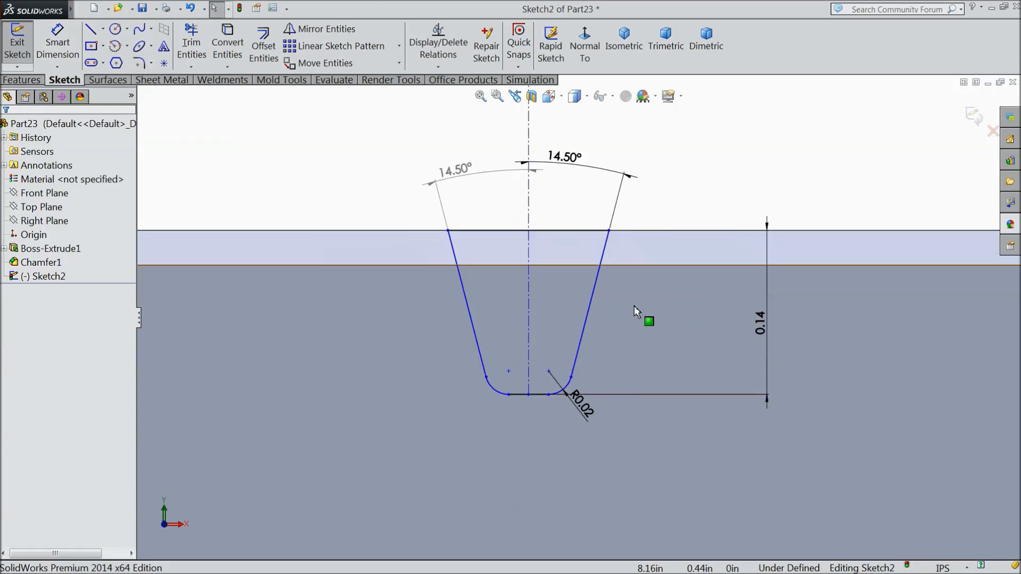
Draw a horizontal centerline about 0.10 in long between the two slanted sides, roughly halfway down the tooth gap.
{"action": "scroll", "coordinate": [593, 309], "scroll_direction": "down", "scroll_amount": 1}
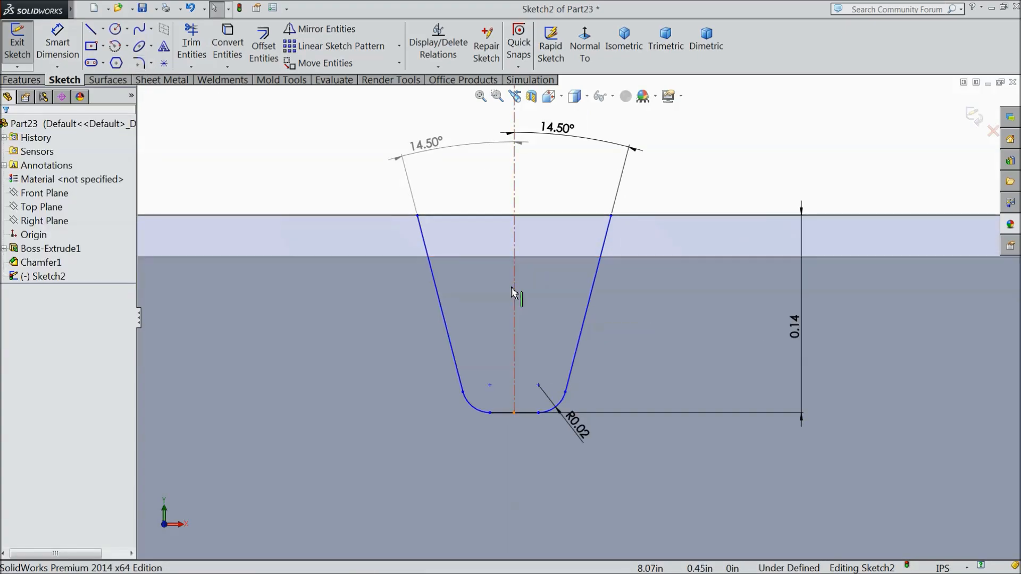
{"action": "scroll", "coordinate": [574, 315], "scroll_direction": "up", "scroll_amount": 1}
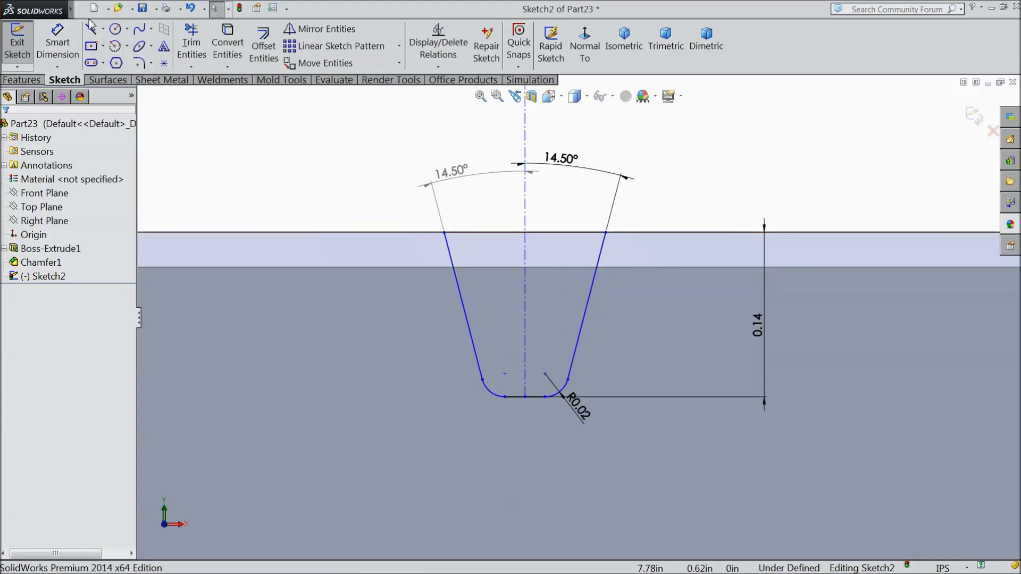
{"action": "left_click", "coordinate": [102, 29]}
{"action": "left_click", "coordinate": [122, 63]}
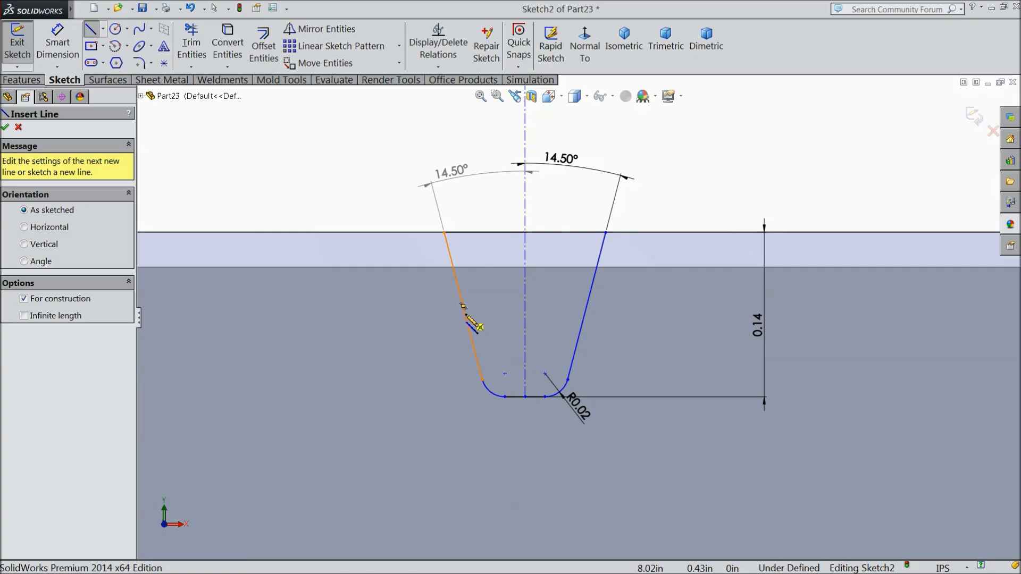
{"action": "left_click", "coordinate": [465, 309]}
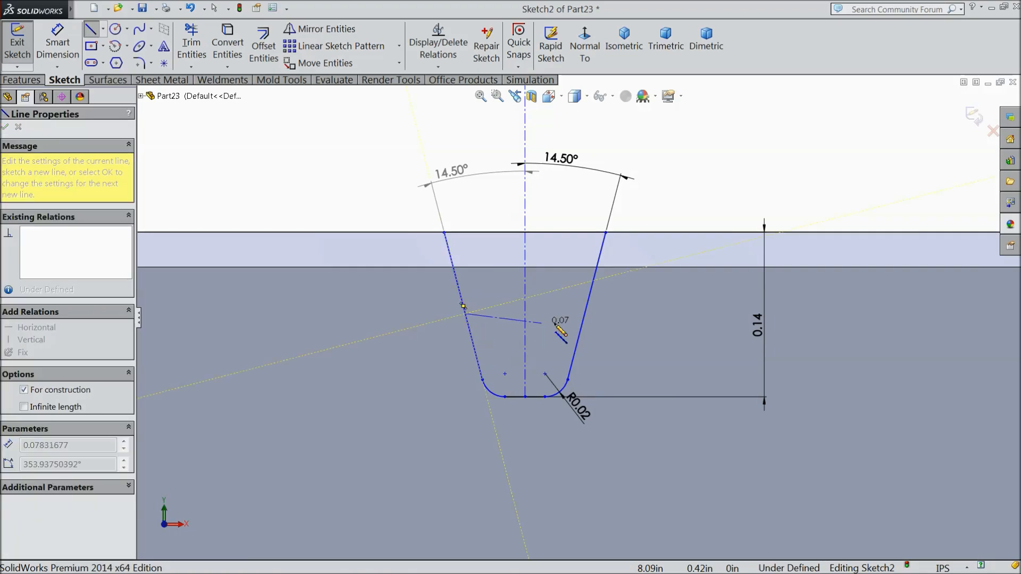
{"action": "left_click", "coordinate": [586, 307]}
{"action": "right_click", "coordinate": [610, 311]}
{"action": "left_click", "coordinate": [645, 103]}
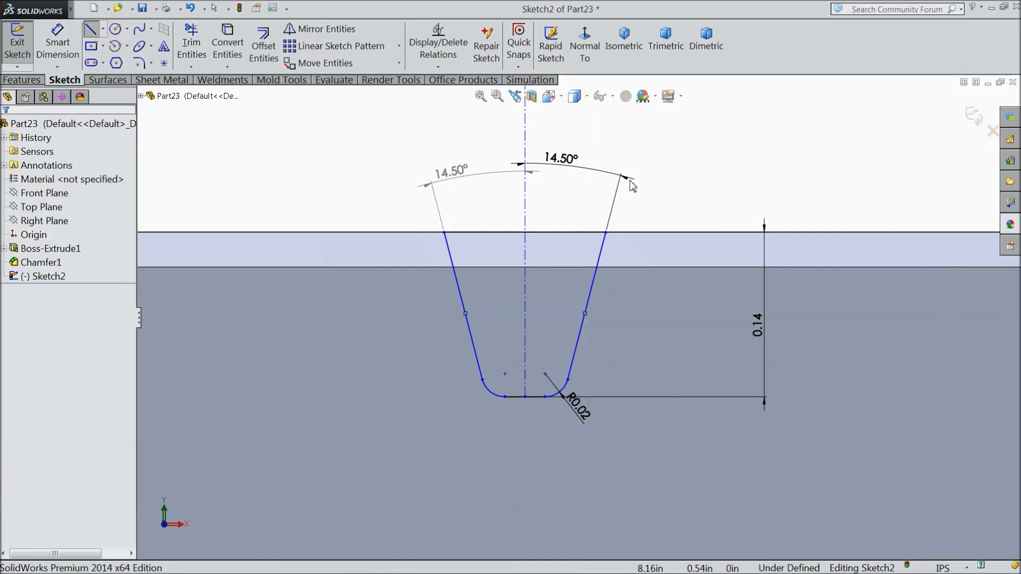
{"action": "left_click", "coordinate": [541, 314]}
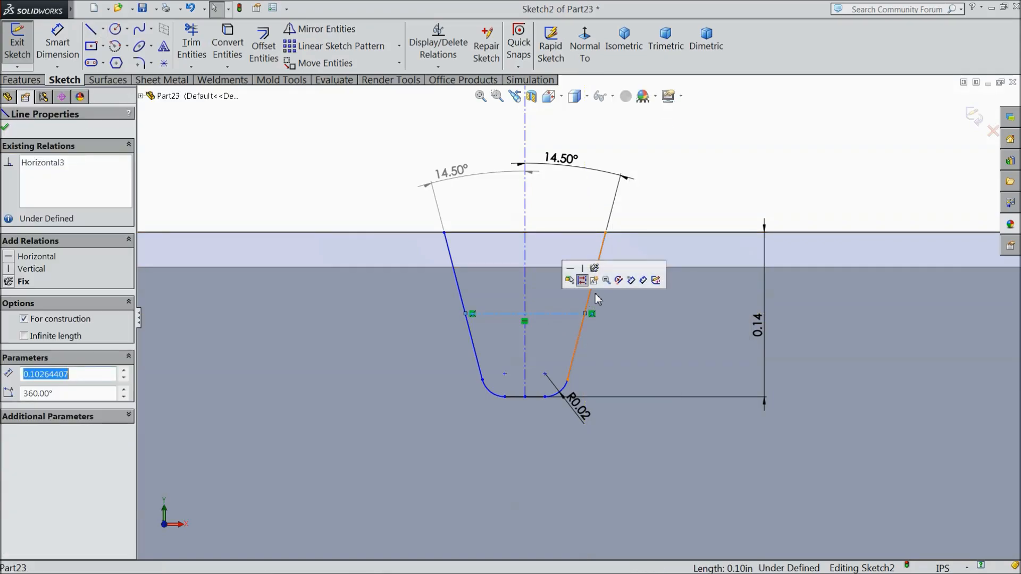
{"action": "left_click", "coordinate": [570, 268]}
Dimension the horizontal centerline's distance below the trapezoid's upper edge as 0.0708 in.
{"action": "left_click", "coordinate": [58, 42]}
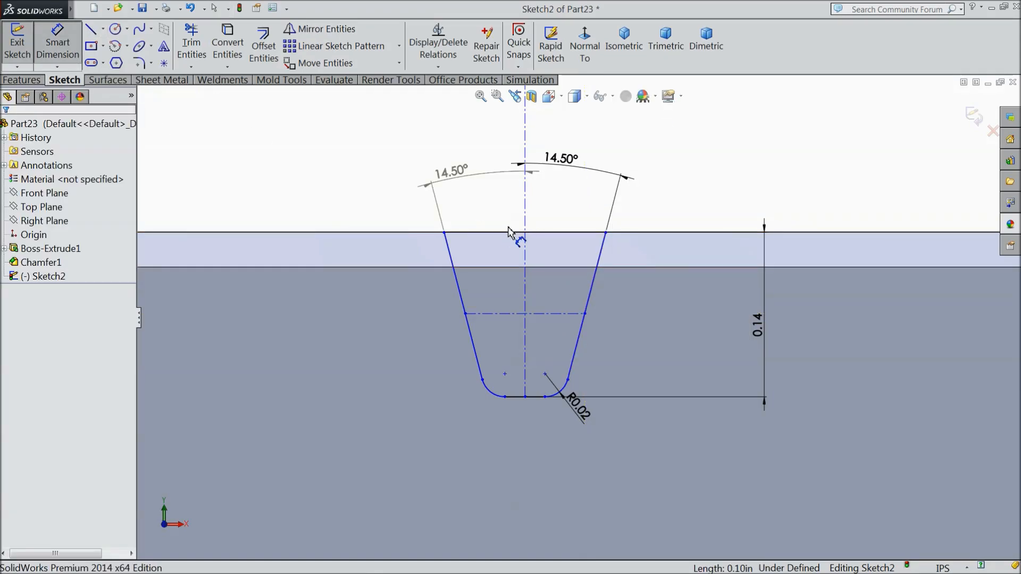
{"action": "left_click", "coordinate": [569, 233]}
{"action": "left_click", "coordinate": [559, 315]}
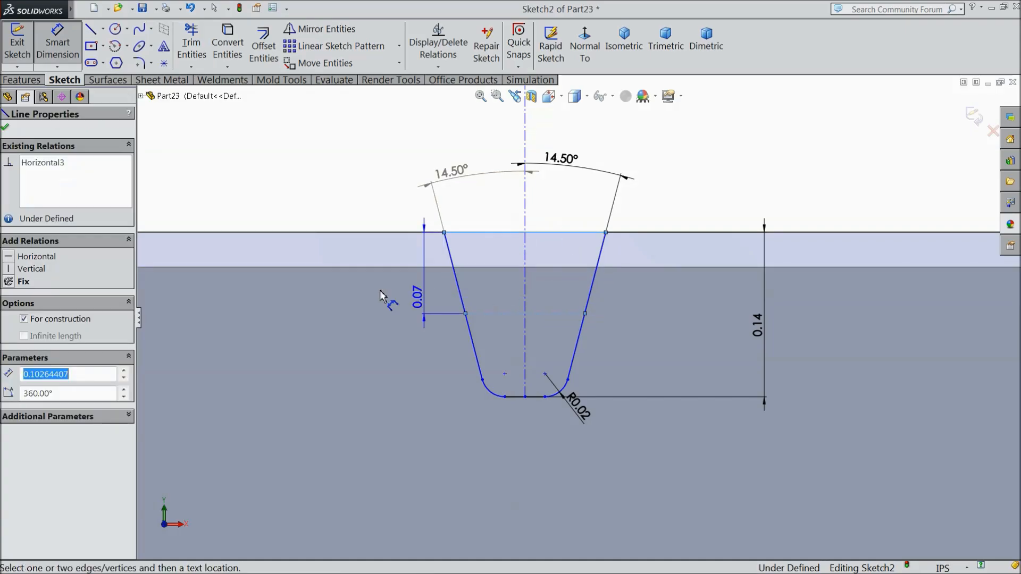
{"action": "left_click", "coordinate": [336, 281]}
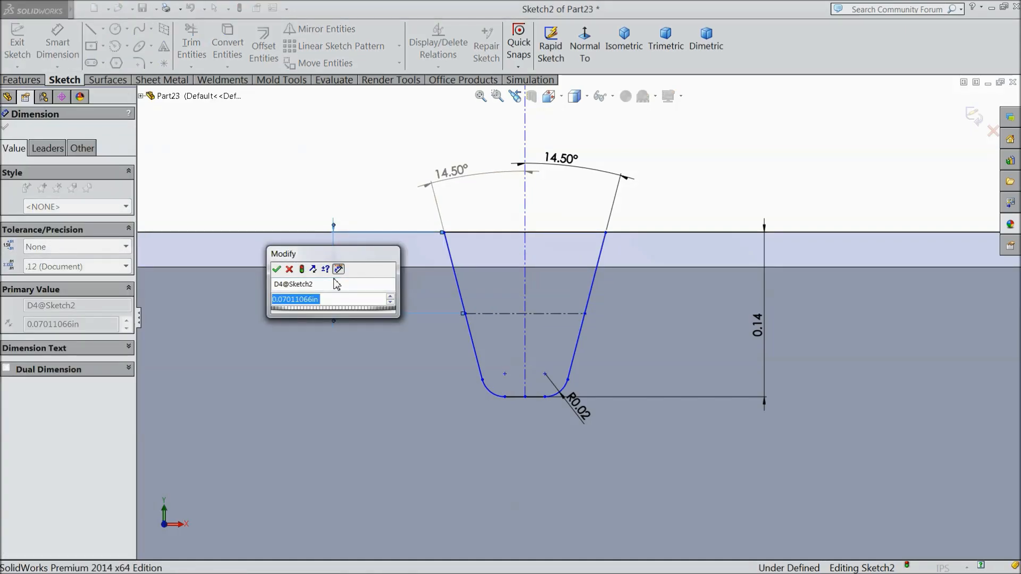
{"action": "type", "text": "0.0708"}
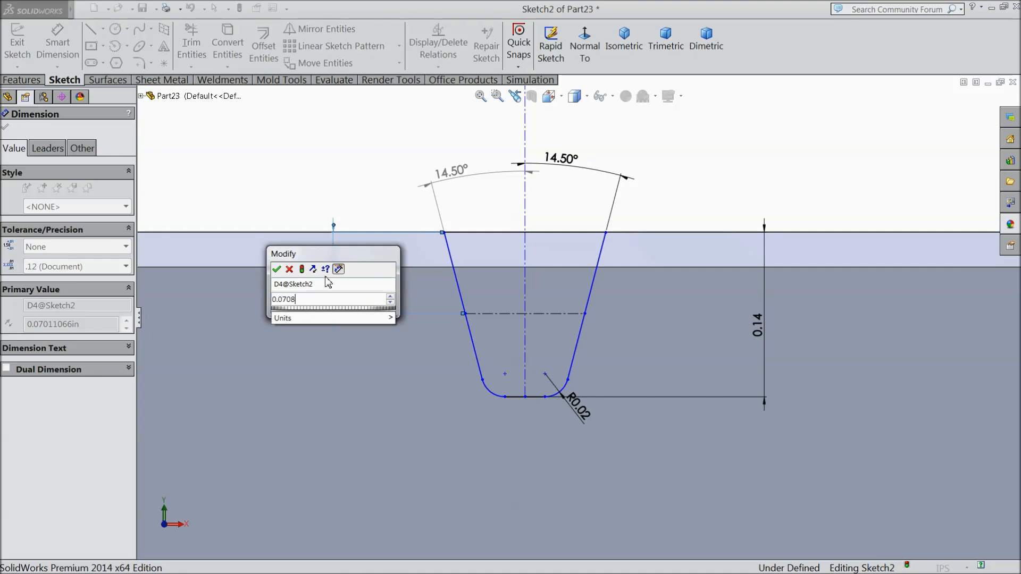
{"action": "left_click", "coordinate": [276, 269]}
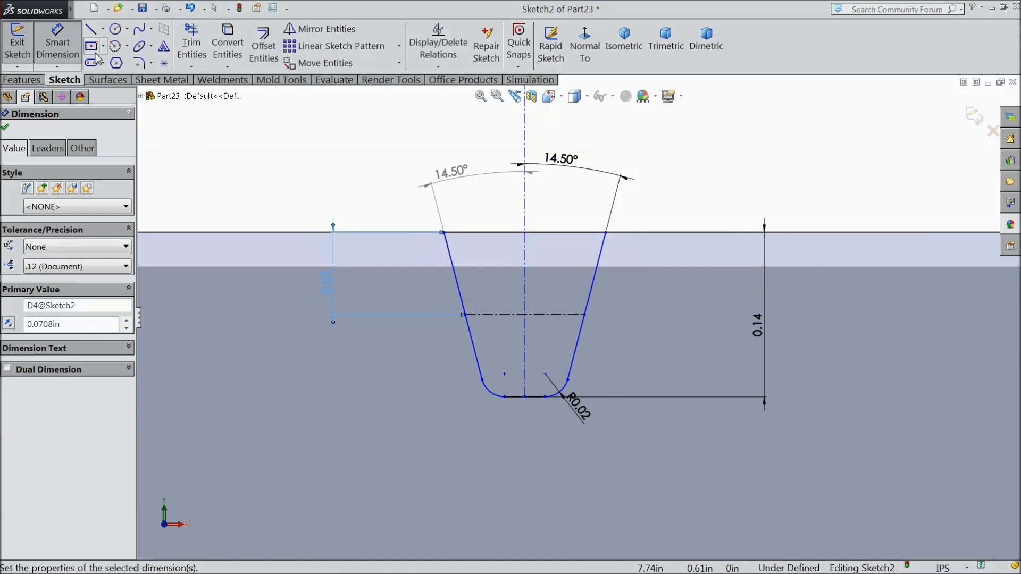
Dimension the horizontal centerline's length to set the tooth gap's mid-depth width to 0.1079 in.
{"action": "left_click", "coordinate": [506, 315]}
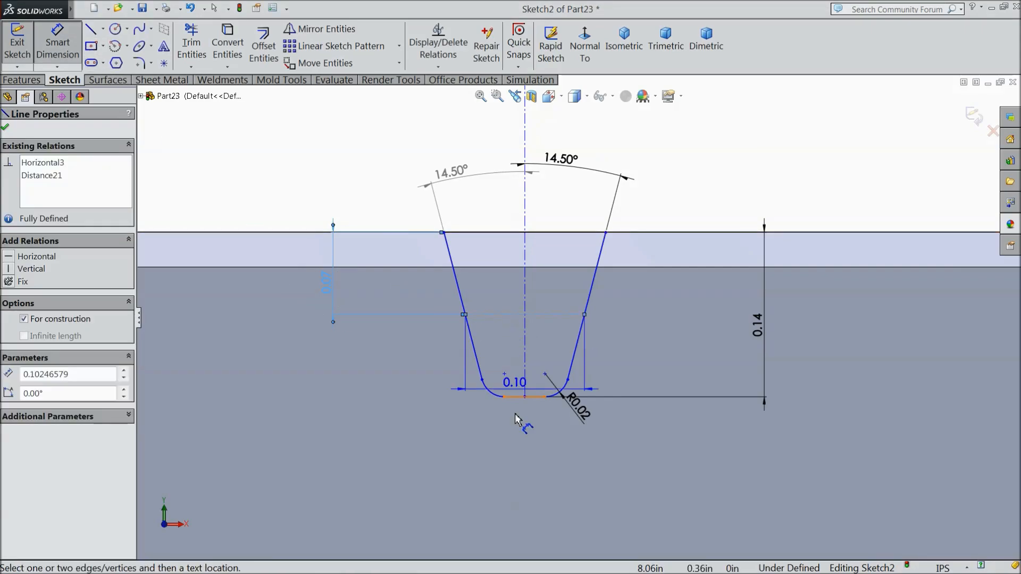
{"action": "left_click", "coordinate": [524, 461]}
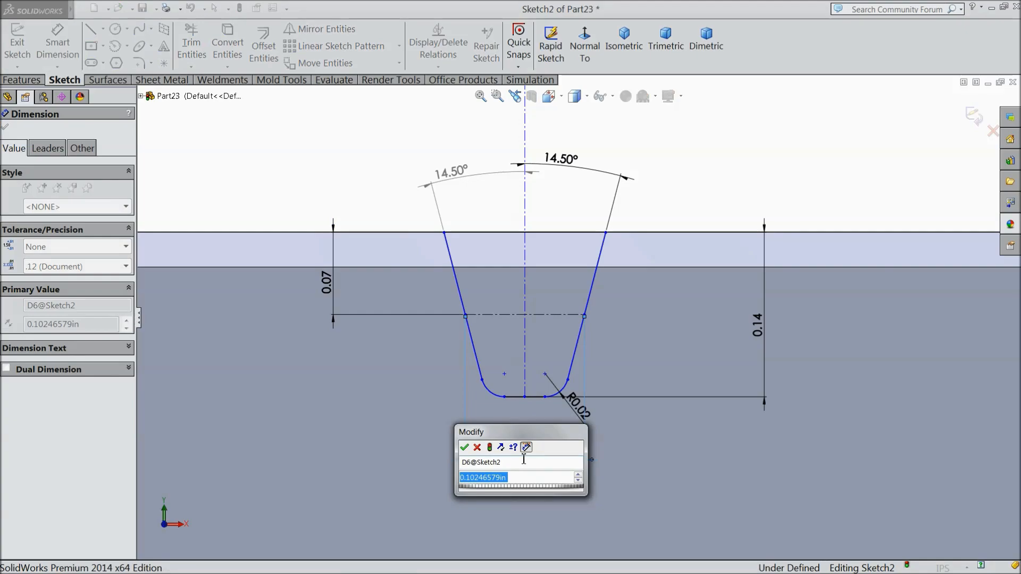
{"action": "type", "text": "0.107"}
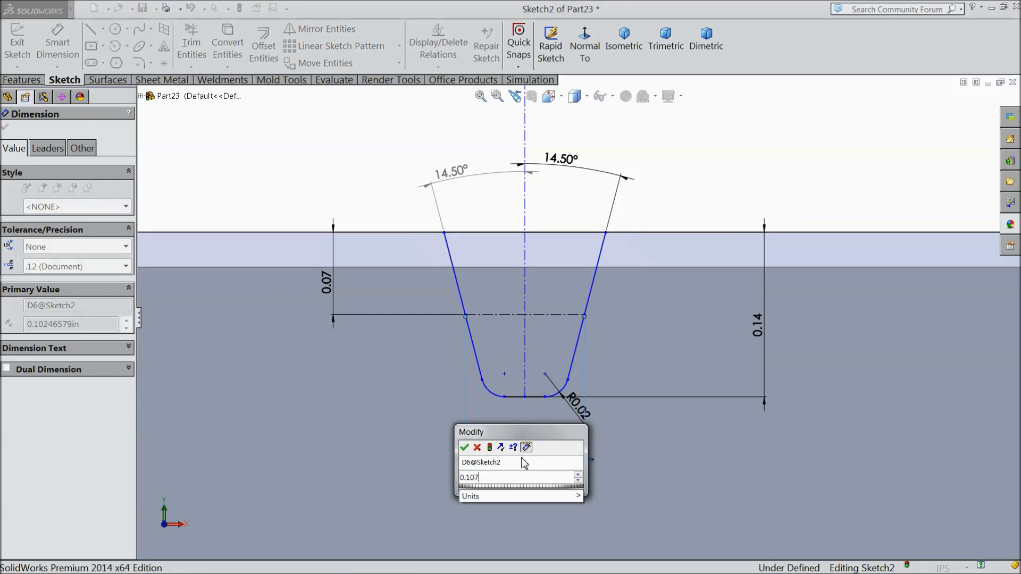
{"action": "left_click", "coordinate": [464, 447]}
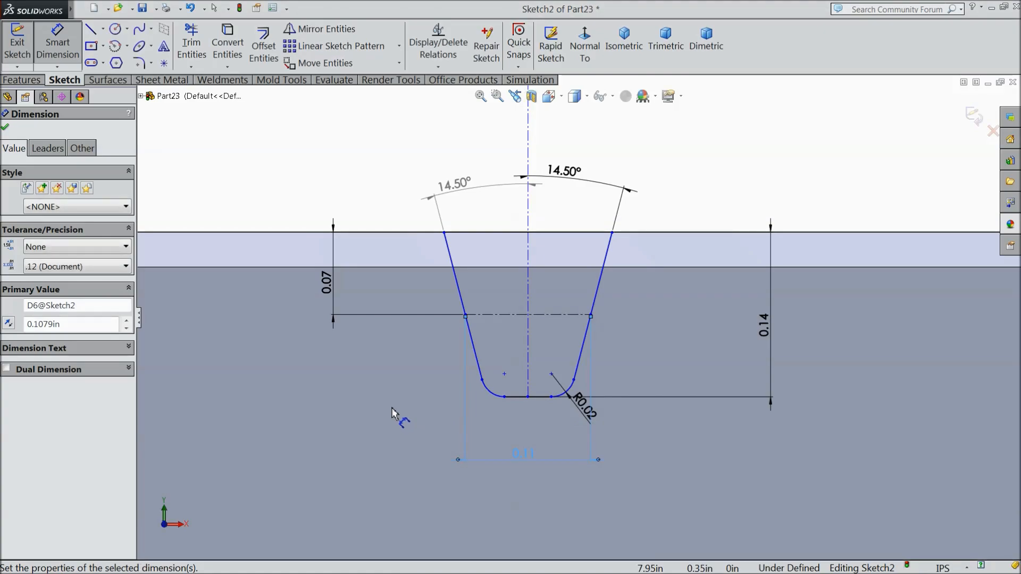
{"action": "left_click", "coordinate": [4, 128]}
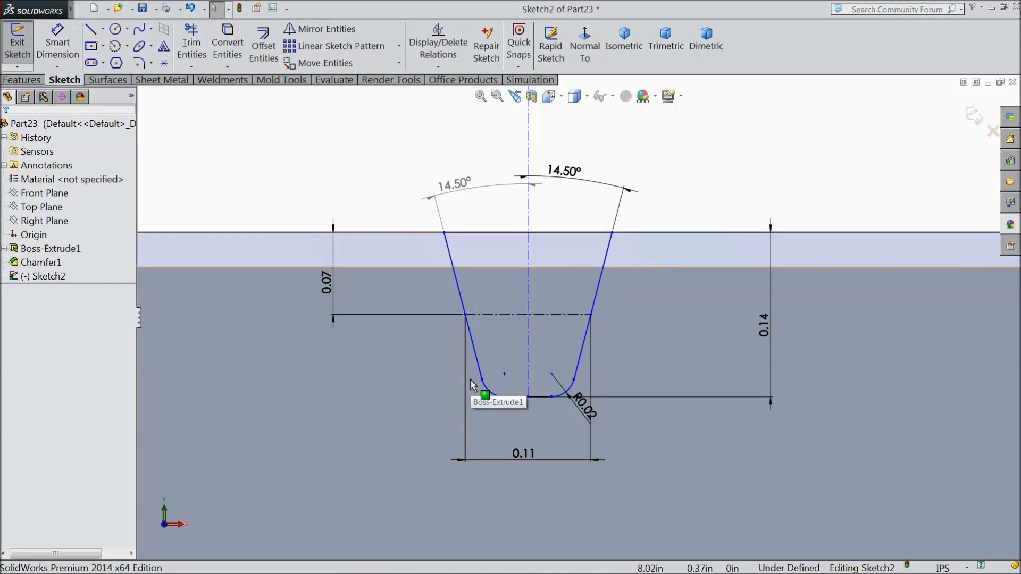
{"action": "key", "text": "z"}
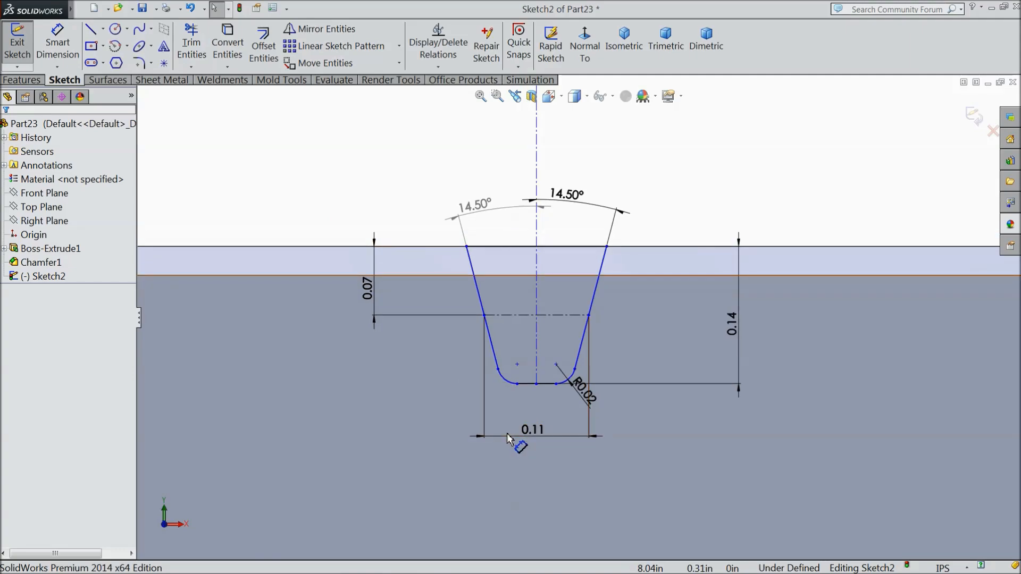
Dimension the tooth gap's vertical centerline 2 in from the bar's nearer end face.
{"action": "key", "text": "z"}
{"action": "key", "text": "z"}
{"action": "left_click", "coordinate": [58, 45]}
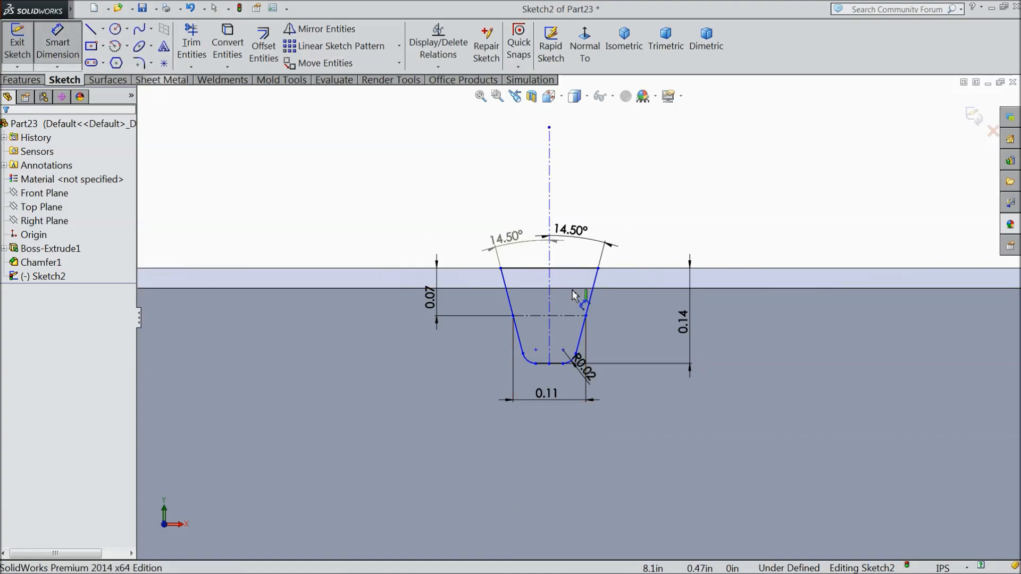
{"action": "left_click", "coordinate": [549, 255]}
{"action": "scroll", "coordinate": [542, 272], "scroll_direction": "up", "scroll_amount": 3}
{"action": "scroll", "coordinate": [744, 218], "scroll_direction": "down", "scroll_amount": 4}
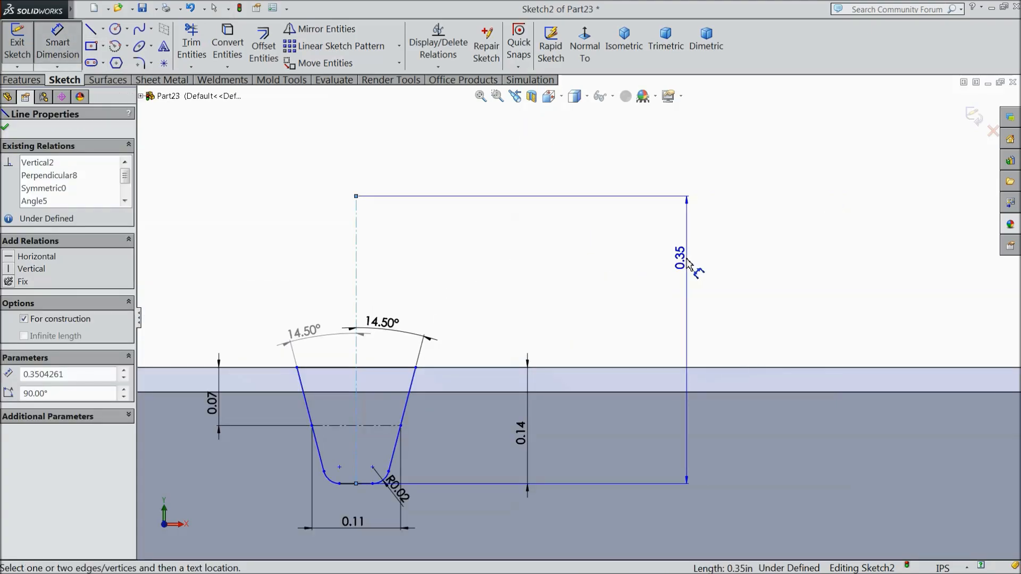
{"action": "scroll", "coordinate": [691, 279], "scroll_direction": "up", "scroll_amount": 5}
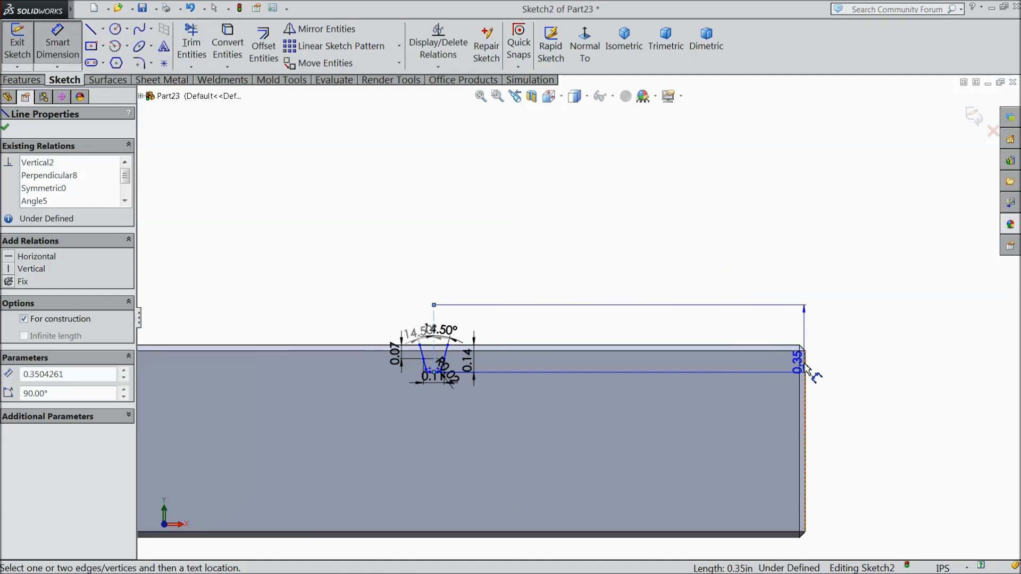
{"action": "left_click", "coordinate": [800, 359]}
{"action": "left_click", "coordinate": [566, 266]}
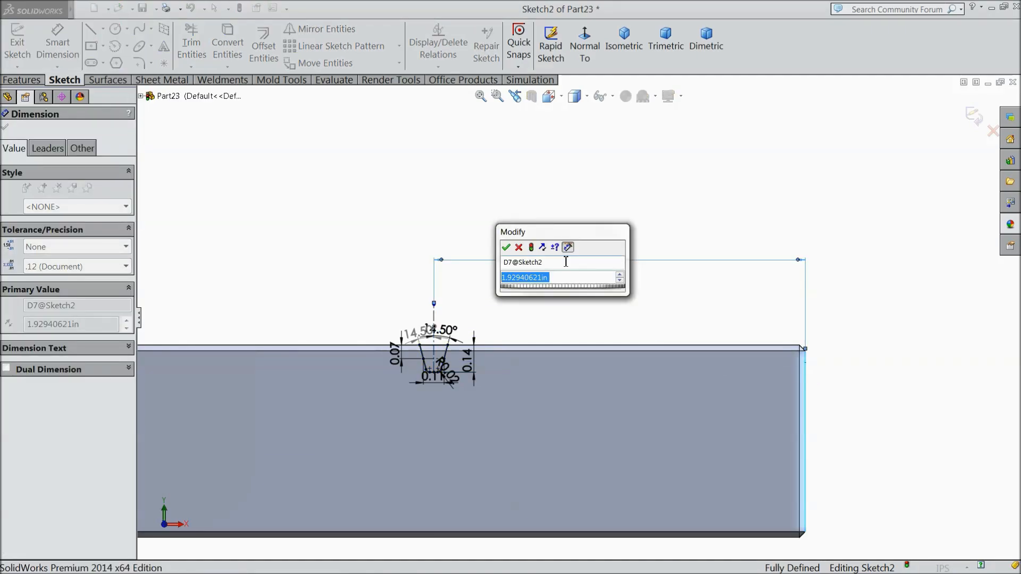
{"action": "type", "text": "2"}
{"action": "left_click", "coordinate": [505, 247]}
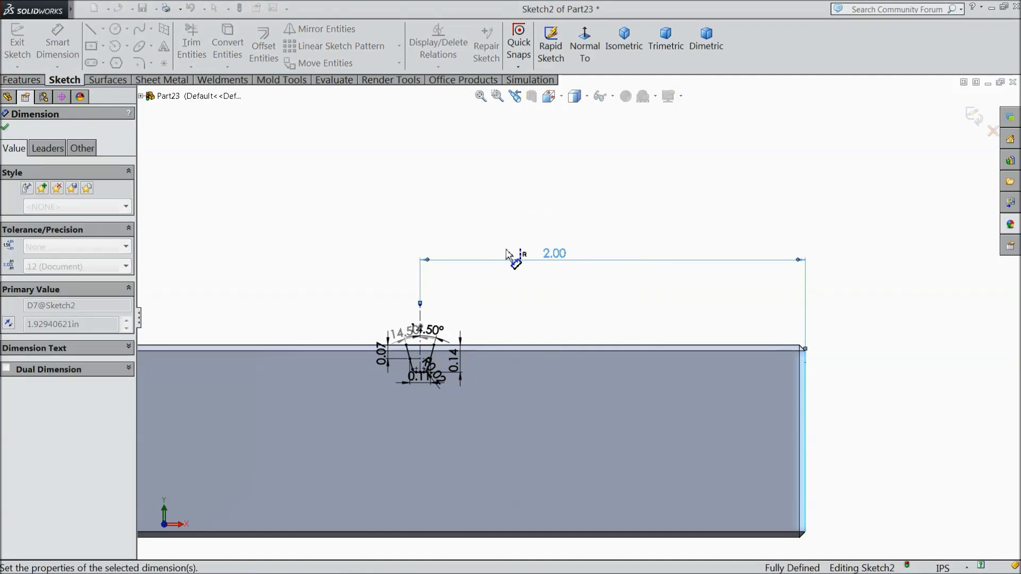
Cut the tooth gap profile through all of the bar with an Extruded Cut.
{"action": "scroll", "coordinate": [519, 392], "scroll_direction": "down", "scroll_amount": 4}
{"action": "scroll", "coordinate": [322, 340], "scroll_direction": "down", "scroll_amount": 1}
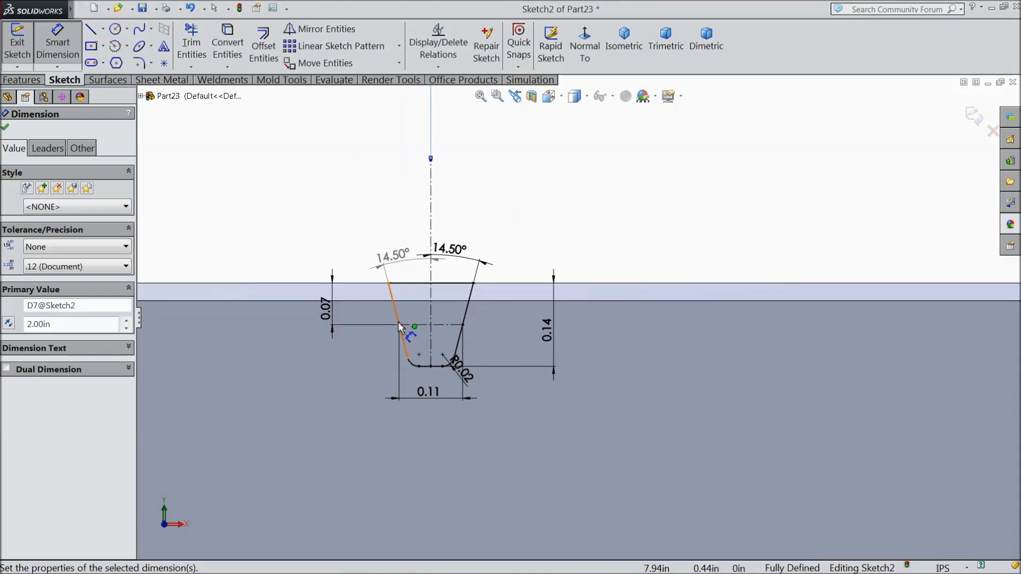
{"action": "left_click", "coordinate": [5, 129]}
{"action": "left_click", "coordinate": [22, 80]}
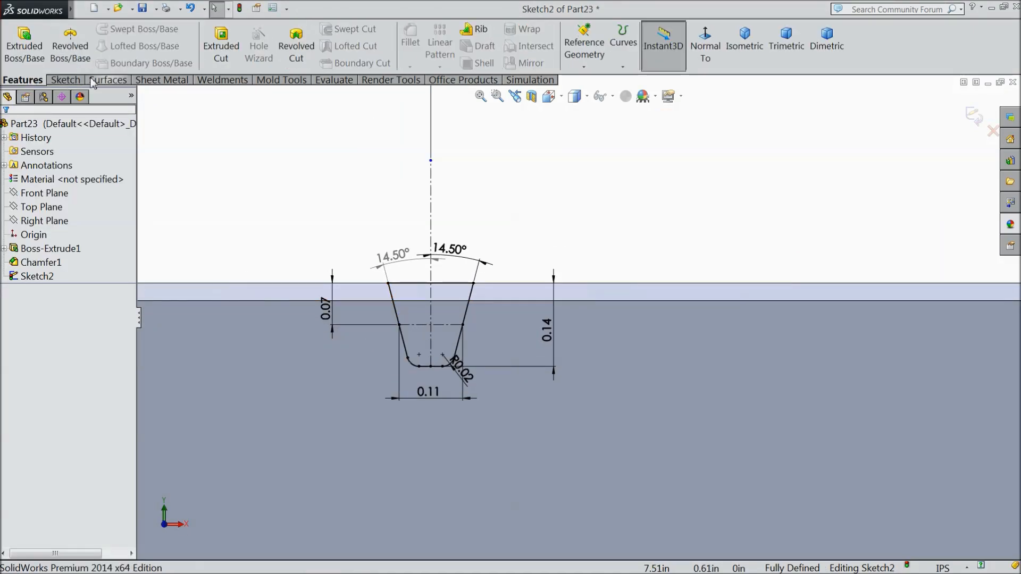
{"action": "left_click", "coordinate": [221, 46]}
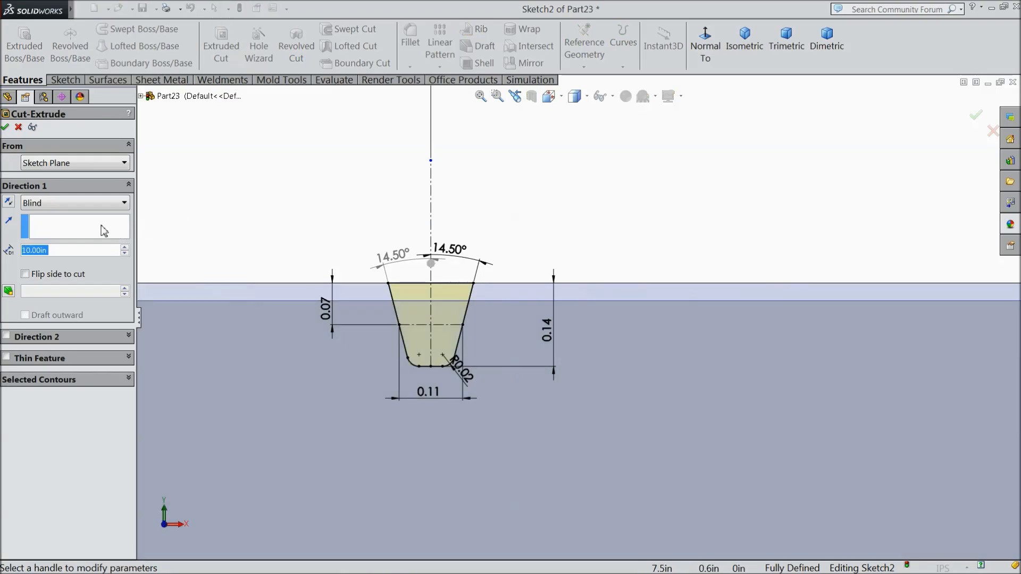
{"action": "left_click", "coordinate": [106, 202]}
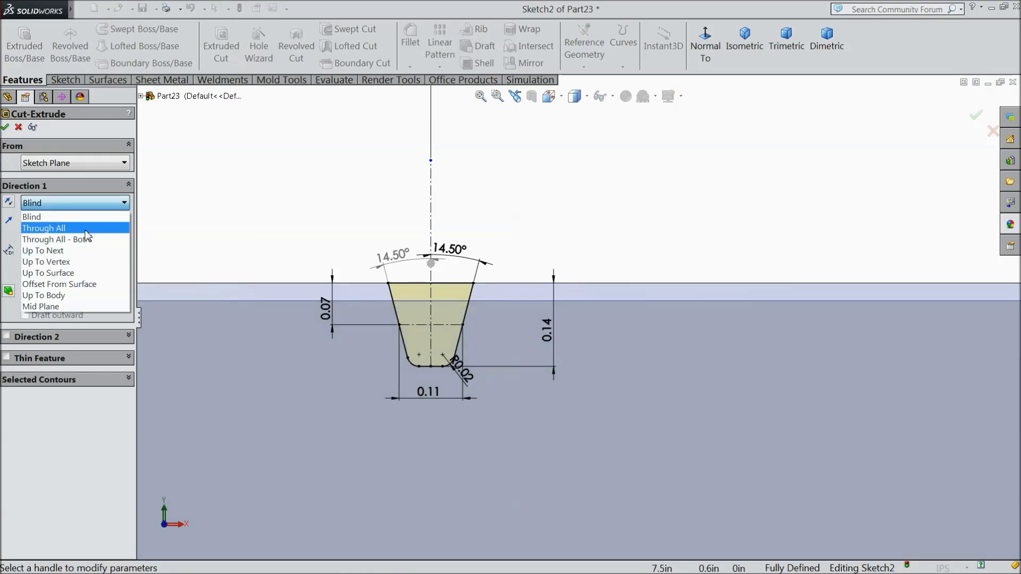
{"action": "left_click", "coordinate": [64, 227]}
{"action": "left_click", "coordinate": [743, 46]}
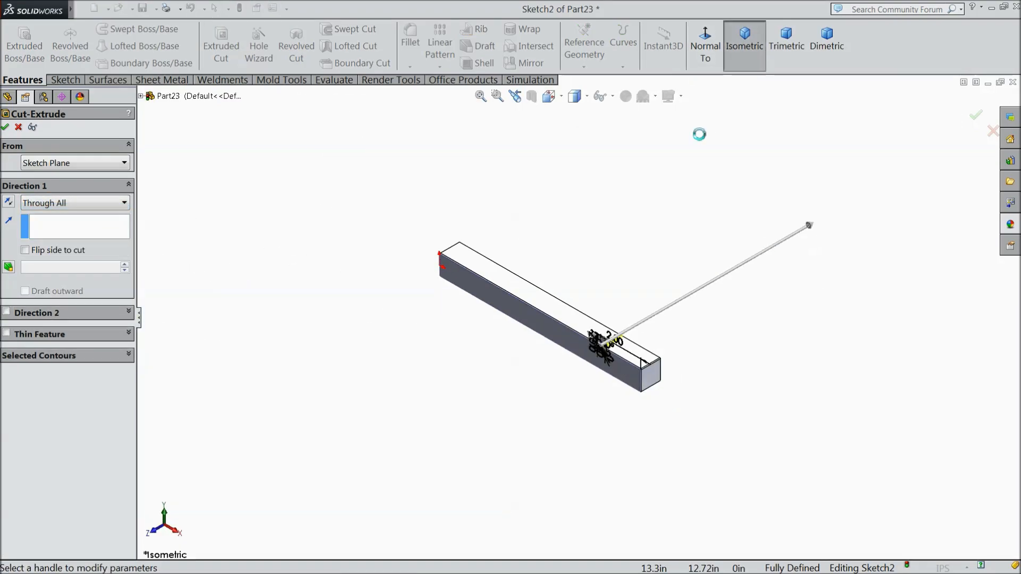
{"action": "scroll", "coordinate": [609, 332], "scroll_direction": "down", "scroll_amount": 5}
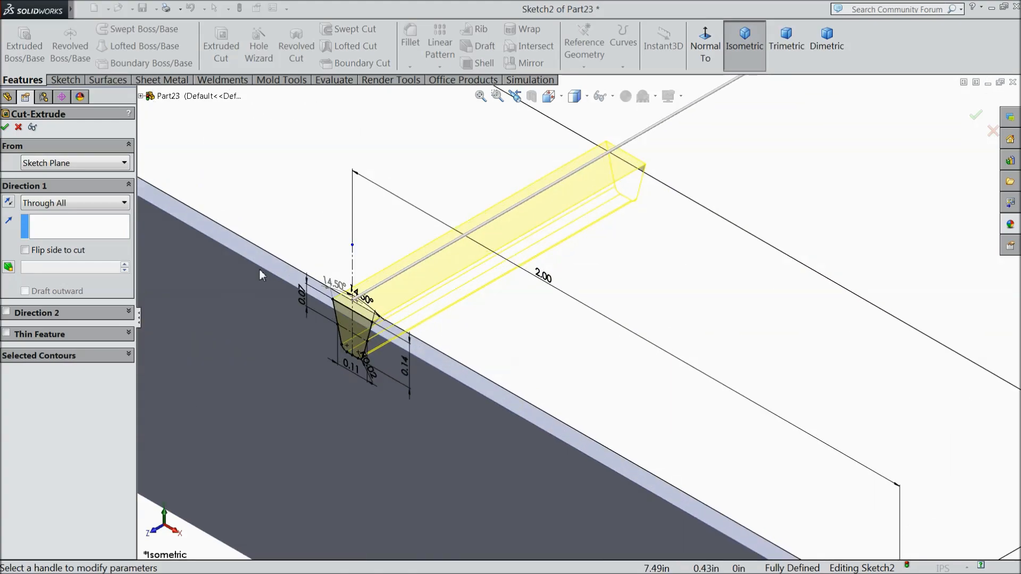
{"action": "left_click", "coordinate": [5, 128]}
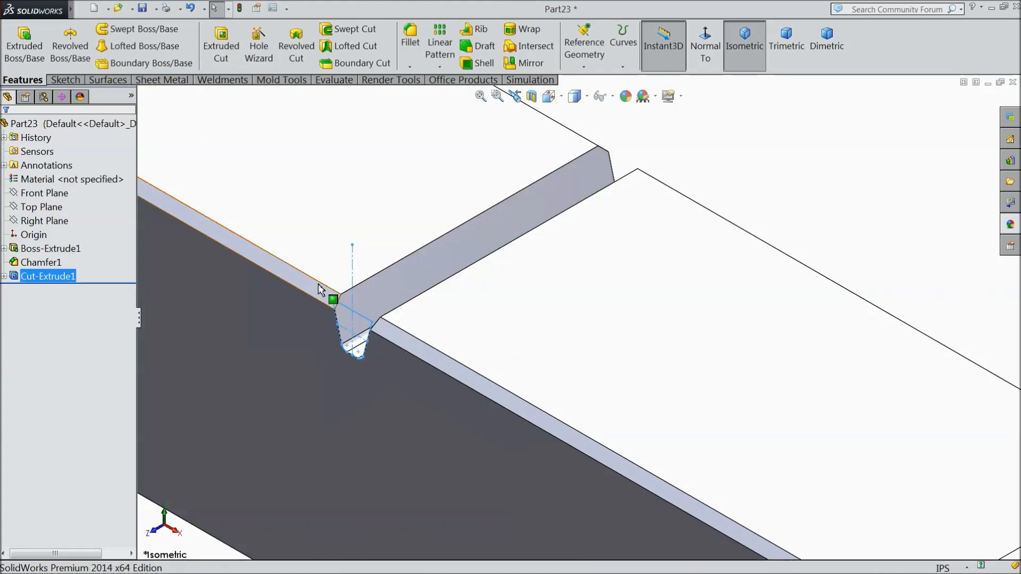
Start a linear pattern of the tooth gap cut, using the bar's long upper edge as the direction.
{"action": "scroll", "coordinate": [620, 190], "scroll_direction": "up", "scroll_amount": 3}
{"action": "left_click", "coordinate": [620, 189]}
{"action": "scroll", "coordinate": [532, 199], "scroll_direction": "up", "scroll_amount": 3}
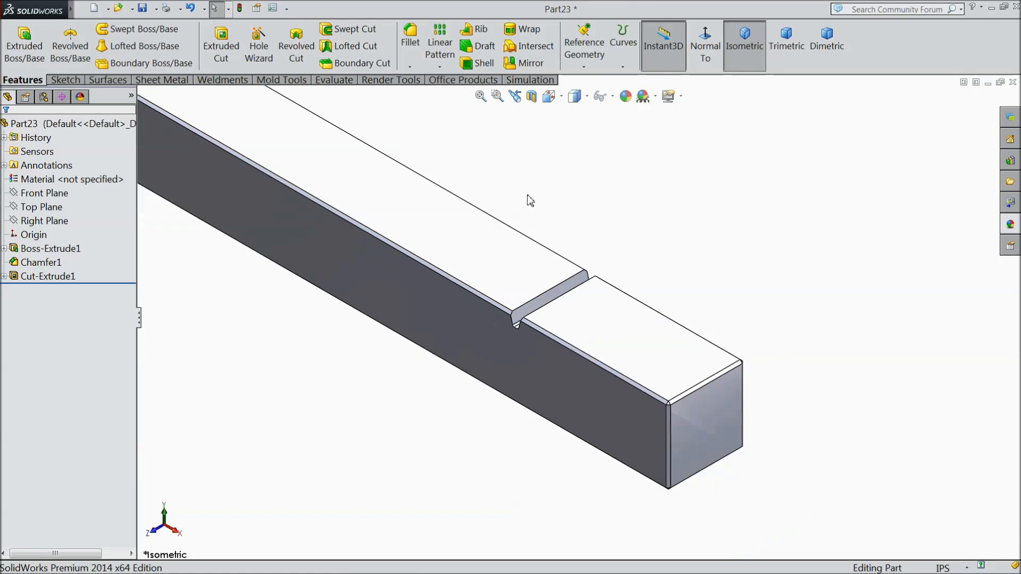
{"action": "left_click", "coordinate": [30, 275]}
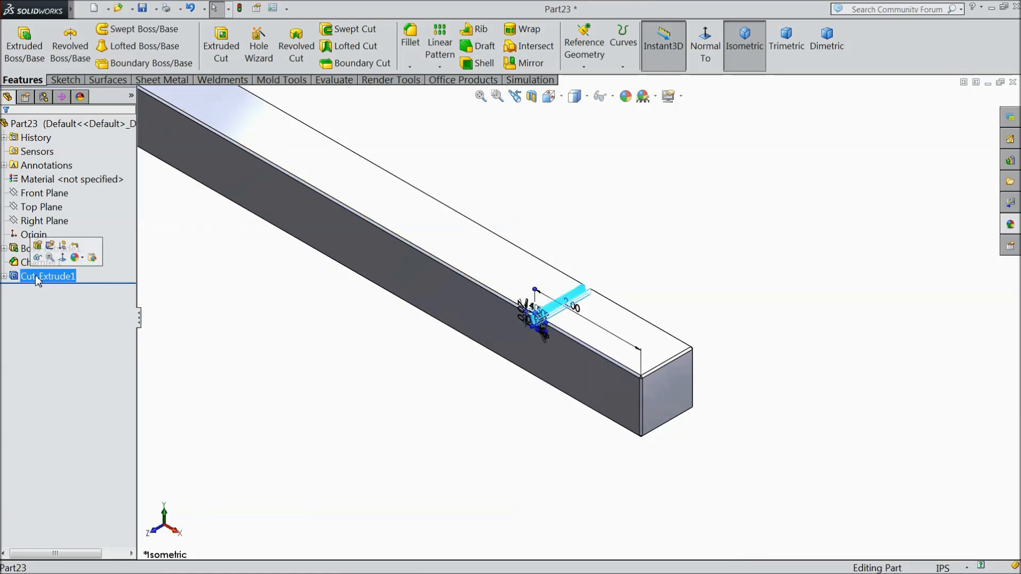
{"action": "left_click", "coordinate": [440, 49]}
{"action": "scroll", "coordinate": [406, 224], "scroll_direction": "down", "scroll_amount": 5}
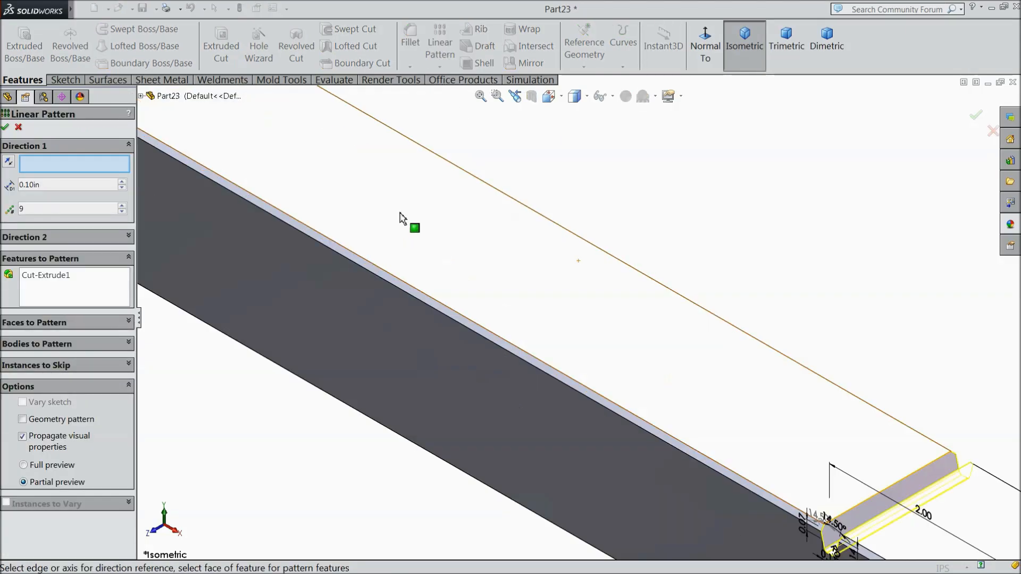
{"action": "left_click", "coordinate": [458, 315]}
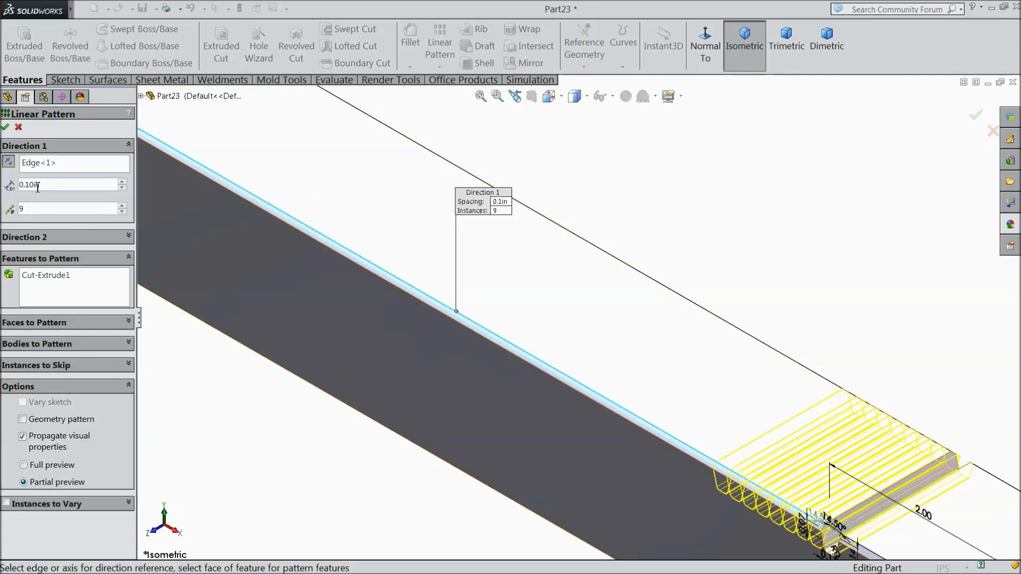
Set the linear pattern's spacing to 0.19635 in and its number of instances to 41.
{"action": "left_click_drag", "start_coordinate": [37, 186], "coordinate": [7, 179]}
{"action": "type", "text": "0.19"}
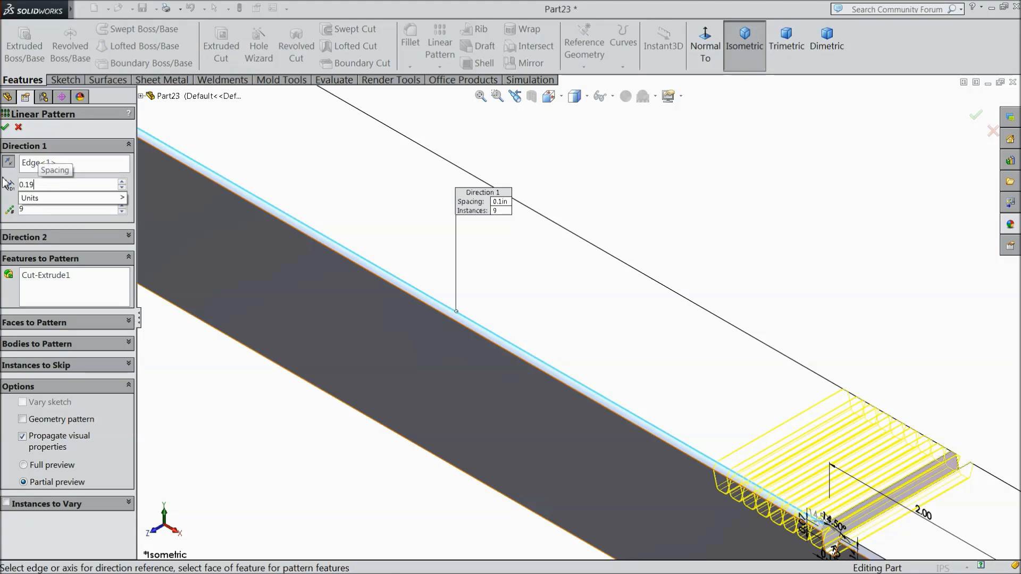
{"action": "type", "text": "635"}
{"action": "key", "text": "Return"}
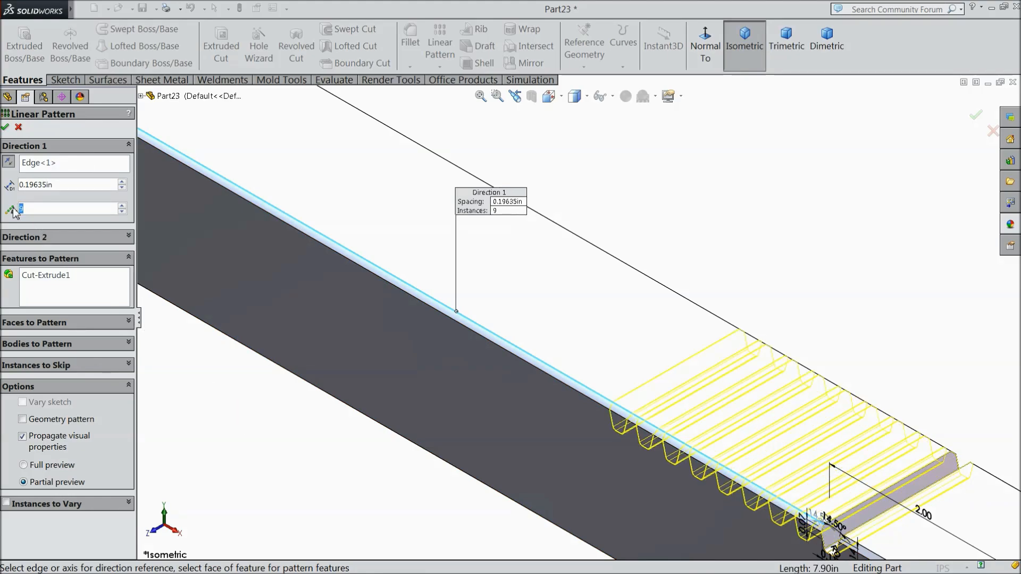
{"action": "type", "text": "41"}
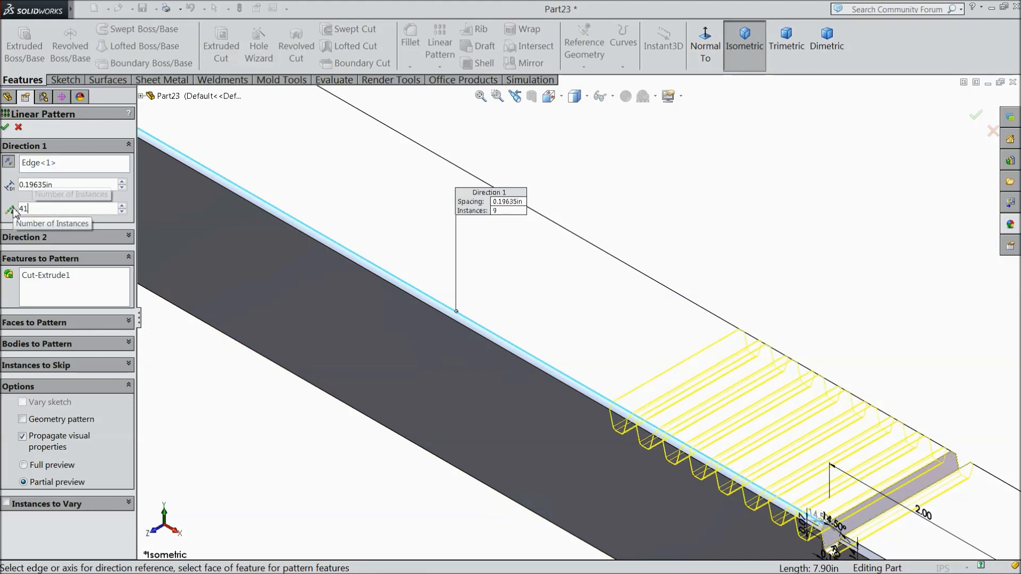
Inspect the previewed tooth gaps along the bar and accept the linear pattern.
{"action": "scroll", "coordinate": [322, 429], "scroll_direction": "up", "scroll_amount": 4}
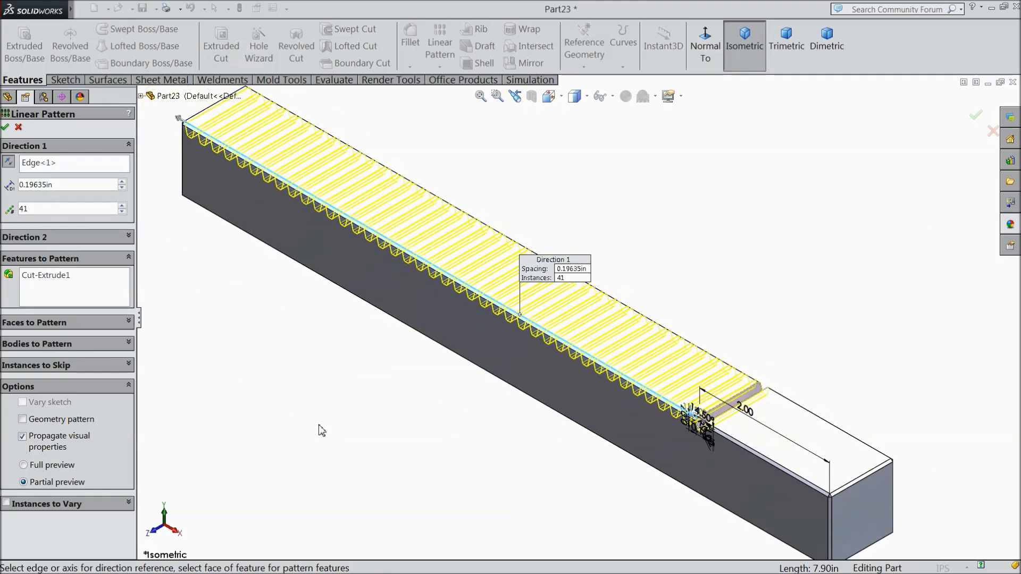
{"action": "middle_click_drag", "start_coordinate": [322, 429], "coordinate": [351, 418]}
{"action": "scroll", "coordinate": [686, 393], "scroll_direction": "down", "scroll_amount": 4}
{"action": "scroll", "coordinate": [628, 380], "scroll_direction": "down", "scroll_amount": 10}
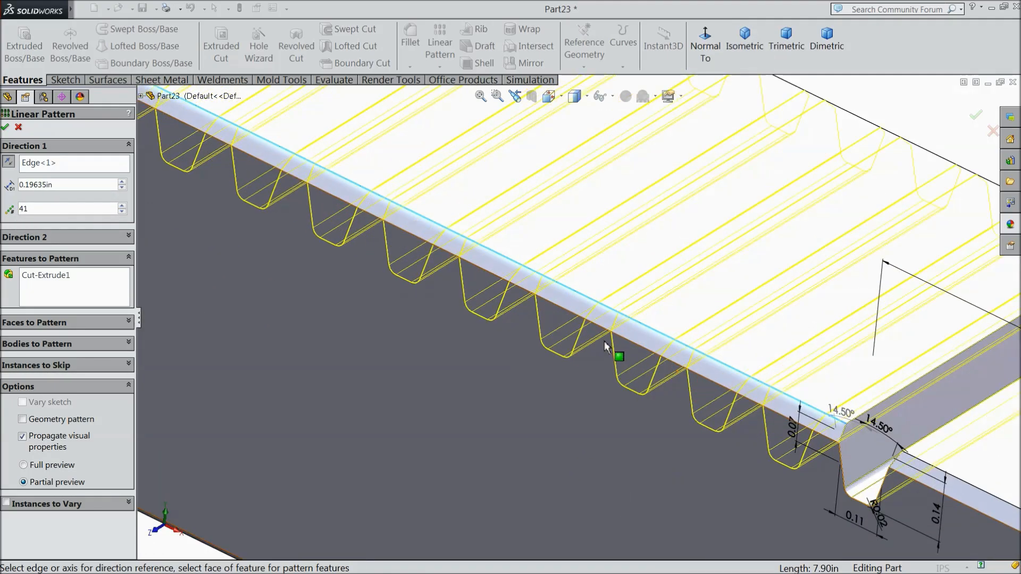
{"action": "middle_click", "coordinate": [597, 341]}
{"action": "mouse_move", "coordinate": [608, 349]}
{"action": "middle_mouse_down"}
{"action": "mouse_move", "coordinate": [625, 365]}
{"action": "mouse_move", "coordinate": [597, 358]}
{"action": "middle_mouse_up"}
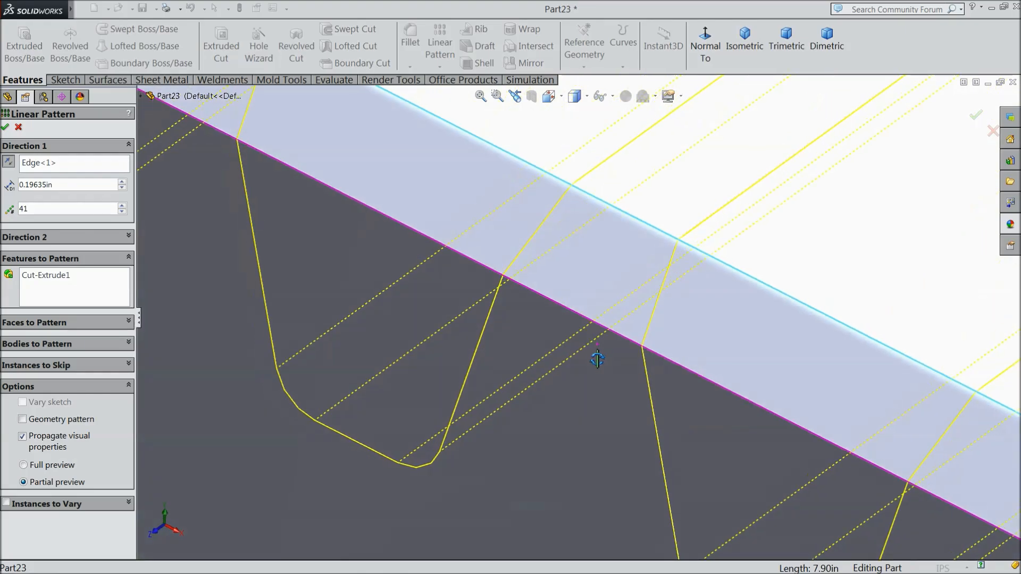
{"action": "scroll", "coordinate": [520, 360], "scroll_direction": "up", "scroll_amount": 6}
{"action": "scroll", "coordinate": [476, 337], "scroll_direction": "up", "scroll_amount": 7}
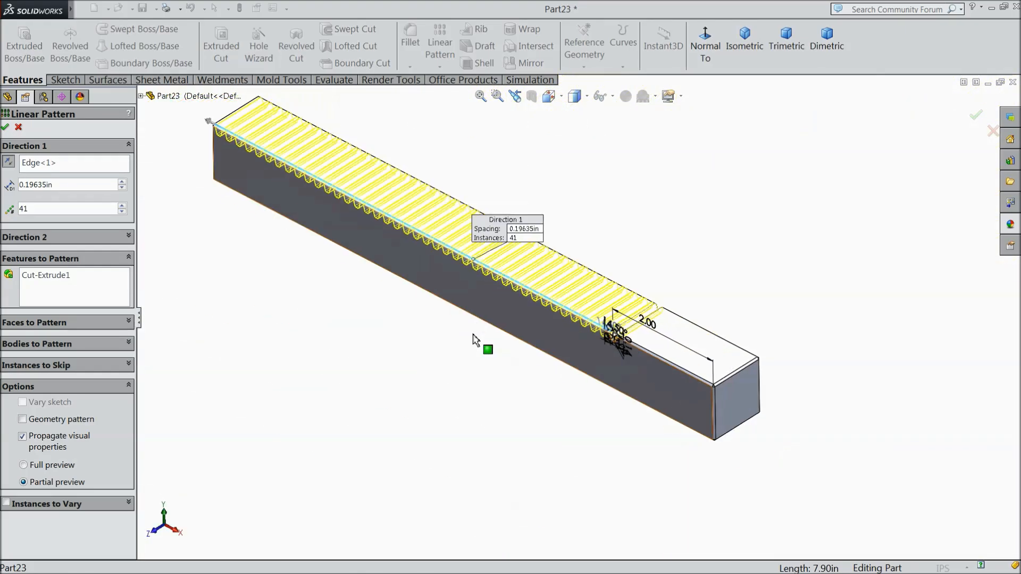
{"action": "scroll", "coordinate": [444, 232], "scroll_direction": "down", "scroll_amount": 2}
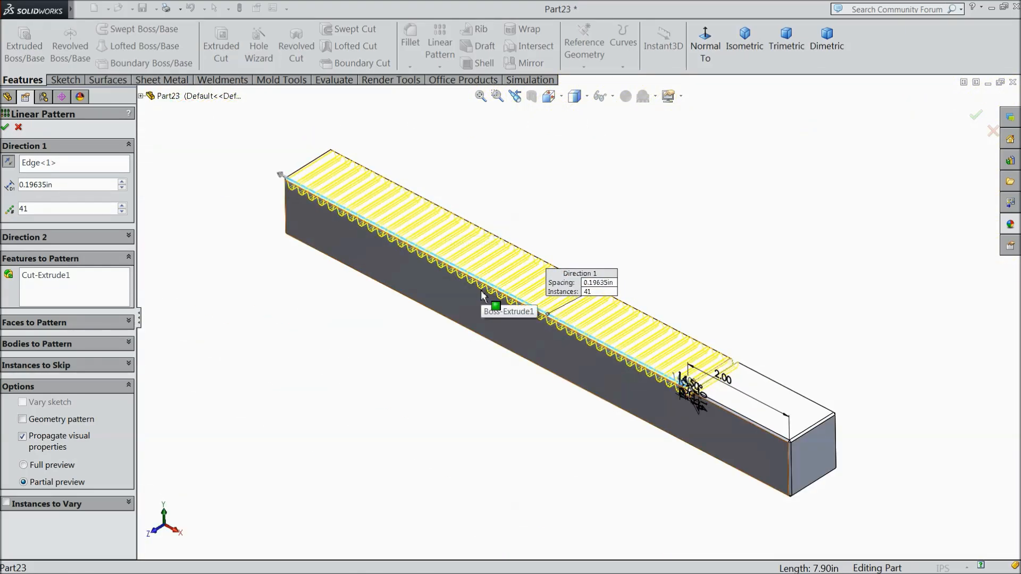
{"action": "scroll", "coordinate": [483, 298], "scroll_direction": "down", "scroll_amount": 1}
{"action": "scroll", "coordinate": [483, 298], "scroll_direction": "down", "scroll_amount": 1}
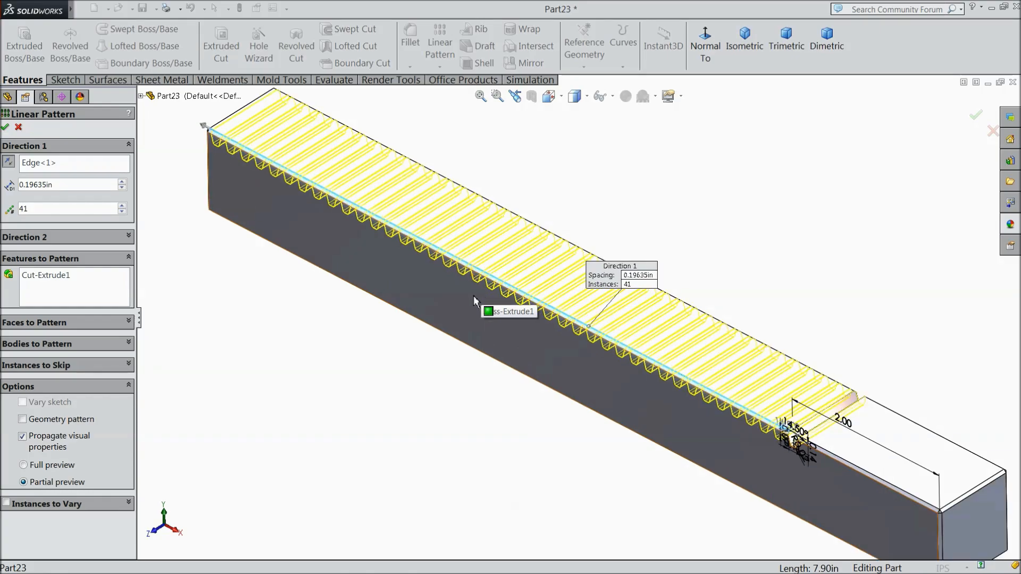
{"action": "left_click", "coordinate": [5, 127]}
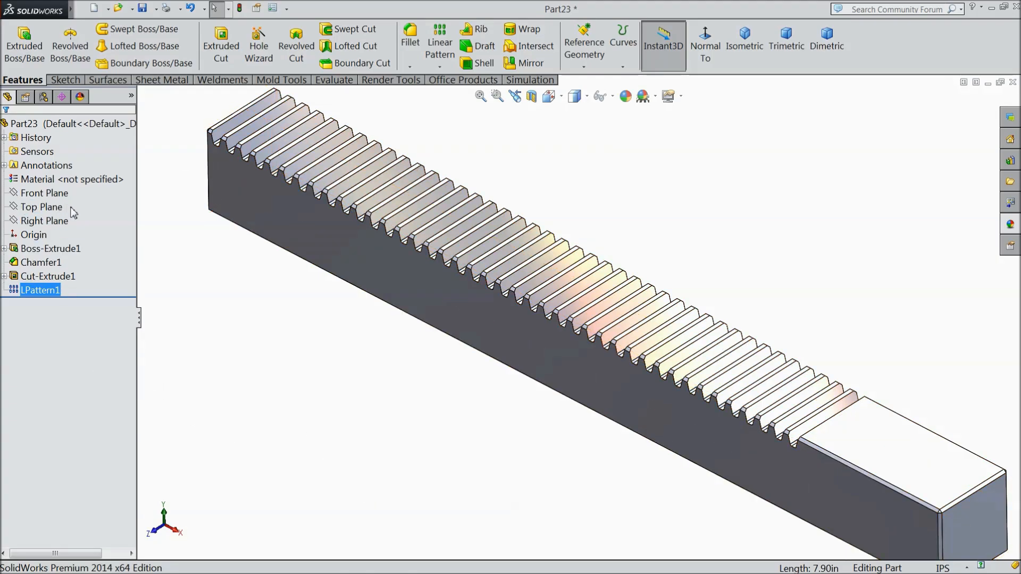
{"action": "left_click", "coordinate": [32, 123]}
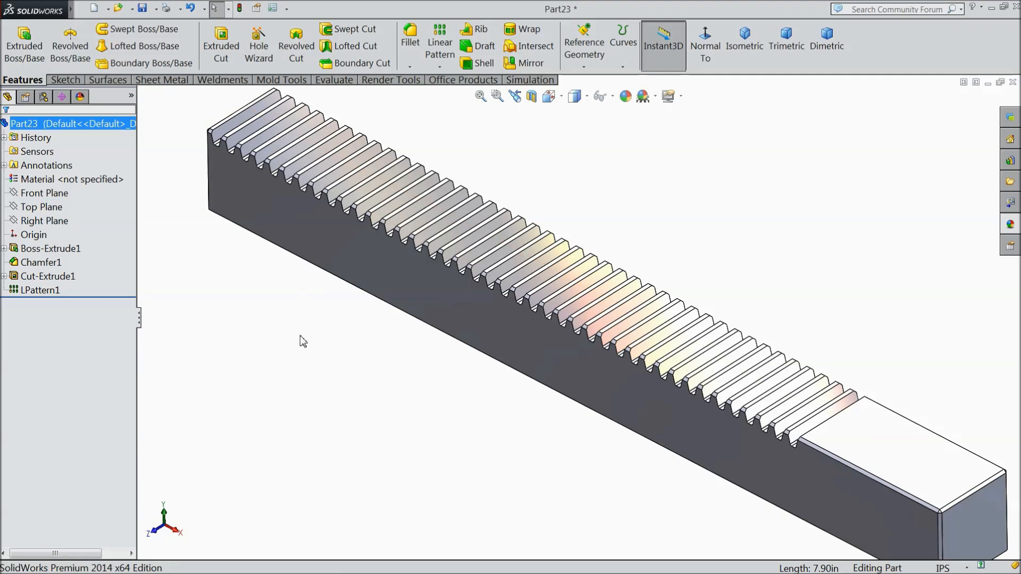
{"action": "scroll", "coordinate": [303, 342], "scroll_direction": "down", "scroll_amount": 5}
{"action": "middle_click_drag", "start_coordinate": [303, 342], "coordinate": [439, 415]}
{"action": "left_click", "coordinate": [480, 342]}
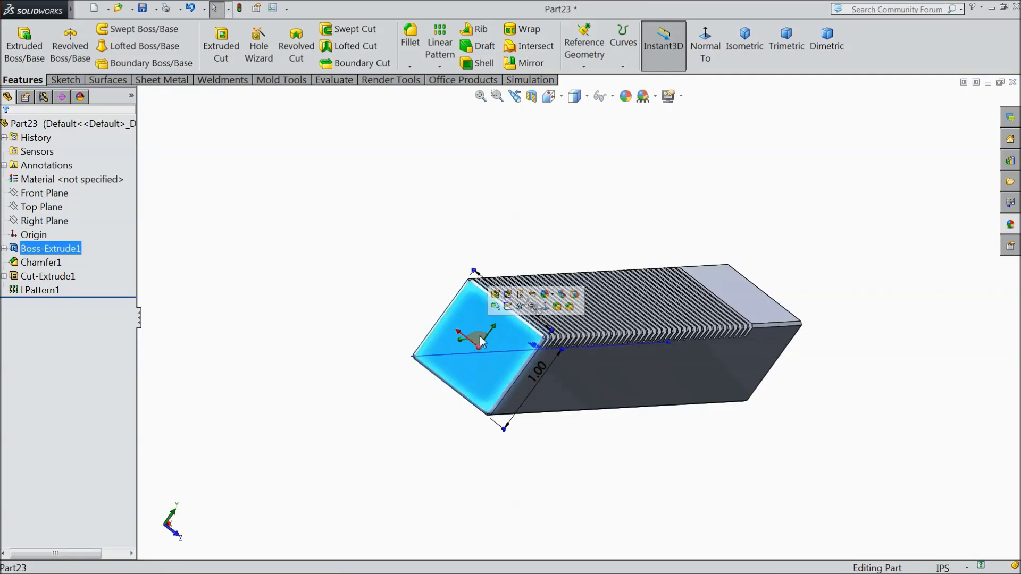
{"action": "left_click", "coordinate": [509, 307]}
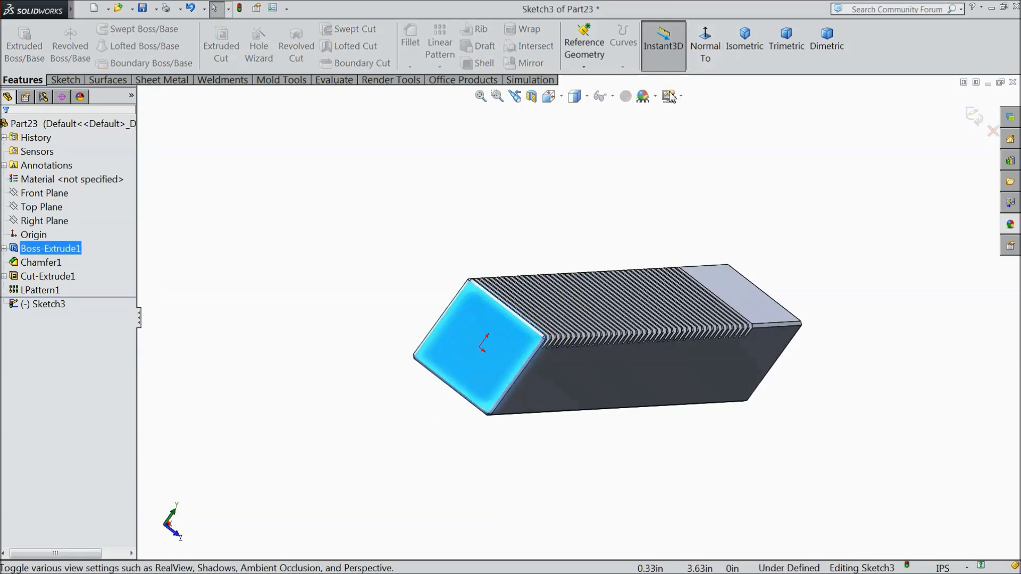
{"action": "left_click", "coordinate": [975, 118]}
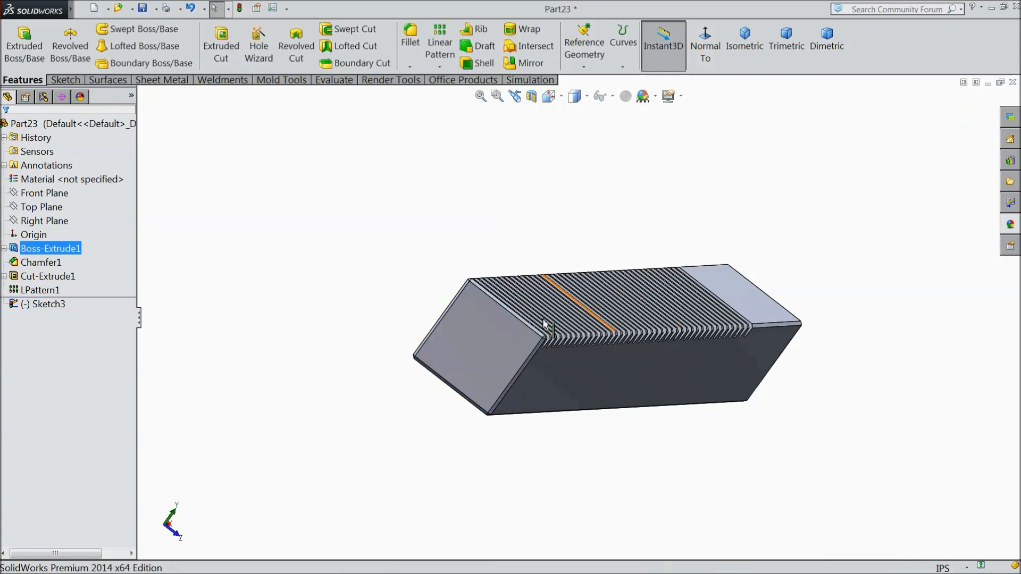
Set up a Hole Wizard hole on the bar's square end face: ANSI Inch, Fractional Drill Sizes, 9/16, blind, 1.00 in deep.
{"action": "left_click", "coordinate": [484, 343]}
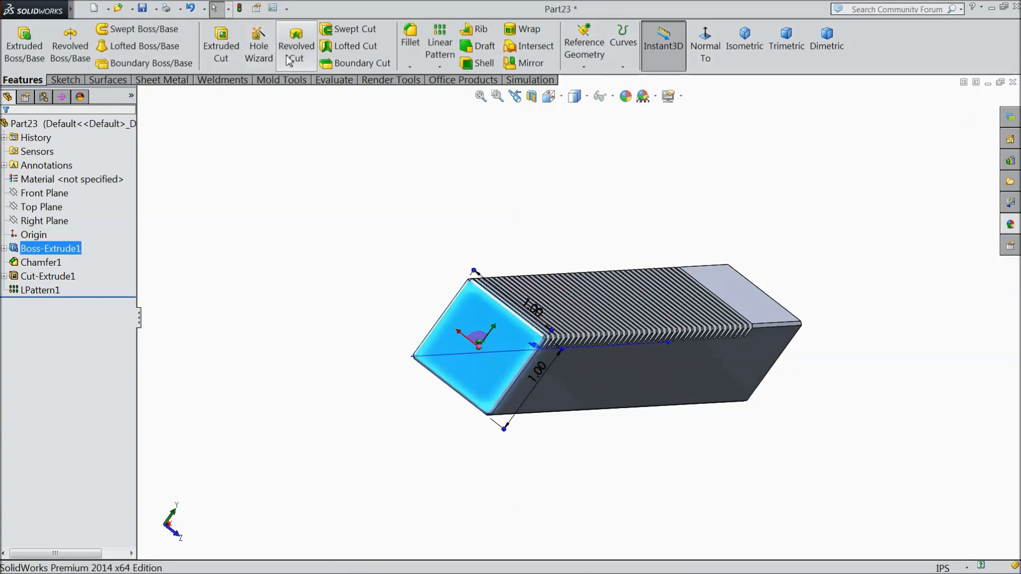
{"action": "left_click", "coordinate": [705, 47]}
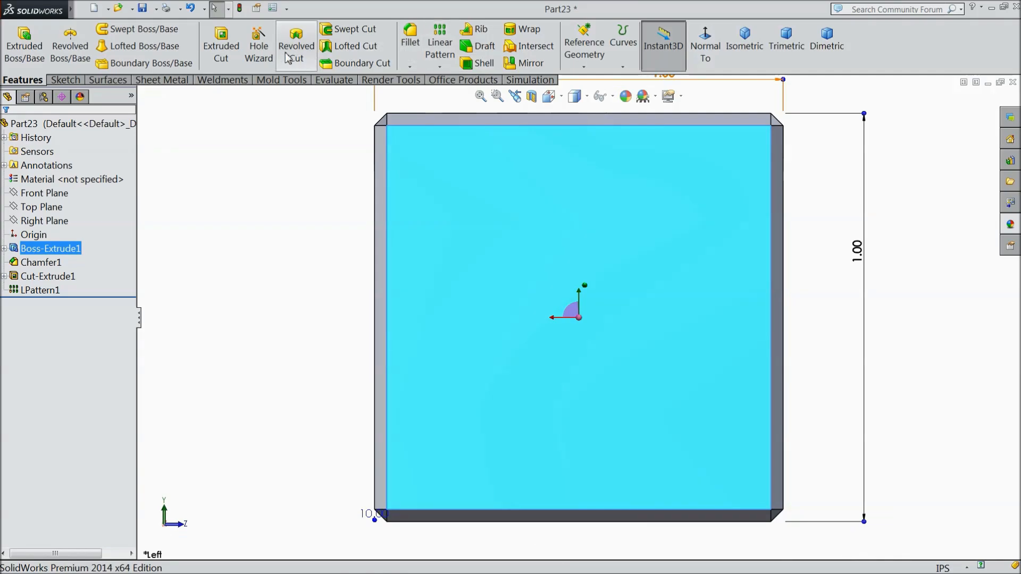
{"action": "left_click", "coordinate": [259, 46]}
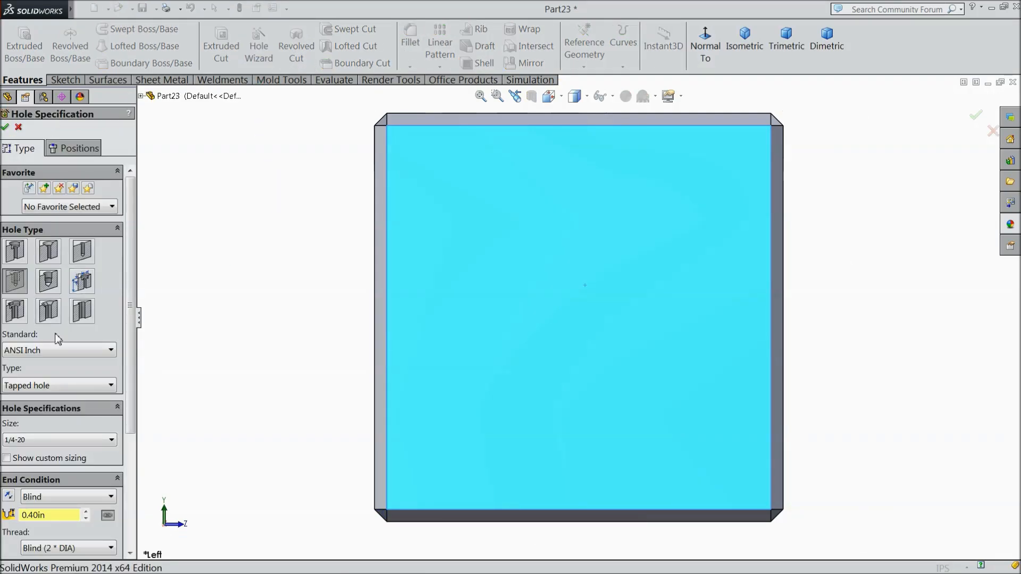
{"action": "left_click", "coordinate": [82, 256]}
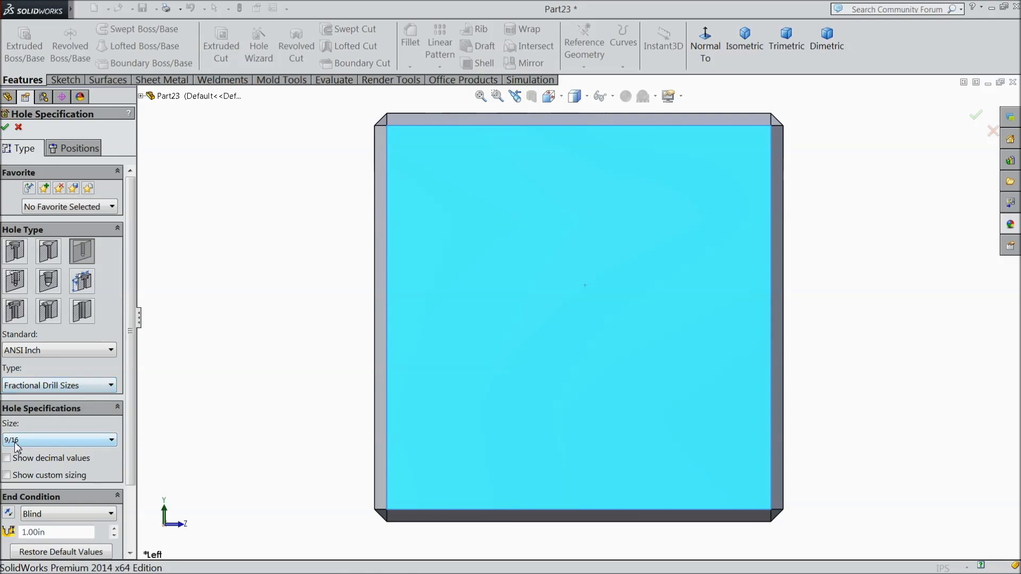
{"action": "scroll", "coordinate": [127, 459], "scroll_direction": "down", "scroll_amount": 3}
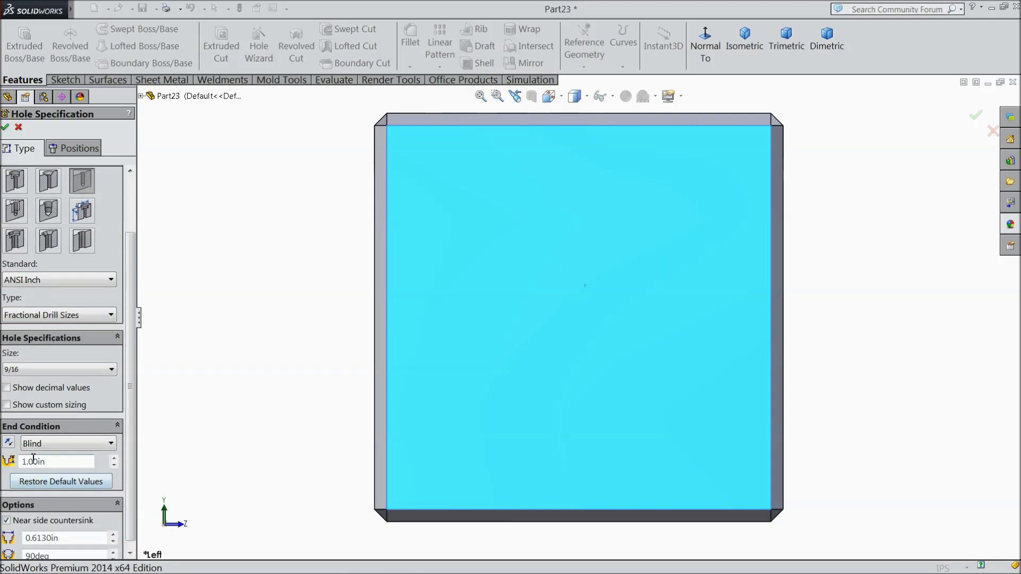
Position the 9/16 hole at the origin in the centre of the end face and accept it.
{"action": "left_click", "coordinate": [79, 149]}
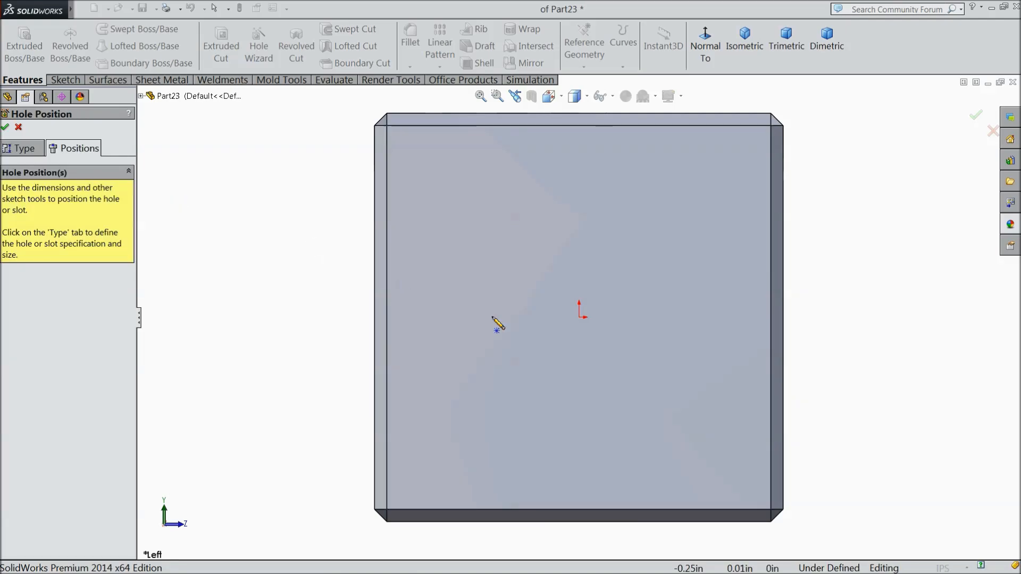
{"action": "left_click", "coordinate": [581, 319]}
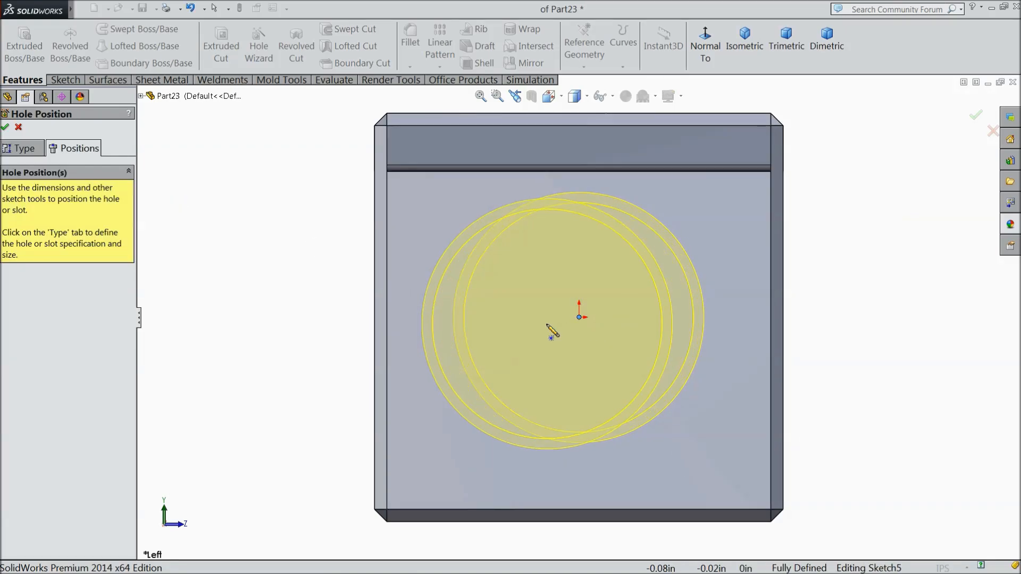
{"action": "left_click", "coordinate": [5, 127]}
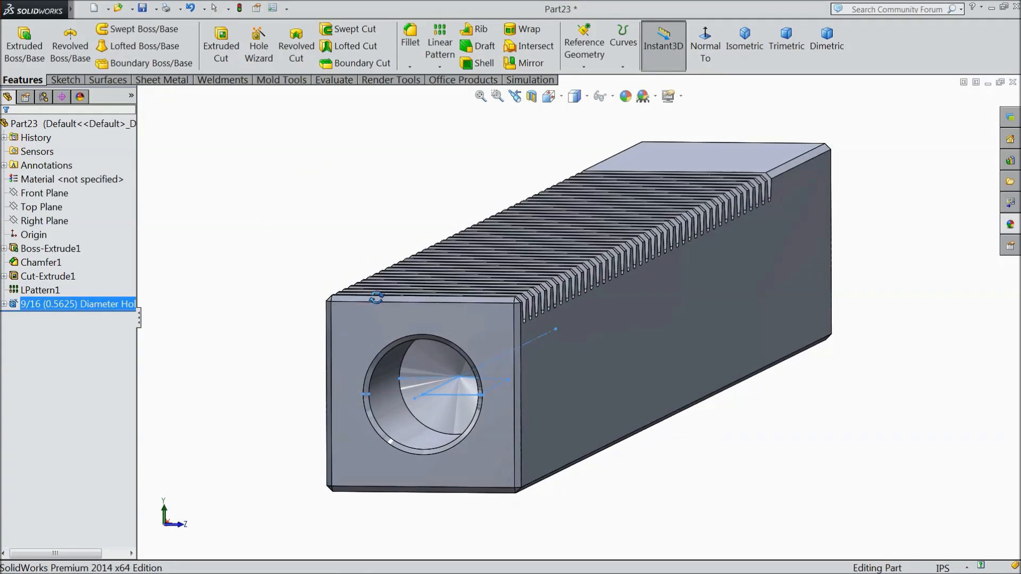
{"action": "left_click", "coordinate": [359, 346]}
Examine the drilled end and the row of teeth along the rack from several angles.
{"action": "key", "text": "z"}
{"action": "key", "text": "z"}
{"action": "key", "text": "z"}
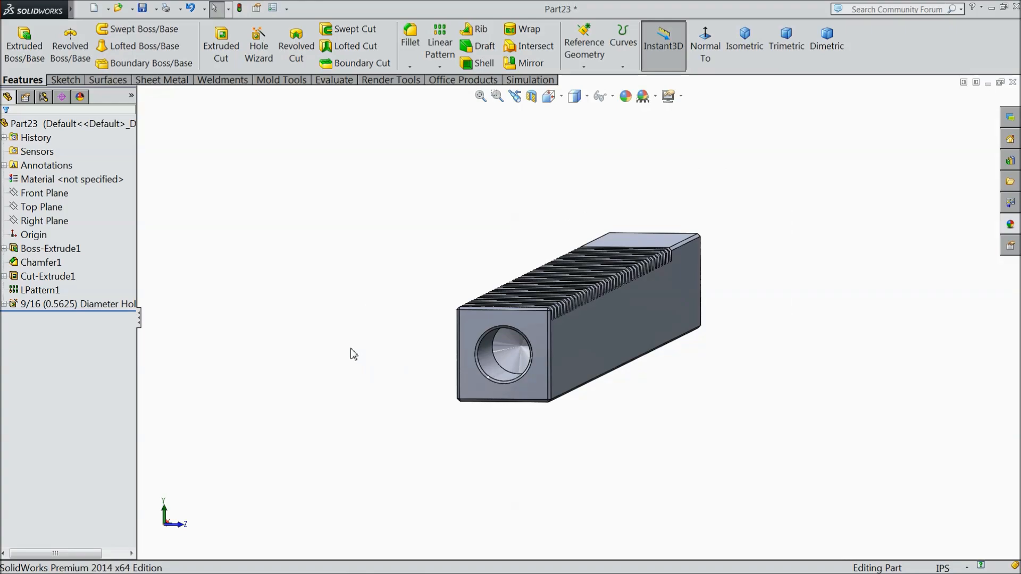
{"action": "middle_click_drag", "start_coordinate": [356, 355], "coordinate": [310, 363]}
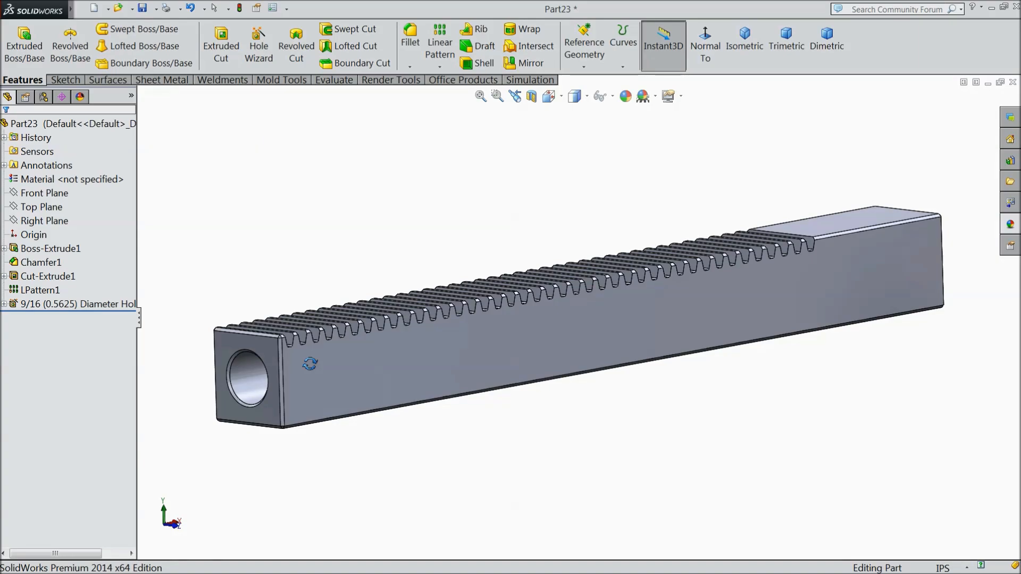
{"action": "key", "text": "Escape"}
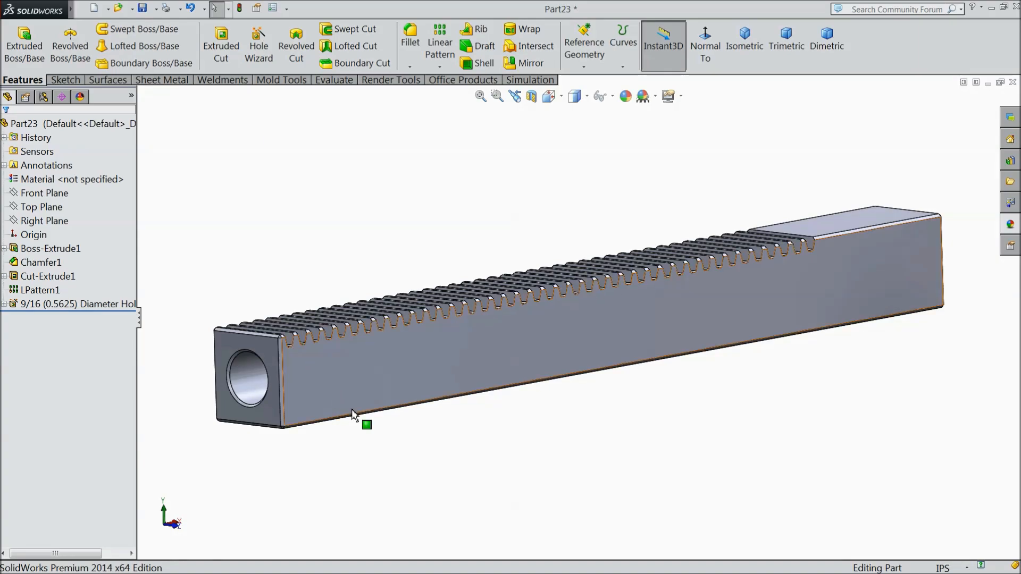
{"action": "middle_click_drag", "start_coordinate": [532, 368], "coordinate": [547, 403]}
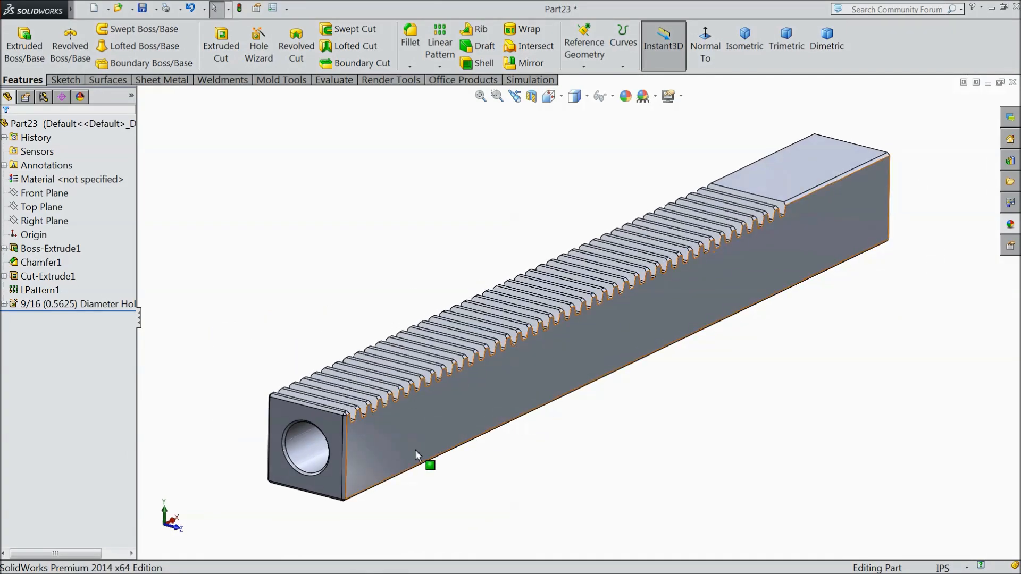
{"action": "scroll", "coordinate": [411, 446], "scroll_direction": "up", "scroll_amount": 3}
{"action": "middle_click_drag", "start_coordinate": [405, 450], "coordinate": [474, 419]}
{"action": "scroll", "coordinate": [479, 414], "scroll_direction": "down", "scroll_amount": 3}
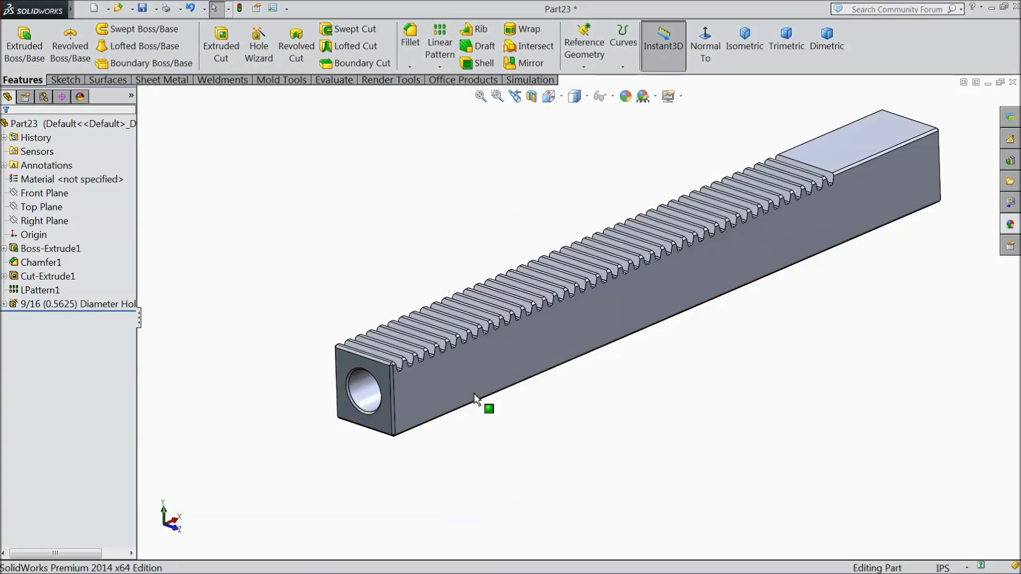
Edit the bar's base extrusion and set its depth to 12 in.
{"action": "left_click", "coordinate": [16, 250]}
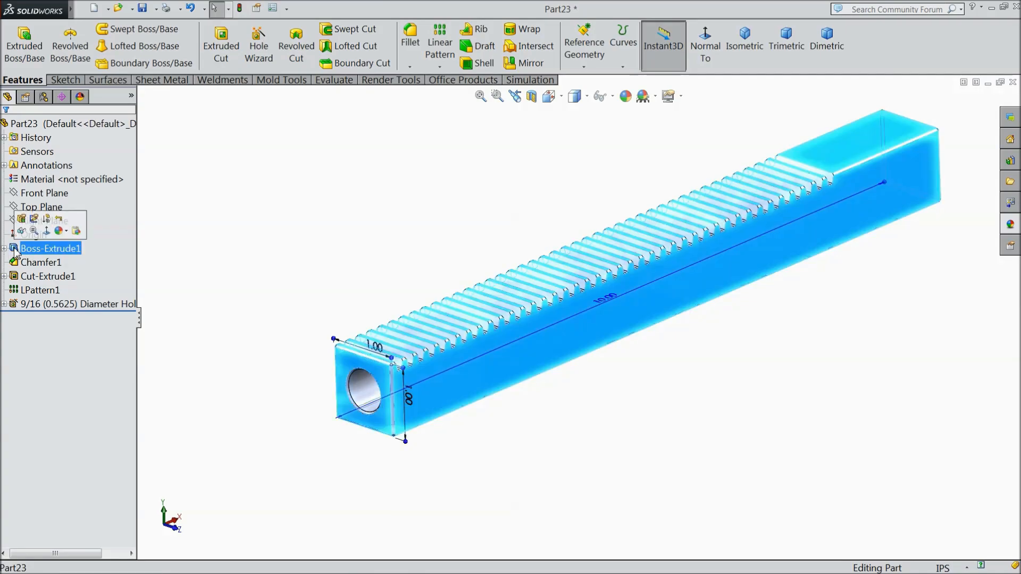
{"action": "left_click", "coordinate": [22, 219]}
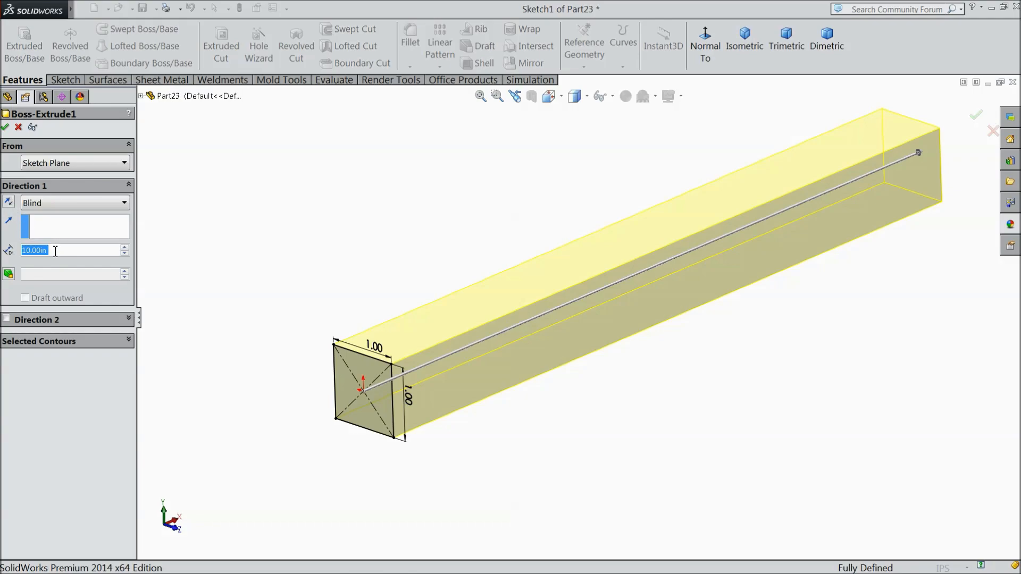
{"action": "type", "text": "12"}
{"action": "key", "text": "Return"}
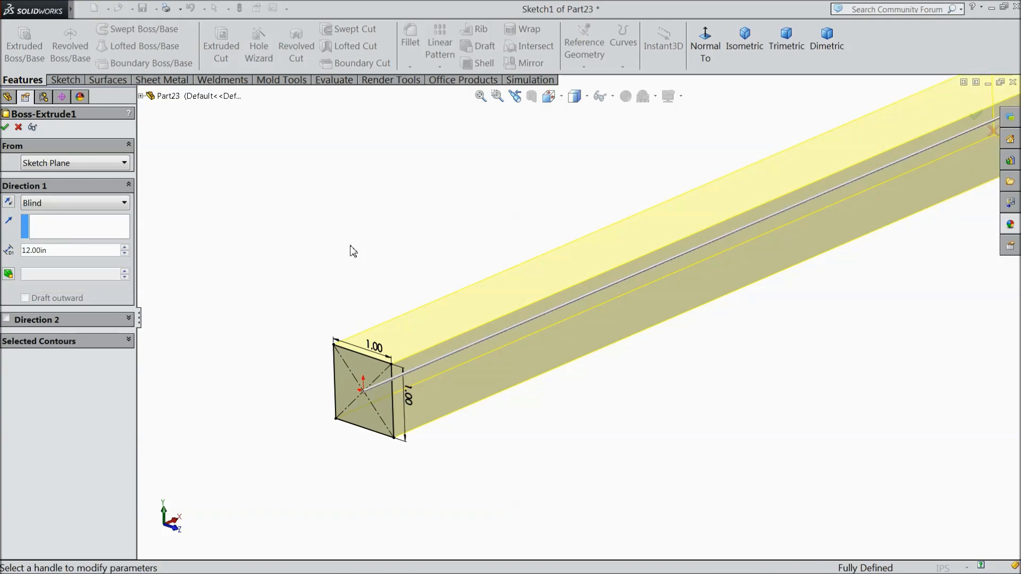
{"action": "scroll", "coordinate": [203, 288], "scroll_direction": "up", "scroll_amount": 2}
{"action": "scroll", "coordinate": [647, 266], "scroll_direction": "down", "scroll_amount": 1}
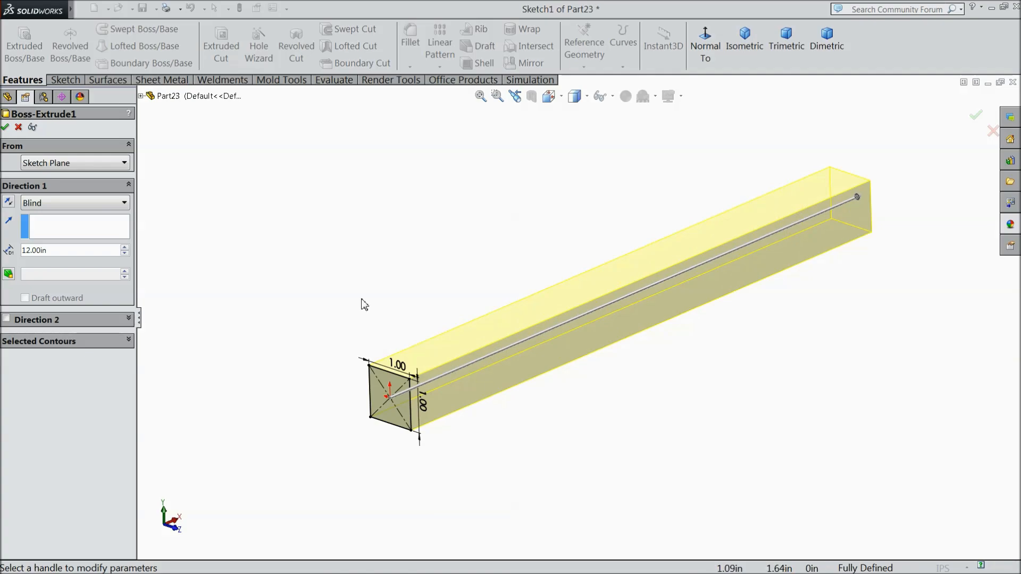
{"action": "left_click", "coordinate": [5, 128]}
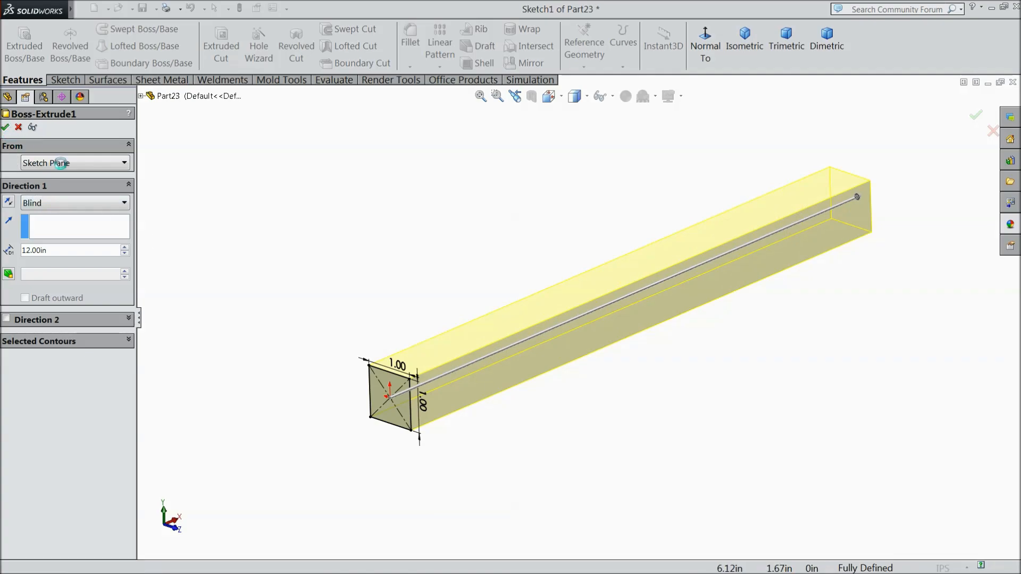
Examine the lengthened rack near its drilled end, including a straight-on view of its long side face.
{"action": "middle_click_drag", "start_coordinate": [292, 298], "coordinate": [274, 308]}
{"action": "scroll", "coordinate": [393, 374], "scroll_direction": "down", "scroll_amount": 2}
{"action": "scroll", "coordinate": [393, 374], "scroll_direction": "down", "scroll_amount": 1}
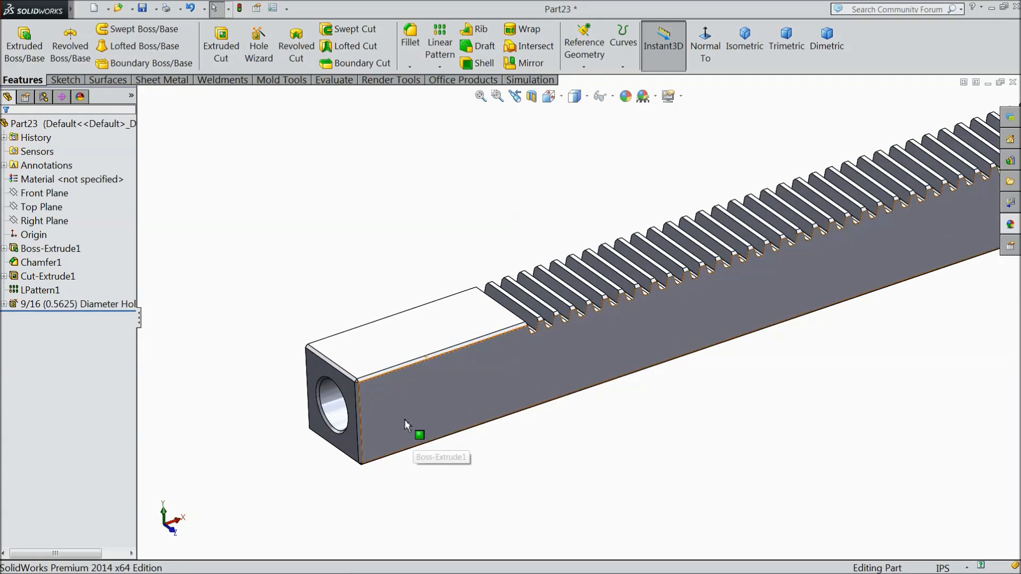
{"action": "left_click", "coordinate": [404, 419]}
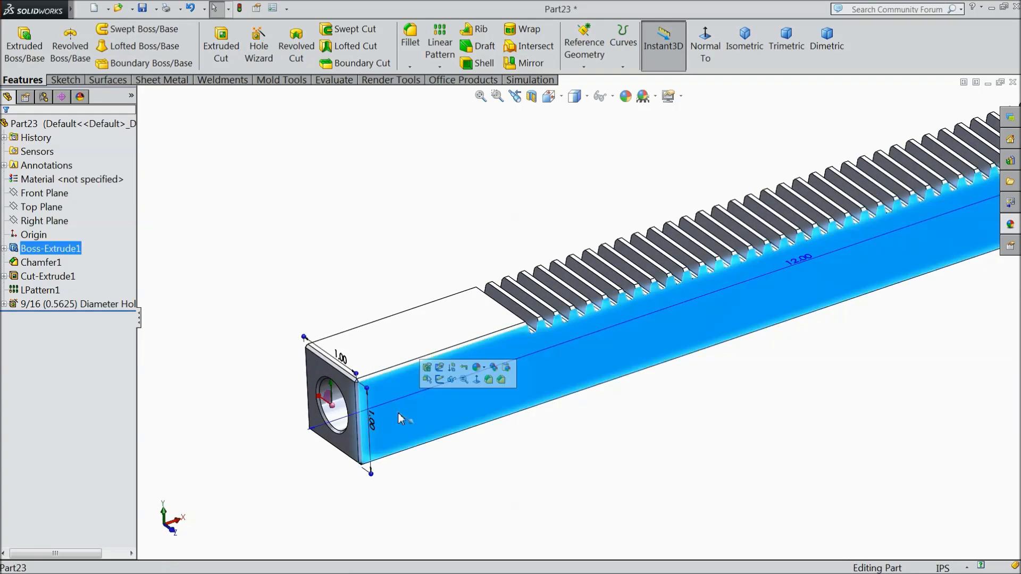
{"action": "left_click", "coordinate": [705, 43]}
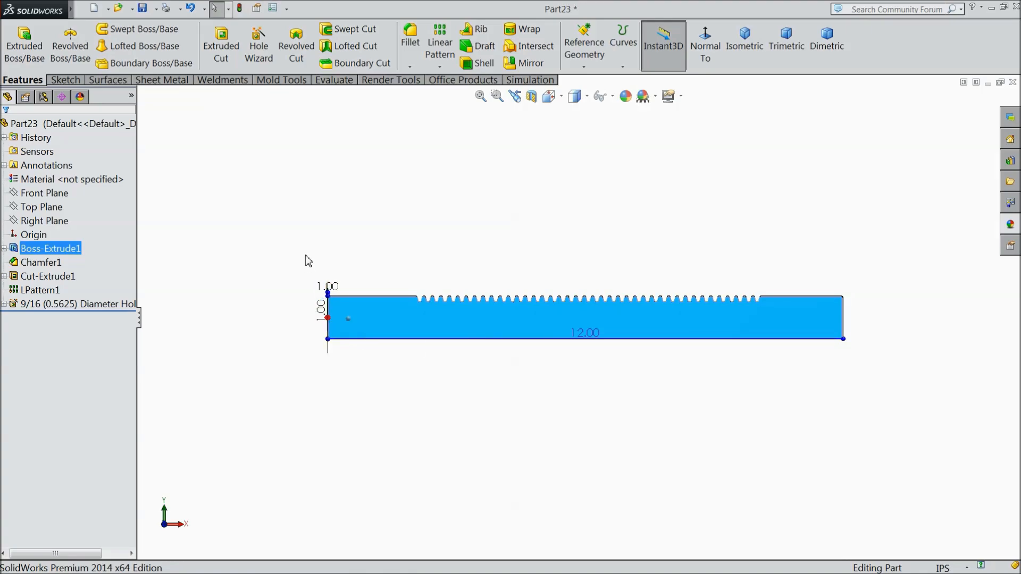
{"action": "middle_click_drag", "start_coordinate": [300, 226], "coordinate": [336, 396]}
{"action": "scroll", "coordinate": [335, 396], "scroll_direction": "down", "scroll_amount": 3}
Set up an ANSI Inch 1/4-20 tapped hole with an Up To Next end condition on the plain upper face beside the drilled end.
{"action": "left_click", "coordinate": [396, 396]}
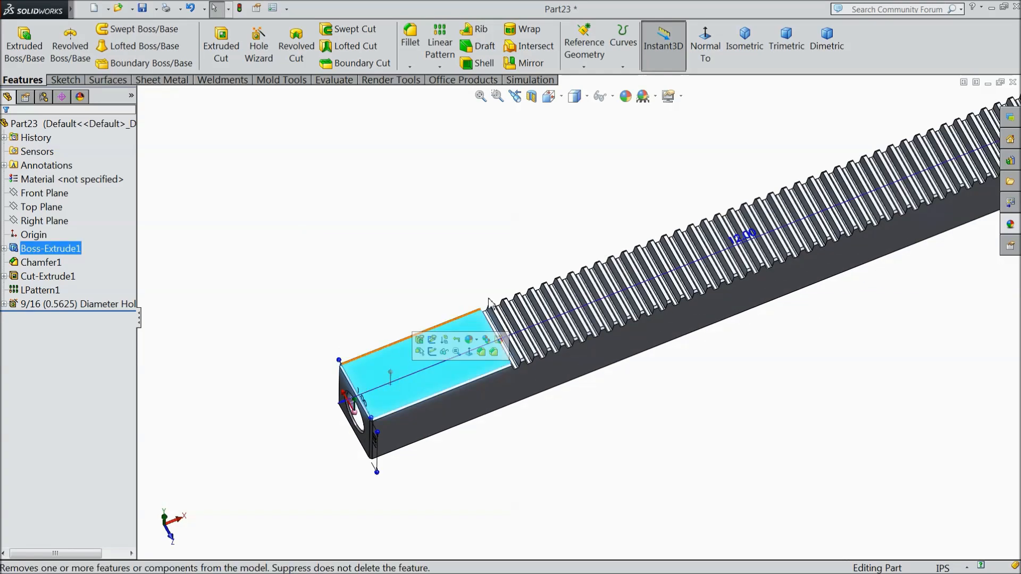
{"action": "left_click", "coordinate": [705, 48]}
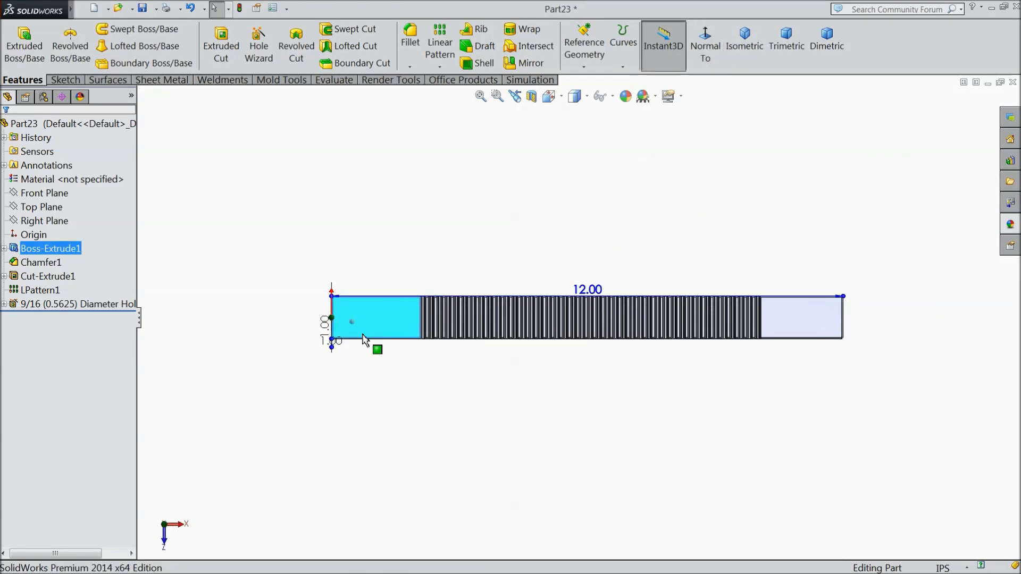
{"action": "left_click", "coordinate": [259, 46]}
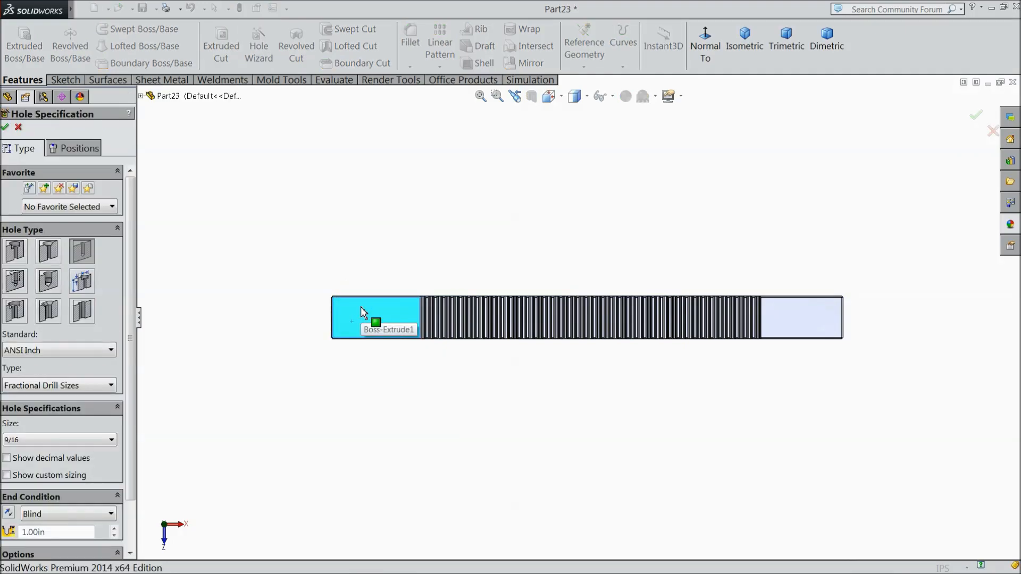
{"action": "left_click", "coordinate": [15, 281]}
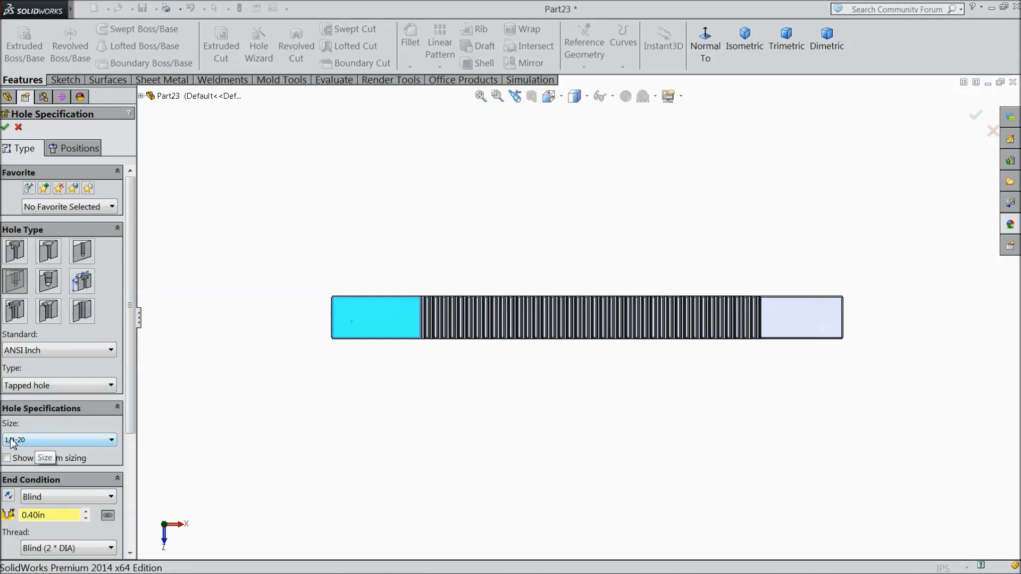
{"action": "left_click_drag", "start_coordinate": [131, 428], "coordinate": [131, 494]}
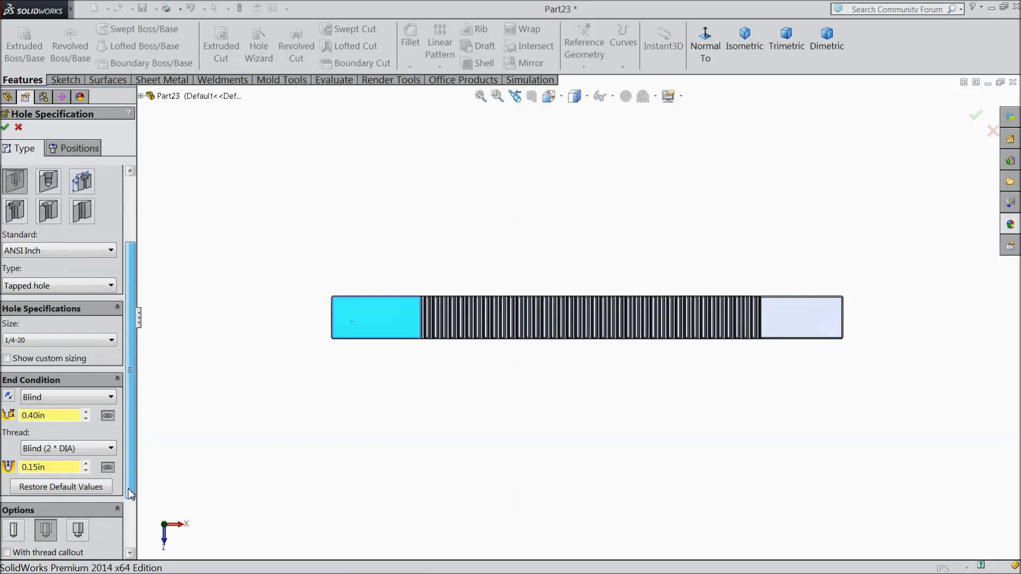
{"action": "left_click", "coordinate": [56, 399]}
{"action": "left_click", "coordinate": [60, 438]}
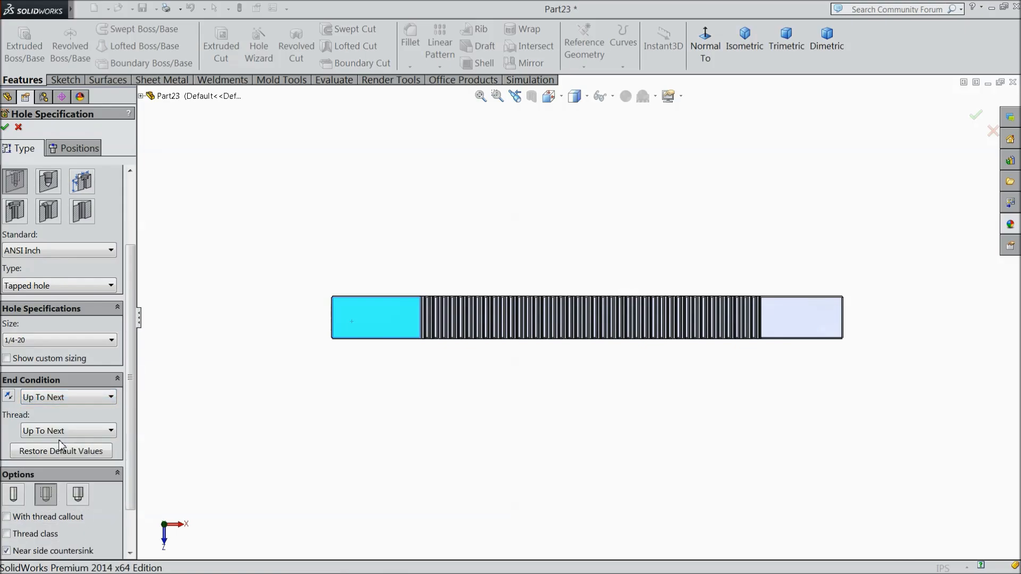
Begin positioning the 1/4-20 tapped hole on the plain upper face beside the drilled end.
{"action": "left_click", "coordinate": [64, 150]}
{"action": "scroll", "coordinate": [383, 309], "scroll_direction": "down", "scroll_amount": 3}
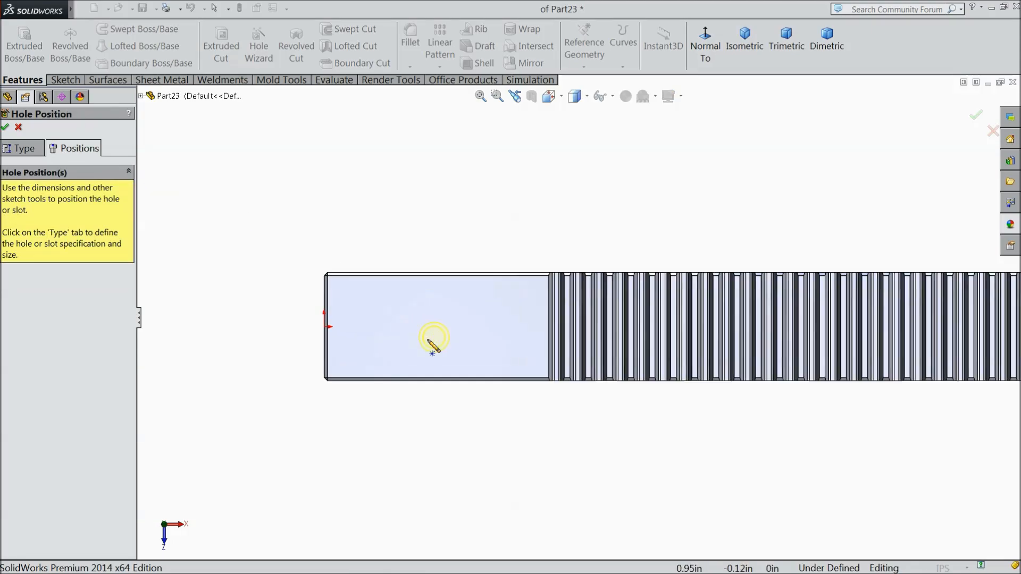
Place the tapped hole on the bar's flat top face in line with the origin, 0.5 in from the end edge, and finish it.
{"action": "scroll", "coordinate": [396, 343], "scroll_direction": "down", "scroll_amount": 3}
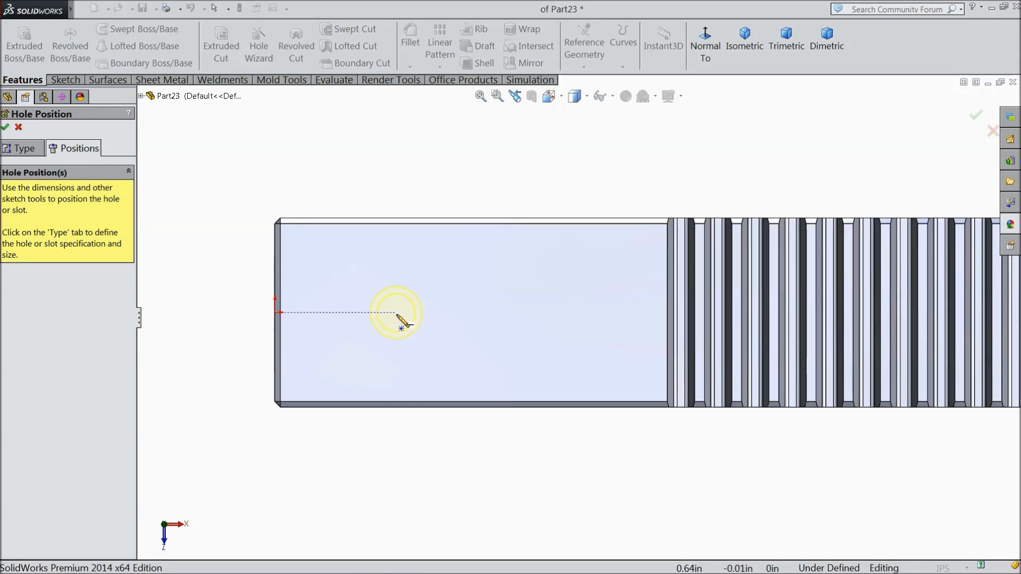
{"action": "left_click", "coordinate": [396, 313]}
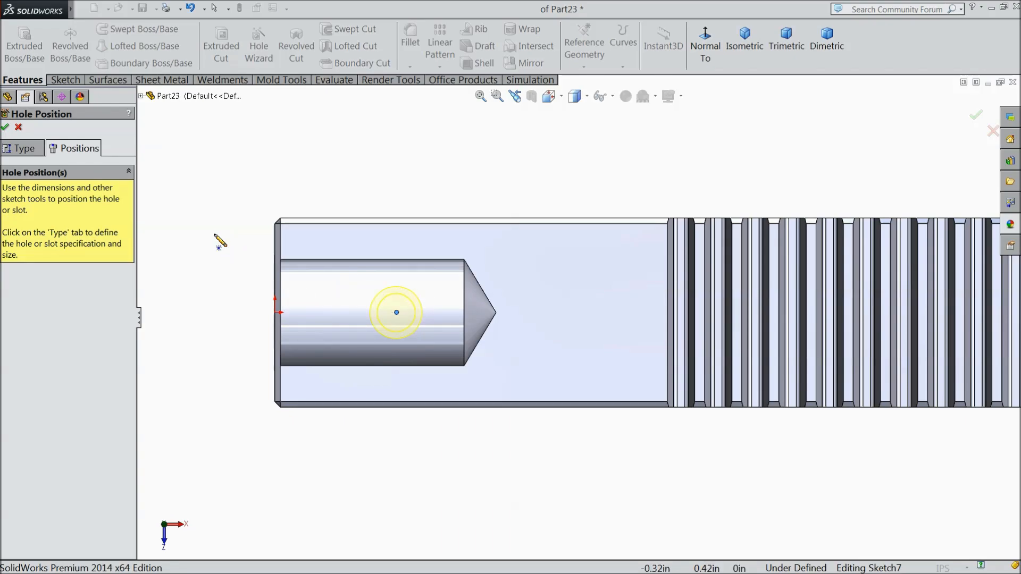
{"action": "left_click", "coordinate": [64, 80]}
{"action": "left_click", "coordinate": [57, 46]}
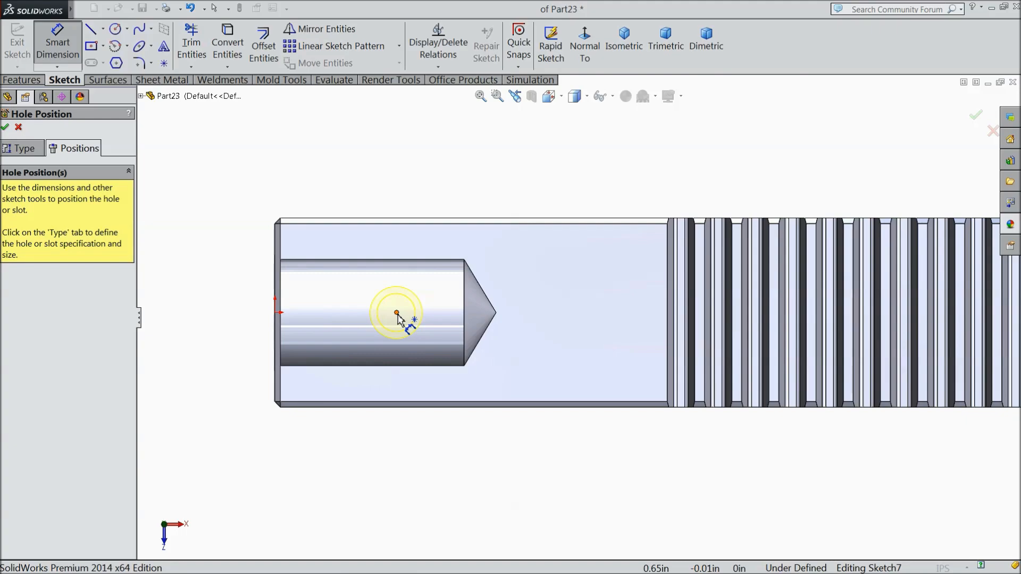
{"action": "left_click", "coordinate": [397, 313]}
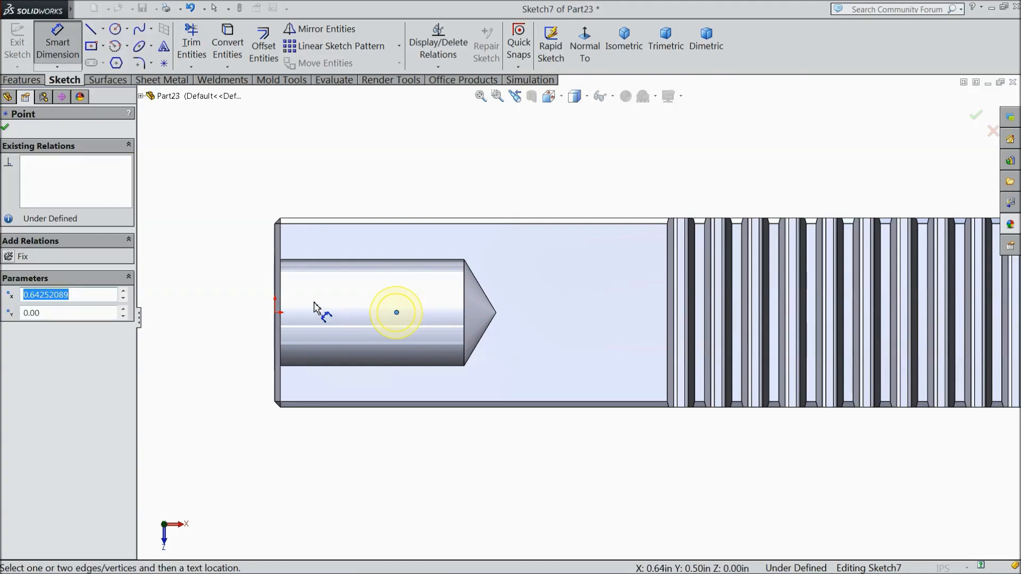
{"action": "left_click", "coordinate": [276, 273]}
{"action": "left_click", "coordinate": [345, 159]}
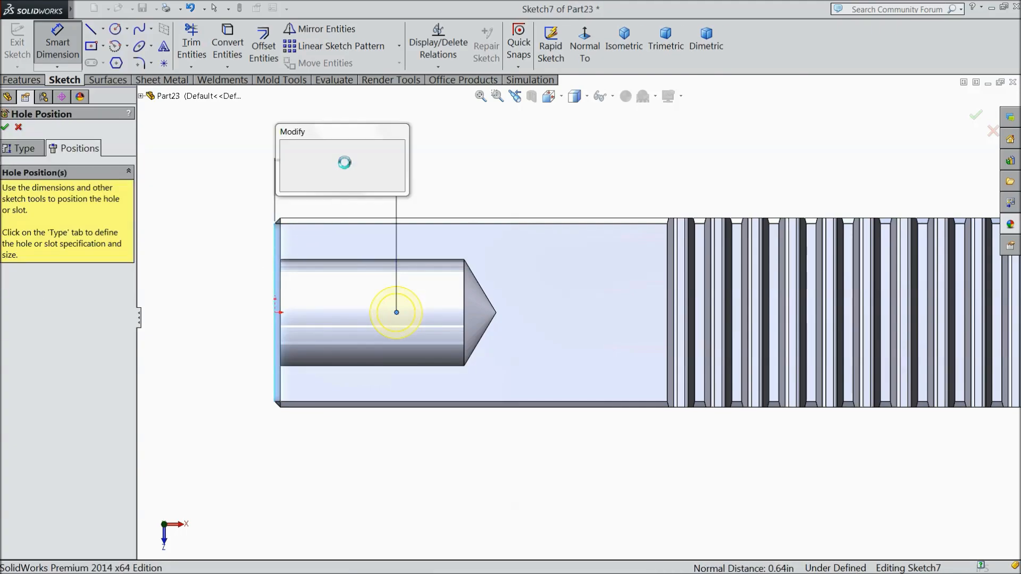
{"action": "type", "text": "0.5"}
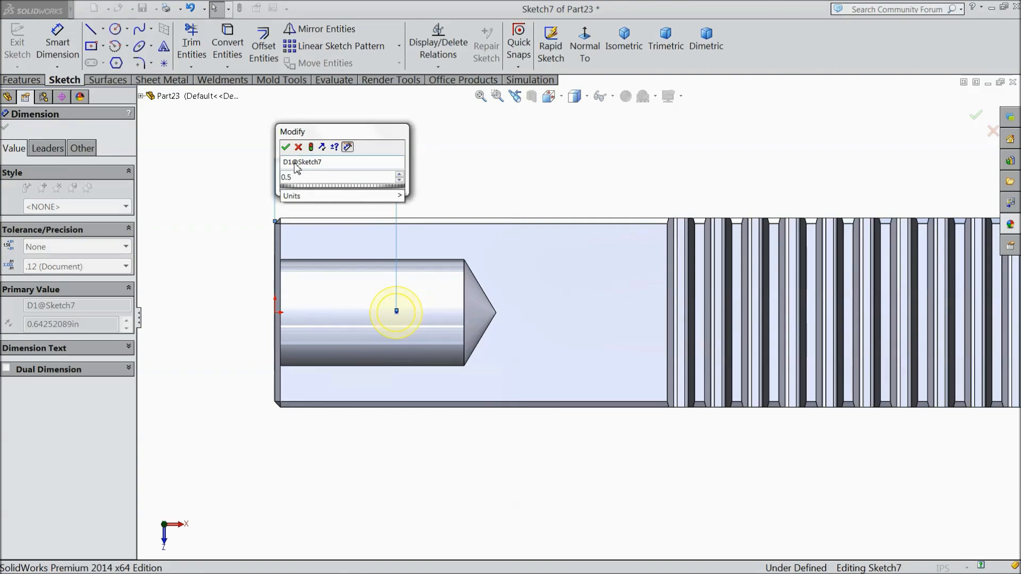
{"action": "left_click", "coordinate": [285, 148]}
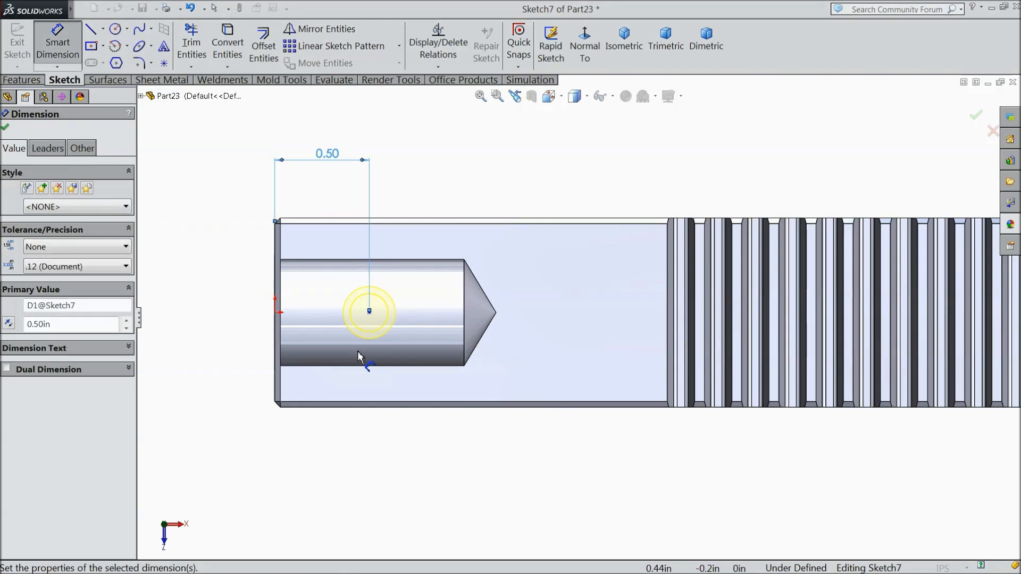
{"action": "key", "text": "z"}
{"action": "key", "text": "z"}
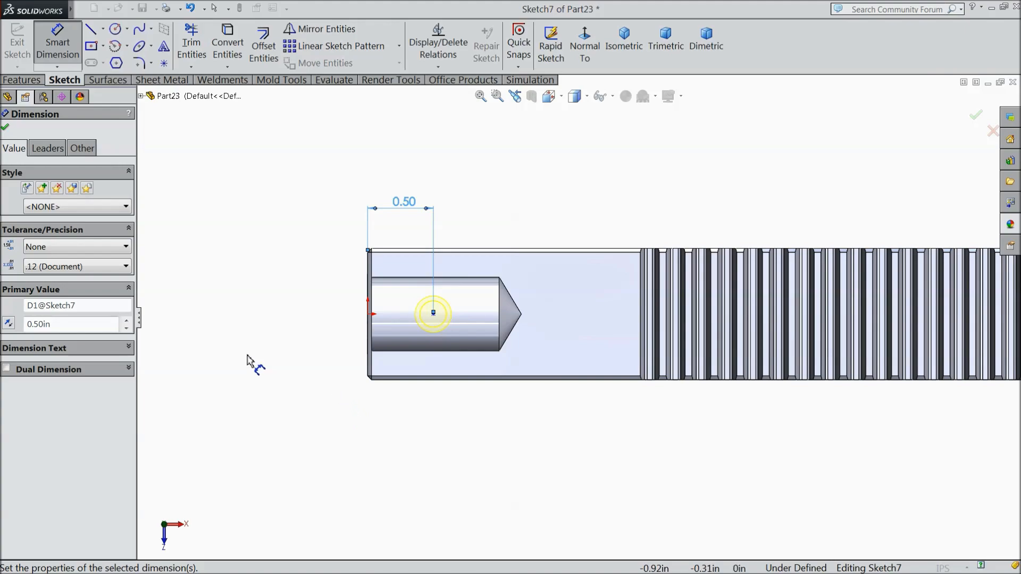
{"action": "left_click", "coordinate": [6, 128]}
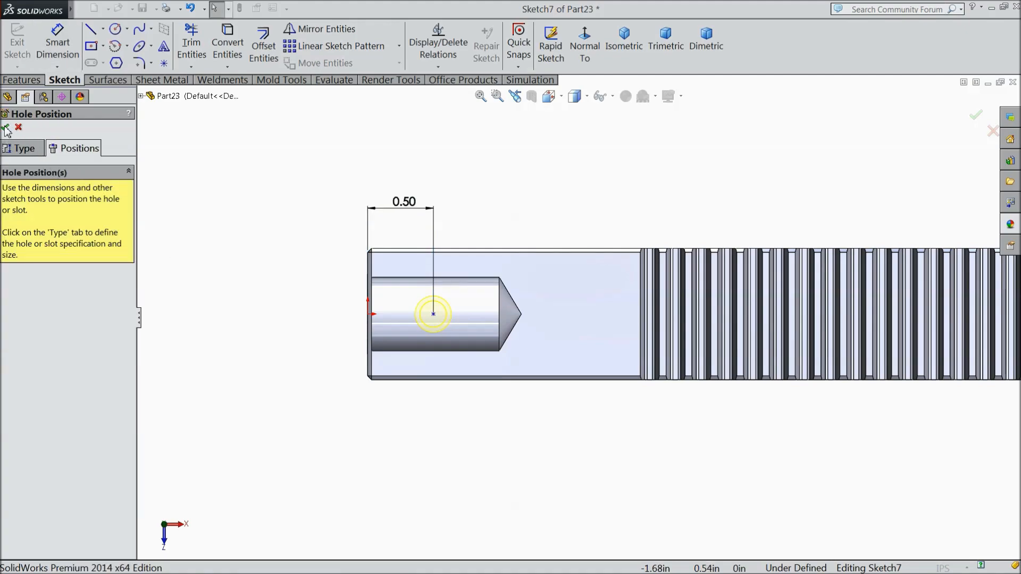
{"action": "left_click", "coordinate": [6, 128]}
Start a new sketch on the Front Plane and view it face-on.
{"action": "middle_click_drag", "start_coordinate": [394, 392], "coordinate": [407, 285]}
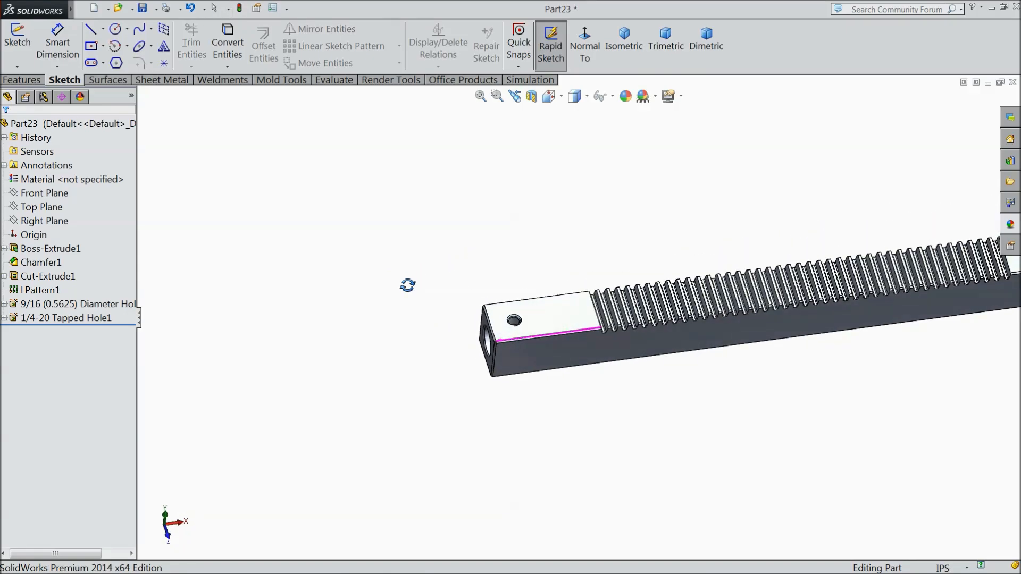
{"action": "left_click", "coordinate": [58, 195]}
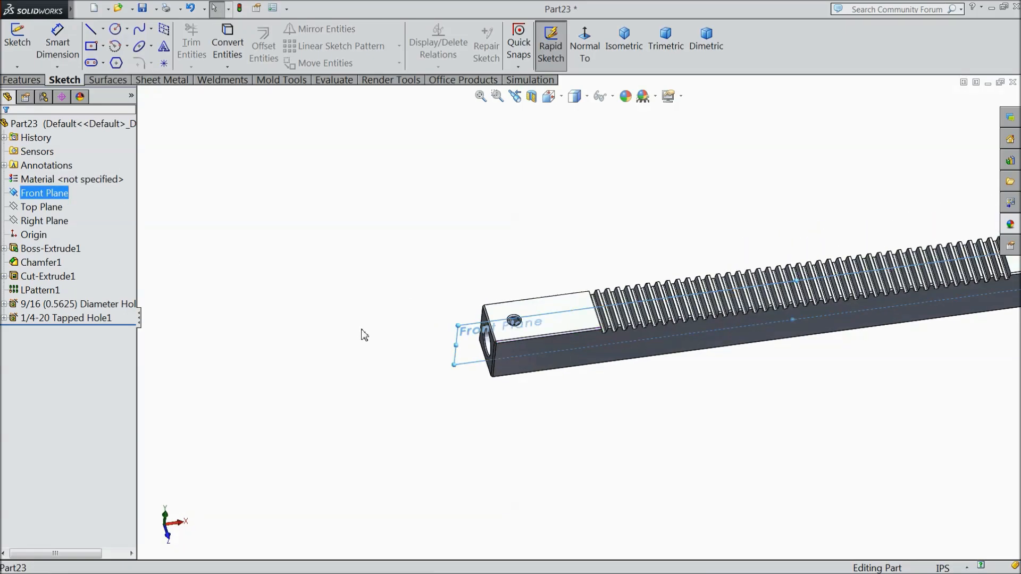
{"action": "middle_click_drag", "start_coordinate": [364, 335], "coordinate": [366, 274]}
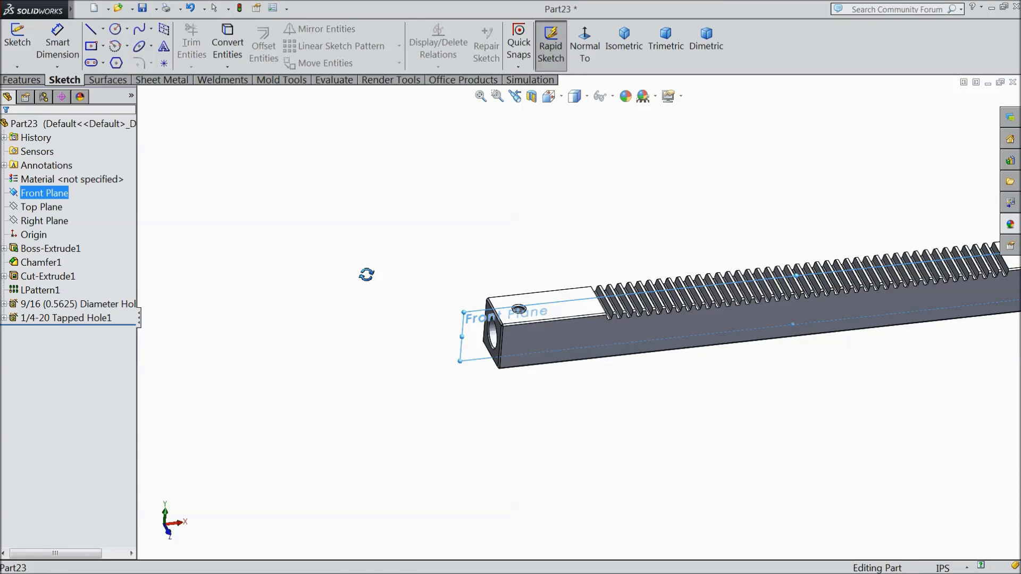
{"action": "left_click", "coordinate": [18, 63]}
{"action": "left_click", "coordinate": [585, 47]}
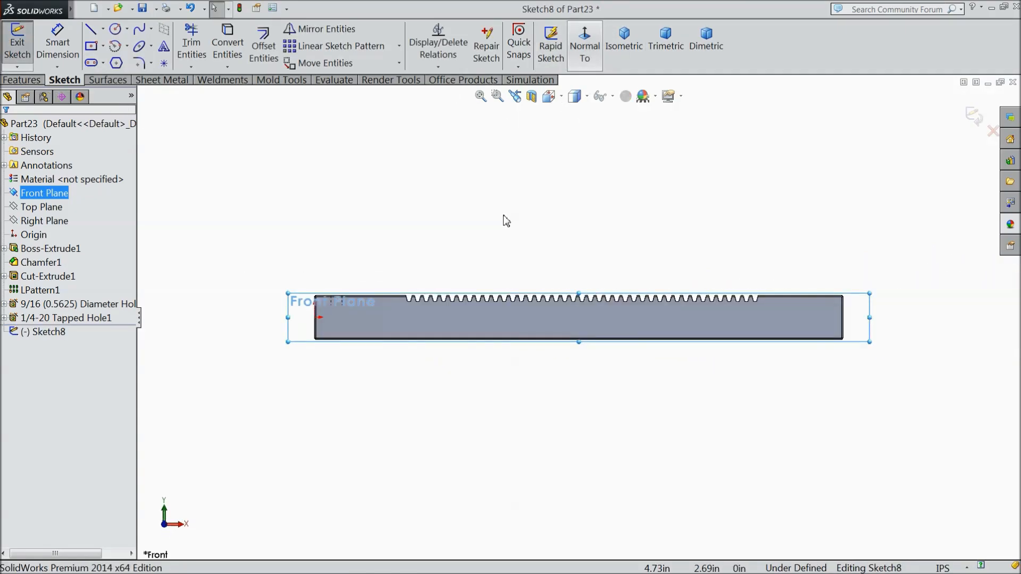
Sketch a closed right triangle about 0.16 in high and 0.24 in wide just above the bar's chamfered corner at the origin end.
{"action": "scroll", "coordinate": [330, 312], "scroll_direction": "down", "scroll_amount": 5}
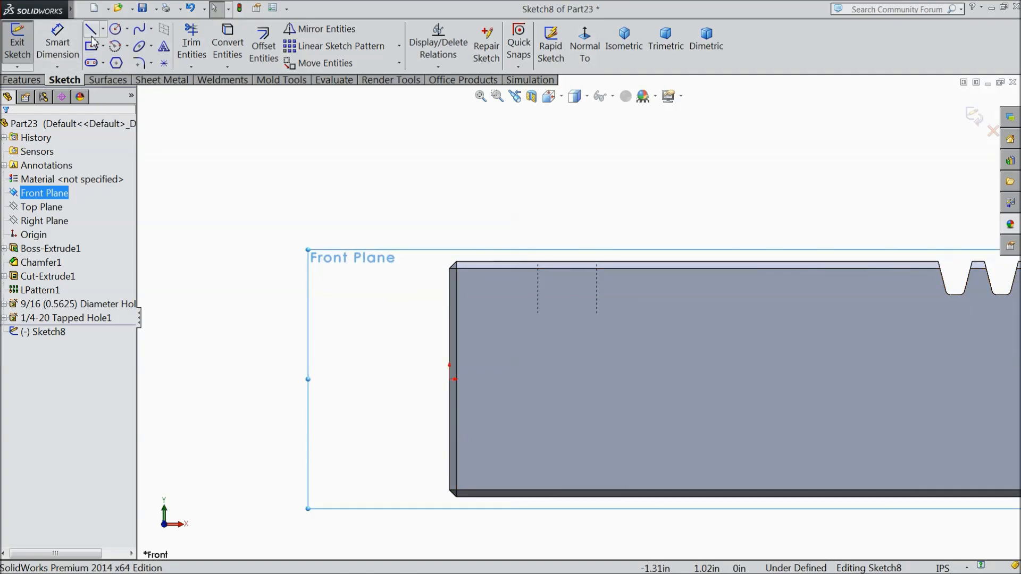
{"action": "left_click", "coordinate": [91, 31]}
{"action": "scroll", "coordinate": [455, 263], "scroll_direction": "down", "scroll_amount": 3}
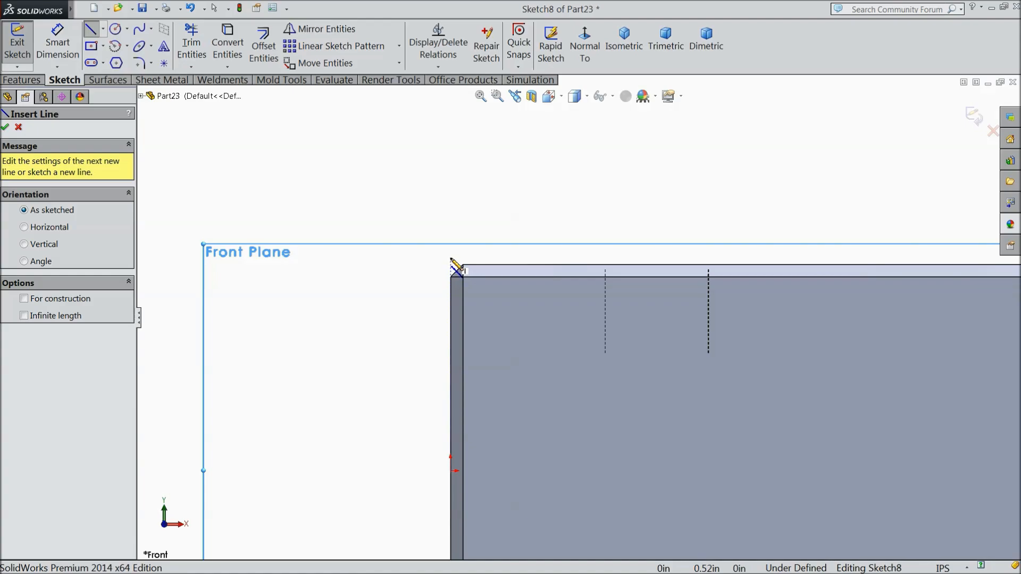
{"action": "left_click", "coordinate": [450, 258]}
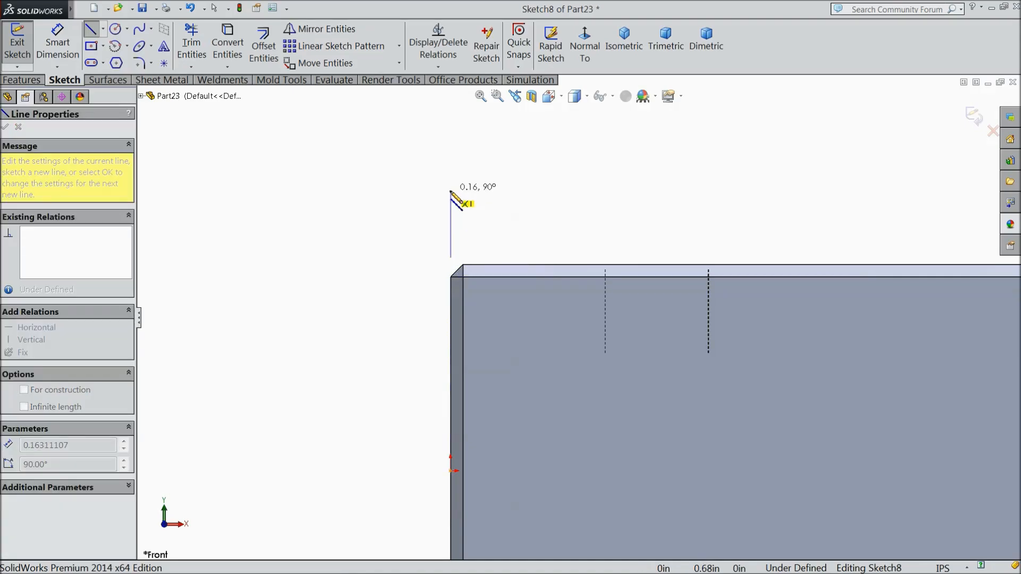
{"action": "left_click", "coordinate": [450, 190]}
{"action": "left_click", "coordinate": [551, 190]}
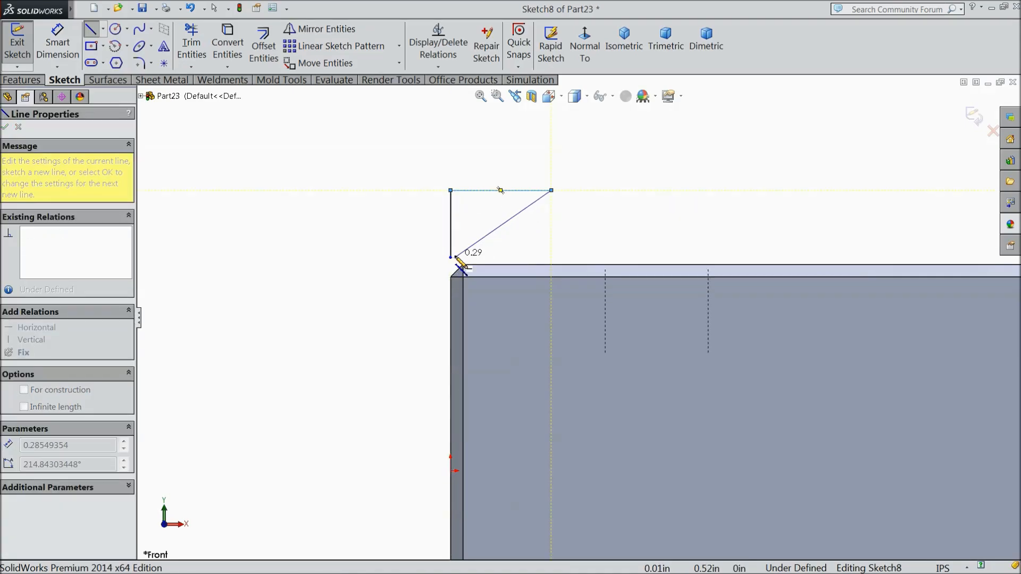
{"action": "left_click", "coordinate": [451, 258]}
{"action": "right_click", "coordinate": [382, 232]}
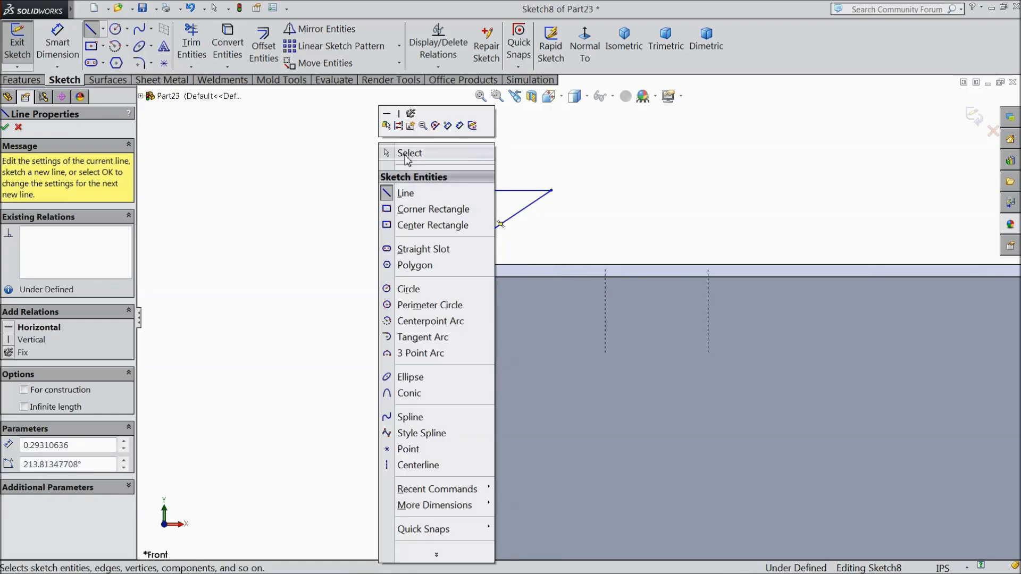
{"action": "left_click", "coordinate": [405, 157]}
{"action": "scroll", "coordinate": [436, 246], "scroll_direction": "down", "scroll_amount": 3}
{"action": "scroll", "coordinate": [470, 271], "scroll_direction": "down", "scroll_amount": 1}
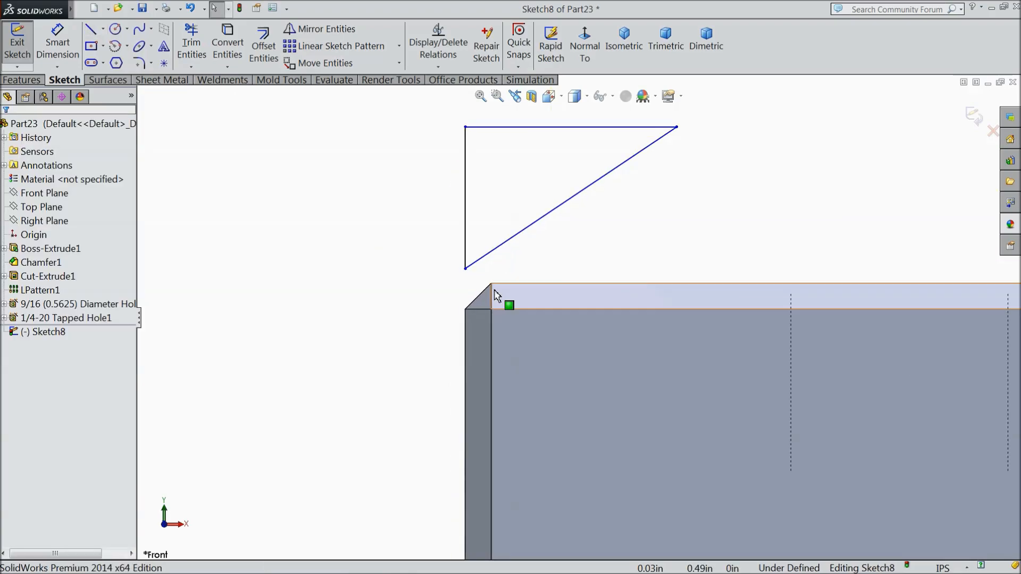
{"action": "left_click", "coordinate": [466, 269], "text": "ctrl"}
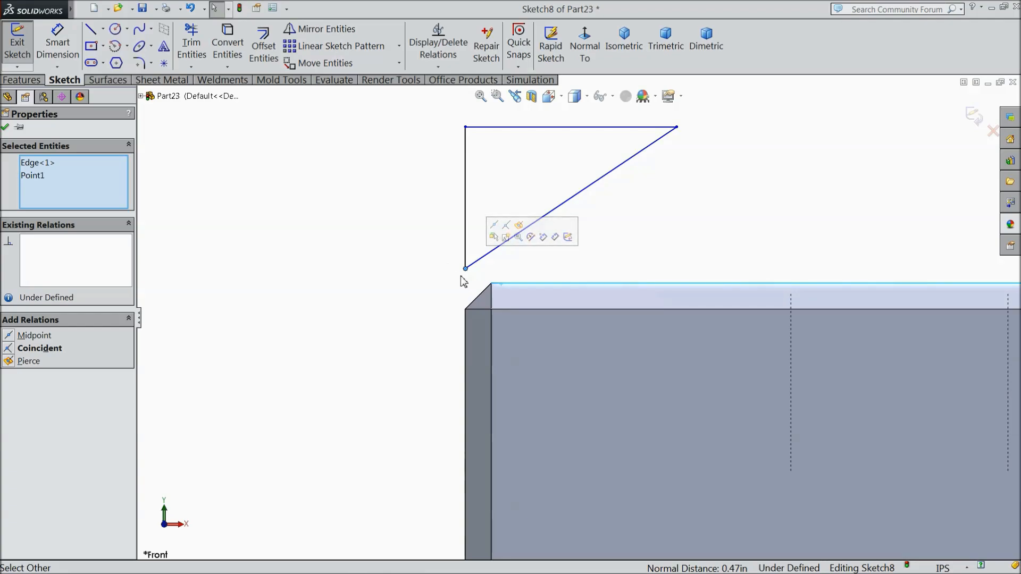
{"action": "left_click", "coordinate": [455, 272]}
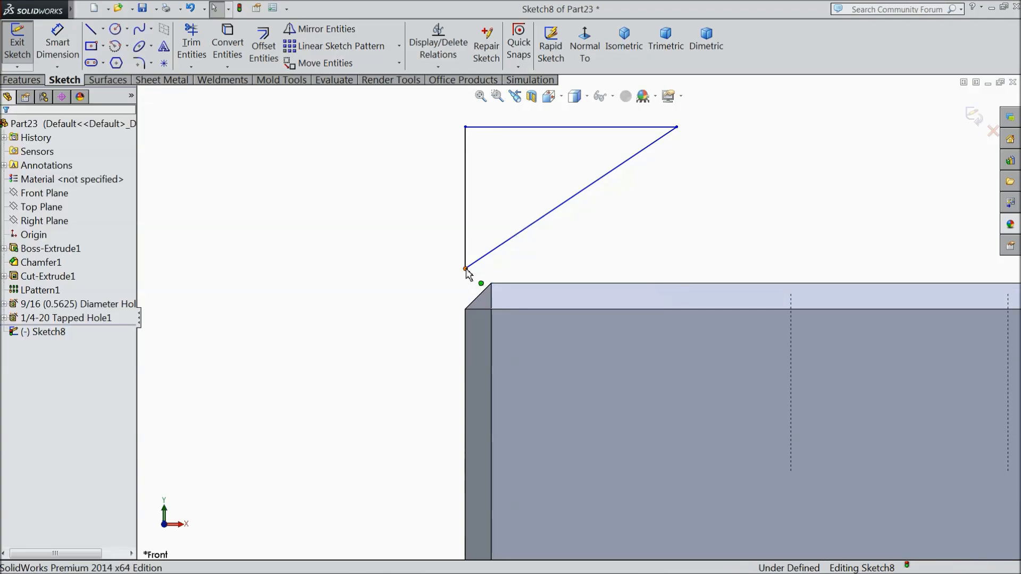
Move the triangle's lower vertex straight down to about 0.50 in above the origin, nearly level with the bar's upper edge.
{"action": "left_click", "coordinate": [466, 270]}
{"action": "left_click_drag", "start_coordinate": [466, 270], "coordinate": [467, 284]}
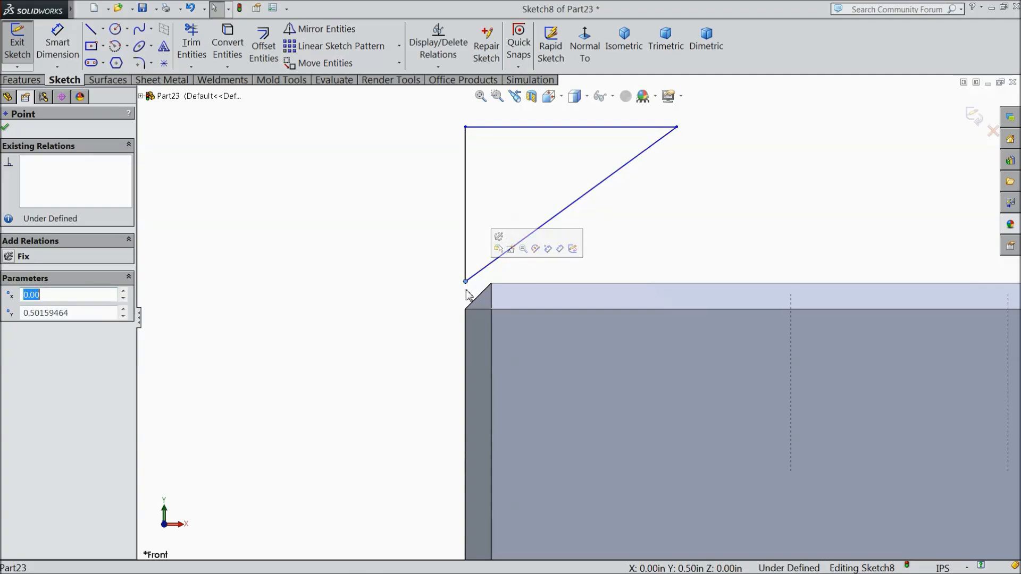
{"action": "left_click", "coordinate": [465, 323], "text": "ctrl"}
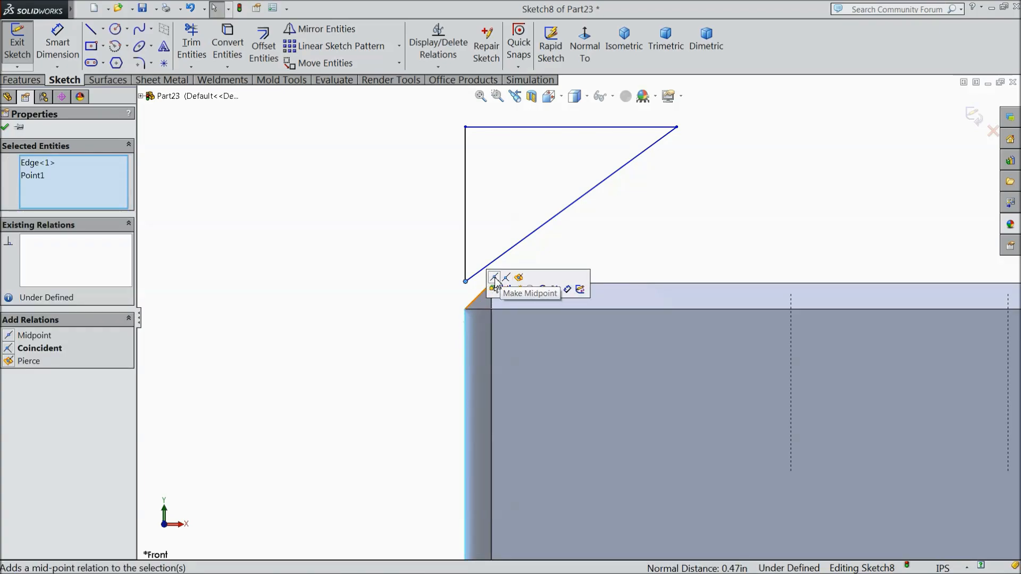
{"action": "left_click", "coordinate": [430, 269]}
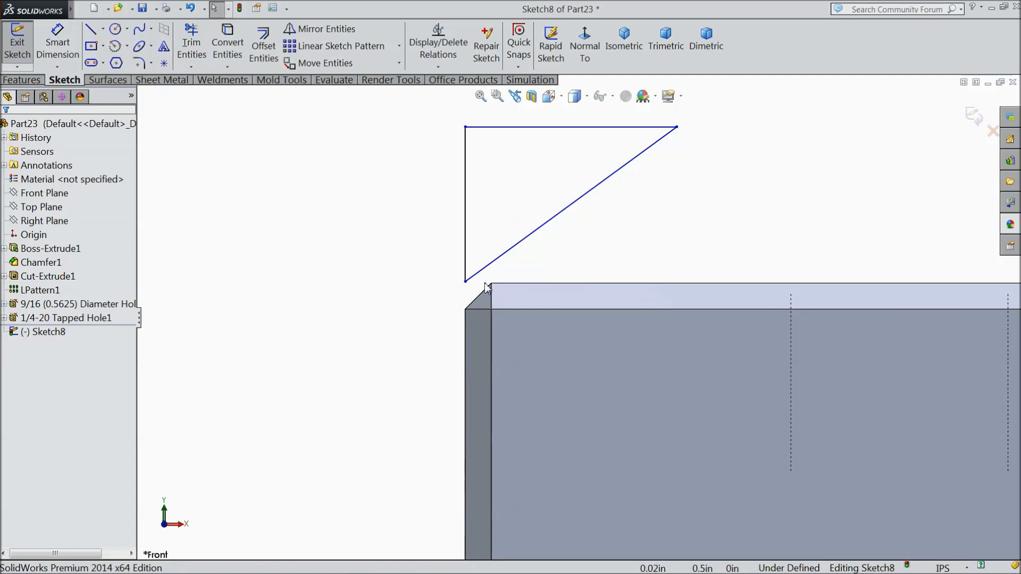
Sketch a horizontal centerline from the origin into the bar.
{"action": "left_click", "coordinate": [103, 29]}
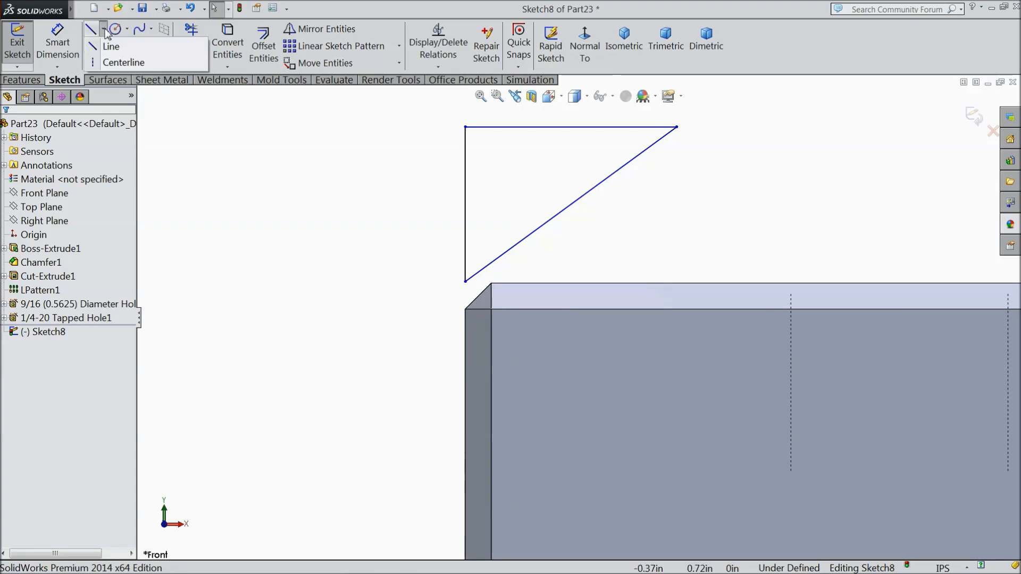
{"action": "left_click", "coordinate": [115, 63]}
{"action": "scroll", "coordinate": [270, 225], "scroll_direction": "up", "scroll_amount": 8}
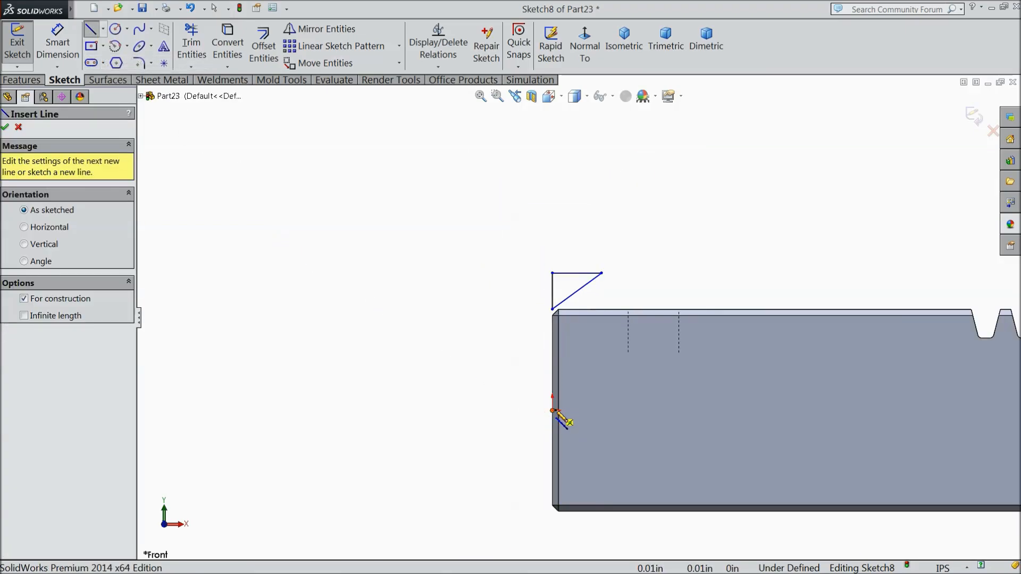
{"action": "left_click", "coordinate": [553, 410]}
{"action": "right_click", "coordinate": [644, 411]}
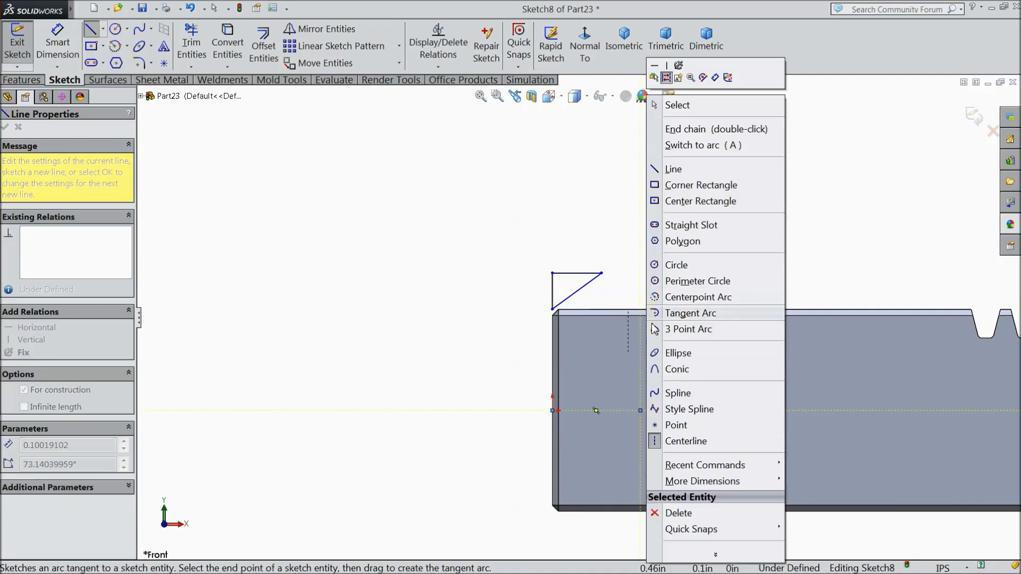
{"action": "left_click", "coordinate": [673, 128]}
Dimension the angle between the triangle's sloping side and the bar's upper edge as 30°.
{"action": "scroll", "coordinate": [726, 404], "scroll_direction": "down", "scroll_amount": 5}
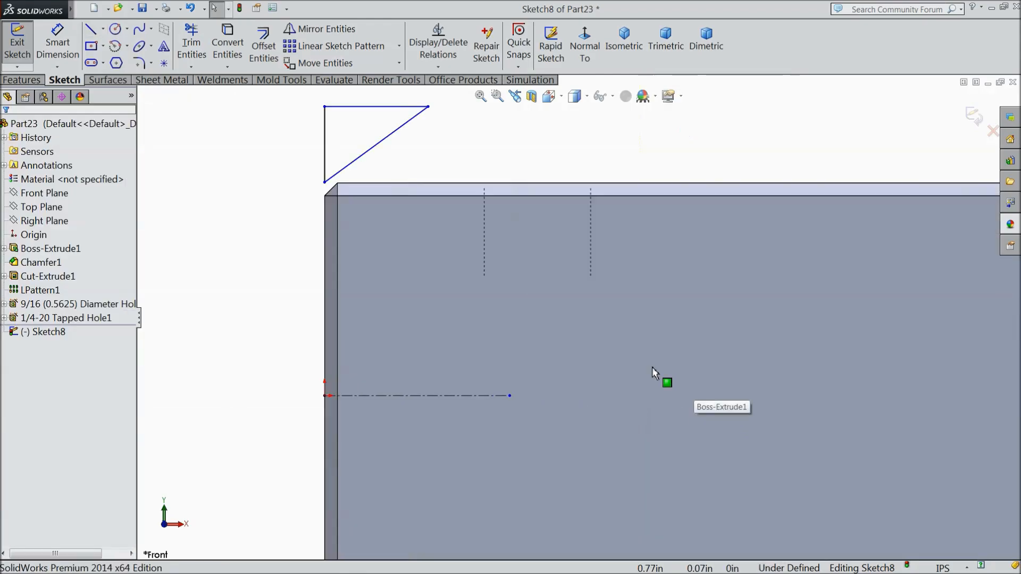
{"action": "left_click", "coordinate": [57, 44]}
{"action": "scroll", "coordinate": [325, 150], "scroll_direction": "down", "scroll_amount": 2}
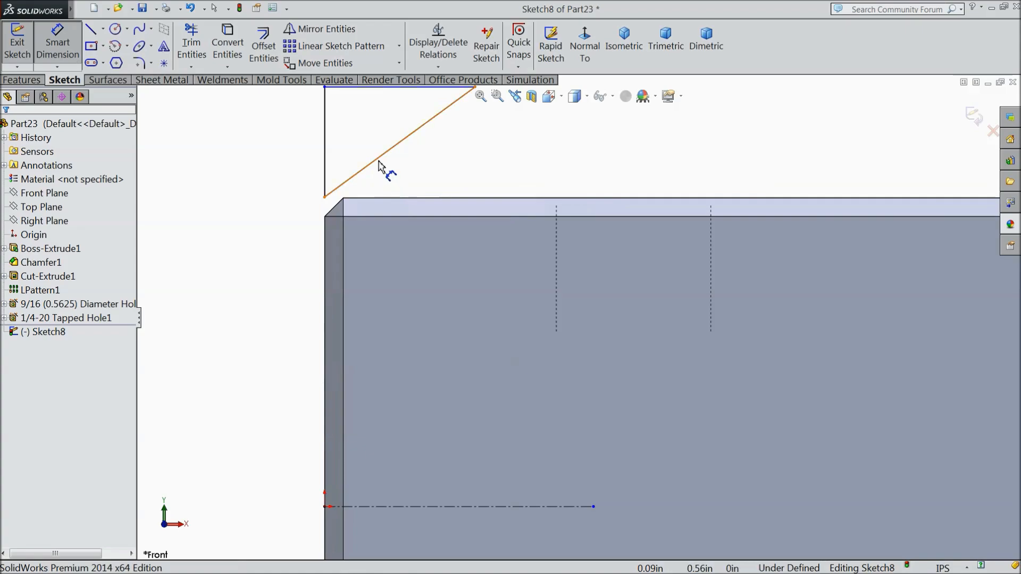
{"action": "left_click", "coordinate": [379, 158]}
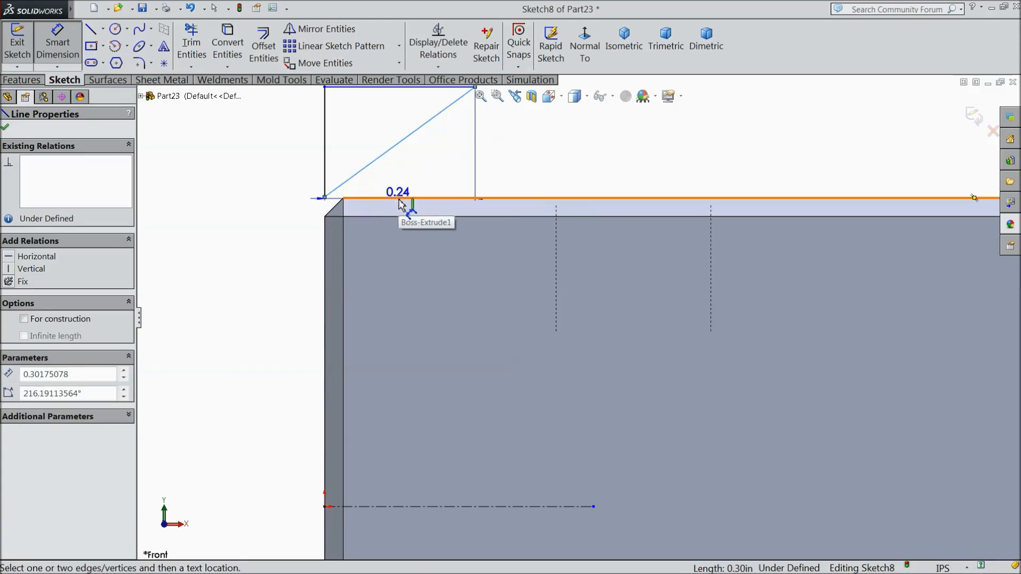
{"action": "left_click", "coordinate": [403, 199]}
{"action": "left_click", "coordinate": [423, 181]}
{"action": "type", "text": "0"}
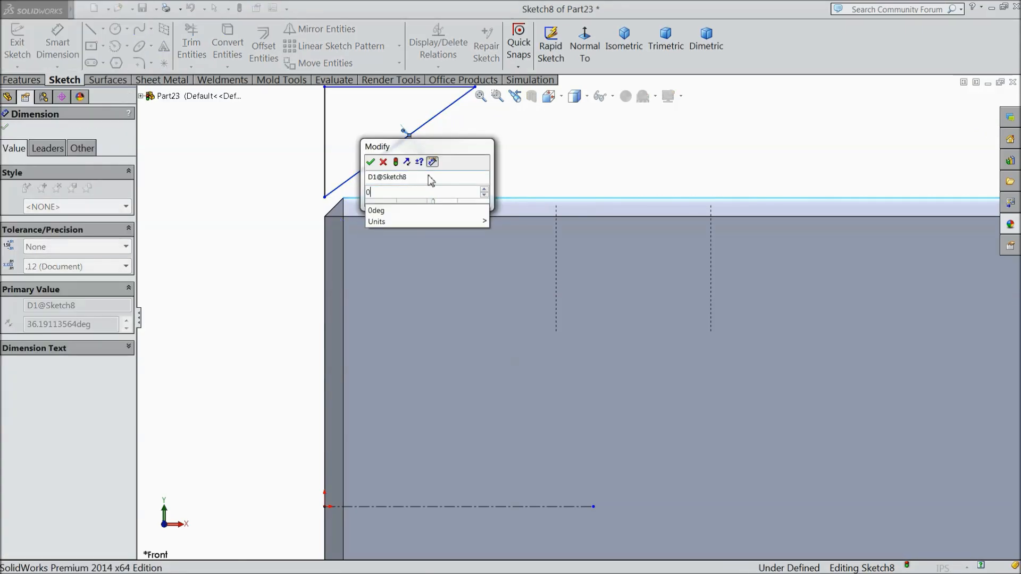
{"action": "type", "text": "30"}
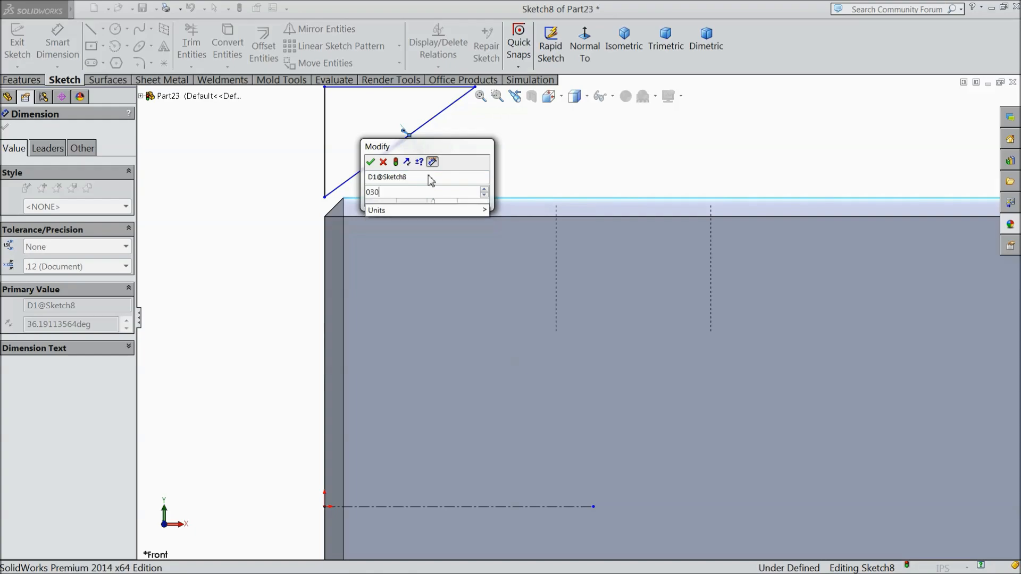
{"action": "left_click", "coordinate": [370, 163]}
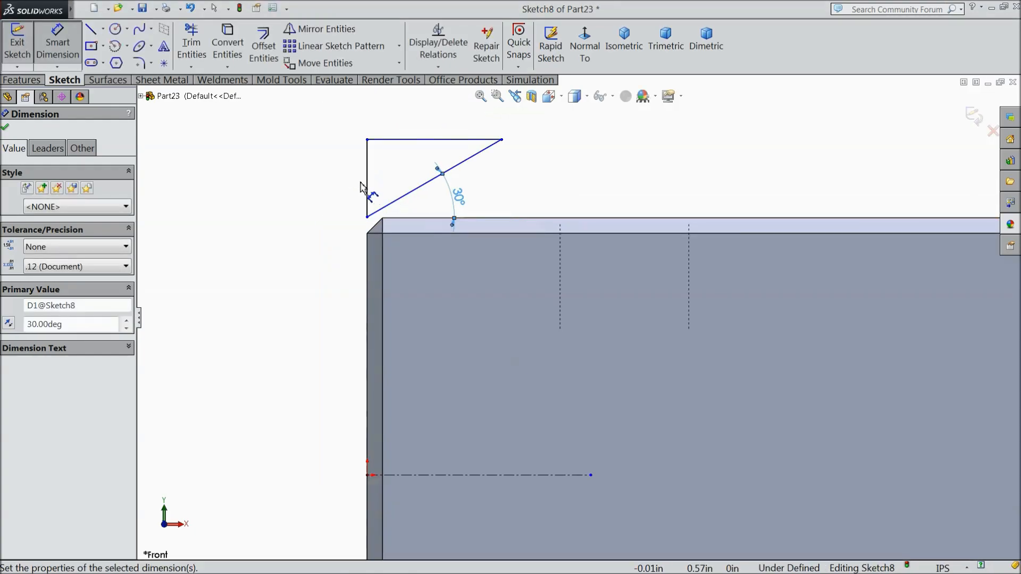
Dimension the triangle's vertical side as 0.2 in.
{"action": "left_click", "coordinate": [367, 186]}
{"action": "left_click", "coordinate": [341, 183]}
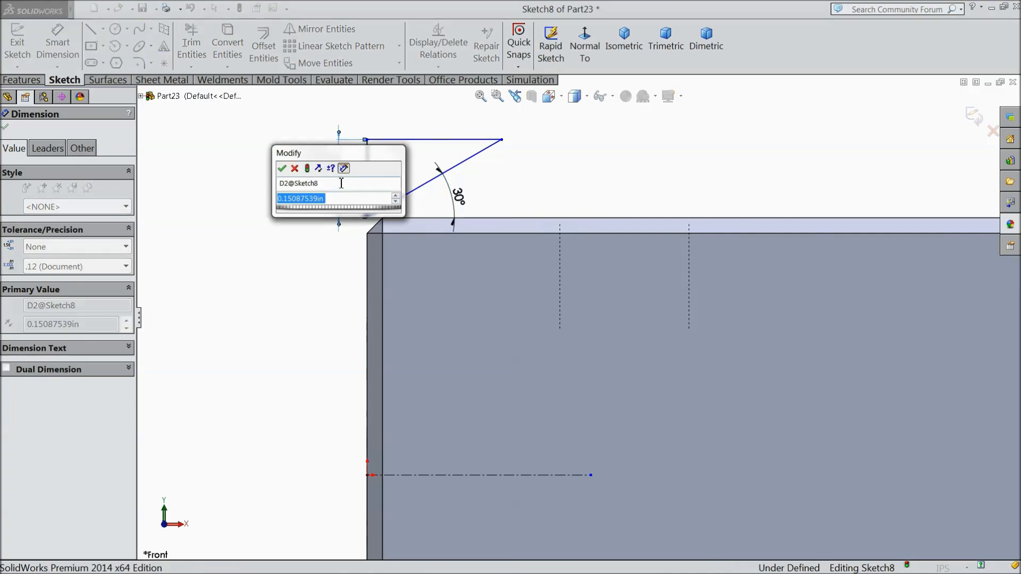
{"action": "type", "text": "0.2"}
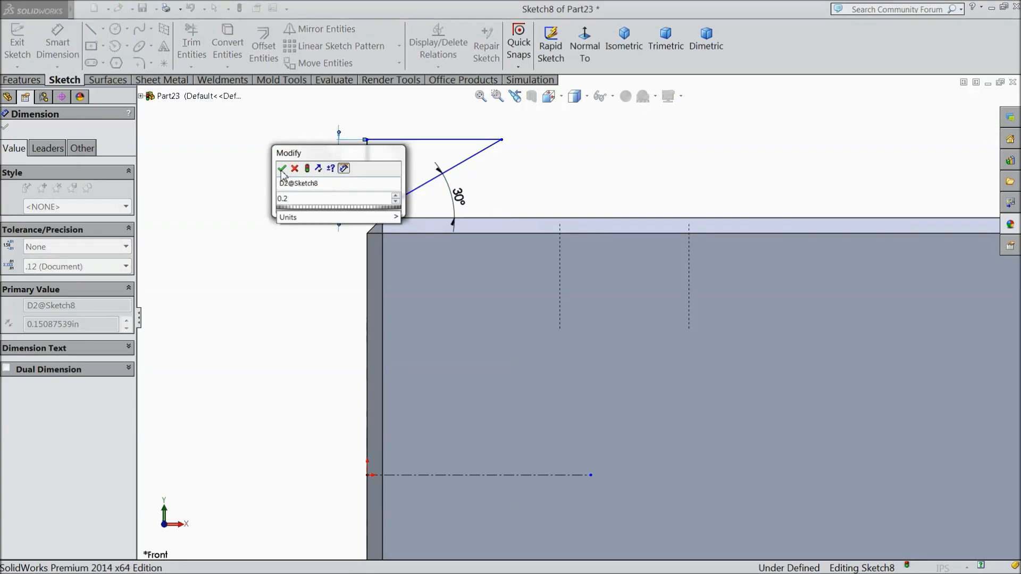
{"action": "left_click", "coordinate": [282, 169]}
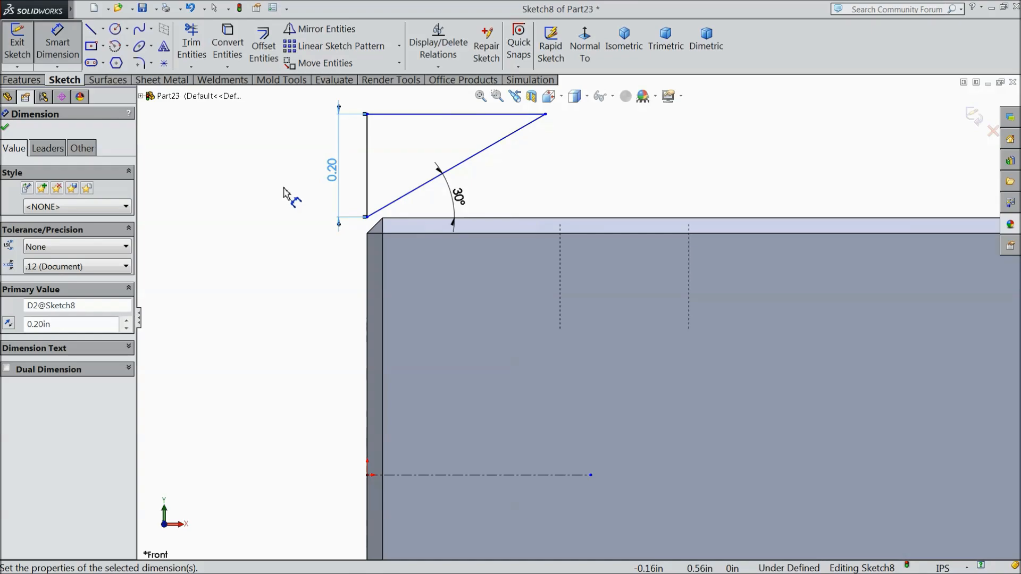
{"action": "left_click", "coordinate": [7, 130]}
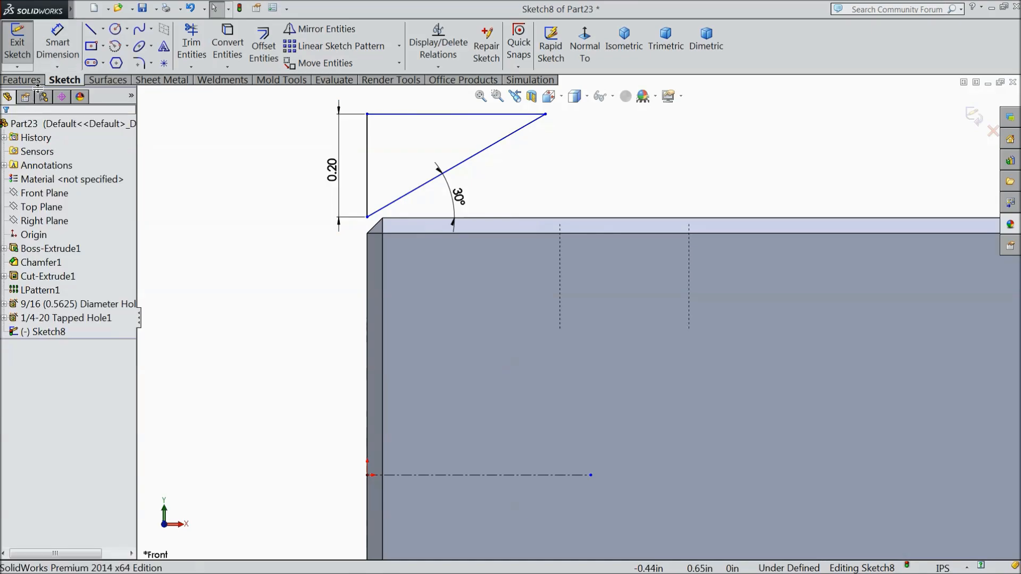
Cut the bar's end corners with a 360° Revolved Cut of the triangle about the horizontal centerline.
{"action": "left_click", "coordinate": [22, 80]}
{"action": "left_click", "coordinate": [287, 51]}
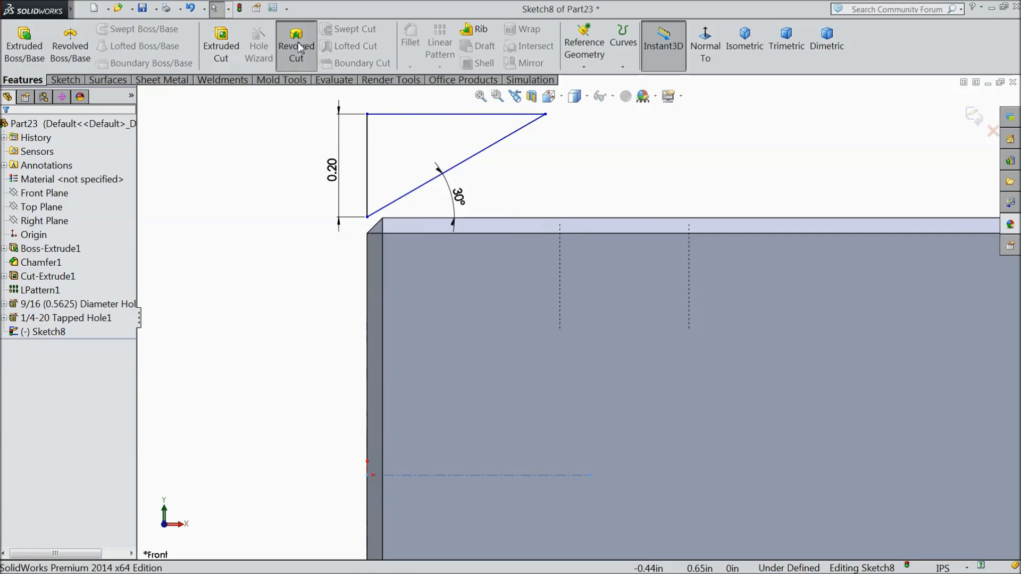
{"action": "scroll", "coordinate": [536, 384], "scroll_direction": "up", "scroll_amount": 4}
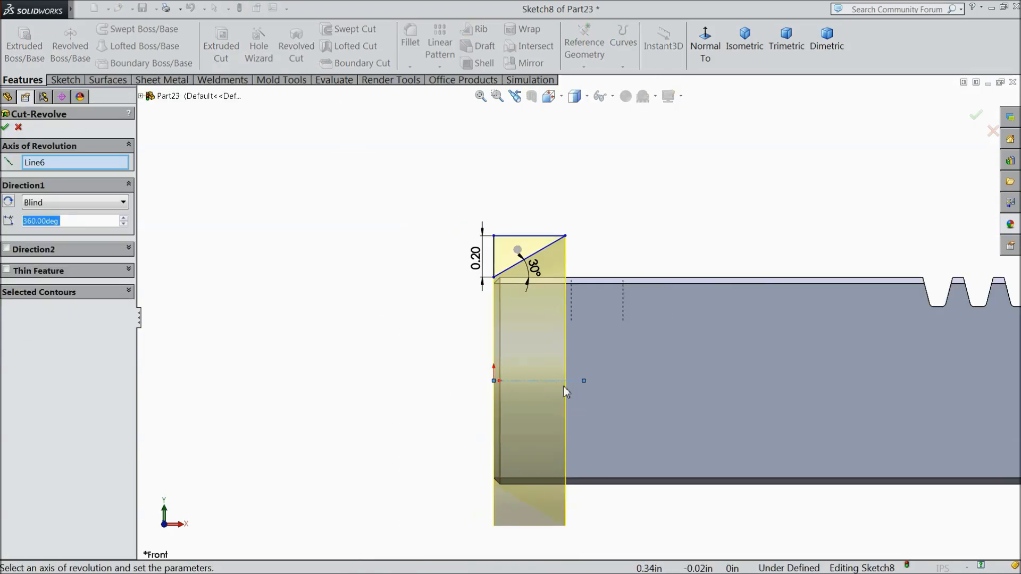
{"action": "scroll", "coordinate": [564, 392], "scroll_direction": "down", "scroll_amount": 2}
{"action": "left_click", "coordinate": [6, 128]}
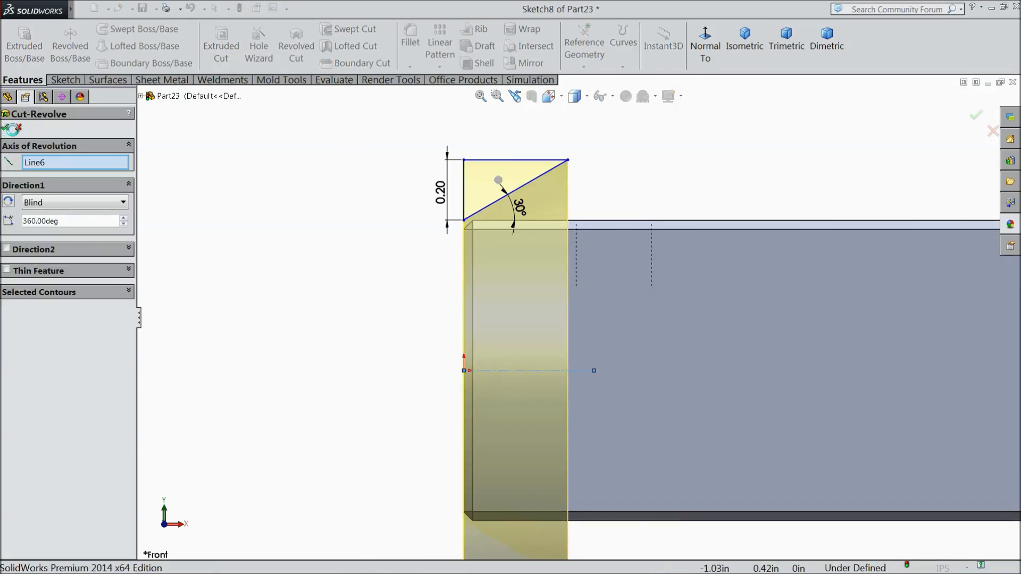
{"action": "middle_click_drag", "start_coordinate": [320, 256], "coordinate": [358, 324]}
{"action": "scroll", "coordinate": [342, 326], "scroll_direction": "up", "scroll_amount": 5}
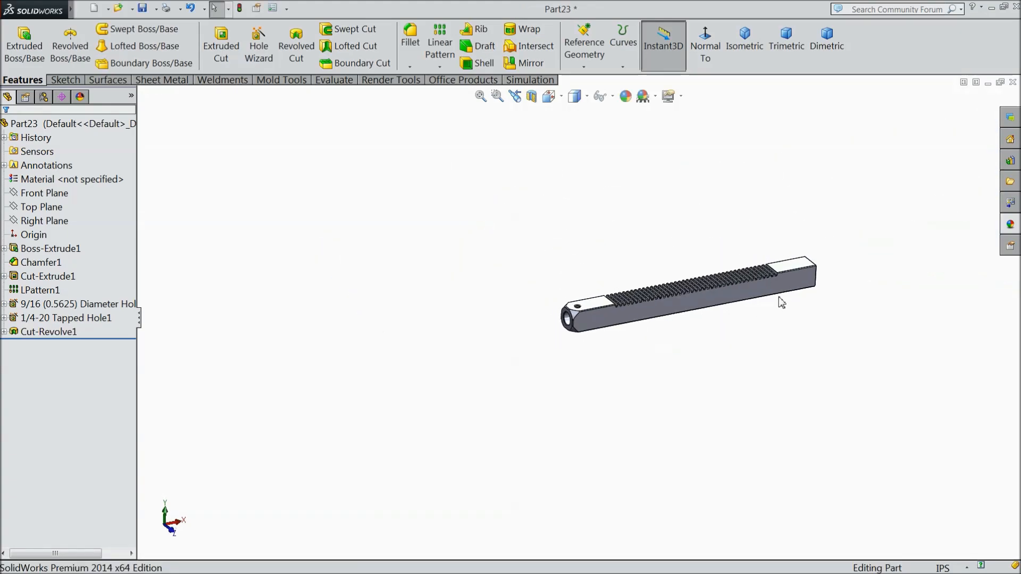
{"action": "key", "text": "f"}
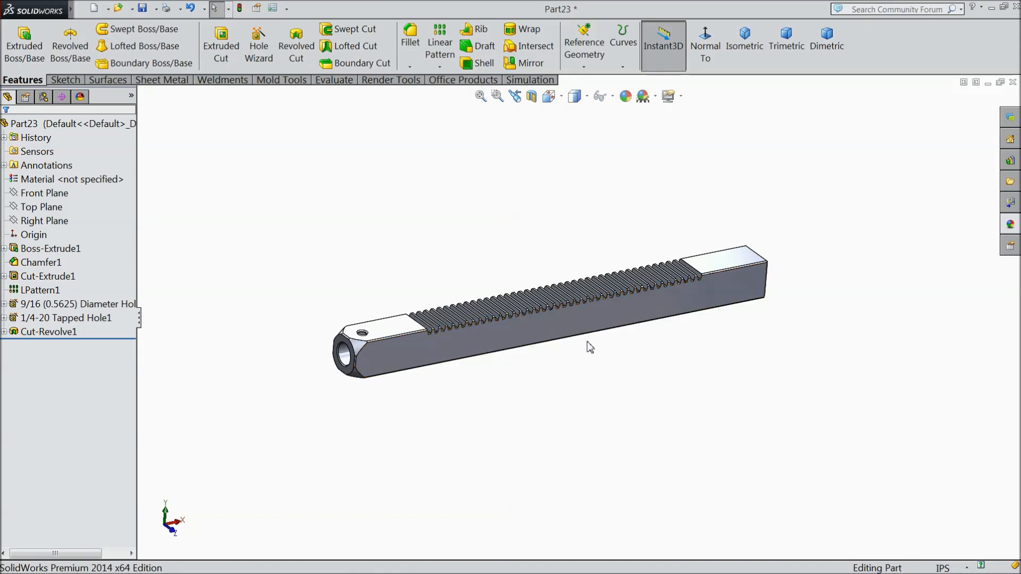
{"action": "scroll", "coordinate": [596, 335], "scroll_direction": "down", "scroll_amount": 2}
Apply the chromium plate metal appearance to the whole part.
{"action": "left_click", "coordinate": [132, 127]}
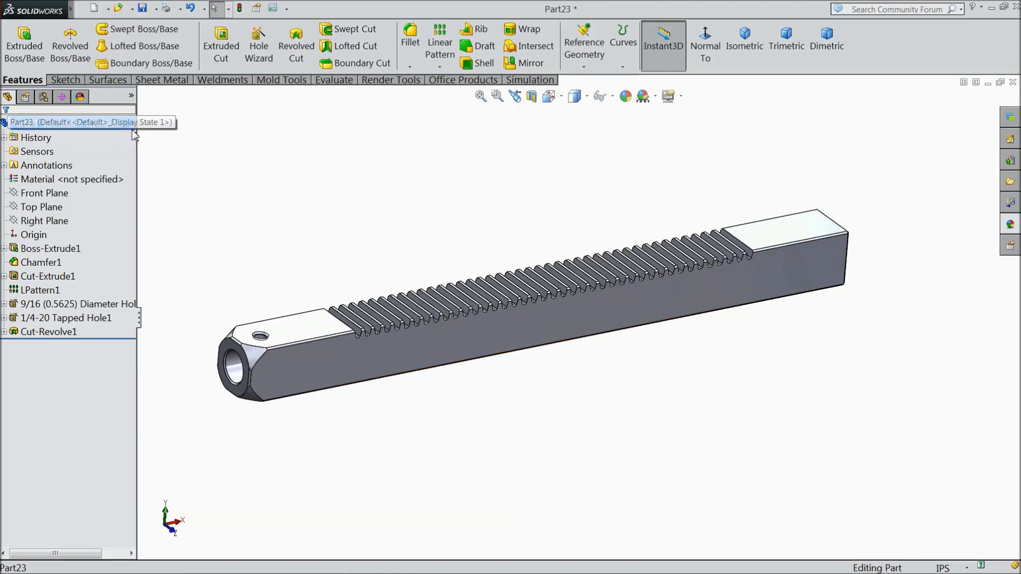
{"action": "left_click", "coordinate": [1011, 225]}
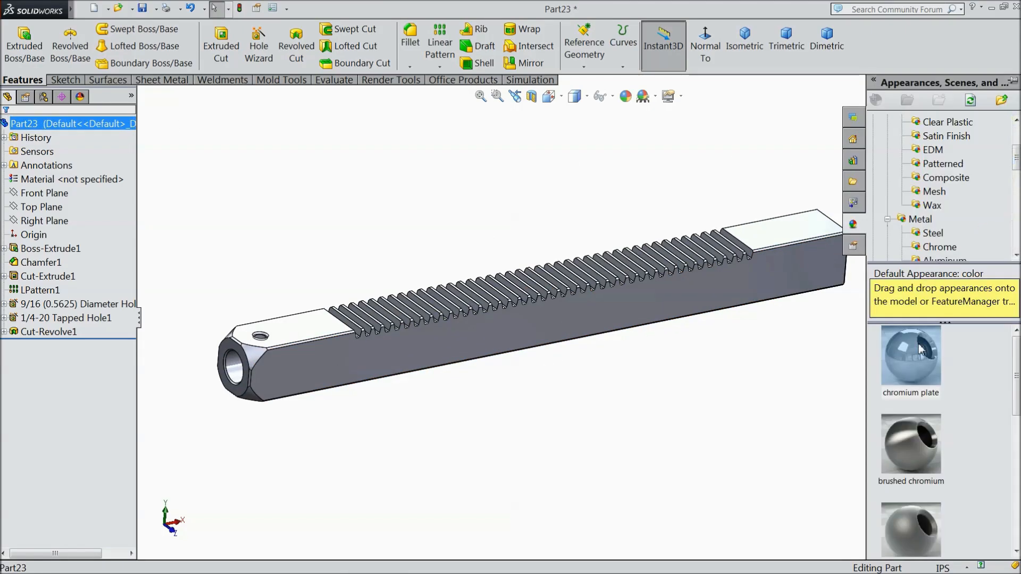
{"action": "double_click", "coordinate": [917, 376]}
{"action": "middle_click_drag", "start_coordinate": [709, 377], "coordinate": [582, 397]}
{"action": "scroll", "coordinate": [581, 391], "scroll_direction": "up", "scroll_amount": 2}
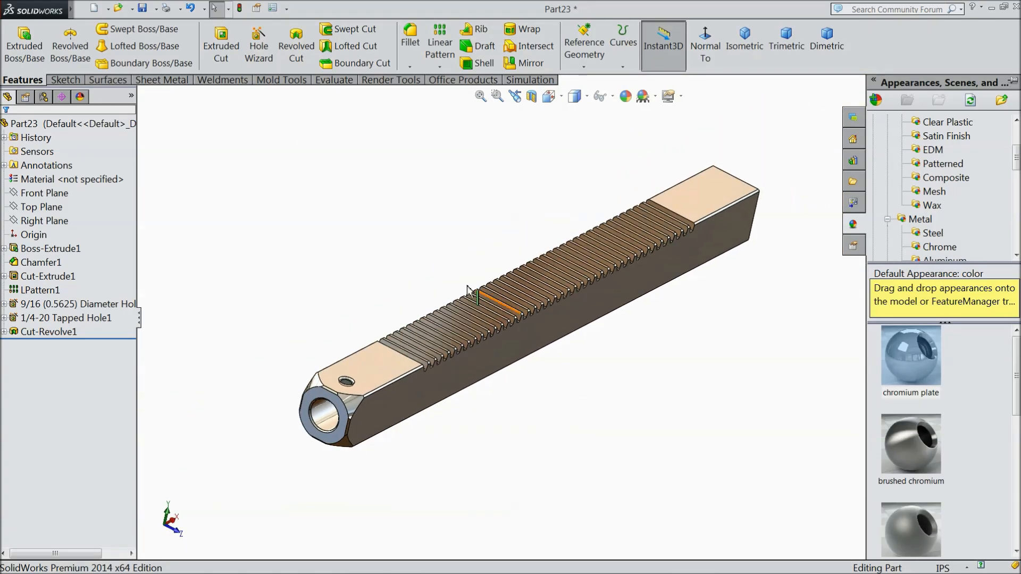
Save the part as 7.Gear Rack in the Arbor Press machine folder.
{"action": "left_click", "coordinate": [144, 9]}
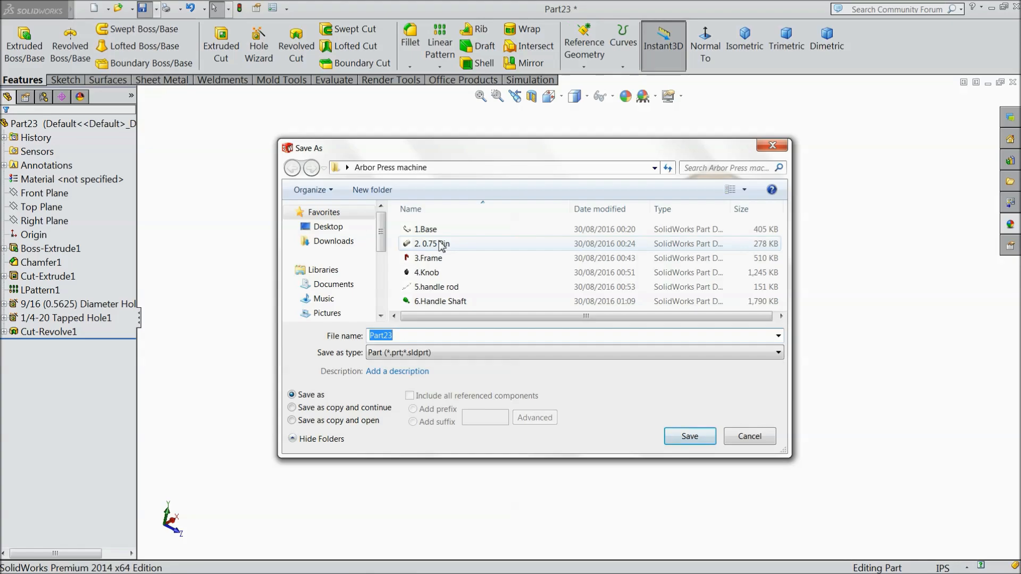
{"action": "type", "text": "7.Gear Rack"}
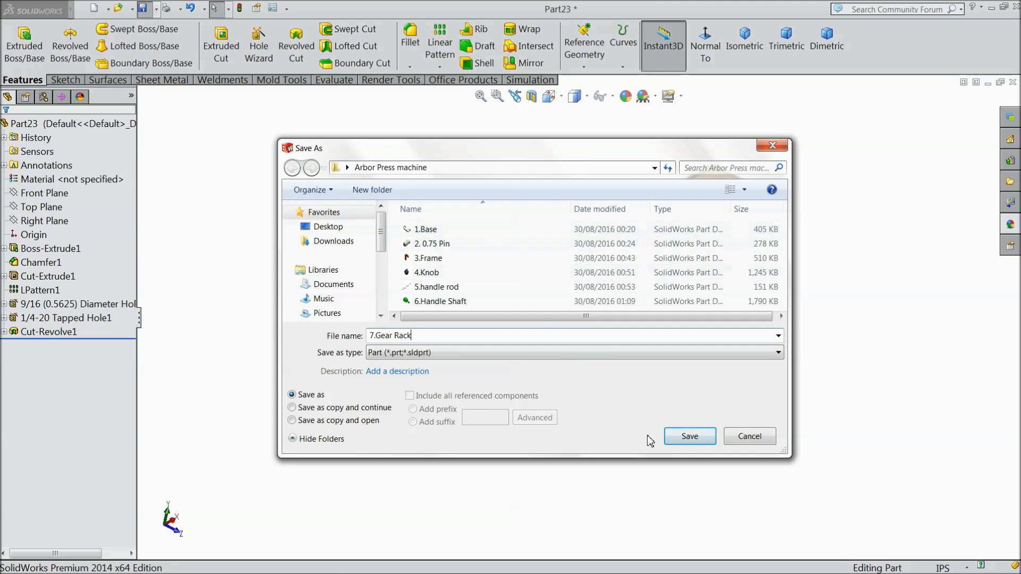
{"action": "left_click", "coordinate": [686, 444]}
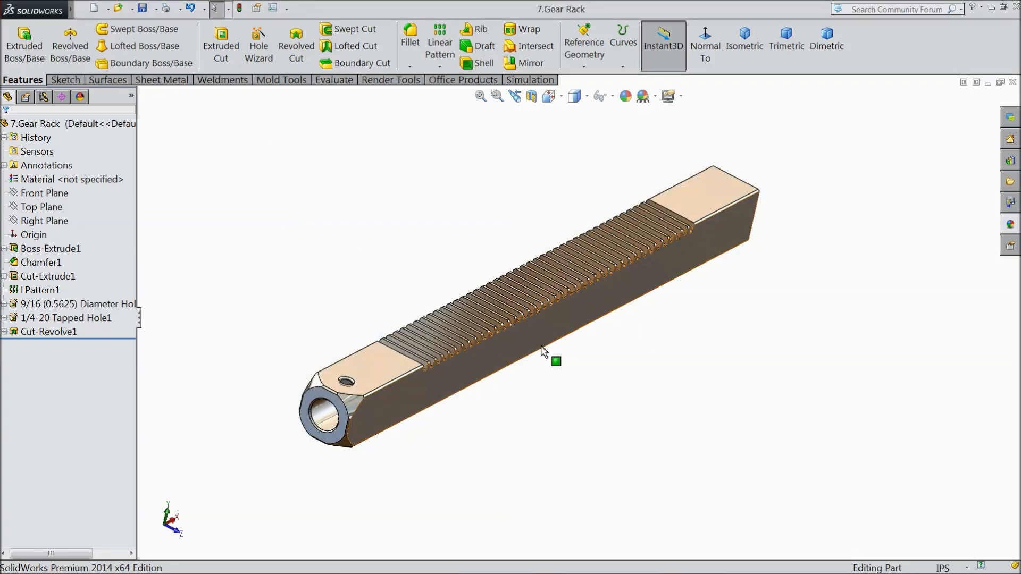
{"action": "mouse_move", "coordinate": [553, 407]}
{"action": "middle_mouse_down"}
{"action": "mouse_move", "coordinate": [559, 370]}
{"action": "mouse_move", "coordinate": [542, 405]}
{"action": "middle_mouse_up"}
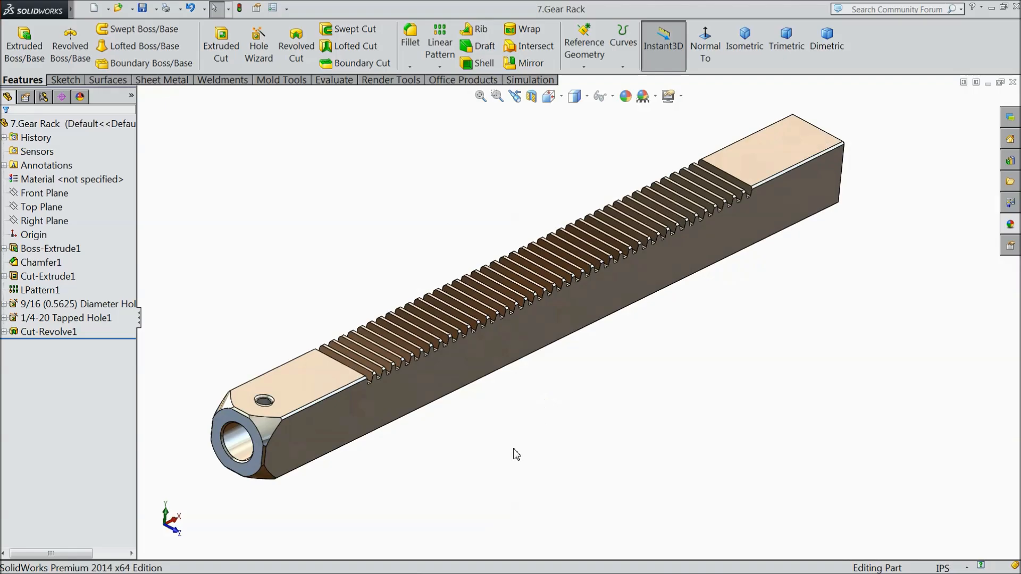
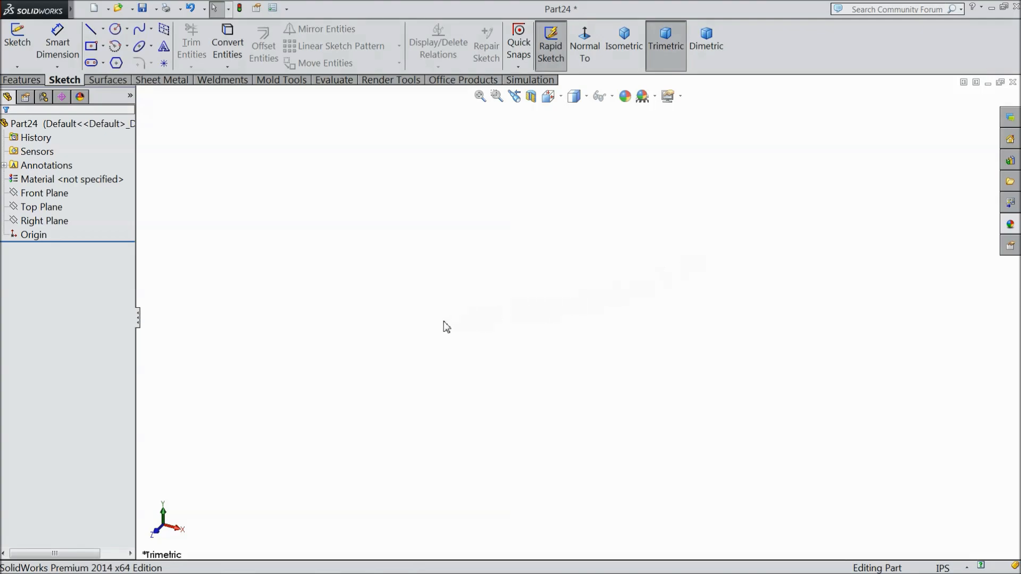
Sketch two origin-centred circles on the Top Plane, about 8.56 in and 4.02 in in diameter, making the inner one construction geometry.
{"action": "left_click", "coordinate": [35, 207]}
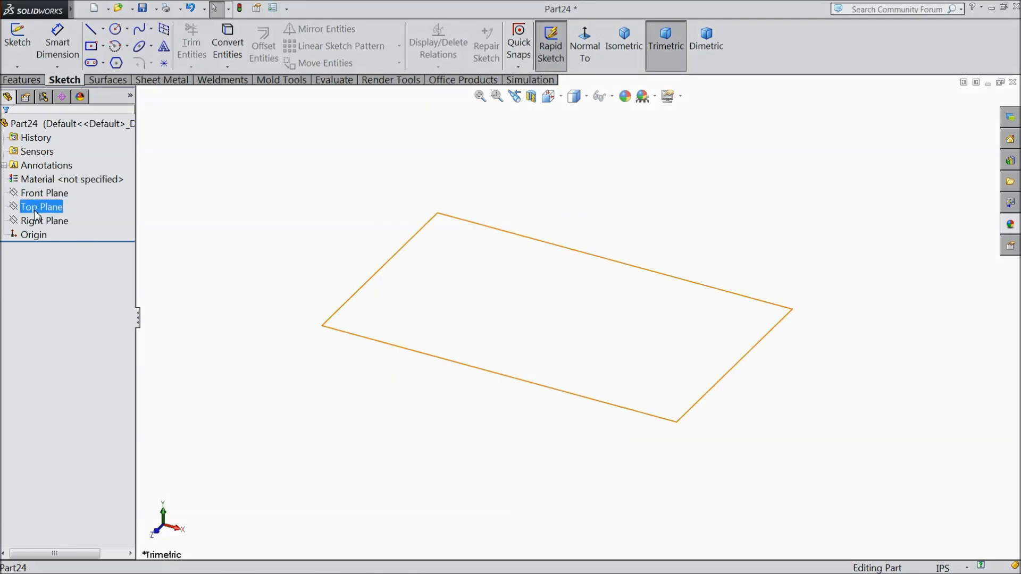
{"action": "left_click", "coordinate": [53, 196]}
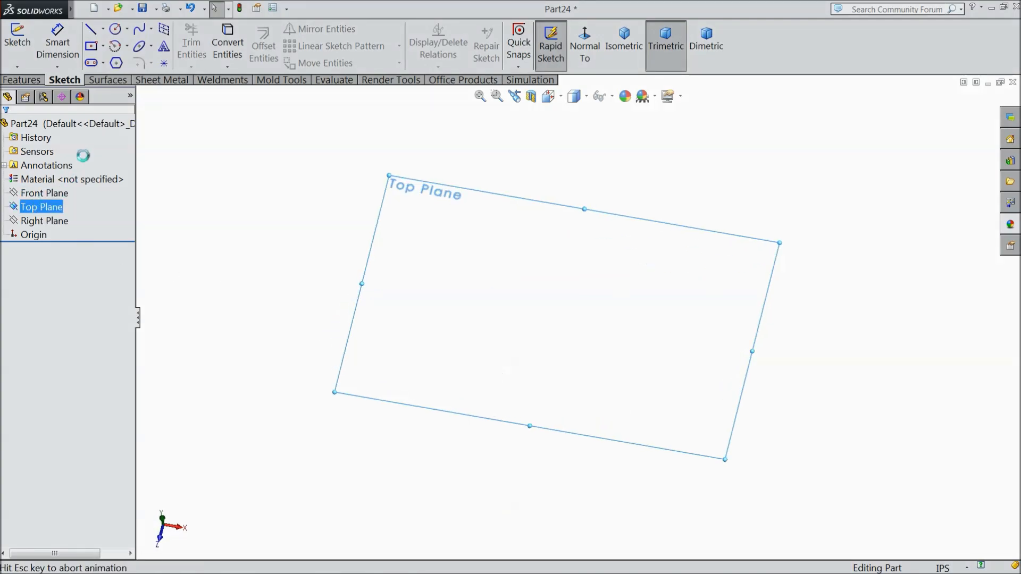
{"action": "left_click", "coordinate": [115, 30]}
{"action": "left_click_drag", "start_coordinate": [579, 318], "coordinate": [367, 246]}
{"action": "left_click_drag", "start_coordinate": [578, 318], "coordinate": [472, 315]}
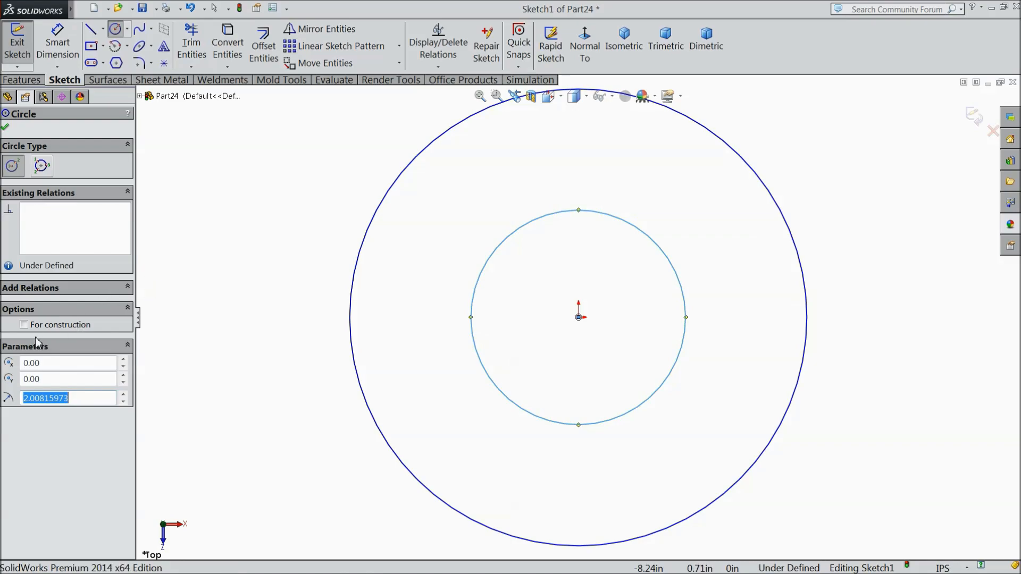
{"action": "left_click", "coordinate": [24, 325]}
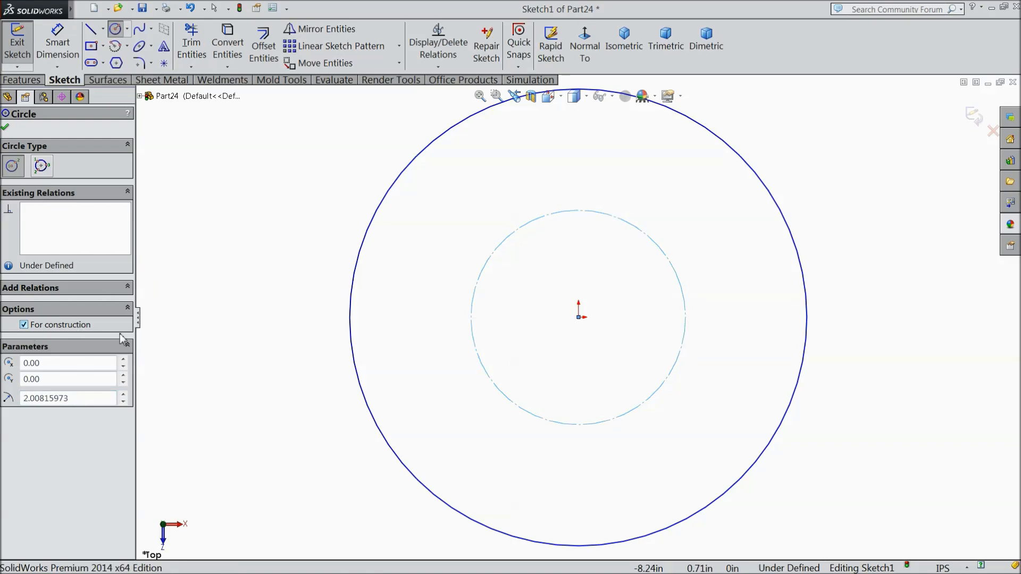
{"action": "left_click", "coordinate": [7, 128]}
Dimension the outer circle's diameter as 8 in.
{"action": "left_click", "coordinate": [57, 42]}
{"action": "key", "text": "f"}
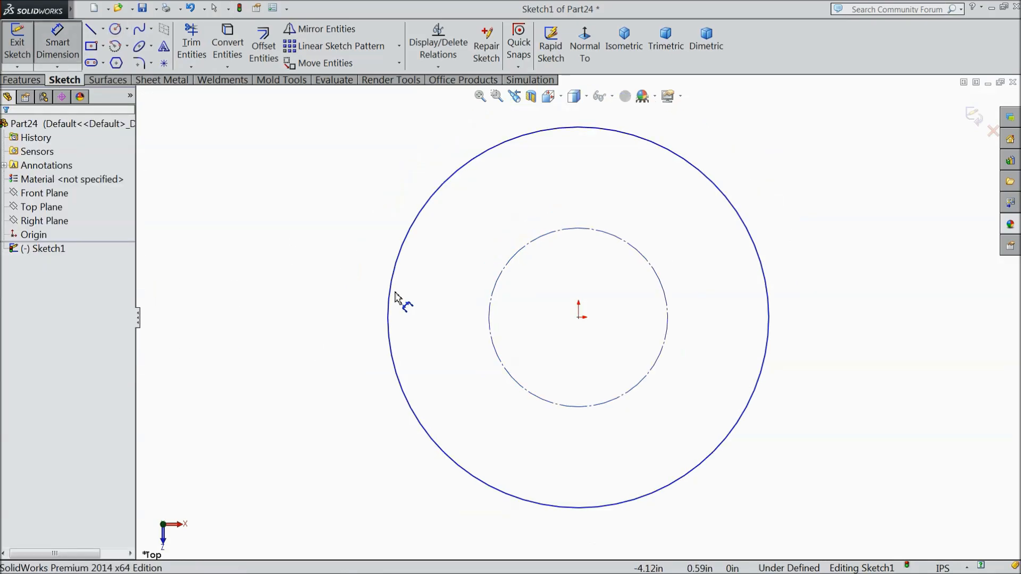
{"action": "left_click", "coordinate": [390, 297]}
{"action": "left_click", "coordinate": [305, 304]}
{"action": "type", "text": "8"}
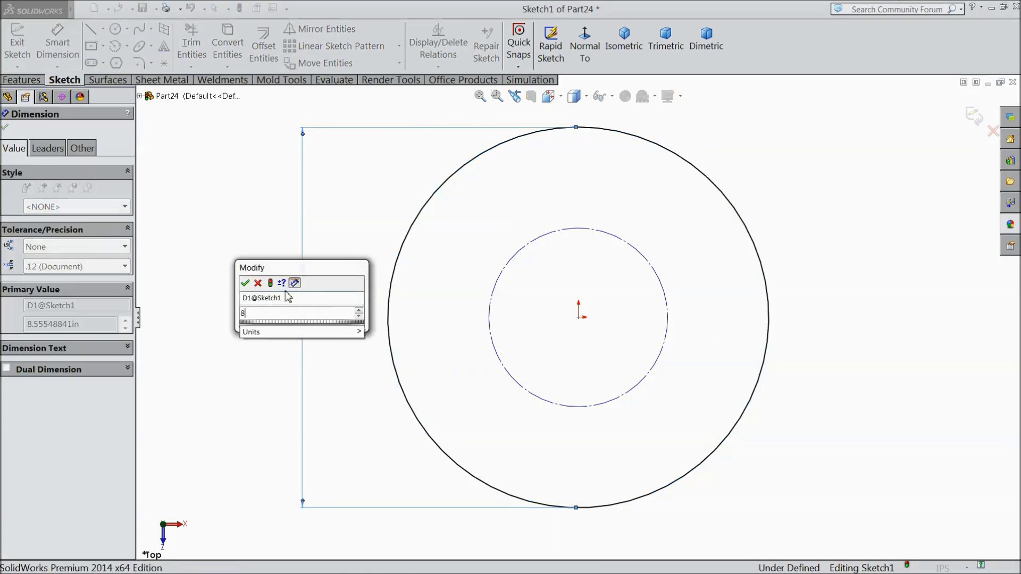
{"action": "left_click", "coordinate": [245, 283]}
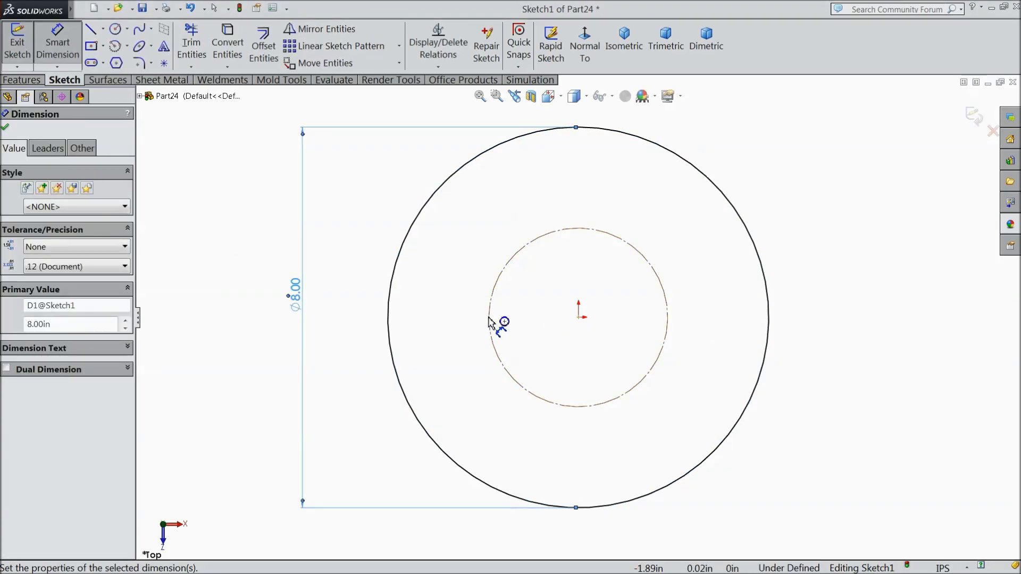
Dimension the inner construction circle's diameter as 5 in.
{"action": "left_click", "coordinate": [490, 321]}
{"action": "left_click", "coordinate": [343, 301]}
{"action": "type", "text": "5"}
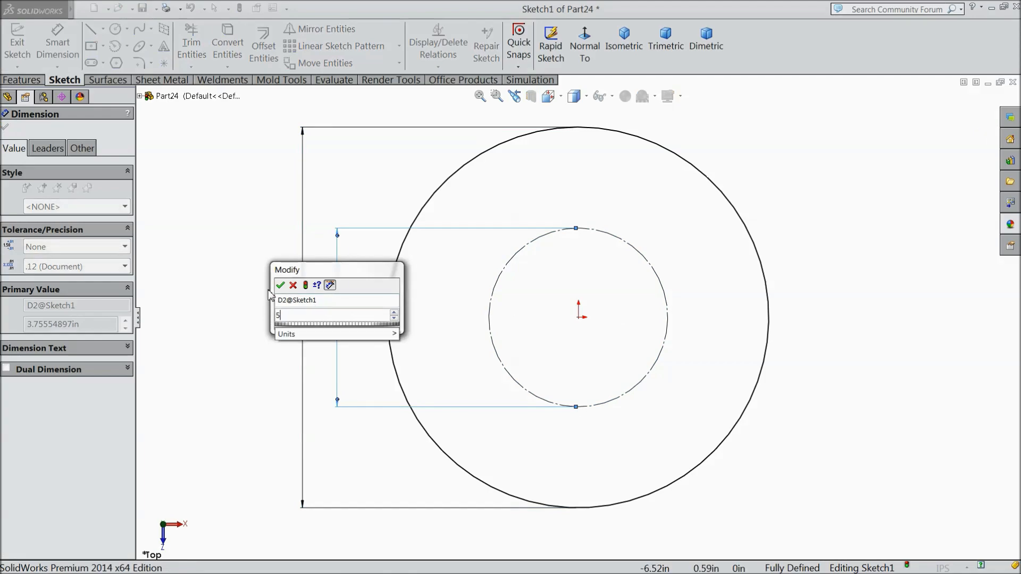
{"action": "left_click", "coordinate": [280, 286]}
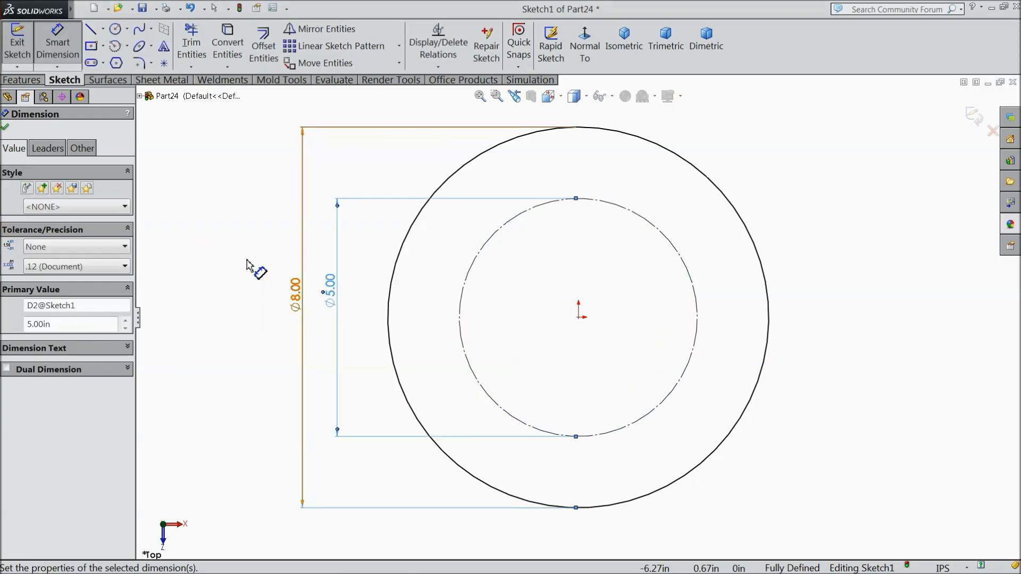
Sketch a vertical line across the full outer circle through its centre and convert it to construction geometry.
{"action": "left_click", "coordinate": [91, 30]}
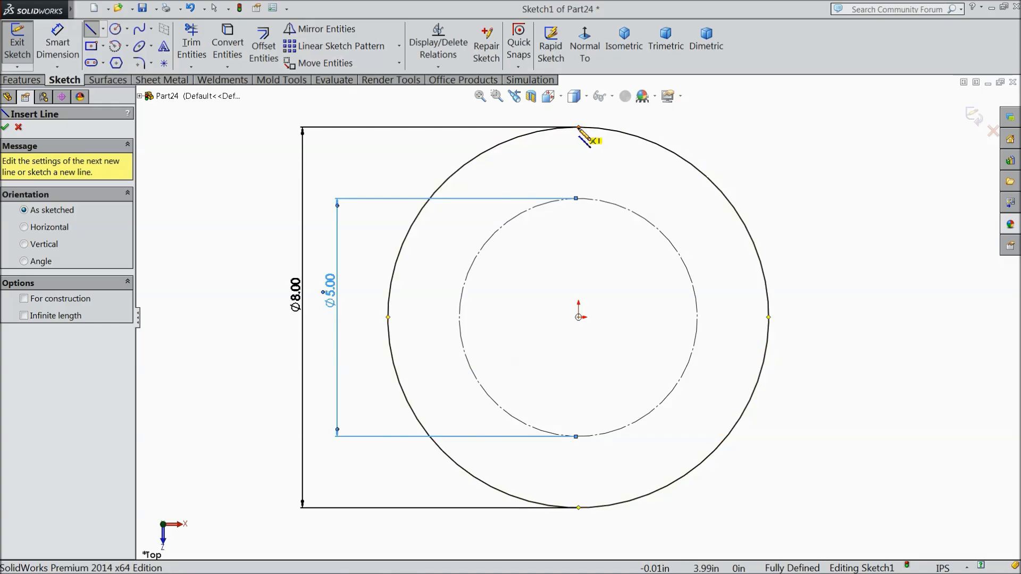
{"action": "left_click", "coordinate": [579, 128]}
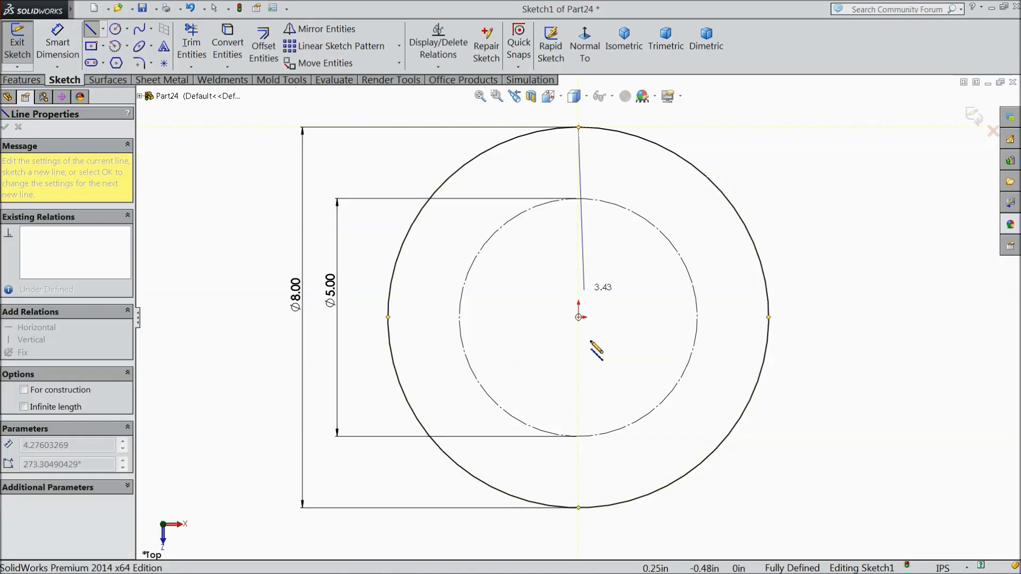
{"action": "left_click", "coordinate": [579, 508]}
{"action": "right_click", "coordinate": [627, 465]}
{"action": "key", "text": "Escape"}
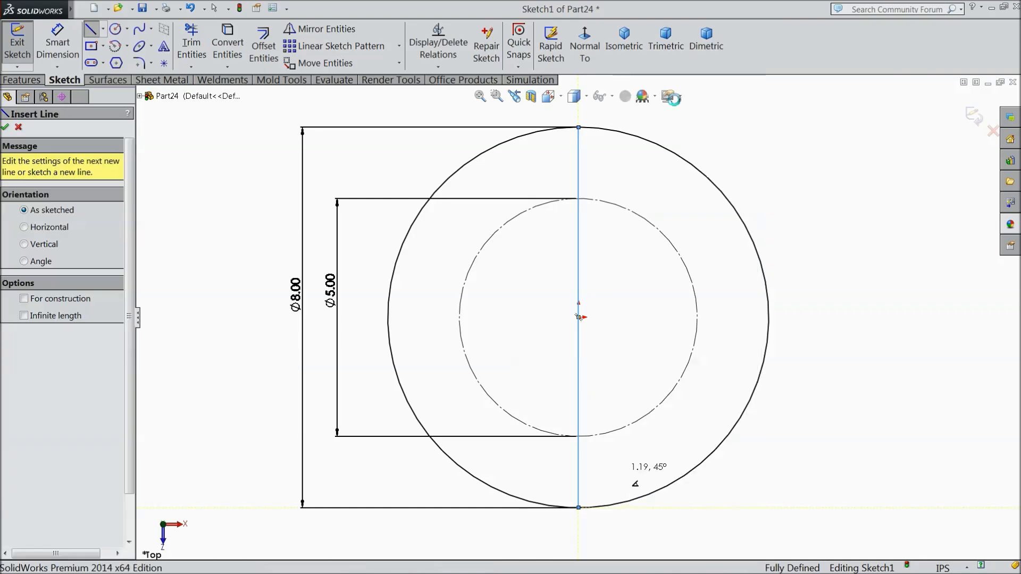
{"action": "key", "text": "Escape"}
{"action": "left_click", "coordinate": [580, 187]}
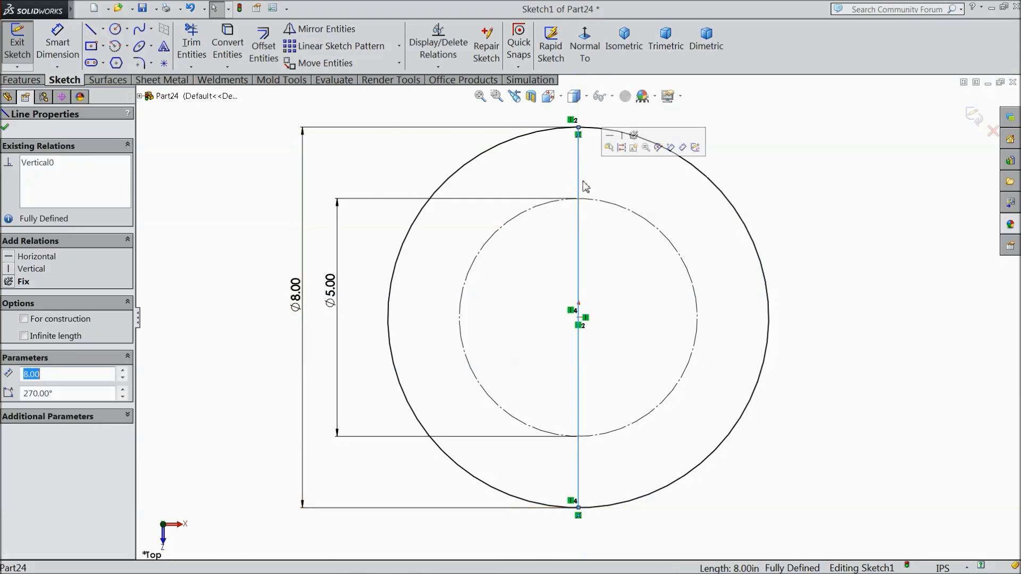
{"action": "left_click", "coordinate": [627, 154]}
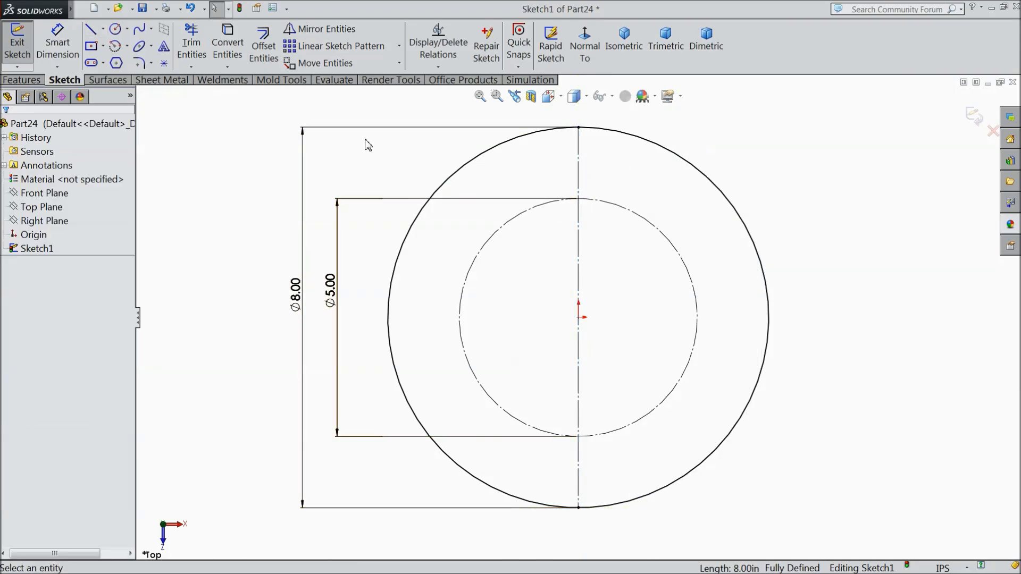
Sketch a horizontal centerline across the outer circle between its two side quadrant points.
{"action": "left_click", "coordinate": [104, 29]}
{"action": "left_click", "coordinate": [93, 62]}
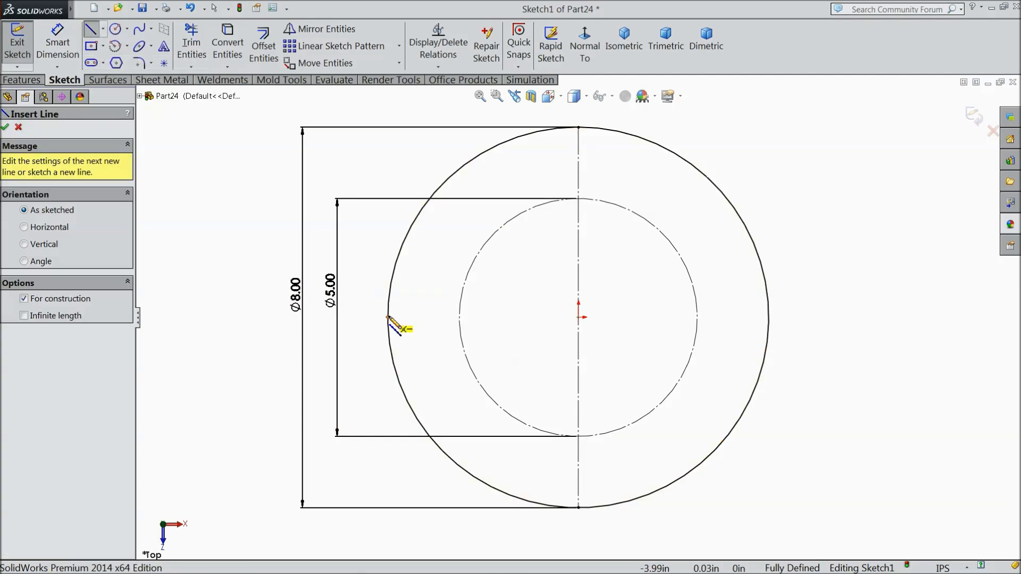
{"action": "left_click", "coordinate": [388, 317]}
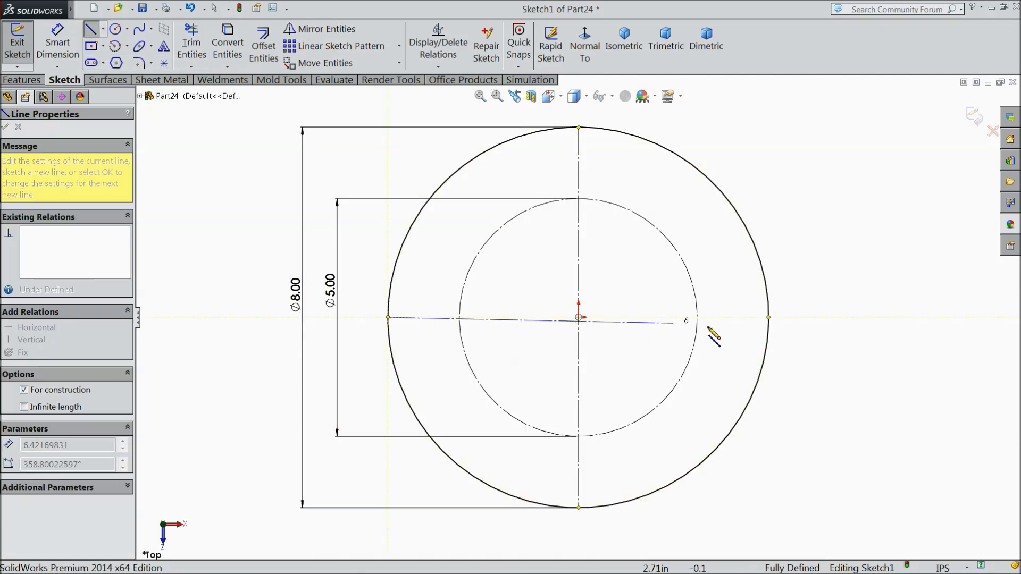
{"action": "left_click", "coordinate": [769, 318]}
{"action": "right_click", "coordinate": [809, 95]}
{"action": "left_click", "coordinate": [835, 102]}
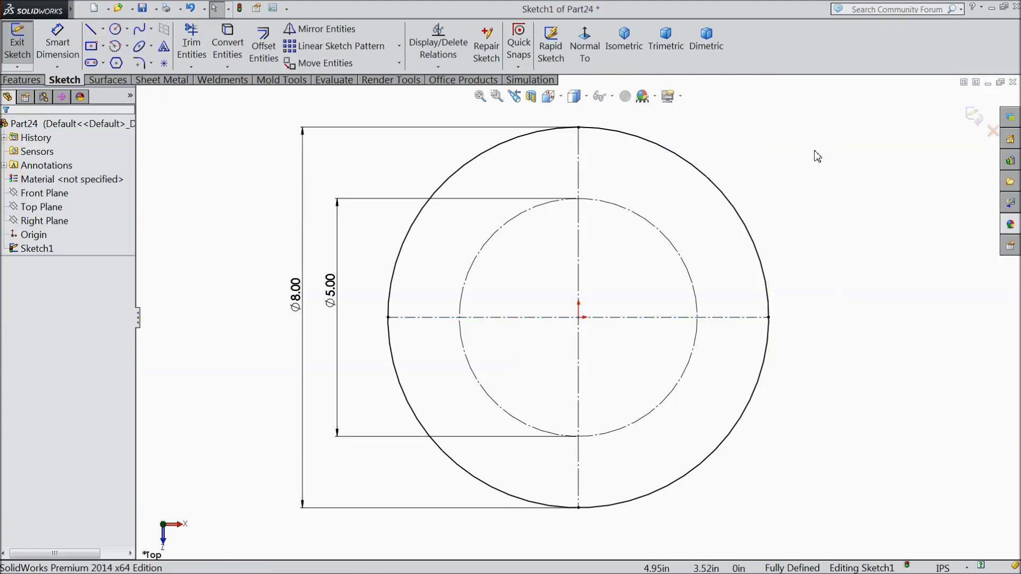
Sketch four circles centred on the 5 in construction circle's quadrant points, with diameters of about 2.05, 1.72, 1.65 and 1.10 in clockwise from the upper one.
{"action": "left_click", "coordinate": [116, 30]}
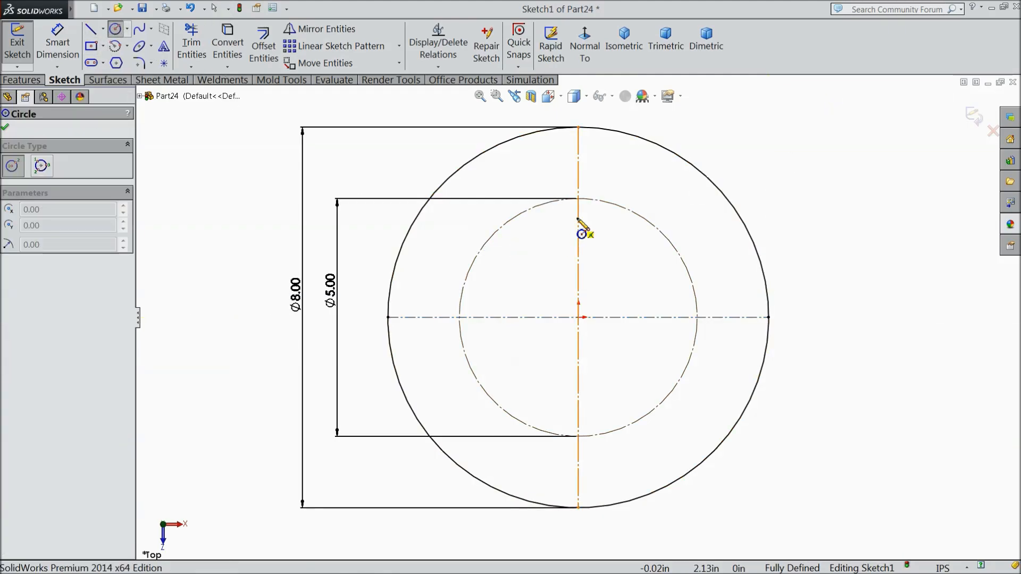
{"action": "left_click", "coordinate": [578, 198]}
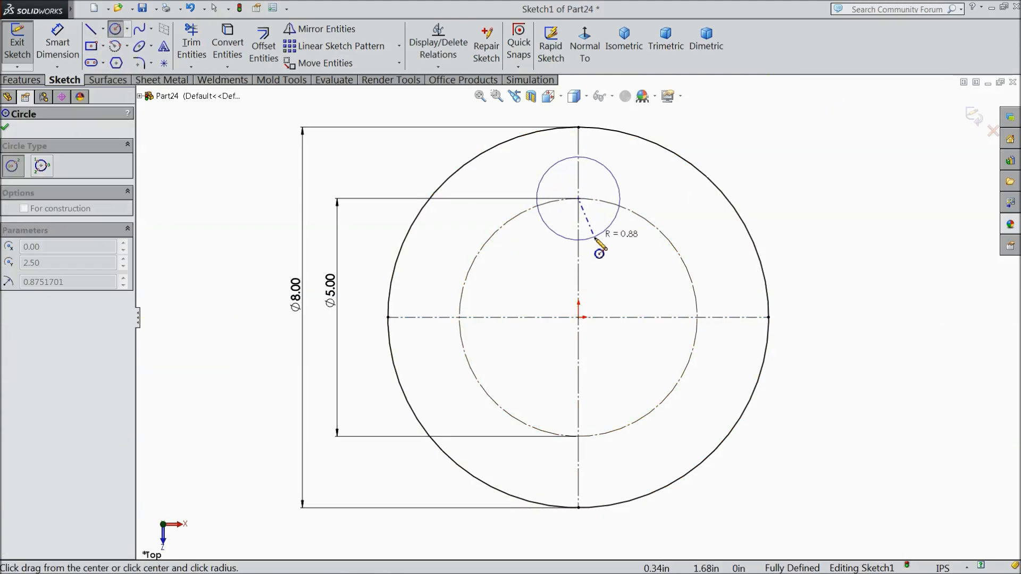
{"action": "left_click", "coordinate": [592, 246]}
{"action": "left_click", "coordinate": [697, 317]}
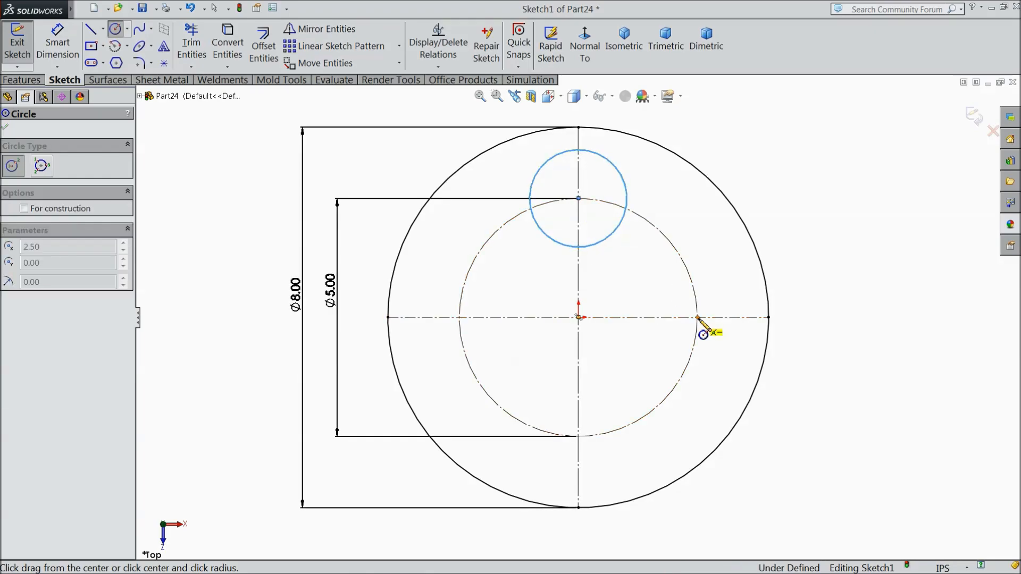
{"action": "left_click", "coordinate": [710, 357]}
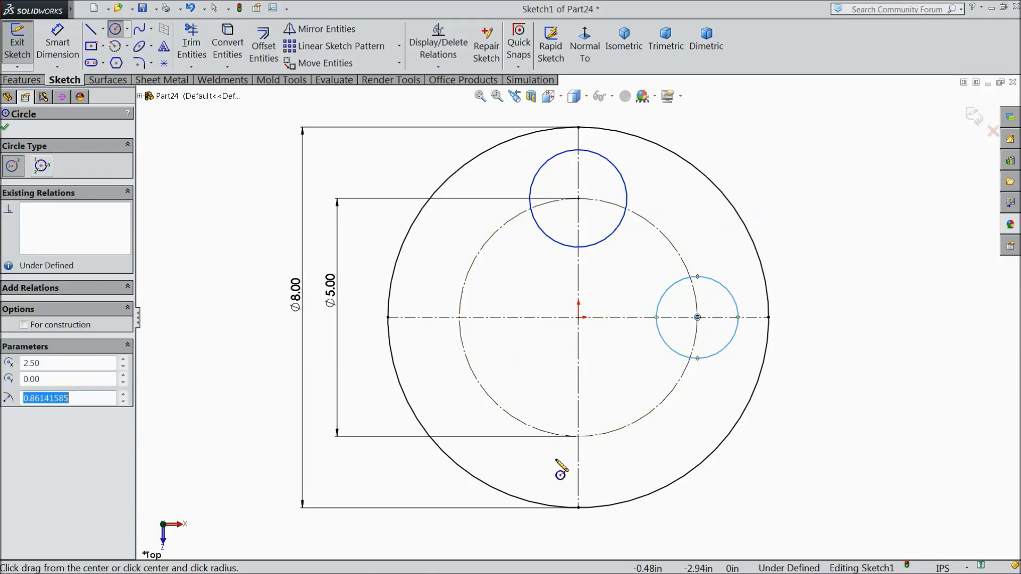
{"action": "left_click", "coordinate": [579, 437]}
{"action": "left_click", "coordinate": [611, 461]}
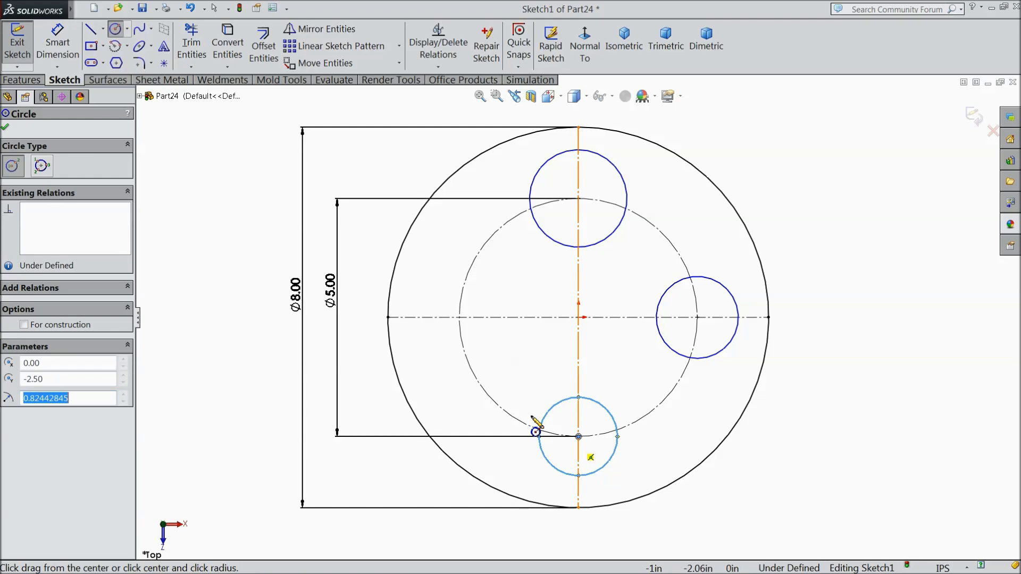
{"action": "left_click", "coordinate": [459, 317]}
{"action": "left_click", "coordinate": [475, 339]}
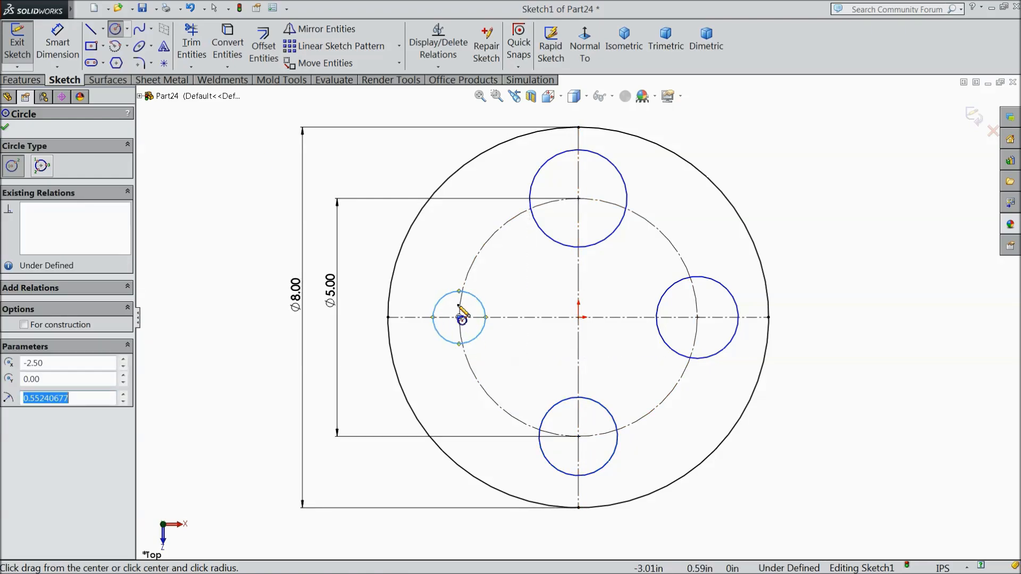
Dimension the diameter of the upper circle on the construction circle as 2.5 in.
{"action": "left_click", "coordinate": [76, 55]}
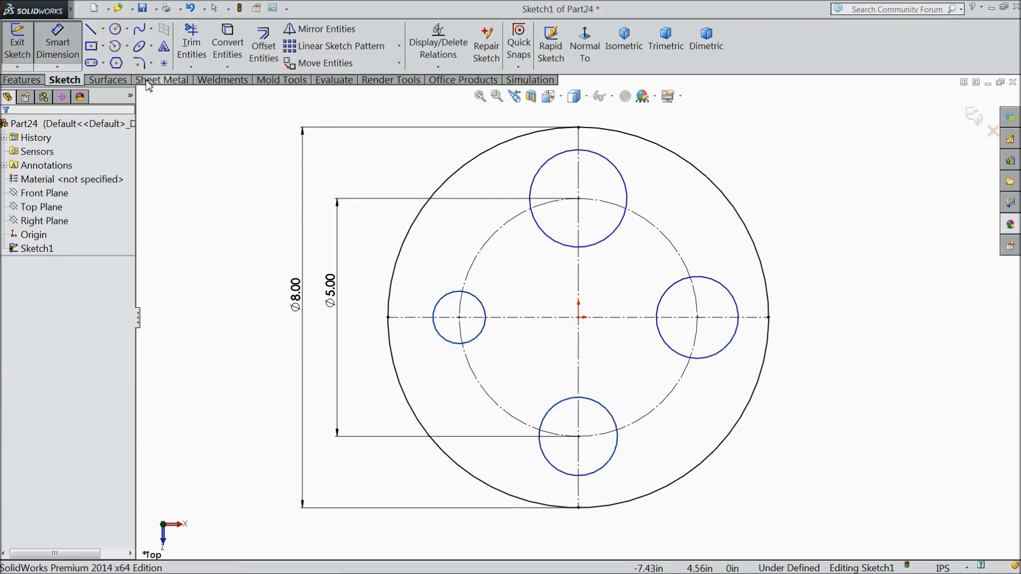
{"action": "left_click", "coordinate": [627, 190]}
{"action": "left_click", "coordinate": [796, 131]}
{"action": "type", "text": "2.5"}
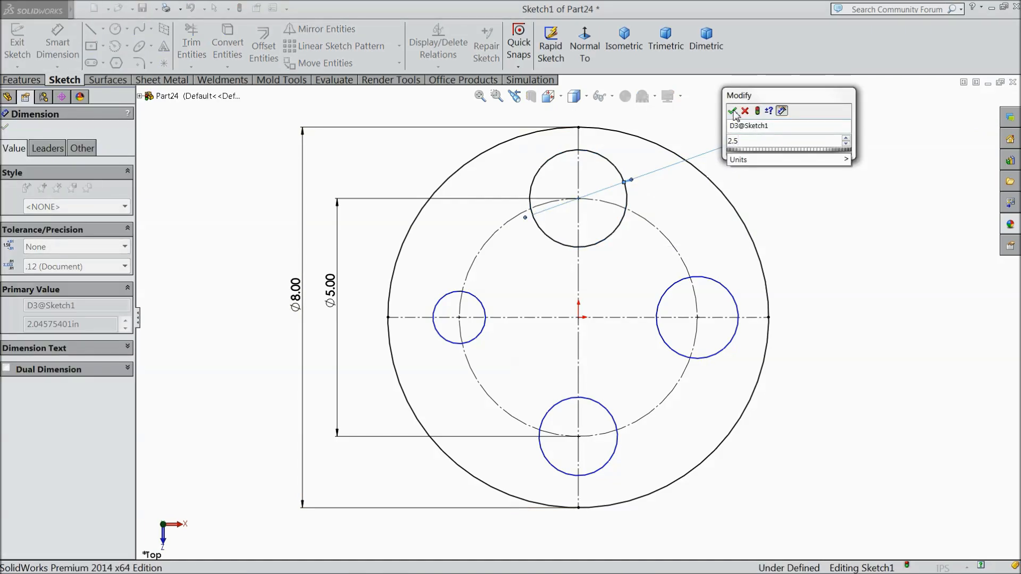
{"action": "left_click", "coordinate": [733, 111]}
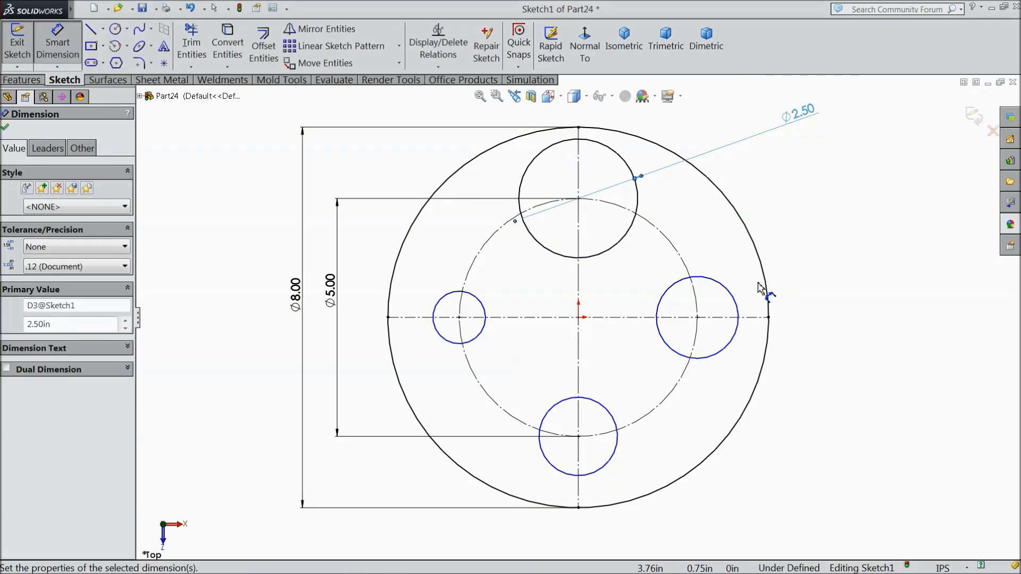
Dimension the diameter of the right-hand circle on the construction circle as 2 in.
{"action": "left_click", "coordinate": [733, 300]}
{"action": "left_click", "coordinate": [768, 279]}
{"action": "type", "text": "2"}
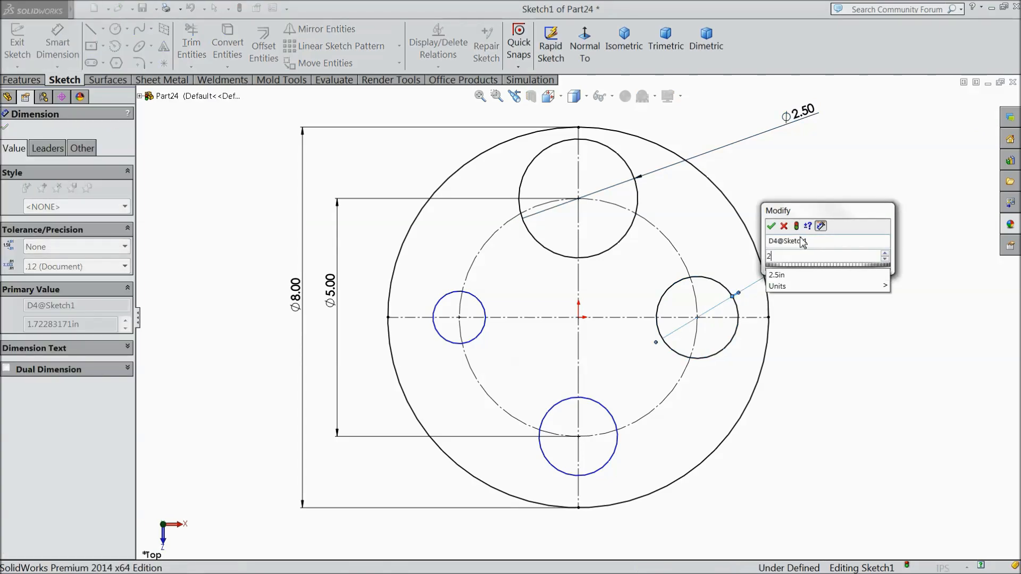
{"action": "left_click", "coordinate": [774, 227]}
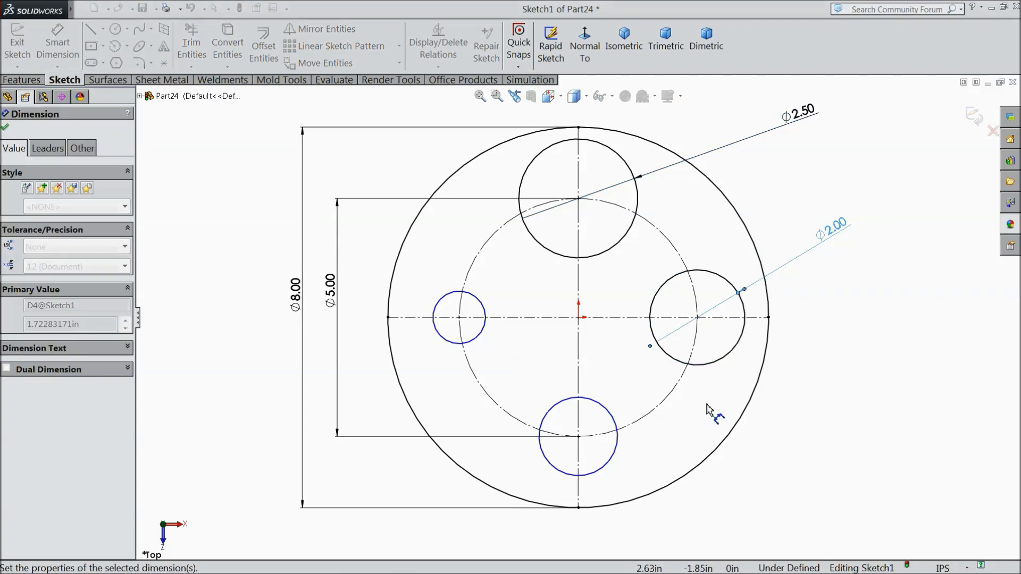
Dimension the diameter of the lower circle on the construction circle as 1.5 in.
{"action": "left_click", "coordinate": [616, 451]}
{"action": "left_click", "coordinate": [763, 481]}
{"action": "type", "text": "1.5"}
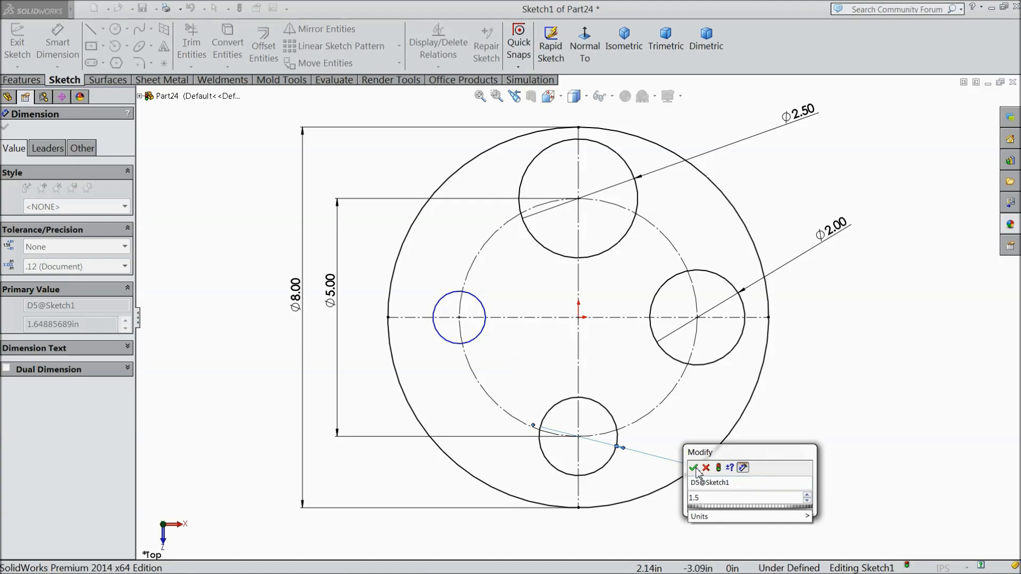
{"action": "left_click", "coordinate": [694, 468]}
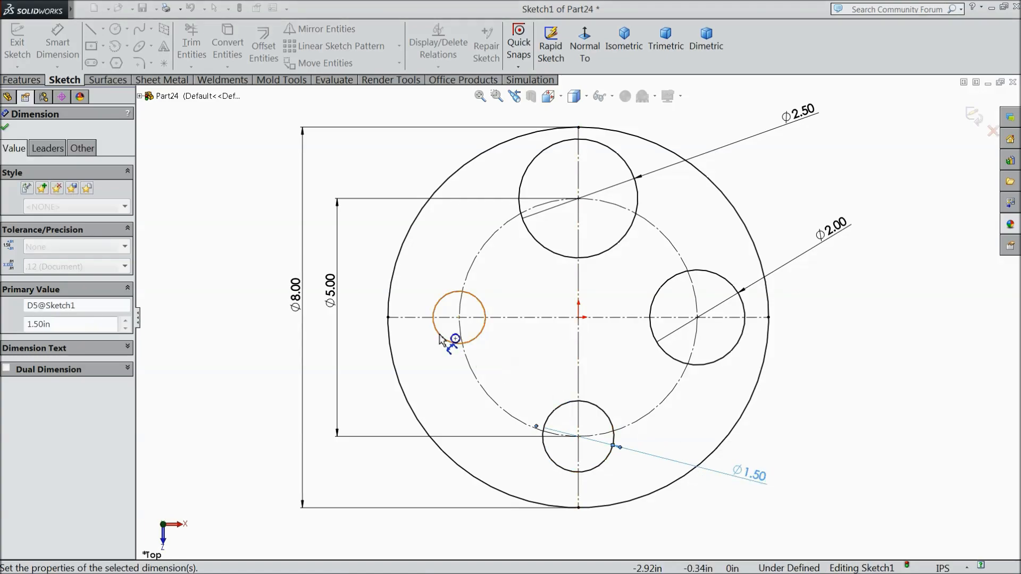
Dimension the diameter of the left-hand circle on the construction circle as 1 in.
{"action": "left_click", "coordinate": [436, 313]}
{"action": "left_click", "coordinate": [276, 387]}
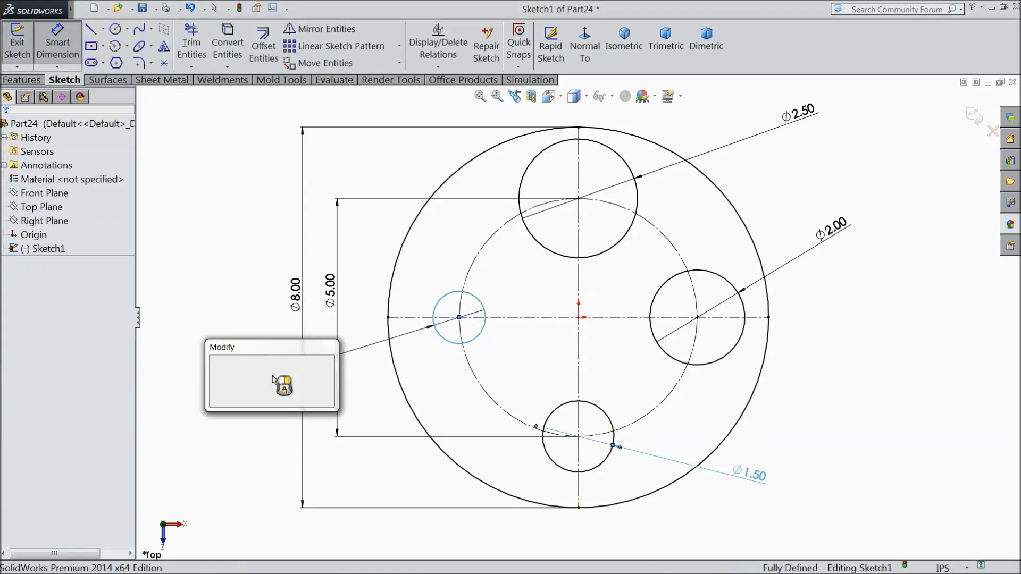
{"action": "type", "text": "1"}
{"action": "left_click", "coordinate": [215, 362]}
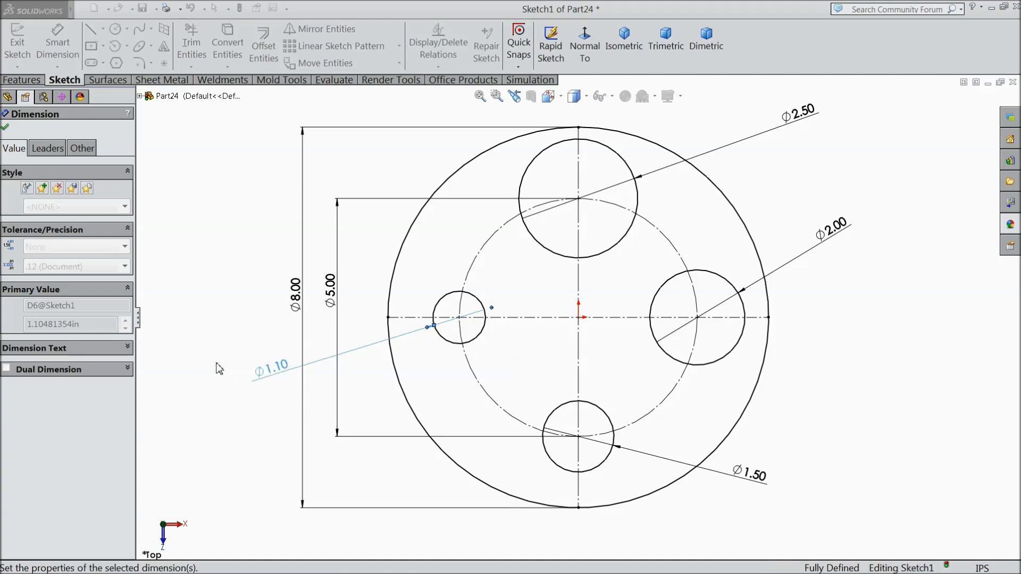
Sketch a circle about 0.97 in in diameter centred on the origin, continuing past the low-resources warning.
{"action": "left_click", "coordinate": [119, 32]}
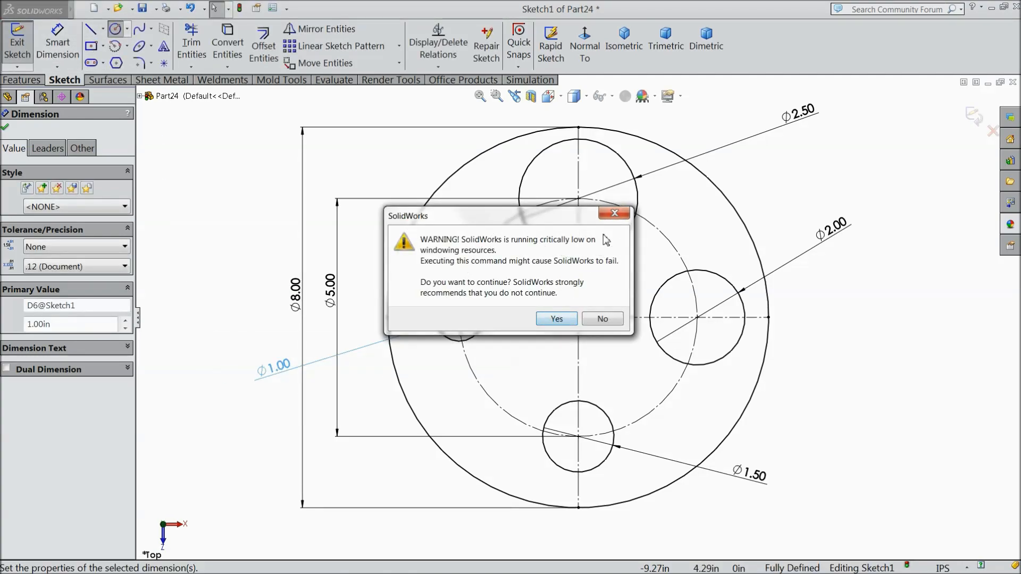
{"action": "left_click", "coordinate": [614, 214]}
{"action": "left_click", "coordinate": [120, 34]}
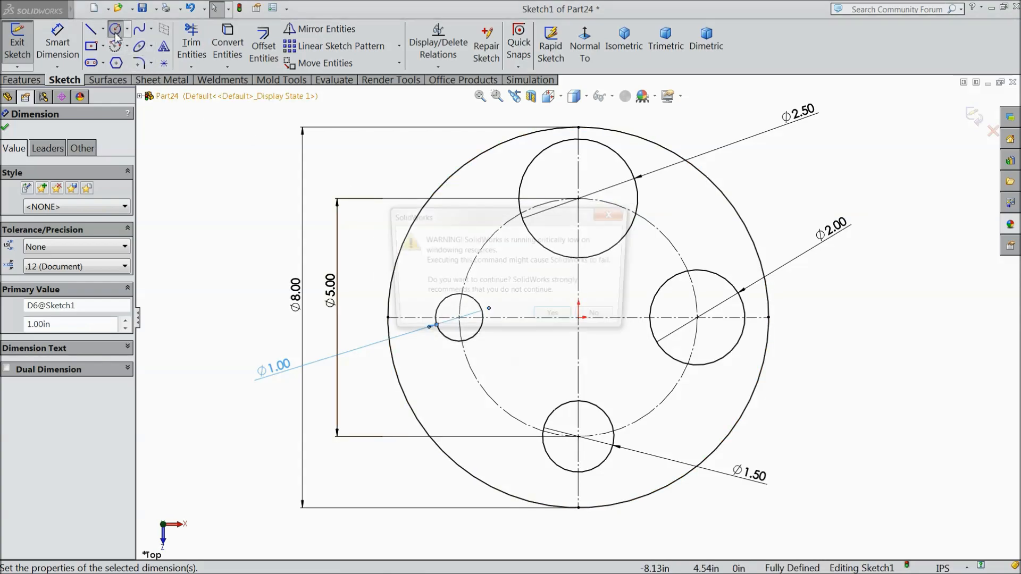
{"action": "left_click", "coordinate": [553, 320]}
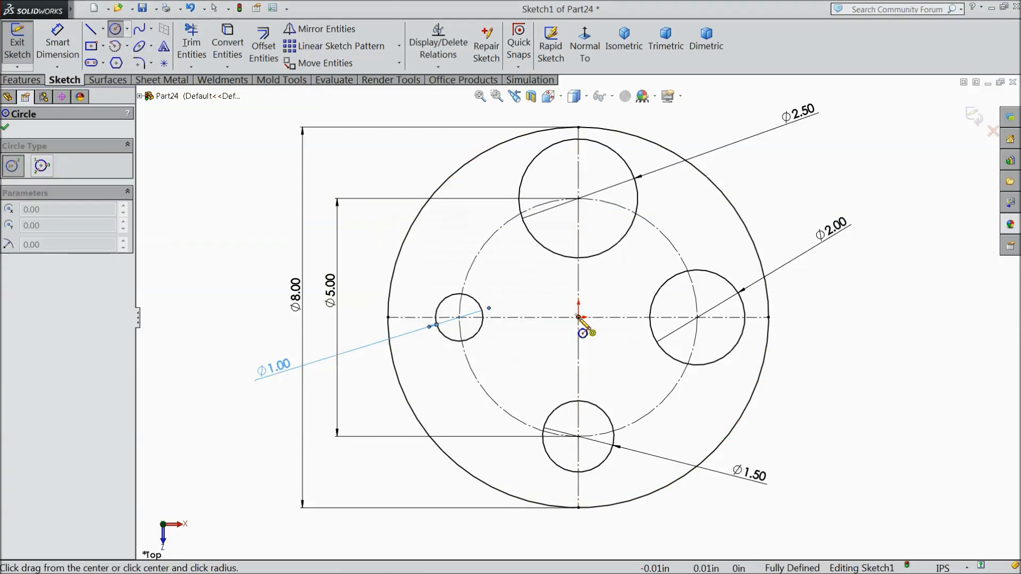
{"action": "mouse_move", "coordinate": [579, 318]}
{"action": "left_mouse_down"}
{"action": "mouse_move", "coordinate": [597, 344]}
{"action": "mouse_move", "coordinate": [595, 334]}
{"action": "left_mouse_up"}
Dimension the central circle's diameter as 1 in.
{"action": "left_click", "coordinate": [77, 47]}
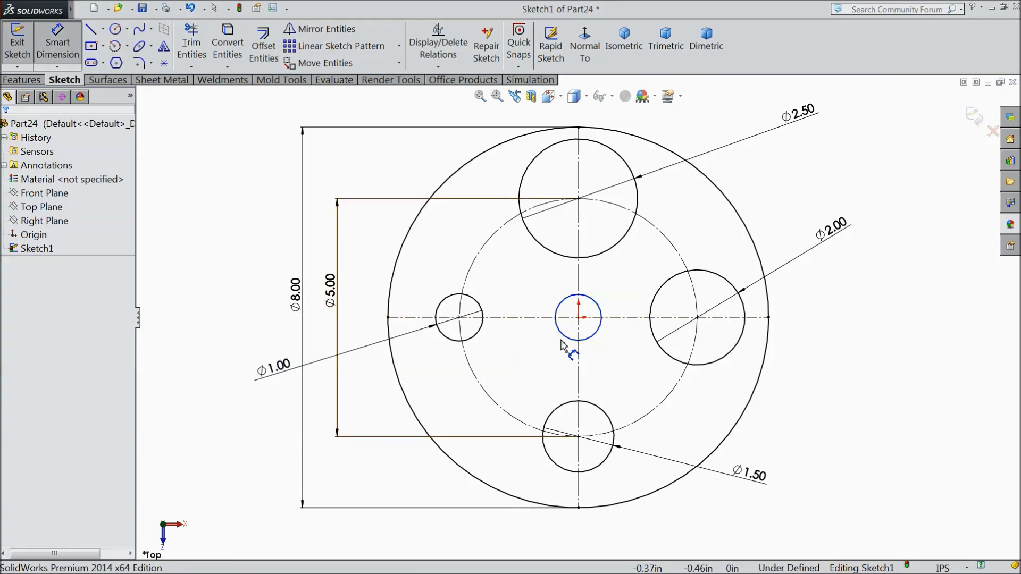
{"action": "left_click", "coordinate": [563, 335]}
{"action": "left_click", "coordinate": [518, 346]}
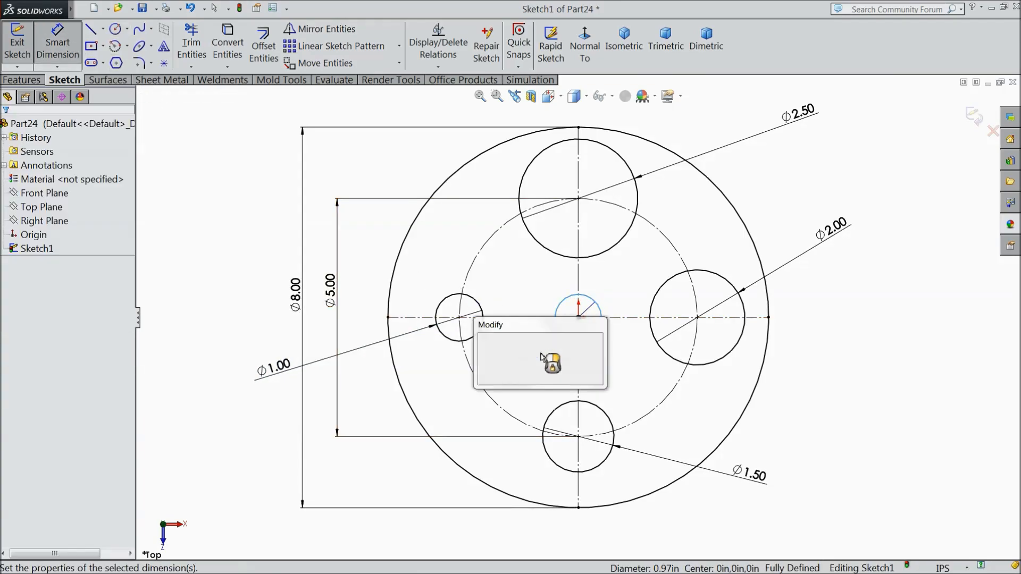
{"action": "type", "text": "1"}
{"action": "left_click", "coordinate": [483, 340]}
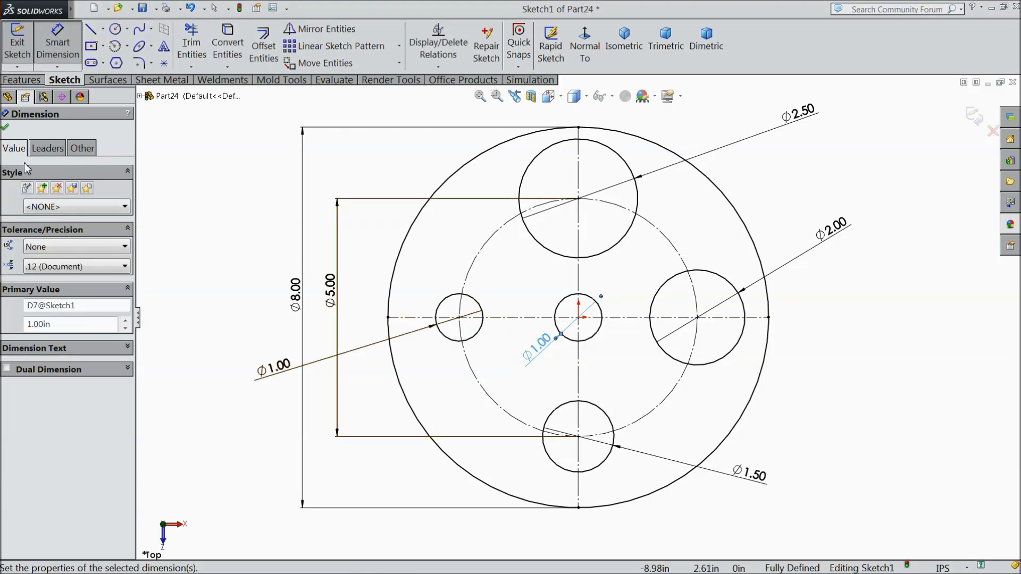
{"action": "left_click", "coordinate": [6, 129]}
Sketch a horizontal line about 1.37 in long from the top of the 2 in circle outward to the outer circle.
{"action": "left_click", "coordinate": [90, 30]}
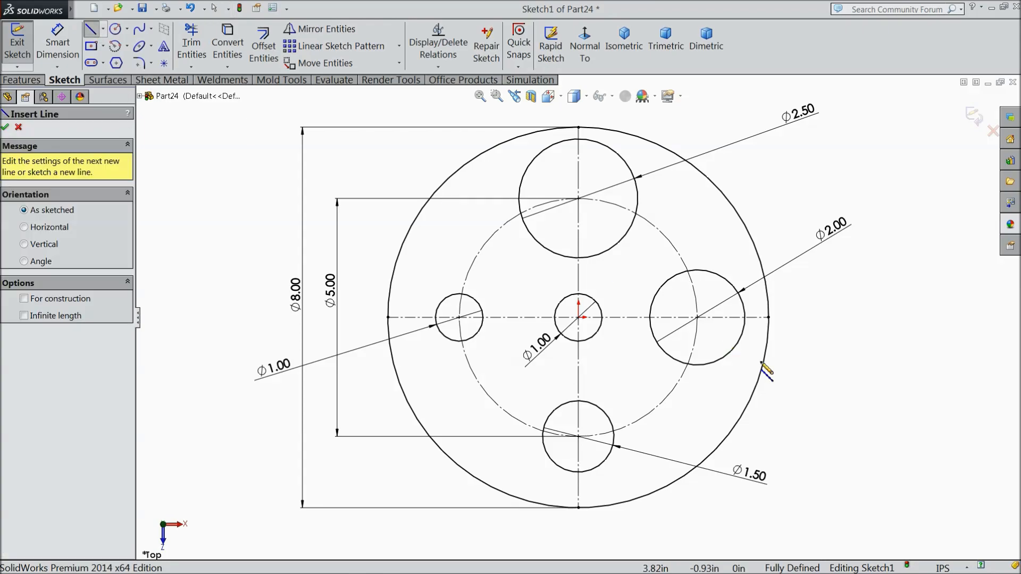
{"action": "scroll", "coordinate": [745, 334], "scroll_direction": "down", "scroll_amount": 2}
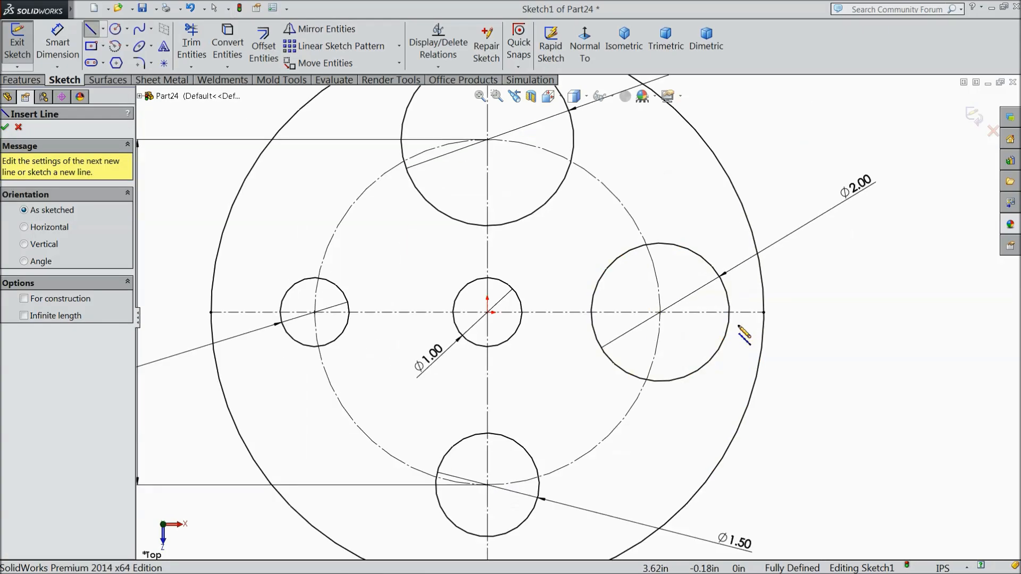
{"action": "left_click", "coordinate": [660, 243]}
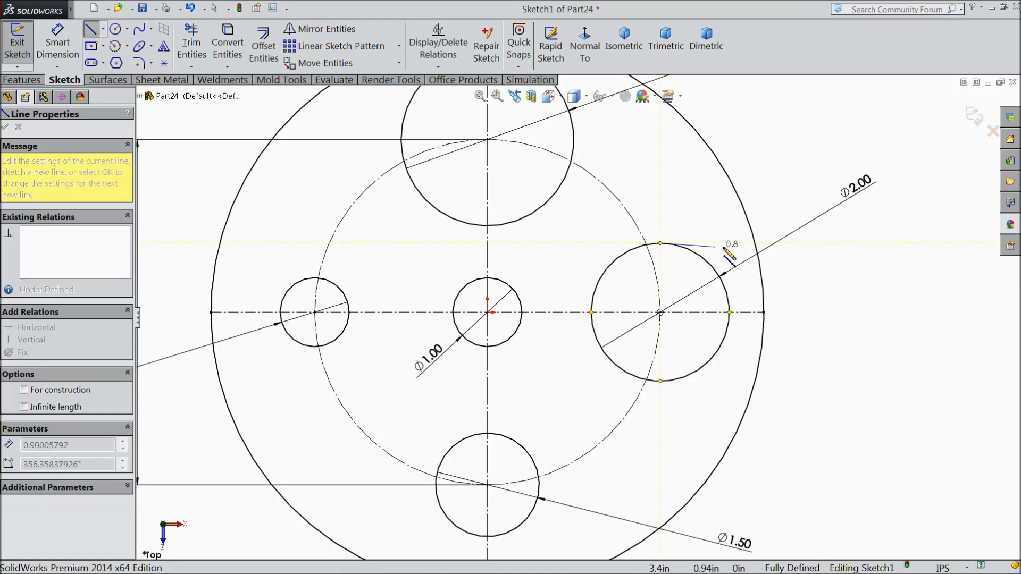
{"action": "left_click", "coordinate": [757, 245]}
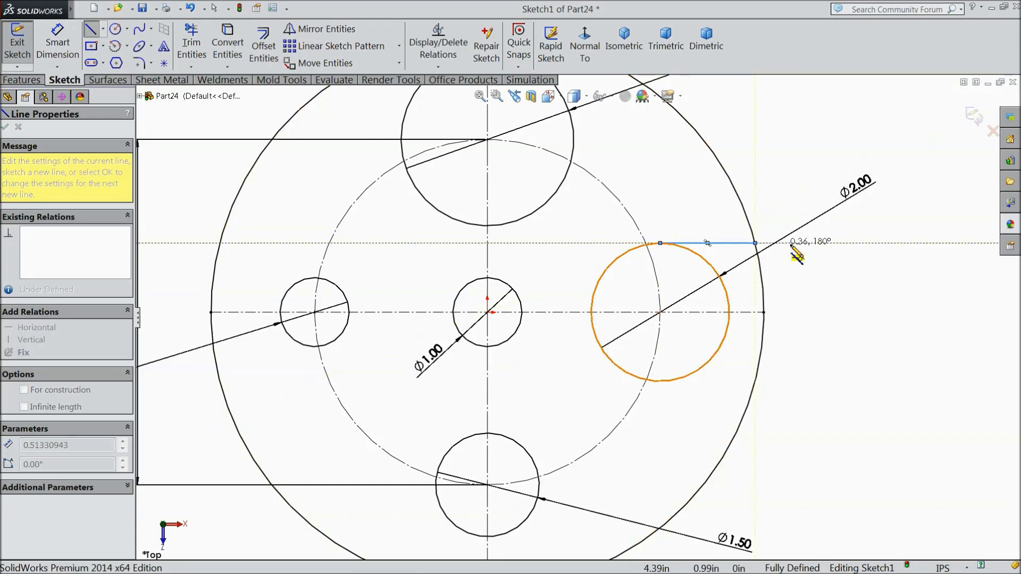
{"action": "right_click", "coordinate": [792, 255]}
{"action": "left_click", "coordinate": [809, 97]}
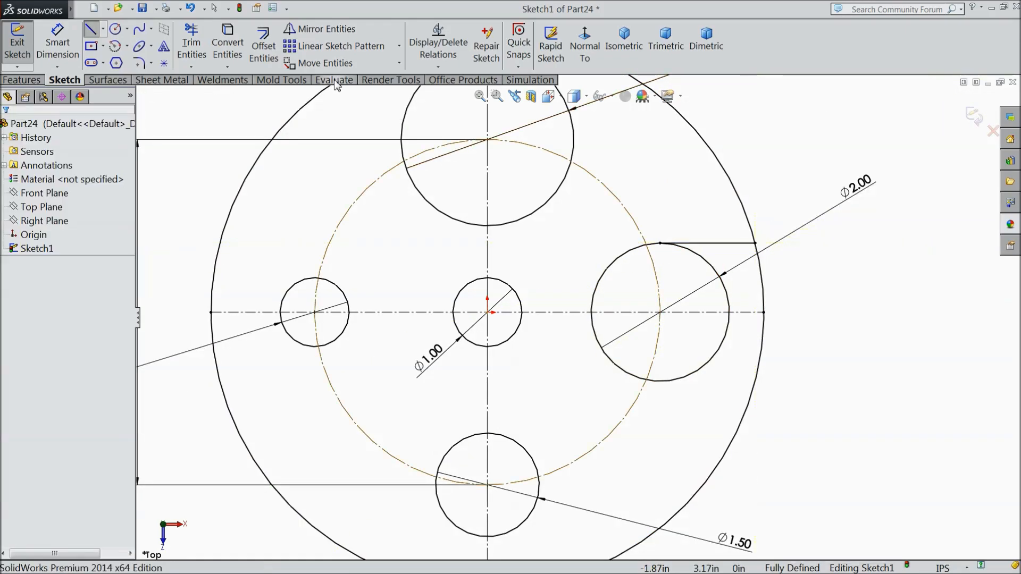
Mirror the line at the 2 in circle about the horizontal centerline.
{"action": "left_click", "coordinate": [318, 29]}
{"action": "left_click", "coordinate": [725, 243]}
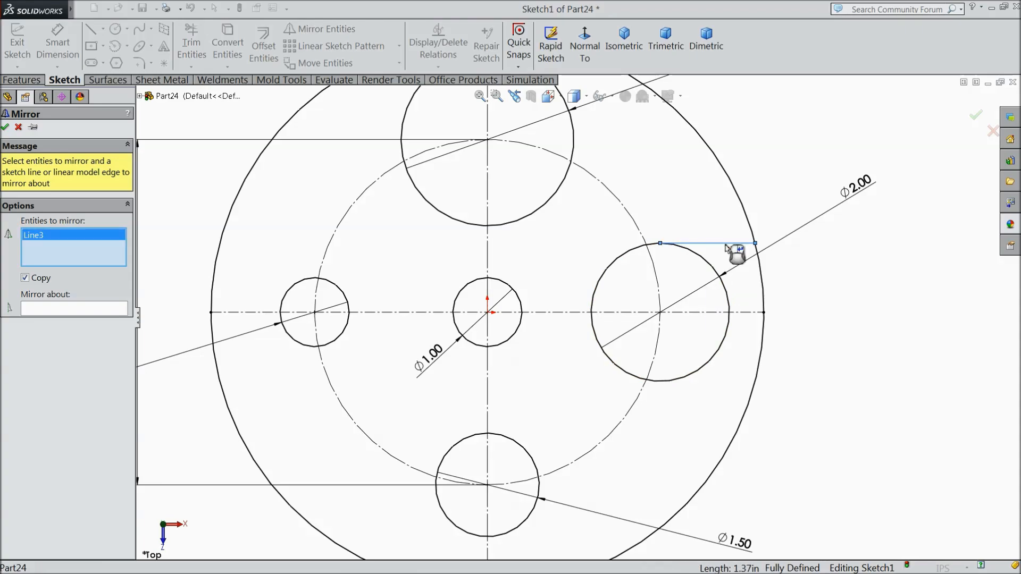
{"action": "left_click", "coordinate": [98, 313]}
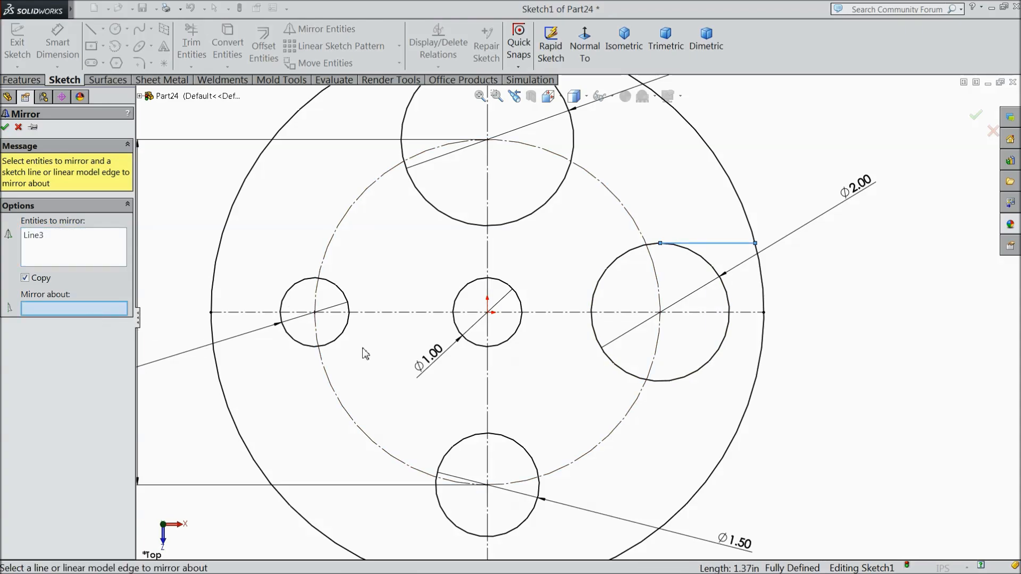
{"action": "left_click", "coordinate": [712, 313]}
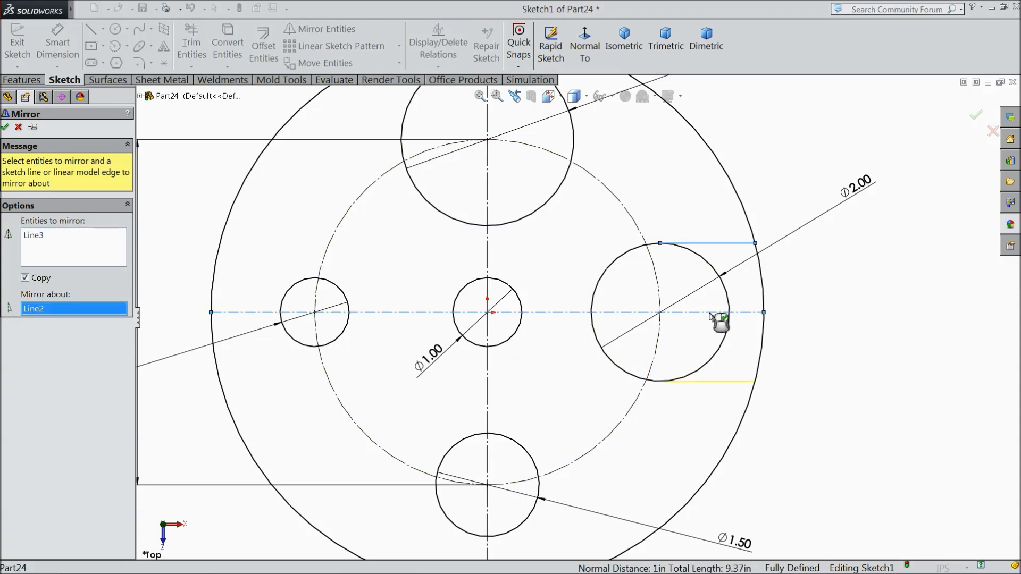
{"action": "left_click", "coordinate": [6, 128]}
Sketch a horizontal line about 1.47 in long from the top of the left-hand 1 in circle outward to the outer circle.
{"action": "scroll", "coordinate": [207, 318], "scroll_direction": "down", "scroll_amount": 2}
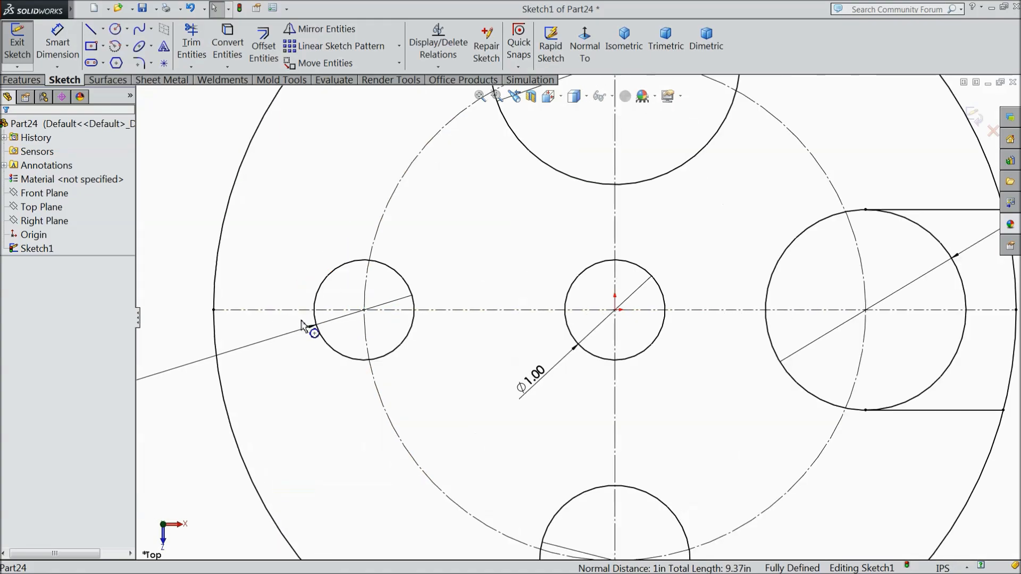
{"action": "left_click", "coordinate": [90, 29]}
{"action": "left_click", "coordinate": [365, 260]}
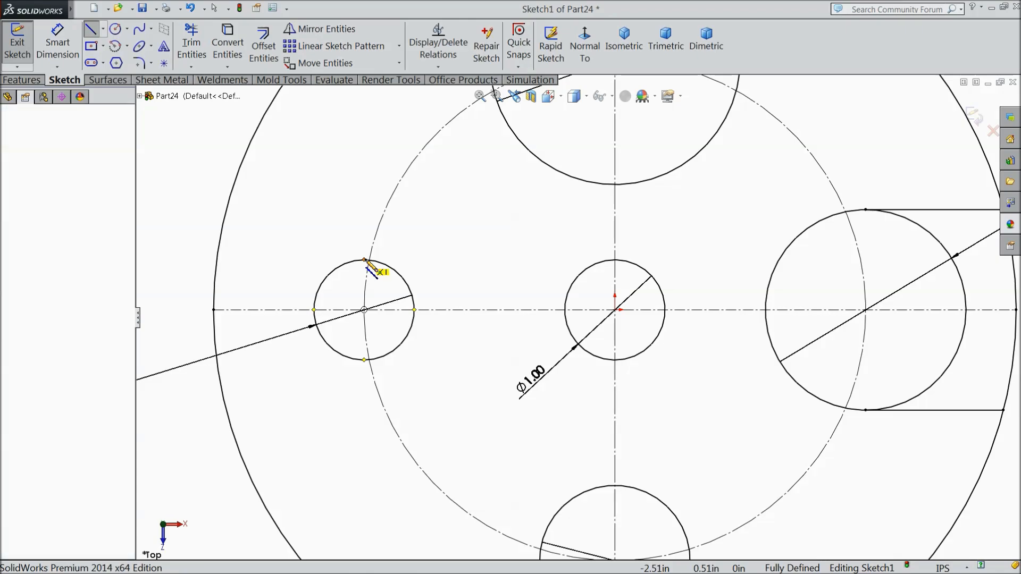
{"action": "left_click", "coordinate": [217, 260]}
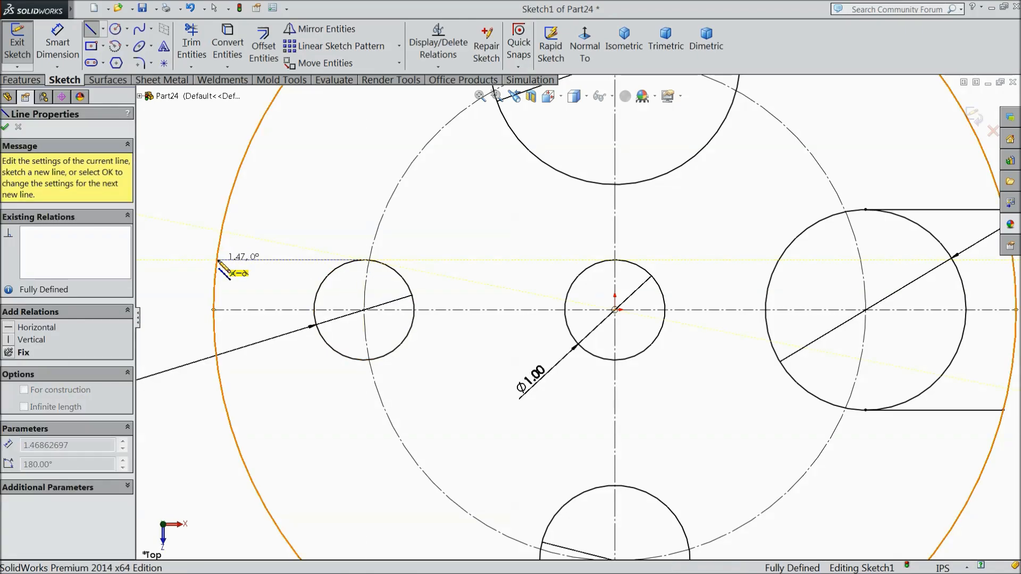
{"action": "right_click", "coordinate": [186, 229]}
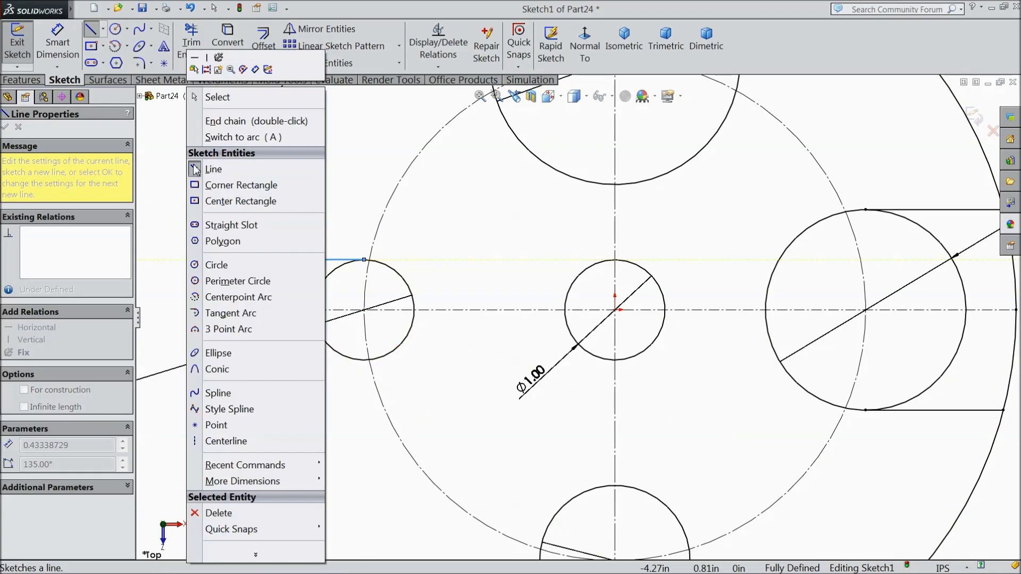
{"action": "left_click", "coordinate": [217, 98]}
Mirror the line at the left-hand 1 in circle about the horizontal centerline.
{"action": "left_click", "coordinate": [322, 29]}
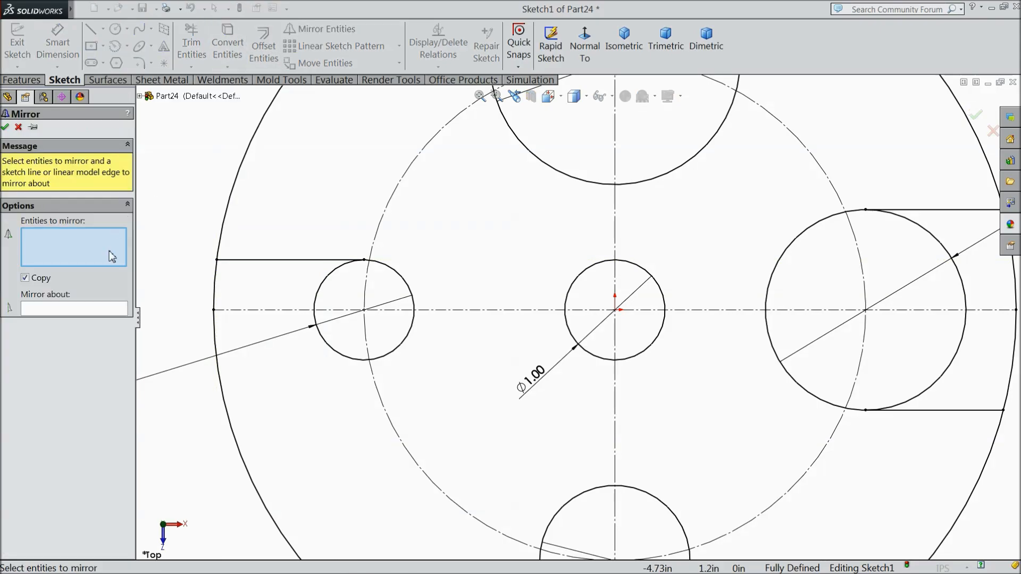
{"action": "left_click", "coordinate": [273, 262]}
{"action": "left_click", "coordinate": [122, 310]}
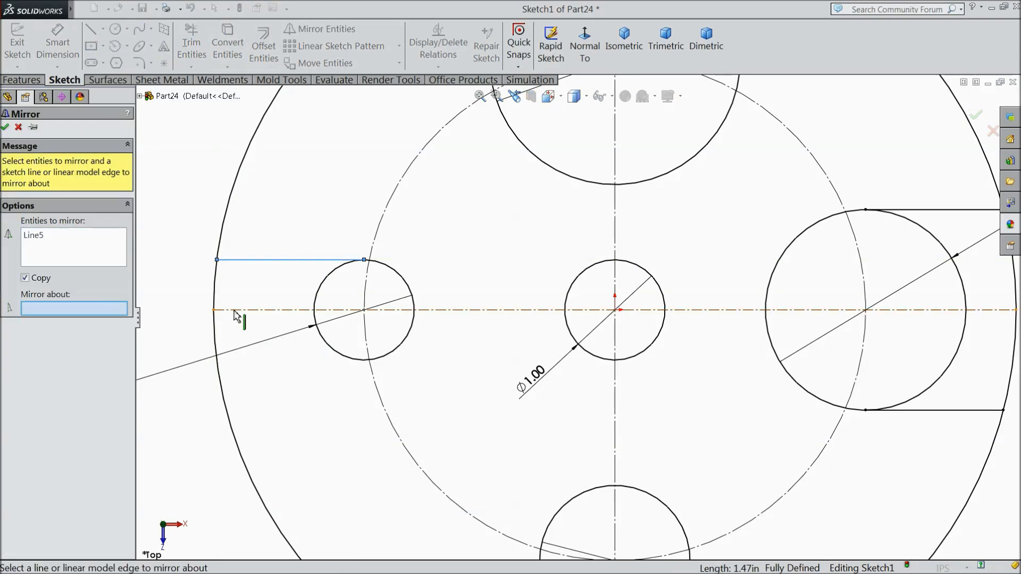
{"action": "left_click", "coordinate": [234, 311]}
{"action": "left_click", "coordinate": [6, 128]}
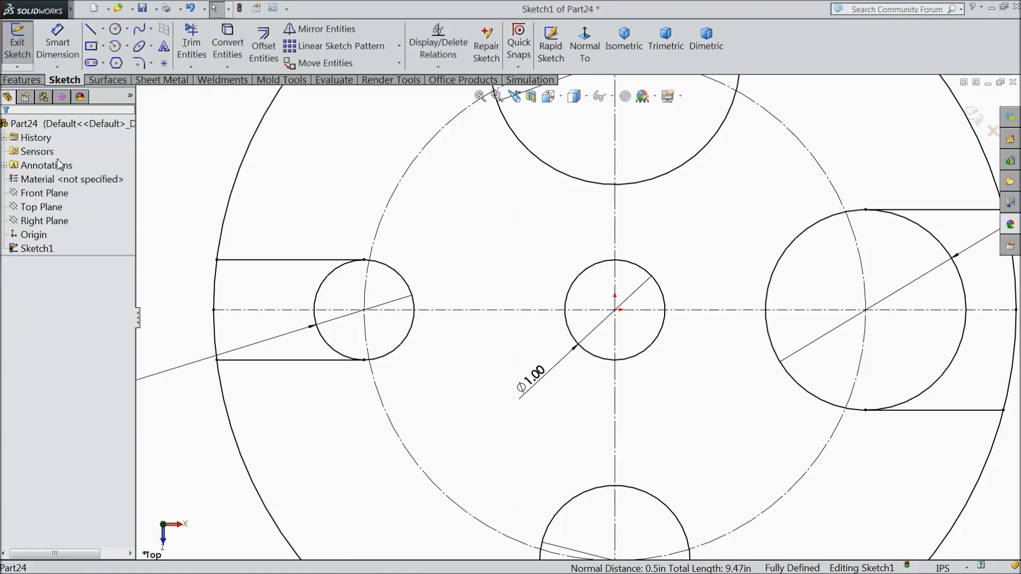
Sketch a vertical line about 1.30 in long from the left quadrant of the 2.5 in circle up to the outer circle.
{"action": "scroll", "coordinate": [360, 292], "scroll_direction": "up", "scroll_amount": 5}
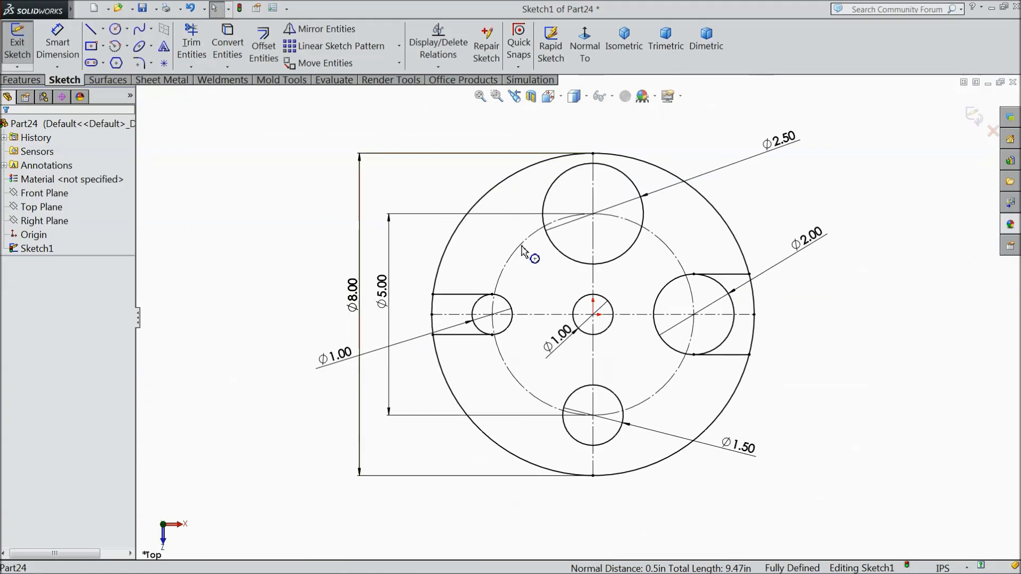
{"action": "scroll", "coordinate": [628, 173], "scroll_direction": "down", "scroll_amount": 2}
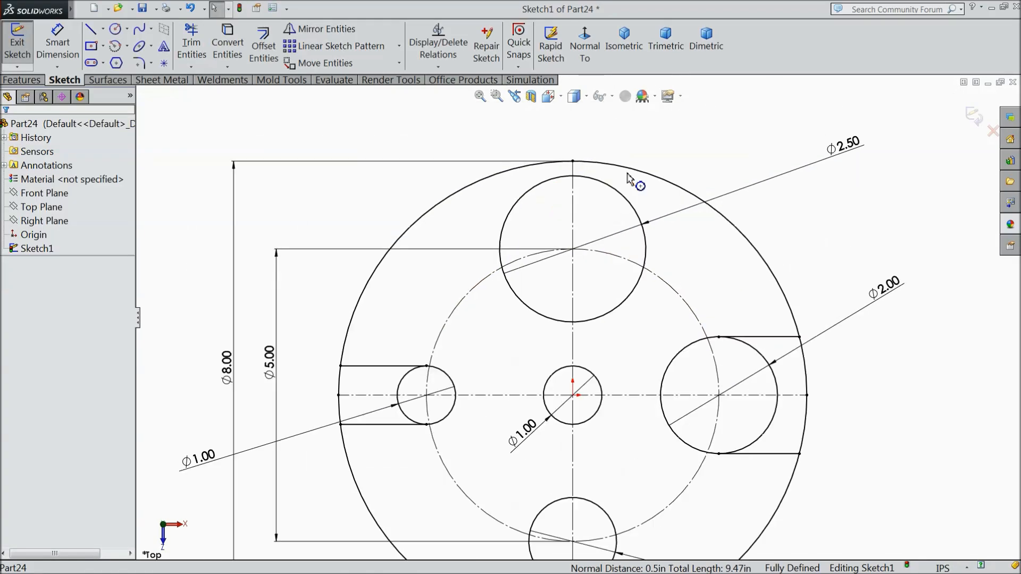
{"action": "left_click", "coordinate": [90, 32]}
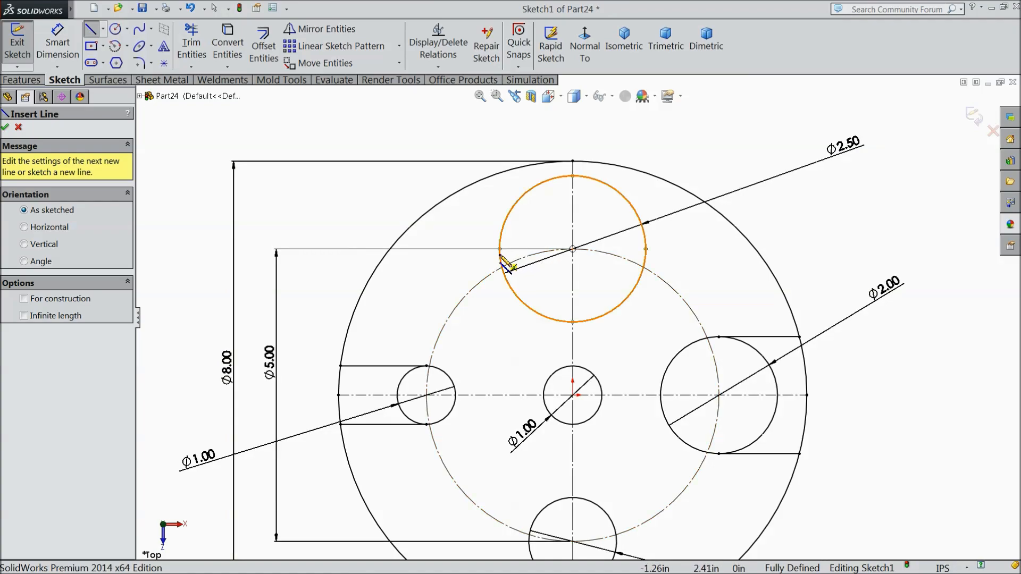
{"action": "left_click", "coordinate": [500, 249]}
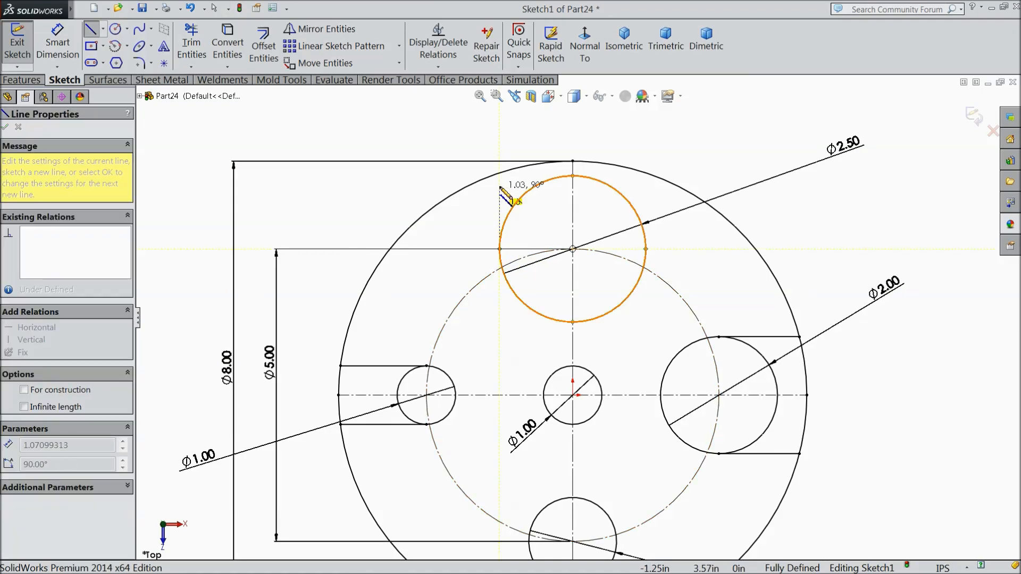
{"action": "left_click", "coordinate": [500, 173]}
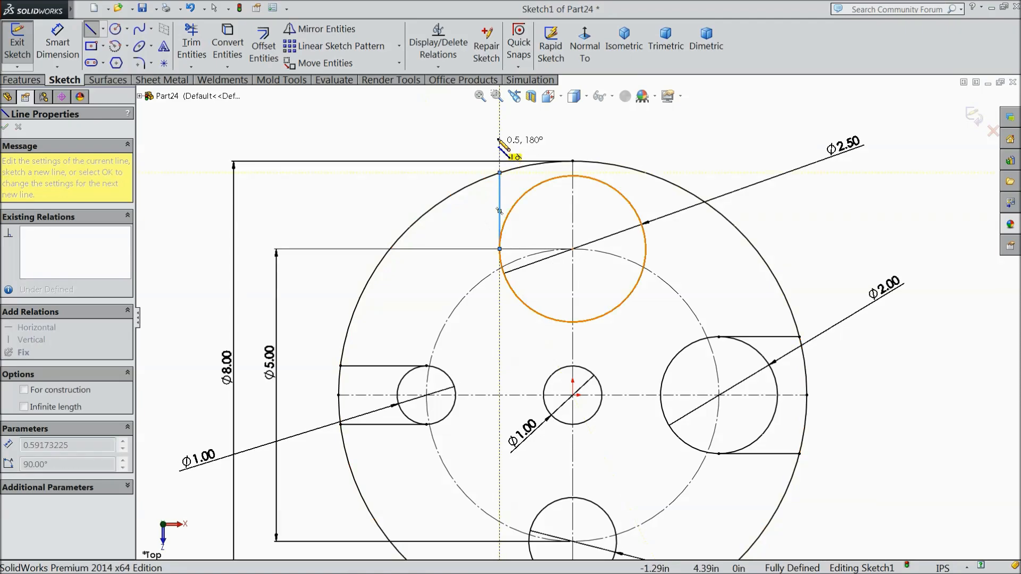
{"action": "right_click", "coordinate": [498, 97]}
{"action": "left_click", "coordinate": [526, 105]}
Mirror the line at the 2.5 in circle about the vertical centerline.
{"action": "left_click", "coordinate": [326, 29]}
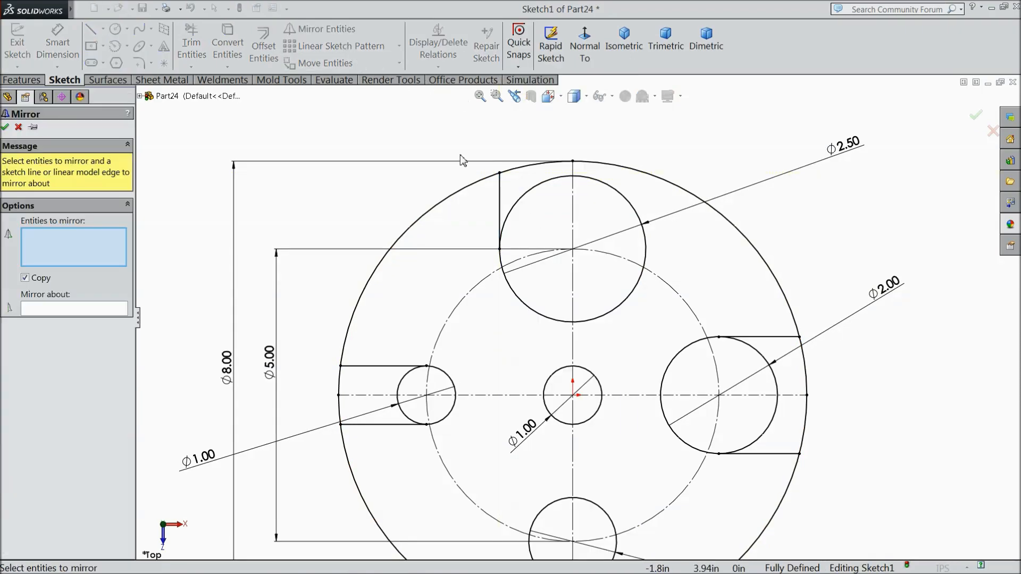
{"action": "left_click", "coordinate": [500, 205]}
{"action": "left_click", "coordinate": [83, 310]}
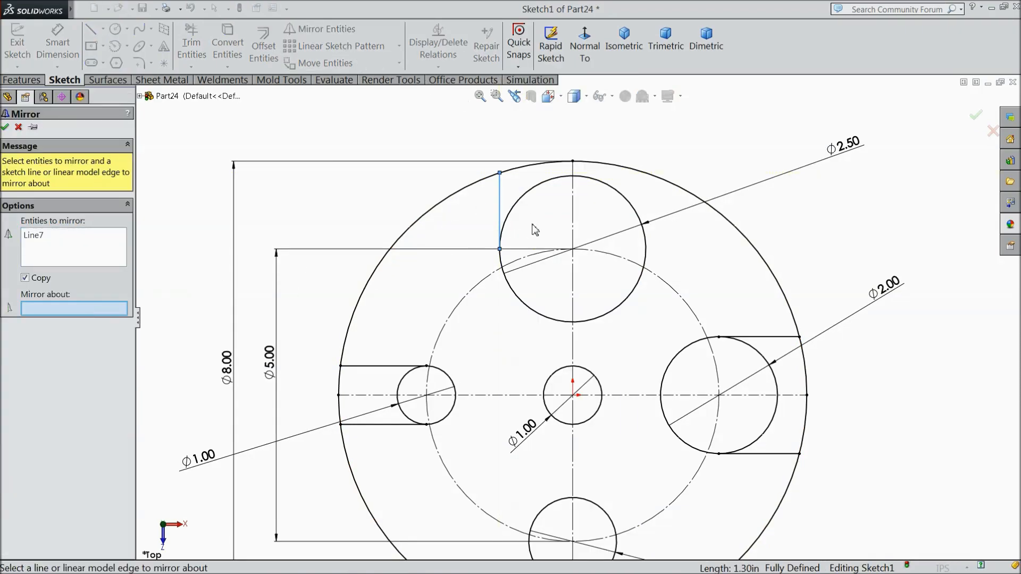
{"action": "left_click", "coordinate": [571, 221]}
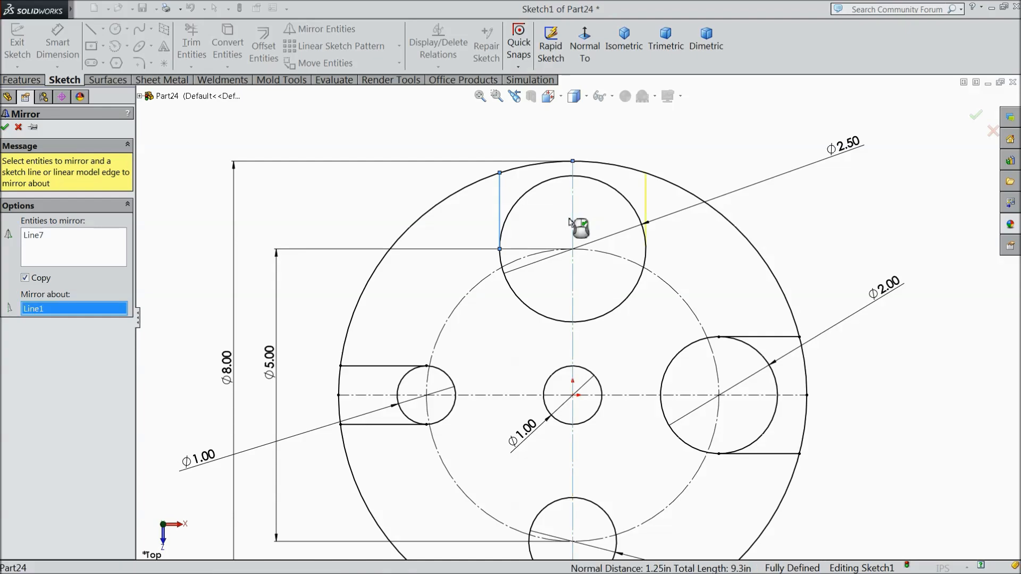
{"action": "left_click", "coordinate": [5, 127]}
{"action": "scroll", "coordinate": [358, 230], "scroll_direction": "up", "scroll_amount": 4}
Sketch a vertical line from the left quadrant of the 1.5 in circle down to the outer circle and mirror it about the vertical centerline.
{"action": "scroll", "coordinate": [593, 420], "scroll_direction": "down", "scroll_amount": 2}
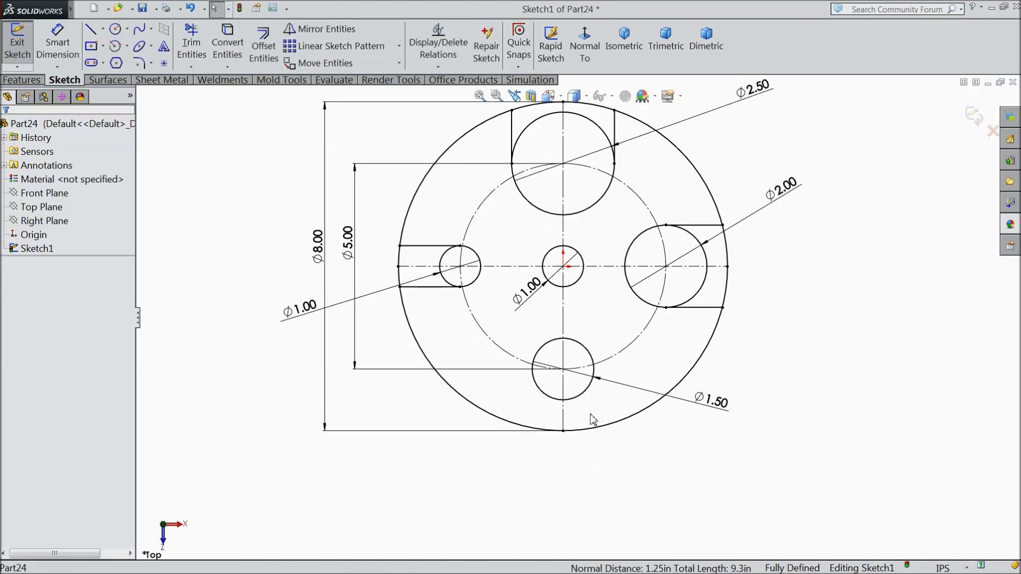
{"action": "scroll", "coordinate": [584, 397], "scroll_direction": "down", "scroll_amount": 2}
{"action": "left_click", "coordinate": [91, 32]}
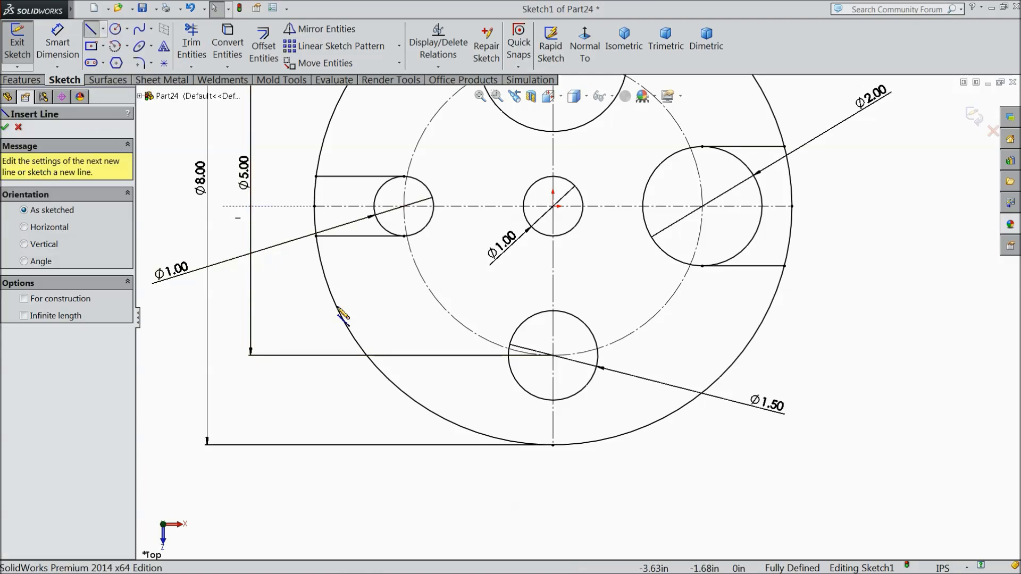
{"action": "scroll", "coordinate": [574, 431], "scroll_direction": "down", "scroll_amount": 2}
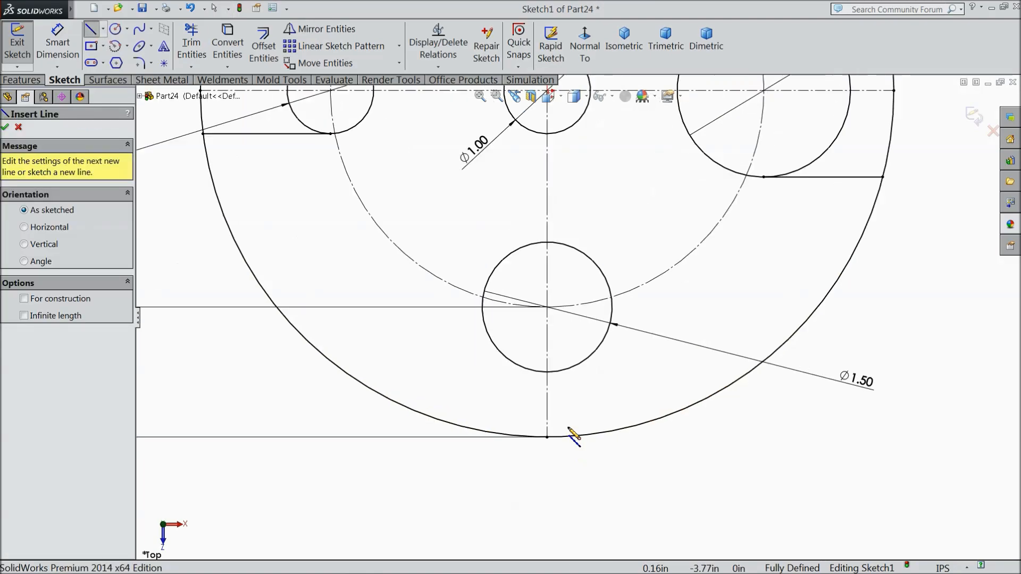
{"action": "left_click", "coordinate": [482, 308]}
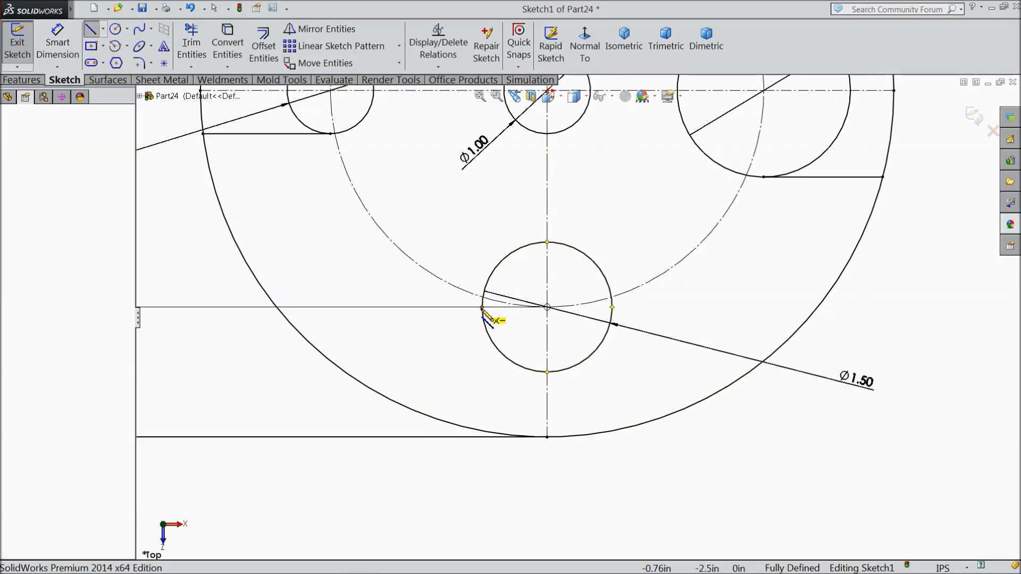
{"action": "left_click", "coordinate": [482, 431]}
{"action": "right_click", "coordinate": [499, 447]}
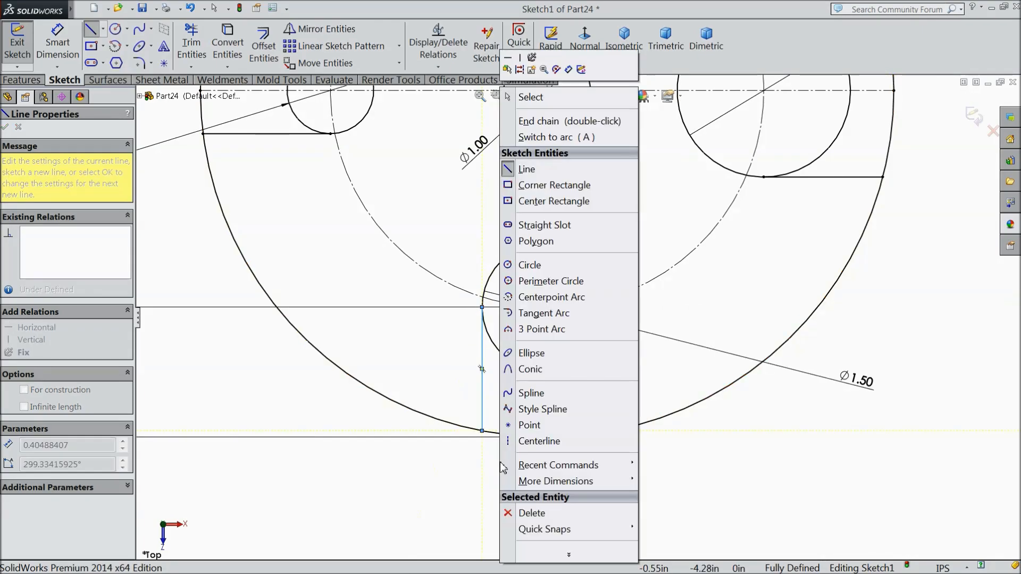
{"action": "left_click", "coordinate": [542, 101]}
{"action": "left_click_drag", "start_coordinate": [465, 395], "coordinate": [464, 394]}
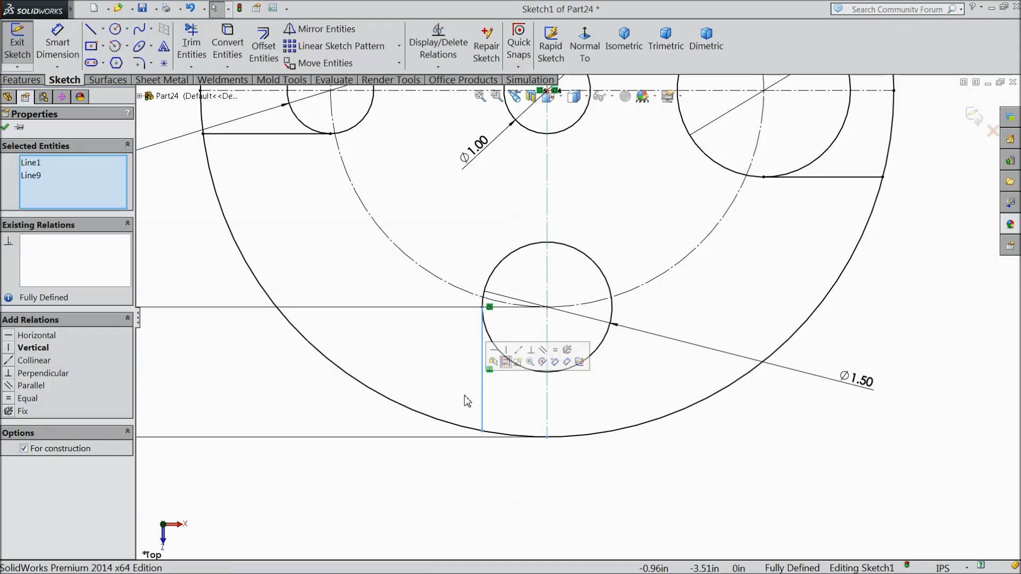
{"action": "left_click", "coordinate": [324, 30]}
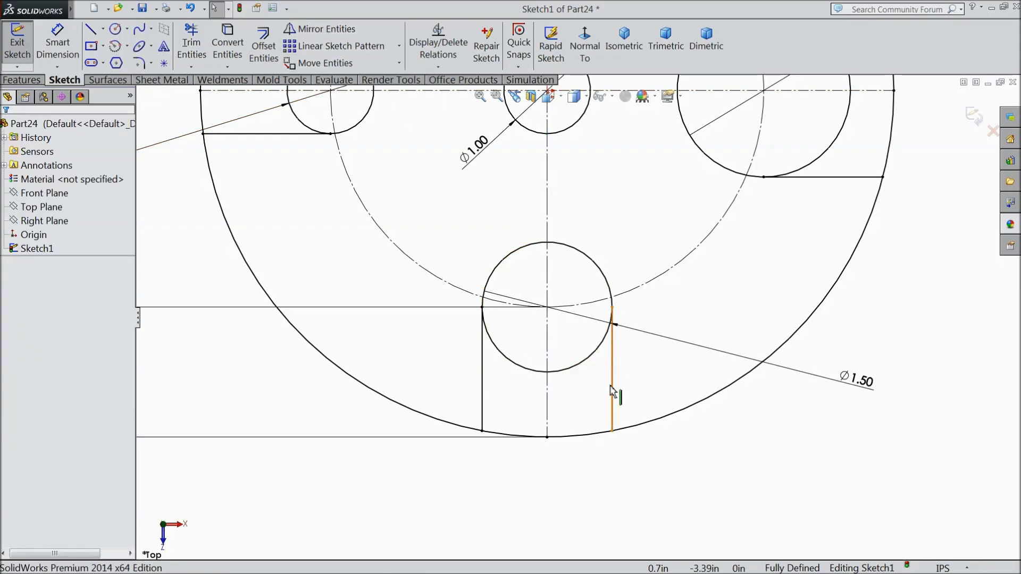
Trim the lower half of the 1.5 in circle and the outer circle's arc between its two lines to open the slot.
{"action": "left_click", "coordinate": [192, 53]}
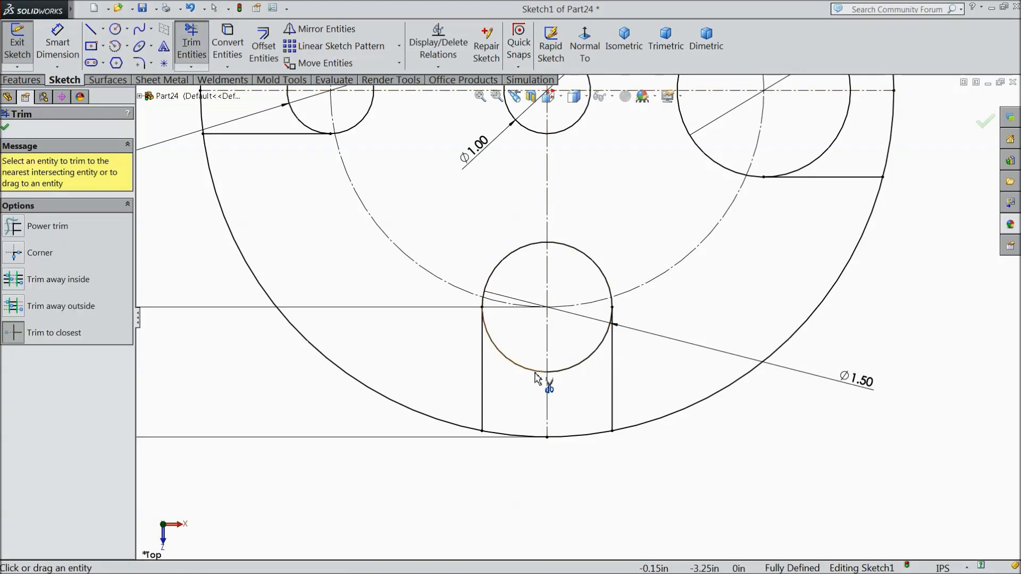
{"action": "left_click", "coordinate": [538, 379]}
{"action": "left_click", "coordinate": [572, 376]}
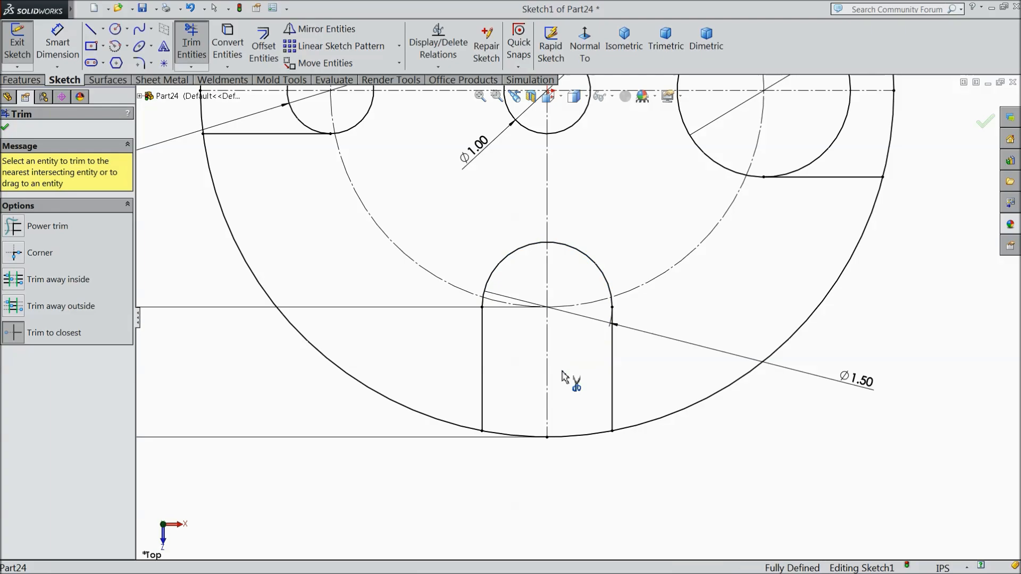
{"action": "left_click", "coordinate": [586, 447]}
{"action": "left_click", "coordinate": [514, 439]}
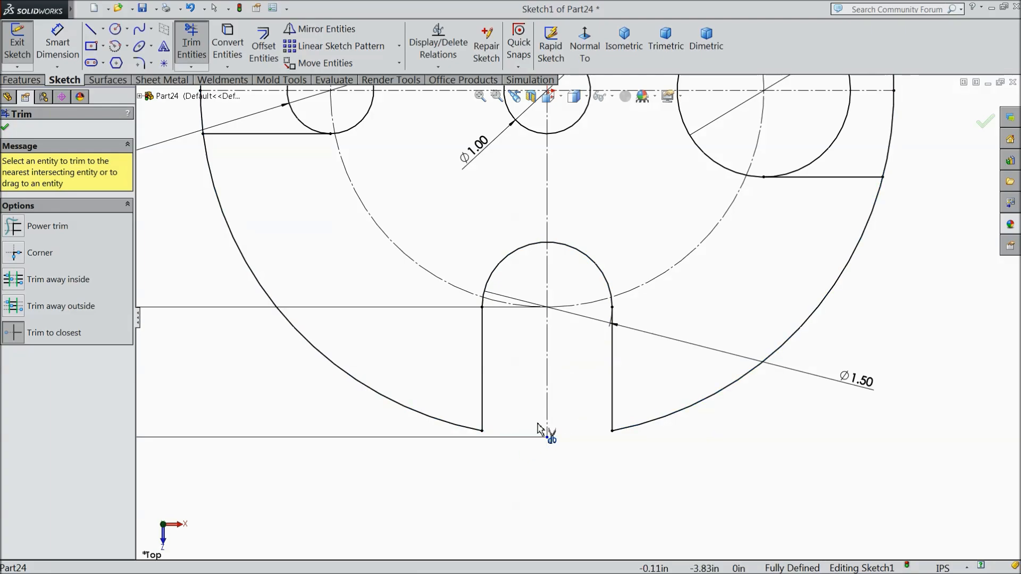
Trim the outward half of the 2 in circle and the outer circle's arc between its two lines to open the slot.
{"action": "scroll", "coordinate": [554, 384], "scroll_direction": "up", "scroll_amount": 3}
{"action": "scroll", "coordinate": [718, 213], "scroll_direction": "down", "scroll_amount": 4}
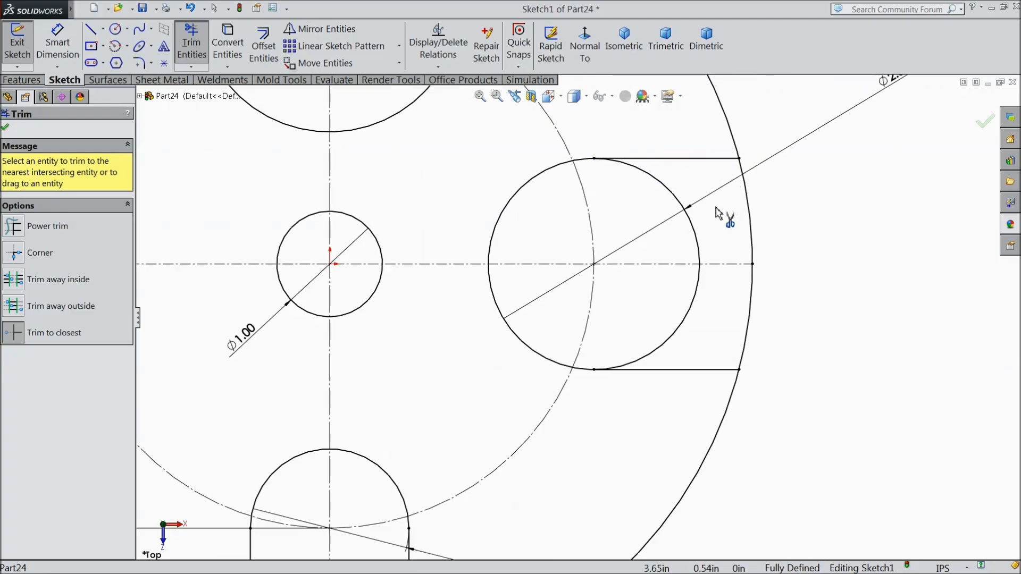
{"action": "left_click", "coordinate": [695, 235]}
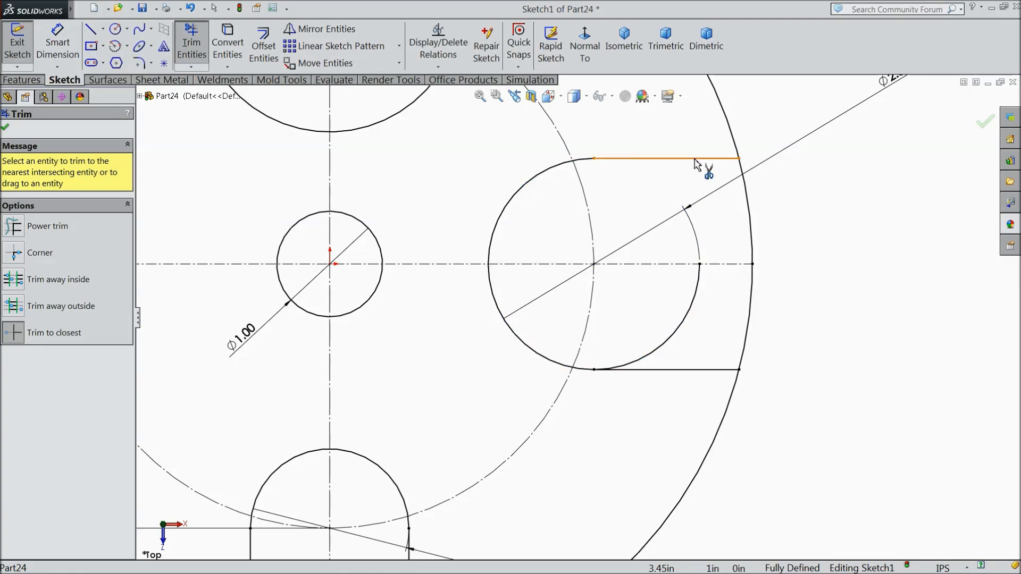
{"action": "left_click", "coordinate": [752, 221]}
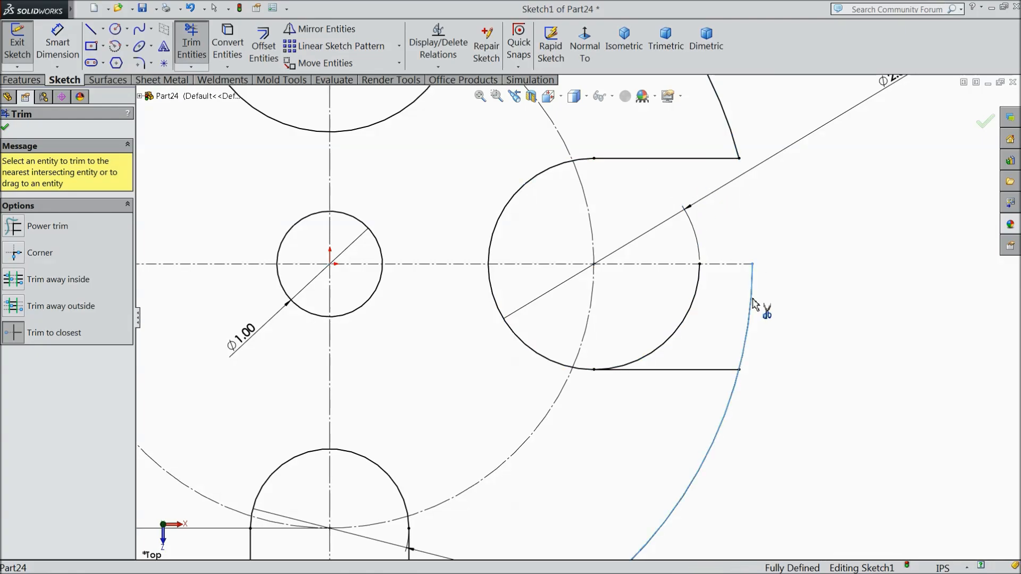
{"action": "left_click", "coordinate": [692, 314]}
Trim the outward half of the left-hand 1 in circle and the outer circle's arc between its two lines.
{"action": "scroll", "coordinate": [682, 333], "scroll_direction": "up", "scroll_amount": 3}
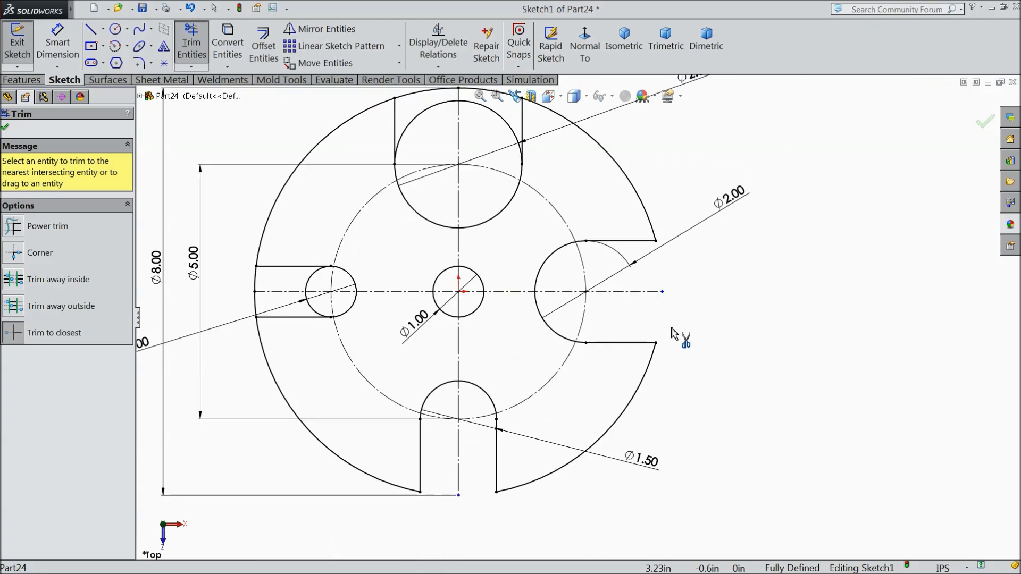
{"action": "scroll", "coordinate": [329, 310], "scroll_direction": "down", "scroll_amount": 3}
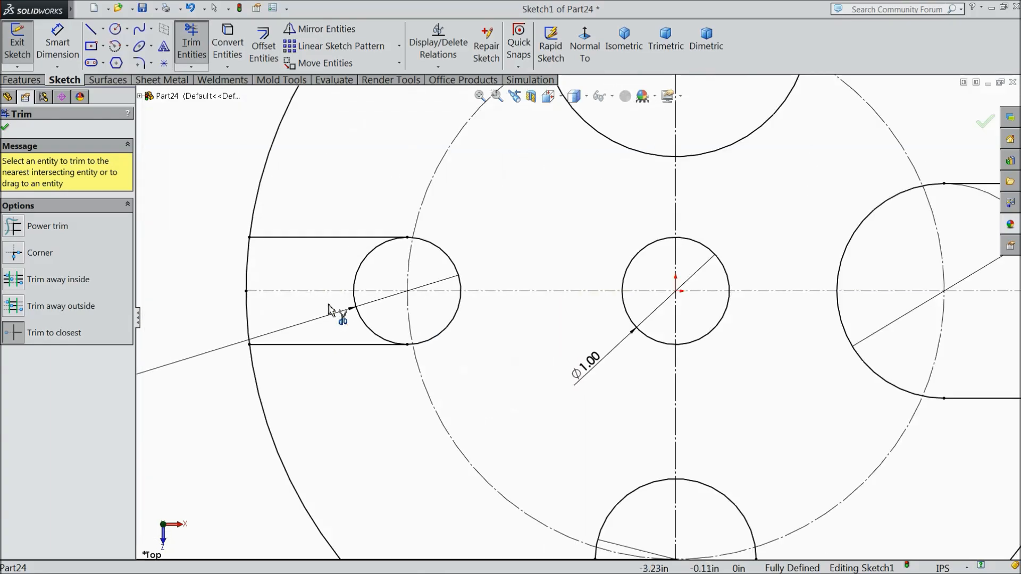
{"action": "left_click", "coordinate": [357, 277]}
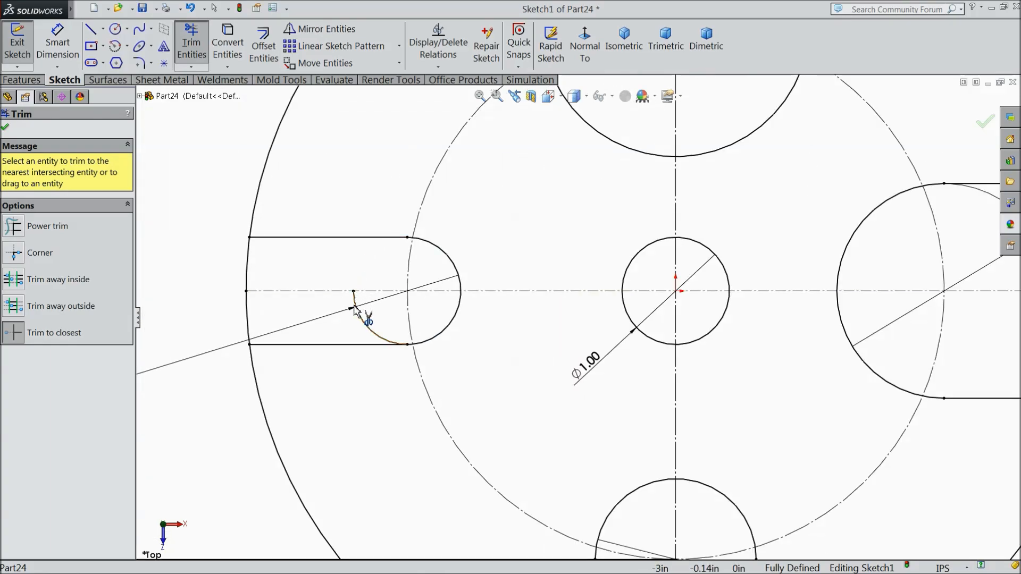
{"action": "left_click", "coordinate": [246, 309]}
Trim the upper half of the 2.5 in circle and the outer circle's arc between its two lines, then finish trimming.
{"action": "scroll", "coordinate": [462, 267], "scroll_direction": "up", "scroll_amount": 3}
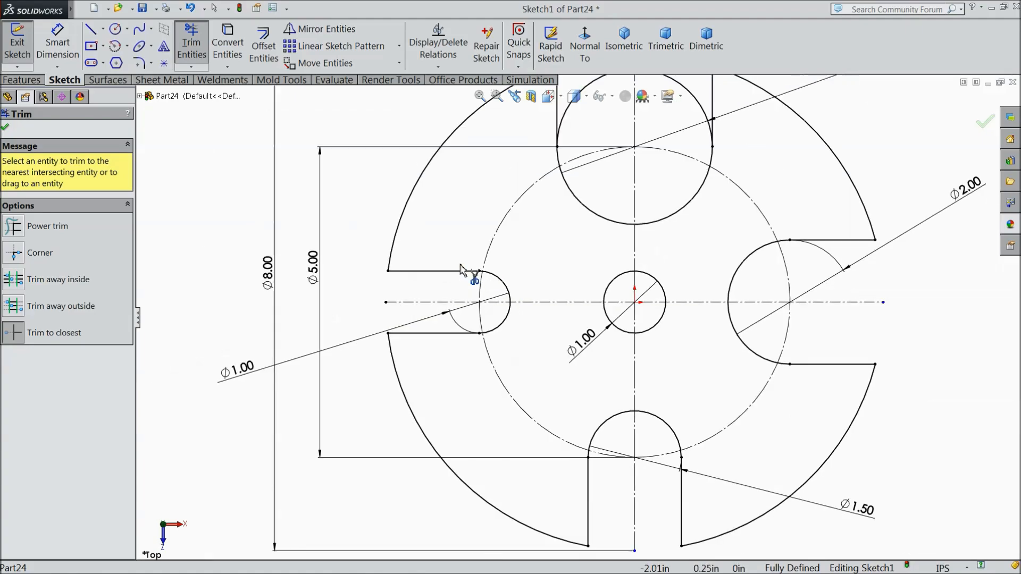
{"action": "scroll", "coordinate": [462, 267], "scroll_direction": "up", "scroll_amount": 1}
{"action": "scroll", "coordinate": [643, 149], "scroll_direction": "up", "scroll_amount": 1}
{"action": "scroll", "coordinate": [643, 159], "scroll_direction": "up", "scroll_amount": 1}
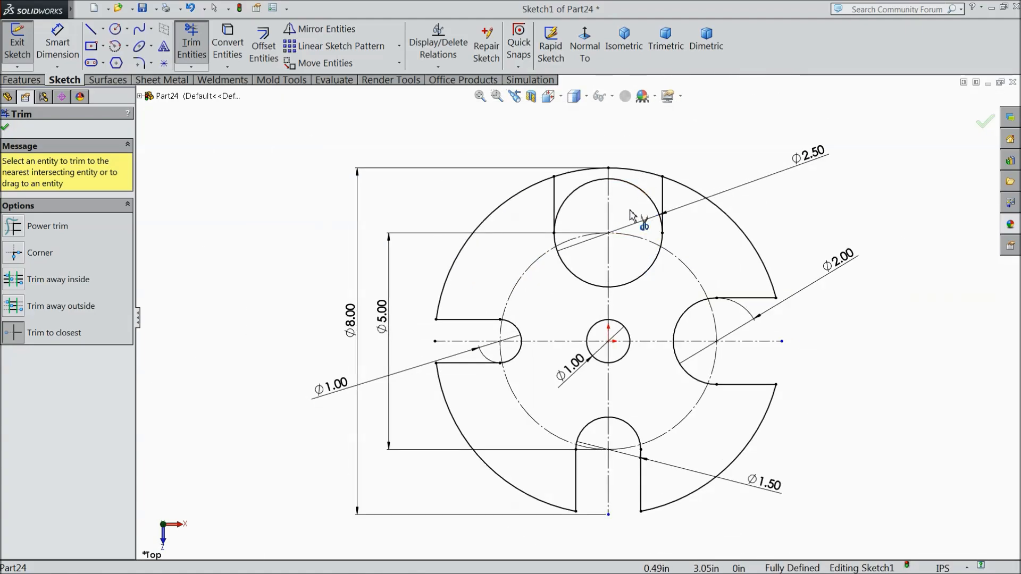
{"action": "left_click", "coordinate": [636, 173]}
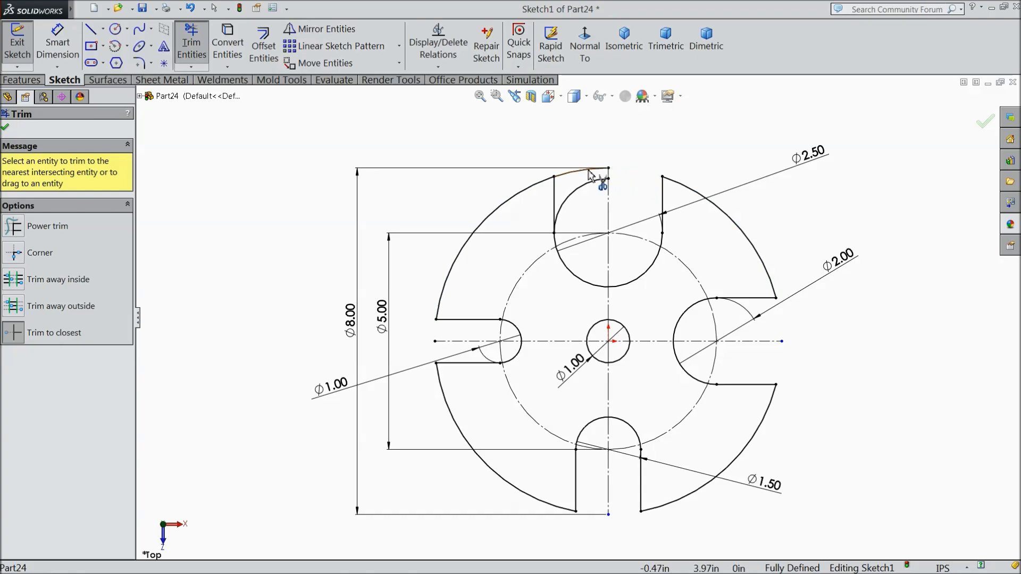
{"action": "left_click", "coordinate": [588, 186]}
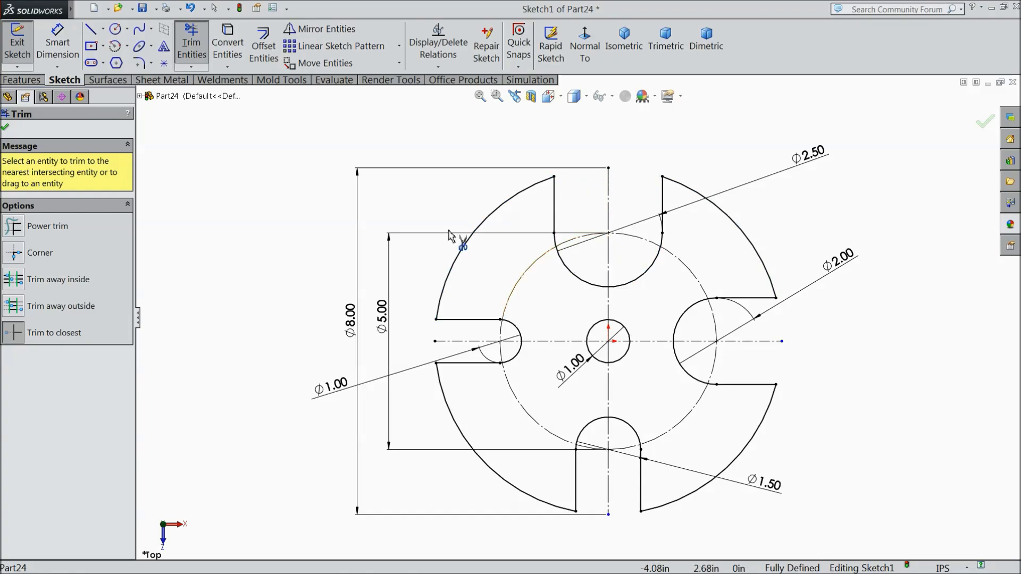
{"action": "left_click", "coordinate": [7, 128]}
Move the 2.50, 2.00, 1.50 and 8.00 diameter dimensions farther away from the plate profile.
{"action": "scroll", "coordinate": [579, 318], "scroll_direction": "down", "scroll_amount": 3}
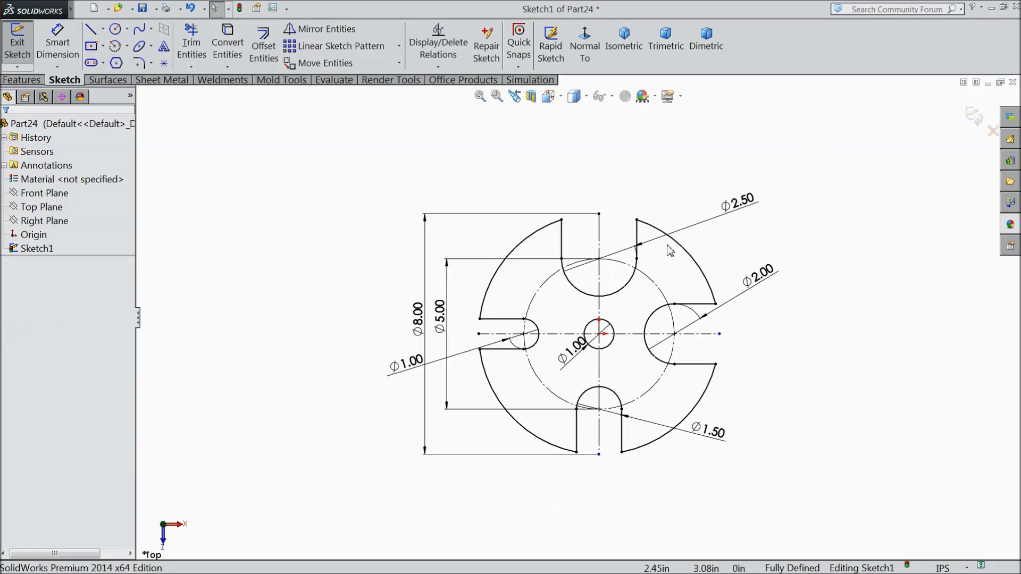
{"action": "left_click_drag", "start_coordinate": [741, 213], "coordinate": [654, 133]}
{"action": "left_click_drag", "start_coordinate": [769, 287], "coordinate": [842, 276]}
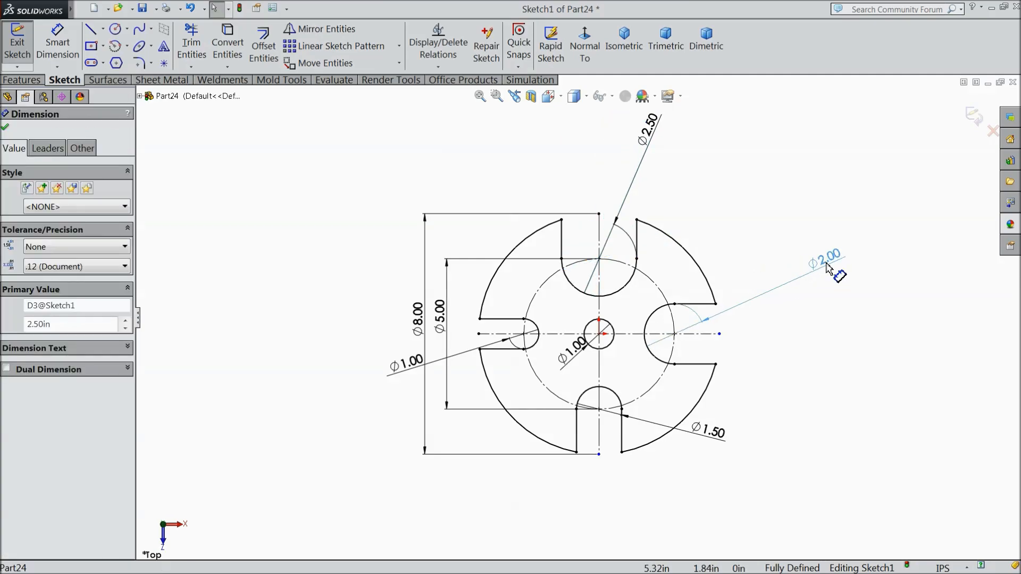
{"action": "mouse_move", "coordinate": [726, 442]}
{"action": "left_mouse_down"}
{"action": "mouse_move", "coordinate": [681, 497]}
{"action": "mouse_move", "coordinate": [687, 512]}
{"action": "left_mouse_up"}
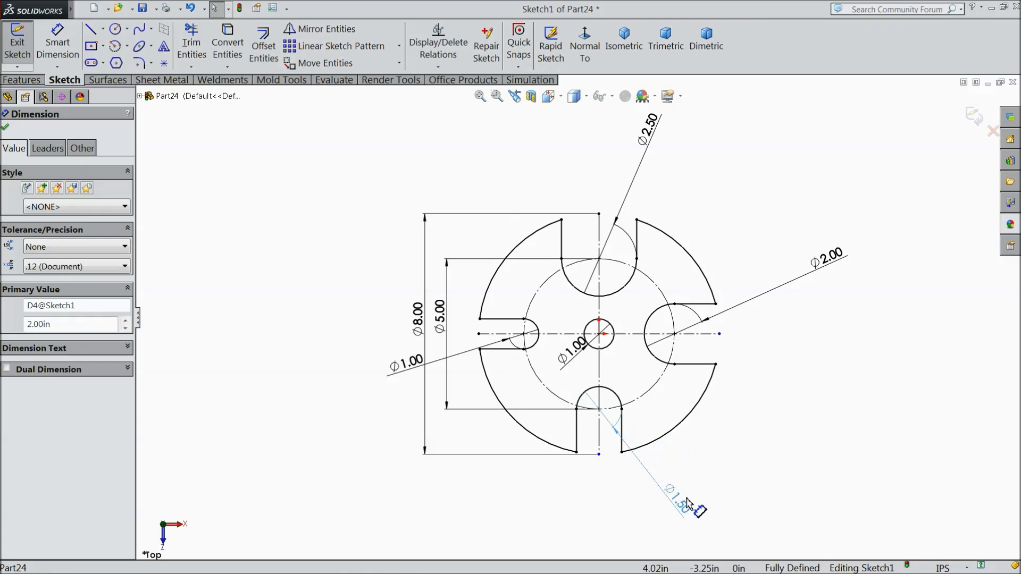
{"action": "left_click_drag", "start_coordinate": [418, 325], "coordinate": [336, 325]}
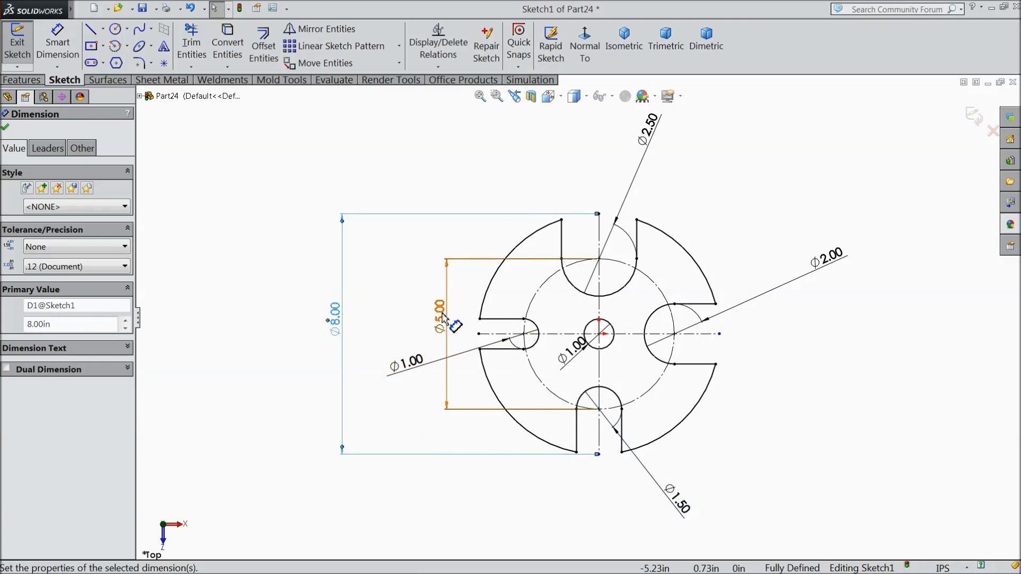
Move the 5.00 diameter dimension and the left-hand slot's 1.00 dimension clear of the plate profile.
{"action": "mouse_move", "coordinate": [450, 319]}
{"action": "left_mouse_down"}
{"action": "mouse_move", "coordinate": [395, 343]}
{"action": "mouse_move", "coordinate": [425, 345]}
{"action": "left_mouse_up"}
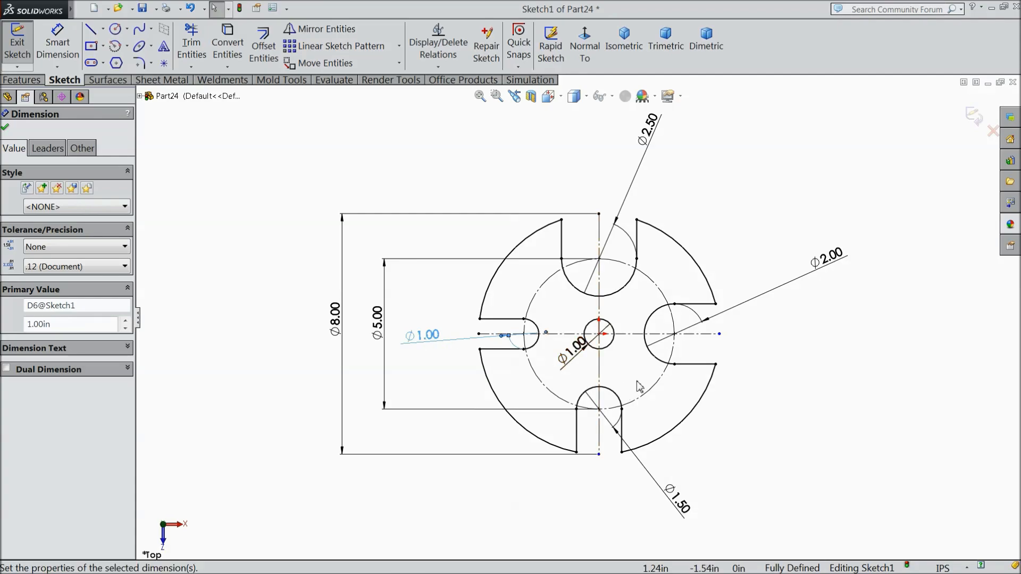
{"action": "scroll", "coordinate": [625, 386], "scroll_direction": "down", "scroll_amount": 1}
{"action": "left_click", "coordinate": [5, 128]}
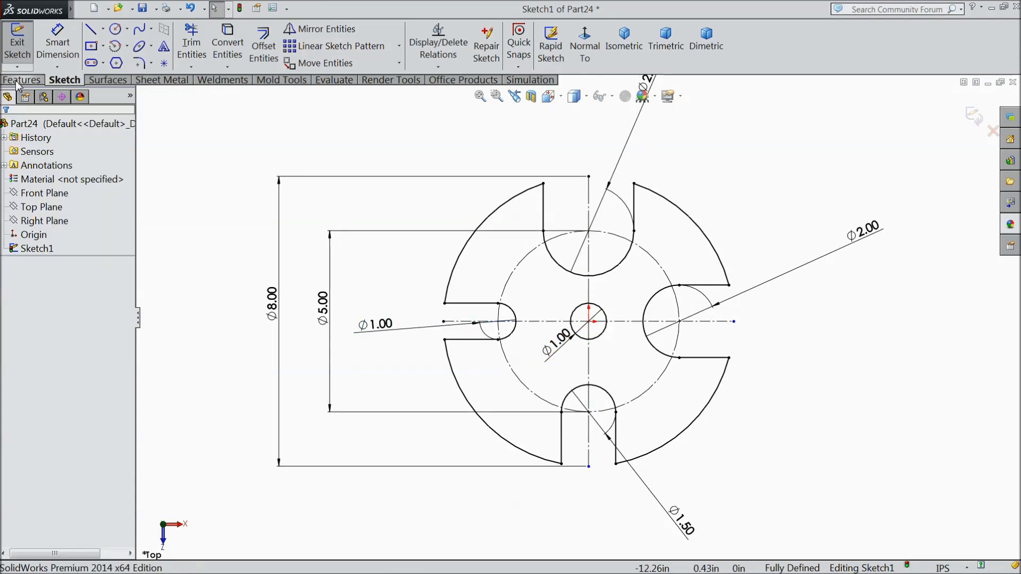
Extrude the slotted plate profile as a blind boss 1 in thick.
{"action": "left_click", "coordinate": [21, 80]}
{"action": "left_click", "coordinate": [24, 46]}
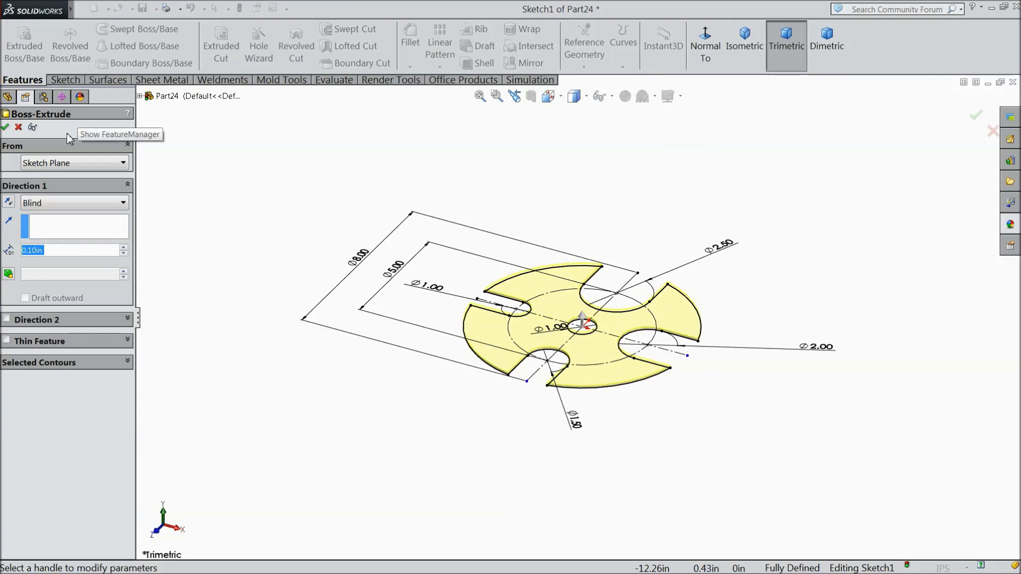
{"action": "type", "text": "1"}
{"action": "key", "text": "Return"}
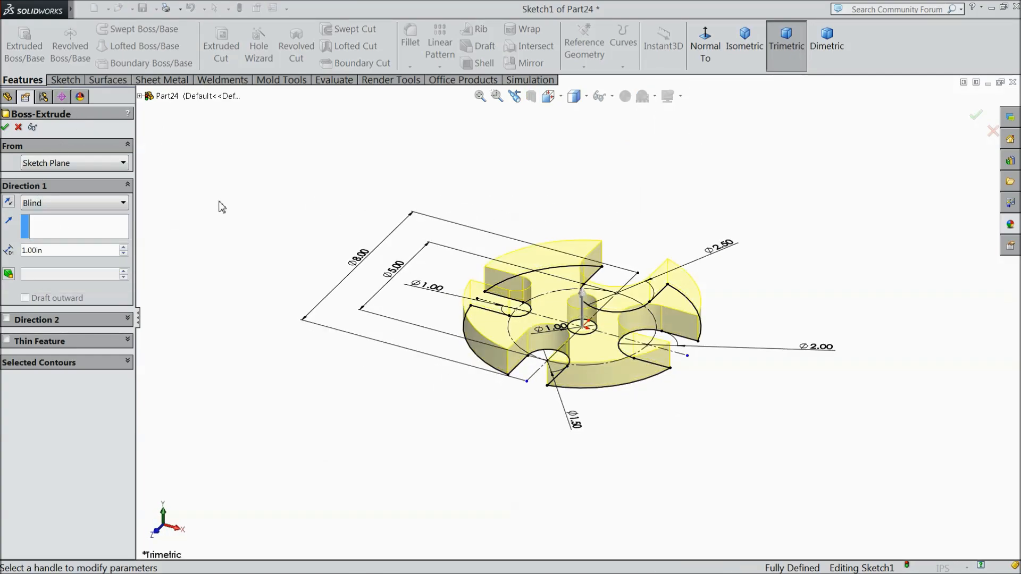
{"action": "scroll", "coordinate": [553, 294], "scroll_direction": "down", "scroll_amount": 2}
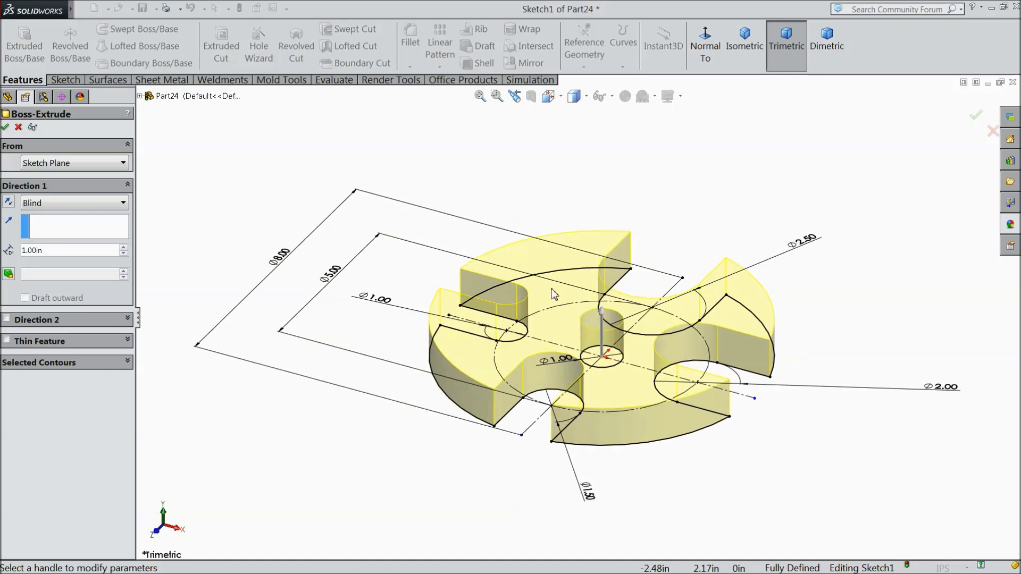
{"action": "left_click", "coordinate": [5, 128]}
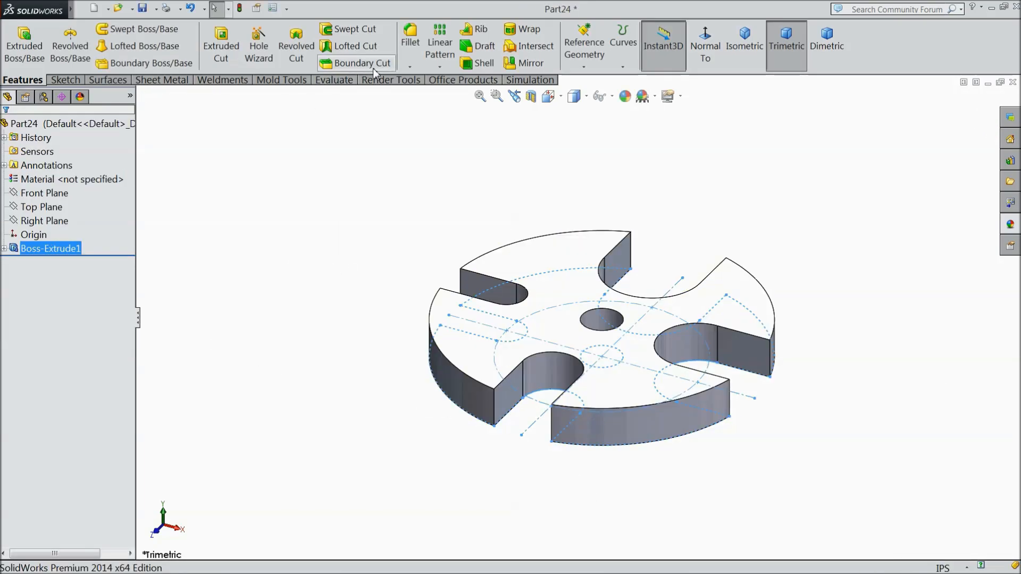
Chamfer all edges of the plate's upper and lower faces at 0.075 in and 45 degrees.
{"action": "left_click", "coordinate": [409, 67]}
{"action": "left_click", "coordinate": [424, 96]}
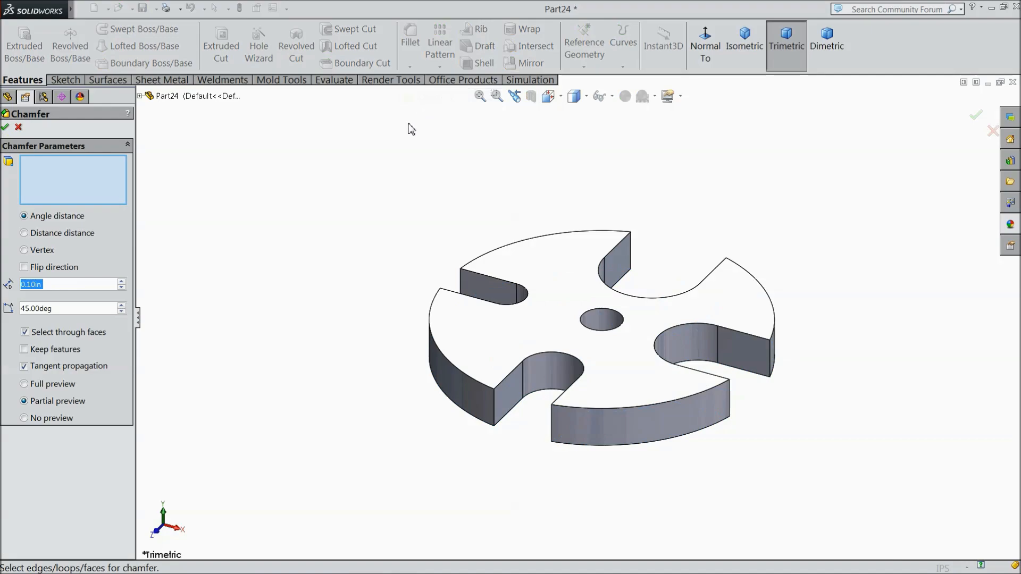
{"action": "type", "text": "0.075"}
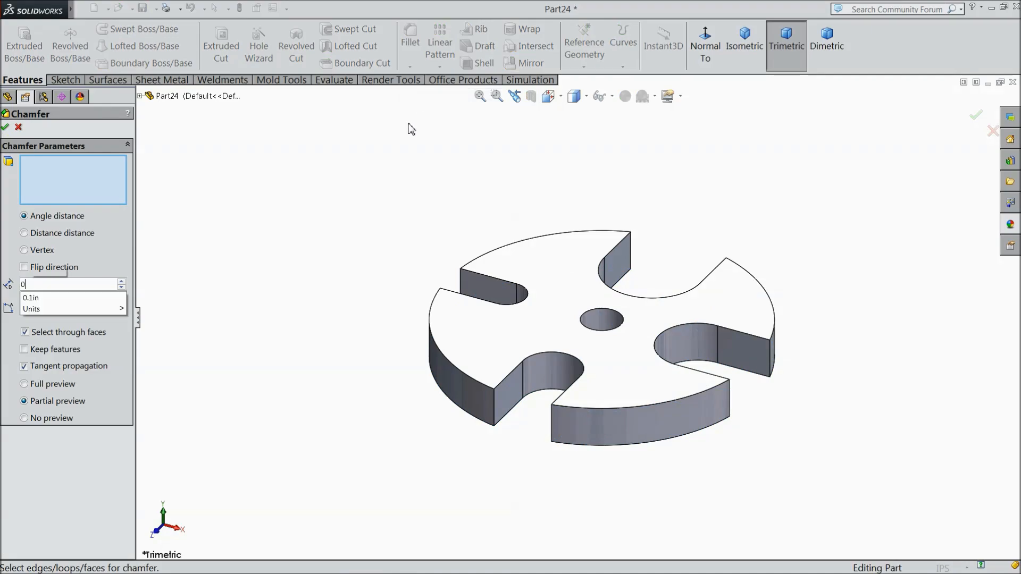
{"action": "left_click", "coordinate": [566, 308]}
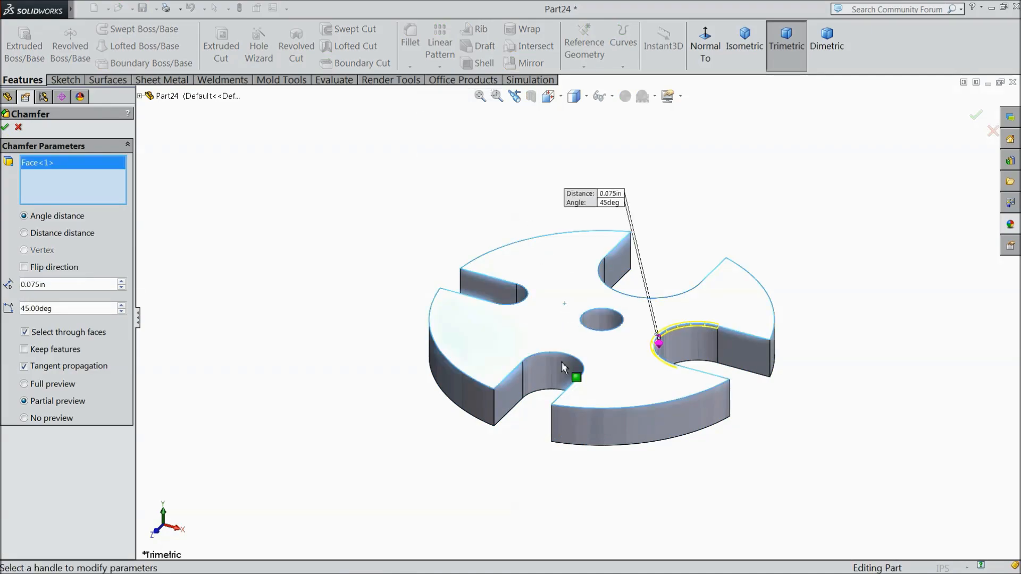
{"action": "middle_click_drag", "start_coordinate": [582, 479], "coordinate": [536, 350]}
{"action": "left_click", "coordinate": [537, 349]}
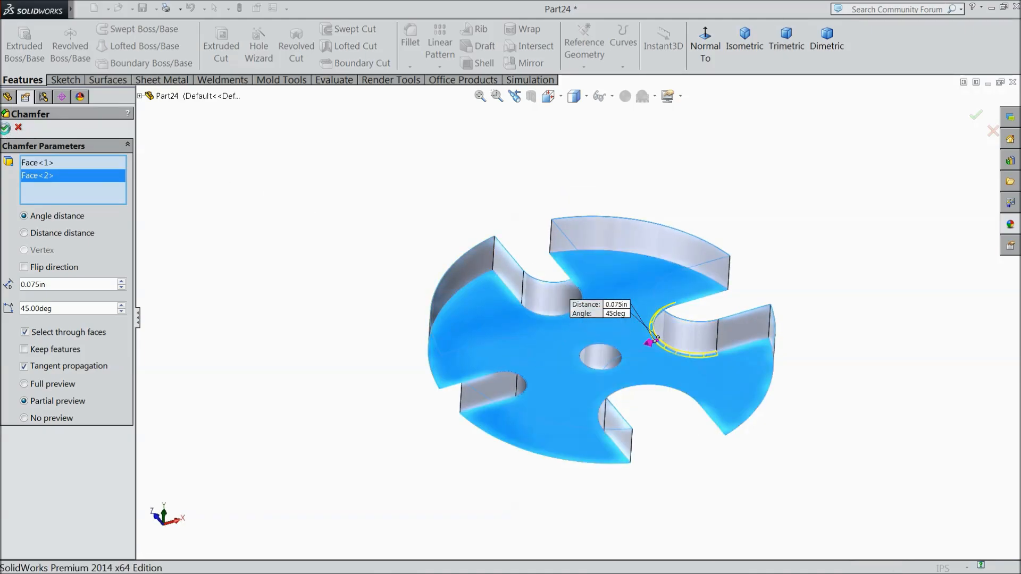
{"action": "left_click", "coordinate": [6, 127]}
{"action": "middle_click_drag", "start_coordinate": [337, 210], "coordinate": [330, 420]}
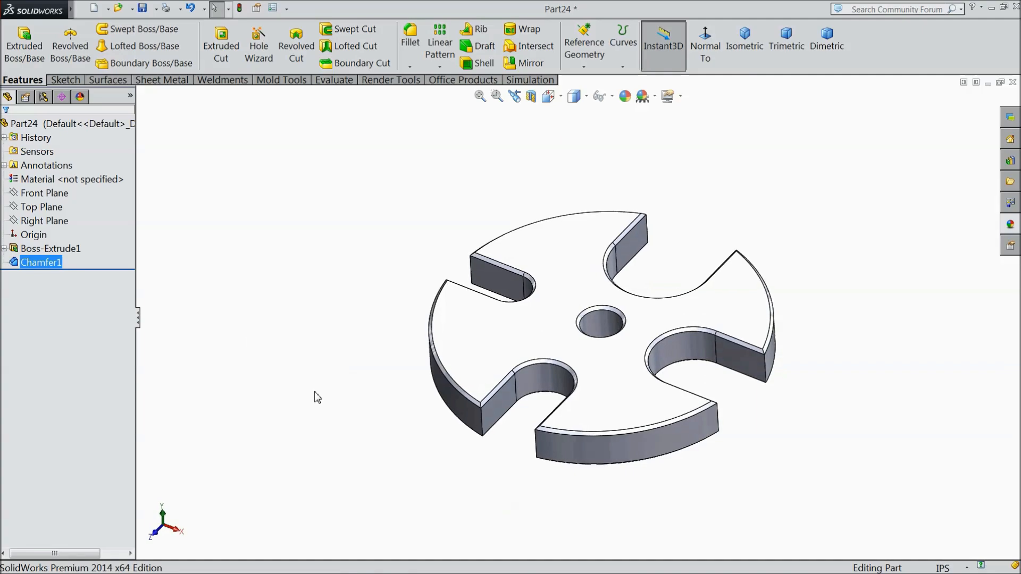
Apply the cast stainless steel appearance to the whole plate part.
{"action": "left_click", "coordinate": [32, 124]}
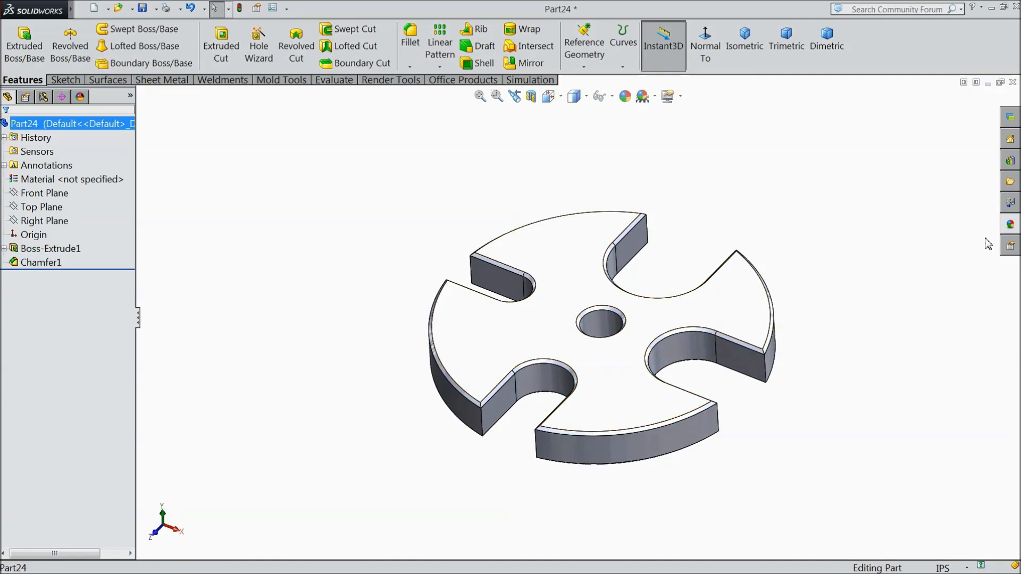
{"action": "left_click", "coordinate": [1009, 223]}
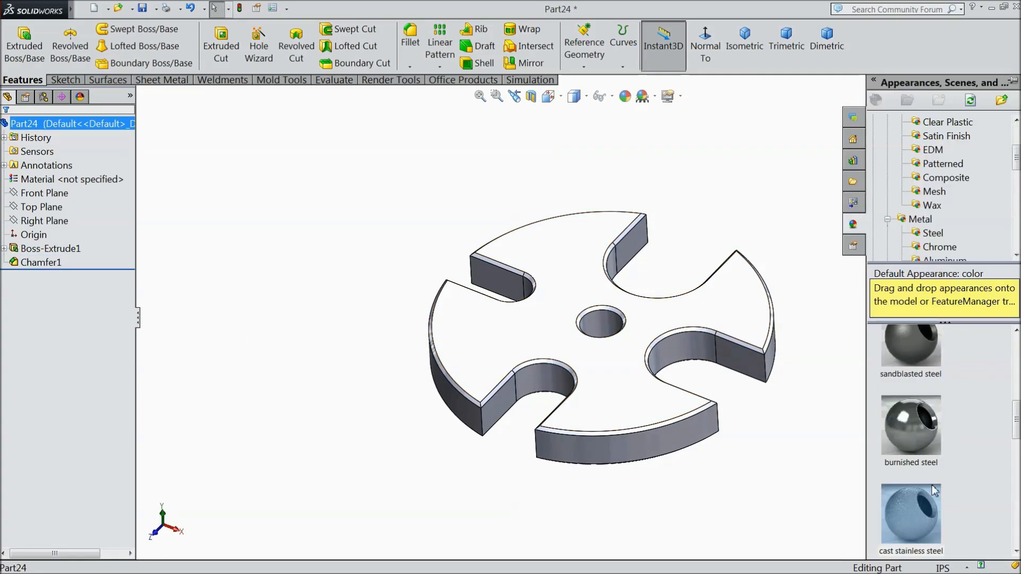
{"action": "double_click", "coordinate": [910, 519]}
{"action": "middle_click_drag", "start_coordinate": [820, 401], "coordinate": [670, 345]}
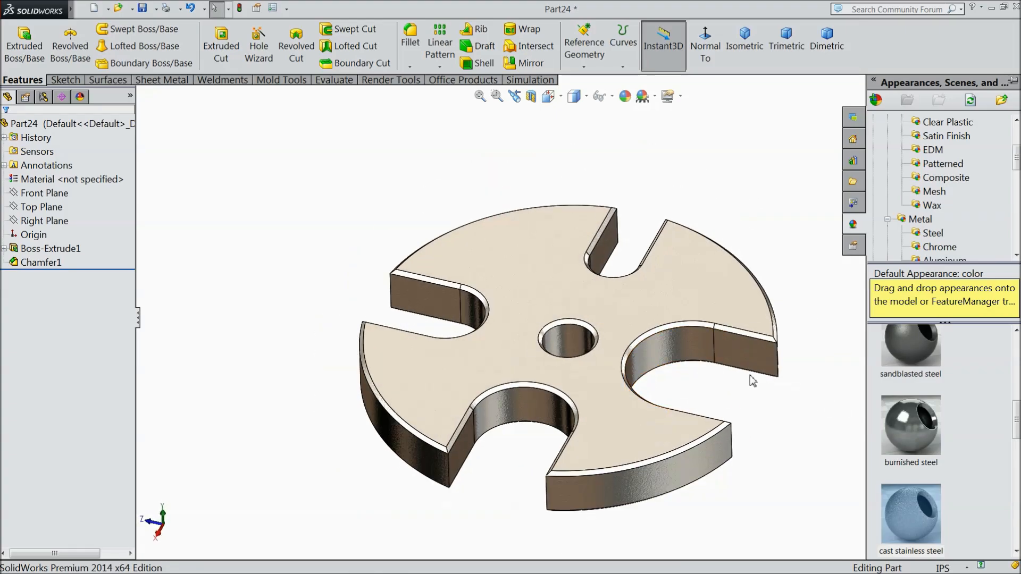
{"action": "scroll", "coordinate": [715, 372], "scroll_direction": "down", "scroll_amount": 3}
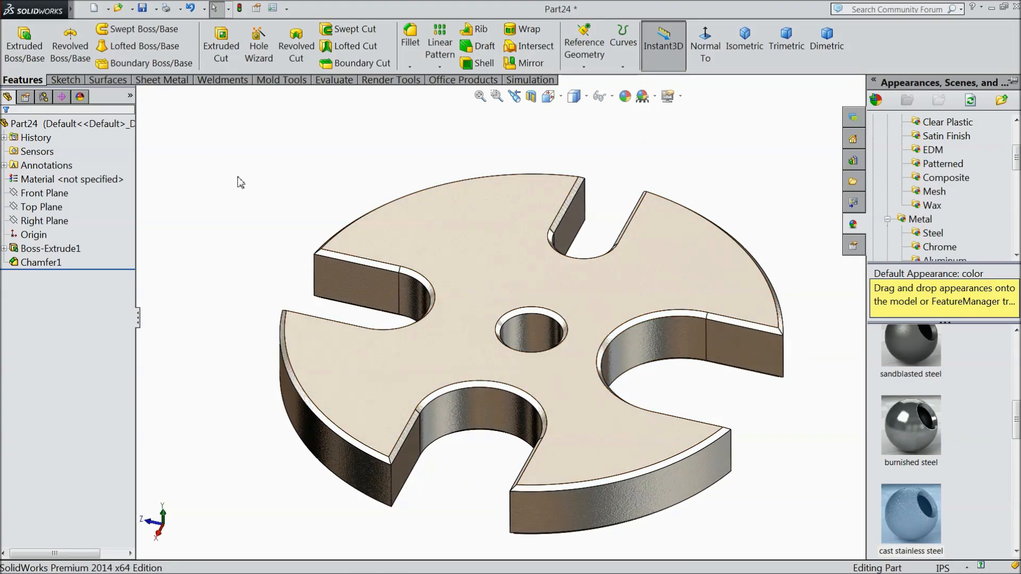
Save the part as "8.Press plate" in the Arbor Press machine folder.
{"action": "key", "text": "ctrl+s"}
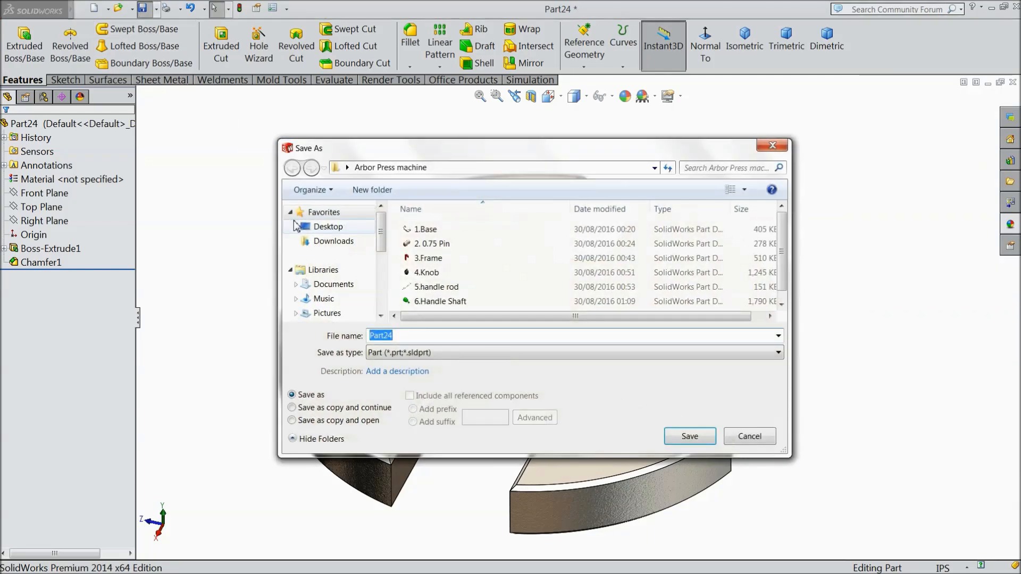
{"action": "scroll", "coordinate": [781, 265], "scroll_direction": "down", "scroll_amount": 1}
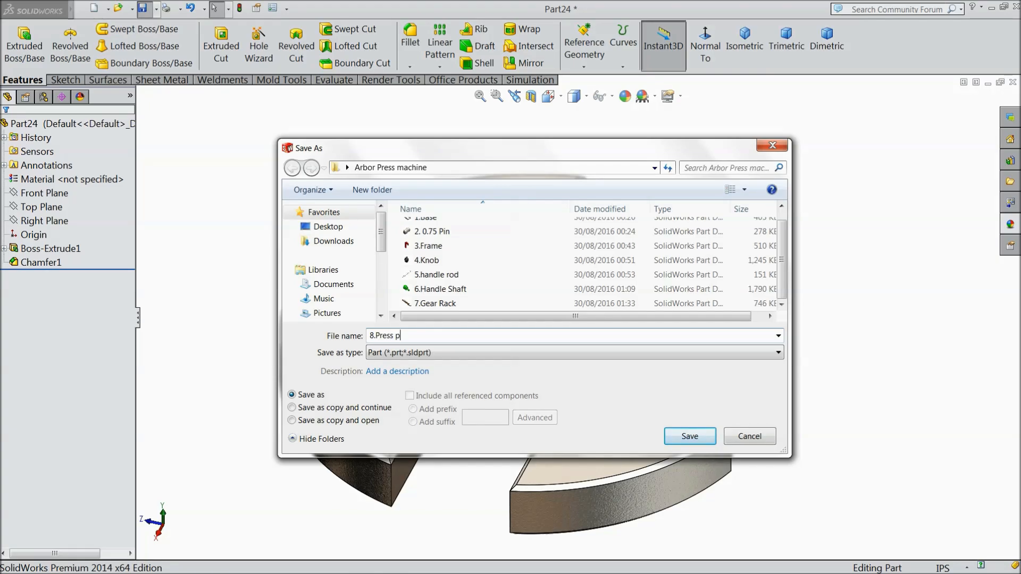
{"action": "left_click", "coordinate": [689, 437]}
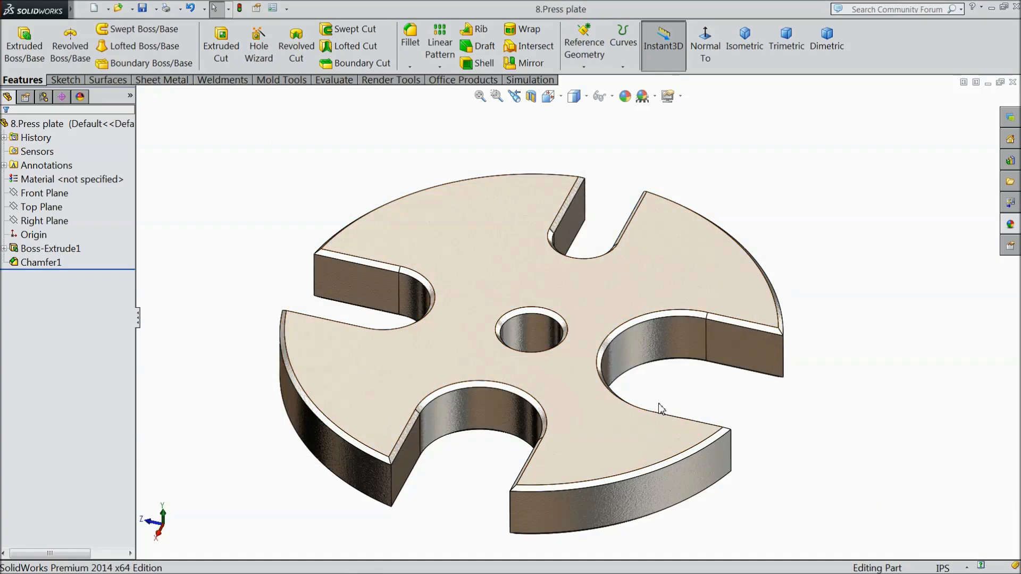
{"action": "mouse_move", "coordinate": [668, 387]}
{"action": "middle_mouse_down"}
{"action": "mouse_move", "coordinate": [656, 394]}
{"action": "mouse_move", "coordinate": [665, 394]}
{"action": "mouse_move", "coordinate": [673, 330]}
{"action": "mouse_move", "coordinate": [665, 351]}
{"action": "mouse_move", "coordinate": [627, 360]}
{"action": "mouse_move", "coordinate": [645, 391]}
{"action": "mouse_move", "coordinate": [657, 392]}
{"action": "mouse_move", "coordinate": [656, 378]}
{"action": "mouse_move", "coordinate": [650, 392]}
{"action": "middle_mouse_up"}
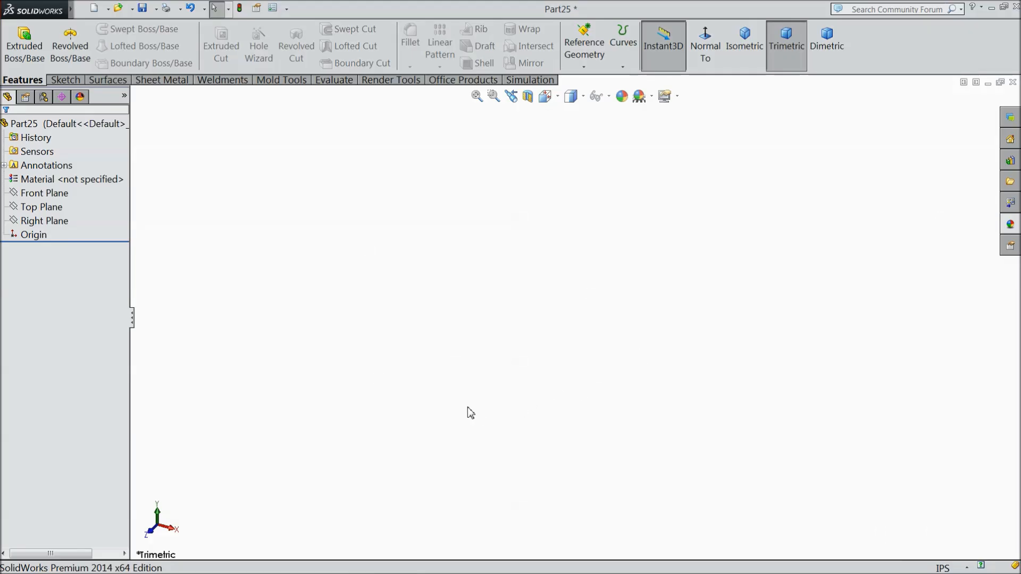
Start a sketch on the new part's Front Plane and draw a vertical line about 2.13 in long directly below the origin.
{"action": "left_click", "coordinate": [45, 193]}
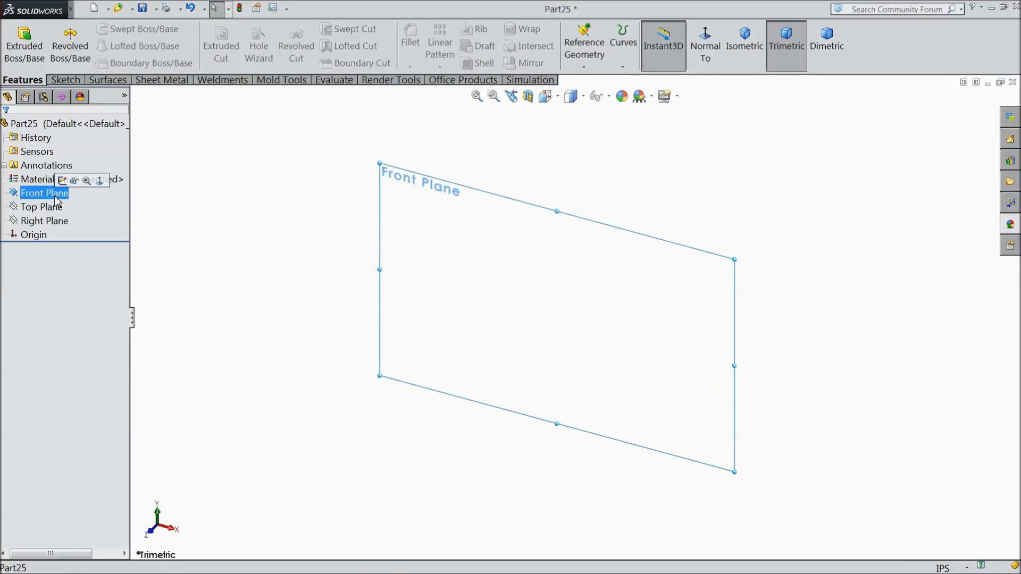
{"action": "left_click", "coordinate": [69, 181]}
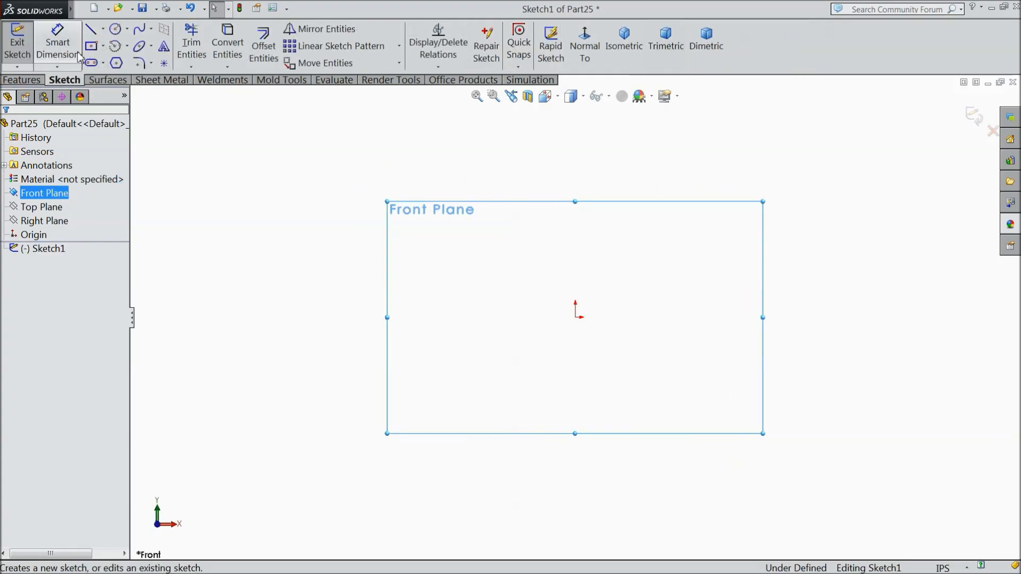
{"action": "left_click", "coordinate": [90, 32]}
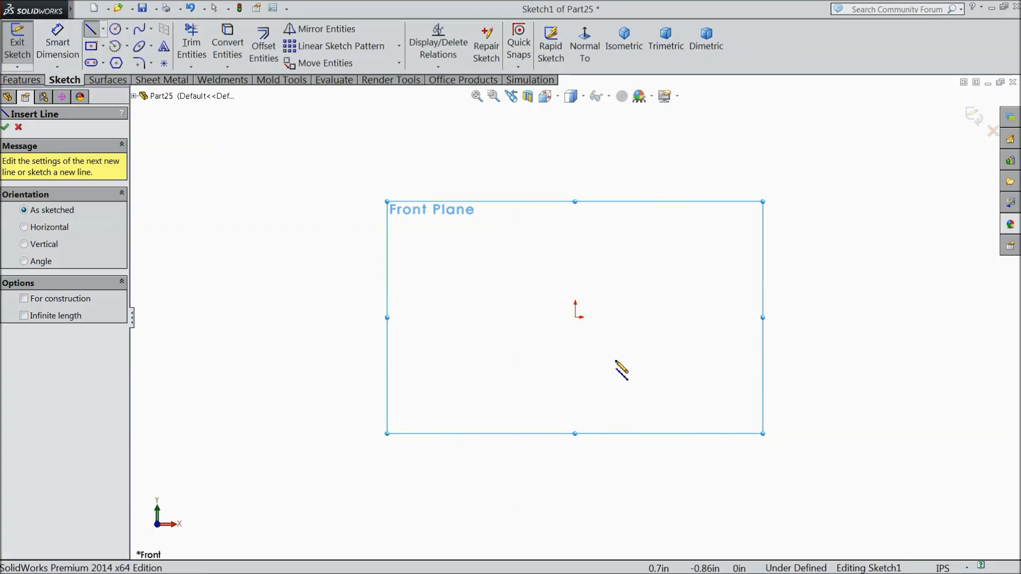
{"action": "scroll", "coordinate": [603, 367], "scroll_direction": "down", "scroll_amount": 2}
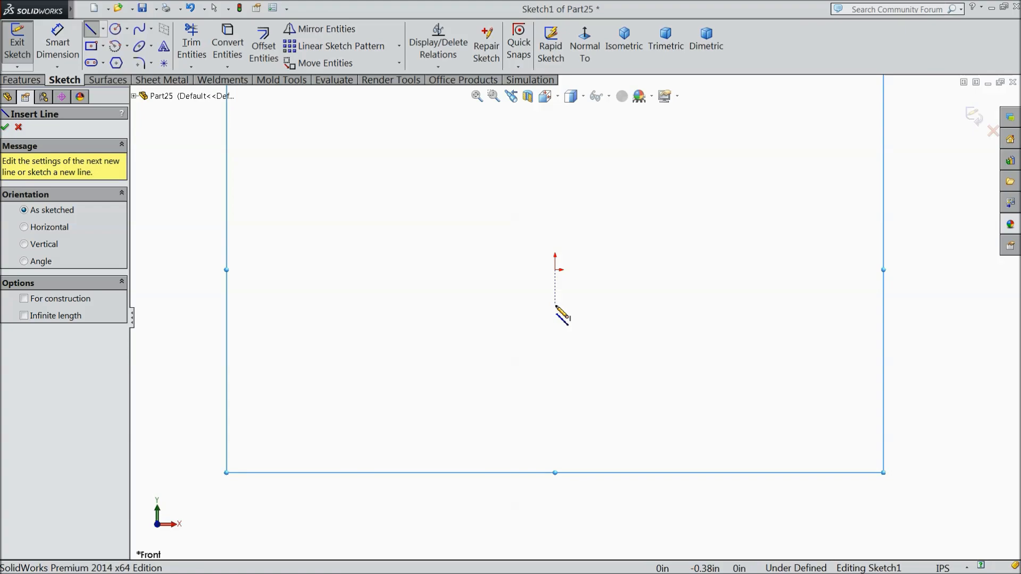
{"action": "left_click", "coordinate": [555, 304]}
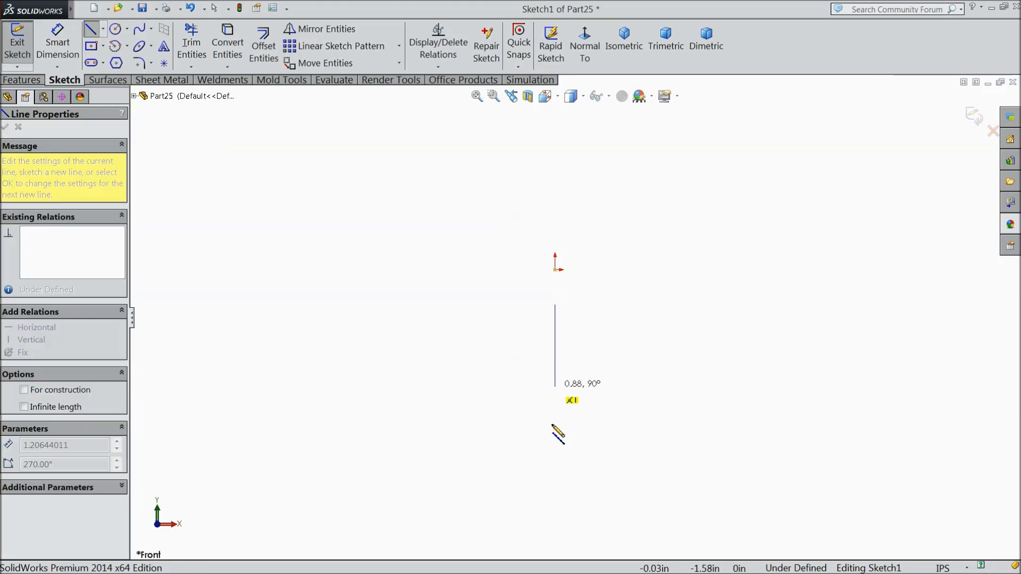
{"action": "left_click", "coordinate": [554, 504]}
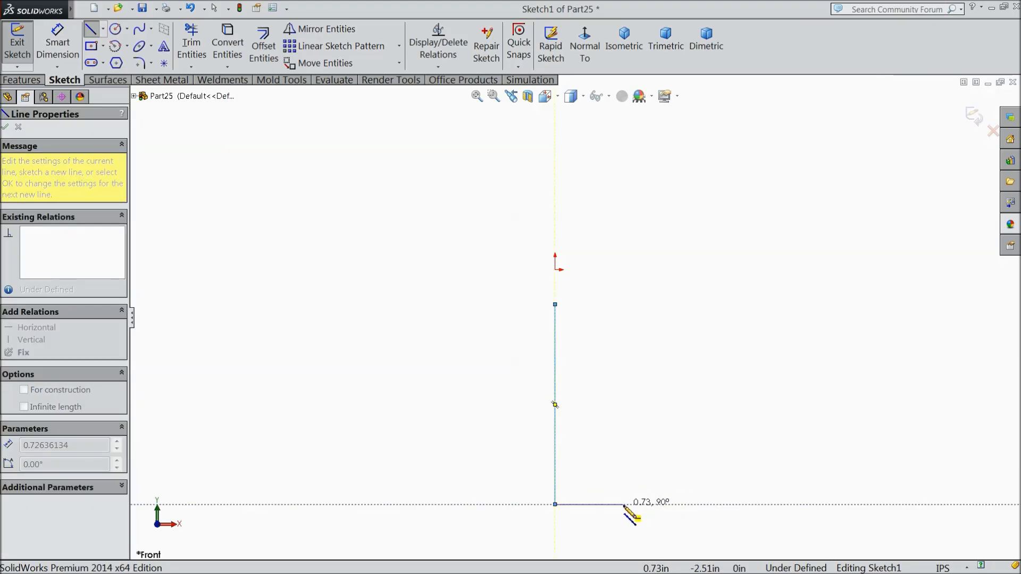
Complete a closed stepped profile from the vertical line, about 0.73 in wide with a tab about 1 in by 0.92 in on its right side.
{"action": "left_click", "coordinate": [624, 504]}
{"action": "left_click", "coordinate": [639, 465]}
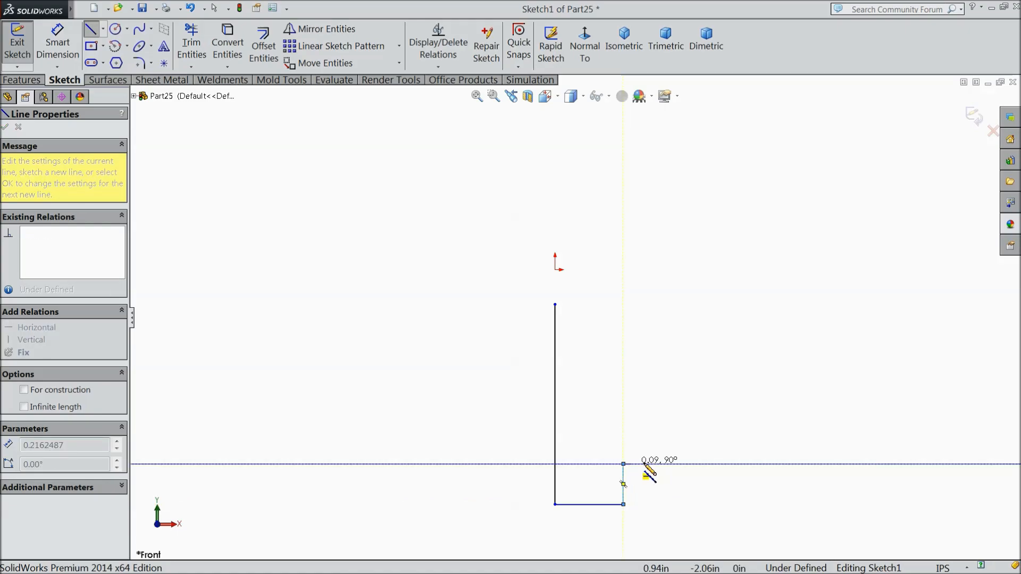
{"action": "left_click", "coordinate": [717, 464]}
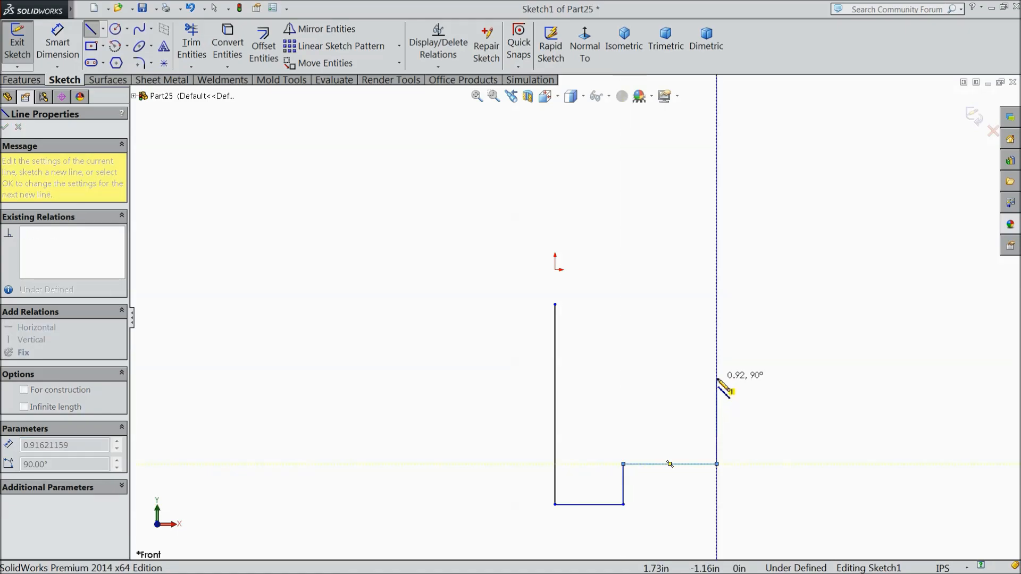
{"action": "left_click", "coordinate": [717, 378]}
{"action": "left_click", "coordinate": [623, 378]}
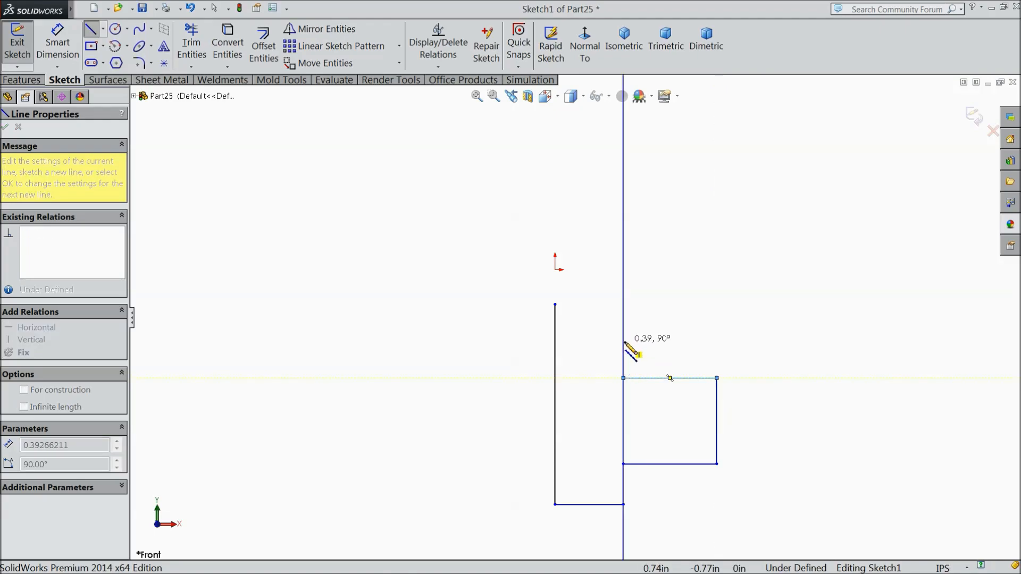
{"action": "left_click", "coordinate": [623, 305]}
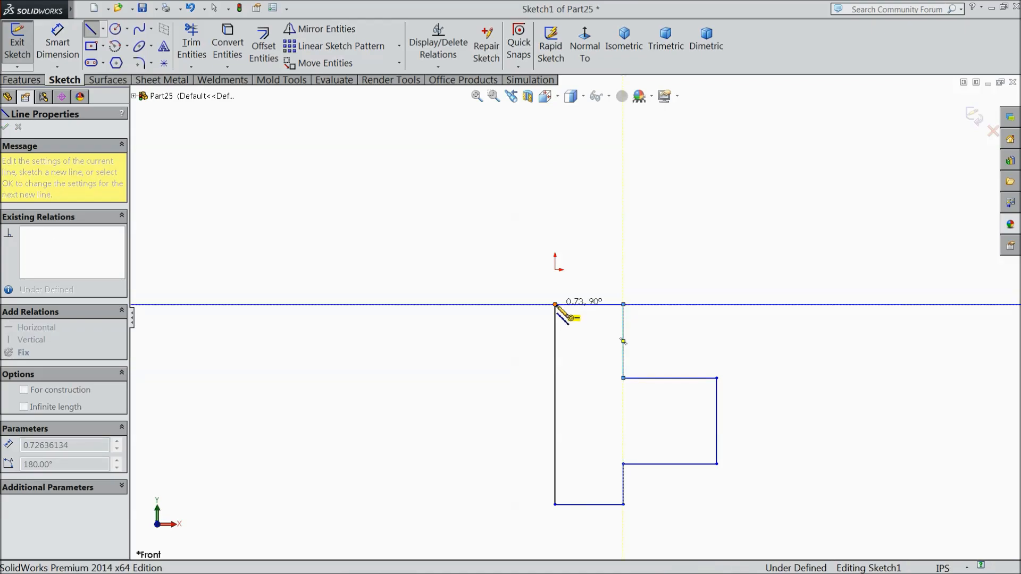
{"action": "left_click", "coordinate": [555, 304]}
{"action": "right_click", "coordinate": [442, 296]}
{"action": "left_click", "coordinate": [460, 154]}
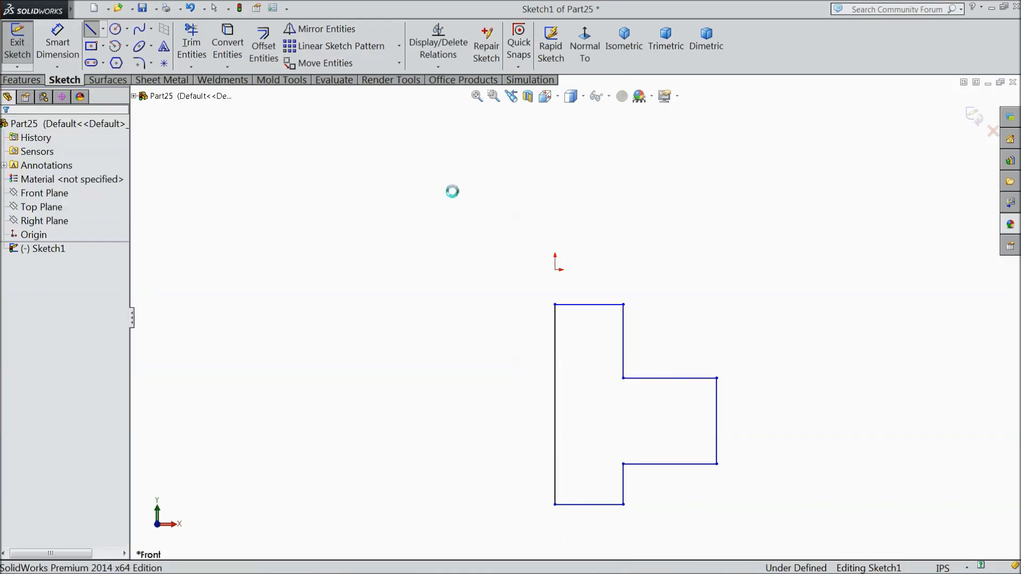
Draw a horizontal centerline about 2.45 in long from the origin above the stepped profile and select it.
{"action": "left_click", "coordinate": [57, 46]}
{"action": "scroll", "coordinate": [574, 319], "scroll_direction": "up", "scroll_amount": 1}
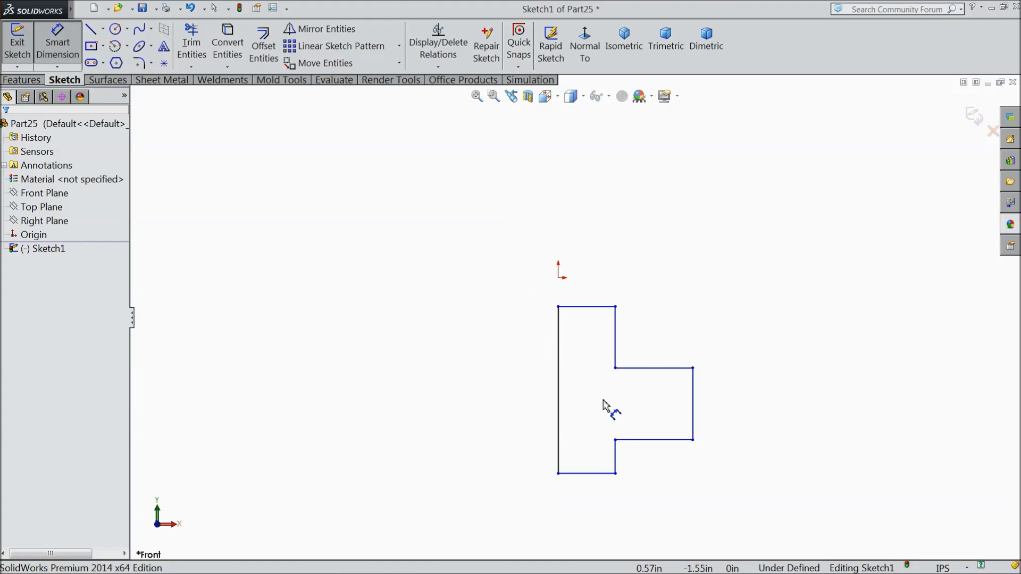
{"action": "left_click", "coordinate": [102, 30]}
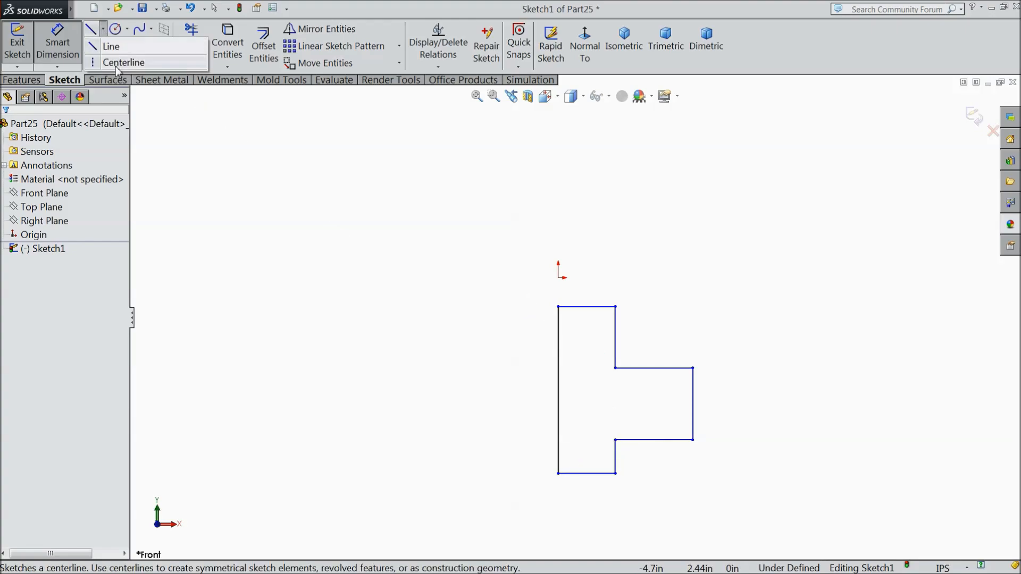
{"action": "left_click", "coordinate": [113, 62]}
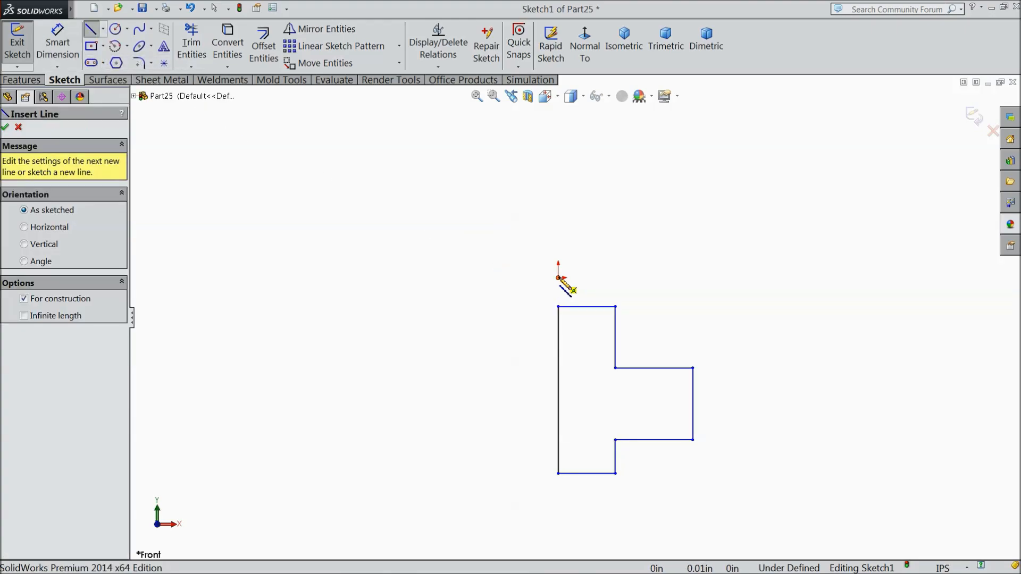
{"action": "left_click", "coordinate": [557, 277]}
{"action": "left_click", "coordinate": [750, 277]}
{"action": "right_click", "coordinate": [768, 268]}
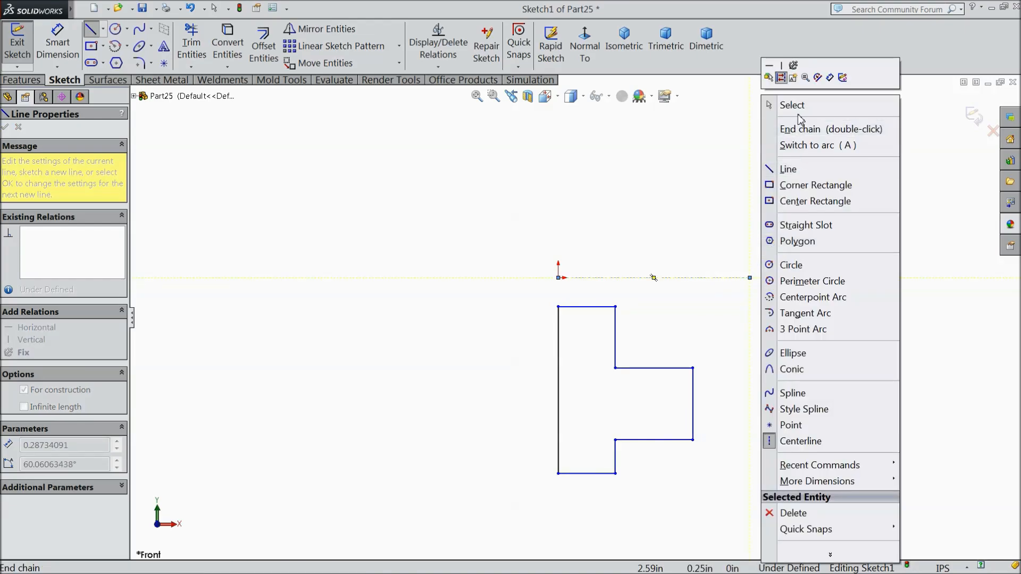
{"action": "left_click", "coordinate": [794, 105]}
{"action": "left_click", "coordinate": [702, 278]}
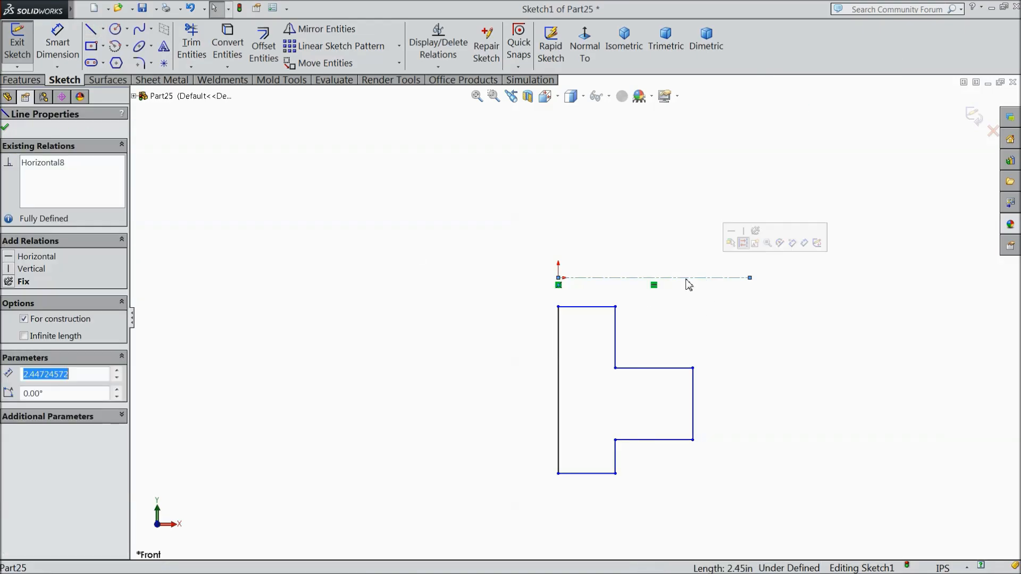
Dimension the profile's bottom edge as a 2 in diameter about the horizontal centerline.
{"action": "left_click", "coordinate": [58, 43]}
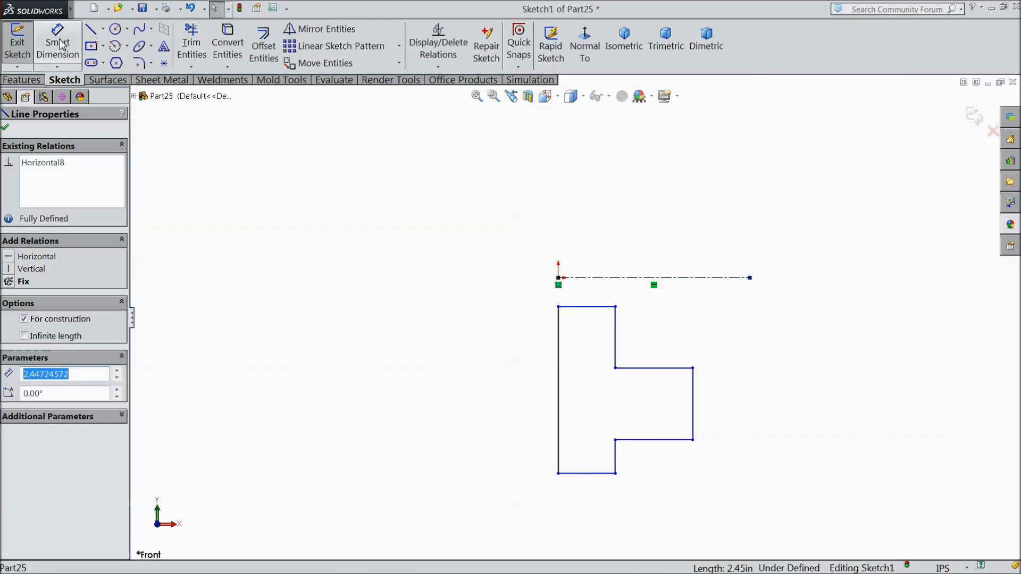
{"action": "left_click", "coordinate": [587, 474]}
{"action": "left_click", "coordinate": [580, 278]}
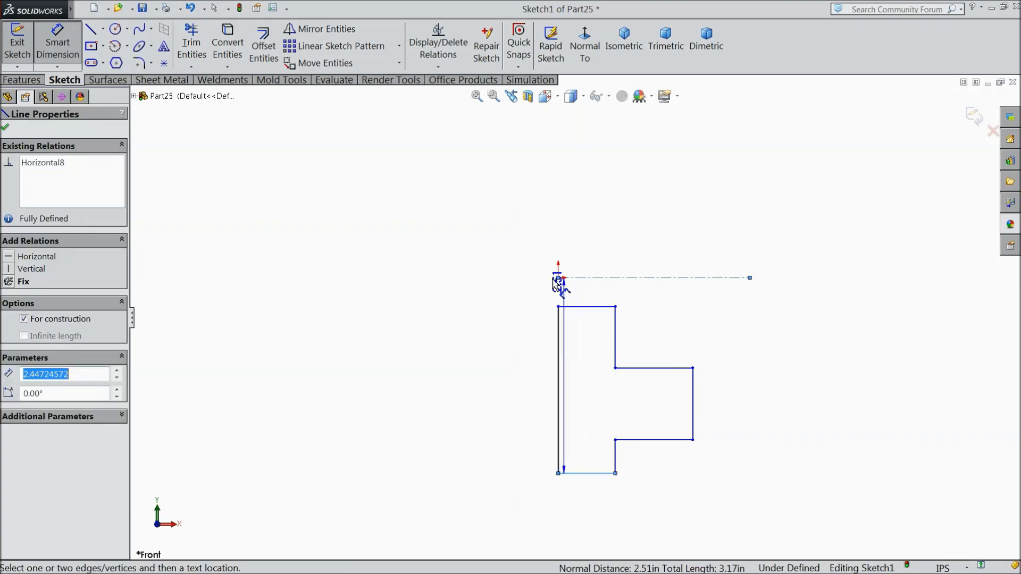
{"action": "scroll", "coordinate": [488, 255], "scroll_direction": "up", "scroll_amount": 3}
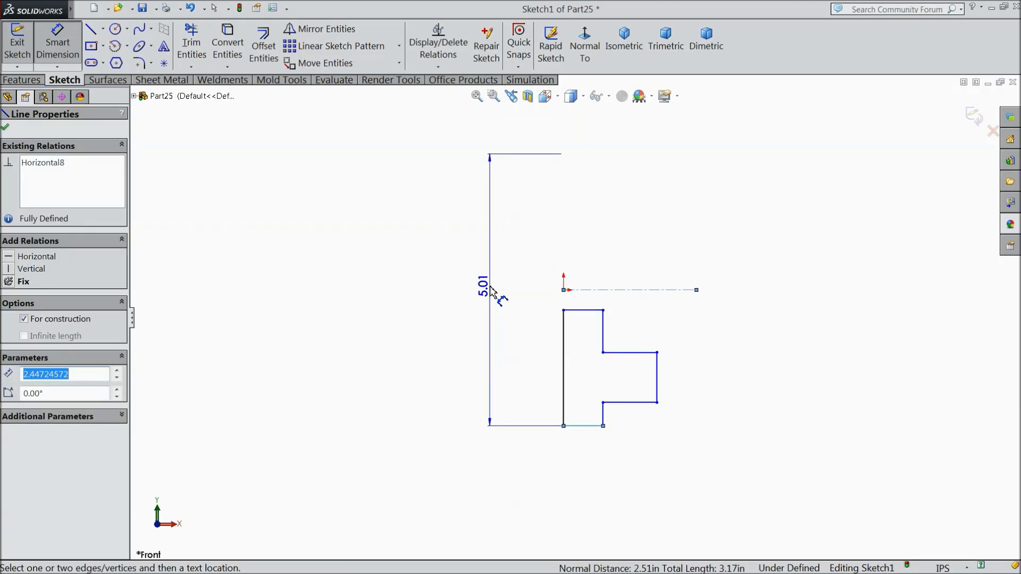
{"action": "left_click", "coordinate": [490, 292]}
{"action": "type", "text": "2"}
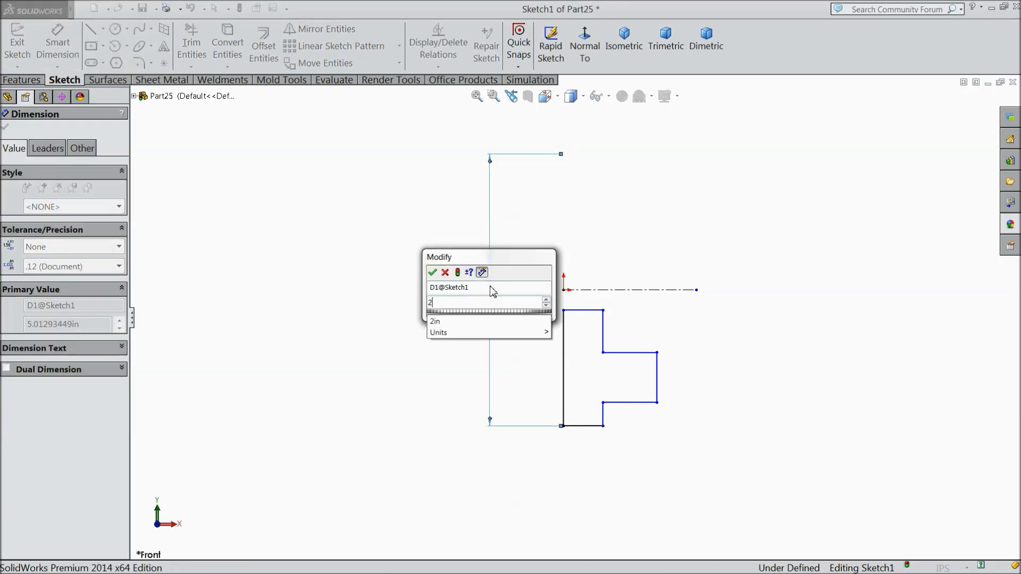
{"action": "key", "text": "Return"}
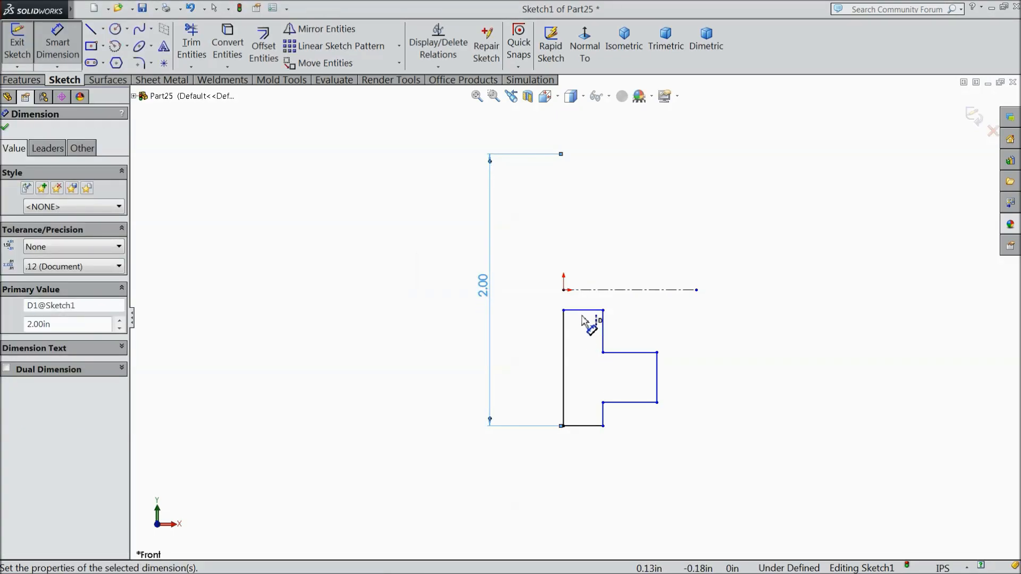
Dimension the profile's top edge as a 0.375 in diameter about the horizontal centerline.
{"action": "left_click", "coordinate": [585, 311]}
{"action": "left_click", "coordinate": [588, 290]}
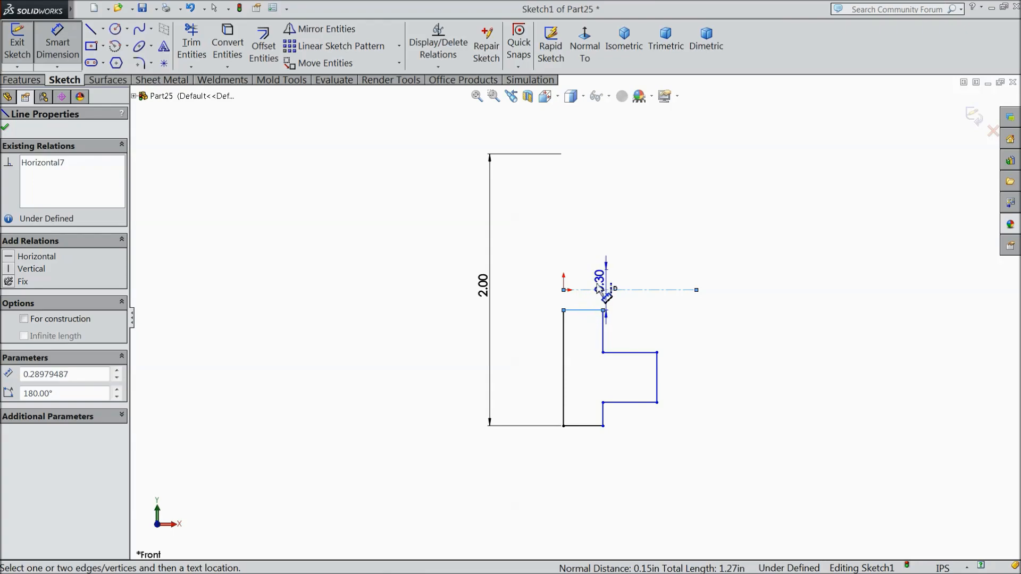
{"action": "left_click", "coordinate": [546, 293]}
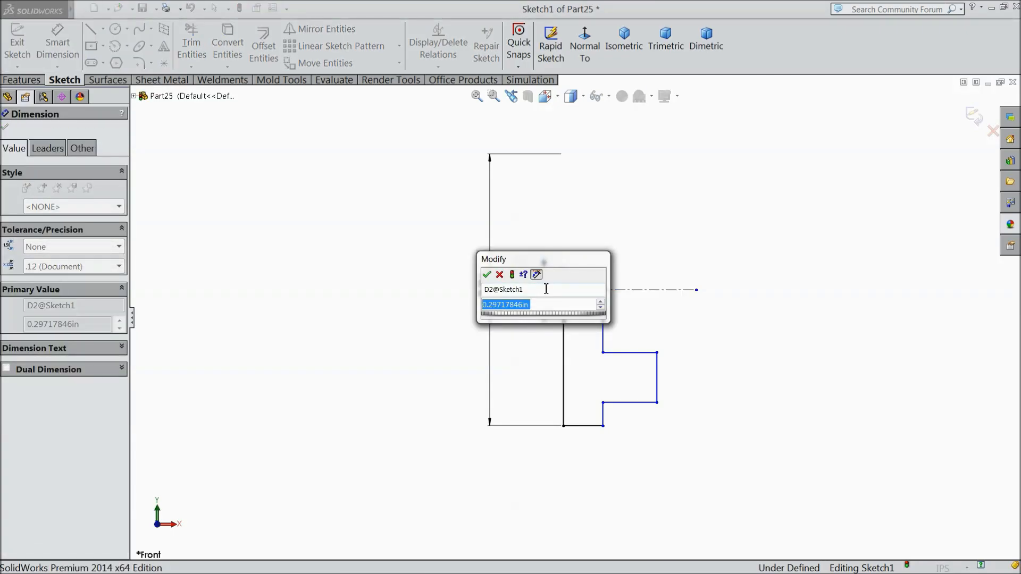
{"action": "type", "text": "0.375"}
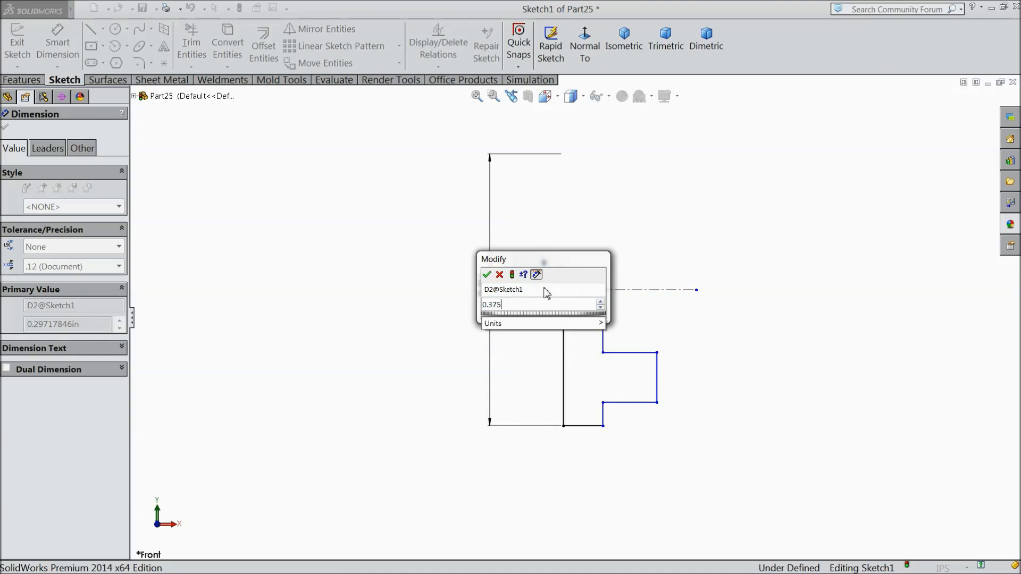
{"action": "left_click", "coordinate": [487, 275]}
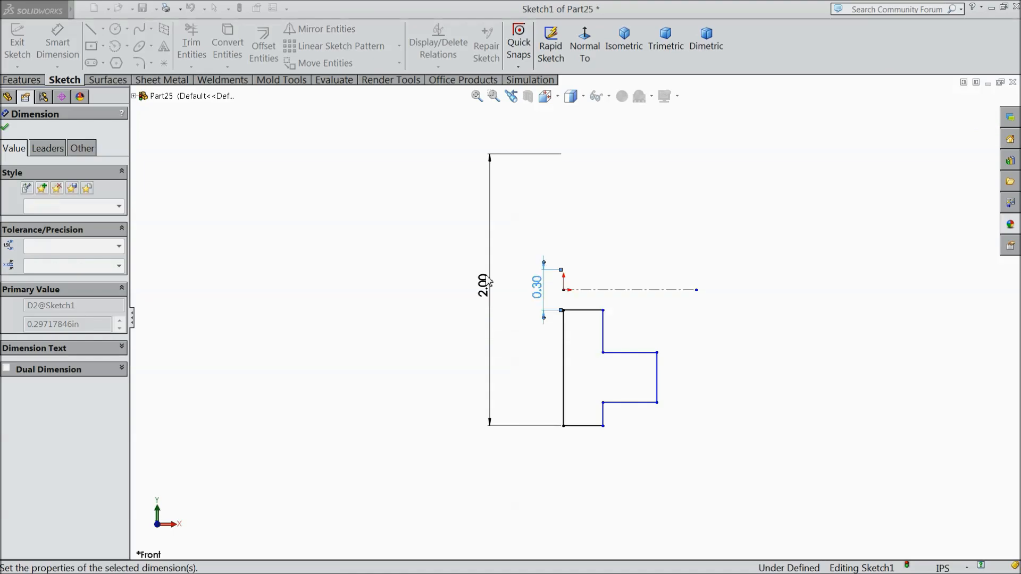
Dimension the tab's upper and lower edges as diameters about the centerline, 0.75 in and 1.625 in respectively.
{"action": "left_click", "coordinate": [652, 358]}
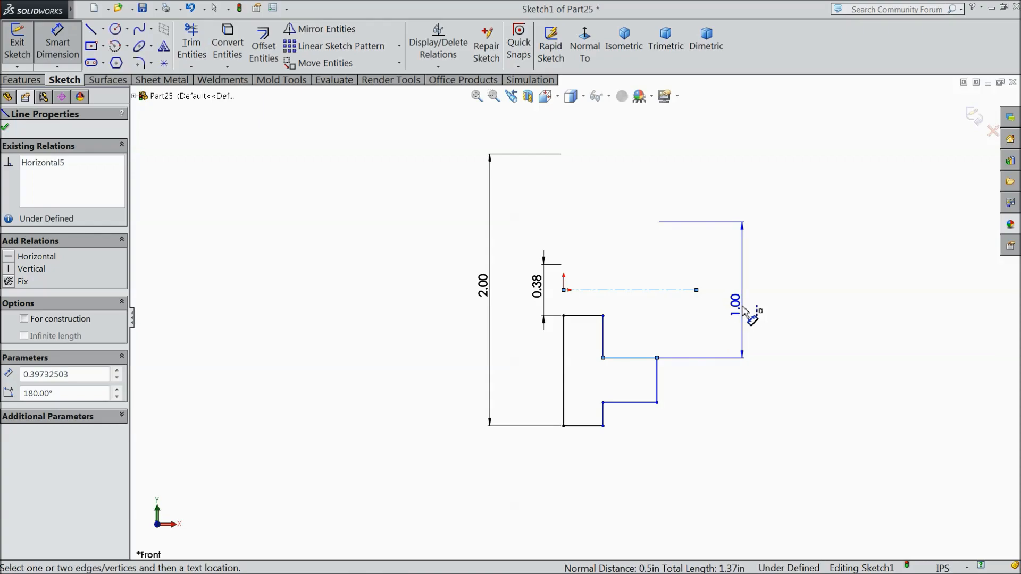
{"action": "left_click", "coordinate": [745, 311]}
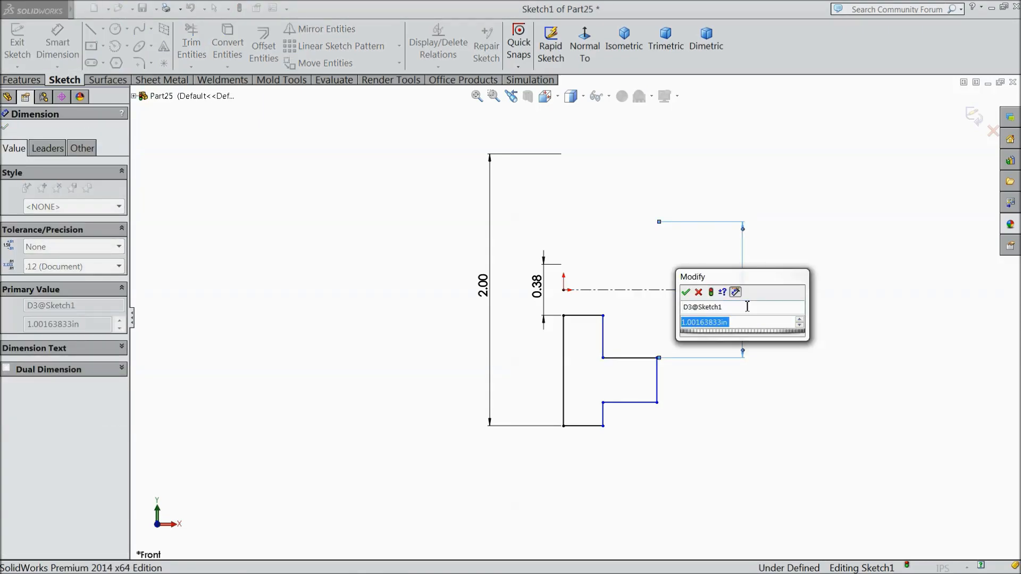
{"action": "type", "text": "0.75"}
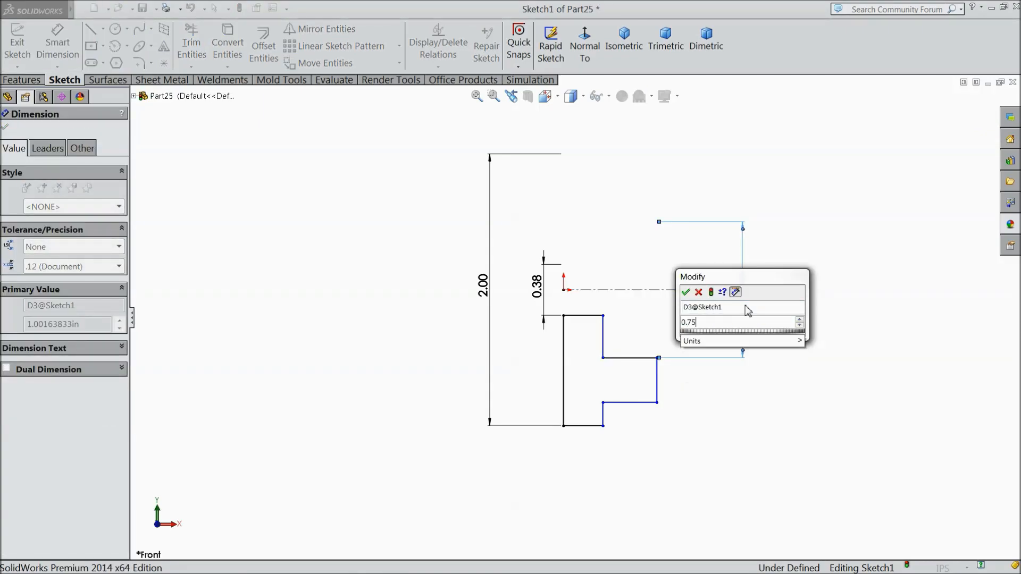
{"action": "left_click", "coordinate": [685, 293]}
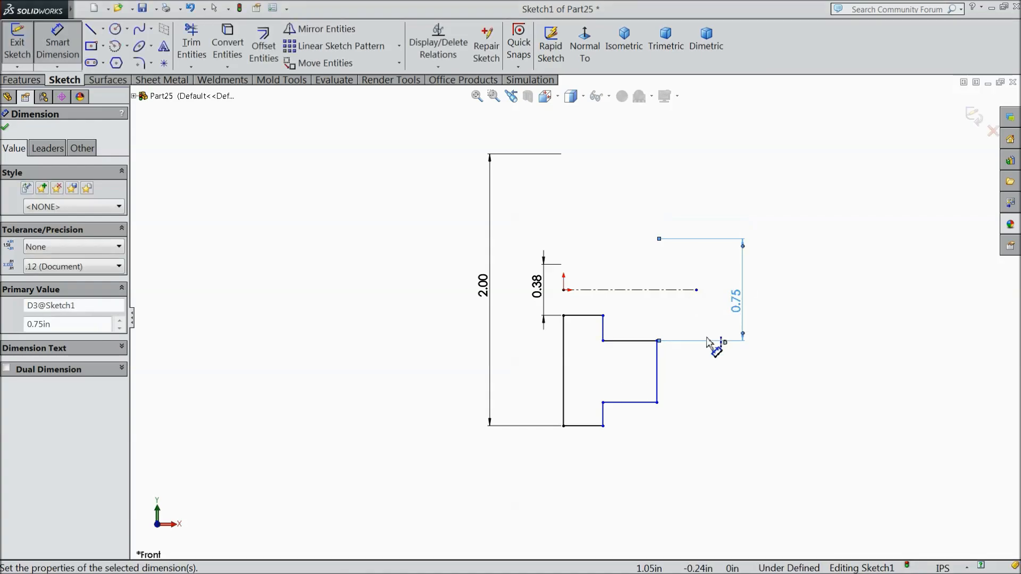
{"action": "left_click", "coordinate": [648, 405]}
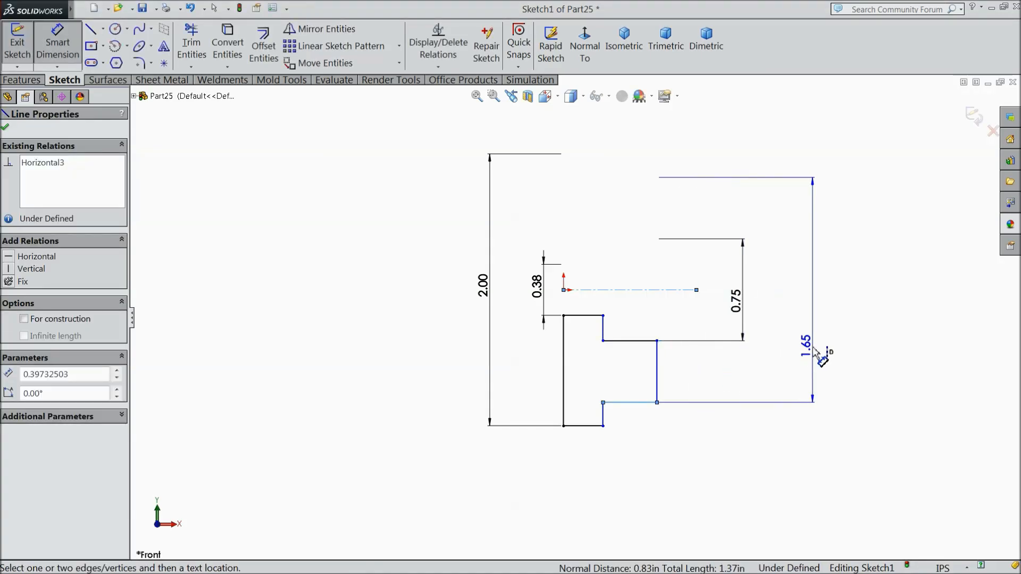
{"action": "left_click", "coordinate": [813, 347]}
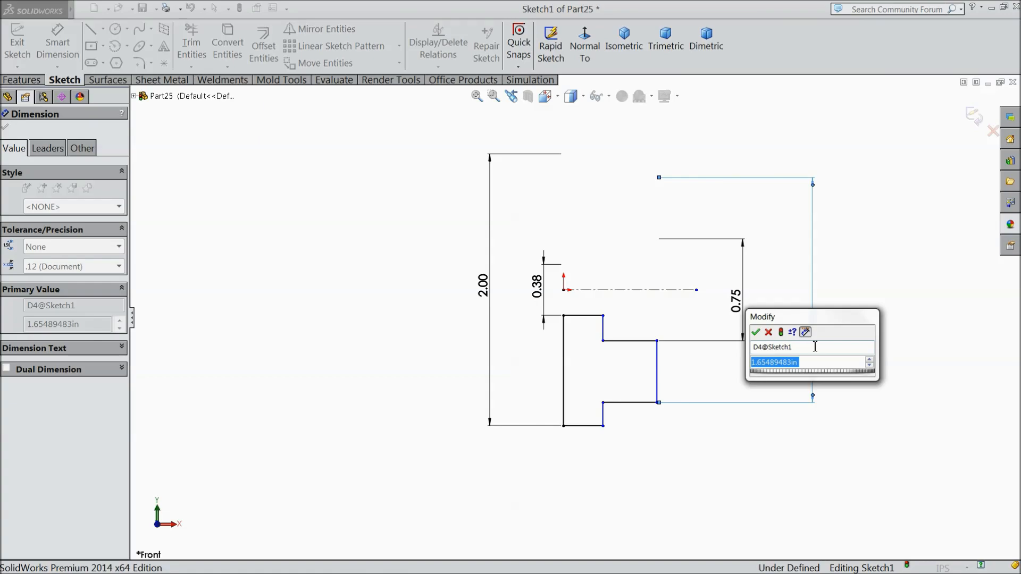
{"action": "type", "text": "1.625"}
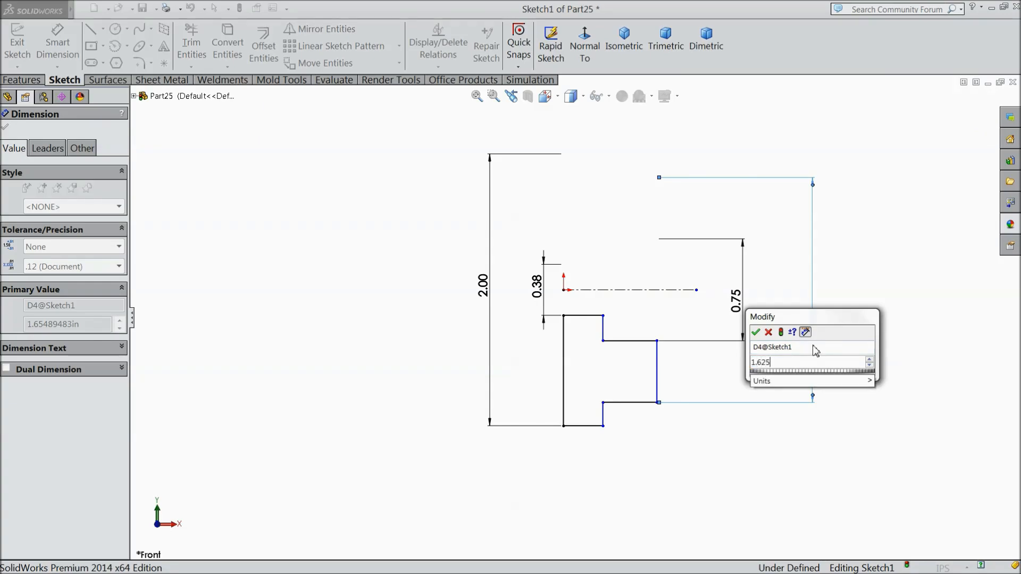
{"action": "left_click", "coordinate": [755, 333]}
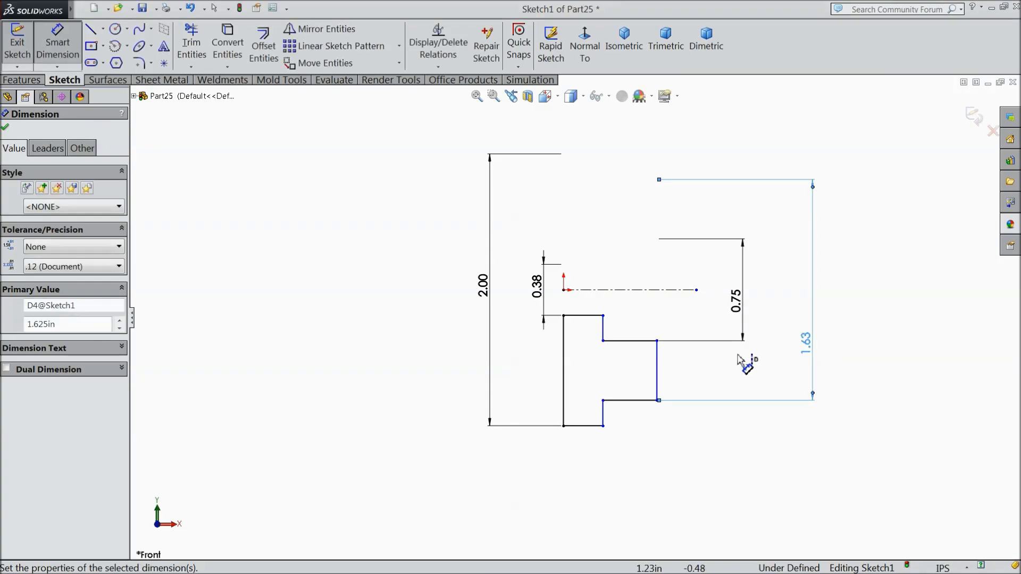
Set the length of the profile's short top edge to 0.25 in with a horizontal dimension.
{"action": "left_click", "coordinate": [583, 317]}
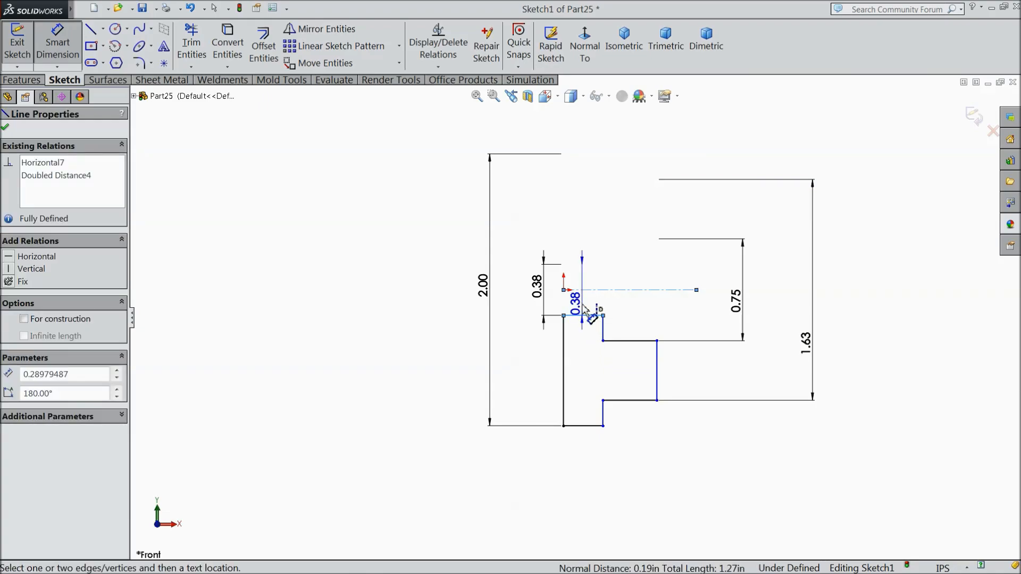
{"action": "left_click", "coordinate": [585, 306]}
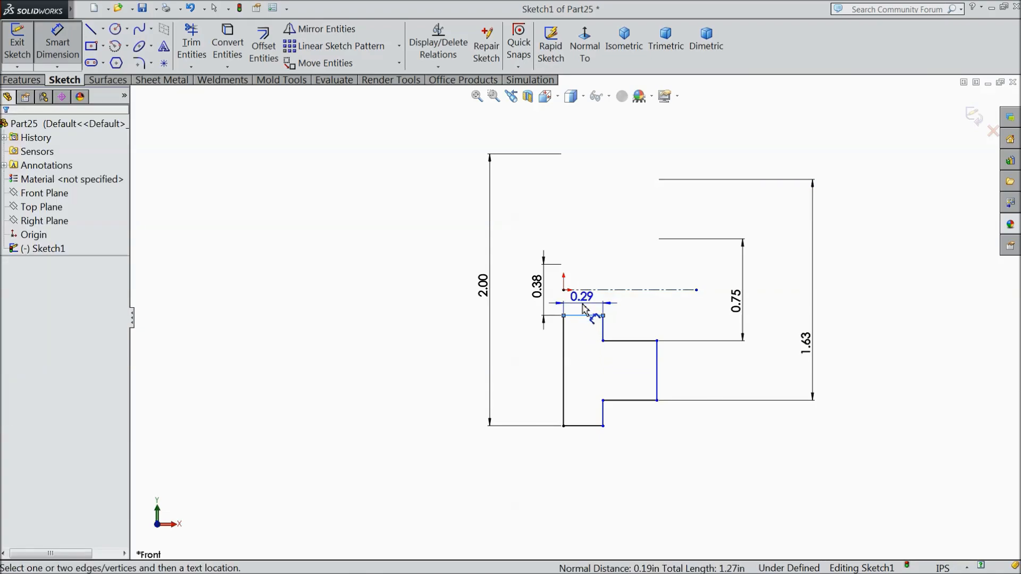
{"action": "type", "text": "0.25"}
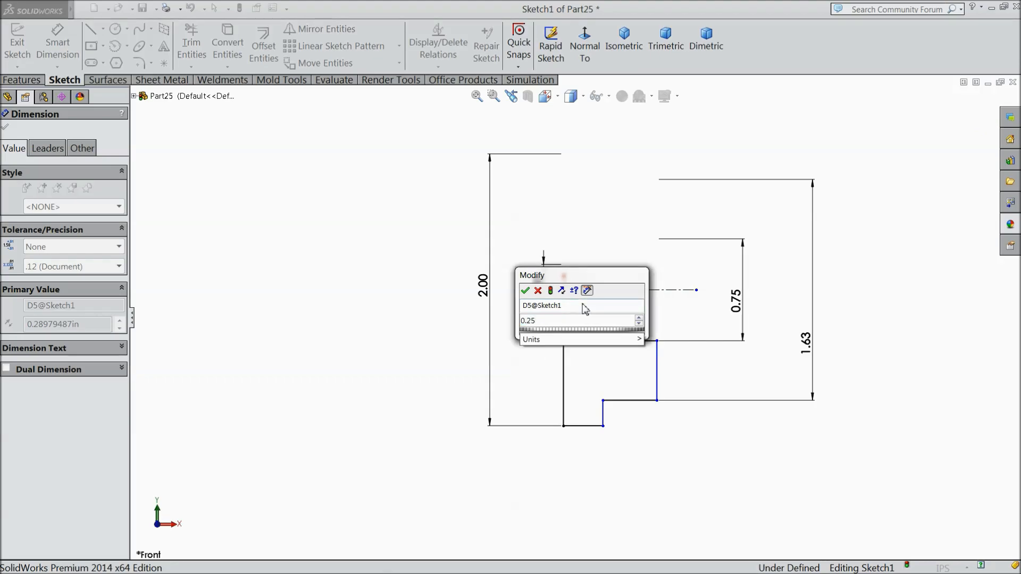
{"action": "left_click", "coordinate": [525, 290]}
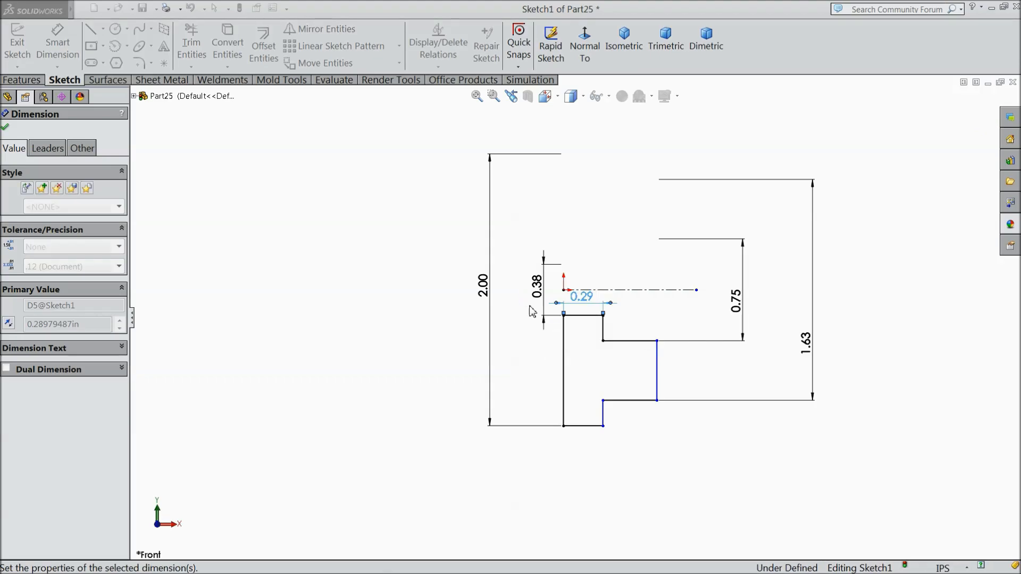
Dimension the tab's lower horizontal edge to a length of 0.375 in.
{"action": "scroll", "coordinate": [643, 435], "scroll_direction": "down", "scroll_amount": 1}
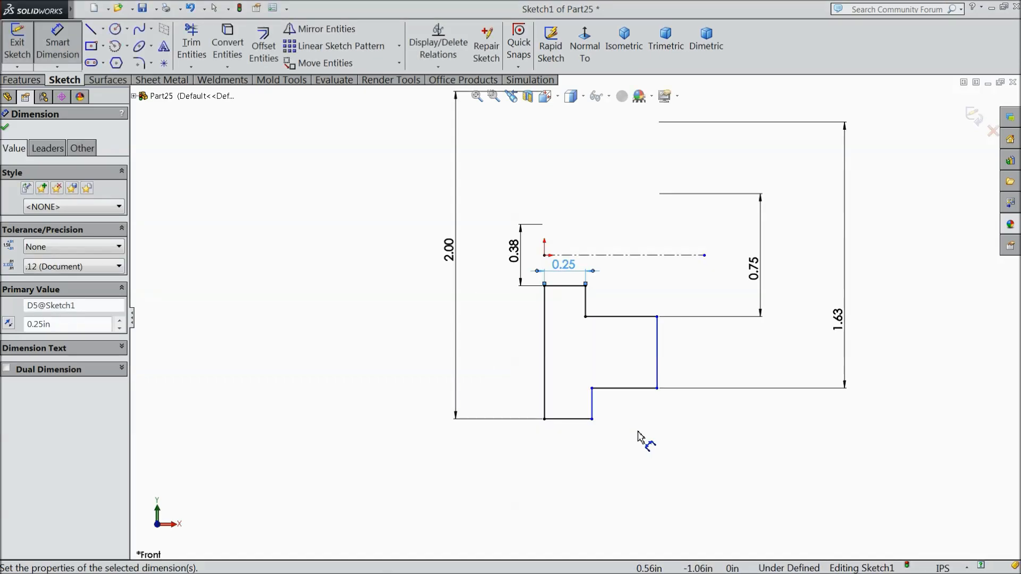
{"action": "left_click", "coordinate": [625, 389]}
{"action": "left_click", "coordinate": [636, 463]}
{"action": "type", "text": "0.437"}
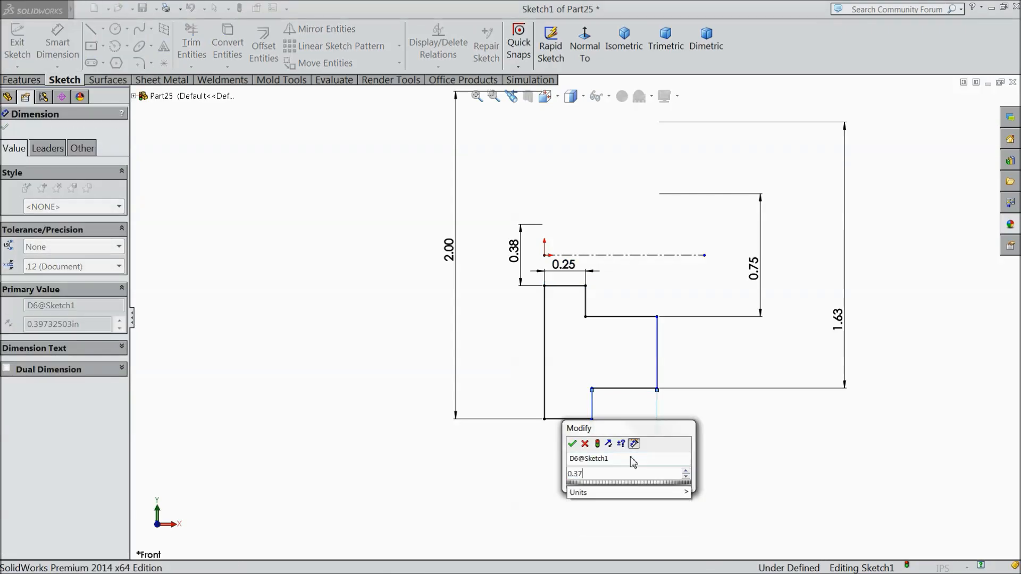
{"action": "type", "text": "5"}
{"action": "left_click", "coordinate": [573, 444]}
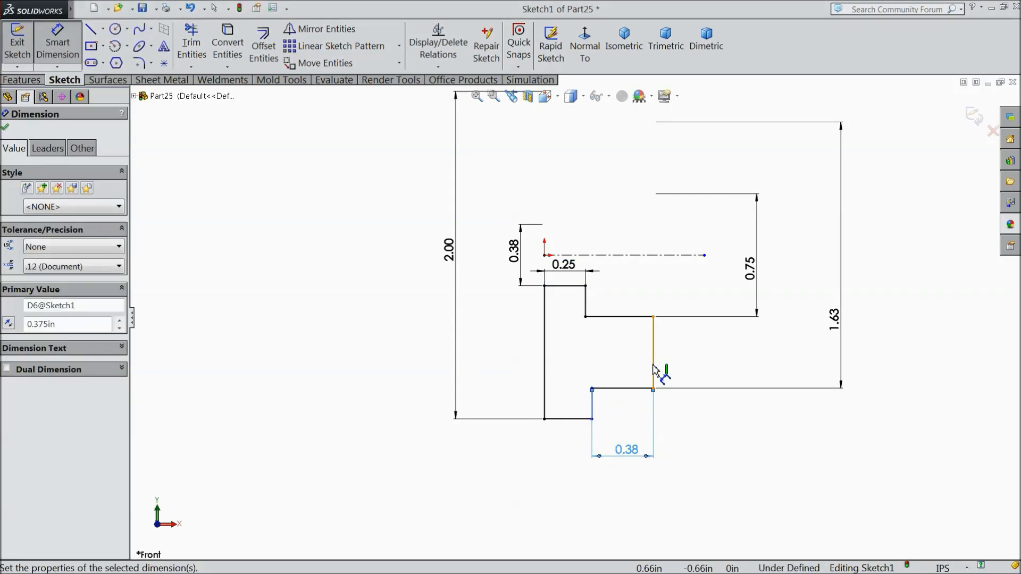
Try an overall width dimension between the profile's outer vertical edges, and delete it.
{"action": "left_click", "coordinate": [654, 367]}
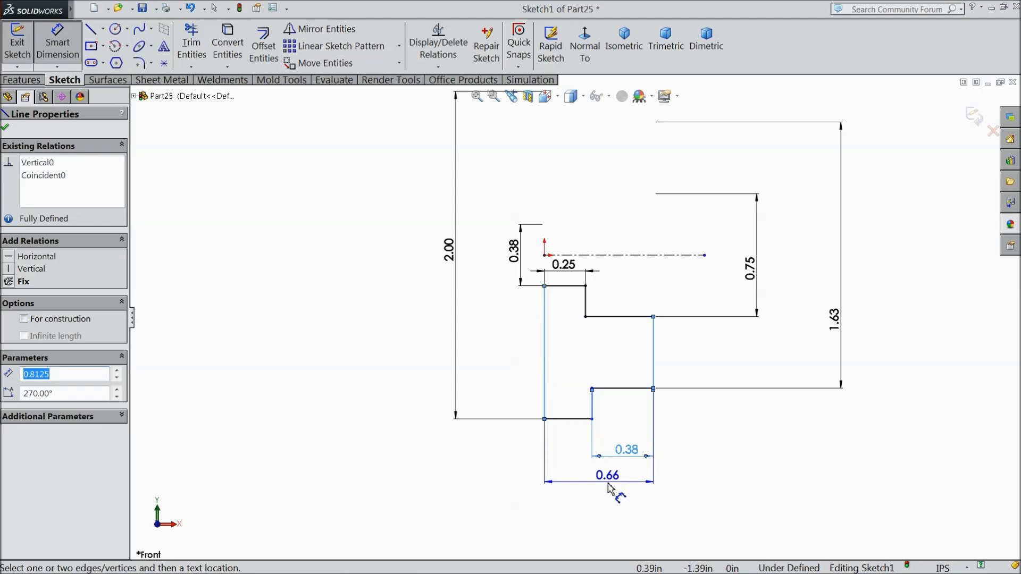
{"action": "left_click", "coordinate": [611, 492]}
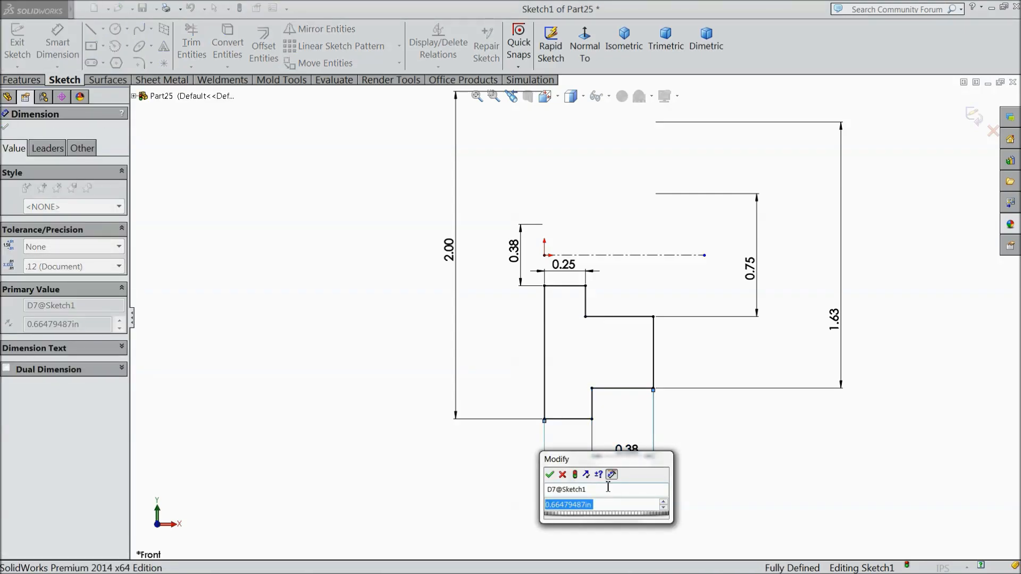
{"action": "key", "text": "Return"}
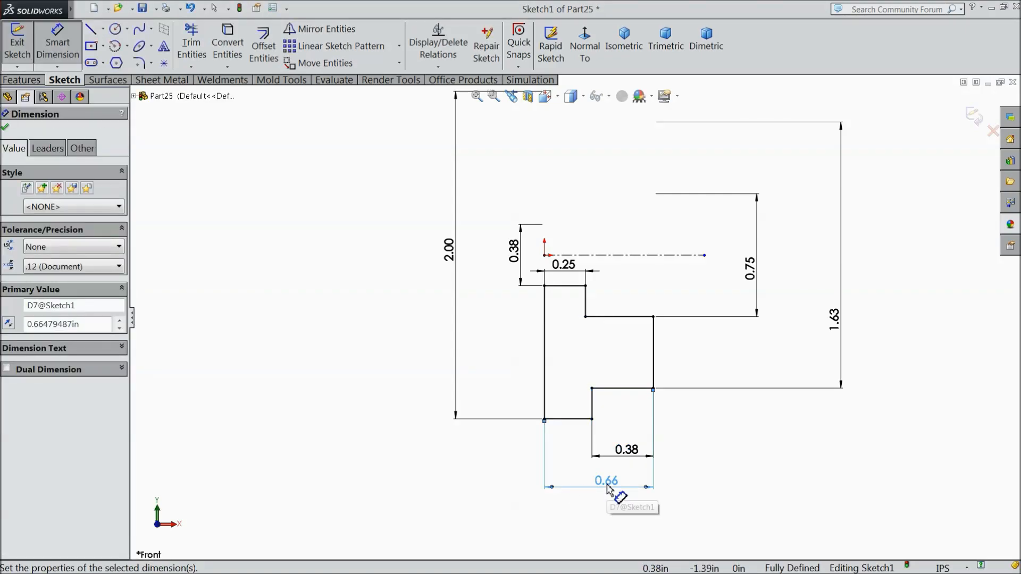
{"action": "key", "text": "Delete"}
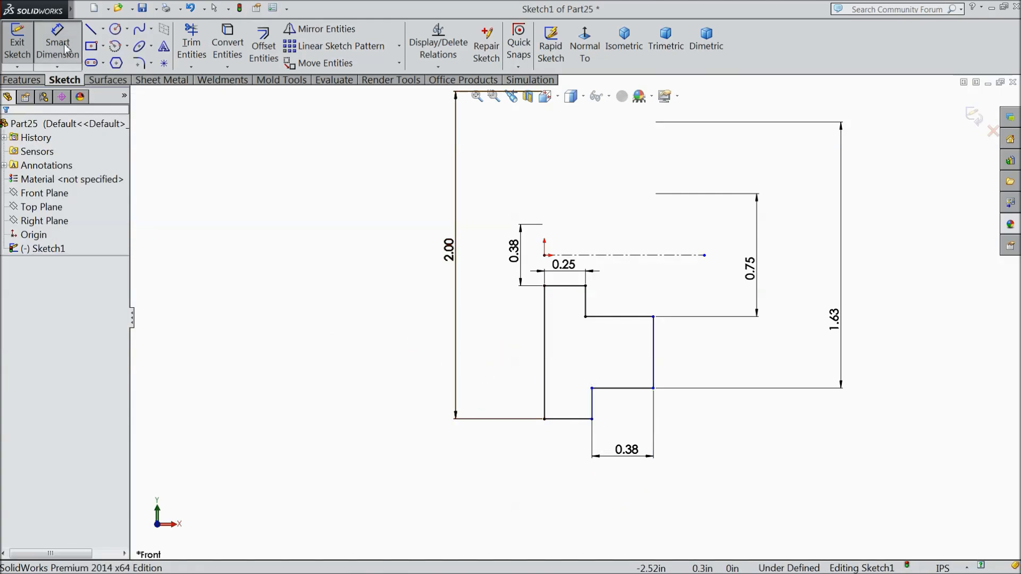
{"action": "key", "text": "Escape"}
Make the two short vertical step edges above and below the tab collinear.
{"action": "left_click", "coordinate": [586, 301]}
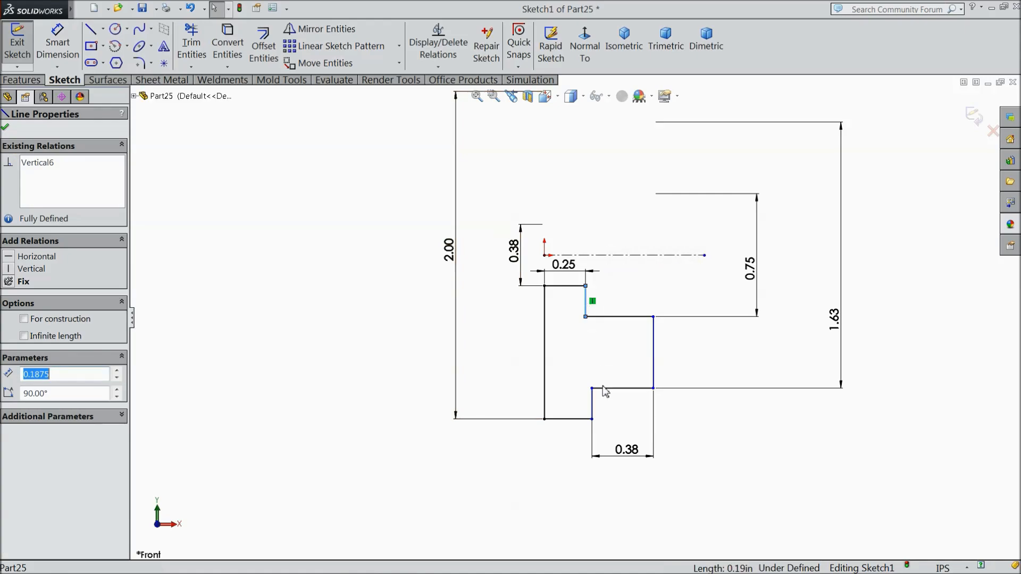
{"action": "left_click", "coordinate": [592, 408], "text": "ctrl"}
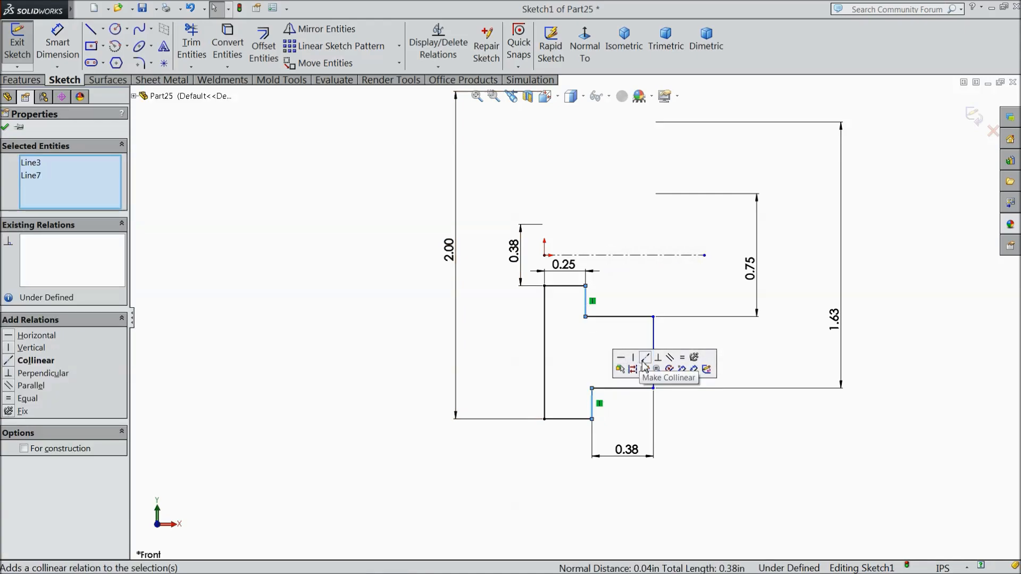
{"action": "left_click", "coordinate": [646, 358]}
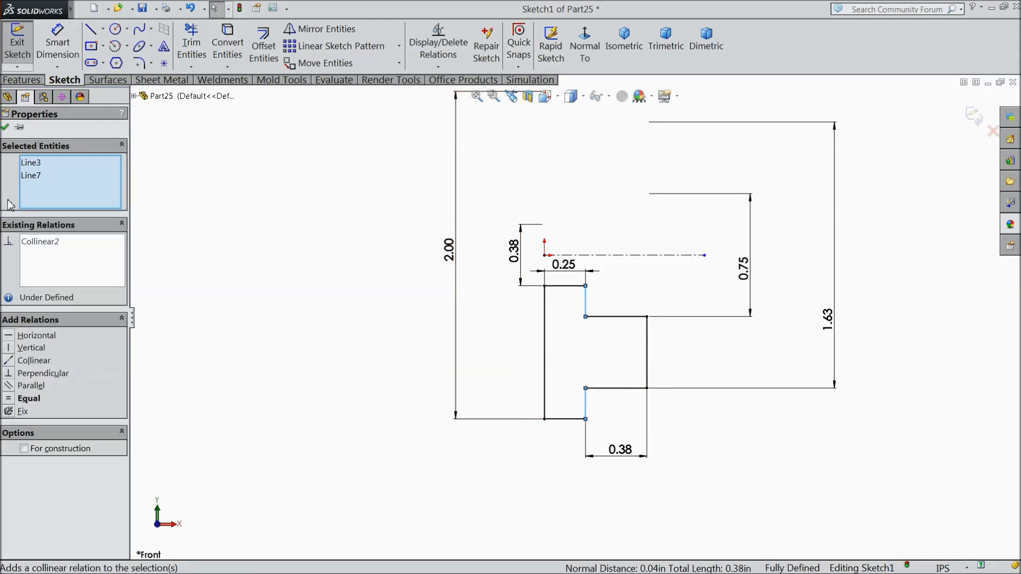
{"action": "left_click", "coordinate": [6, 128]}
Revolve the stepped profile 360° about the horizontal centerline as a solid boss.
{"action": "key", "text": "z"}
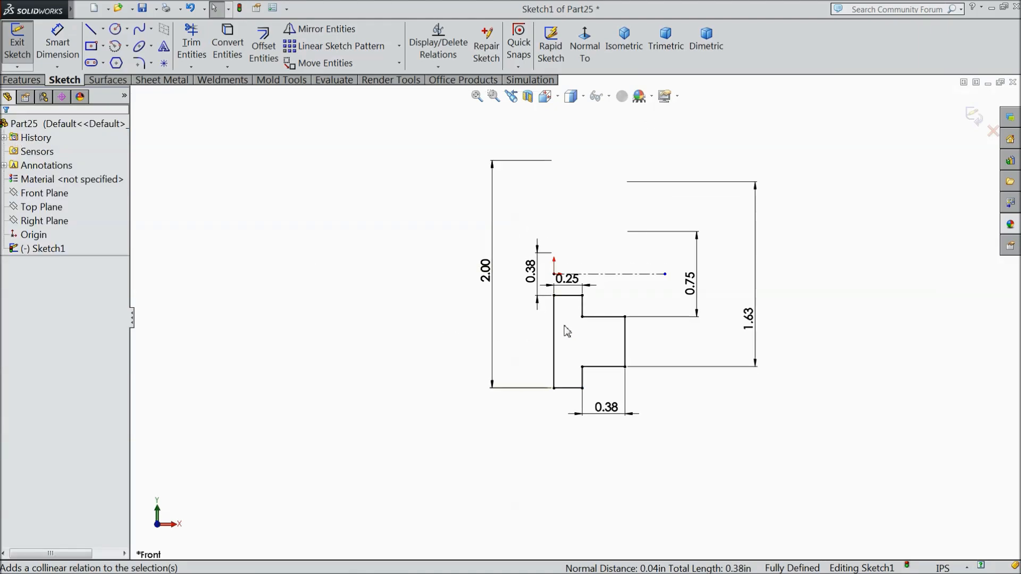
{"action": "left_click", "coordinate": [16, 80]}
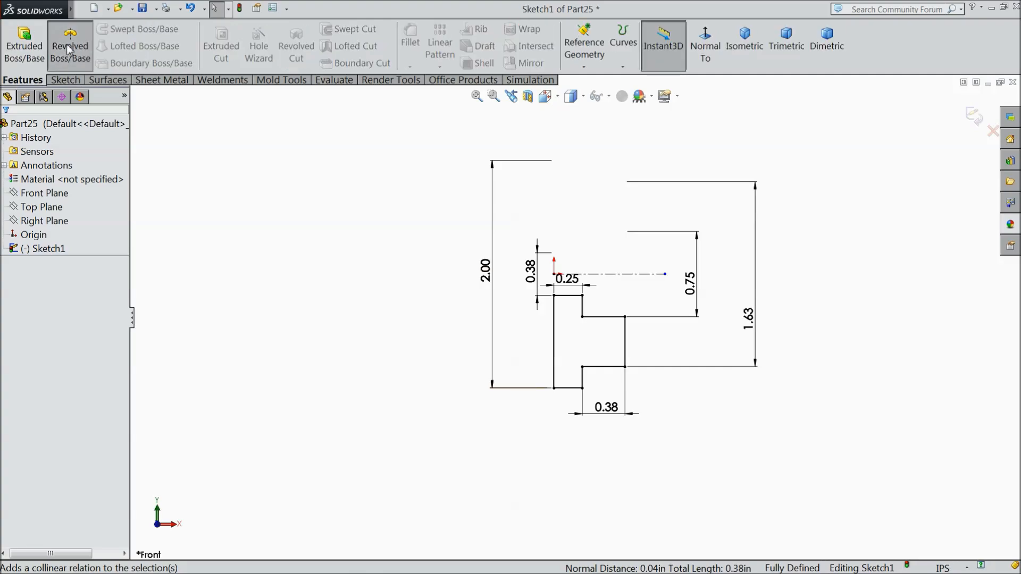
{"action": "left_click", "coordinate": [70, 45]}
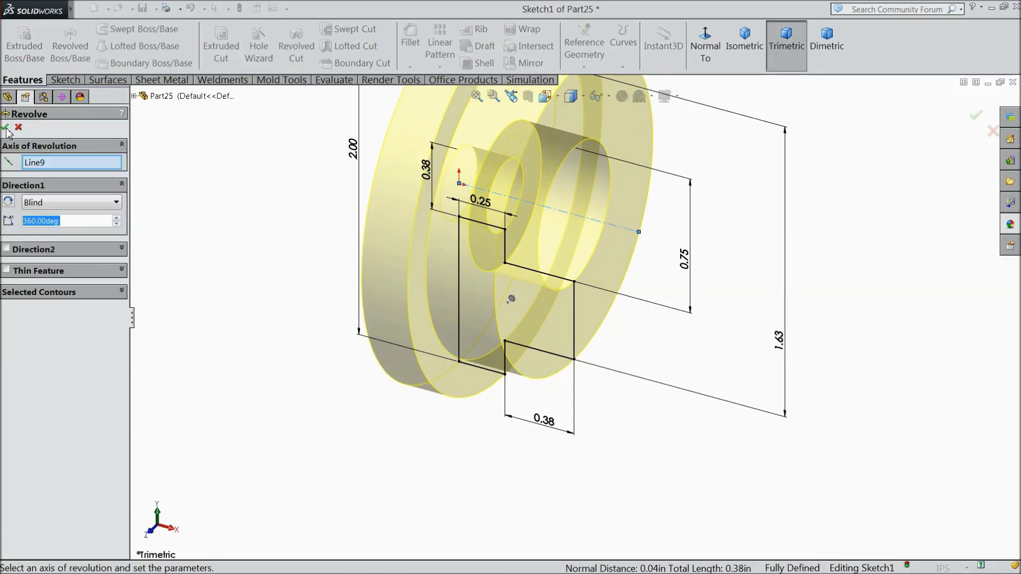
{"action": "left_click", "coordinate": [6, 127]}
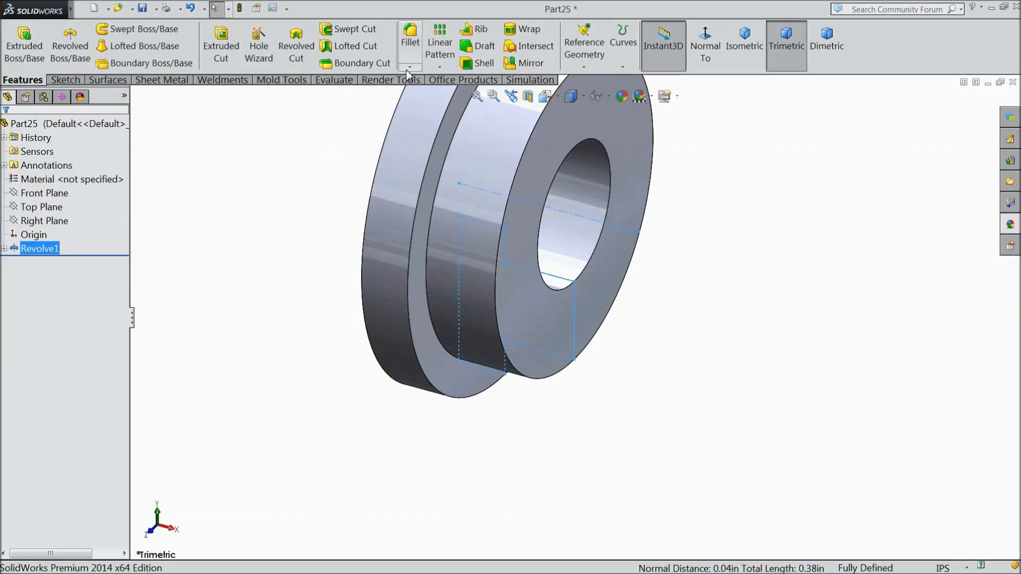
Chamfer the smaller cylinder's outer front edge and the flange's outer back edge by 0.10 in at 45°.
{"action": "left_click", "coordinate": [410, 67]}
{"action": "left_click", "coordinate": [434, 99]}
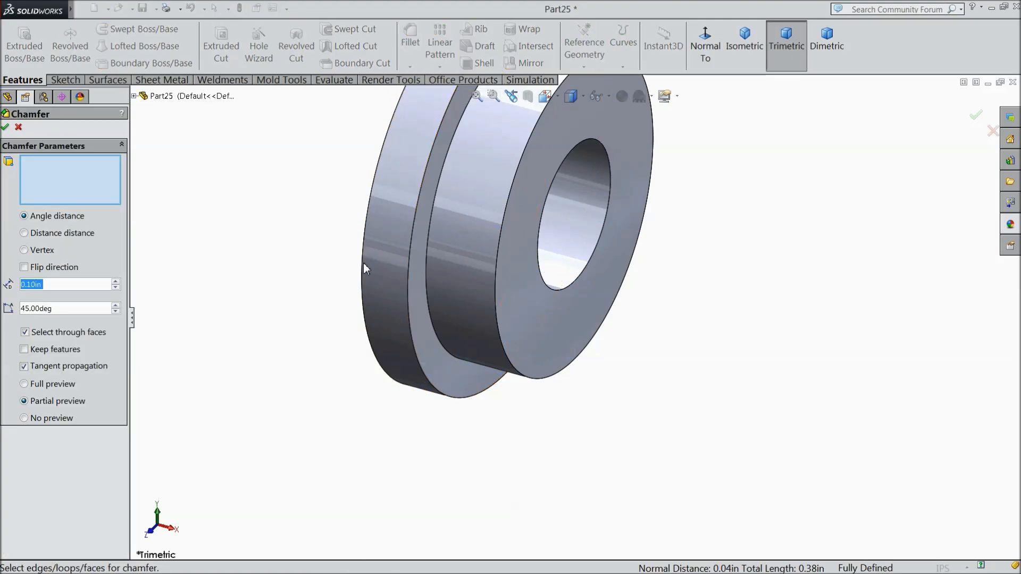
{"action": "left_click", "coordinate": [495, 255]}
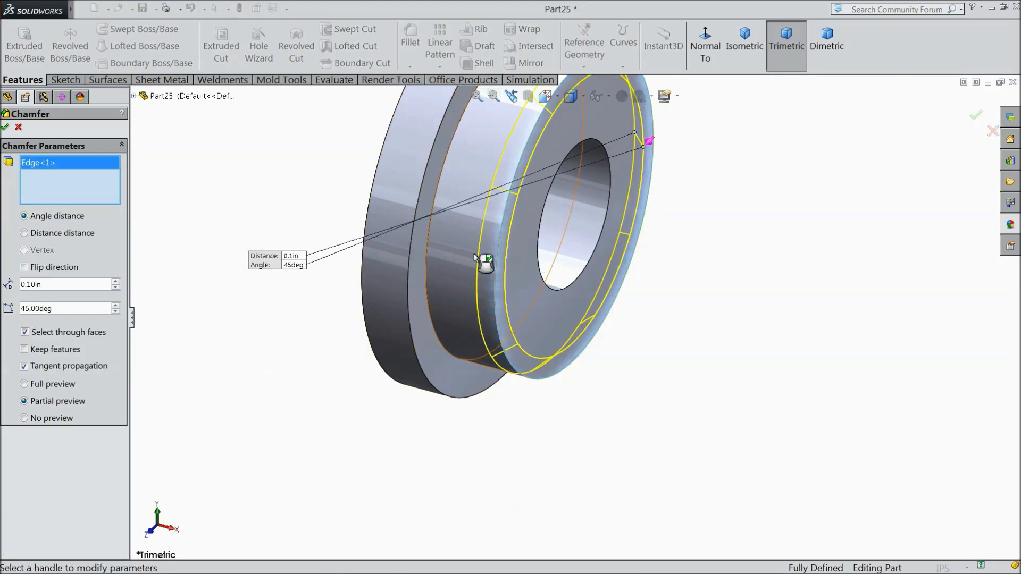
{"action": "left_click", "coordinate": [367, 236]}
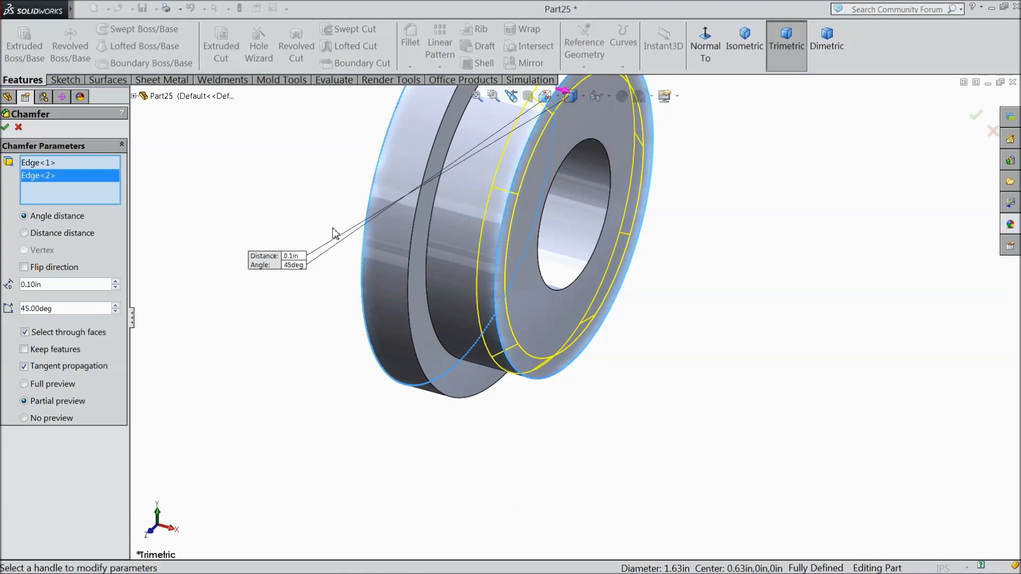
{"action": "left_click", "coordinate": [6, 128]}
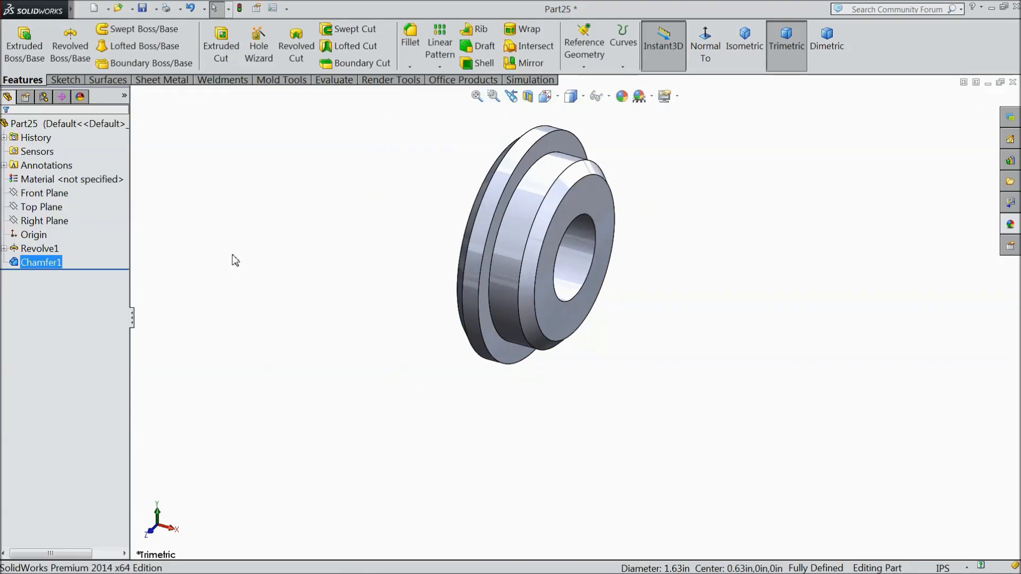
Apply the polished steel appearance to the whole part.
{"action": "middle_click_drag", "start_coordinate": [316, 272], "coordinate": [620, 219]}
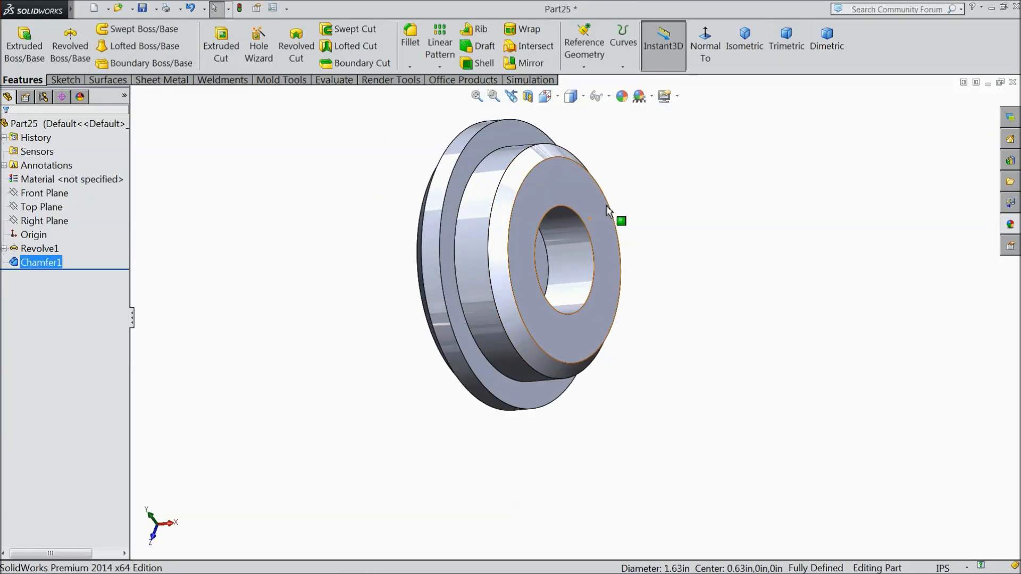
{"action": "left_click", "coordinate": [1011, 226]}
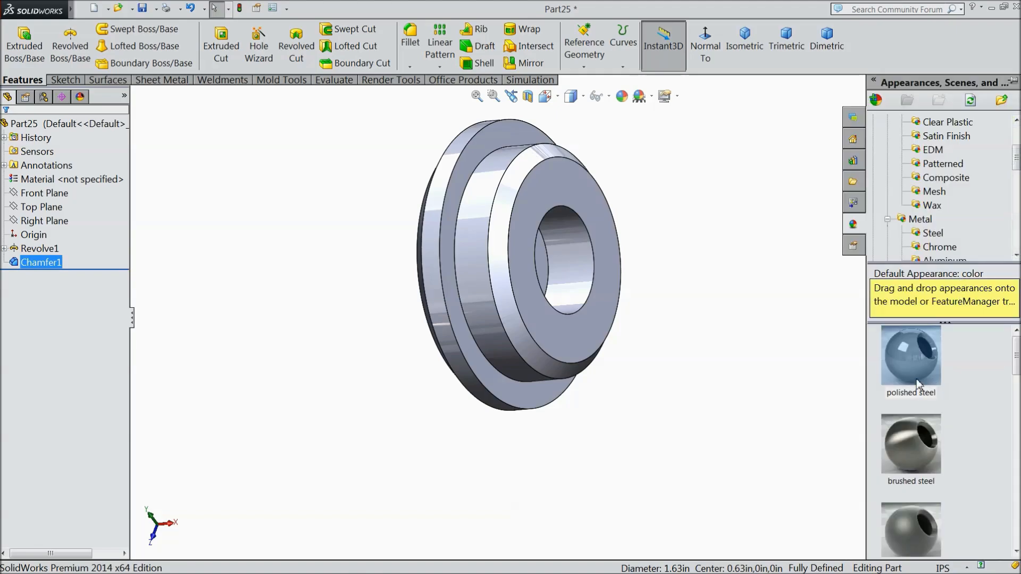
{"action": "double_click", "coordinate": [917, 378]}
Edit the part's polished steel appearance and set its colour to cyan.
{"action": "middle_click_drag", "start_coordinate": [739, 344], "coordinate": [603, 492]}
{"action": "left_click", "coordinate": [621, 96]}
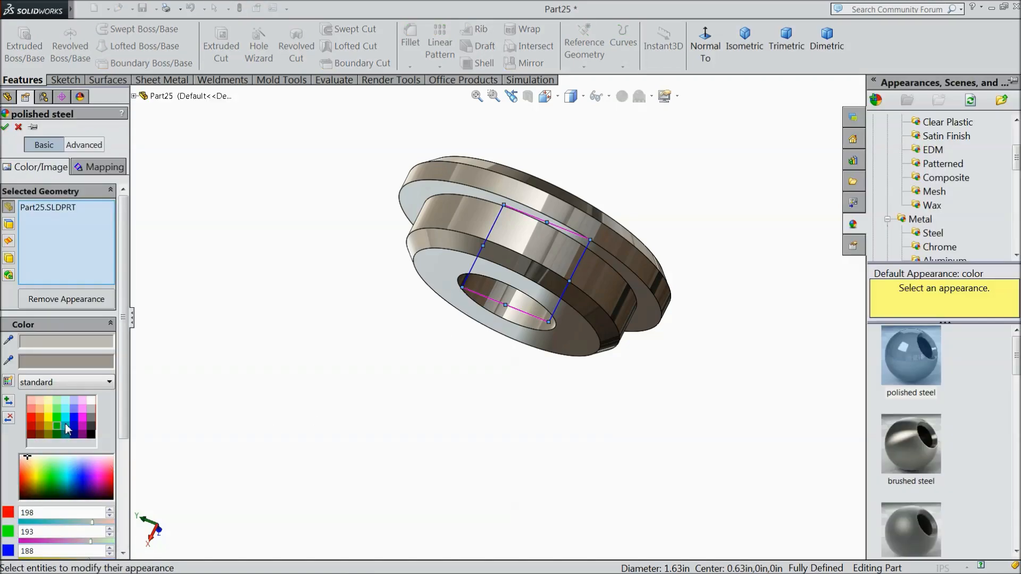
{"action": "left_click", "coordinate": [66, 425]}
Add the chamfer feature to the appearance's selected geometry so it takes the cyan colour, and accept the appearance.
{"action": "middle_click_drag", "start_coordinate": [308, 388], "coordinate": [477, 512]}
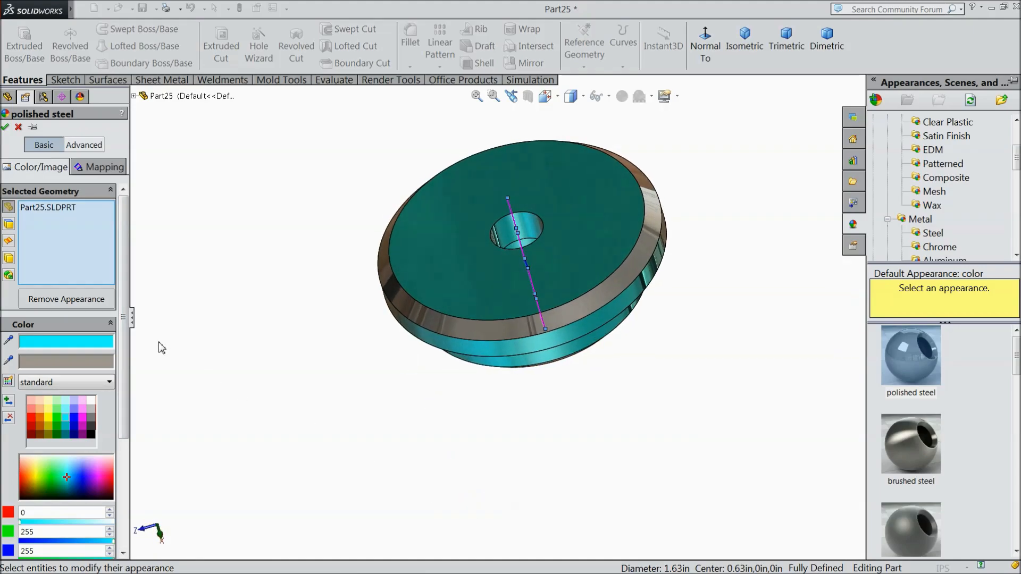
{"action": "left_click", "coordinate": [8, 259]}
{"action": "left_click", "coordinate": [492, 267]}
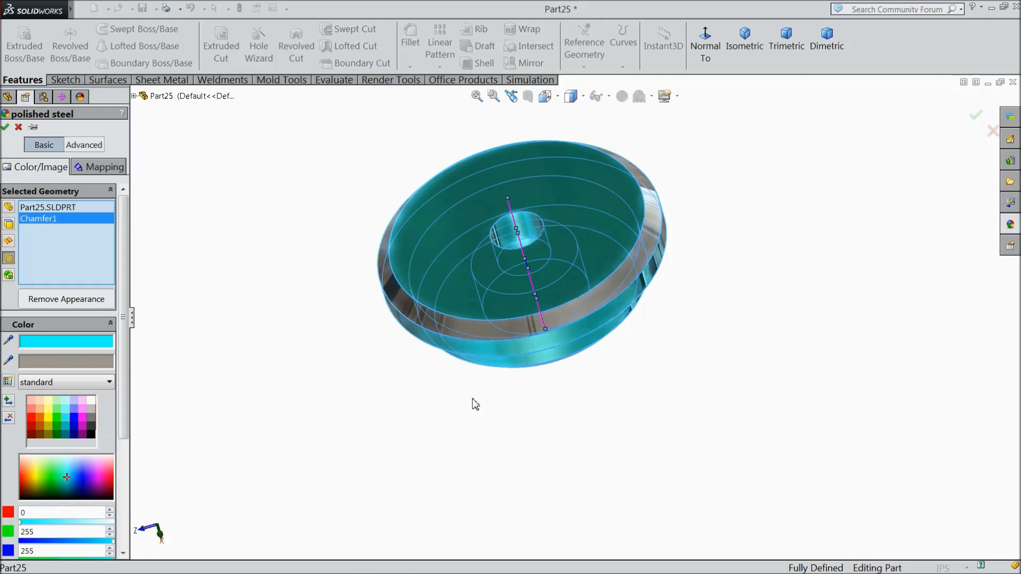
{"action": "left_click", "coordinate": [471, 341]}
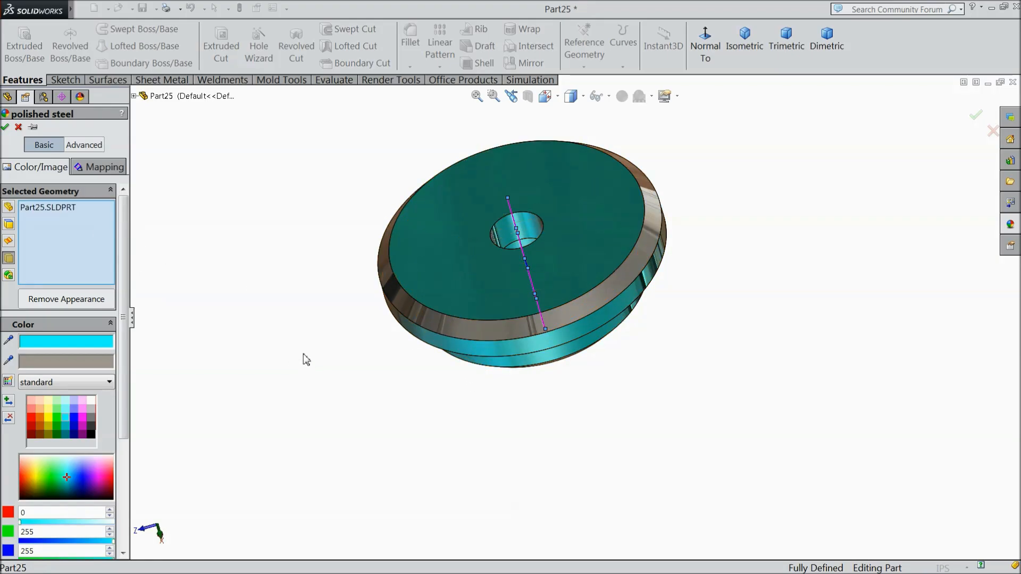
{"action": "left_click", "coordinate": [9, 275]}
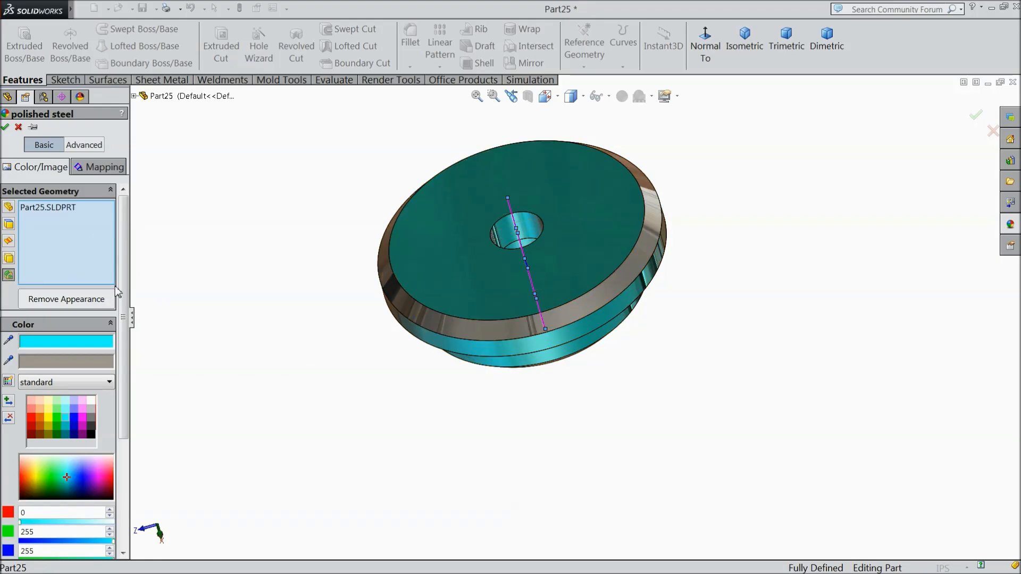
{"action": "left_click", "coordinate": [449, 340]}
{"action": "middle_click_drag", "start_coordinate": [455, 383], "coordinate": [377, 201]}
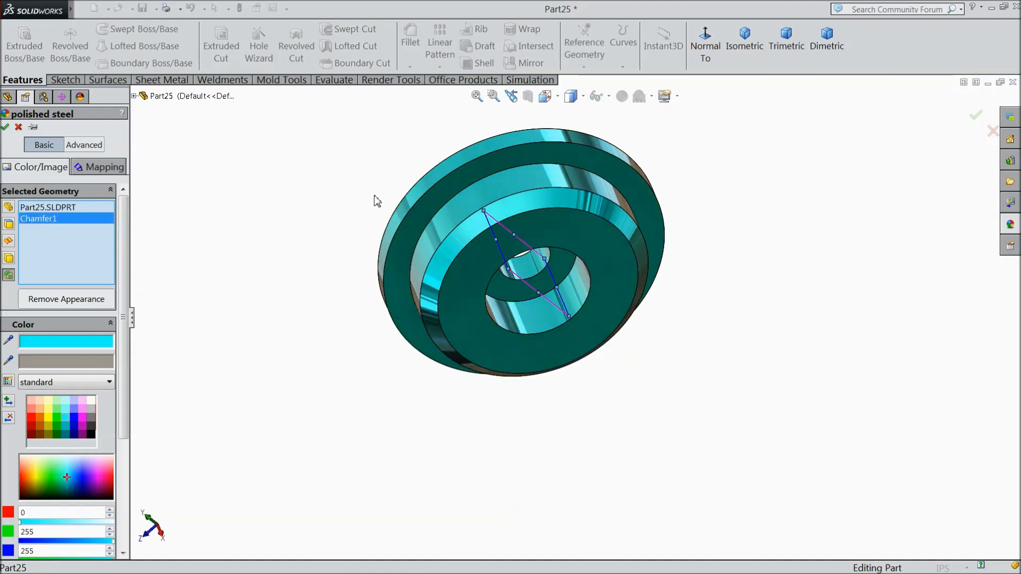
{"action": "left_click", "coordinate": [6, 127]}
Set the isometric view and save the part as "9.shaft cap" in the Arbor Press machine folder.
{"action": "middle_click_drag", "start_coordinate": [277, 234], "coordinate": [391, 413]}
{"action": "scroll", "coordinate": [512, 311], "scroll_direction": "up", "scroll_amount": 2}
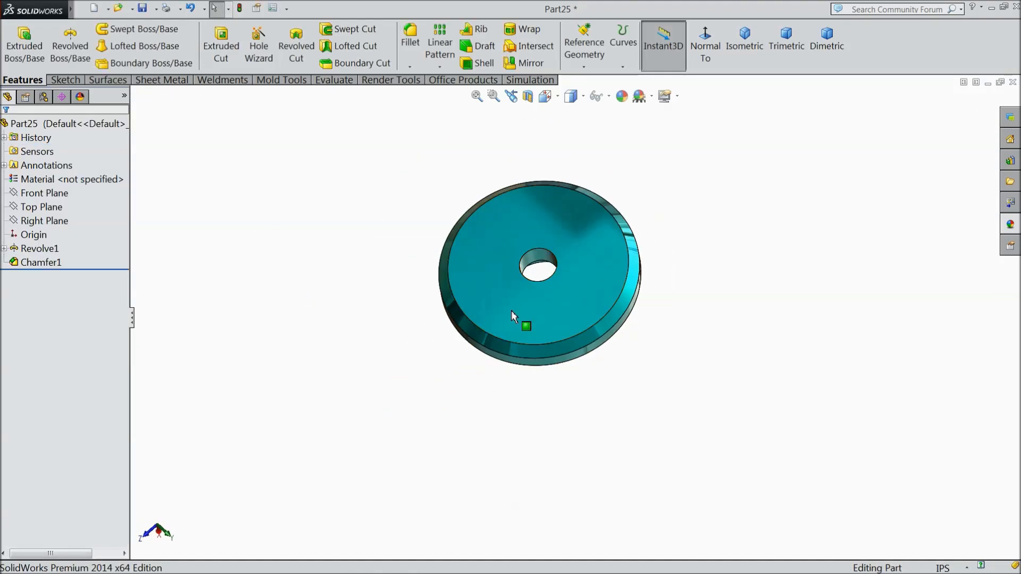
{"action": "left_click", "coordinate": [744, 52]}
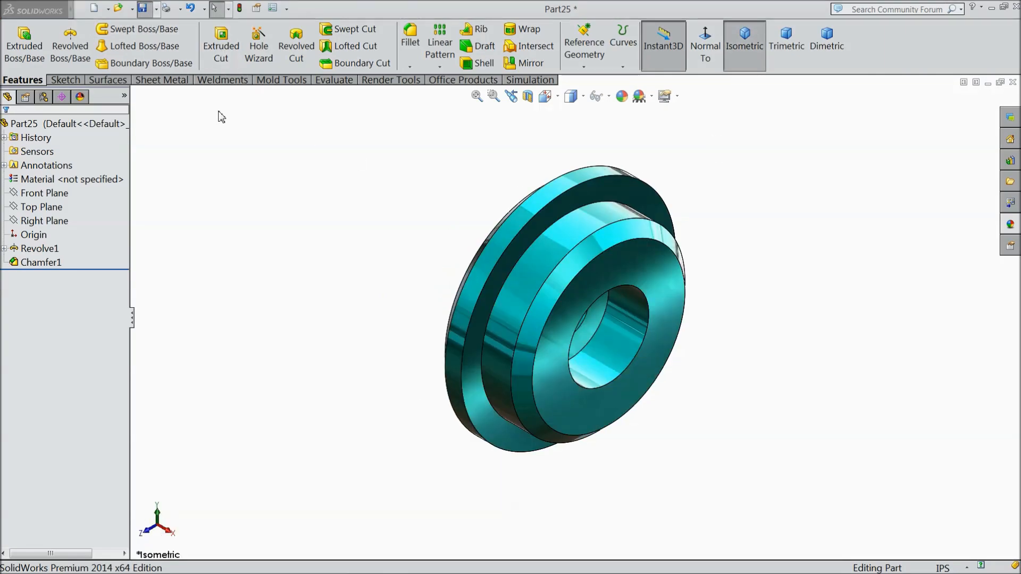
{"action": "key", "text": "ctrl+s"}
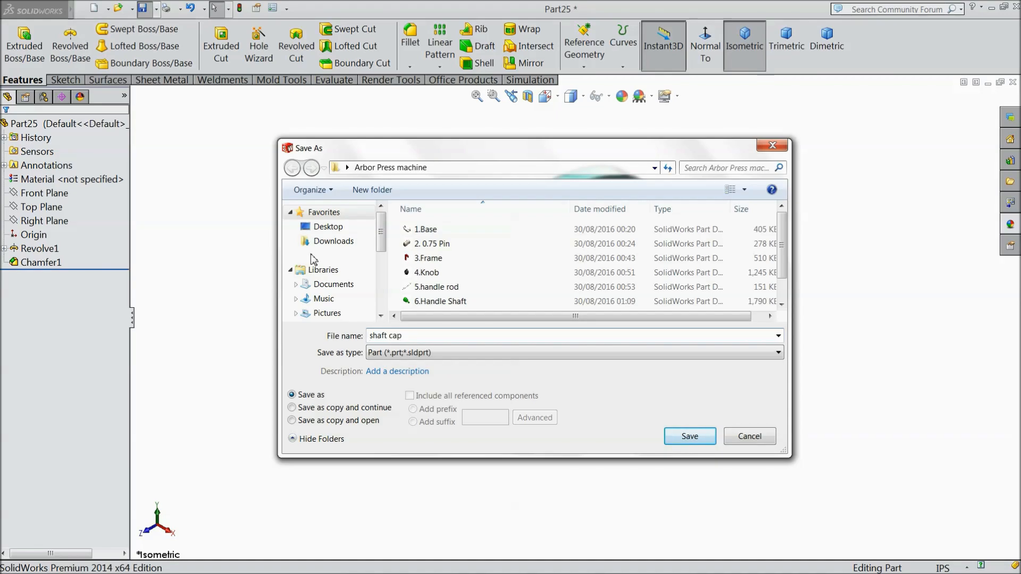
{"action": "scroll", "coordinate": [782, 261], "scroll_direction": "down", "scroll_amount": 1}
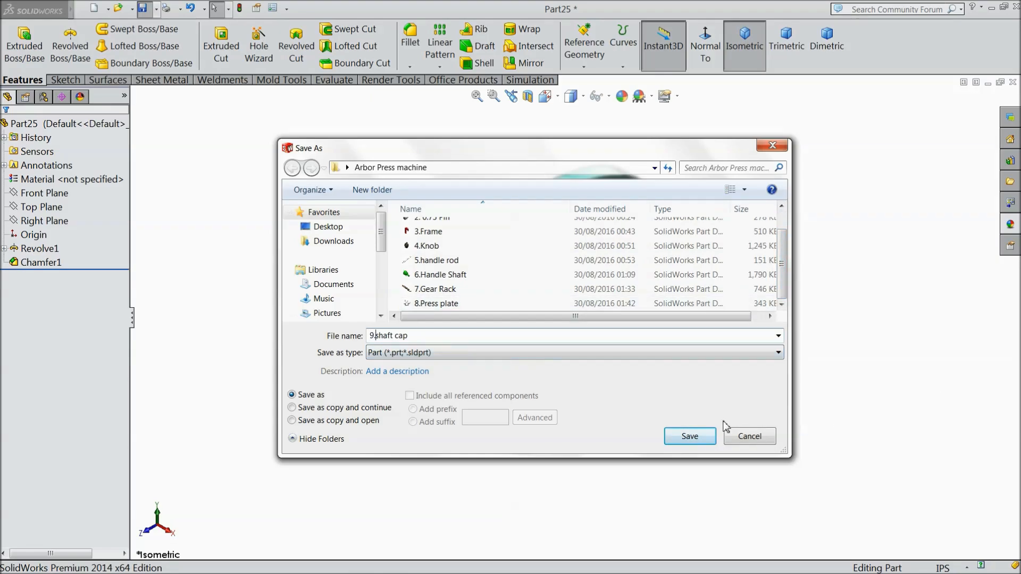
{"action": "left_click", "coordinate": [697, 438]}
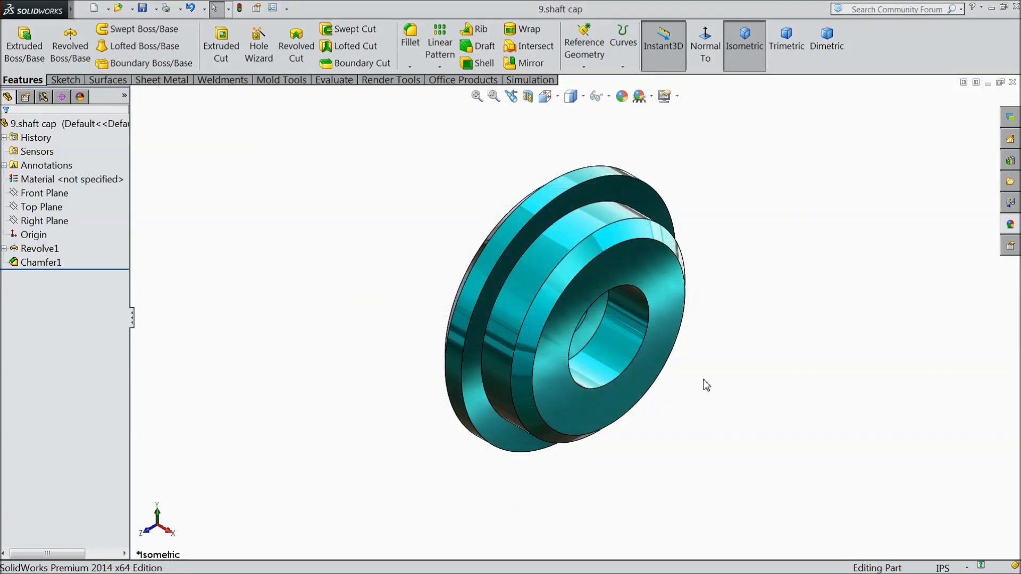
{"action": "middle_click_drag", "start_coordinate": [722, 400], "coordinate": [695, 292]}
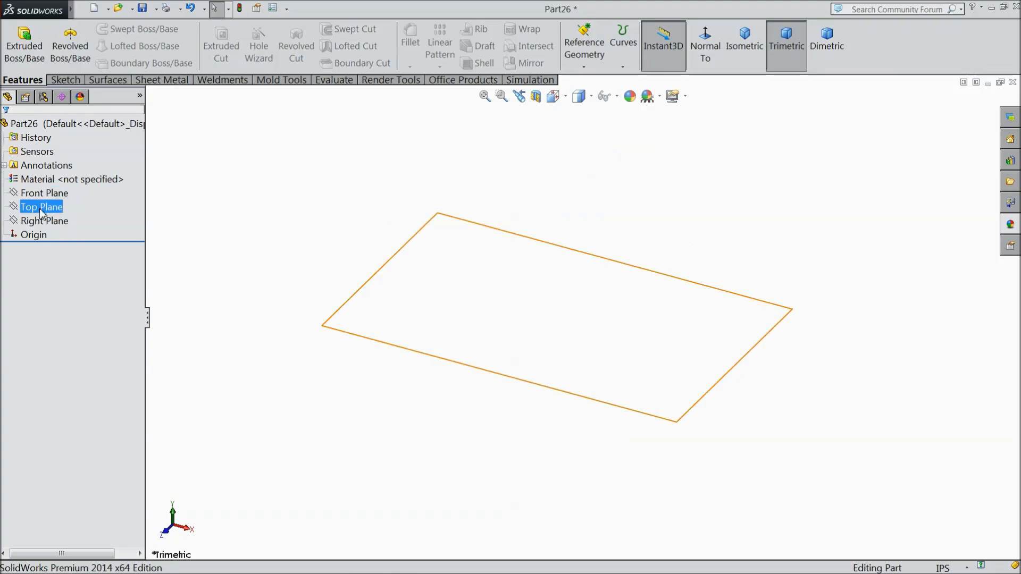
On the Top Plane of the new part, sketch a horizontal straight slot from the origin, about 4.61 in between centres and 1.65 in wide.
{"action": "left_click", "coordinate": [41, 207]}
{"action": "left_click", "coordinate": [53, 198]}
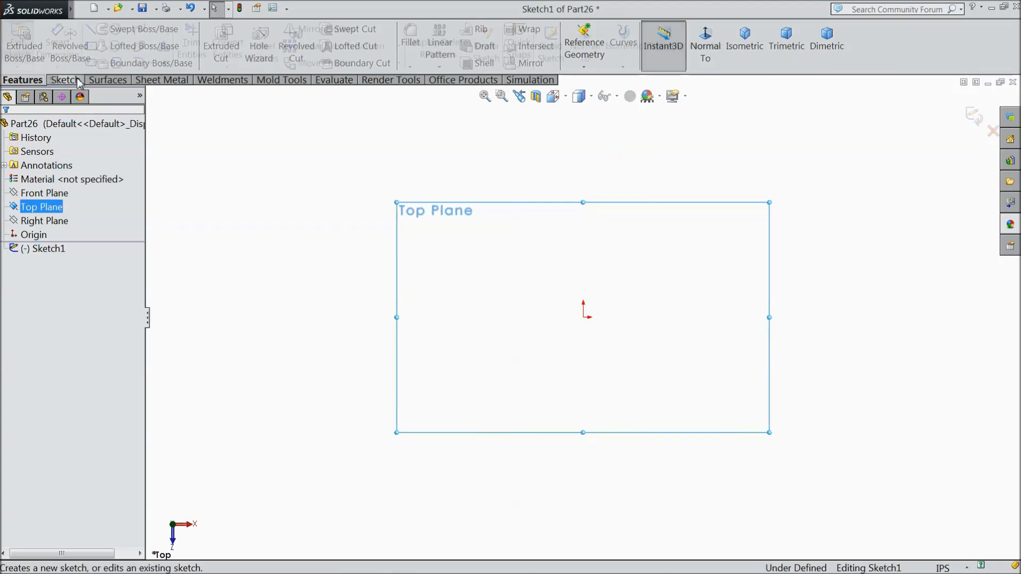
{"action": "left_click", "coordinate": [103, 63]}
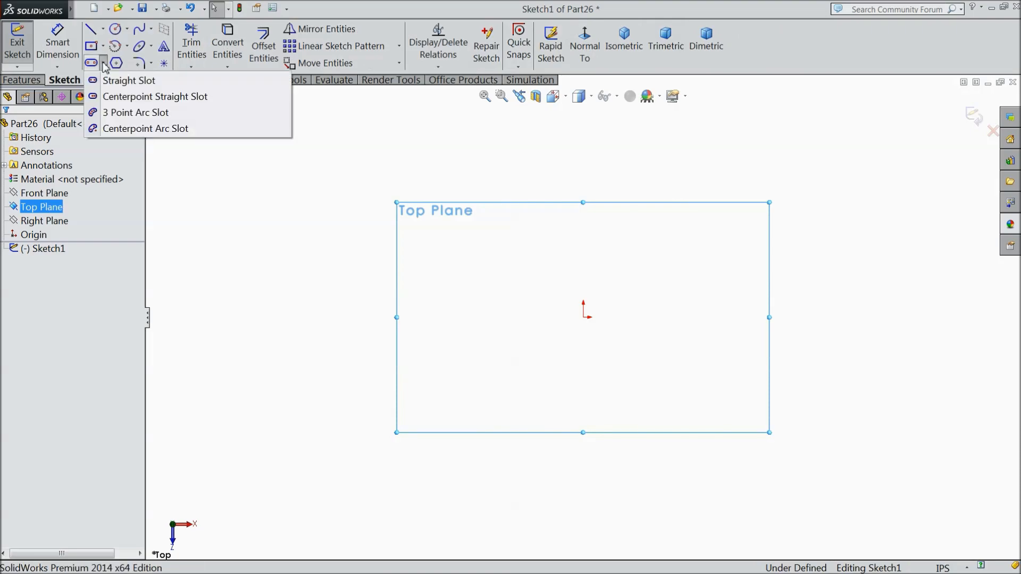
{"action": "left_click", "coordinate": [126, 81]}
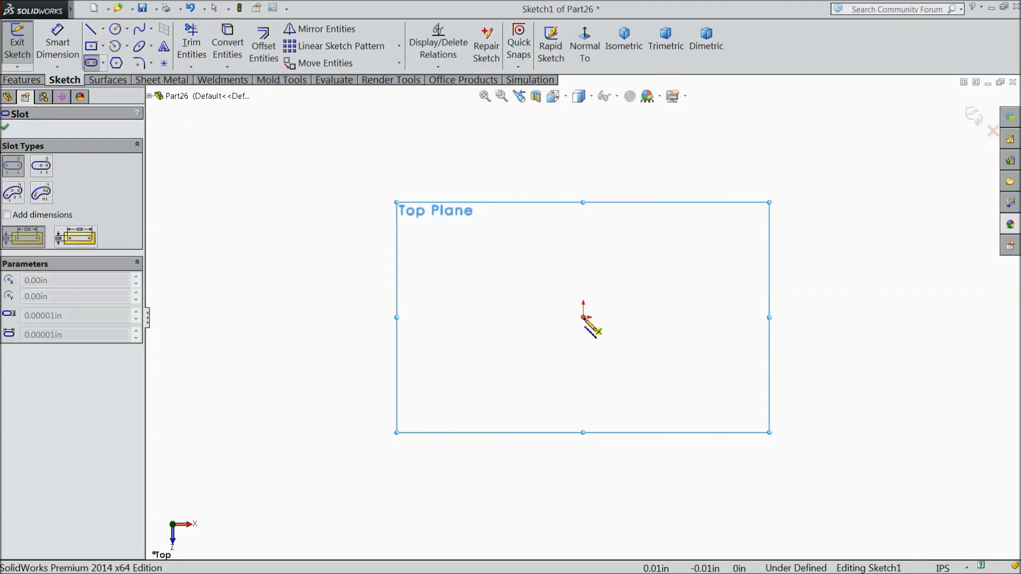
{"action": "left_click", "coordinate": [584, 317]}
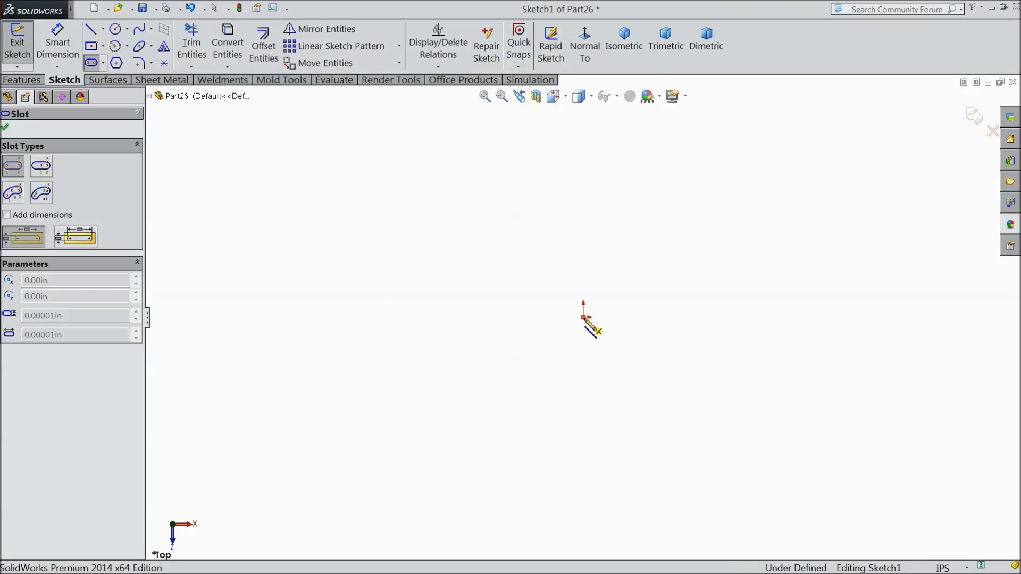
{"action": "left_click", "coordinate": [829, 317]}
{"action": "left_click", "coordinate": [834, 275]}
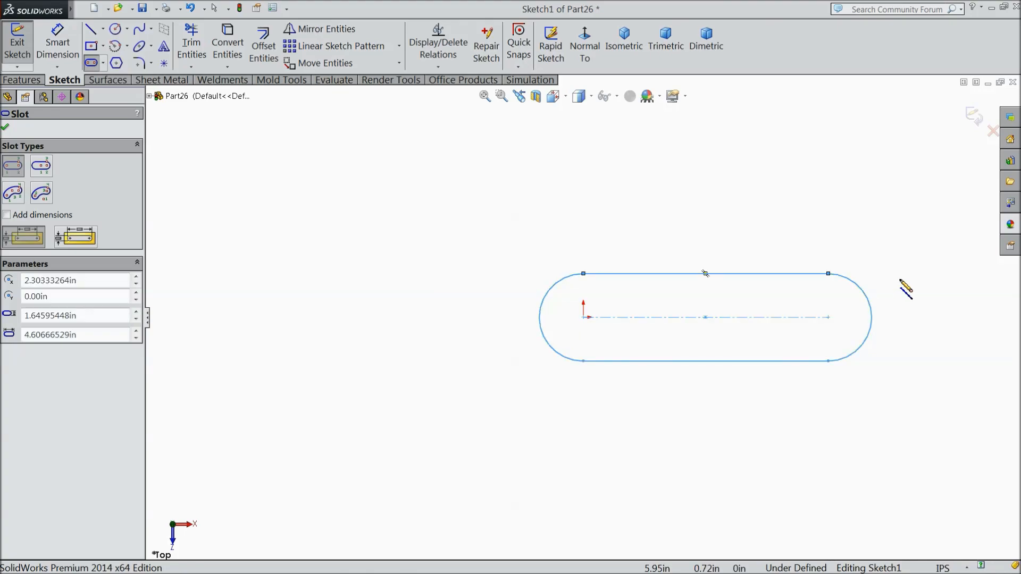
{"action": "key", "text": "f"}
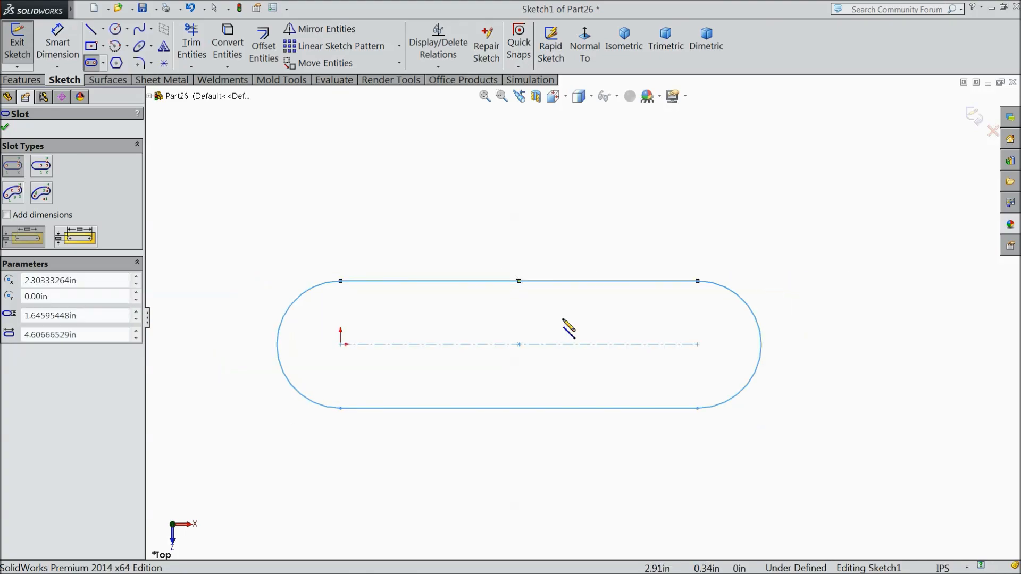
{"action": "left_click", "coordinate": [5, 129]}
Dimension the slot's centre-to-centre distance to 4/5 in.
{"action": "left_click", "coordinate": [501, 345]}
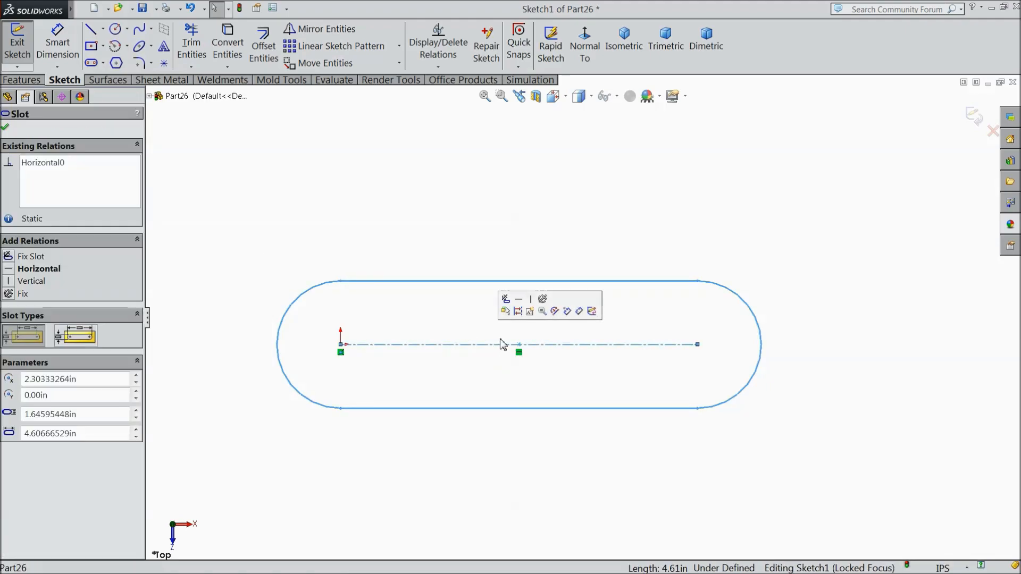
{"action": "left_click", "coordinate": [57, 45]}
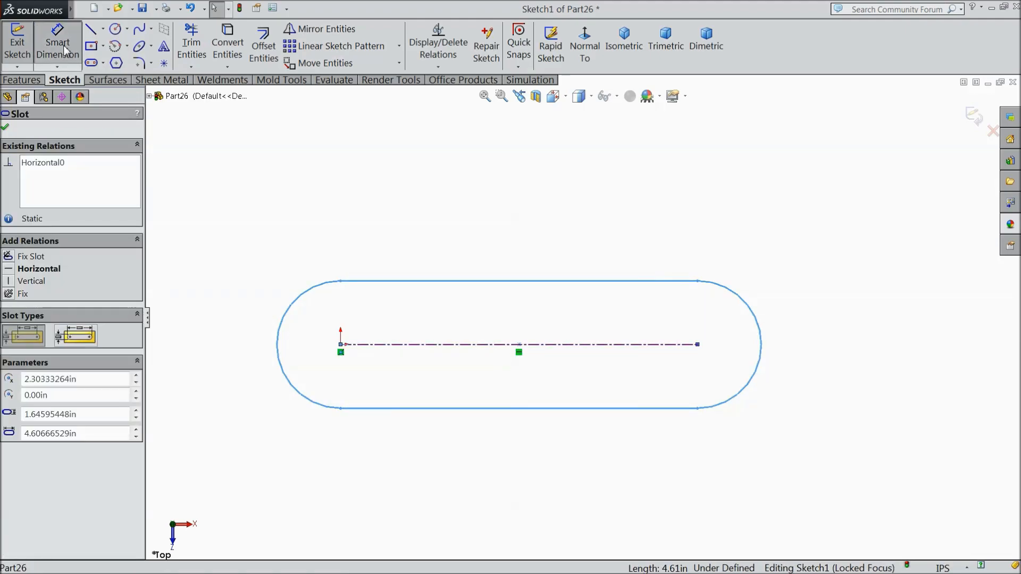
{"action": "left_click", "coordinate": [342, 346]}
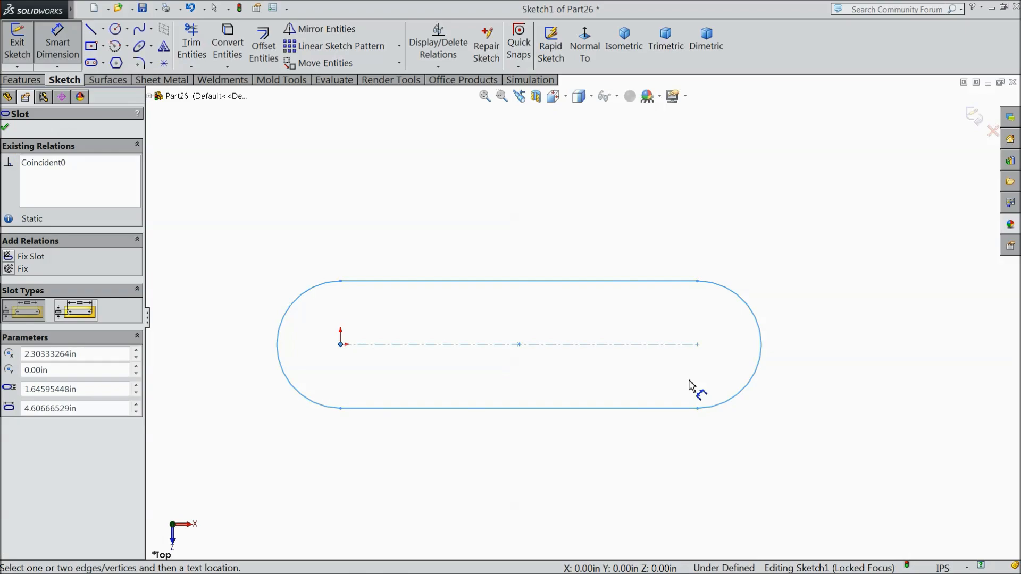
{"action": "left_click", "coordinate": [698, 346]}
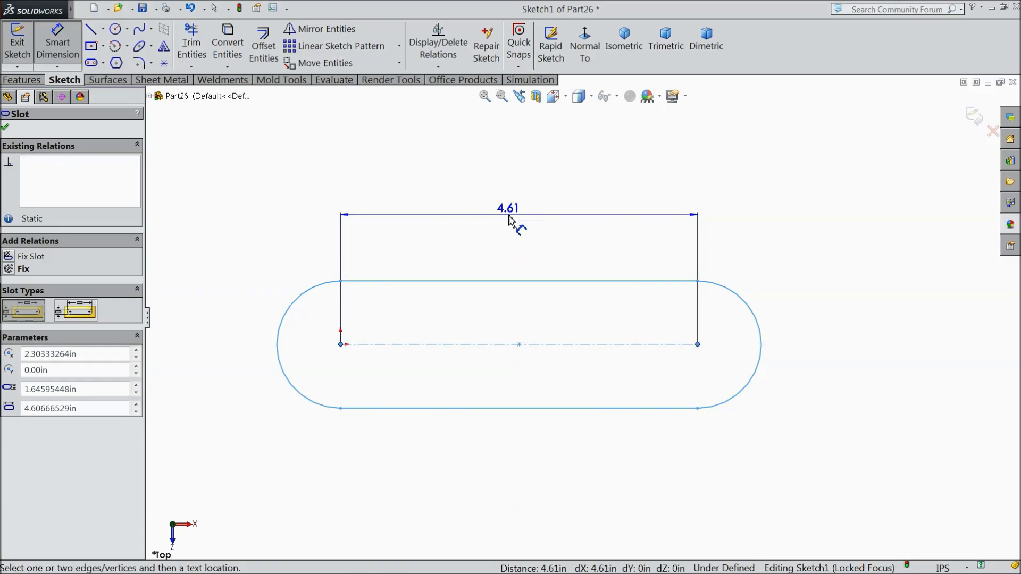
{"action": "left_click", "coordinate": [509, 218]}
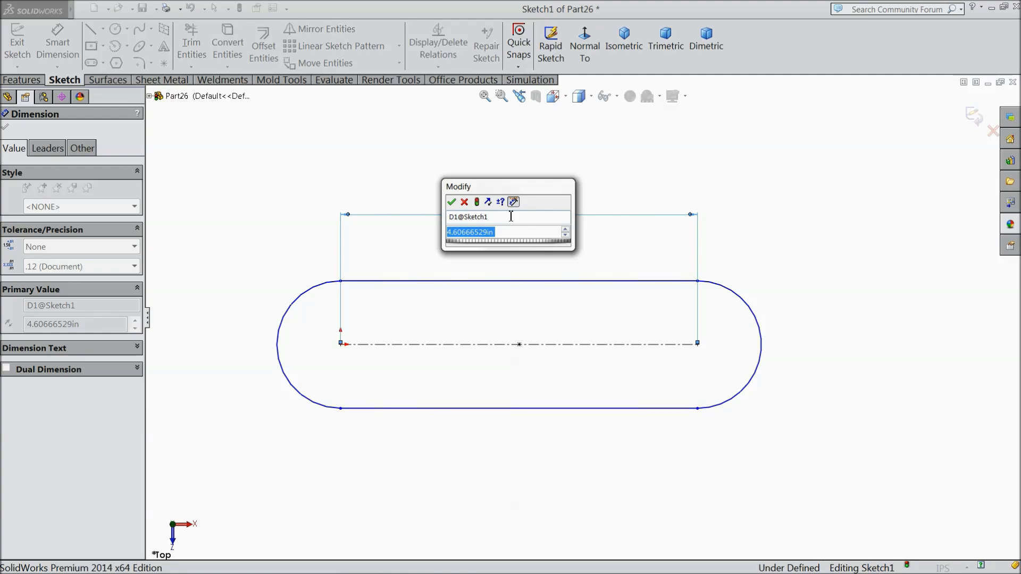
{"action": "type", "text": "4/5"}
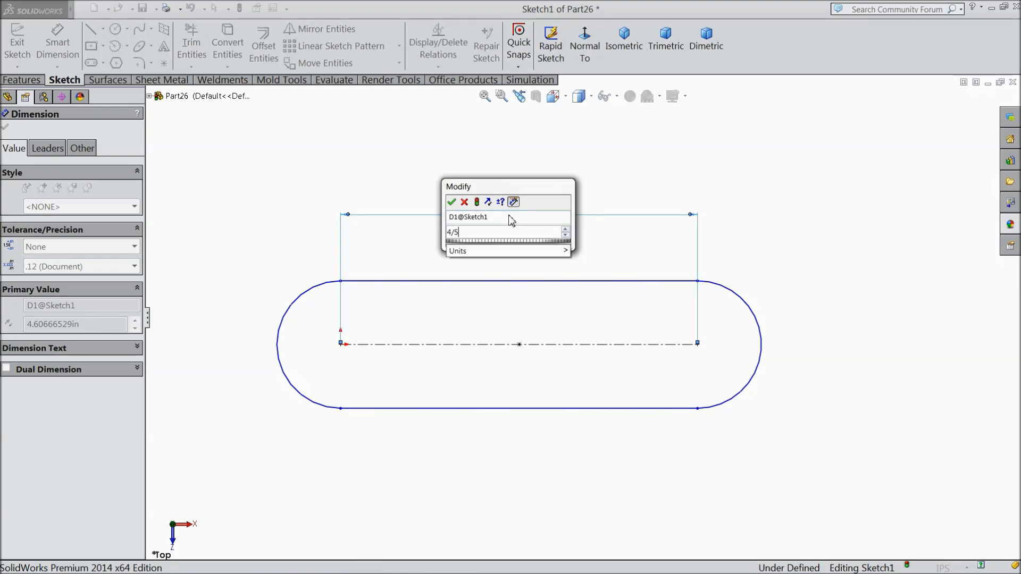
{"action": "left_click", "coordinate": [451, 202]}
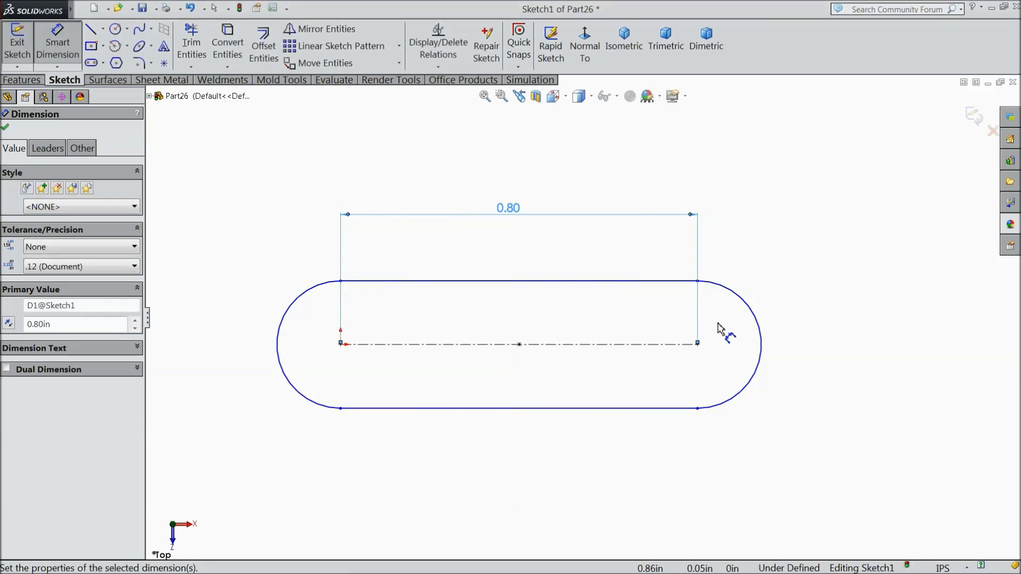
Dimension the radius of the slot's end arc farther from the origin to 3/16 in.
{"action": "left_click", "coordinate": [760, 327]}
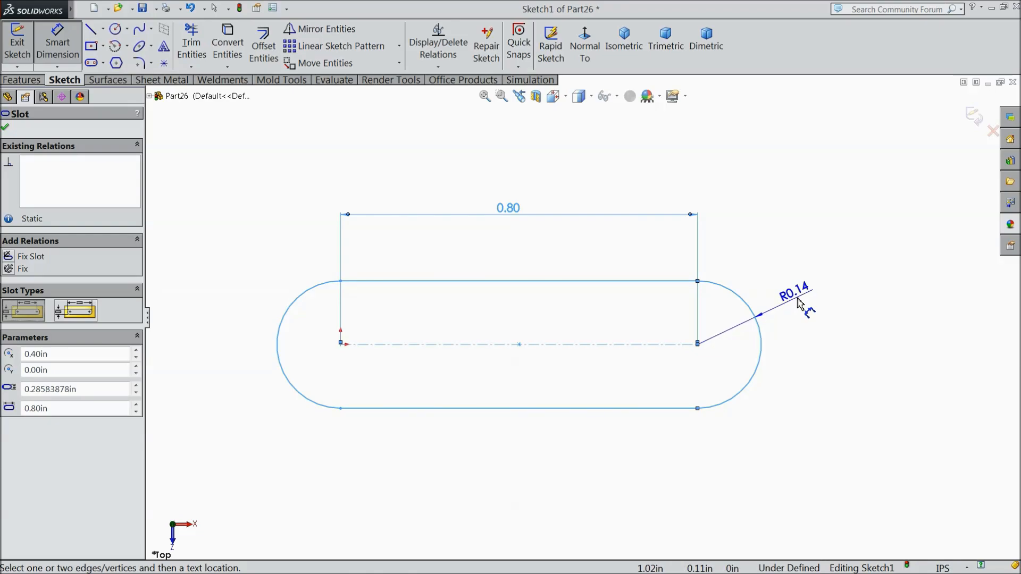
{"action": "left_click", "coordinate": [797, 303]}
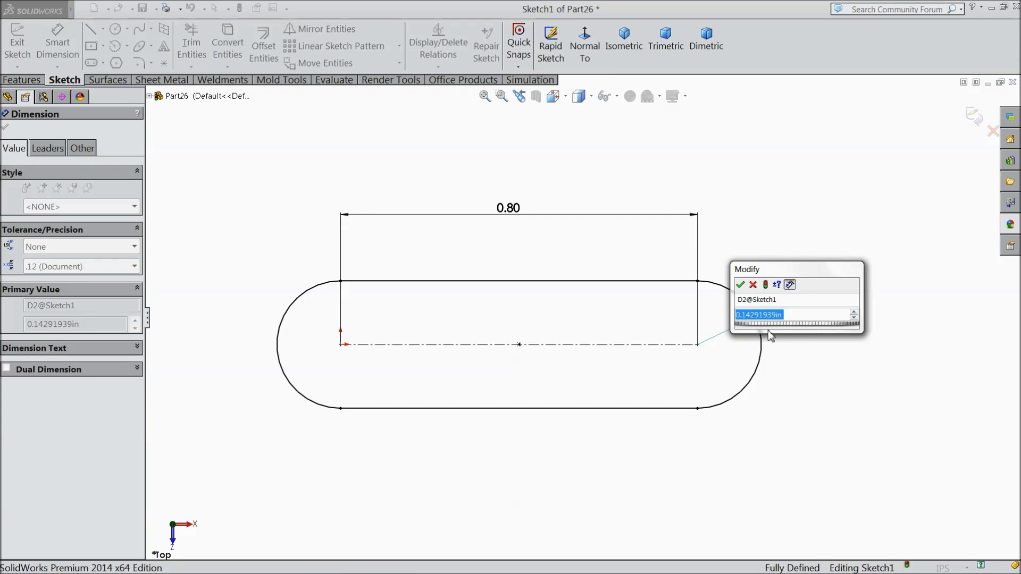
{"action": "type", "text": "3/16"}
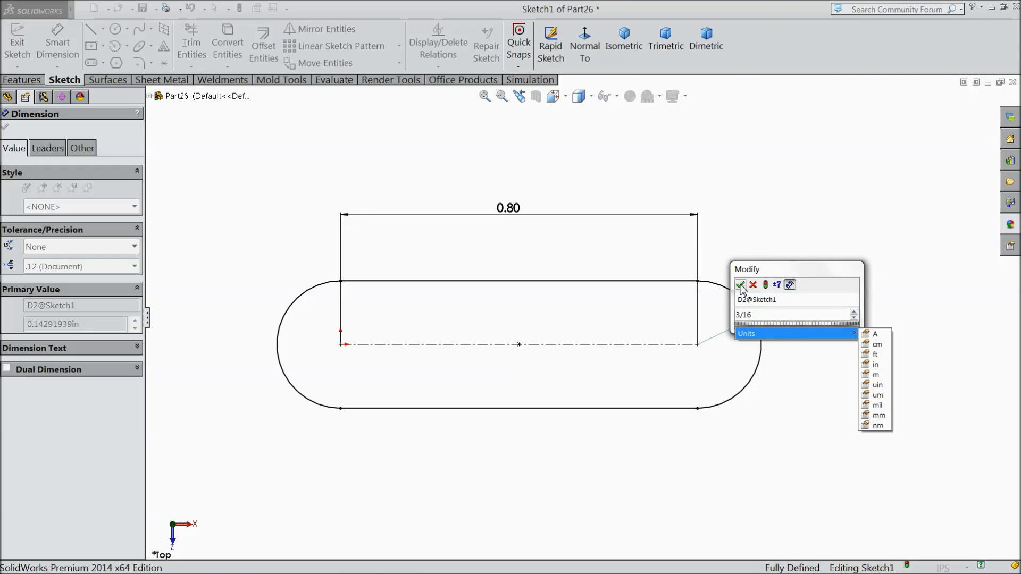
{"action": "key", "text": "Return"}
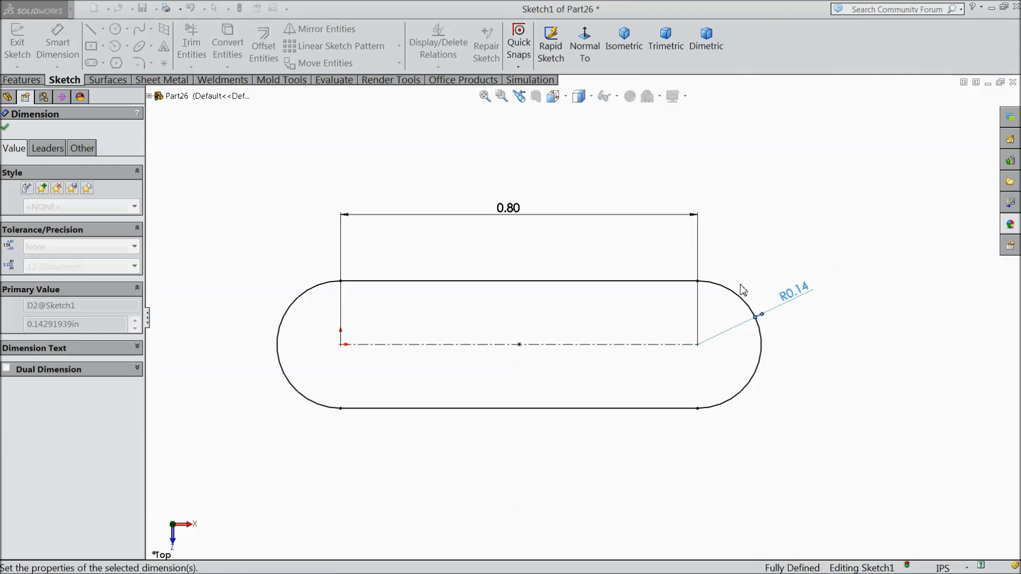
Set the radius of the slot's end arc to 0.1875in/2.
{"action": "double_click", "coordinate": [807, 290]}
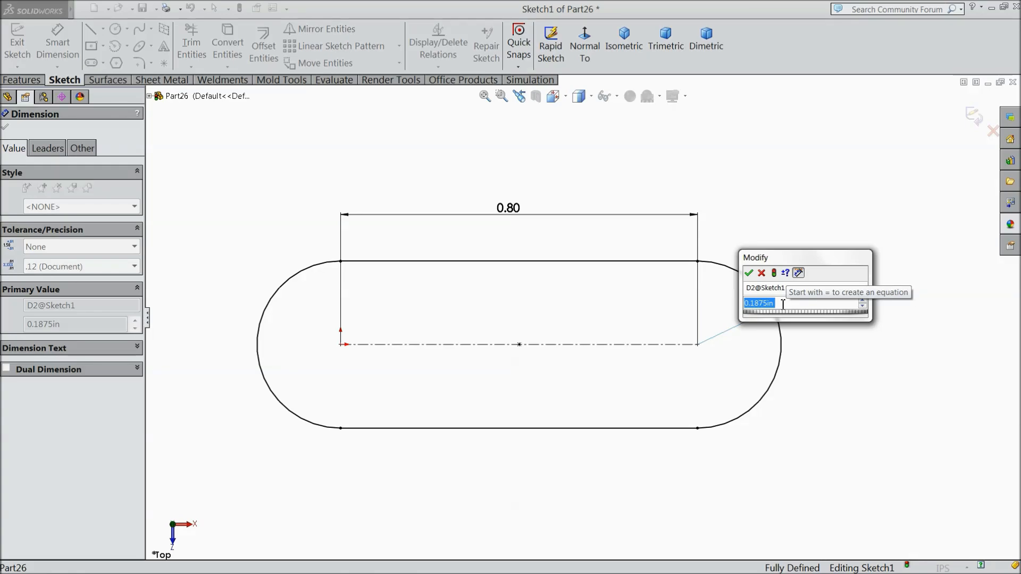
{"action": "left_click", "coordinate": [780, 305]}
{"action": "type", "text": "/2"}
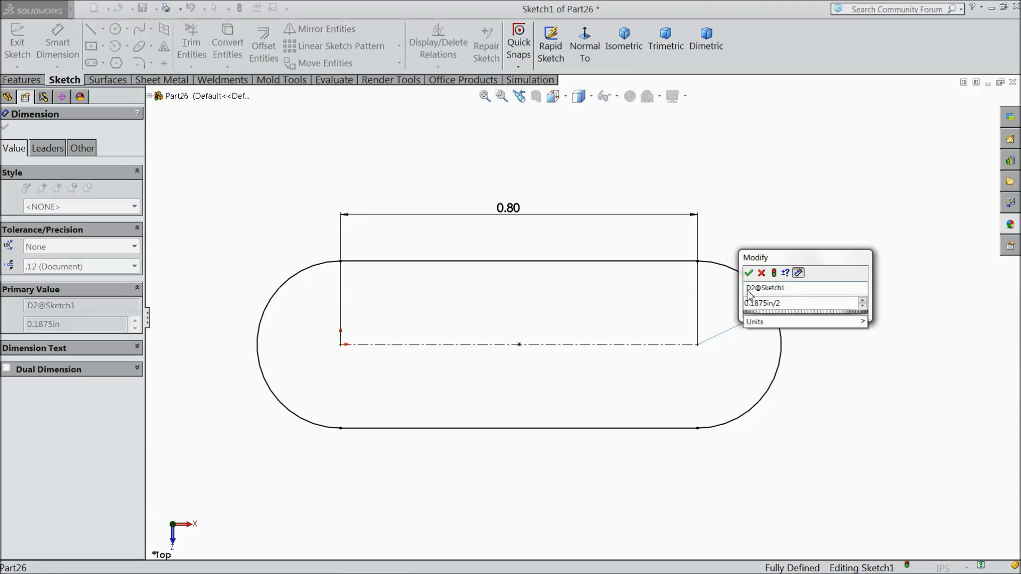
{"action": "left_click", "coordinate": [748, 273]}
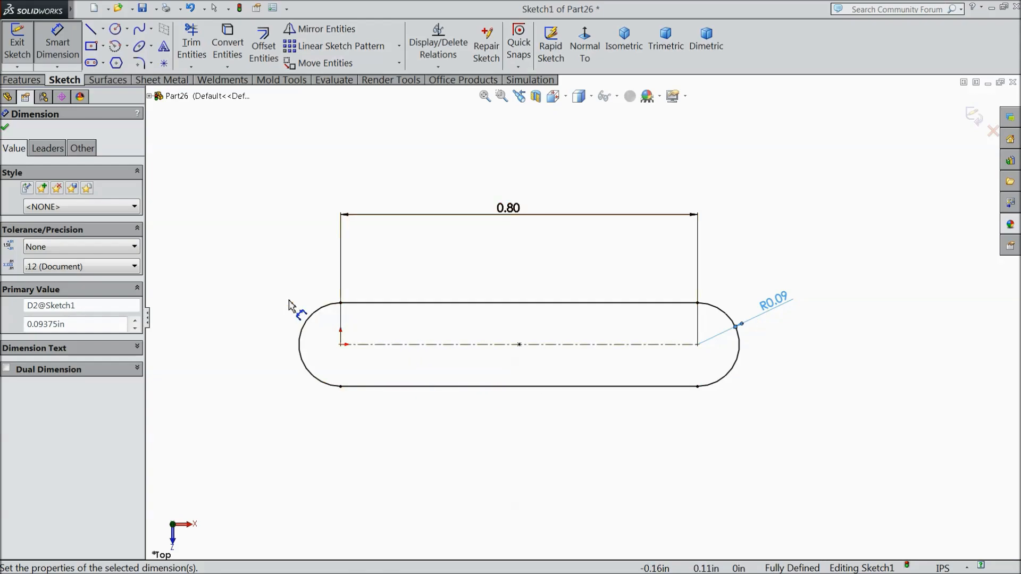
{"action": "left_click", "coordinate": [6, 129]}
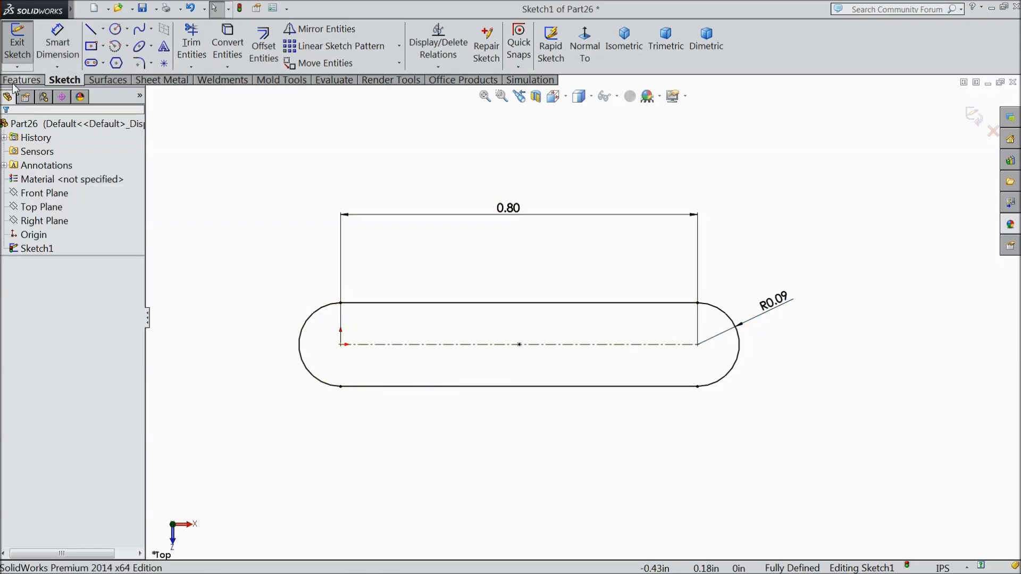
Extrude the slot profile as a blind boss to a depth of 3/16 in.
{"action": "left_click", "coordinate": [22, 80]}
{"action": "left_click", "coordinate": [23, 45]}
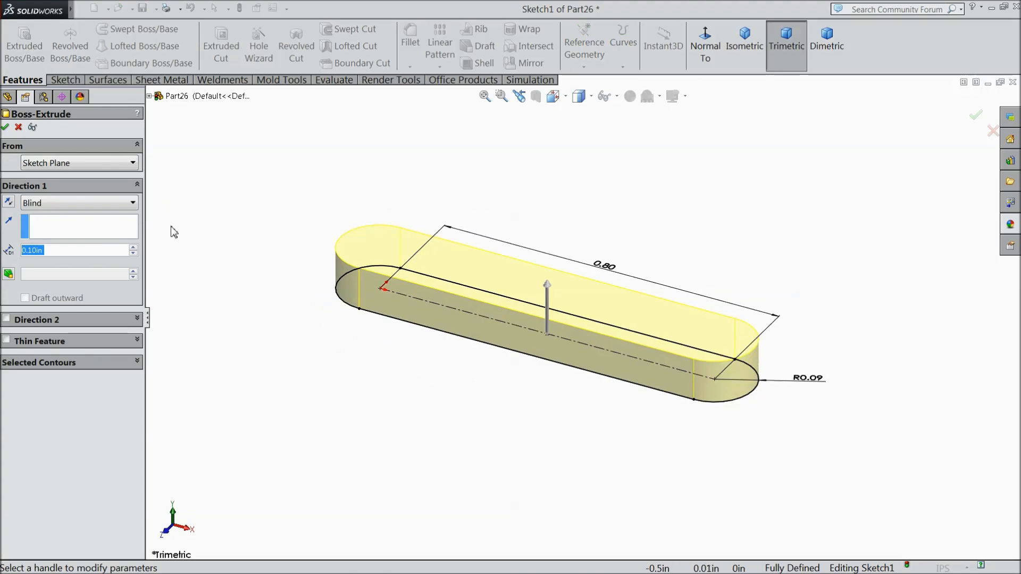
{"action": "type", "text": "3/16"}
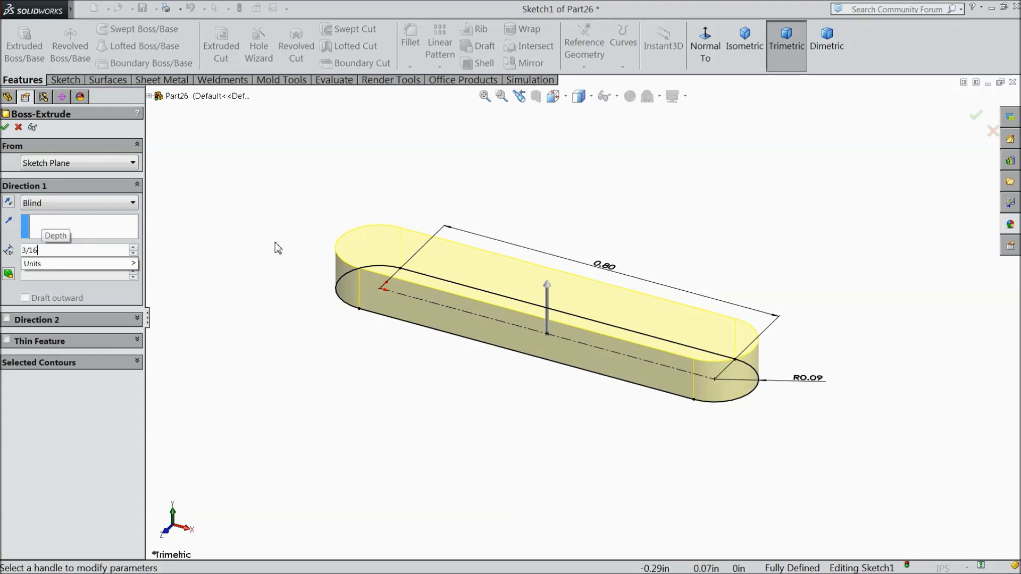
{"action": "key", "text": "Return"}
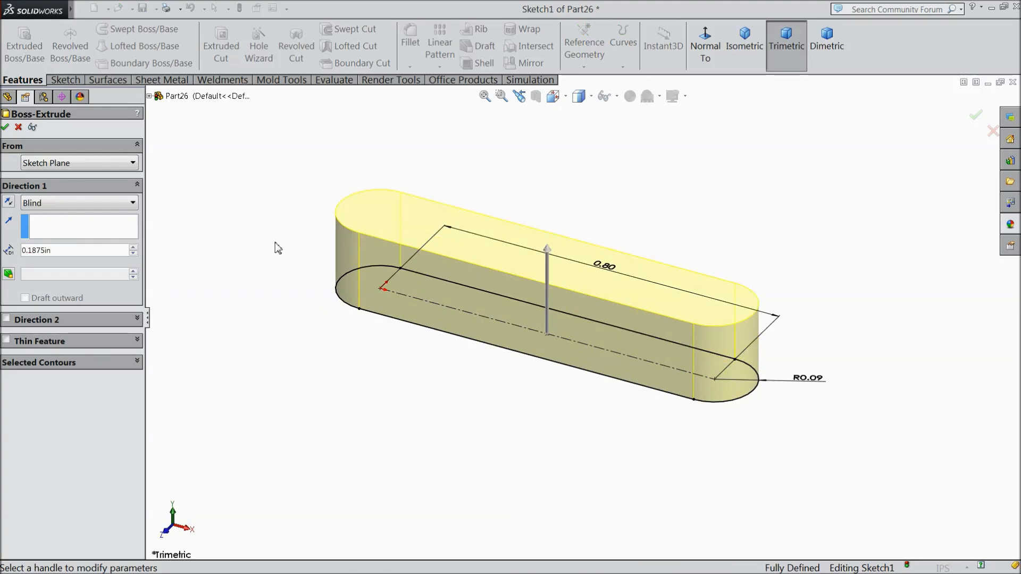
{"action": "middle_click_drag", "start_coordinate": [312, 310], "coordinate": [306, 343]}
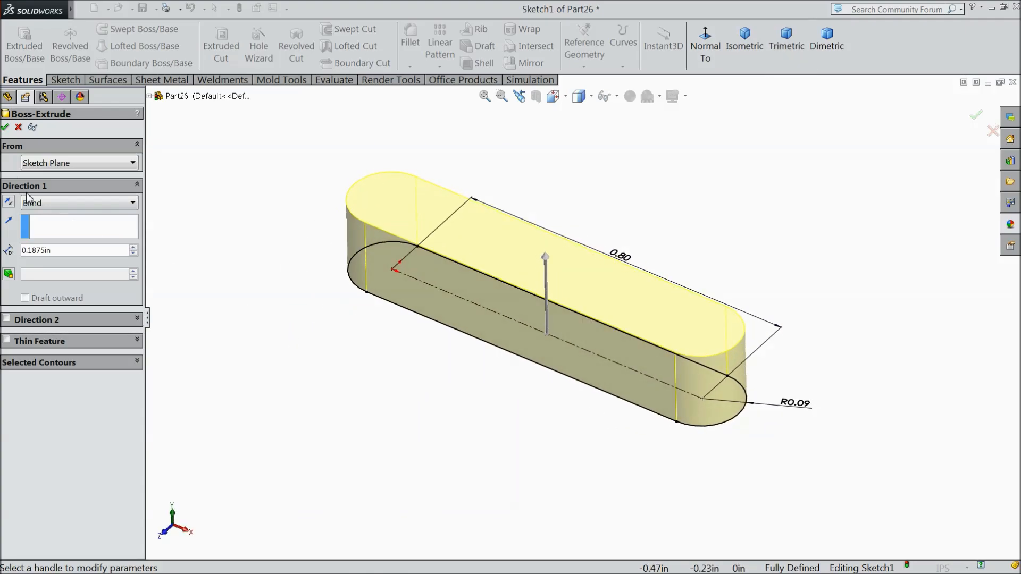
{"action": "left_click", "coordinate": [6, 127]}
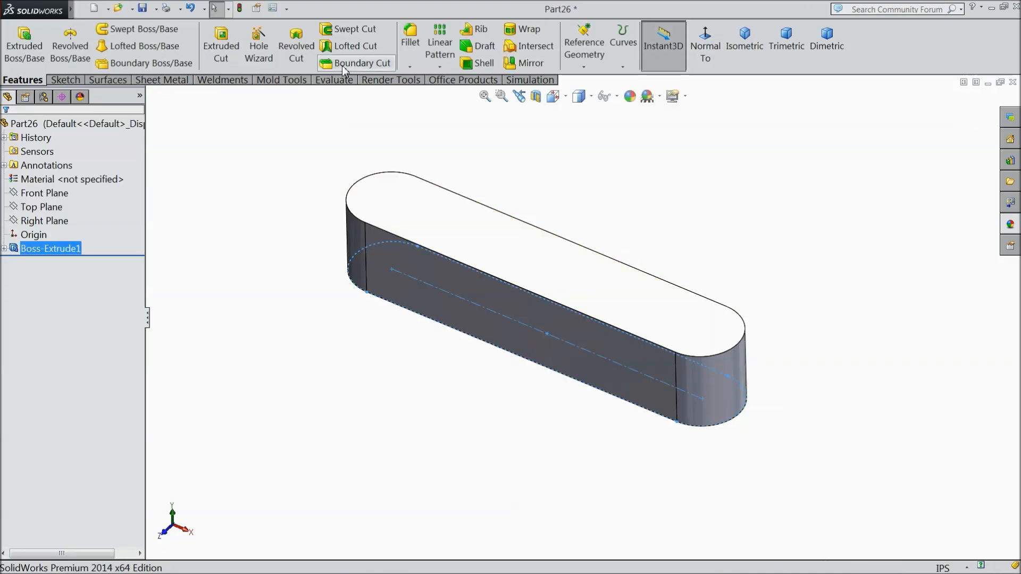
Chamfer the edges of the key's upper and lower faces with a 0.005 in distance at 45 degrees.
{"action": "left_click", "coordinate": [410, 67]}
{"action": "left_click", "coordinate": [435, 96]}
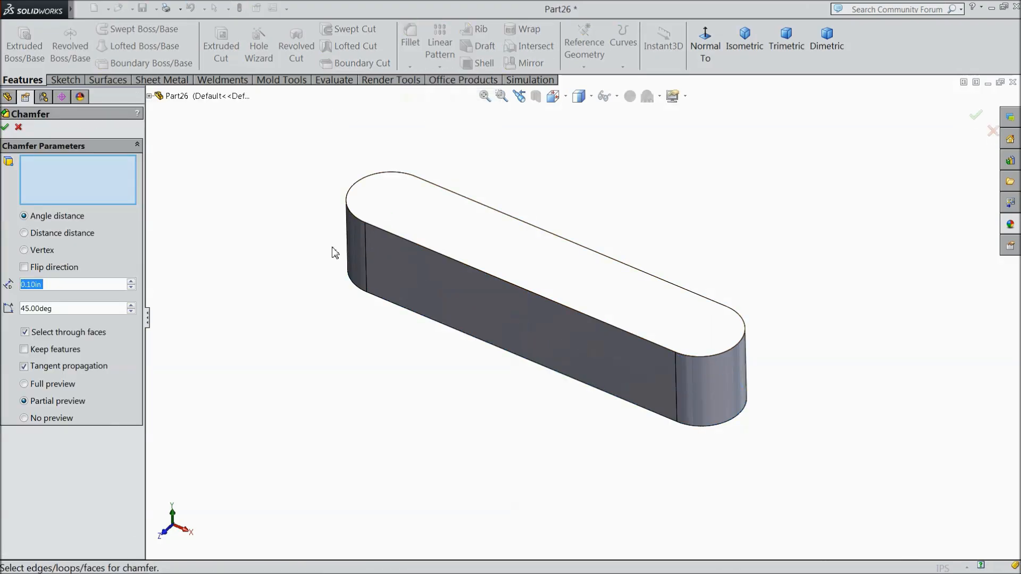
{"action": "type", "text": "0.005"}
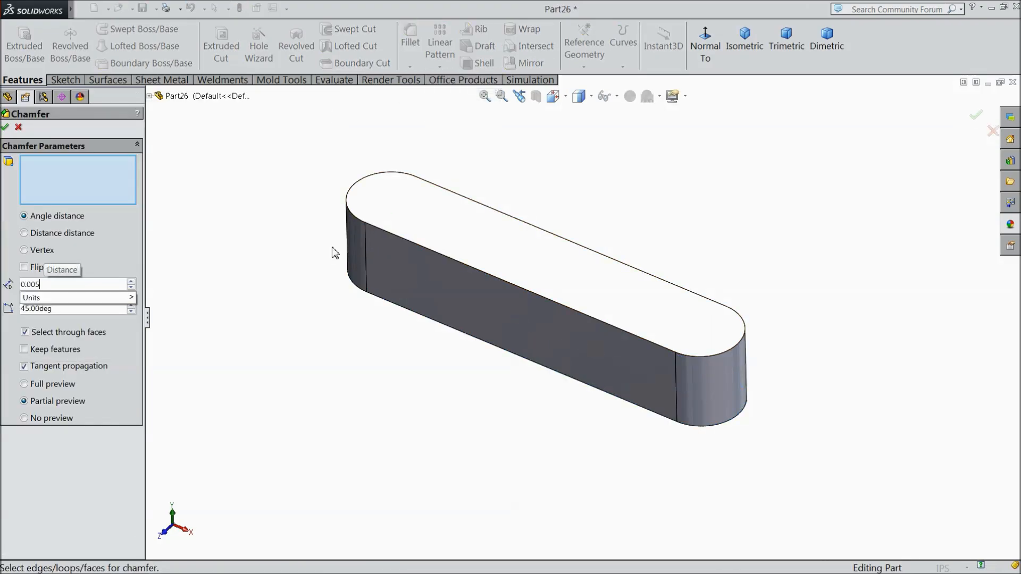
{"action": "left_click", "coordinate": [459, 248]}
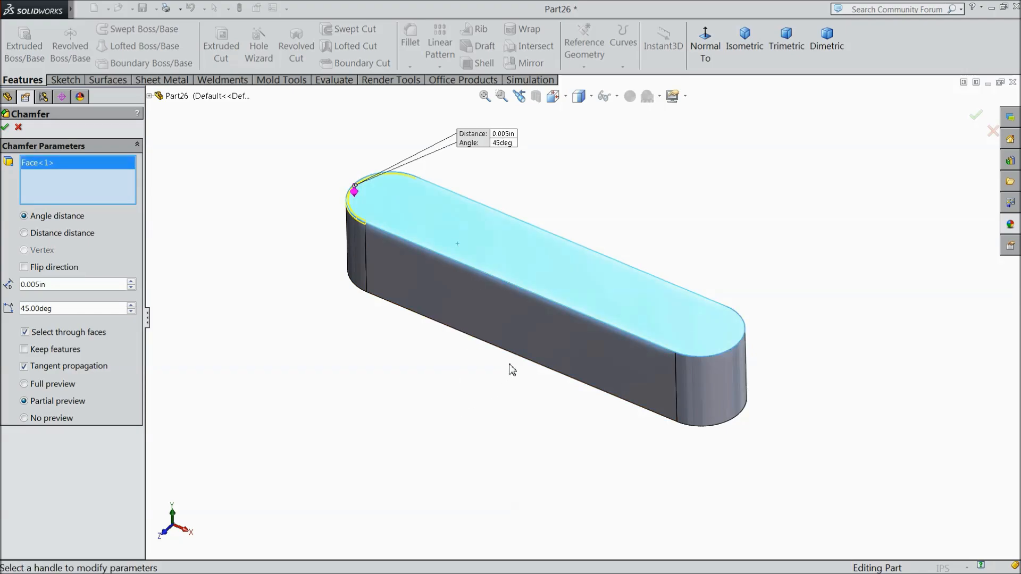
{"action": "middle_click_drag", "start_coordinate": [462, 420], "coordinate": [496, 330]}
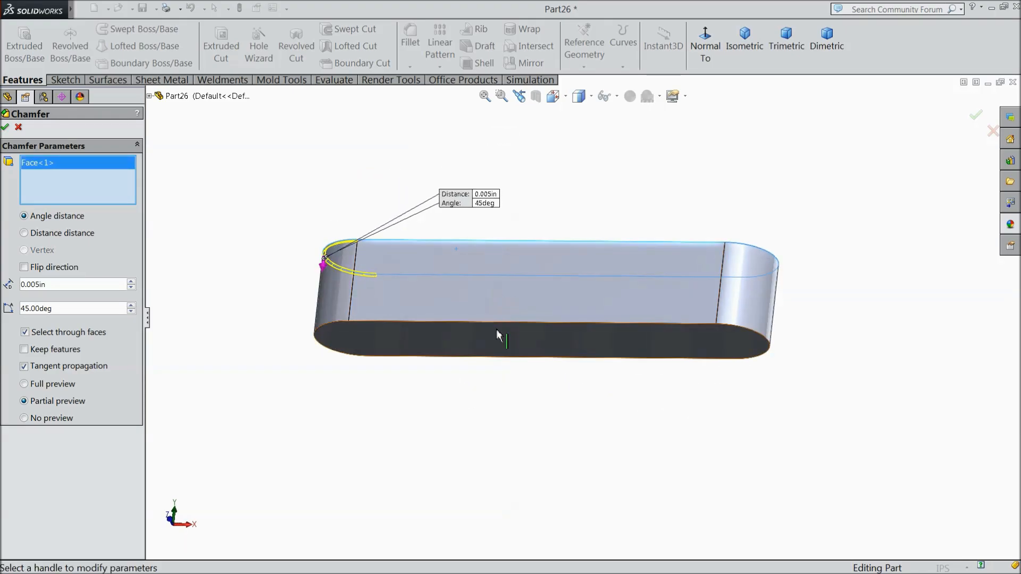
{"action": "left_click", "coordinate": [496, 330]}
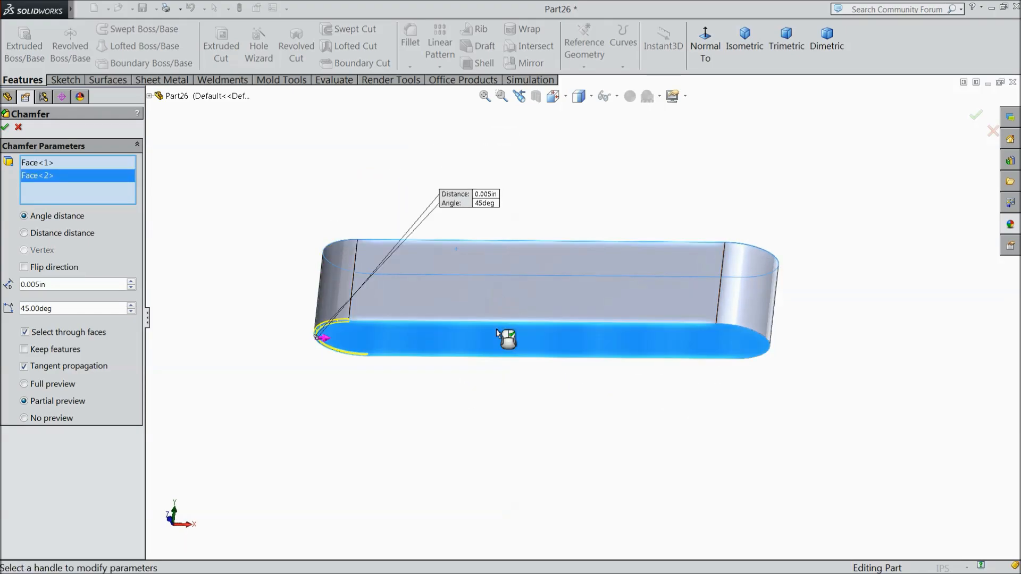
{"action": "left_click", "coordinate": [6, 127]}
{"action": "middle_click_drag", "start_coordinate": [205, 221], "coordinate": [114, 168]}
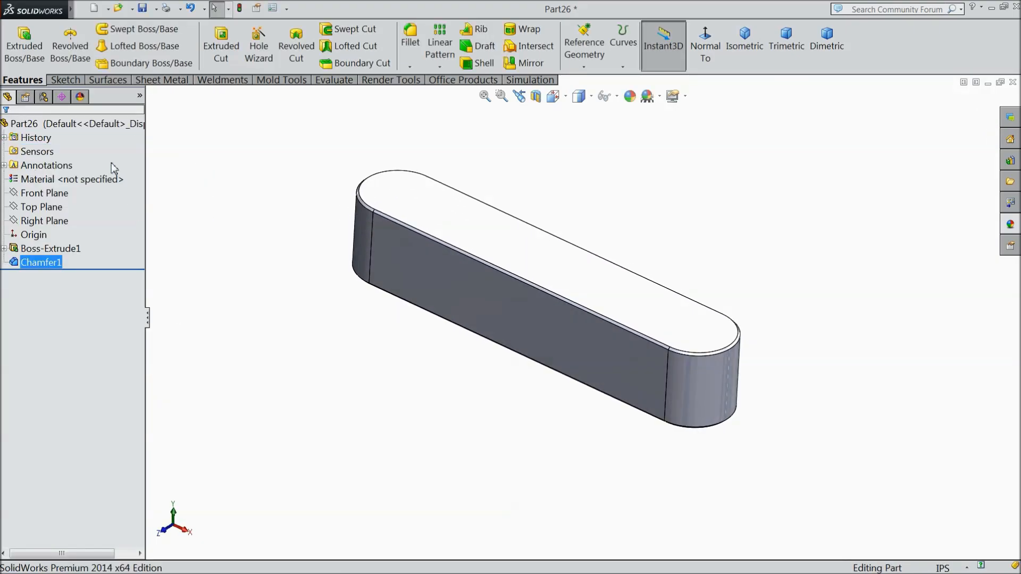
Apply an orange colour appearance (RGB 232, 113, 8) to the whole part.
{"action": "left_click", "coordinate": [99, 126]}
{"action": "left_click", "coordinate": [630, 97]}
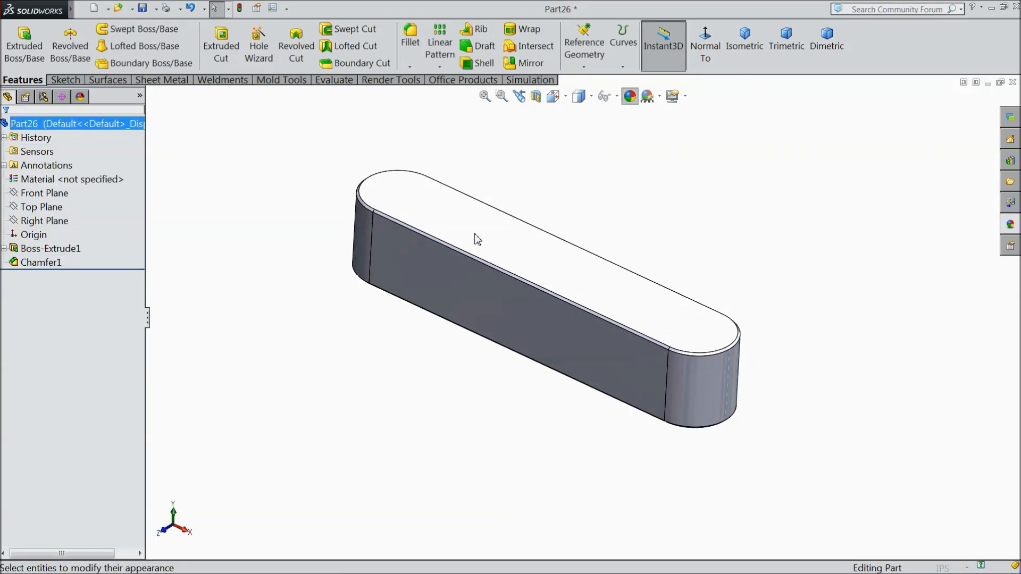
{"action": "left_click", "coordinate": [46, 397]}
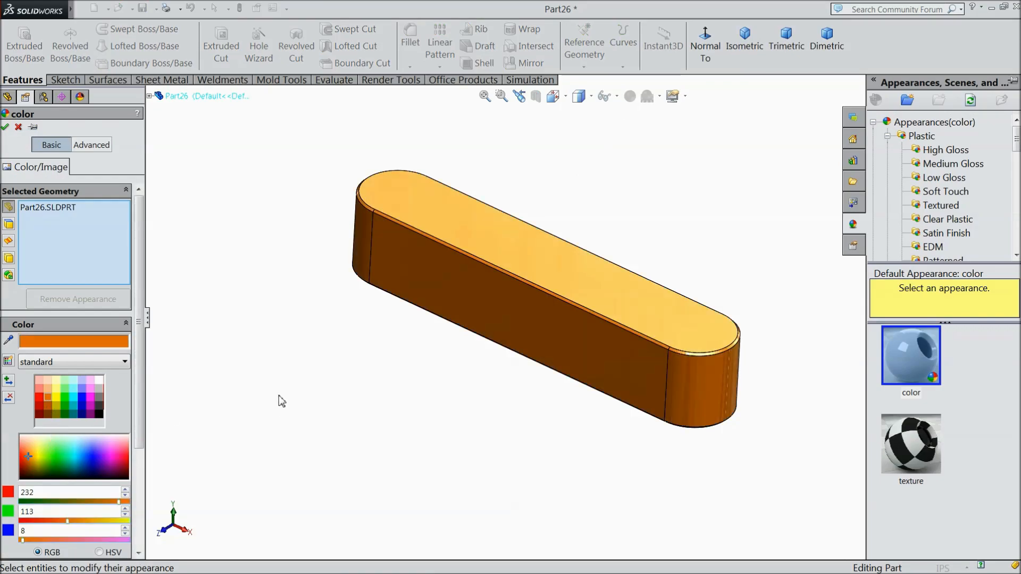
{"action": "mouse_move", "coordinate": [282, 402]}
{"action": "middle_mouse_down"}
{"action": "mouse_move", "coordinate": [321, 442]}
{"action": "mouse_move", "coordinate": [286, 392]}
{"action": "mouse_move", "coordinate": [308, 396]}
{"action": "mouse_move", "coordinate": [291, 409]}
{"action": "middle_mouse_up"}
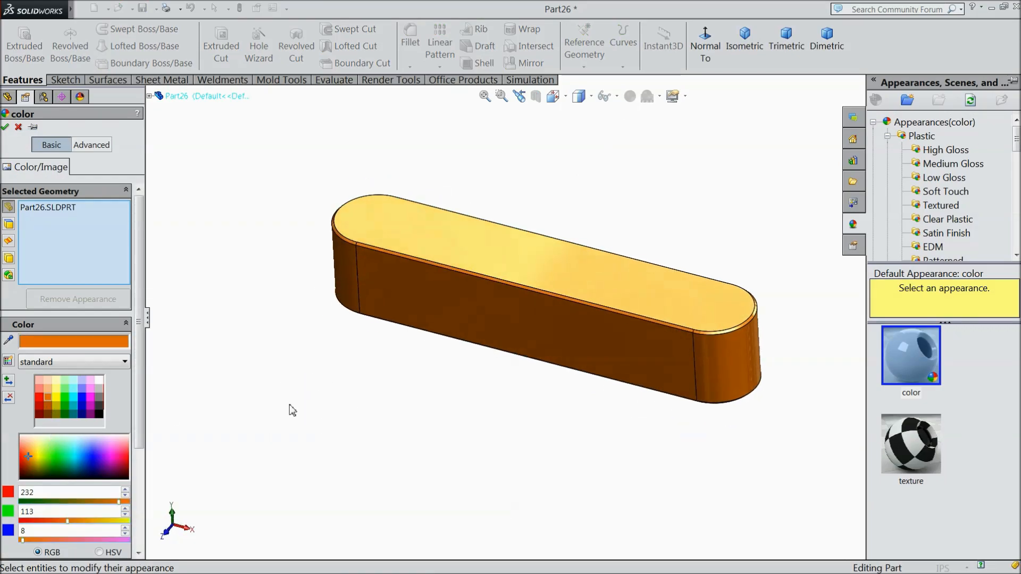
{"action": "left_click", "coordinate": [5, 126]}
{"action": "mouse_move", "coordinate": [312, 310]}
{"action": "middle_mouse_down"}
{"action": "mouse_move", "coordinate": [292, 271]}
{"action": "mouse_move", "coordinate": [315, 322]}
{"action": "middle_mouse_up"}
{"action": "scroll", "coordinate": [316, 271], "scroll_direction": "down", "scroll_amount": 1}
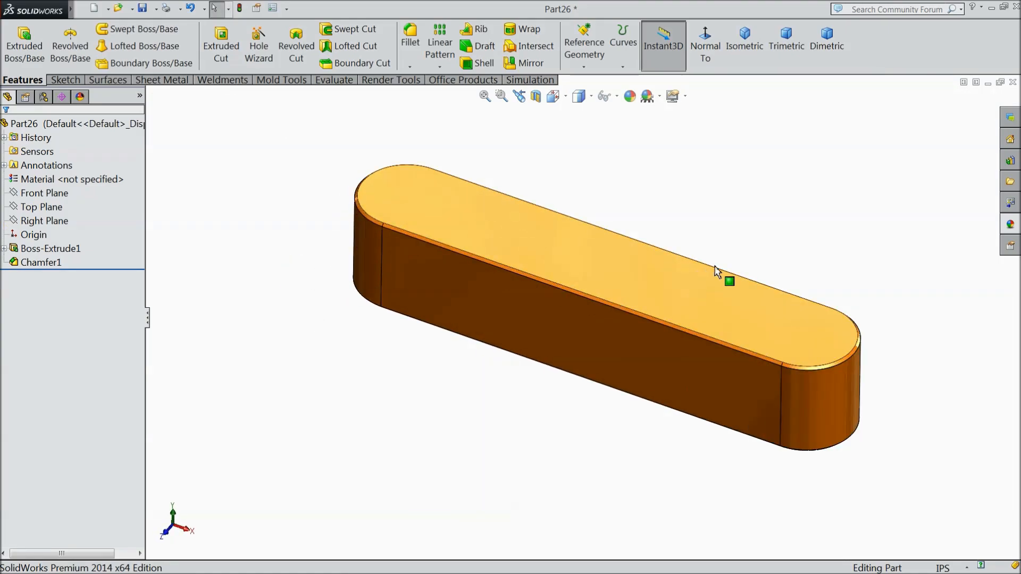
{"action": "middle_click_drag", "start_coordinate": [588, 299], "coordinate": [446, 235]}
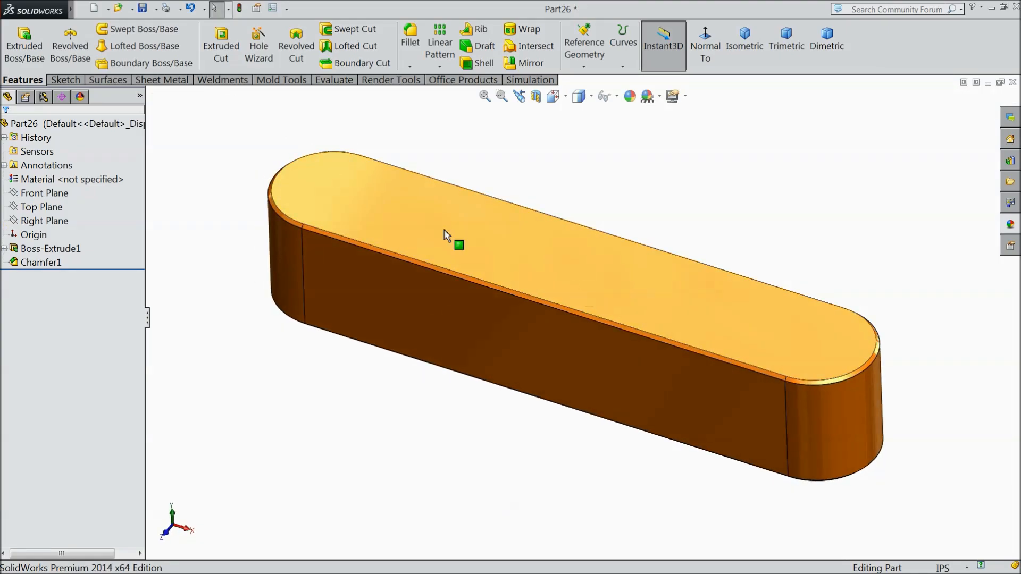
Save the part in the Arbor Press machine folder under a valid file name beginning with "10. shaft key".
{"action": "key", "text": "ctrl+s"}
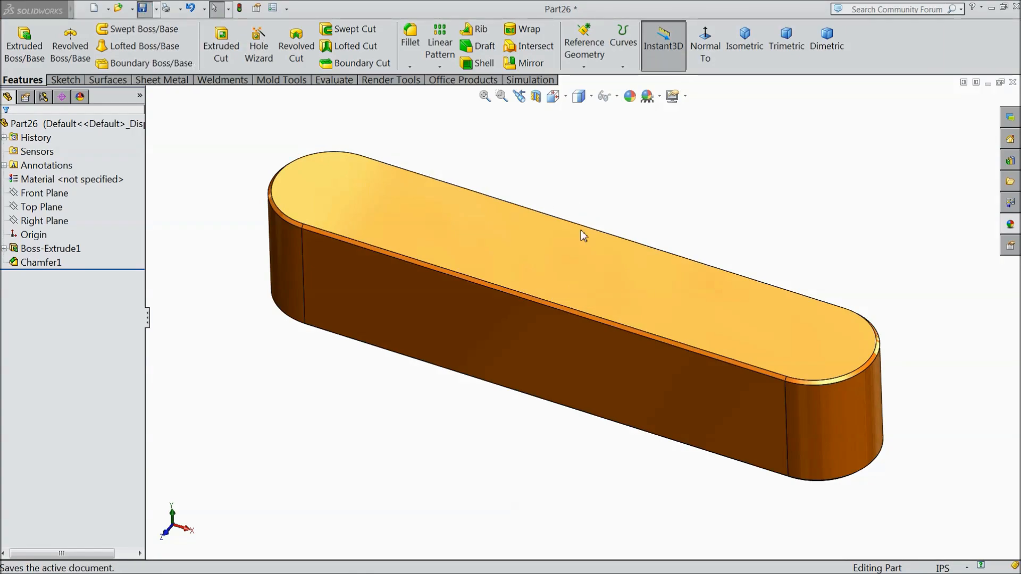
{"action": "scroll", "coordinate": [775, 295], "scroll_direction": "down", "scroll_amount": 1}
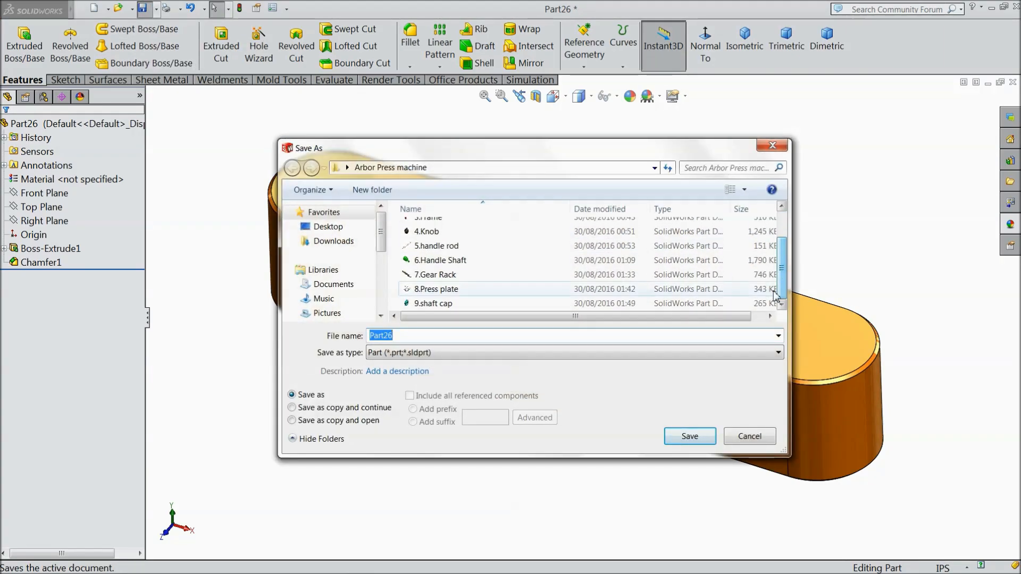
{"action": "type", "text": "10. shaft key 3/1"}
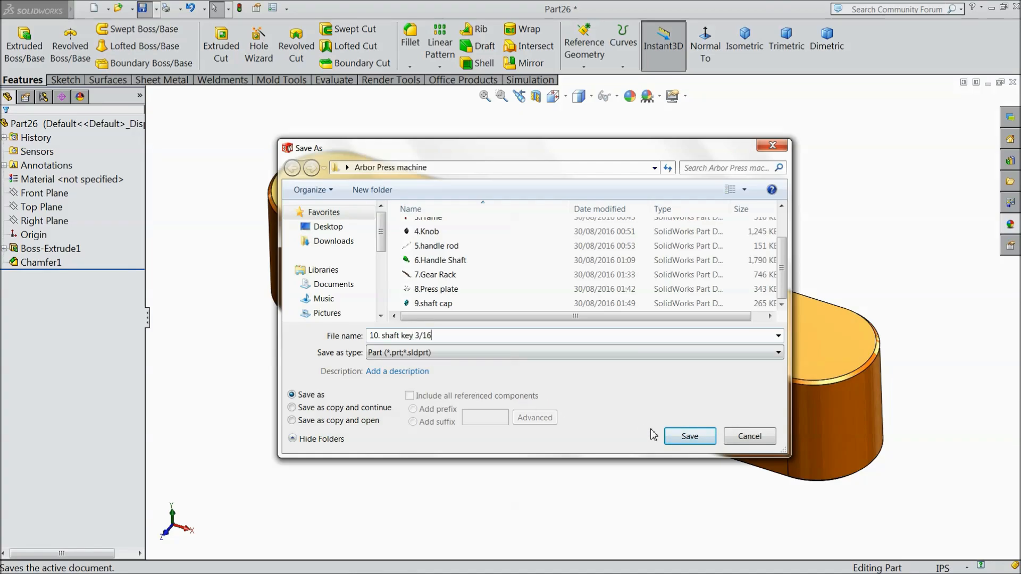
{"action": "left_click", "coordinate": [691, 438]}
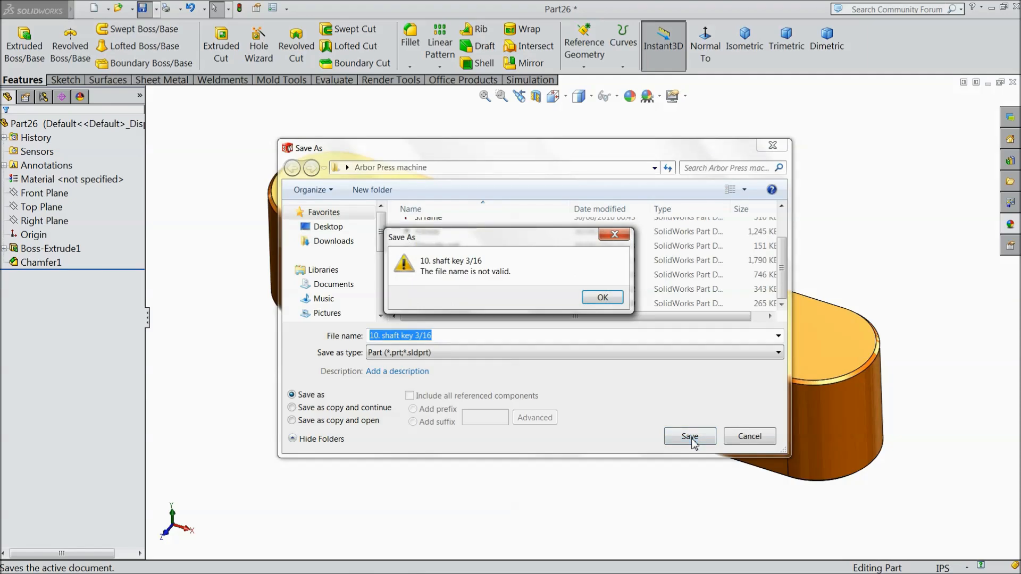
{"action": "left_click", "coordinate": [599, 298]}
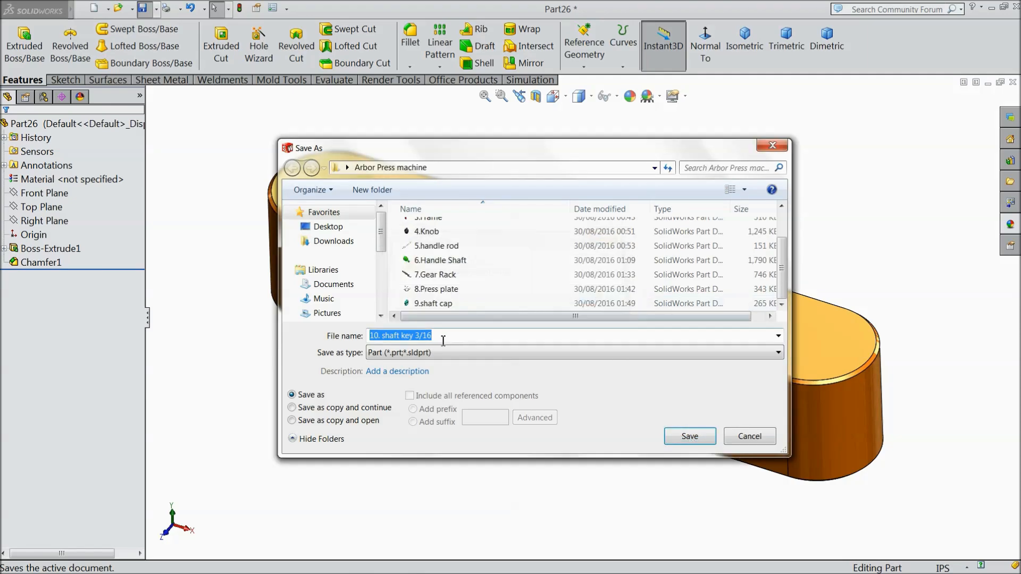
{"action": "left_click", "coordinate": [441, 336]}
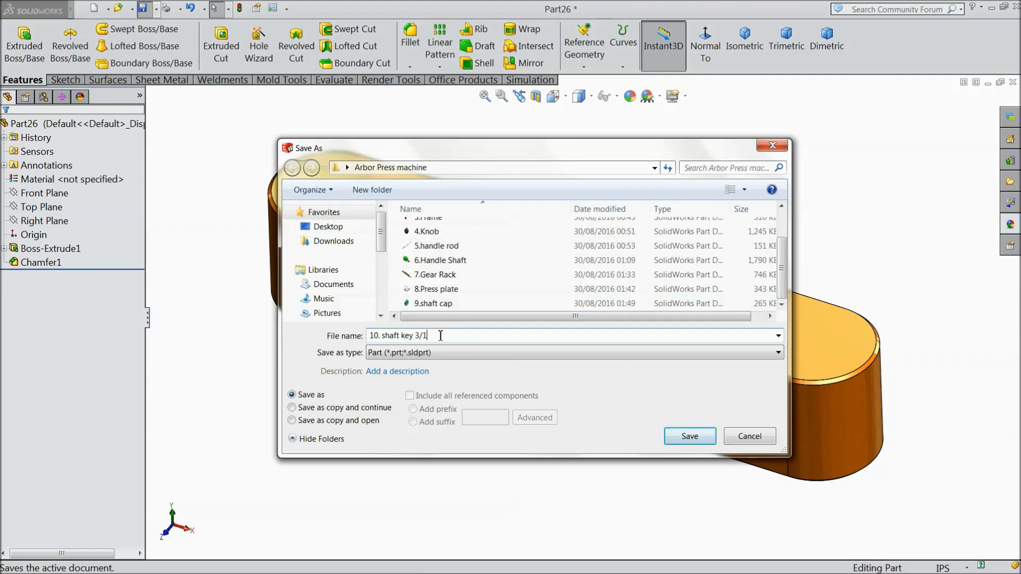
{"action": "left_click", "coordinate": [690, 437]}
{"action": "middle_click_drag", "start_coordinate": [512, 449], "coordinate": [497, 421]}
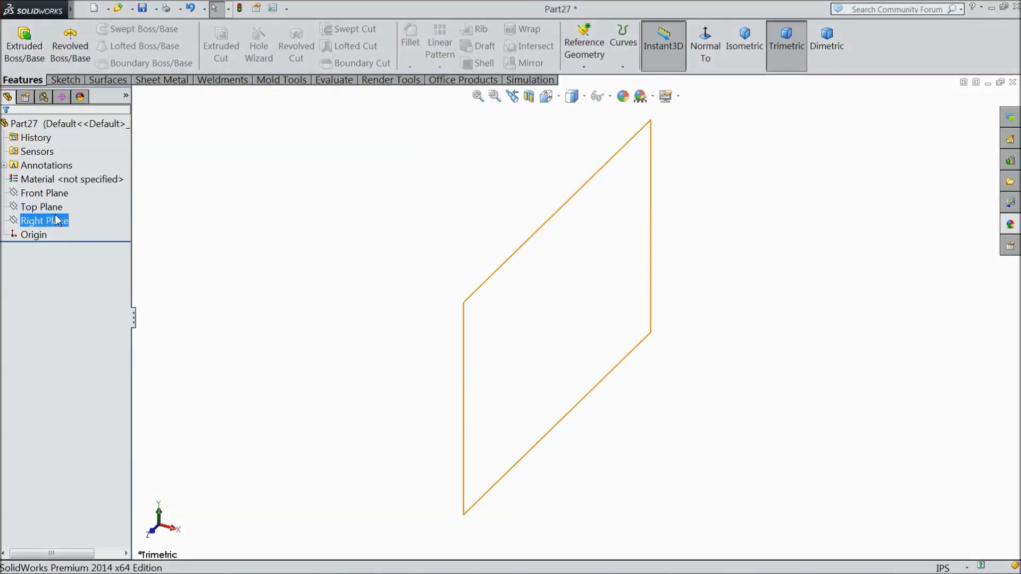
Sketch on the Front Plane a vertical line about 1.73 in from the origin, a horizontal line about 0.45 in, and a tangent arc about R1.35.
{"action": "left_click", "coordinate": [55, 193]}
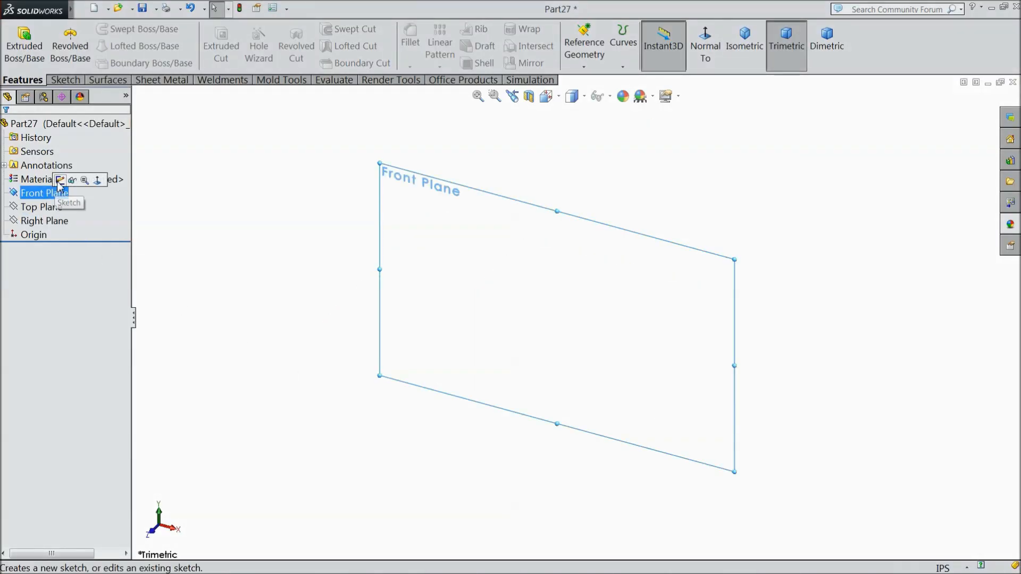
{"action": "left_click", "coordinate": [59, 181]}
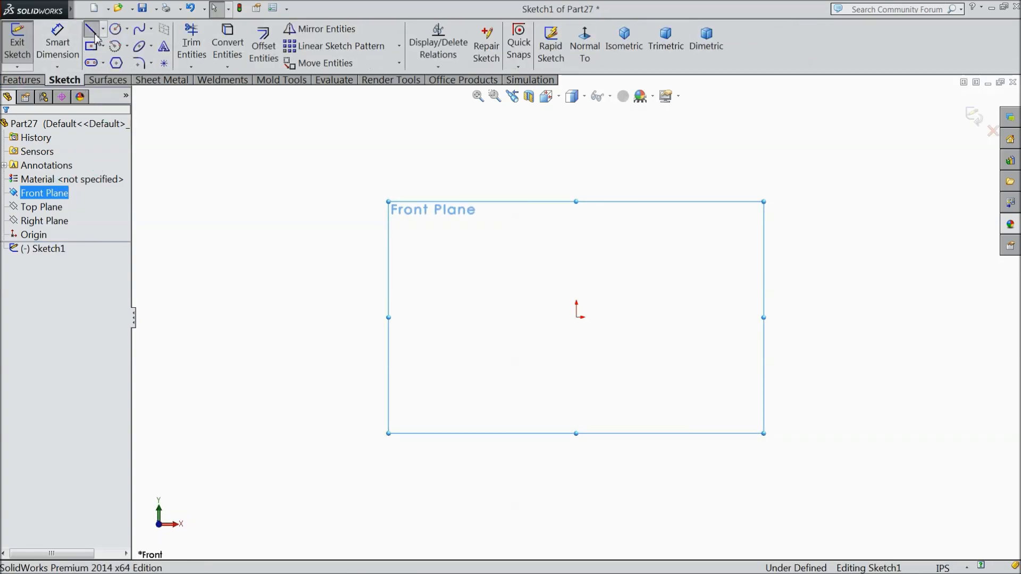
{"action": "left_click", "coordinate": [98, 32]}
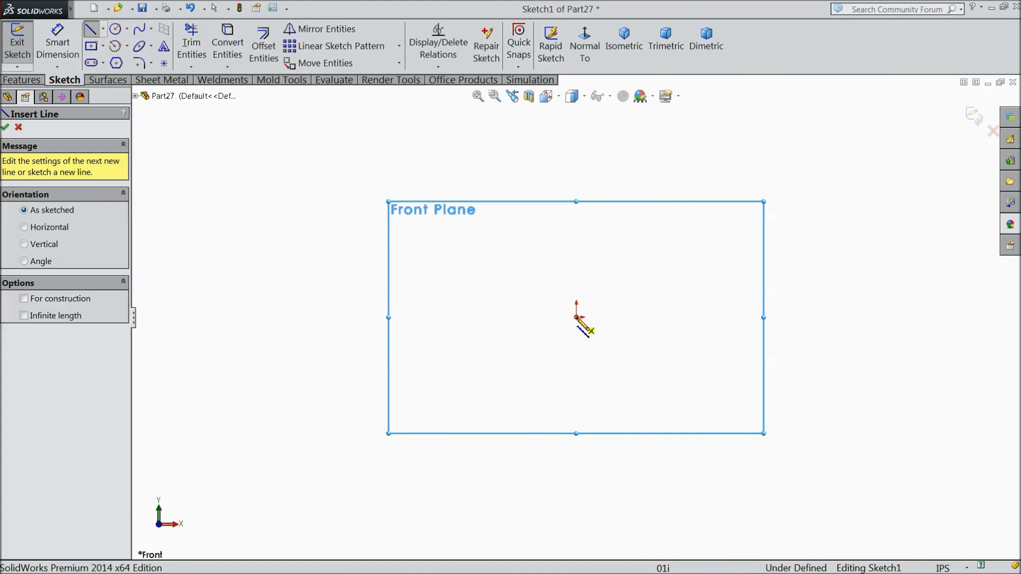
{"action": "left_click", "coordinate": [102, 31]}
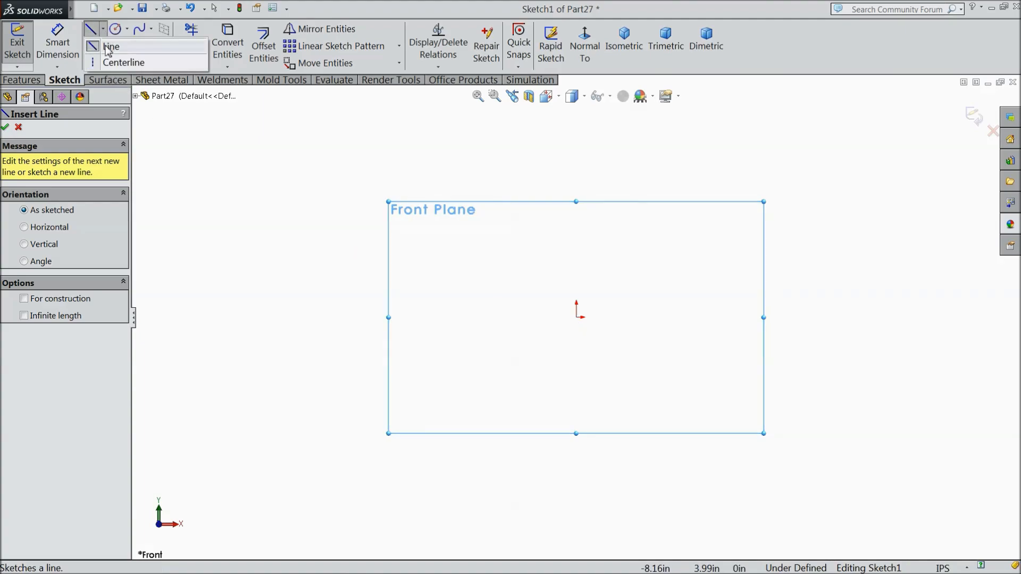
{"action": "left_click", "coordinate": [577, 318]}
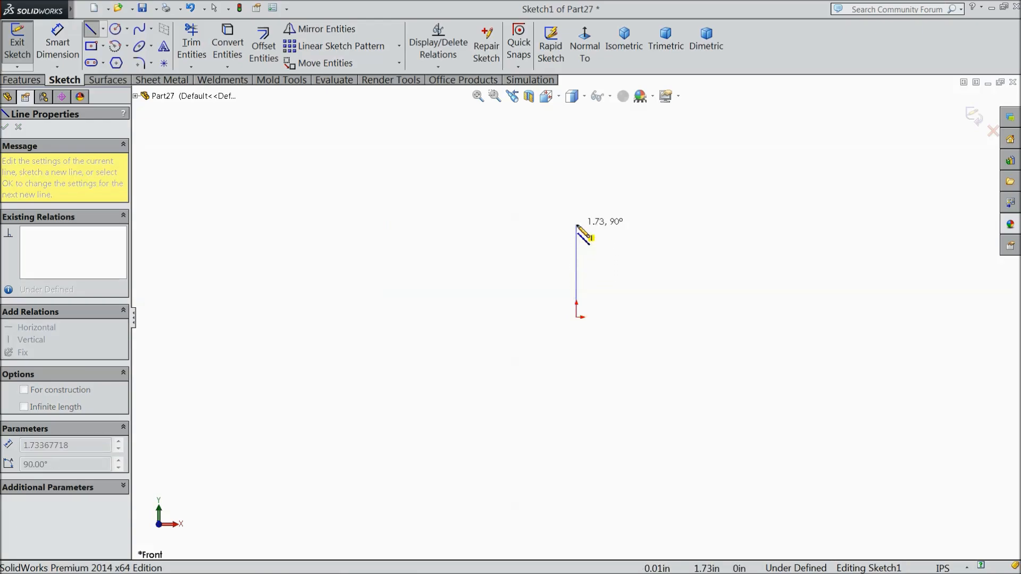
{"action": "left_click", "coordinate": [577, 225]}
{"action": "left_click", "coordinate": [601, 225]}
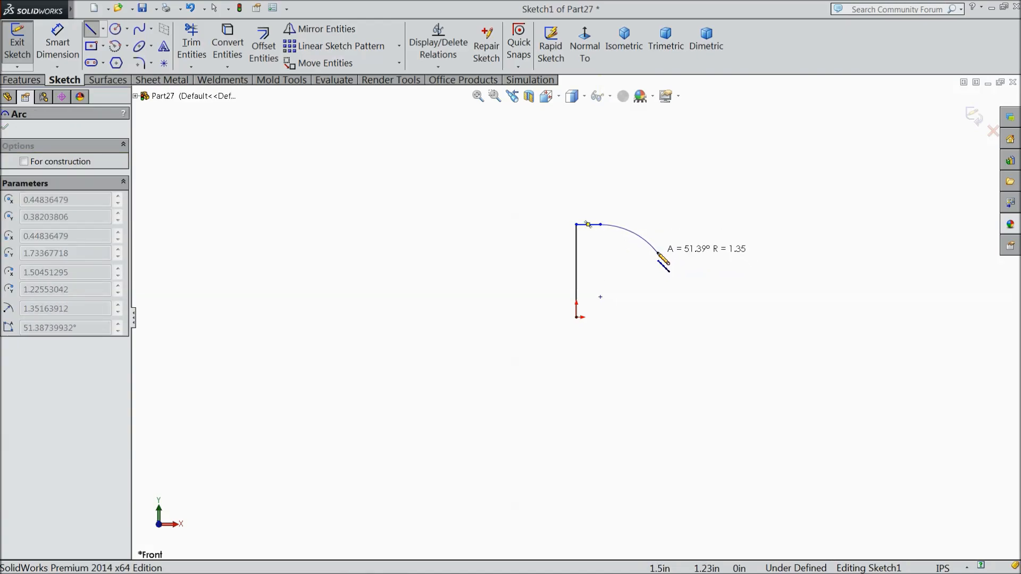
{"action": "left_click", "coordinate": [658, 251]}
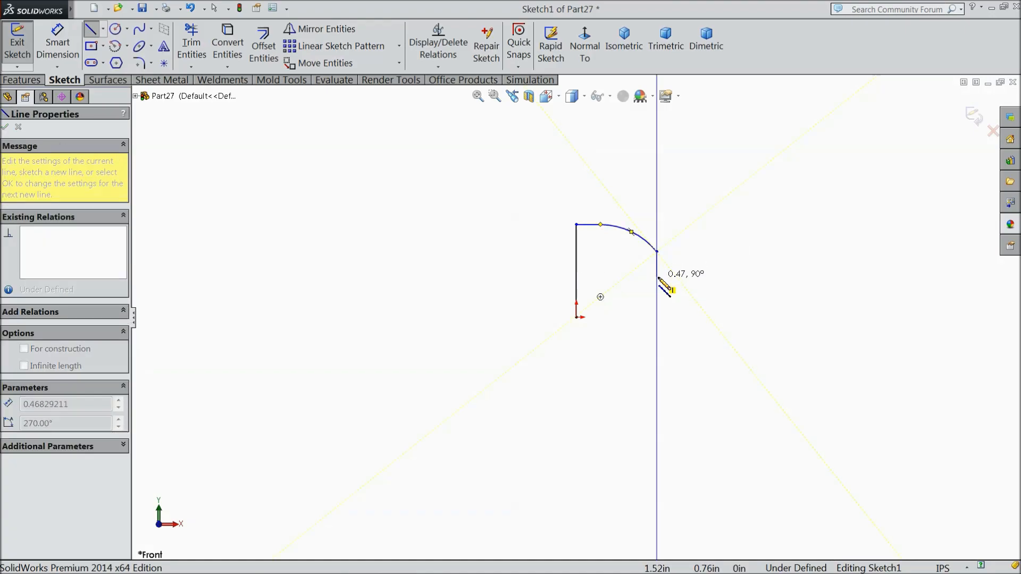
Continue the profile from the arc with a drop, a ledge, a notch about 0.32 in deep and an end edge, closing along a 3.97 in base line.
{"action": "left_click", "coordinate": [658, 275]}
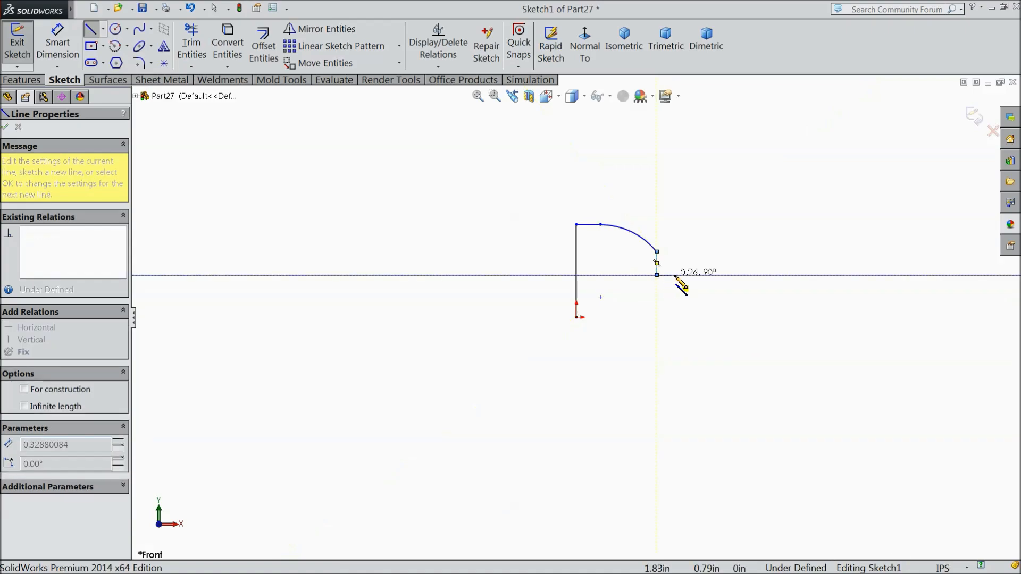
{"action": "left_click", "coordinate": [705, 275]}
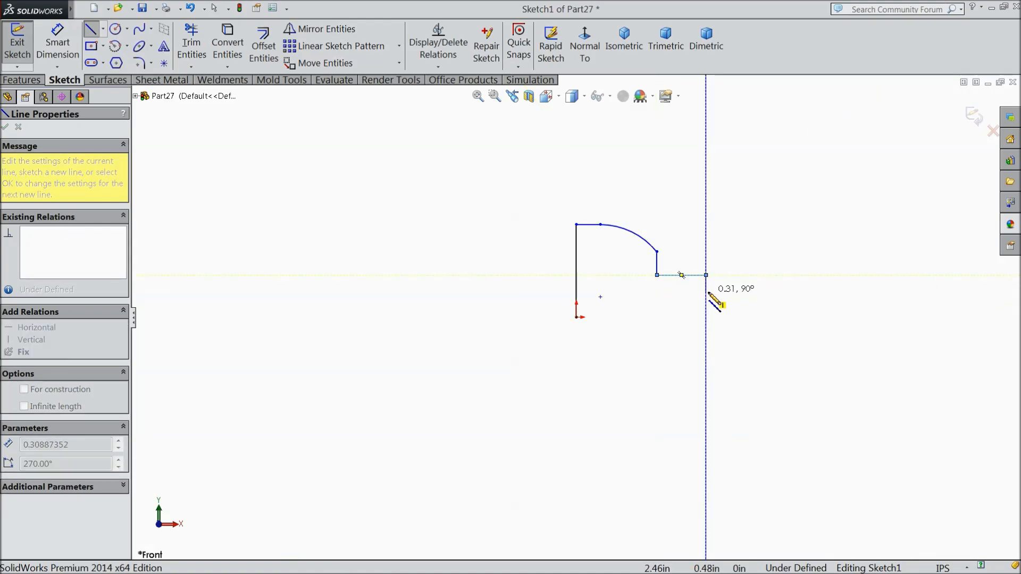
{"action": "left_click", "coordinate": [705, 292]}
{"action": "left_click", "coordinate": [740, 292]}
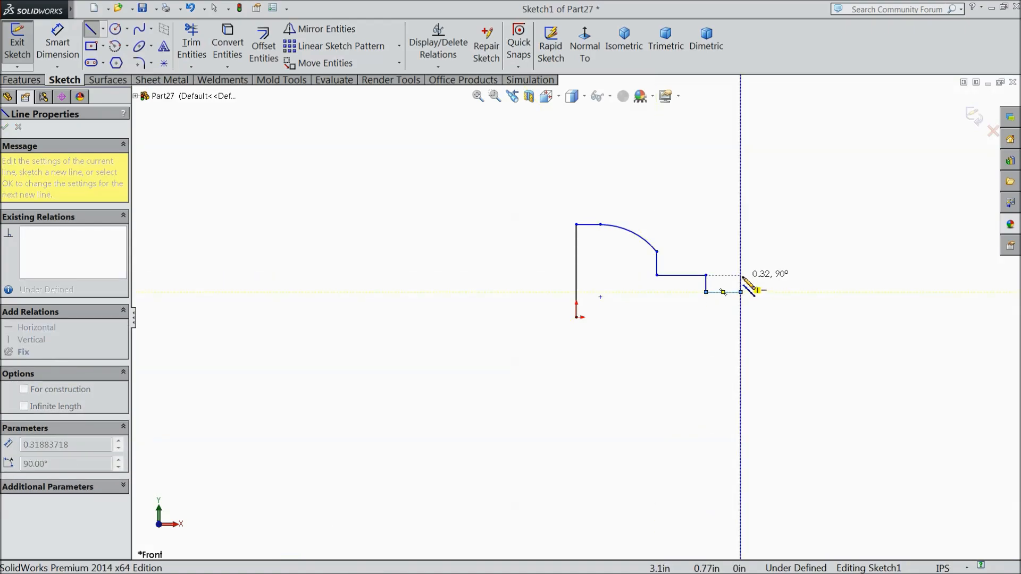
{"action": "left_click", "coordinate": [740, 275]}
{"action": "left_click", "coordinate": [788, 275]}
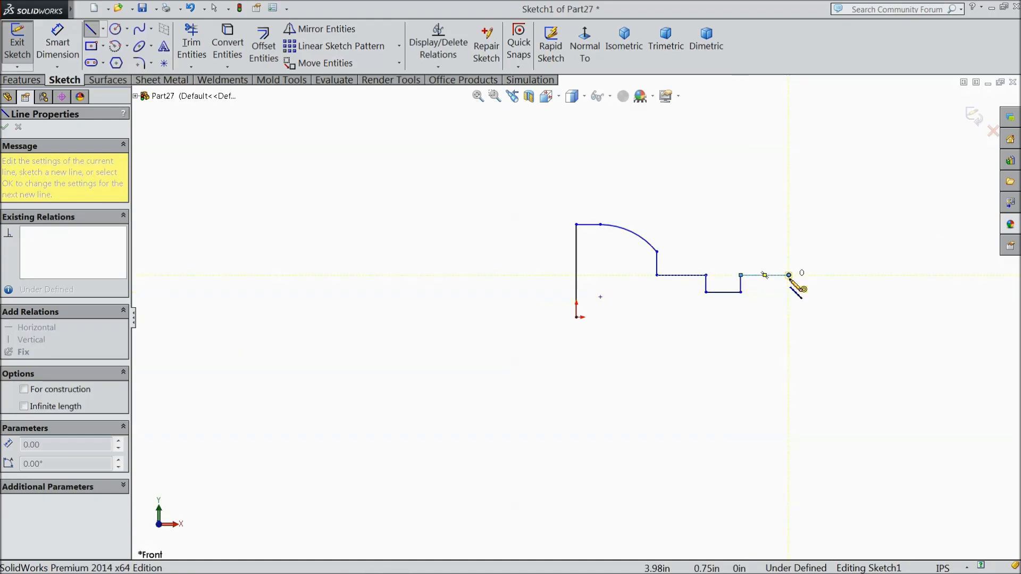
{"action": "left_click", "coordinate": [788, 317]}
{"action": "left_click", "coordinate": [577, 317]}
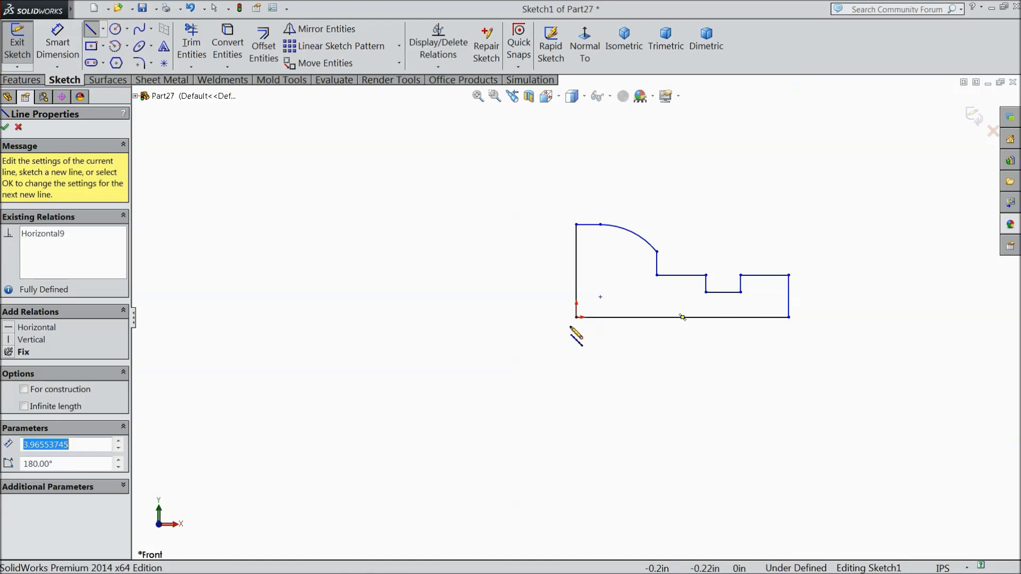
{"action": "right_click", "coordinate": [530, 325]}
{"action": "left_click", "coordinate": [535, 154]}
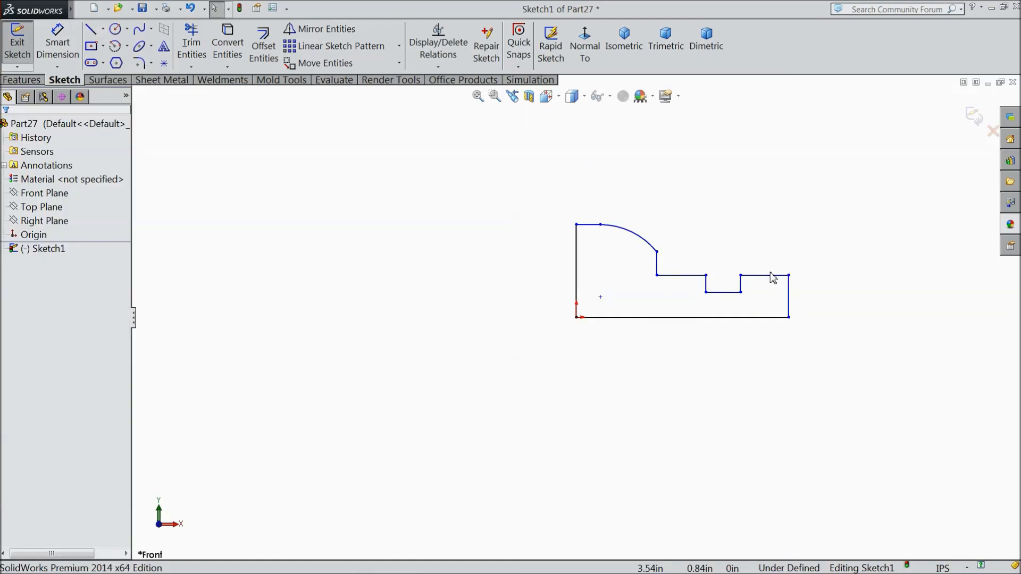
{"action": "scroll", "coordinate": [772, 276], "scroll_direction": "down", "scroll_amount": 3}
{"action": "scroll", "coordinate": [689, 268], "scroll_direction": "down", "scroll_amount": 2}
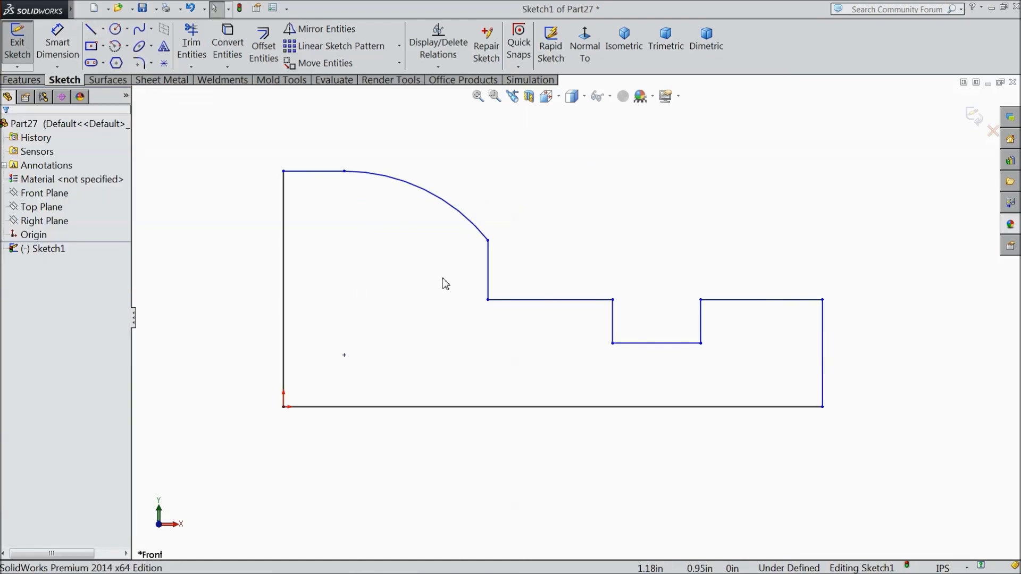
{"action": "left_click", "coordinate": [57, 43]}
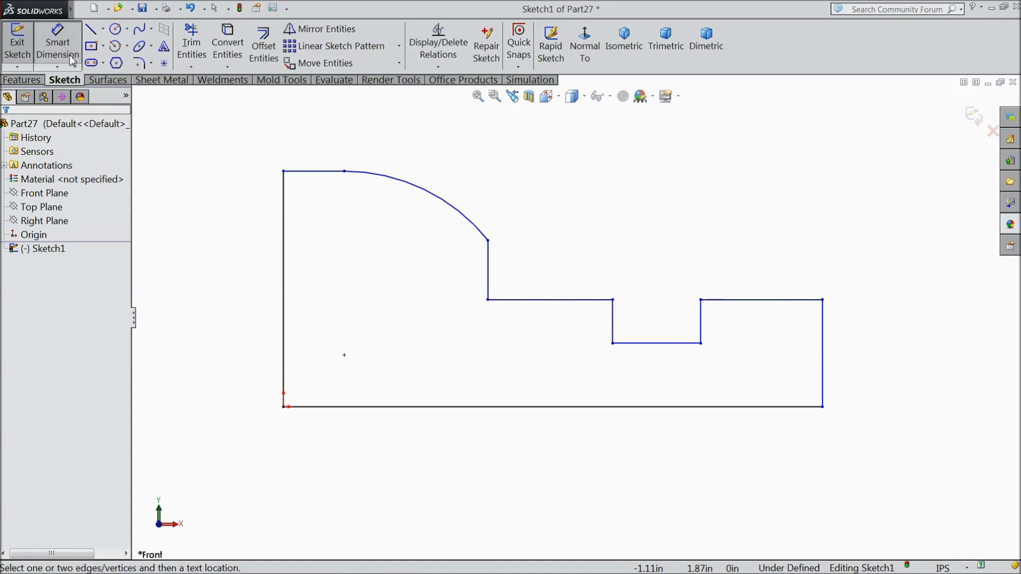
{"action": "scroll", "coordinate": [370, 302], "scroll_direction": "up", "scroll_amount": 1}
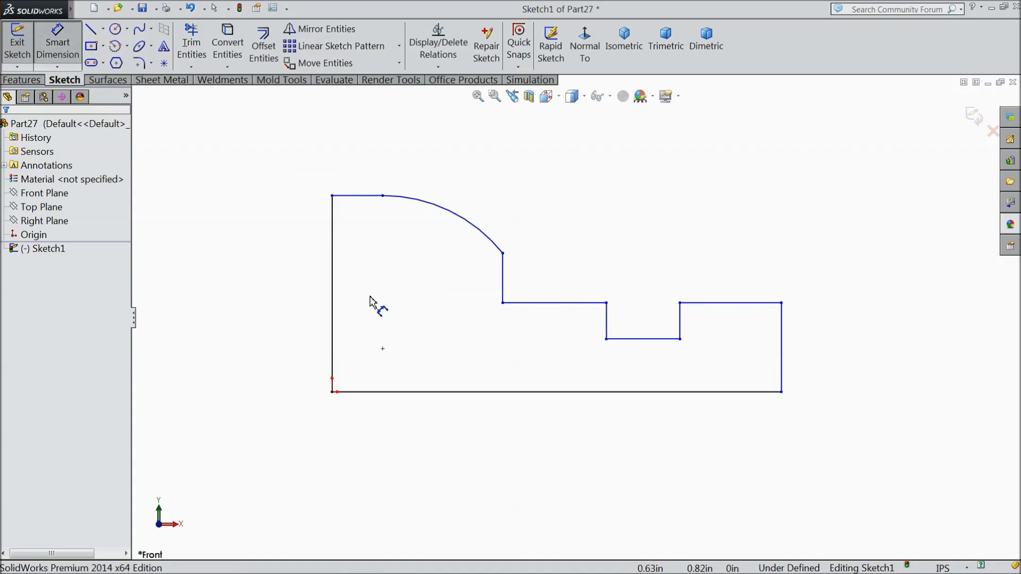
{"action": "left_click", "coordinate": [332, 196]}
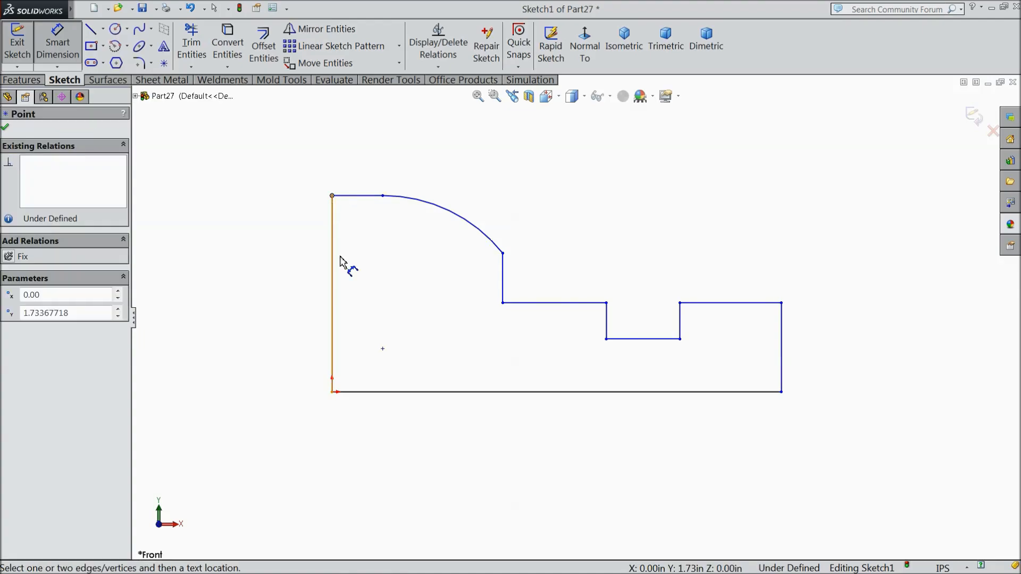
{"action": "left_click", "coordinate": [366, 395]}
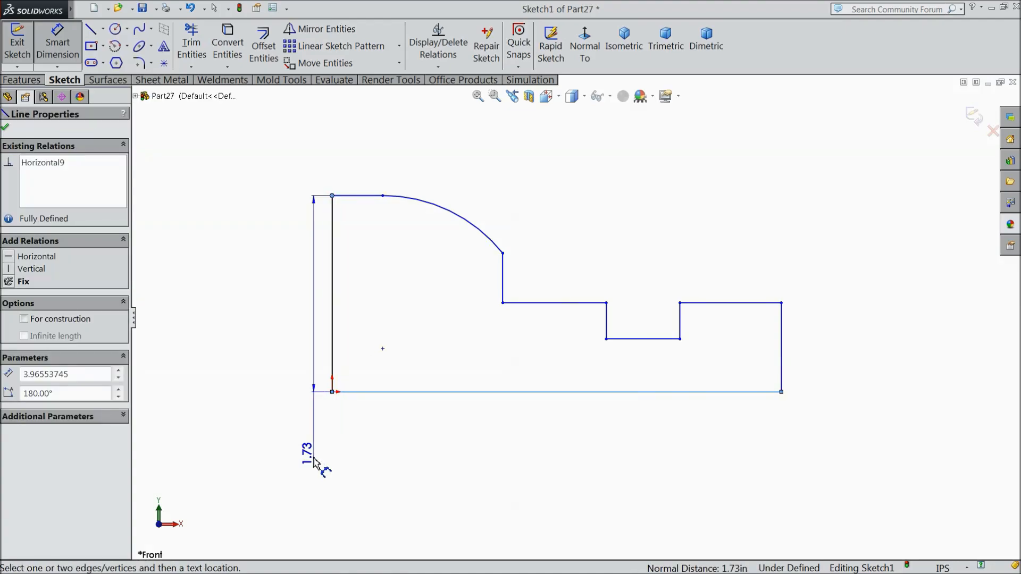
{"action": "scroll", "coordinate": [313, 439], "scroll_direction": "up", "scroll_amount": 3}
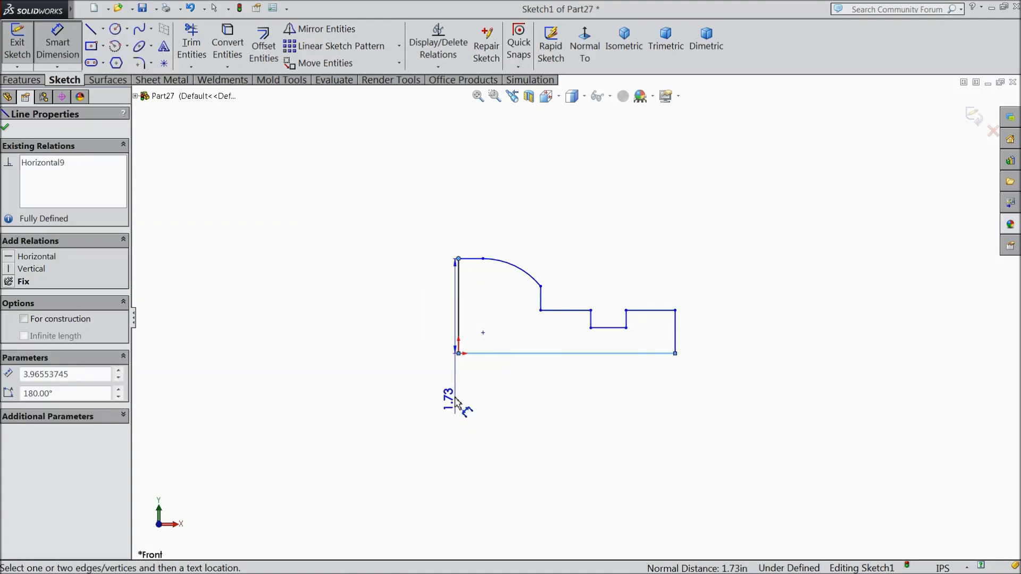
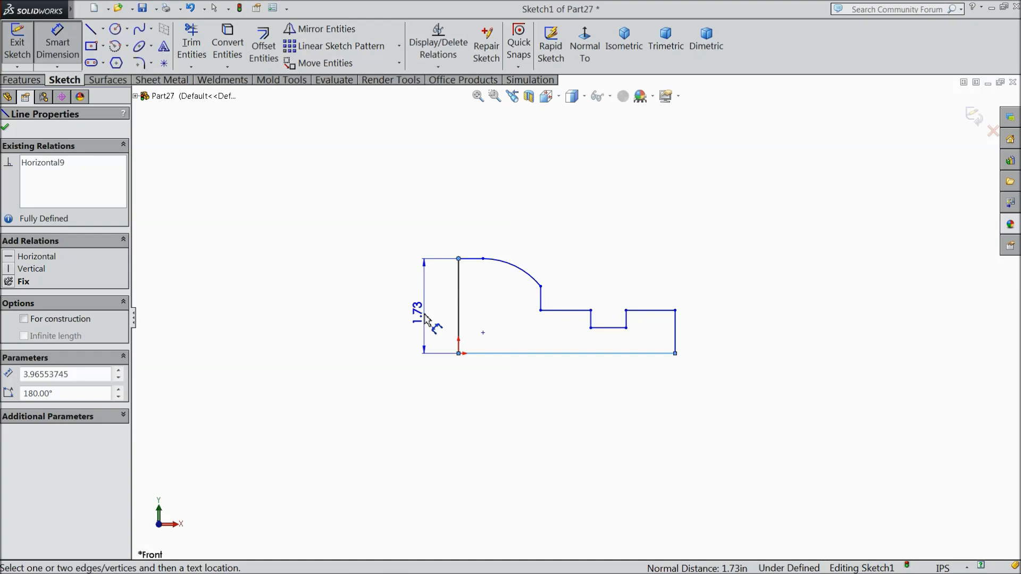
{"action": "key", "text": "Escape"}
{"action": "left_click", "coordinate": [473, 259]}
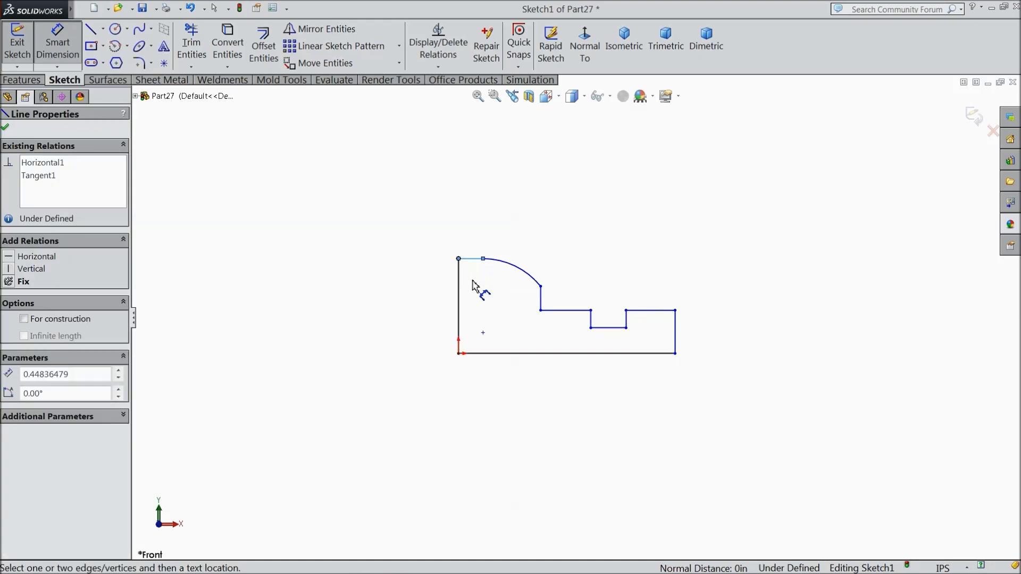
{"action": "left_click", "coordinate": [482, 356]}
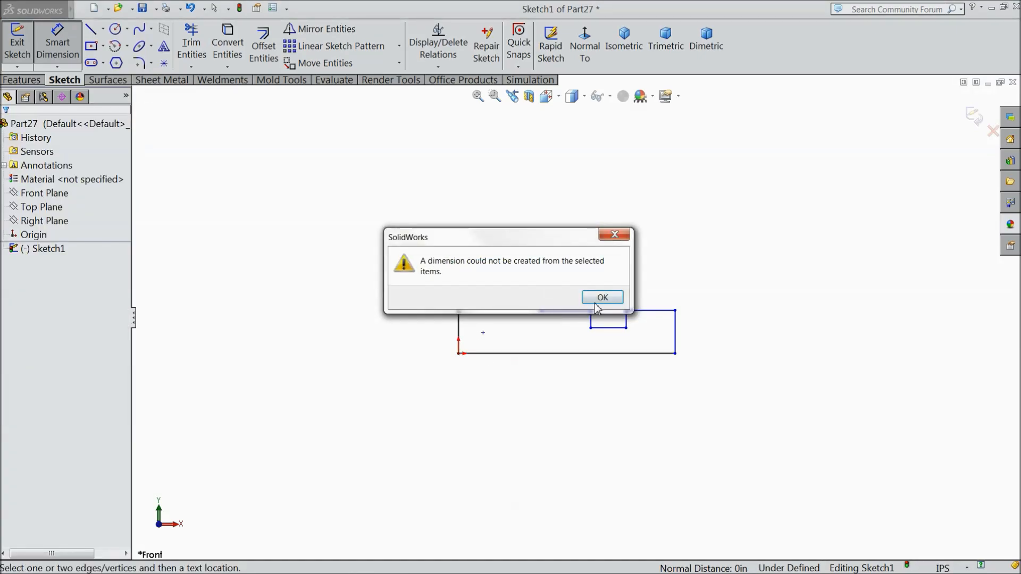
{"action": "left_click", "coordinate": [597, 301]}
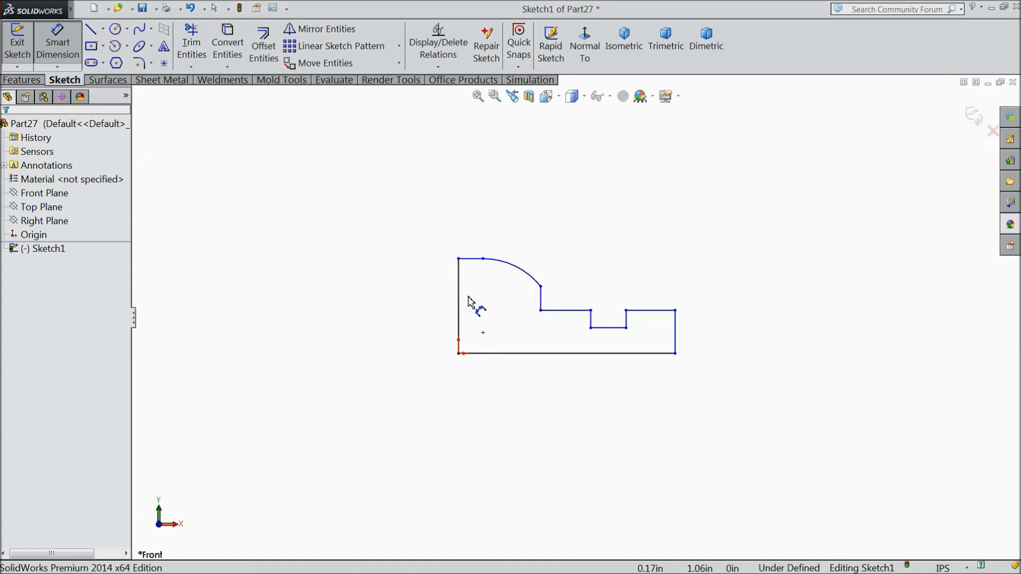
Dimension the height from the base line to the short upper horizontal line and set it to 0.75 in.
{"action": "left_click", "coordinate": [476, 259]}
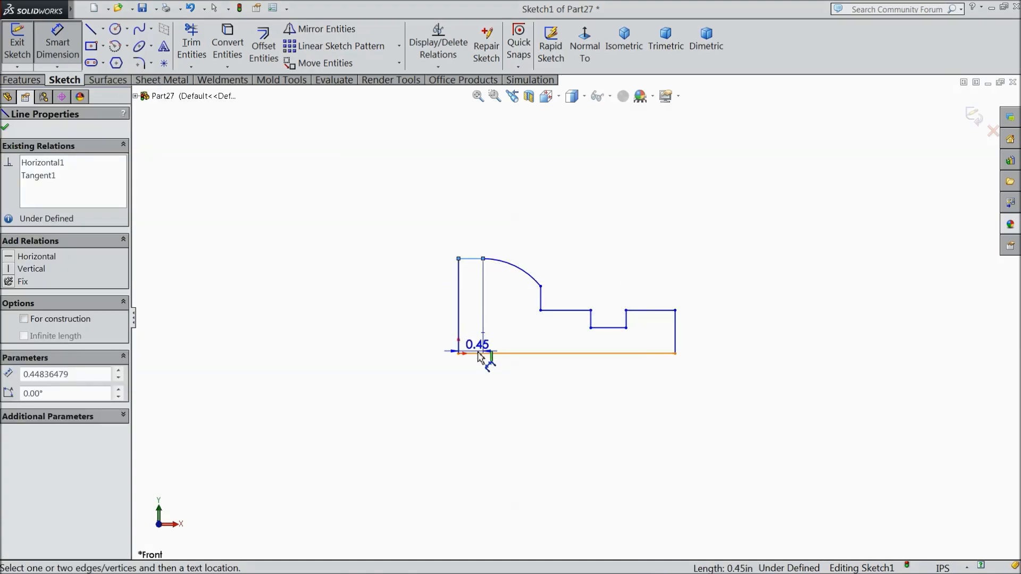
{"action": "left_click", "coordinate": [478, 353]}
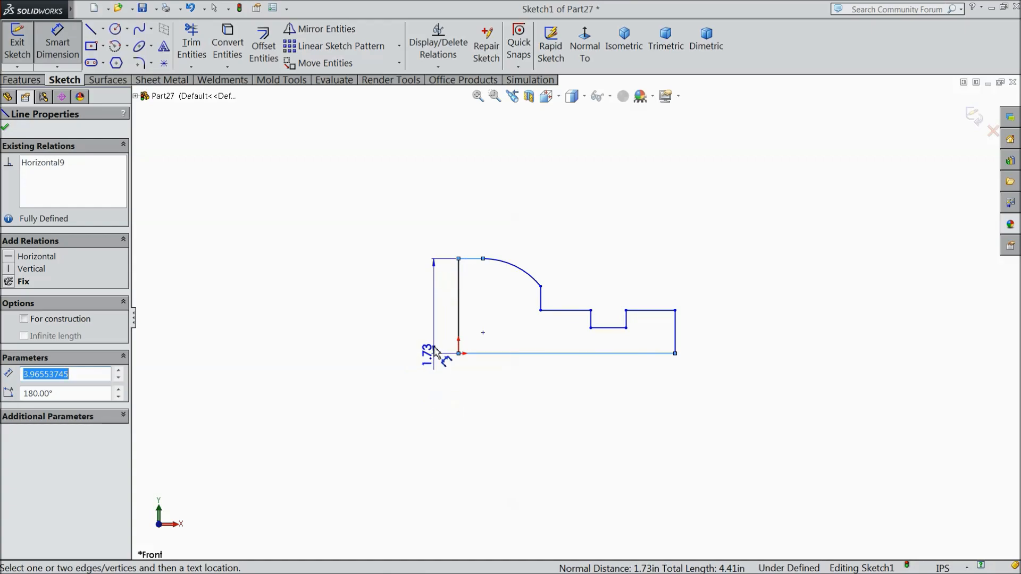
{"action": "left_click", "coordinate": [426, 346]}
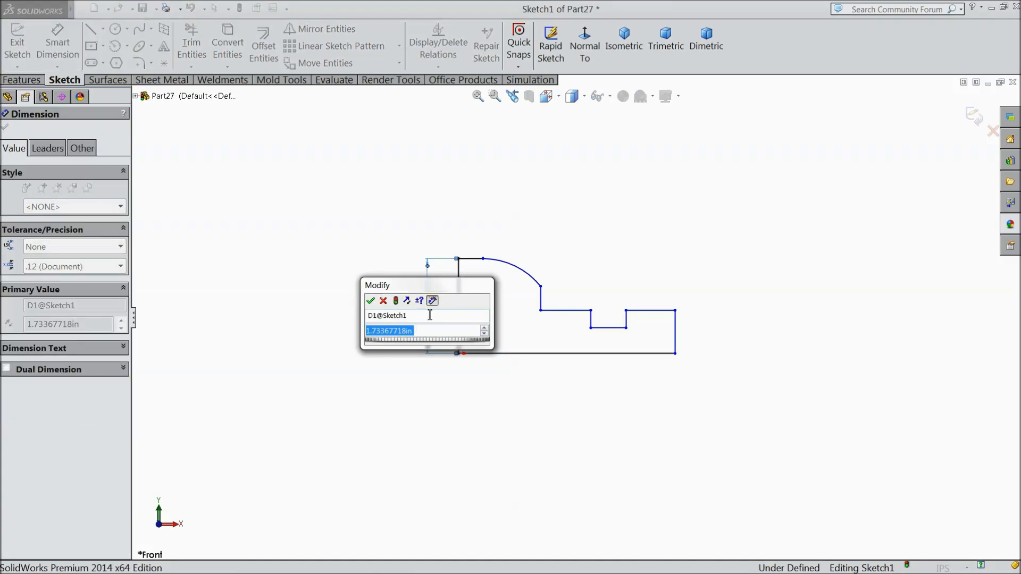
{"action": "type", "text": "0.75"}
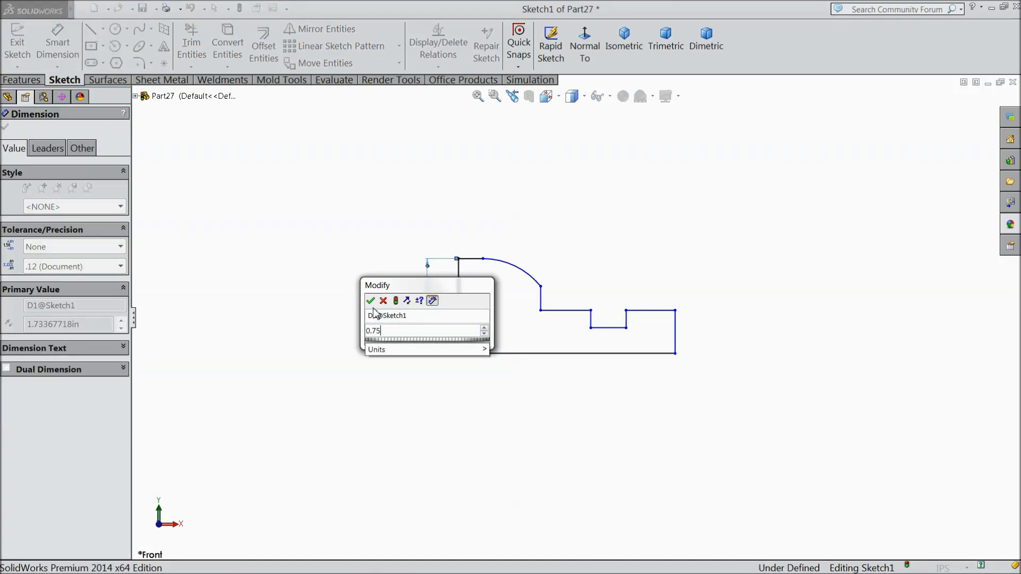
{"action": "left_click", "coordinate": [370, 301]}
{"action": "key", "text": "f"}
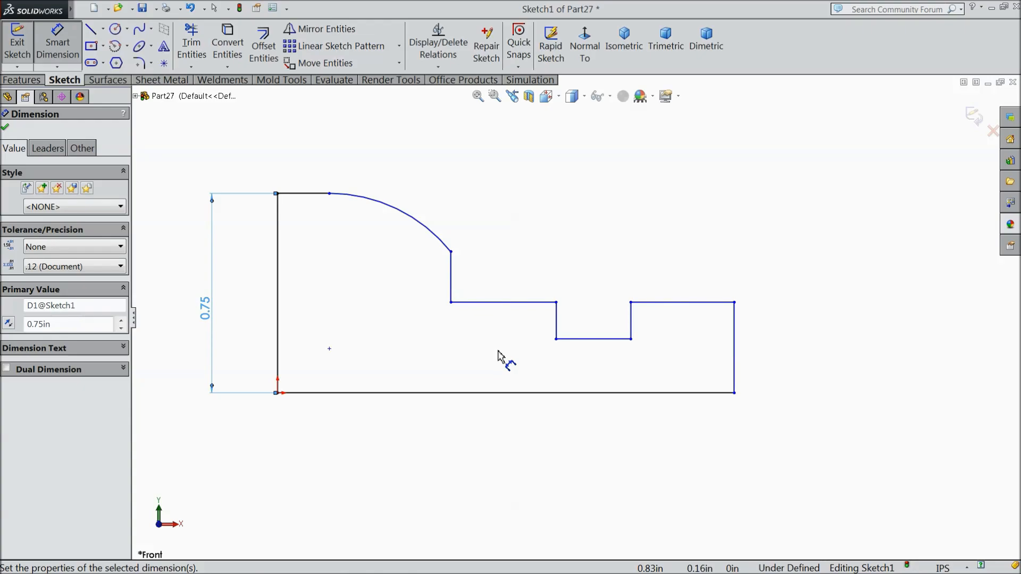
Dimension the notch floor's distance from the base line and set it to 0.263/2 in.
{"action": "left_click", "coordinate": [606, 341]}
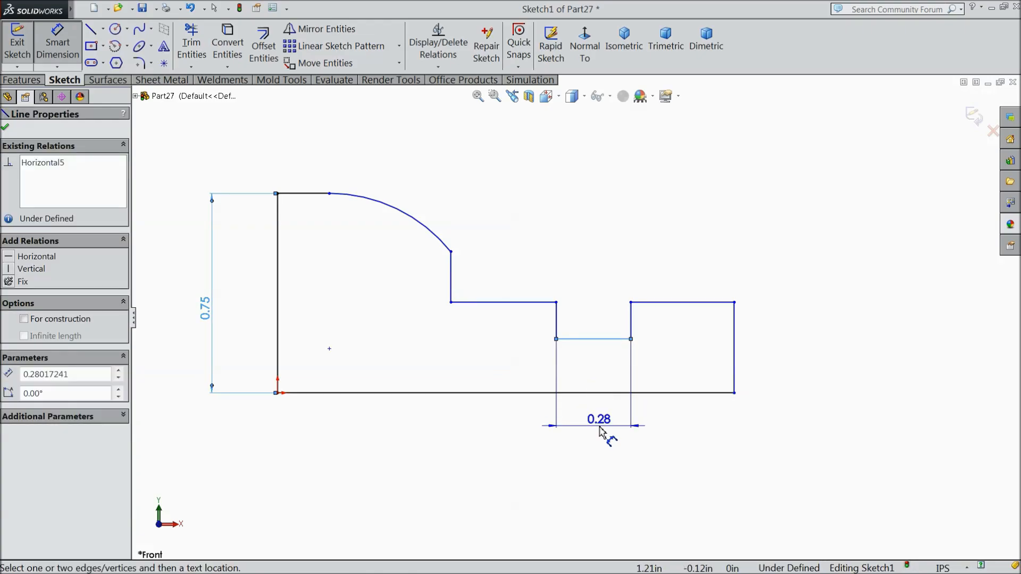
{"action": "left_click", "coordinate": [600, 393]}
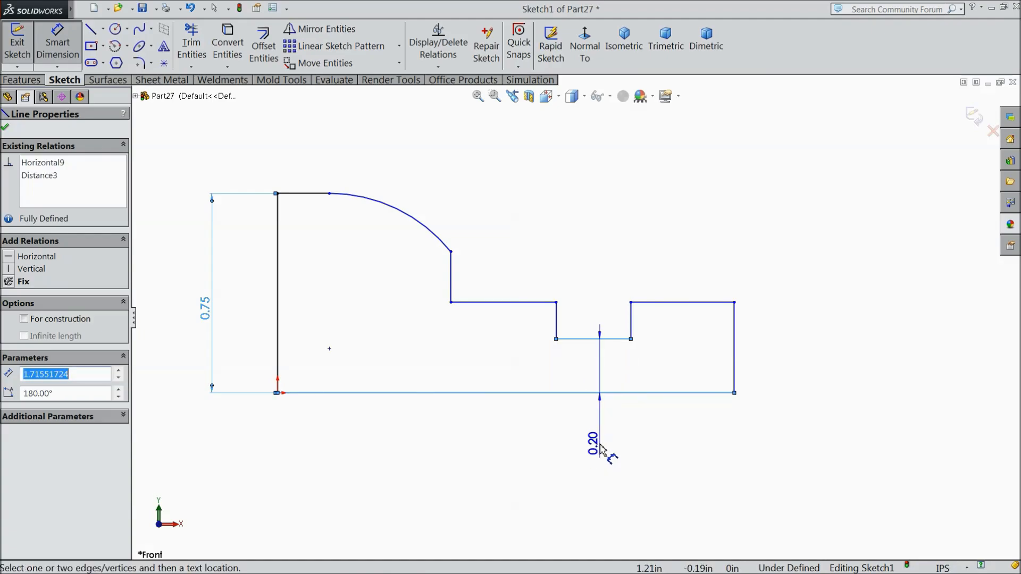
{"action": "left_click", "coordinate": [601, 449]}
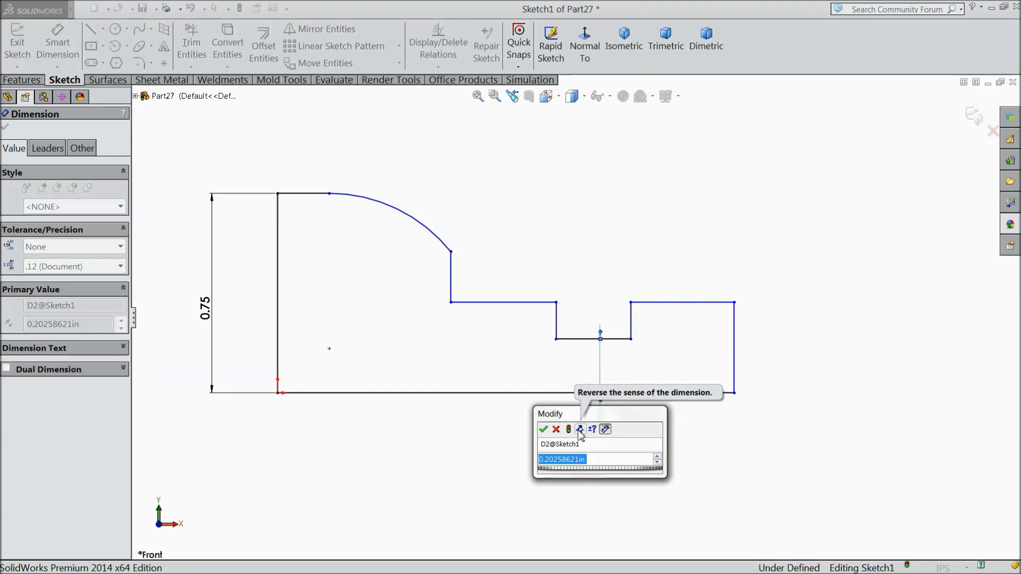
{"action": "type", "text": "0.263/"}
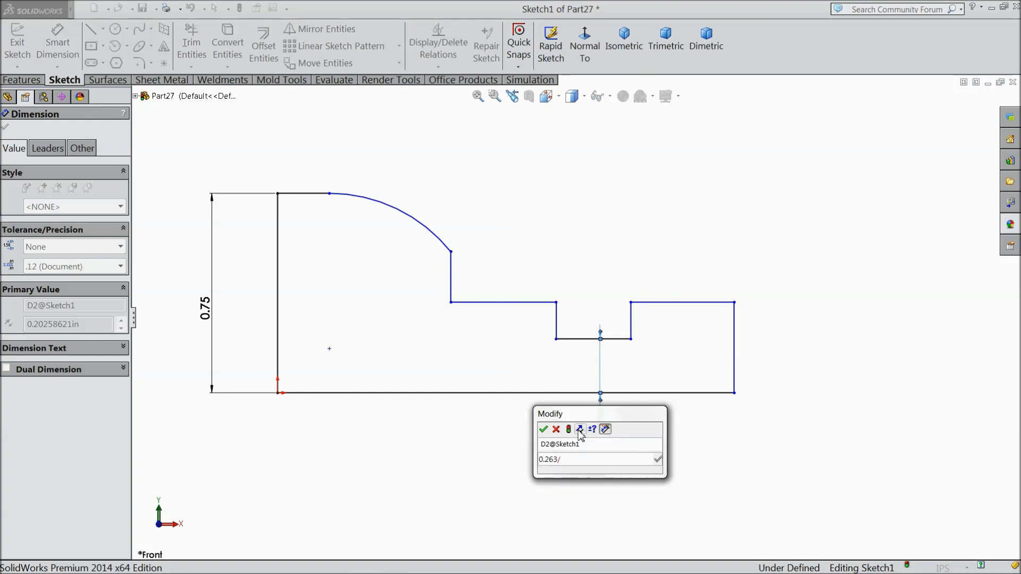
{"action": "type", "text": "2"}
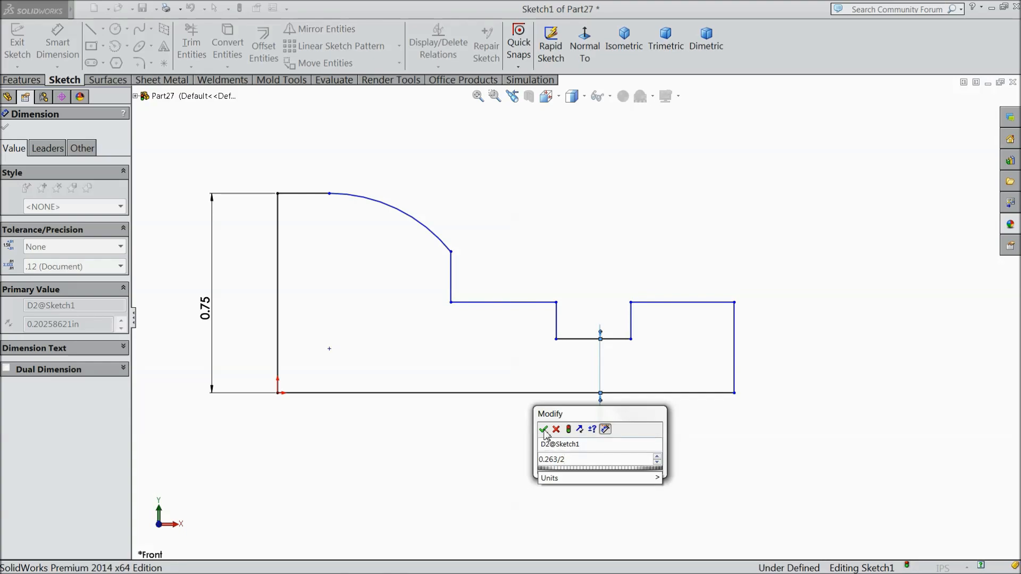
{"action": "left_click", "coordinate": [544, 431]}
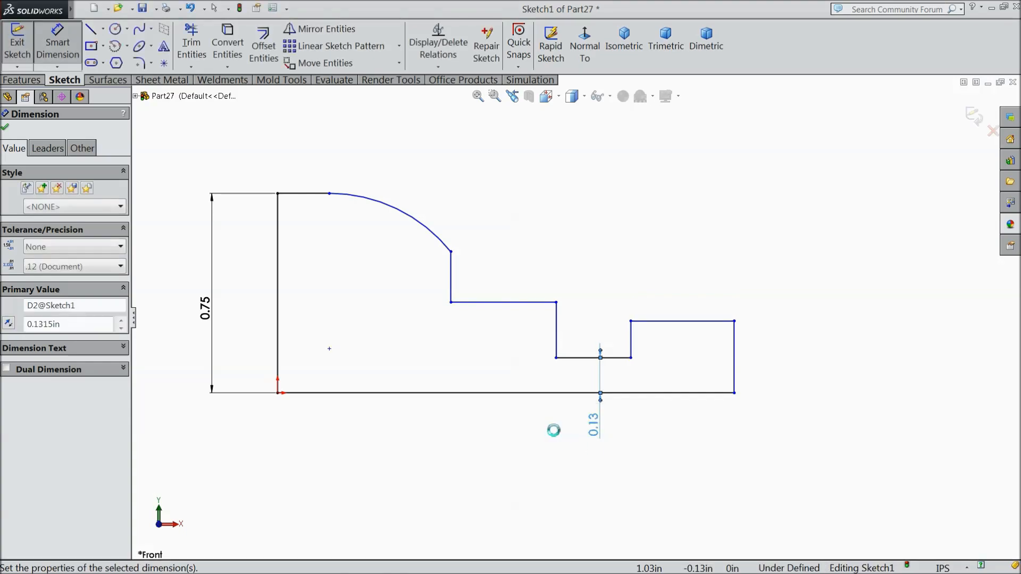
Dimension the height of the end block's upper edge above the base line and set it to 0.5625/2 in.
{"action": "left_click", "coordinate": [673, 329]}
{"action": "left_click", "coordinate": [694, 394]}
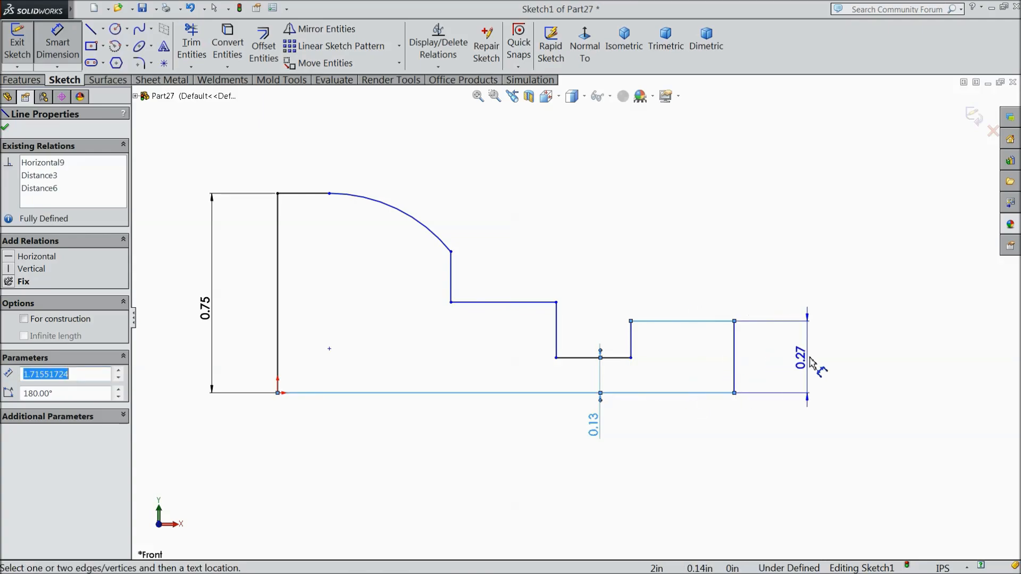
{"action": "left_click", "coordinate": [811, 364]}
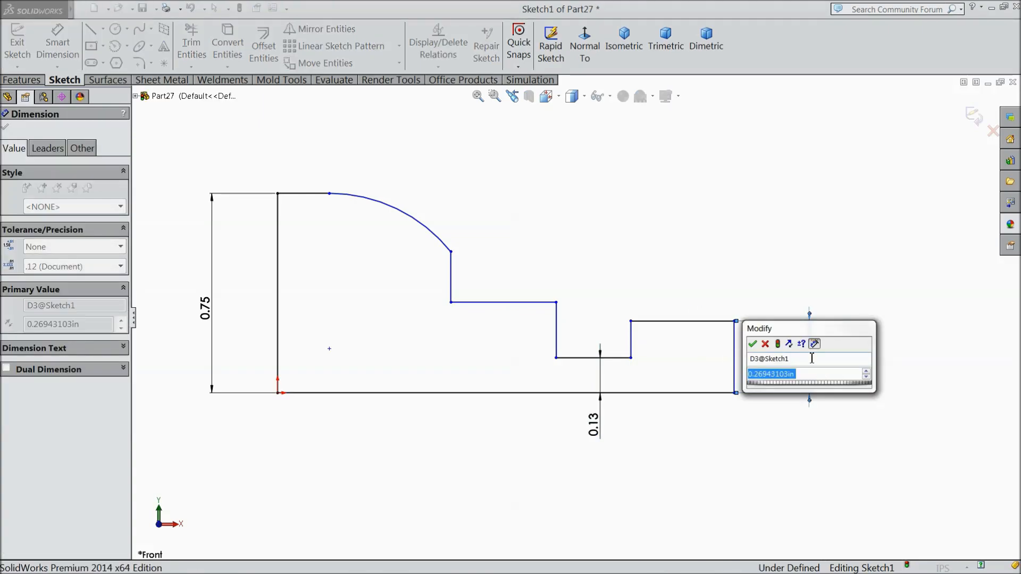
{"action": "type", "text": "0.5625"}
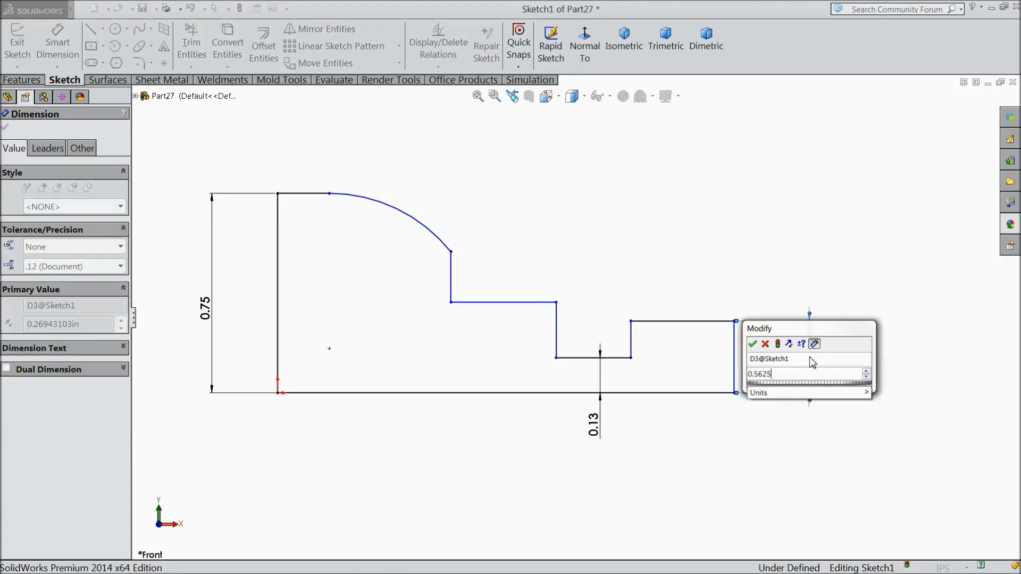
{"action": "type", "text": "/"}
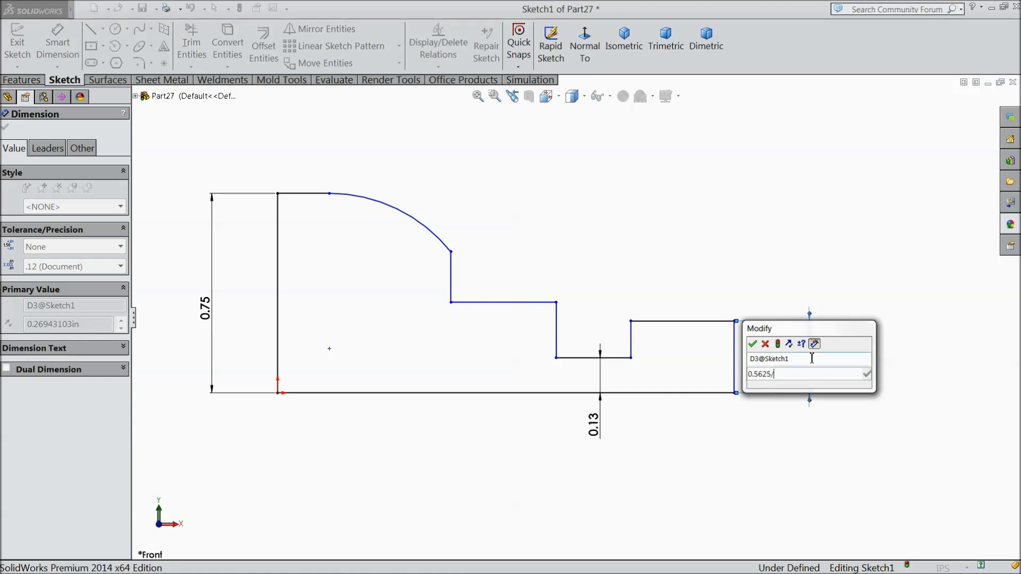
{"action": "type", "text": "2"}
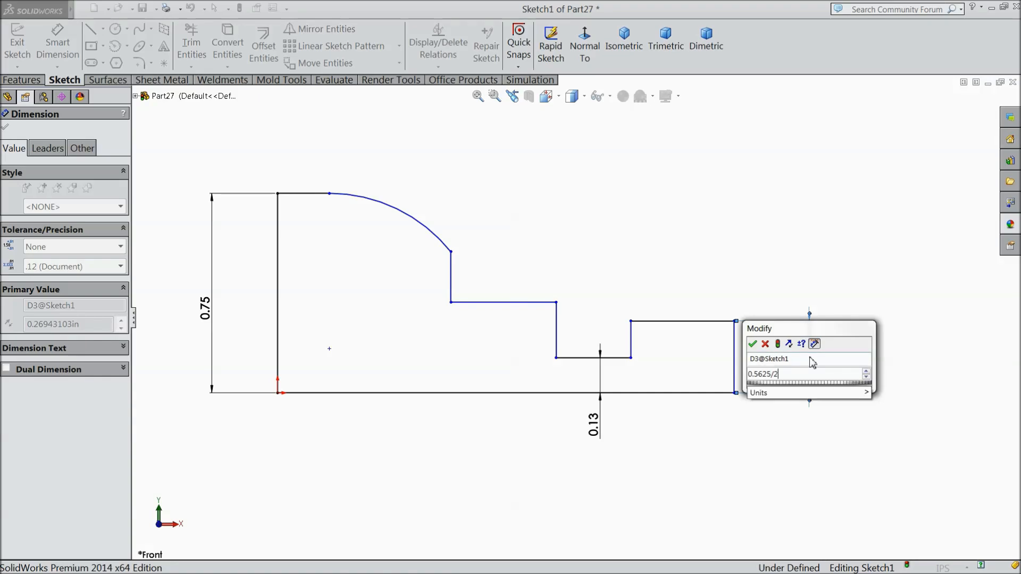
{"action": "left_click", "coordinate": [752, 344]}
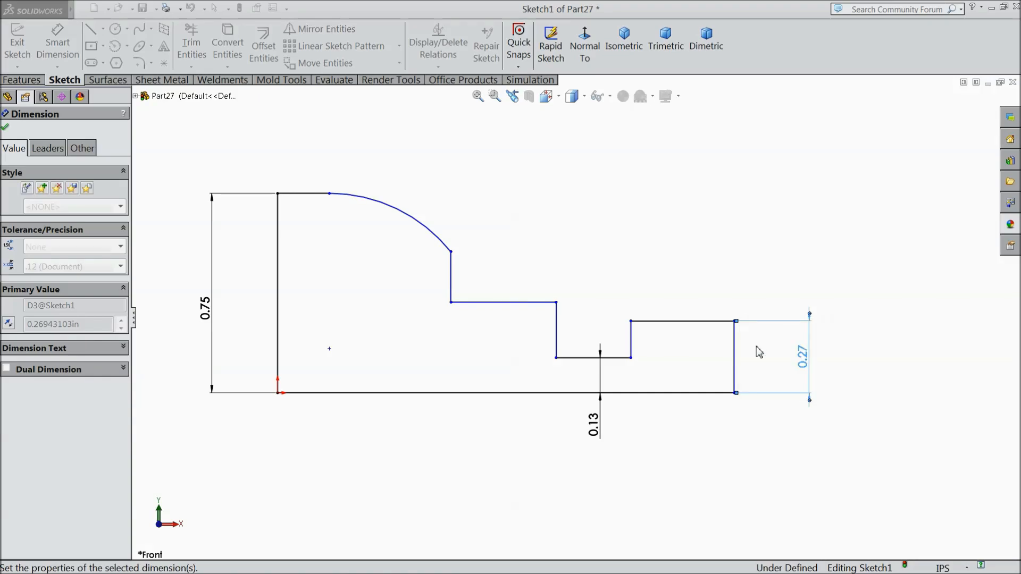
Dimension the horizontal distance from the vertical line at the origin to the drop line below the arc and set it to 0.625 in.
{"action": "left_click", "coordinate": [452, 272]}
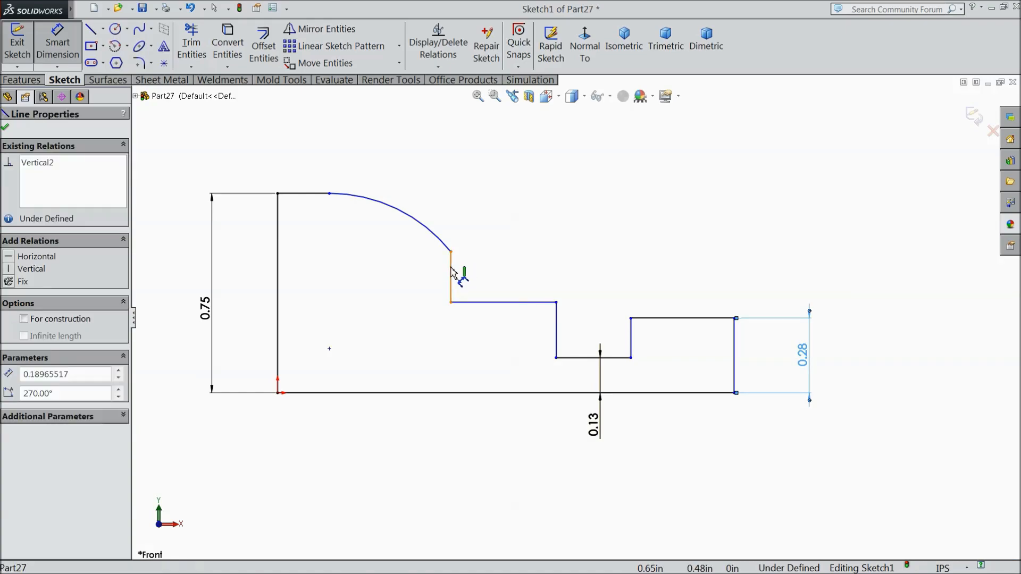
{"action": "left_click", "coordinate": [278, 227]}
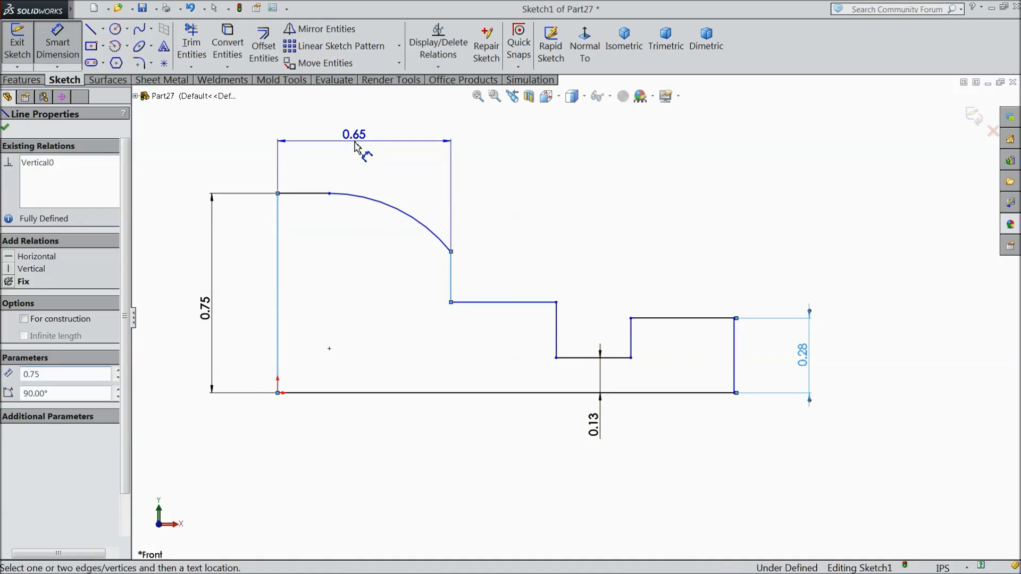
{"action": "left_click", "coordinate": [355, 146]}
{"action": "type", "text": "0.625"}
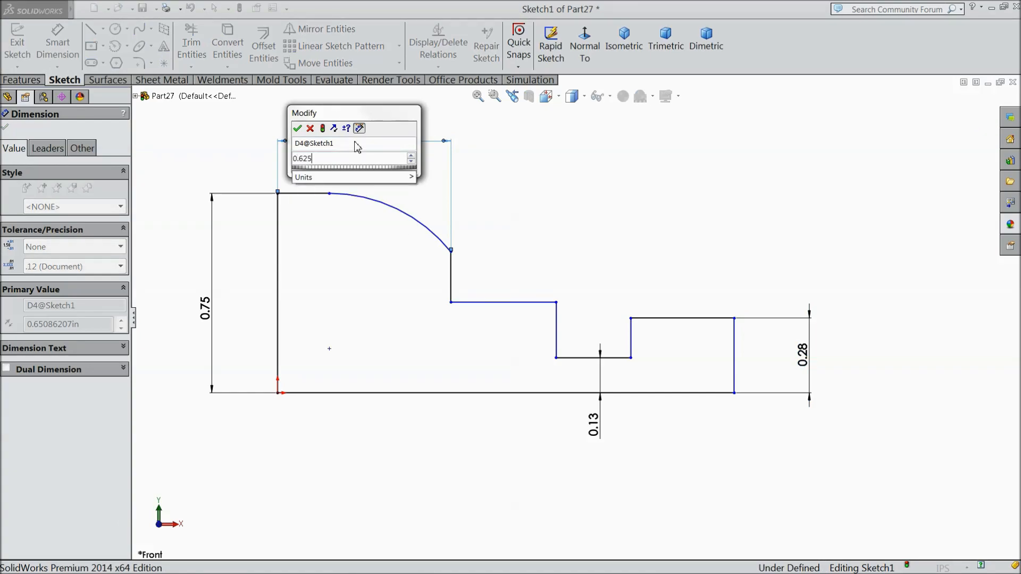
{"action": "left_click", "coordinate": [298, 129]}
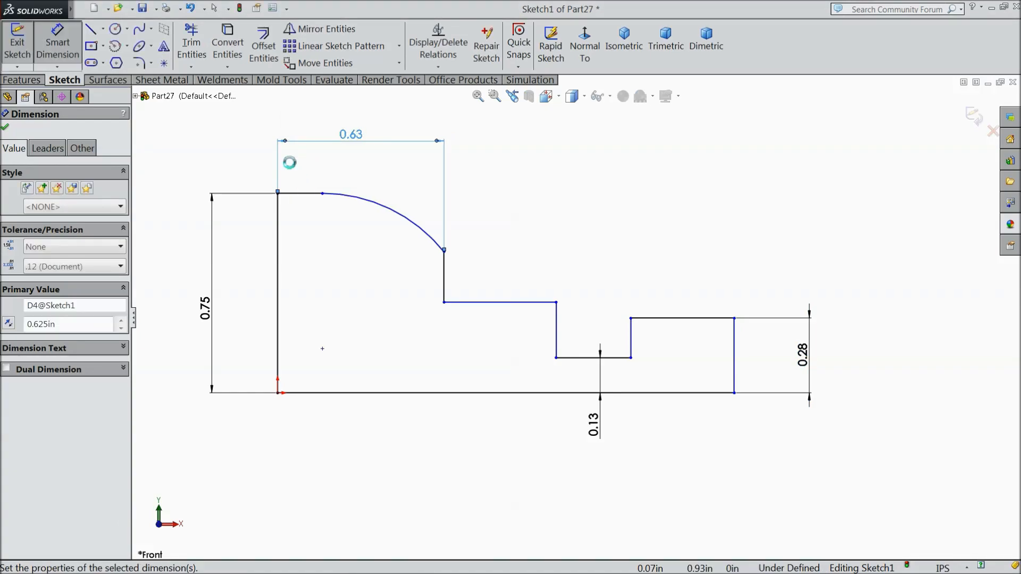
Dimension the arc's radius and set it to 0.625 in.
{"action": "left_click", "coordinate": [399, 214]}
{"action": "left_click", "coordinate": [470, 165]}
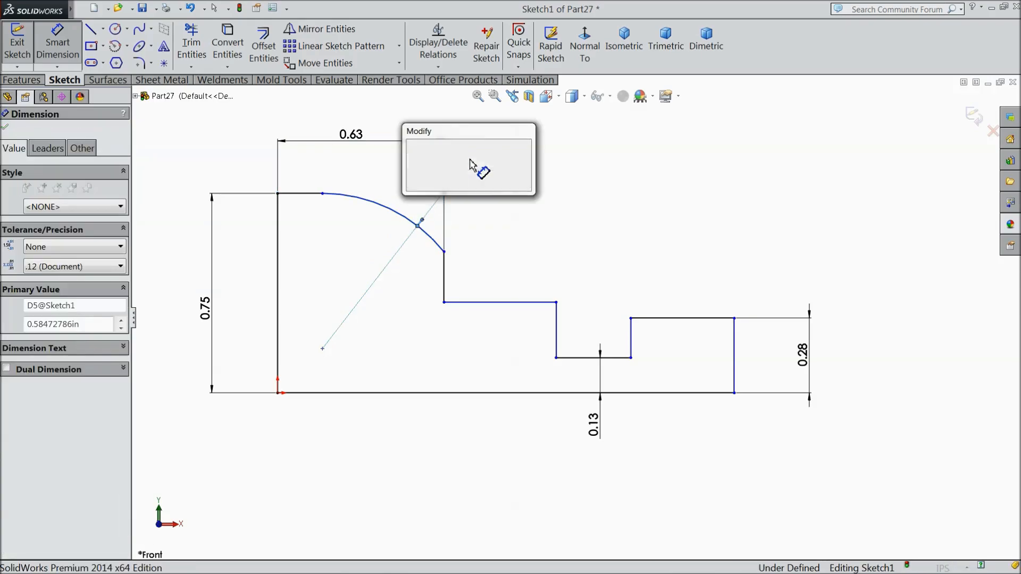
{"action": "type", "text": "0.625"}
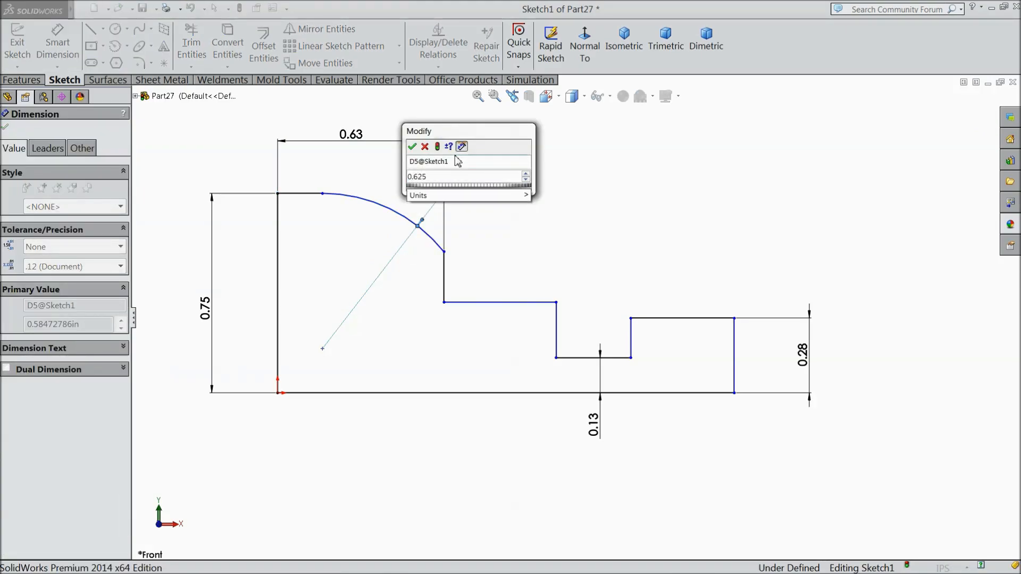
{"action": "left_click", "coordinate": [414, 147]}
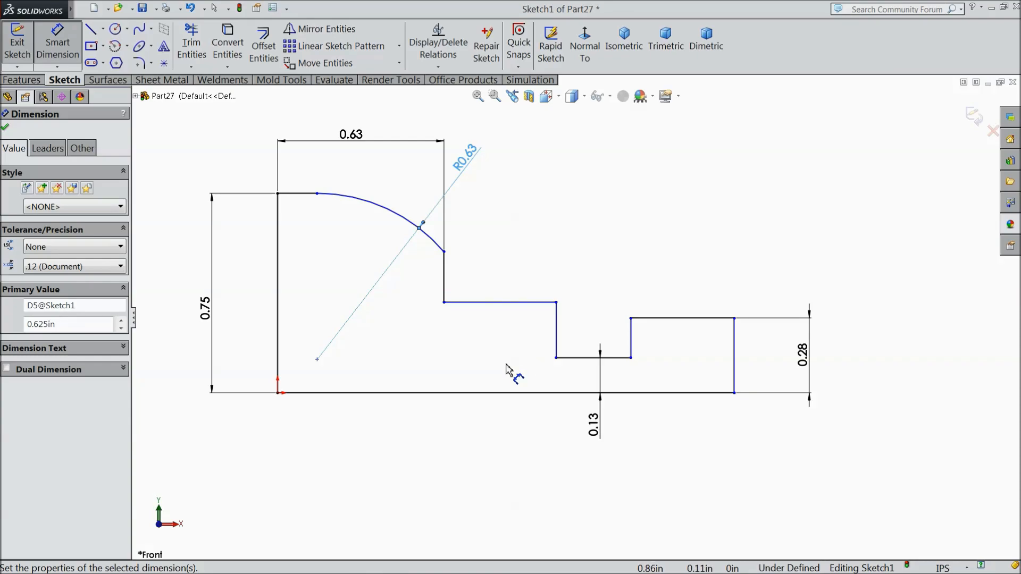
Dimension the distance from the drop line below the arc to the notch's far side and set it to 1 in.
{"action": "left_click", "coordinate": [630, 343]}
{"action": "left_click", "coordinate": [445, 282]}
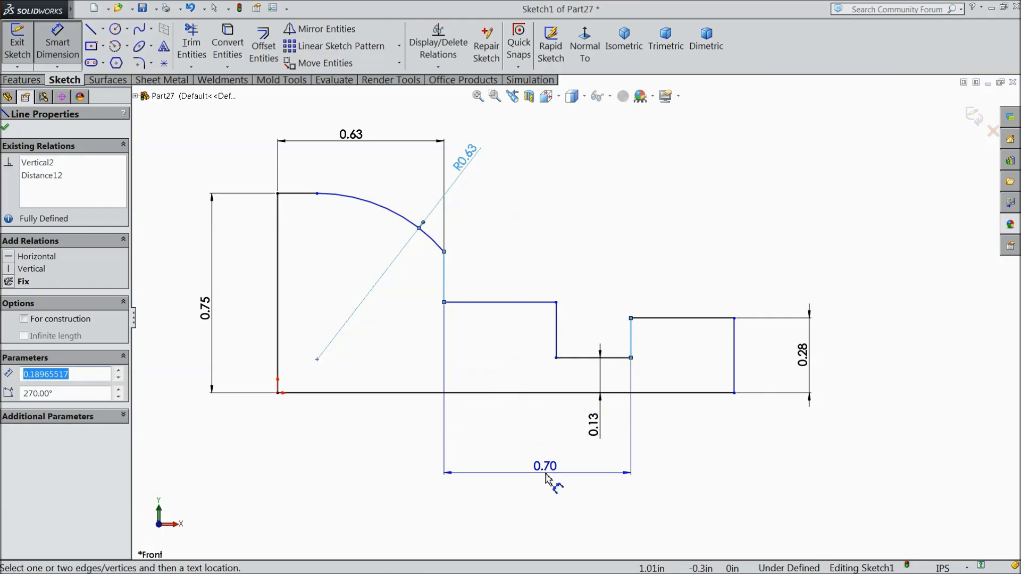
{"action": "left_click", "coordinate": [548, 475]}
{"action": "type", "text": "1"}
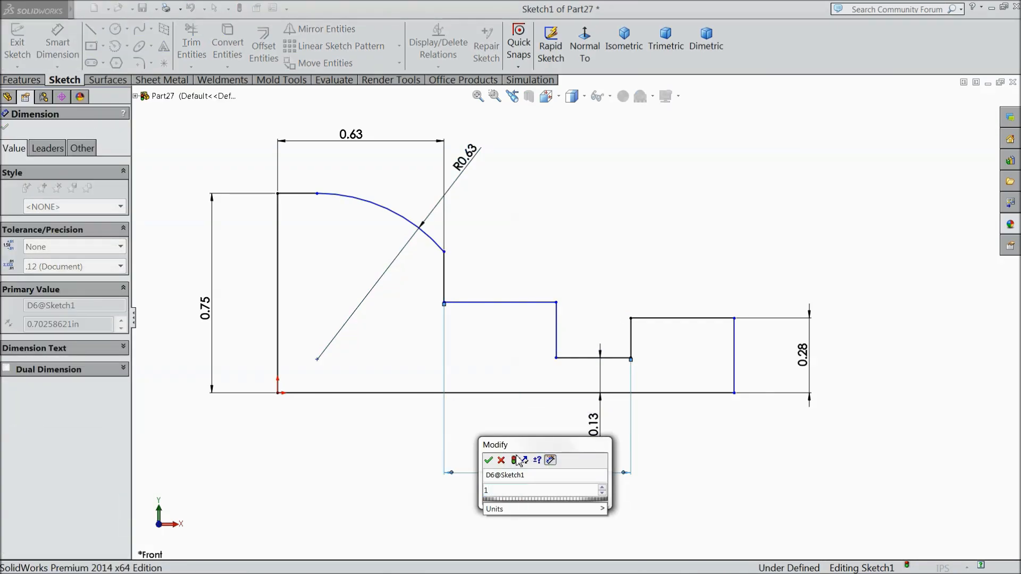
{"action": "left_click", "coordinate": [488, 460]}
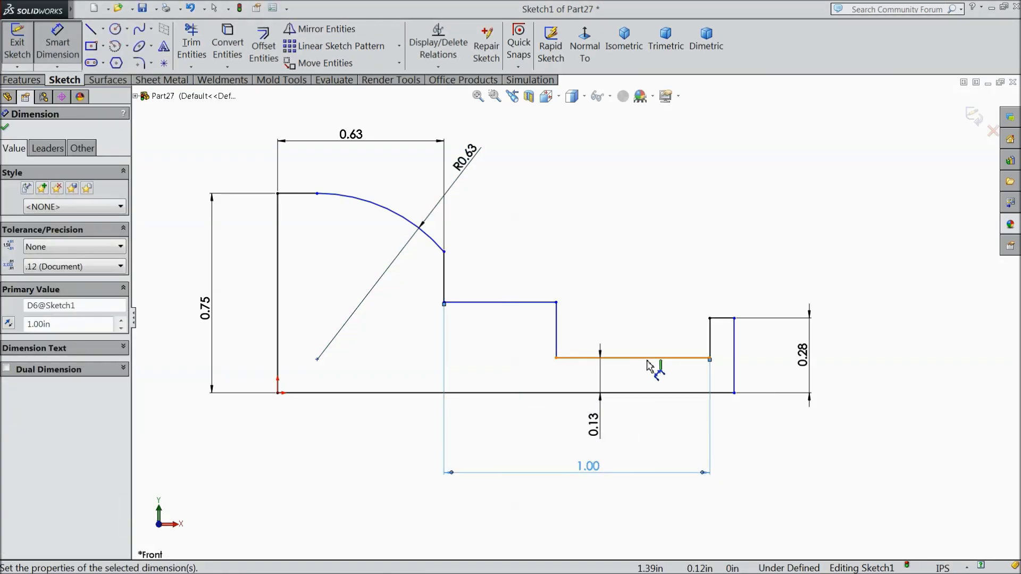
Dimension the notch floor's width and set it to 0.25 in.
{"action": "left_click", "coordinate": [648, 362]}
{"action": "left_click", "coordinate": [614, 222]}
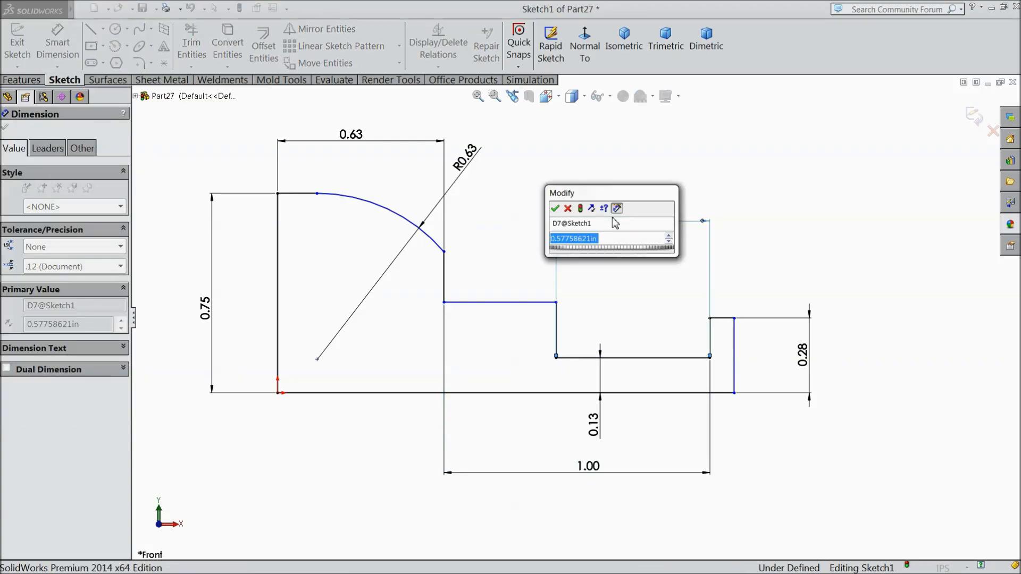
{"action": "type", "text": "0."}
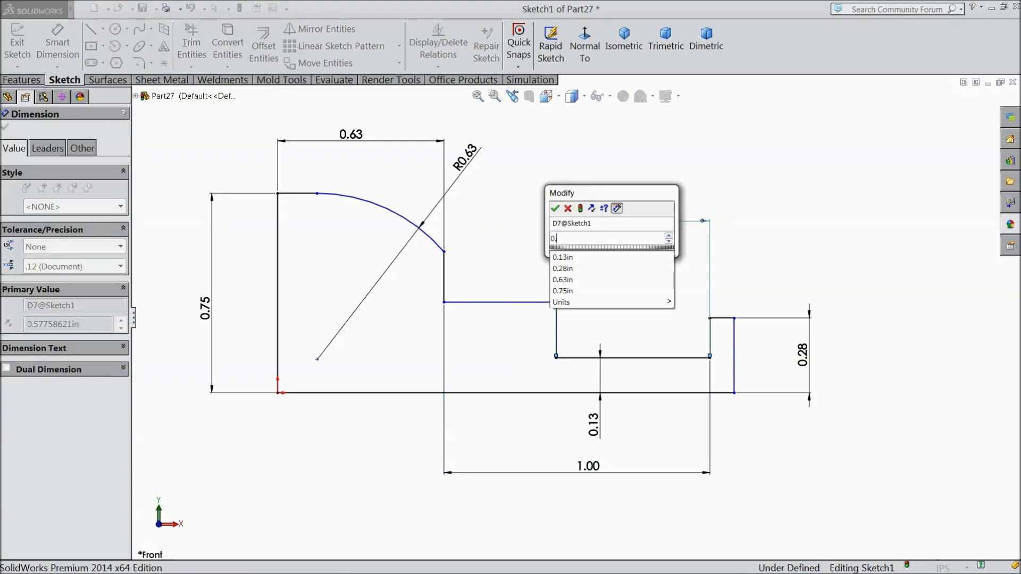
{"action": "type", "text": "25"}
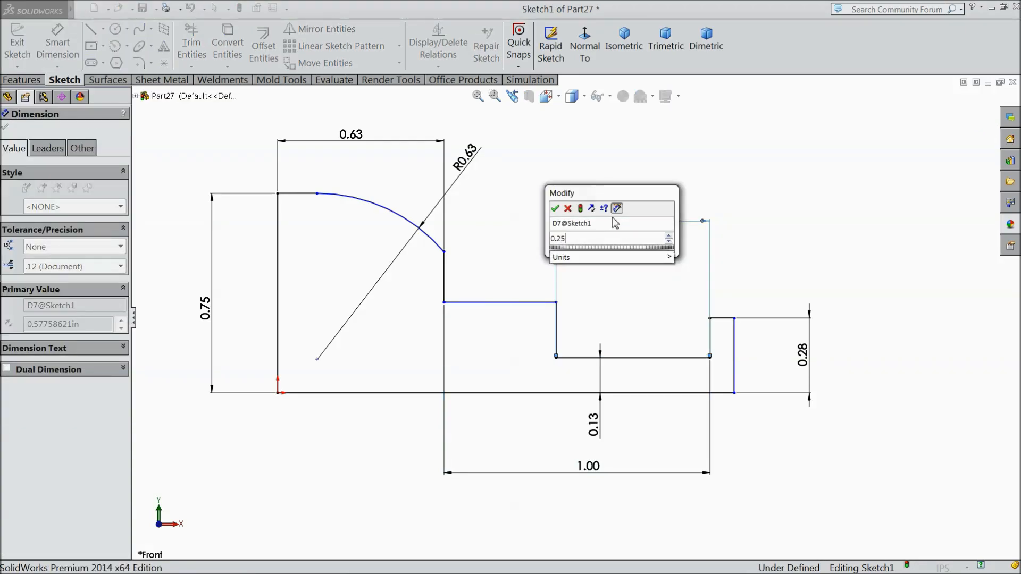
{"action": "left_click", "coordinate": [556, 209]}
Try to dimension the ledge's length, cancel it, and delete the 1 in dimension to the notch's far side.
{"action": "left_click", "coordinate": [537, 302]}
{"action": "left_click", "coordinate": [538, 280]}
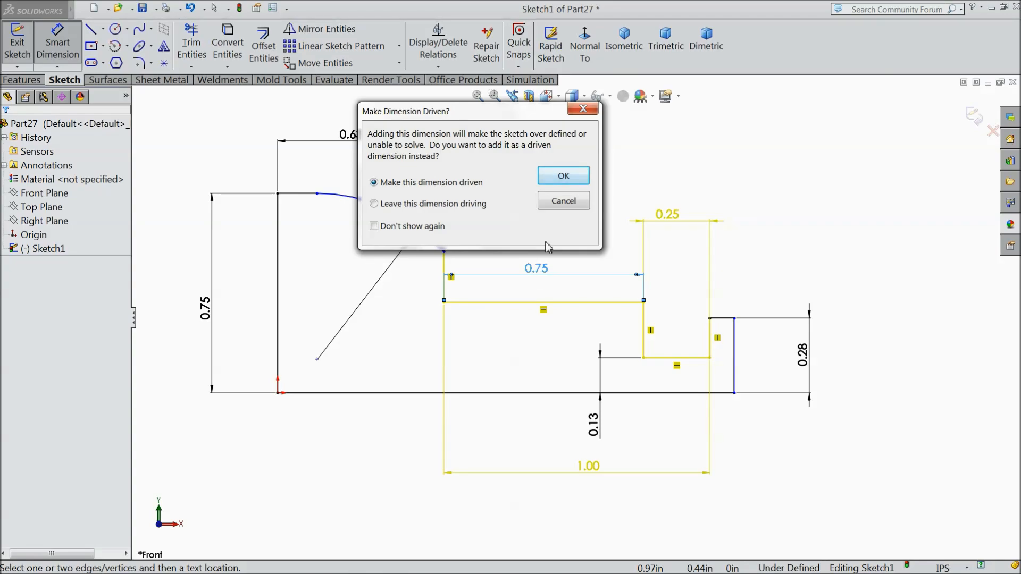
{"action": "left_click", "coordinate": [564, 205]}
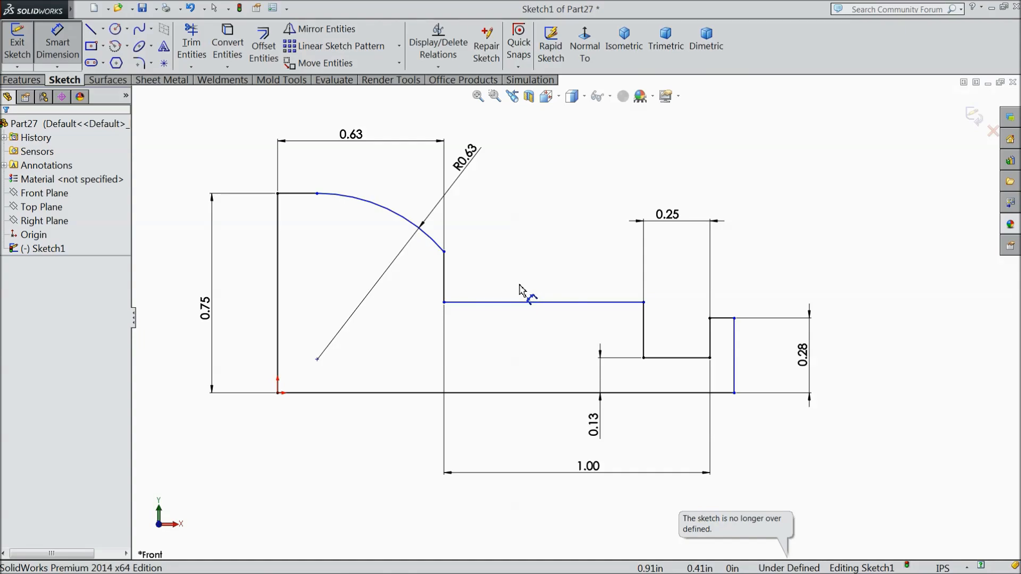
{"action": "left_click", "coordinate": [589, 468]}
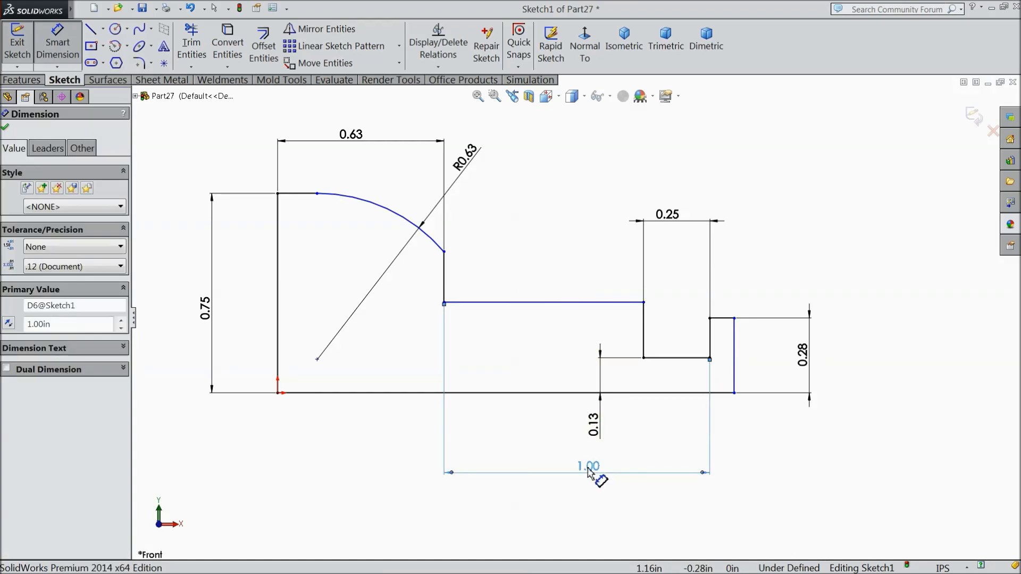
{"action": "key", "text": "Delete"}
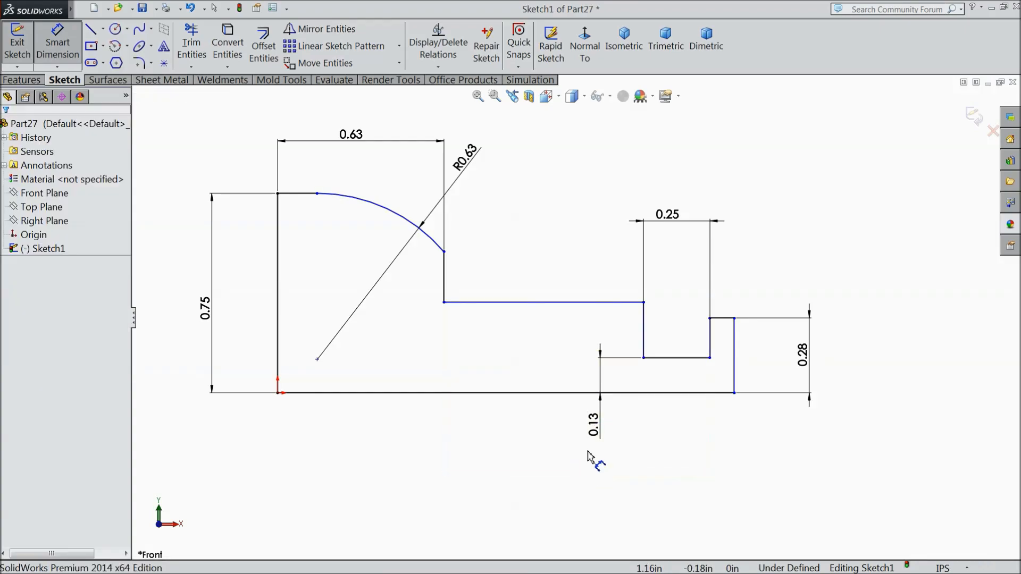
Dimension the length of the ledge between the drop line and the notch and set it to 0.375 in.
{"action": "left_click", "coordinate": [540, 303]}
{"action": "left_click", "coordinate": [543, 277]}
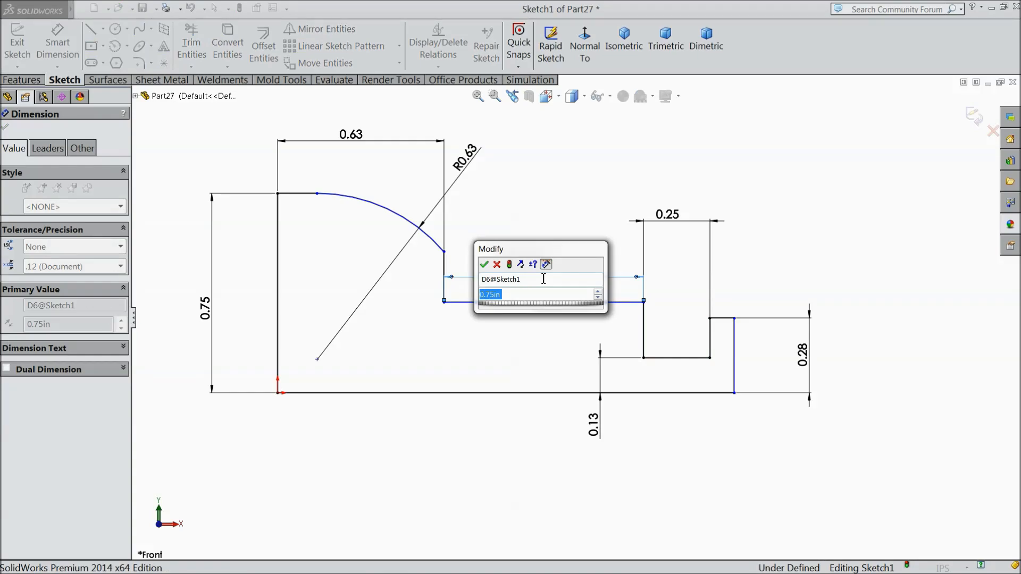
{"action": "type", "text": "0.3"}
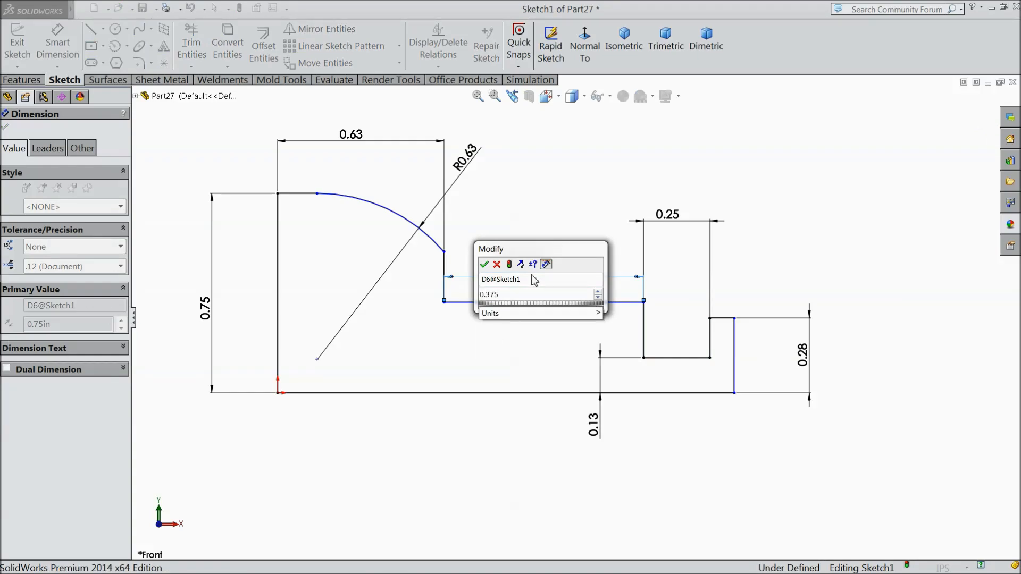
{"action": "left_click", "coordinate": [484, 264]}
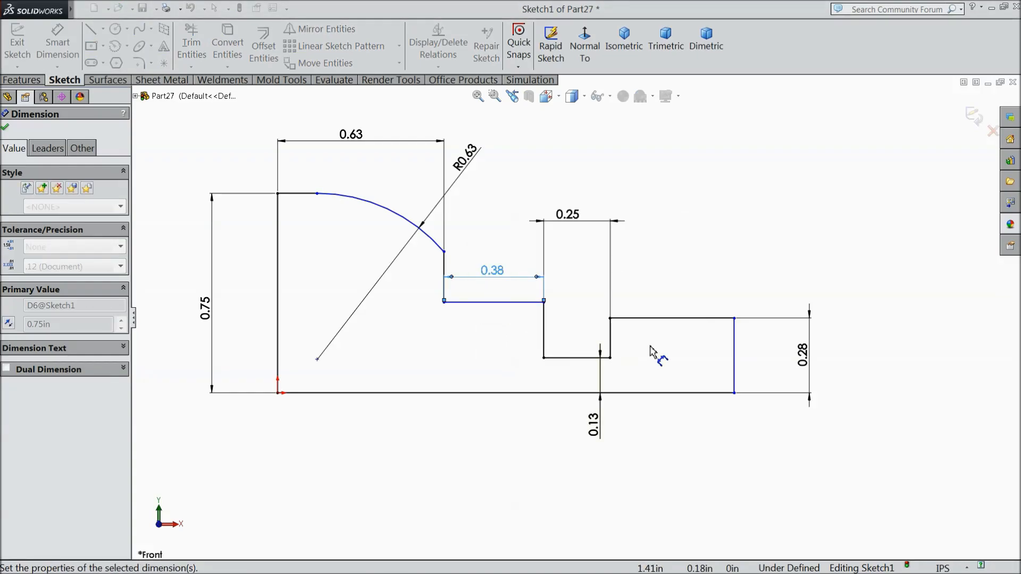
Dimension the distance from the drop line below the arc to the profile's end edge and set it to 1 in.
{"action": "left_click", "coordinate": [734, 351]}
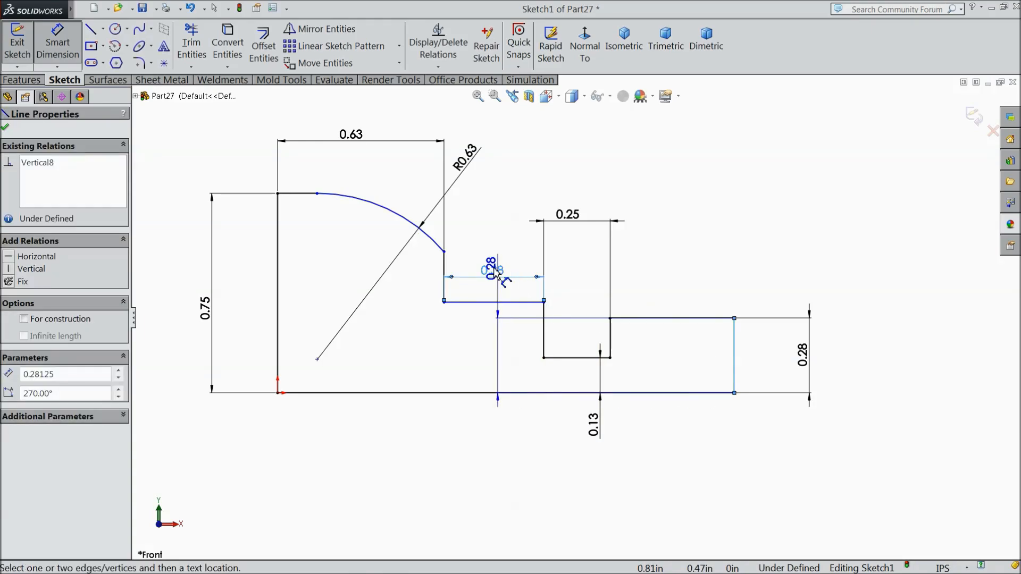
{"action": "left_click", "coordinate": [444, 277]}
{"action": "left_click", "coordinate": [604, 481]}
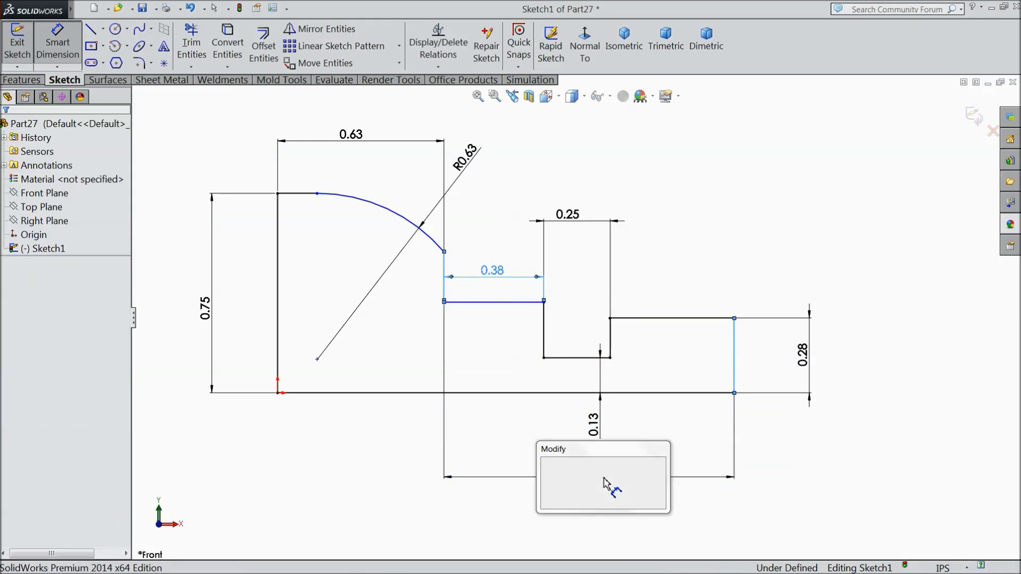
{"action": "type", "text": "1"}
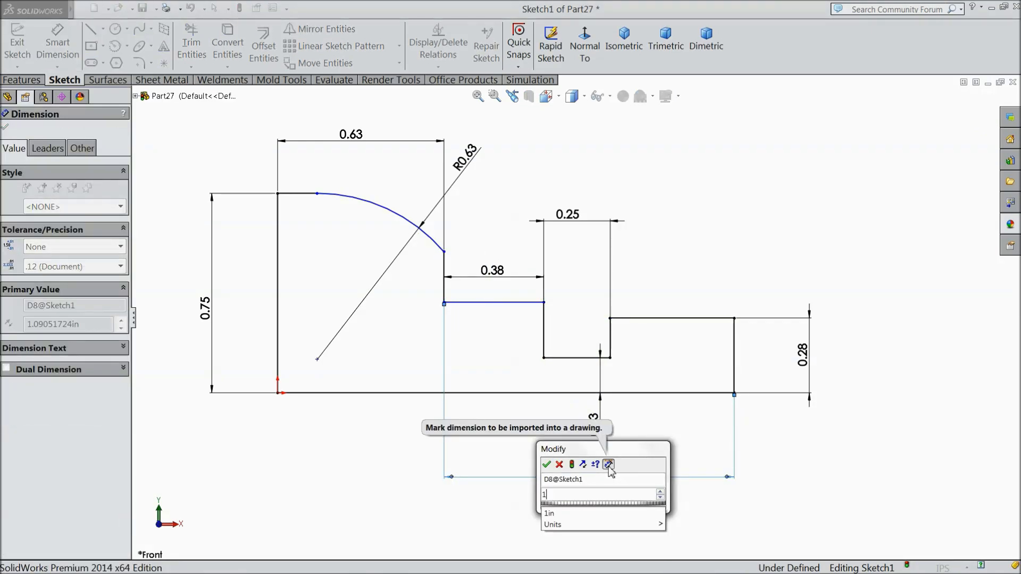
{"action": "left_click", "coordinate": [546, 465]}
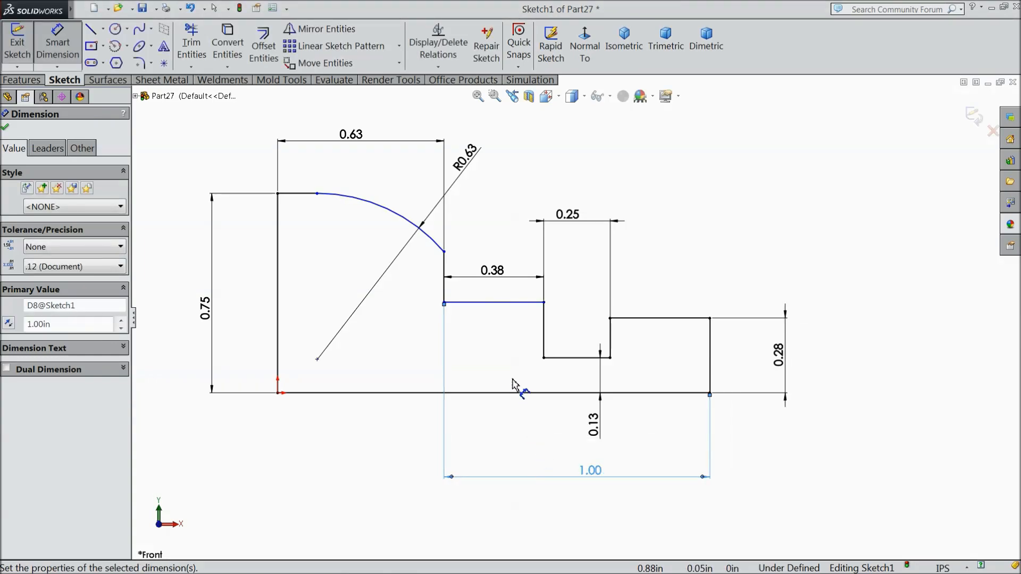
{"action": "left_click", "coordinate": [5, 128]}
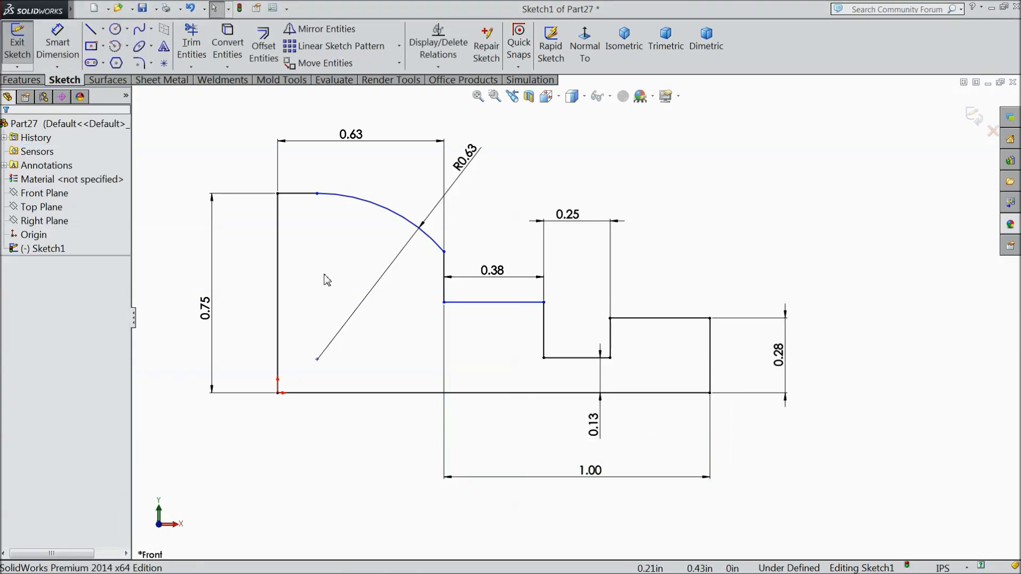
Add a Collinear relation between the ledge line and the end block's upper edge.
{"action": "left_click", "coordinate": [502, 302]}
{"action": "left_click", "coordinate": [665, 319], "text": "ctrl"}
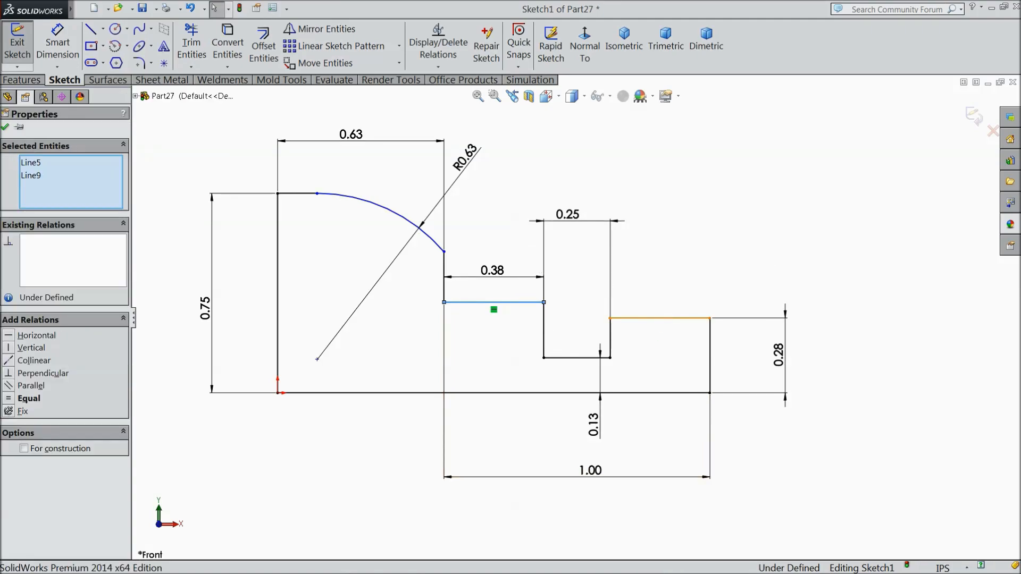
{"action": "left_click", "coordinate": [33, 361]}
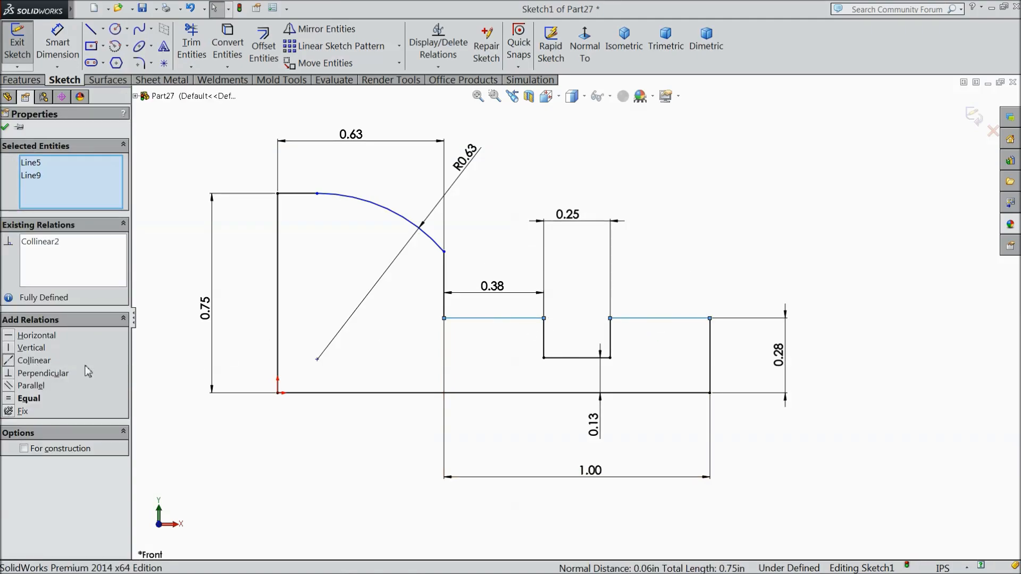
{"action": "left_click", "coordinate": [689, 255]}
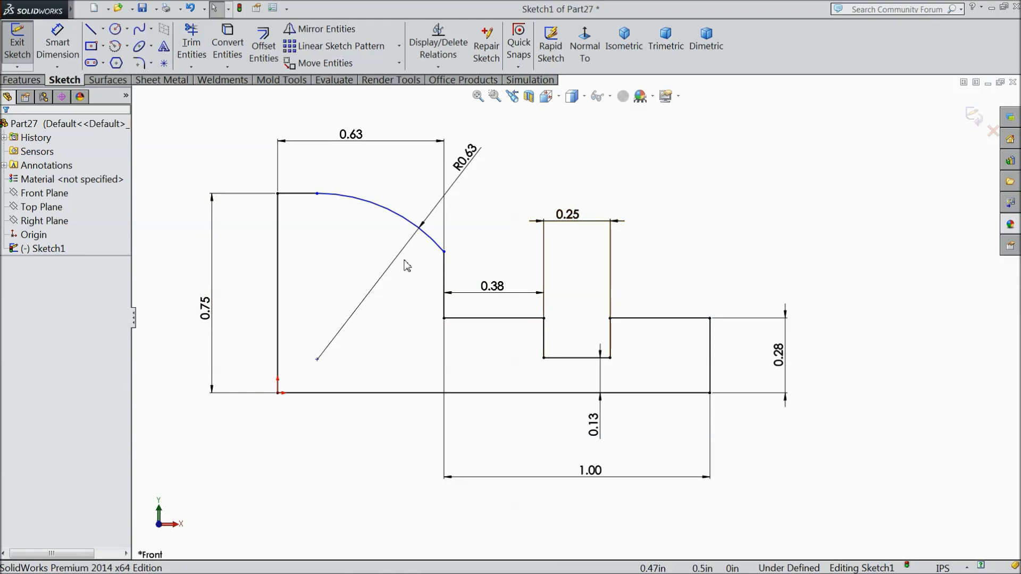
Dimension the short straight line at the start of the arc and set its length to 0.125 in.
{"action": "left_click", "coordinate": [57, 42]}
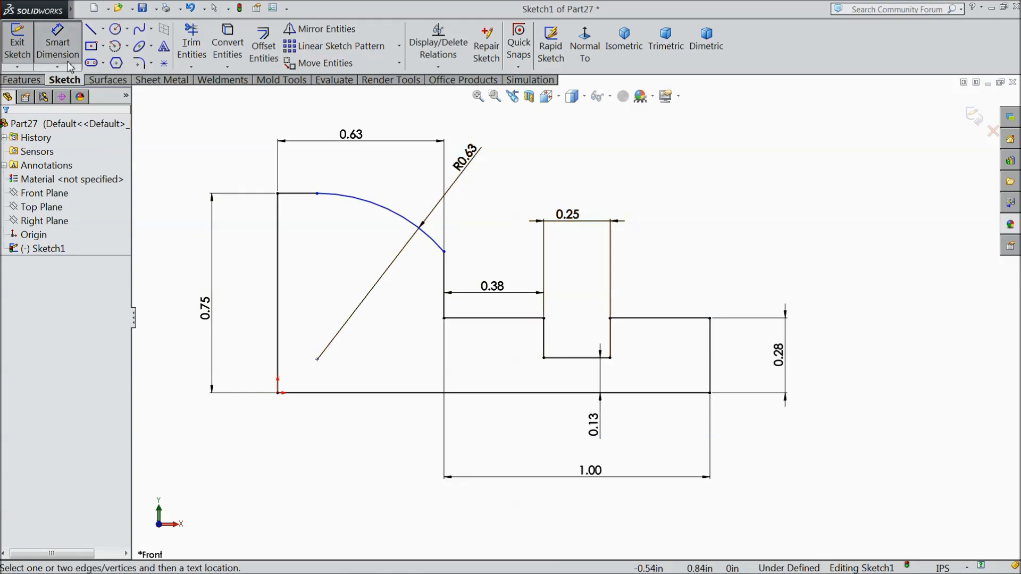
{"action": "left_click", "coordinate": [304, 199]}
{"action": "left_click", "coordinate": [296, 167]}
{"action": "type", "text": "0.1"}
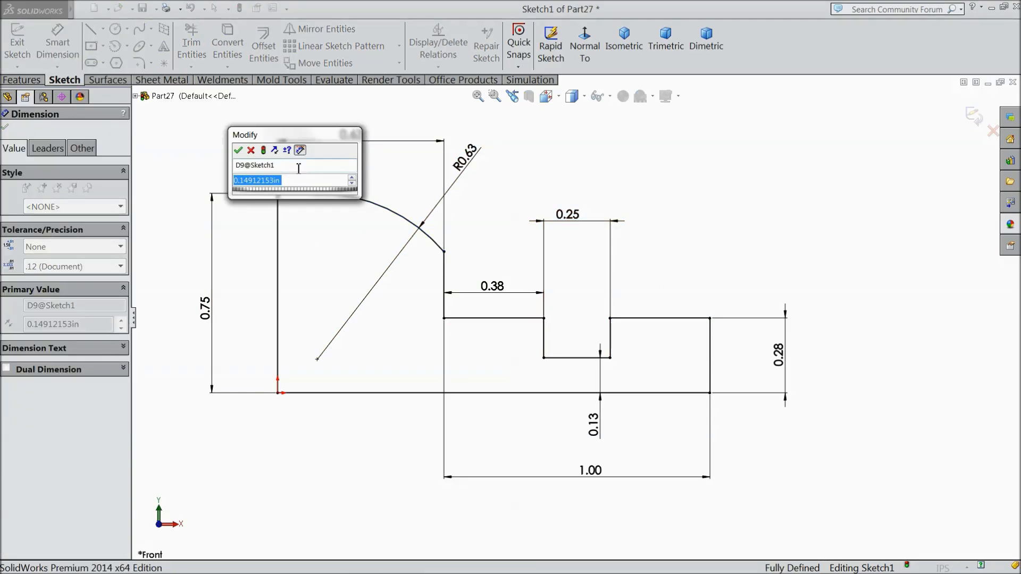
{"action": "type", "text": "25"}
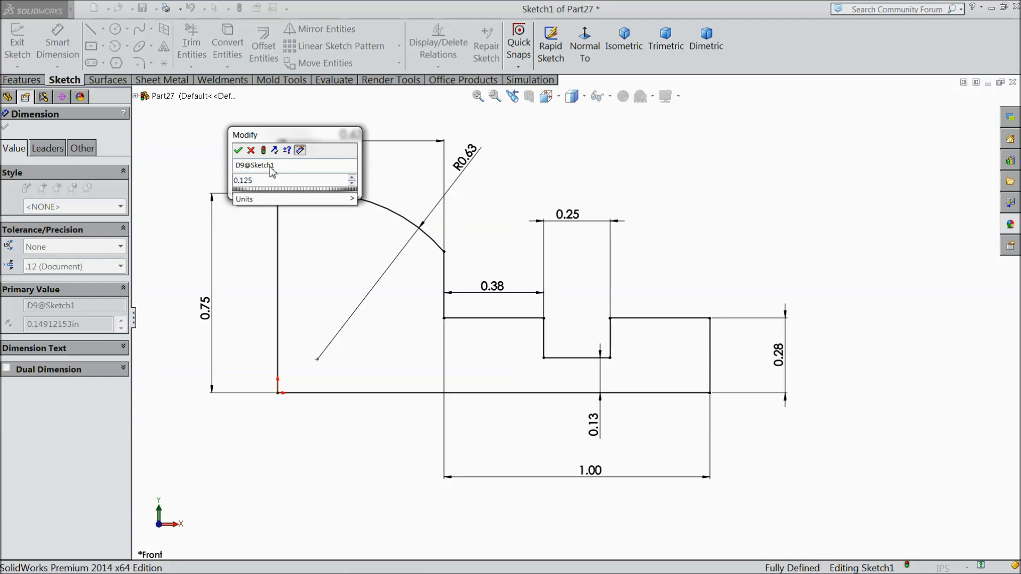
{"action": "left_click", "coordinate": [238, 150]}
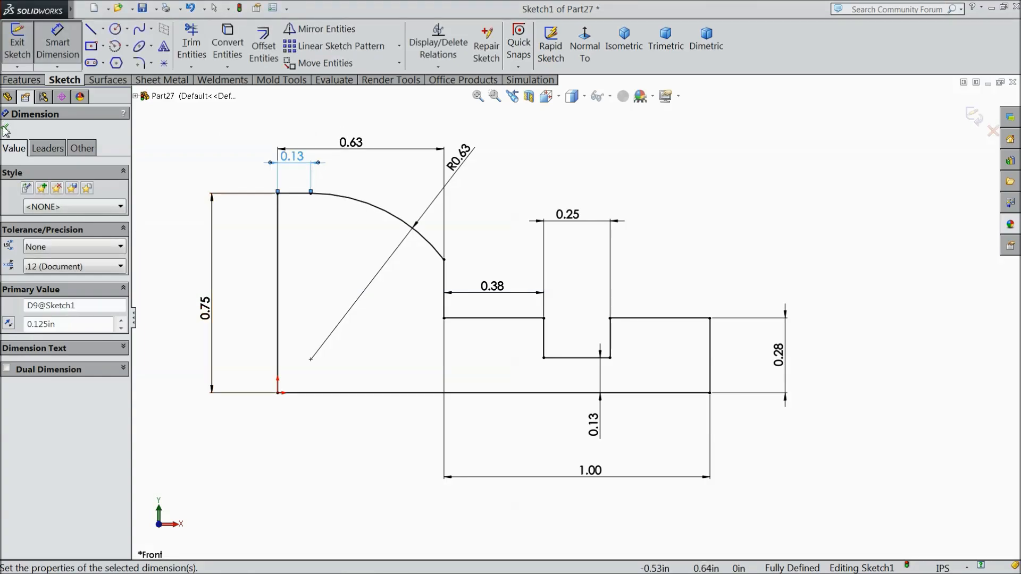
{"action": "left_click", "coordinate": [6, 129]}
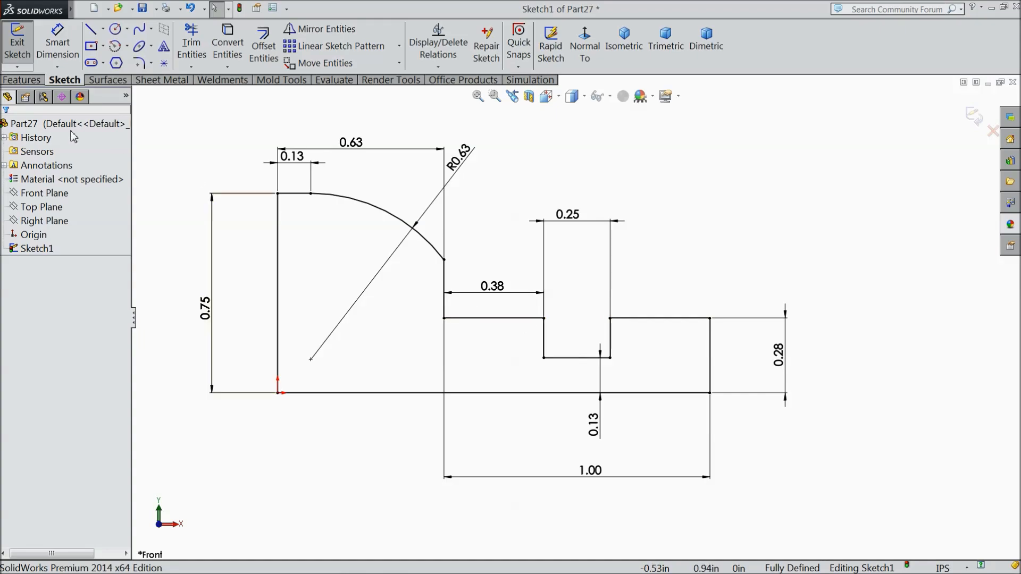
Revolve the stepped profile 360 degrees about its long base line.
{"action": "left_click", "coordinate": [26, 81]}
{"action": "left_click", "coordinate": [70, 45]}
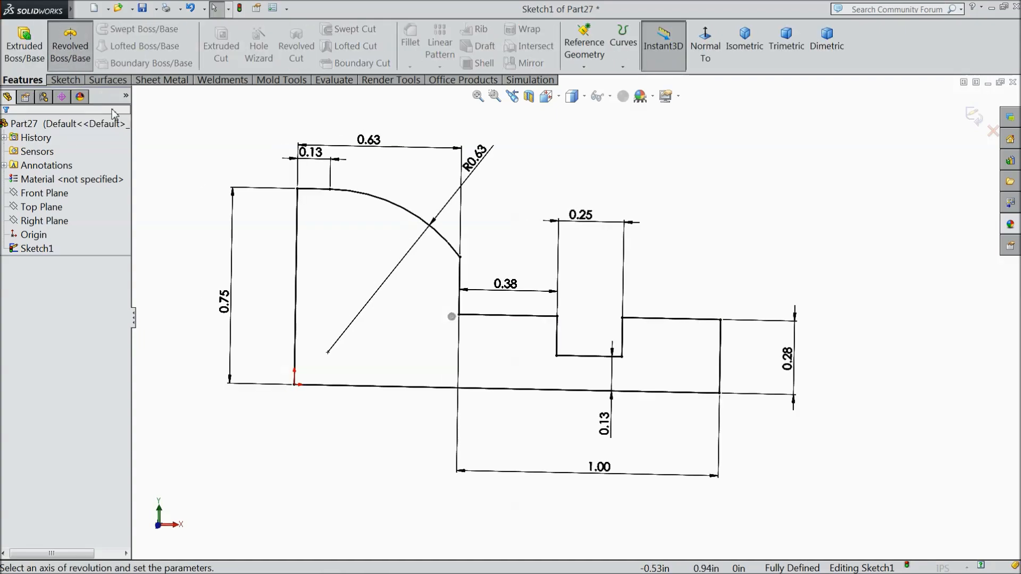
{"action": "left_click", "coordinate": [476, 354]}
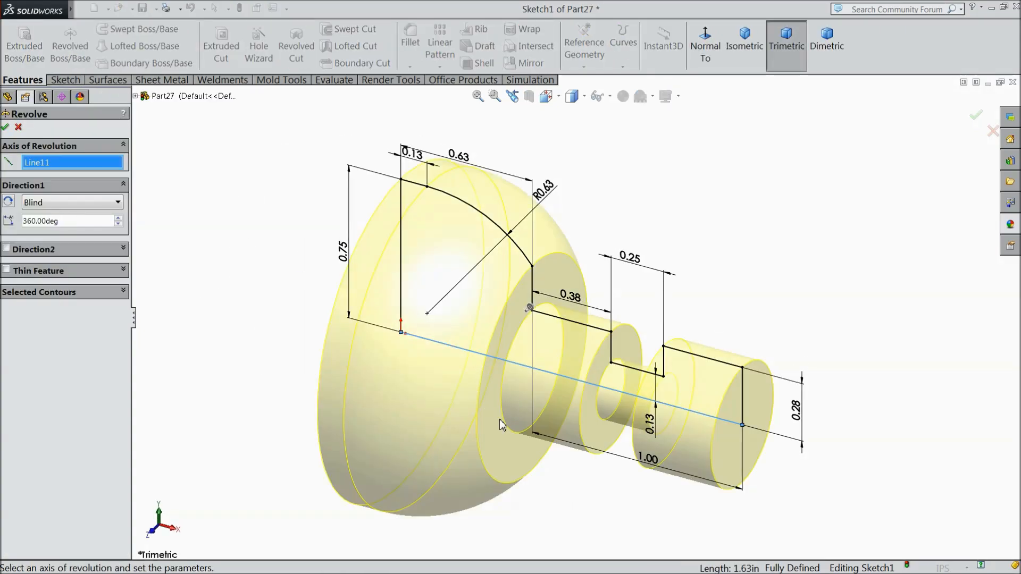
{"action": "left_click", "coordinate": [5, 128]}
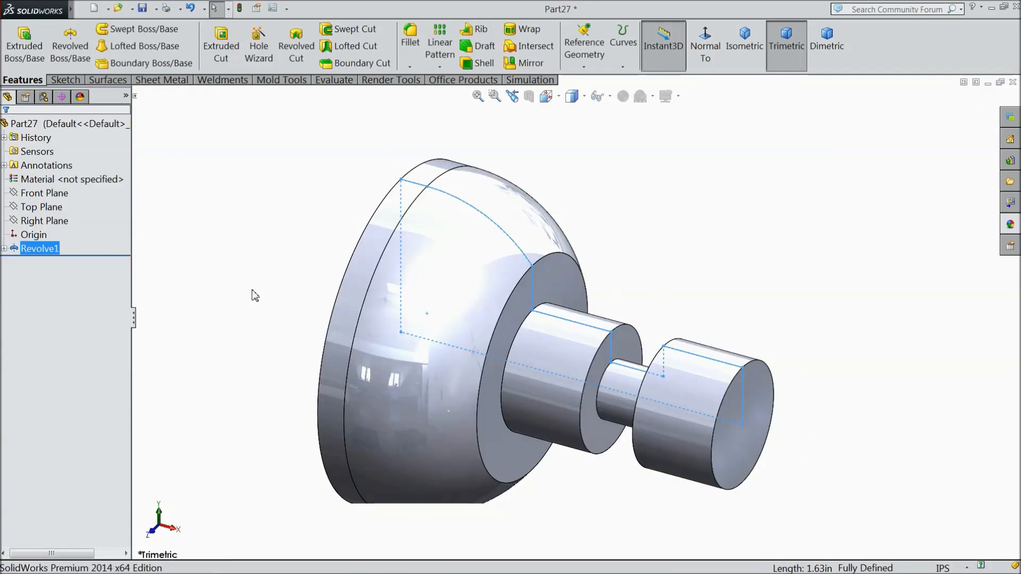
Fillet the edge where the first cylindrical step meets the domed head's flat face with a 0.01 in radius.
{"action": "left_click", "coordinate": [409, 54]}
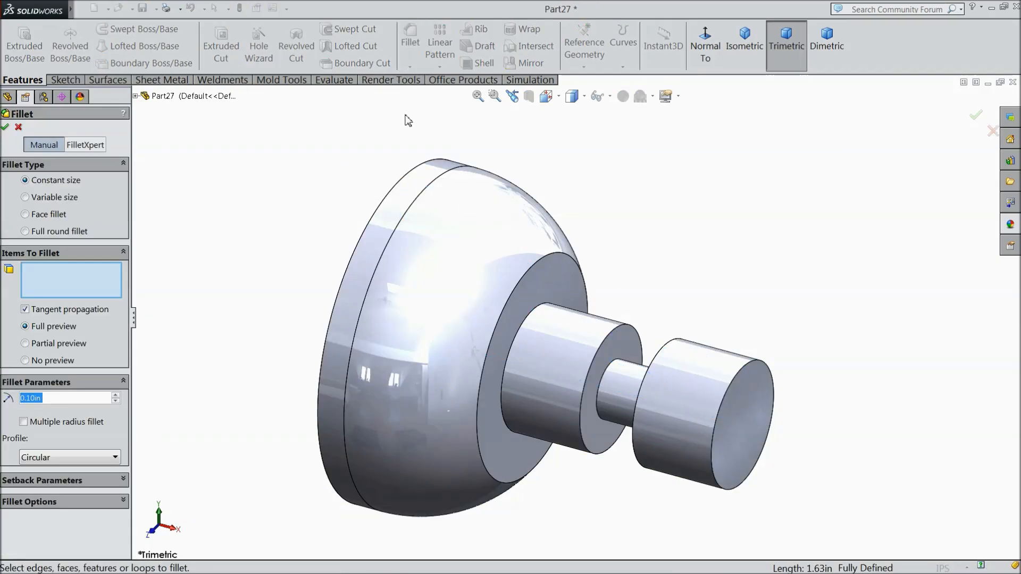
{"action": "type", "text": "0.0"}
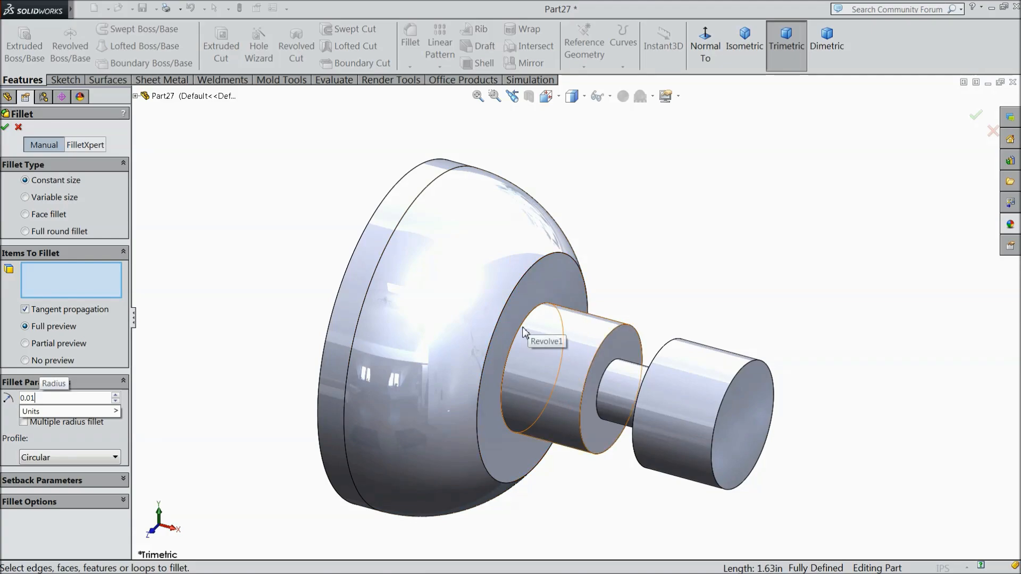
{"action": "left_click", "coordinate": [521, 338]}
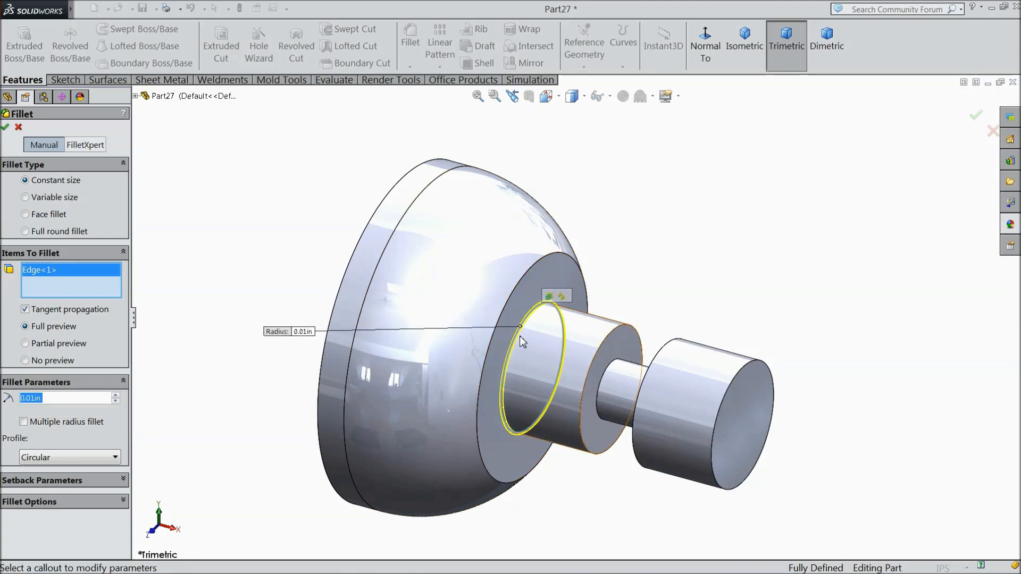
{"action": "left_click", "coordinate": [6, 127]}
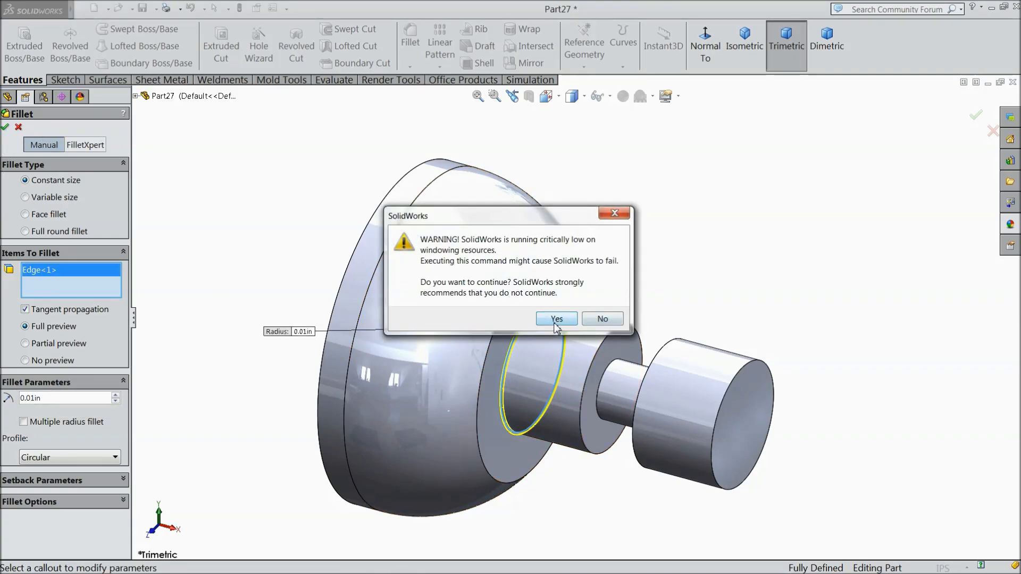
{"action": "left_click", "coordinate": [555, 321]}
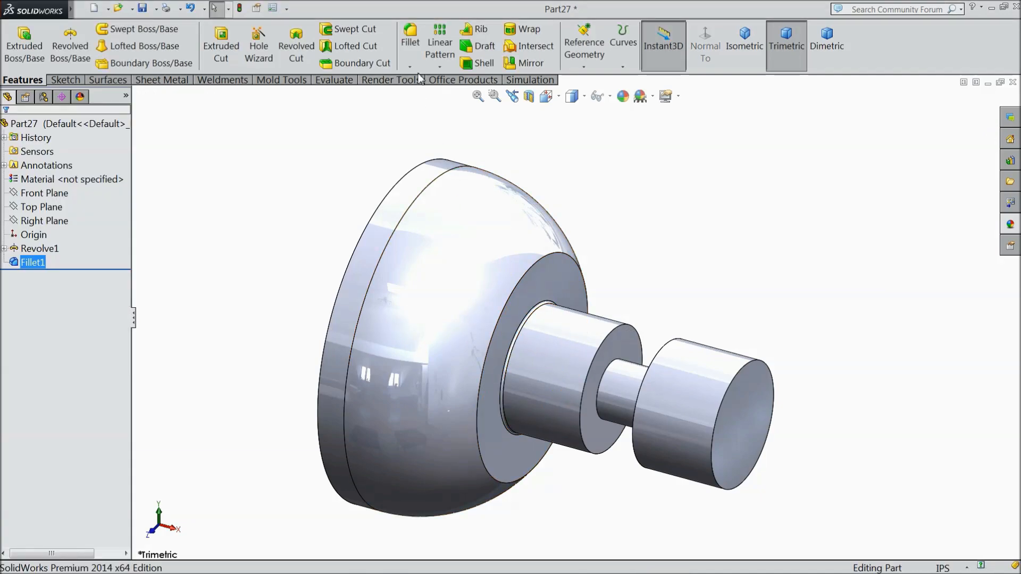
Chamfer the free end face of the shank by 0.05 in at 45 degrees.
{"action": "left_click", "coordinate": [410, 66]}
{"action": "left_click", "coordinate": [425, 96]}
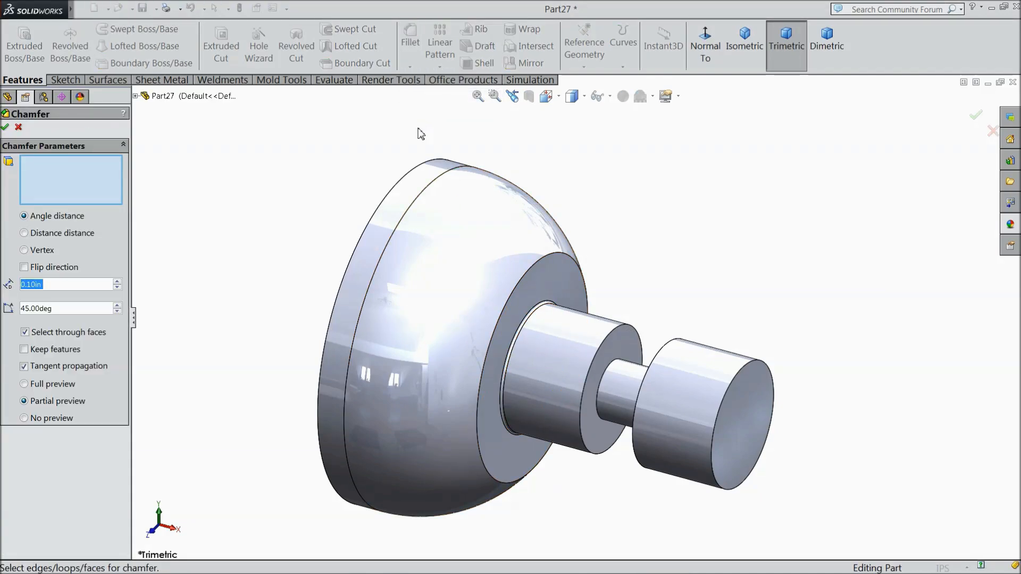
{"action": "type", "text": "0.05"}
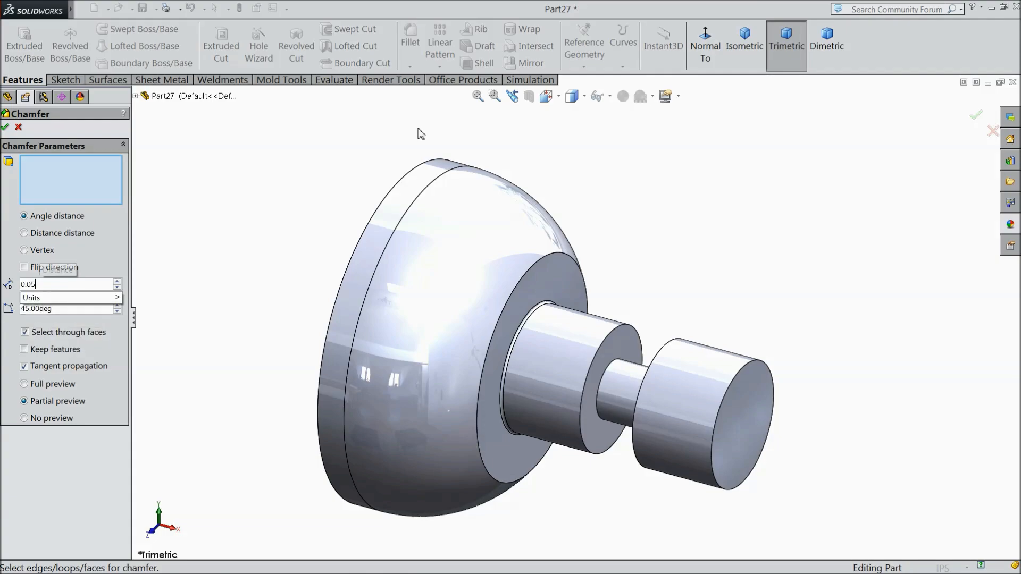
{"action": "key", "text": "Return"}
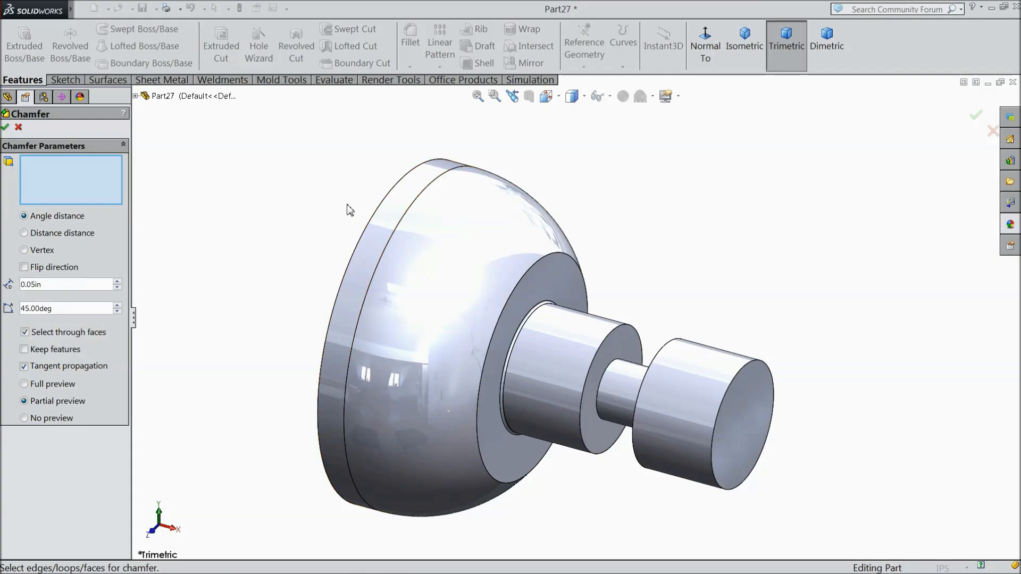
{"action": "left_click", "coordinate": [717, 437]}
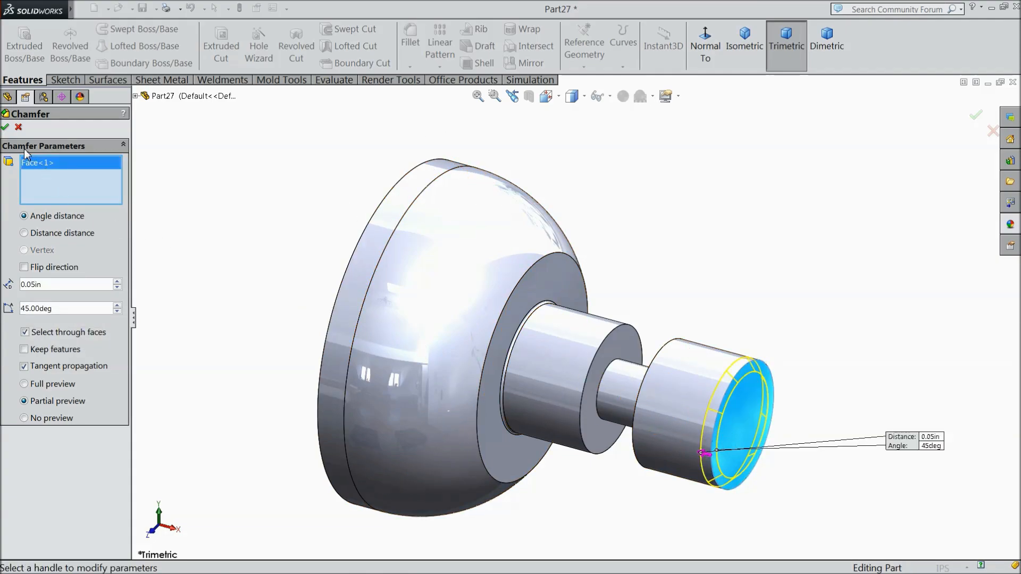
{"action": "left_click", "coordinate": [6, 127]}
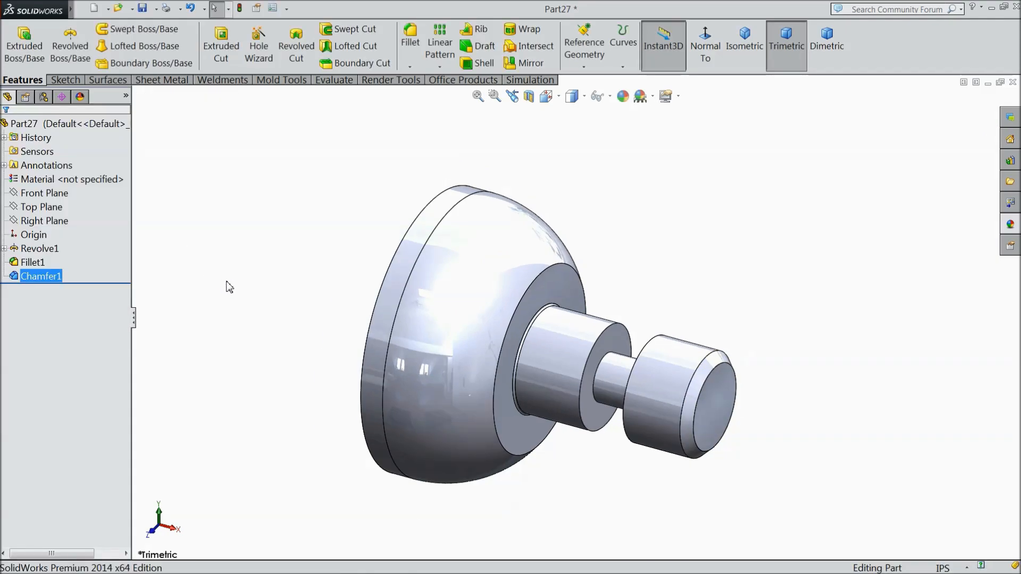
Apply the polished steel appearance to the whole part and colour it yellow (RGB 255, 255, 0).
{"action": "left_click", "coordinate": [85, 124]}
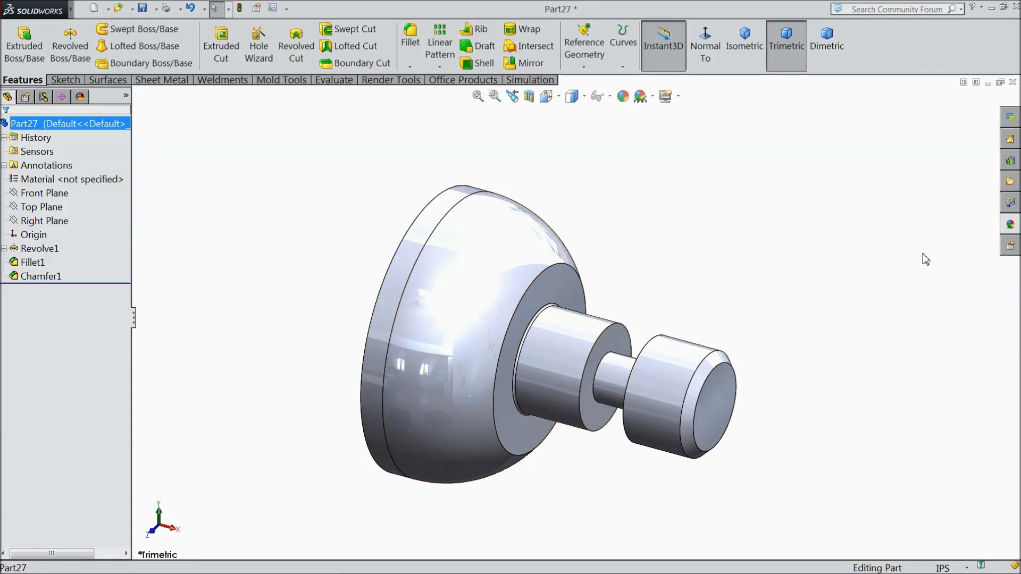
{"action": "left_click", "coordinate": [1011, 224]}
{"action": "double_click", "coordinate": [897, 378]}
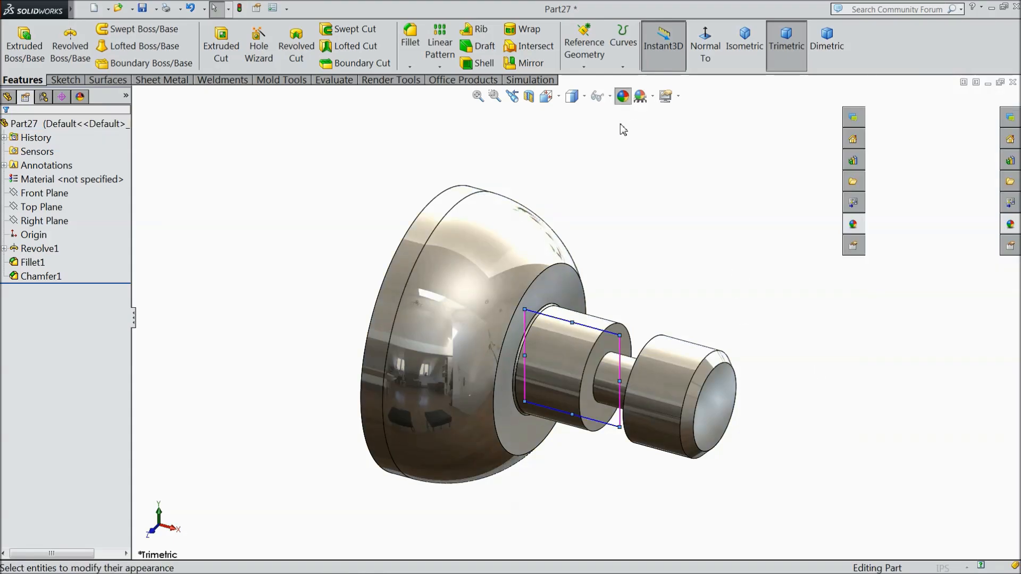
{"action": "left_click", "coordinate": [47, 421]}
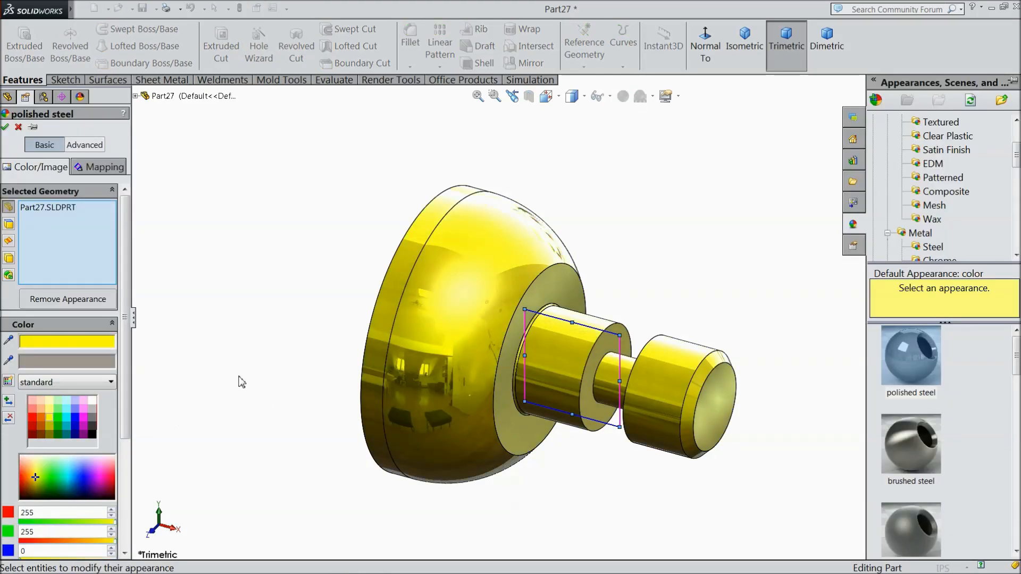
{"action": "mouse_move", "coordinate": [242, 381]}
{"action": "middle_mouse_down"}
{"action": "mouse_move", "coordinate": [182, 365]}
{"action": "mouse_move", "coordinate": [282, 374]}
{"action": "mouse_move", "coordinate": [225, 386]}
{"action": "middle_mouse_up"}
{"action": "left_click", "coordinate": [5, 128]}
Save the part as "11.Ram Head" in the Arbor Press machine folder.
{"action": "scroll", "coordinate": [205, 255], "scroll_direction": "up", "scroll_amount": 3}
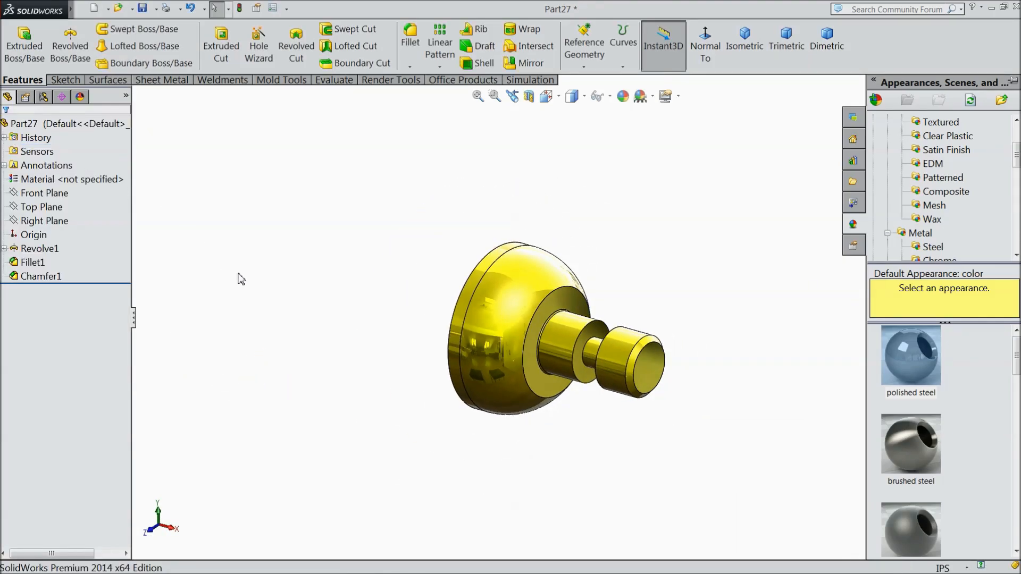
{"action": "scroll", "coordinate": [639, 348], "scroll_direction": "down", "scroll_amount": 3}
{"action": "mouse_move", "coordinate": [525, 438]}
{"action": "middle_mouse_down"}
{"action": "mouse_move", "coordinate": [474, 404]}
{"action": "mouse_move", "coordinate": [597, 421]}
{"action": "mouse_move", "coordinate": [543, 439]}
{"action": "mouse_move", "coordinate": [467, 368]}
{"action": "mouse_move", "coordinate": [540, 428]}
{"action": "mouse_move", "coordinate": [514, 425]}
{"action": "middle_mouse_up"}
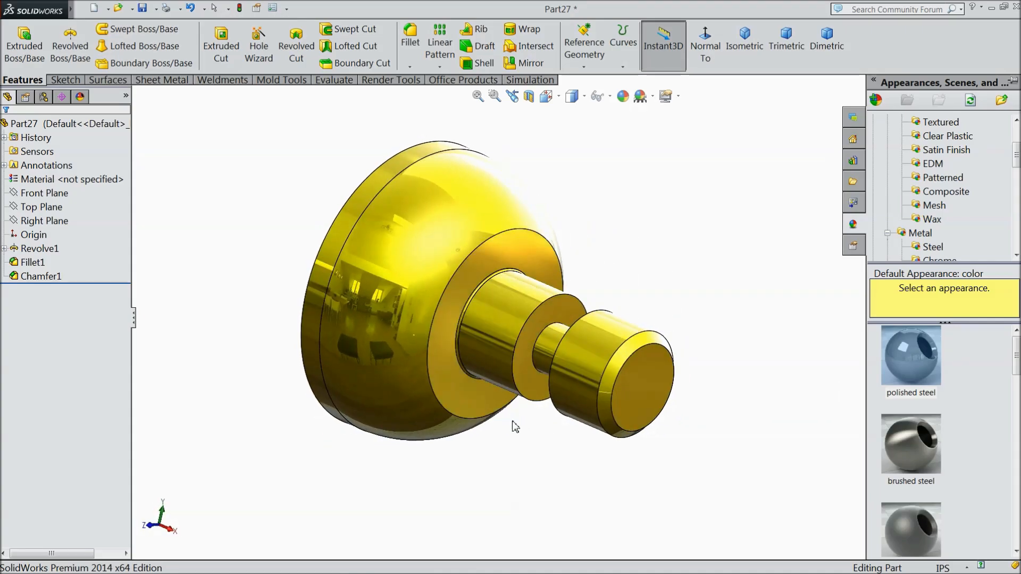
{"action": "left_click", "coordinate": [142, 7]}
{"action": "scroll", "coordinate": [650, 258], "scroll_direction": "down", "scroll_amount": 3}
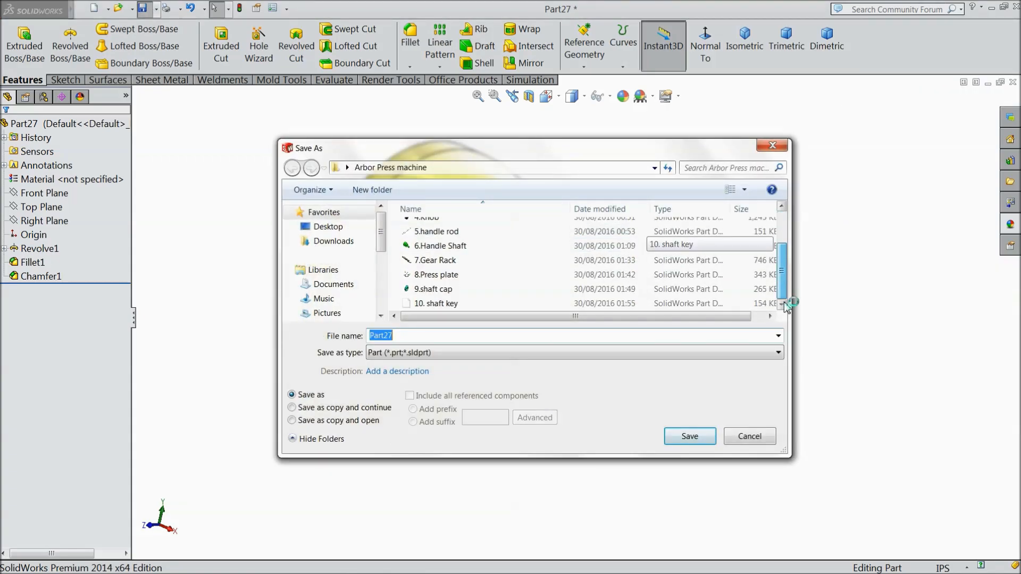
{"action": "type", "text": "11"}
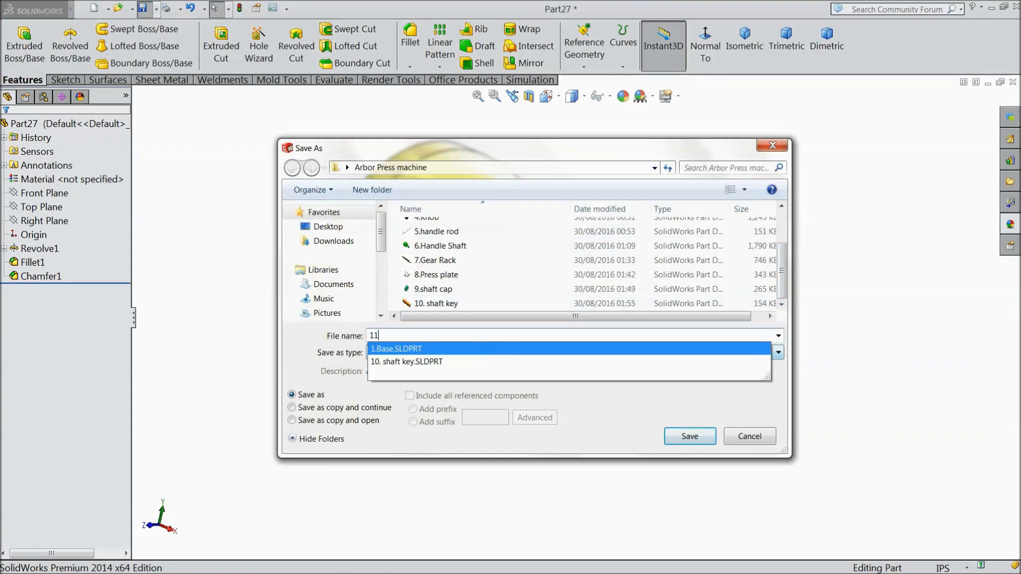
{"action": "type", "text": "."}
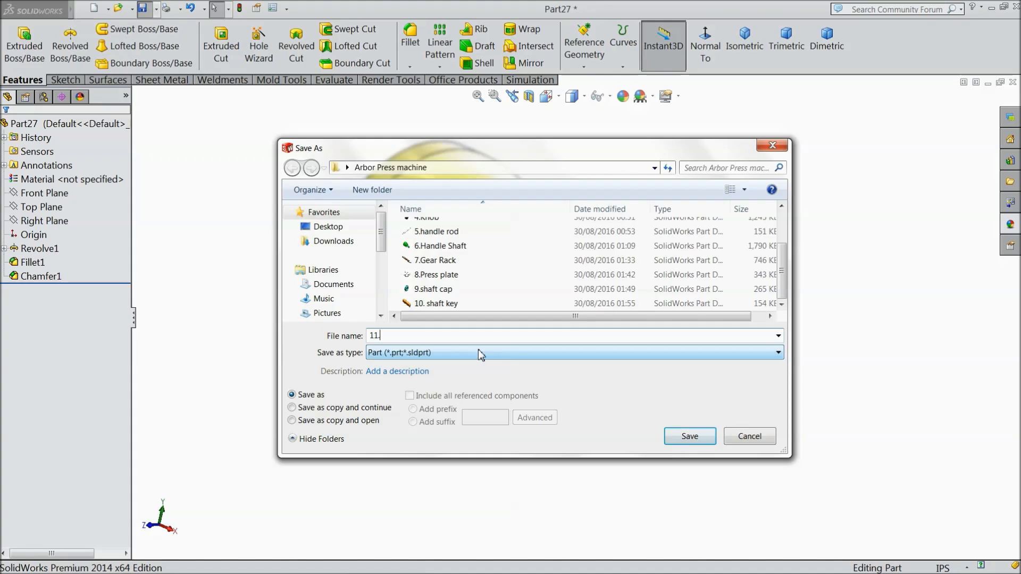
{"action": "type", "text": "Ram Head"}
{"action": "left_click", "coordinate": [690, 435]}
{"action": "mouse_move", "coordinate": [517, 364]}
{"action": "middle_mouse_down"}
{"action": "mouse_move", "coordinate": [526, 346]}
{"action": "mouse_move", "coordinate": [458, 351]}
{"action": "mouse_move", "coordinate": [496, 332]}
{"action": "mouse_move", "coordinate": [515, 351]}
{"action": "middle_mouse_up"}
{"action": "middle_click_drag", "start_coordinate": [453, 515], "coordinate": [462, 364]}
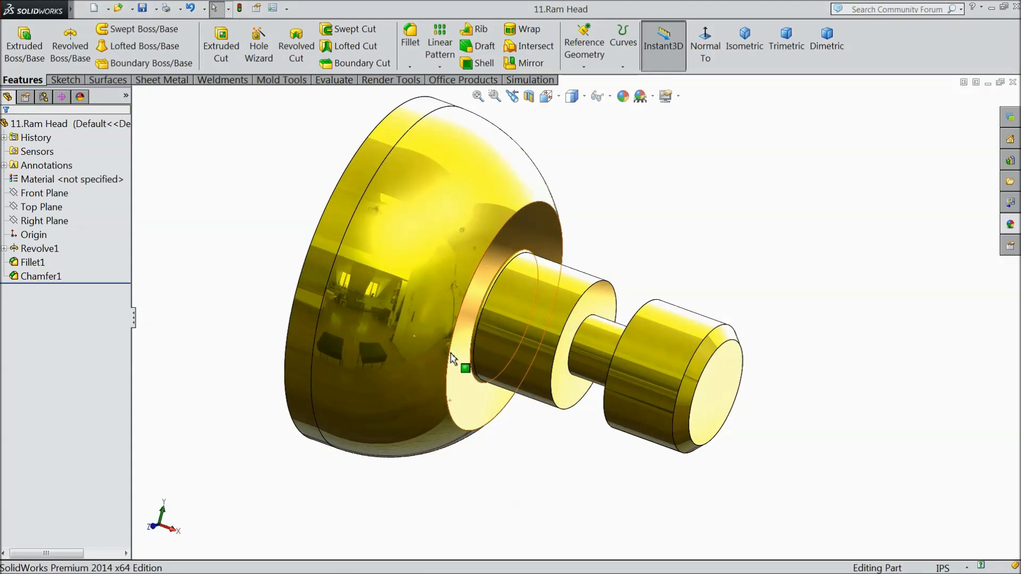
{"action": "middle_click_drag", "start_coordinate": [519, 319], "coordinate": [488, 324]}
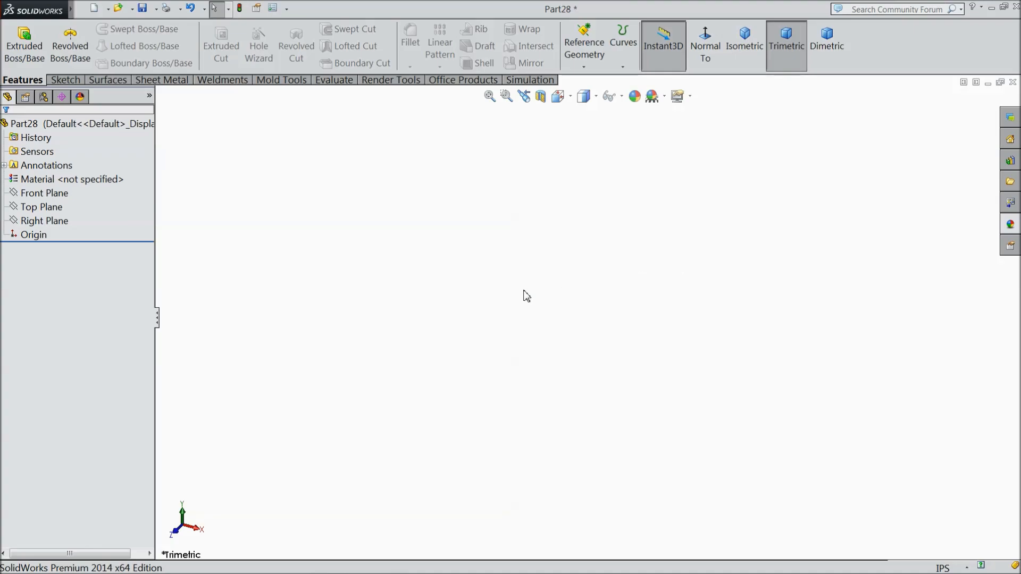
Sketch a center rectangle about 9.78 by 3.95 in on the Top Plane, centred on the origin.
{"action": "left_click", "coordinate": [42, 207]}
{"action": "left_click", "coordinate": [63, 194]}
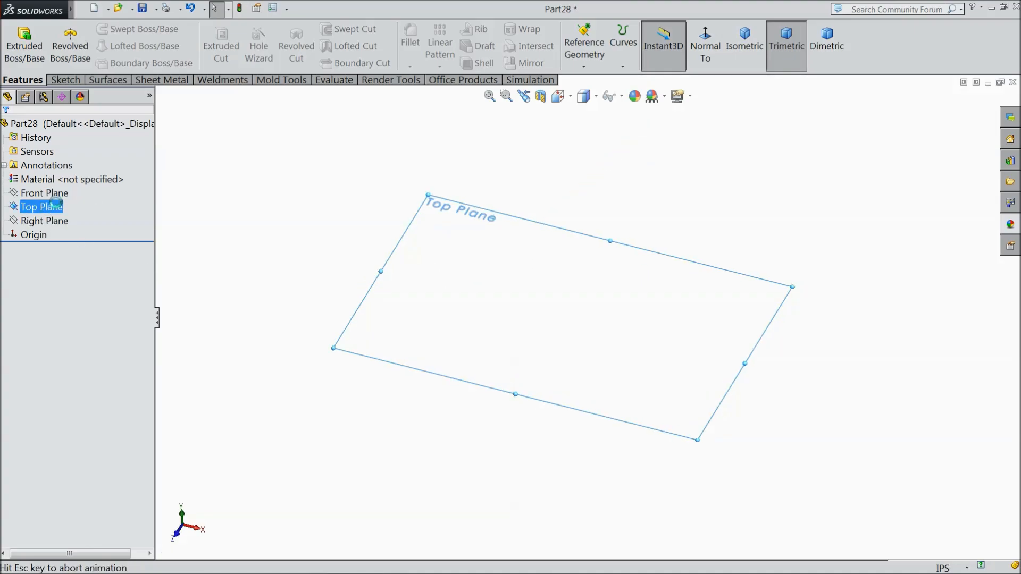
{"action": "left_click", "coordinate": [66, 80]}
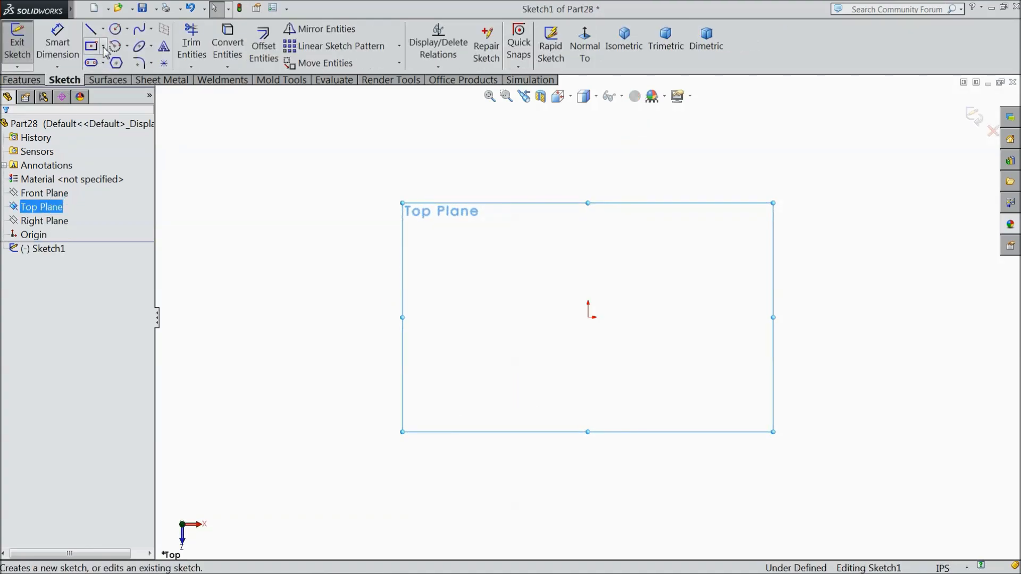
{"action": "left_click", "coordinate": [92, 47]}
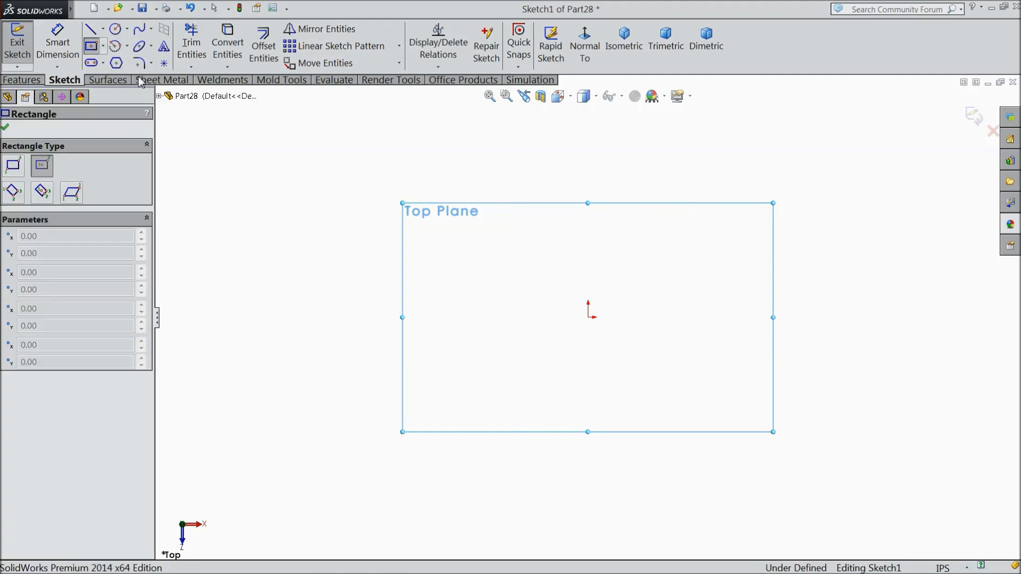
{"action": "left_click", "coordinate": [588, 317]}
{"action": "left_click", "coordinate": [329, 213]}
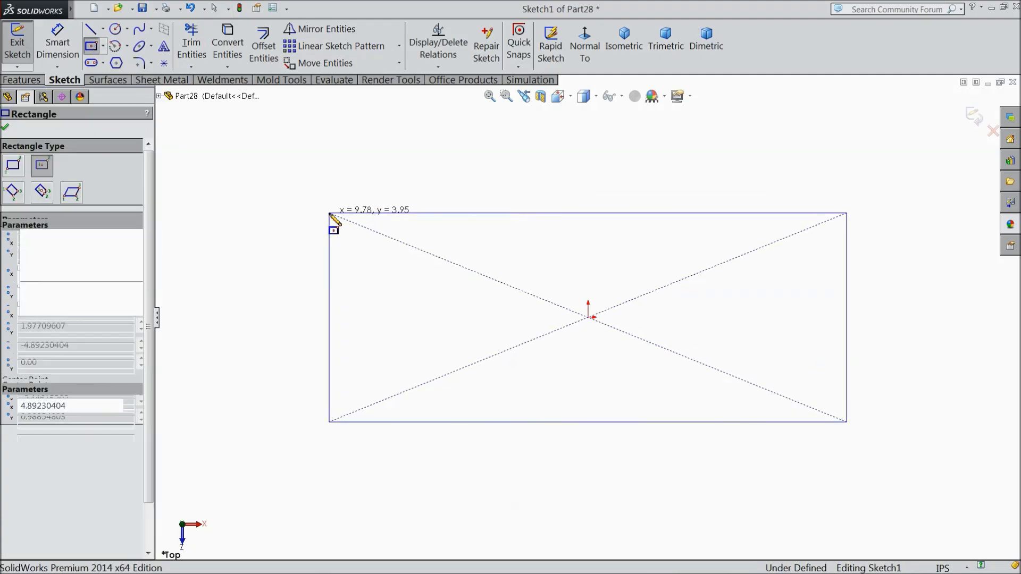
Dimension the rectangle's short vertical side and set it to 2 in.
{"action": "left_click", "coordinate": [60, 51]}
{"action": "left_click", "coordinate": [329, 289]}
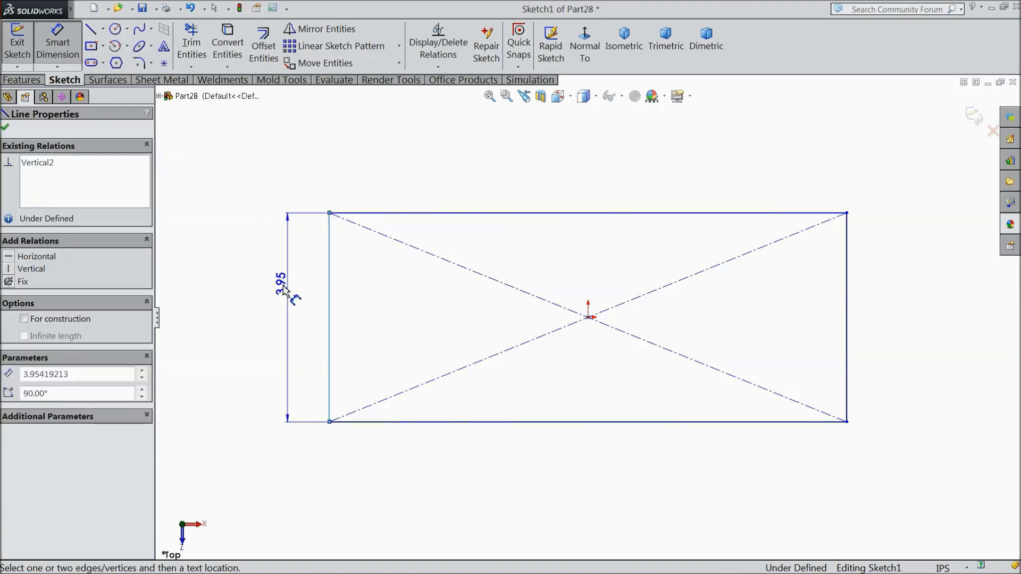
{"action": "left_click", "coordinate": [274, 291]}
{"action": "type", "text": "2"}
{"action": "left_click", "coordinate": [216, 271]}
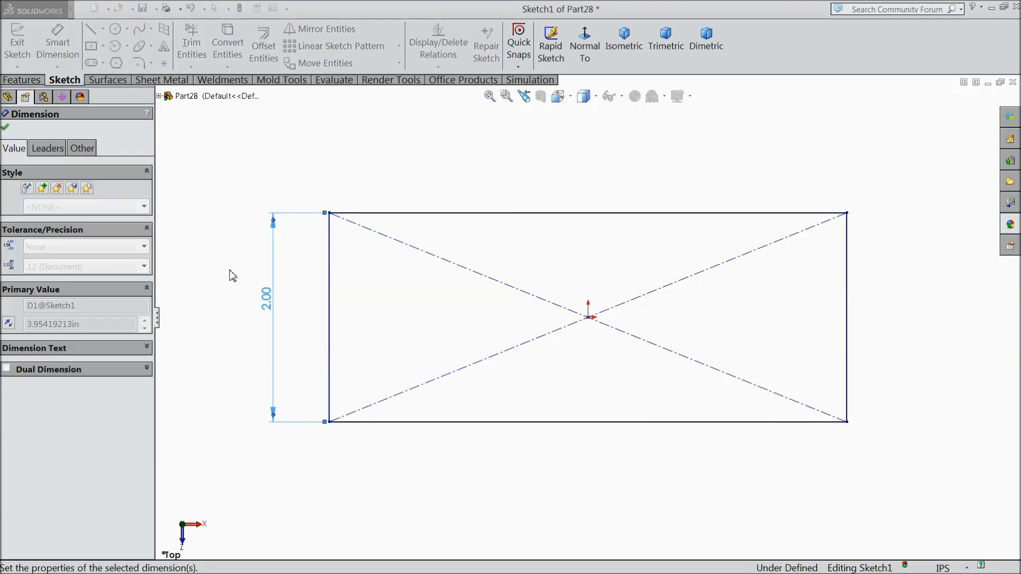
Dimension the rectangle's long horizontal side and set it to 4 in.
{"action": "left_click", "coordinate": [491, 212]}
{"action": "left_click", "coordinate": [500, 173]}
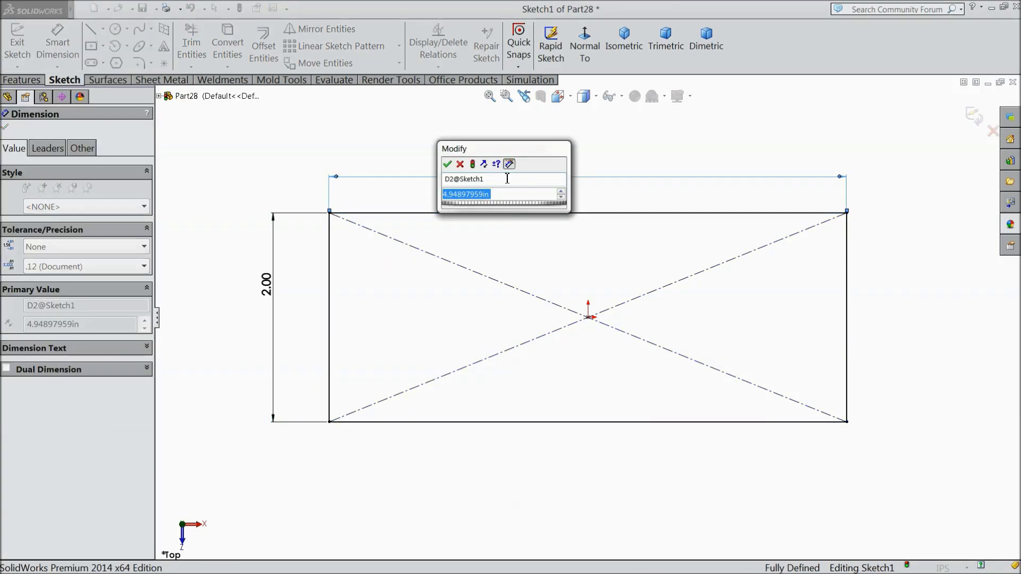
{"action": "type", "text": "4"}
{"action": "left_click", "coordinate": [448, 165]}
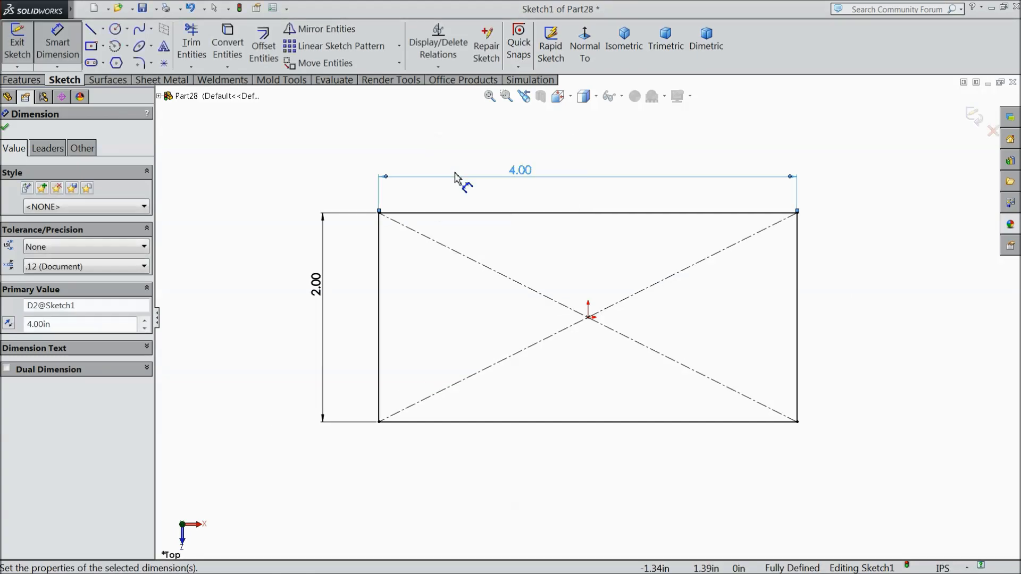
{"action": "left_click", "coordinate": [7, 130]}
Extrude the rectangle as a blind boss to a depth of 3/8 in.
{"action": "left_click", "coordinate": [22, 80]}
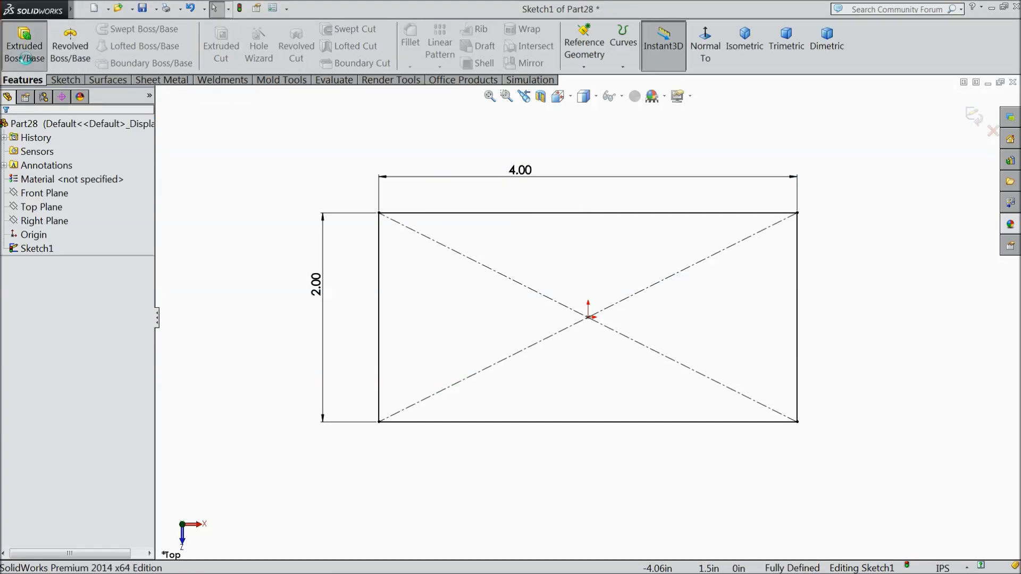
{"action": "left_click", "coordinate": [24, 53]}
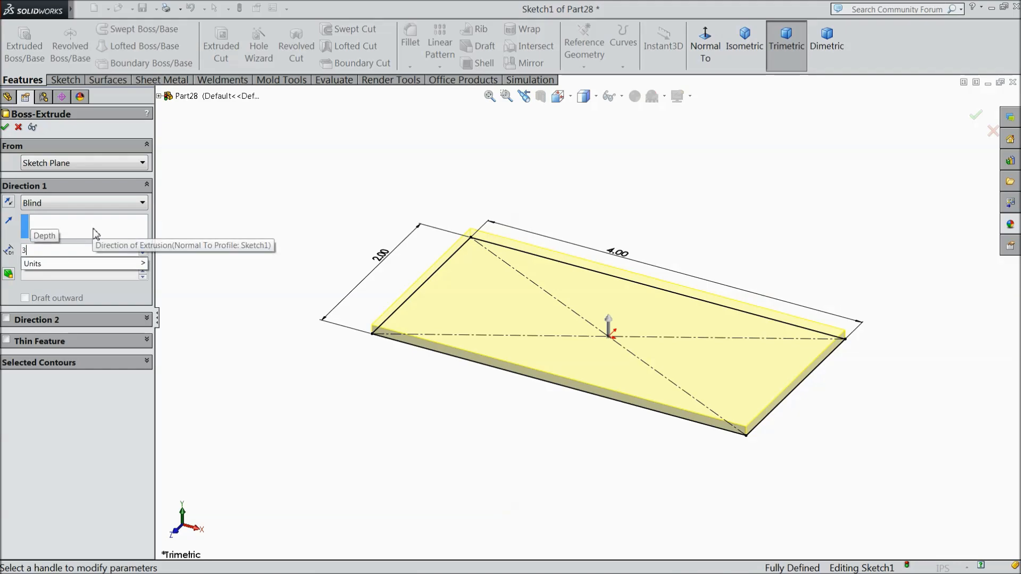
{"action": "type", "text": "3/8"}
{"action": "key", "text": "Return"}
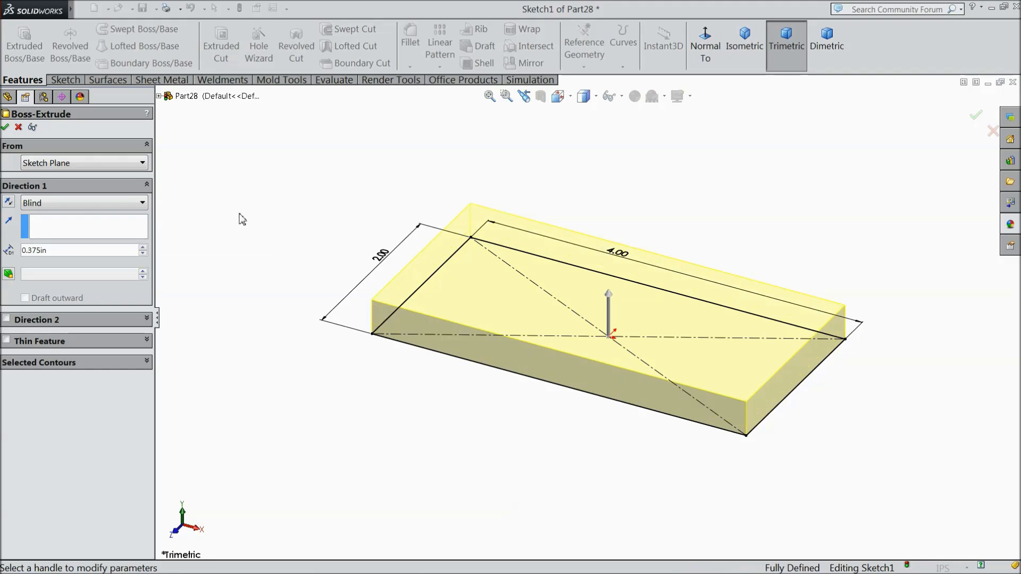
{"action": "left_click", "coordinate": [5, 127]}
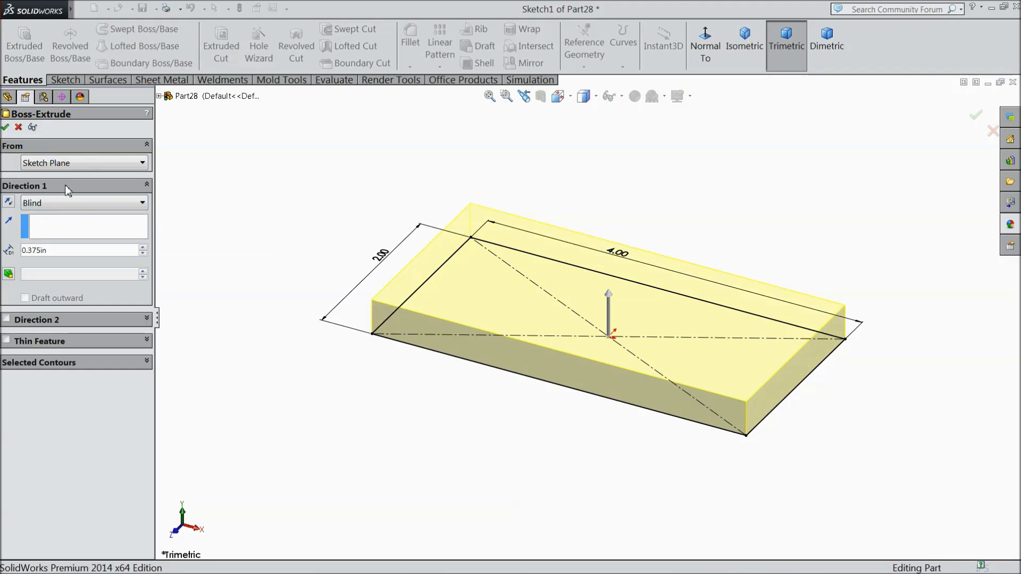
Start an angle-distance chamfer of 0.05 in at 45° on the plate's upper and lower faces.
{"action": "left_click", "coordinate": [410, 67]}
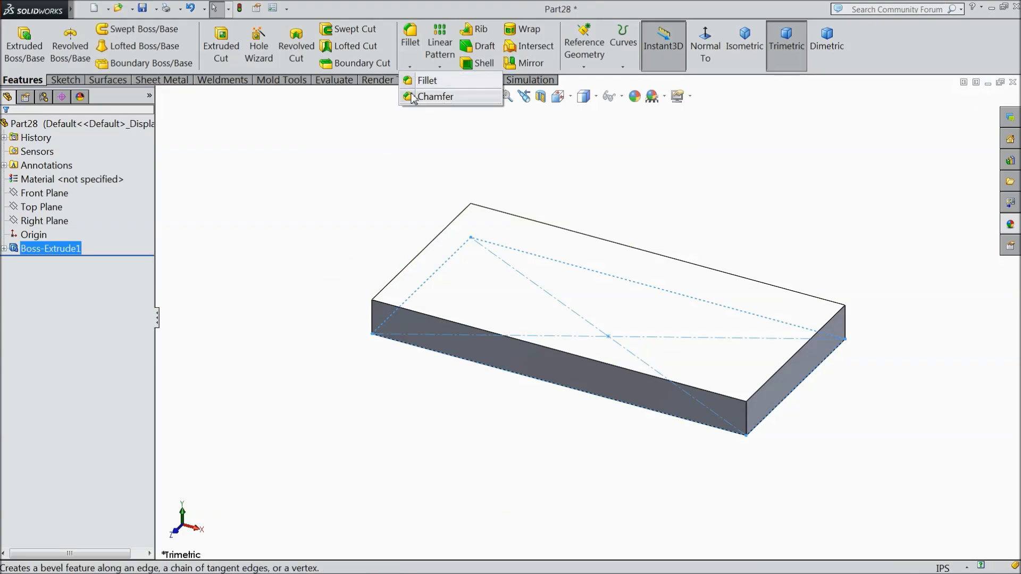
{"action": "left_click", "coordinate": [435, 96]}
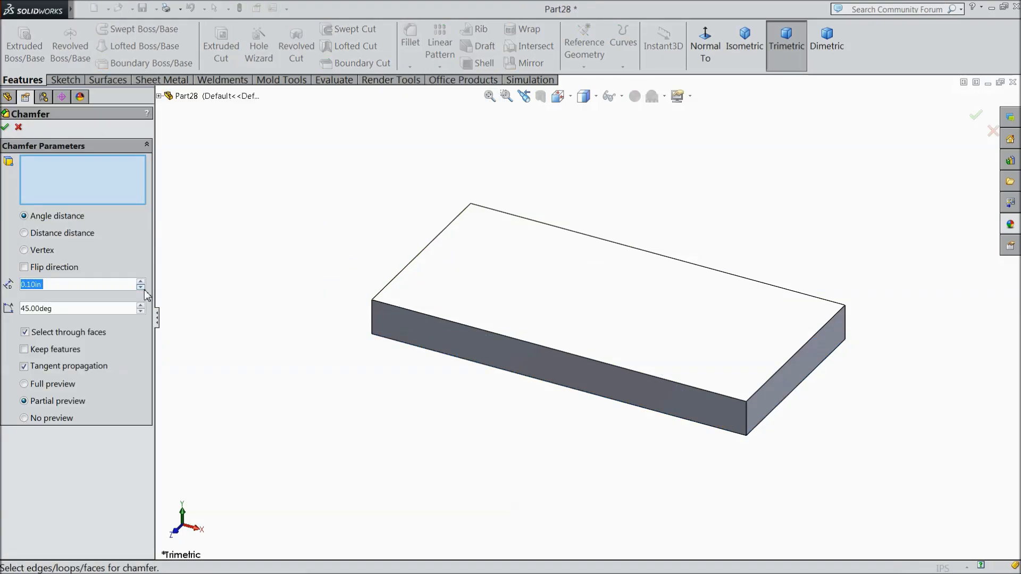
{"action": "type", "text": "0.05"}
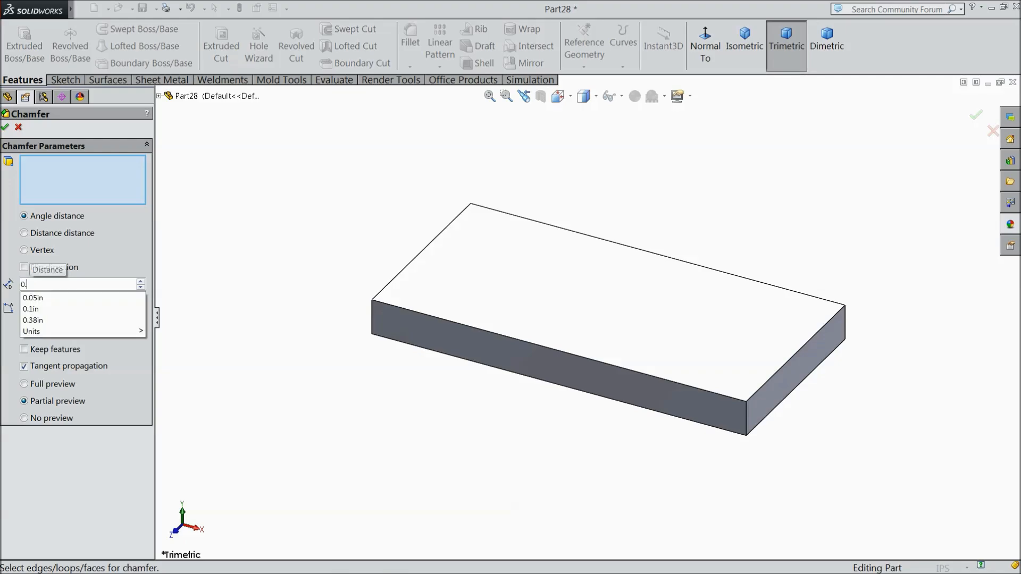
{"action": "left_click", "coordinate": [515, 307]}
{"action": "middle_click_drag", "start_coordinate": [522, 333], "coordinate": [553, 465]}
{"action": "left_click", "coordinate": [558, 289]}
{"action": "scroll", "coordinate": [426, 340], "scroll_direction": "down", "scroll_amount": 5}
{"action": "scroll", "coordinate": [425, 340], "scroll_direction": "down", "scroll_amount": 1}
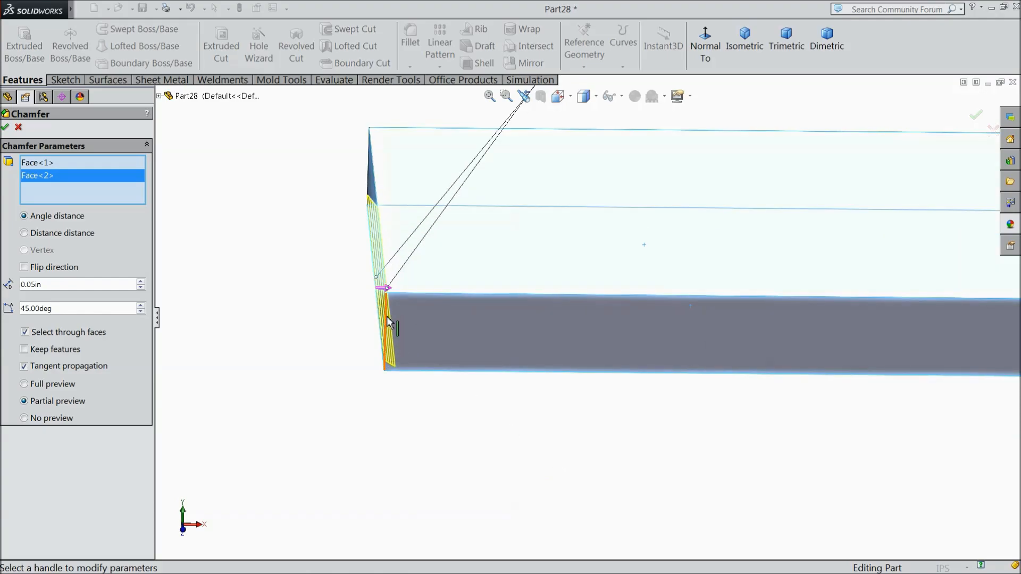
Add the plate's four vertical corner edges to the chamfer and complete it.
{"action": "left_click", "coordinate": [392, 324]}
{"action": "middle_click_drag", "start_coordinate": [464, 376], "coordinate": [406, 372]}
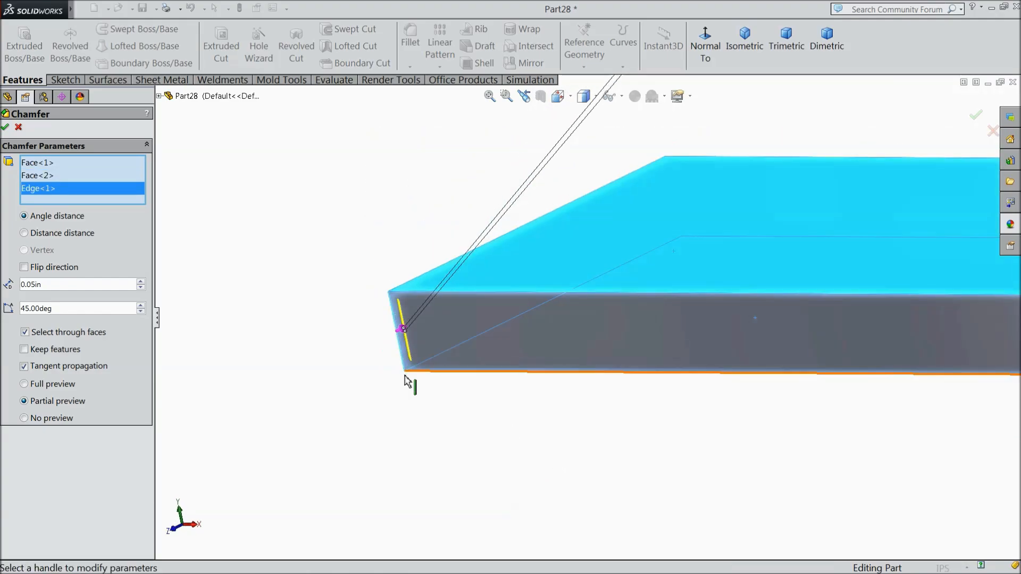
{"action": "scroll", "coordinate": [727, 355], "scroll_direction": "up", "scroll_amount": 5}
{"action": "scroll", "coordinate": [727, 351], "scroll_direction": "down", "scroll_amount": 3}
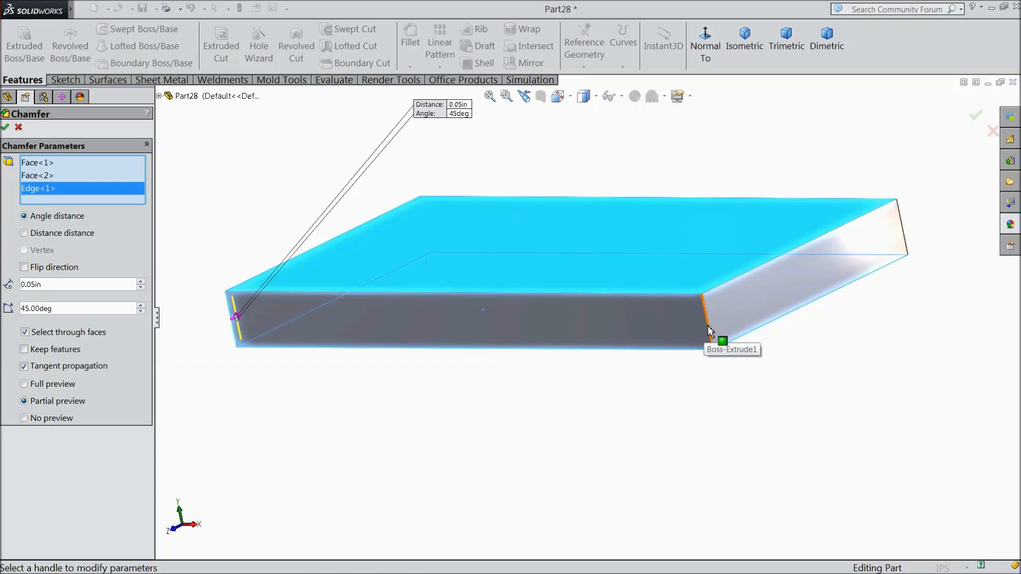
{"action": "left_click", "coordinate": [709, 332]}
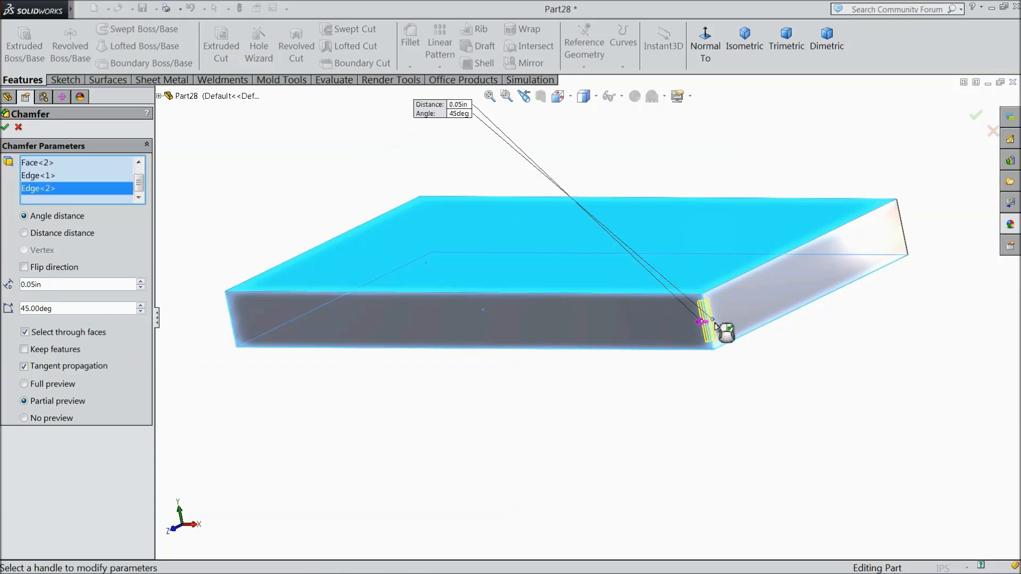
{"action": "left_click", "coordinate": [904, 239]}
{"action": "middle_click_drag", "start_coordinate": [899, 260], "coordinate": [992, 229]}
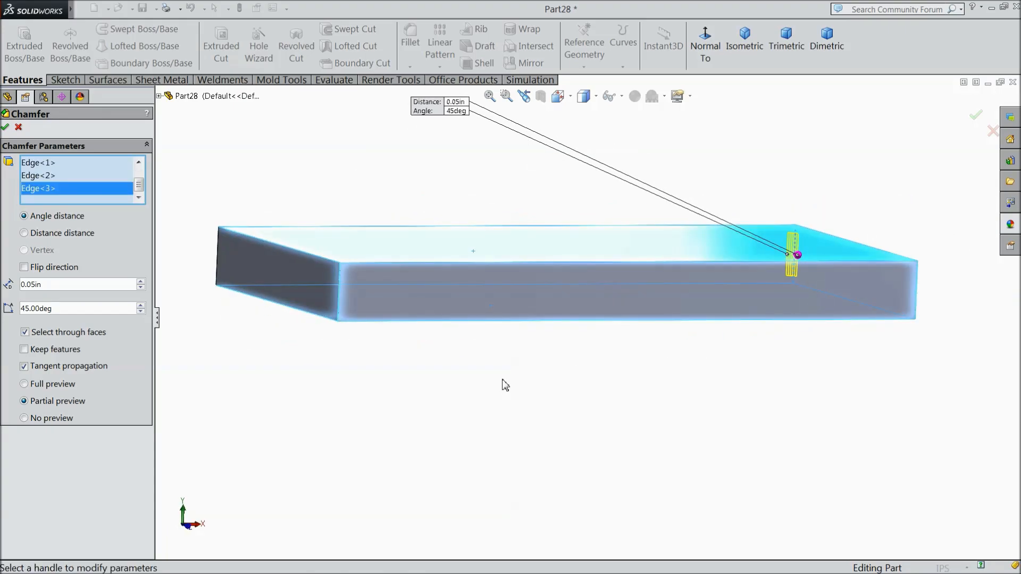
{"action": "middle_click_drag", "start_coordinate": [505, 386], "coordinate": [591, 403]}
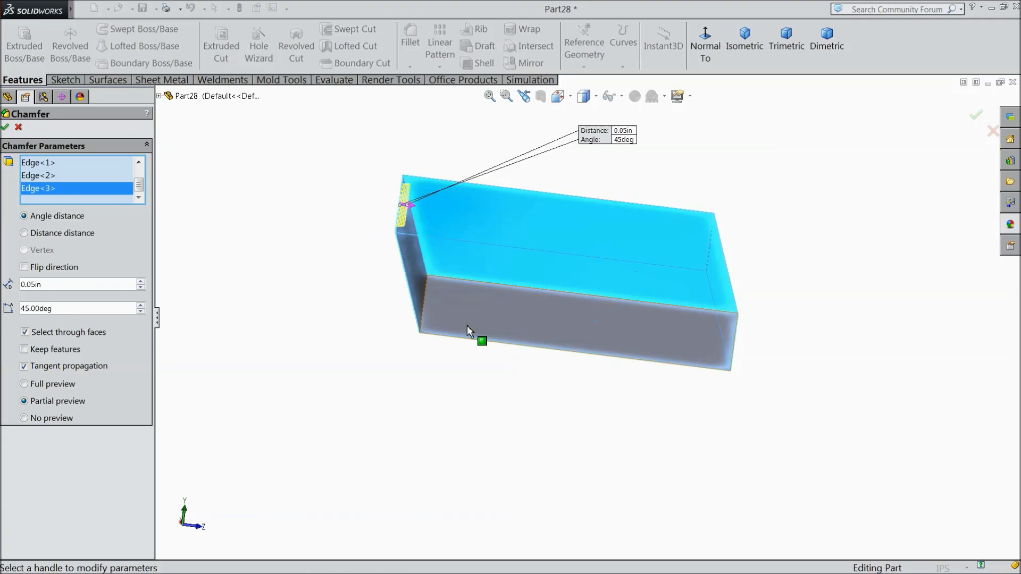
{"action": "left_click", "coordinate": [425, 313]}
{"action": "left_click", "coordinate": [6, 127]}
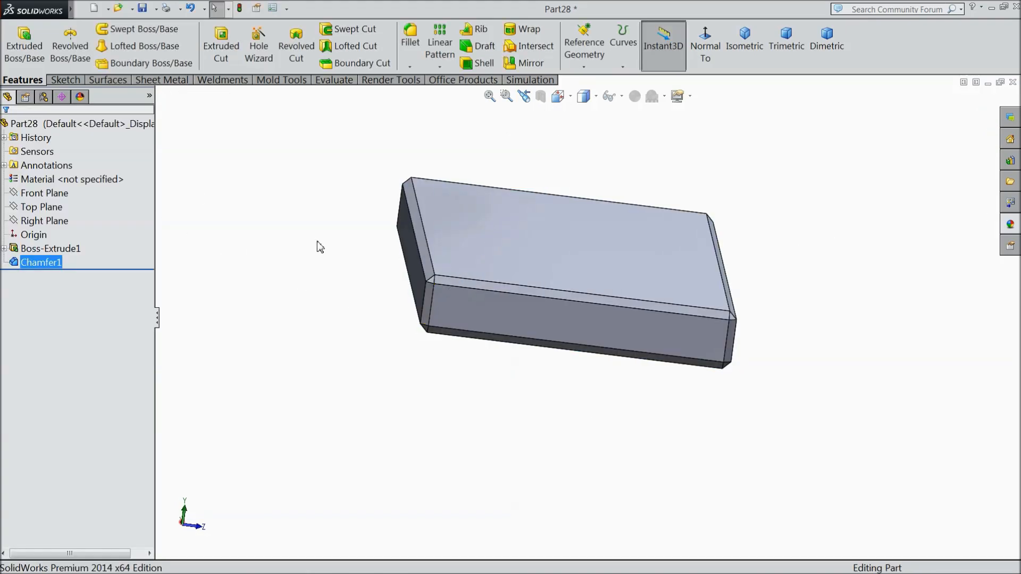
Turn on the perspective display for the chamfered plate.
{"action": "middle_click_drag", "start_coordinate": [353, 276], "coordinate": [322, 341]}
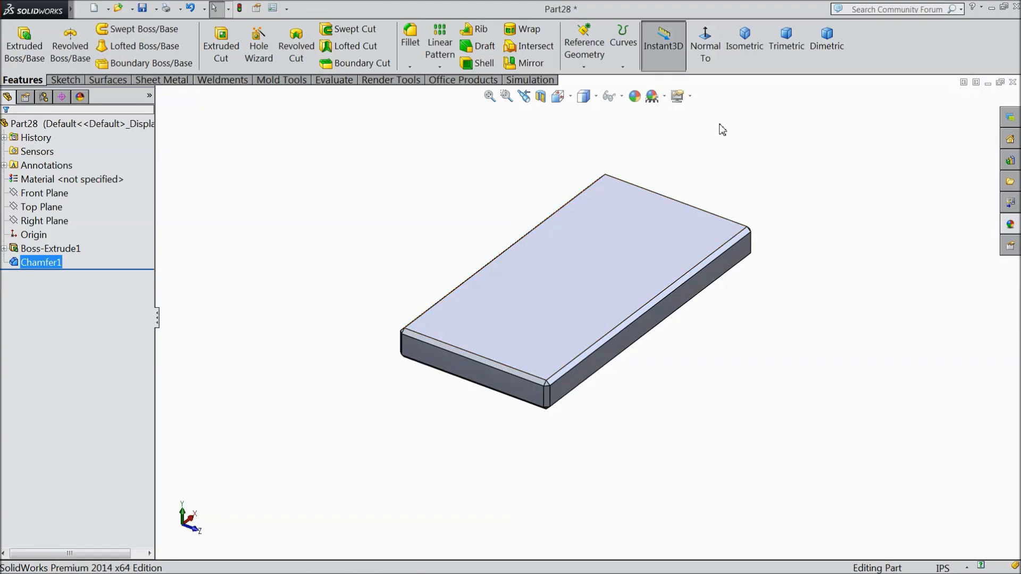
{"action": "left_click", "coordinate": [680, 96]}
{"action": "left_click", "coordinate": [711, 163]}
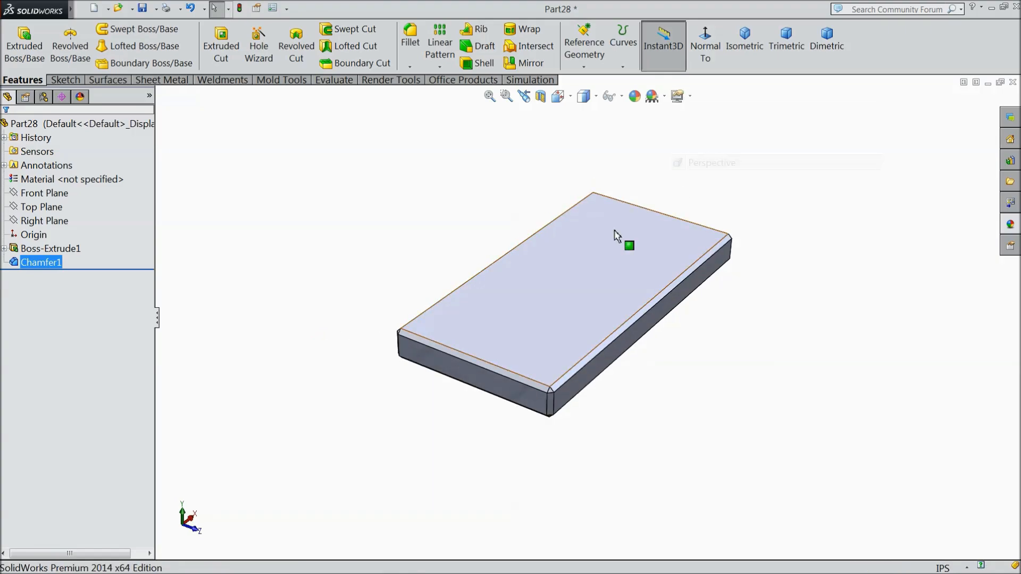
Start a sketch on the top face of the chamfered plate.
{"action": "mouse_move", "coordinate": [616, 234]}
{"action": "middle_mouse_down"}
{"action": "mouse_move", "coordinate": [556, 246]}
{"action": "mouse_move", "coordinate": [598, 273]}
{"action": "mouse_move", "coordinate": [604, 298]}
{"action": "mouse_move", "coordinate": [519, 341]}
{"action": "middle_mouse_up"}
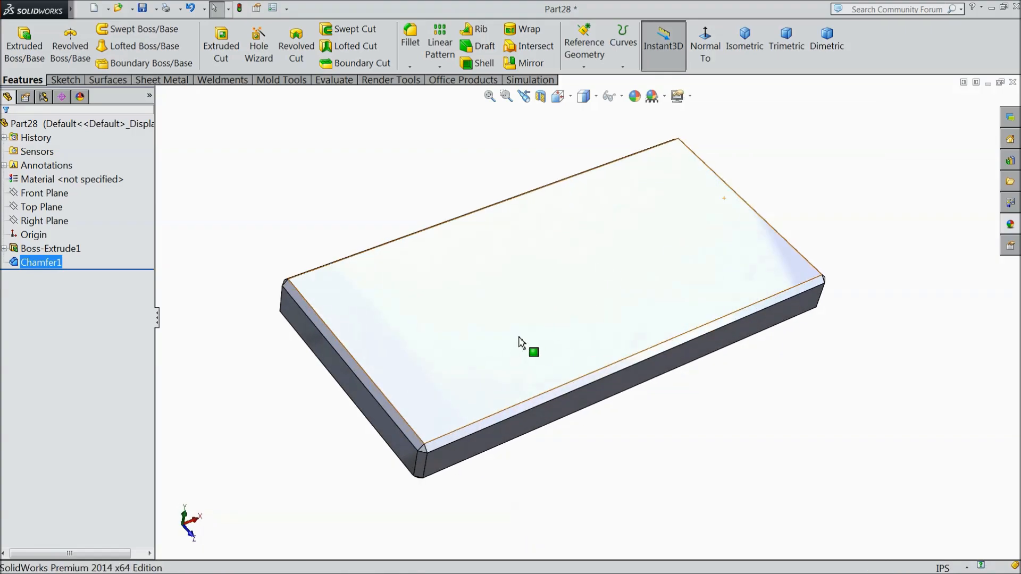
{"action": "left_click", "coordinate": [520, 337]}
{"action": "left_click", "coordinate": [557, 306]}
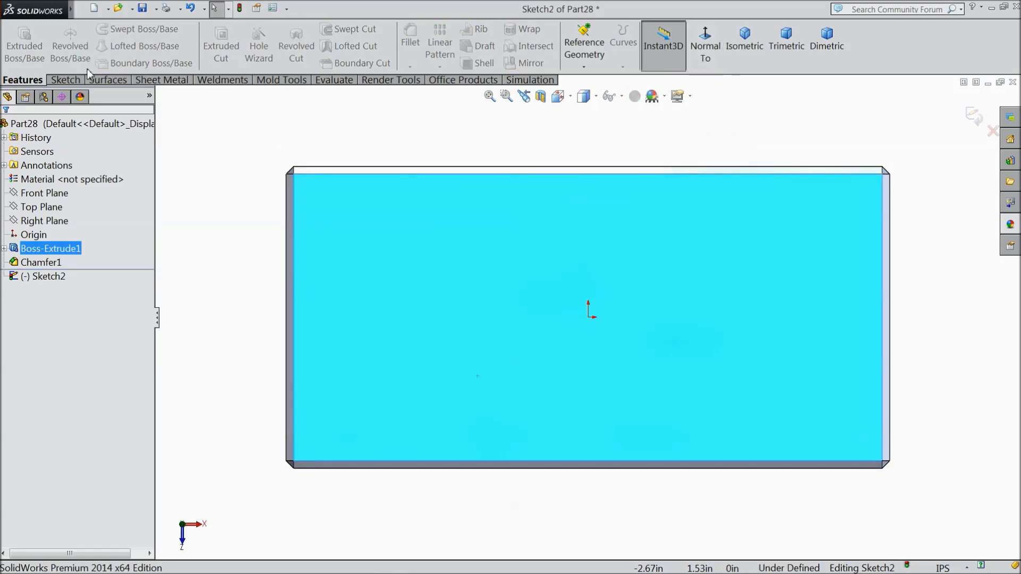
Draw a vertical centerline from the upper edge's midpoint to the origin and a horizontal one from the origin to the left edge's midpoint.
{"action": "left_click", "coordinate": [58, 81]}
{"action": "left_click", "coordinate": [103, 30]}
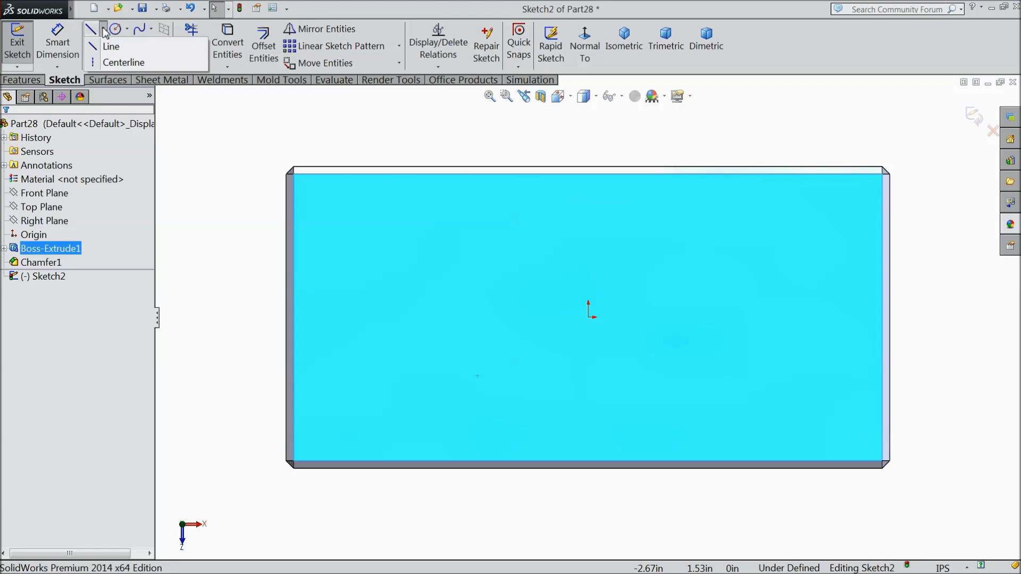
{"action": "left_click", "coordinate": [123, 62]}
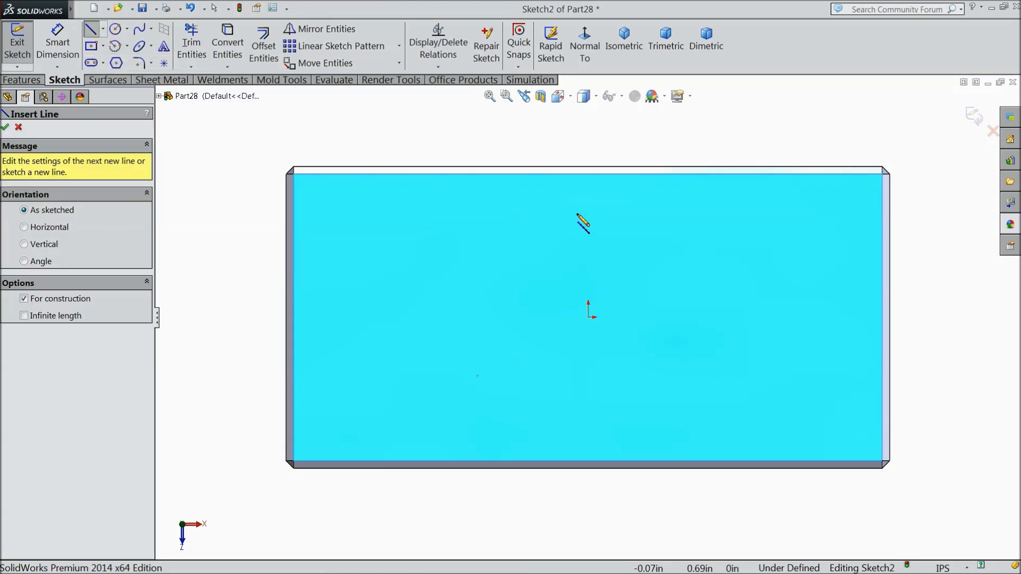
{"action": "left_click", "coordinate": [588, 167]}
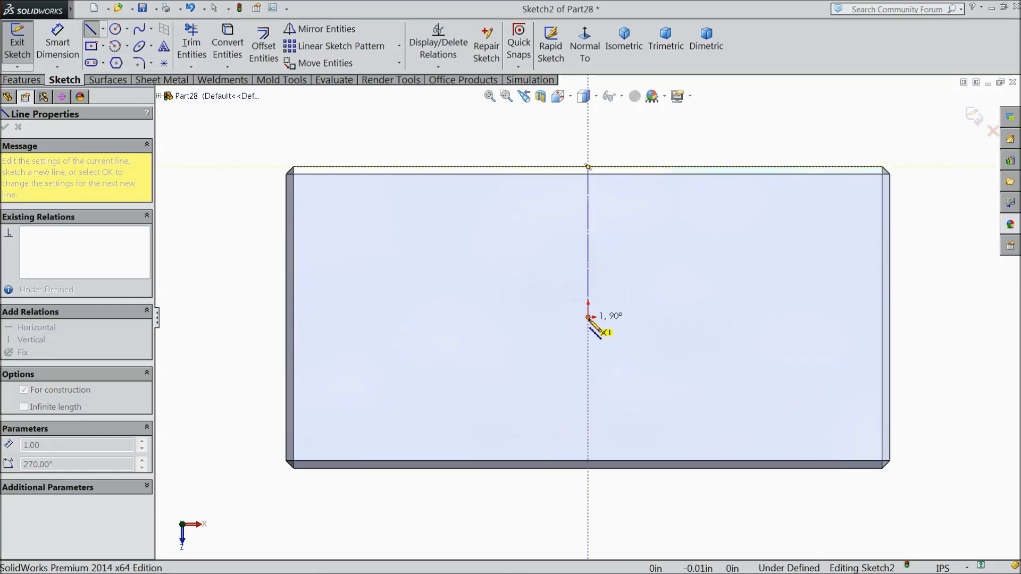
{"action": "left_click", "coordinate": [588, 317]}
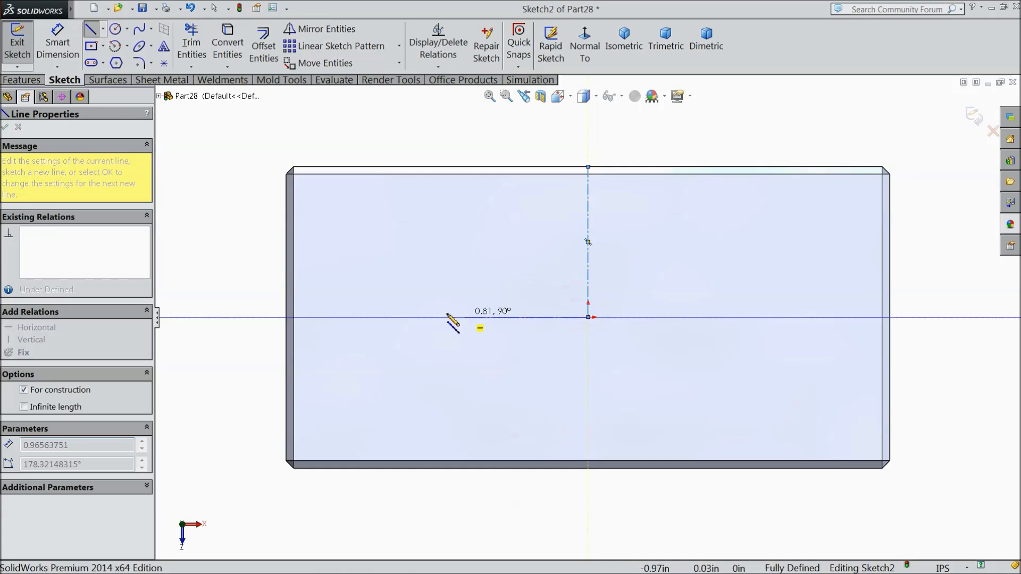
{"action": "left_click", "coordinate": [286, 317]}
{"action": "right_click", "coordinate": [218, 224]}
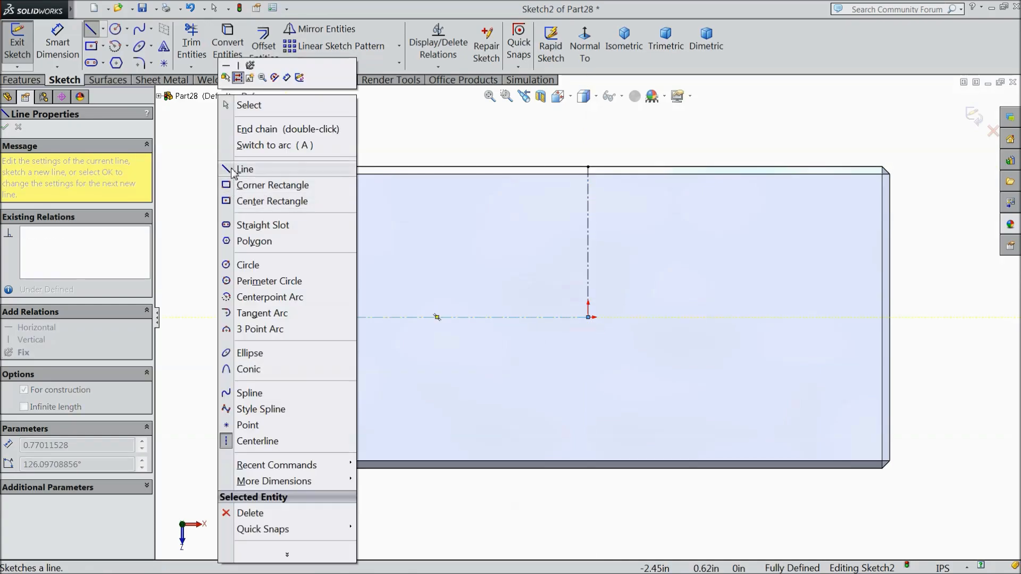
{"action": "left_click", "coordinate": [250, 106]}
Sketch a circle of about 0.18 in radius near the plate's upper-left corner and dimension its center 0.25 in from the upper edge.
{"action": "left_click", "coordinate": [116, 30]}
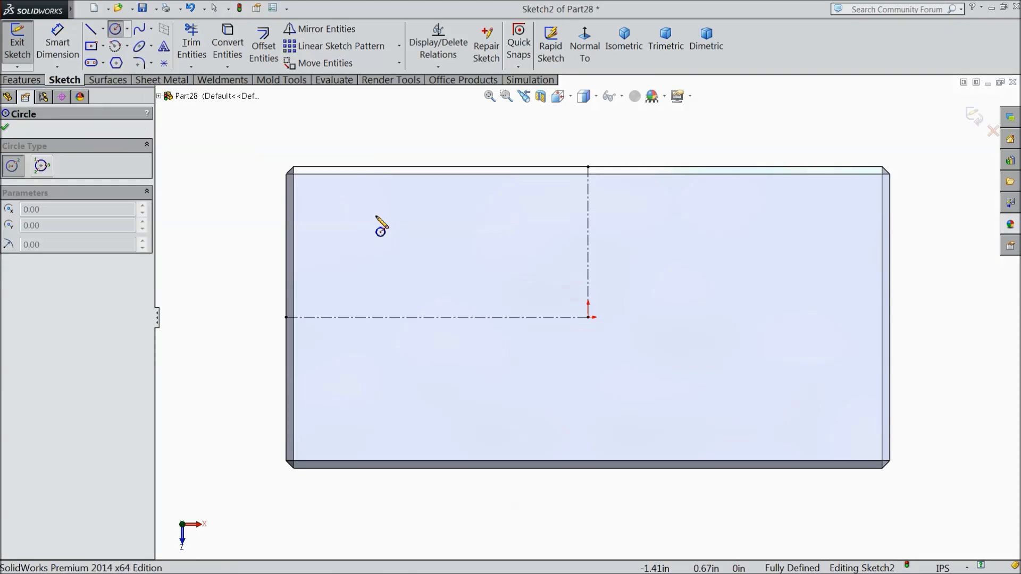
{"action": "left_click_drag", "start_coordinate": [353, 222], "coordinate": [375, 238]}
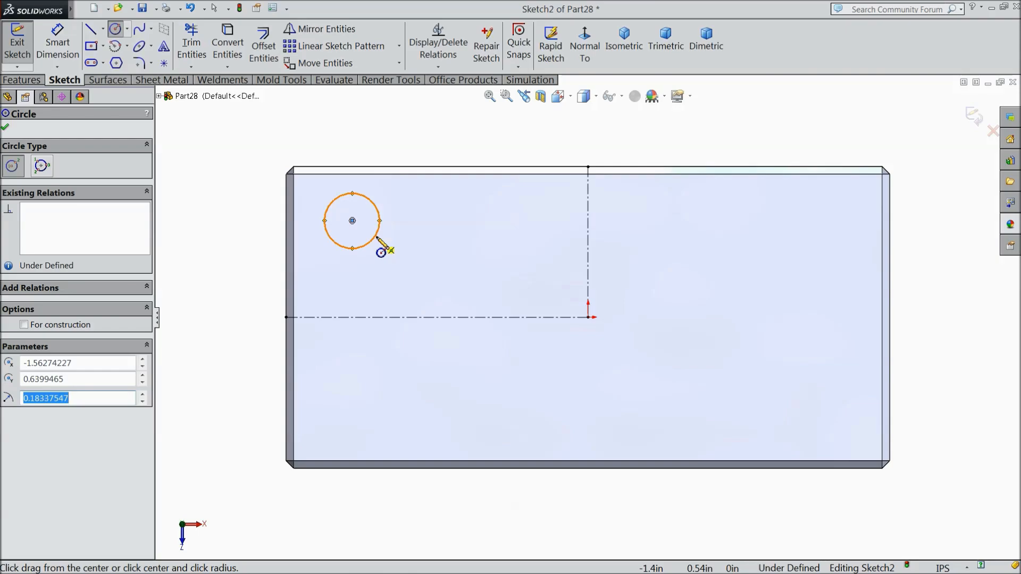
{"action": "left_click", "coordinate": [58, 42]}
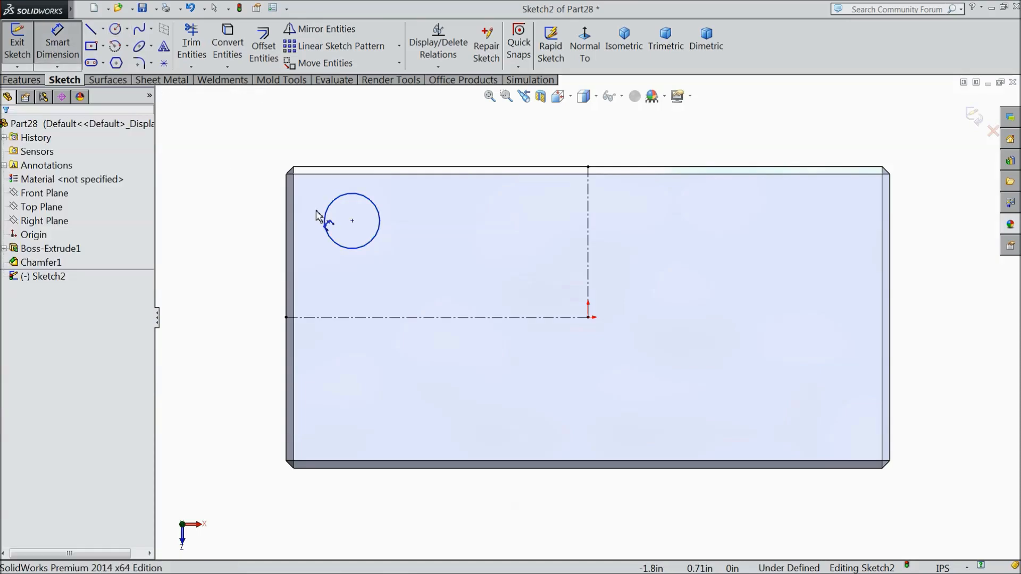
{"action": "left_click", "coordinate": [353, 169]}
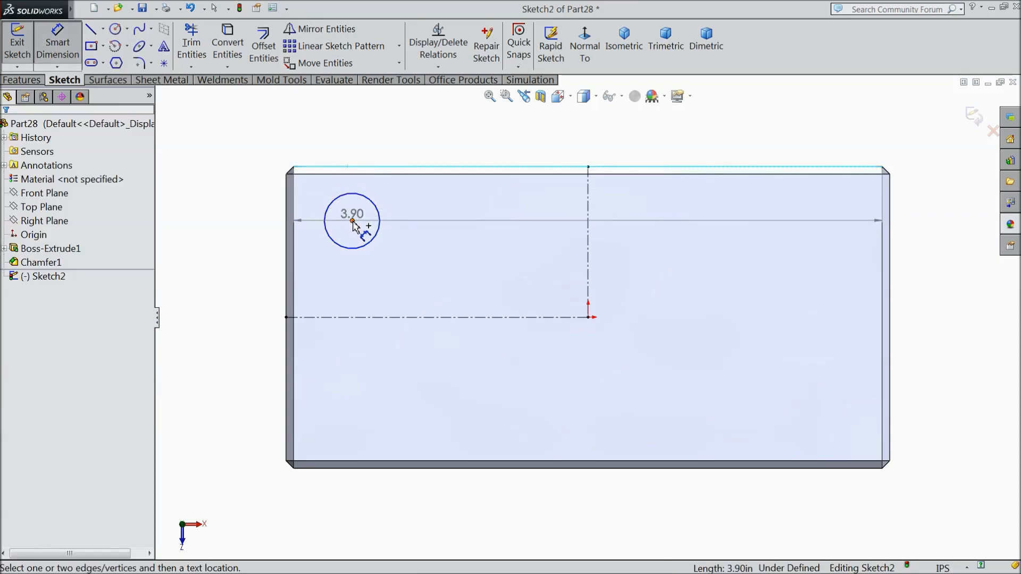
{"action": "left_click", "coordinate": [352, 220]}
{"action": "left_click", "coordinate": [234, 206]}
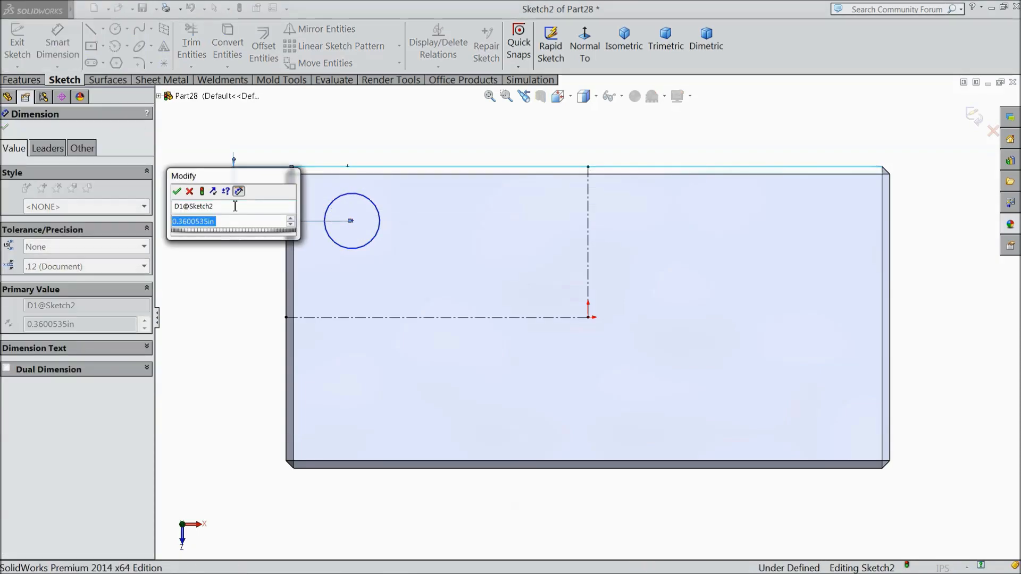
{"action": "type", "text": "0.25"}
{"action": "key", "text": "Return"}
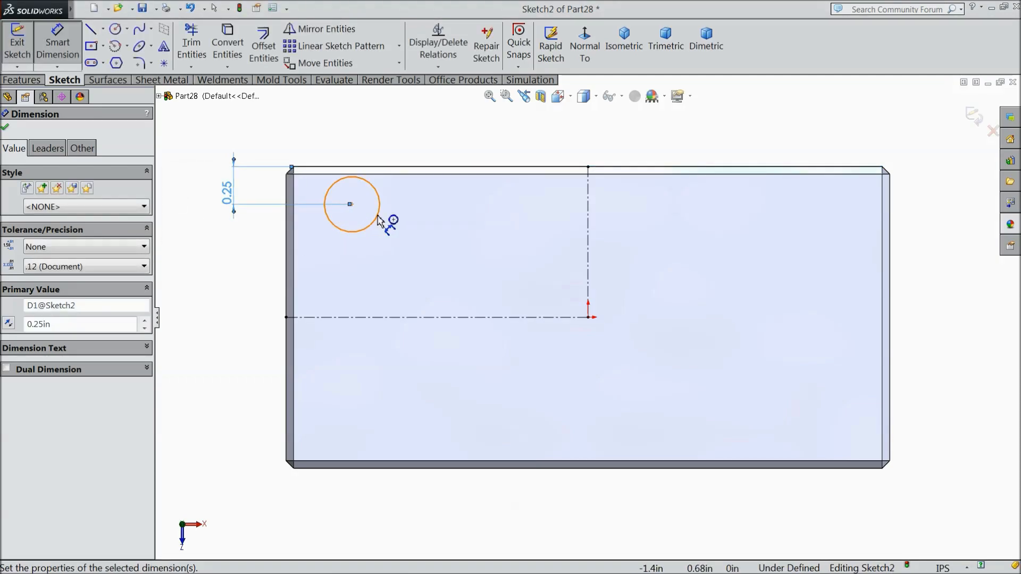
Dimension the circle's center 0.5 in from the plate's left edge.
{"action": "left_click", "coordinate": [377, 215]}
{"action": "left_click", "coordinate": [286, 192]}
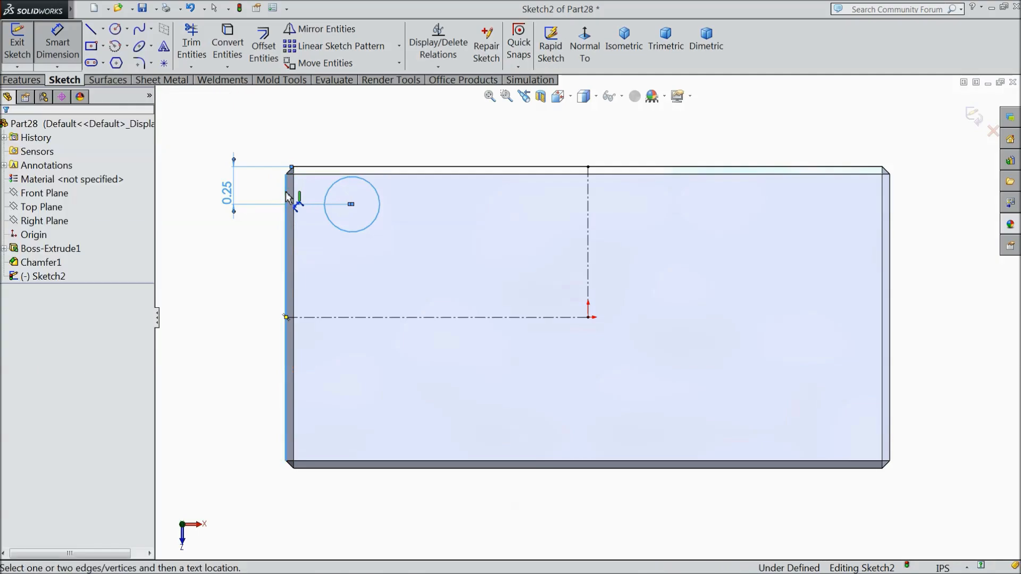
{"action": "left_click", "coordinate": [314, 139]}
{"action": "type", "text": "0.5"}
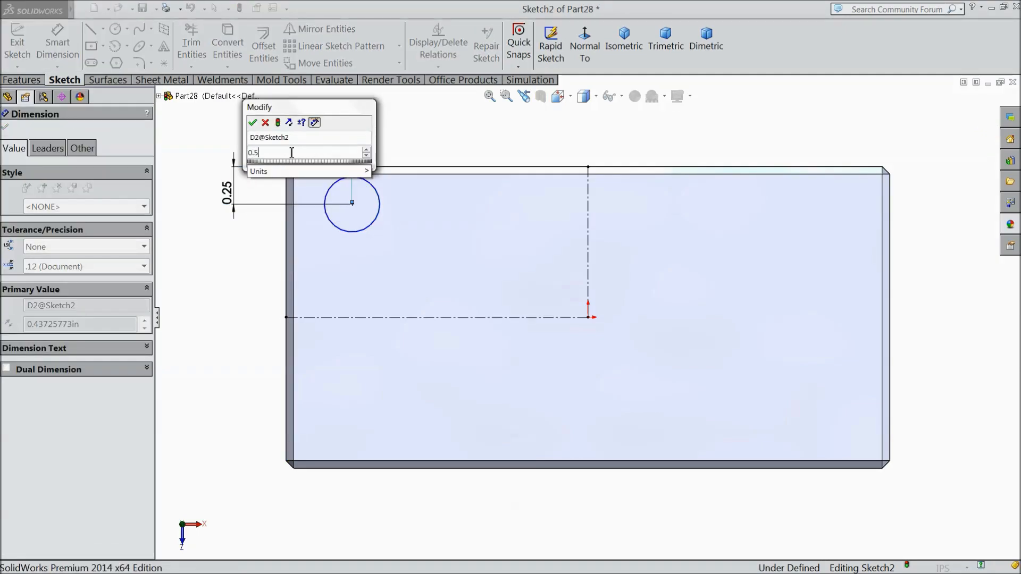
{"action": "left_click", "coordinate": [253, 123]}
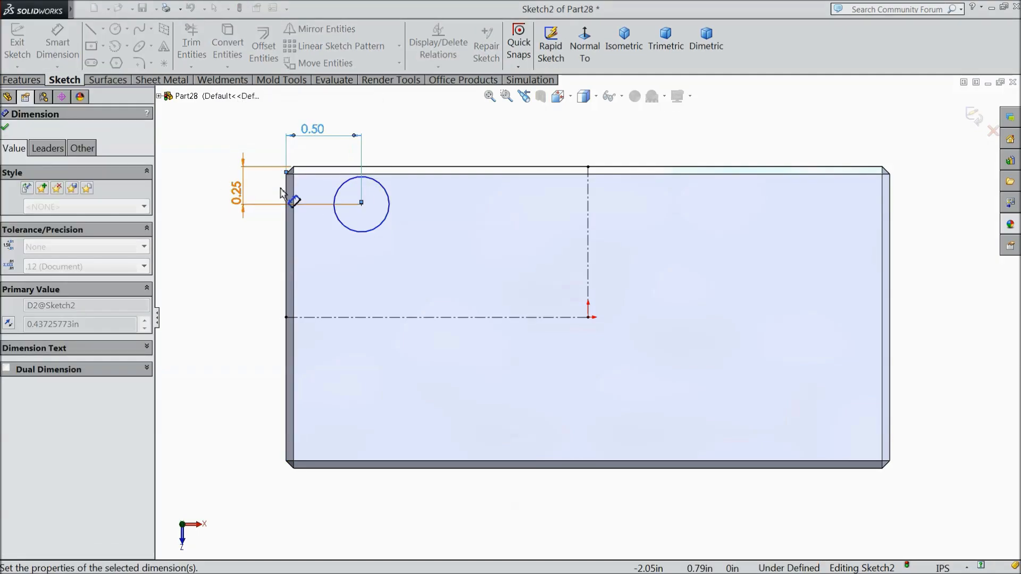
Set the circle's diameter to 0.25 in and finish dimensioning.
{"action": "left_click", "coordinate": [384, 194]}
{"action": "left_click", "coordinate": [403, 134]}
{"action": "type", "text": "0.25"}
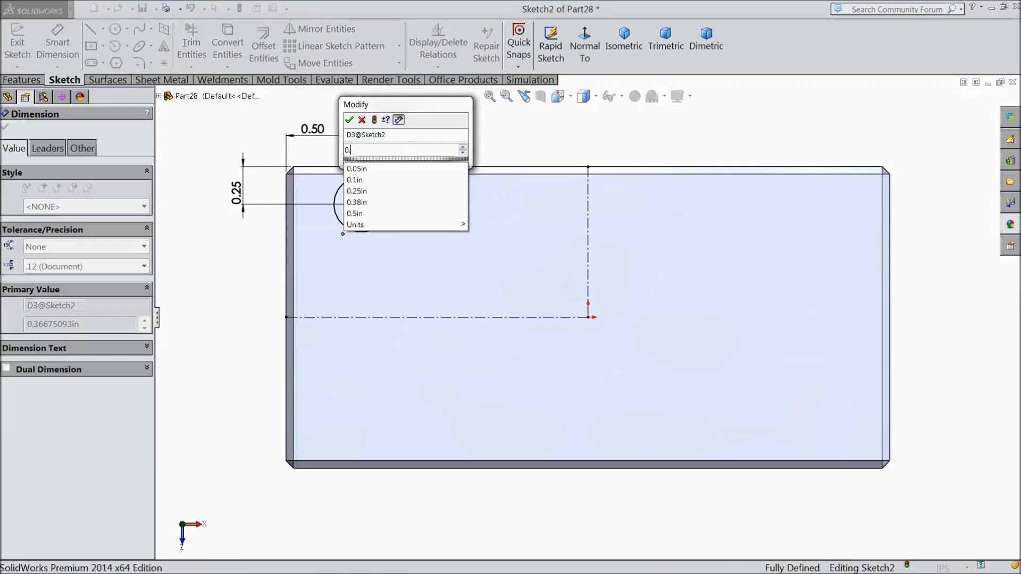
{"action": "left_click", "coordinate": [350, 122]}
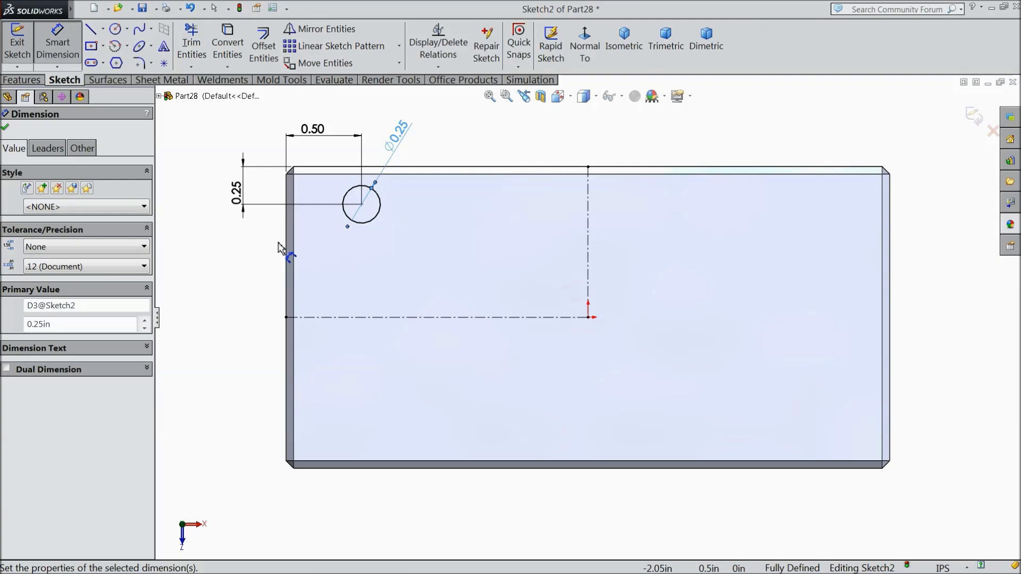
{"action": "left_click", "coordinate": [5, 132]}
Mirror the circle about the horizontal centerline to copy it near the plate's lower-left corner.
{"action": "left_click", "coordinate": [319, 29]}
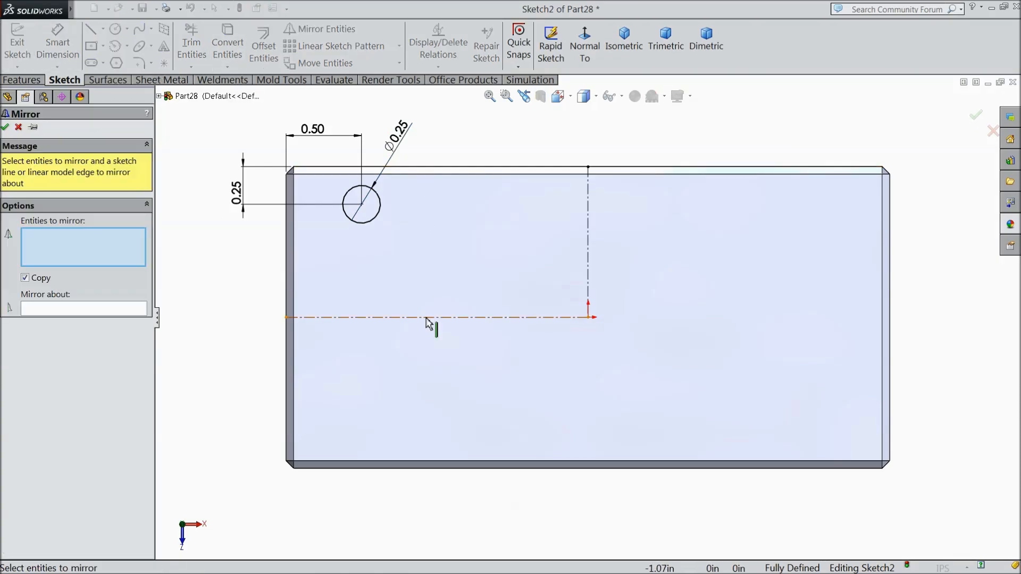
{"action": "left_click", "coordinate": [425, 318]}
{"action": "left_click", "coordinate": [126, 308]}
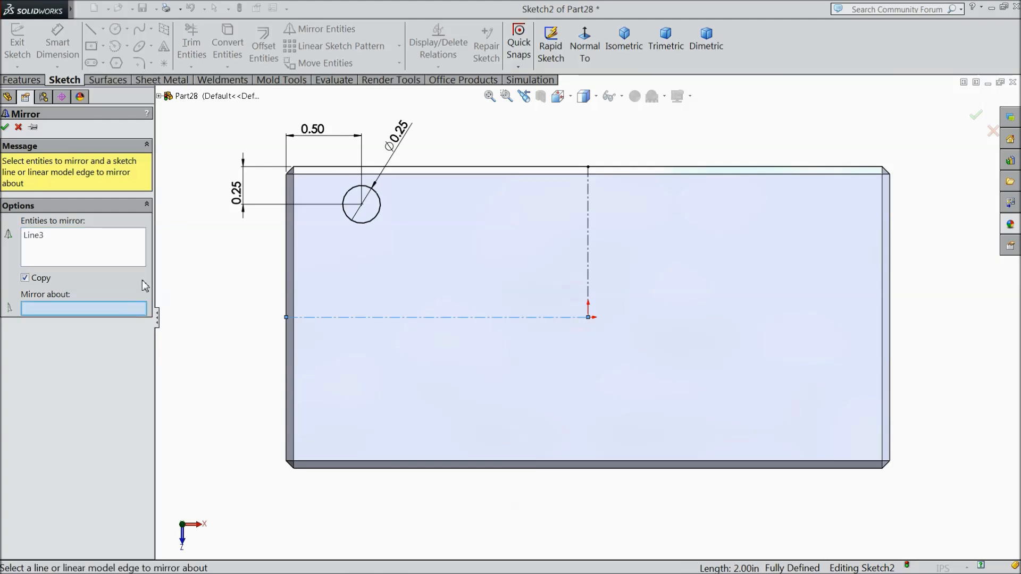
{"action": "left_click", "coordinate": [140, 257]}
{"action": "left_click", "coordinate": [371, 224]}
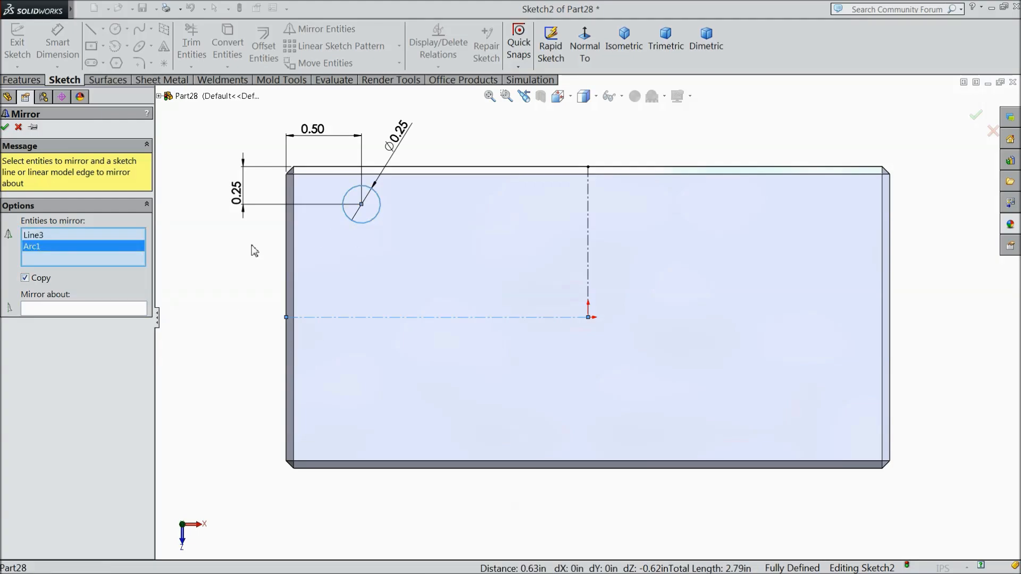
{"action": "left_click", "coordinate": [129, 309]}
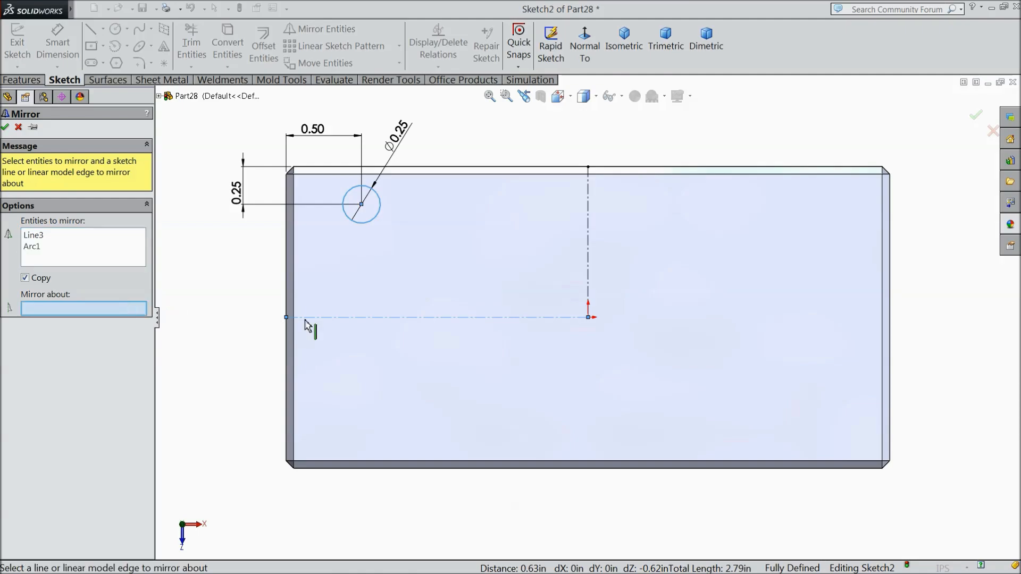
{"action": "left_click", "coordinate": [336, 318]}
{"action": "left_click", "coordinate": [5, 126]}
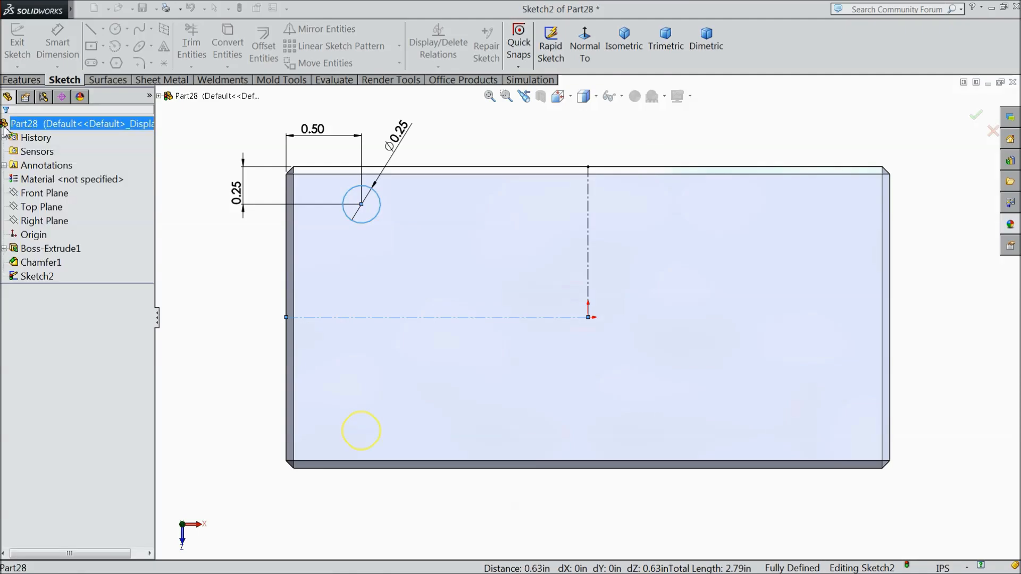
Mirror both left circles about the vertical centerline to copy them to the plate's right side.
{"action": "left_click", "coordinate": [325, 29]}
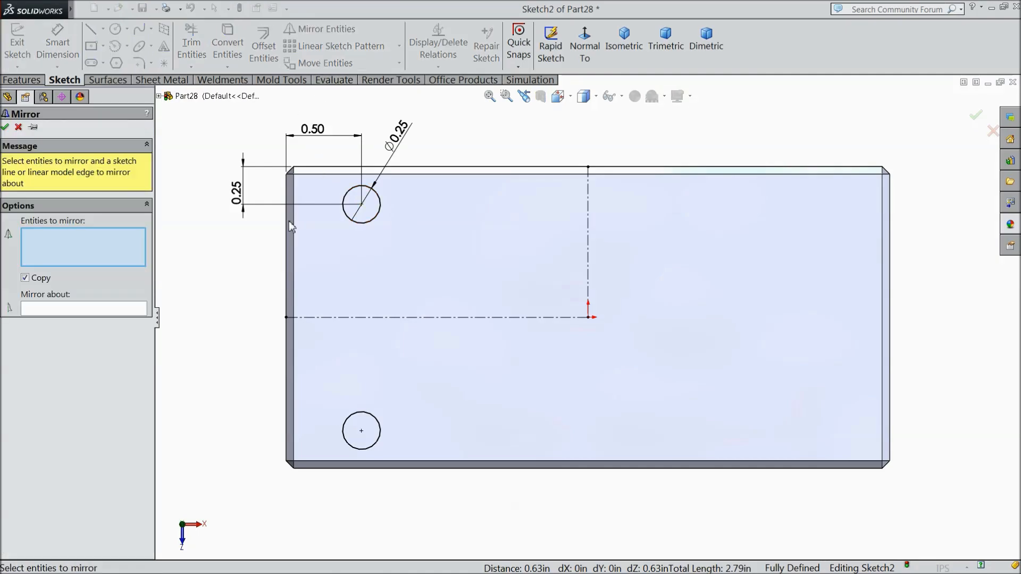
{"action": "left_click", "coordinate": [354, 222]}
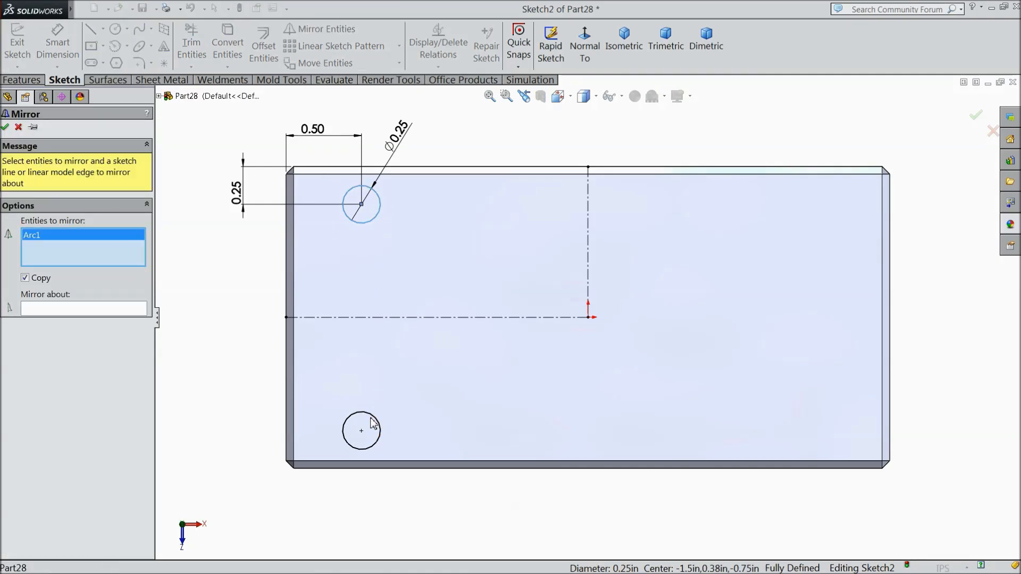
{"action": "left_click", "coordinate": [374, 420]}
{"action": "left_click", "coordinate": [144, 311]}
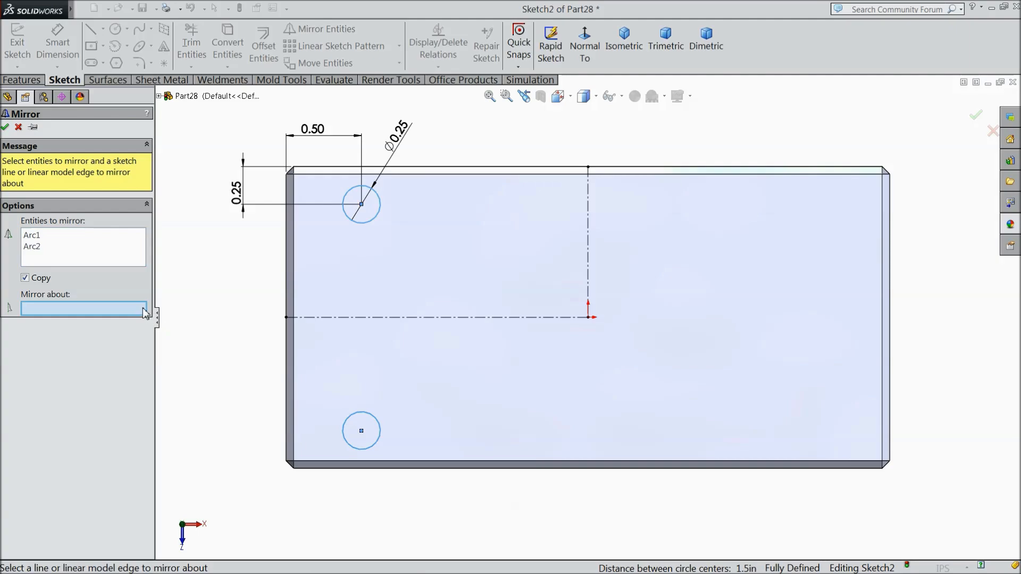
{"action": "left_click", "coordinate": [588, 274]}
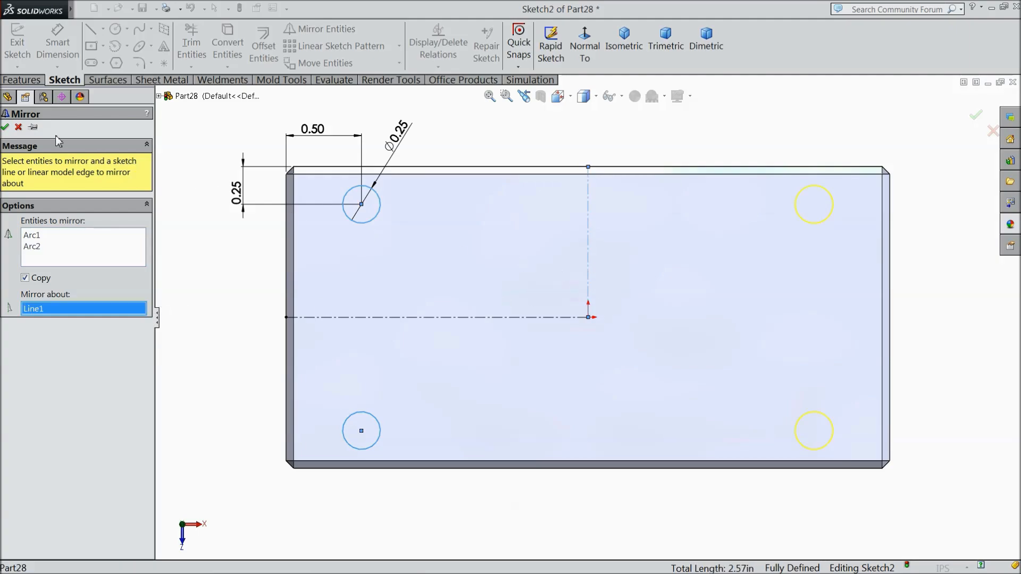
{"action": "left_click", "coordinate": [5, 128]}
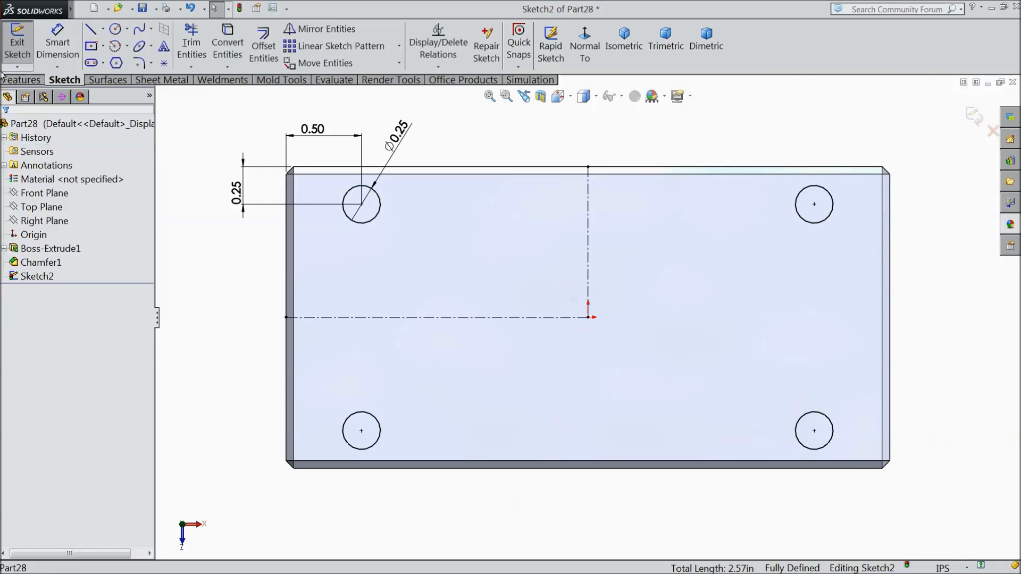
Cut the four circles through the whole plate with an Extruded Cut set to Through All.
{"action": "left_click", "coordinate": [12, 80]}
{"action": "left_click", "coordinate": [222, 49]}
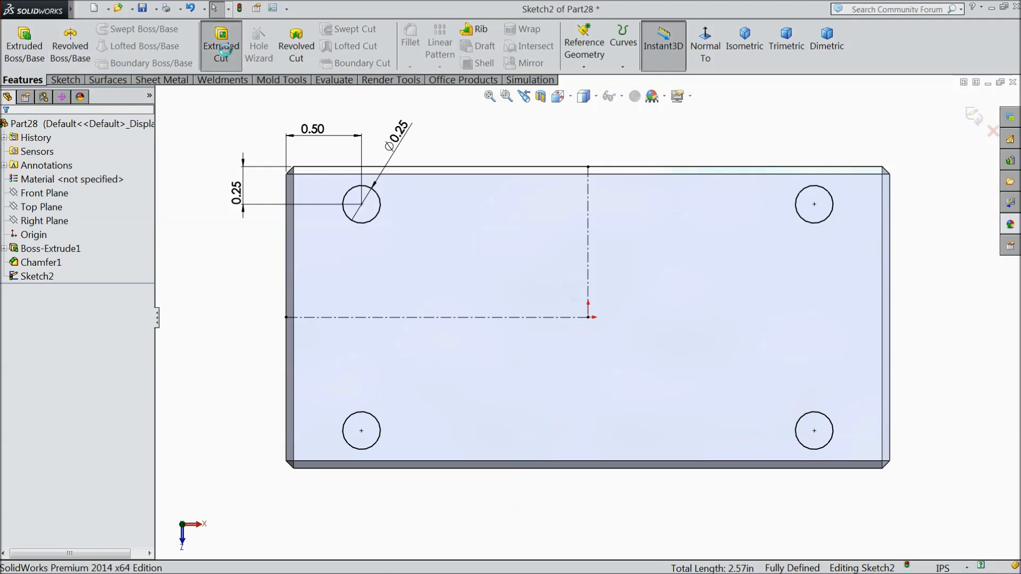
{"action": "left_click", "coordinate": [69, 203]}
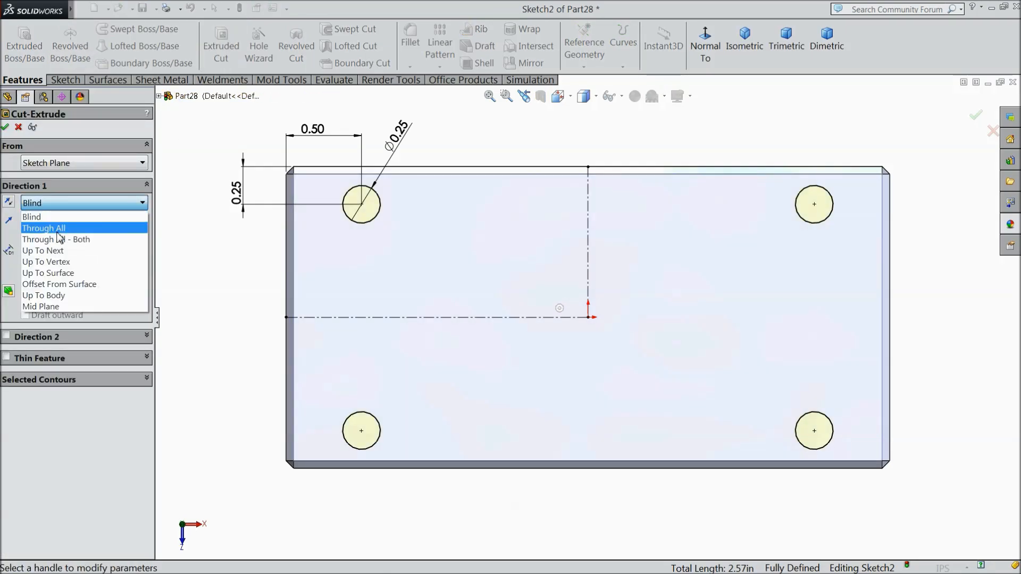
{"action": "left_click", "coordinate": [58, 229]}
{"action": "left_click", "coordinate": [741, 64]}
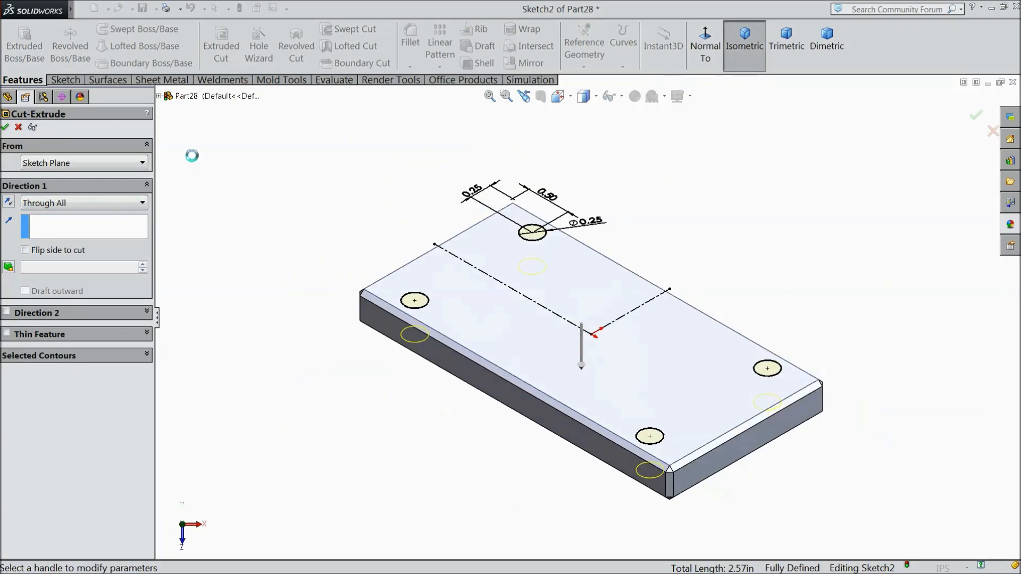
{"action": "left_click", "coordinate": [5, 128]}
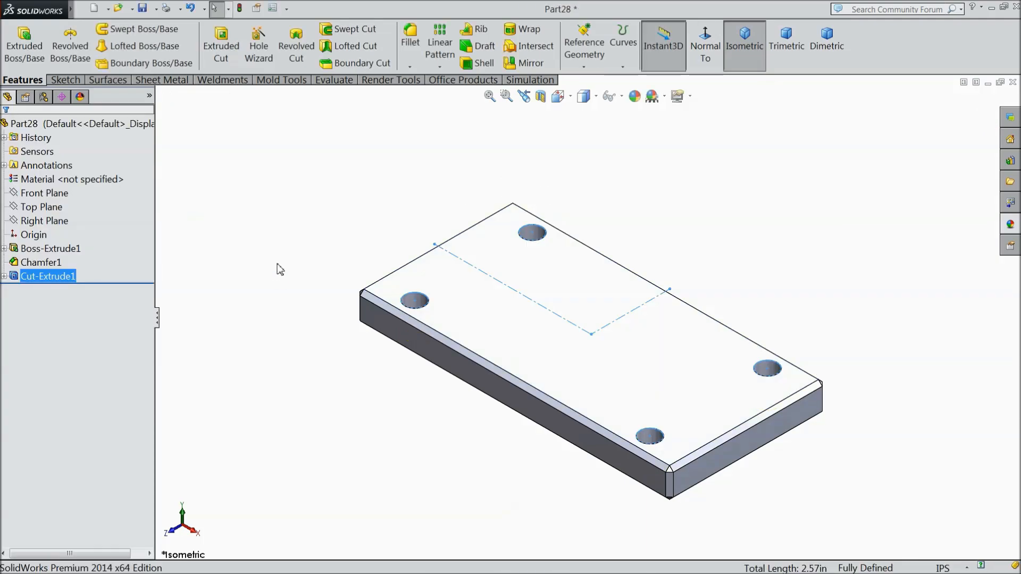
{"action": "middle_click_drag", "start_coordinate": [280, 264], "coordinate": [305, 270]}
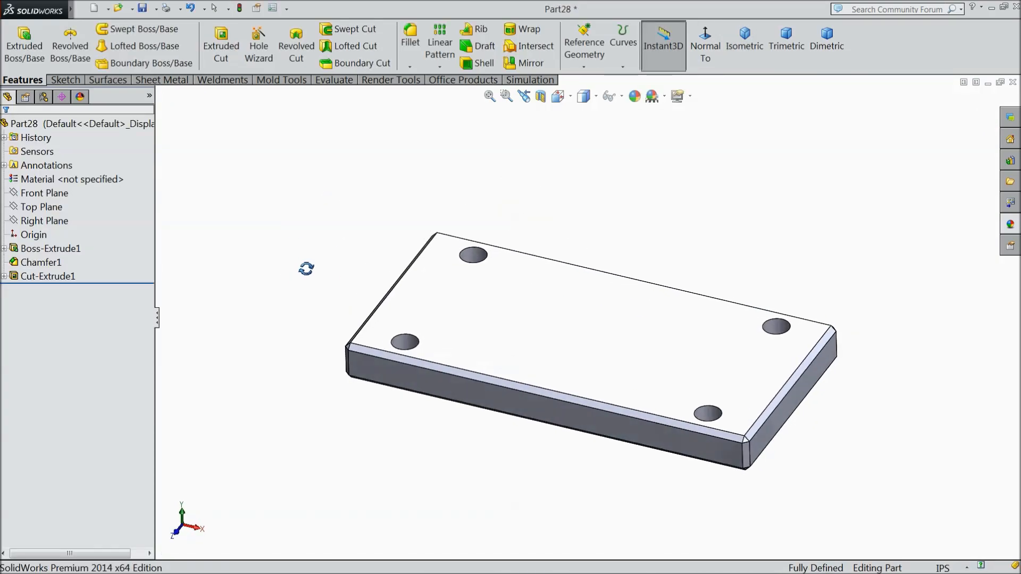
{"action": "scroll", "coordinate": [665, 218], "scroll_direction": "down", "scroll_amount": 3}
{"action": "left_click", "coordinate": [635, 98]}
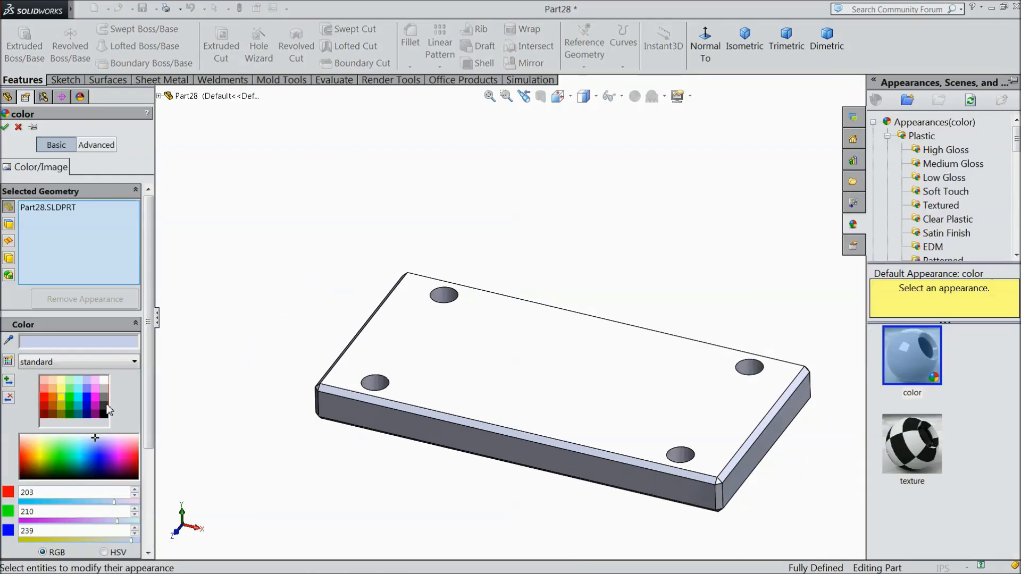
{"action": "left_click", "coordinate": [106, 406]}
{"action": "middle_click_drag", "start_coordinate": [384, 345], "coordinate": [403, 298]}
{"action": "left_click", "coordinate": [104, 398]}
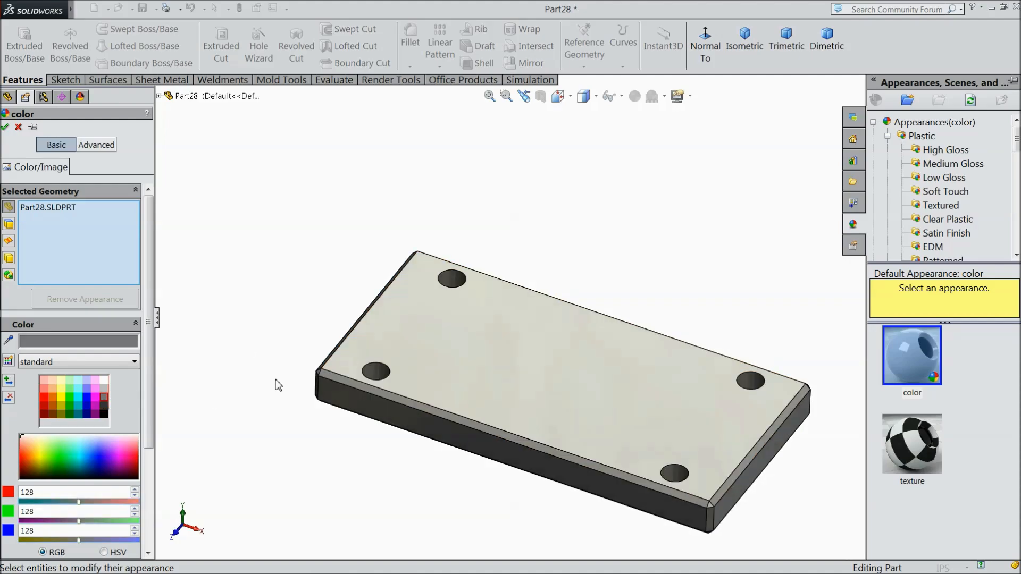
{"action": "middle_click_drag", "start_coordinate": [278, 385], "coordinate": [588, 264]}
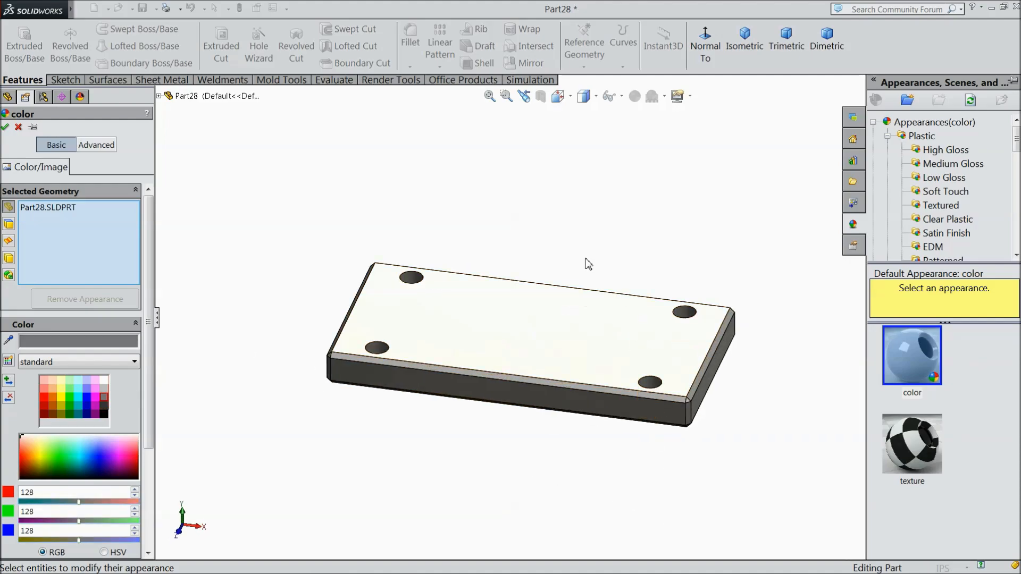
{"action": "left_click", "coordinate": [18, 127]}
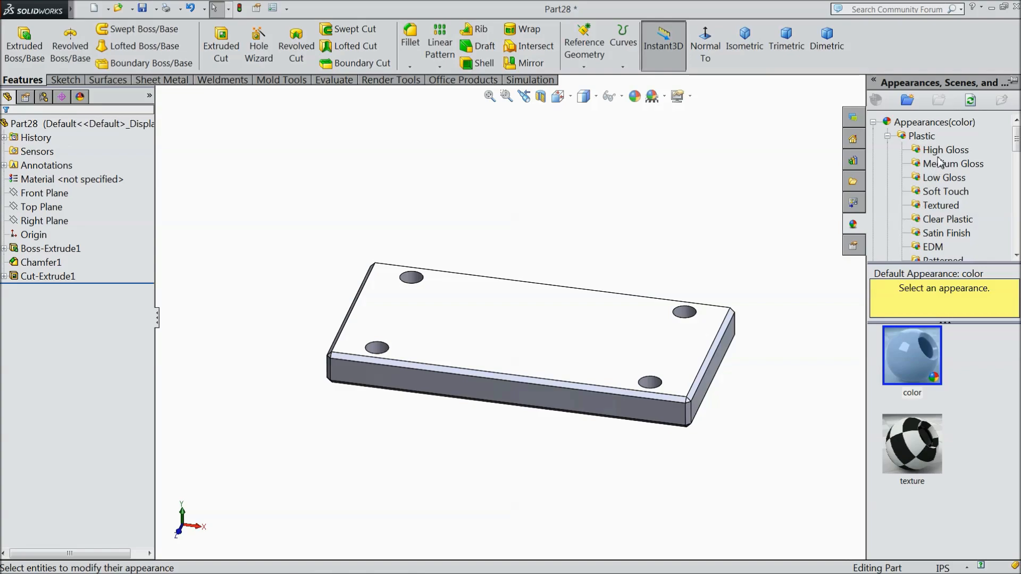
Apply the polished plastic1 appearance from the High Gloss plastics to the whole plate.
{"action": "left_click", "coordinate": [939, 151]}
{"action": "left_click_drag", "start_coordinate": [1016, 358], "coordinate": [1015, 523]}
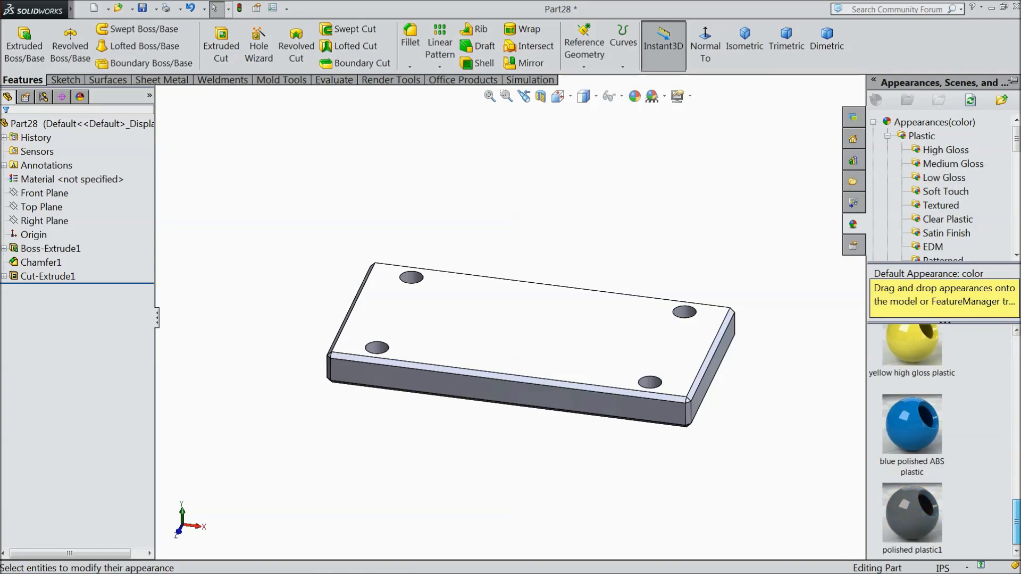
{"action": "double_click", "coordinate": [903, 529]}
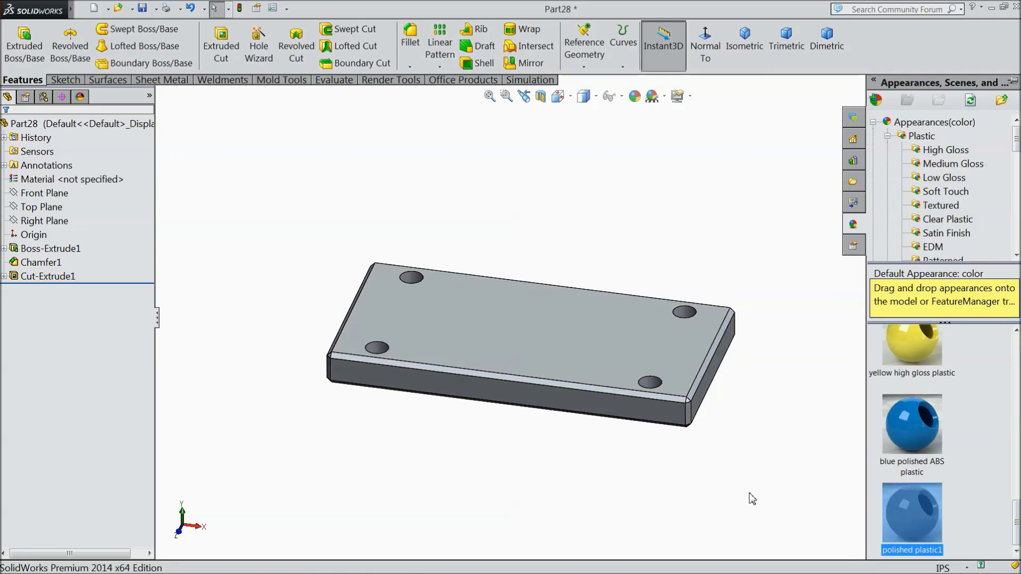
{"action": "middle_click_drag", "start_coordinate": [752, 498], "coordinate": [777, 404]}
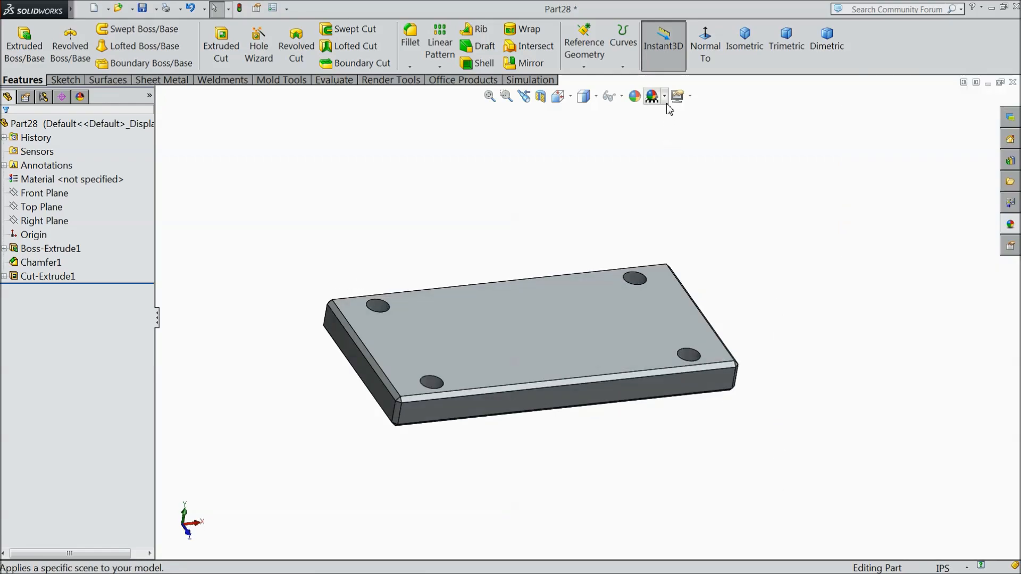
Turn on the perspective display of the plate.
{"action": "middle_click_drag", "start_coordinate": [737, 162], "coordinate": [735, 198]}
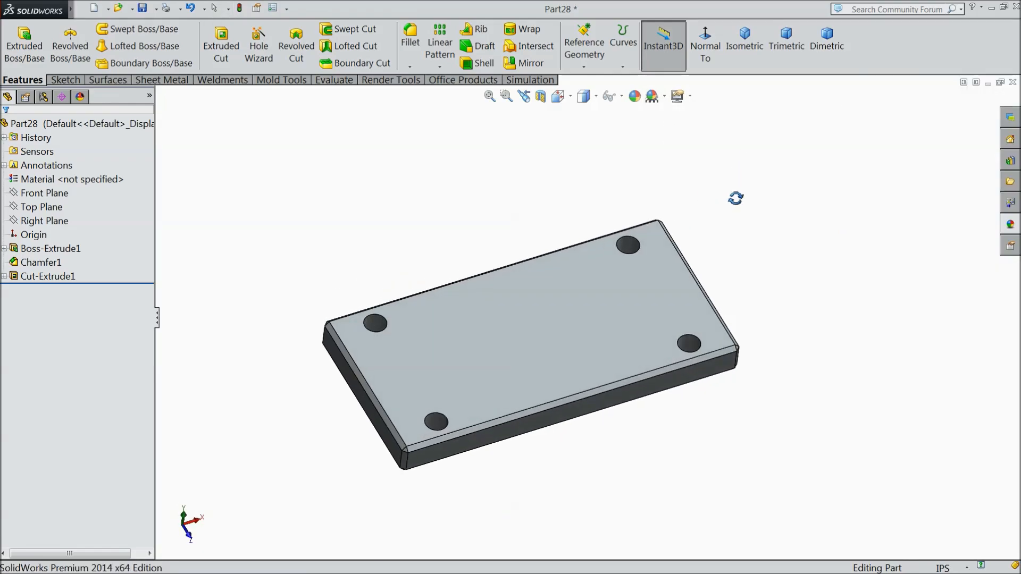
{"action": "left_click", "coordinate": [677, 96]}
{"action": "left_click", "coordinate": [701, 162]}
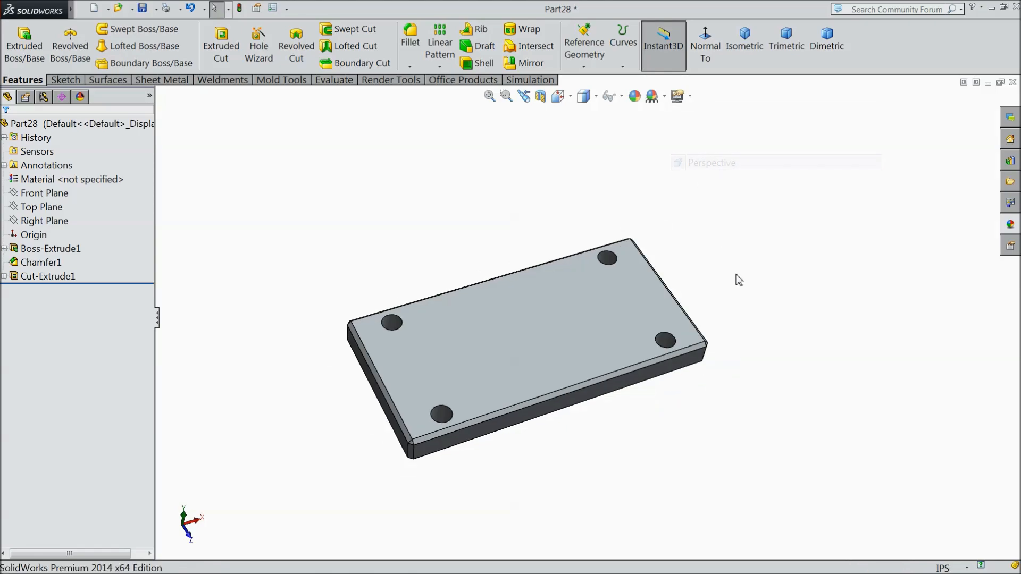
{"action": "mouse_move", "coordinate": [736, 275]}
{"action": "middle_mouse_down"}
{"action": "mouse_move", "coordinate": [744, 177]}
{"action": "mouse_move", "coordinate": [741, 263]}
{"action": "middle_mouse_up"}
{"action": "scroll", "coordinate": [551, 353], "scroll_direction": "down", "scroll_amount": 3}
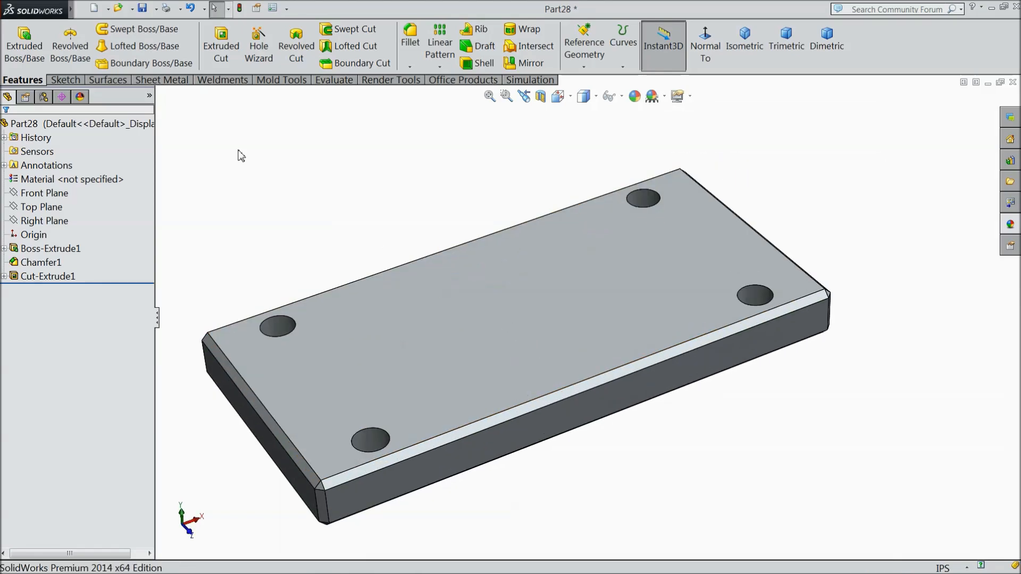
Save the part as "12.front plate" in the Arbor Press machine folder.
{"action": "left_click", "coordinate": [142, 8]}
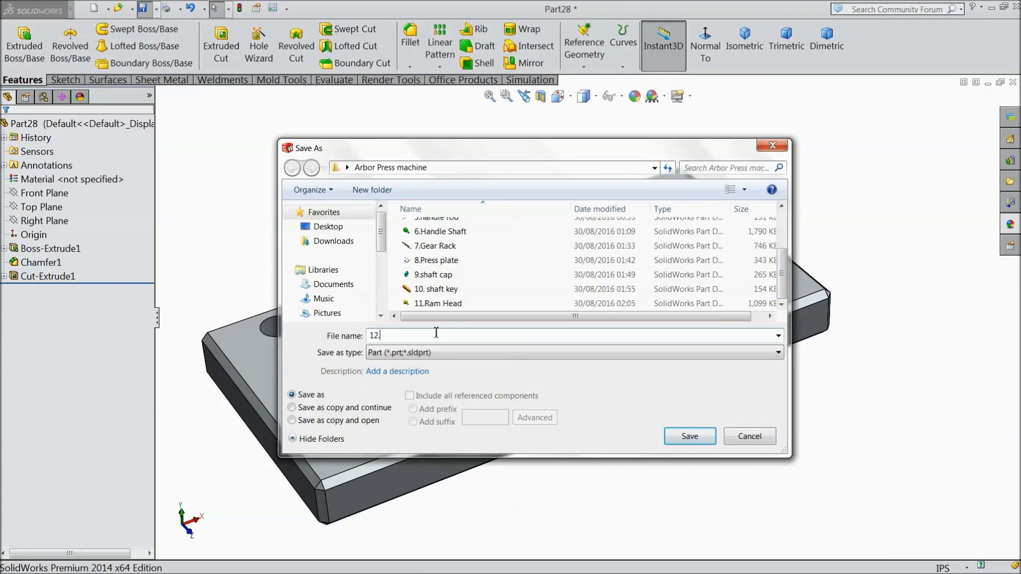
{"action": "type", "text": "12.front plate"}
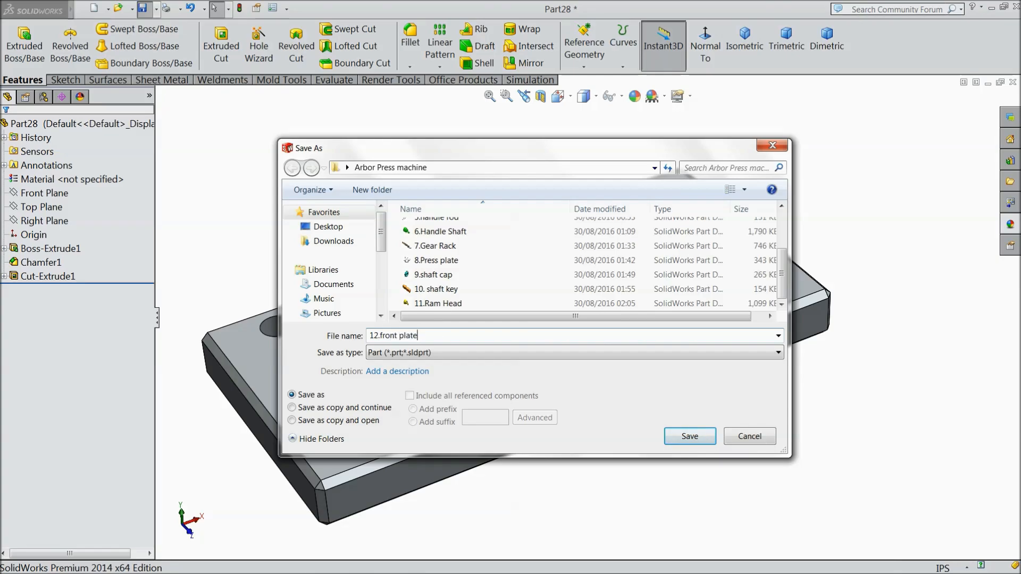
{"action": "left_click", "coordinate": [689, 437]}
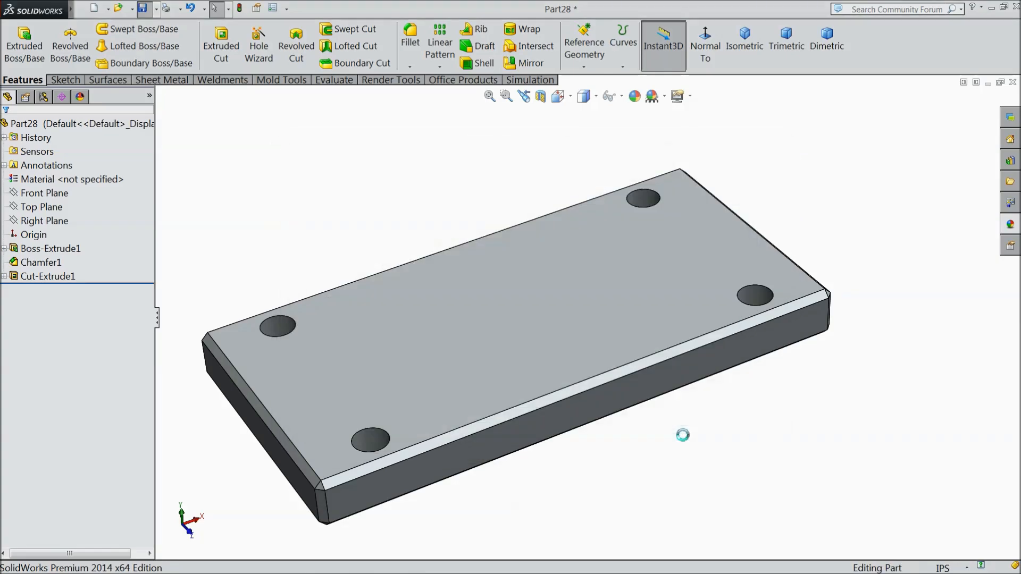
{"action": "scroll", "coordinate": [605, 447], "scroll_direction": "up", "scroll_amount": 2}
{"action": "middle_click_drag", "start_coordinate": [597, 449], "coordinate": [520, 343]}
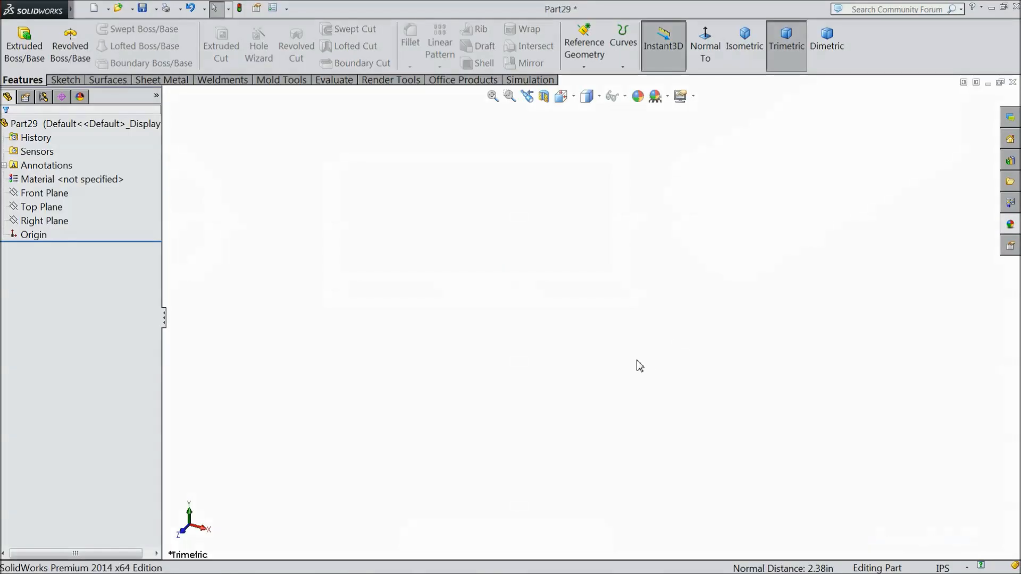
Sketch a circle with a radius of about 2.6 in on the Front Plane, centred on the origin.
{"action": "left_click", "coordinate": [50, 193]}
{"action": "left_click", "coordinate": [54, 179]}
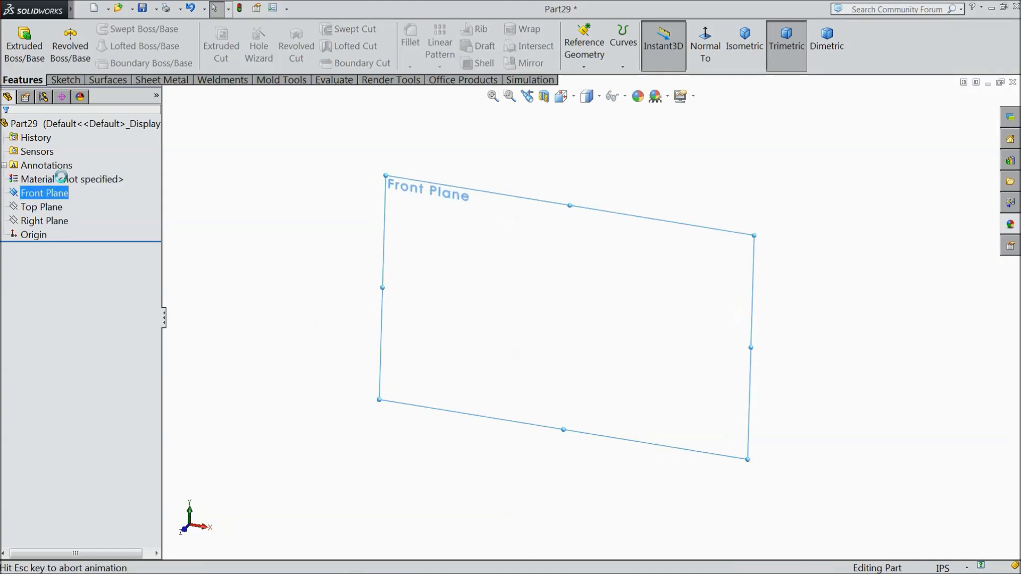
{"action": "left_click", "coordinate": [116, 30]}
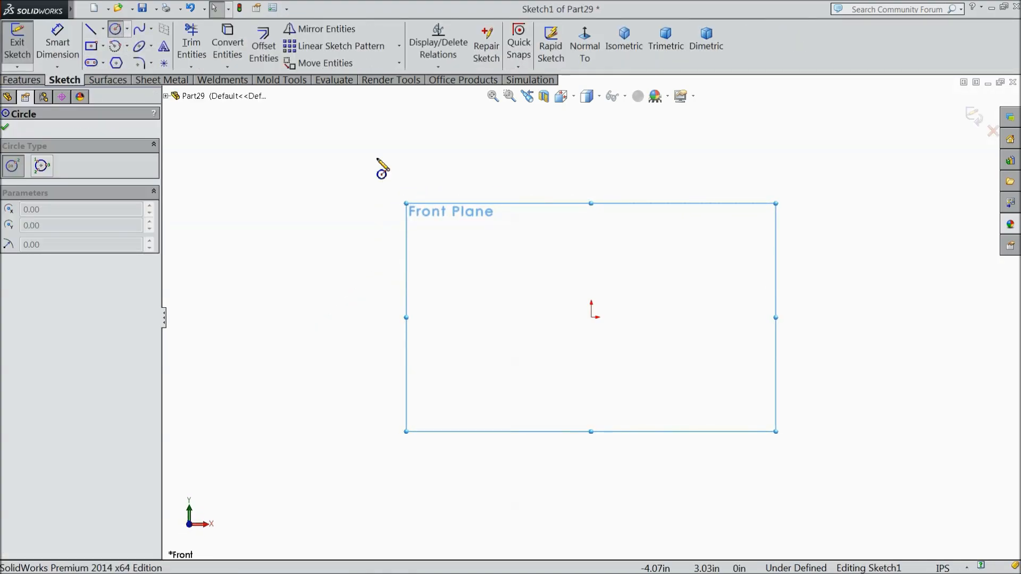
{"action": "left_click", "coordinate": [591, 317]}
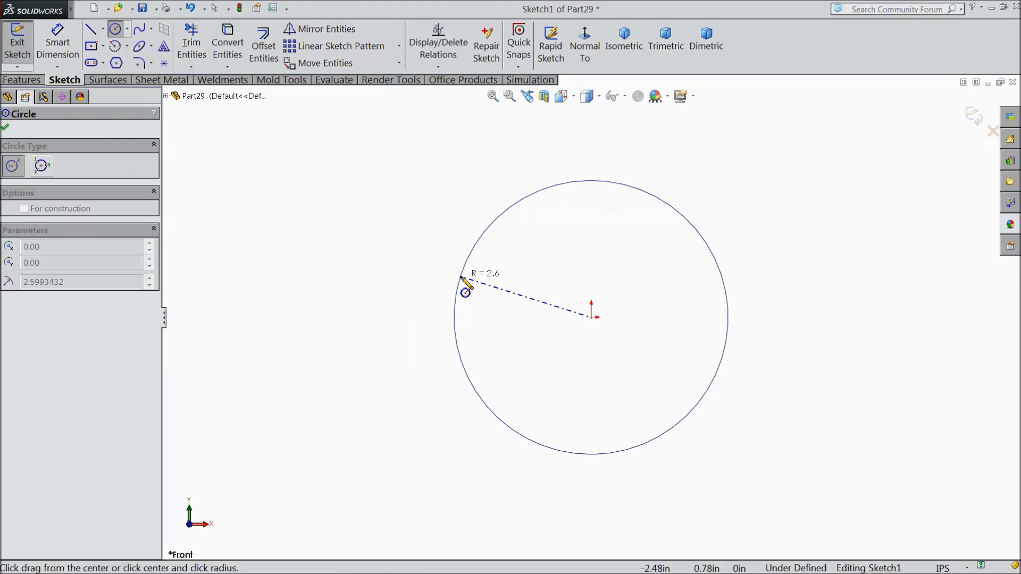
{"action": "left_click", "coordinate": [461, 278]}
Set the circle's diameter to 1 in and finish dimensioning.
{"action": "left_click", "coordinate": [59, 49]}
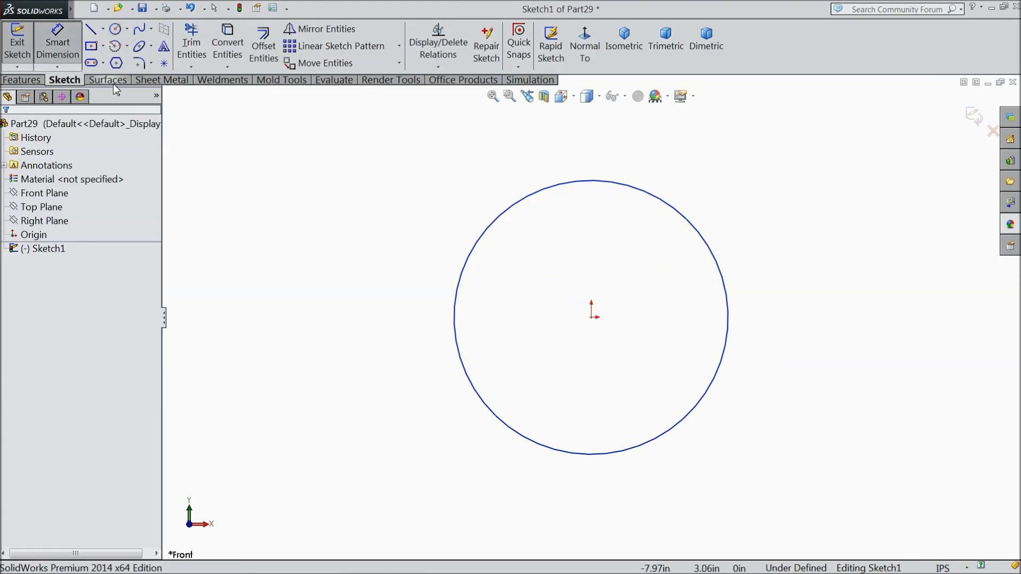
{"action": "left_click", "coordinate": [456, 300]}
{"action": "left_click", "coordinate": [410, 287]}
{"action": "type", "text": "1"}
{"action": "left_click", "coordinate": [354, 287]}
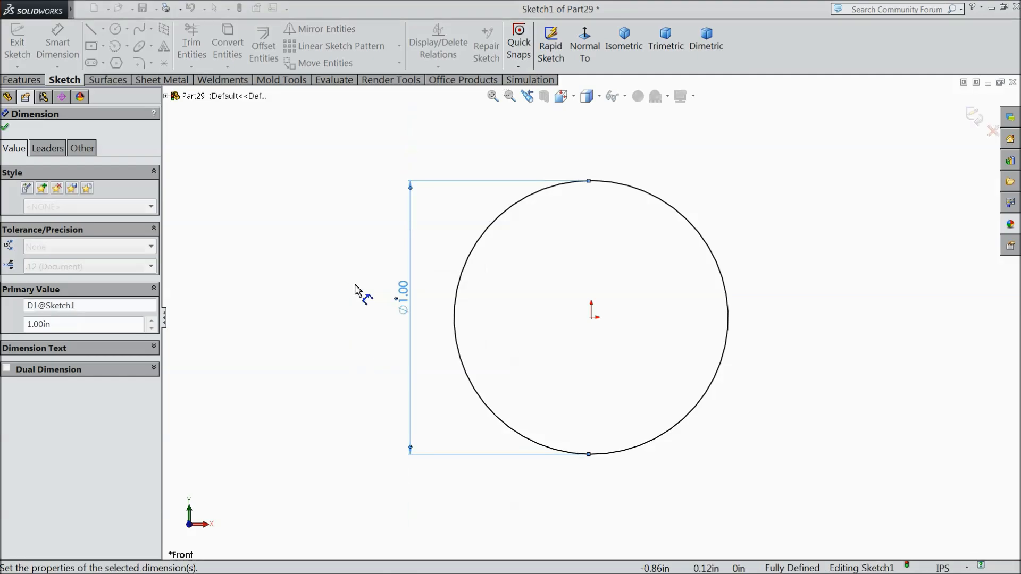
{"action": "left_click", "coordinate": [5, 127]}
Extrude the circle into a solid cylinder with a blind depth of 19/8 in.
{"action": "left_click", "coordinate": [21, 79]}
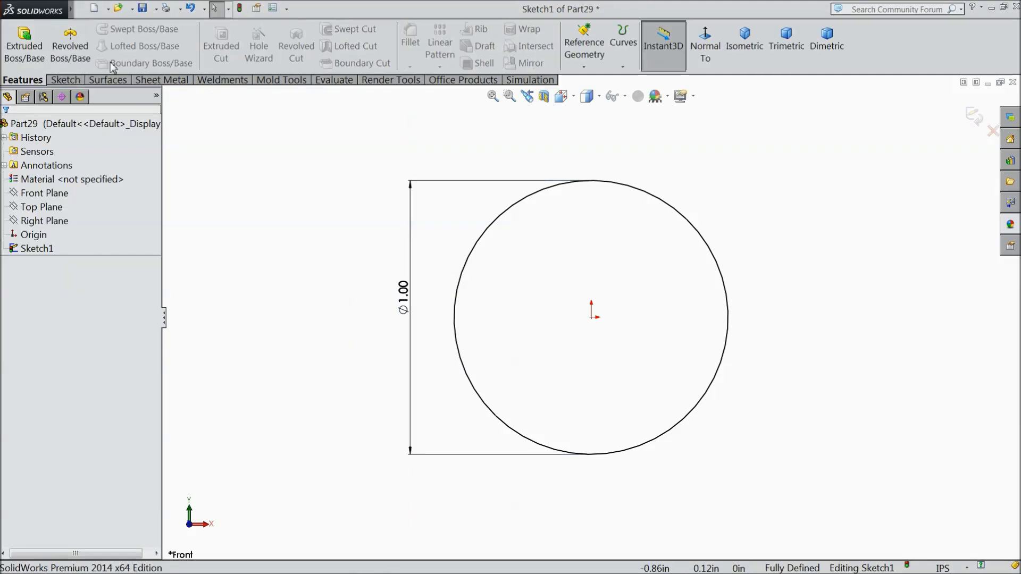
{"action": "left_click", "coordinate": [24, 45]}
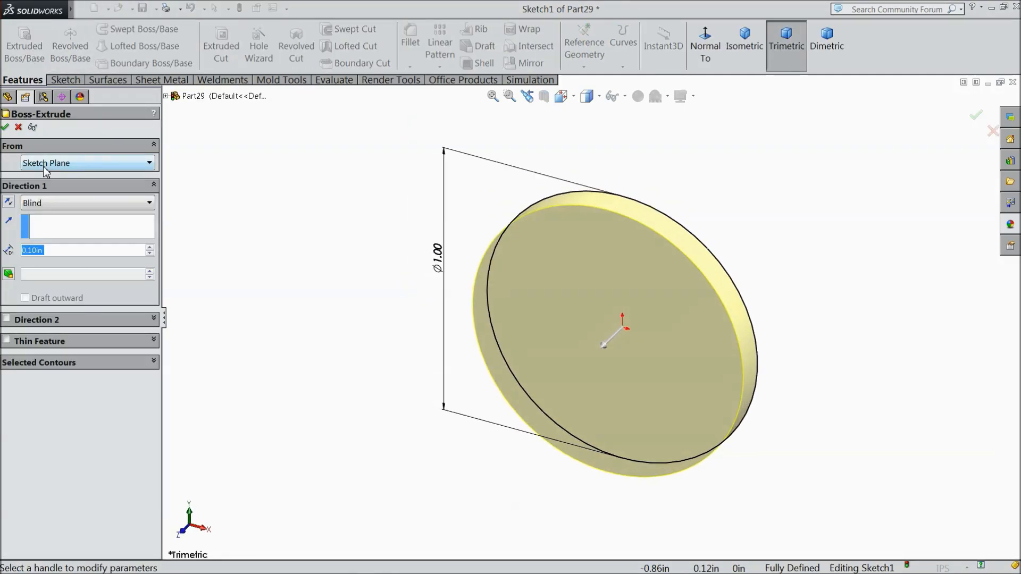
{"action": "type", "text": "19/8"}
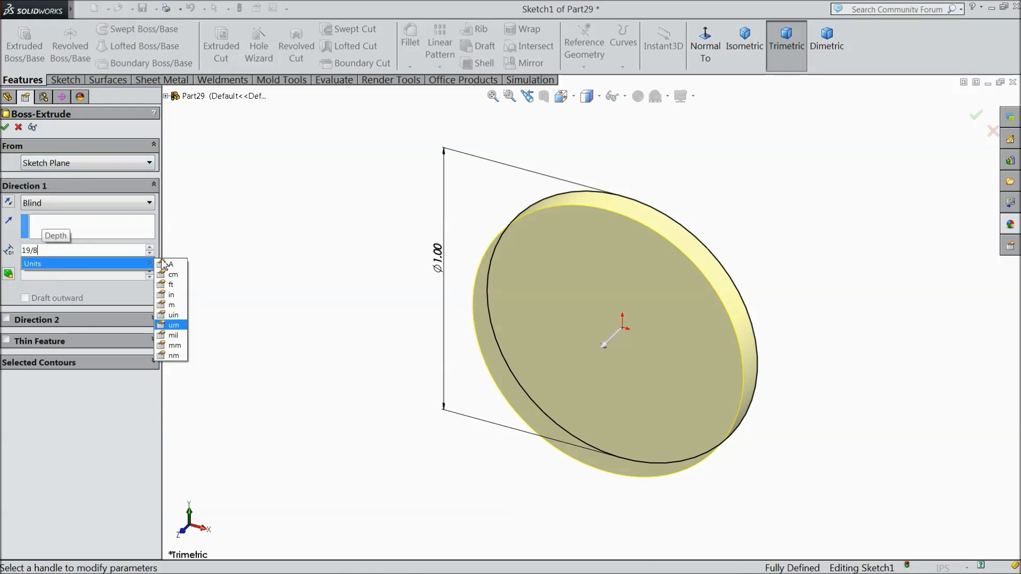
{"action": "key", "text": "Return"}
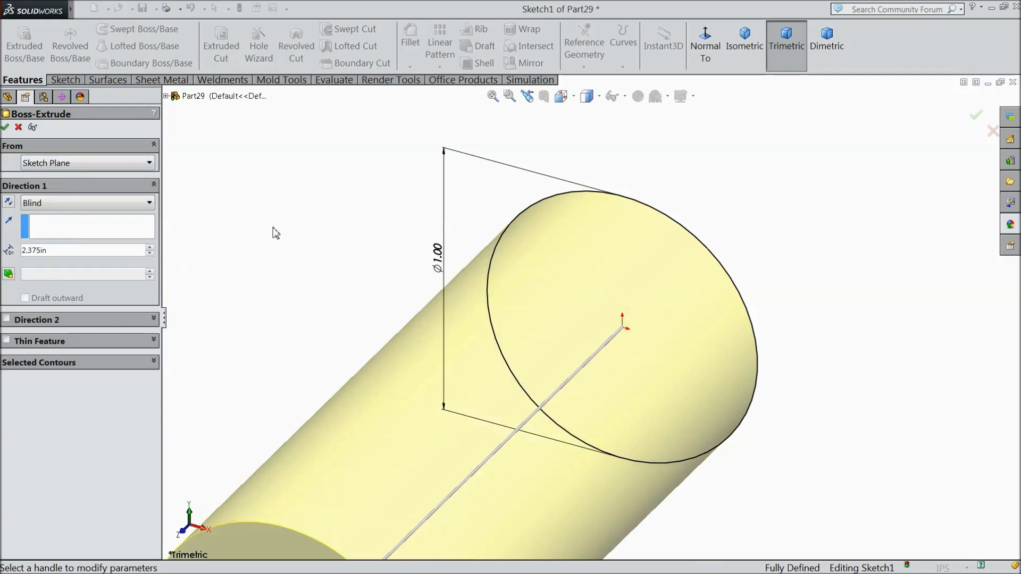
{"action": "scroll", "coordinate": [297, 332], "scroll_direction": "up", "scroll_amount": 5}
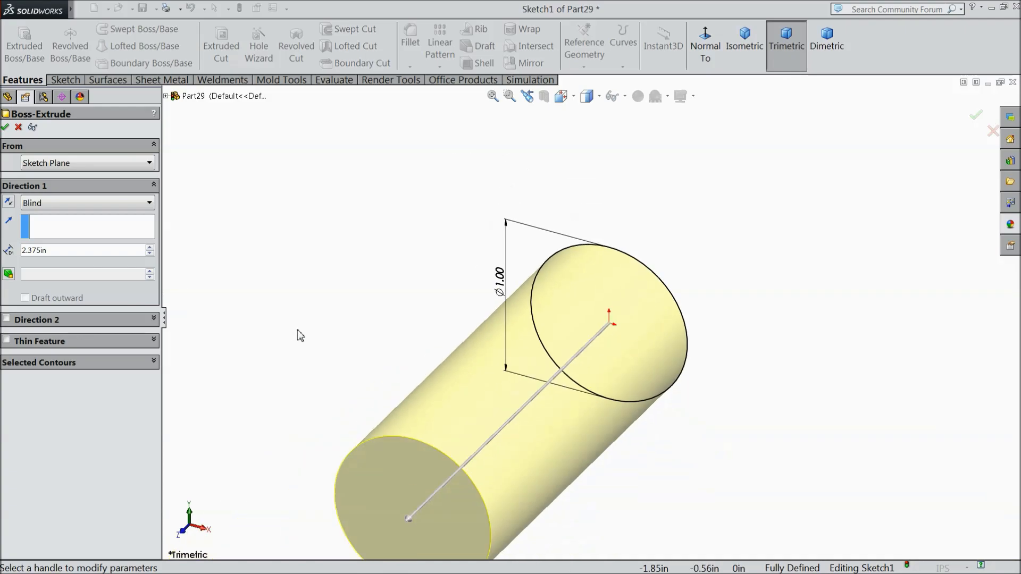
{"action": "scroll", "coordinate": [579, 433], "scroll_direction": "down", "scroll_amount": 3}
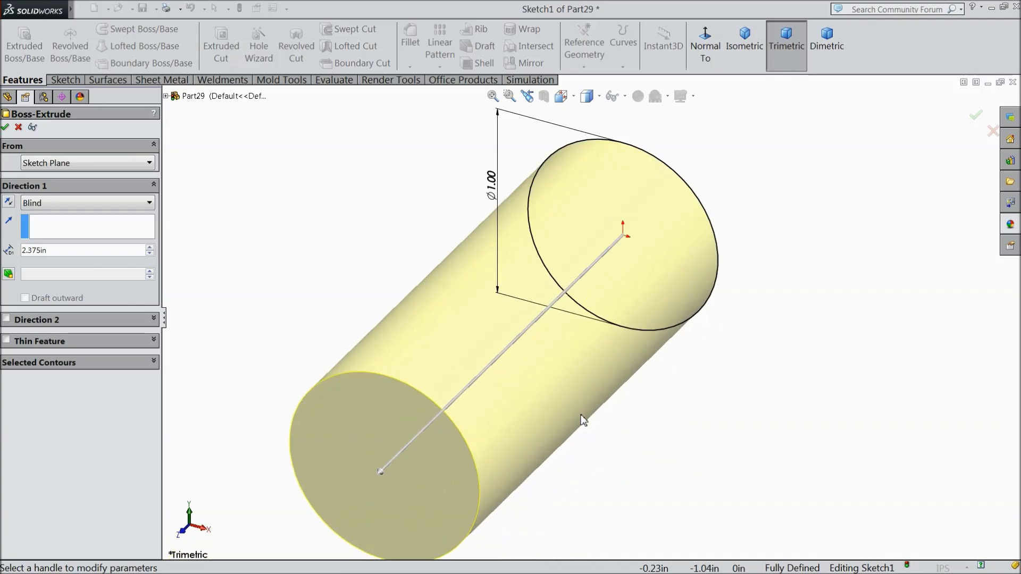
{"action": "left_click", "coordinate": [5, 127]}
Chamfer the end edges of the cylinder through its curved side face, with a distance of 0.05 in at 45 degrees.
{"action": "left_click", "coordinate": [410, 67]}
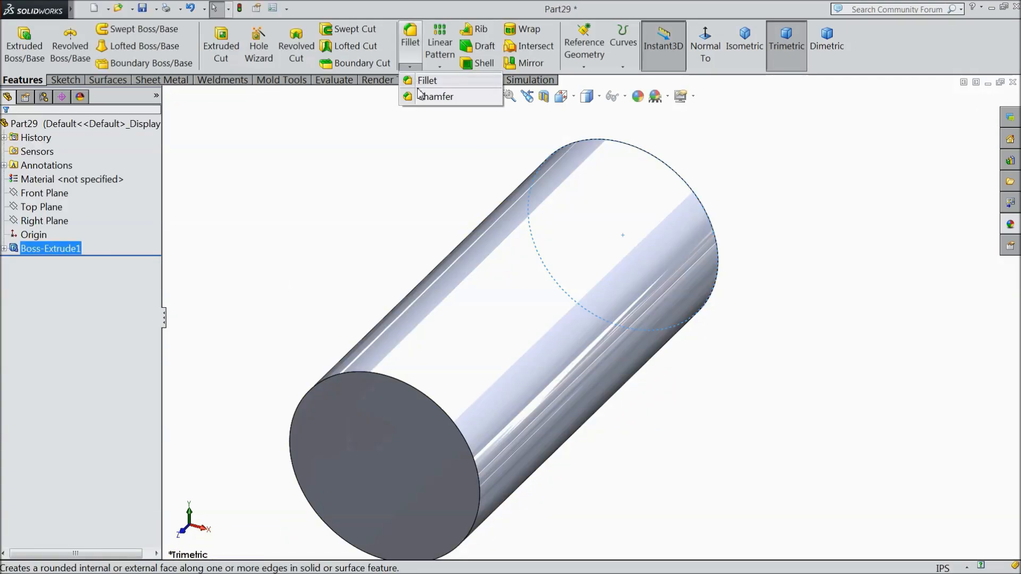
{"action": "left_click", "coordinate": [425, 96]}
{"action": "type", "text": "0.05"}
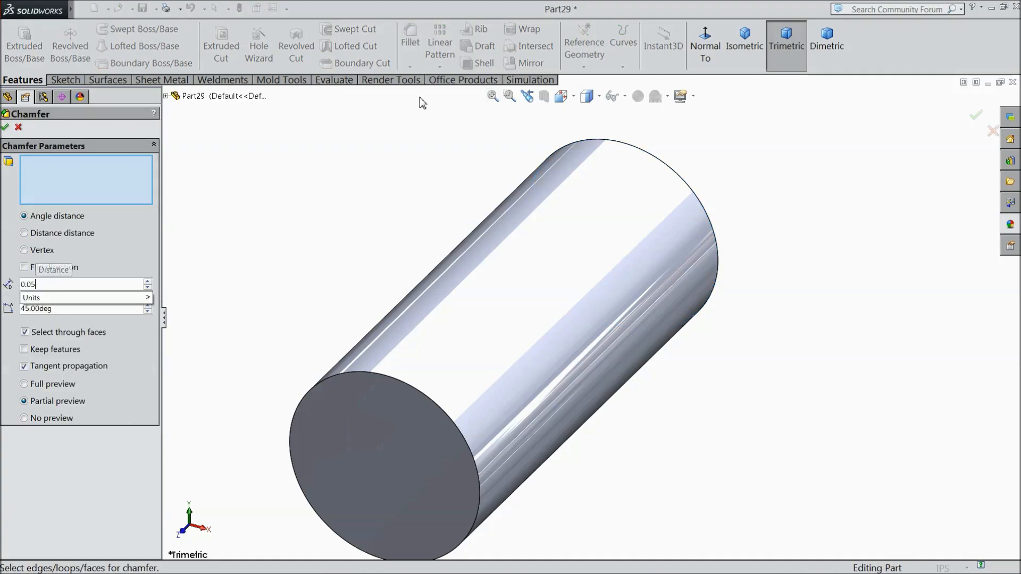
{"action": "left_click", "coordinate": [486, 412]}
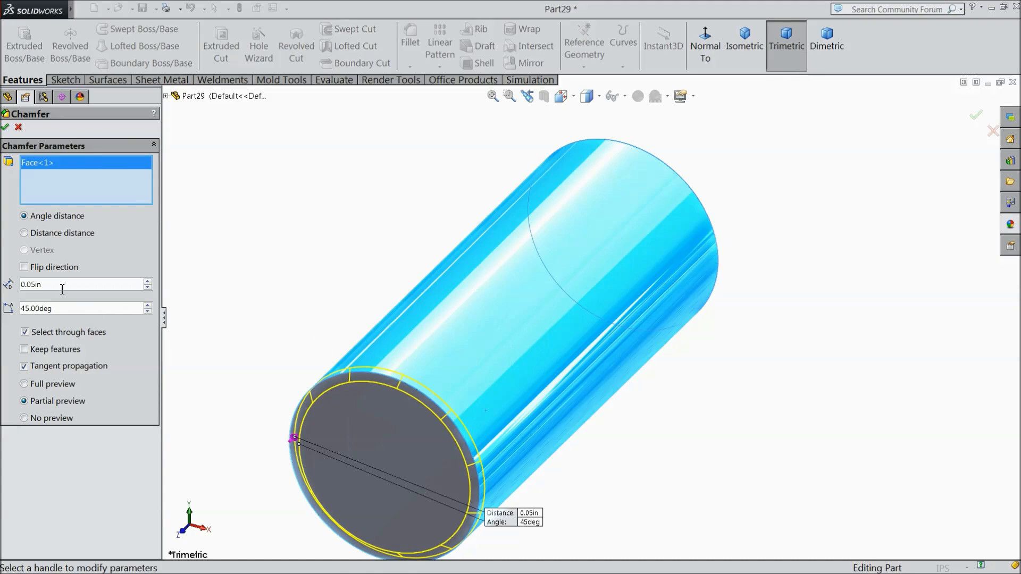
{"action": "left_click", "coordinate": [5, 128]}
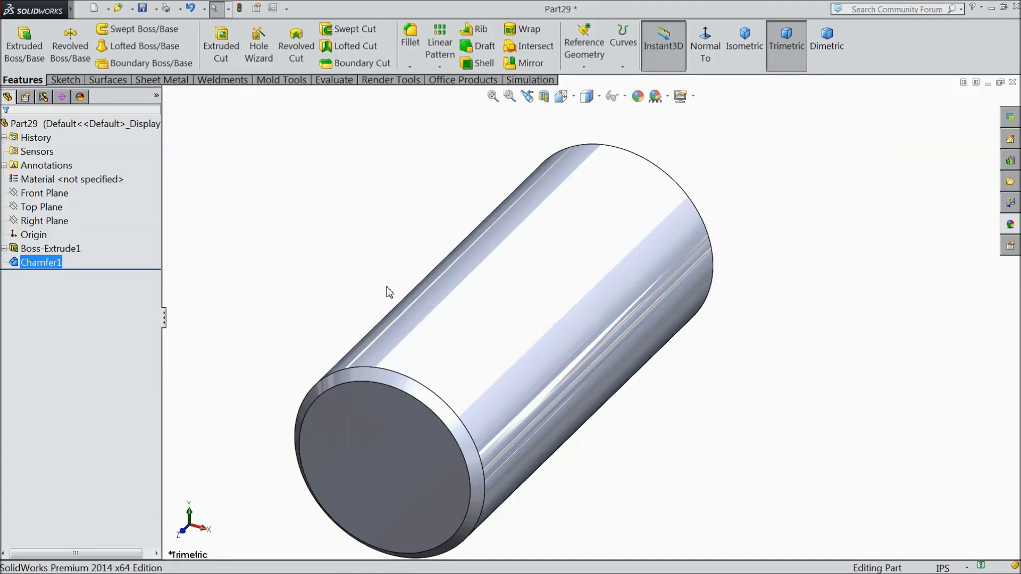
Apply the satin finish stainless steel appearance from the Steel metals to the cylinder.
{"action": "left_click", "coordinate": [1011, 225]}
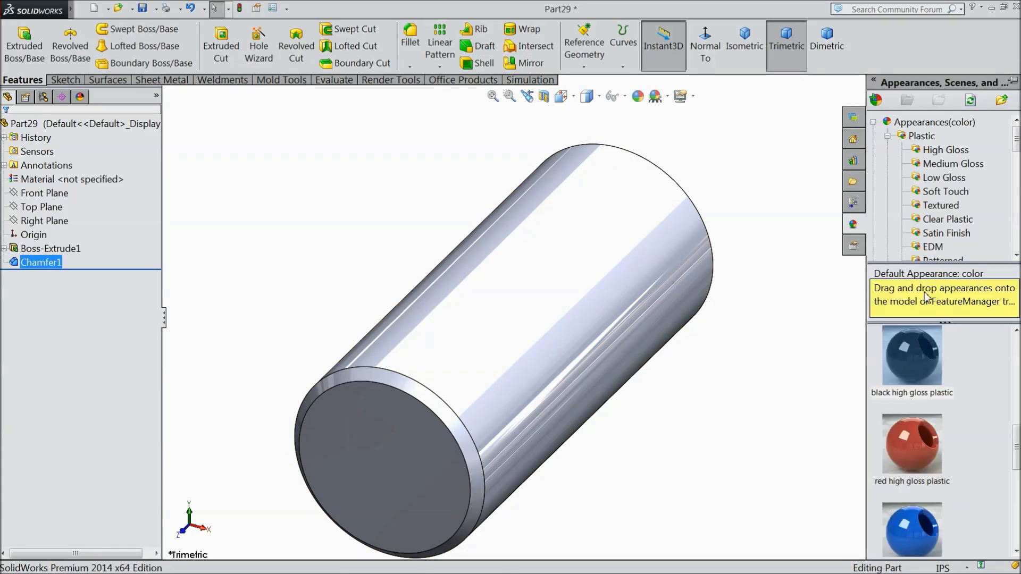
{"action": "scroll", "coordinate": [935, 175], "scroll_direction": "down", "scroll_amount": 3}
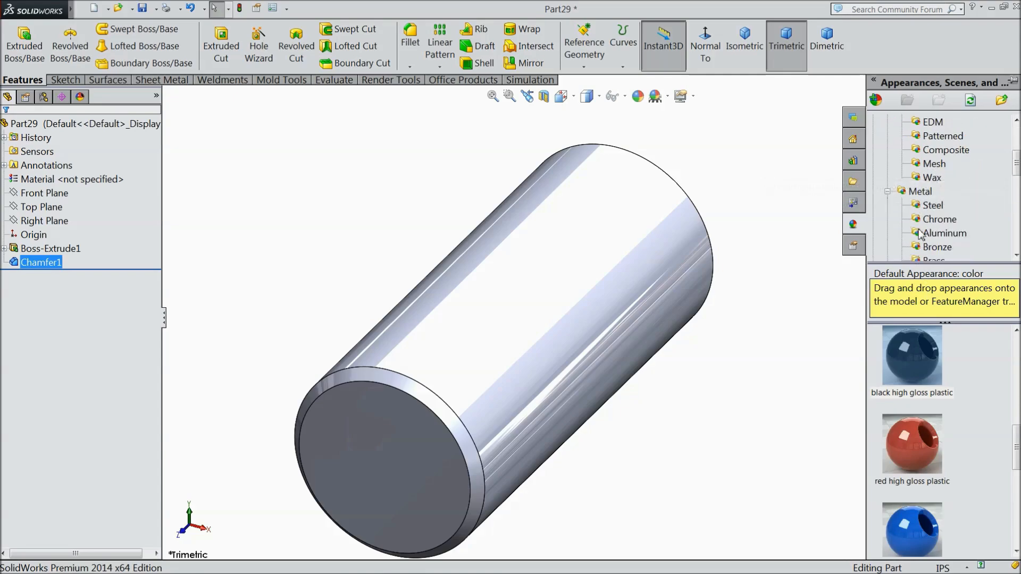
{"action": "left_click", "coordinate": [933, 205]}
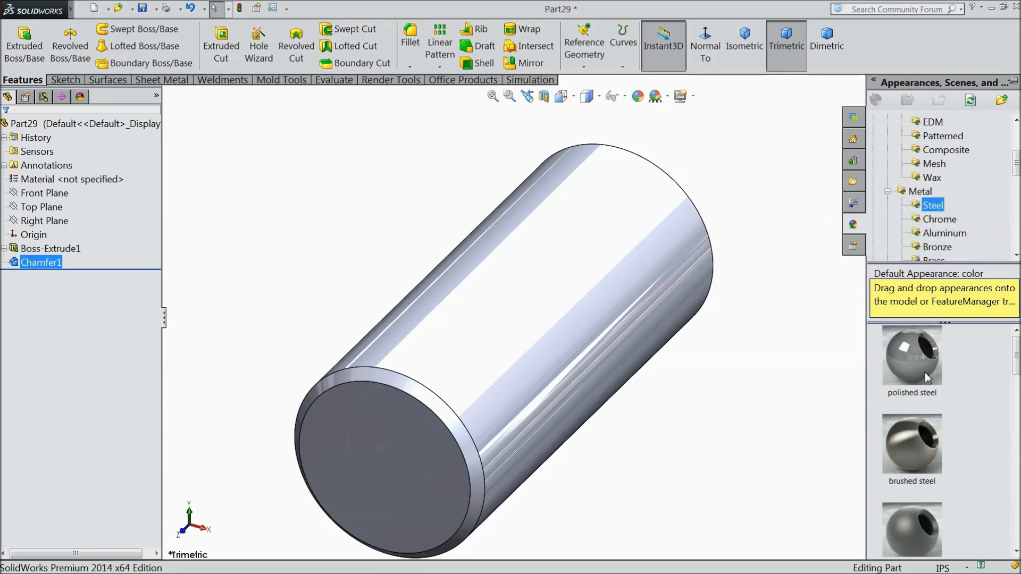
{"action": "left_click", "coordinate": [908, 536]}
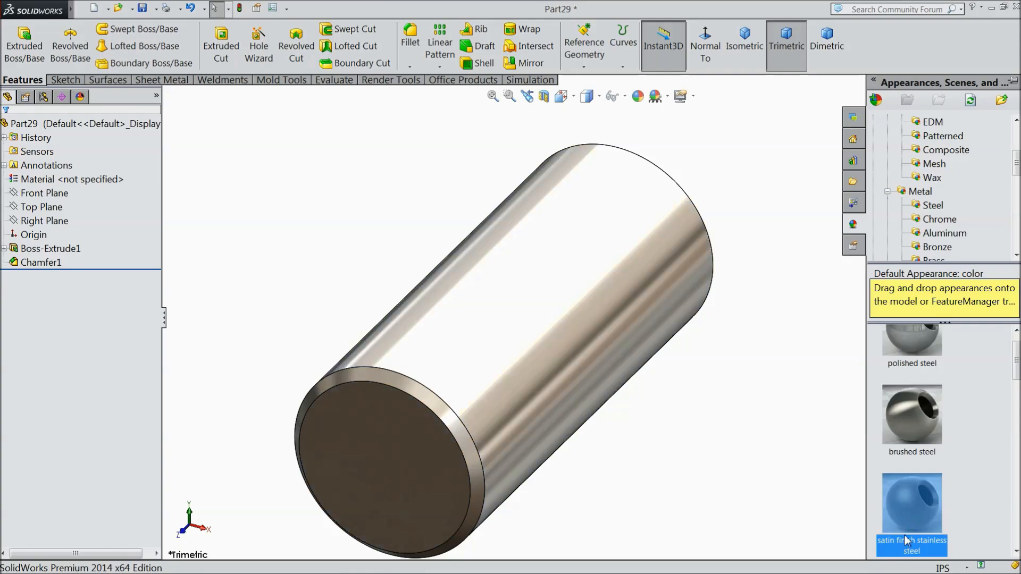
Change the cylinder's appearance to polished steel and set its color to black from the standard swatches.
{"action": "left_click", "coordinate": [643, 99]}
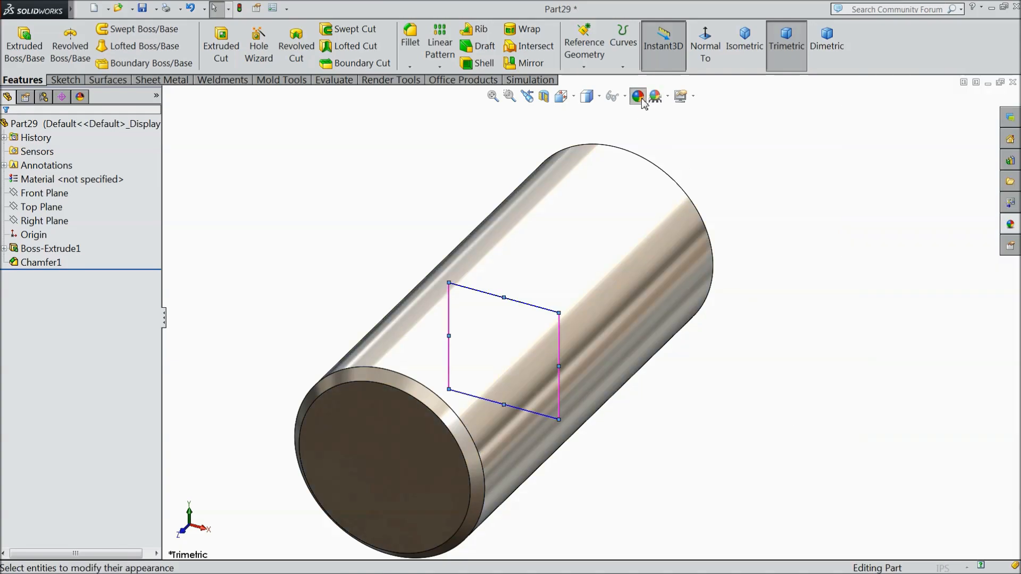
{"action": "left_click", "coordinate": [106, 433]}
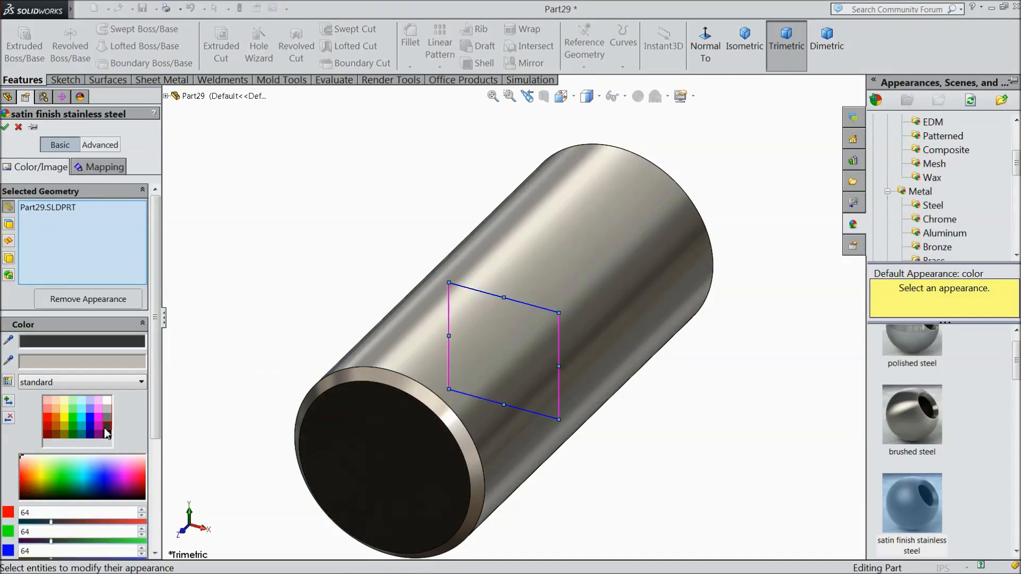
{"action": "left_click", "coordinate": [107, 434]}
{"action": "scroll", "coordinate": [365, 330], "scroll_direction": "up", "scroll_amount": 3}
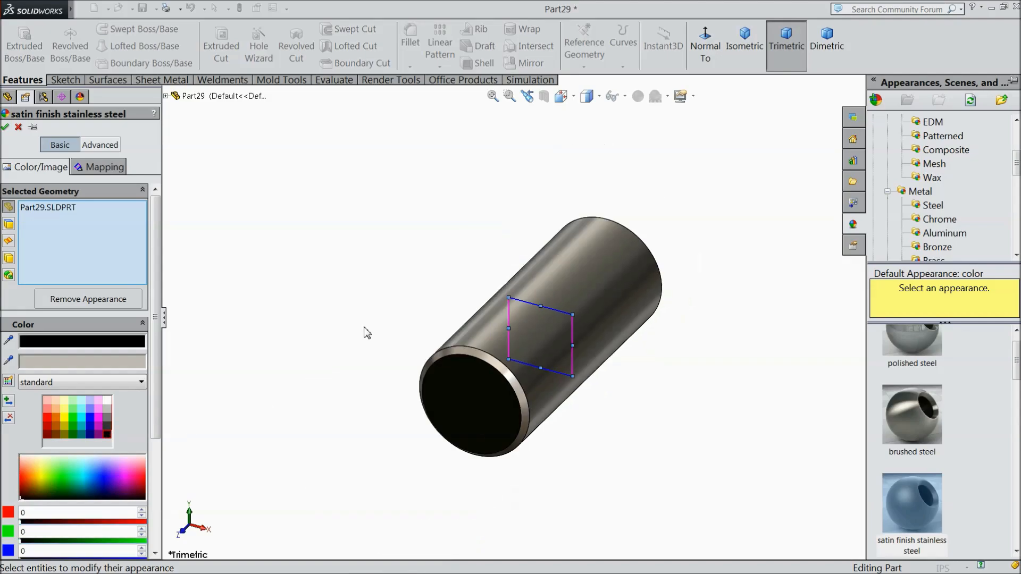
{"action": "mouse_move", "coordinate": [364, 331]}
{"action": "middle_mouse_down"}
{"action": "mouse_move", "coordinate": [372, 296]}
{"action": "mouse_move", "coordinate": [319, 366]}
{"action": "mouse_move", "coordinate": [412, 339]}
{"action": "middle_mouse_up"}
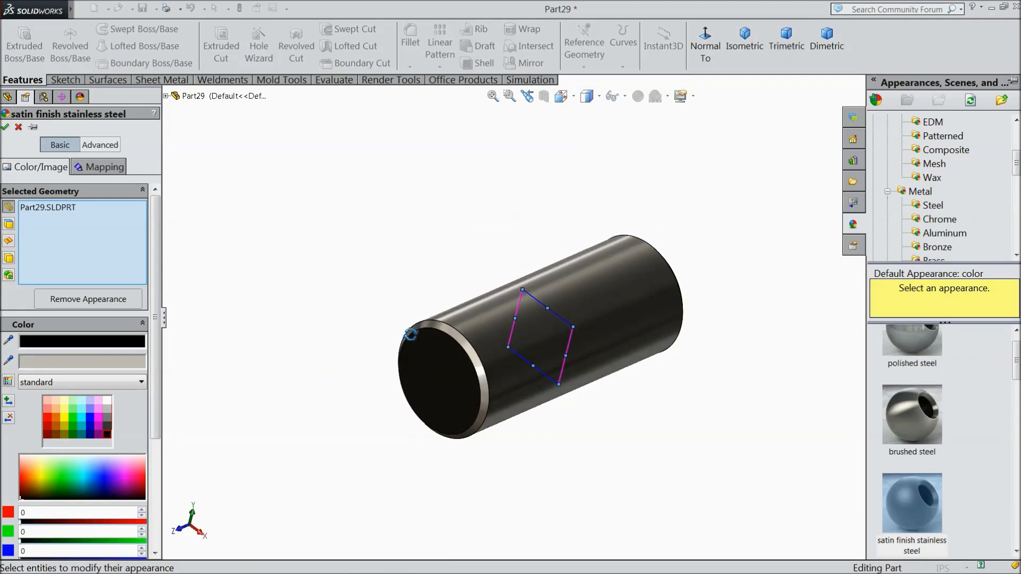
{"action": "left_click", "coordinate": [912, 346]}
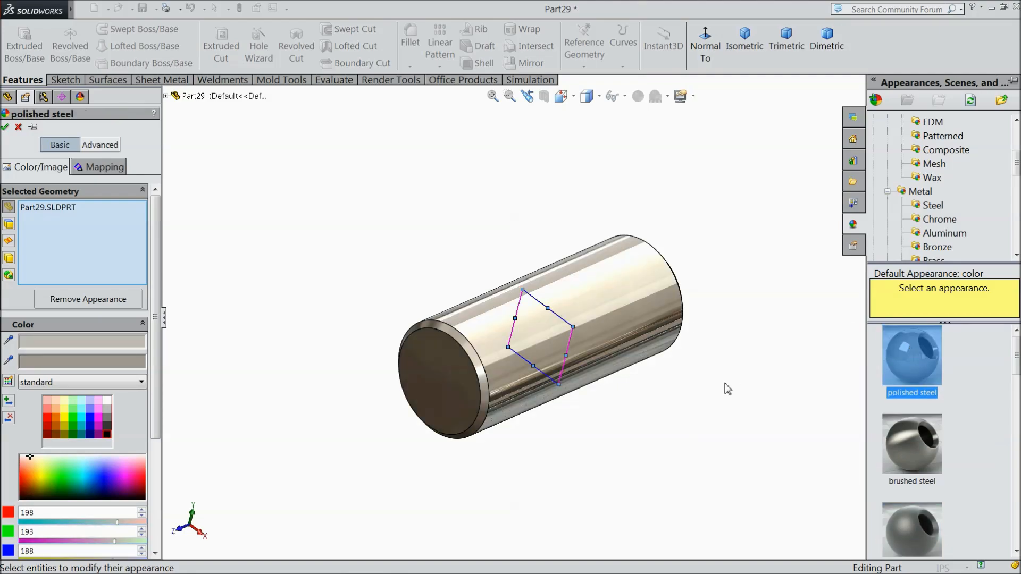
{"action": "left_click", "coordinate": [107, 435]}
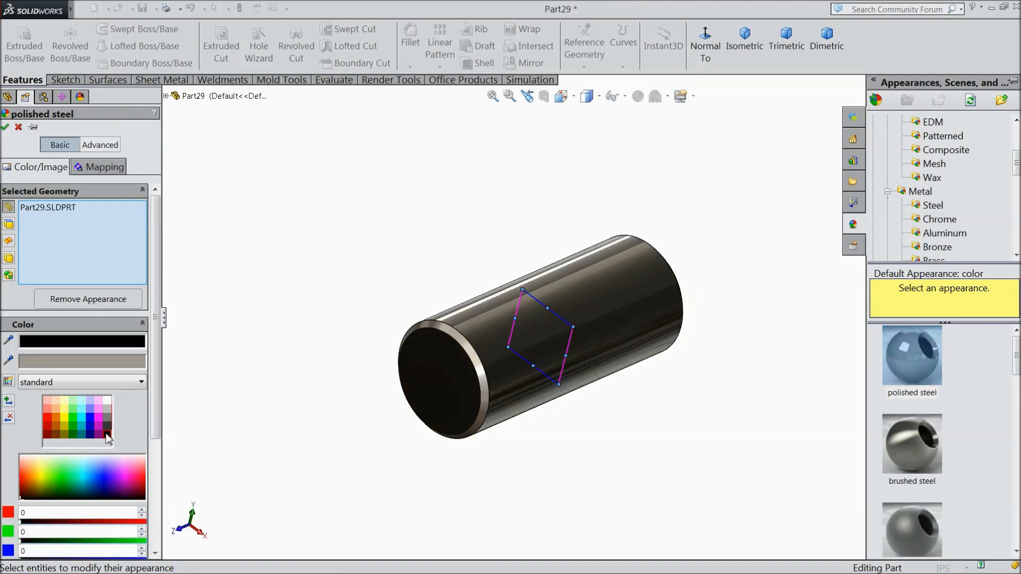
Target the chamfer feature instead of the whole part with the black polished steel appearance and accept it.
{"action": "left_click", "coordinate": [487, 388]}
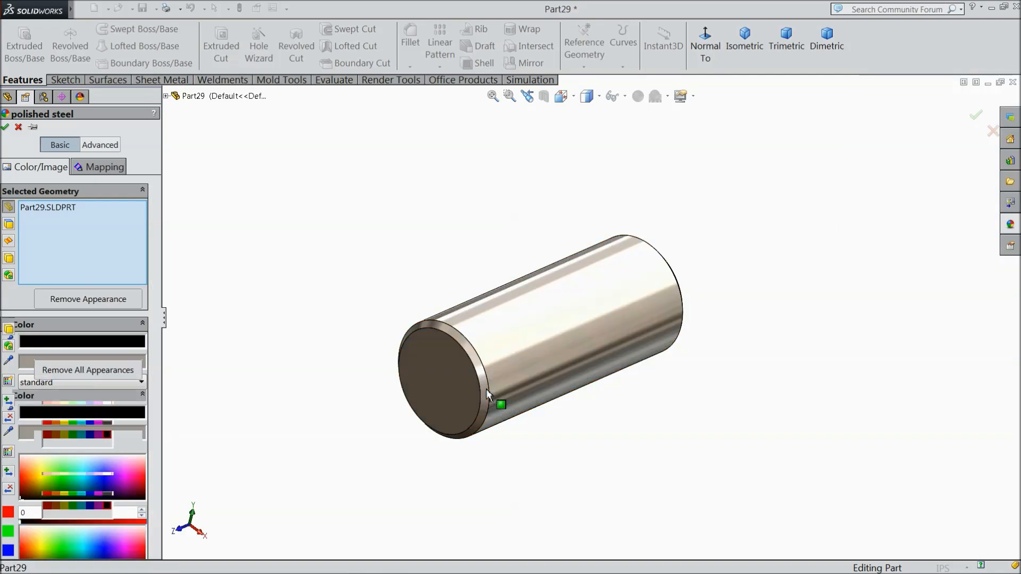
{"action": "left_click", "coordinate": [8, 330]}
{"action": "left_click", "coordinate": [475, 340]}
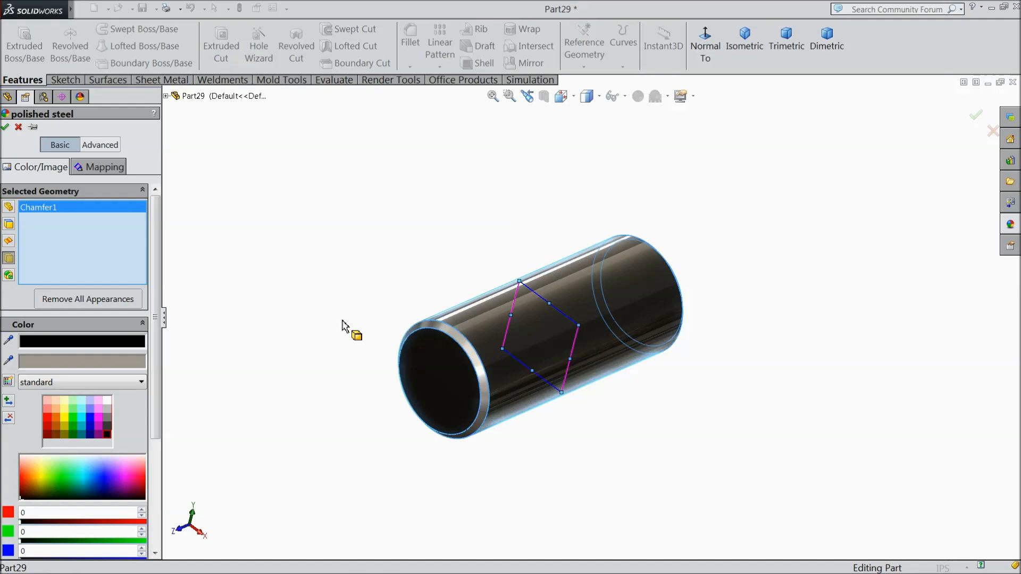
{"action": "left_click", "coordinate": [5, 126]}
{"action": "middle_click_drag", "start_coordinate": [355, 301], "coordinate": [342, 344]}
{"action": "scroll", "coordinate": [608, 346], "scroll_direction": "down", "scroll_amount": 3}
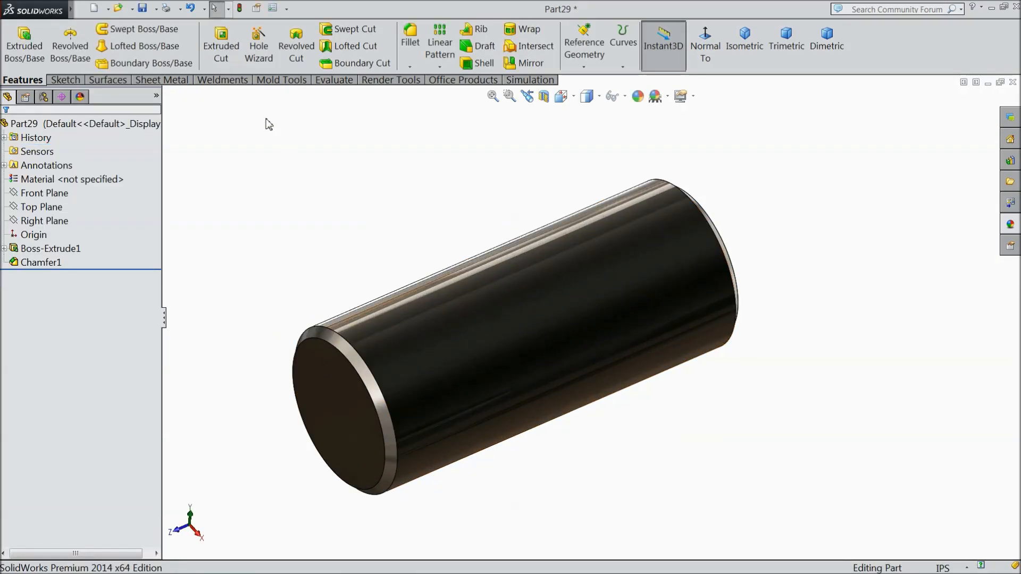
Save the part as "13.1 inch Pin" in the Arbor Press machine folder.
{"action": "left_click", "coordinate": [143, 8]}
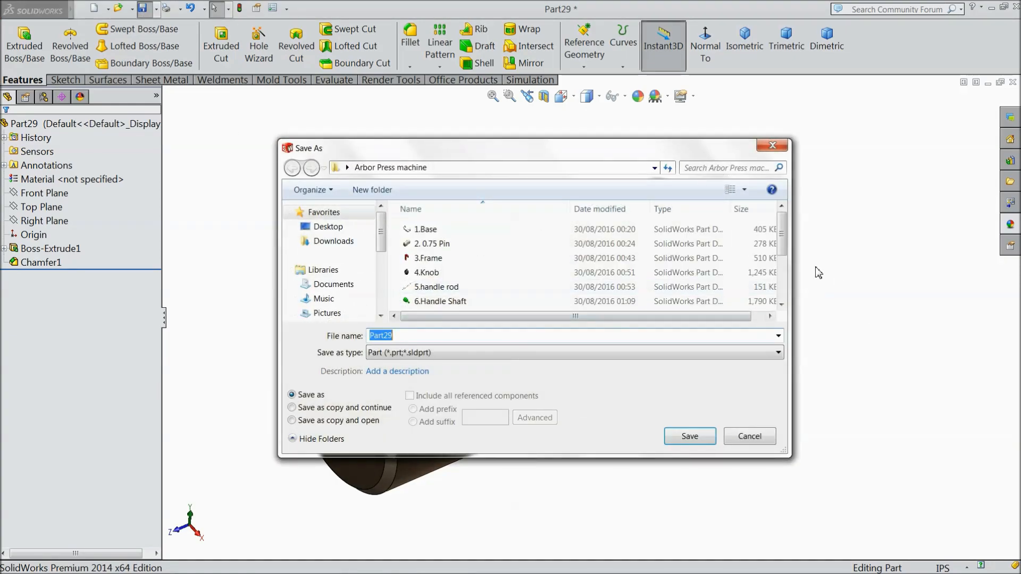
{"action": "scroll", "coordinate": [781, 266], "scroll_direction": "down", "scroll_amount": 2}
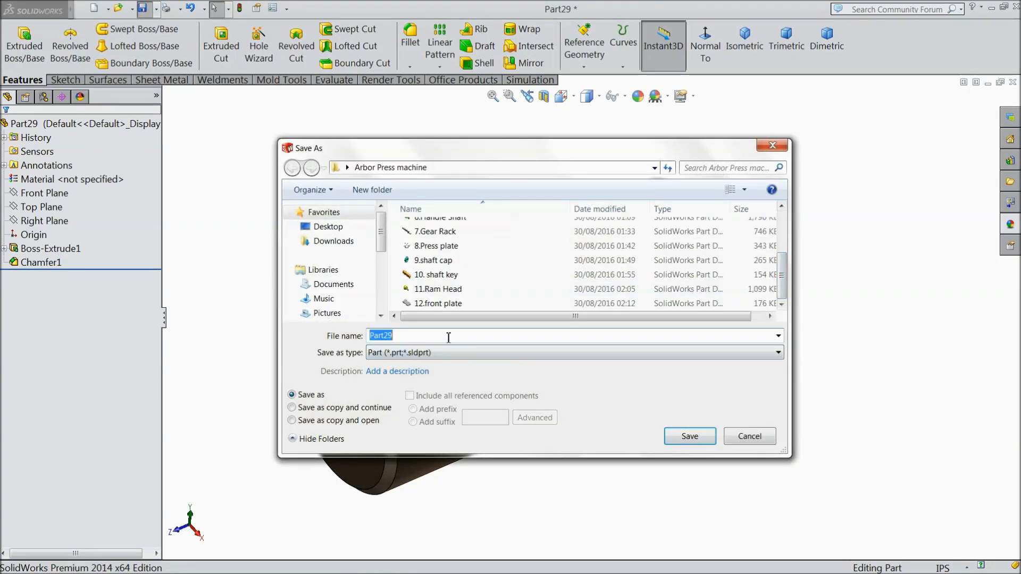
{"action": "type", "text": "13.1 inch Pin"}
{"action": "left_click", "coordinate": [690, 437]}
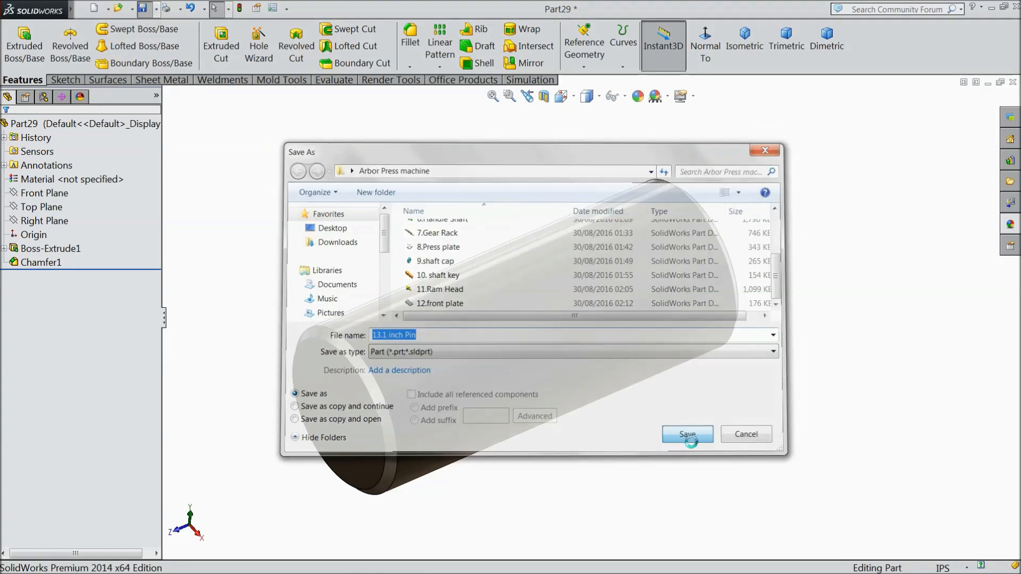
{"action": "middle_click_drag", "start_coordinate": [617, 458], "coordinate": [608, 401]}
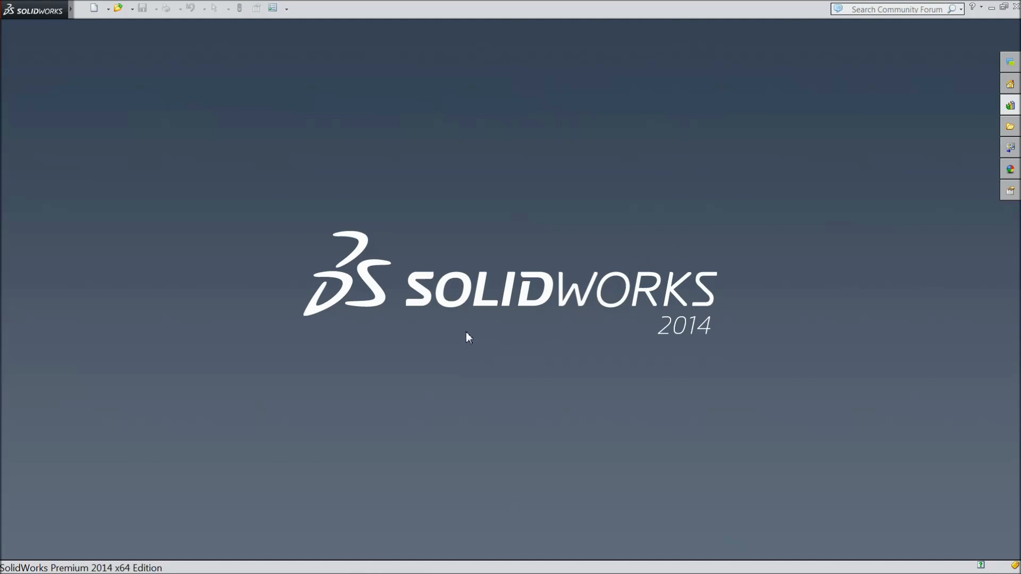
Create a new assembly without a starting component and set its scene to Plain White.
{"action": "left_click", "coordinate": [94, 8]}
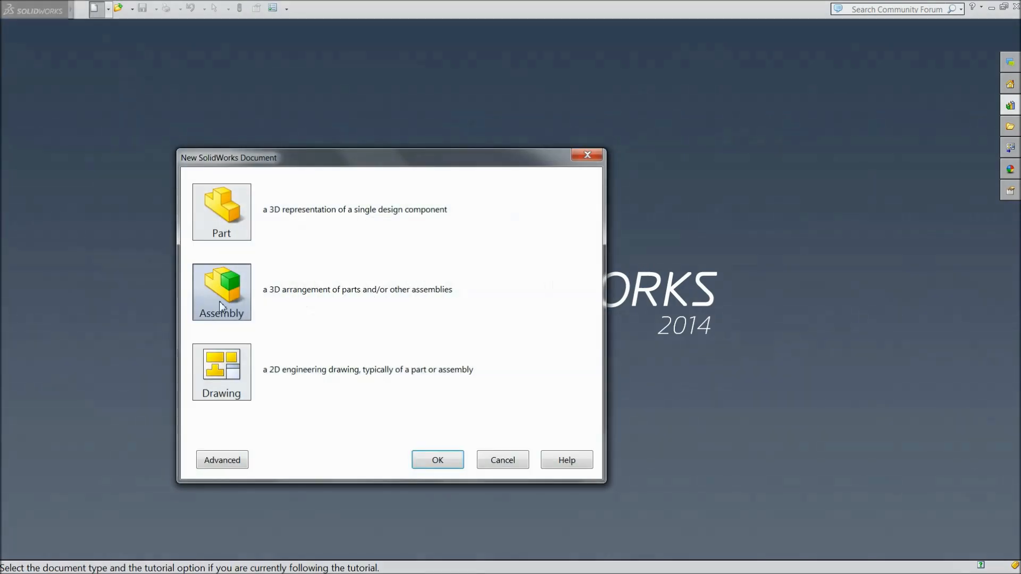
{"action": "left_click", "coordinate": [437, 460]}
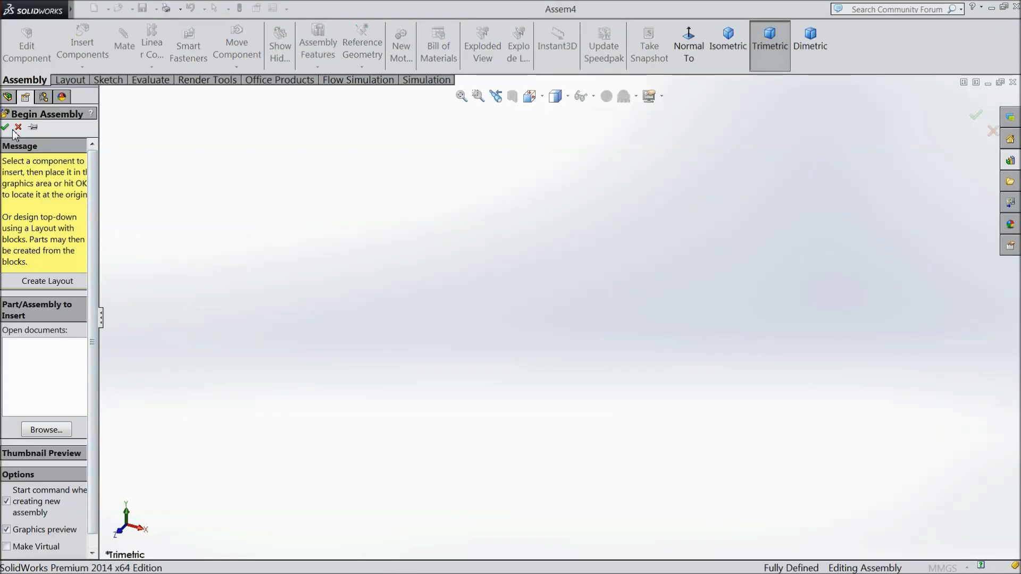
{"action": "left_click", "coordinate": [17, 127]}
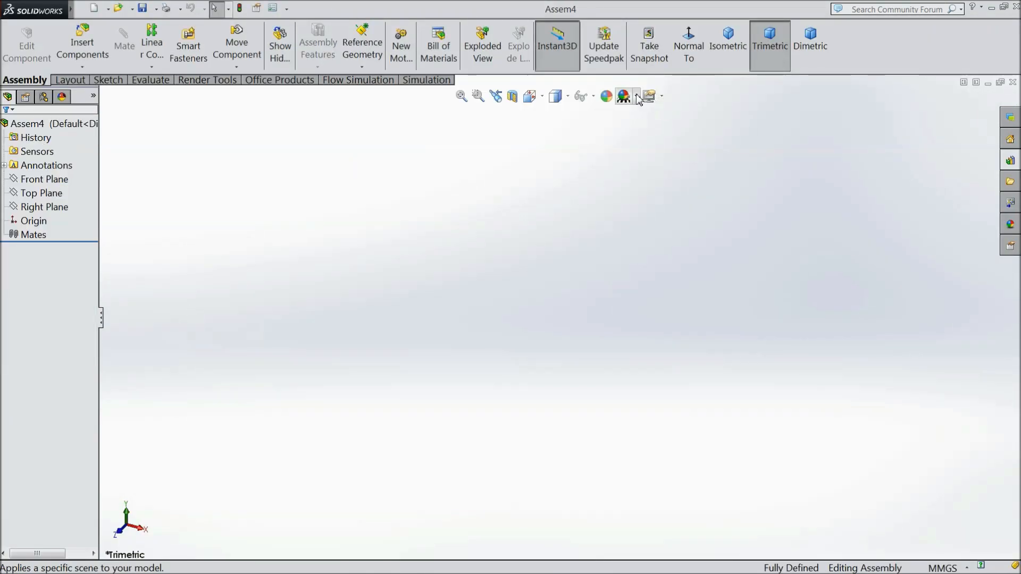
{"action": "left_click", "coordinate": [638, 97]}
{"action": "left_click", "coordinate": [659, 40]}
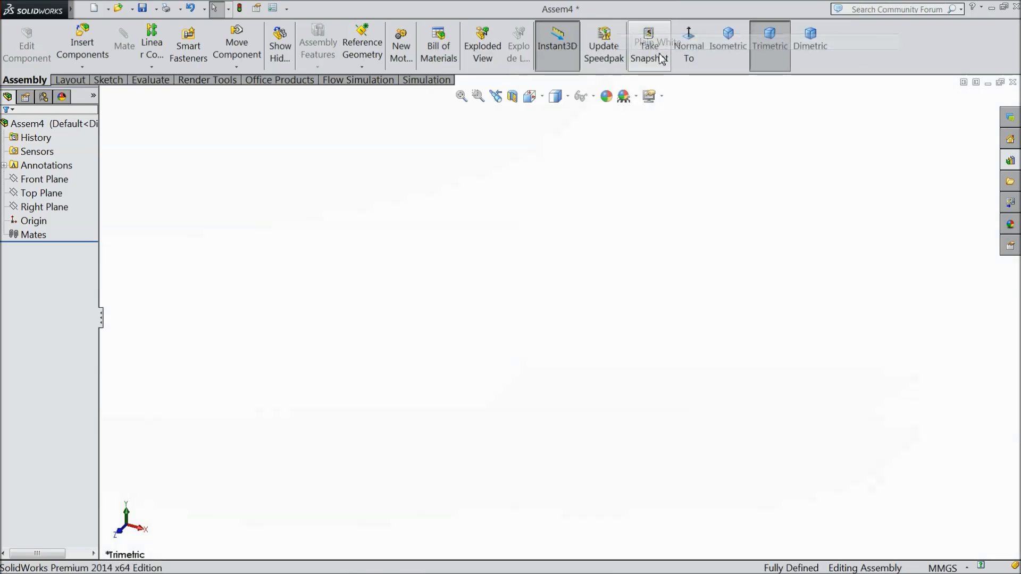
Insert a Socket Head Cap Screw from the Toolbox's ANSI Inch socket head screws into the assembly.
{"action": "left_click", "coordinate": [1010, 161]}
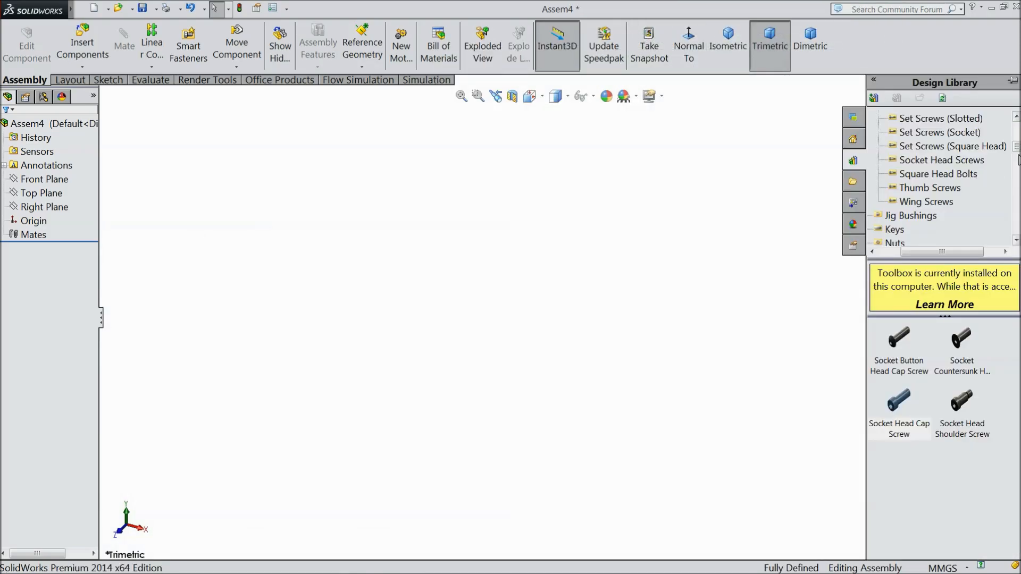
{"action": "scroll", "coordinate": [936, 170], "scroll_direction": "up", "scroll_amount": 5}
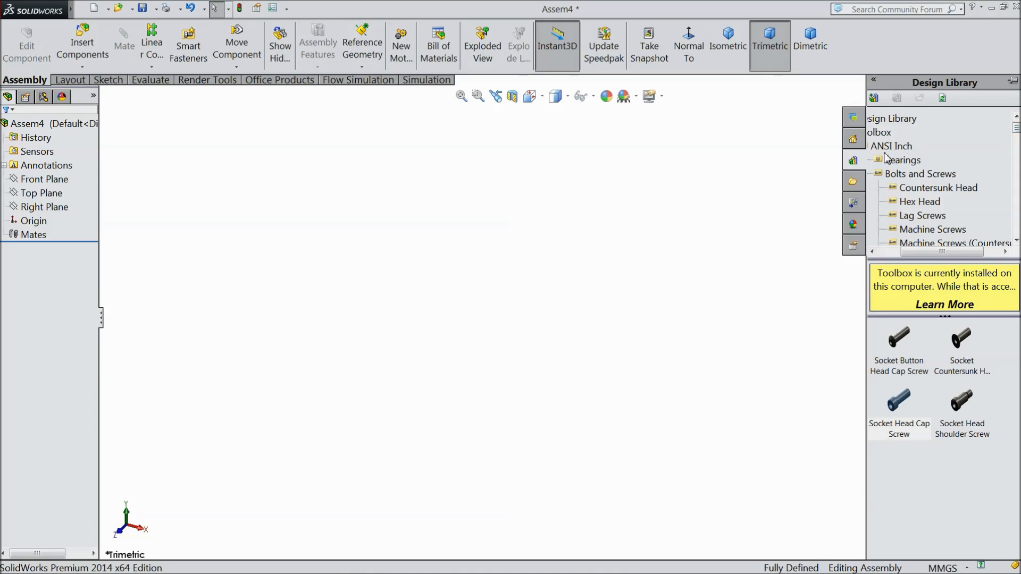
{"action": "left_click", "coordinate": [883, 148]}
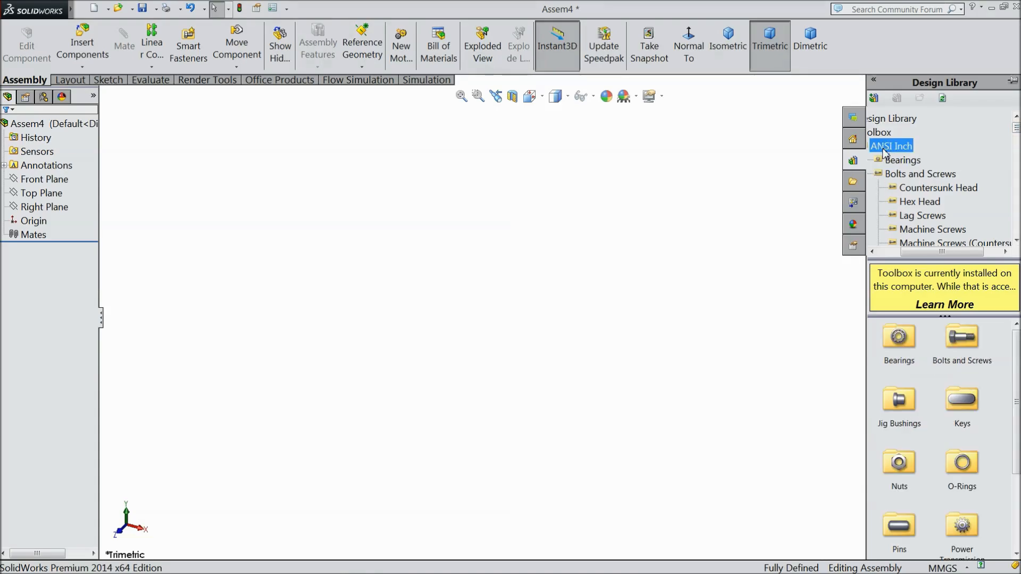
{"action": "left_click", "coordinate": [954, 345]}
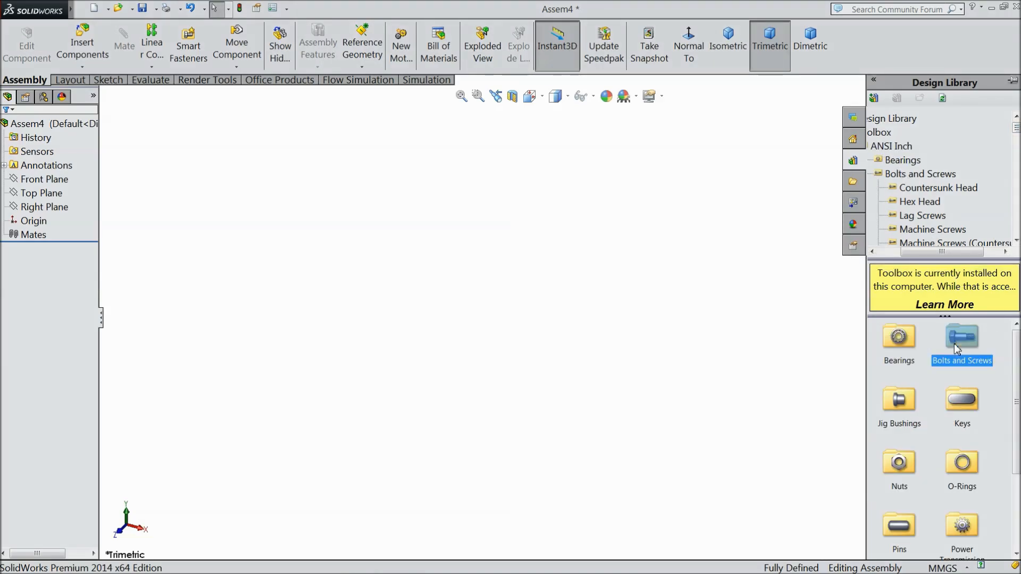
{"action": "double_click", "coordinate": [954, 345]}
{"action": "scroll", "coordinate": [954, 343], "scroll_direction": "down", "scroll_amount": 5}
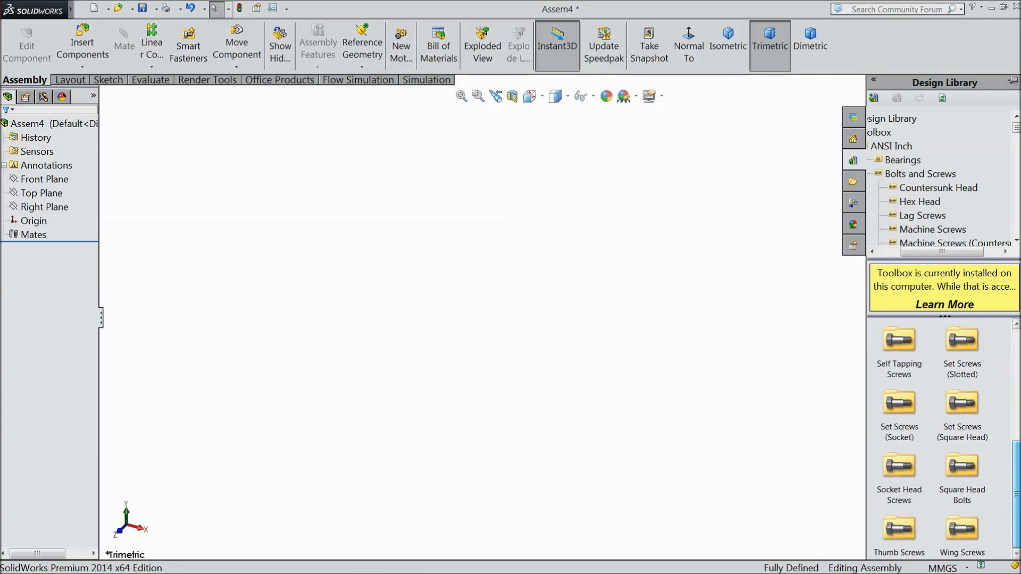
{"action": "double_click", "coordinate": [908, 481]}
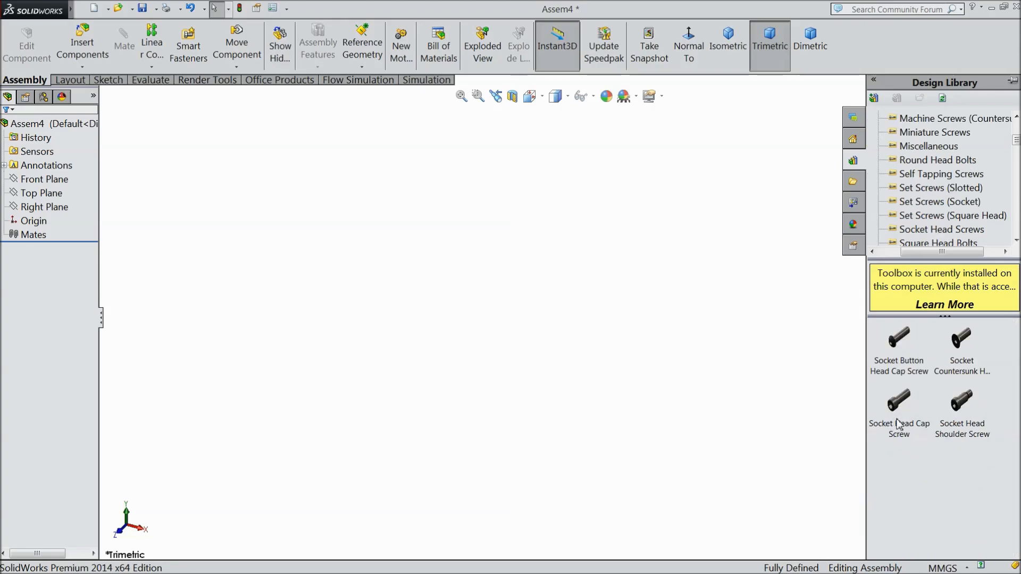
{"action": "left_click_drag", "start_coordinate": [899, 425], "coordinate": [490, 330]}
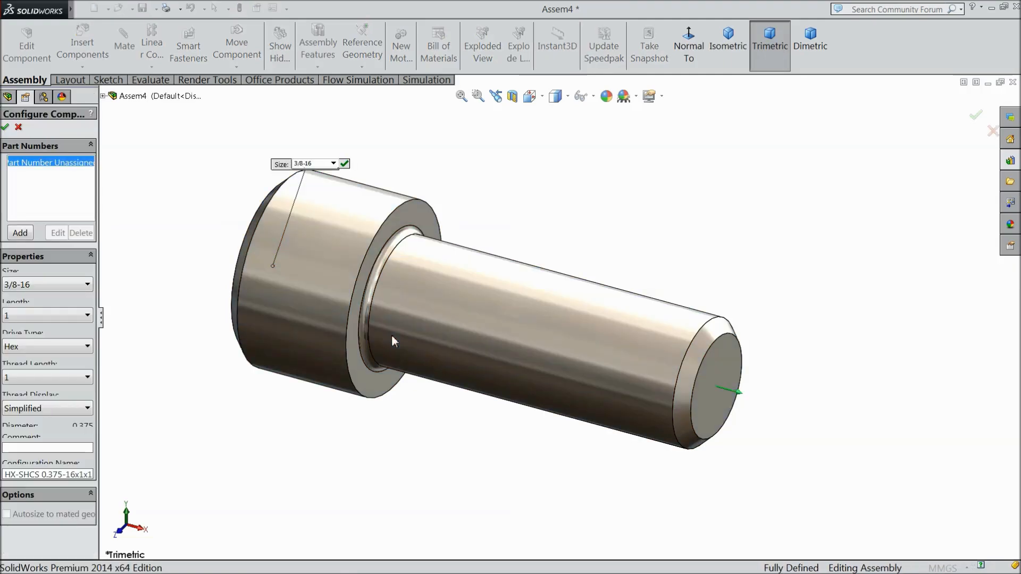
Configure the screw with size 3/8-16 and finish inserting without placing additional copies.
{"action": "left_click", "coordinate": [39, 286]}
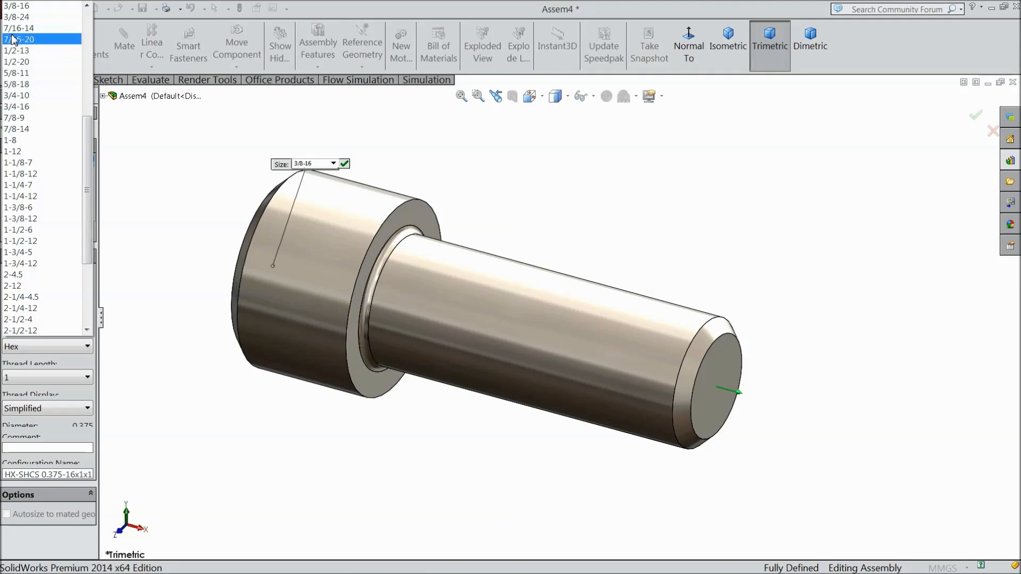
{"action": "left_click", "coordinate": [17, 7]}
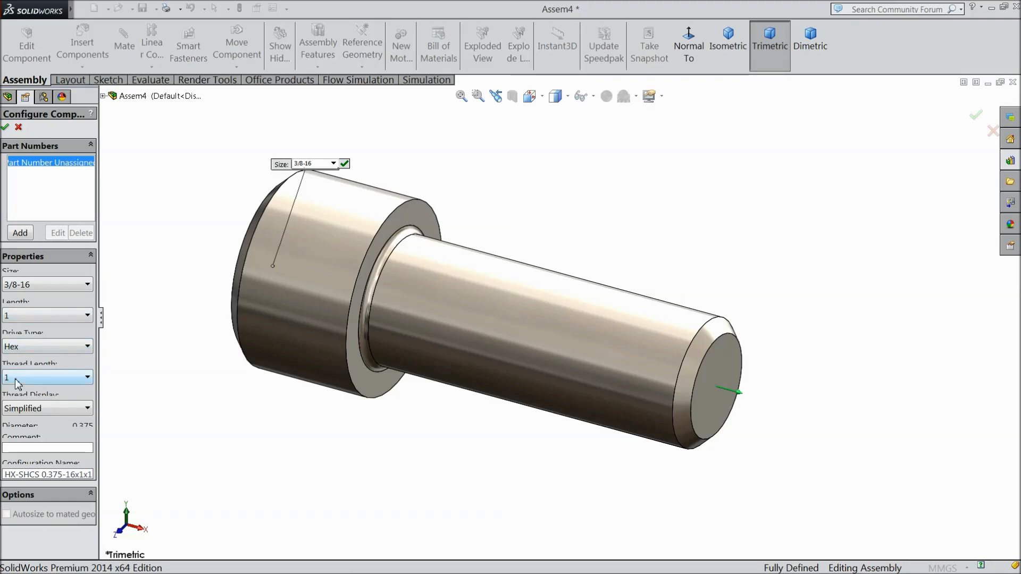
{"action": "left_click", "coordinate": [6, 127]}
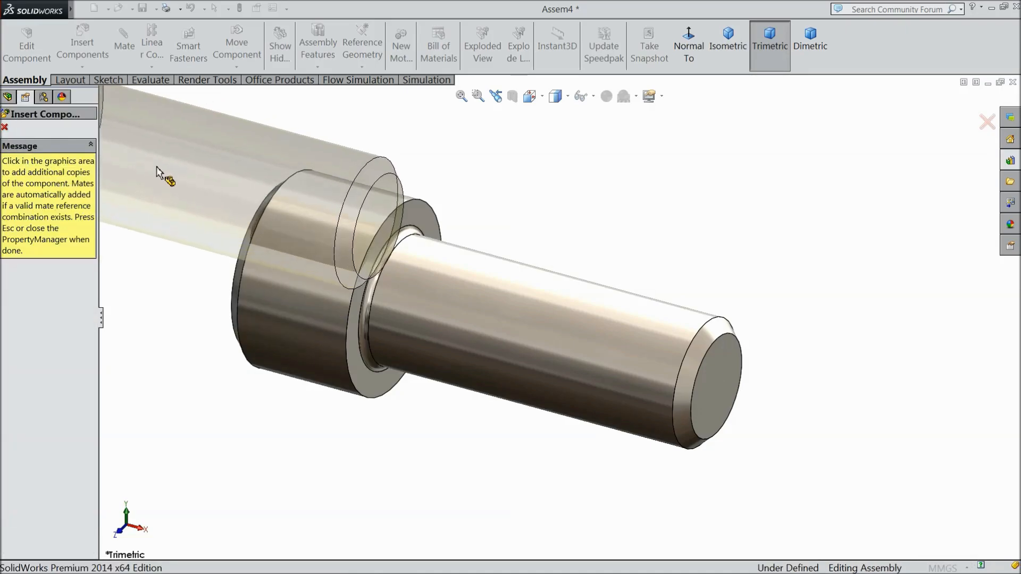
{"action": "left_click", "coordinate": [4, 127]}
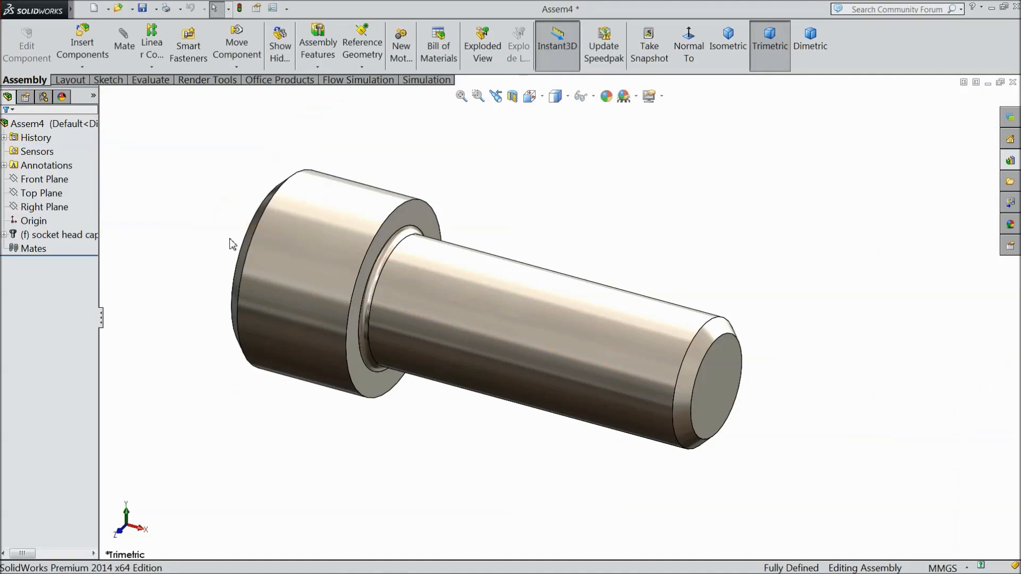
Apply a dark gray color to the socket head cap screw at component level.
{"action": "left_click", "coordinate": [606, 96]}
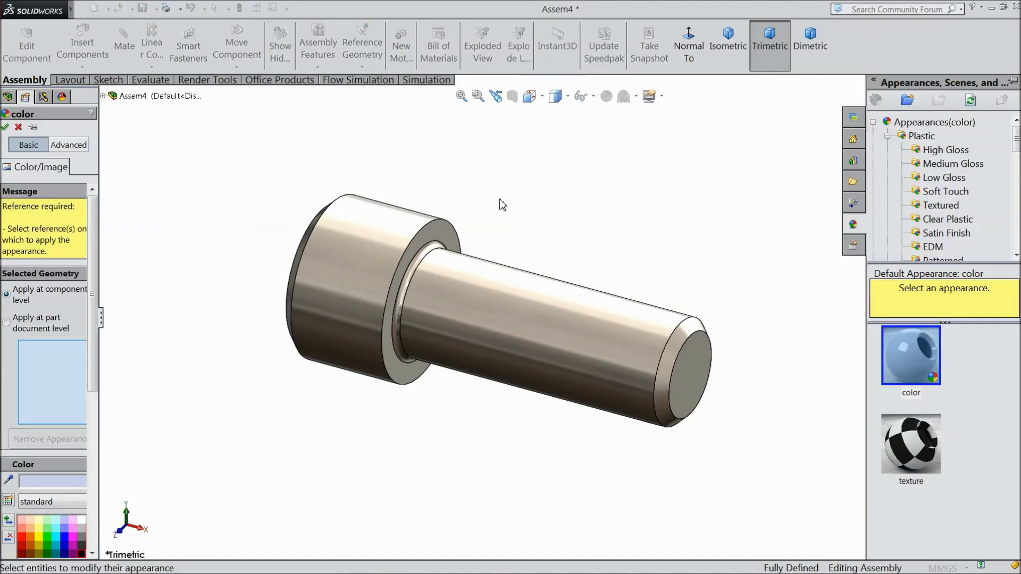
{"action": "left_click", "coordinate": [83, 547]}
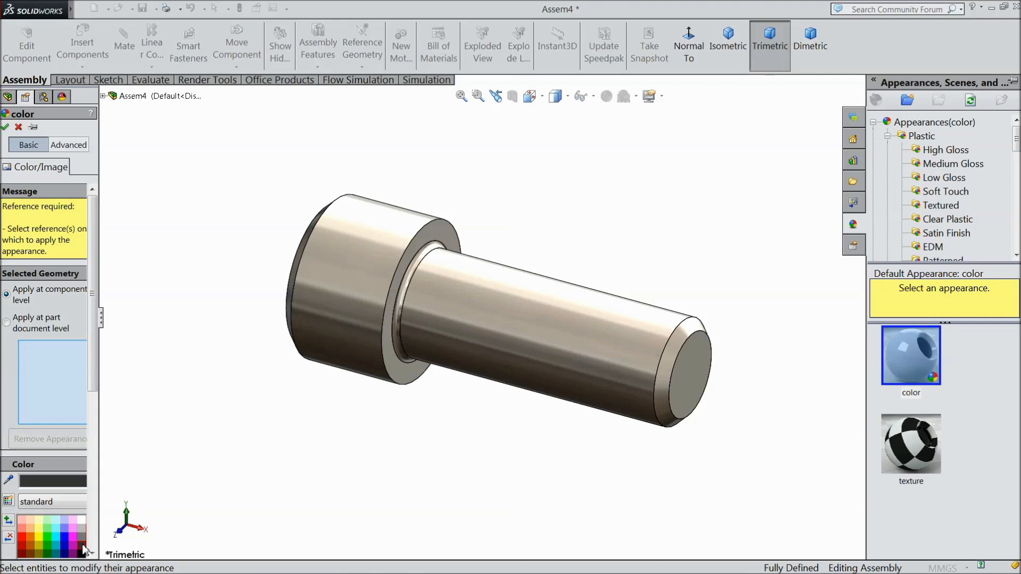
{"action": "left_click", "coordinate": [322, 323]}
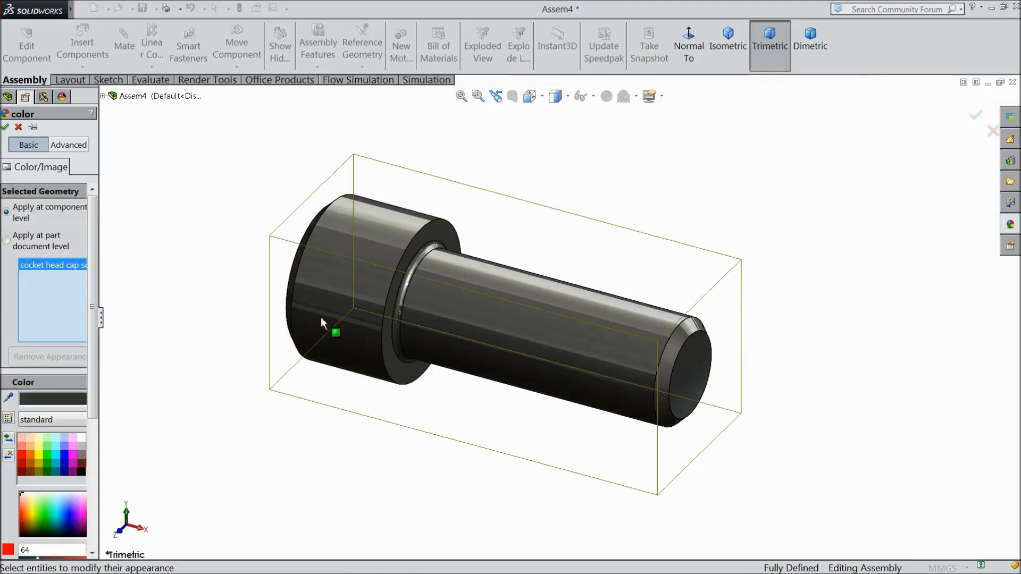
{"action": "left_click", "coordinate": [5, 126]}
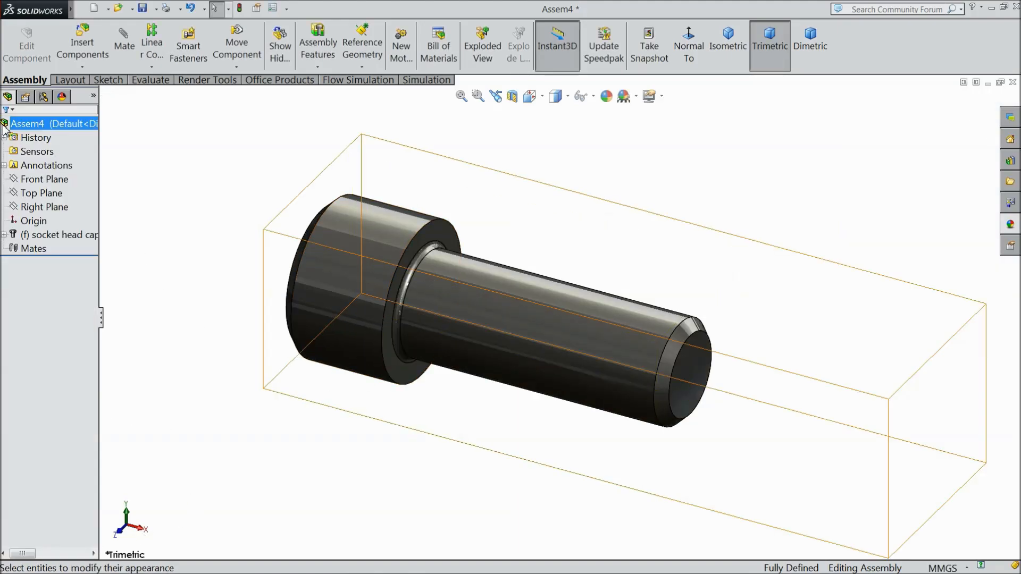
{"action": "middle_click_drag", "start_coordinate": [235, 253], "coordinate": [238, 314]}
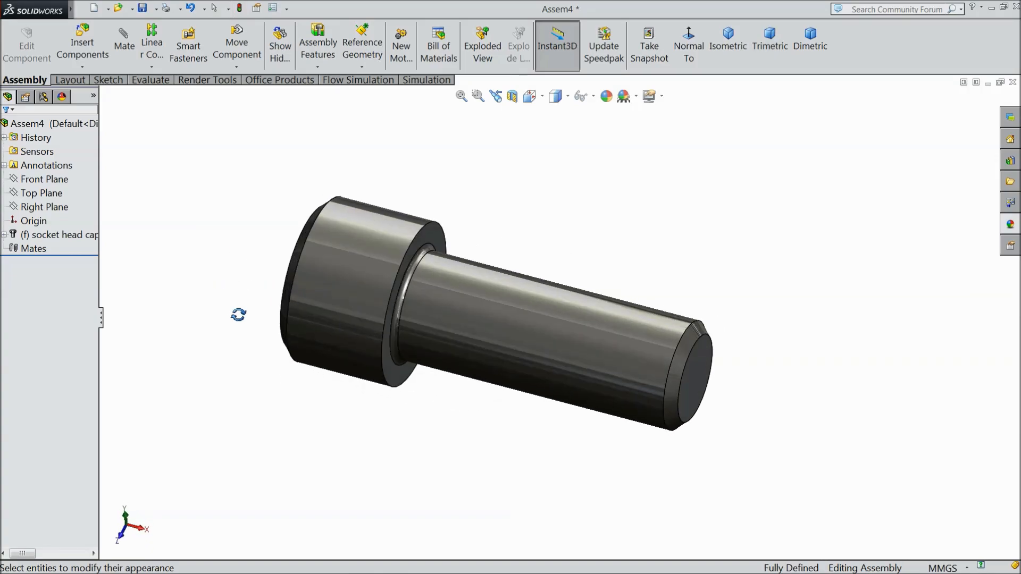
Rebuild the assembly and save it in the Arbor Press machine folder as a part file named 14.SHCS 0.375-16.
{"action": "left_click", "coordinate": [142, 8]}
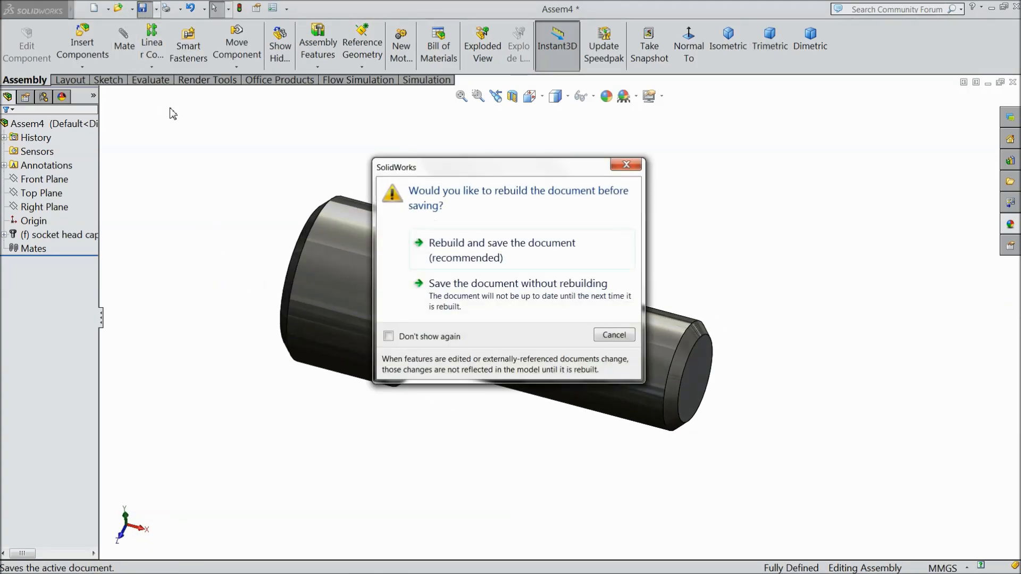
{"action": "left_click", "coordinate": [439, 260]}
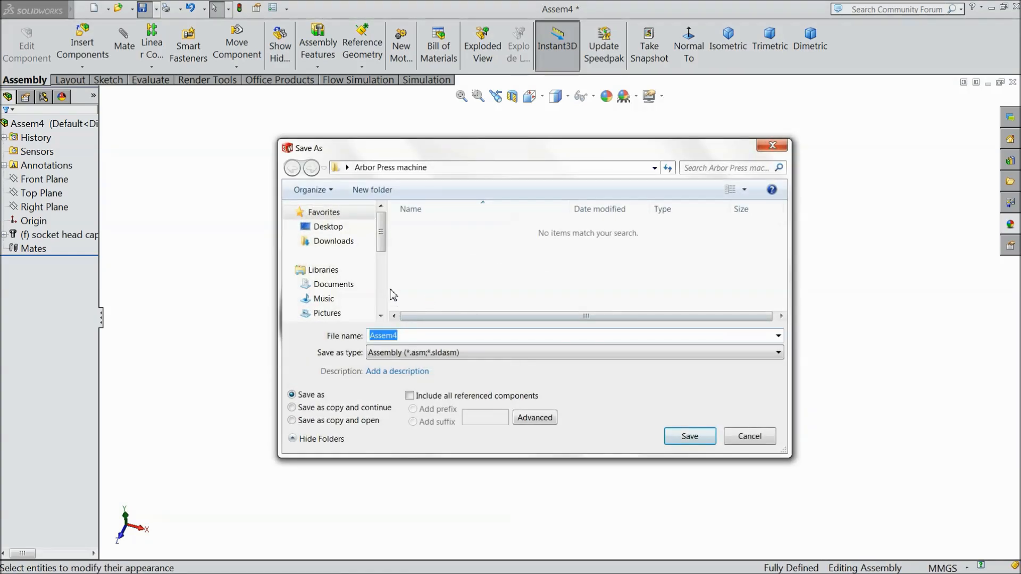
{"action": "left_click", "coordinate": [400, 352]}
{"action": "left_click", "coordinate": [397, 72]}
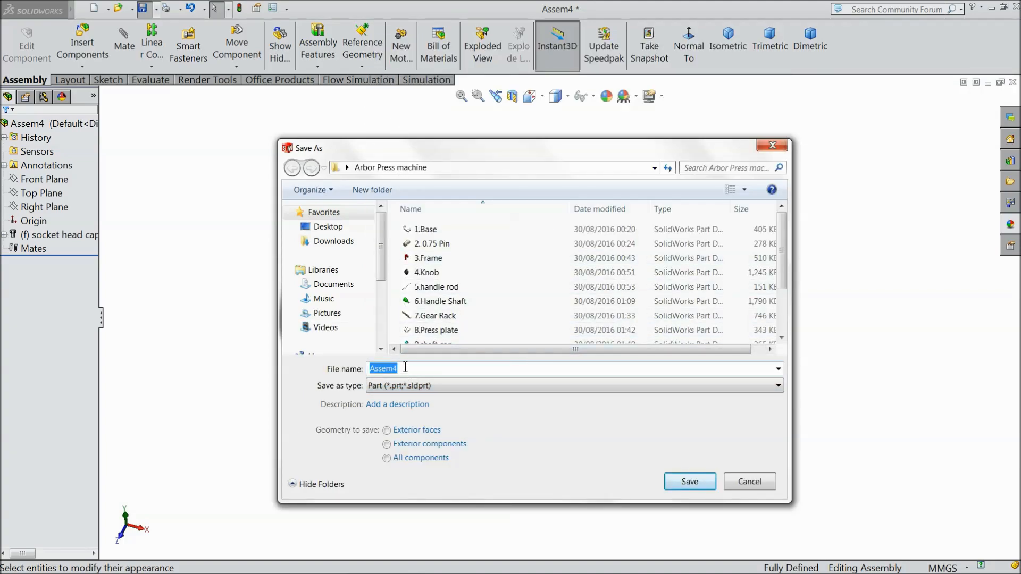
{"action": "left_click_drag", "start_coordinate": [781, 250], "coordinate": [782, 292]}
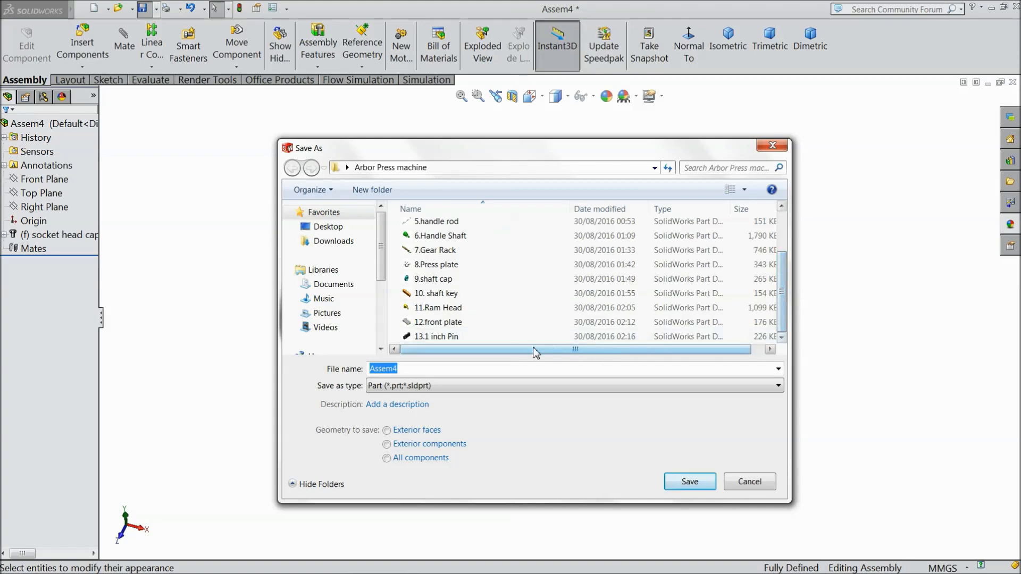
{"action": "left_click", "coordinate": [403, 369]}
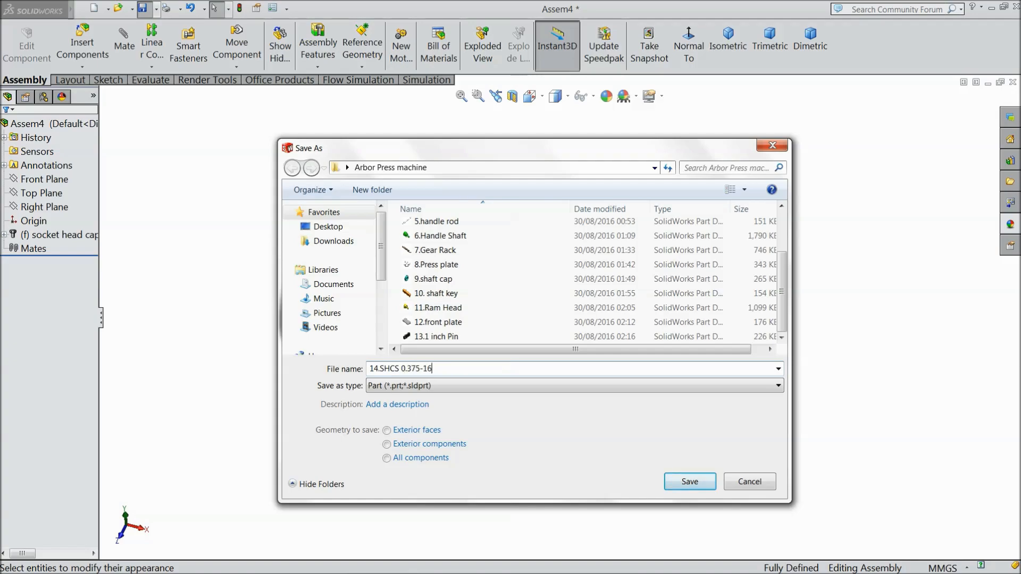
{"action": "left_click", "coordinate": [686, 484]}
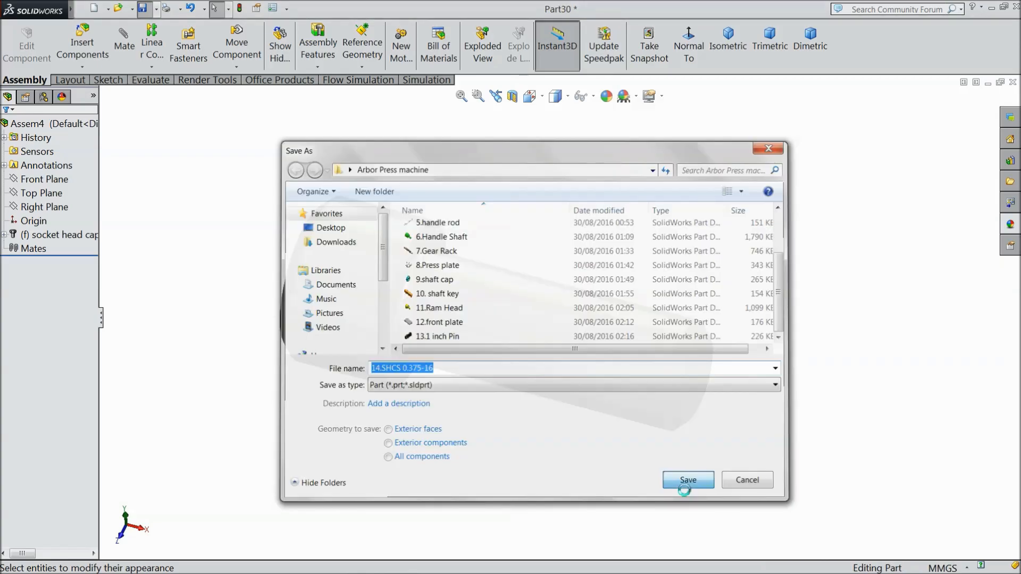
{"action": "left_click", "coordinate": [686, 481]}
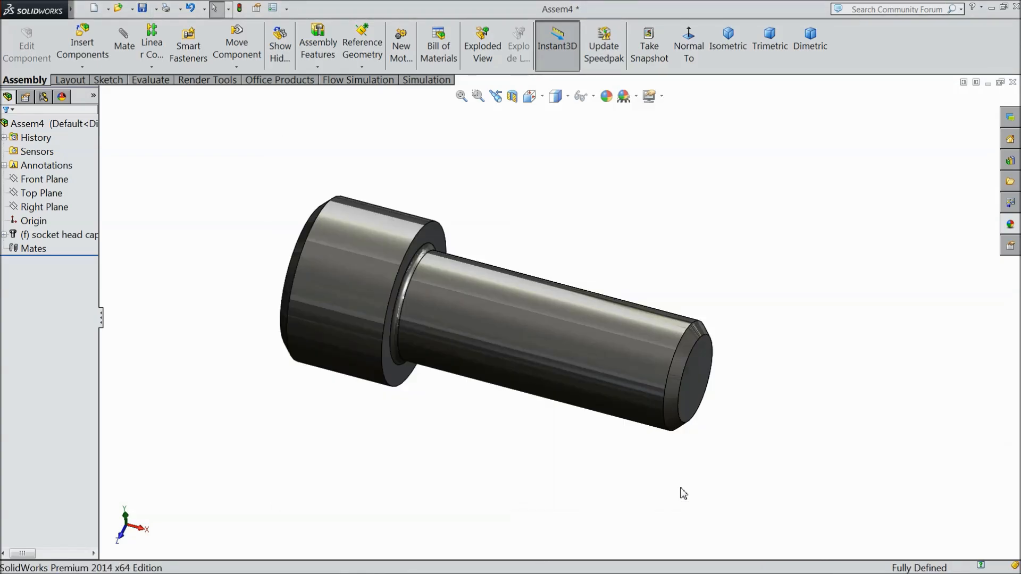
Close the screw assembly without saving the modified documents.
{"action": "middle_click_drag", "start_coordinate": [526, 463], "coordinate": [537, 466]}
{"action": "left_click", "coordinate": [1013, 82]}
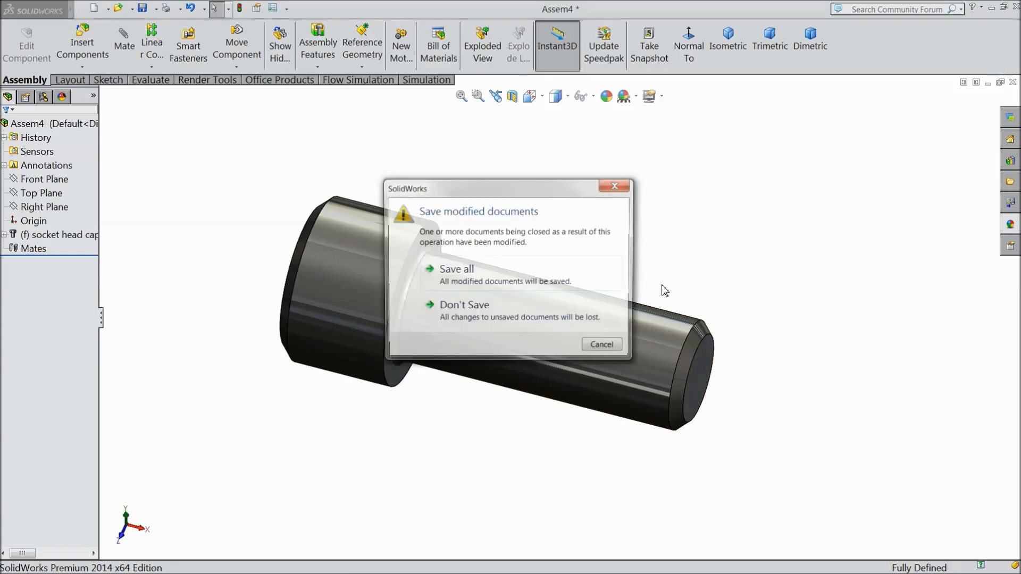
{"action": "left_click", "coordinate": [472, 318]}
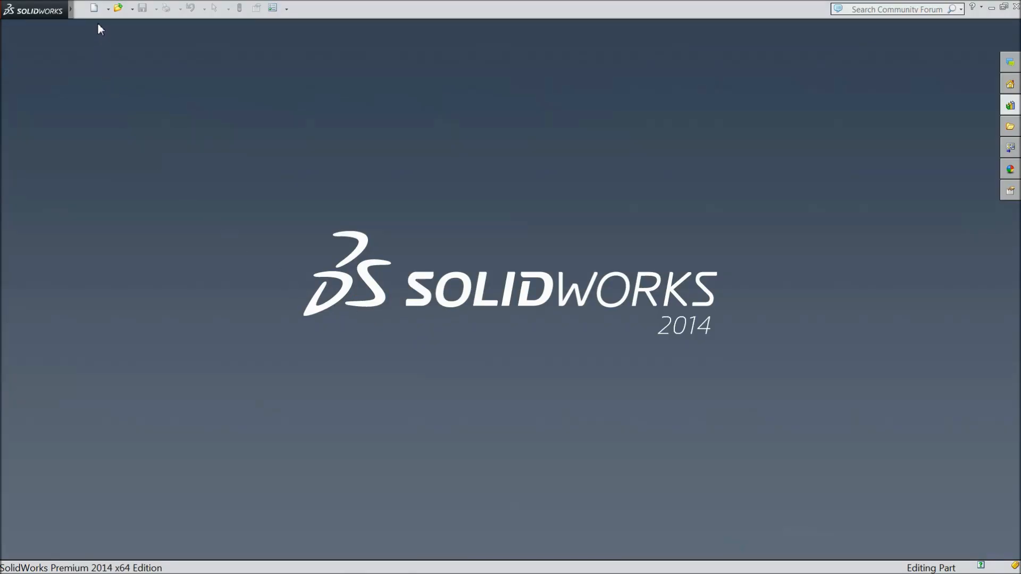
Create another new assembly without a starting component and set its scene to Plain White.
{"action": "left_click", "coordinate": [94, 9]}
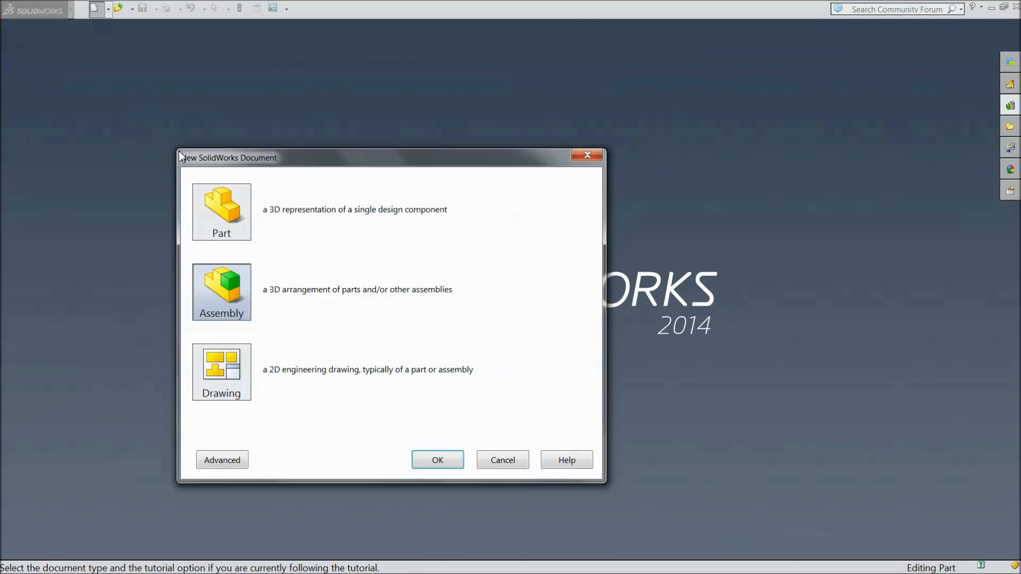
{"action": "left_click", "coordinate": [447, 461]}
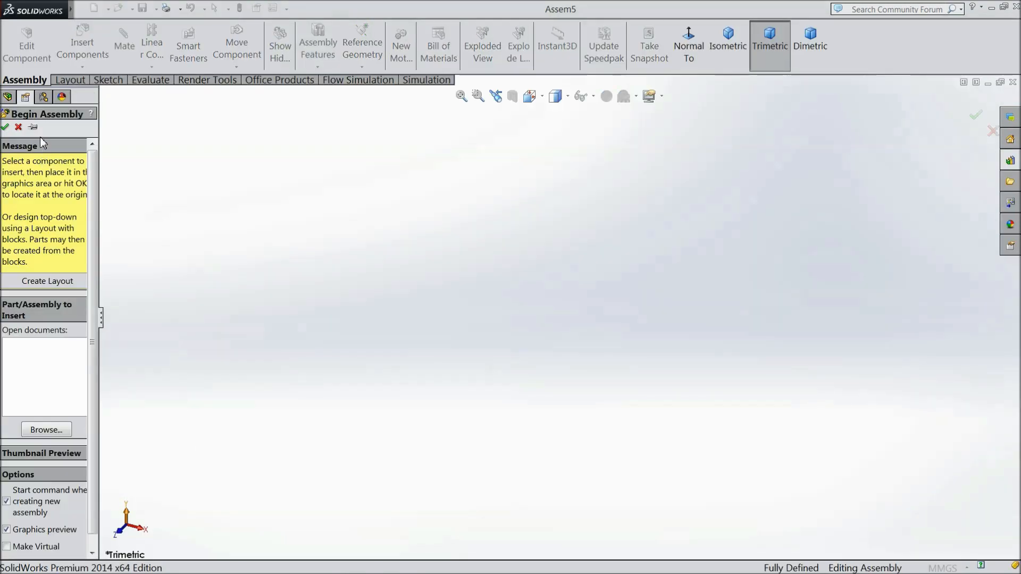
{"action": "left_click", "coordinate": [18, 127]}
{"action": "left_click", "coordinate": [647, 96]}
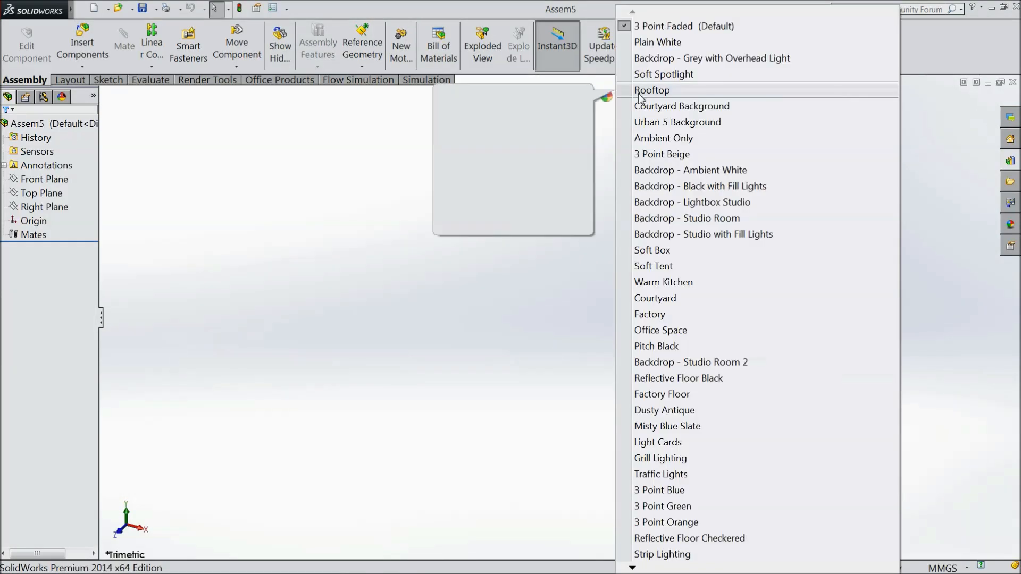
{"action": "left_click", "coordinate": [644, 44]}
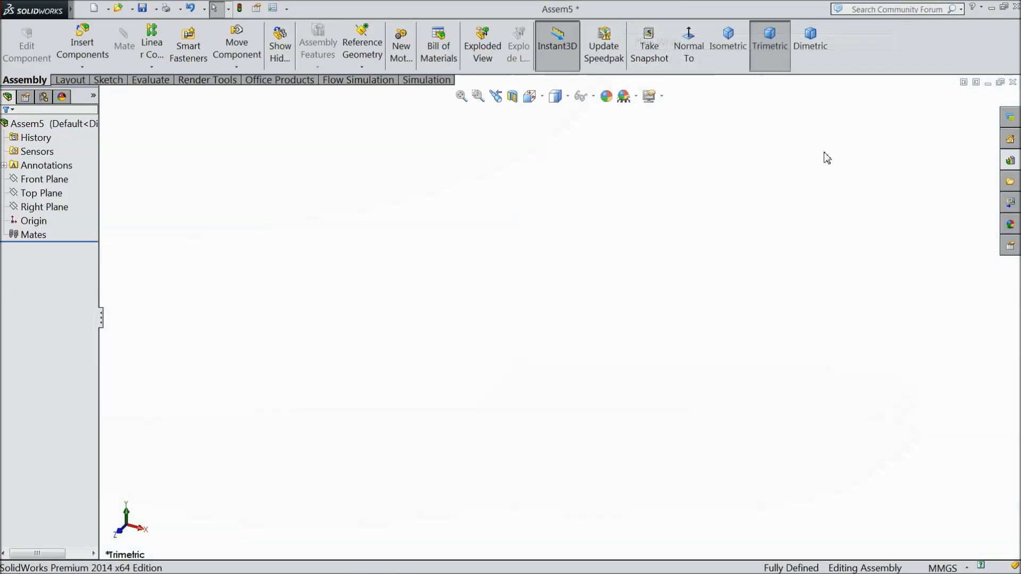
Insert a Socket Head Cap Screw from the Toolbox's ANSI Inch socket head screws into the empty assembly.
{"action": "left_click", "coordinate": [1012, 161]}
{"action": "scroll", "coordinate": [938, 229], "scroll_direction": "up", "scroll_amount": 3}
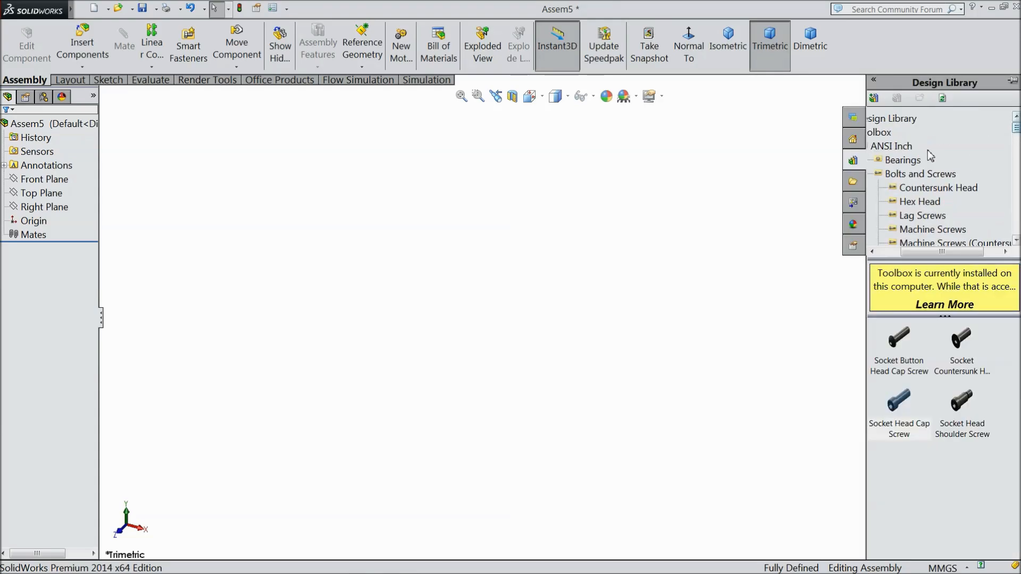
{"action": "left_click", "coordinate": [891, 146]}
{"action": "double_click", "coordinate": [960, 339]}
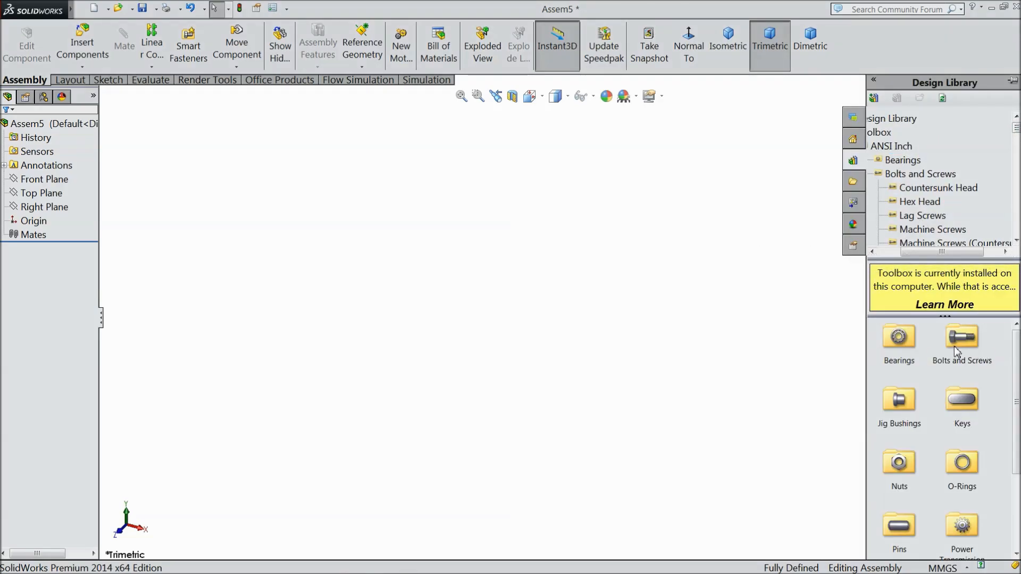
{"action": "scroll", "coordinate": [889, 476], "scroll_direction": "down", "scroll_amount": 5}
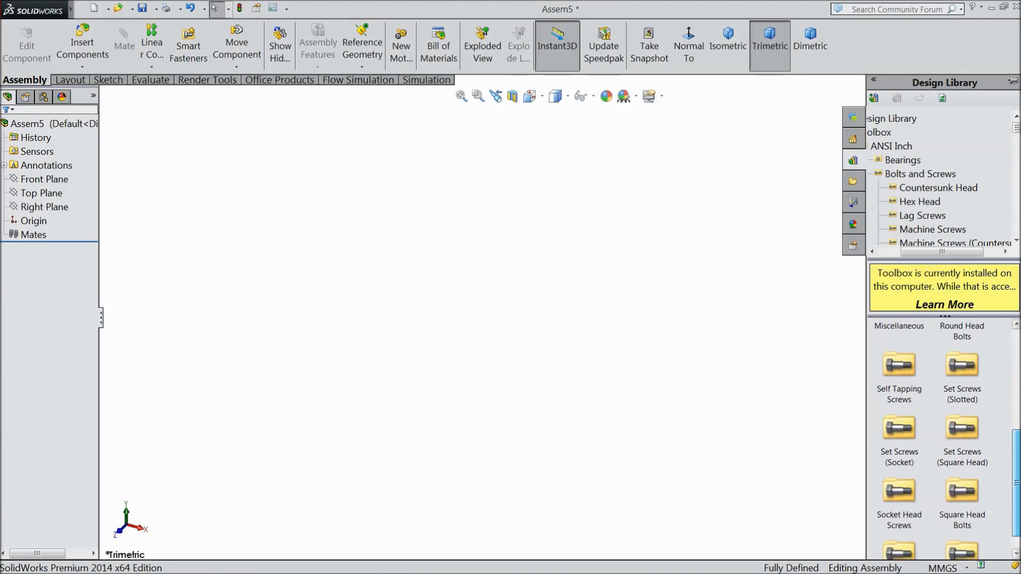
{"action": "double_click", "coordinate": [894, 468]}
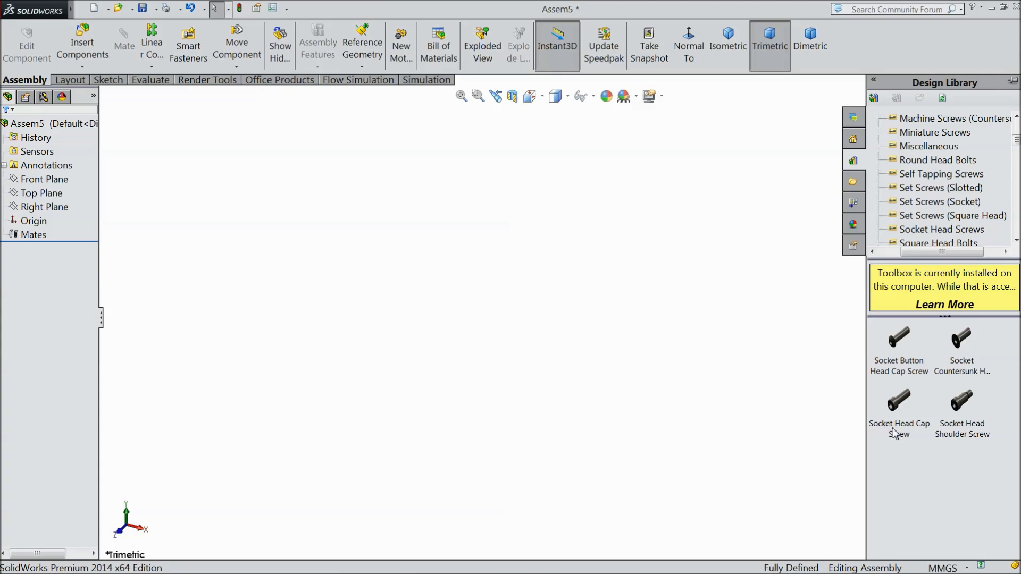
{"action": "left_click_drag", "start_coordinate": [898, 428], "coordinate": [543, 359]}
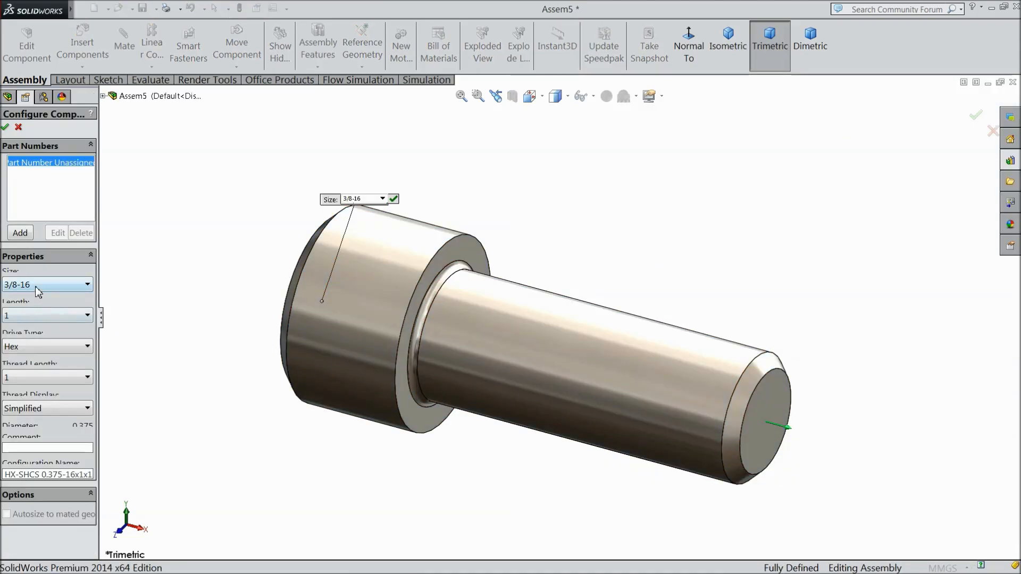
Configure the inserted screw with size 1/4-20 and finish inserting without placing additional copies.
{"action": "left_click", "coordinate": [37, 285]}
{"action": "scroll", "coordinate": [32, 160], "scroll_direction": "up", "scroll_amount": 2}
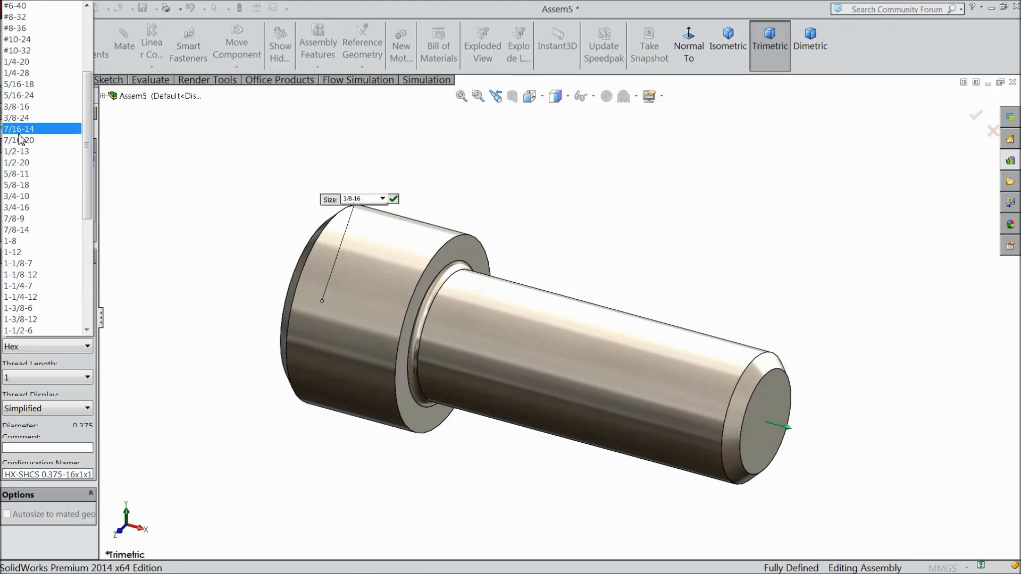
{"action": "left_click", "coordinate": [17, 63]}
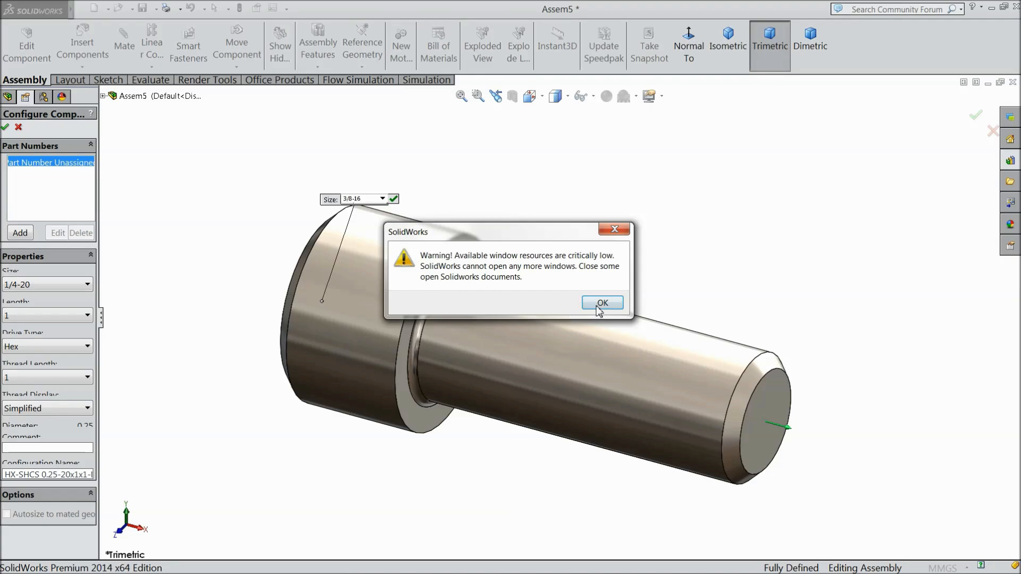
{"action": "left_click", "coordinate": [599, 306]}
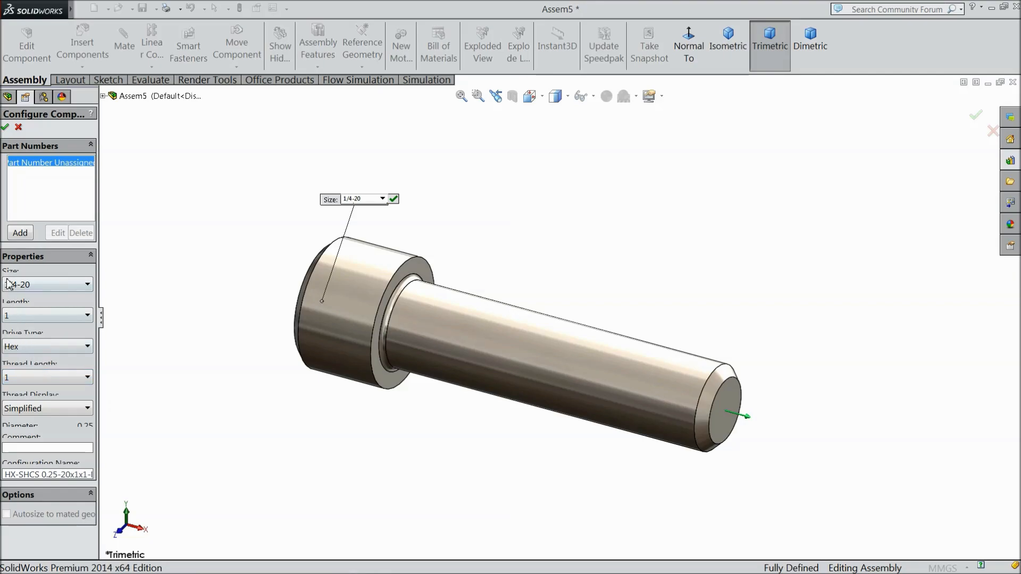
{"action": "left_click", "coordinate": [6, 128]}
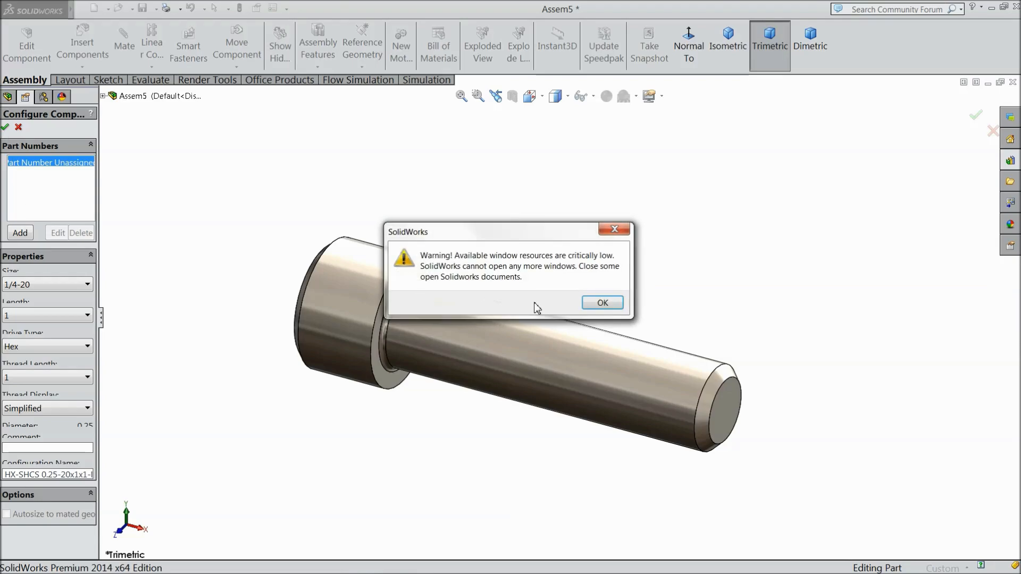
{"action": "left_click", "coordinate": [661, 303]}
{"action": "left_click", "coordinate": [4, 127]}
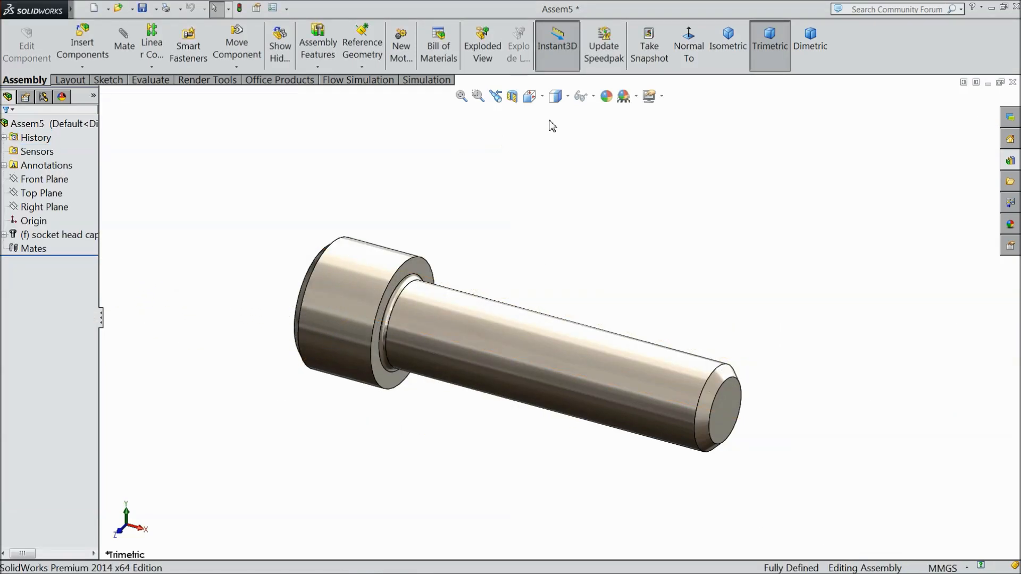
Apply a dark gray color to the 1/4-20 socket head cap screw at component level.
{"action": "left_click", "coordinate": [606, 96]}
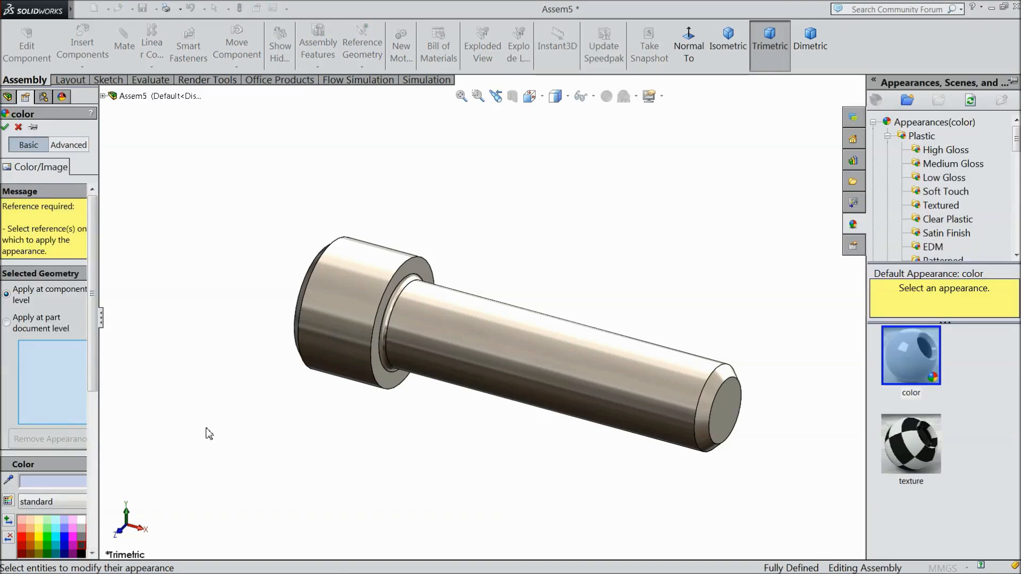
{"action": "left_click", "coordinate": [81, 554]}
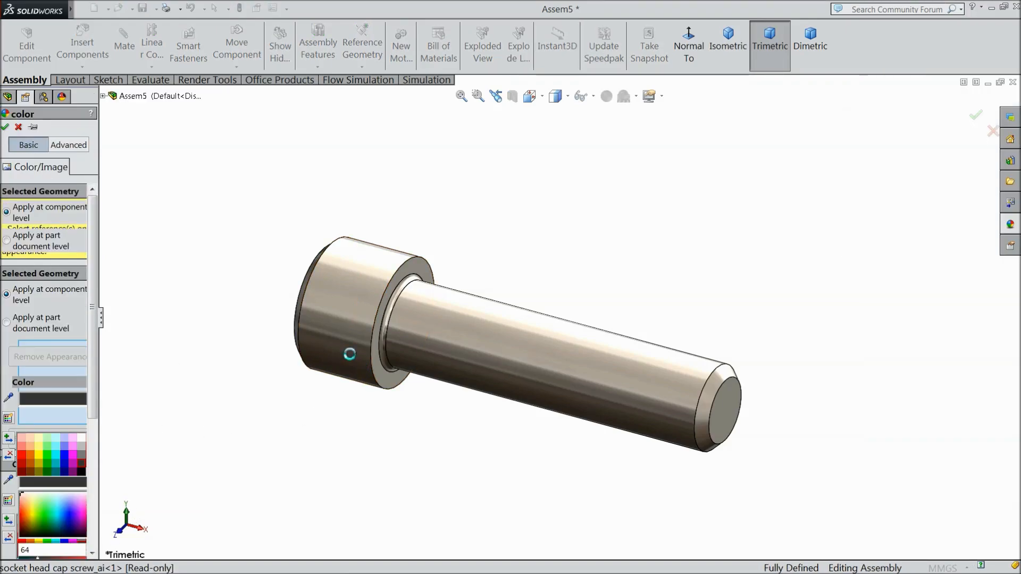
{"action": "left_click", "coordinate": [346, 359]}
{"action": "left_click", "coordinate": [5, 128]}
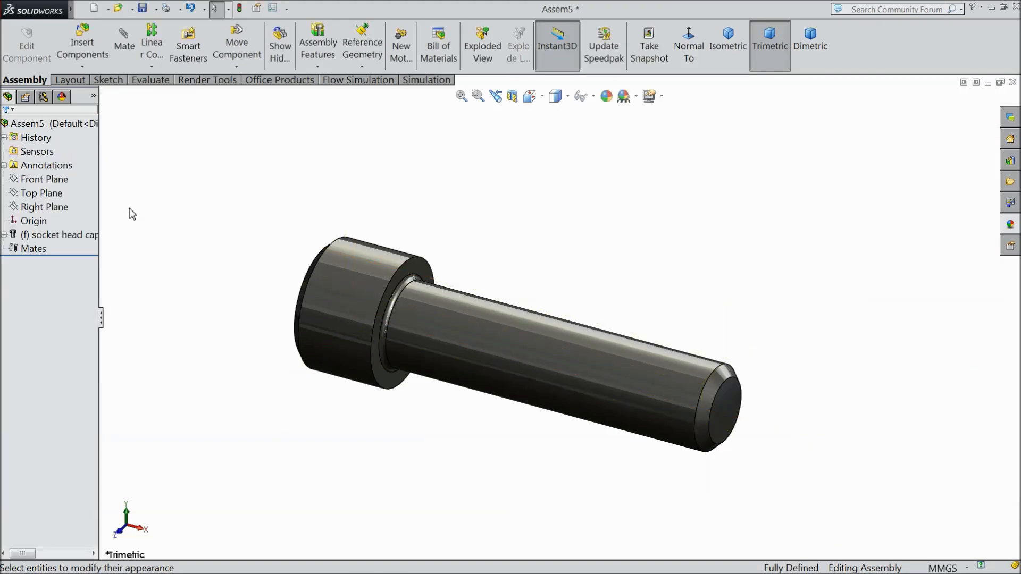
Rebuild and start saving the screw assembly, with Part (*.prt;*.sldprt) as the save type.
{"action": "middle_click_drag", "start_coordinate": [144, 221], "coordinate": [151, 333]}
{"action": "left_click", "coordinate": [144, 9]}
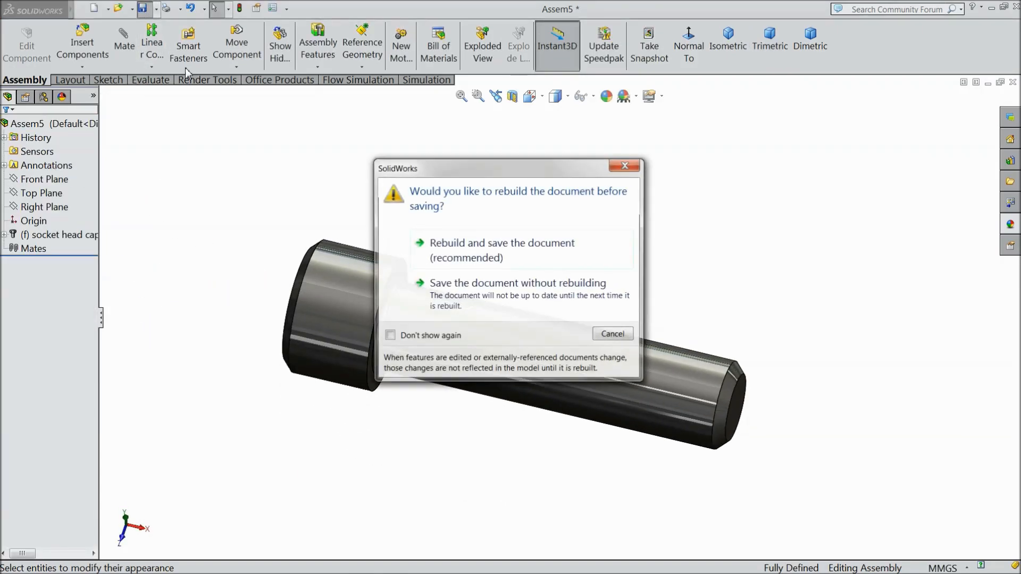
{"action": "left_click", "coordinate": [431, 248]}
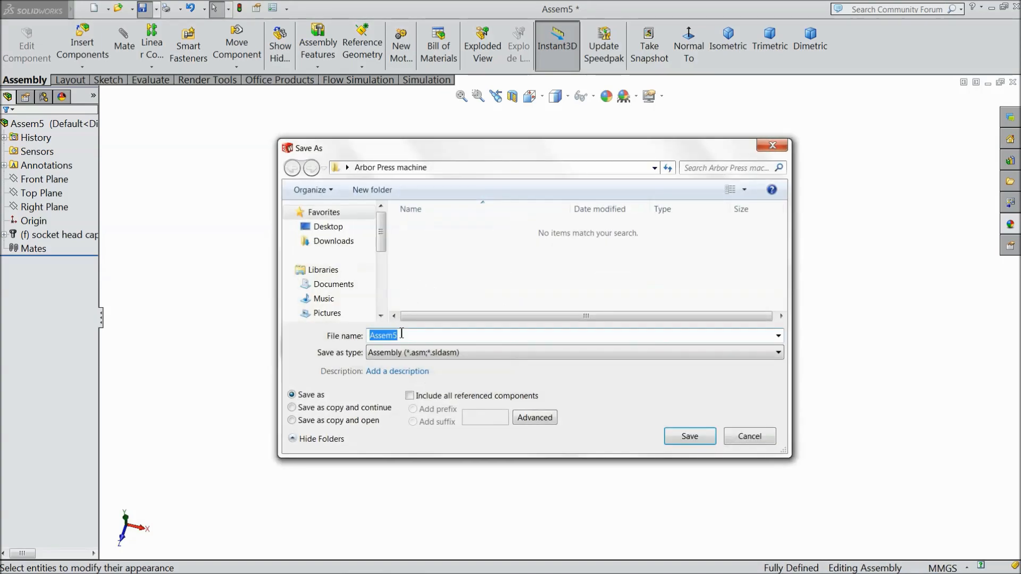
{"action": "left_click", "coordinate": [407, 353]}
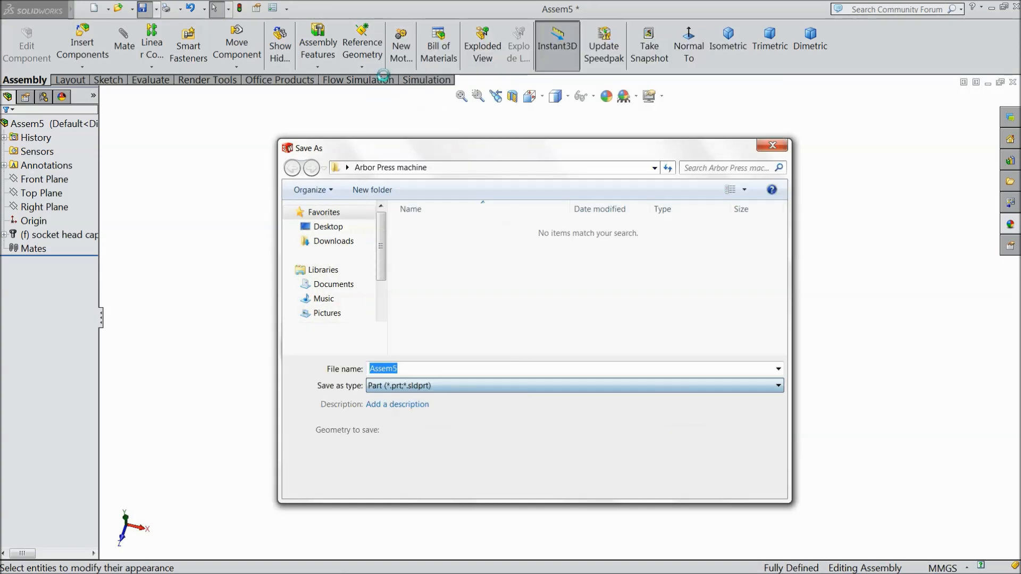
{"action": "left_click", "coordinate": [425, 78]}
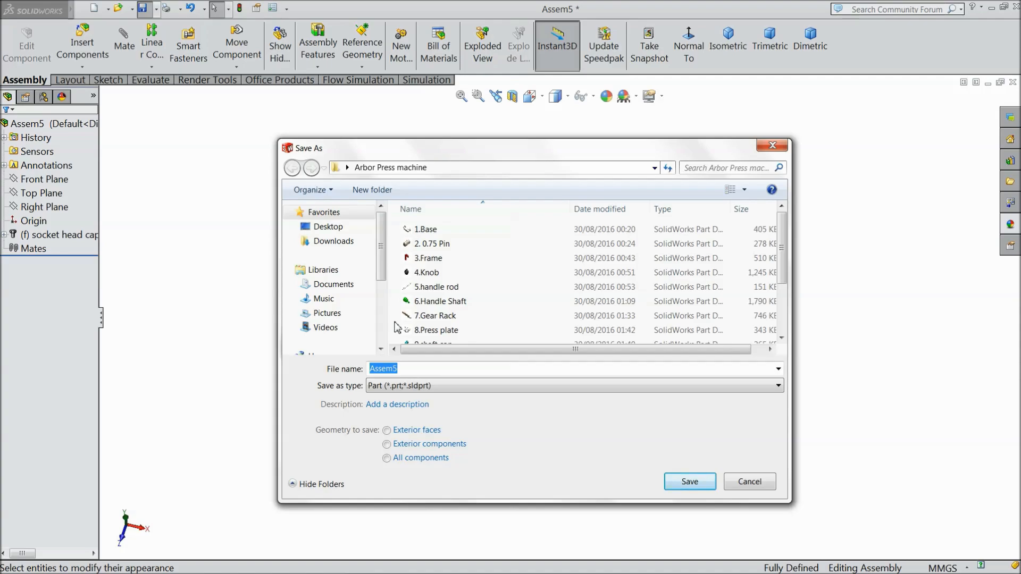
{"action": "scroll", "coordinate": [395, 323], "scroll_direction": "down", "scroll_amount": 8}
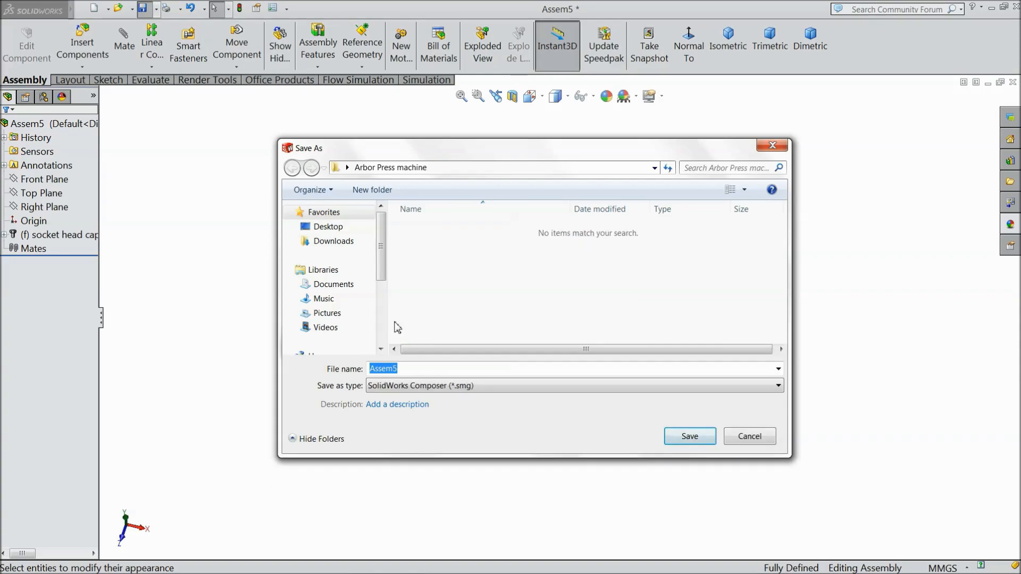
{"action": "left_click", "coordinate": [433, 388]}
{"action": "left_click", "coordinate": [420, 104]}
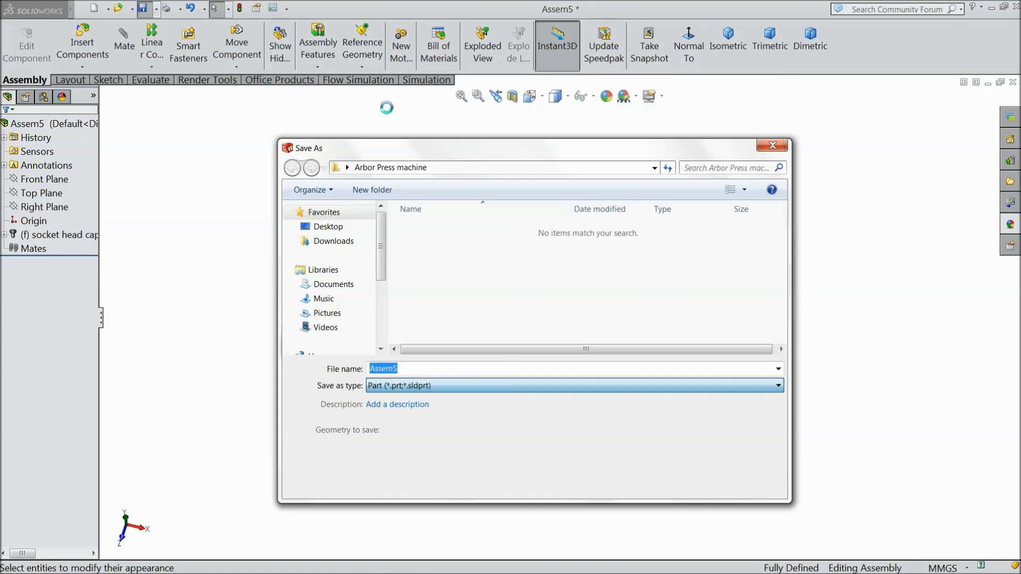
Name the part file 15.SHCS 0.25-20X1X1 and save it in the Arbor Press machine folder, continuing with a blank template.
{"action": "left_click", "coordinate": [406, 369]}
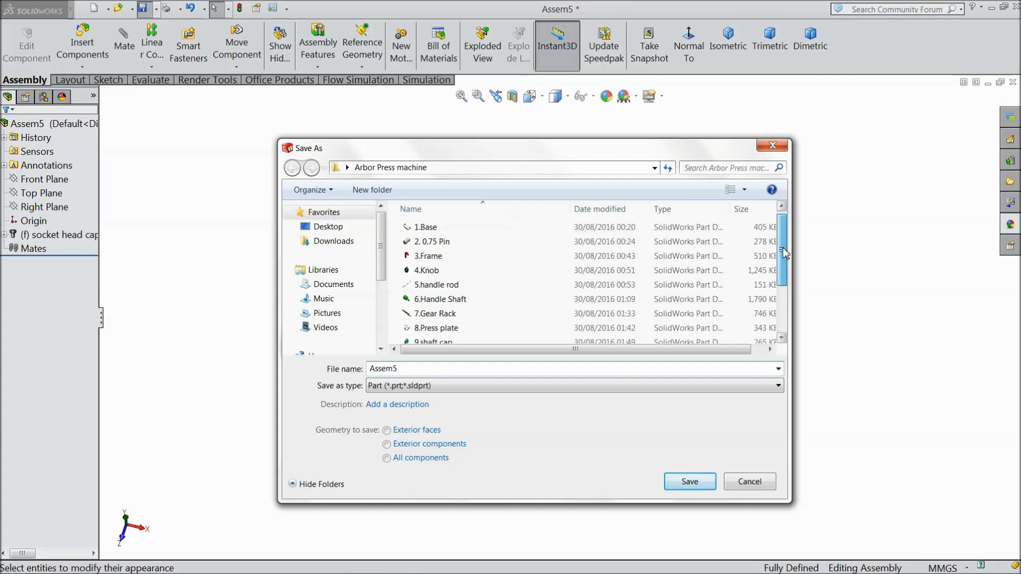
{"action": "left_click_drag", "start_coordinate": [783, 278], "coordinate": [786, 323]}
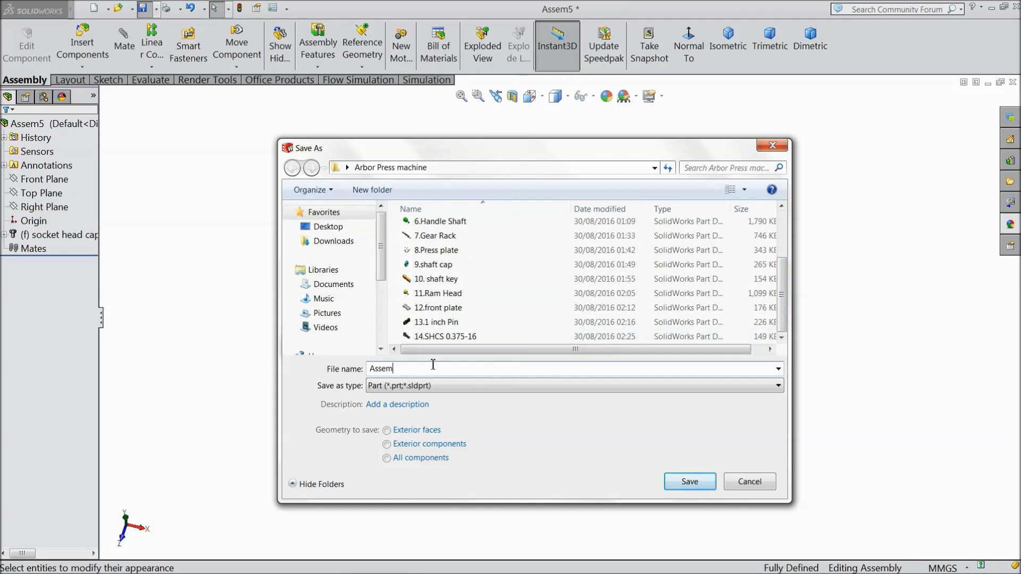
{"action": "type", "text": "15.SHCS 0.25-20X1X1"}
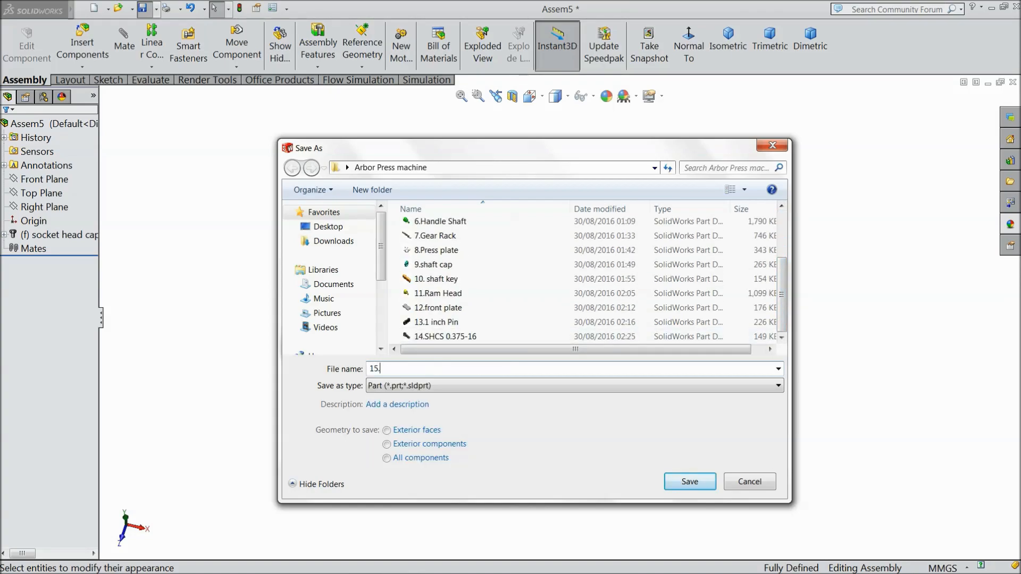
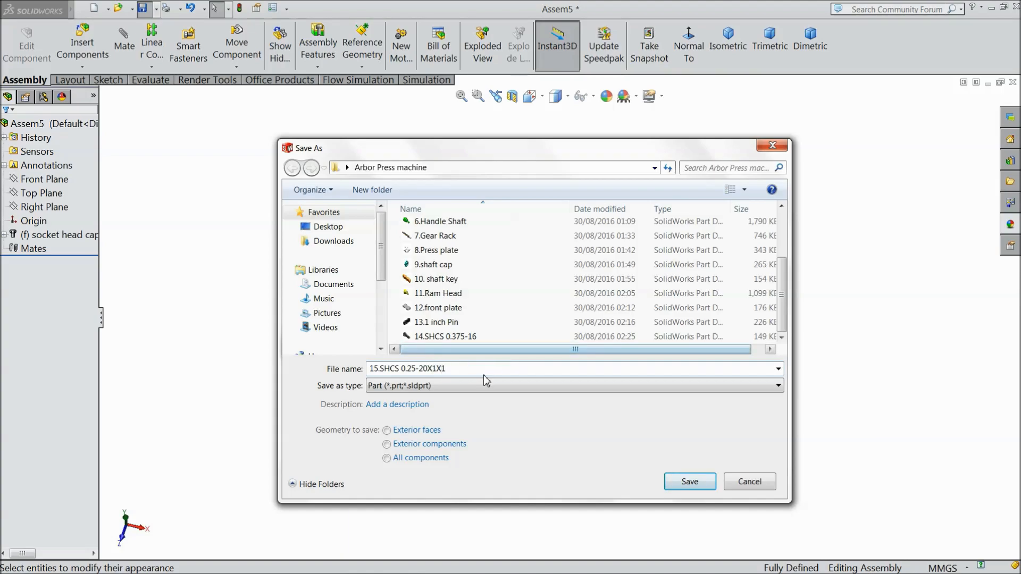
{"action": "left_click", "coordinate": [691, 482]}
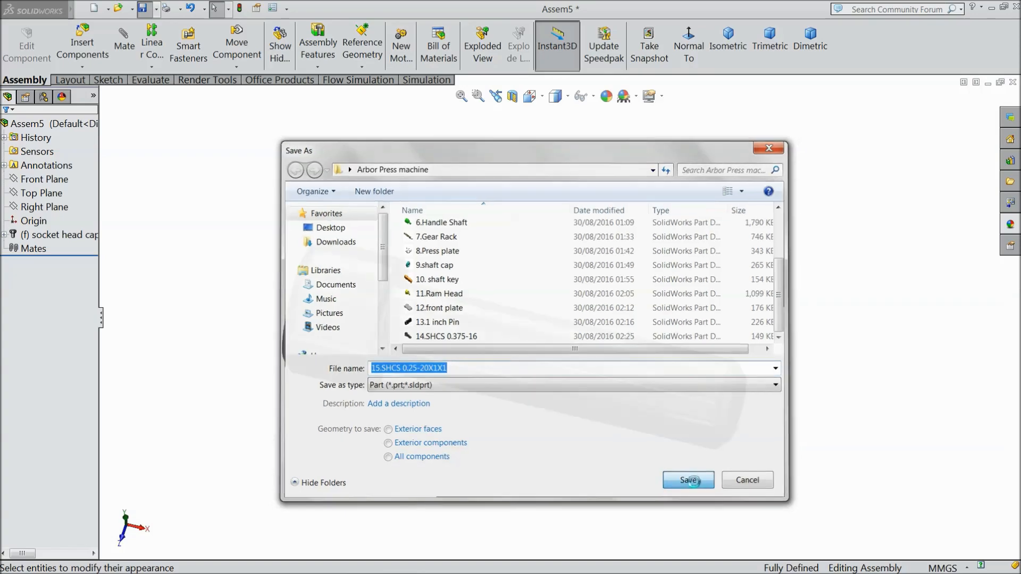
{"action": "left_click", "coordinate": [612, 310]}
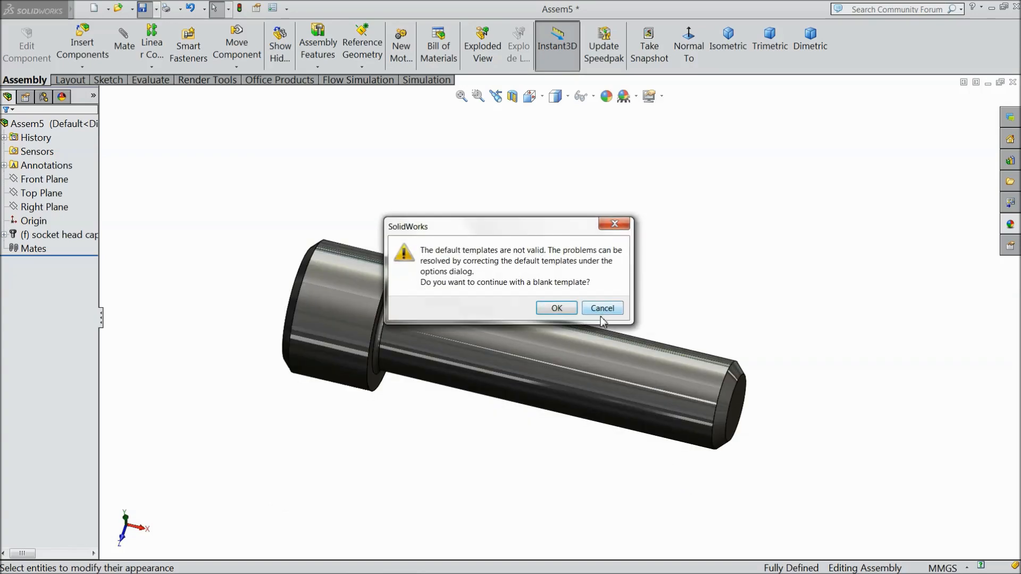
{"action": "left_click", "coordinate": [559, 313]}
{"action": "left_click", "coordinate": [561, 312]}
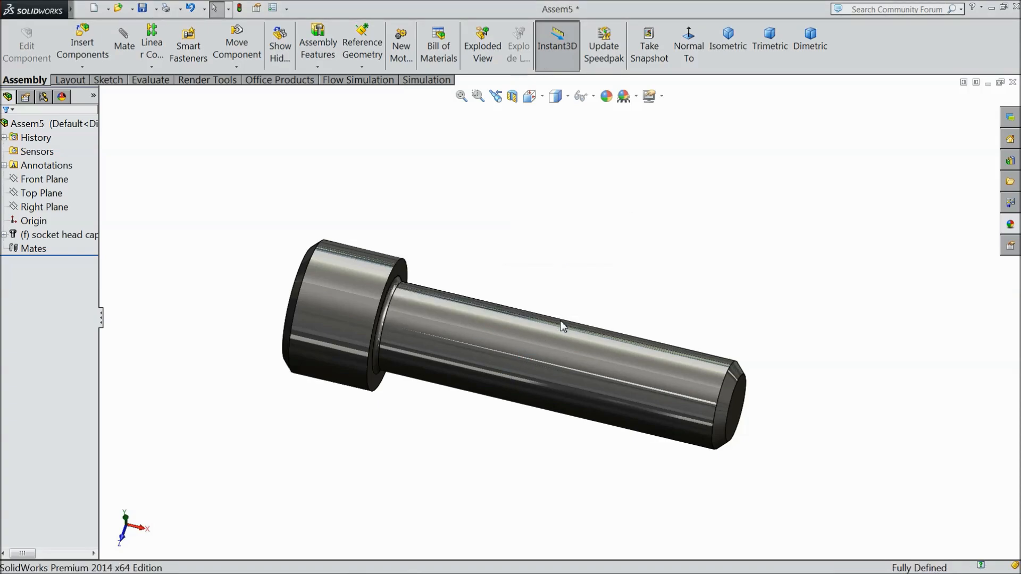
{"action": "mouse_move", "coordinate": [401, 442]}
{"action": "middle_mouse_down"}
{"action": "mouse_move", "coordinate": [478, 431]}
{"action": "mouse_move", "coordinate": [367, 411]}
{"action": "mouse_move", "coordinate": [389, 450]}
{"action": "middle_mouse_up"}
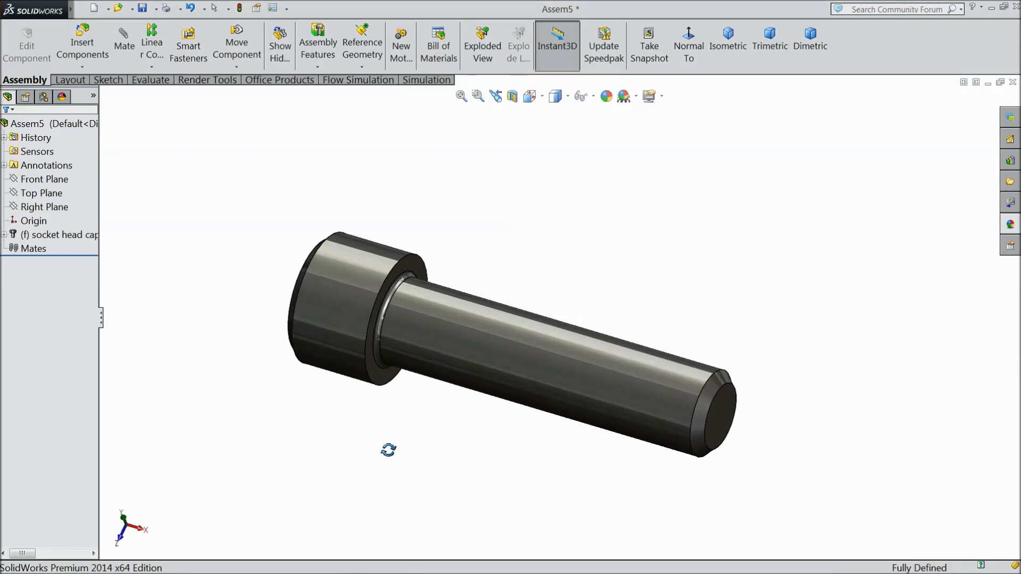
{"action": "scroll", "coordinate": [406, 413], "scroll_direction": "down", "scroll_amount": 2}
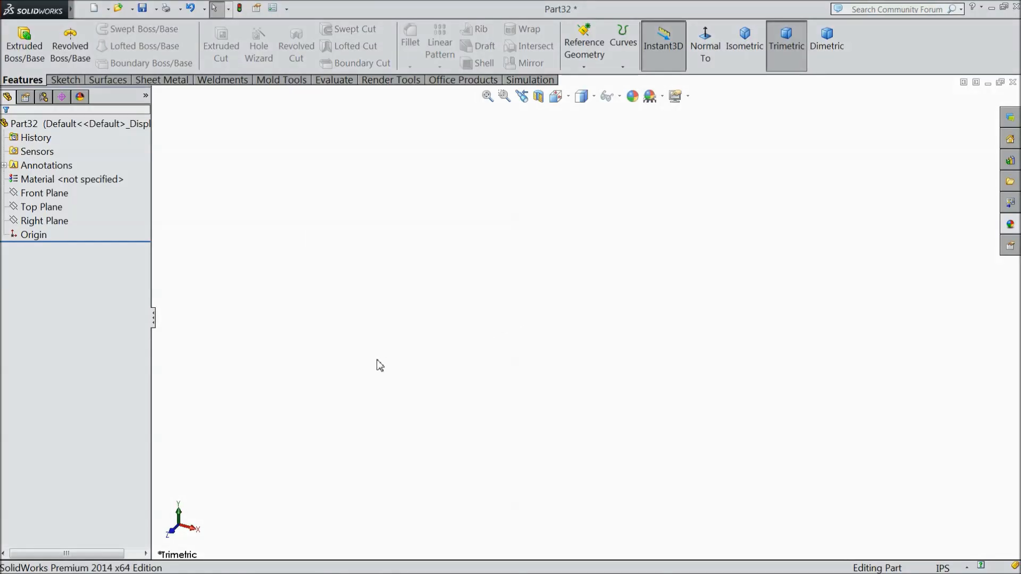
Start a sketch on the Front Plane and draw a corner rectangle about 0.53 by 1.77 in directly above the origin.
{"action": "left_click", "coordinate": [42, 207]}
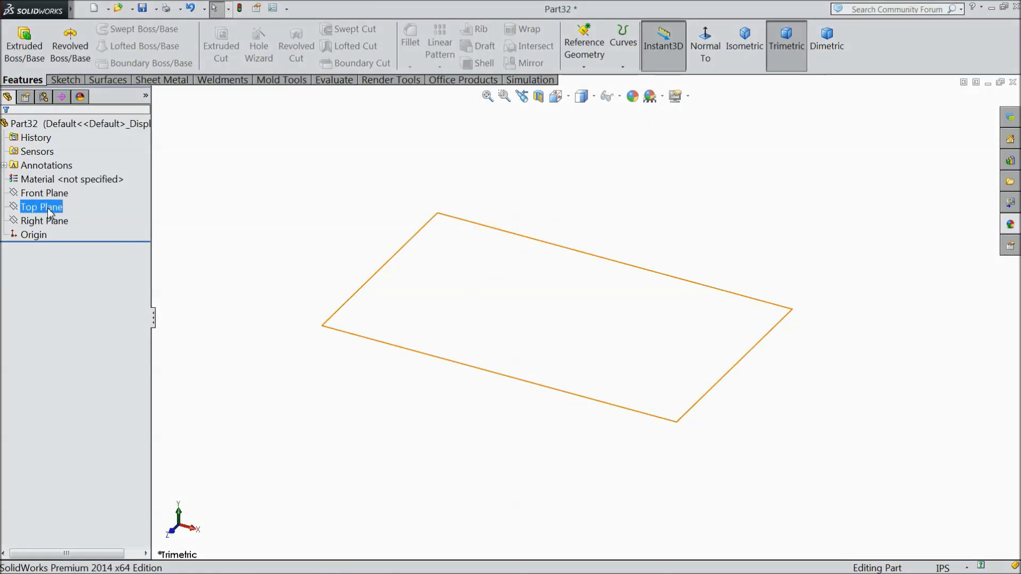
{"action": "left_click", "coordinate": [44, 193]}
{"action": "left_click", "coordinate": [60, 179]}
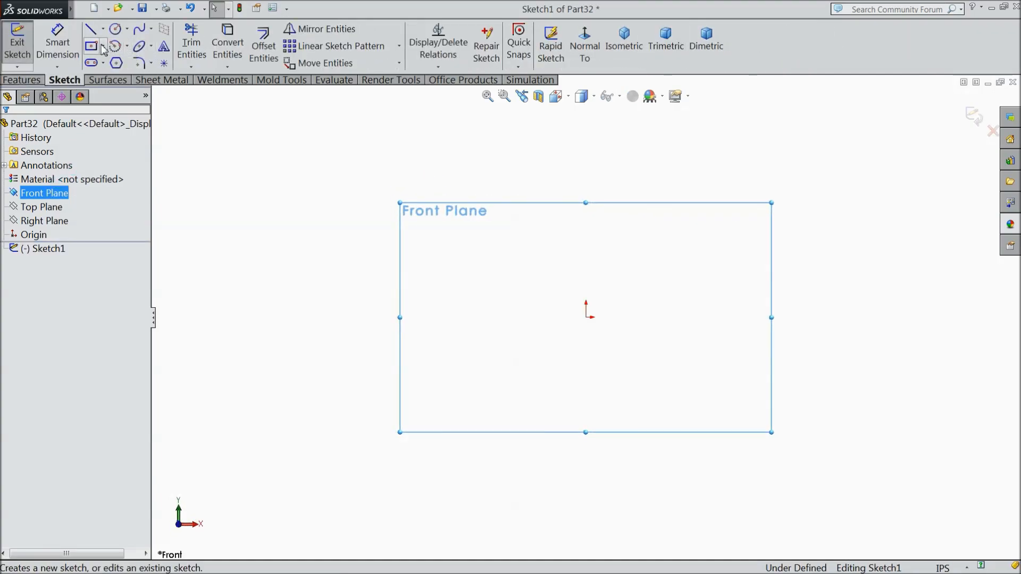
{"action": "left_click", "coordinate": [104, 50]}
{"action": "left_click", "coordinate": [120, 63]}
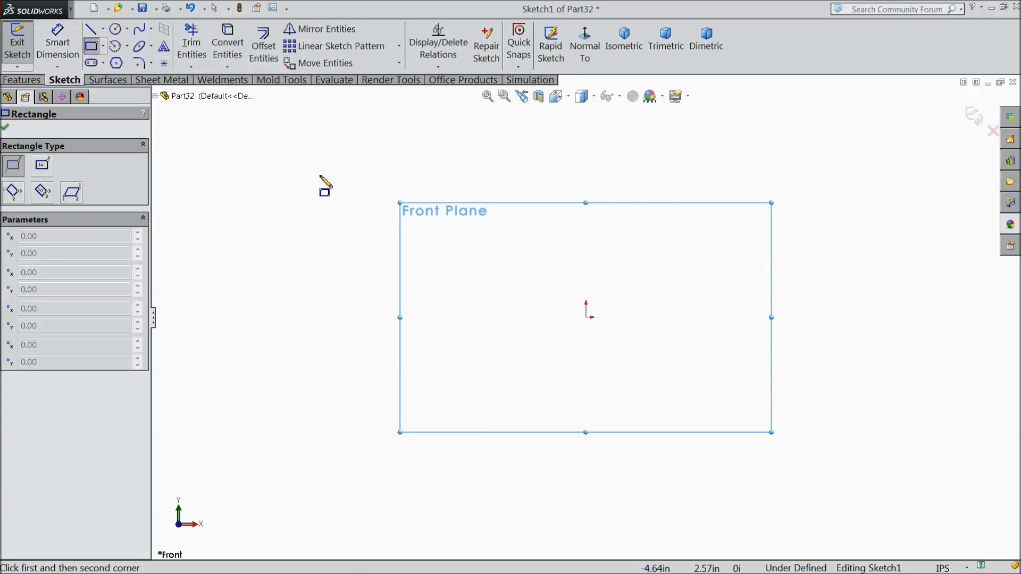
{"action": "left_click", "coordinate": [586, 251]}
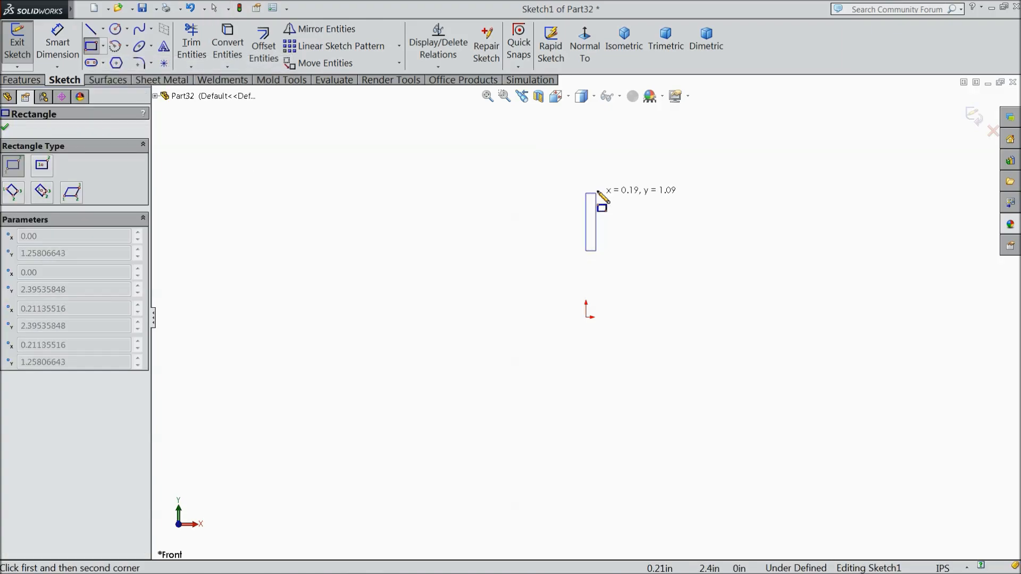
{"action": "left_click", "coordinate": [614, 157]}
Draw a centerline about 2.96 in long from the origin toward +X and make it horizontal, continuing past the low-resources warning.
{"action": "left_click", "coordinate": [102, 29]}
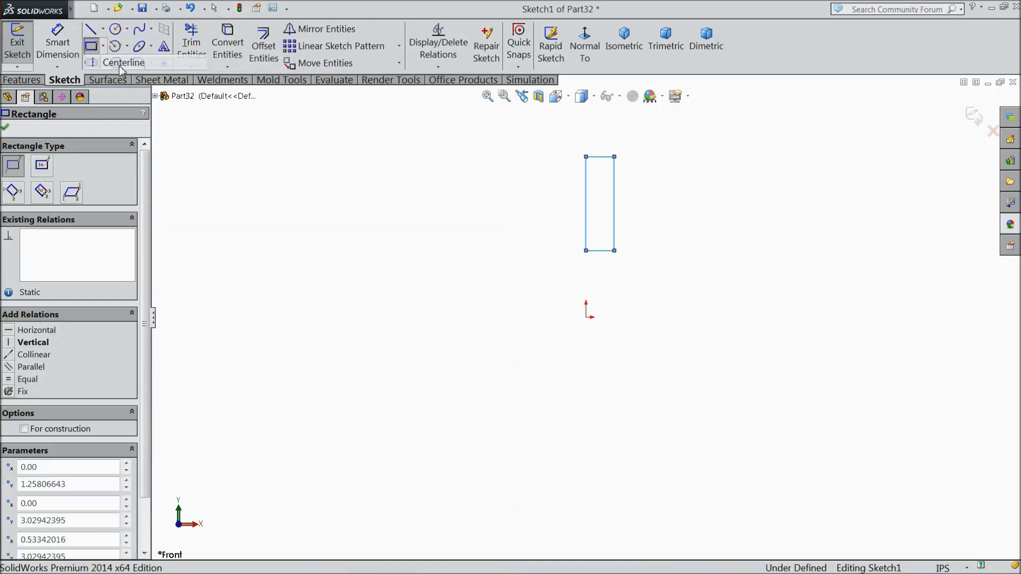
{"action": "left_click", "coordinate": [124, 62]}
{"action": "left_click", "coordinate": [588, 317]}
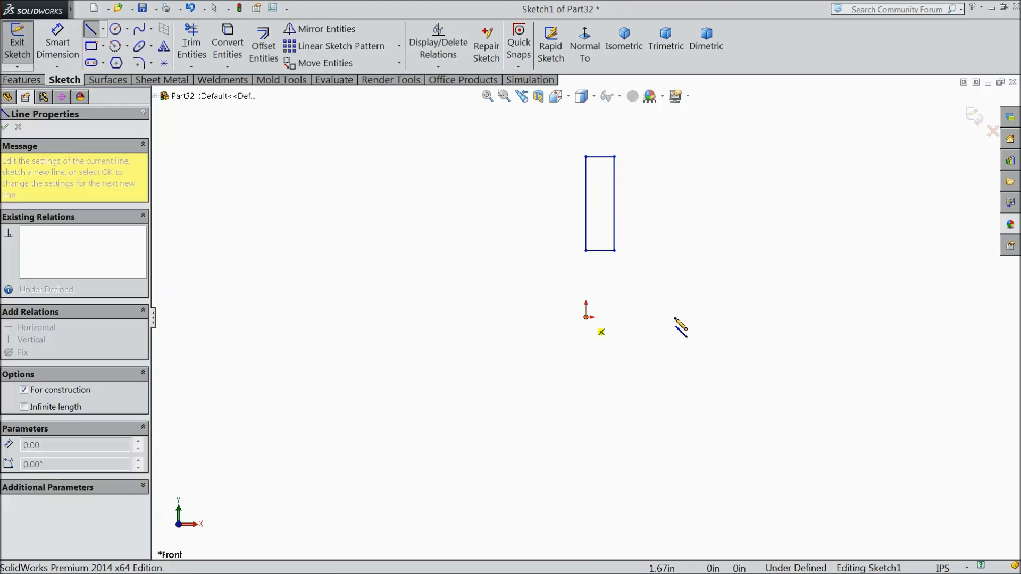
{"action": "left_click", "coordinate": [743, 314]}
{"action": "right_click", "coordinate": [764, 298]}
{"action": "left_click", "coordinate": [797, 107]}
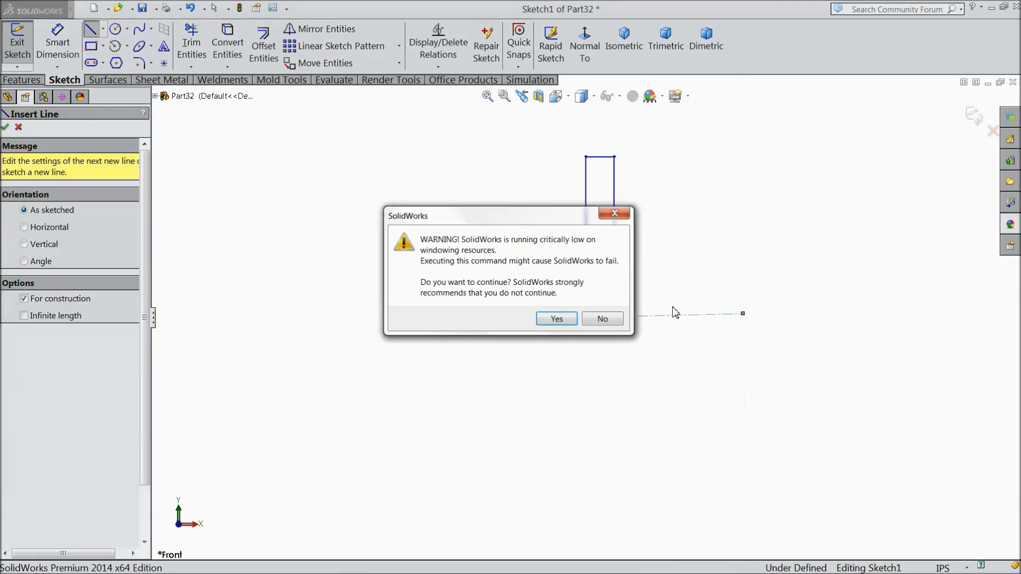
{"action": "left_click", "coordinate": [557, 319]}
{"action": "left_click", "coordinate": [635, 319]}
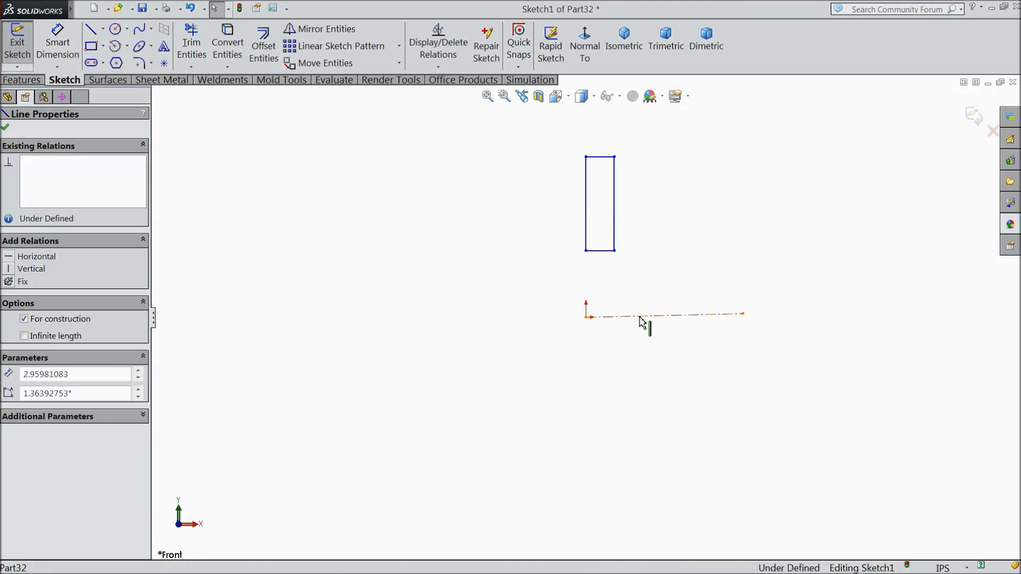
{"action": "left_click", "coordinate": [669, 276]}
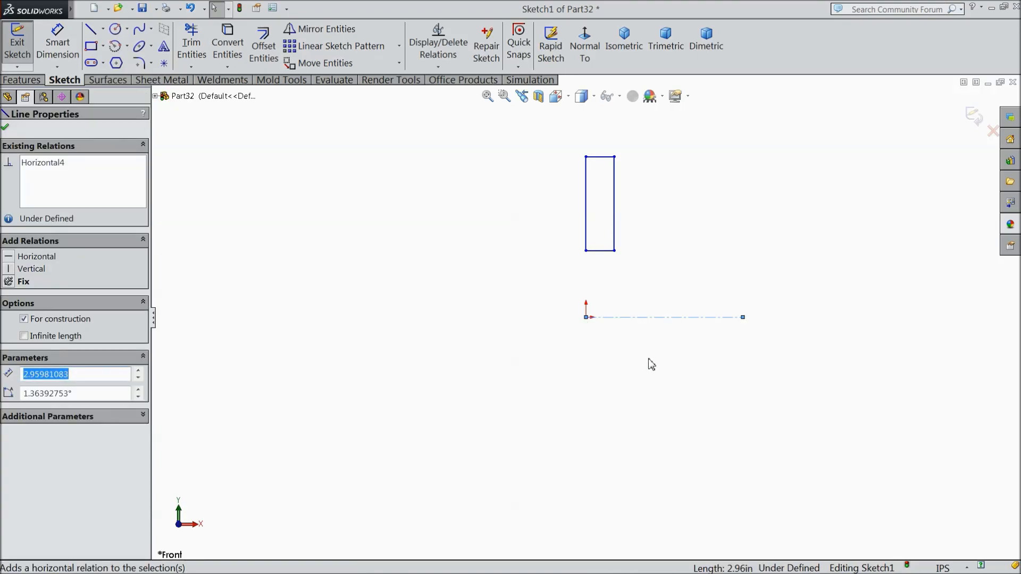
Dimension the rectangle's upper edge from the centerline as a doubled distance of 0.812 in.
{"action": "left_click", "coordinate": [57, 45]}
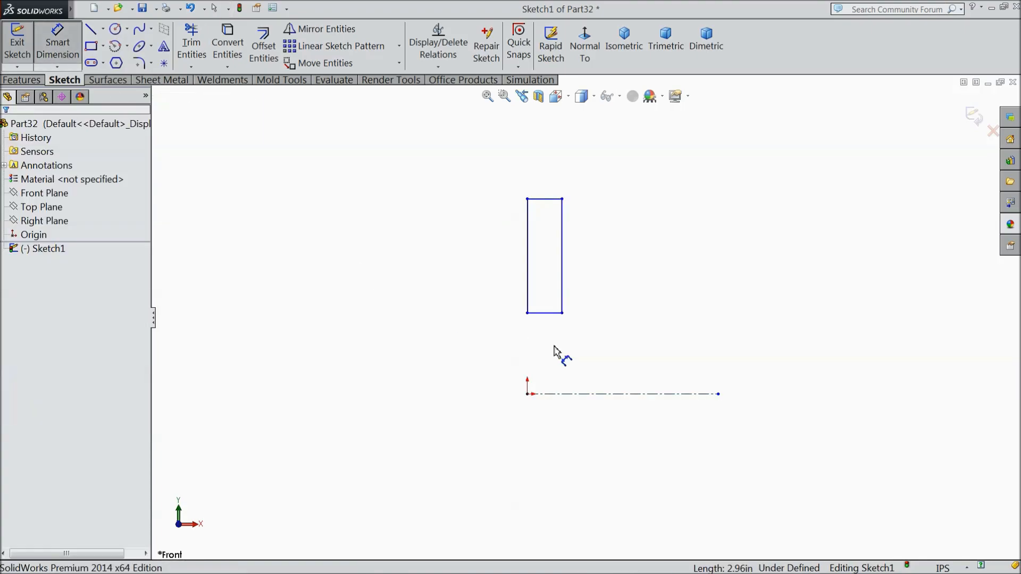
{"action": "left_click", "coordinate": [554, 199]}
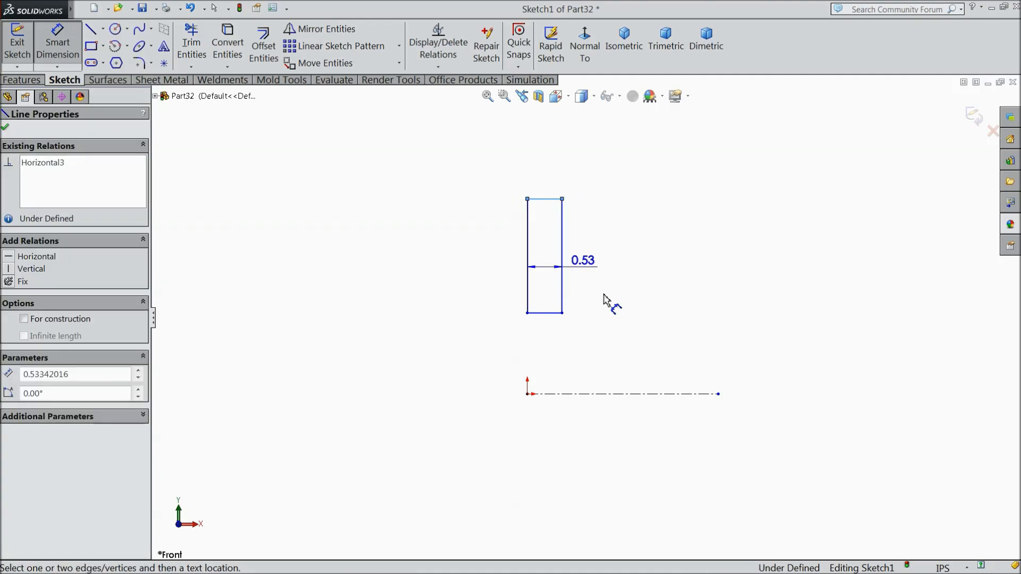
{"action": "left_click", "coordinate": [636, 394]}
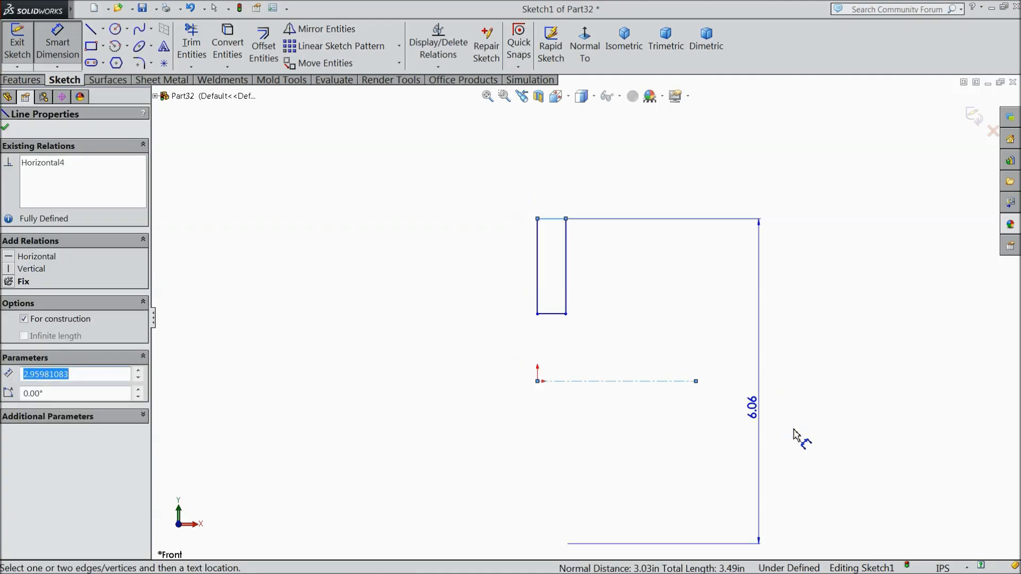
{"action": "left_click", "coordinate": [724, 380]}
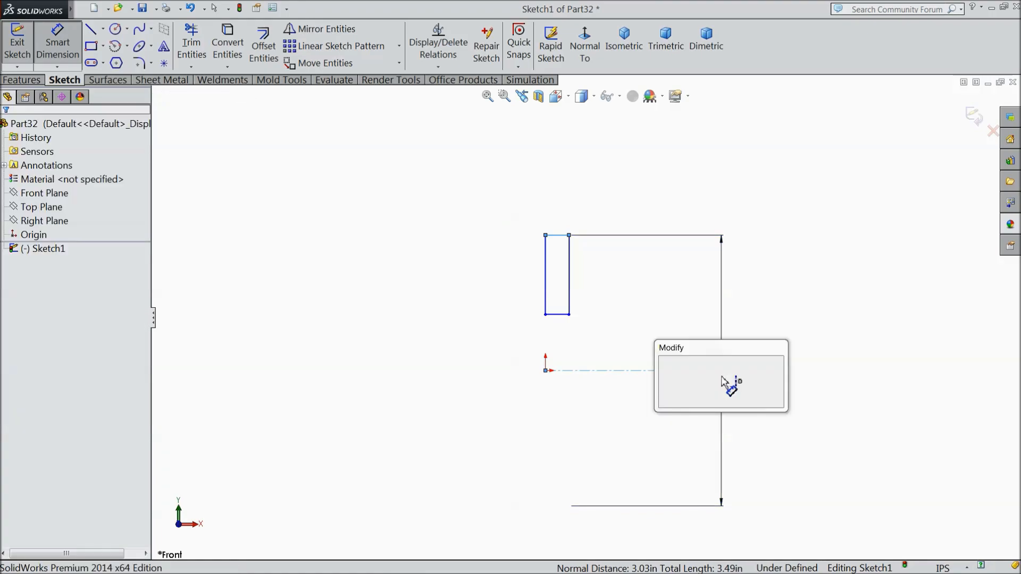
{"action": "type", "text": "0.812"}
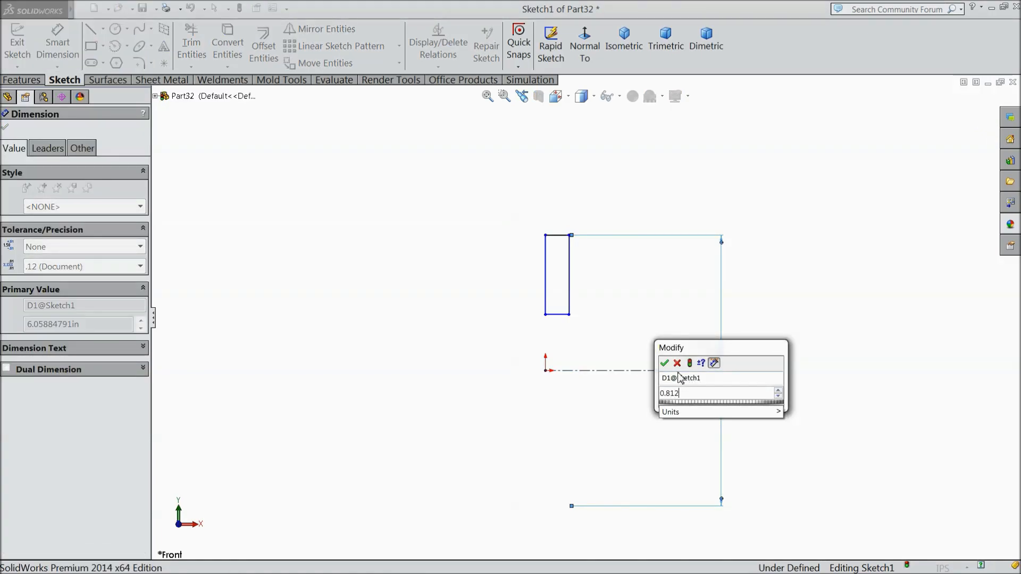
{"action": "key", "text": "Return"}
Dimension the rectangle's lower edge from the centerline as a doubled distance of 0.406 in.
{"action": "left_click", "coordinate": [561, 315]}
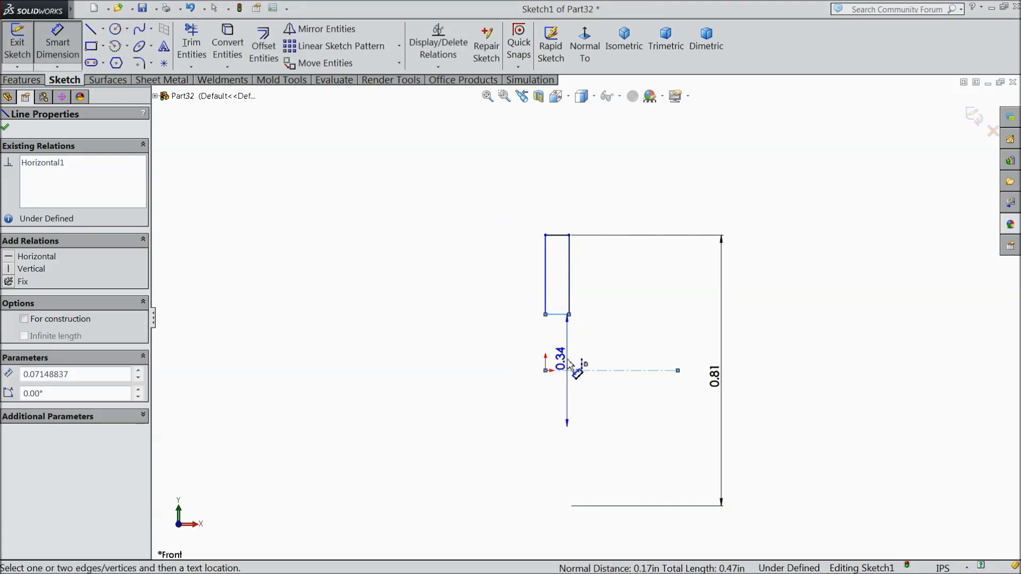
{"action": "left_click", "coordinate": [511, 361]}
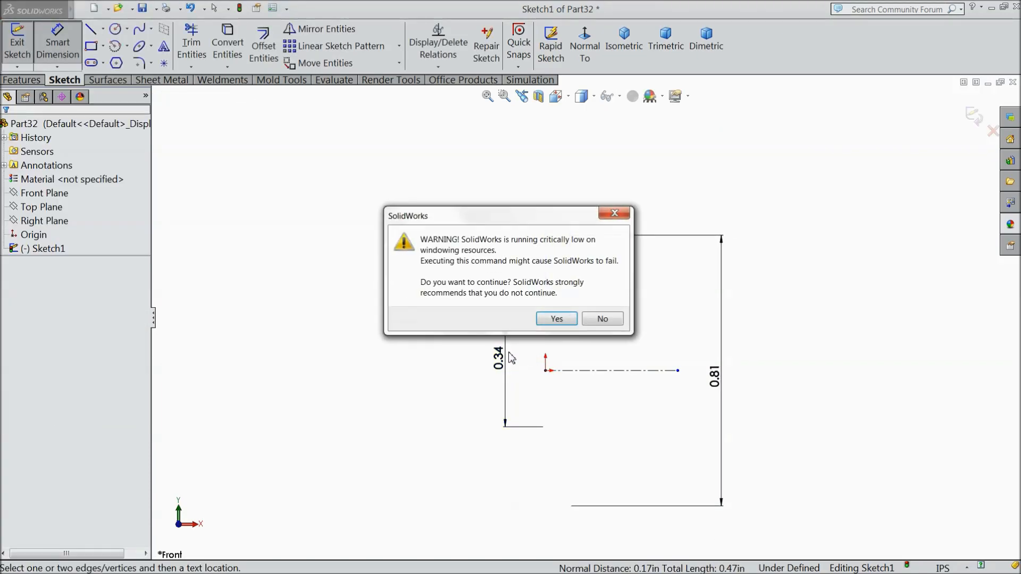
{"action": "left_click", "coordinate": [556, 319]}
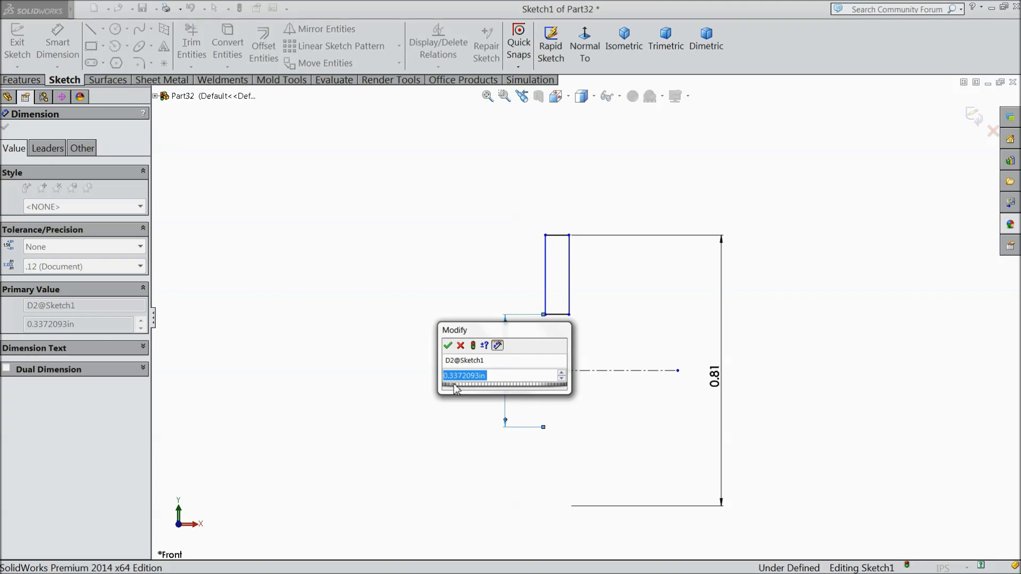
{"action": "type", "text": "0.40"}
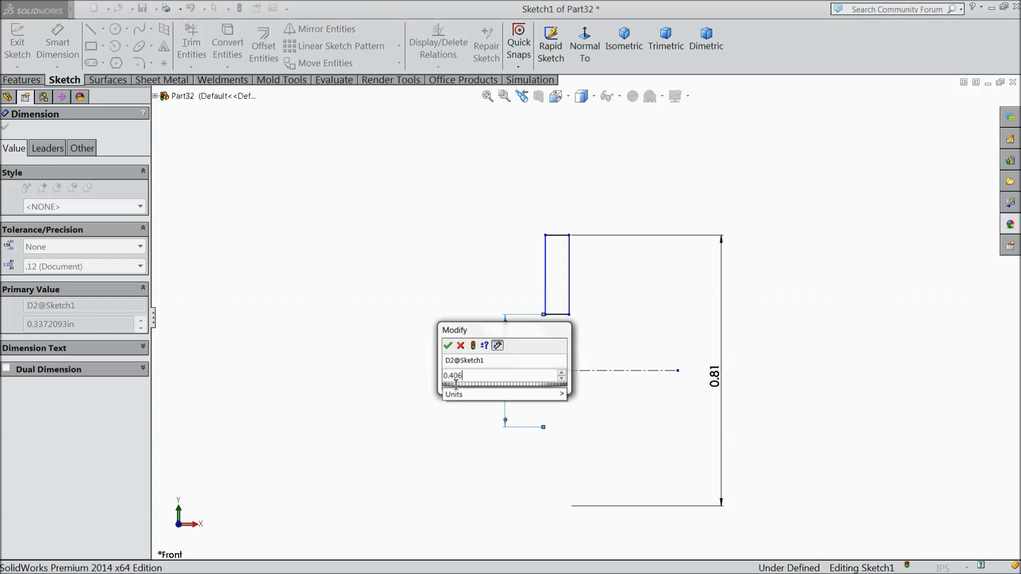
{"action": "type", "text": "6"}
{"action": "left_click", "coordinate": [447, 345]}
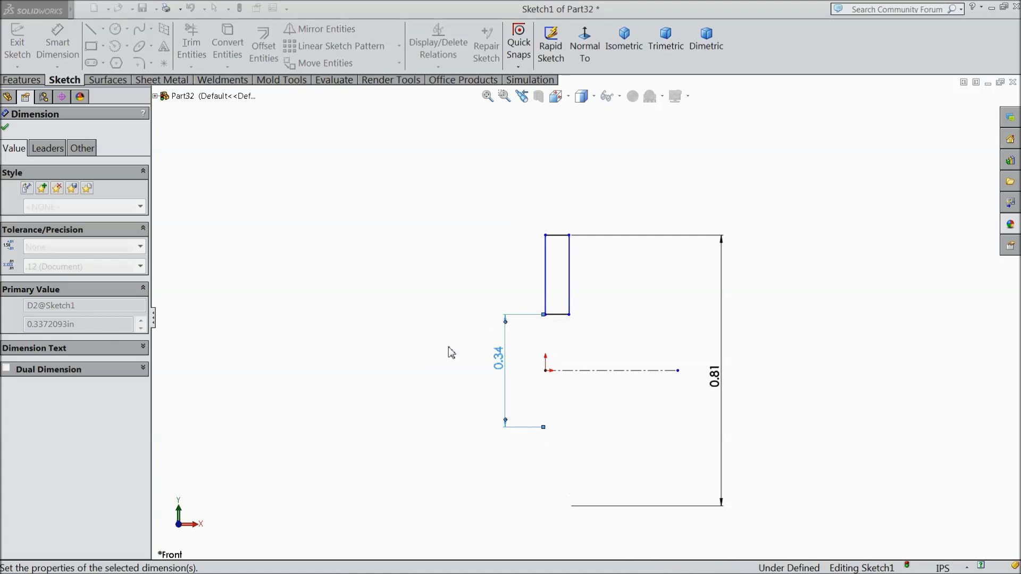
Dimension the rectangle's upper edge to set the ring profile's width to 0.065 in.
{"action": "left_click", "coordinate": [557, 235]}
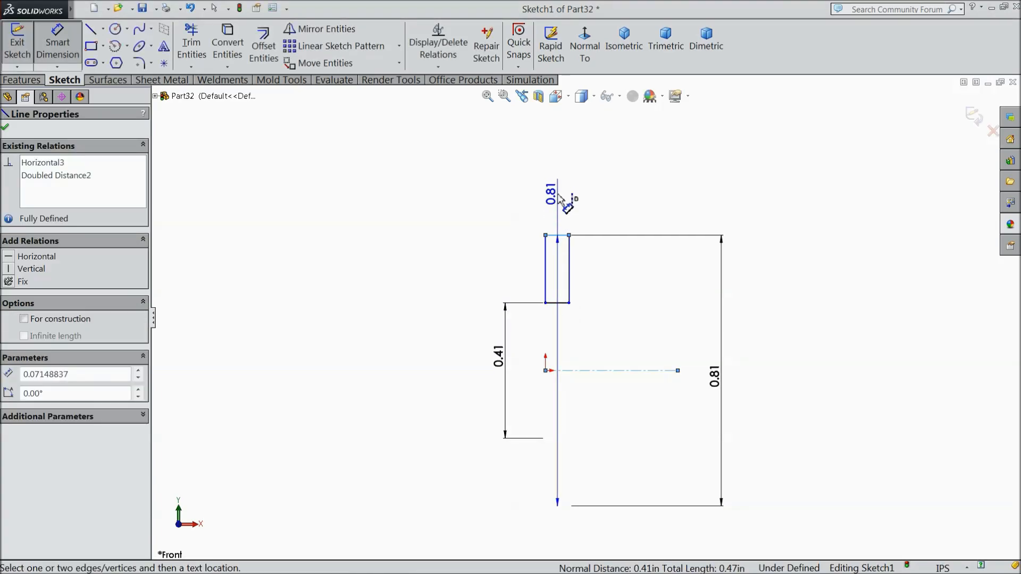
{"action": "left_click", "coordinate": [571, 180]}
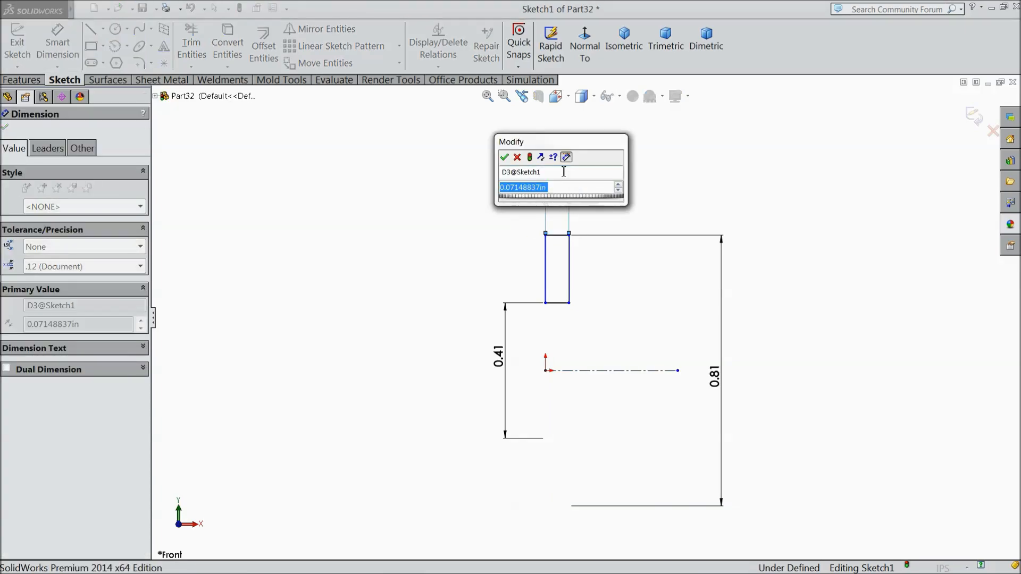
{"action": "type", "text": "0.0"}
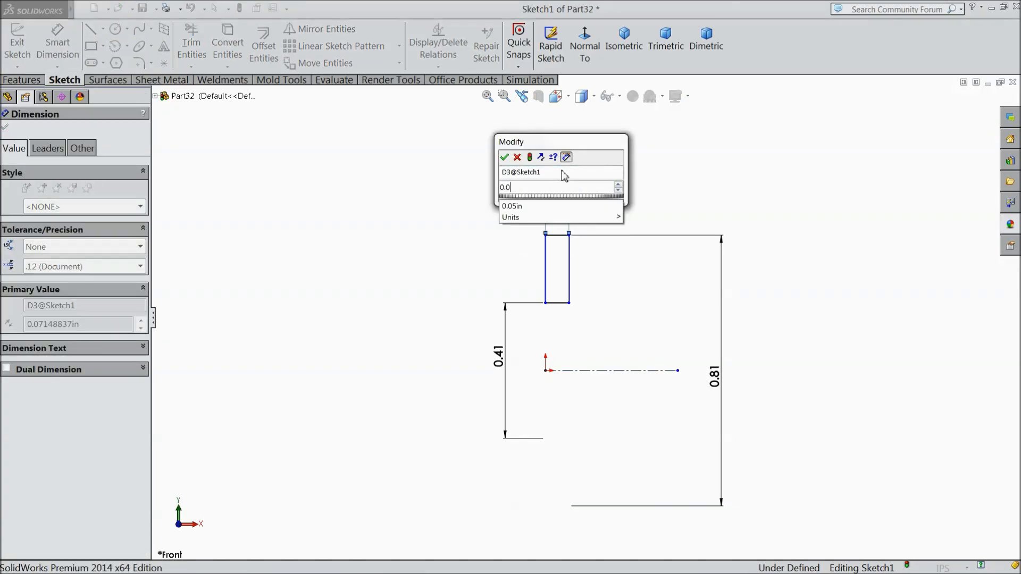
{"action": "type", "text": "65"}
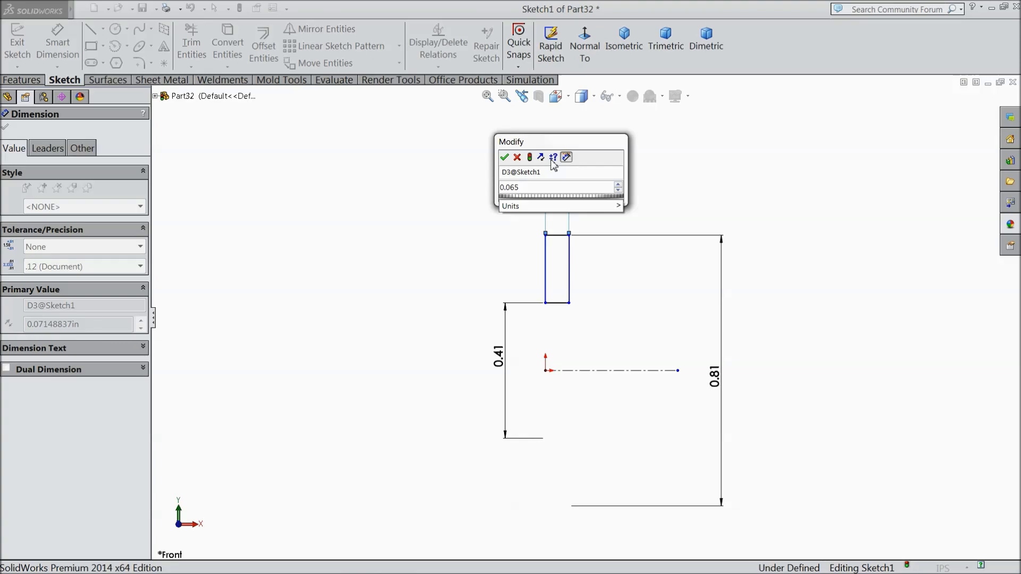
{"action": "left_click", "coordinate": [505, 157]}
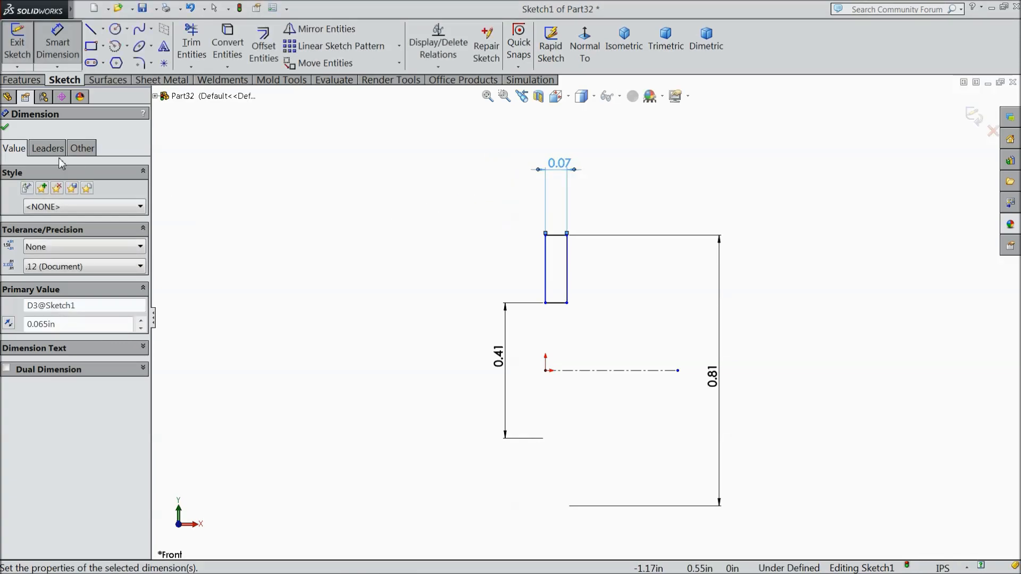
{"action": "left_click", "coordinate": [6, 128]}
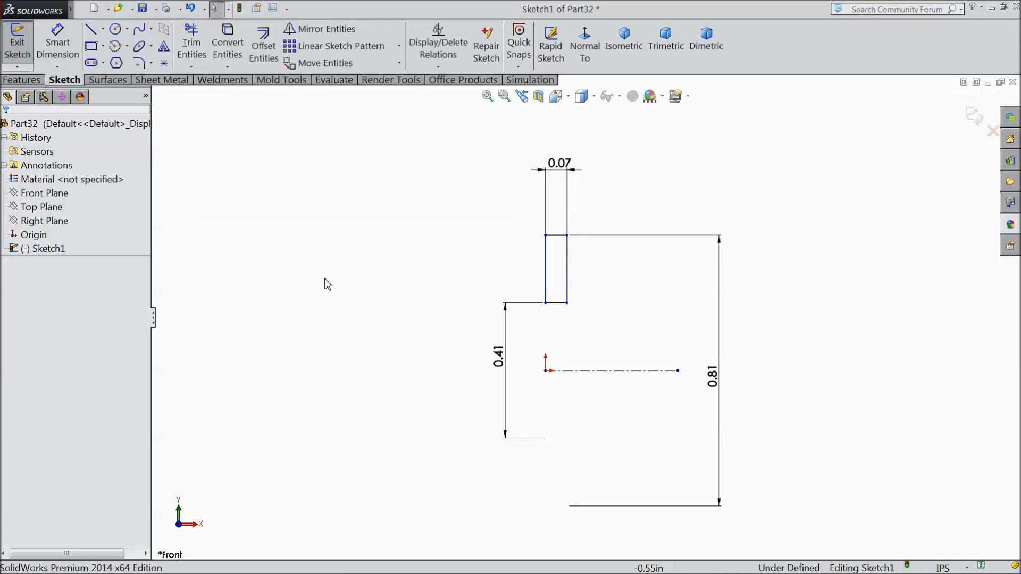
Add a vertical relation between the rectangle's corner above the origin and the centerline's endpoint at the origin.
{"action": "left_click", "coordinate": [546, 304]}
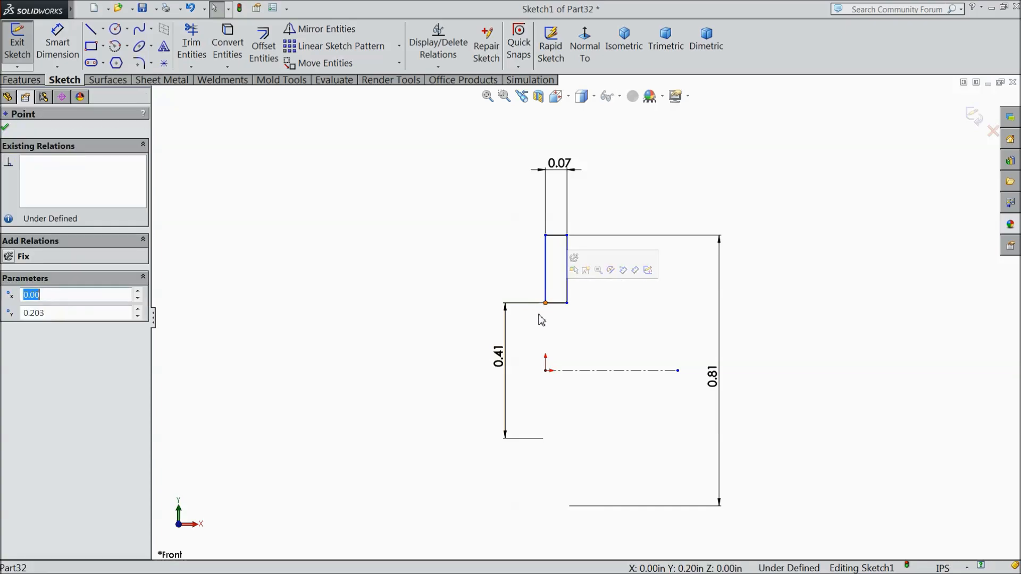
{"action": "left_click", "coordinate": [546, 371], "text": "ctrl"}
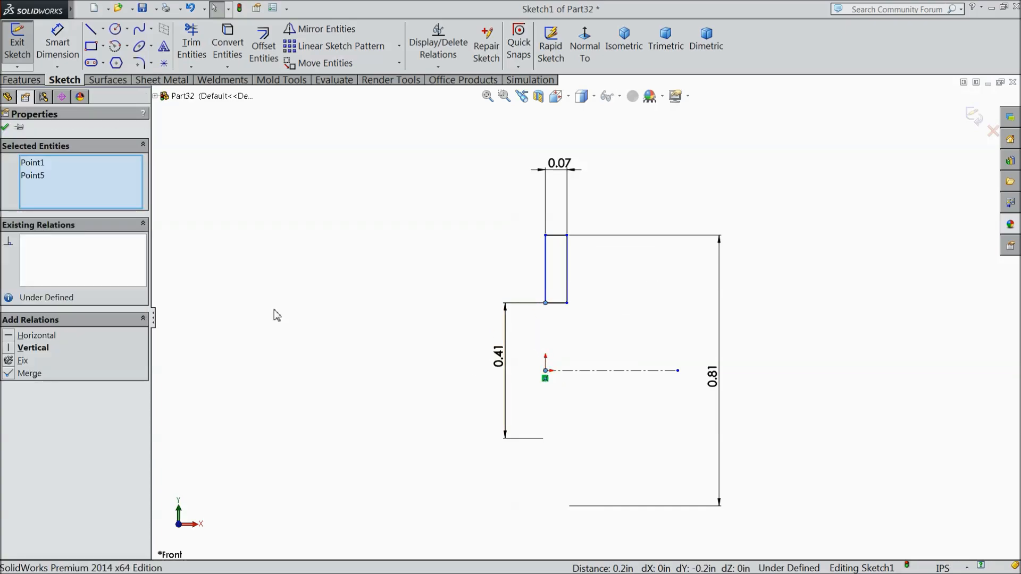
{"action": "left_click", "coordinate": [13, 348]}
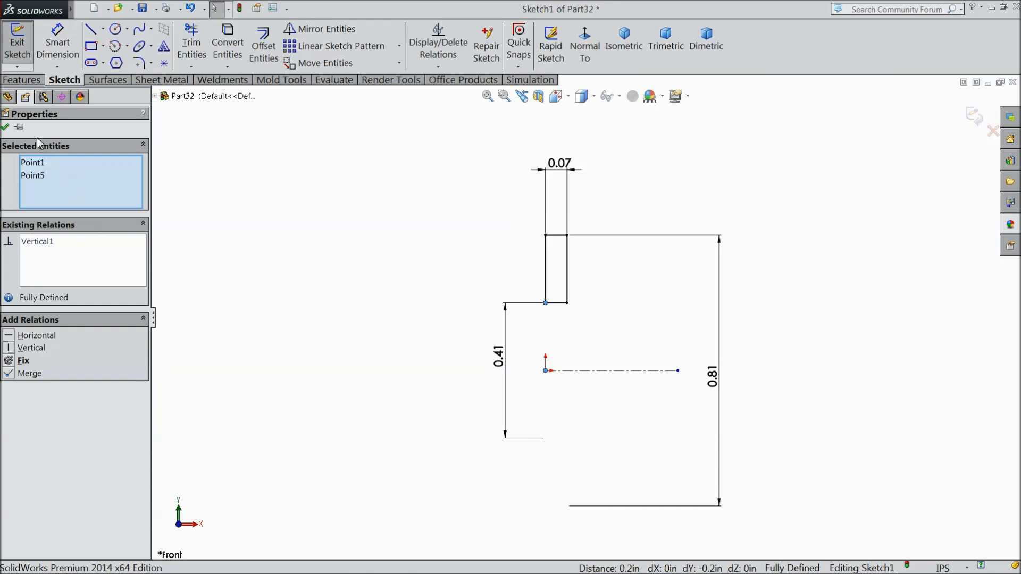
{"action": "left_click", "coordinate": [5, 127]}
Revolve the rectangle profile 360 degrees about the horizontal centerline.
{"action": "left_click", "coordinate": [27, 80]}
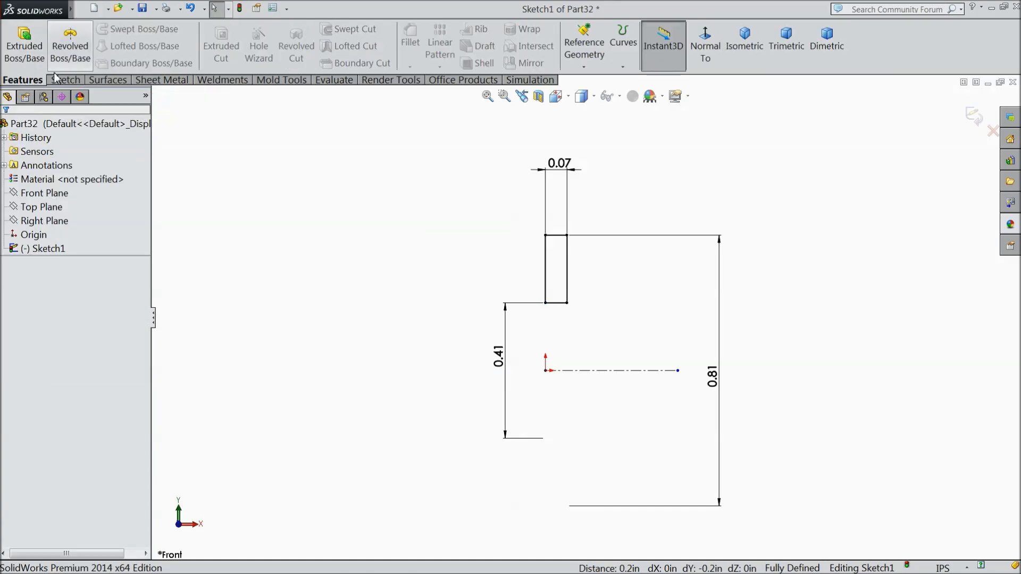
{"action": "left_click", "coordinate": [70, 46]}
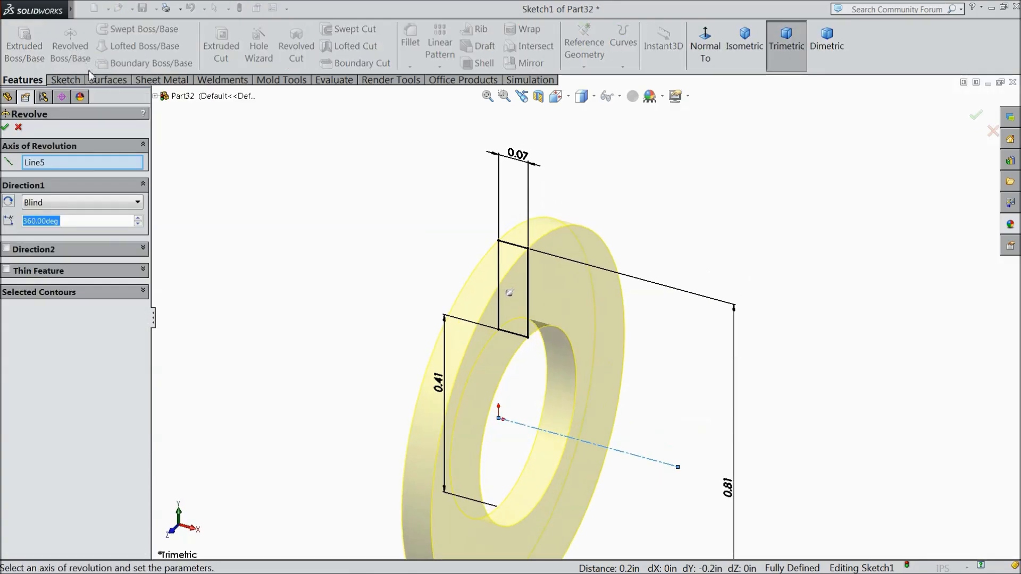
{"action": "left_click", "coordinate": [5, 126]}
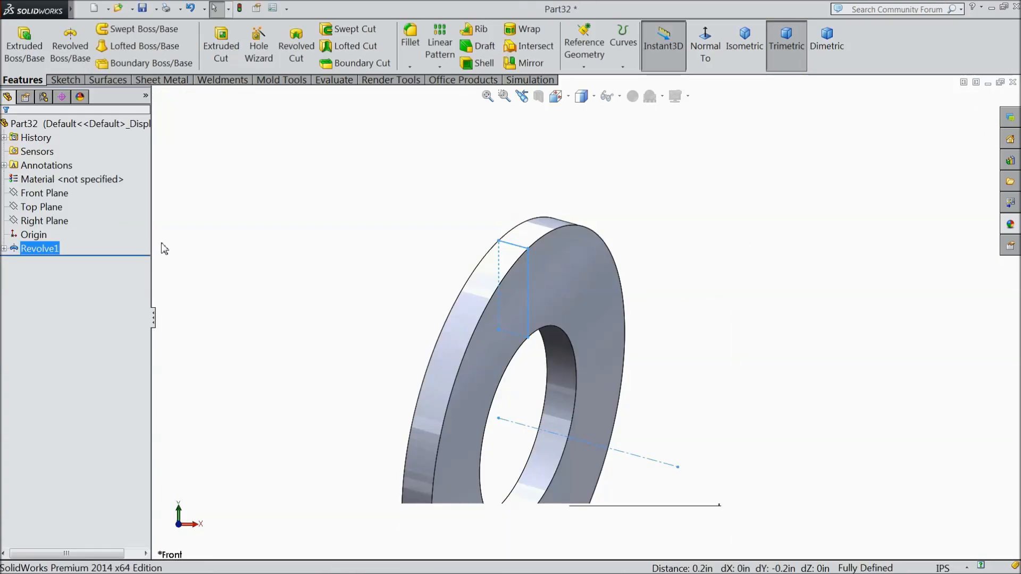
Apply a dark gray color (RGB 64, 64, 64) to the revolved ring.
{"action": "left_click", "coordinate": [632, 95]}
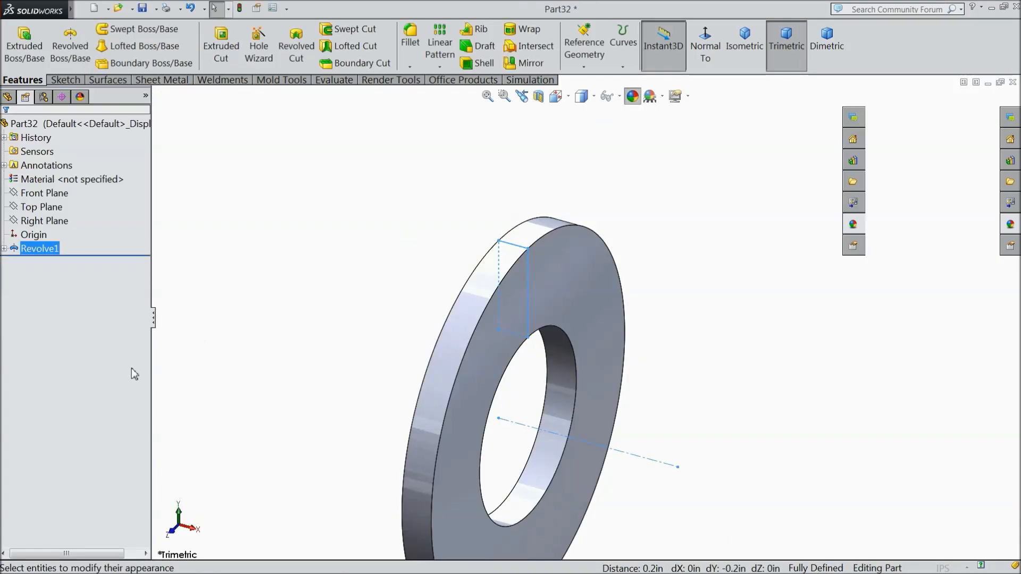
{"action": "left_click", "coordinate": [104, 409]}
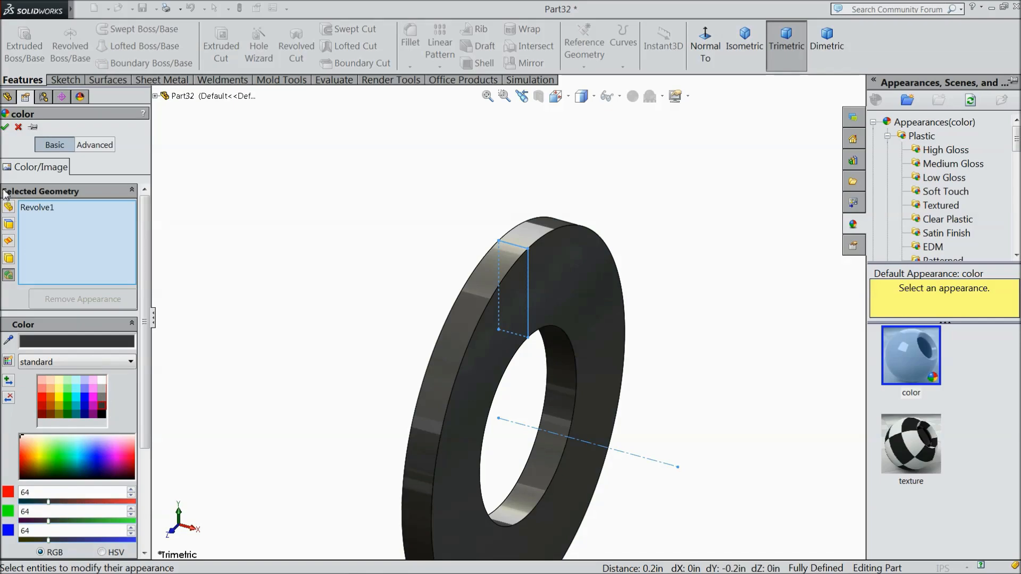
{"action": "left_click", "coordinate": [5, 127]}
Save the part in the Arbor Press machine folder as 16.Washer.
{"action": "scroll", "coordinate": [212, 205], "scroll_direction": "up", "scroll_amount": 3}
{"action": "middle_click_drag", "start_coordinate": [213, 205], "coordinate": [382, 183]}
{"action": "scroll", "coordinate": [577, 374], "scroll_direction": "down", "scroll_amount": 3}
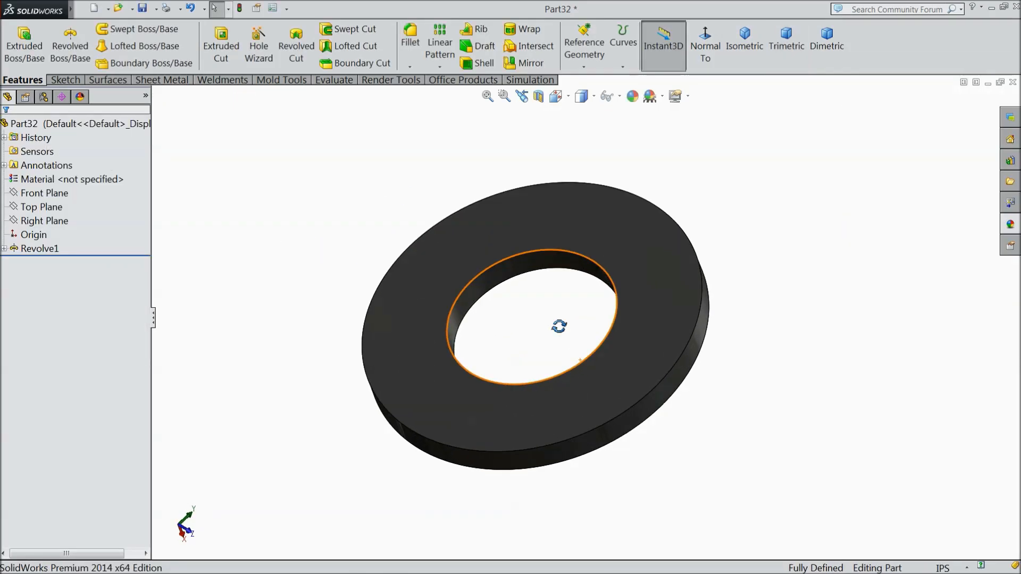
{"action": "middle_click_drag", "start_coordinate": [559, 326], "coordinate": [565, 318]}
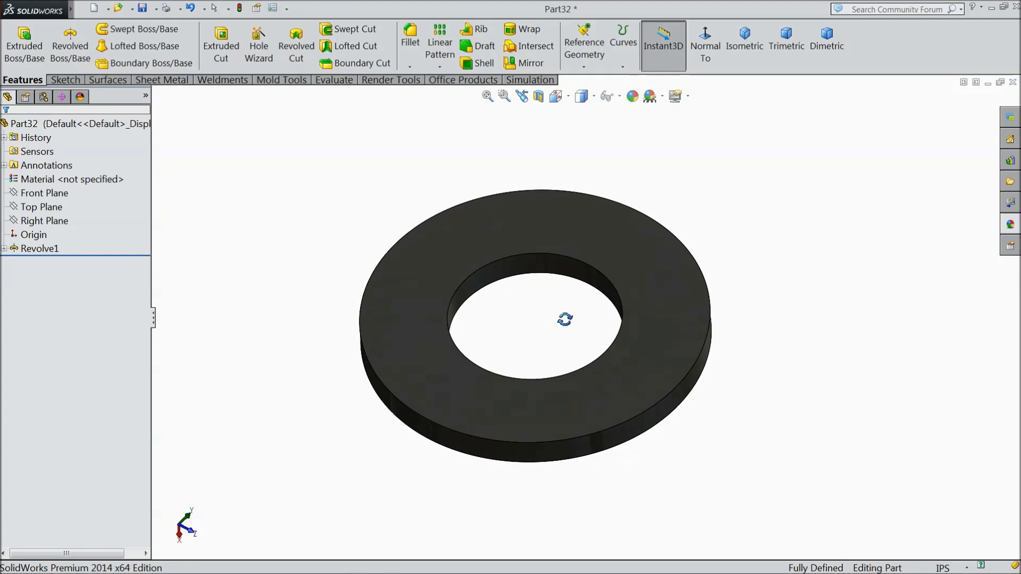
{"action": "left_click", "coordinate": [143, 11]}
{"action": "scroll", "coordinate": [782, 302], "scroll_direction": "down", "scroll_amount": 3}
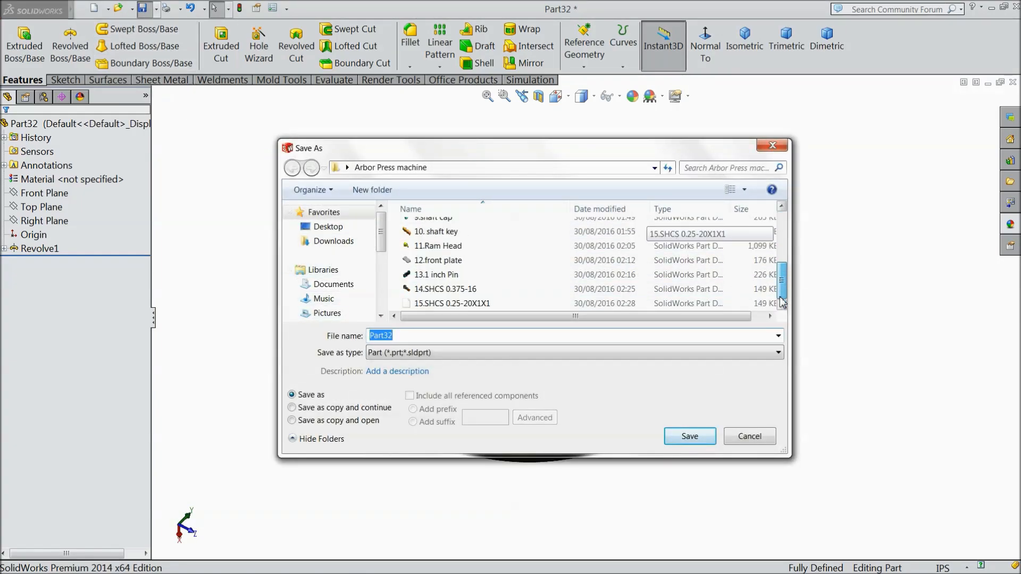
{"action": "type", "text": "16"}
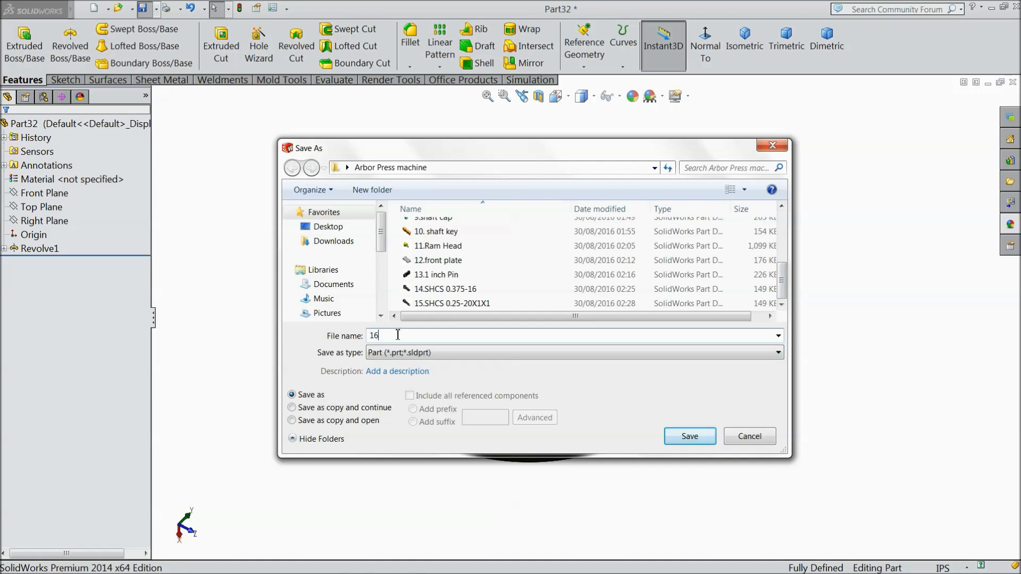
{"action": "type", "text": ".Wash"}
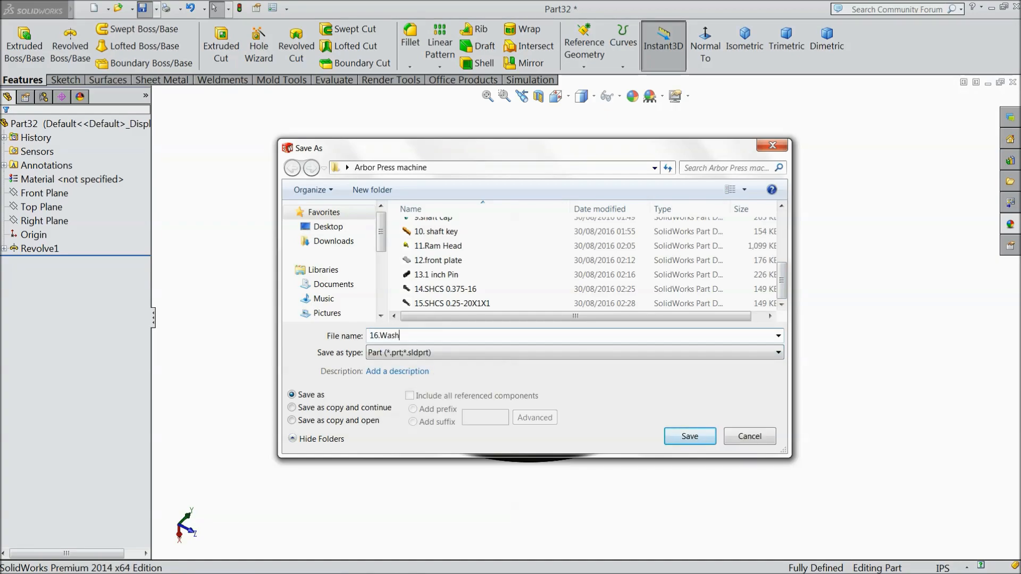
{"action": "type", "text": "er"}
{"action": "left_click", "coordinate": [691, 437]}
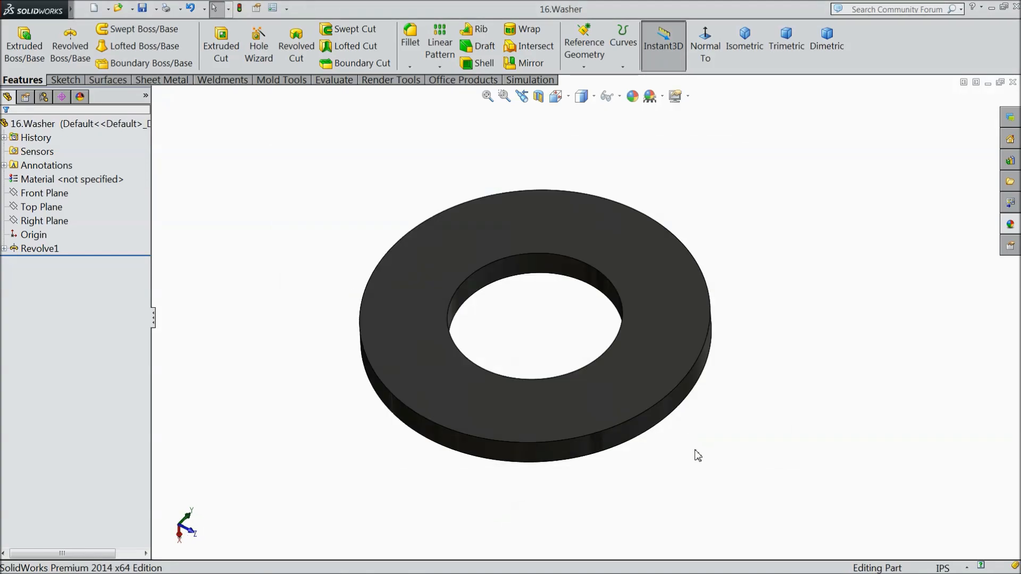
{"action": "middle_click_drag", "start_coordinate": [695, 454], "coordinate": [697, 424]}
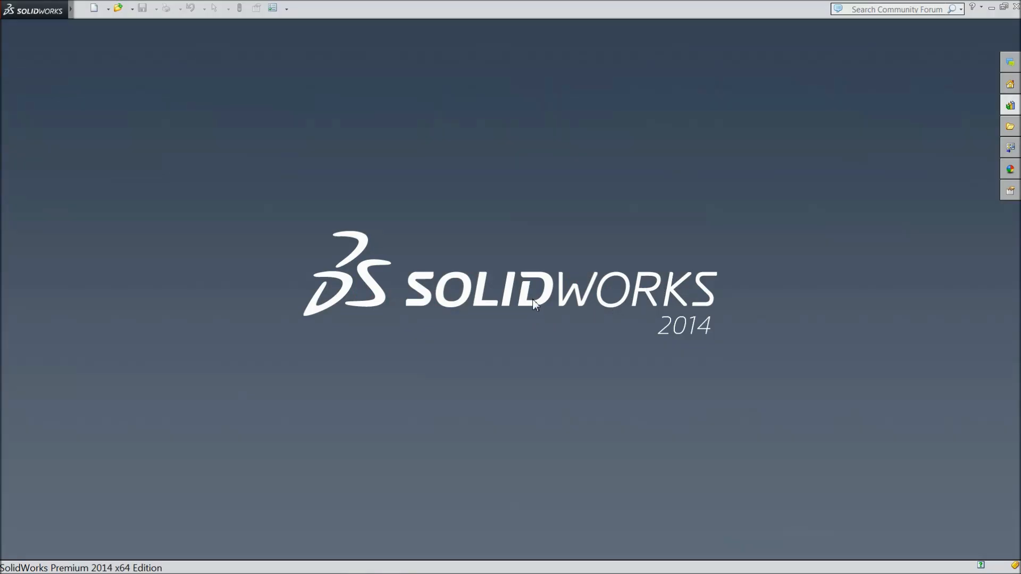
Create a new assembly without inserting a component and switch its scene to a plain white background.
{"action": "left_click", "coordinate": [95, 8]}
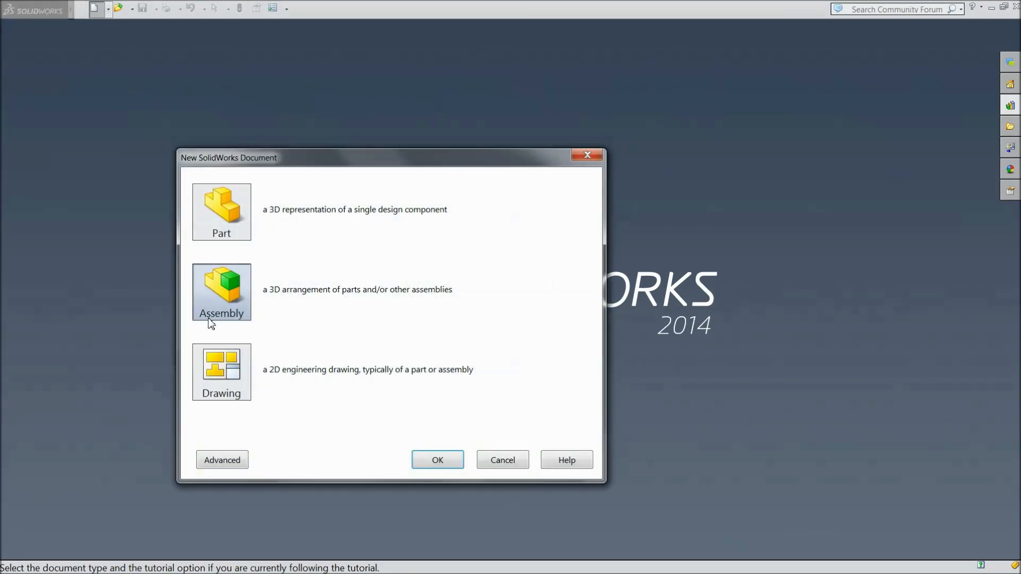
{"action": "left_click", "coordinate": [436, 460]}
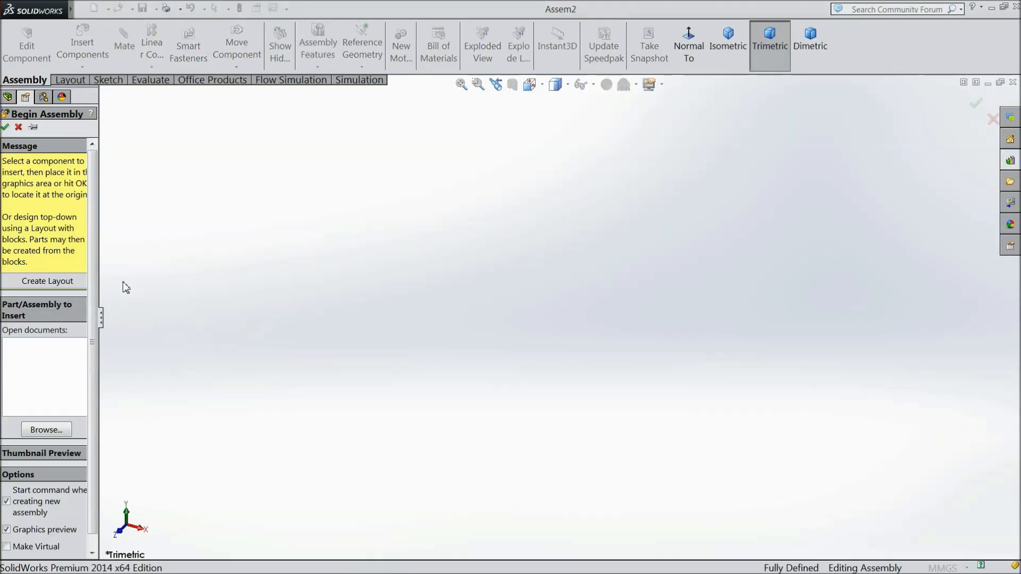
{"action": "left_click", "coordinate": [19, 127]}
{"action": "left_click_drag", "start_coordinate": [101, 175], "coordinate": [134, 175]}
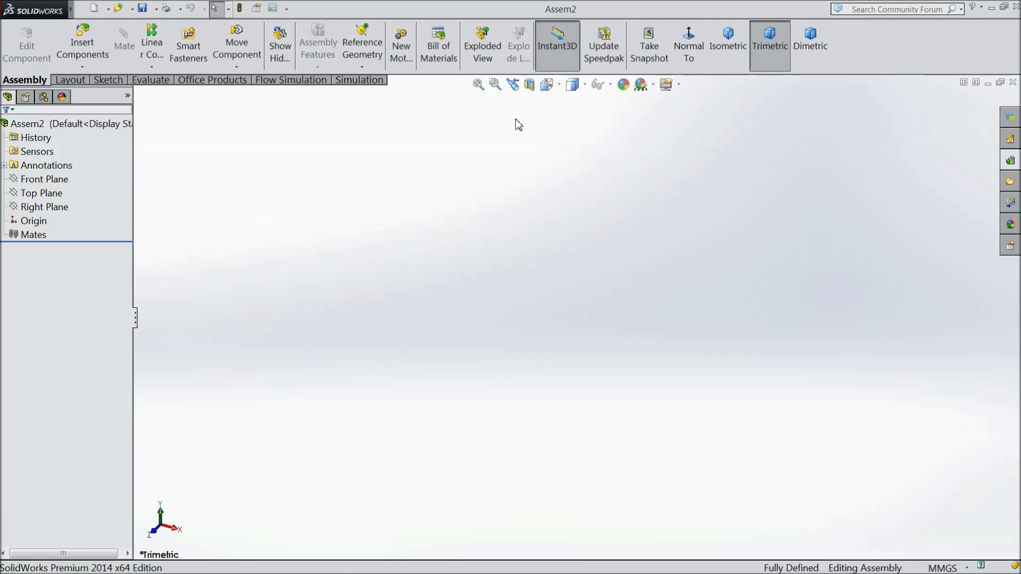
{"action": "left_click", "coordinate": [658, 86]}
{"action": "left_click", "coordinate": [674, 42]}
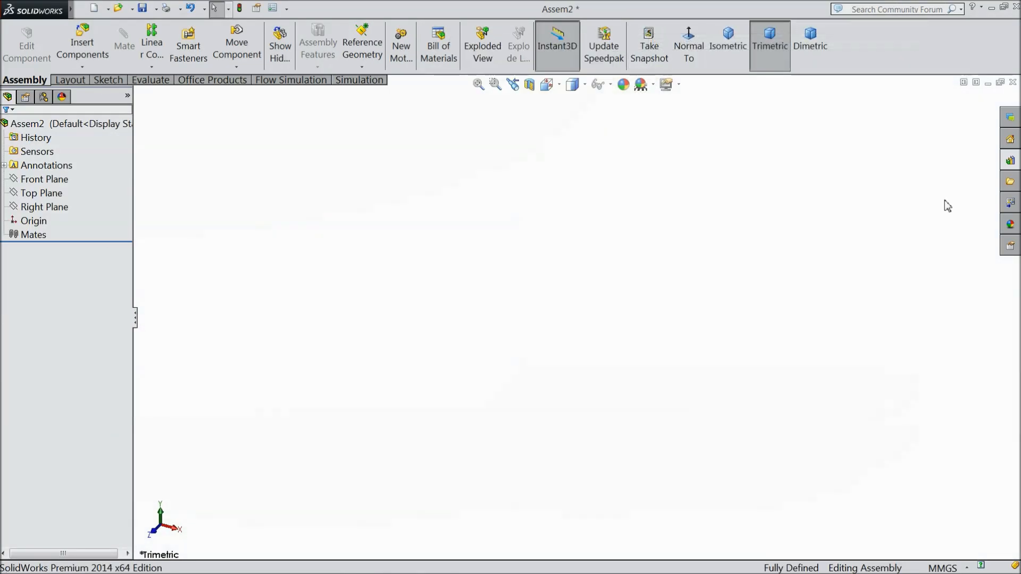
Insert a Socket Set Screw Cup Point from the ANSI Inch Toolbox's Set Screws (Socket) folder into the assembly.
{"action": "left_click", "coordinate": [1011, 160]}
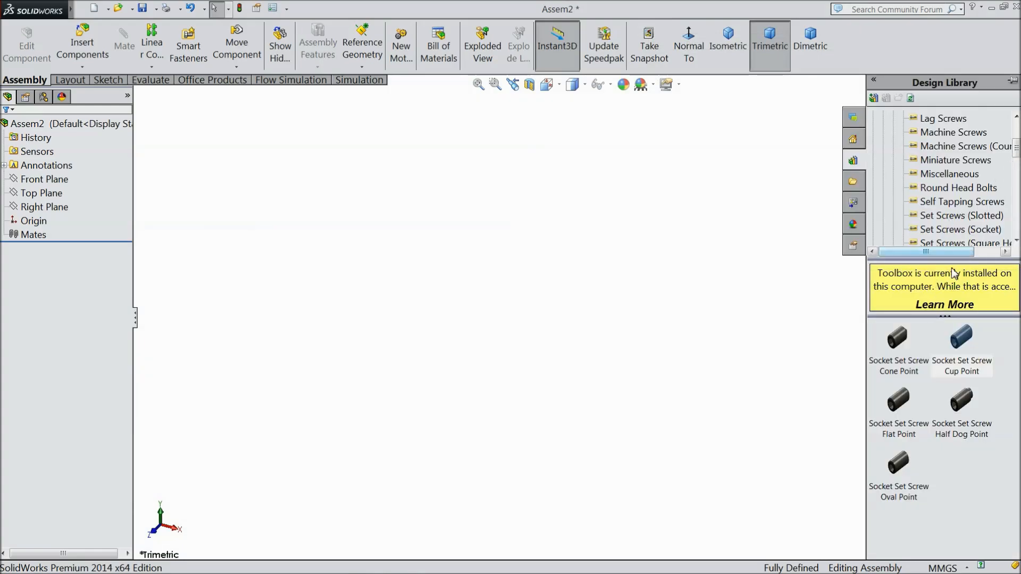
{"action": "left_click_drag", "start_coordinate": [1015, 144], "coordinate": [1015, 114]}
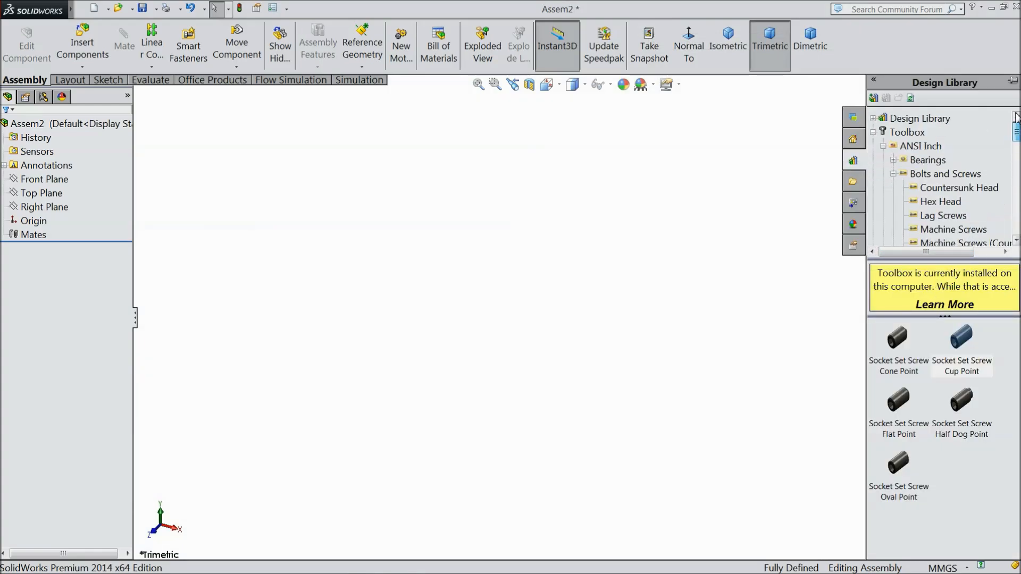
{"action": "left_click", "coordinate": [919, 147]}
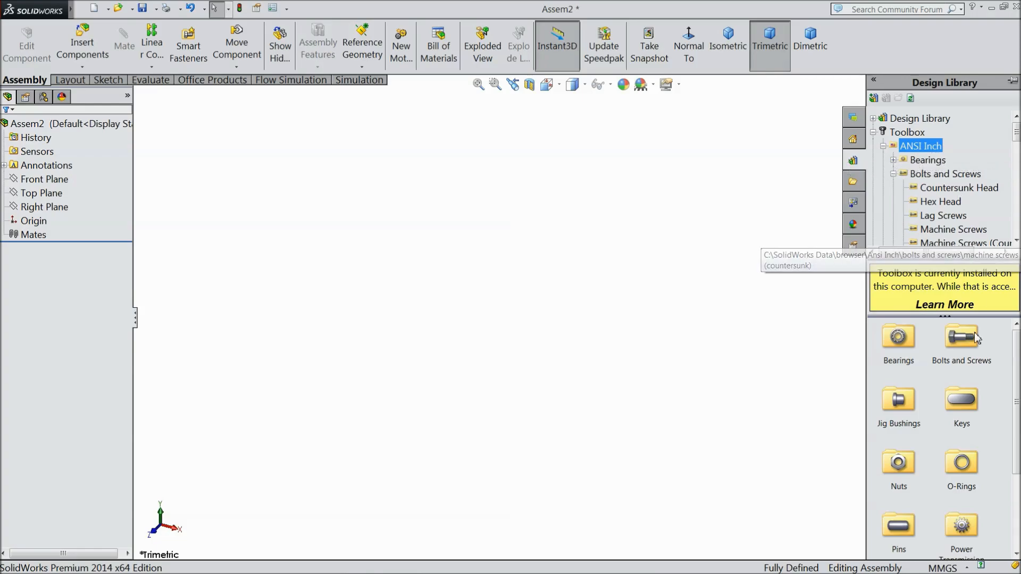
{"action": "left_click", "coordinate": [960, 350]}
{"action": "double_click", "coordinate": [960, 350]}
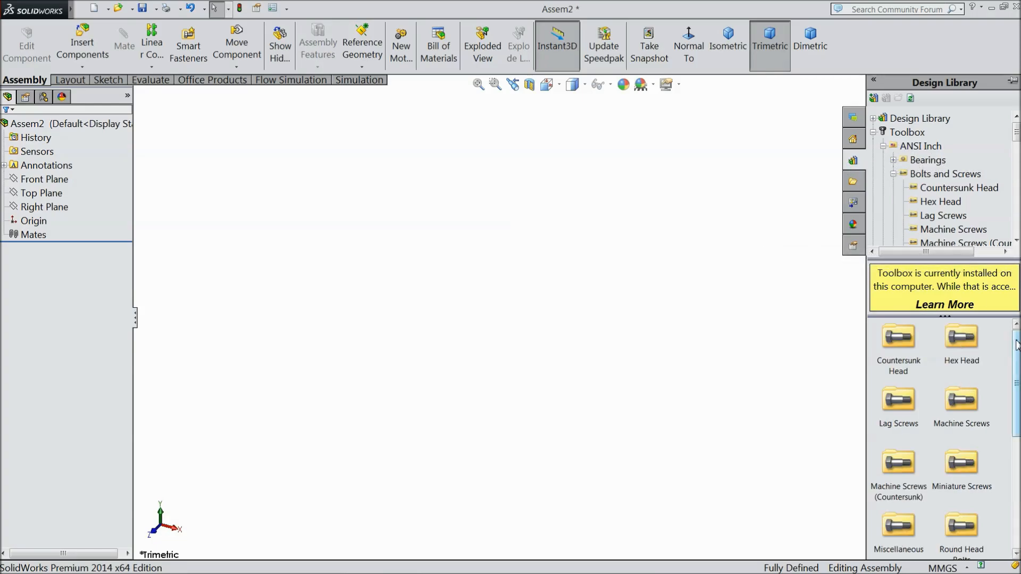
{"action": "scroll", "coordinate": [946, 425], "scroll_direction": "down", "scroll_amount": 5}
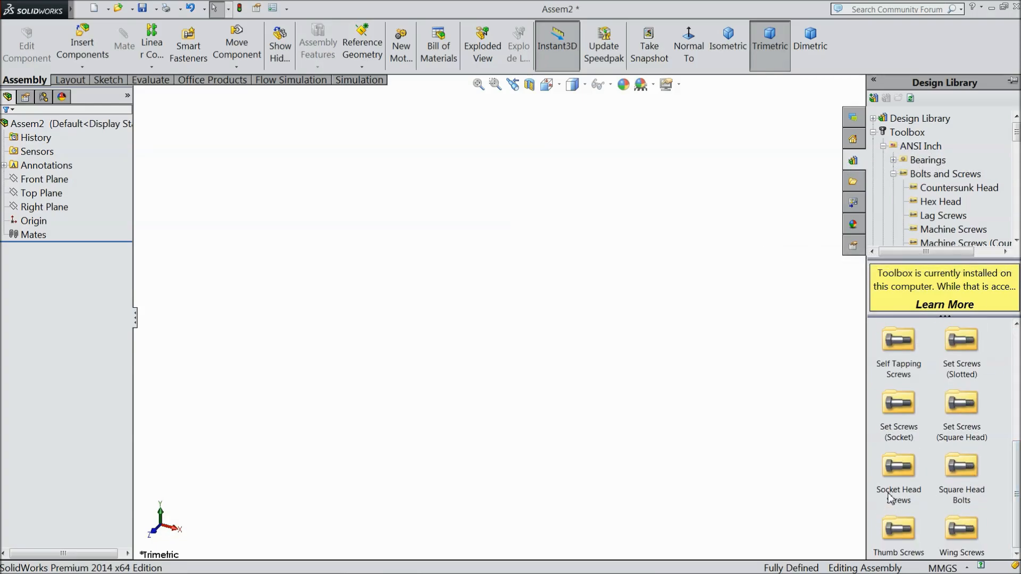
{"action": "double_click", "coordinate": [904, 436]}
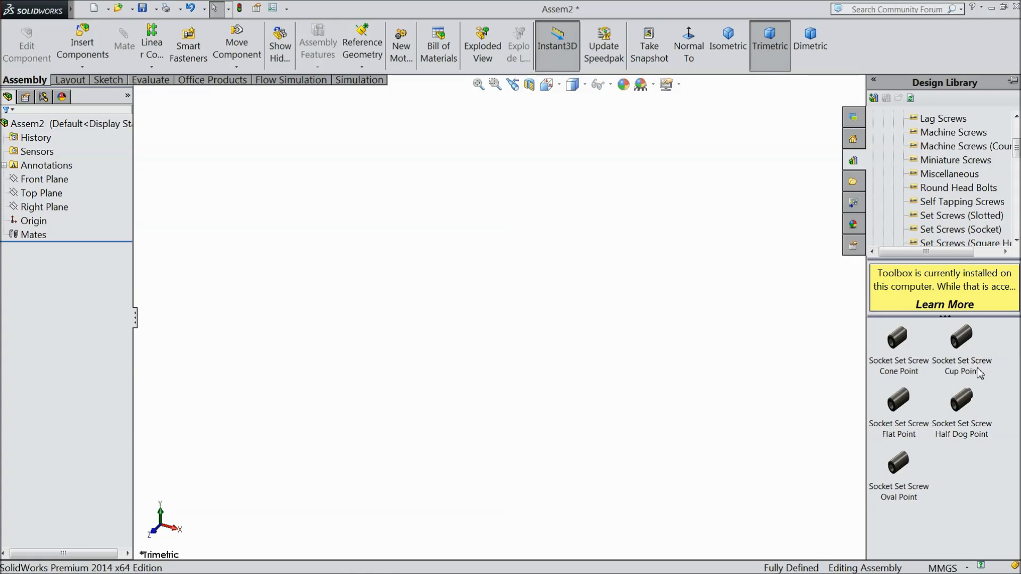
{"action": "left_click_drag", "start_coordinate": [965, 367], "coordinate": [564, 310]}
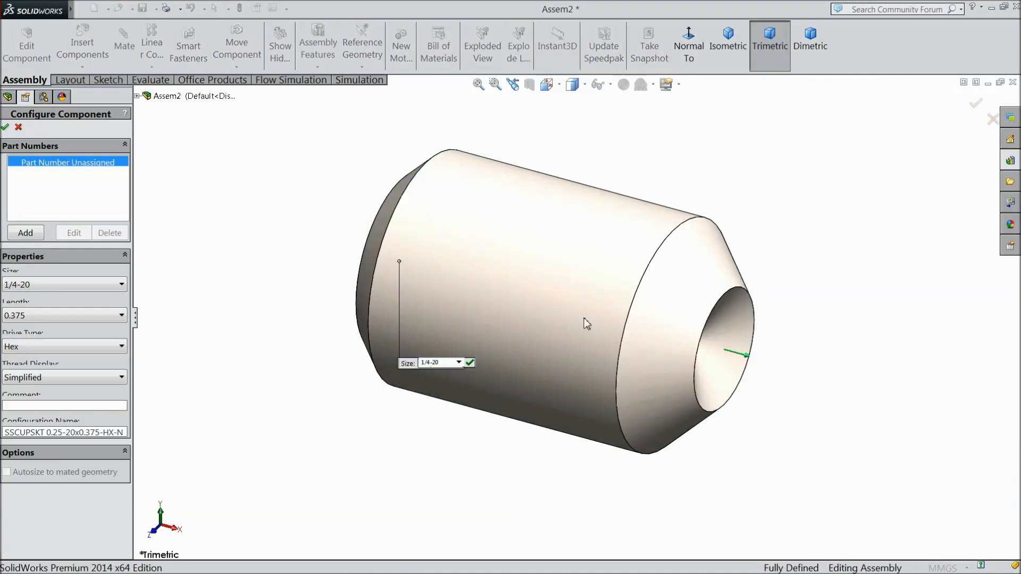
Configure the socket set screw with size 1/4-20, length 0.375 and Hex drive, and finish placing it without adding further copies.
{"action": "left_click", "coordinate": [38, 286]}
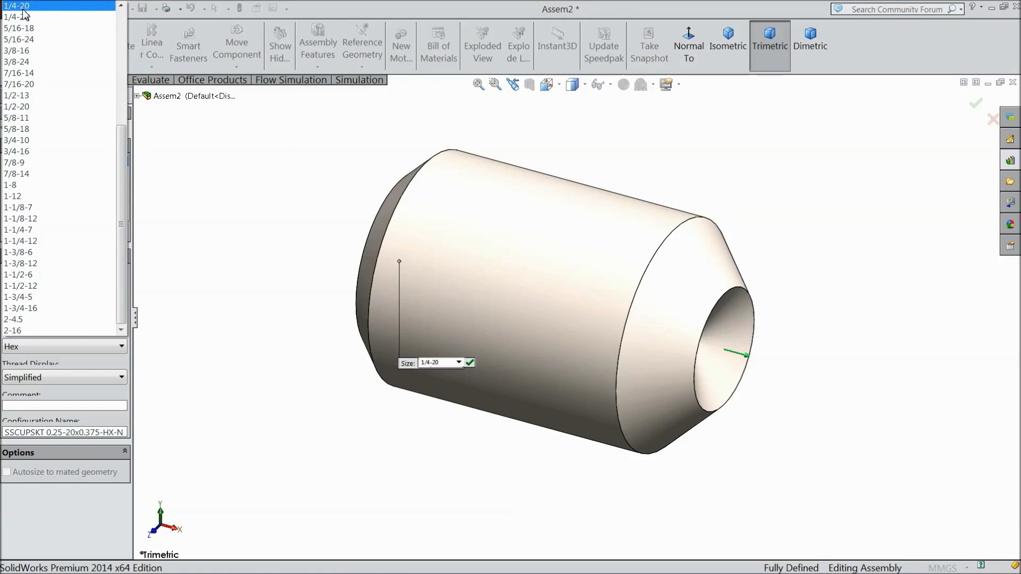
{"action": "left_click", "coordinate": [27, 7]}
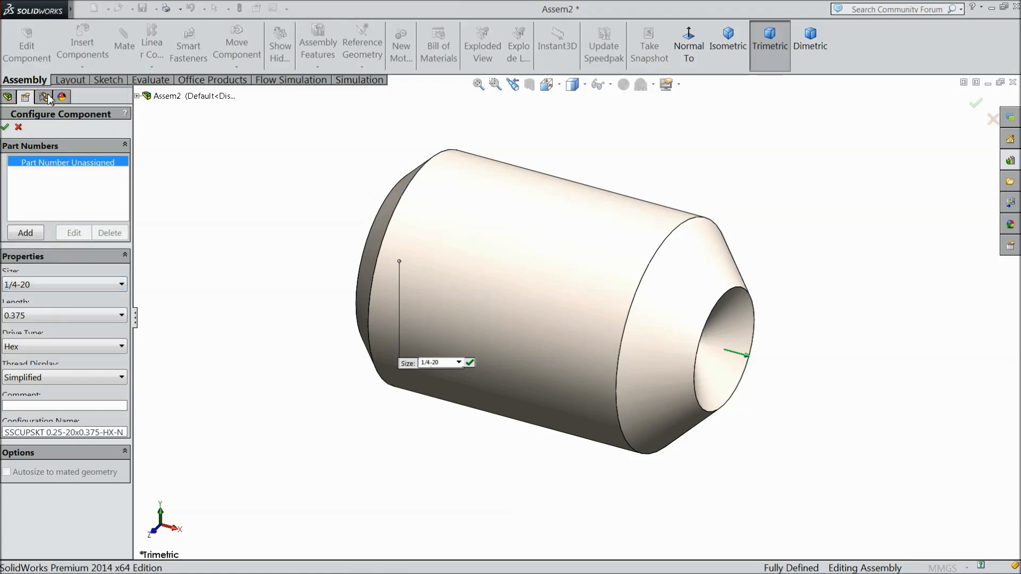
{"action": "left_click", "coordinate": [20, 317]}
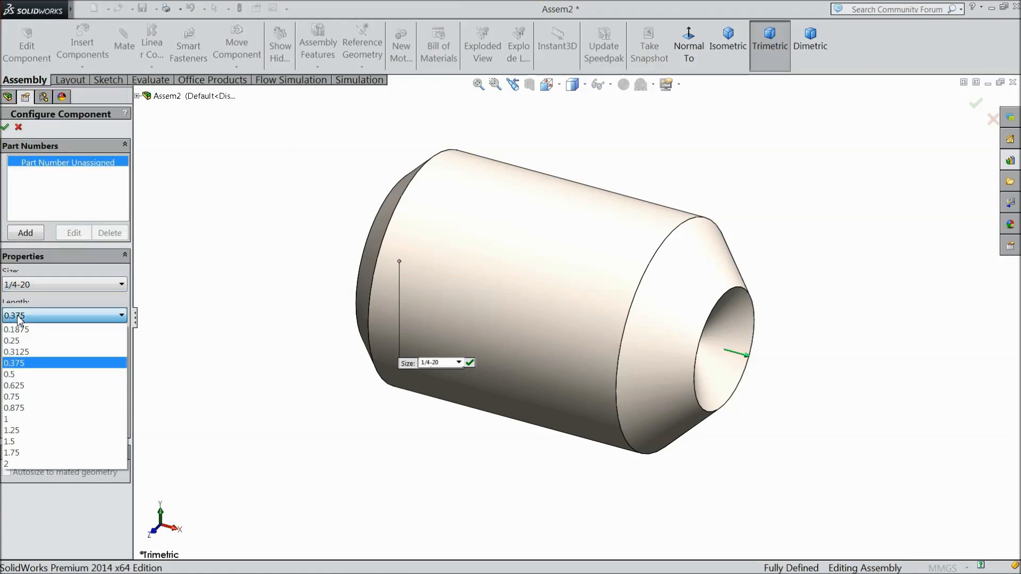
{"action": "left_click", "coordinate": [20, 317]}
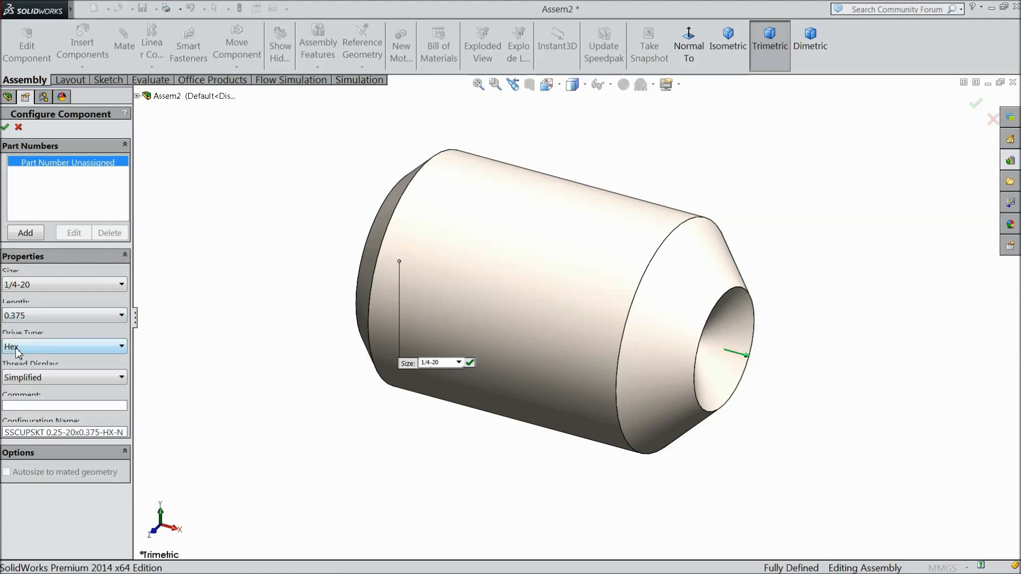
{"action": "left_click", "coordinate": [6, 128]}
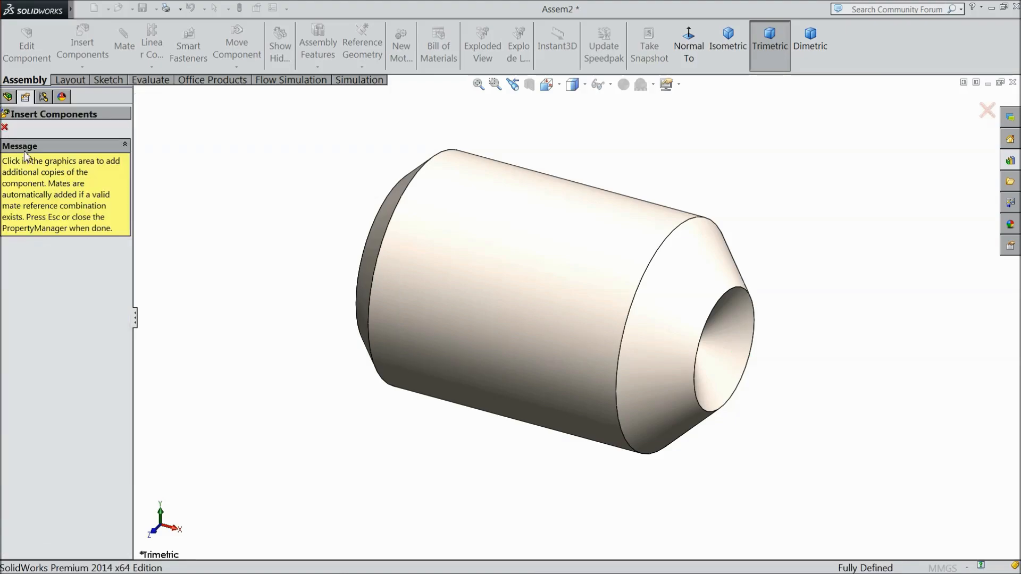
{"action": "left_click", "coordinate": [5, 127]}
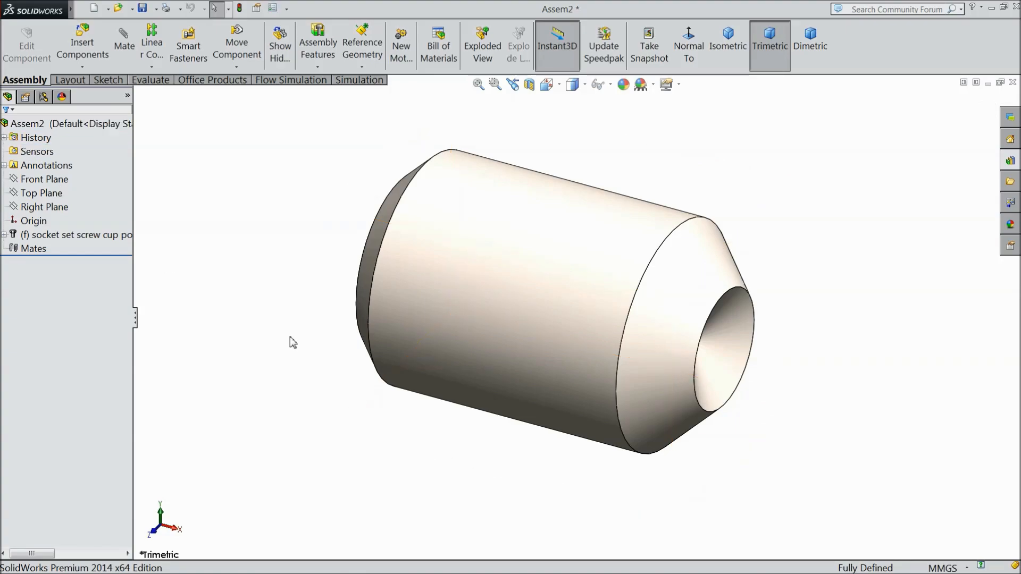
Apply a dark gray color from the standard swatches to the set screw at component level.
{"action": "middle_click_drag", "start_coordinate": [312, 350], "coordinate": [297, 429]}
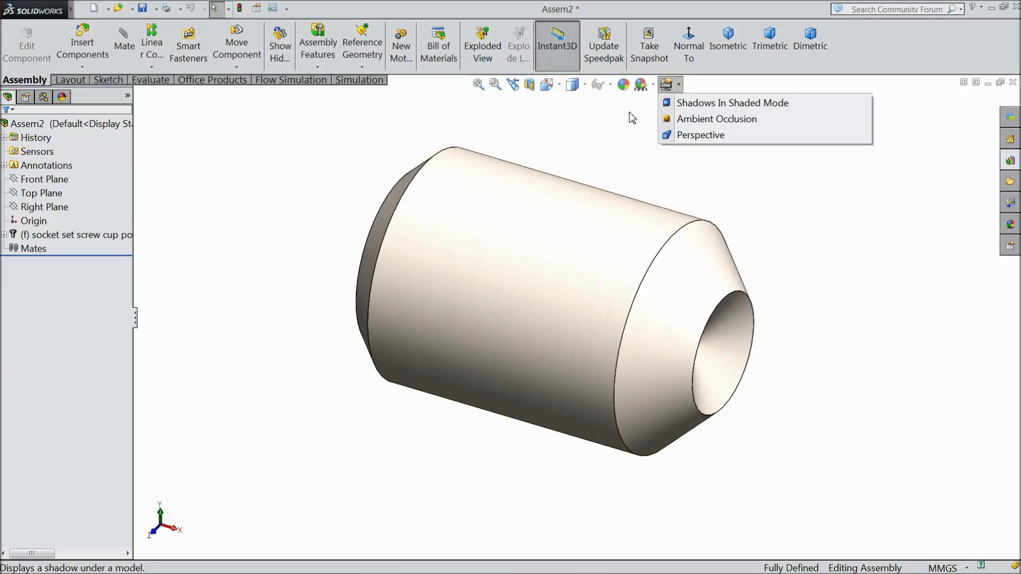
{"action": "left_click", "coordinate": [623, 84]}
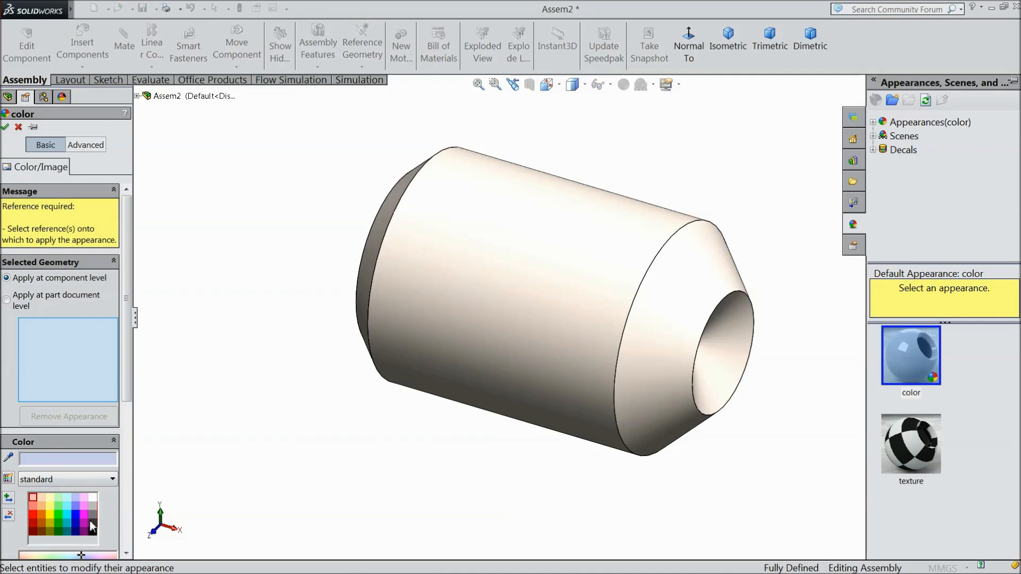
{"action": "left_click", "coordinate": [93, 528]}
{"action": "left_click", "coordinate": [467, 346]}
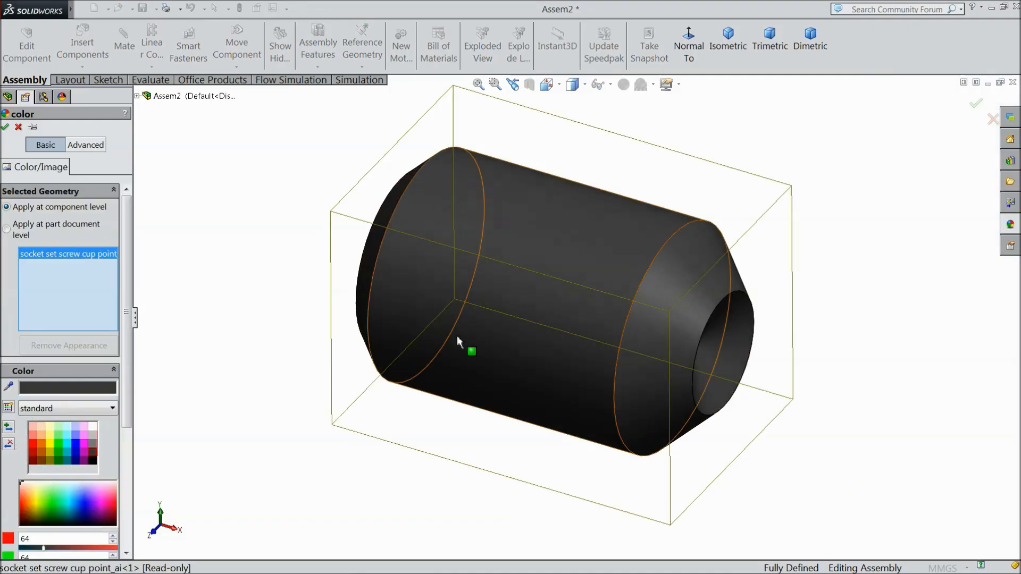
{"action": "middle_click_drag", "start_coordinate": [308, 330], "coordinate": [303, 362]}
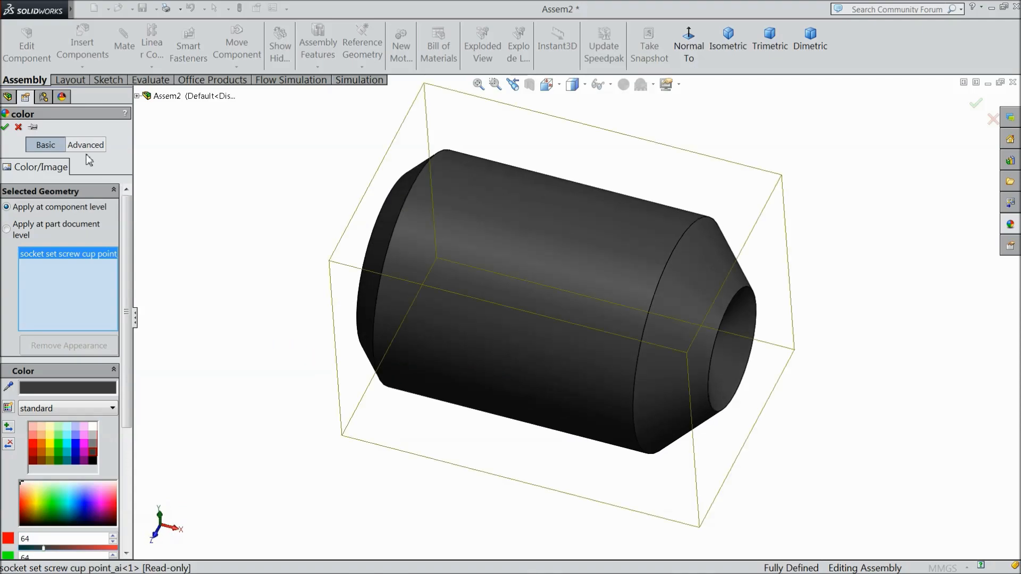
{"action": "left_click", "coordinate": [5, 127]}
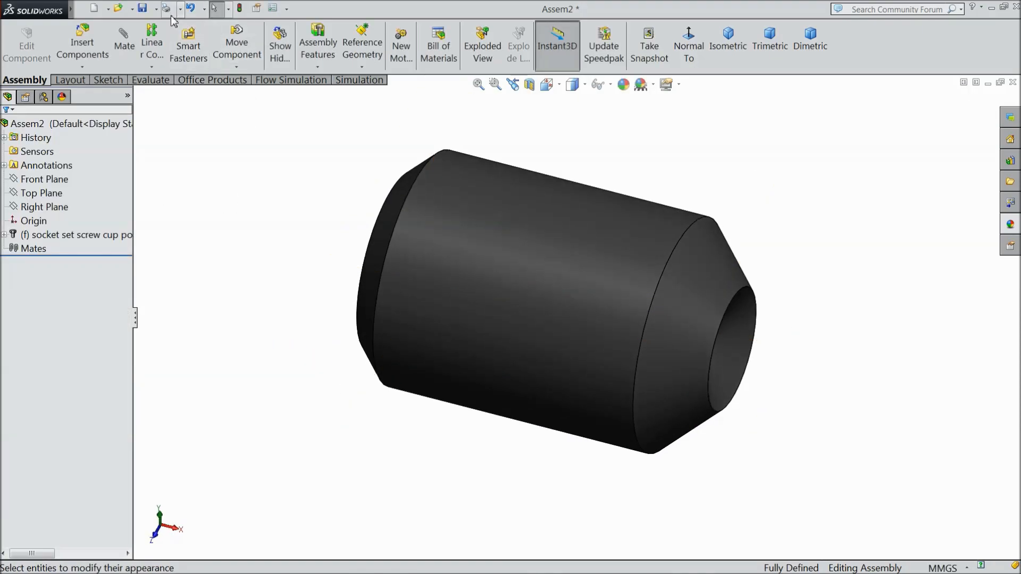
Save the set screw assembly in the Arbor Press machine folder as a part file named 17.SSCUP 0.25-20X0.375.
{"action": "left_click", "coordinate": [142, 8]}
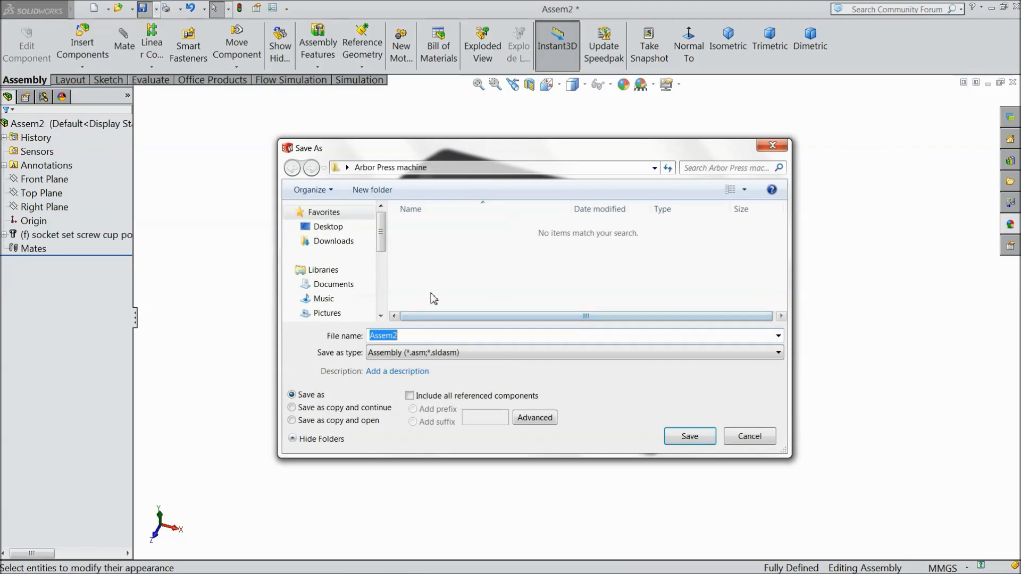
{"action": "left_click", "coordinate": [410, 353]}
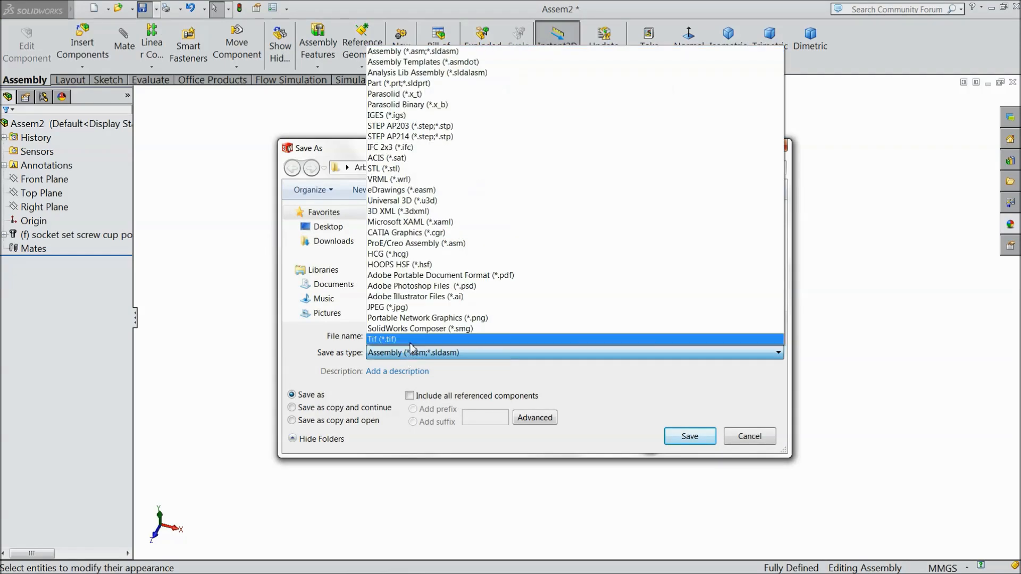
{"action": "left_click", "coordinate": [399, 83]}
{"action": "scroll", "coordinate": [782, 258], "scroll_direction": "down", "scroll_amount": 3}
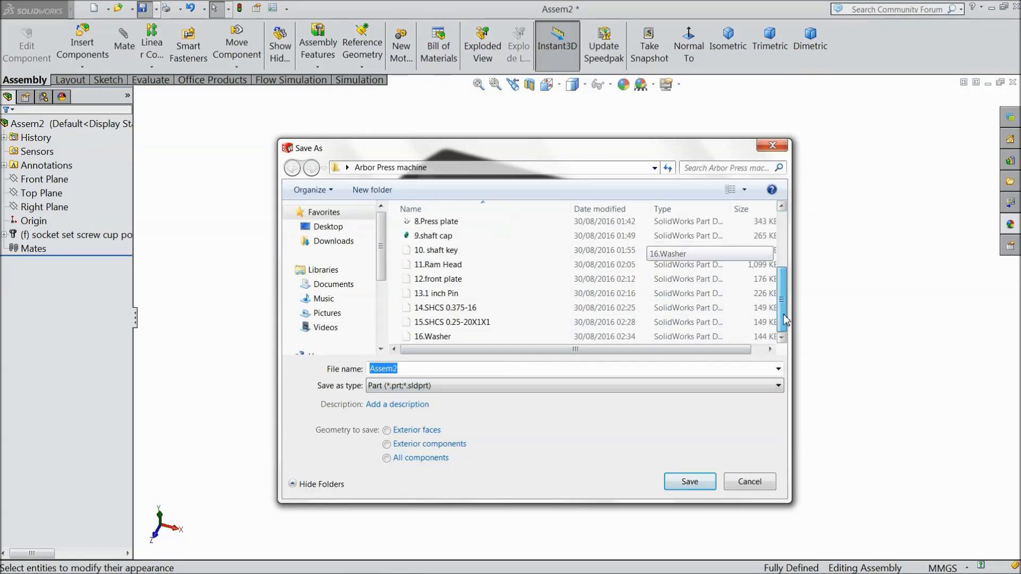
{"action": "left_click", "coordinate": [407, 368]}
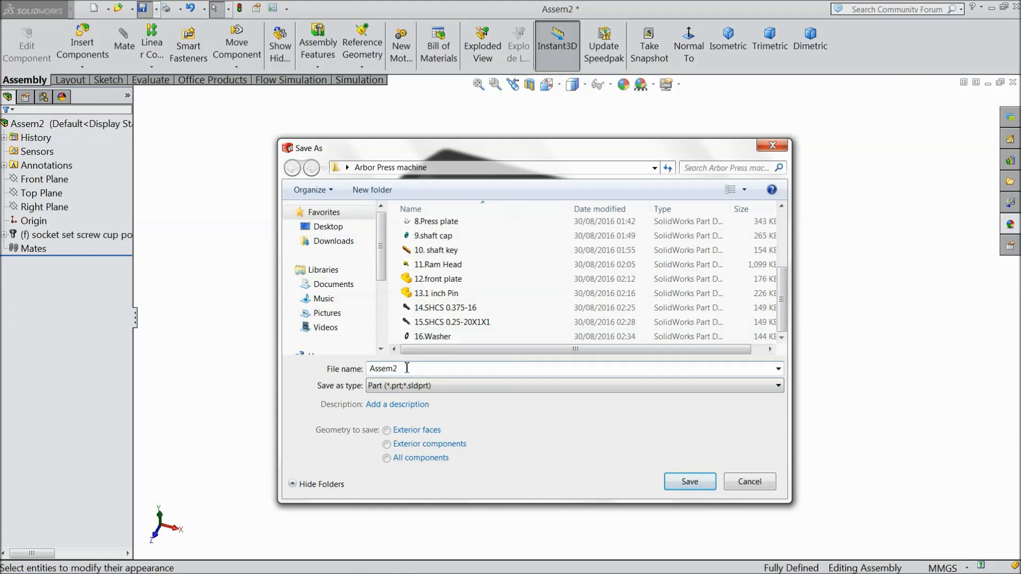
{"action": "key", "text": "BackSpace"}
{"action": "key", "text": "BackSpace"}
{"action": "key", "text": "BackSpace"}
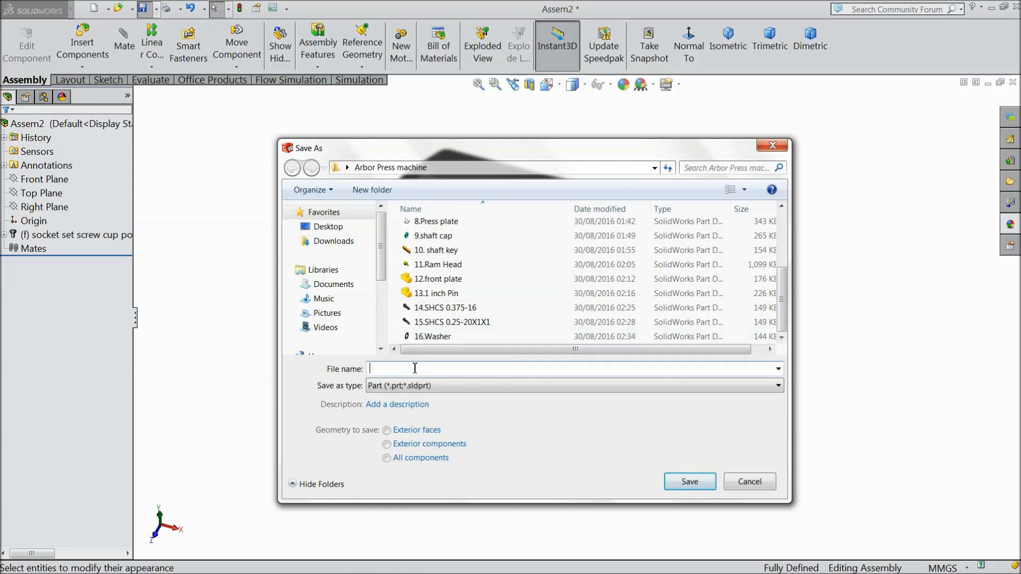
{"action": "type", "text": "17.SS"}
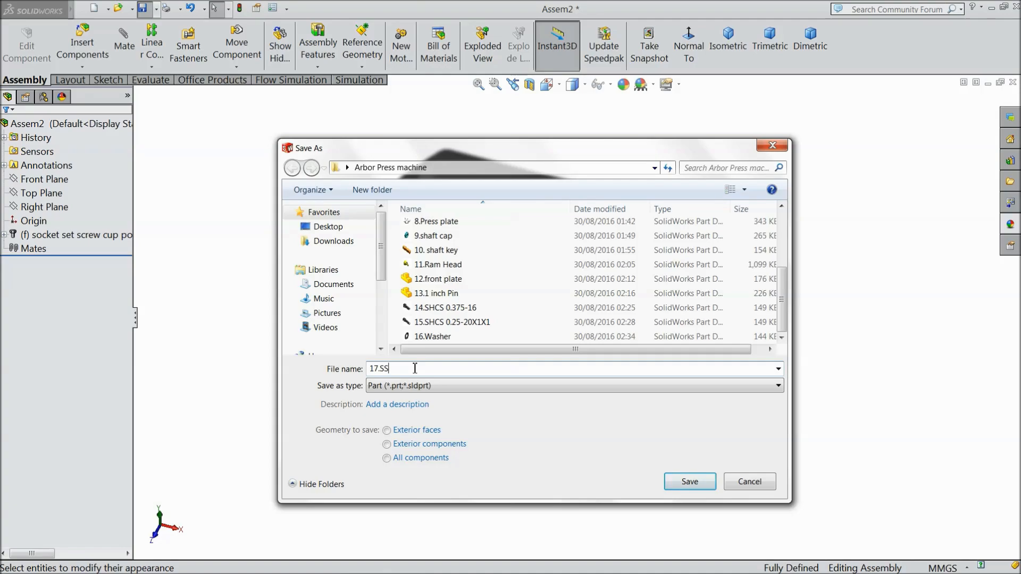
{"action": "type", "text": "CUP 0.25-20X"}
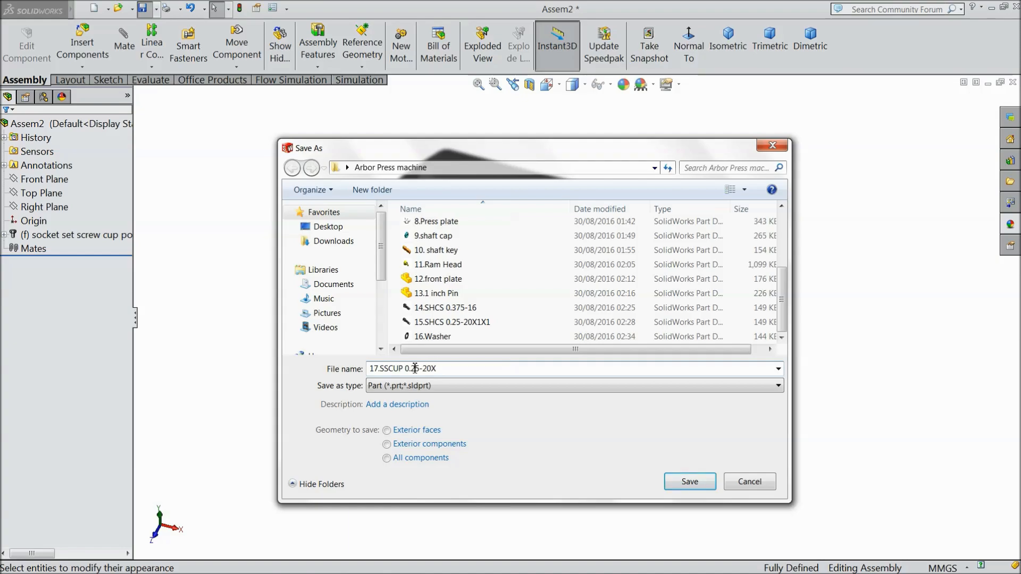
{"action": "type", "text": "."}
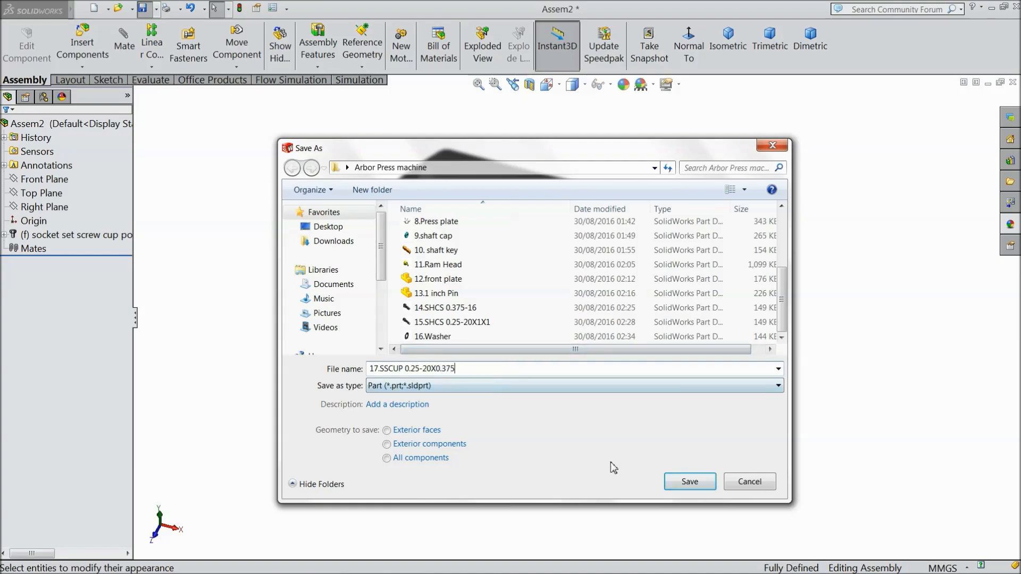
{"action": "left_click", "coordinate": [690, 482]}
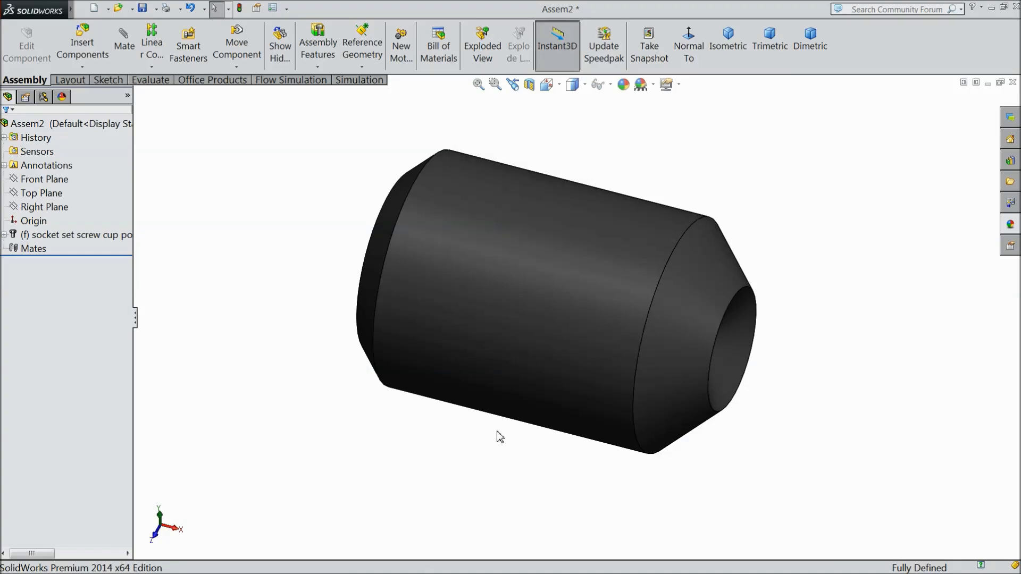
{"action": "middle_click_drag", "start_coordinate": [497, 433], "coordinate": [469, 473]}
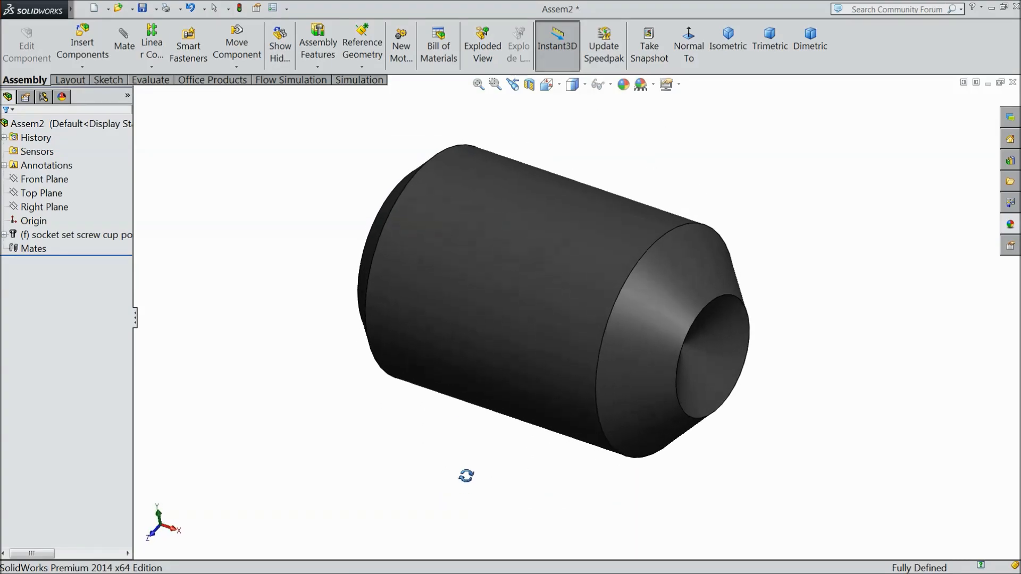
{"action": "key", "text": "Escape"}
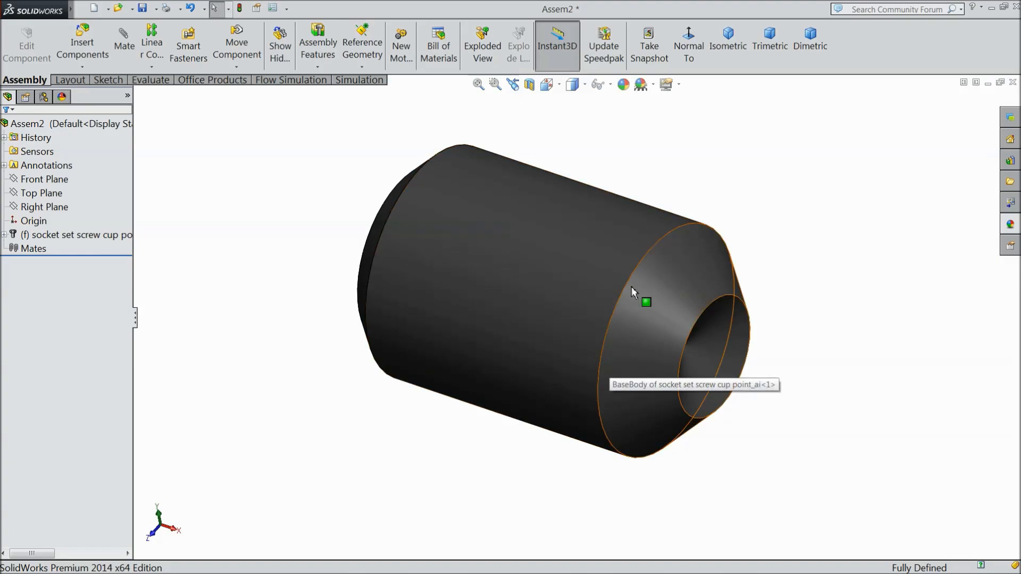
{"action": "scroll", "coordinate": [655, 289], "scroll_direction": "down", "scroll_amount": 2}
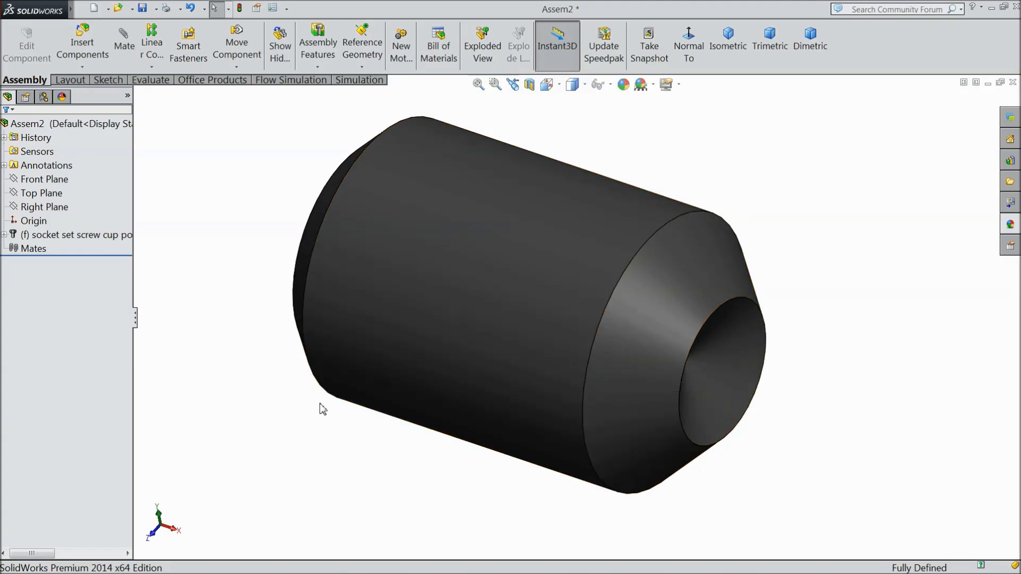
{"action": "middle_click_drag", "start_coordinate": [262, 403], "coordinate": [275, 383]}
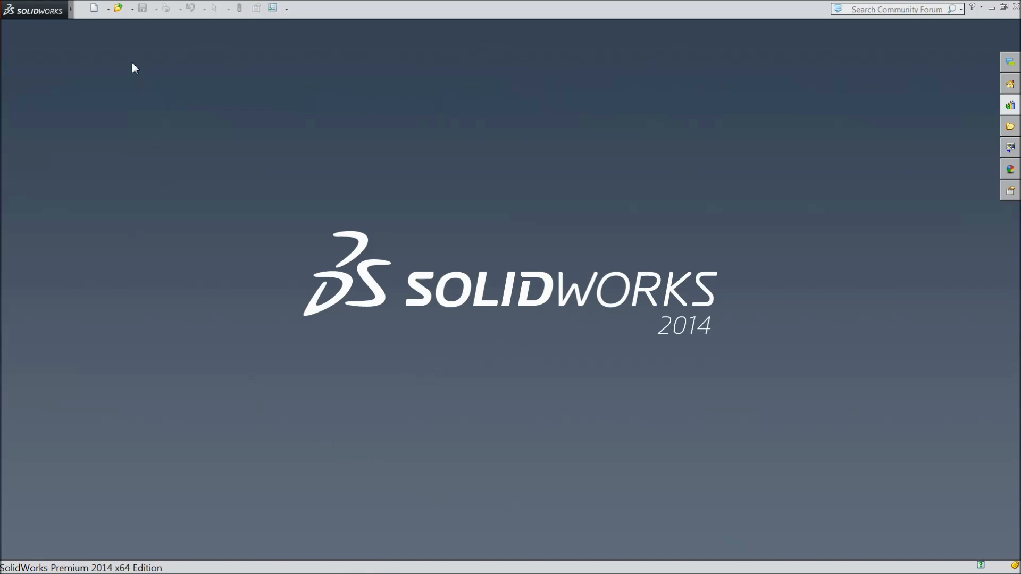
Create a new assembly without inserting a component and widen the feature tree area.
{"action": "left_click", "coordinate": [94, 9]}
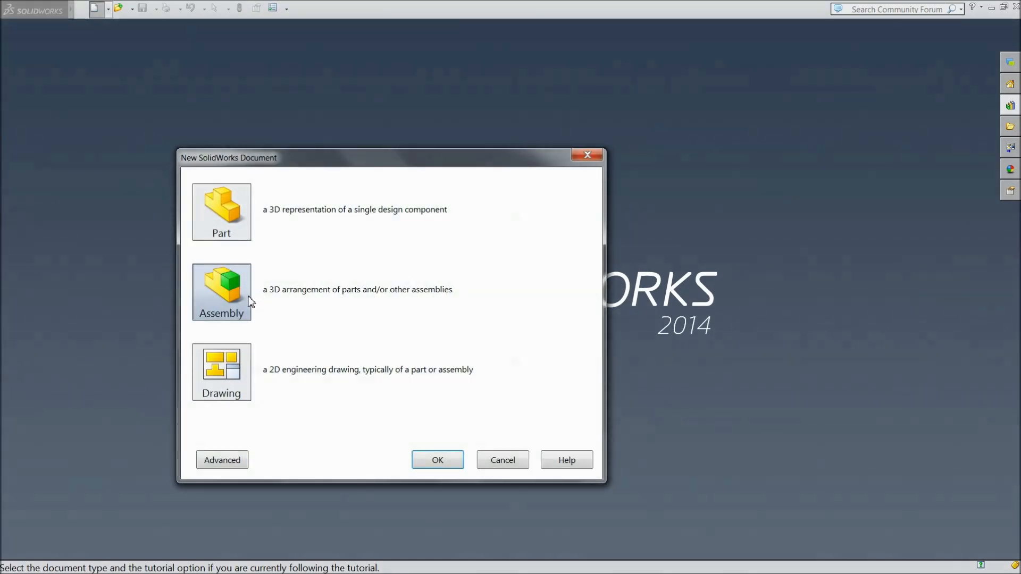
{"action": "left_click", "coordinate": [436, 459]}
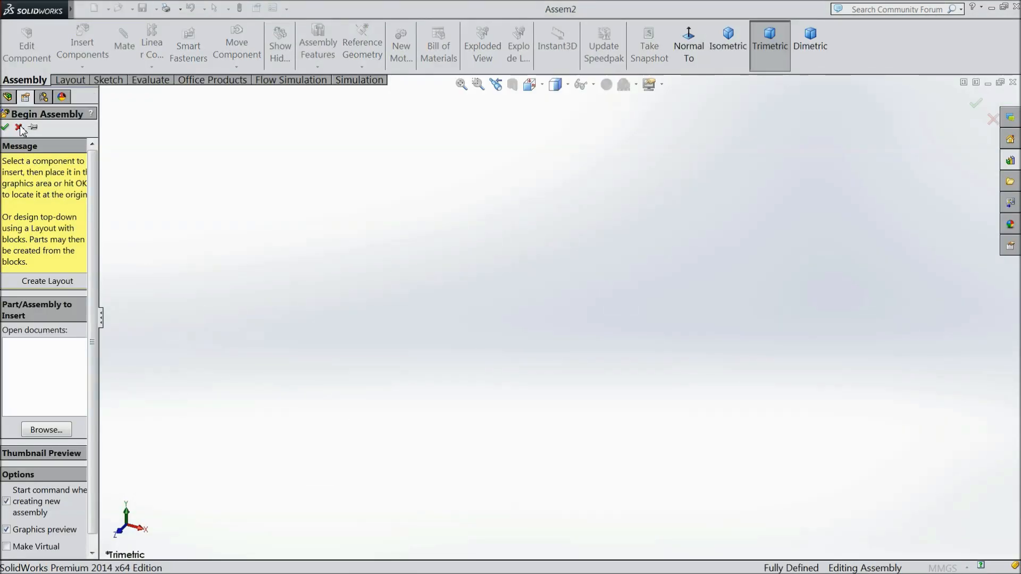
{"action": "left_click", "coordinate": [18, 127]}
{"action": "left_click_drag", "start_coordinate": [100, 187], "coordinate": [137, 188]}
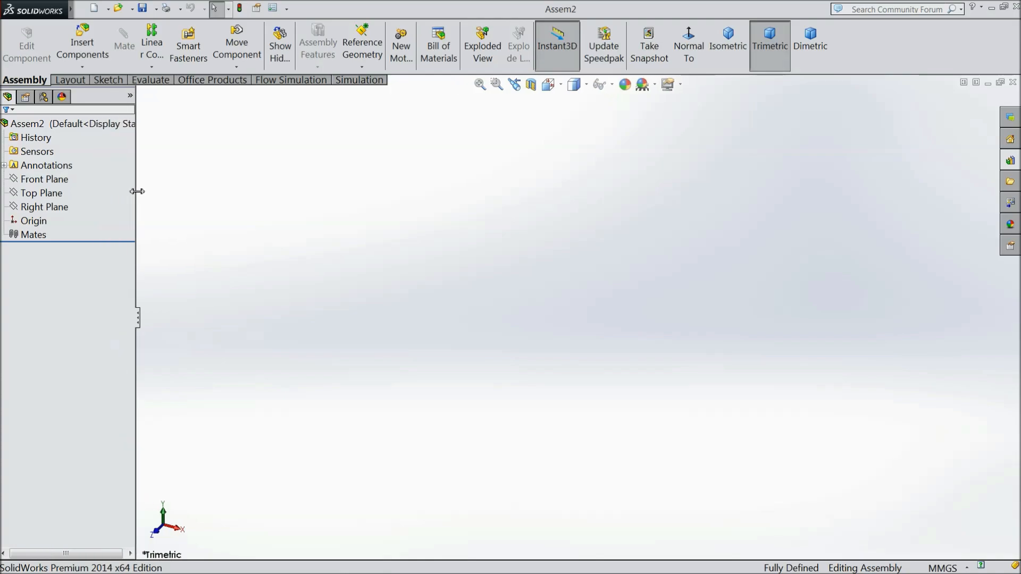
Insert a Spur Gear from the ANSI Inch Toolbox's Power Transmission Gears folder into the assembly.
{"action": "left_click", "coordinate": [1011, 160]}
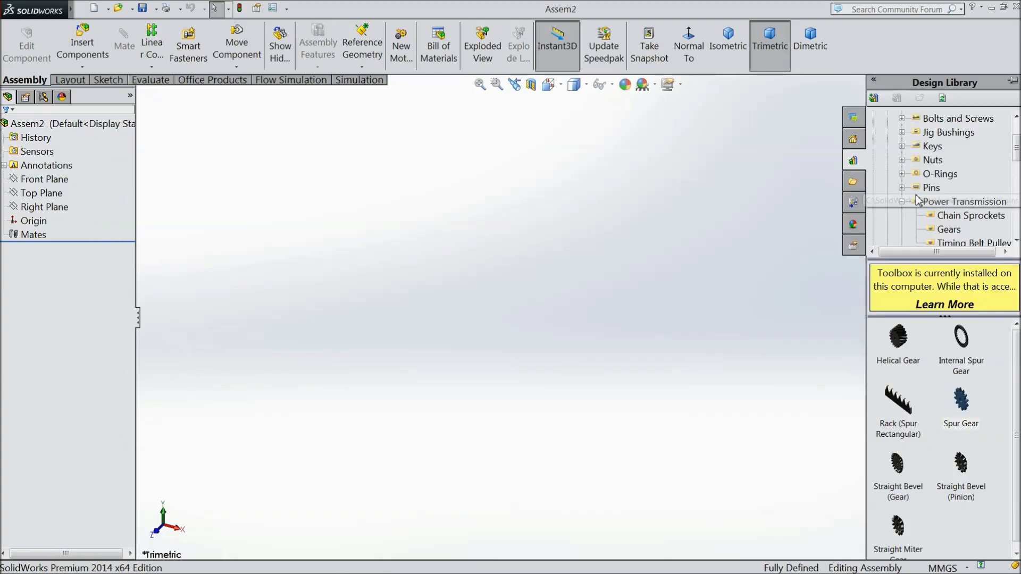
{"action": "left_click_drag", "start_coordinate": [1014, 146], "coordinate": [1015, 131]}
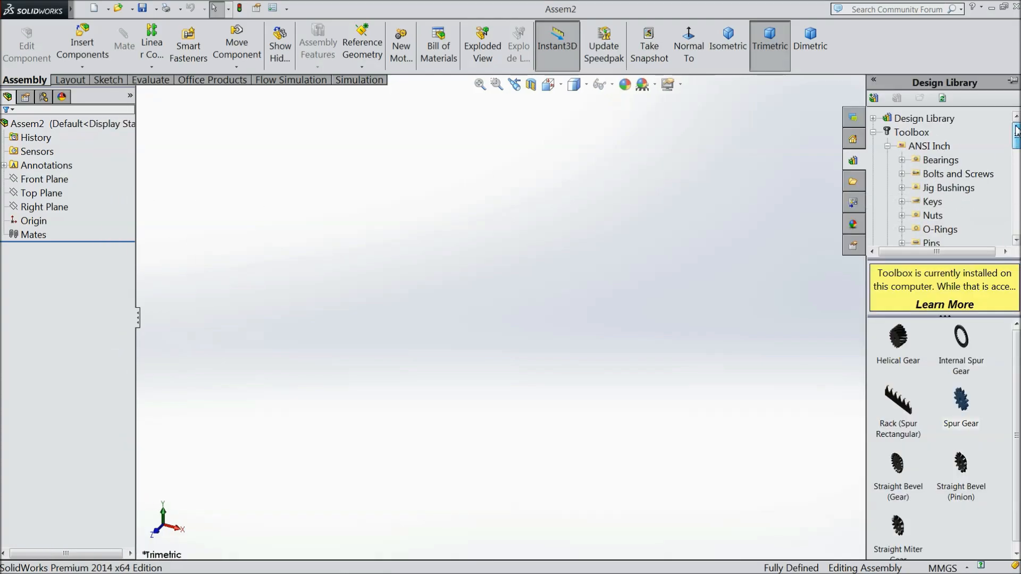
{"action": "left_click", "coordinate": [928, 147]}
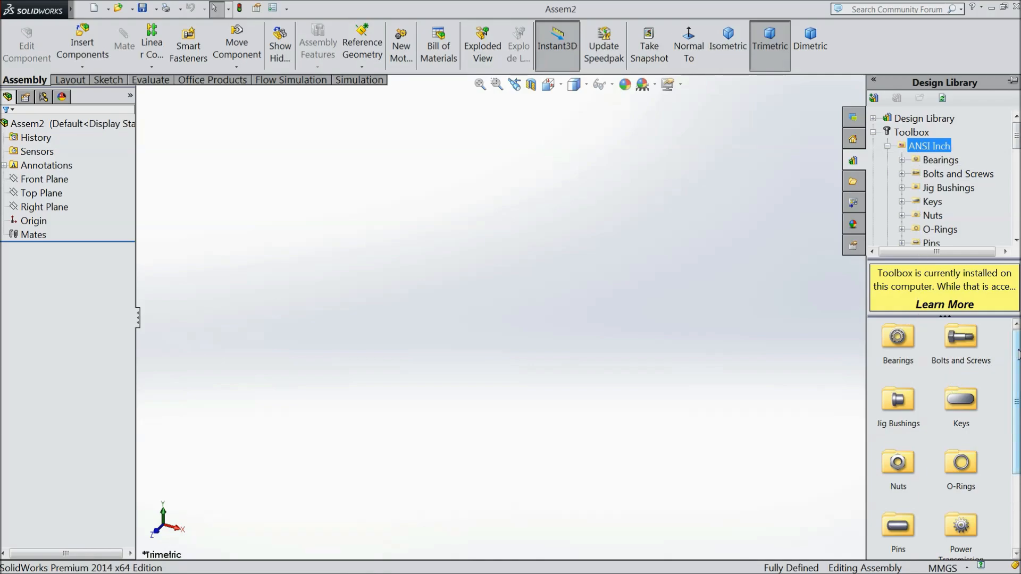
{"action": "scroll", "coordinate": [973, 414], "scroll_direction": "down", "scroll_amount": 3}
{"action": "double_click", "coordinate": [965, 422]}
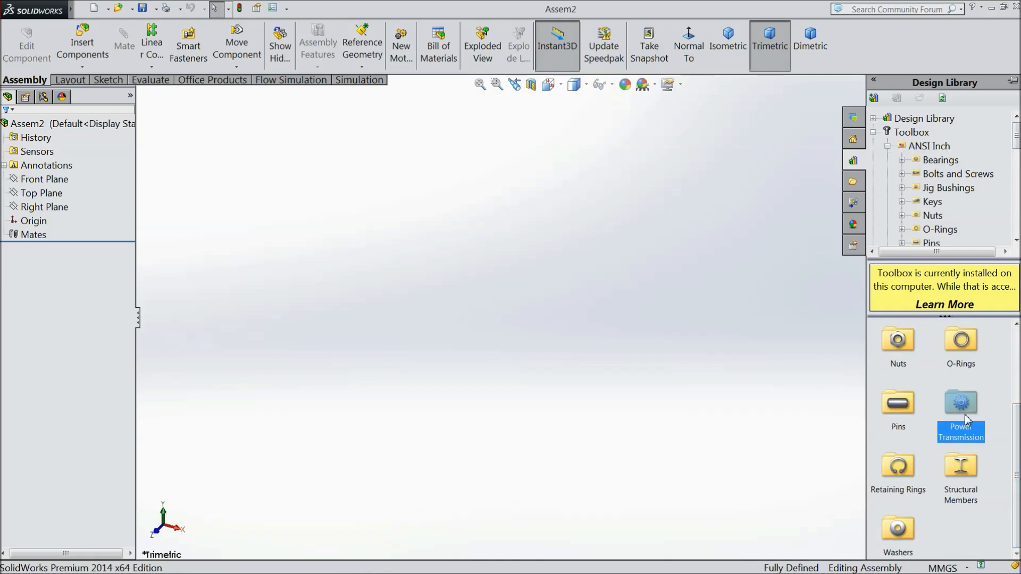
{"action": "double_click", "coordinate": [959, 341]}
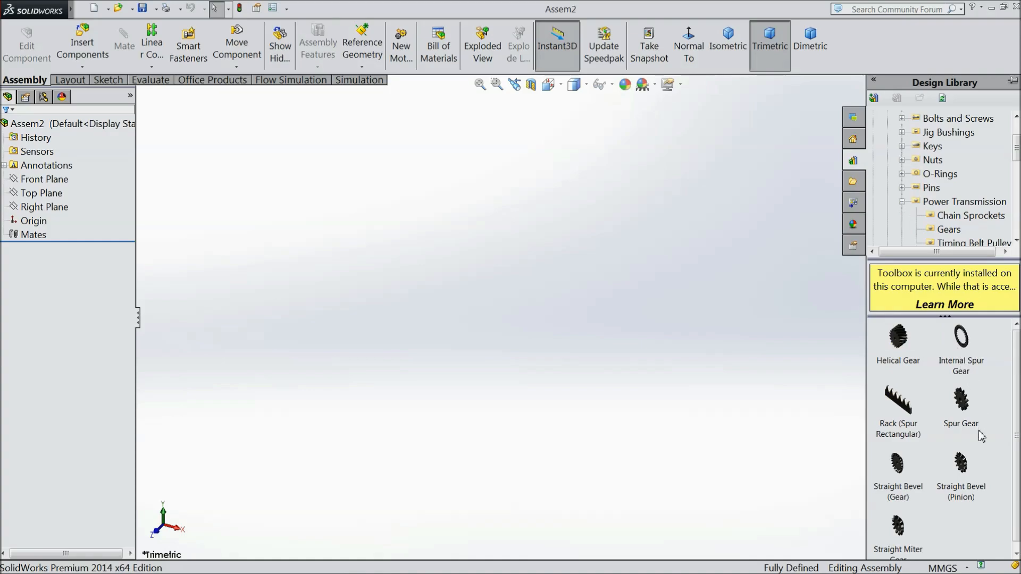
{"action": "left_click_drag", "start_coordinate": [964, 410], "coordinate": [579, 296]}
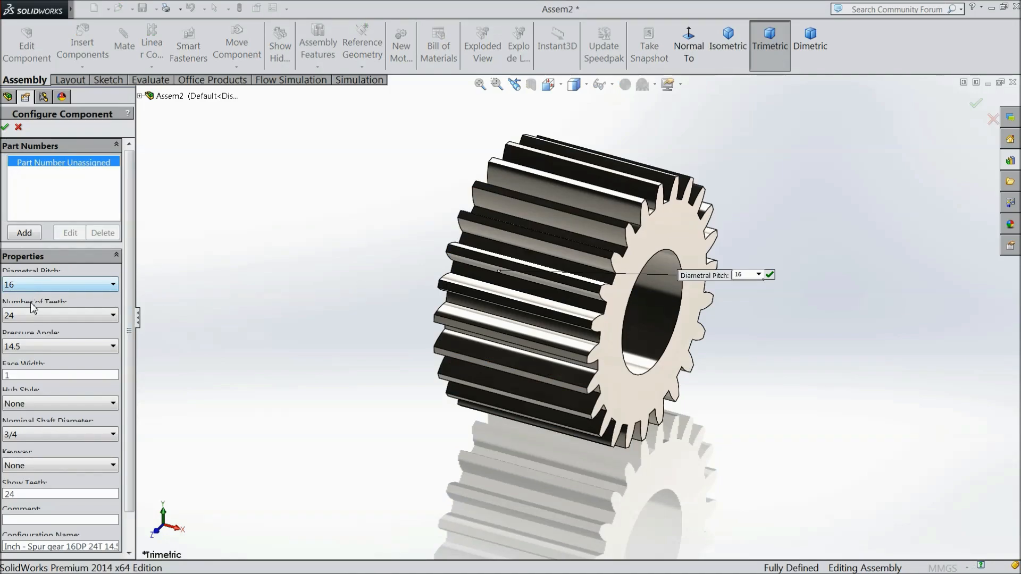
Accept the spur gear configuration with diametral pitch 16, 24 teeth, pressure angle 14.5, face width 1 and nominal shaft diameter 3/4.
{"action": "left_click", "coordinate": [32, 346]}
{"action": "left_click", "coordinate": [30, 354]}
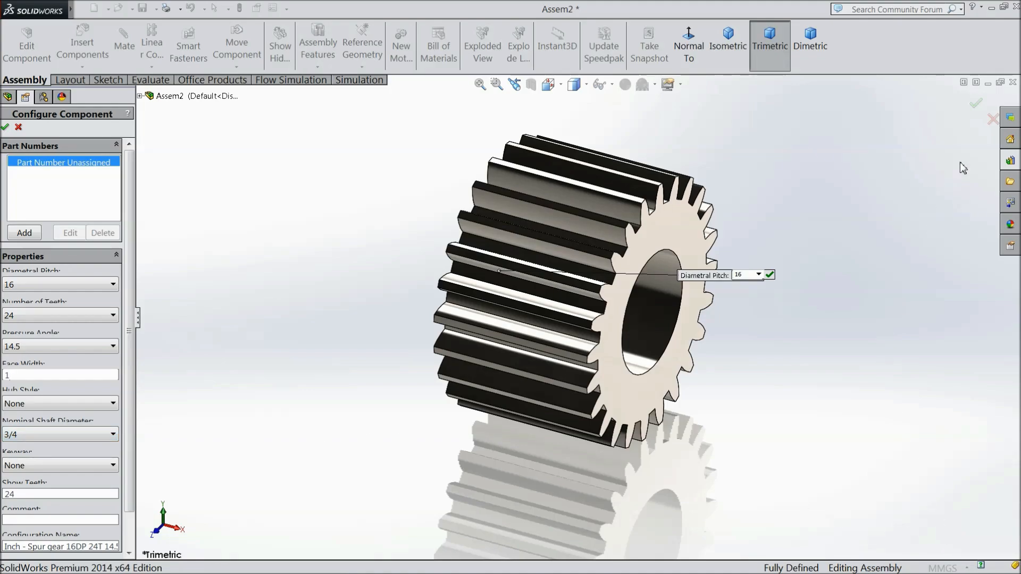
{"action": "left_click", "coordinate": [973, 107]}
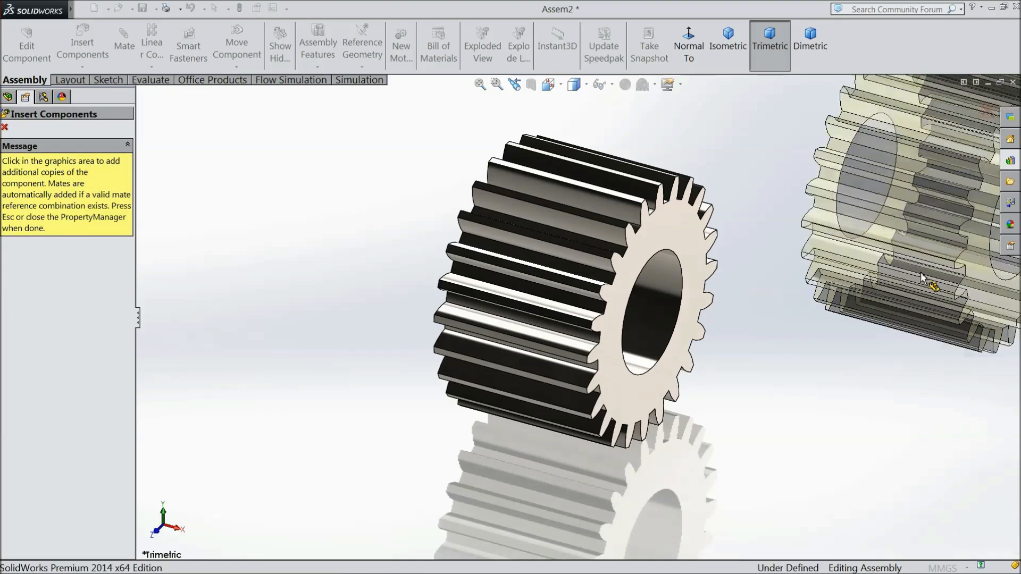
End the gear insertion without adding copies and set the assembly's units to IPS (inch, pound, second).
{"action": "left_click", "coordinate": [5, 128]}
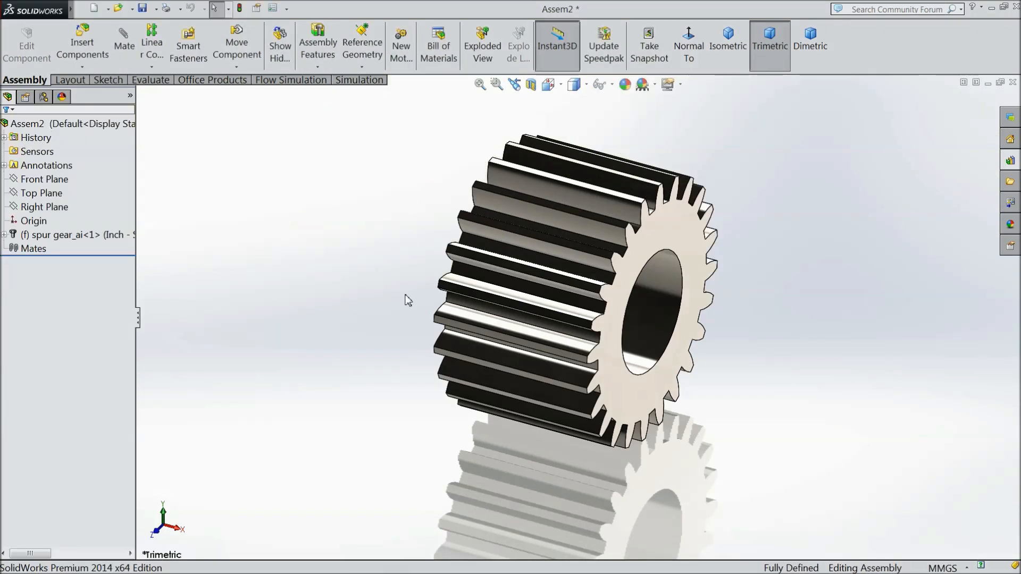
{"action": "left_click", "coordinate": [945, 568]}
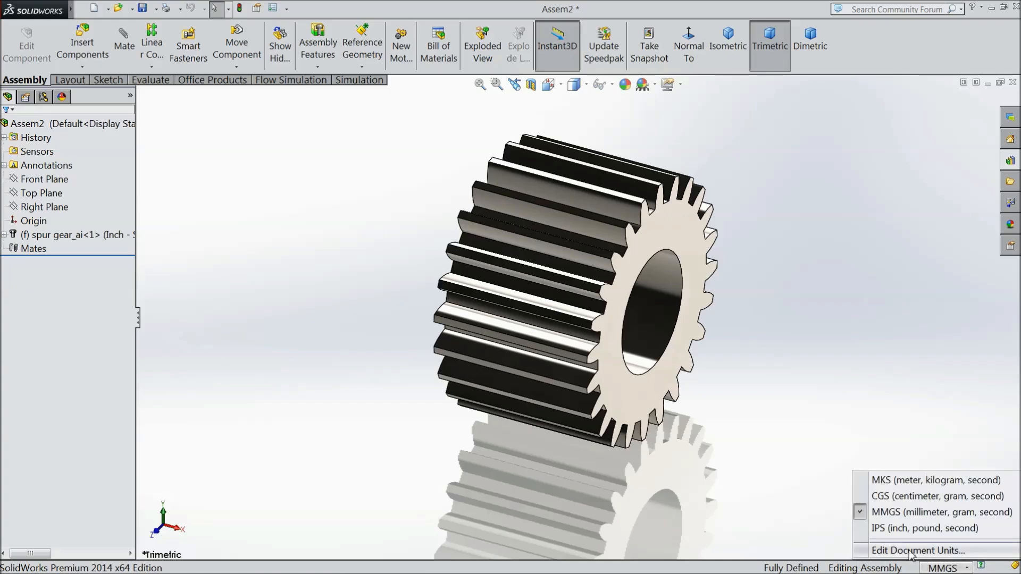
{"action": "left_click", "coordinate": [886, 528]}
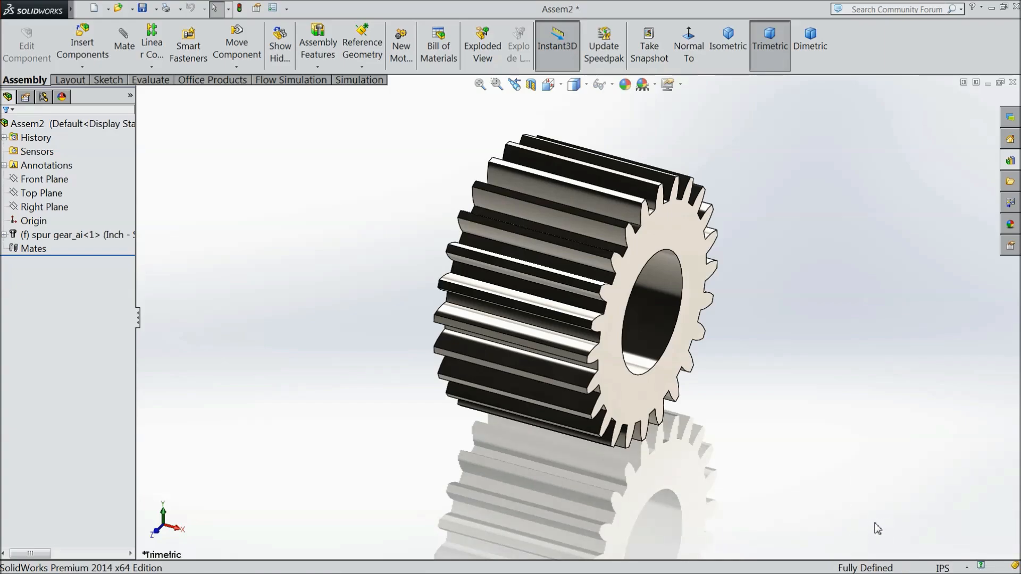
Change the display scene of the assembly to Plain White.
{"action": "middle_click_drag", "start_coordinate": [688, 333], "coordinate": [651, 296]}
{"action": "left_click", "coordinate": [655, 84]}
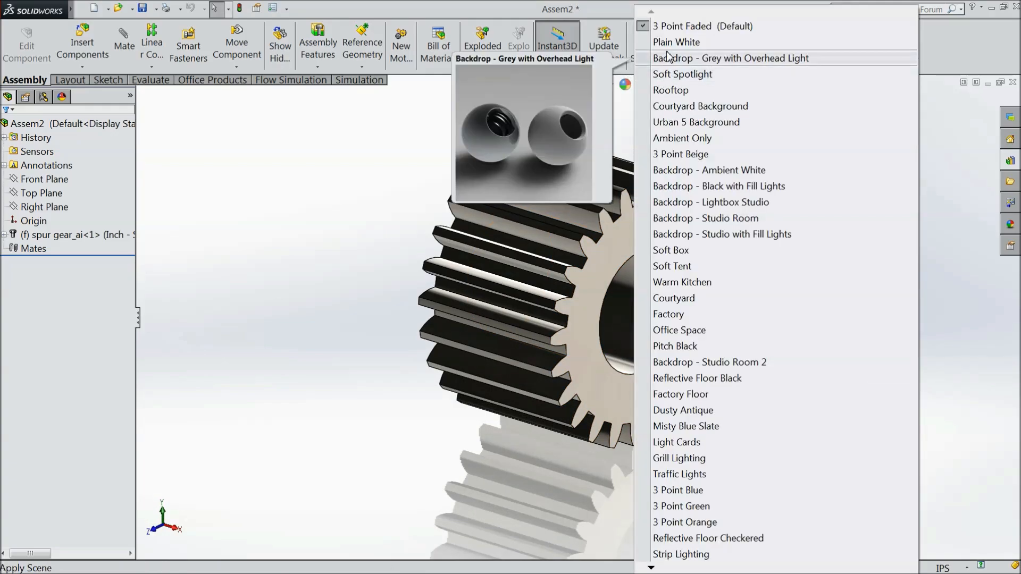
{"action": "left_click", "coordinate": [667, 42]}
{"action": "left_click", "coordinate": [671, 84]}
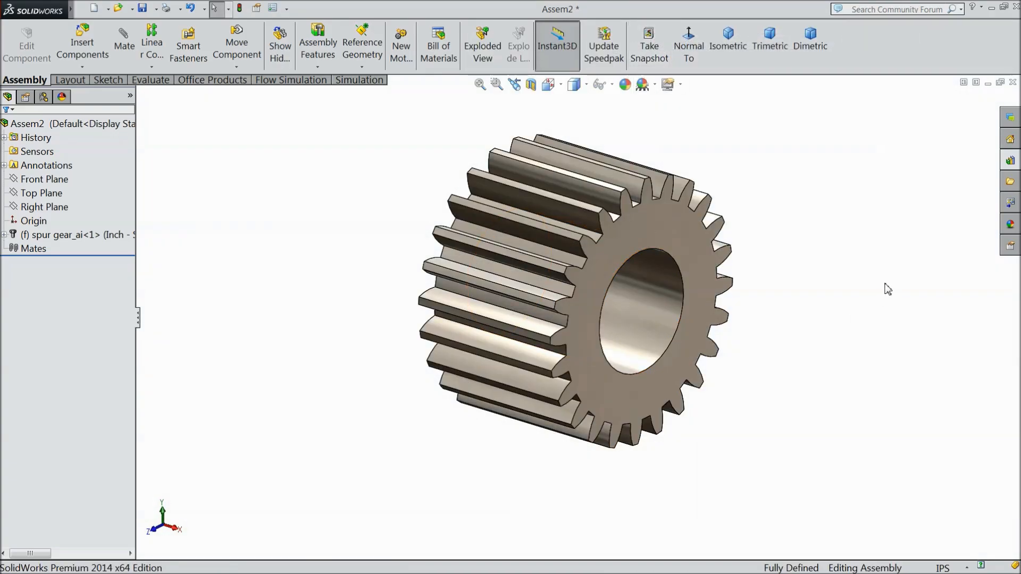
Start a sketch on the gear's flat end face and draw a vertical centerline from the bore's centre to its upper edge.
{"action": "middle_click_drag", "start_coordinate": [887, 287], "coordinate": [674, 280]}
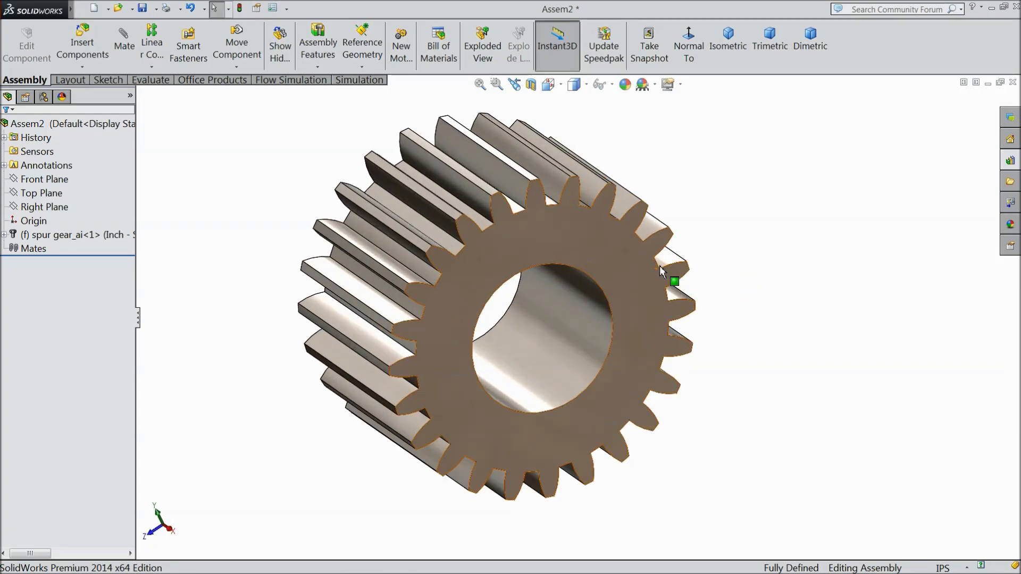
{"action": "left_click", "coordinate": [459, 286]}
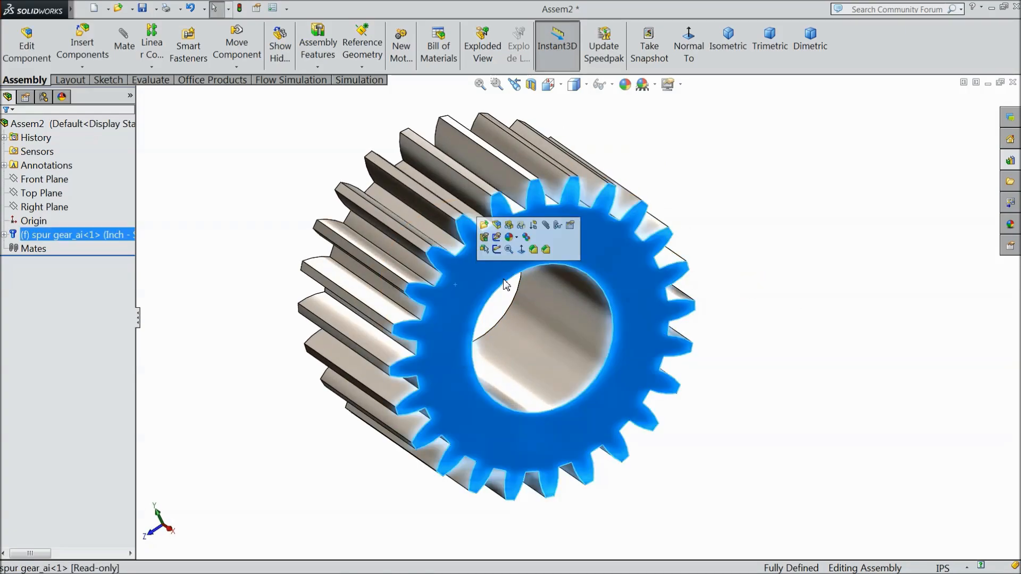
{"action": "left_click", "coordinate": [497, 250]}
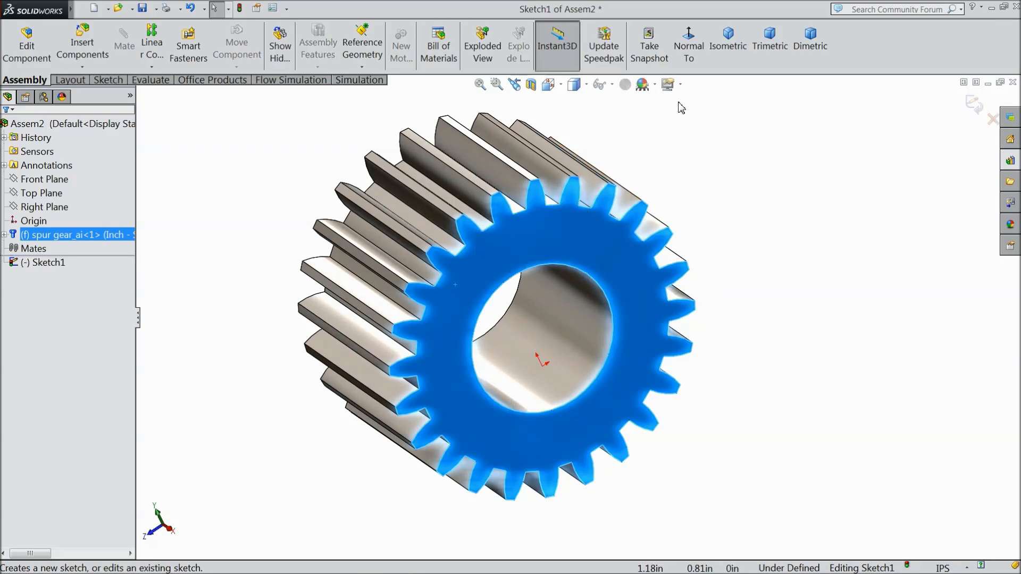
{"action": "left_click", "coordinate": [687, 52]}
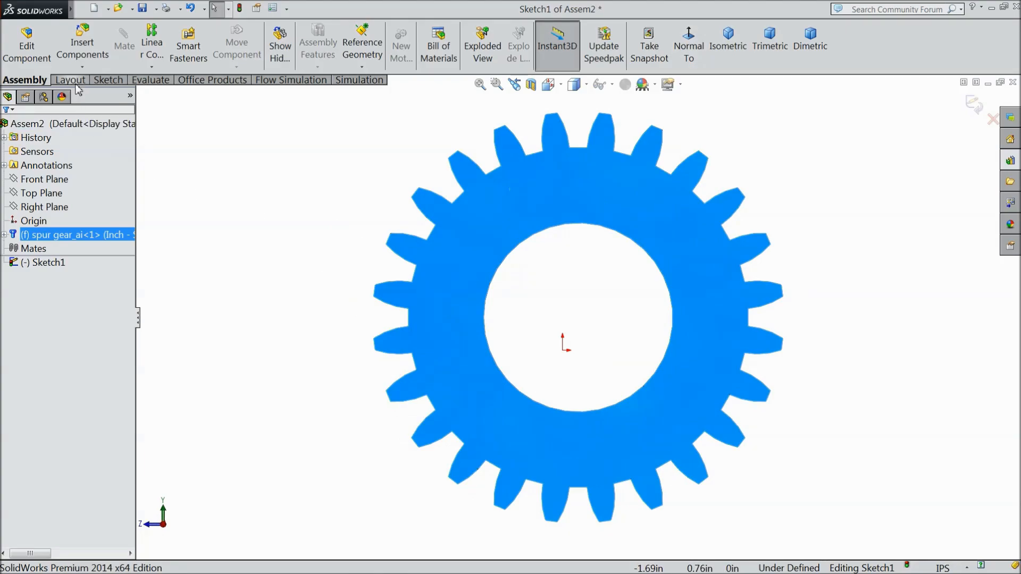
{"action": "left_click", "coordinate": [110, 79]}
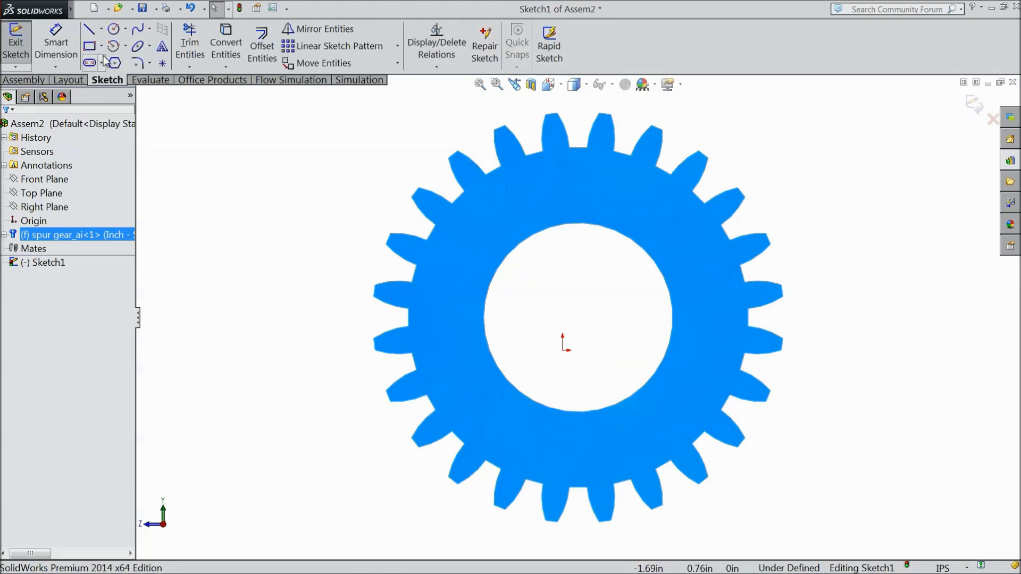
{"action": "left_click", "coordinate": [101, 32]}
{"action": "left_click", "coordinate": [117, 64]}
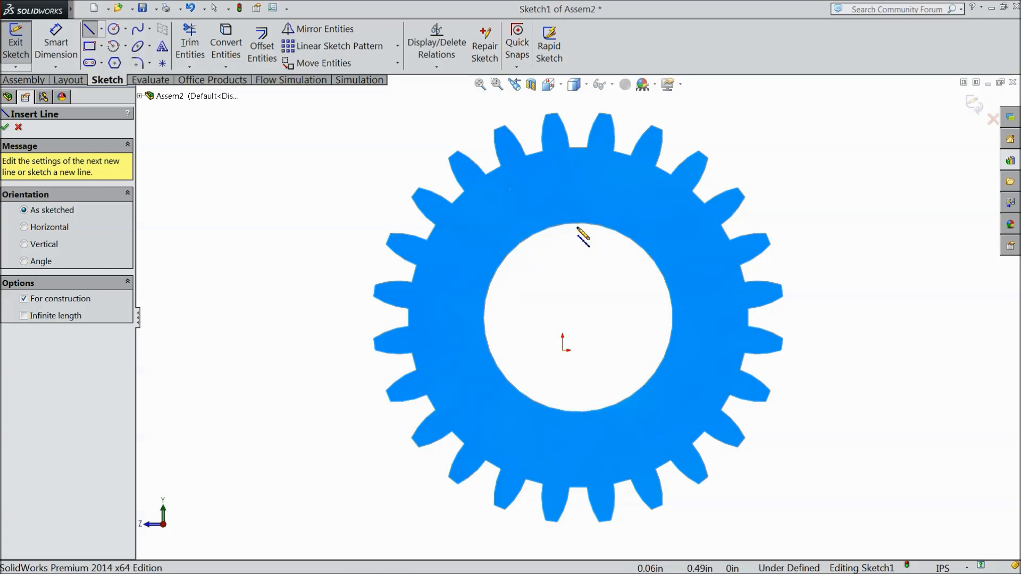
{"action": "left_click", "coordinate": [579, 318]}
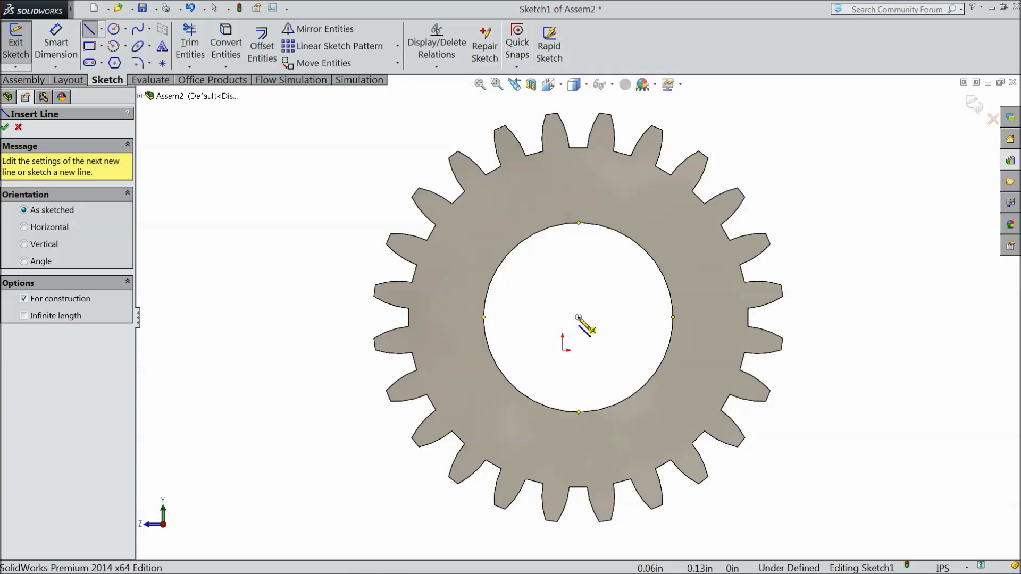
{"action": "left_click", "coordinate": [578, 223]}
{"action": "right_click", "coordinate": [356, 167]}
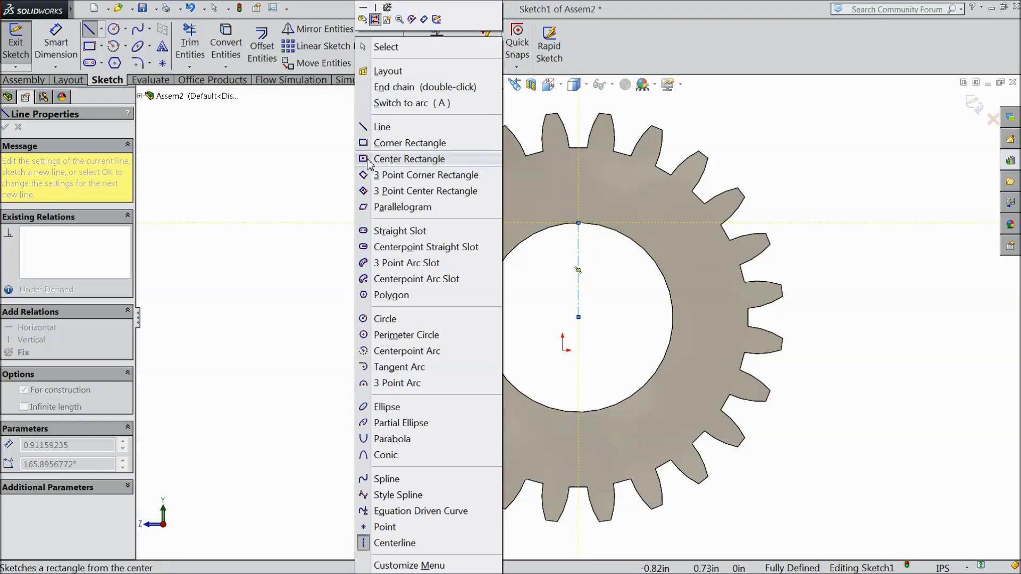
{"action": "left_click", "coordinate": [380, 88]}
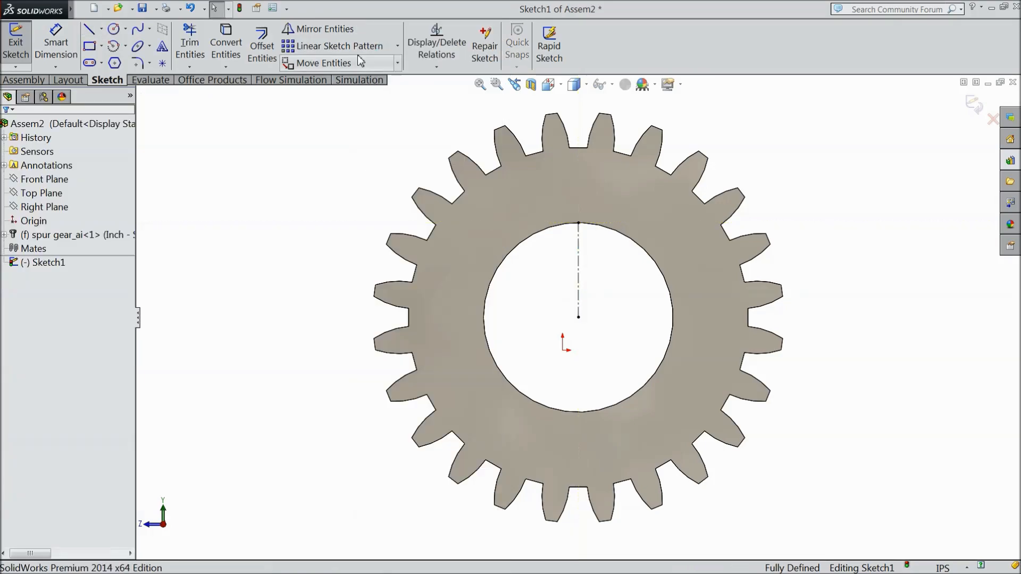
Sketch a corner rectangle about 0.18 in wide and 0.09 in high across the top edge of the gear bore.
{"action": "left_click", "coordinate": [89, 47]}
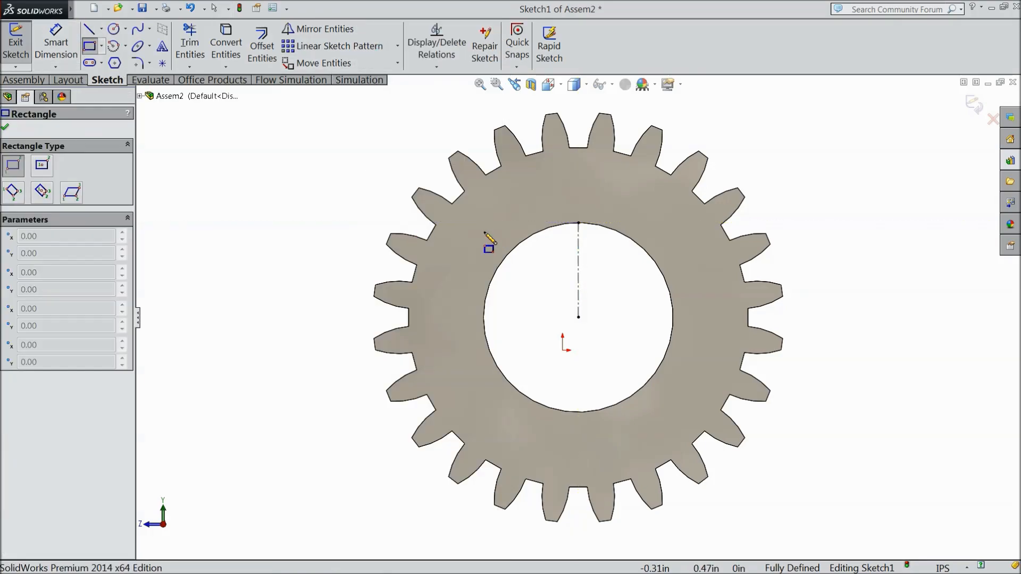
{"action": "left_click", "coordinate": [555, 204]}
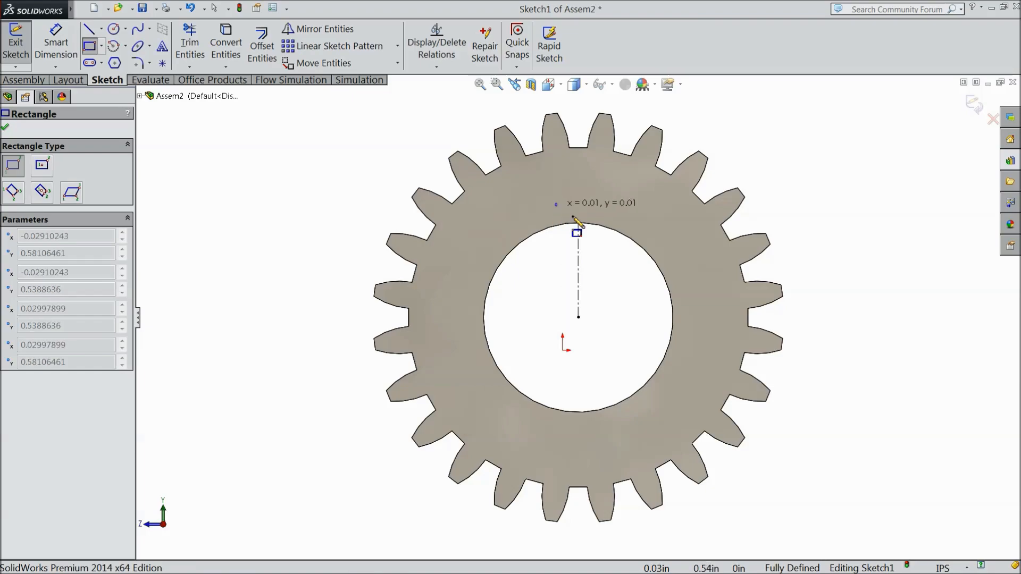
{"action": "left_click", "coordinate": [602, 226]}
{"action": "scroll", "coordinate": [572, 263], "scroll_direction": "down", "scroll_amount": 3}
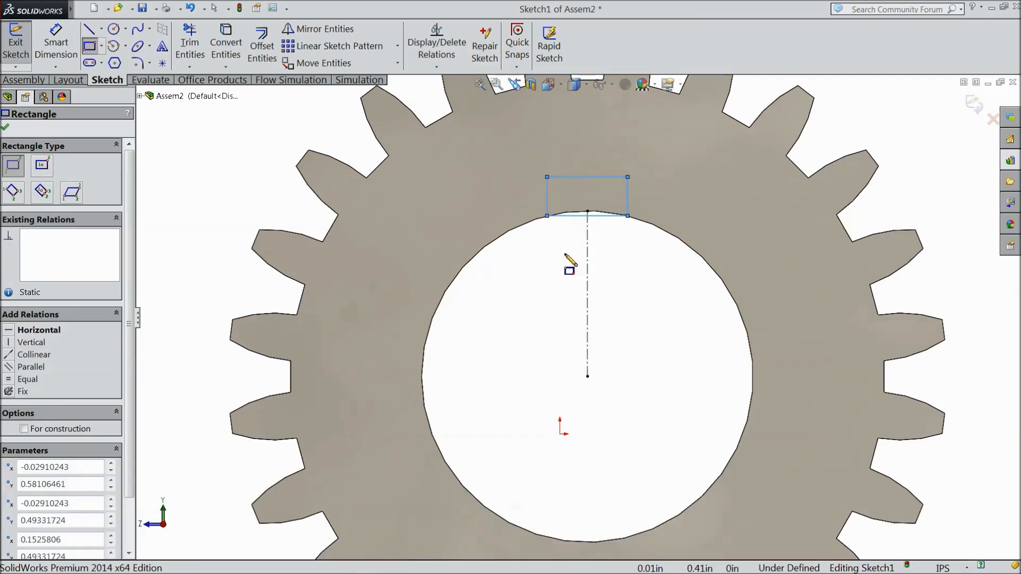
{"action": "left_click", "coordinate": [5, 127]}
Make the rectangle's two vertical sides symmetric about the vertical centerline.
{"action": "scroll", "coordinate": [602, 226], "scroll_direction": "down", "scroll_amount": 3}
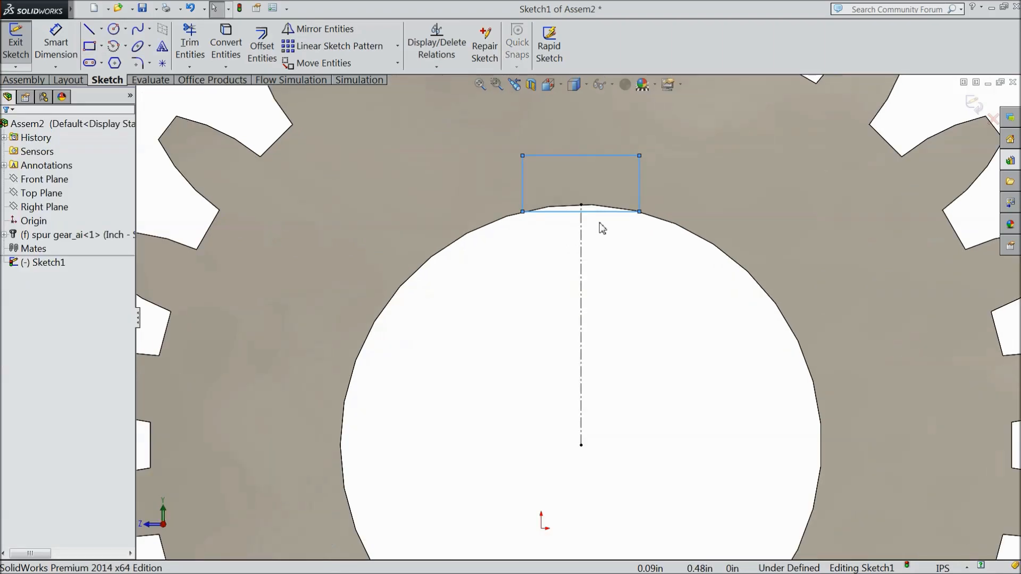
{"action": "double_click", "coordinate": [641, 194]}
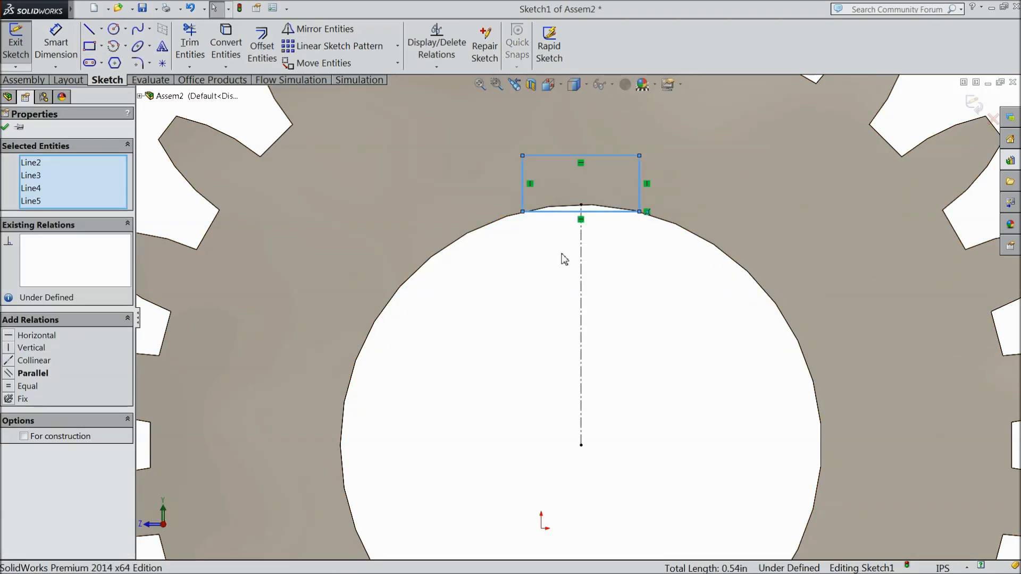
{"action": "left_click", "coordinate": [569, 253]}
{"action": "left_click", "coordinate": [644, 189]}
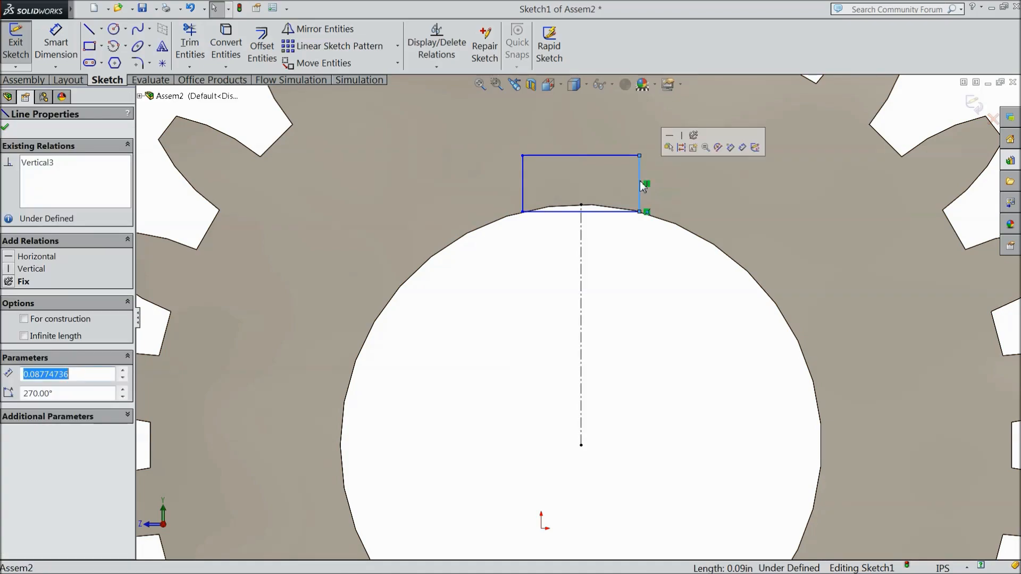
{"action": "left_click", "coordinate": [524, 187], "text": "ctrl"}
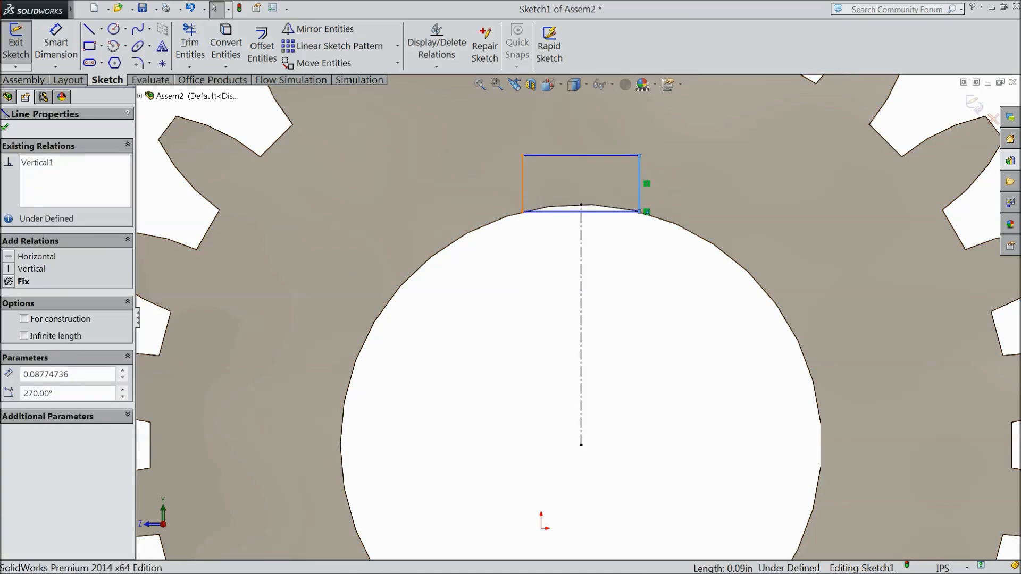
{"action": "left_click", "coordinate": [582, 257], "text": "ctrl"}
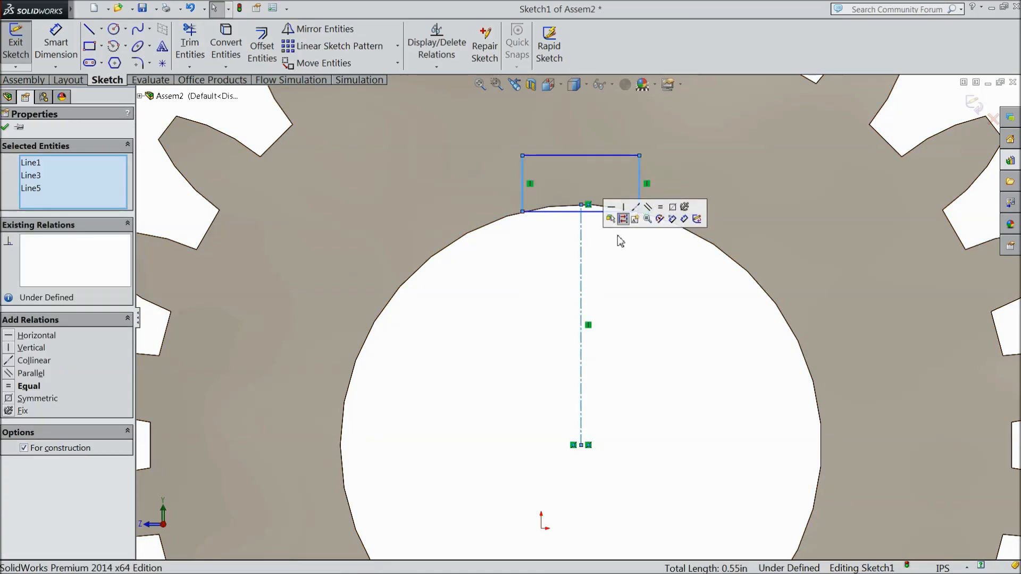
{"action": "left_click", "coordinate": [32, 399]}
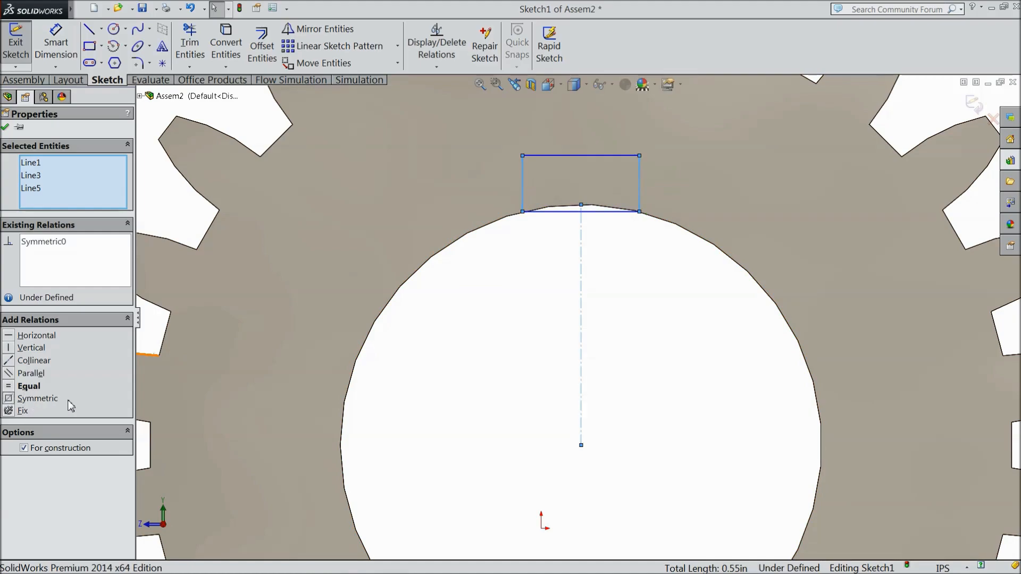
{"action": "left_click", "coordinate": [5, 127]}
Dimension the width of the keyway rectangle as 0.1875 in.
{"action": "left_click", "coordinate": [56, 46]}
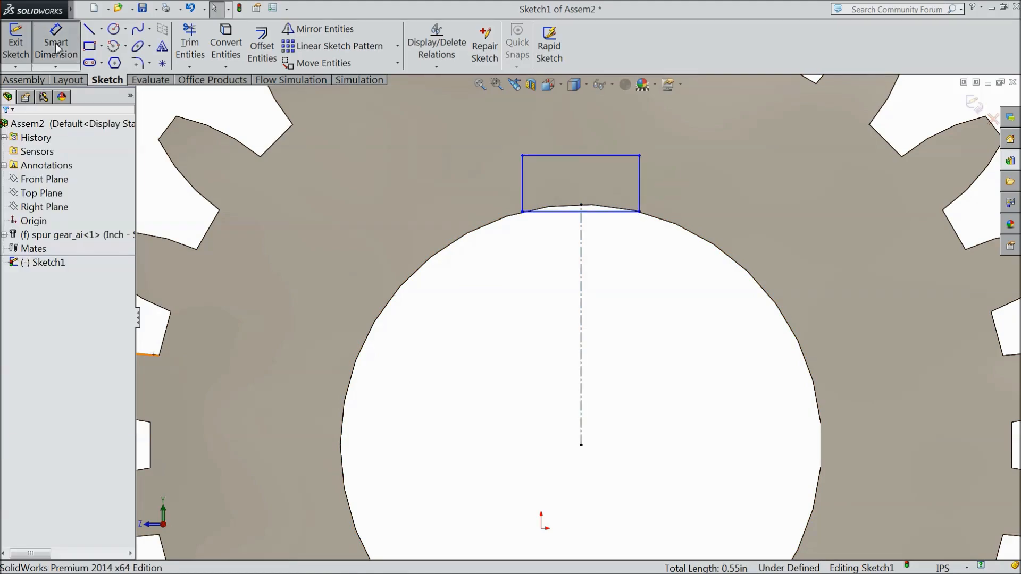
{"action": "key", "text": "z"}
{"action": "left_click", "coordinate": [580, 204]}
{"action": "left_click", "coordinate": [583, 186]}
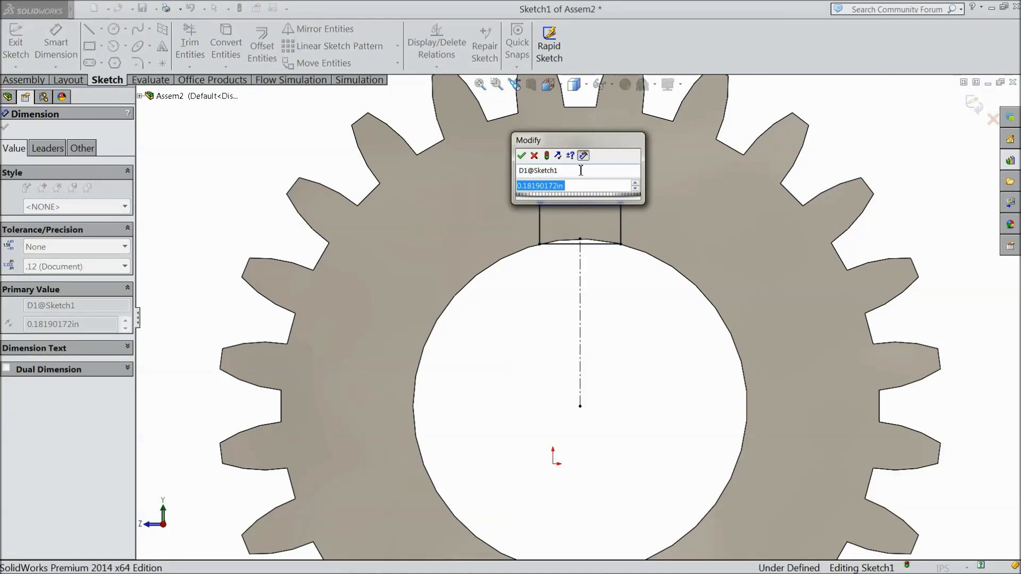
{"action": "type", "text": "0"}
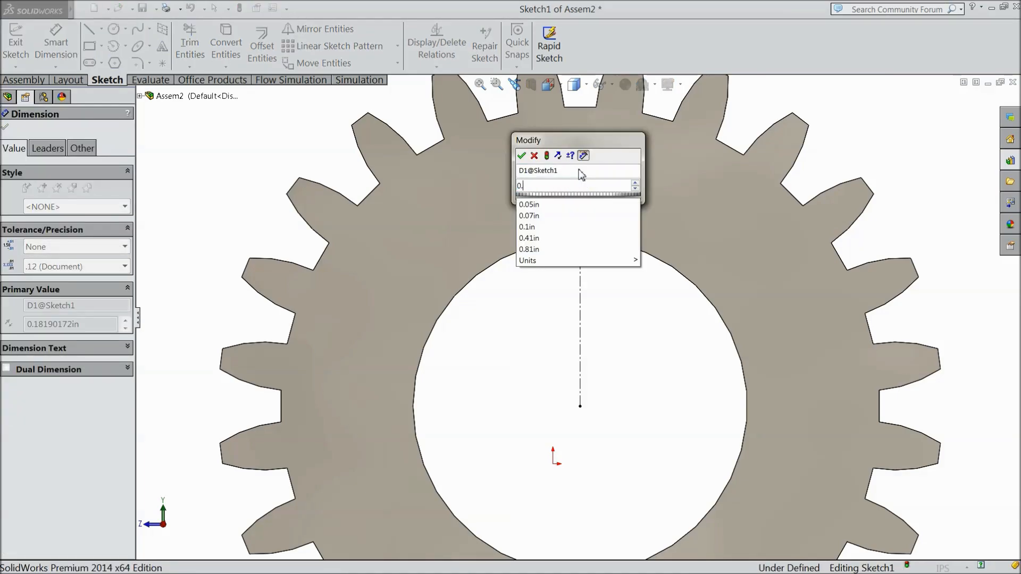
{"action": "type", "text": ".18"}
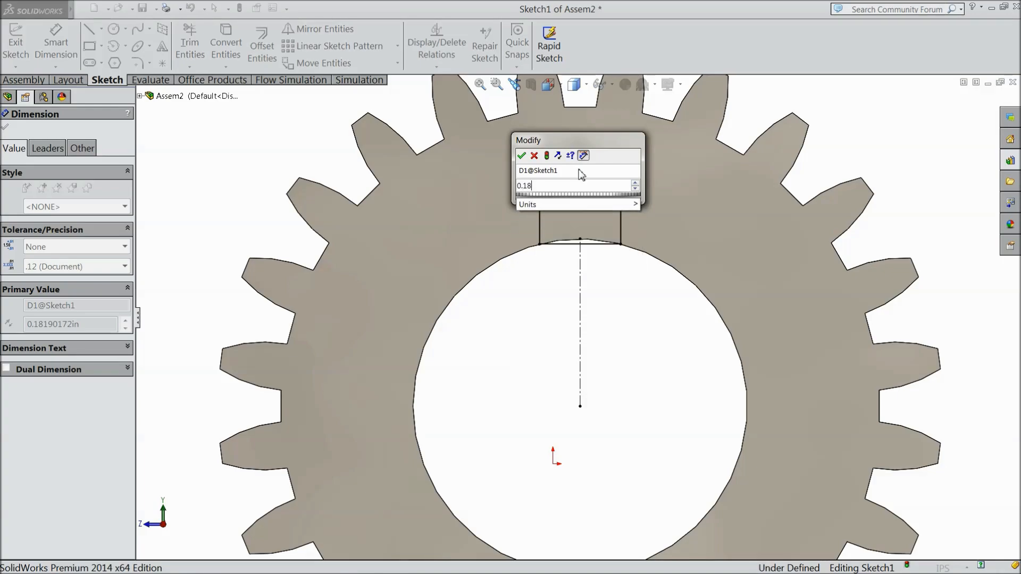
{"action": "type", "text": "75"}
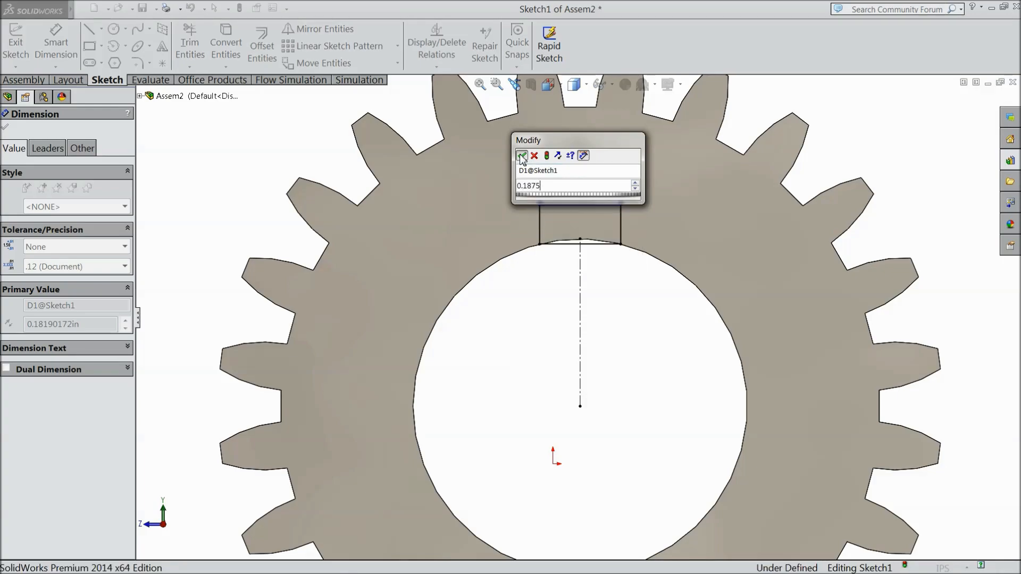
{"action": "left_click", "coordinate": [521, 155]}
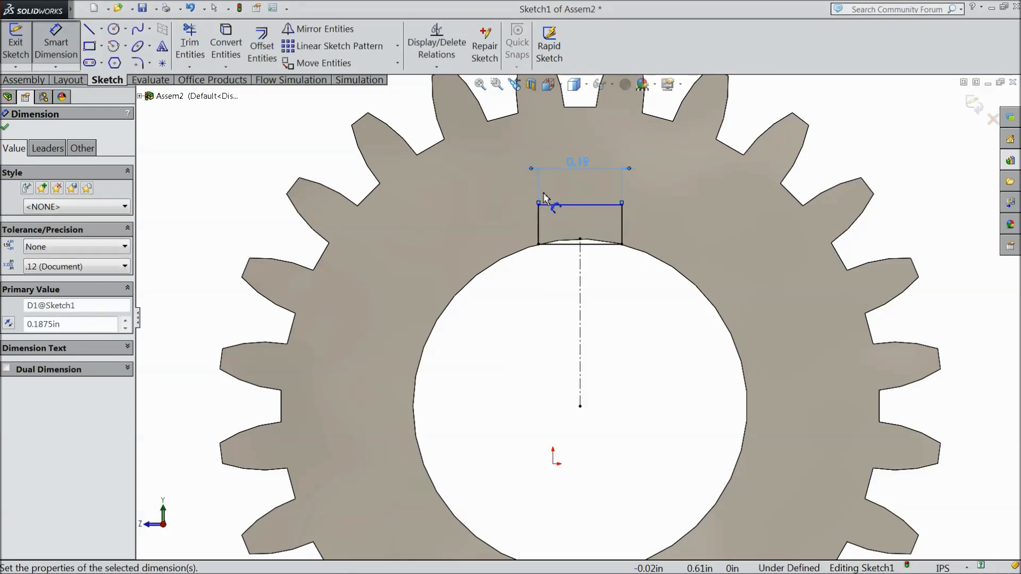
Dimension the distance from the bore's centre to the rectangle's upper edge as 0.46875 in.
{"action": "left_click", "coordinate": [570, 206]}
{"action": "left_click", "coordinate": [581, 406]}
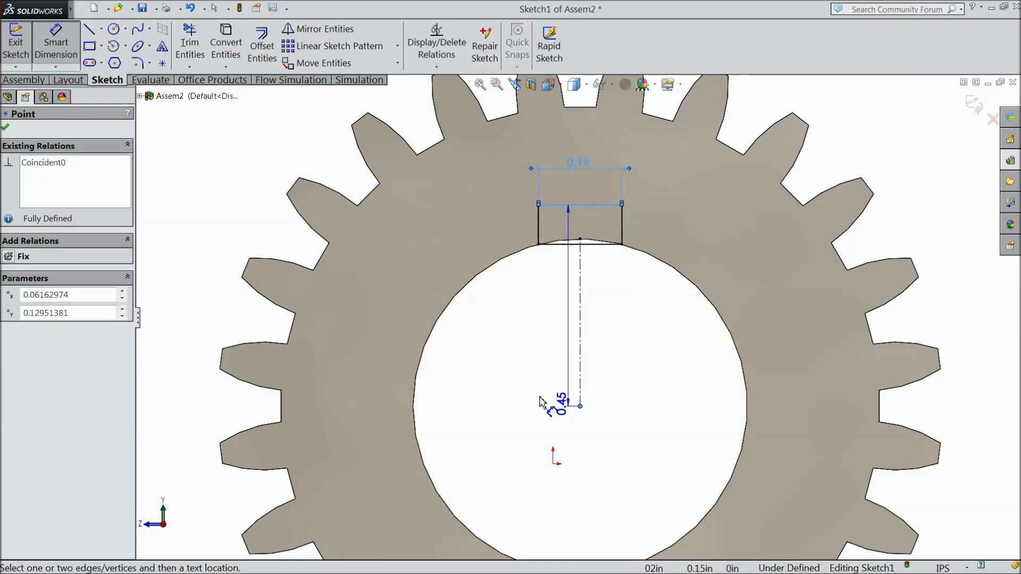
{"action": "left_click", "coordinate": [223, 319]}
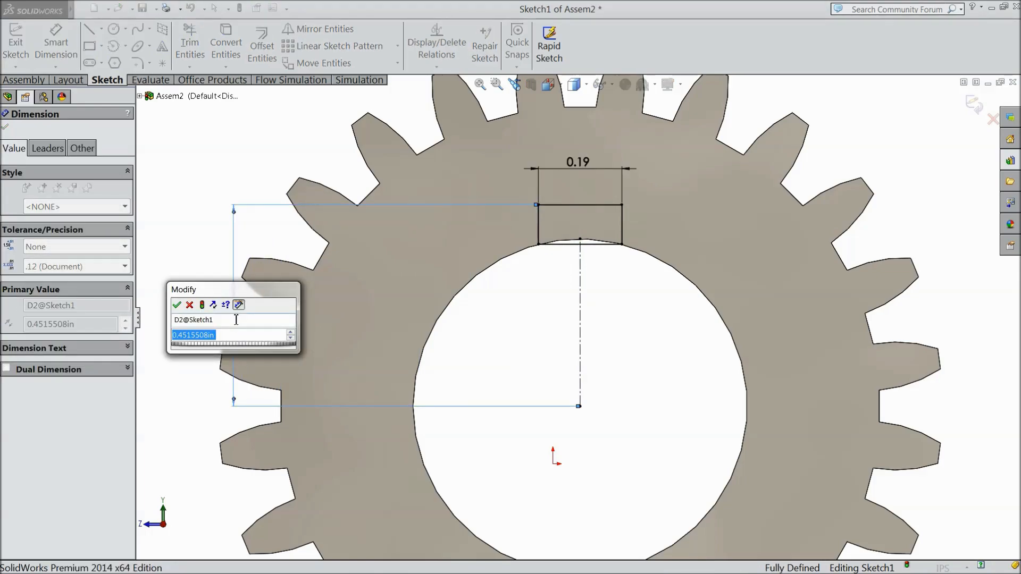
{"action": "type", "text": "0.46875"}
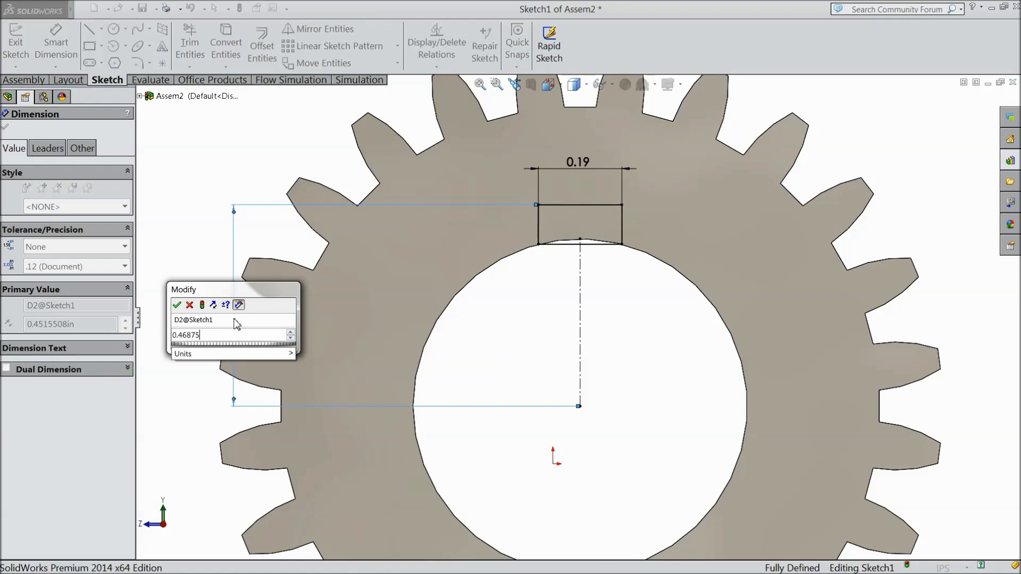
{"action": "left_click", "coordinate": [176, 305]}
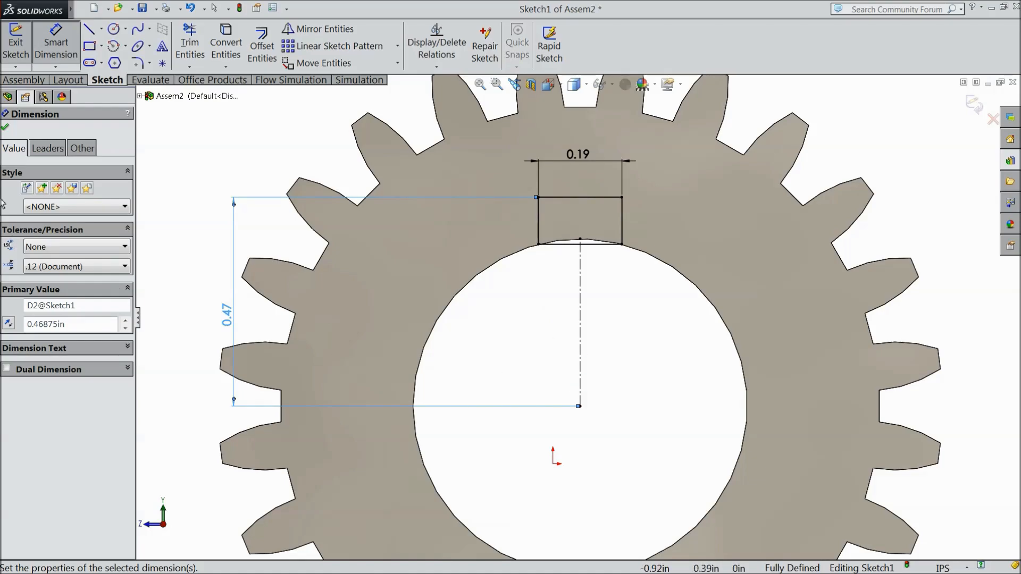
{"action": "left_click", "coordinate": [5, 129]}
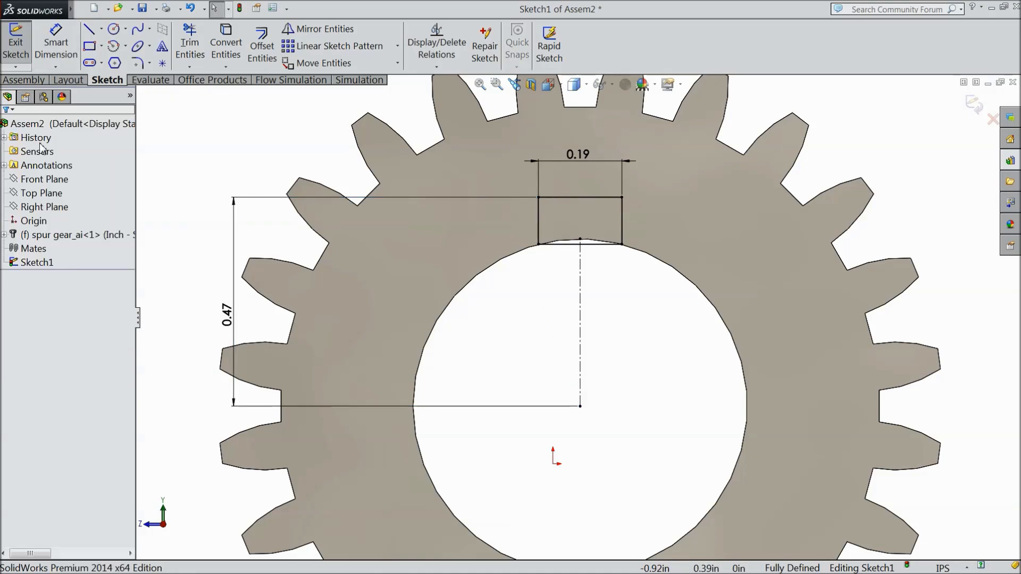
{"action": "left_click", "coordinate": [24, 80]}
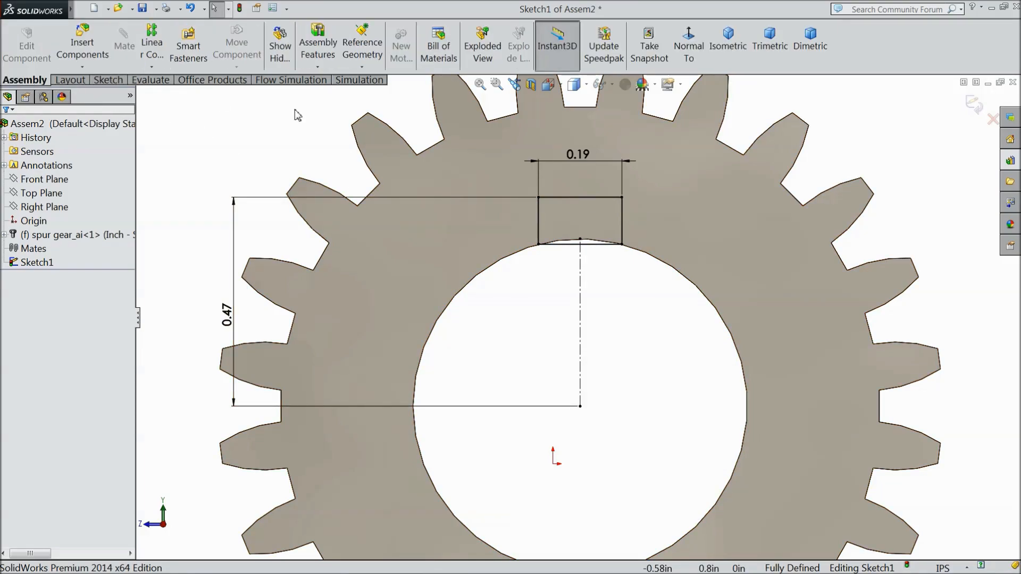
Begin an assembly extruded cut from the keyway sketch, with the end condition set to Through All.
{"action": "left_click", "coordinate": [358, 68]}
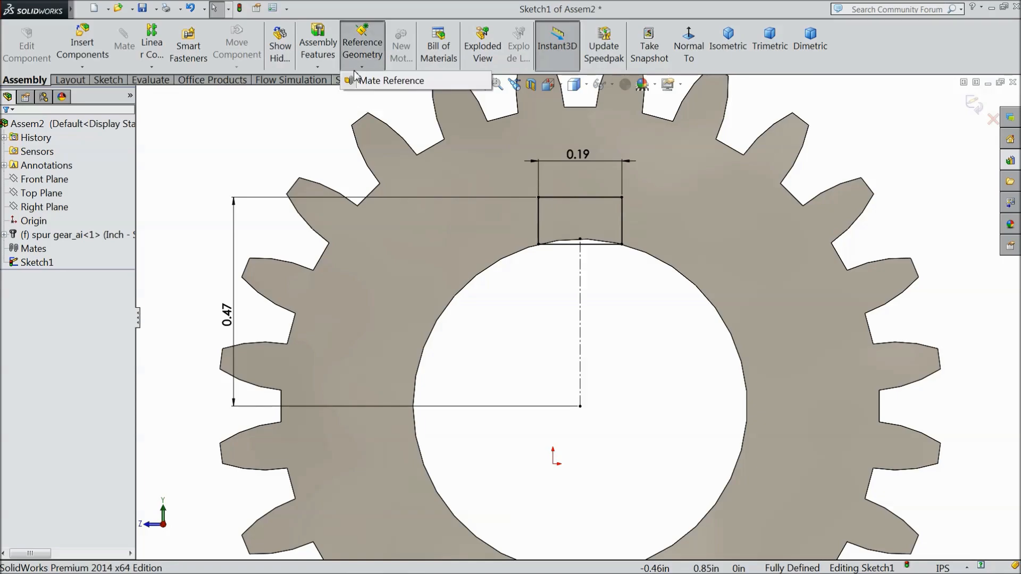
{"action": "left_click", "coordinate": [317, 68]}
{"action": "left_click", "coordinate": [317, 68]}
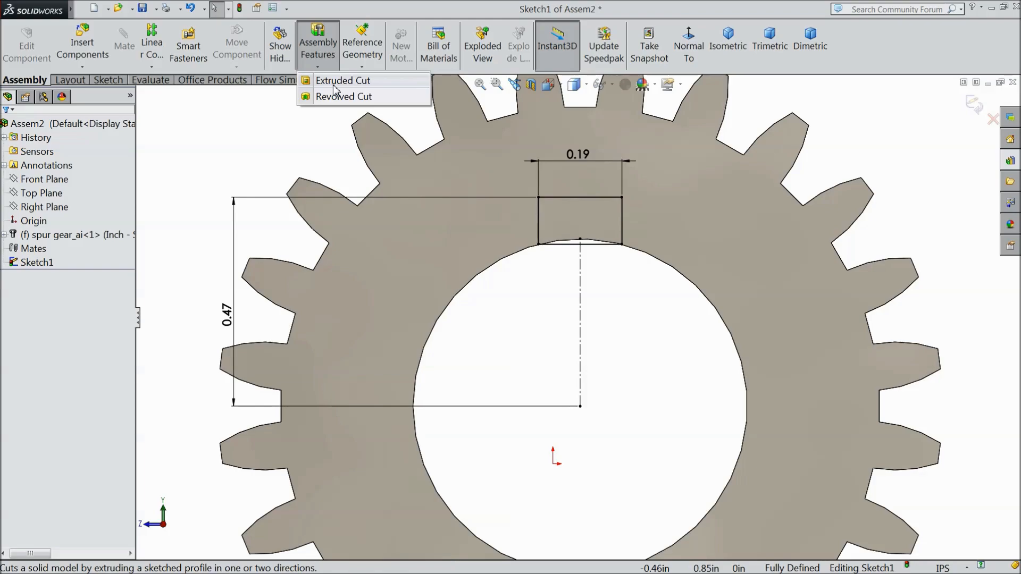
{"action": "left_click", "coordinate": [335, 84]}
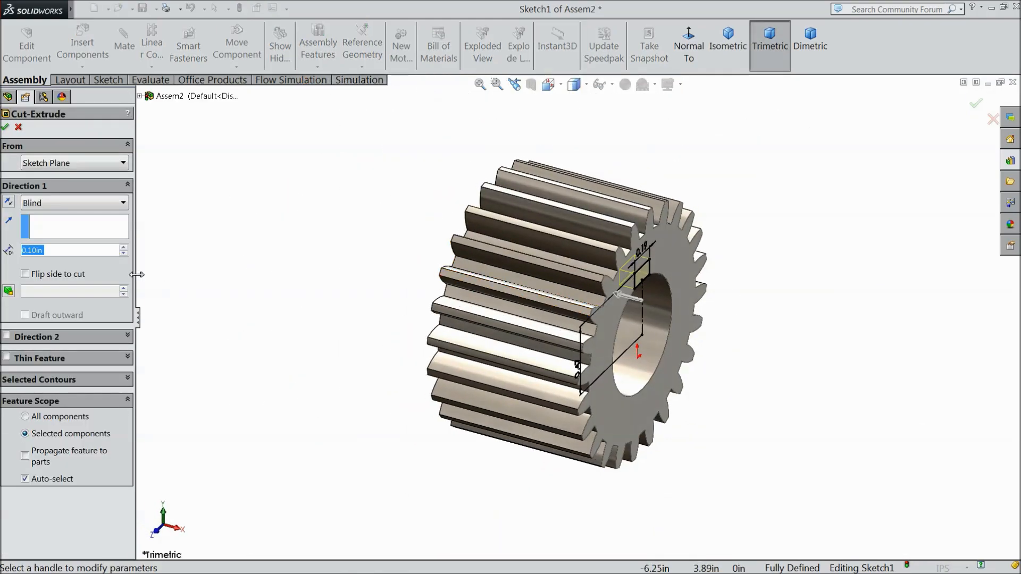
{"action": "left_click", "coordinate": [83, 204]}
{"action": "left_click", "coordinate": [76, 231]}
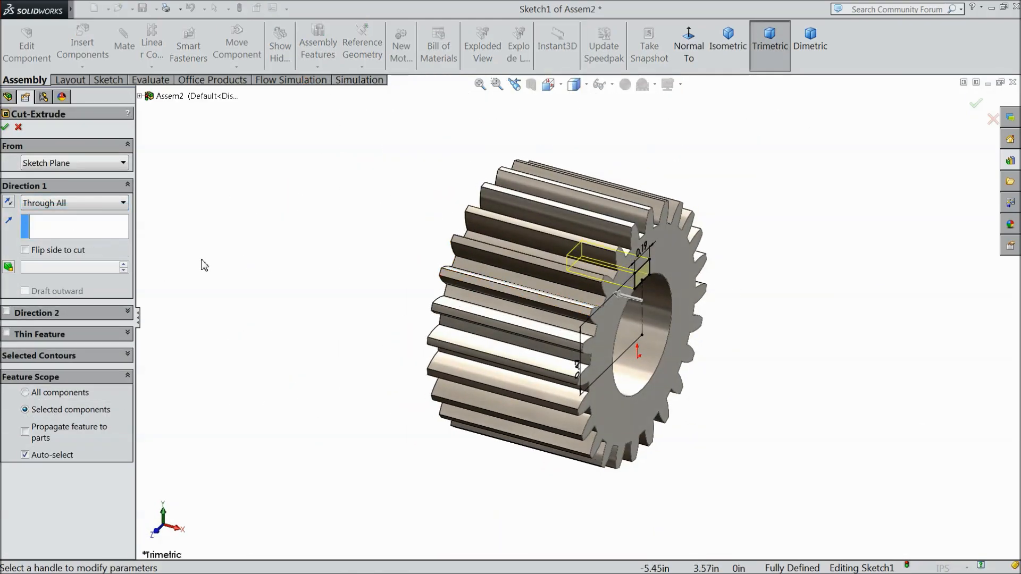
{"action": "mouse_move", "coordinate": [254, 265]}
{"action": "middle_mouse_down"}
{"action": "mouse_move", "coordinate": [319, 282]}
{"action": "mouse_move", "coordinate": [244, 257]}
{"action": "middle_mouse_up"}
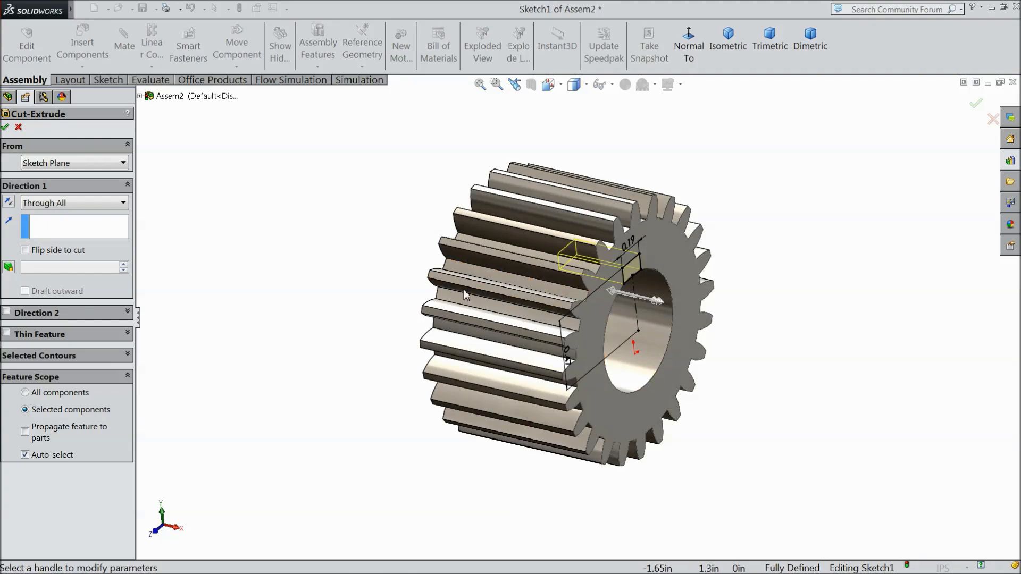
Switch the keyway cut to Blind, extend it about 1.71 in past the gear's far face, and complete it.
{"action": "left_click", "coordinate": [72, 204]}
{"action": "left_click", "coordinate": [69, 216]}
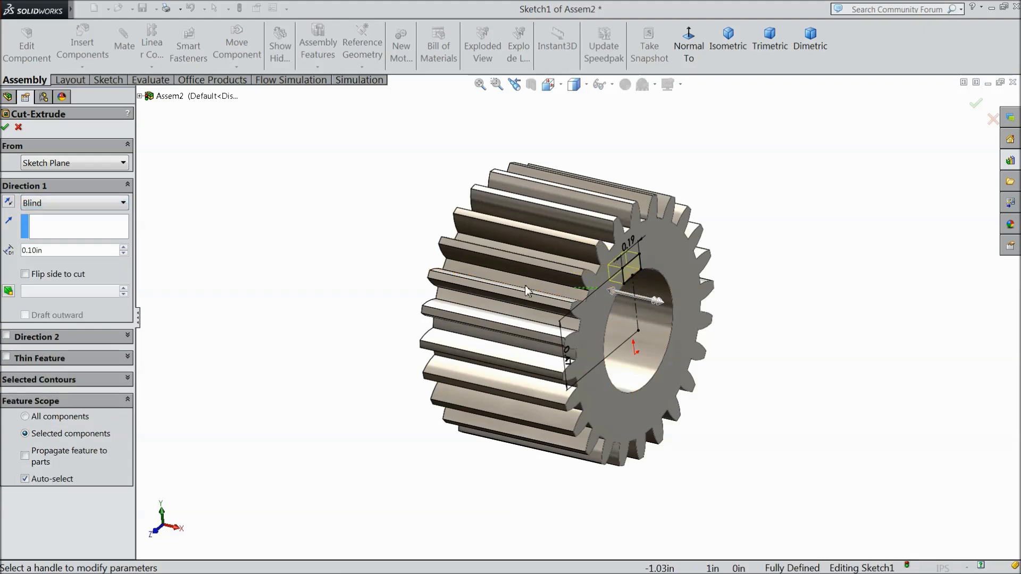
{"action": "left_click", "coordinate": [611, 292]}
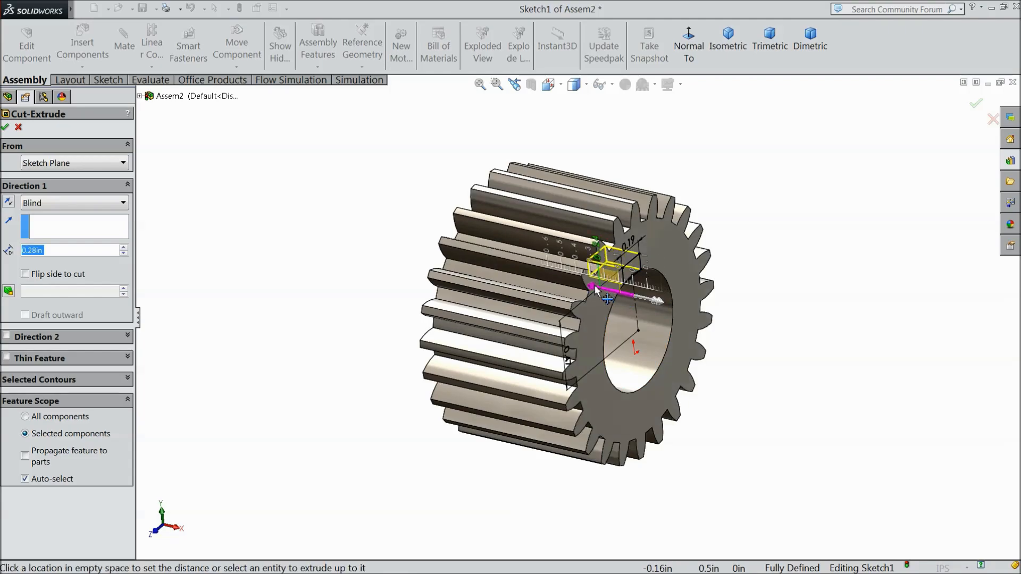
{"action": "left_click", "coordinate": [392, 250]}
{"action": "mouse_move", "coordinate": [365, 285]}
{"action": "middle_mouse_down"}
{"action": "mouse_move", "coordinate": [415, 303]}
{"action": "mouse_move", "coordinate": [361, 290]}
{"action": "middle_mouse_up"}
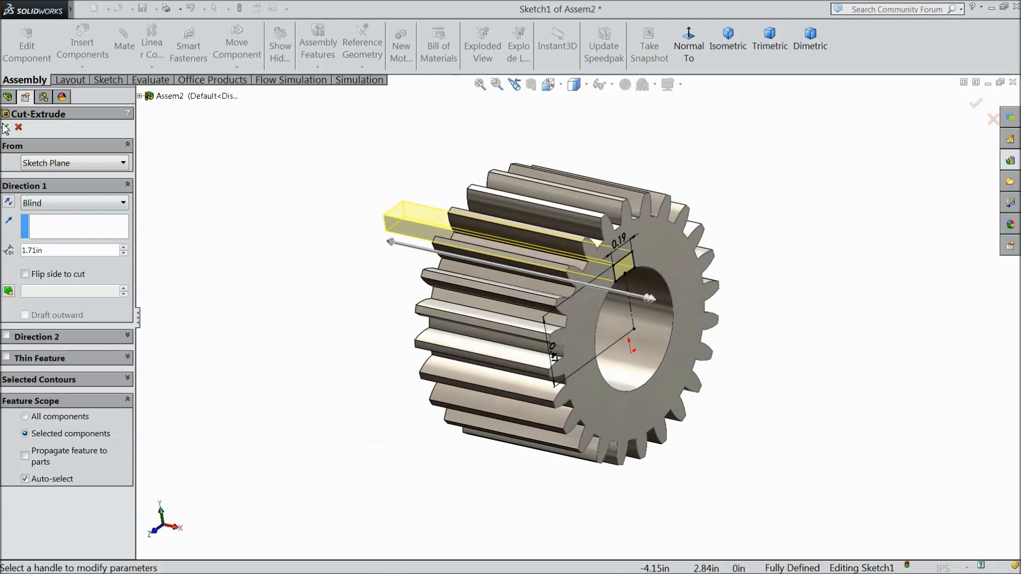
{"action": "left_click", "coordinate": [5, 128]}
{"action": "middle_click_drag", "start_coordinate": [387, 314], "coordinate": [431, 345]}
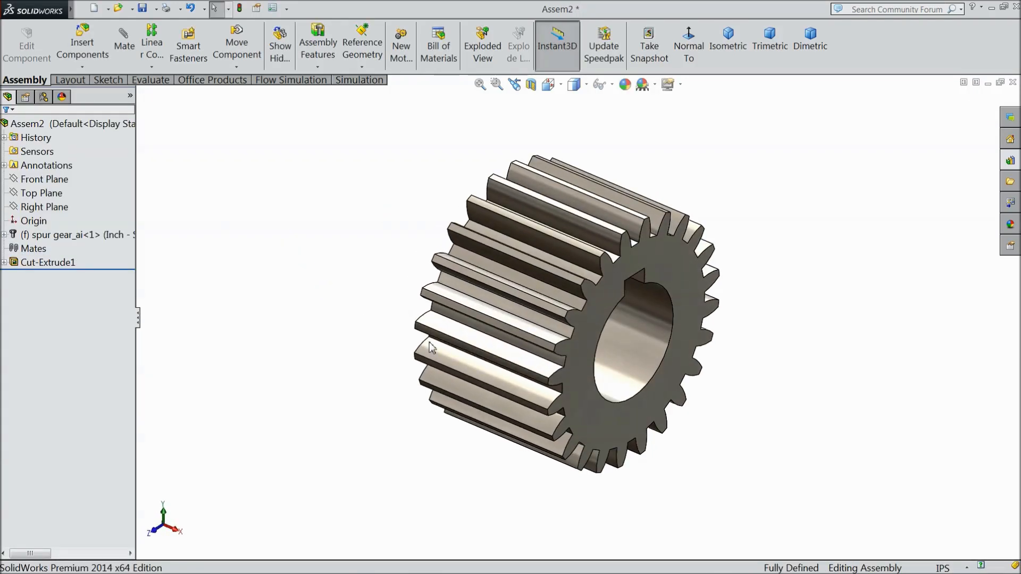
Save the keyed gear as a part file named 18.Spur Gear in the Arbor Press machine folder and close the gear assembly.
{"action": "scroll", "coordinate": [610, 289], "scroll_direction": "down", "scroll_amount": 2}
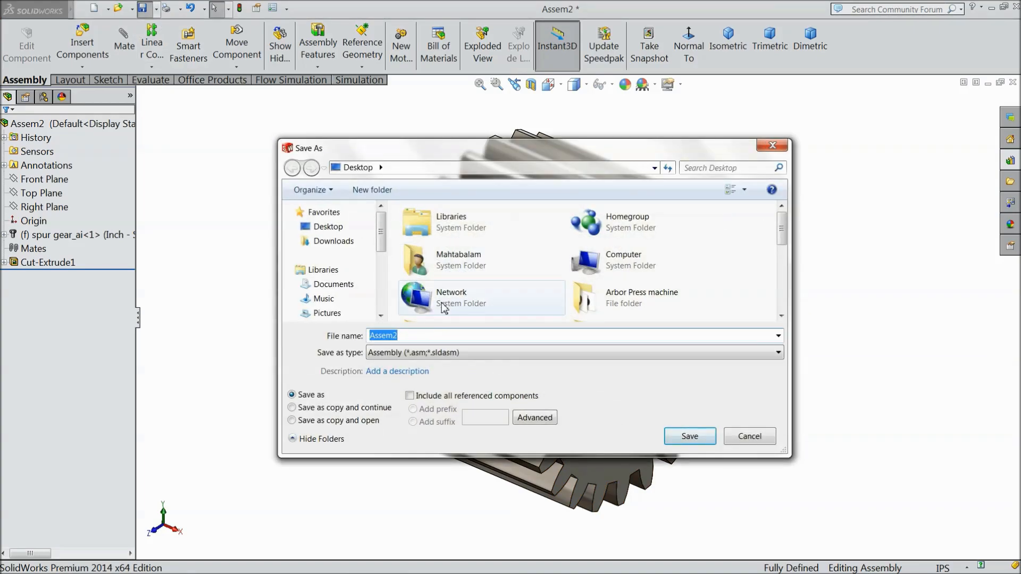
{"action": "double_click", "coordinate": [646, 309]}
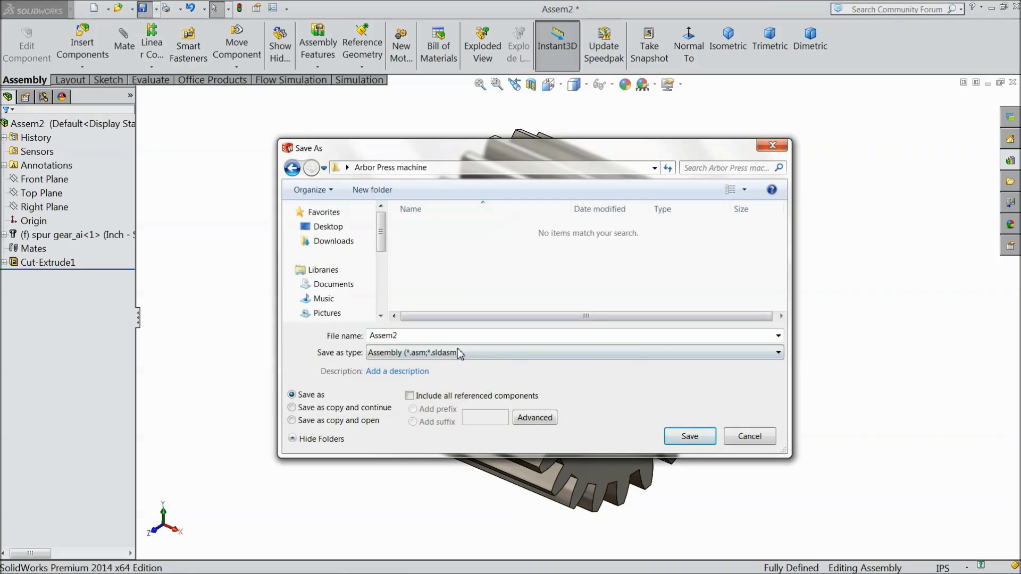
{"action": "left_click", "coordinate": [404, 353]}
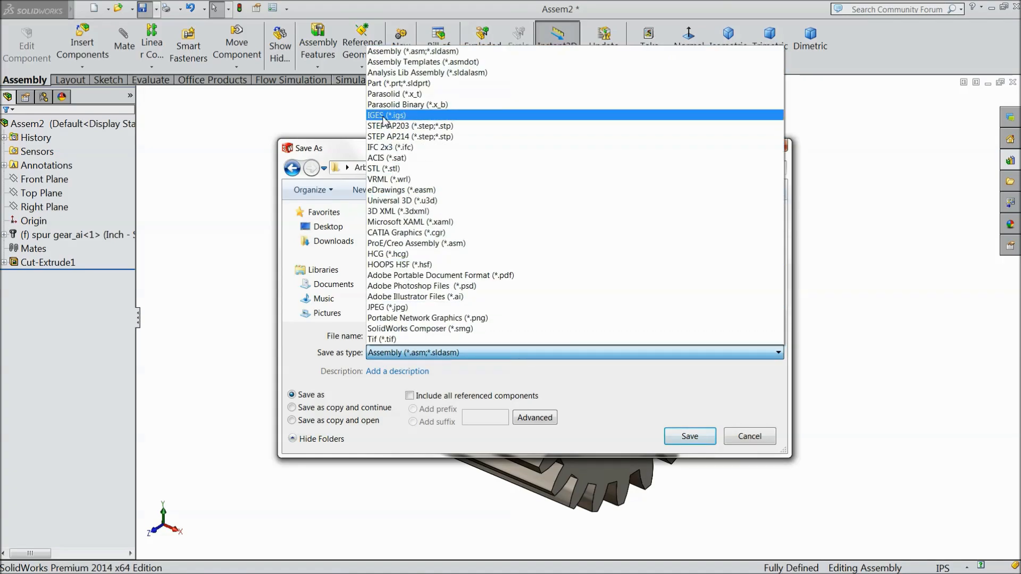
{"action": "left_click", "coordinate": [404, 82]}
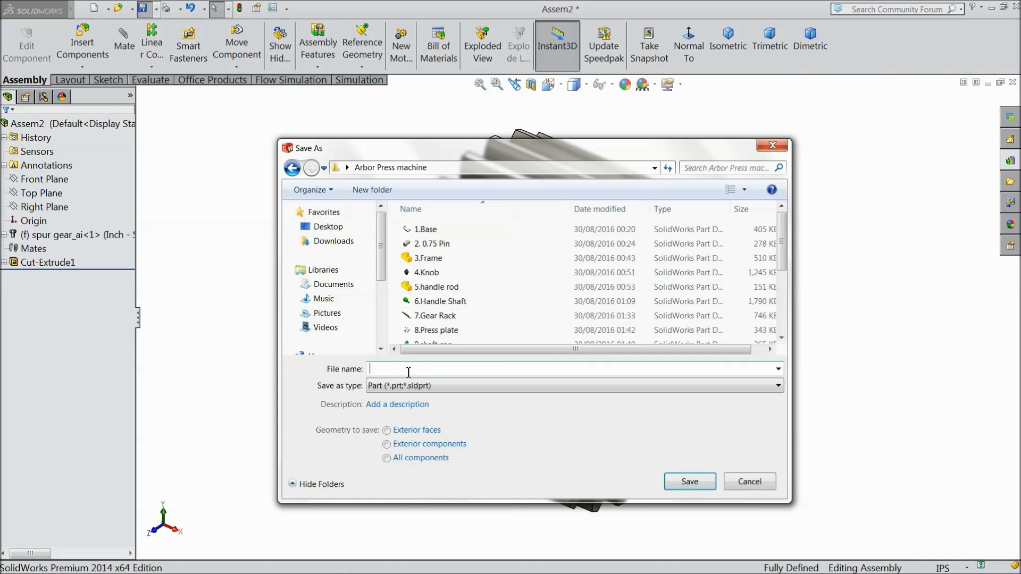
{"action": "type", "text": "18.Spur Gear"}
{"action": "scroll", "coordinate": [774, 324], "scroll_direction": "down", "scroll_amount": 3}
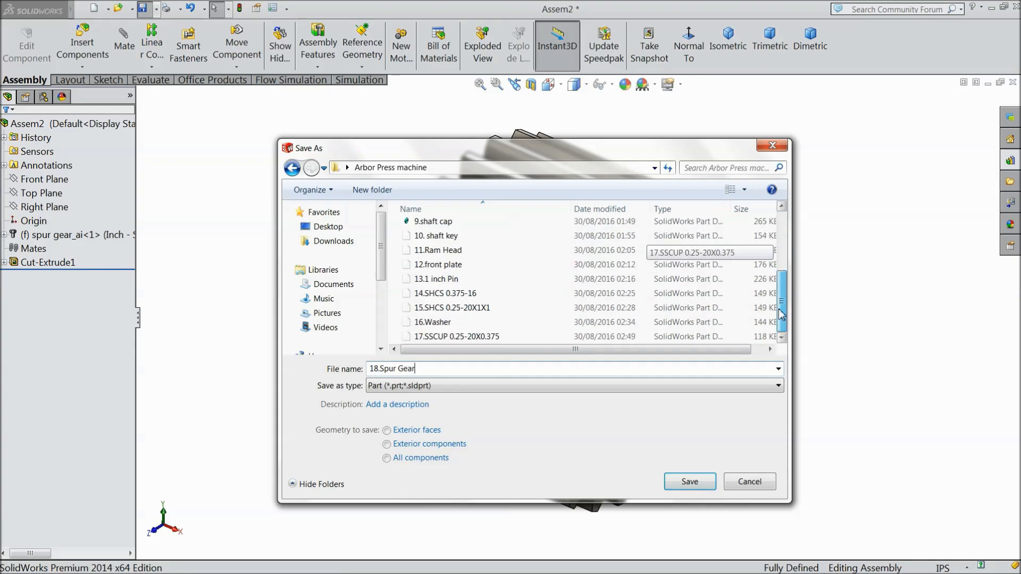
{"action": "left_click", "coordinate": [690, 482]}
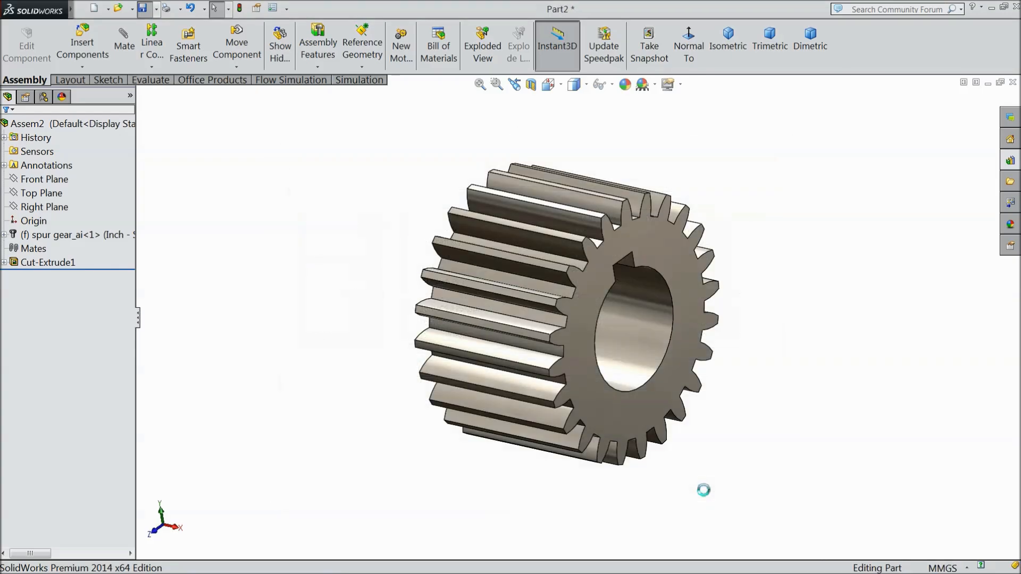
{"action": "mouse_move", "coordinate": [750, 437]}
{"action": "middle_mouse_down"}
{"action": "mouse_move", "coordinate": [668, 399]}
{"action": "mouse_move", "coordinate": [695, 383]}
{"action": "mouse_move", "coordinate": [746, 451]}
{"action": "mouse_move", "coordinate": [734, 428]}
{"action": "middle_mouse_up"}
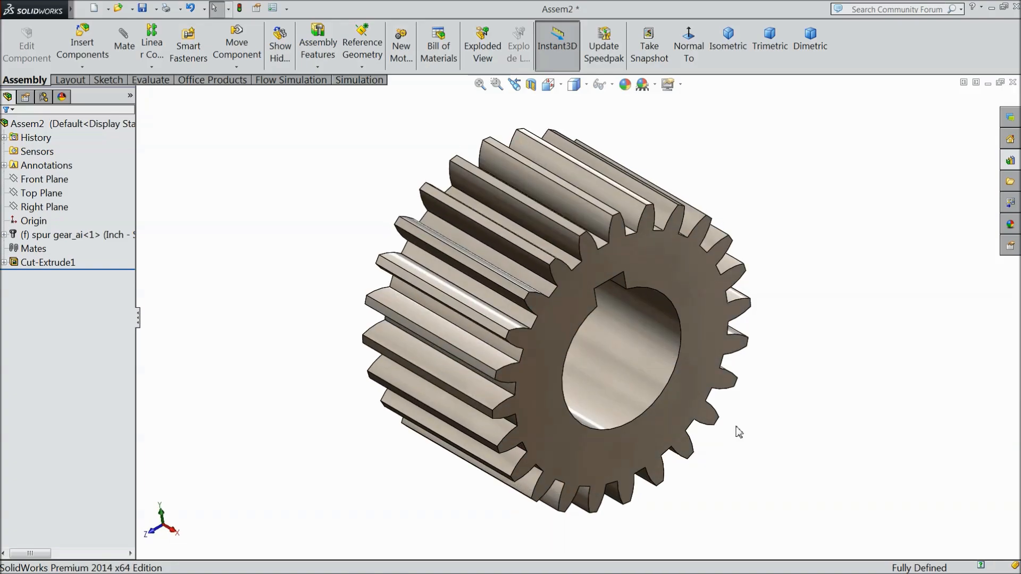
{"action": "left_click", "coordinate": [1013, 83]}
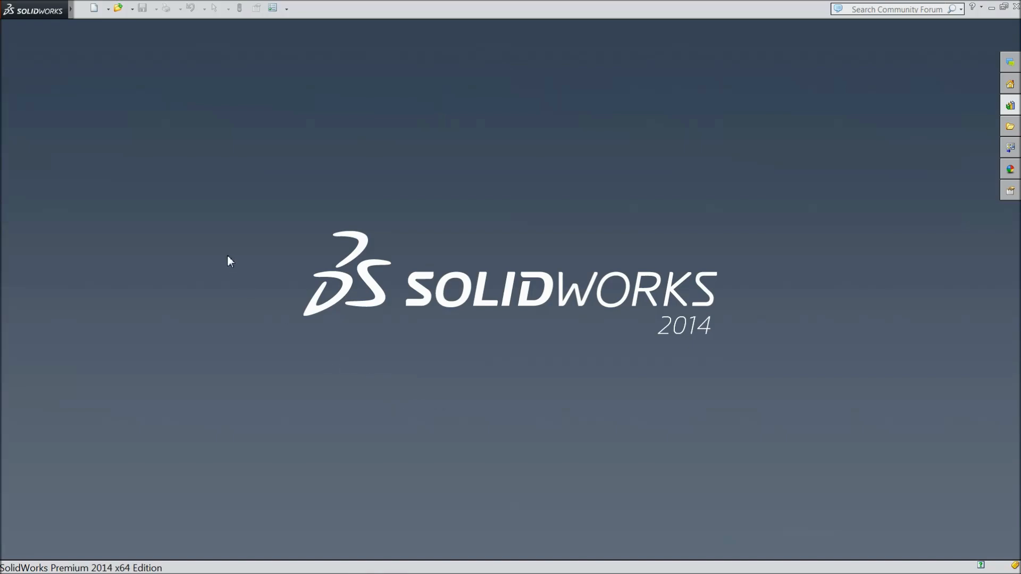
Create a new assembly and place the 1.Base part from the Arbor Press machine folder as its first component.
{"action": "left_click", "coordinate": [94, 8]}
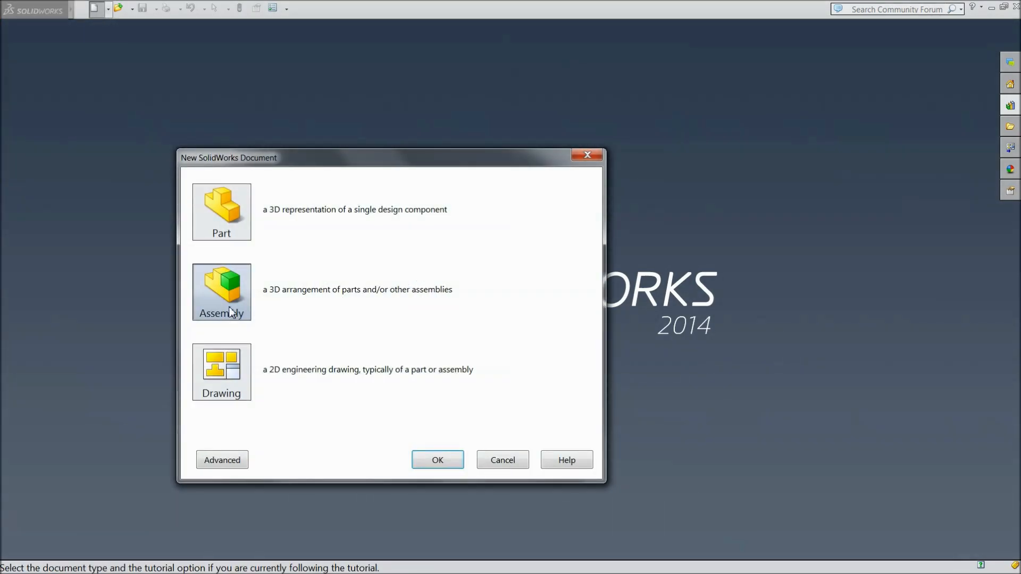
{"action": "left_click", "coordinate": [451, 470]}
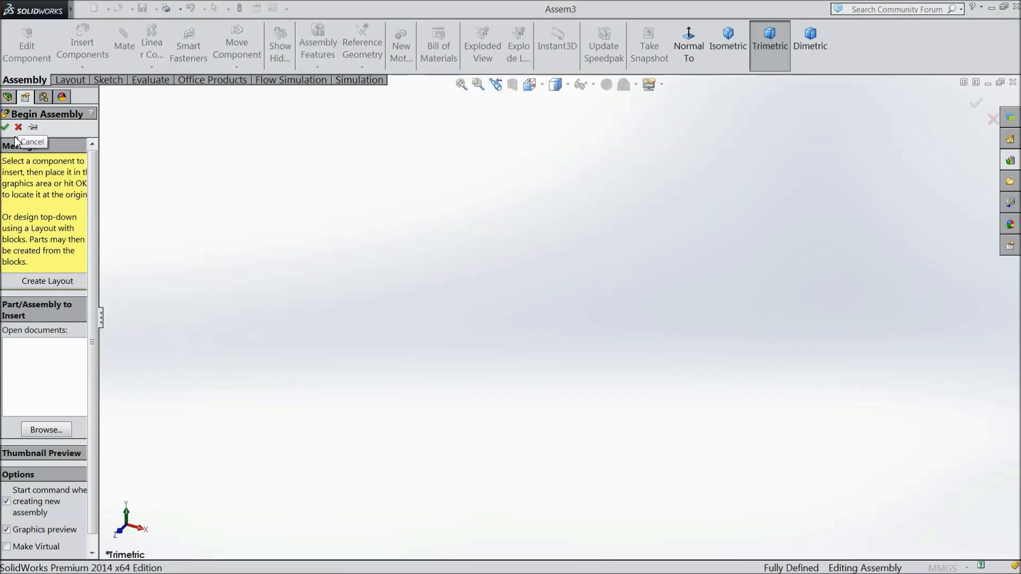
{"action": "left_click", "coordinate": [53, 436]}
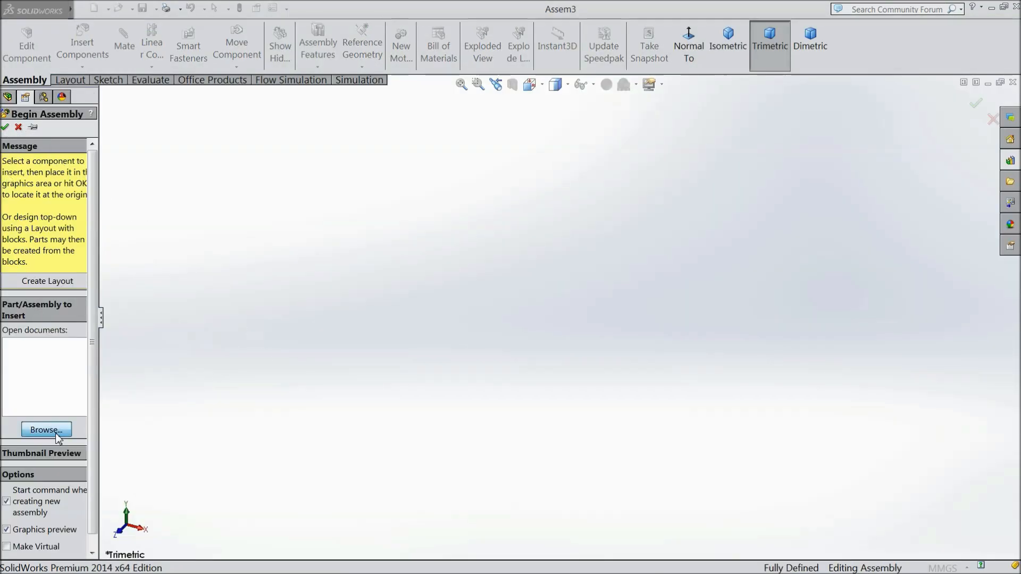
{"action": "left_click", "coordinate": [957, 134]}
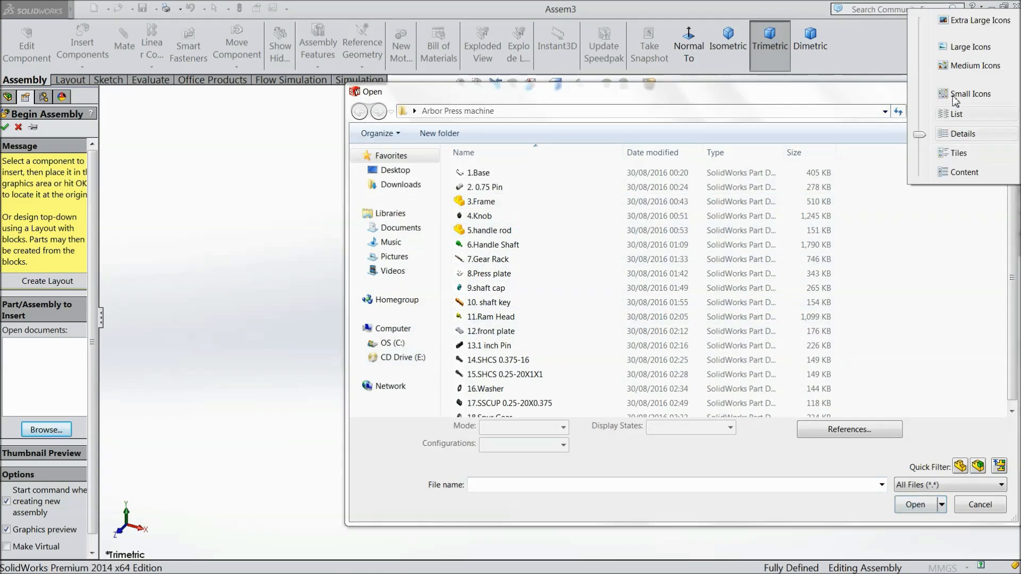
{"action": "left_click", "coordinate": [970, 47]}
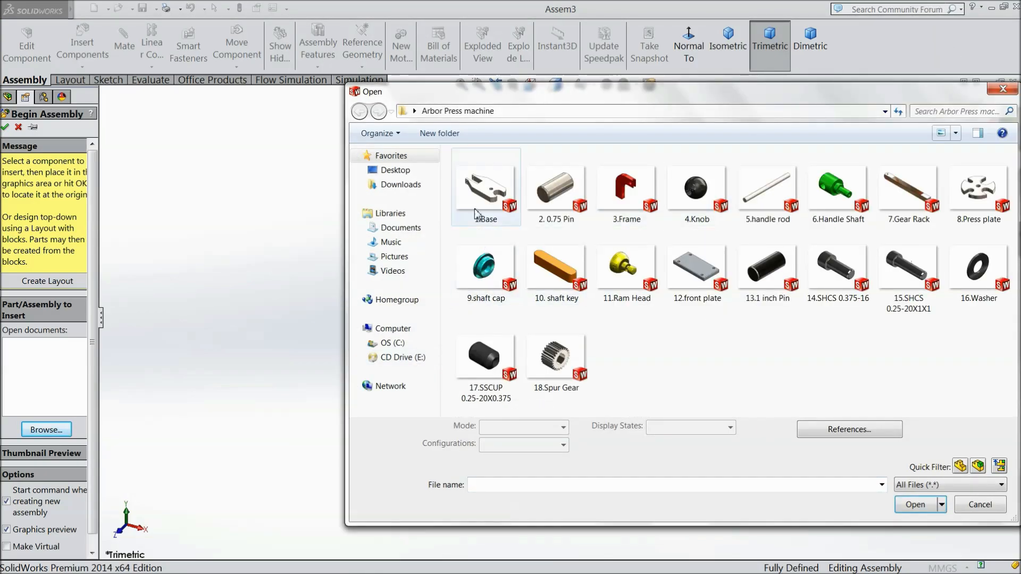
{"action": "left_click", "coordinate": [485, 192]}
{"action": "left_click", "coordinate": [916, 505]}
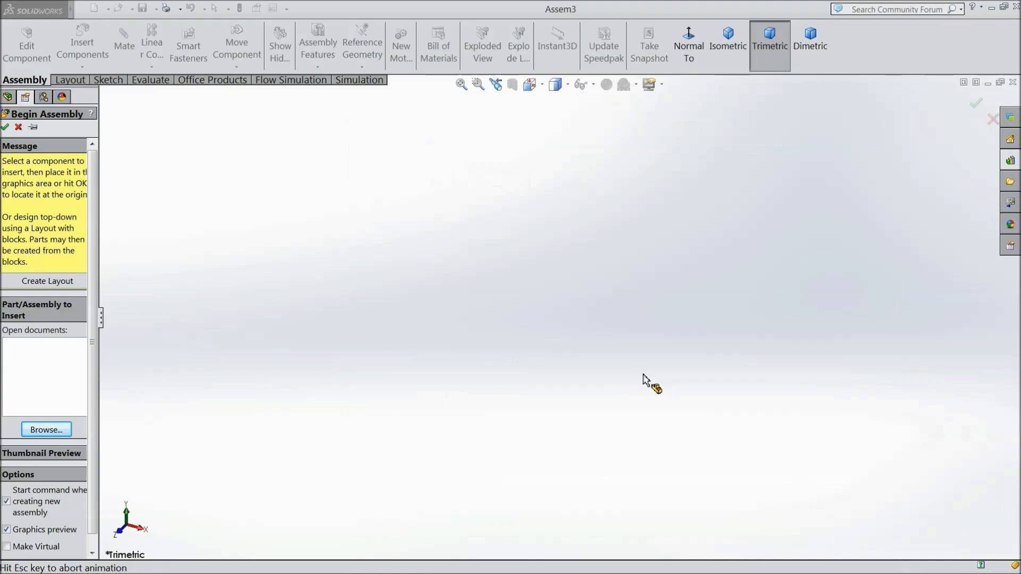
{"action": "left_click", "coordinate": [520, 358]}
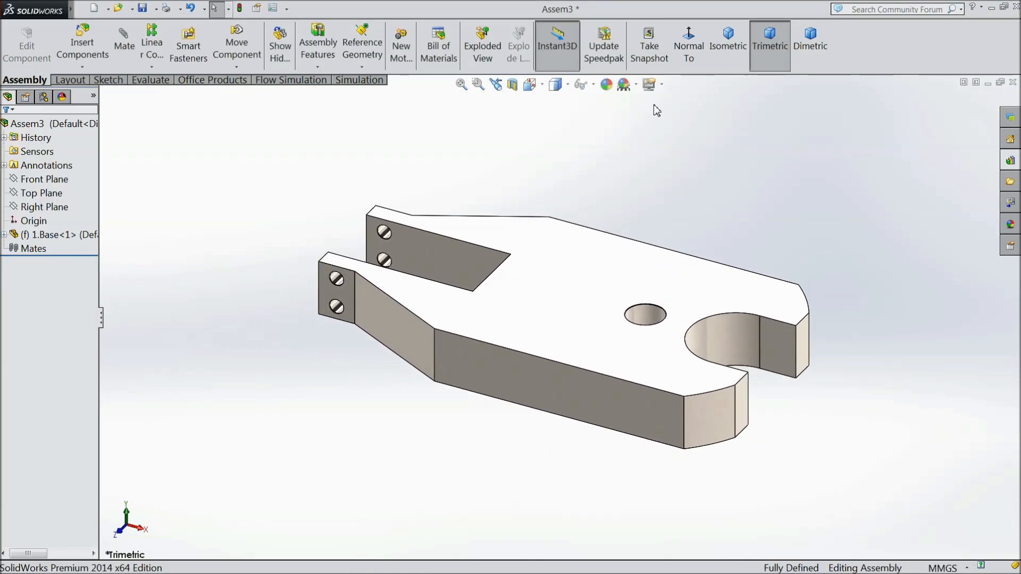
Apply the Plain White scene and raise the shaded resolution to maximum and the wireframe resolution to near maximum.
{"action": "left_click", "coordinate": [636, 84]}
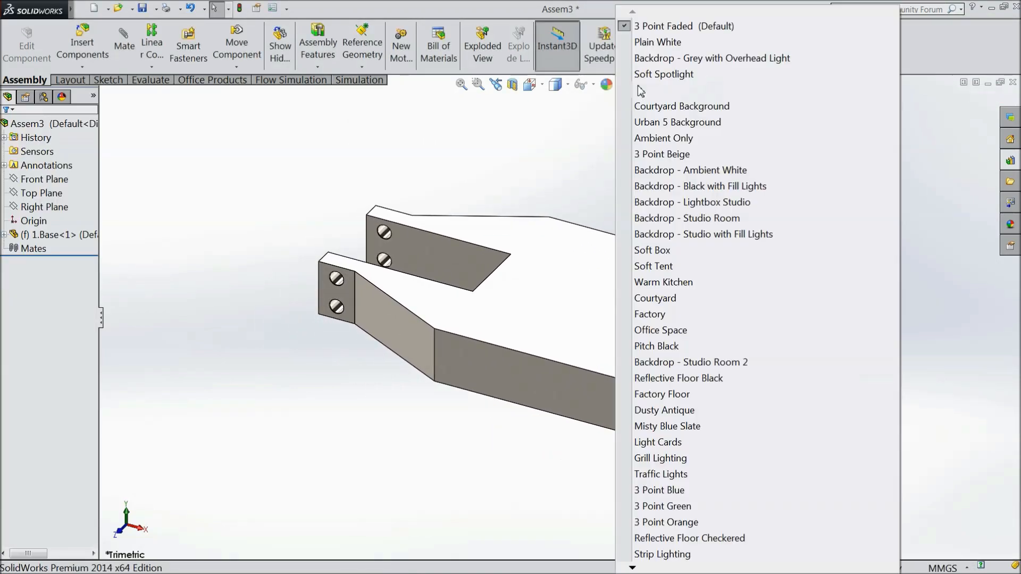
{"action": "left_click", "coordinate": [641, 41]}
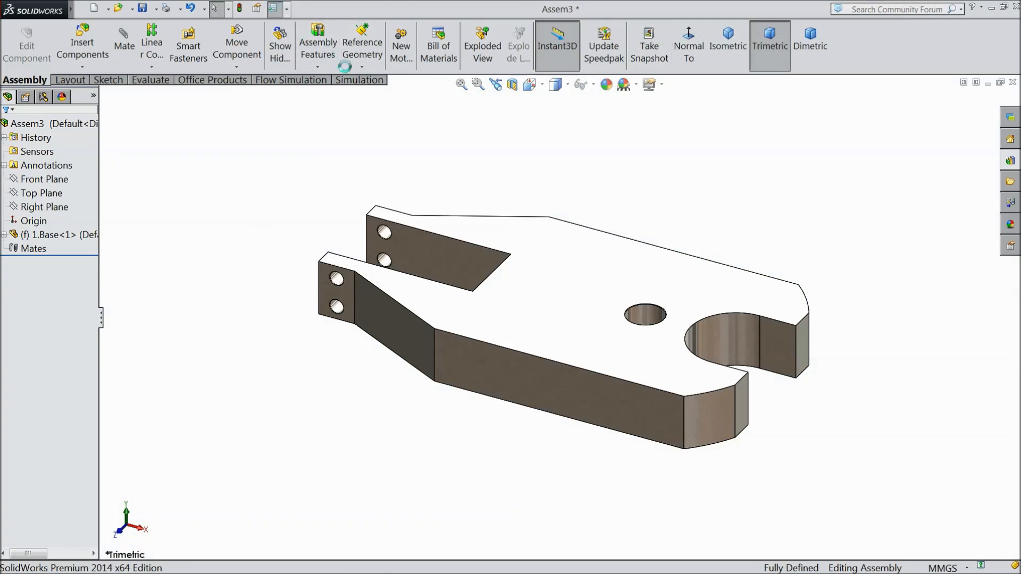
{"action": "left_click", "coordinate": [580, 91]}
{"action": "left_click", "coordinate": [510, 224]}
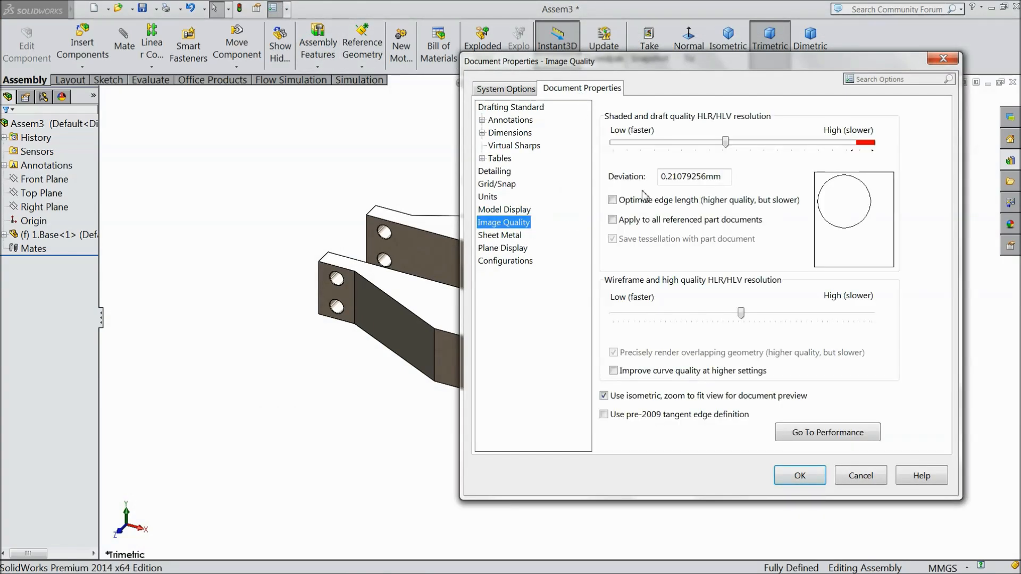
{"action": "left_click_drag", "start_coordinate": [726, 144], "coordinate": [874, 143]}
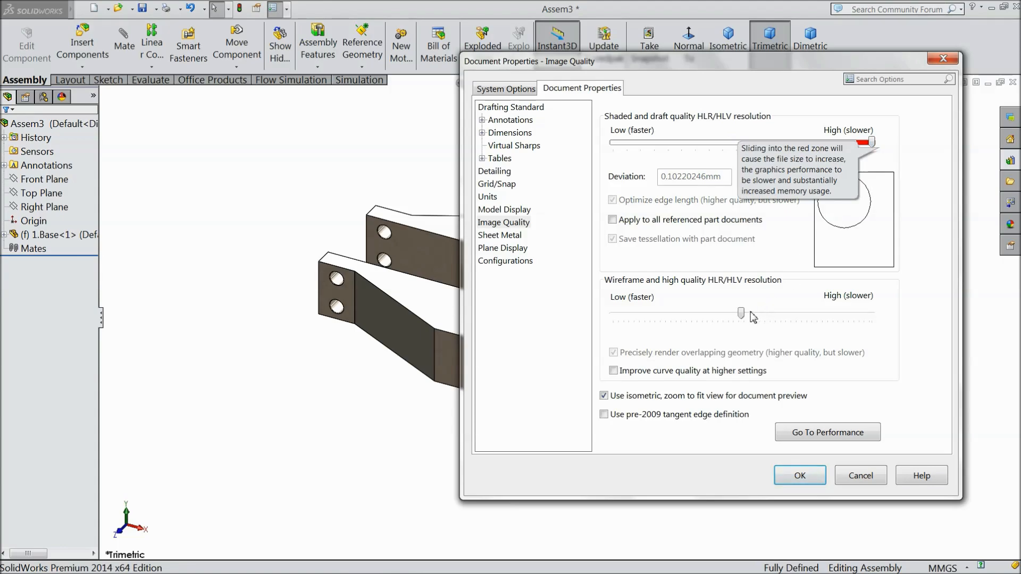
{"action": "left_click", "coordinate": [800, 476]}
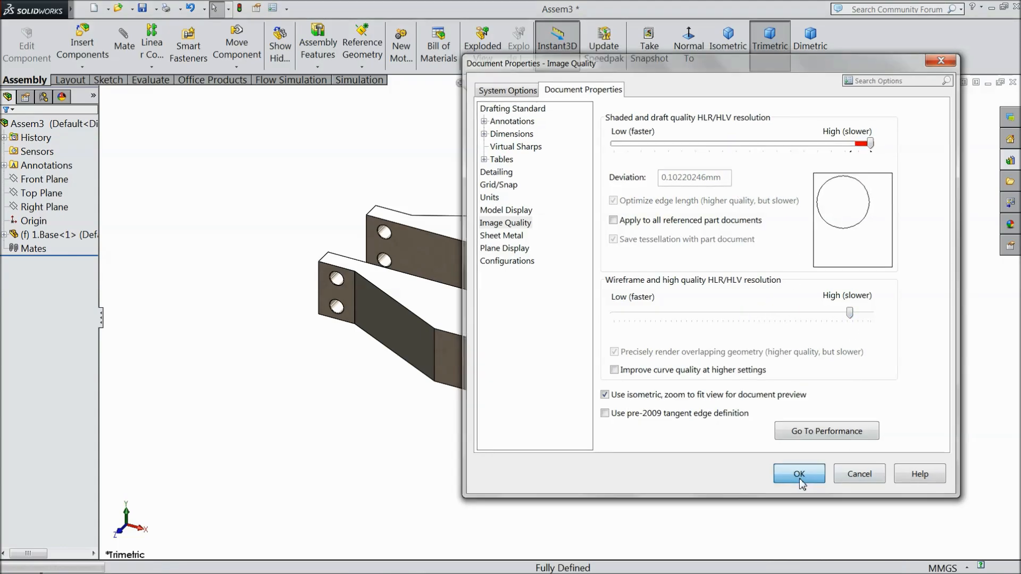
Set the assembly's unit system to IPS (inch, pound, second).
{"action": "left_click", "coordinate": [940, 569]}
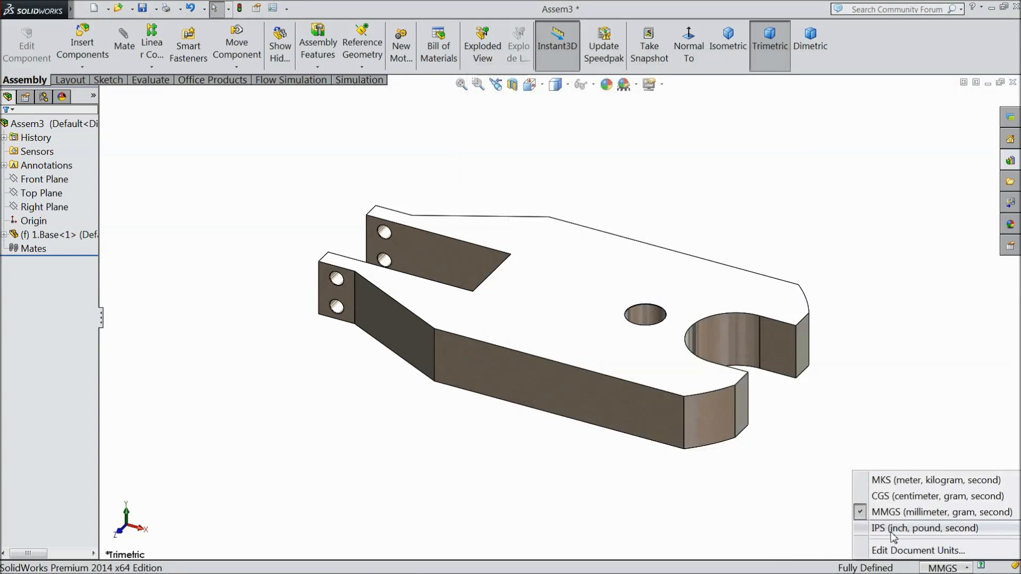
{"action": "left_click", "coordinate": [894, 530]}
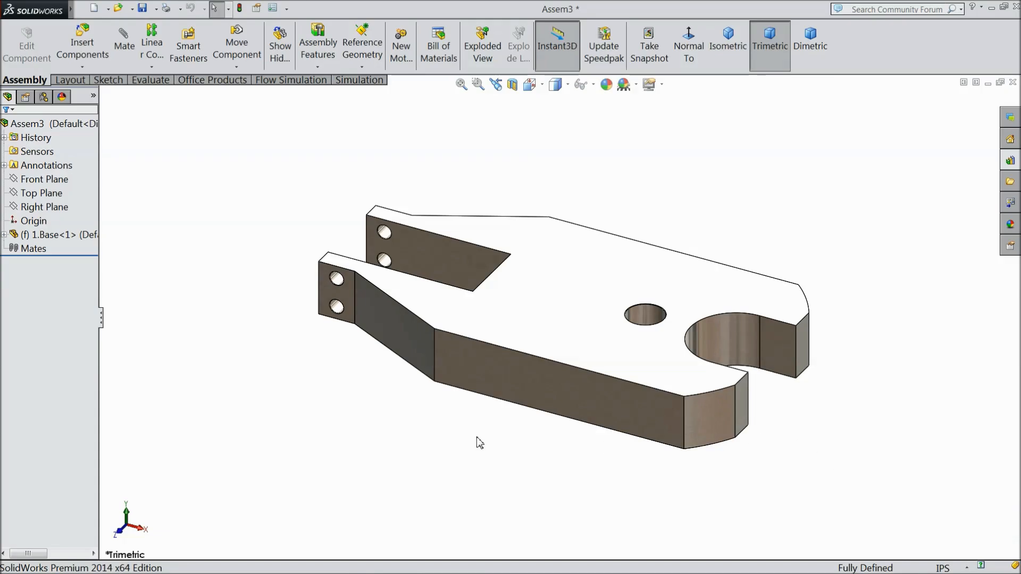
{"action": "middle_click_drag", "start_coordinate": [422, 437], "coordinate": [512, 497]}
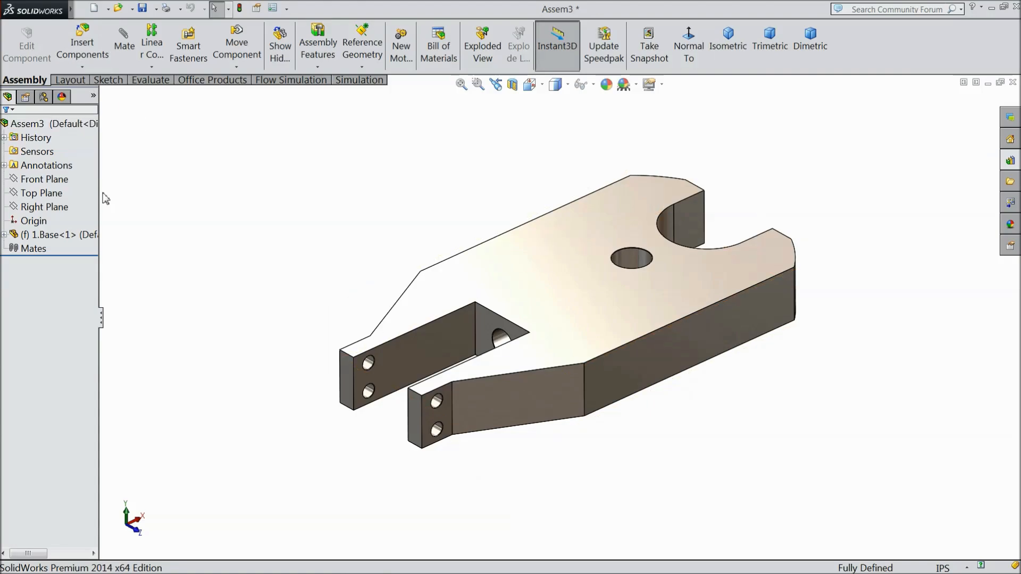
Insert the 3.Frame part from the Arbor Press machine folder and place it beside the base.
{"action": "left_click_drag", "start_coordinate": [100, 192], "coordinate": [131, 193]}
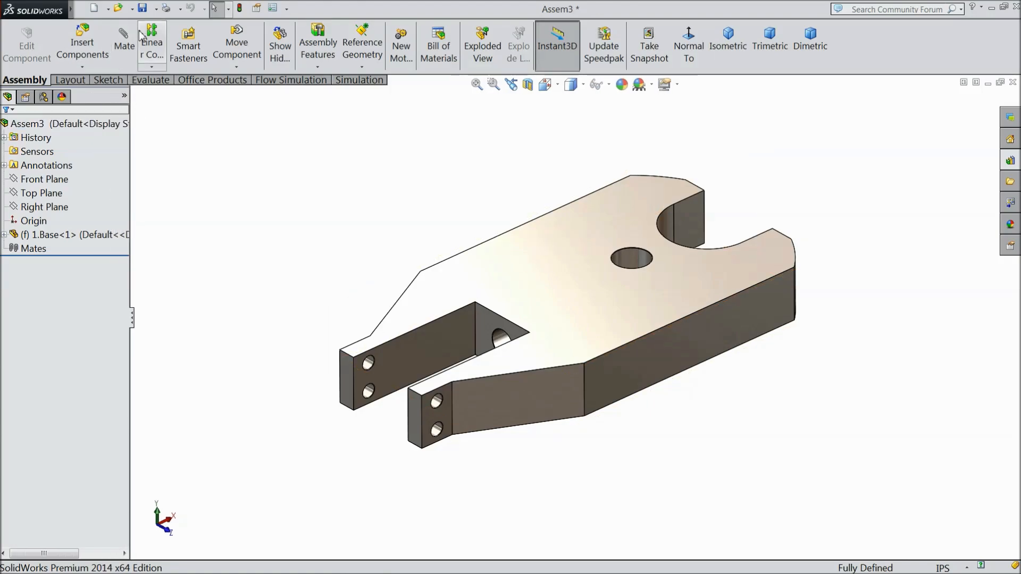
{"action": "left_click", "coordinate": [82, 53]}
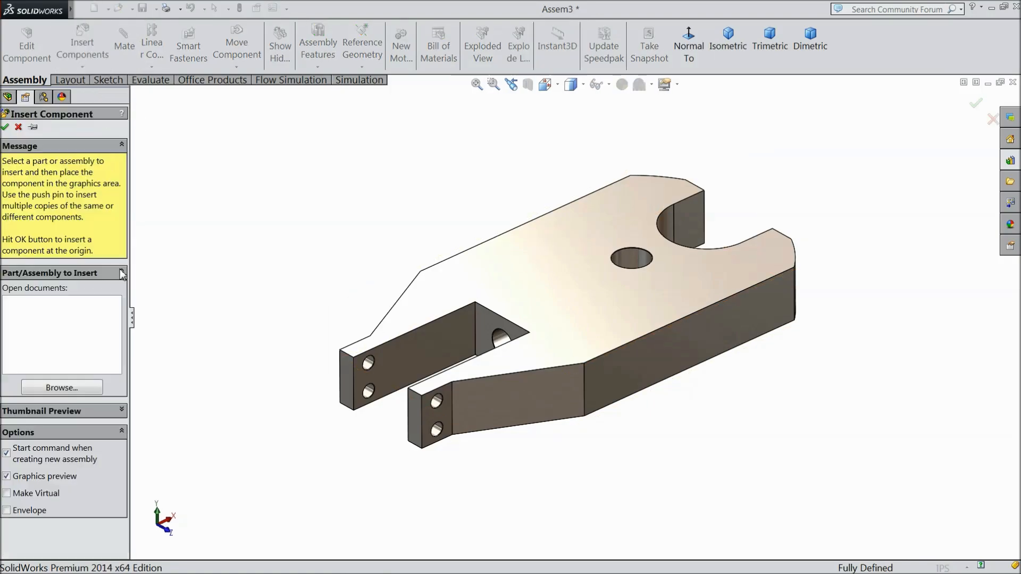
{"action": "left_click", "coordinate": [80, 390]}
{"action": "left_click", "coordinate": [620, 172]}
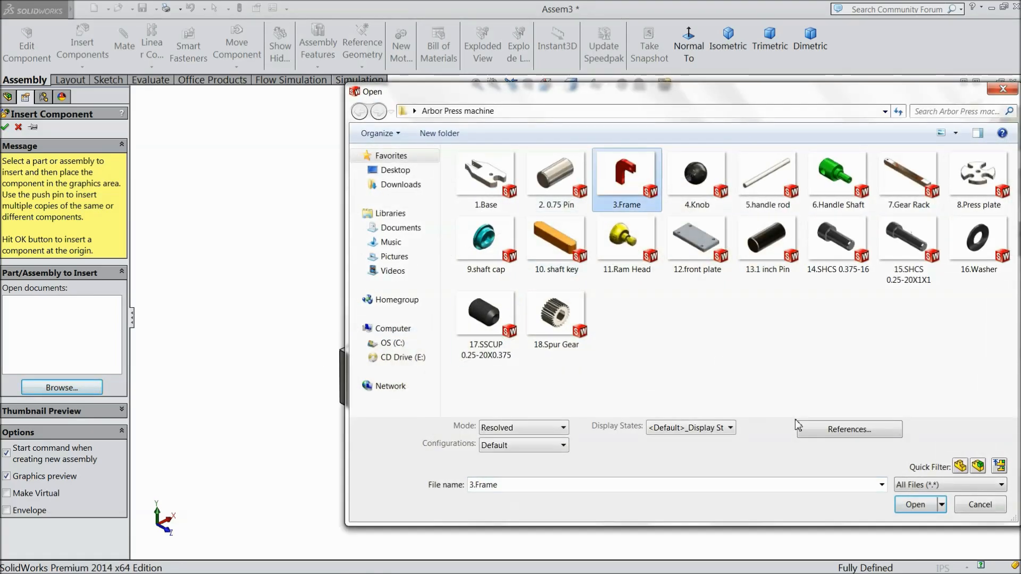
{"action": "left_click", "coordinate": [915, 505]}
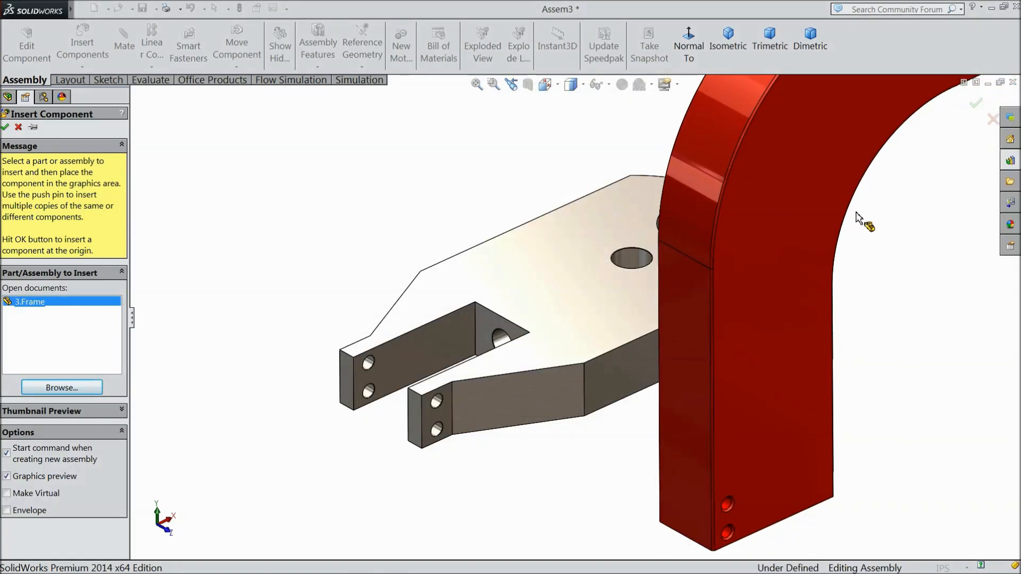
{"action": "left_click", "coordinate": [862, 219]}
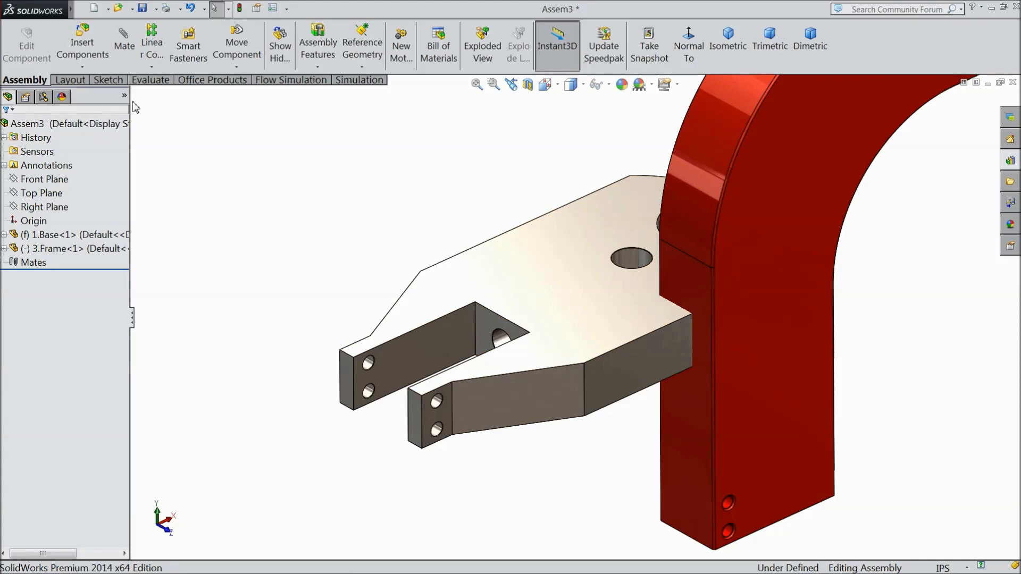
Insert the 2. 0.75 Pin part from the Arbor Press machine folder and place it beside the base.
{"action": "left_click", "coordinate": [83, 45]}
{"action": "left_click", "coordinate": [59, 388]}
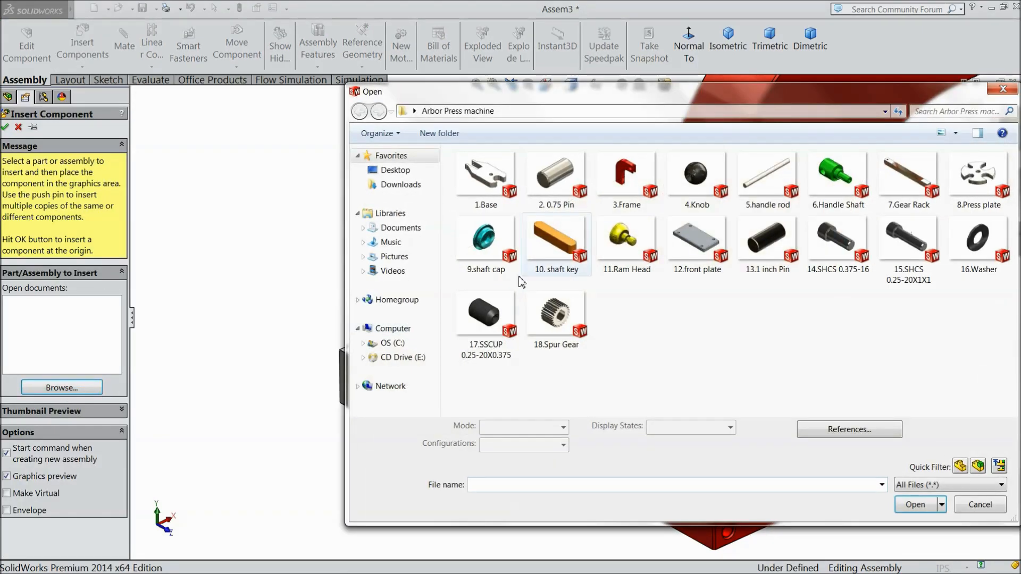
{"action": "left_click", "coordinate": [548, 197]}
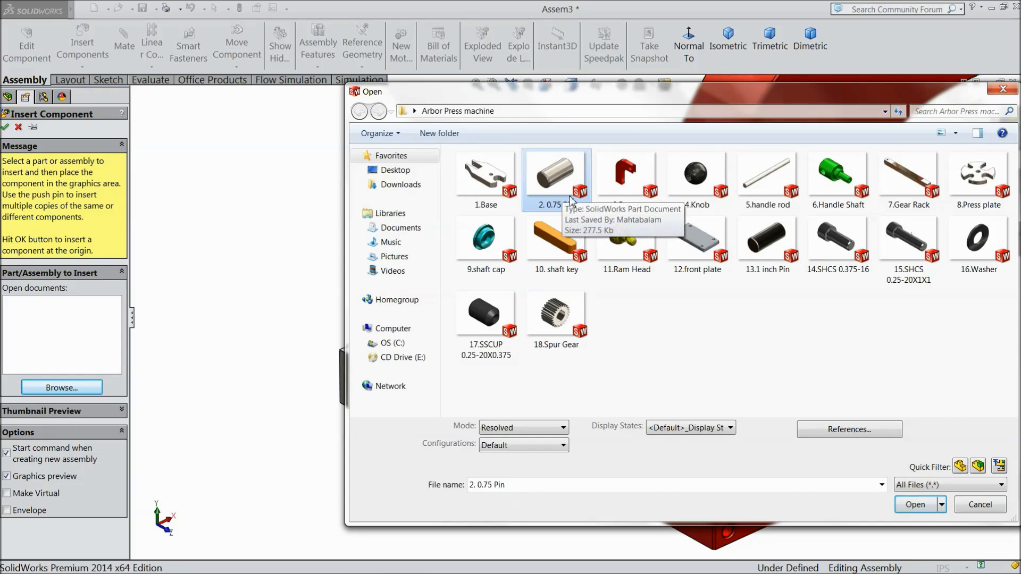
{"action": "left_click", "coordinate": [913, 509]}
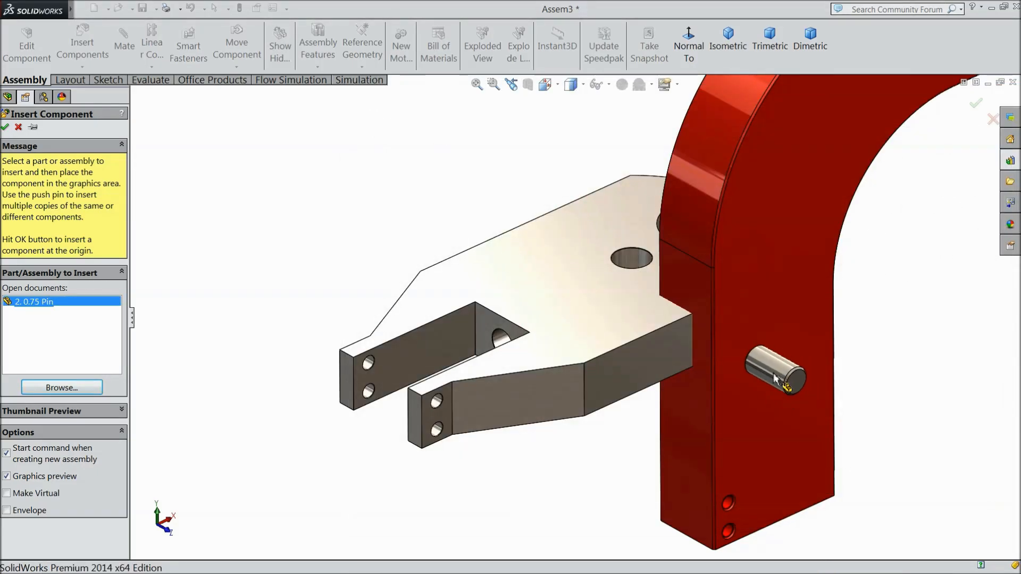
{"action": "left_click", "coordinate": [623, 446]}
Move the frame clear of the base and rotate it freely until the pin hole in its lower end is accessible.
{"action": "scroll", "coordinate": [580, 440], "scroll_direction": "up", "scroll_amount": 3}
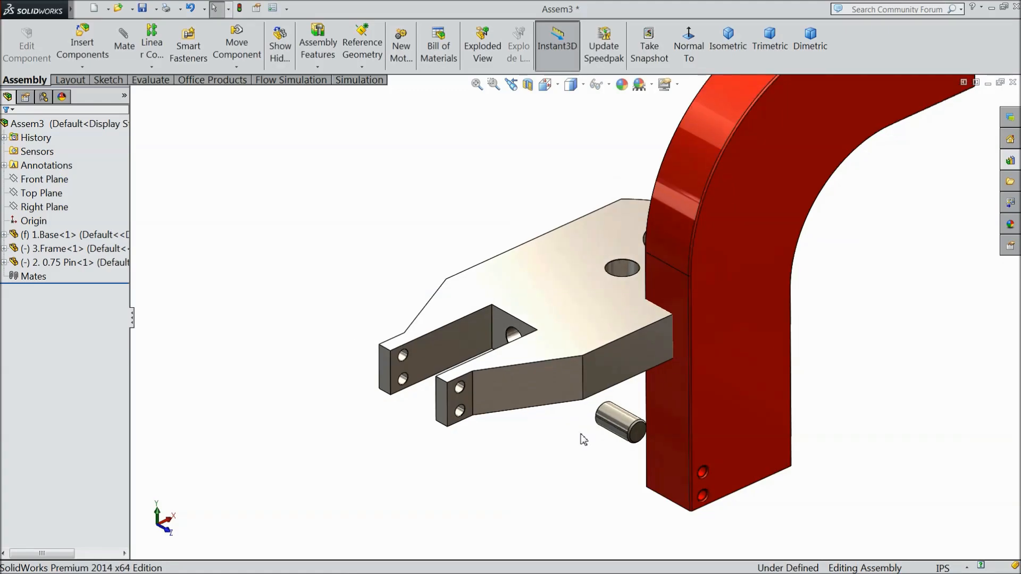
{"action": "left_click_drag", "start_coordinate": [669, 384], "coordinate": [733, 212]}
{"action": "left_click", "coordinate": [236, 66]}
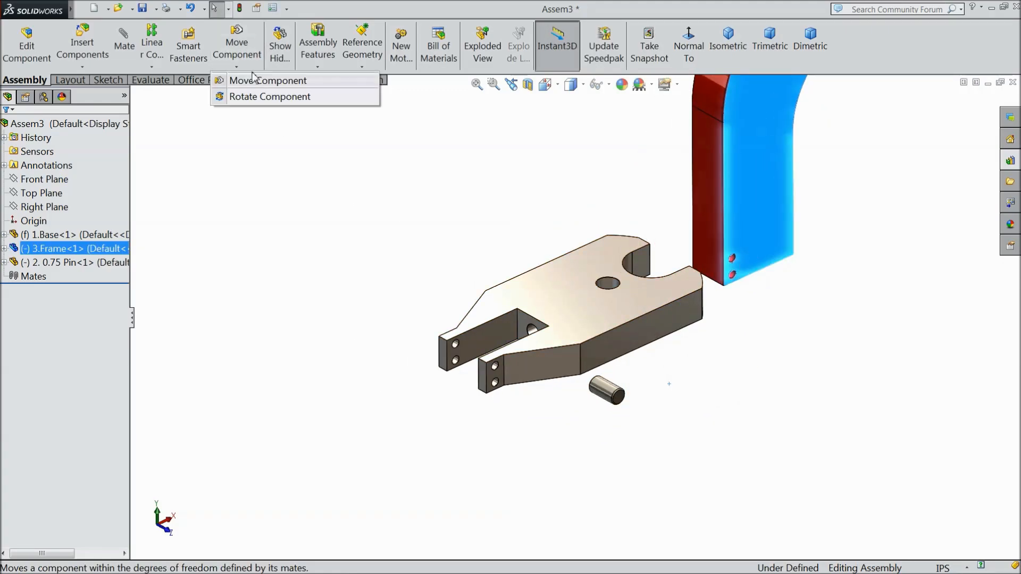
{"action": "left_click", "coordinate": [269, 96]}
{"action": "left_click_drag", "start_coordinate": [713, 246], "coordinate": [939, 383]}
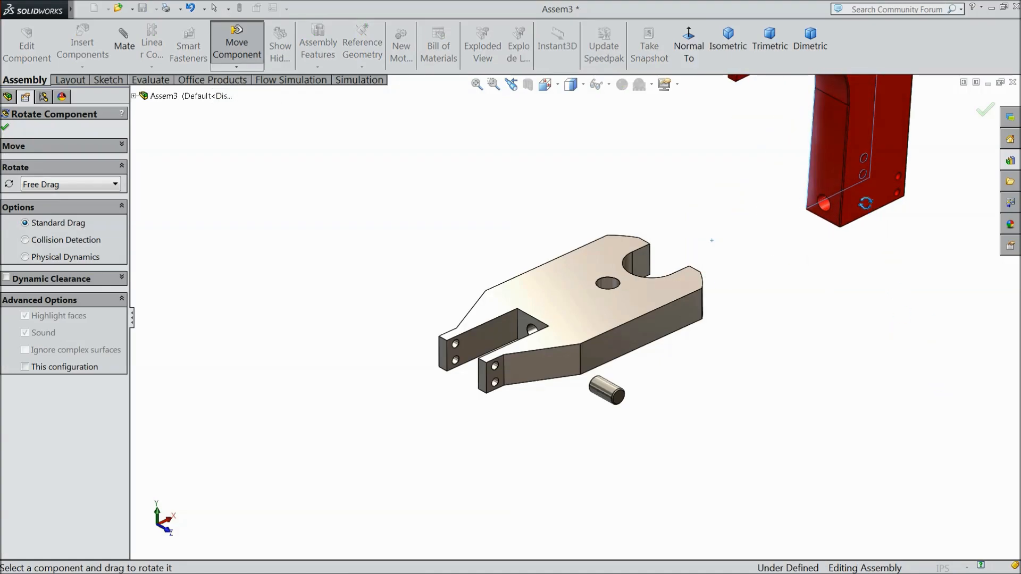
{"action": "left_click", "coordinate": [7, 128]}
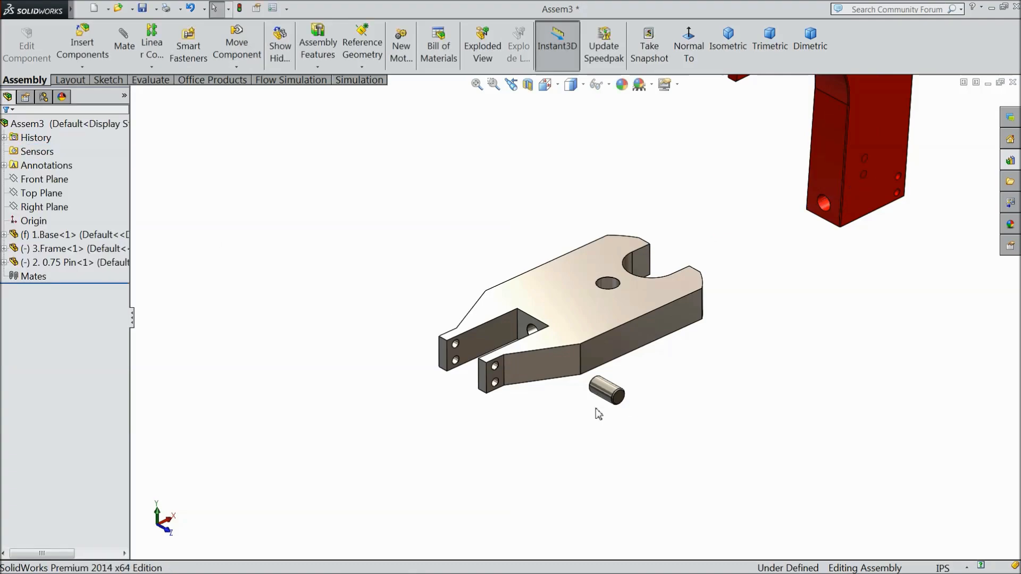
Move the 0.75 pin near the frame's lower end and adjust the frame so its pin hole stays accessible.
{"action": "left_click_drag", "start_coordinate": [607, 392], "coordinate": [731, 226]}
{"action": "scroll", "coordinate": [844, 202], "scroll_direction": "down", "scroll_amount": 3}
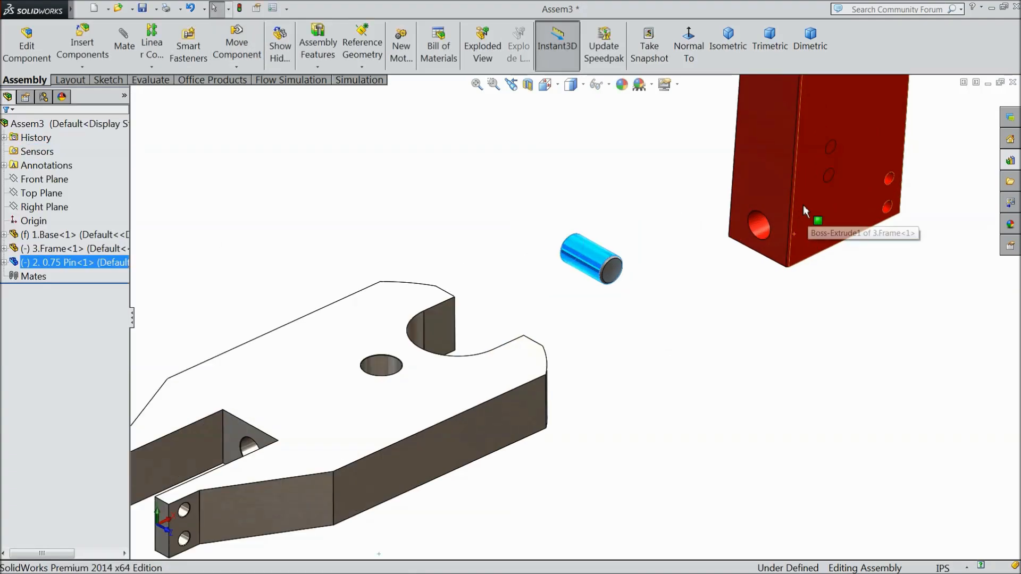
{"action": "left_click_drag", "start_coordinate": [803, 206], "coordinate": [806, 219]}
{"action": "middle_click_drag", "start_coordinate": [768, 285], "coordinate": [778, 279]}
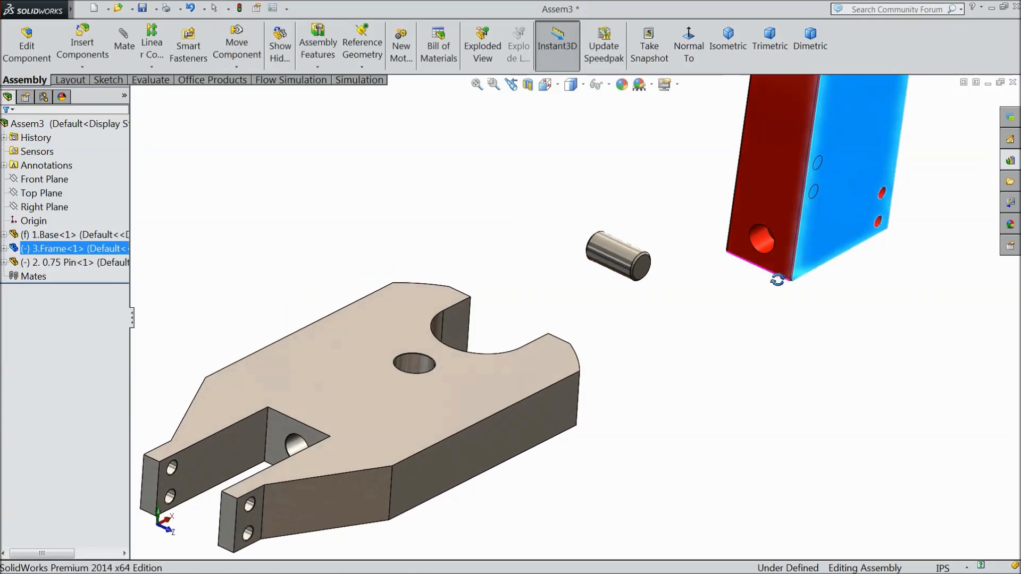
{"action": "scroll", "coordinate": [699, 264], "scroll_direction": "down", "scroll_amount": 2}
{"action": "left_click", "coordinate": [556, 301]}
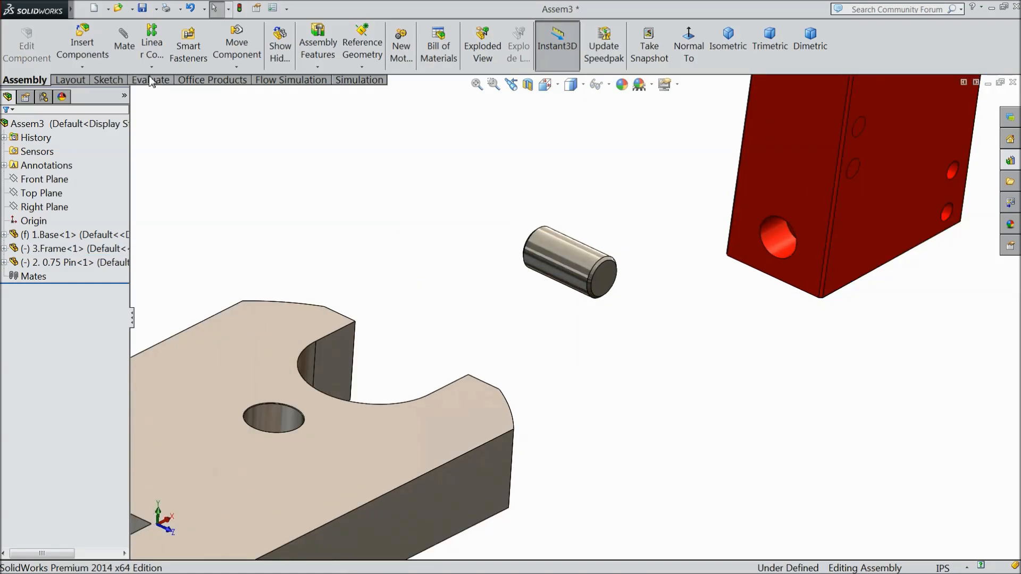
Add a concentric mate between the pin's cylindrical face and the hole in the frame's lower end.
{"action": "left_click", "coordinate": [124, 46]}
{"action": "left_click", "coordinate": [578, 274]}
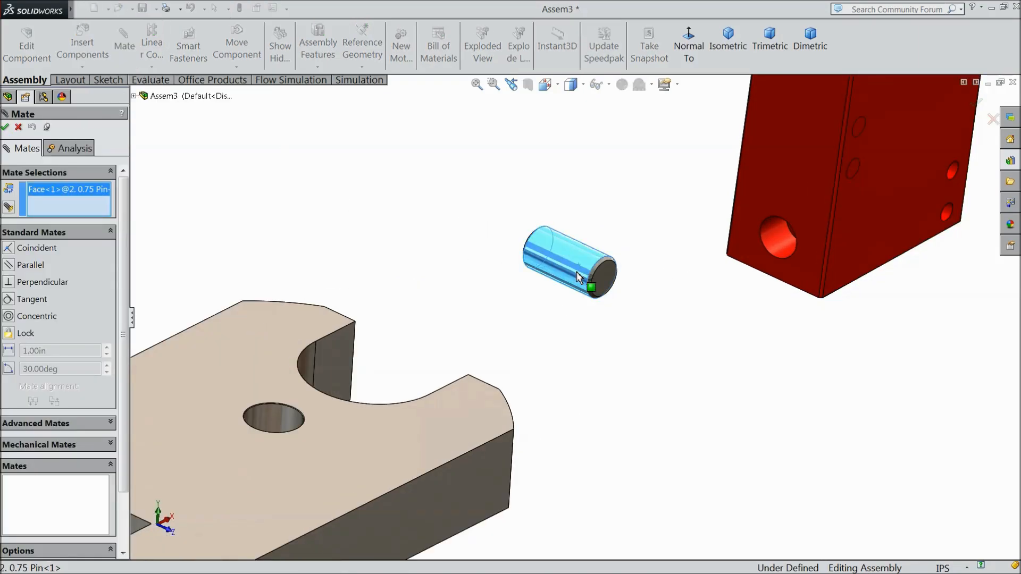
{"action": "left_click", "coordinate": [787, 255]}
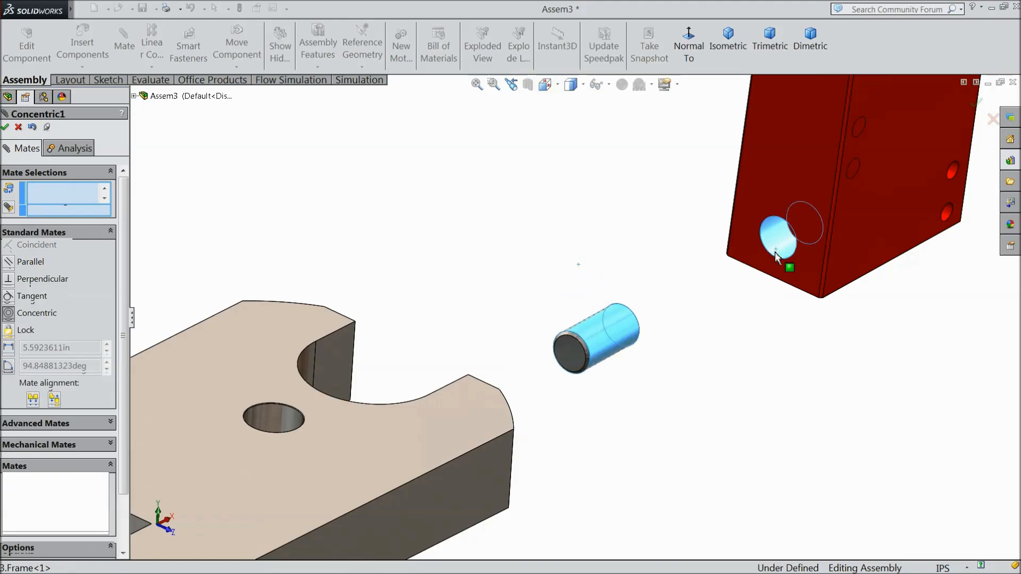
{"action": "left_click", "coordinate": [943, 216]}
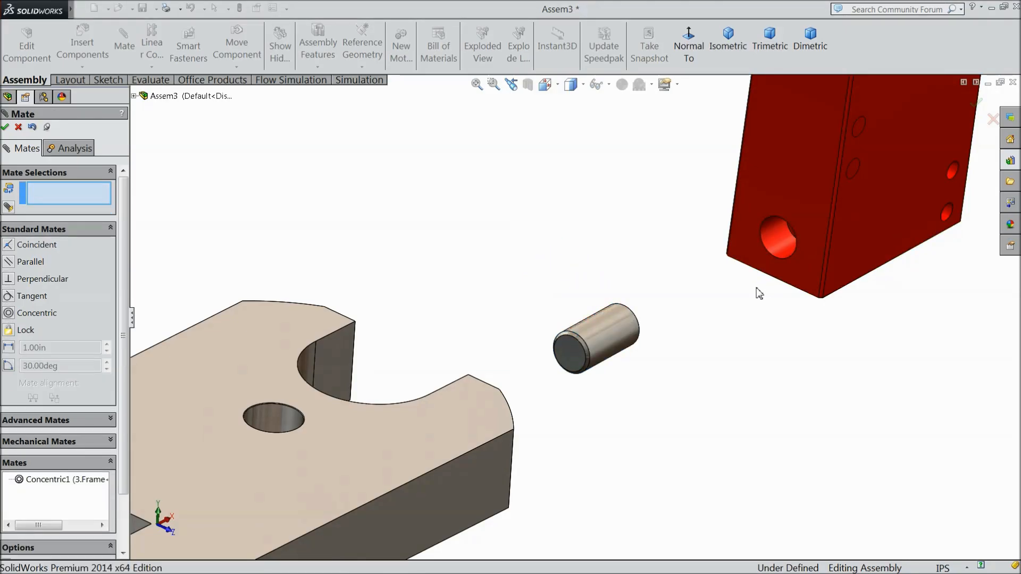
Add a coincident mate between the bottom face of the frame's pin hole and the pin's end face, and finish mating.
{"action": "left_click", "coordinate": [787, 259]}
{"action": "middle_click_drag", "start_coordinate": [787, 259], "coordinate": [679, 297]}
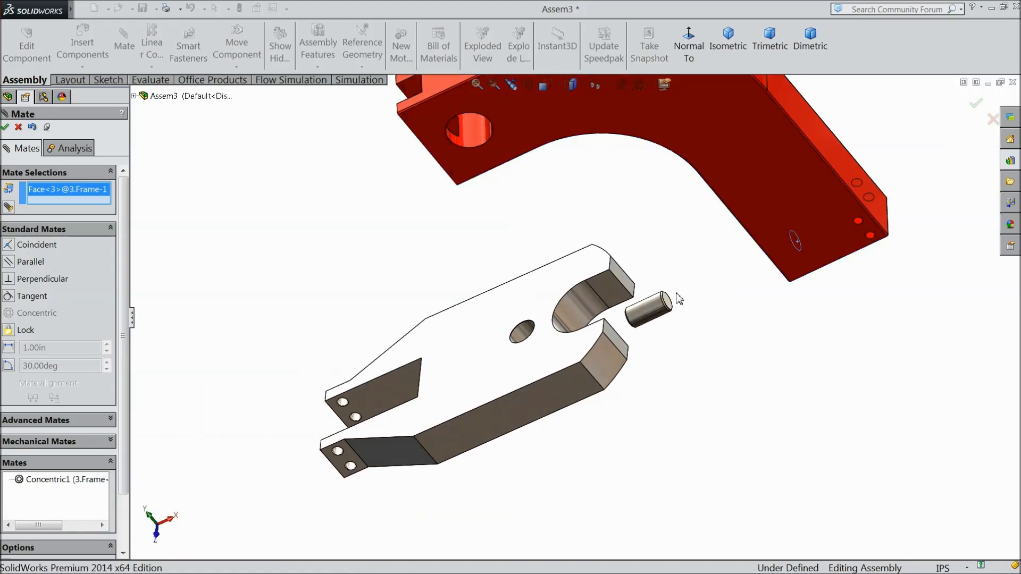
{"action": "scroll", "coordinate": [672, 303], "scroll_direction": "down", "scroll_amount": 3}
{"action": "left_click", "coordinate": [631, 327]}
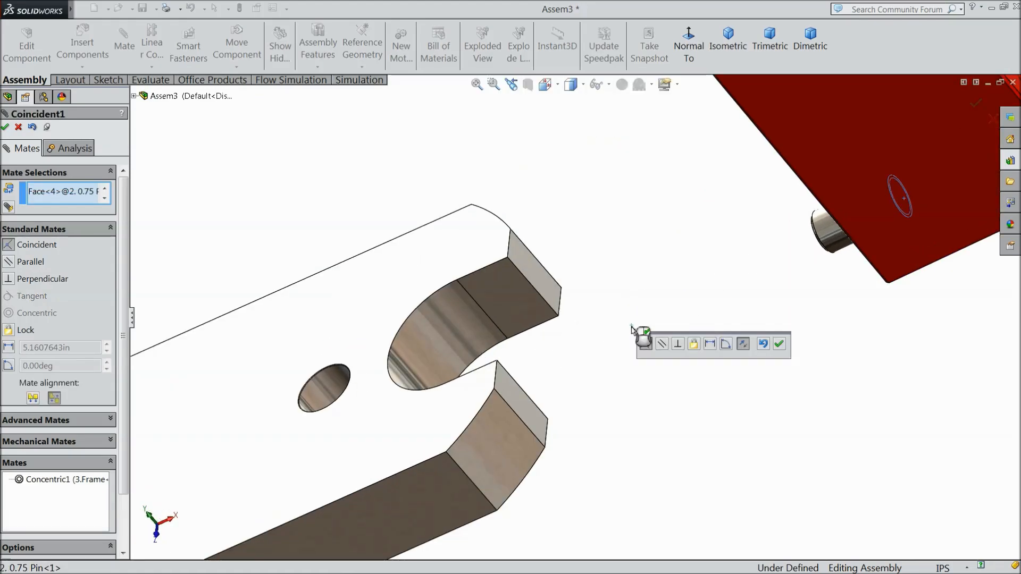
{"action": "left_click", "coordinate": [781, 346]}
{"action": "scroll", "coordinate": [777, 346], "scroll_direction": "up", "scroll_amount": 4}
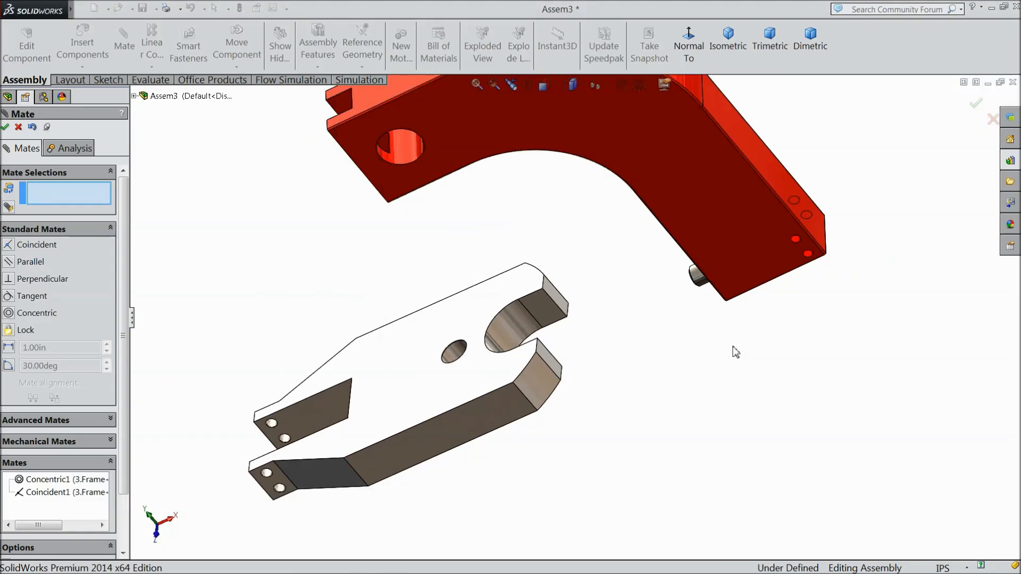
{"action": "middle_click_drag", "start_coordinate": [718, 339], "coordinate": [764, 321]}
{"action": "scroll", "coordinate": [561, 349], "scroll_direction": "up", "scroll_amount": 2}
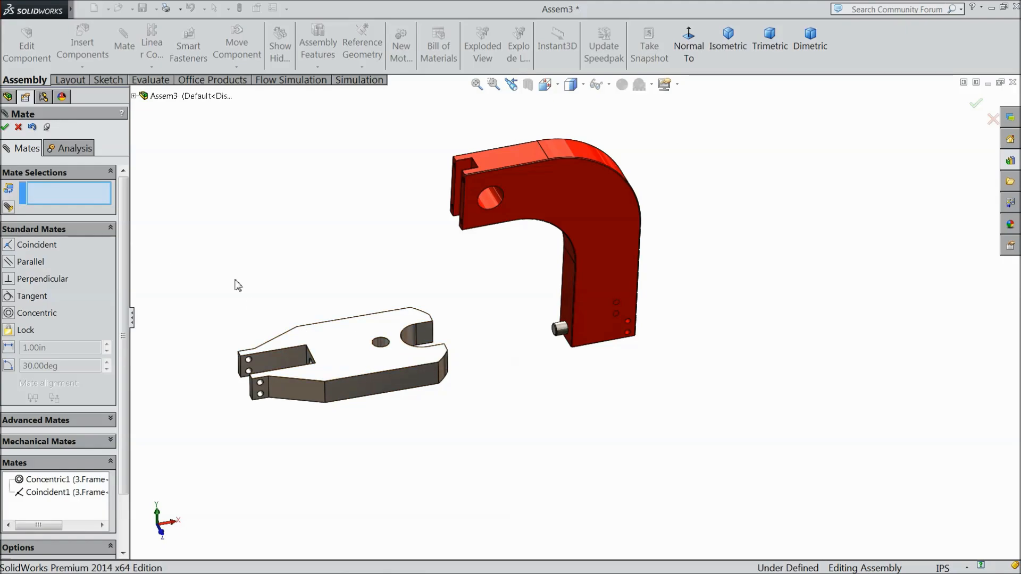
{"action": "left_click", "coordinate": [18, 128]}
Move the frame with its pin to the slotted end of the base.
{"action": "middle_click_drag", "start_coordinate": [346, 296], "coordinate": [595, 399]}
{"action": "scroll", "coordinate": [591, 351], "scroll_direction": "down", "scroll_amount": 2}
{"action": "left_click_drag", "start_coordinate": [261, 261], "coordinate": [701, 277]}
{"action": "middle_click_drag", "start_coordinate": [599, 278], "coordinate": [629, 285]}
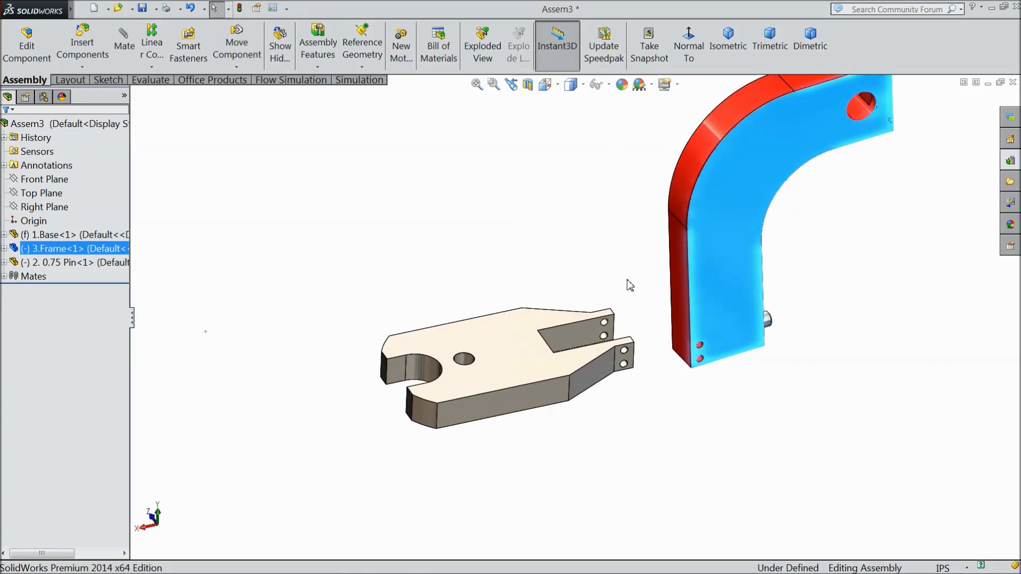
{"action": "scroll", "coordinate": [630, 286], "scroll_direction": "down", "scroll_amount": 2}
Rotate the frame freely until its protruding pin faces the base's slot.
{"action": "left_click", "coordinate": [236, 68]}
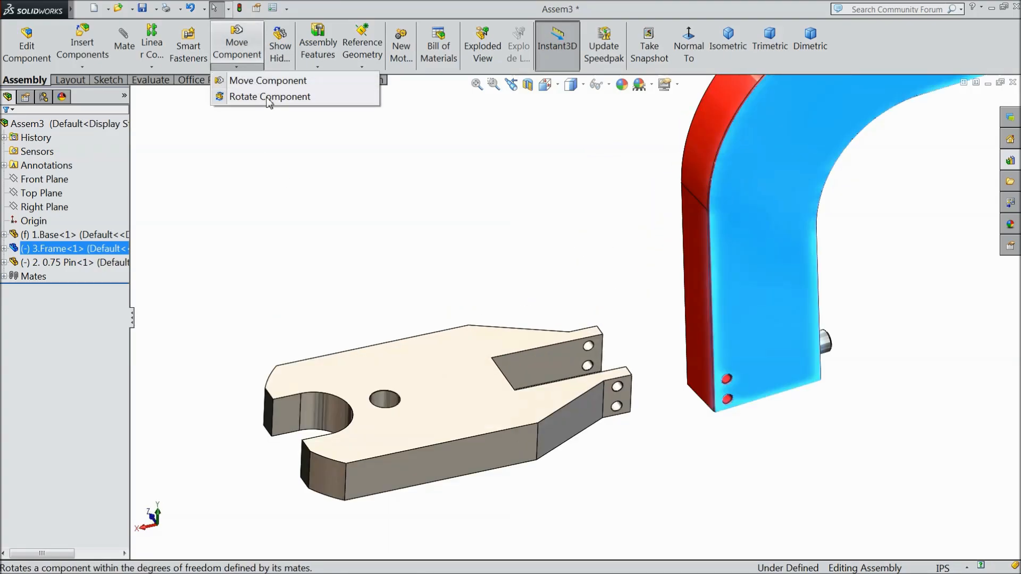
{"action": "left_click", "coordinate": [269, 96]}
{"action": "left_click_drag", "start_coordinate": [761, 299], "coordinate": [572, 394]}
{"action": "scroll", "coordinate": [617, 393], "scroll_direction": "up", "scroll_amount": 1}
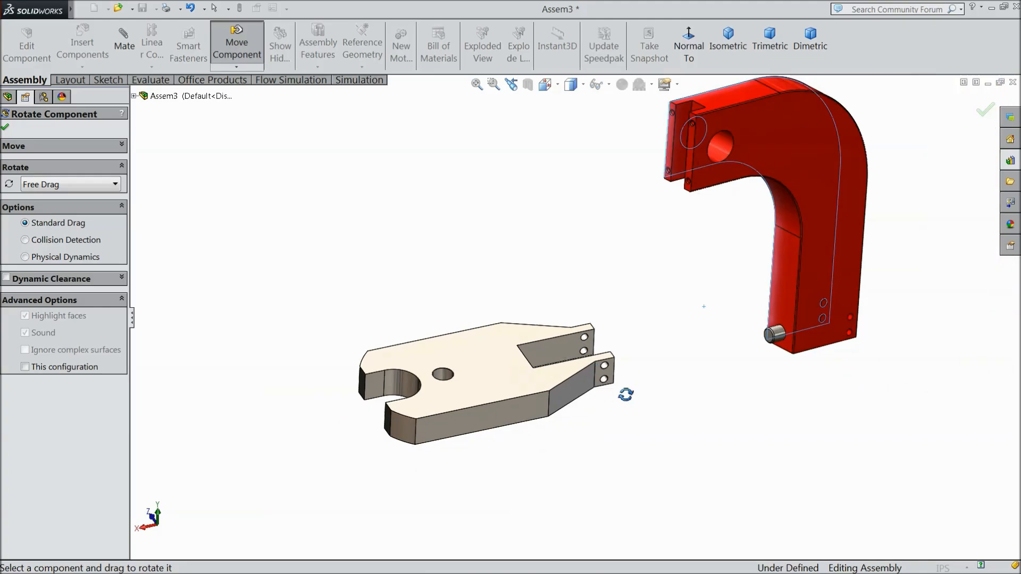
{"action": "middle_click_drag", "start_coordinate": [662, 387], "coordinate": [637, 417]}
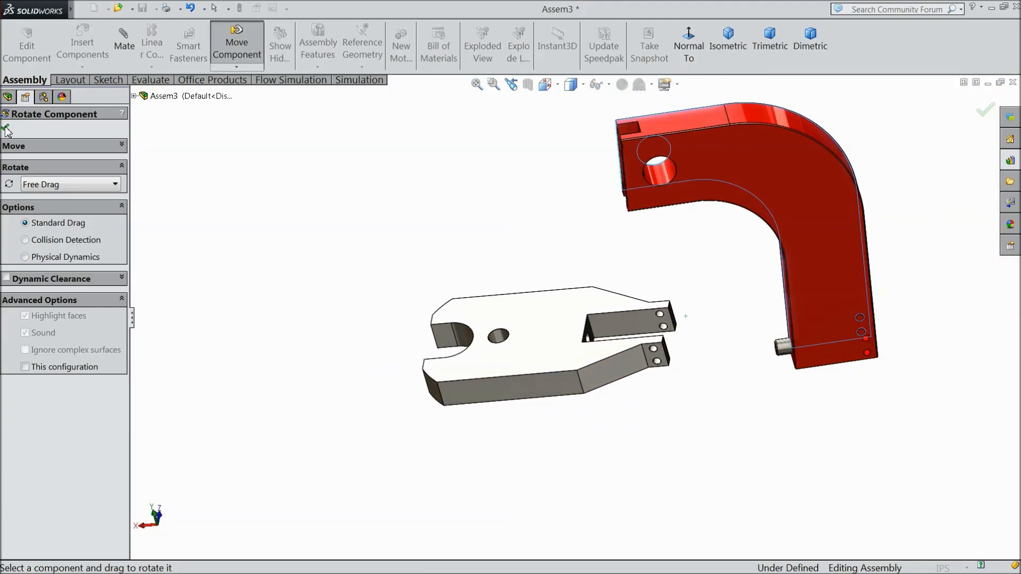
{"action": "left_click", "coordinate": [6, 128]}
Add a concentric mate between the hole in the base's slot end face and the pin's cylindrical face.
{"action": "scroll", "coordinate": [576, 282], "scroll_direction": "down", "scroll_amount": 3}
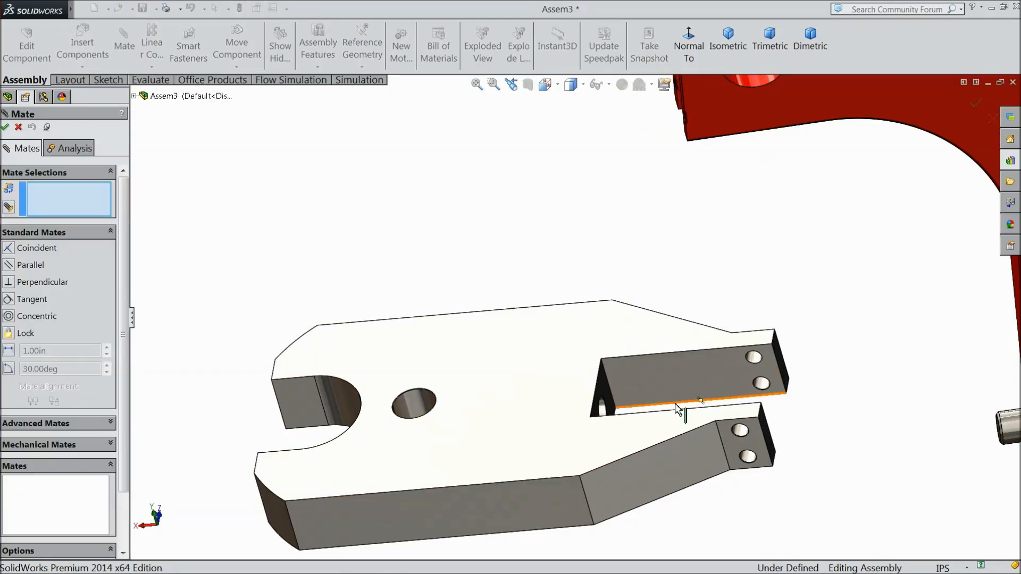
{"action": "middle_click_drag", "start_coordinate": [678, 406], "coordinate": [652, 429]}
{"action": "left_click", "coordinate": [598, 418]}
{"action": "scroll", "coordinate": [599, 418], "scroll_direction": "up", "scroll_amount": 3}
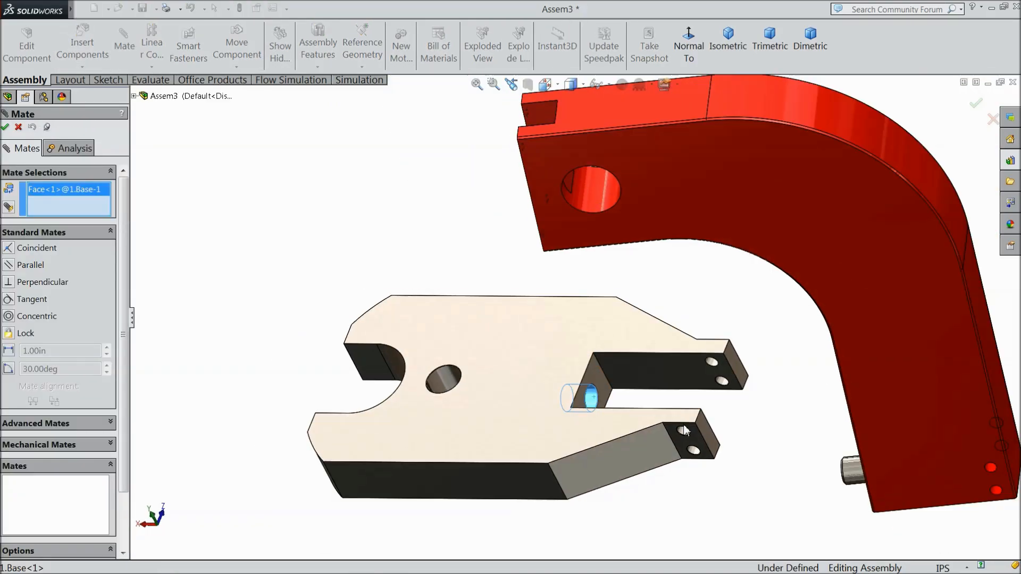
{"action": "scroll", "coordinate": [729, 407], "scroll_direction": "down", "scroll_amount": 2}
{"action": "left_click", "coordinate": [721, 396]}
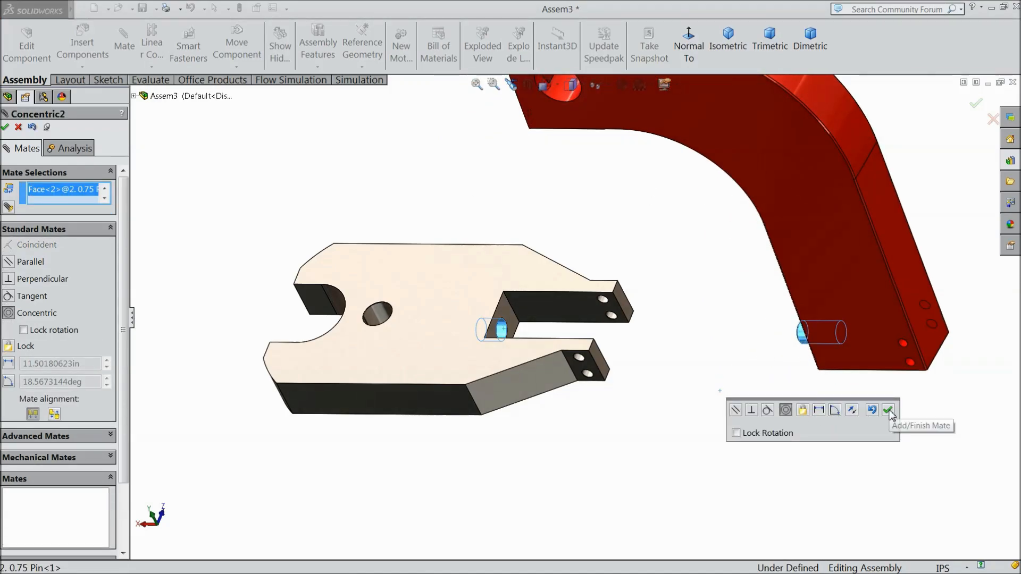
{"action": "left_click", "coordinate": [888, 410]}
Add a coincident mate between the end face of the base's slot and the frame's lower inner face.
{"action": "scroll", "coordinate": [540, 308], "scroll_direction": "down", "scroll_amount": 2}
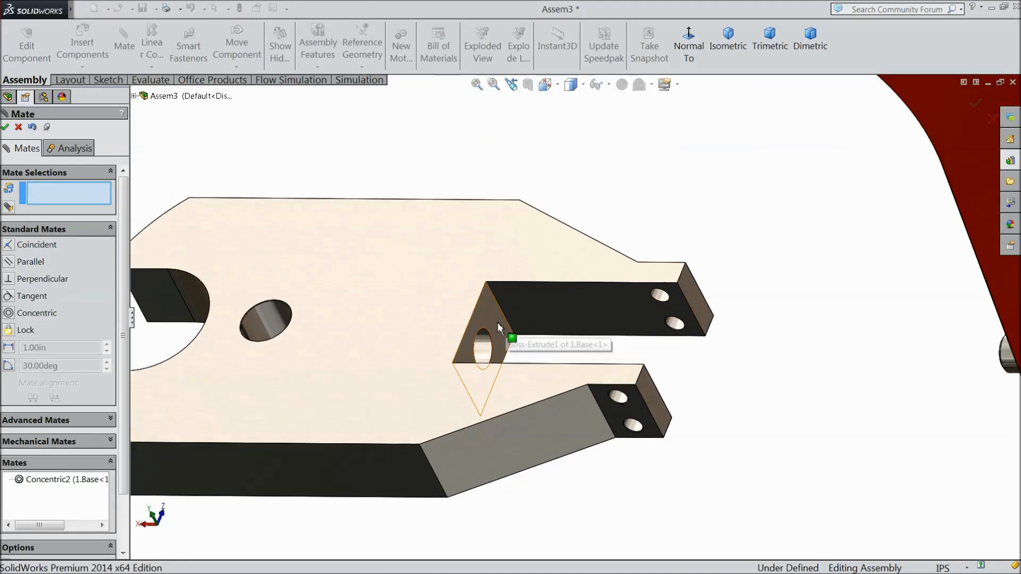
{"action": "left_click", "coordinate": [490, 320]}
{"action": "scroll", "coordinate": [490, 321], "scroll_direction": "up", "scroll_amount": 2}
{"action": "middle_click_drag", "start_coordinate": [671, 348], "coordinate": [714, 312]}
{"action": "left_click", "coordinate": [688, 297]}
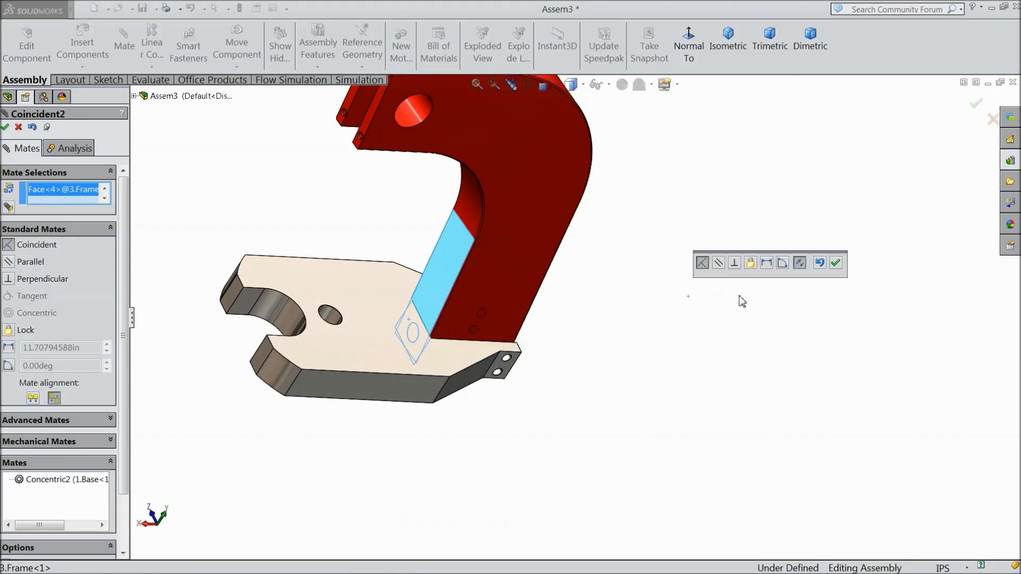
{"action": "left_click", "coordinate": [834, 269]}
Add a parallel mate between the two-hole side face of the base's arm and the frame's side face, and finish mating.
{"action": "middle_click_drag", "start_coordinate": [615, 388], "coordinate": [554, 348]}
{"action": "scroll", "coordinate": [553, 454], "scroll_direction": "down", "scroll_amount": 3}
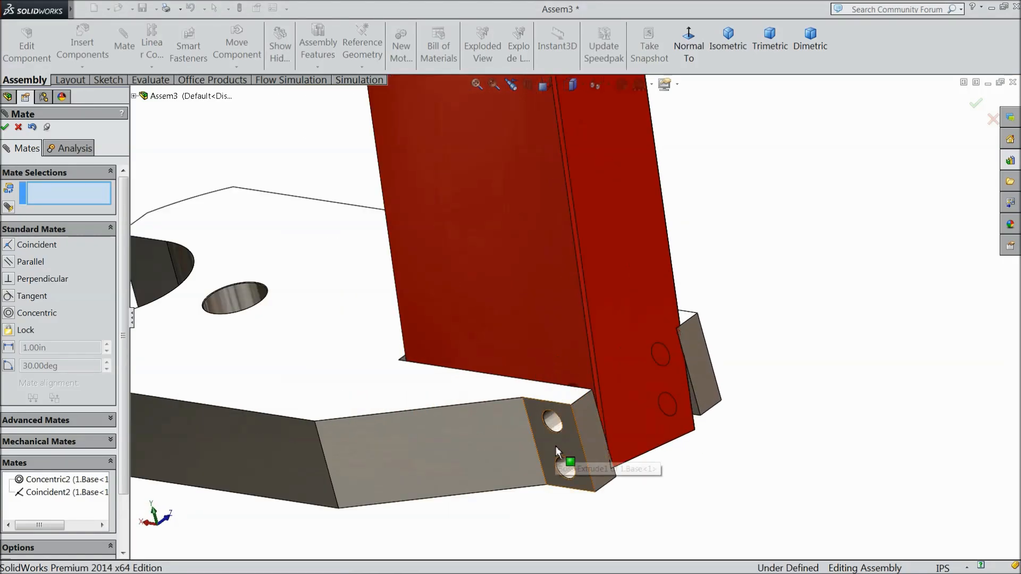
{"action": "left_click", "coordinate": [555, 446]}
{"action": "left_click", "coordinate": [565, 321]}
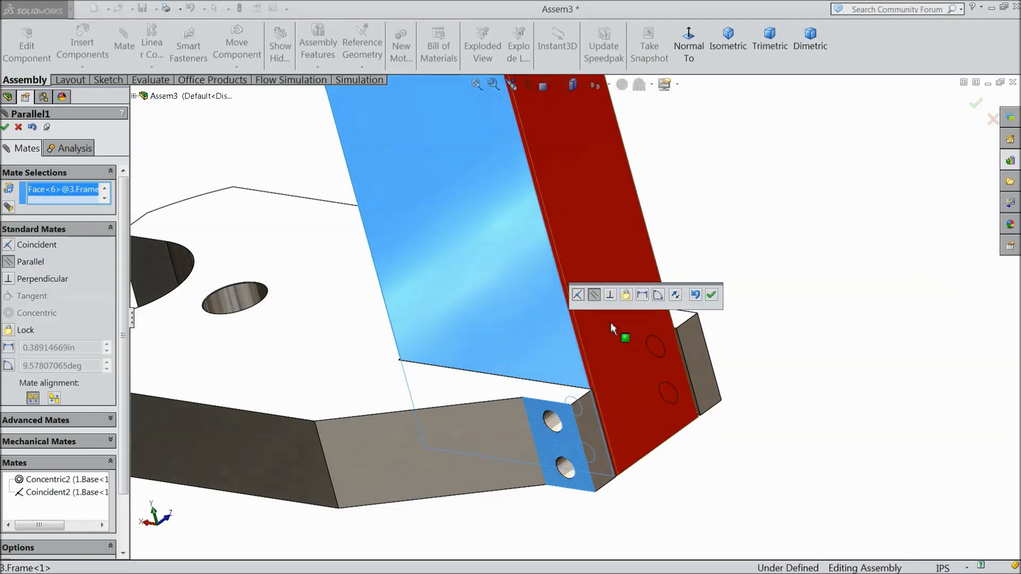
{"action": "left_click", "coordinate": [711, 295]}
{"action": "middle_click_drag", "start_coordinate": [734, 419], "coordinate": [708, 410]}
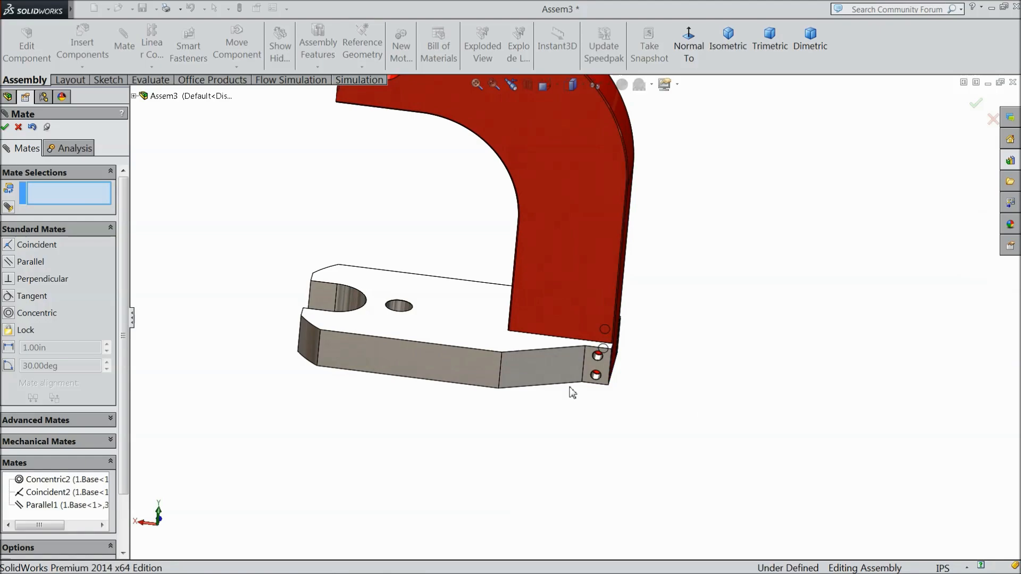
{"action": "left_click", "coordinate": [5, 127]}
{"action": "middle_click_drag", "start_coordinate": [319, 290], "coordinate": [500, 301]}
{"action": "scroll", "coordinate": [500, 301], "scroll_direction": "down", "scroll_amount": 5}
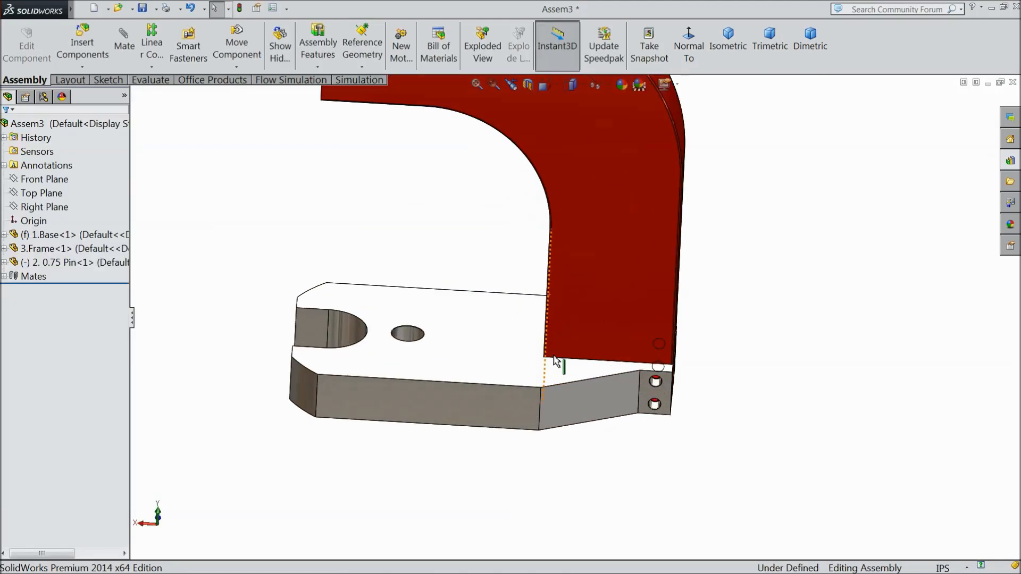
Insert the 14.SHCS 0.375-16 screw into the assembly and place it beside the two-hole end of the base's arm.
{"action": "left_click", "coordinate": [83, 42]}
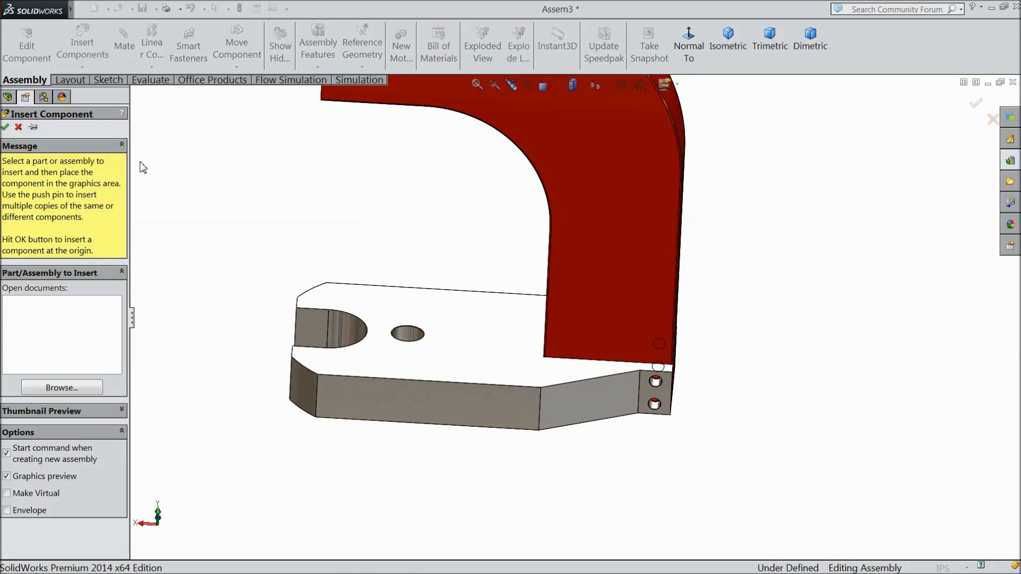
{"action": "left_click", "coordinate": [62, 393]}
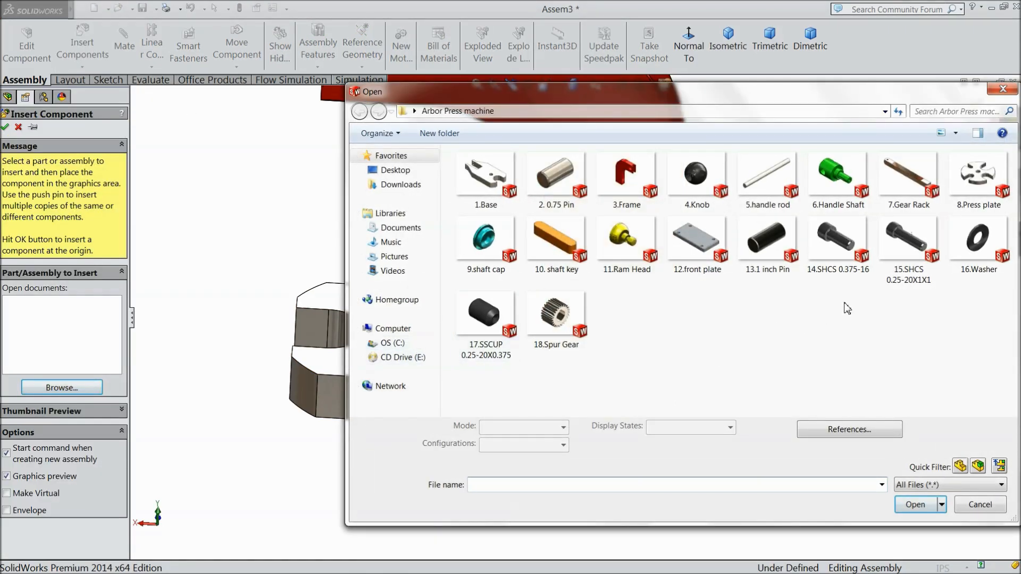
{"action": "left_click", "coordinate": [843, 259]}
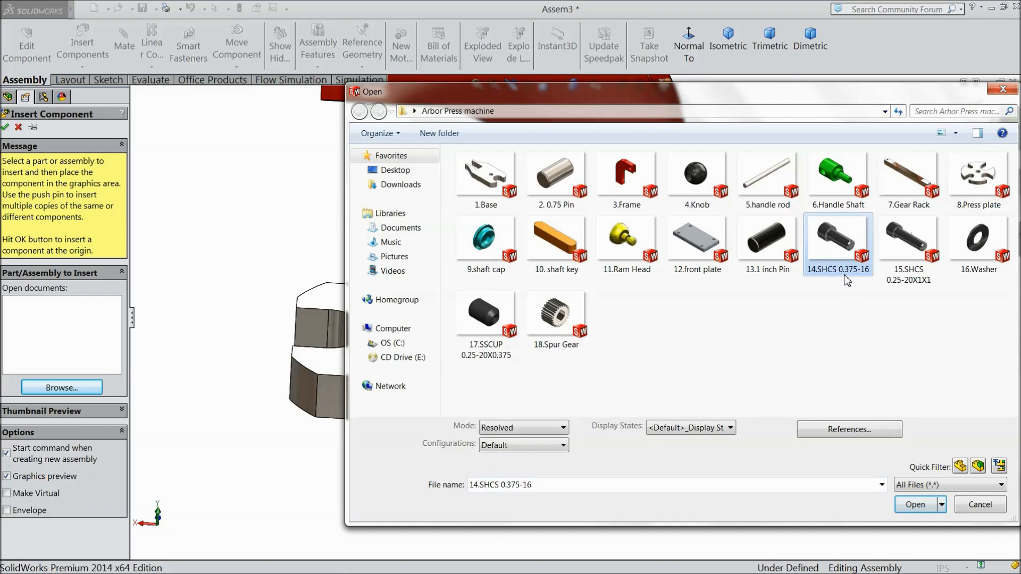
{"action": "left_click", "coordinate": [904, 508]}
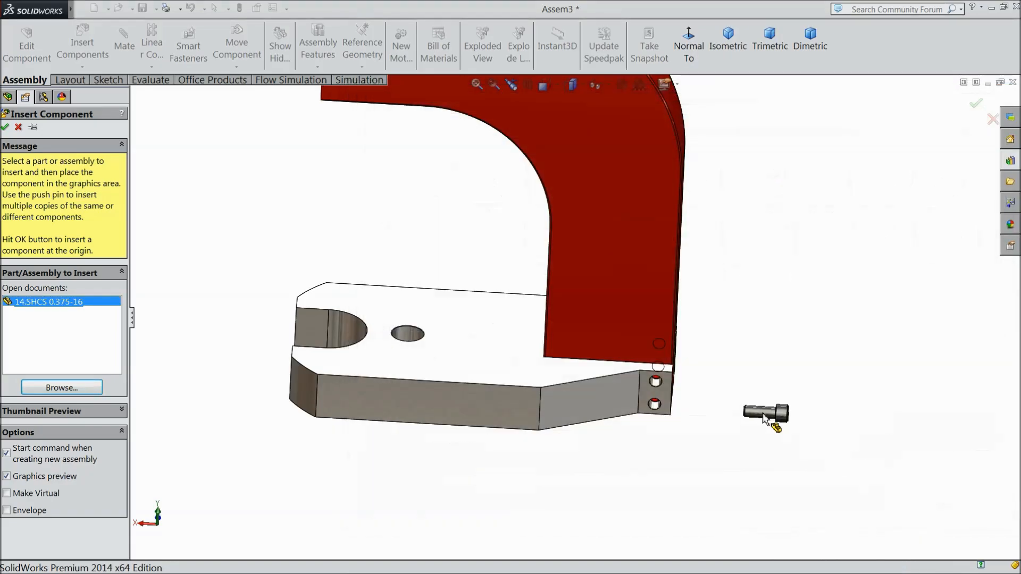
{"action": "left_click", "coordinate": [684, 419]}
{"action": "scroll", "coordinate": [665, 398], "scroll_direction": "down", "scroll_amount": 6}
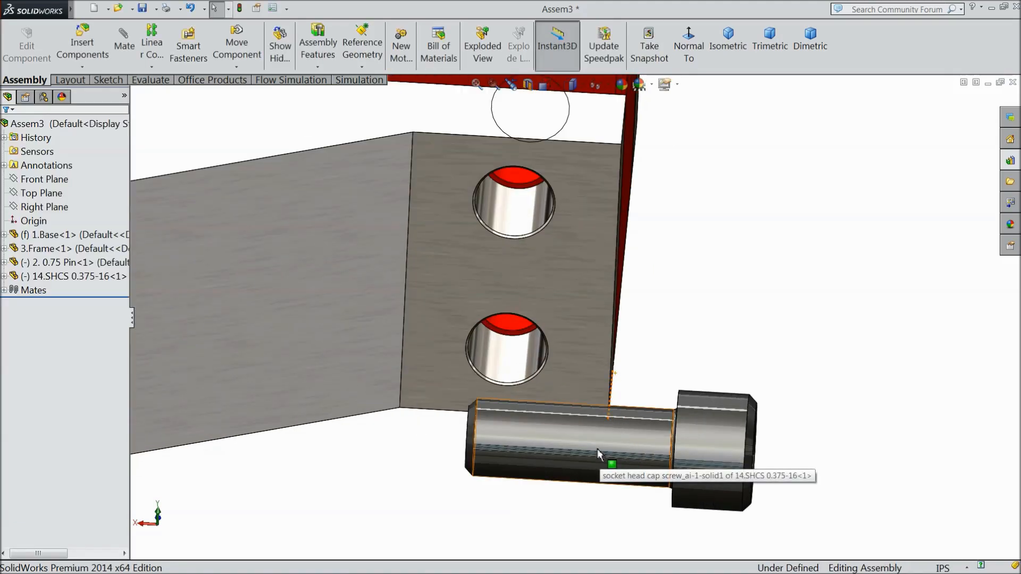
{"action": "left_click", "coordinate": [596, 445]}
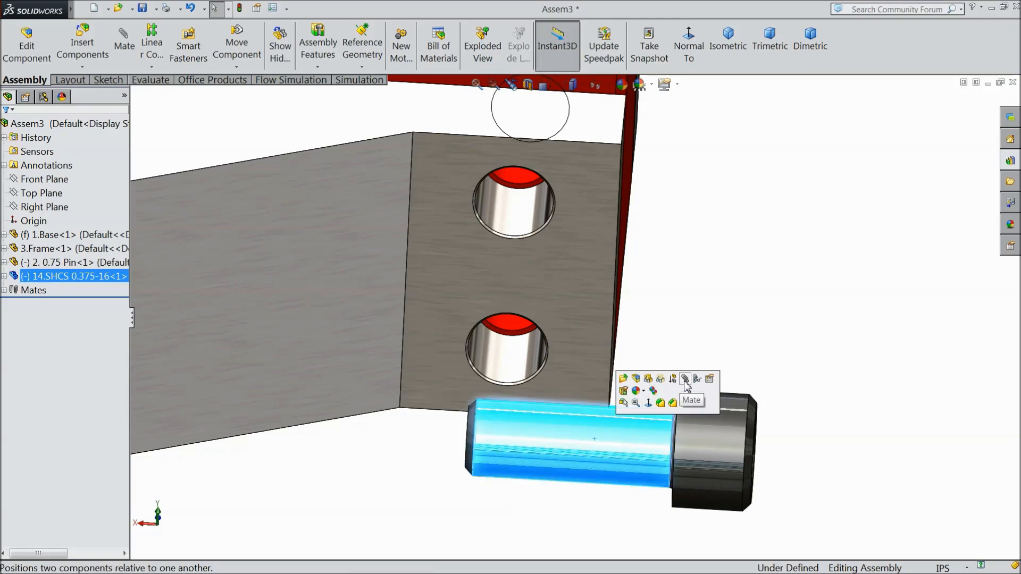
{"action": "left_click", "coordinate": [685, 380]}
{"action": "left_click", "coordinate": [519, 228]}
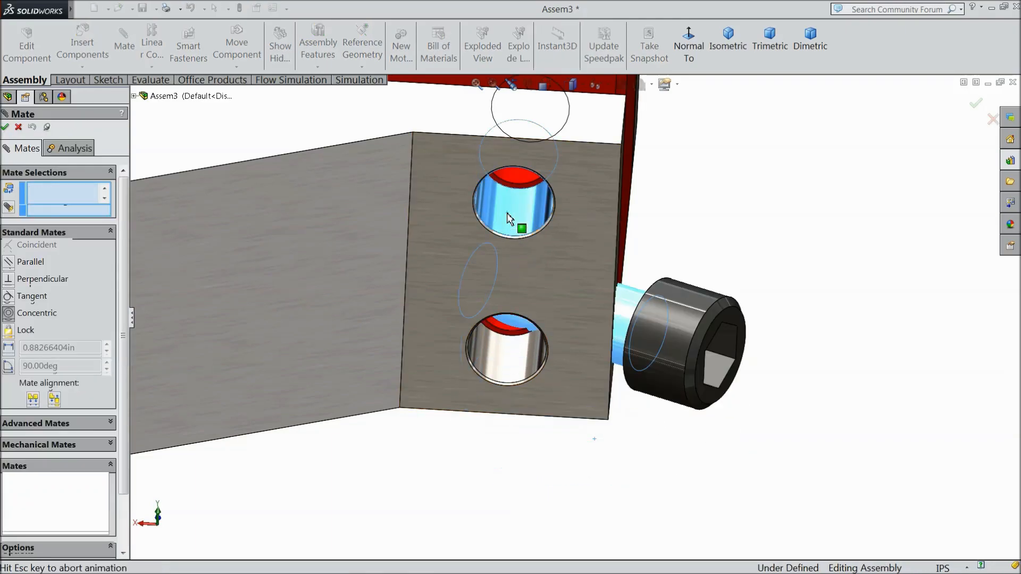
{"action": "scroll", "coordinate": [569, 324], "scroll_direction": "up", "scroll_amount": 5}
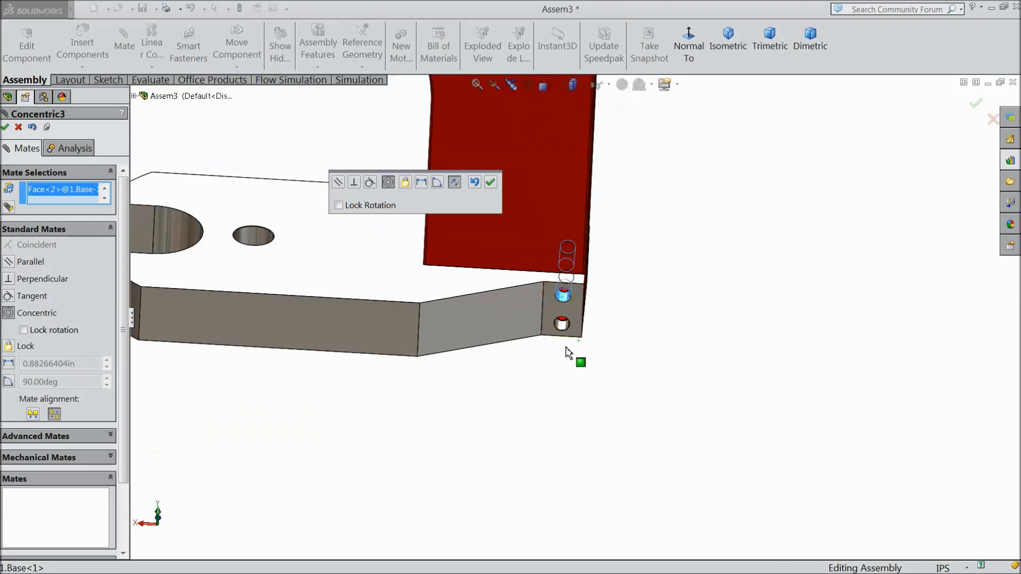
{"action": "middle_click_drag", "start_coordinate": [568, 351], "coordinate": [531, 360]}
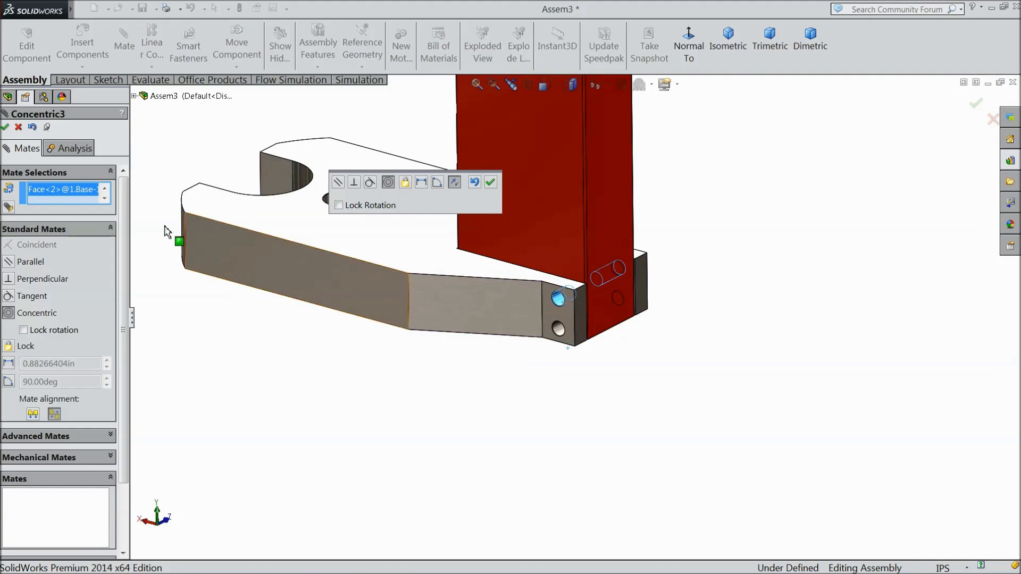
{"action": "left_click", "coordinate": [20, 129]}
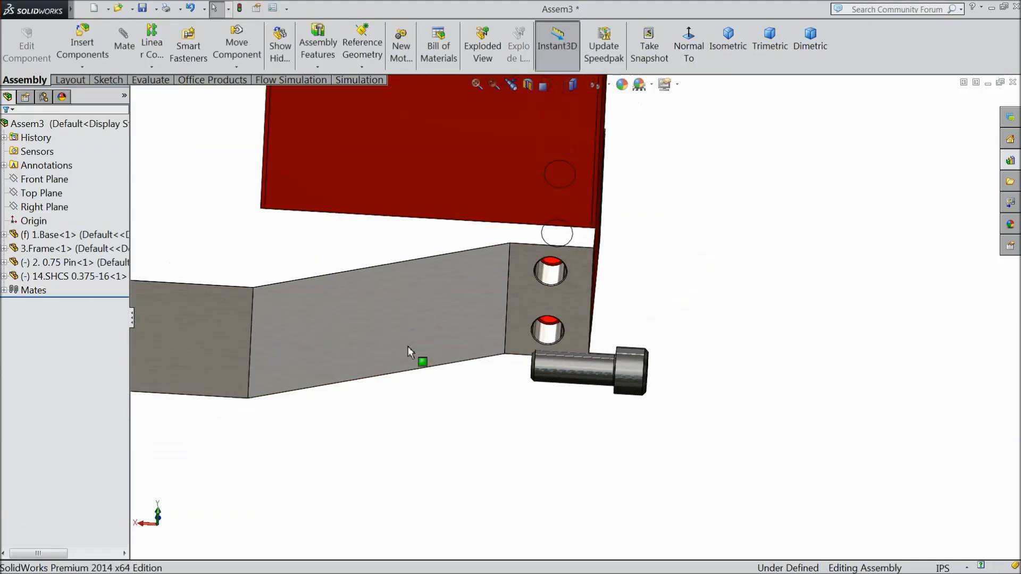
Move the screw clear of the base and add a concentric mate between its shank and the upper hole in the base's arm.
{"action": "left_click_drag", "start_coordinate": [574, 380], "coordinate": [782, 381]}
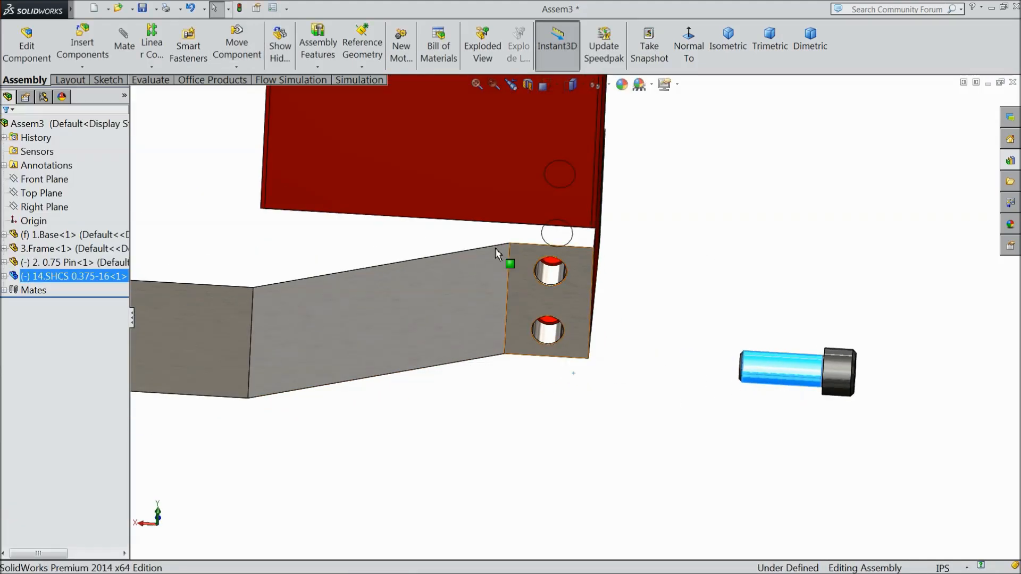
{"action": "left_click", "coordinate": [124, 42]}
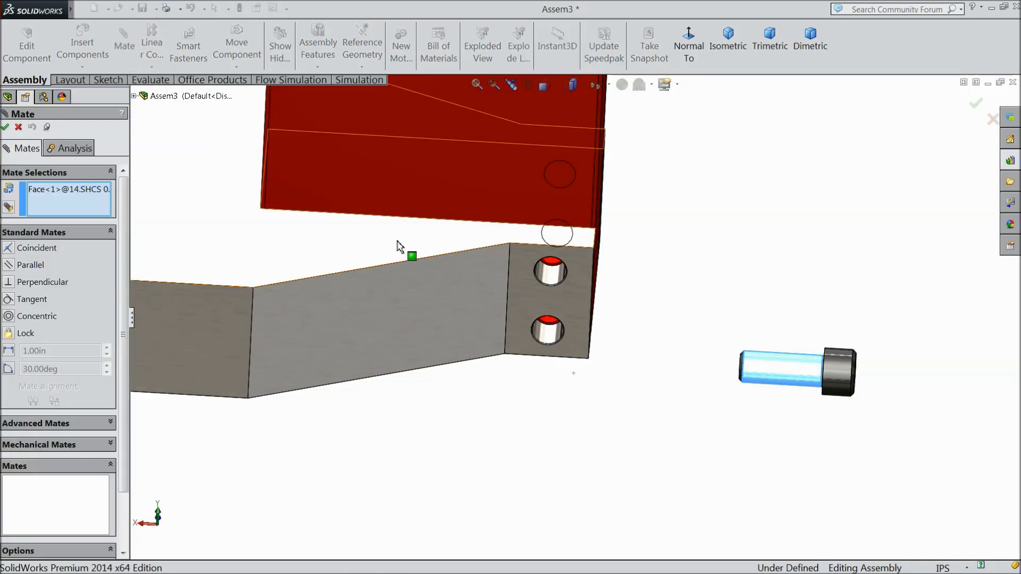
{"action": "left_click", "coordinate": [556, 274]}
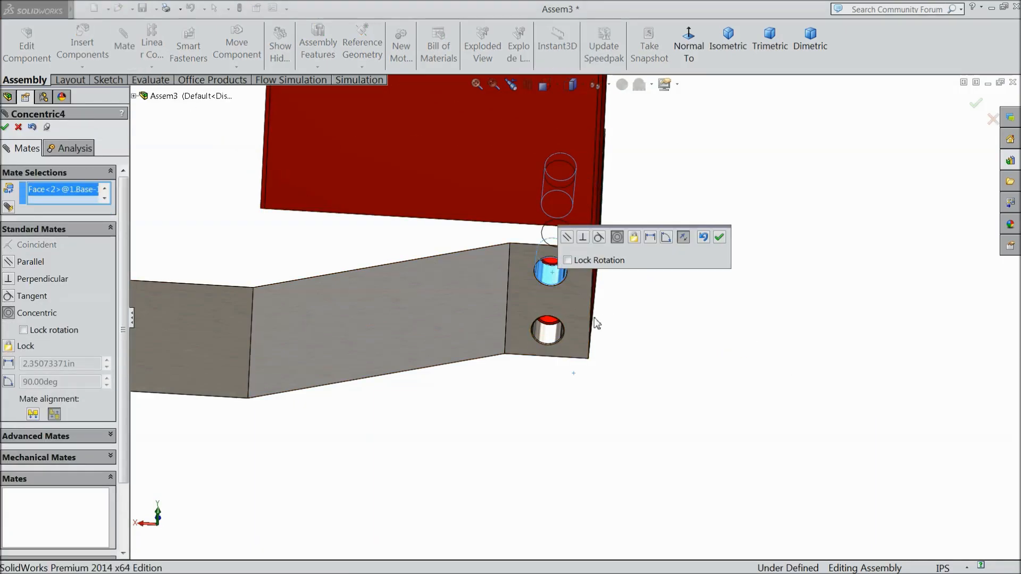
{"action": "middle_click_drag", "start_coordinate": [594, 317], "coordinate": [576, 321]}
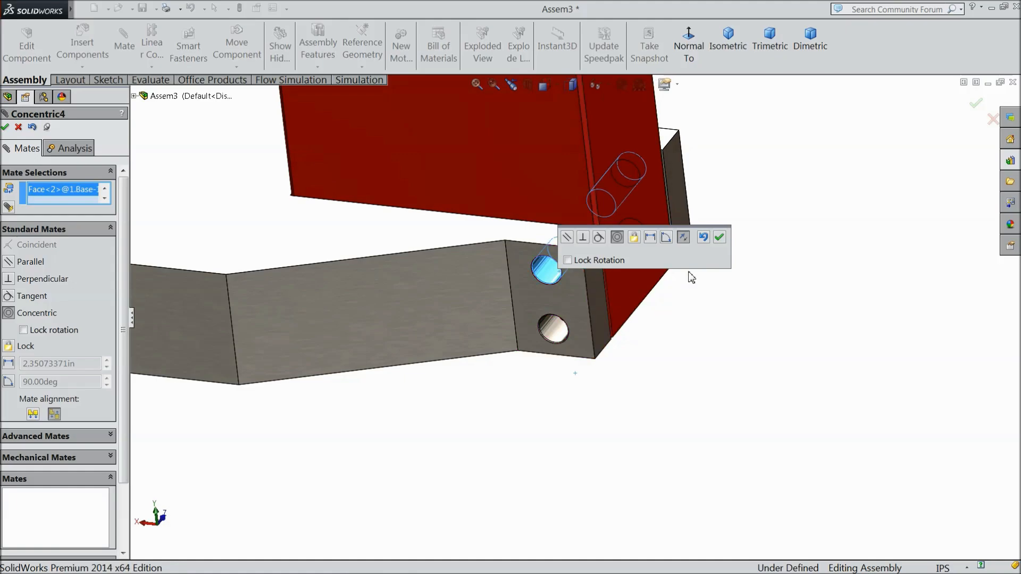
{"action": "left_click", "coordinate": [720, 237]}
{"action": "left_click", "coordinate": [569, 198]}
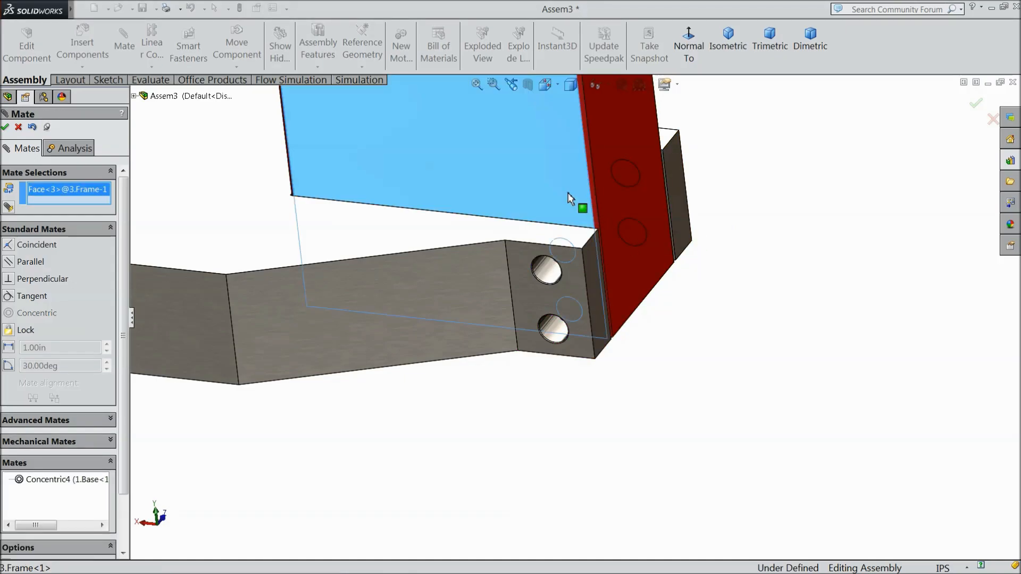
{"action": "left_click", "coordinate": [18, 128]}
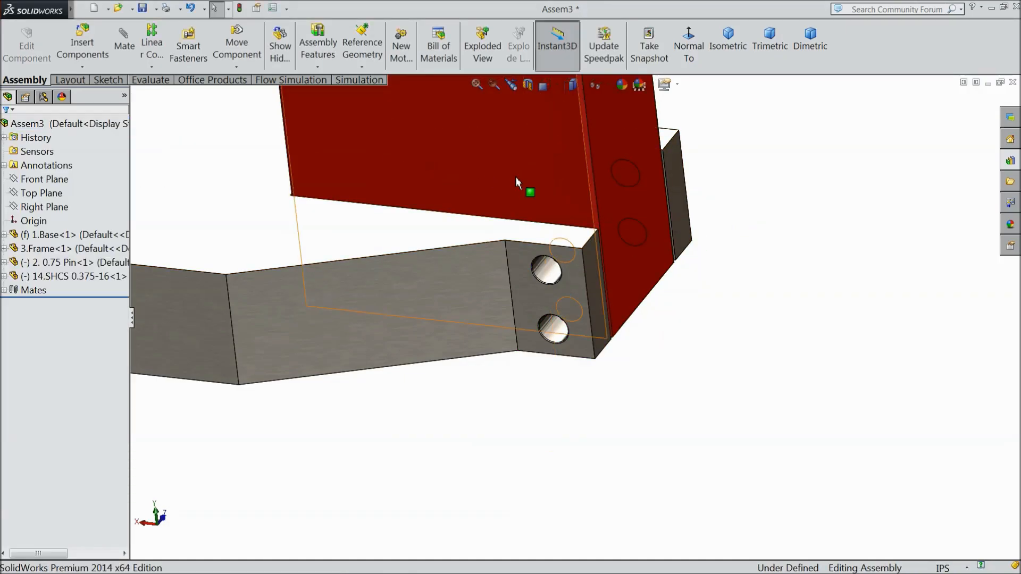
Make the frame transparent and pull the hidden screw out along its hole axis beyond the far arm of the base.
{"action": "left_click", "coordinate": [553, 179]}
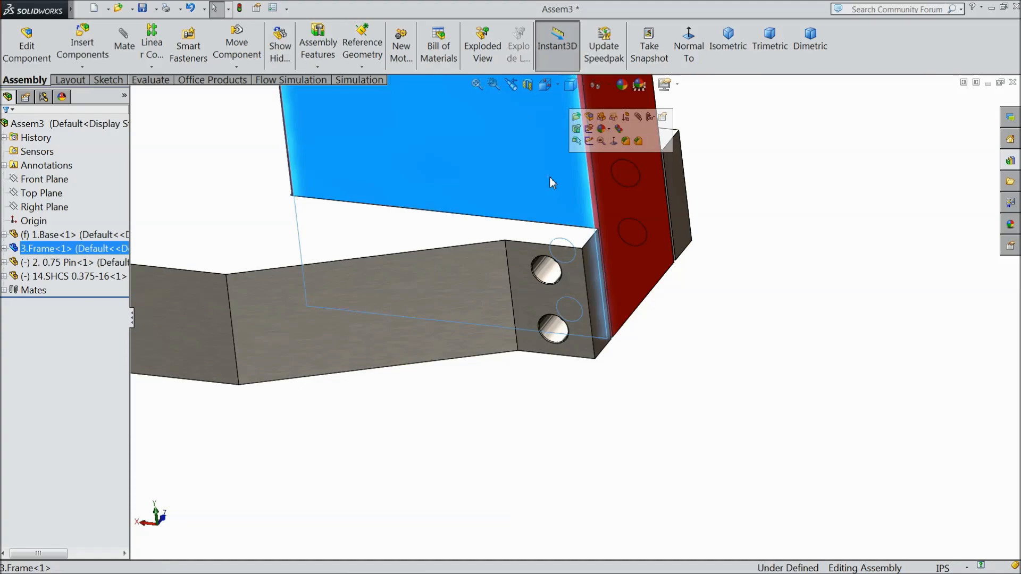
{"action": "left_click", "coordinate": [615, 123]}
{"action": "left_click_drag", "start_coordinate": [633, 221], "coordinate": [728, 138]}
{"action": "scroll", "coordinate": [712, 174], "scroll_direction": "up", "scroll_amount": 5}
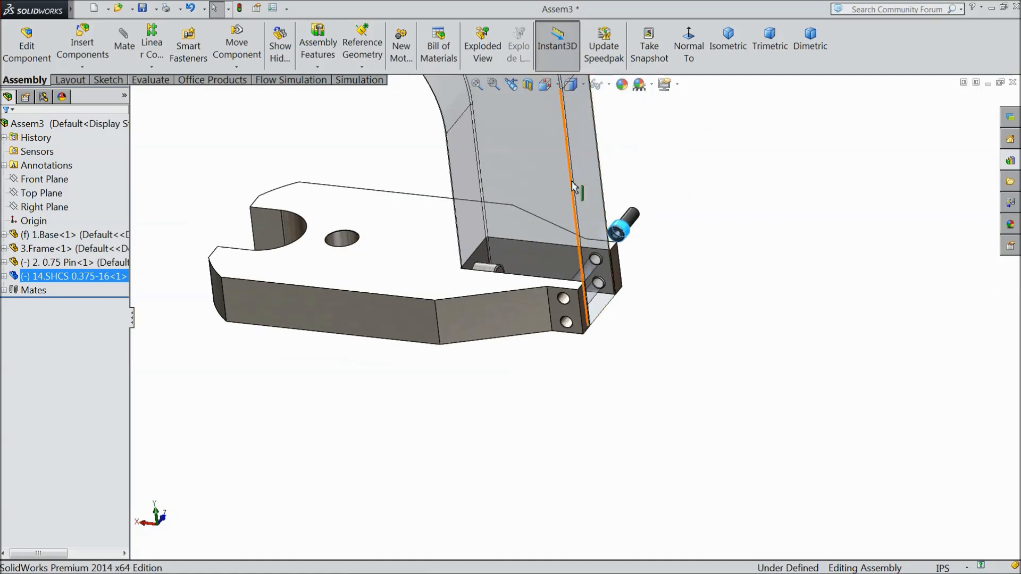
Restore the frame's opacity and slide the screw along its axis to just outside the near arm's two-hole face.
{"action": "left_click", "coordinate": [553, 182]}
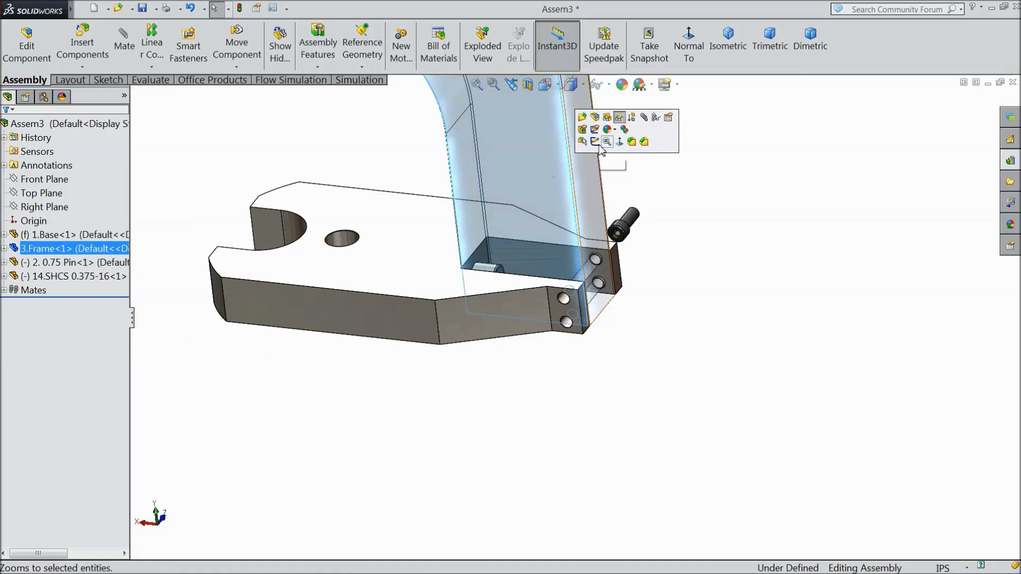
{"action": "left_click", "coordinate": [620, 123]}
{"action": "middle_click_drag", "start_coordinate": [660, 243], "coordinate": [629, 227]}
{"action": "scroll", "coordinate": [616, 298], "scroll_direction": "down", "scroll_amount": 3}
{"action": "left_click", "coordinate": [606, 318]}
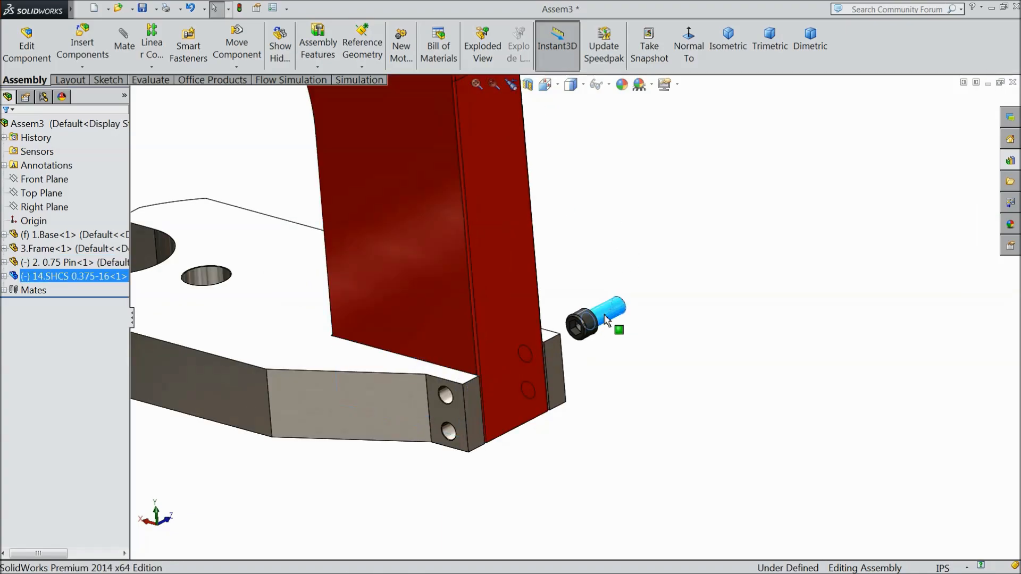
{"action": "left_click_drag", "start_coordinate": [605, 315], "coordinate": [411, 414]}
{"action": "scroll", "coordinate": [457, 424], "scroll_direction": "down", "scroll_amount": 3}
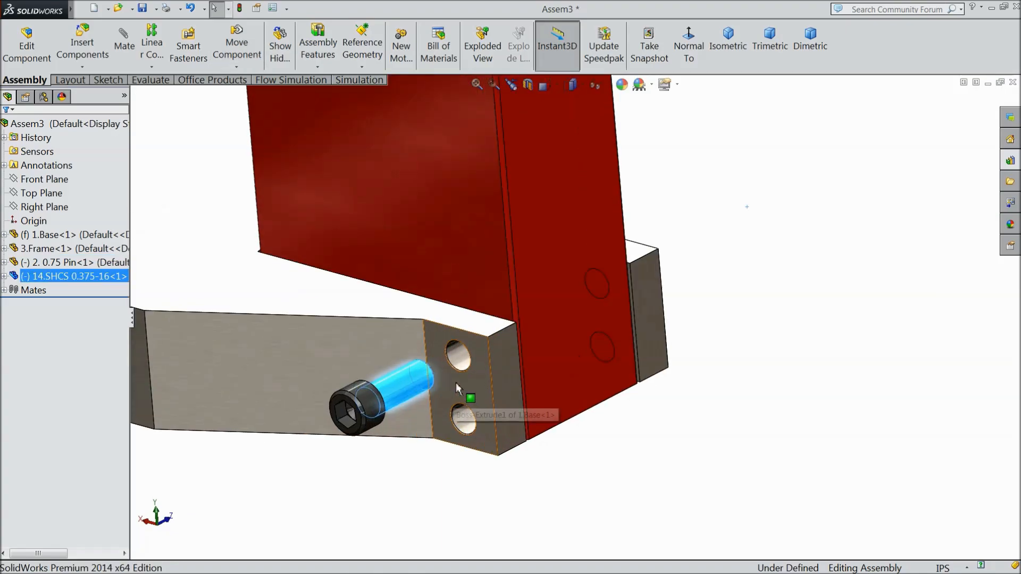
Add a coincident mate between the base arm's two-hole outer face and the underside of the screw head, and finish mating.
{"action": "left_click", "coordinate": [456, 388]}
{"action": "middle_click_drag", "start_coordinate": [456, 388], "coordinate": [370, 437]}
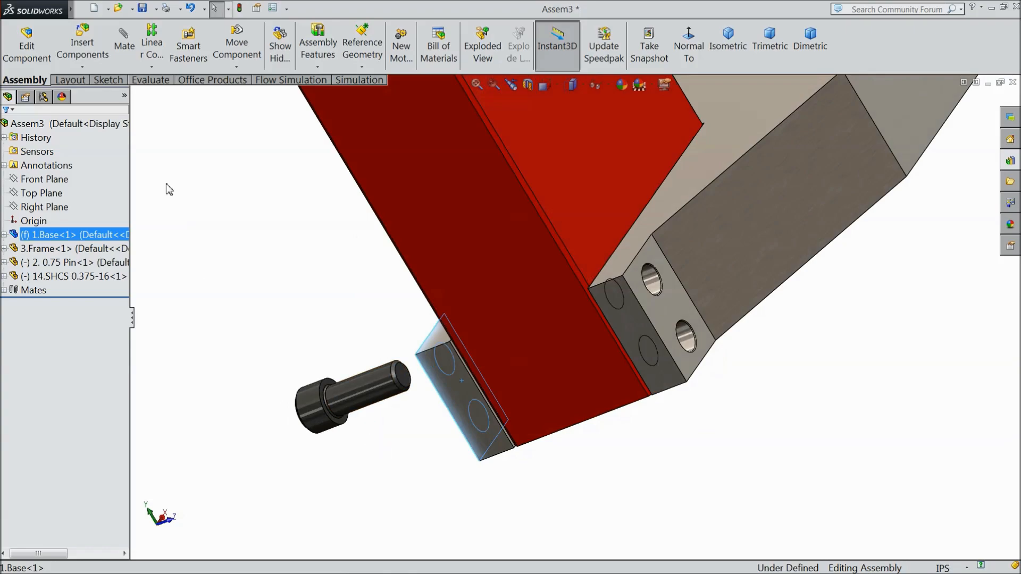
{"action": "left_click", "coordinate": [125, 45]}
{"action": "scroll", "coordinate": [345, 406], "scroll_direction": "down", "scroll_amount": 2}
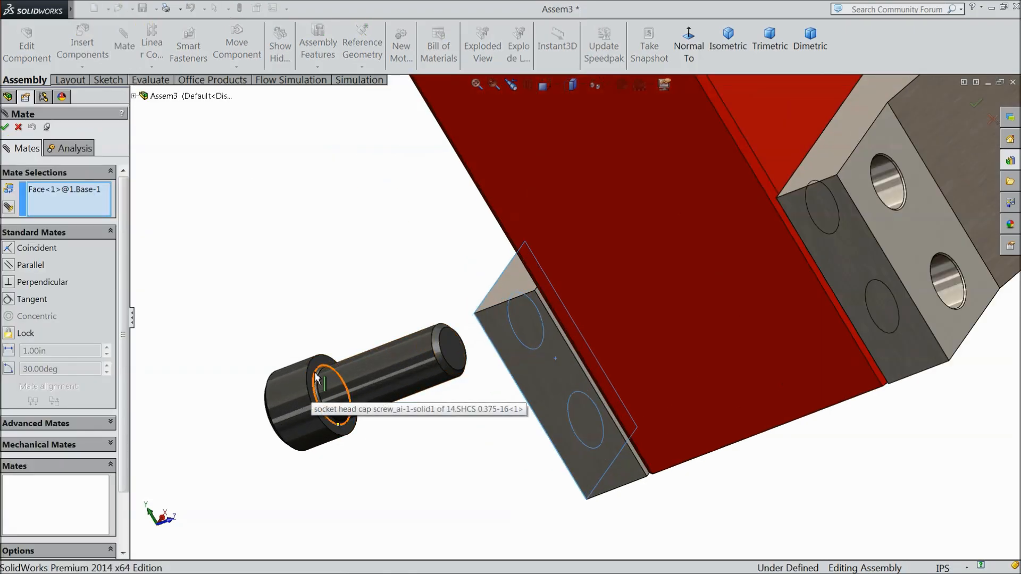
{"action": "left_click", "coordinate": [311, 371]}
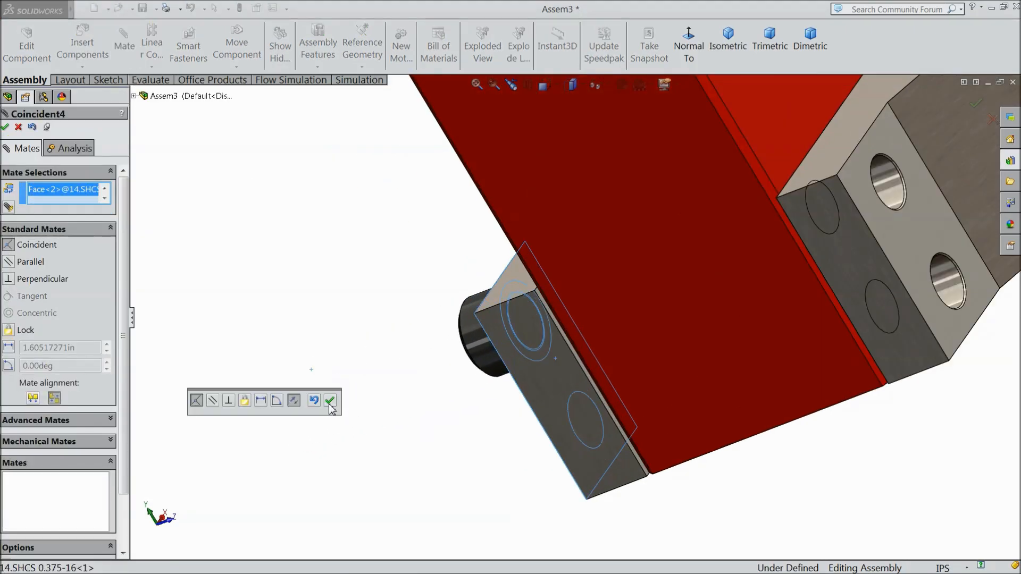
{"action": "left_click", "coordinate": [330, 402]}
{"action": "middle_click_drag", "start_coordinate": [417, 417], "coordinate": [240, 285]}
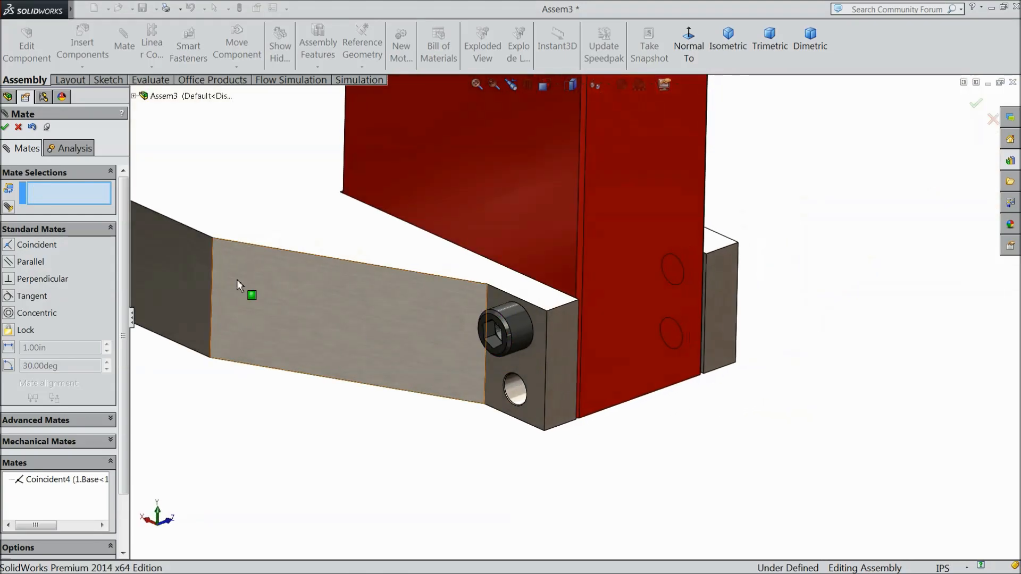
{"action": "left_click", "coordinate": [19, 128]}
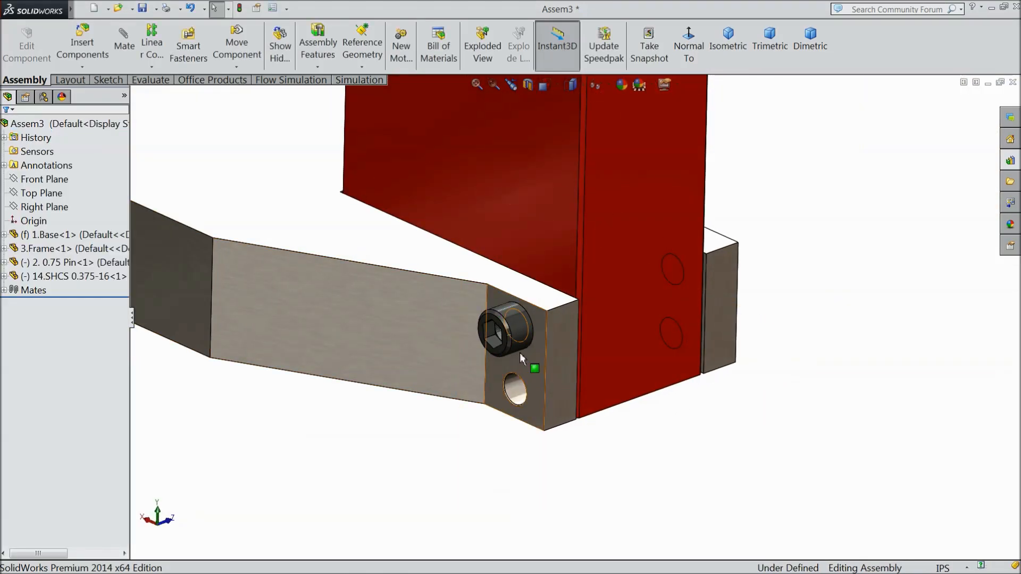
Copy the screw with its mates into the lower hole of the same arm, using that hole and the arm's outer face as references.
{"action": "left_click", "coordinate": [81, 67]}
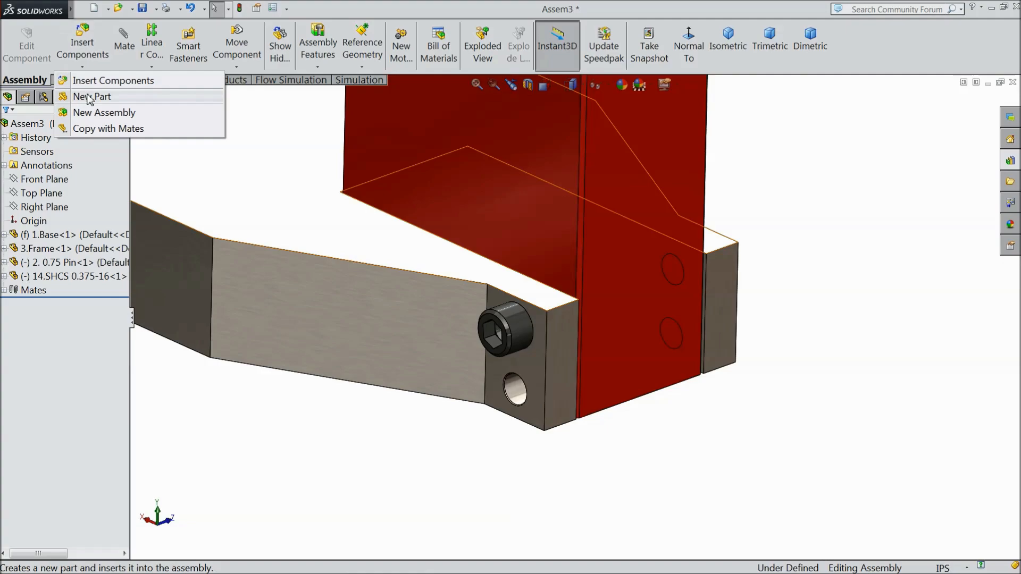
{"action": "left_click", "coordinate": [109, 127]}
{"action": "left_click", "coordinate": [520, 335]}
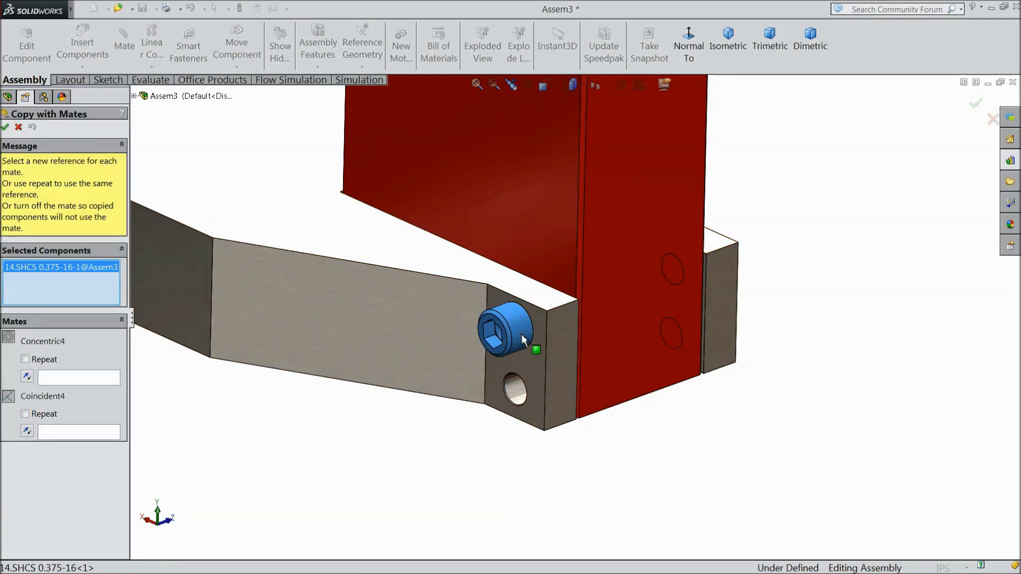
{"action": "left_click", "coordinate": [74, 378]}
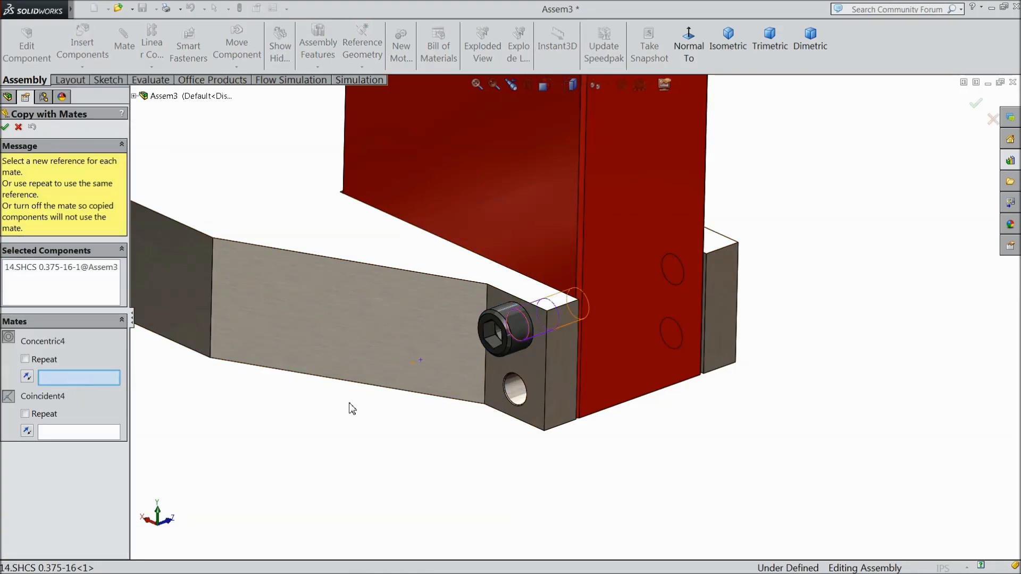
{"action": "left_click", "coordinate": [514, 396]}
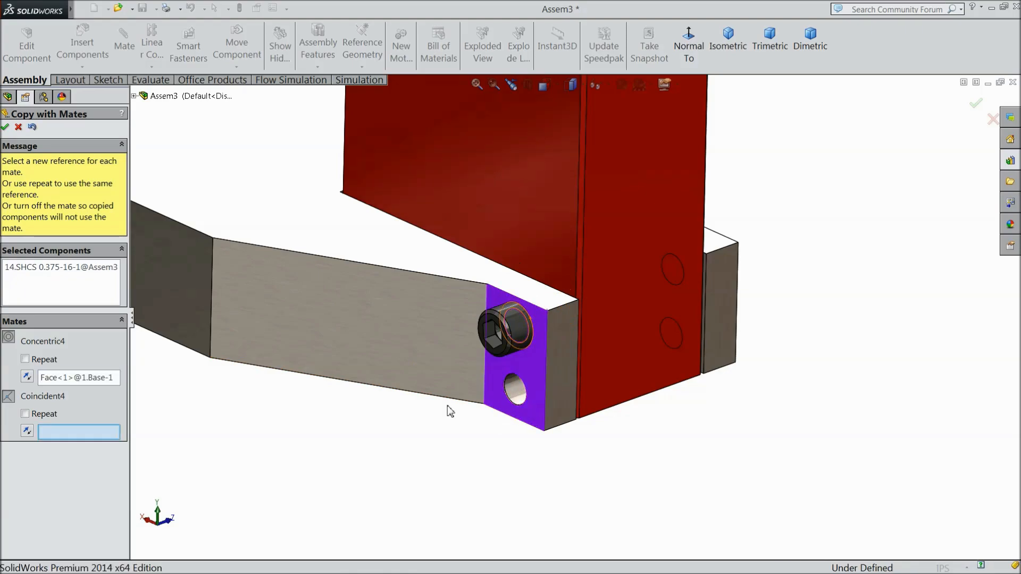
{"action": "left_click", "coordinate": [538, 371]}
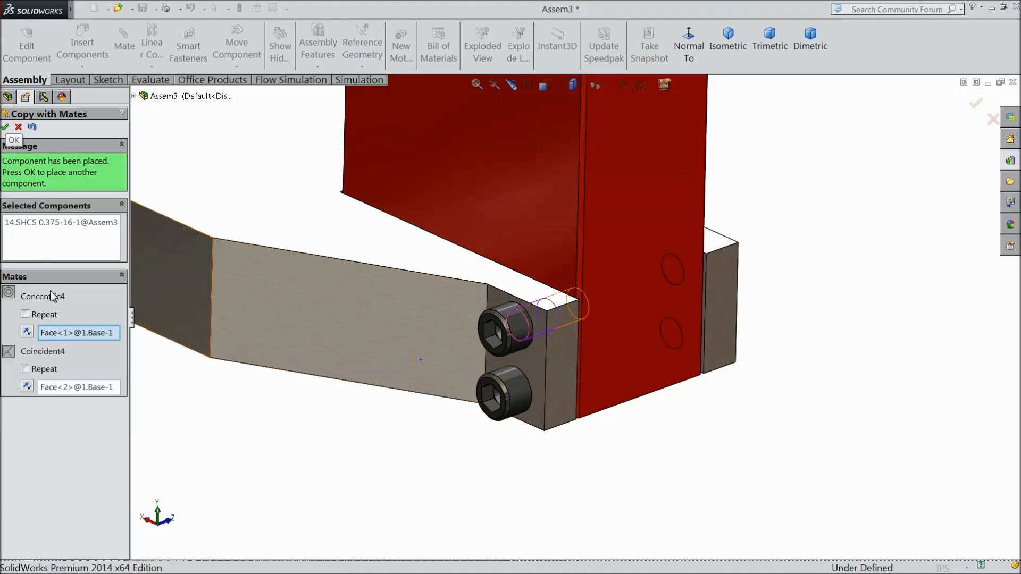
{"action": "left_click", "coordinate": [7, 127]}
Place another copy of the screw with mates in the upper hole of the opposite arm, seated against that arm's outer face.
{"action": "middle_click_drag", "start_coordinate": [243, 325], "coordinate": [455, 448]}
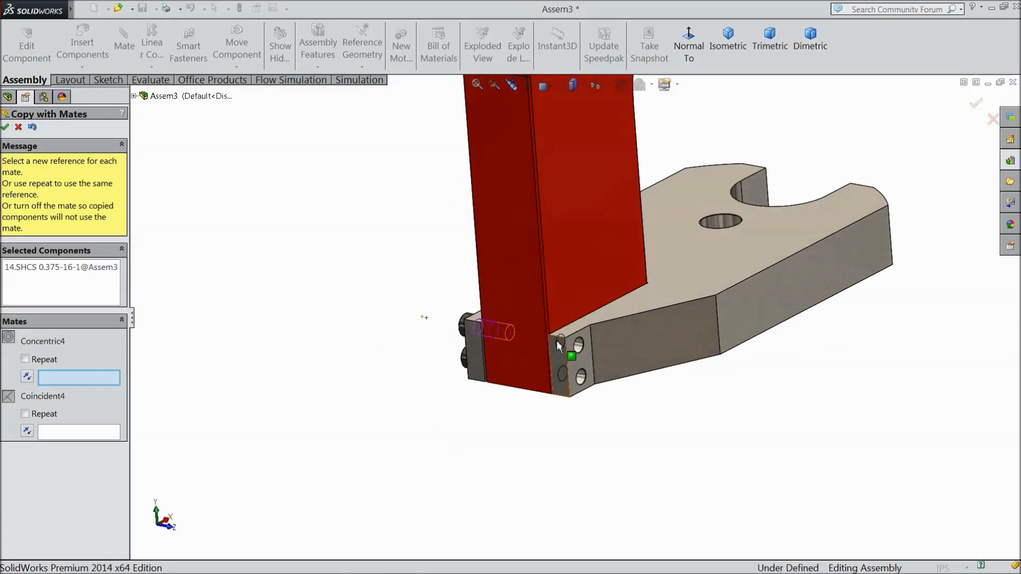
{"action": "scroll", "coordinate": [560, 346], "scroll_direction": "down", "scroll_amount": 3}
{"action": "left_click", "coordinate": [610, 352]}
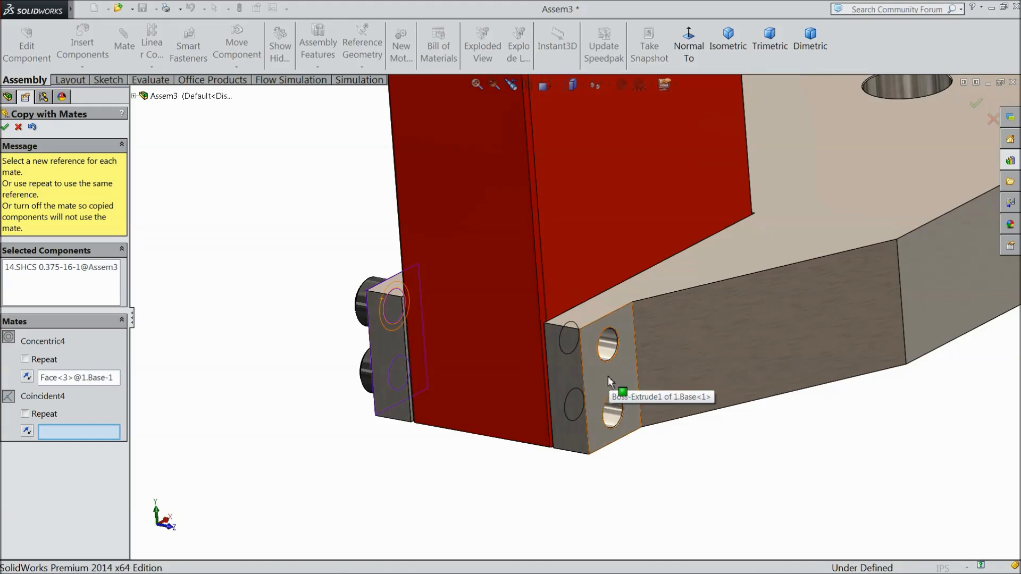
{"action": "left_click", "coordinate": [608, 376]}
{"action": "middle_click_drag", "start_coordinate": [532, 396], "coordinate": [605, 402]}
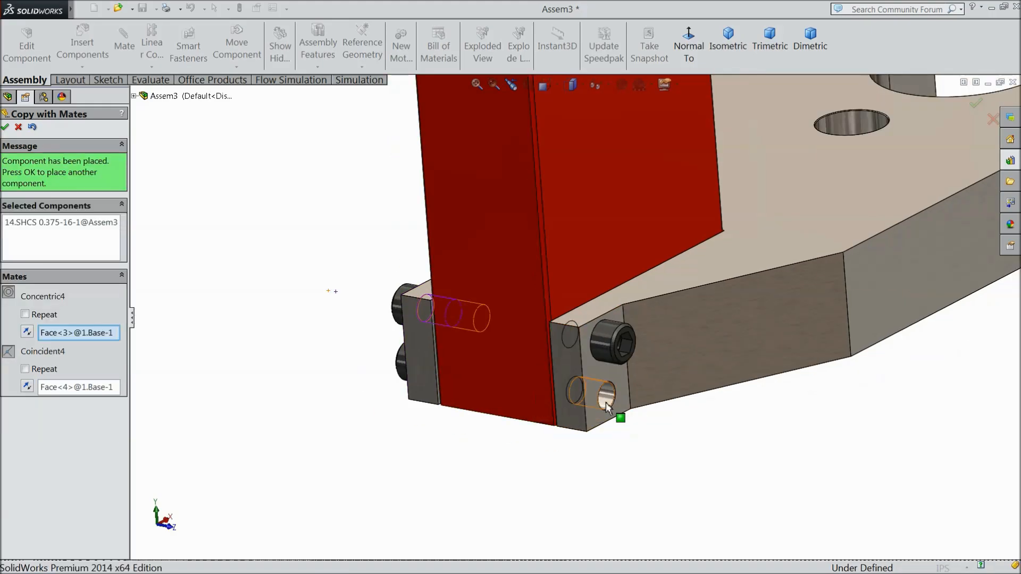
{"action": "scroll", "coordinate": [605, 402], "scroll_direction": "down", "scroll_amount": 2}
{"action": "left_click", "coordinate": [5, 126]}
{"action": "scroll", "coordinate": [576, 397], "scroll_direction": "down", "scroll_amount": 2}
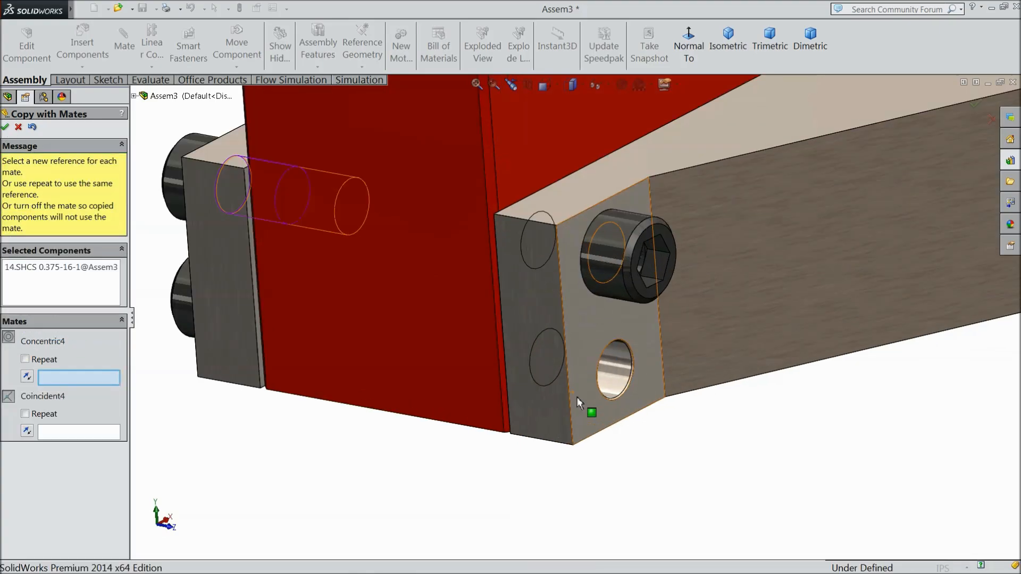
Place the last copy of the screw with mates in the arm's lower hole, seated against its outer face, and finish copying.
{"action": "left_click", "coordinate": [621, 378]}
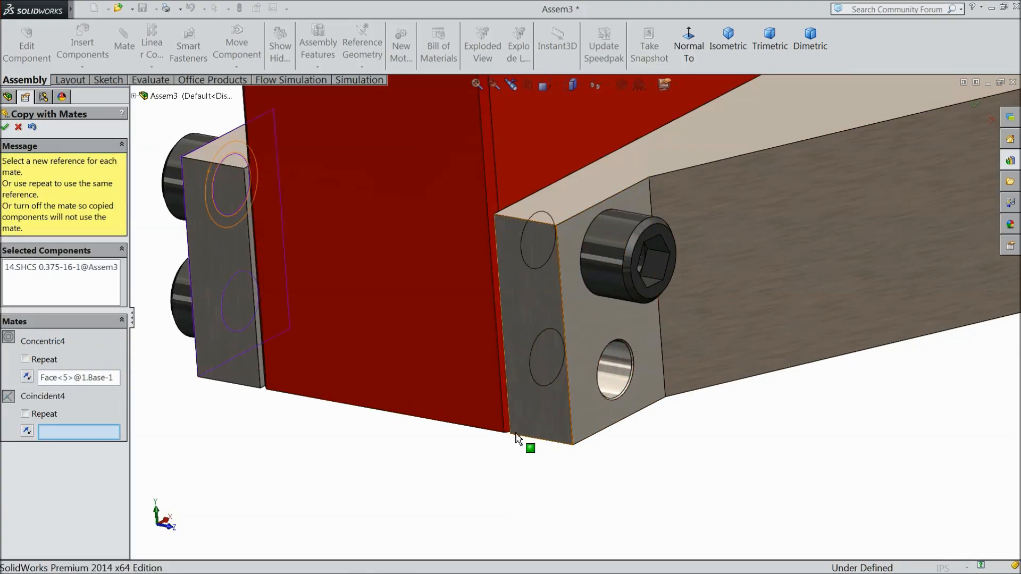
{"action": "left_click", "coordinate": [612, 335]}
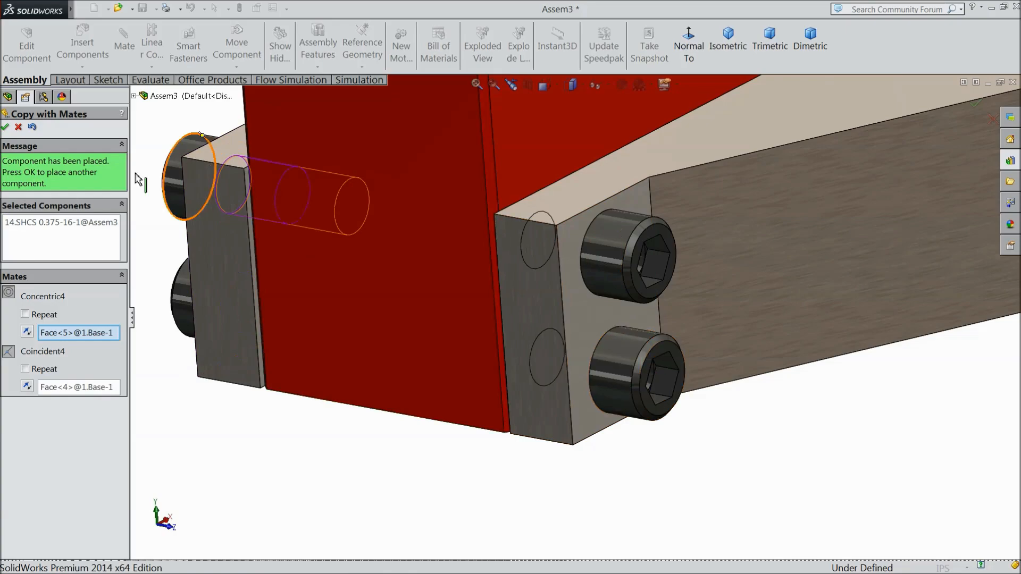
{"action": "left_click", "coordinate": [5, 127]}
{"action": "left_click", "coordinate": [18, 127]}
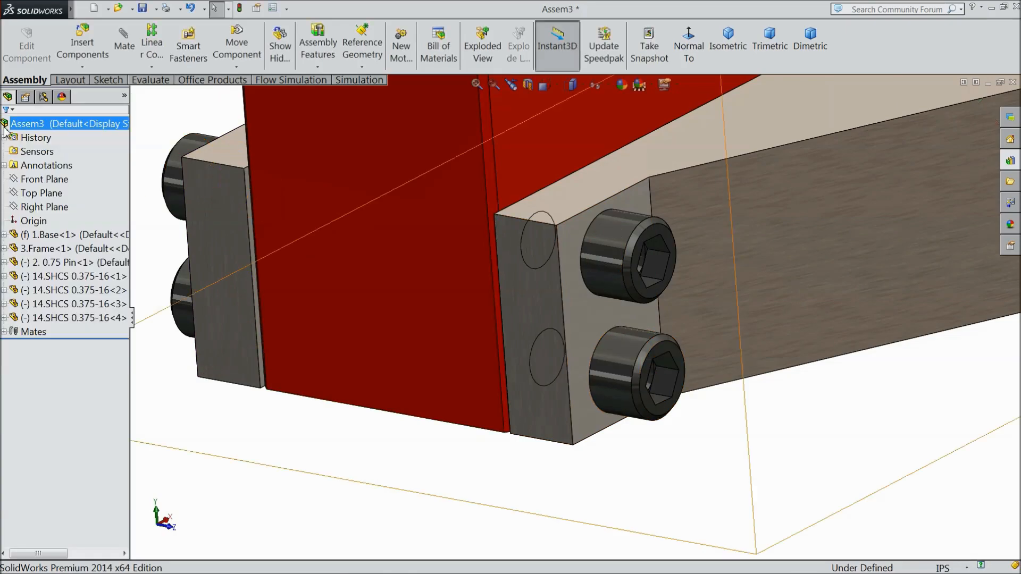
Insert the part "13.1 inch Pin" from the Arbor Press machine folder and place it in front of the base.
{"action": "scroll", "coordinate": [509, 309], "scroll_direction": "up", "scroll_amount": 4}
{"action": "middle_click_drag", "start_coordinate": [547, 347], "coordinate": [640, 370]}
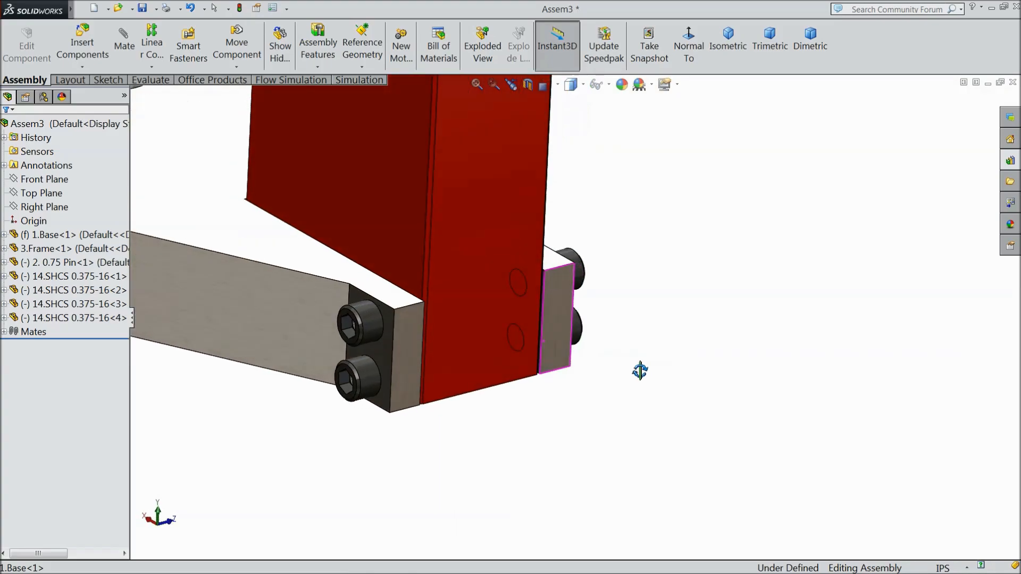
{"action": "scroll", "coordinate": [519, 340], "scroll_direction": "up", "scroll_amount": 7}
{"action": "scroll", "coordinate": [519, 339], "scroll_direction": "up", "scroll_amount": 1}
{"action": "middle_click_drag", "start_coordinate": [493, 266], "coordinate": [541, 302]}
{"action": "scroll", "coordinate": [512, 255], "scroll_direction": "down", "scroll_amount": 3}
{"action": "scroll", "coordinate": [500, 260], "scroll_direction": "down", "scroll_amount": 1}
{"action": "left_click", "coordinate": [83, 46]}
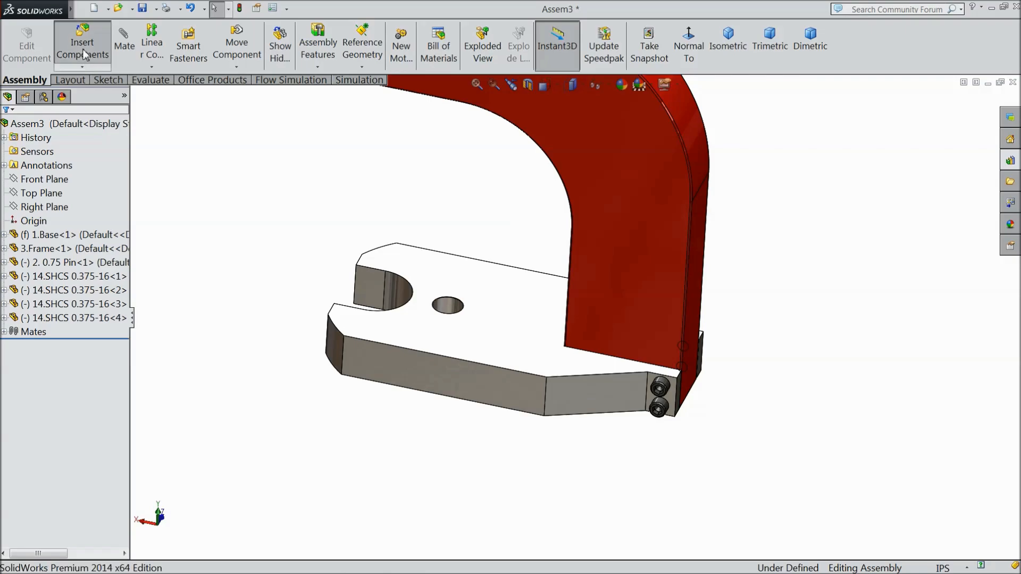
{"action": "left_click", "coordinate": [62, 389]}
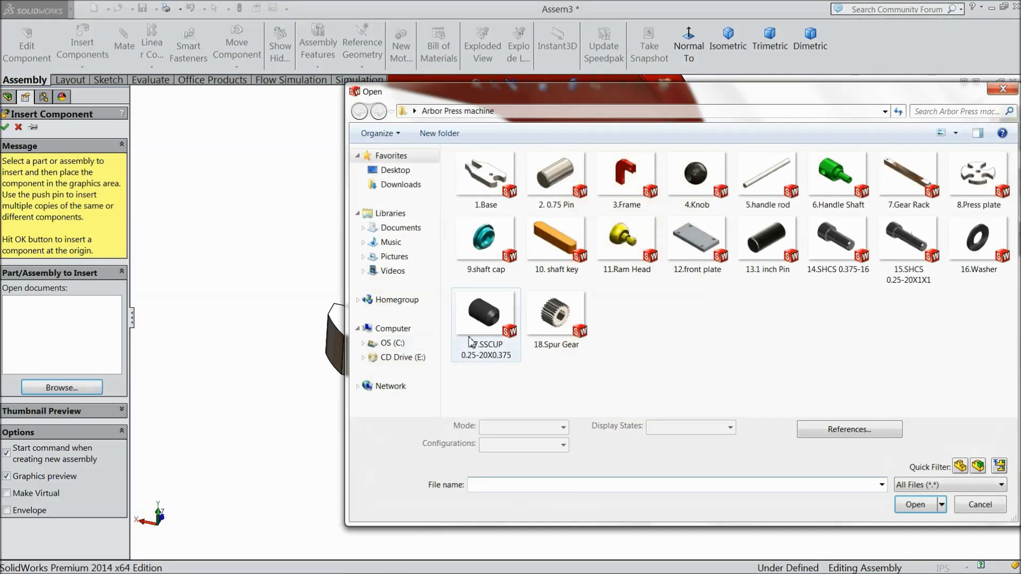
{"action": "left_click", "coordinate": [761, 257]}
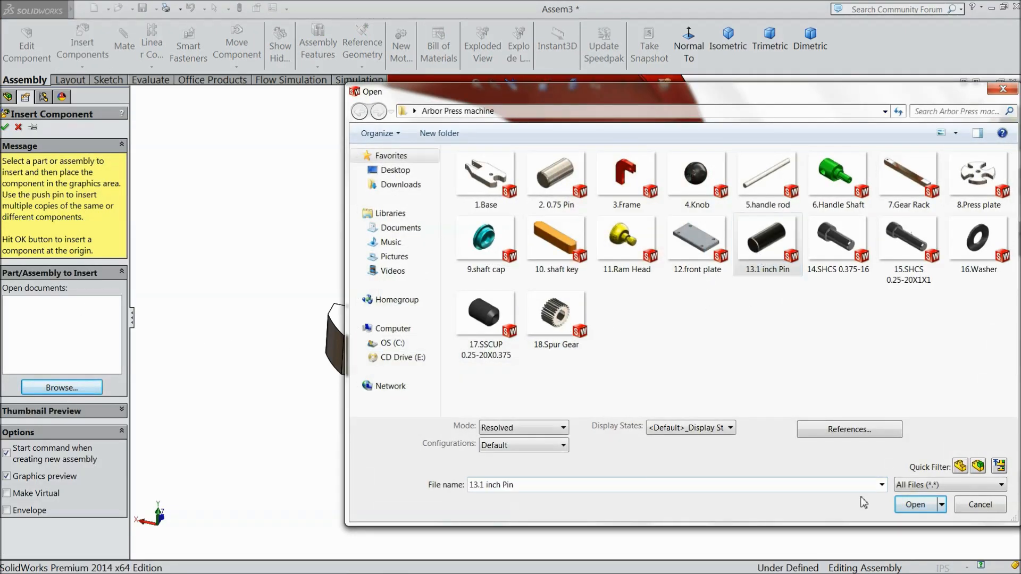
{"action": "left_click", "coordinate": [913, 505]}
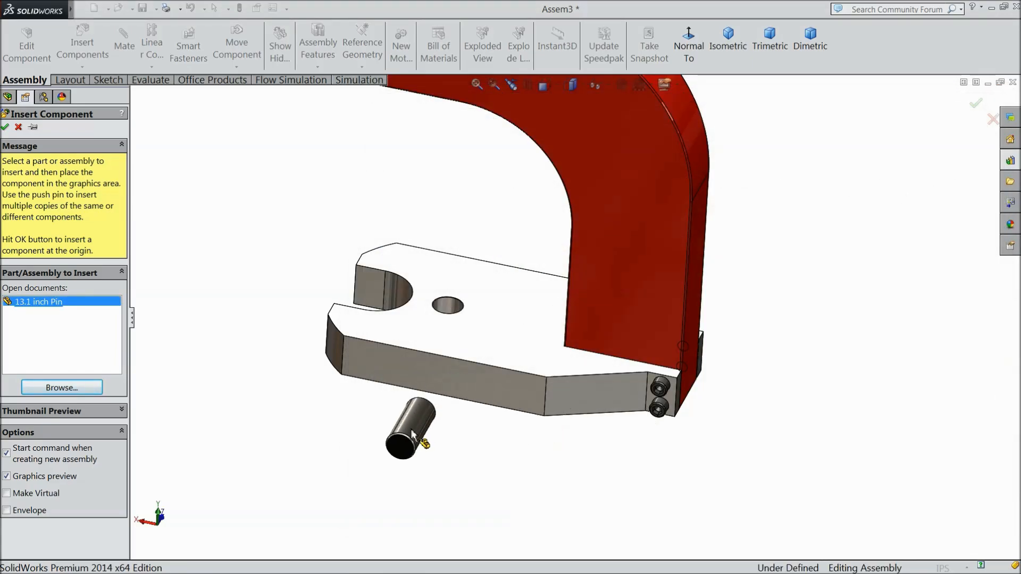
{"action": "left_click", "coordinate": [414, 435]}
Add a concentric mate between the 1 inch pin's cylindrical face and the small round through-hole in the base.
{"action": "scroll", "coordinate": [450, 426], "scroll_direction": "down", "scroll_amount": 3}
{"action": "left_click", "coordinate": [420, 403]}
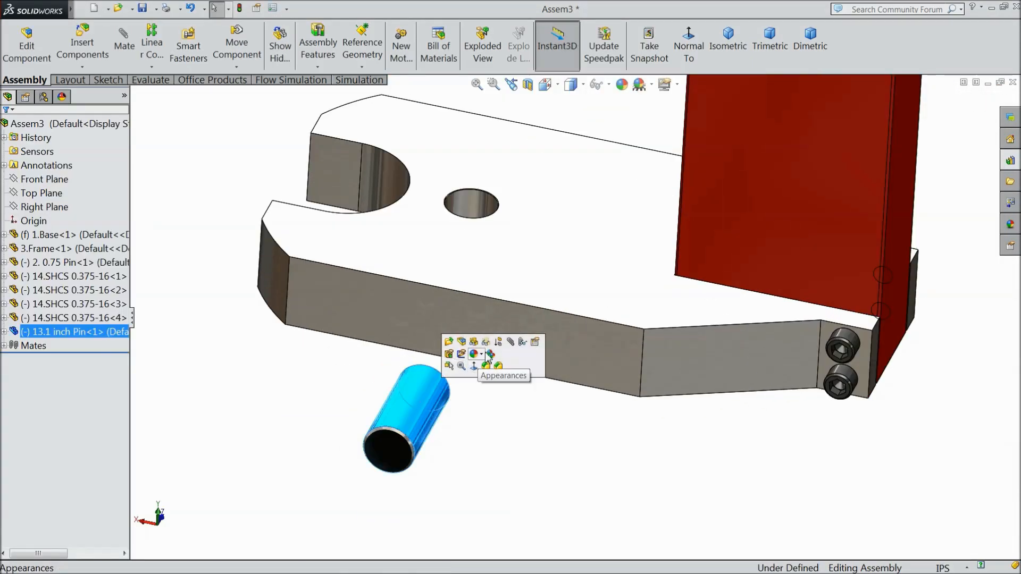
{"action": "left_click", "coordinate": [511, 342]}
{"action": "left_click", "coordinate": [472, 208]}
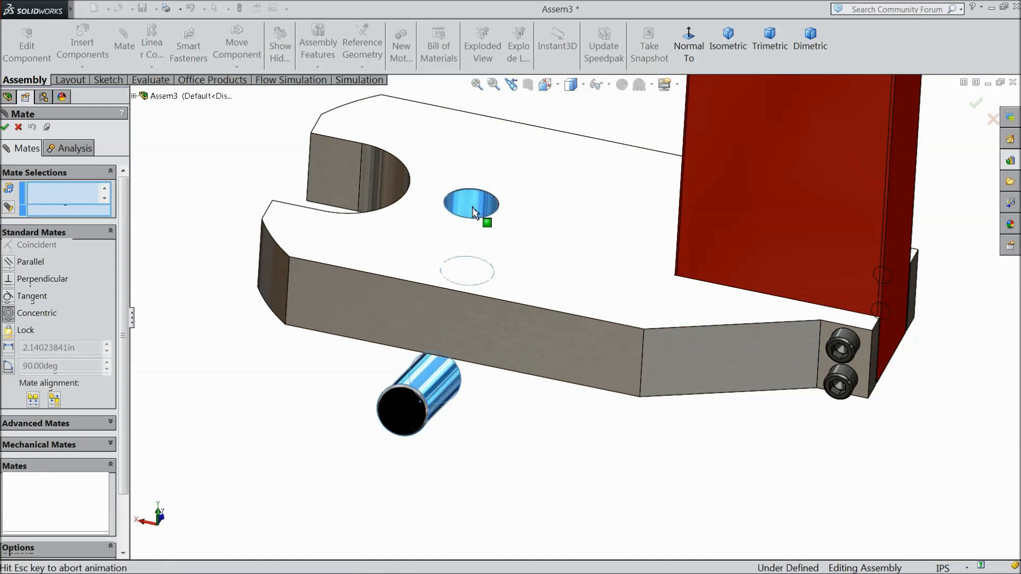
{"action": "left_click", "coordinate": [455, 172]}
Add a coincident mate between the pin's lower end face and the underside of the base, and finish mating.
{"action": "scroll", "coordinate": [479, 278], "scroll_direction": "up", "scroll_amount": 5}
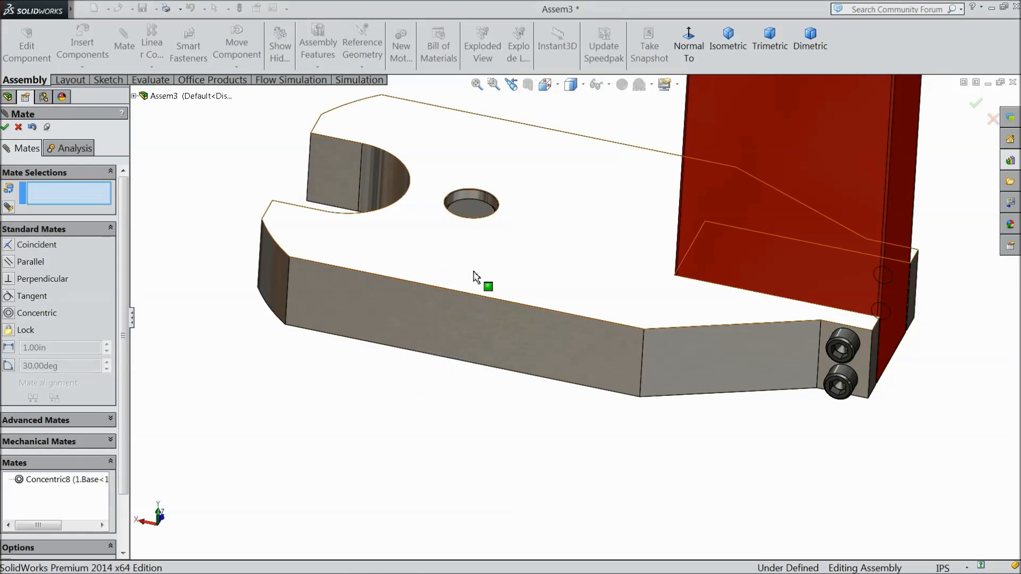
{"action": "middle_click_drag", "start_coordinate": [499, 406], "coordinate": [499, 351]}
{"action": "scroll", "coordinate": [499, 351], "scroll_direction": "down", "scroll_amount": 6}
{"action": "left_click", "coordinate": [469, 351]}
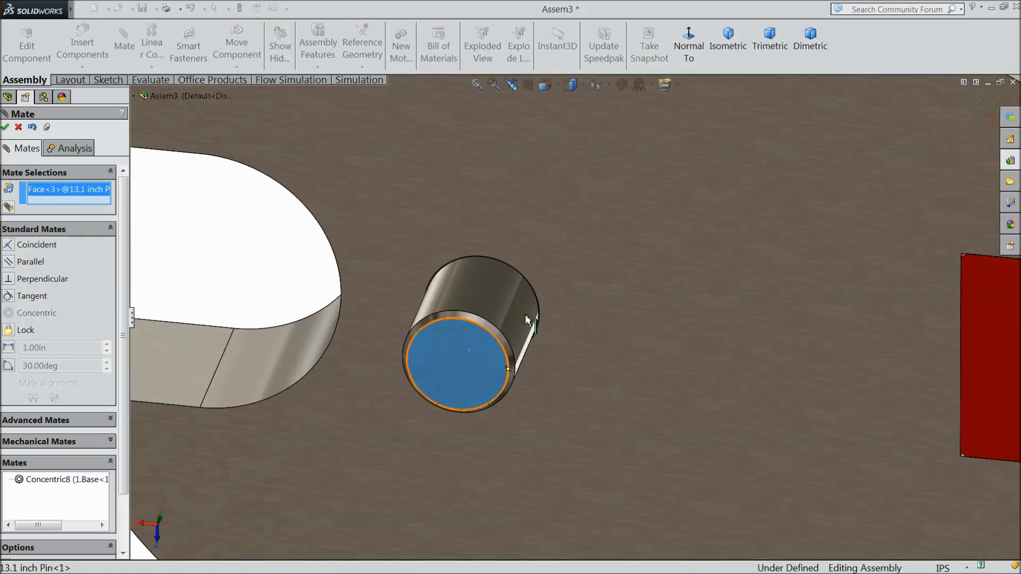
{"action": "left_click", "coordinate": [602, 235]}
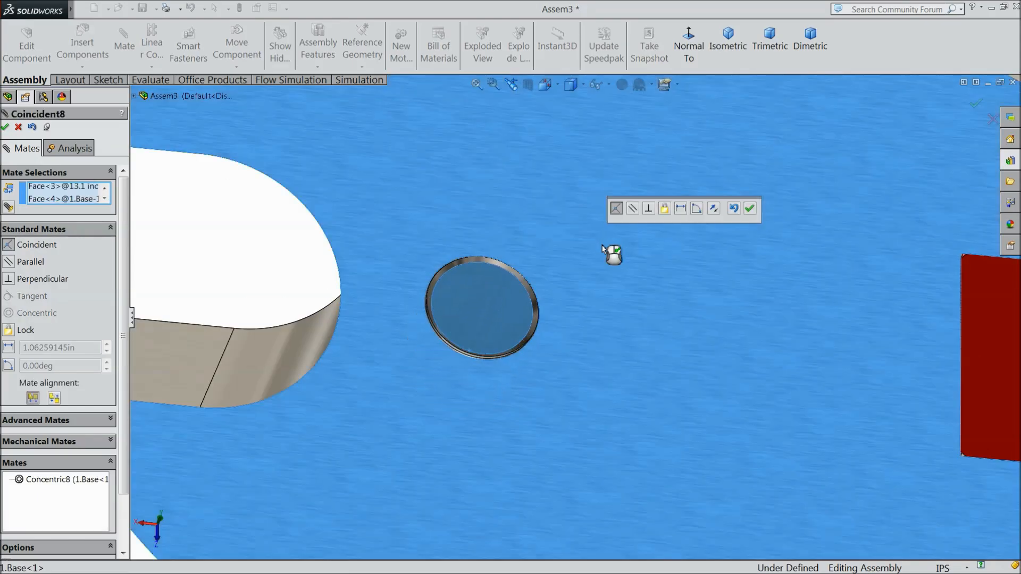
{"action": "left_click", "coordinate": [750, 212]}
{"action": "scroll", "coordinate": [610, 240], "scroll_direction": "up", "scroll_amount": 6}
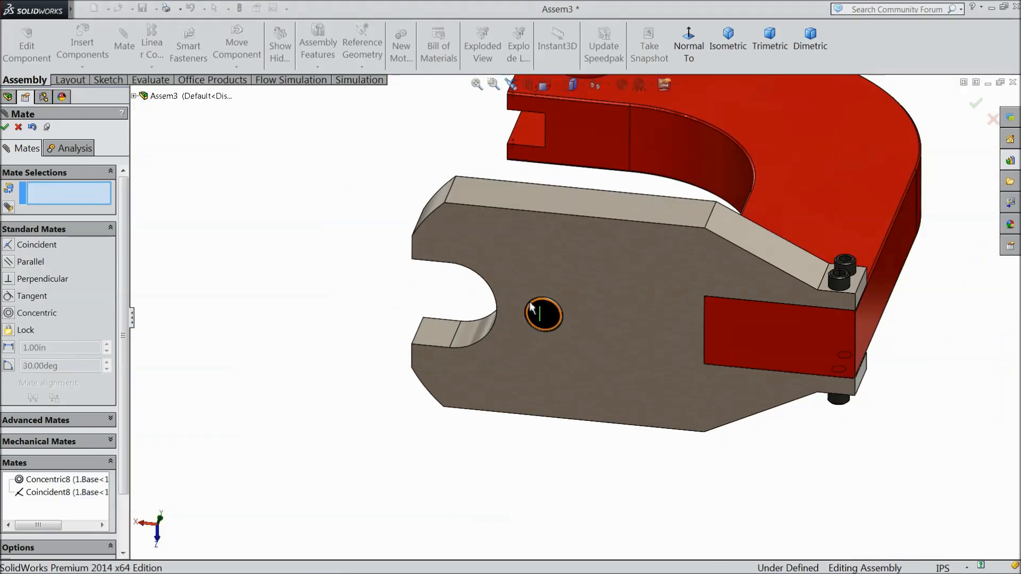
{"action": "middle_click_drag", "start_coordinate": [471, 237], "coordinate": [506, 483]}
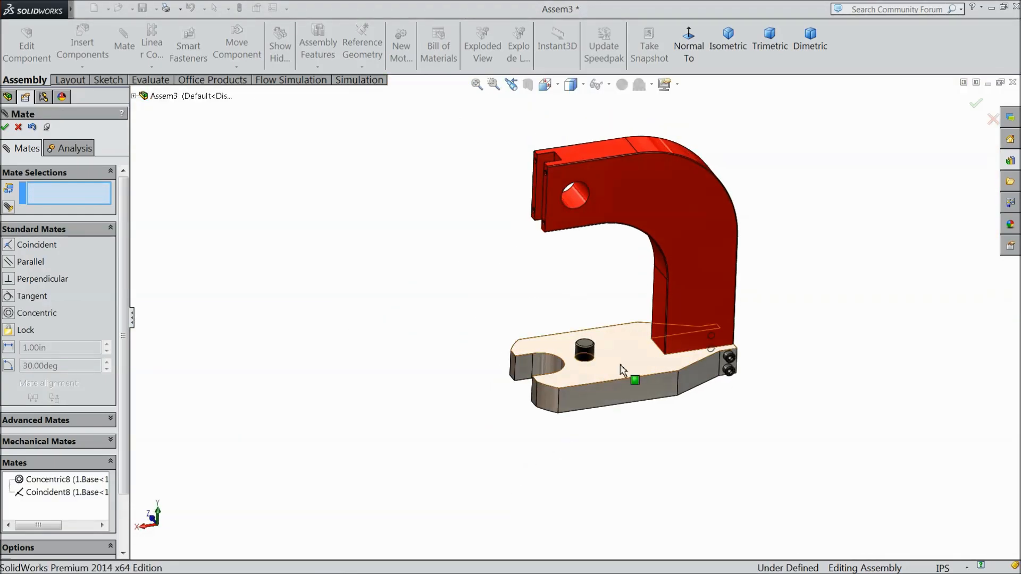
{"action": "scroll", "coordinate": [622, 365], "scroll_direction": "down", "scroll_amount": 6}
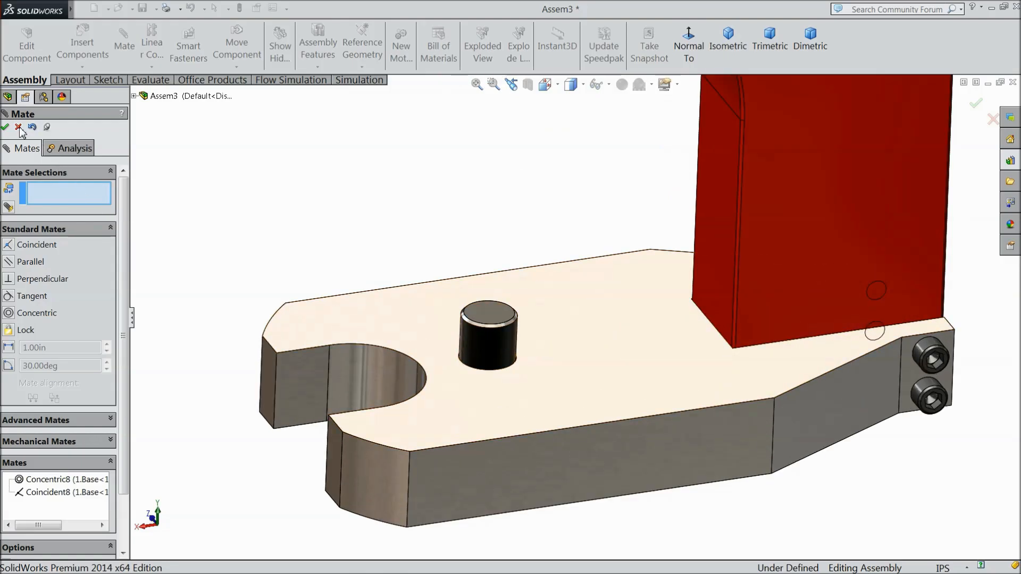
{"action": "left_click", "coordinate": [18, 127]}
Insert the part "8.Press plate" from the Arbor Press machine folder and place it above the base near the pin.
{"action": "left_click", "coordinate": [91, 42]}
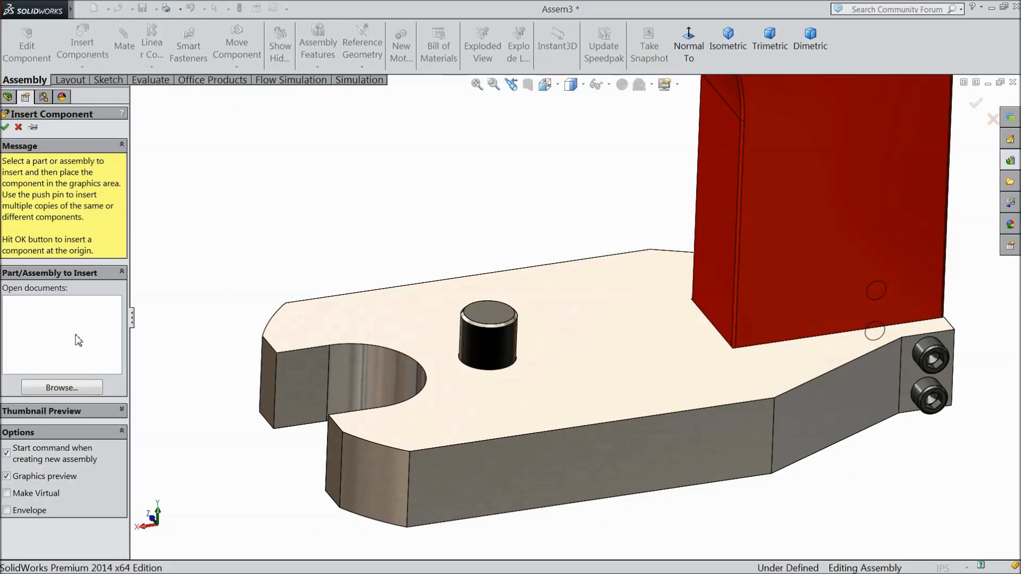
{"action": "left_click", "coordinate": [61, 387]}
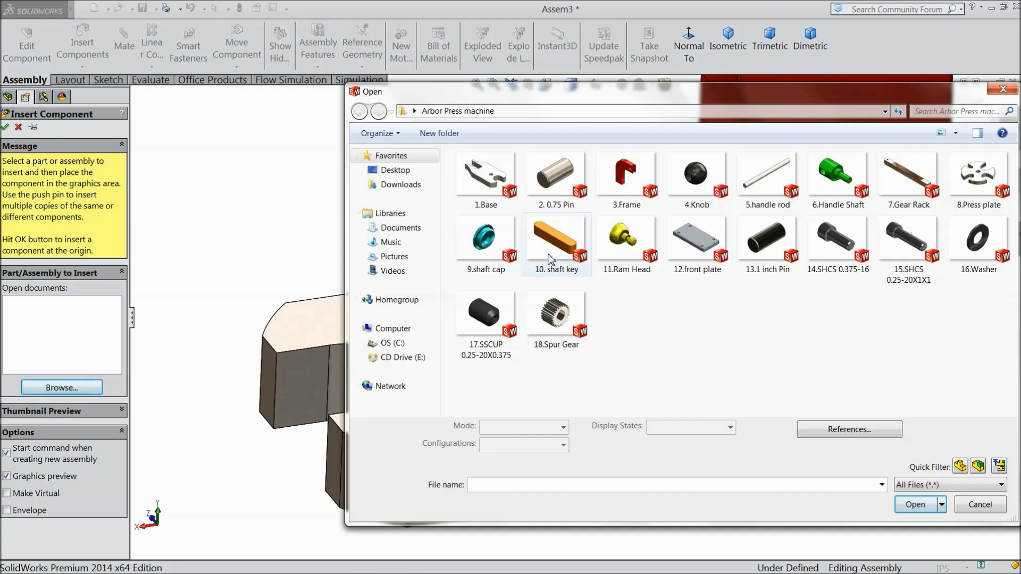
{"action": "left_click", "coordinate": [981, 192]}
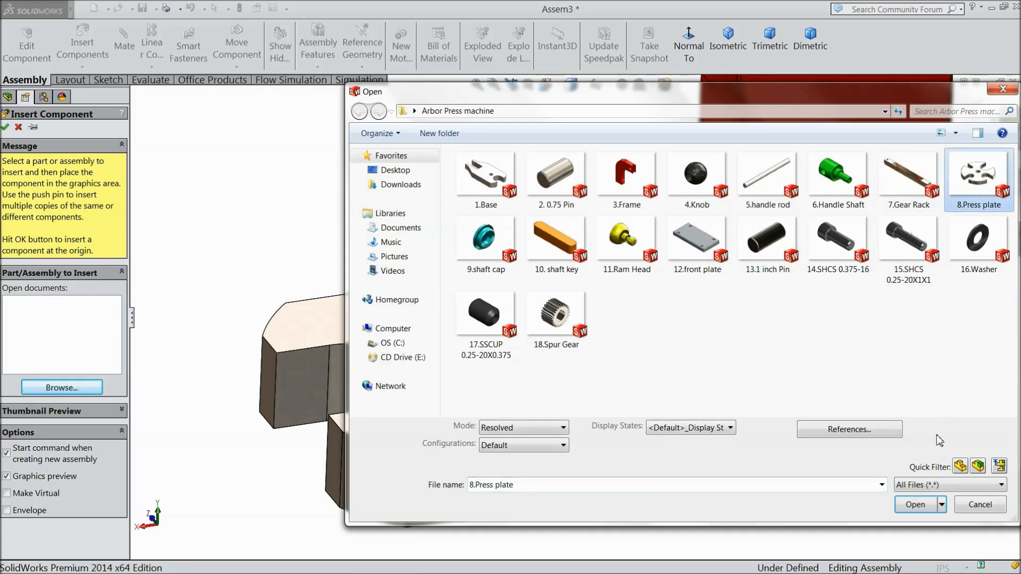
{"action": "left_click", "coordinate": [914, 505]}
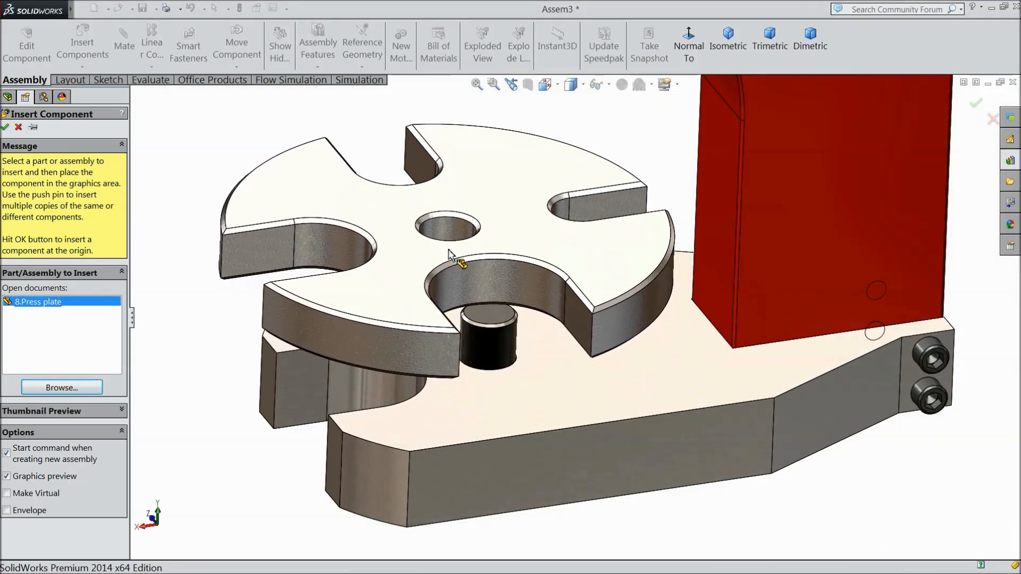
{"action": "left_click", "coordinate": [448, 254]}
Begin mating the 1 inch pin's cylindrical face with the press plate's centre hole.
{"action": "left_click", "coordinate": [451, 230]}
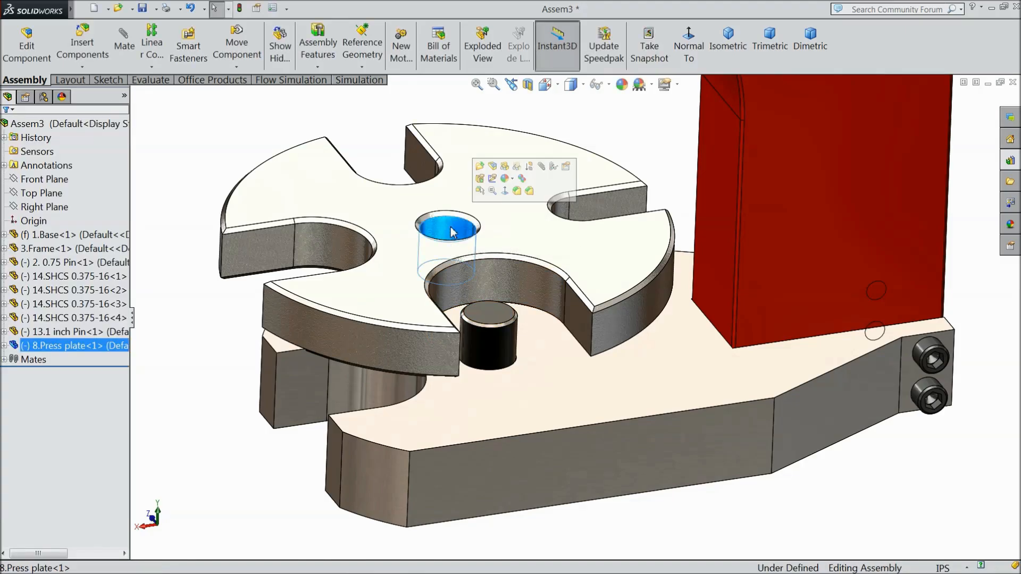
{"action": "left_click", "coordinate": [492, 351]}
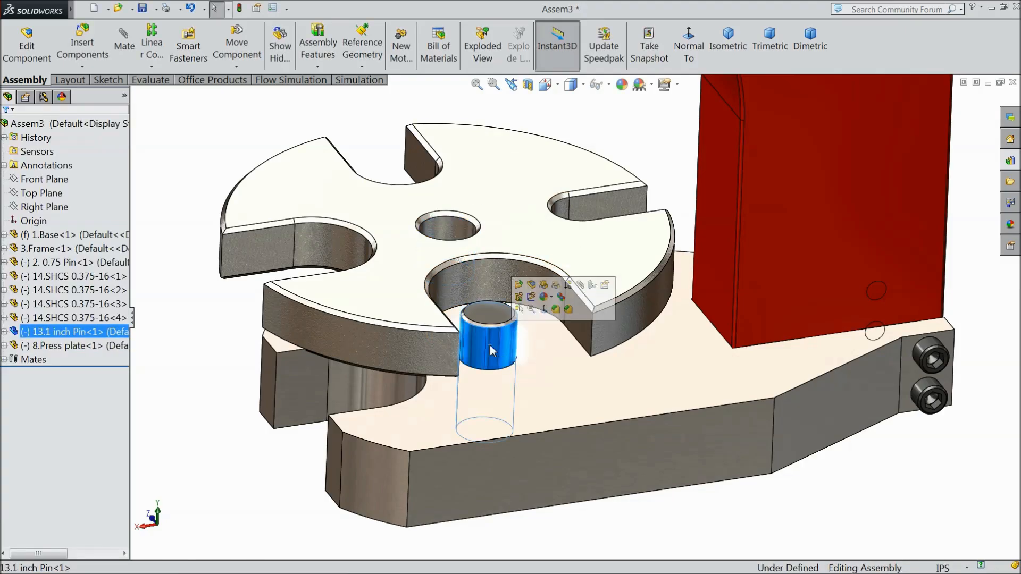
{"action": "left_click", "coordinate": [580, 285]}
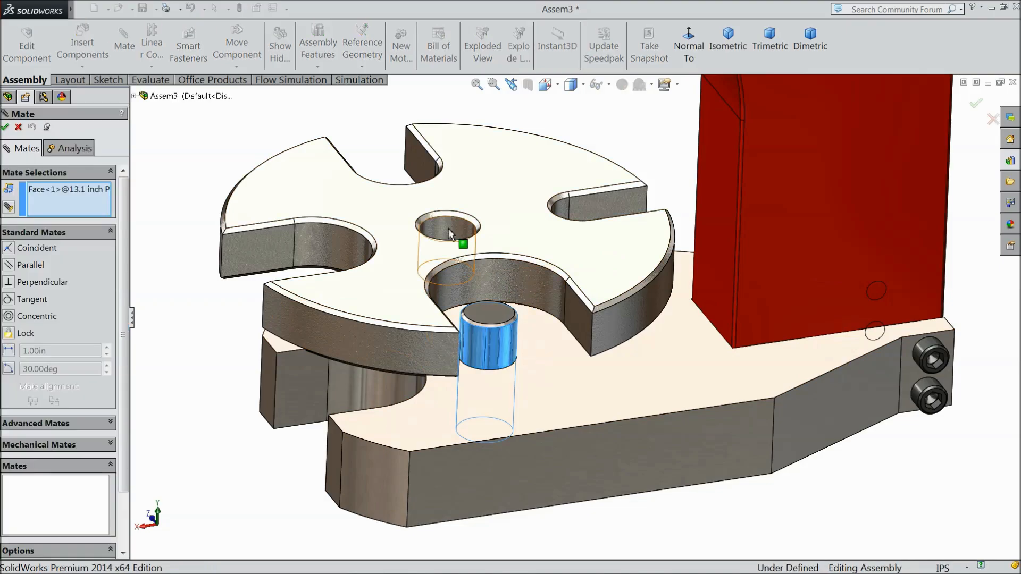
Mate the press plate's centre hole concentric with the 1 inch pin and its underside coincident with the base's top face.
{"action": "left_click", "coordinate": [448, 226]}
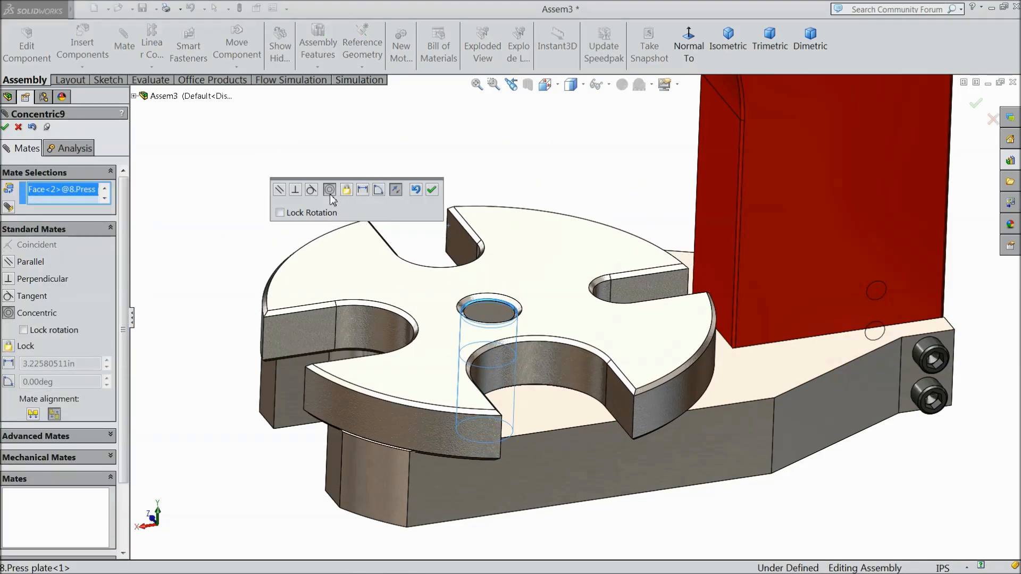
{"action": "left_click", "coordinate": [432, 190]}
{"action": "middle_click_drag", "start_coordinate": [507, 369], "coordinate": [483, 255]}
{"action": "middle_click_drag", "start_coordinate": [429, 333], "coordinate": [486, 408]}
{"action": "left_click", "coordinate": [489, 510]}
{"action": "left_click", "coordinate": [444, 416]}
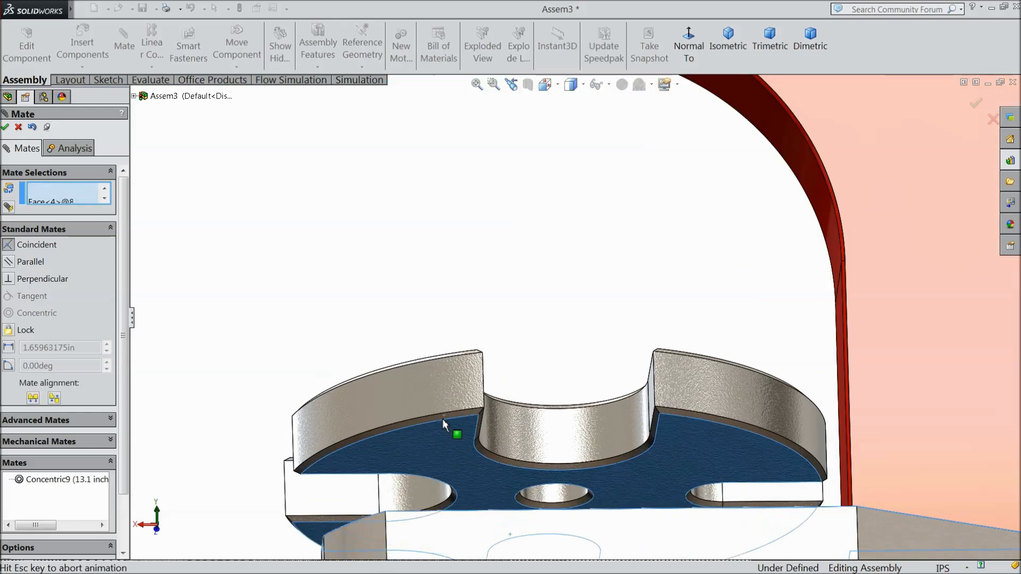
{"action": "middle_click_drag", "start_coordinate": [475, 323], "coordinate": [471, 422]}
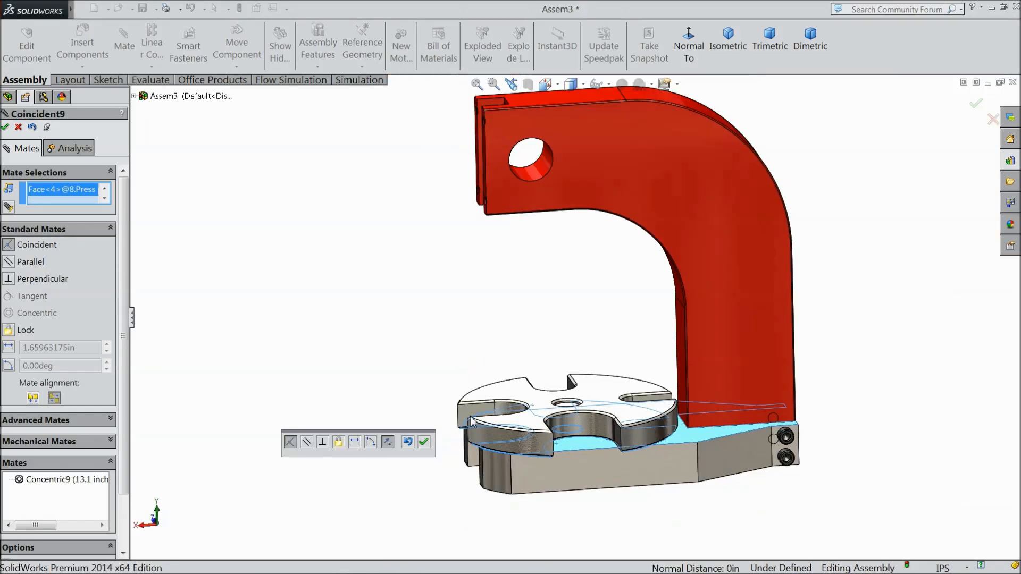
{"action": "left_click", "coordinate": [424, 442]}
{"action": "scroll", "coordinate": [609, 428], "scroll_direction": "down", "scroll_amount": 3}
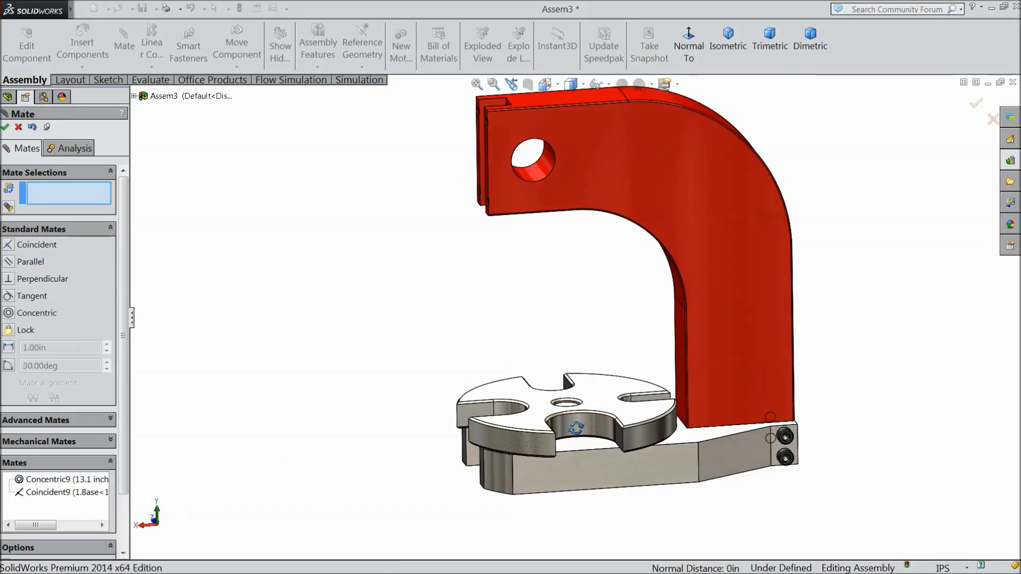
{"action": "scroll", "coordinate": [609, 428], "scroll_direction": "down", "scroll_amount": 3}
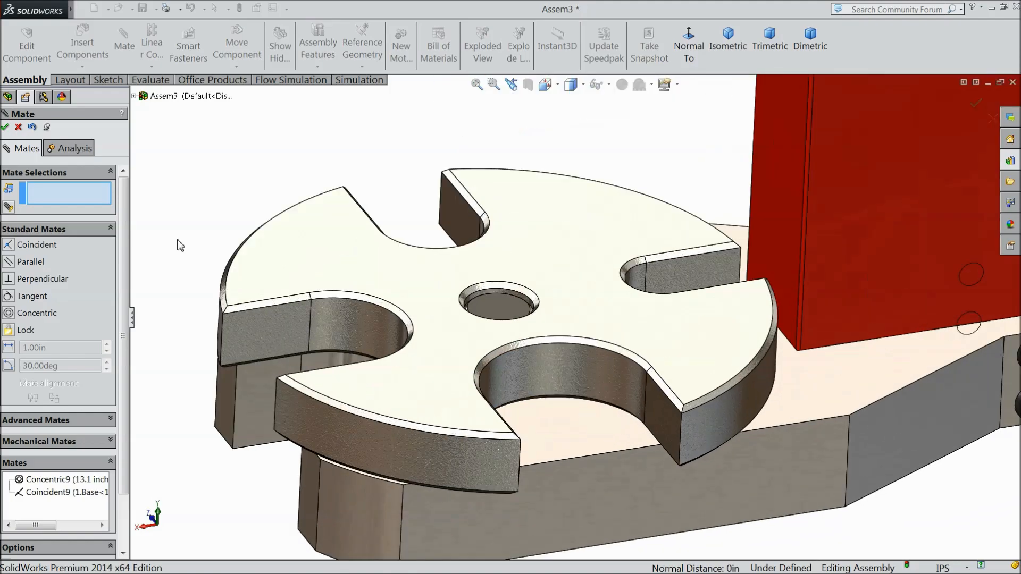
{"action": "left_click", "coordinate": [19, 128]}
Rotate the press plate around the pin to test its remaining freedom of movement.
{"action": "left_click_drag", "start_coordinate": [296, 273], "coordinate": [455, 261]}
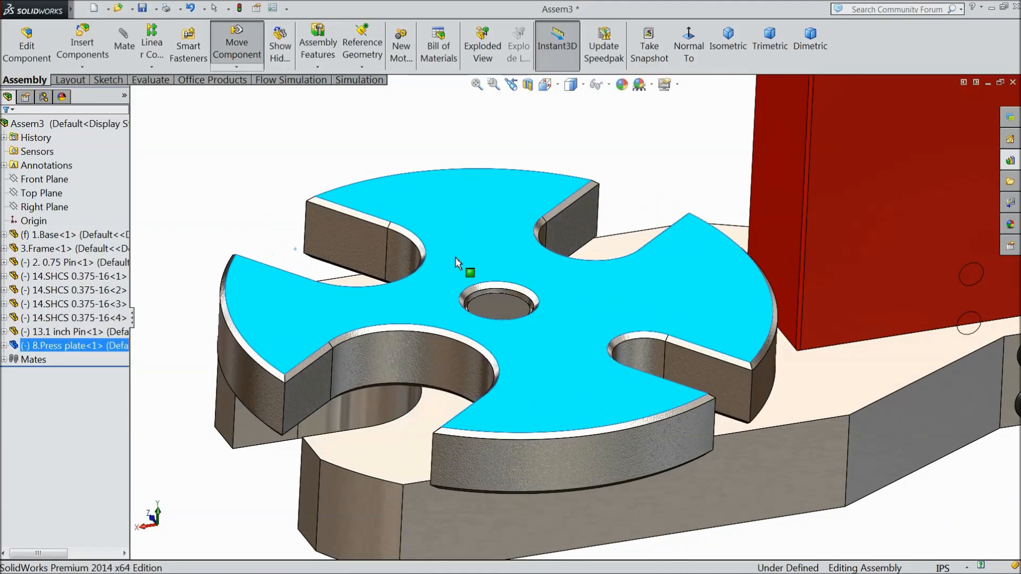
{"action": "scroll", "coordinate": [490, 359], "scroll_direction": "up", "scroll_amount": 4}
{"action": "middle_click_drag", "start_coordinate": [490, 359], "coordinate": [554, 412]}
{"action": "left_click_drag", "start_coordinate": [588, 374], "coordinate": [292, 309]}
{"action": "key", "text": "Escape"}
{"action": "key", "text": "Escape"}
{"action": "left_click", "coordinate": [337, 433]}
Insert the 5.handle rod part into the assembly, placing it in free space beside the frame.
{"action": "scroll", "coordinate": [344, 437], "scroll_direction": "up", "scroll_amount": 3}
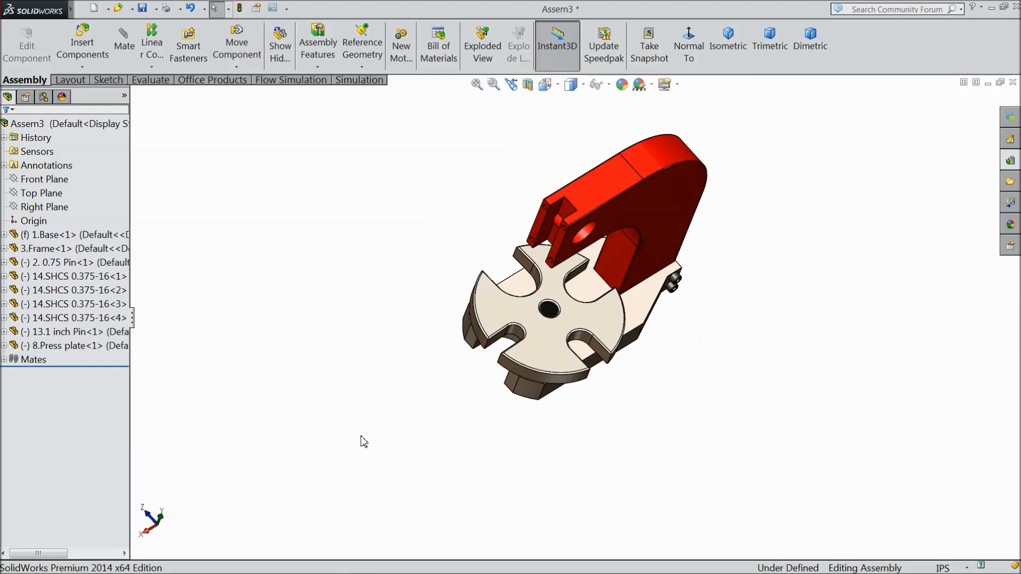
{"action": "middle_click_drag", "start_coordinate": [361, 440], "coordinate": [492, 335]}
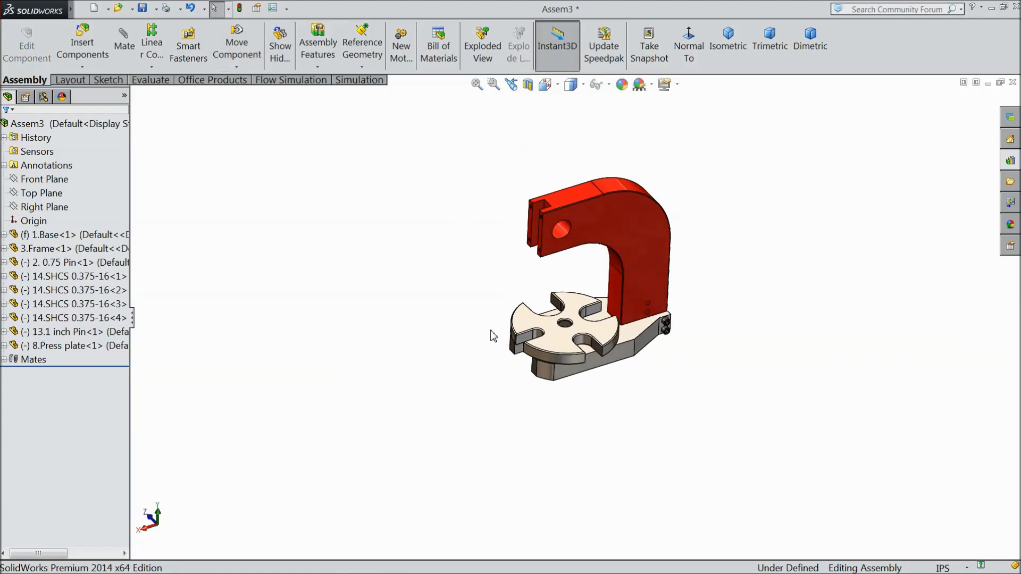
{"action": "scroll", "coordinate": [690, 215], "scroll_direction": "down", "scroll_amount": 2}
{"action": "scroll", "coordinate": [556, 483], "scroll_direction": "down", "scroll_amount": 2}
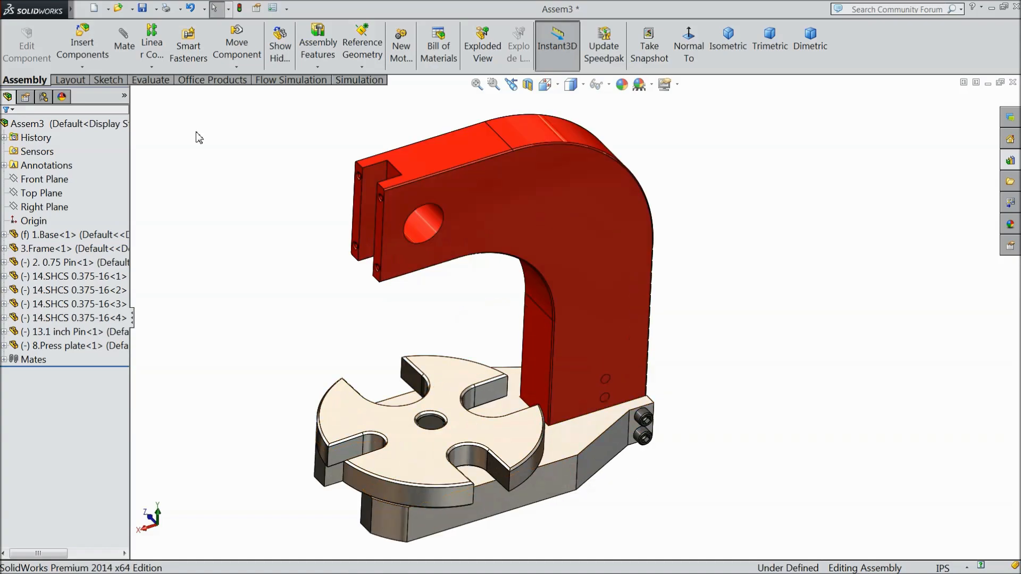
{"action": "left_click", "coordinate": [83, 47]}
{"action": "left_click", "coordinate": [71, 394]}
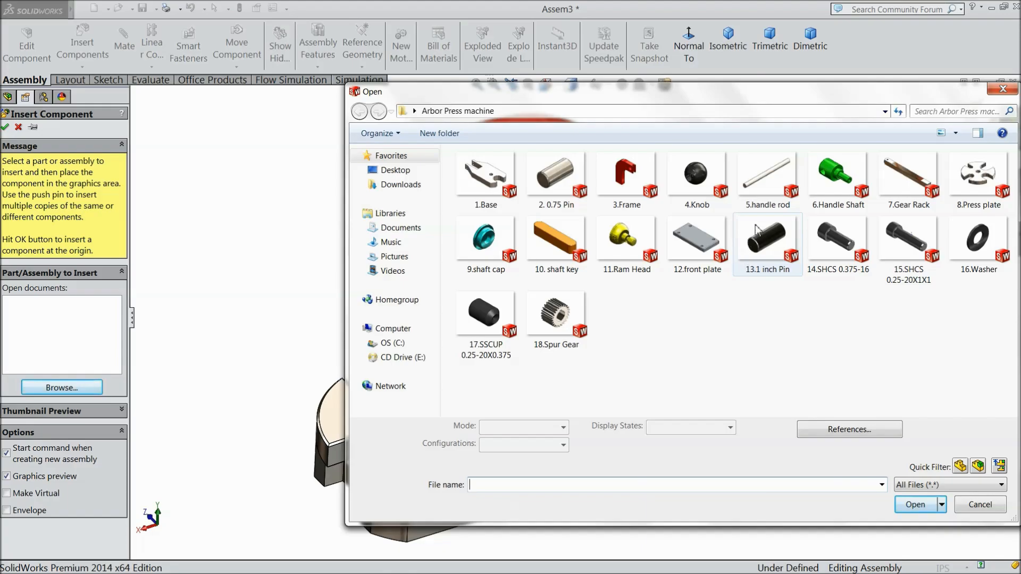
{"action": "left_click", "coordinate": [766, 190]}
{"action": "left_click", "coordinate": [916, 505]}
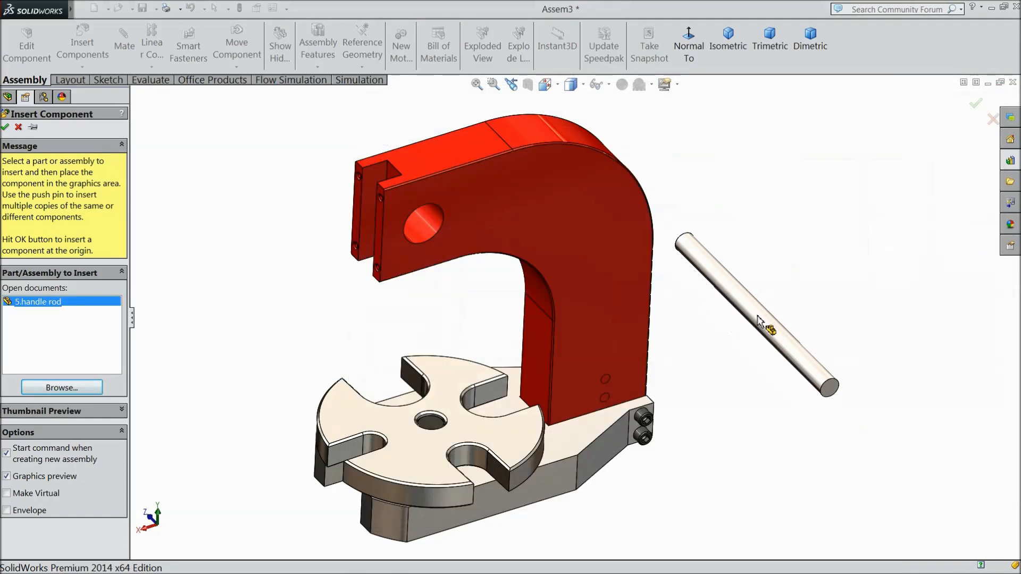
{"action": "left_click", "coordinate": [755, 334]}
Insert the 4.Knob part into the assembly at the lower end of the handle rod.
{"action": "left_click", "coordinate": [62, 55]}
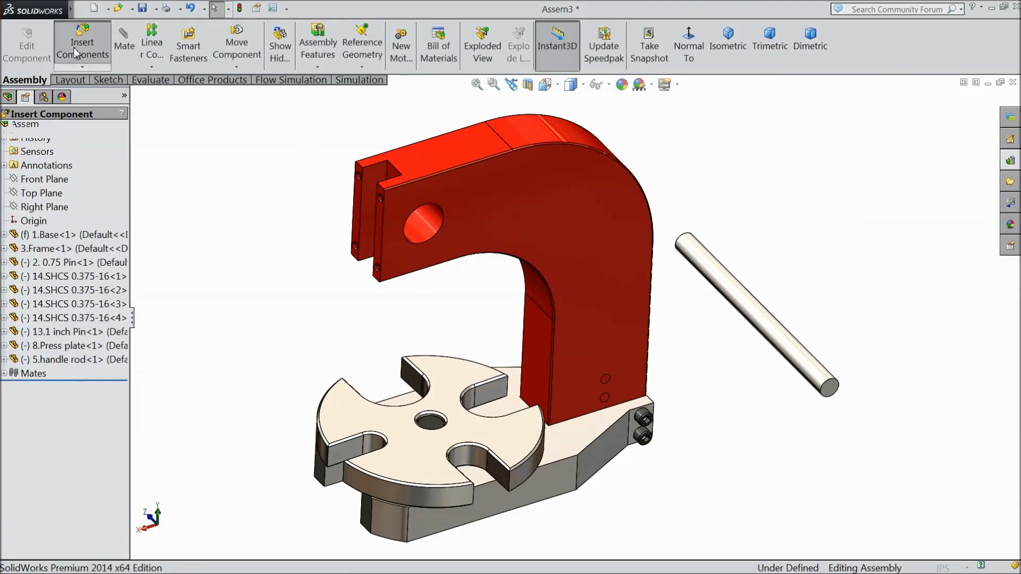
{"action": "left_click", "coordinate": [62, 387]}
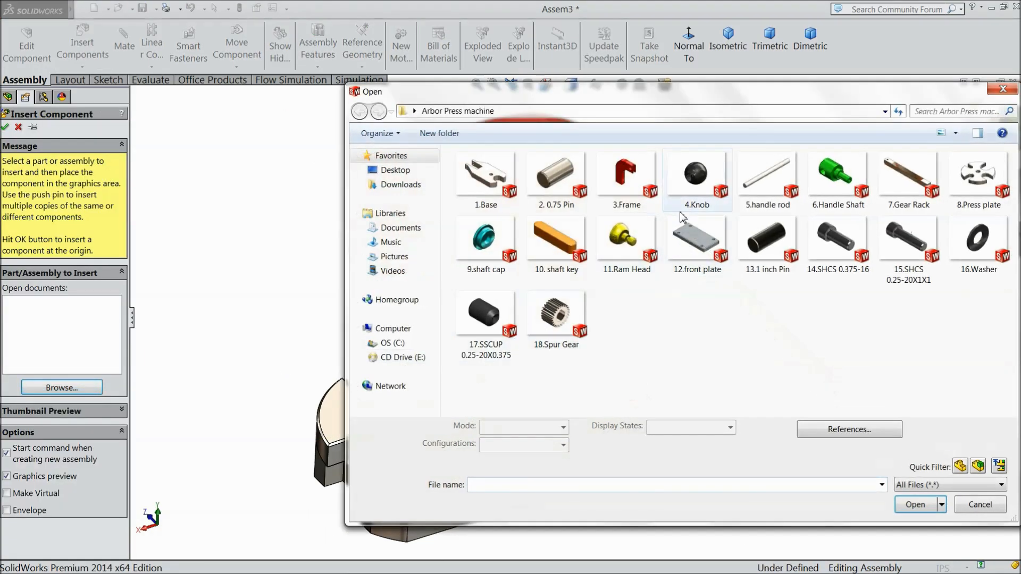
{"action": "left_click", "coordinate": [697, 178]}
{"action": "left_click", "coordinate": [913, 508]}
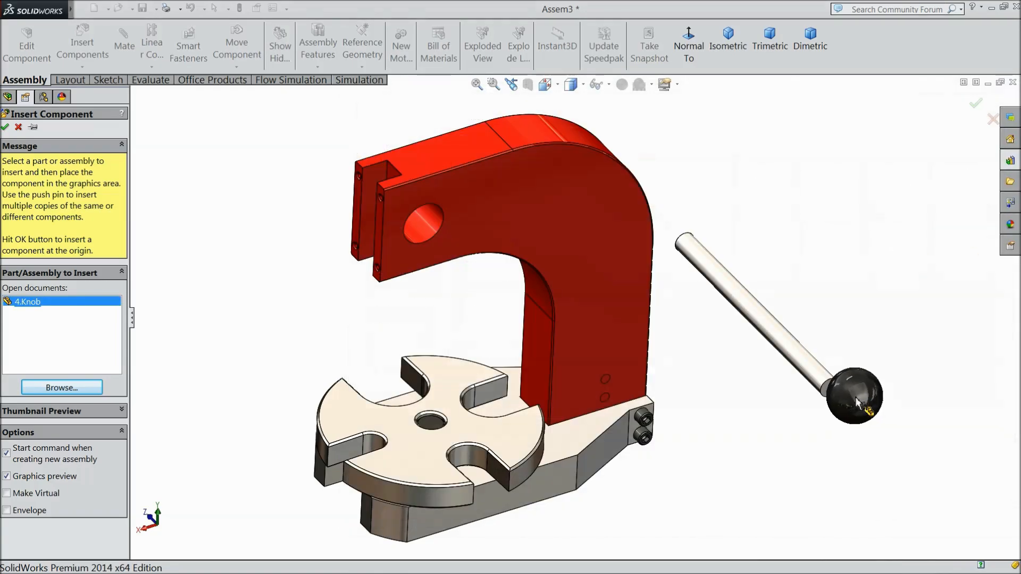
{"action": "left_click", "coordinate": [854, 423]}
Move the knob clear of the handle rod so that it sits just beyond the rod's end with its hole exposed.
{"action": "middle_click_drag", "start_coordinate": [828, 420], "coordinate": [837, 401]}
{"action": "left_click_drag", "start_coordinate": [843, 388], "coordinate": [843, 338]}
{"action": "scroll", "coordinate": [846, 345], "scroll_direction": "down", "scroll_amount": 4}
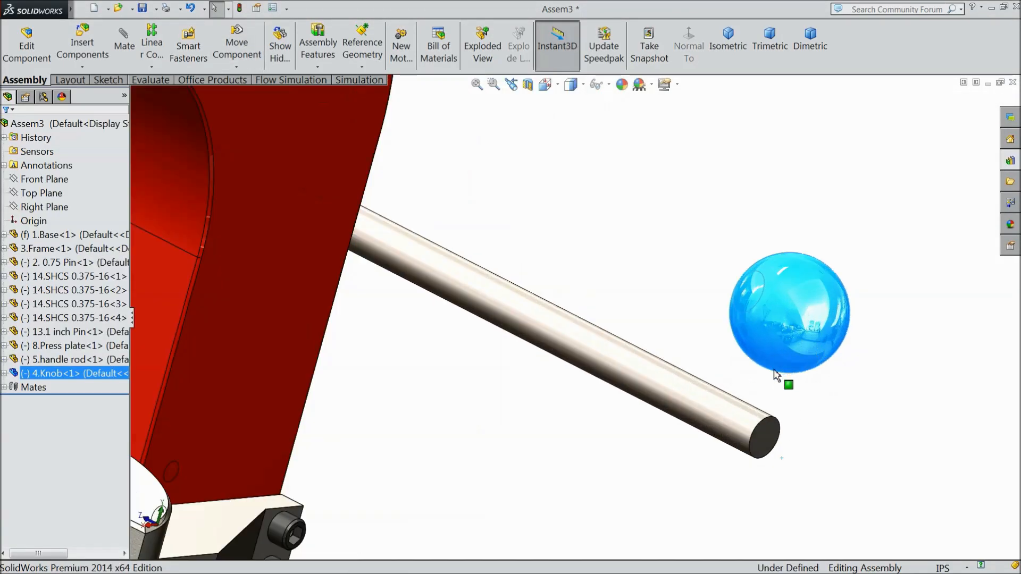
{"action": "scroll", "coordinate": [753, 350], "scroll_direction": "up", "scroll_amount": 1}
{"action": "middle_click_drag", "start_coordinate": [748, 353], "coordinate": [702, 367]}
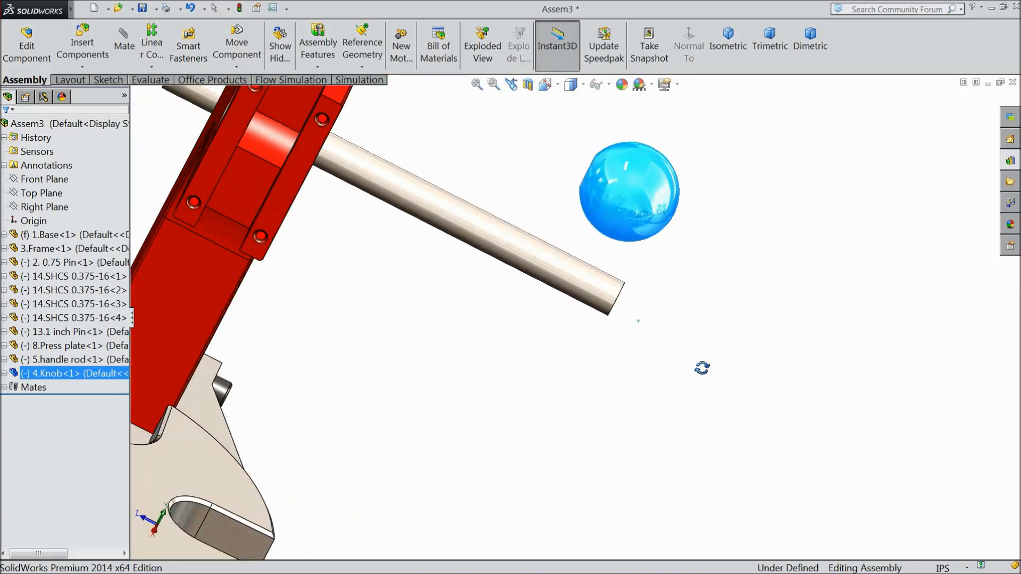
{"action": "left_click_drag", "start_coordinate": [633, 215], "coordinate": [694, 359]}
{"action": "middle_click_drag", "start_coordinate": [674, 358], "coordinate": [640, 251]}
{"action": "left_click", "coordinate": [640, 251]}
Add a concentric mate between the handle rod's cylindrical face and the knob's hole.
{"action": "left_click", "coordinate": [124, 43]}
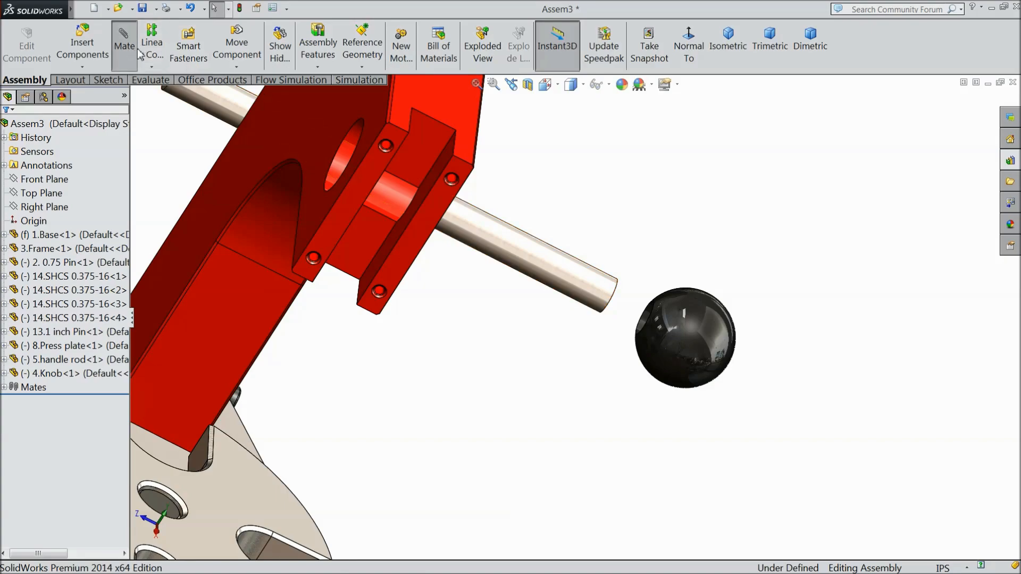
{"action": "left_click", "coordinate": [598, 297]}
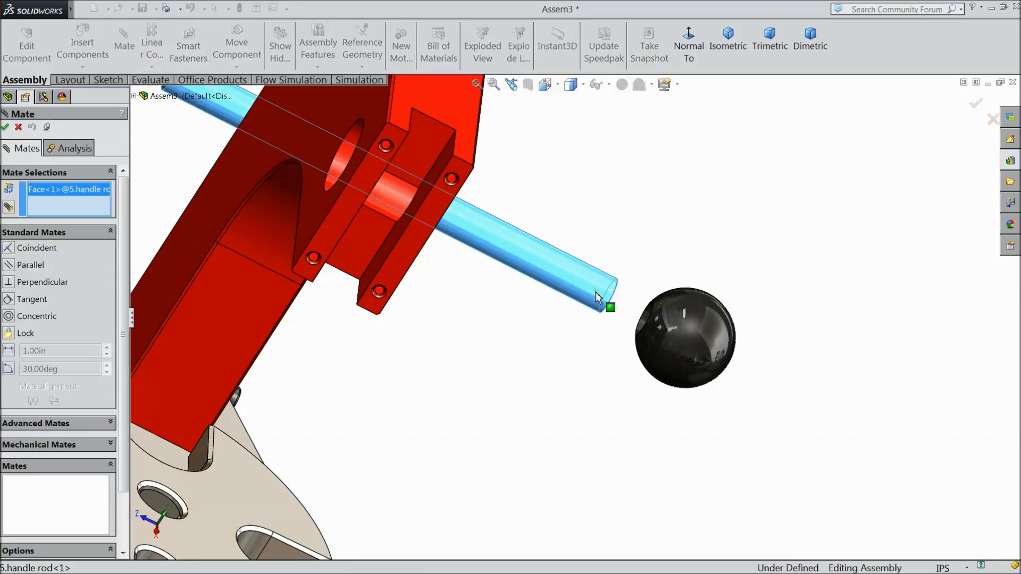
{"action": "left_click", "coordinate": [644, 323]}
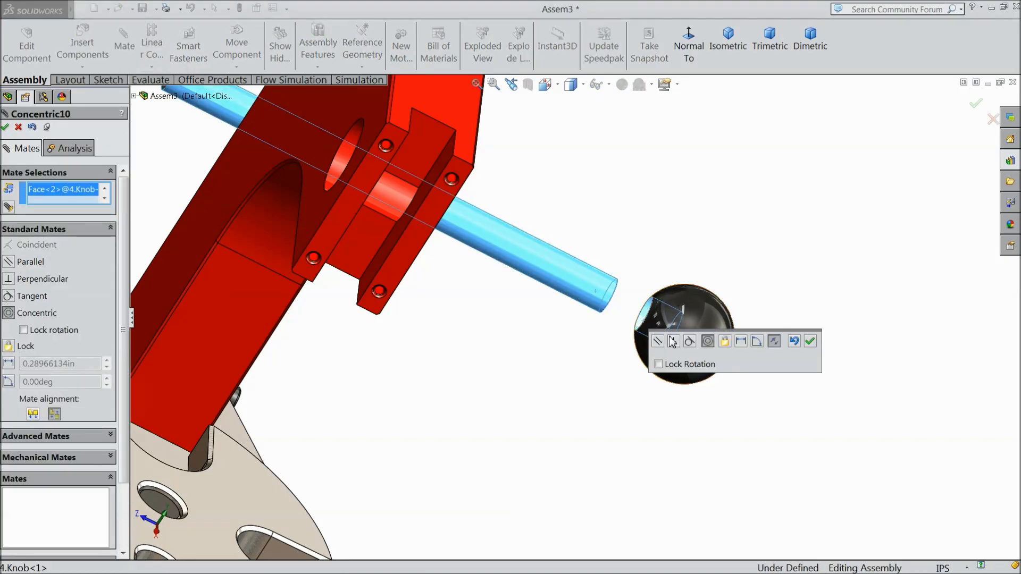
{"action": "left_click", "coordinate": [810, 342]}
Add a coincident mate between the flat bottom of the knob's hole and the handle rod's end face, and finish mating.
{"action": "key", "text": "f"}
{"action": "middle_click_drag", "start_coordinate": [734, 360], "coordinate": [714, 425]}
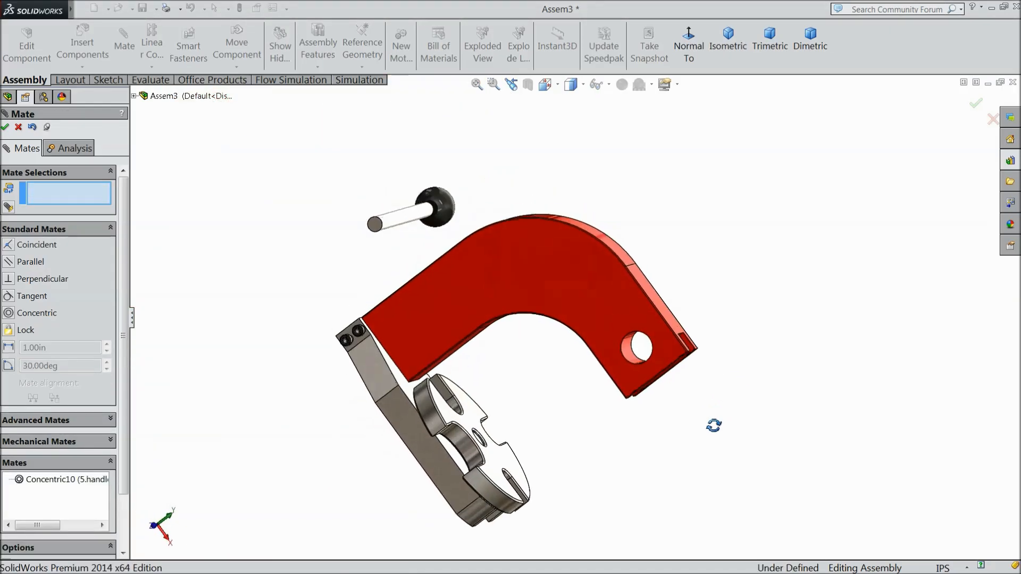
{"action": "scroll", "coordinate": [447, 271], "scroll_direction": "down", "scroll_amount": 10}
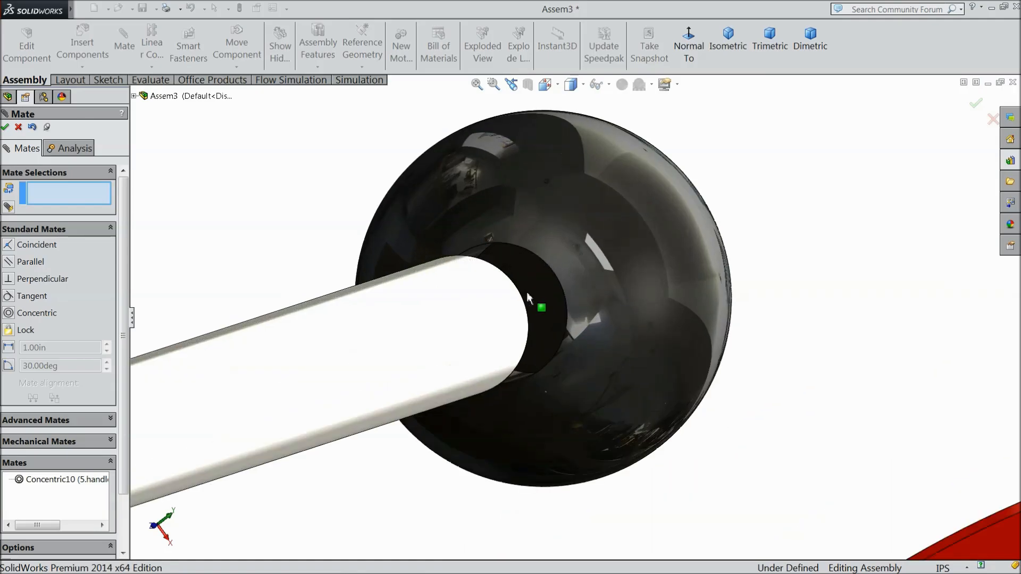
{"action": "mouse_move", "coordinate": [551, 305]}
{"action": "middle_mouse_down"}
{"action": "mouse_move", "coordinate": [558, 292]}
{"action": "mouse_move", "coordinate": [568, 298]}
{"action": "middle_mouse_up"}
{"action": "left_click", "coordinate": [561, 289]}
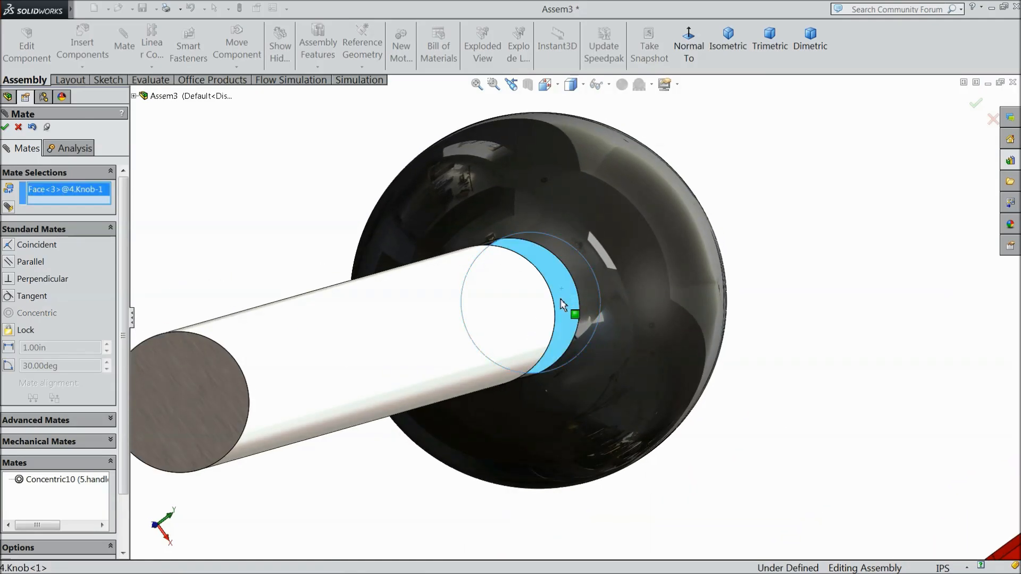
{"action": "scroll", "coordinate": [555, 299], "scroll_direction": "up", "scroll_amount": 3}
{"action": "scroll", "coordinate": [555, 299], "scroll_direction": "up", "scroll_amount": 10}
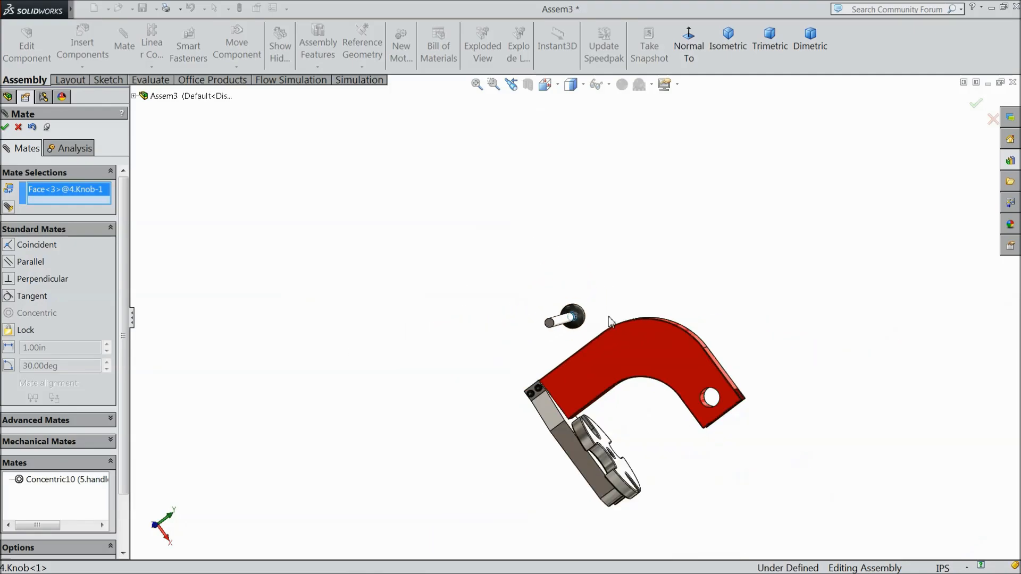
{"action": "middle_click_drag", "start_coordinate": [554, 304], "coordinate": [446, 299]}
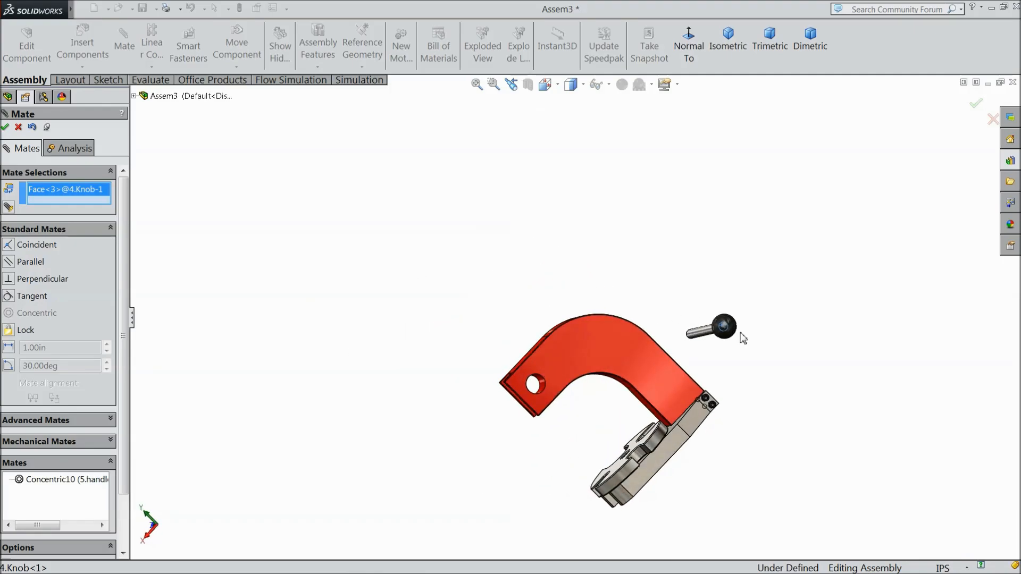
{"action": "scroll", "coordinate": [741, 333], "scroll_direction": "down", "scroll_amount": 5}
{"action": "middle_click_drag", "start_coordinate": [628, 365], "coordinate": [691, 372]}
{"action": "scroll", "coordinate": [706, 361], "scroll_direction": "down", "scroll_amount": 4}
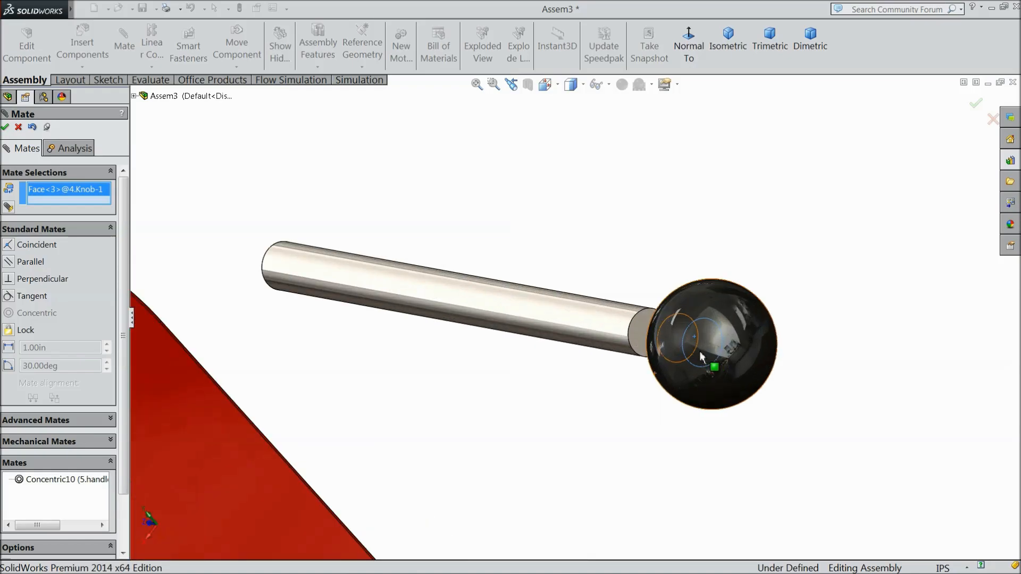
{"action": "scroll", "coordinate": [701, 357], "scroll_direction": "down", "scroll_amount": 4}
{"action": "left_click", "coordinate": [572, 316]}
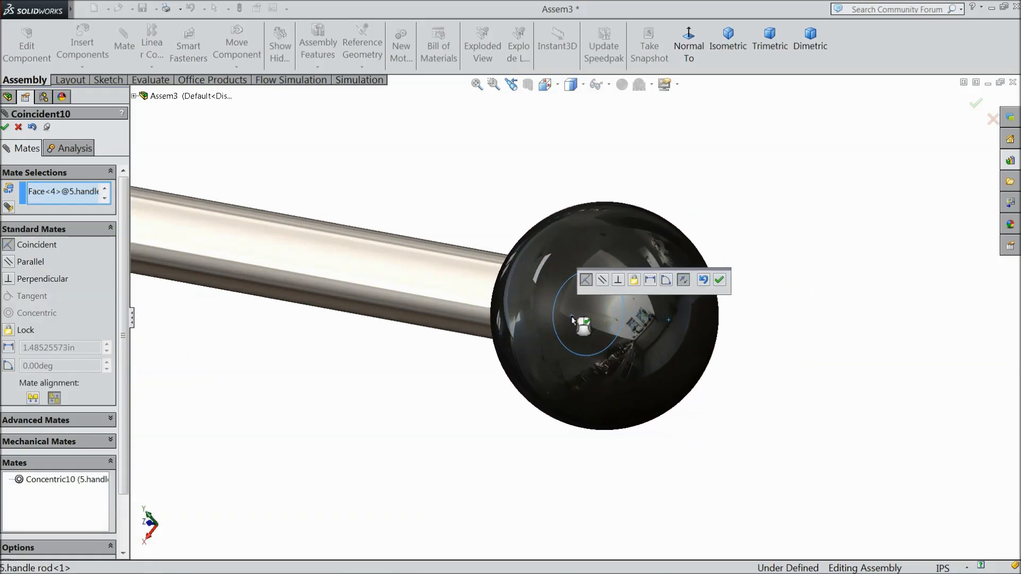
{"action": "left_click", "coordinate": [719, 282]}
{"action": "scroll", "coordinate": [620, 351], "scroll_direction": "up", "scroll_amount": 5}
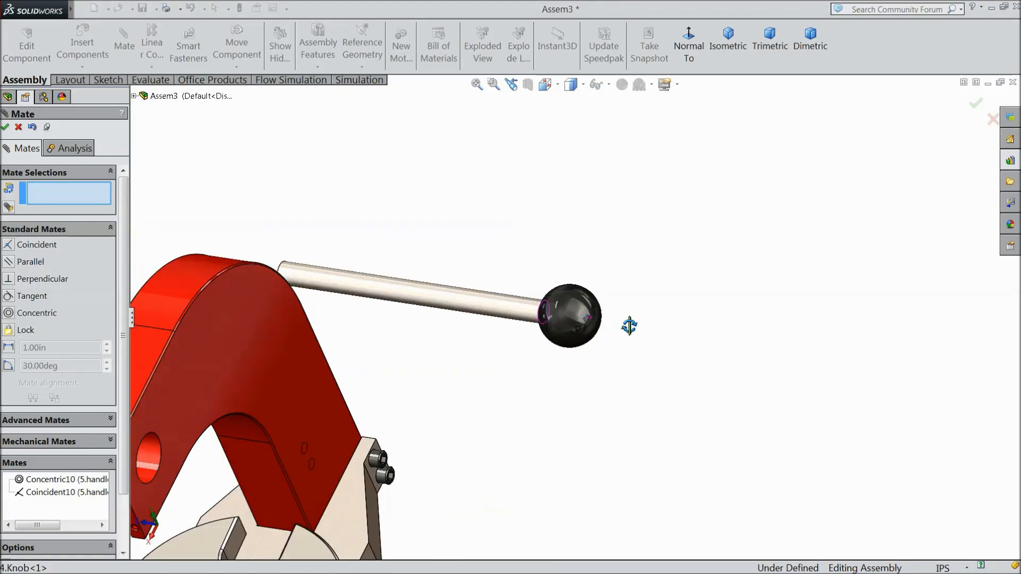
{"action": "middle_click_drag", "start_coordinate": [629, 326], "coordinate": [602, 359]}
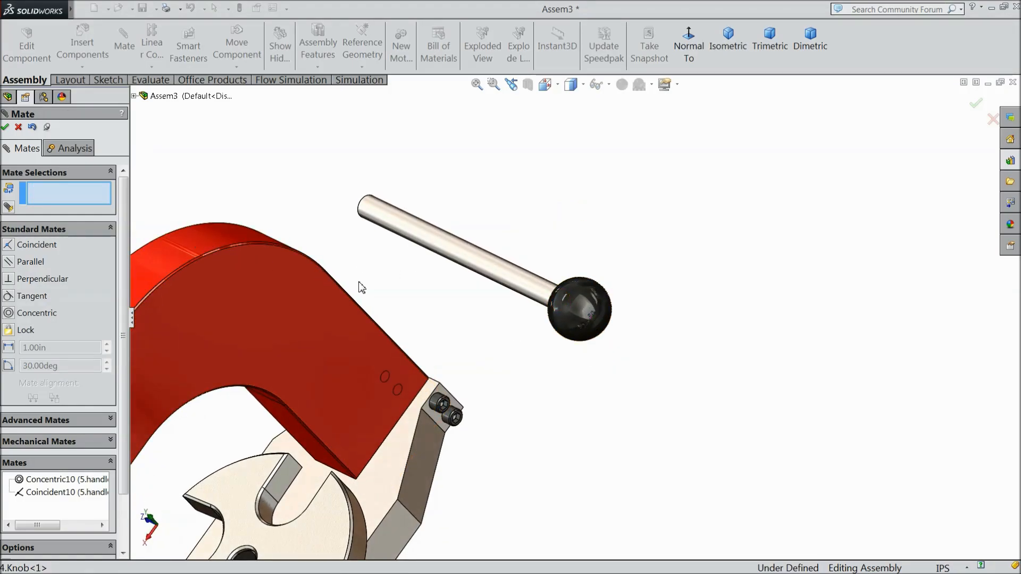
{"action": "middle_click_drag", "start_coordinate": [561, 285], "coordinate": [535, 267]}
{"action": "key", "text": "z"}
{"action": "key", "text": "z"}
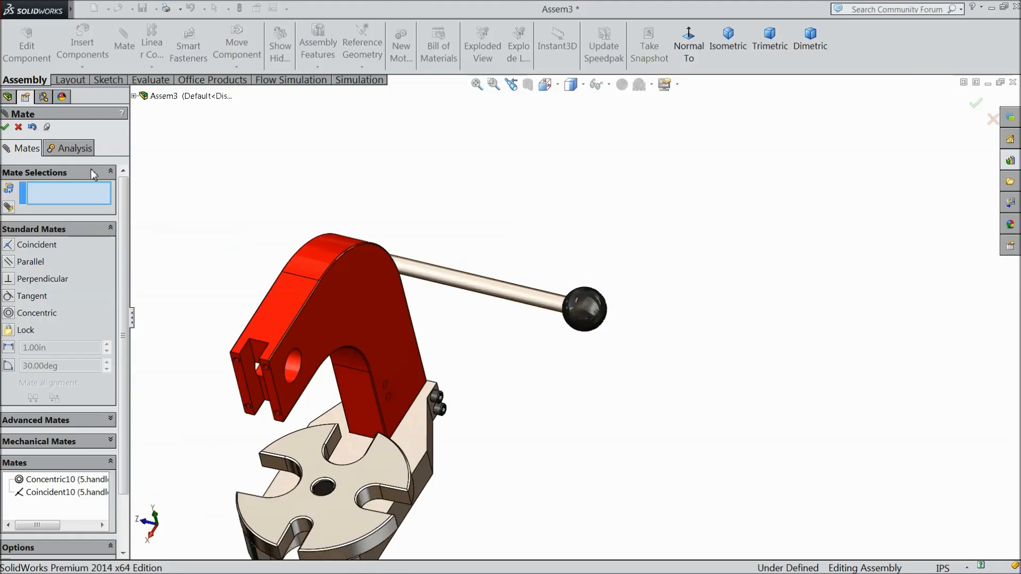
{"action": "left_click", "coordinate": [18, 128]}
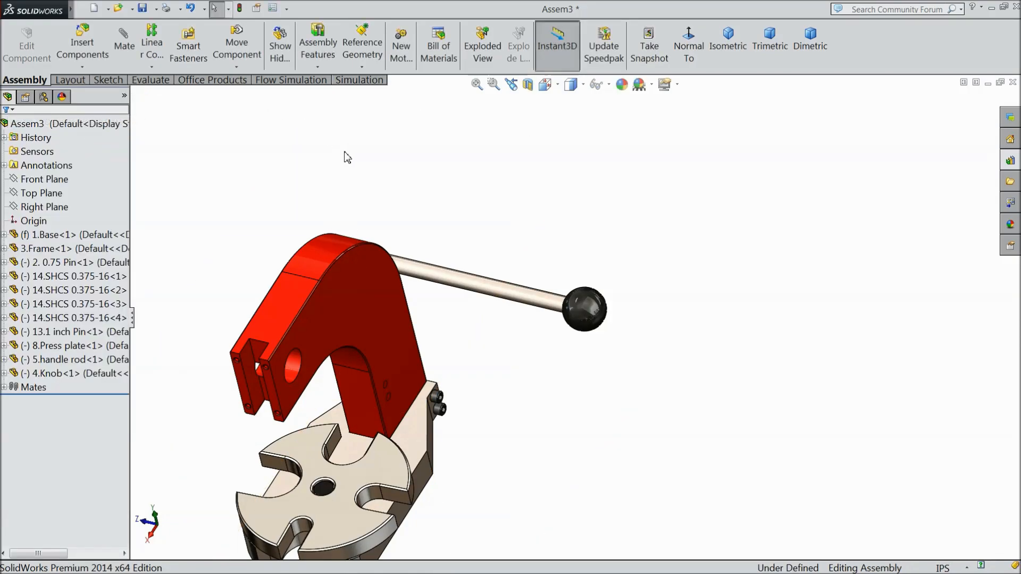
Mirror the knob about the handle rod's Front Plane to place a second knob at the rod's opposite end.
{"action": "left_click", "coordinate": [434, 272]}
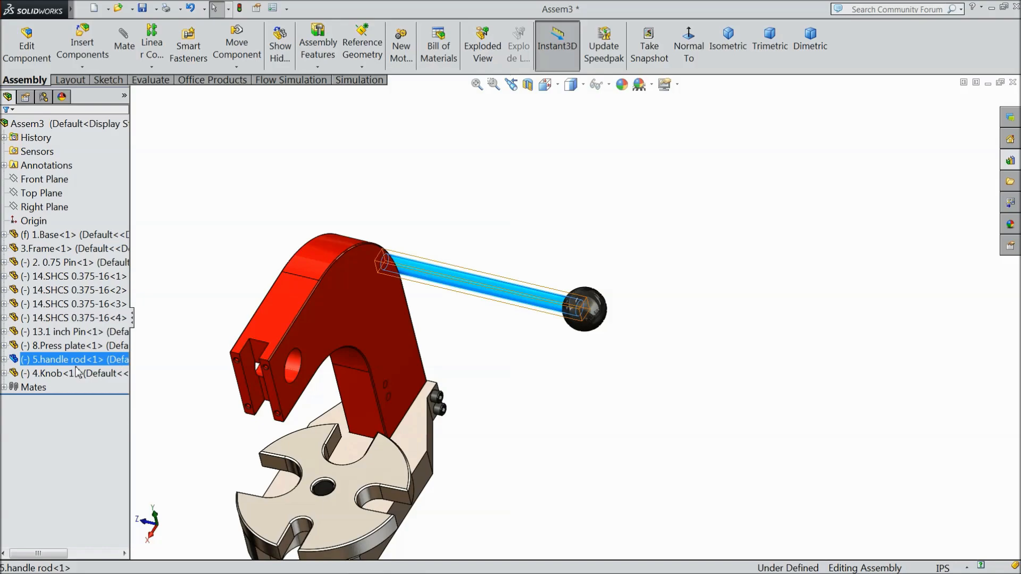
{"action": "left_click", "coordinate": [5, 360]}
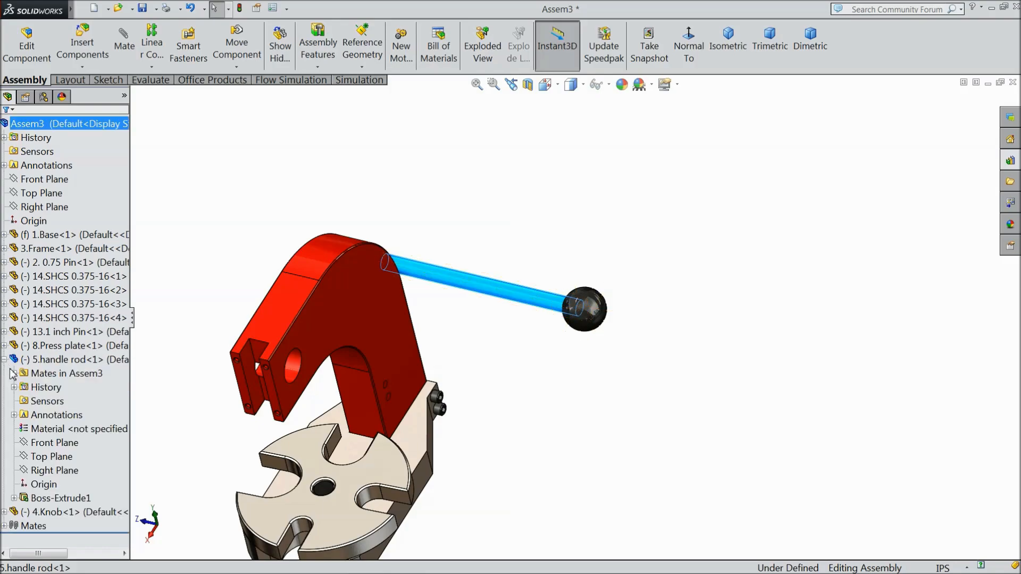
{"action": "left_click", "coordinate": [53, 448]}
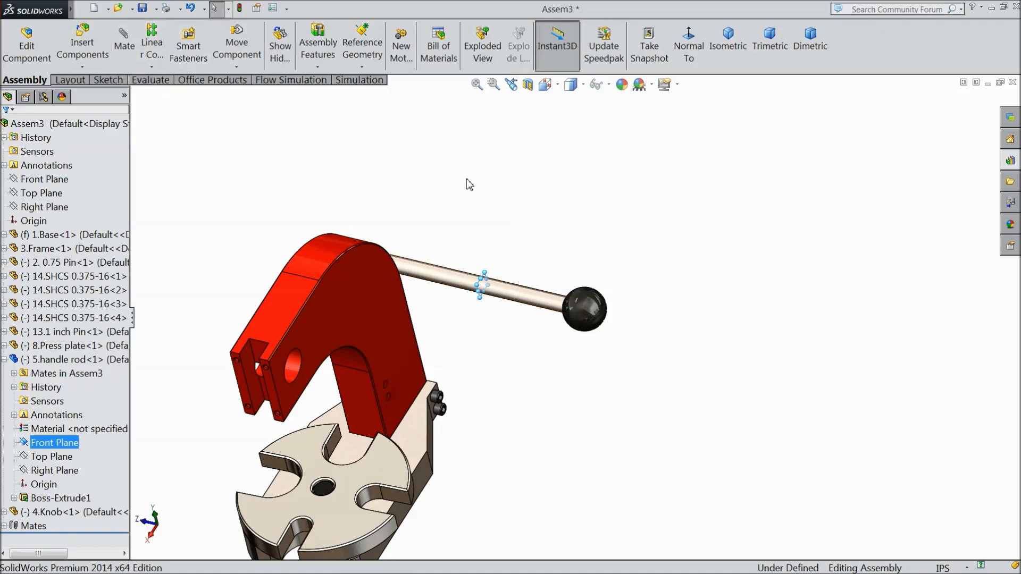
{"action": "middle_click_drag", "start_coordinate": [567, 348], "coordinate": [577, 351]}
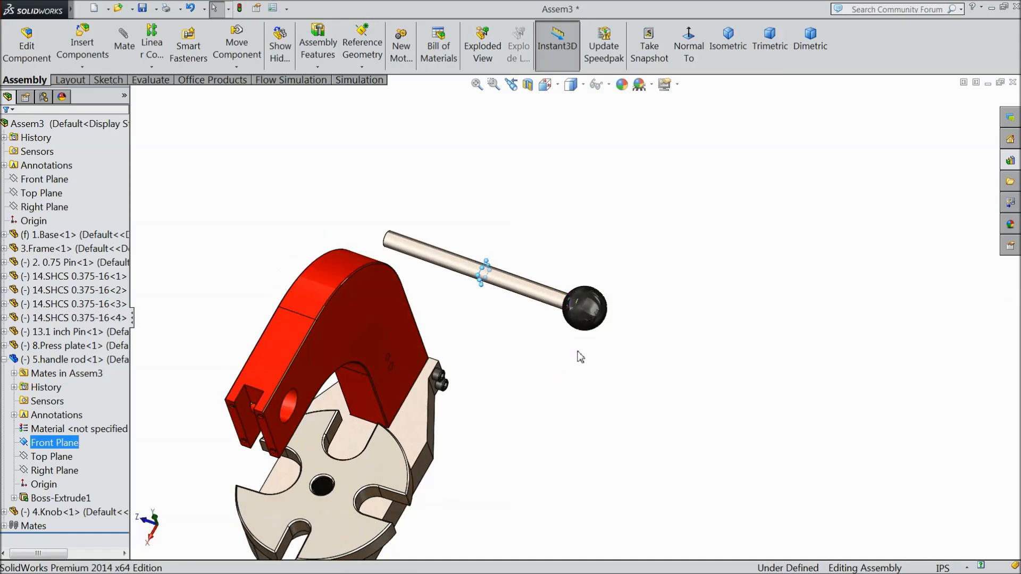
{"action": "left_click", "coordinate": [81, 67]}
{"action": "left_click", "coordinate": [81, 68]}
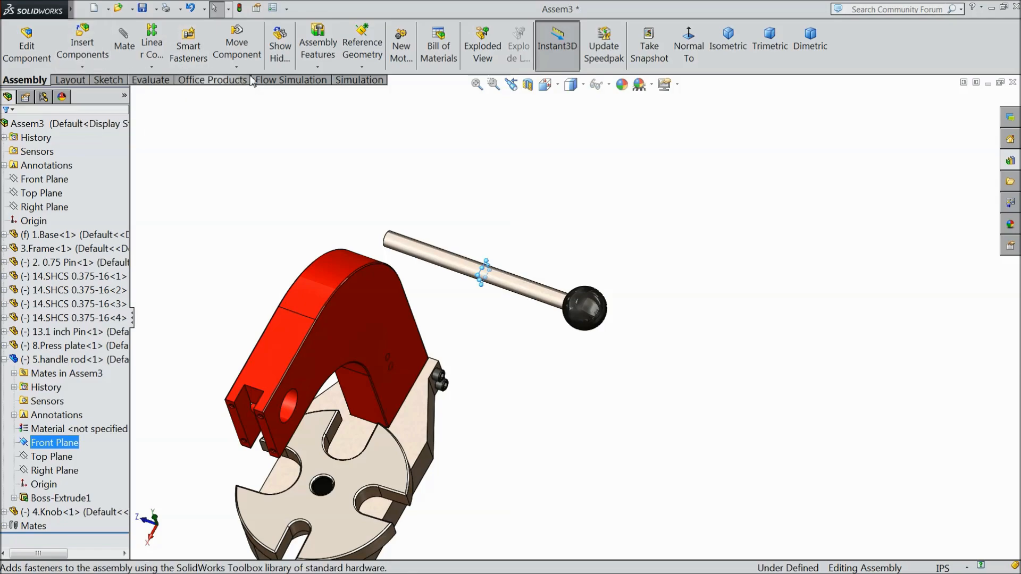
{"action": "left_click", "coordinate": [151, 67]}
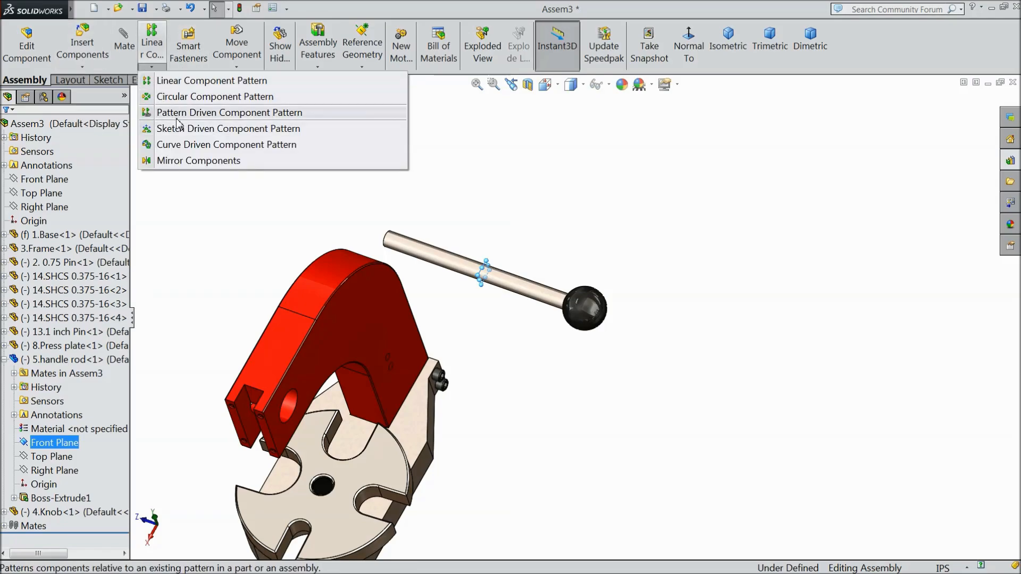
{"action": "left_click", "coordinate": [197, 160]}
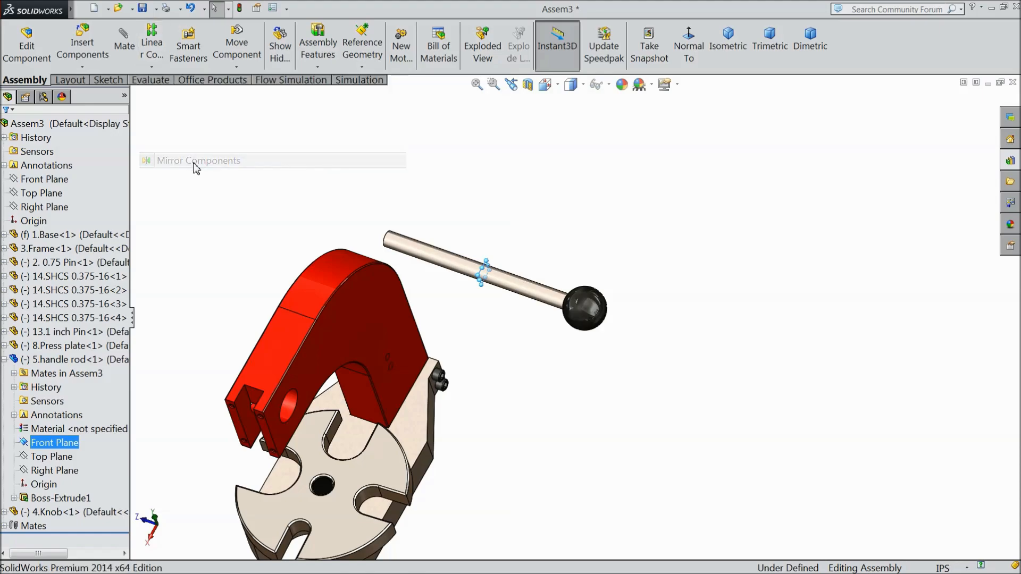
{"action": "scroll", "coordinate": [614, 343], "scroll_direction": "down", "scroll_amount": 2}
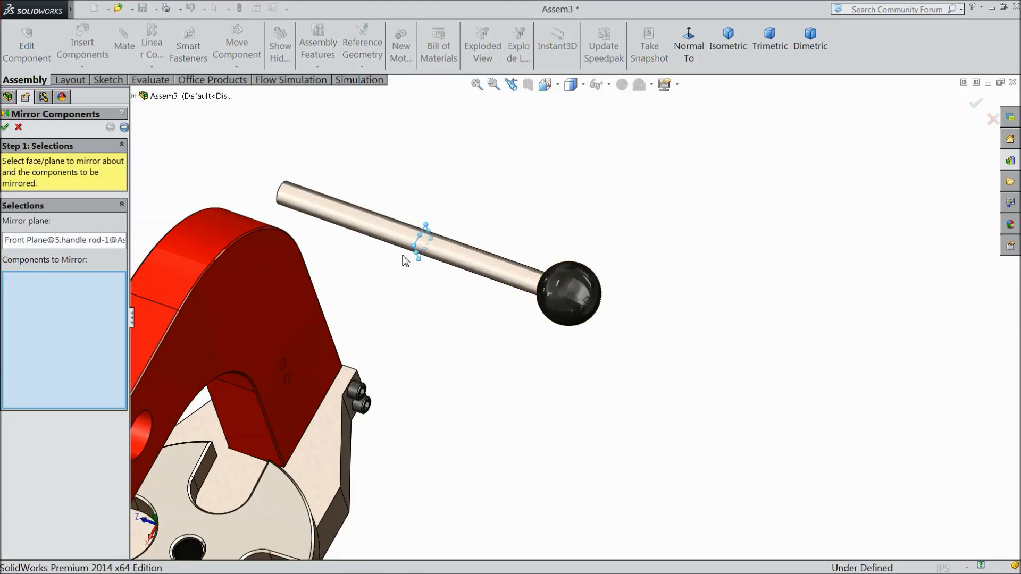
{"action": "left_click", "coordinate": [564, 298]}
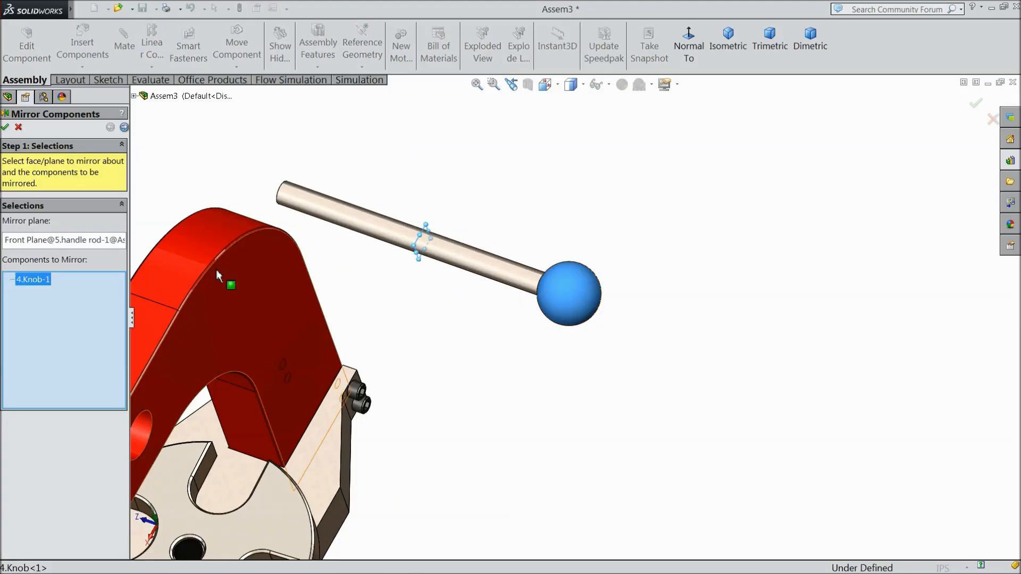
{"action": "left_click", "coordinate": [124, 127]}
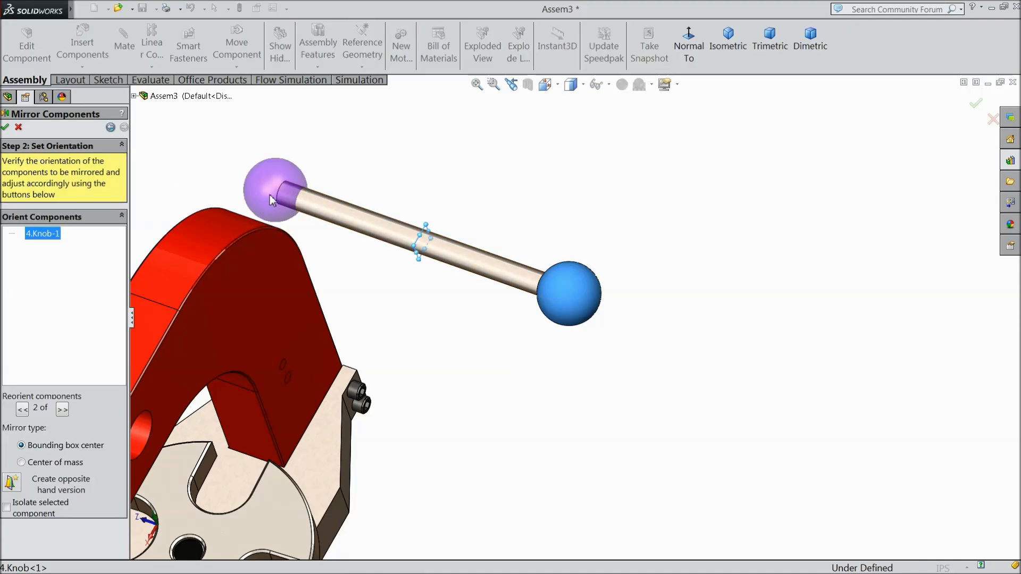
{"action": "left_click", "coordinate": [6, 128]}
Move the handle rod with its two knobs farther away from the red frame.
{"action": "scroll", "coordinate": [474, 274], "scroll_direction": "up", "scroll_amount": 5}
{"action": "left_click", "coordinate": [486, 272]}
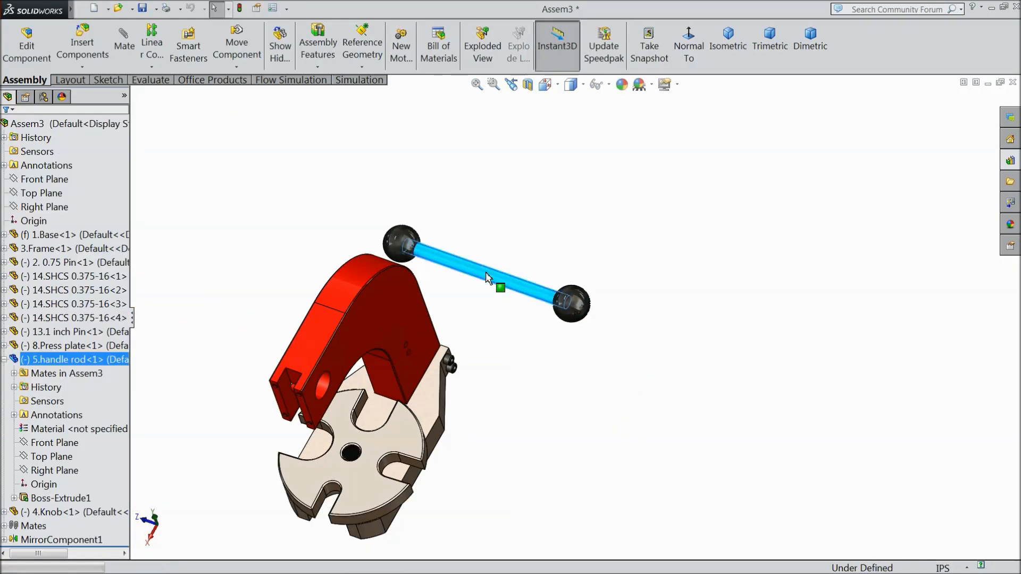
{"action": "left_click_drag", "start_coordinate": [486, 272], "coordinate": [569, 329]}
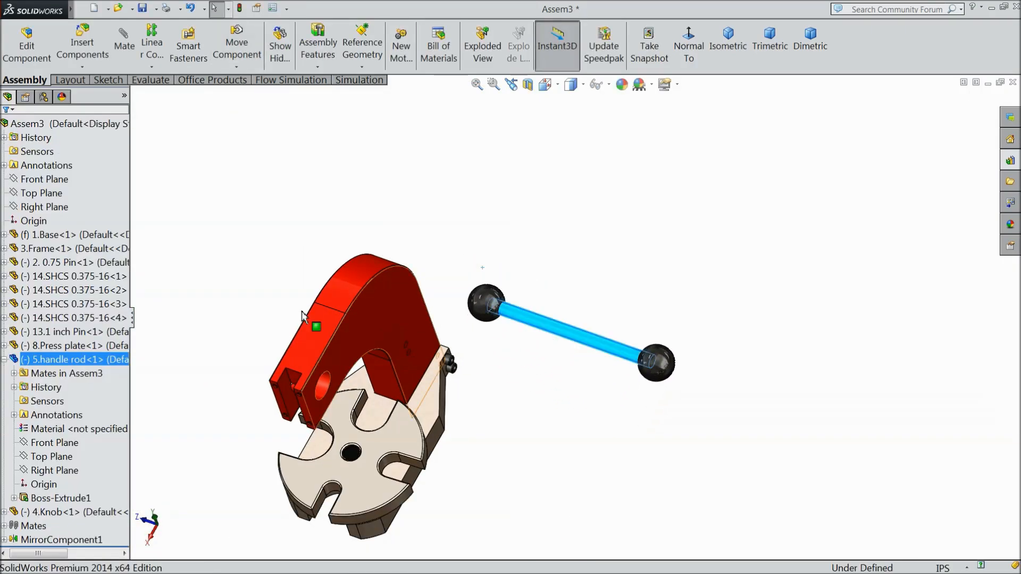
{"action": "left_click", "coordinate": [4, 360]}
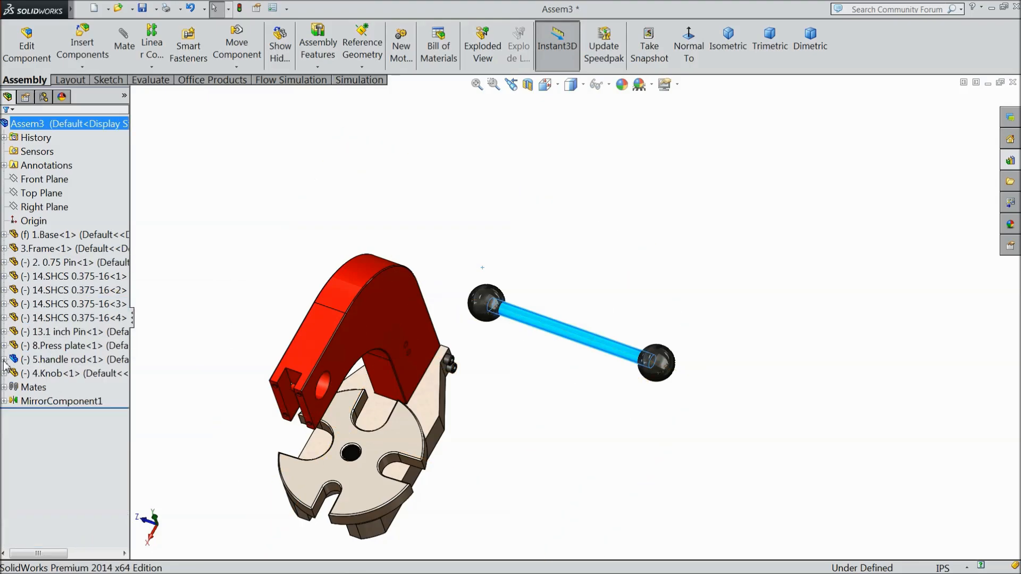
Insert the 6.Handle Shaft part into the assembly just above the handle rod.
{"action": "left_click", "coordinate": [94, 56]}
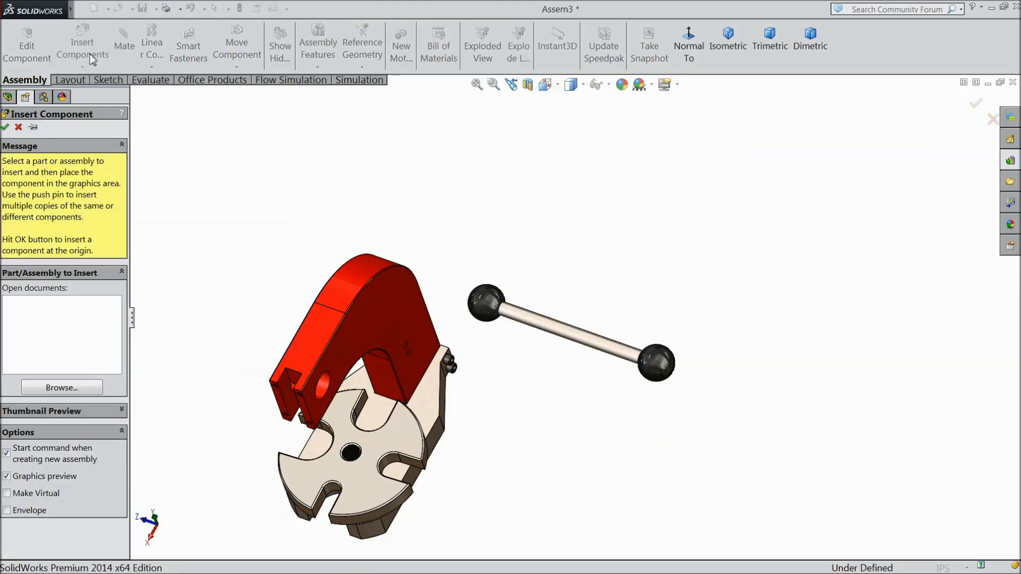
{"action": "left_click", "coordinate": [61, 387]}
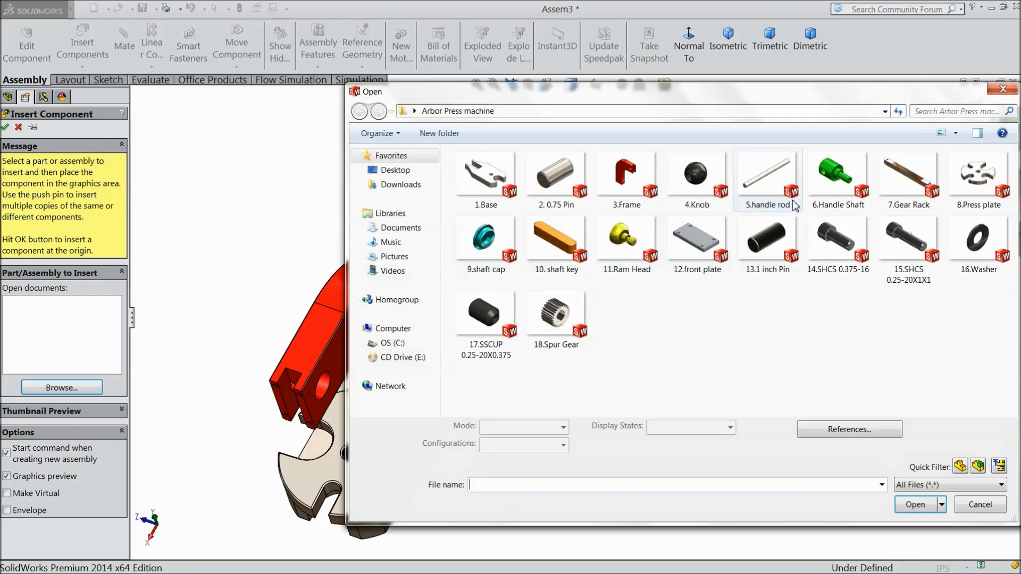
{"action": "left_click", "coordinate": [835, 184]}
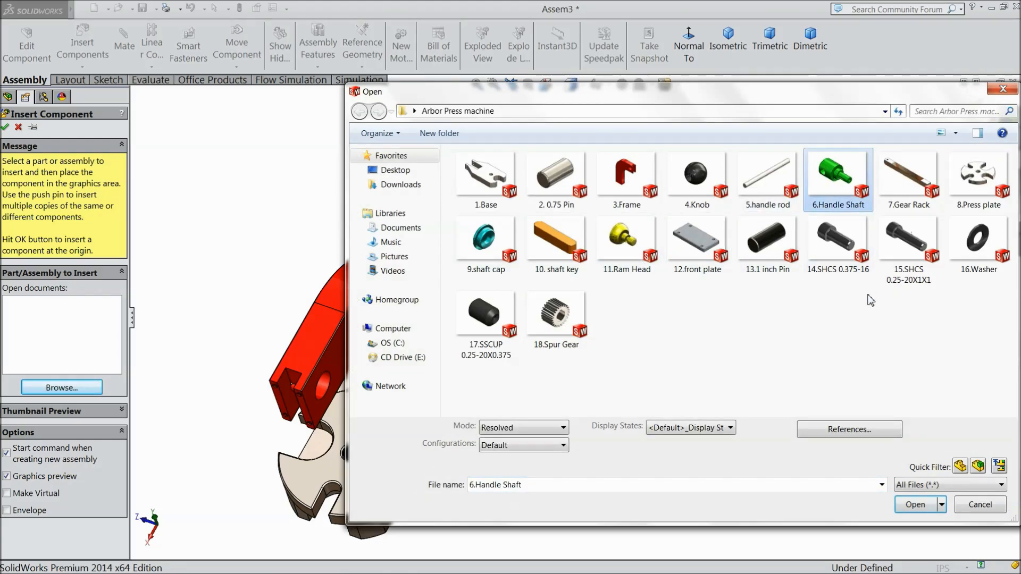
{"action": "left_click", "coordinate": [913, 505]}
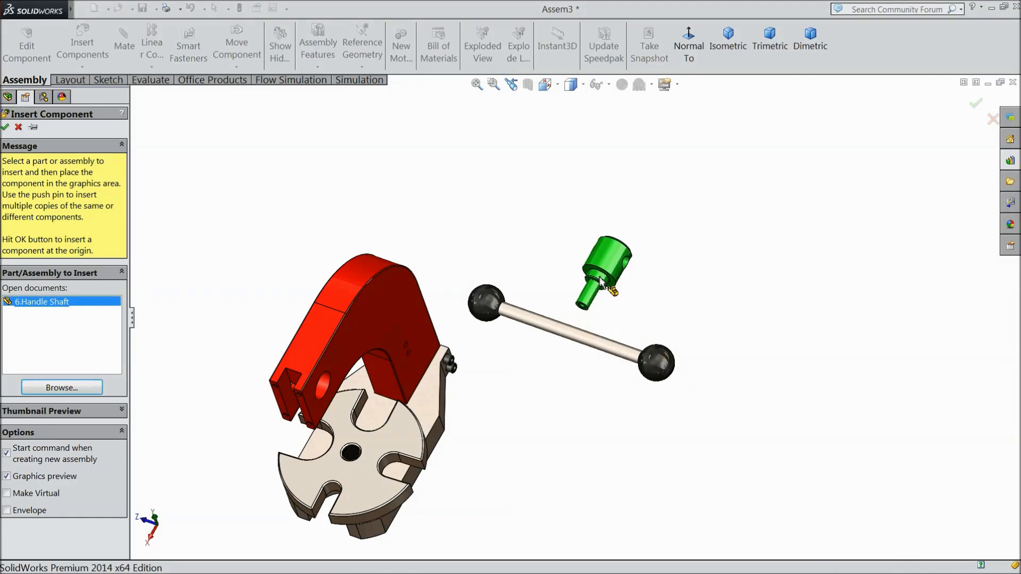
{"action": "left_click", "coordinate": [603, 283]}
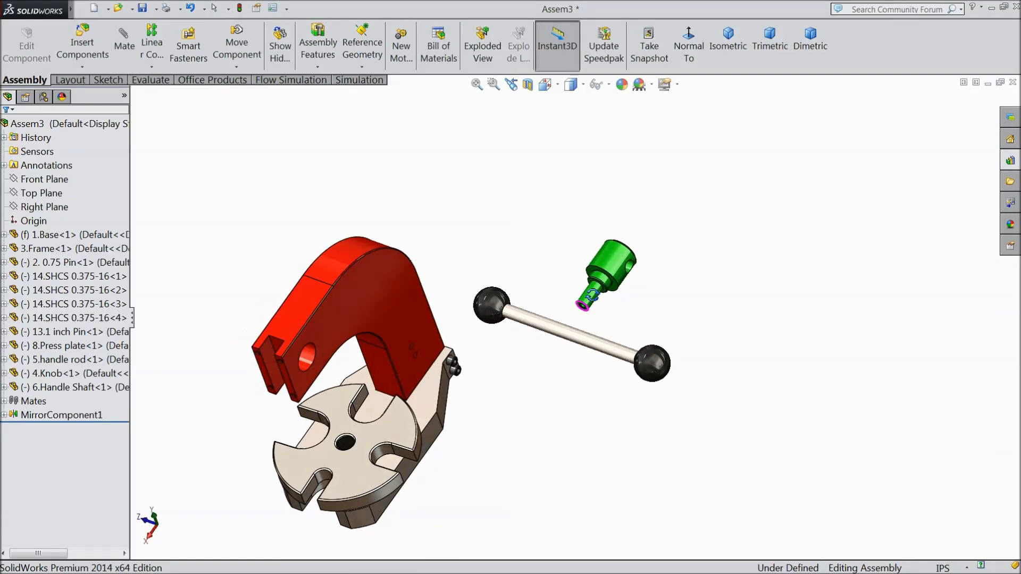
Move the handle rod past the handle shaft so that the shaft's cross hole is exposed beside it.
{"action": "scroll", "coordinate": [607, 277], "scroll_direction": "down", "scroll_amount": 3}
{"action": "scroll", "coordinate": [608, 278], "scroll_direction": "down", "scroll_amount": 2}
{"action": "left_click", "coordinate": [611, 417]}
{"action": "left_click_drag", "start_coordinate": [611, 417], "coordinate": [672, 283]}
{"action": "scroll", "coordinate": [671, 283], "scroll_direction": "down", "scroll_amount": 4}
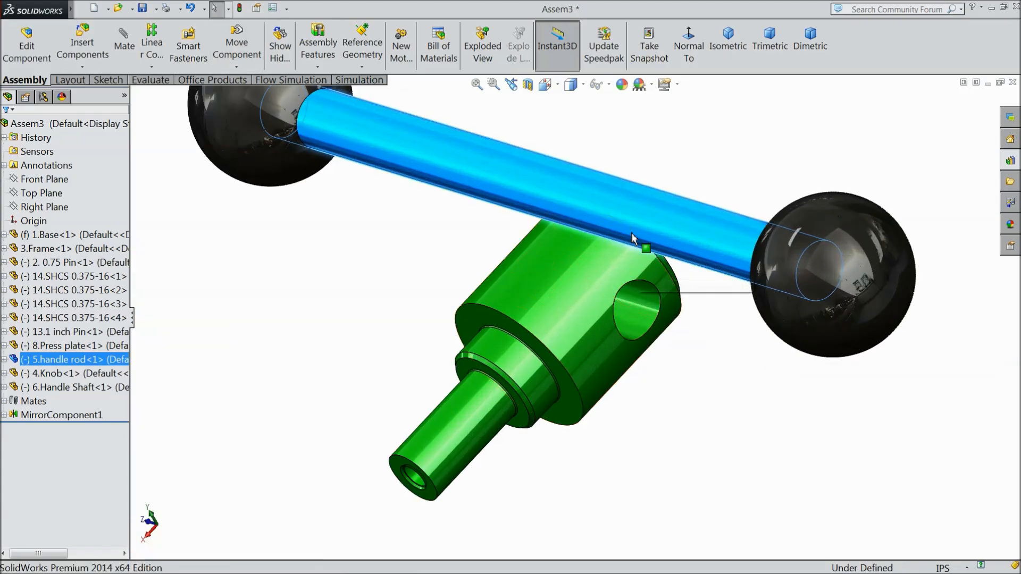
Add a concentric mate between the handle rod's cylindrical face and the handle shaft's cross hole, and finish mating.
{"action": "left_click", "coordinate": [122, 47]}
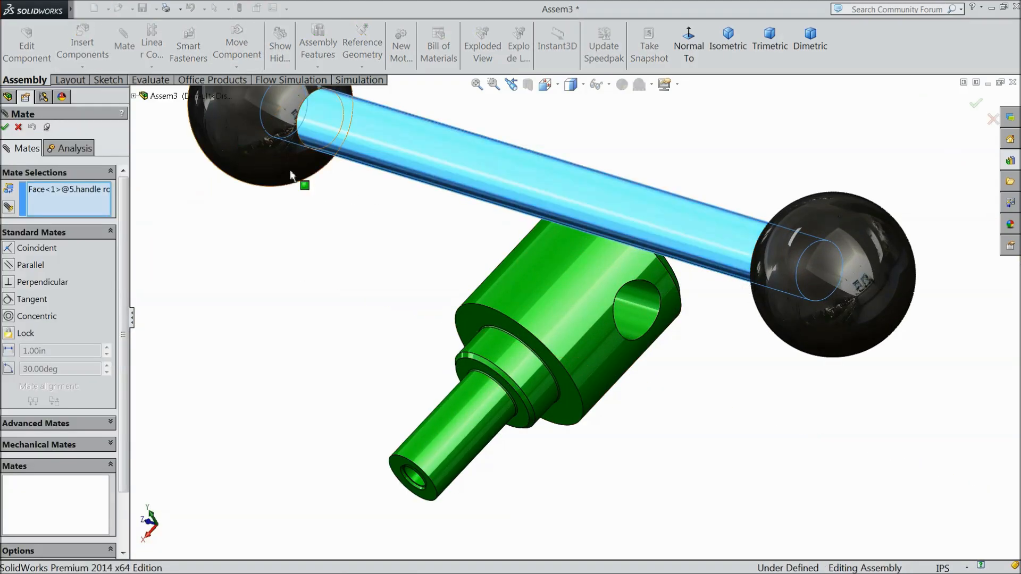
{"action": "left_click", "coordinate": [646, 318]}
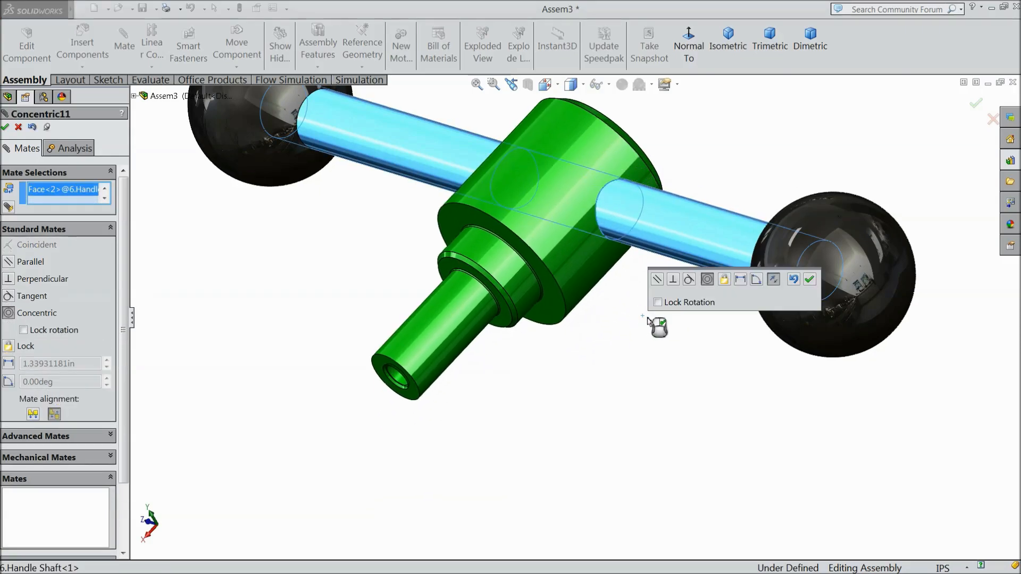
{"action": "left_click", "coordinate": [810, 279]}
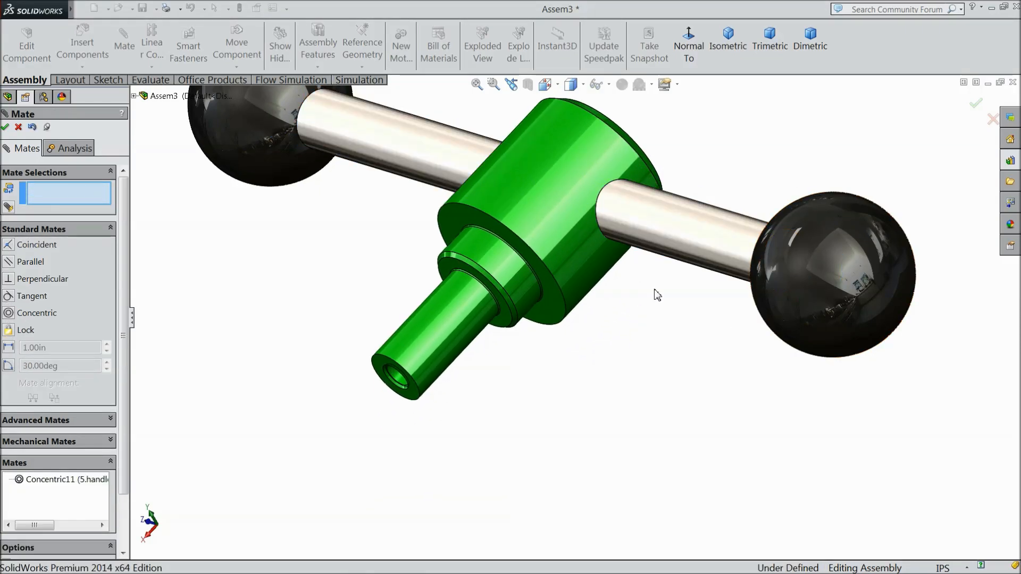
{"action": "left_click", "coordinate": [17, 128]}
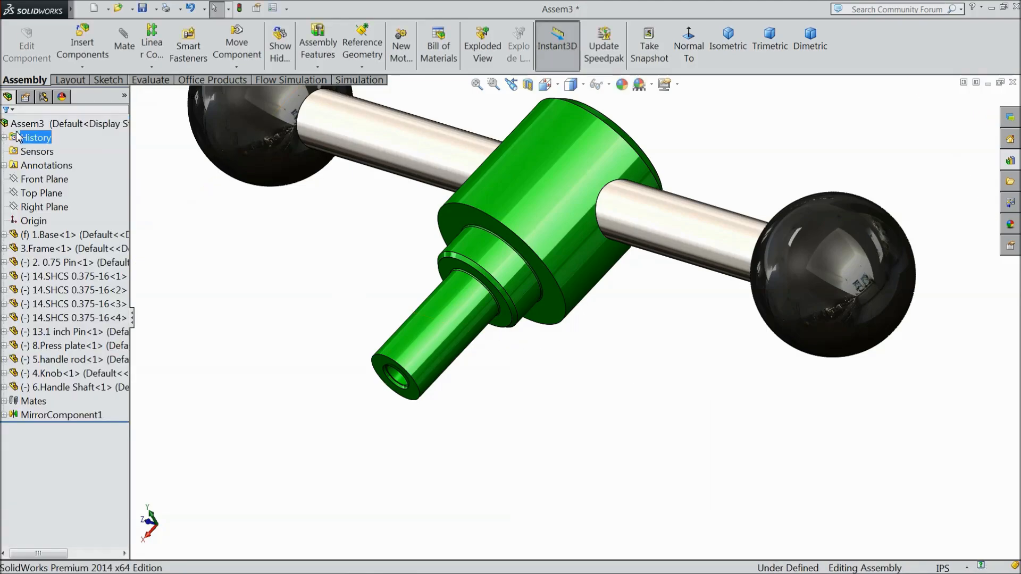
Centre the handle rod in the handle shaft with a coincident mate between the Front Planes of both parts.
{"action": "left_click", "coordinate": [646, 228]}
{"action": "left_click", "coordinate": [4, 361]}
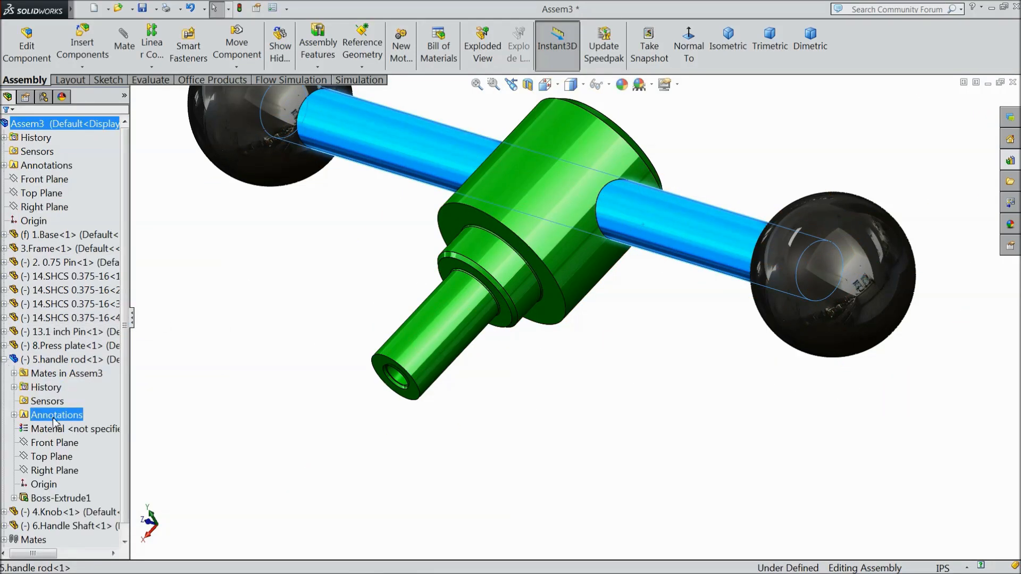
{"action": "left_click", "coordinate": [55, 443]}
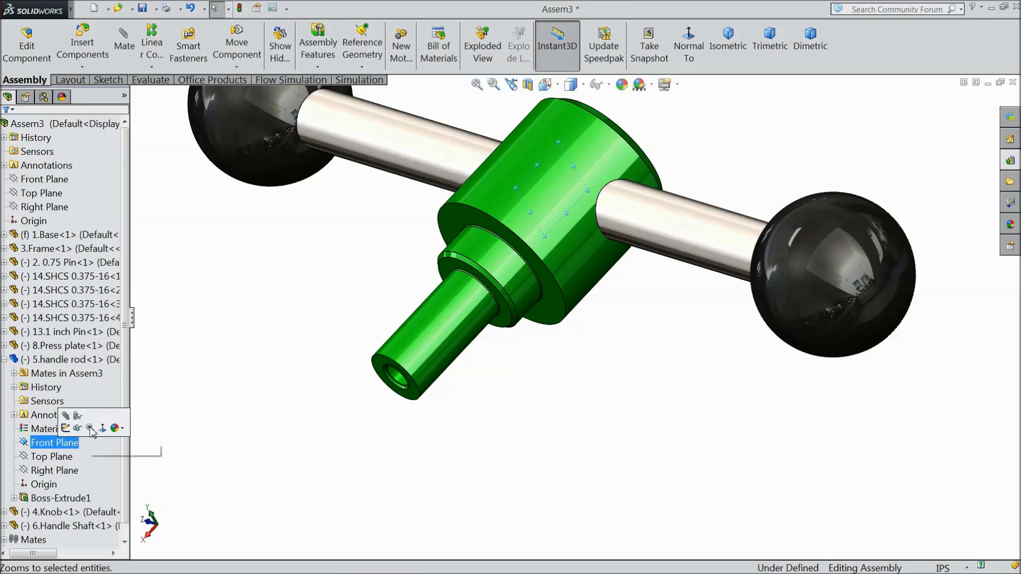
{"action": "left_click_drag", "start_coordinate": [125, 375], "coordinate": [128, 435]}
{"action": "left_click", "coordinate": [22, 525]}
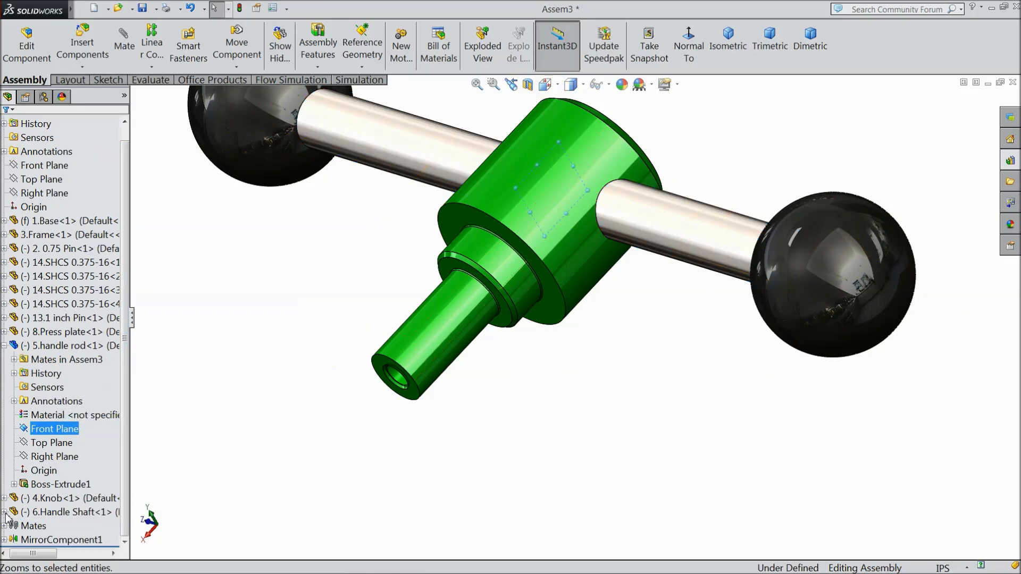
{"action": "left_click", "coordinate": [4, 512]}
{"action": "left_click", "coordinate": [62, 374], "text": "ctrl"}
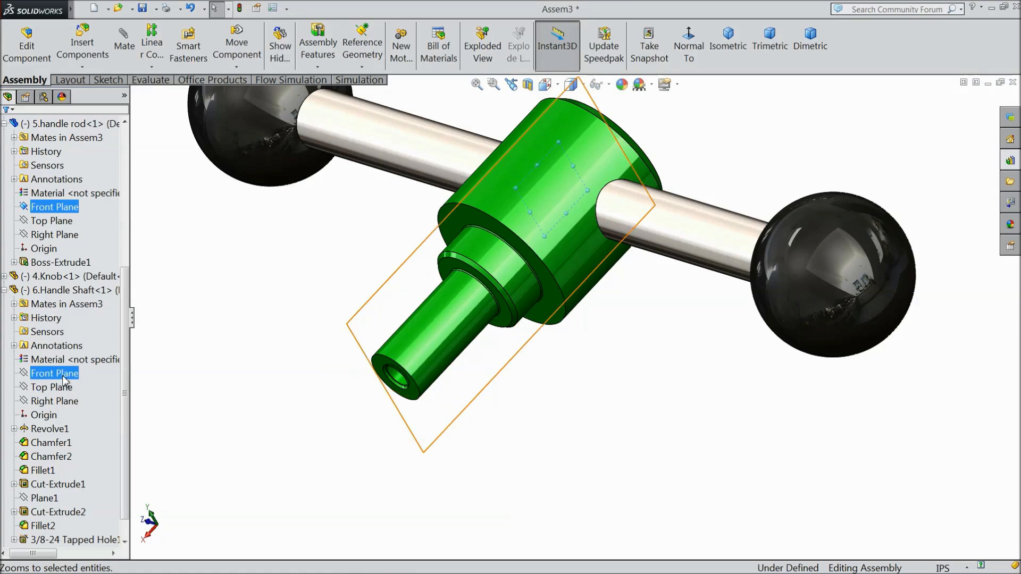
{"action": "middle_click_drag", "start_coordinate": [347, 419], "coordinate": [378, 408]}
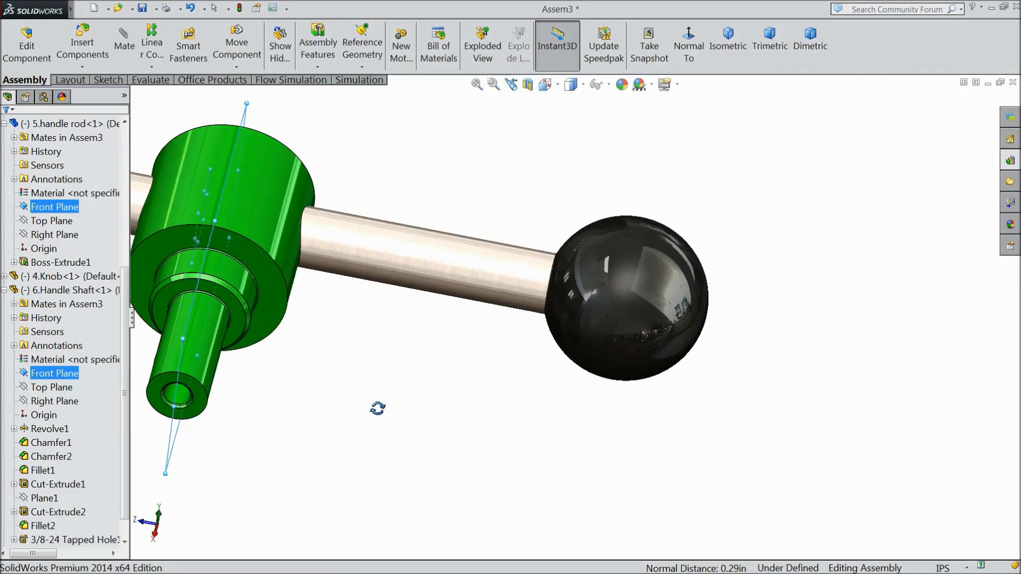
{"action": "scroll", "coordinate": [317, 415], "scroll_direction": "up", "scroll_amount": 4}
{"action": "middle_click_drag", "start_coordinate": [341, 321], "coordinate": [351, 330]}
{"action": "scroll", "coordinate": [444, 264], "scroll_direction": "down", "scroll_amount": 1}
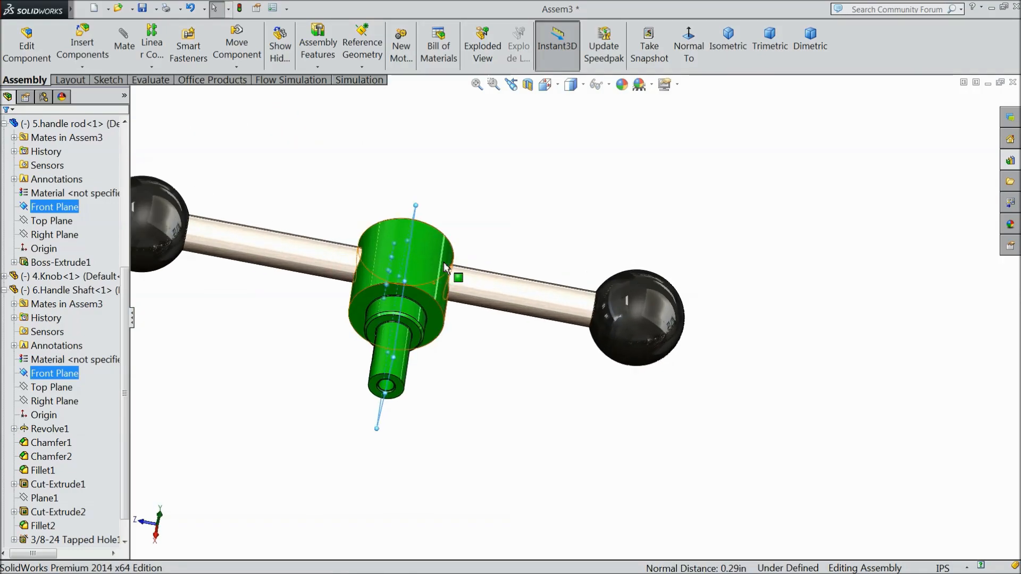
{"action": "scroll", "coordinate": [419, 276], "scroll_direction": "down", "scroll_amount": 2}
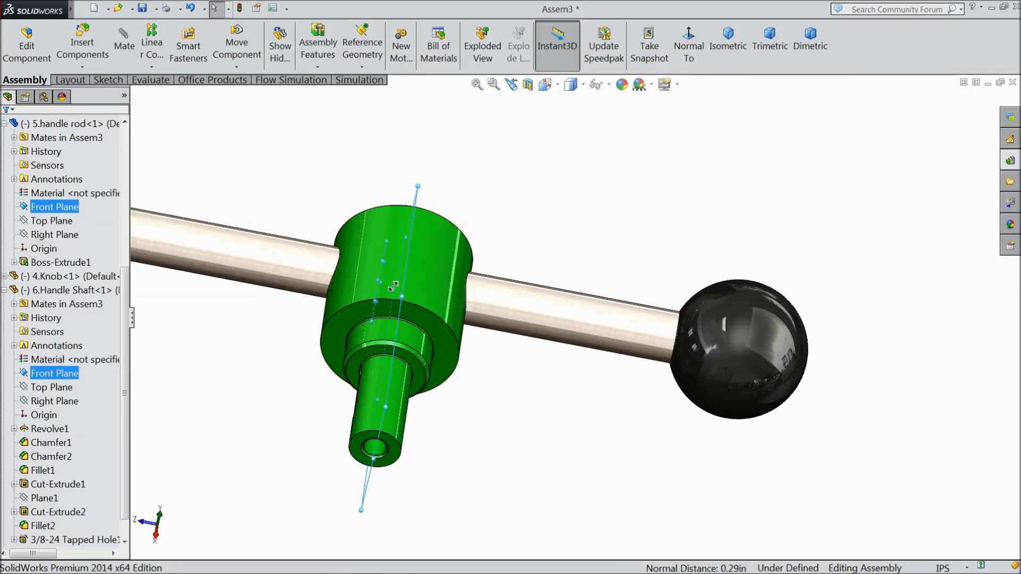
{"action": "left_click", "coordinate": [128, 51]}
{"action": "scroll", "coordinate": [326, 281], "scroll_direction": "up", "scroll_amount": 4}
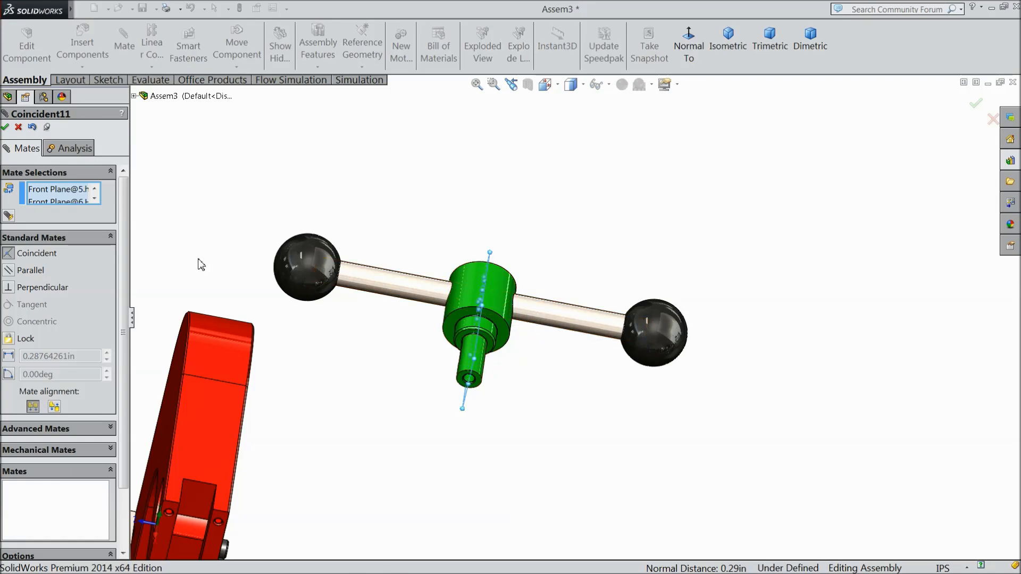
{"action": "left_click", "coordinate": [5, 127]}
{"action": "left_click", "coordinate": [5, 127]}
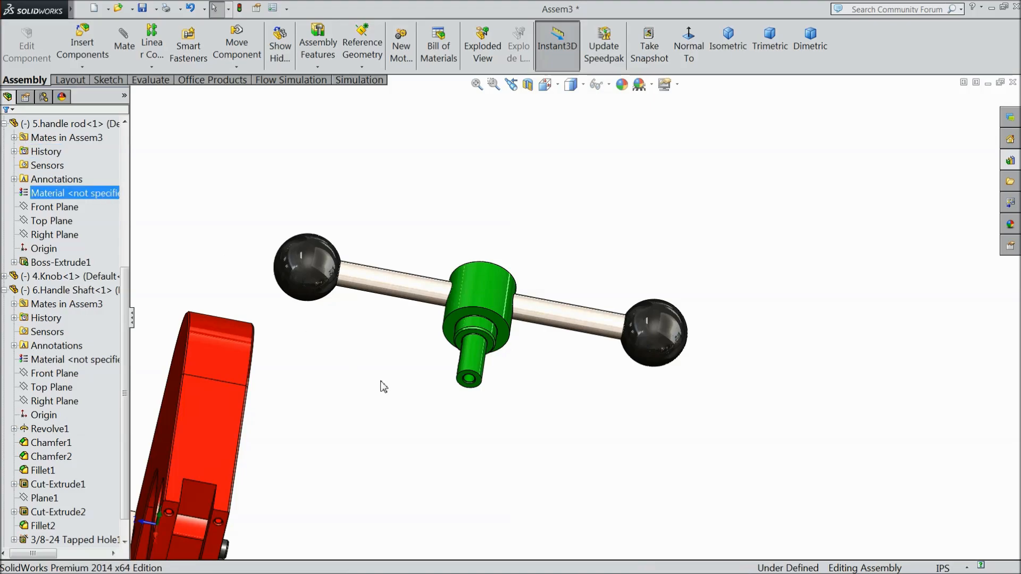
Rotate the handle rod with its shaft until the rod stands nearly upright and the shaft's keyway is exposed.
{"action": "middle_click_drag", "start_coordinate": [383, 383], "coordinate": [629, 468]}
{"action": "scroll", "coordinate": [629, 467], "scroll_direction": "down", "scroll_amount": 5}
{"action": "middle_click_drag", "start_coordinate": [567, 401], "coordinate": [542, 403]}
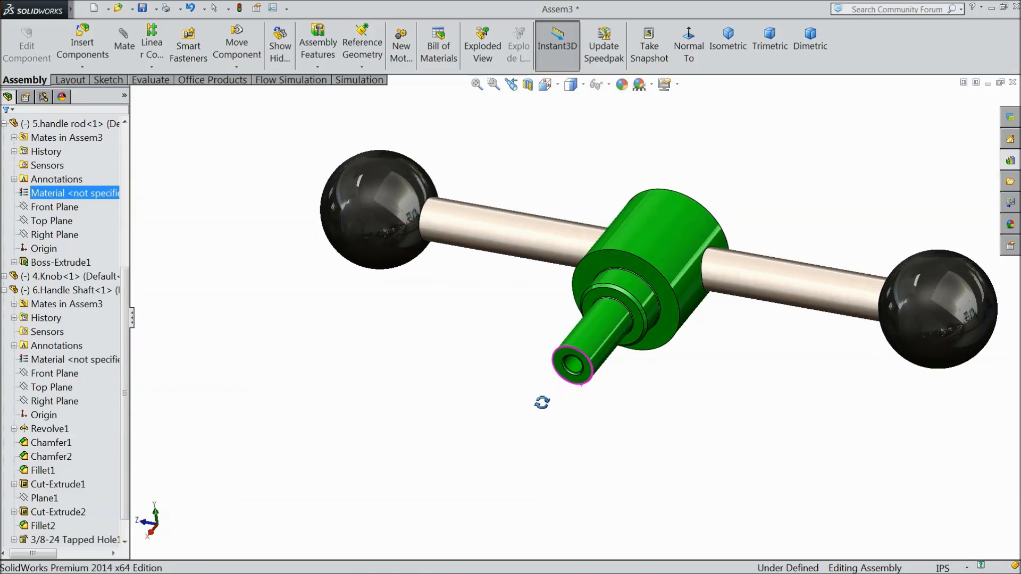
{"action": "left_click", "coordinate": [237, 67]}
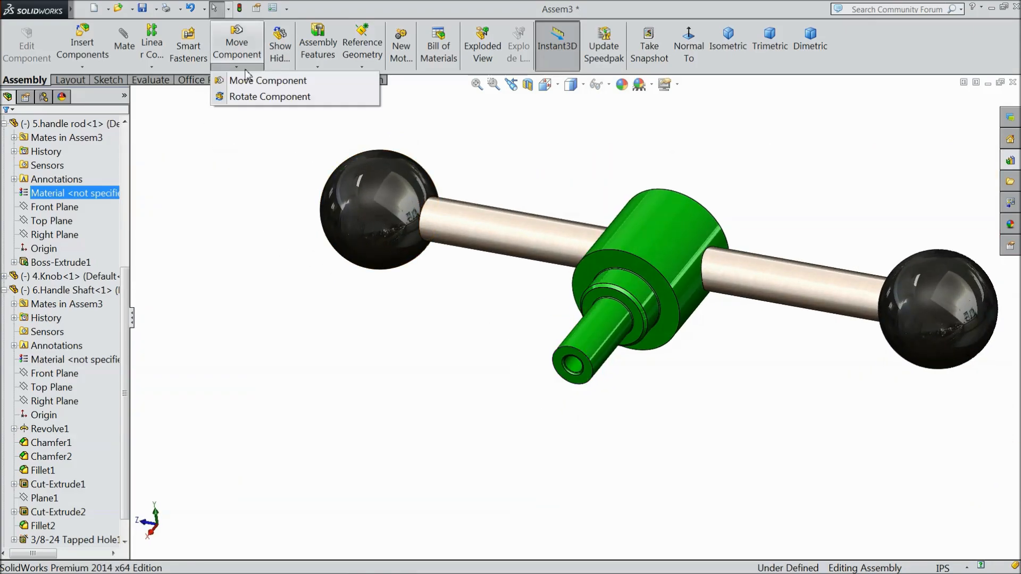
{"action": "left_click", "coordinate": [255, 96]}
{"action": "left_click_drag", "start_coordinate": [520, 233], "coordinate": [619, 218]}
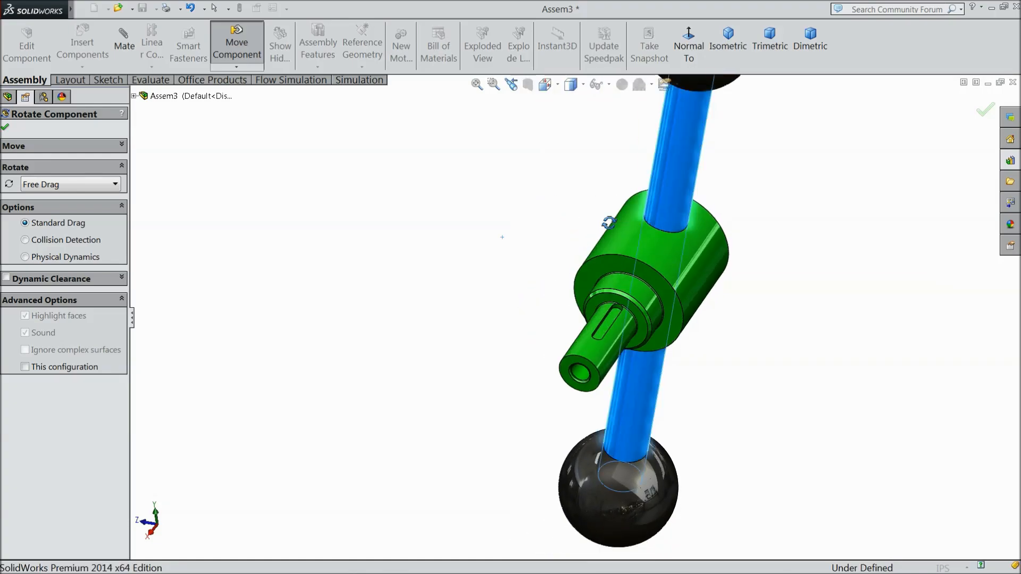
{"action": "left_click", "coordinate": [5, 128]}
Insert the 10. shaft key part into the assembly beside the handle shaft's keyway.
{"action": "left_click", "coordinate": [82, 45]}
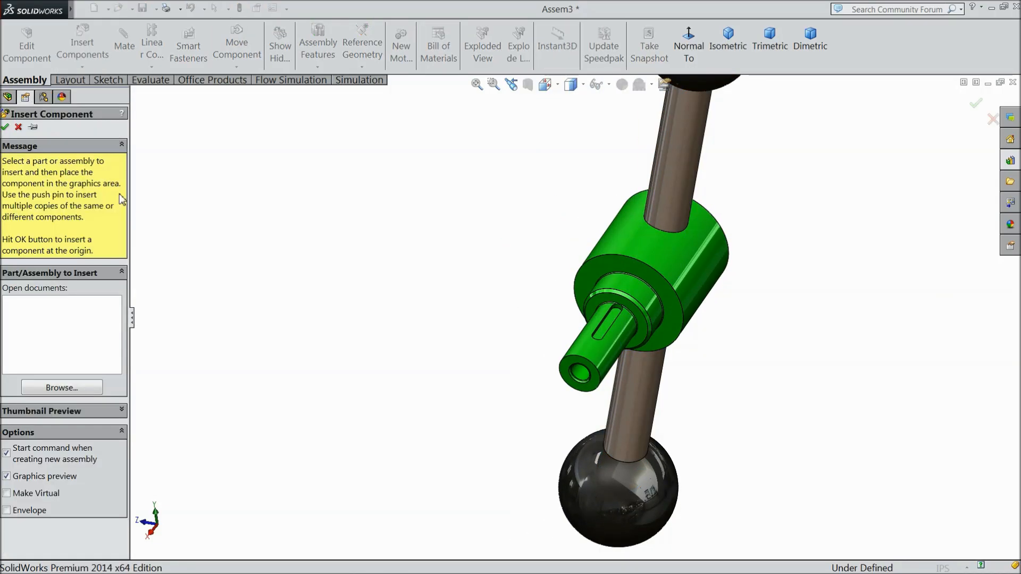
{"action": "left_click", "coordinate": [51, 397]}
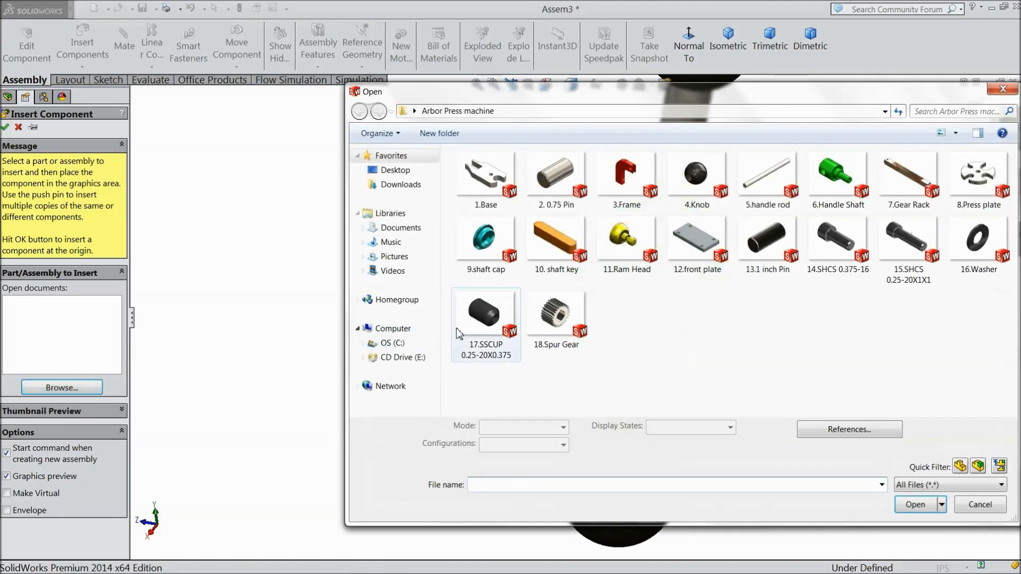
{"action": "left_click", "coordinate": [555, 242]}
{"action": "left_click", "coordinate": [916, 504]}
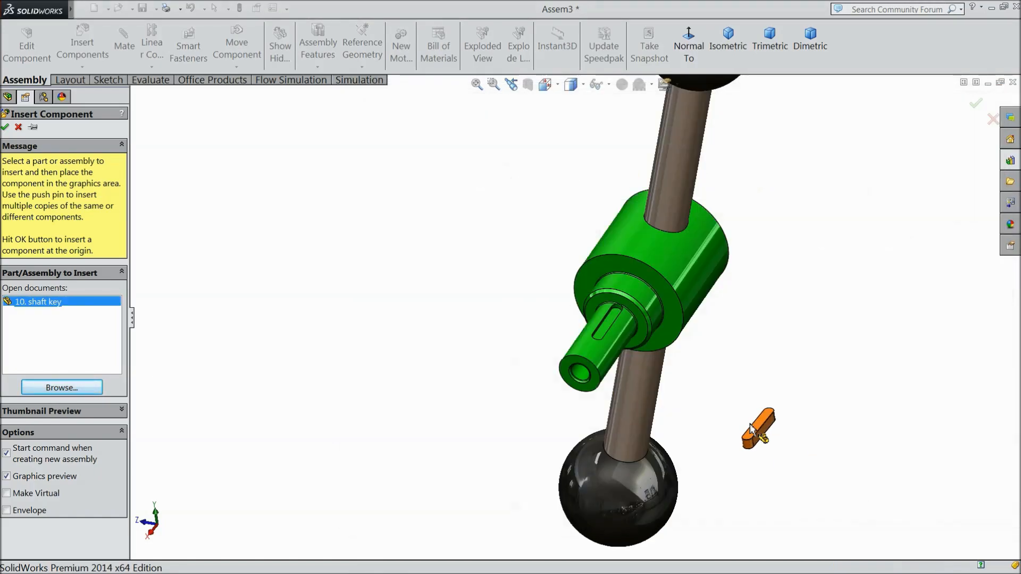
{"action": "scroll", "coordinate": [597, 329], "scroll_direction": "down", "scroll_amount": 5}
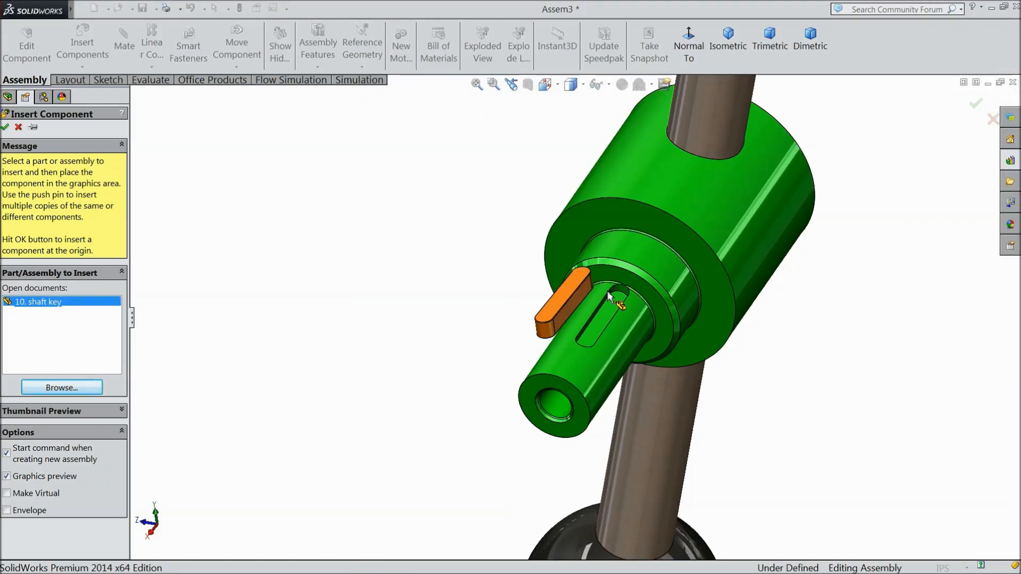
{"action": "left_click", "coordinate": [609, 297]}
Add a concentric mate between the rounded end of the handle shaft's keyway and the shaft key's rounded end face.
{"action": "scroll", "coordinate": [595, 308], "scroll_direction": "down", "scroll_amount": 4}
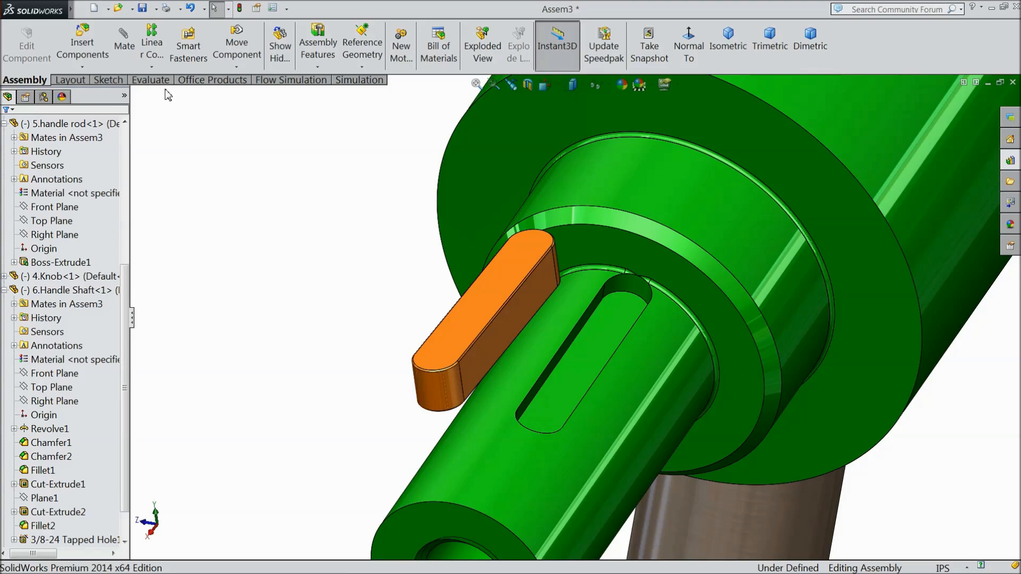
{"action": "left_click", "coordinate": [4, 290]}
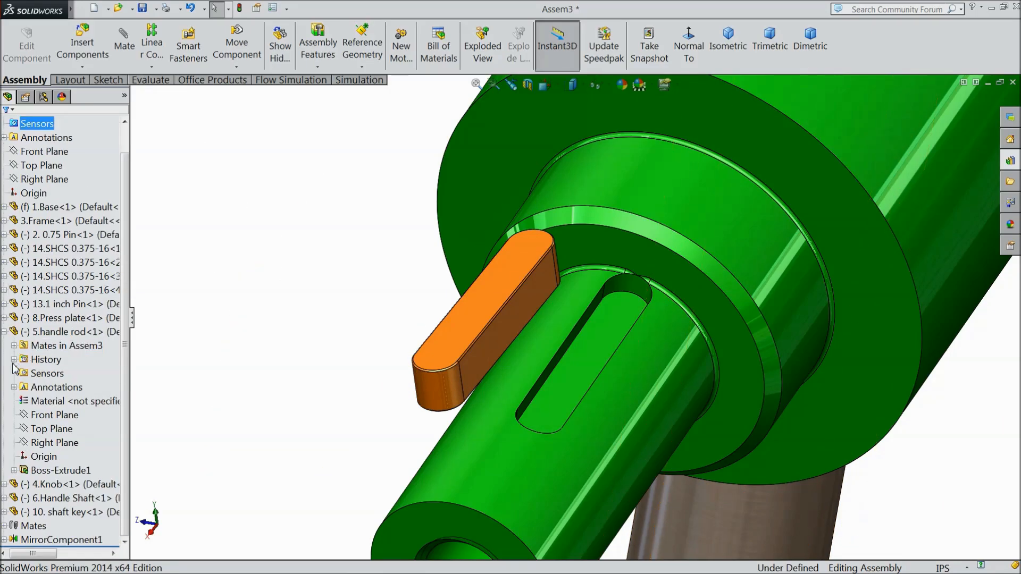
{"action": "left_click", "coordinate": [4, 332]}
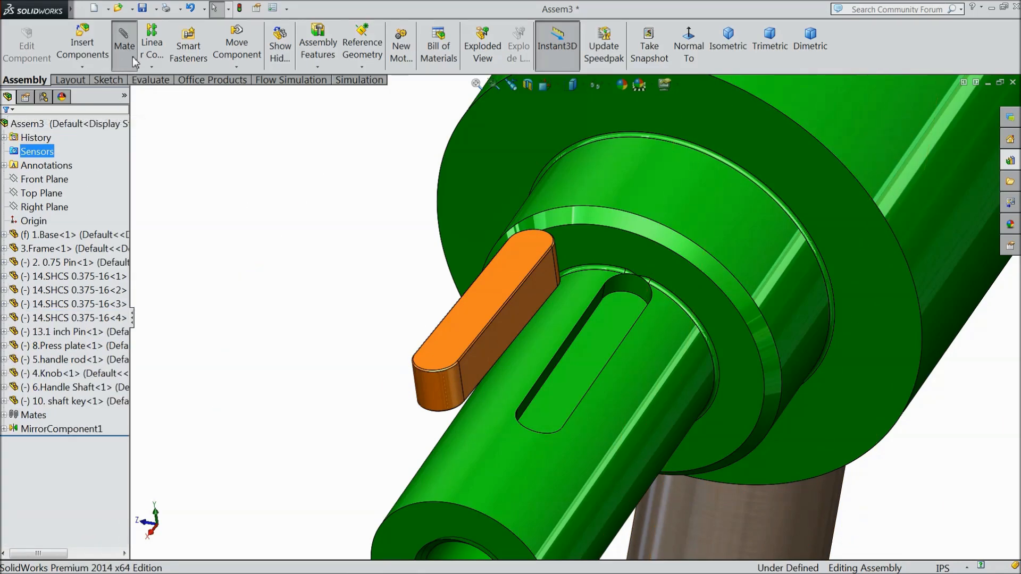
{"action": "left_click", "coordinate": [124, 42]}
{"action": "scroll", "coordinate": [588, 329], "scroll_direction": "down", "scroll_amount": 2}
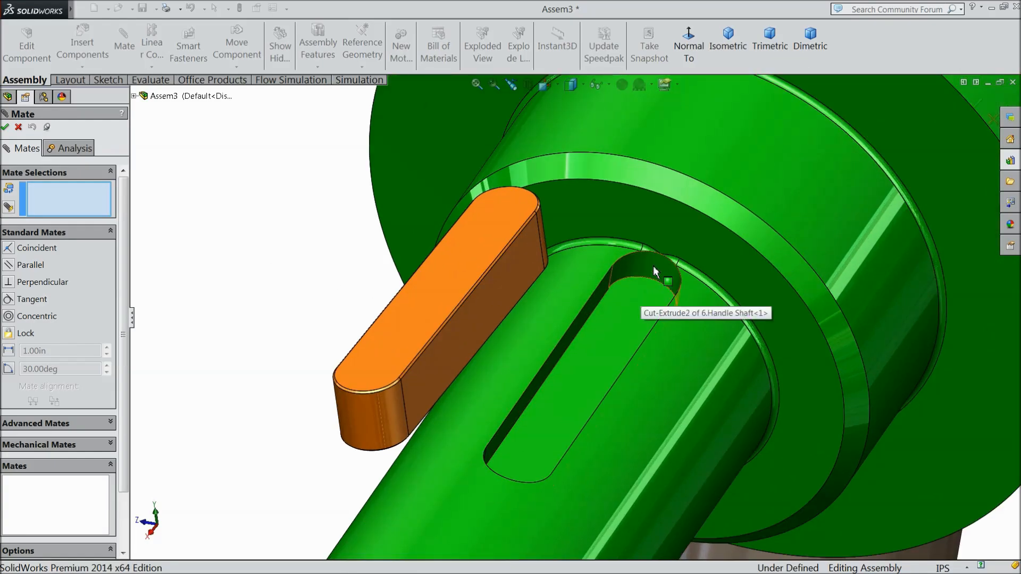
{"action": "left_click", "coordinate": [653, 266]}
{"action": "scroll", "coordinate": [633, 304], "scroll_direction": "up", "scroll_amount": 2}
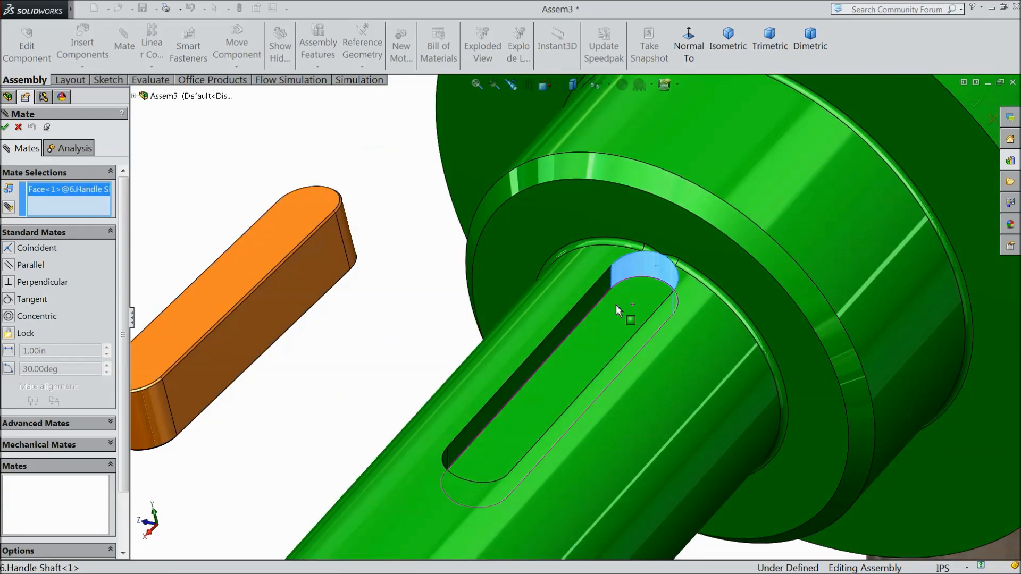
{"action": "left_click", "coordinate": [347, 235]}
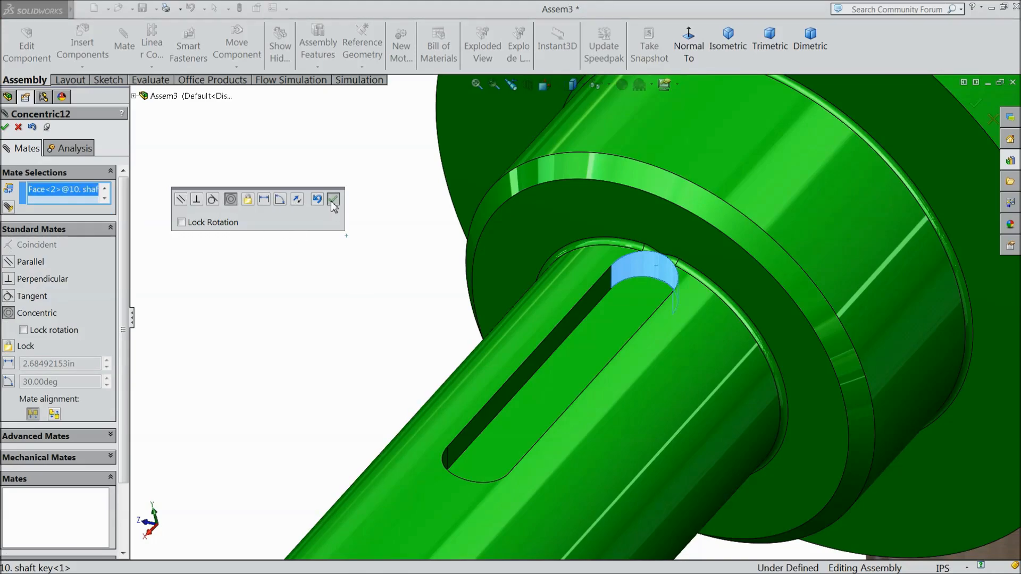
{"action": "left_click", "coordinate": [333, 204]}
Seat the shaft key in the keyway with a coincident mate between the keyway floor and the key's bottom face.
{"action": "scroll", "coordinate": [566, 368], "scroll_direction": "up", "scroll_amount": 2}
{"action": "left_click", "coordinate": [565, 363]}
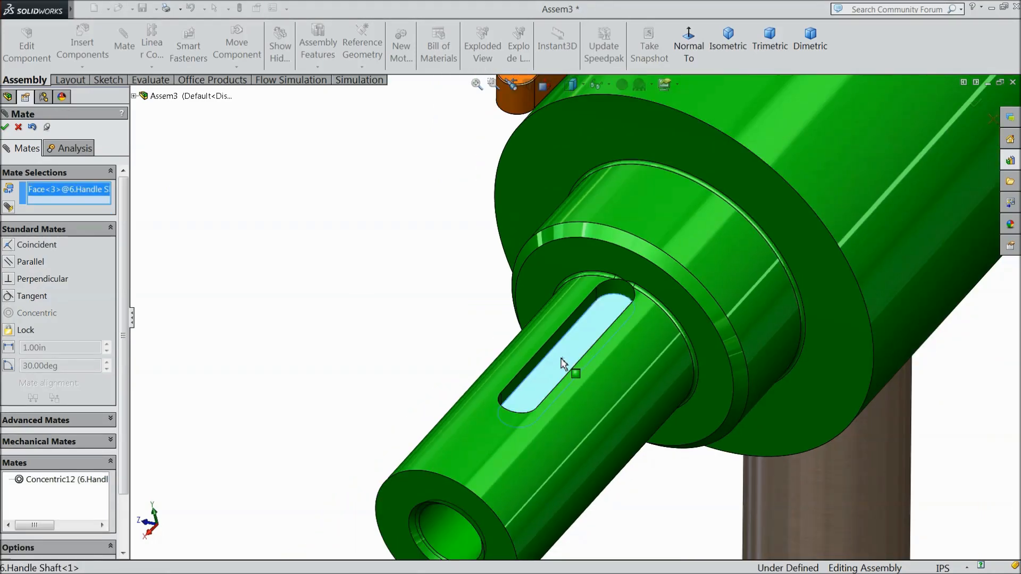
{"action": "scroll", "coordinate": [561, 363], "scroll_direction": "up", "scroll_amount": 2}
{"action": "middle_click_drag", "start_coordinate": [558, 353], "coordinate": [633, 238]}
{"action": "scroll", "coordinate": [731, 147], "scroll_direction": "down", "scroll_amount": 3}
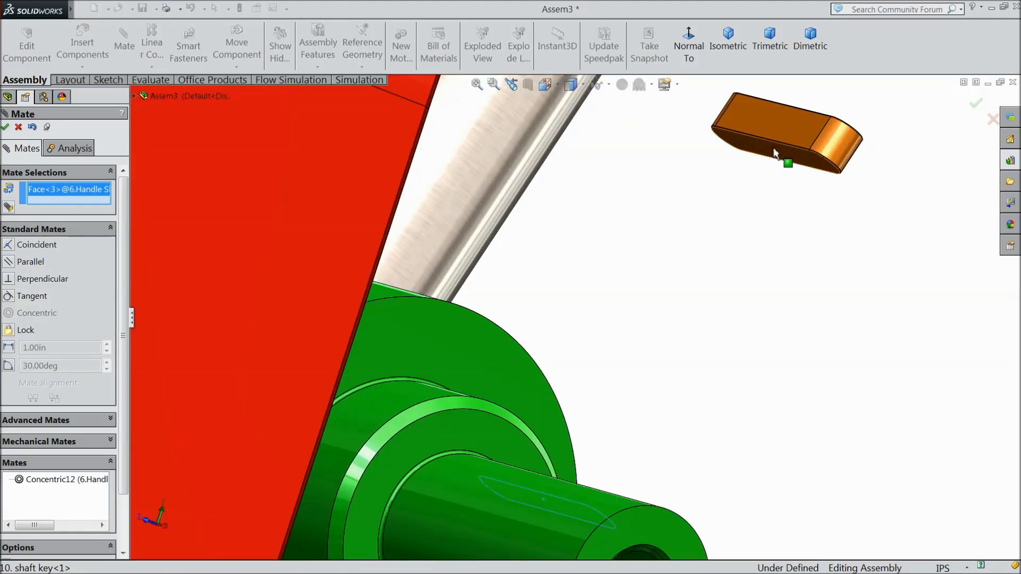
{"action": "left_click", "coordinate": [786, 160]}
{"action": "middle_click_drag", "start_coordinate": [677, 318], "coordinate": [625, 367]}
{"action": "scroll", "coordinate": [577, 314], "scroll_direction": "up", "scroll_amount": 5}
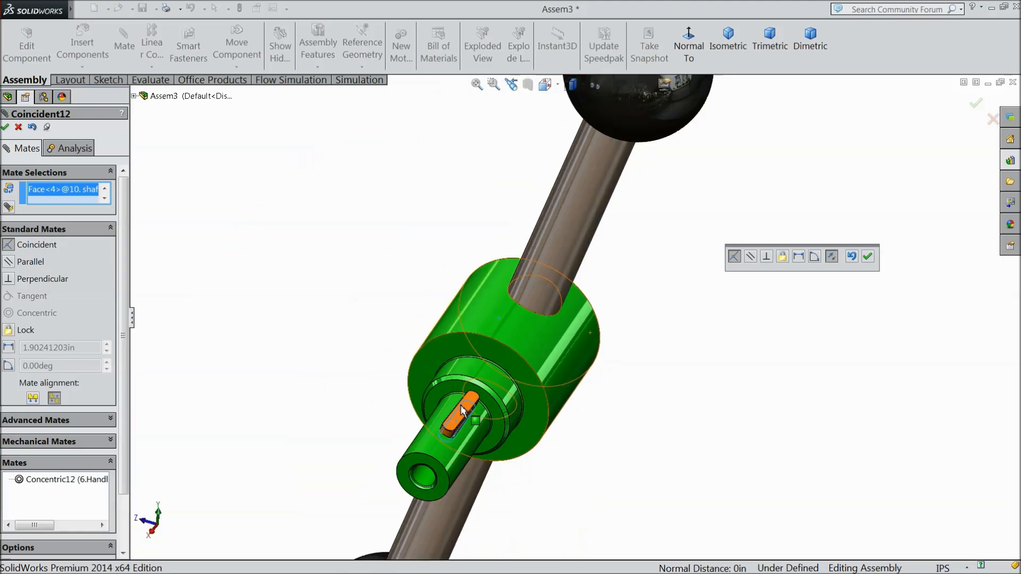
{"action": "scroll", "coordinate": [425, 481], "scroll_direction": "down", "scroll_amount": 3}
{"action": "scroll", "coordinate": [495, 373], "scroll_direction": "down", "scroll_amount": 3}
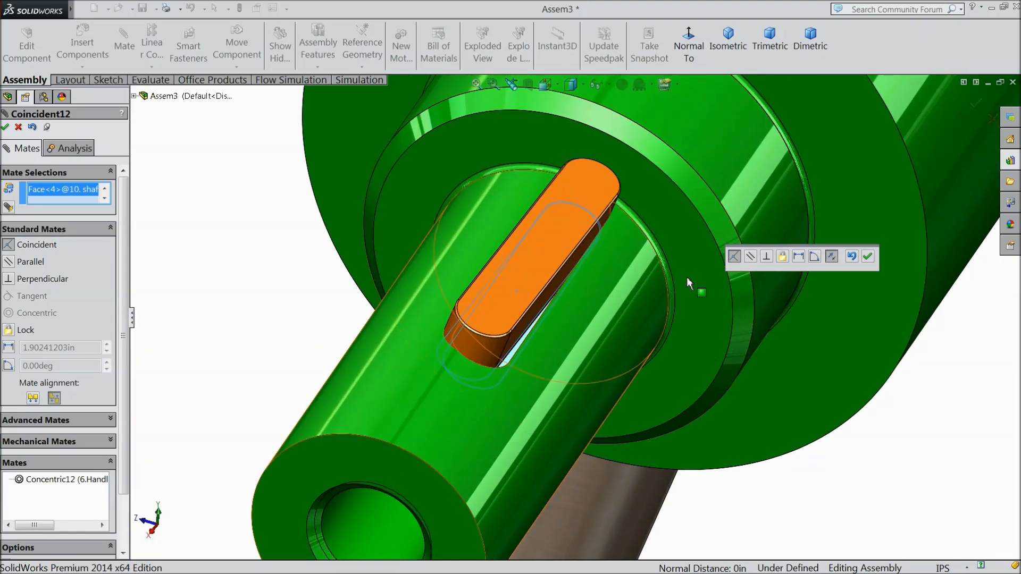
{"action": "left_click", "coordinate": [867, 257]}
Align the shaft key with the keyway using a coincident mate between their side faces, and finish mating.
{"action": "scroll", "coordinate": [508, 359], "scroll_direction": "down", "scroll_amount": 5}
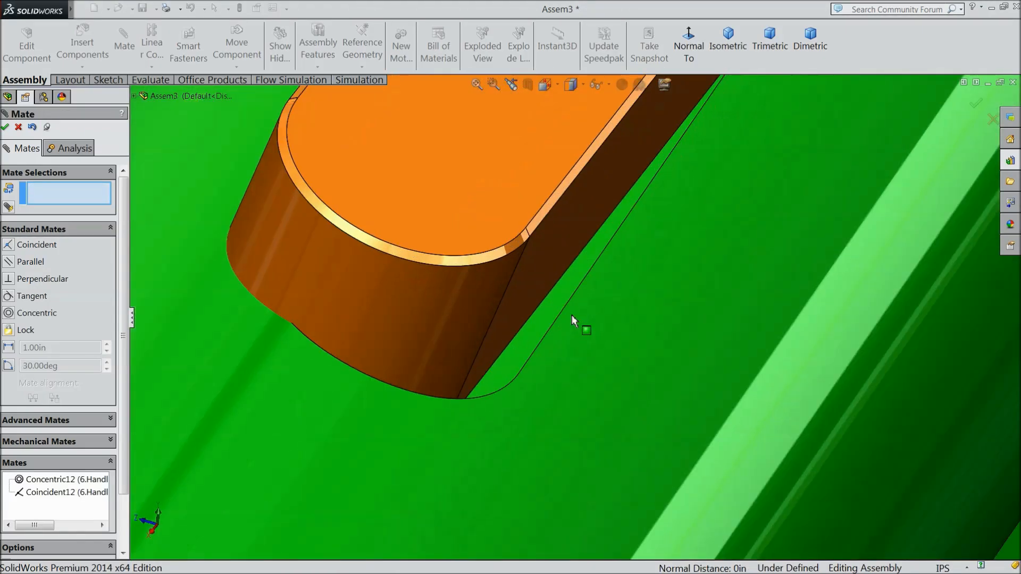
{"action": "left_click", "coordinate": [543, 298]}
{"action": "left_click", "coordinate": [569, 319]}
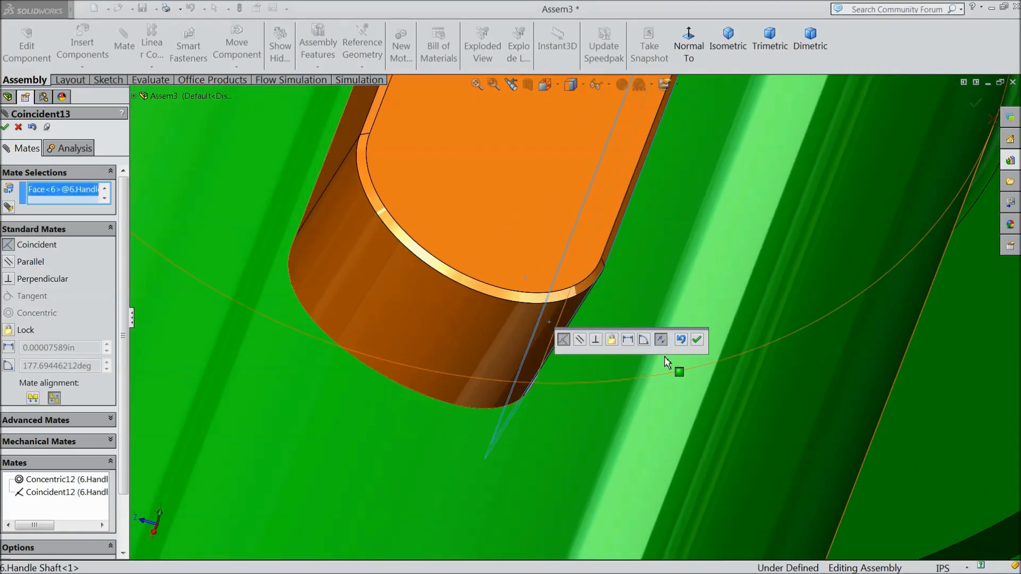
{"action": "left_click", "coordinate": [699, 340]}
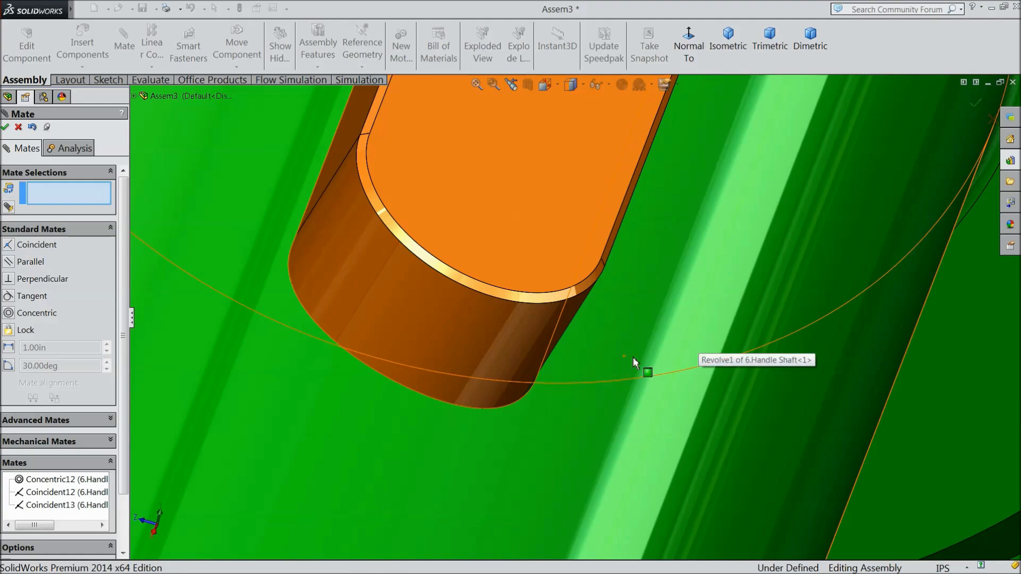
{"action": "scroll", "coordinate": [627, 353], "scroll_direction": "up", "scroll_amount": 5}
{"action": "scroll", "coordinate": [624, 354], "scroll_direction": "up", "scroll_amount": 2}
{"action": "middle_click_drag", "start_coordinate": [624, 358], "coordinate": [535, 338]}
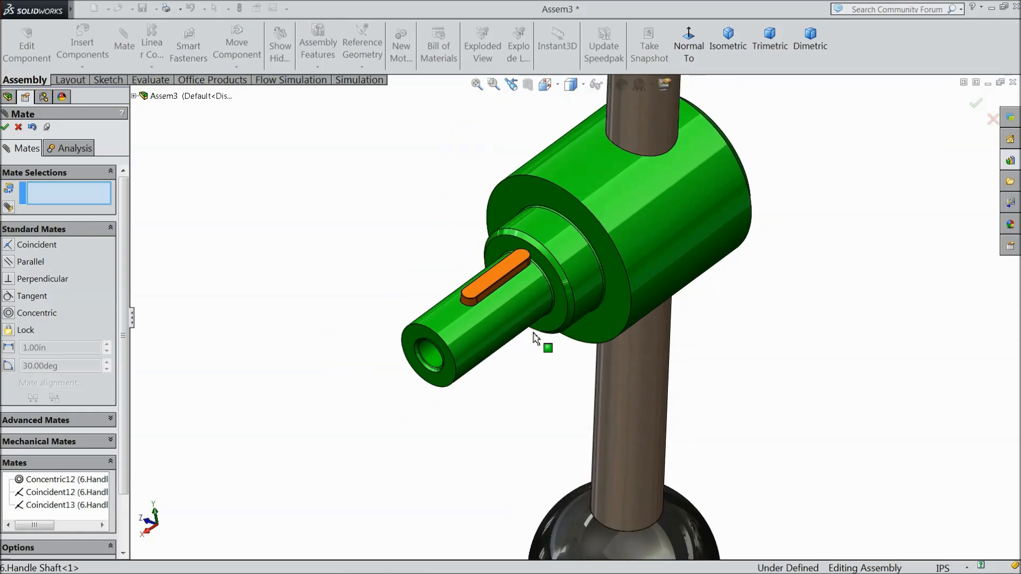
{"action": "left_click", "coordinate": [19, 129]}
{"action": "scroll", "coordinate": [392, 328], "scroll_direction": "up", "scroll_amount": 3}
{"action": "middle_click_drag", "start_coordinate": [392, 335], "coordinate": [387, 314]}
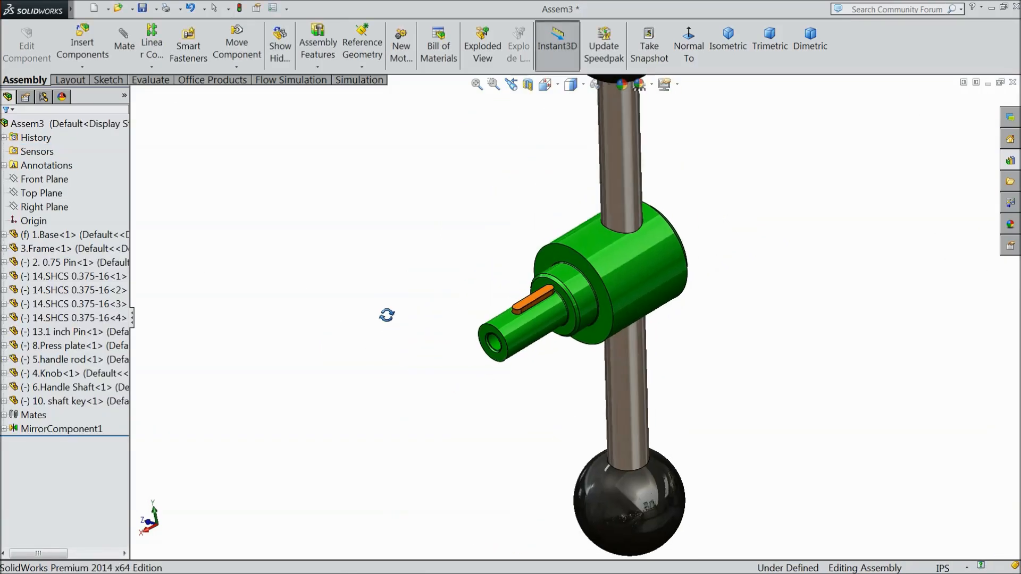
Insert the 18.Spur Gear part into the assembly at the keyed end of the handle shaft.
{"action": "left_click", "coordinate": [93, 59]}
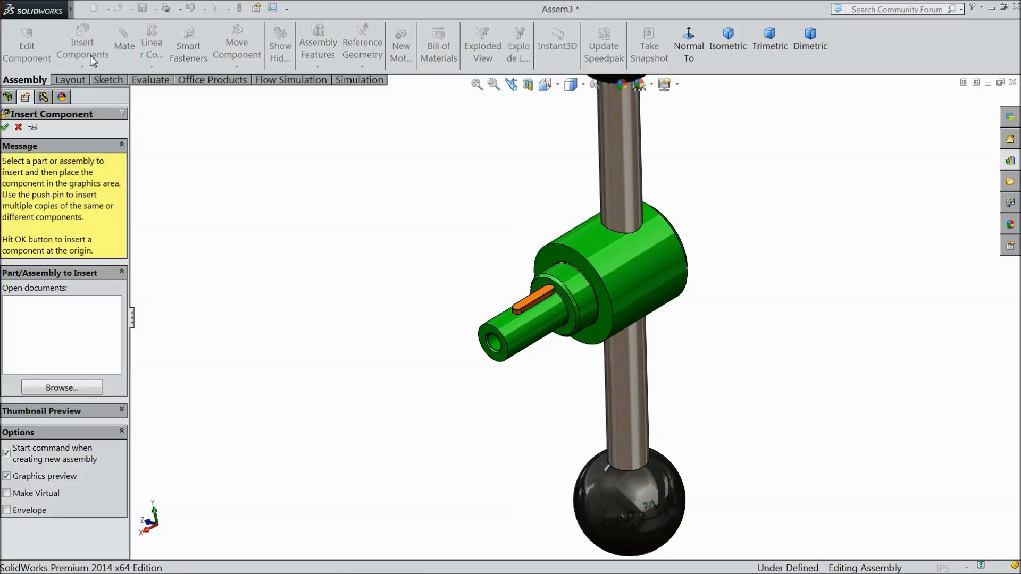
{"action": "left_click", "coordinate": [49, 388]}
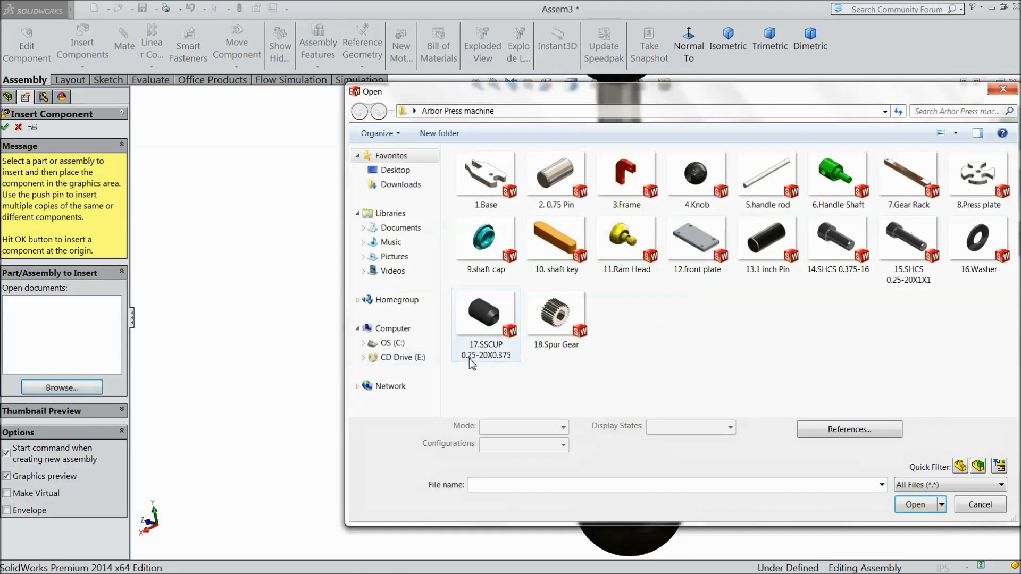
{"action": "left_click", "coordinate": [555, 316]}
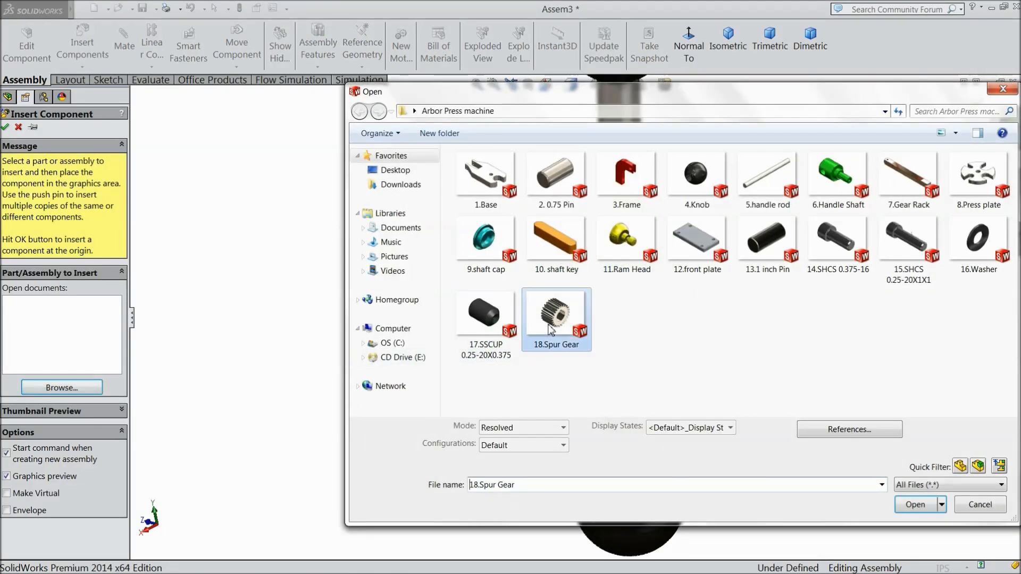
{"action": "left_click", "coordinate": [916, 505]}
{"action": "left_click", "coordinate": [489, 318]}
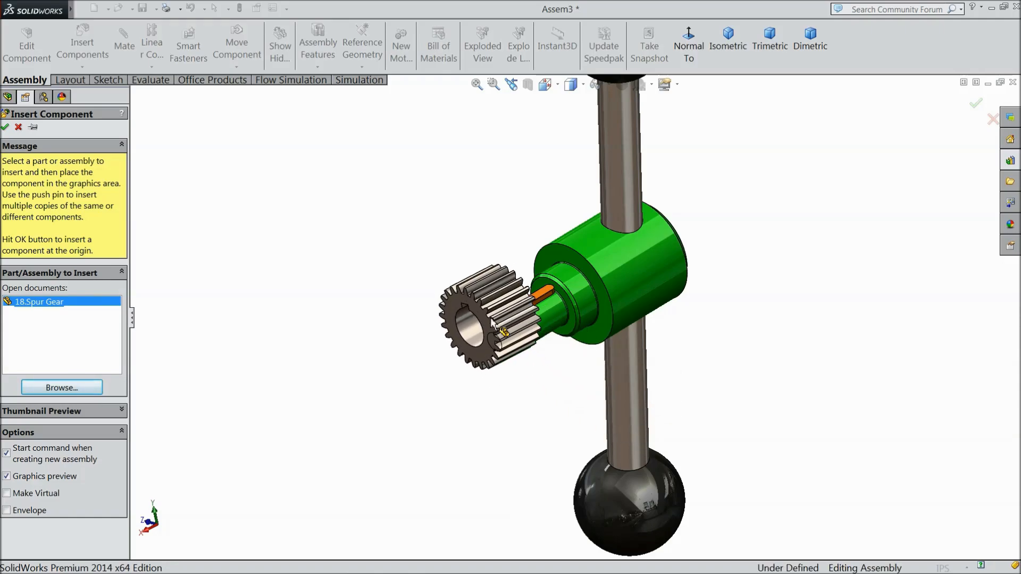
Add a concentric mate between the spur gear's bore and the handle shaft's keyed cylindrical face.
{"action": "scroll", "coordinate": [526, 340], "scroll_direction": "down", "scroll_amount": 4}
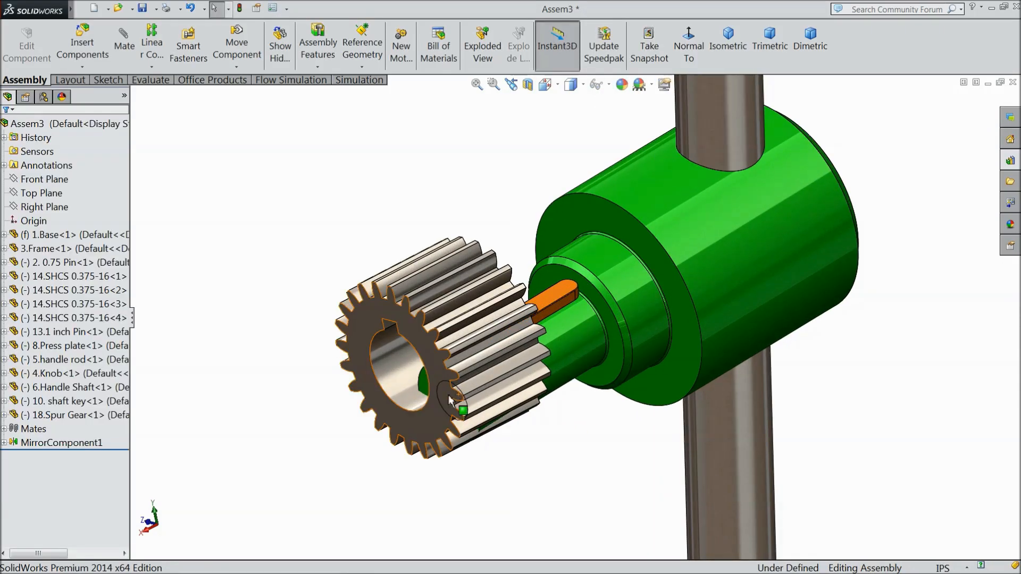
{"action": "left_click", "coordinate": [396, 366]}
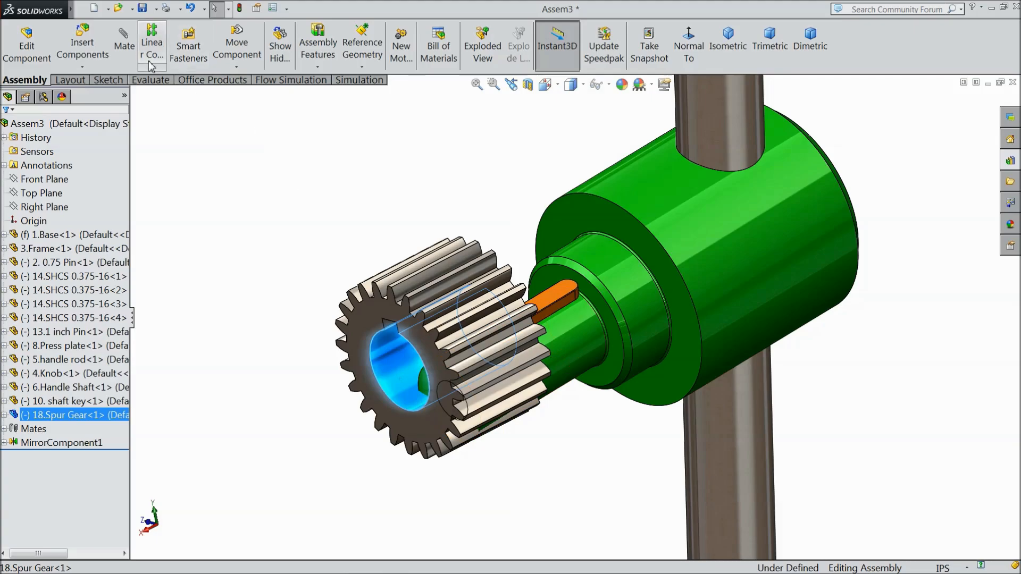
{"action": "left_click", "coordinate": [124, 46]}
{"action": "left_click", "coordinate": [563, 345]}
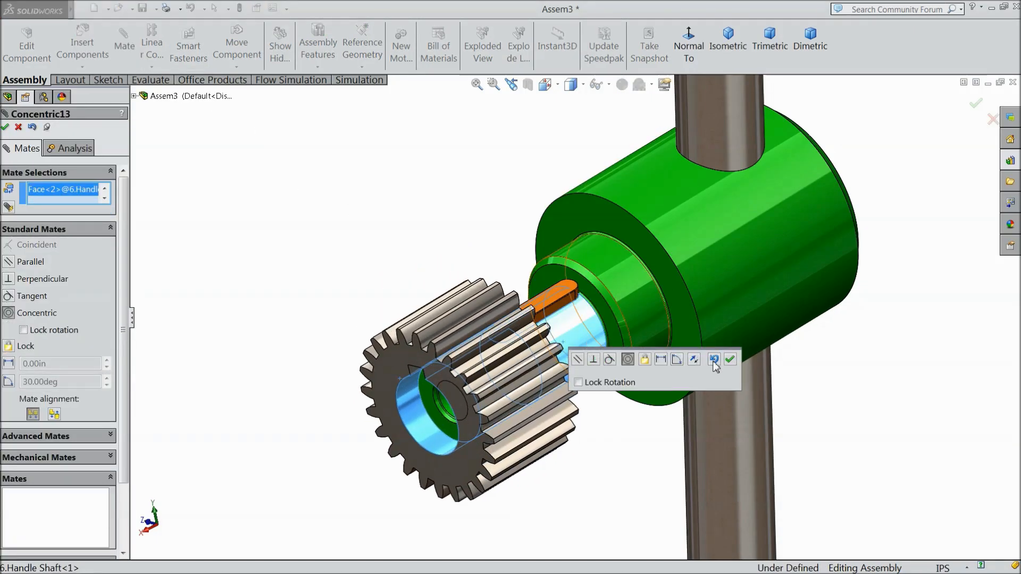
{"action": "left_click", "coordinate": [730, 360]}
Align the spur gear with the shaft key using a coincident mate between the key's side face and the gear's keyway side face.
{"action": "scroll", "coordinate": [553, 341], "scroll_direction": "down", "scroll_amount": 6}
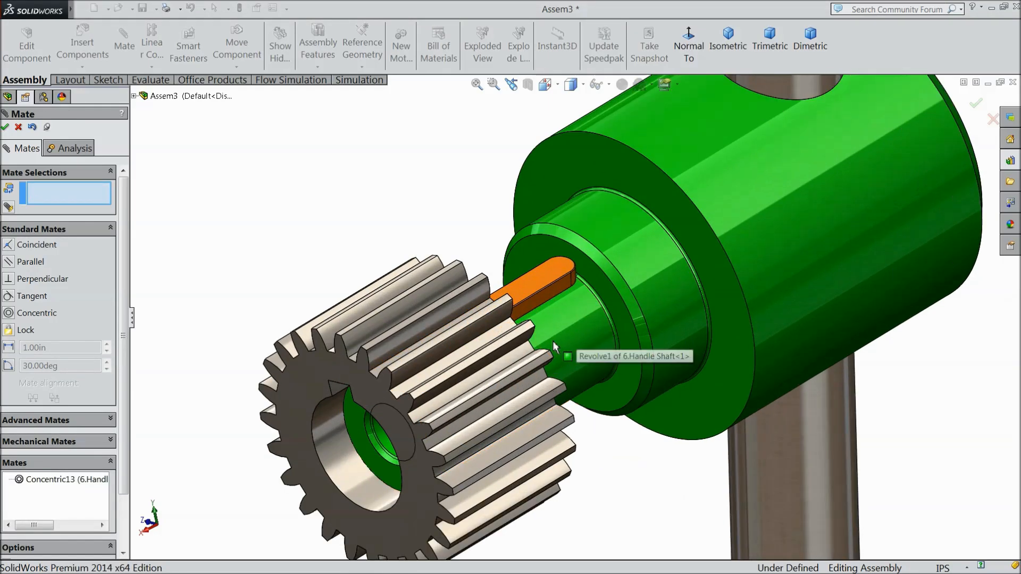
{"action": "scroll", "coordinate": [331, 433], "scroll_direction": "up", "scroll_amount": 4}
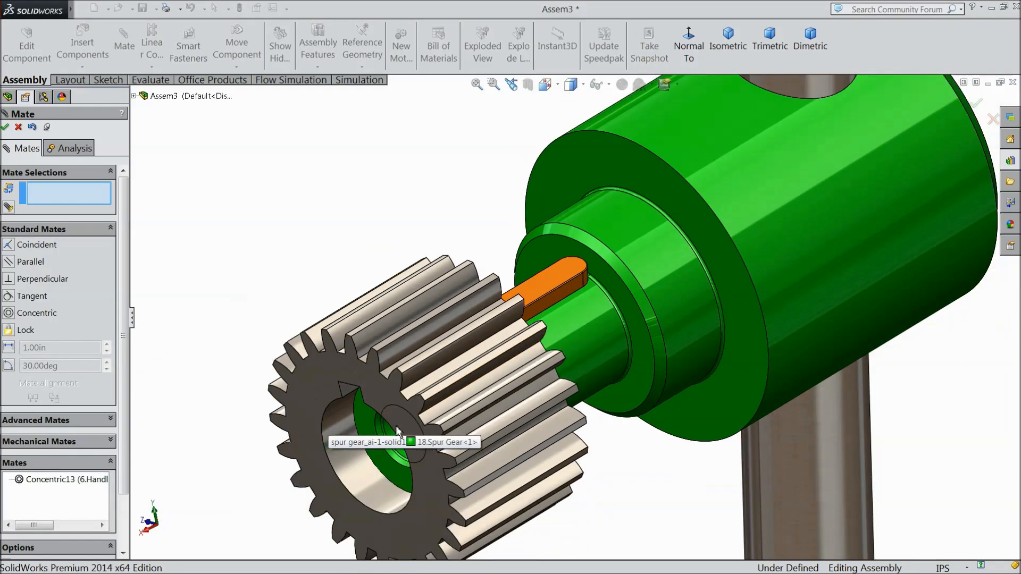
{"action": "scroll", "coordinate": [559, 298], "scroll_direction": "down", "scroll_amount": 3}
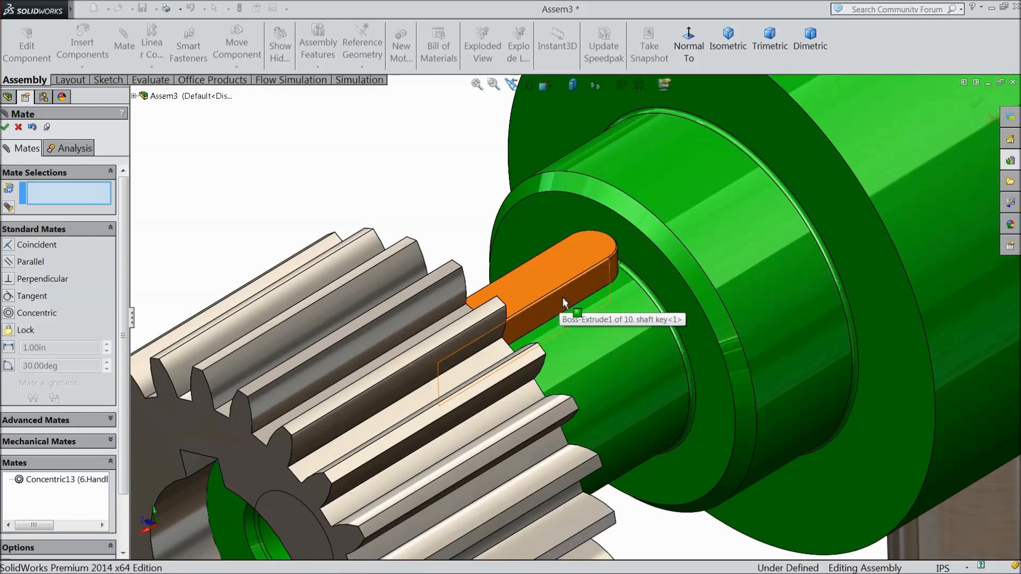
{"action": "left_click", "coordinate": [555, 307]}
{"action": "scroll", "coordinate": [554, 307], "scroll_direction": "up", "scroll_amount": 5}
{"action": "middle_click_drag", "start_coordinate": [554, 307], "coordinate": [679, 296]}
{"action": "scroll", "coordinate": [598, 326], "scroll_direction": "down", "scroll_amount": 3}
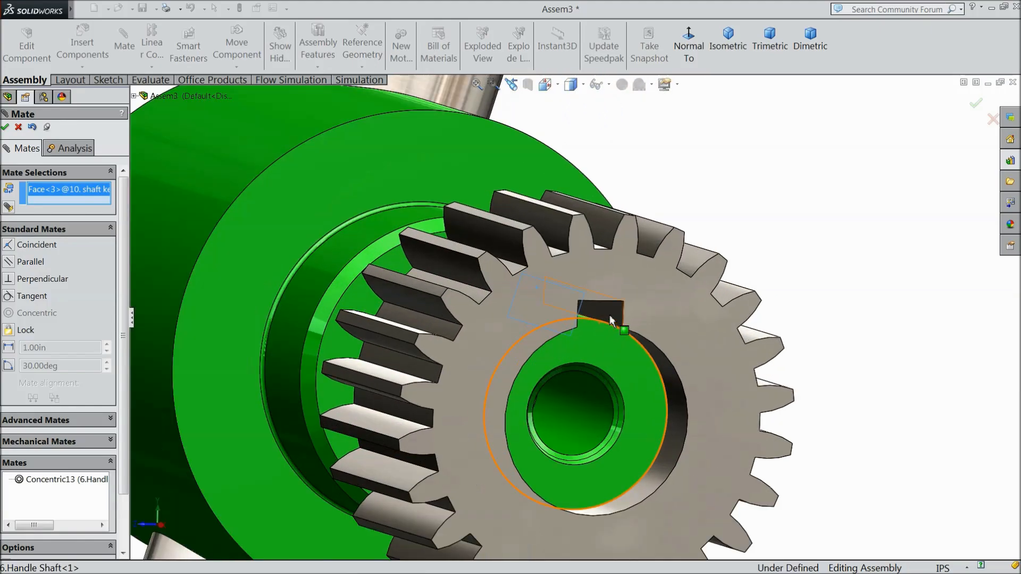
{"action": "left_click", "coordinate": [610, 315]}
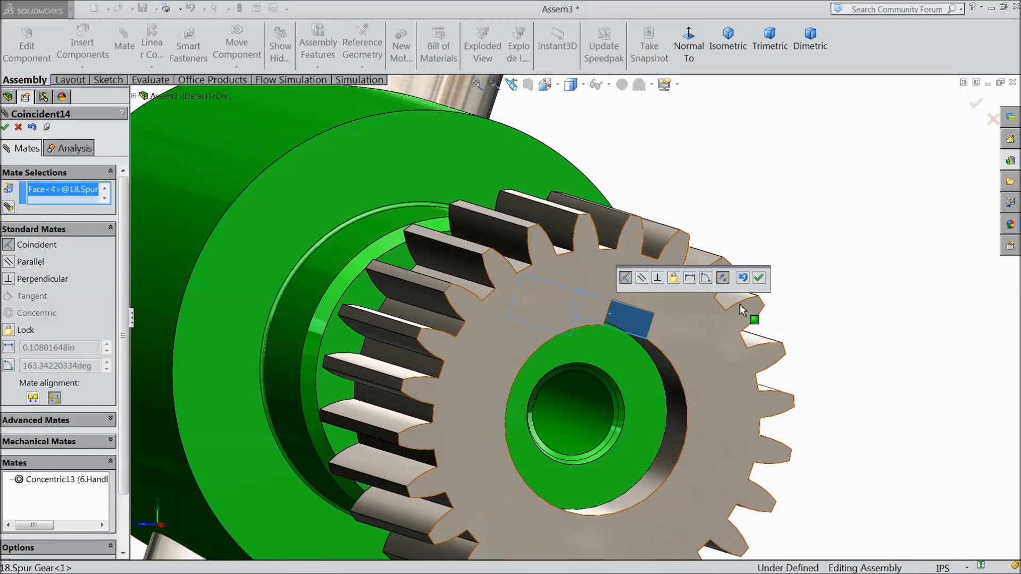
{"action": "left_click", "coordinate": [760, 279]}
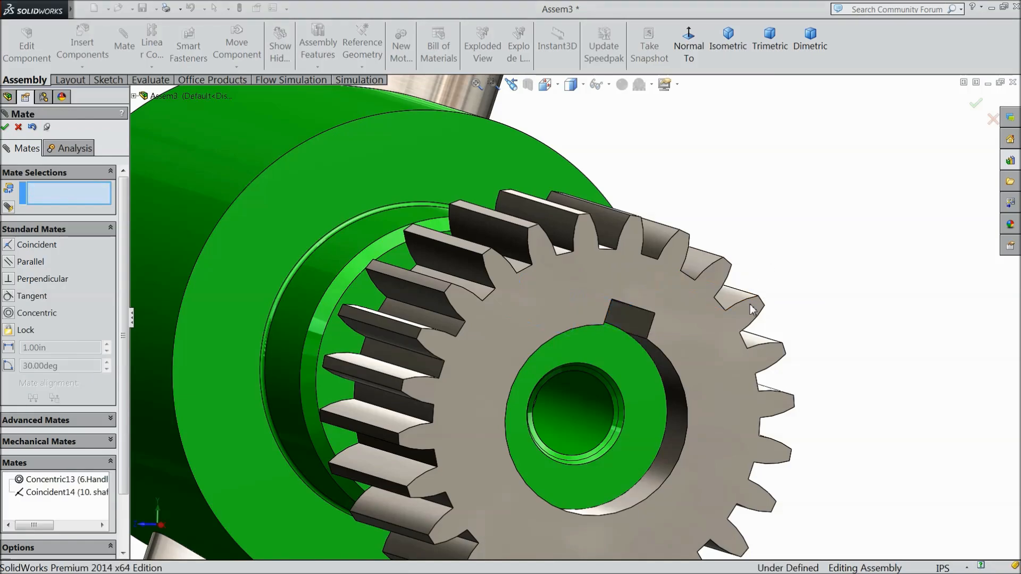
Slide the spur gear along the handle shaft toward the large hub to check its fit over the shaft key.
{"action": "scroll", "coordinate": [745, 353], "scroll_direction": "up", "scroll_amount": 5}
{"action": "middle_click_drag", "start_coordinate": [745, 353], "coordinate": [635, 395]}
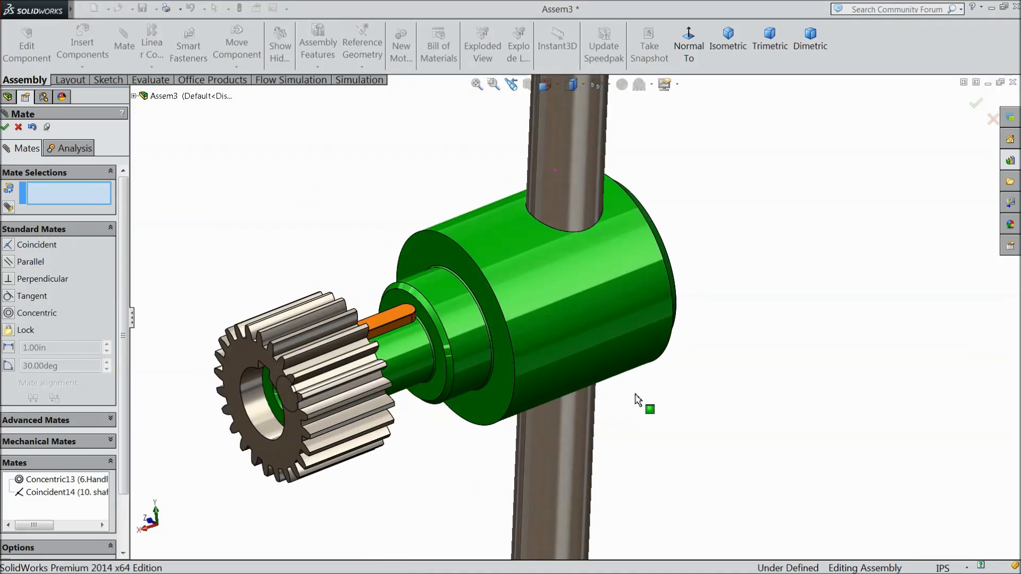
{"action": "left_click_drag", "start_coordinate": [303, 426], "coordinate": [401, 382]}
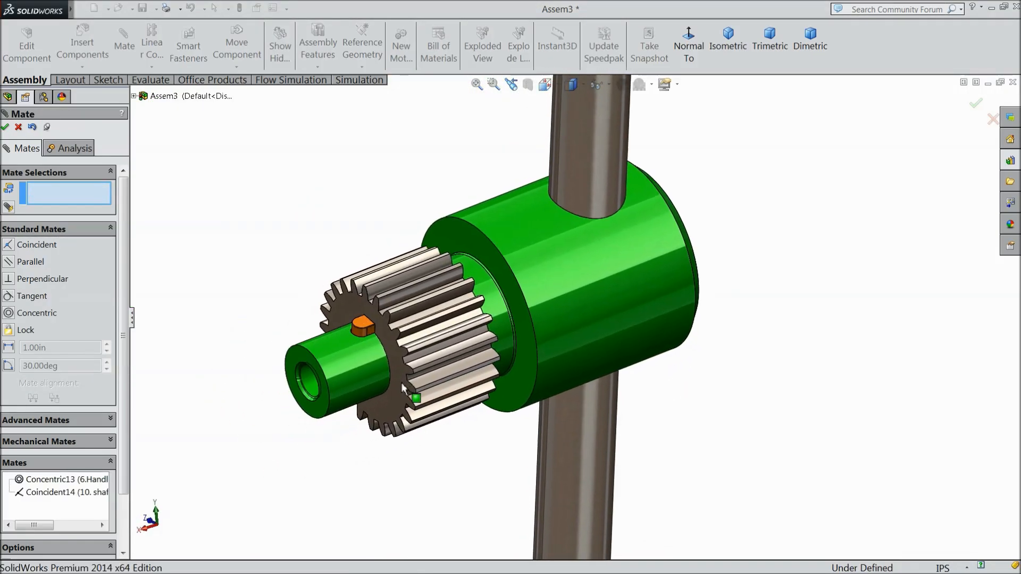
{"action": "scroll", "coordinate": [399, 372], "scroll_direction": "down", "scroll_amount": 6}
{"action": "middle_click_drag", "start_coordinate": [394, 361], "coordinate": [376, 346]}
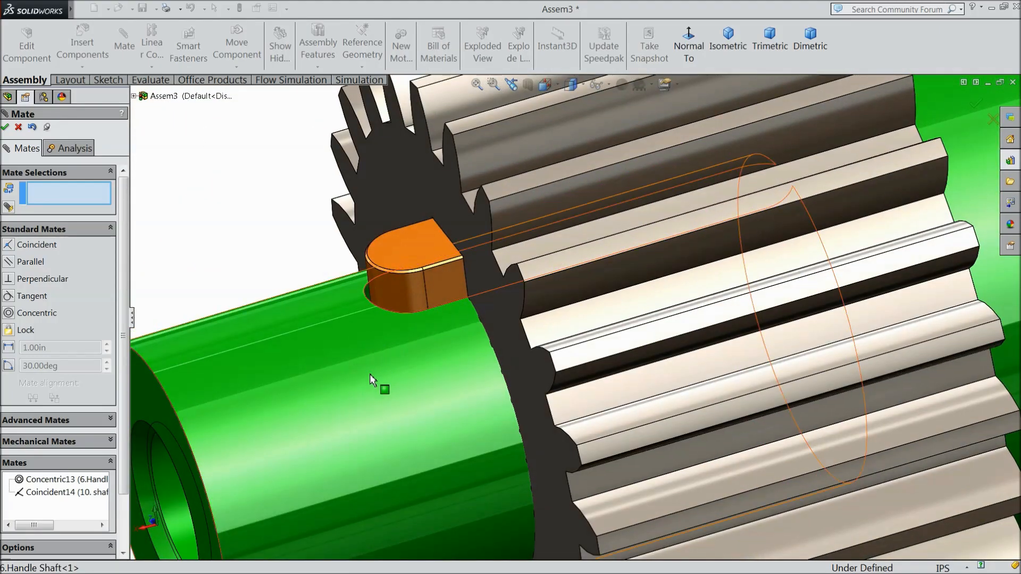
{"action": "scroll", "coordinate": [369, 374], "scroll_direction": "up", "scroll_amount": 5}
{"action": "mouse_move", "coordinate": [374, 392]}
{"action": "middle_mouse_down"}
{"action": "mouse_move", "coordinate": [361, 367]}
{"action": "mouse_move", "coordinate": [362, 397]}
{"action": "middle_mouse_up"}
{"action": "scroll", "coordinate": [362, 397], "scroll_direction": "up", "scroll_amount": 6}
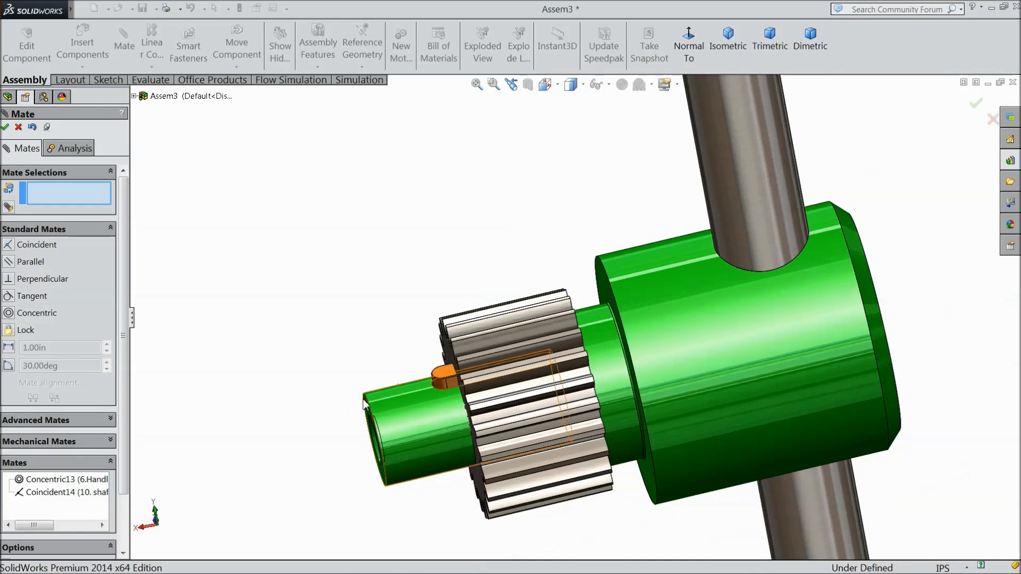
Slide the spur gear back toward the handle shaft's free end and finish mating.
{"action": "scroll", "coordinate": [577, 391], "scroll_direction": "down", "scroll_amount": 5}
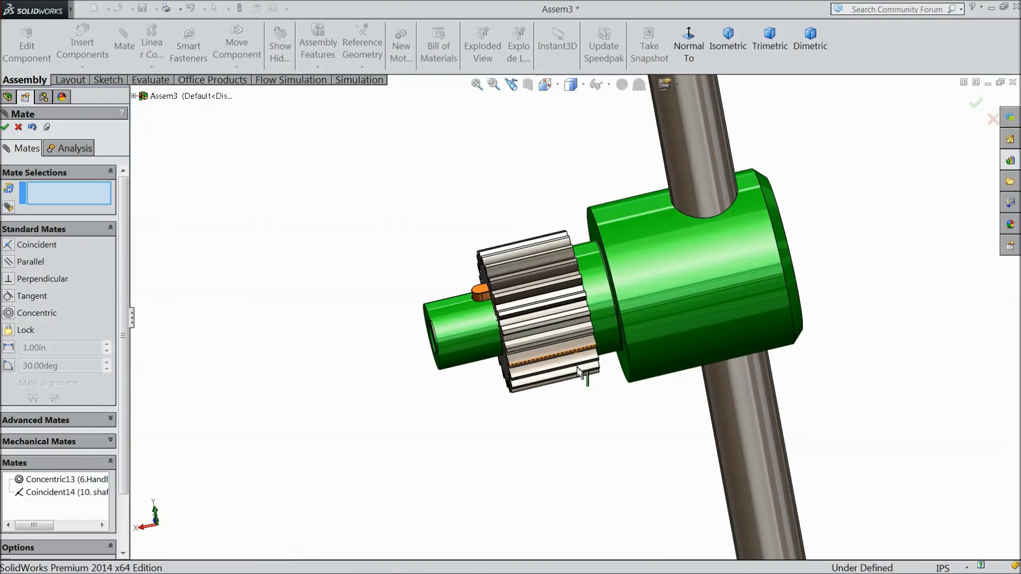
{"action": "middle_click_drag", "start_coordinate": [569, 397], "coordinate": [555, 392]}
{"action": "left_click_drag", "start_coordinate": [553, 352], "coordinate": [500, 366]}
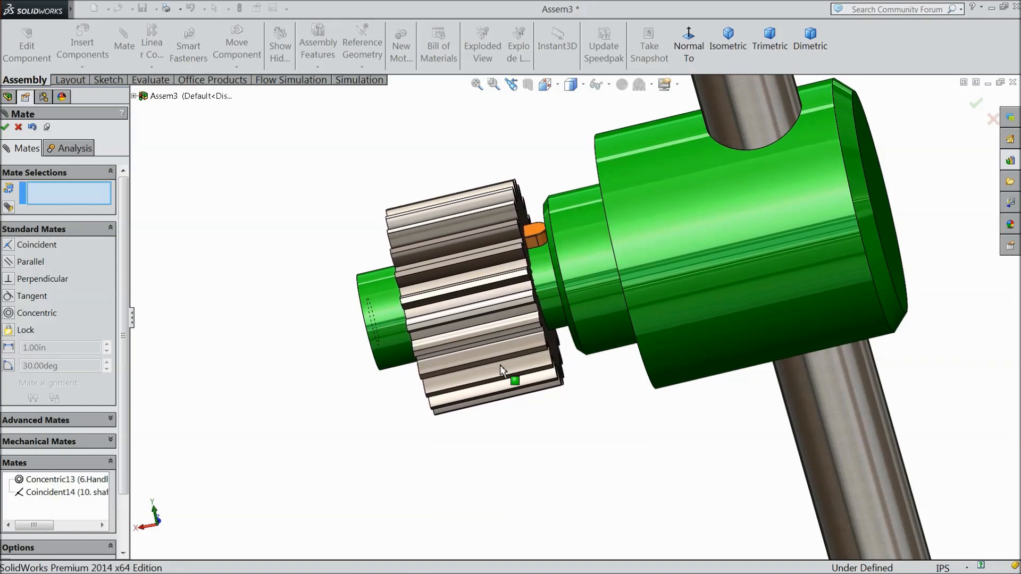
{"action": "scroll", "coordinate": [496, 392], "scroll_direction": "up", "scroll_amount": 4}
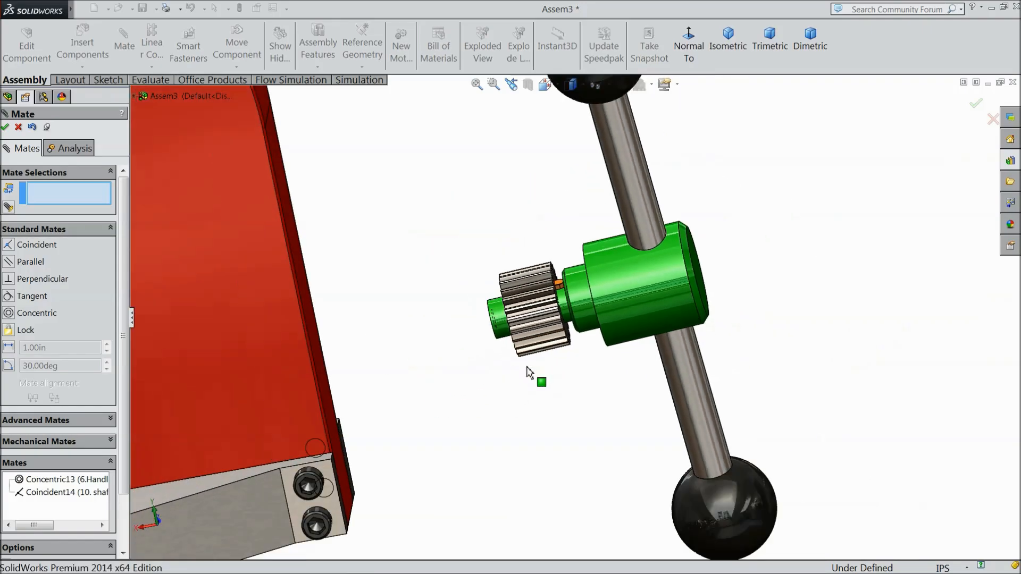
{"action": "middle_click_drag", "start_coordinate": [527, 371], "coordinate": [572, 356]}
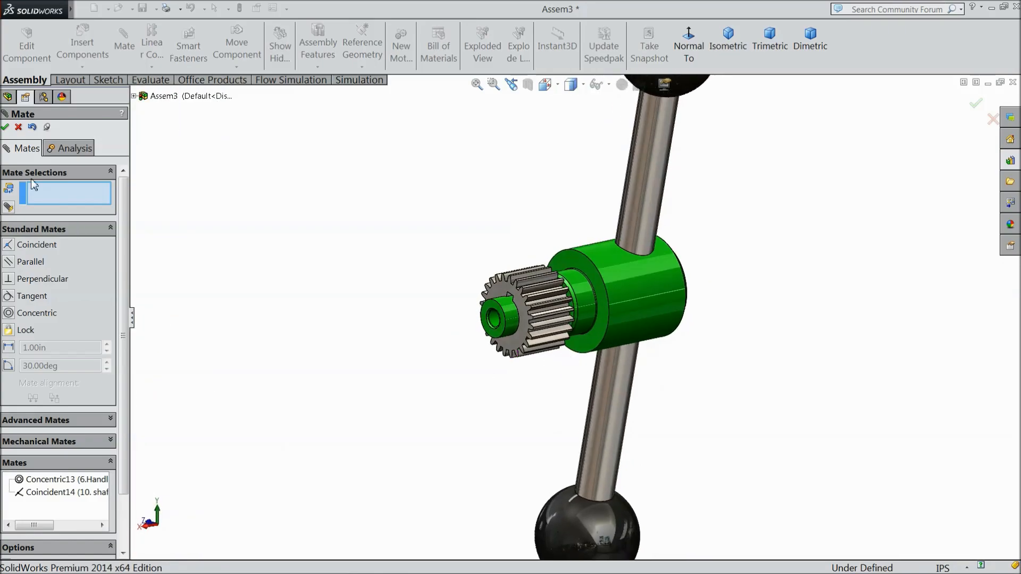
{"action": "left_click", "coordinate": [6, 127]}
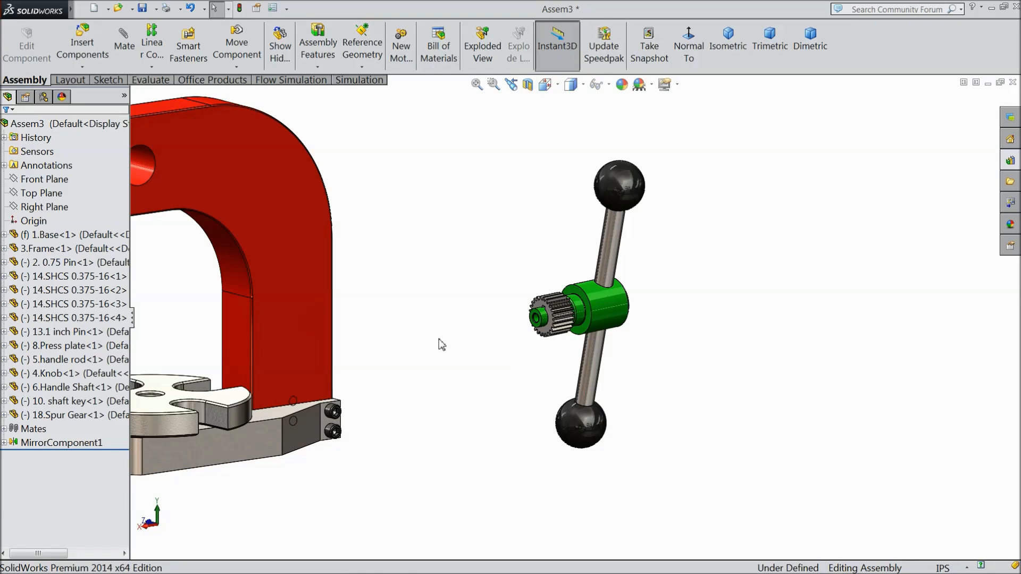
Move the handle shaft with its rod, knobs and gear up and closer to the frame.
{"action": "scroll", "coordinate": [436, 325], "scroll_direction": "up", "scroll_amount": 1}
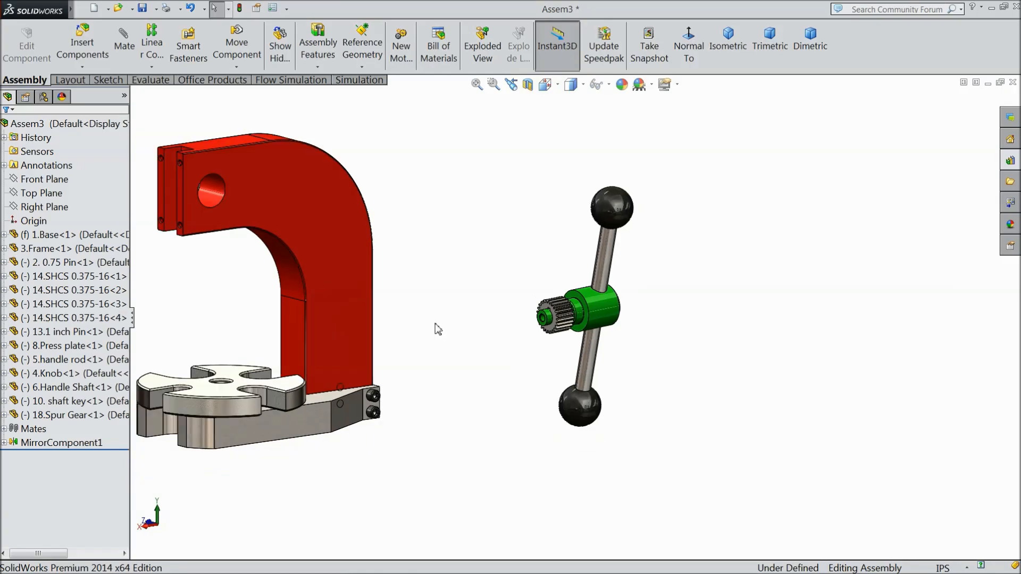
{"action": "mouse_move", "coordinate": [435, 329]}
{"action": "middle_mouse_down"}
{"action": "mouse_move", "coordinate": [442, 321]}
{"action": "mouse_move", "coordinate": [447, 333]}
{"action": "middle_mouse_up"}
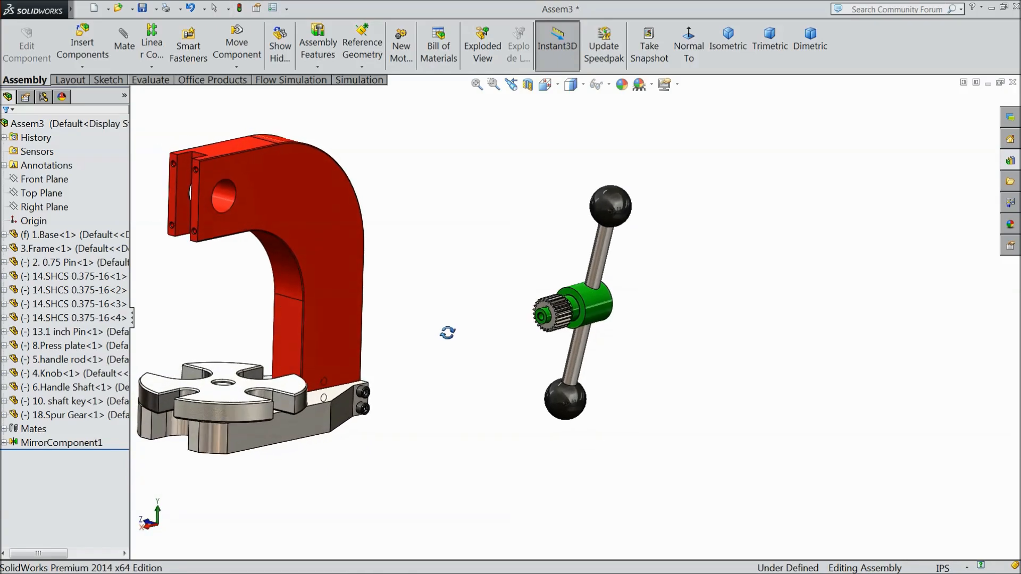
{"action": "left_click_drag", "start_coordinate": [599, 311], "coordinate": [549, 244]}
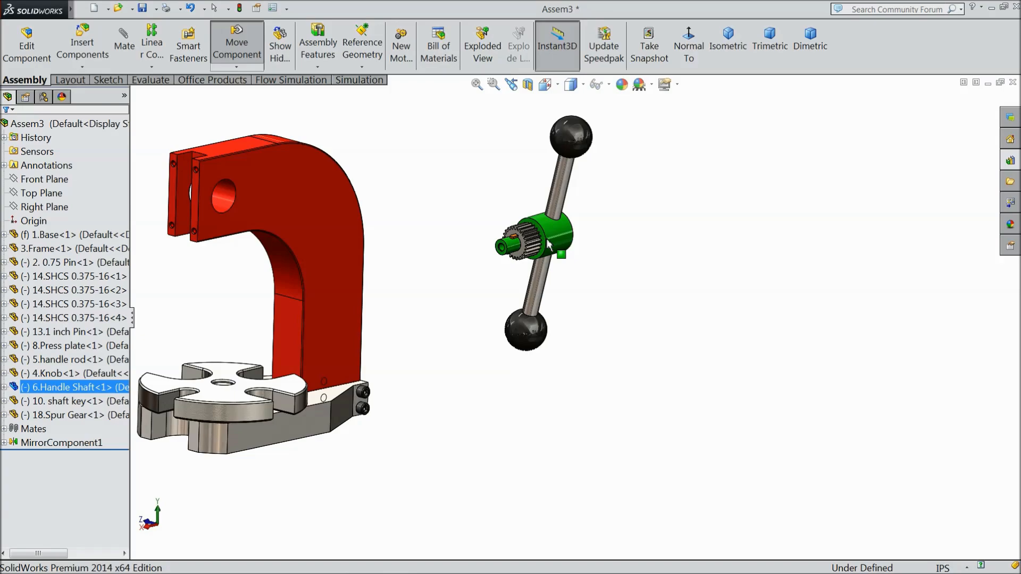
{"action": "key", "text": "Escape"}
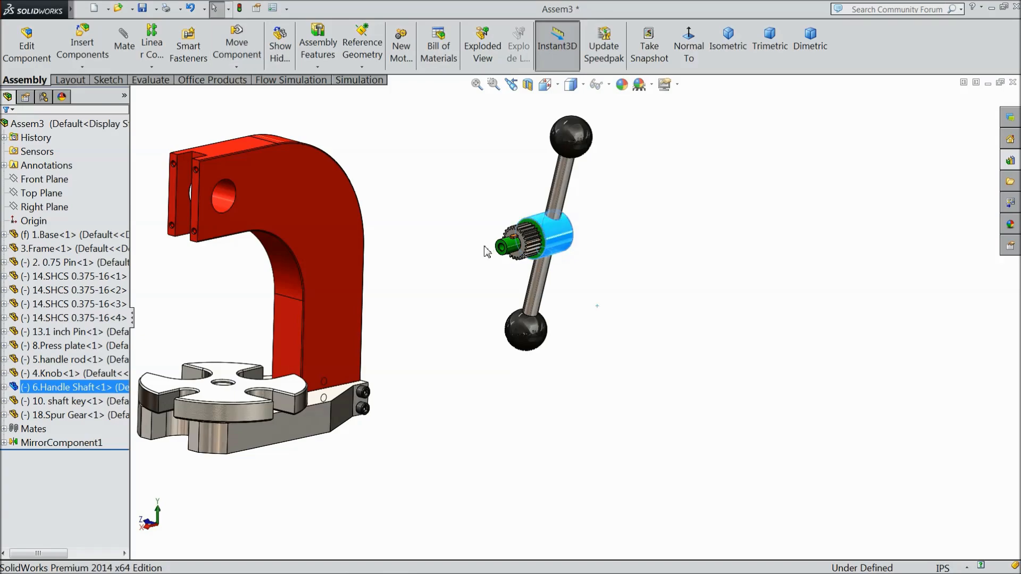
Slide the spur gear away from the hub to expose the handle shaft's small shoulder face.
{"action": "scroll", "coordinate": [498, 255], "scroll_direction": "down", "scroll_amount": 8}
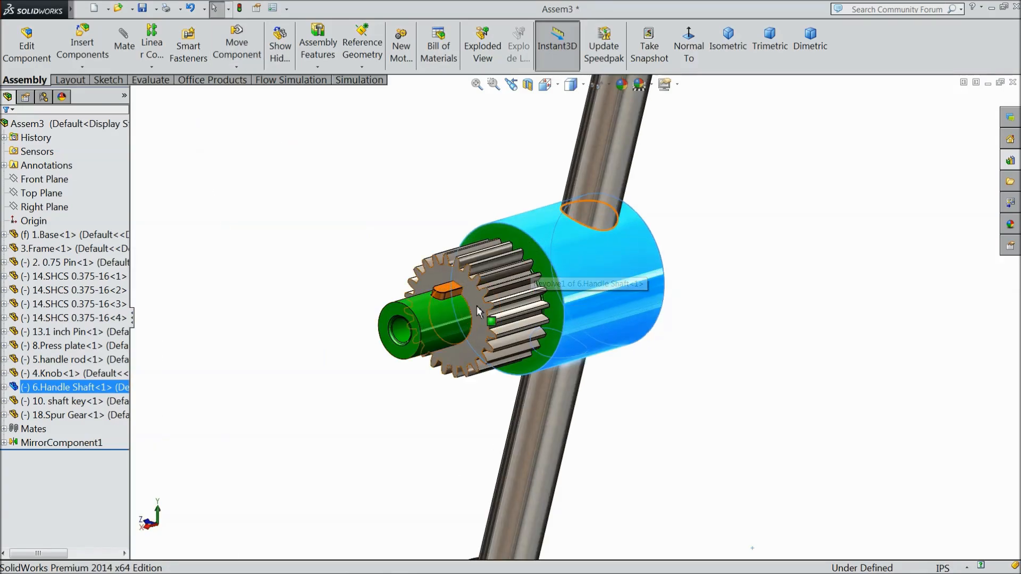
{"action": "left_click", "coordinate": [470, 312]}
{"action": "left_click_drag", "start_coordinate": [470, 305], "coordinate": [407, 321]}
{"action": "middle_click_drag", "start_coordinate": [406, 321], "coordinate": [482, 317]}
{"action": "scroll", "coordinate": [476, 318], "scroll_direction": "down", "scroll_amount": 5}
{"action": "left_click", "coordinate": [404, 155]}
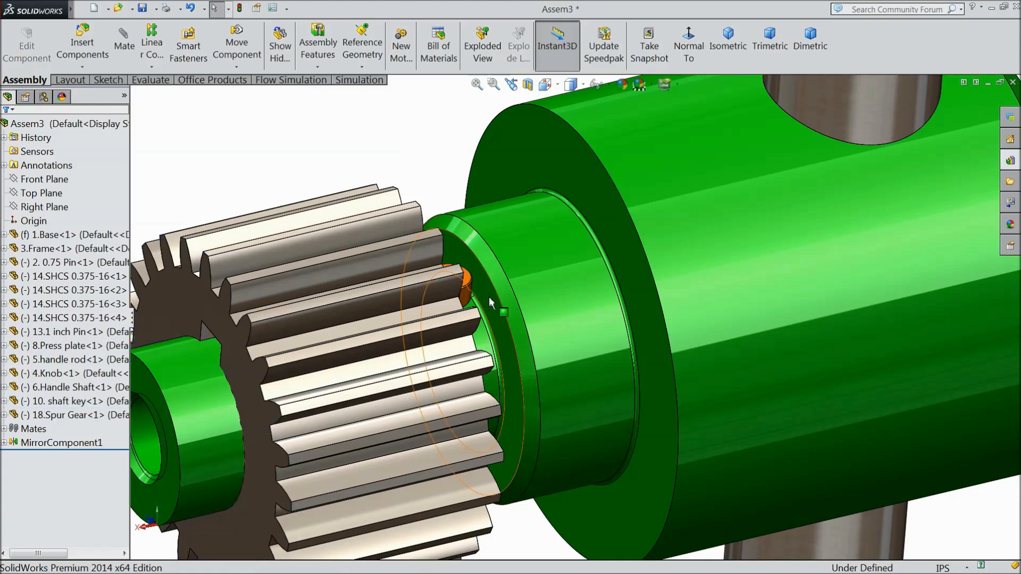
Add a coincident mate between the handle shaft's small shoulder face and the spur gear's hub-side end face.
{"action": "left_click", "coordinate": [495, 302]}
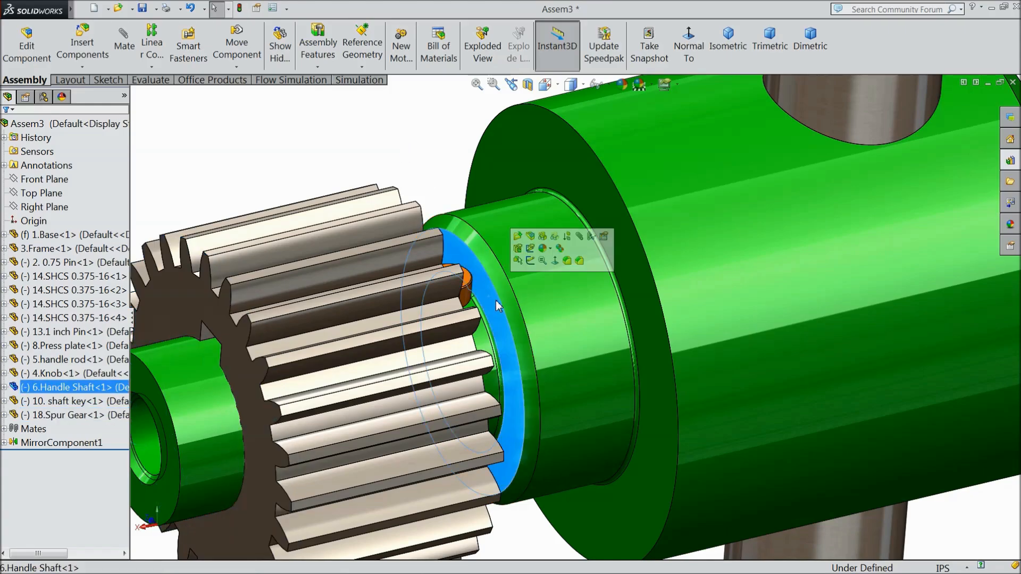
{"action": "left_click", "coordinate": [123, 47]}
{"action": "scroll", "coordinate": [385, 205], "scroll_direction": "up", "scroll_amount": 4}
{"action": "mouse_move", "coordinate": [385, 205]}
{"action": "middle_mouse_down"}
{"action": "mouse_move", "coordinate": [438, 201]}
{"action": "mouse_move", "coordinate": [402, 205]}
{"action": "middle_mouse_up"}
{"action": "scroll", "coordinate": [346, 315], "scroll_direction": "down", "scroll_amount": 2}
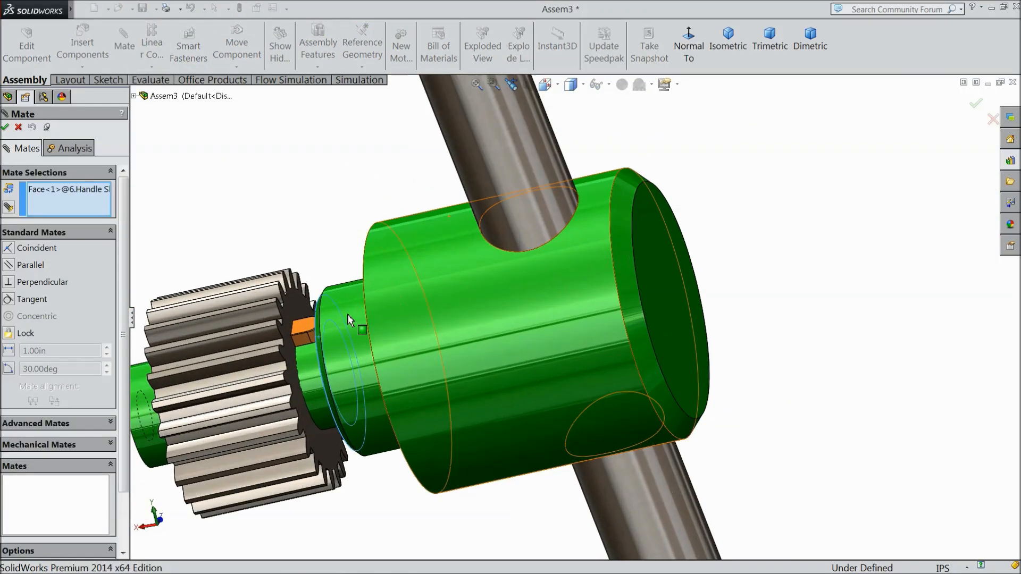
{"action": "scroll", "coordinate": [298, 304], "scroll_direction": "down", "scroll_amount": 3}
{"action": "left_click", "coordinate": [297, 305]}
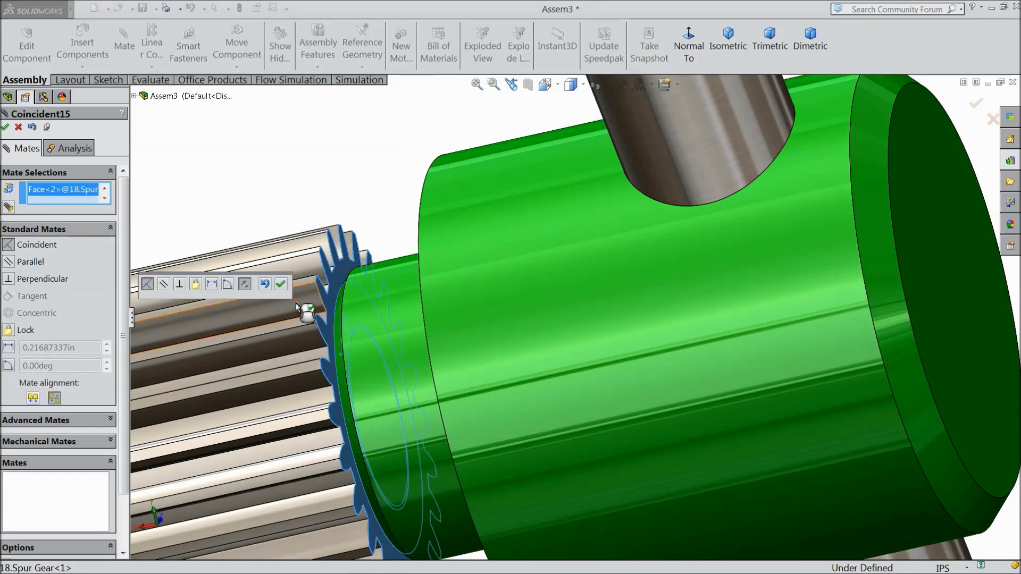
{"action": "left_click", "coordinate": [281, 285]}
Move the handle assembly closer to the frame and close the mate command.
{"action": "scroll", "coordinate": [391, 306], "scroll_direction": "up", "scroll_amount": 3}
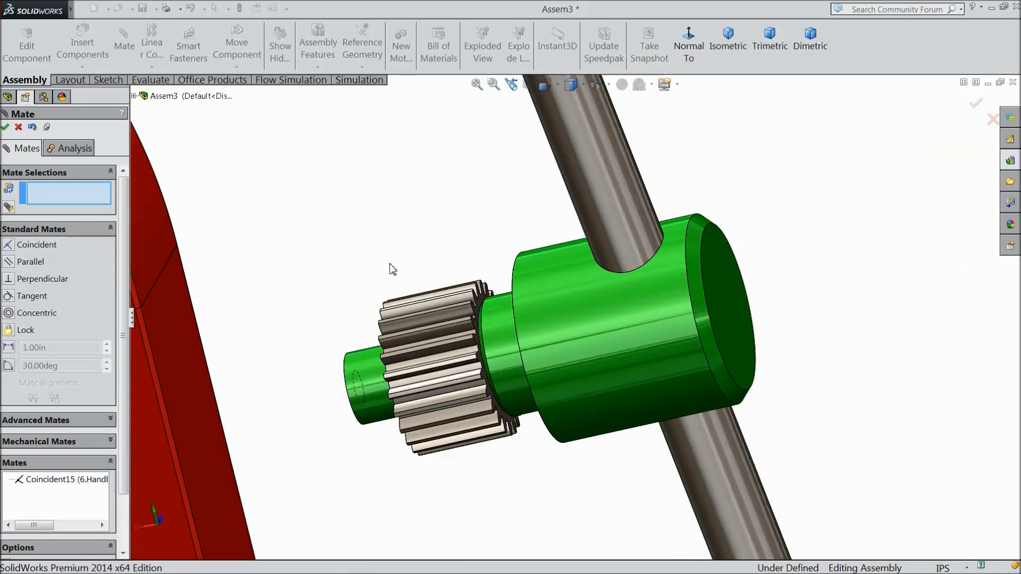
{"action": "middle_click_drag", "start_coordinate": [394, 268], "coordinate": [457, 320]}
{"action": "scroll", "coordinate": [458, 320], "scroll_direction": "up", "scroll_amount": 2}
{"action": "scroll", "coordinate": [694, 326], "scroll_direction": "down", "scroll_amount": 5}
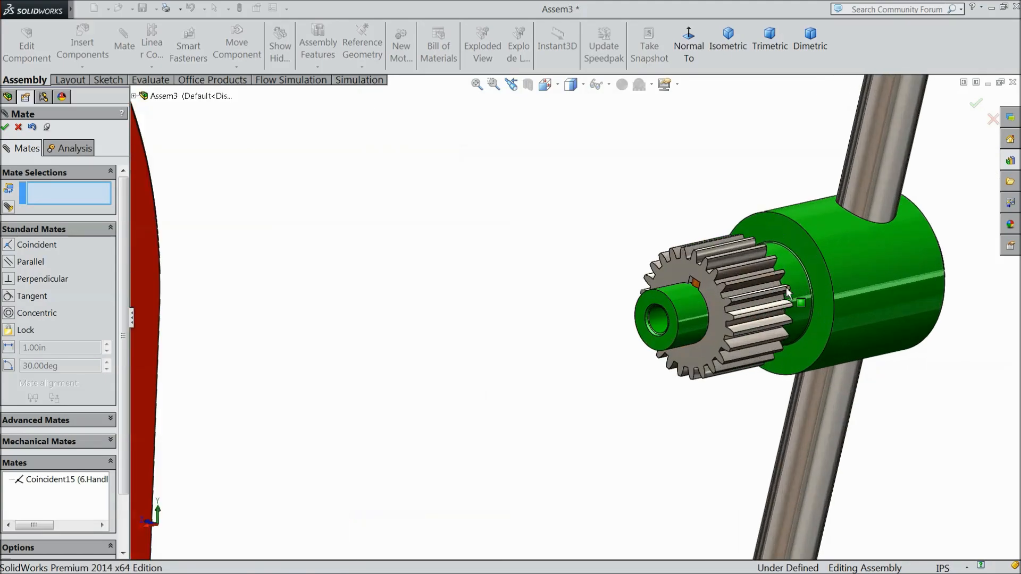
{"action": "scroll", "coordinate": [597, 351], "scroll_direction": "up", "scroll_amount": 4}
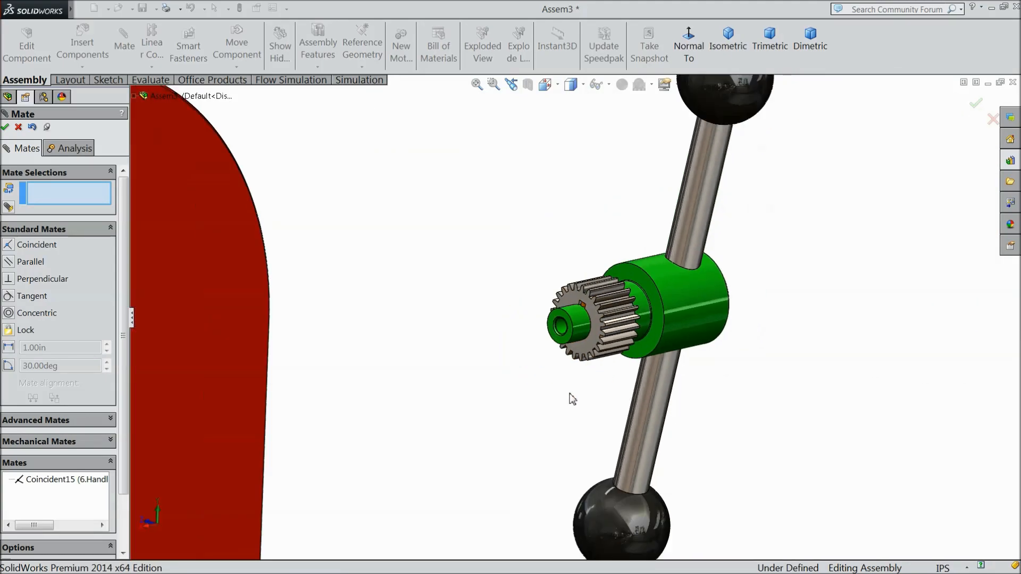
{"action": "middle_click_drag", "start_coordinate": [570, 399], "coordinate": [574, 376]}
{"action": "scroll", "coordinate": [574, 317], "scroll_direction": "up", "scroll_amount": 3}
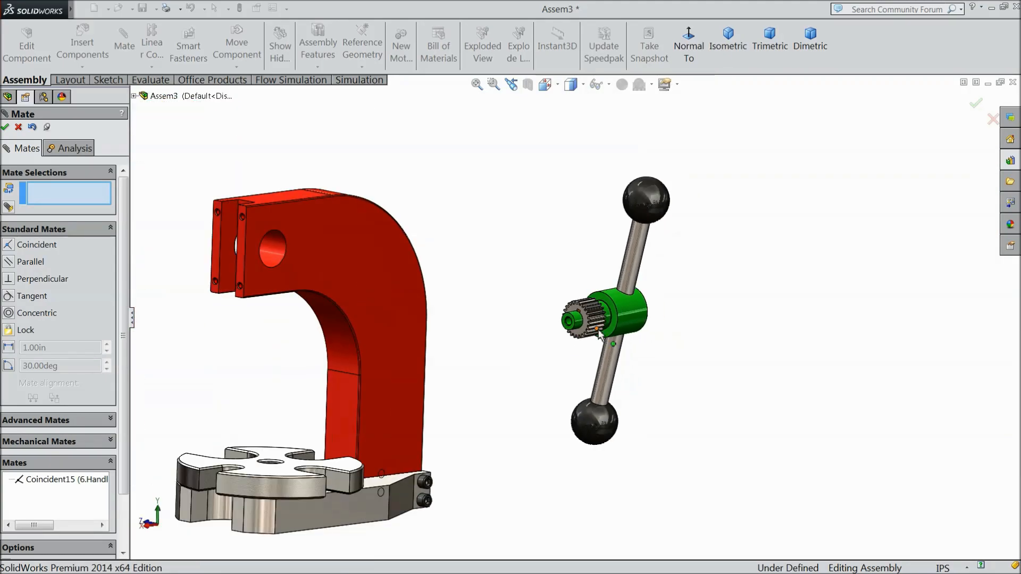
{"action": "left_click_drag", "start_coordinate": [628, 317], "coordinate": [550, 340]}
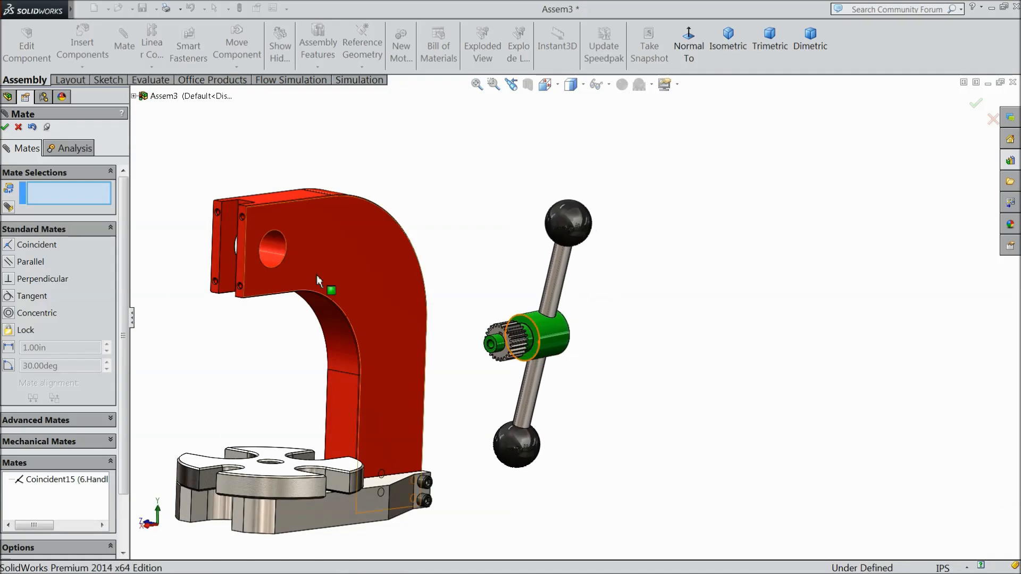
{"action": "left_click", "coordinate": [21, 128]}
Rotate the handle shaft with Free Drag so its geared end points toward the side of the frame.
{"action": "left_click", "coordinate": [235, 68]}
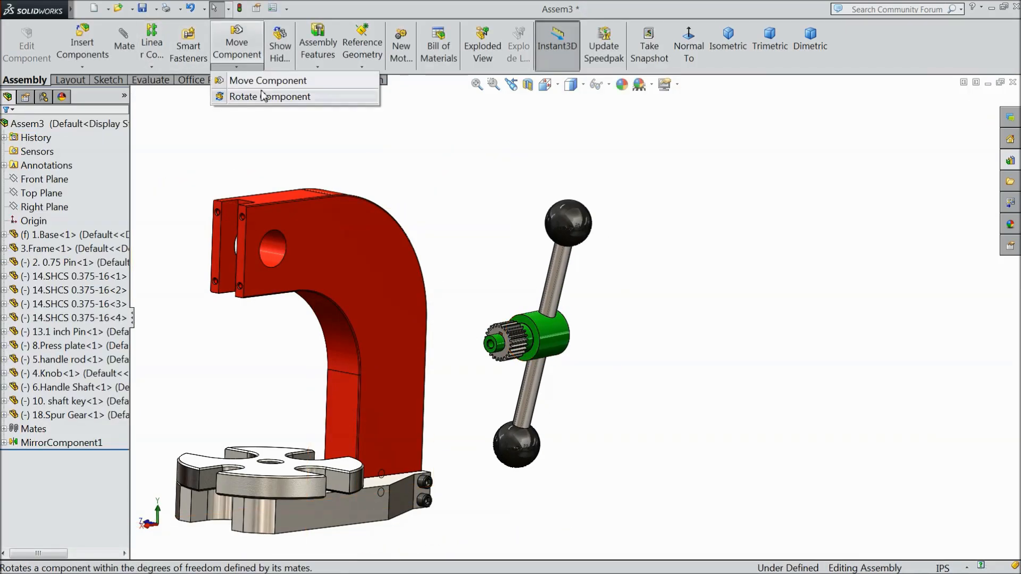
{"action": "left_click", "coordinate": [269, 95]}
{"action": "left_click_drag", "start_coordinate": [558, 349], "coordinate": [443, 348]}
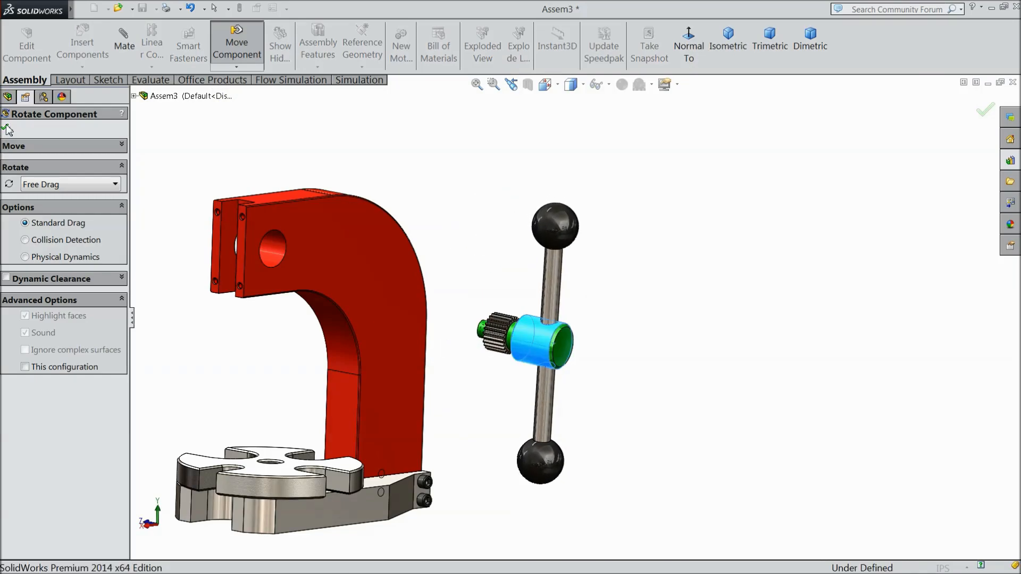
{"action": "left_click", "coordinate": [7, 127]}
Position the handle assembly beside the frame, with the shaft's geared end facing the large bore in the upper arm.
{"action": "left_click_drag", "start_coordinate": [526, 349], "coordinate": [326, 324]}
{"action": "middle_click_drag", "start_coordinate": [326, 325], "coordinate": [349, 331]}
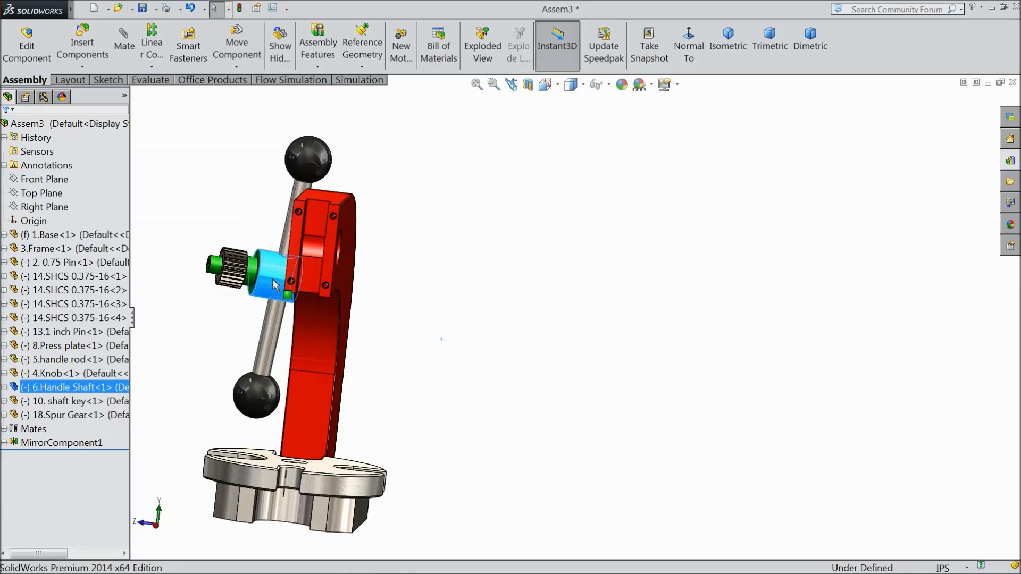
{"action": "middle_click_drag", "start_coordinate": [275, 286], "coordinate": [439, 319]}
{"action": "left_click_drag", "start_coordinate": [428, 306], "coordinate": [262, 272]}
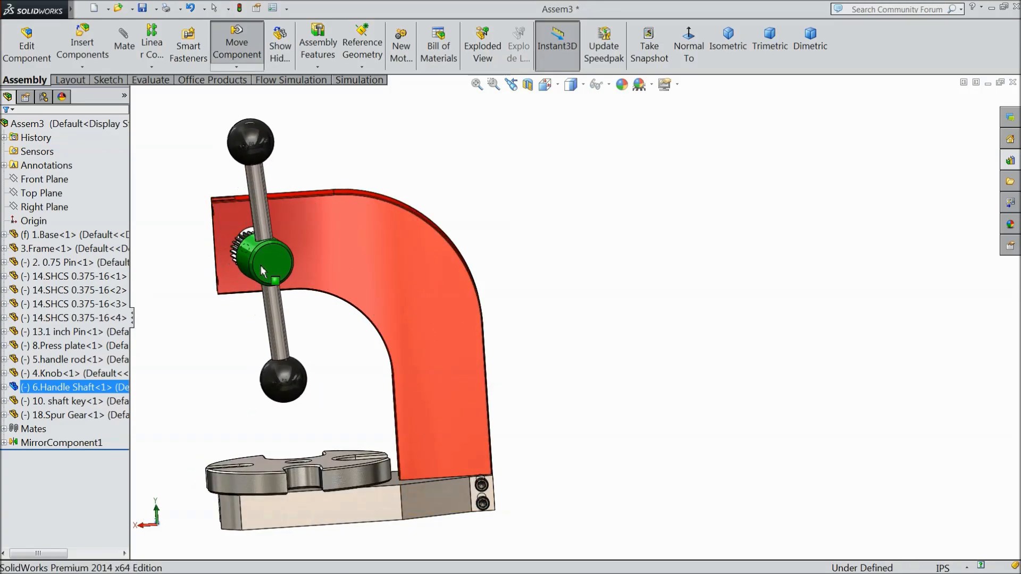
{"action": "middle_click_drag", "start_coordinate": [365, 267], "coordinate": [411, 275]}
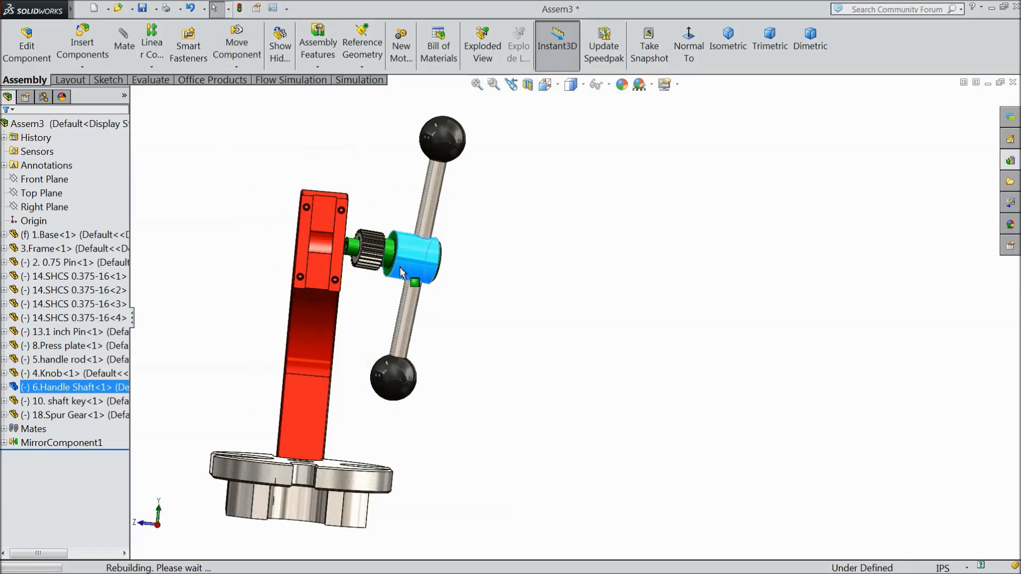
{"action": "mouse_move", "coordinate": [400, 267]}
{"action": "left_mouse_down"}
{"action": "mouse_move", "coordinate": [362, 259]}
{"action": "mouse_move", "coordinate": [405, 259]}
{"action": "mouse_move", "coordinate": [418, 271]}
{"action": "left_mouse_up"}
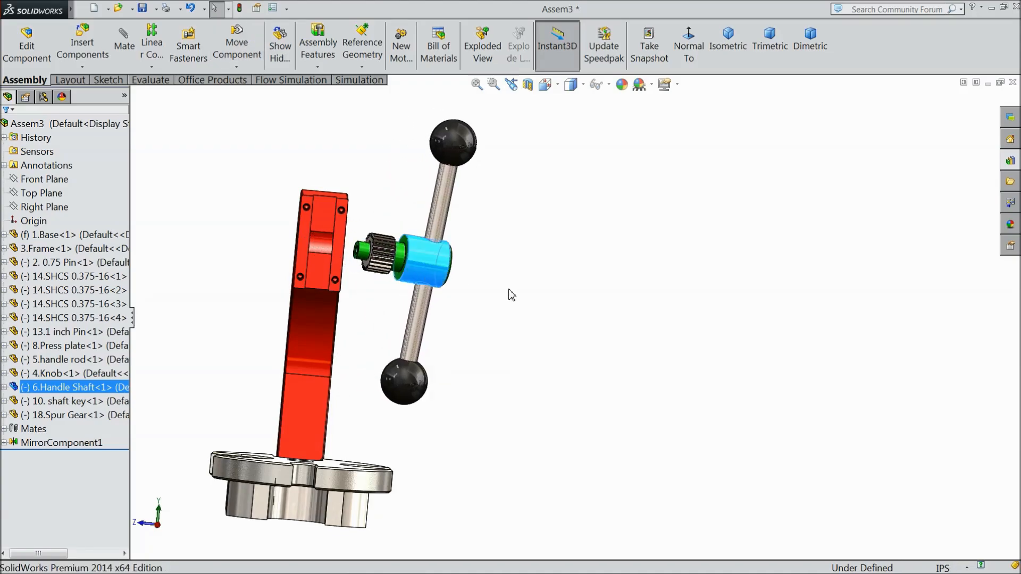
{"action": "left_click", "coordinate": [514, 301]}
{"action": "middle_click_drag", "start_coordinate": [515, 306], "coordinate": [477, 330]}
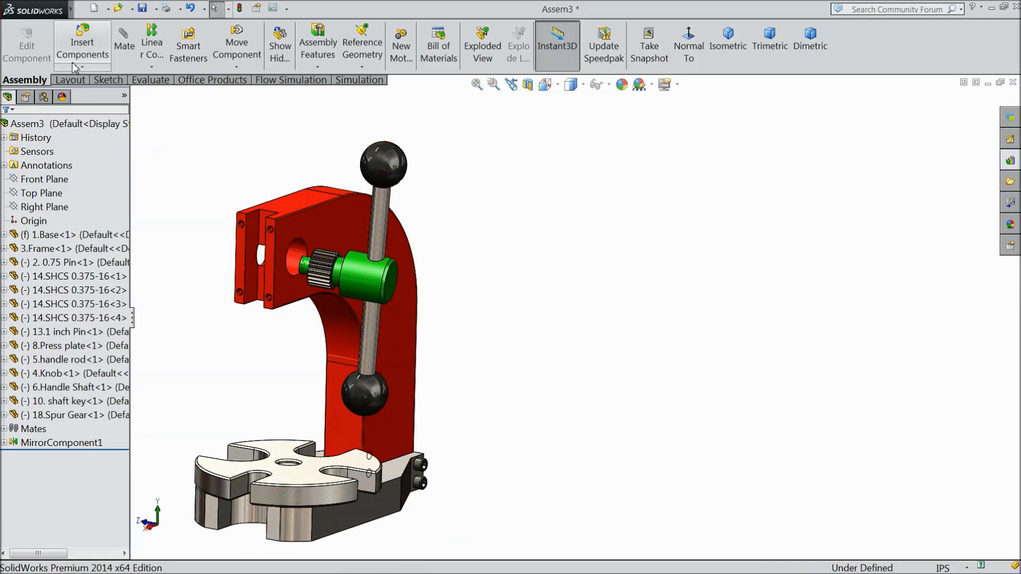
Add a coincident mate between the frame's outer side face and the handle shaft hub's gear-side annular face.
{"action": "scroll", "coordinate": [295, 262], "scroll_direction": "down", "scroll_amount": 3}
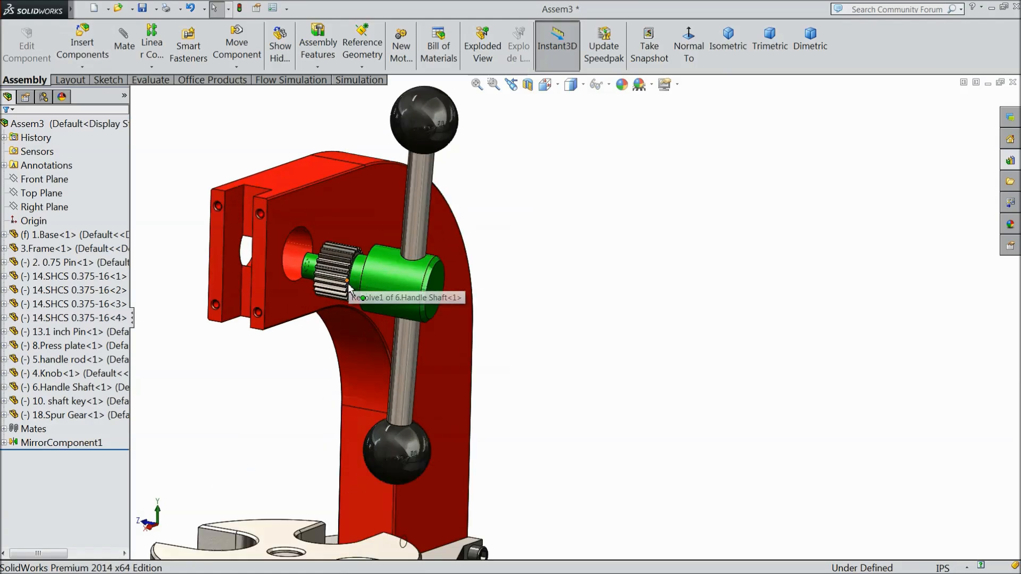
{"action": "mouse_move", "coordinate": [337, 227]}
{"action": "middle_mouse_down"}
{"action": "mouse_move", "coordinate": [358, 239]}
{"action": "mouse_move", "coordinate": [344, 238]}
{"action": "middle_mouse_up"}
{"action": "scroll", "coordinate": [324, 225], "scroll_direction": "down", "scroll_amount": 3}
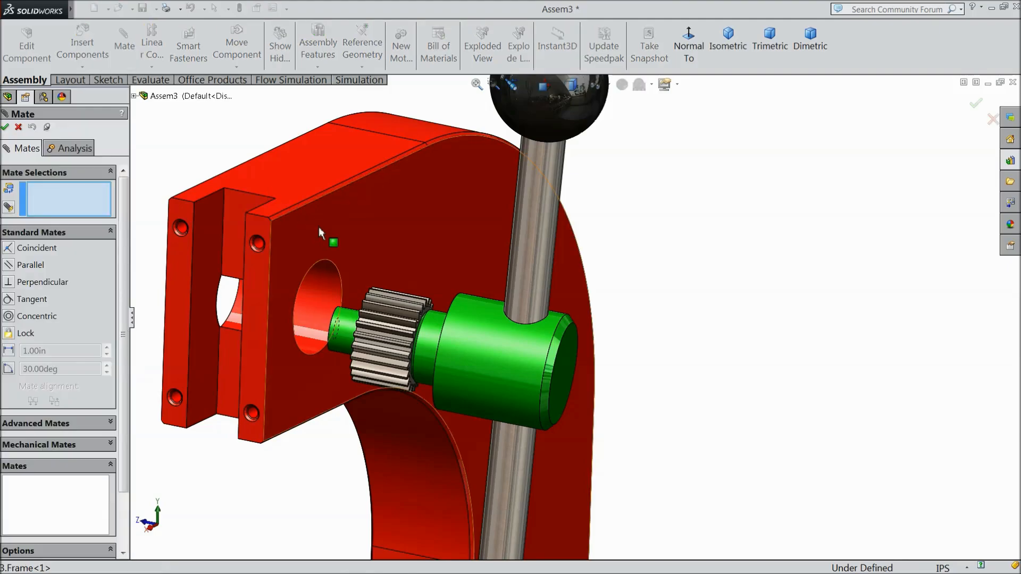
{"action": "left_click", "coordinate": [318, 227]}
{"action": "middle_click_drag", "start_coordinate": [374, 254], "coordinate": [506, 312]}
{"action": "middle_click_drag", "start_coordinate": [555, 334], "coordinate": [507, 324]}
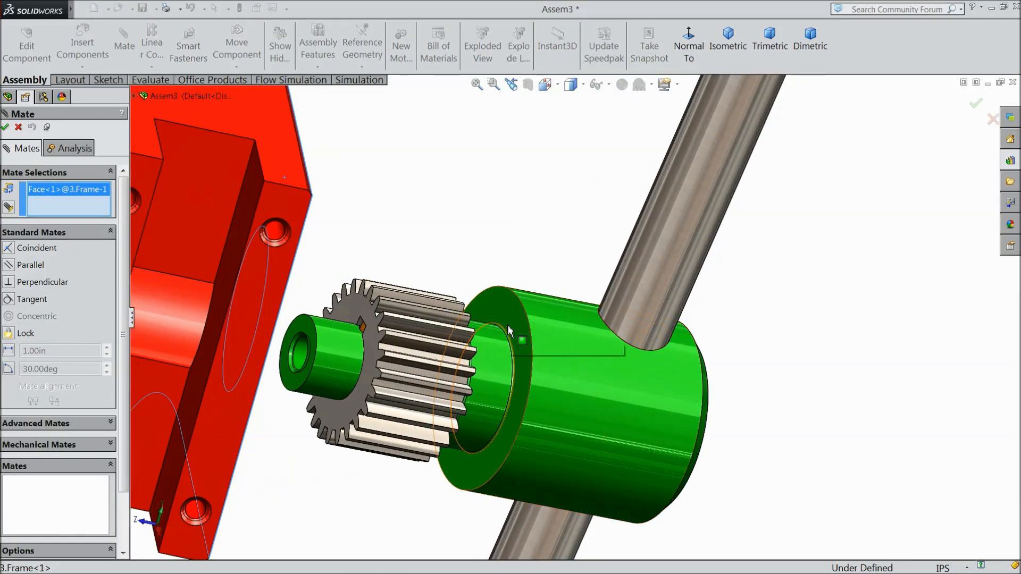
{"action": "left_click", "coordinate": [509, 317]}
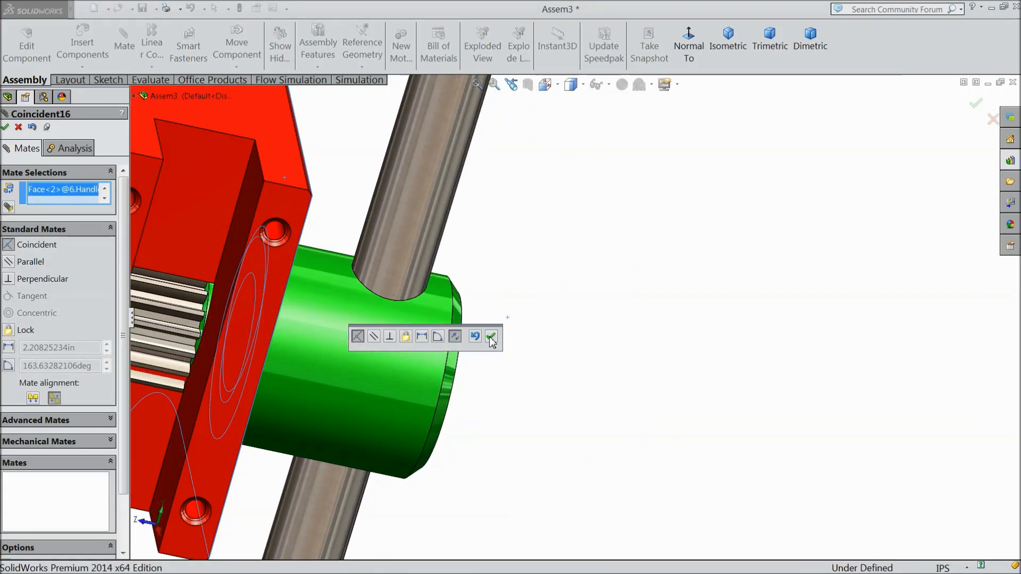
{"action": "left_click", "coordinate": [490, 338]}
{"action": "scroll", "coordinate": [496, 362], "scroll_direction": "down", "scroll_amount": 5}
{"action": "middle_click_drag", "start_coordinate": [496, 362], "coordinate": [468, 372]}
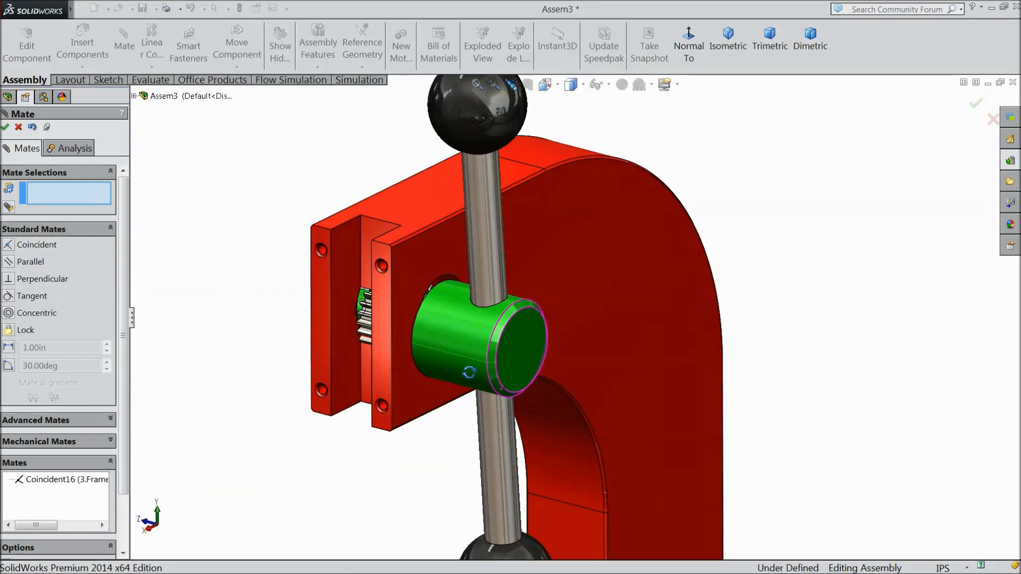
Add a concentric mate between the bore in the frame's upper arm and the handle shaft's cylindrical hub.
{"action": "left_click_drag", "start_coordinate": [467, 358], "coordinate": [525, 334]}
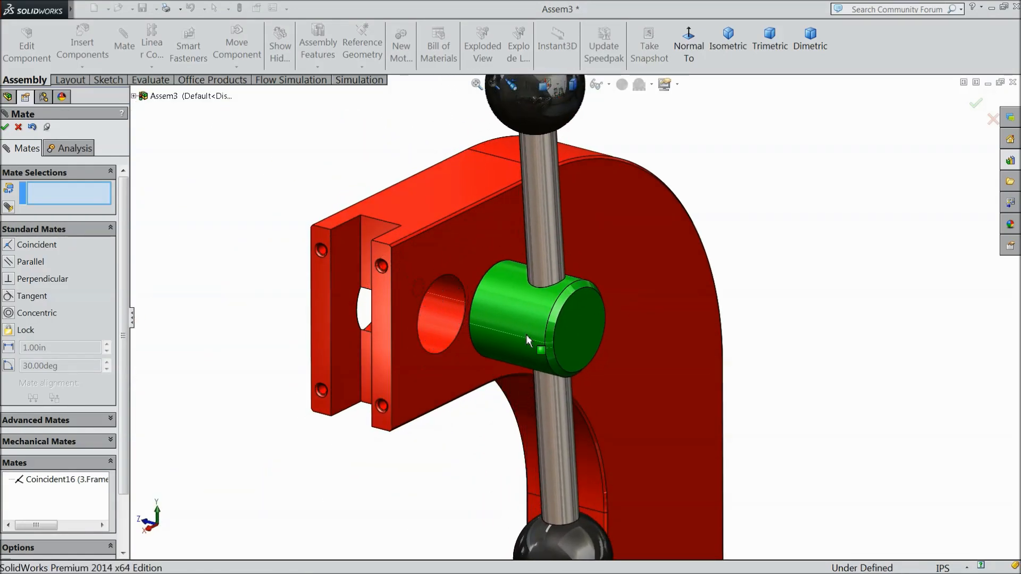
{"action": "scroll", "coordinate": [495, 305], "scroll_direction": "up", "scroll_amount": 2}
{"action": "left_click", "coordinate": [435, 318]}
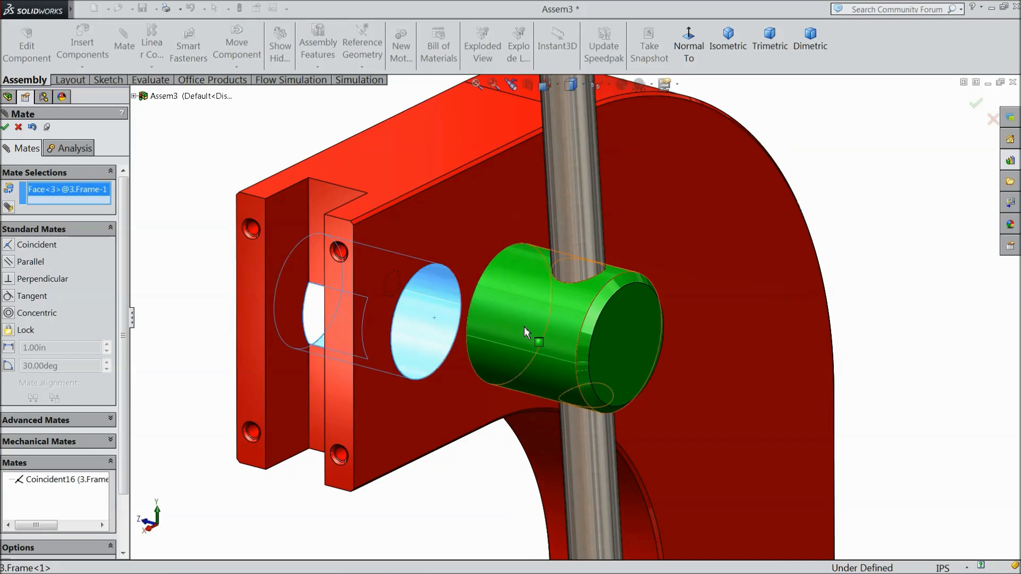
{"action": "left_click", "coordinate": [526, 327]}
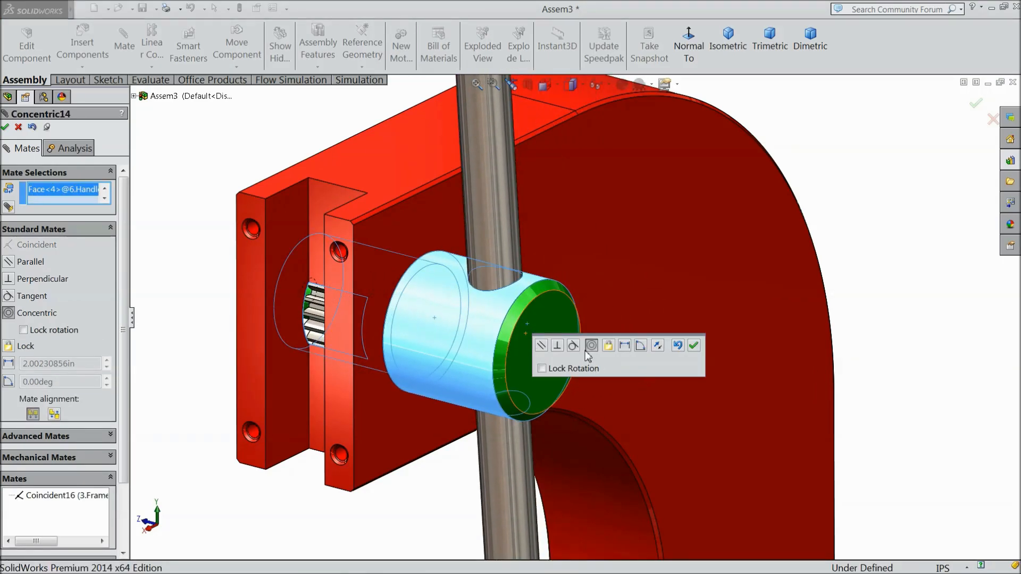
{"action": "left_click", "coordinate": [693, 346]}
{"action": "scroll", "coordinate": [627, 354], "scroll_direction": "down", "scroll_amount": 3}
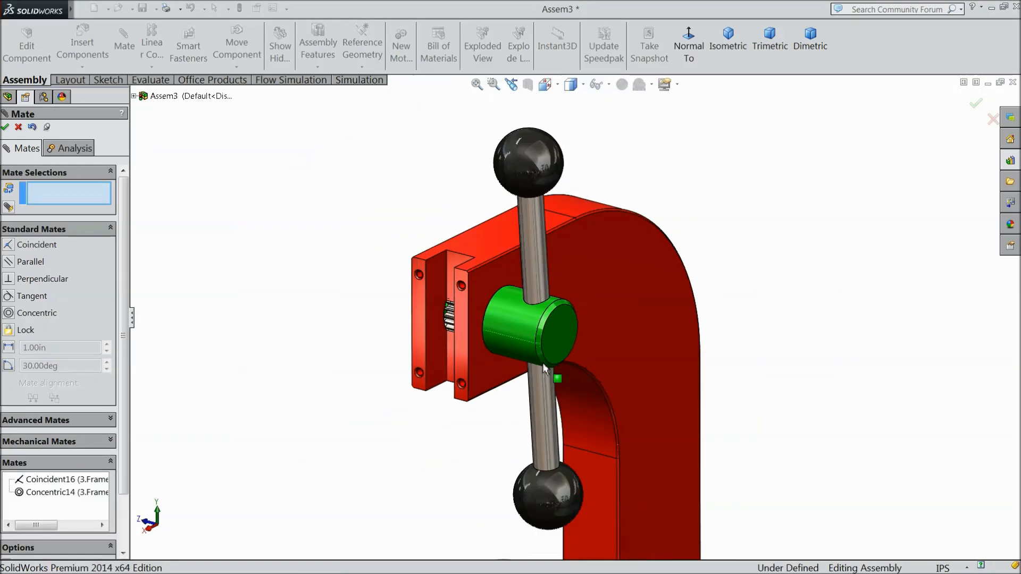
Tilt the handle rod slightly about the shaft axis to test its rotation and close the mate command.
{"action": "middle_click_drag", "start_coordinate": [626, 354], "coordinate": [536, 319]}
{"action": "scroll", "coordinate": [529, 316], "scroll_direction": "down", "scroll_amount": 4}
{"action": "scroll", "coordinate": [570, 334], "scroll_direction": "up", "scroll_amount": 4}
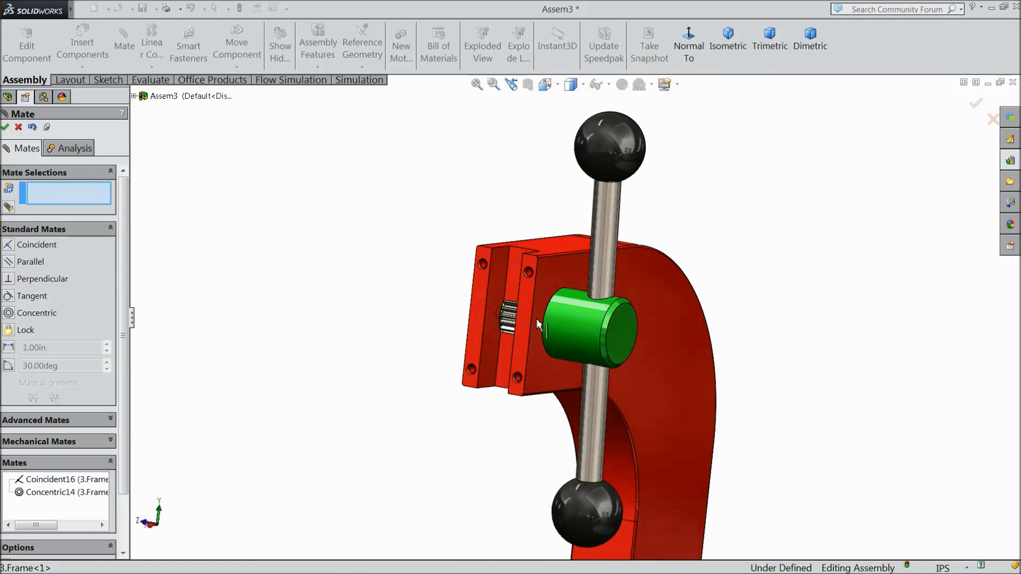
{"action": "left_click_drag", "start_coordinate": [581, 334], "coordinate": [596, 380]}
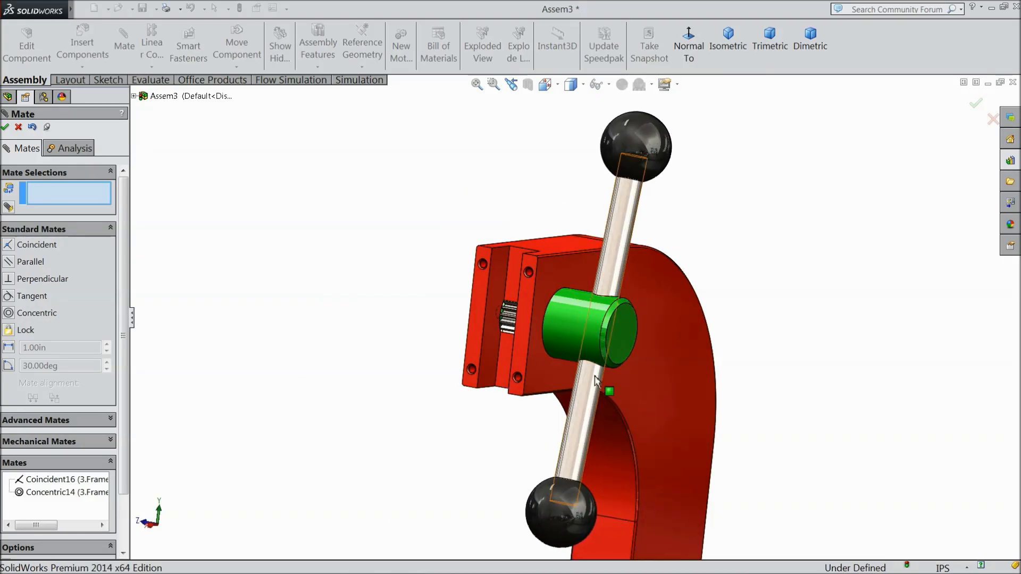
{"action": "left_click", "coordinate": [579, 420]}
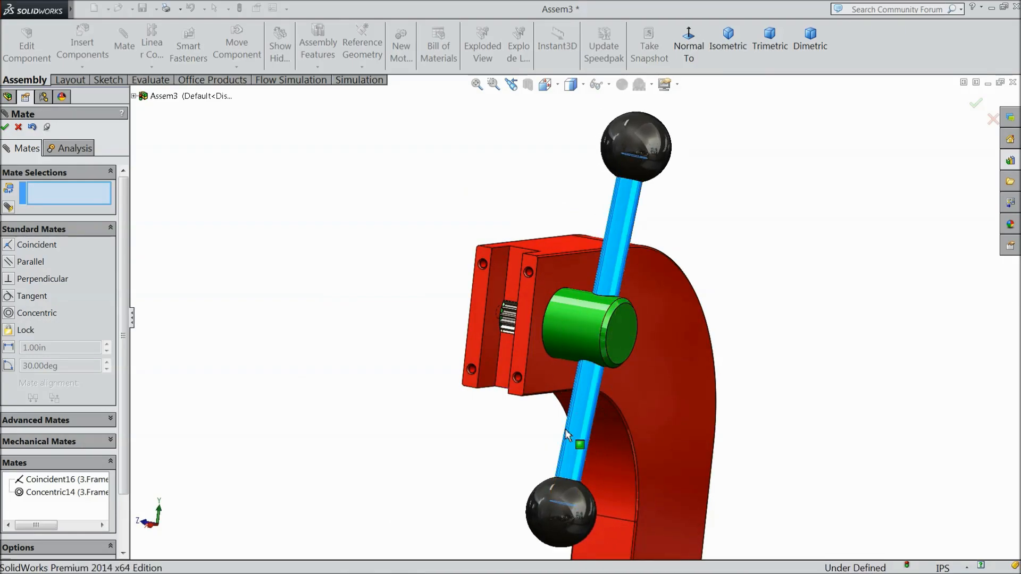
{"action": "left_click", "coordinate": [456, 404]}
{"action": "key", "text": "z"}
{"action": "key", "text": "z"}
{"action": "key", "text": "z"}
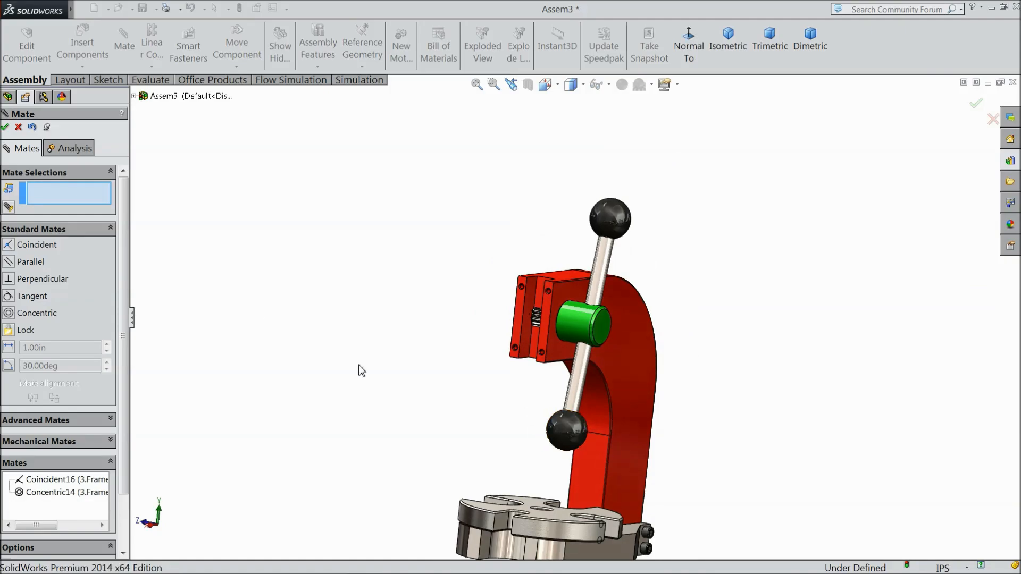
{"action": "left_click", "coordinate": [19, 128]}
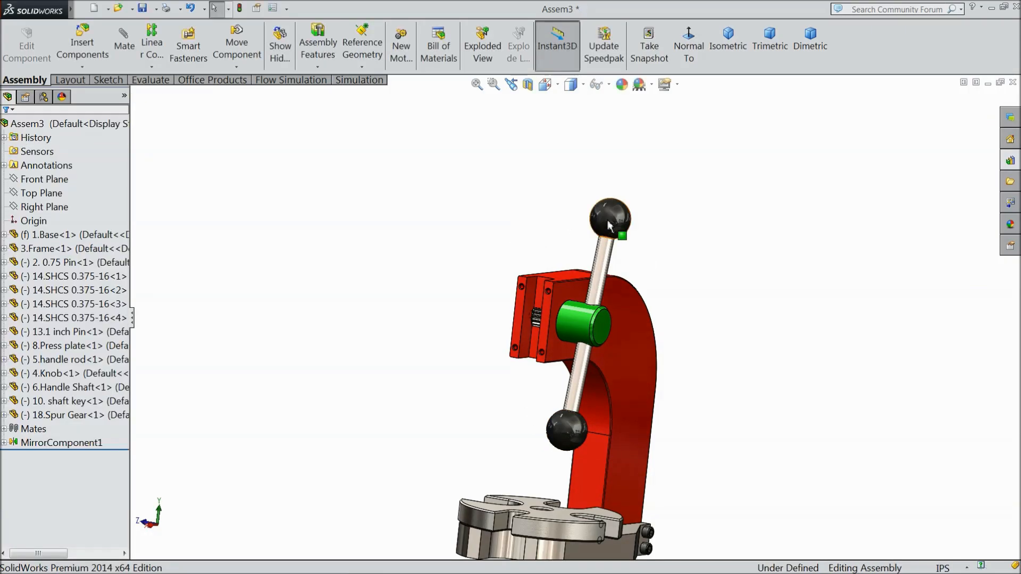
Swing the handle by its knob from the tilted position to roughly horizontal, pointing toward the front of the frame.
{"action": "left_click_drag", "start_coordinate": [607, 219], "coordinate": [578, 324]}
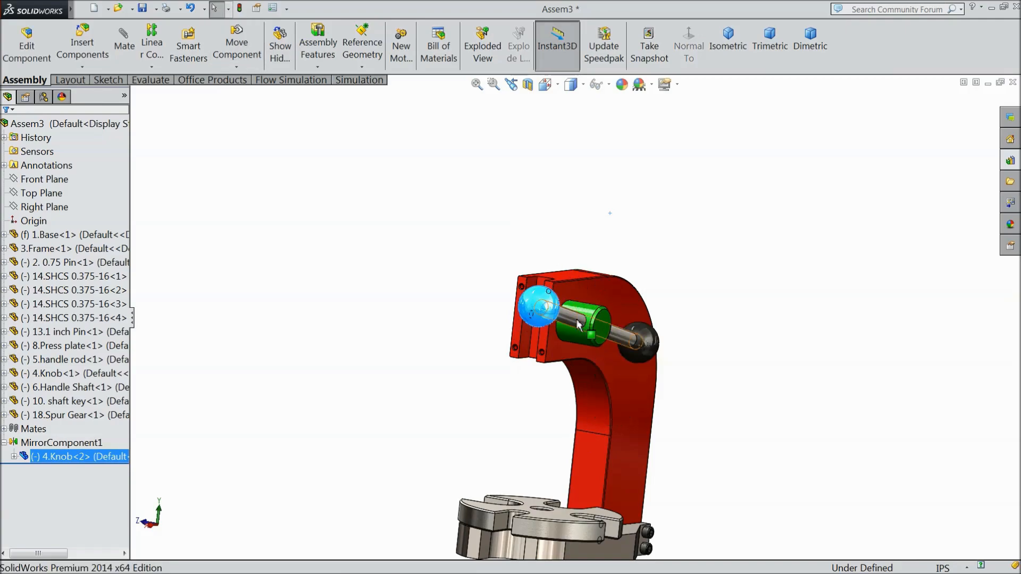
{"action": "scroll", "coordinate": [576, 321], "scroll_direction": "down", "scroll_amount": 5}
{"action": "middle_click_drag", "start_coordinate": [510, 363], "coordinate": [572, 334]}
{"action": "left_click_drag", "start_coordinate": [573, 334], "coordinate": [589, 238]}
{"action": "left_click", "coordinate": [275, 178]}
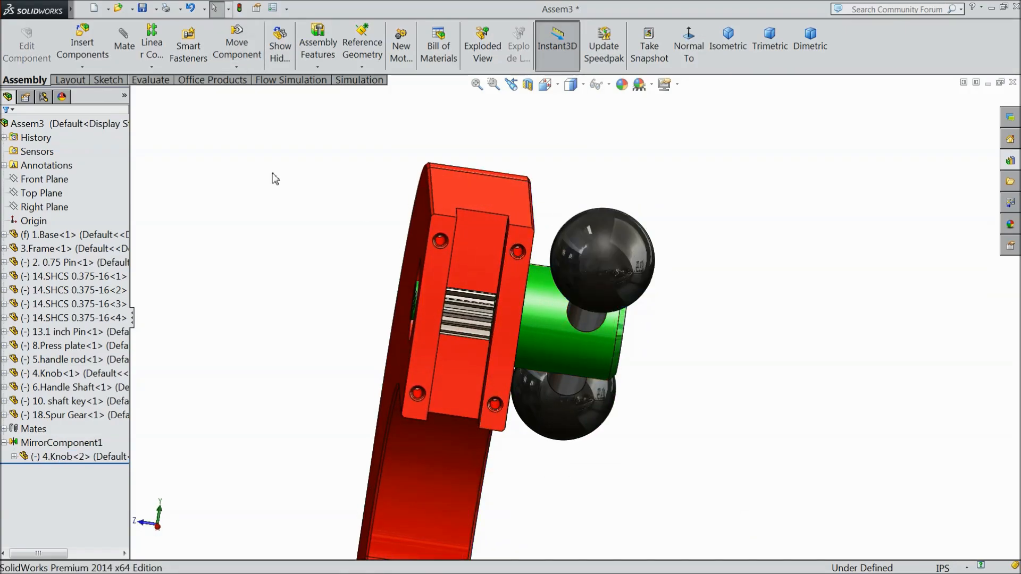
Insert the 9.shaft cap part and place it beside the frame, opposite the handle.
{"action": "left_click", "coordinate": [91, 44]}
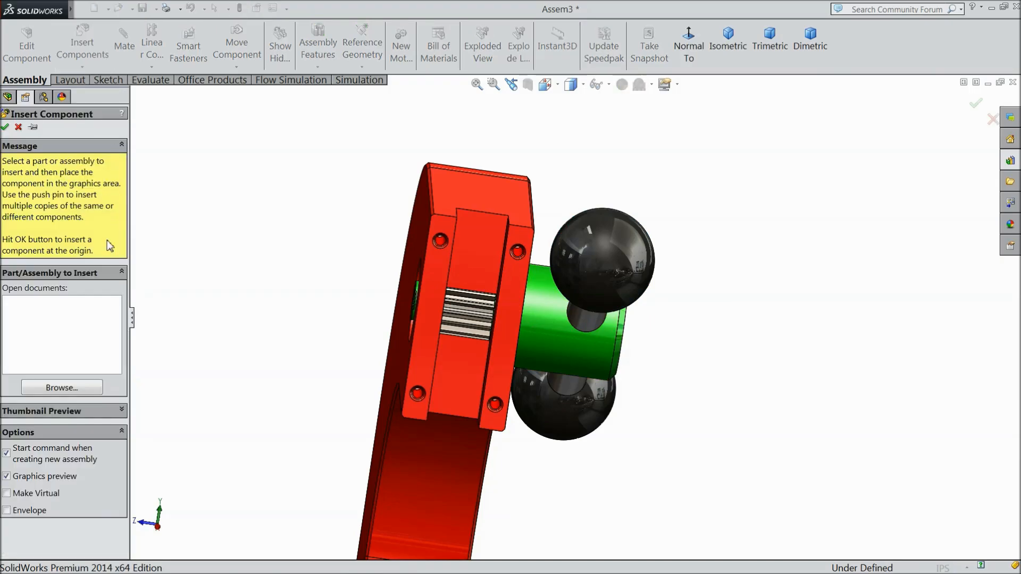
{"action": "left_click", "coordinate": [62, 388]}
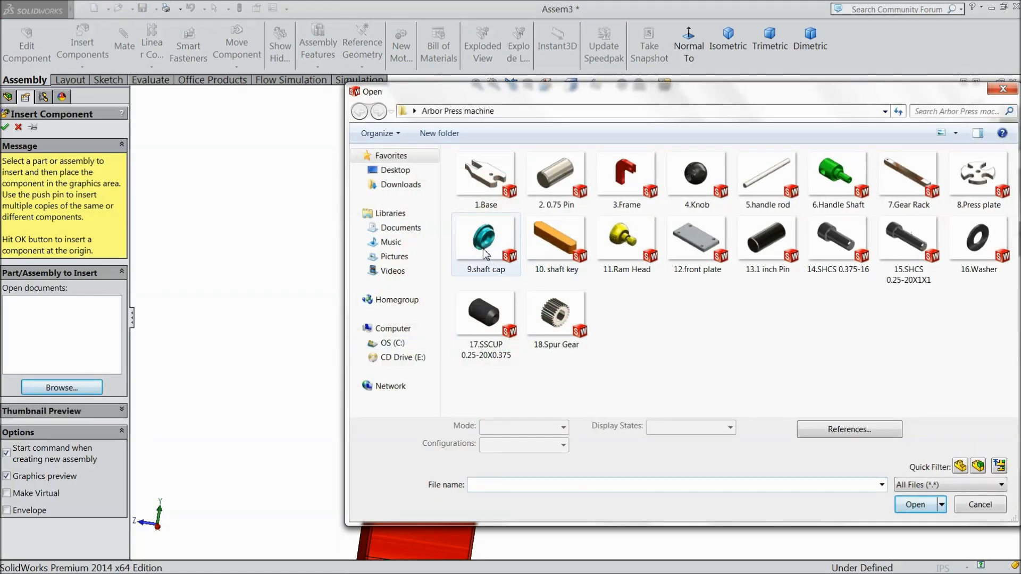
{"action": "left_click", "coordinate": [485, 254]}
{"action": "left_click", "coordinate": [902, 510]}
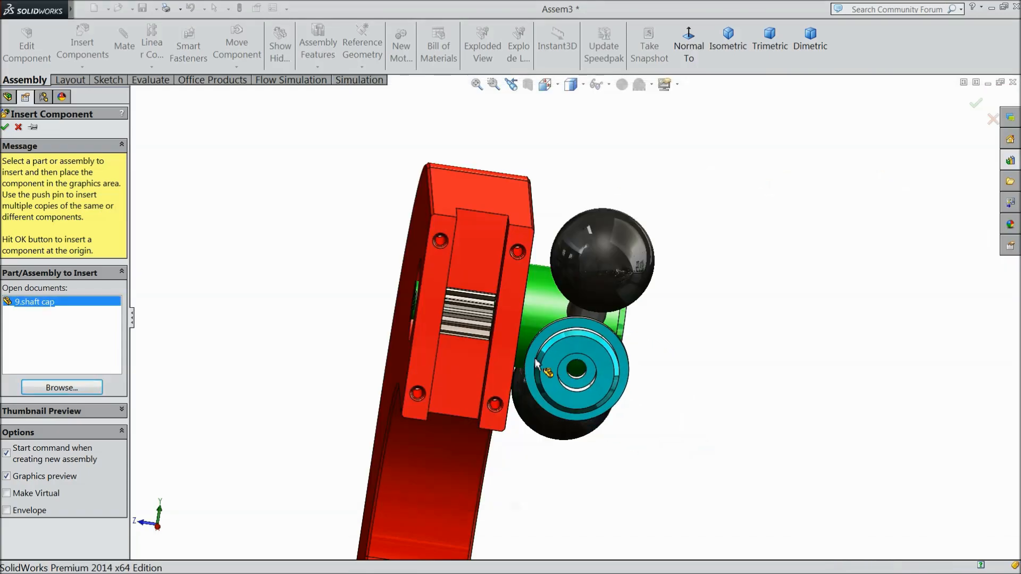
{"action": "left_click", "coordinate": [375, 363]}
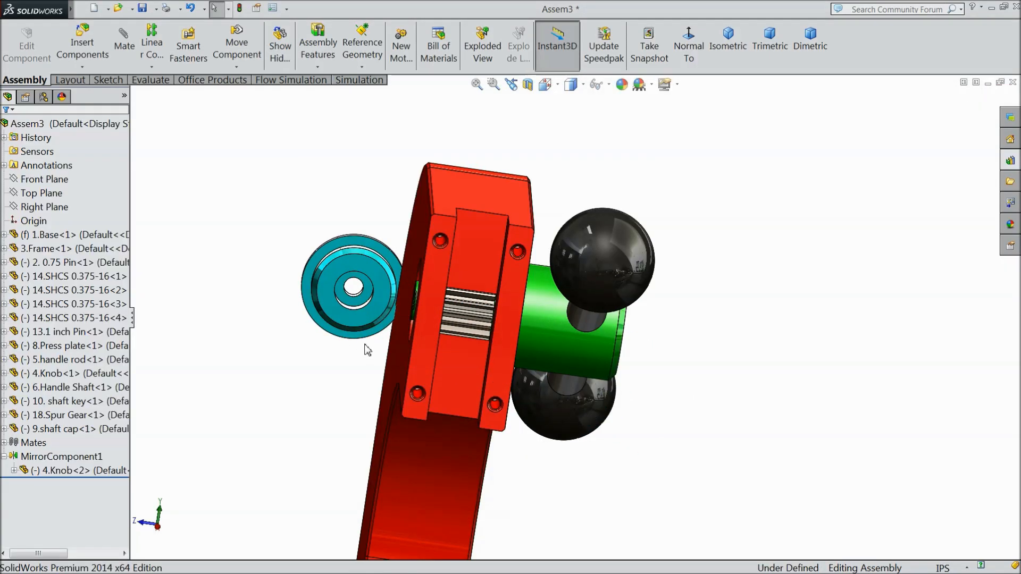
Rotate the shaft cap with Free Drag so its stepped, recessed side turns toward the frame's bore.
{"action": "mouse_move", "coordinate": [365, 345]}
{"action": "middle_mouse_down"}
{"action": "mouse_move", "coordinate": [397, 387]}
{"action": "mouse_move", "coordinate": [358, 349]}
{"action": "middle_mouse_up"}
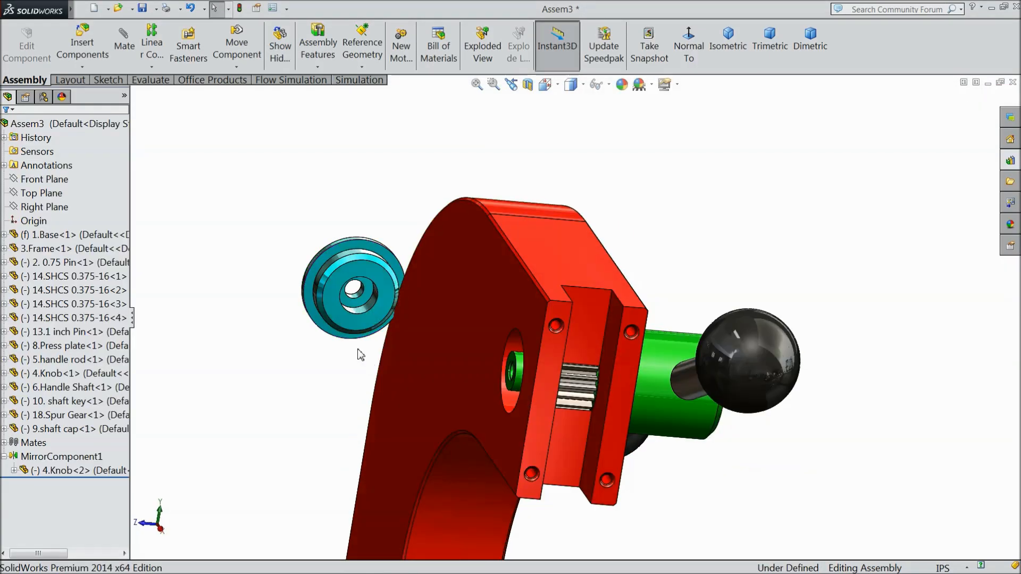
{"action": "left_click", "coordinate": [236, 67]}
{"action": "left_click", "coordinate": [258, 97]}
{"action": "left_click_drag", "start_coordinate": [361, 287], "coordinate": [352, 380]}
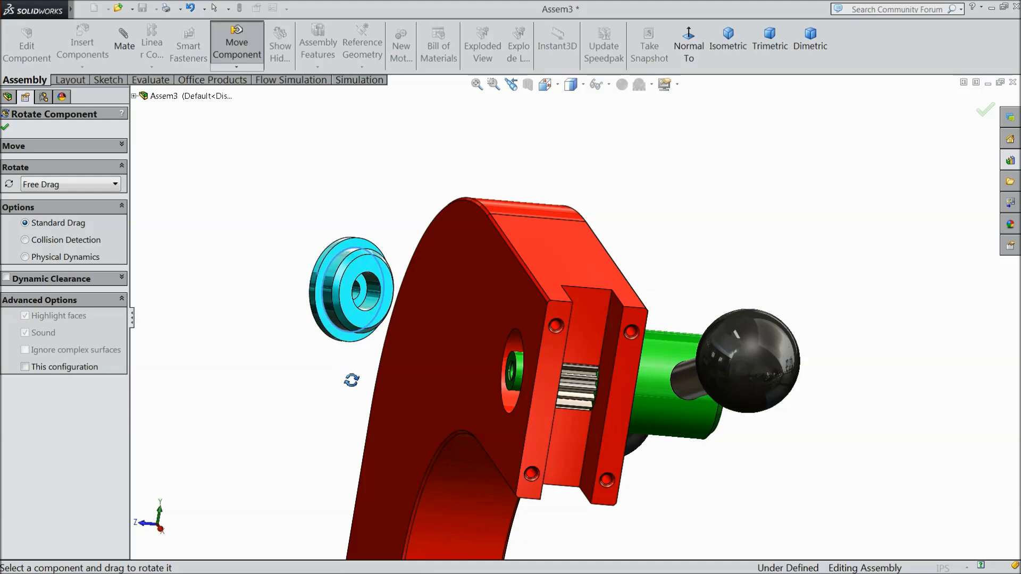
{"action": "scroll", "coordinate": [378, 322], "scroll_direction": "down", "scroll_amount": 3}
{"action": "left_click", "coordinate": [6, 128]}
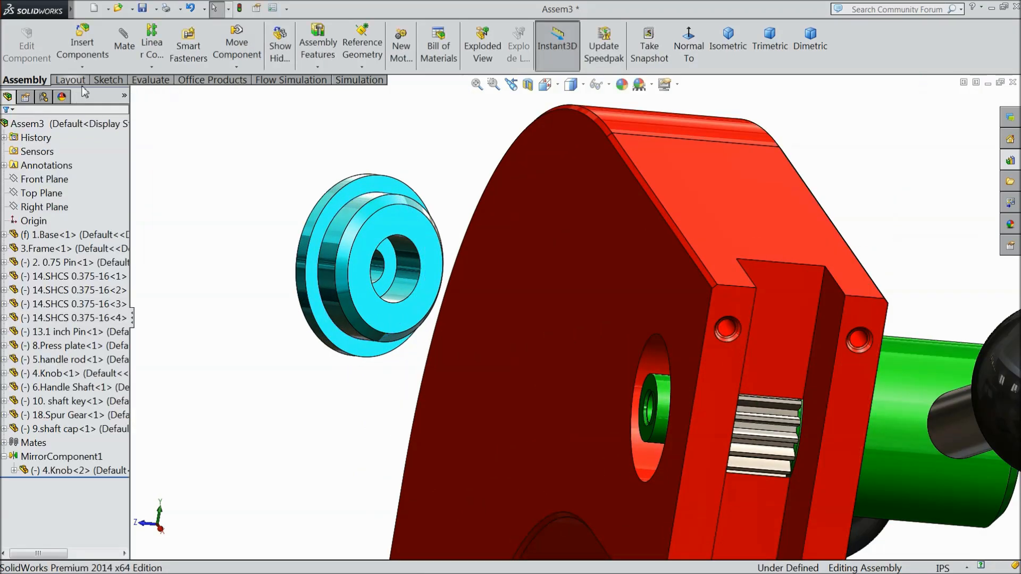
Add a concentric mate between the handle shaft's cylindrical end and the shaft cap's larger inner bore.
{"action": "left_click", "coordinate": [132, 64]}
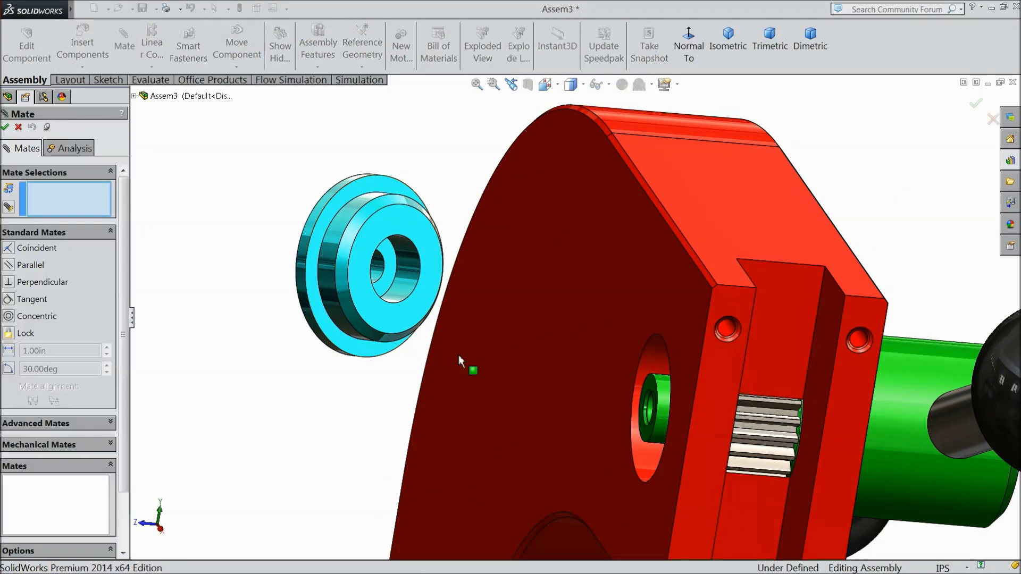
{"action": "left_click", "coordinate": [665, 423]}
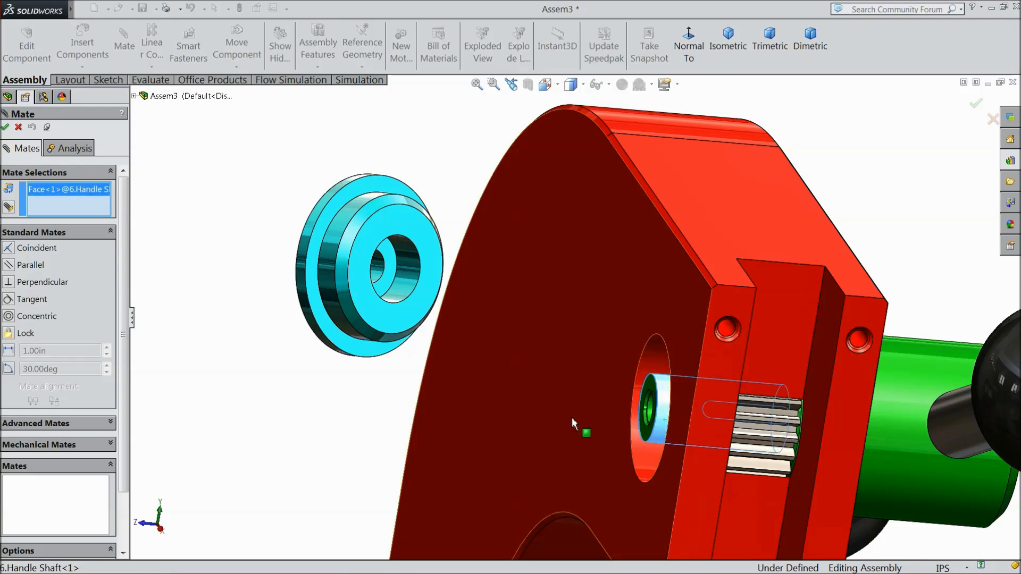
{"action": "left_click", "coordinate": [406, 292]}
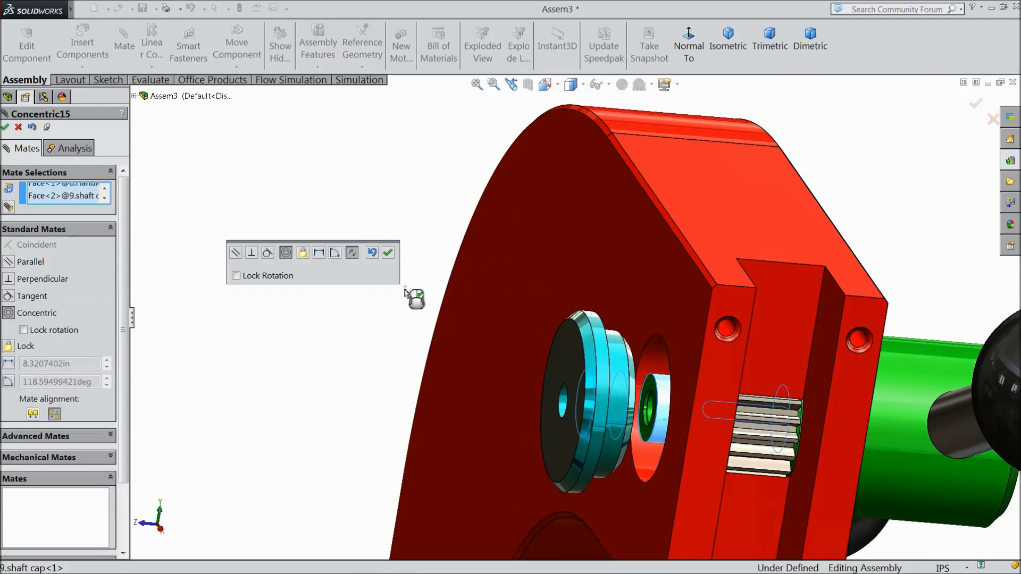
{"action": "left_click", "coordinate": [388, 254]}
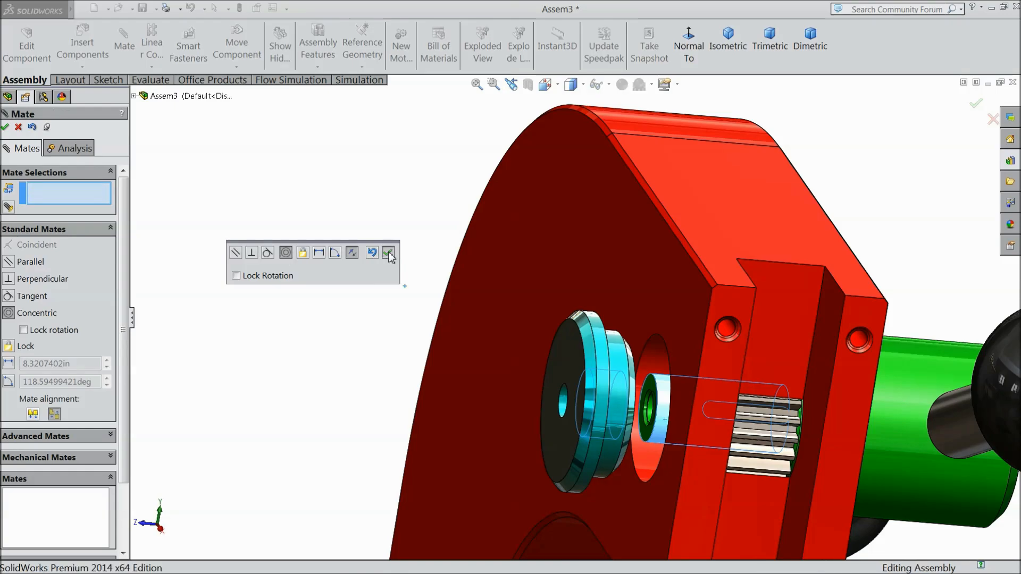
Add a coincident mate between the handle shaft's end face and the shaft cap's recessed annular face, and close the mate command.
{"action": "scroll", "coordinate": [627, 407], "scroll_direction": "down", "scroll_amount": 5}
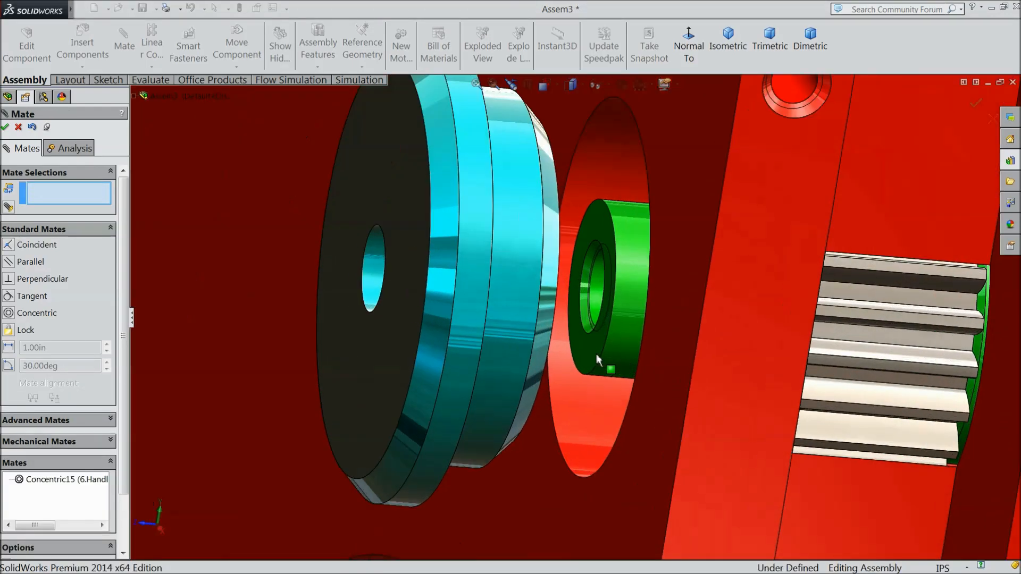
{"action": "left_click", "coordinate": [594, 356]}
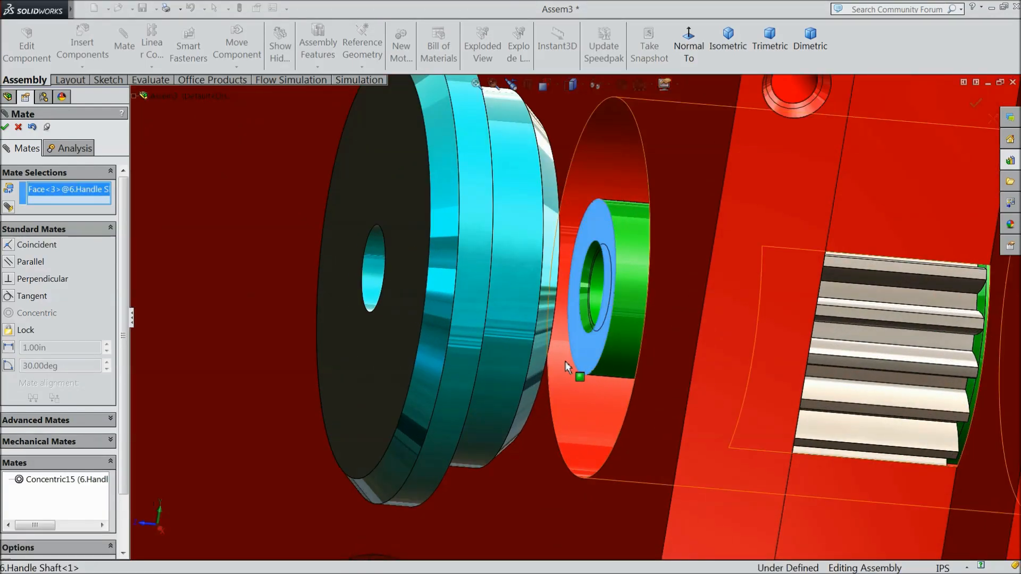
{"action": "scroll", "coordinate": [572, 375], "scroll_direction": "up", "scroll_amount": 5}
{"action": "middle_click_drag", "start_coordinate": [569, 375], "coordinate": [328, 362]}
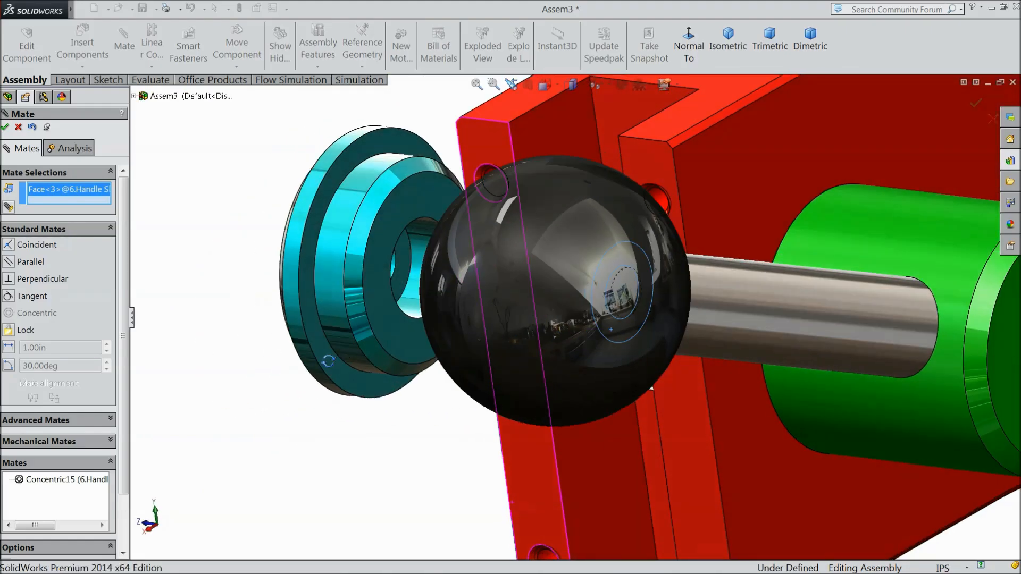
{"action": "scroll", "coordinate": [389, 307], "scroll_direction": "down", "scroll_amount": 5}
{"action": "left_click", "coordinate": [451, 264]}
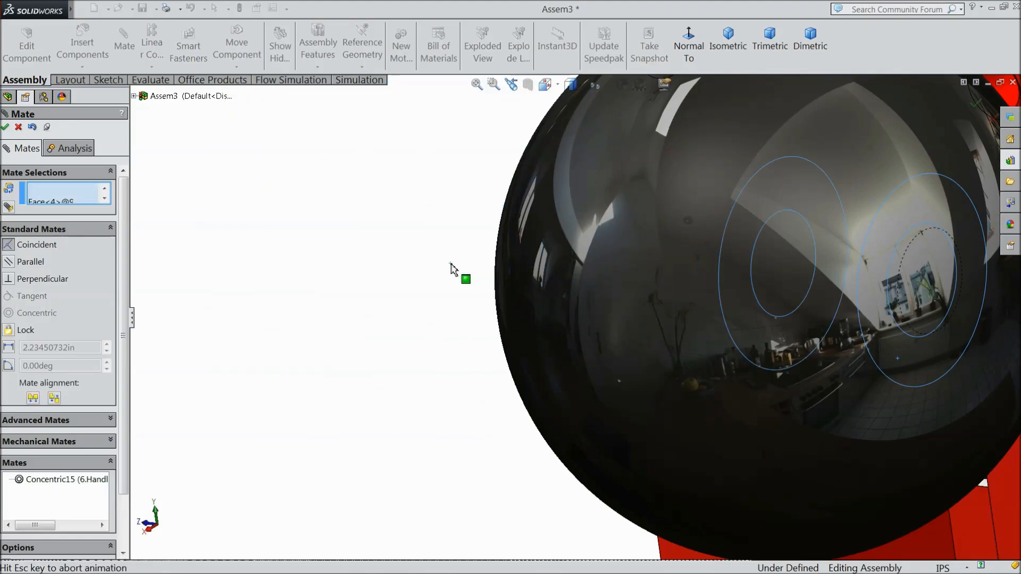
{"action": "scroll", "coordinate": [391, 340], "scroll_direction": "up", "scroll_amount": 4}
{"action": "middle_click_drag", "start_coordinate": [388, 352], "coordinate": [494, 379]}
{"action": "scroll", "coordinate": [470, 384], "scroll_direction": "up", "scroll_amount": 3}
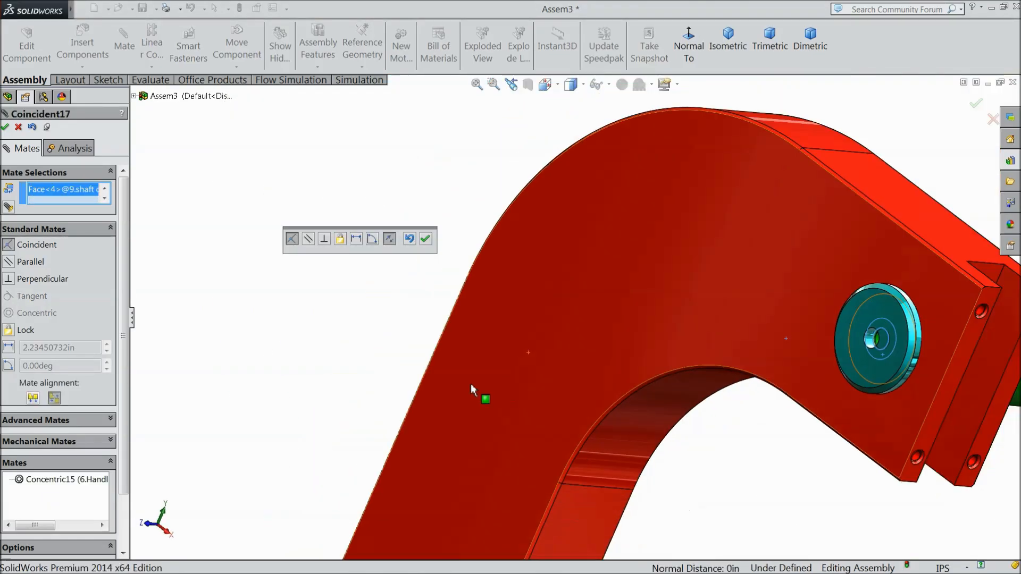
{"action": "scroll", "coordinate": [928, 357], "scroll_direction": "down", "scroll_amount": 3}
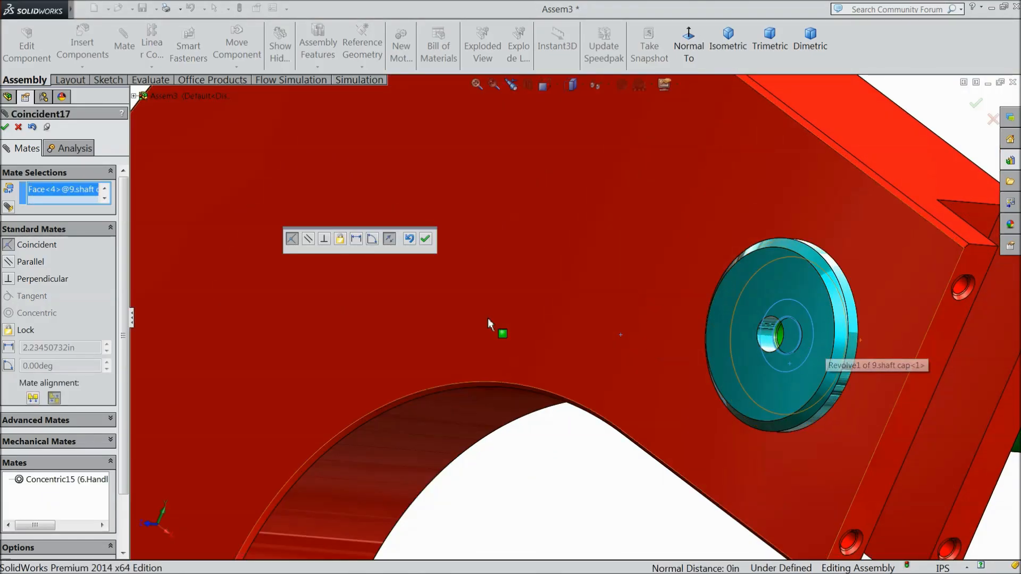
{"action": "left_click", "coordinate": [428, 241]}
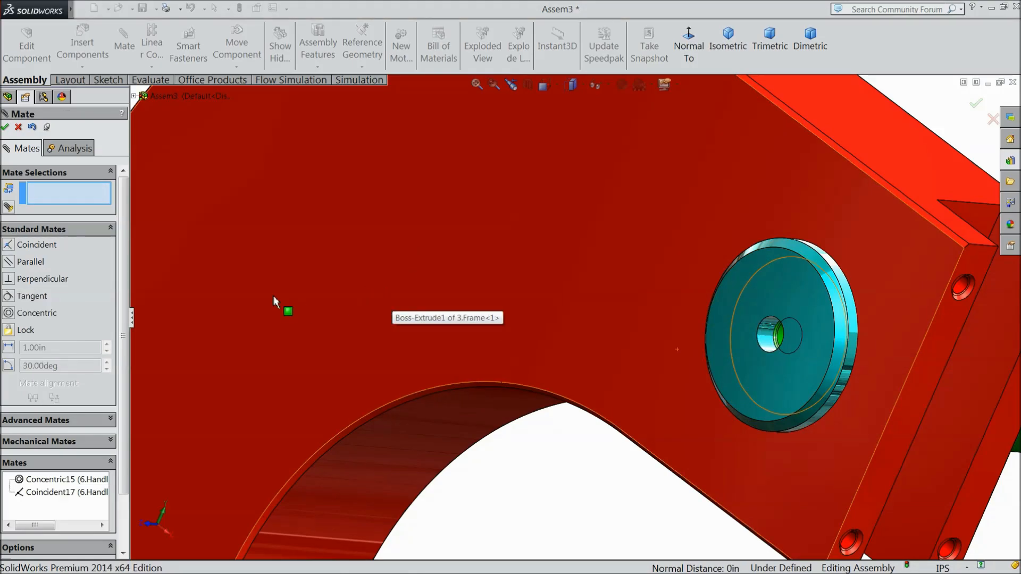
{"action": "scroll", "coordinate": [543, 264], "scroll_direction": "up", "scroll_amount": 3}
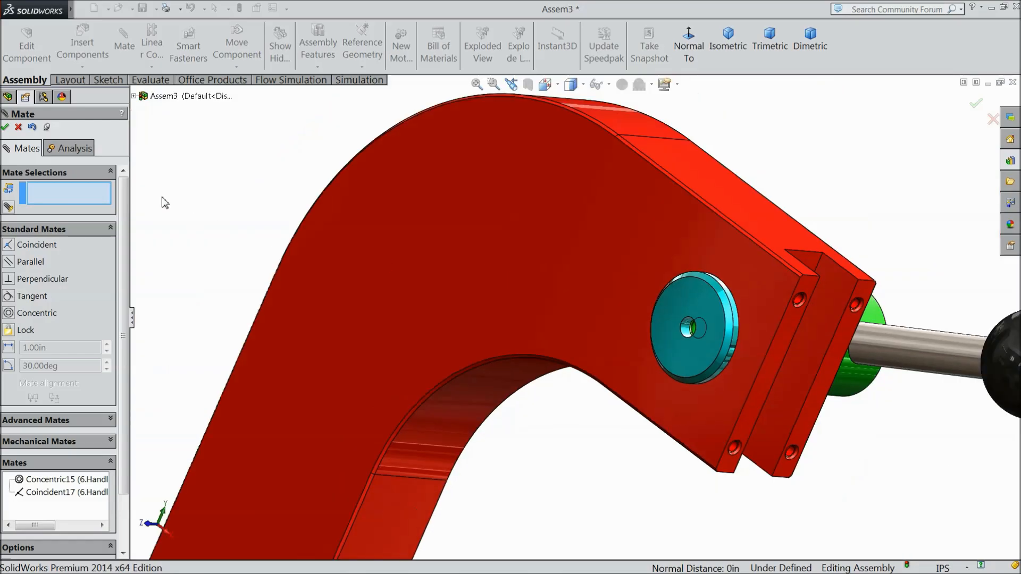
{"action": "left_click", "coordinate": [6, 128]}
Swing the handle by its knob to a nearly vertical position.
{"action": "scroll", "coordinate": [348, 283], "scroll_direction": "up", "scroll_amount": 5}
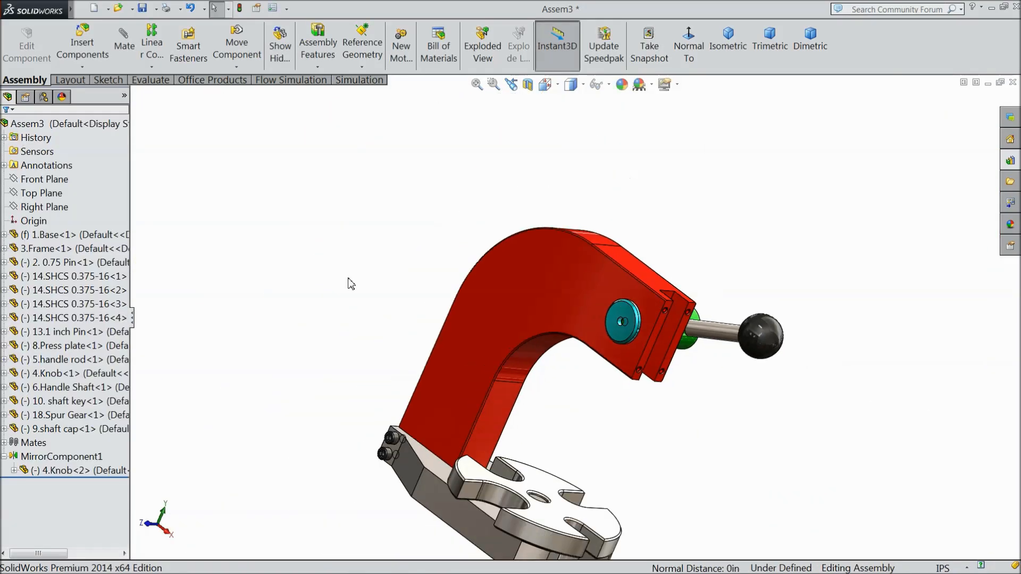
{"action": "middle_click_drag", "start_coordinate": [348, 283], "coordinate": [287, 276]}
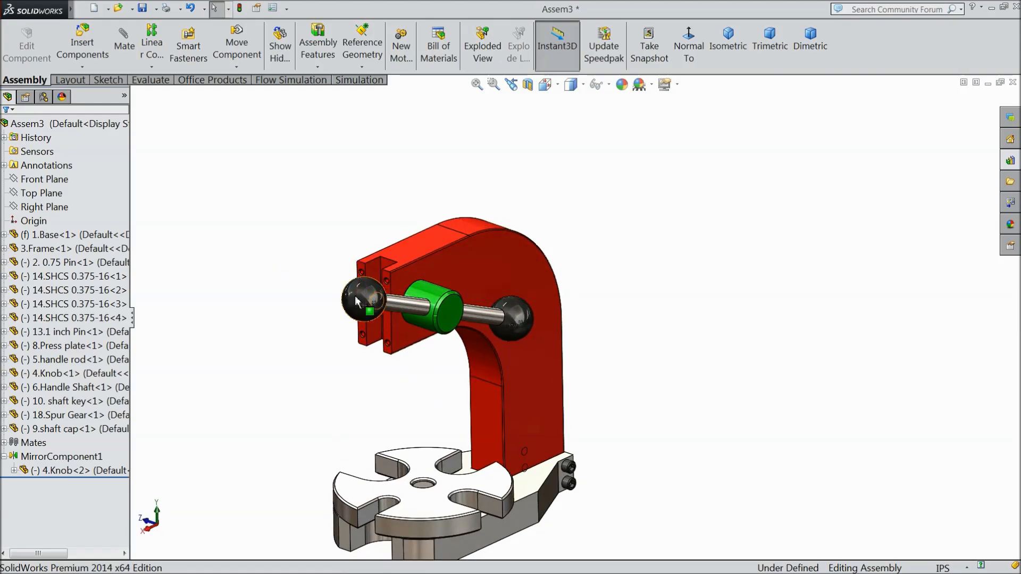
{"action": "left_click_drag", "start_coordinate": [368, 304], "coordinate": [448, 192]}
{"action": "scroll", "coordinate": [409, 291], "scroll_direction": "down", "scroll_amount": 2}
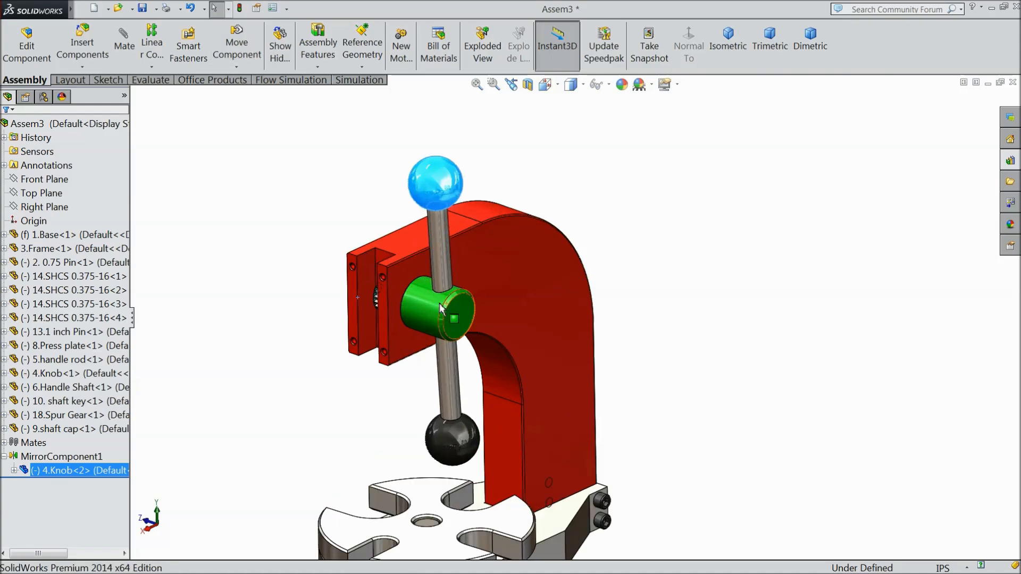
{"action": "middle_click_drag", "start_coordinate": [390, 351], "coordinate": [410, 345]}
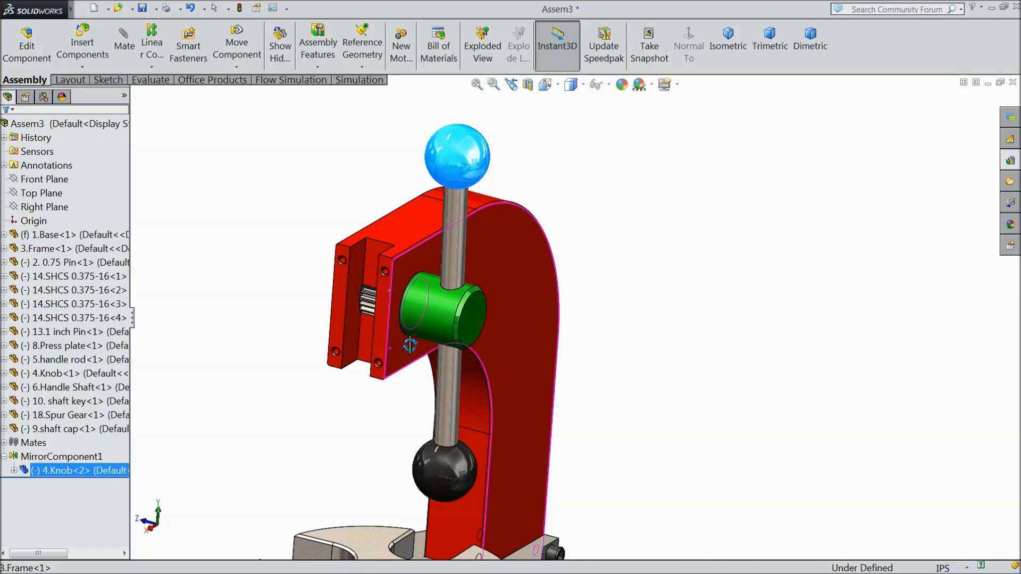
Insert the 7.Gear Rack part from the Arbor Press machine folder and place it in front of the frame.
{"action": "left_click", "coordinate": [79, 48]}
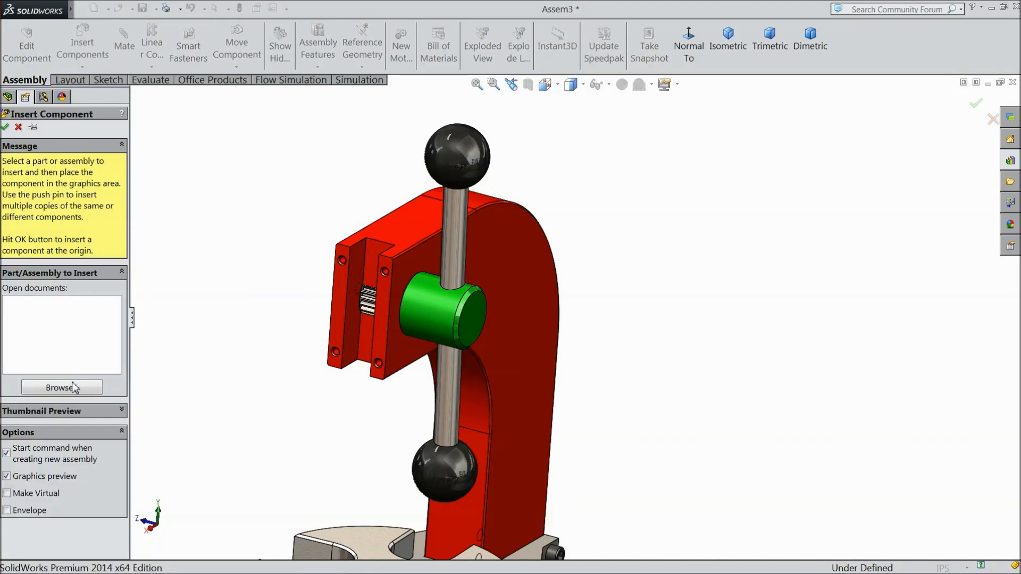
{"action": "left_click", "coordinate": [68, 389]}
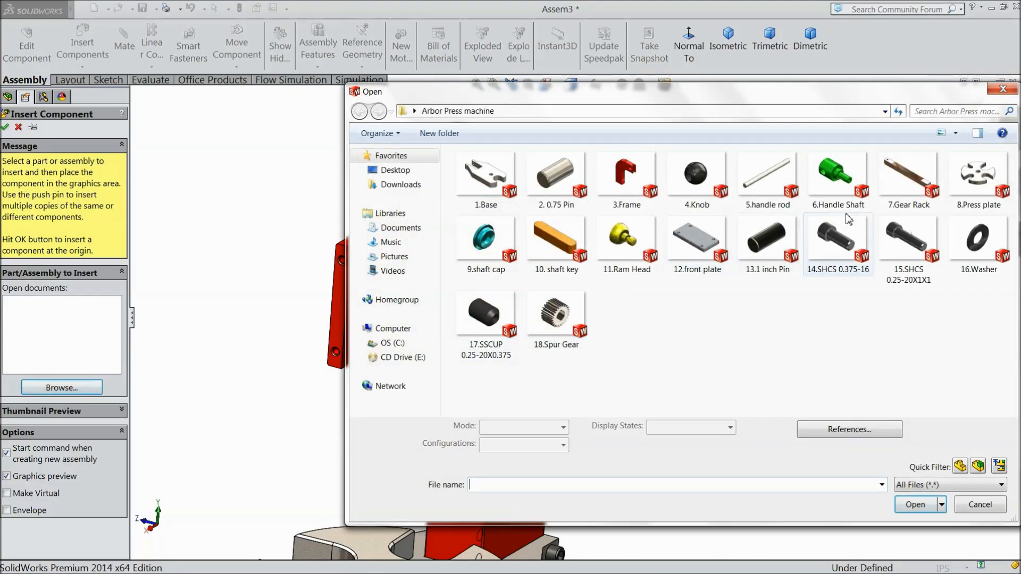
{"action": "left_click", "coordinate": [907, 179]}
{"action": "left_click", "coordinate": [915, 505]}
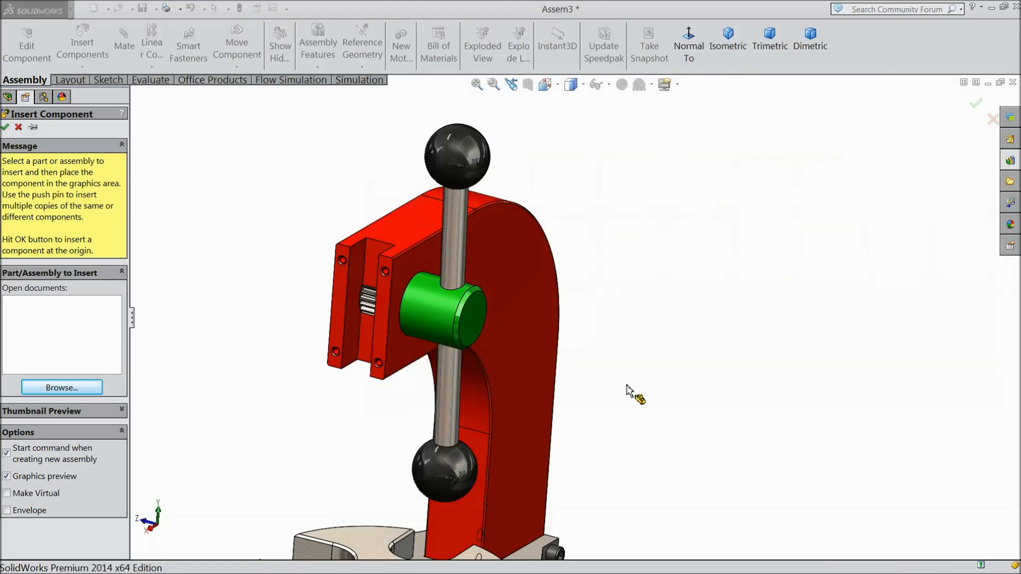
{"action": "left_click", "coordinate": [279, 308]}
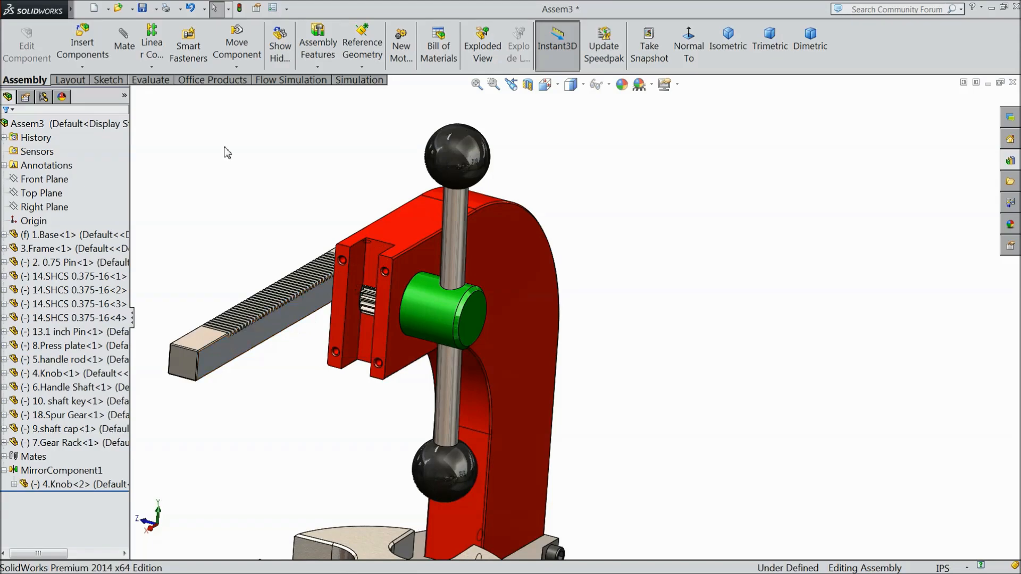
Rotate the gear rack upright with Free Drag so its teeth face the frame's slot.
{"action": "left_click", "coordinate": [227, 71]}
{"action": "left_click", "coordinate": [246, 102]}
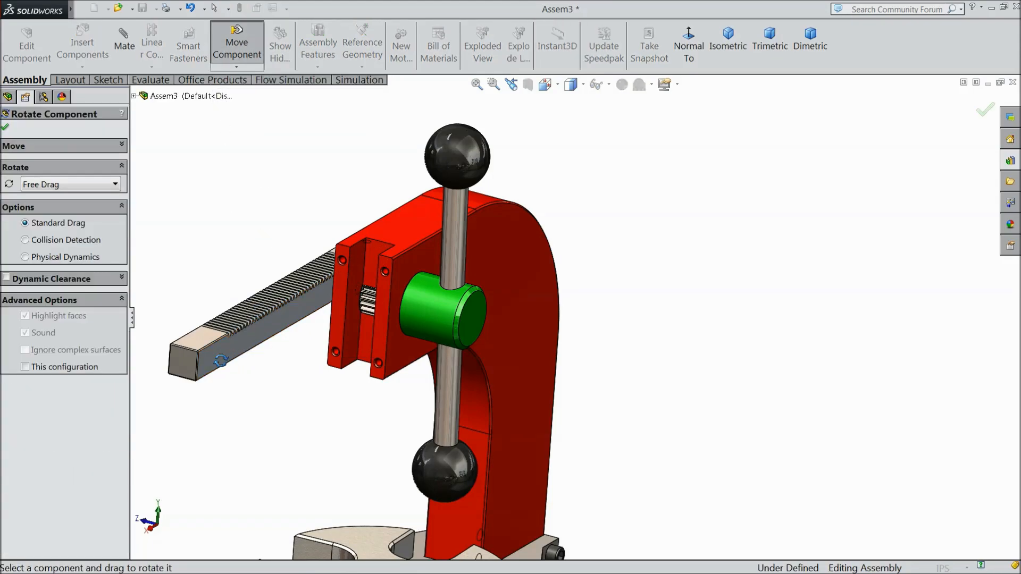
{"action": "left_click_drag", "start_coordinate": [219, 359], "coordinate": [267, 499]}
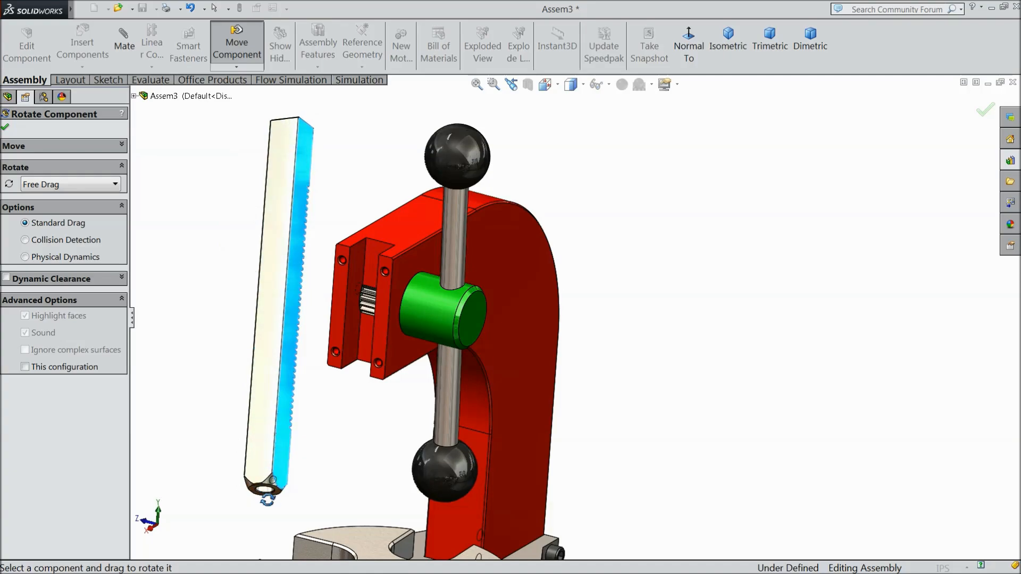
{"action": "left_click_drag", "start_coordinate": [287, 295], "coordinate": [144, 304]}
{"action": "left_click", "coordinate": [6, 129]}
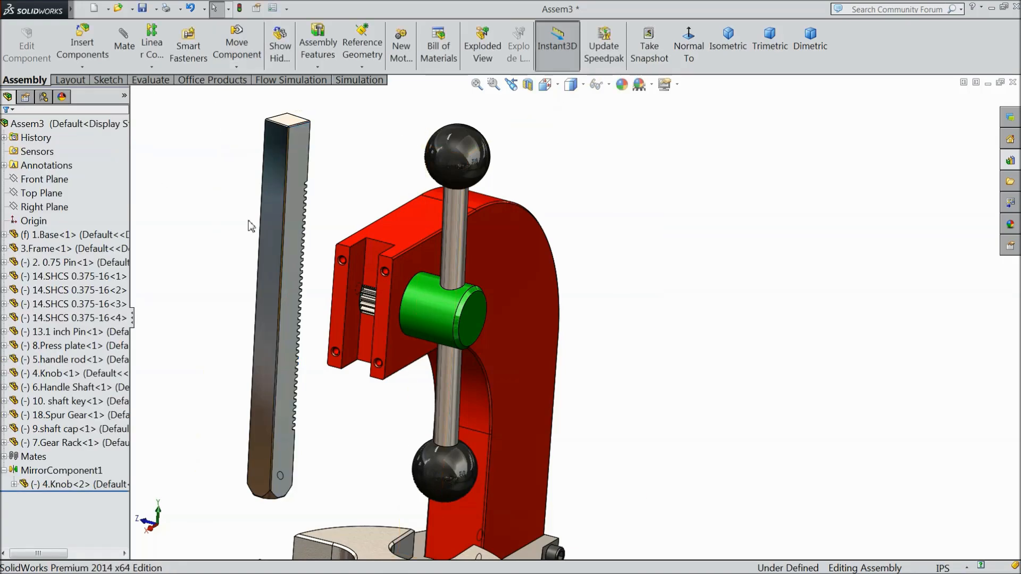
Set up a width mate with the gear rack's two opposite side faces as the width selections.
{"action": "scroll", "coordinate": [575, 311], "scroll_direction": "up", "scroll_amount": 2}
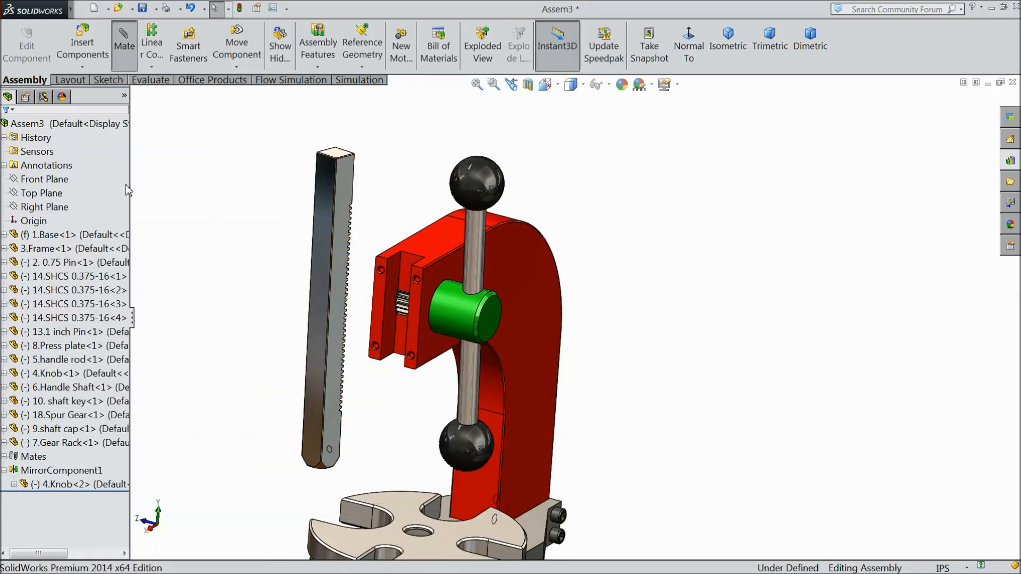
{"action": "left_click", "coordinate": [43, 234]}
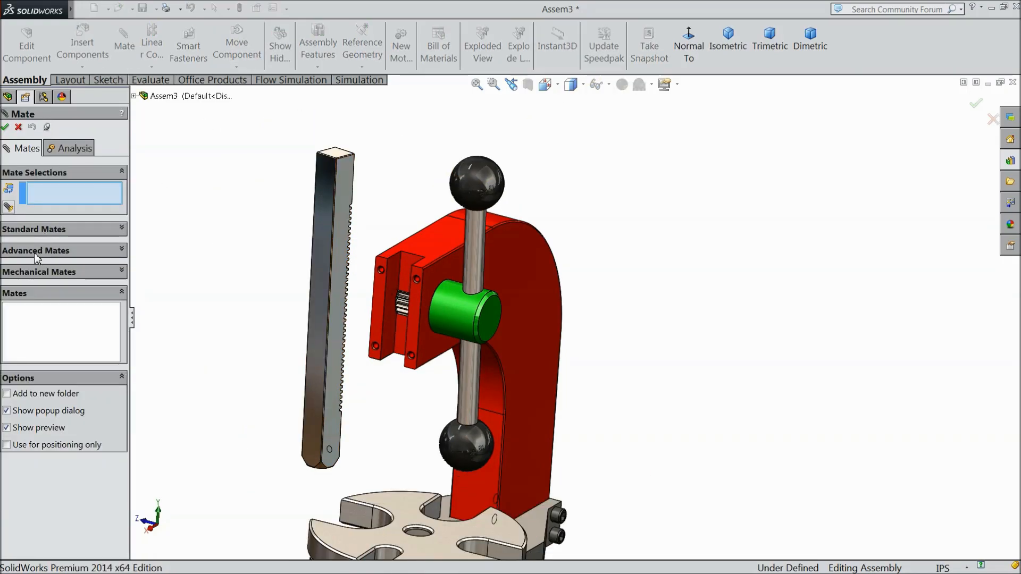
{"action": "left_click", "coordinate": [34, 253]}
{"action": "scroll", "coordinate": [377, 353], "scroll_direction": "down", "scroll_amount": 2}
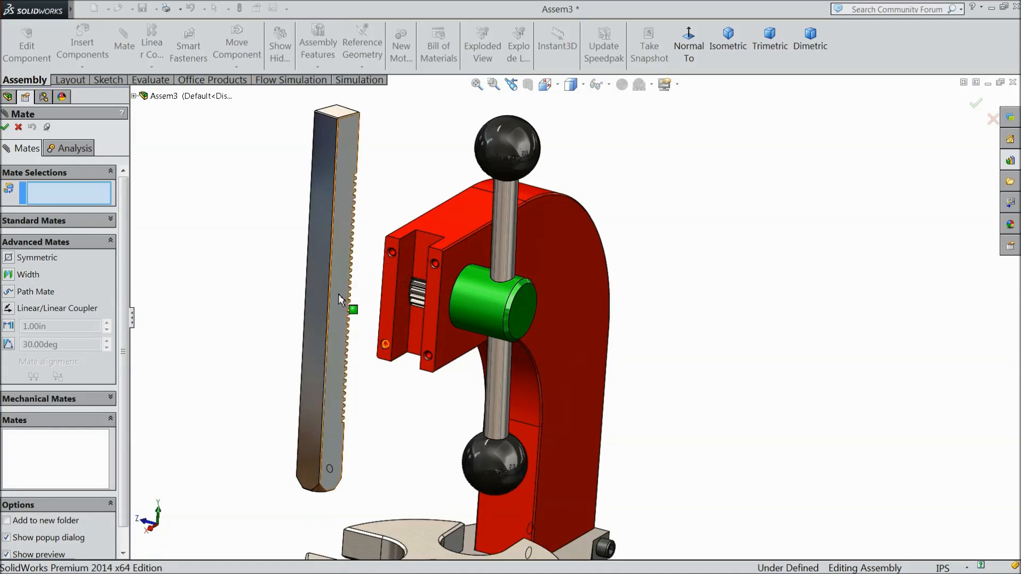
{"action": "scroll", "coordinate": [340, 297], "scroll_direction": "down", "scroll_amount": 3}
{"action": "left_click", "coordinate": [366, 297]}
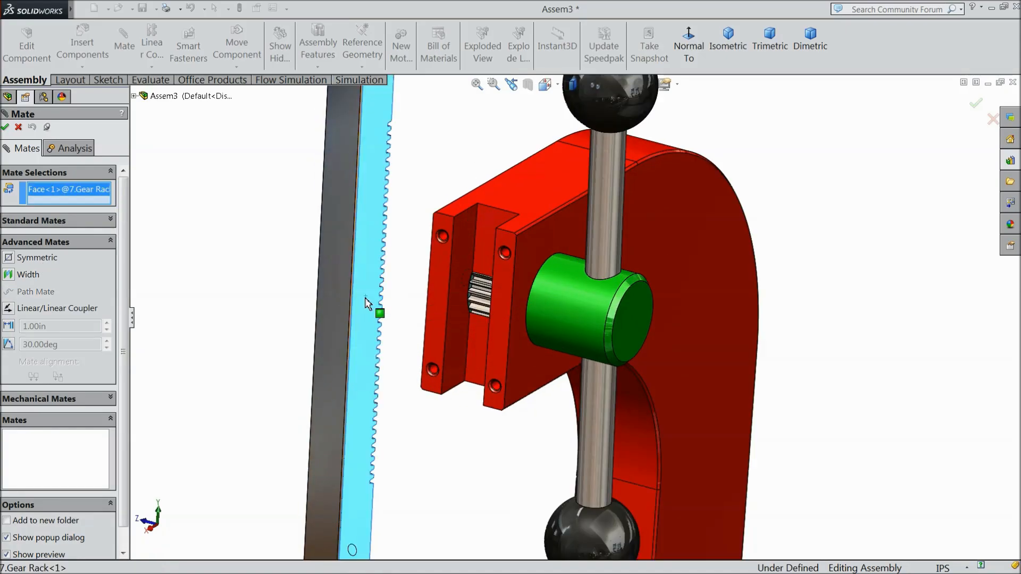
{"action": "scroll", "coordinate": [362, 313], "scroll_direction": "up", "scroll_amount": 3}
{"action": "middle_click_drag", "start_coordinate": [358, 326], "coordinate": [448, 356]}
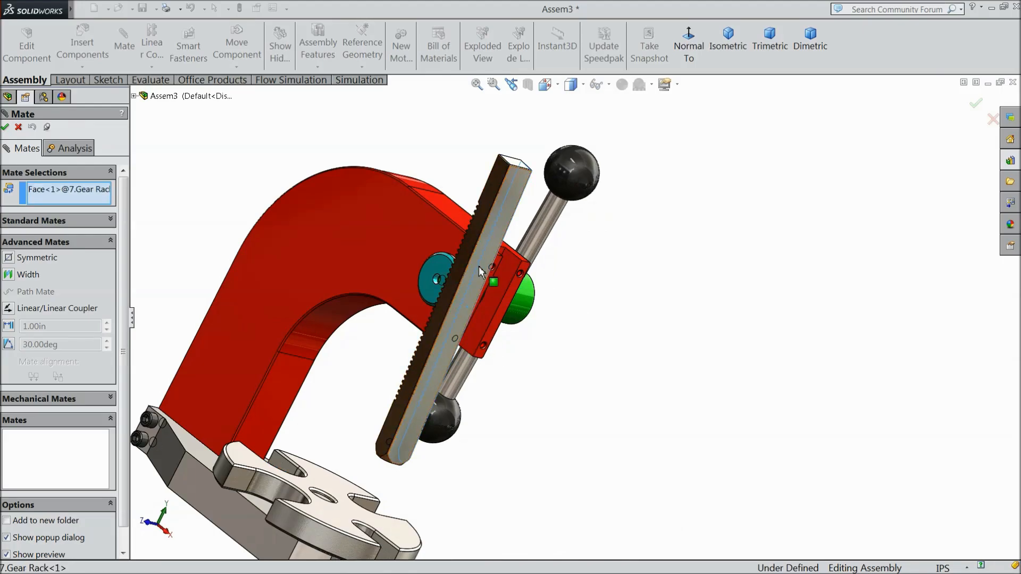
{"action": "middle_click_drag", "start_coordinate": [480, 271], "coordinate": [487, 237]}
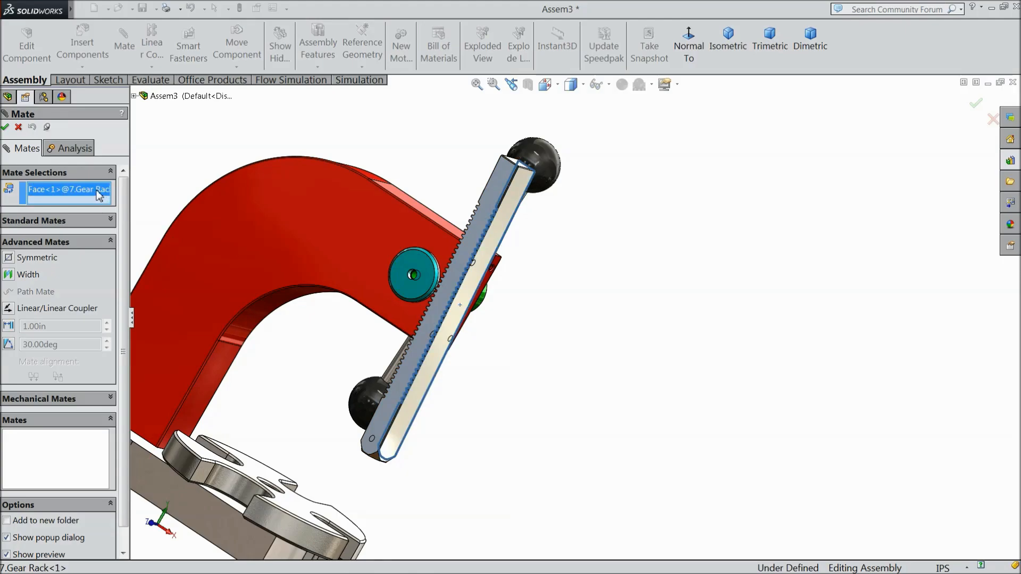
{"action": "scroll", "coordinate": [543, 229], "scroll_direction": "down", "scroll_amount": 4}
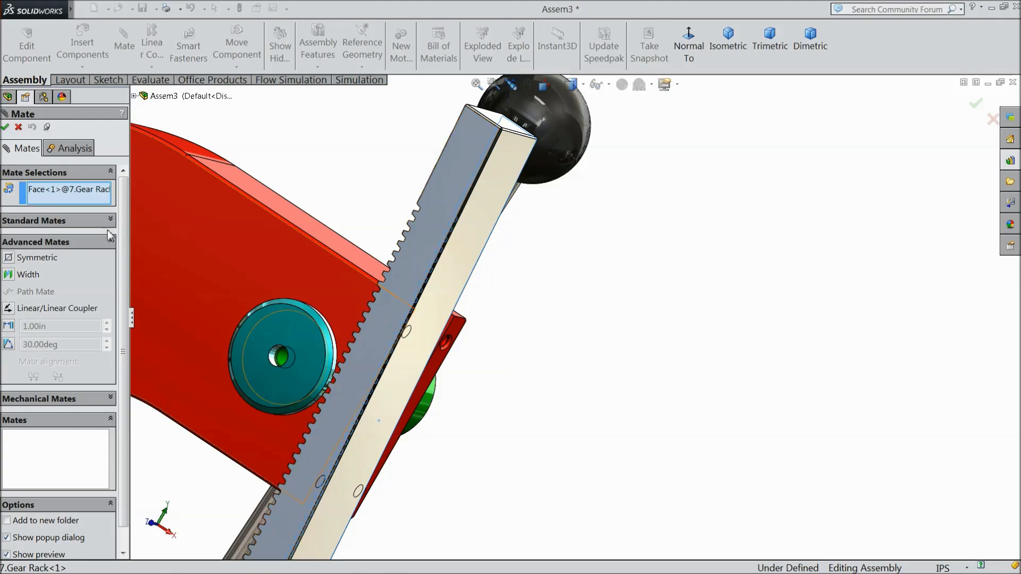
{"action": "left_click", "coordinate": [21, 274]}
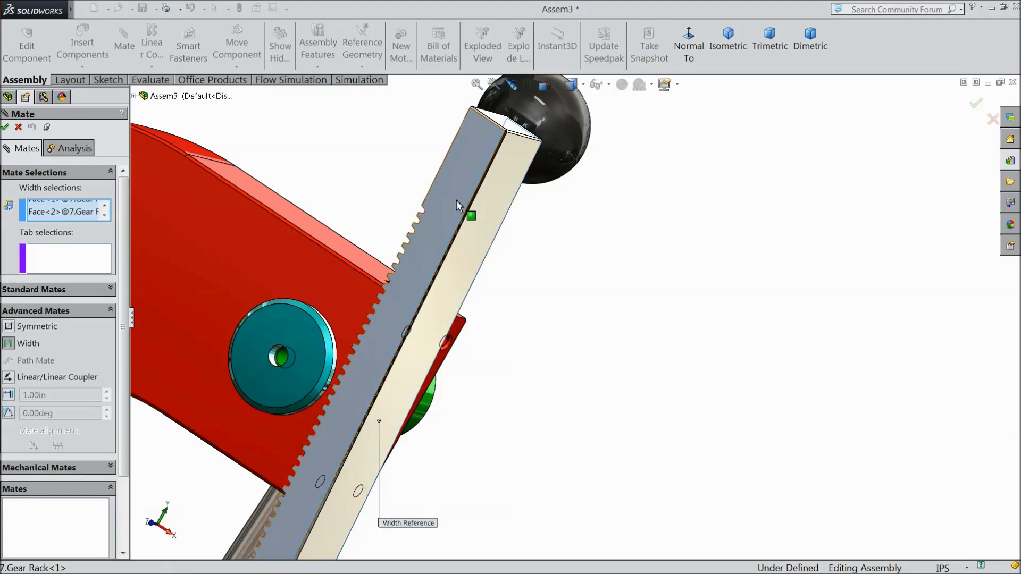
Use the two facing inner walls of the frame's slot as tab selections and accept the width mate.
{"action": "middle_click_drag", "start_coordinate": [559, 269], "coordinate": [456, 255]}
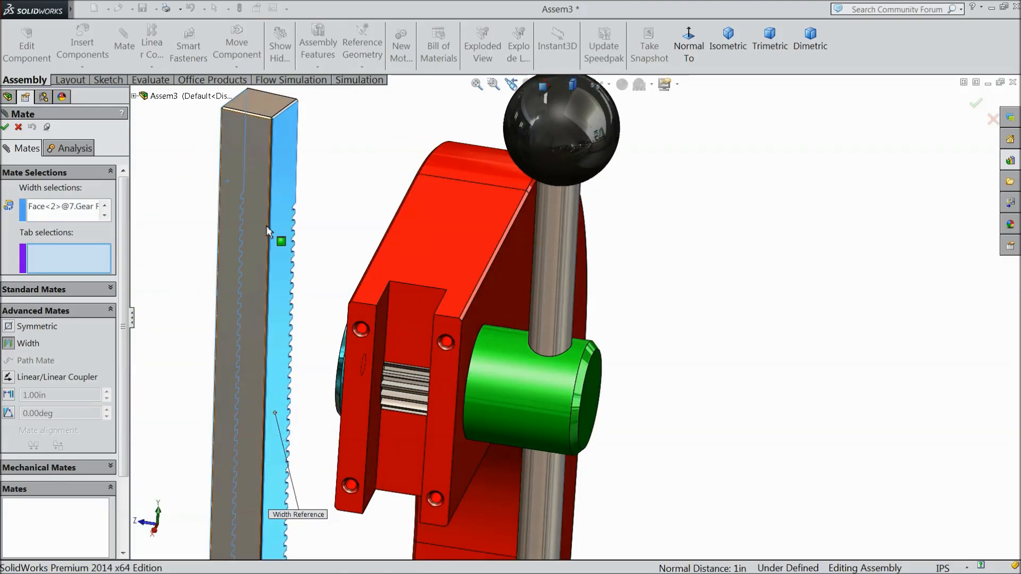
{"action": "scroll", "coordinate": [394, 335], "scroll_direction": "down", "scroll_amount": 4}
{"action": "middle_click_drag", "start_coordinate": [431, 334], "coordinate": [465, 321]}
{"action": "left_click", "coordinate": [517, 337]}
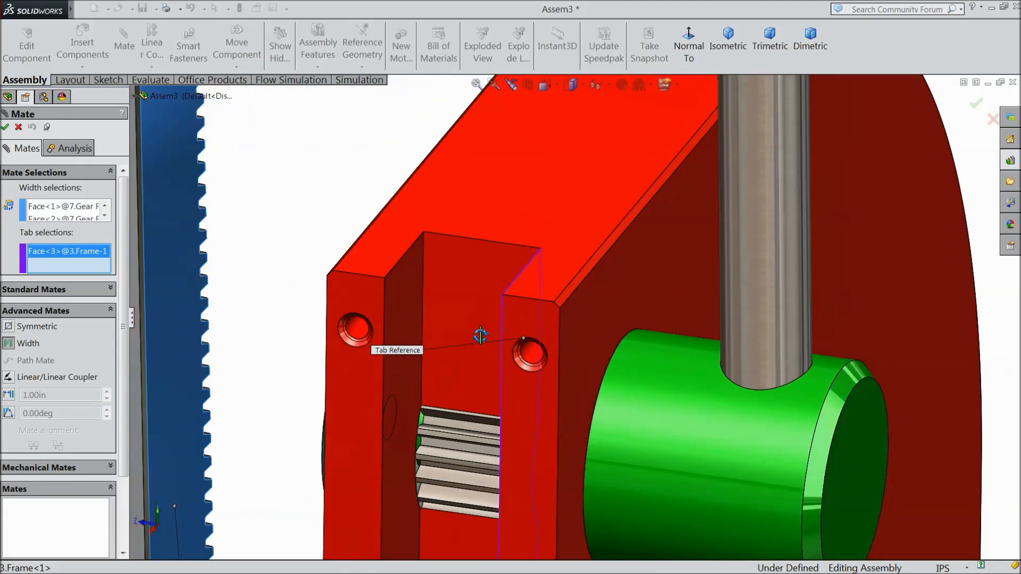
{"action": "left_click", "coordinate": [407, 311]}
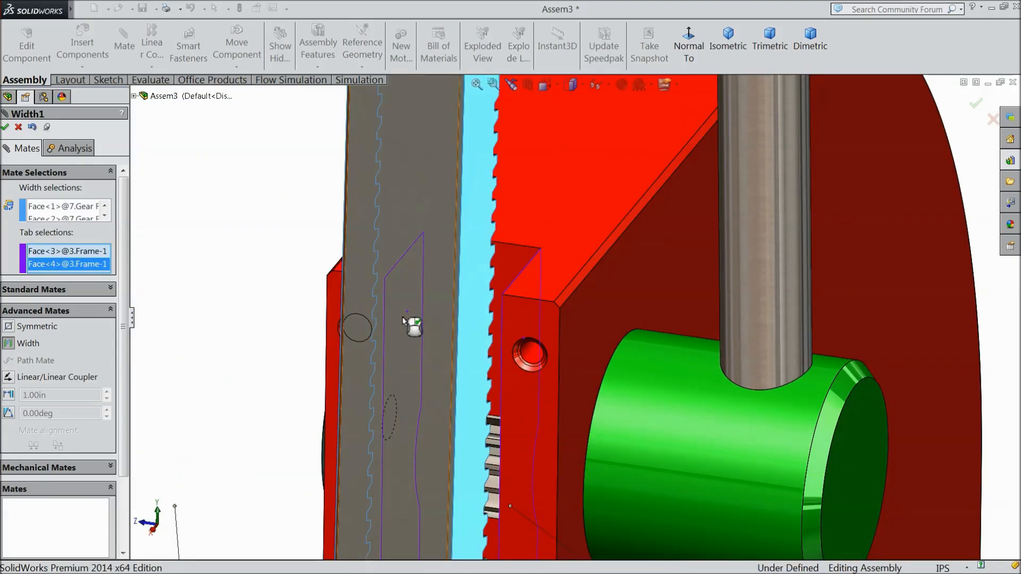
{"action": "left_click", "coordinate": [6, 127]}
{"action": "scroll", "coordinate": [367, 308], "scroll_direction": "down", "scroll_amount": 5}
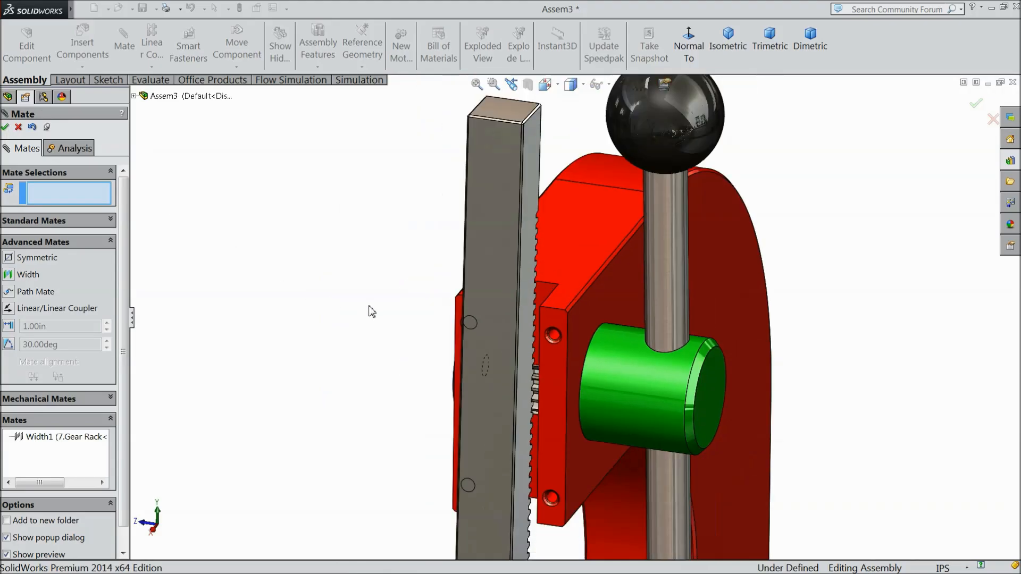
{"action": "middle_click_drag", "start_coordinate": [367, 308], "coordinate": [335, 448]}
{"action": "scroll", "coordinate": [491, 423], "scroll_direction": "up", "scroll_amount": 5}
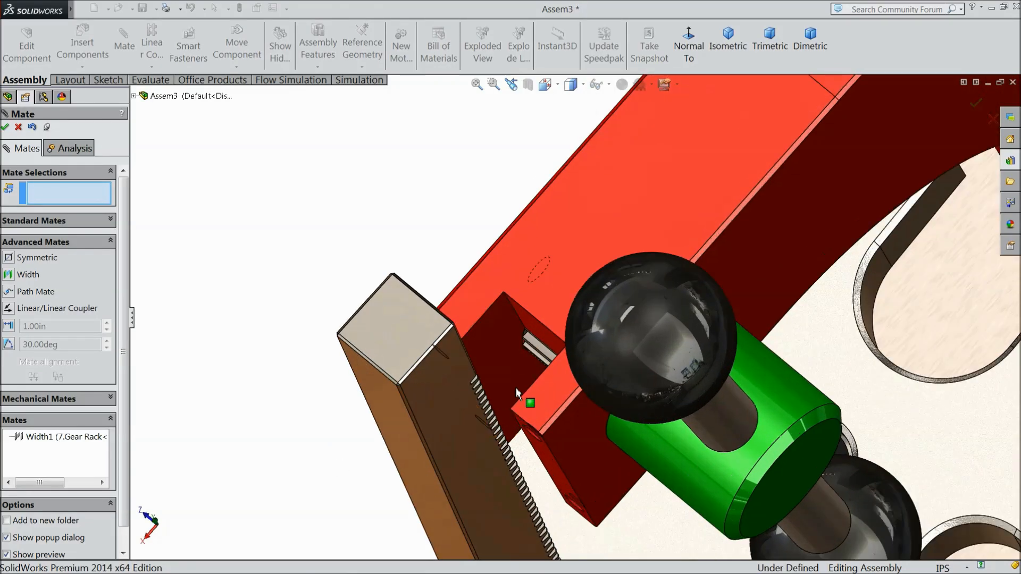
{"action": "left_click", "coordinate": [553, 294]}
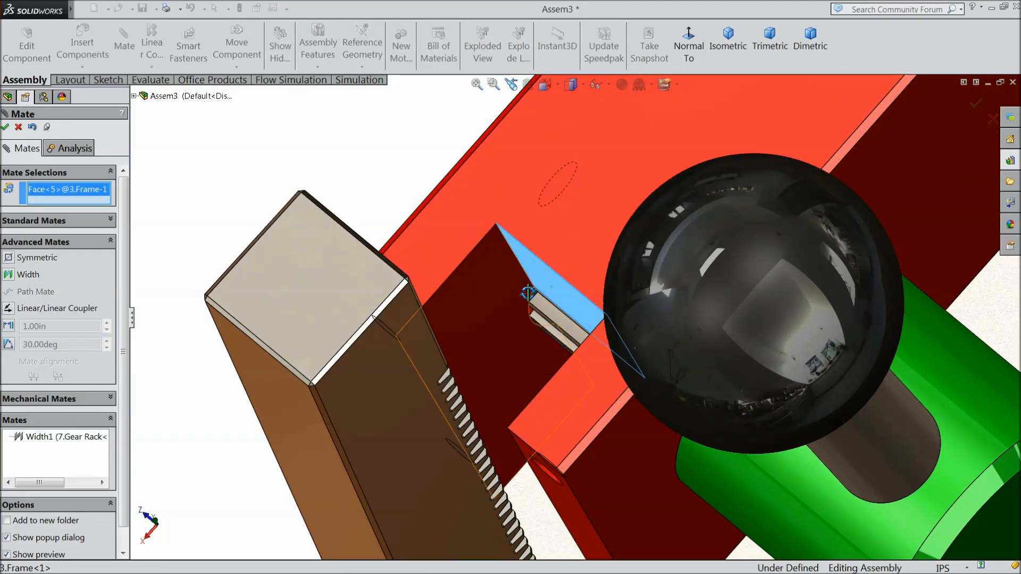
{"action": "middle_click_drag", "start_coordinate": [528, 293], "coordinate": [372, 358]}
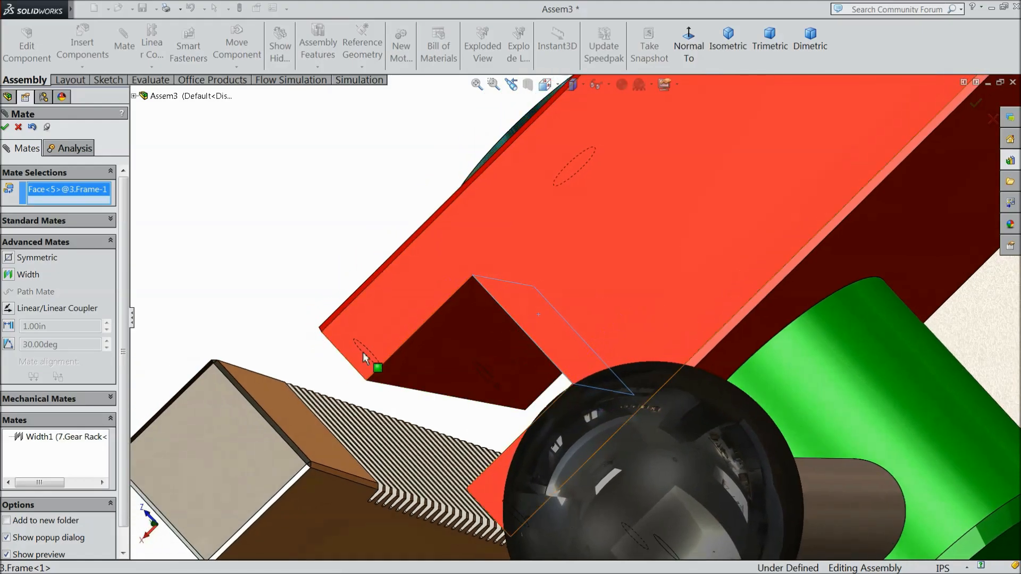
{"action": "left_click", "coordinate": [291, 424]}
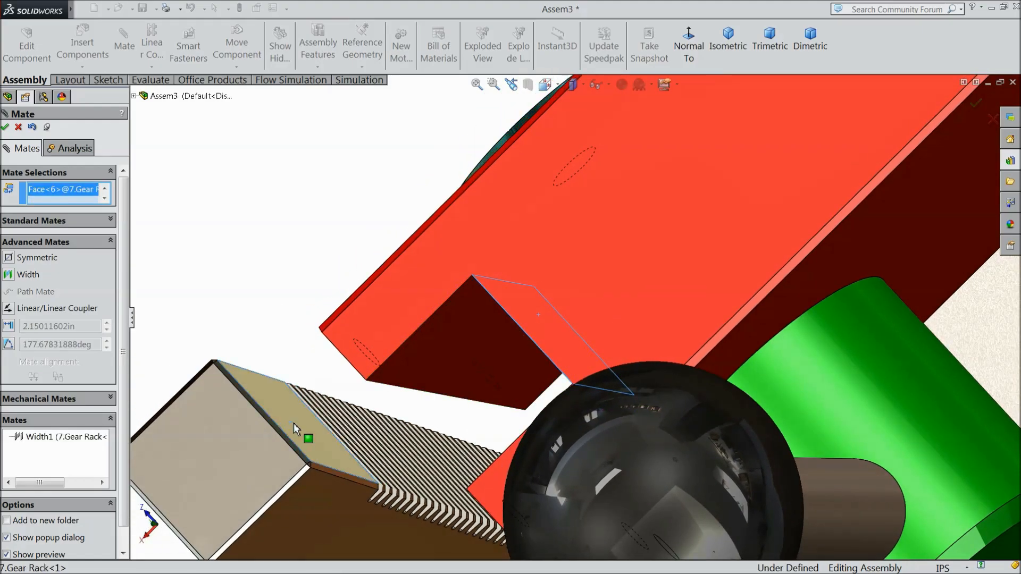
{"action": "left_click", "coordinate": [66, 222]}
{"action": "right_click", "coordinate": [60, 199]}
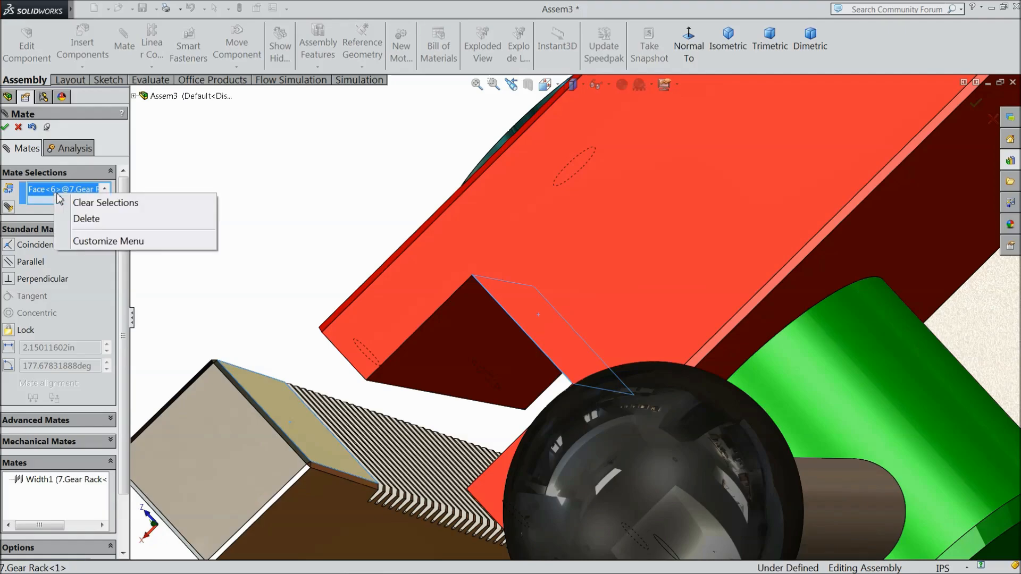
{"action": "left_click", "coordinate": [83, 205]}
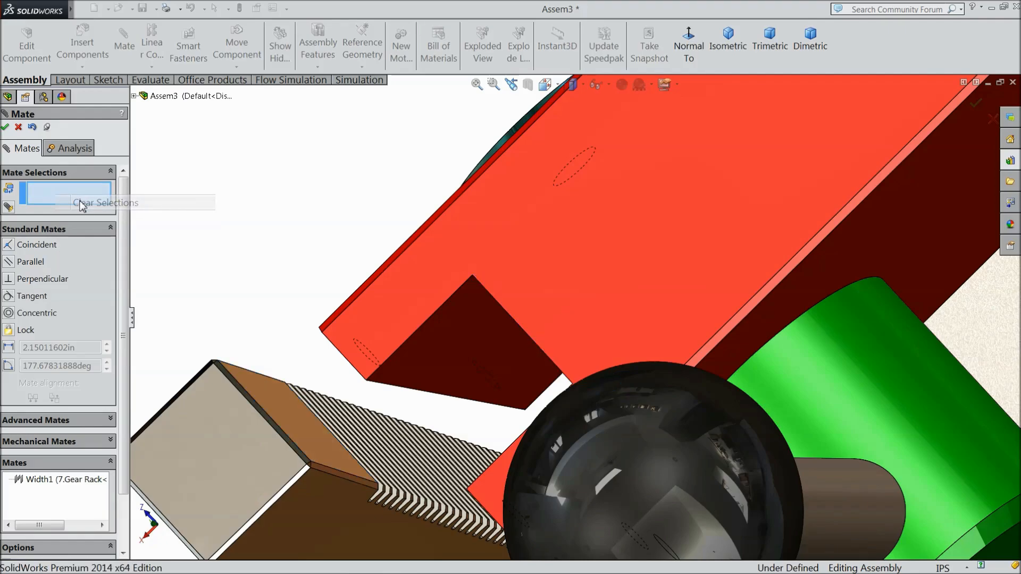
Add a coincident mate between the gear rack's flat face on the toothed side and the back face of the frame's slot, and close the mate command.
{"action": "left_click", "coordinate": [308, 433]}
{"action": "middle_click_drag", "start_coordinate": [532, 367], "coordinate": [557, 339]}
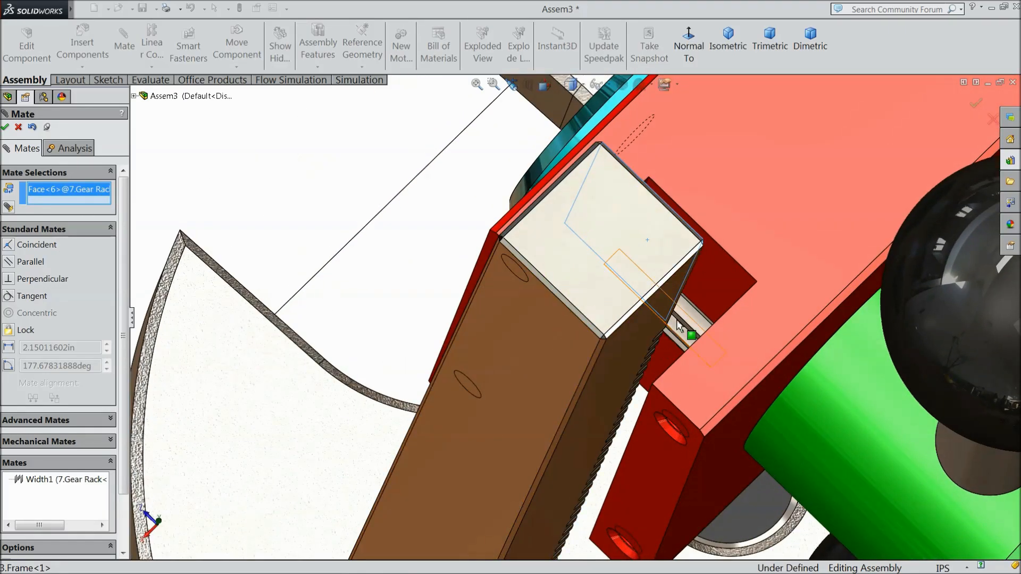
{"action": "left_click", "coordinate": [736, 285]}
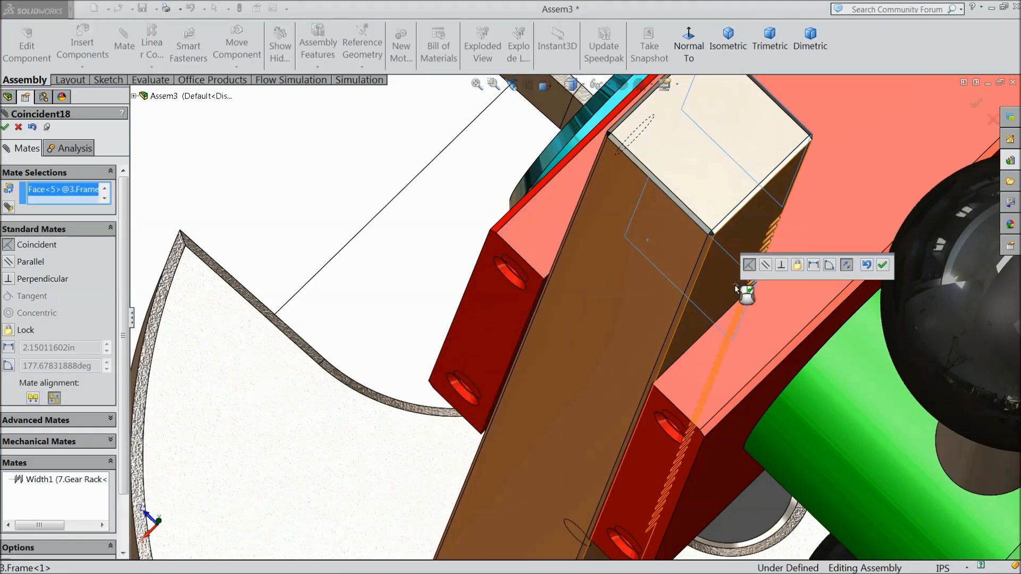
{"action": "scroll", "coordinate": [728, 371], "scroll_direction": "up", "scroll_amount": 3}
{"action": "middle_click_drag", "start_coordinate": [724, 366], "coordinate": [710, 344]}
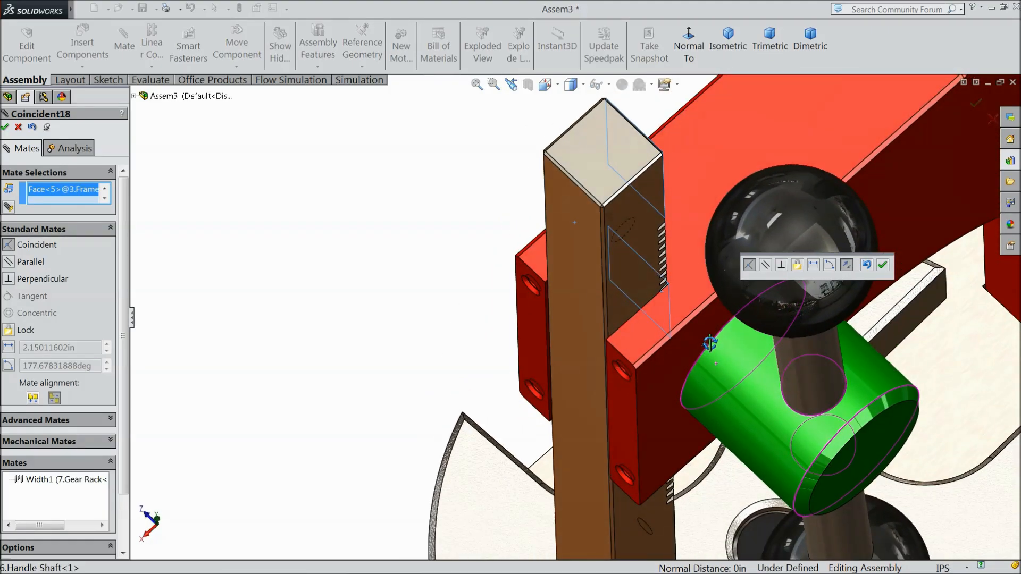
{"action": "scroll", "coordinate": [710, 347], "scroll_direction": "down", "scroll_amount": 10}
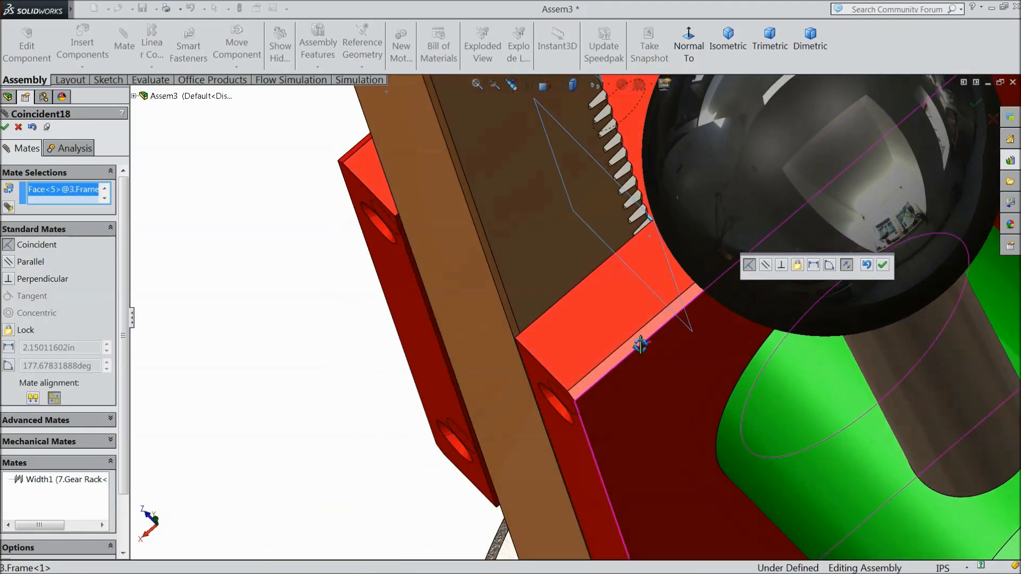
{"action": "scroll", "coordinate": [624, 348], "scroll_direction": "up", "scroll_amount": 8}
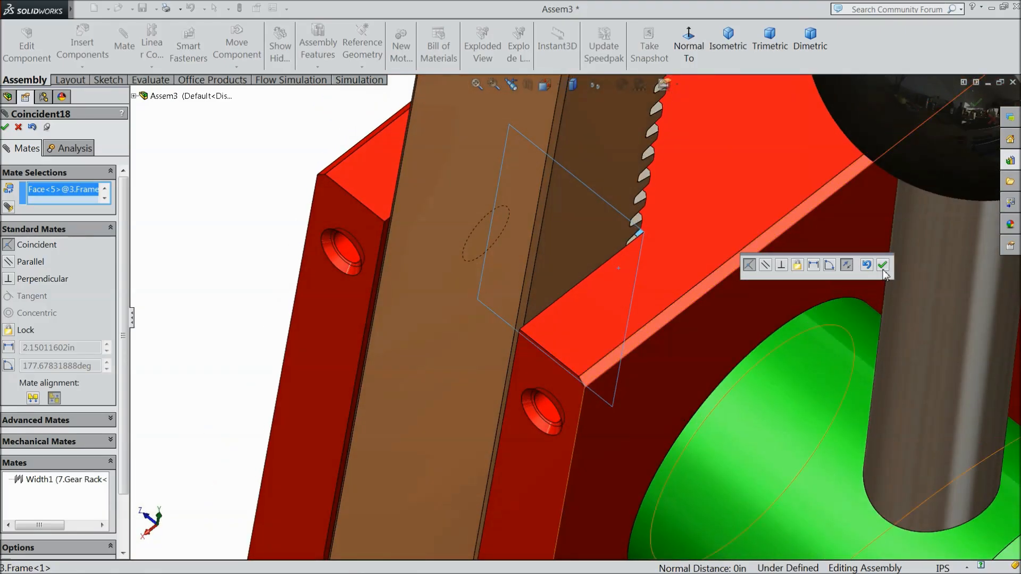
{"action": "left_click", "coordinate": [883, 269]}
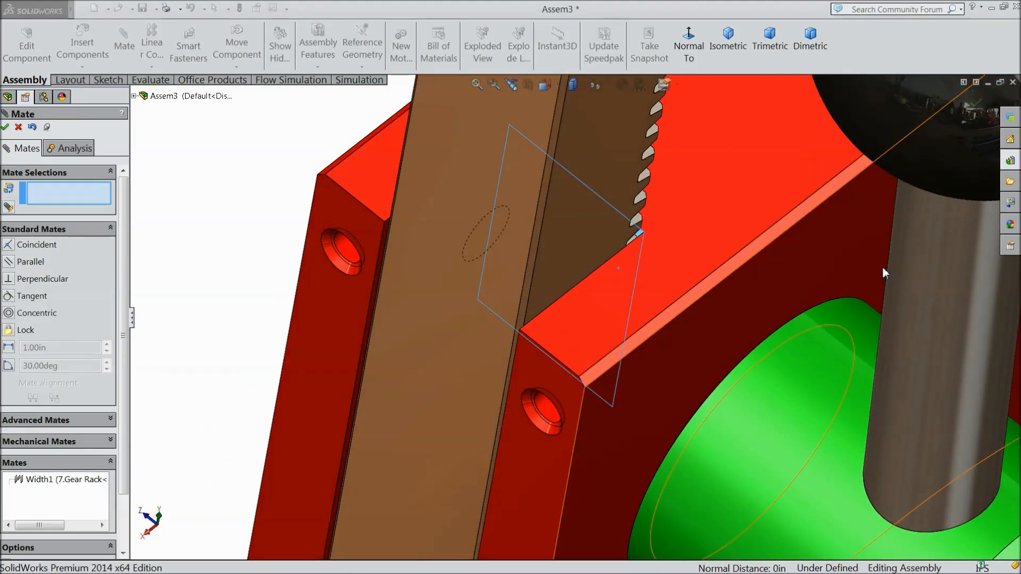
{"action": "scroll", "coordinate": [636, 321], "scroll_direction": "up", "scroll_amount": 8}
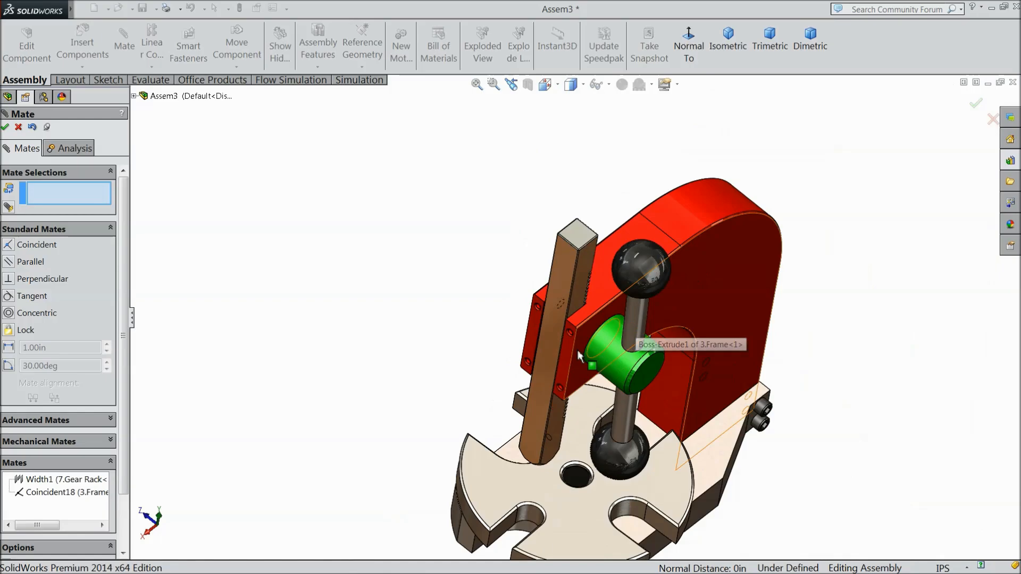
{"action": "mouse_move", "coordinate": [579, 356]}
{"action": "middle_mouse_down"}
{"action": "mouse_move", "coordinate": [665, 285]}
{"action": "mouse_move", "coordinate": [650, 326]}
{"action": "mouse_move", "coordinate": [649, 380]}
{"action": "mouse_move", "coordinate": [654, 346]}
{"action": "mouse_move", "coordinate": [668, 382]}
{"action": "mouse_move", "coordinate": [664, 358]}
{"action": "mouse_move", "coordinate": [573, 299]}
{"action": "mouse_move", "coordinate": [570, 360]}
{"action": "middle_mouse_up"}
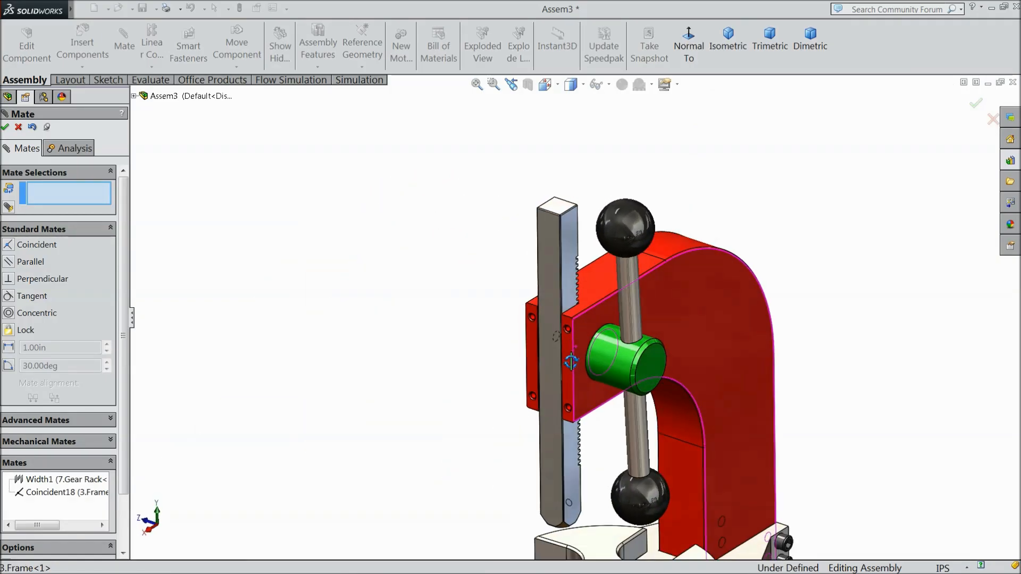
{"action": "left_click", "coordinate": [18, 126]}
Hide the red frame so the spur gear and the toothed side of the gear rack are exposed.
{"action": "scroll", "coordinate": [592, 318], "scroll_direction": "down", "scroll_amount": 5}
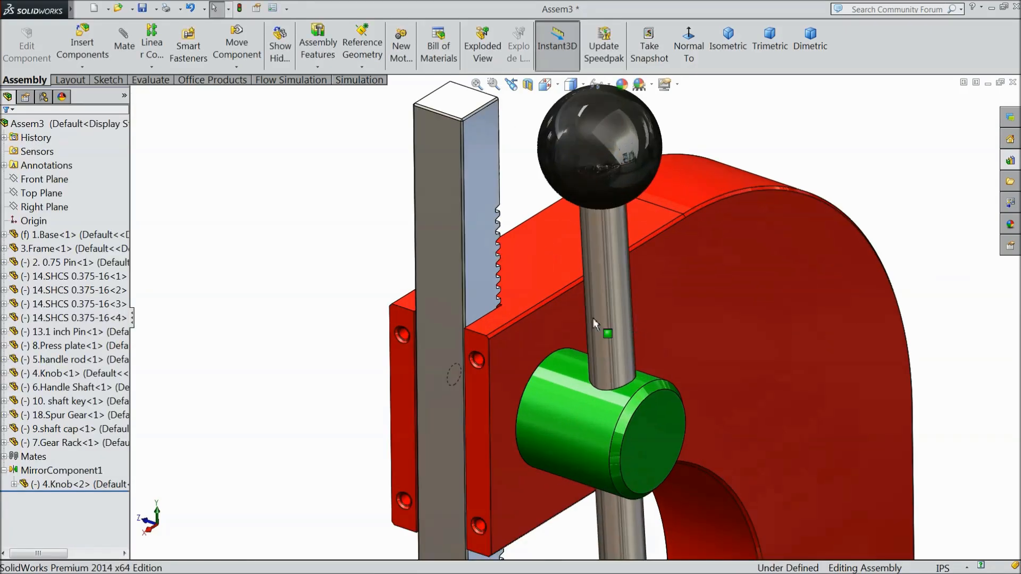
{"action": "left_click", "coordinate": [548, 320]}
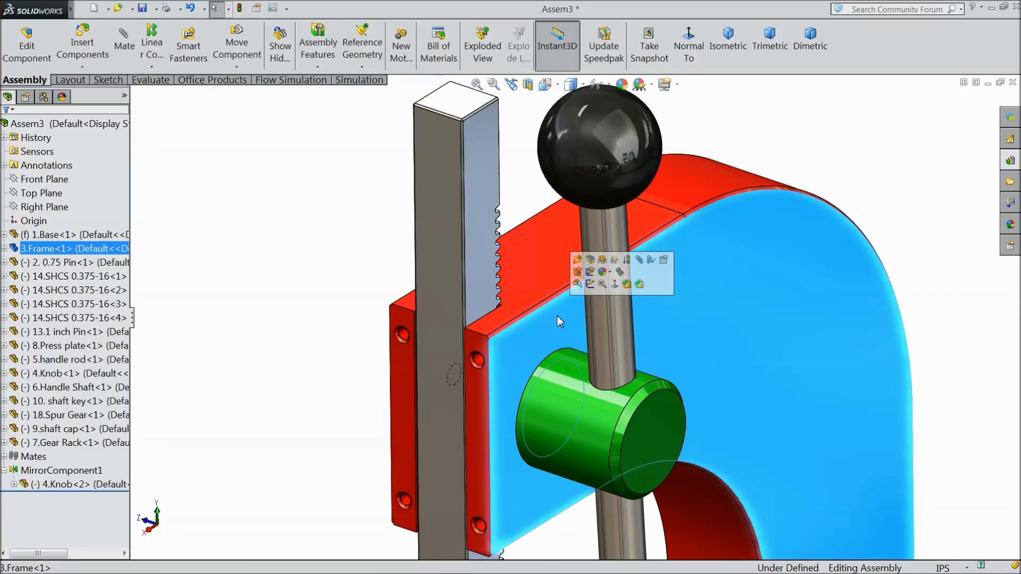
{"action": "left_click", "coordinate": [603, 260]}
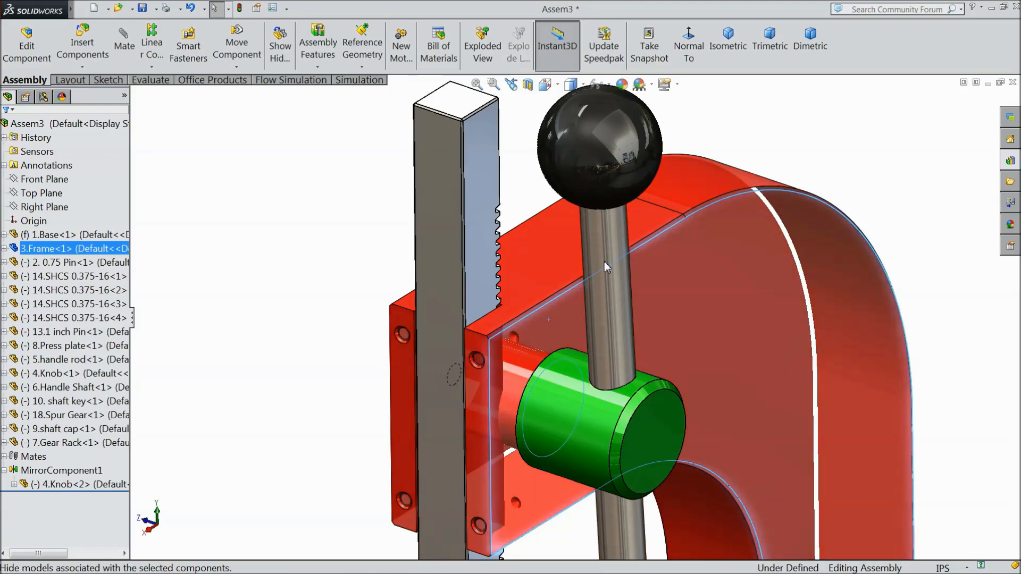
{"action": "scroll", "coordinate": [572, 327], "scroll_direction": "up", "scroll_amount": 4}
{"action": "middle_click_drag", "start_coordinate": [572, 326], "coordinate": [687, 458]}
{"action": "scroll", "coordinate": [524, 384], "scroll_direction": "down", "scroll_amount": 5}
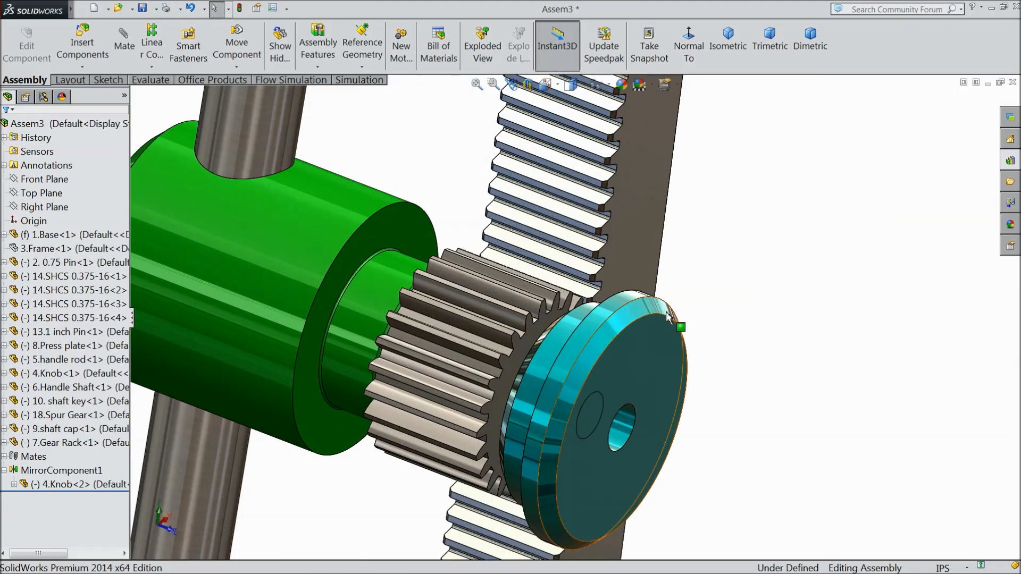
{"action": "scroll", "coordinate": [616, 235], "scroll_direction": "up", "scroll_amount": 5}
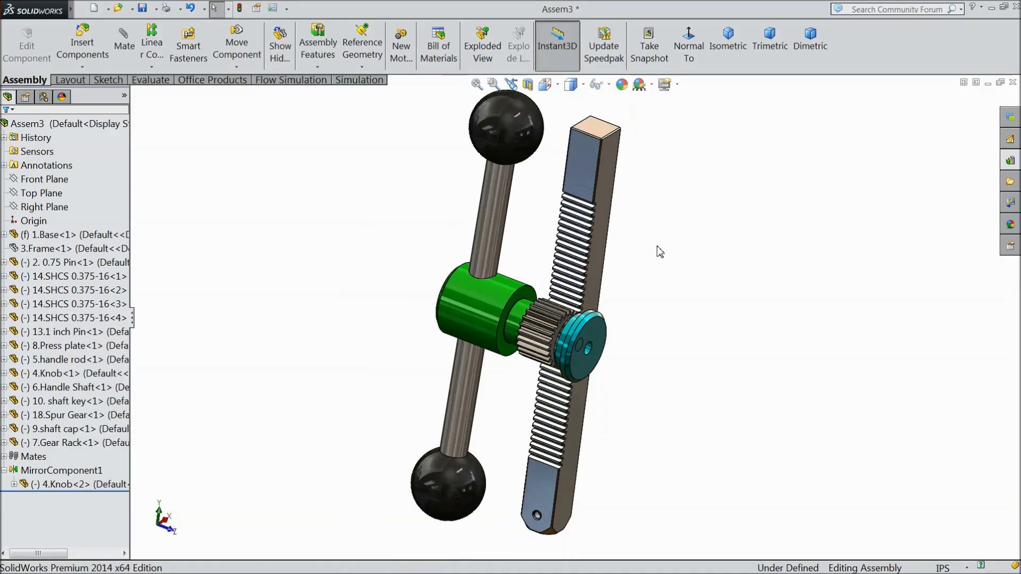
{"action": "scroll", "coordinate": [619, 276], "scroll_direction": "down", "scroll_amount": 3}
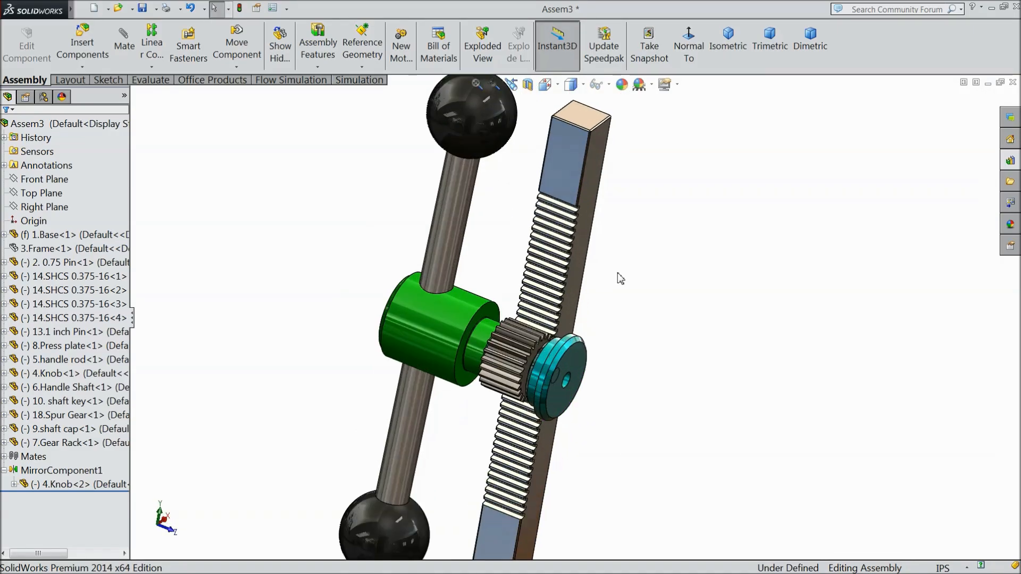
Set up a rack pinion mechanical mate with the gear rack's long straight edge as the rack selection.
{"action": "left_click", "coordinate": [122, 43]}
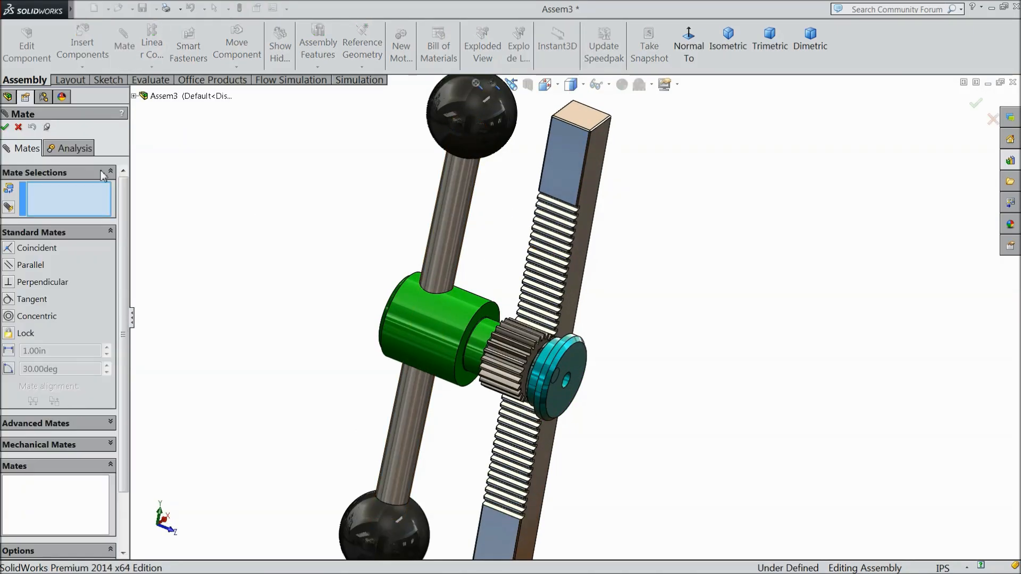
{"action": "left_click", "coordinate": [38, 445]}
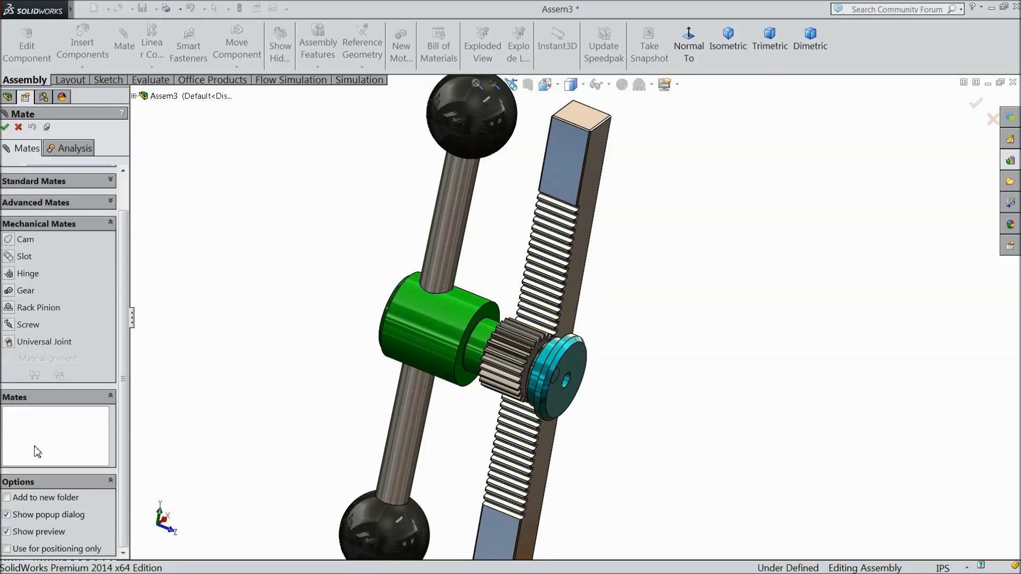
{"action": "left_click", "coordinate": [25, 310]}
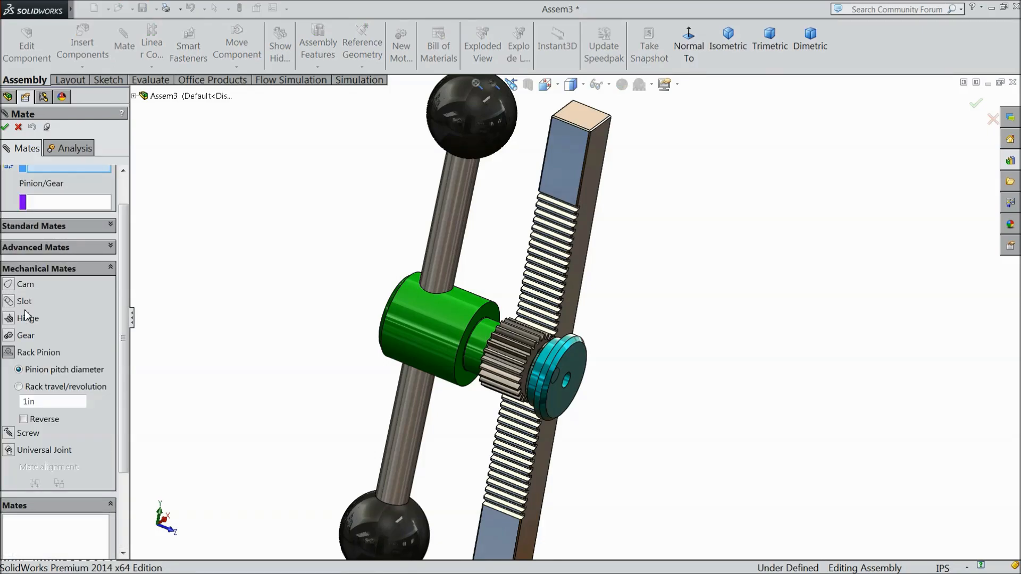
{"action": "scroll", "coordinate": [115, 201], "scroll_direction": "up", "scroll_amount": 2}
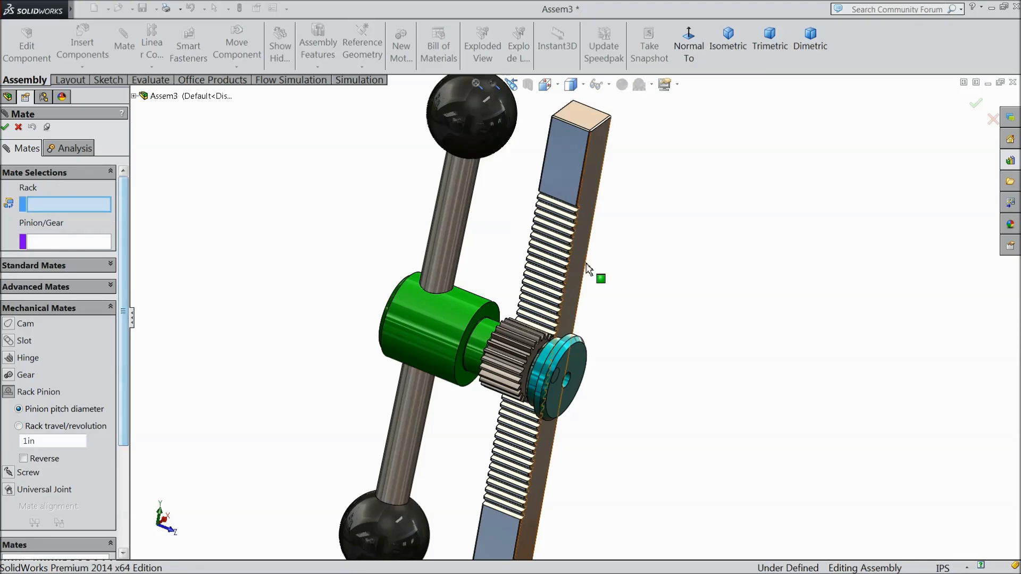
{"action": "scroll", "coordinate": [587, 269], "scroll_direction": "down", "scroll_amount": 4}
{"action": "middle_click_drag", "start_coordinate": [595, 290], "coordinate": [517, 308]}
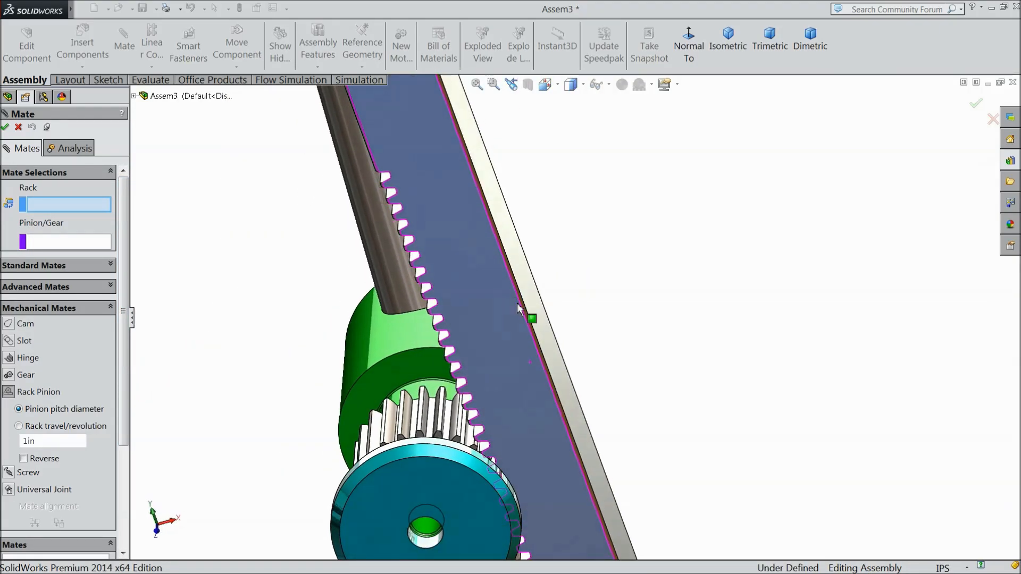
{"action": "scroll", "coordinate": [517, 307], "scroll_direction": "down", "scroll_amount": 3}
{"action": "left_click", "coordinate": [533, 312]}
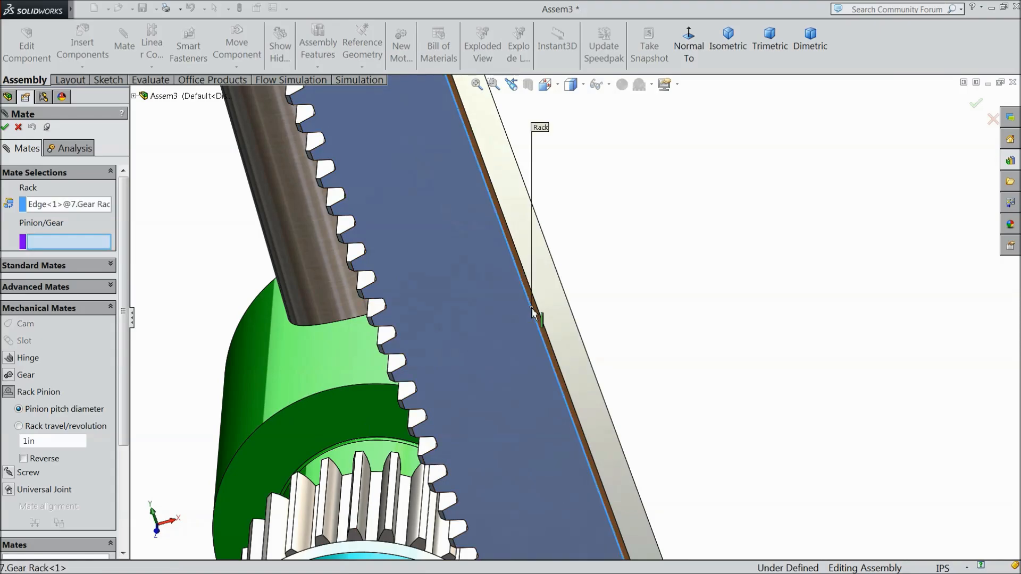
Use the handle shaft's circular edge beside the spur gear as the pinion selection.
{"action": "scroll", "coordinate": [250, 287], "scroll_direction": "up", "scroll_amount": 3}
{"action": "middle_click_drag", "start_coordinate": [244, 299], "coordinate": [331, 291]}
{"action": "scroll", "coordinate": [373, 468], "scroll_direction": "down", "scroll_amount": 3}
{"action": "scroll", "coordinate": [409, 473], "scroll_direction": "up", "scroll_amount": 3}
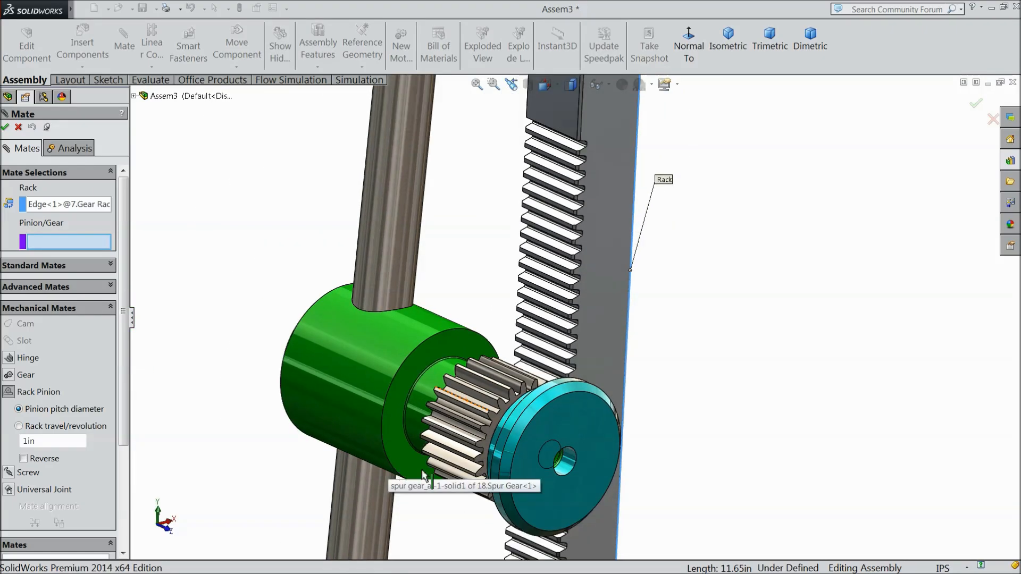
{"action": "scroll", "coordinate": [509, 416], "scroll_direction": "down", "scroll_amount": 4}
{"action": "scroll", "coordinate": [509, 417], "scroll_direction": "down", "scroll_amount": 5}
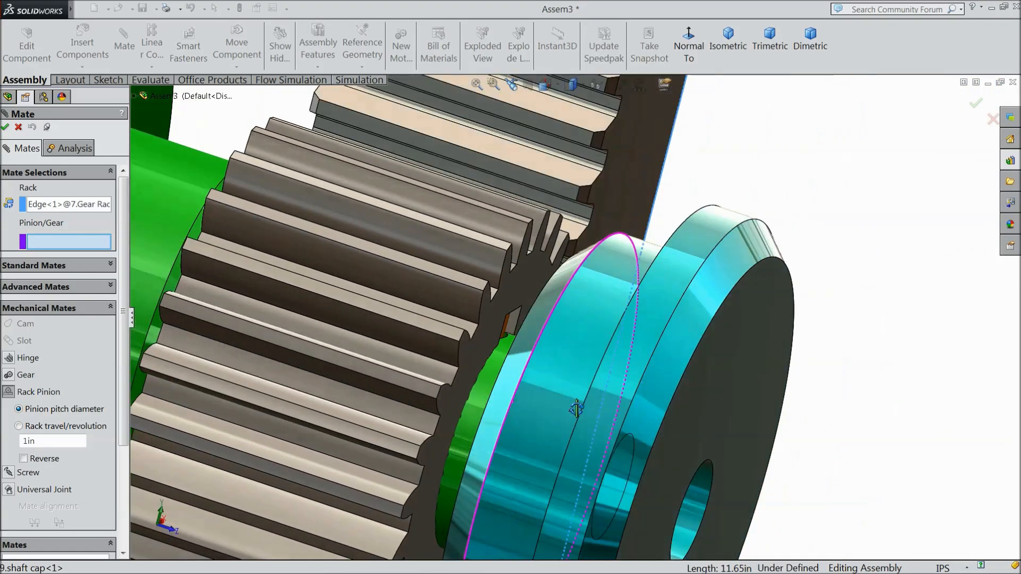
{"action": "middle_click_drag", "start_coordinate": [576, 409], "coordinate": [620, 428]}
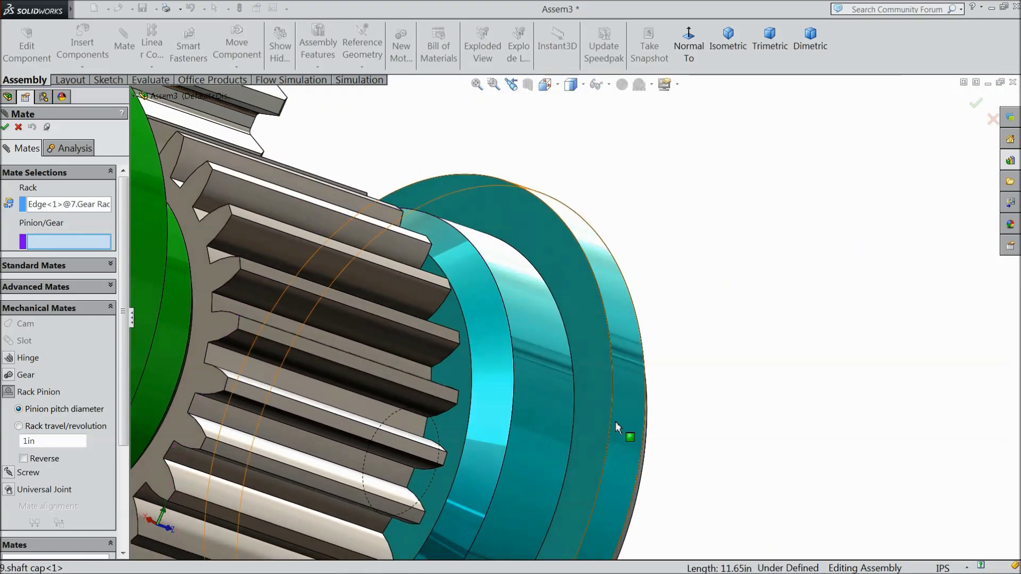
{"action": "scroll", "coordinate": [192, 378], "scroll_direction": "down", "scroll_amount": 5}
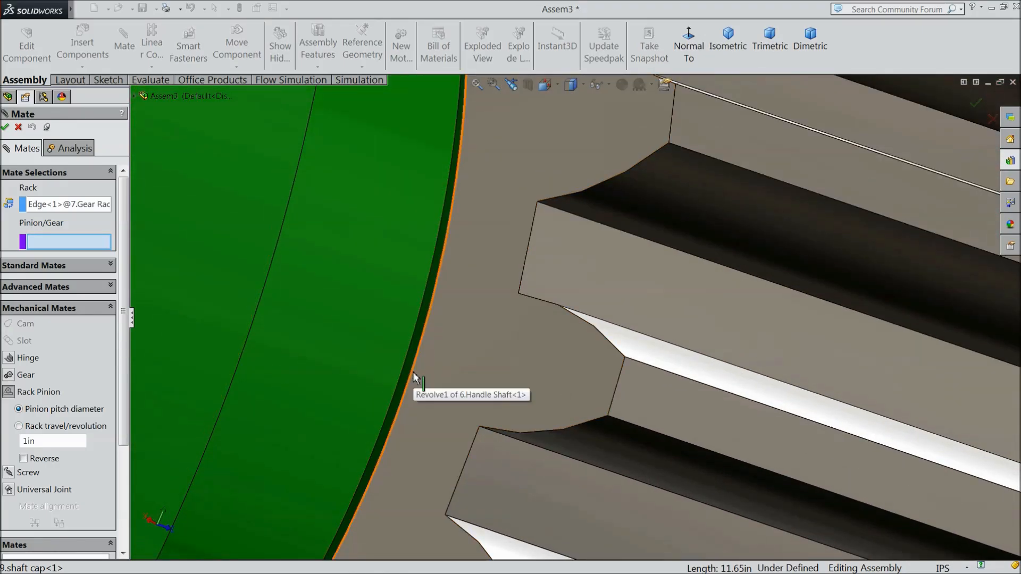
{"action": "left_click", "coordinate": [412, 373]}
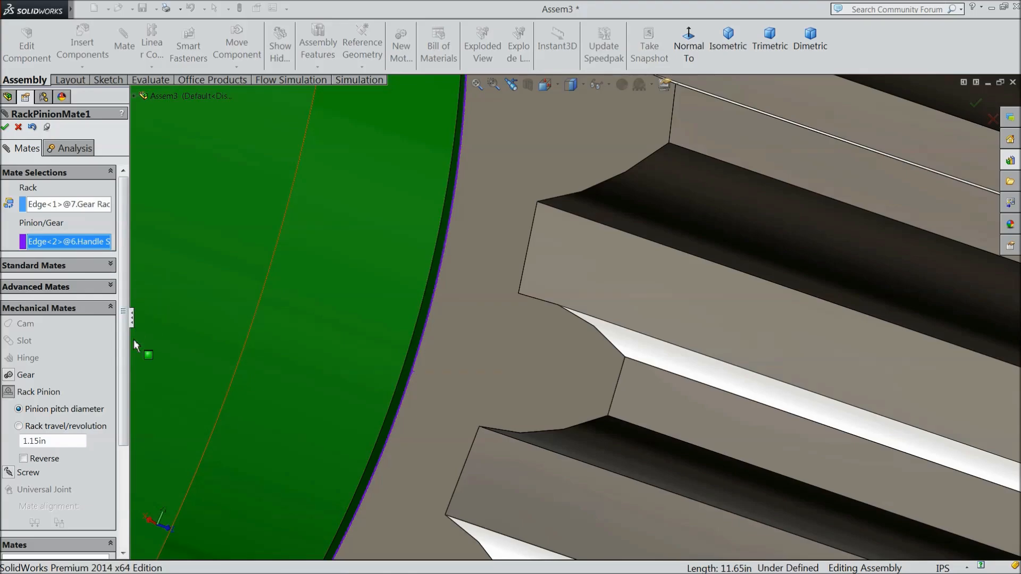
Accept the rack pinion mate with a pinion pitch diameter of 1.15 in and close the mate command.
{"action": "scroll", "coordinate": [601, 420], "scroll_direction": "up", "scroll_amount": 6}
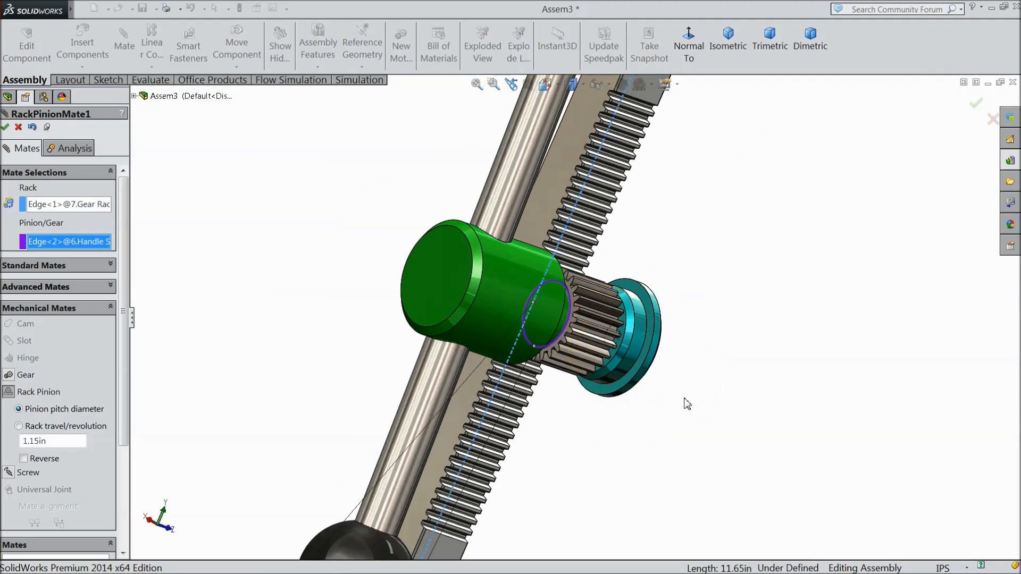
{"action": "middle_click_drag", "start_coordinate": [686, 403], "coordinate": [578, 389]}
{"action": "scroll", "coordinate": [578, 388], "scroll_direction": "up", "scroll_amount": 5}
{"action": "scroll", "coordinate": [675, 314], "scroll_direction": "down", "scroll_amount": 3}
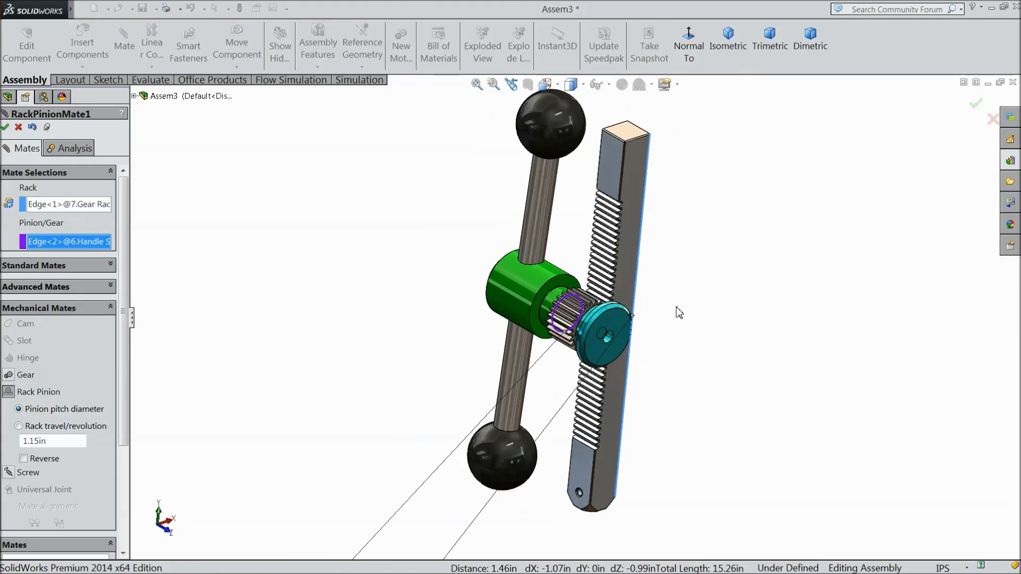
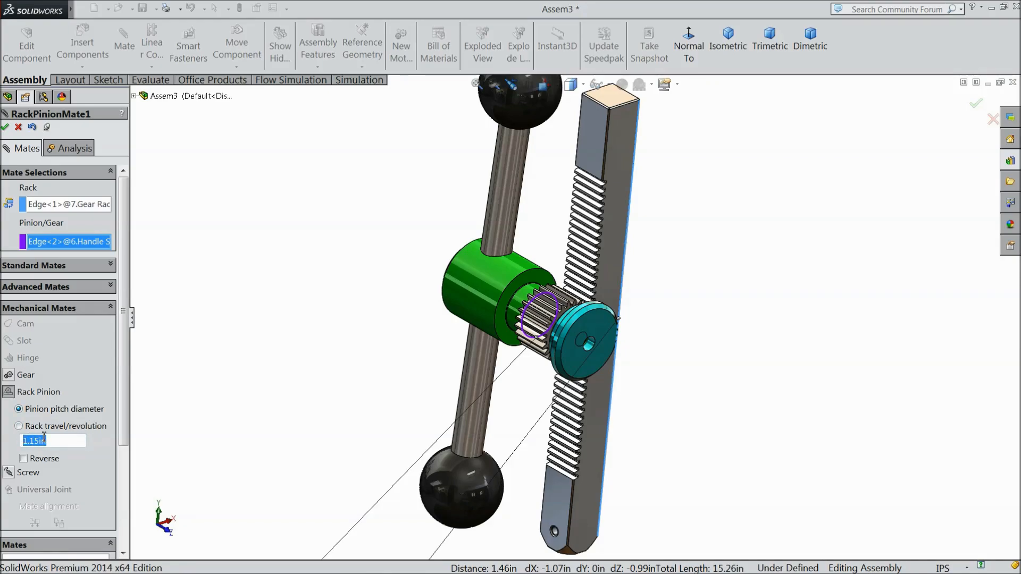
{"action": "left_click", "coordinate": [4, 128]}
{"action": "left_click", "coordinate": [5, 129]}
Move the gear rack along its length to test that the handle and spur gear turn with it.
{"action": "scroll", "coordinate": [484, 346], "scroll_direction": "up", "scroll_amount": 3}
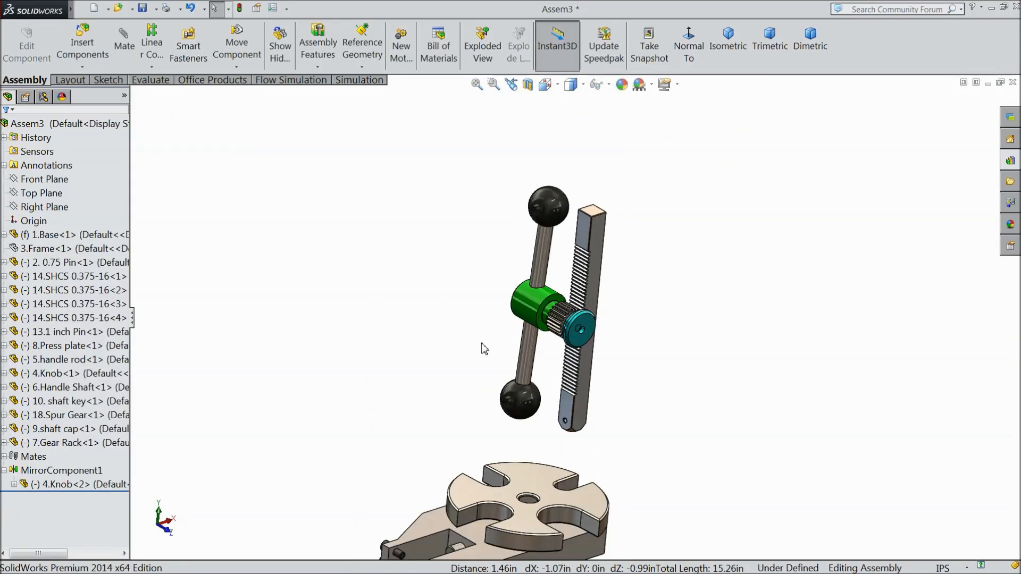
{"action": "scroll", "coordinate": [580, 373], "scroll_direction": "down", "scroll_amount": 3}
{"action": "left_click_drag", "start_coordinate": [592, 376], "coordinate": [564, 399]}
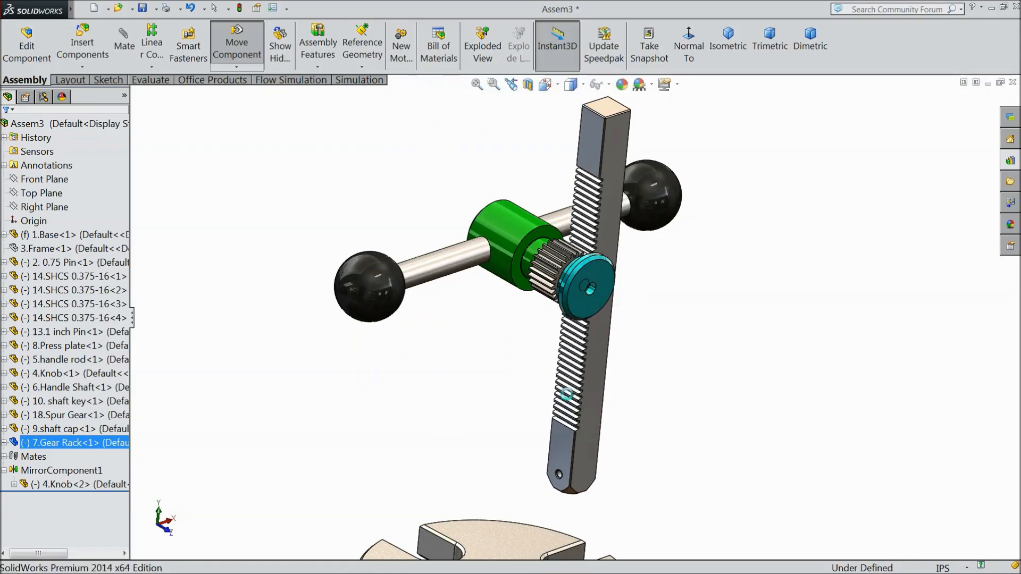
{"action": "scroll", "coordinate": [622, 405], "scroll_direction": "up", "scroll_amount": 3}
{"action": "scroll", "coordinate": [614, 404], "scroll_direction": "down", "scroll_amount": 1}
{"action": "scroll", "coordinate": [608, 400], "scroll_direction": "down", "scroll_amount": 1}
{"action": "left_click_drag", "start_coordinate": [572, 359], "coordinate": [548, 355]}
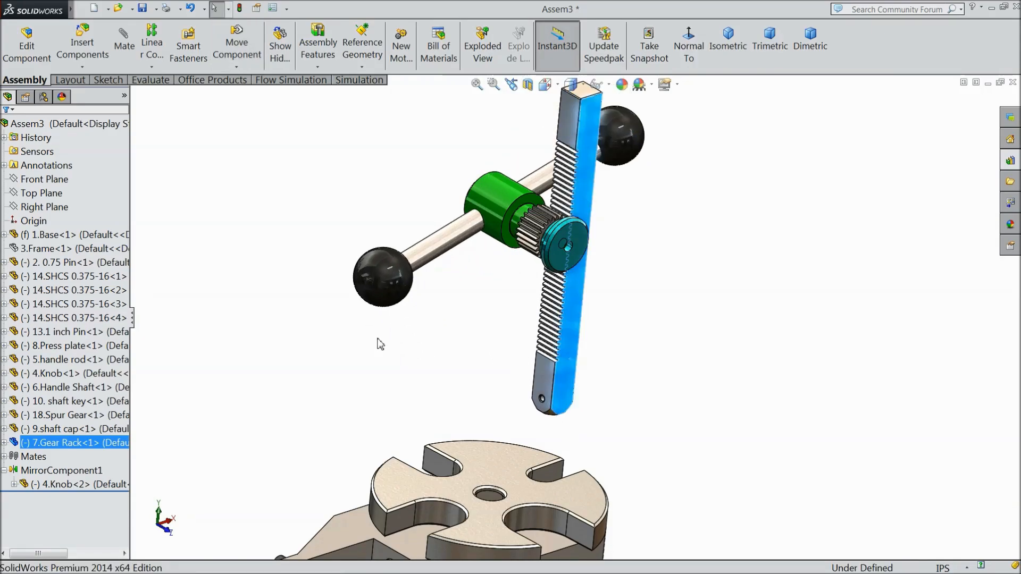
Show the hidden frame again.
{"action": "left_click", "coordinate": [23, 248]}
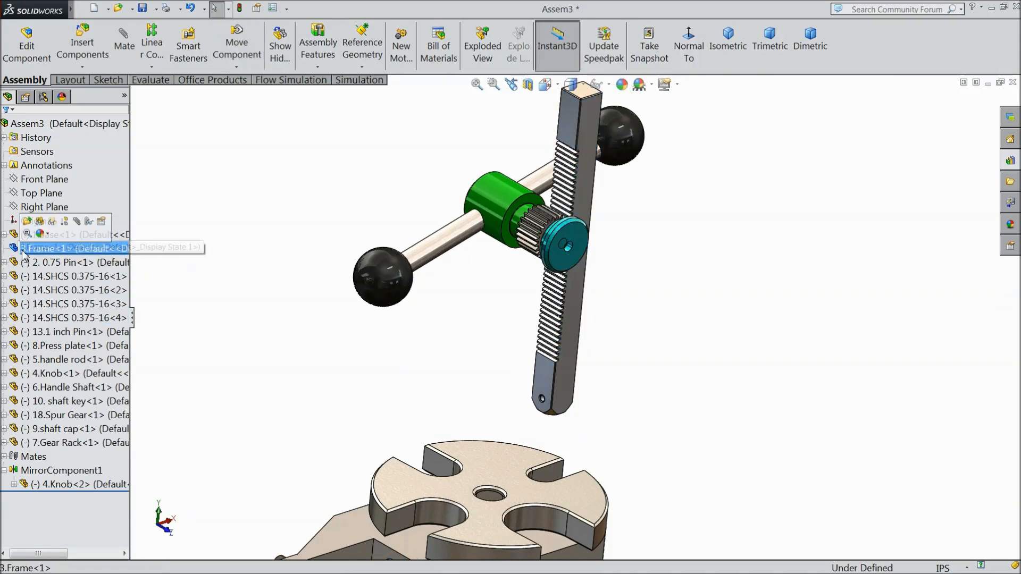
{"action": "left_click", "coordinate": [40, 221]}
{"action": "left_click", "coordinate": [277, 201]}
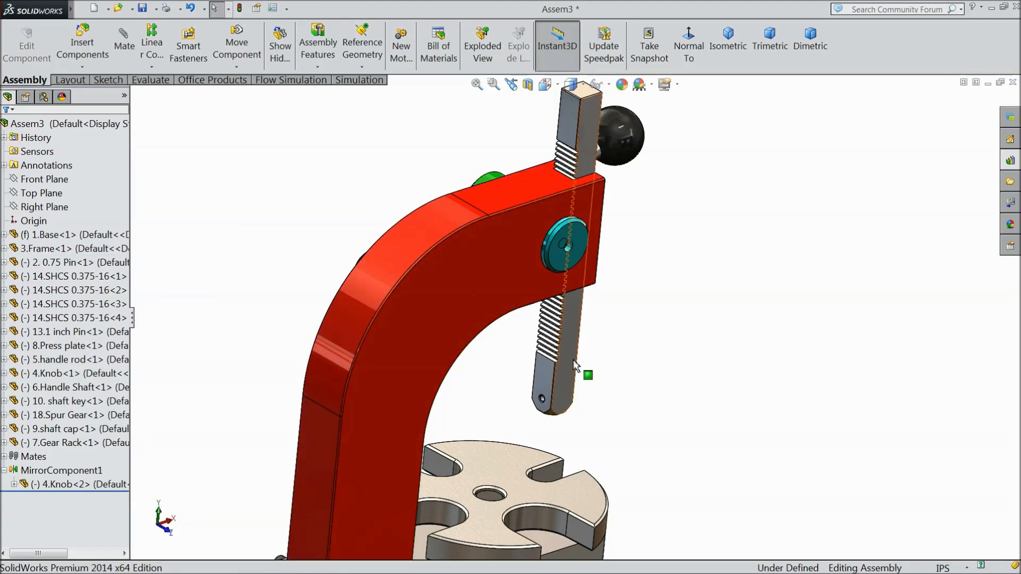
{"action": "scroll", "coordinate": [568, 370], "scroll_direction": "up", "scroll_amount": 4}
{"action": "middle_click_drag", "start_coordinate": [579, 390], "coordinate": [492, 319]}
{"action": "scroll", "coordinate": [488, 292], "scroll_direction": "down", "scroll_amount": 2}
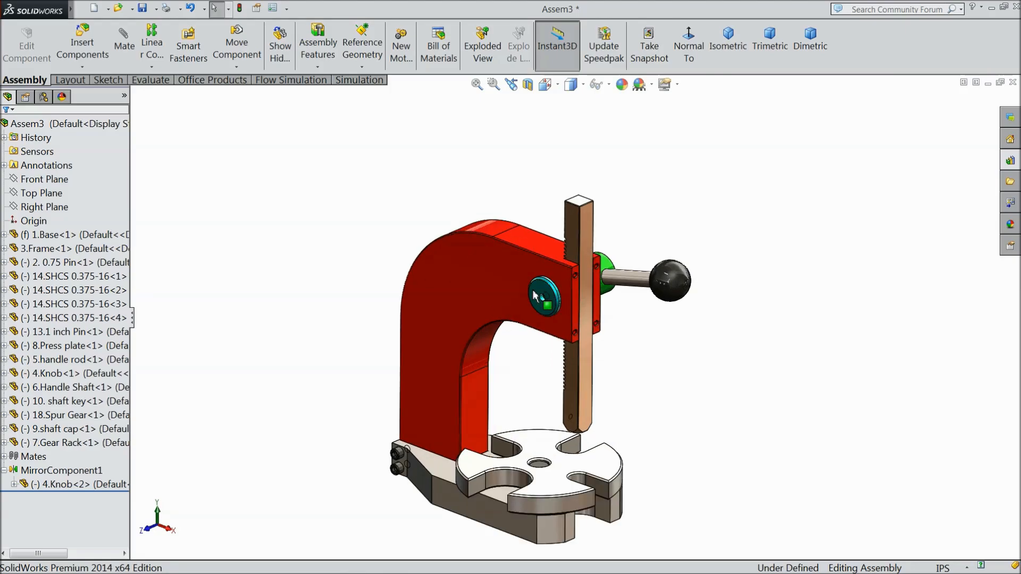
Make the frame transparent so the rack and gear can be seen through it.
{"action": "left_click", "coordinate": [488, 291]}
{"action": "left_click", "coordinate": [551, 226]}
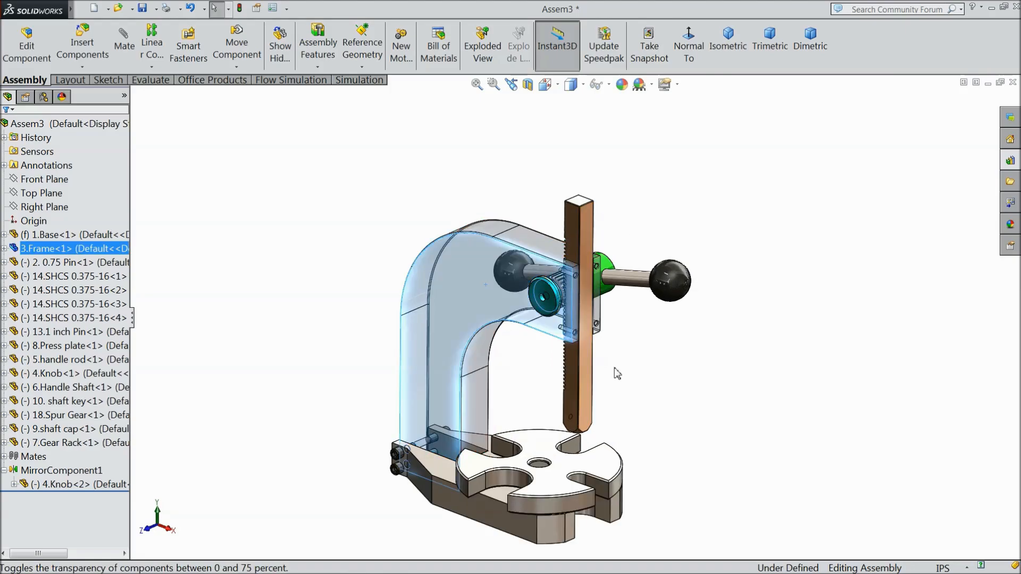
{"action": "scroll", "coordinate": [555, 376], "scroll_direction": "down", "scroll_amount": 3}
{"action": "scroll", "coordinate": [553, 384], "scroll_direction": "up", "scroll_amount": 4}
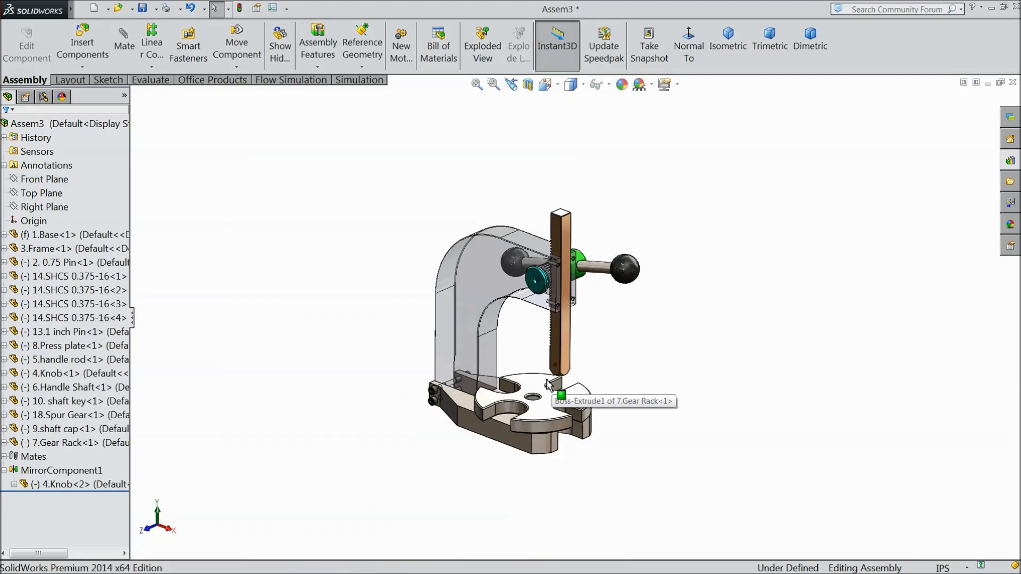
{"action": "middle_click_drag", "start_coordinate": [558, 397], "coordinate": [432, 388]}
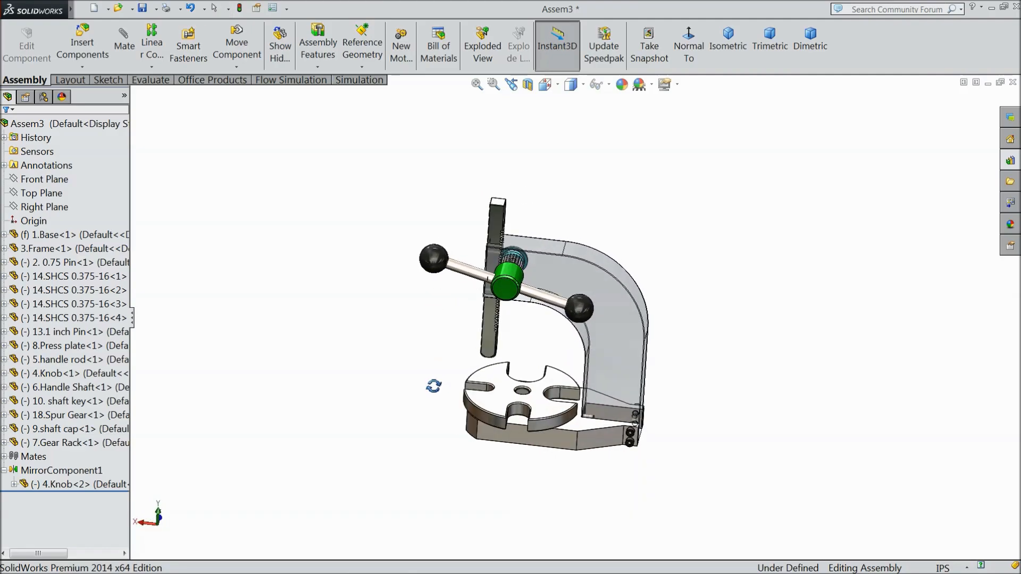
{"action": "scroll", "coordinate": [483, 266], "scroll_direction": "down", "scroll_amount": 3}
Turn the handle by its knobs to test how it drives the gear rack.
{"action": "left_click", "coordinate": [645, 339]}
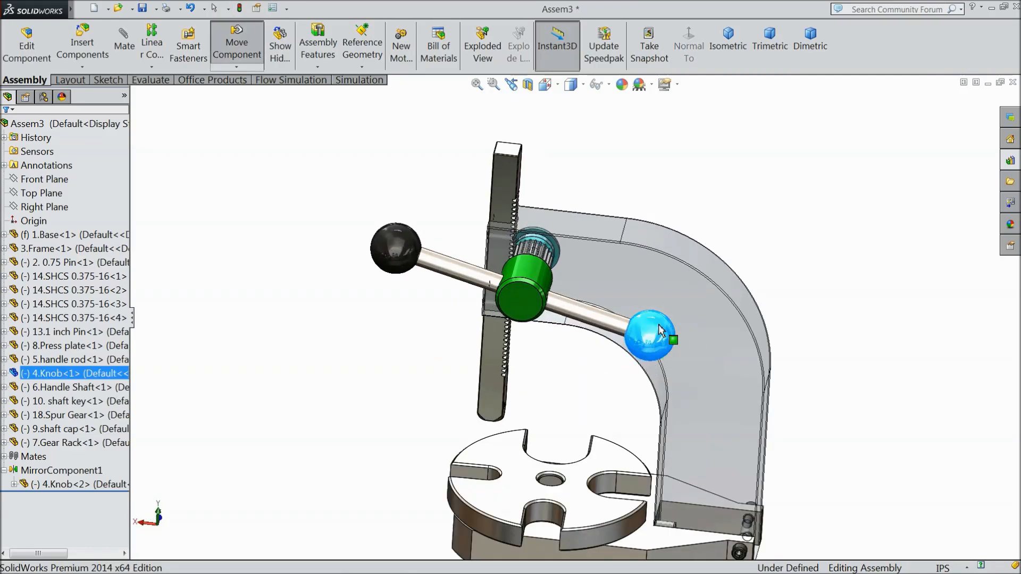
{"action": "left_click_drag", "start_coordinate": [388, 264], "coordinate": [415, 304]}
{"action": "left_click", "coordinate": [345, 317]}
{"action": "key", "text": "f"}
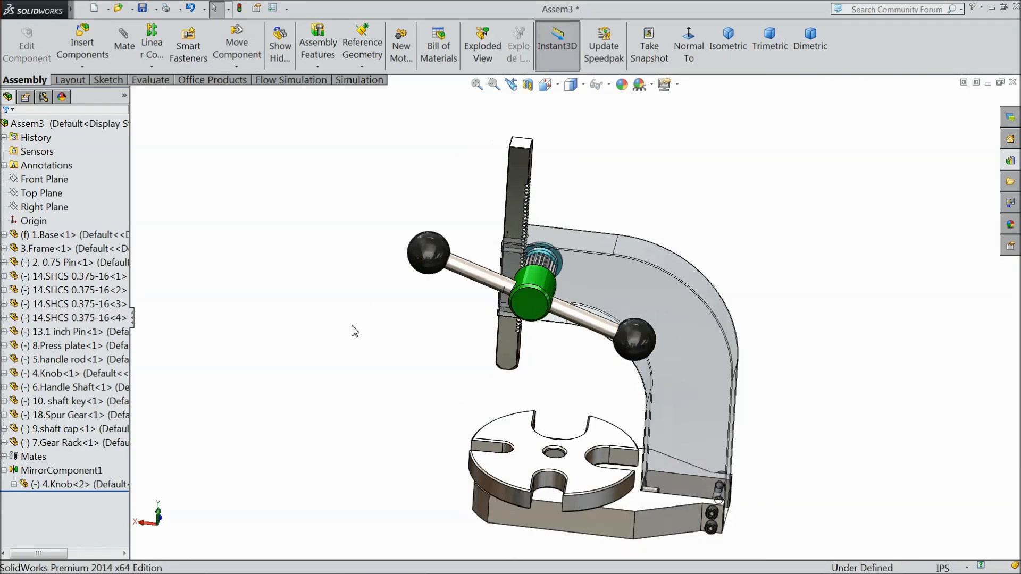
Turn off the frame's transparency.
{"action": "middle_click_drag", "start_coordinate": [449, 333], "coordinate": [636, 311]}
{"action": "left_click", "coordinate": [645, 311]}
{"action": "left_click", "coordinate": [702, 247]}
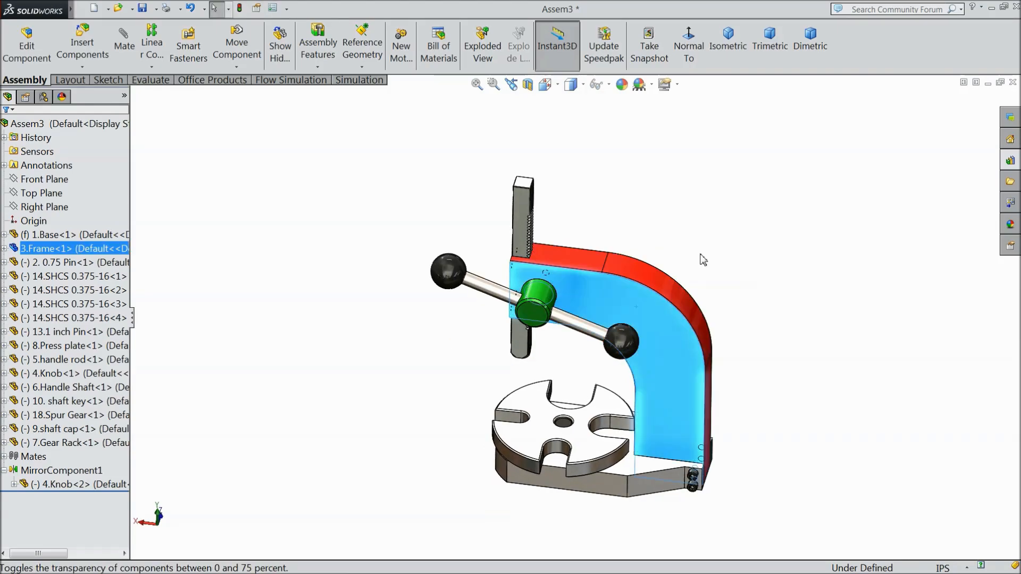
{"action": "scroll", "coordinate": [638, 297], "scroll_direction": "up", "scroll_amount": 2}
{"action": "scroll", "coordinate": [547, 263], "scroll_direction": "up", "scroll_amount": 2}
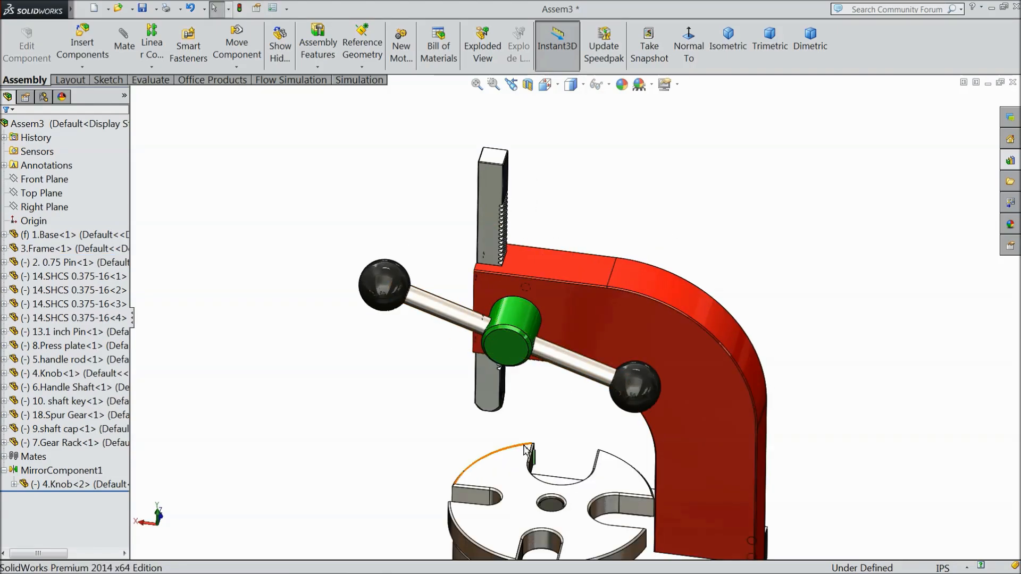
Add a limit distance mate between the gear rack's top face and the press plate's top face, maximum 19 in and minimum 12 in.
{"action": "left_click", "coordinate": [37, 152]}
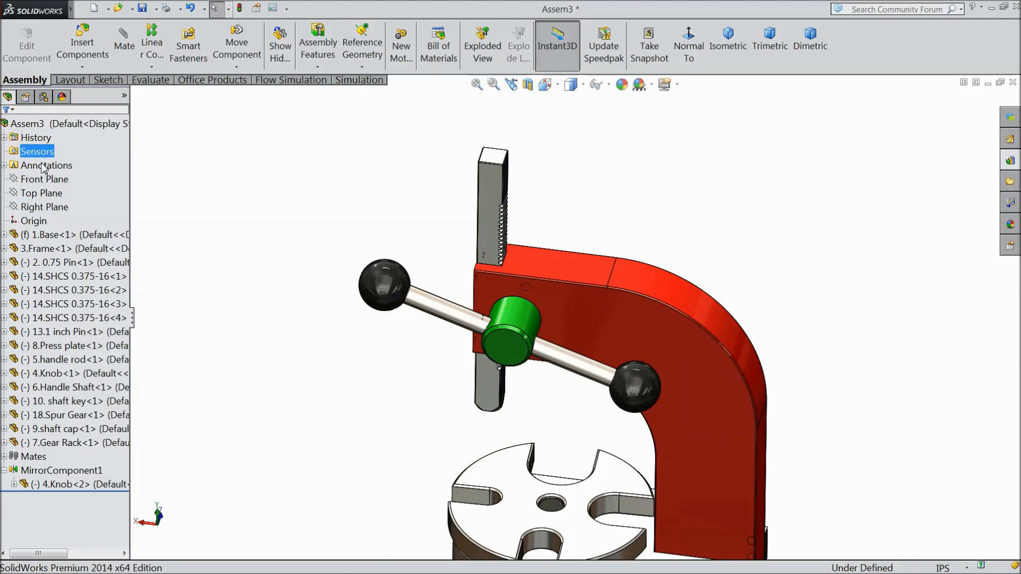
{"action": "left_click", "coordinate": [122, 48]}
{"action": "left_click", "coordinate": [24, 233]}
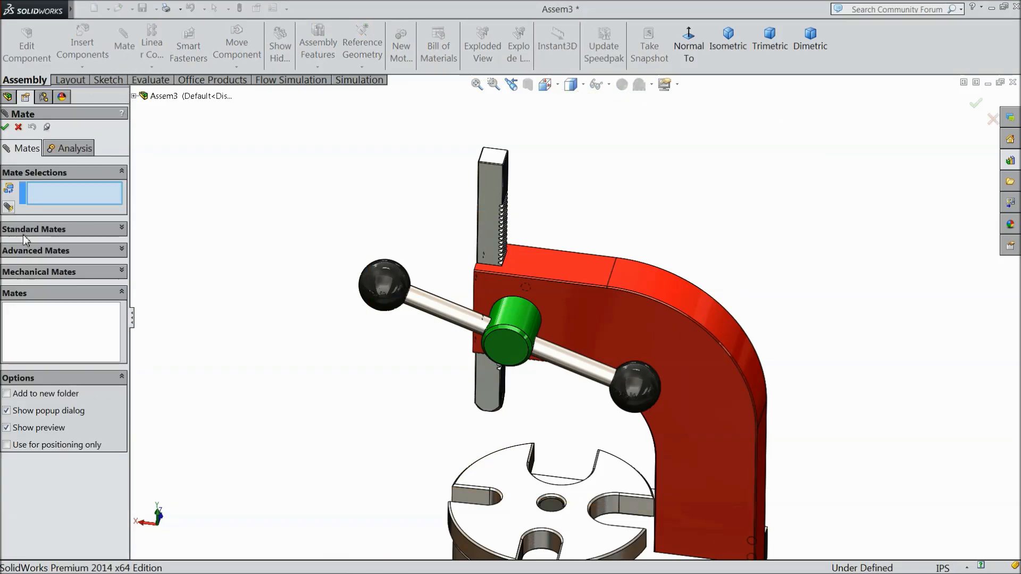
{"action": "left_click", "coordinate": [24, 242]}
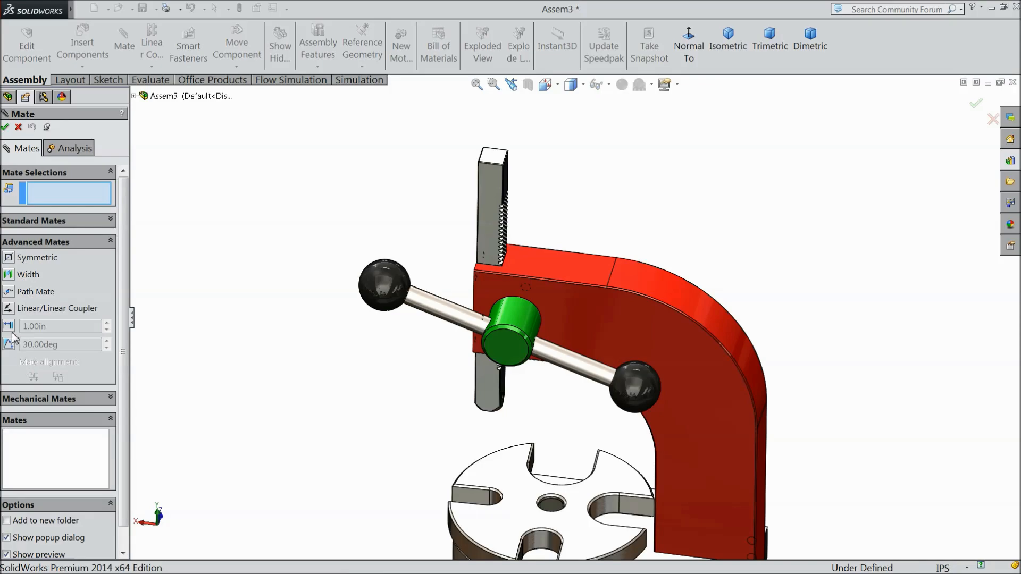
{"action": "left_click", "coordinate": [499, 161]}
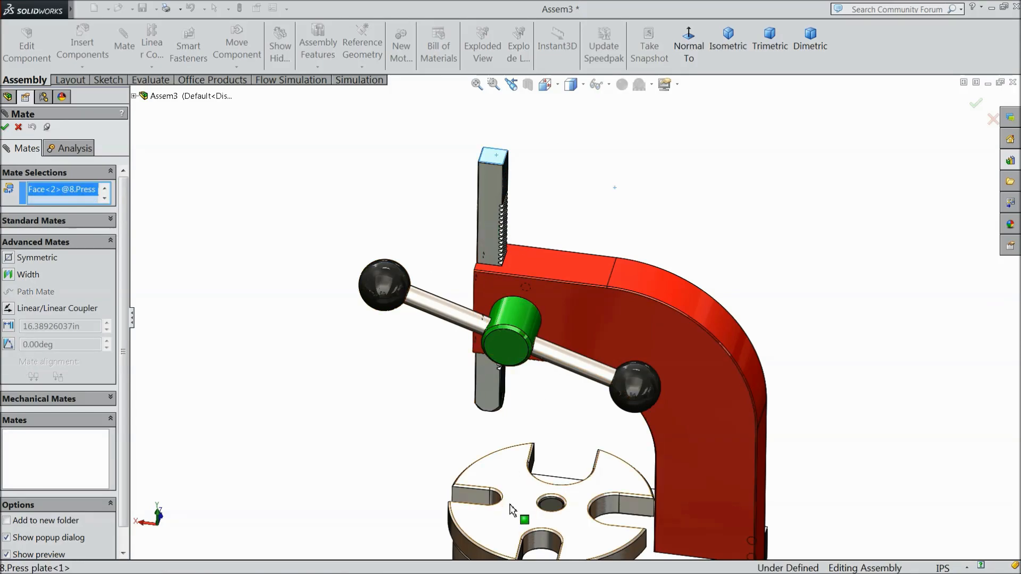
{"action": "left_click", "coordinate": [11, 328]}
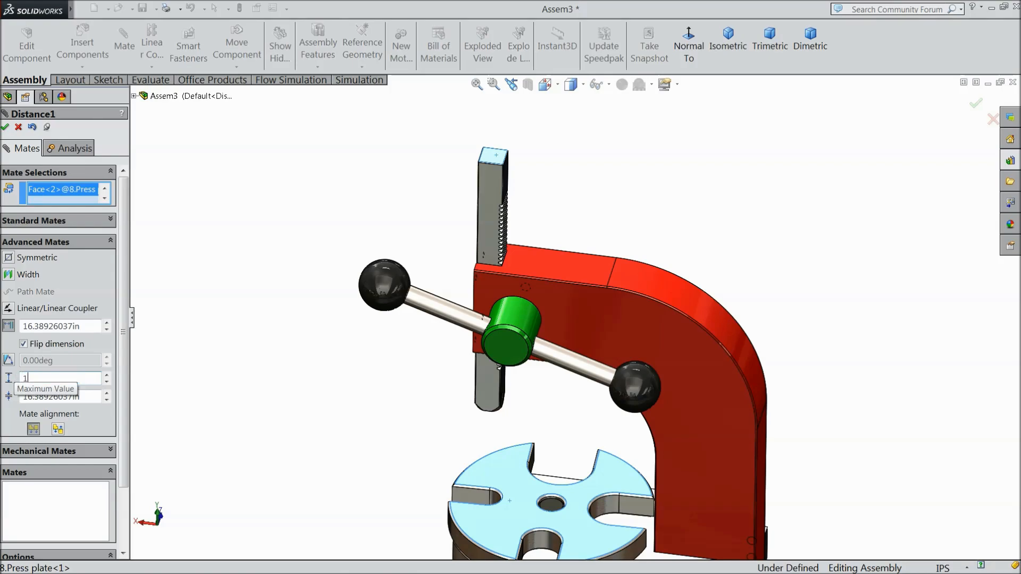
{"action": "left_click", "coordinate": [84, 398]}
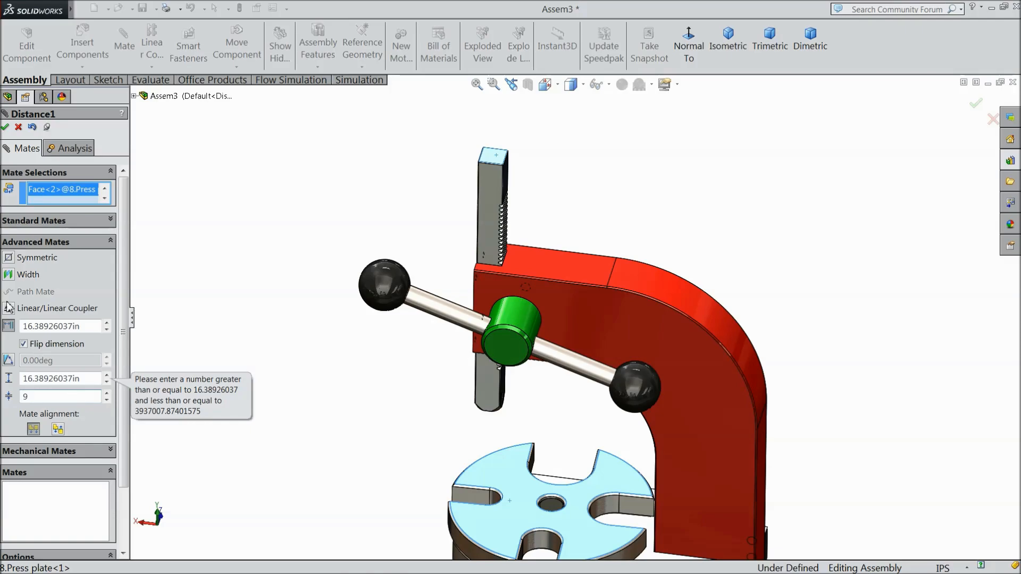
{"action": "key", "text": "Tab"}
{"action": "key", "text": "Return"}
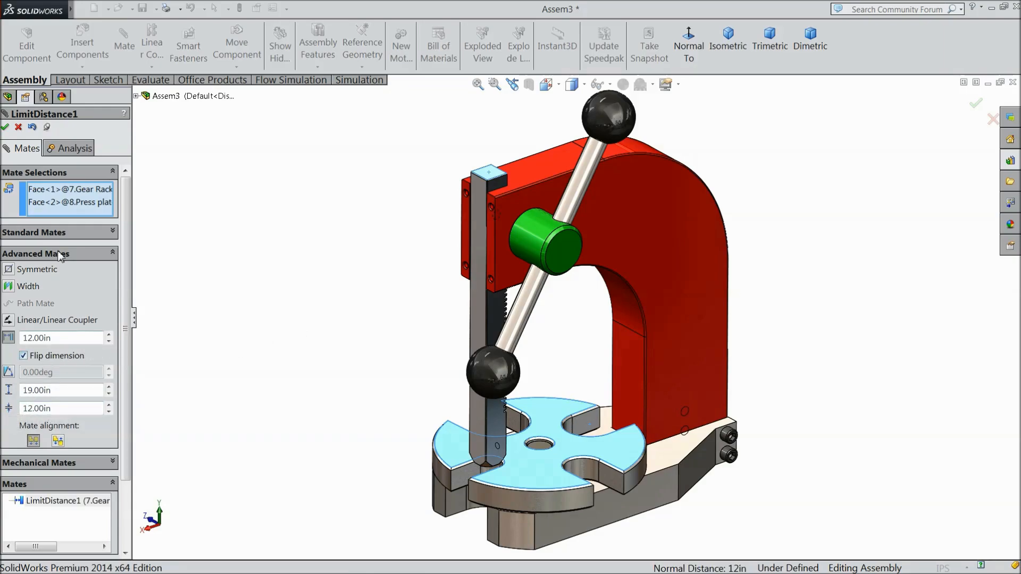
{"action": "left_click", "coordinate": [6, 128]}
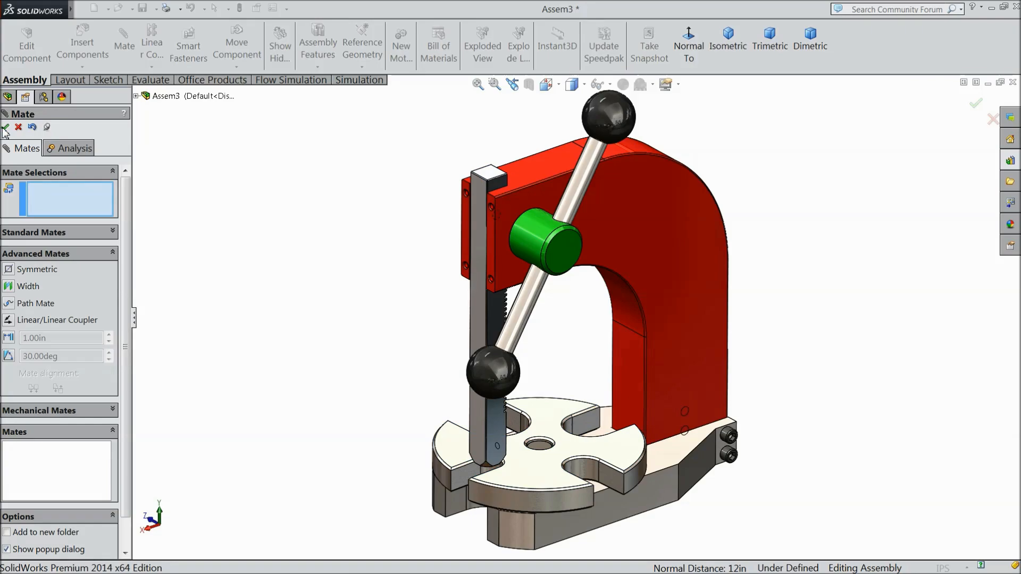
{"action": "left_click", "coordinate": [5, 127]}
Move the gear rack and turn the handle by its knobs to test the rack's travel within the distance limits.
{"action": "mouse_move", "coordinate": [488, 381]}
{"action": "left_mouse_down"}
{"action": "mouse_move", "coordinate": [483, 196]}
{"action": "mouse_move", "coordinate": [504, 114]}
{"action": "mouse_move", "coordinate": [514, 311]}
{"action": "mouse_move", "coordinate": [505, 367]}
{"action": "left_mouse_up"}
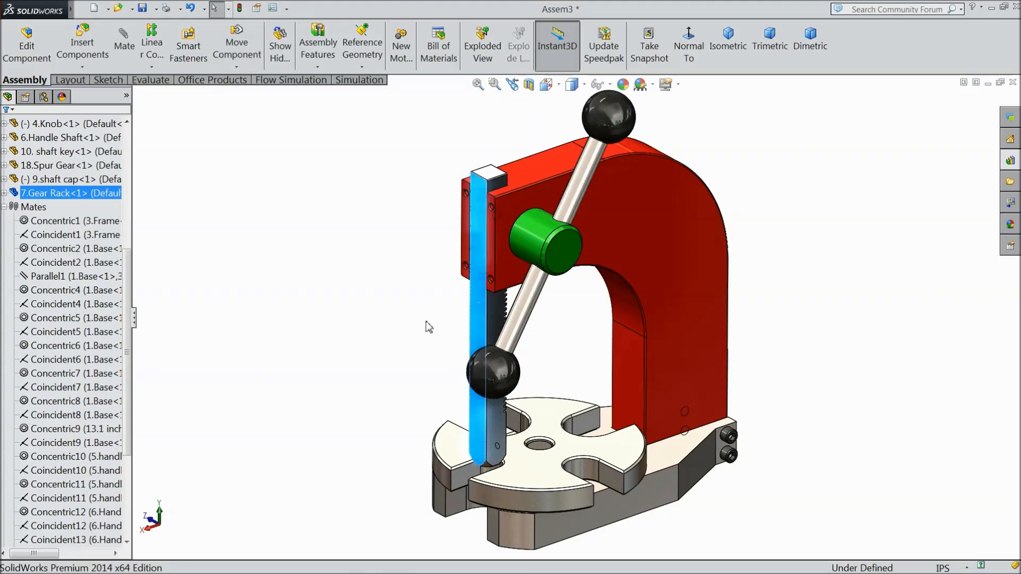
{"action": "left_click", "coordinate": [408, 353]}
{"action": "mouse_move", "coordinate": [408, 353]}
{"action": "middle_mouse_down"}
{"action": "mouse_move", "coordinate": [378, 312]}
{"action": "mouse_move", "coordinate": [384, 365]}
{"action": "mouse_move", "coordinate": [397, 358]}
{"action": "mouse_move", "coordinate": [383, 331]}
{"action": "mouse_move", "coordinate": [397, 340]}
{"action": "middle_mouse_up"}
{"action": "scroll", "coordinate": [404, 344], "scroll_direction": "up", "scroll_amount": 2}
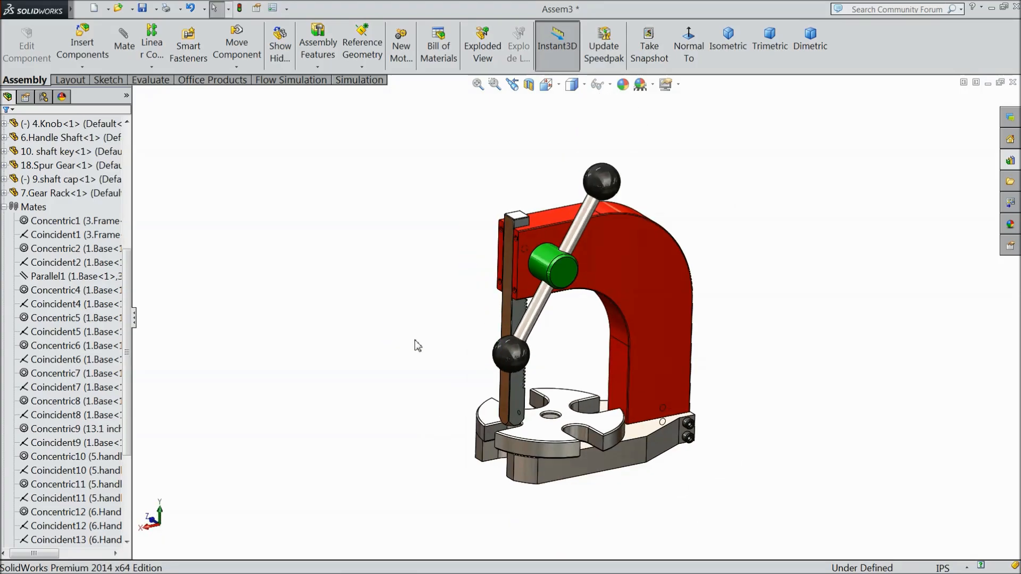
{"action": "left_click", "coordinate": [511, 361]}
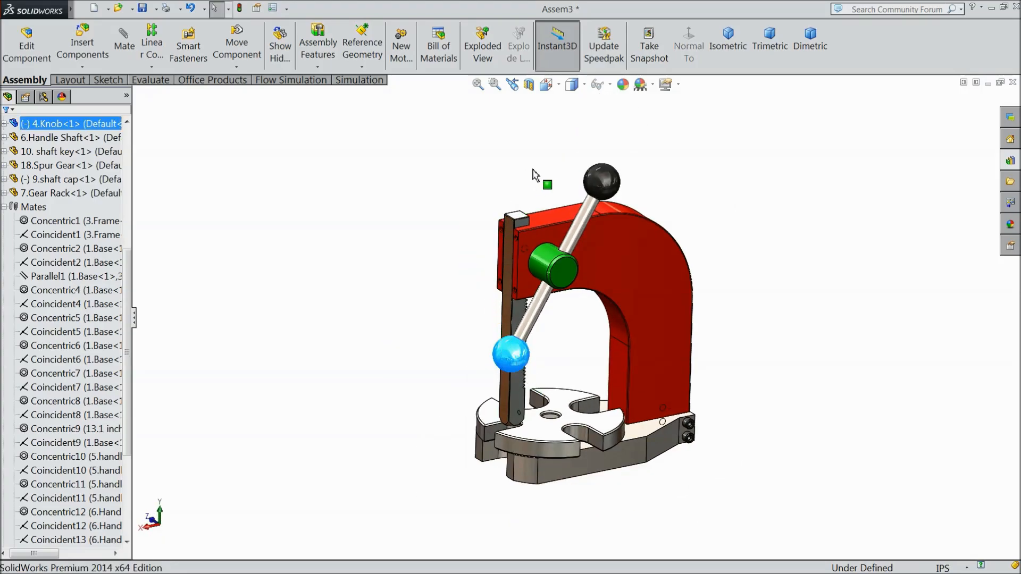
{"action": "left_click_drag", "start_coordinate": [596, 190], "coordinate": [472, 204]}
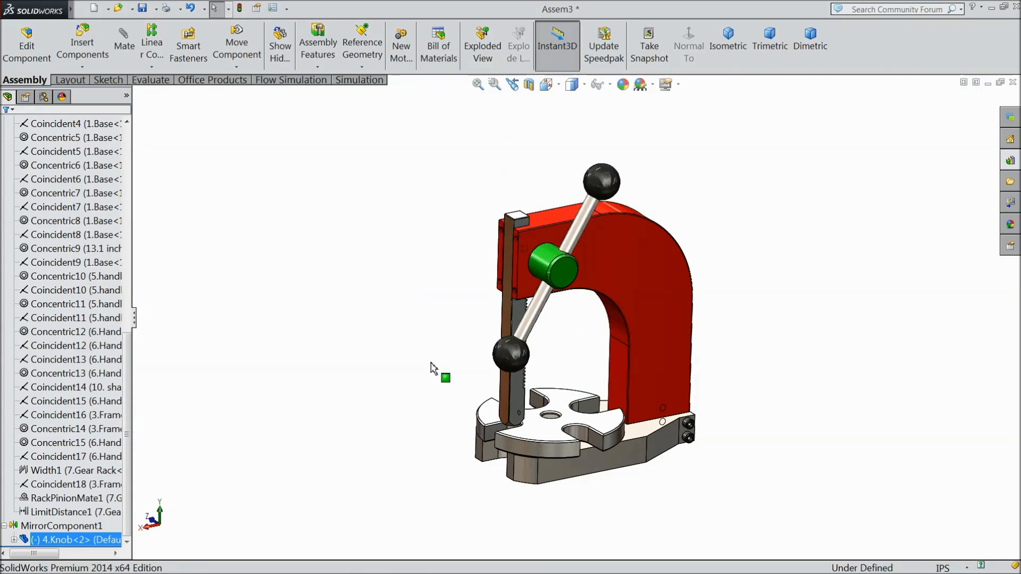
{"action": "left_click", "coordinate": [437, 308]}
{"action": "mouse_move", "coordinate": [437, 307]}
{"action": "middle_mouse_down"}
{"action": "mouse_move", "coordinate": [433, 337]}
{"action": "mouse_move", "coordinate": [445, 316]}
{"action": "middle_mouse_up"}
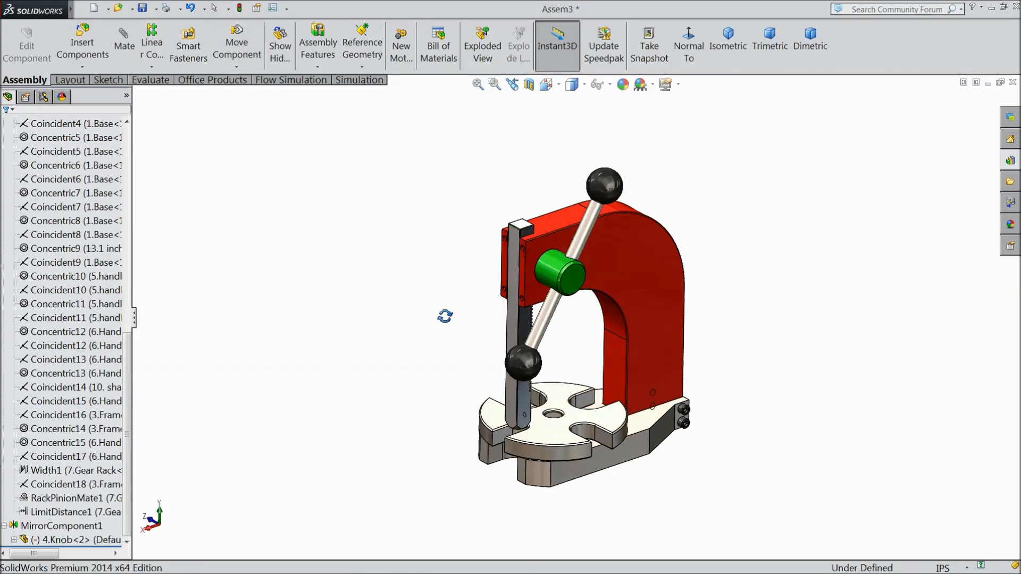
{"action": "left_click", "coordinate": [524, 367]}
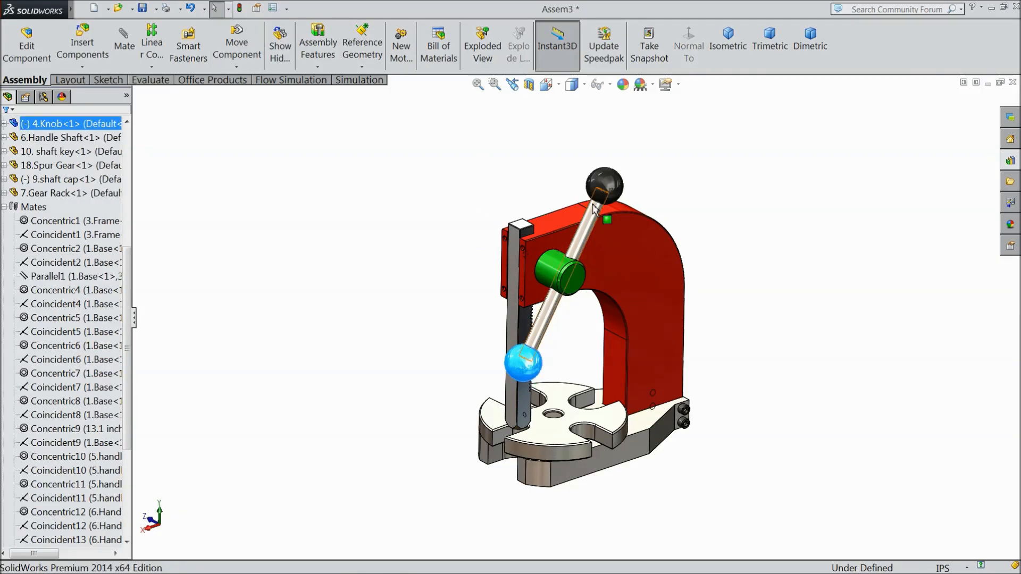
{"action": "left_click", "coordinate": [617, 196]}
{"action": "left_click_drag", "start_coordinate": [617, 196], "coordinate": [567, 189]}
{"action": "left_click", "coordinate": [443, 272]}
{"action": "middle_click_drag", "start_coordinate": [433, 273], "coordinate": [563, 286]}
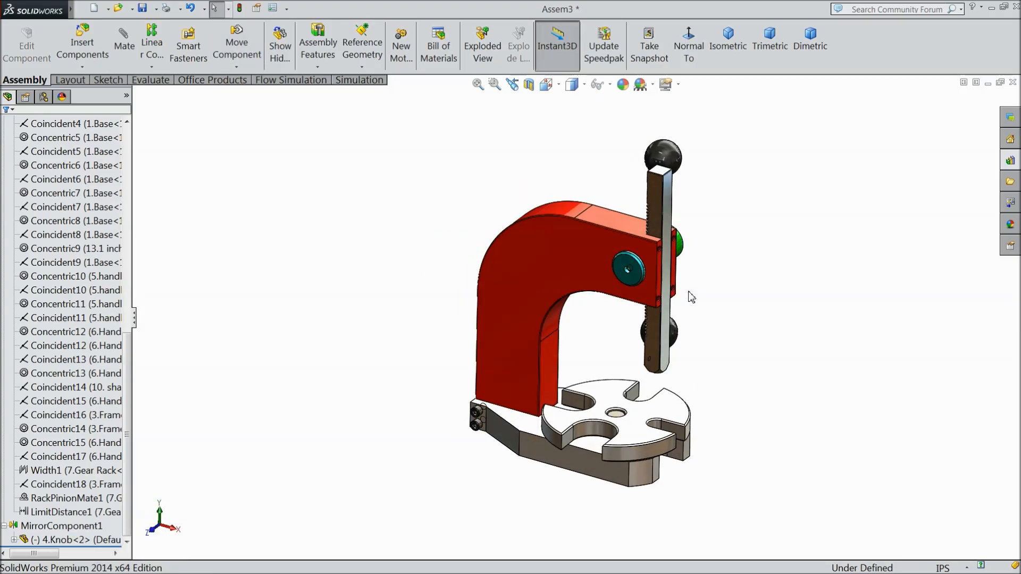
Insert the 11.Ram Head part from the Arbor Press machine folder and place it above the press plate.
{"action": "scroll", "coordinate": [690, 296], "scroll_direction": "down", "scroll_amount": 3}
{"action": "middle_click_drag", "start_coordinate": [690, 308], "coordinate": [667, 299]}
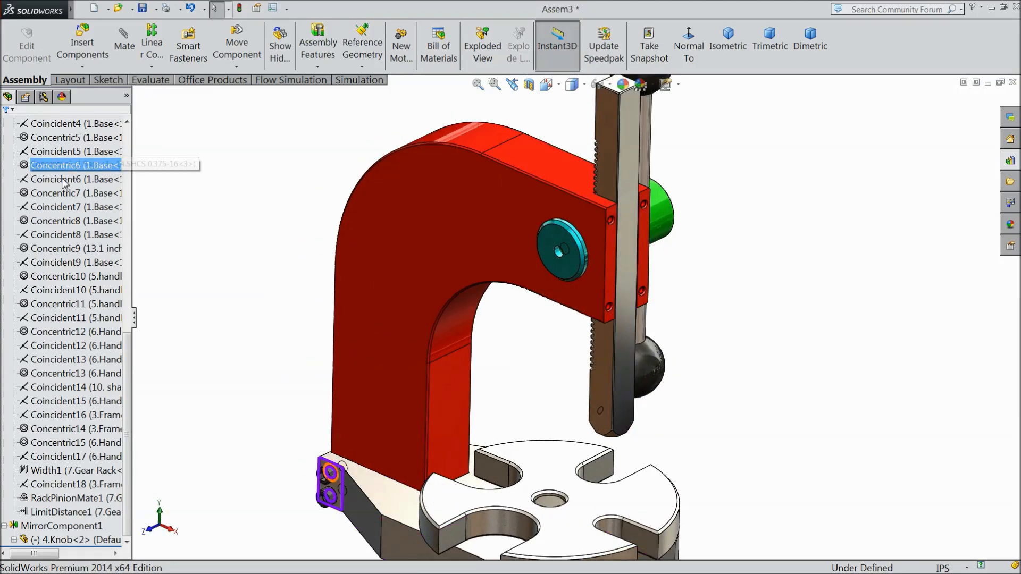
{"action": "left_click", "coordinate": [82, 45]}
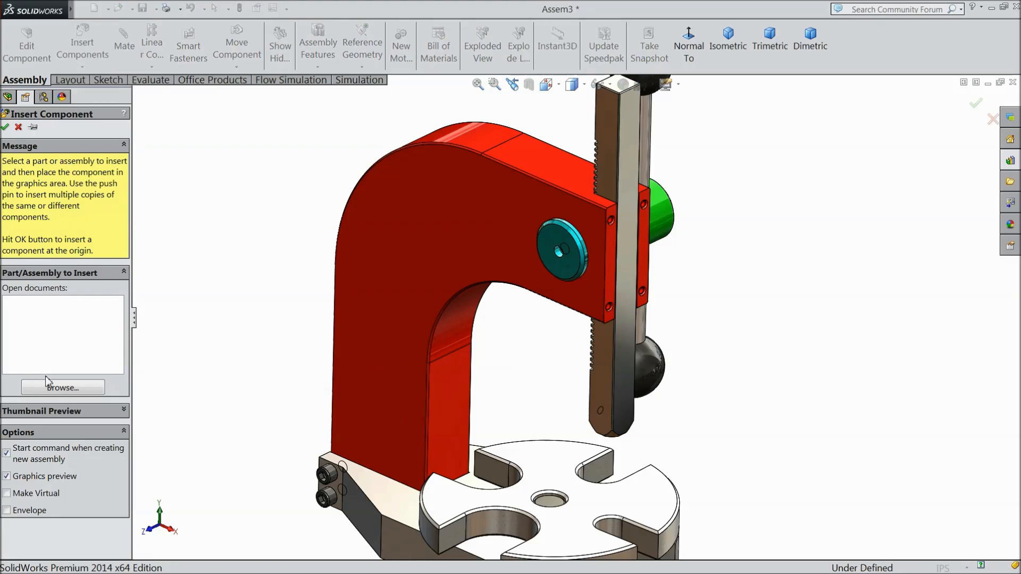
{"action": "left_click", "coordinate": [62, 393]}
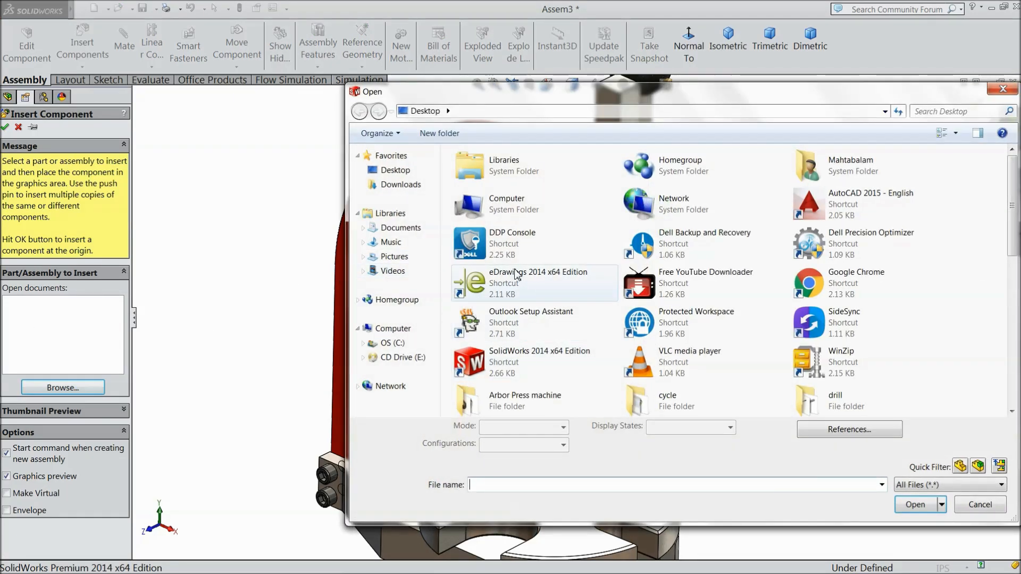
{"action": "left_click_drag", "start_coordinate": [1013, 216], "coordinate": [1017, 277]}
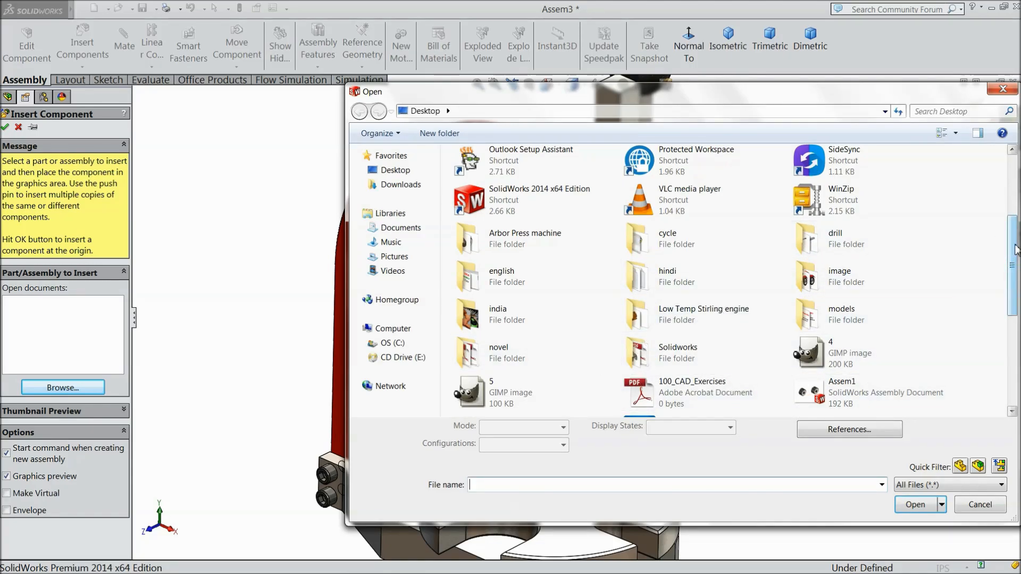
{"action": "mouse_move", "coordinate": [1015, 250]}
{"action": "left_mouse_down"}
{"action": "mouse_move", "coordinate": [1016, 304]}
{"action": "mouse_move", "coordinate": [1015, 257]}
{"action": "left_mouse_up"}
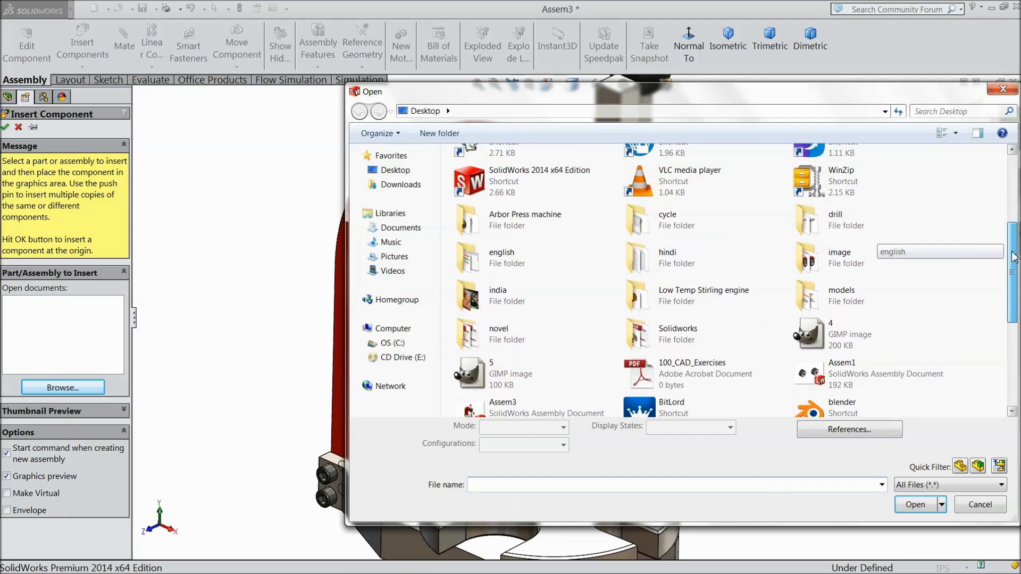
{"action": "double_click", "coordinate": [529, 229]}
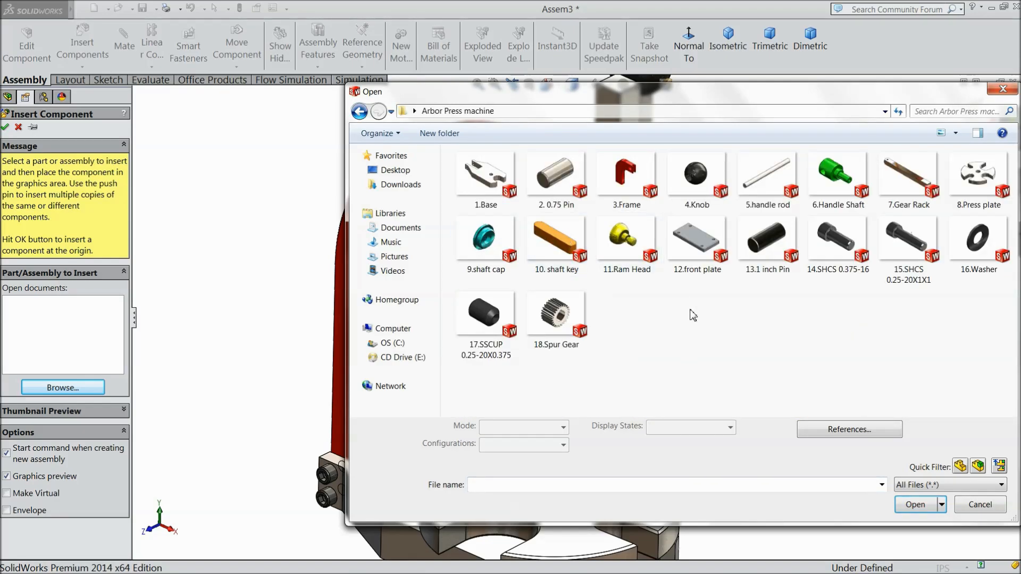
{"action": "left_click", "coordinate": [624, 260]}
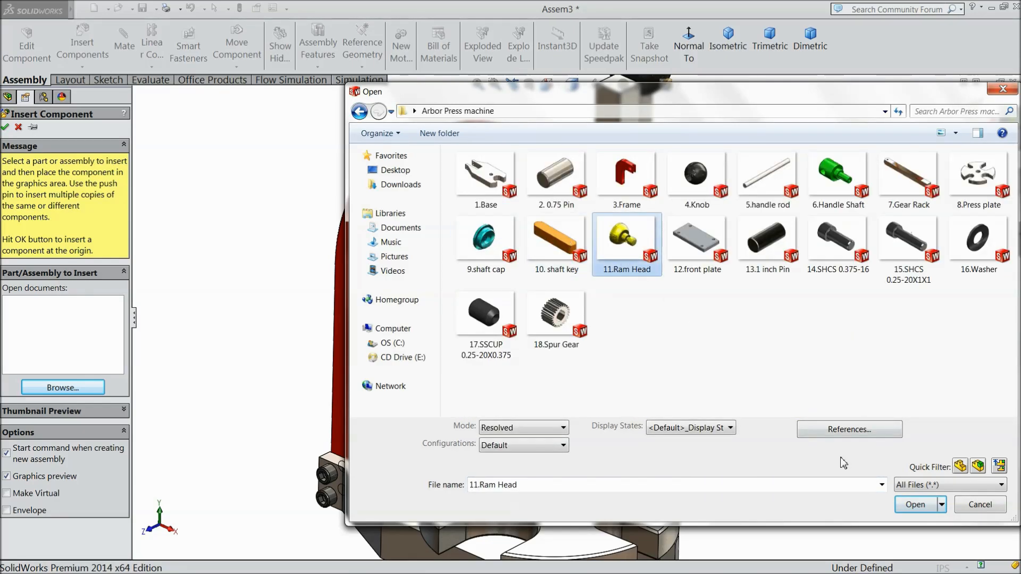
{"action": "left_click", "coordinate": [915, 508]}
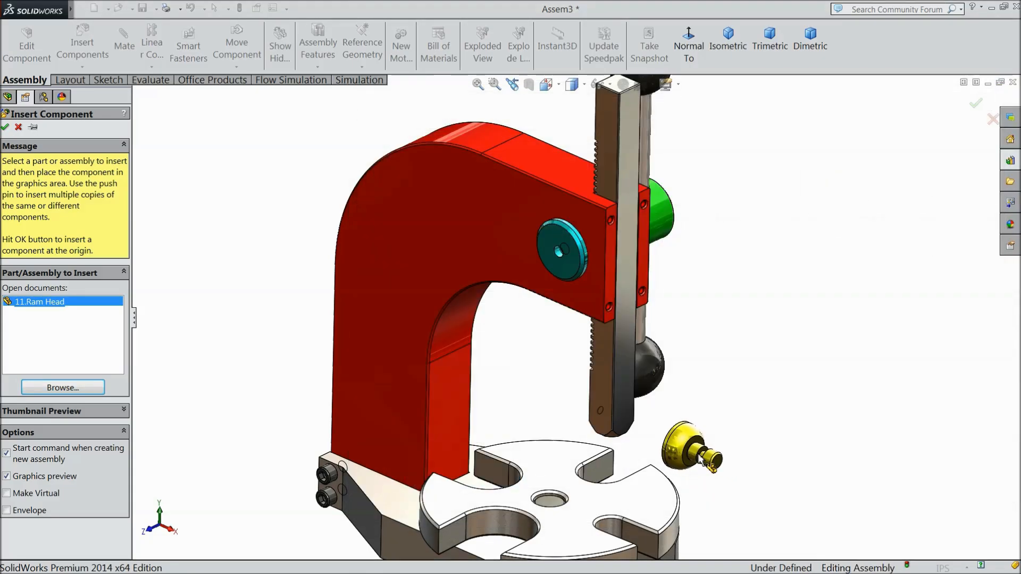
{"action": "left_click", "coordinate": [640, 477]}
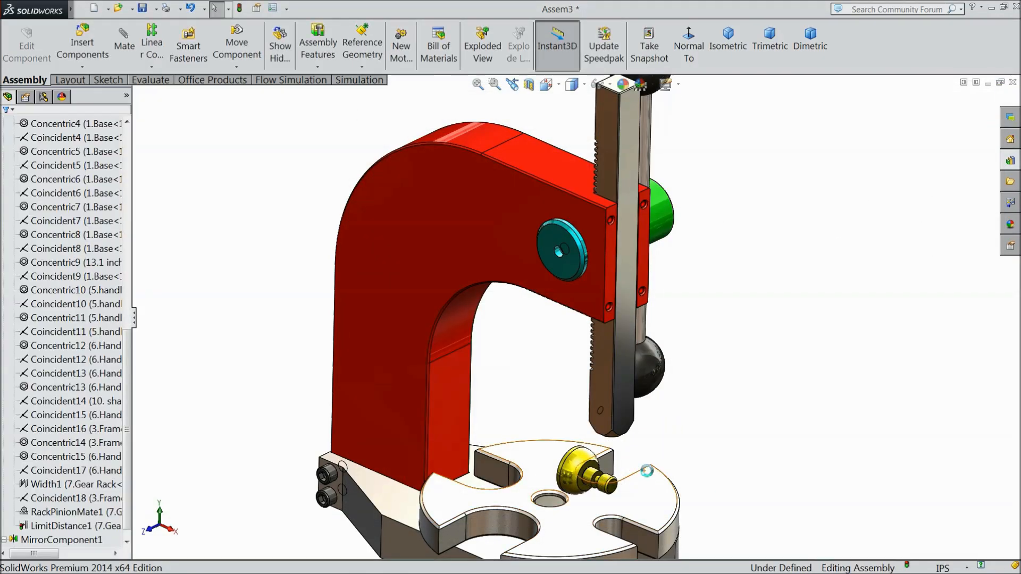
Add a concentric mate between the hole in the gear rack's lower end and the ram head's cylindrical stem.
{"action": "middle_click_drag", "start_coordinate": [644, 472], "coordinate": [632, 414]}
{"action": "scroll", "coordinate": [631, 415], "scroll_direction": "down", "scroll_amount": 5}
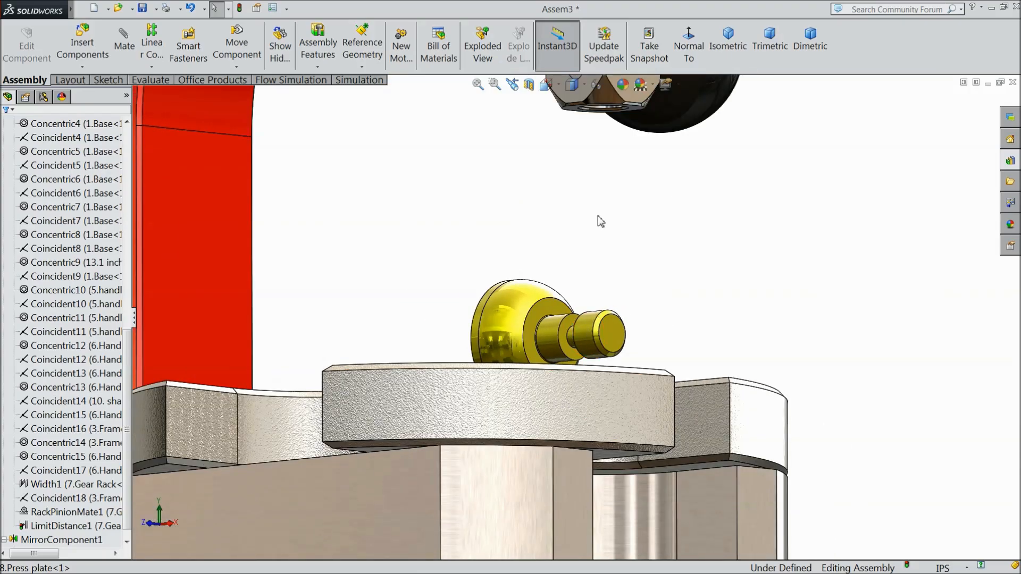
{"action": "middle_click_drag", "start_coordinate": [601, 222], "coordinate": [594, 164]}
{"action": "scroll", "coordinate": [593, 127], "scroll_direction": "down", "scroll_amount": 4}
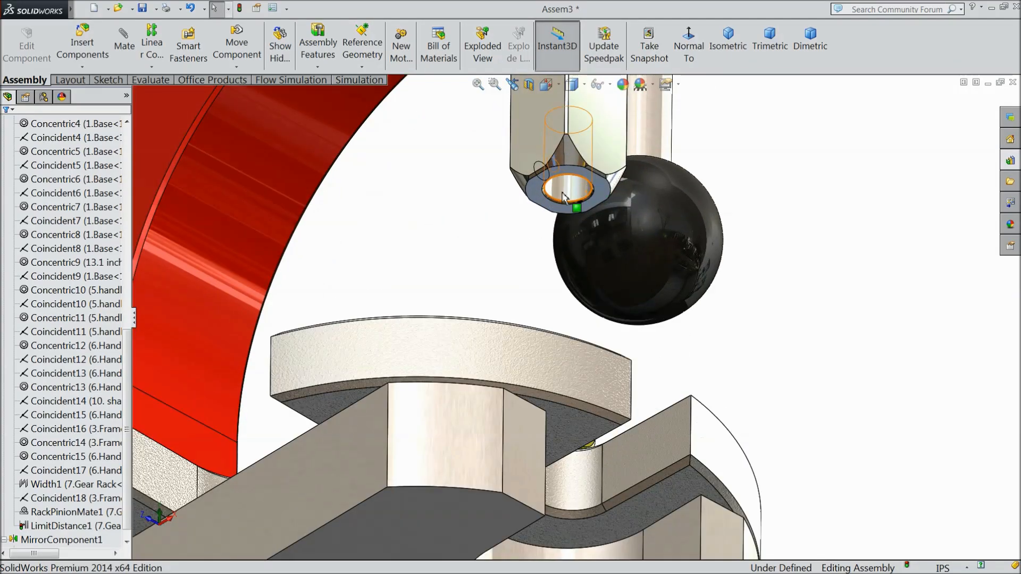
{"action": "left_click", "coordinate": [563, 191]}
{"action": "left_click", "coordinate": [658, 139]}
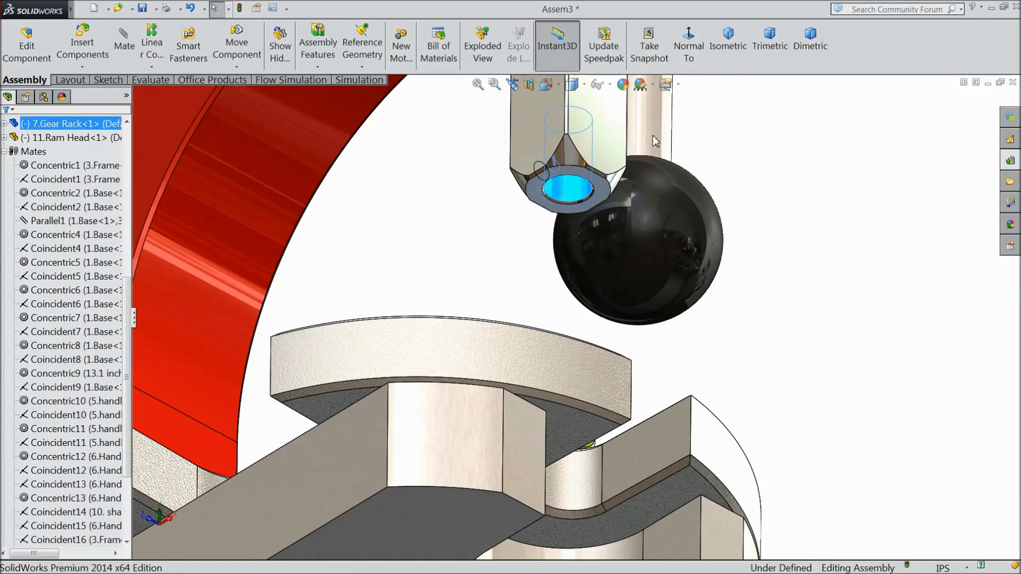
{"action": "scroll", "coordinate": [718, 262], "scroll_direction": "up", "scroll_amount": 3}
{"action": "middle_click_drag", "start_coordinate": [717, 262], "coordinate": [585, 452]}
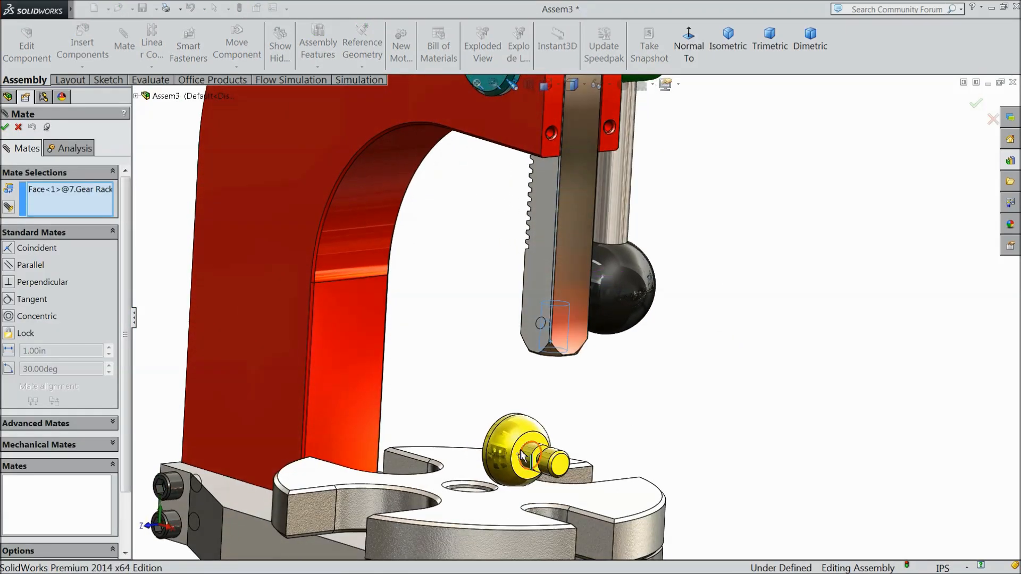
{"action": "scroll", "coordinate": [585, 452], "scroll_direction": "down", "scroll_amount": 3}
{"action": "left_click", "coordinate": [588, 442]}
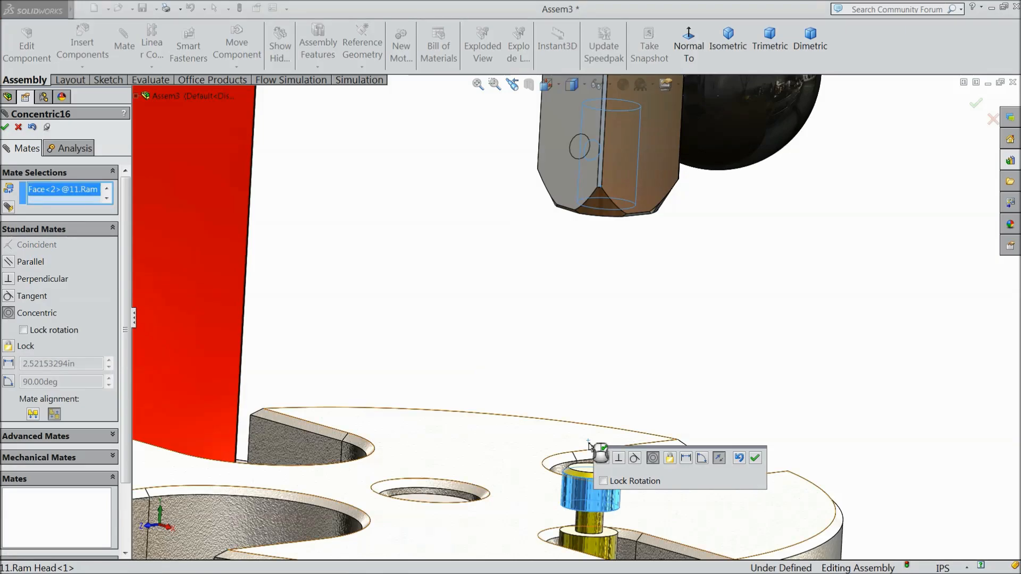
{"action": "left_click", "coordinate": [755, 458]}
Raise the ram head toward the gear rack and mate its flat shoulder face coincident with the rack's bottom face.
{"action": "scroll", "coordinate": [591, 441], "scroll_direction": "up", "scroll_amount": 4}
{"action": "left_click_drag", "start_coordinate": [595, 428], "coordinate": [598, 309]}
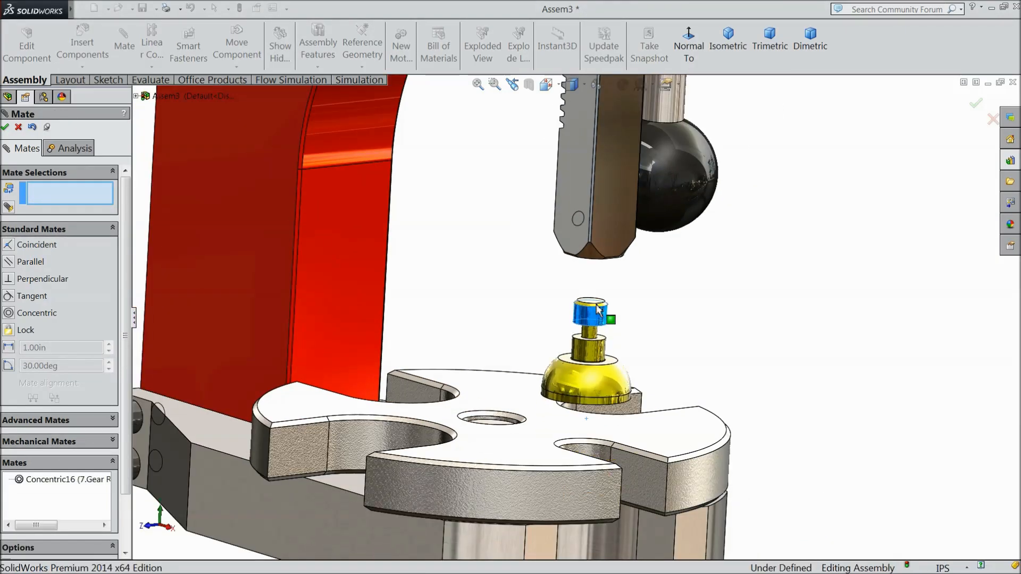
{"action": "scroll", "coordinate": [598, 319], "scroll_direction": "down", "scroll_amount": 5}
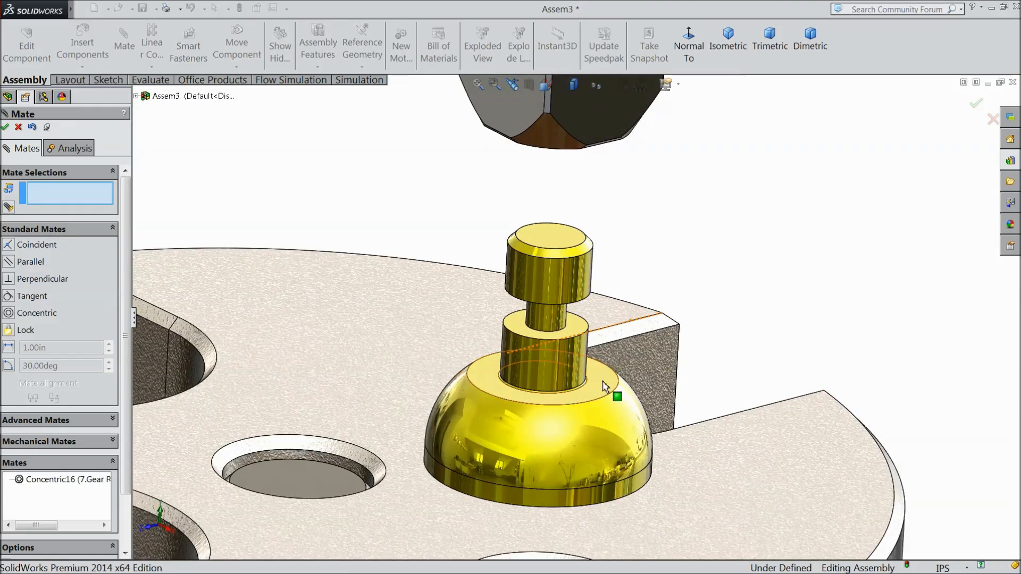
{"action": "left_click", "coordinate": [603, 392]}
{"action": "middle_click_drag", "start_coordinate": [601, 391], "coordinate": [599, 224]}
{"action": "left_click", "coordinate": [589, 215]}
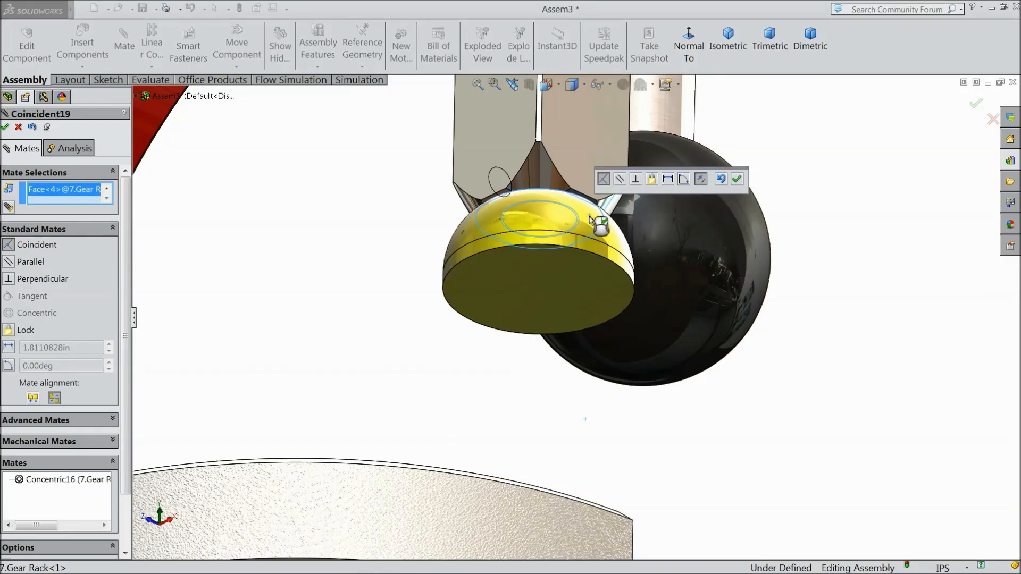
{"action": "left_click", "coordinate": [737, 179]}
{"action": "middle_click_drag", "start_coordinate": [537, 319], "coordinate": [447, 387]}
{"action": "key", "text": "f"}
{"action": "middle_click_drag", "start_coordinate": [506, 399], "coordinate": [518, 430]}
{"action": "scroll", "coordinate": [500, 257], "scroll_direction": "down", "scroll_amount": 2}
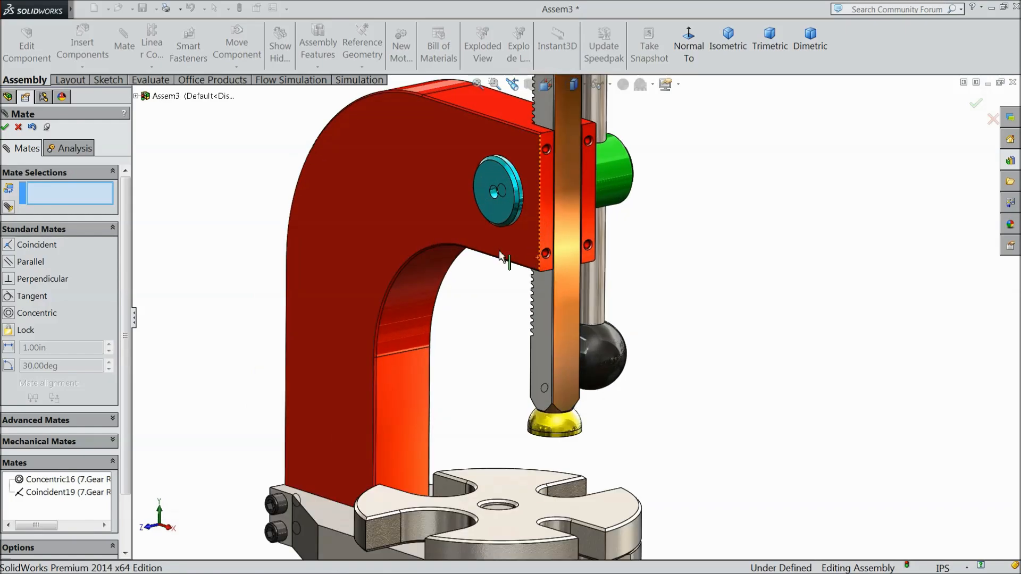
{"action": "left_click", "coordinate": [18, 127]}
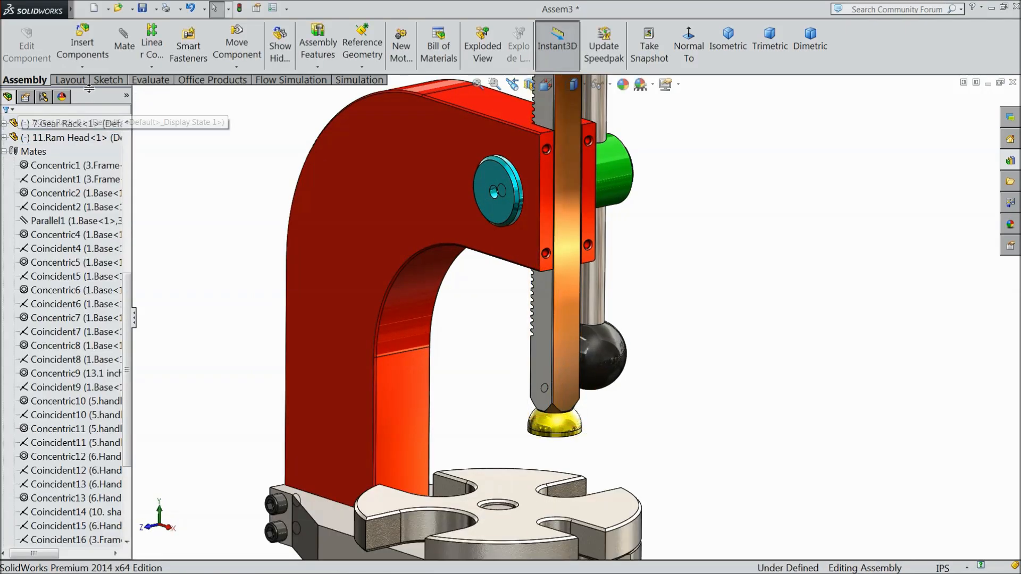
Insert the 14.SHCS 0.375-16 screw and the 16.Washer from the Arbor Press machine folder and place both below the frame's arm.
{"action": "left_click", "coordinate": [78, 54]}
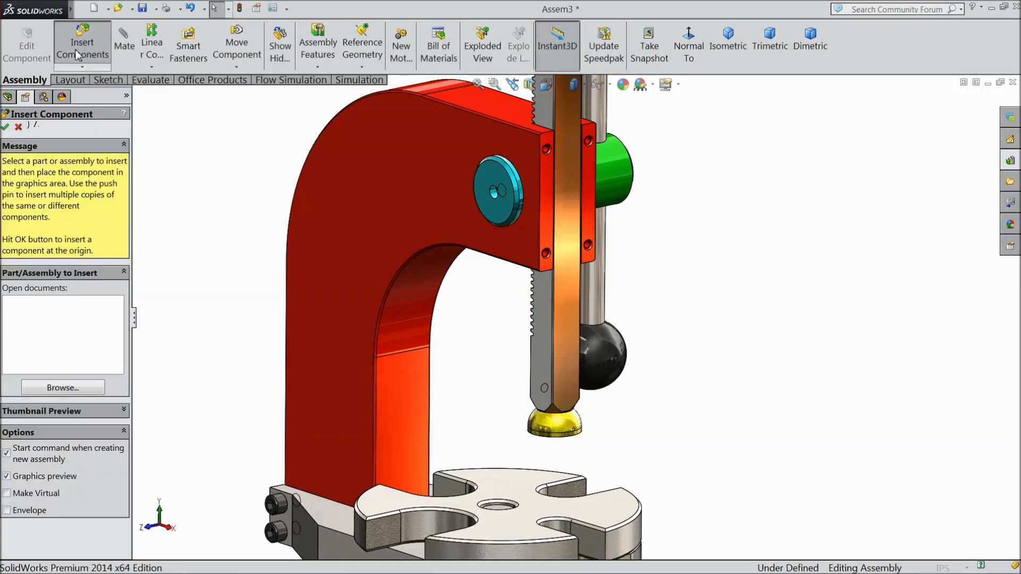
{"action": "left_click", "coordinate": [63, 388]}
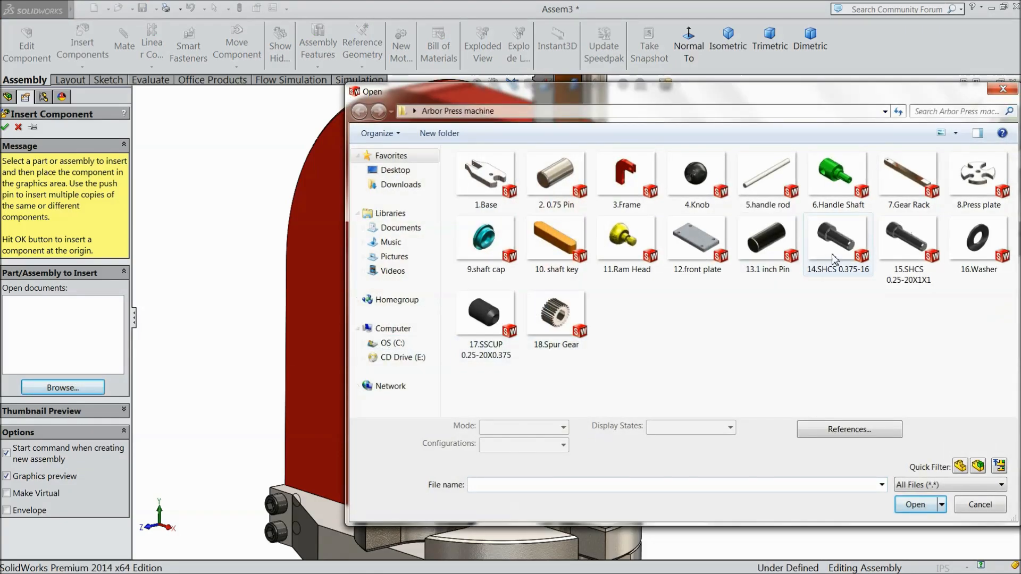
{"action": "left_click", "coordinate": [974, 257]}
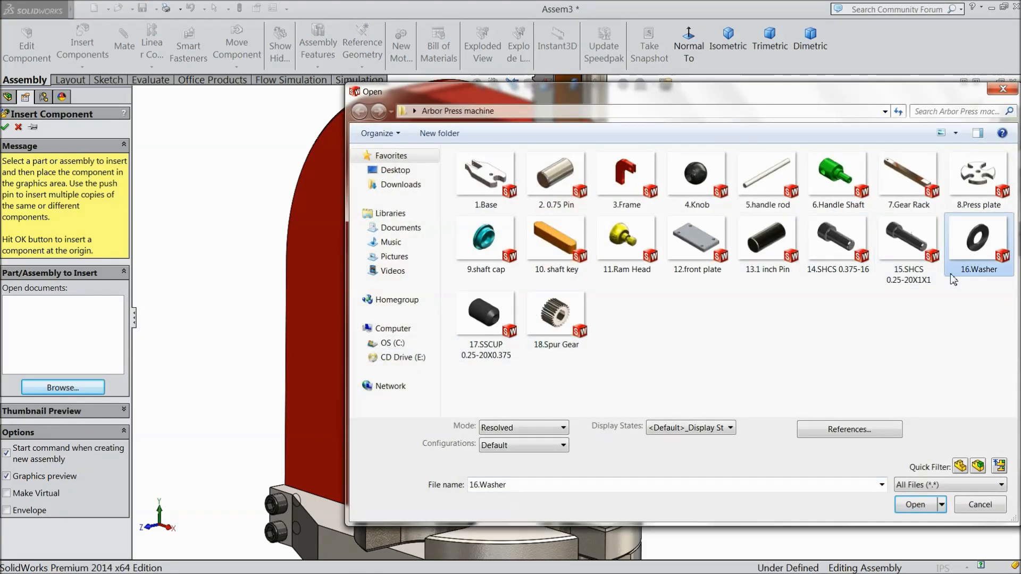
{"action": "left_click", "coordinate": [842, 259], "text": "ctrl"}
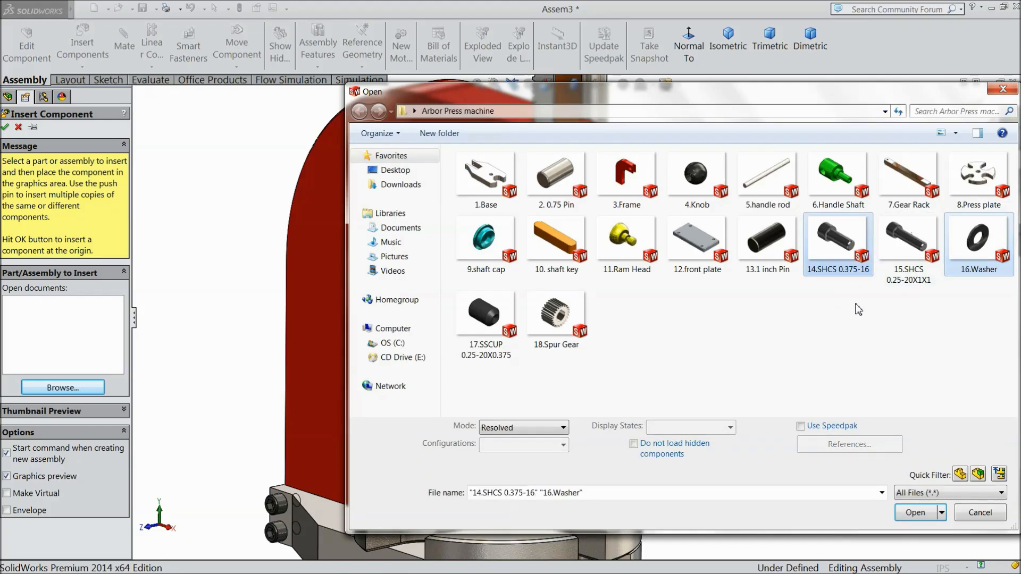
{"action": "left_click", "coordinate": [915, 512]}
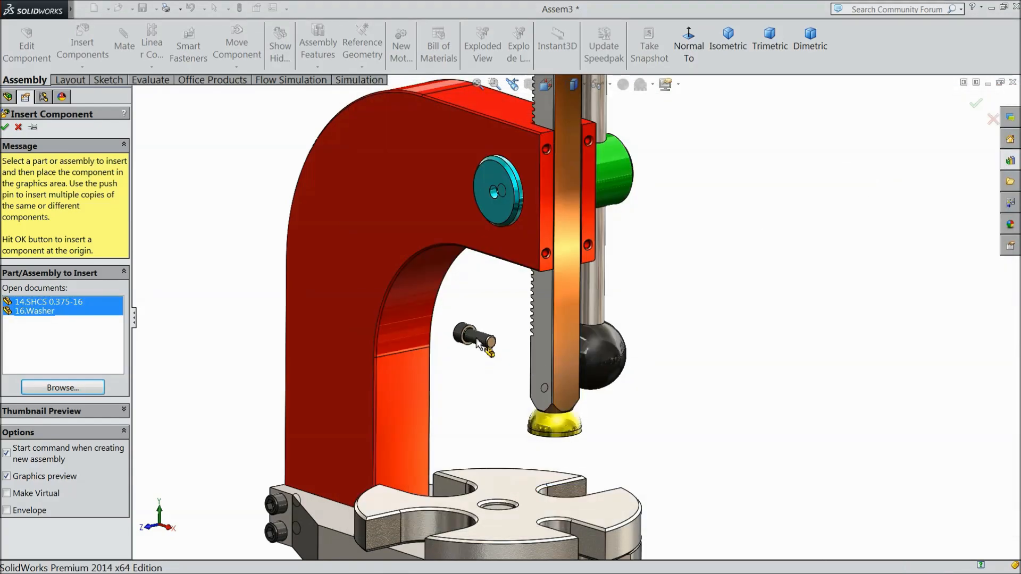
{"action": "left_click", "coordinate": [485, 341]}
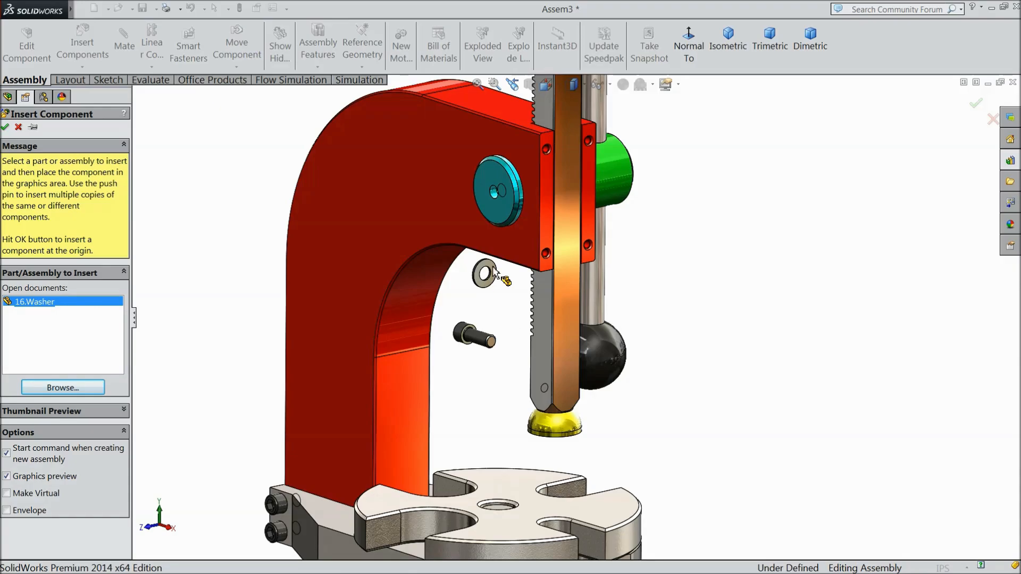
{"action": "left_click", "coordinate": [494, 268]}
Move the washer beside the shaft cap and mate its flat face coincident with the cap's outer face.
{"action": "scroll", "coordinate": [503, 269], "scroll_direction": "down", "scroll_amount": 4}
{"action": "left_click_drag", "start_coordinate": [492, 289], "coordinate": [423, 133]}
{"action": "scroll", "coordinate": [465, 151], "scroll_direction": "down", "scroll_amount": 3}
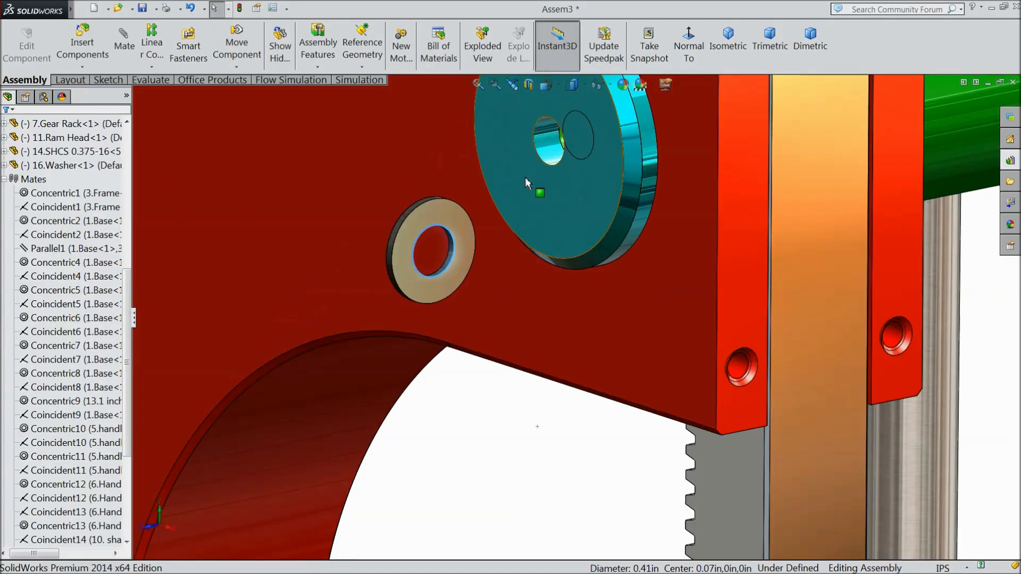
{"action": "left_click", "coordinate": [467, 235]}
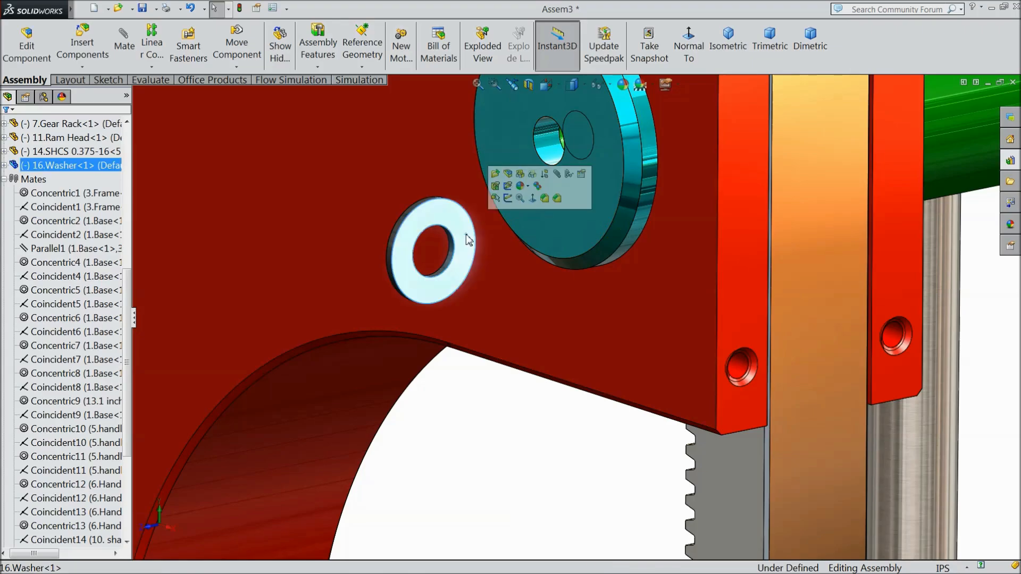
{"action": "left_click", "coordinate": [556, 175]}
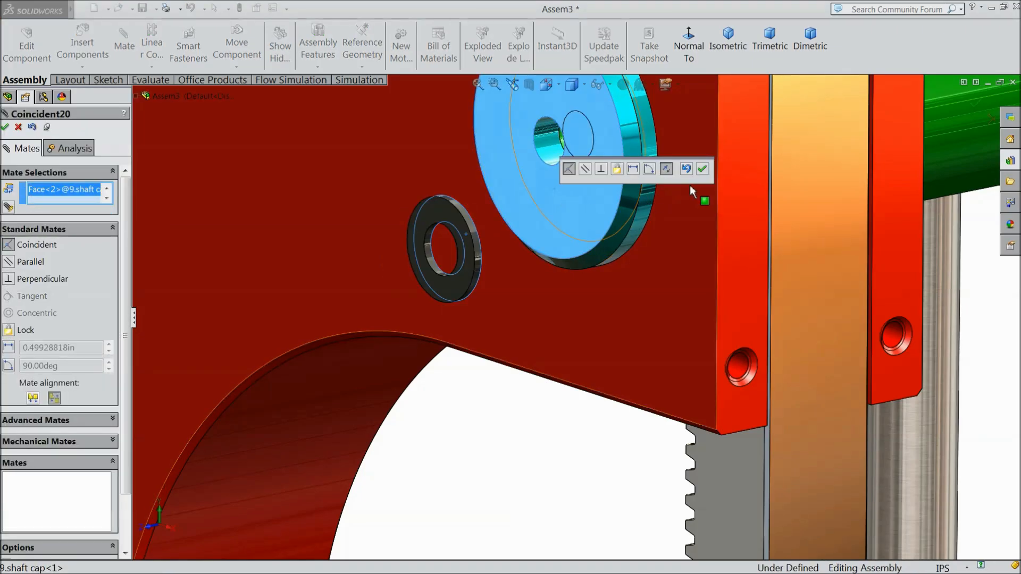
{"action": "left_click", "coordinate": [702, 170]}
Add a concentric mate between the shaft cap's center hole and the washer's inner hole.
{"action": "left_click", "coordinate": [547, 143]}
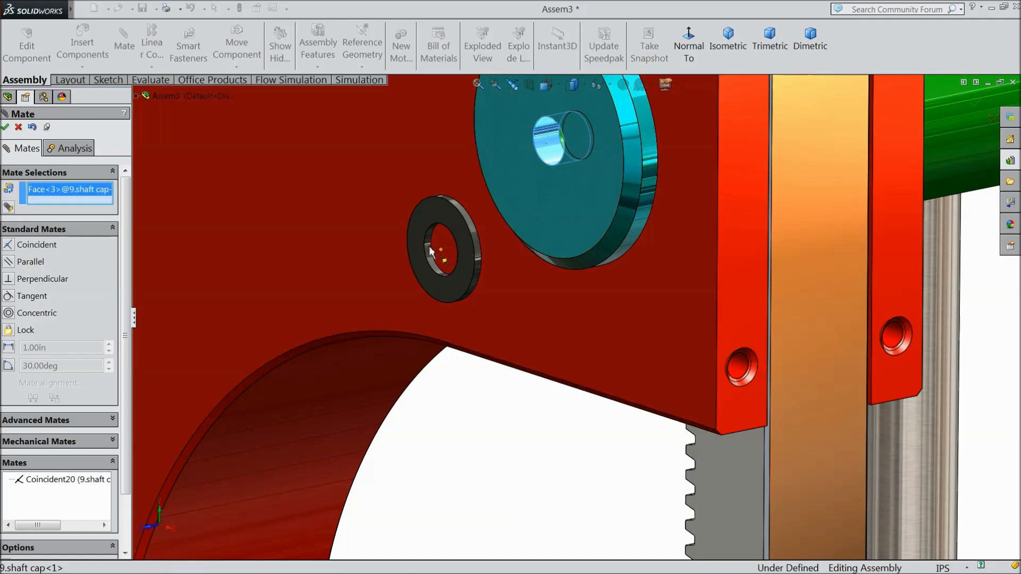
{"action": "left_click", "coordinate": [432, 260]}
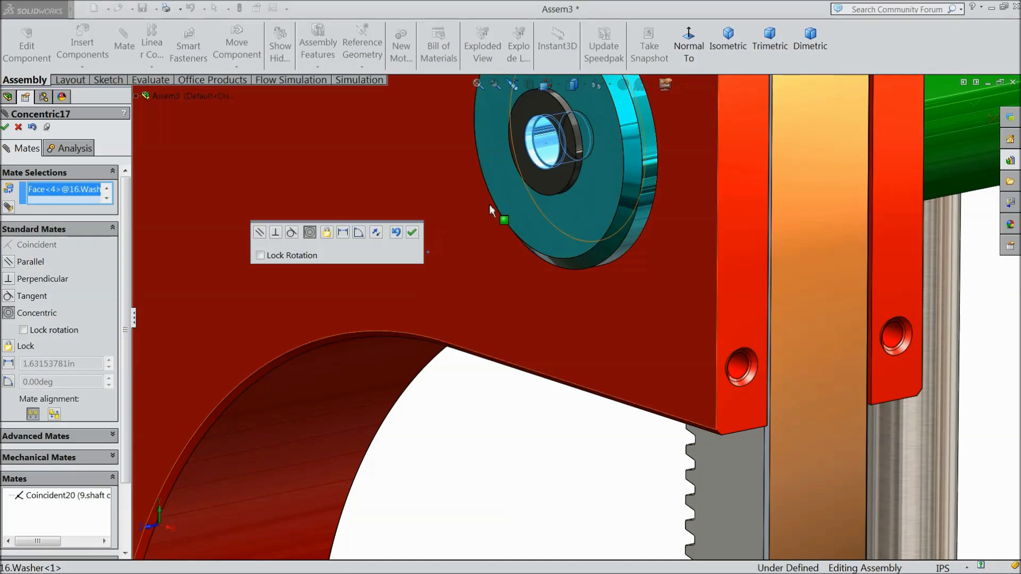
{"action": "left_click", "coordinate": [412, 233]}
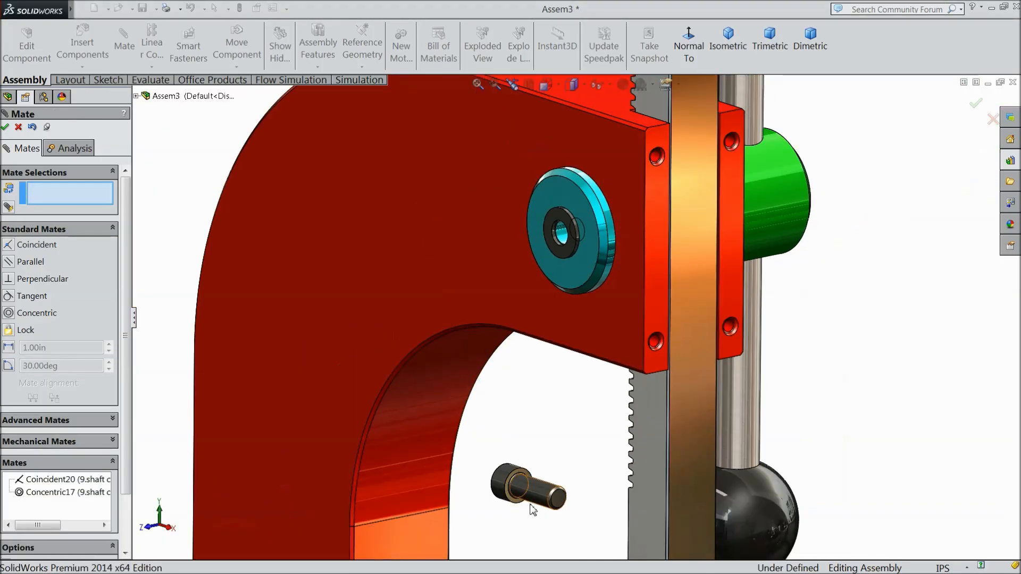
Move the socket head screw beside the frame and mate its shank concentric with the shaft cap's hole, flipping the mate alignment.
{"action": "left_click_drag", "start_coordinate": [534, 510], "coordinate": [456, 367]}
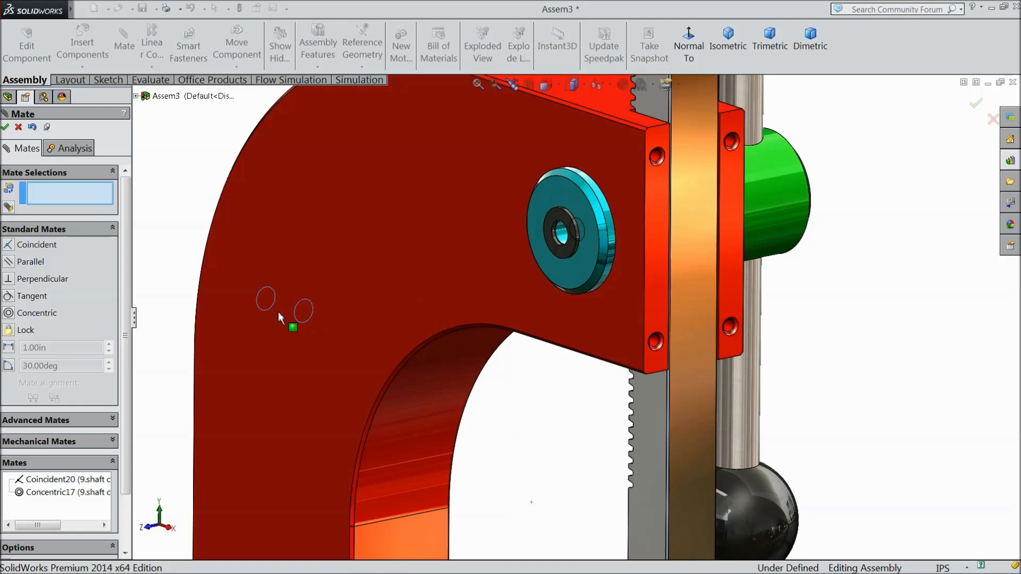
{"action": "mouse_move", "coordinate": [279, 313]}
{"action": "left_mouse_down"}
{"action": "mouse_move", "coordinate": [514, 443]}
{"action": "mouse_move", "coordinate": [369, 448]}
{"action": "mouse_move", "coordinate": [195, 404]}
{"action": "mouse_move", "coordinate": [289, 318]}
{"action": "mouse_move", "coordinate": [277, 311]}
{"action": "left_mouse_up"}
{"action": "scroll", "coordinate": [298, 295], "scroll_direction": "down", "scroll_amount": 3}
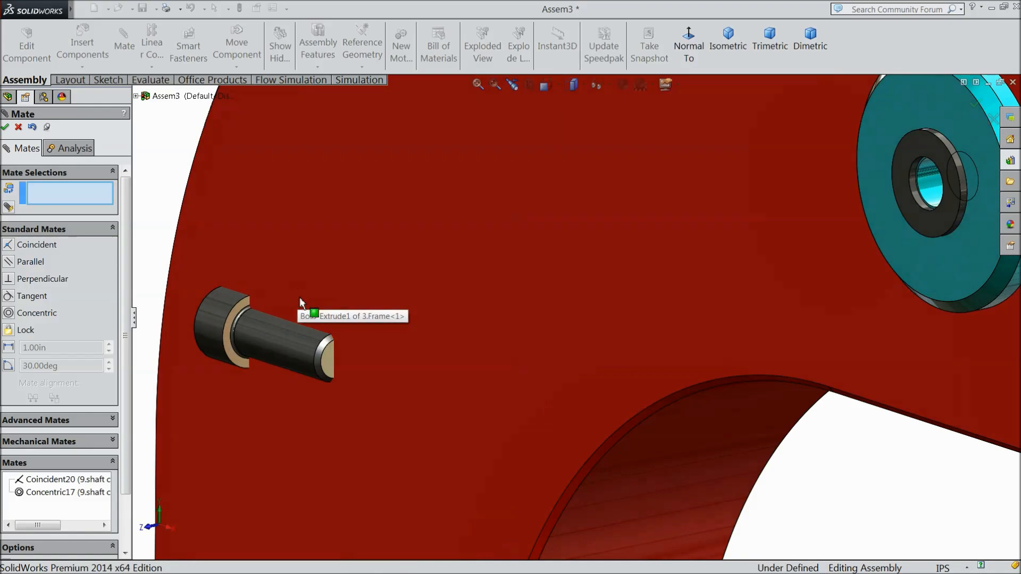
{"action": "left_click", "coordinate": [936, 186]}
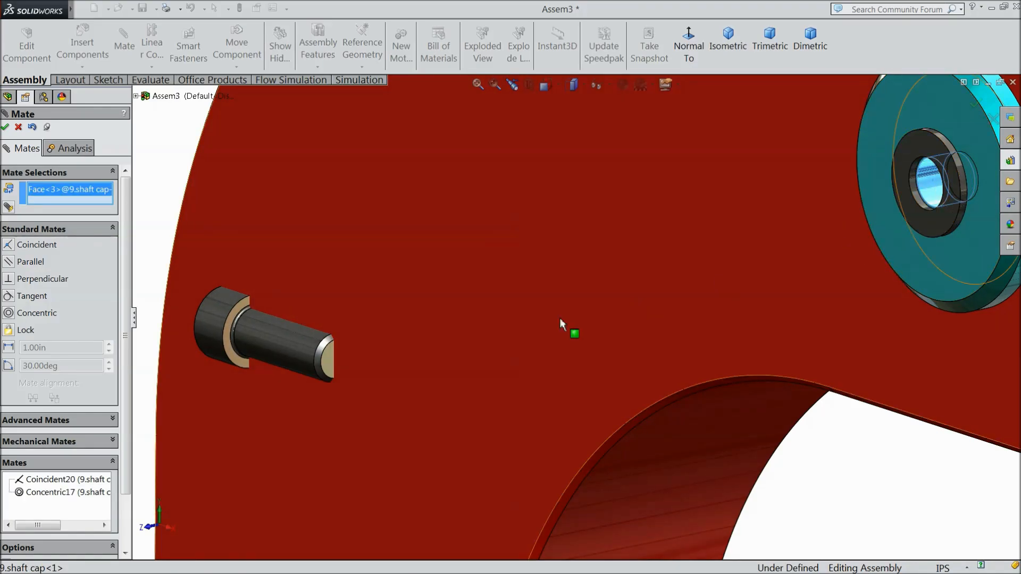
{"action": "left_click", "coordinate": [288, 347]}
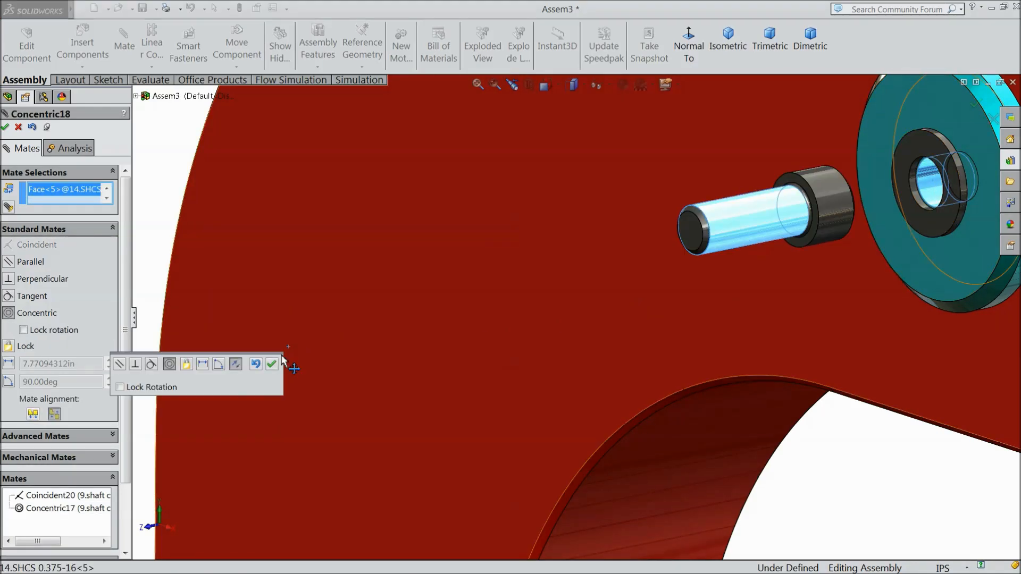
{"action": "left_click", "coordinate": [237, 368]}
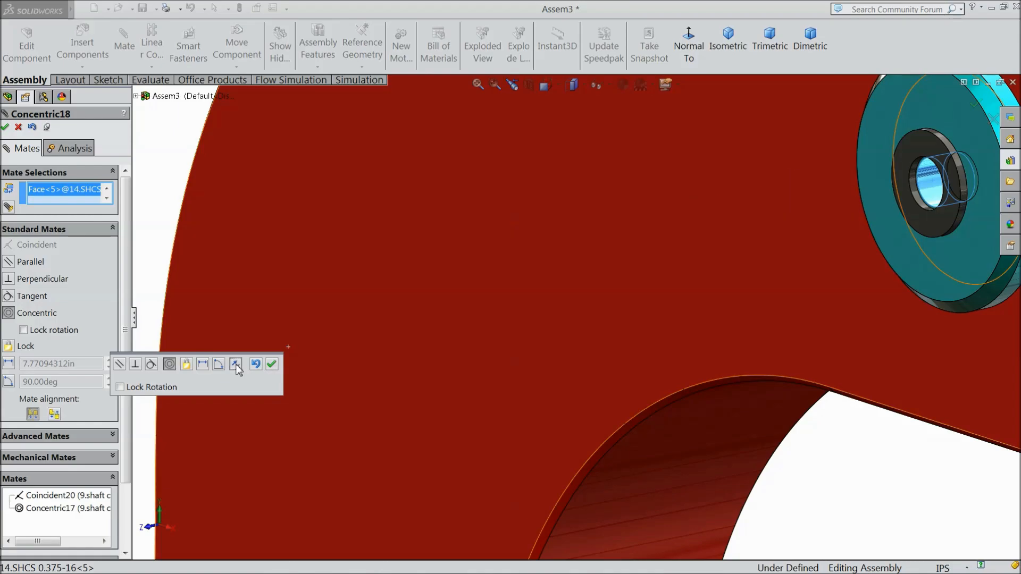
{"action": "left_click", "coordinate": [271, 366]}
{"action": "scroll", "coordinate": [591, 349], "scroll_direction": "down", "scroll_amount": 5}
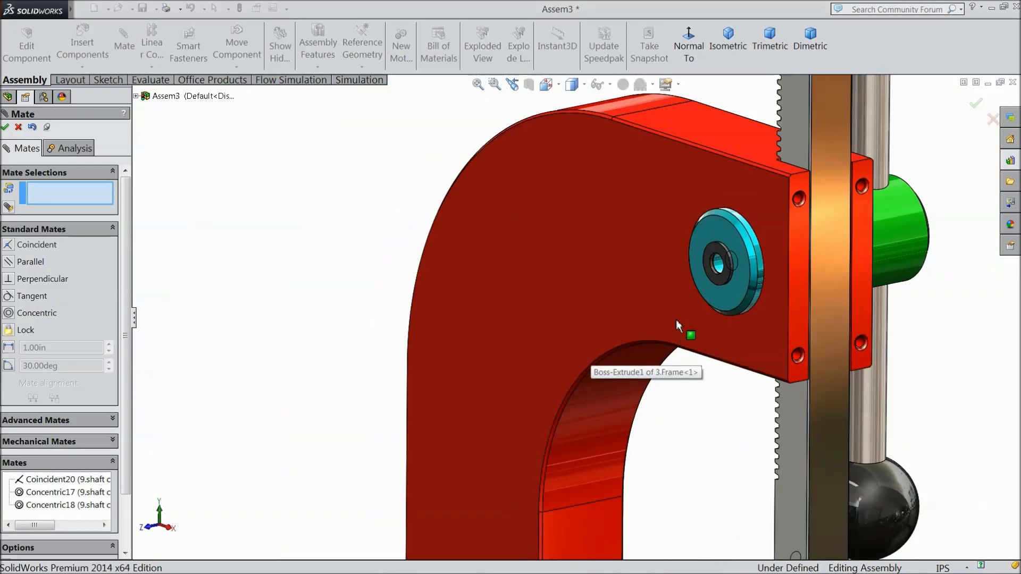
{"action": "left_click", "coordinate": [18, 127]}
Make the frame transparent and examine the area around the shaft cap for the screw.
{"action": "left_click", "coordinate": [600, 298]}
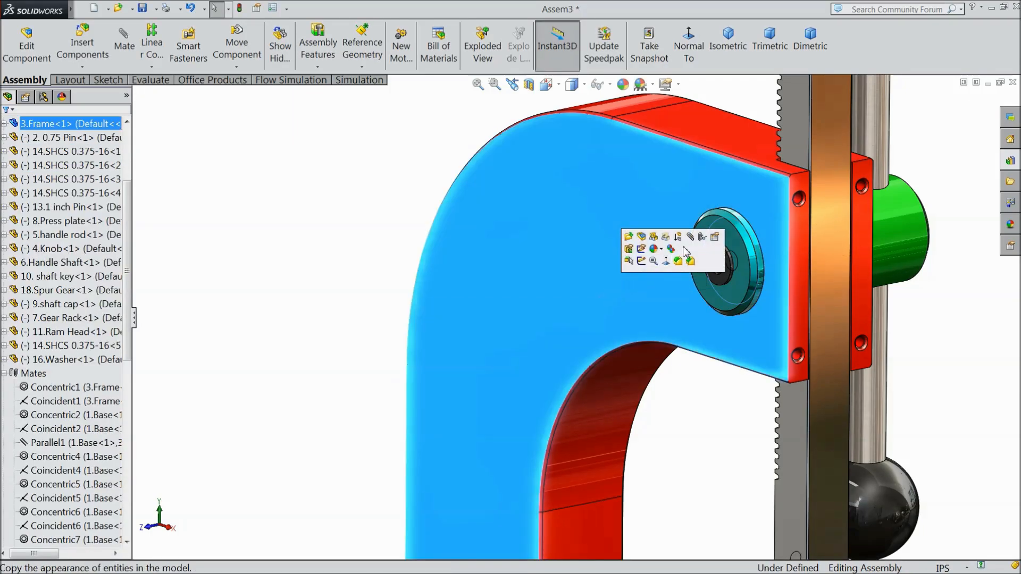
{"action": "left_click", "coordinate": [665, 237]}
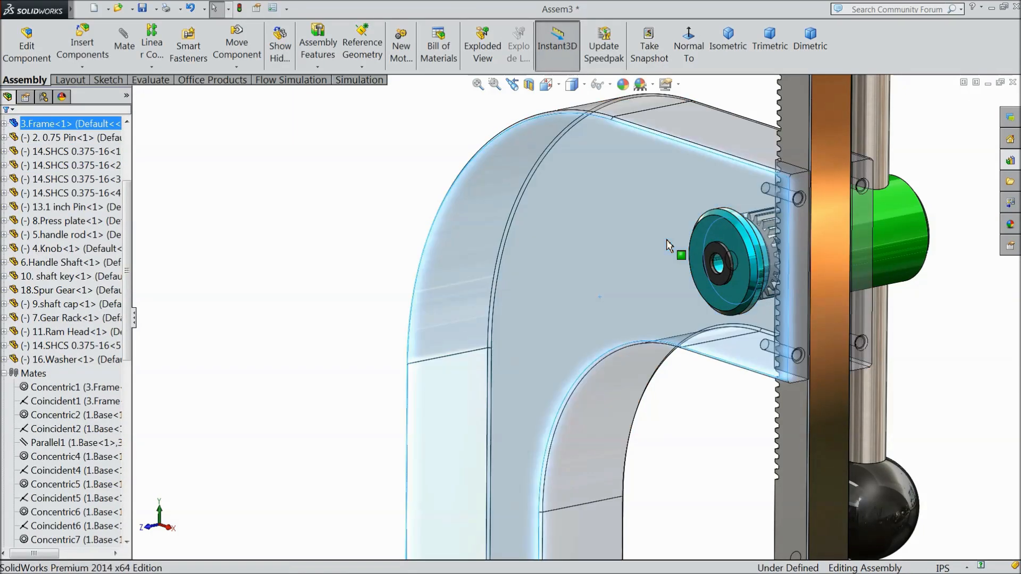
{"action": "scroll", "coordinate": [710, 328], "scroll_direction": "up", "scroll_amount": 10}
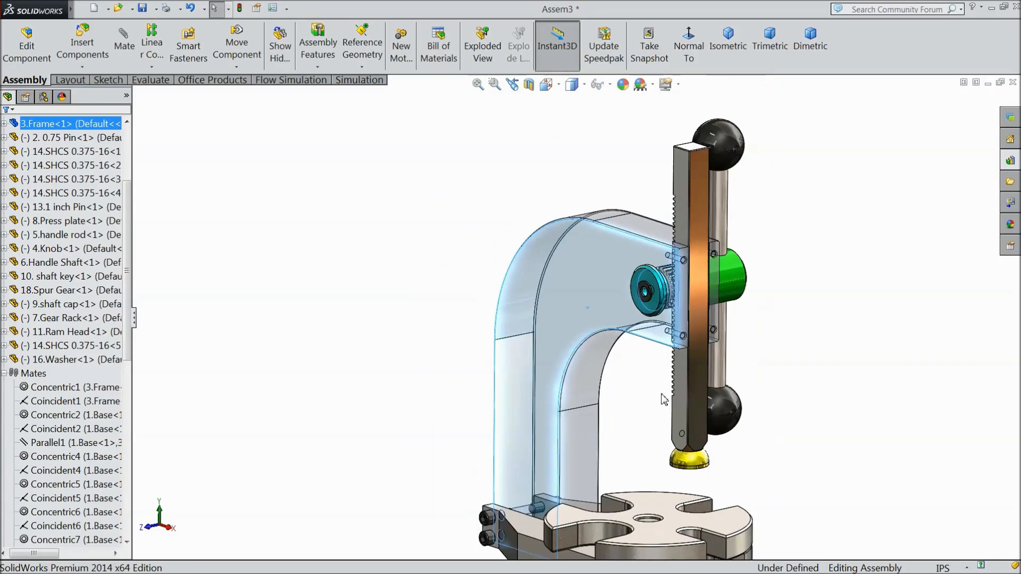
{"action": "middle_click_drag", "start_coordinate": [654, 399], "coordinate": [751, 461]}
{"action": "scroll", "coordinate": [639, 266], "scroll_direction": "down", "scroll_amount": 10}
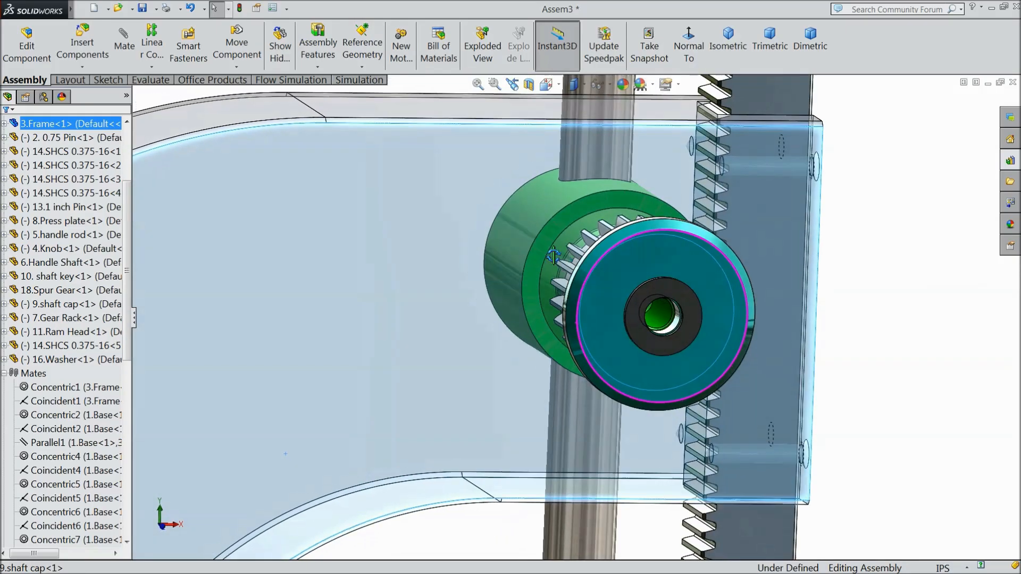
{"action": "middle_click_drag", "start_coordinate": [554, 256], "coordinate": [601, 311]}
{"action": "scroll", "coordinate": [601, 311], "scroll_direction": "up", "scroll_amount": 10}
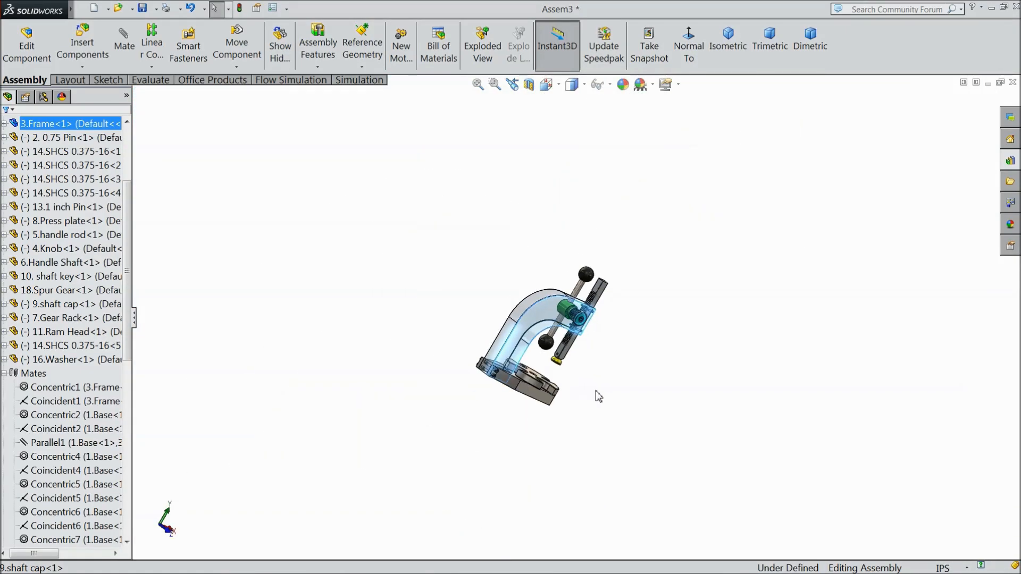
{"action": "middle_click_drag", "start_coordinate": [597, 391], "coordinate": [509, 421]}
Zoom to the washer and highlight the fifth 14.SHCS 0.375-16 screw to locate it near the shaft cap.
{"action": "left_click", "coordinate": [5, 375]}
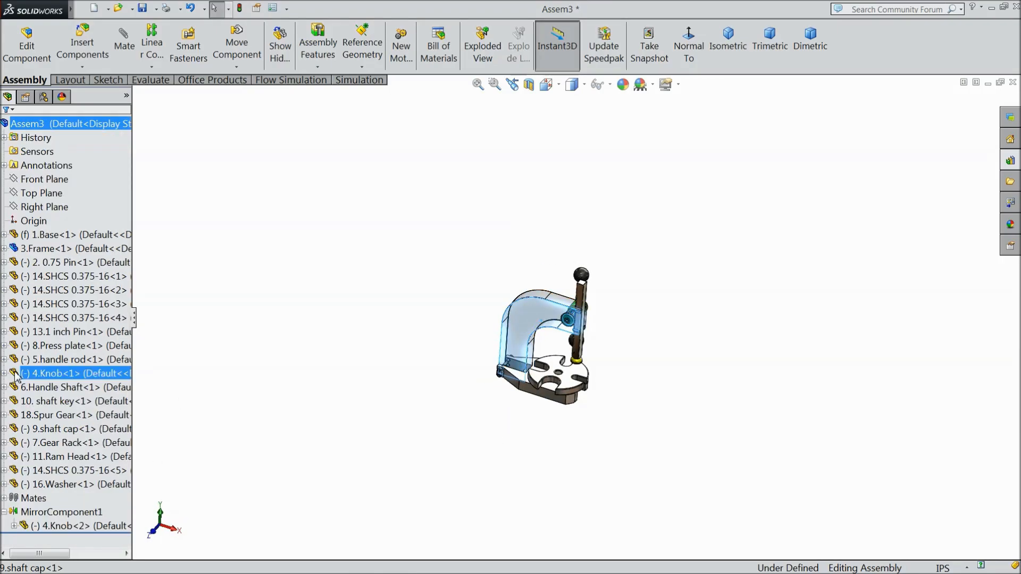
{"action": "left_click", "coordinate": [51, 471], "text": "ctrl"}
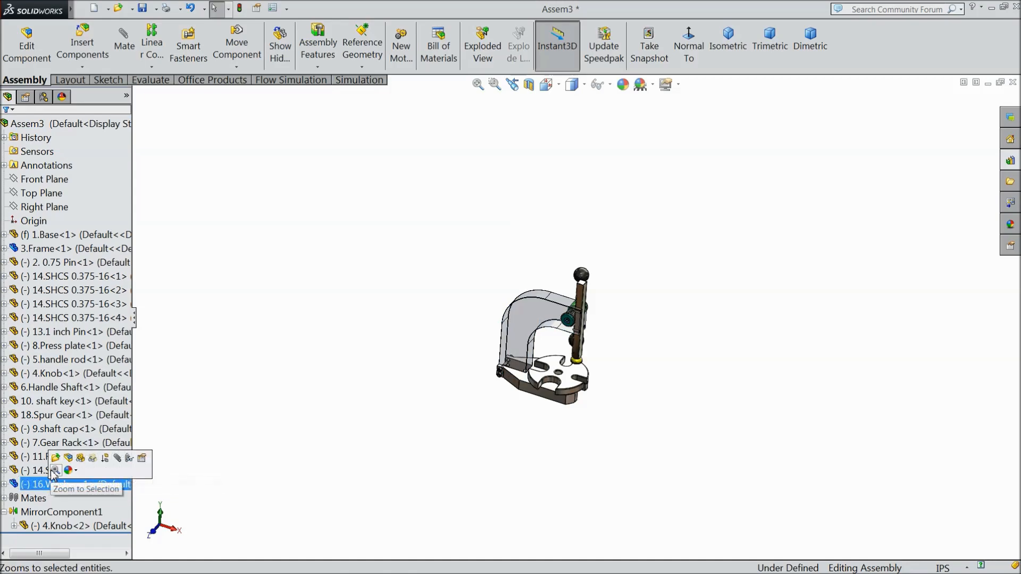
{"action": "left_click", "coordinate": [55, 472]}
{"action": "left_click", "coordinate": [91, 471], "text": "ctrl"}
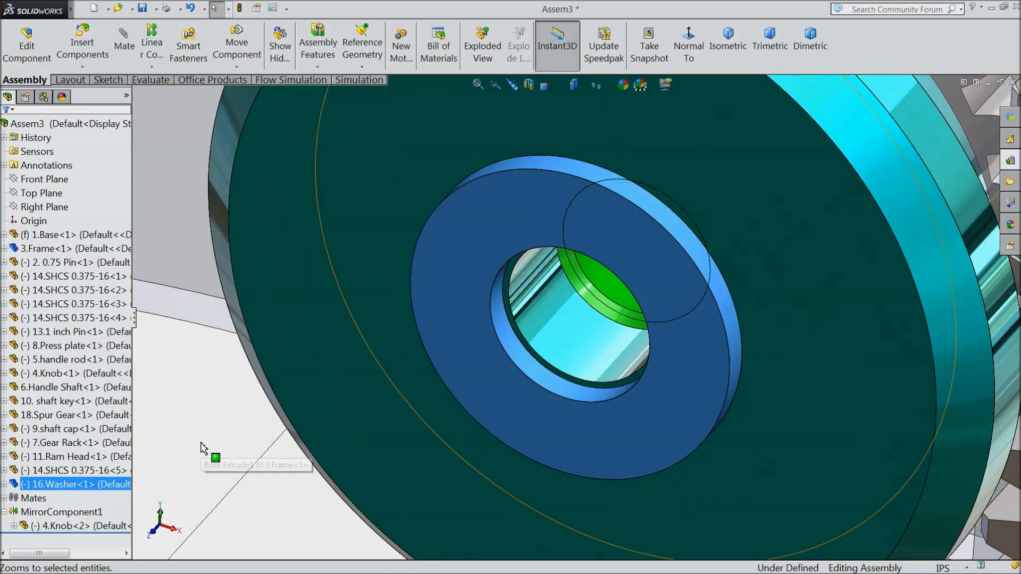
{"action": "left_click", "coordinate": [201, 444]}
{"action": "left_click", "coordinate": [53, 471]}
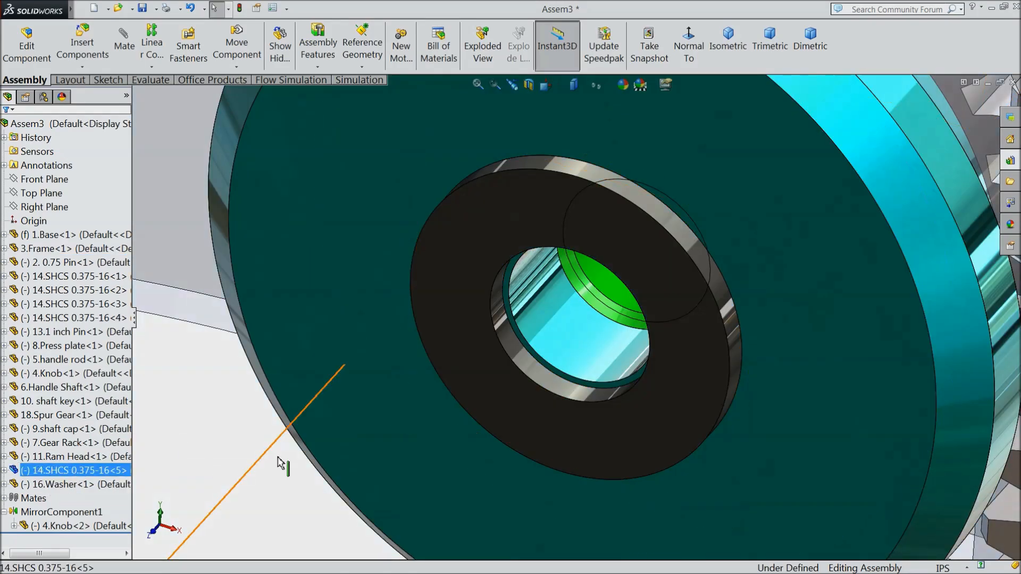
{"action": "scroll", "coordinate": [317, 449], "scroll_direction": "up", "scroll_amount": 8}
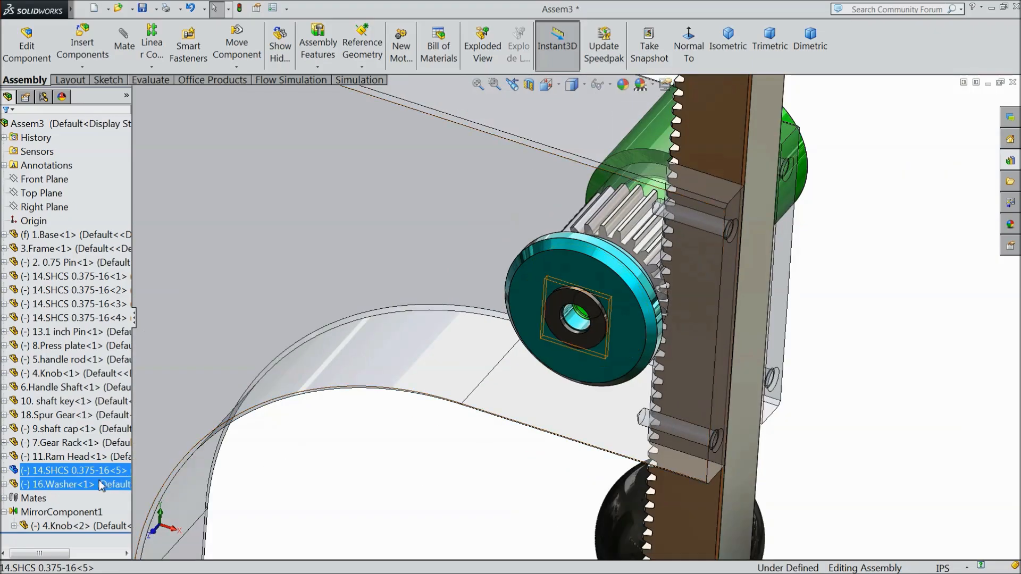
{"action": "left_click", "coordinate": [75, 470]}
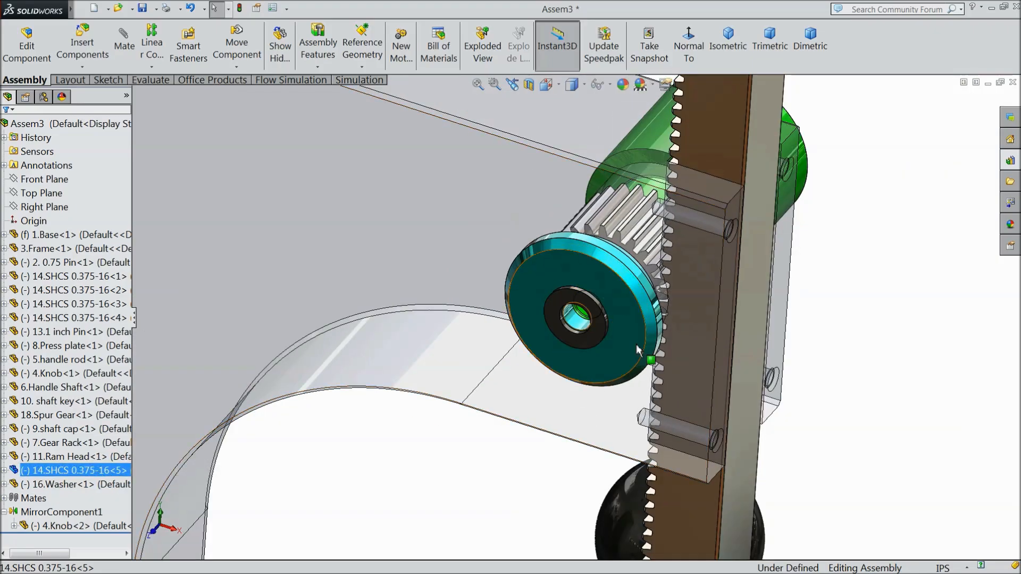
{"action": "scroll", "coordinate": [628, 357], "scroll_direction": "up", "scroll_amount": 3}
{"action": "scroll", "coordinate": [633, 362], "scroll_direction": "down", "scroll_amount": 5}
Make the shaft cap and the handle shaft transparent and examine the inside of the shaft hole.
{"action": "left_click", "coordinate": [579, 250]}
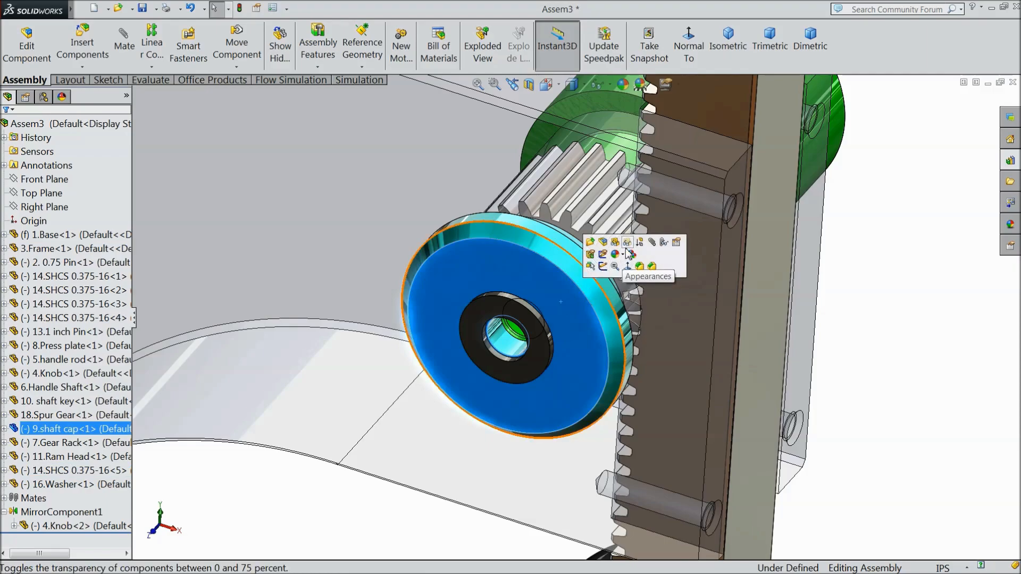
{"action": "left_click", "coordinate": [626, 247]}
{"action": "left_click", "coordinate": [563, 276]}
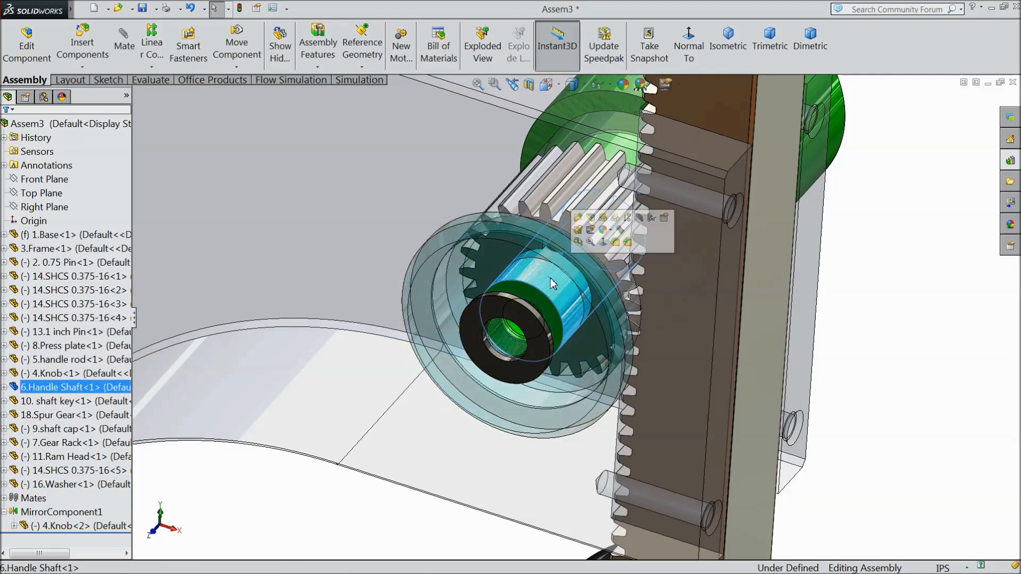
{"action": "left_click", "coordinate": [617, 230]}
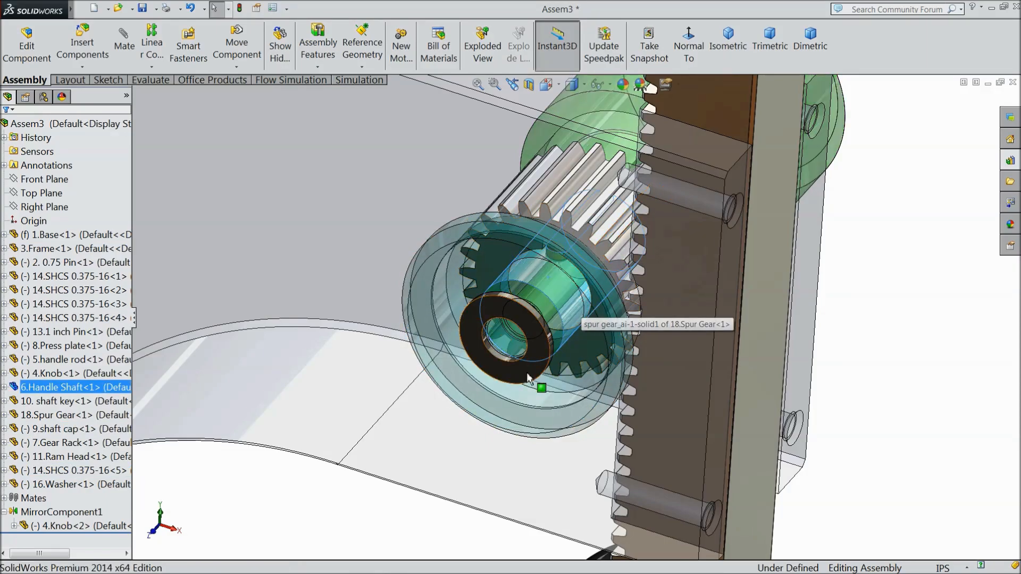
{"action": "left_click", "coordinate": [600, 303]}
{"action": "middle_click_drag", "start_coordinate": [568, 393], "coordinate": [579, 318]}
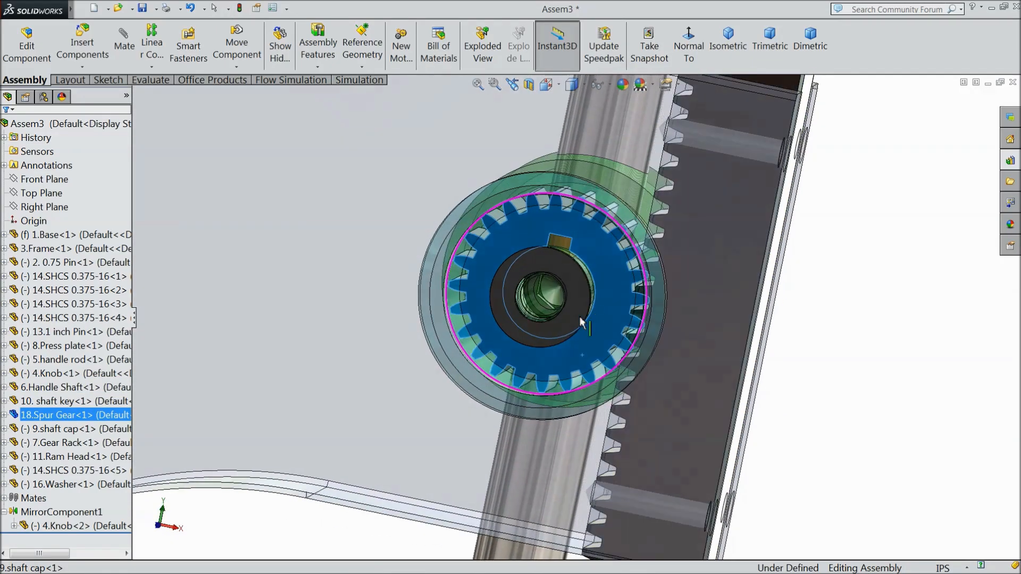
Pull the socket head screw out of the shaft along its axis and position it in front of the washer.
{"action": "left_click", "coordinate": [543, 314]}
{"action": "left_click_drag", "start_coordinate": [542, 314], "coordinate": [225, 425]}
{"action": "scroll", "coordinate": [504, 366], "scroll_direction": "up", "scroll_amount": 4}
{"action": "scroll", "coordinate": [504, 371], "scroll_direction": "up", "scroll_amount": 5}
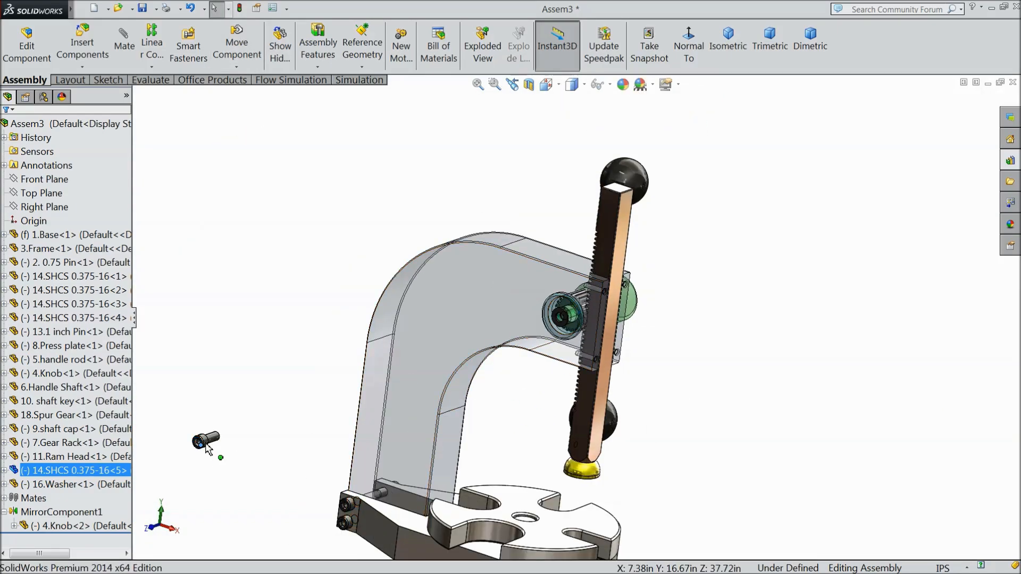
{"action": "left_click_drag", "start_coordinate": [437, 399], "coordinate": [543, 376]}
{"action": "scroll", "coordinate": [547, 320], "scroll_direction": "down", "scroll_amount": 5}
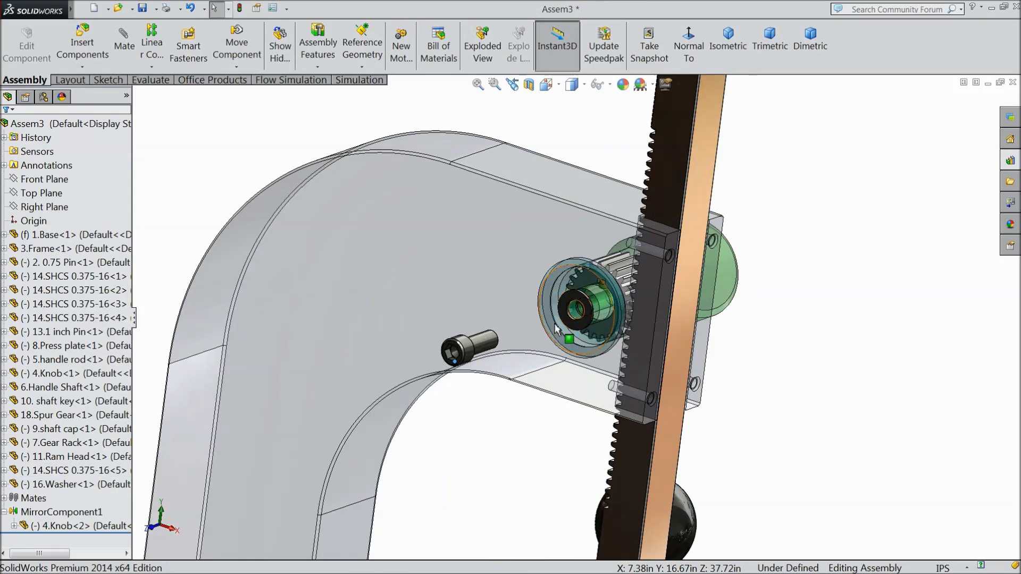
Turn off the transparency of the handle shaft so it displays as a solid green part again.
{"action": "left_click", "coordinate": [100, 419]}
{"action": "scroll", "coordinate": [607, 303], "scroll_direction": "down", "scroll_amount": 2}
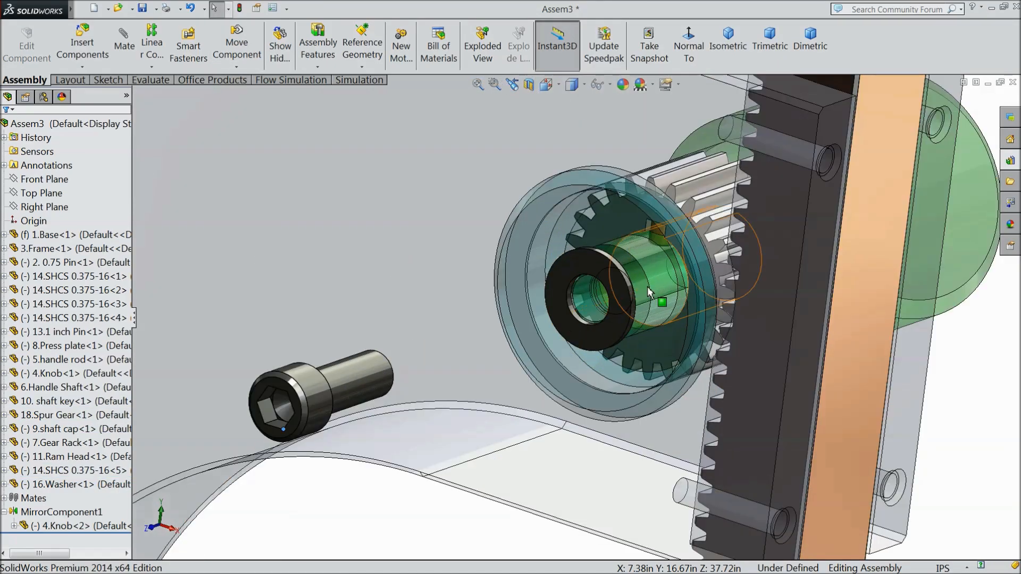
{"action": "left_click", "coordinate": [983, 274]}
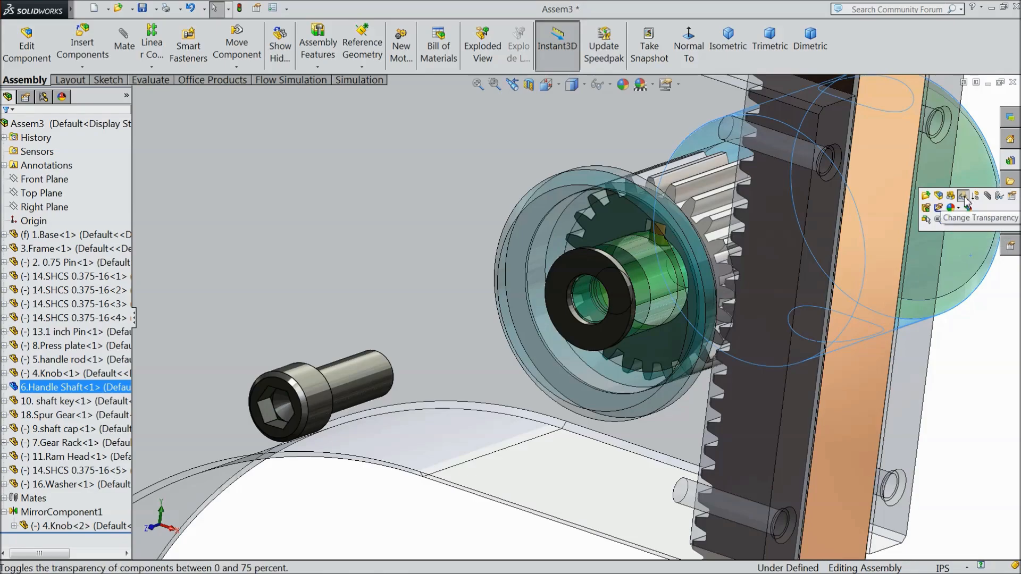
{"action": "left_click", "coordinate": [964, 197]}
{"action": "left_click", "coordinate": [679, 351]}
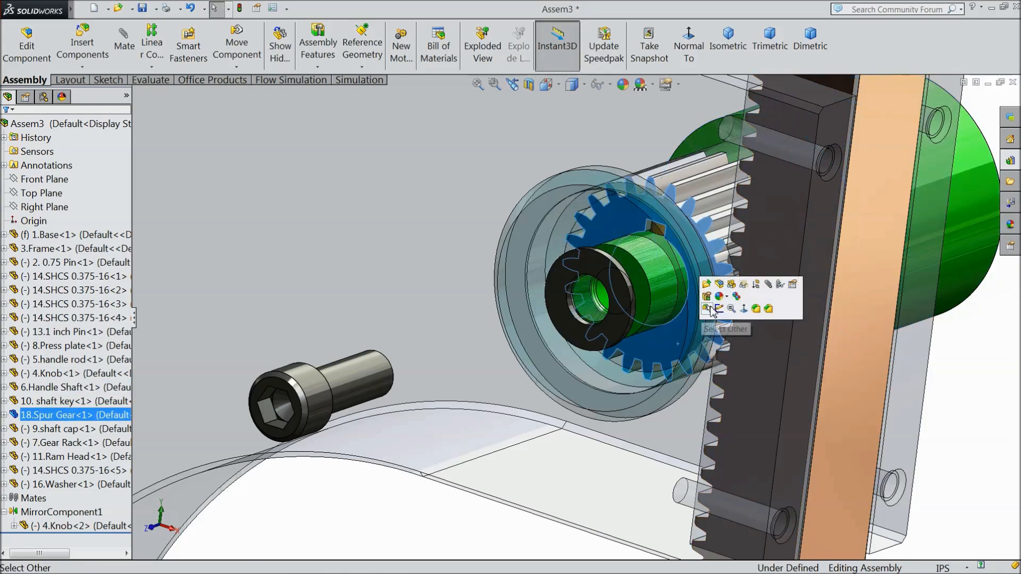
{"action": "left_click", "coordinate": [743, 285]}
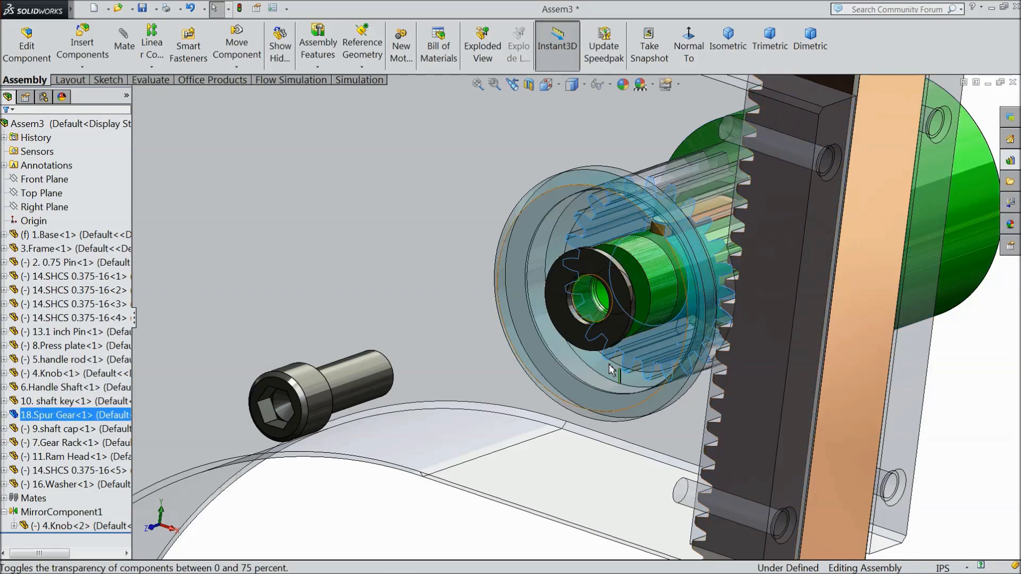
{"action": "left_click", "coordinate": [673, 354]}
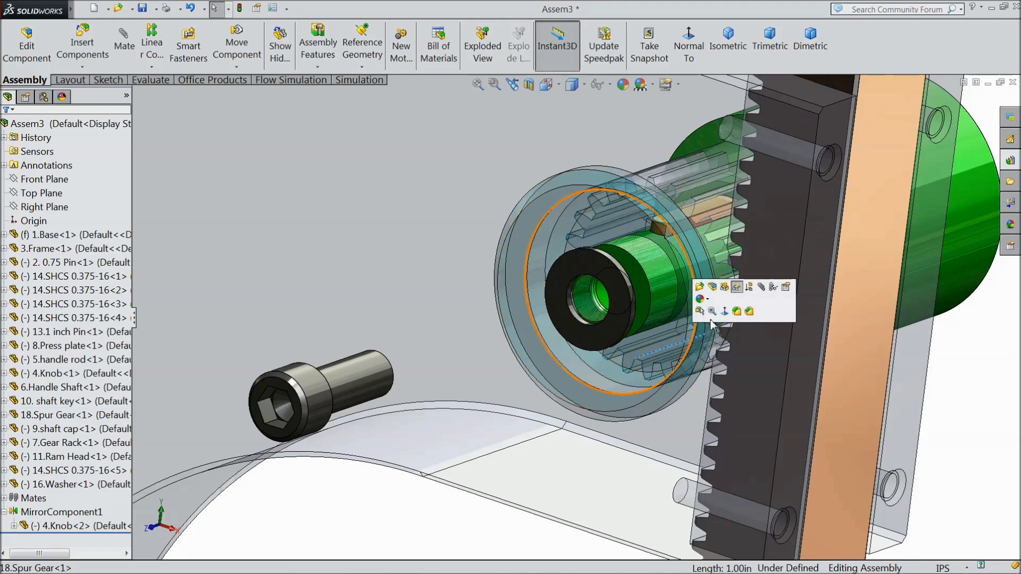
{"action": "left_click", "coordinate": [719, 301]}
{"action": "scroll", "coordinate": [585, 314], "scroll_direction": "up", "scroll_amount": 3}
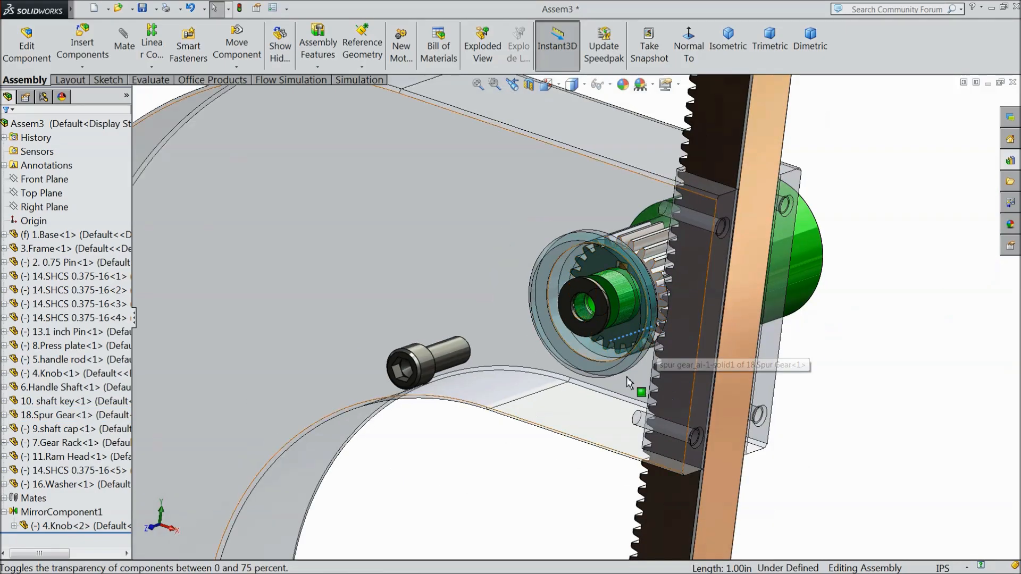
Turn off the transparency of the shaft cap so it displays as a solid part again.
{"action": "left_click", "coordinate": [540, 291]}
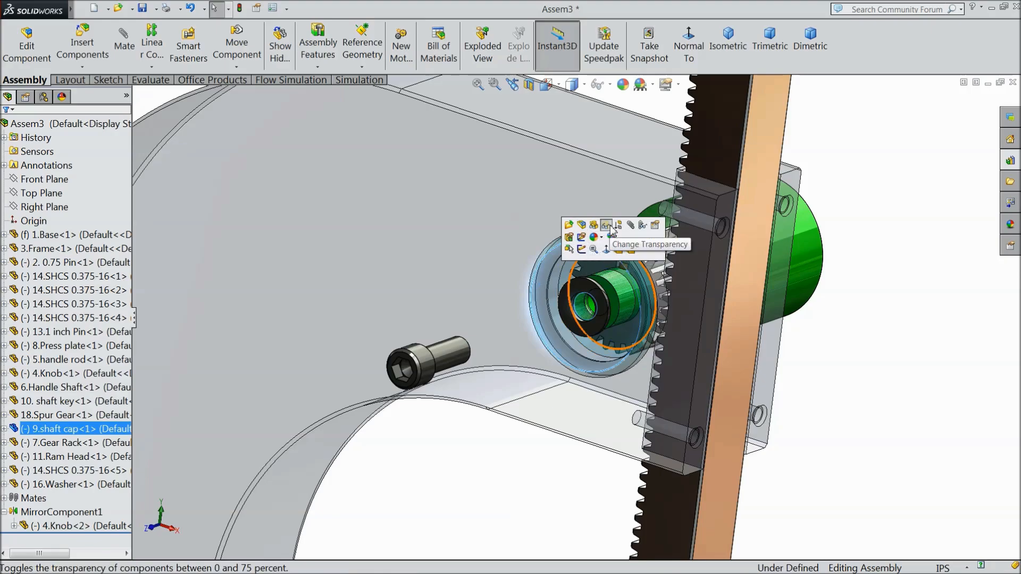
{"action": "left_click", "coordinate": [627, 232]}
{"action": "left_click", "coordinate": [896, 343]}
{"action": "scroll", "coordinate": [874, 356], "scroll_direction": "up", "scroll_amount": 3}
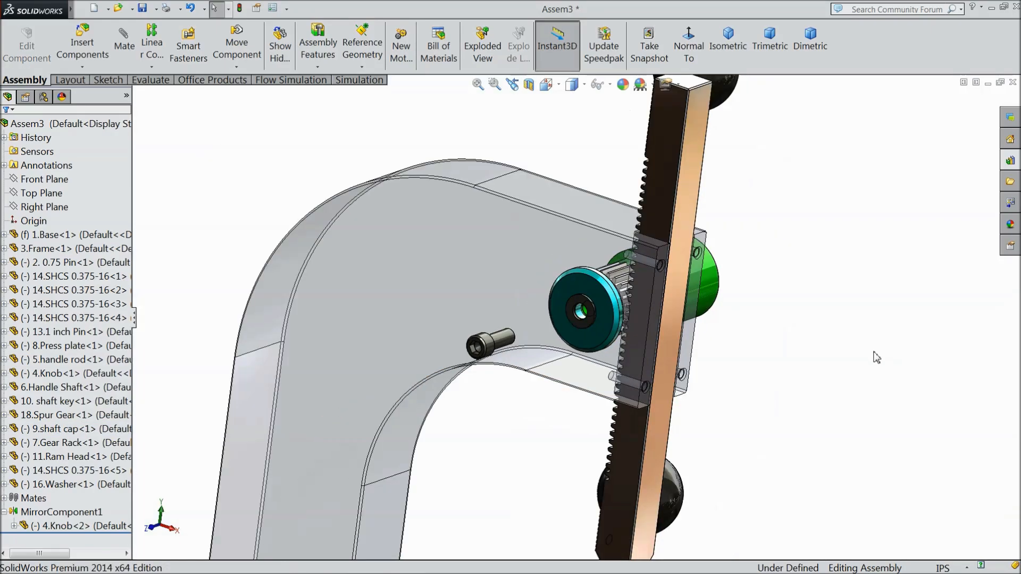
Turn off the transparency of the frame so it displays as a solid red part again.
{"action": "middle_click_drag", "start_coordinate": [874, 356], "coordinate": [731, 358]}
{"action": "scroll", "coordinate": [627, 344], "scroll_direction": "down", "scroll_amount": 3}
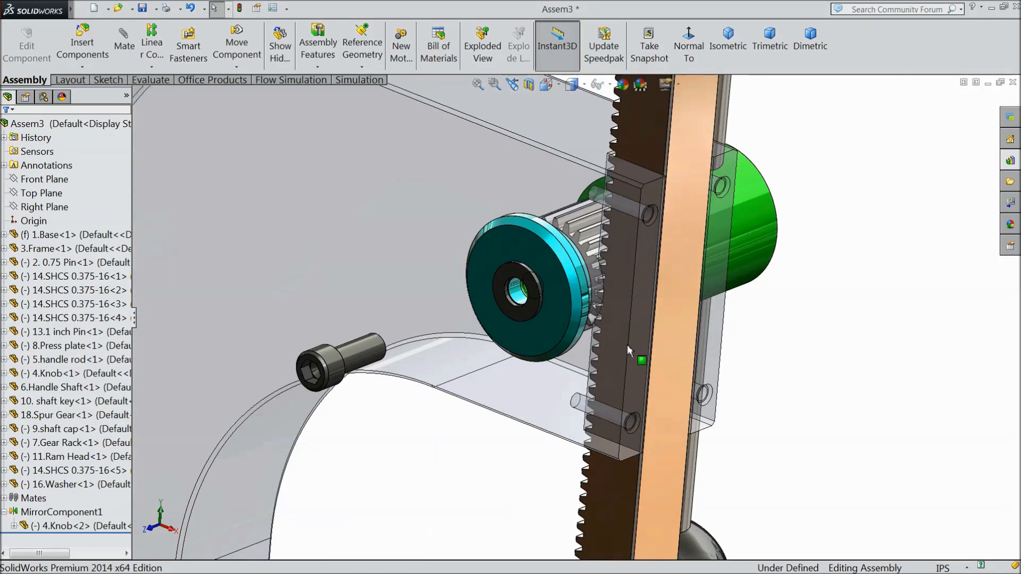
{"action": "left_click", "coordinate": [404, 260]}
{"action": "left_click", "coordinate": [469, 198]}
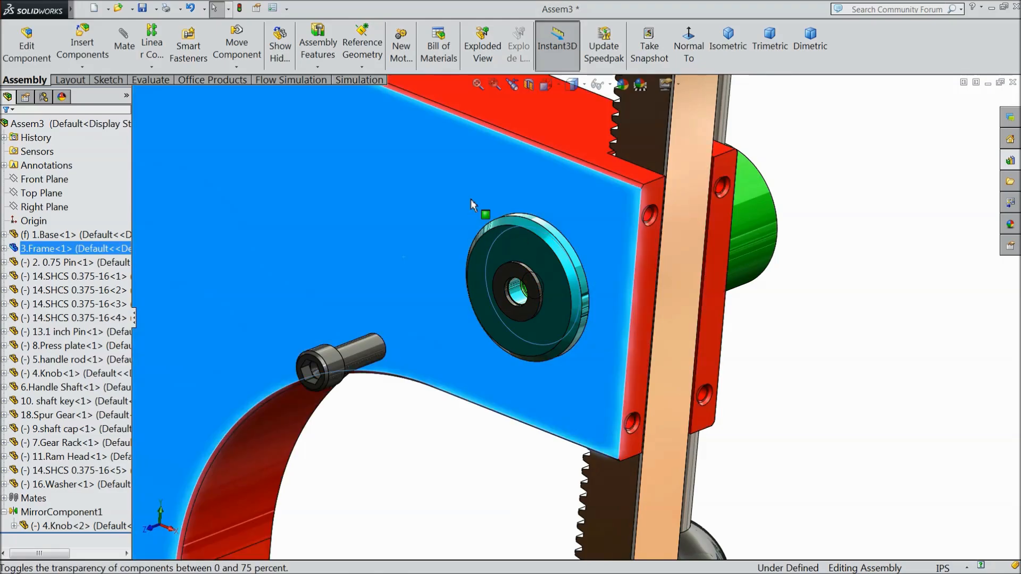
{"action": "left_click", "coordinate": [803, 342]}
{"action": "scroll", "coordinate": [546, 311], "scroll_direction": "down", "scroll_amount": 2}
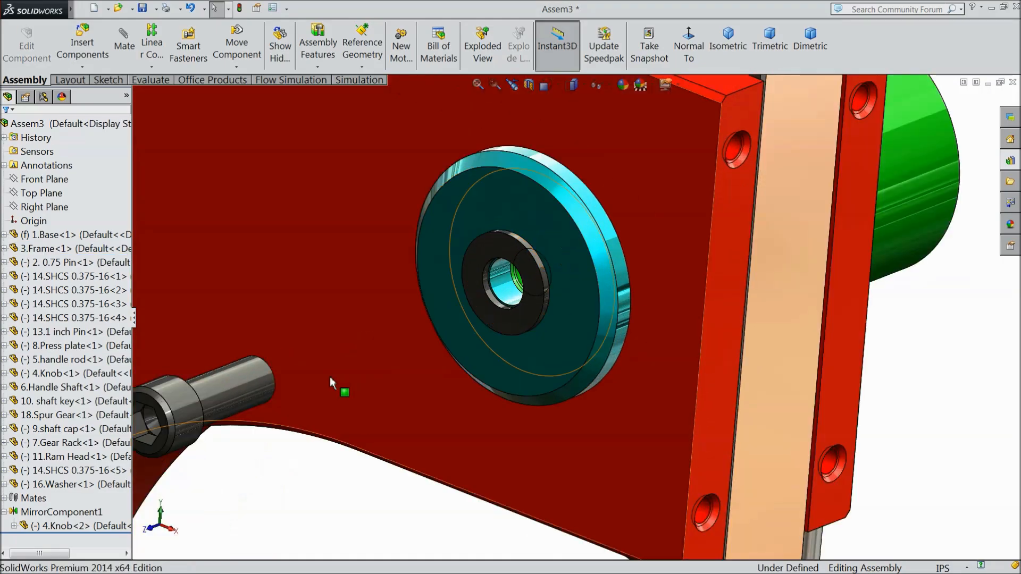
{"action": "left_click", "coordinate": [524, 355]}
{"action": "scroll", "coordinate": [514, 364], "scroll_direction": "up", "scroll_amount": 2}
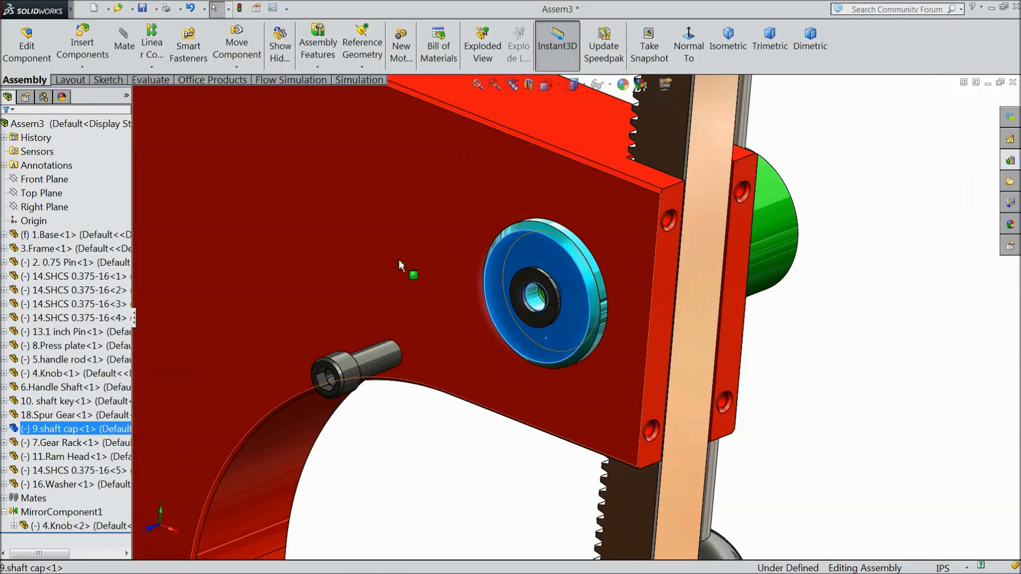
Add a coincident mate between the underside of the socket head screw's head and the washer's outer face.
{"action": "scroll", "coordinate": [398, 264], "scroll_direction": "up", "scroll_amount": 2}
{"action": "middle_click_drag", "start_coordinate": [399, 264], "coordinate": [359, 383]}
{"action": "scroll", "coordinate": [360, 383], "scroll_direction": "down", "scroll_amount": 4}
{"action": "left_click", "coordinate": [400, 333]}
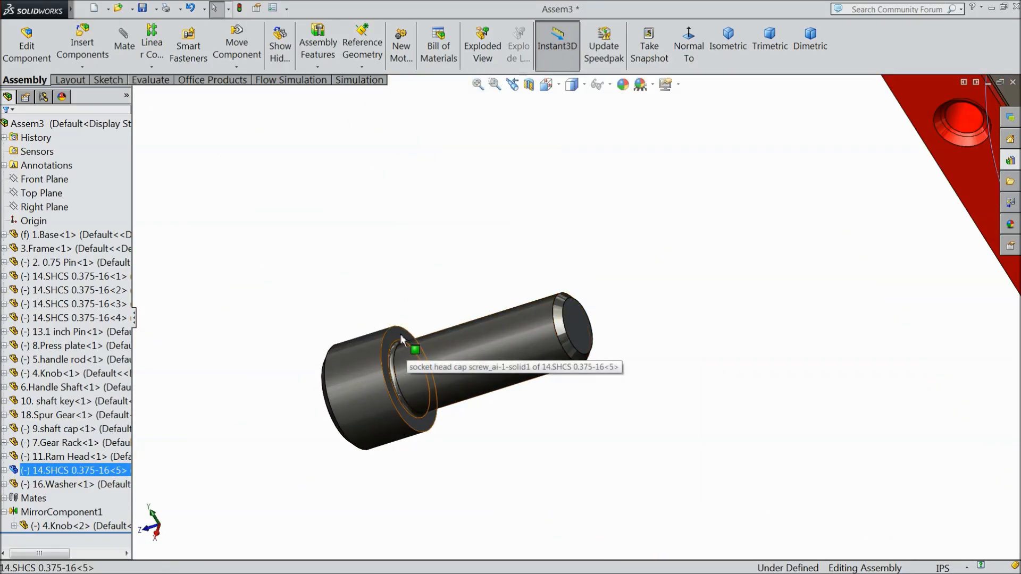
{"action": "left_click", "coordinate": [117, 40]}
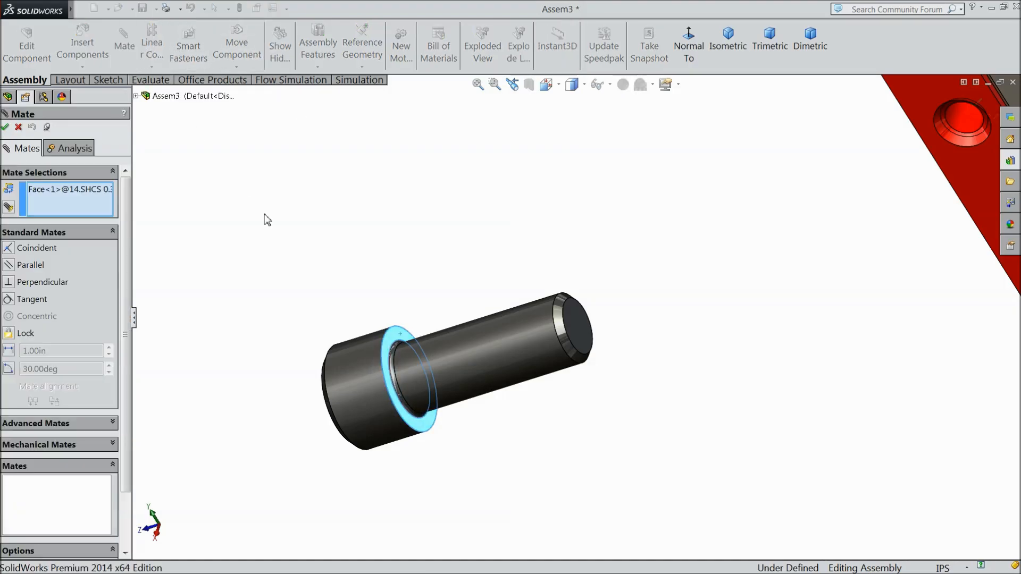
{"action": "scroll", "coordinate": [350, 336], "scroll_direction": "up", "scroll_amount": 6}
{"action": "middle_click_drag", "start_coordinate": [399, 352], "coordinate": [474, 331]}
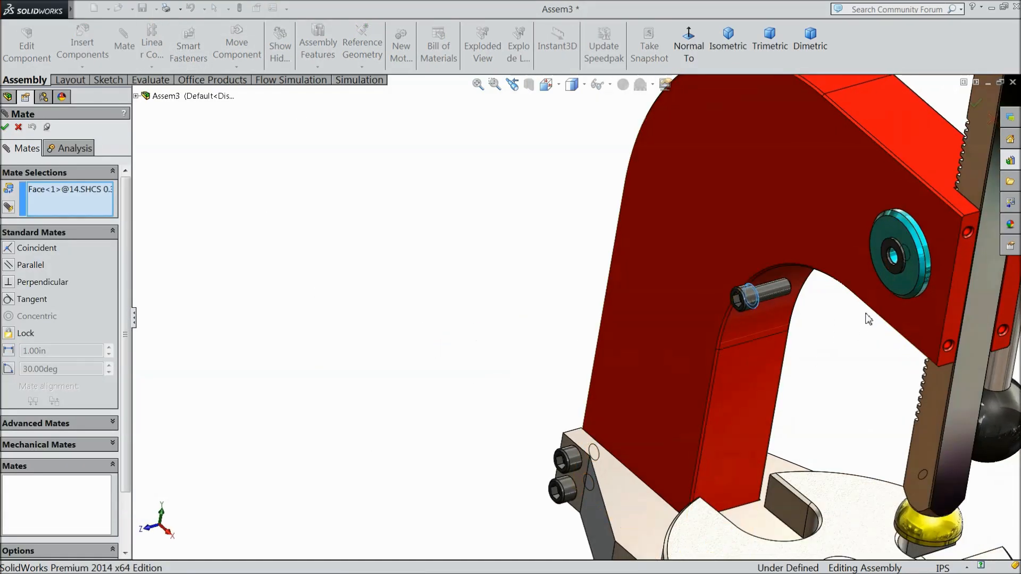
{"action": "scroll", "coordinate": [851, 289], "scroll_direction": "down", "scroll_amount": 3}
{"action": "left_click", "coordinate": [840, 236]}
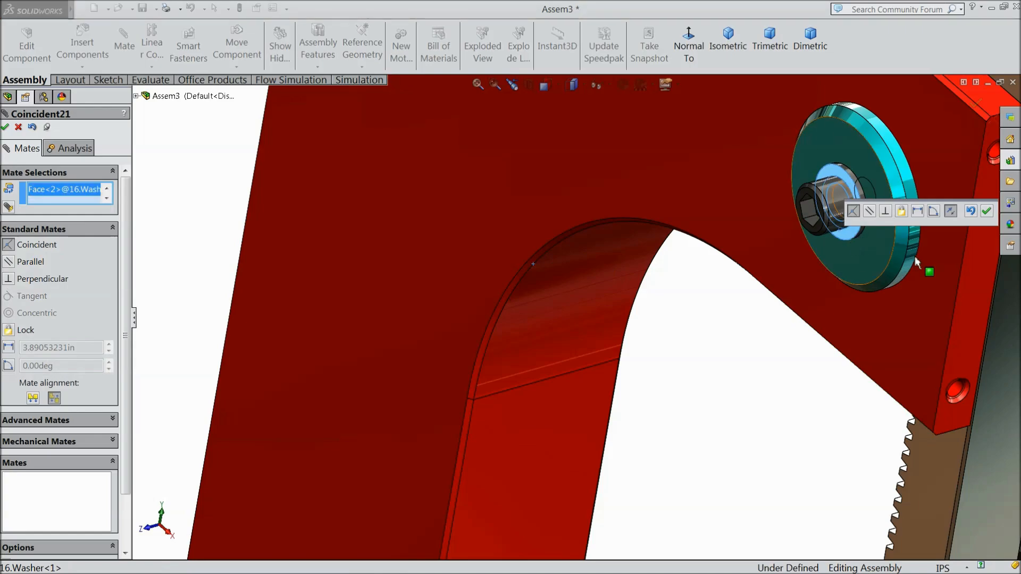
{"action": "left_click", "coordinate": [987, 213]}
{"action": "scroll", "coordinate": [920, 246], "scroll_direction": "up", "scroll_amount": 5}
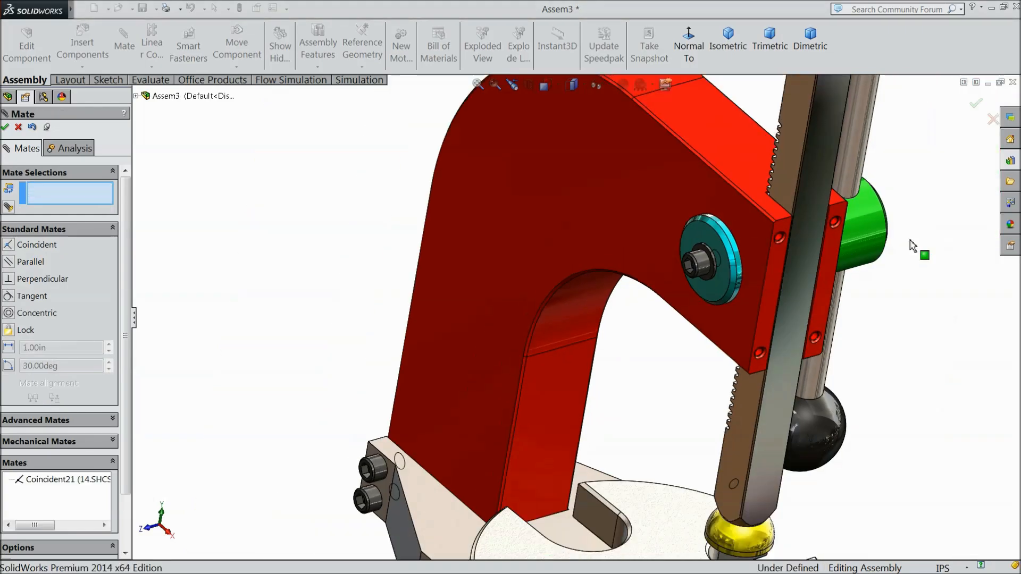
{"action": "scroll", "coordinate": [733, 297], "scroll_direction": "down", "scroll_amount": 2}
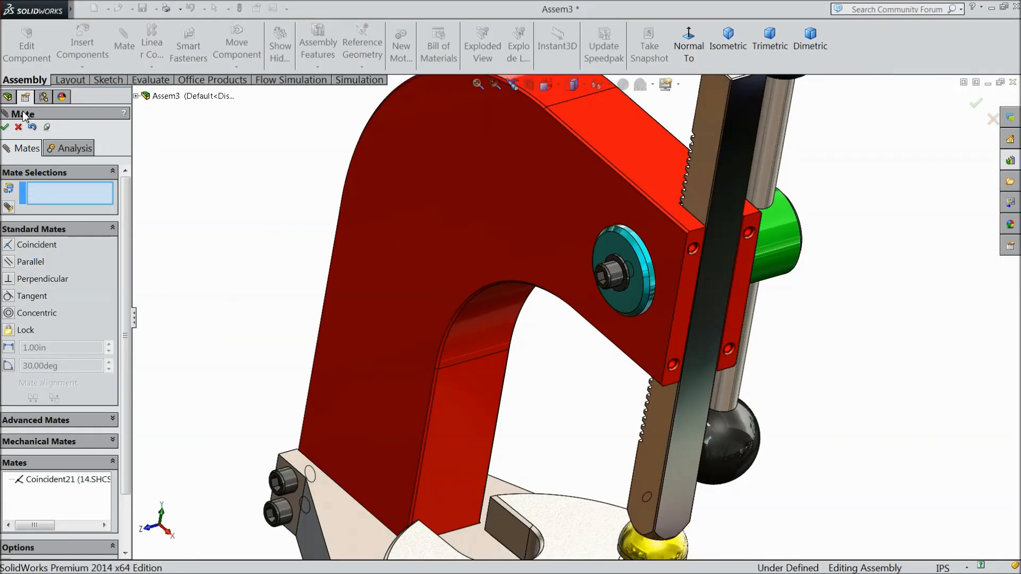
{"action": "left_click", "coordinate": [5, 127]}
Insert the 12.front plate part from the Arbor Press machine folder and place it beside the frame's front end.
{"action": "left_click", "coordinate": [81, 55]}
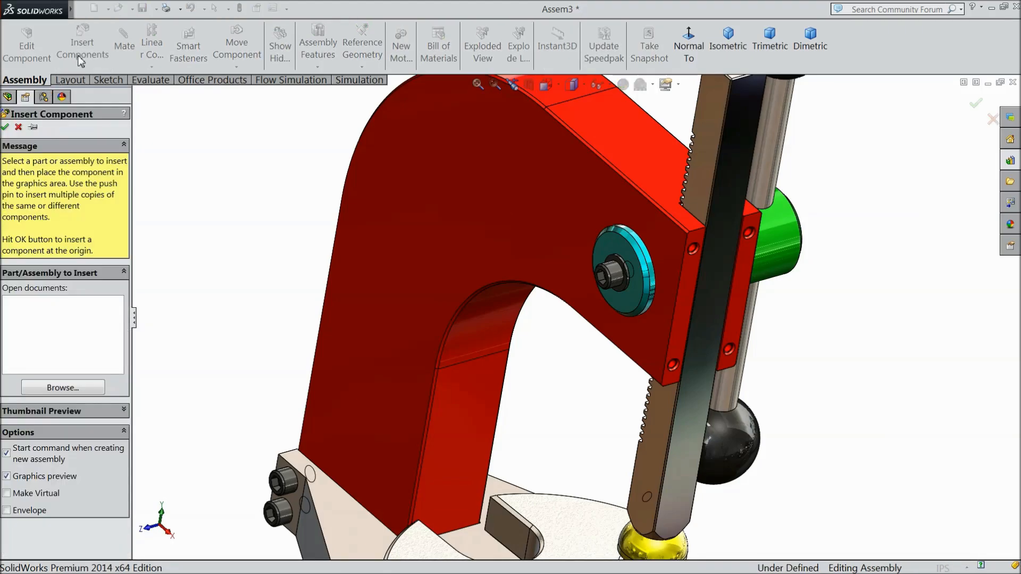
{"action": "left_click", "coordinate": [54, 388]}
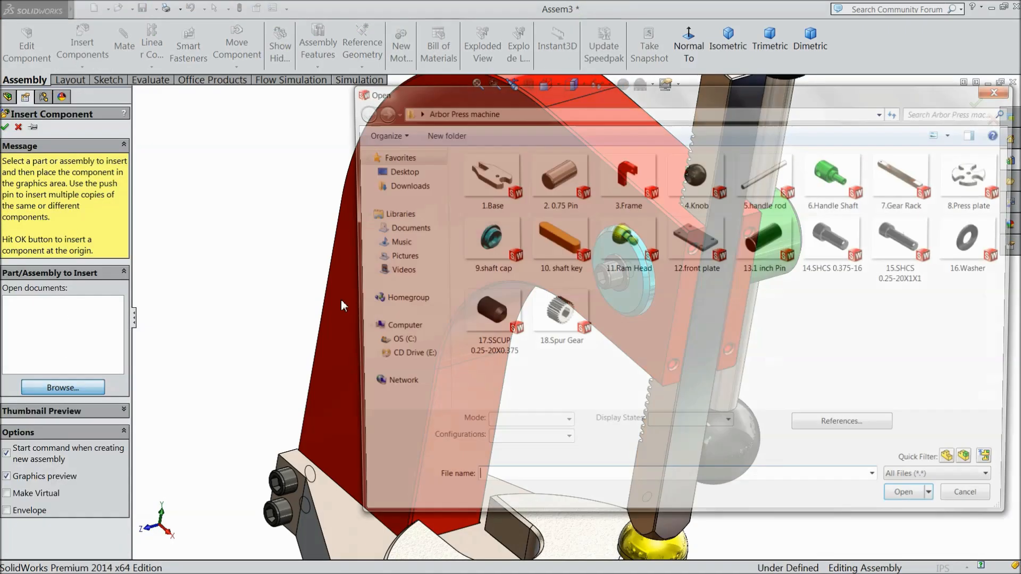
{"action": "left_click", "coordinate": [707, 253]}
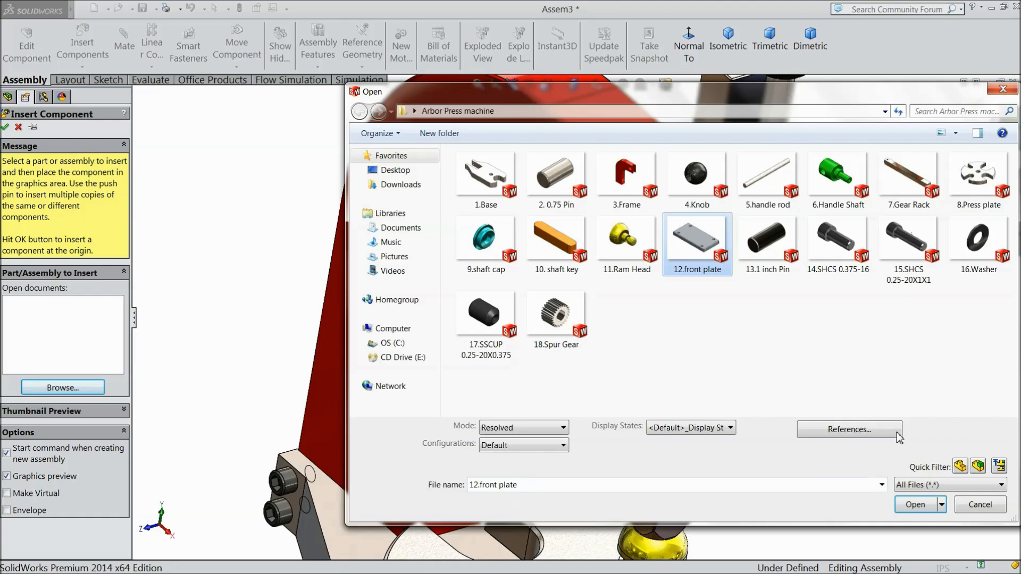
{"action": "left_click", "coordinate": [916, 505]}
{"action": "left_click", "coordinate": [803, 351]}
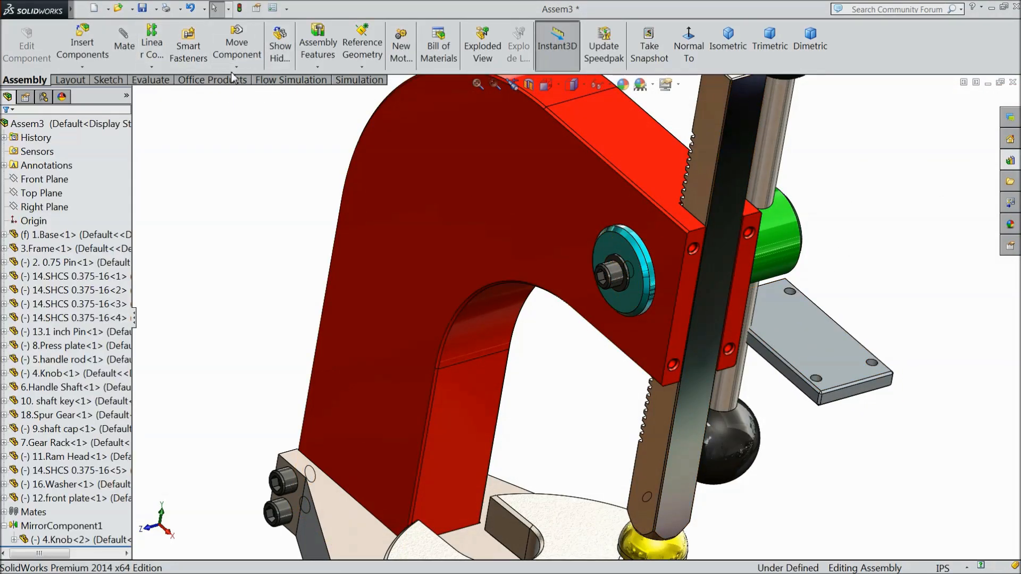
Rotate the front plate freely until it stands upright, roughly parallel to the frame's front faces.
{"action": "left_click", "coordinate": [236, 67]}
{"action": "left_click", "coordinate": [250, 96]}
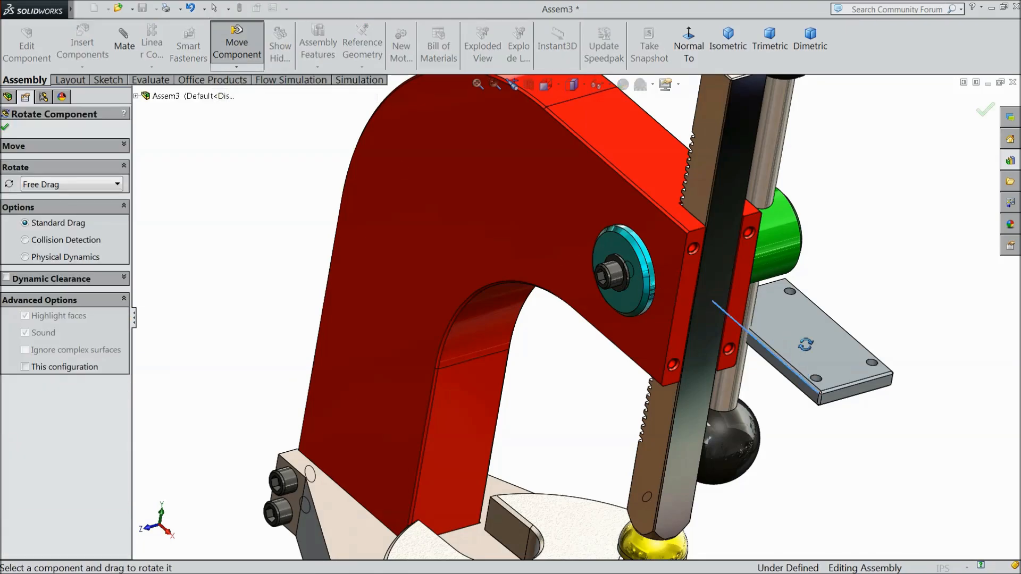
{"action": "left_click_drag", "start_coordinate": [805, 345], "coordinate": [539, 292]}
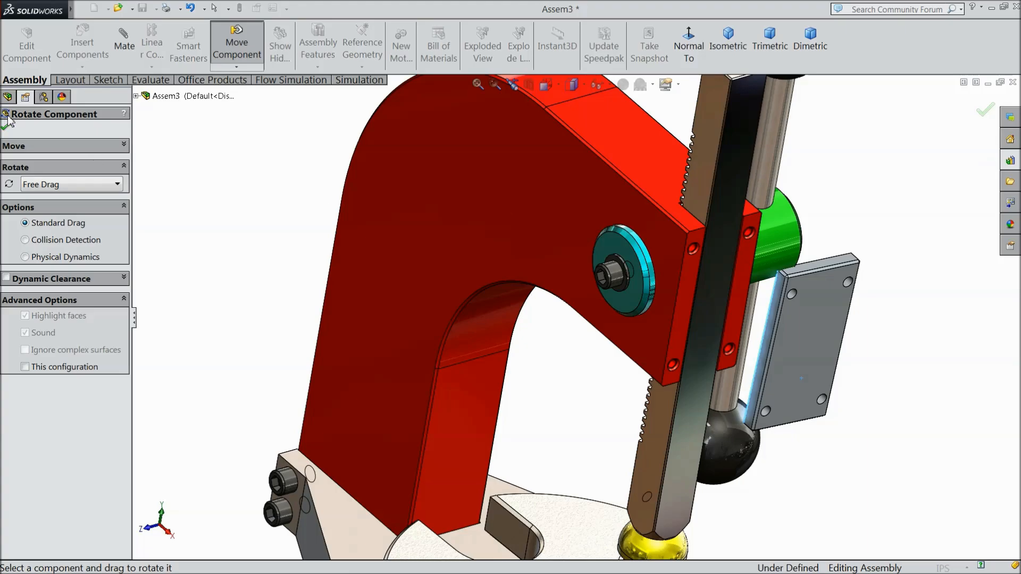
{"action": "left_click", "coordinate": [7, 128]}
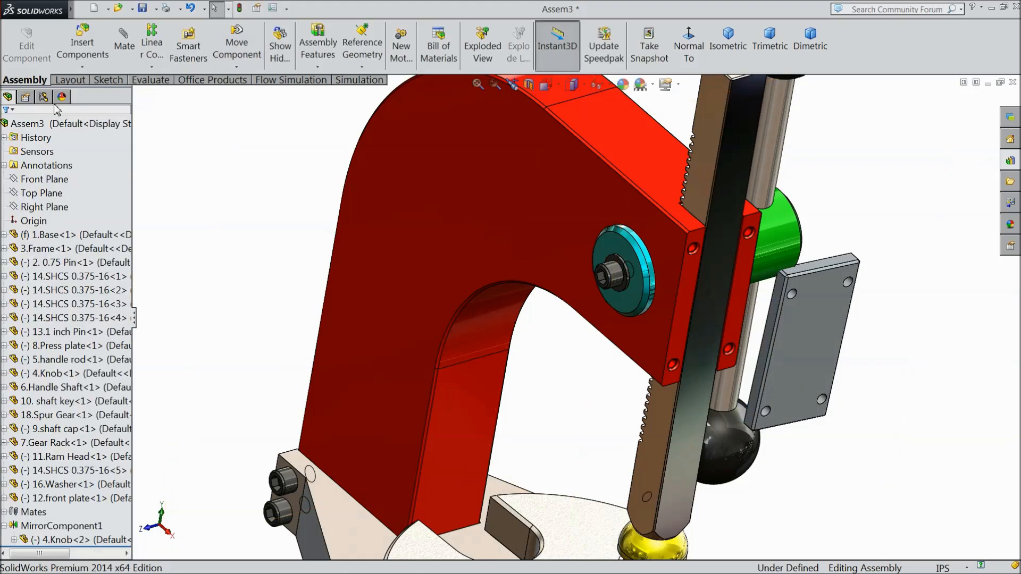
Add a concentric mate between the frame's upper front hole on the shaft cap side and the front plate's matching corner hole.
{"action": "left_click", "coordinate": [123, 48]}
{"action": "scroll", "coordinate": [782, 319], "scroll_direction": "down", "scroll_amount": 3}
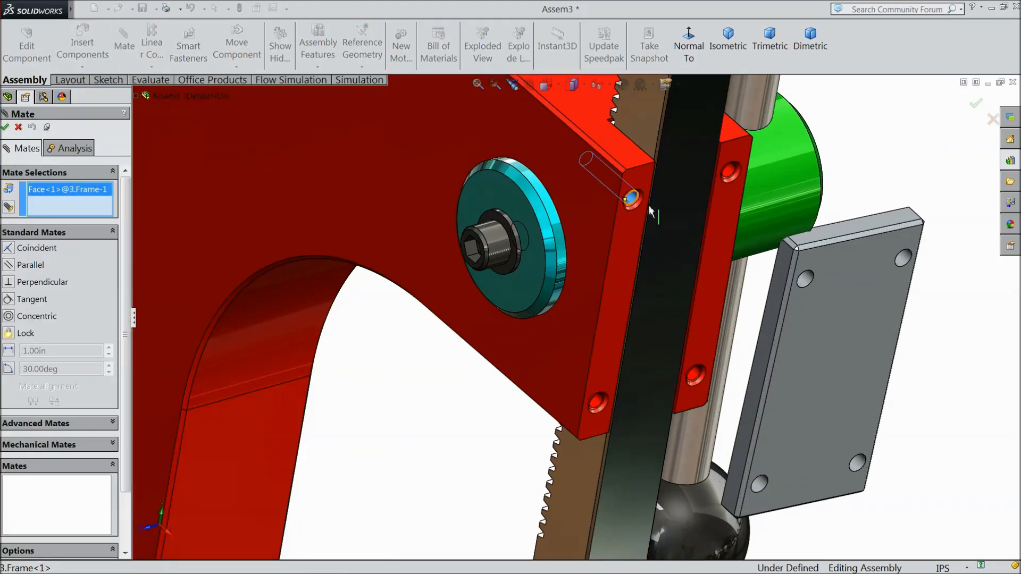
{"action": "left_click", "coordinate": [804, 280]}
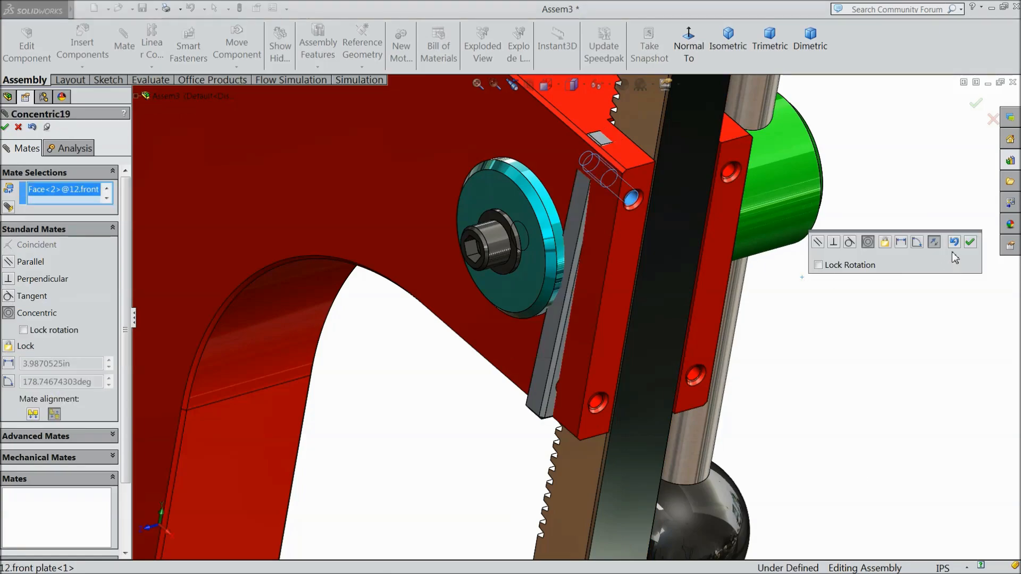
{"action": "left_click", "coordinate": [971, 243]}
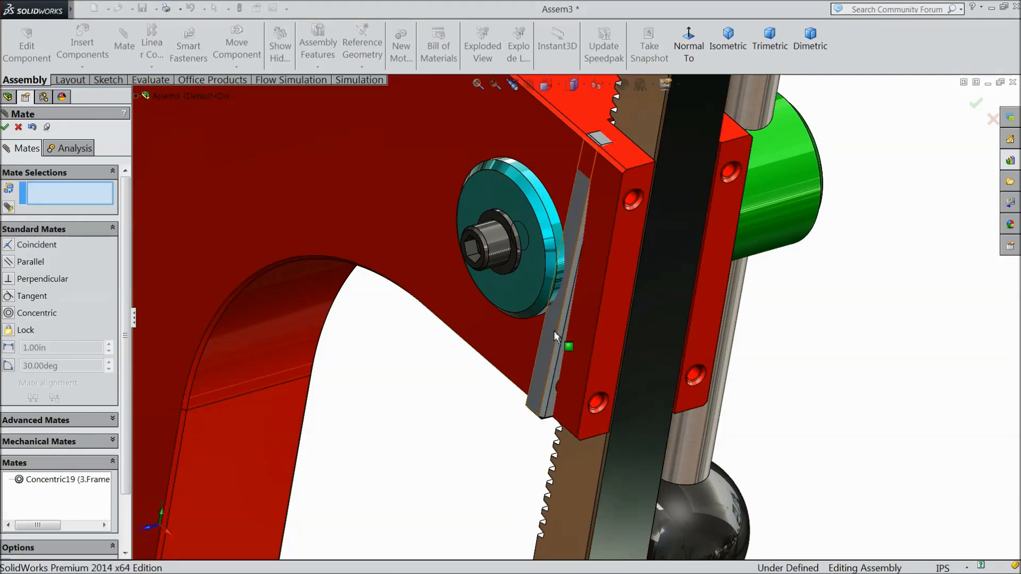
Pull the front plate out ahead of the frame and mate its other upper hole concentric with the frame's hole on the handle side.
{"action": "left_click_drag", "start_coordinate": [630, 375], "coordinate": [758, 336]}
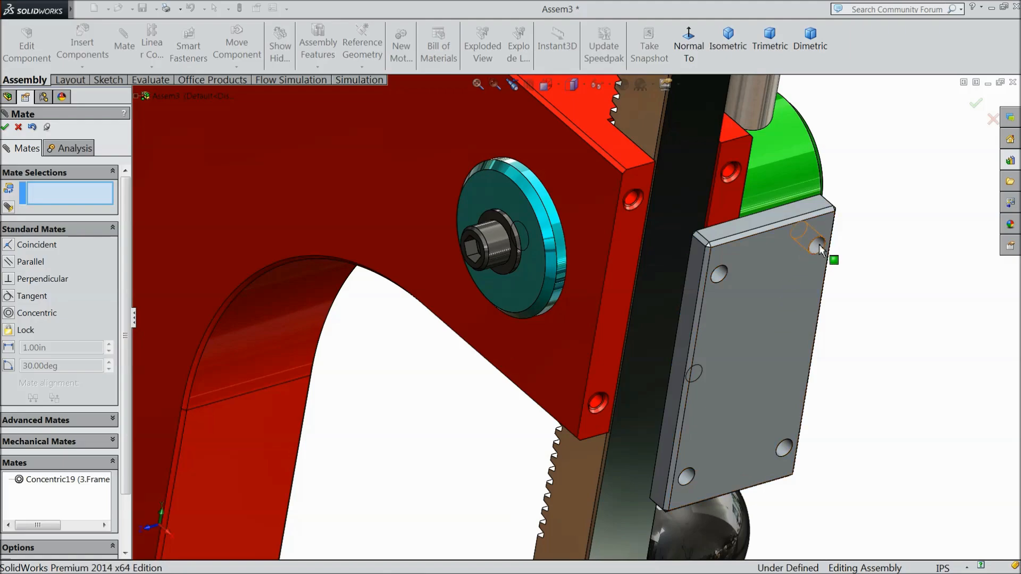
{"action": "left_click", "coordinate": [729, 172]}
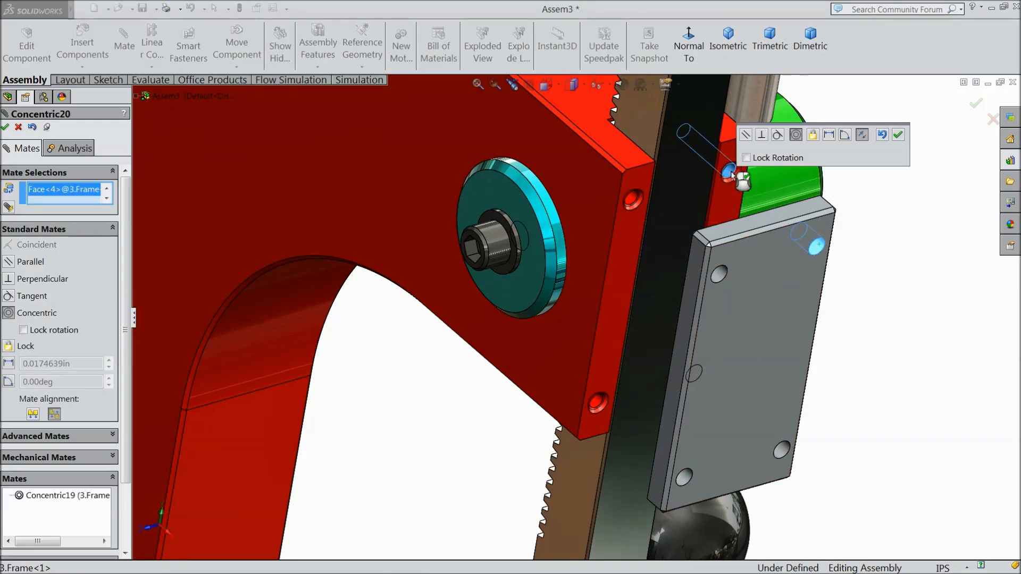
{"action": "left_click", "coordinate": [897, 136]}
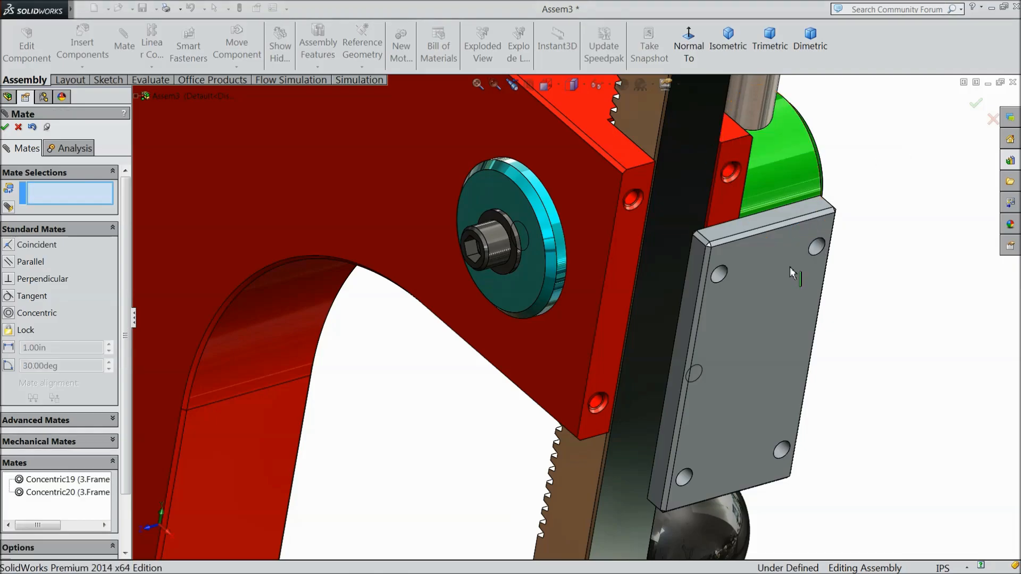
Add a coincident mate between the frame's front face and the back face of the front plate.
{"action": "left_click", "coordinate": [621, 299]}
{"action": "scroll", "coordinate": [637, 322], "scroll_direction": "up", "scroll_amount": 2}
{"action": "middle_click_drag", "start_coordinate": [650, 327], "coordinate": [731, 370]}
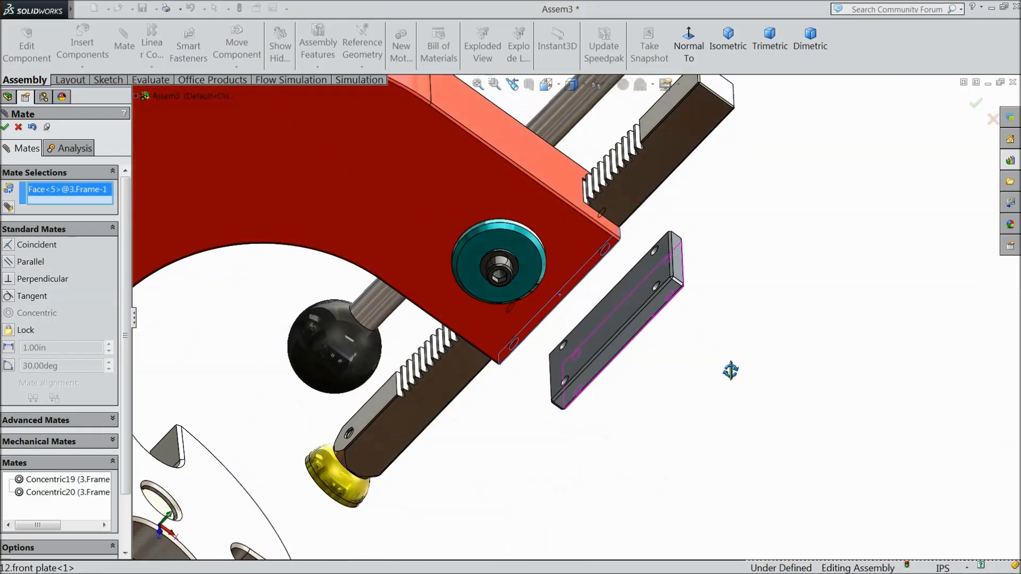
{"action": "left_click", "coordinate": [628, 307]}
{"action": "middle_click_drag", "start_coordinate": [660, 349], "coordinate": [589, 263]}
{"action": "left_click", "coordinate": [775, 266]}
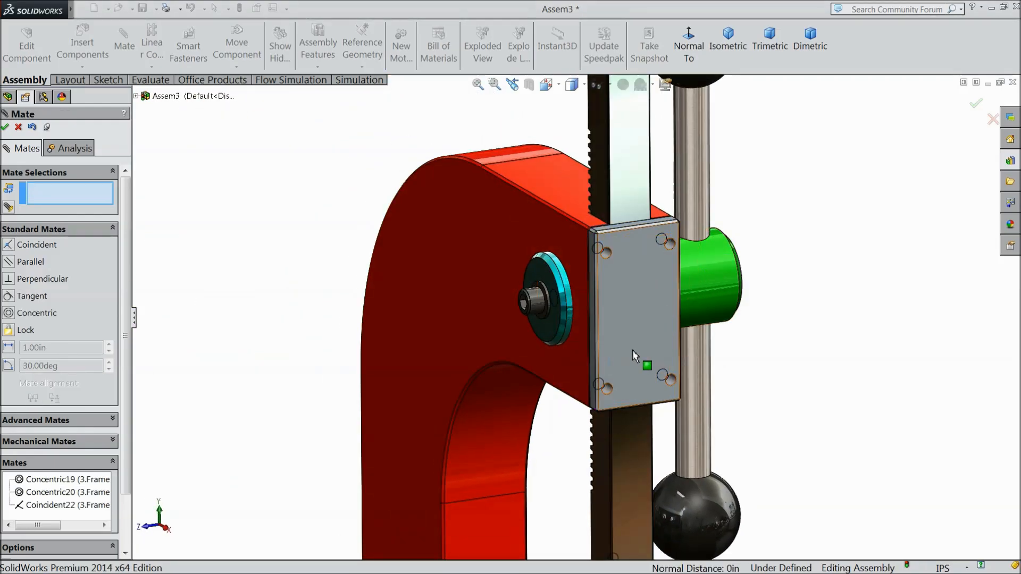
{"action": "scroll", "coordinate": [633, 350], "scroll_direction": "up", "scroll_amount": 3}
{"action": "scroll", "coordinate": [608, 334], "scroll_direction": "down", "scroll_amount": 2}
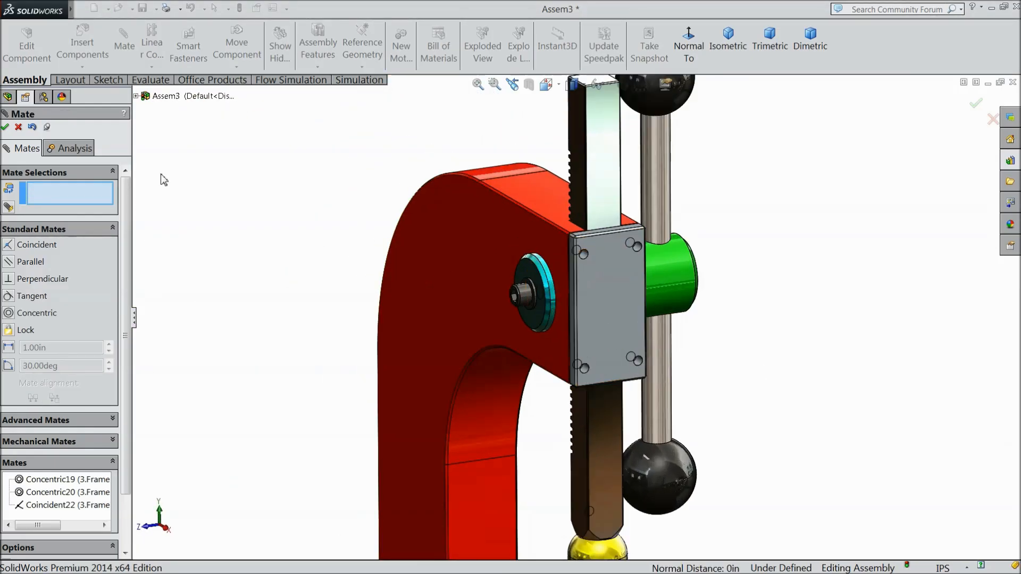
{"action": "left_click", "coordinate": [5, 127]}
Insert the 15.SHCS 0.25-20X1X1 screw into the assembly and place it in front of the front plate.
{"action": "left_click", "coordinate": [85, 53]}
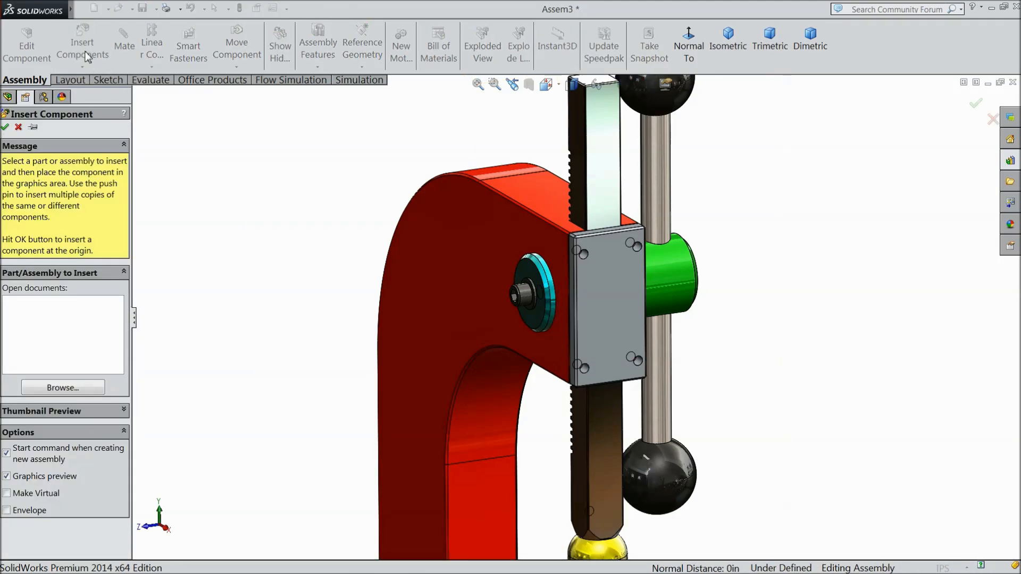
{"action": "left_click", "coordinate": [60, 388]}
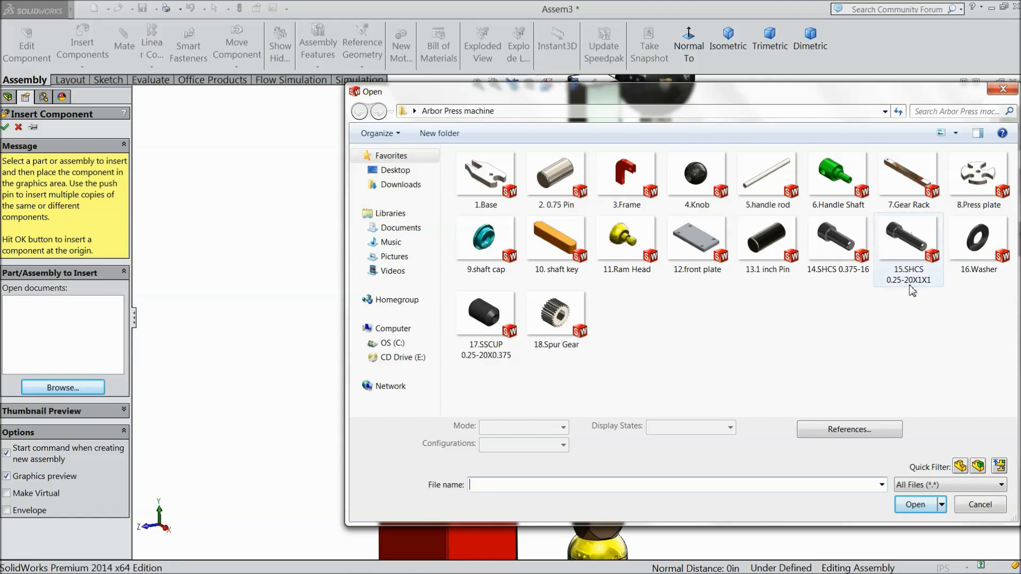
{"action": "left_click", "coordinate": [907, 250]}
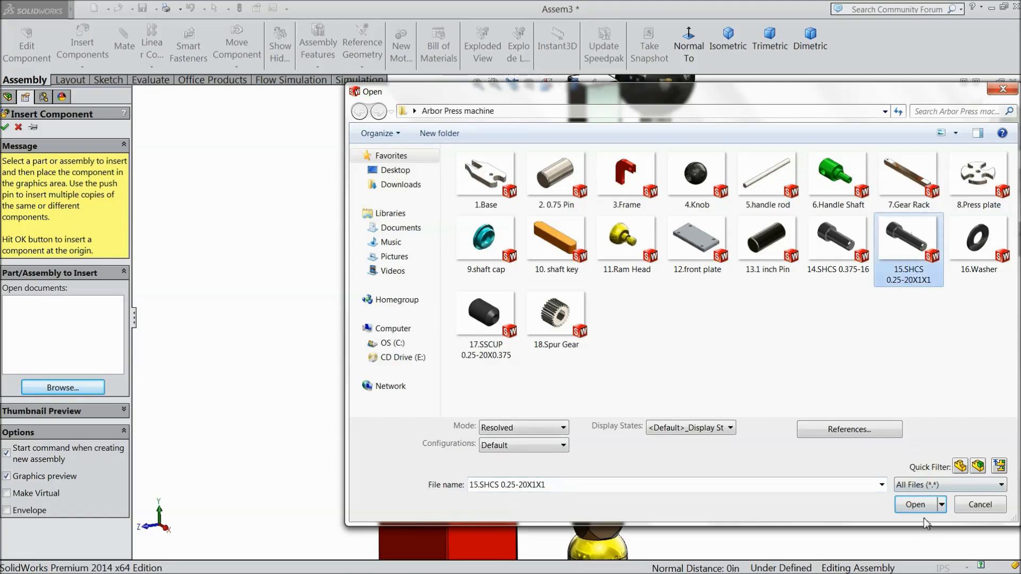
{"action": "left_click", "coordinate": [915, 504]}
{"action": "scroll", "coordinate": [617, 319], "scroll_direction": "down", "scroll_amount": 5}
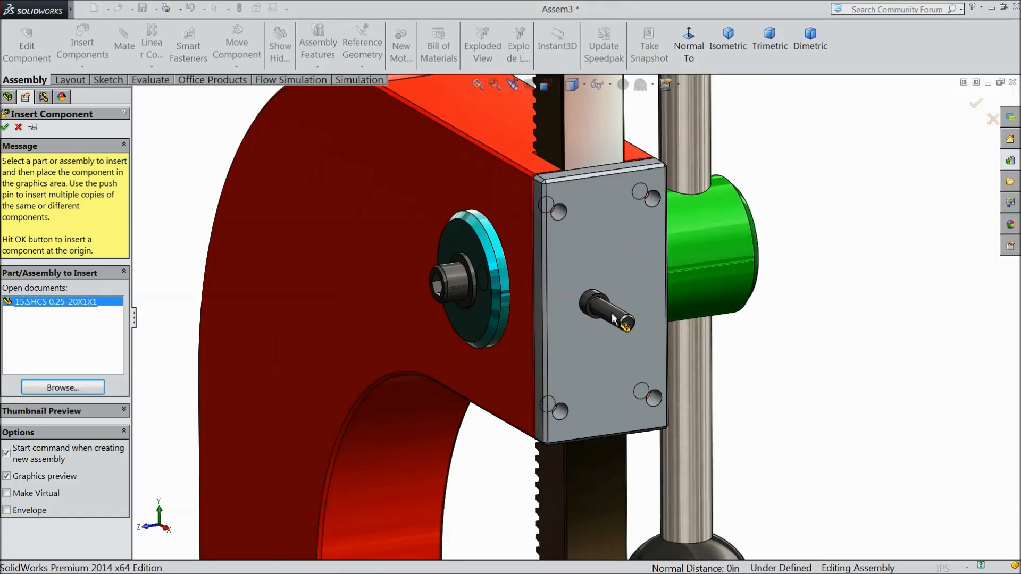
{"action": "left_click", "coordinate": [611, 273]}
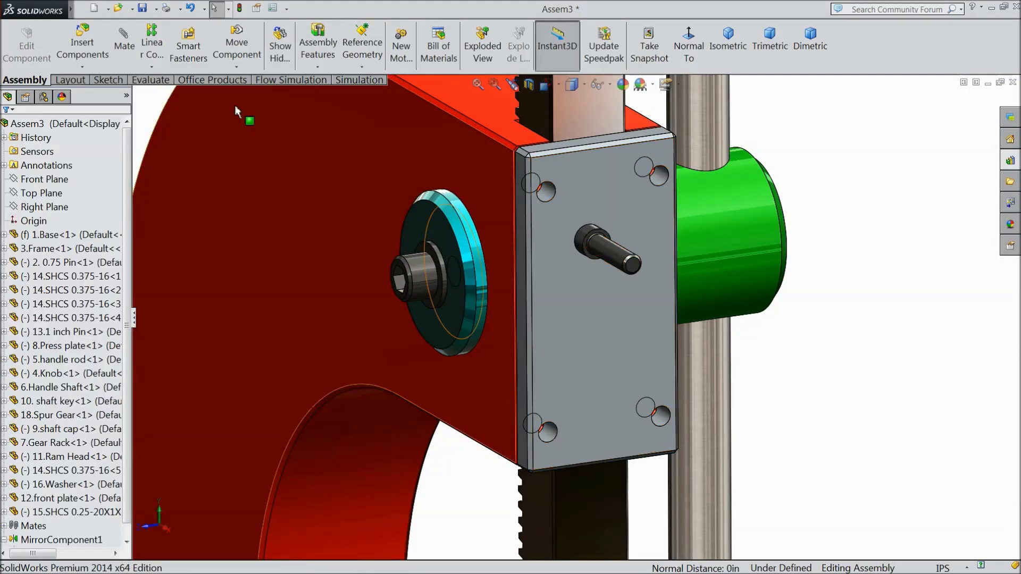
Rotate the new screw freely until its socket head points away from the front plate.
{"action": "left_click", "coordinate": [236, 67]}
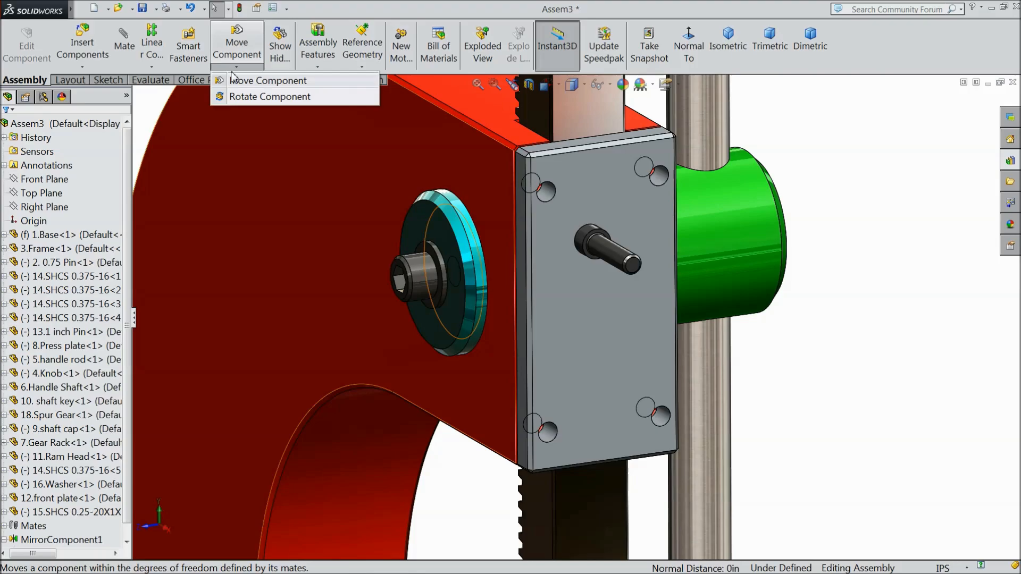
{"action": "left_click", "coordinate": [255, 94]}
{"action": "left_click_drag", "start_coordinate": [652, 264], "coordinate": [805, 258]}
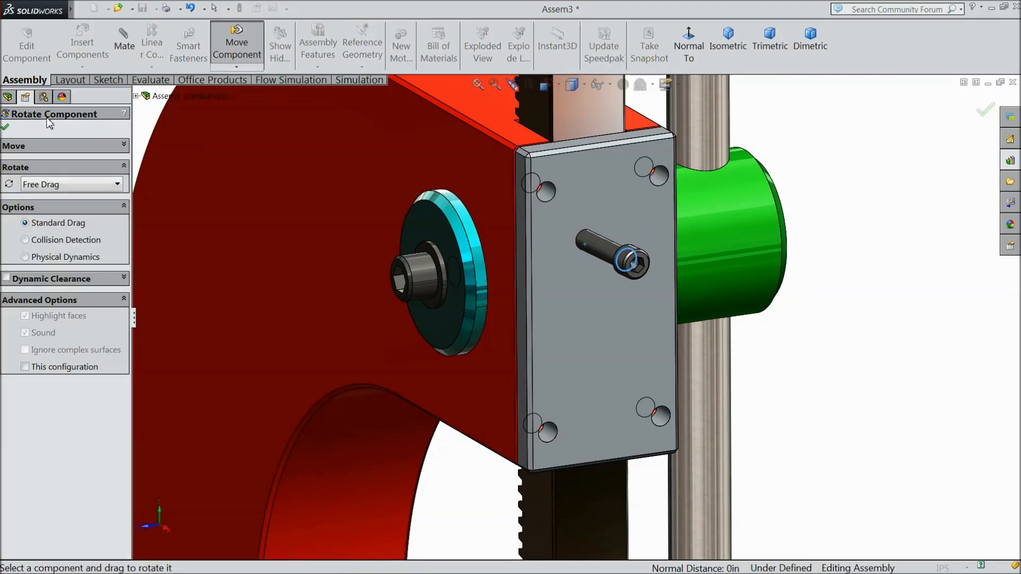
{"action": "left_click", "coordinate": [6, 129]}
Add a concentric mate between the screw's shank and the front plate's upper hole on the shaft cap side.
{"action": "left_click", "coordinate": [545, 191]}
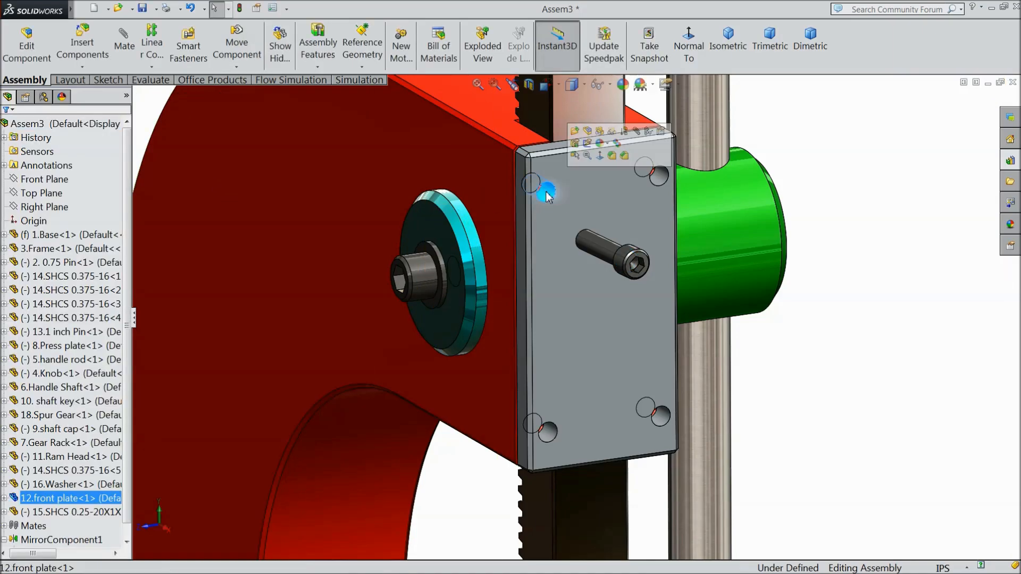
{"action": "left_click", "coordinate": [608, 246]}
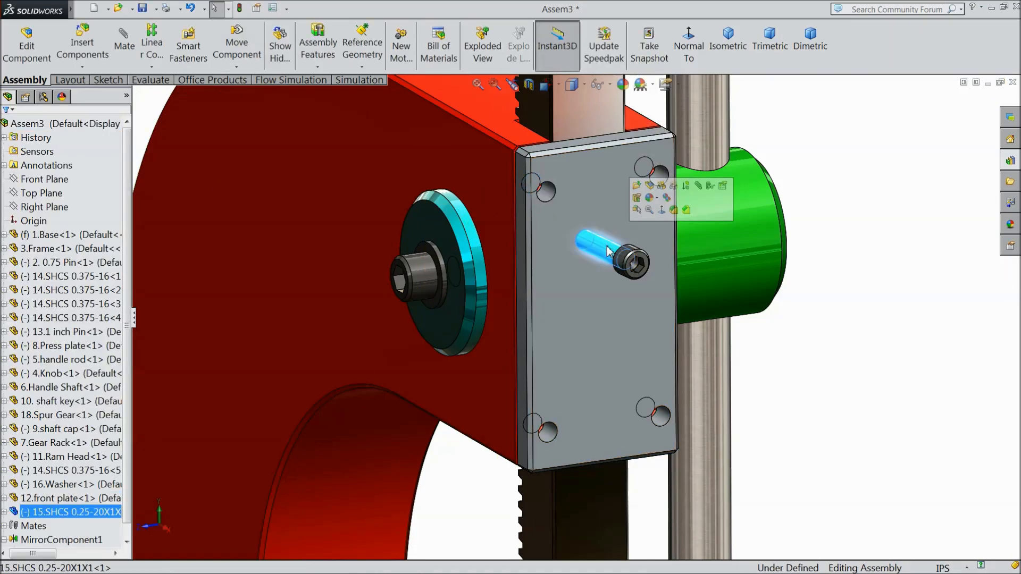
{"action": "left_click", "coordinate": [698, 185]}
{"action": "left_click", "coordinate": [547, 196]}
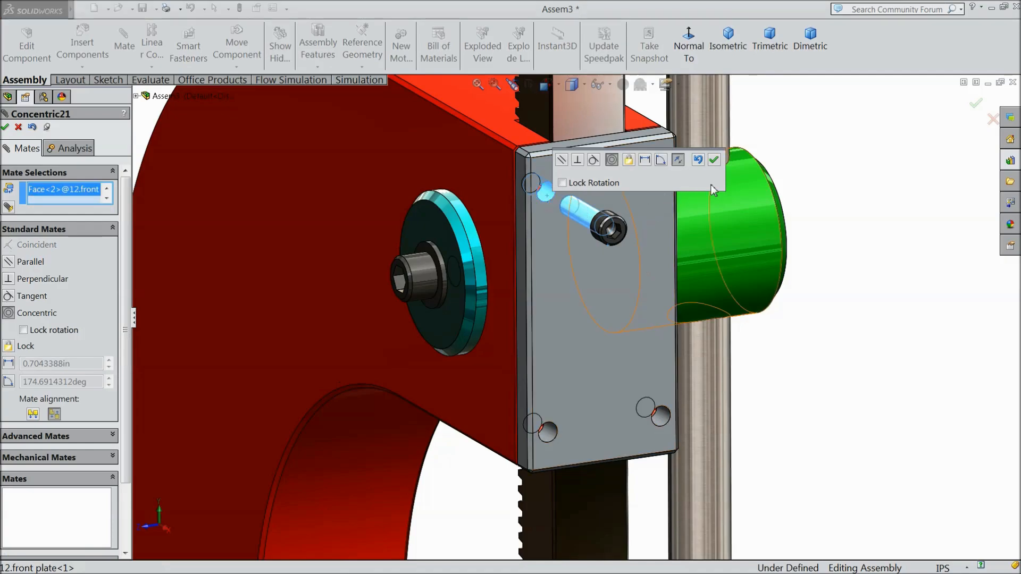
{"action": "left_click", "coordinate": [713, 164]}
Add a coincident mate between the underside of the screw head and the front plate's outer face, and finish mating.
{"action": "scroll", "coordinate": [566, 234], "scroll_direction": "down", "scroll_amount": 3}
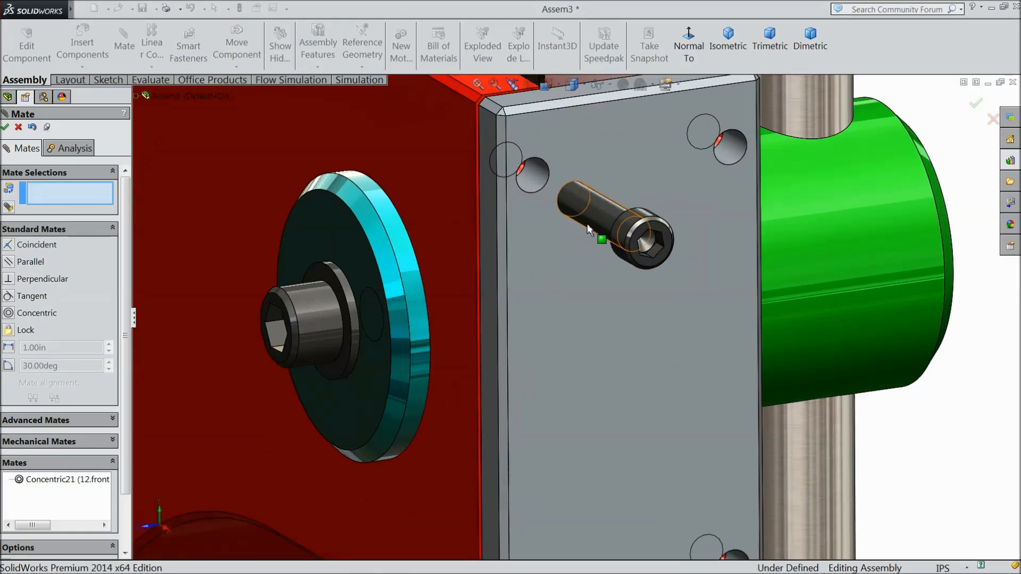
{"action": "middle_click_drag", "start_coordinate": [598, 234], "coordinate": [697, 312]}
{"action": "scroll", "coordinate": [697, 312], "scroll_direction": "down", "scroll_amount": 3}
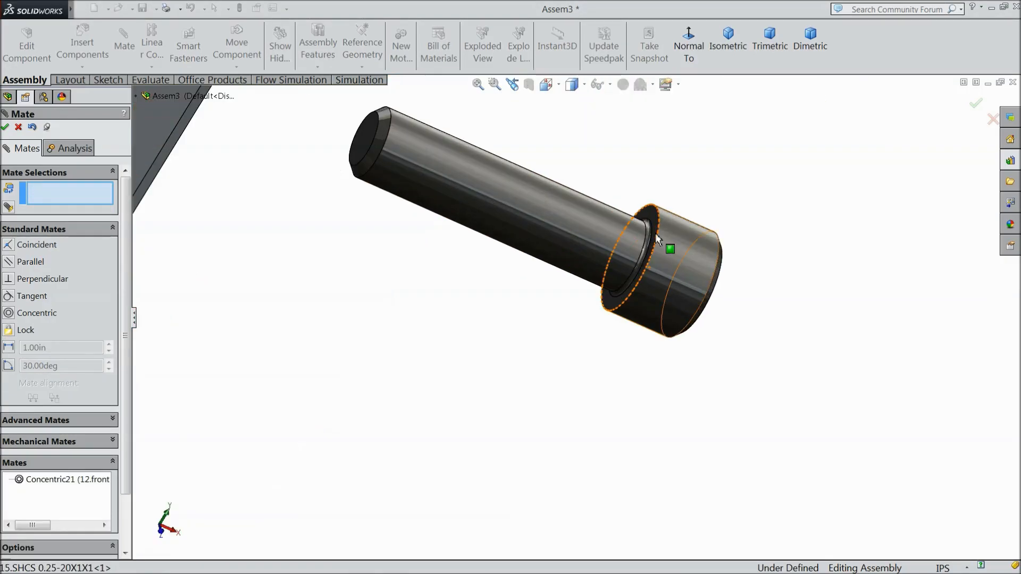
{"action": "left_click", "coordinate": [648, 221]}
{"action": "scroll", "coordinate": [548, 332], "scroll_direction": "up", "scroll_amount": 3}
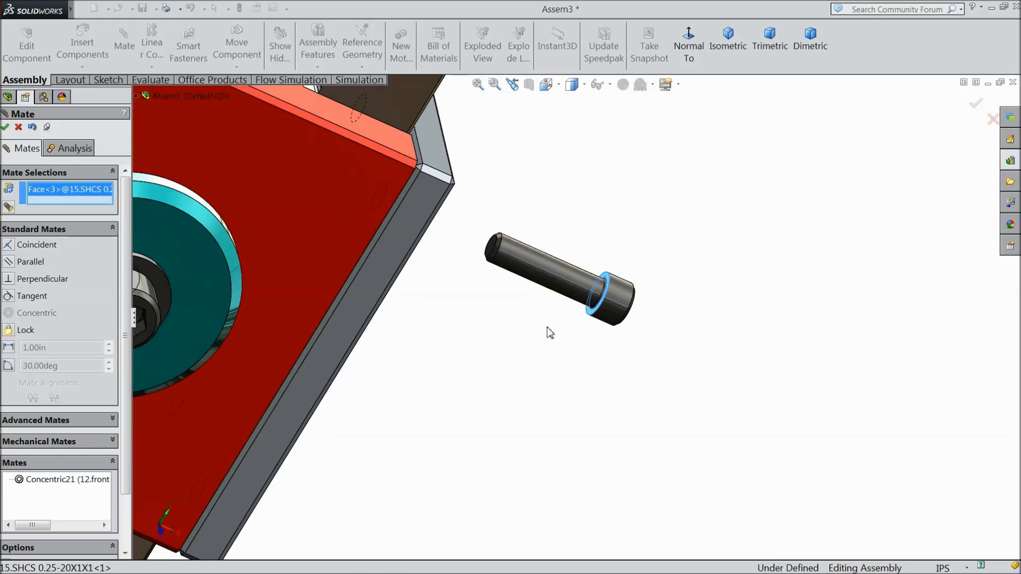
{"action": "middle_click_drag", "start_coordinate": [548, 332], "coordinate": [366, 266]}
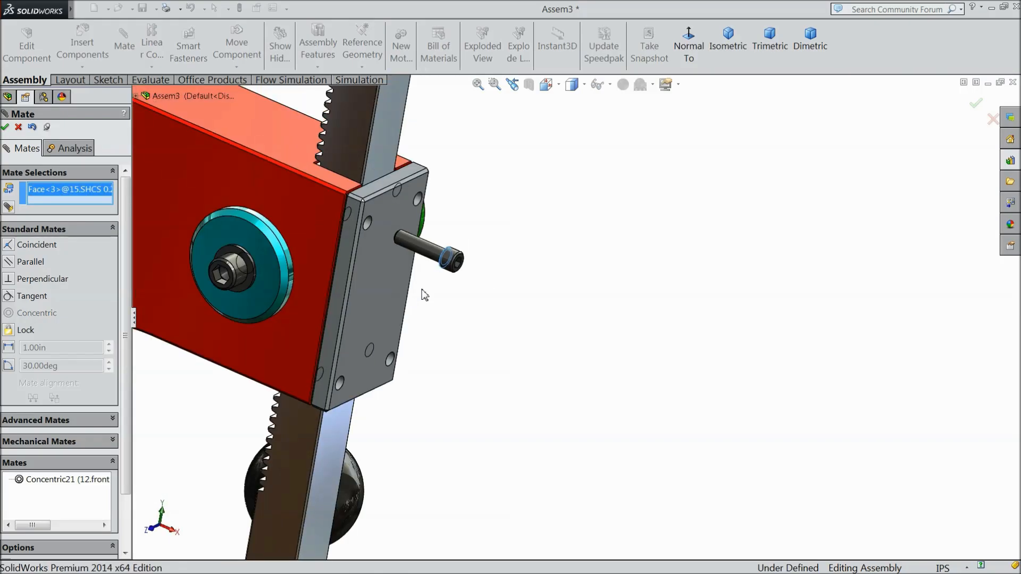
{"action": "left_click", "coordinate": [365, 266]}
{"action": "left_click", "coordinate": [350, 232]}
{"action": "scroll", "coordinate": [495, 314], "scroll_direction": "up", "scroll_amount": 3}
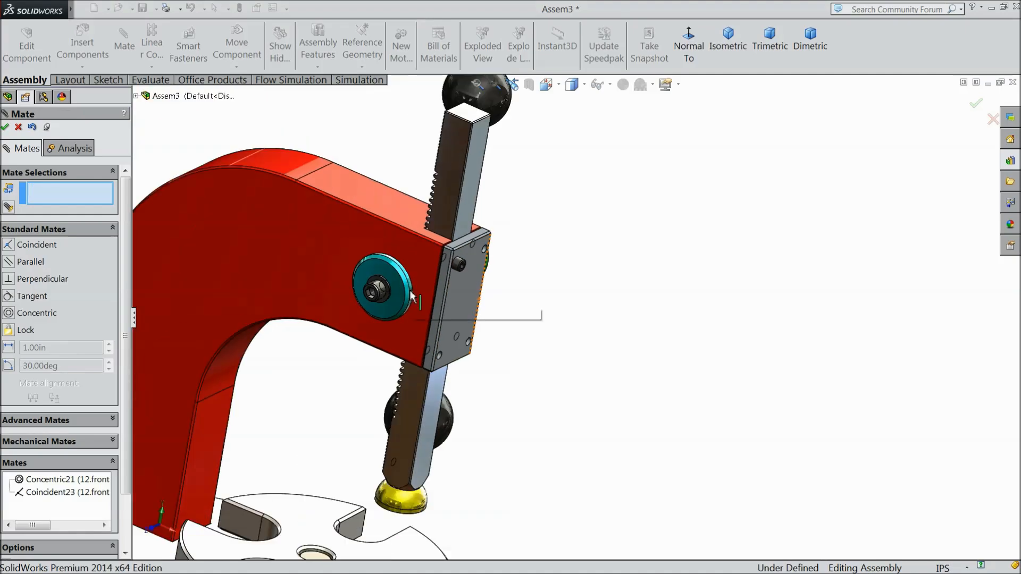
{"action": "middle_click_drag", "start_coordinate": [448, 276], "coordinate": [512, 298]}
{"action": "scroll", "coordinate": [432, 271], "scroll_direction": "down", "scroll_amount": 5}
{"action": "scroll", "coordinate": [432, 270], "scroll_direction": "down", "scroll_amount": 2}
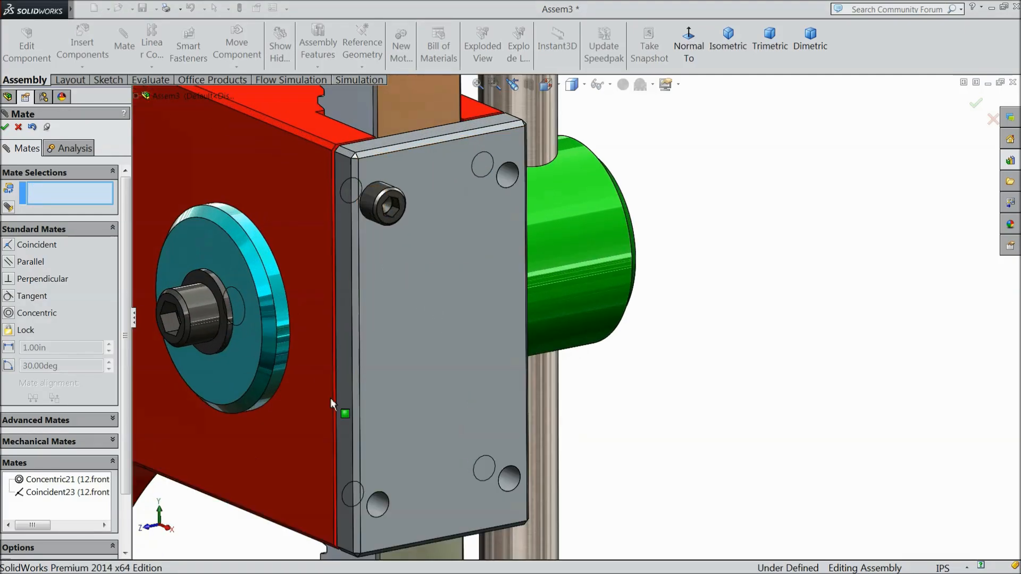
{"action": "left_click", "coordinate": [5, 127]}
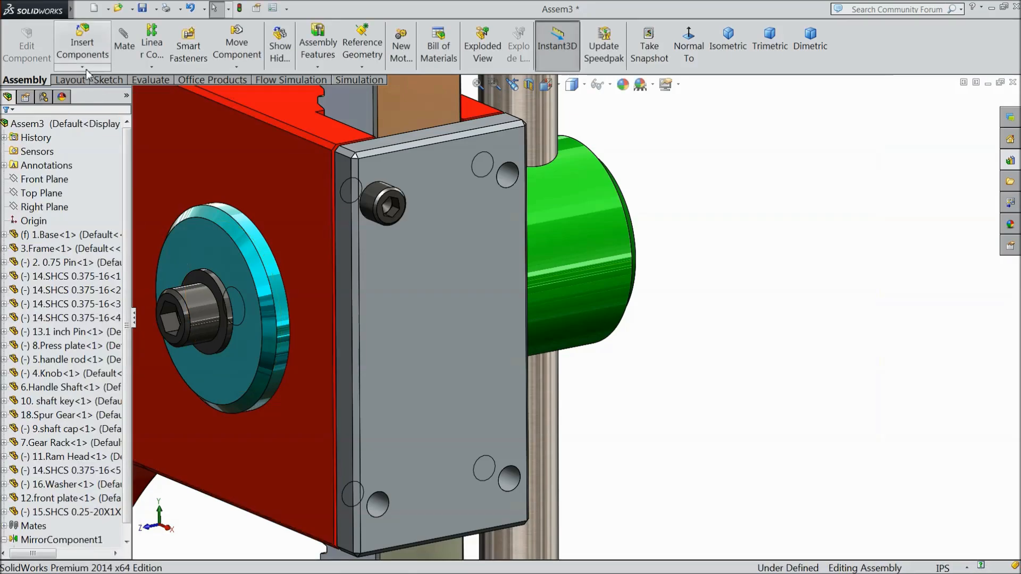
Copy the screw with its mates into the front plate's upper hole on the handle side, seated on the plate's outer face.
{"action": "left_click", "coordinate": [84, 67]}
{"action": "left_click", "coordinate": [107, 127]}
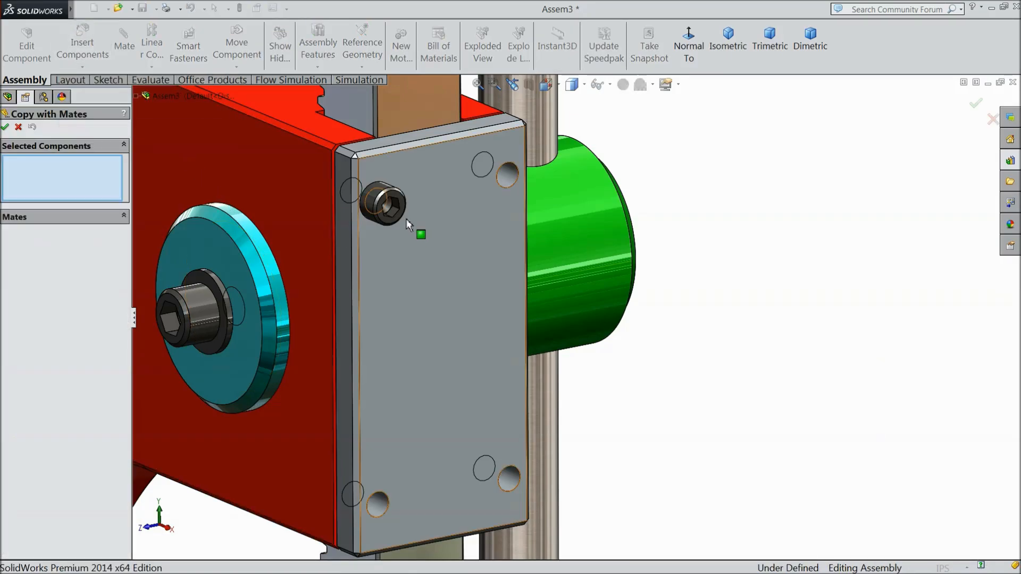
{"action": "left_click", "coordinate": [387, 206]}
{"action": "left_click", "coordinate": [78, 379]}
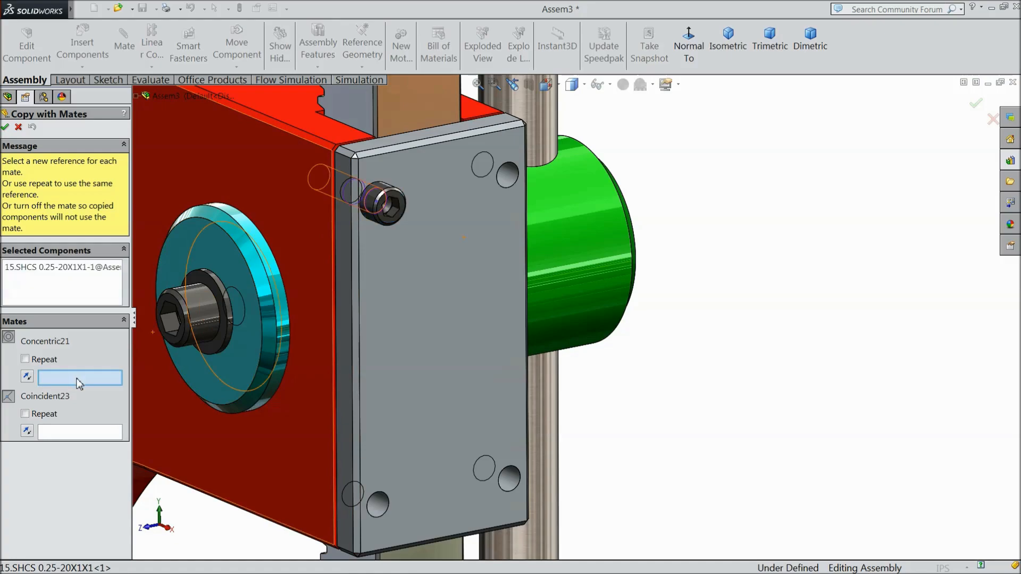
{"action": "left_click", "coordinate": [509, 181]}
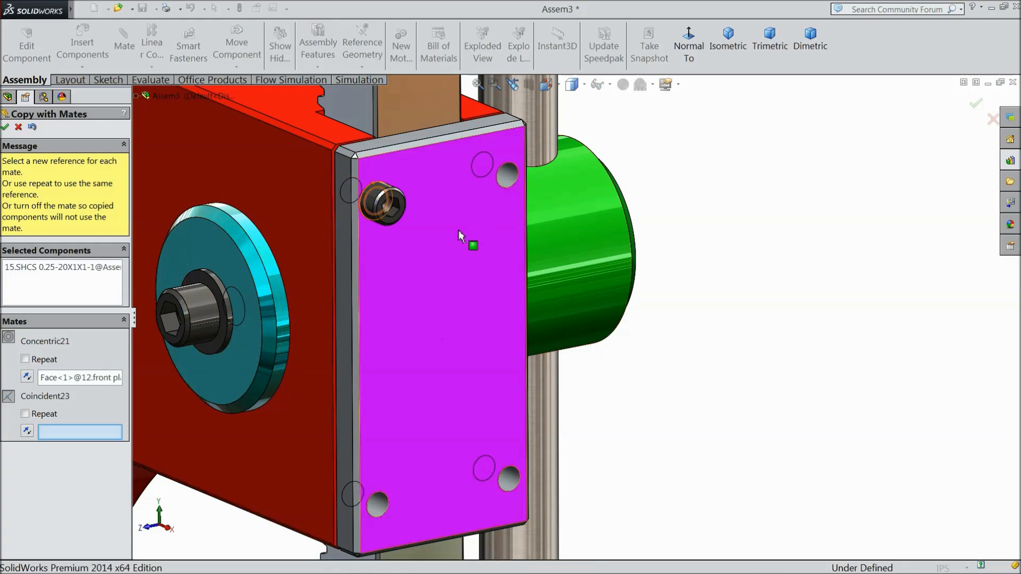
{"action": "left_click", "coordinate": [426, 307]}
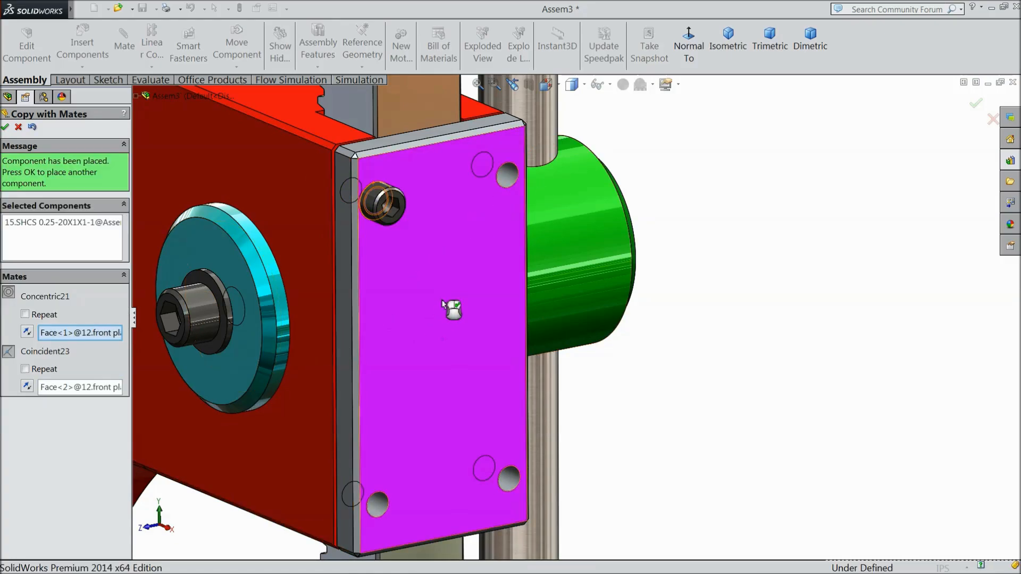
{"action": "left_click", "coordinate": [5, 127]}
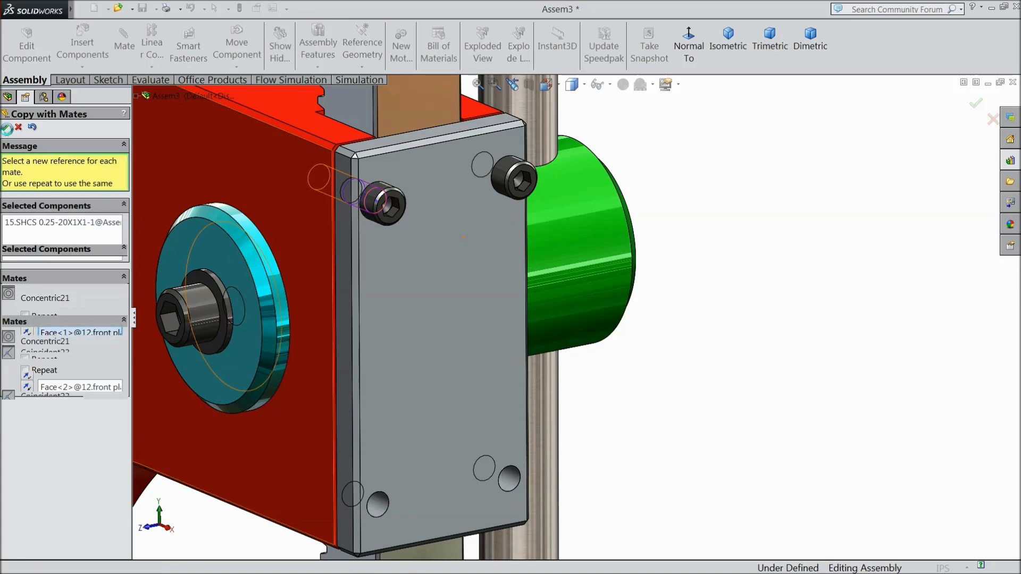
Place another mated screw copy in the front plate's lower hole on the handle side, against the outer face.
{"action": "left_click", "coordinate": [515, 477]}
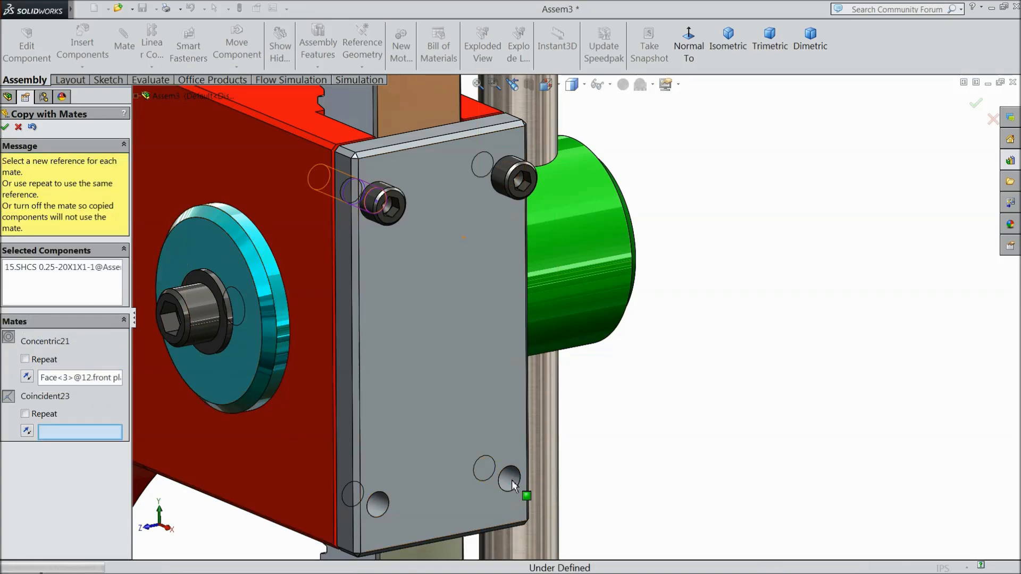
{"action": "left_click", "coordinate": [388, 366]}
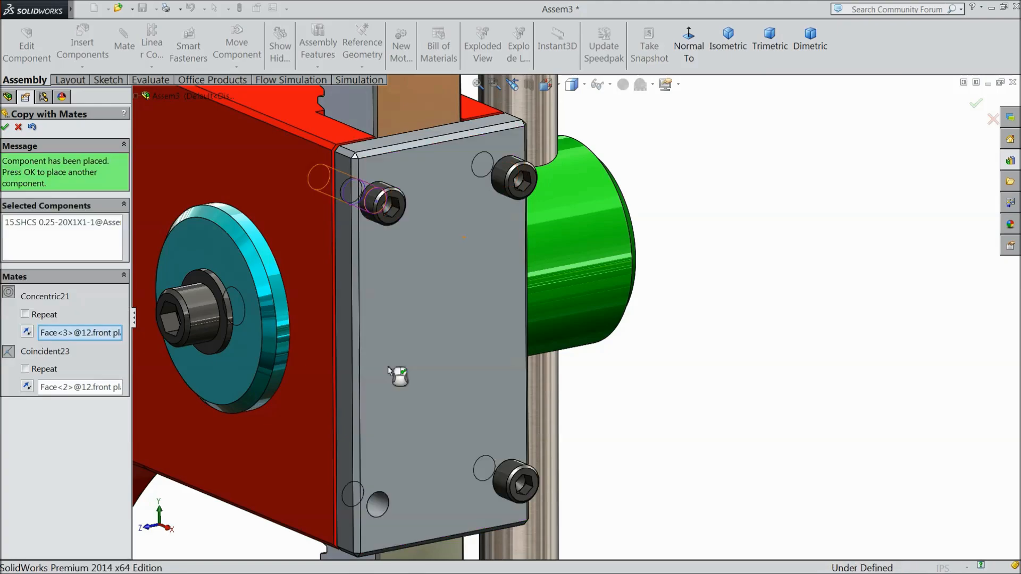
{"action": "scroll", "coordinate": [409, 452], "scroll_direction": "up", "scroll_amount": 2}
{"action": "scroll", "coordinate": [405, 483], "scroll_direction": "down", "scroll_amount": 2}
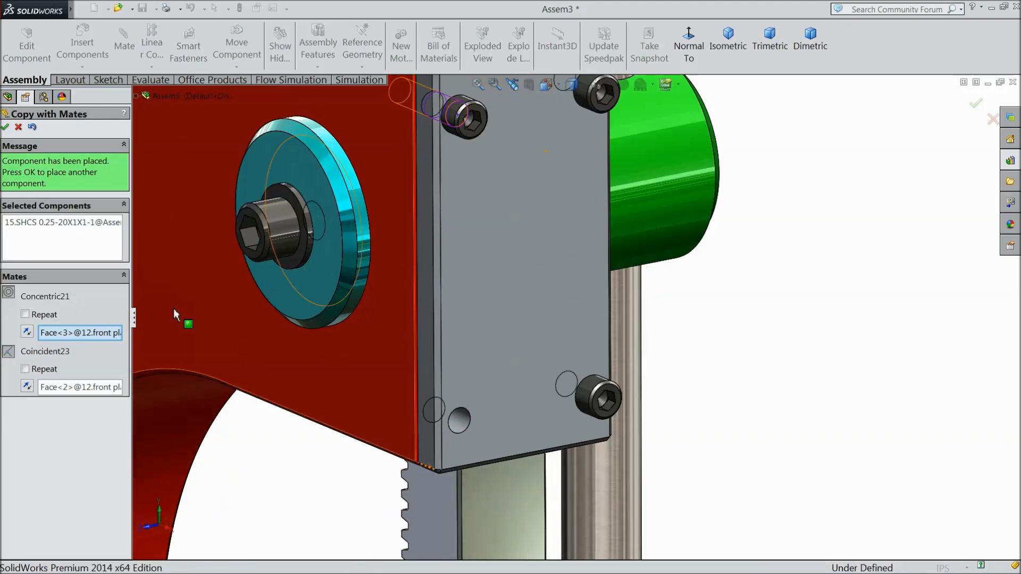
{"action": "left_click", "coordinate": [5, 128]}
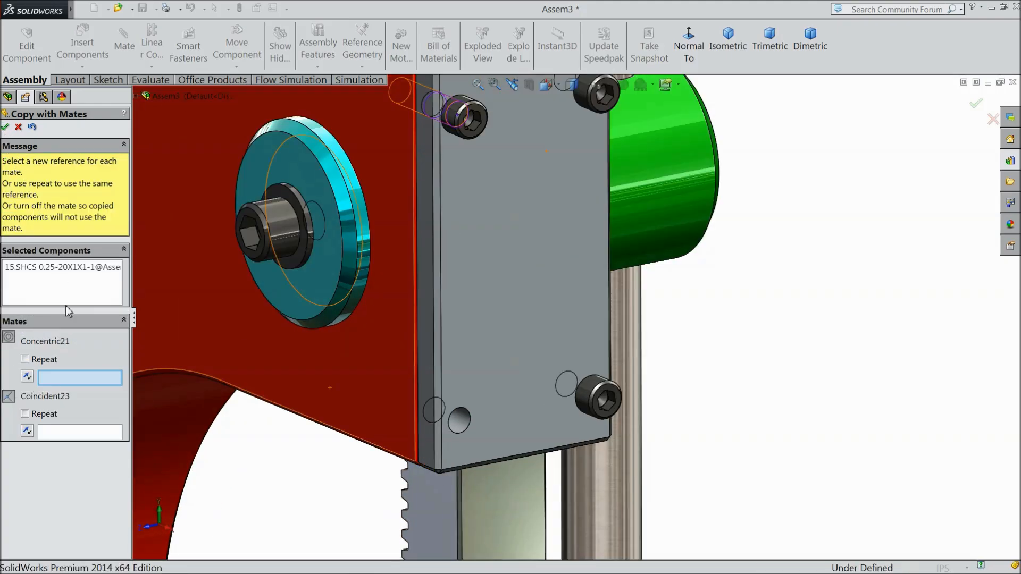
Place the last mated screw copy in the front plate's lower hole on the shaft cap side and end the copying.
{"action": "left_click", "coordinate": [470, 428]}
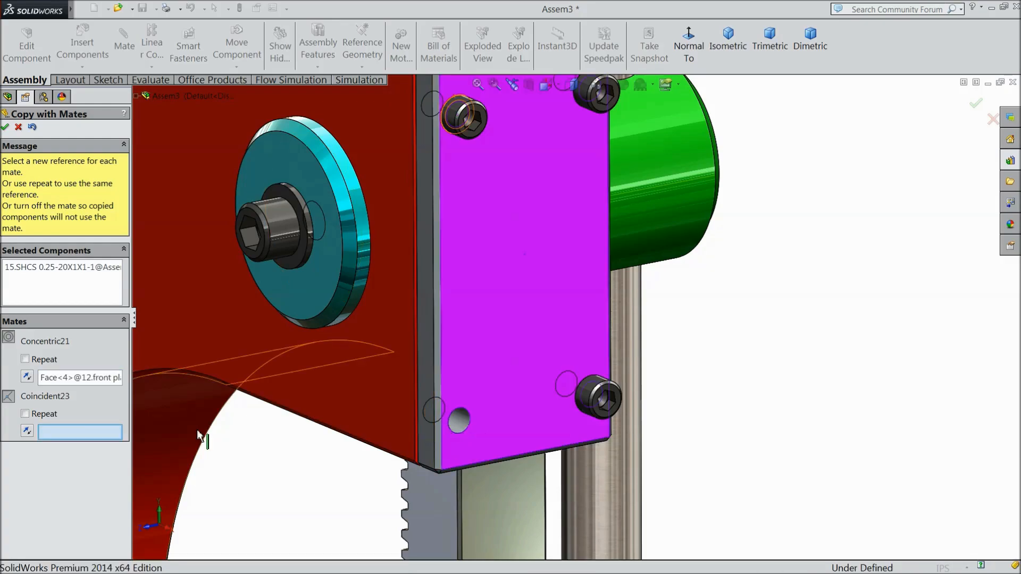
{"action": "left_click", "coordinate": [510, 313]}
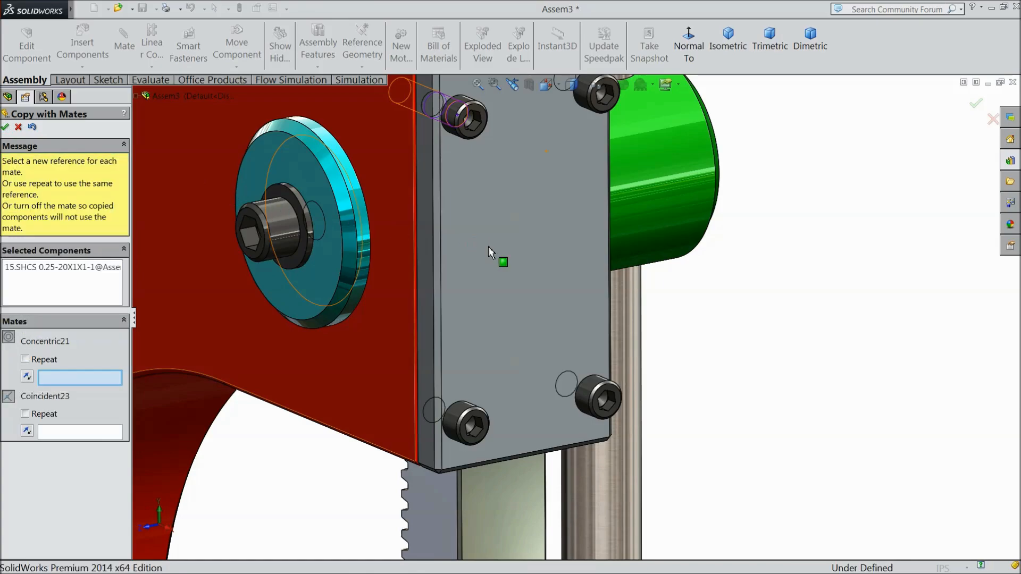
{"action": "scroll", "coordinate": [493, 260], "scroll_direction": "up", "scroll_amount": 3}
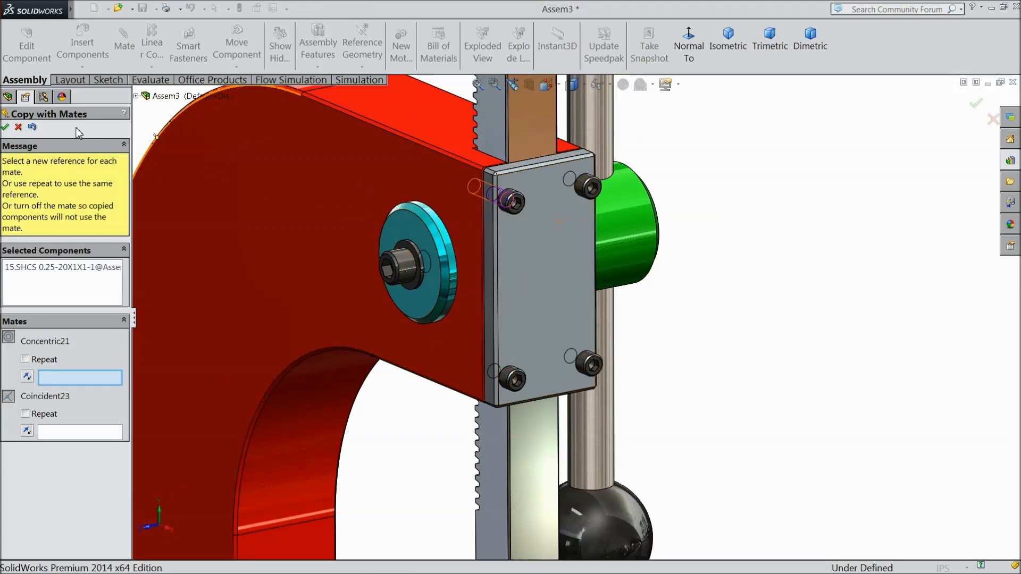
{"action": "left_click", "coordinate": [19, 127]}
Make the frame transparent to expose the gear and rack inside it.
{"action": "scroll", "coordinate": [646, 314], "scroll_direction": "up", "scroll_amount": 3}
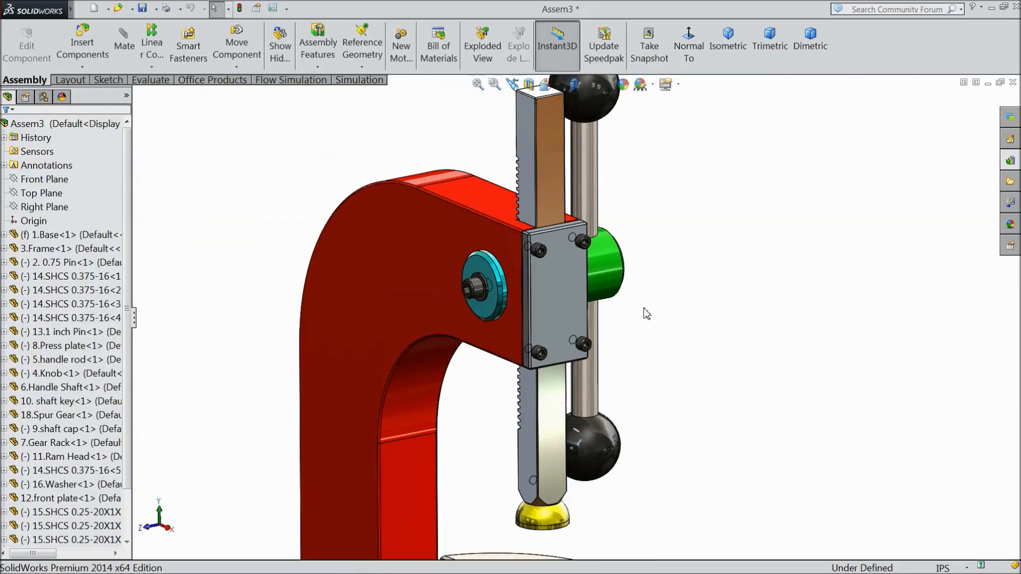
{"action": "middle_click_drag", "start_coordinate": [582, 298], "coordinate": [585, 298]}
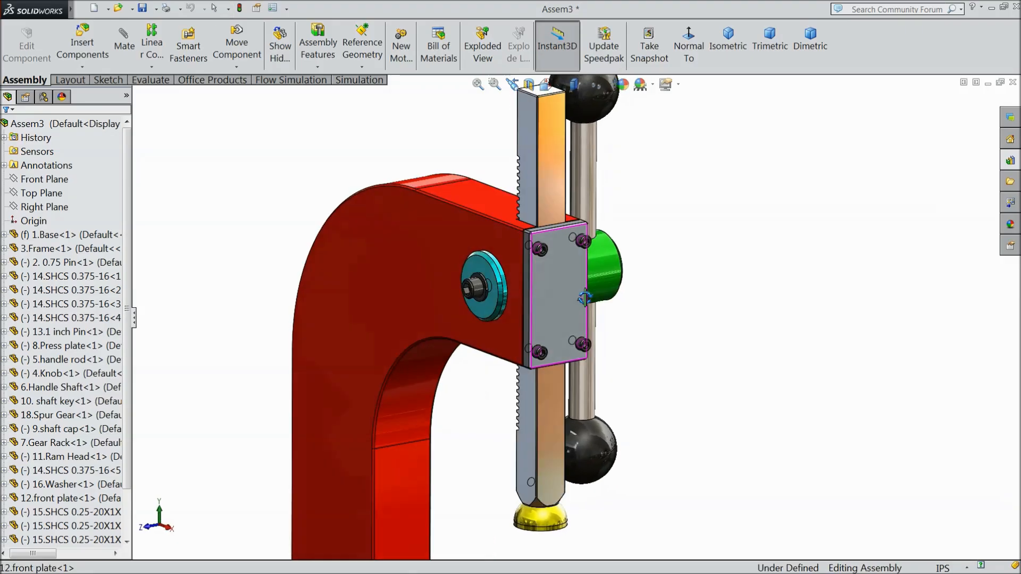
{"action": "scroll", "coordinate": [580, 288], "scroll_direction": "up", "scroll_amount": 4}
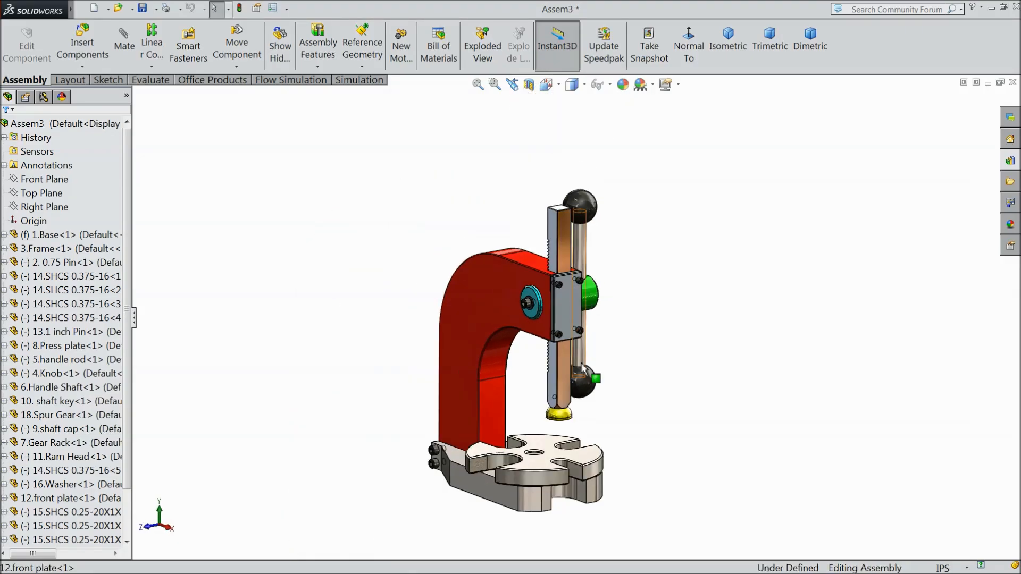
{"action": "scroll", "coordinate": [582, 367], "scroll_direction": "down", "scroll_amount": 5}
{"action": "middle_click_drag", "start_coordinate": [581, 381], "coordinate": [493, 379]}
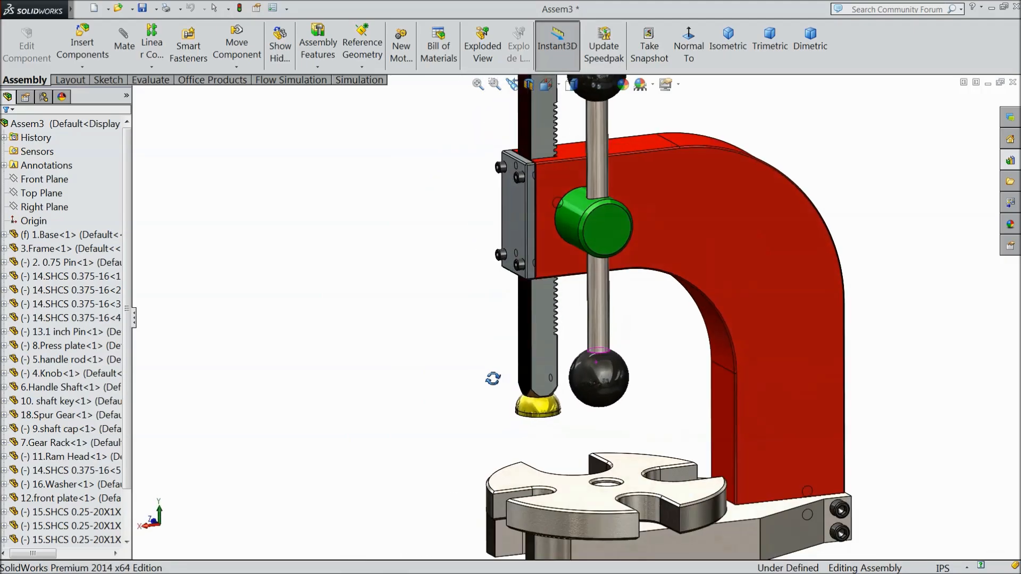
{"action": "left_click", "coordinate": [681, 223]}
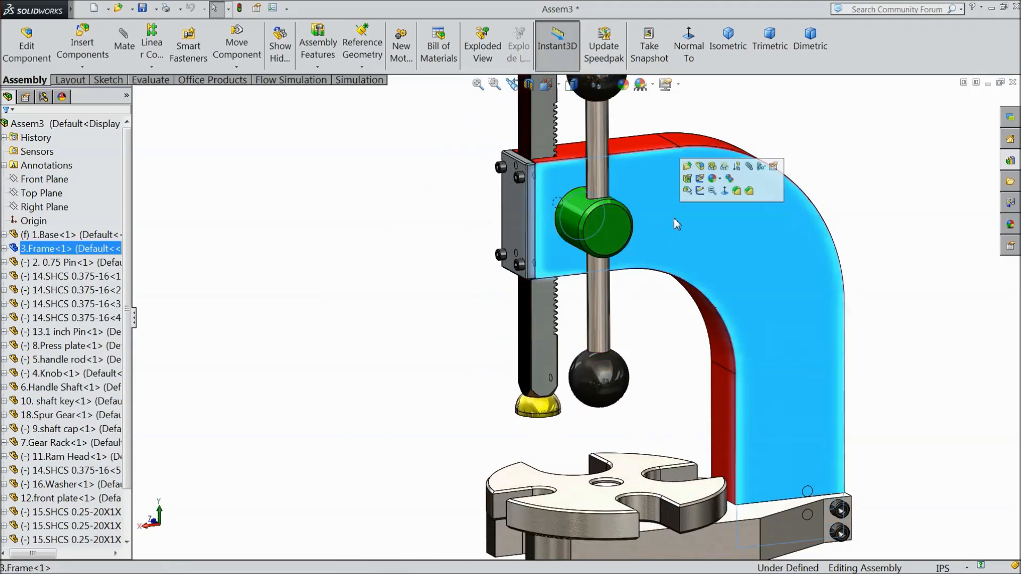
{"action": "left_click", "coordinate": [729, 168]}
{"action": "middle_click_drag", "start_coordinate": [631, 346], "coordinate": [585, 340]}
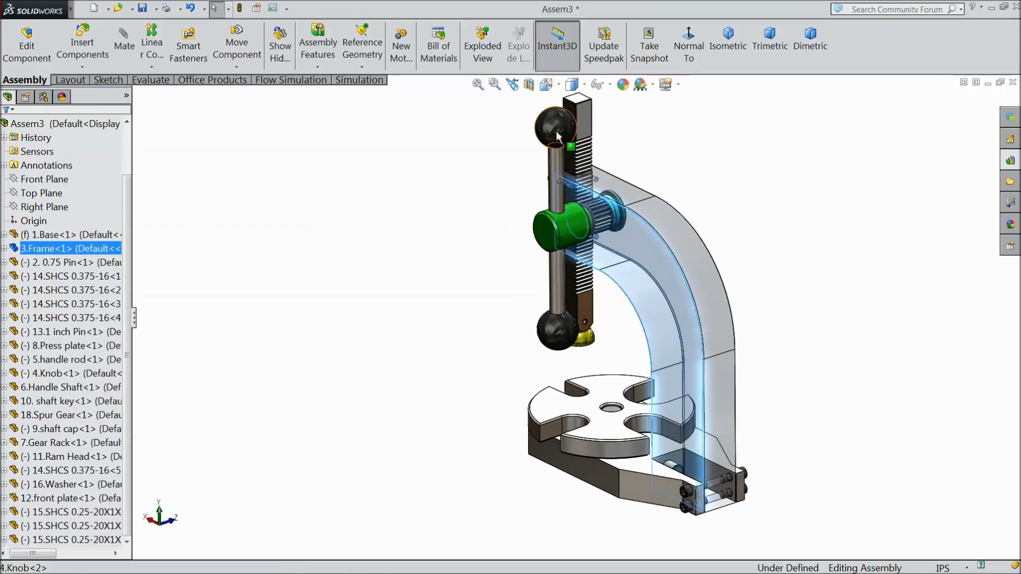
Swing the handle by its knob to run the gear rack down towards the press plate and check the exposed gear motion.
{"action": "left_click_drag", "start_coordinate": [557, 136], "coordinate": [560, 276]}
{"action": "scroll", "coordinate": [630, 156], "scroll_direction": "down", "scroll_amount": 3}
{"action": "left_click_drag", "start_coordinate": [422, 181], "coordinate": [499, 374]}
{"action": "left_click_drag", "start_coordinate": [419, 211], "coordinate": [346, 221]}
{"action": "scroll", "coordinate": [388, 264], "scroll_direction": "up", "scroll_amount": 6}
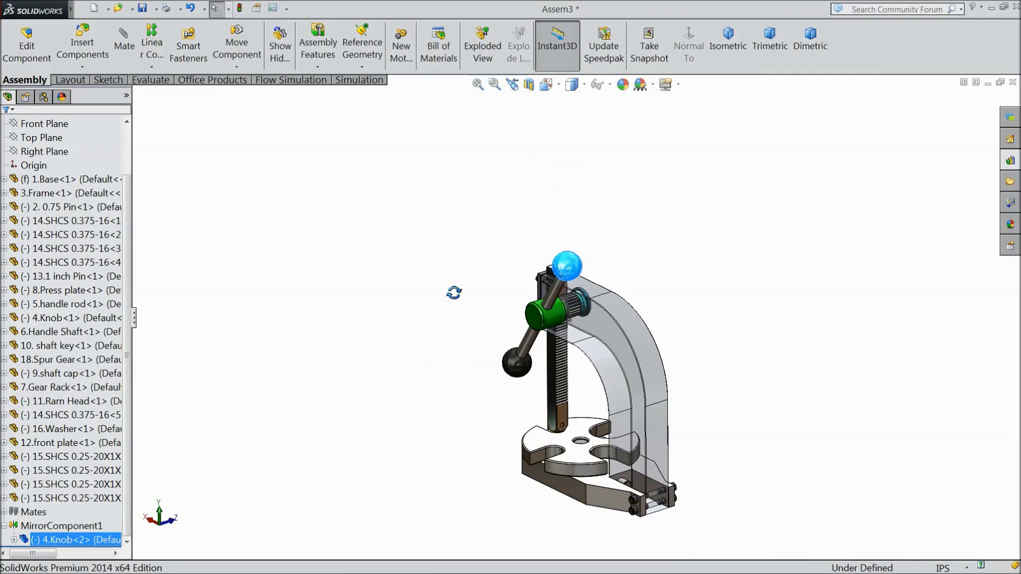
Turn off the frame's transparency to make it opaque again, and clear the selection.
{"action": "middle_click_drag", "start_coordinate": [454, 293], "coordinate": [555, 354]}
{"action": "left_click", "coordinate": [646, 353]}
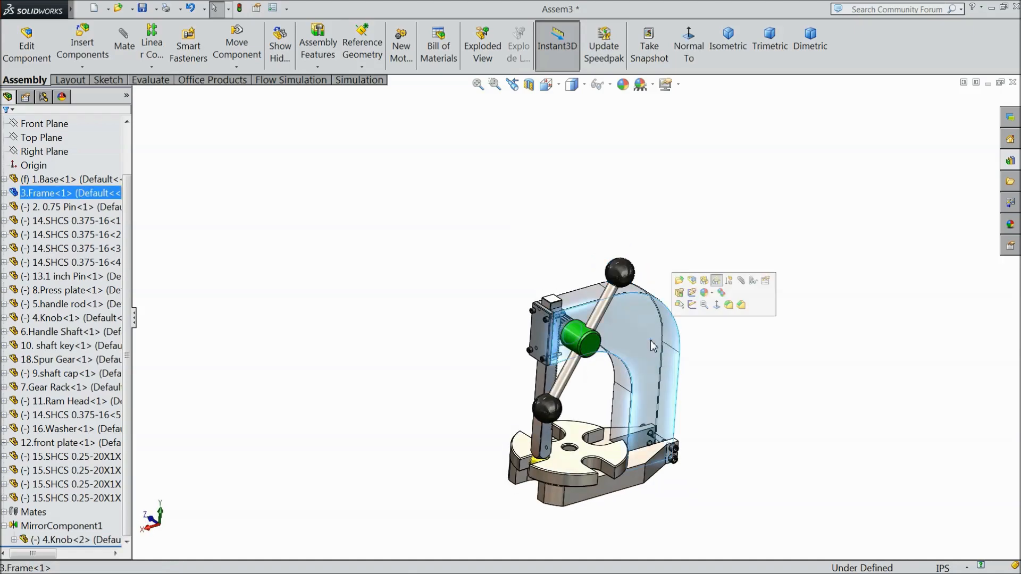
{"action": "left_click", "coordinate": [712, 290]}
{"action": "scroll", "coordinate": [642, 451], "scroll_direction": "down", "scroll_amount": 2}
{"action": "scroll", "coordinate": [641, 451], "scroll_direction": "down", "scroll_amount": 2}
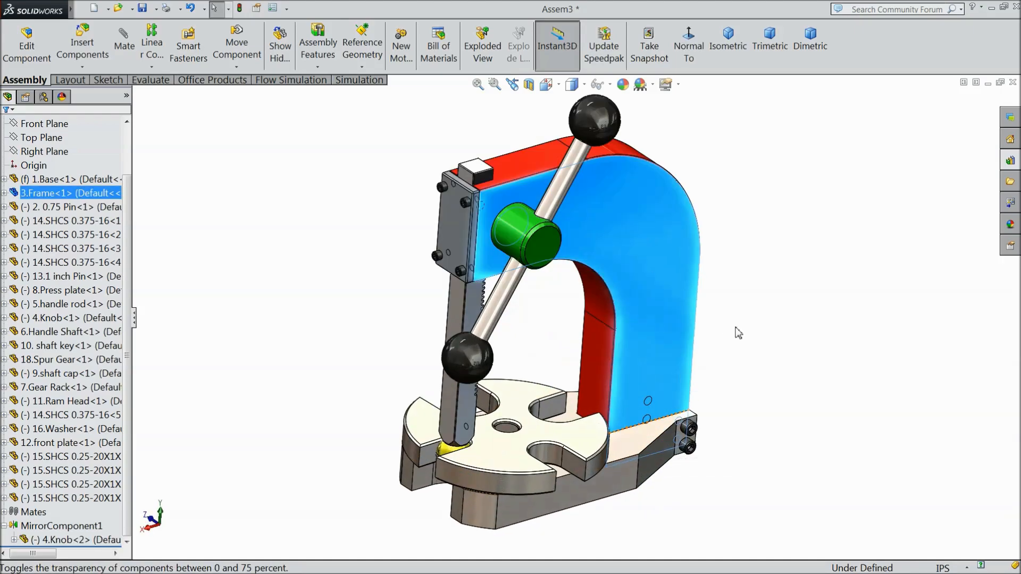
{"action": "left_click", "coordinate": [744, 314]}
{"action": "middle_click_drag", "start_coordinate": [806, 349], "coordinate": [793, 329]}
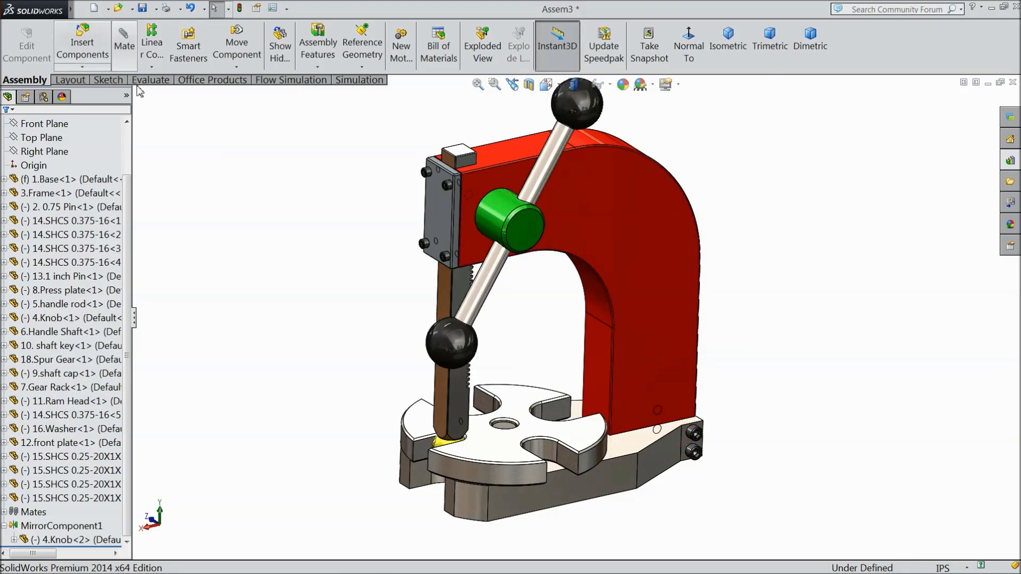
Save the assembly as Assembly in the Arbor Press machine folder on the desktop.
{"action": "left_click", "coordinate": [156, 8]}
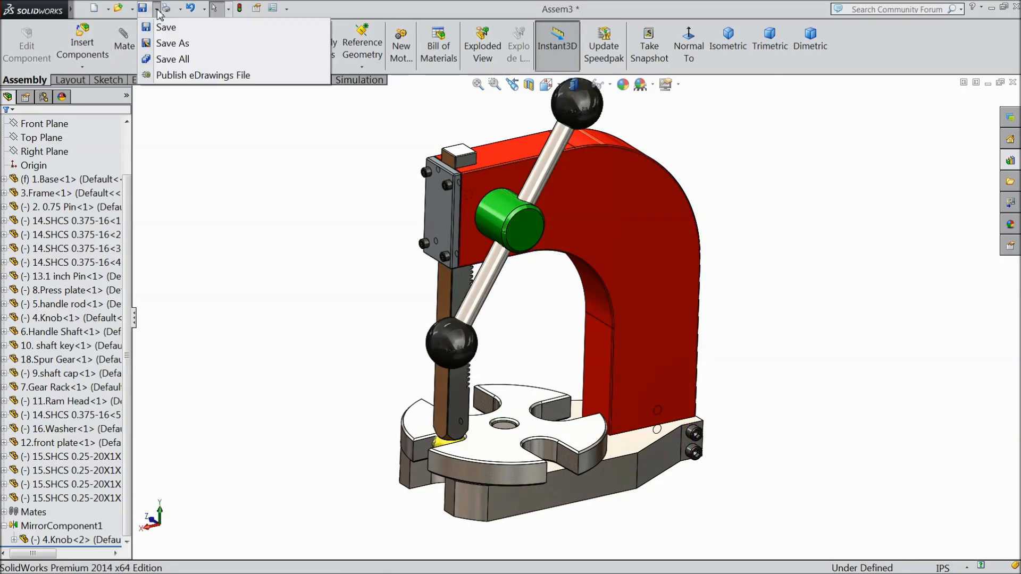
{"action": "left_click", "coordinate": [175, 48]}
{"action": "left_click", "coordinate": [447, 255]}
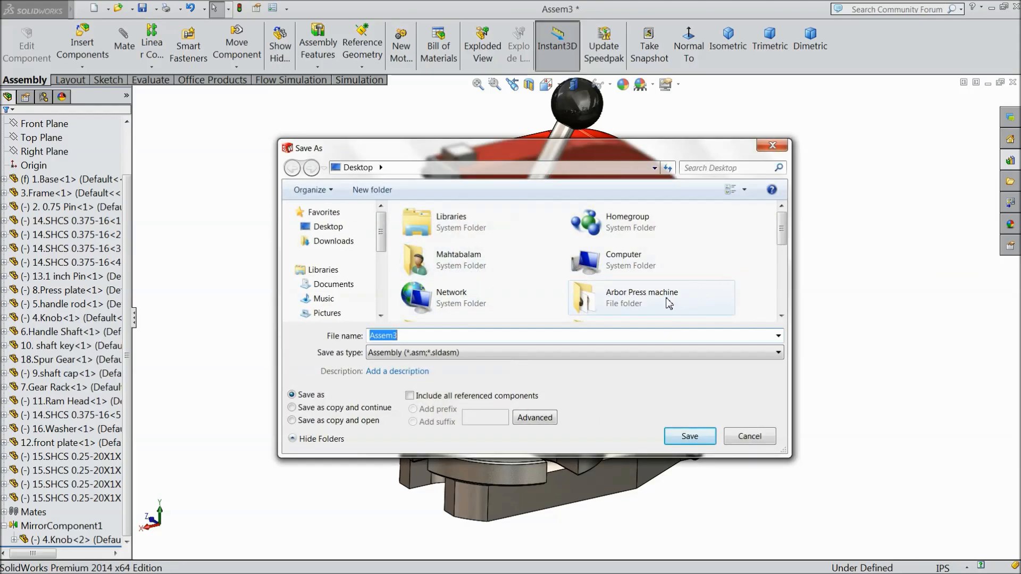
{"action": "double_click", "coordinate": [669, 303]}
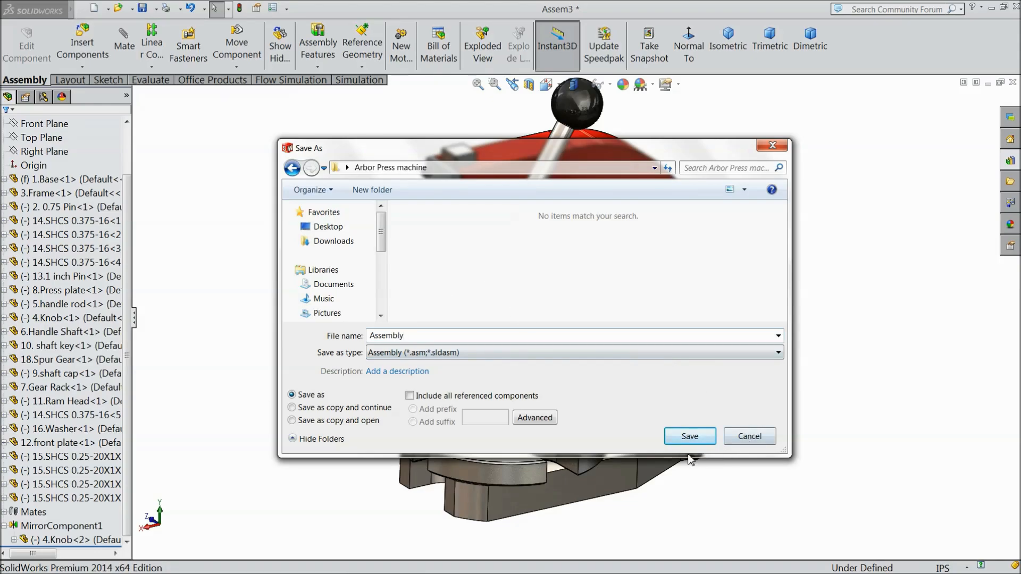
{"action": "left_click", "coordinate": [689, 437]}
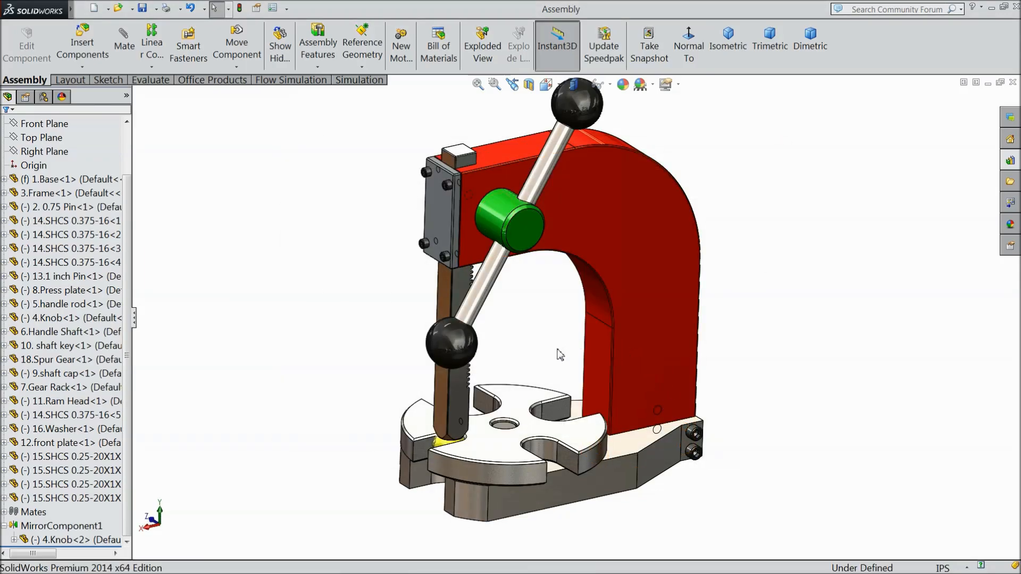
Swing the handle by its knobs to raise the gear rack and ram head above the press plate, leaving the handle nearly upright.
{"action": "scroll", "coordinate": [550, 335], "scroll_direction": "up", "scroll_amount": 1}
{"action": "scroll", "coordinate": [575, 250], "scroll_direction": "down", "scroll_amount": 1}
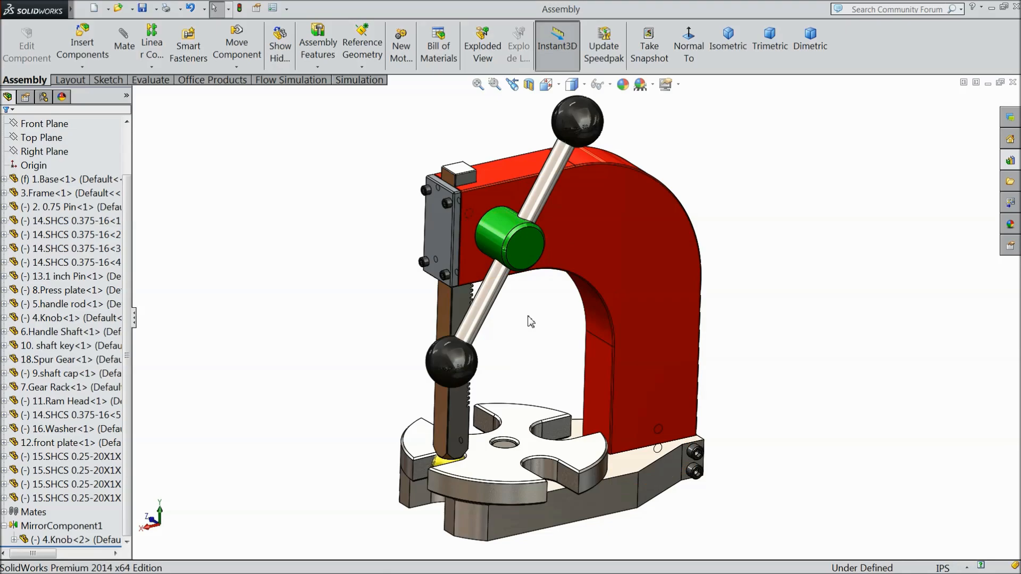
{"action": "left_click", "coordinate": [462, 368]}
{"action": "left_click", "coordinate": [567, 124]}
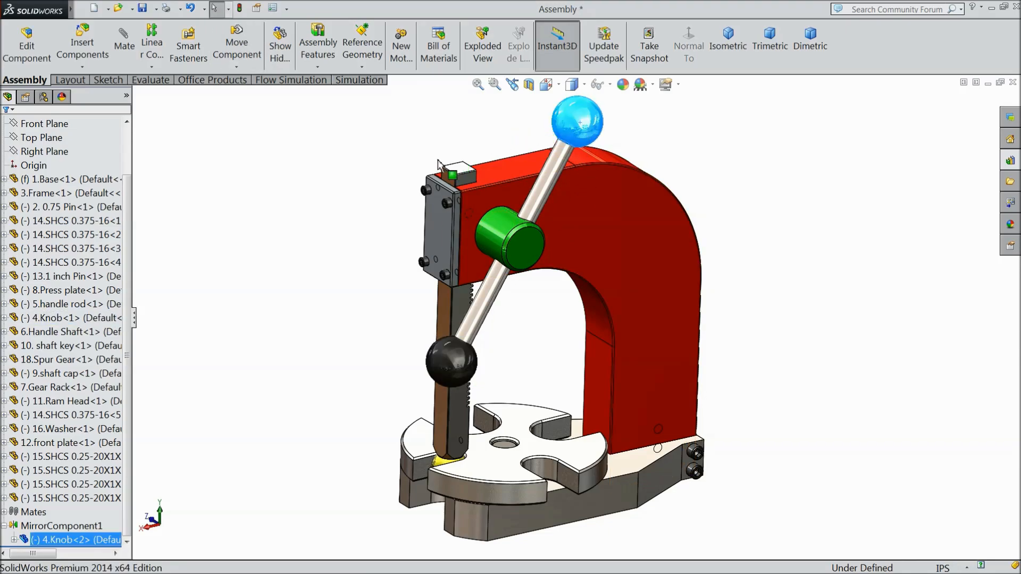
{"action": "left_click", "coordinate": [458, 363]}
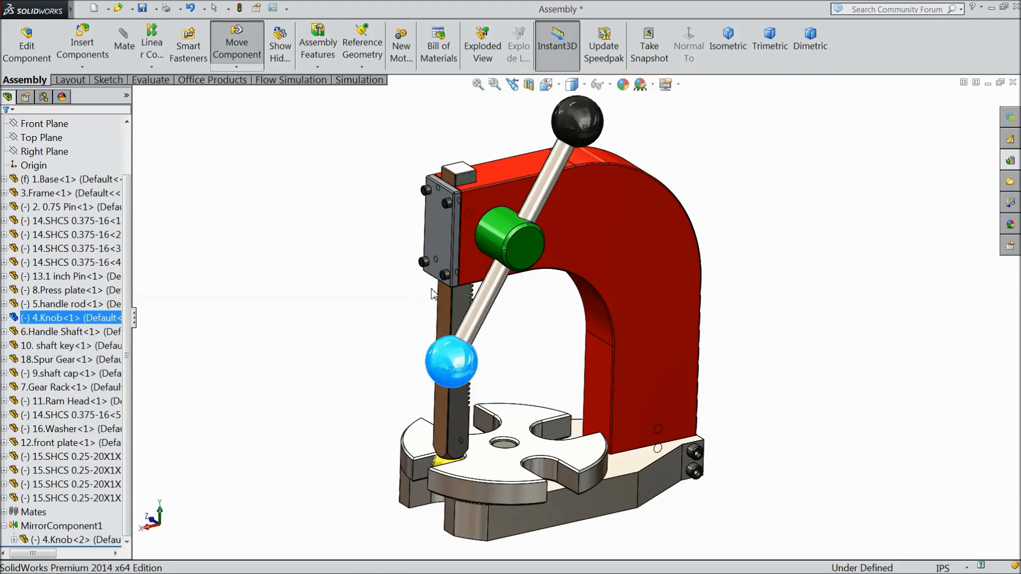
{"action": "left_click", "coordinate": [571, 119]}
{"action": "left_click_drag", "start_coordinate": [571, 127], "coordinate": [566, 309]}
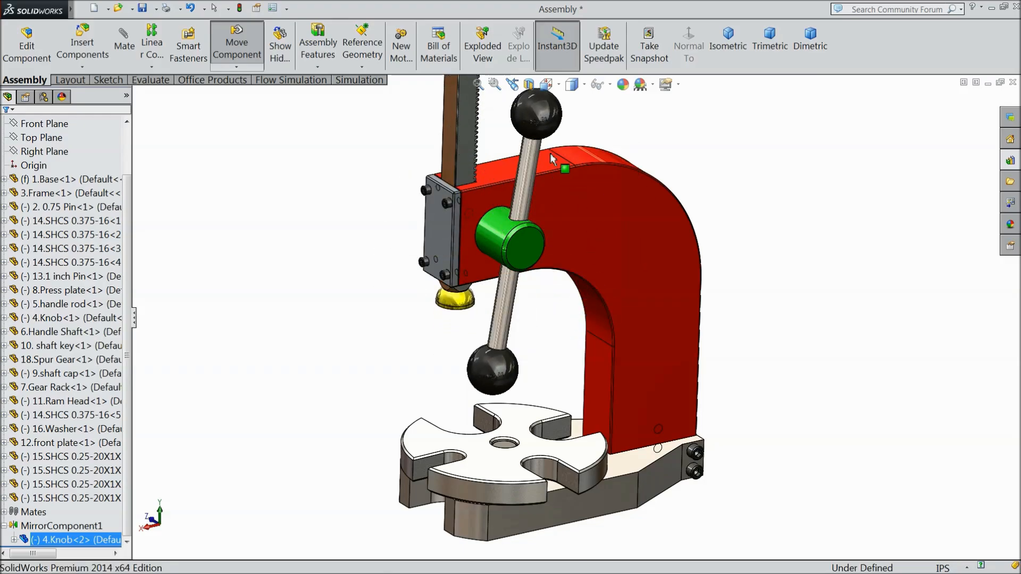
{"action": "left_click_drag", "start_coordinate": [549, 153], "coordinate": [624, 213]}
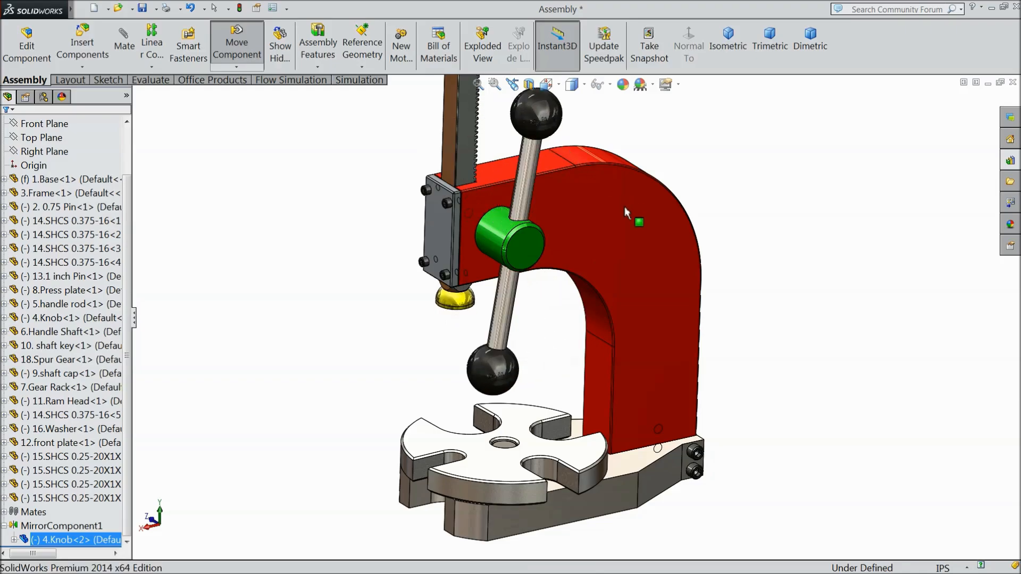
{"action": "left_click_drag", "start_coordinate": [608, 171], "coordinate": [537, 150]}
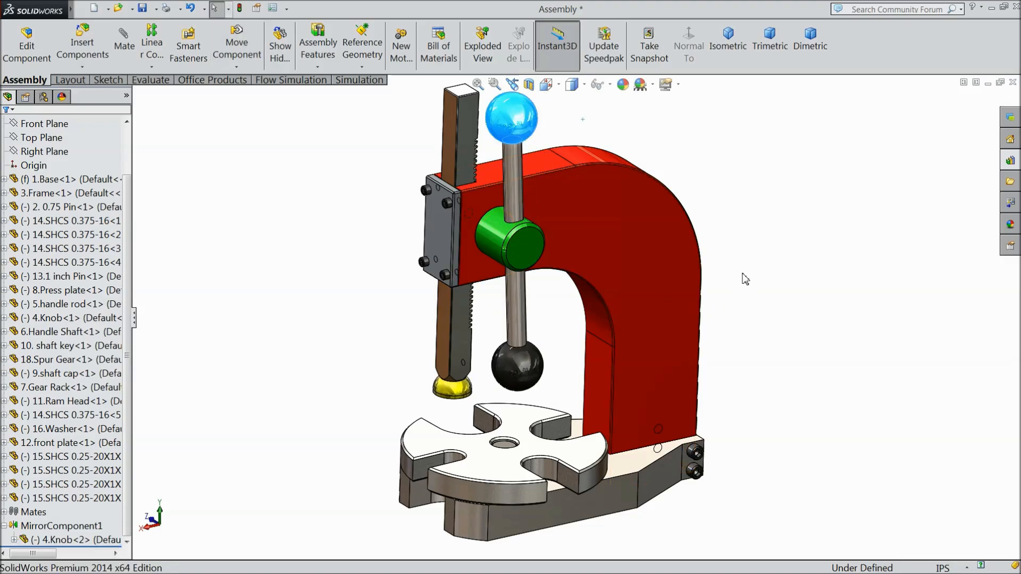
Clear the knob selection and save the assembly with the repositioned handle and rack.
{"action": "mouse_move", "coordinate": [745, 286]}
{"action": "middle_mouse_down"}
{"action": "mouse_move", "coordinate": [755, 221]}
{"action": "mouse_move", "coordinate": [756, 284]}
{"action": "middle_mouse_up"}
{"action": "mouse_move", "coordinate": [553, 133]}
{"action": "left_mouse_down"}
{"action": "mouse_move", "coordinate": [548, 126]}
{"action": "mouse_move", "coordinate": [560, 125]}
{"action": "left_mouse_up"}
{"action": "left_click", "coordinate": [754, 178]}
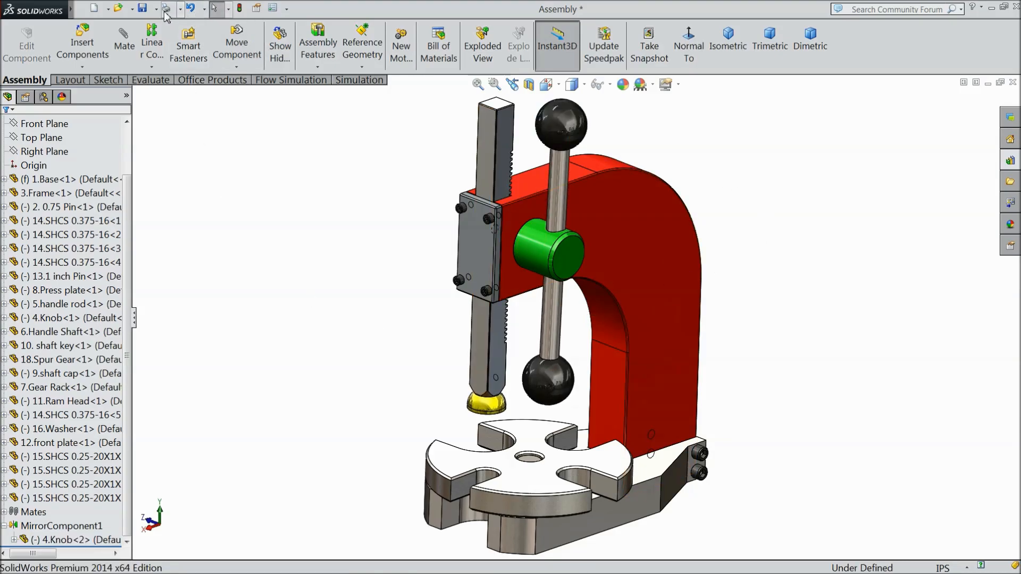
{"action": "left_click", "coordinate": [143, 9]}
{"action": "left_click", "coordinate": [455, 253]}
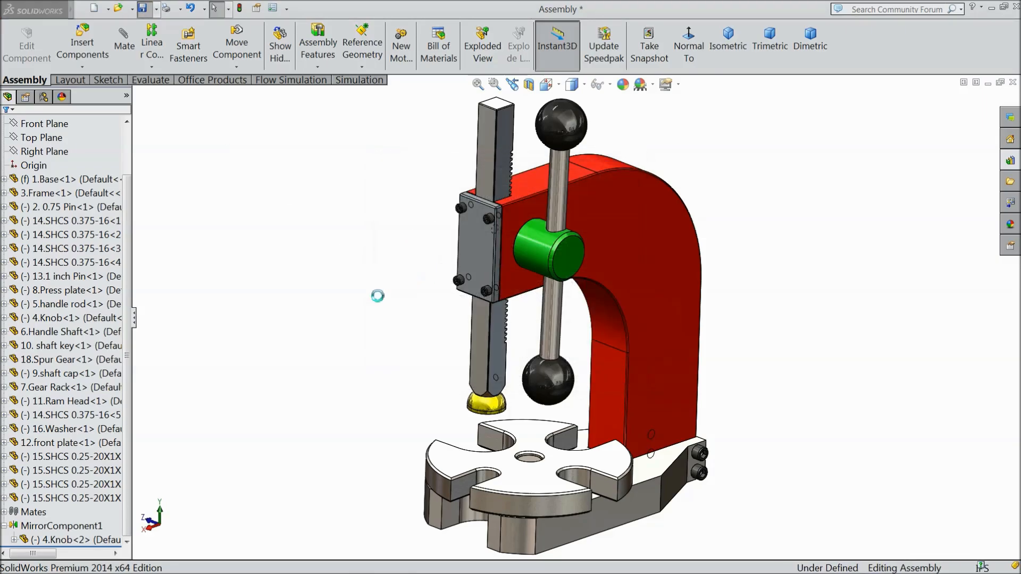